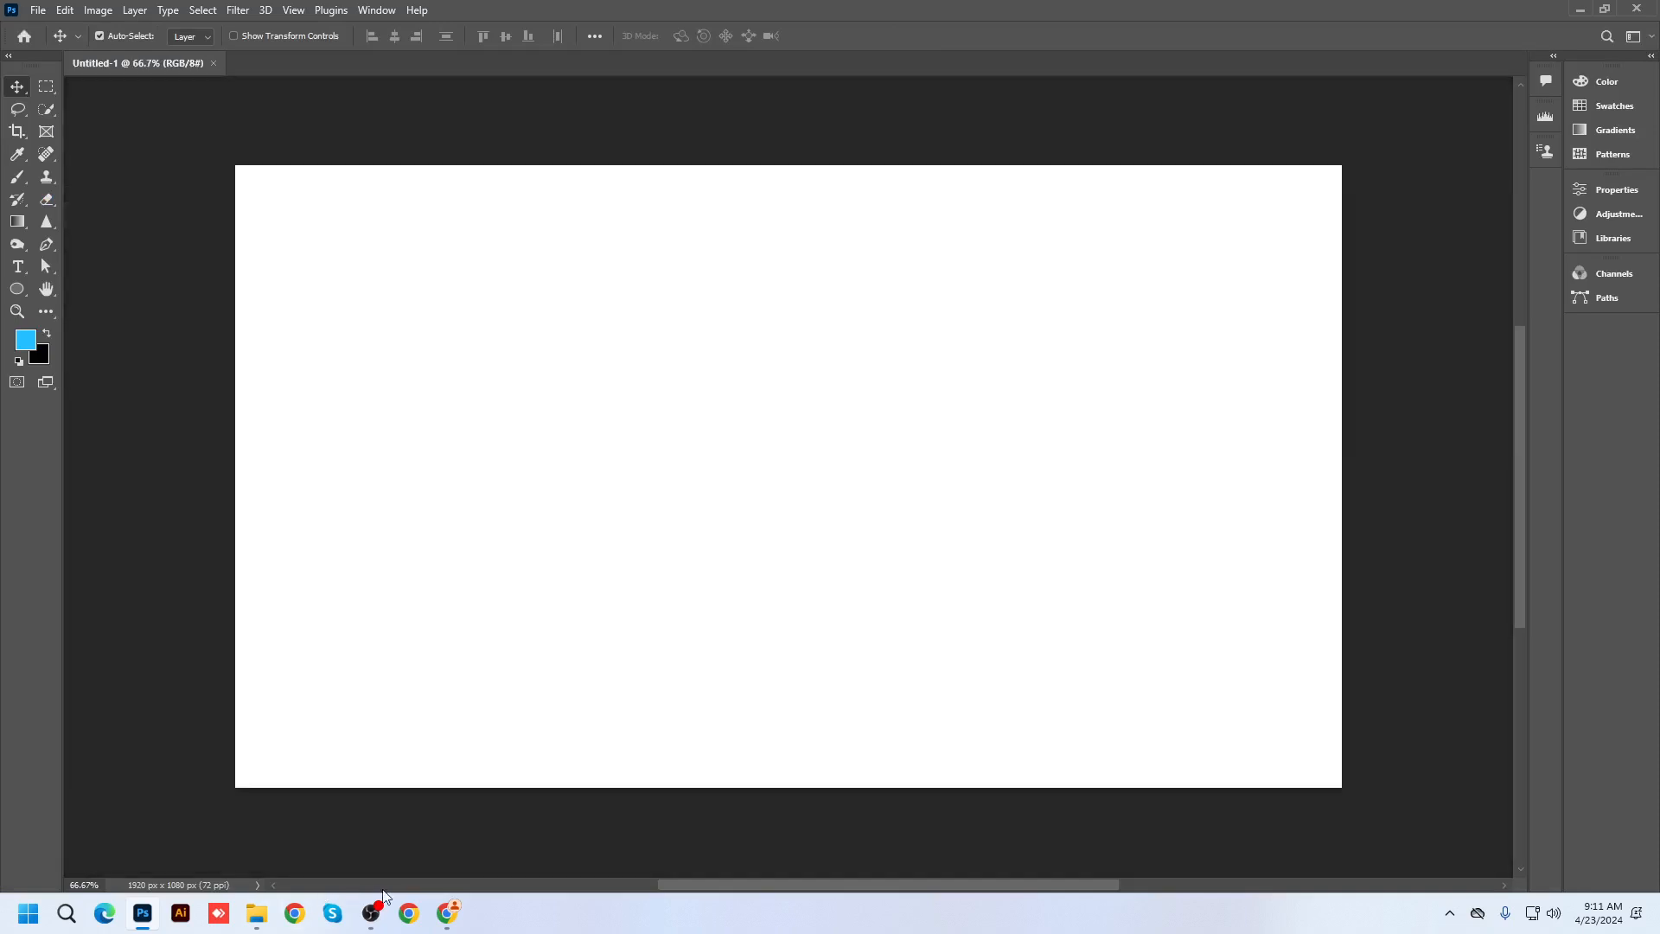
Switch from the blank Photoshop canvas to the Chrome window
left_click(447, 913)
Search Google Images for 'movie poster'
left_click(374, 53)
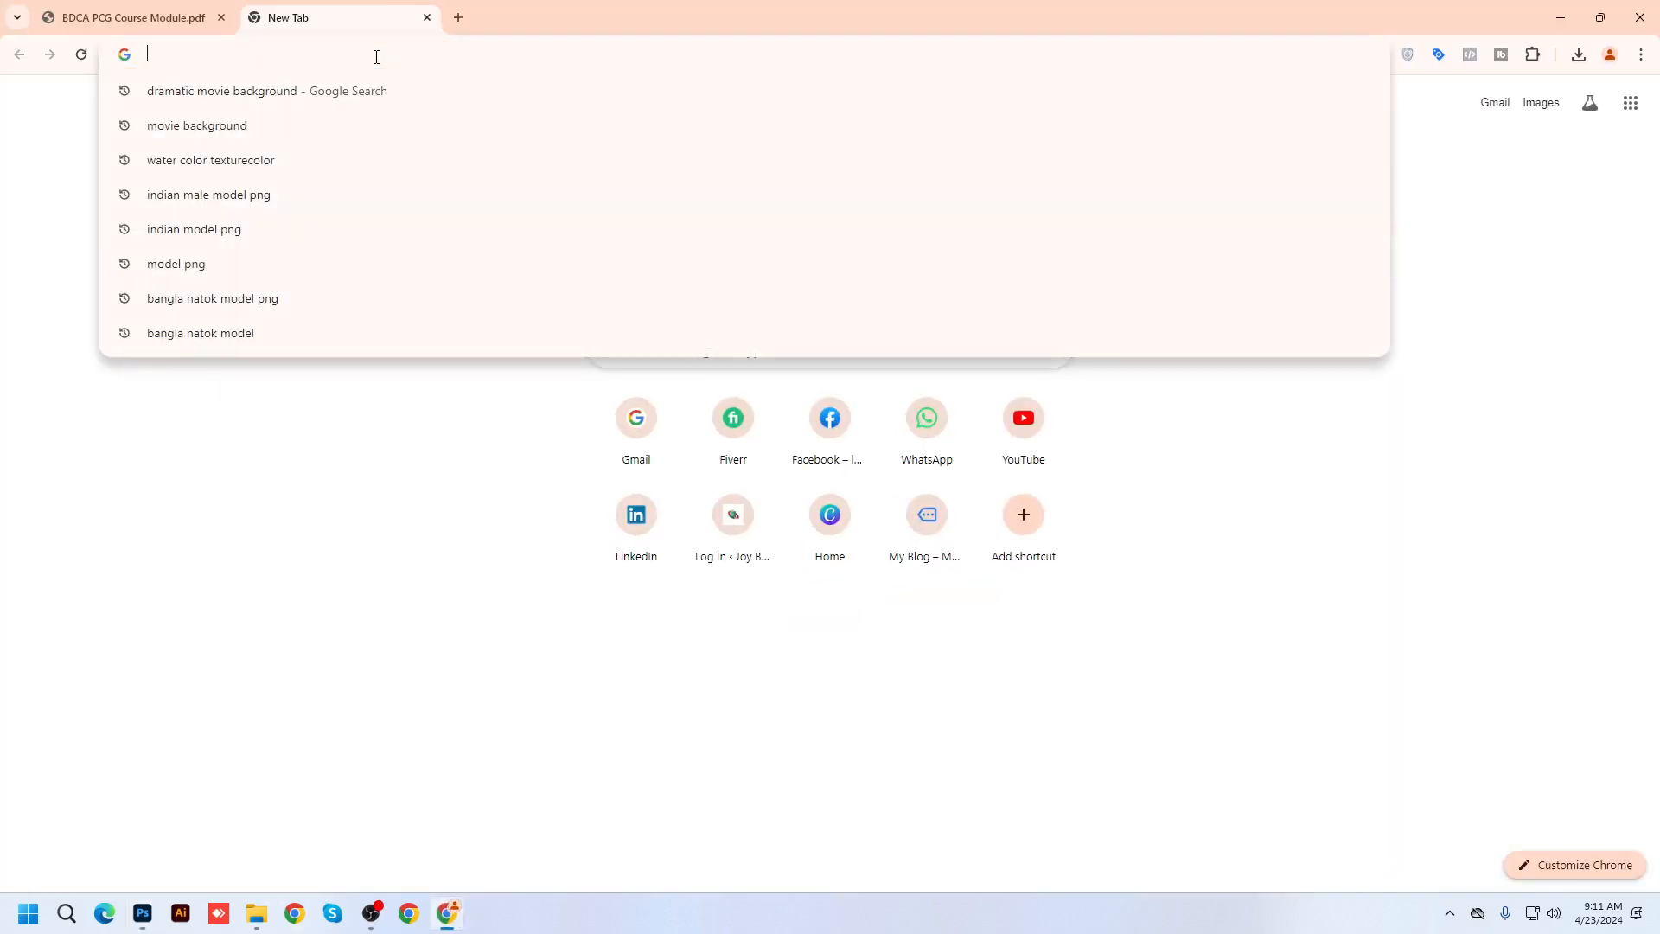
type("mo")
key("Escape")
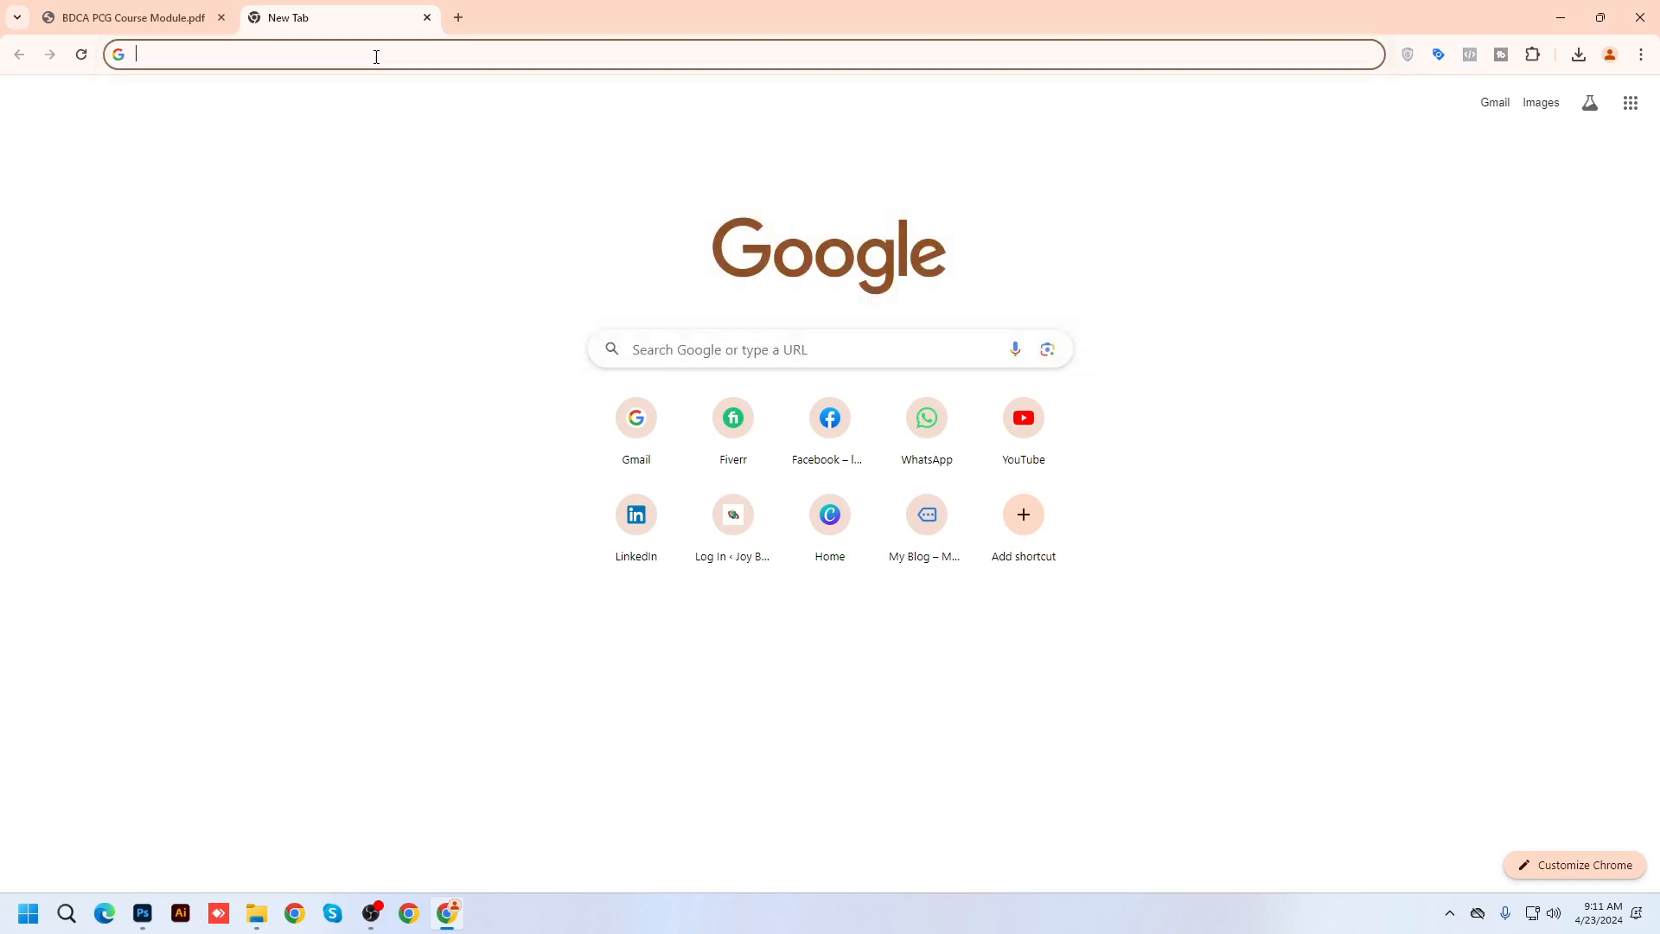
type("movie ")
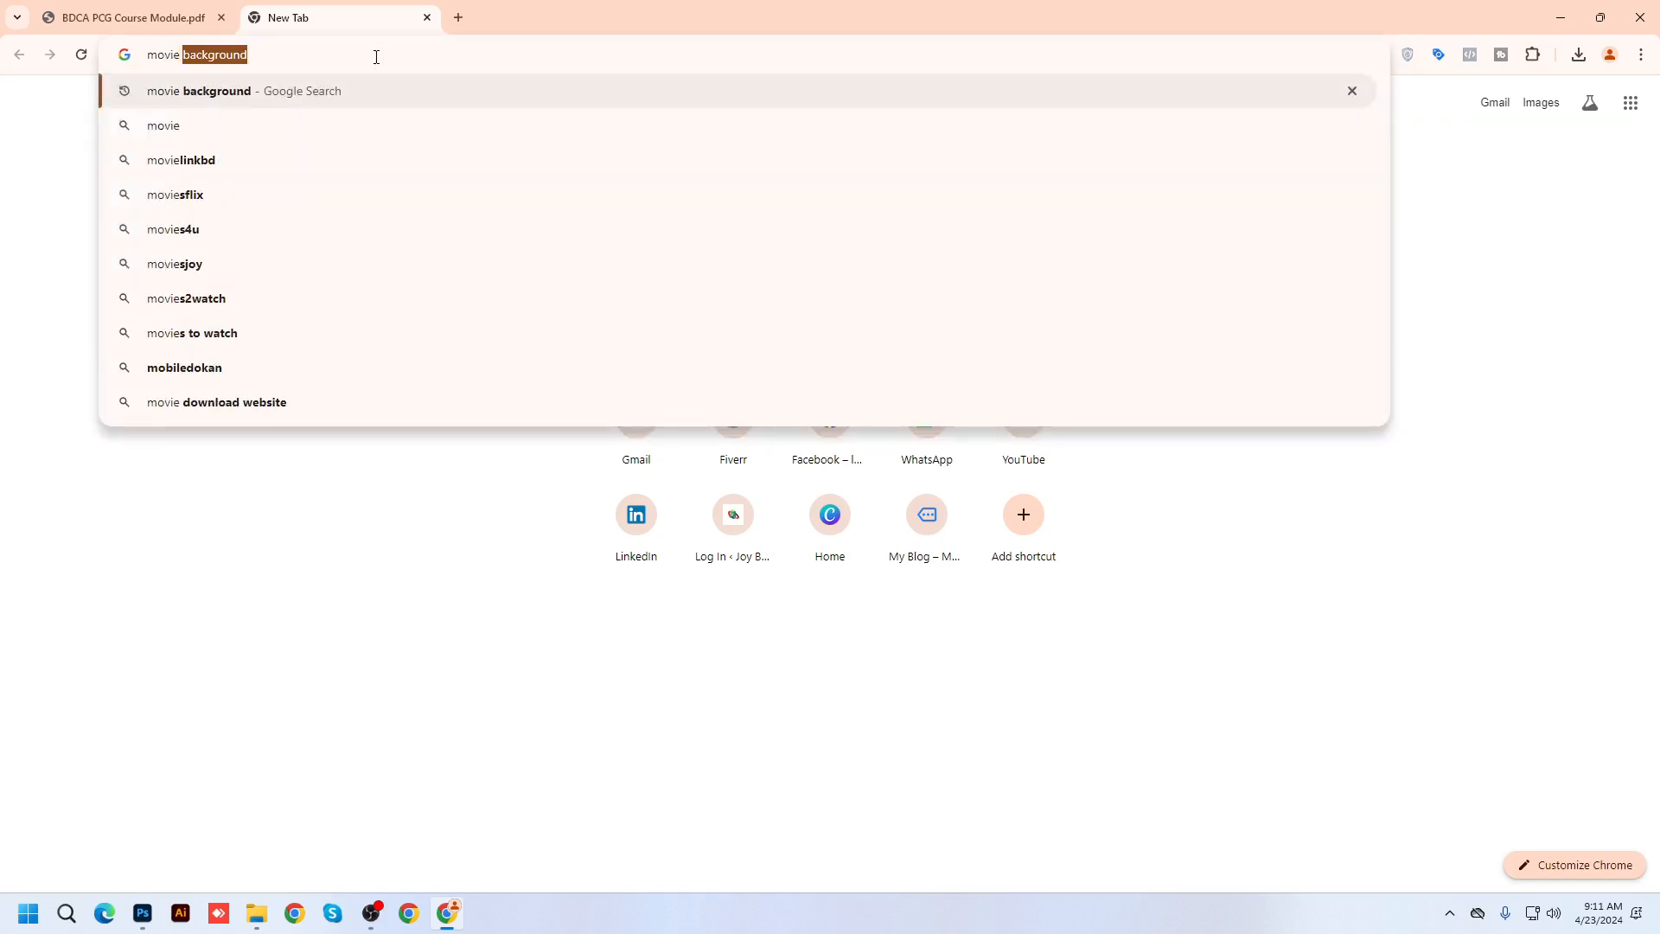
type("poster")
key("Return")
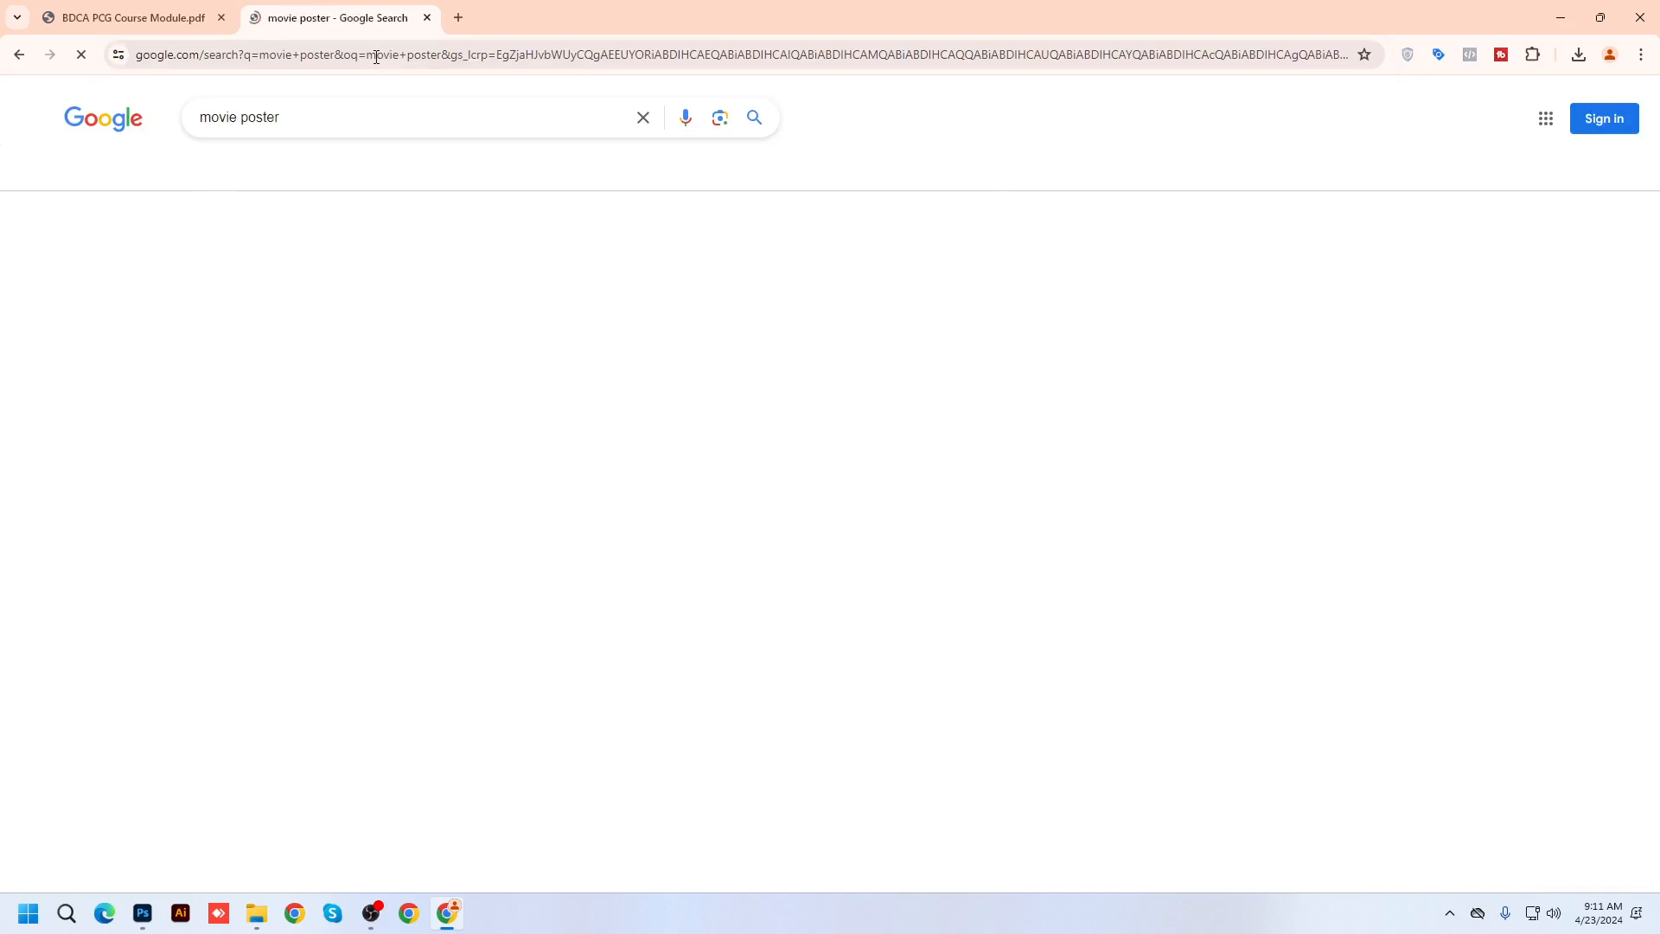
left_click(255, 173)
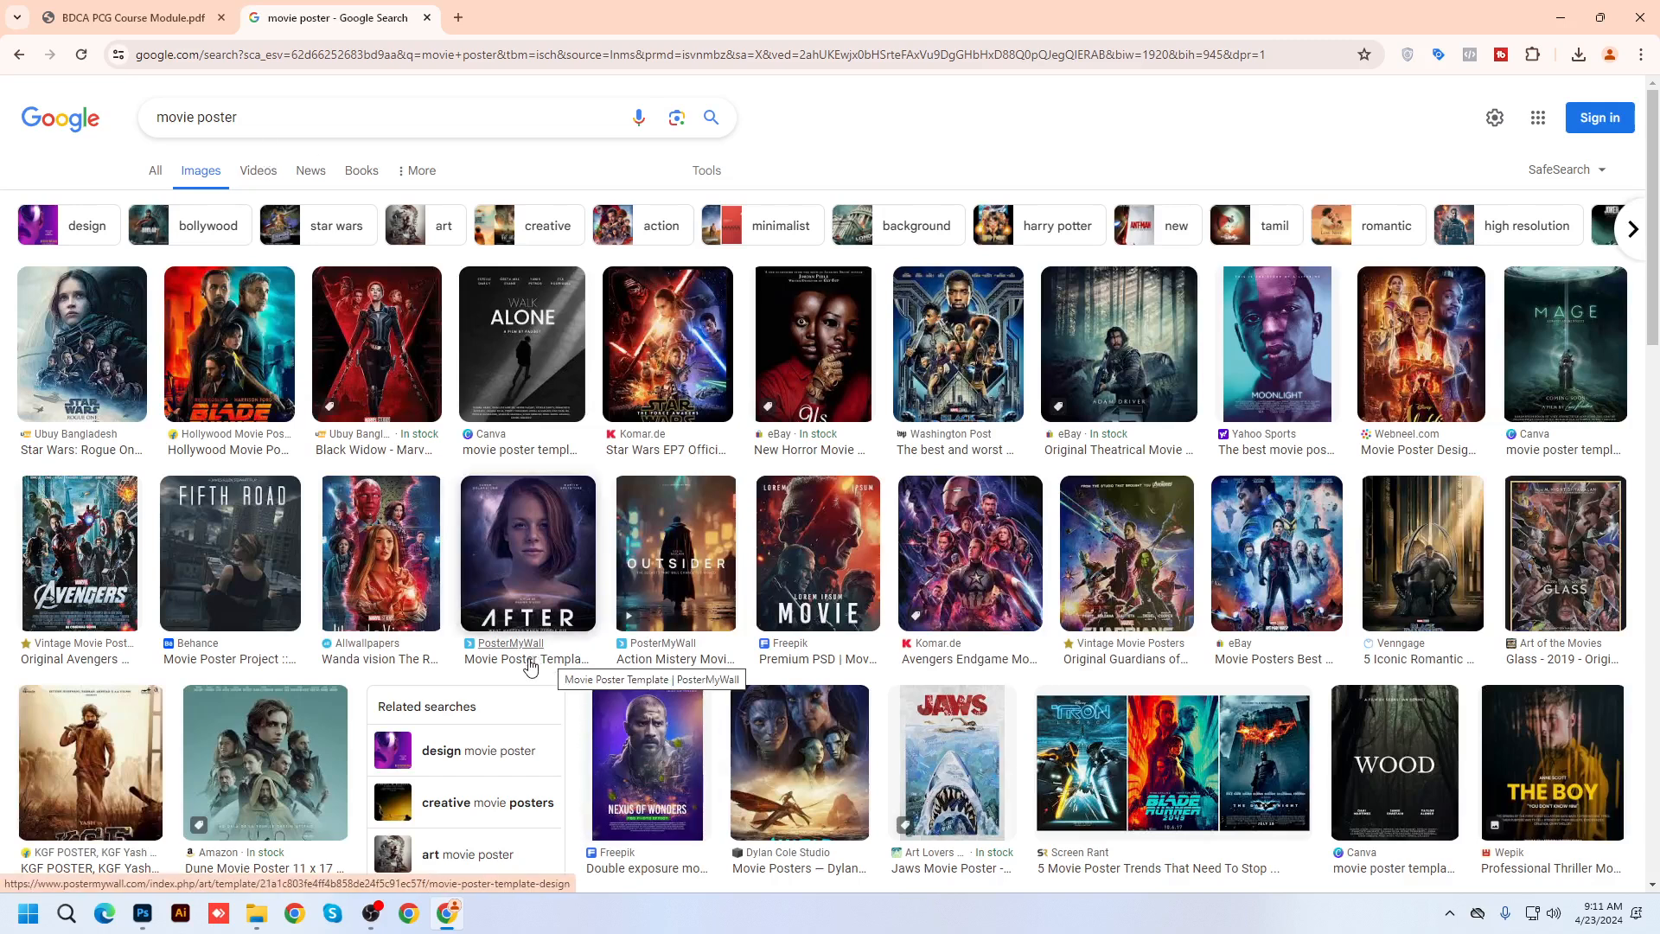
Preview the Avatar, KGF, Nexus of Wonders and Batman posters, then open a new tab
scroll(533, 664, "down", 2)
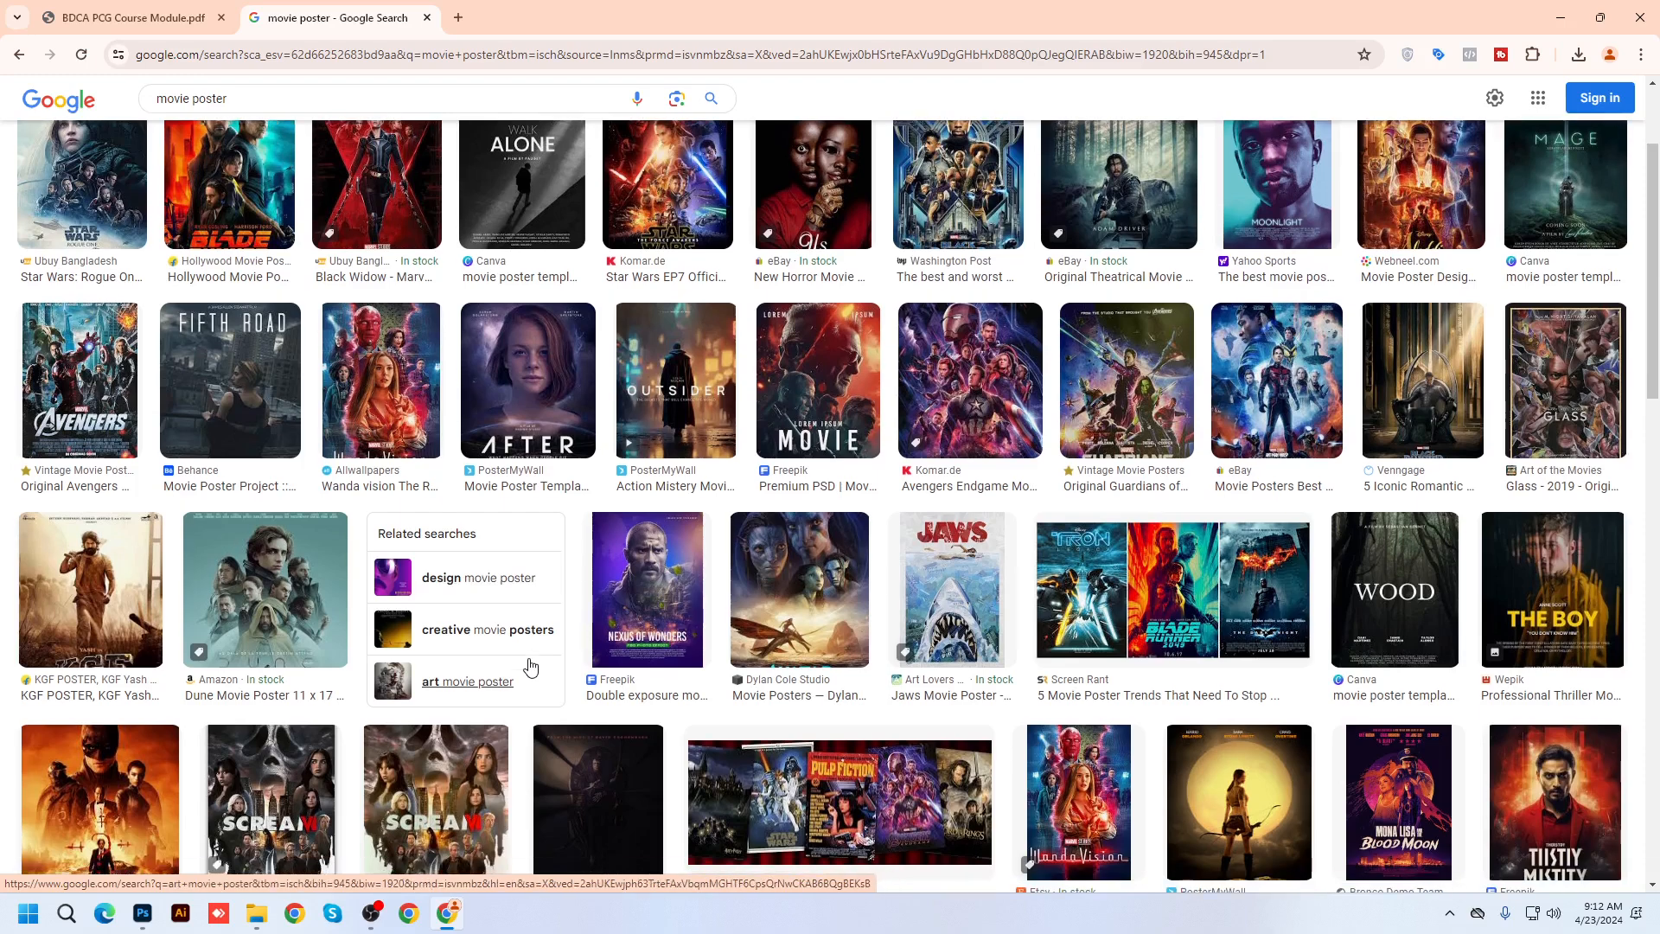
left_click(821, 627)
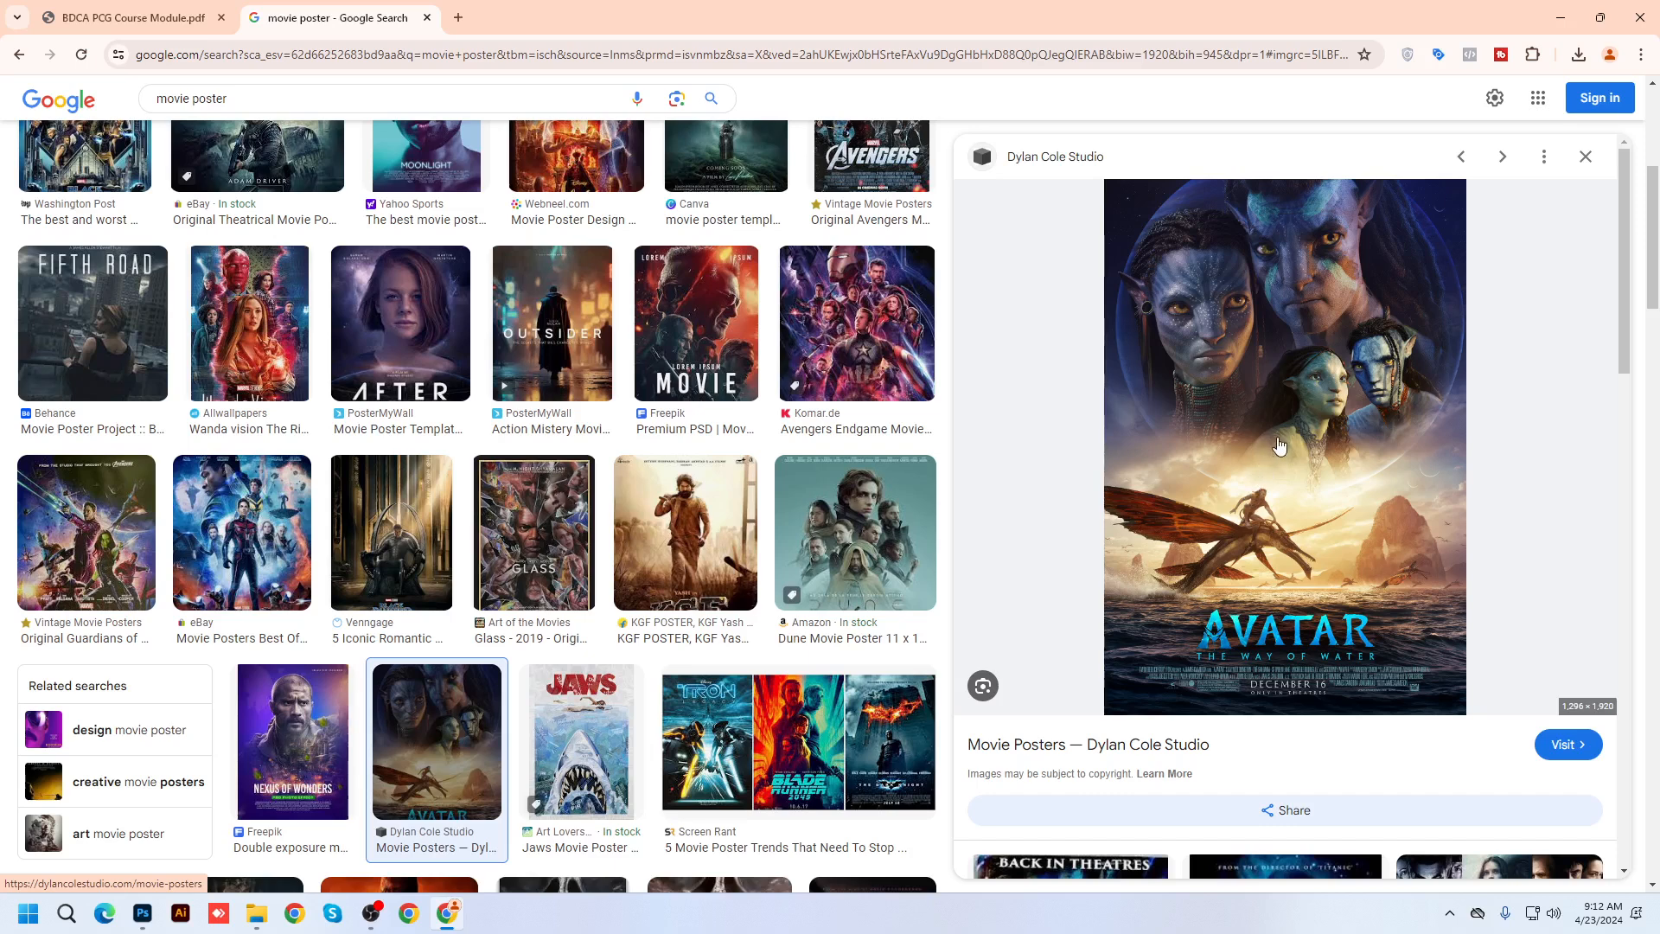
left_click(687, 536)
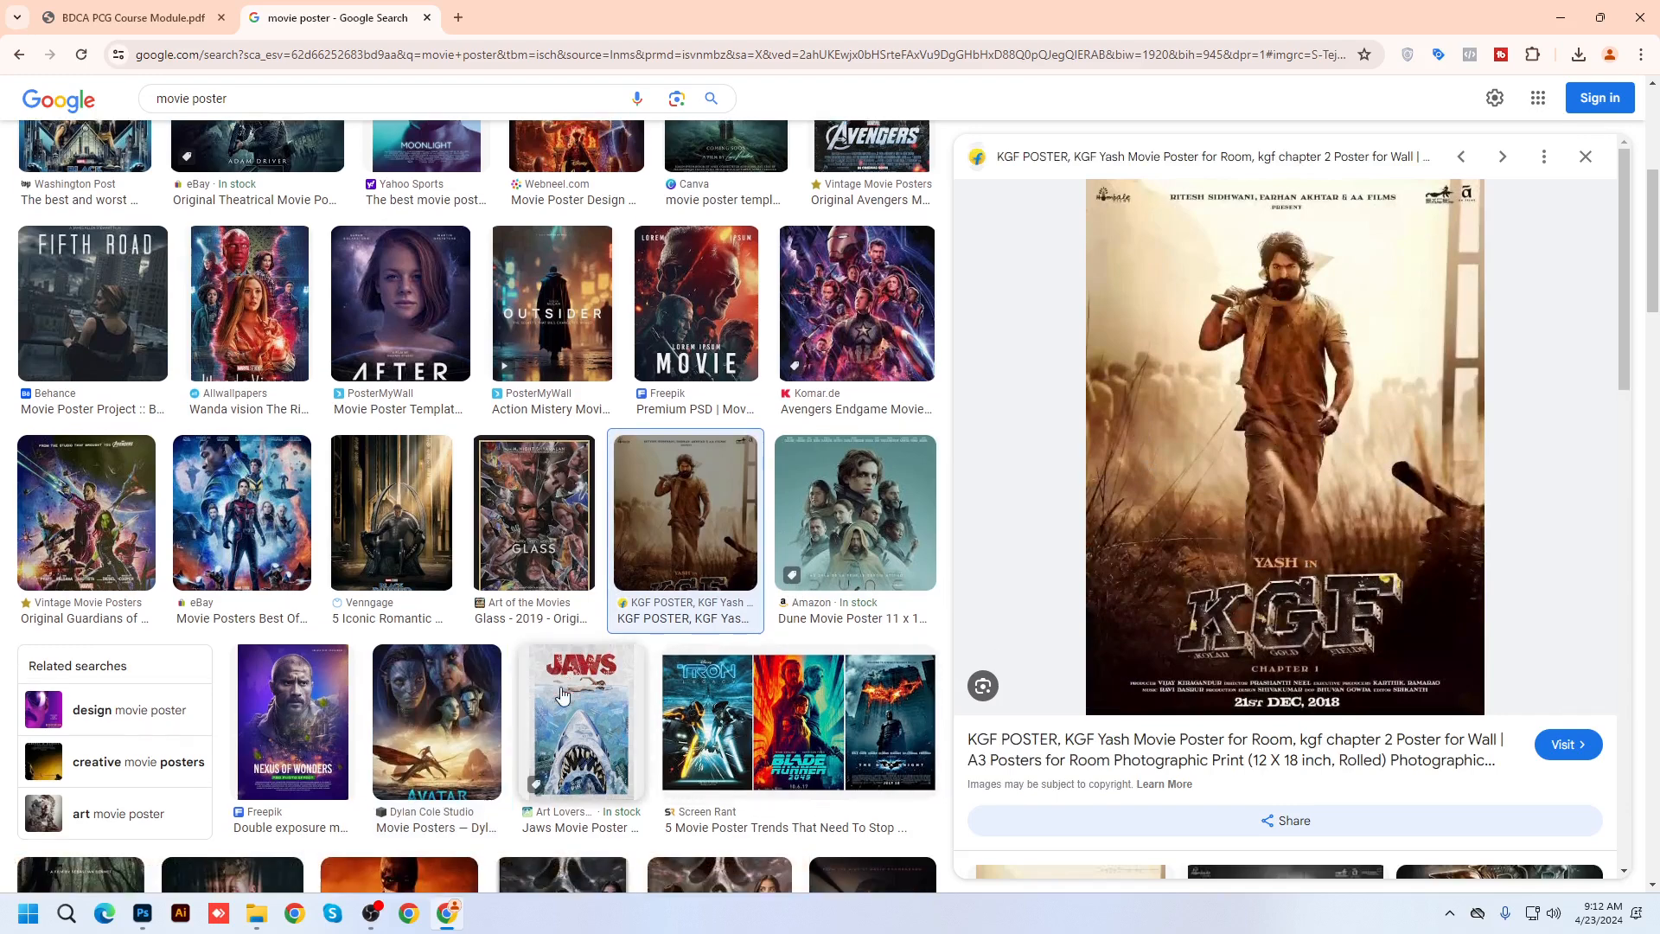
scroll(579, 674, "down", 3)
left_click(351, 463)
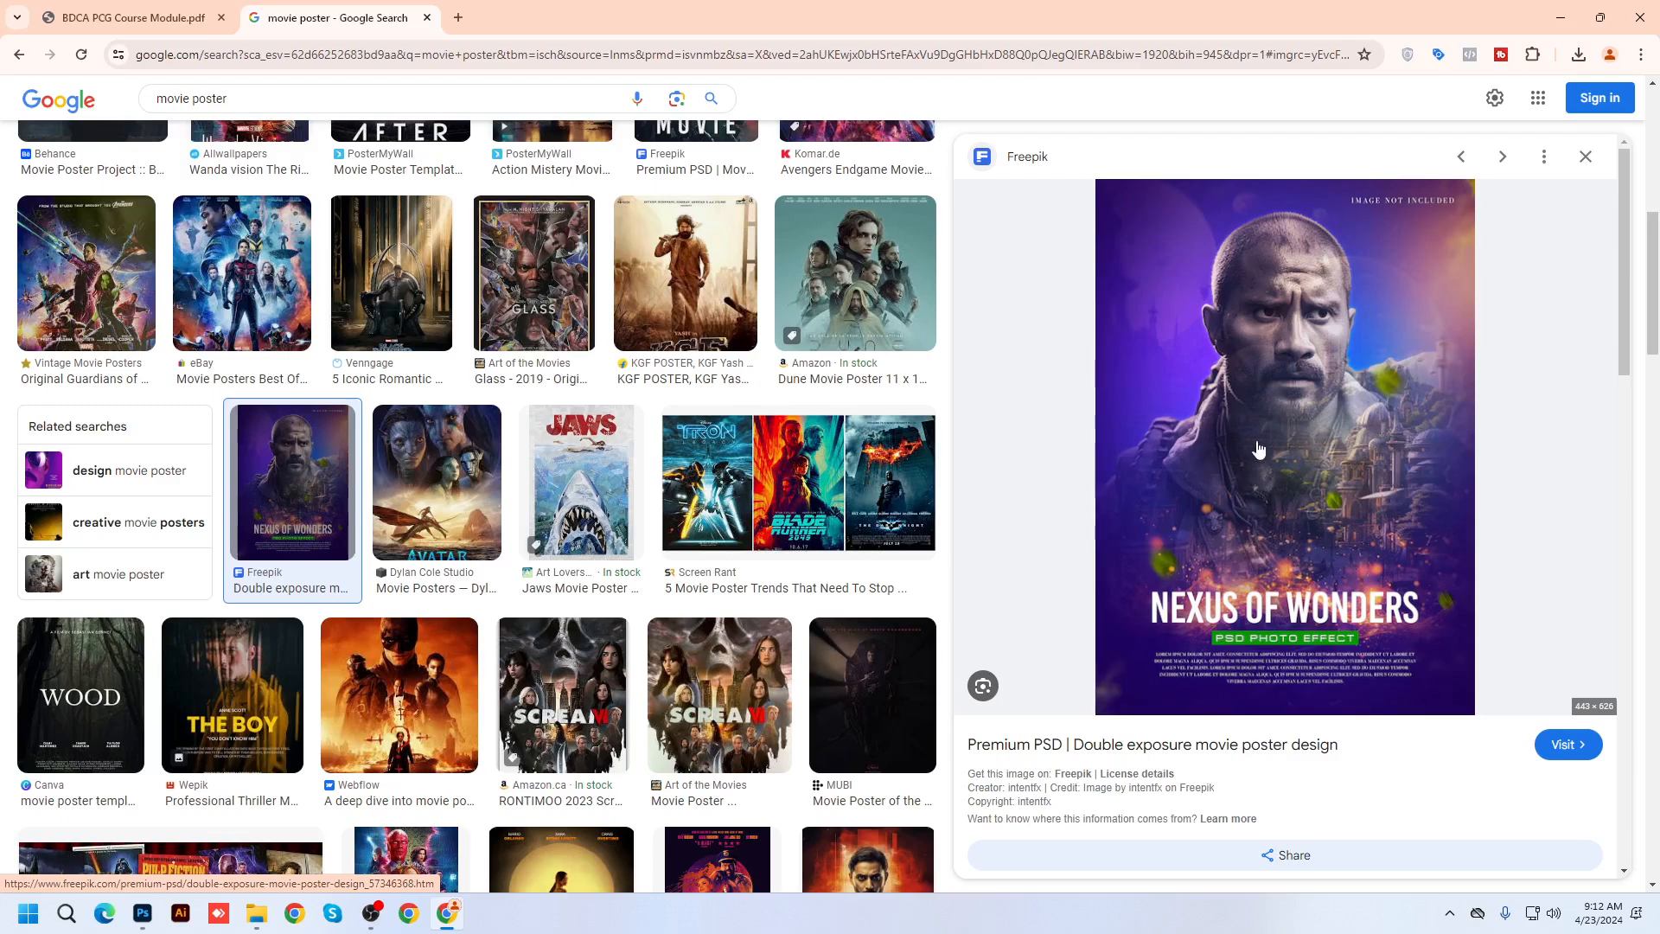
scroll(397, 389, "down", 4)
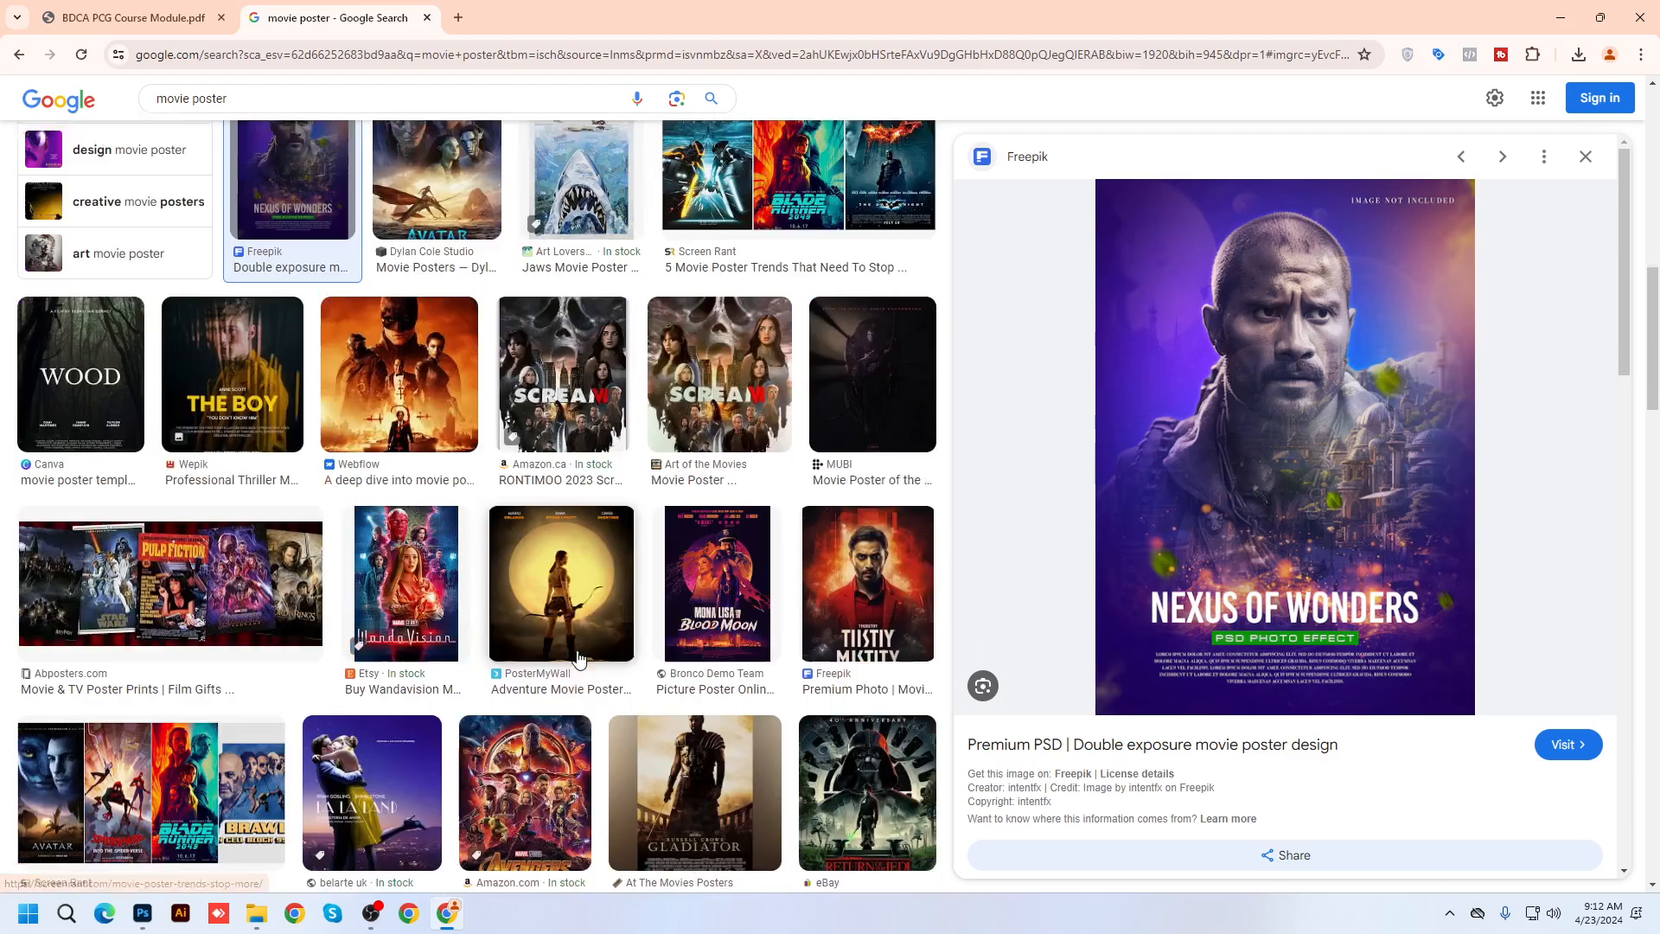
left_click(400, 351)
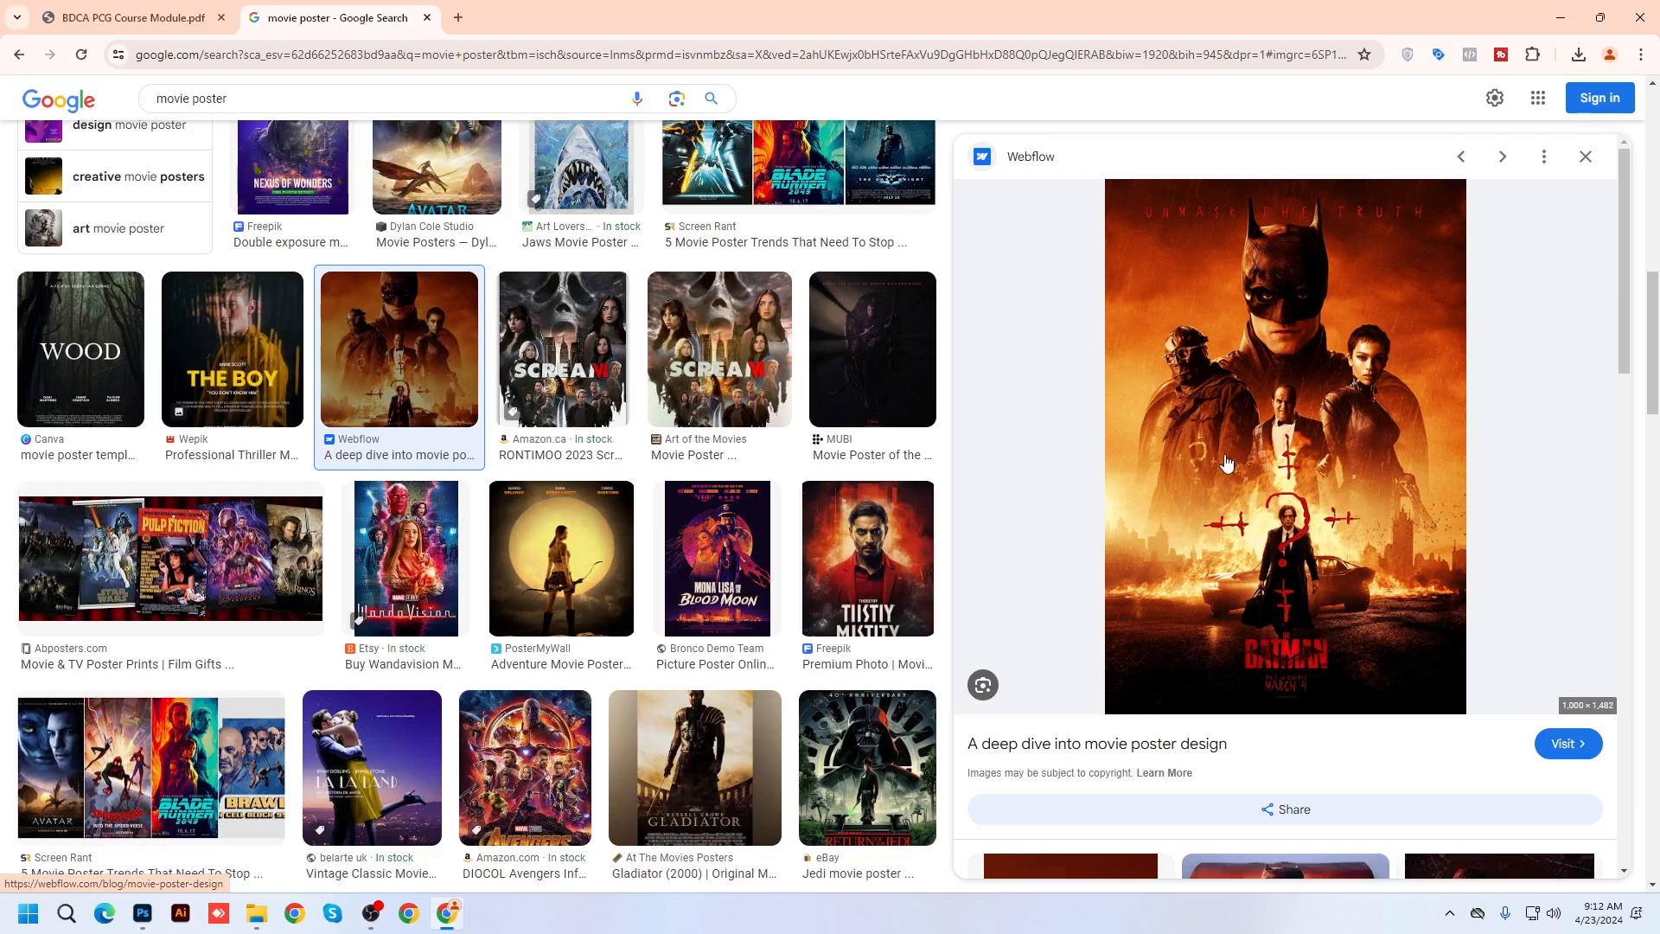
left_click(458, 17)
Search Google Images for 'image manipulation in photoshop' using the suggestion
type("i")
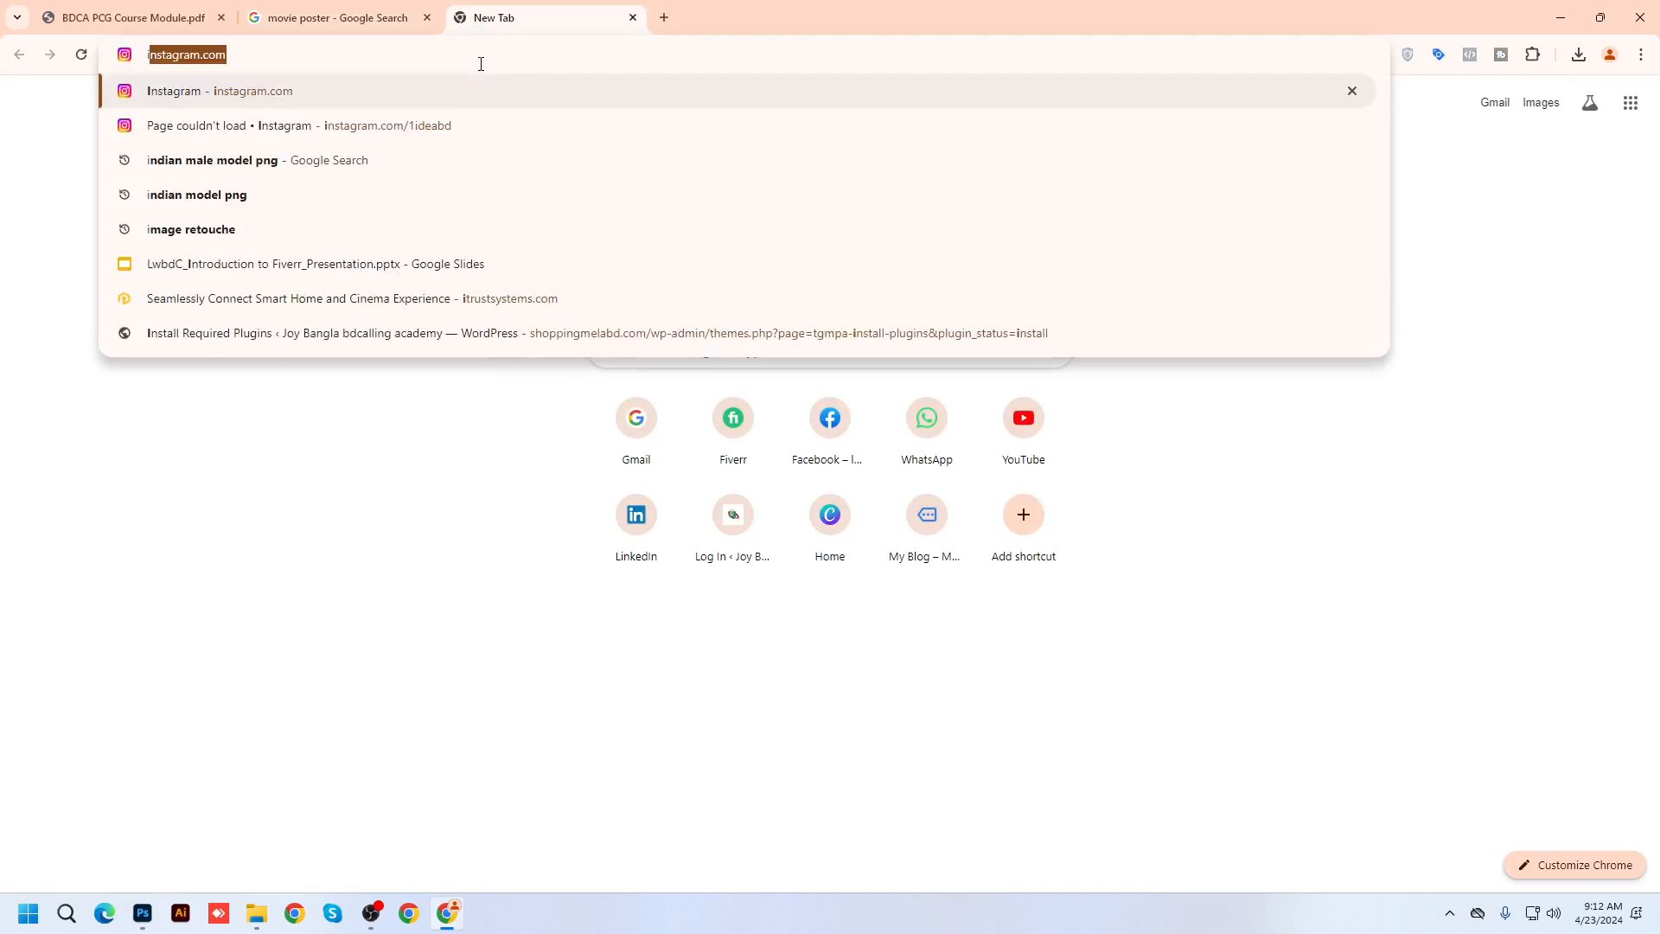
type("mage manipula")
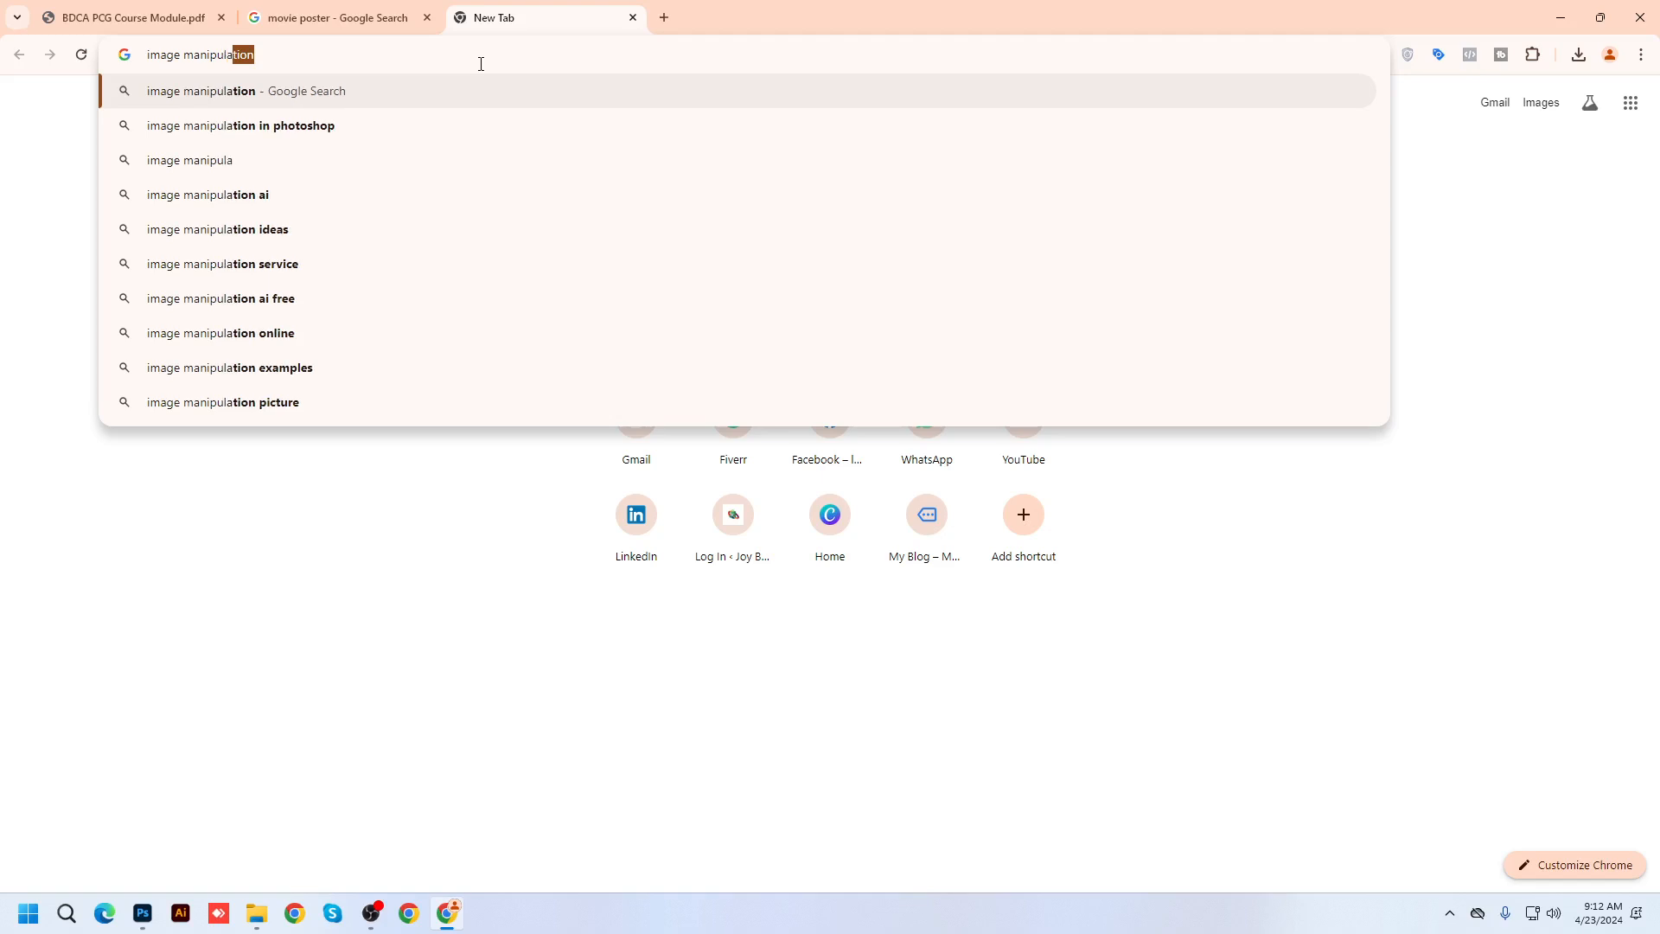
key("Down")
key("Return")
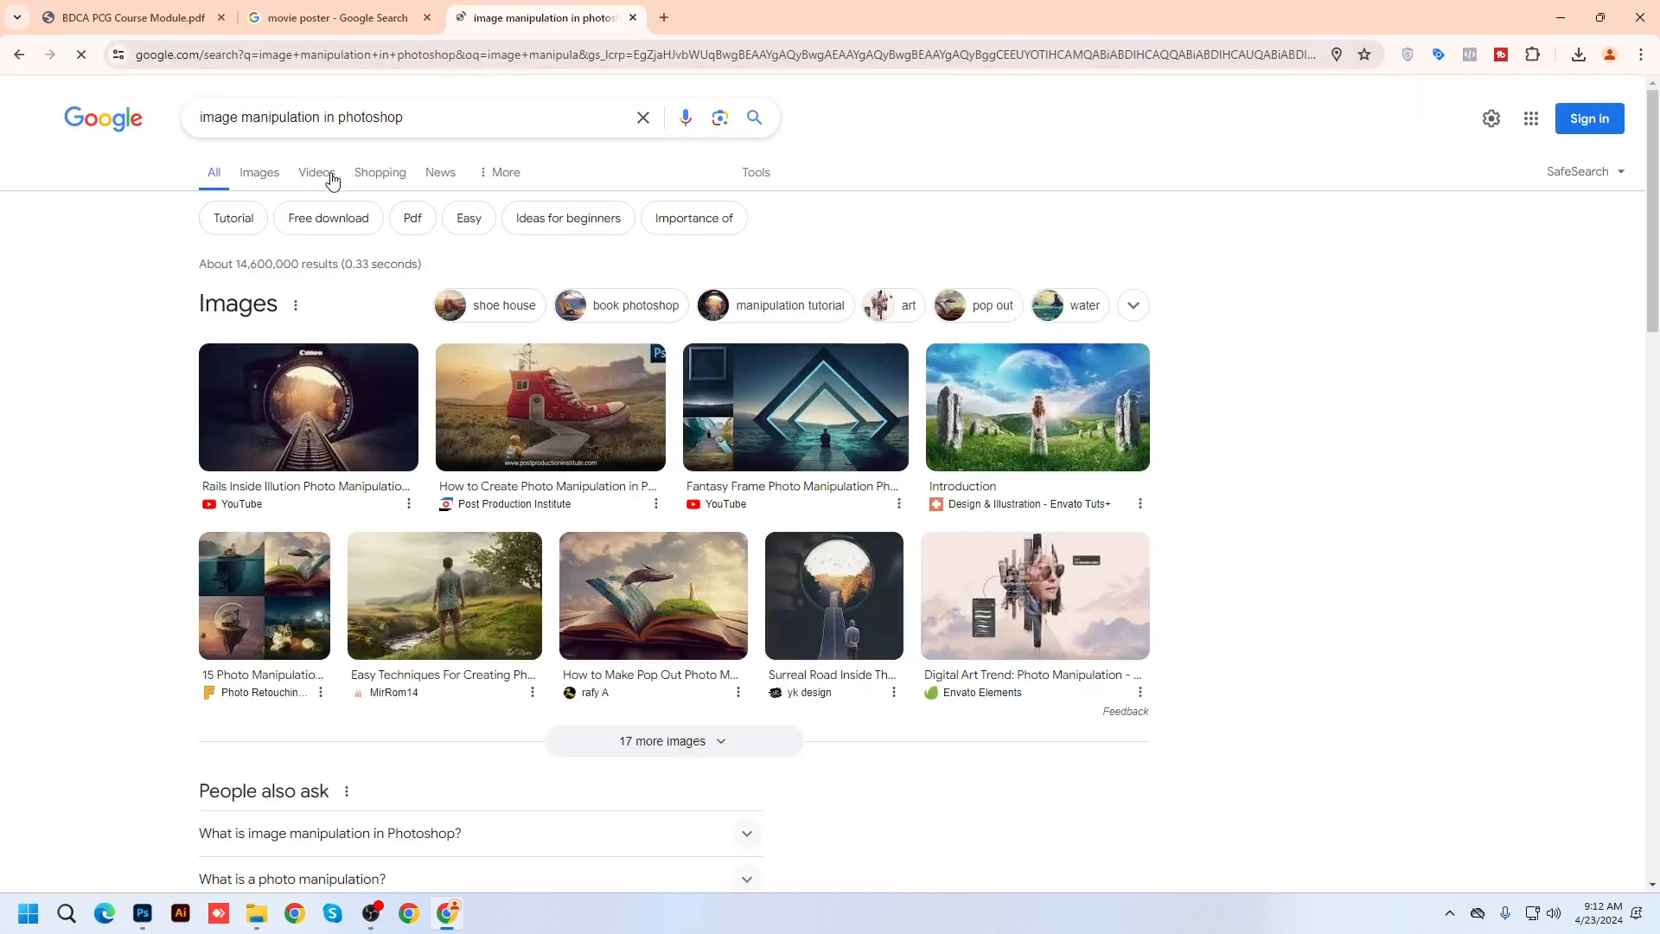
left_click(260, 172)
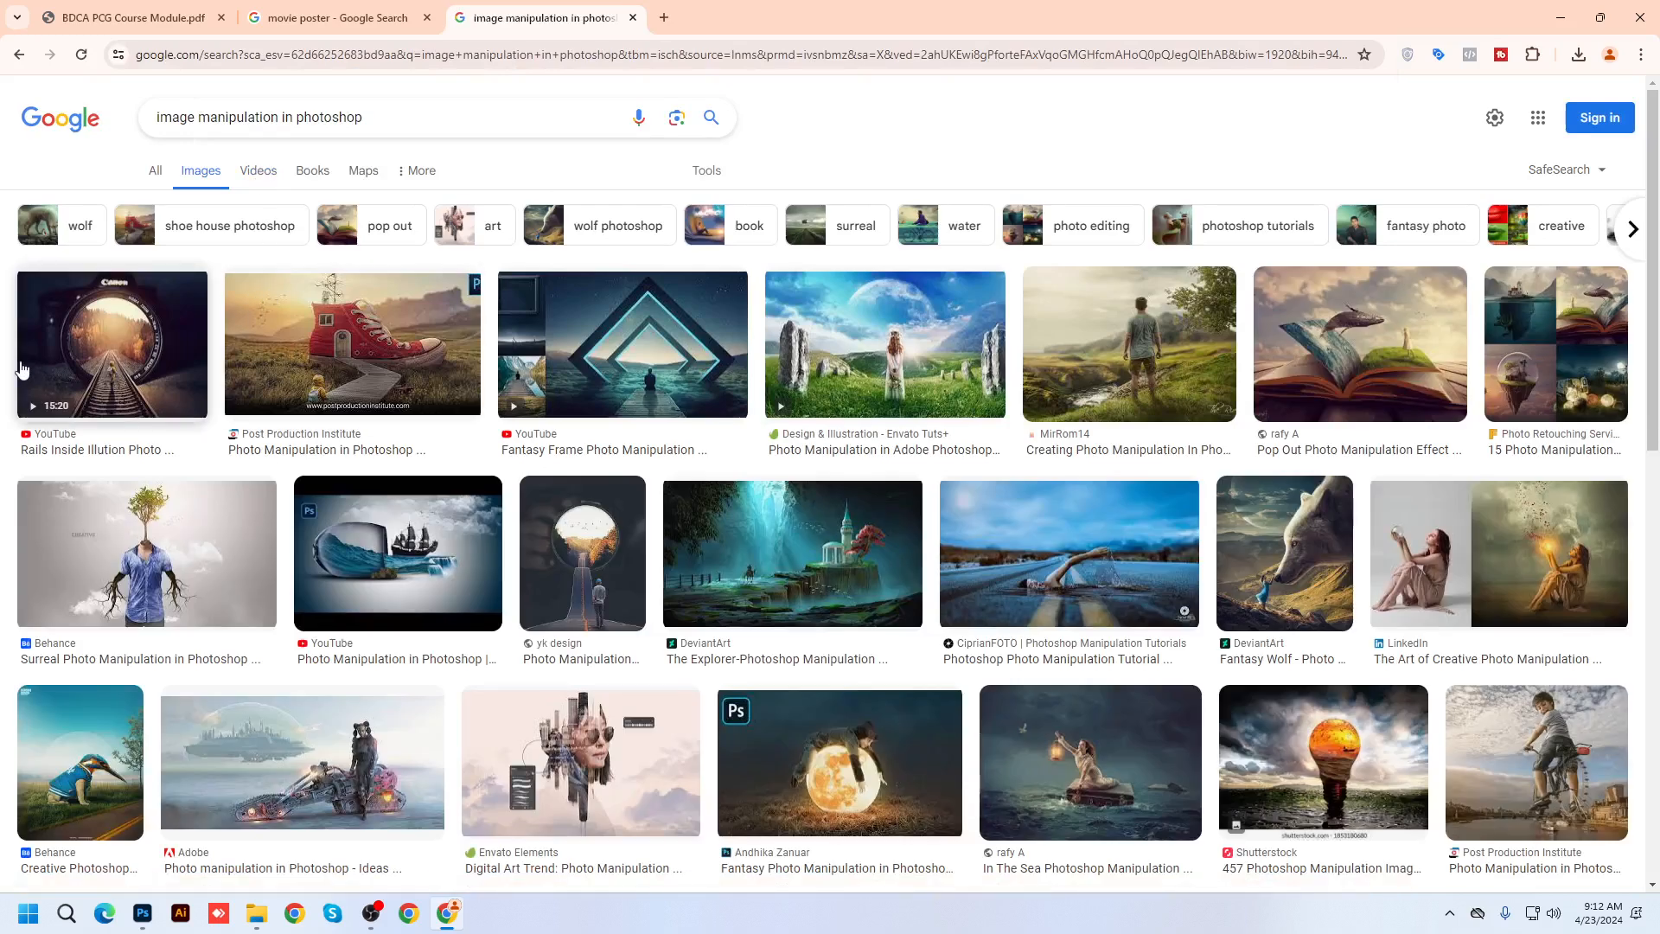
Preview the camera-lens rails, The Explorer, Sea in Glass, Surreal and Fantasy Frame manipulations
left_click(102, 355)
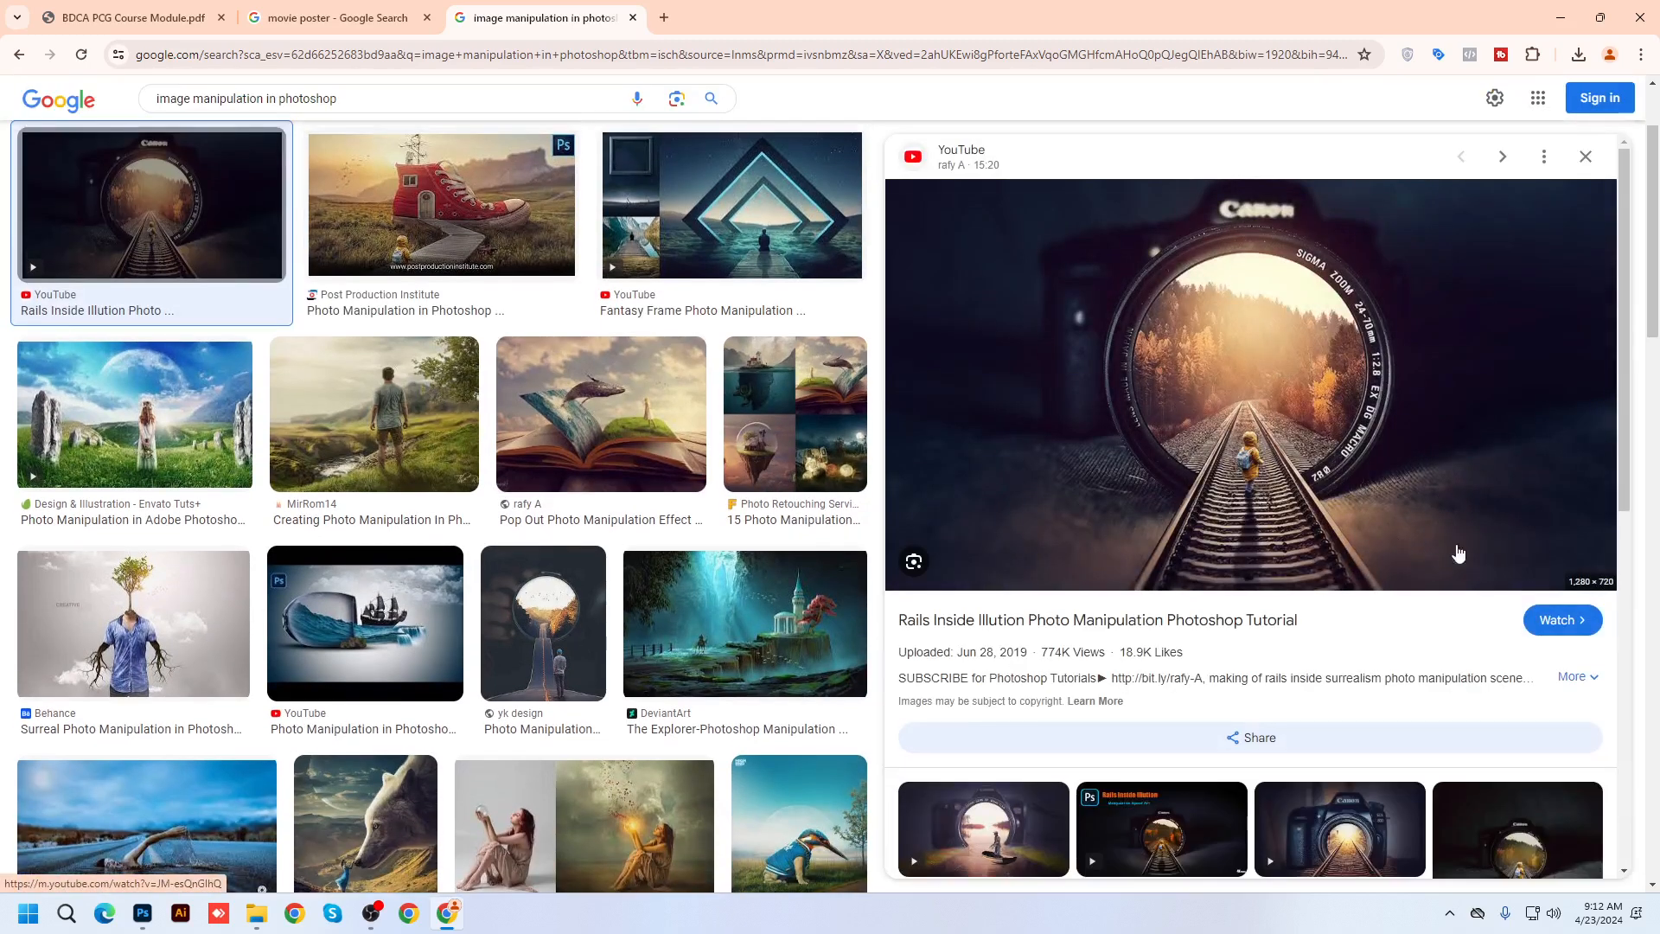
left_click(693, 646)
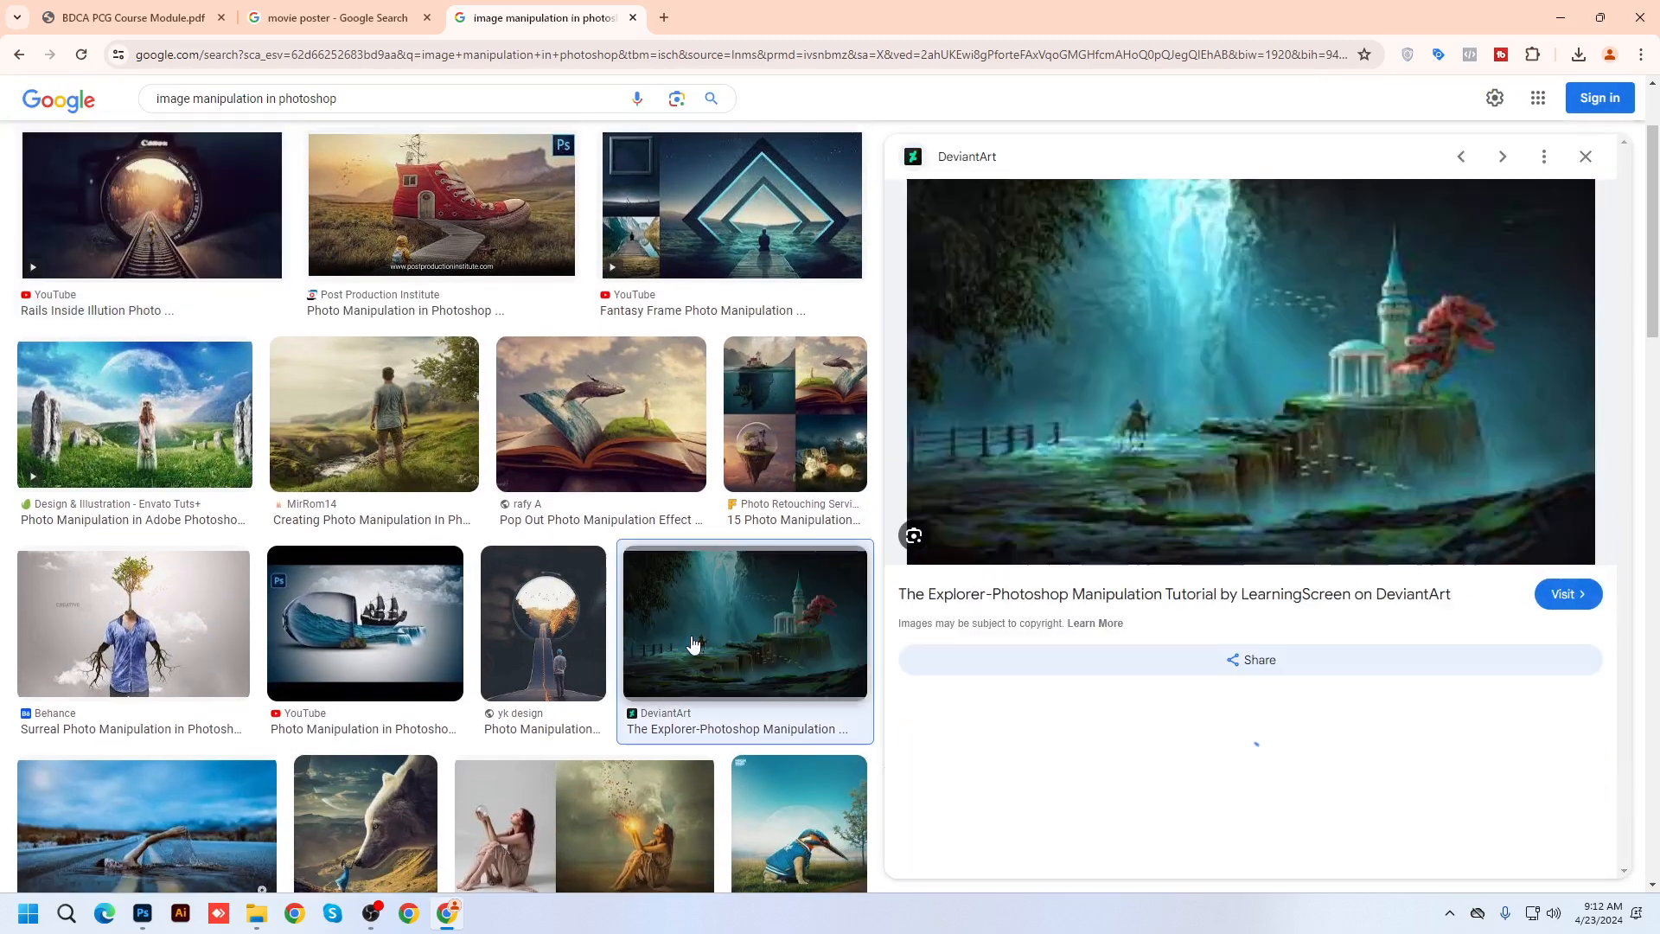
left_click(379, 597)
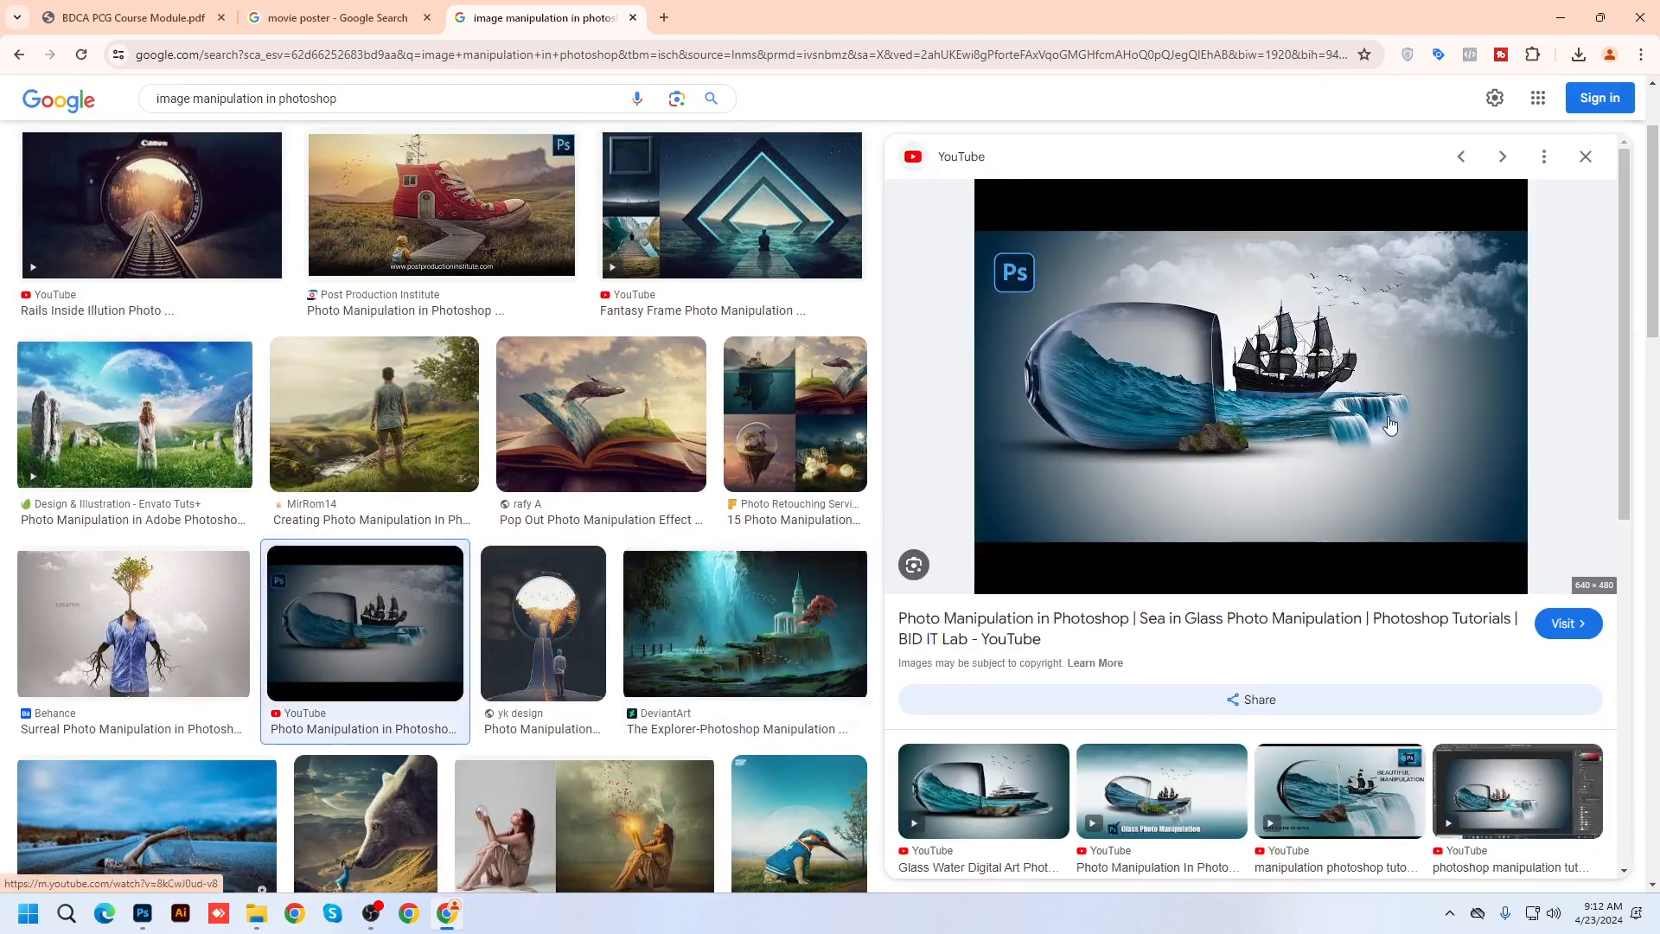
left_click(129, 618)
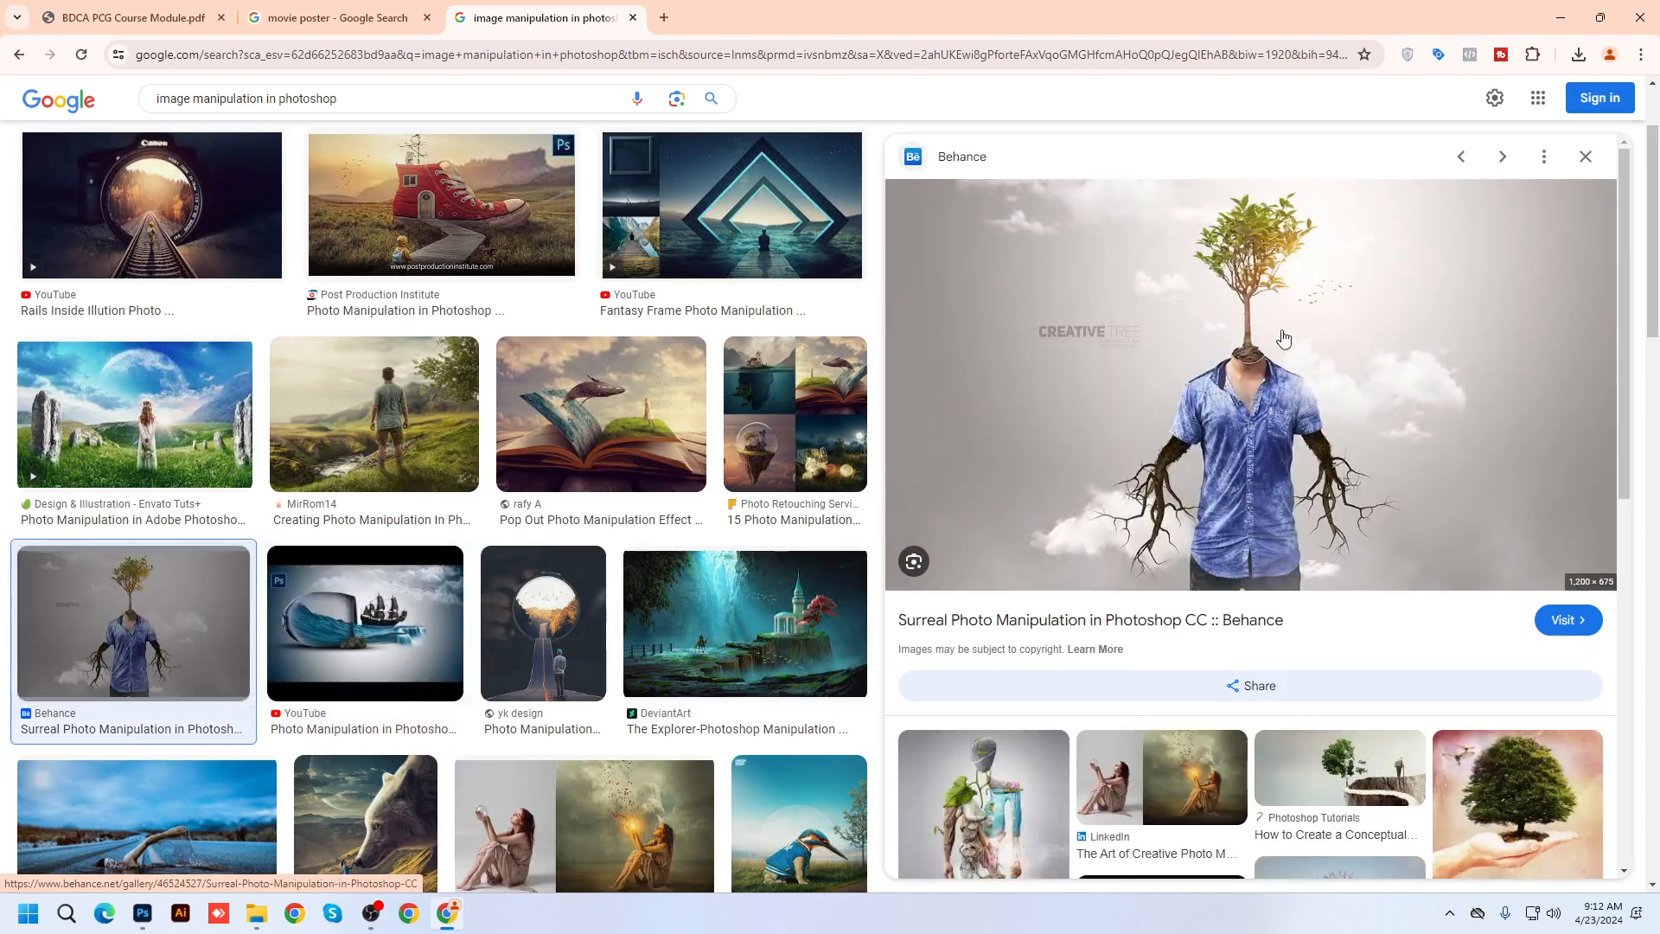
scroll(817, 536, "down", 2)
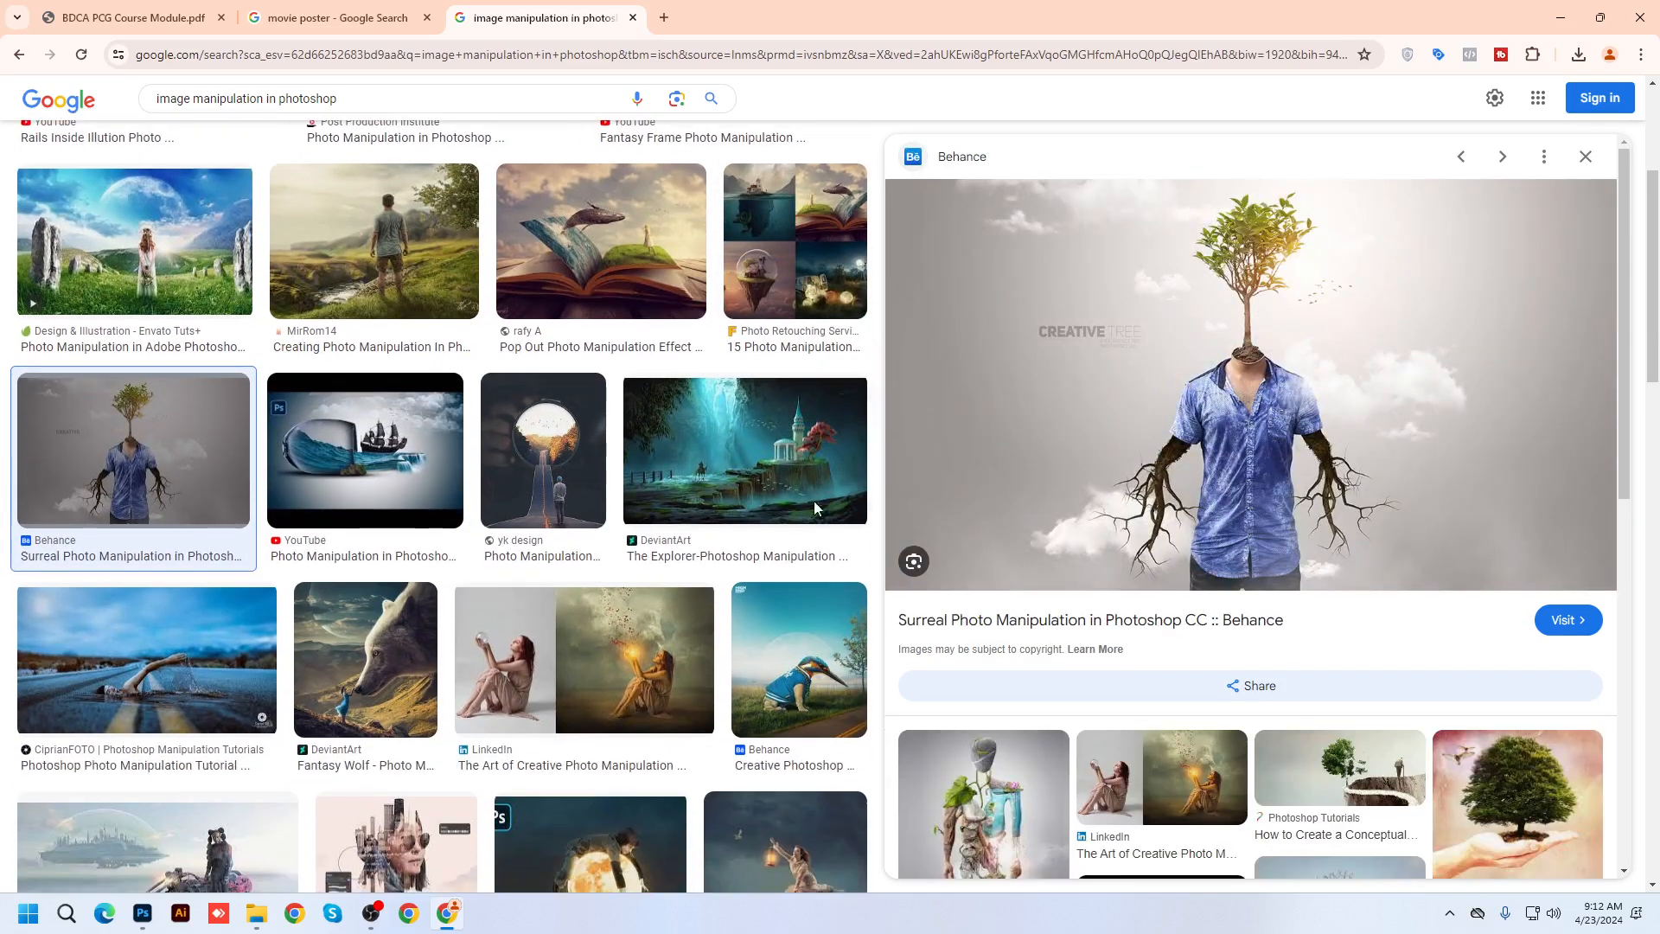
scroll(778, 390, "up", 2)
left_click(748, 287)
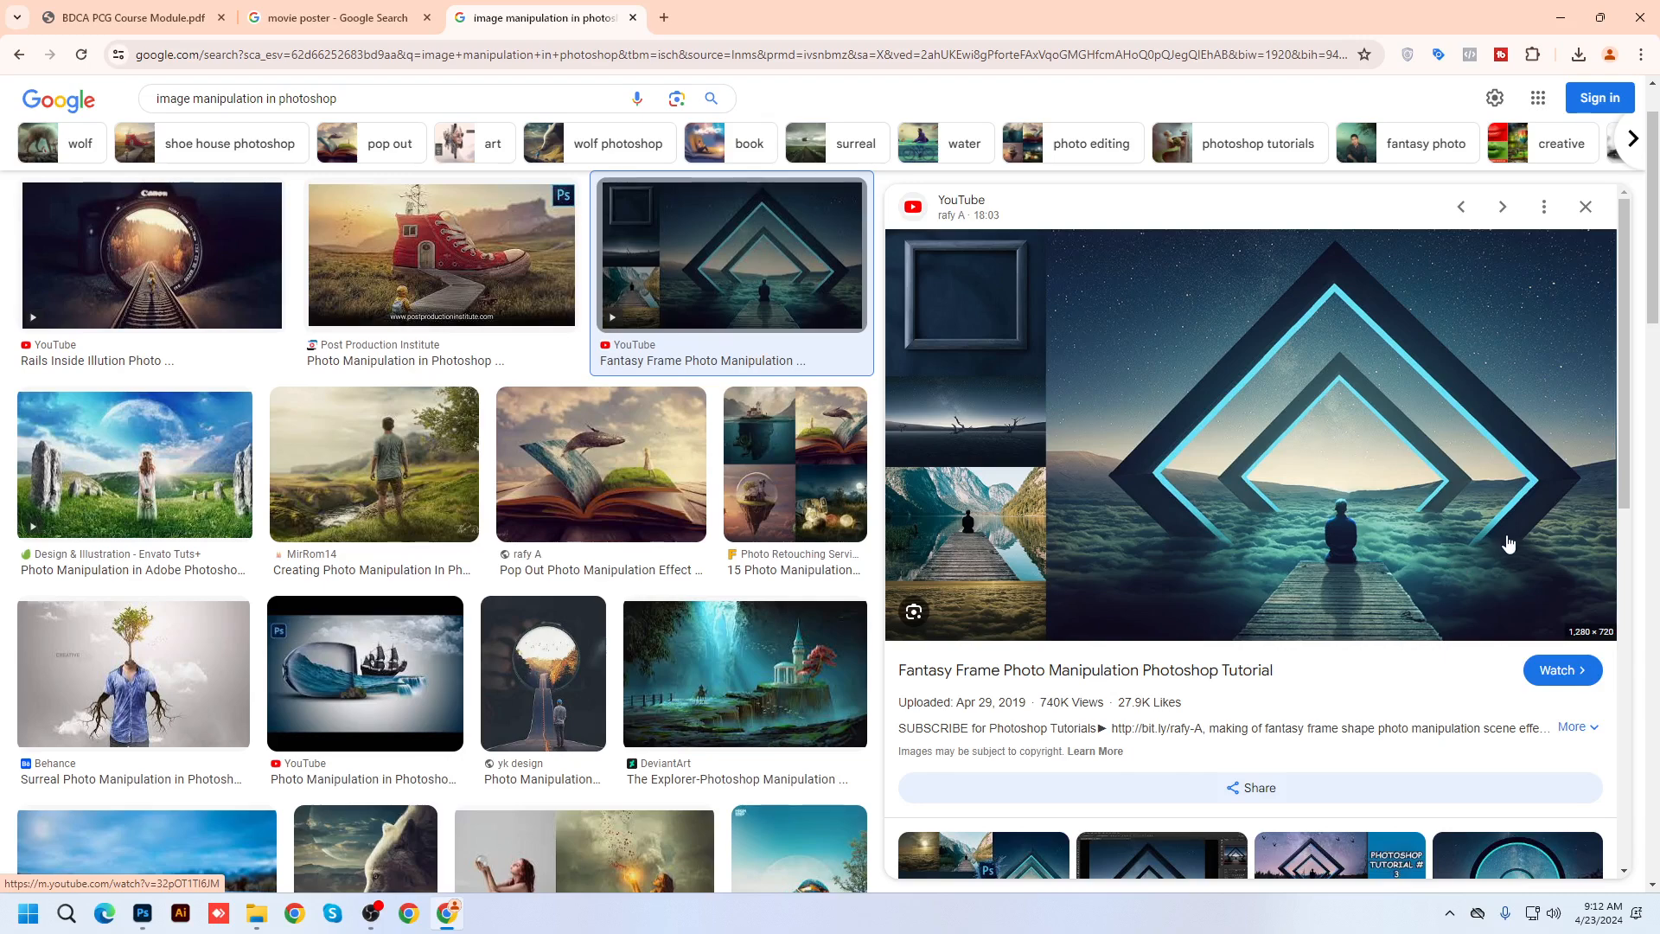
scroll(676, 692, "down", 8)
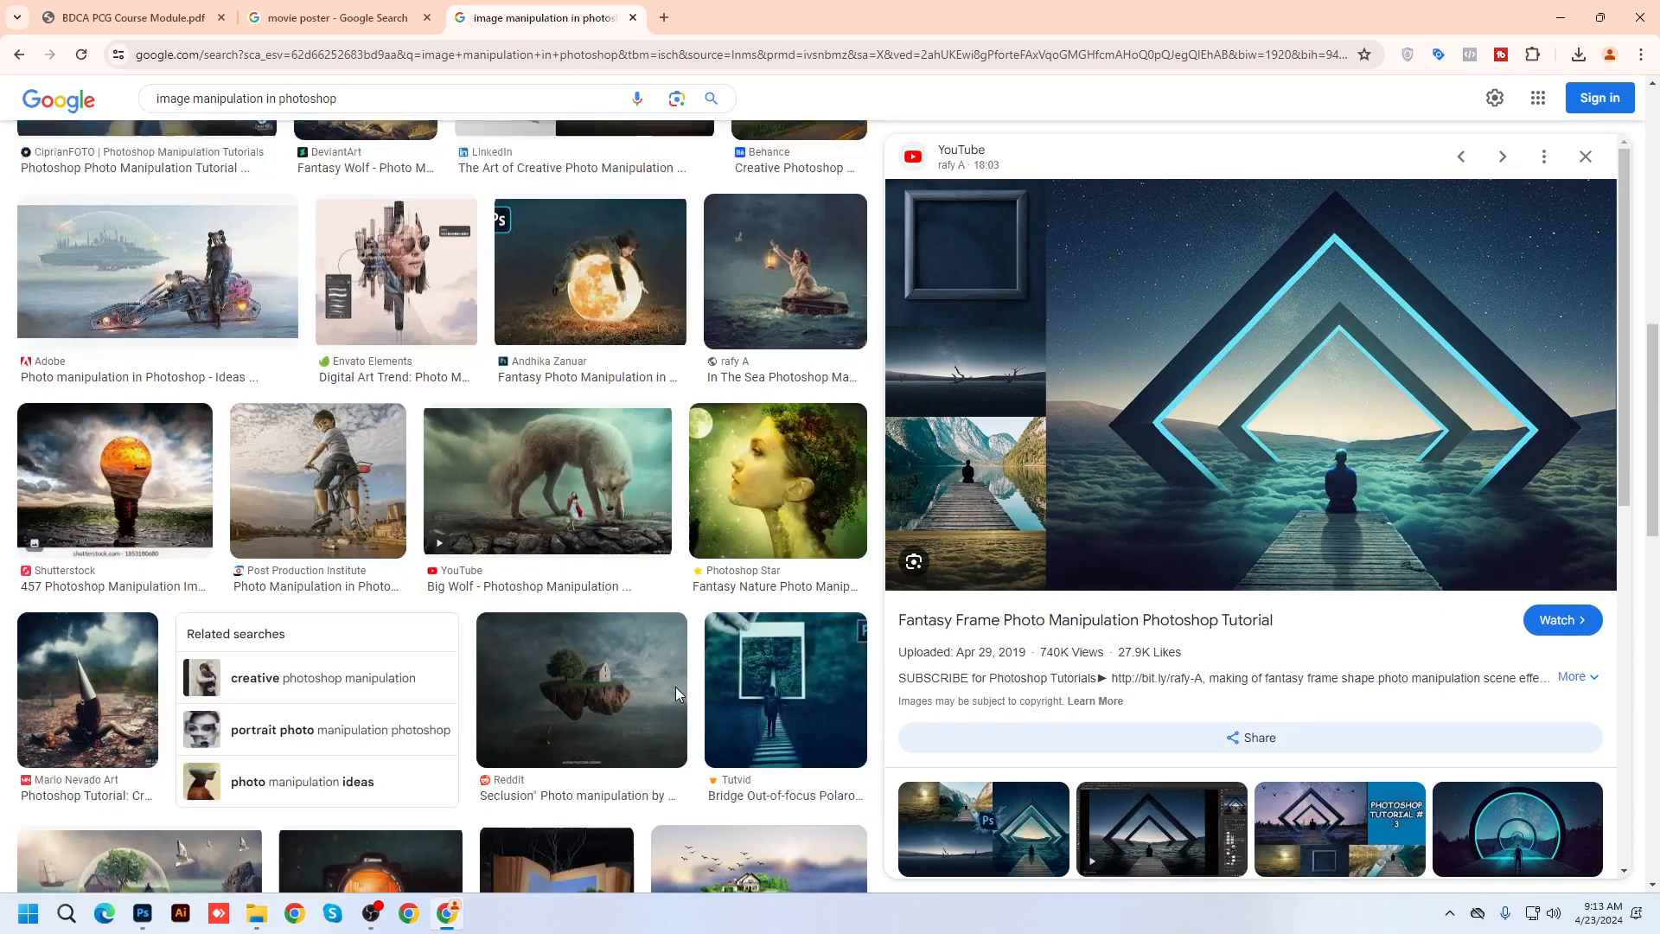
scroll(676, 691, "down", 1)
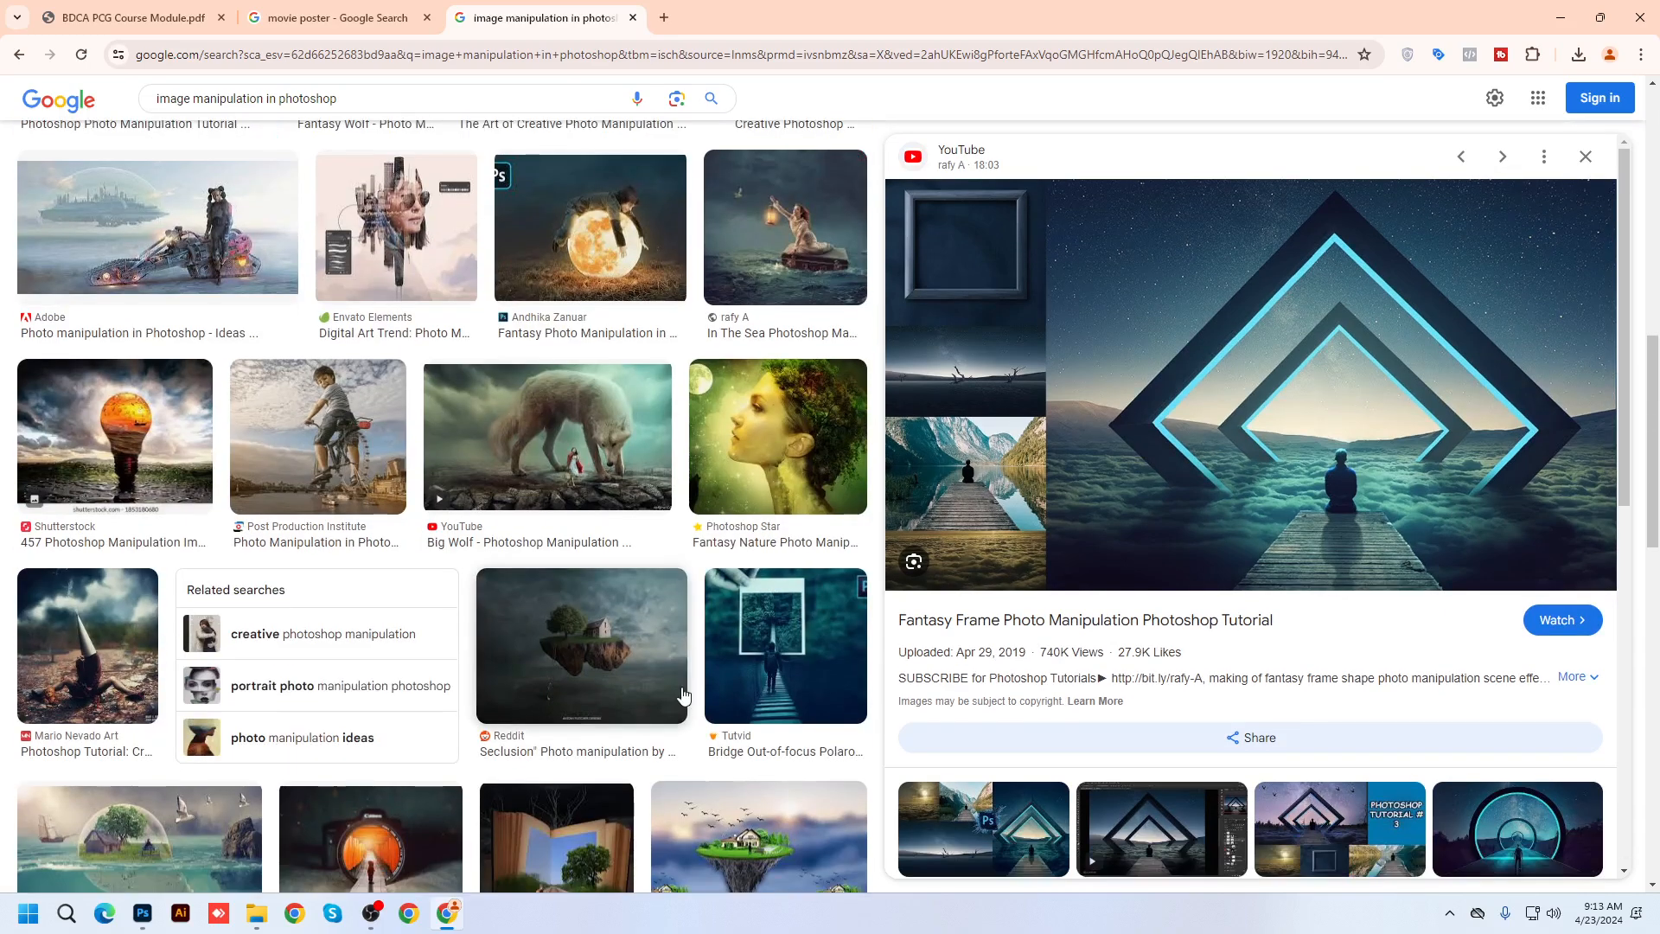
scroll(683, 696, "up", 10)
Glance at the movie poster tab, then preview the swimmer-on-the-road manipulation images
left_click(337, 17)
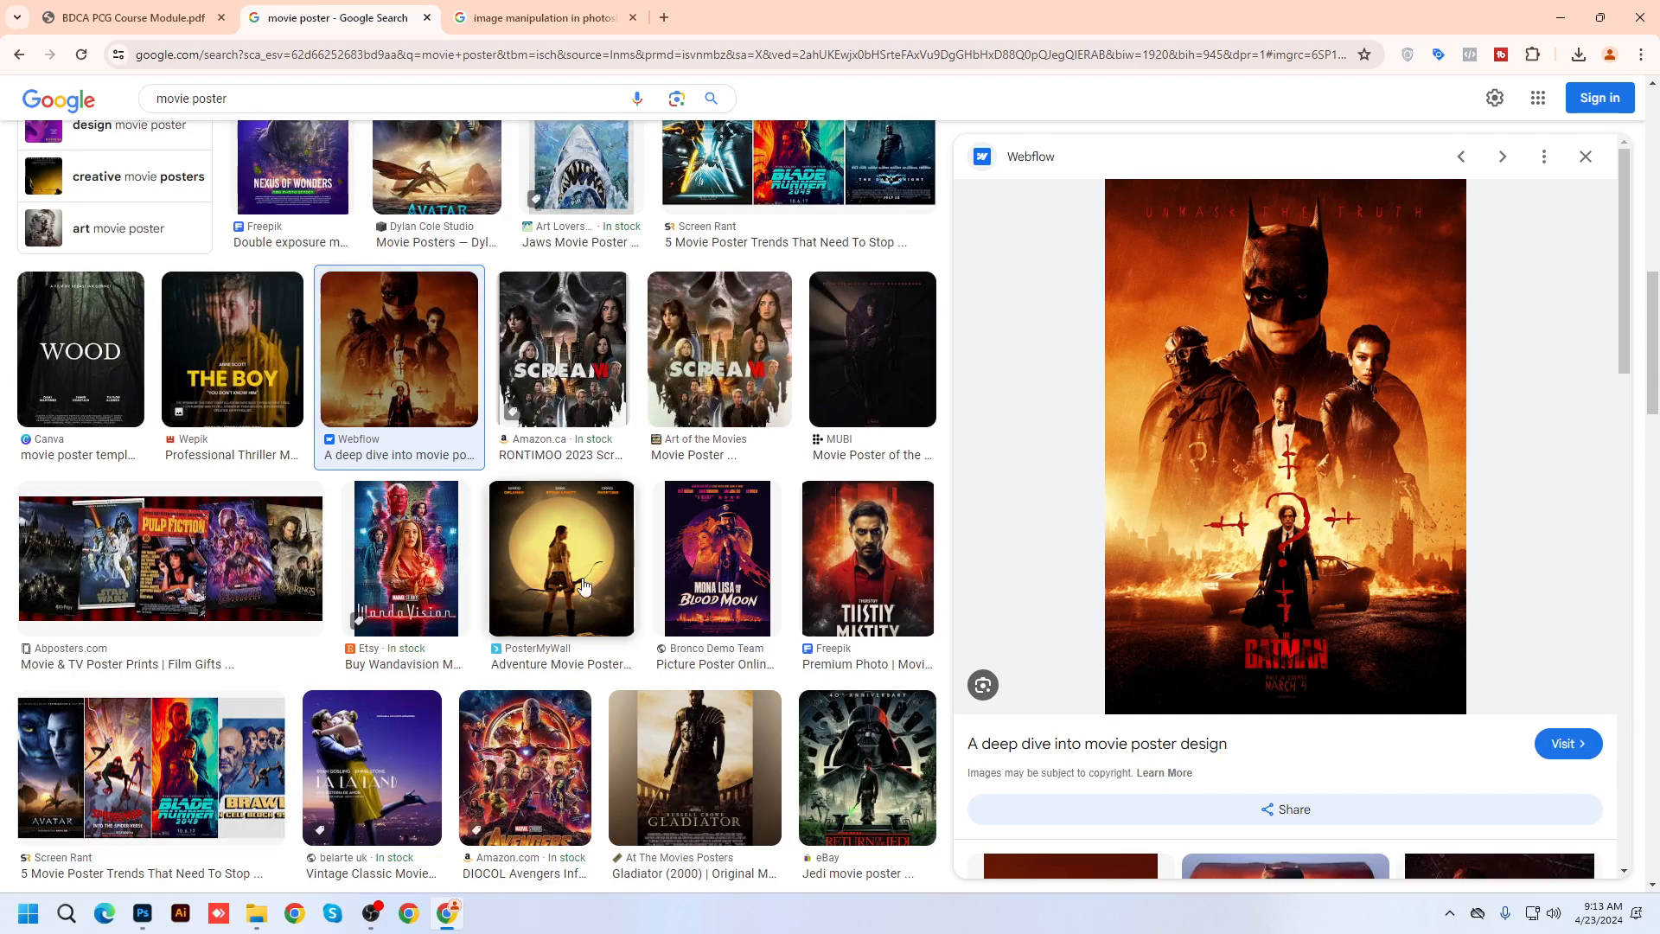
left_click(546, 12)
scroll(404, 671, "down", 2)
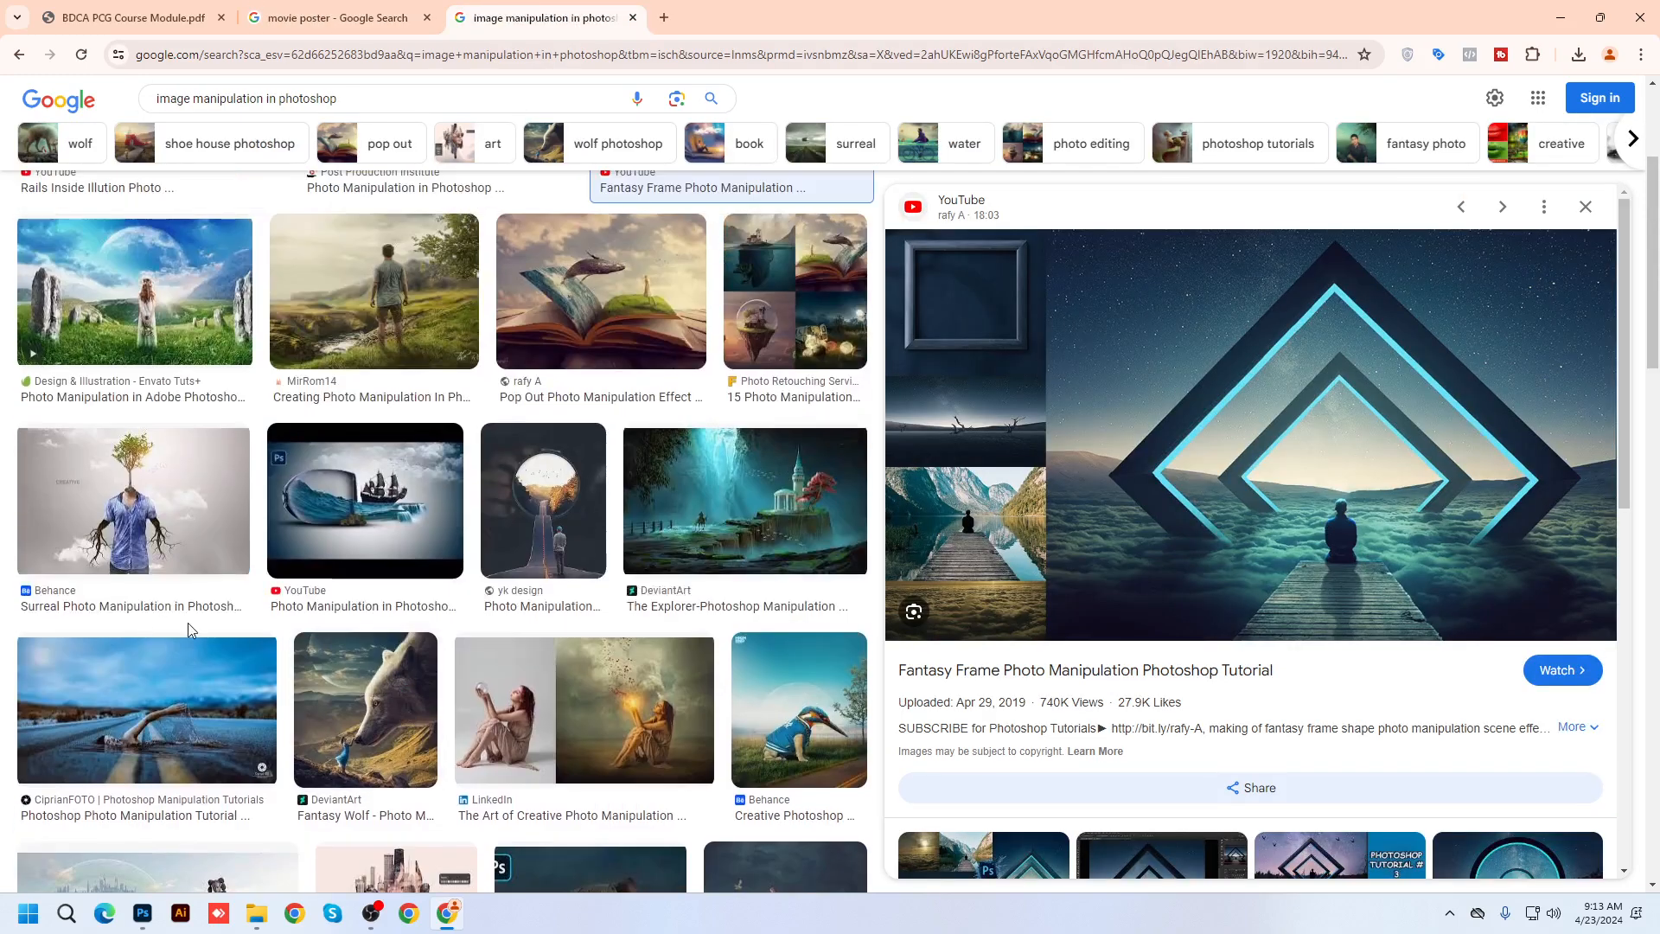
scroll(191, 630, "down", 3)
left_click(147, 450)
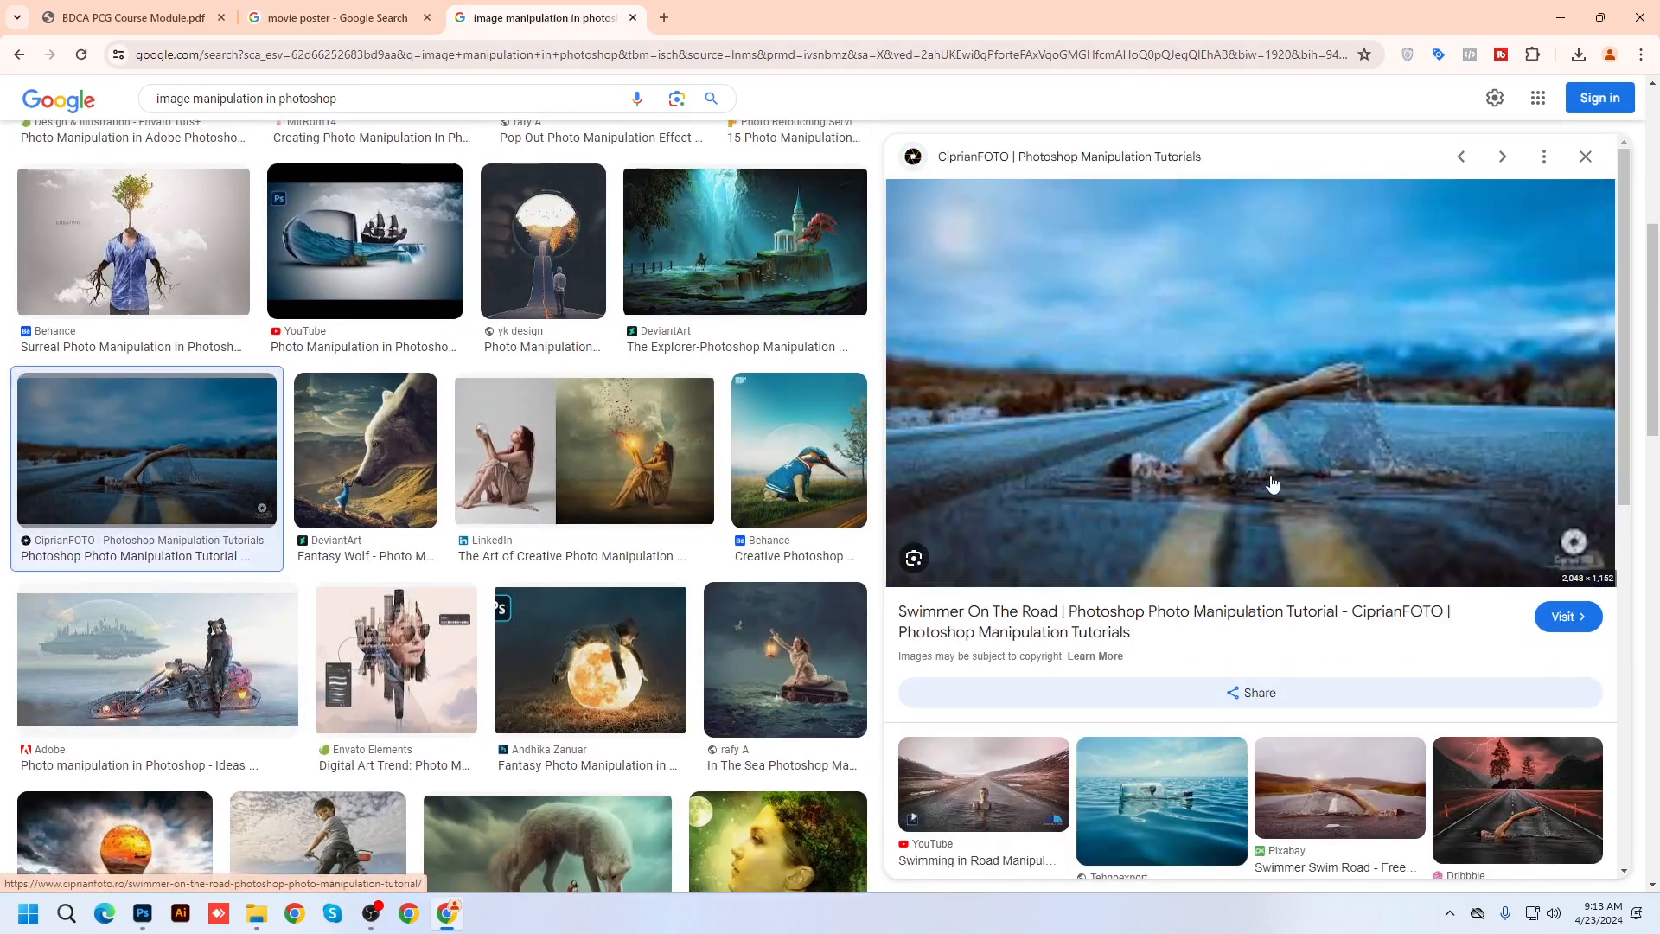
left_click(960, 794)
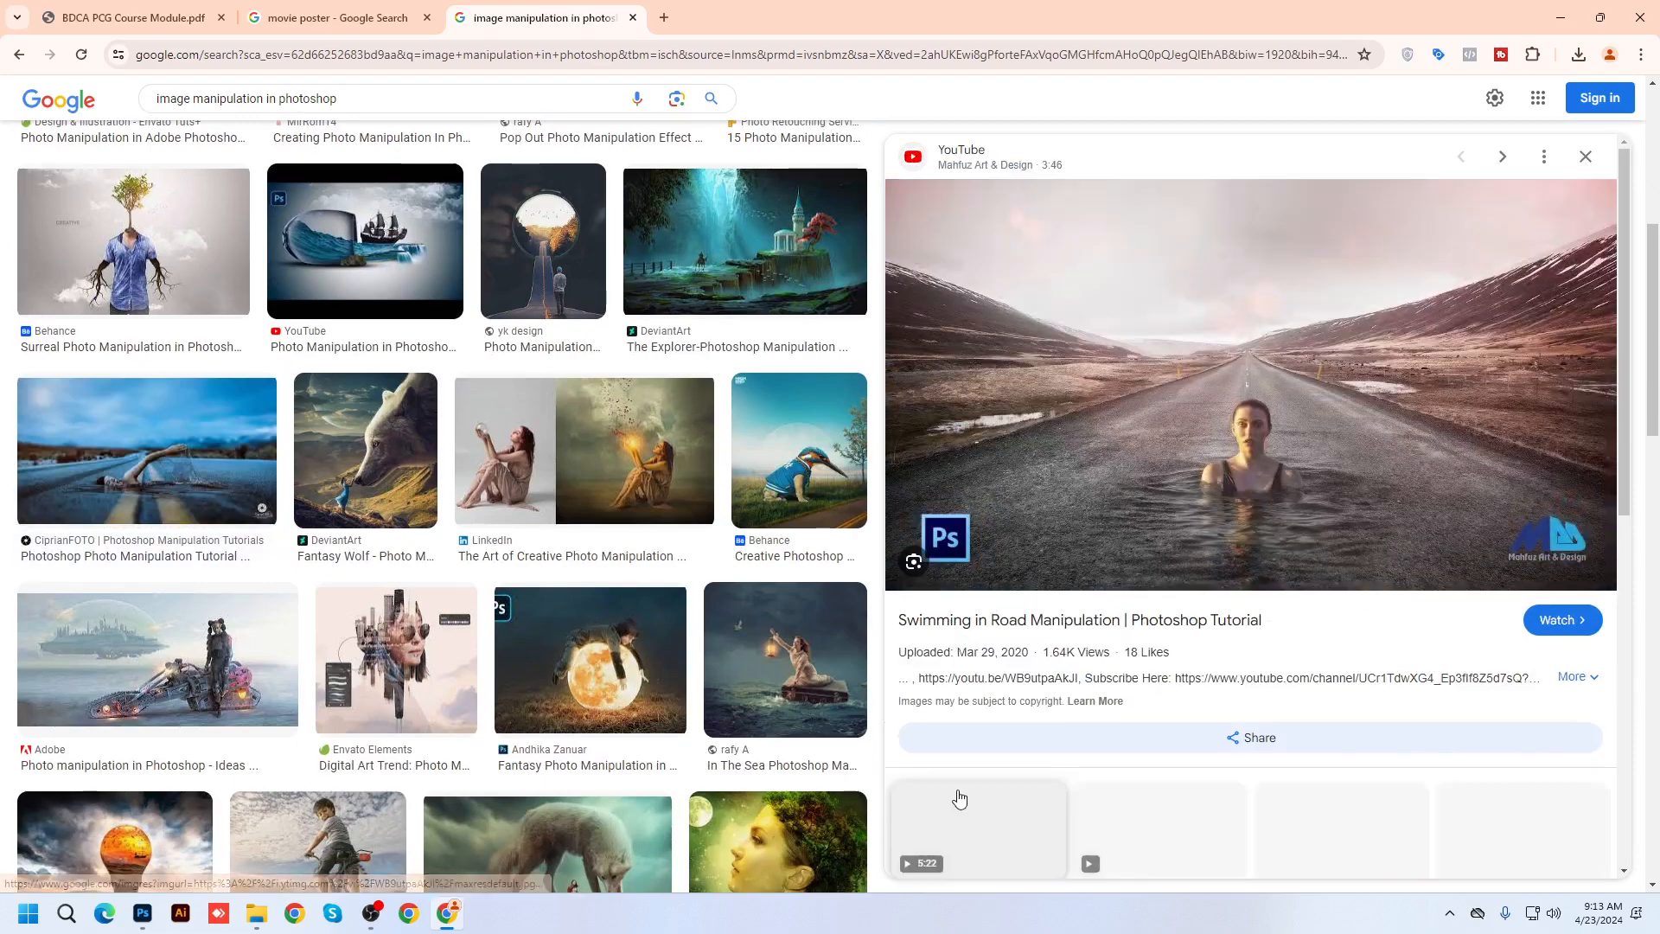
scroll(605, 476, "up", 6)
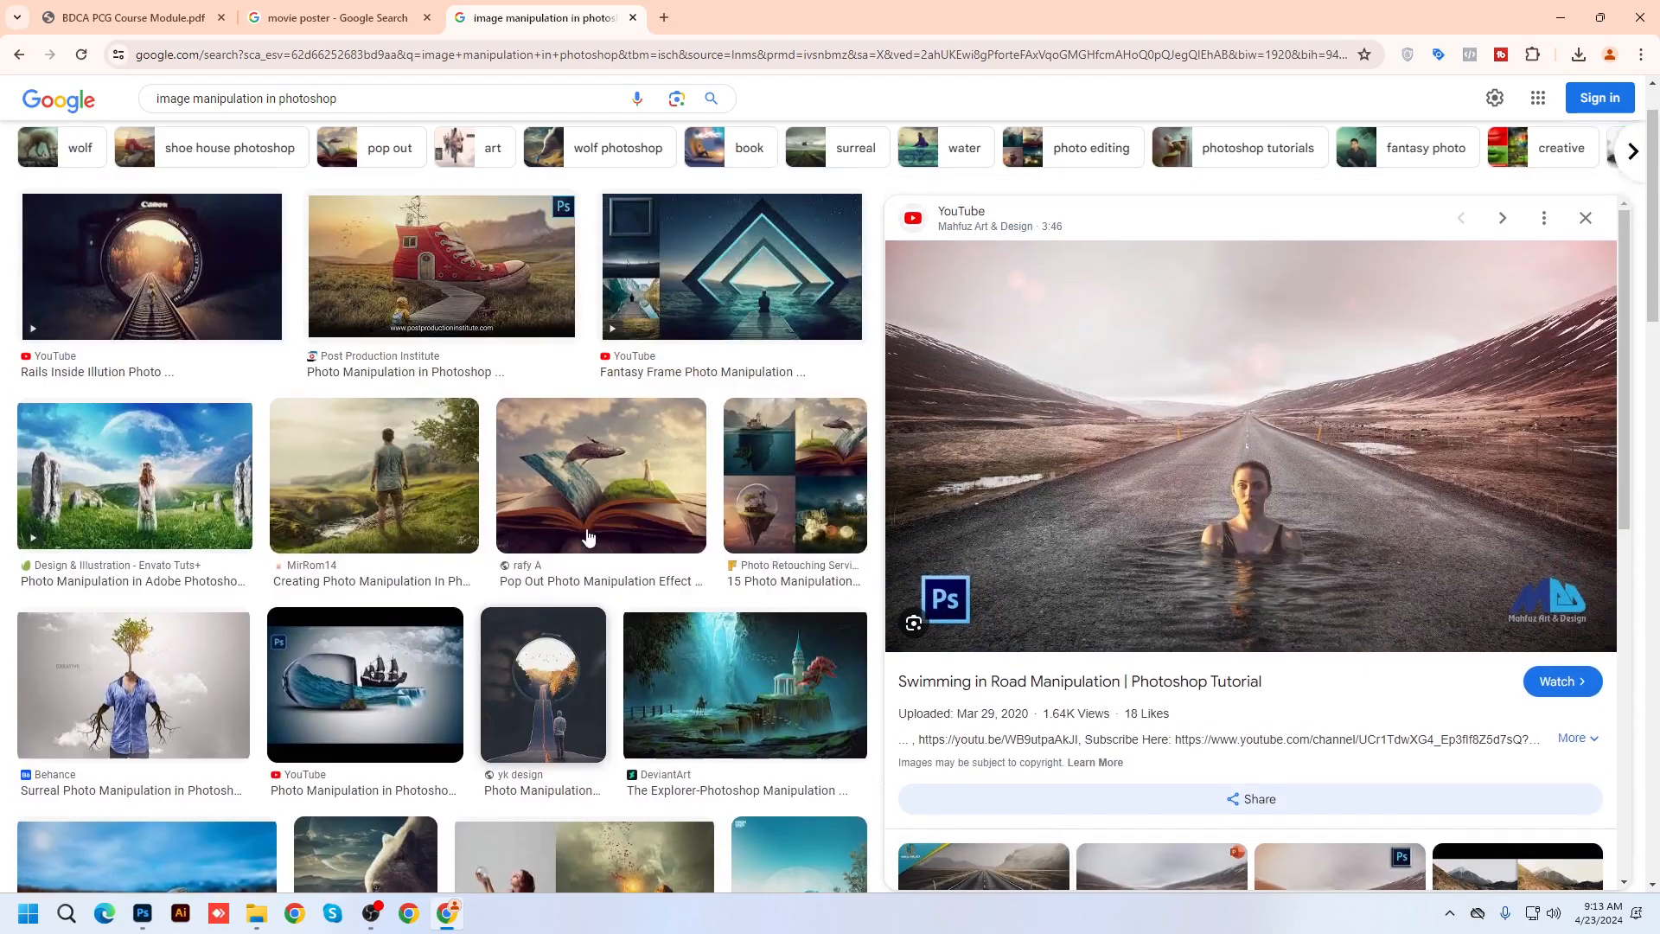
left_click(663, 18)
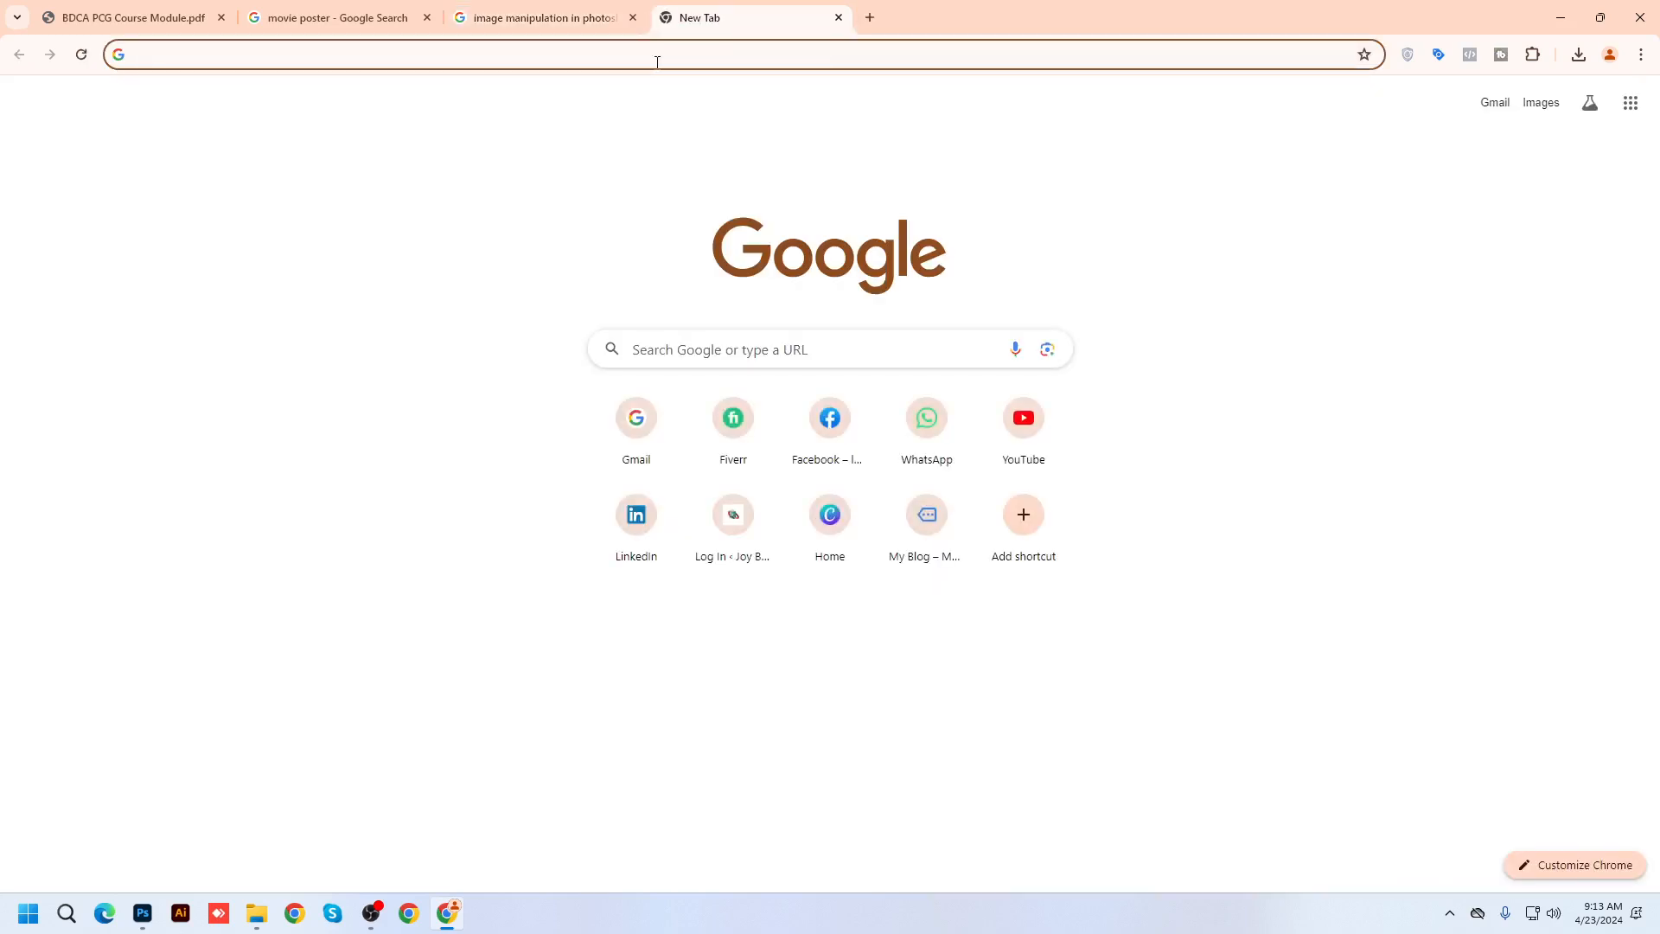
Search Google Images for 'creative ad design'
type("creative")
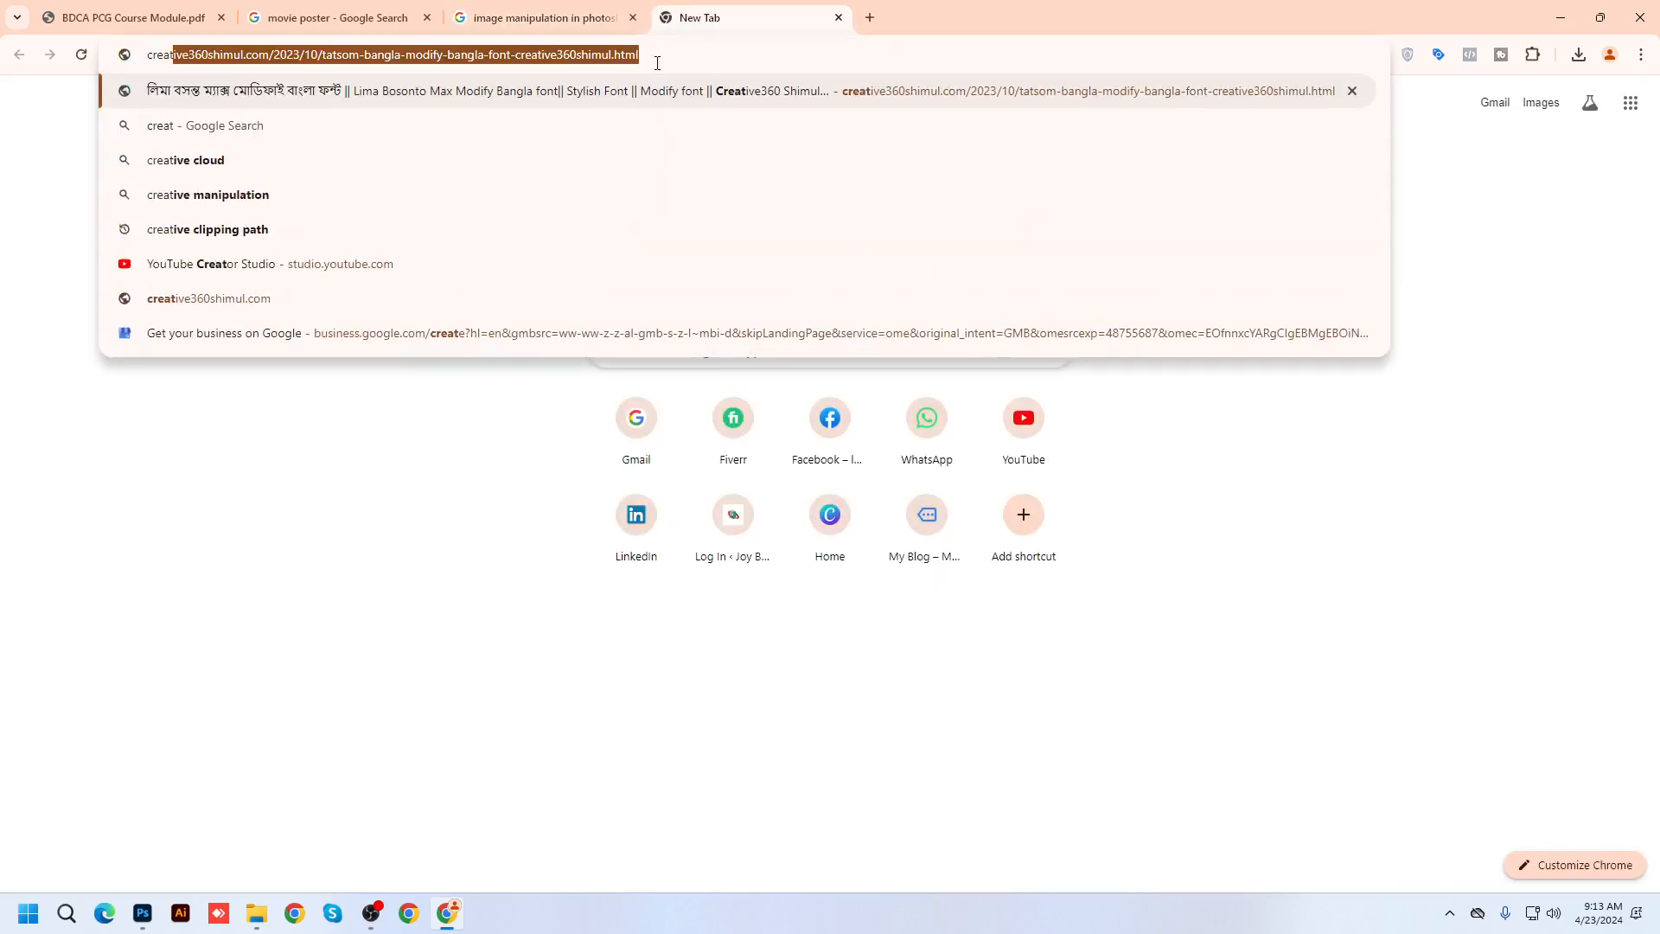
type(" ad desi")
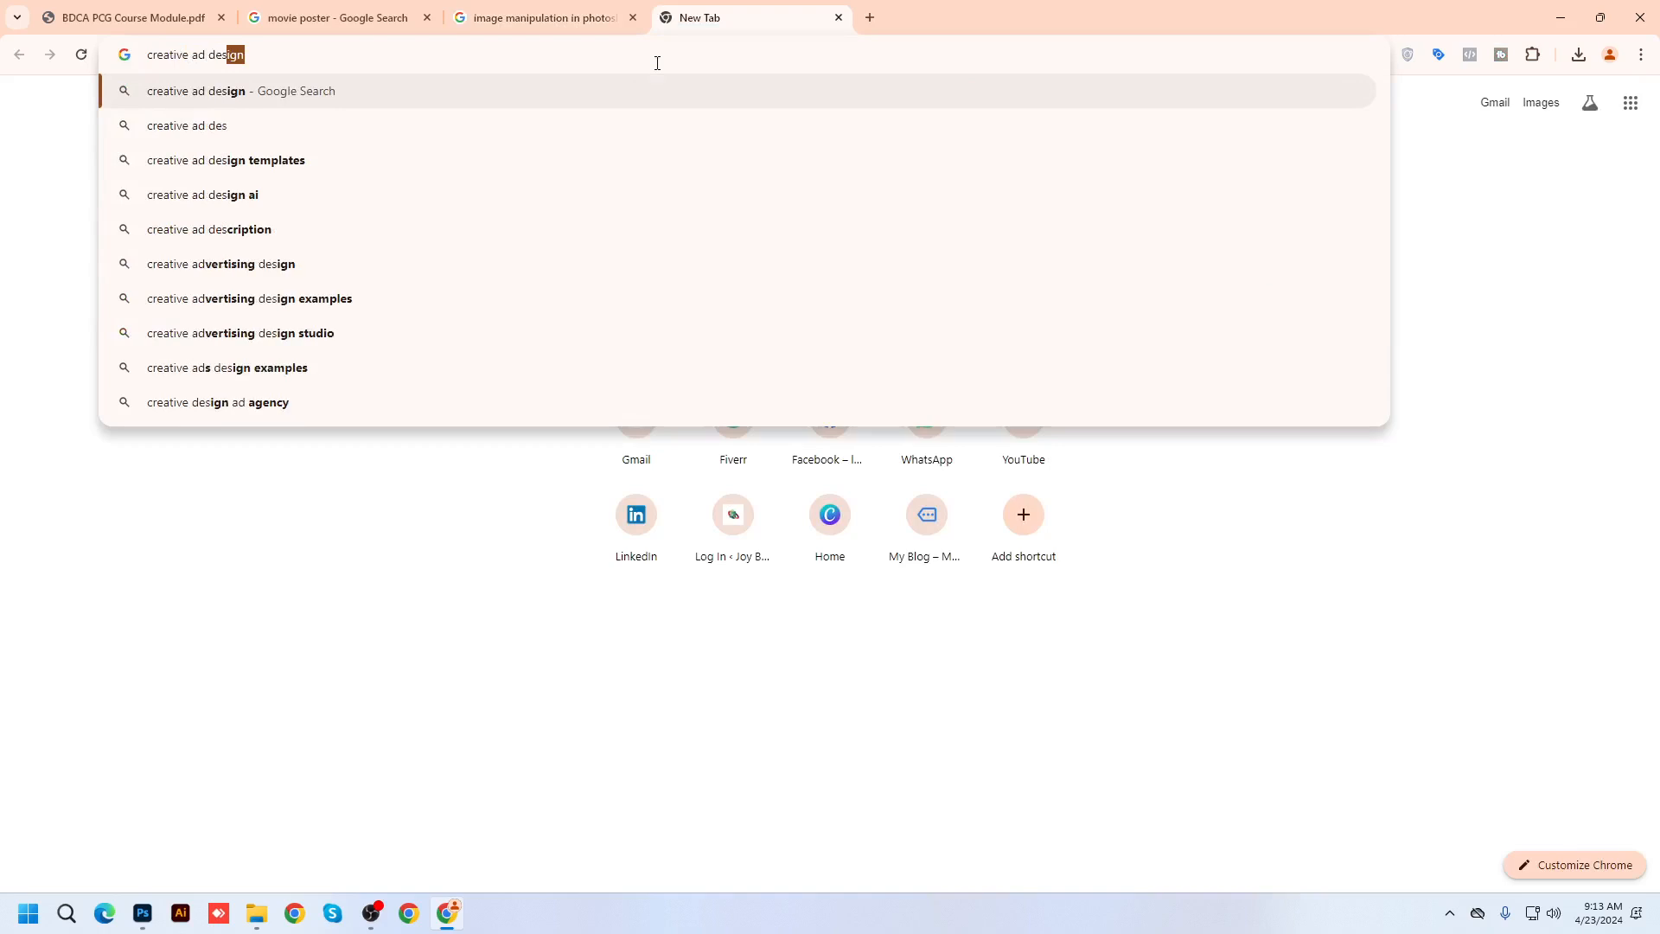
type("gn")
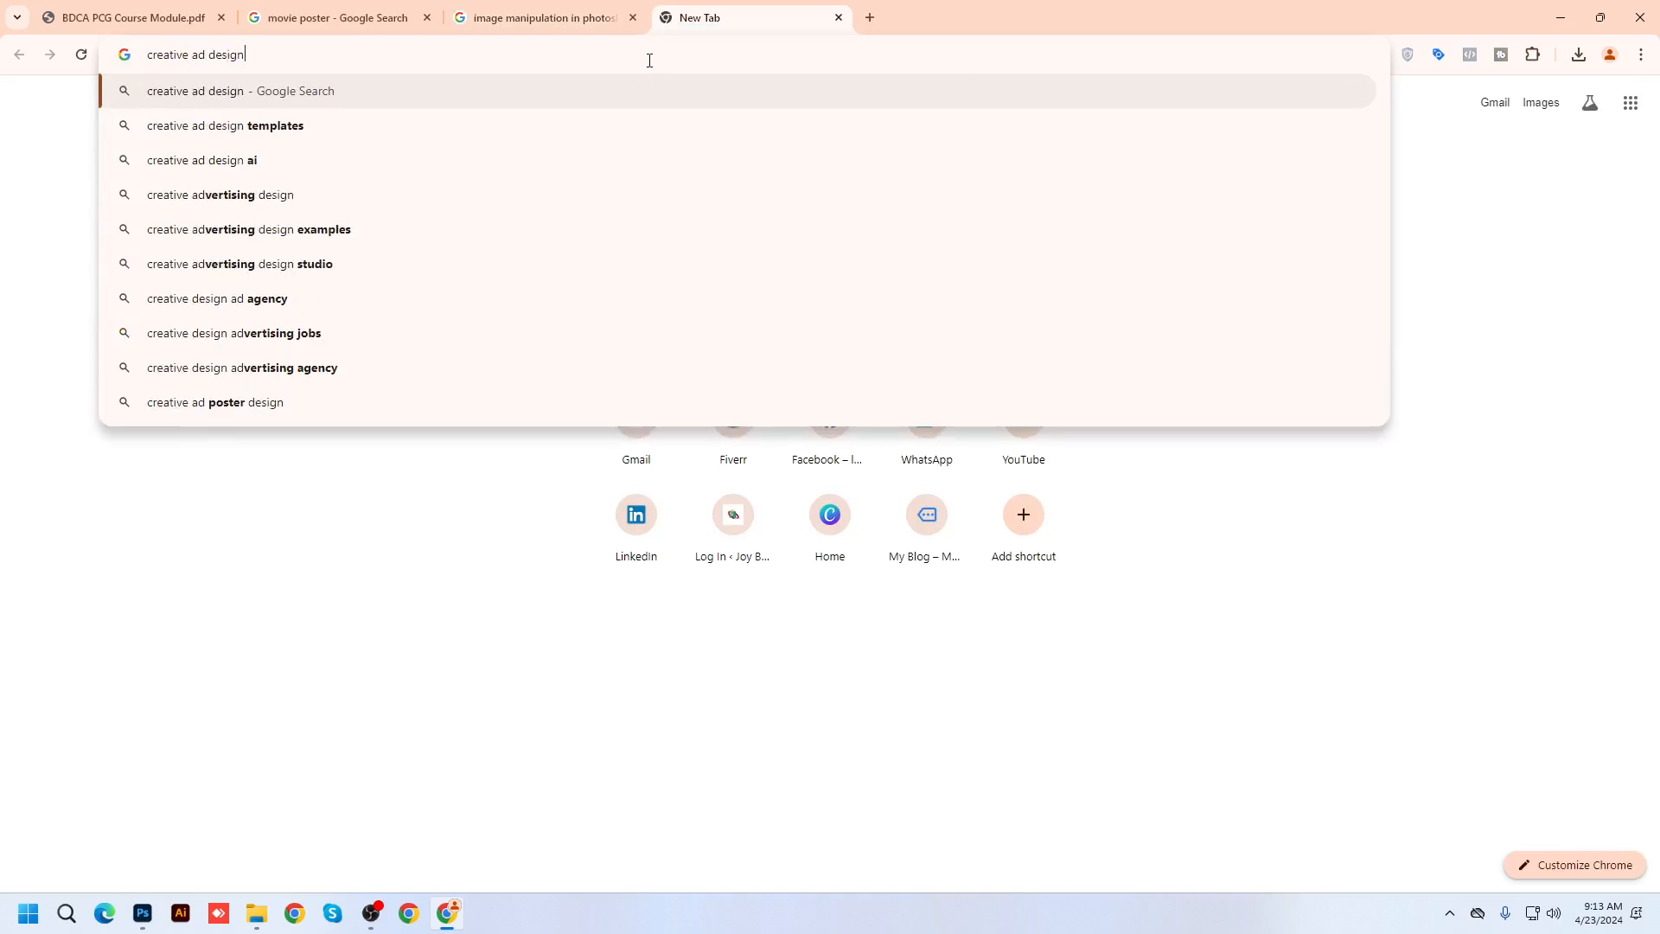
key("Return")
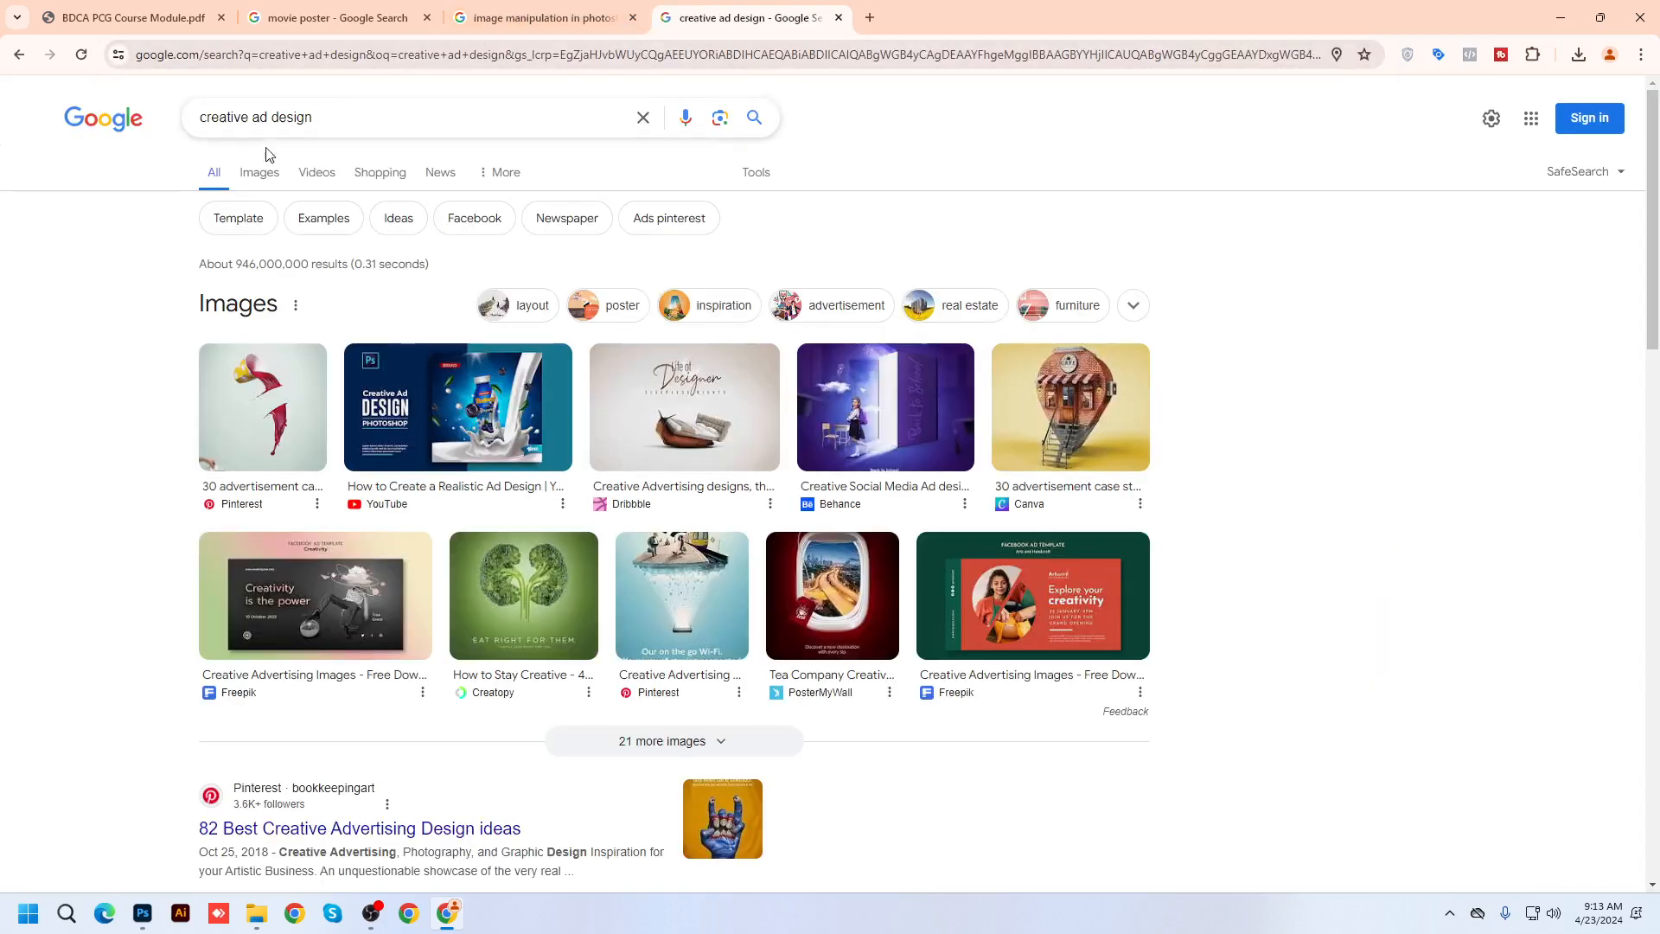
left_click(259, 173)
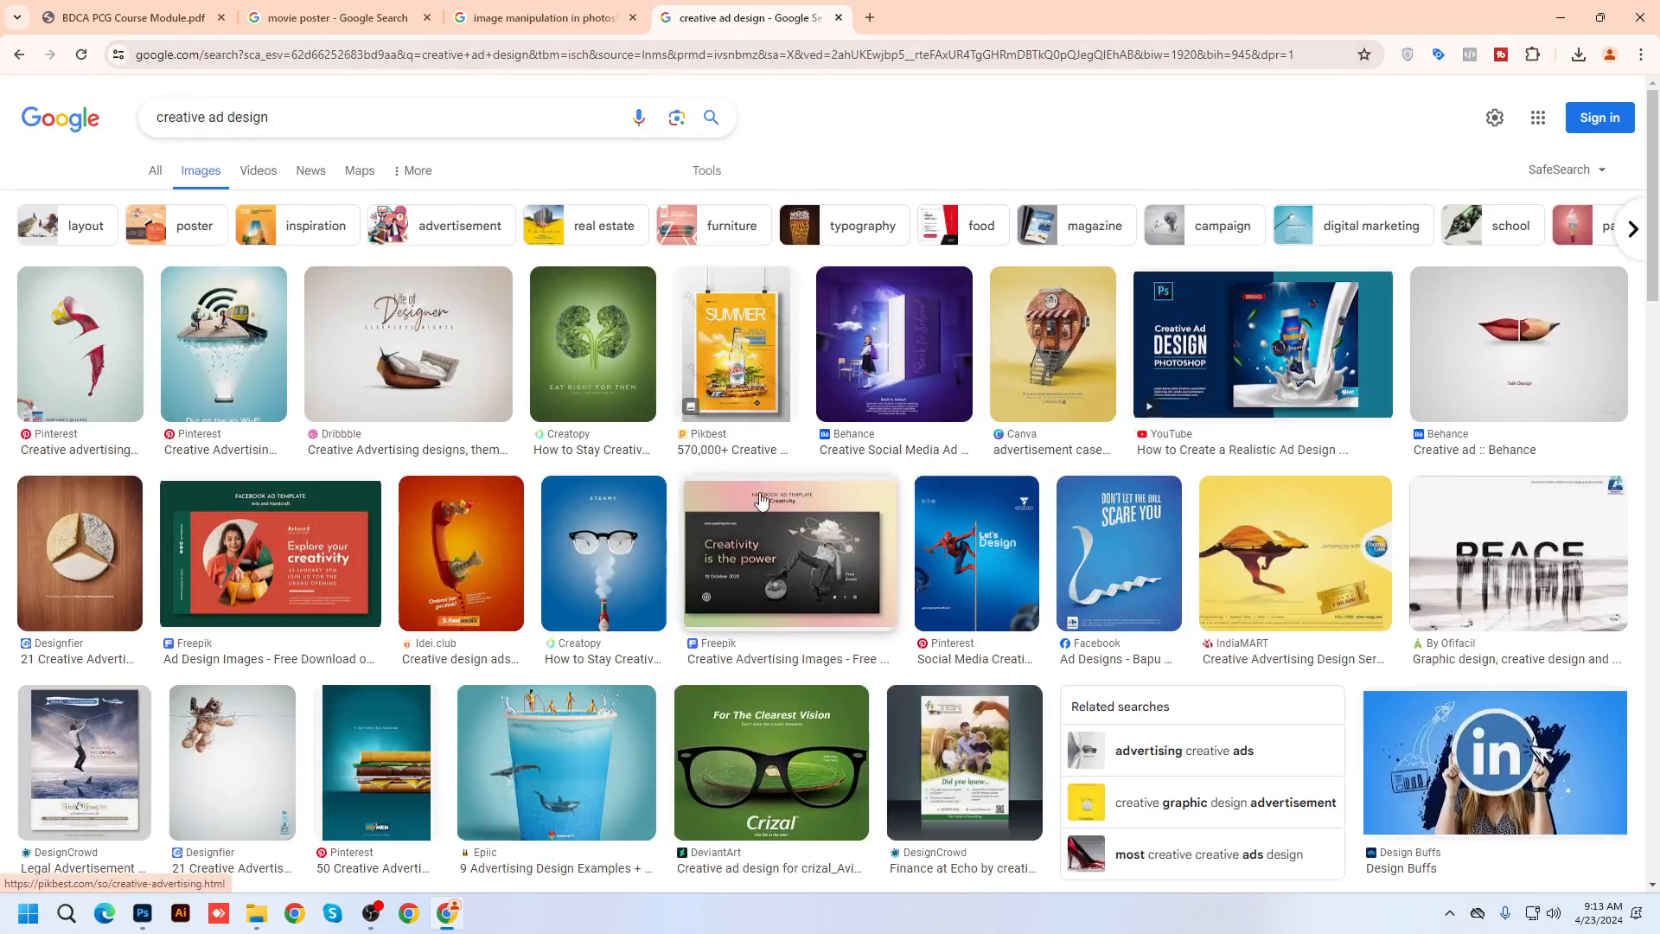
Preview the red liquid cup, Wi-Fi, Life of Designer, Eat Right and Back to School ads
left_click(74, 355)
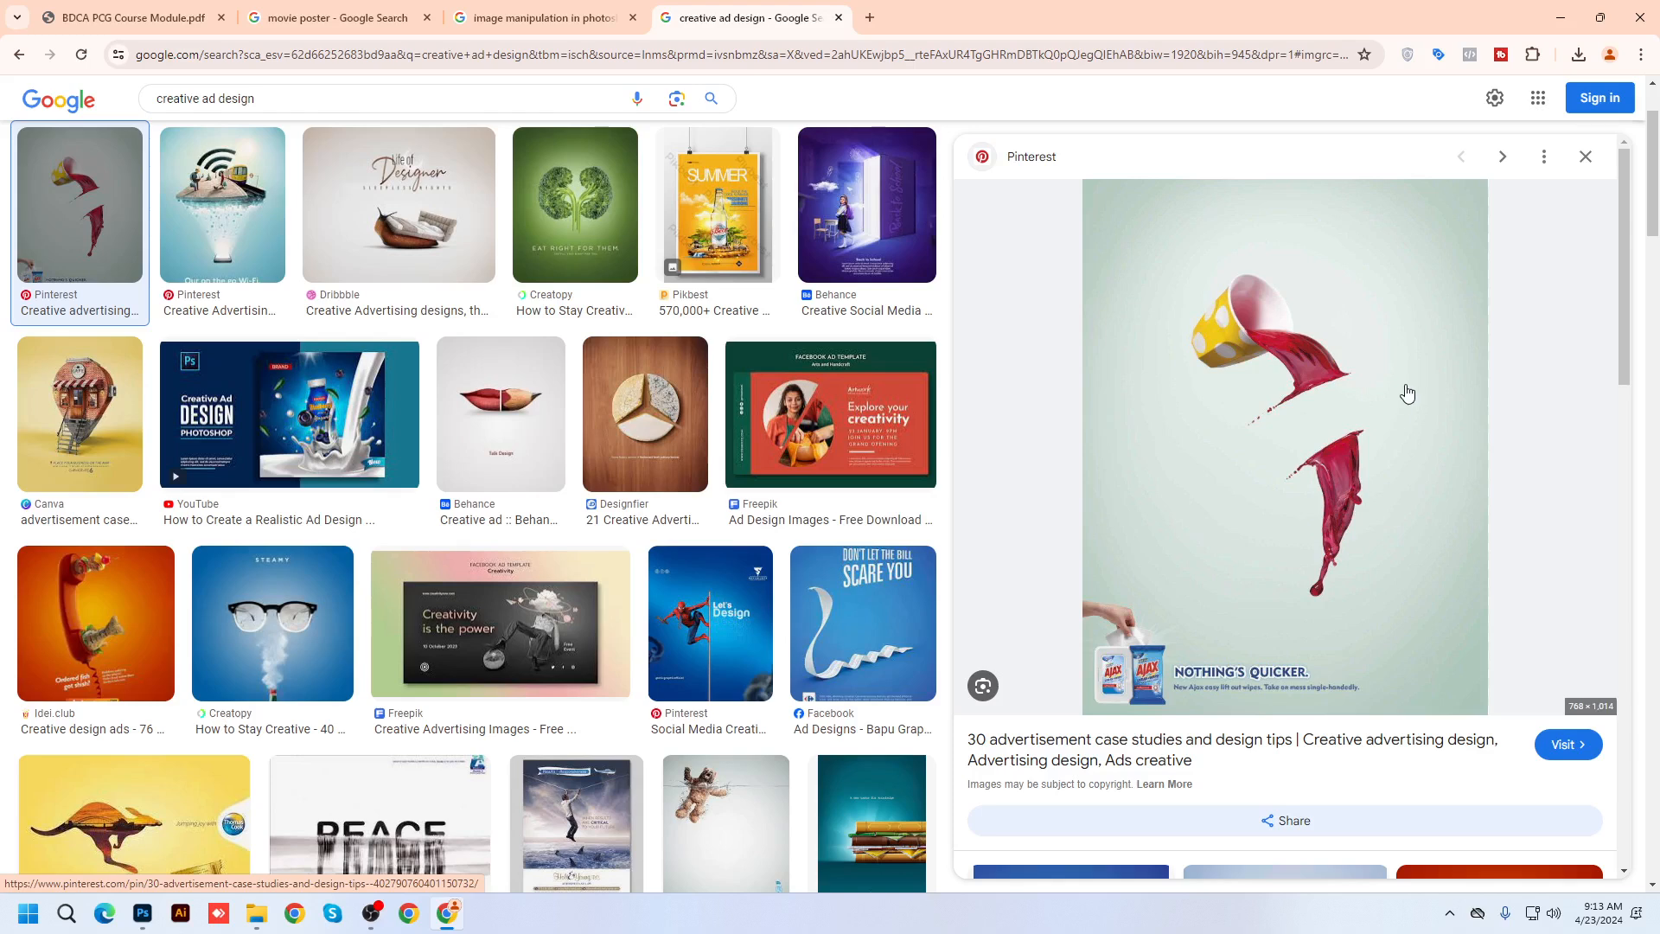
scroll(325, 403, "up", 2)
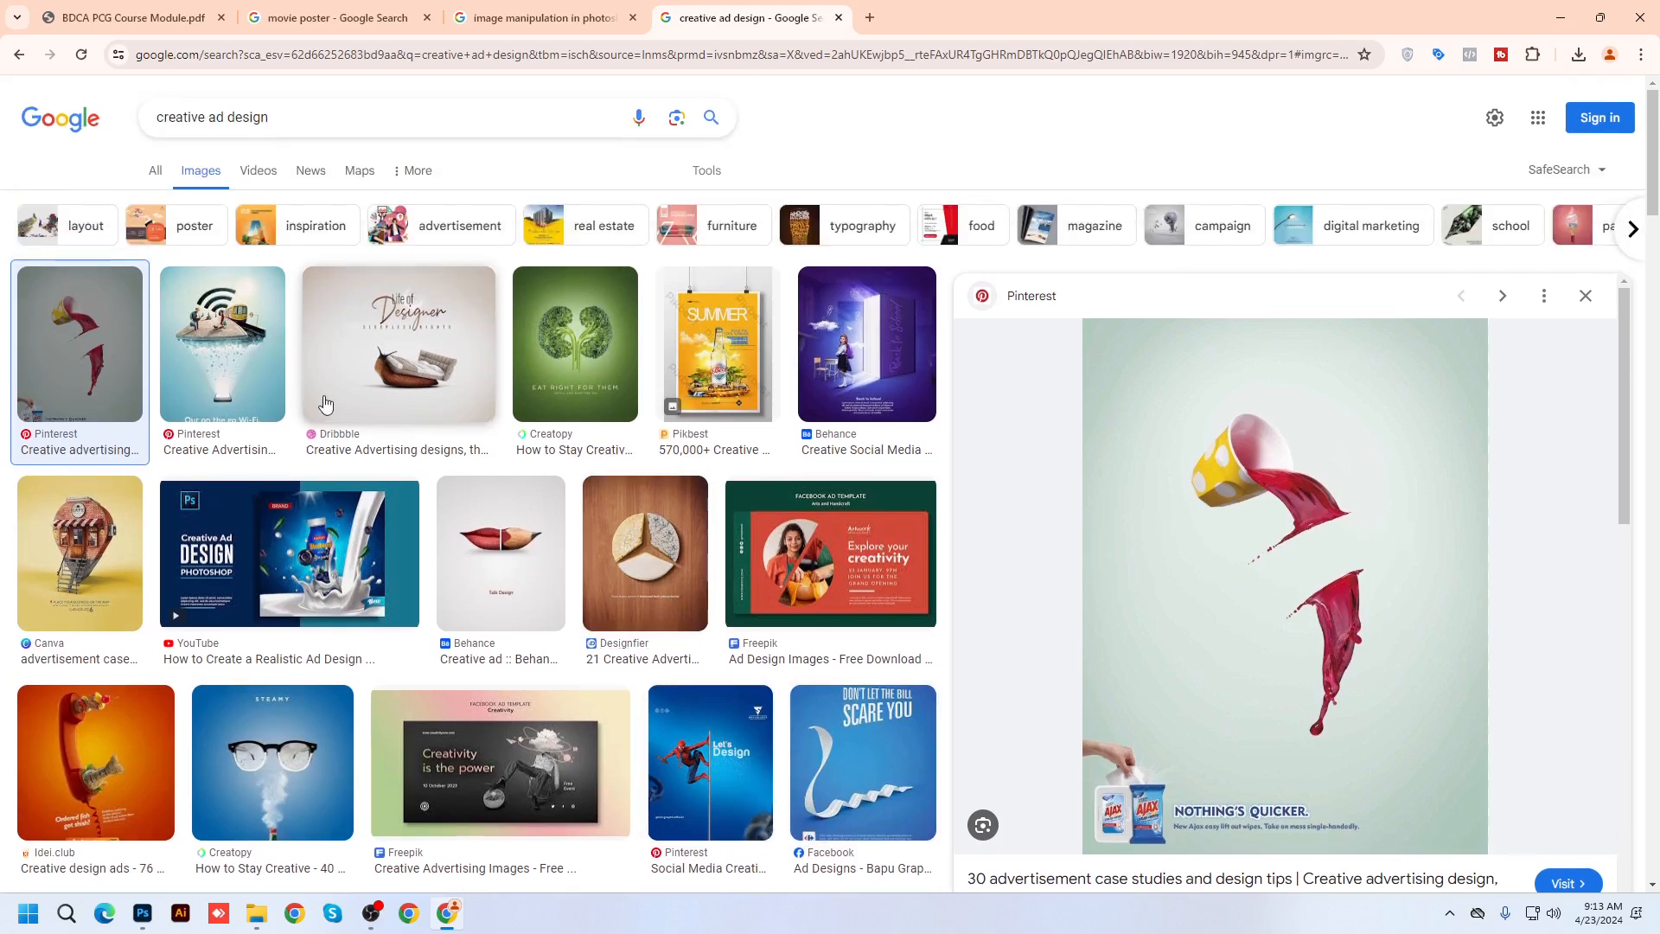
left_click(223, 355)
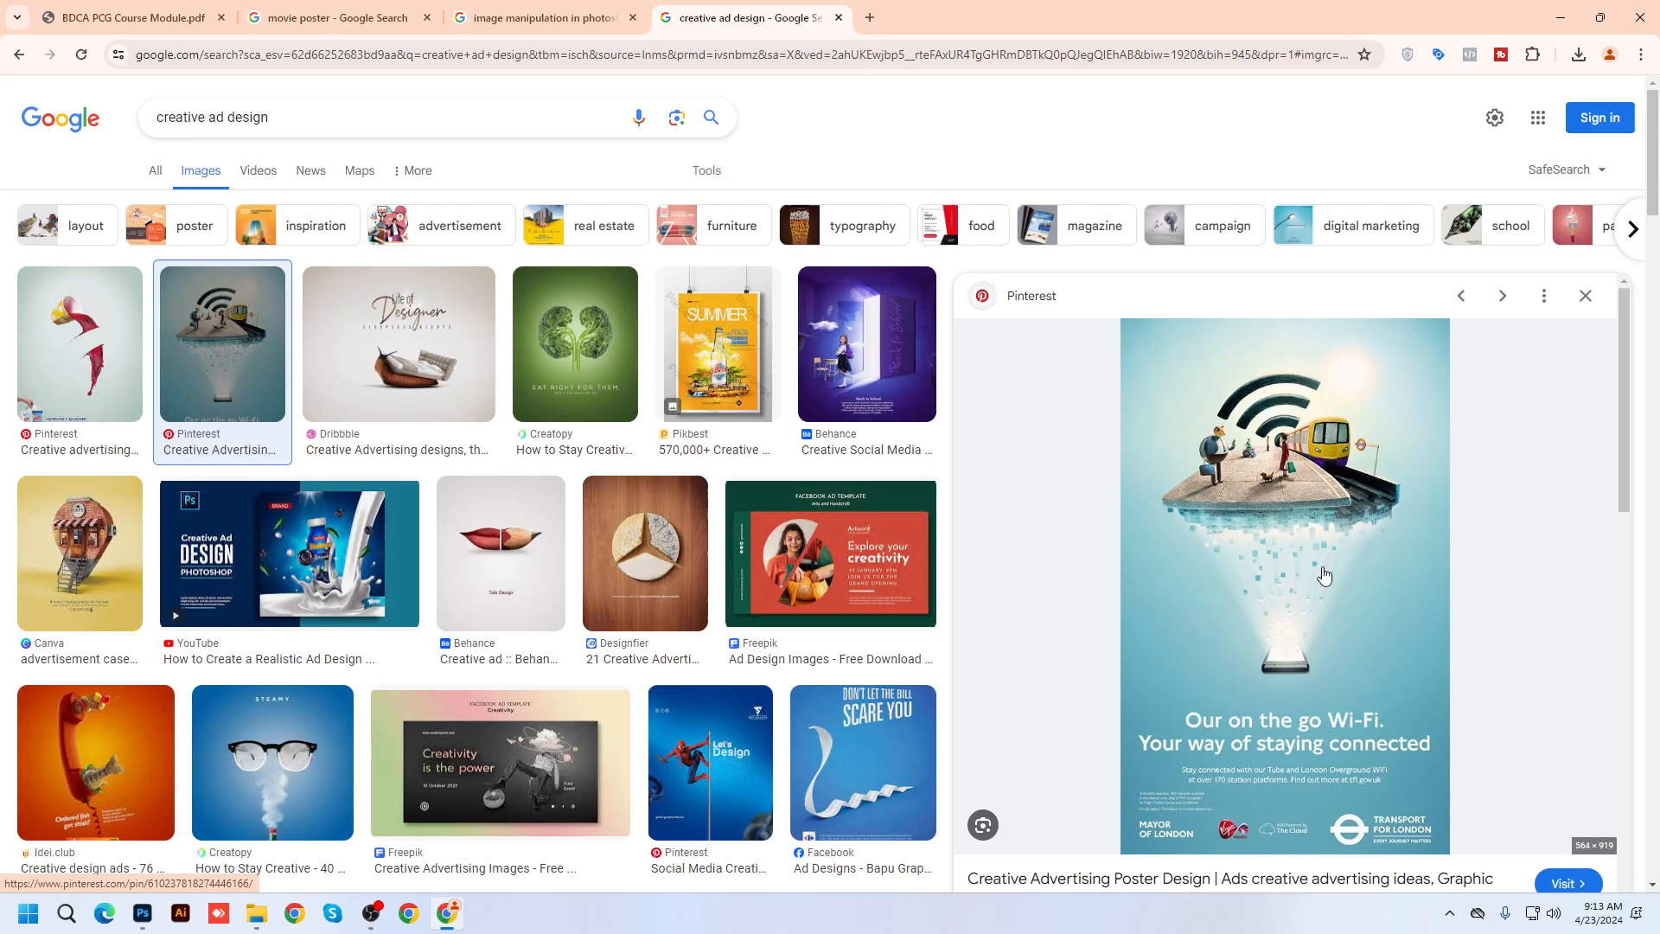
left_click(431, 386)
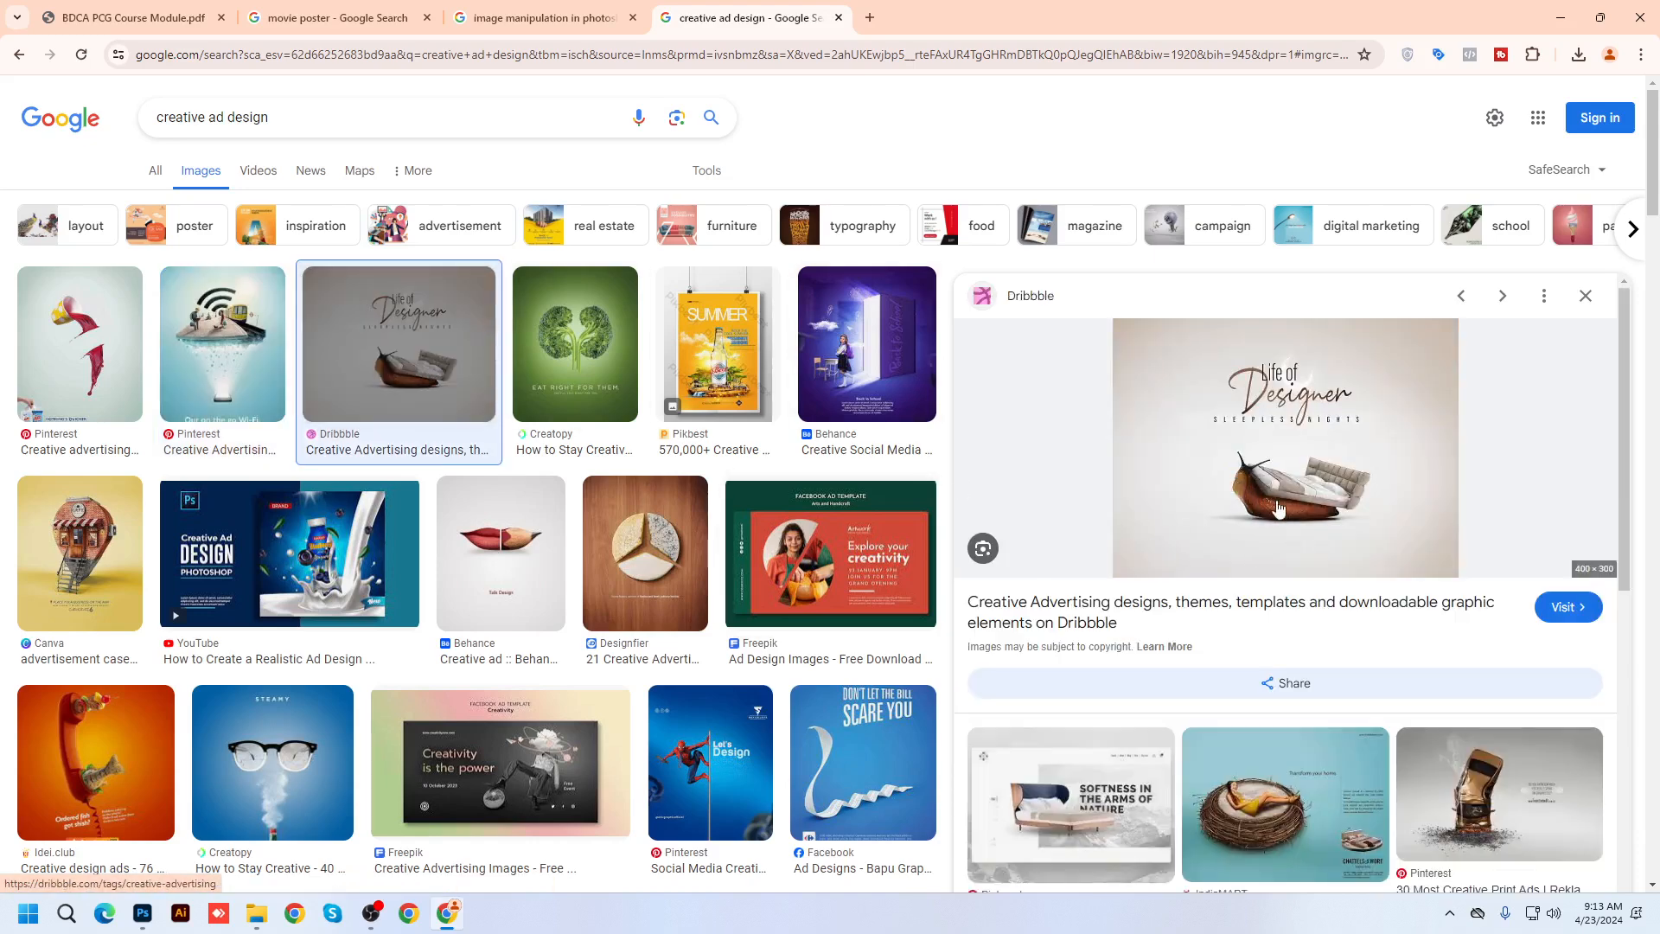
left_click(554, 372)
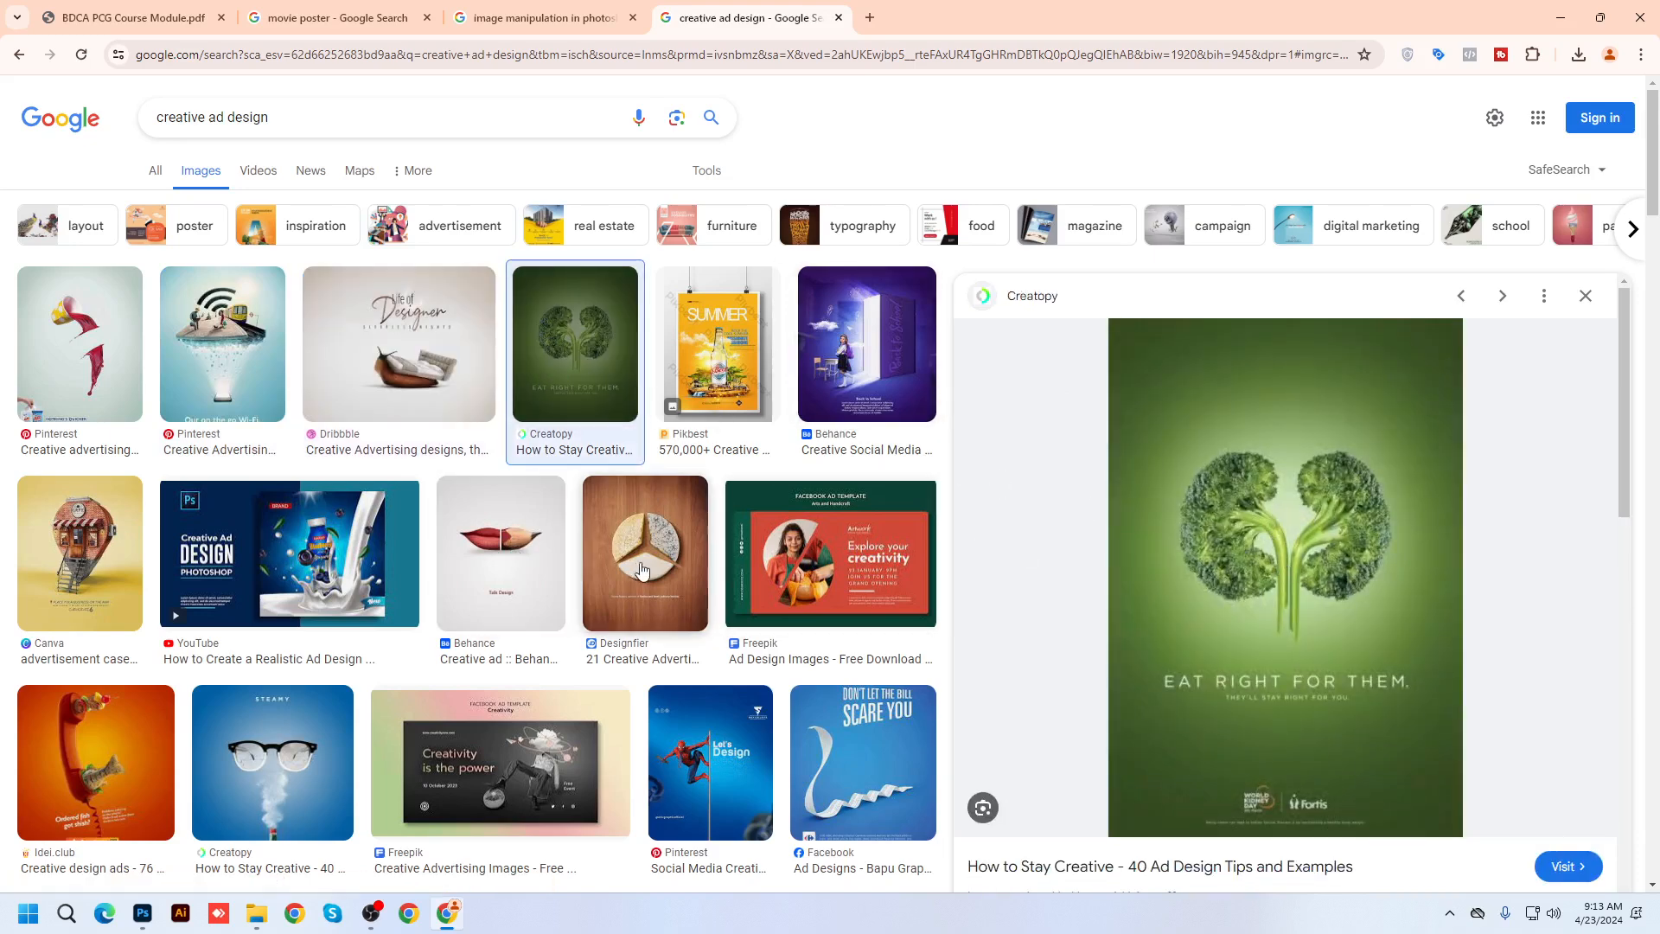
left_click(869, 376)
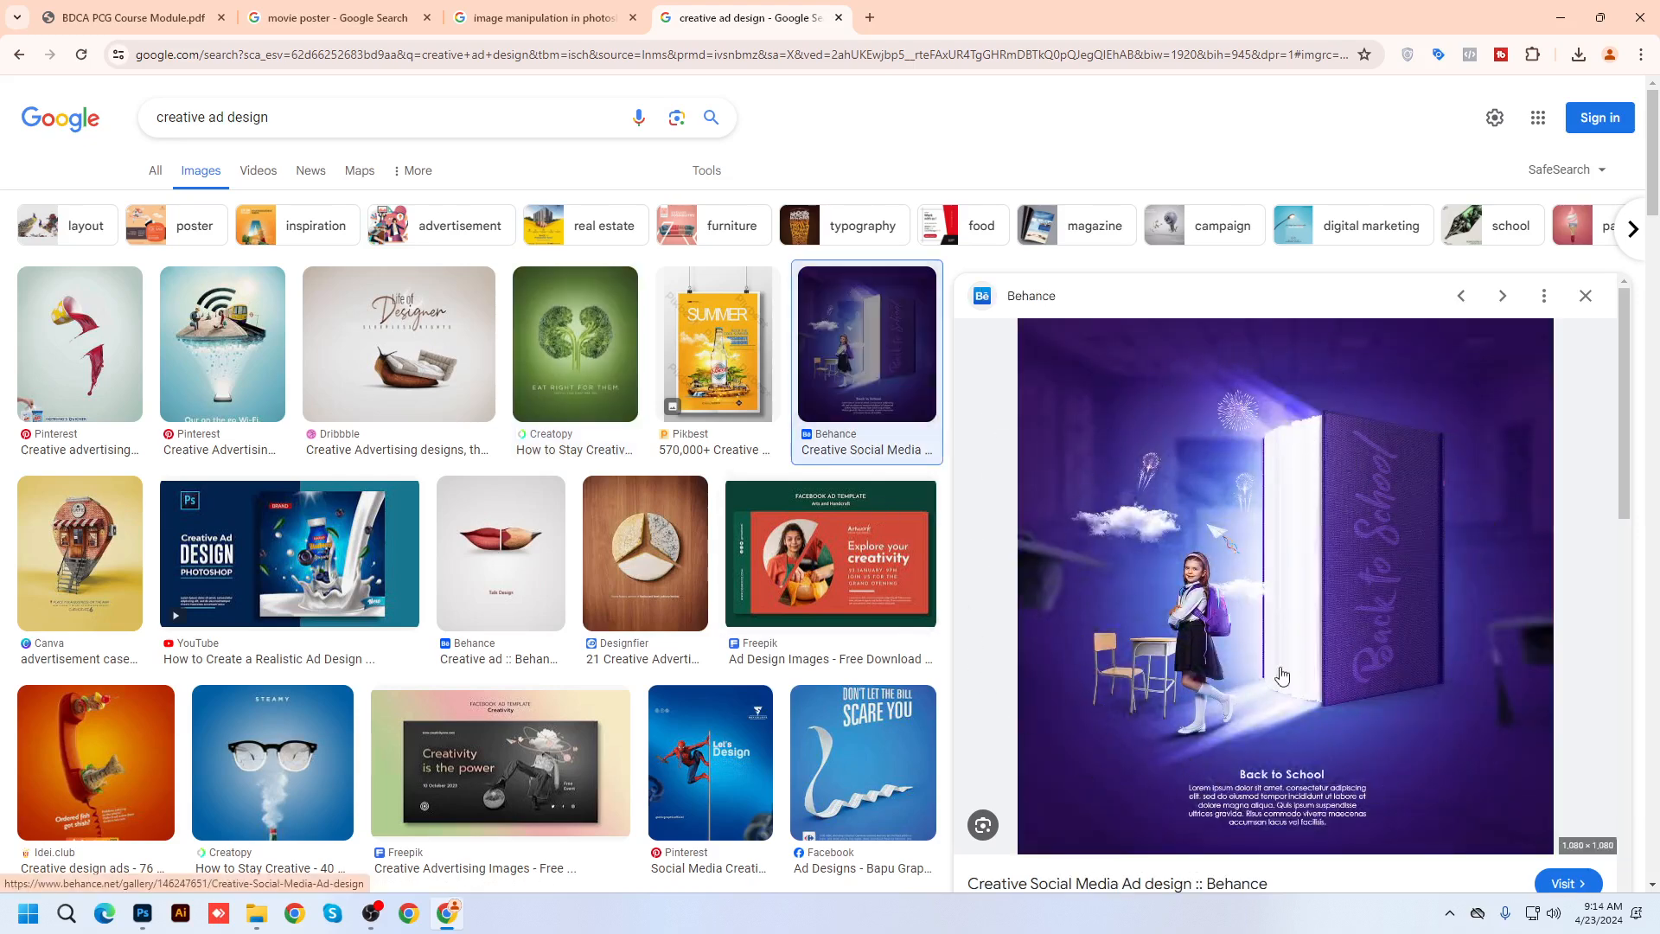
left_click(340, 577)
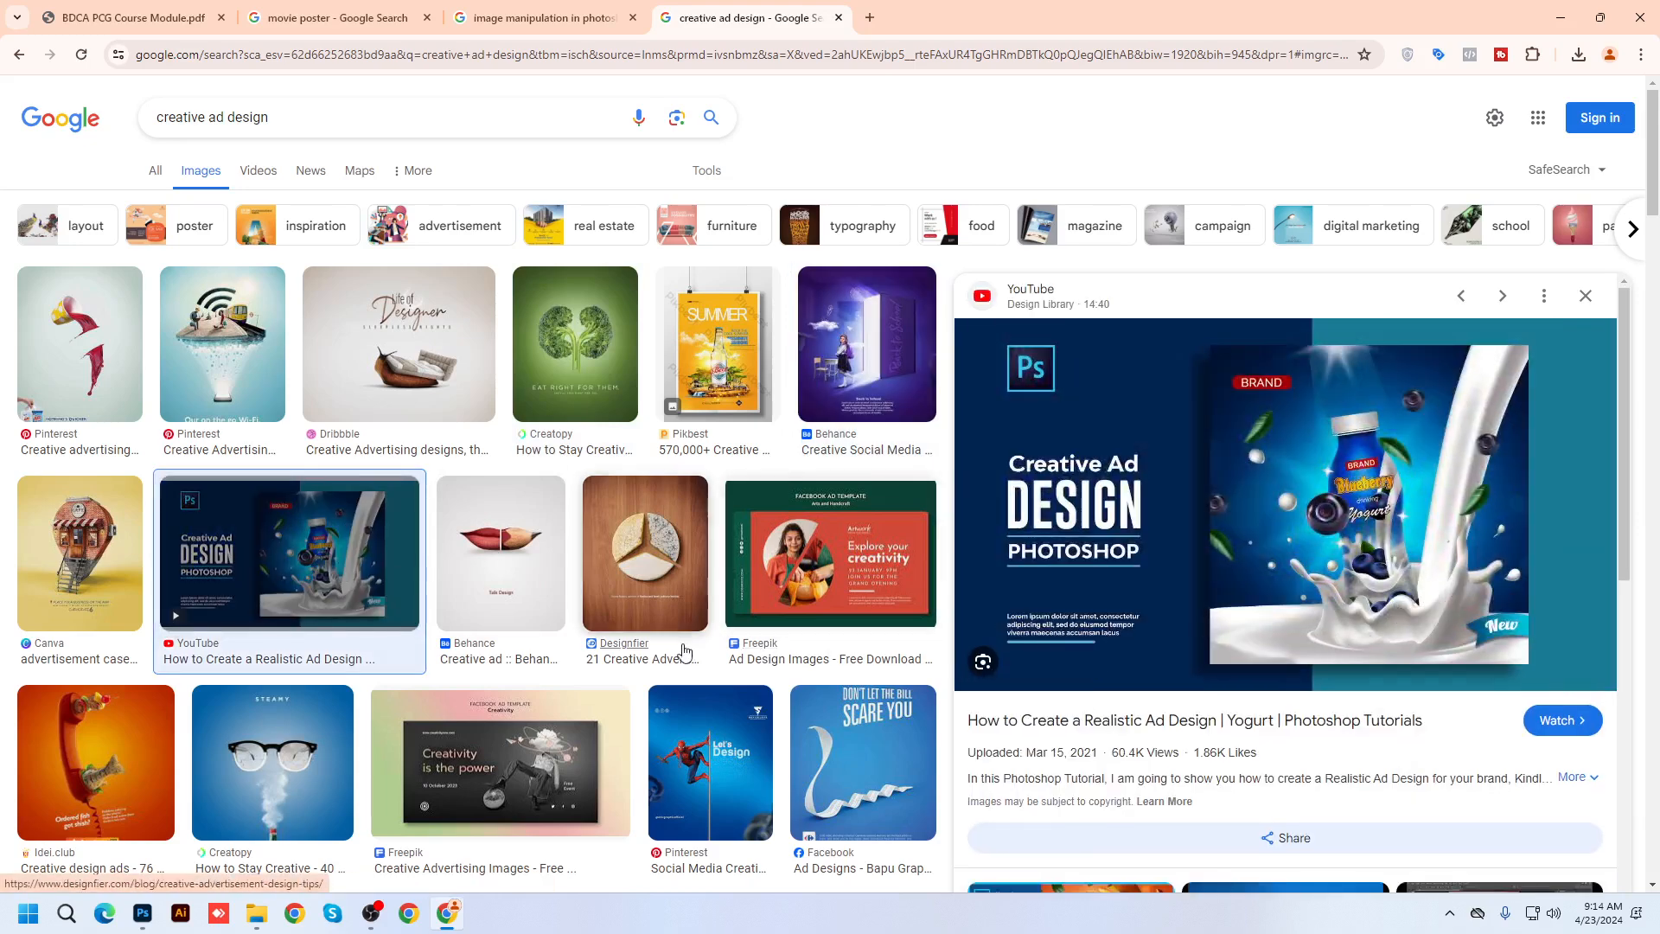
Preview the Steamy glasses and kangaroo travel ads, then scroll further through results
scroll(657, 649, "down", 2)
left_click(309, 609)
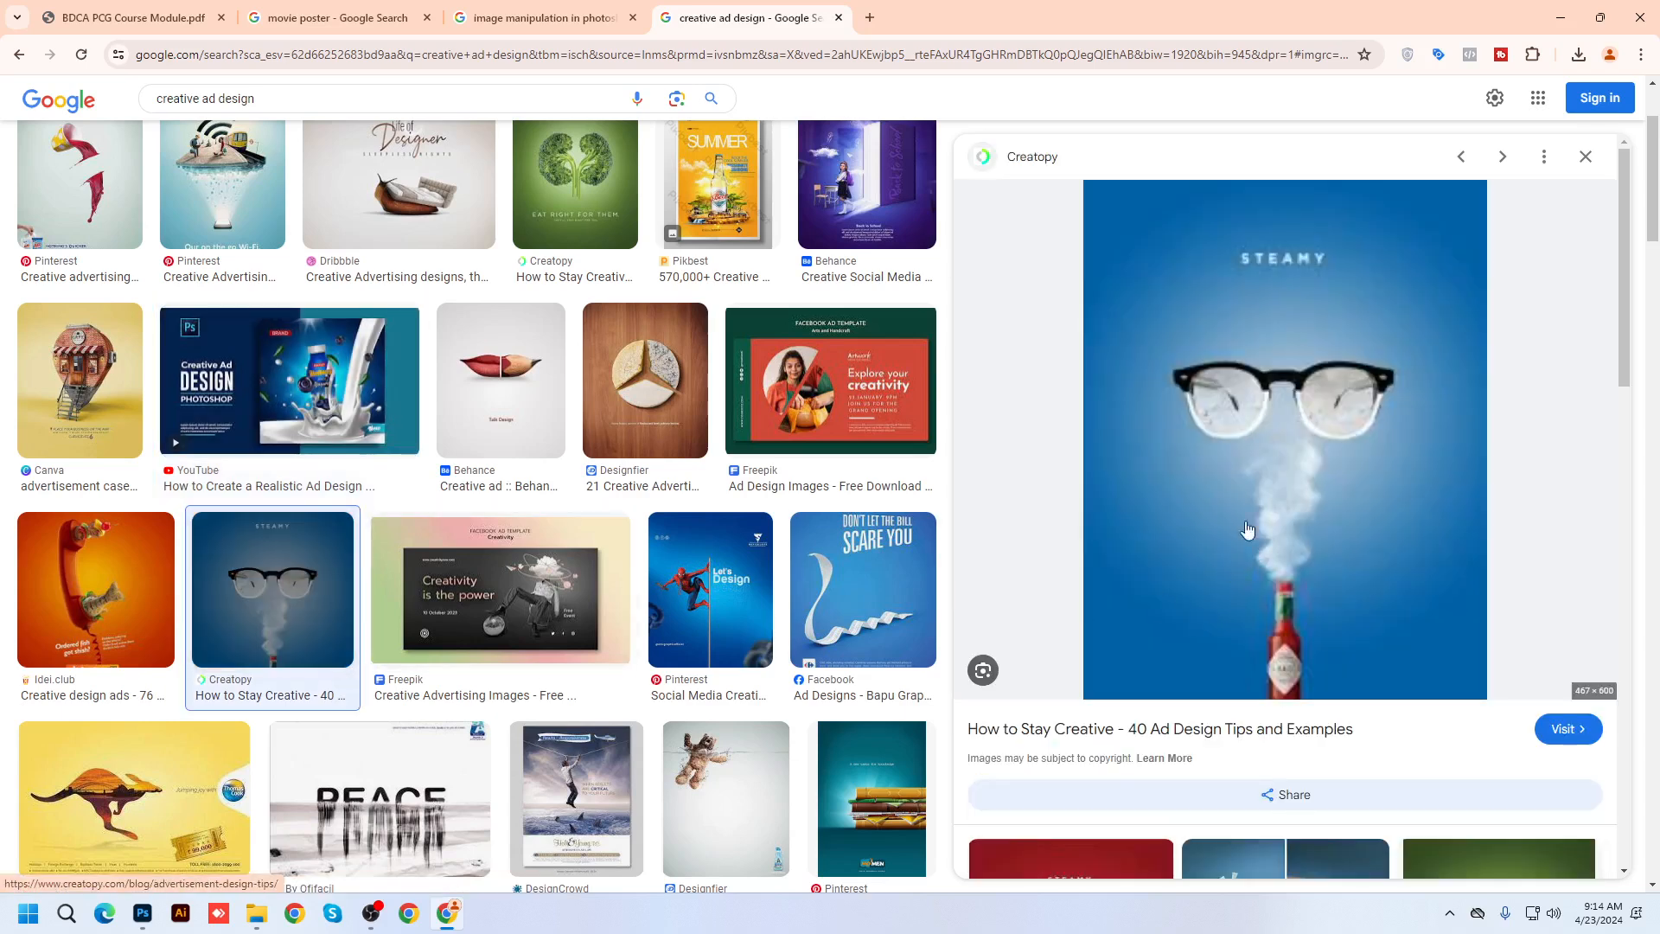
scroll(153, 466, "down", 4)
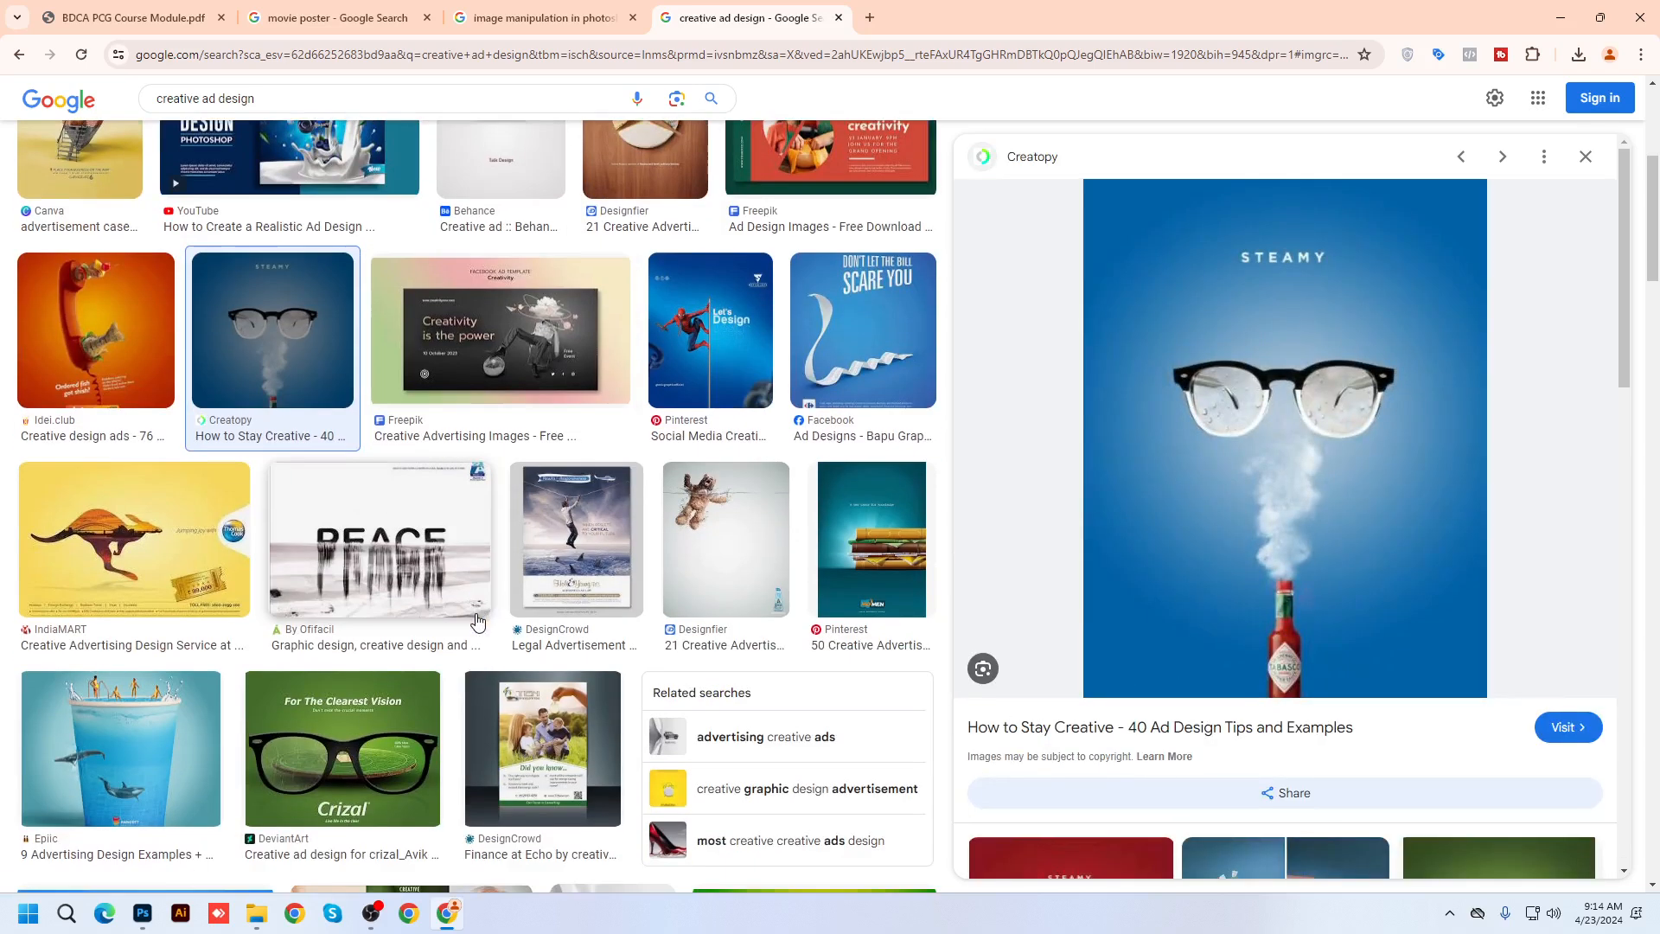
left_click(152, 466)
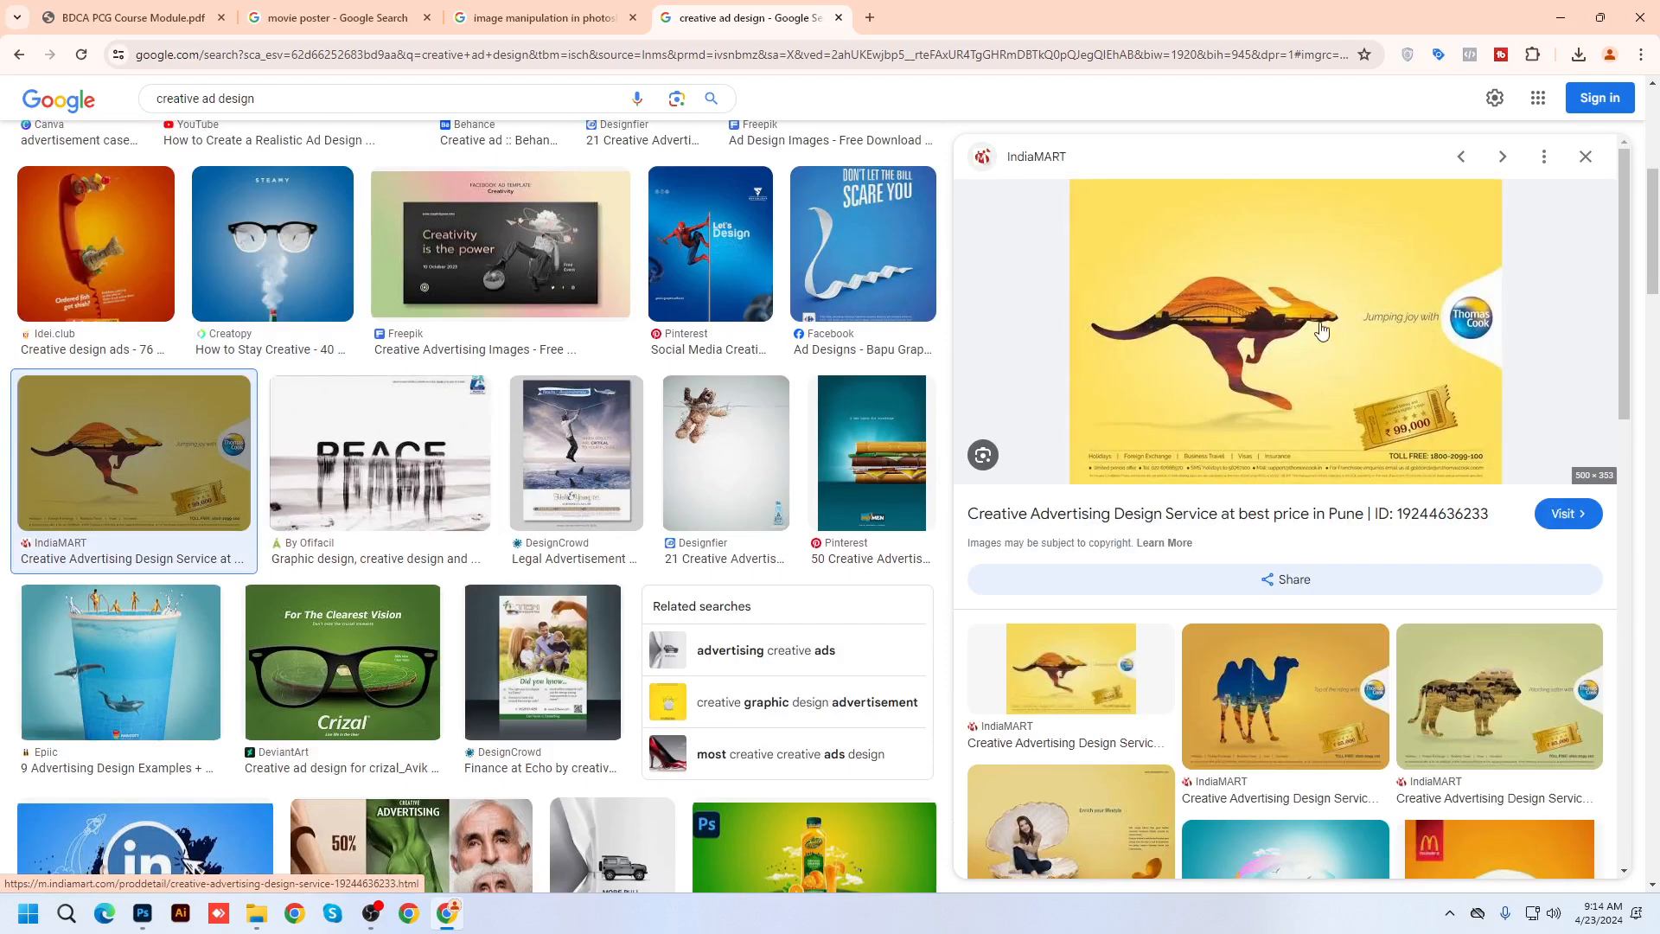
scroll(1160, 767, "down", 3)
scroll(513, 602, "down", 2)
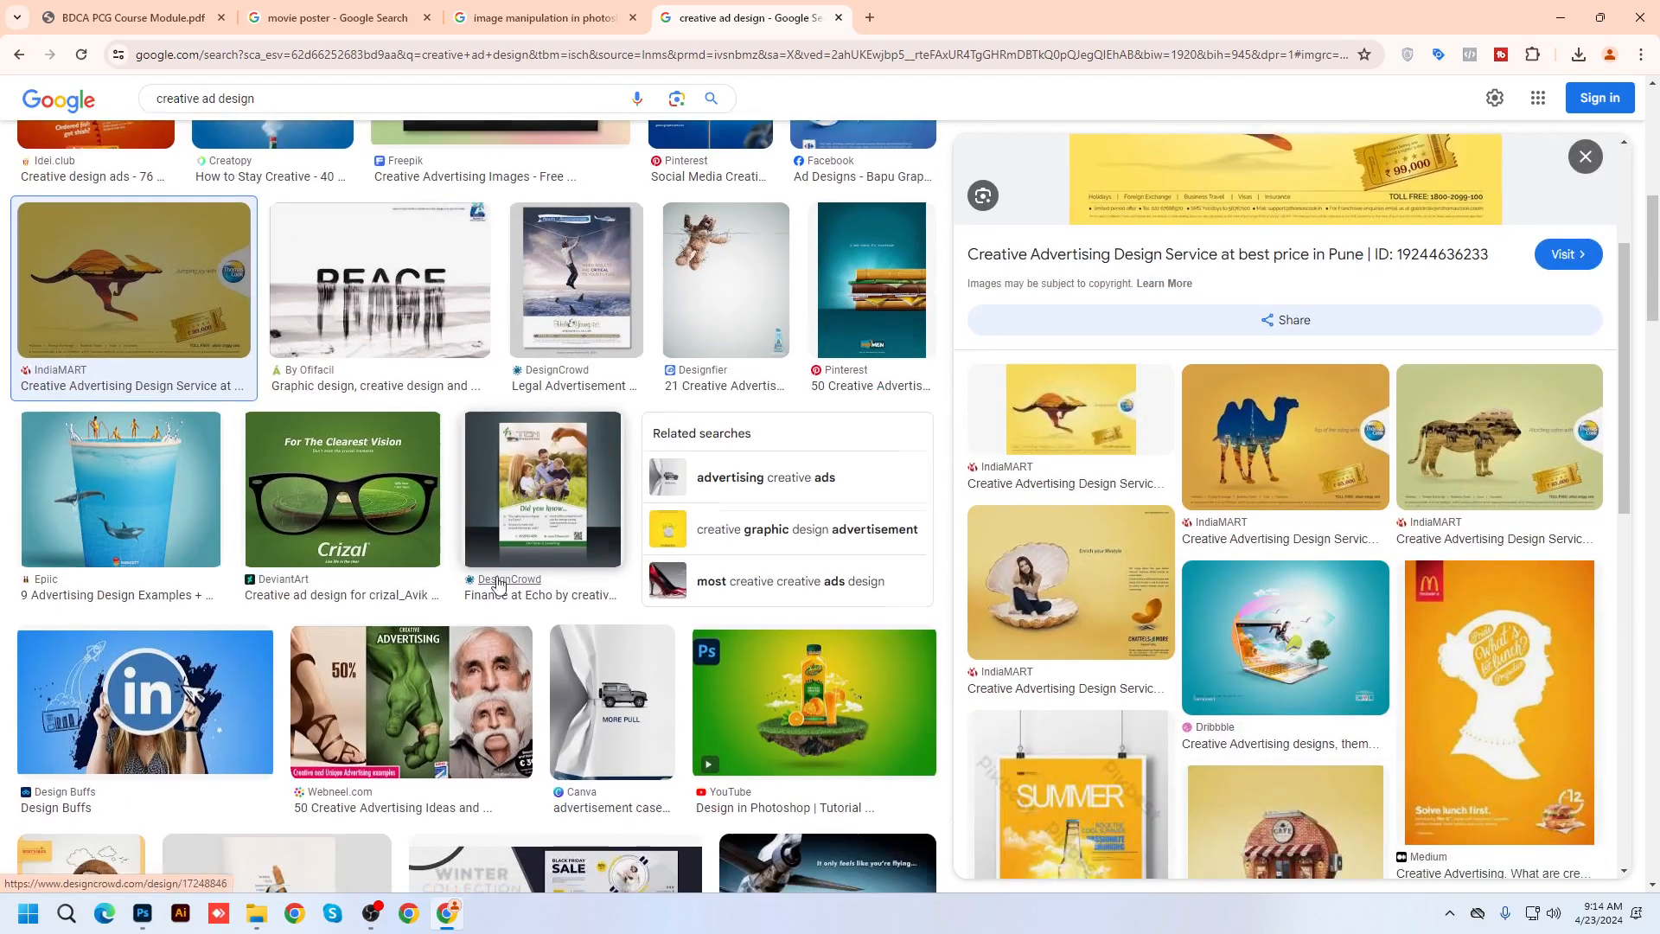
scroll(514, 603, "down", 3)
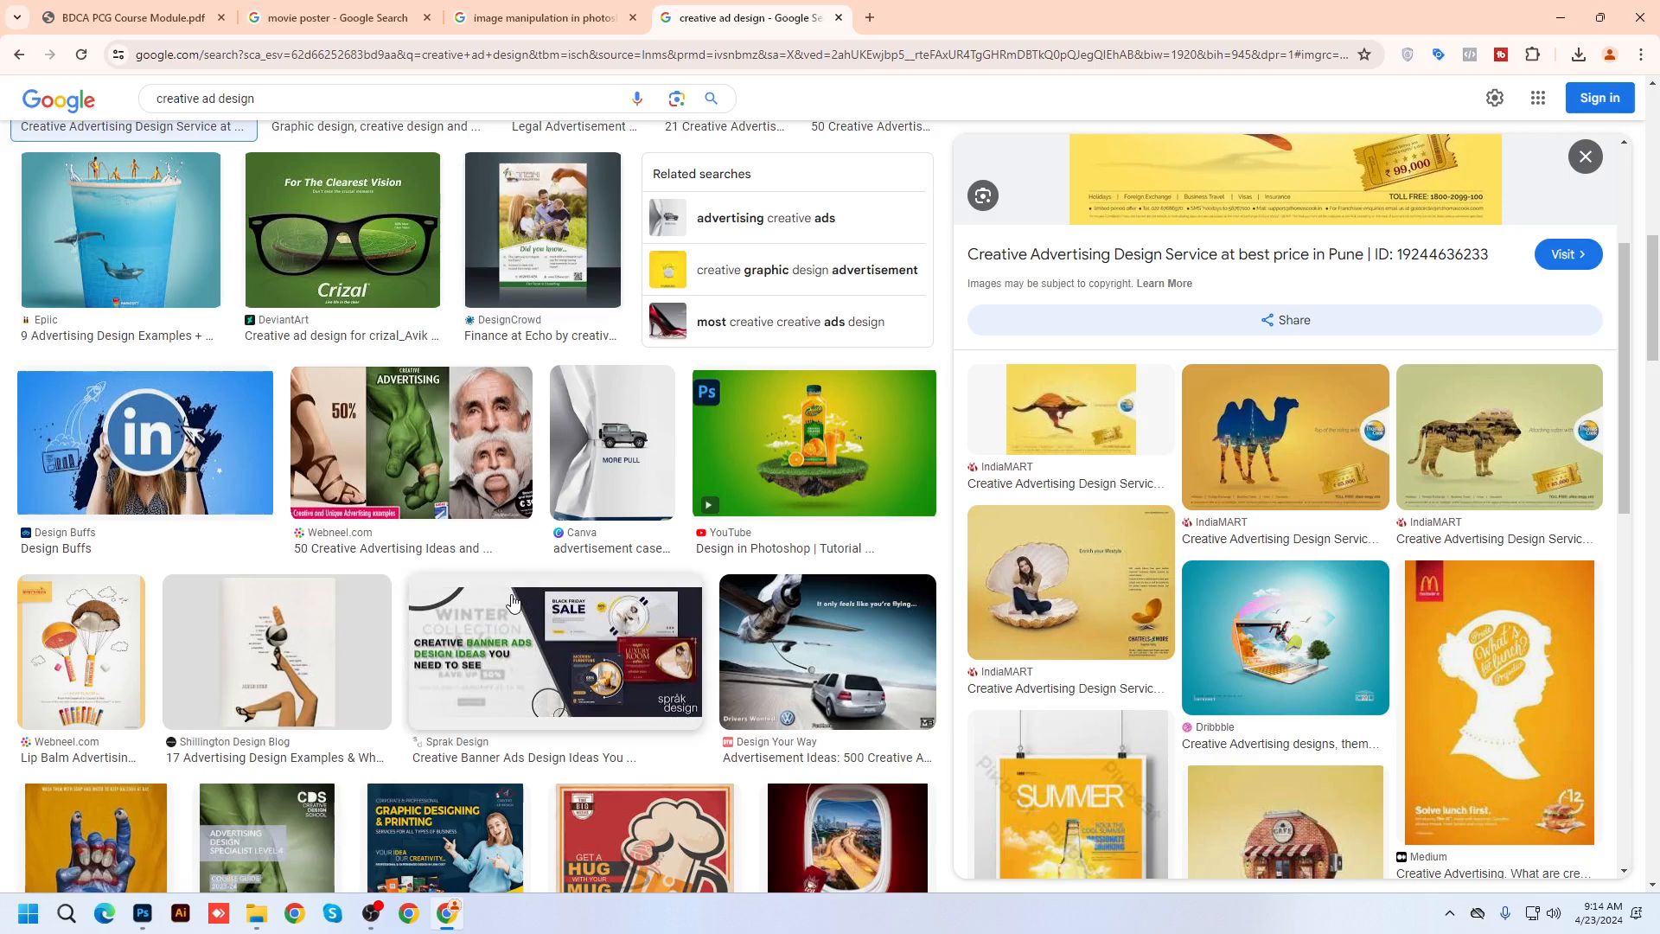
scroll(513, 602, "down", 1)
scroll(513, 603, "down", 1)
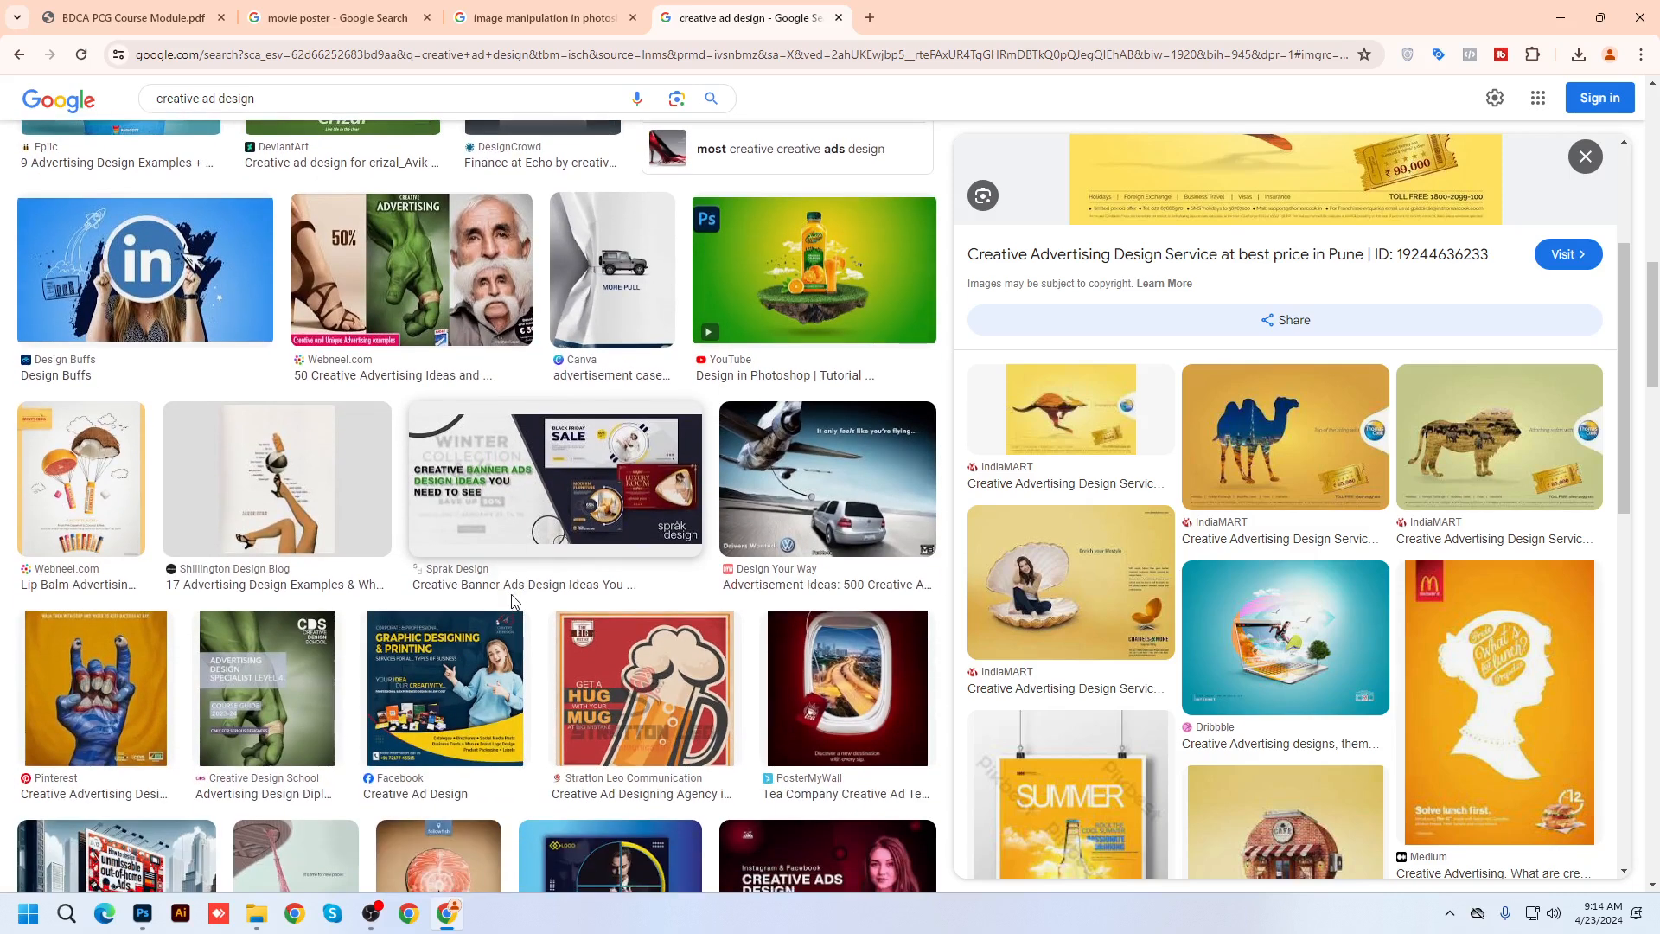
In a new tab, search Google Images for 'natural'
left_click(870, 17)
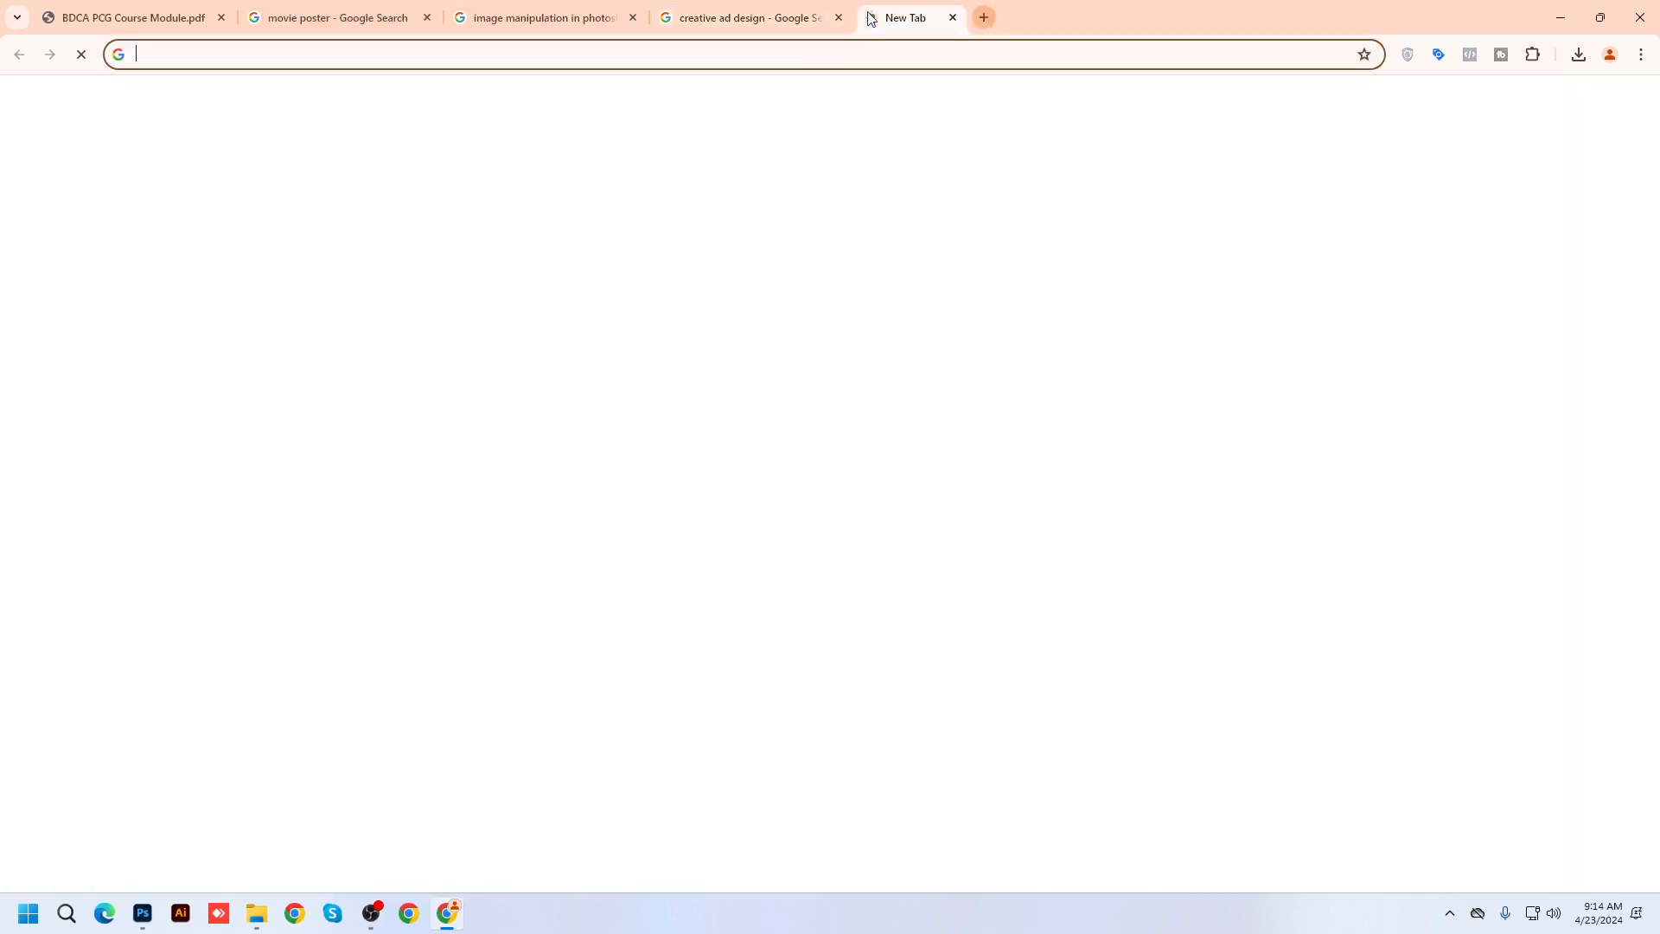
left_click(795, 56)
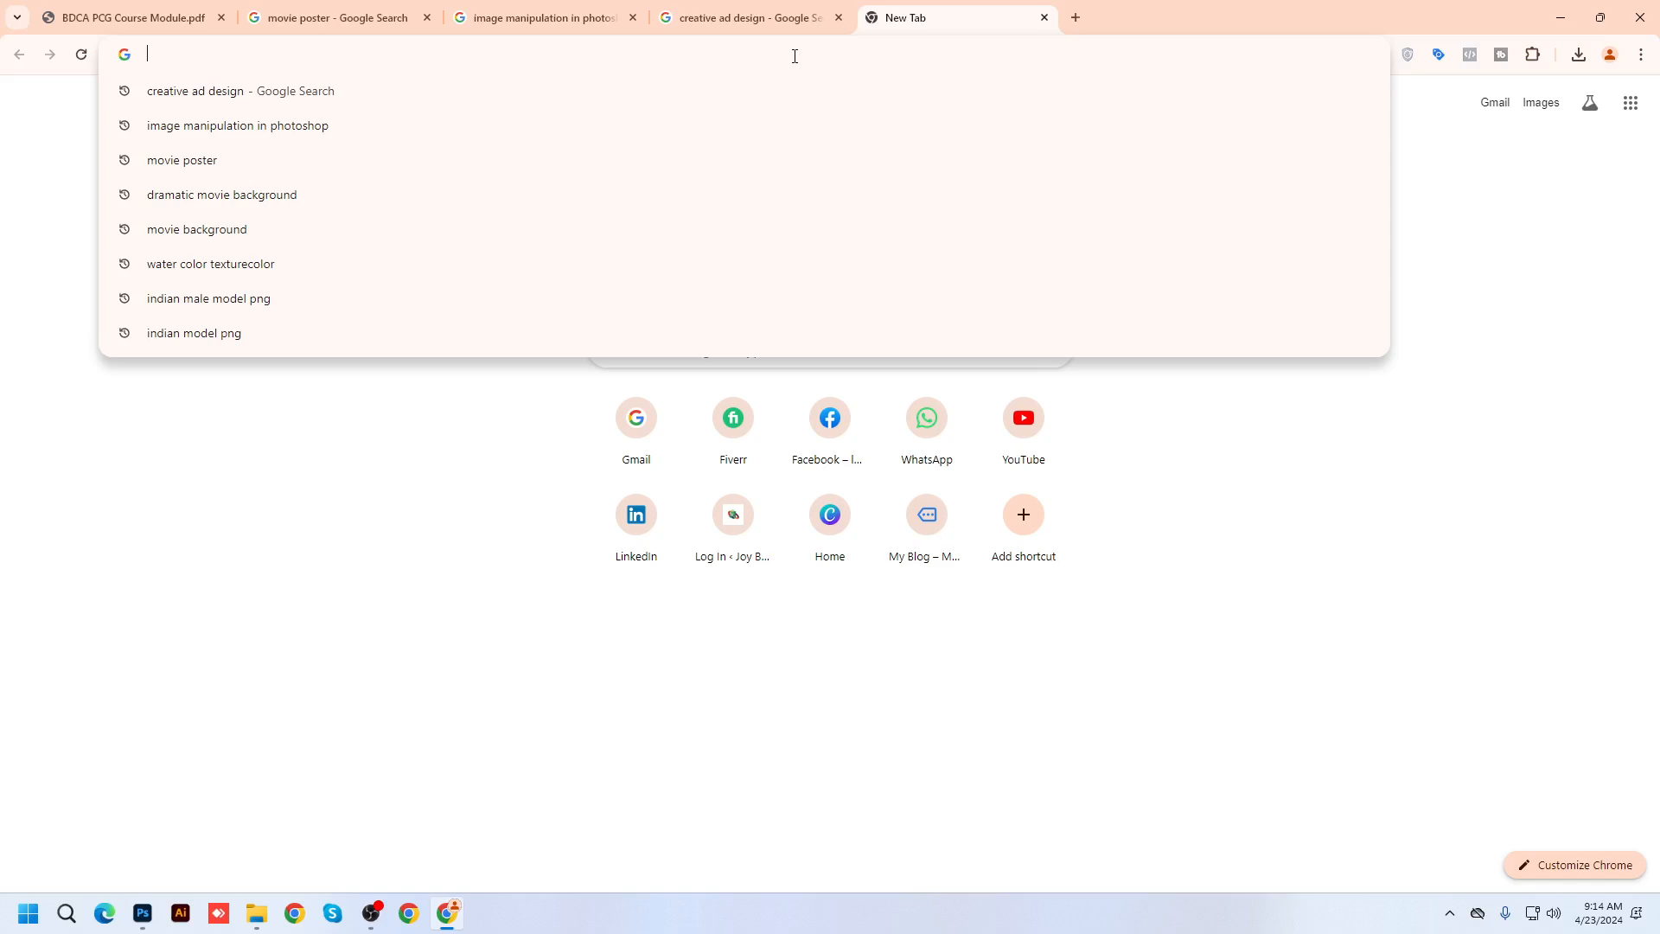
type("natira")
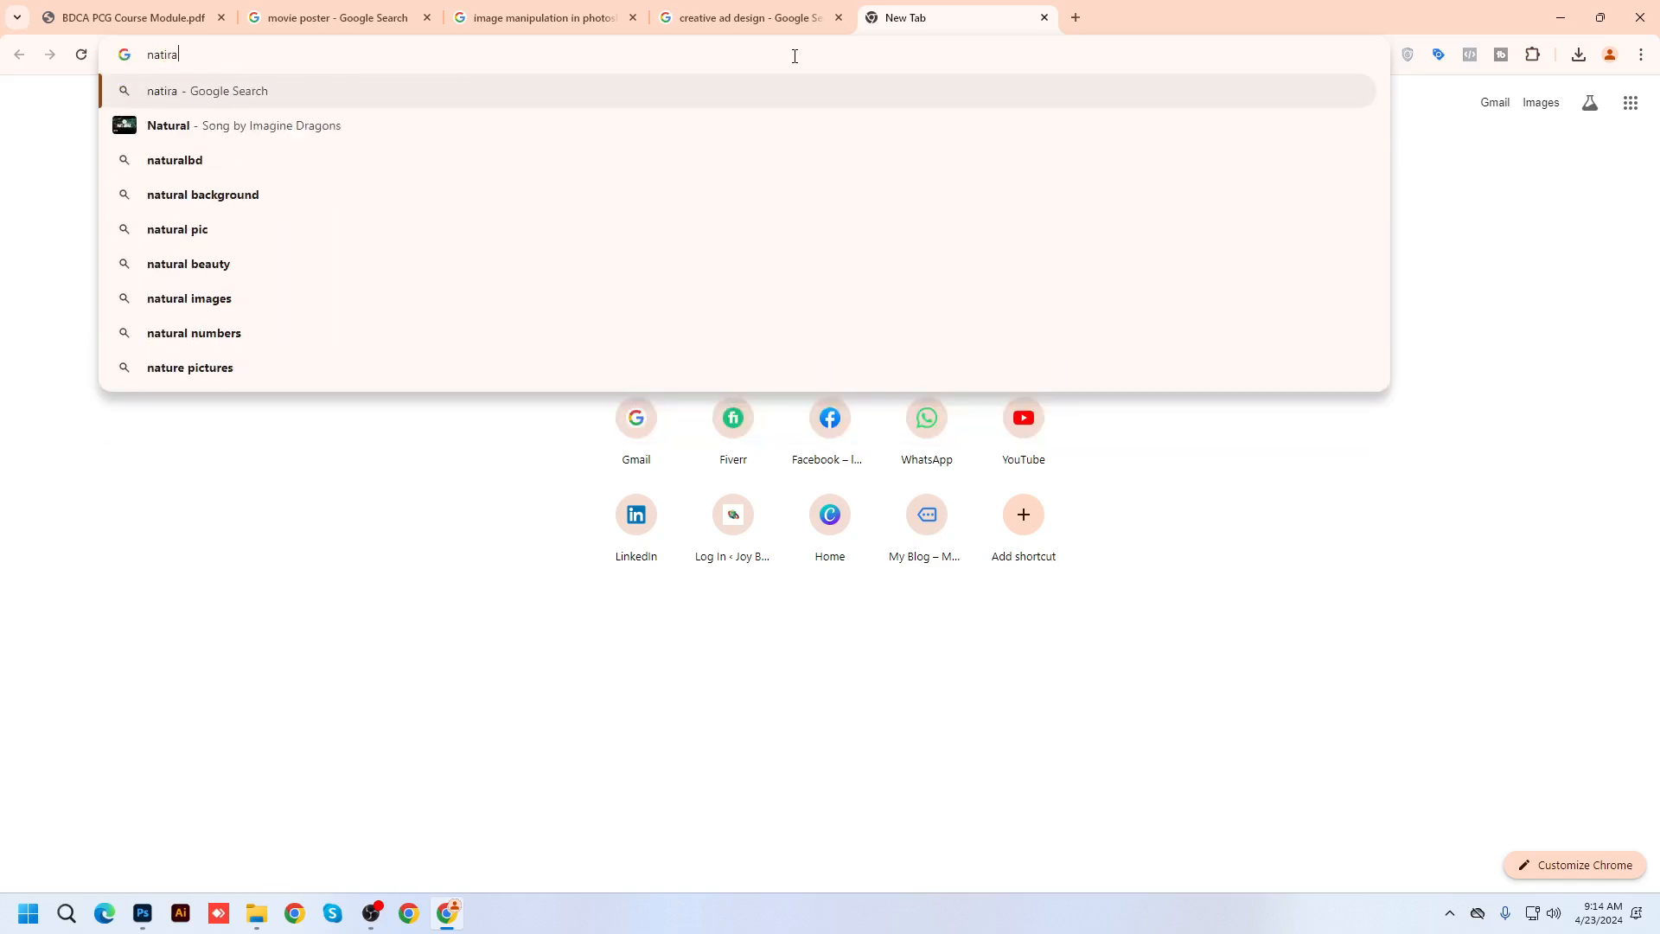
key("Down")
key("Return")
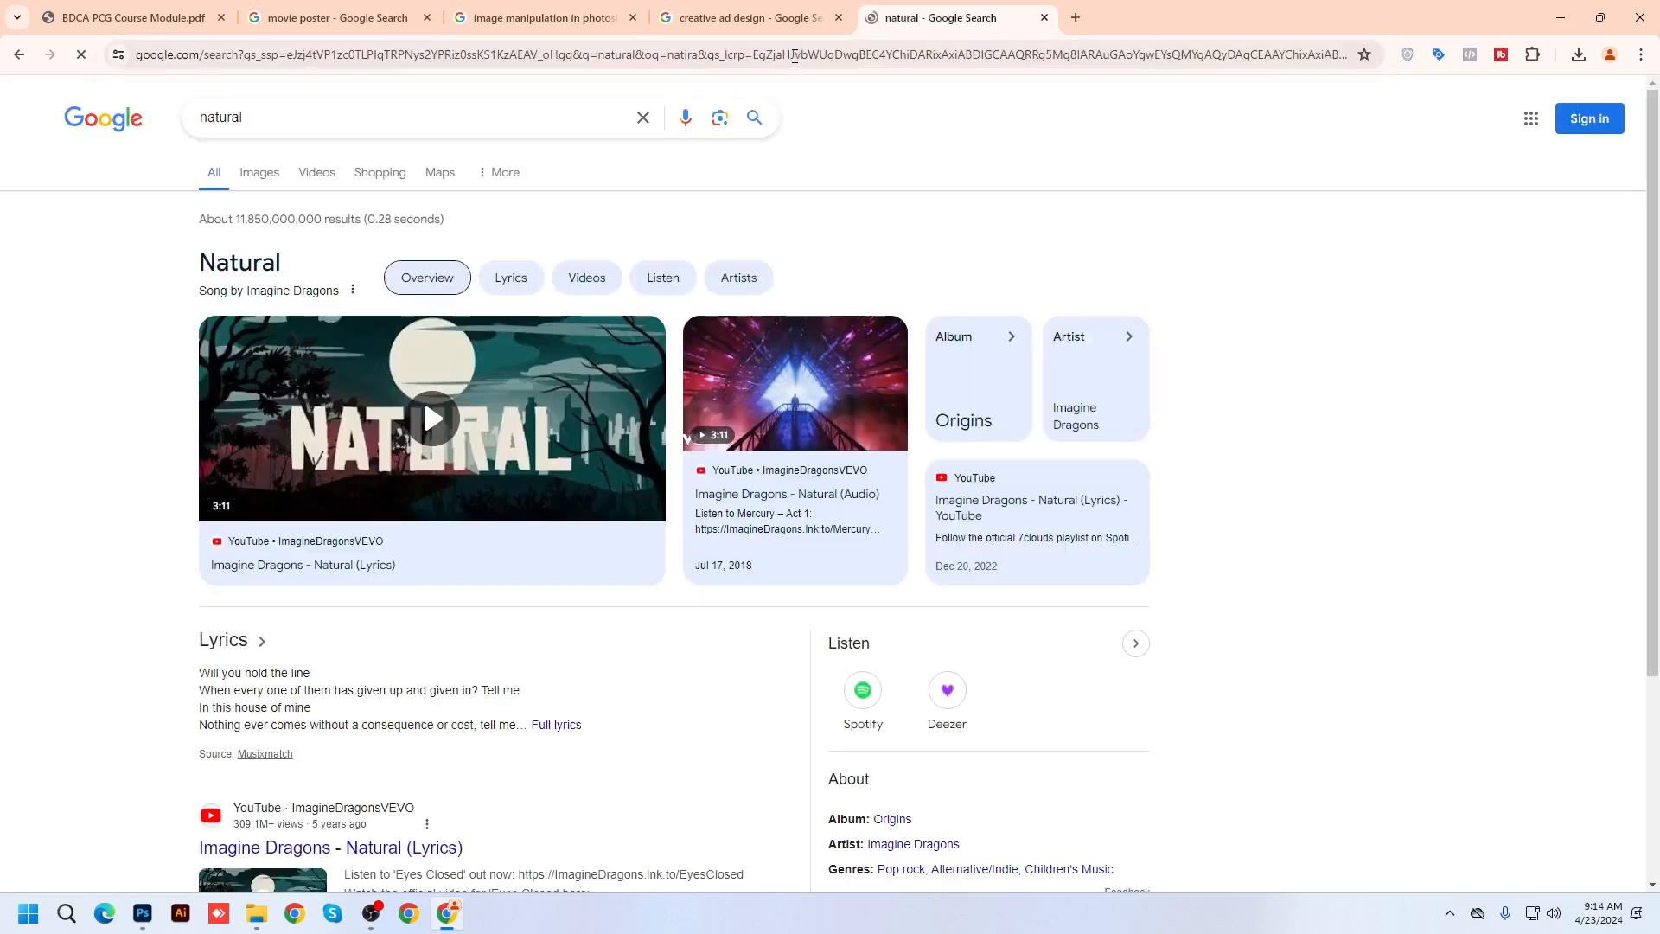
left_click(259, 175)
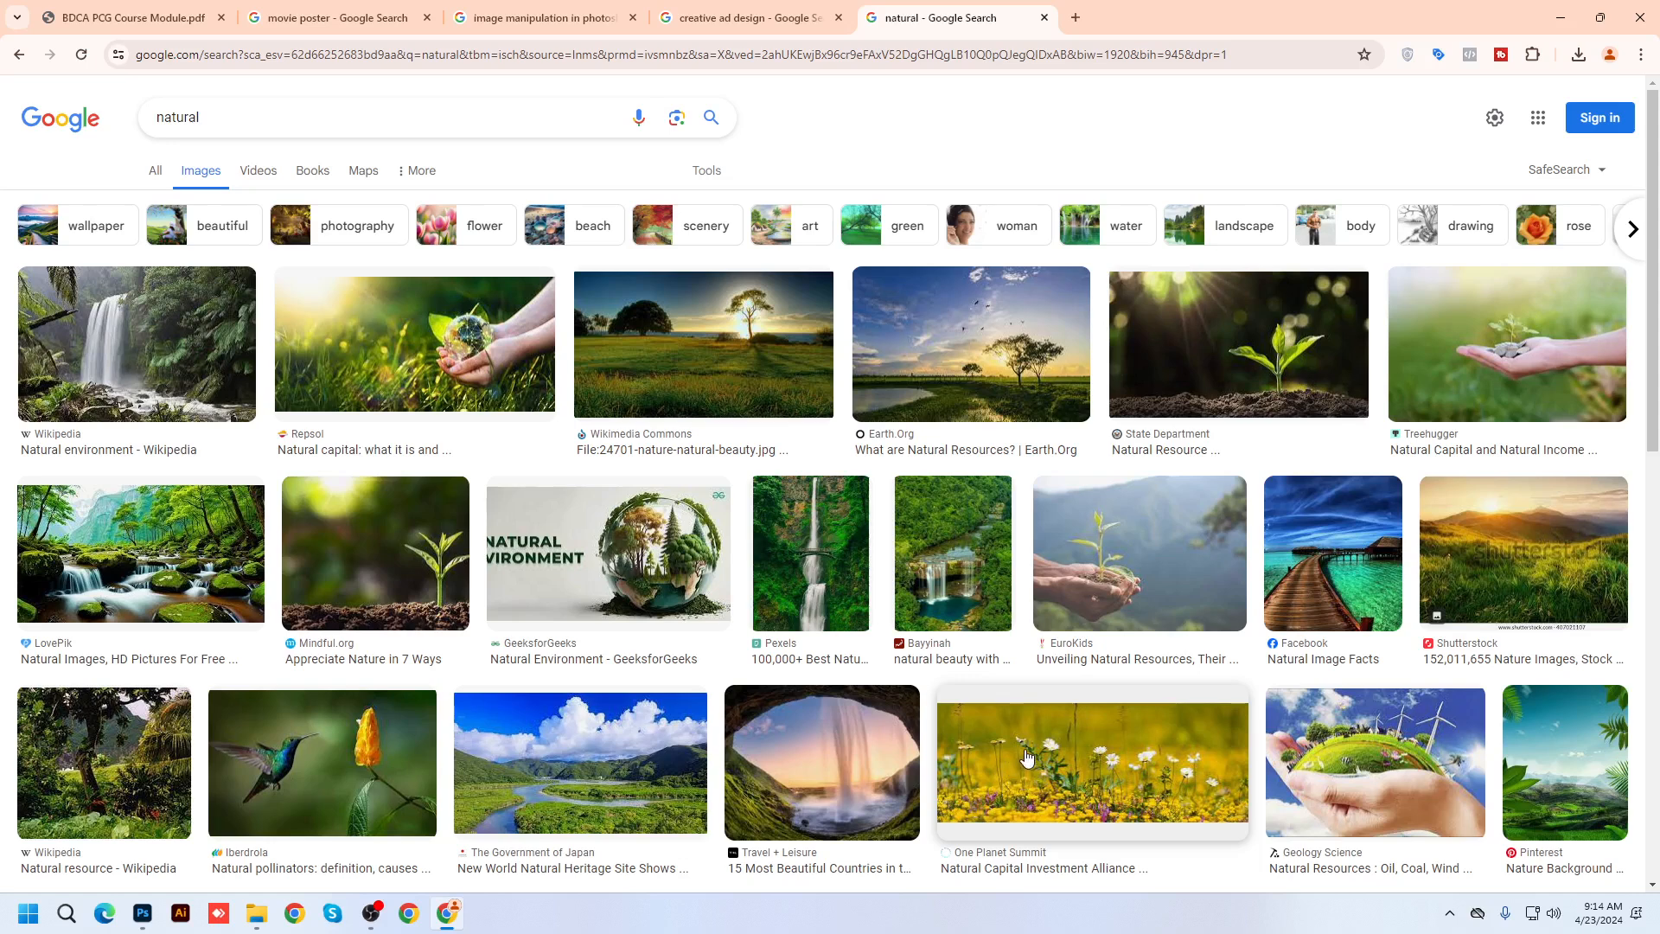
Save the Natural Selection Travel tent camp photo as natural_selection_travel_cover.jpg
scroll(1027, 758, "down", 4)
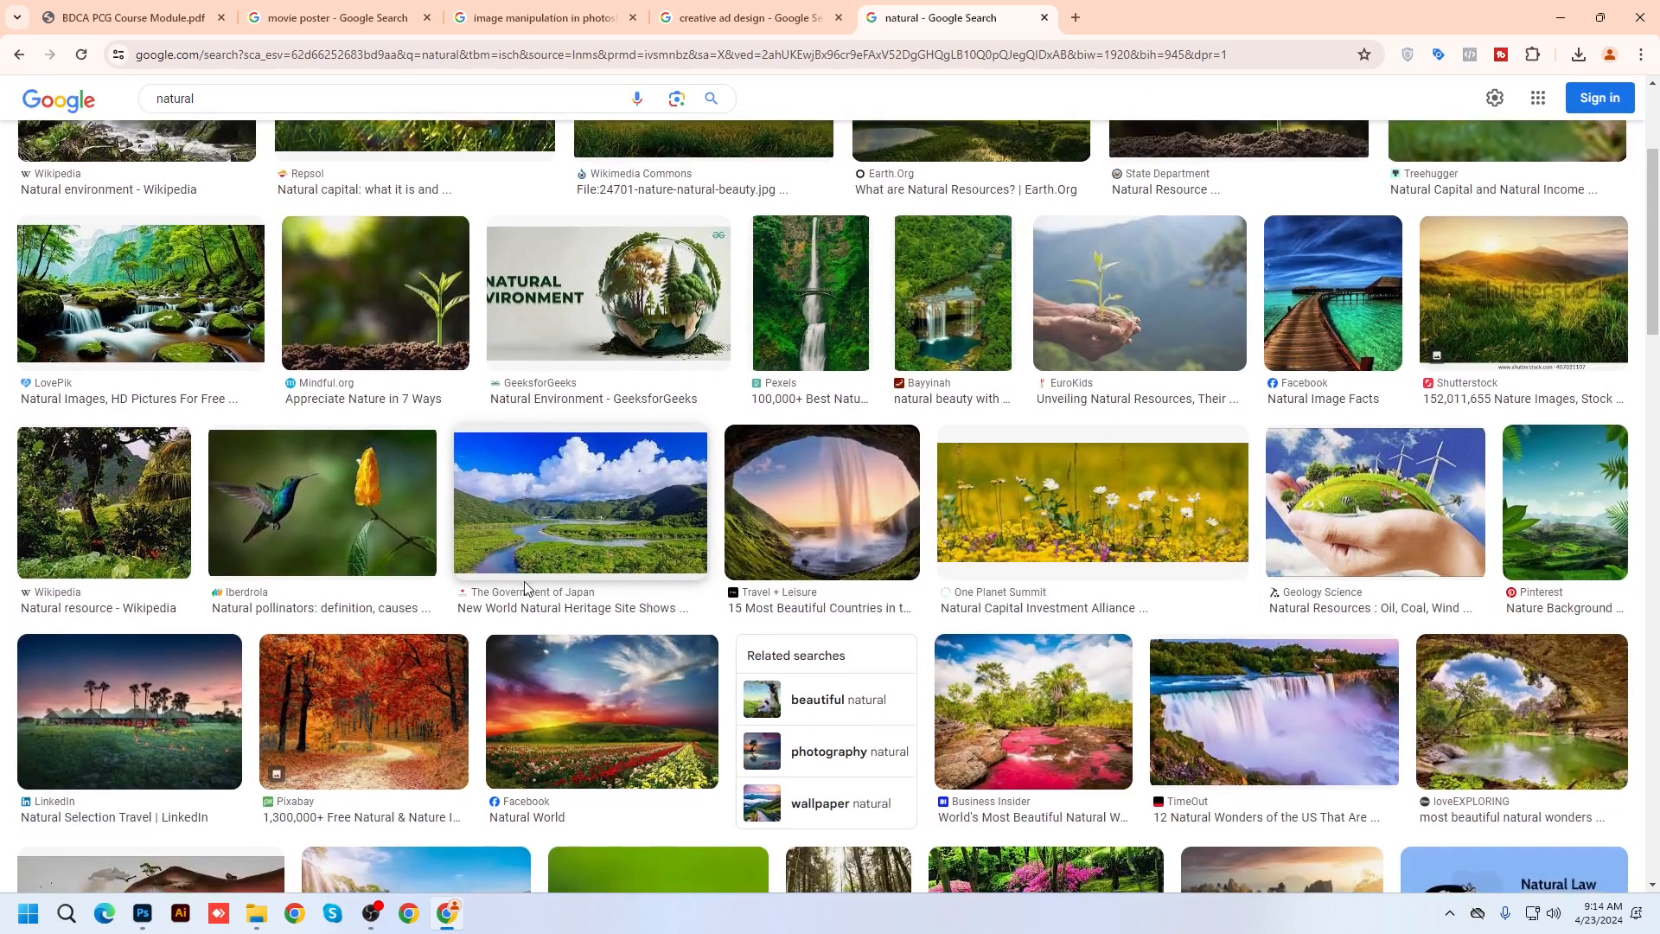
scroll(526, 590, "down", 3)
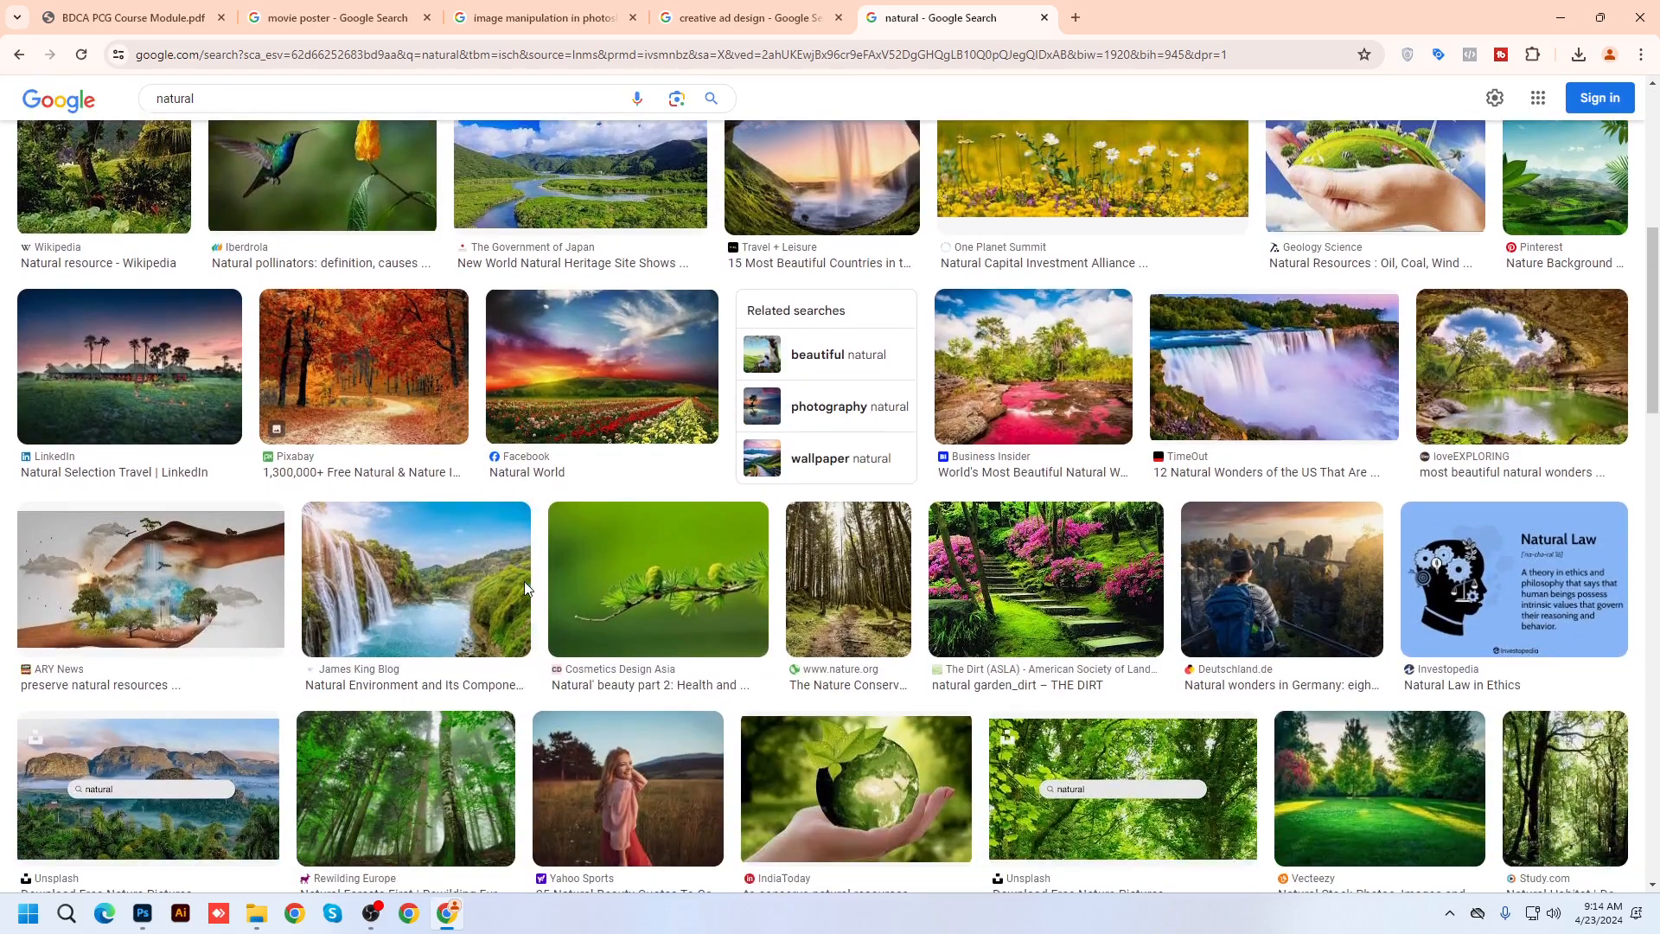
left_click(129, 374)
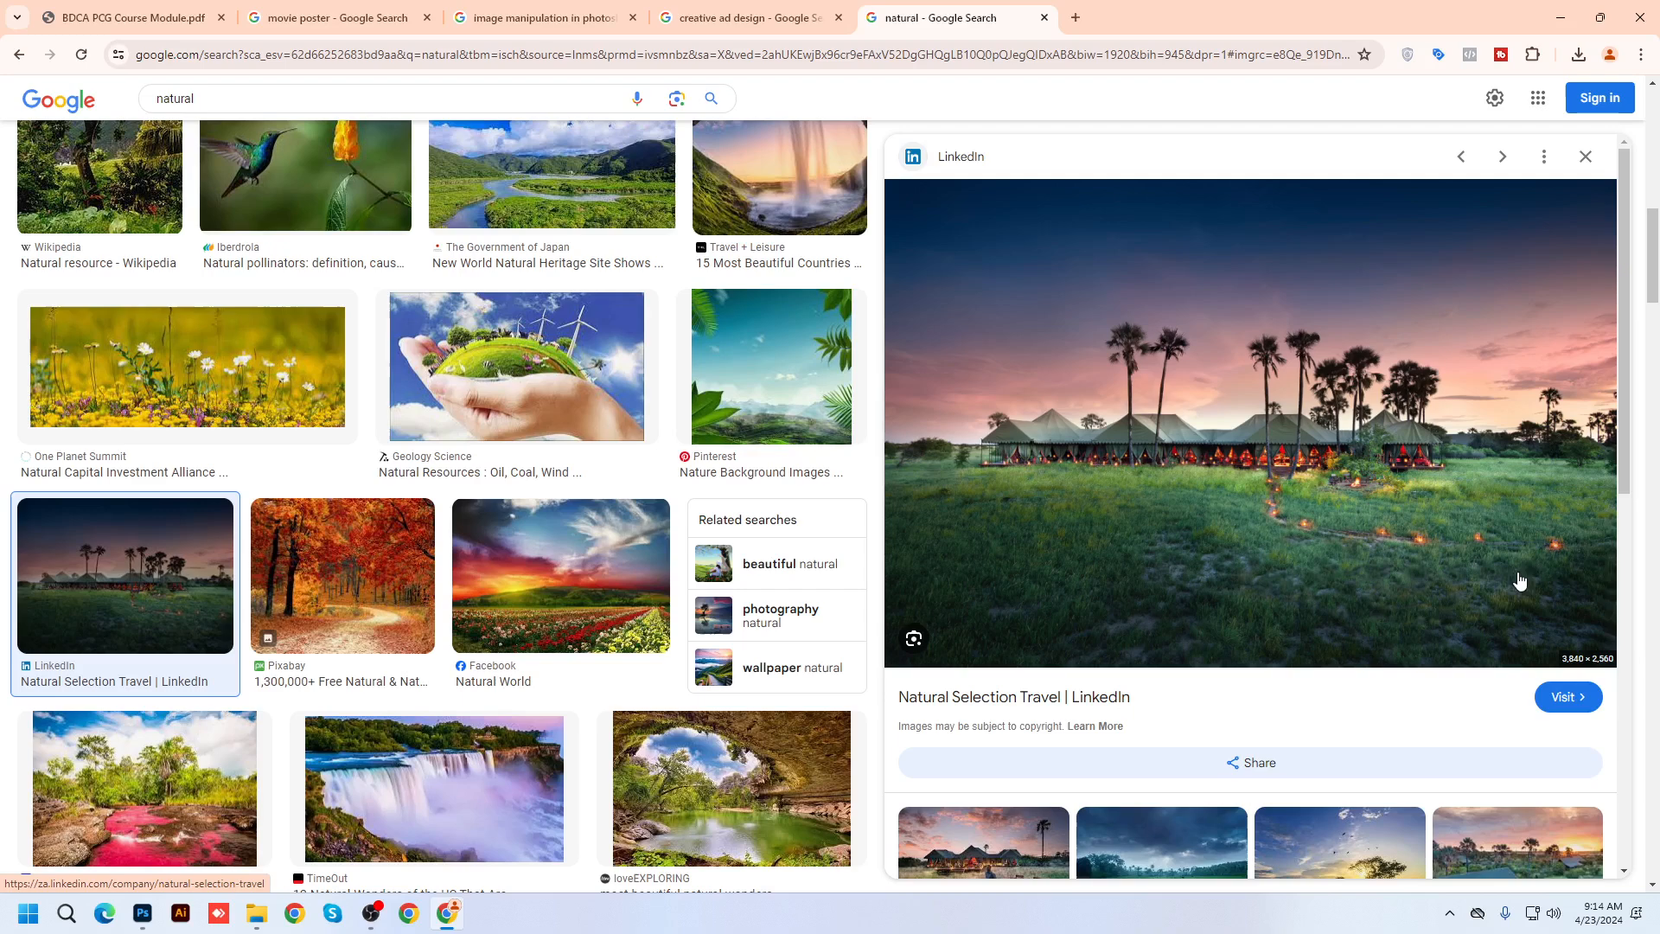
right_click(1221, 304)
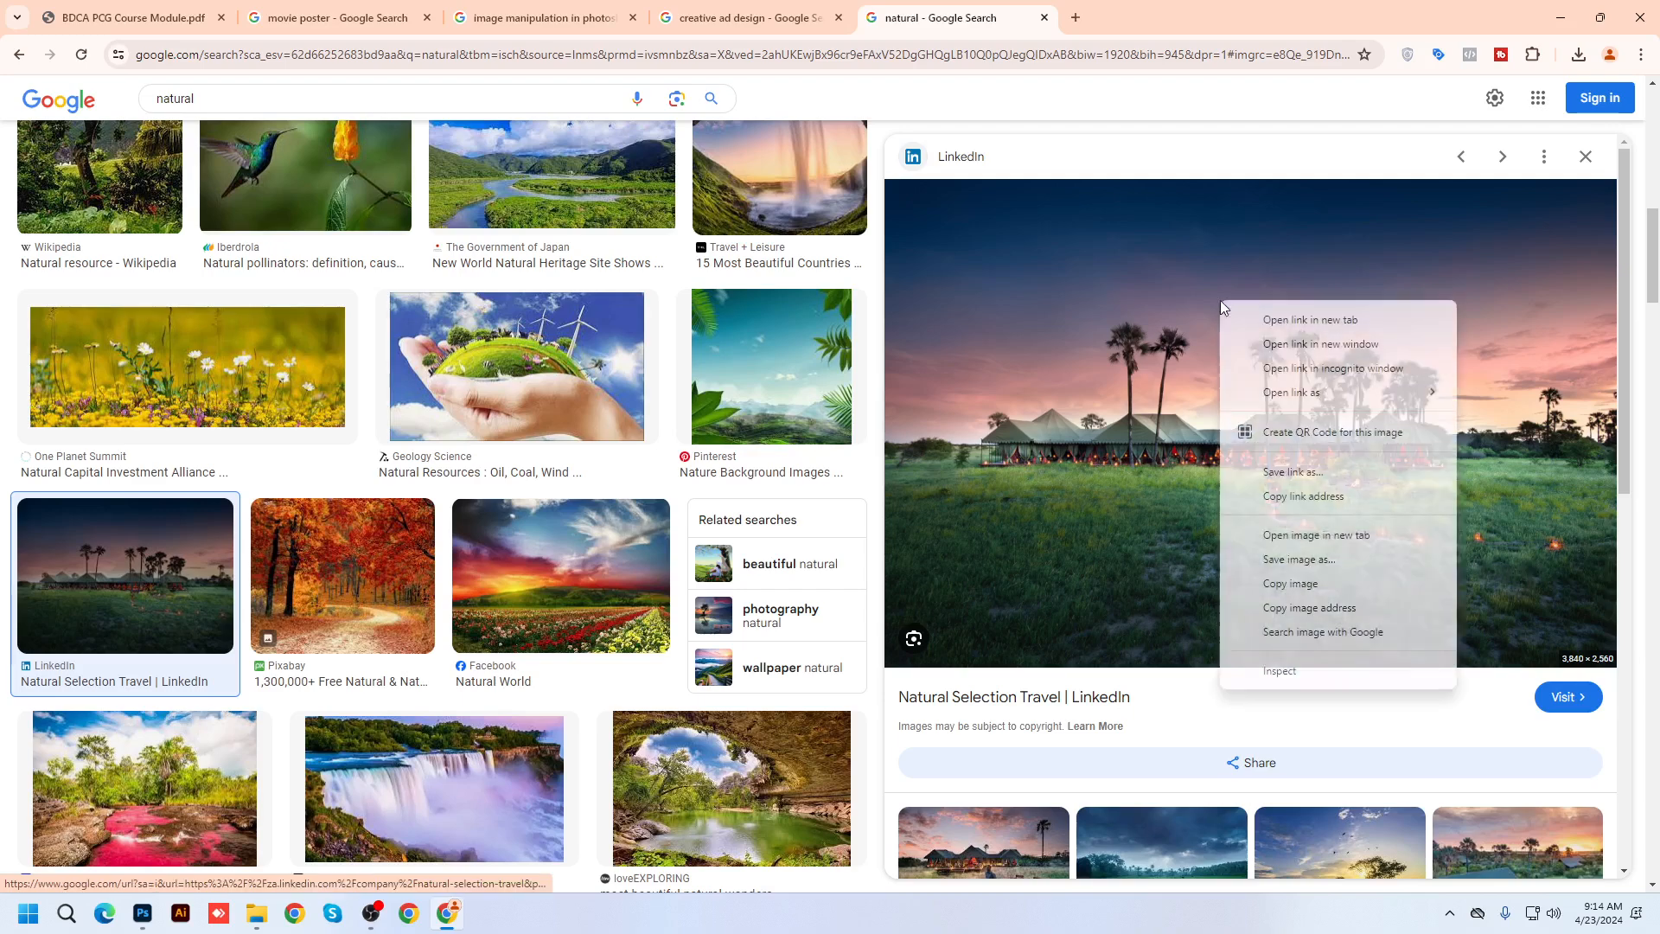
left_click(1312, 560)
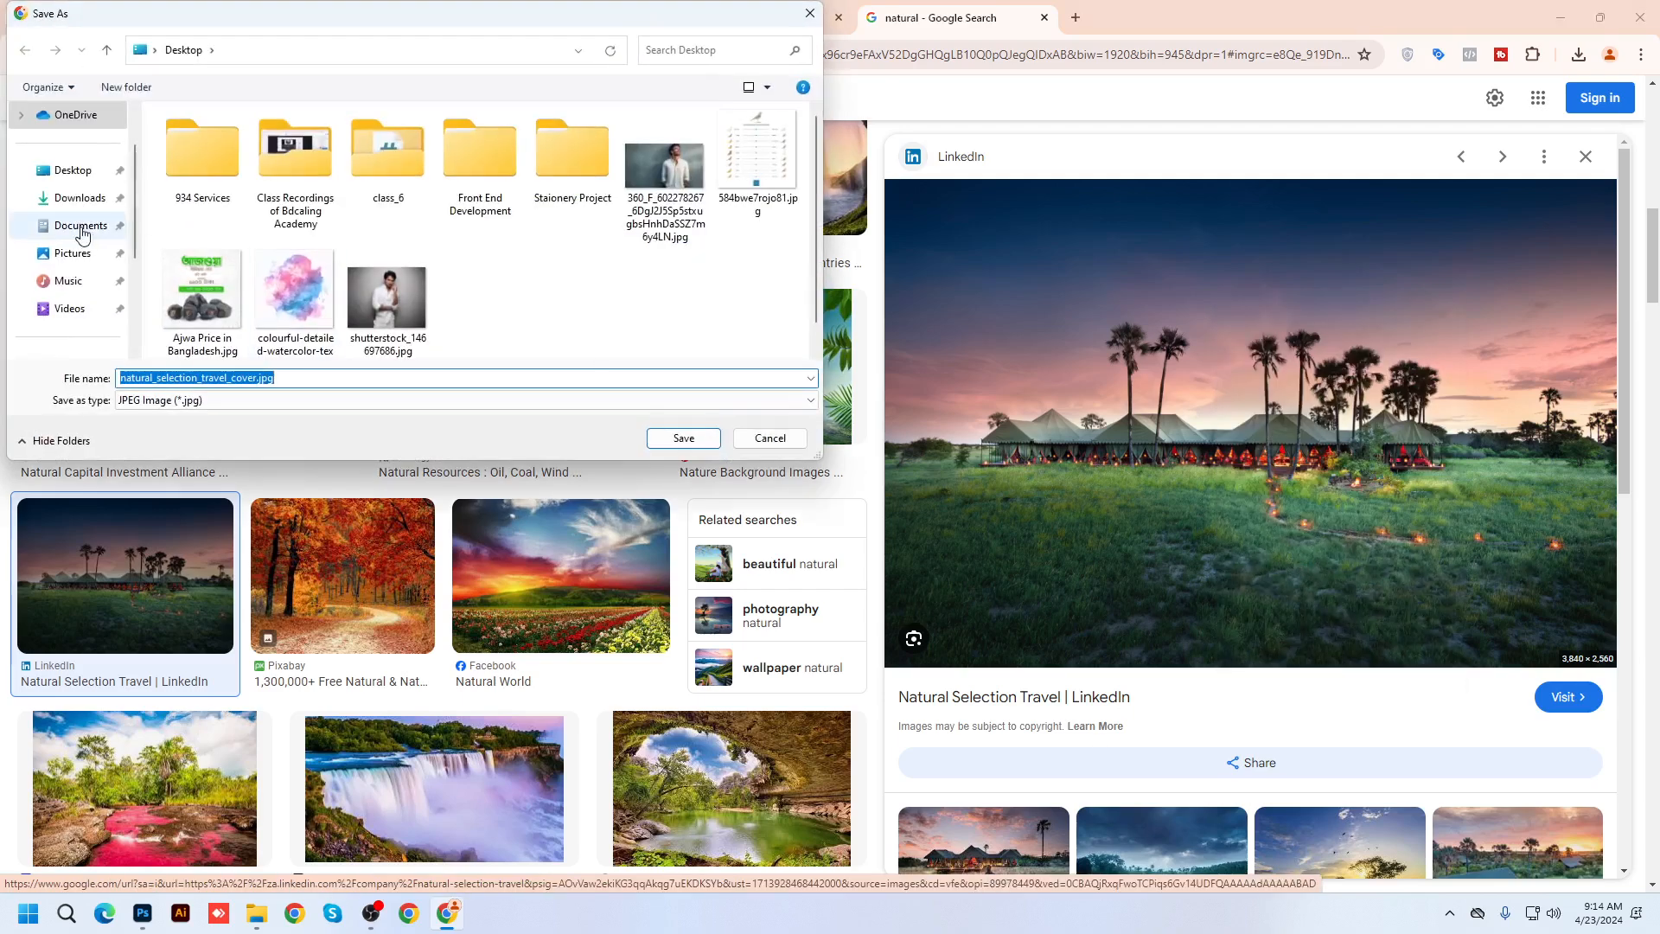
left_click(683, 439)
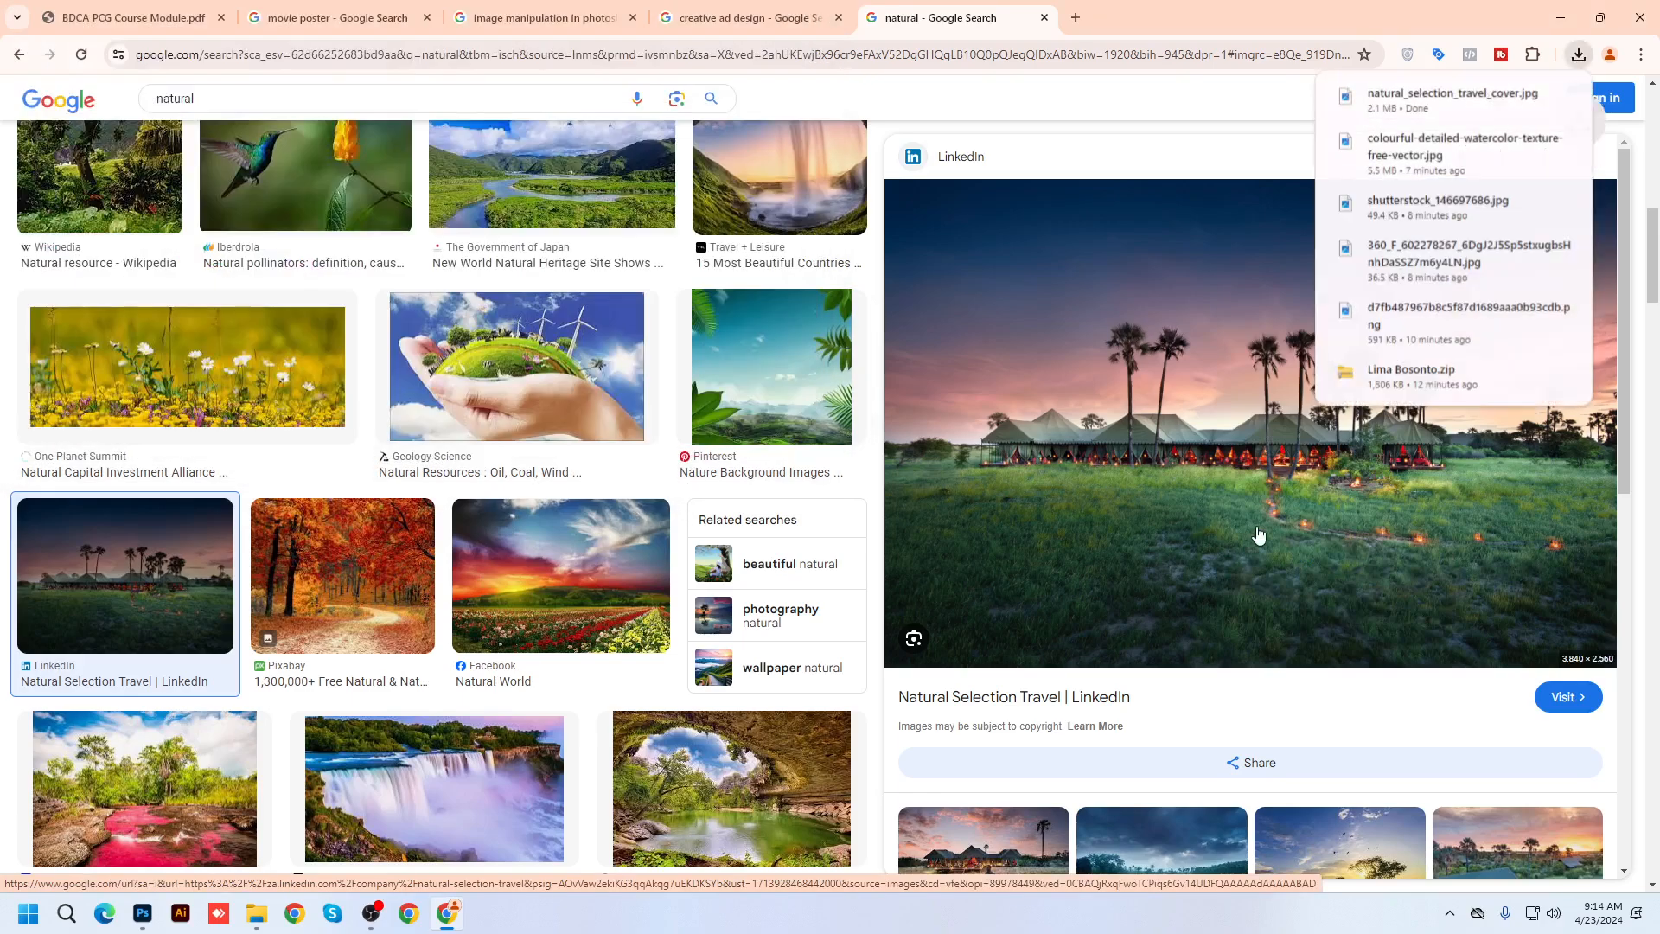
scroll(1174, 597, "down", 3)
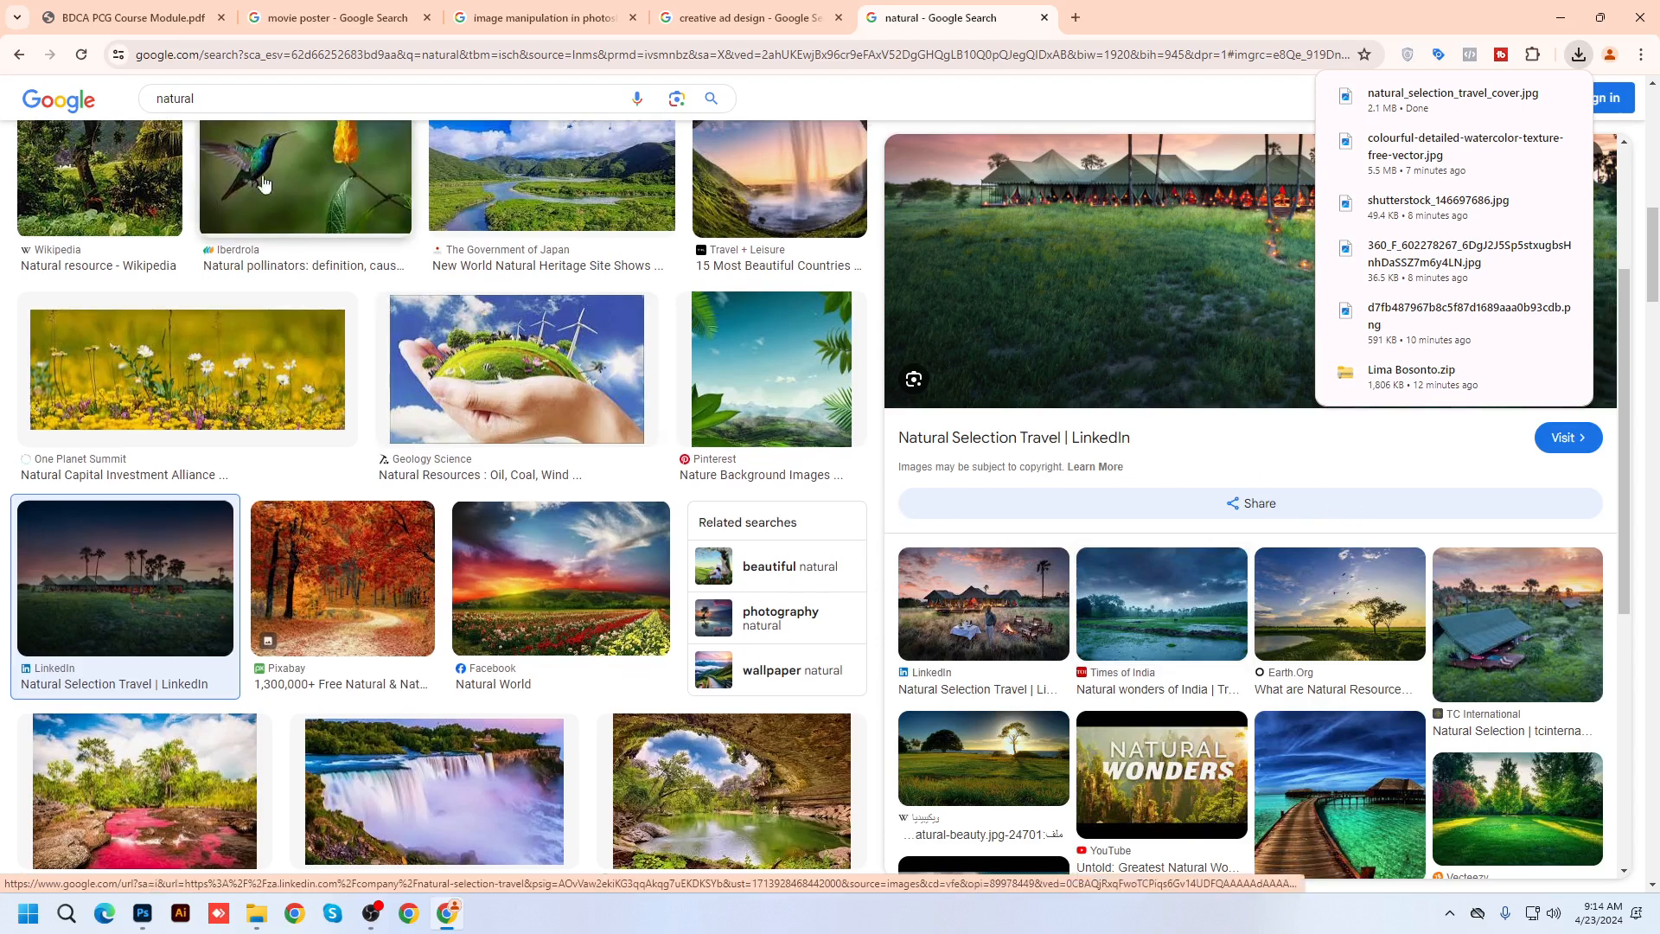
scroll(217, 99, "up", 1)
Replace the query with 'dramatic sky' and run the image search
double_click(217, 99)
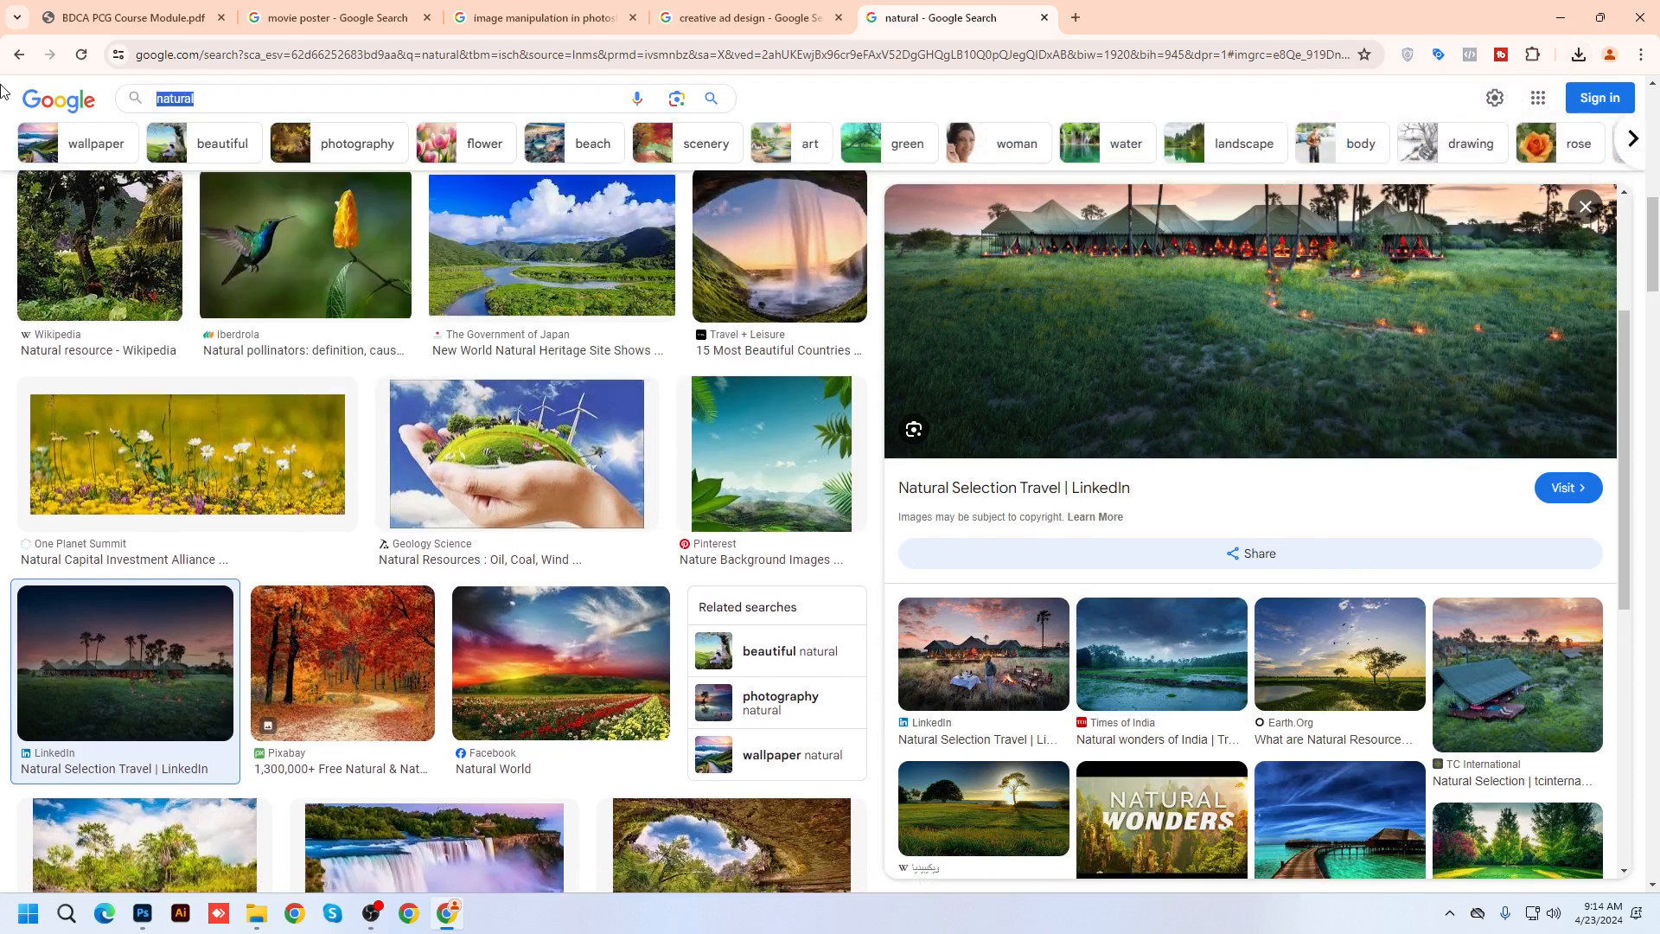
type("gramati")
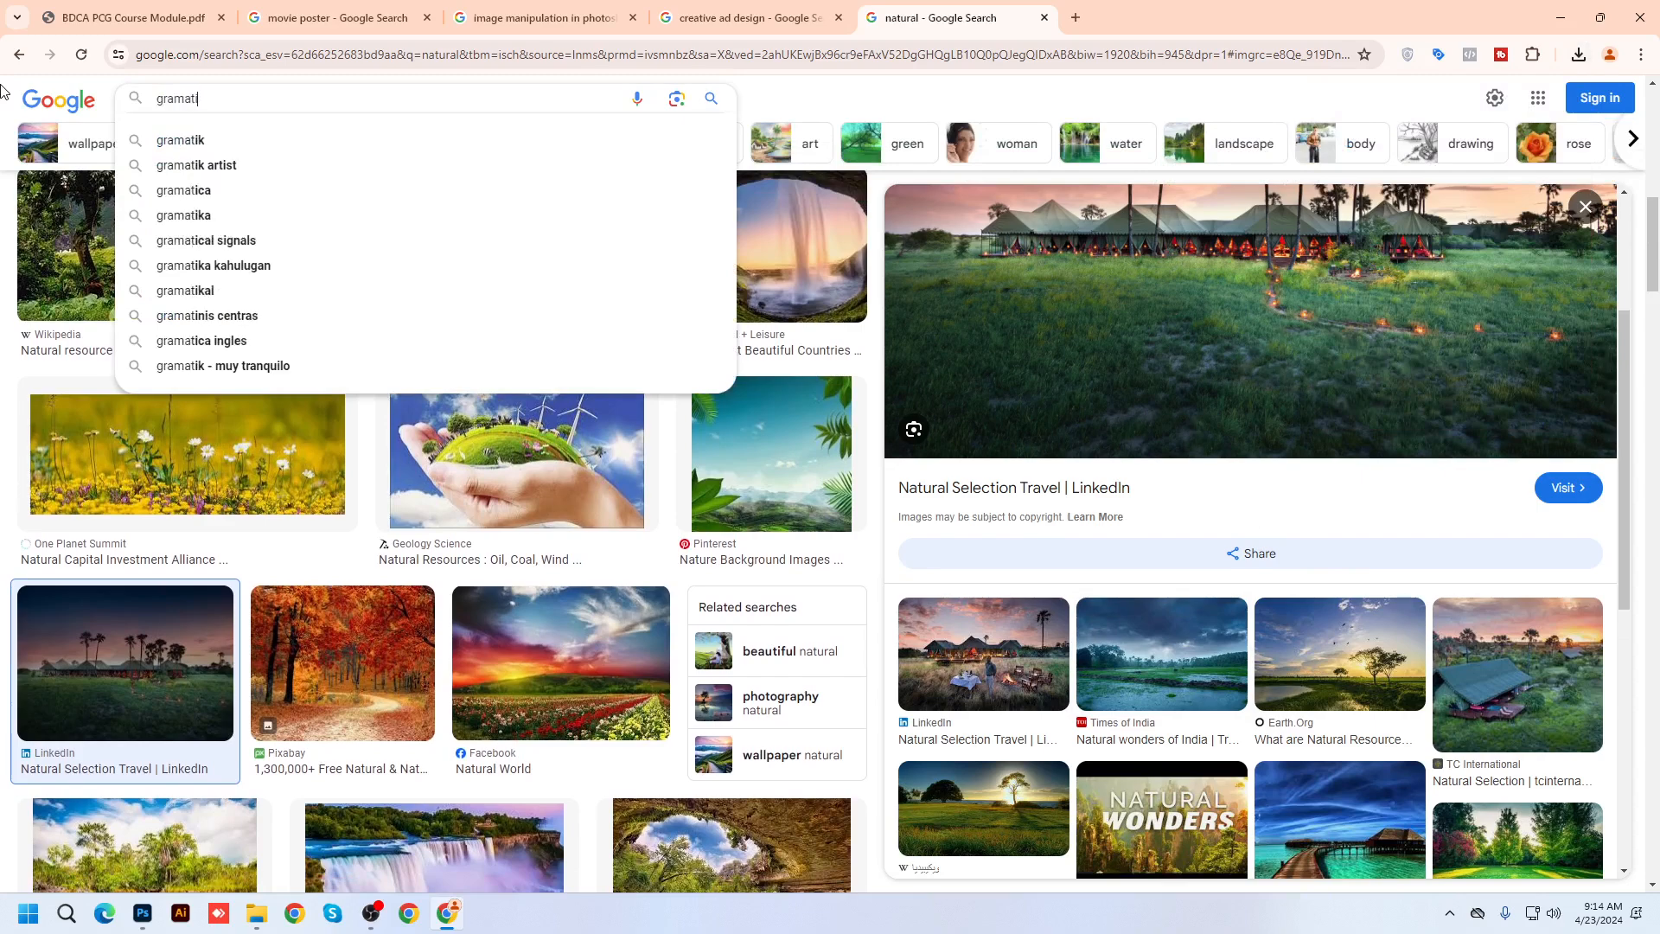
type("ic")
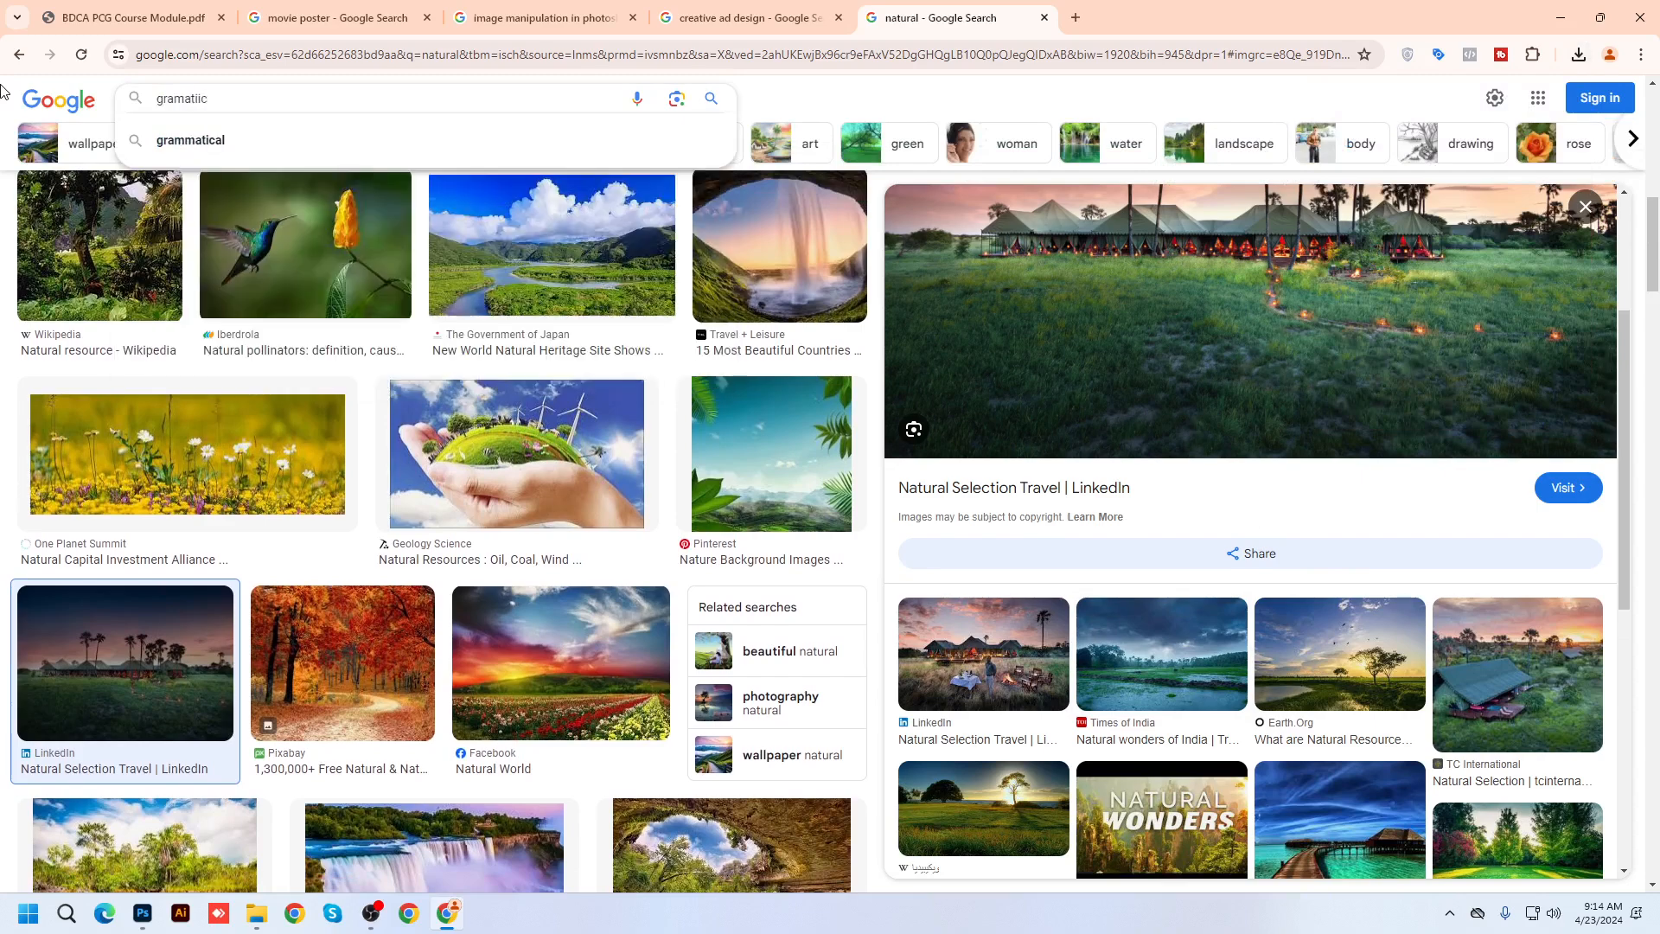
key("BackSpace")
key("BackSpace")
type("c")
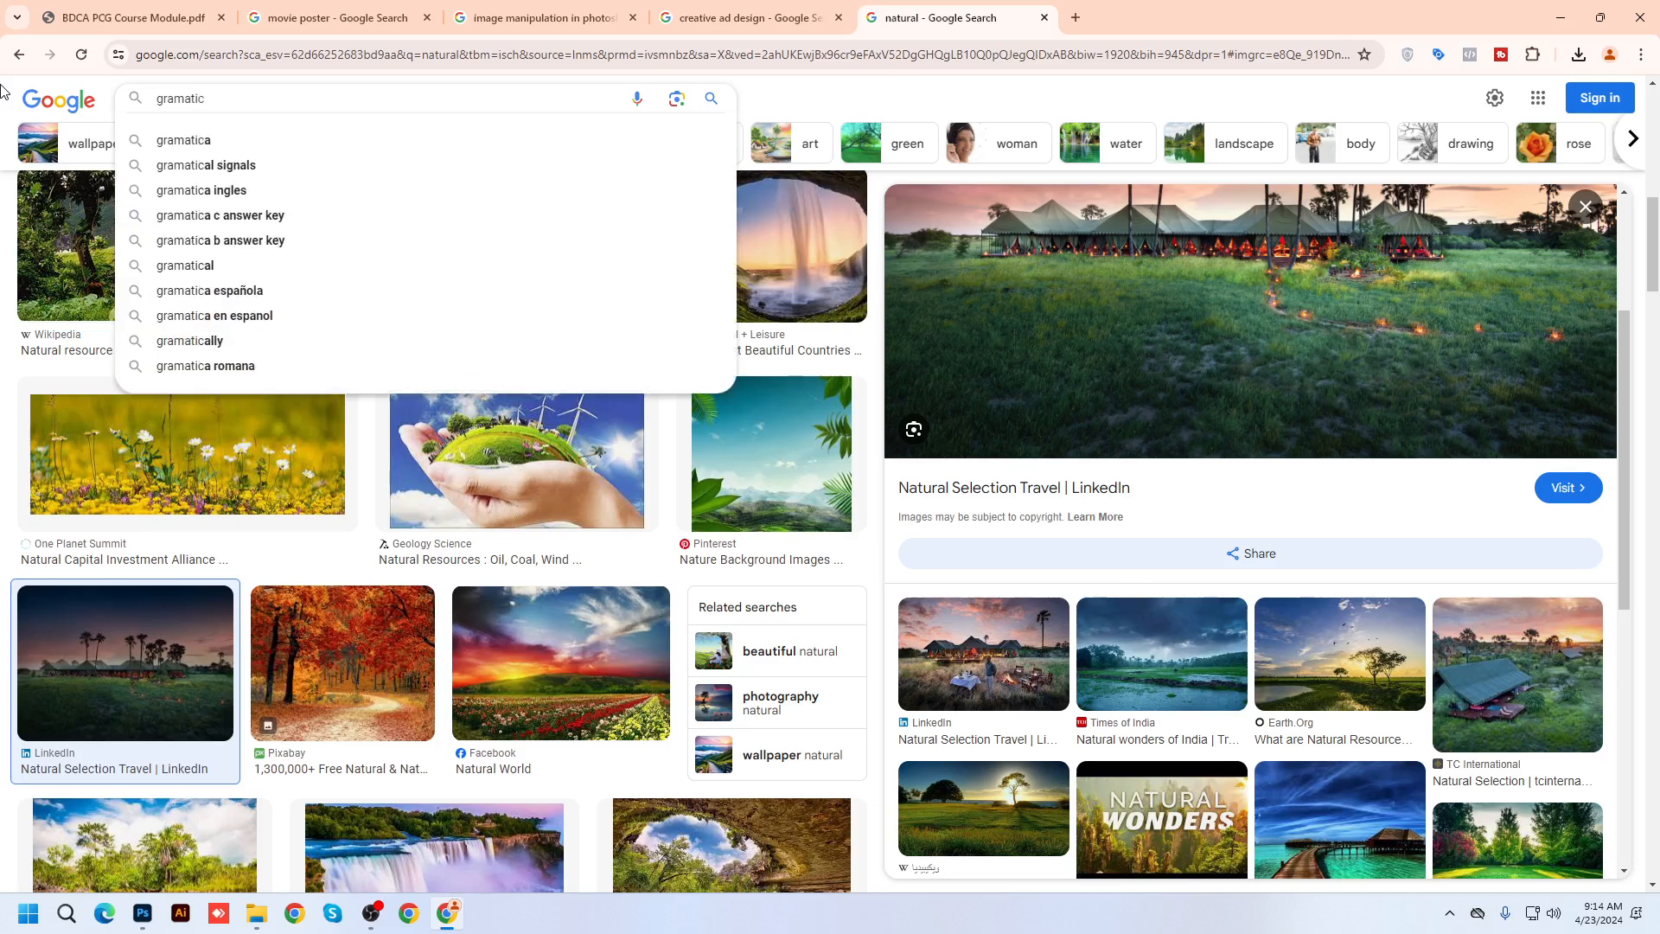
type(" sky")
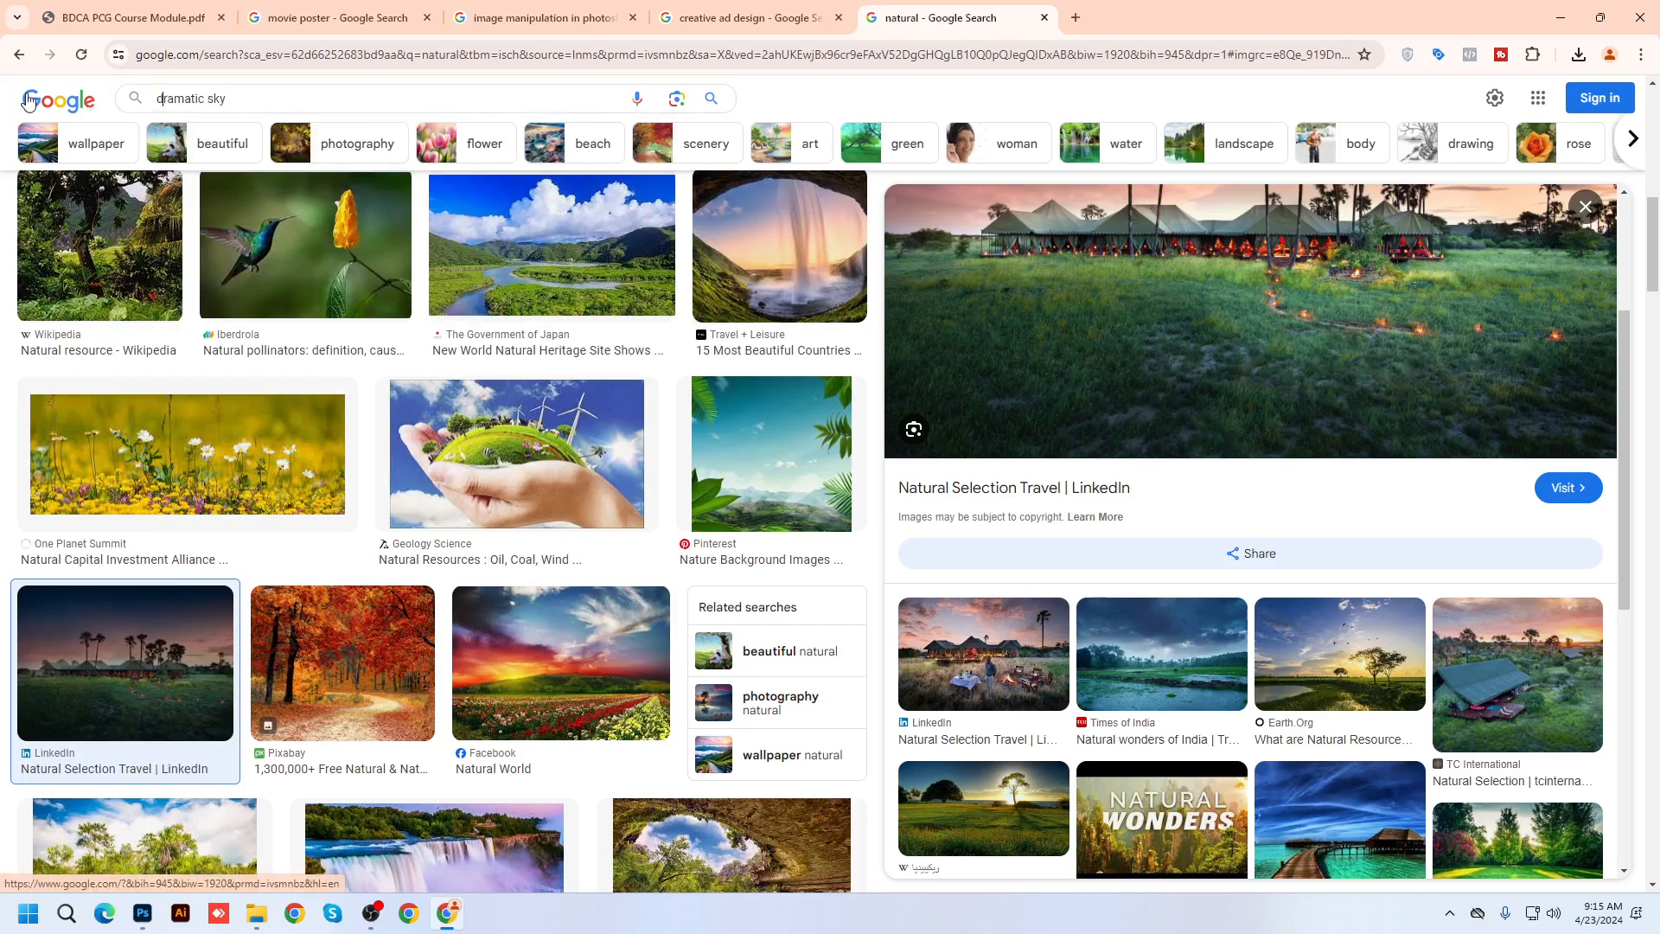
key("Return")
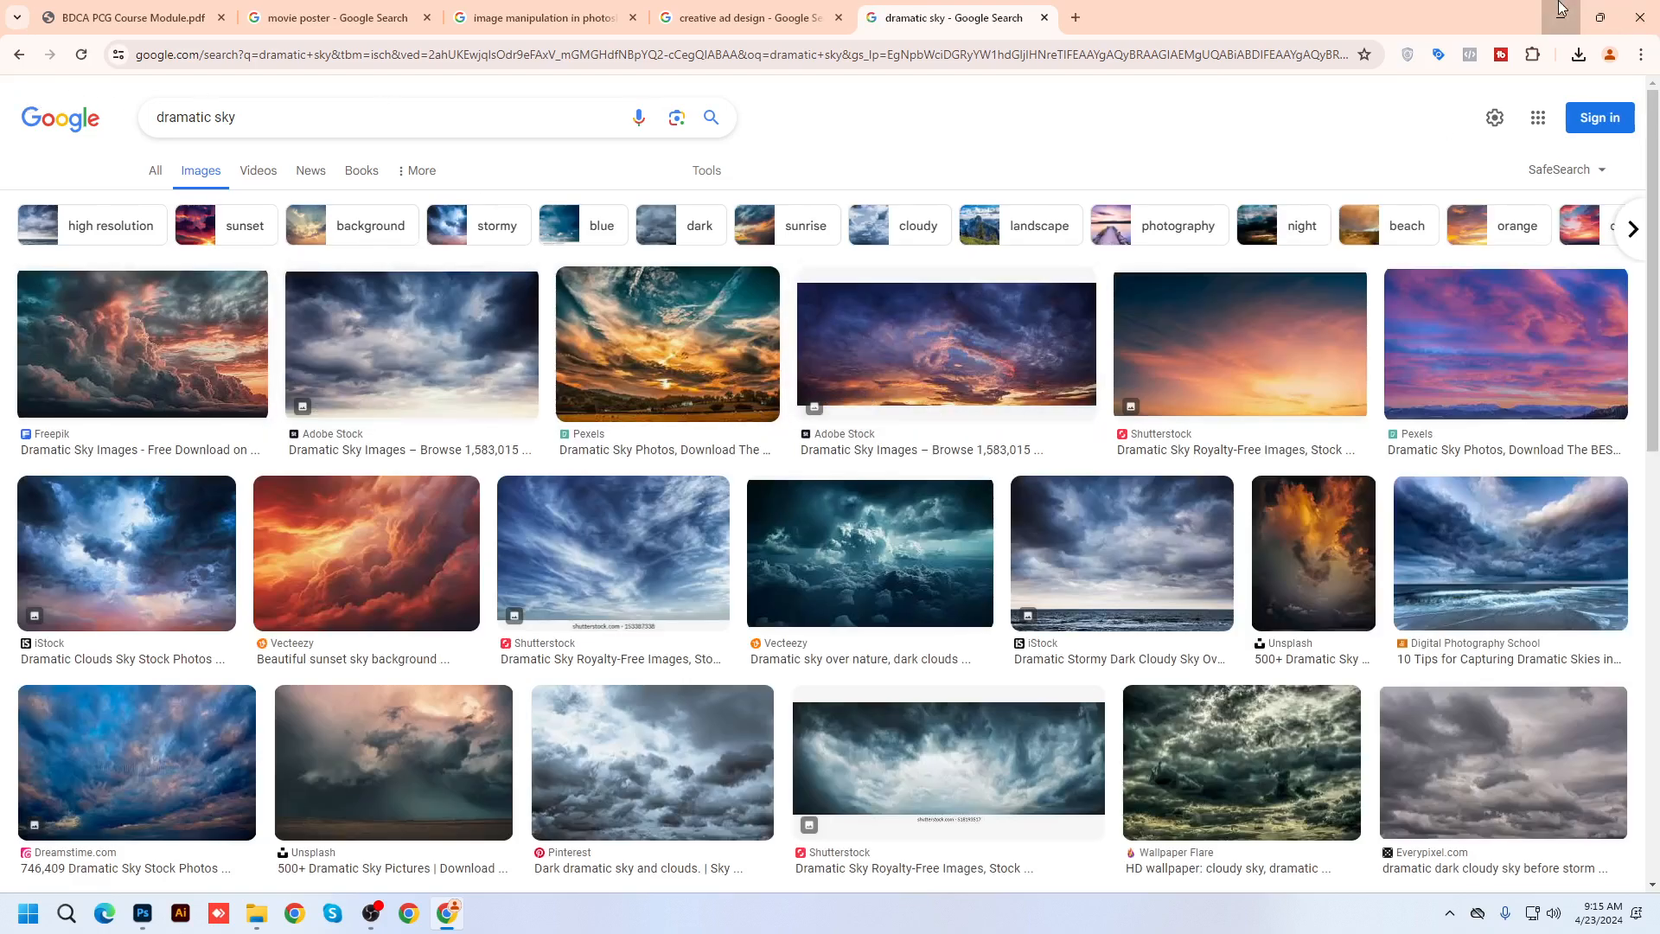
Minimize Chrome and Photoshop, view the saved tent camp photo in Photos, then return to Chrome
left_click(1562, 8)
left_click(1576, 9)
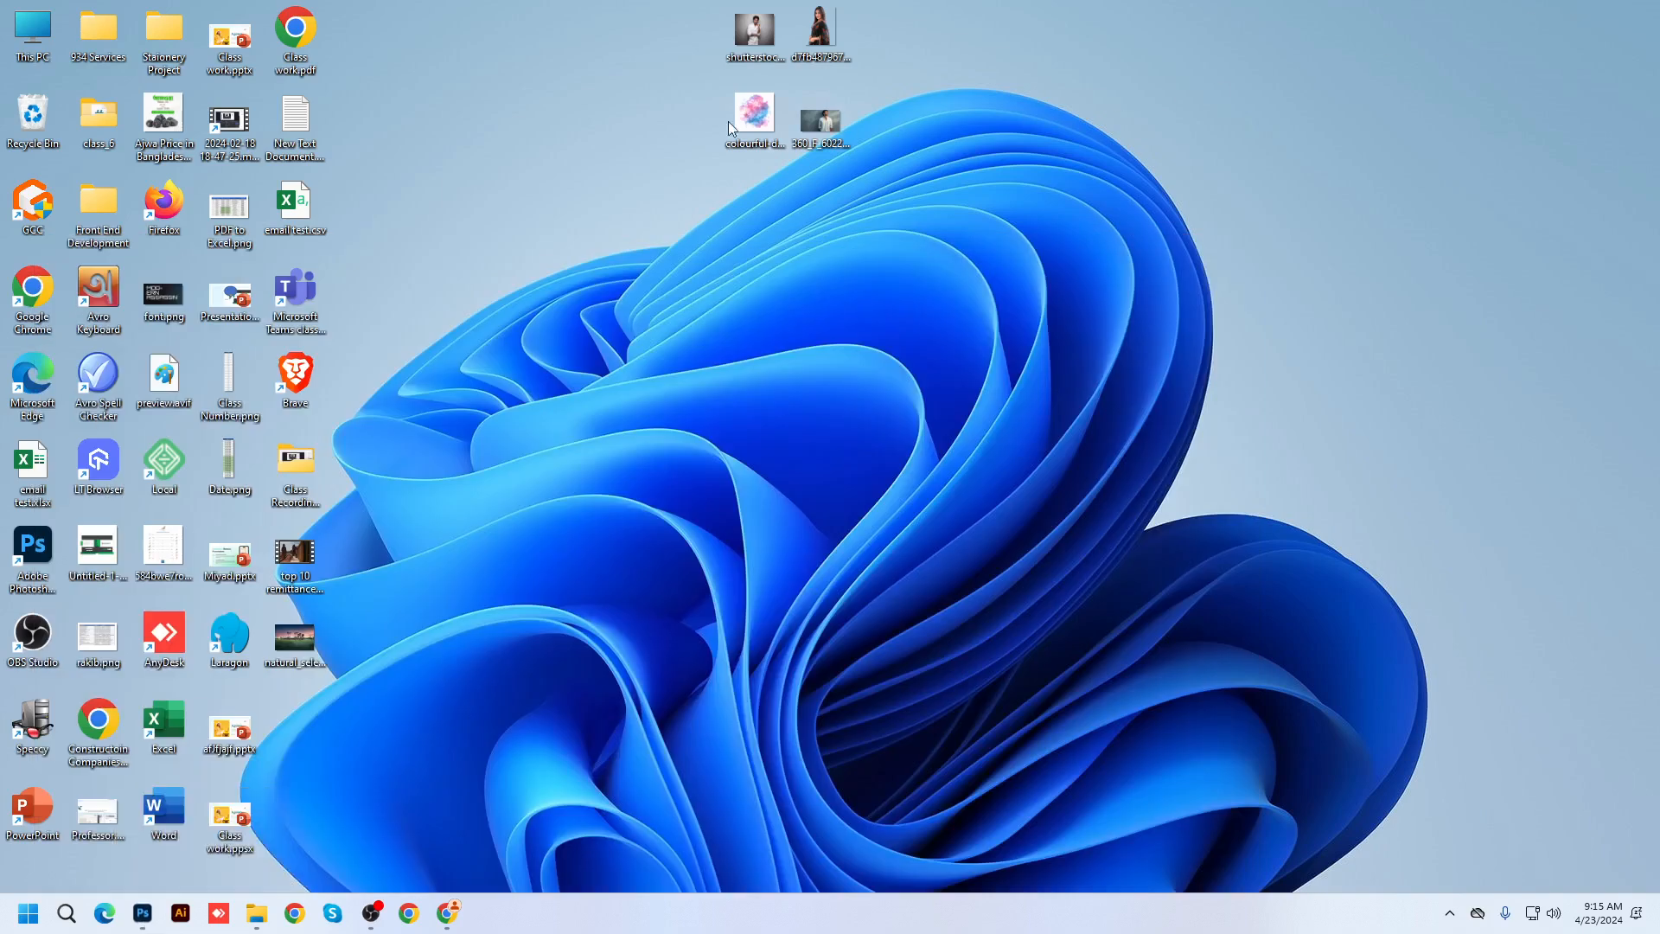
double_click(295, 639)
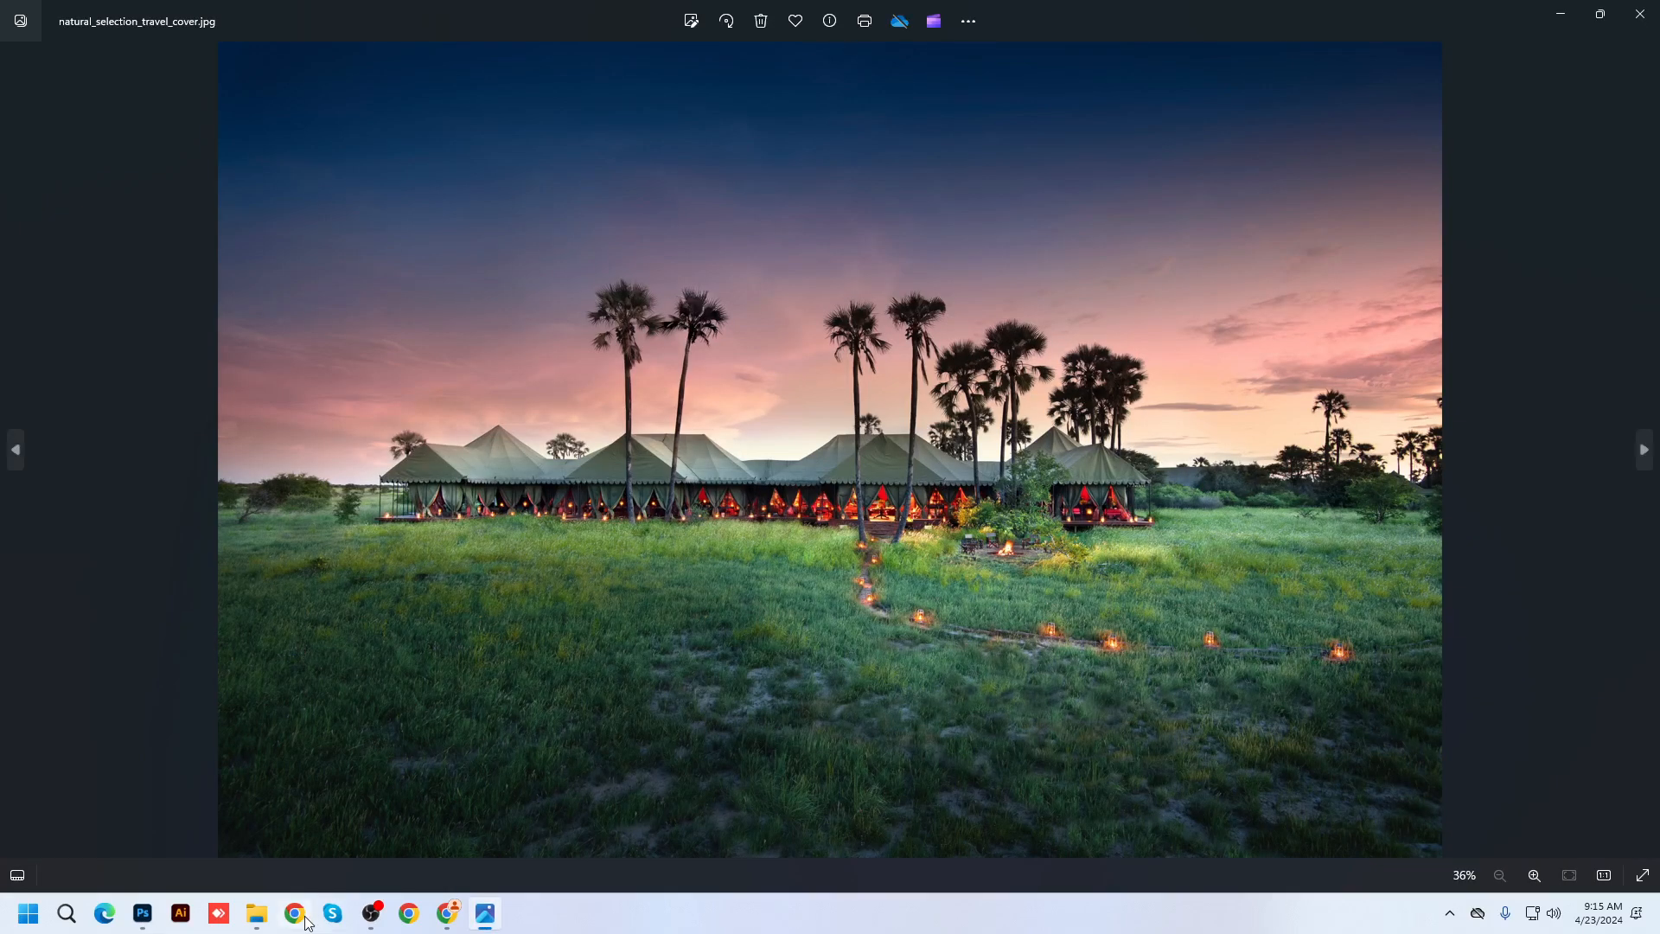
left_click(448, 913)
left_click(448, 913)
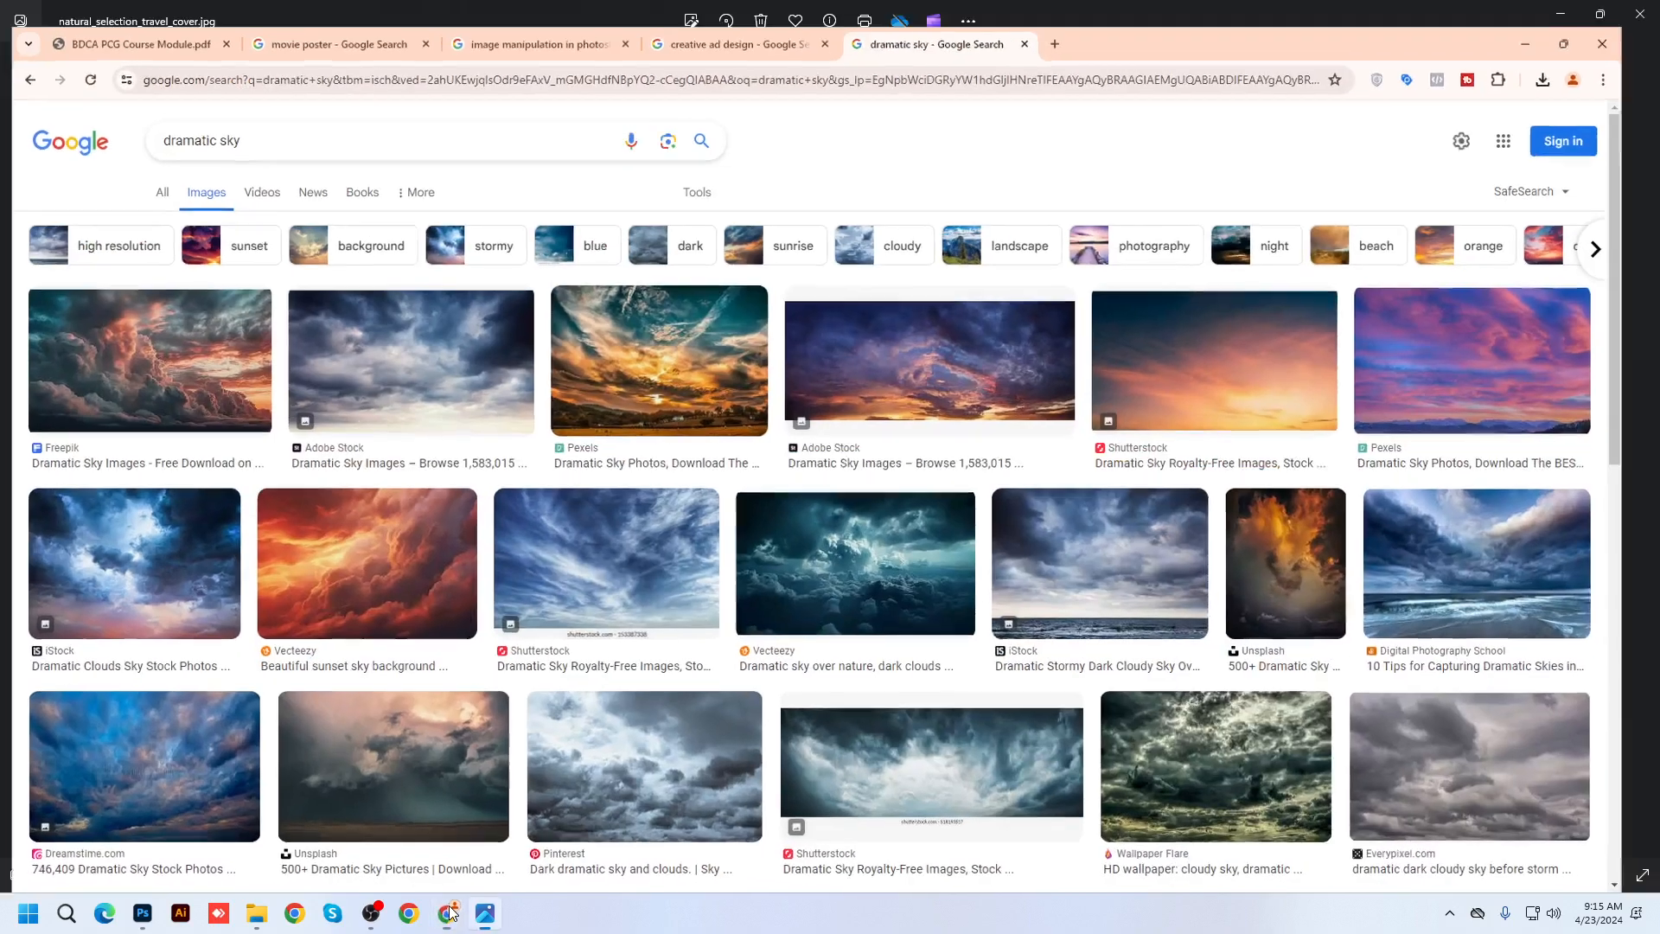
Preview the Shutterstock and Pngtree orange sunset skies
left_click(448, 913)
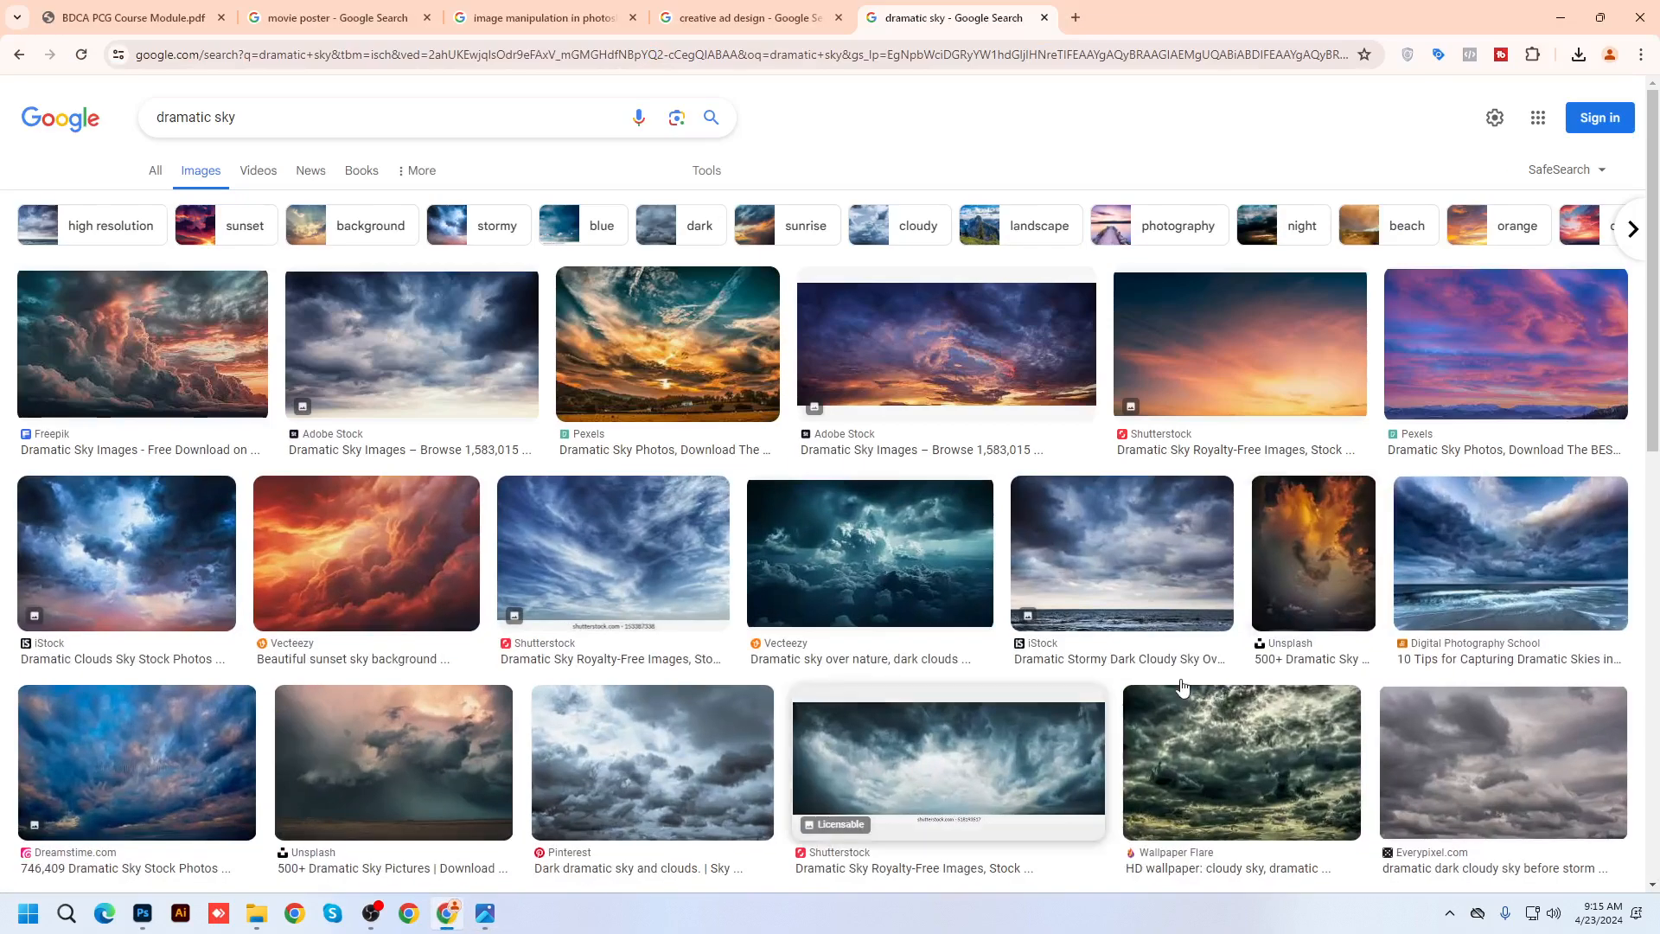
left_click(1326, 329)
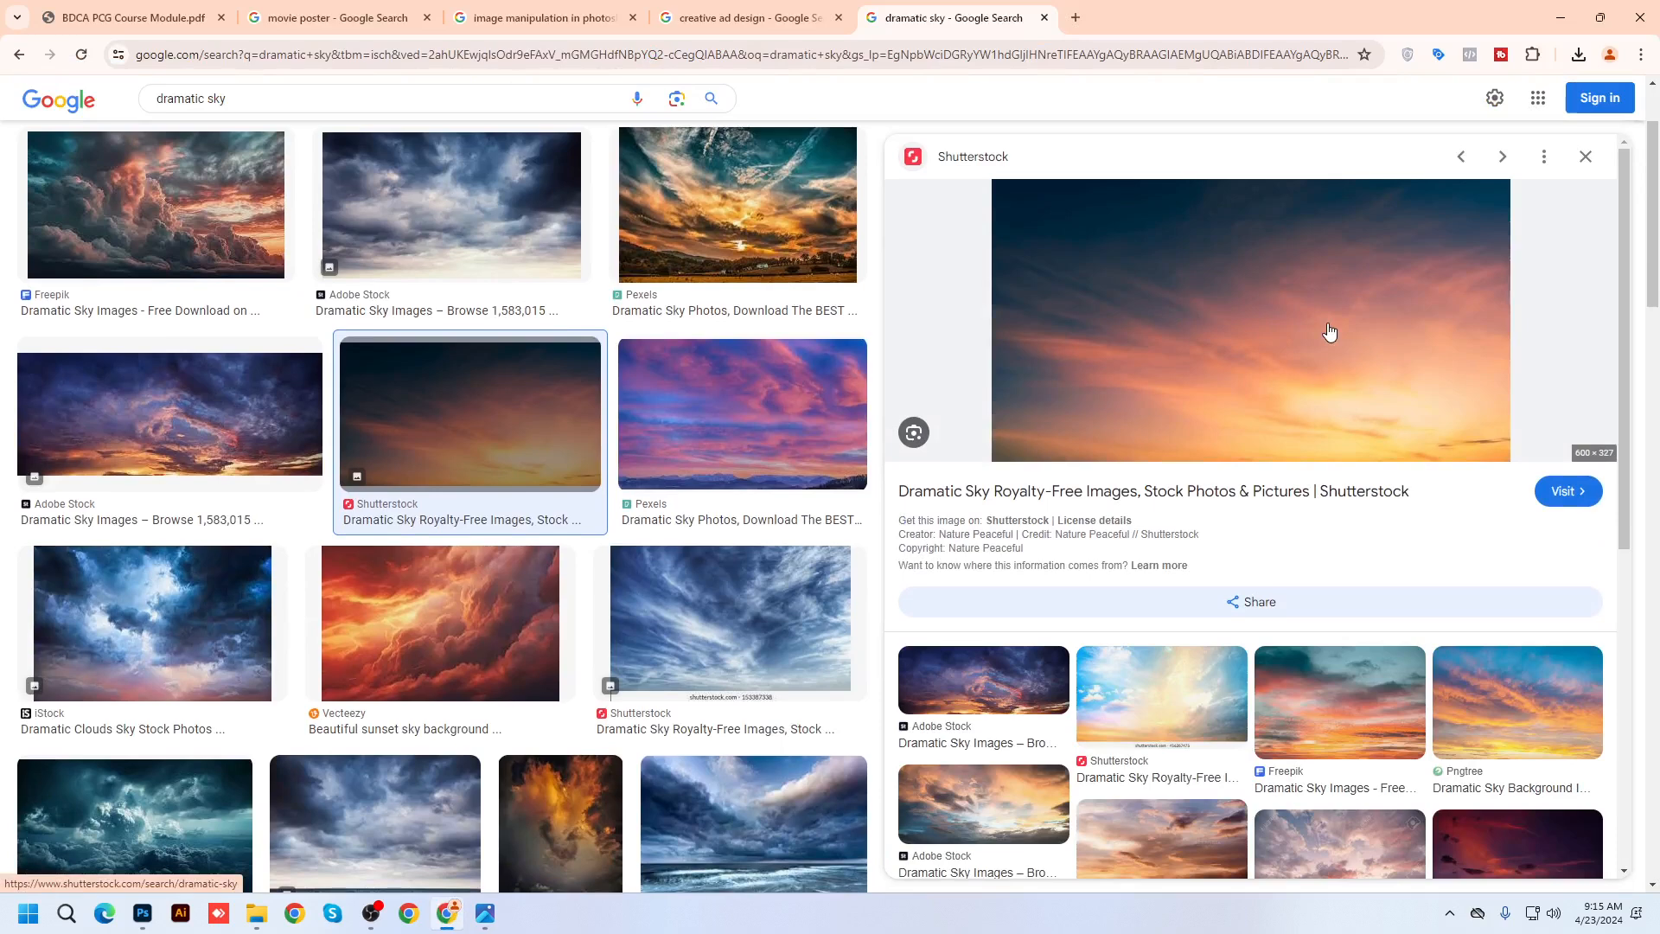
scroll(742, 593, "up", 1)
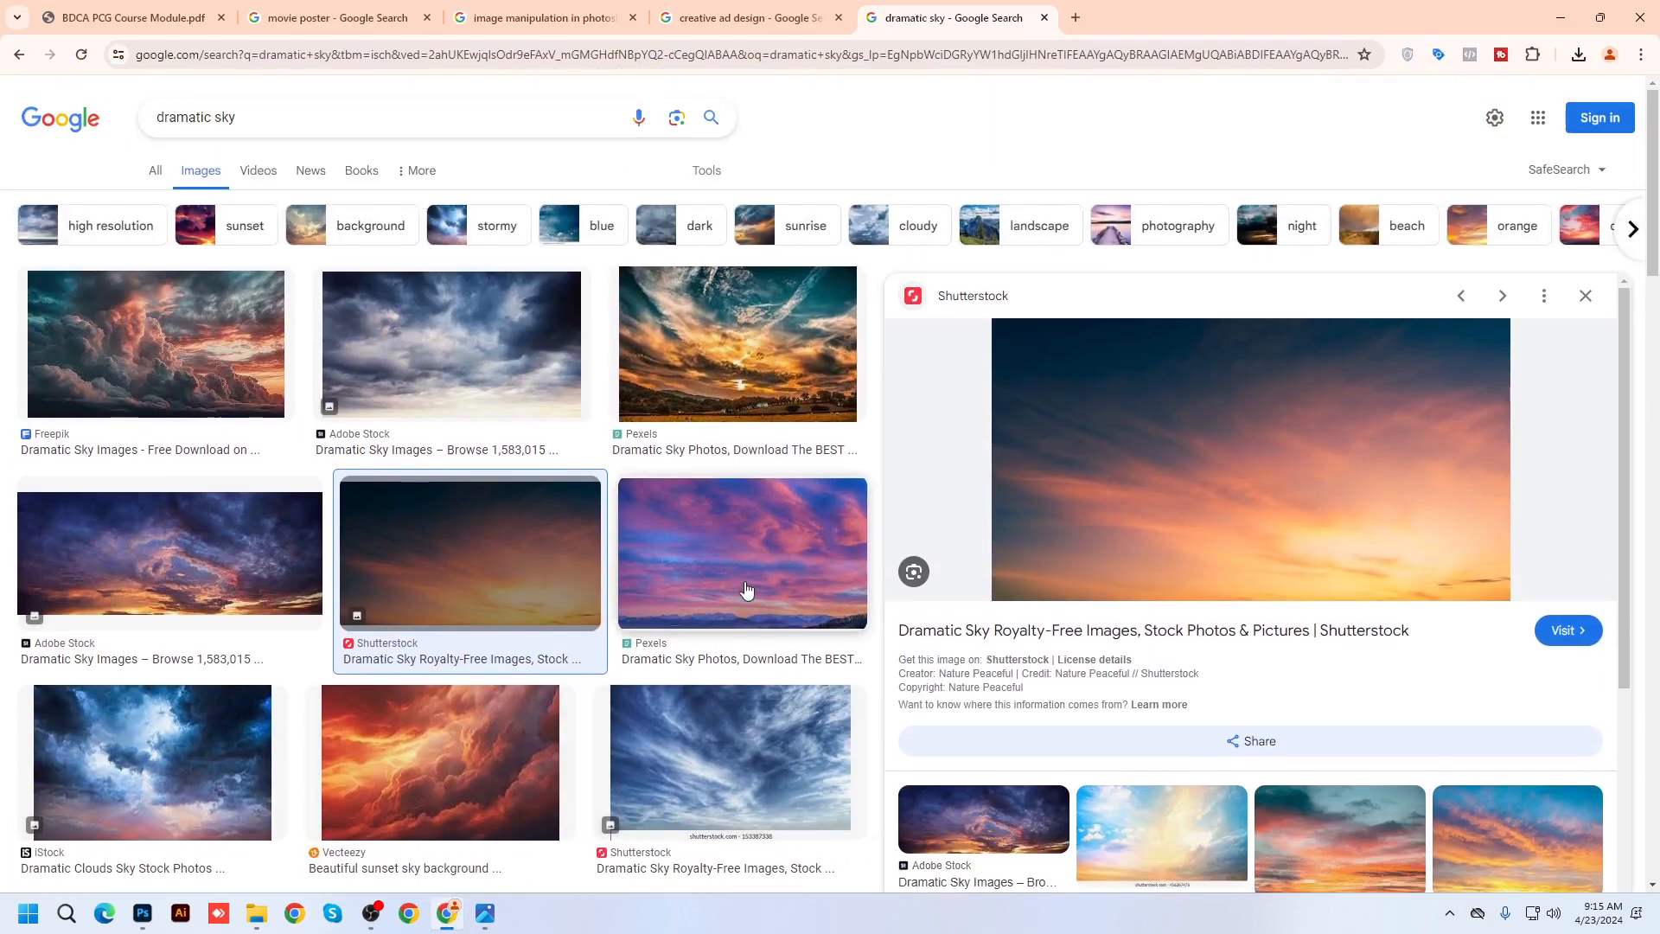
left_click(1588, 210)
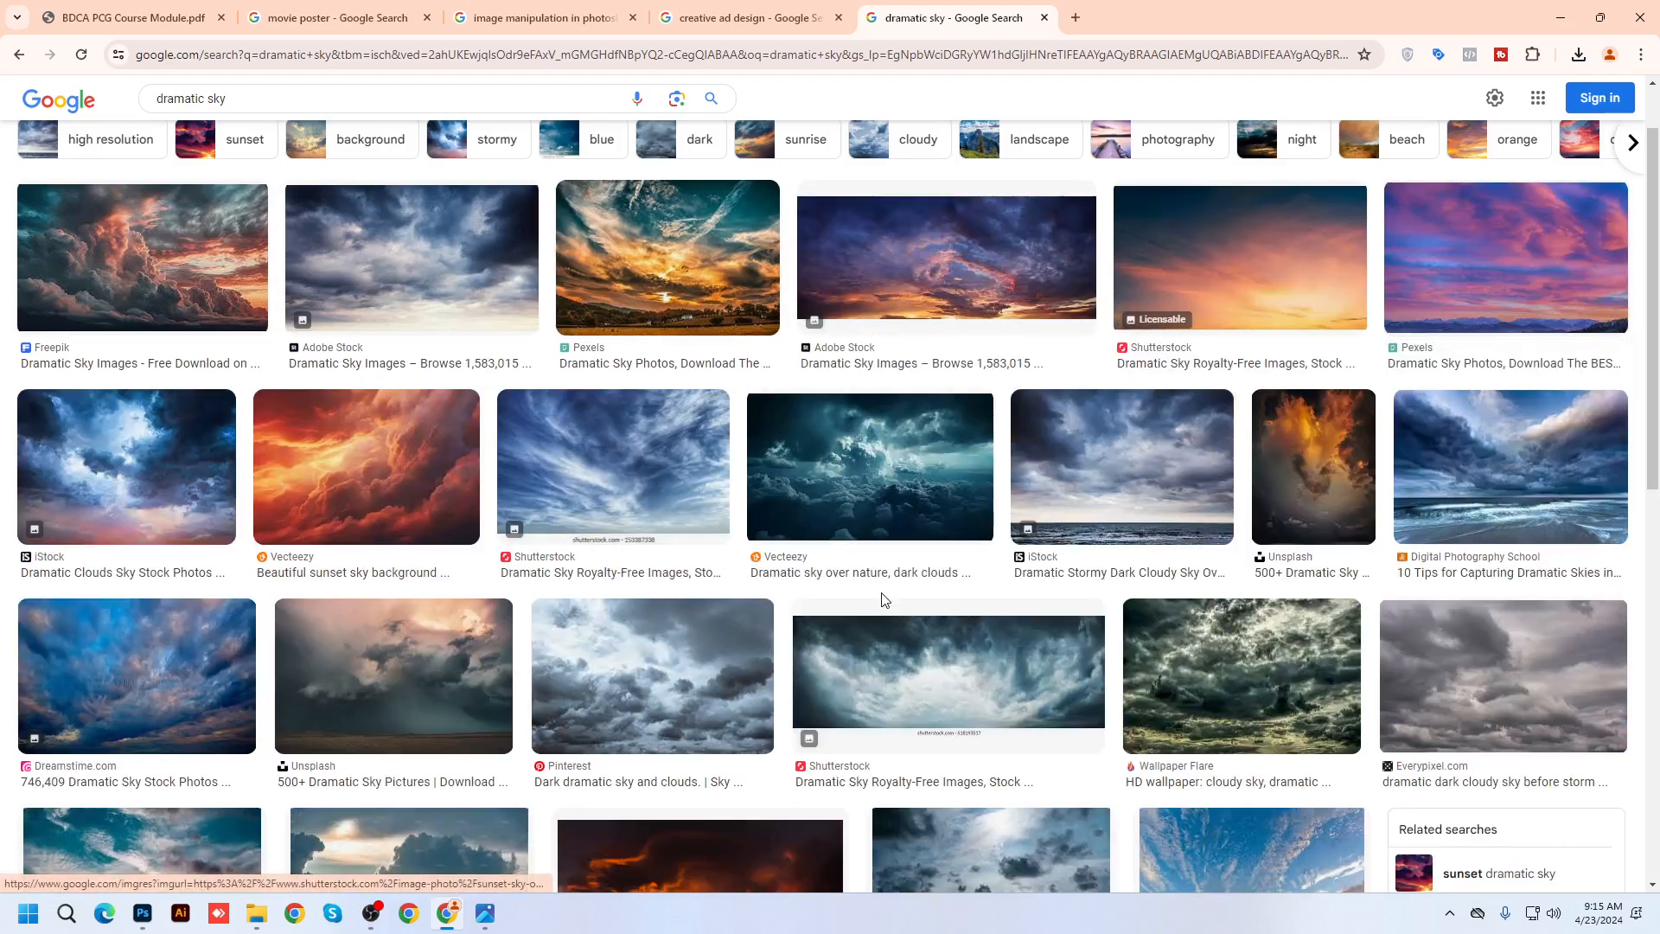
scroll(880, 622, "down", 3)
scroll(882, 601, "down", 4)
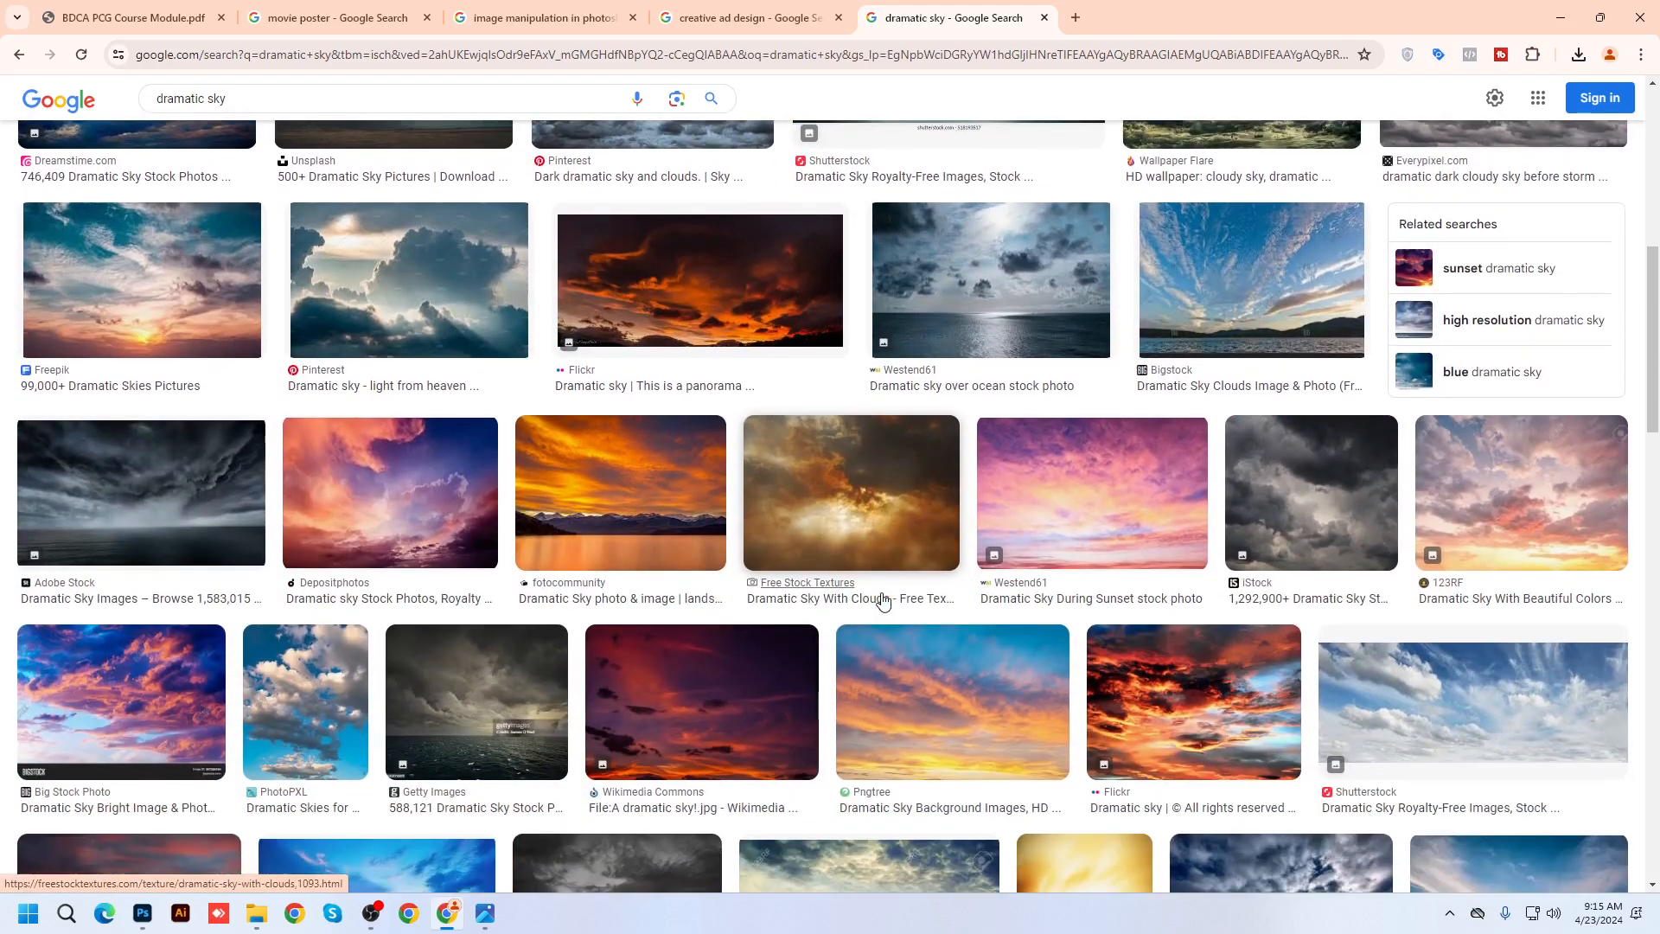
left_click(949, 697)
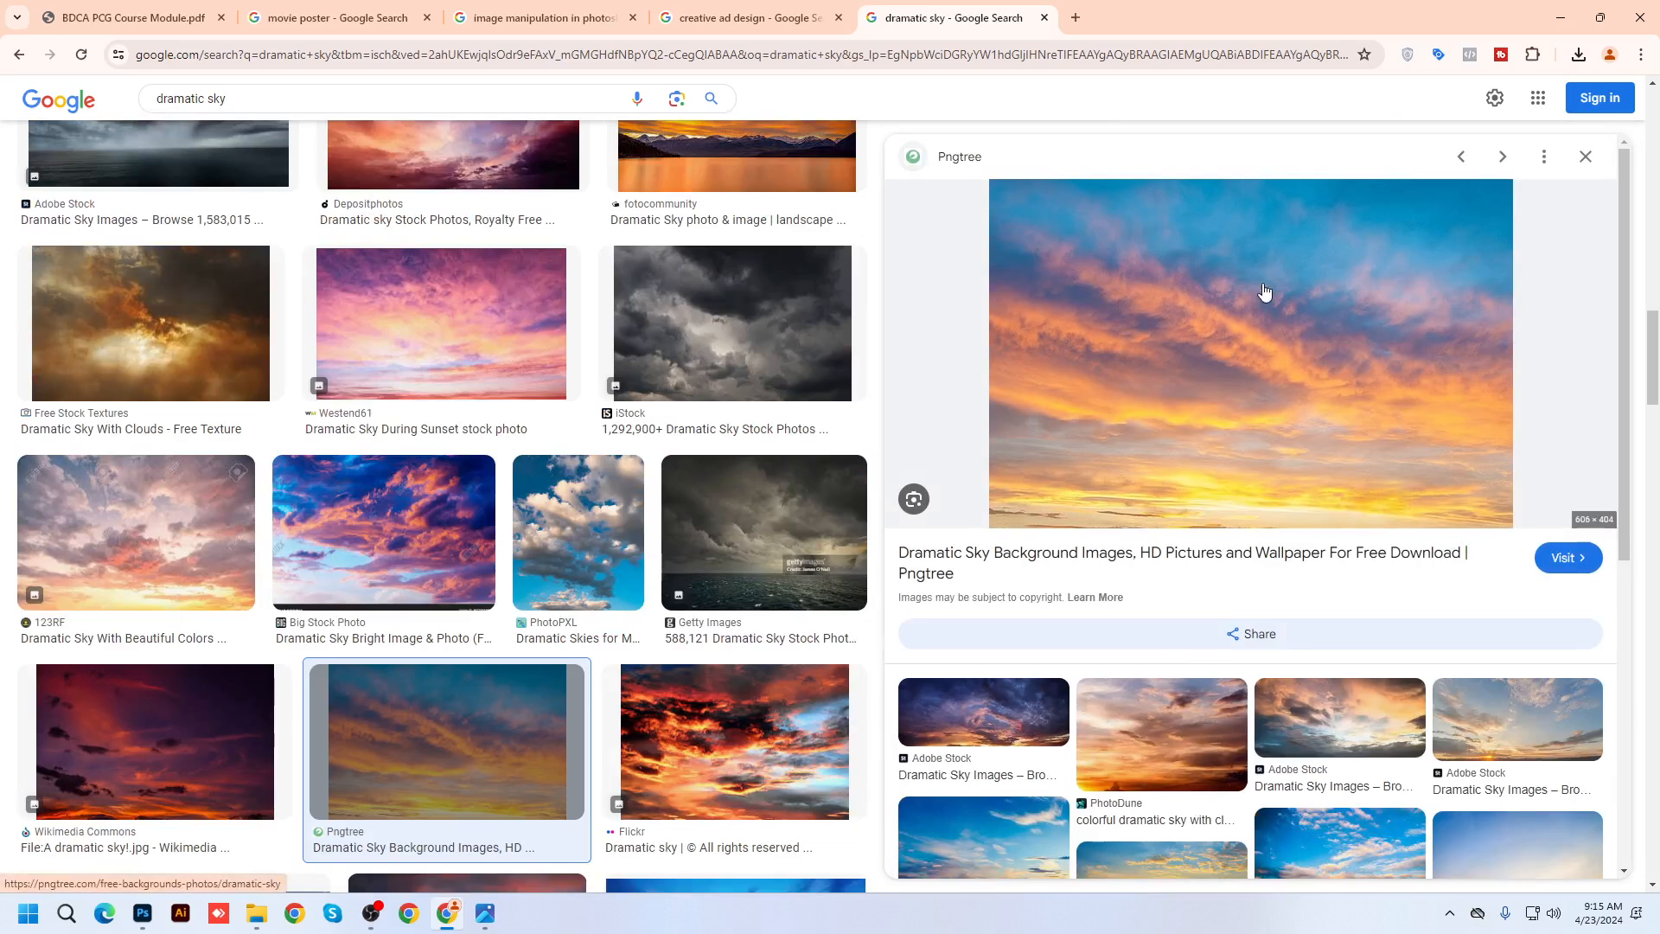
scroll(880, 647, "up", 10)
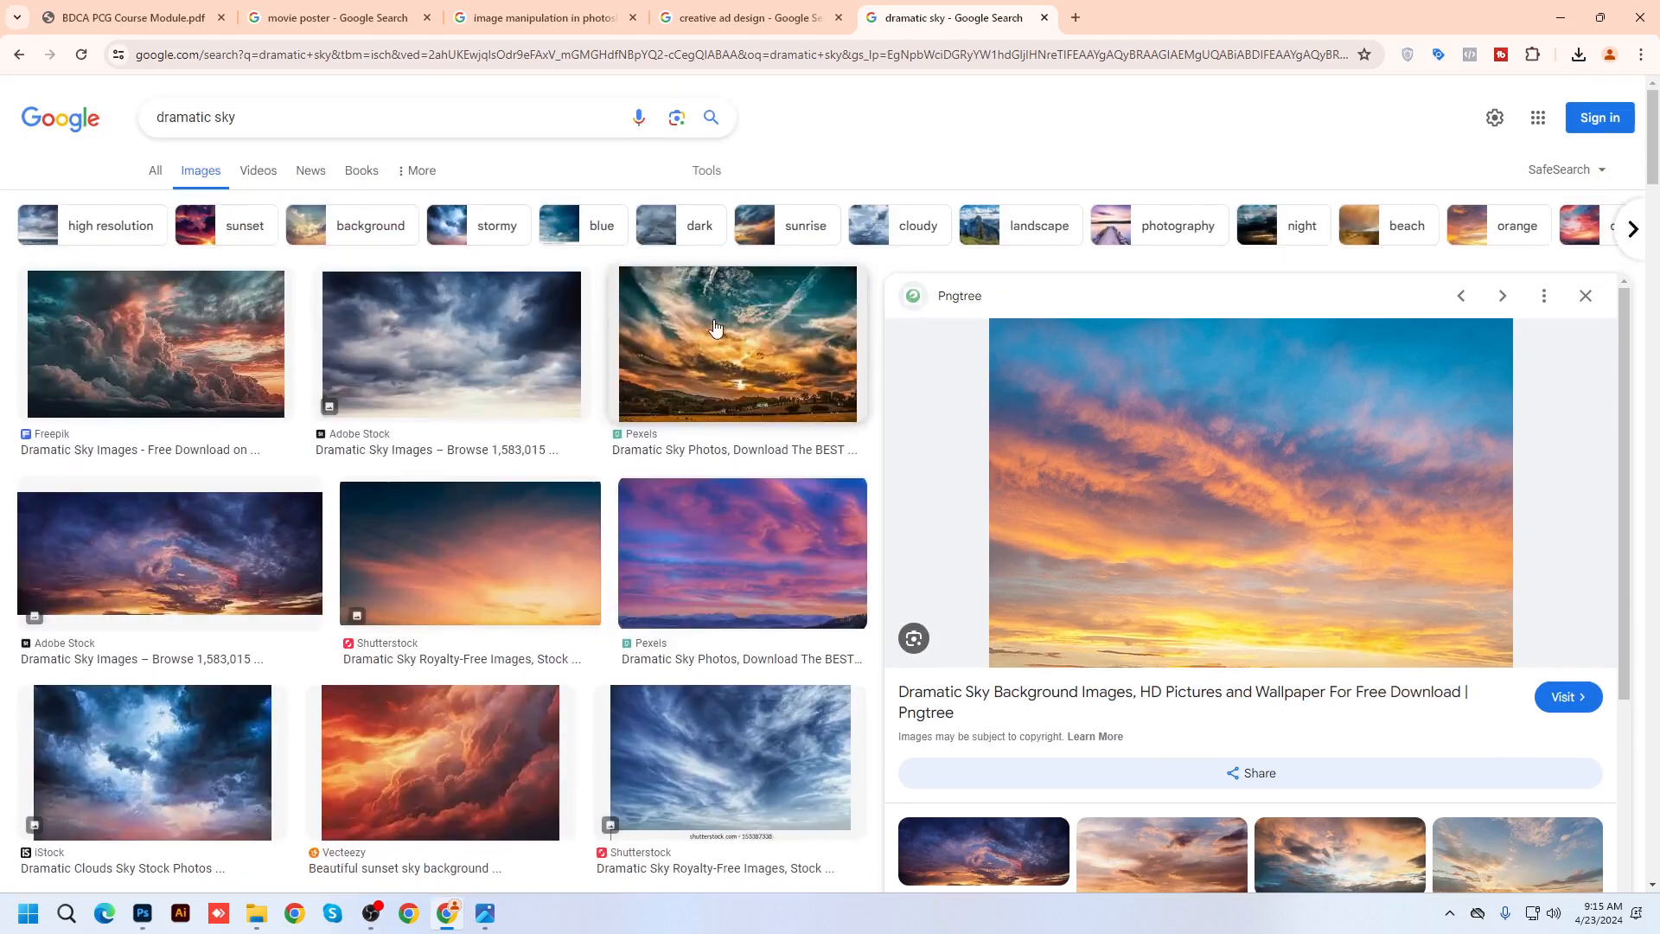
Filter results to Large size and preview the Westend61 and Pngtree sunset skies
left_click(709, 172)
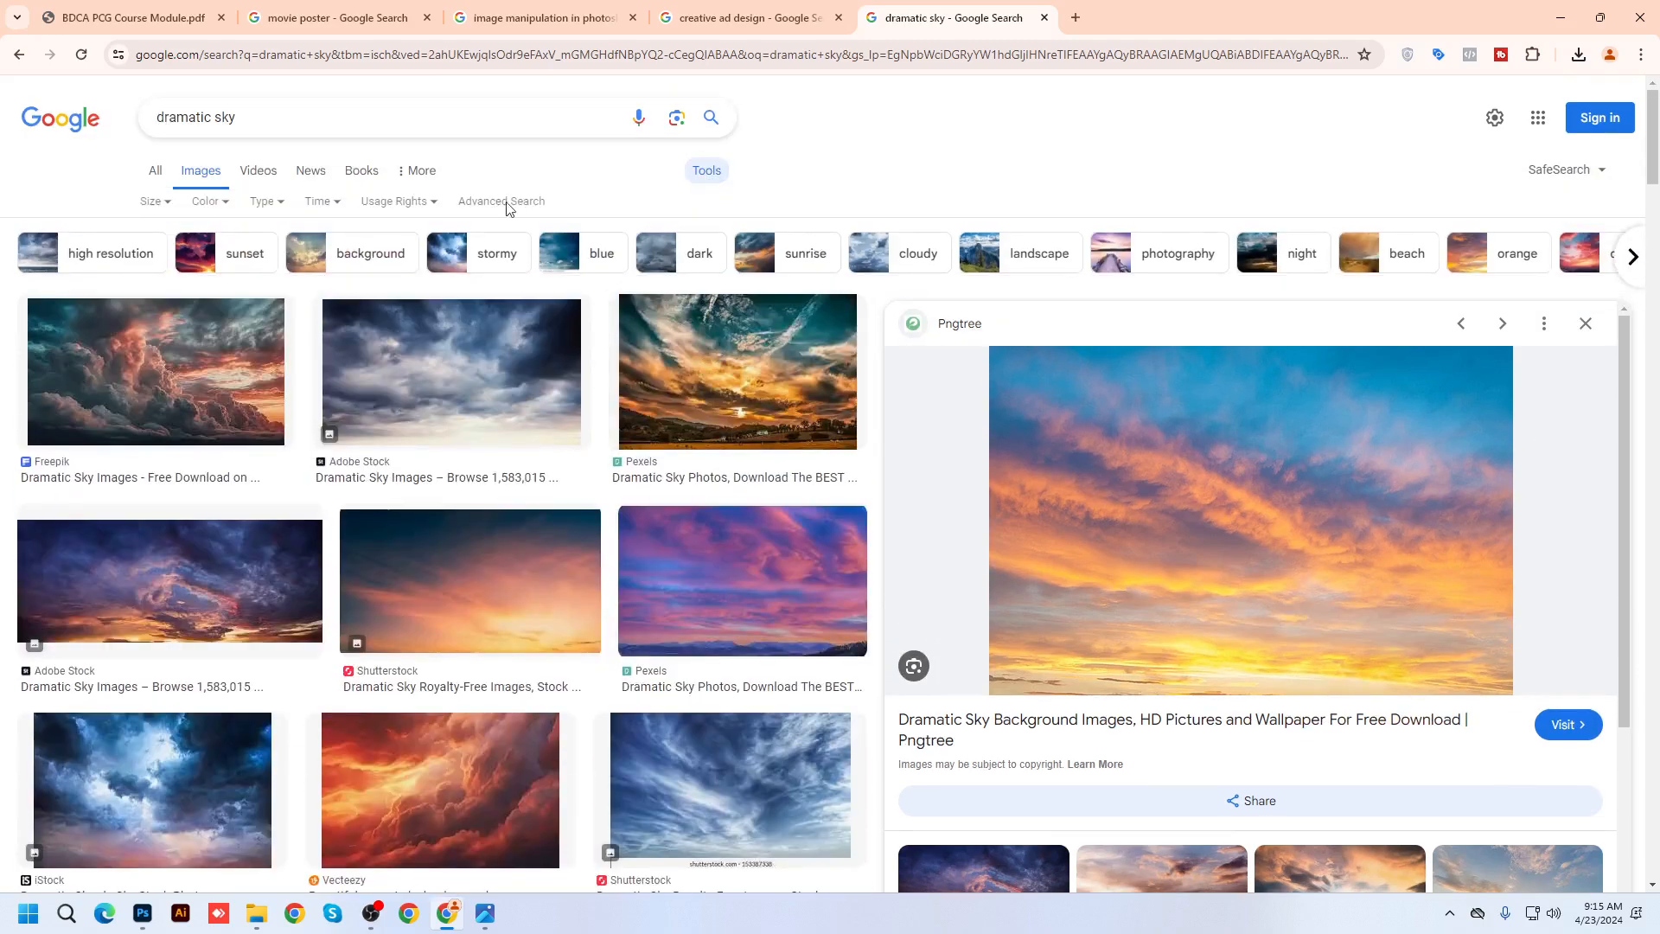
left_click(151, 201)
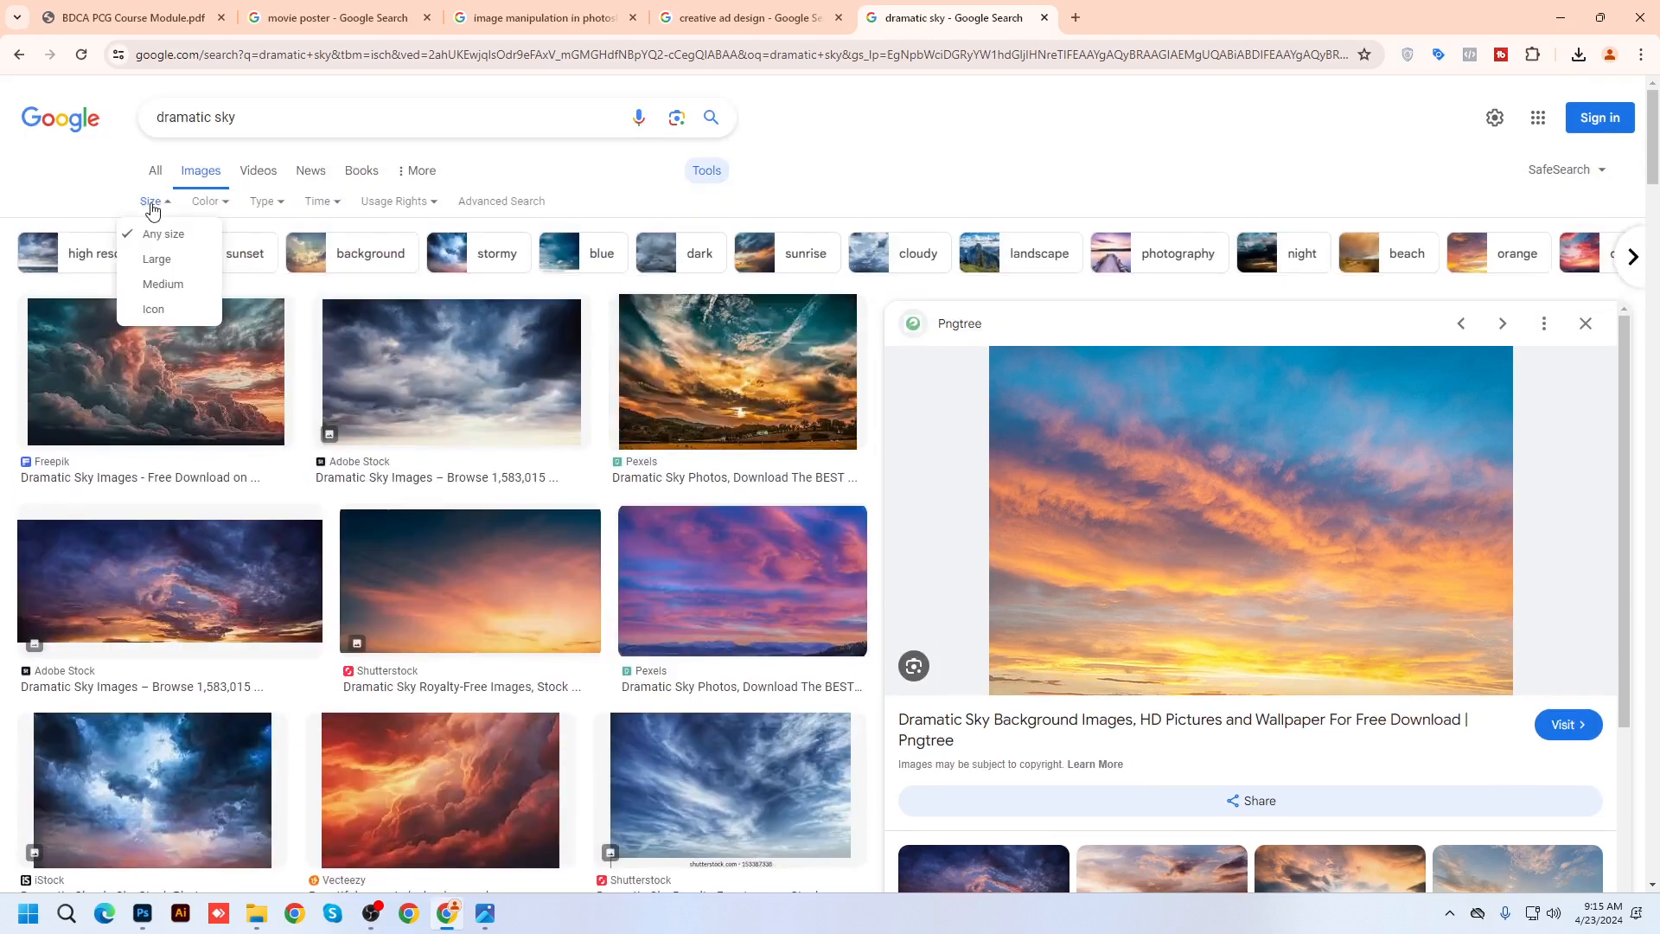
left_click(157, 258)
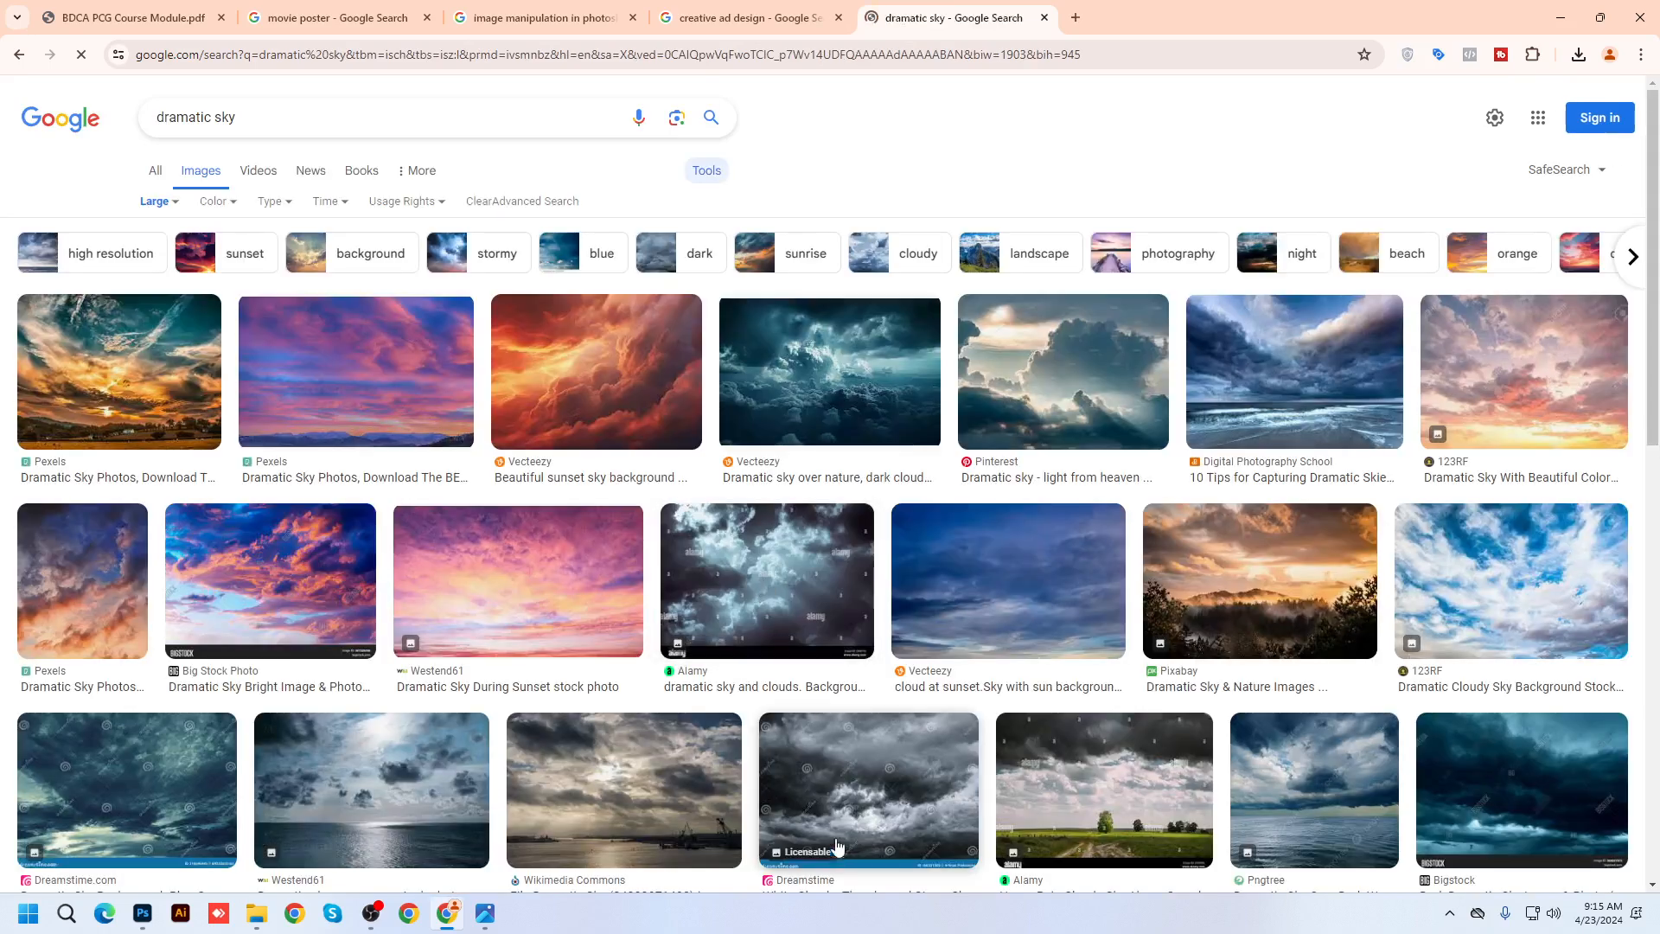
left_click(558, 603)
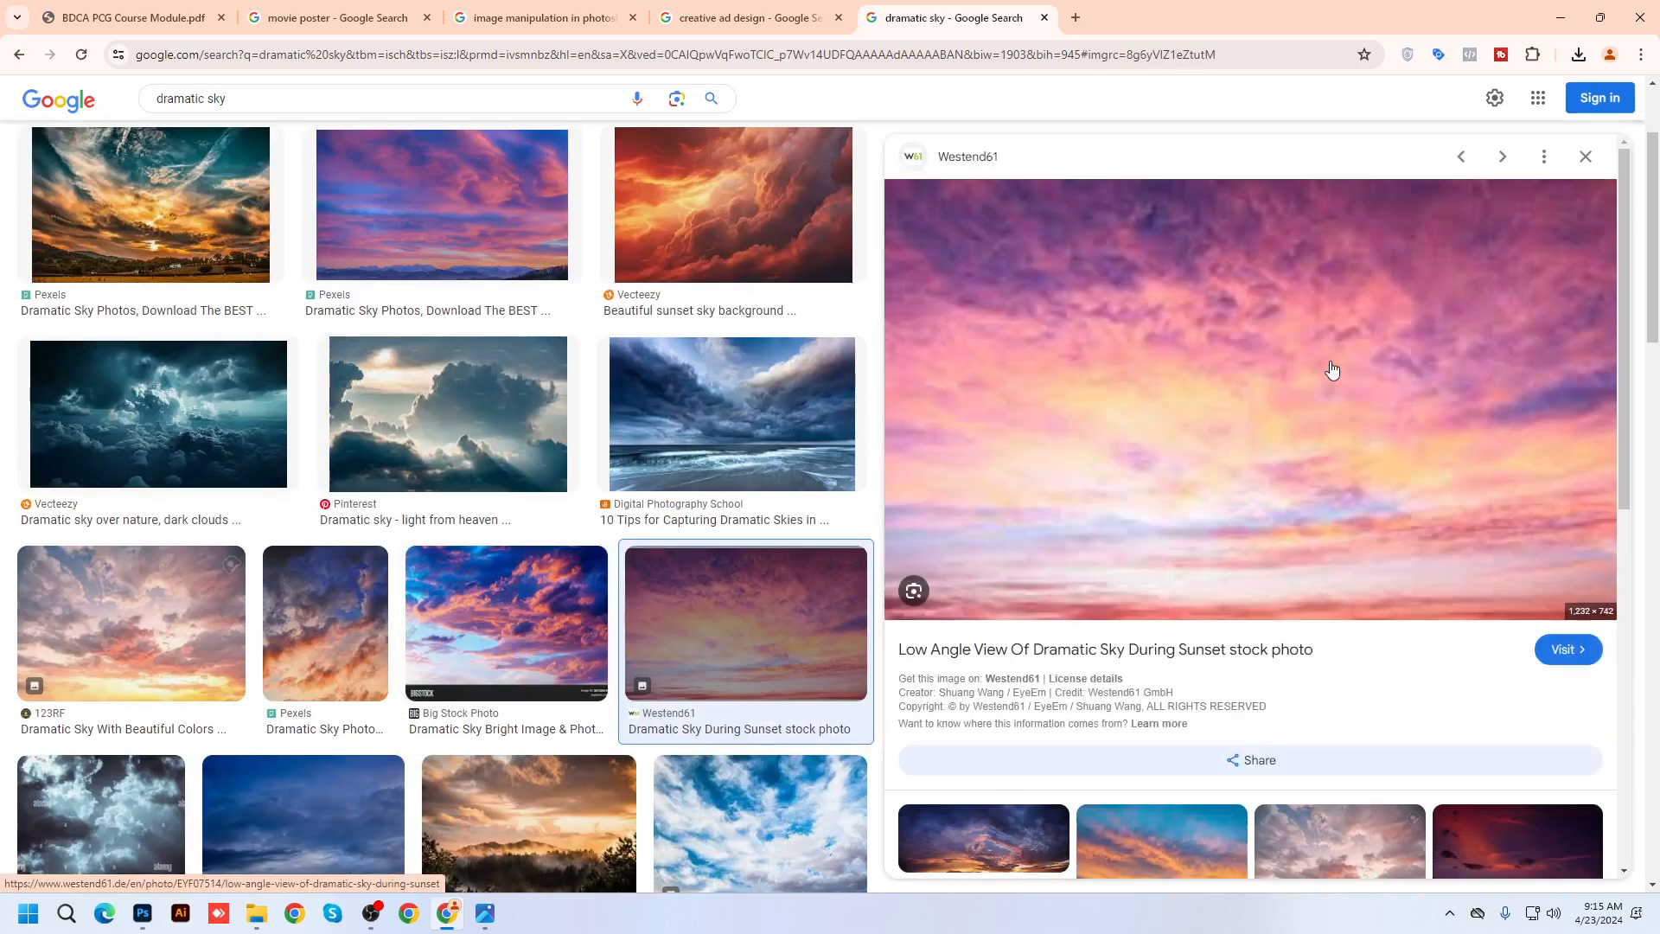
scroll(1331, 370, "down", 3)
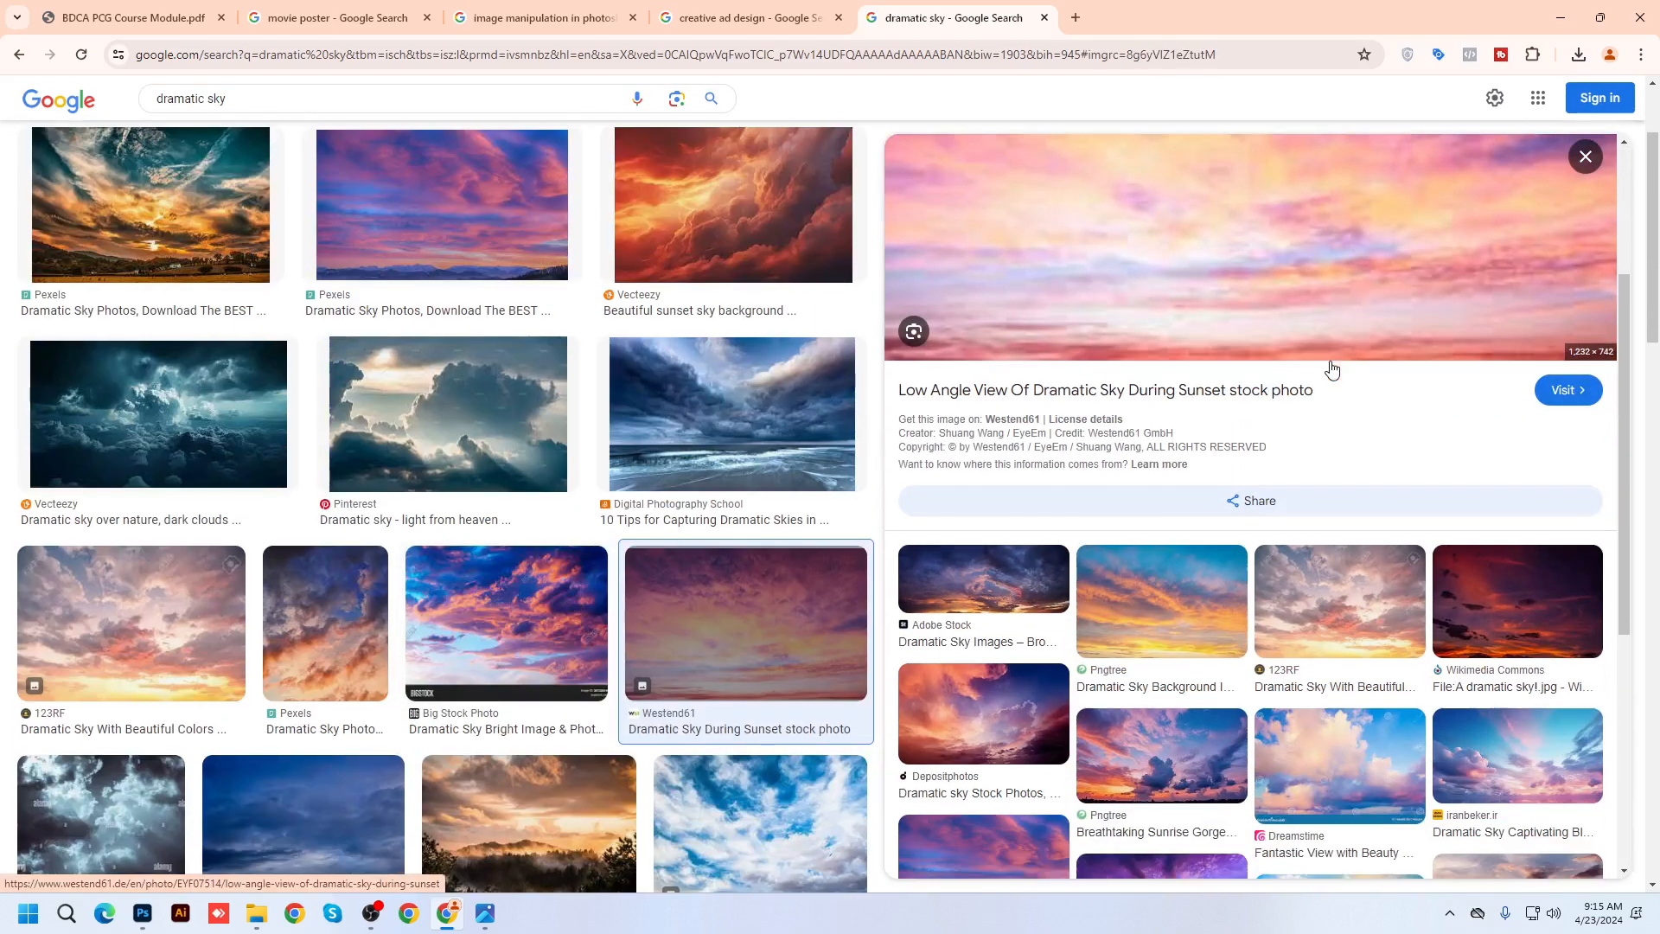
left_click(1194, 576)
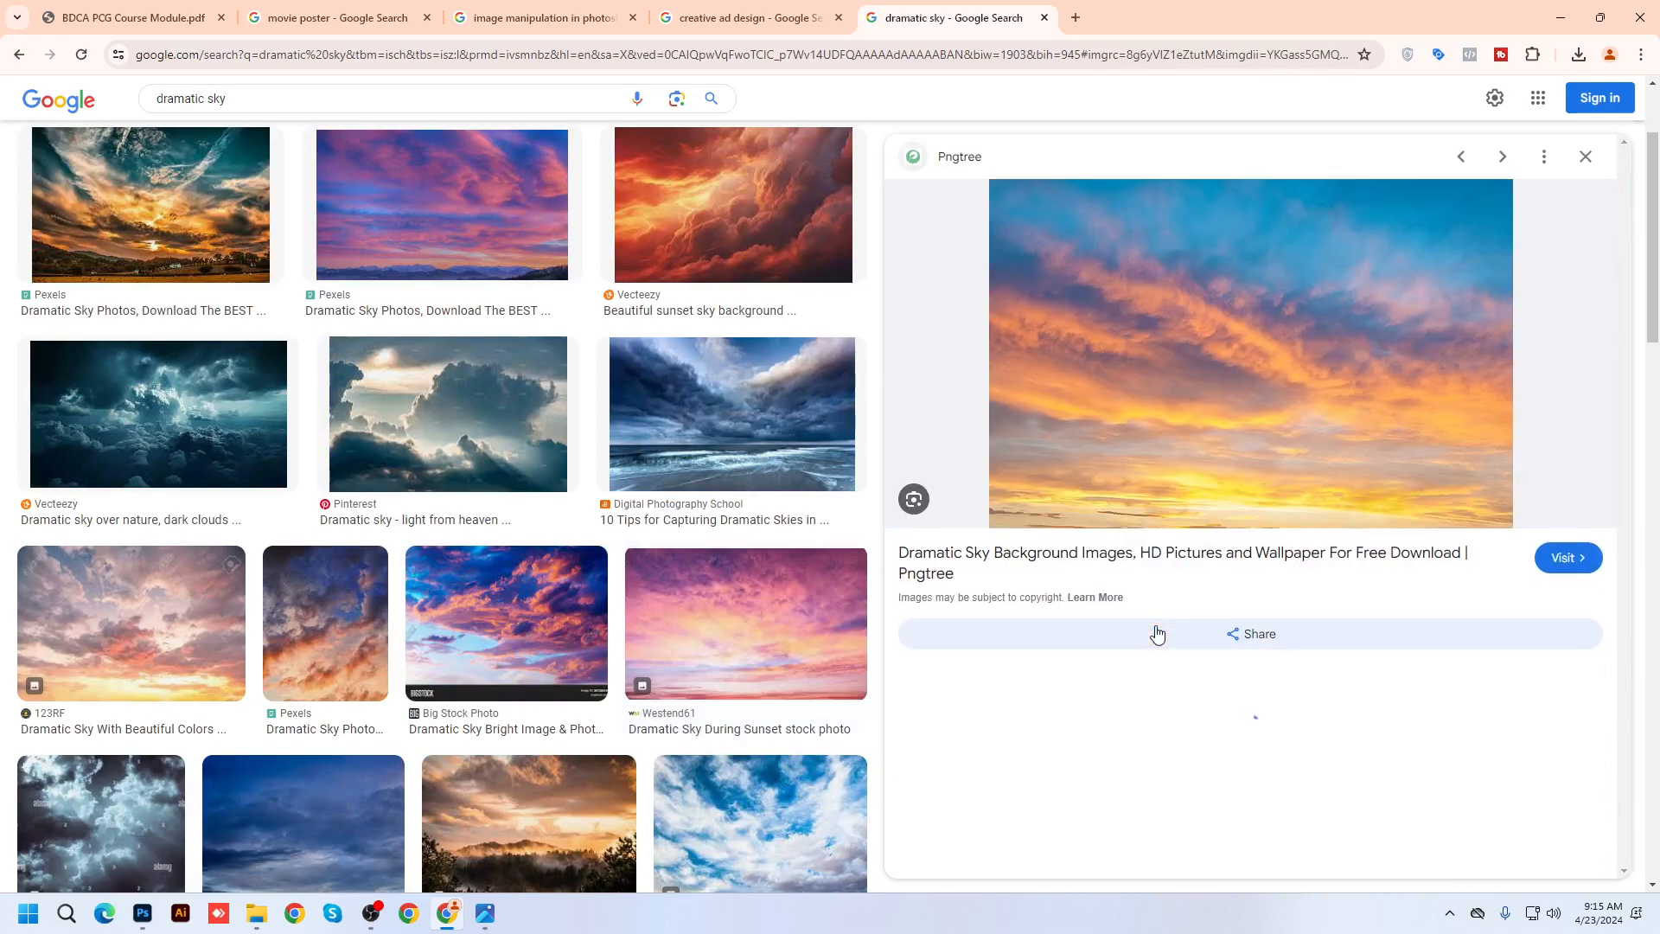
Save the Pngtree sunset sky to the Desktop as pngtree-dramatic-sunset-clouds-in-the-sky-image_1009029.jpg
right_click(1226, 336)
left_click(1302, 581)
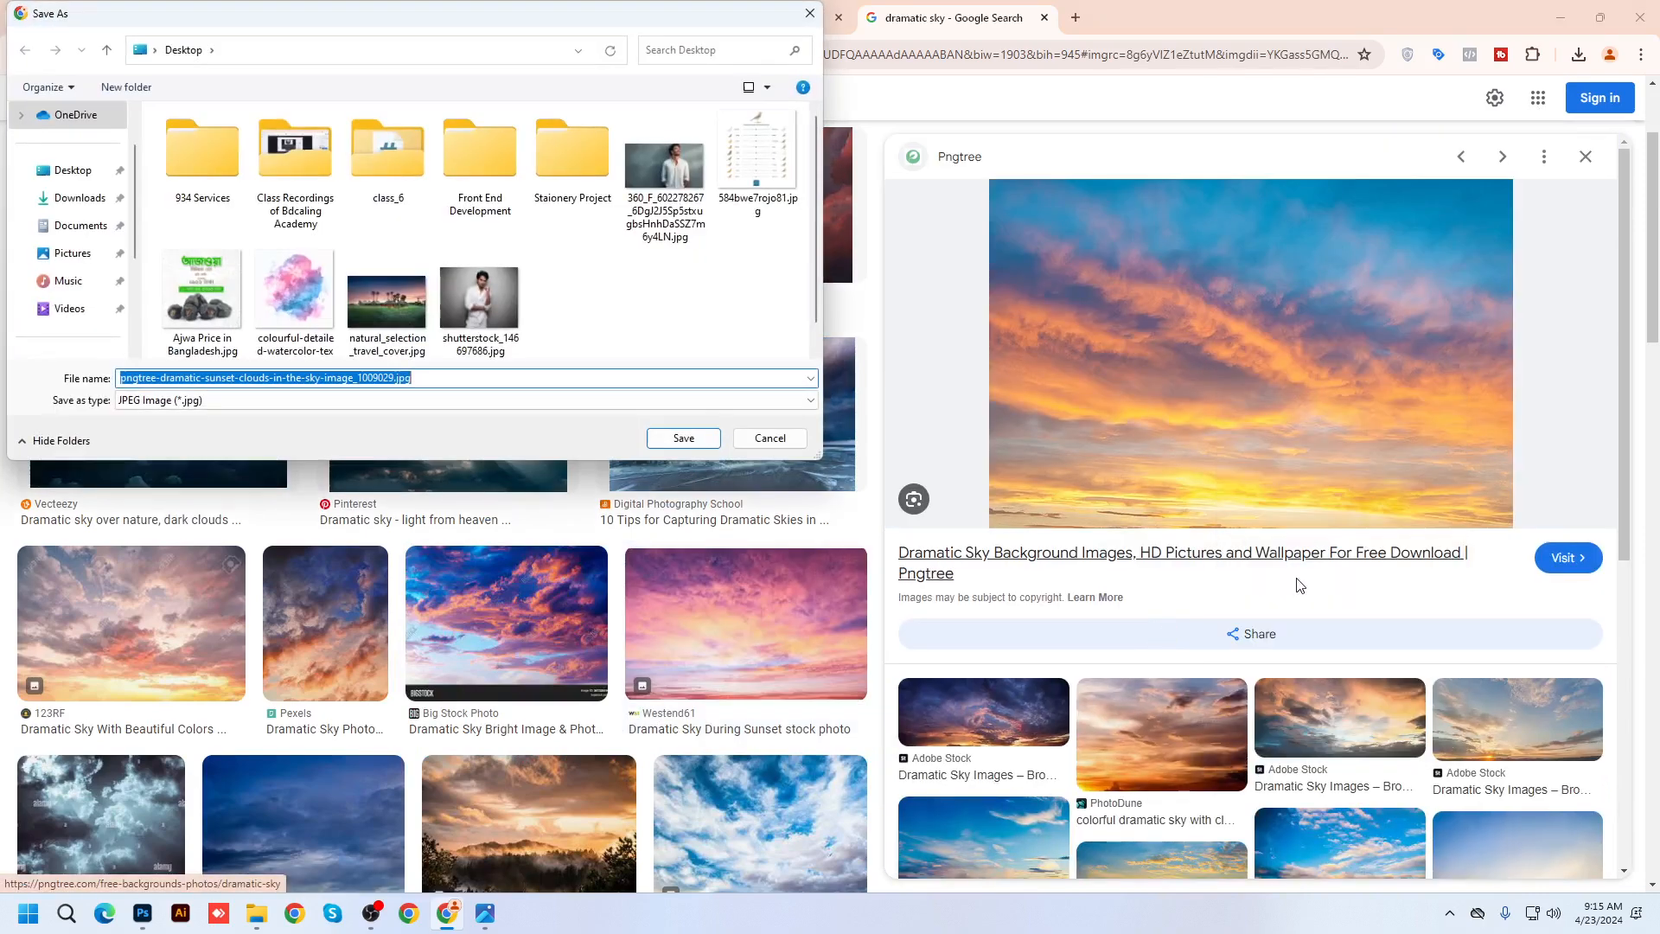
left_click(75, 173)
left_click(681, 438)
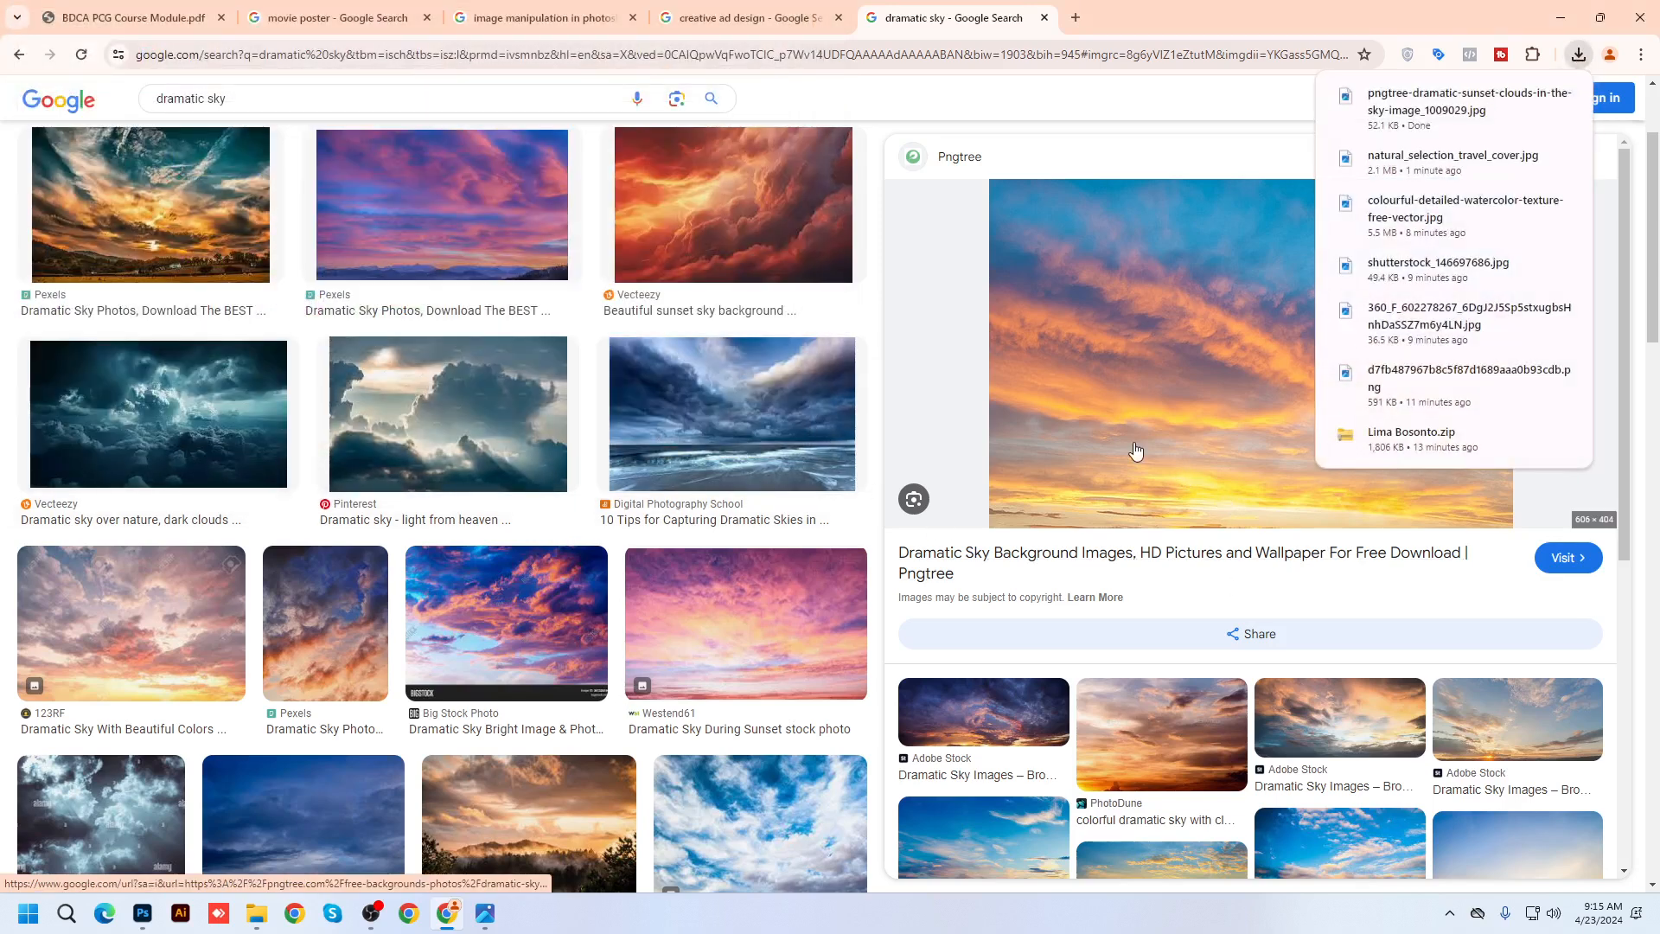
scroll(704, 430, "up", 2)
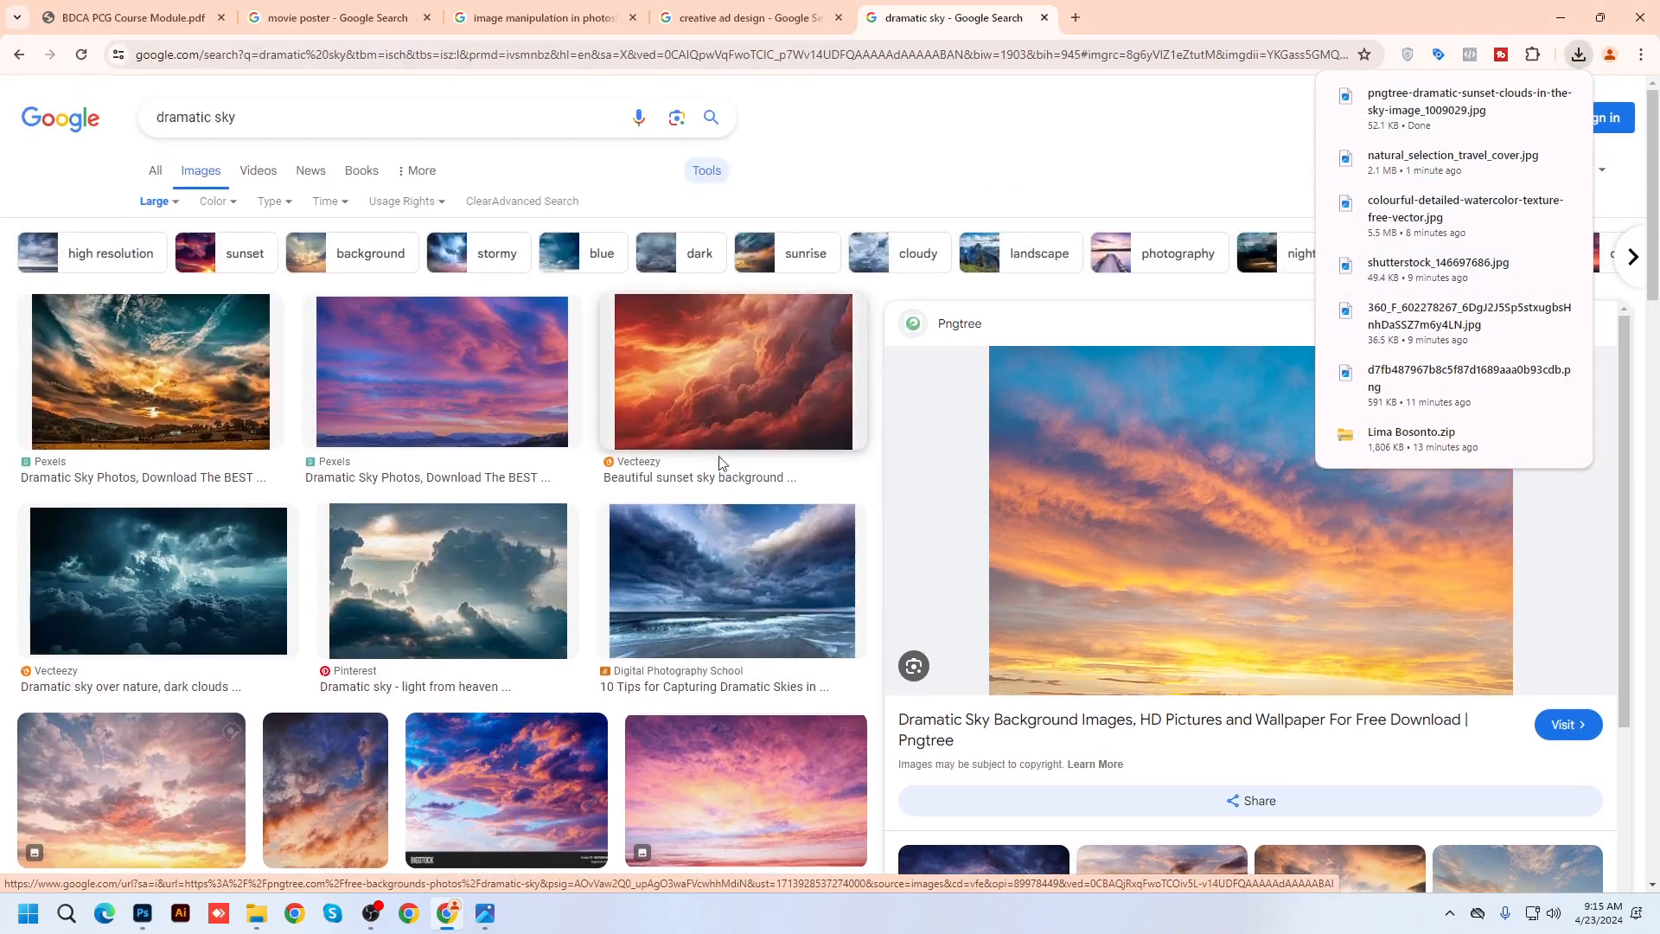
scroll(719, 461, "down", 7)
scroll(600, 449, "up", 6)
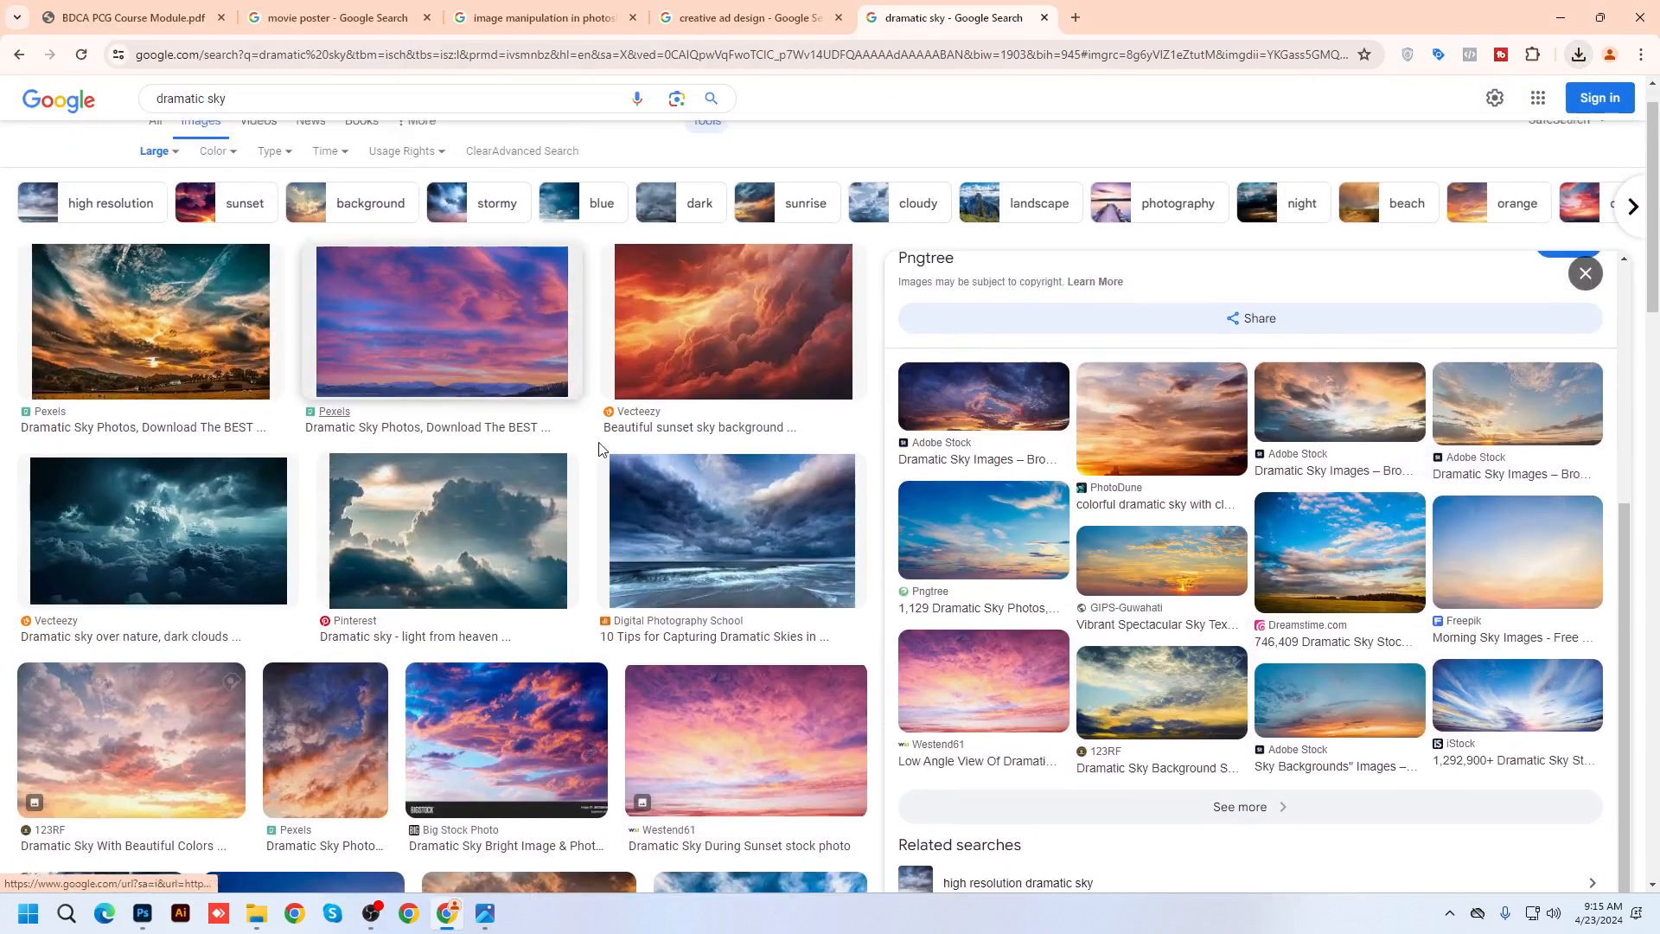
left_click(248, 119)
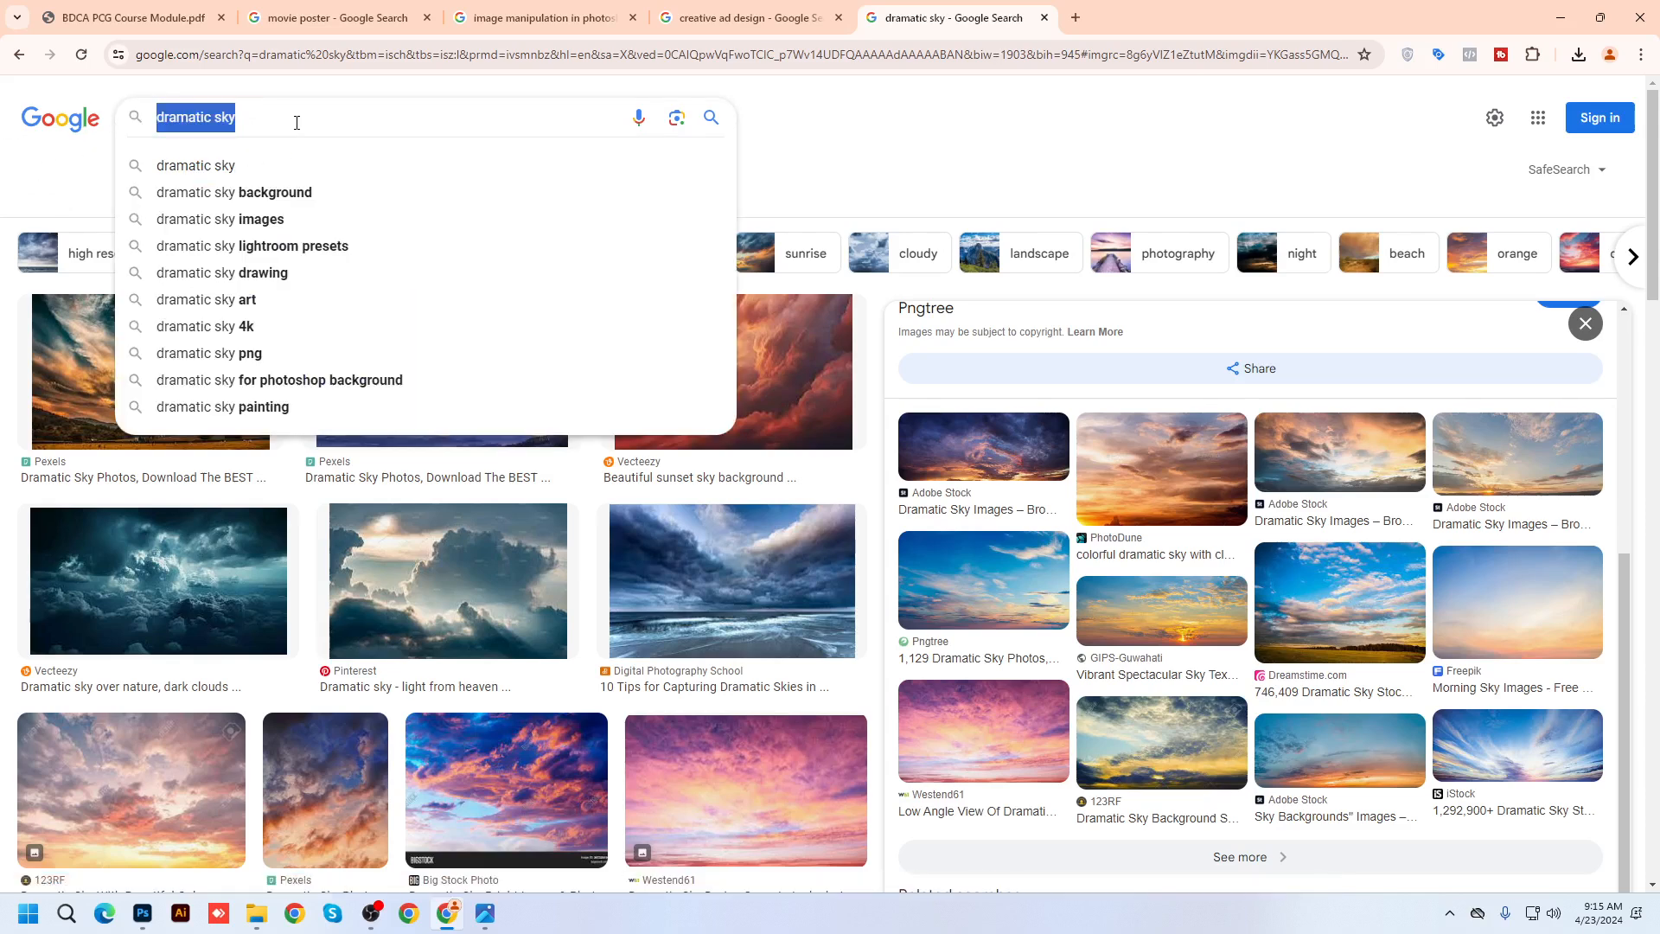
Change the query to 'dramatic cinema background' and run the image search
type("movie")
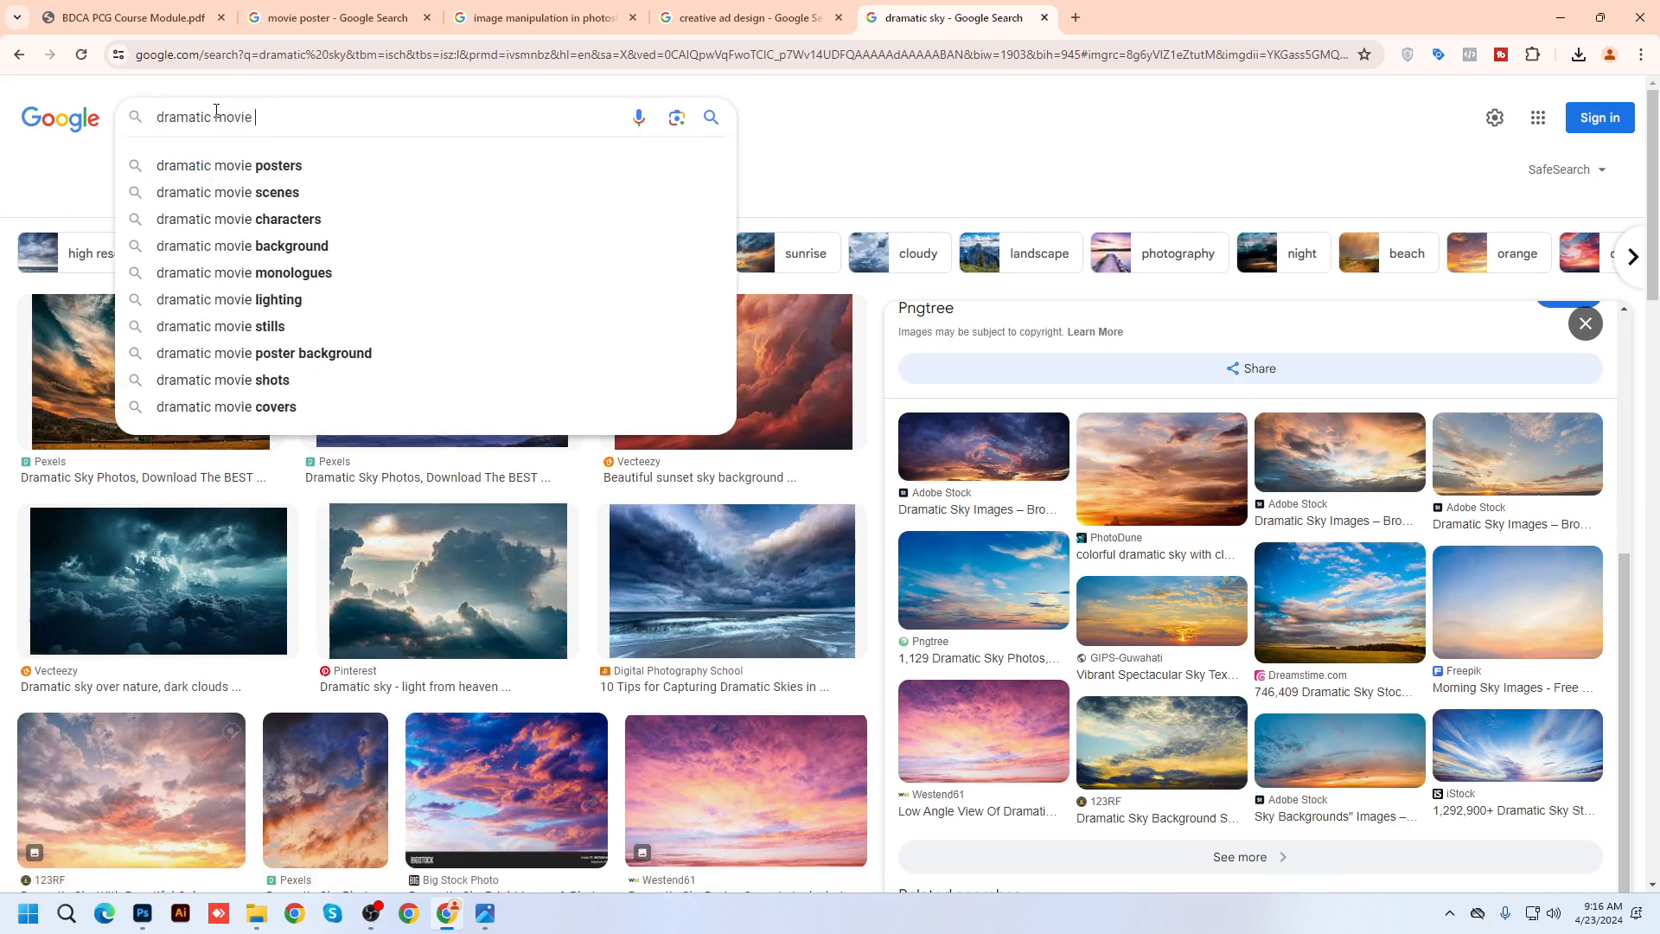
key("BackSpace")
key("BackSpace")
key("BackSpace")
key("BackSpace")
key("BackSpace")
key("BackSpace")
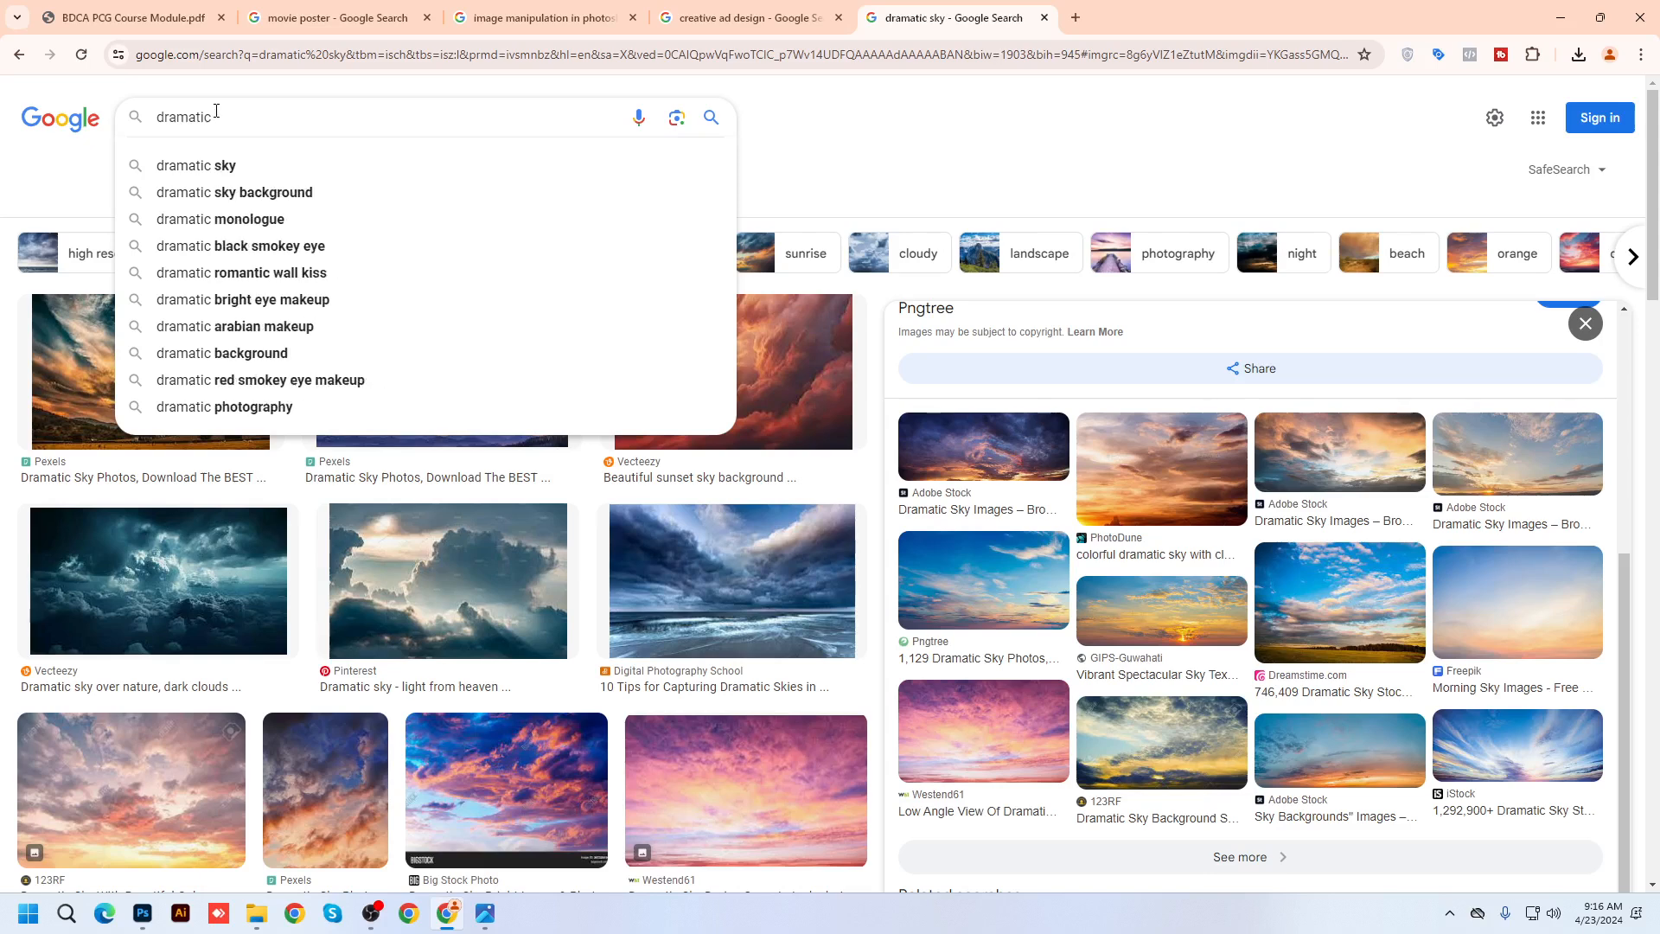
type("cinema background")
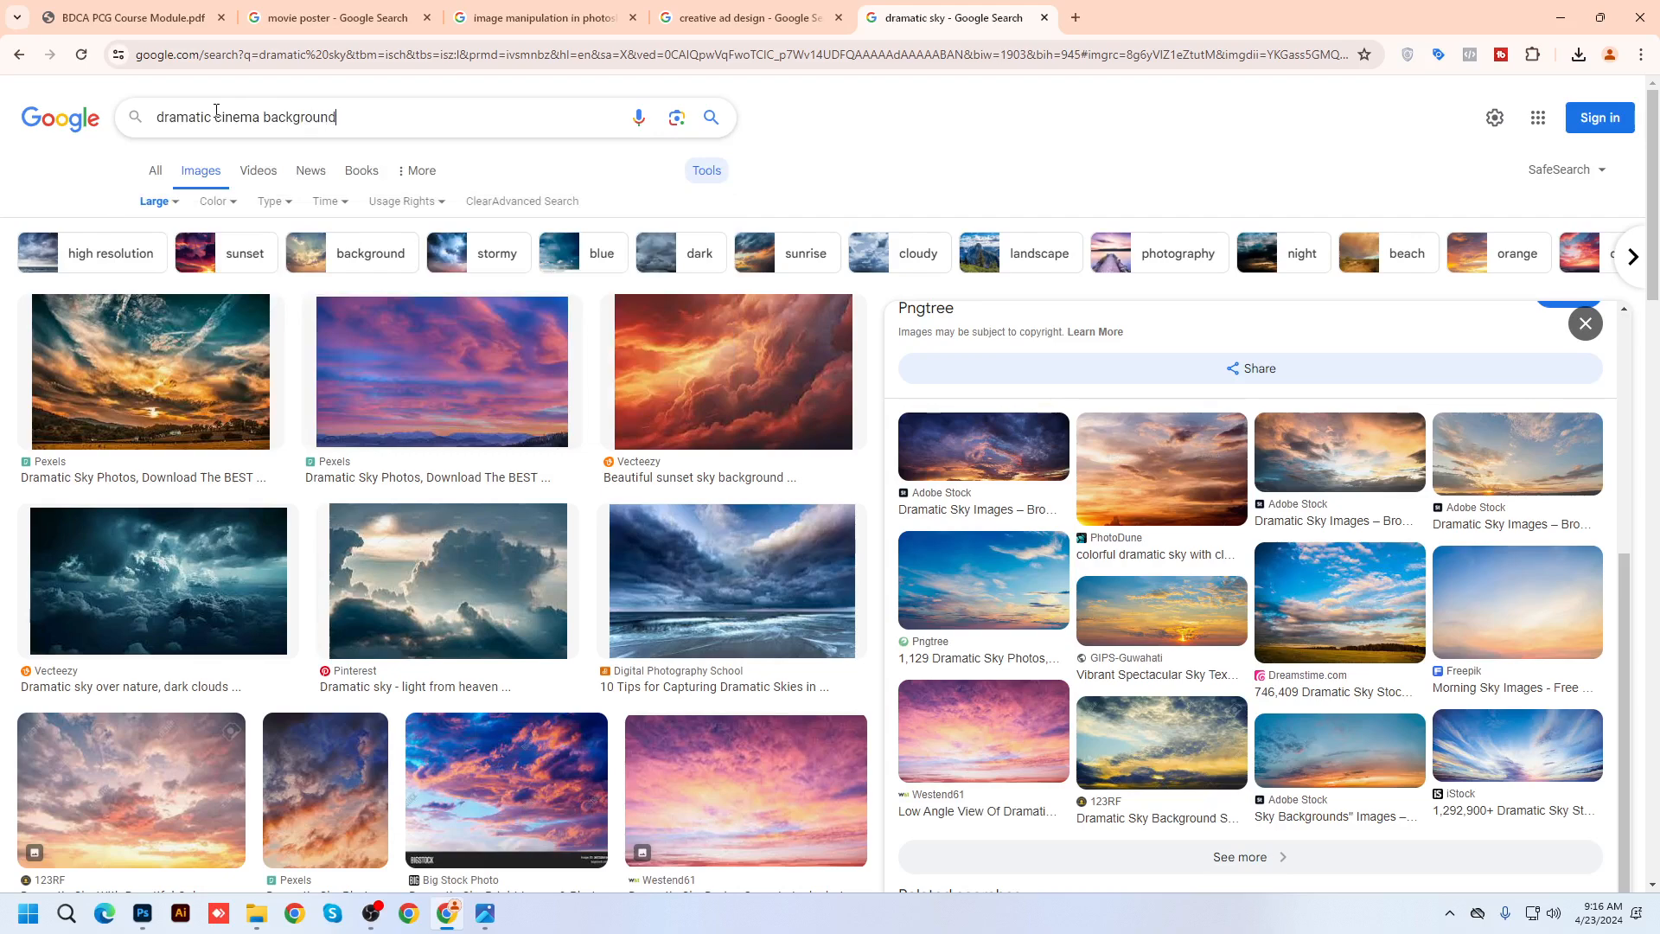
key("Return")
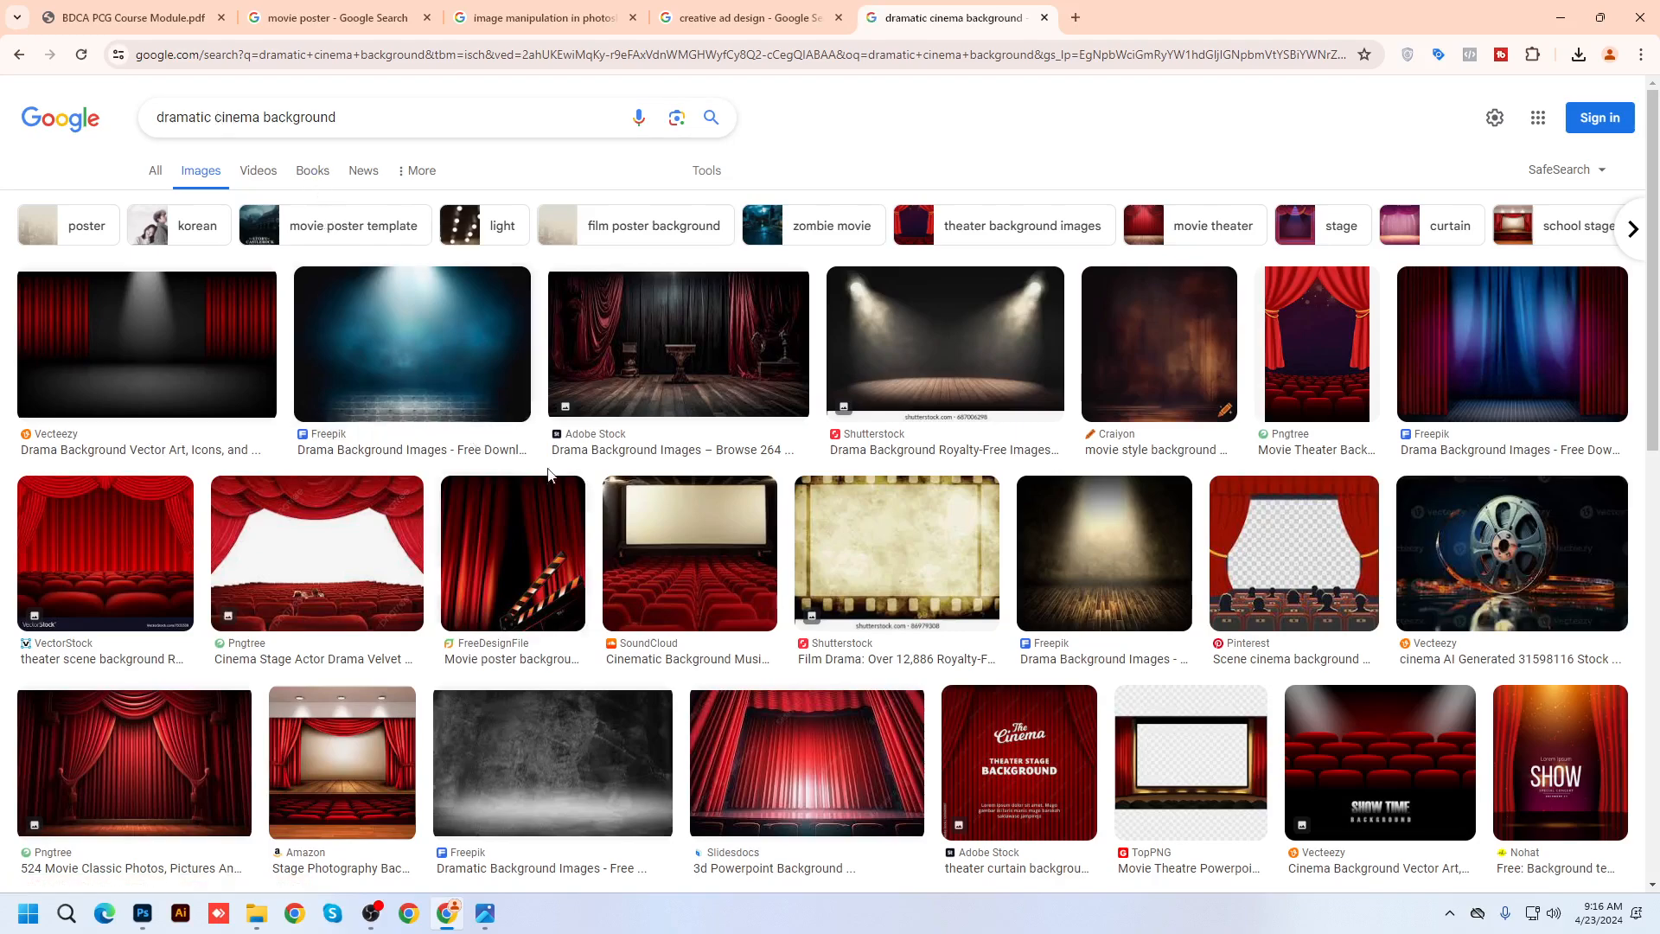
Scroll through the cinema background results and retype the query as 'dramatic movie background'
scroll(605, 501, "down", 3)
scroll(670, 525, "down", 4)
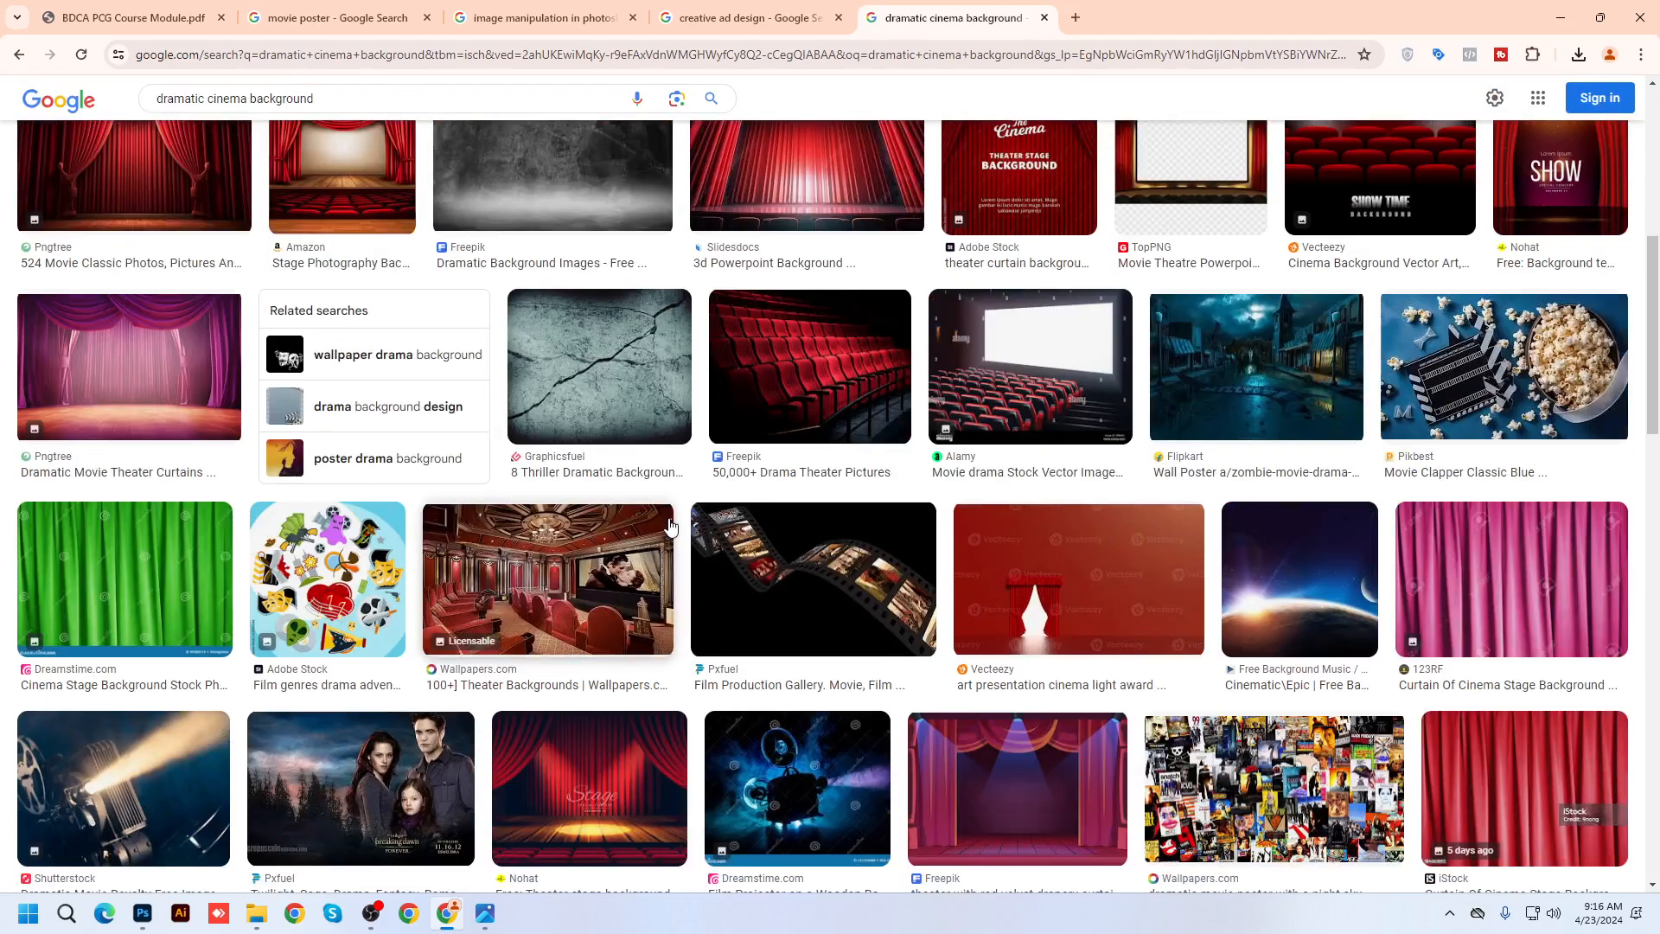
scroll(670, 525, "down", 8)
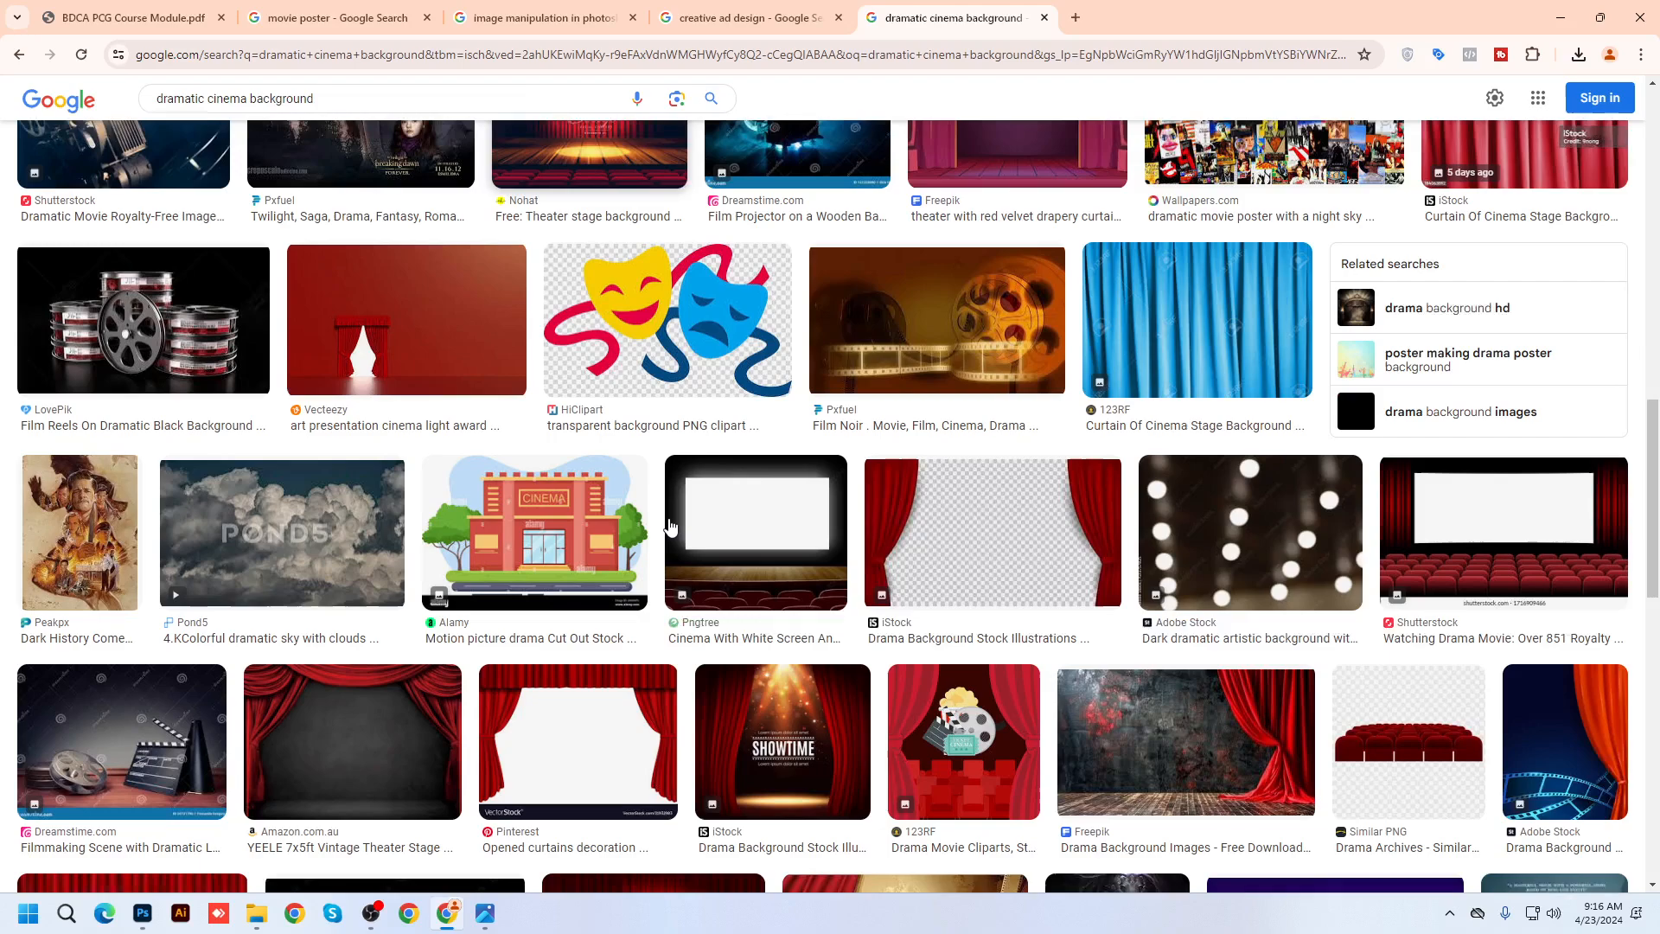
scroll(670, 525, "down", 12)
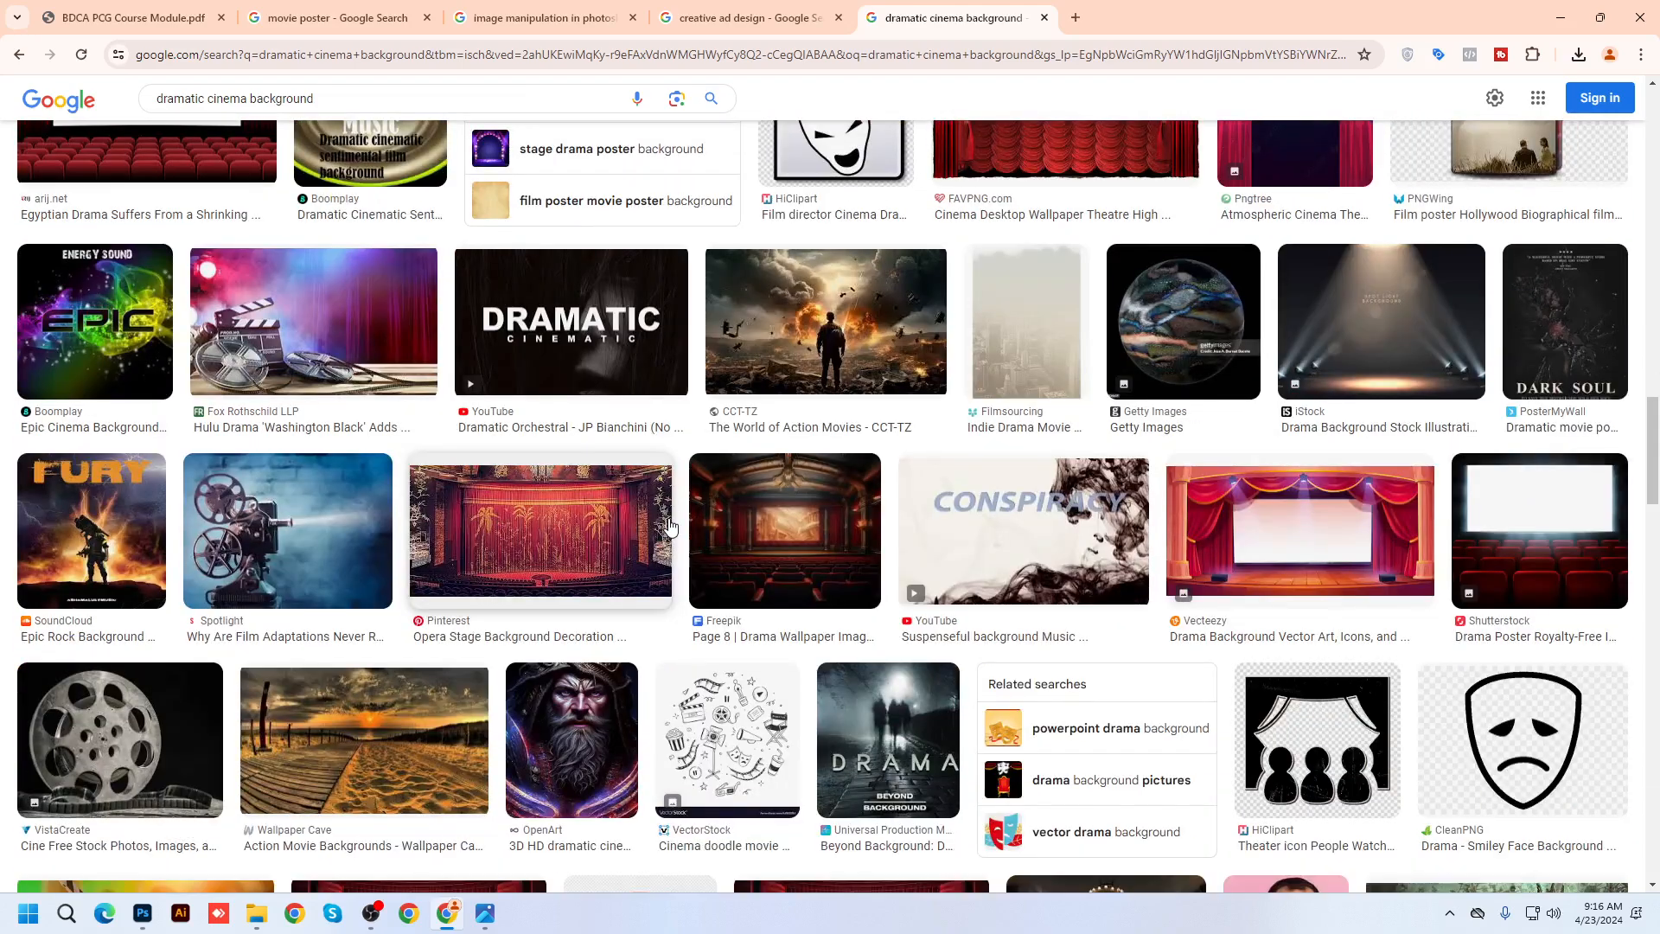
scroll(670, 525, "down", 5)
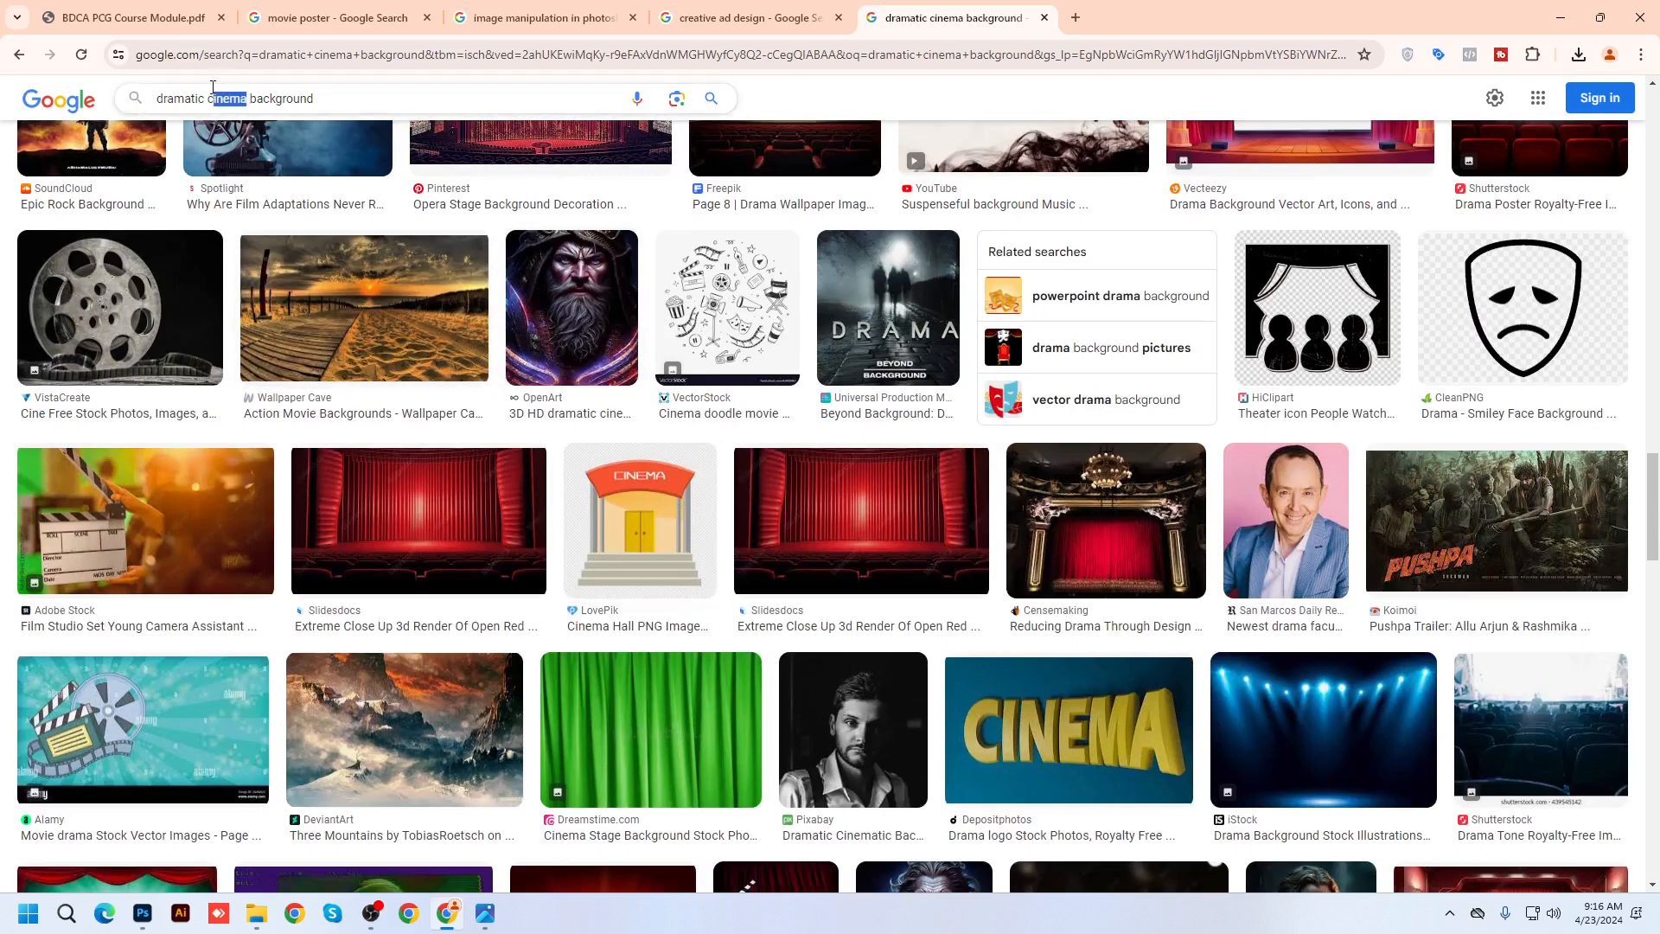
type("ovie")
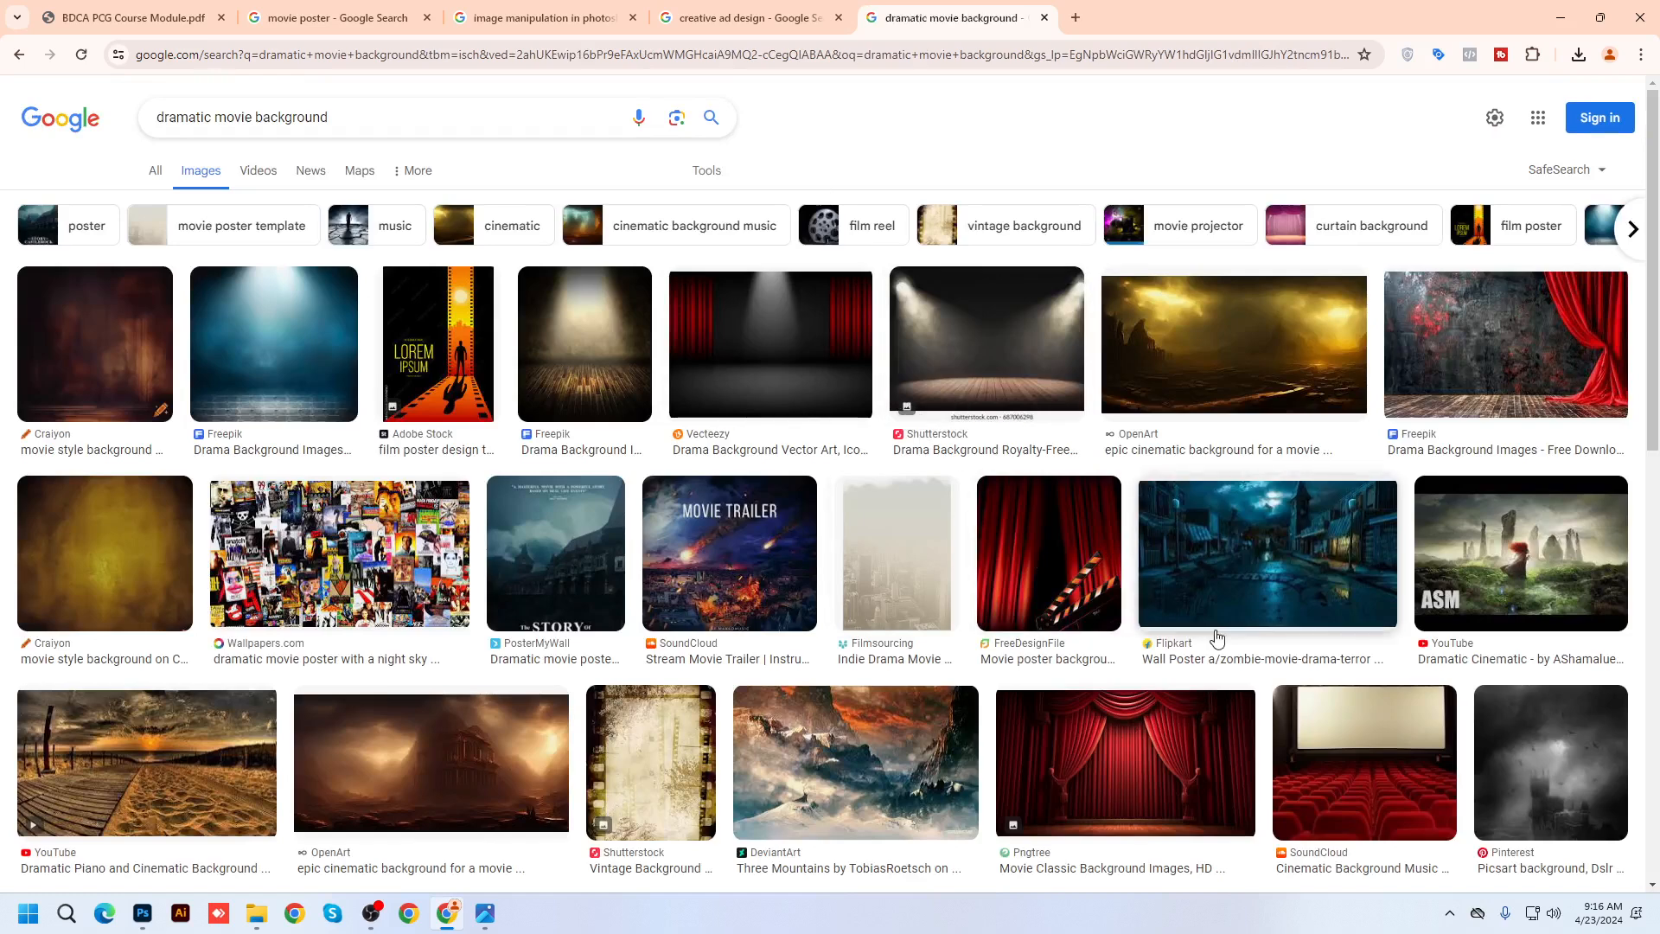
Preview the Freepik spotlight stage and Page 7 Drama Lights backgrounds, then close the preview
scroll(1124, 640, "down", 1)
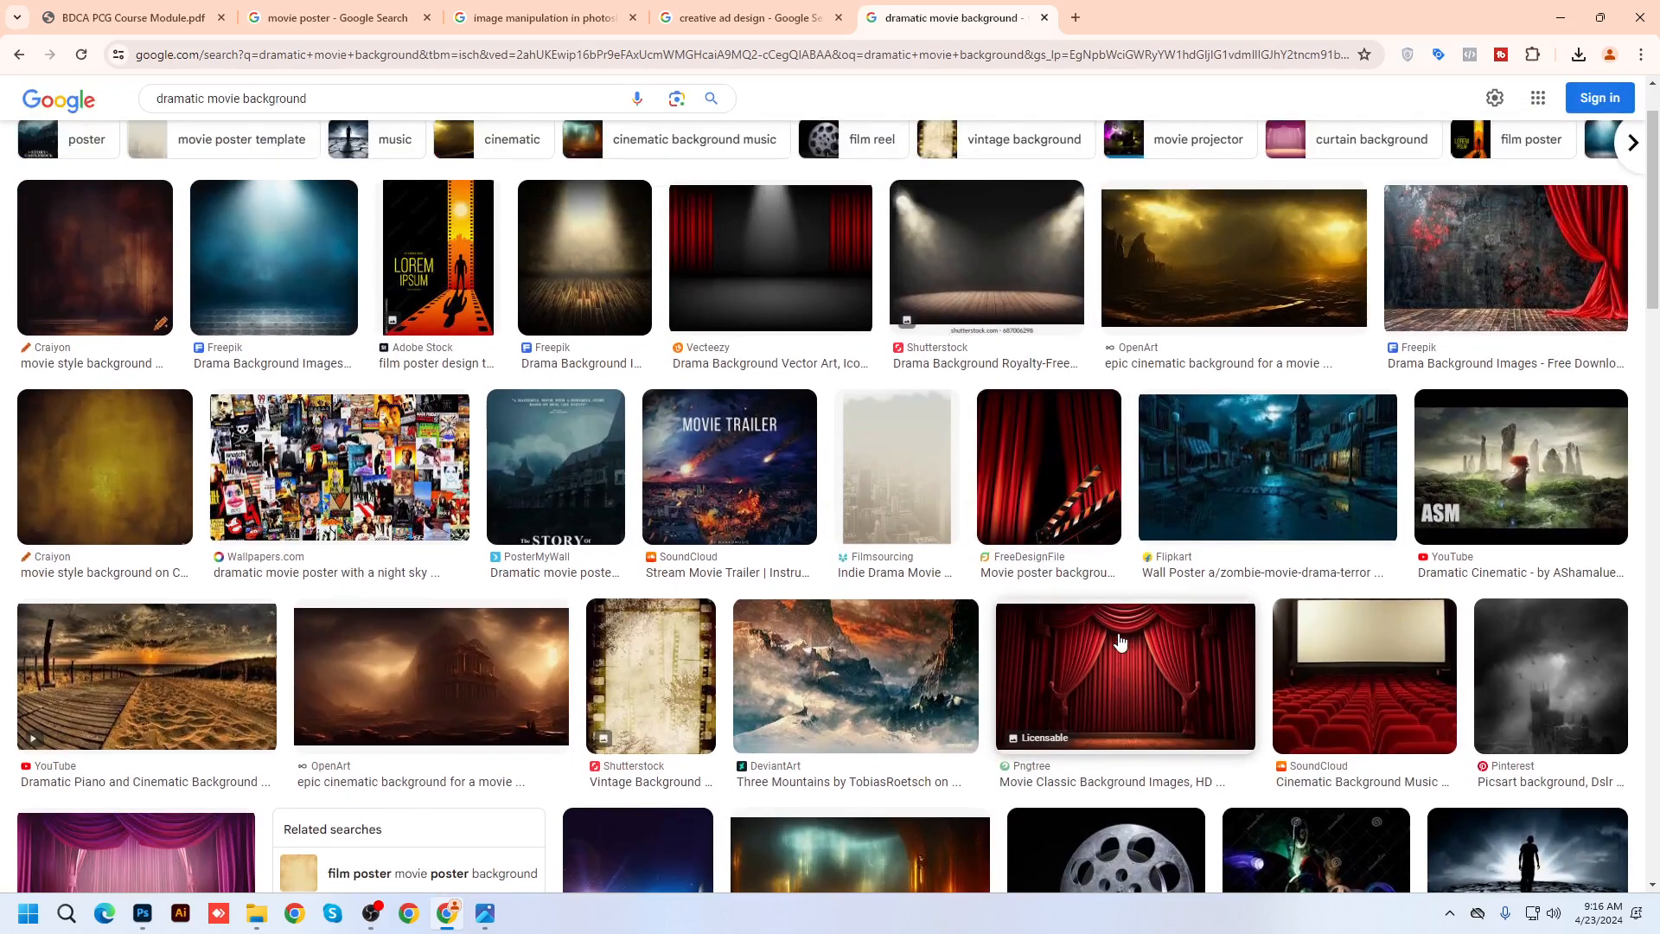
scroll(1120, 641, "up", 2)
left_click(639, 381)
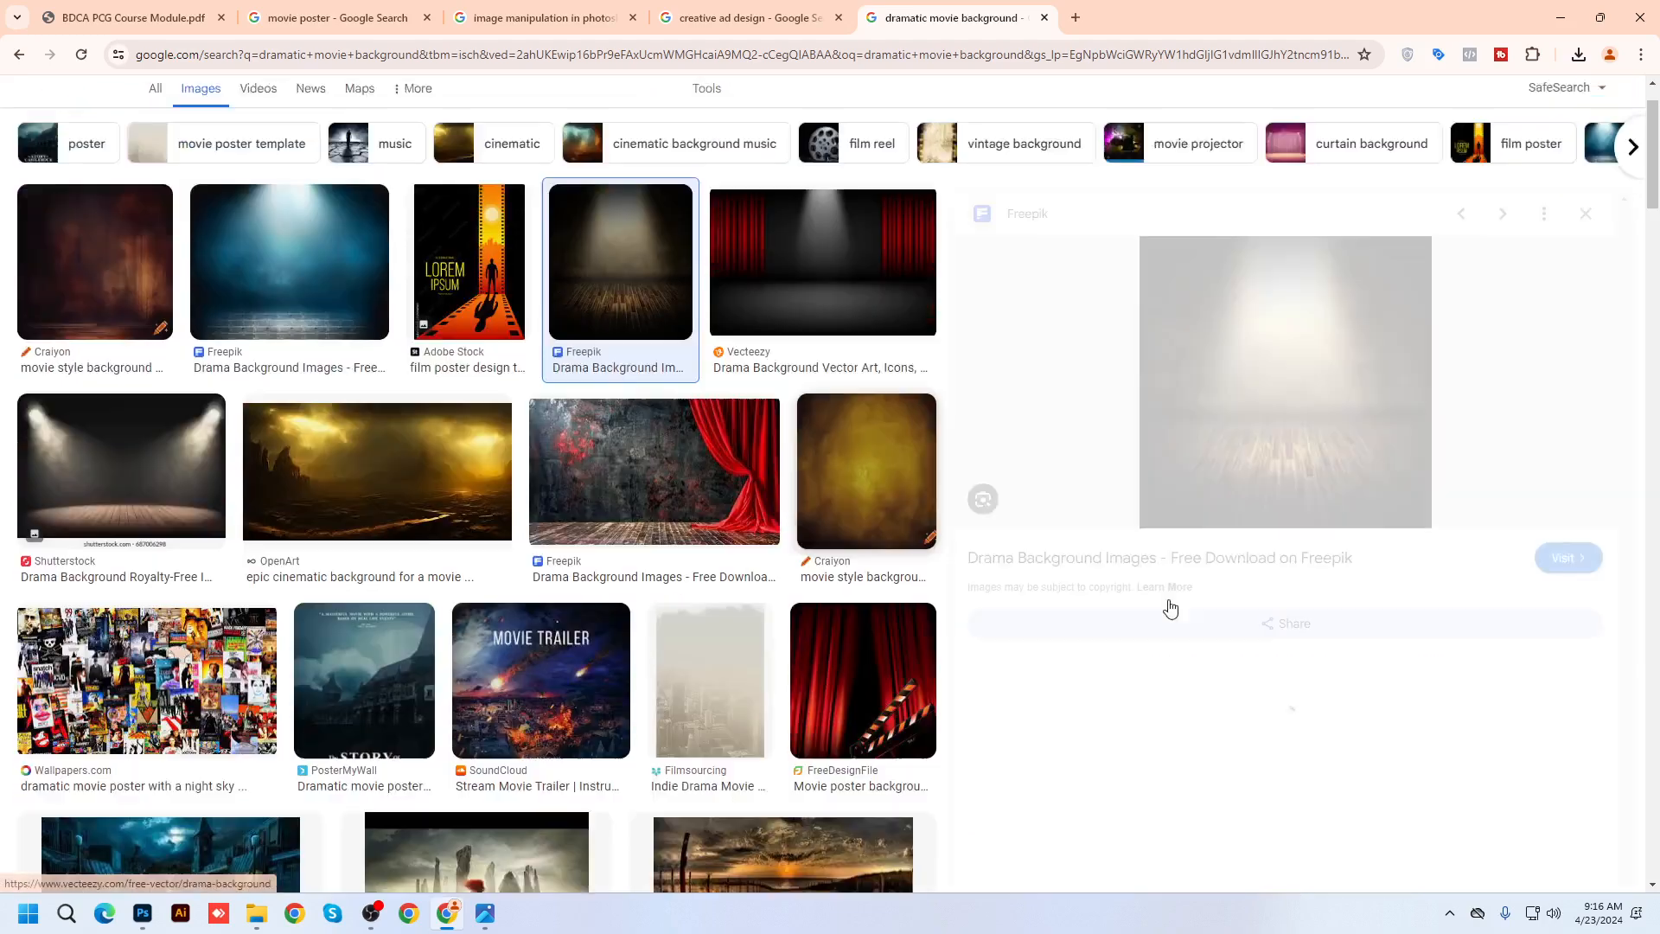
scroll(1433, 714, "down", 4)
scroll(1254, 605, "down", 5)
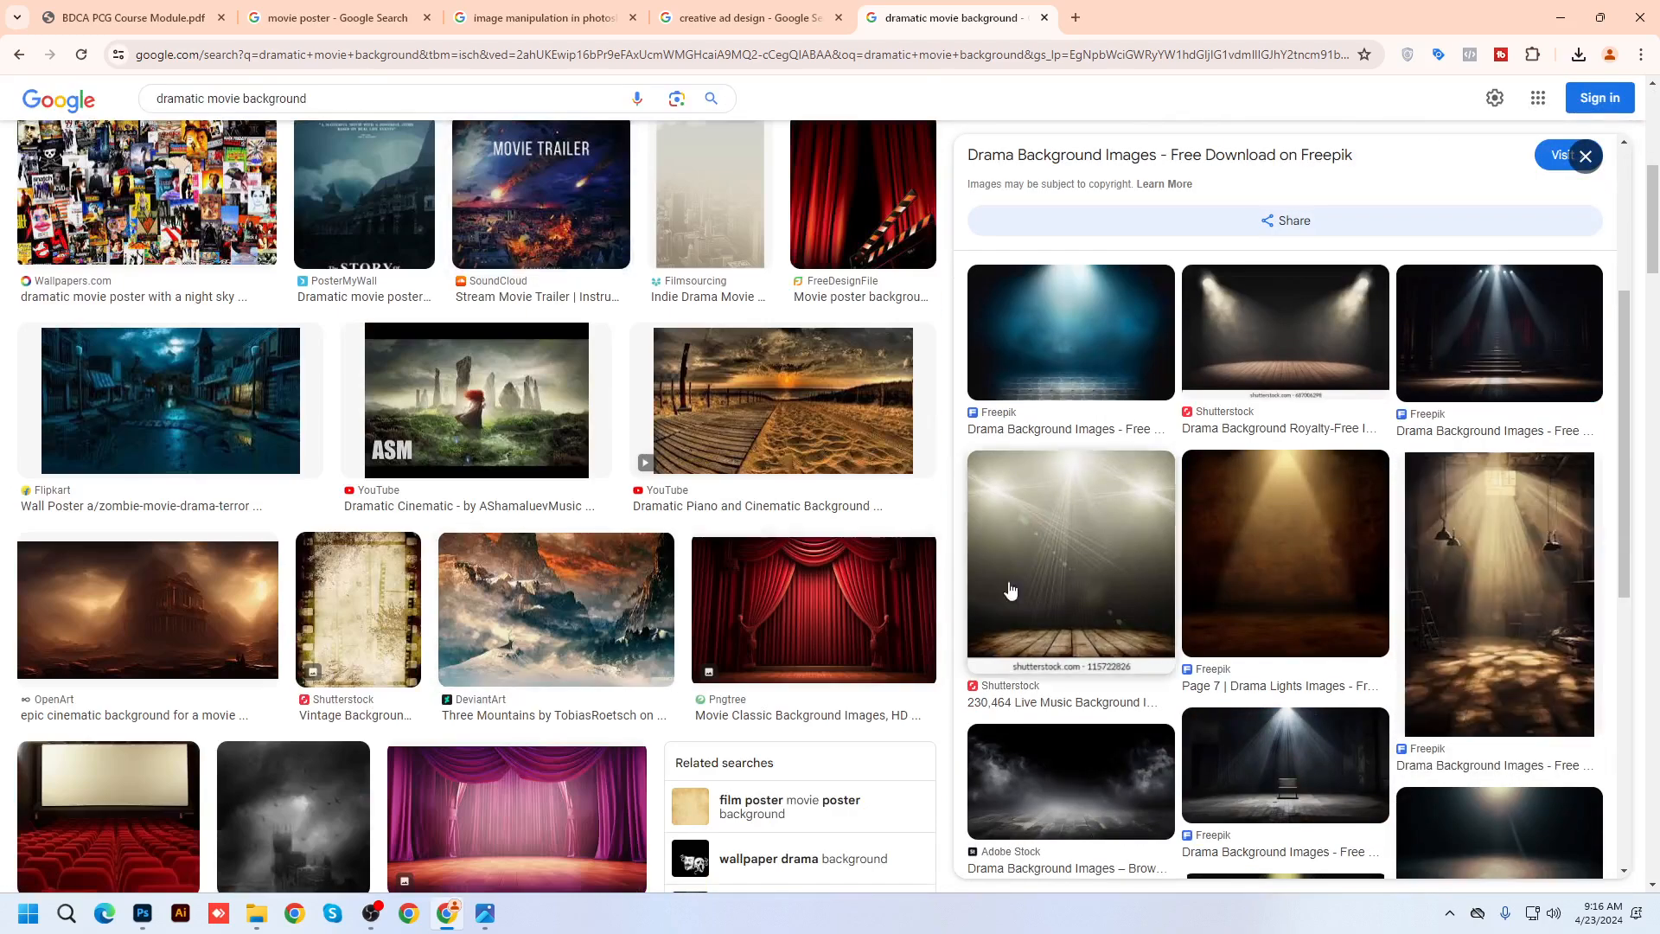
left_click(1258, 539)
scroll(629, 630, "down", 8)
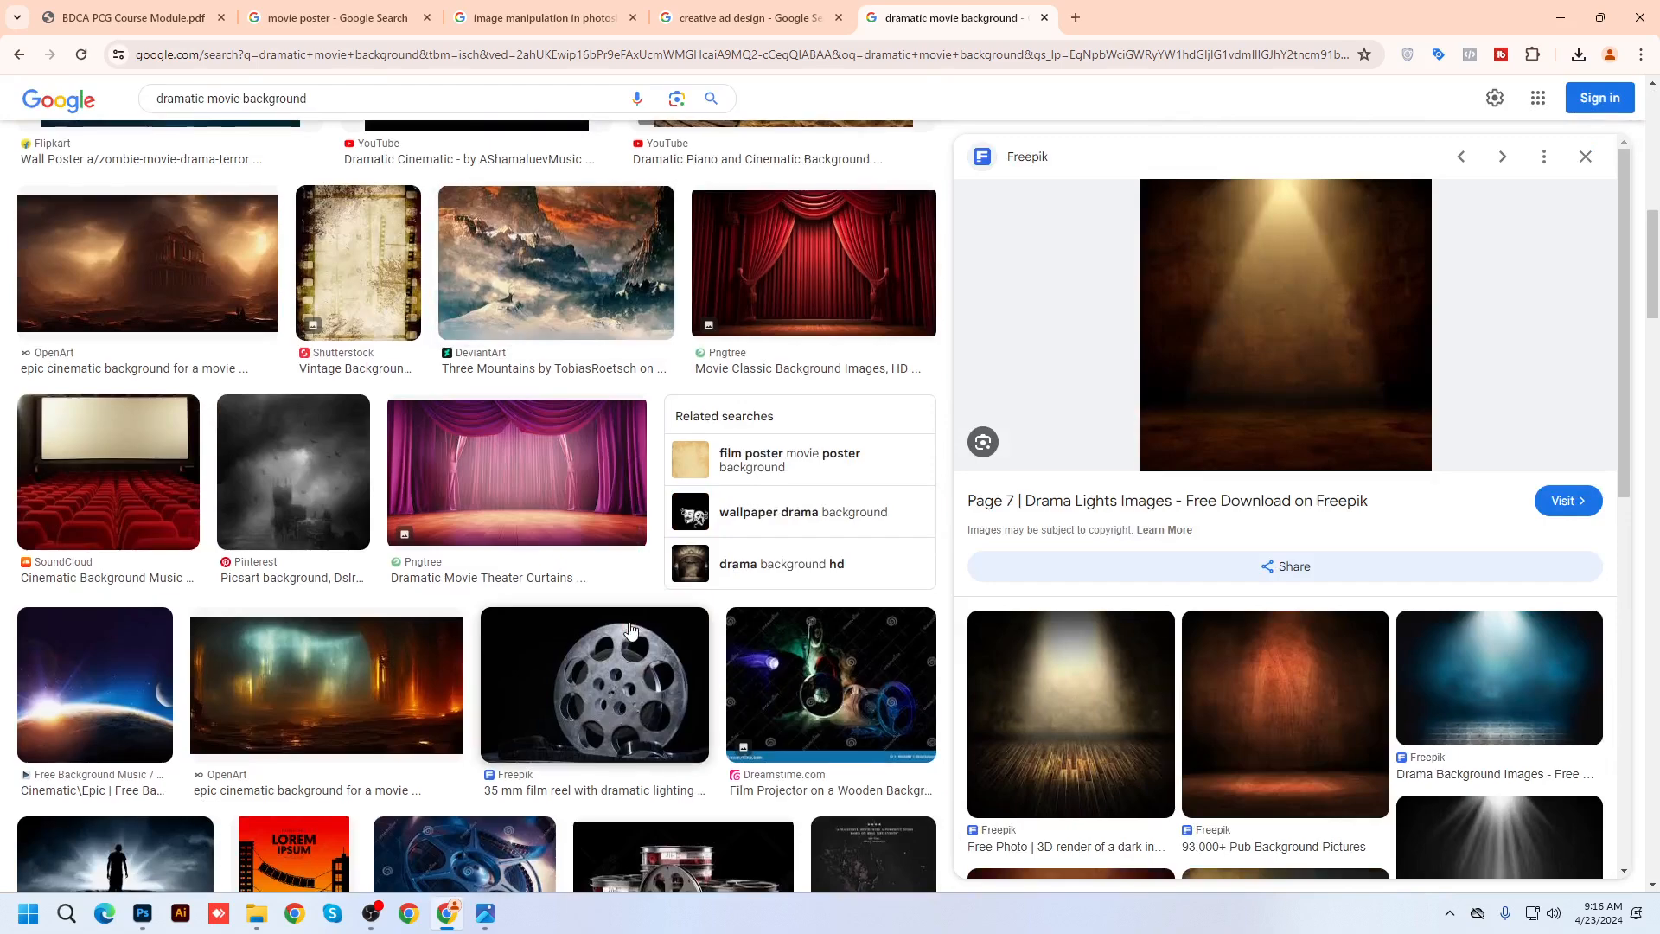
scroll(630, 630, "down", 8)
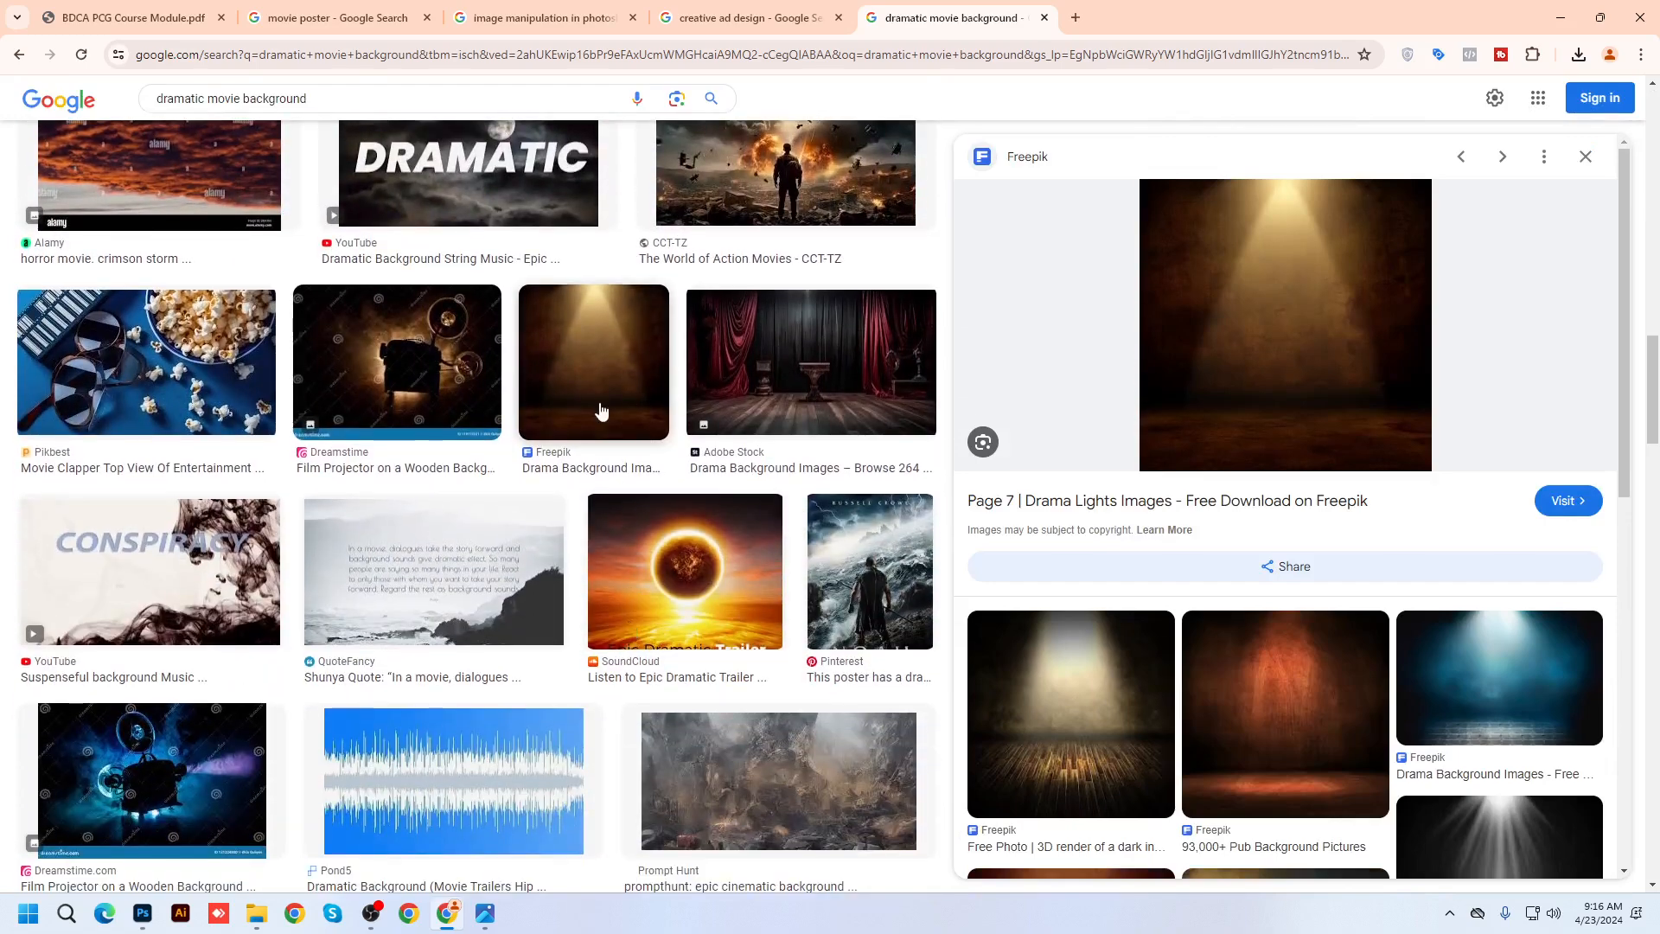
scroll(677, 873, "down", 8)
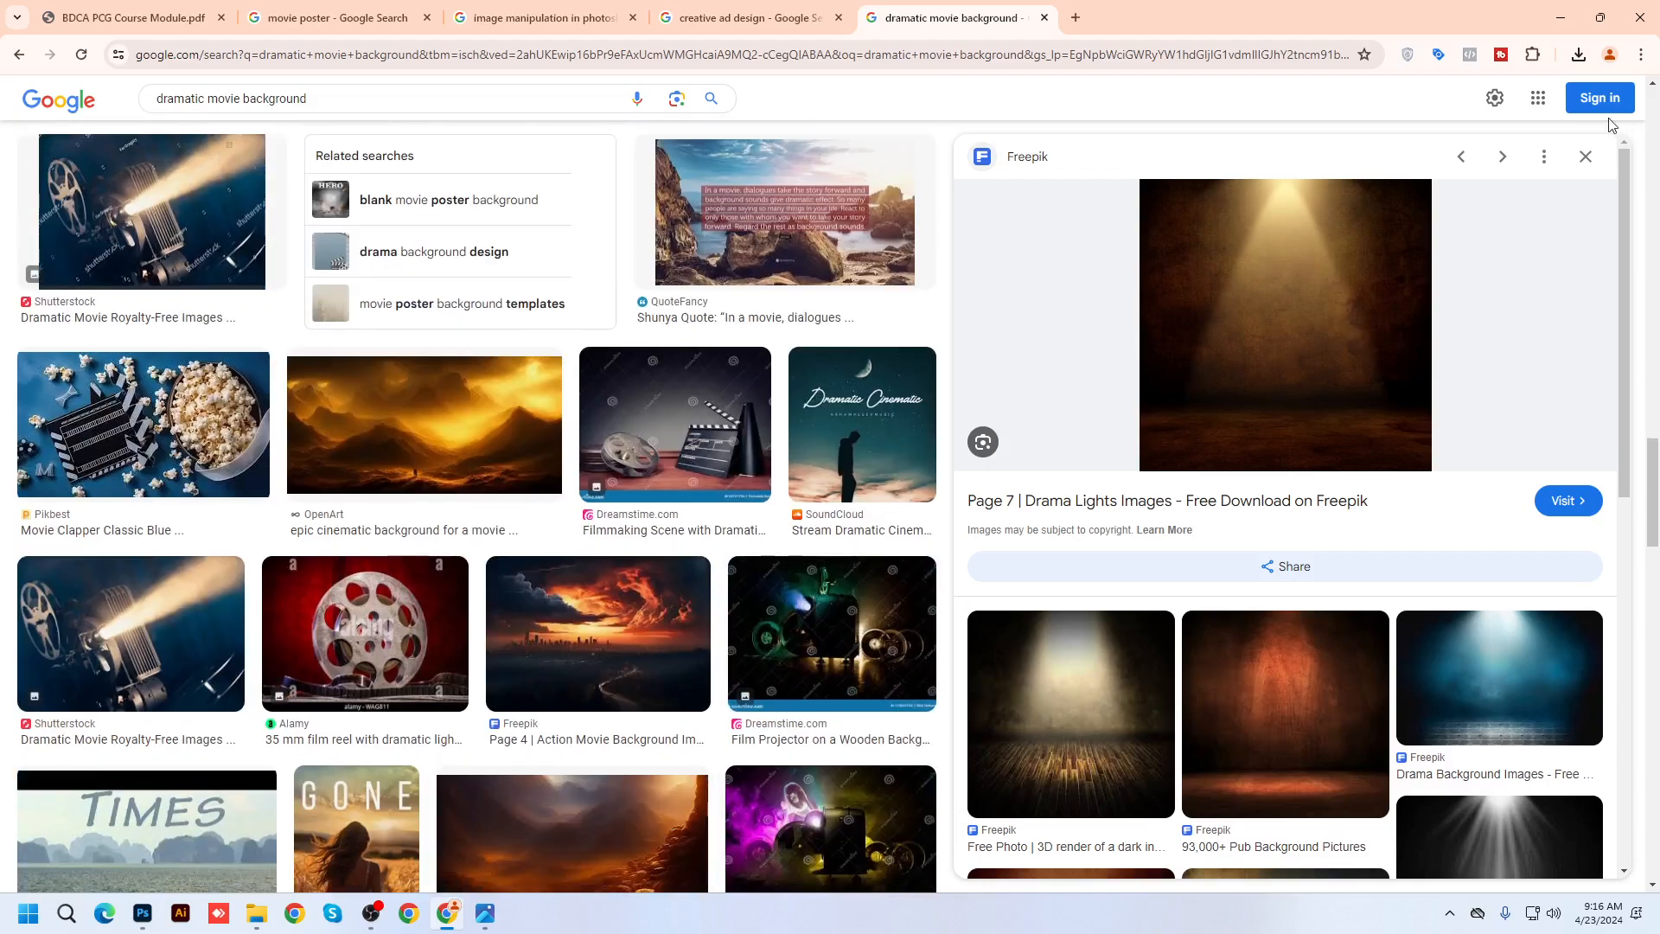
left_click(1586, 157)
Delete 'dramatic' from the query and search 'movie background'
left_click(207, 98)
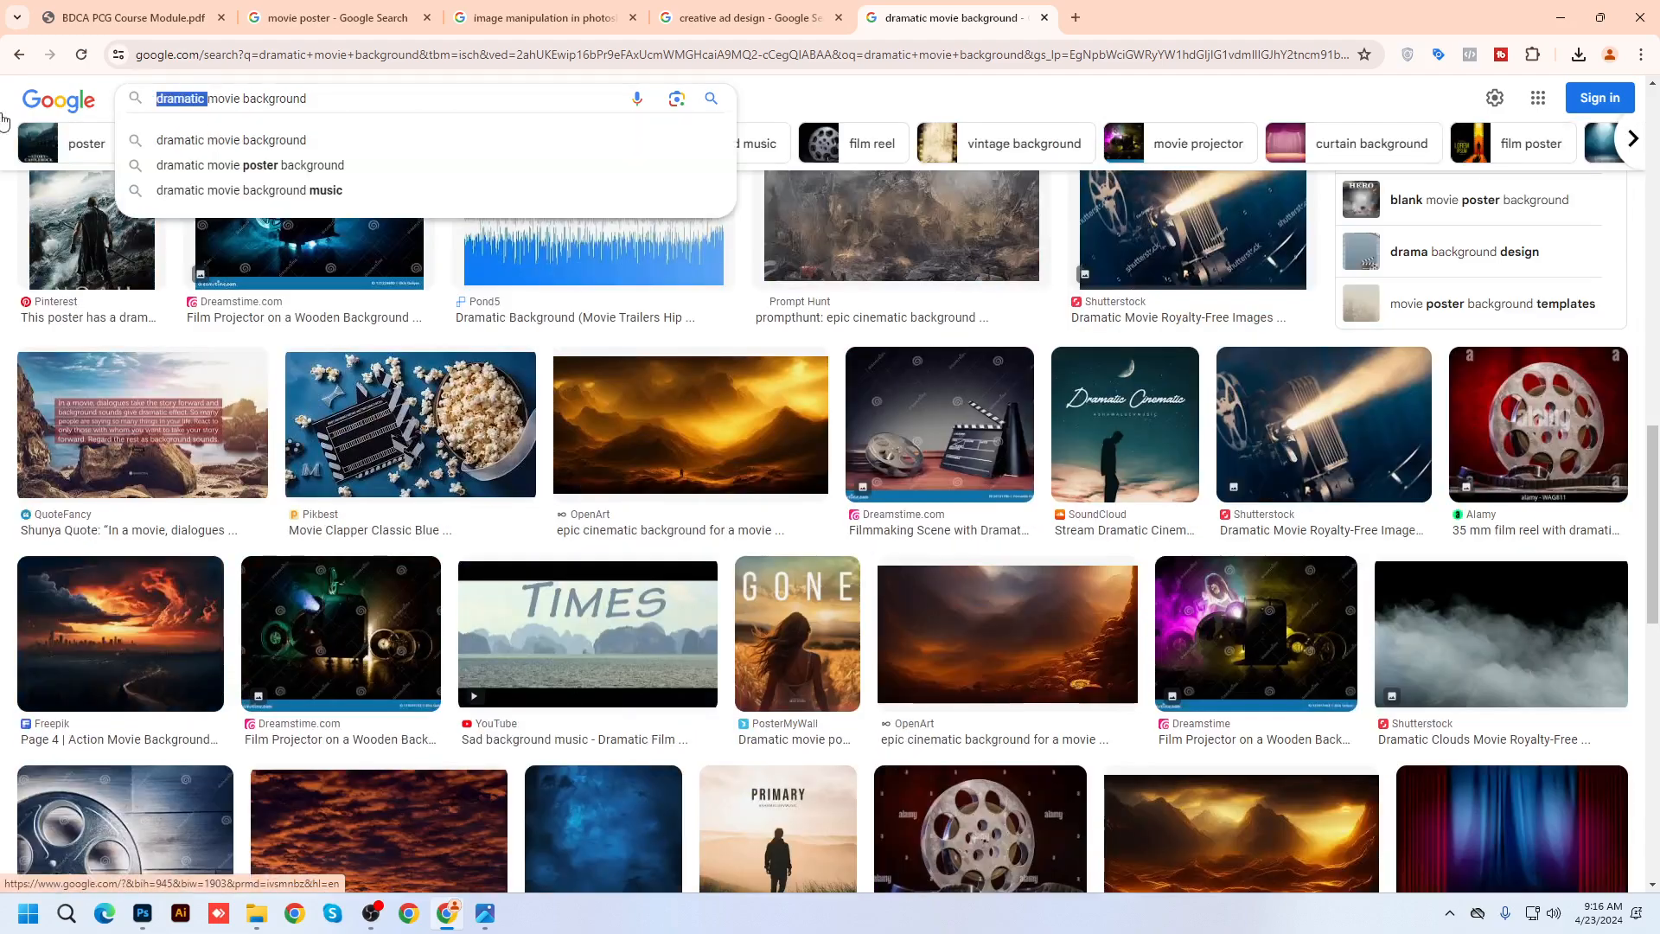
key("ctrl+BackSpace")
key("Return")
Save the Pxfuel ruined-city action movie background image to the Desktop
scroll(930, 700, "down", 15)
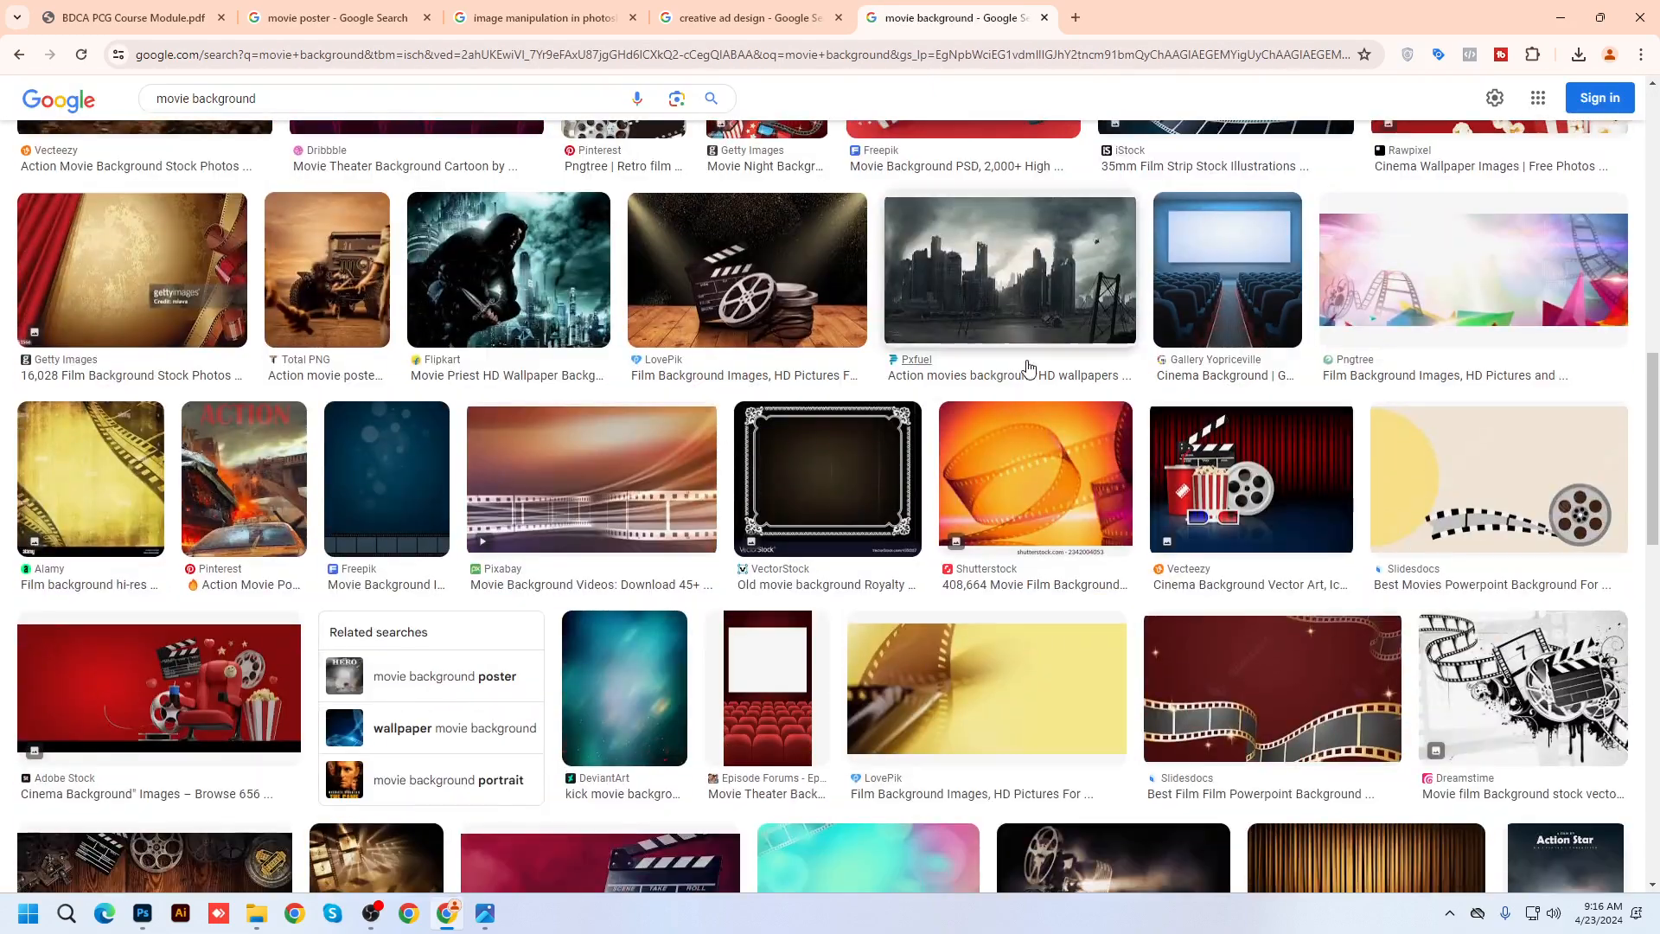
left_click(1028, 368)
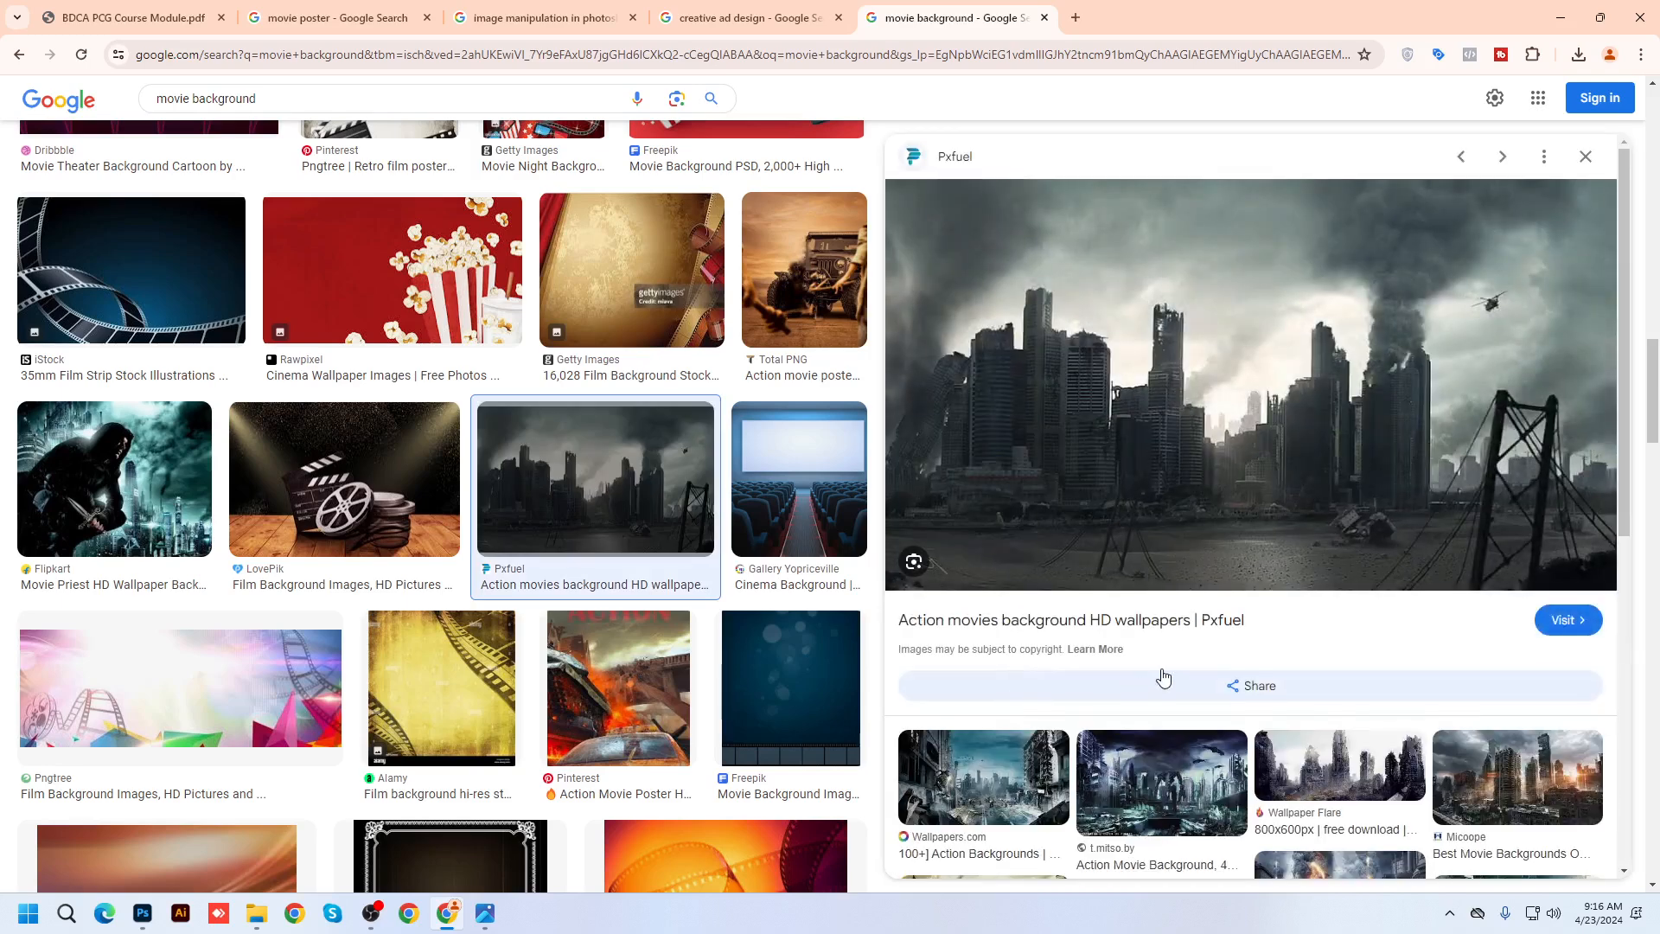
scroll(1163, 677, "down", 1)
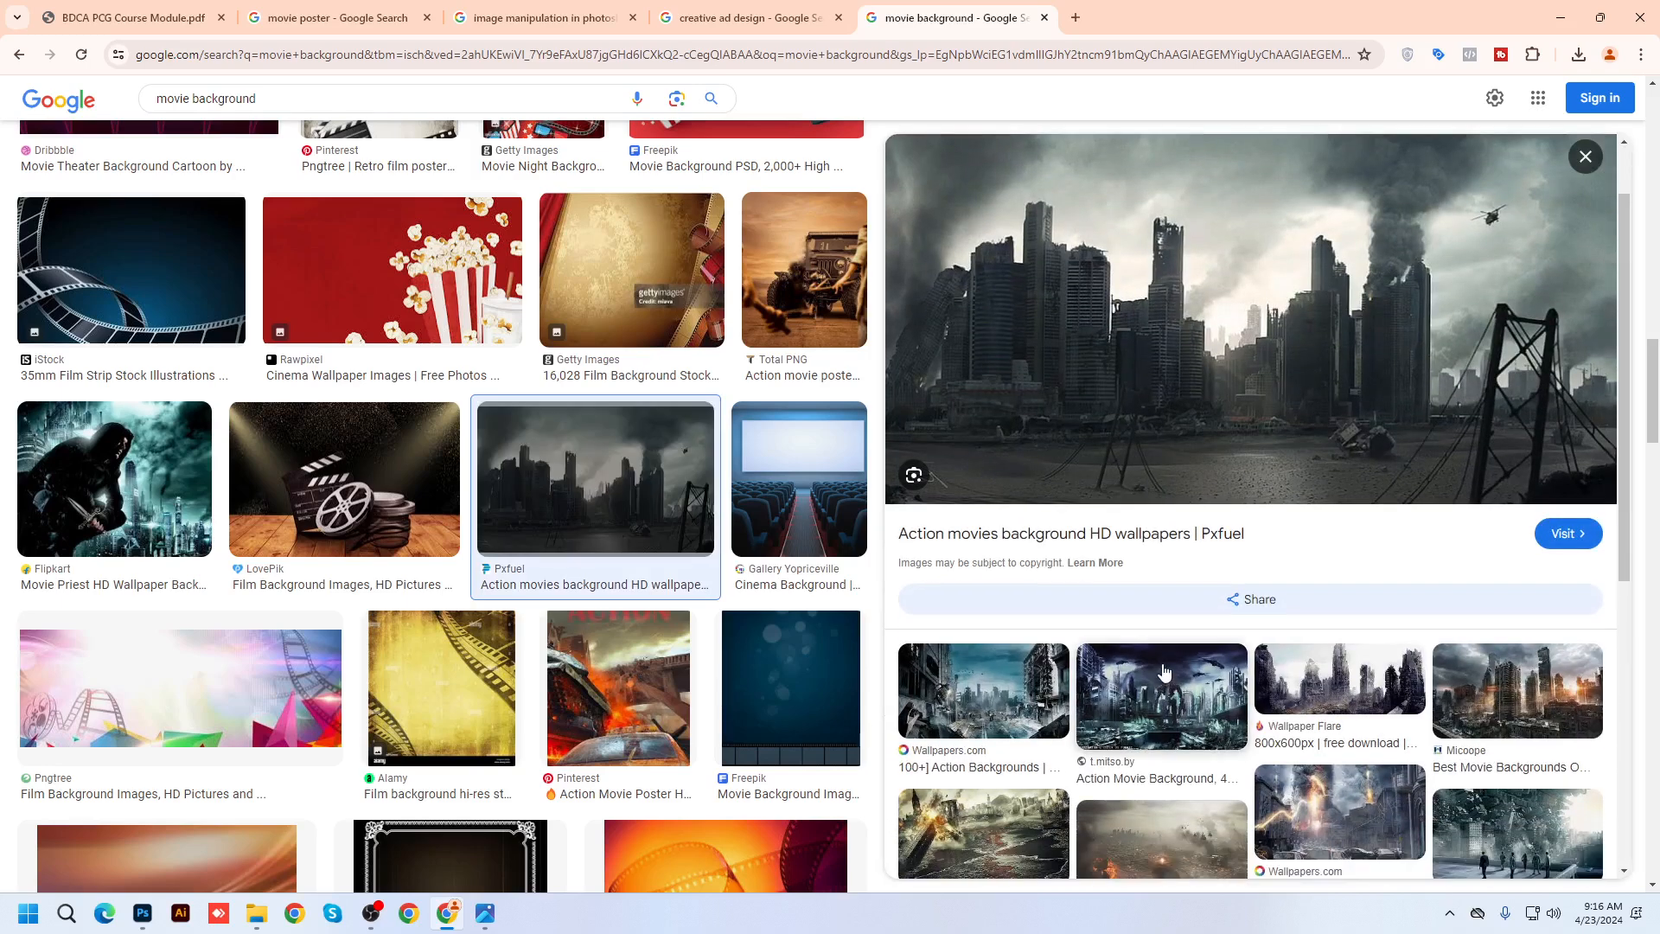
scroll(1163, 672, "down", 3)
scroll(1202, 363, "up", 4)
right_click(1204, 337)
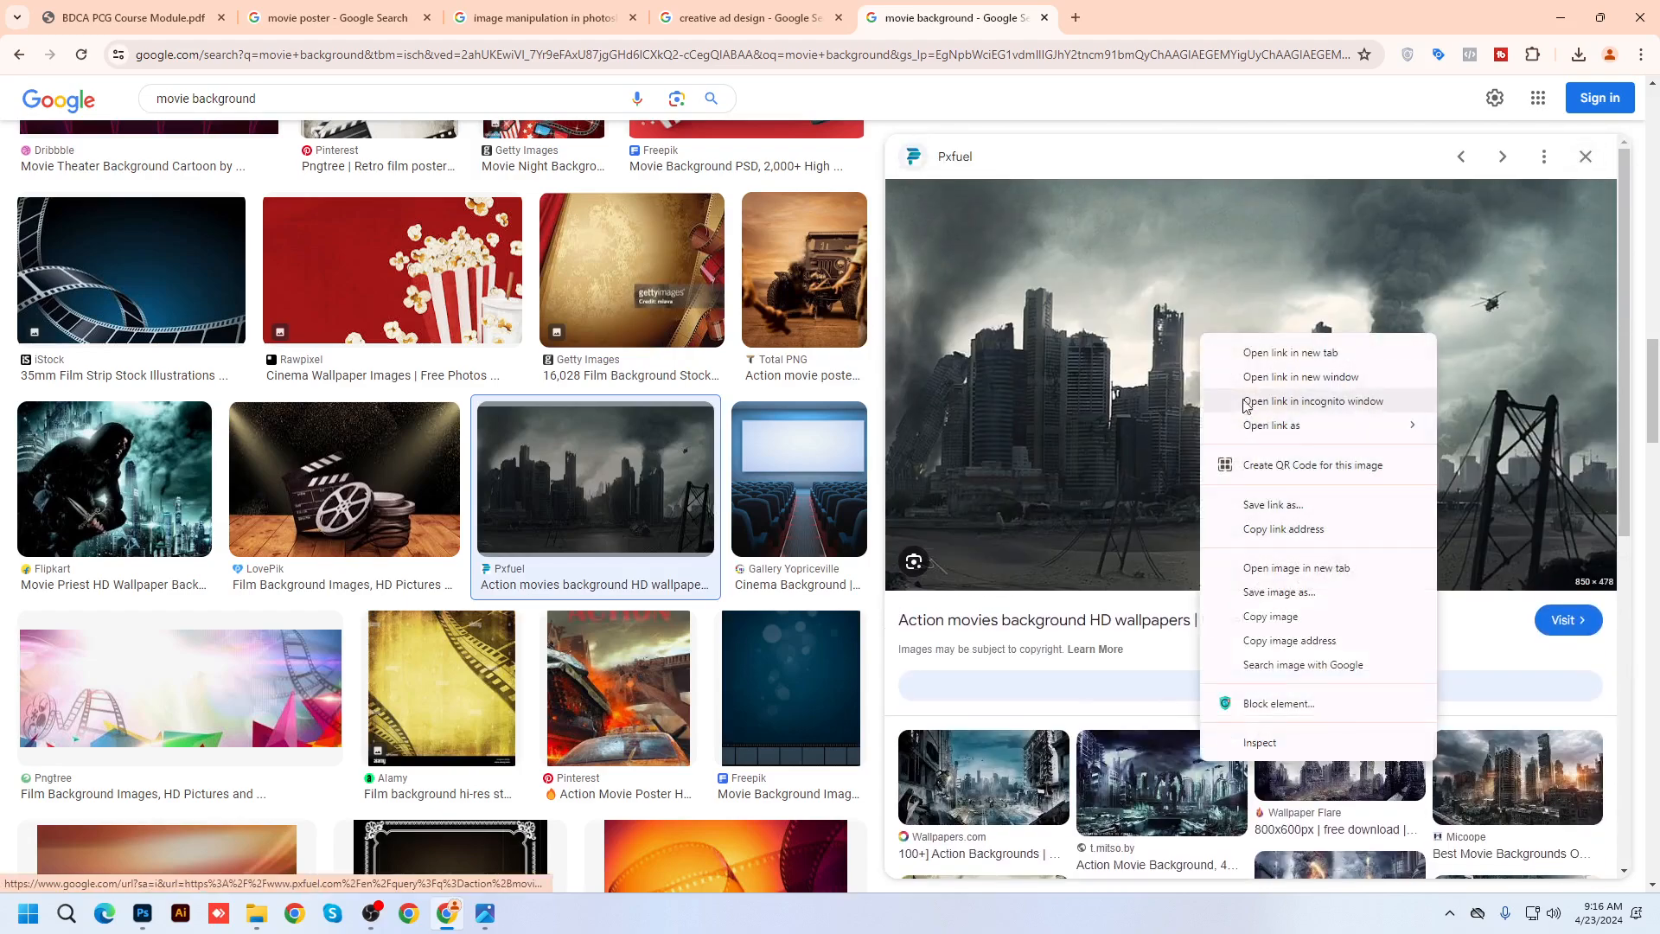
left_click(1285, 592)
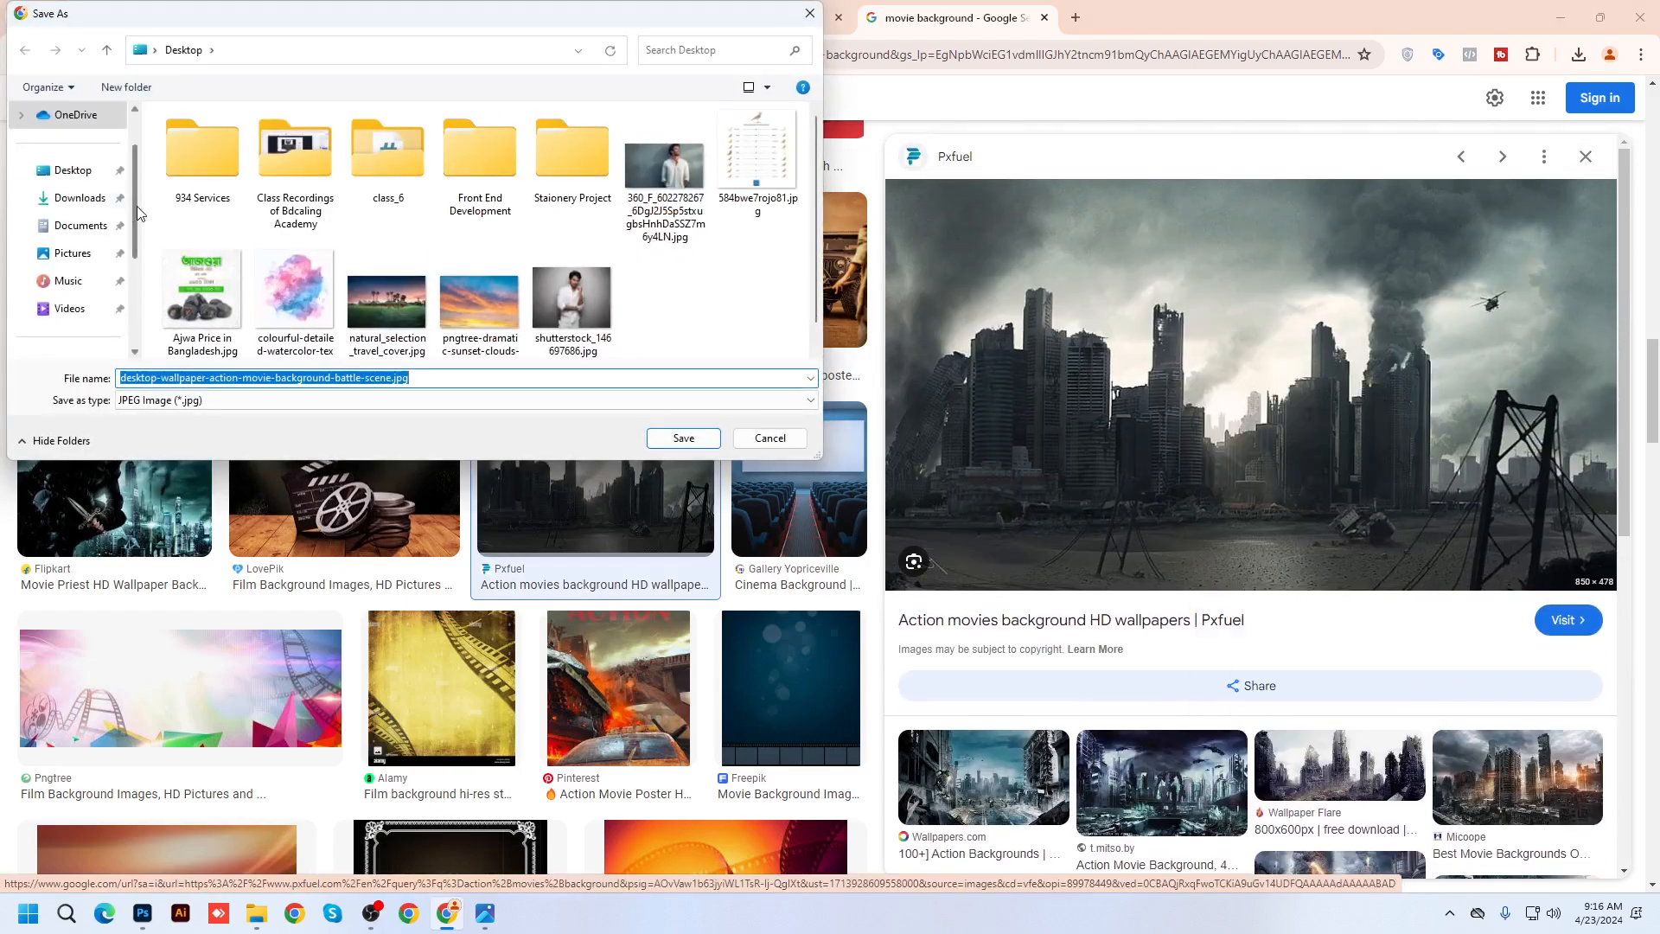
left_click(683, 437)
Preview the Pngtree, Alamy, Pixers and Unsplash film background results
scroll(677, 610, "down", 4)
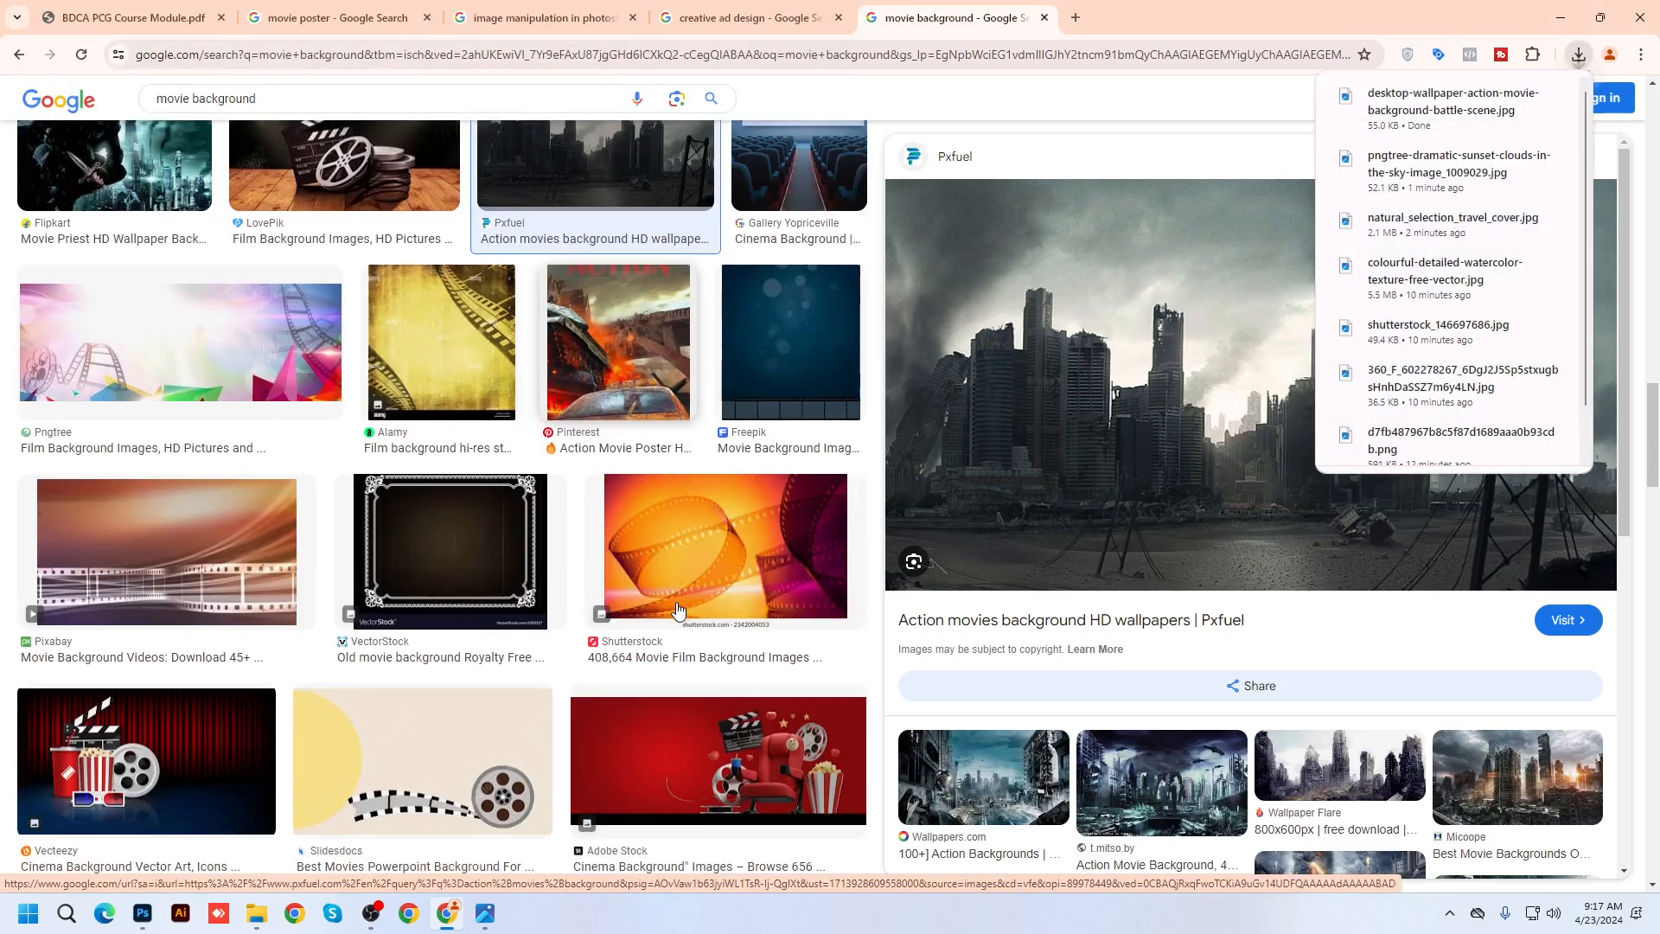
scroll(677, 610, "down", 1)
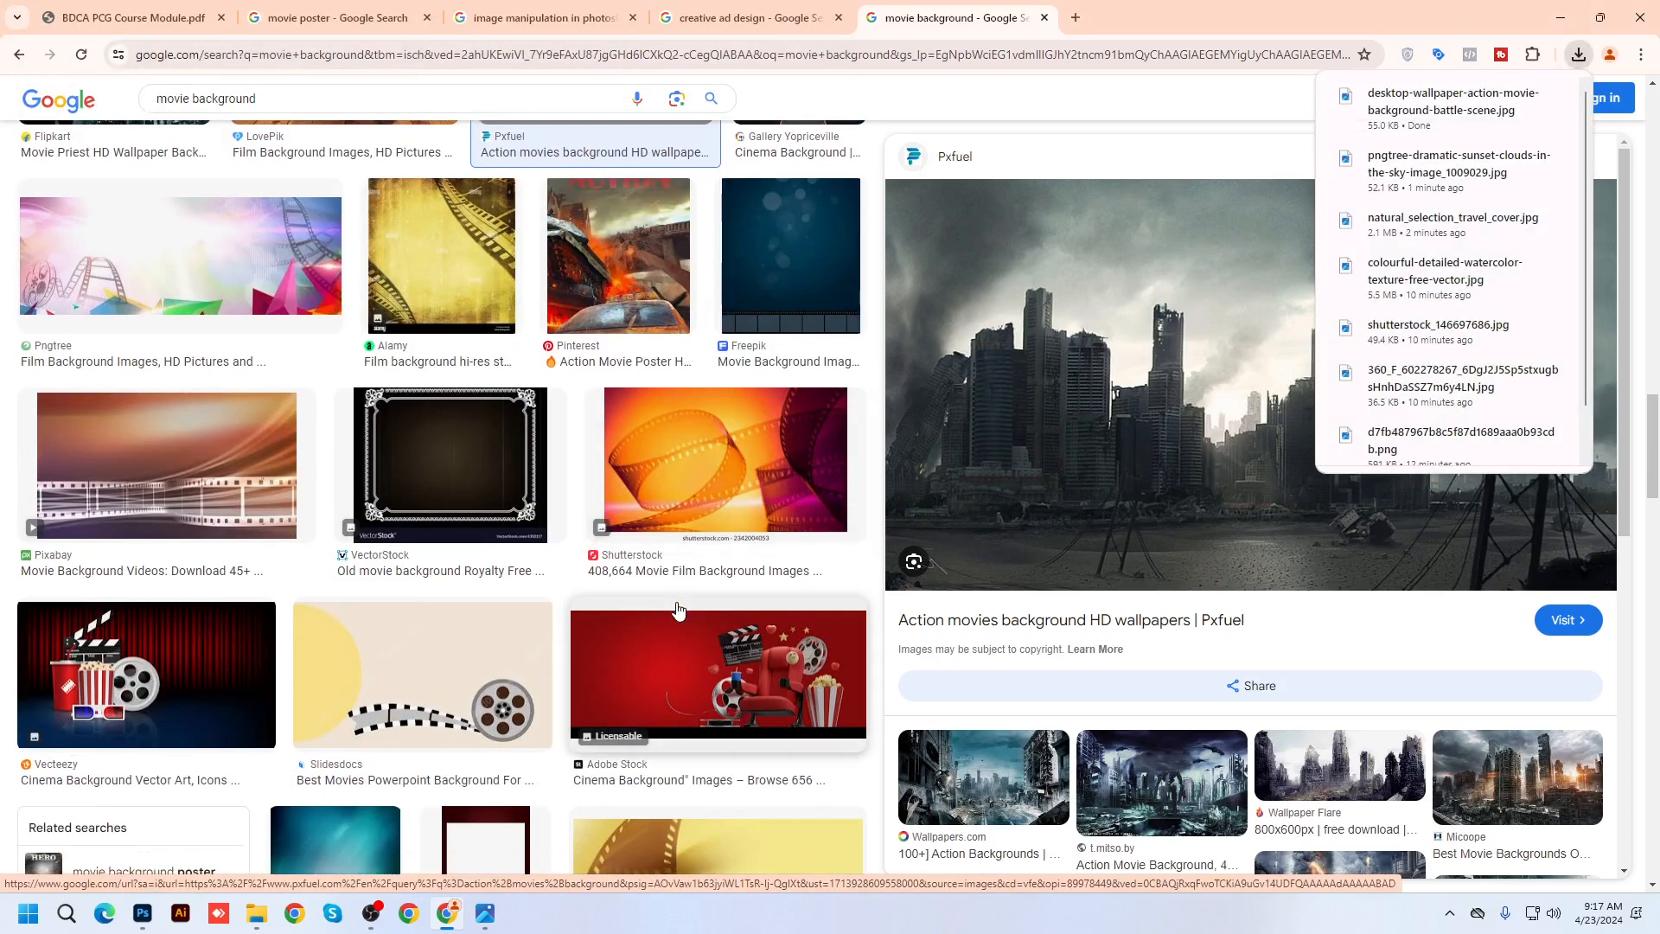
left_click(275, 275)
scroll(1315, 686, "down", 5)
scroll(278, 617, "down", 12)
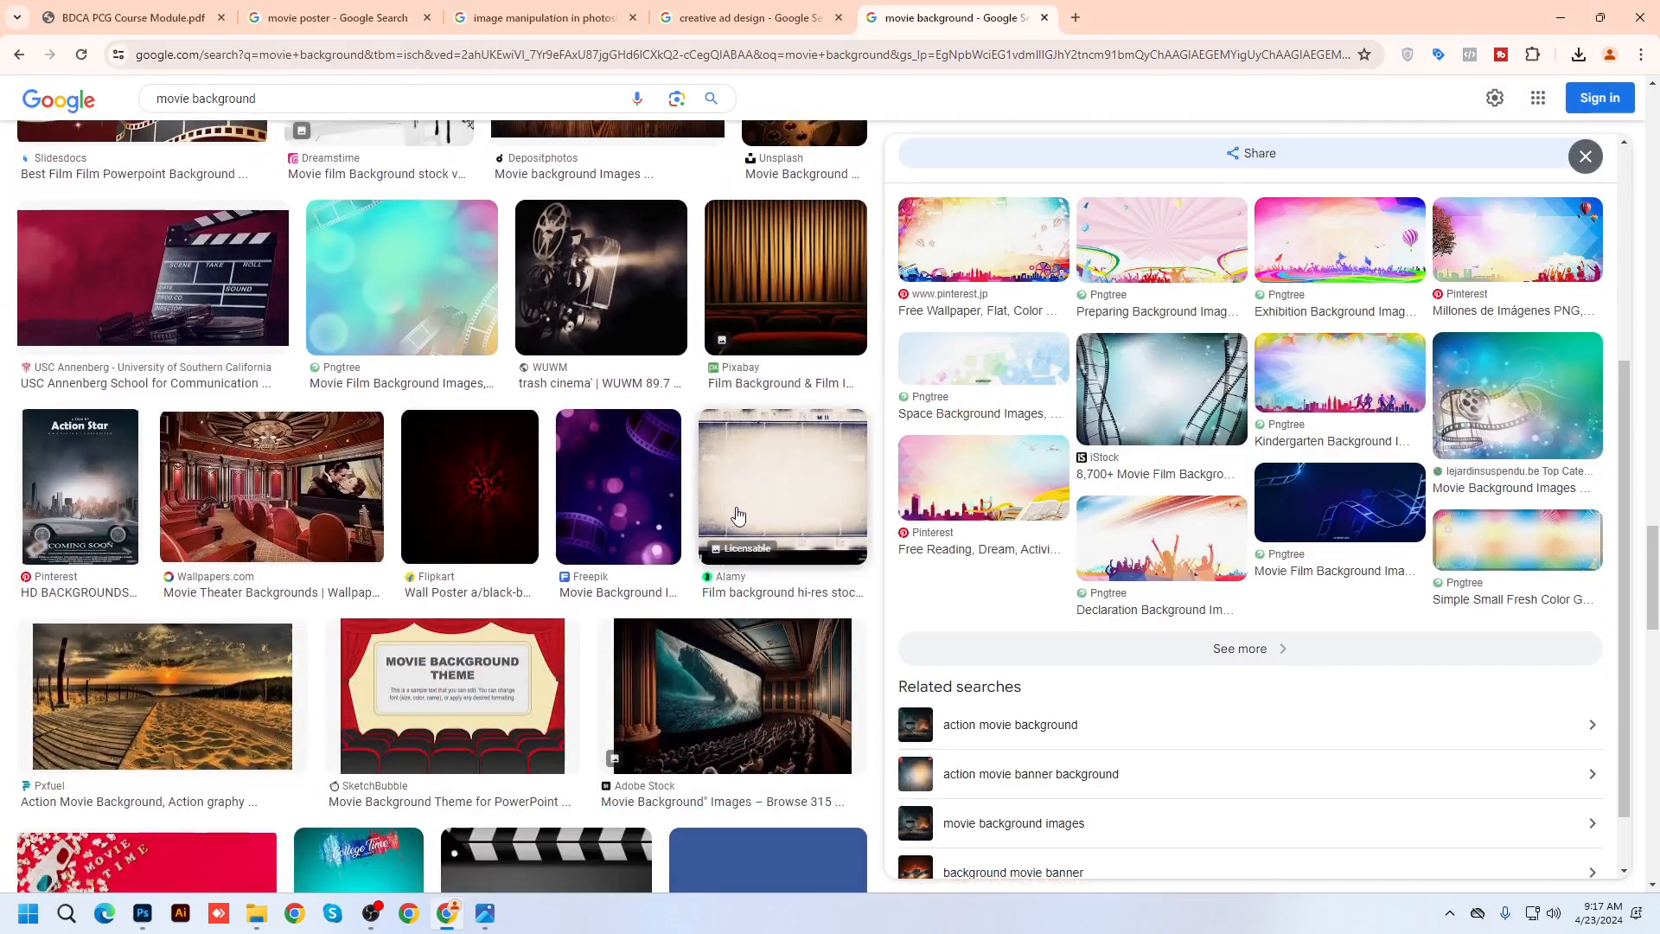
left_click(737, 516)
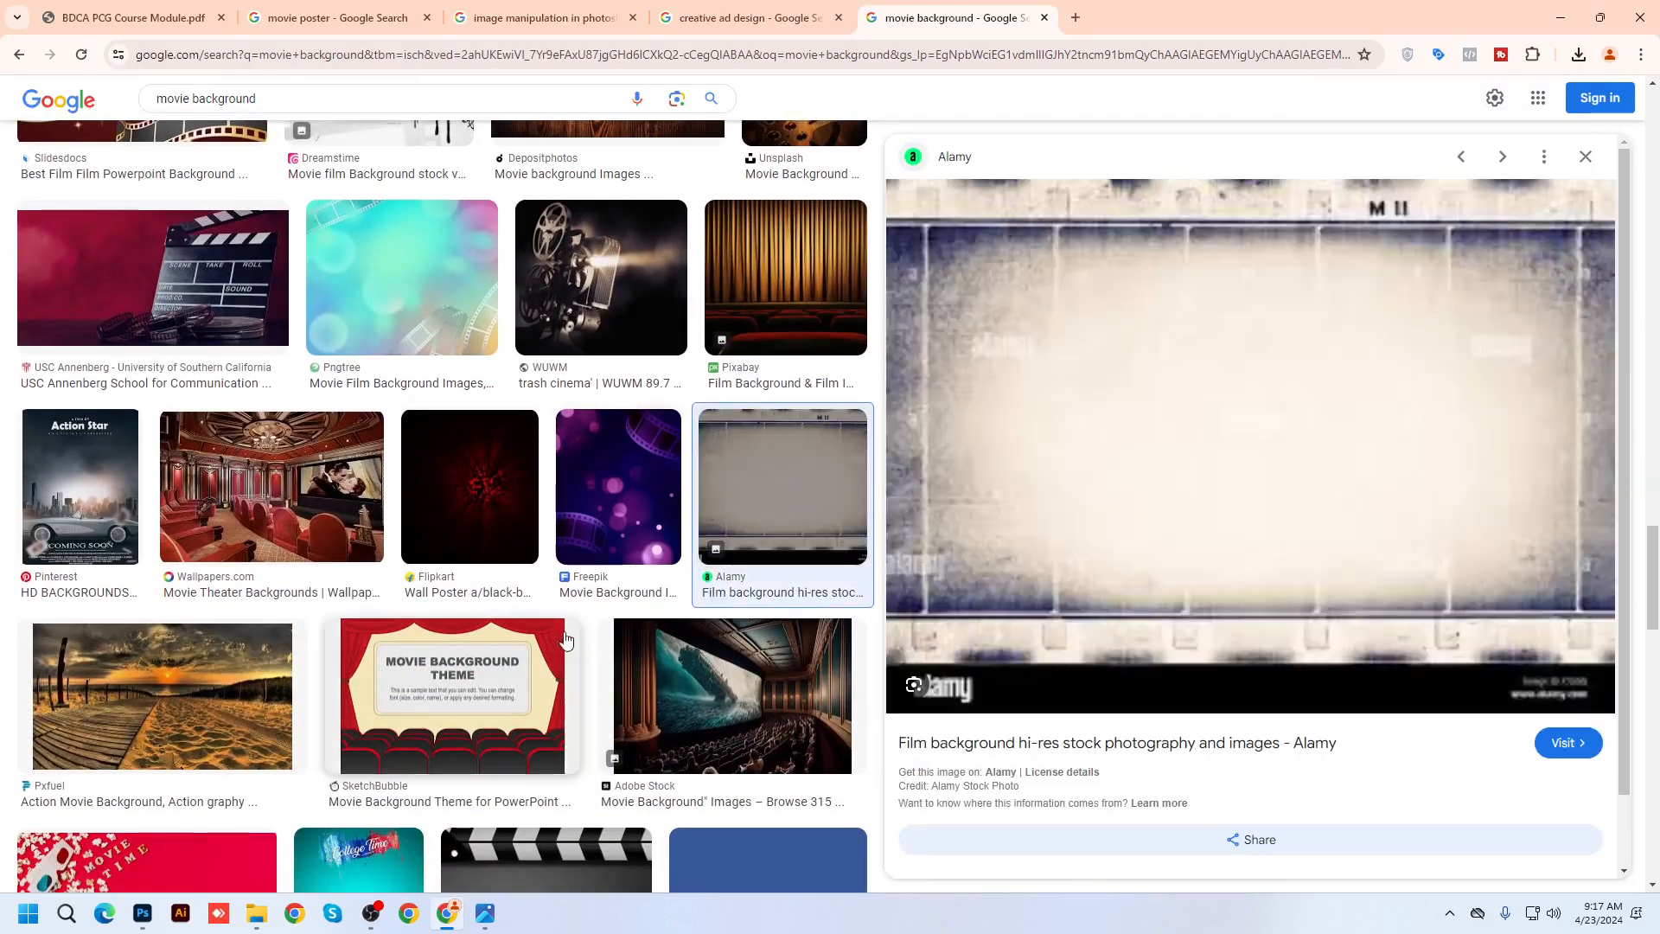
scroll(738, 516, "down", 11)
scroll(640, 648, "down", 5)
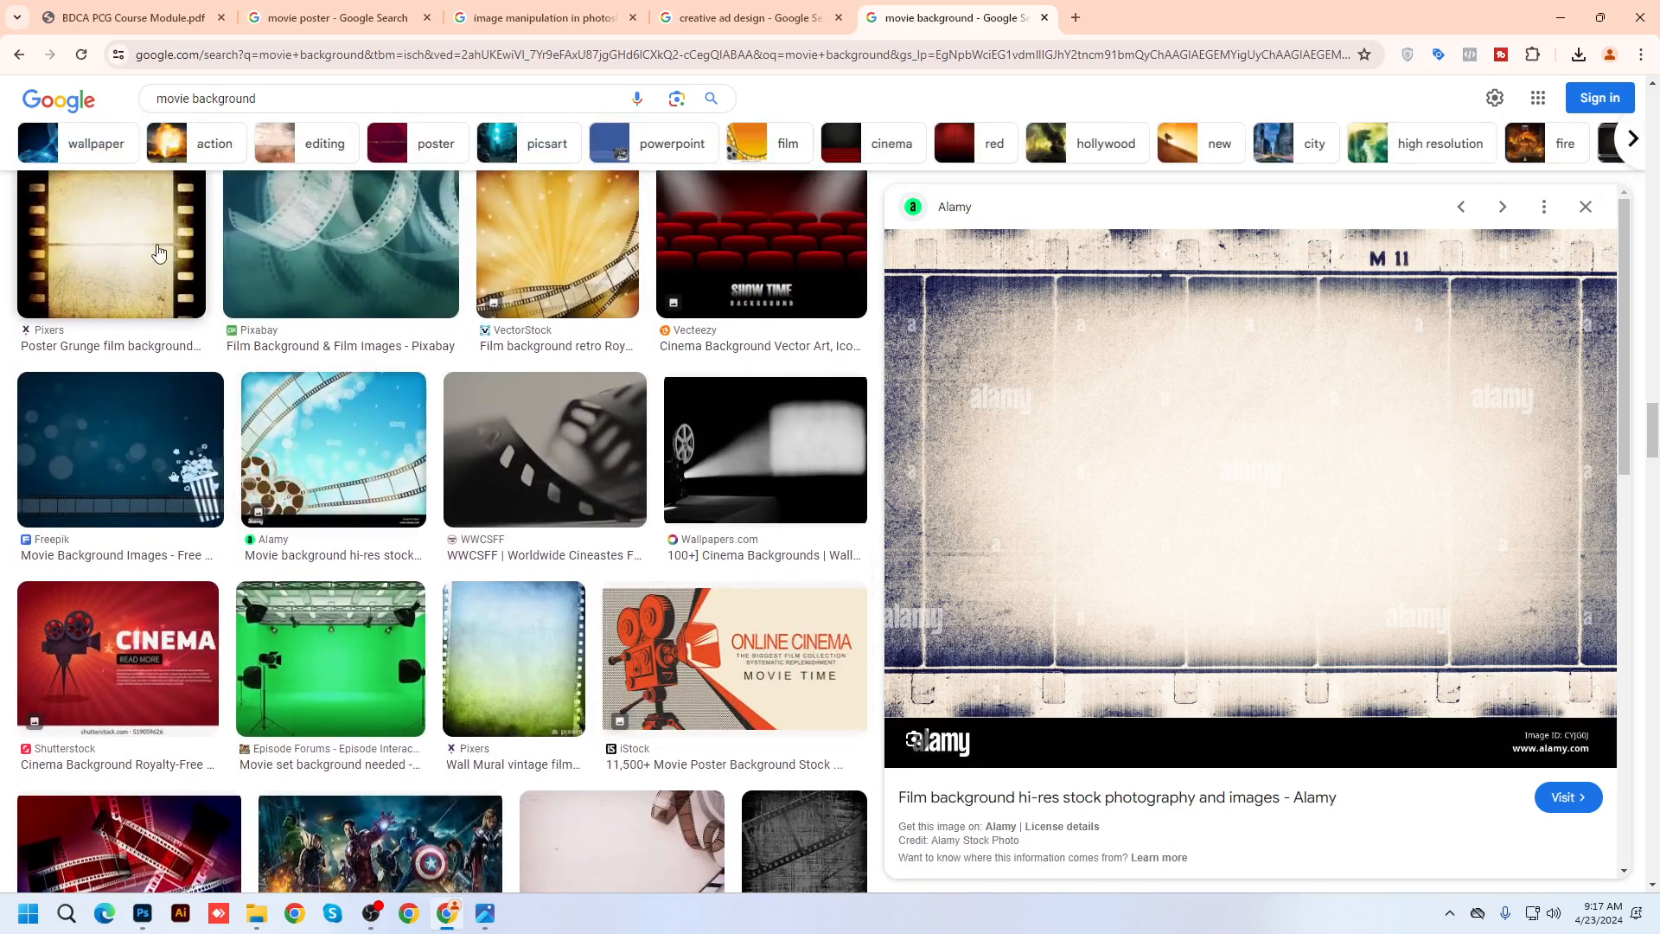
left_click(204, 293)
scroll(689, 668, "down", 7)
scroll(689, 667, "down", 1)
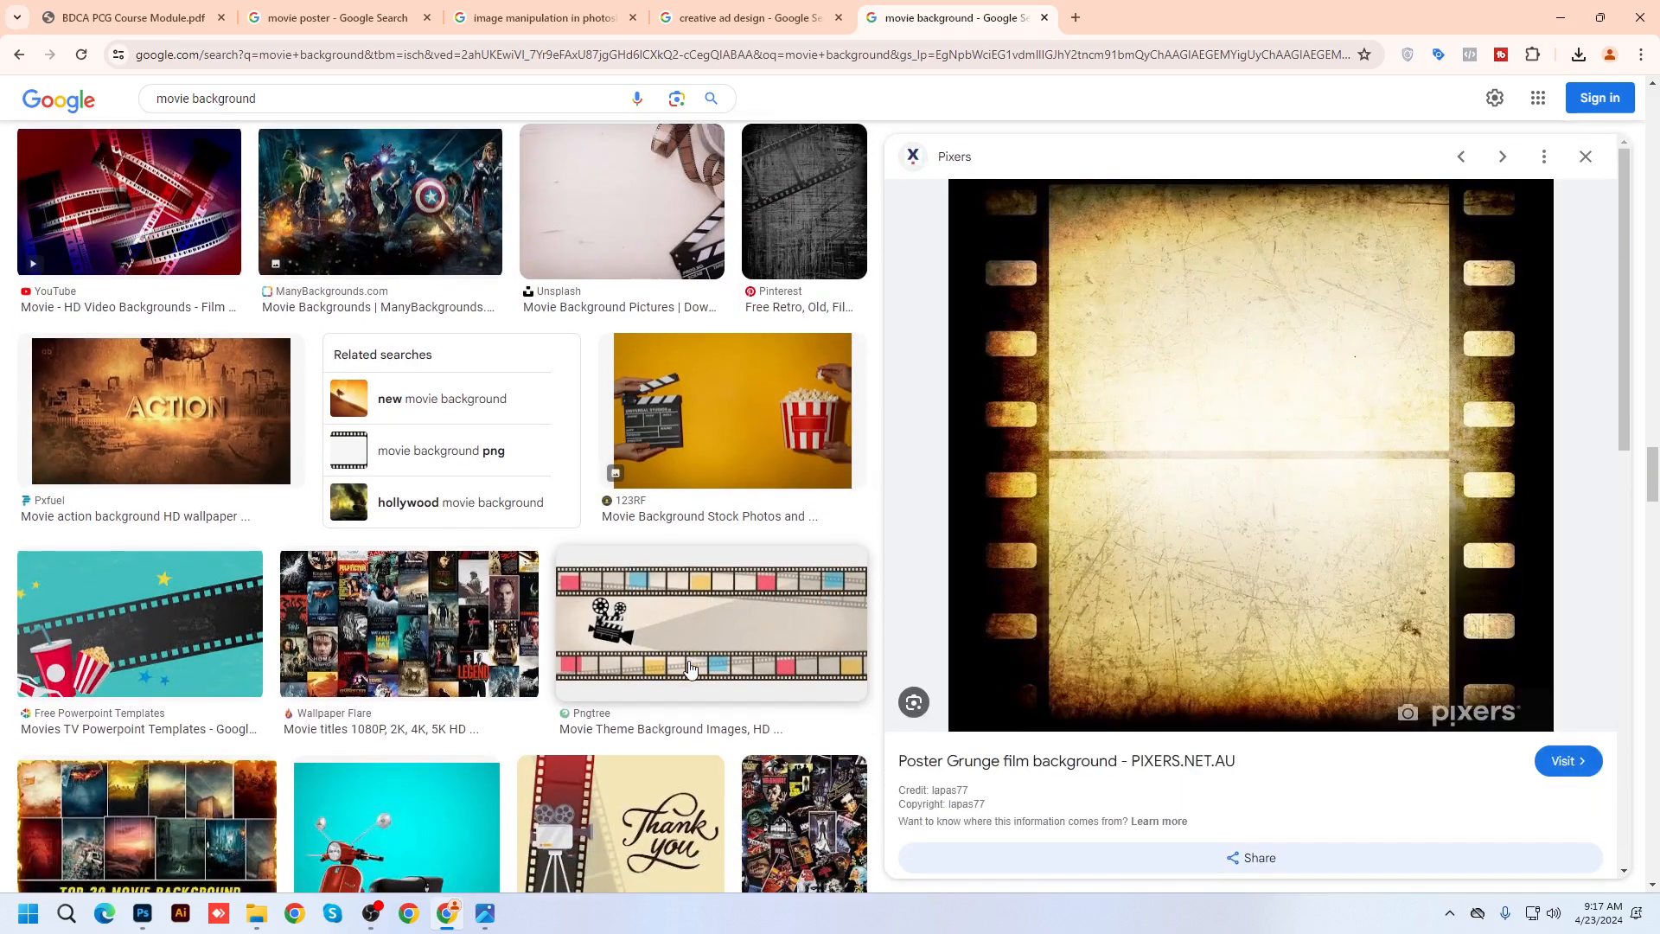
left_click(608, 194)
scroll(1124, 674, "down", 4)
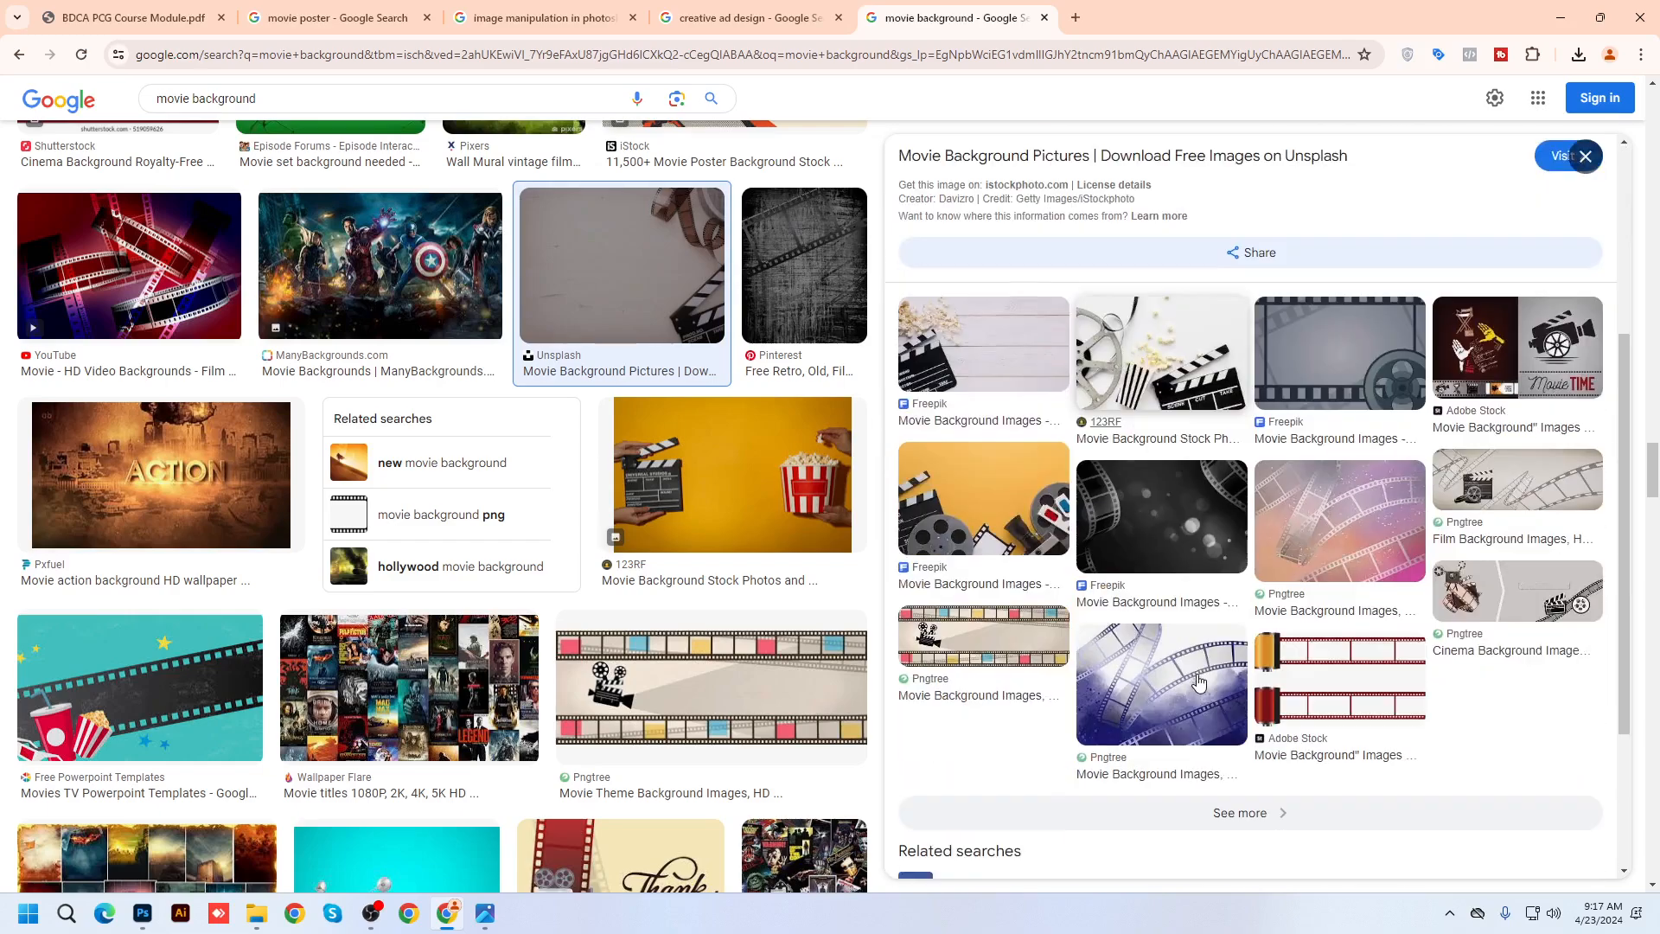
scroll(1124, 675, "up", 4)
scroll(602, 613, "down", 6)
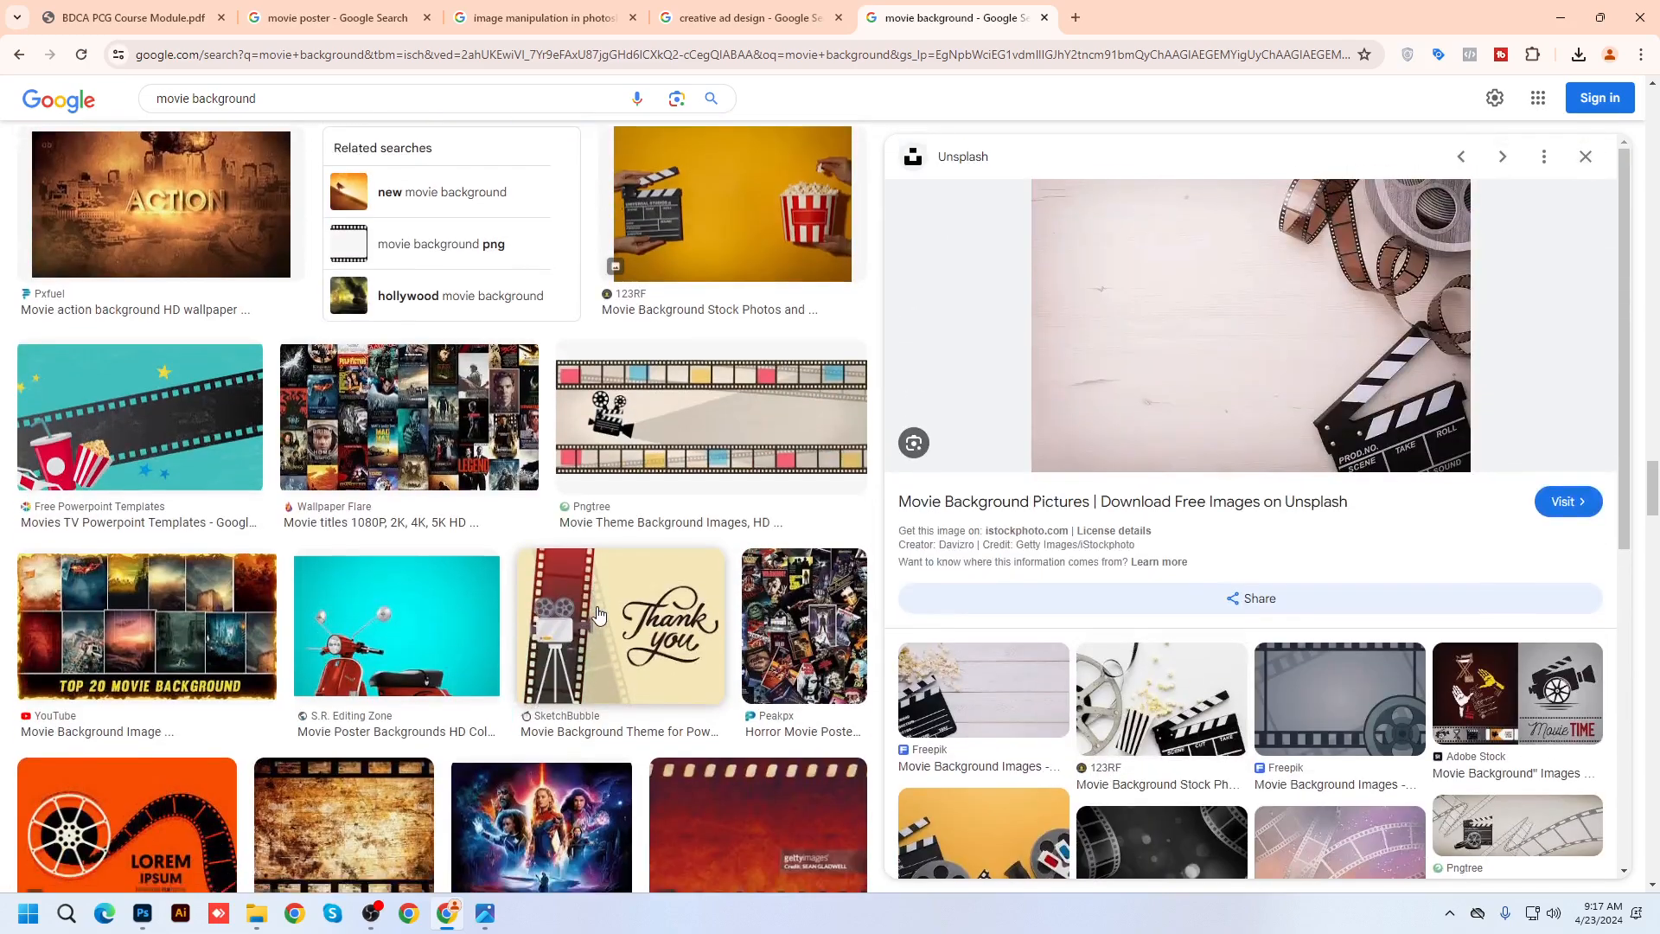
Cancel saving the Unsplash clapperboard image and open its Unsplash page in a new tab
right_click(1193, 296)
left_click(1273, 552)
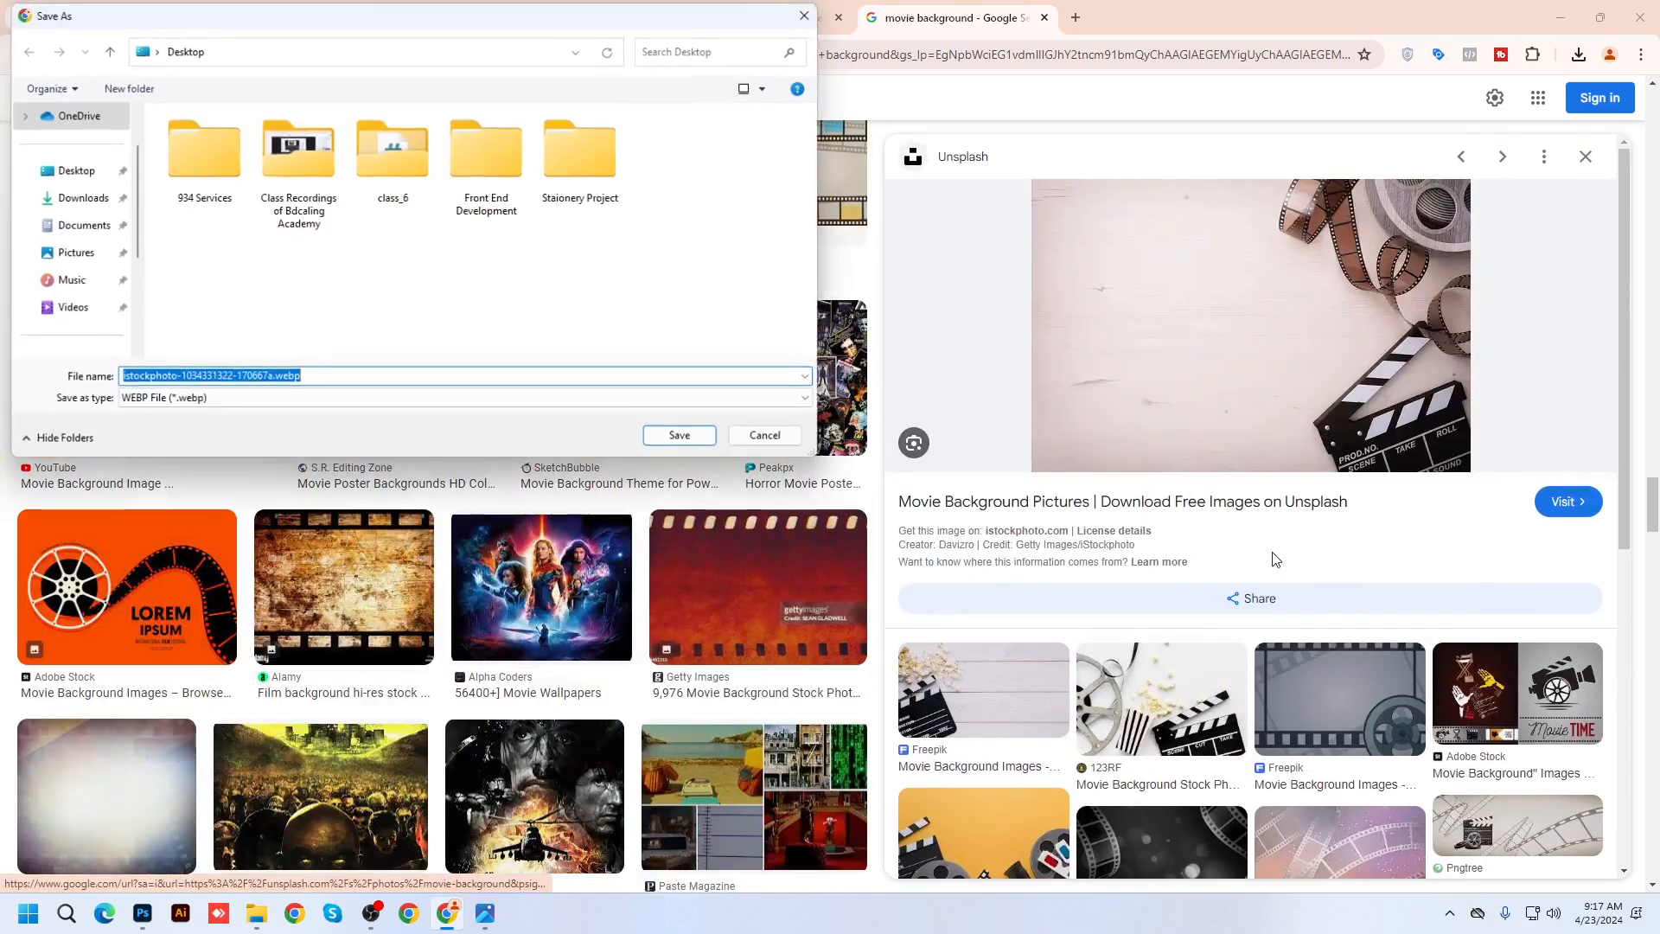
left_click(759, 444)
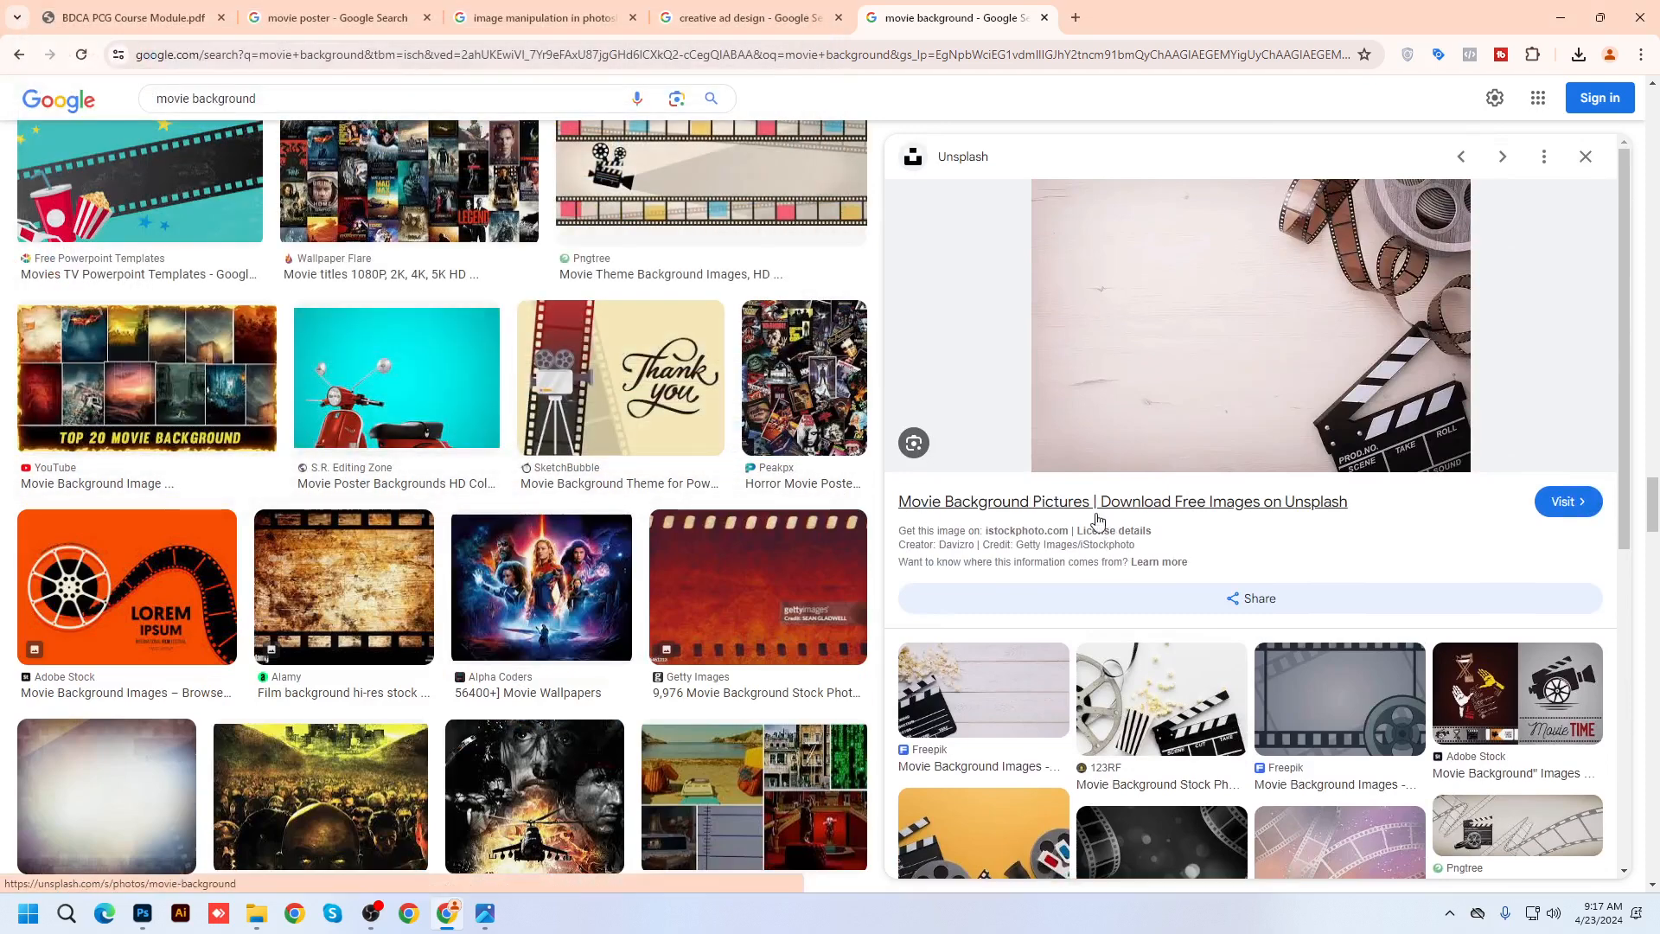
middle_click(1094, 512)
Open another Unsplash page in a new tab and go to the Unsplash movie background results
scroll(1072, 510, "down", 4)
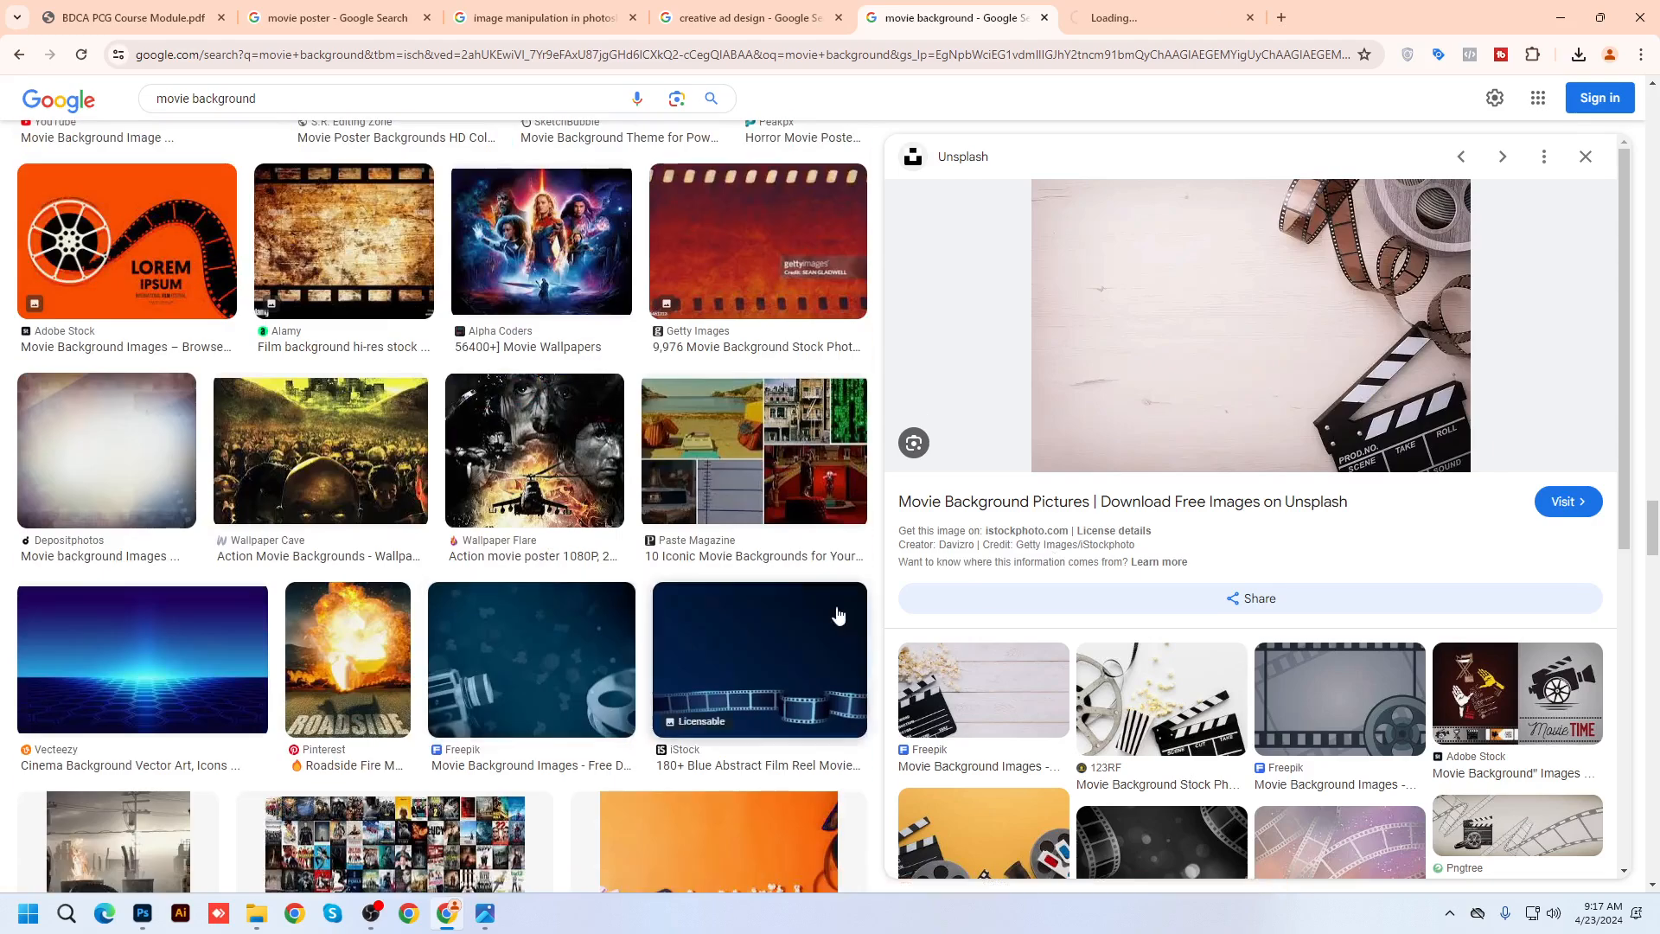
middle_click(1063, 506)
scroll(1063, 510, "down", 10)
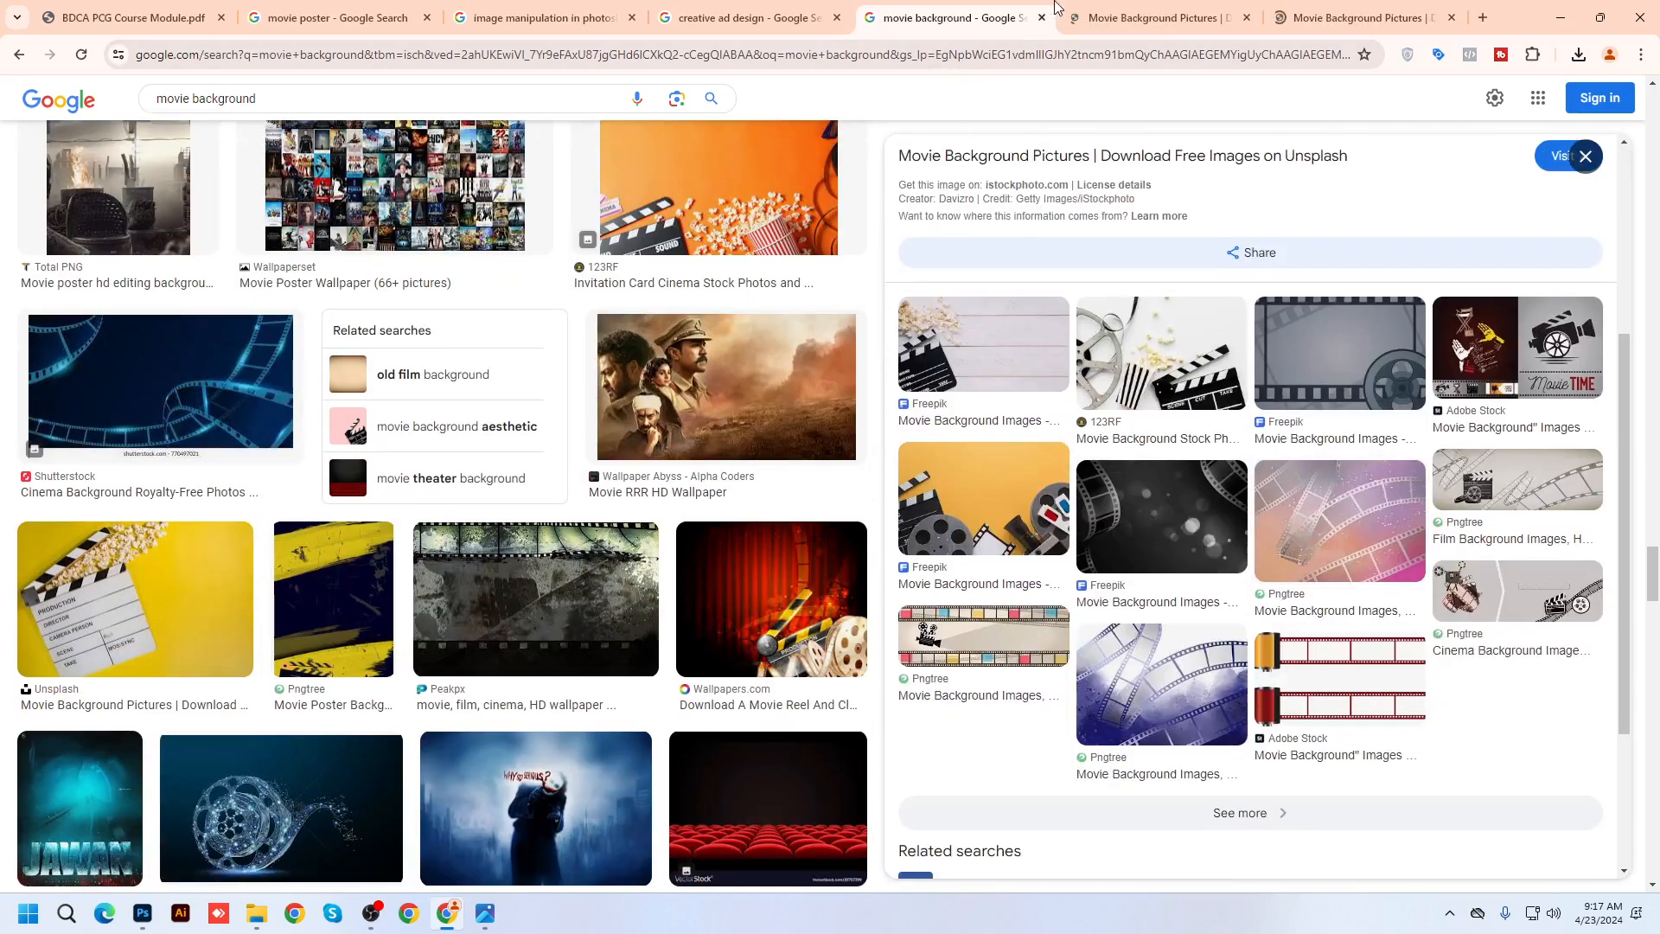
left_click(1116, 18)
Download the grey concrete wall photo from Unsplash at Medium size
scroll(882, 449, "down", 6)
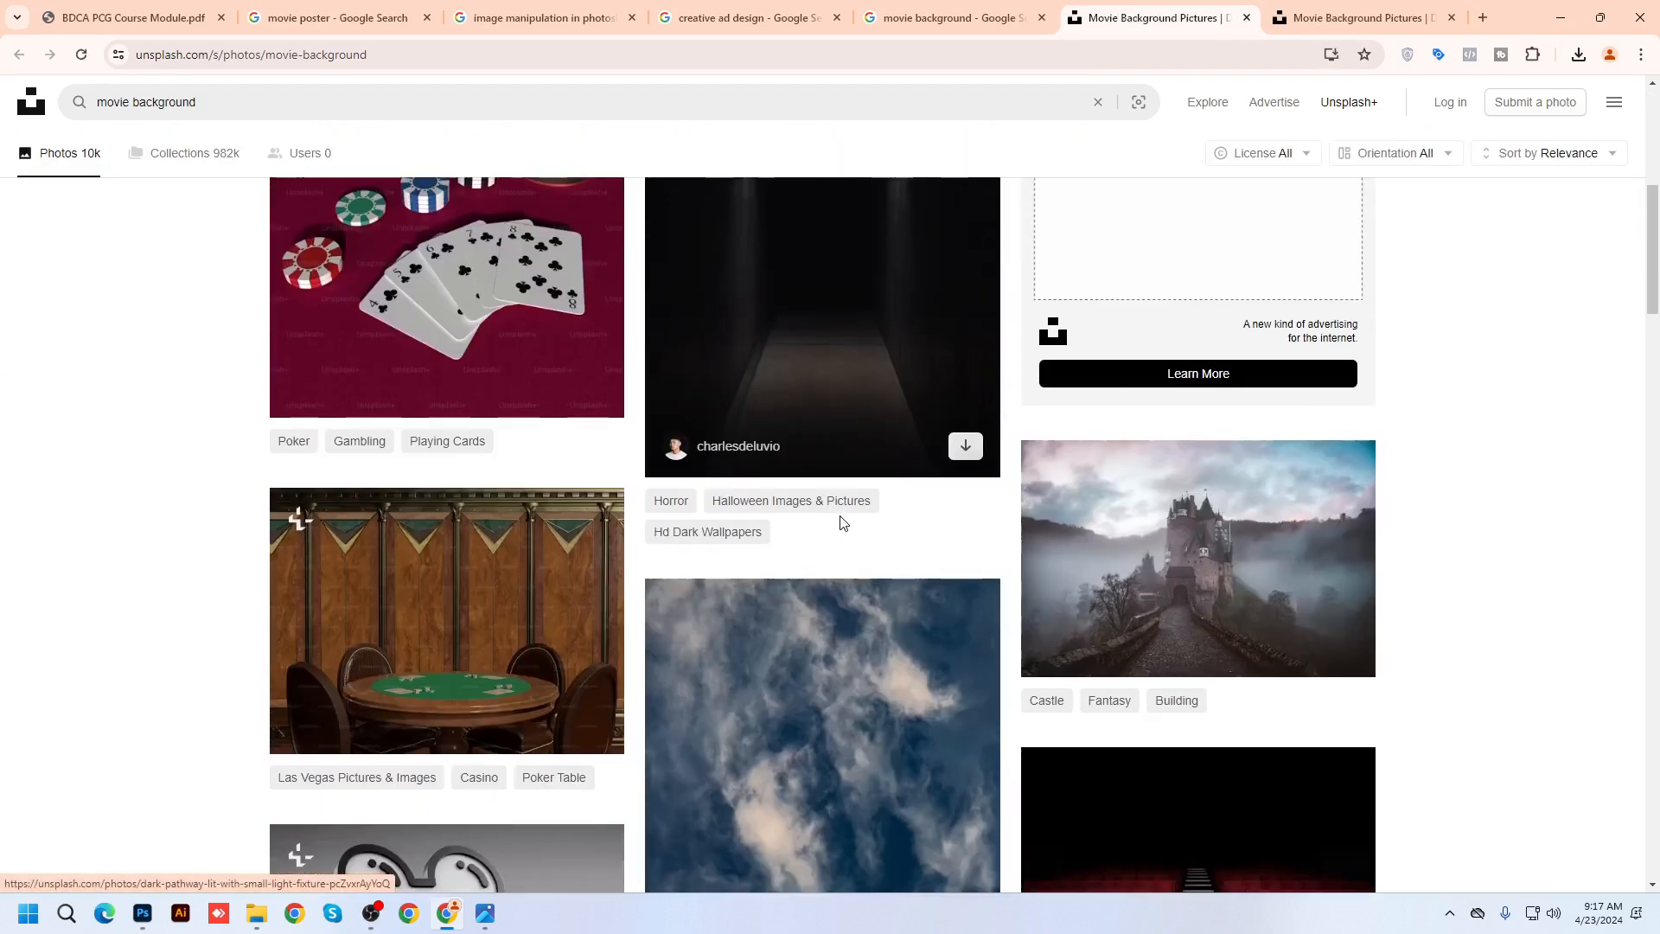
scroll(1288, 579, "down", 5)
scroll(1287, 576, "down", 5)
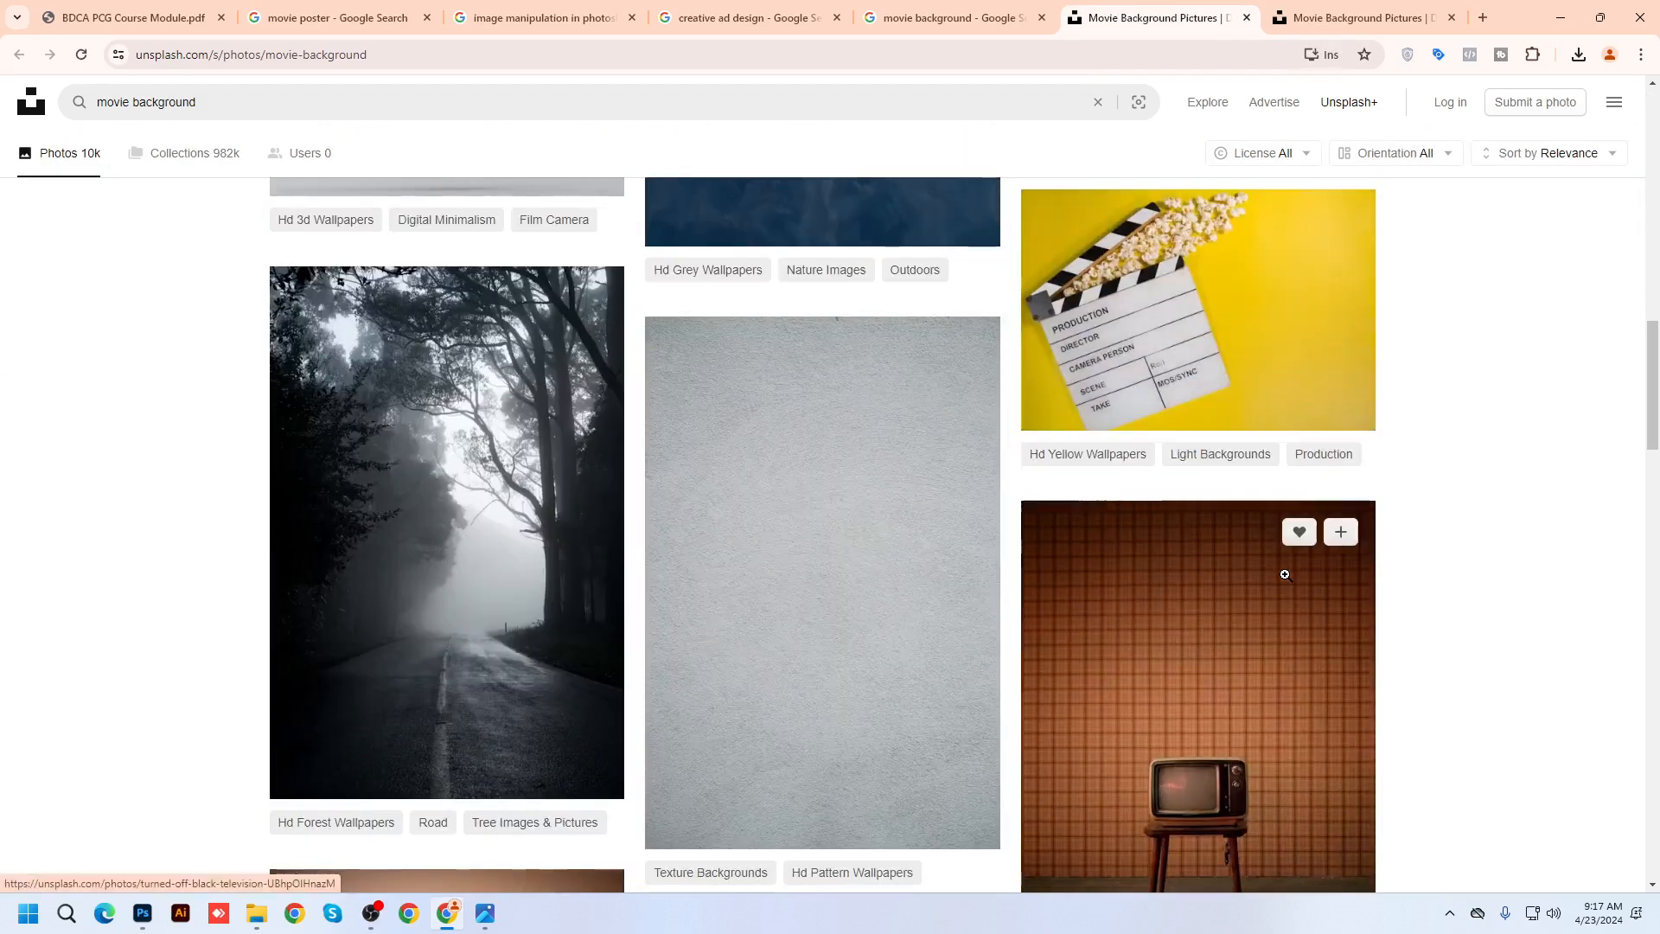
scroll(1285, 574, "down", 4)
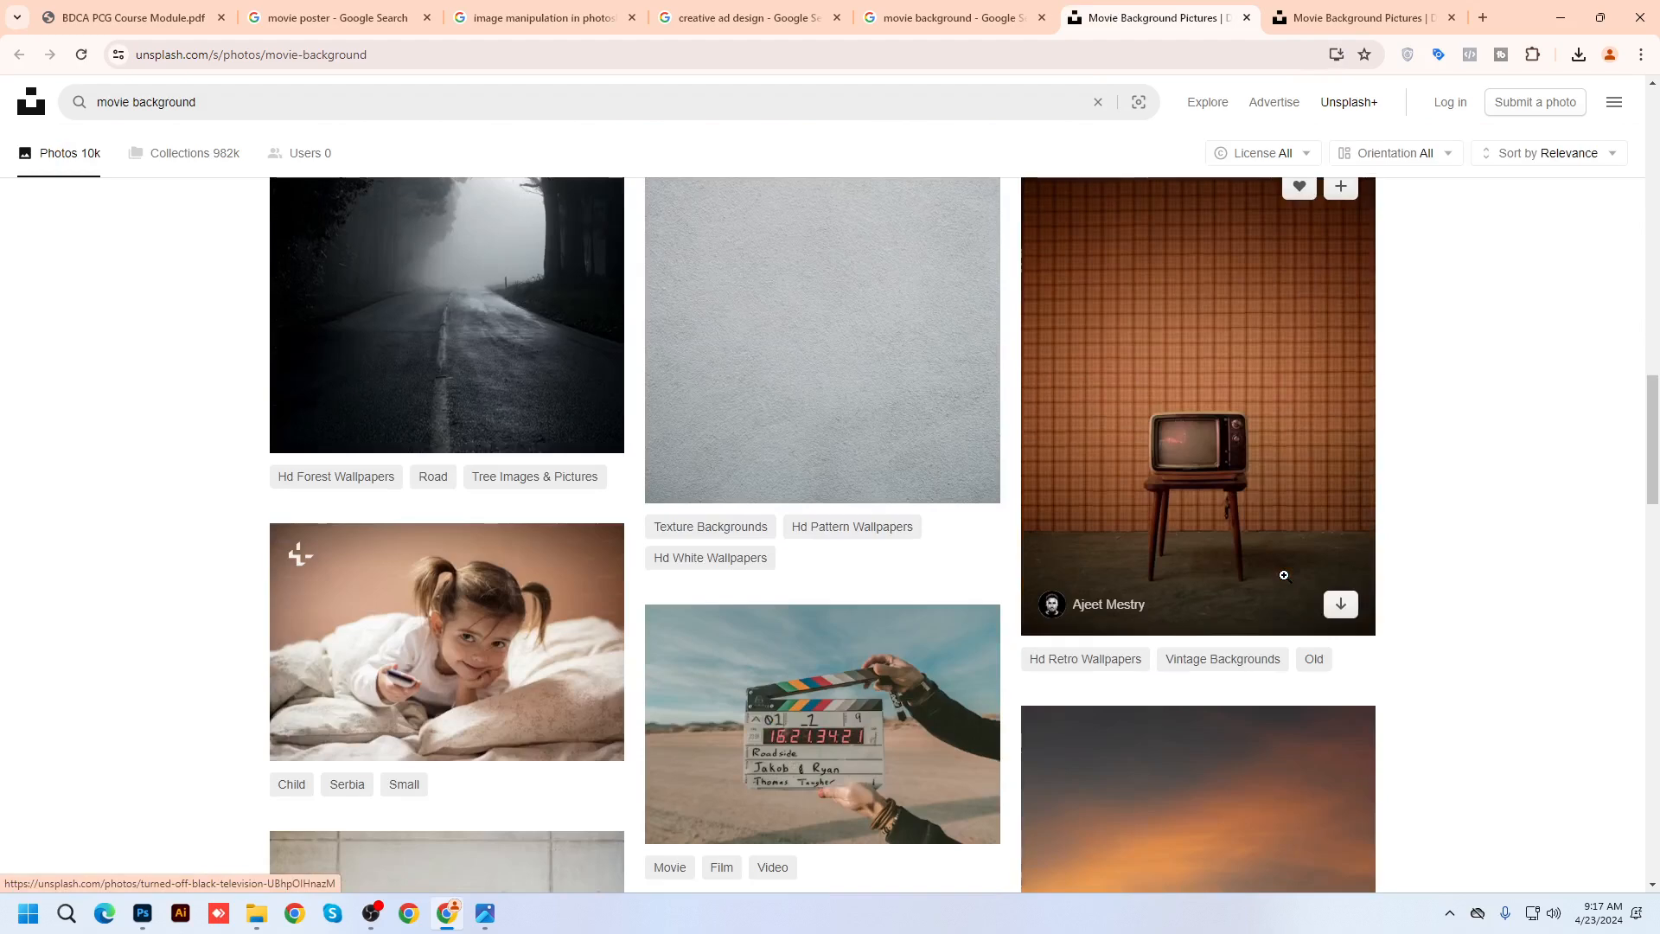
scroll(1284, 575, "up", 5)
scroll(1284, 574, "down", 2)
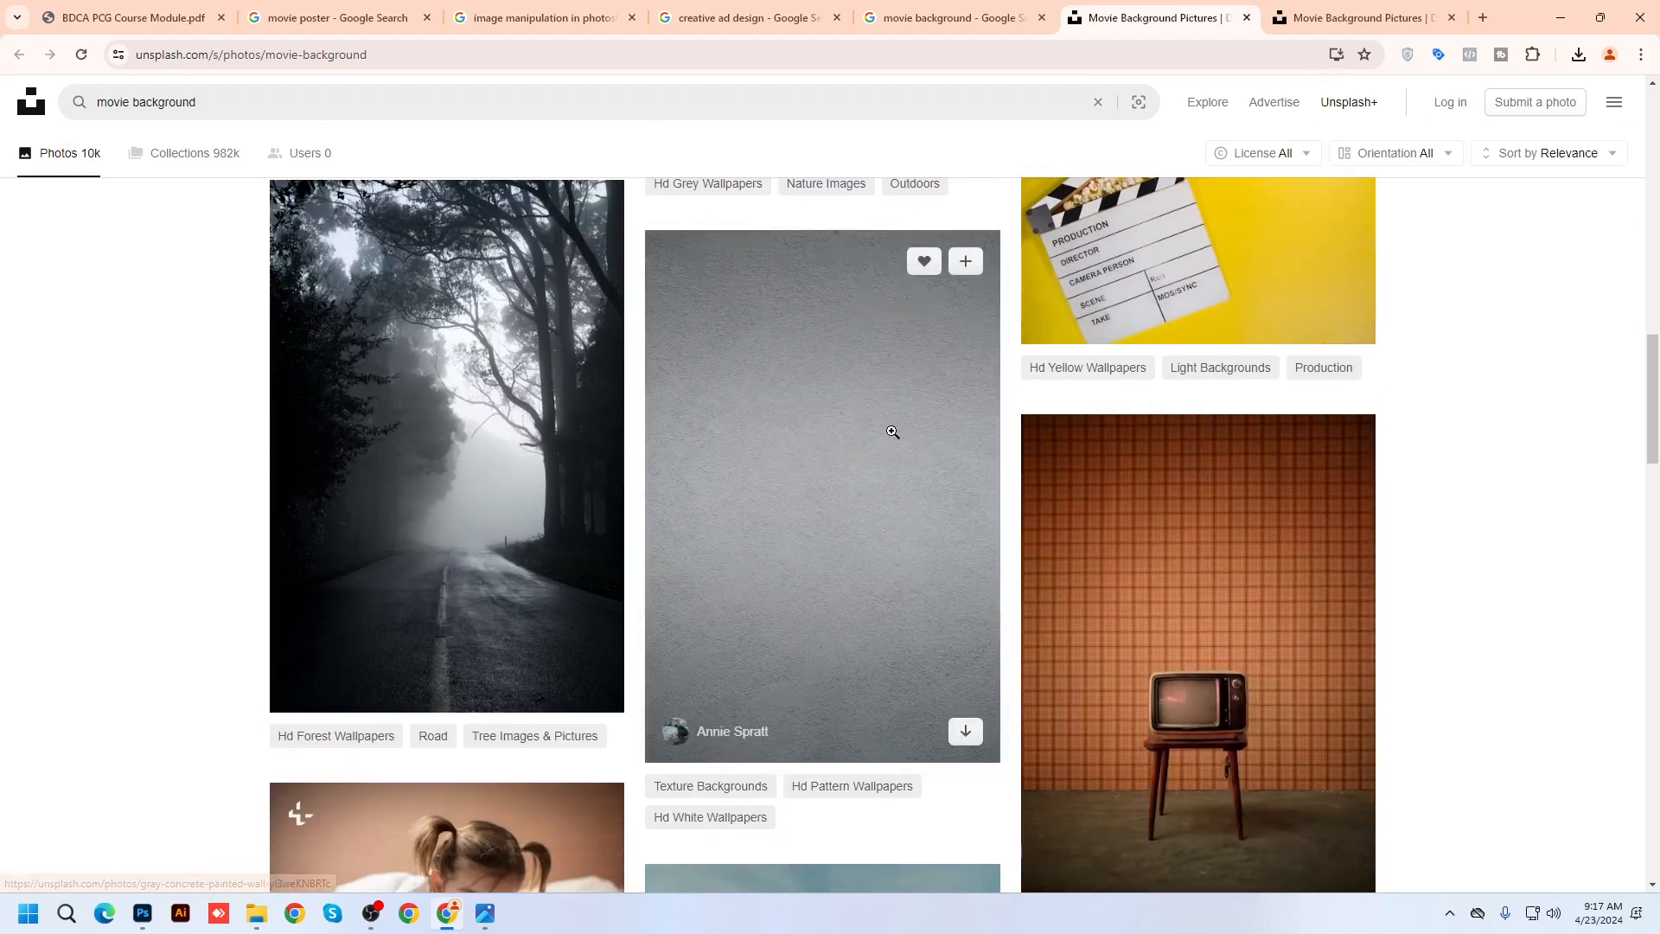
left_click(892, 431)
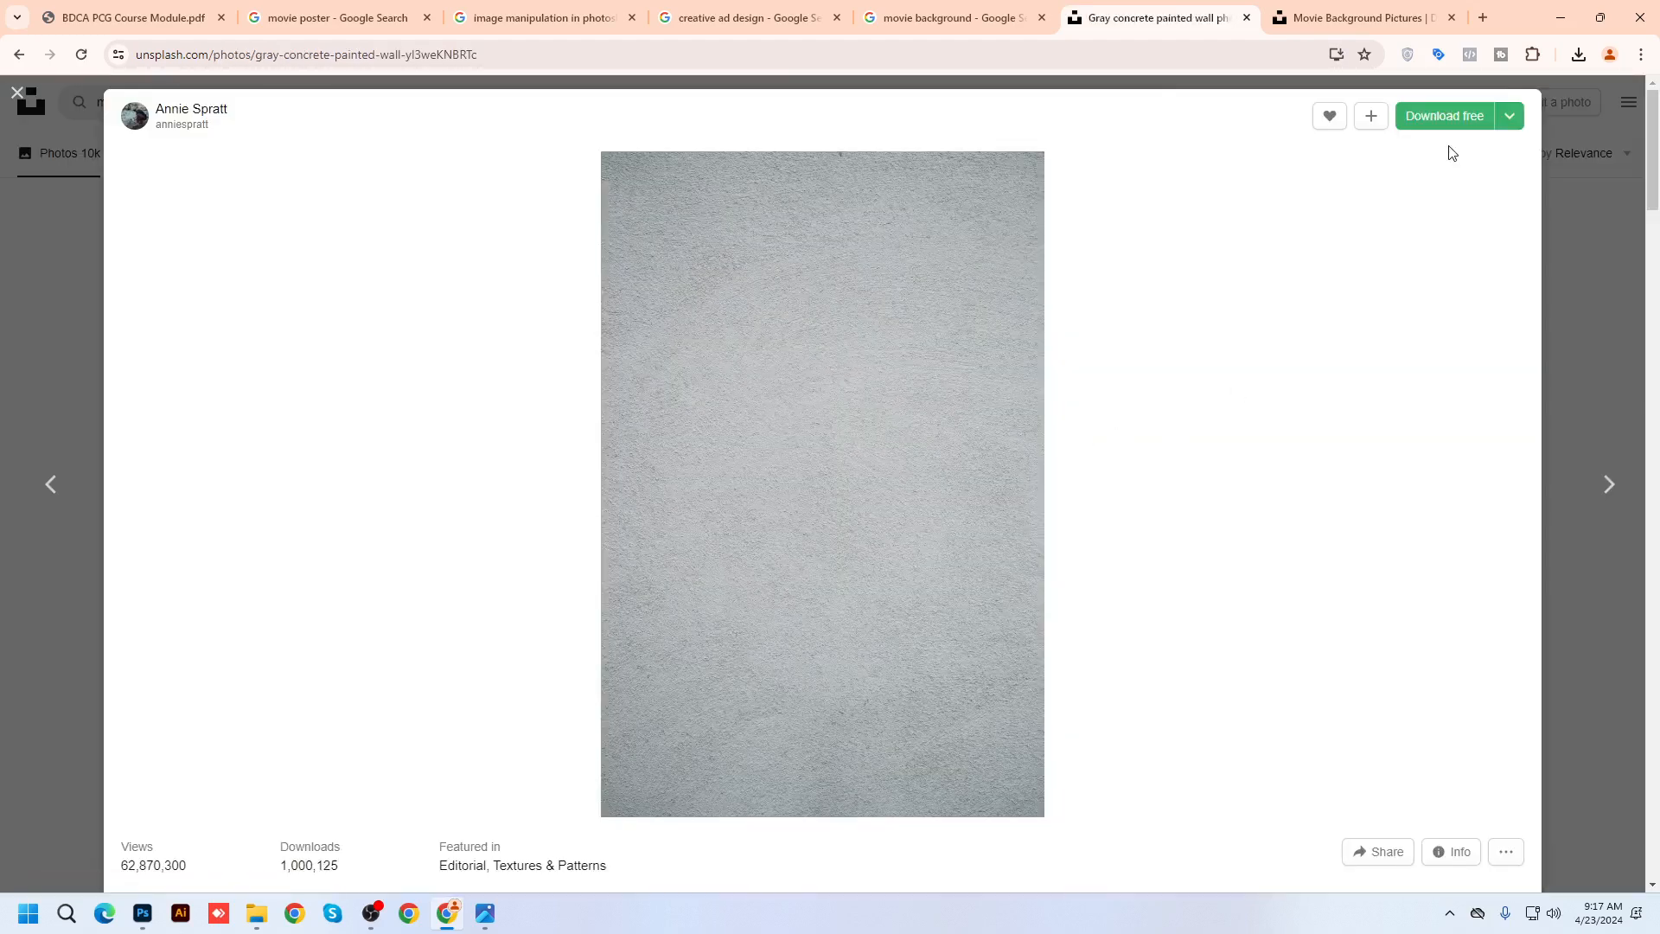
left_click(1506, 116)
left_click(1422, 195)
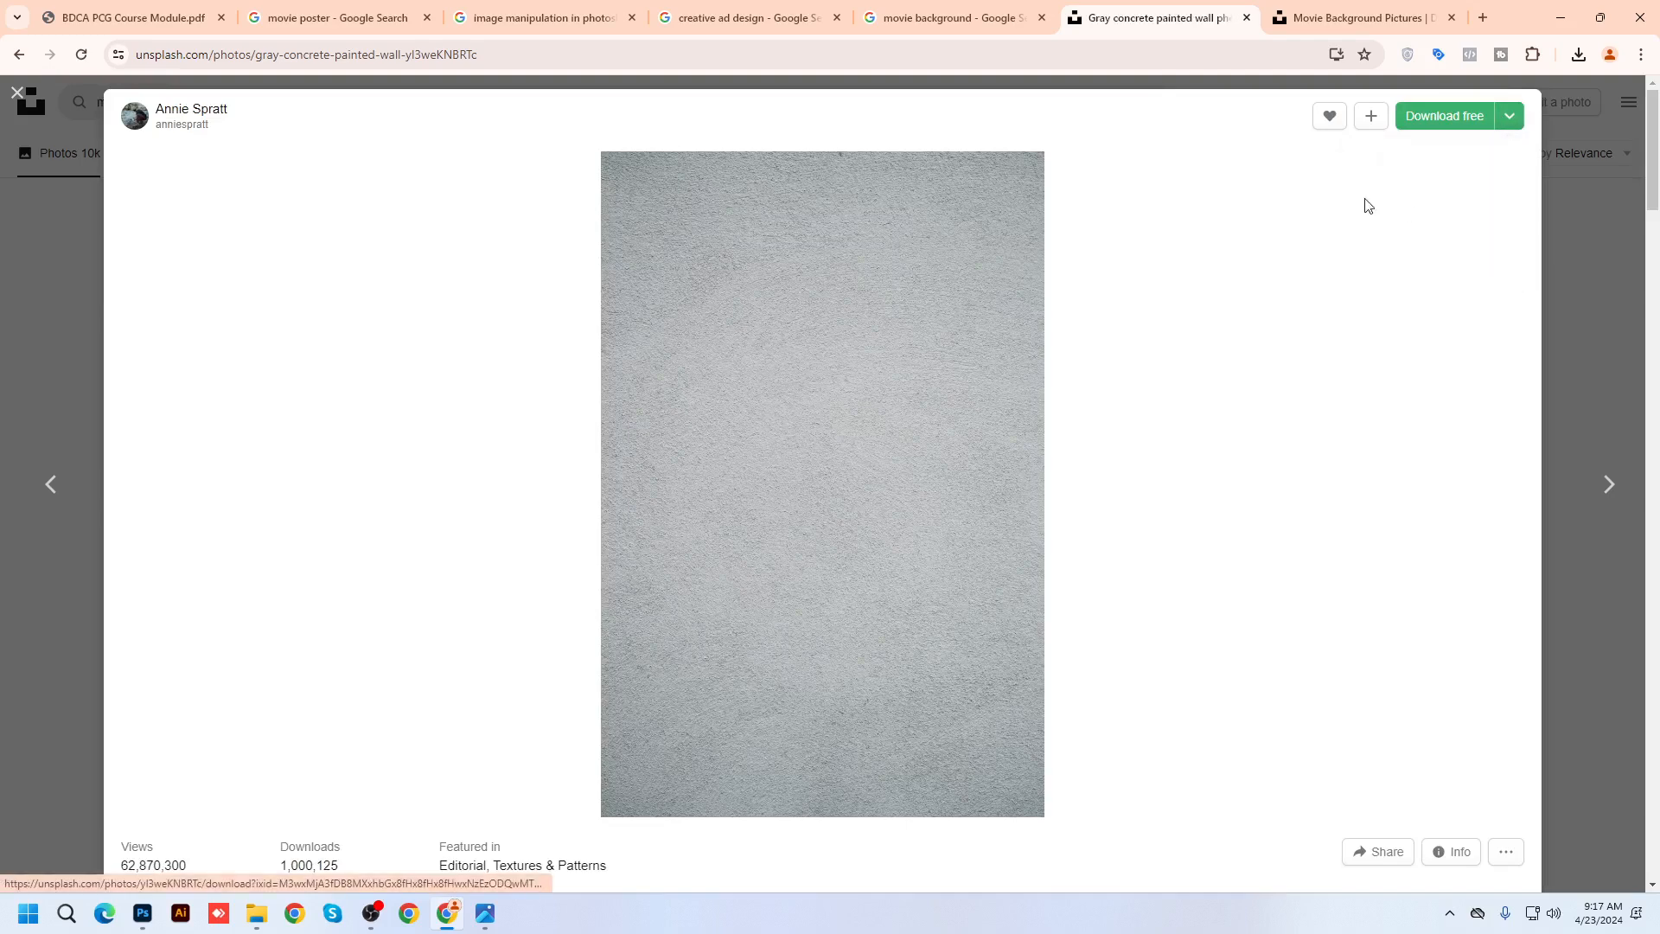
Close both Unsplash tabs and minimize the browser to reveal the photo viewer
left_click(1357, 17)
scroll(1030, 611, "down", 4)
scroll(1031, 610, "down", 6)
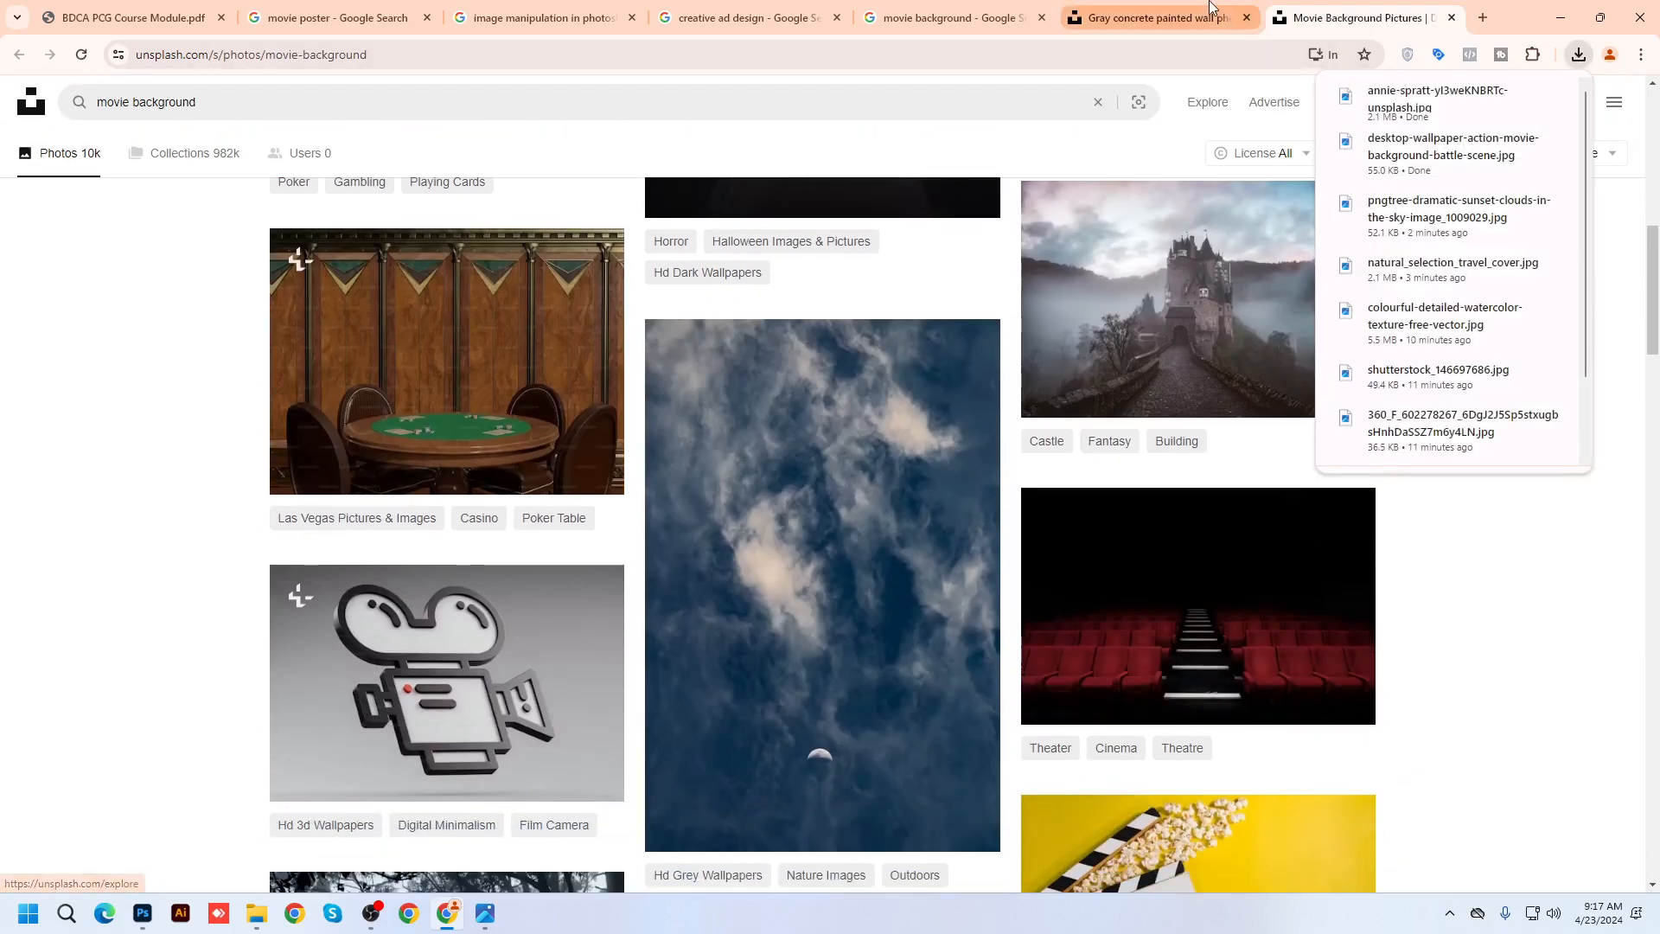
middle_click(1209, 8)
middle_click(1209, 8)
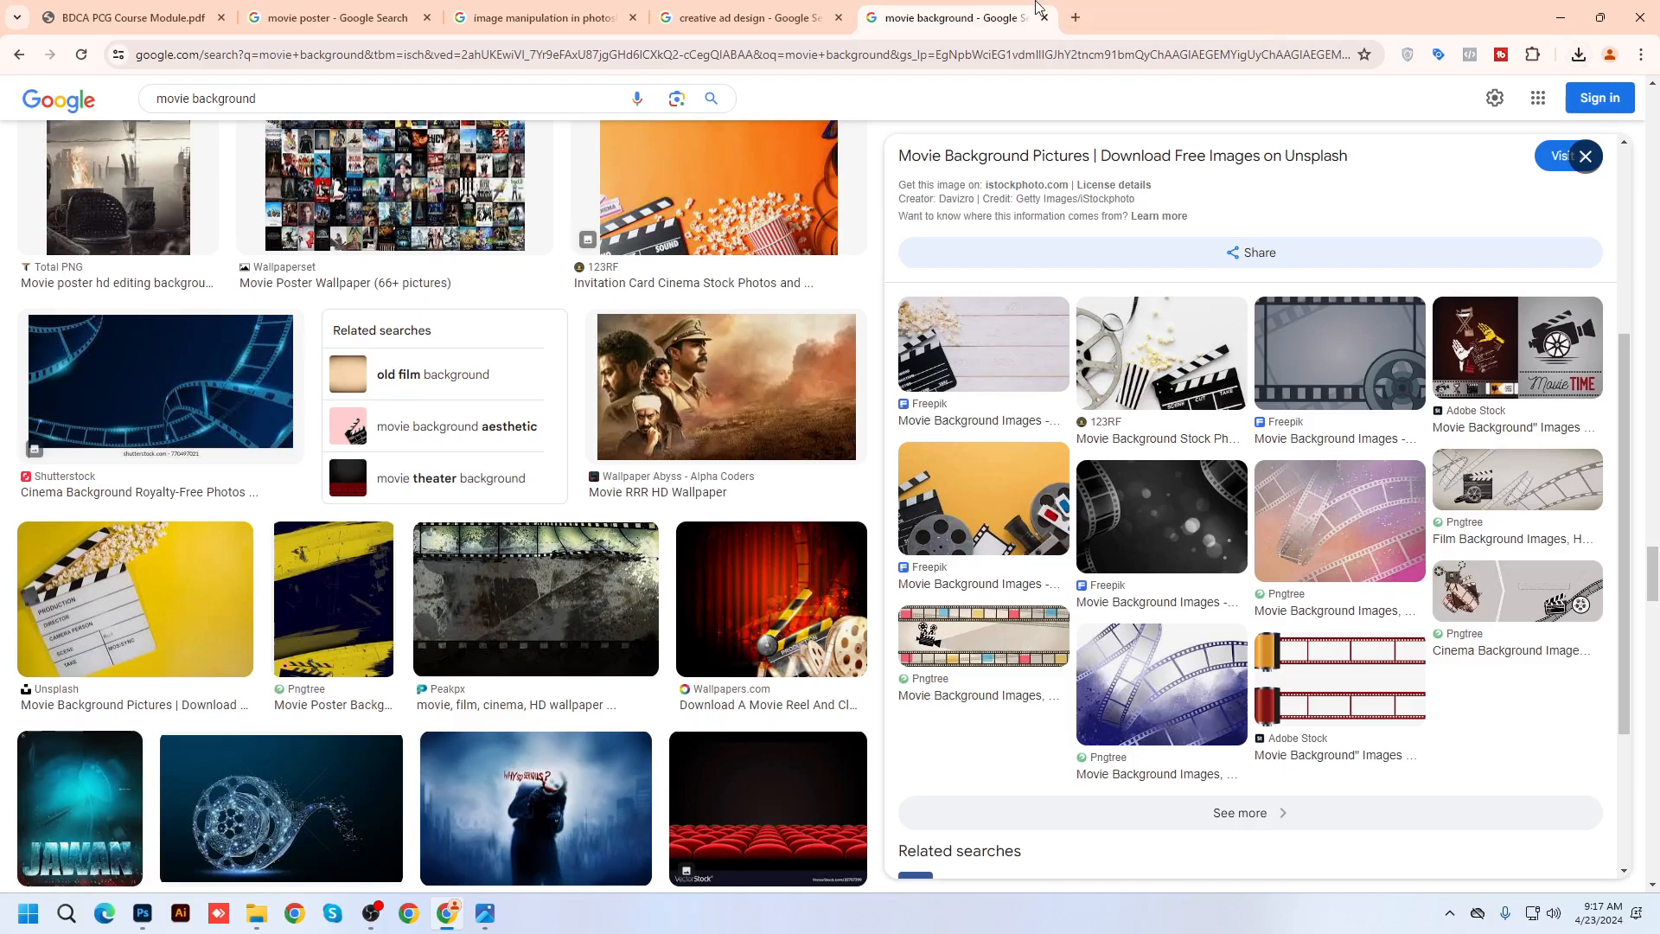
left_click(1565, 16)
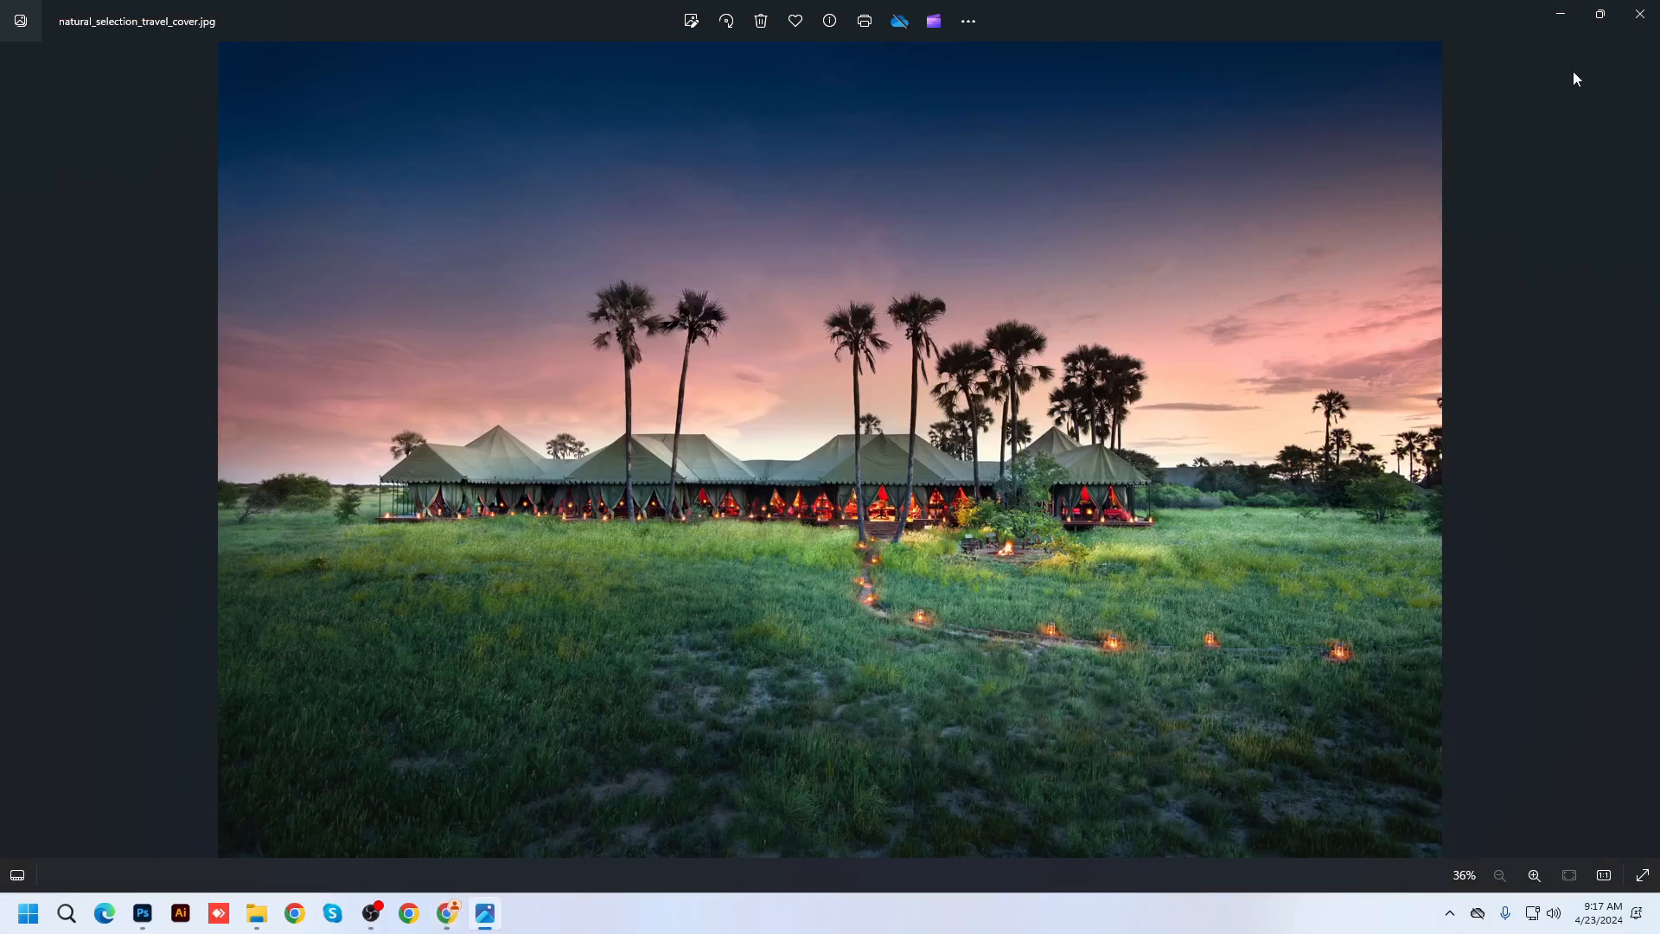
Close Windows Photos and drag natural_selection_travel_cover.jpg onto Photoshop to open it
left_click(1640, 14)
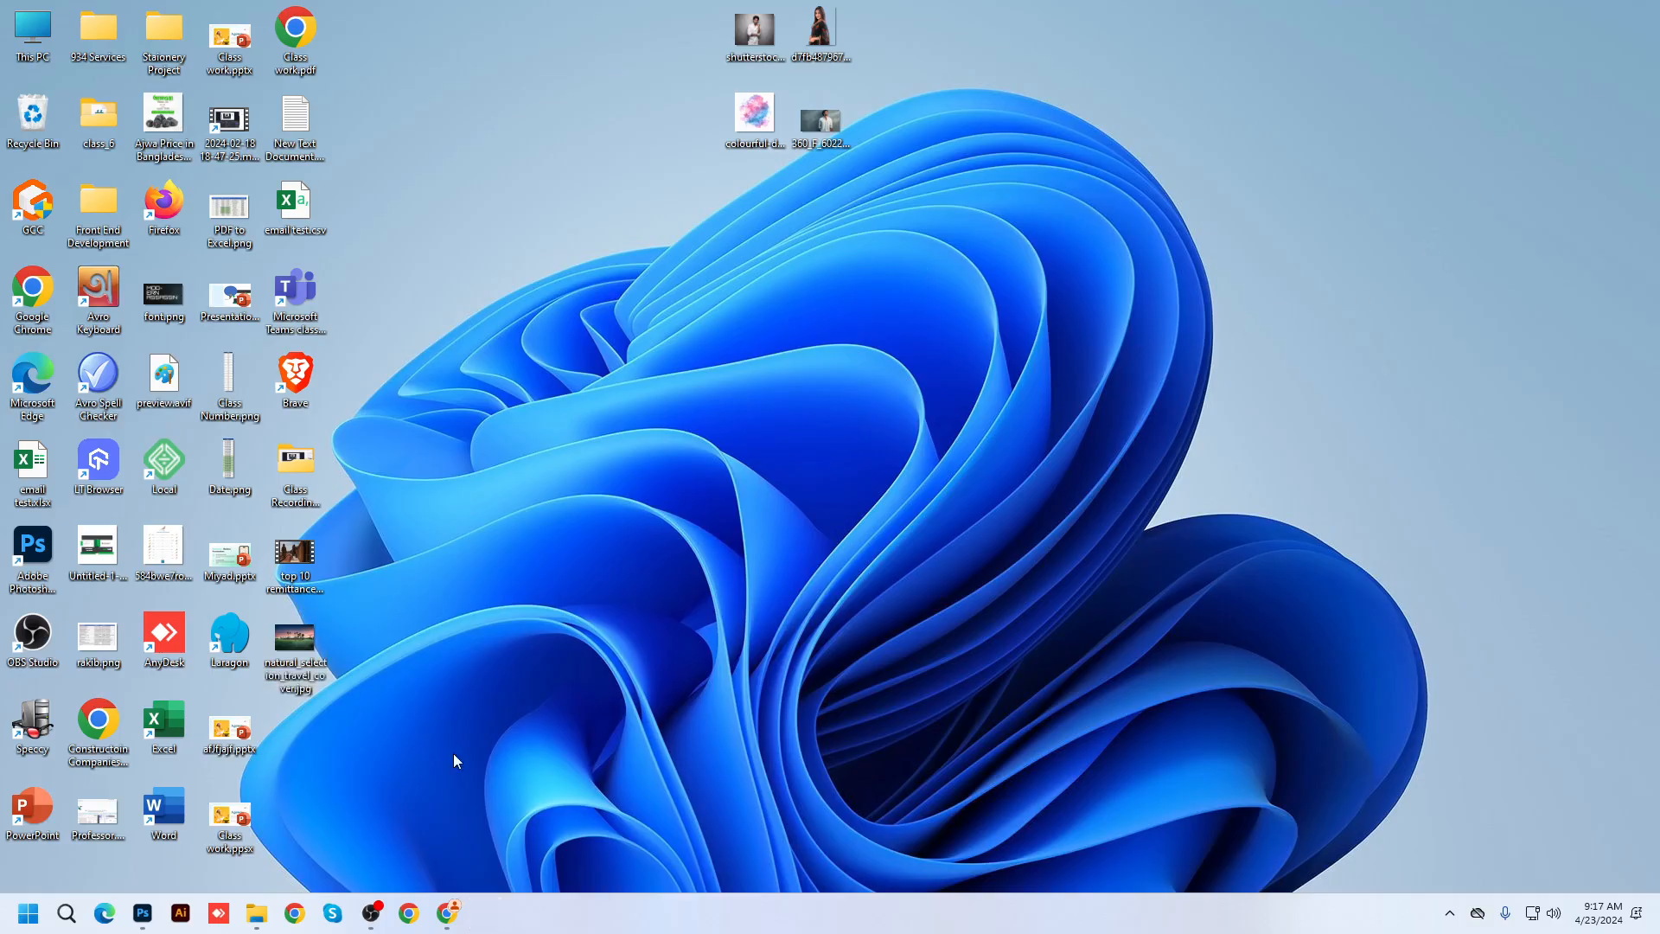
left_click_drag(230, 868, 383, 15)
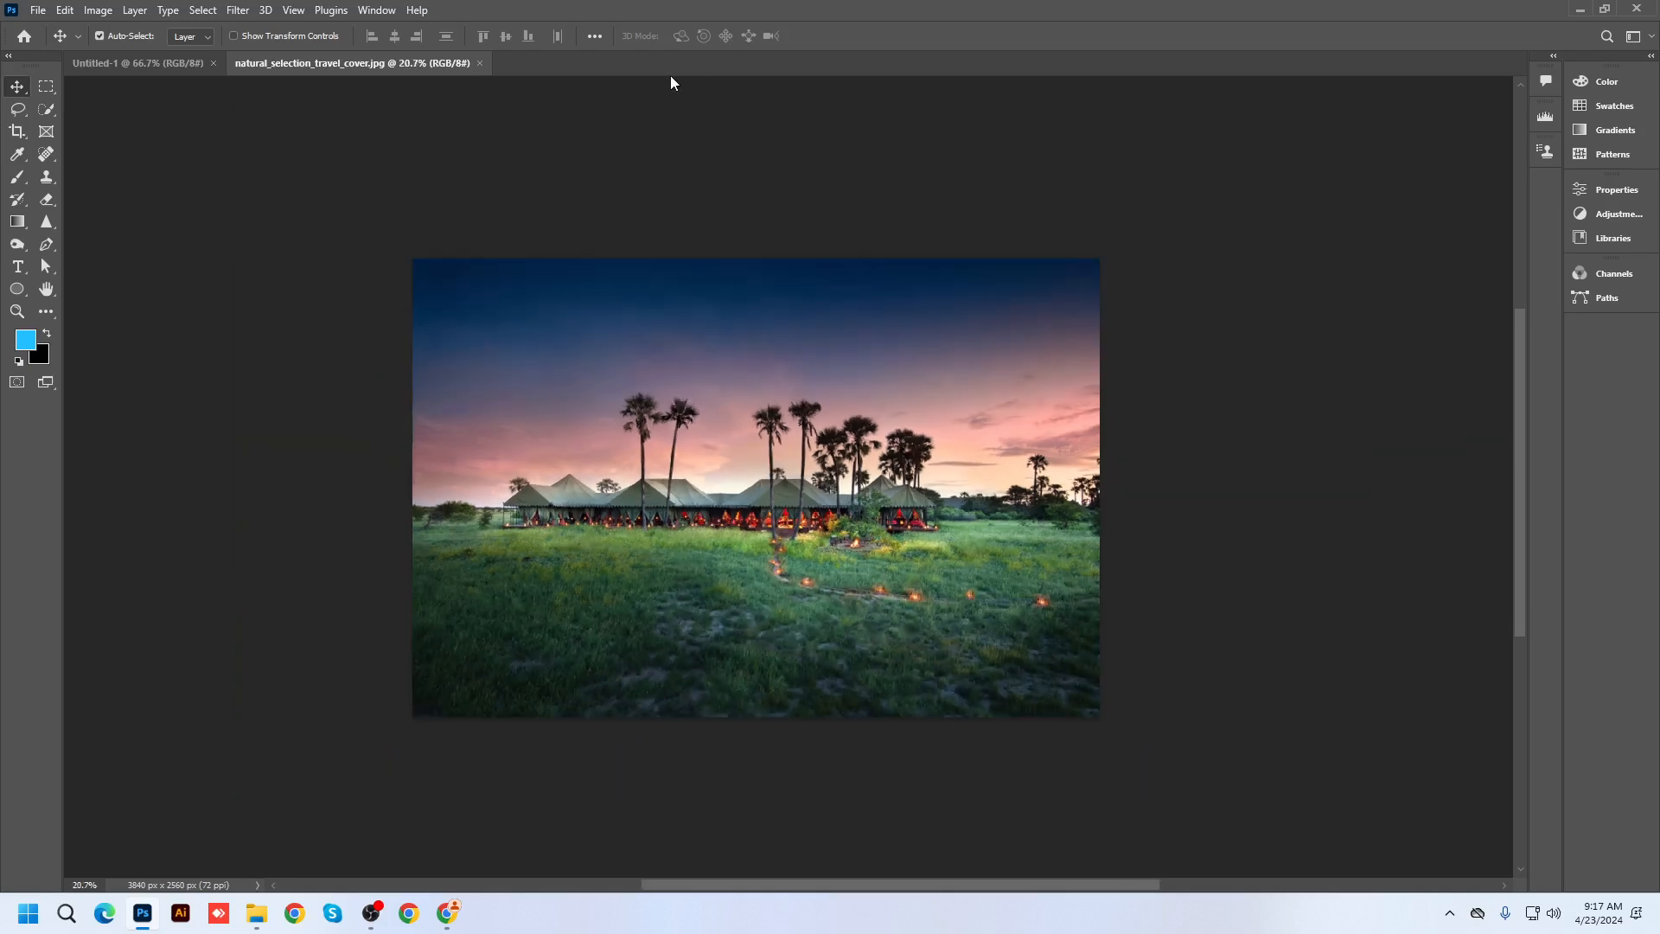
Unlock the Background layer and crop-extend the canvas upward to 3840×3651 px
key("F7")
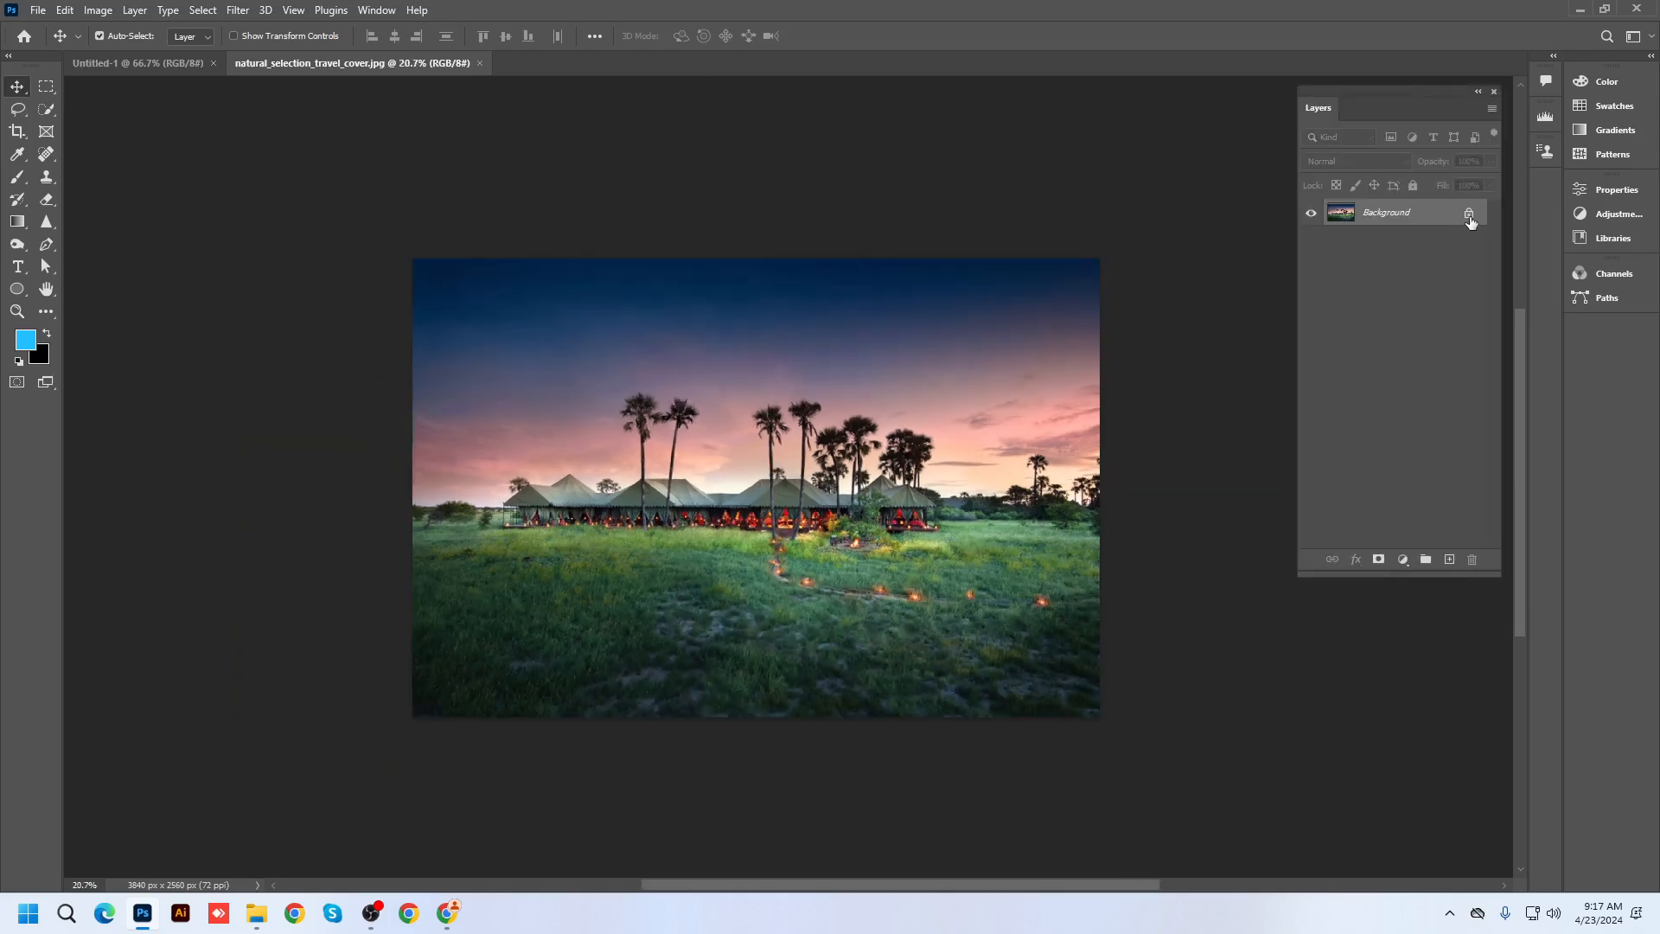
left_click(1469, 215)
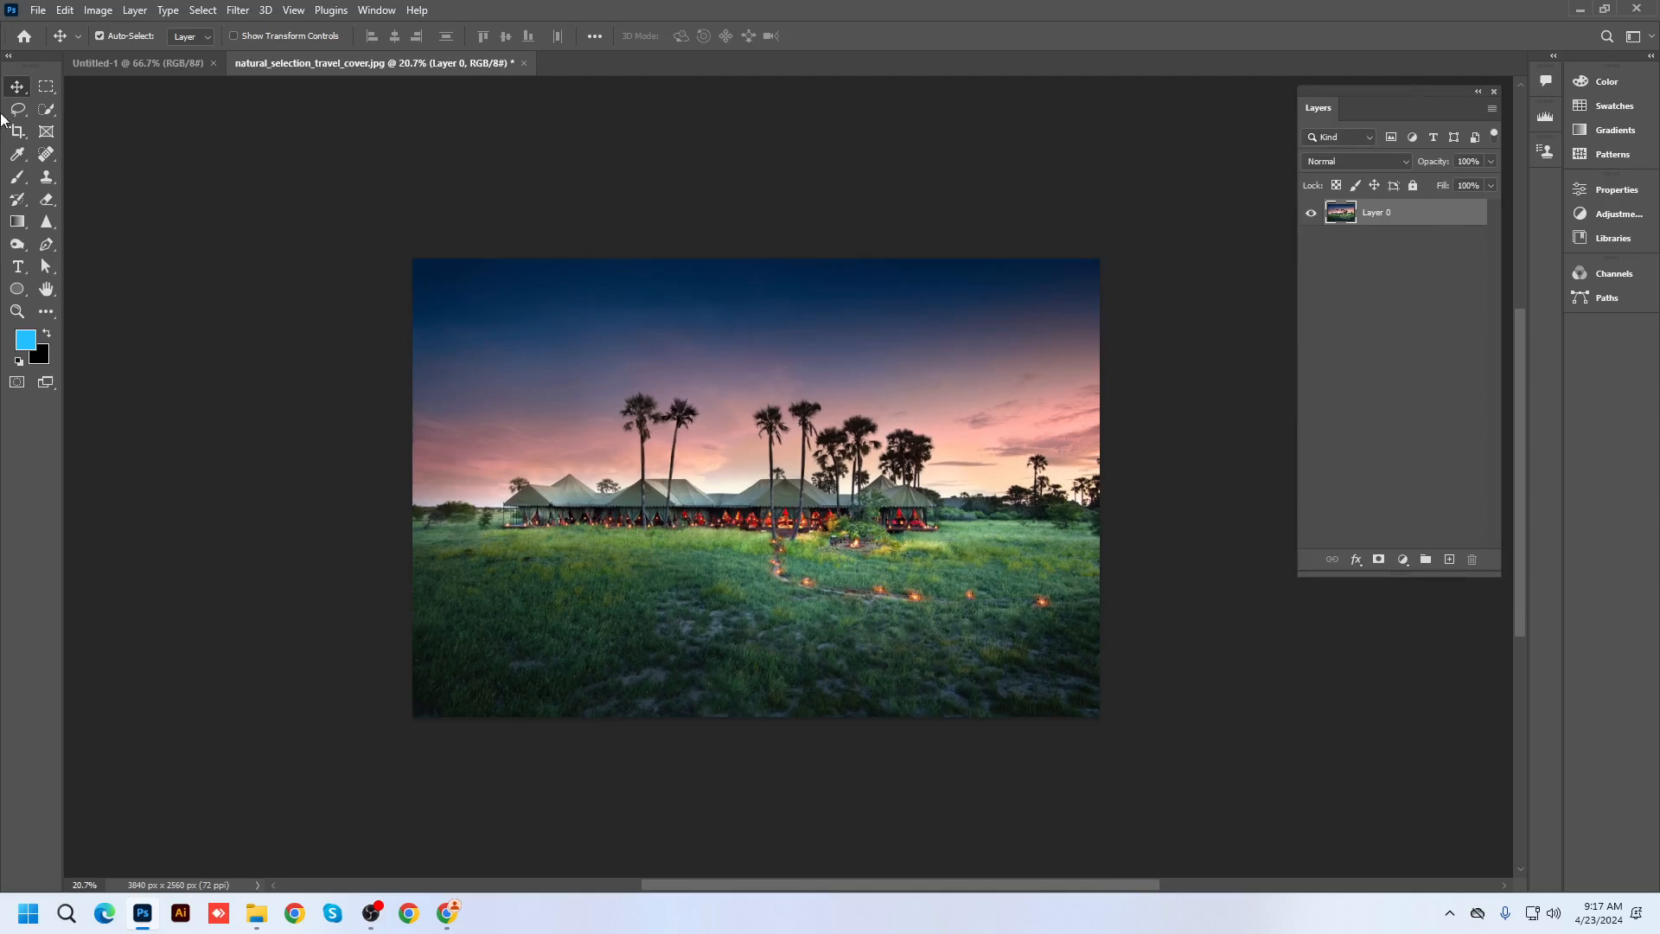
left_click(10, 137)
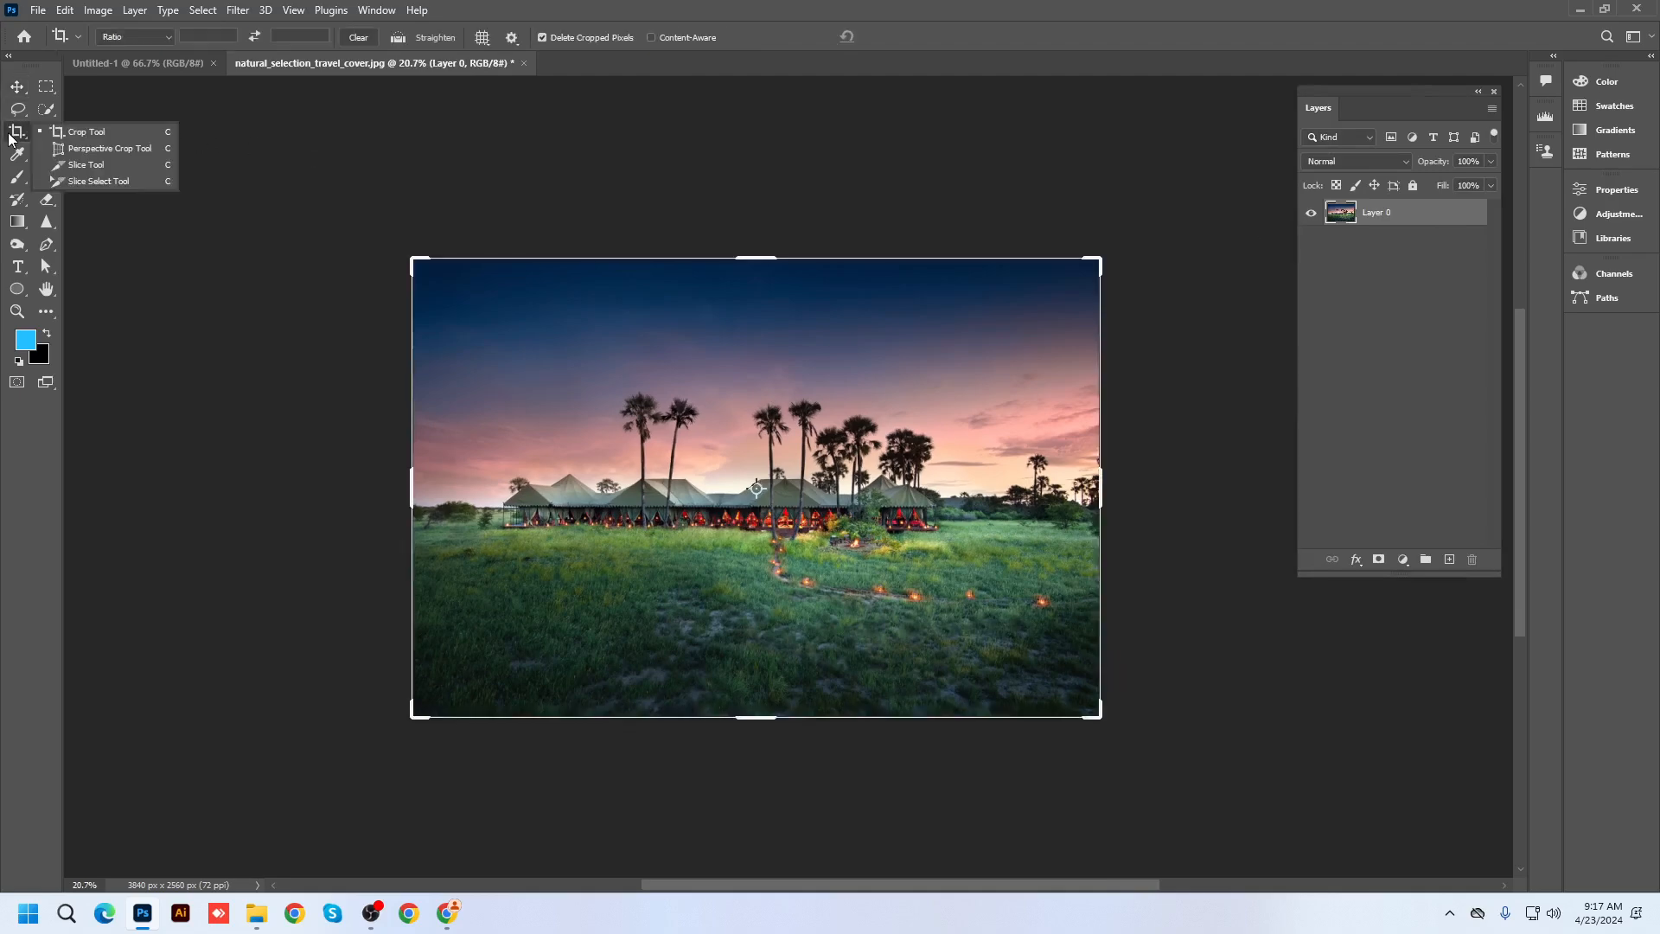
left_click(87, 131)
scroll(808, 610, "down", 2)
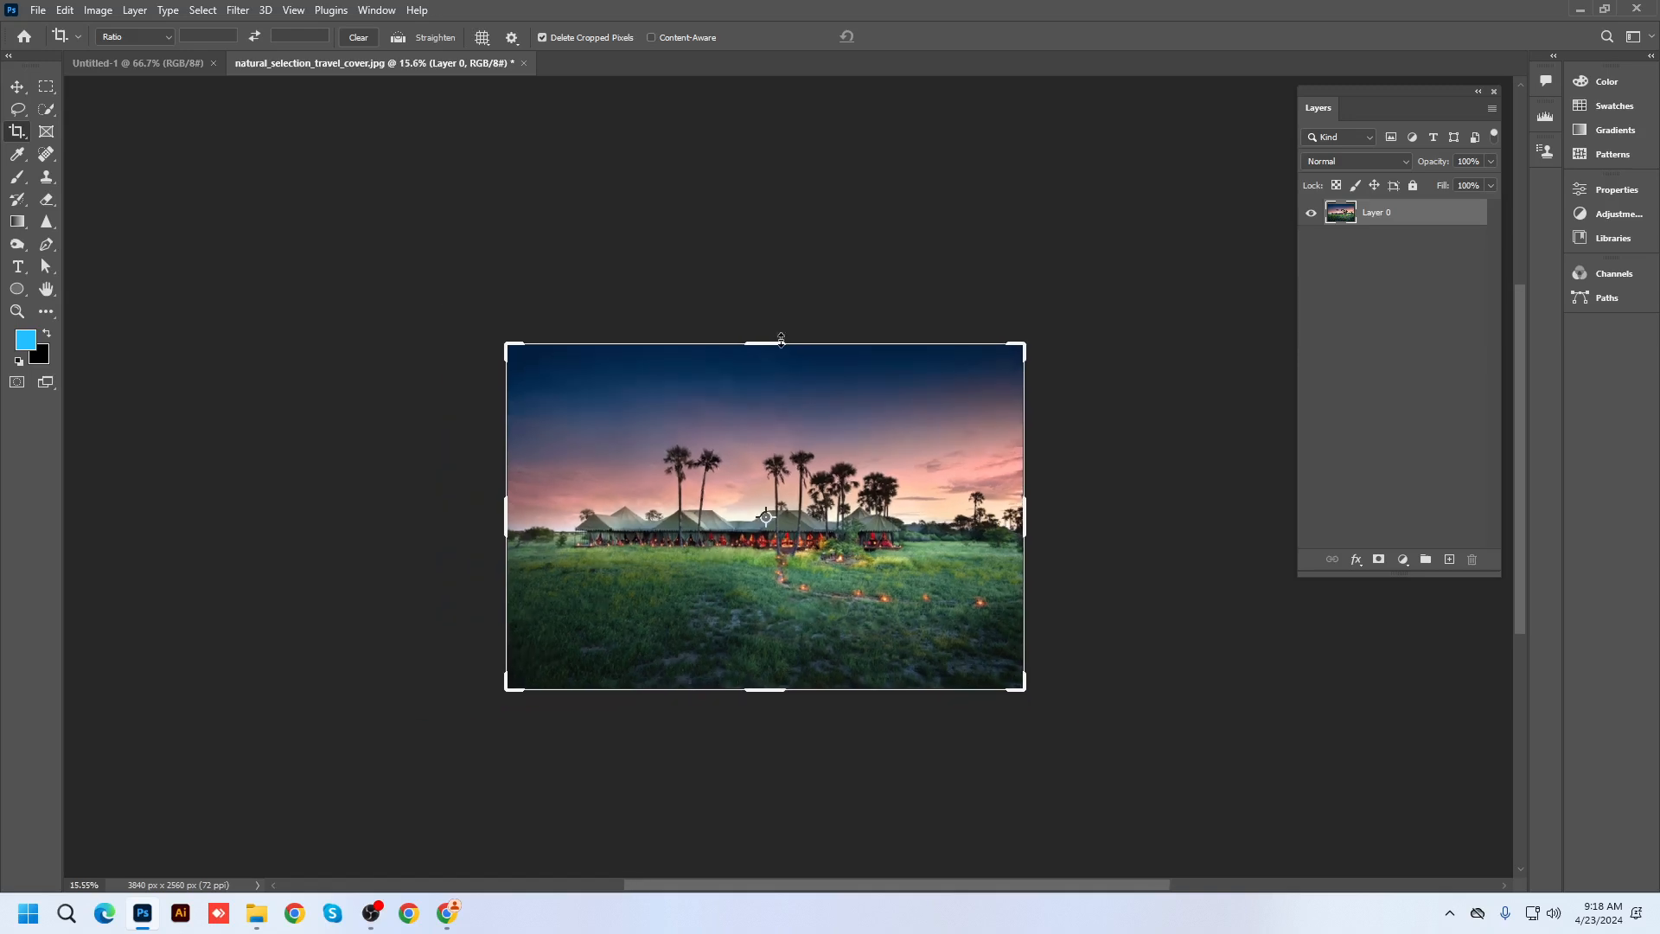
left_click_drag(782, 339, 782, 271)
key("Return")
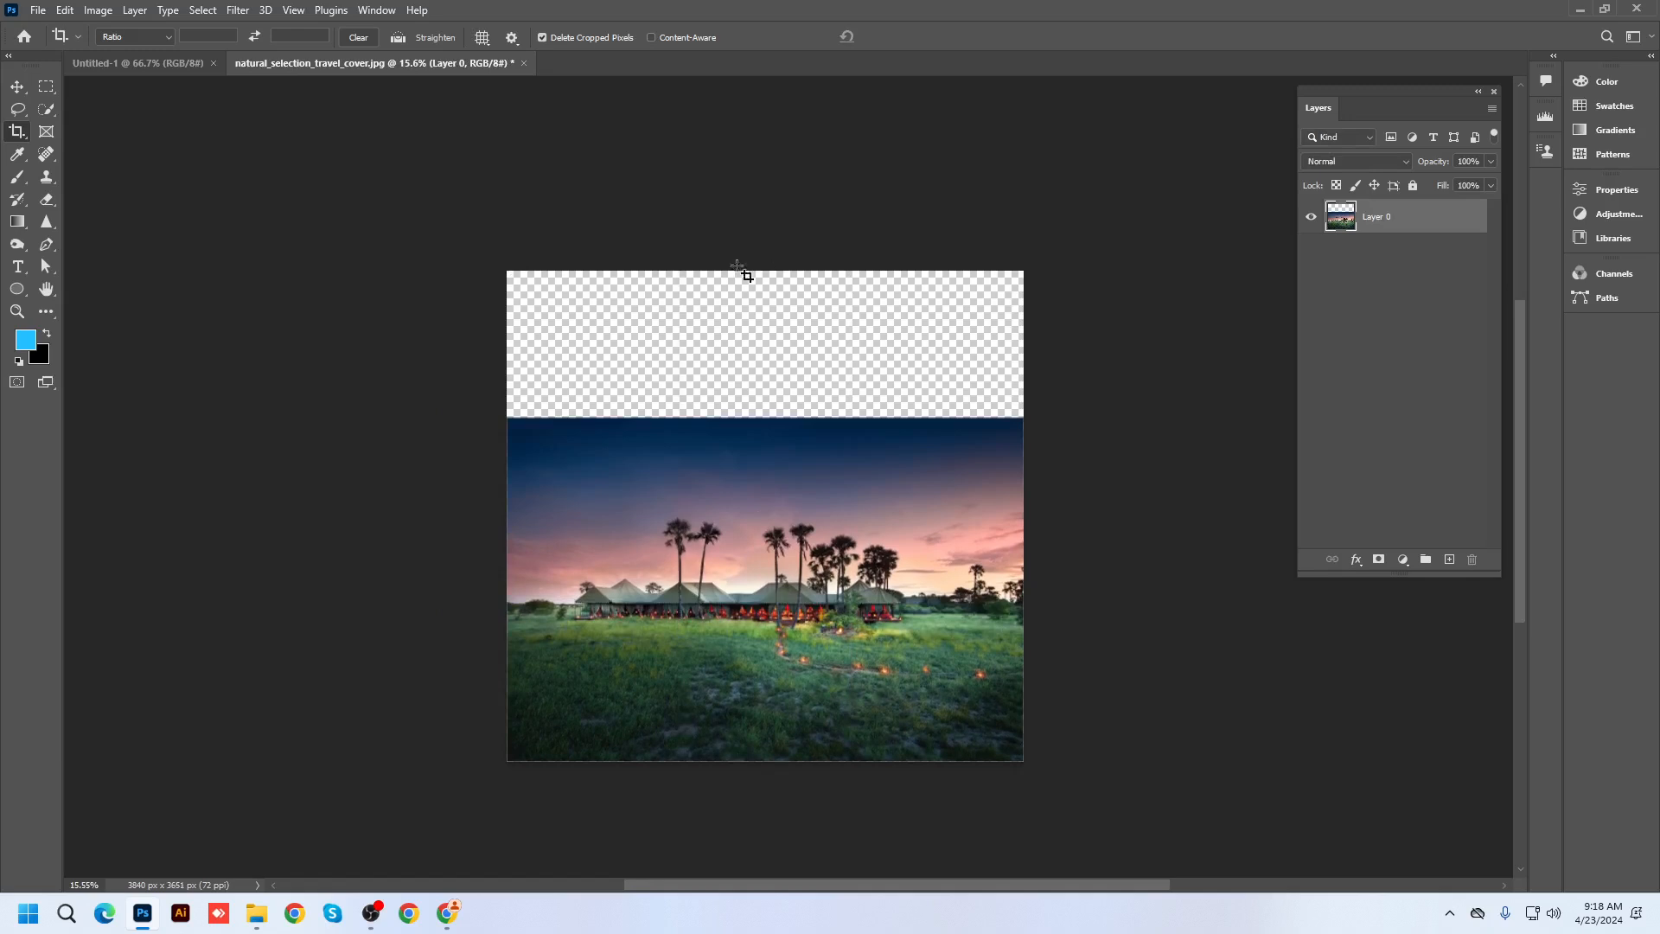
Return to the Move tool and minimize Photoshop to show the desktop
right_click(18, 132)
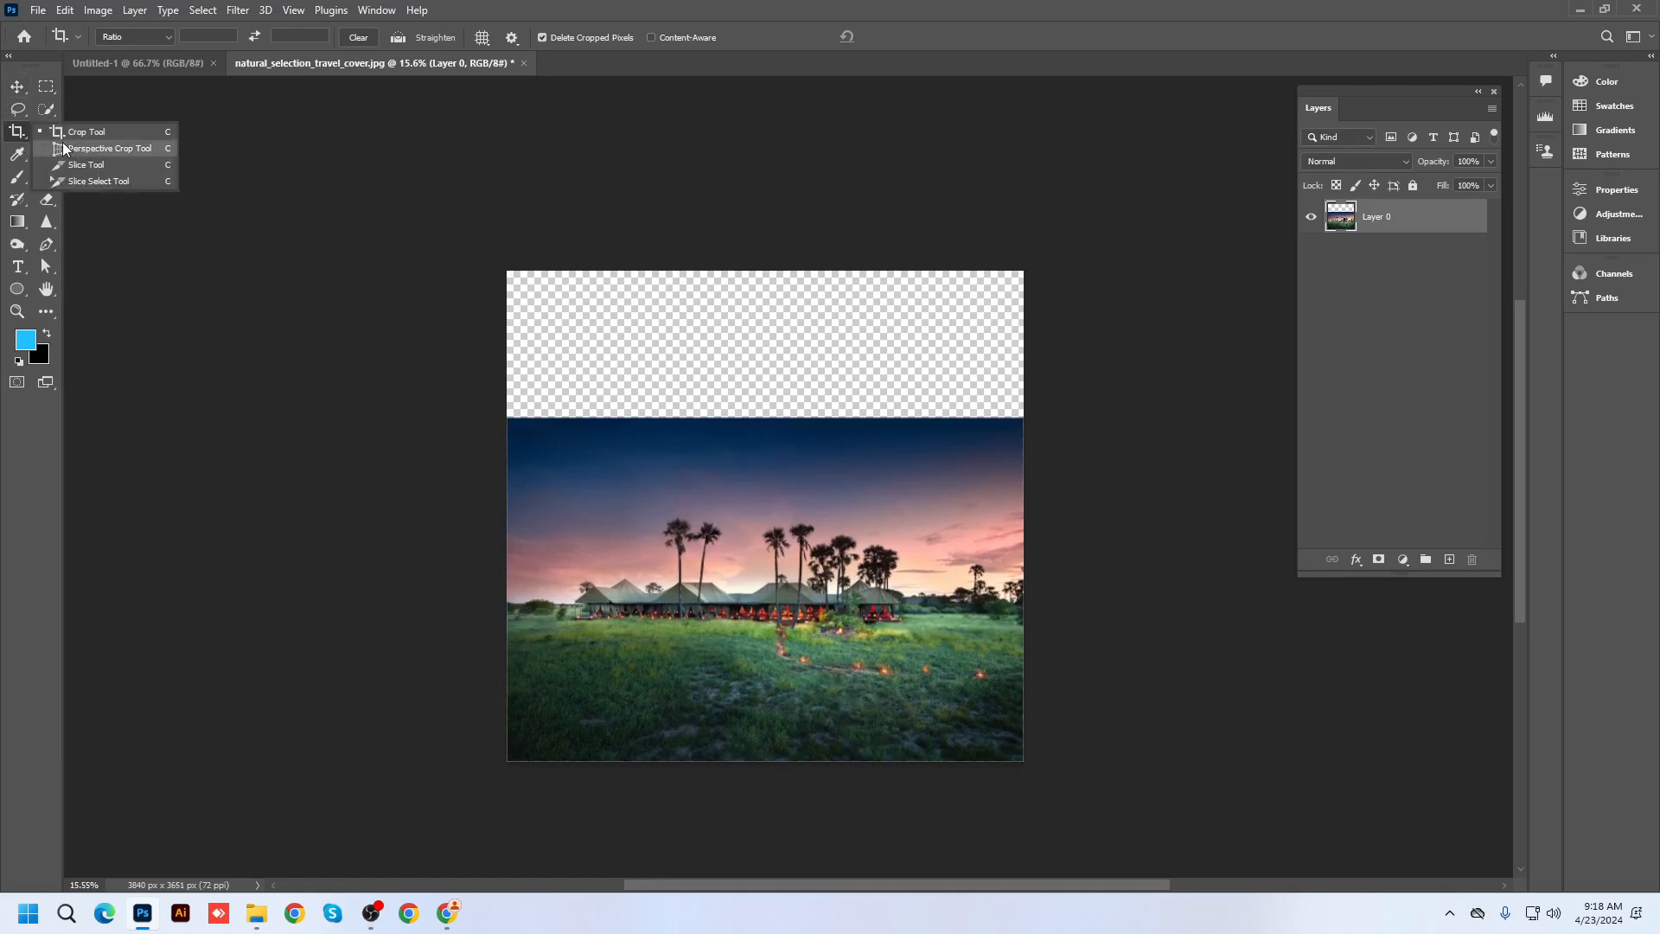
key("Escape")
left_click(18, 89)
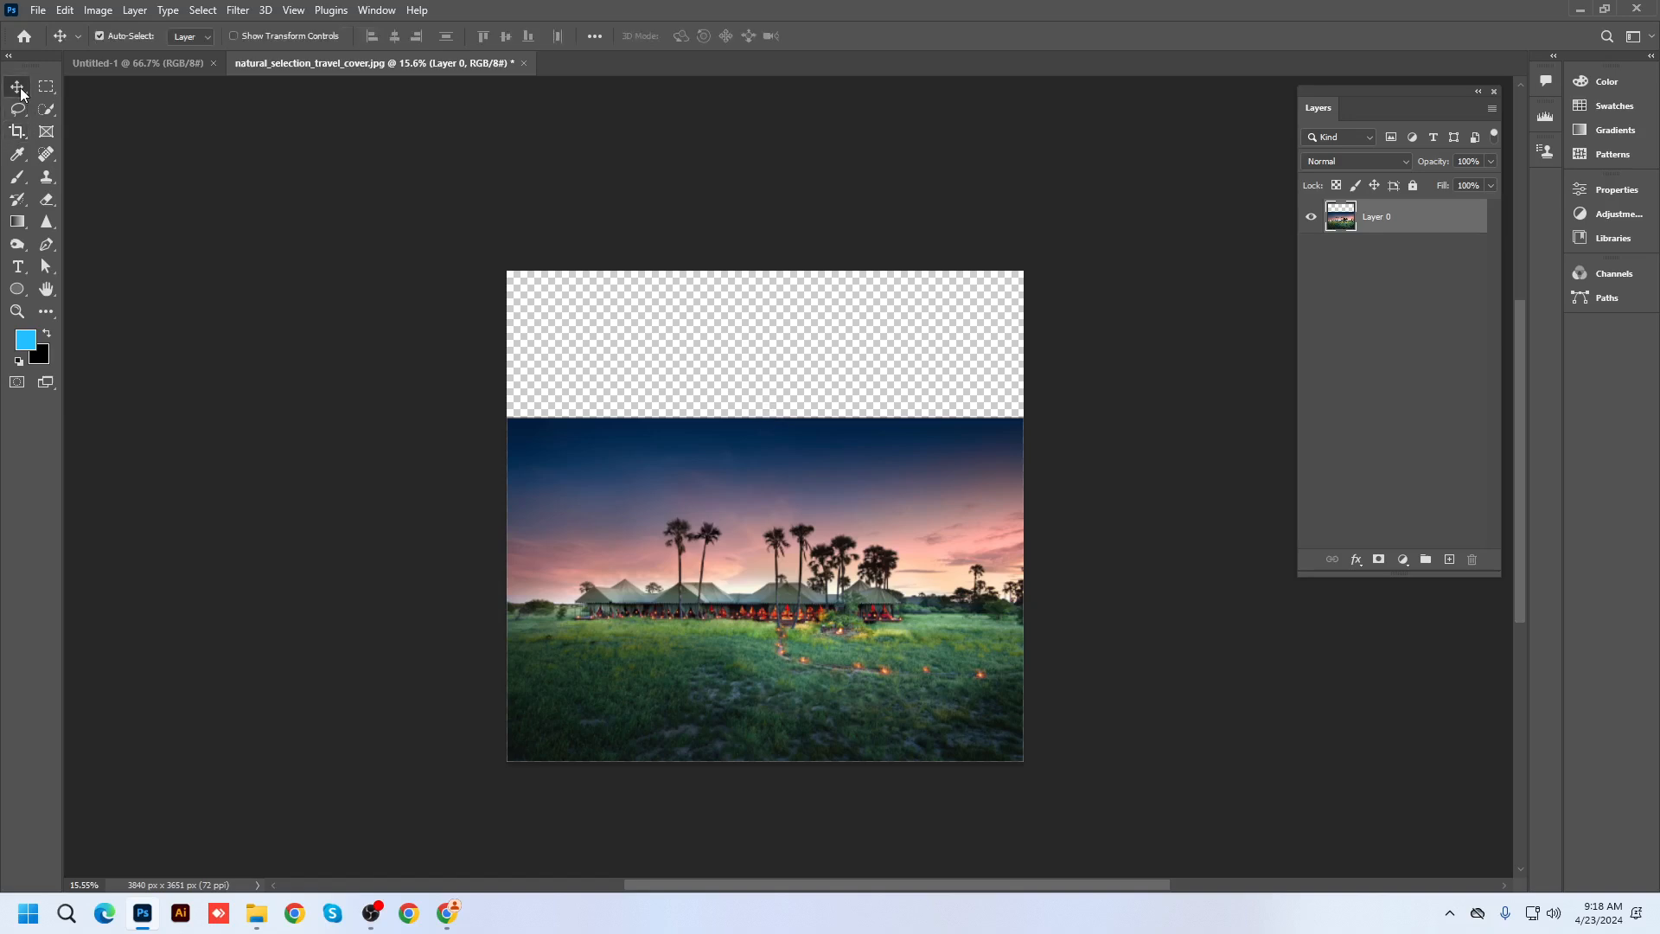
left_click(1579, 9)
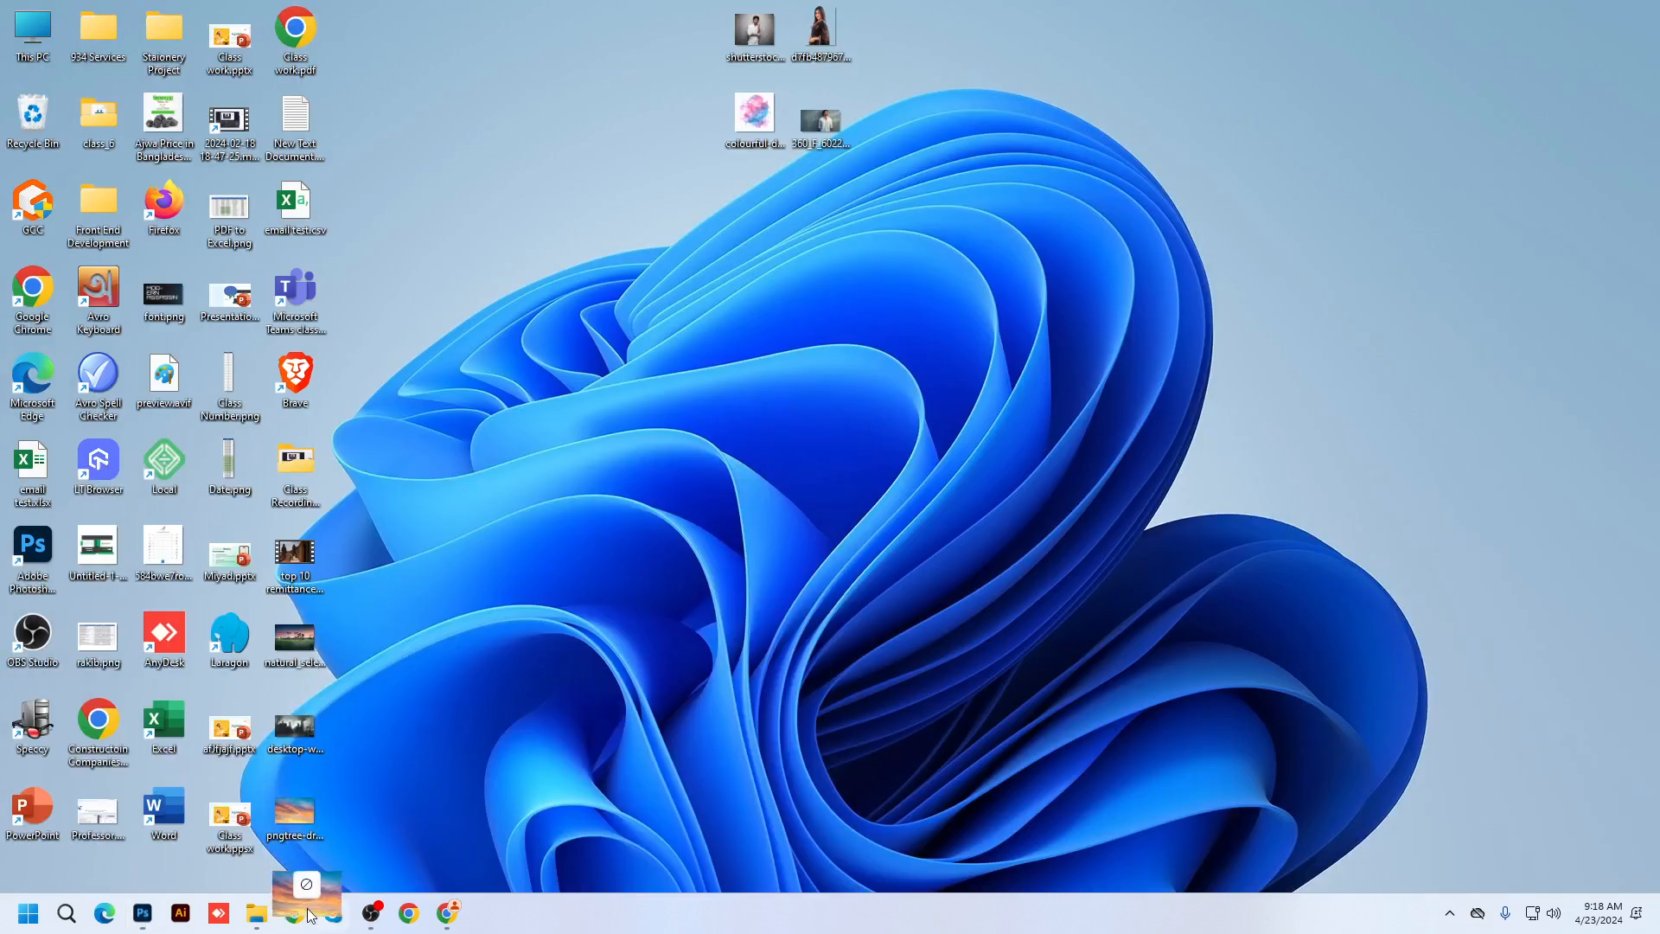
Place the sunset sky image and position it at the top of the canvas
left_click_drag(308, 909, 956, 370)
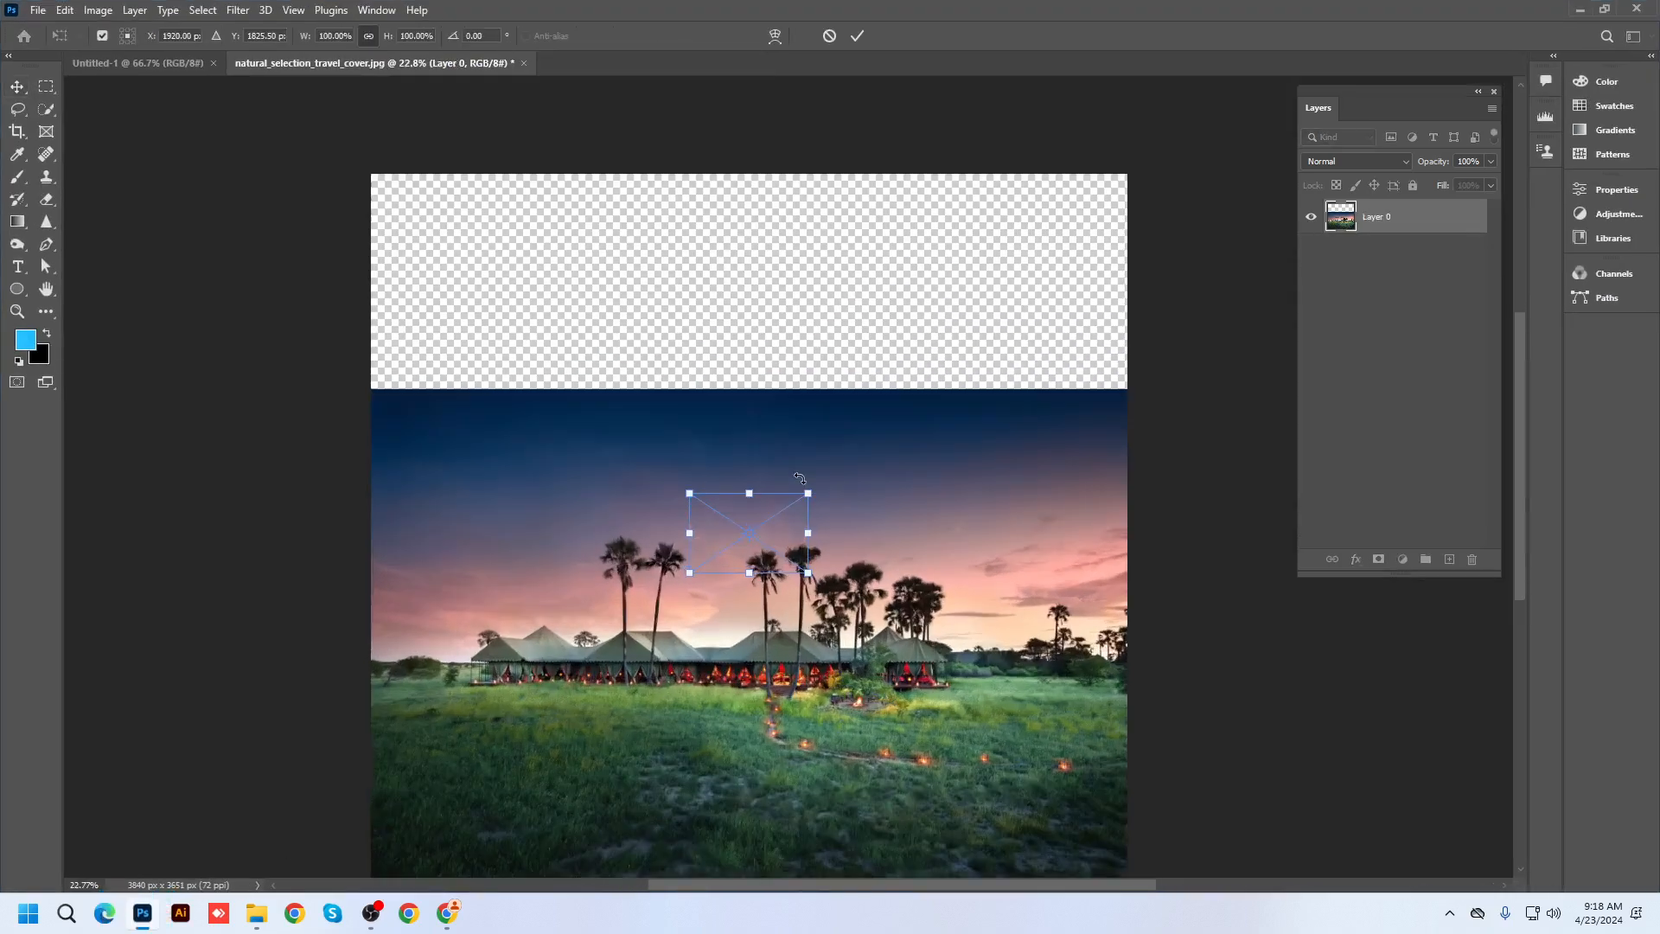
left_click_drag(787, 517, 1189, 590)
left_click_drag(1024, 496, 1014, 391)
key("Return")
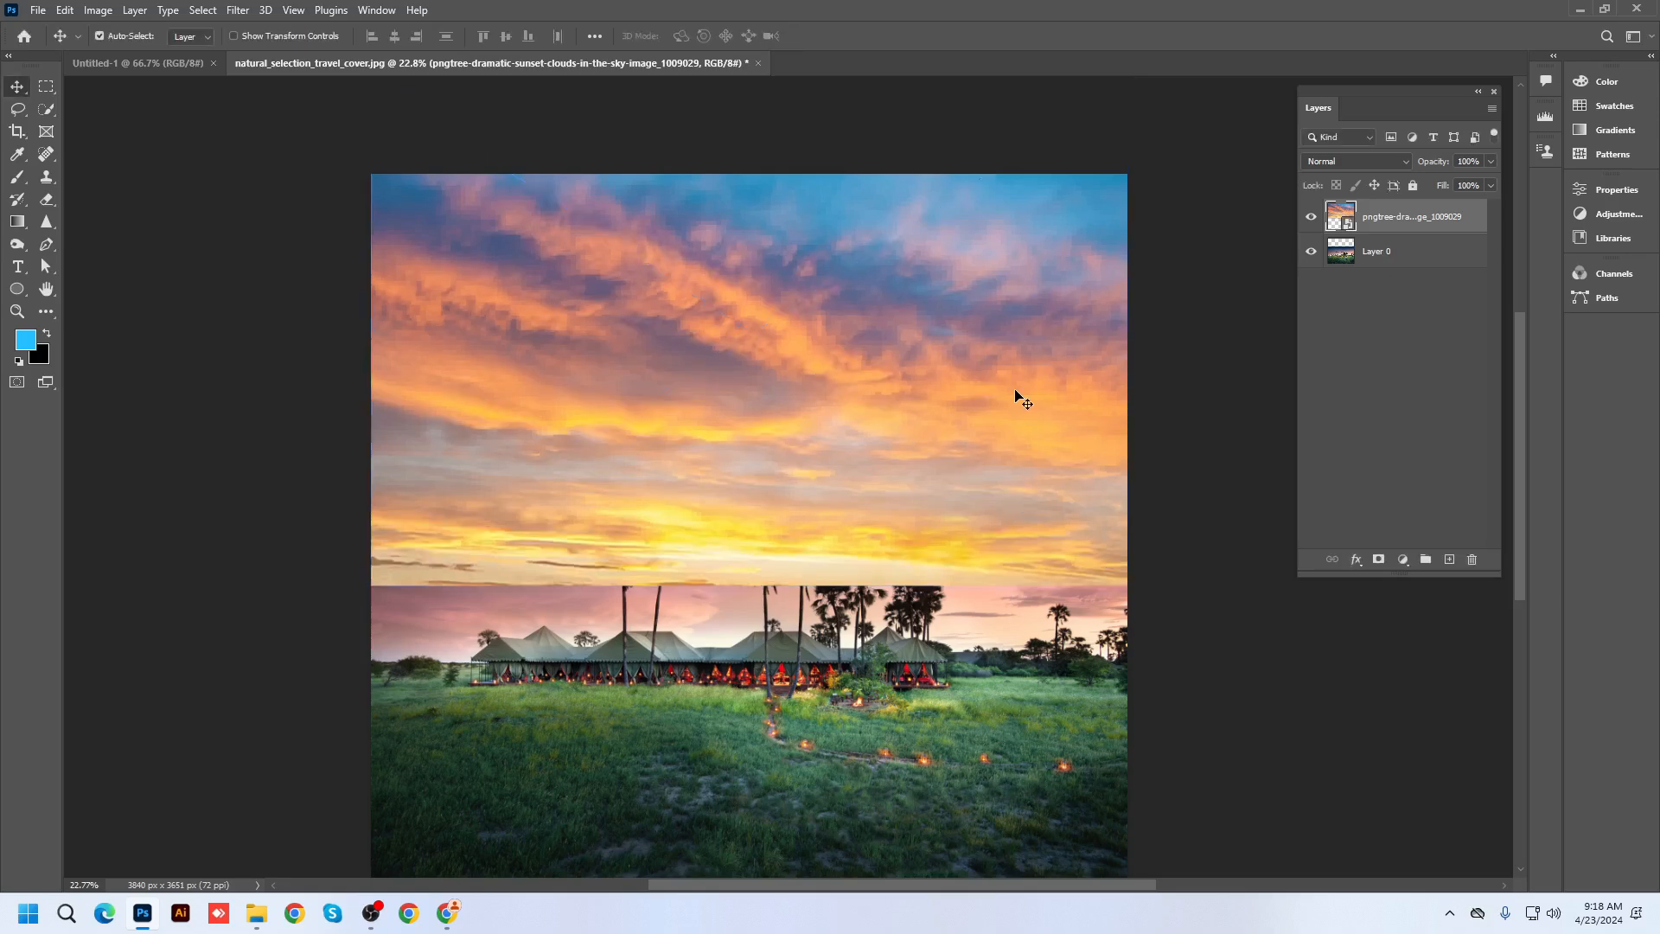
Toggle the sunset sky layer's visibility twice to compare it with the camp
scroll(1018, 395, "down", 1)
scroll(1024, 398, "up", 1)
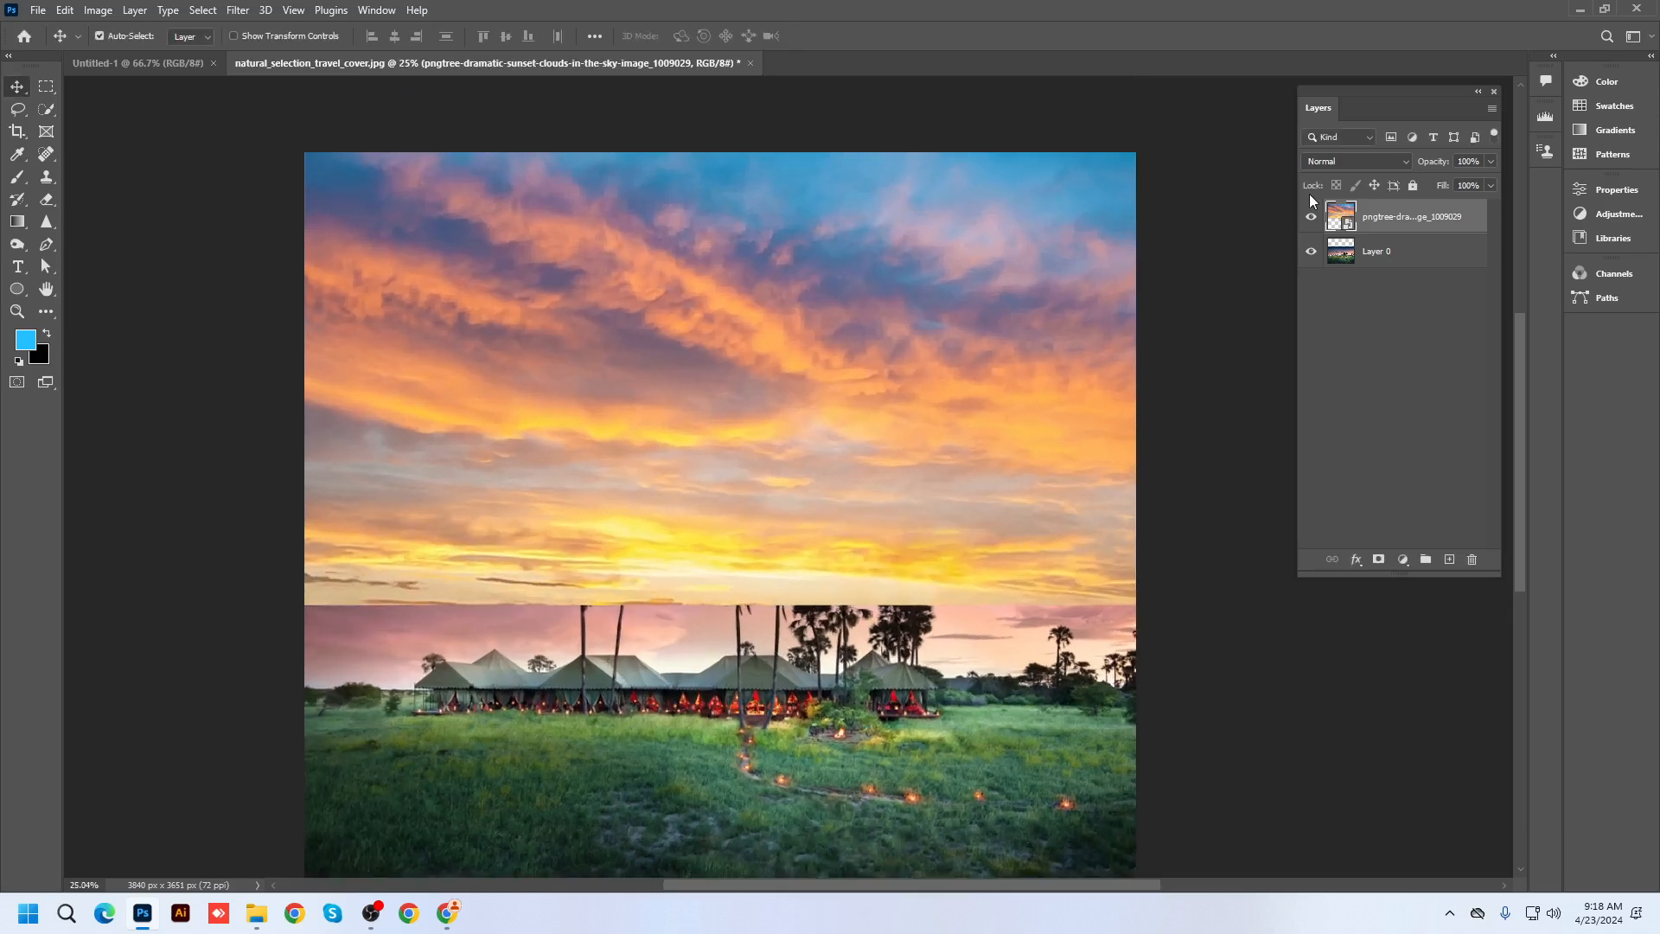
left_click(1310, 223)
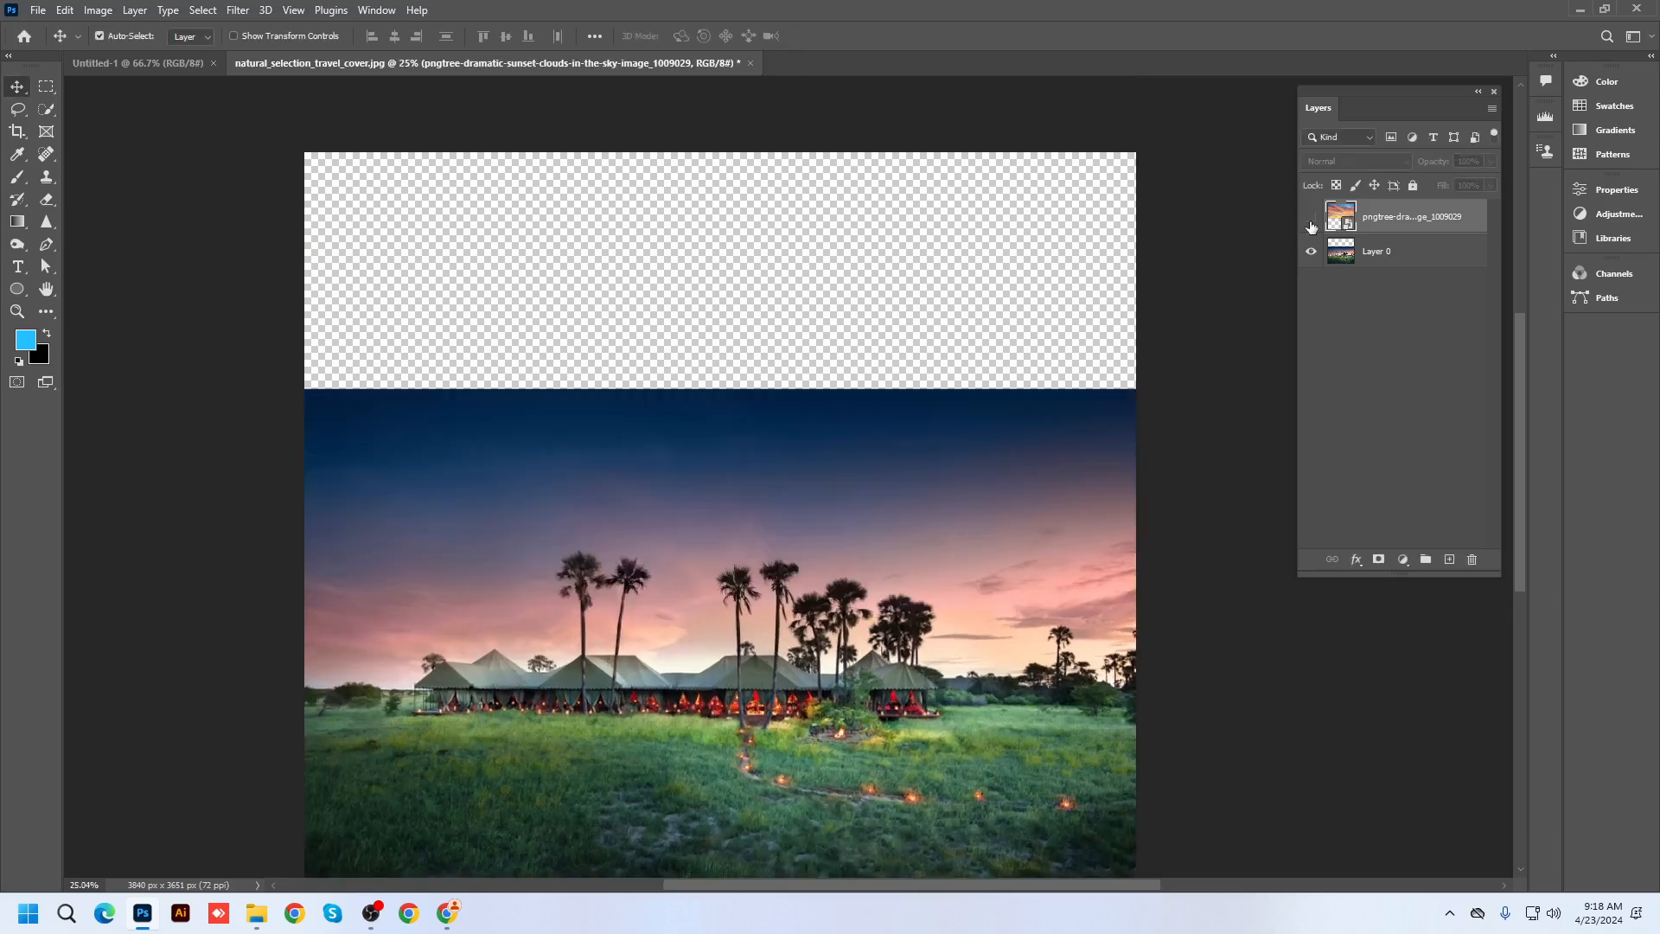
left_click(1311, 223)
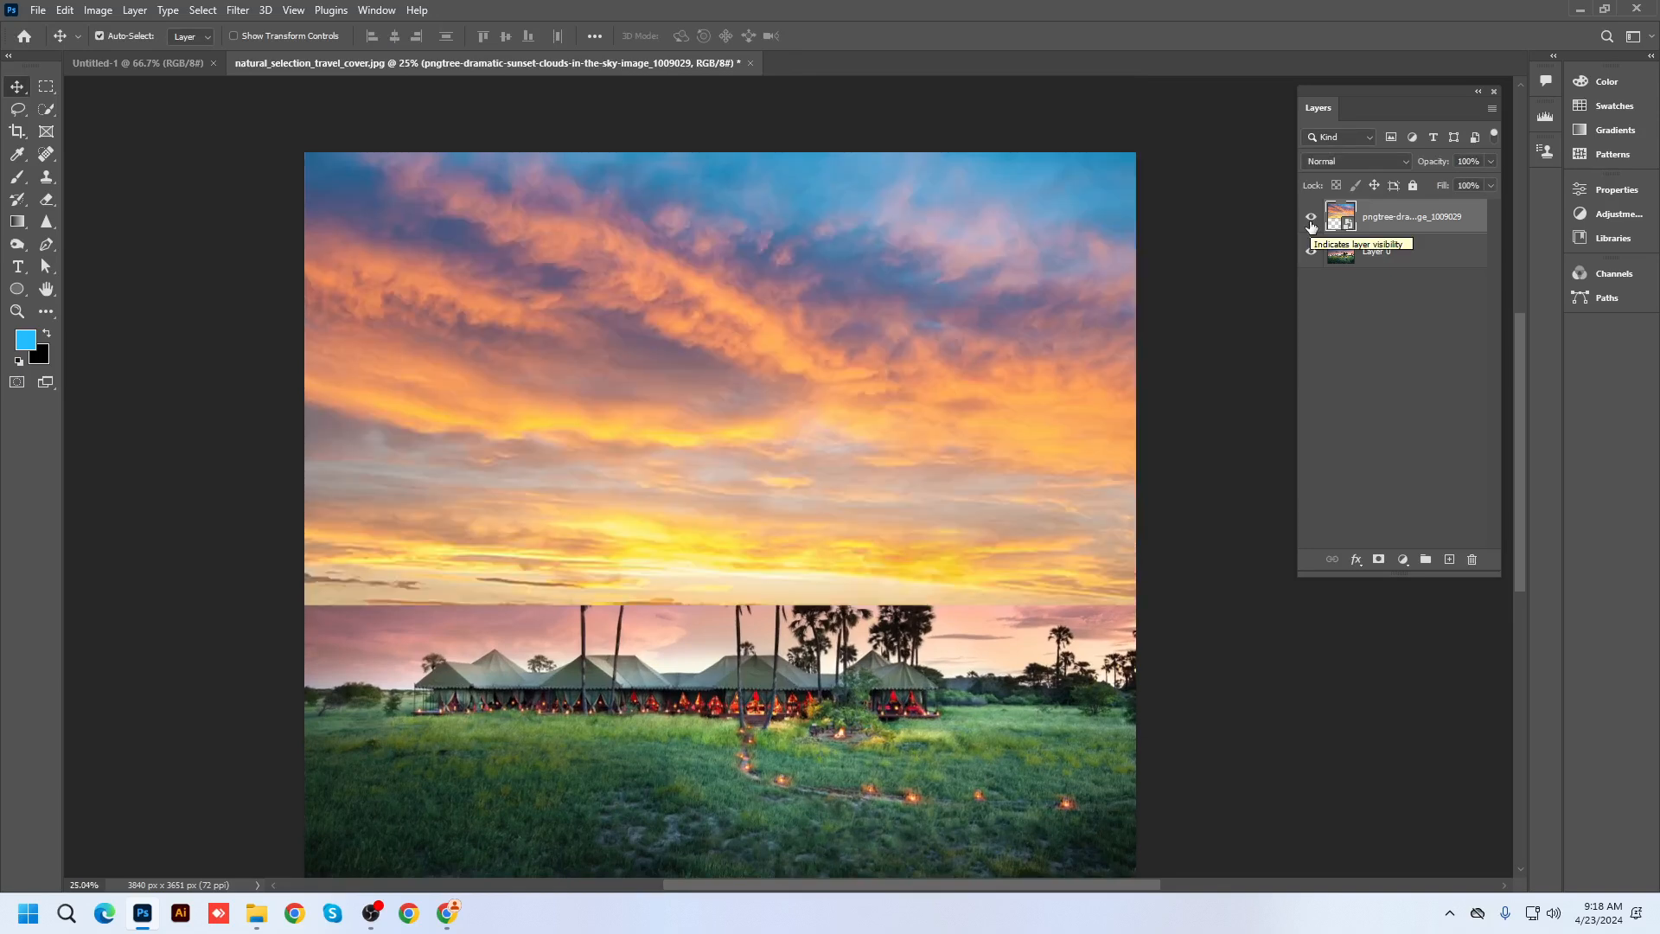
left_click(1311, 221)
left_click(1311, 221)
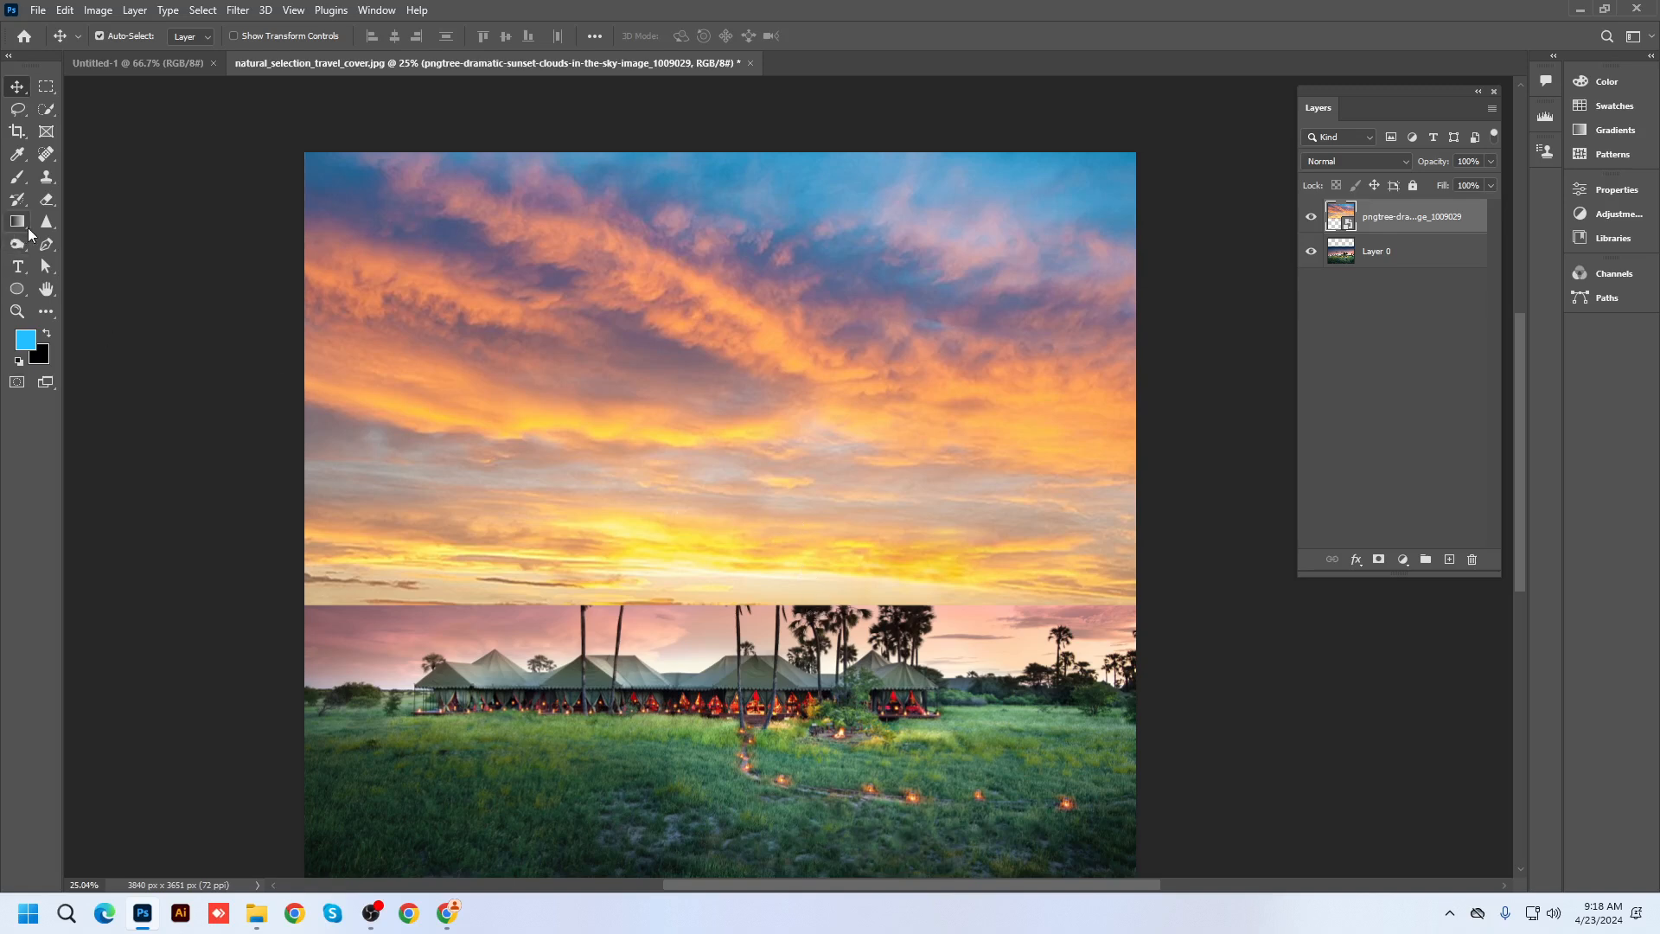
Rasterize the sky layer and set up the Eraser with an 800 px Soft Round tip
left_click(46, 199)
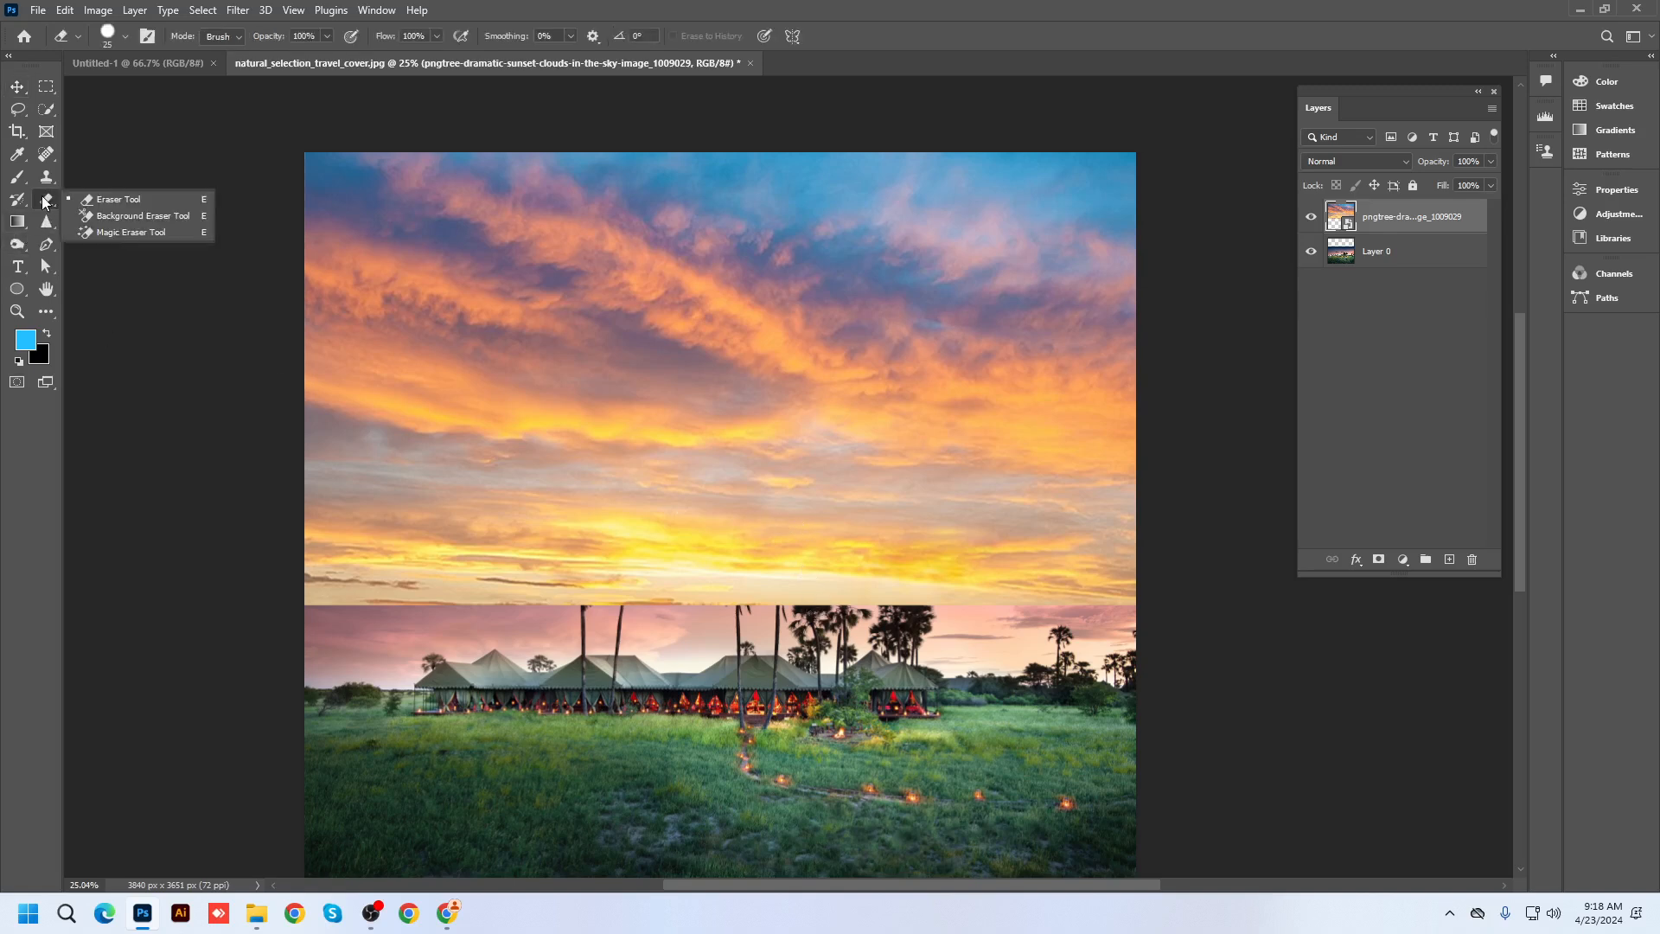
left_click(109, 200)
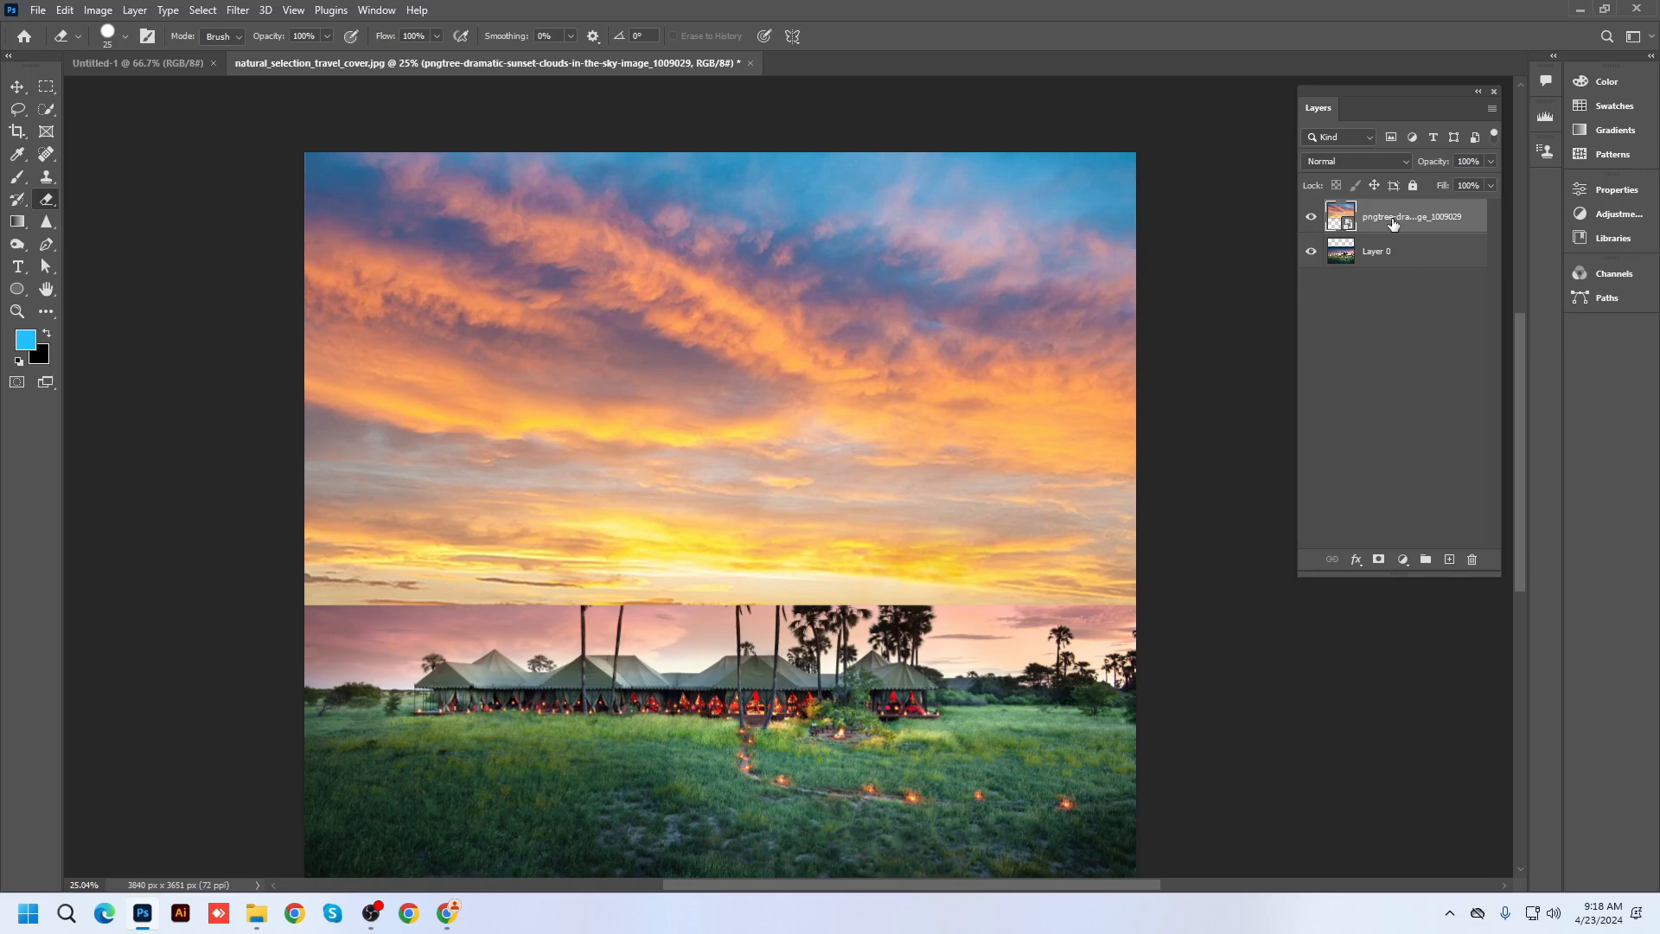
left_click(673, 313)
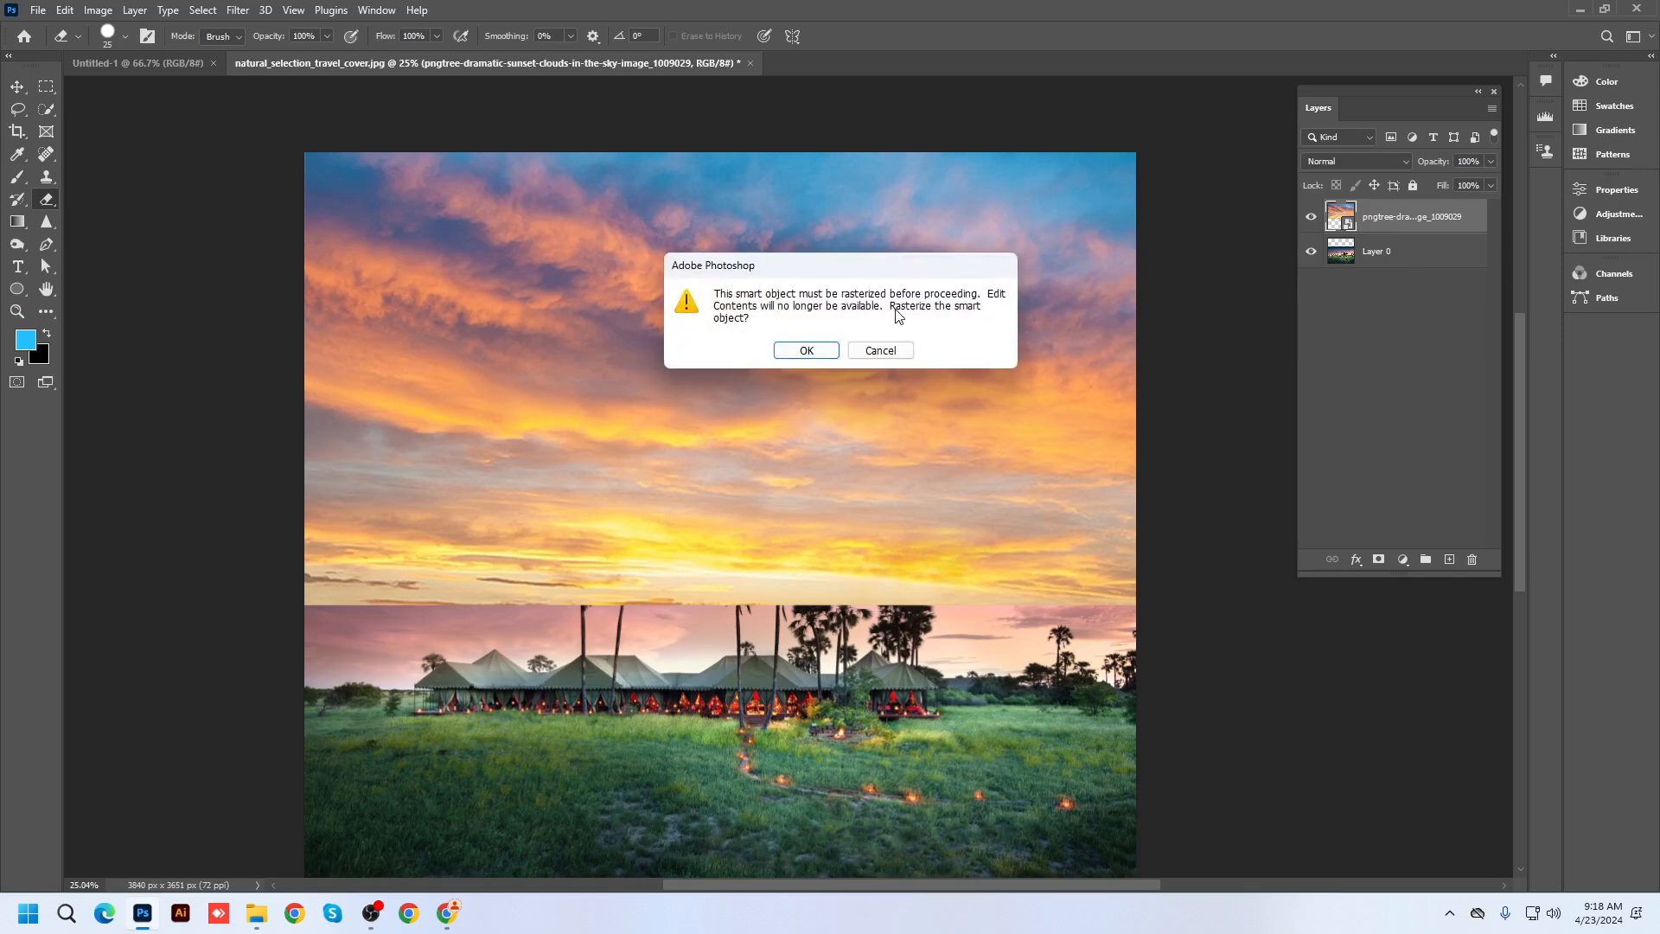
left_click(813, 350)
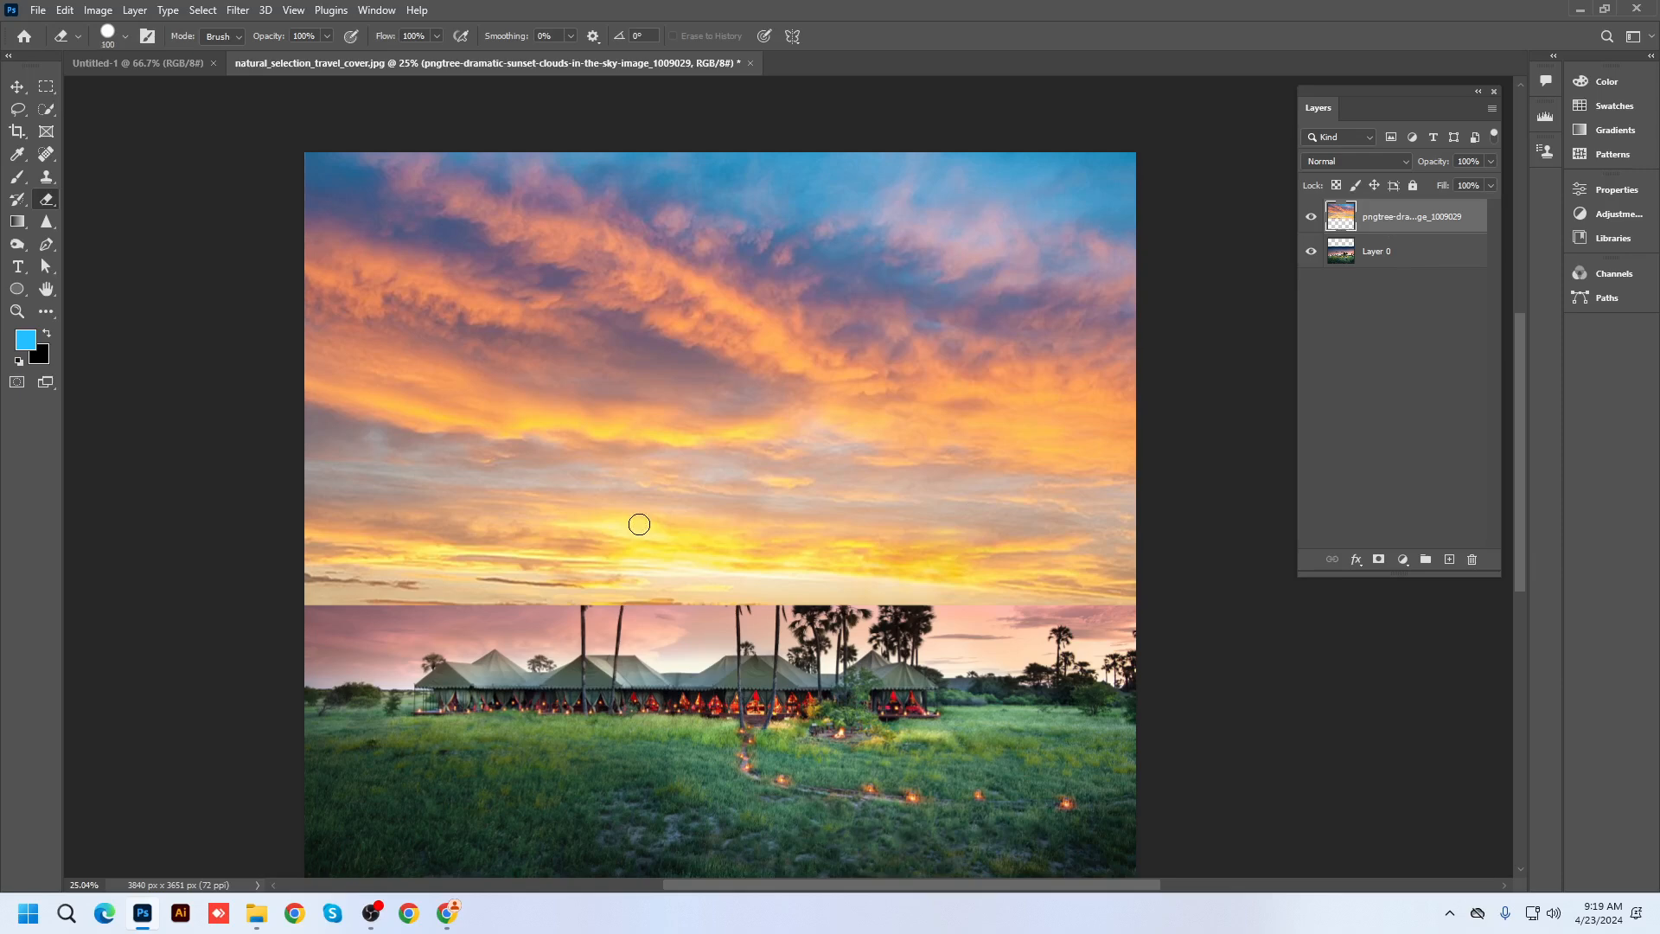
key("bracketright")
key("bracketright")
key("bracketright")
key("bracketright")
key("bracketright")
key("bracketright")
key("bracketright")
key("bracketright")
key("bracketright")
right_click(617, 365)
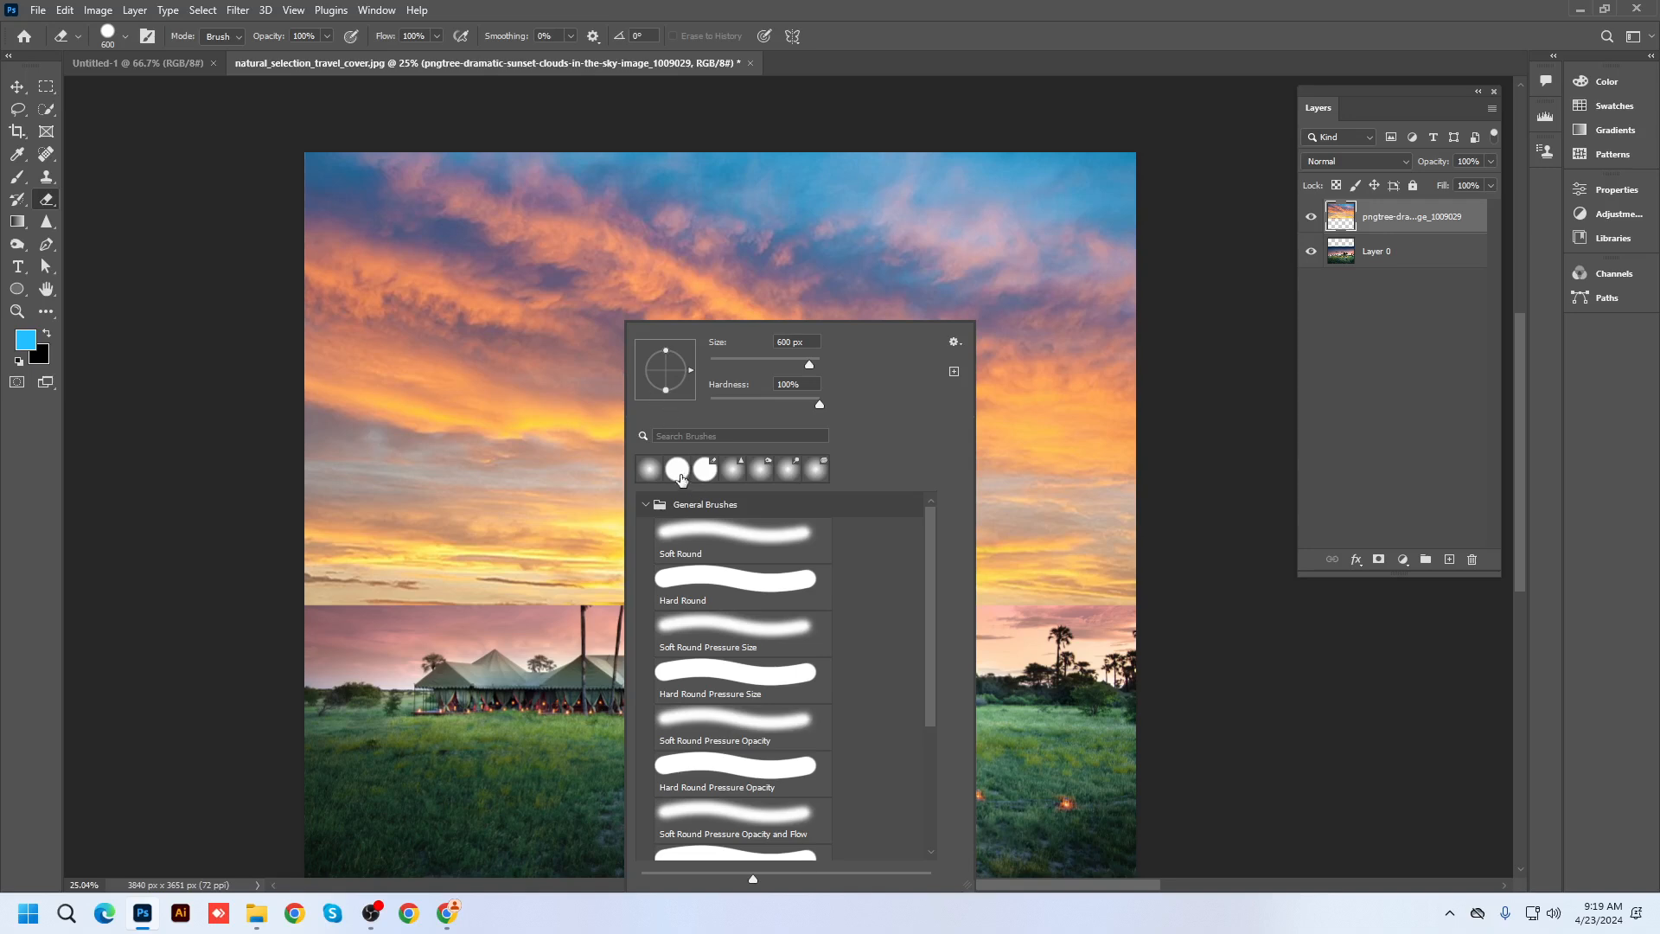
double_click(705, 544)
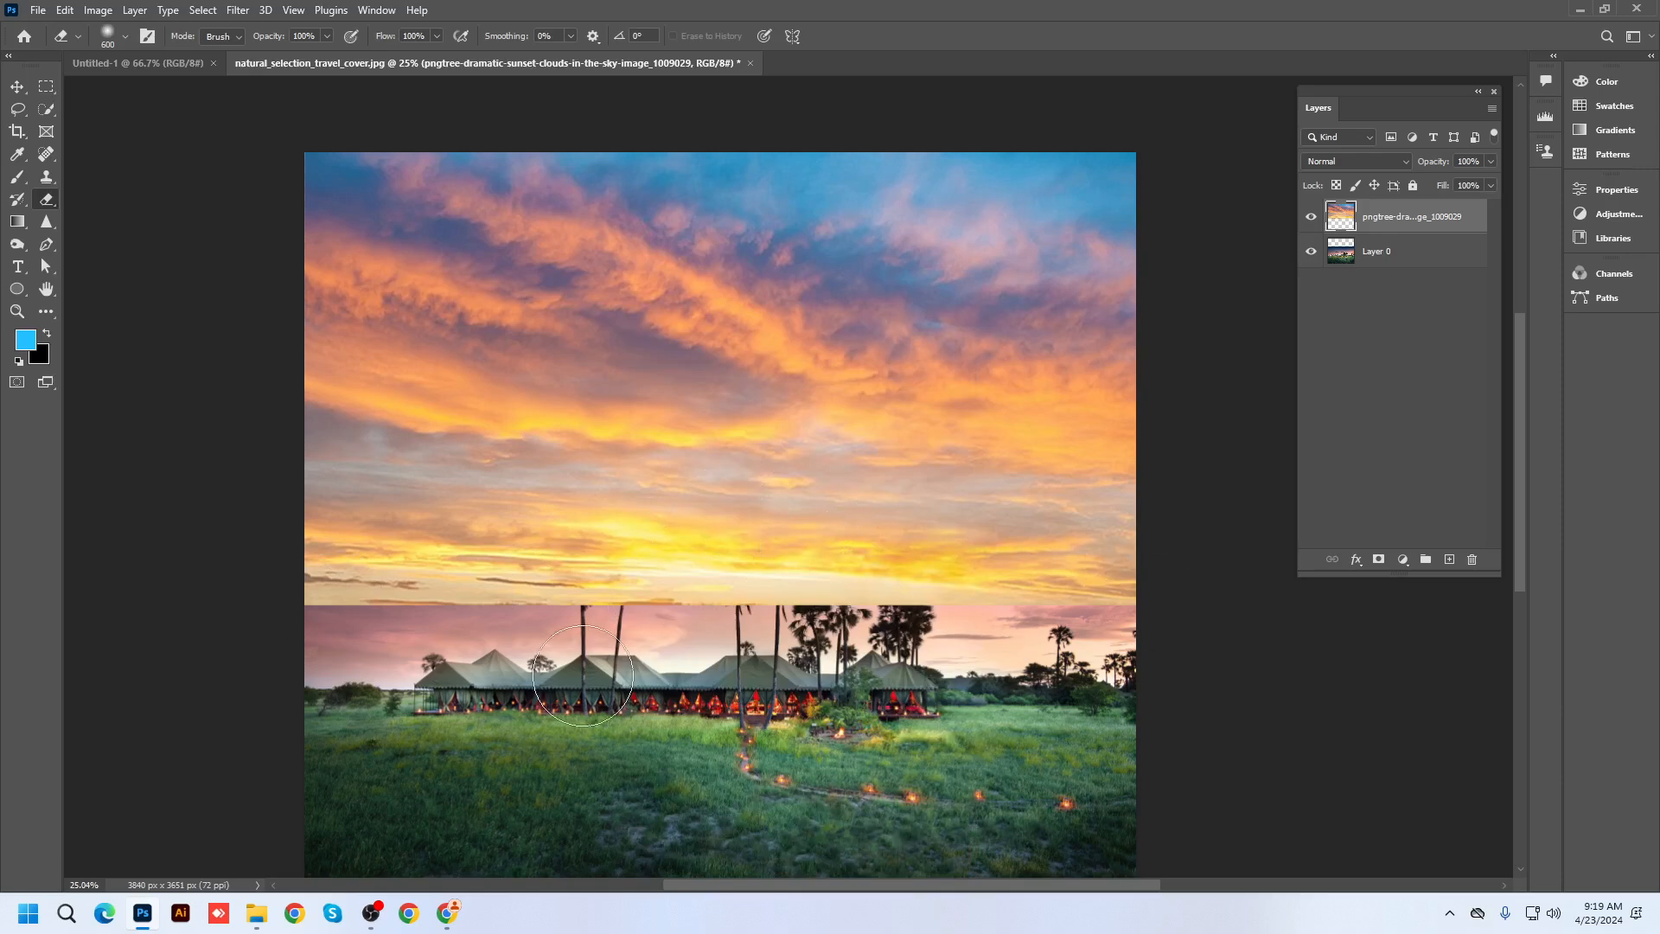
key("bracketright")
key("bracketright")
Duplicate the sky layer, hide the original, and softly erase the horizon seam near the palms
left_click_drag(1418, 226, 1450, 559)
left_click(1311, 251)
scroll(463, 556, "down", 1)
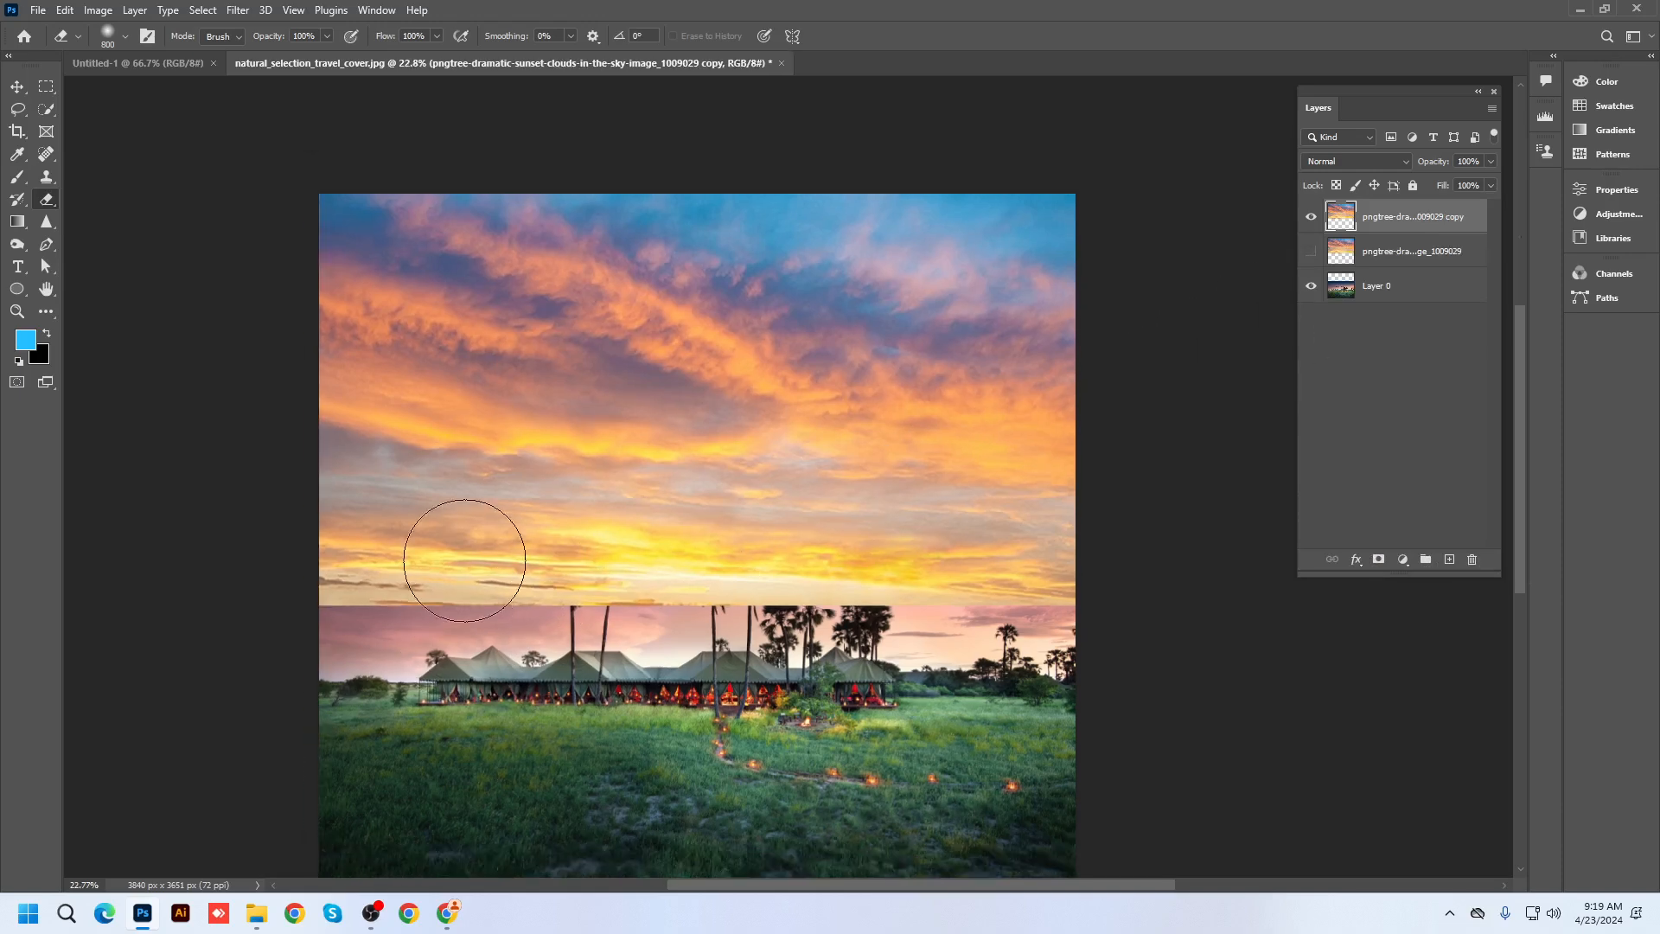
key("bracketright")
key("bracketright")
key("bracketright")
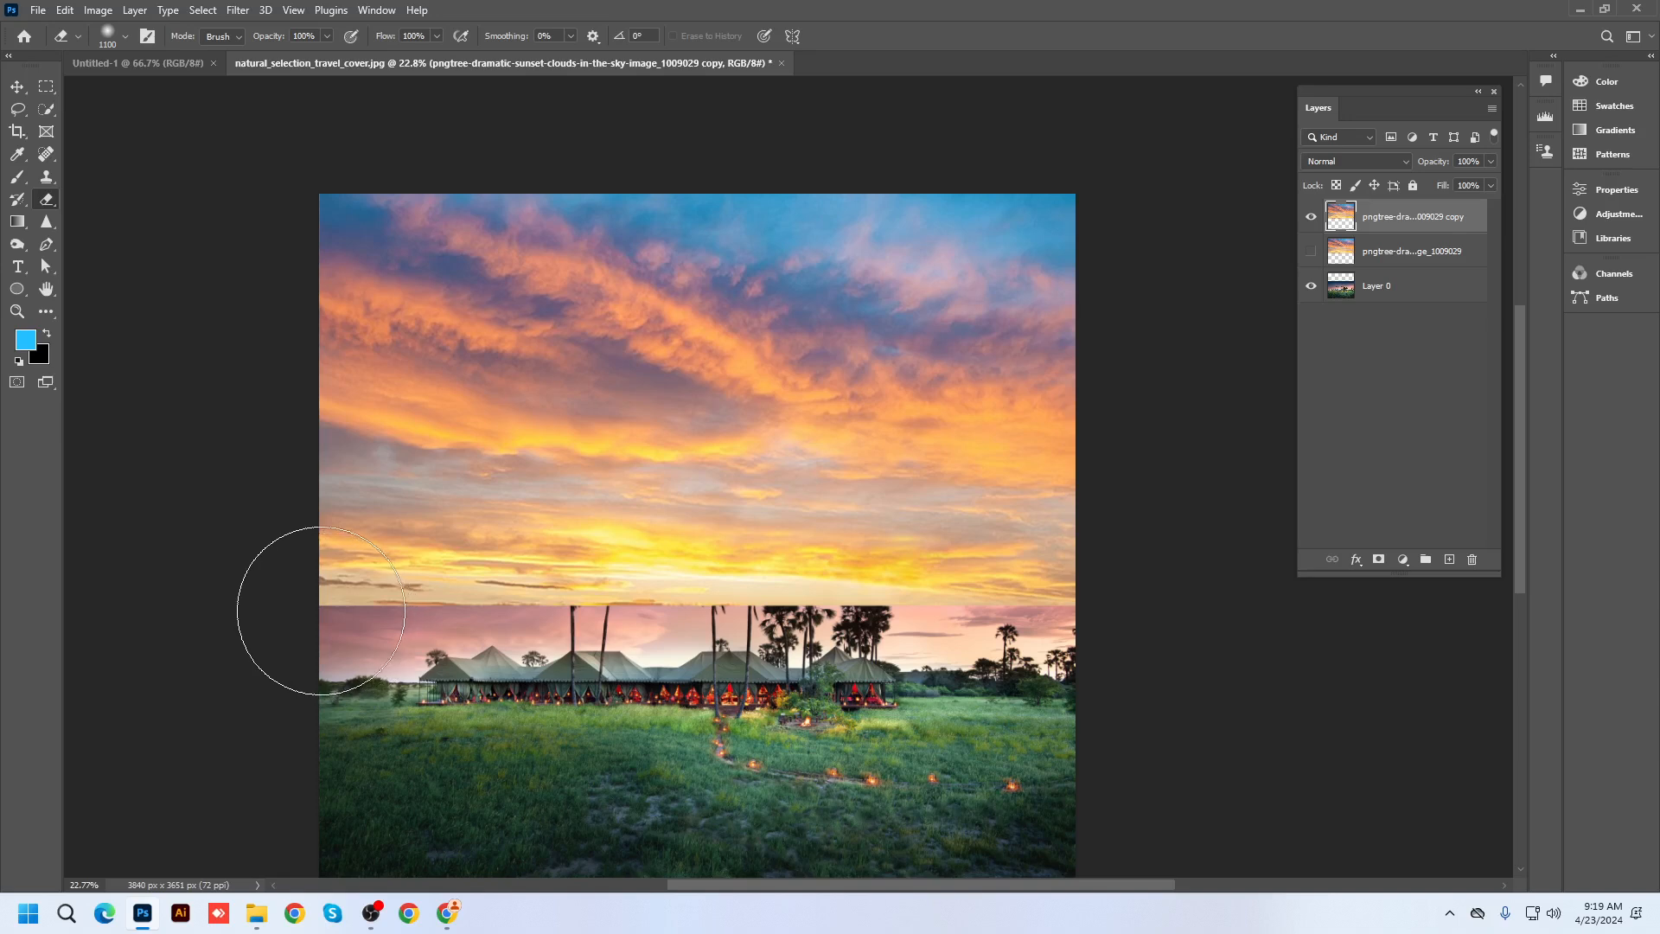
mouse_move(304, 608)
left_mouse_down()
mouse_move(466, 648)
mouse_move(1178, 657)
left_mouse_up()
key("bracketright")
key("bracketright")
key("bracketright")
mouse_move(326, 685)
left_mouse_down()
mouse_move(675, 644)
mouse_move(517, 636)
mouse_move(368, 602)
mouse_move(472, 651)
mouse_move(754, 658)
mouse_move(646, 684)
left_mouse_up()
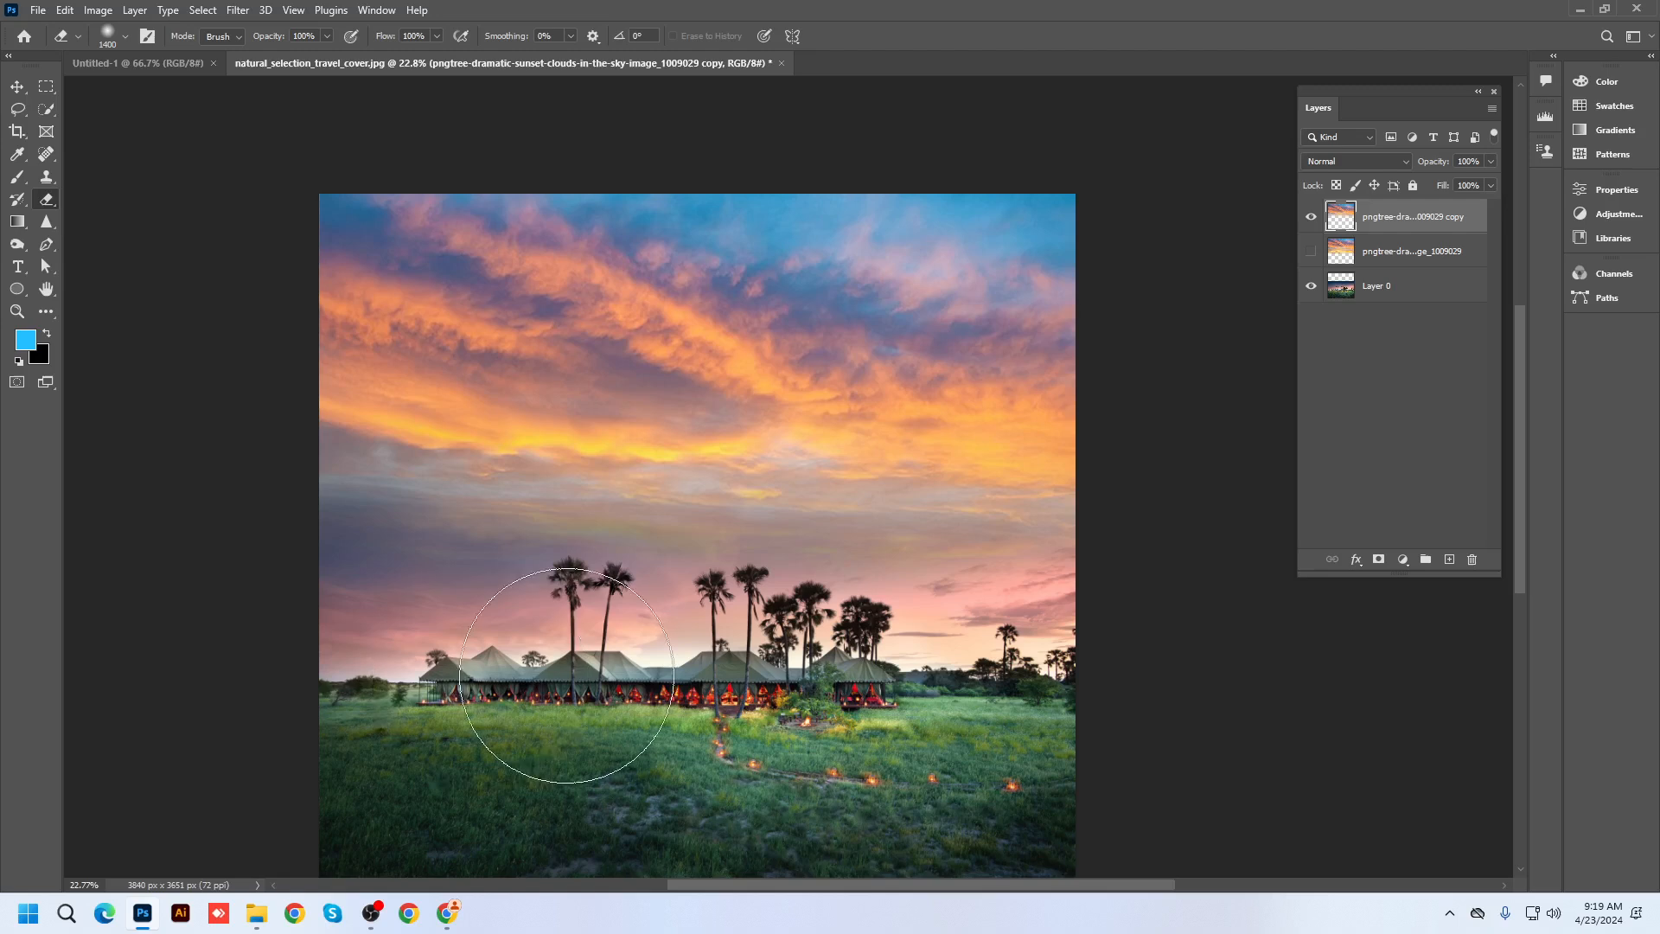
Lower the sky copy about 118 px and erase the left sky down toward the tents
left_click(17, 87)
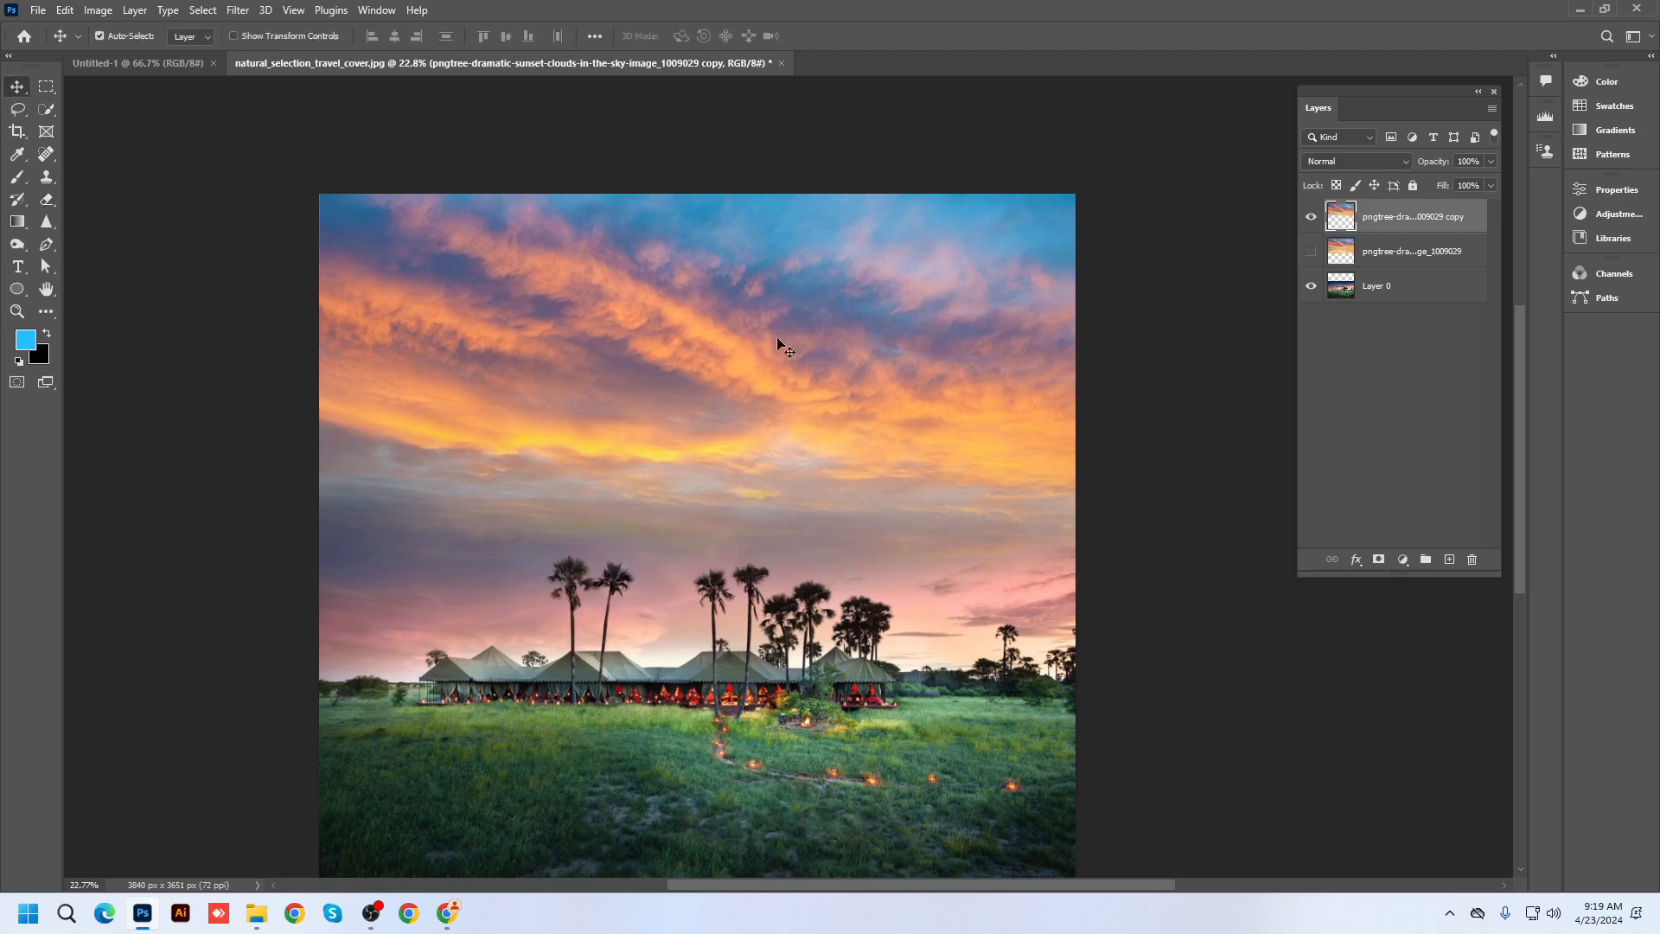
left_click_drag(827, 347, 827, 358)
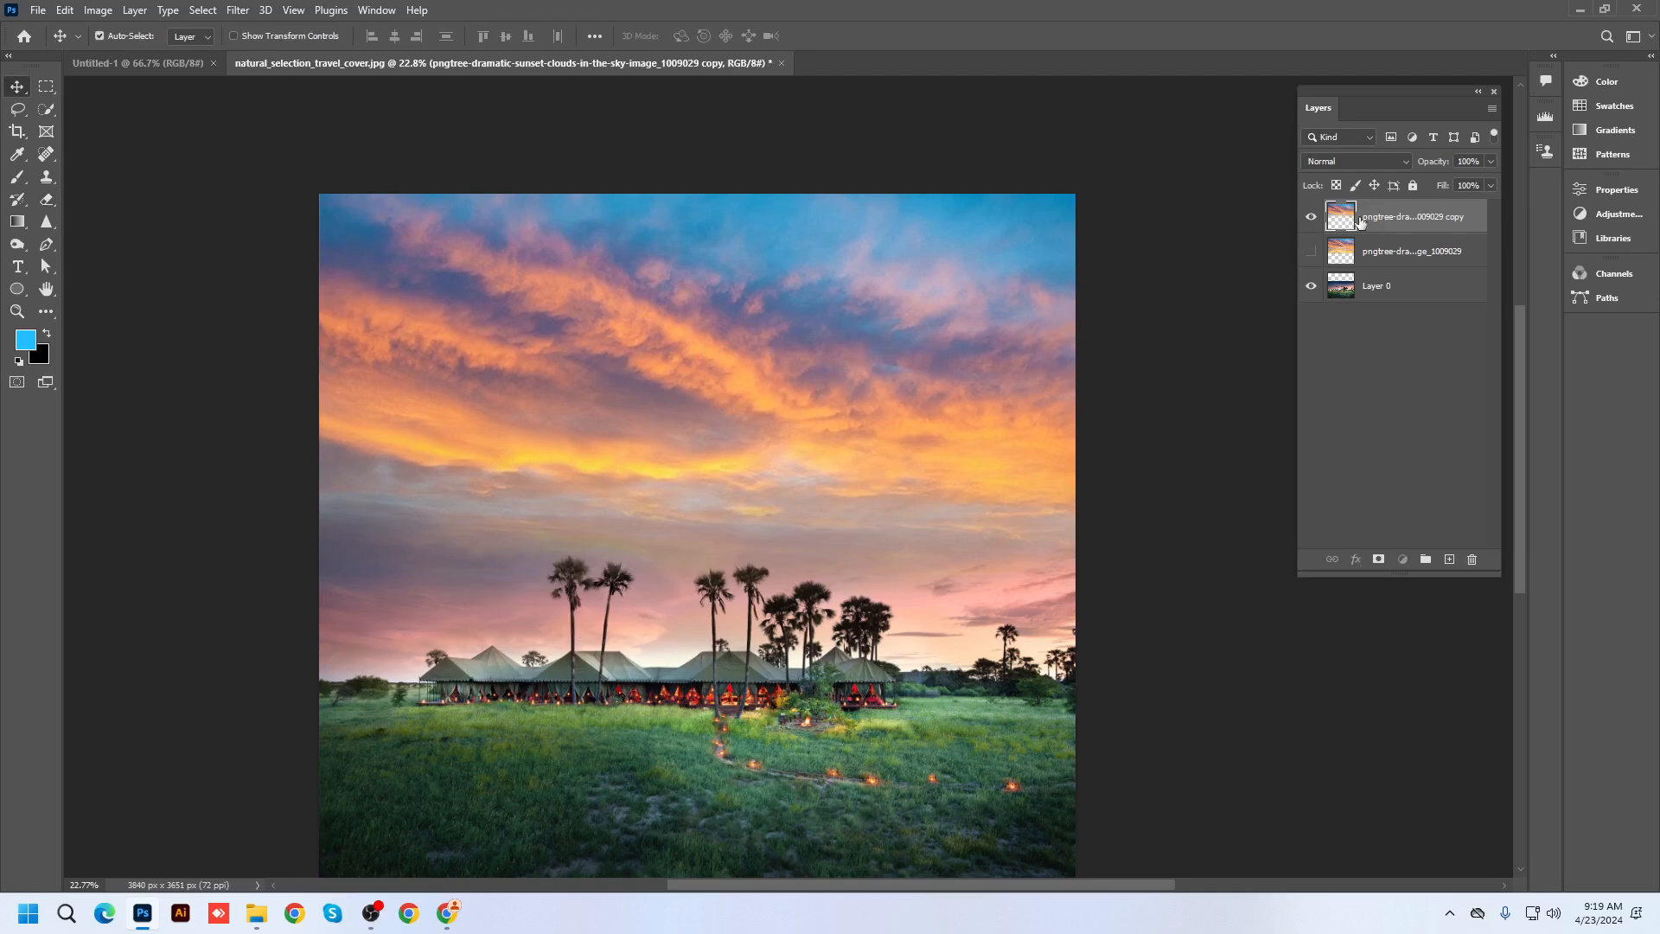
left_click(46, 199)
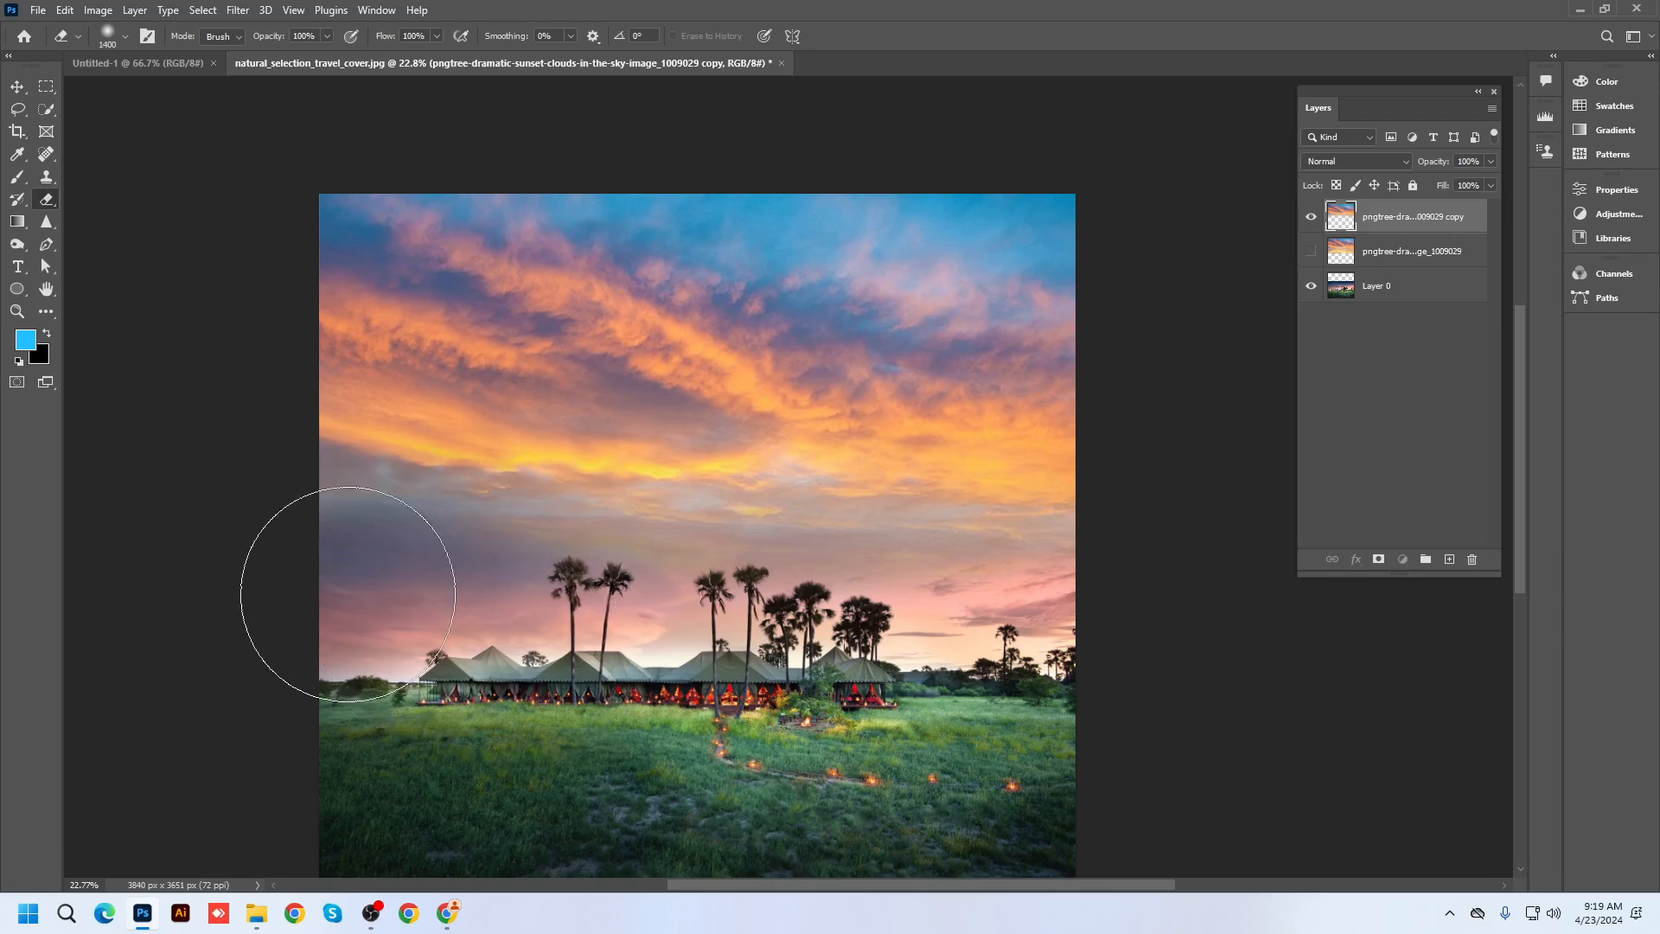
mouse_move(278, 545)
left_mouse_down()
mouse_move(371, 641)
mouse_move(445, 678)
mouse_move(650, 701)
left_mouse_up()
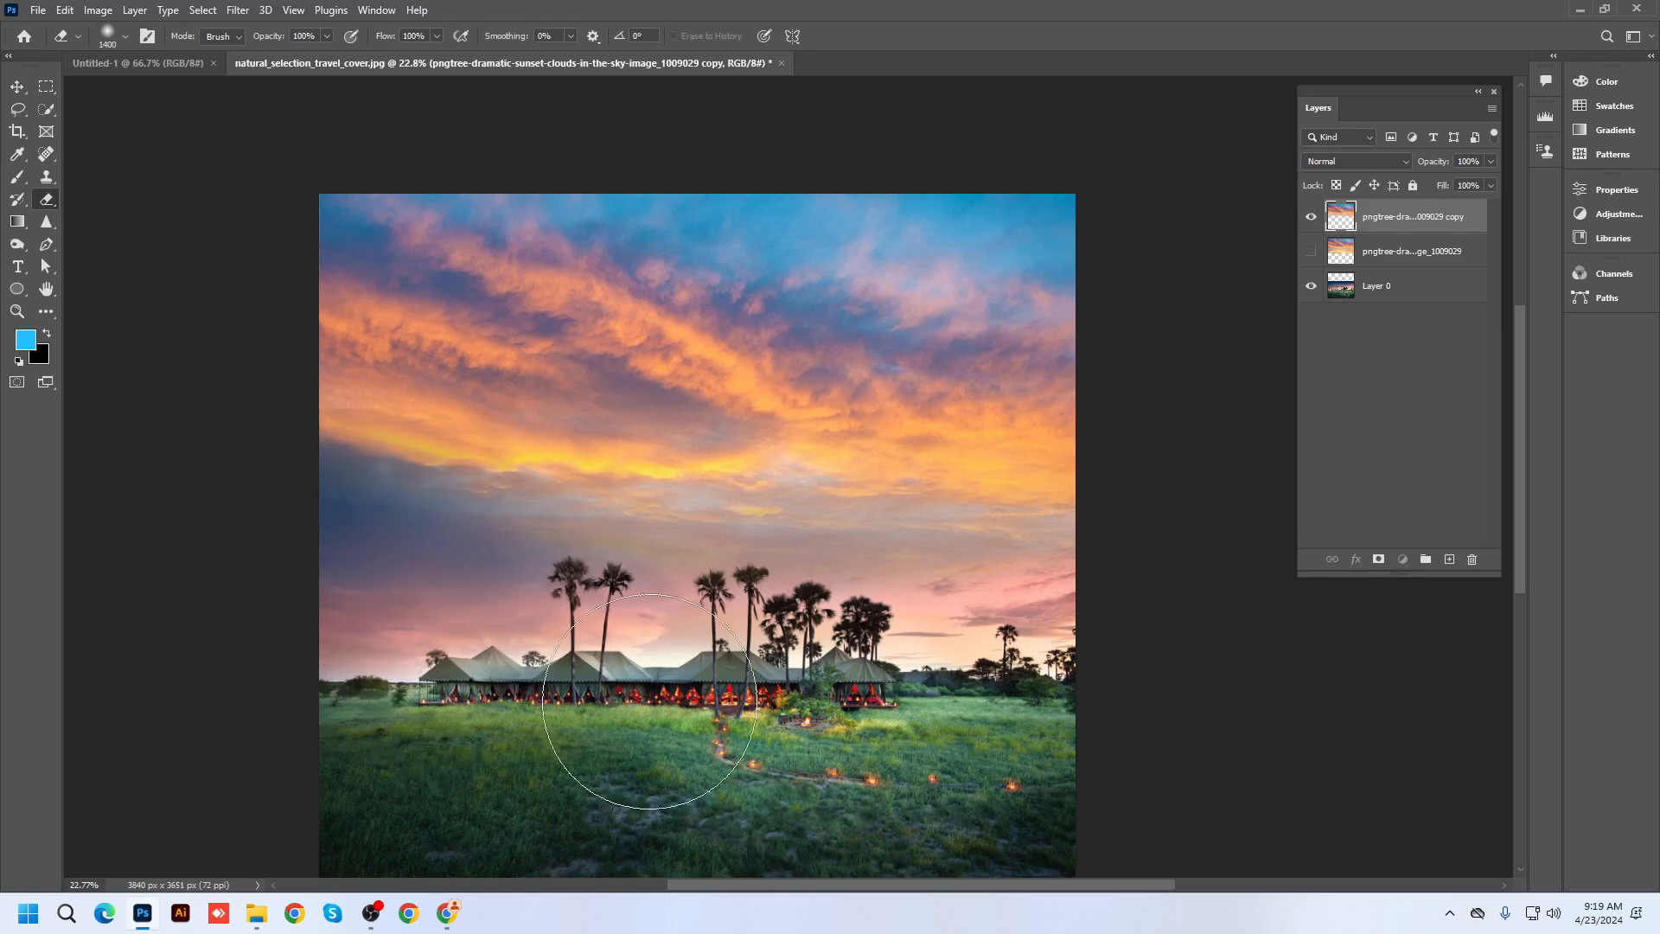
scroll(315, 484, "up", 3)
scroll(436, 524, "down", 2)
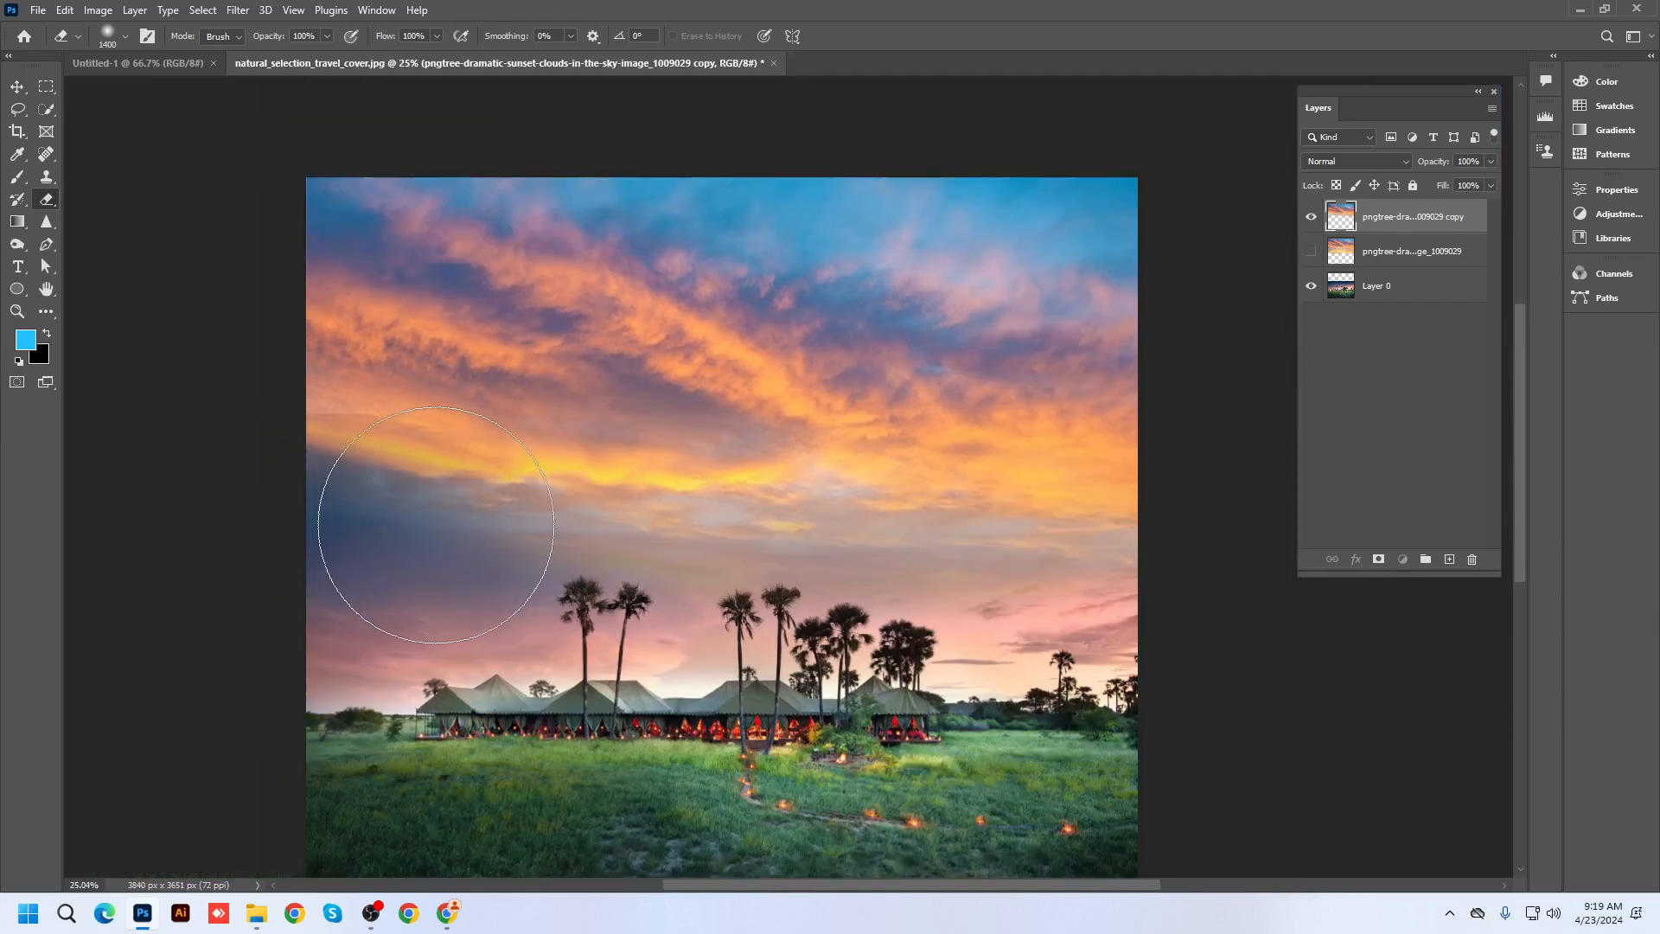
Lower the sky copy about 148 px, then nudge it up twice with Shift+Up
left_click(17, 85)
mouse_move(738, 338)
left_mouse_down()
mouse_move(738, 370)
mouse_move(735, 348)
left_mouse_up()
scroll(811, 419, "down", 2)
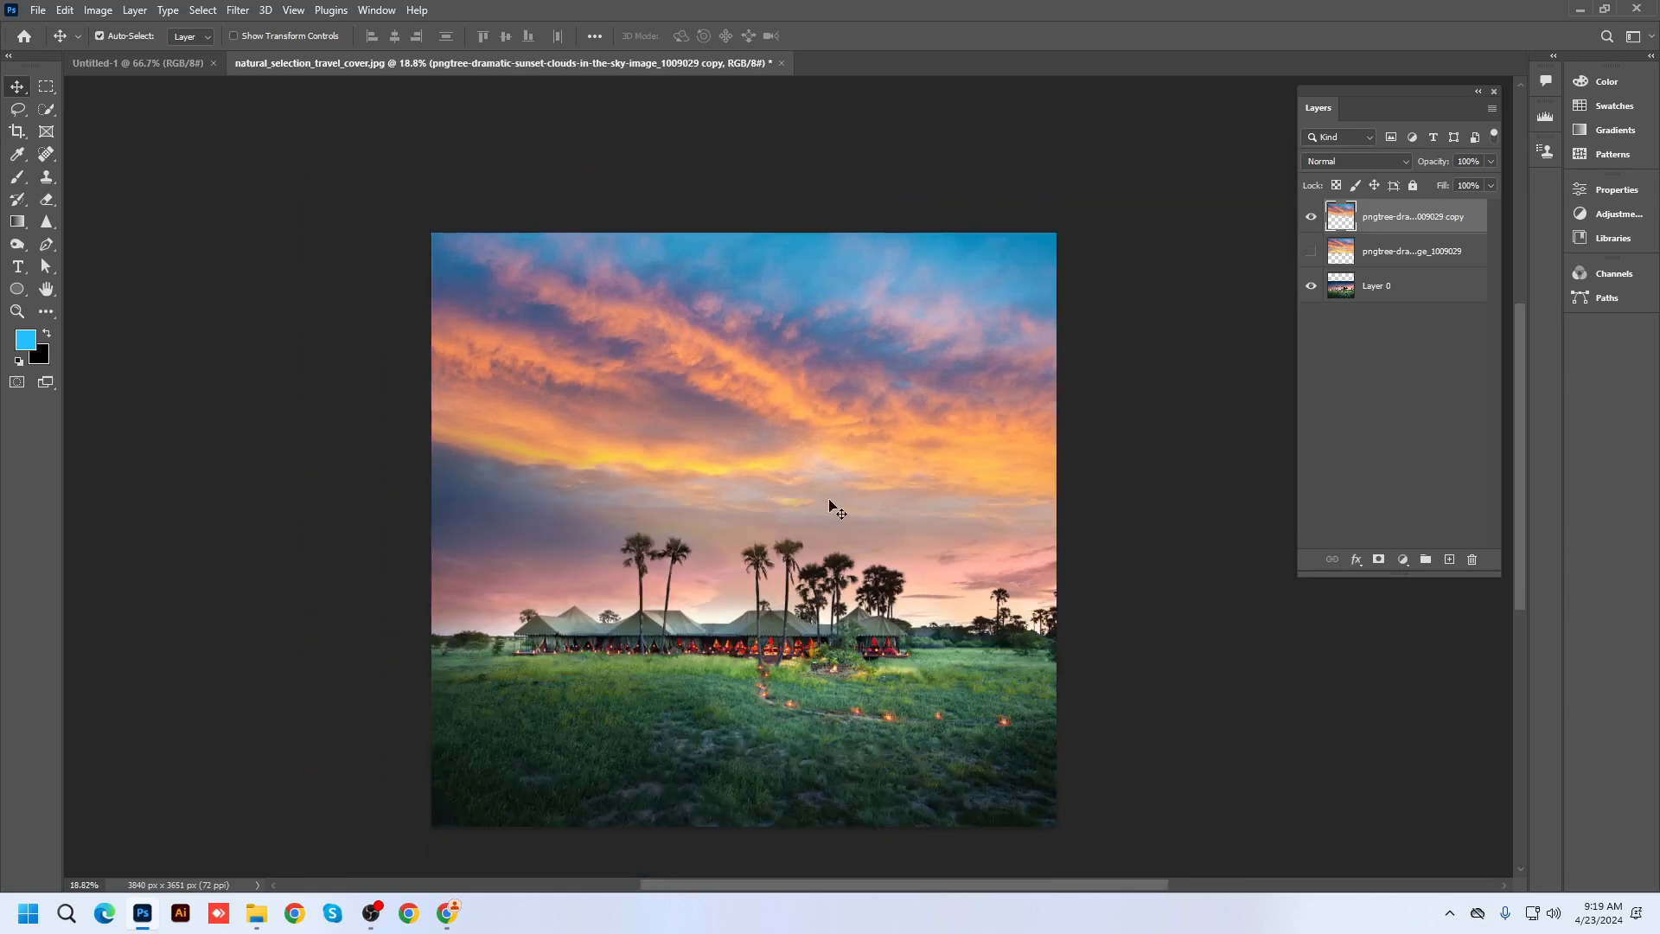
scroll(515, 519, "up", 4)
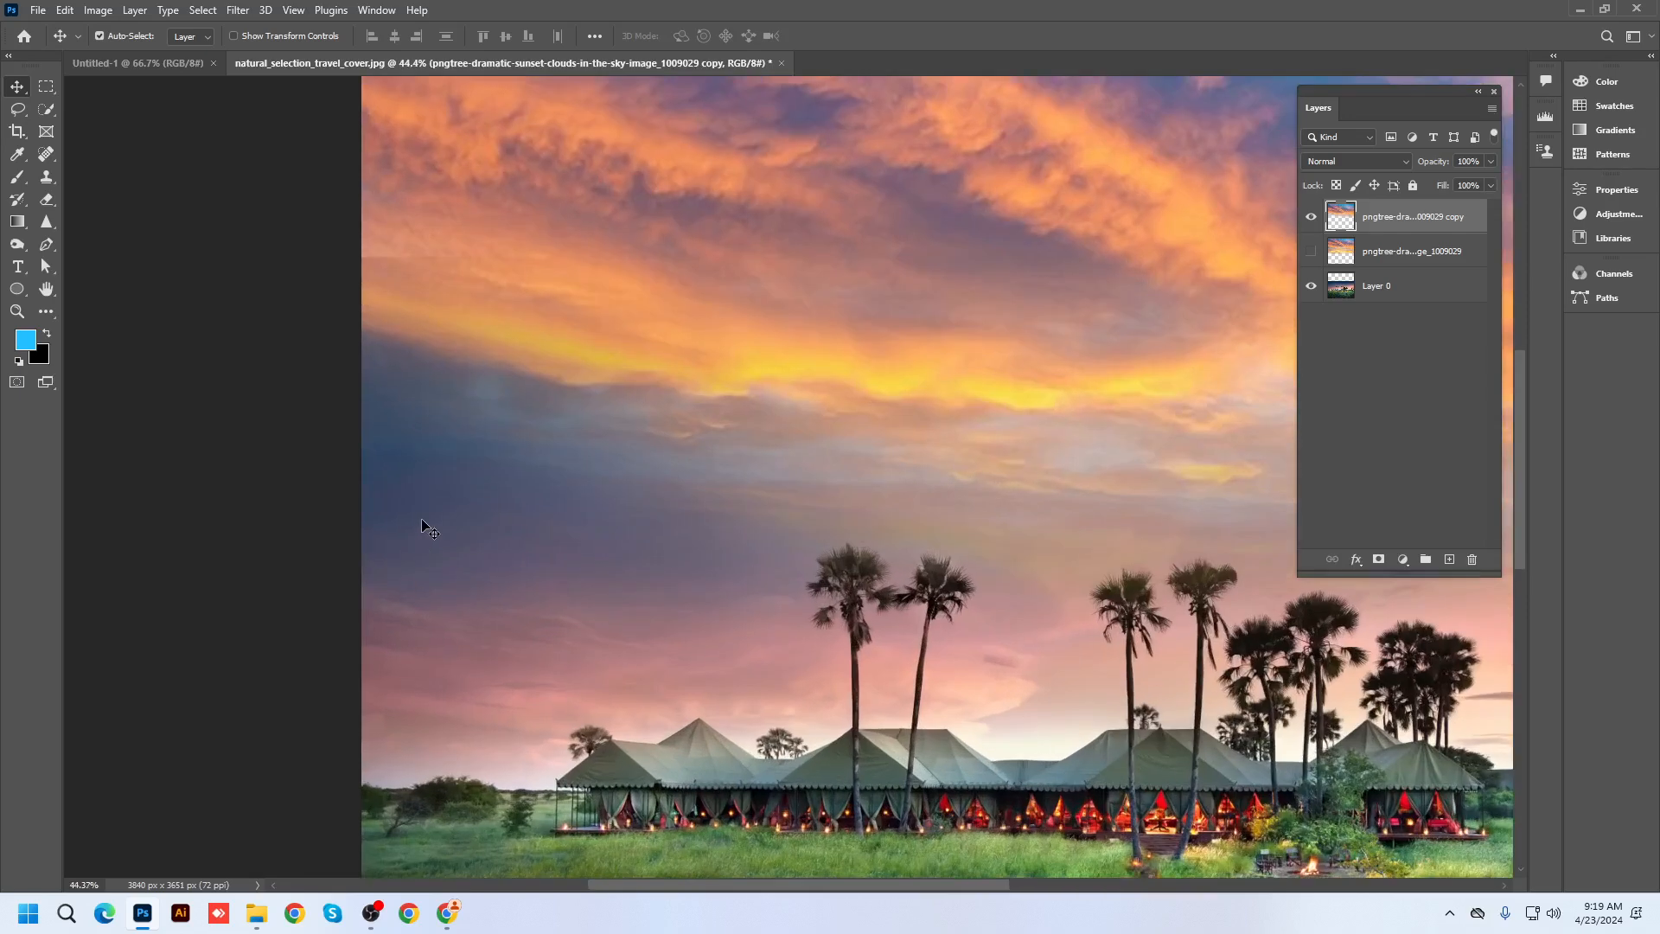
scroll(430, 529, "down", 1)
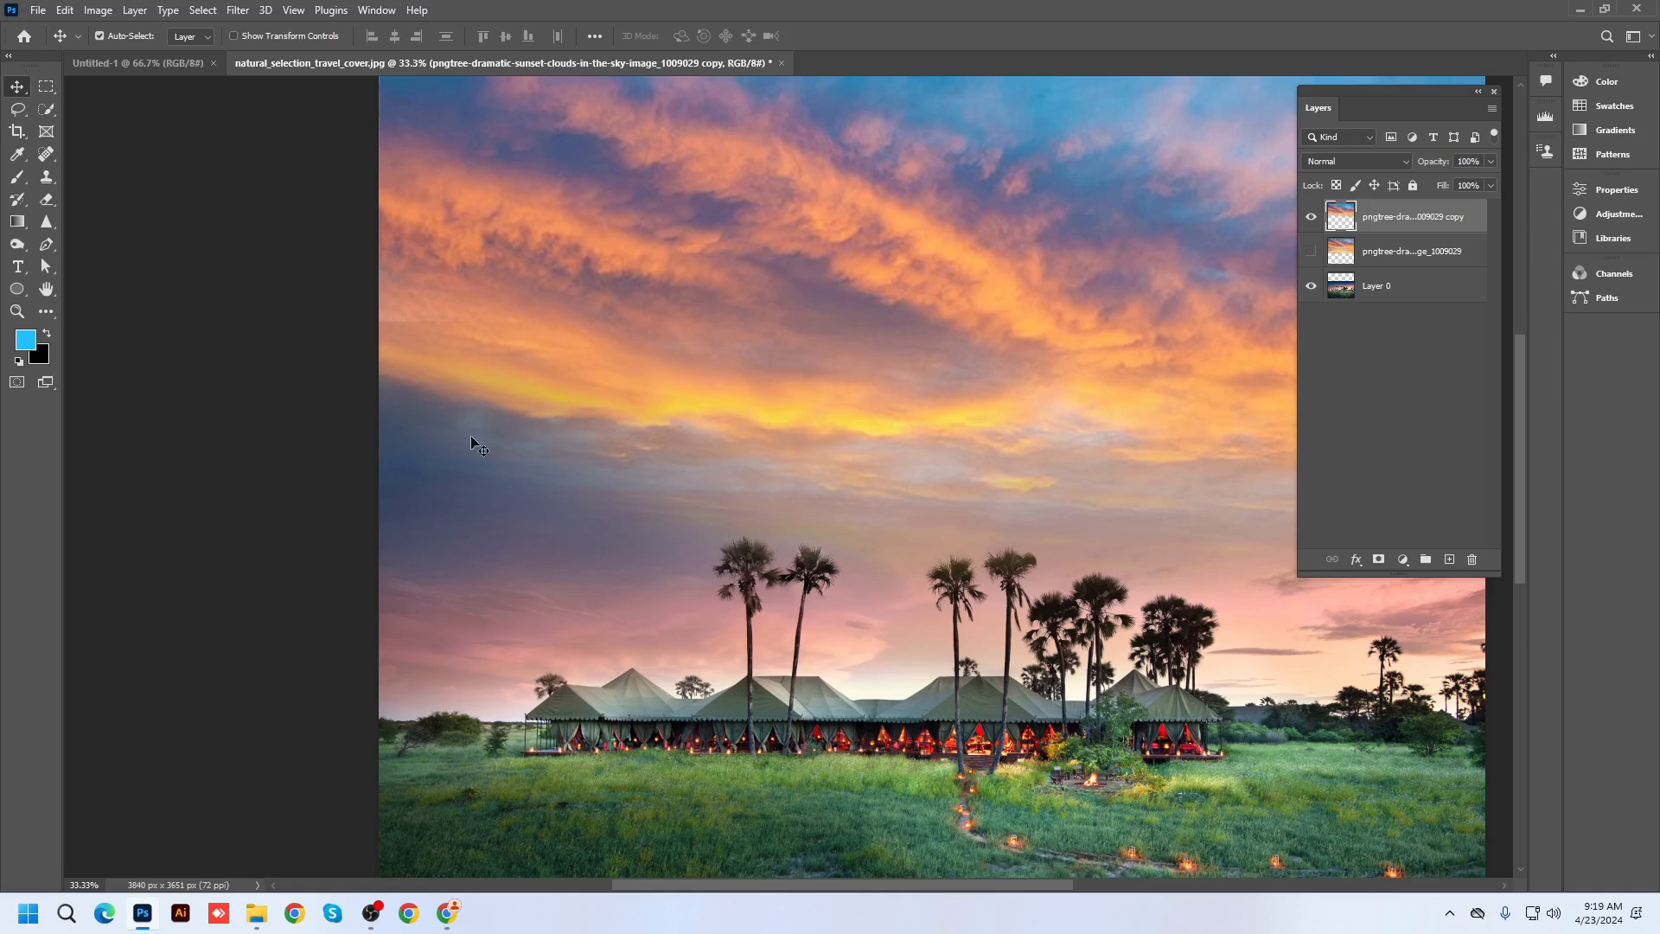
scroll(471, 434, "down", 1)
scroll(745, 459, "up", 1)
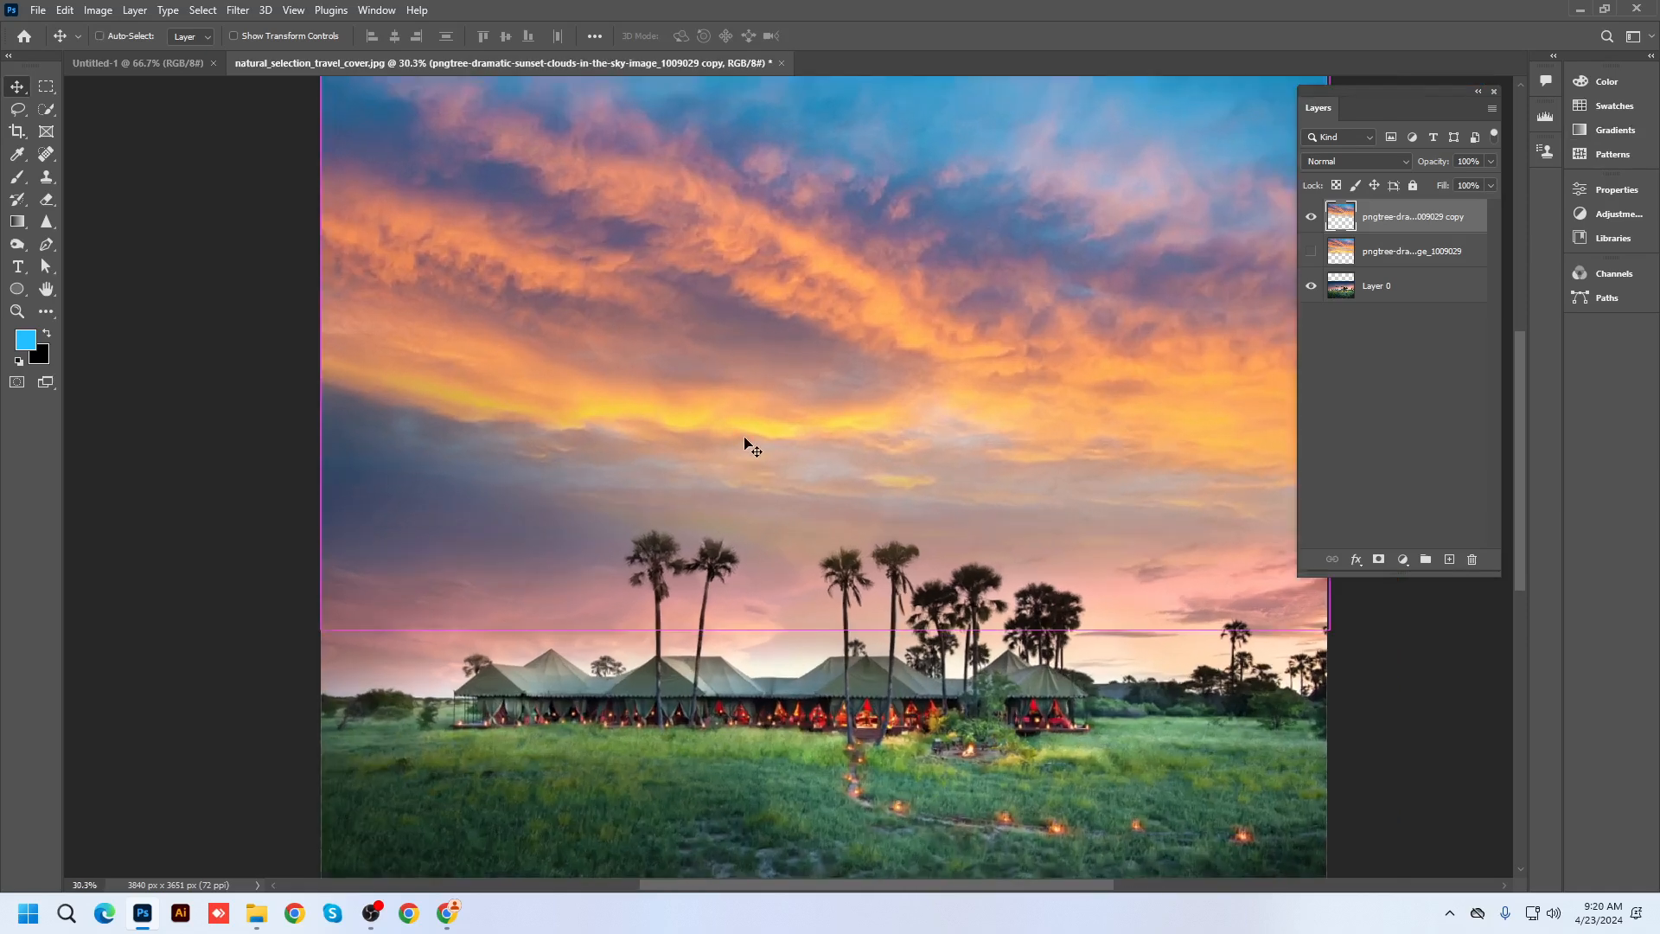
key("shift+Up")
key("shift+Up")
key("shift+Up")
key("shift+Up")
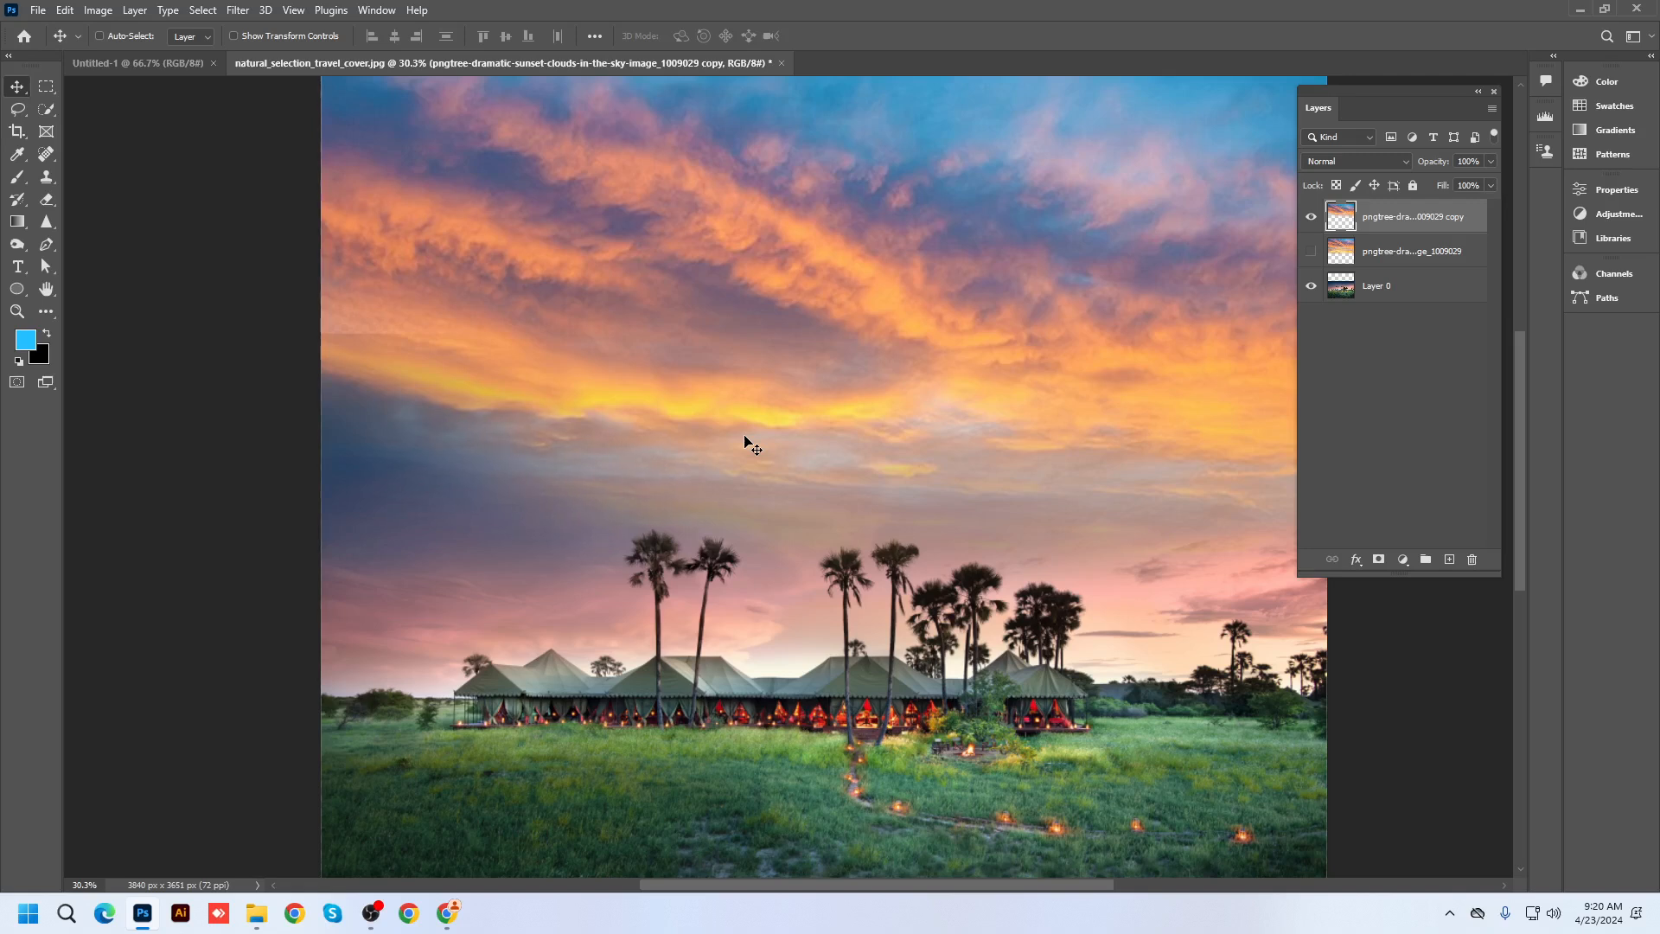
key("shift+Up")
key("shift+Up")
key("shift+Up")
key("shift+Up")
key("shift+Up")
key("shift+Up")
key("shift+Up")
key("shift+Up")
key("shift+Up")
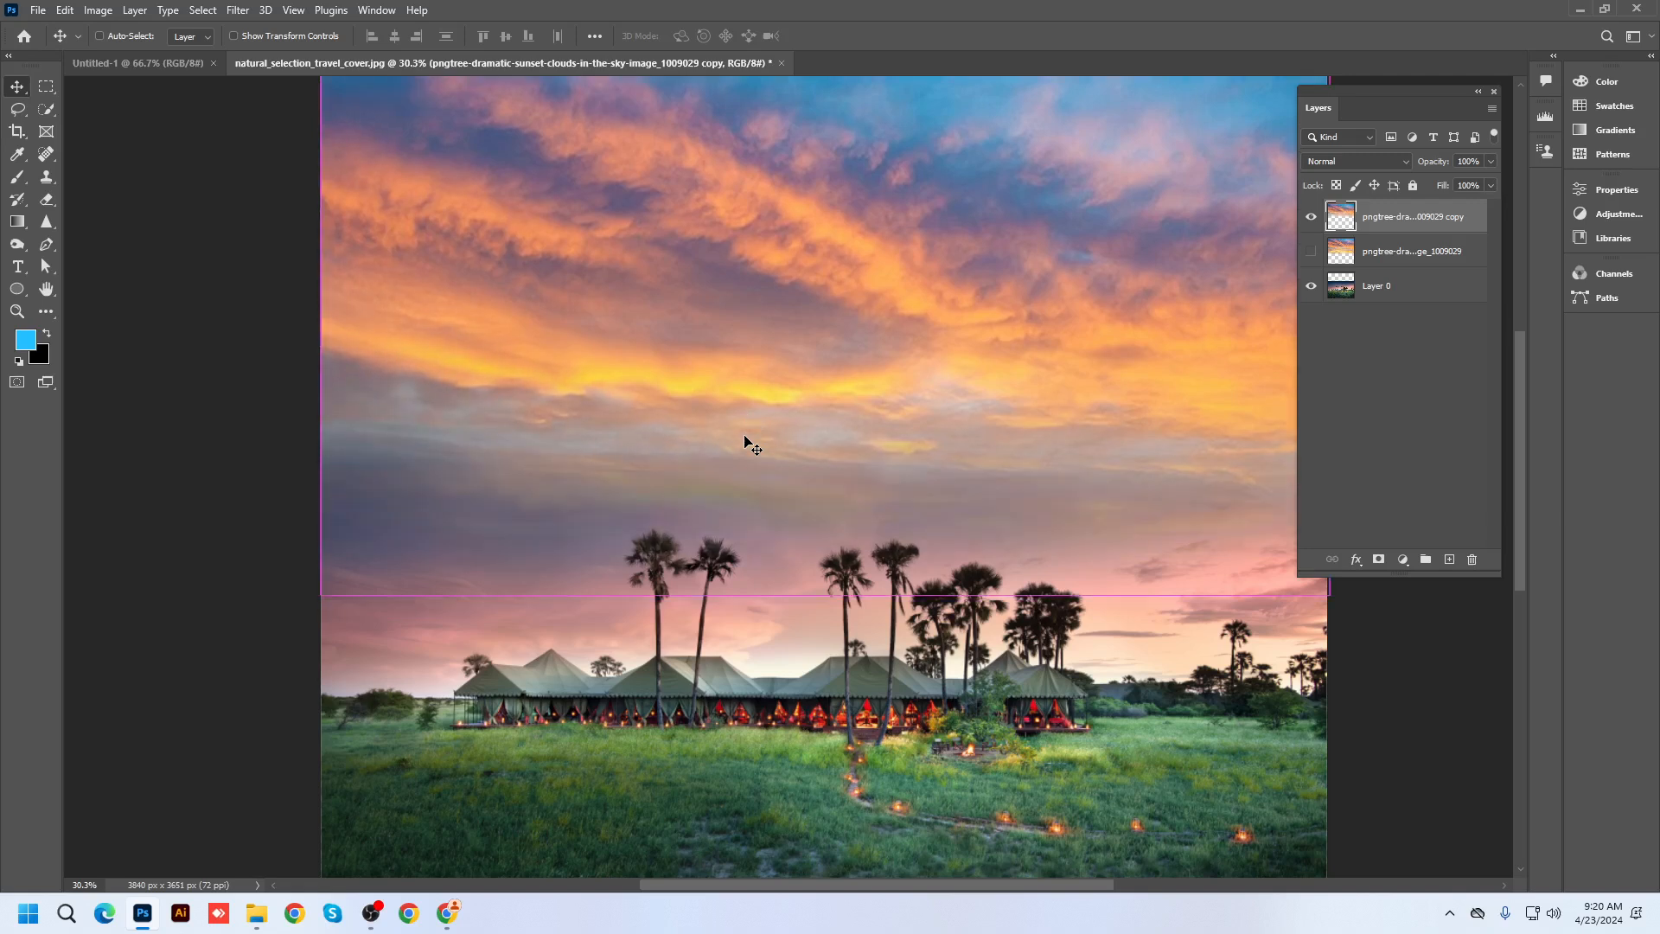
scroll(735, 434, "down", 1)
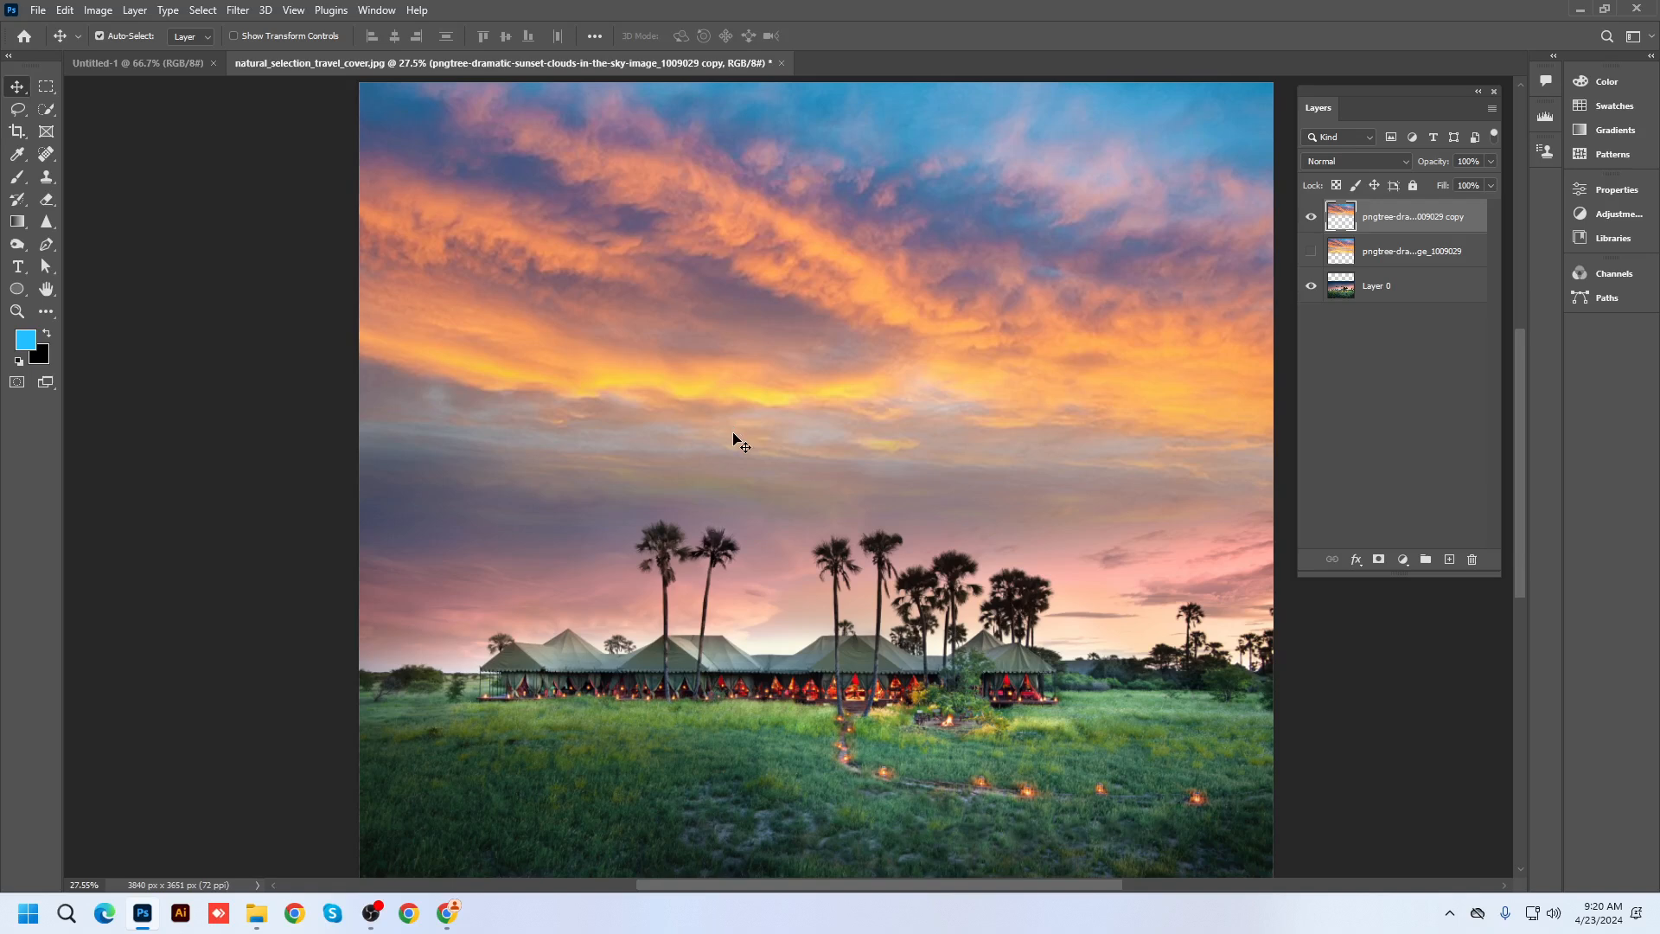
scroll(737, 437, "up", 1)
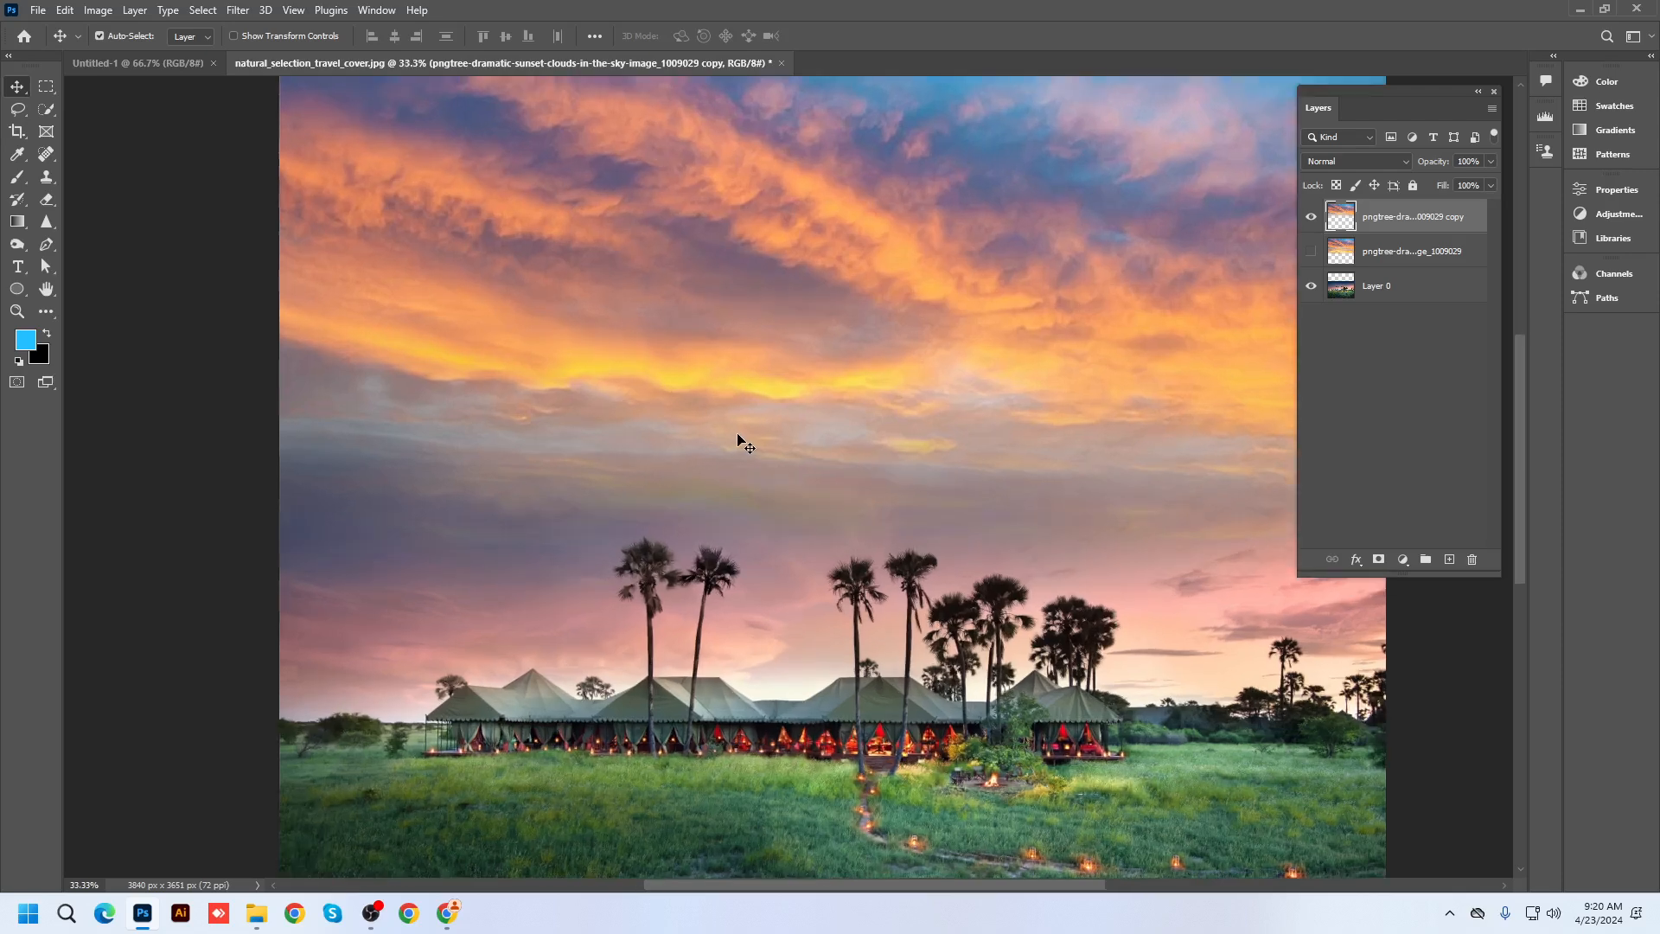
right_click(48, 203)
left_click(97, 200)
scroll(468, 504, "down", 1)
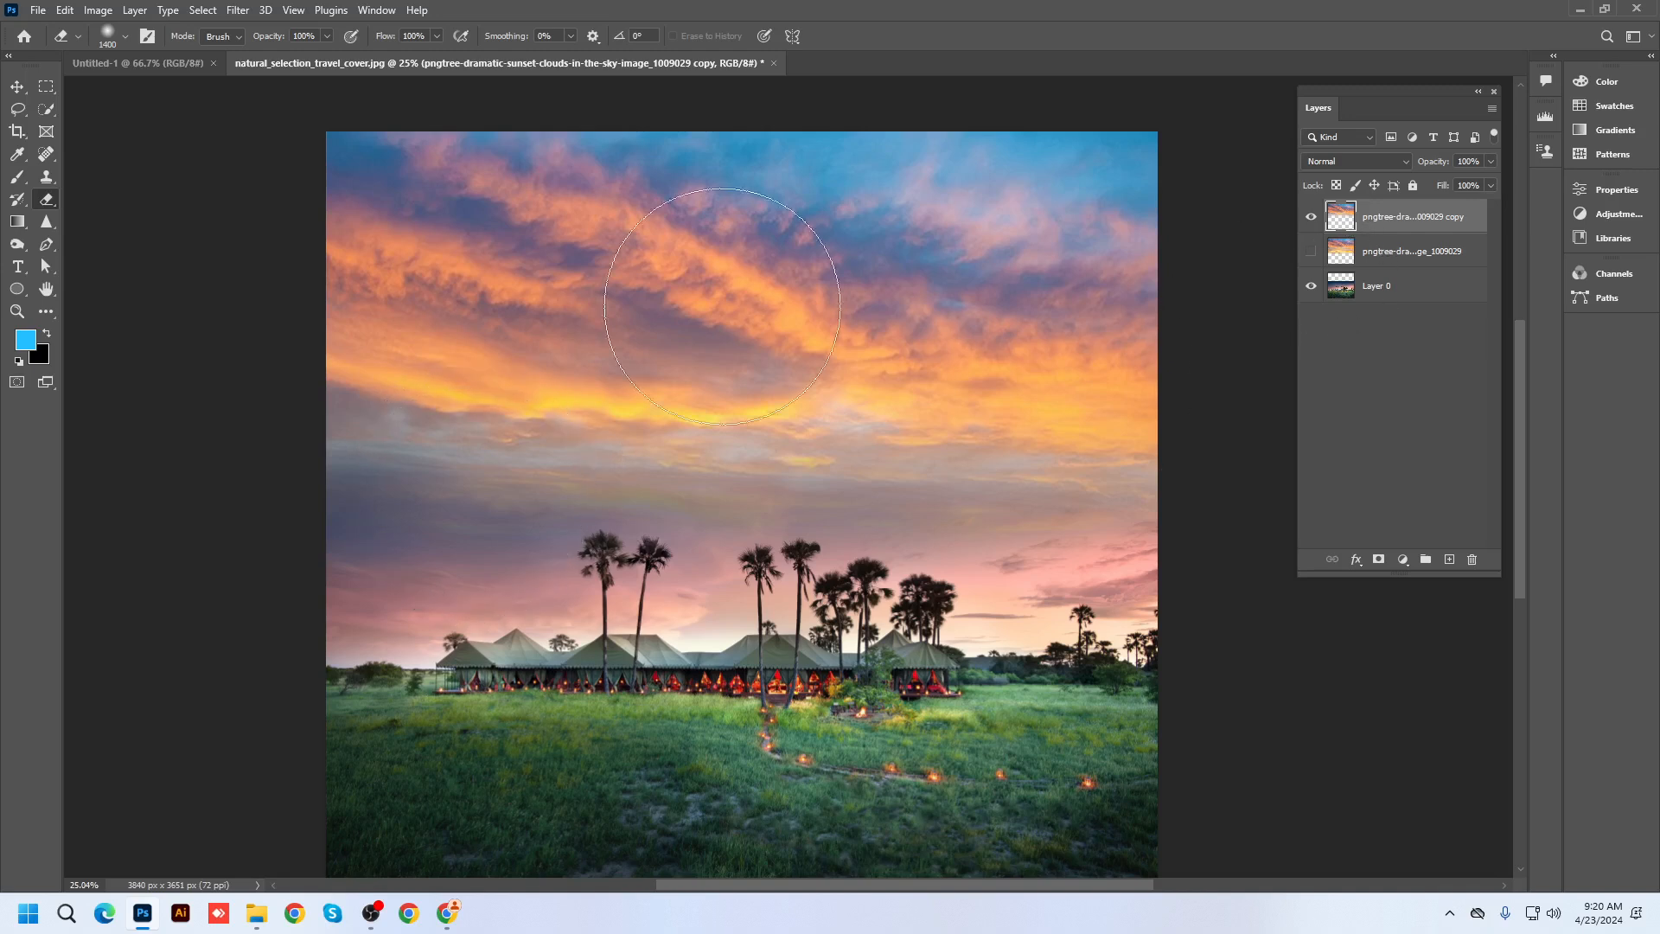
mouse_move(248, 530)
left_mouse_down()
mouse_move(1315, 482)
mouse_move(0, 351)
left_mouse_up()
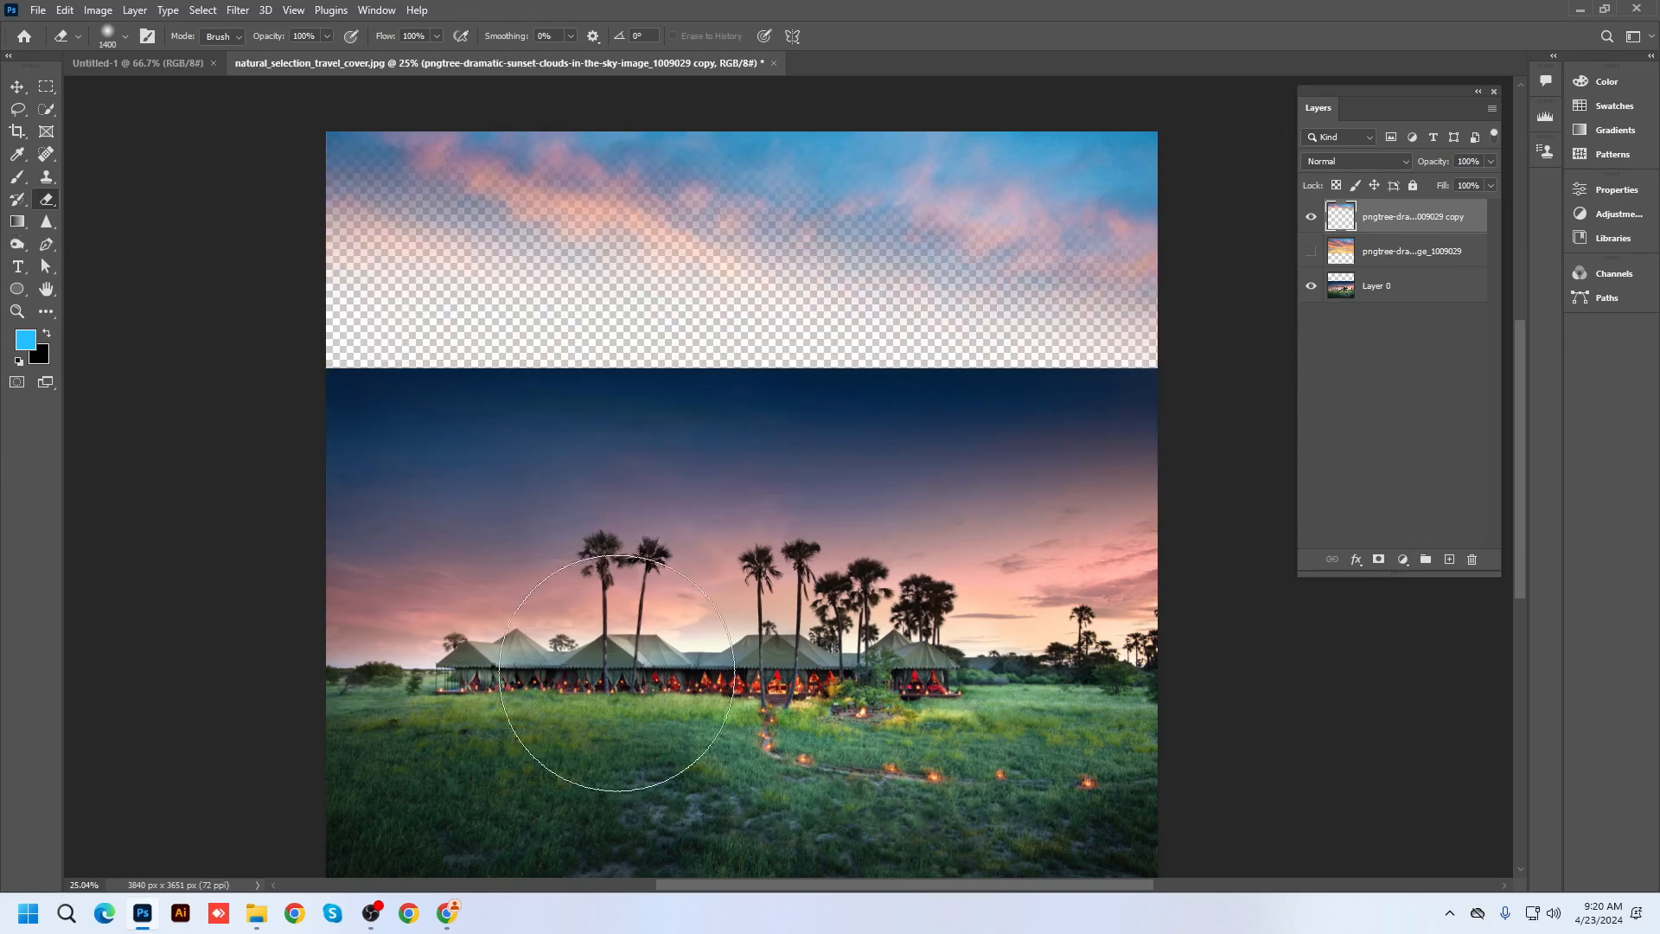
key("ctrl+z")
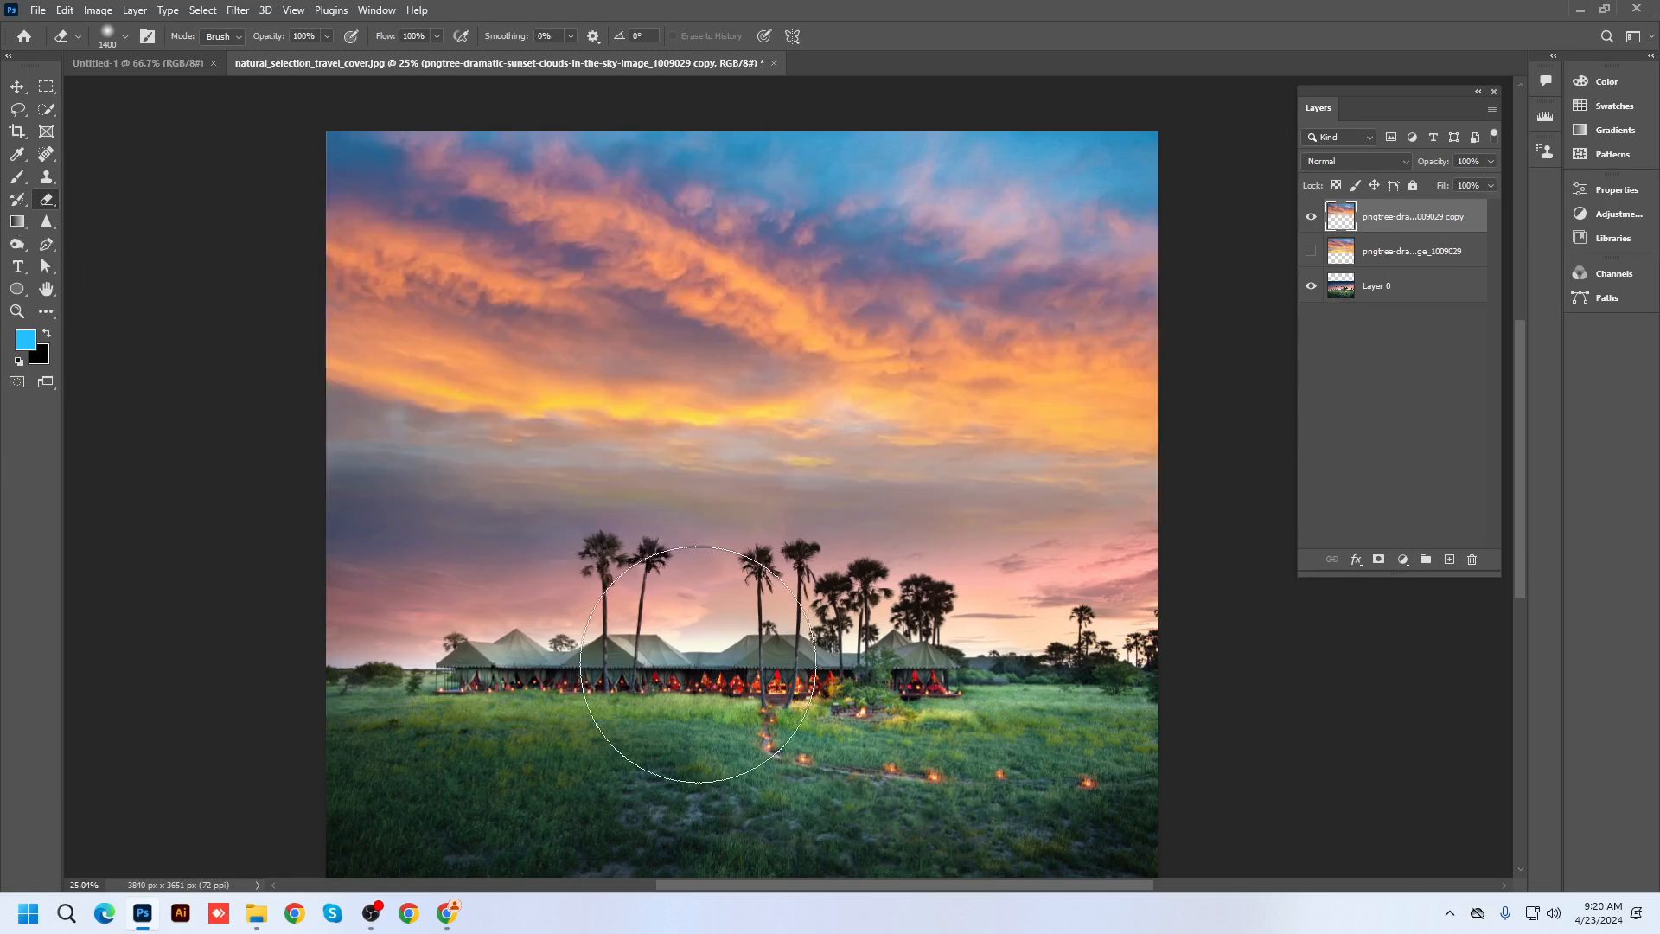
left_click(16, 88)
scroll(776, 481, "up", 1)
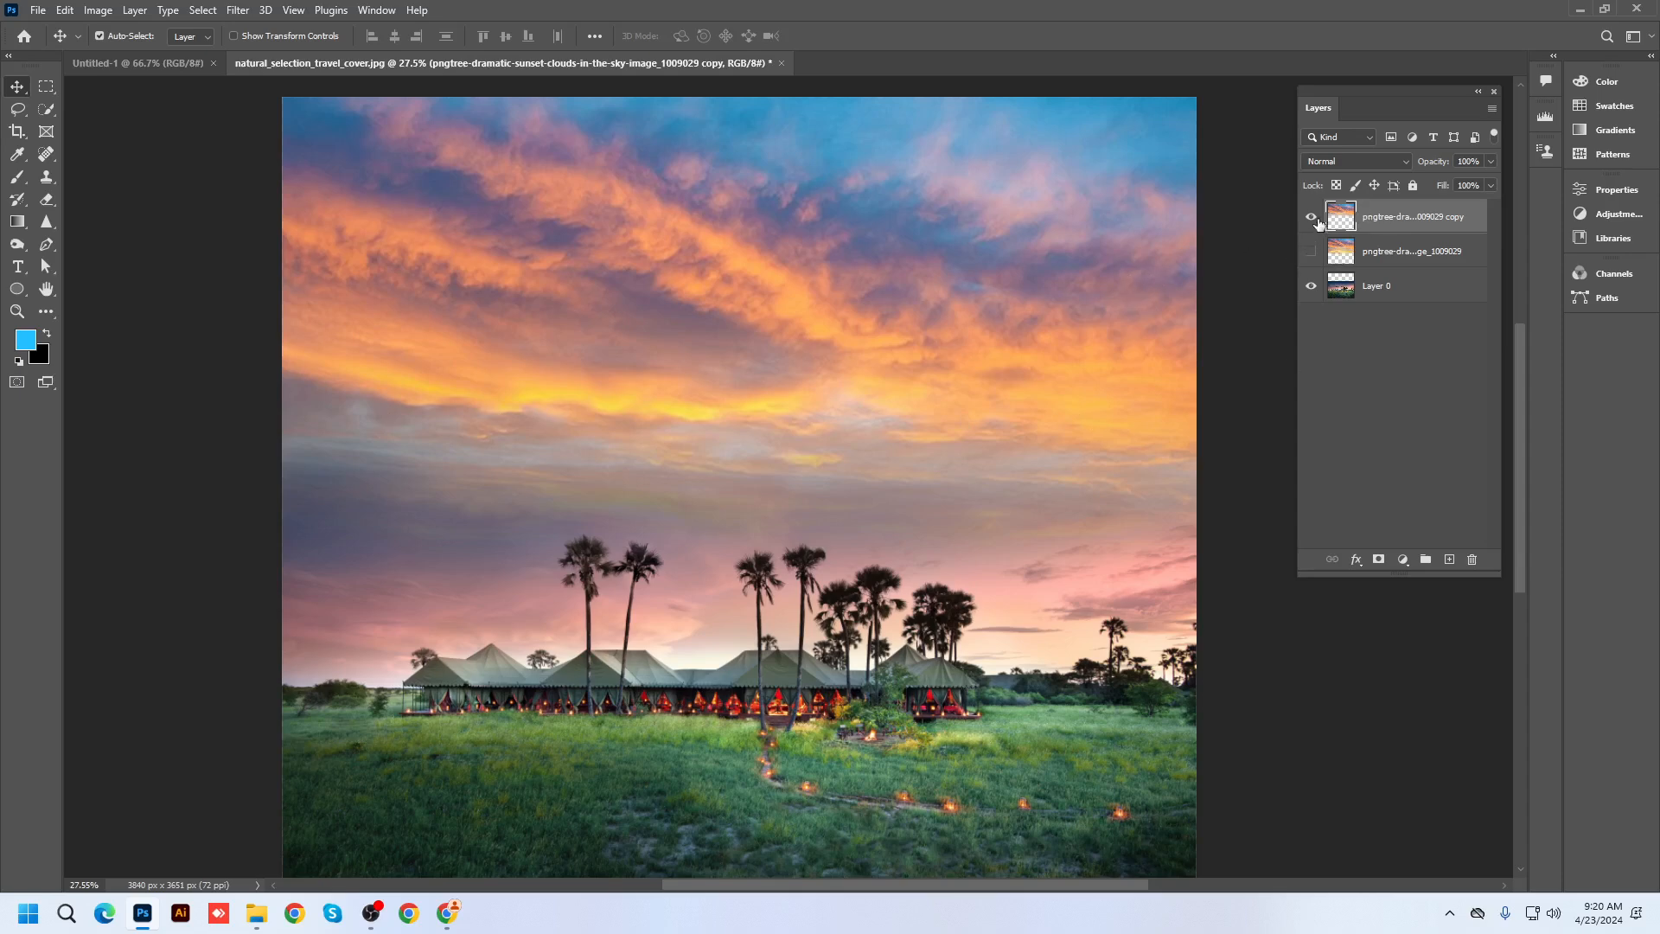
Hide the sky copy, then show and select the original sunset sky layer
left_click(1311, 216)
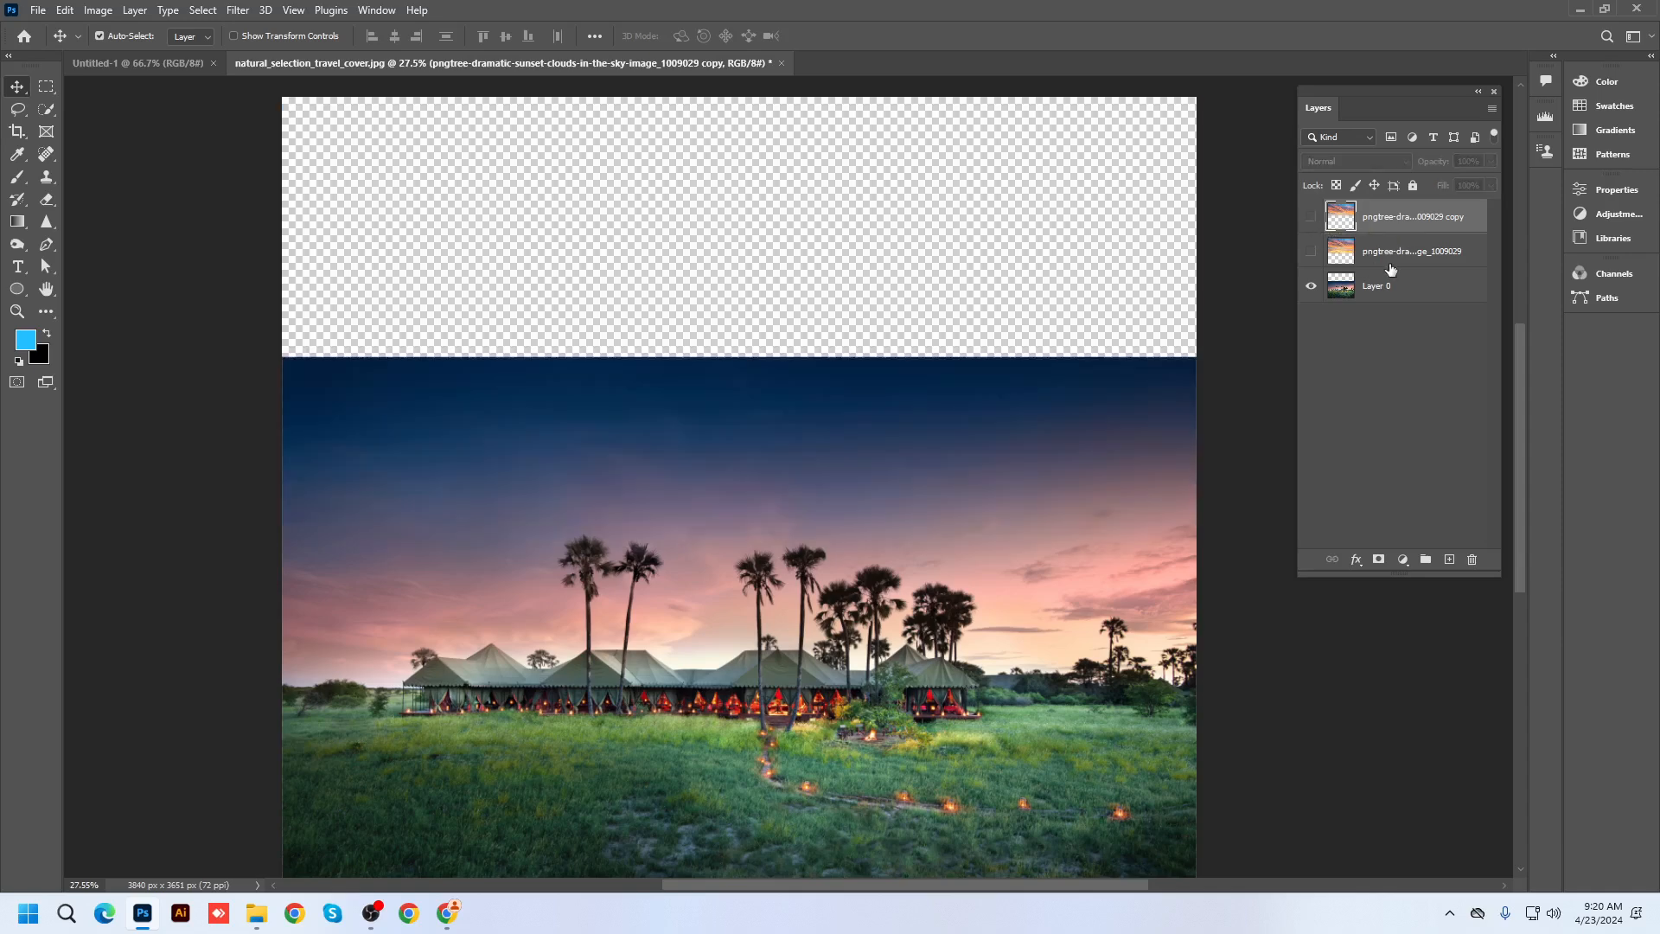
left_click(1390, 253)
left_click(1311, 251)
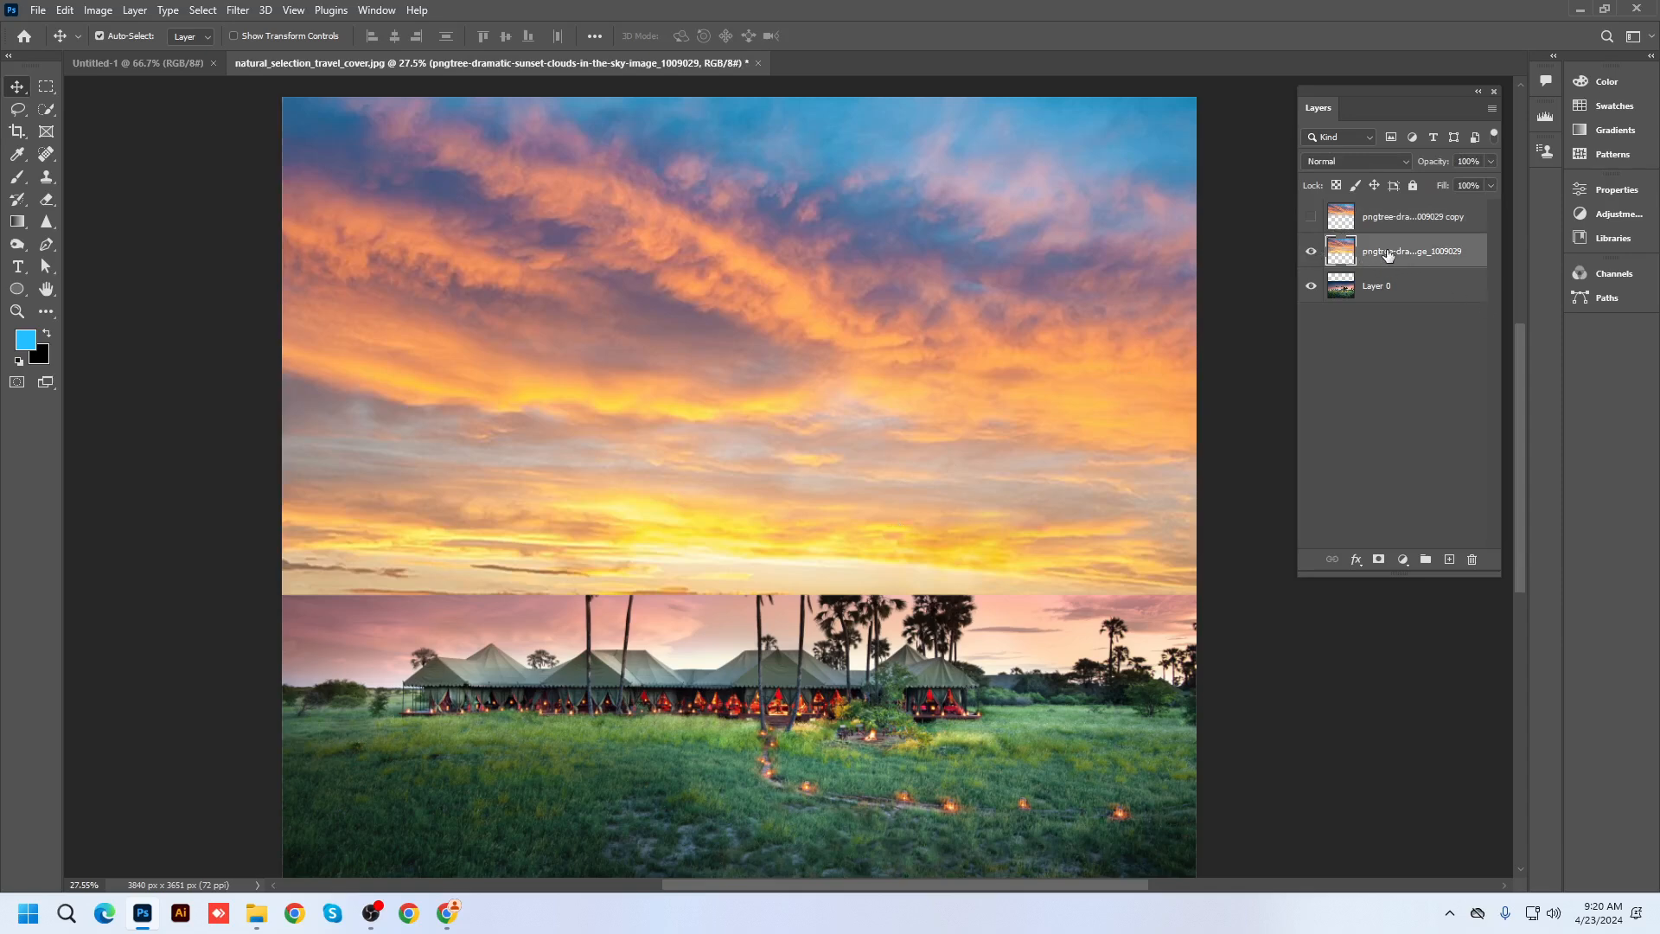
Set the background colour to an orange sampled from the sunset sky
left_click(38, 354)
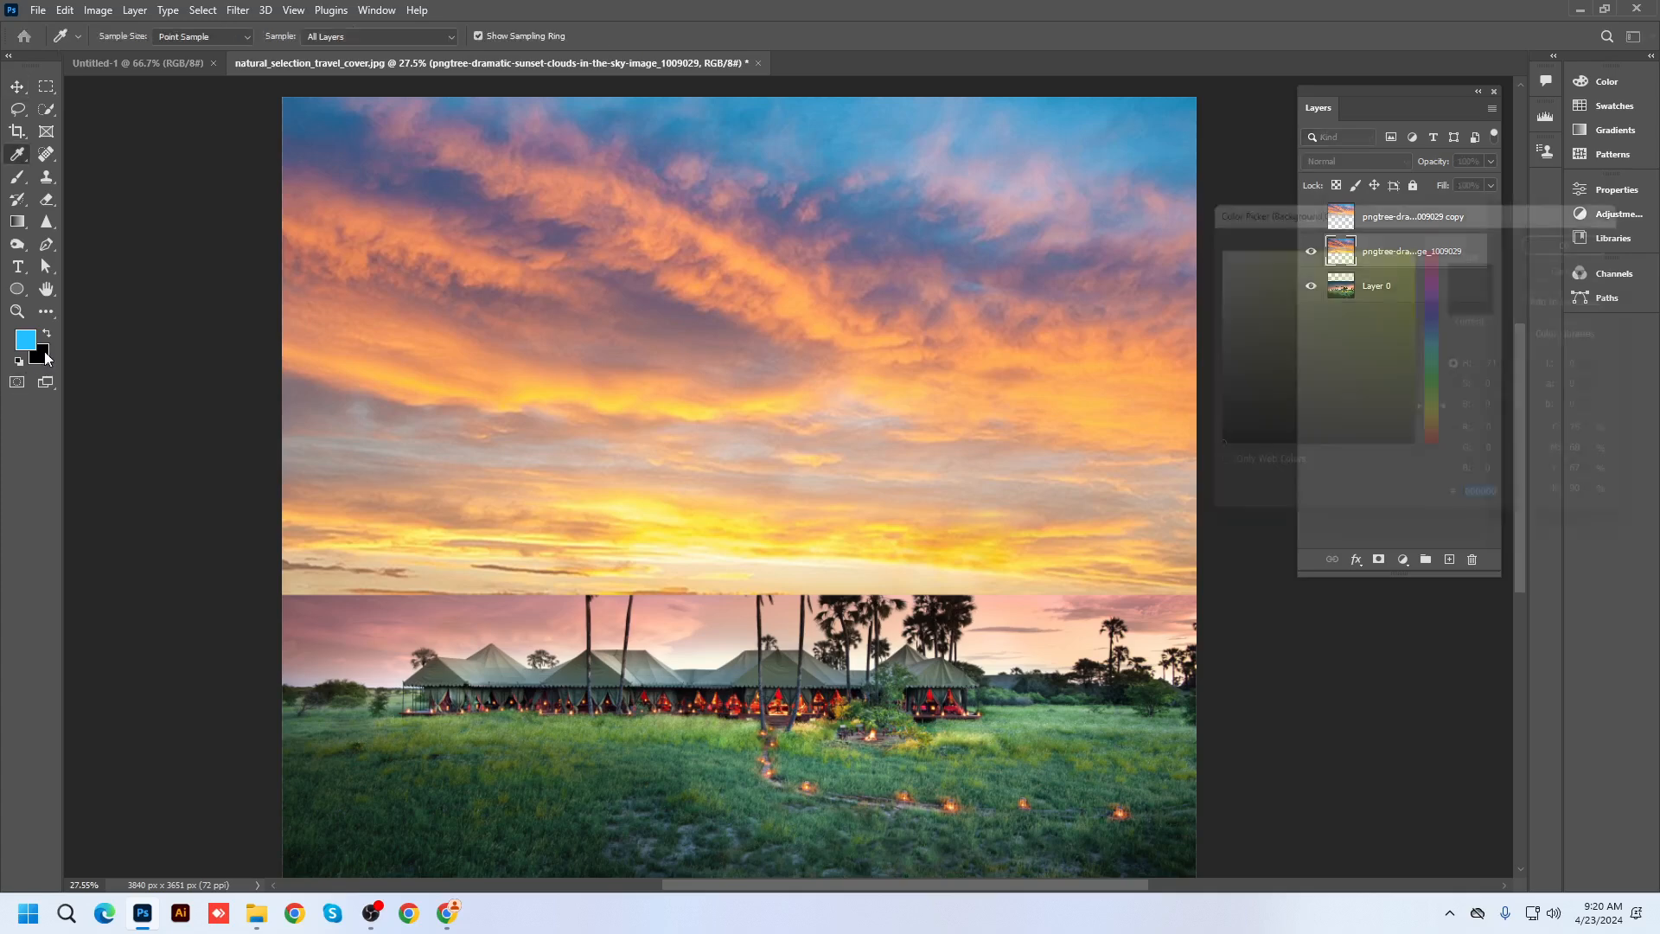
left_click(1045, 347)
left_click(1594, 232)
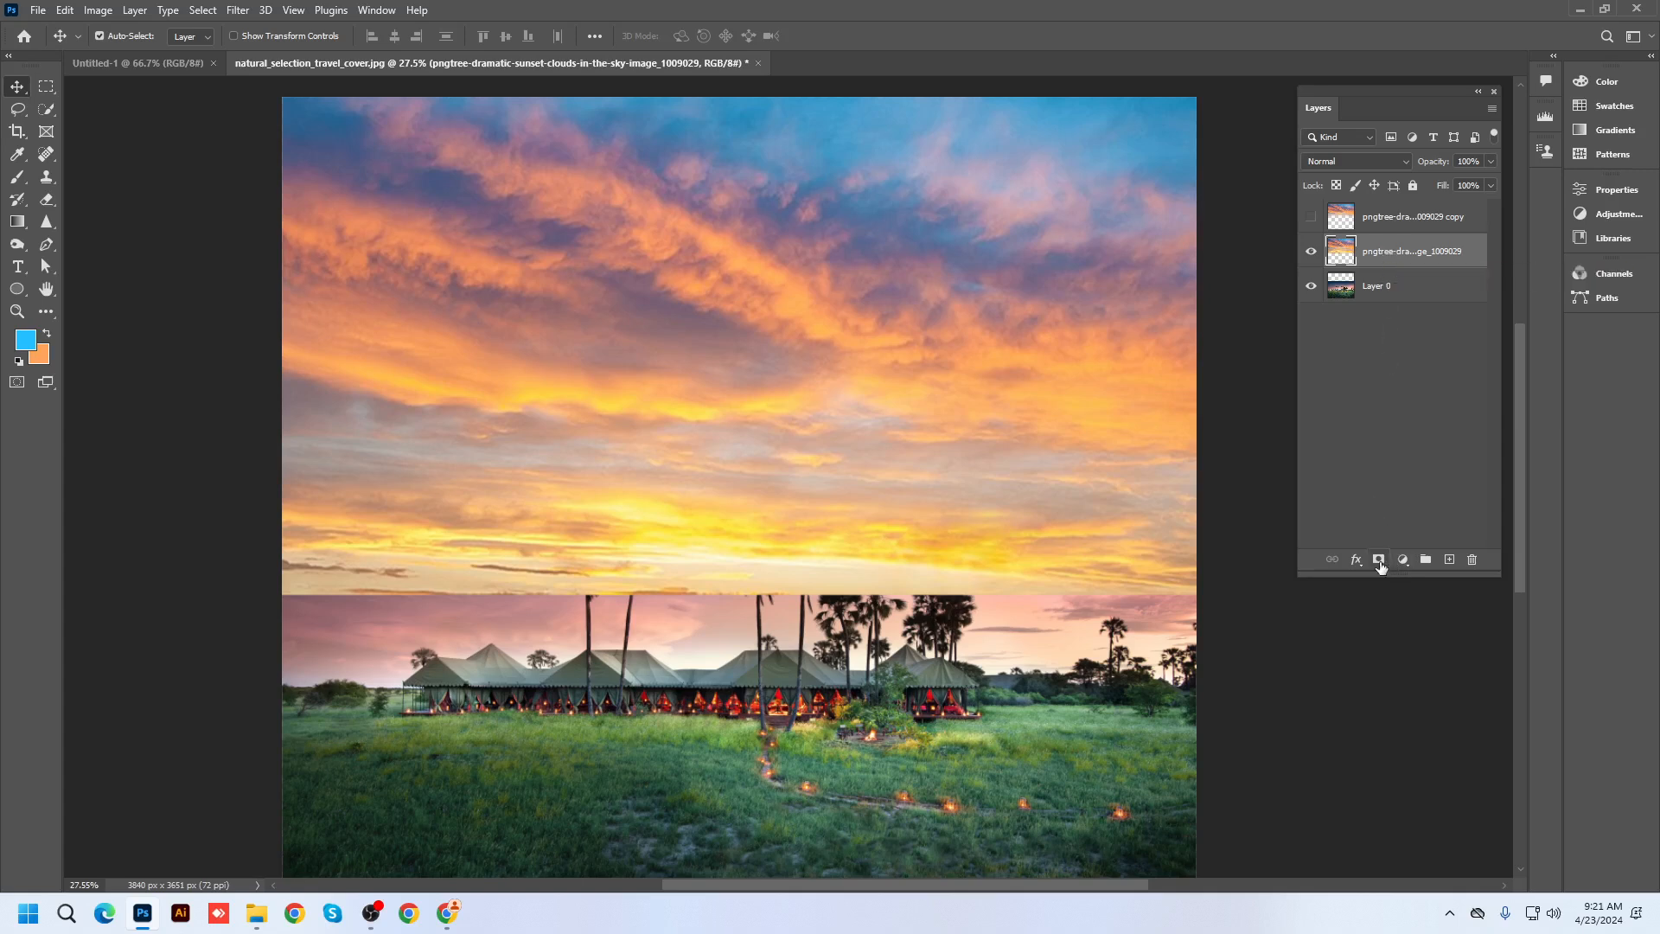
left_click(136, 10)
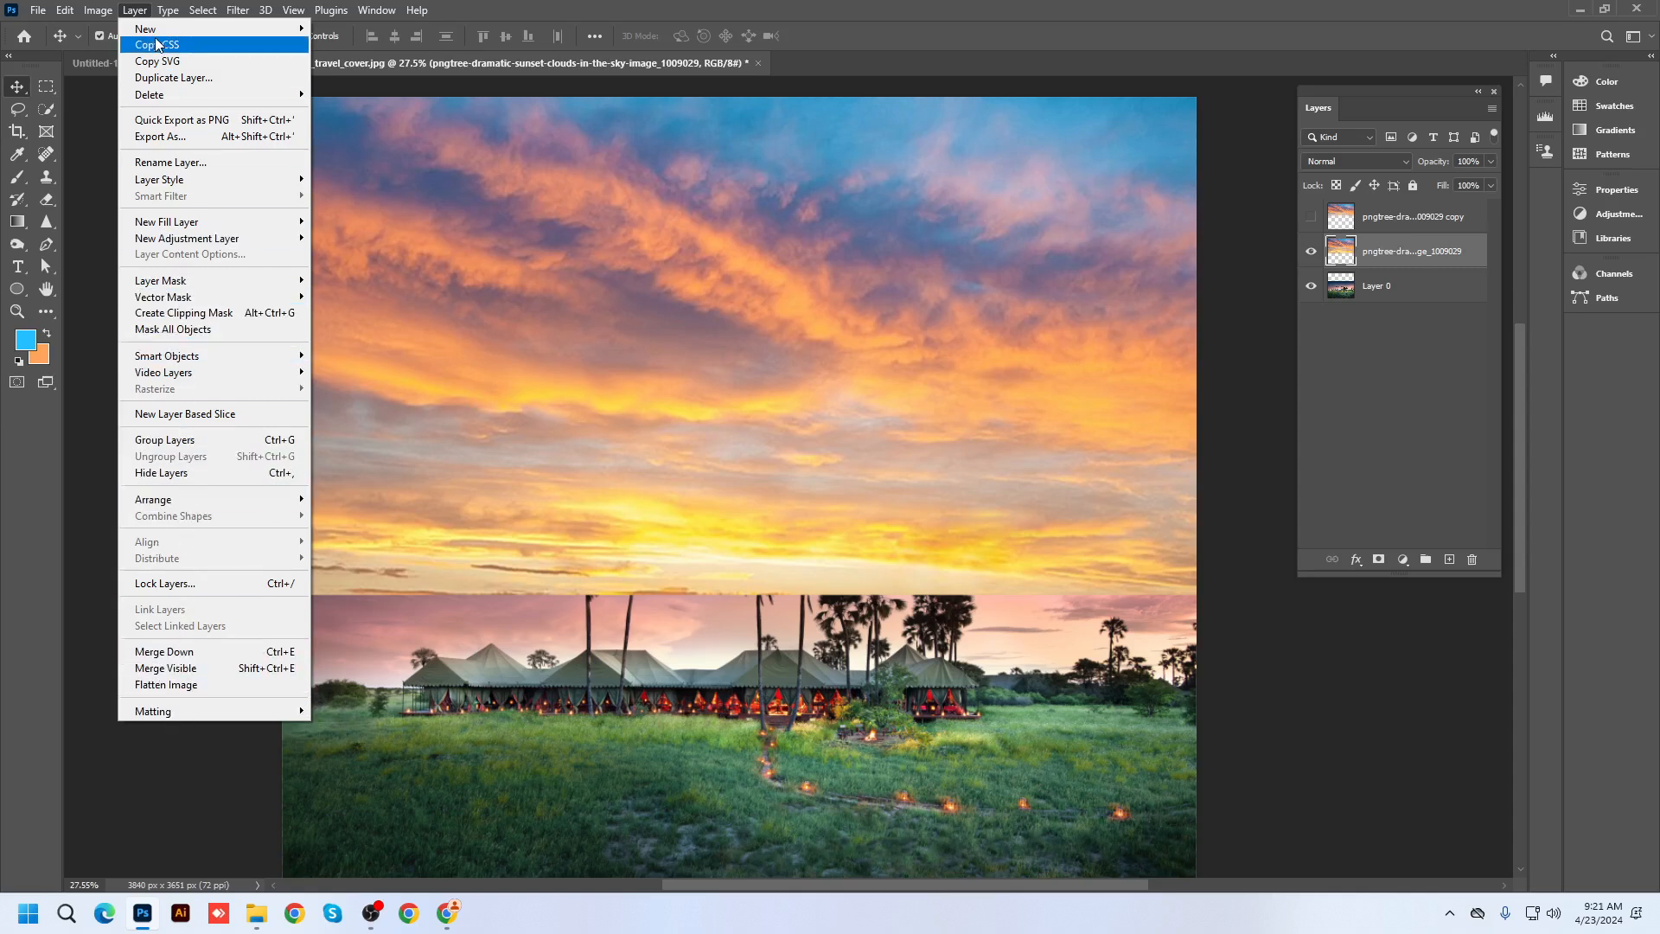
left_click(1389, 252)
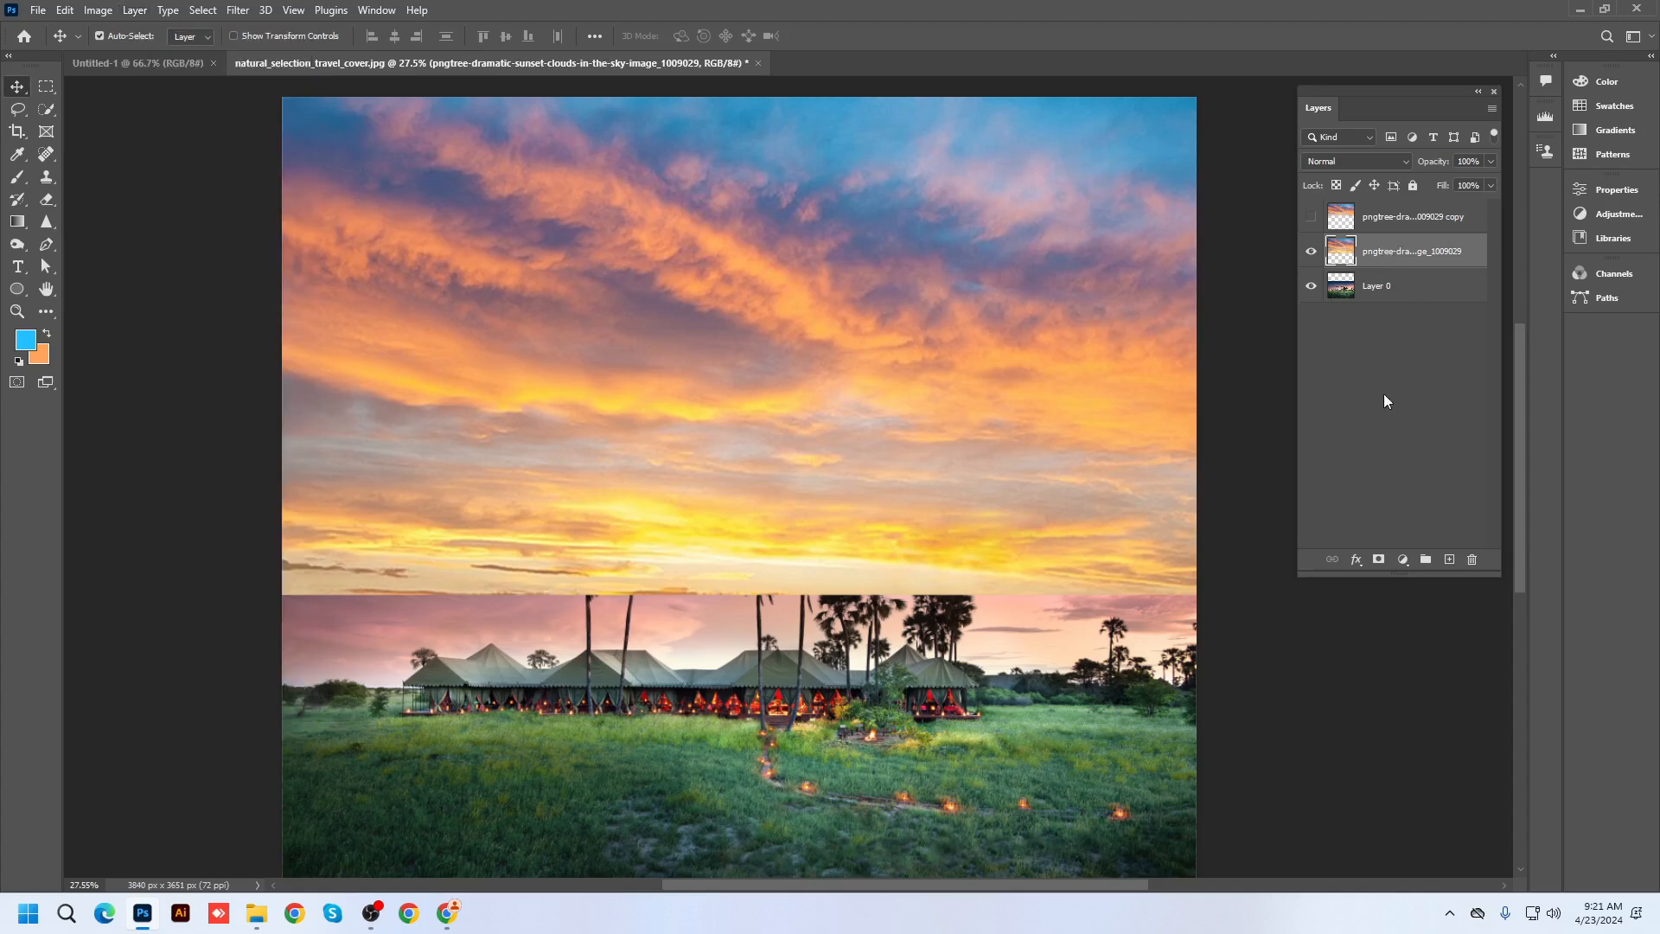
Add a layer mask to the sunset sky layer and pick a near-black foreground colour
left_click(1379, 561)
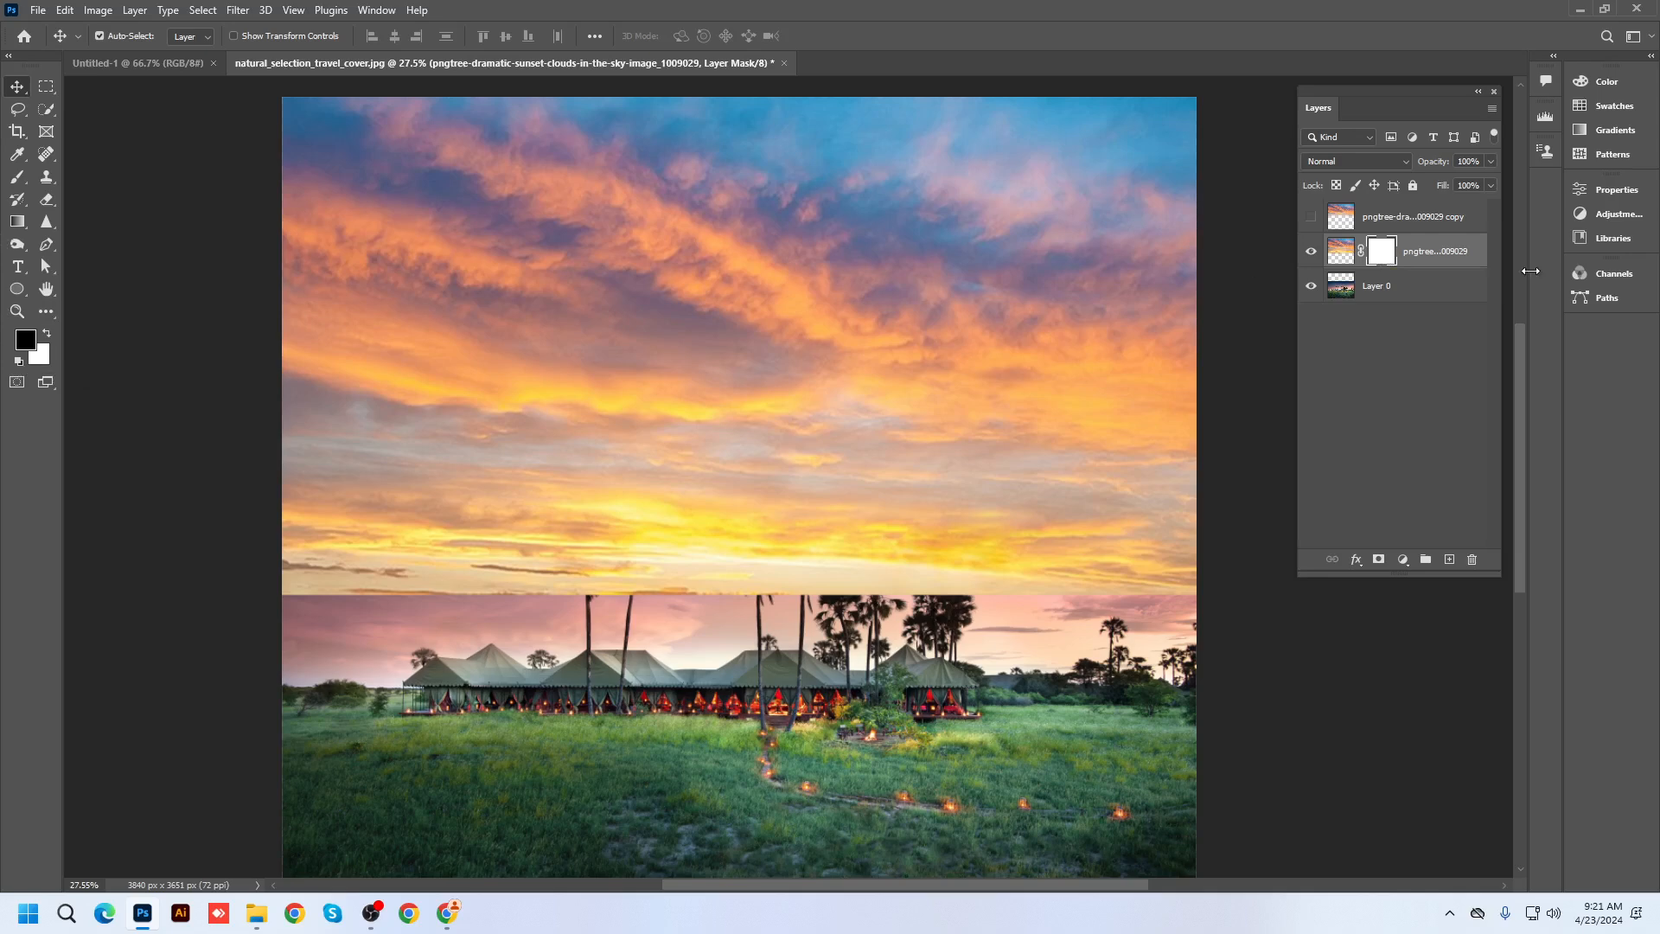
left_click(1384, 258)
left_click(26, 342)
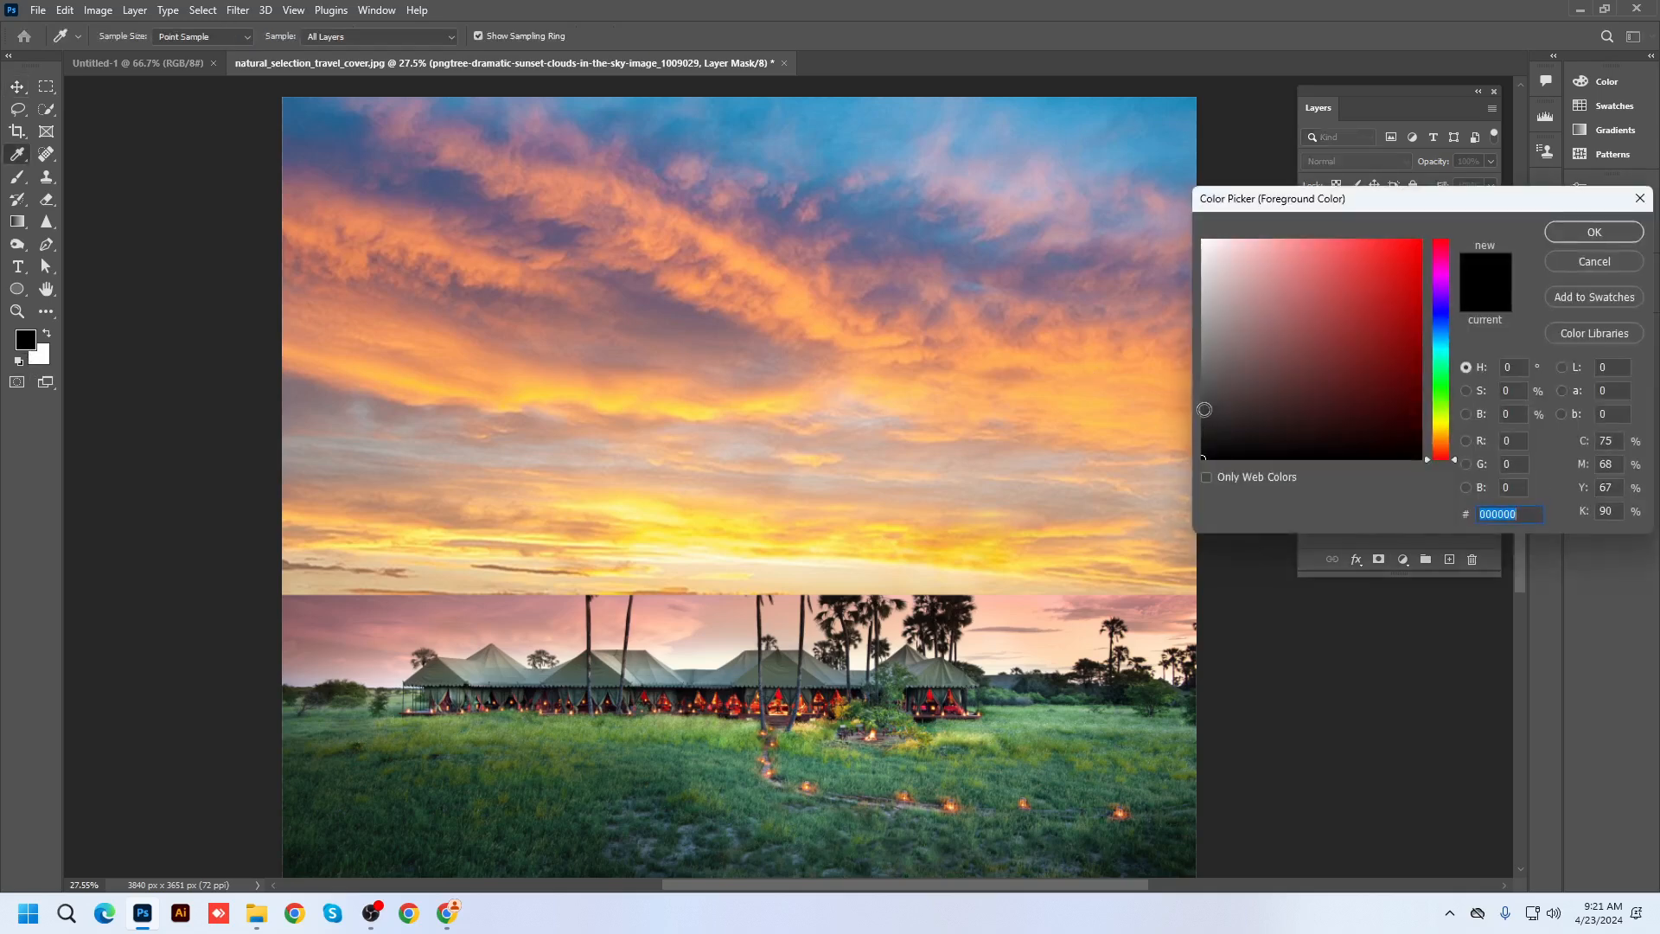
left_click(1221, 441)
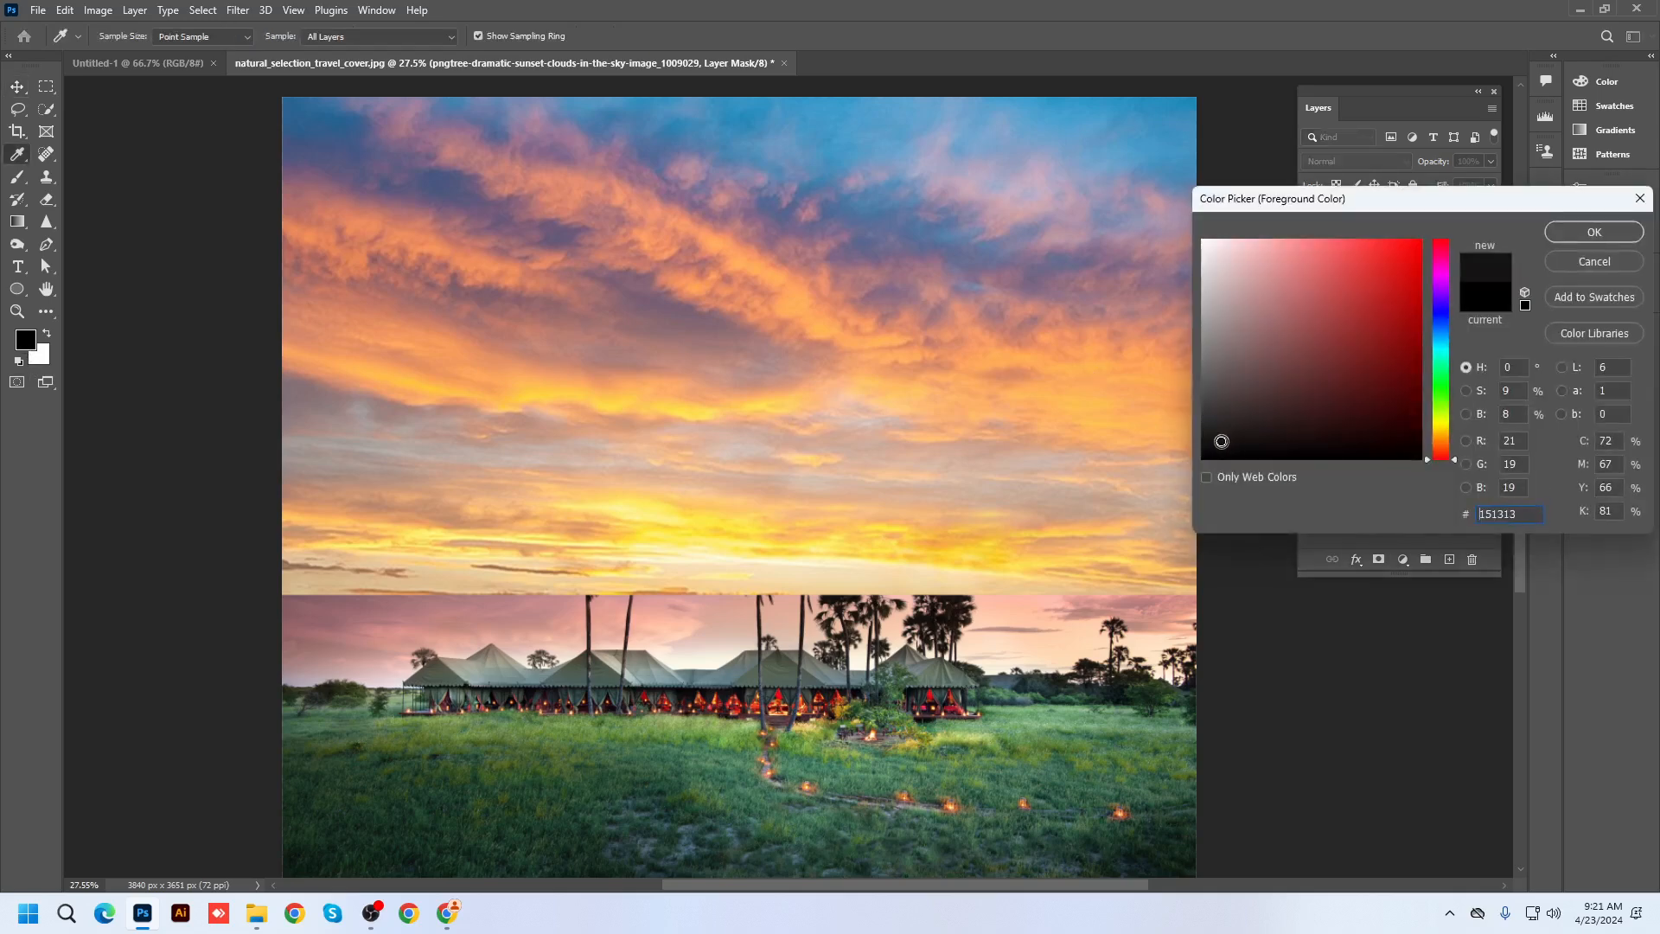
left_click(1593, 232)
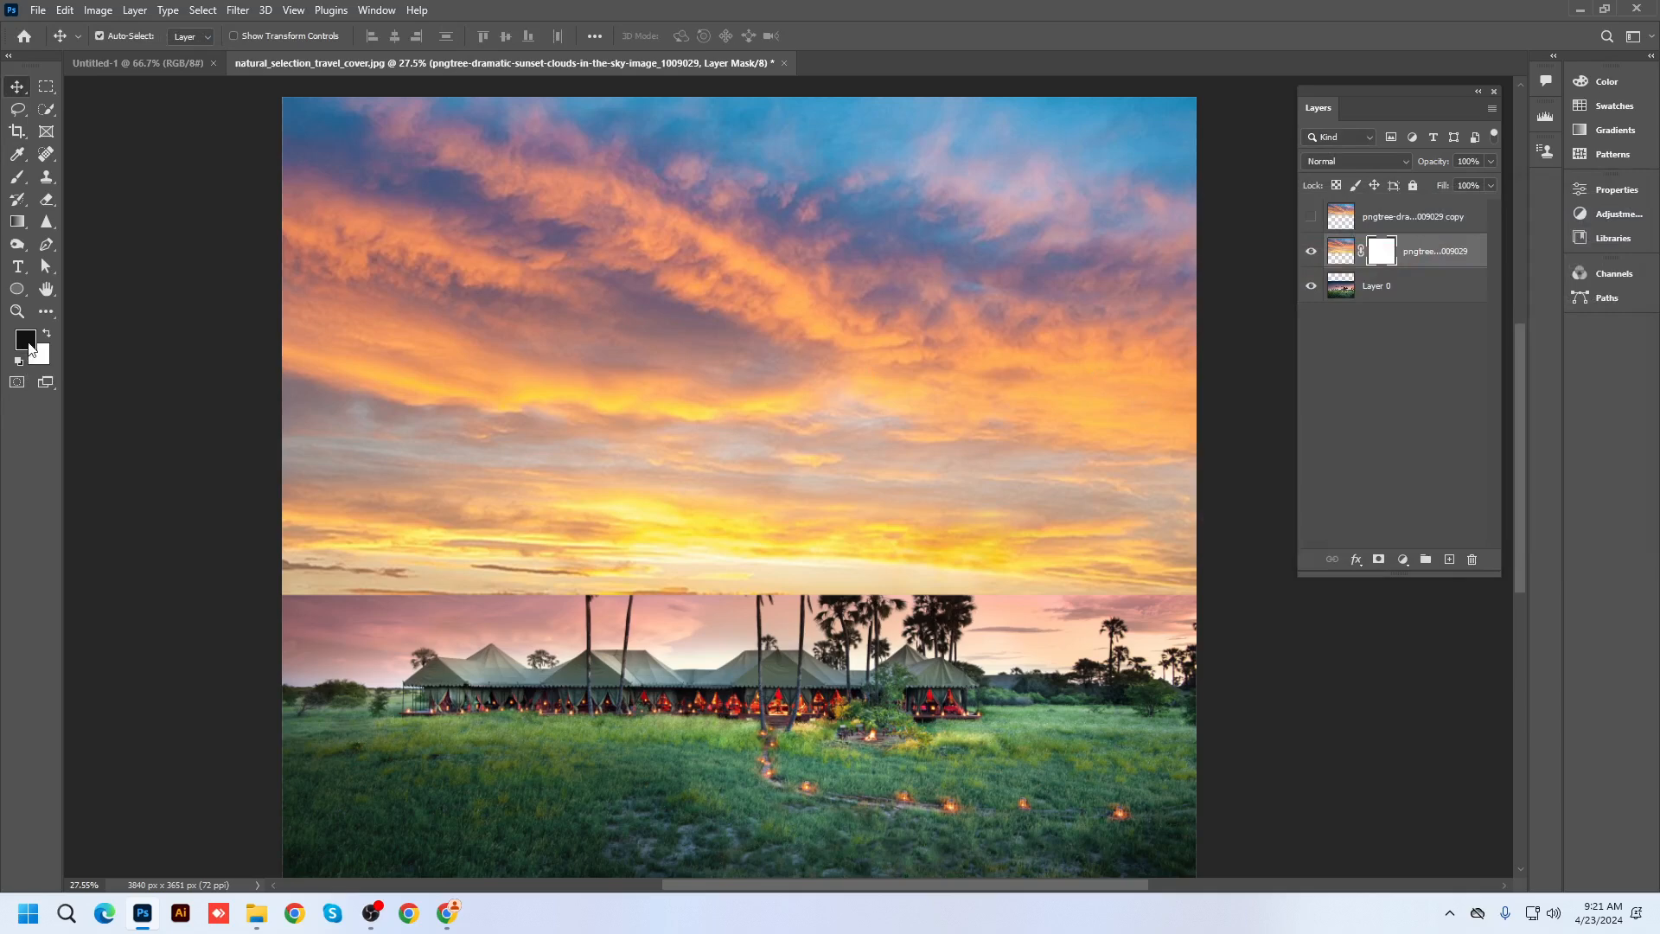
Set the foreground to pure black #000000 and keep white as the background colour
left_click(28, 345)
left_click_drag(1228, 441, 1186, 460)
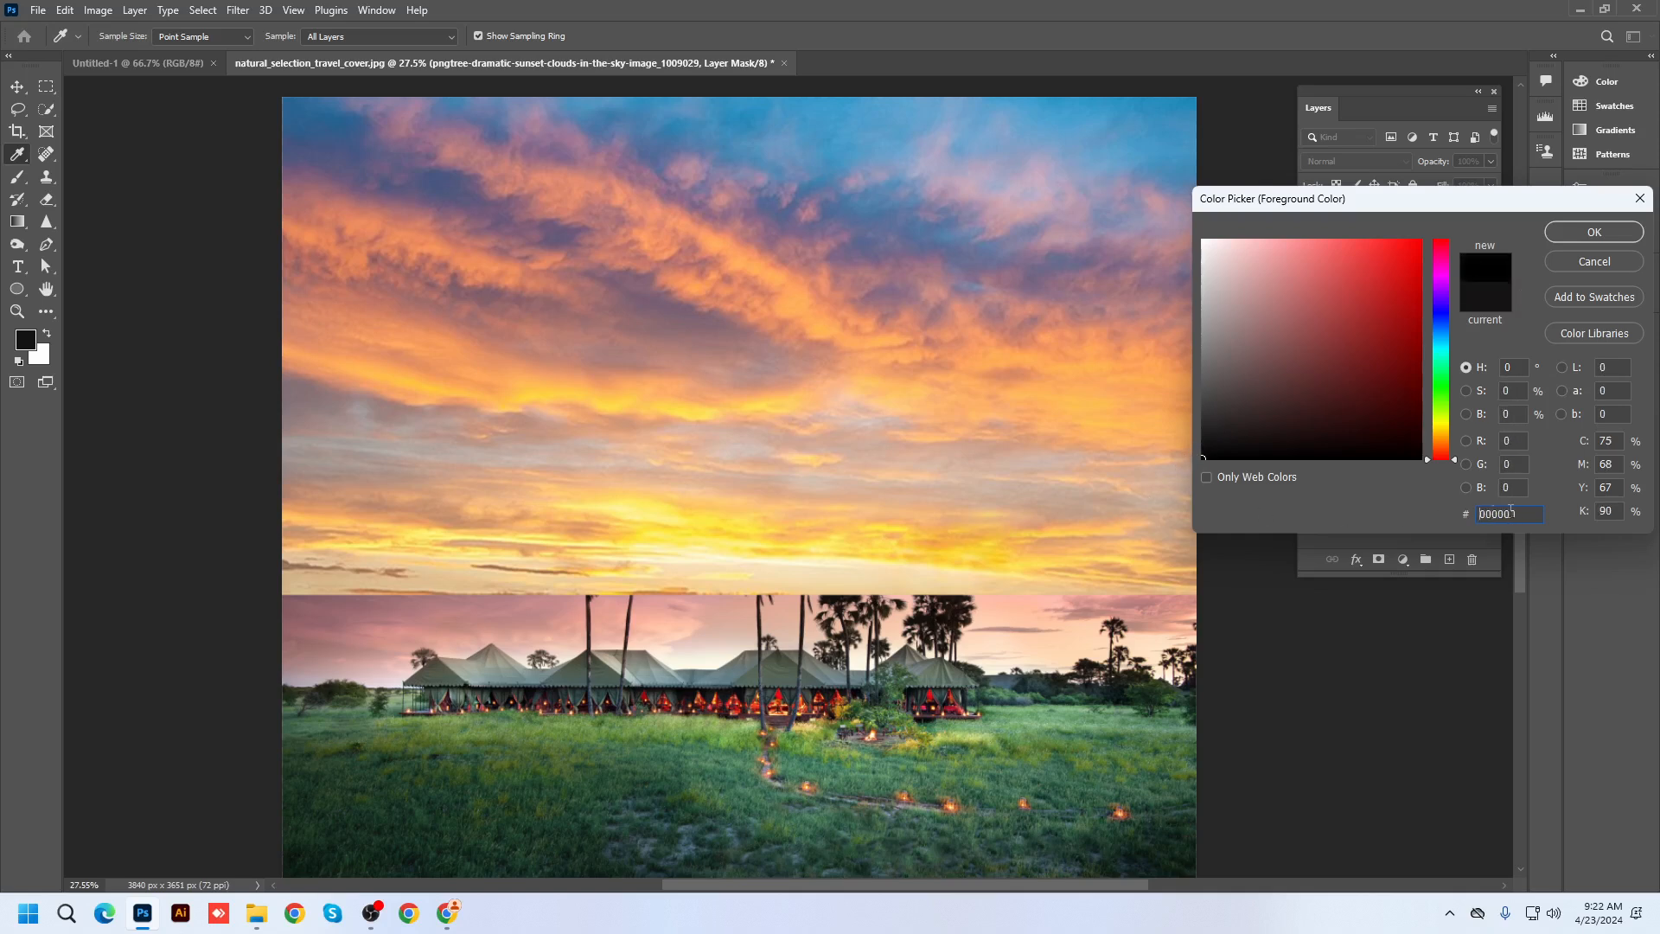
left_click_drag(1528, 513, 1425, 525)
left_click(1594, 232)
key("v")
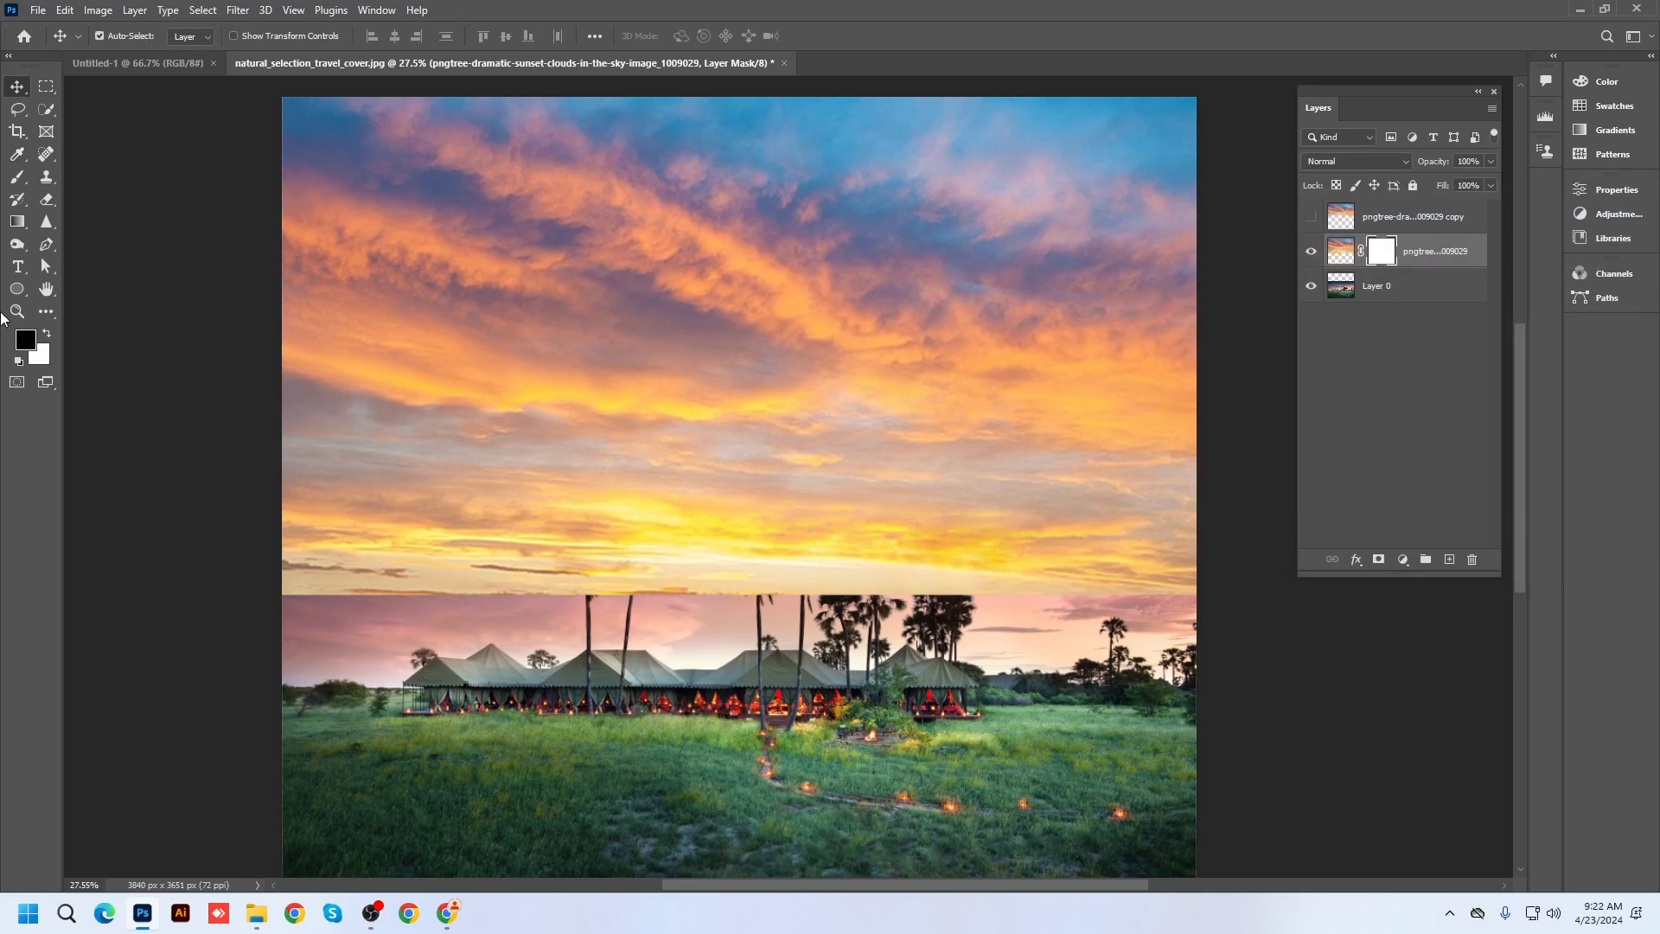
left_click(48, 361)
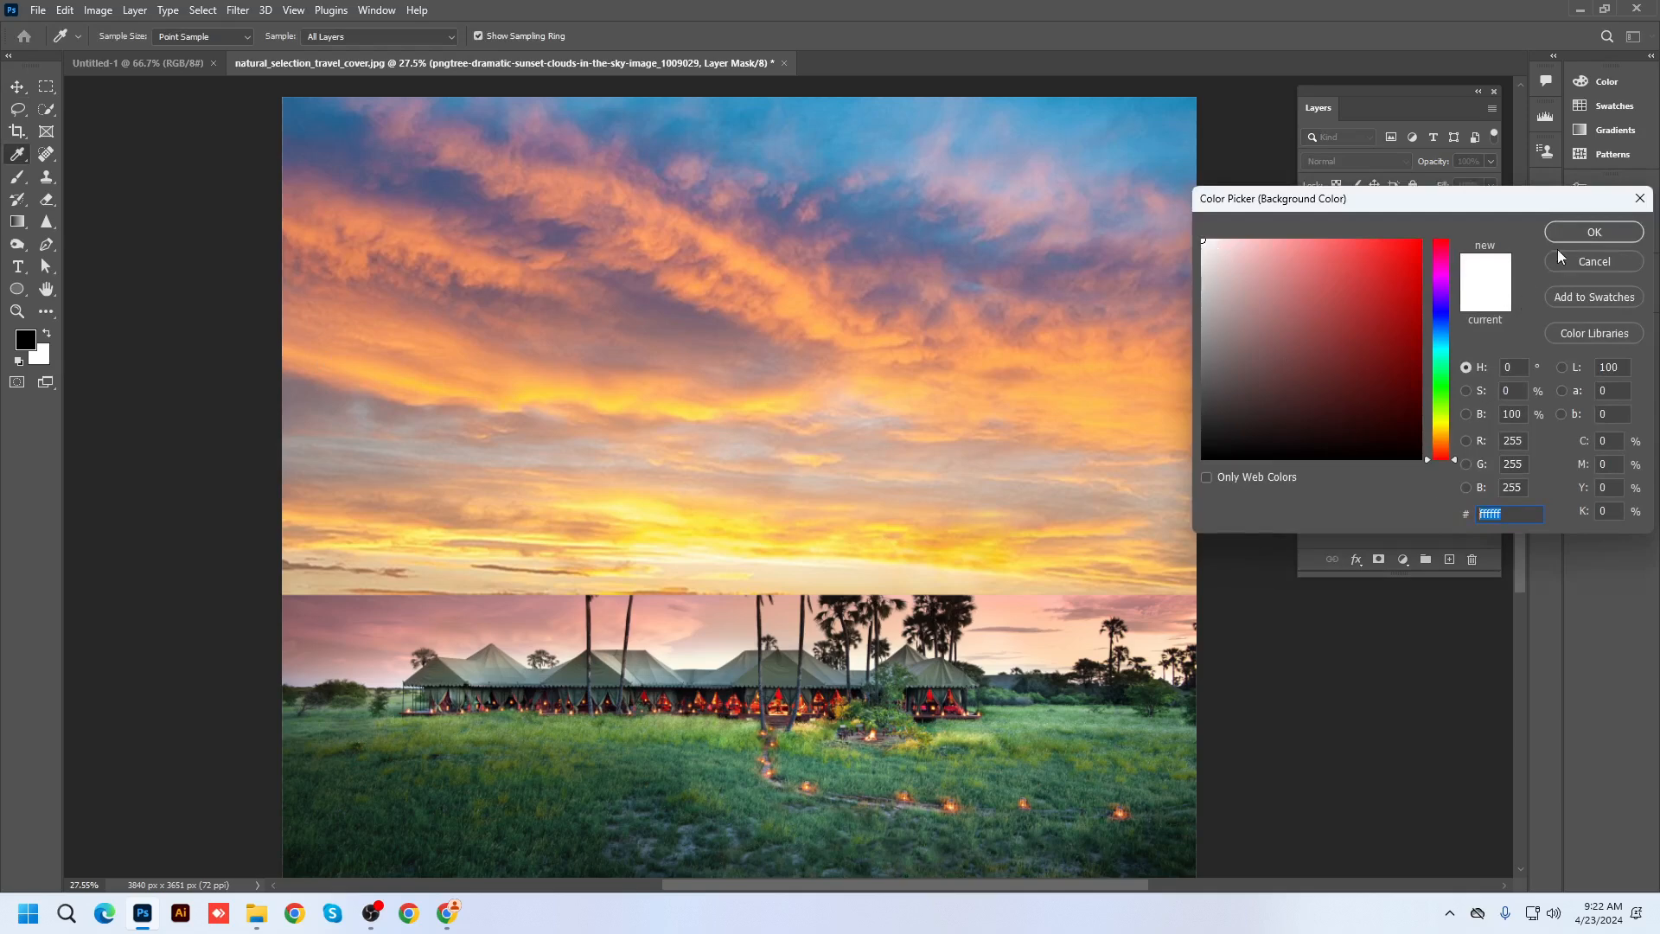
left_click(1575, 234)
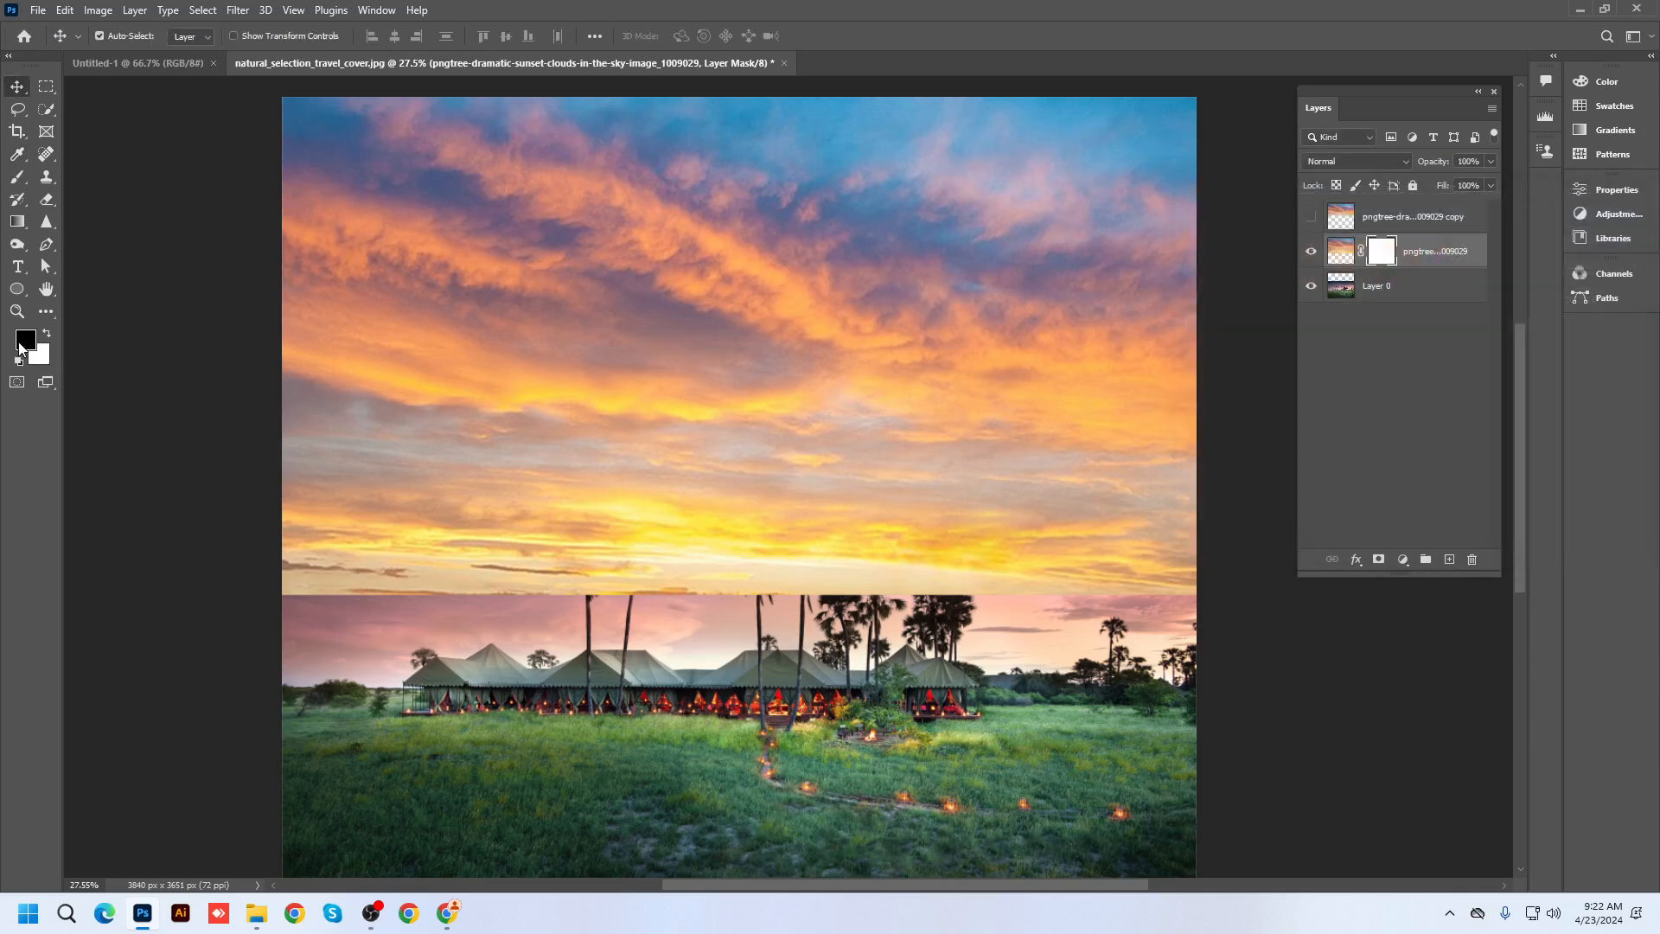
left_click(17, 178)
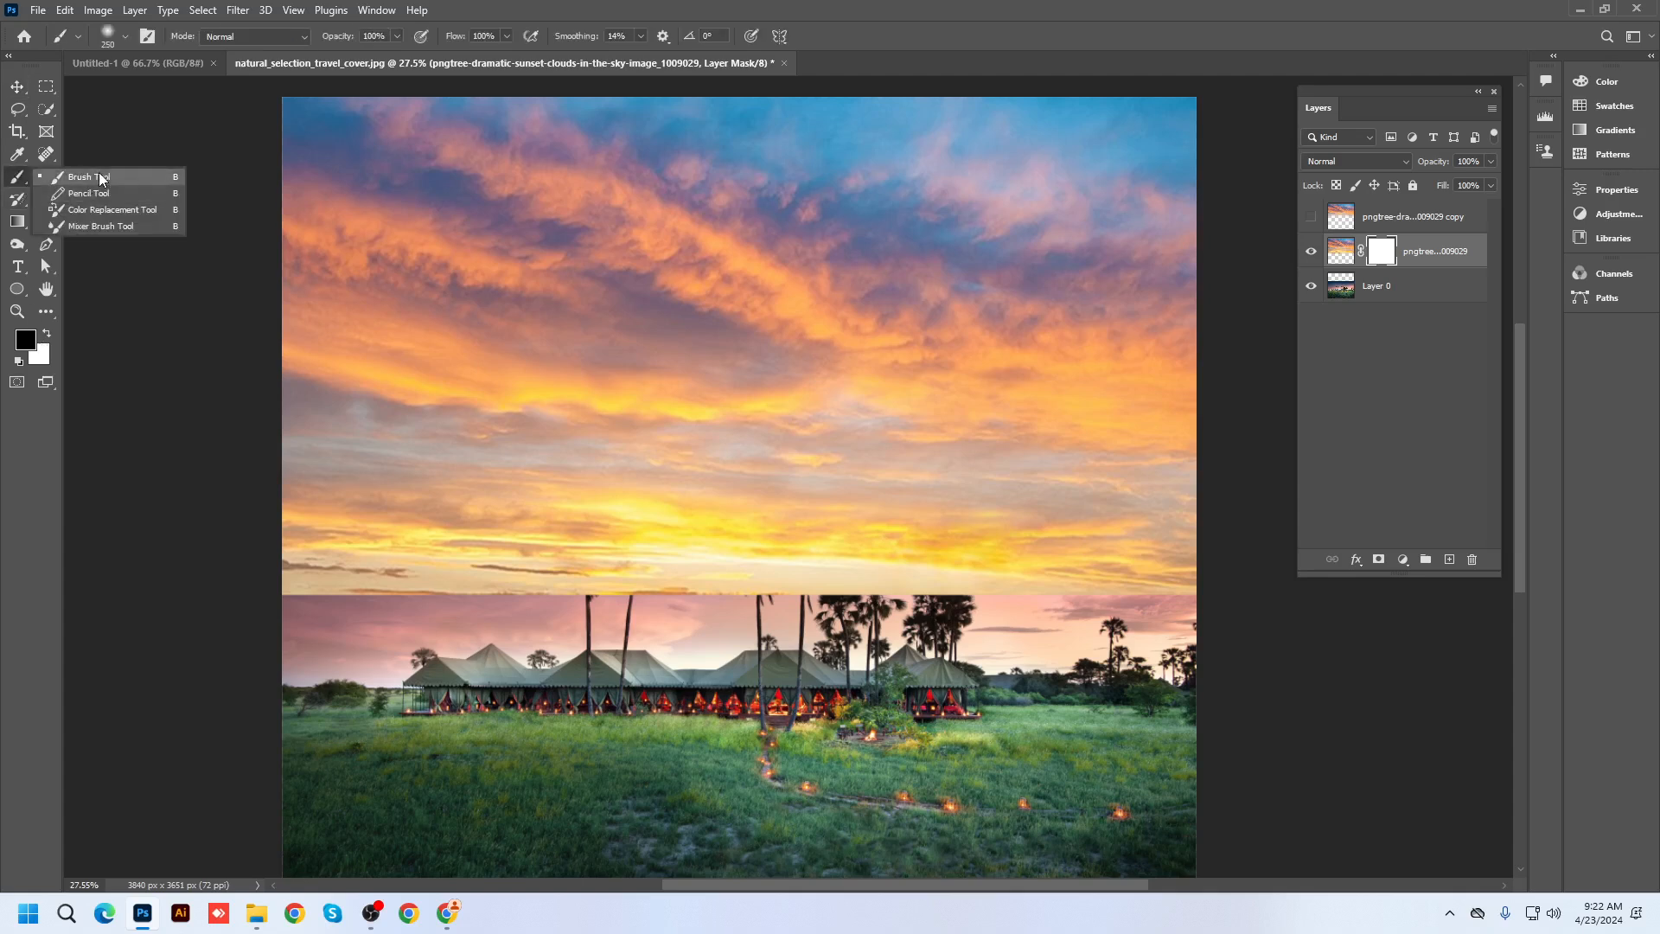
Paint black on the mask with a 1000 px Soft Round brush to reveal the palms
left_click(98, 176)
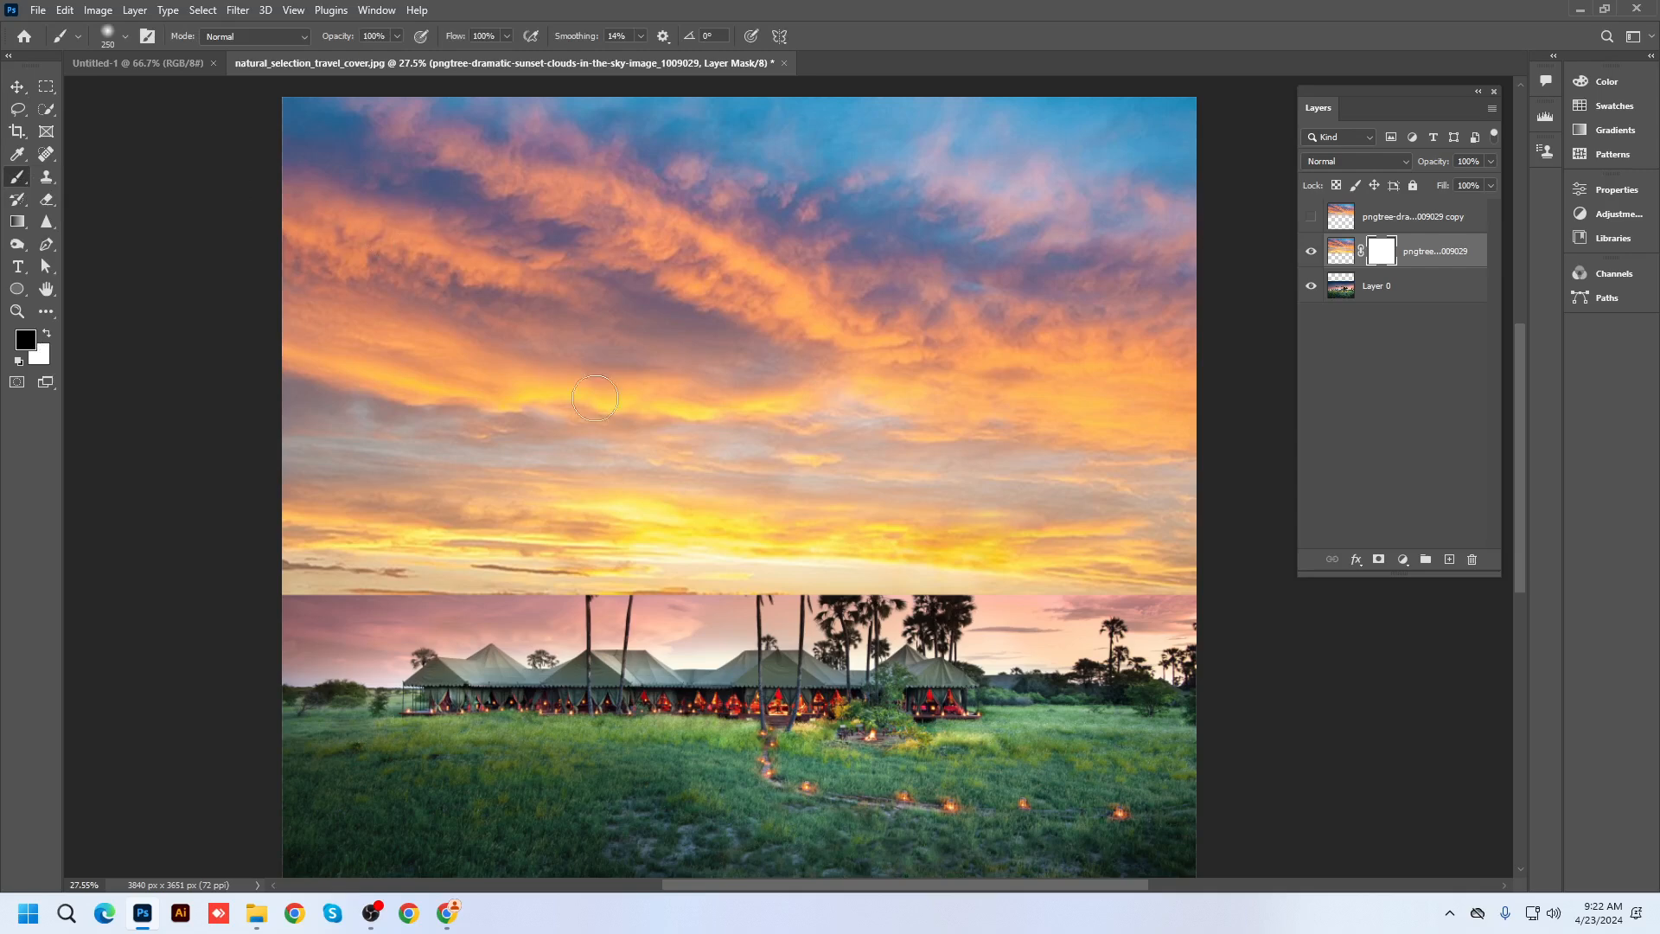
right_click(638, 417)
double_click(722, 547)
key("bracketright")
key("bracketright")
key("bracketright")
key("bracketright")
key("bracketright")
key("bracketright")
key("bracketright")
key("bracketright")
scroll(394, 612, "down", 1)
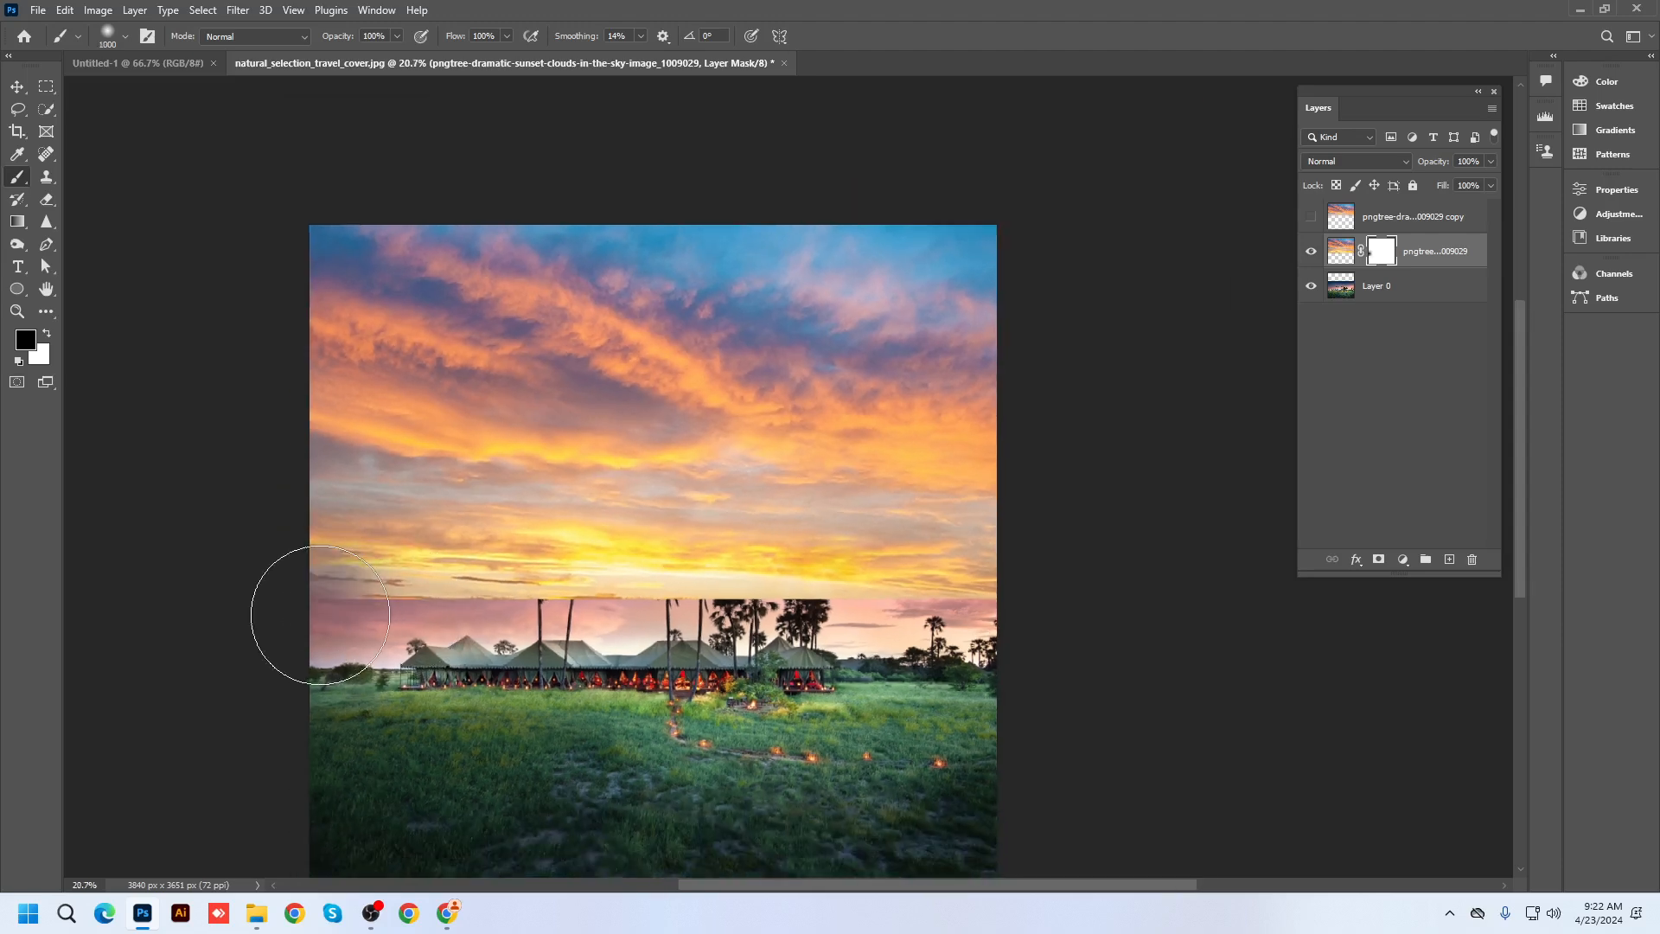
mouse_move(380, 638)
left_mouse_down()
mouse_move(467, 605)
mouse_move(761, 601)
mouse_move(1133, 656)
left_mouse_up()
left_click_drag(740, 641, 513, 624)
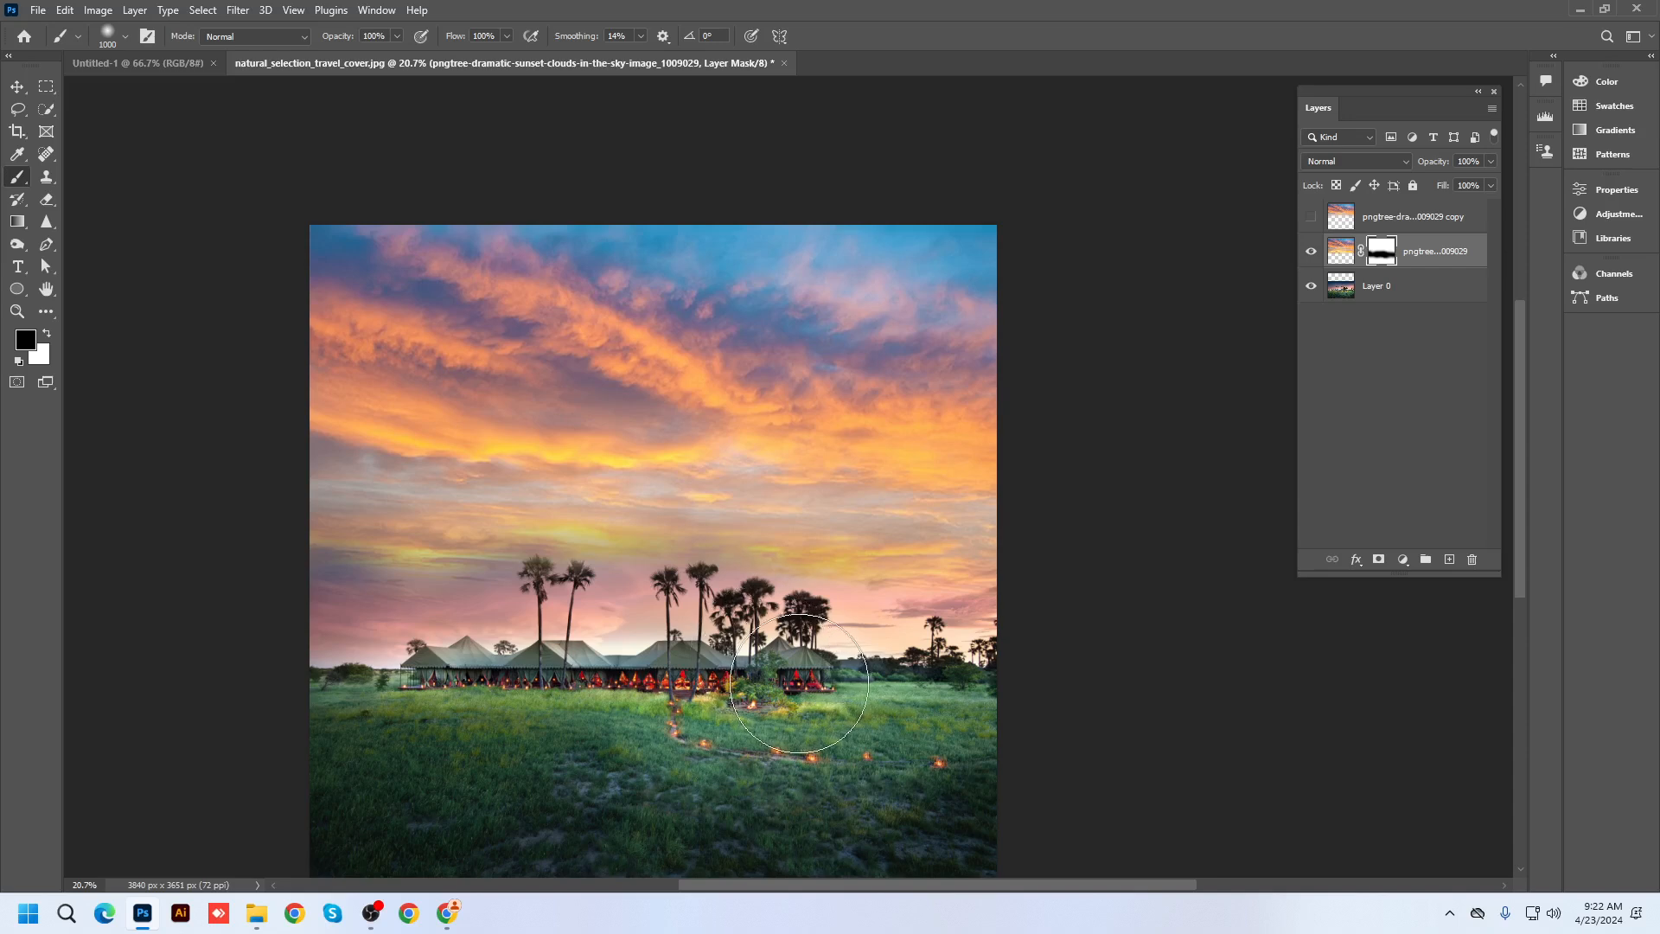
left_click(909, 477)
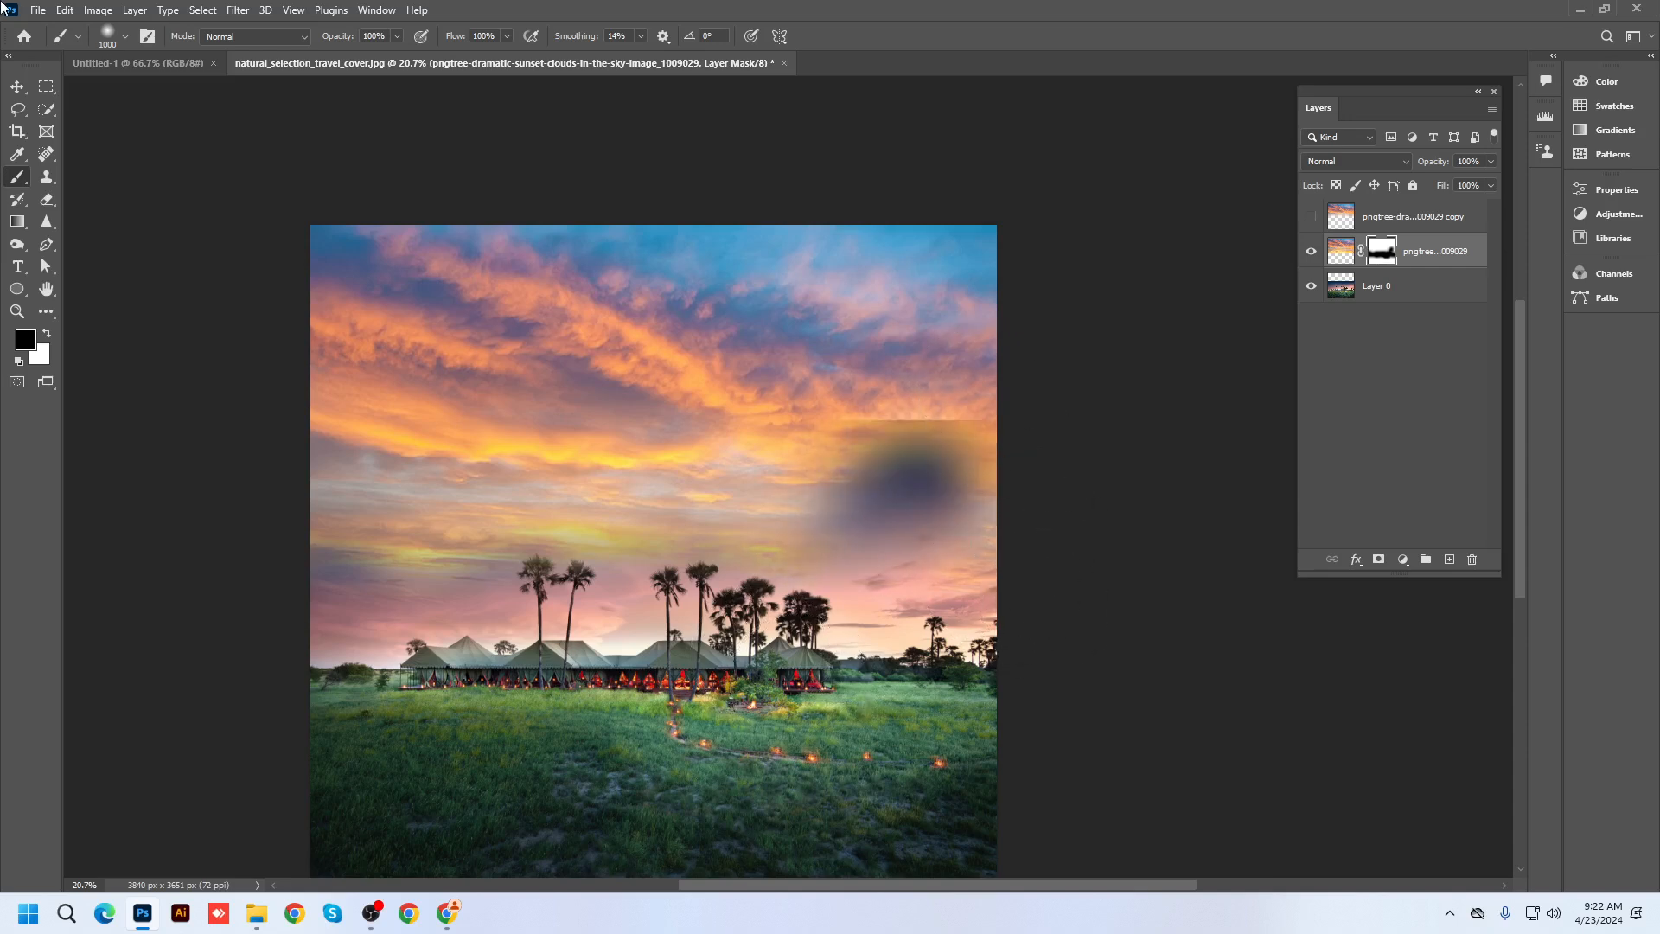
Reposition the landscape and sky layers, raise the sky 268 px, and reselect its mask
left_click(16, 107)
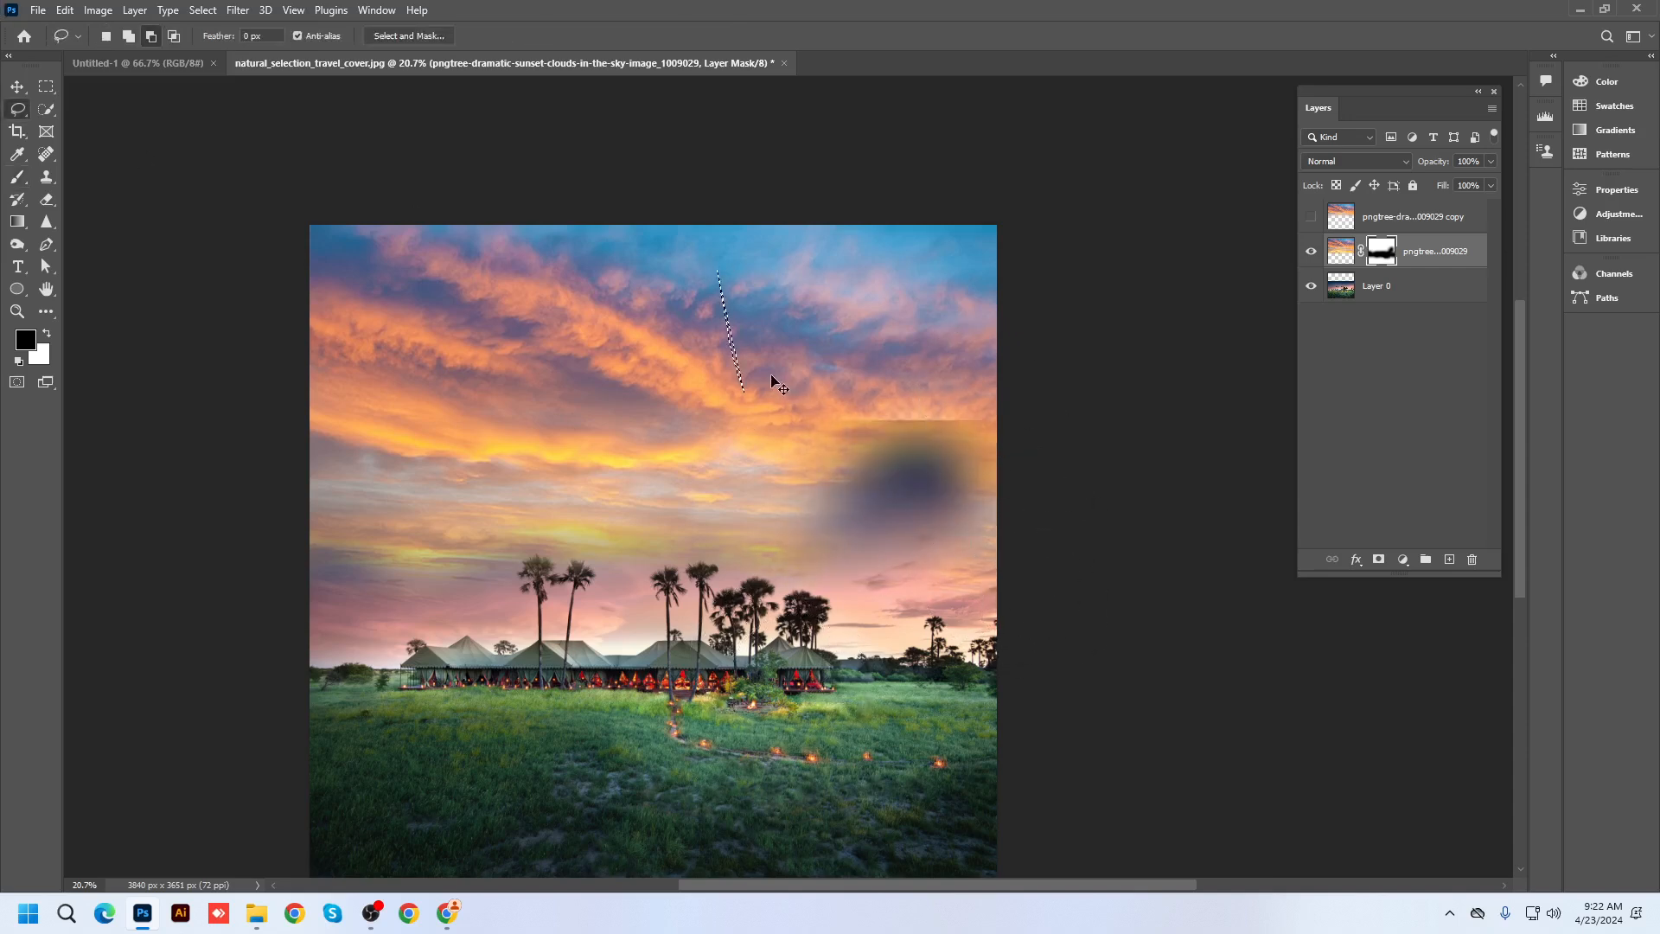
left_click(17, 85)
mouse_move(819, 382)
left_mouse_down()
mouse_move(512, 557)
mouse_move(787, 749)
mouse_move(726, 328)
mouse_move(851, 778)
mouse_move(867, 230)
mouse_move(856, 306)
left_mouse_up()
scroll(867, 502, "down", 4)
left_click_drag(982, 649, 868, 385)
left_click_drag(631, 724, 856, 531)
scroll(908, 558, "up", 2)
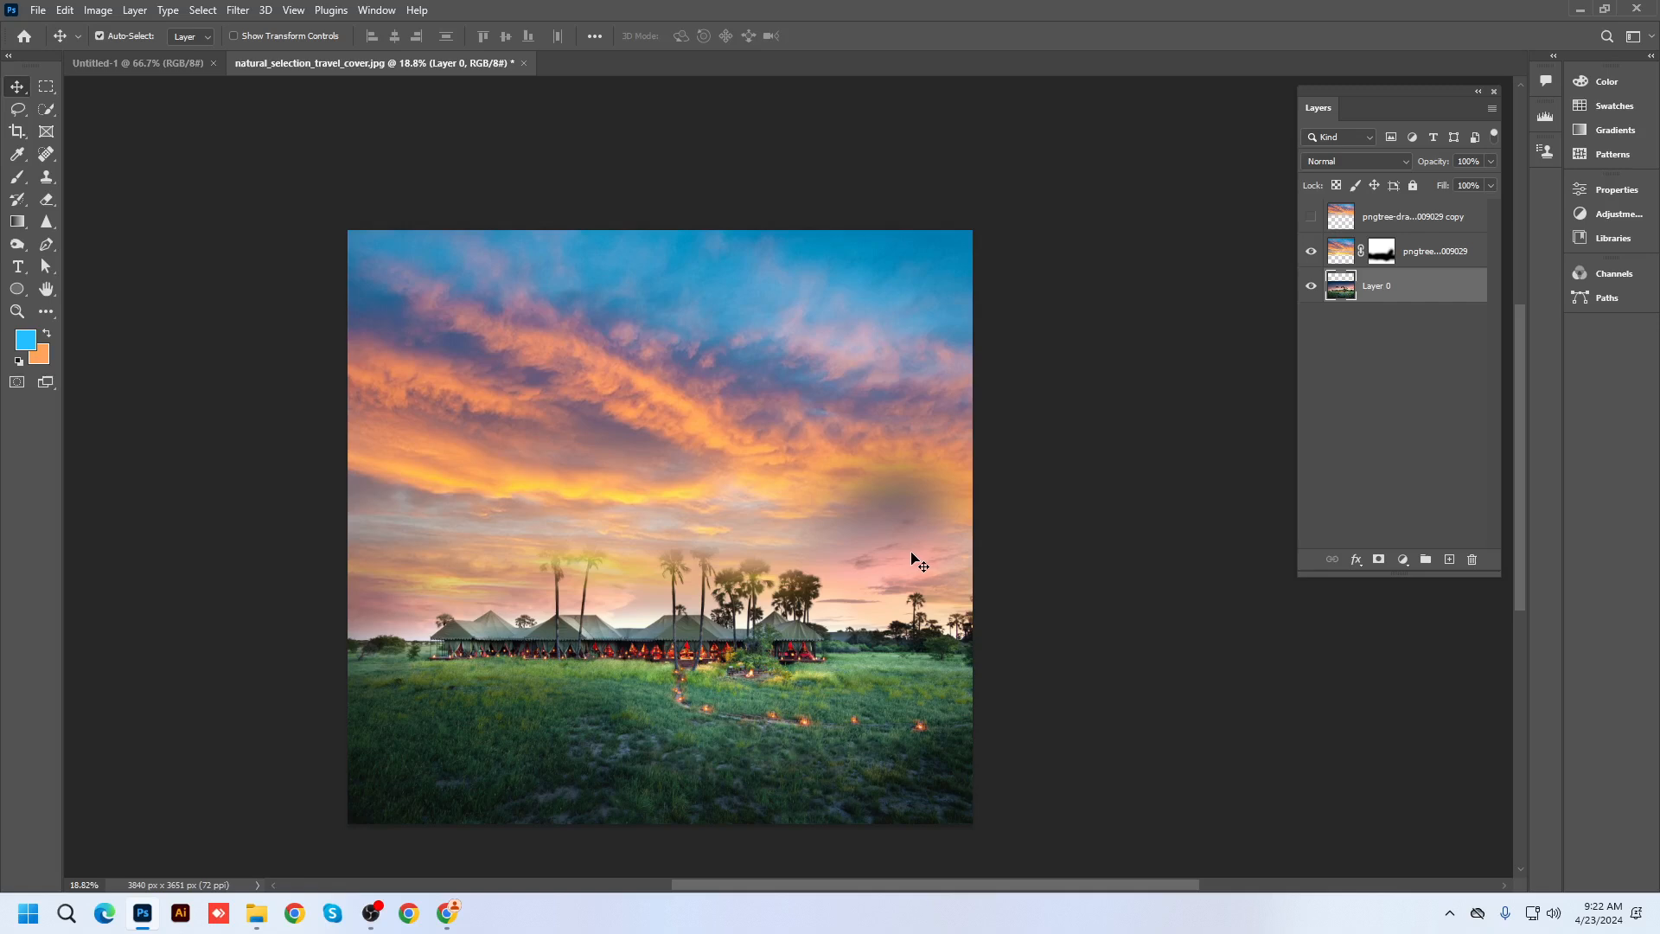
scroll(918, 562, "up", 1)
left_click_drag(709, 428, 710, 361)
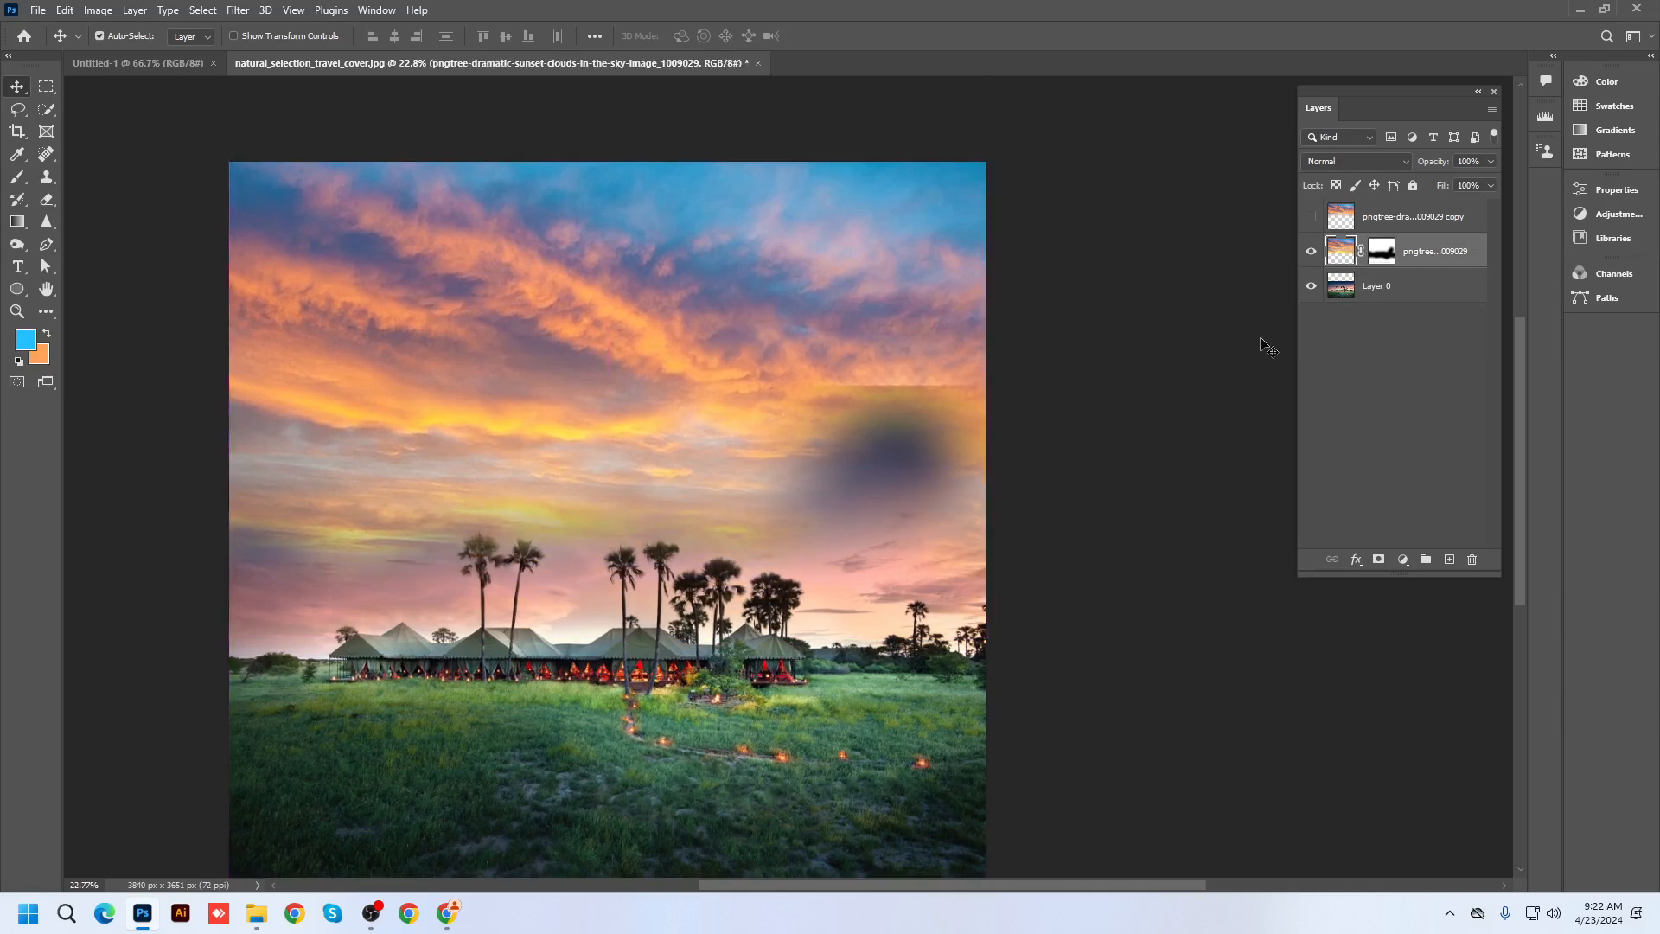
left_click(1382, 250)
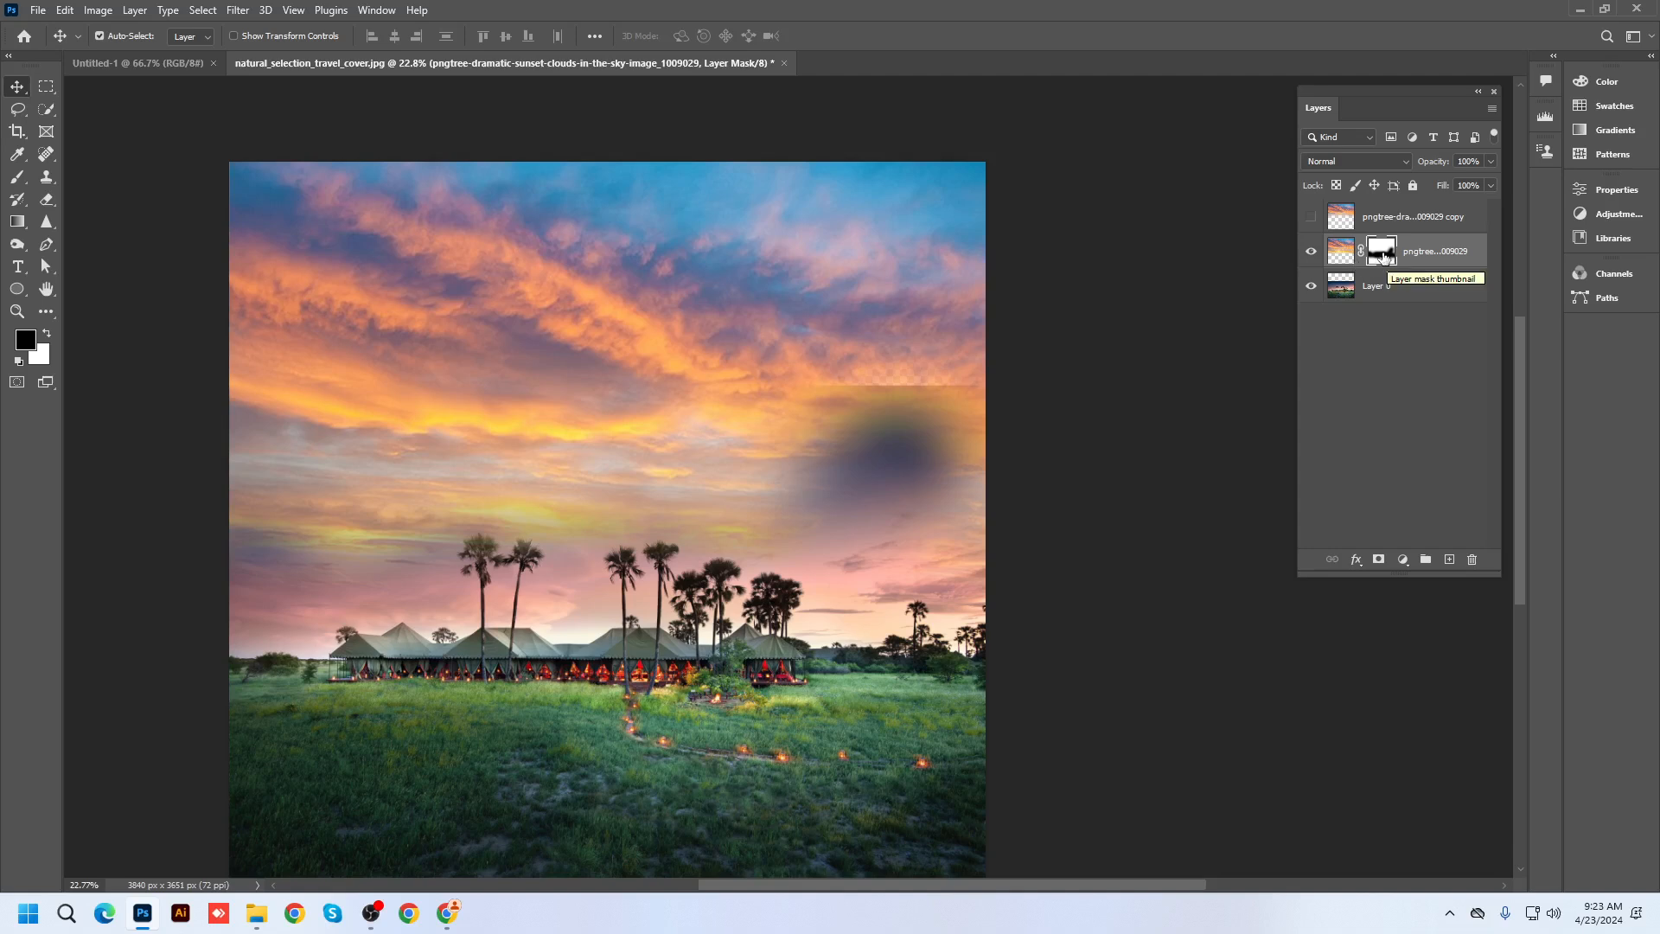
Paint white on the sky mask to restore clouds over the seam and dark grey patch in the right sky
left_click(49, 337)
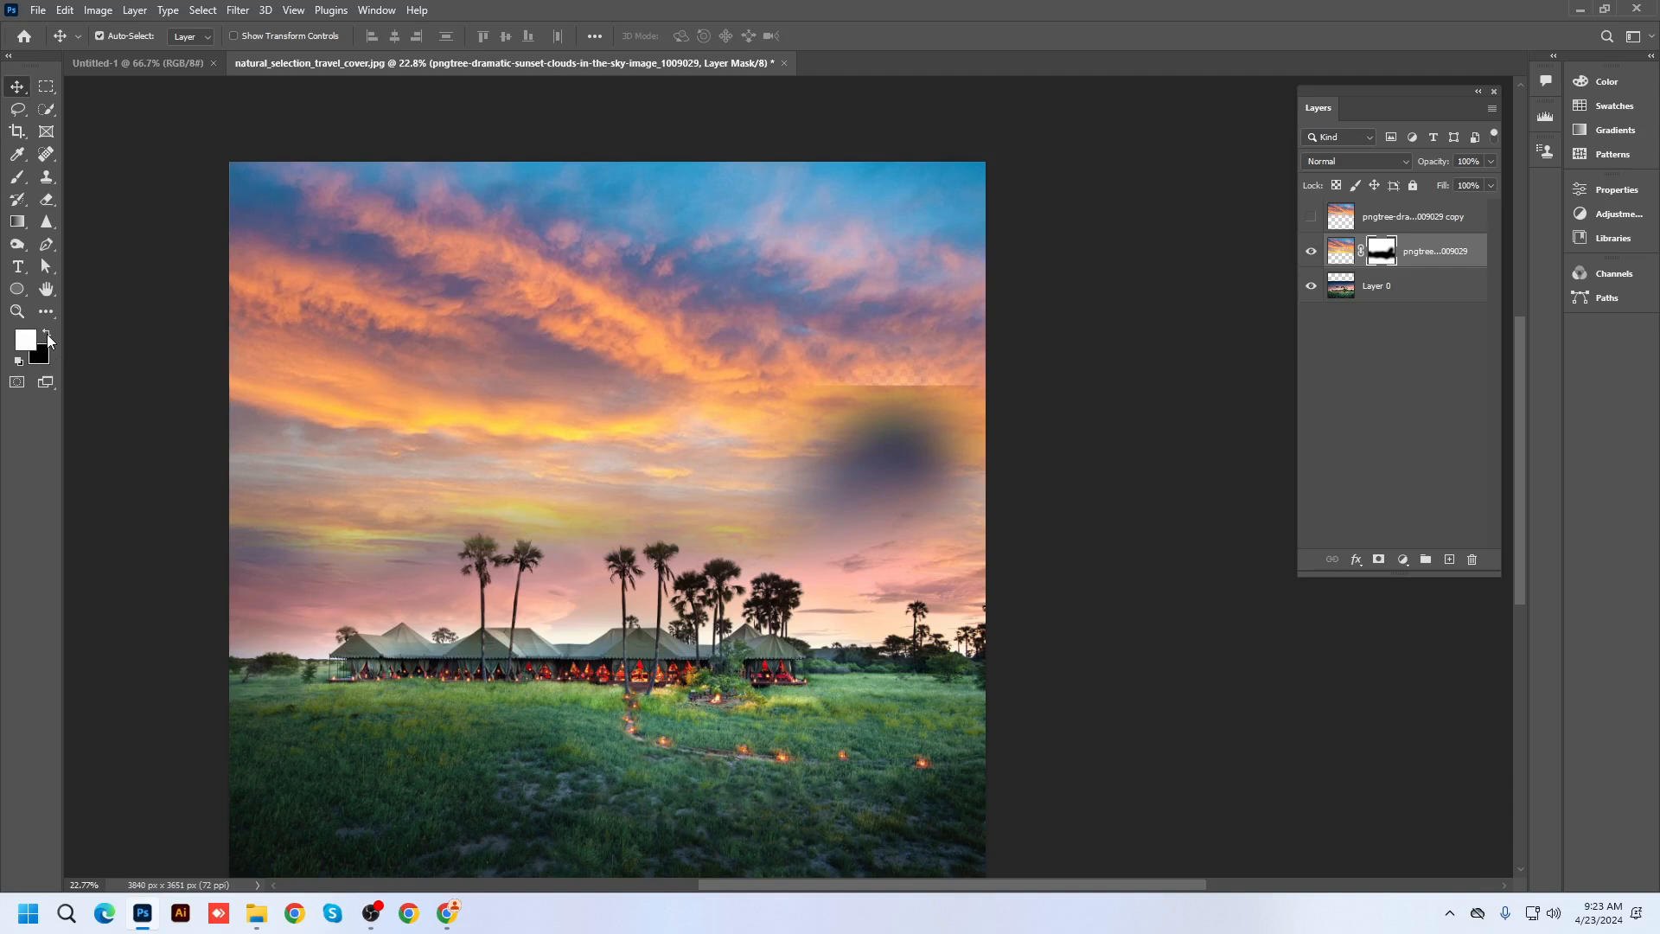
left_click(48, 337)
left_click(48, 337)
key("x")
key("x")
key("x")
key("x")
key("x")
key("x")
key("x")
key("x")
key("x")
key("x")
left_click_drag(17, 176, 76, 183)
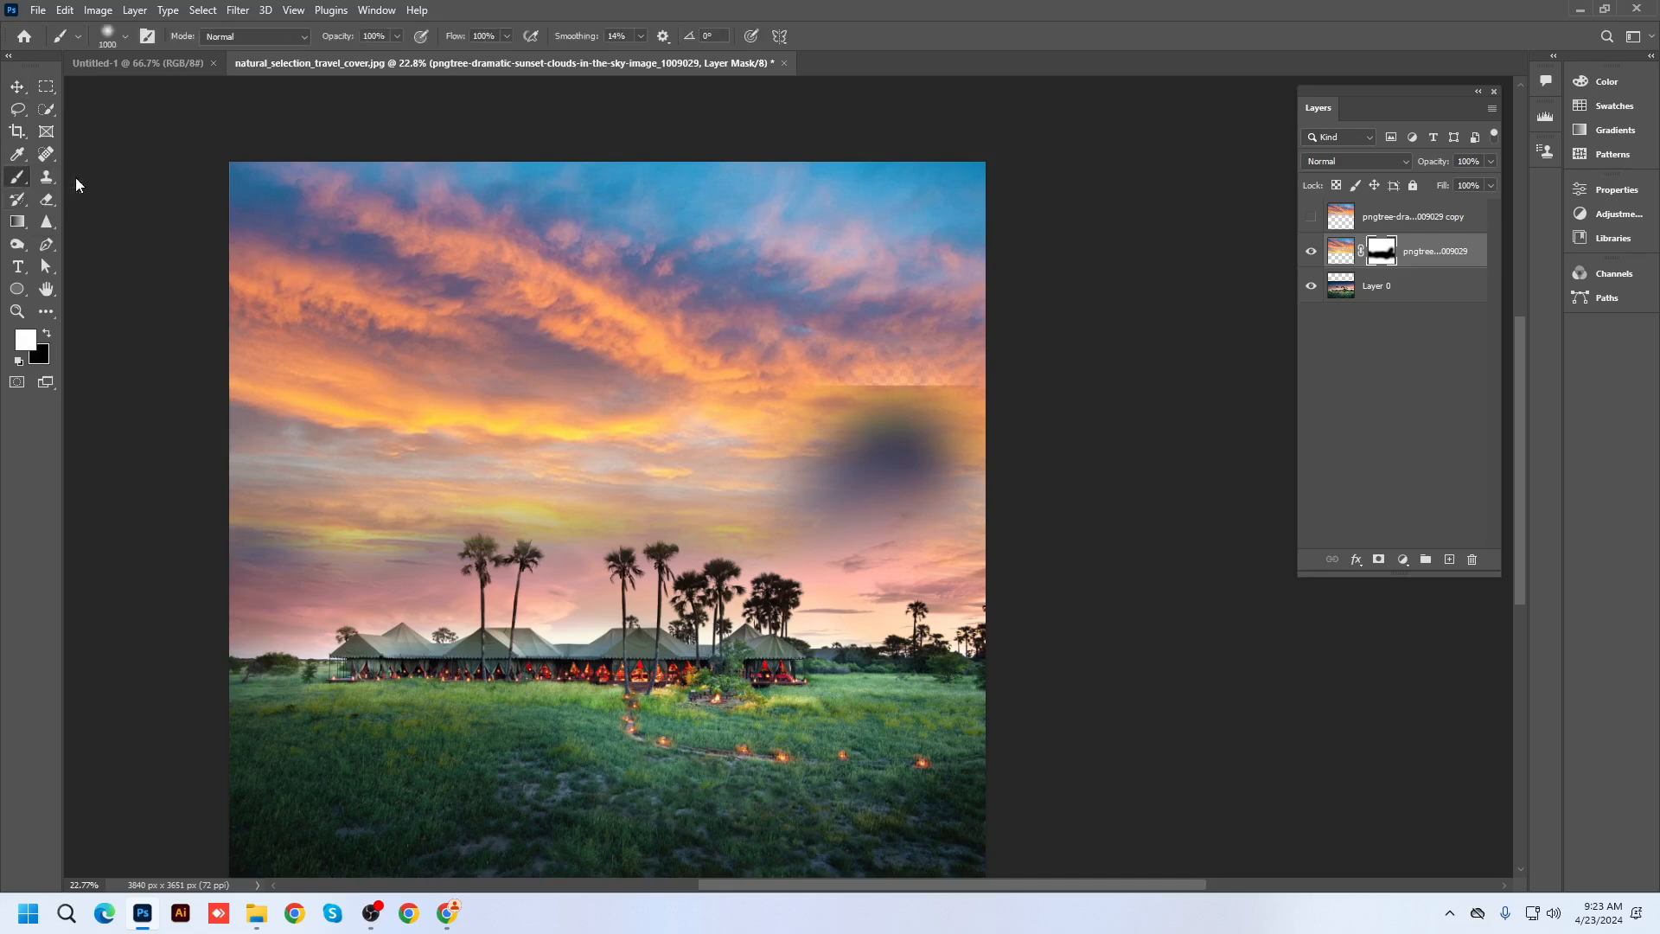
scroll(630, 426, "down", 1)
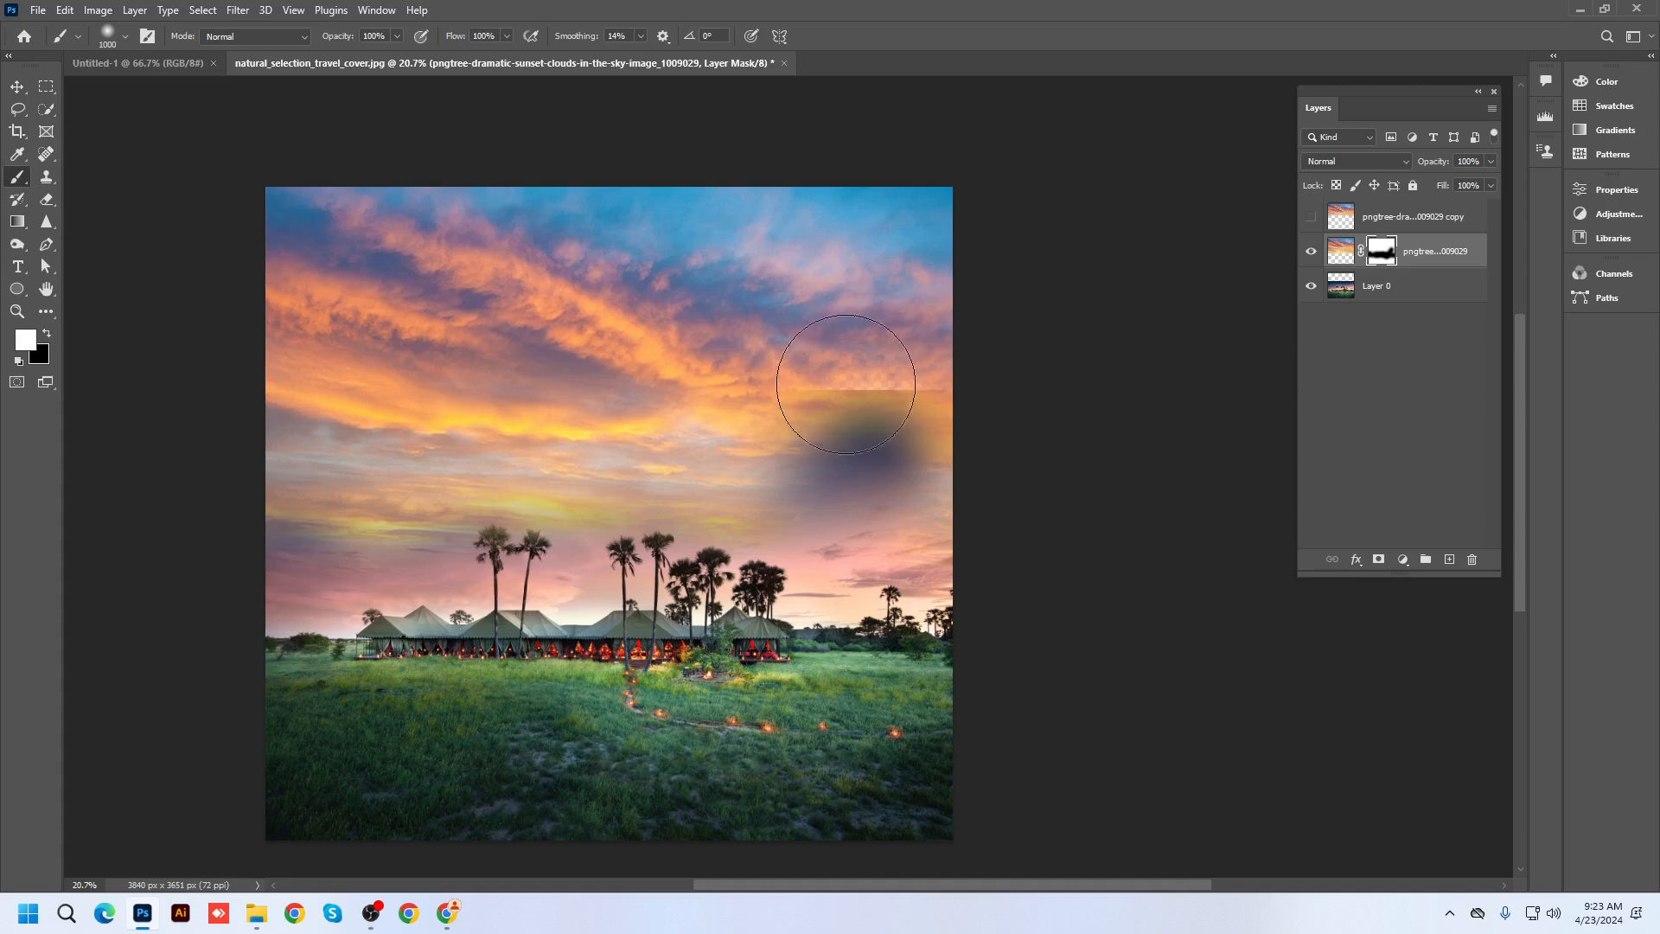
left_click_drag(867, 376, 838, 379)
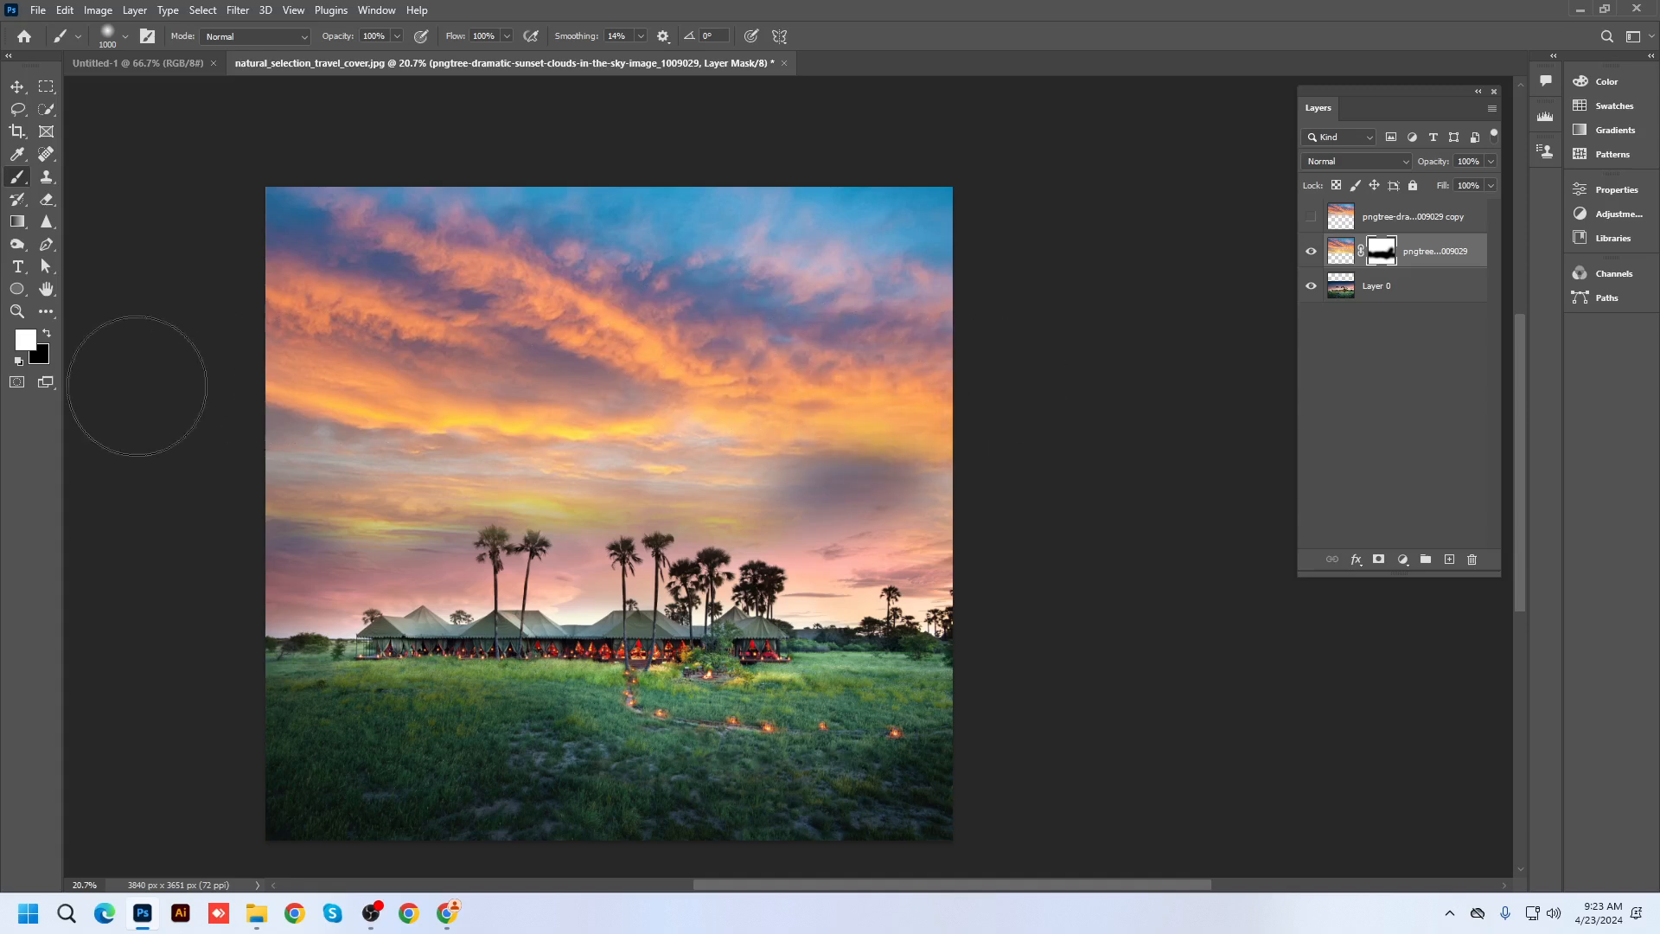
mouse_move(411, 430)
left_mouse_down()
mouse_move(1098, 505)
mouse_move(698, 547)
mouse_move(129, 555)
left_mouse_up()
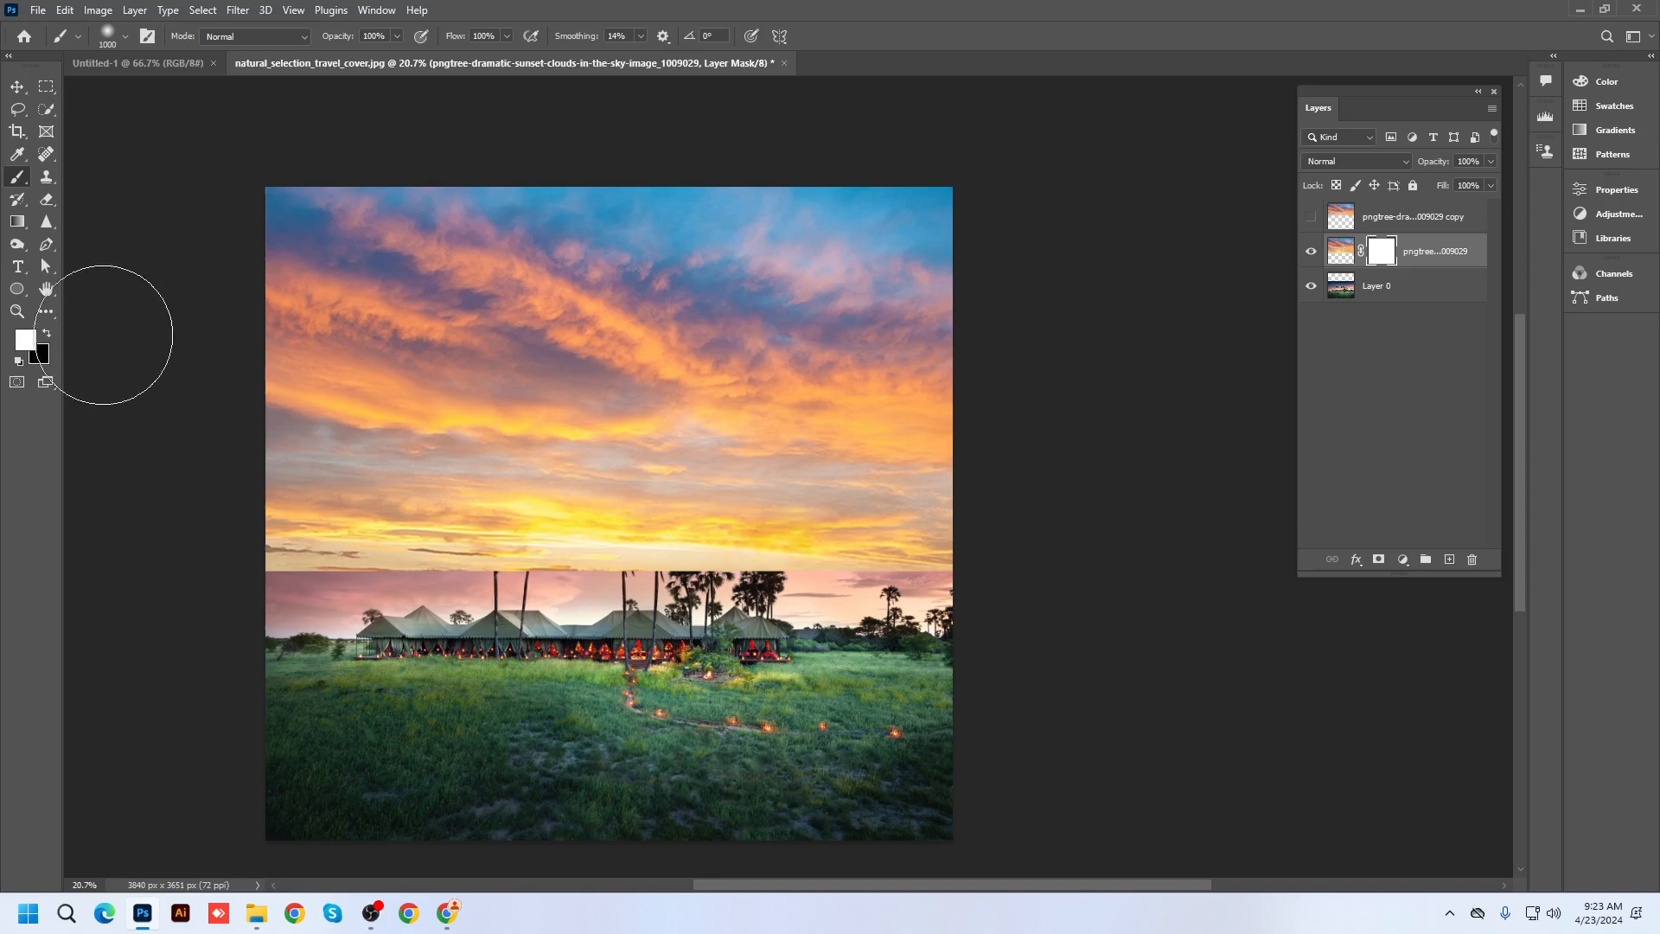
With a black brush enlarged to 1200–1500, hide the sky along the horizon to reveal the palms
left_click(46, 334)
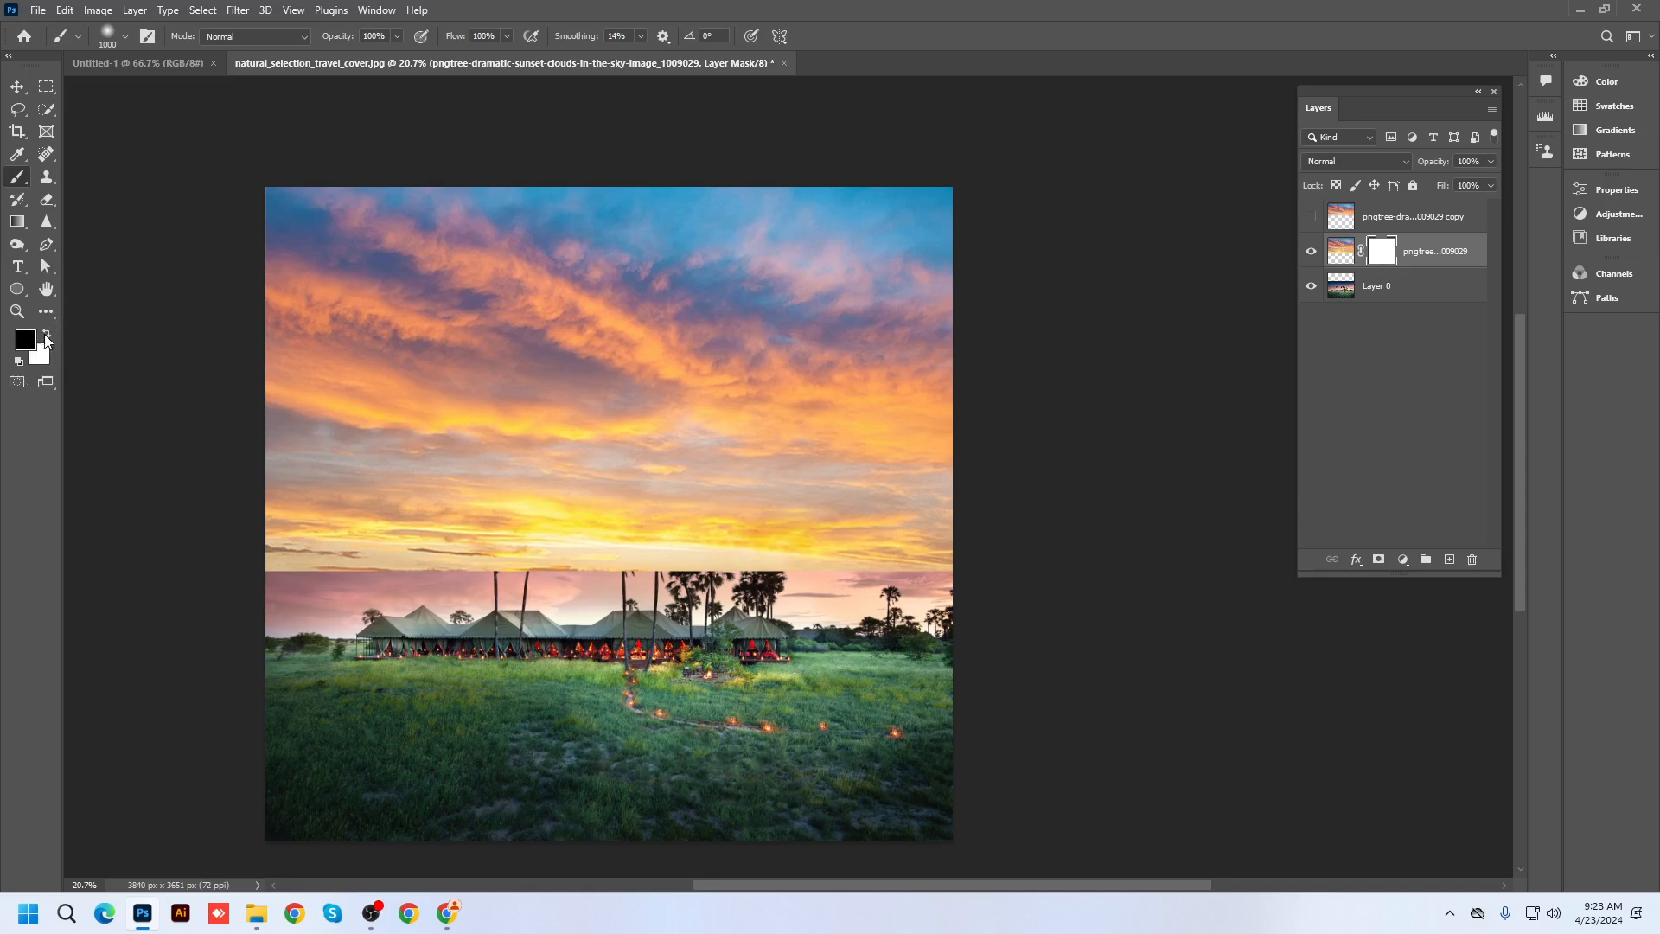
key("bracketright")
key("bracketright")
left_click(273, 656)
left_click(317, 672)
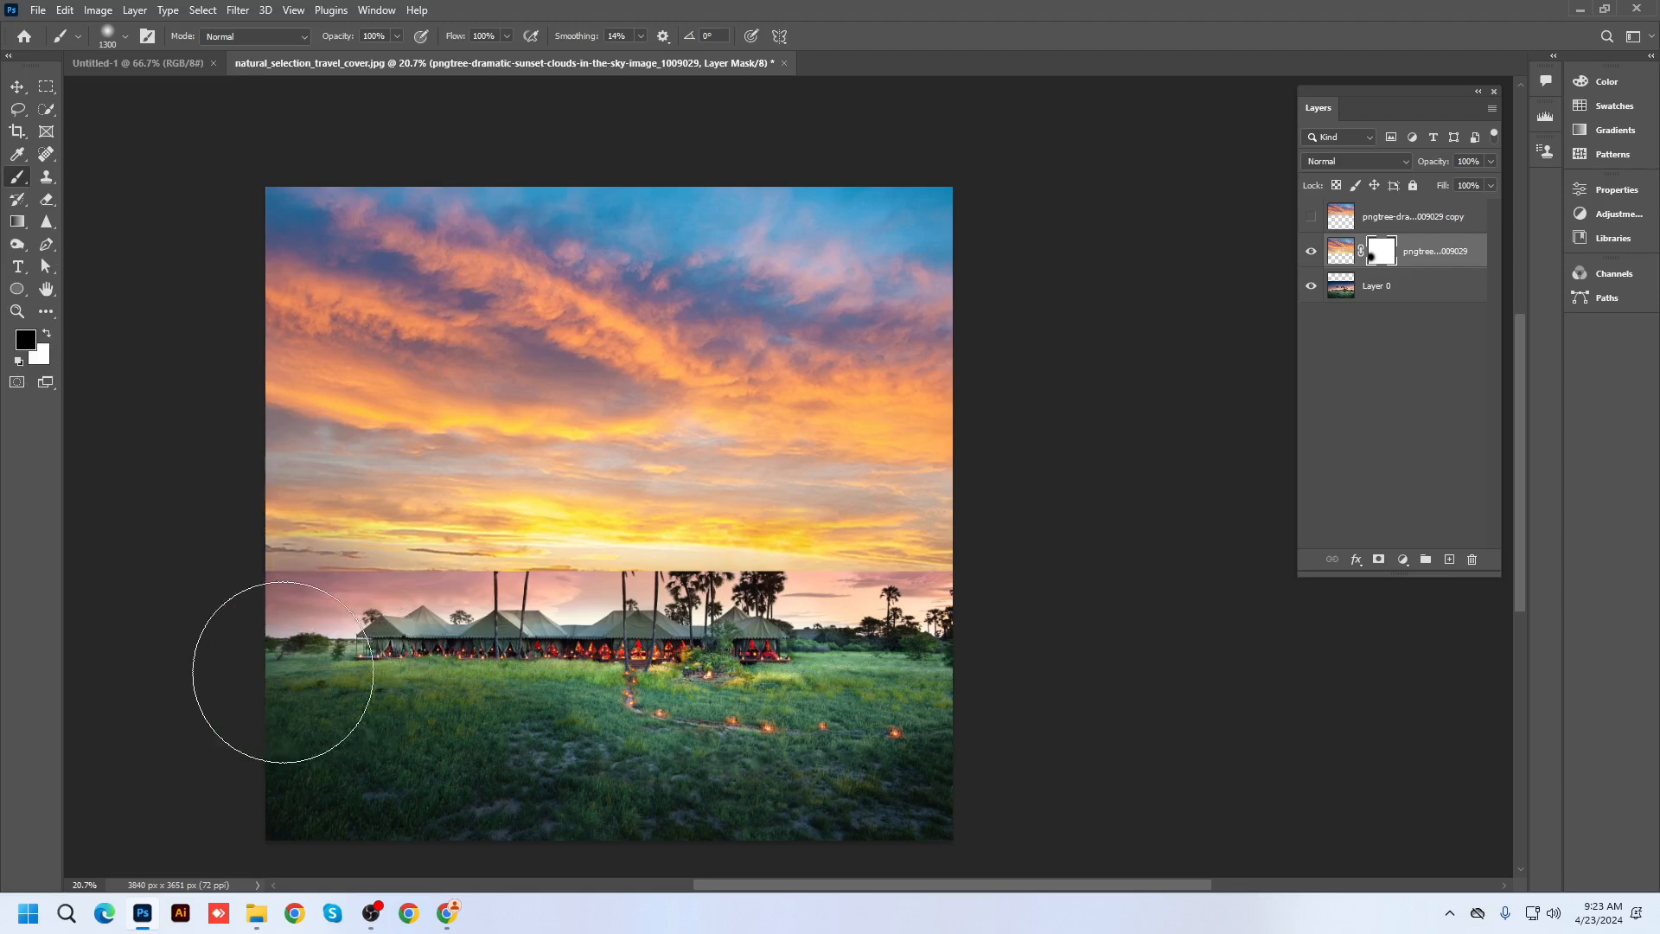
mouse_move(282, 672)
left_mouse_down()
mouse_move(812, 690)
mouse_move(847, 672)
mouse_move(706, 648)
mouse_move(622, 676)
mouse_move(788, 725)
mouse_move(933, 689)
mouse_move(536, 739)
mouse_move(642, 724)
mouse_move(596, 706)
mouse_move(622, 662)
mouse_move(572, 683)
mouse_move(508, 676)
mouse_move(514, 648)
mouse_move(695, 660)
mouse_move(516, 647)
mouse_move(335, 690)
mouse_move(761, 681)
mouse_move(280, 727)
mouse_move(218, 702)
mouse_move(521, 769)
left_mouse_up()
key("bracketright")
key("bracketright")
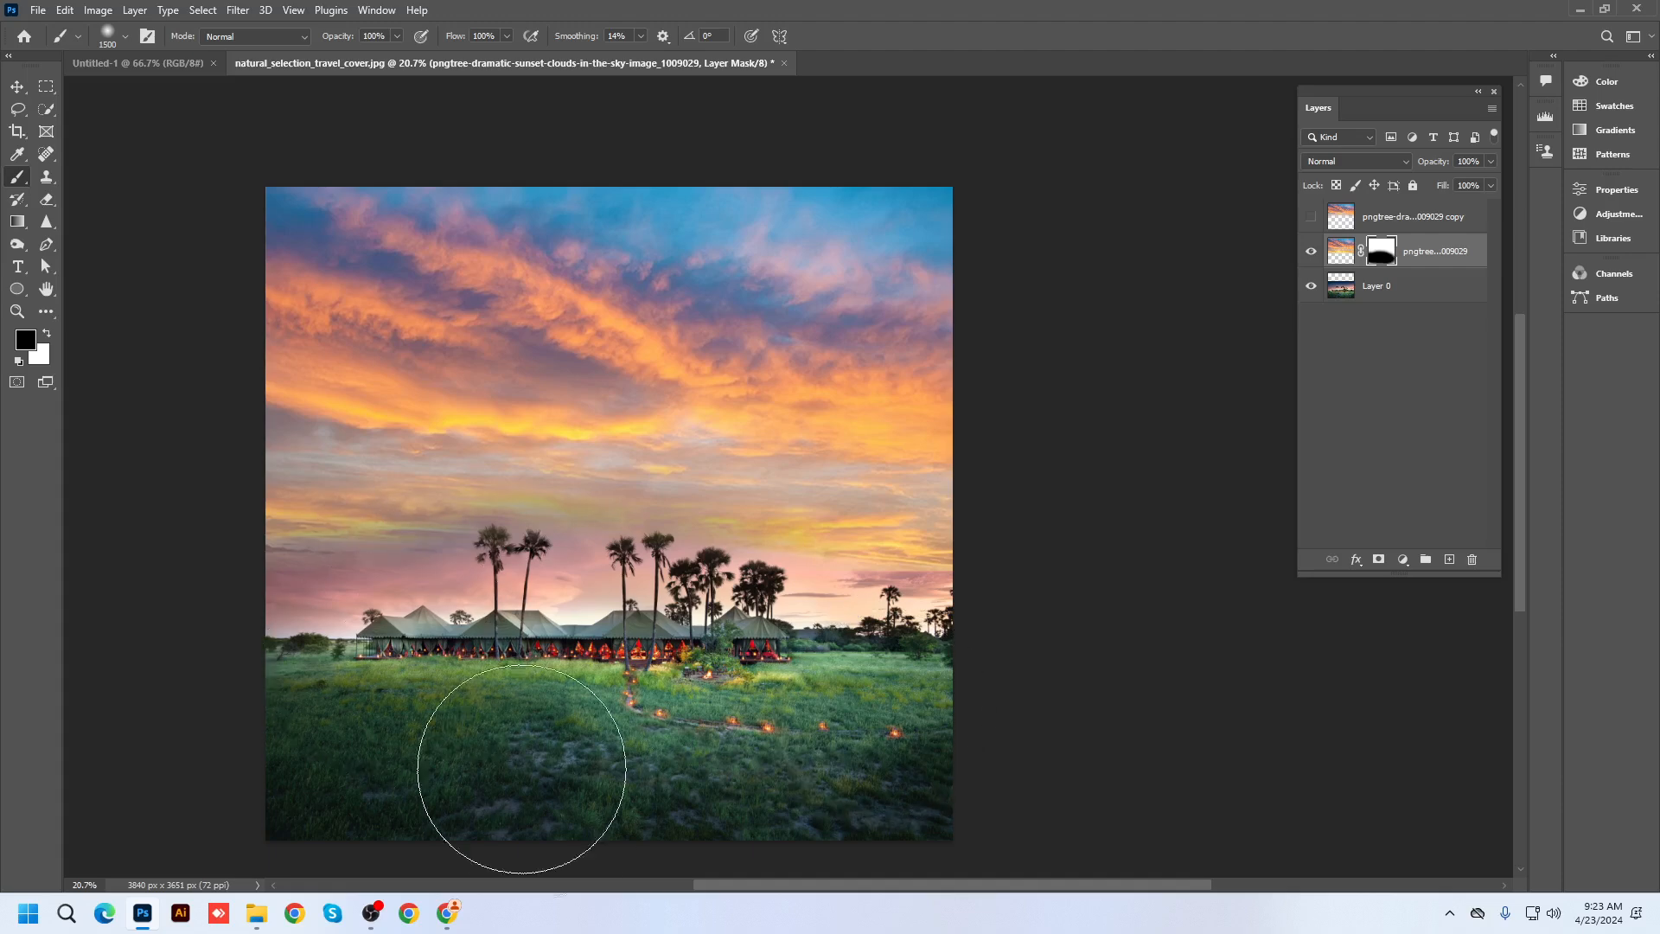
scroll(522, 769, "up", 2)
scroll(545, 778, "down", 1)
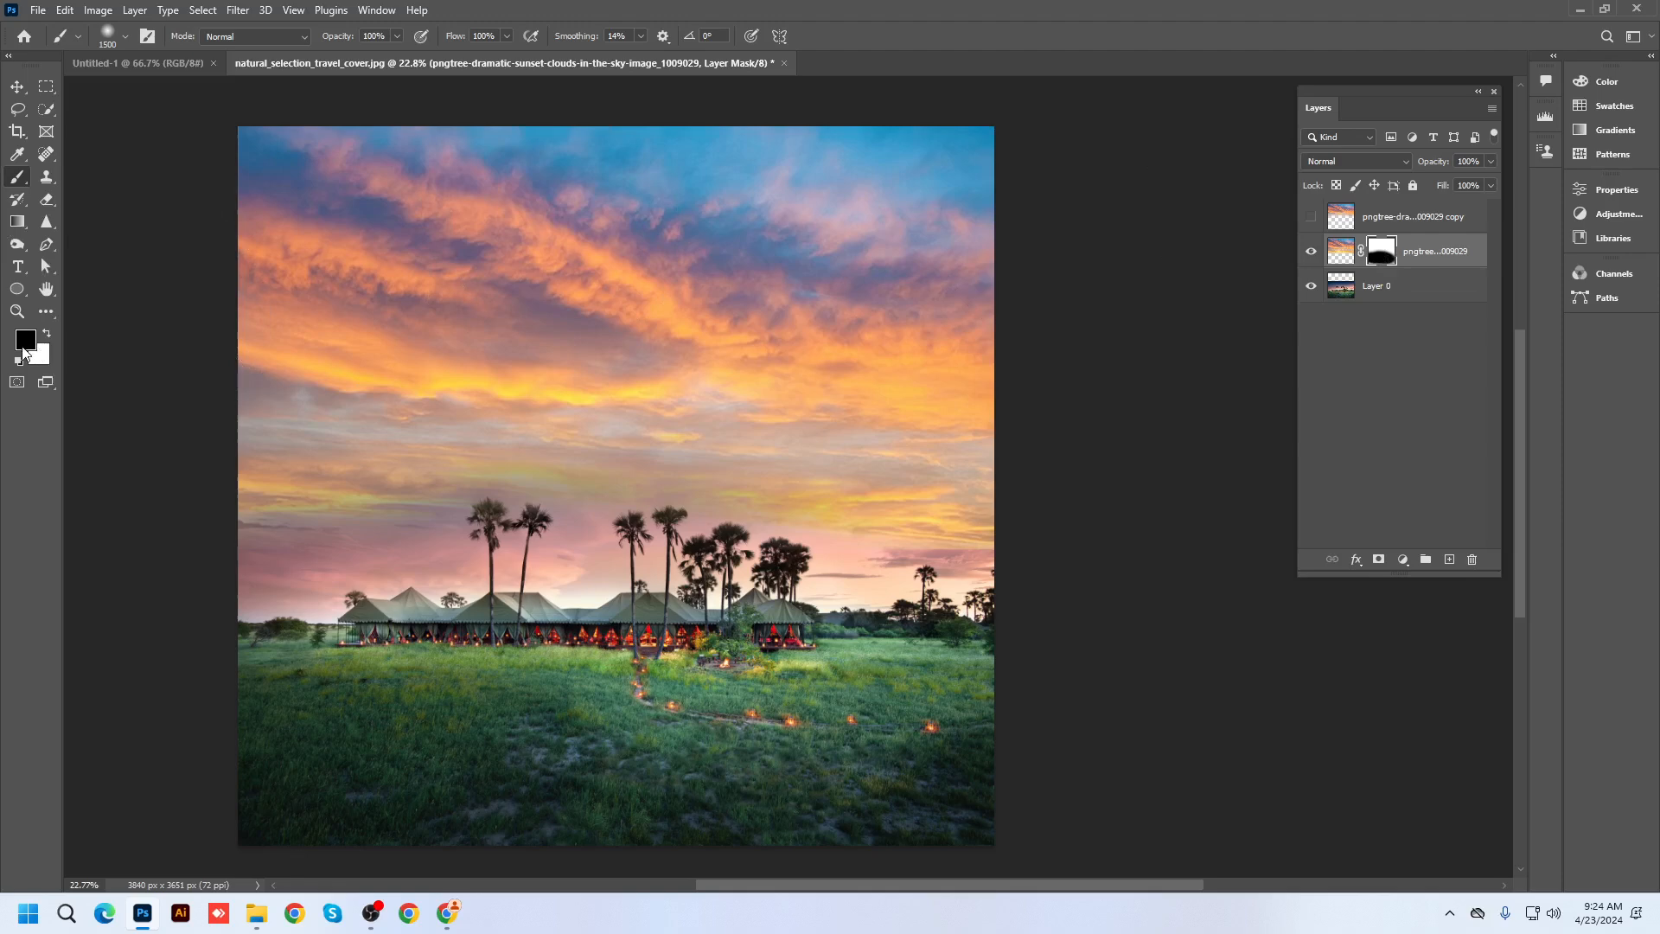
right_click(17, 178)
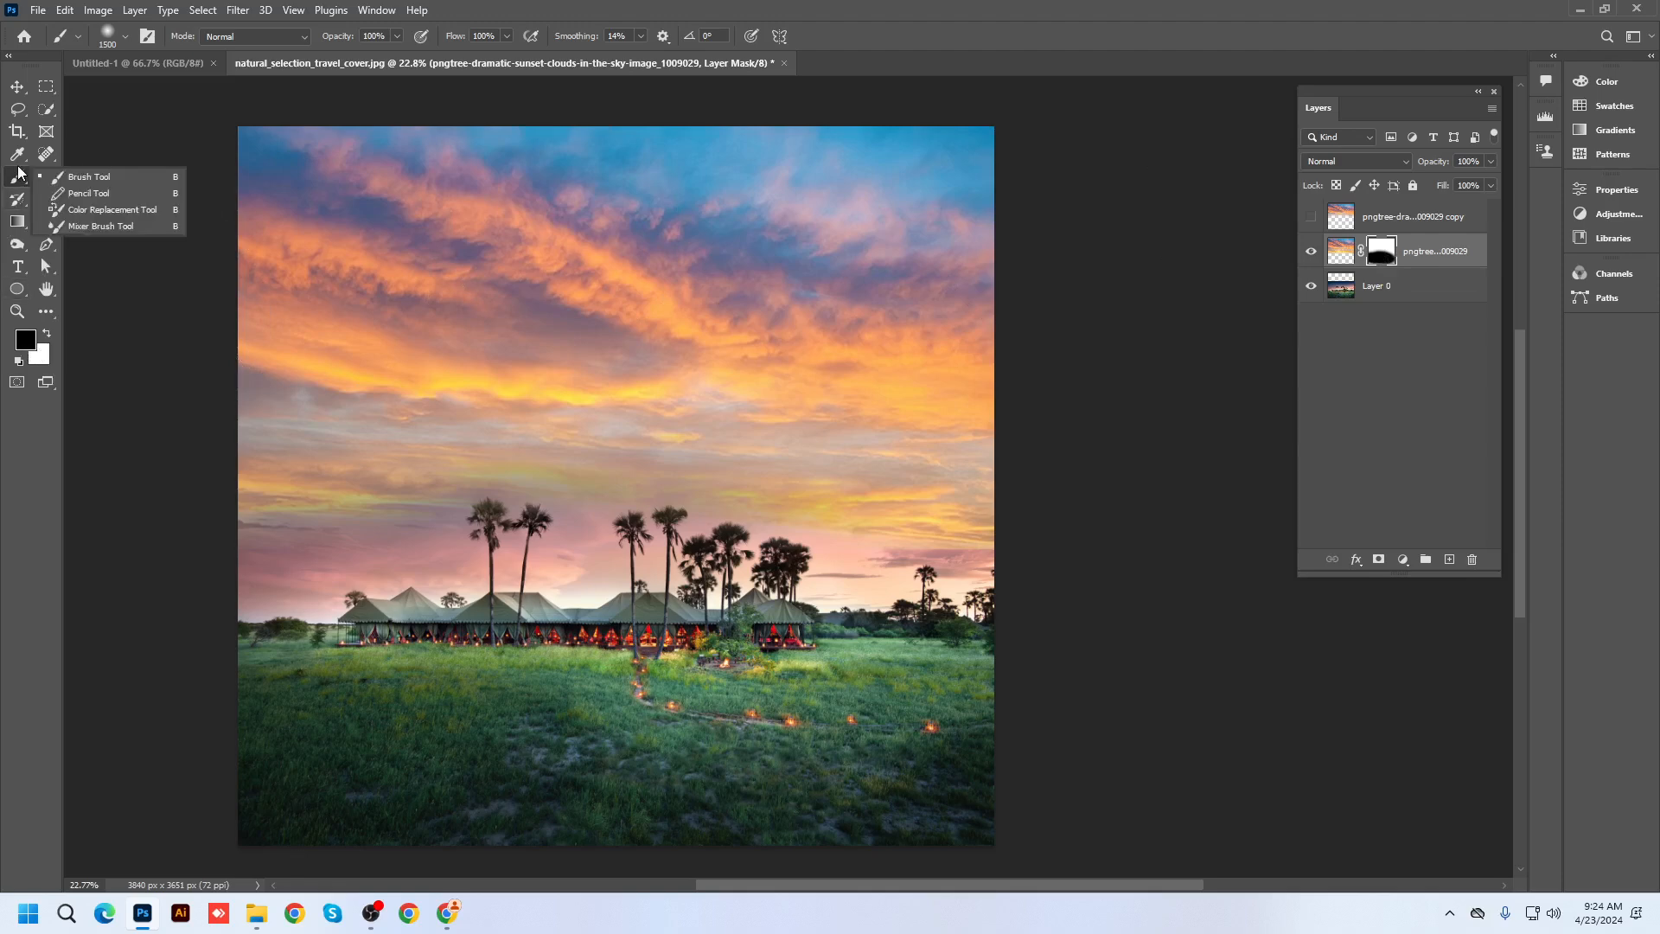
left_click(81, 181)
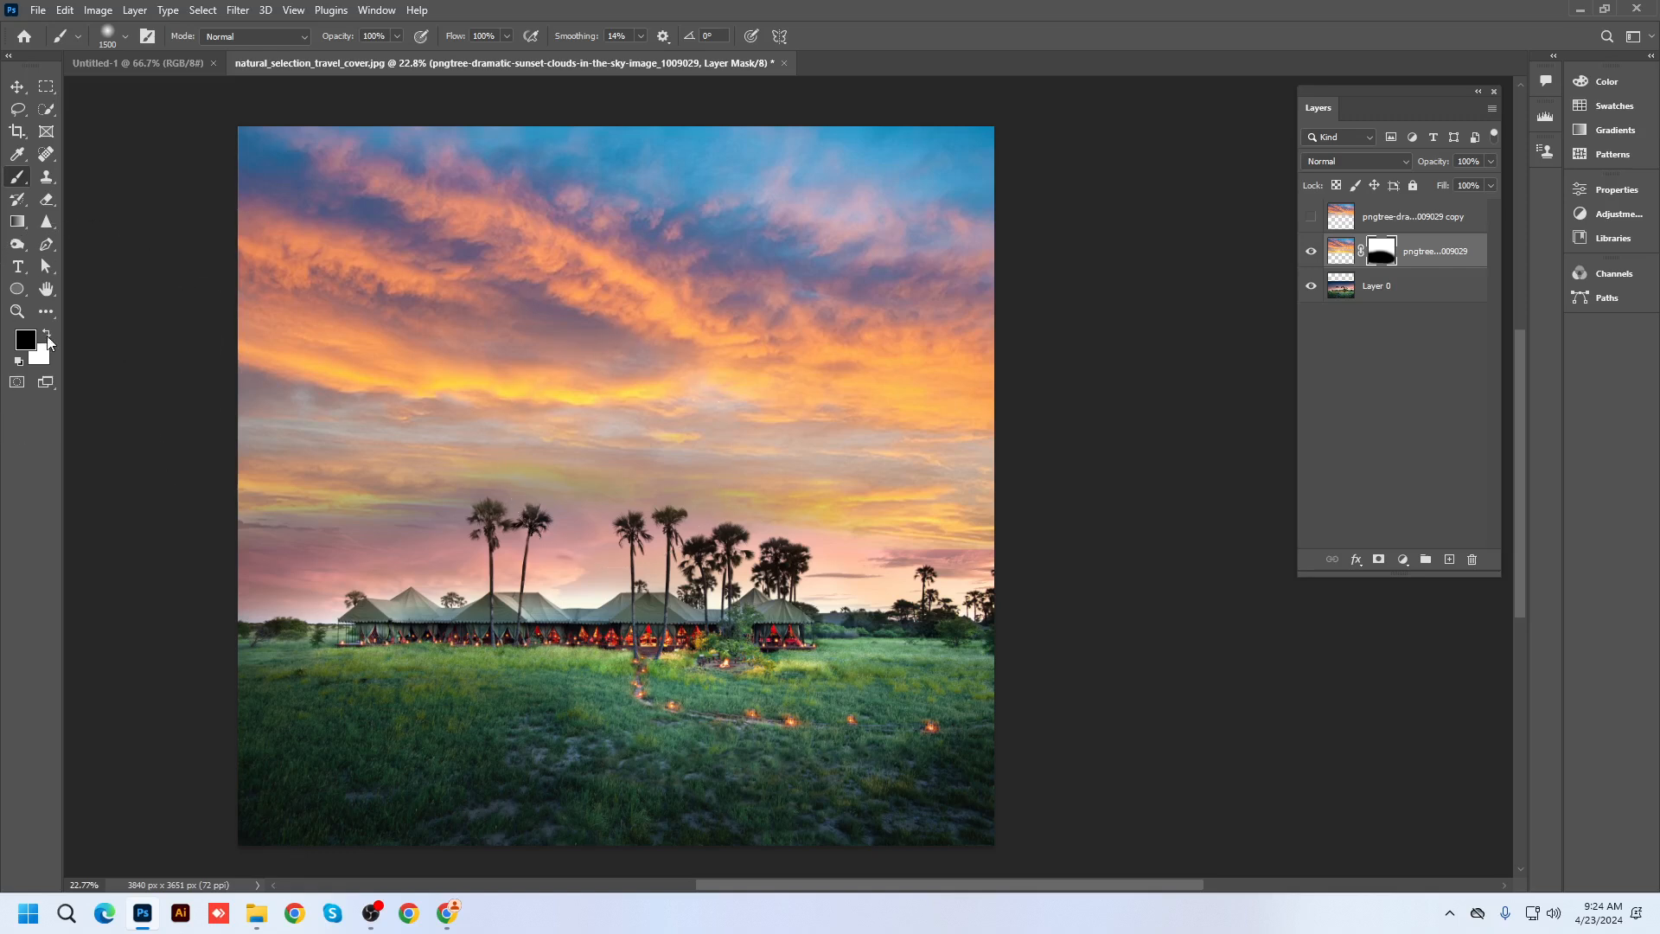
left_click(47, 334)
right_click(17, 177)
left_click(80, 181)
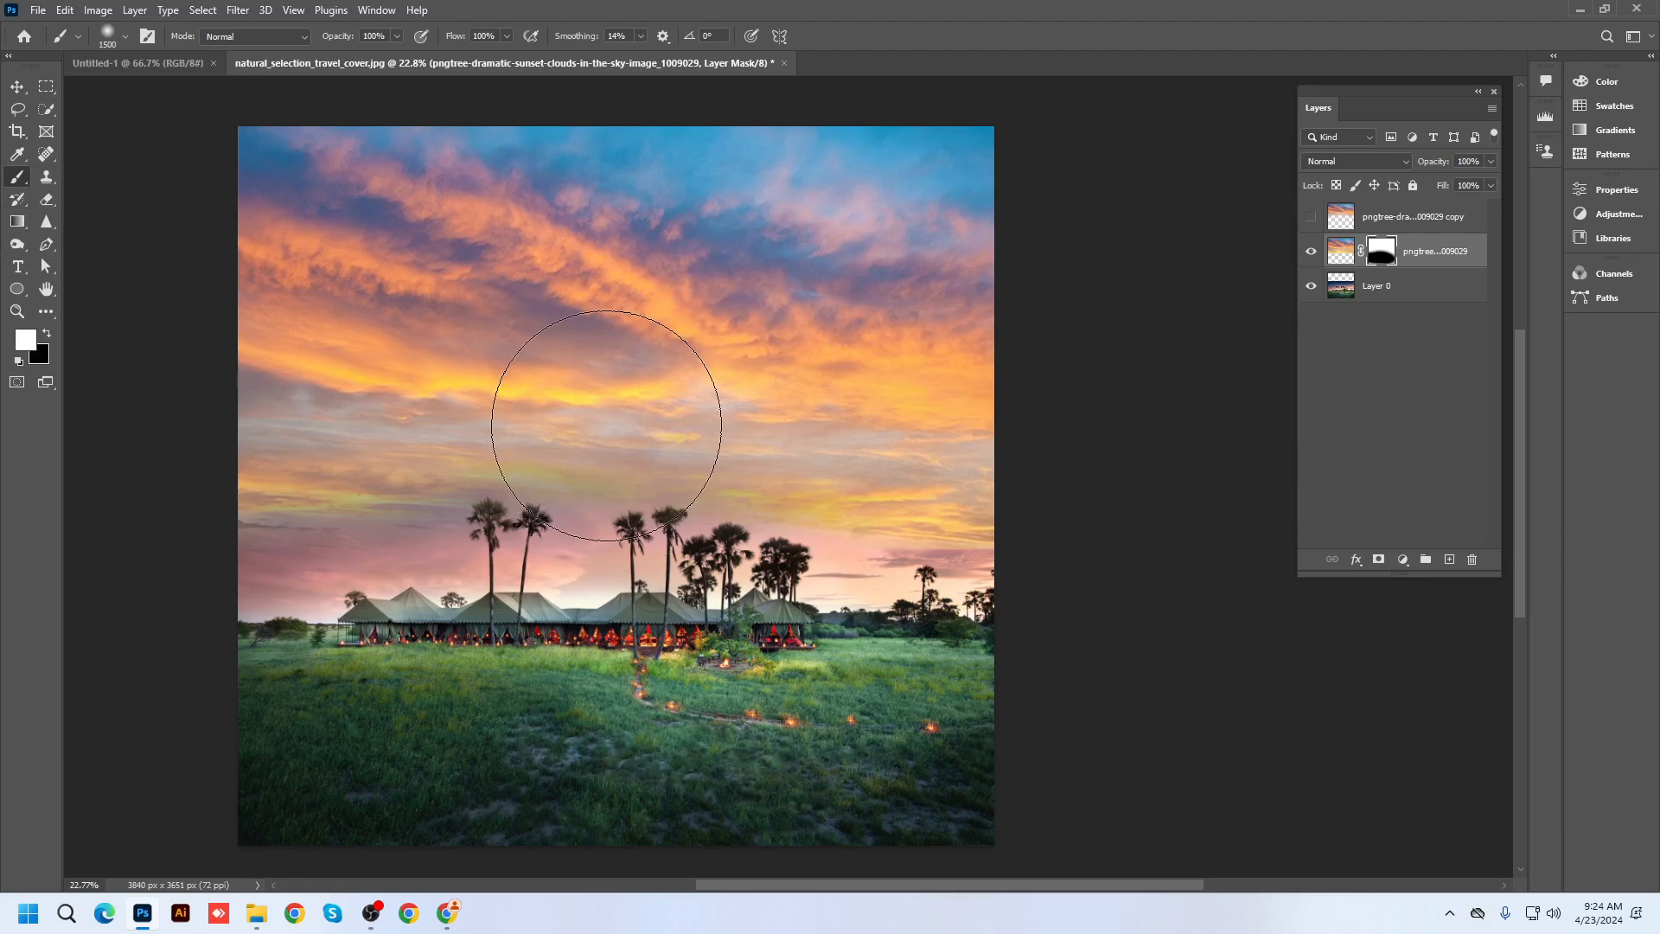
left_click(46, 336)
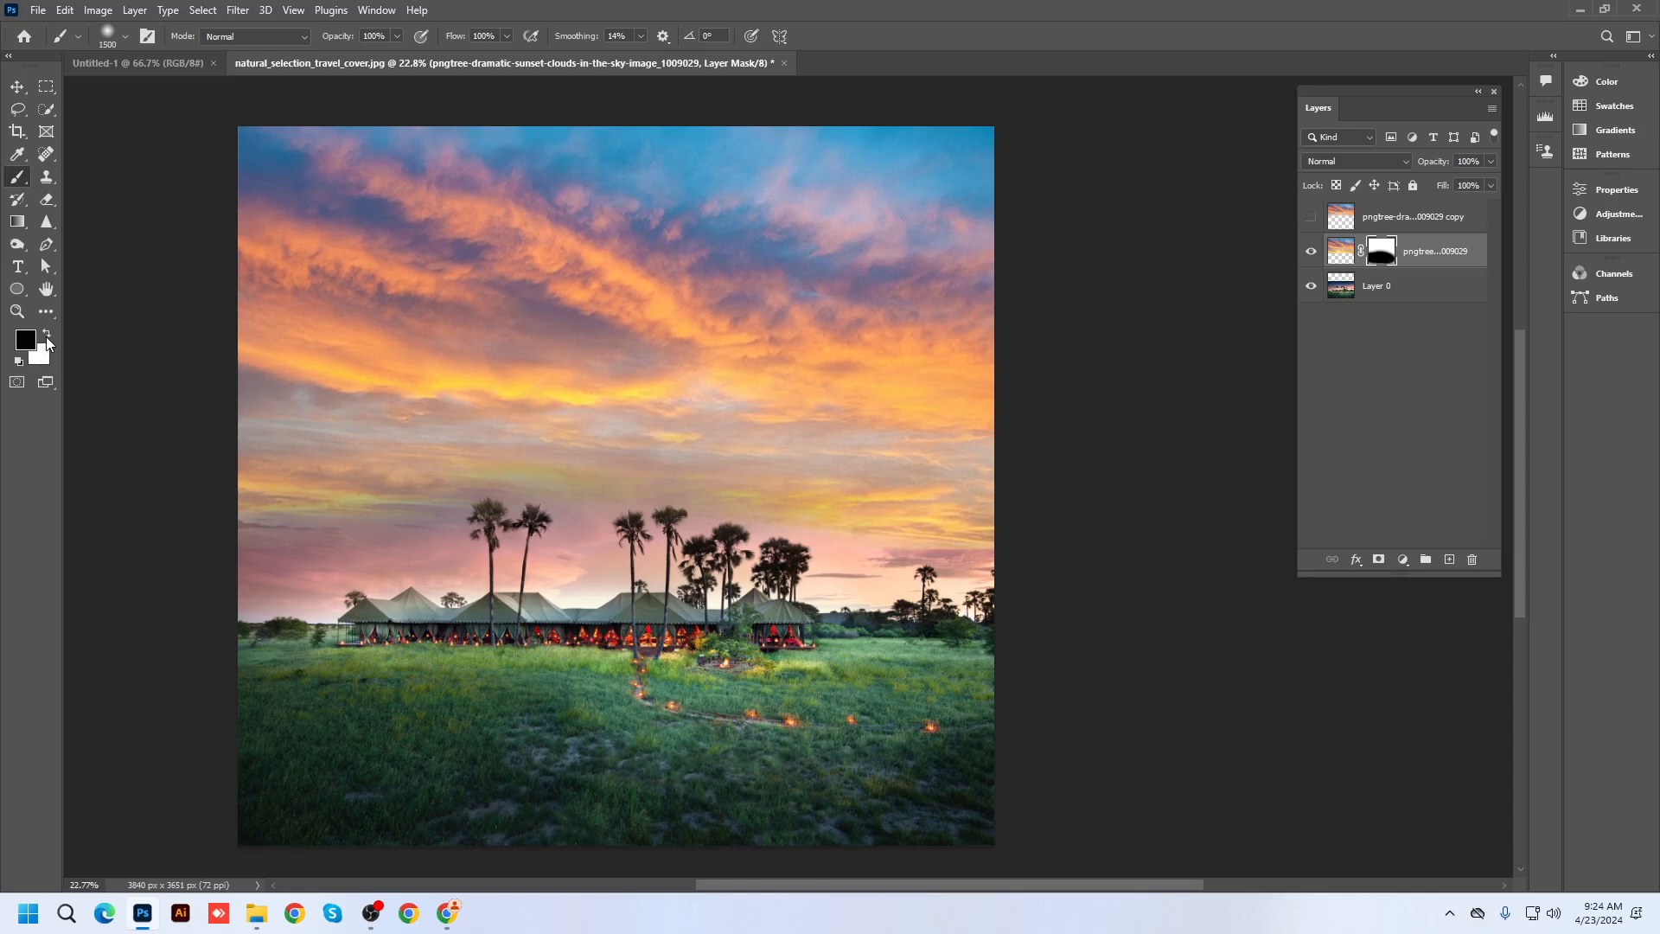
right_click(47, 201)
left_click(95, 203)
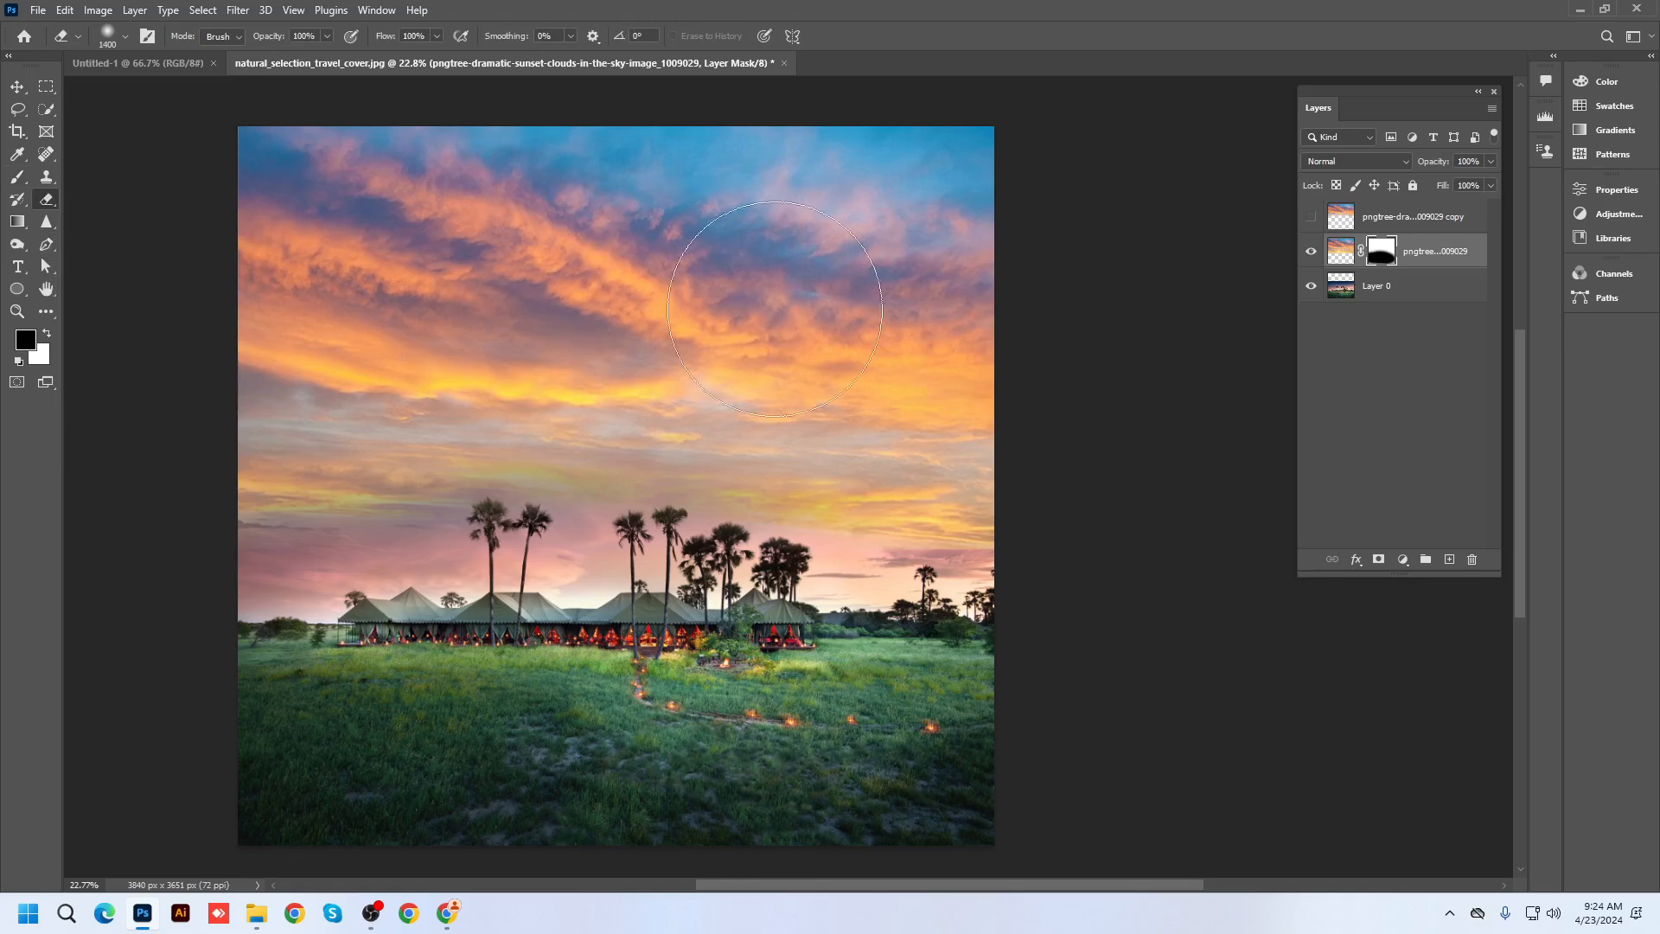
left_click(1309, 218)
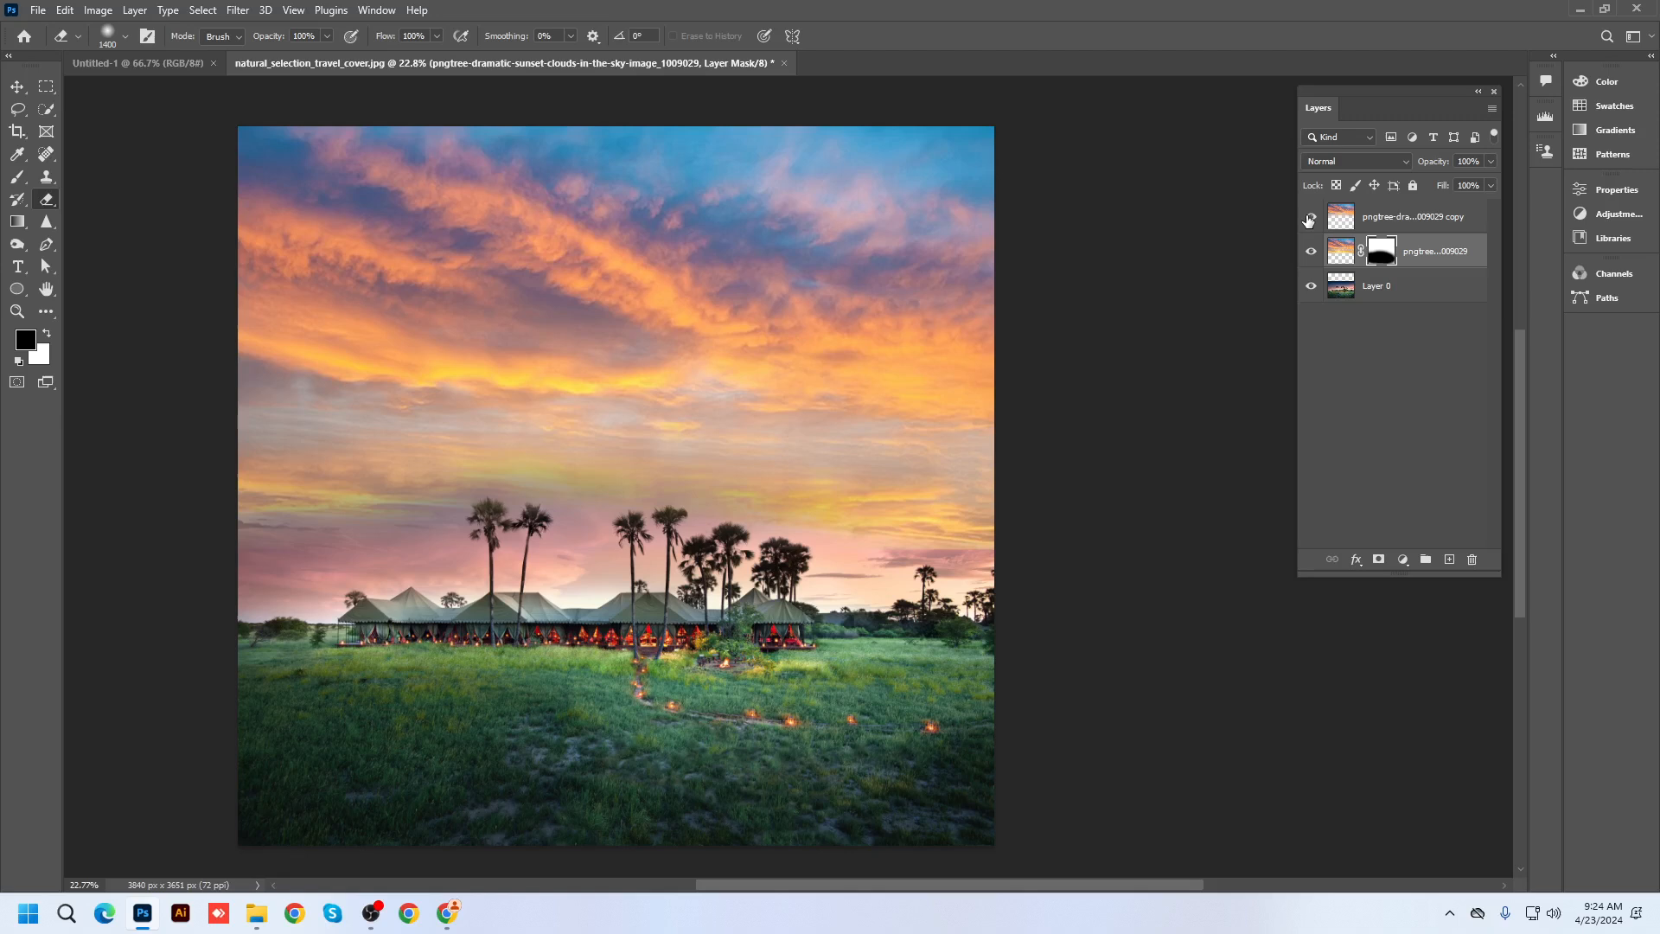
left_click(1309, 219)
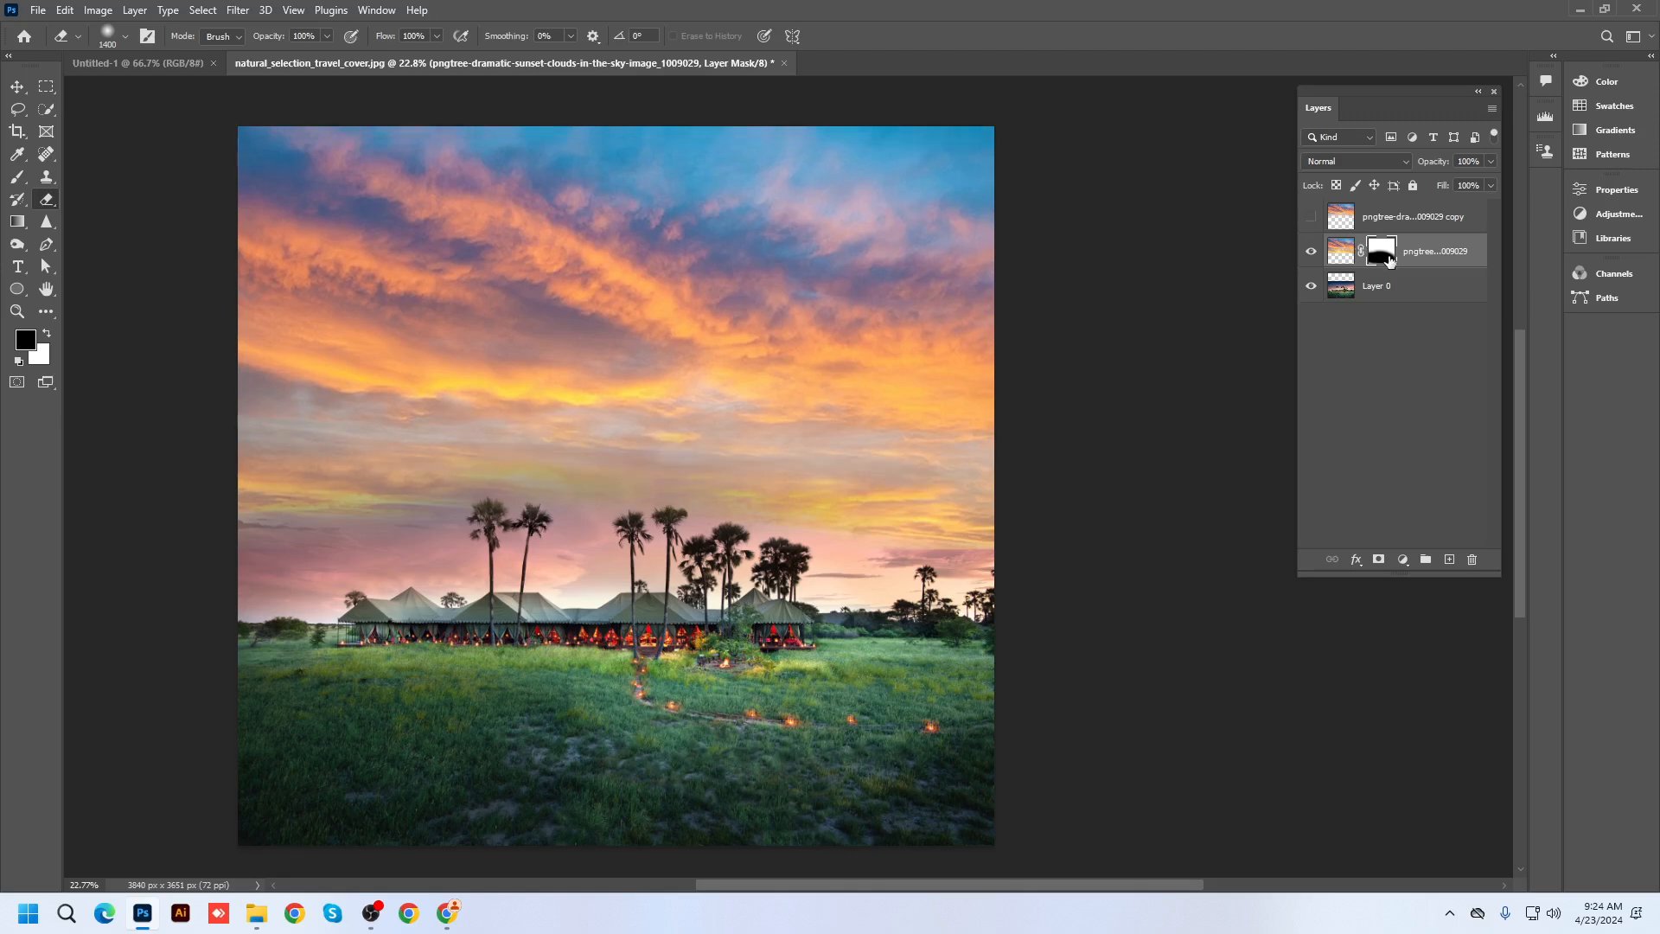
left_click(27, 182)
right_click(26, 182)
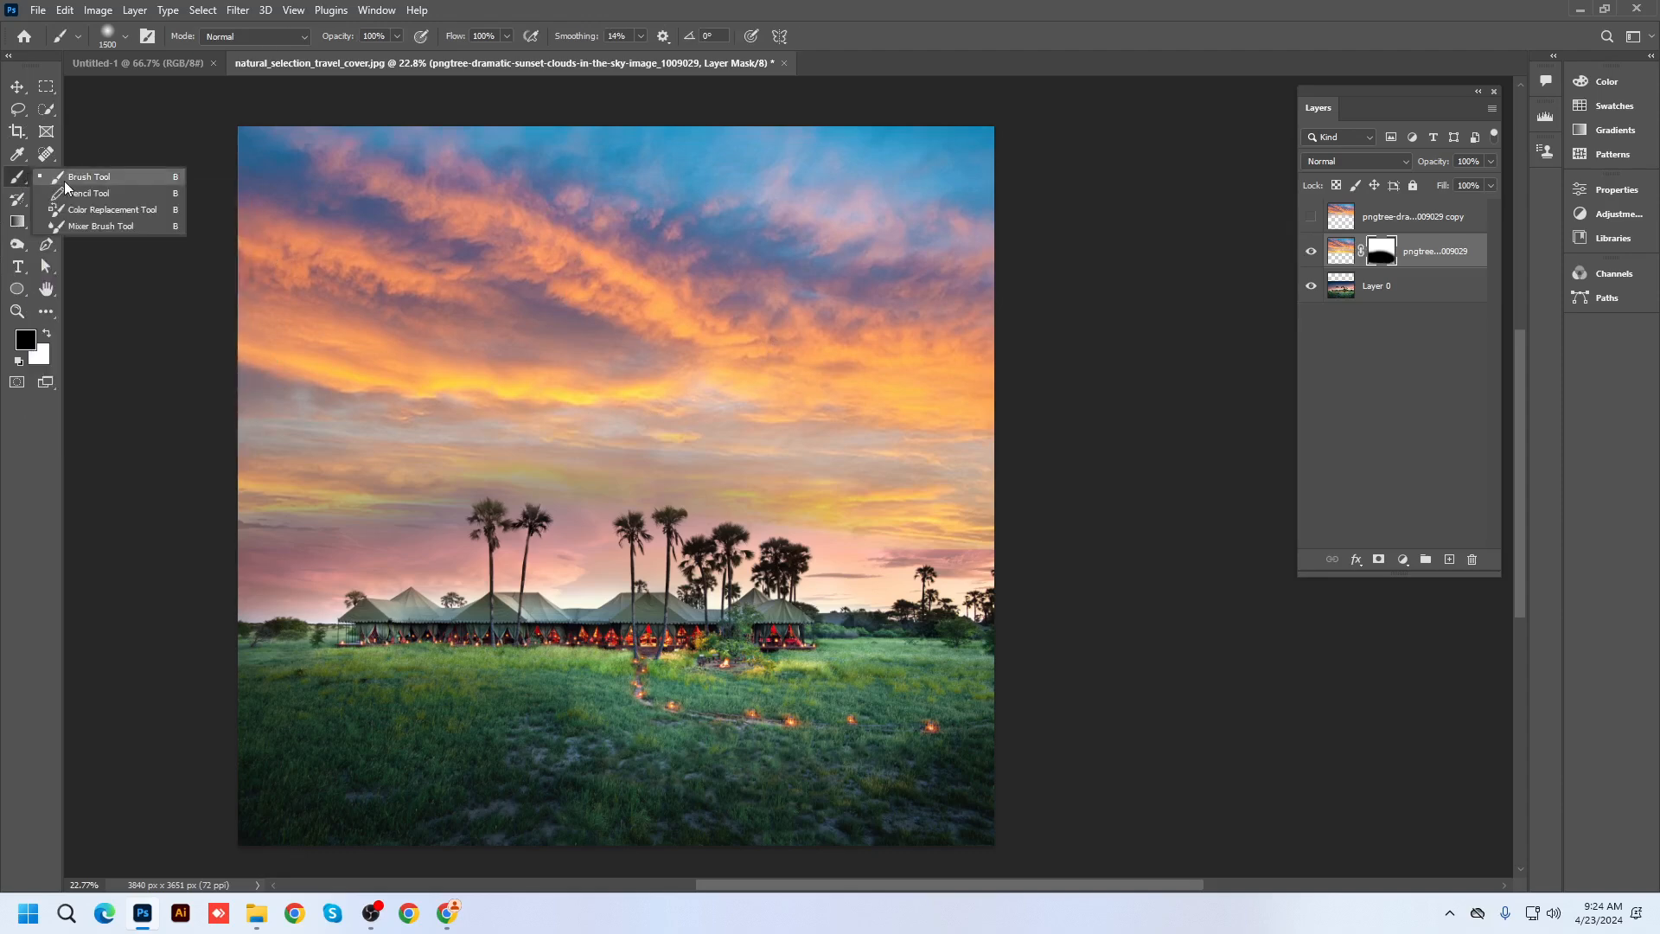
left_click(65, 182)
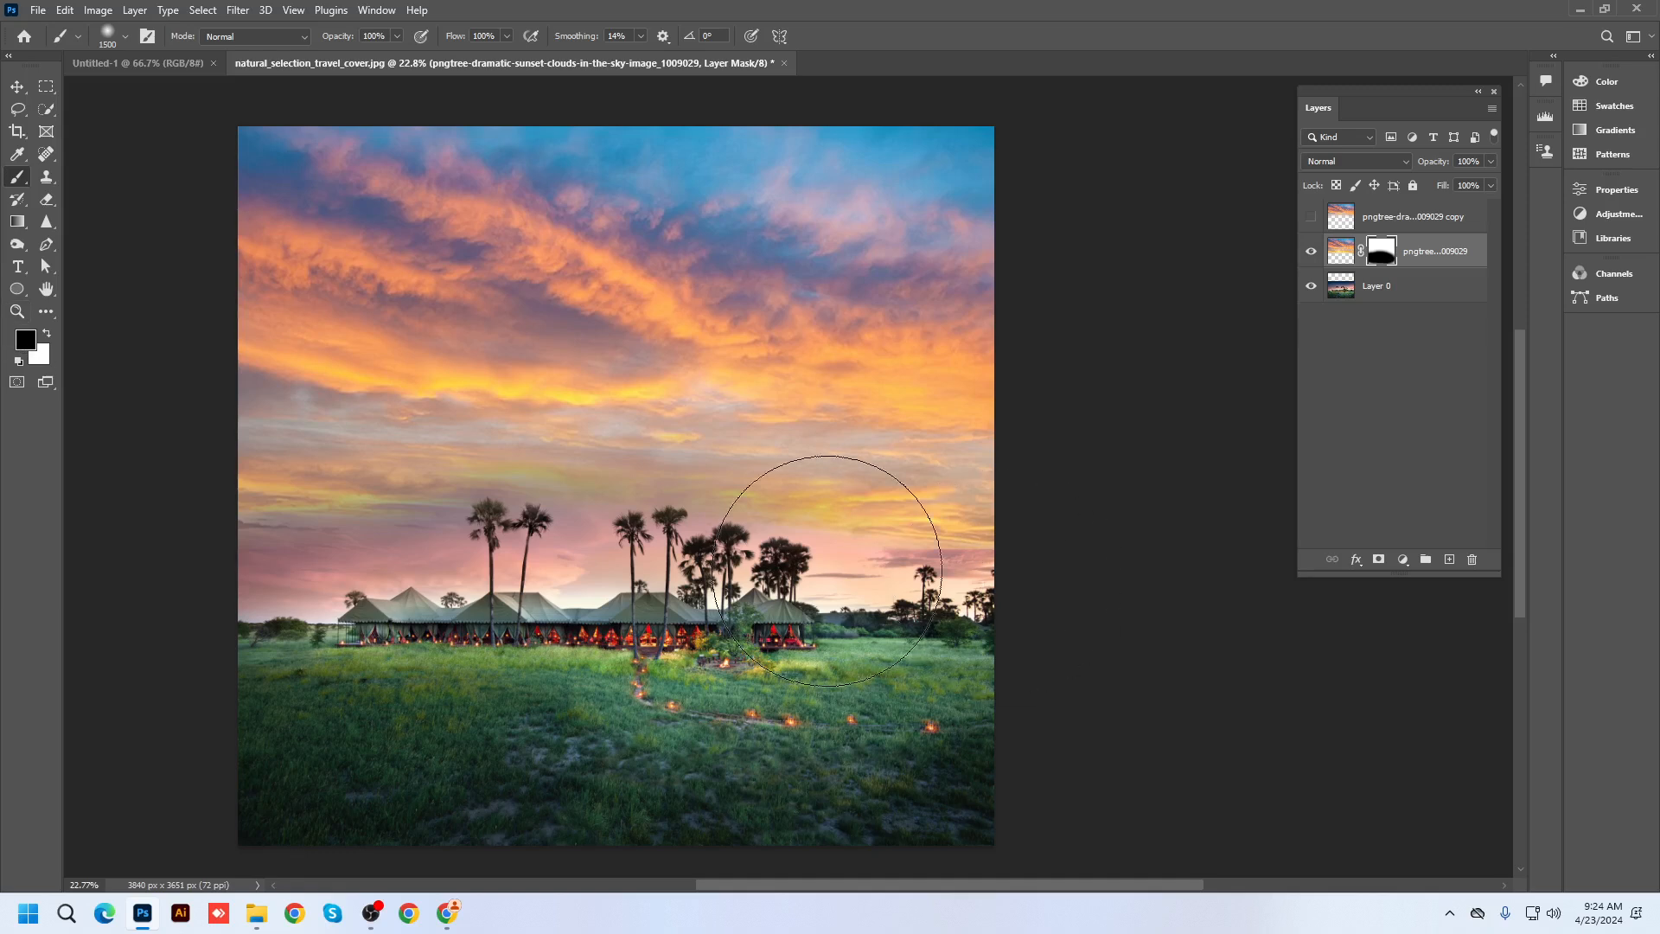
left_click(46, 199)
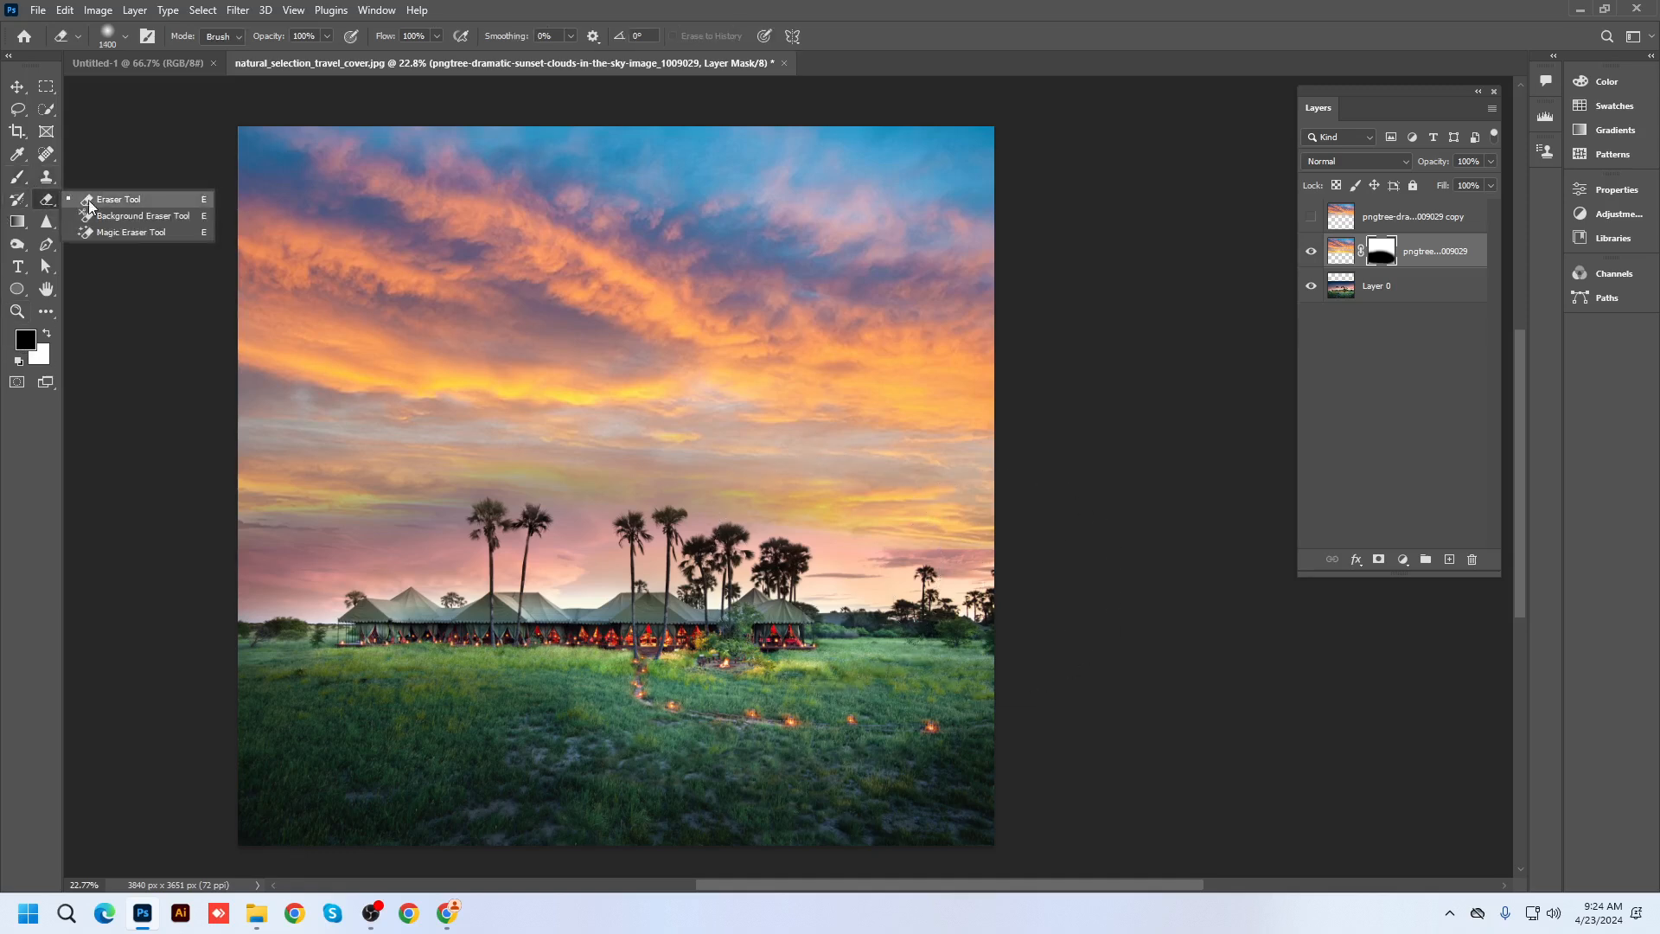
left_click(95, 197)
left_click(49, 334)
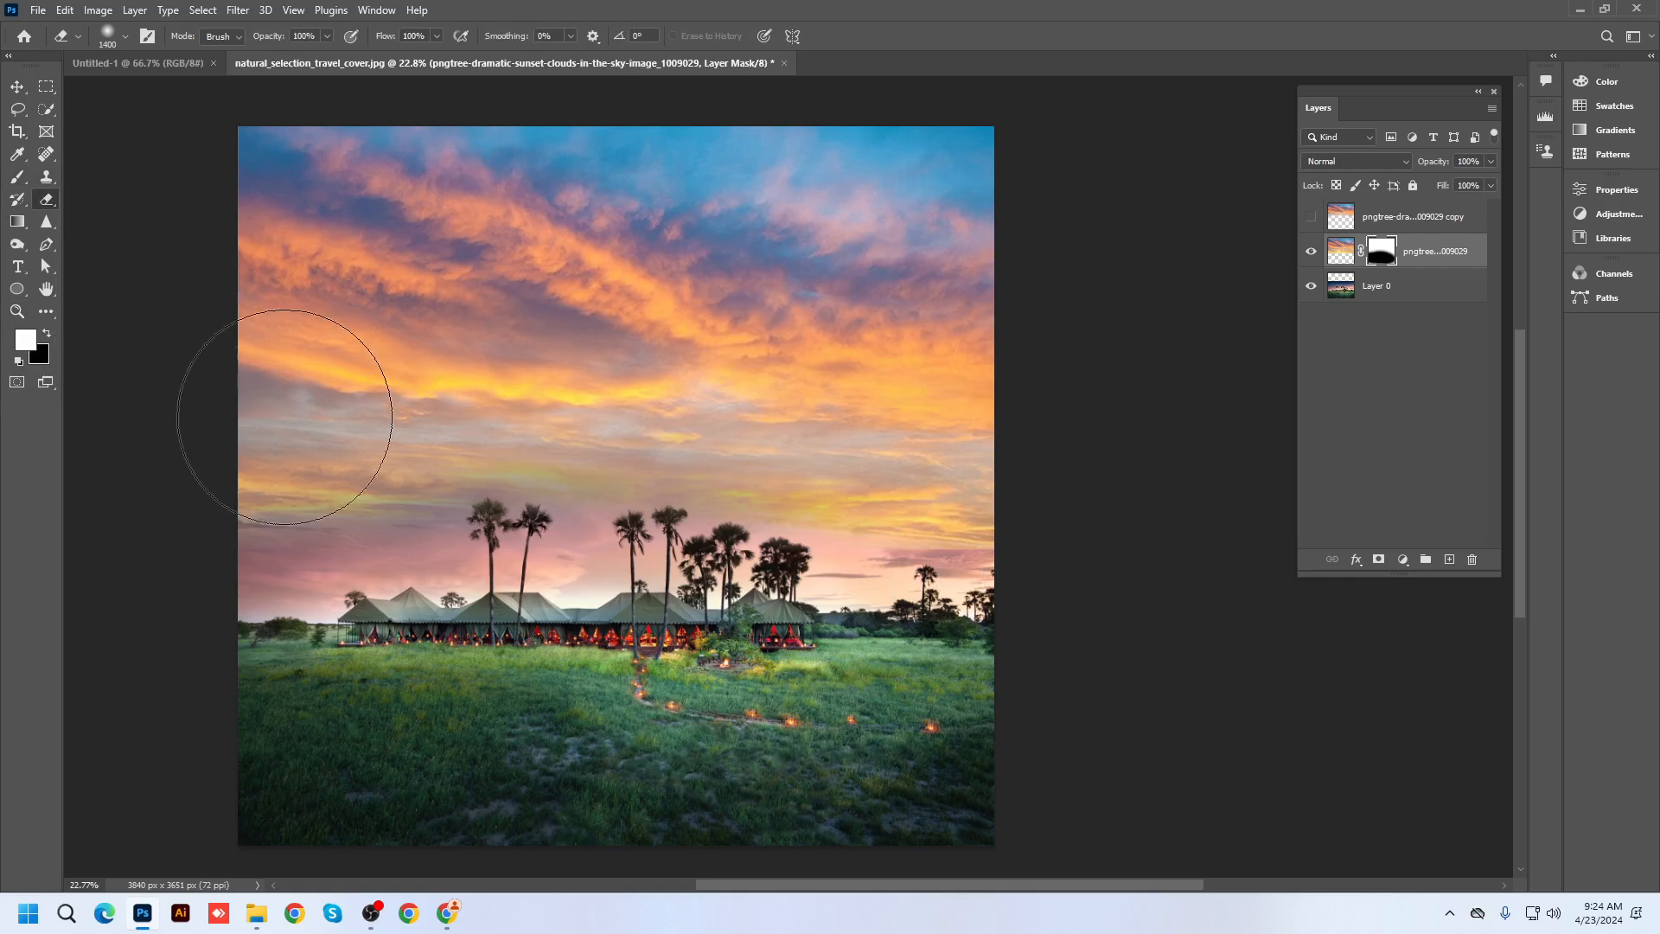
left_click_drag(286, 408, 1060, 407)
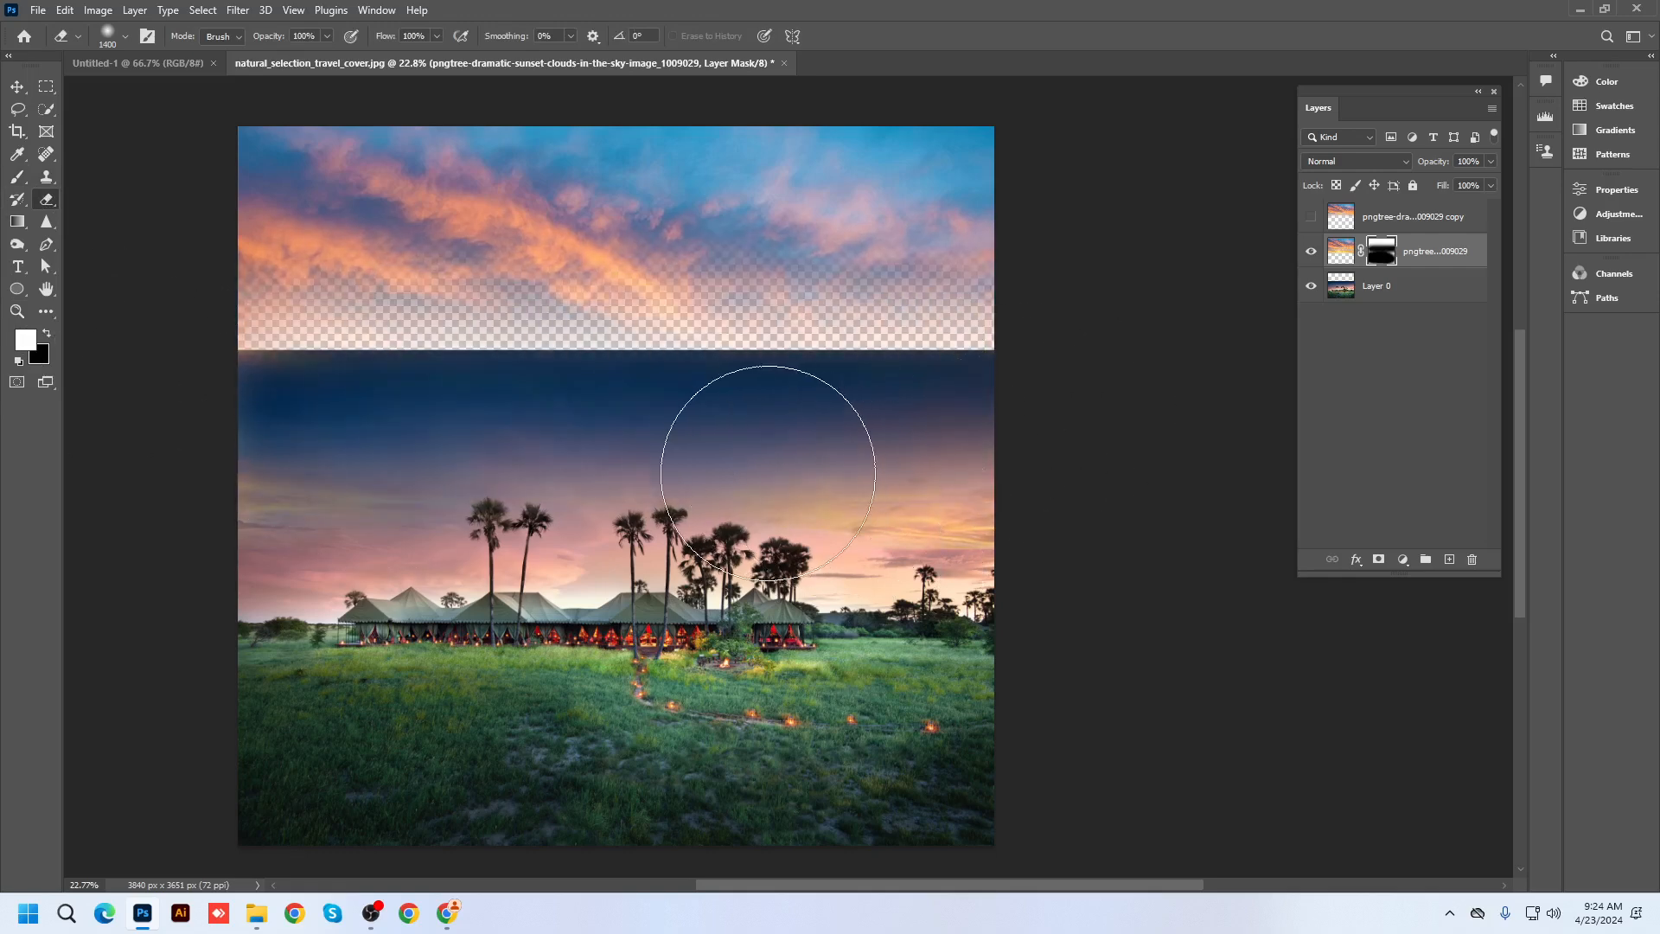
left_click(49, 334)
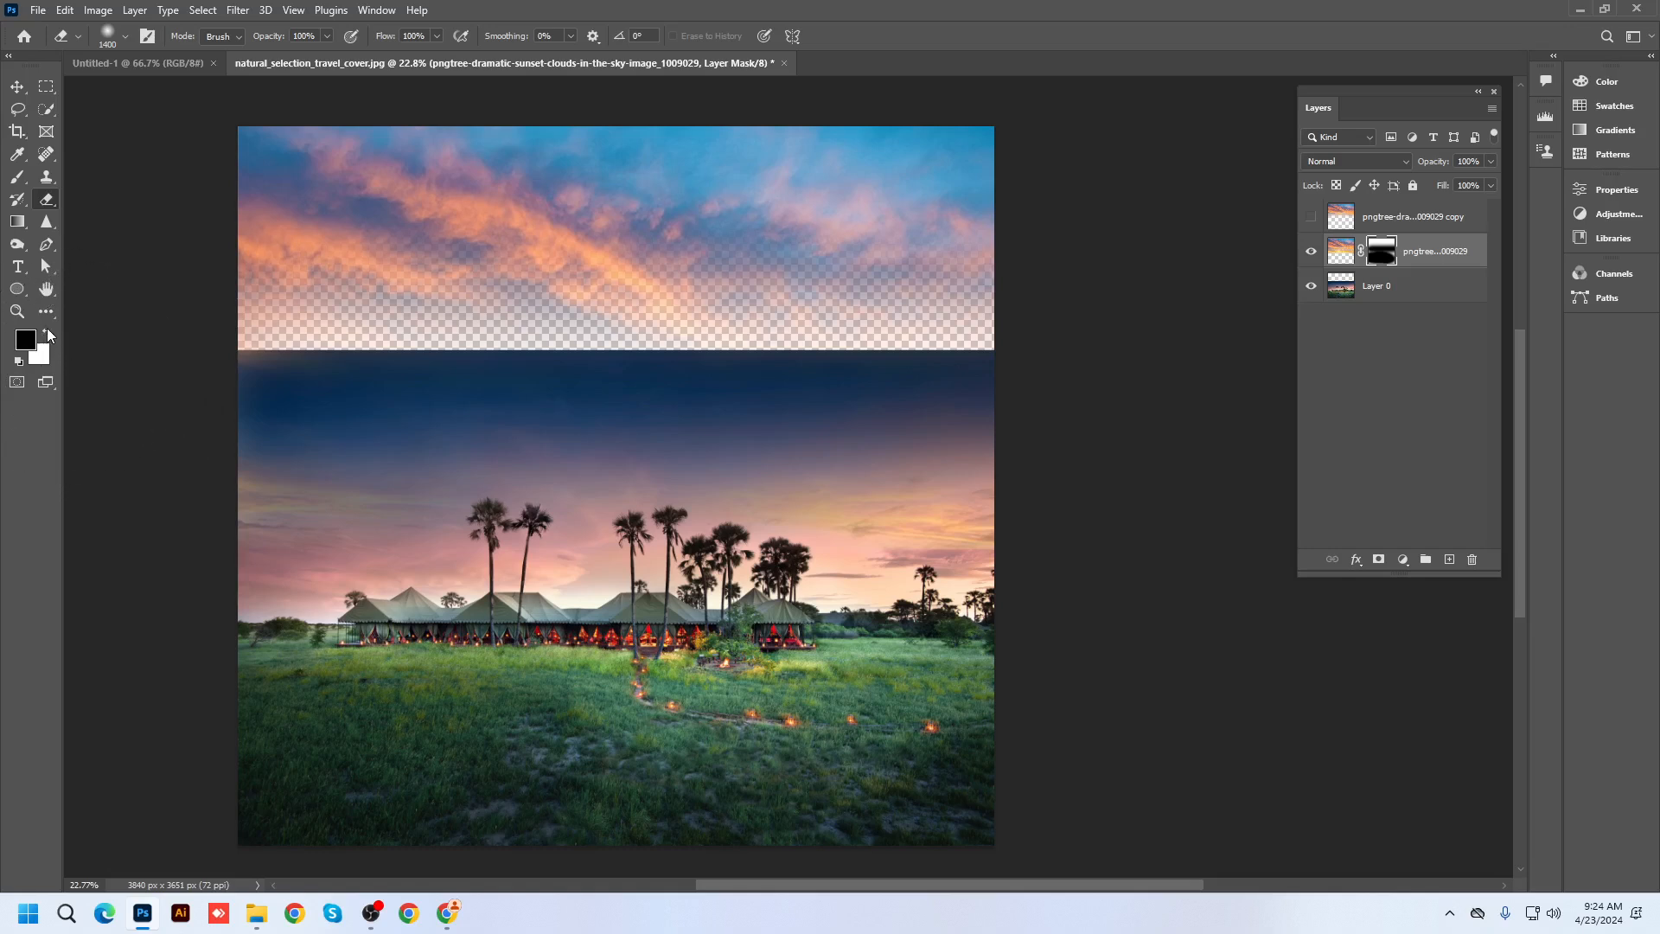
mouse_move(267, 303)
left_mouse_down()
mouse_move(686, 311)
mouse_move(945, 267)
left_mouse_up()
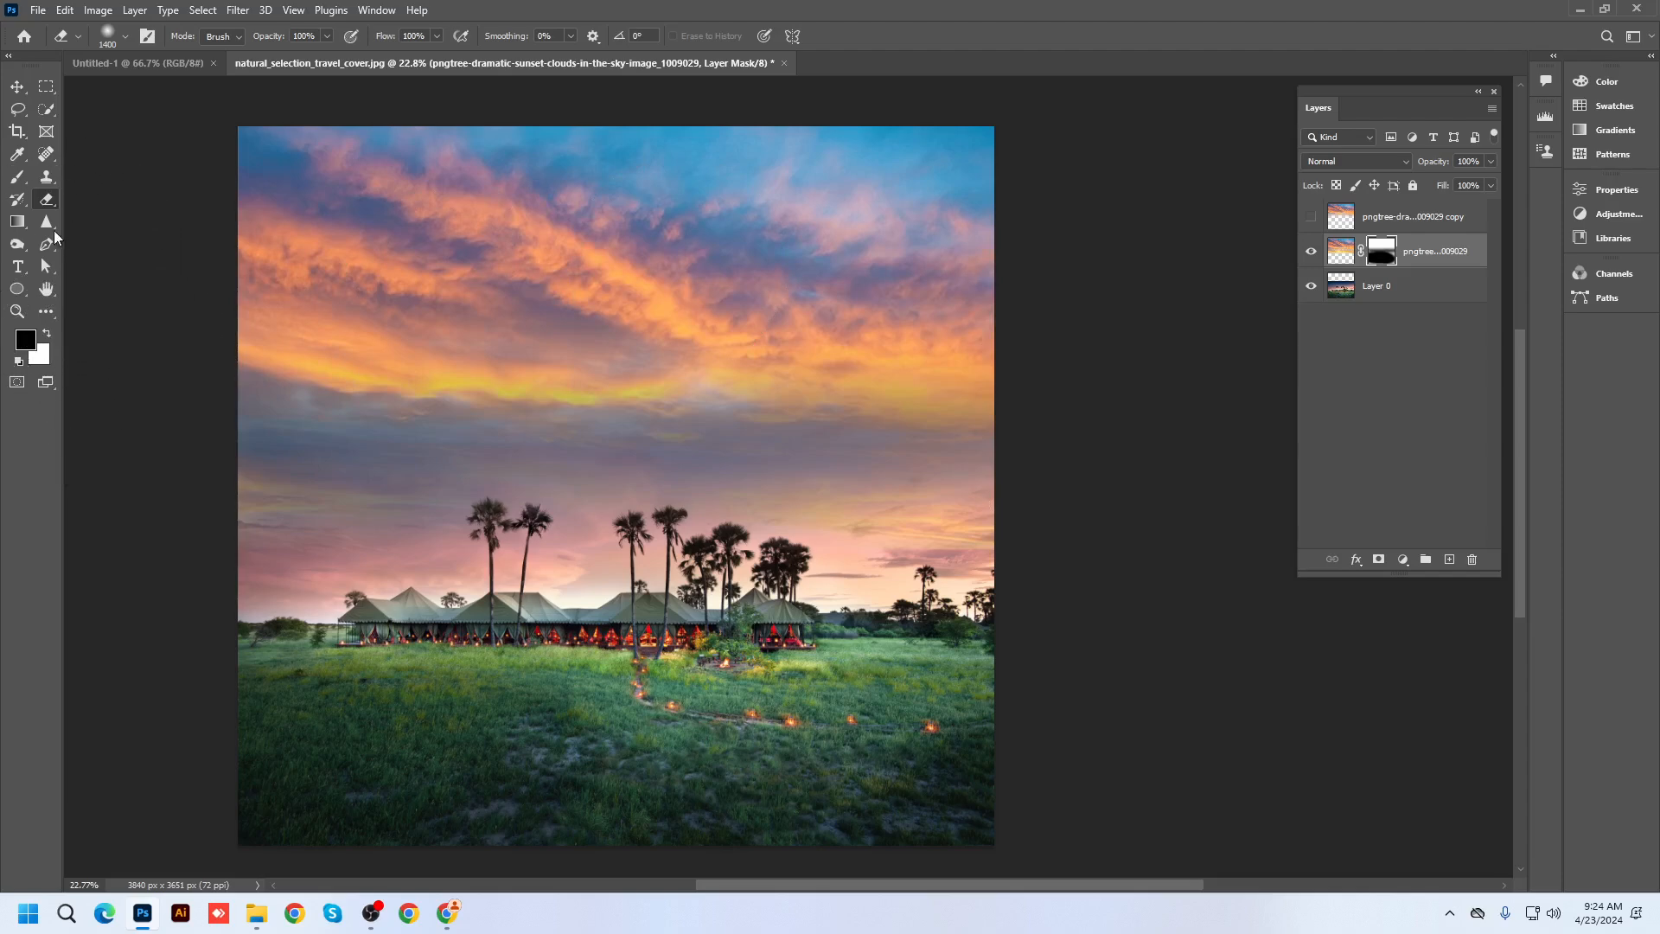
left_click_drag(18, 178, 84, 182)
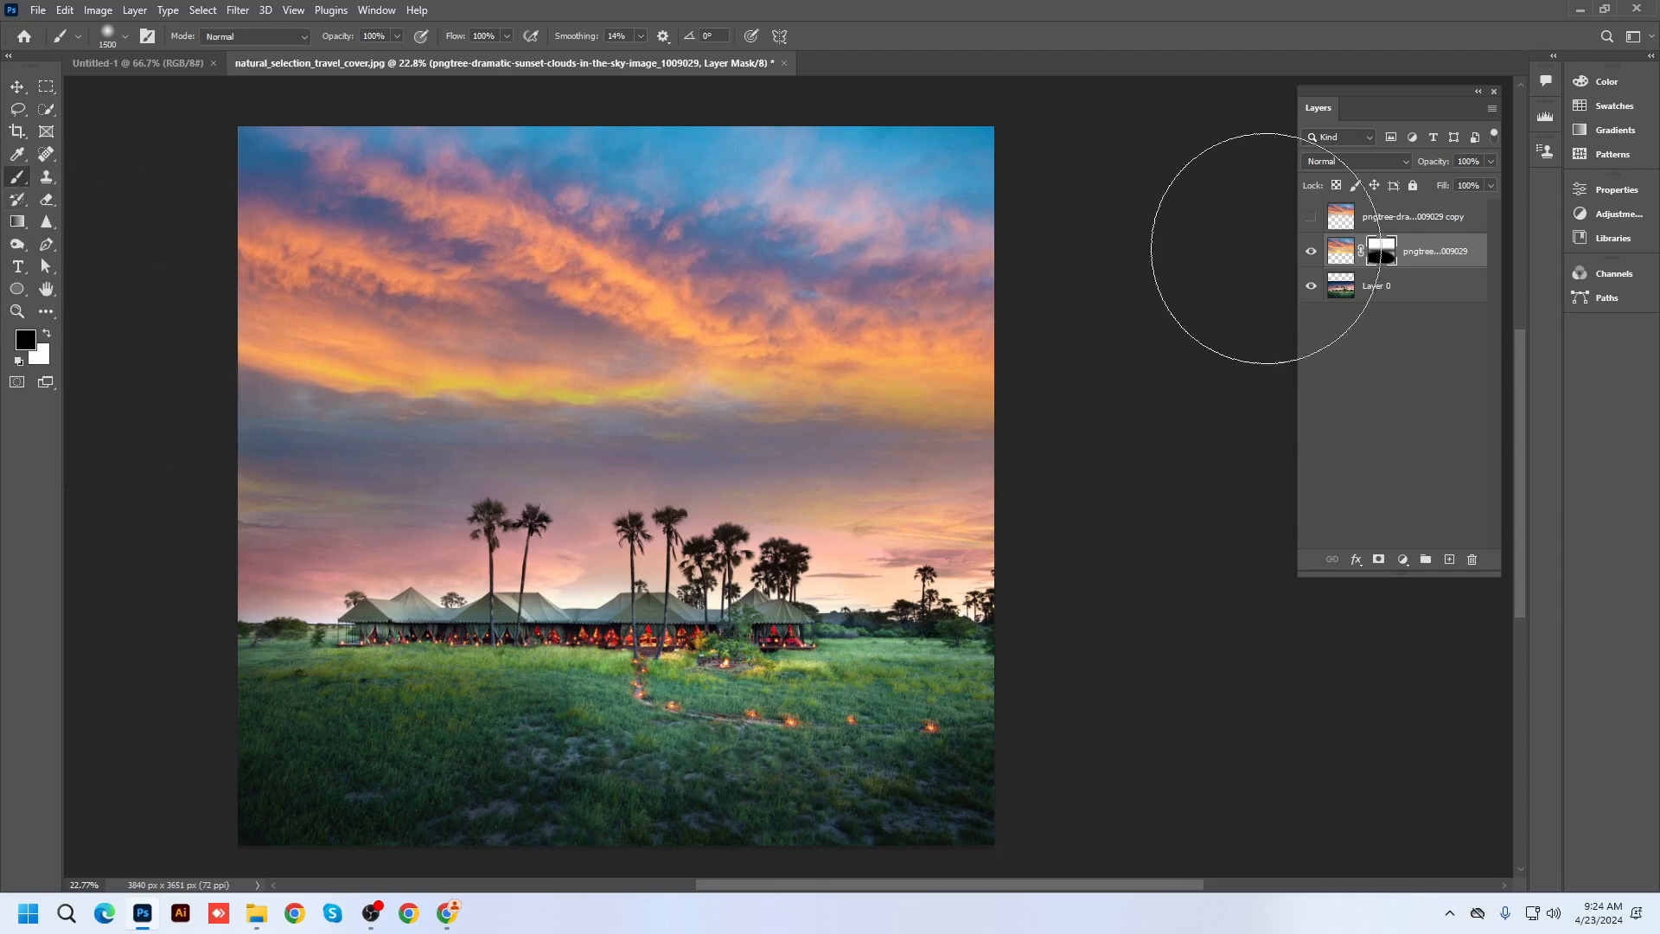
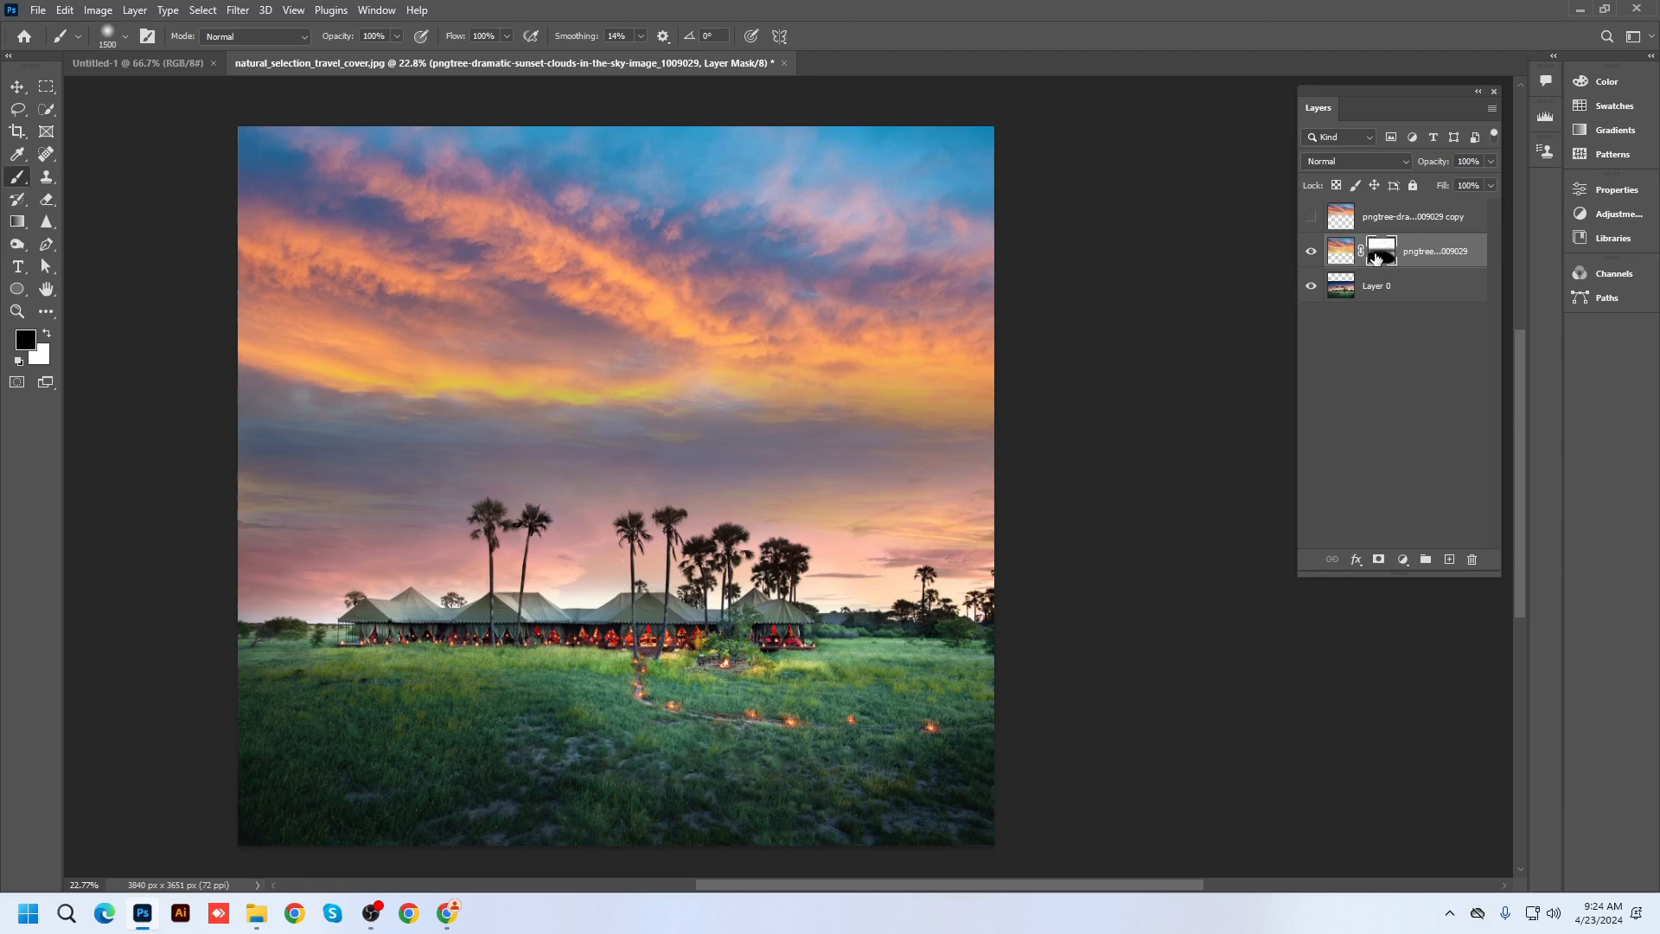
Toggle the sky layer's mask off and back on, and briefly invert it to compare
right_click(1378, 257)
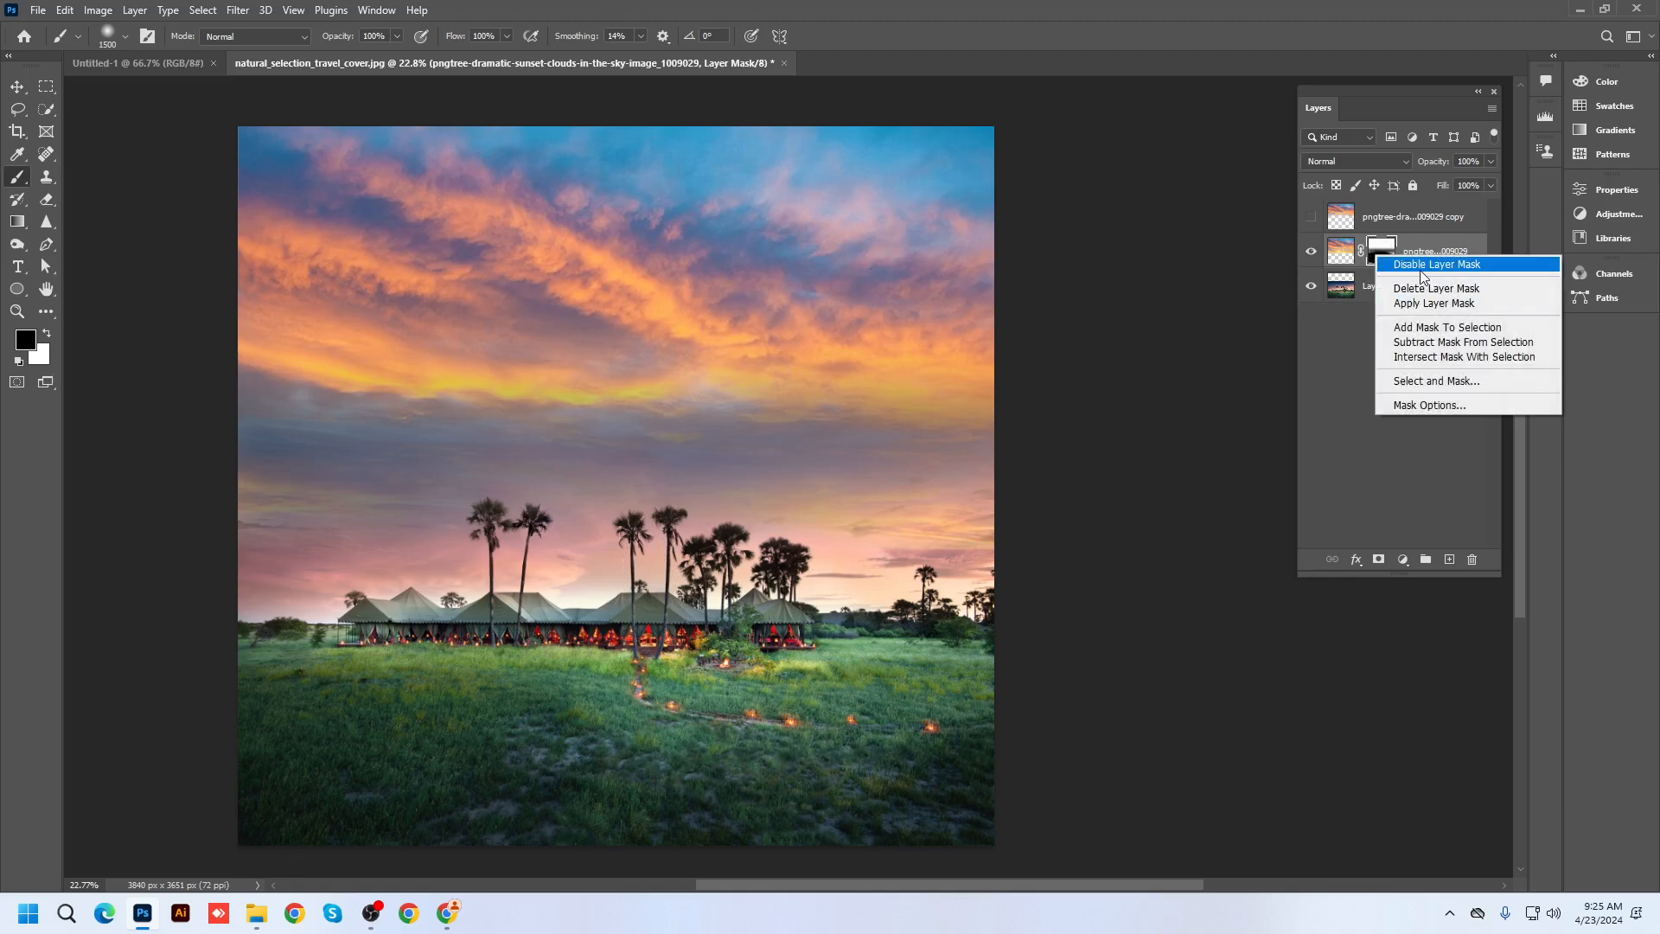
left_click(1422, 268)
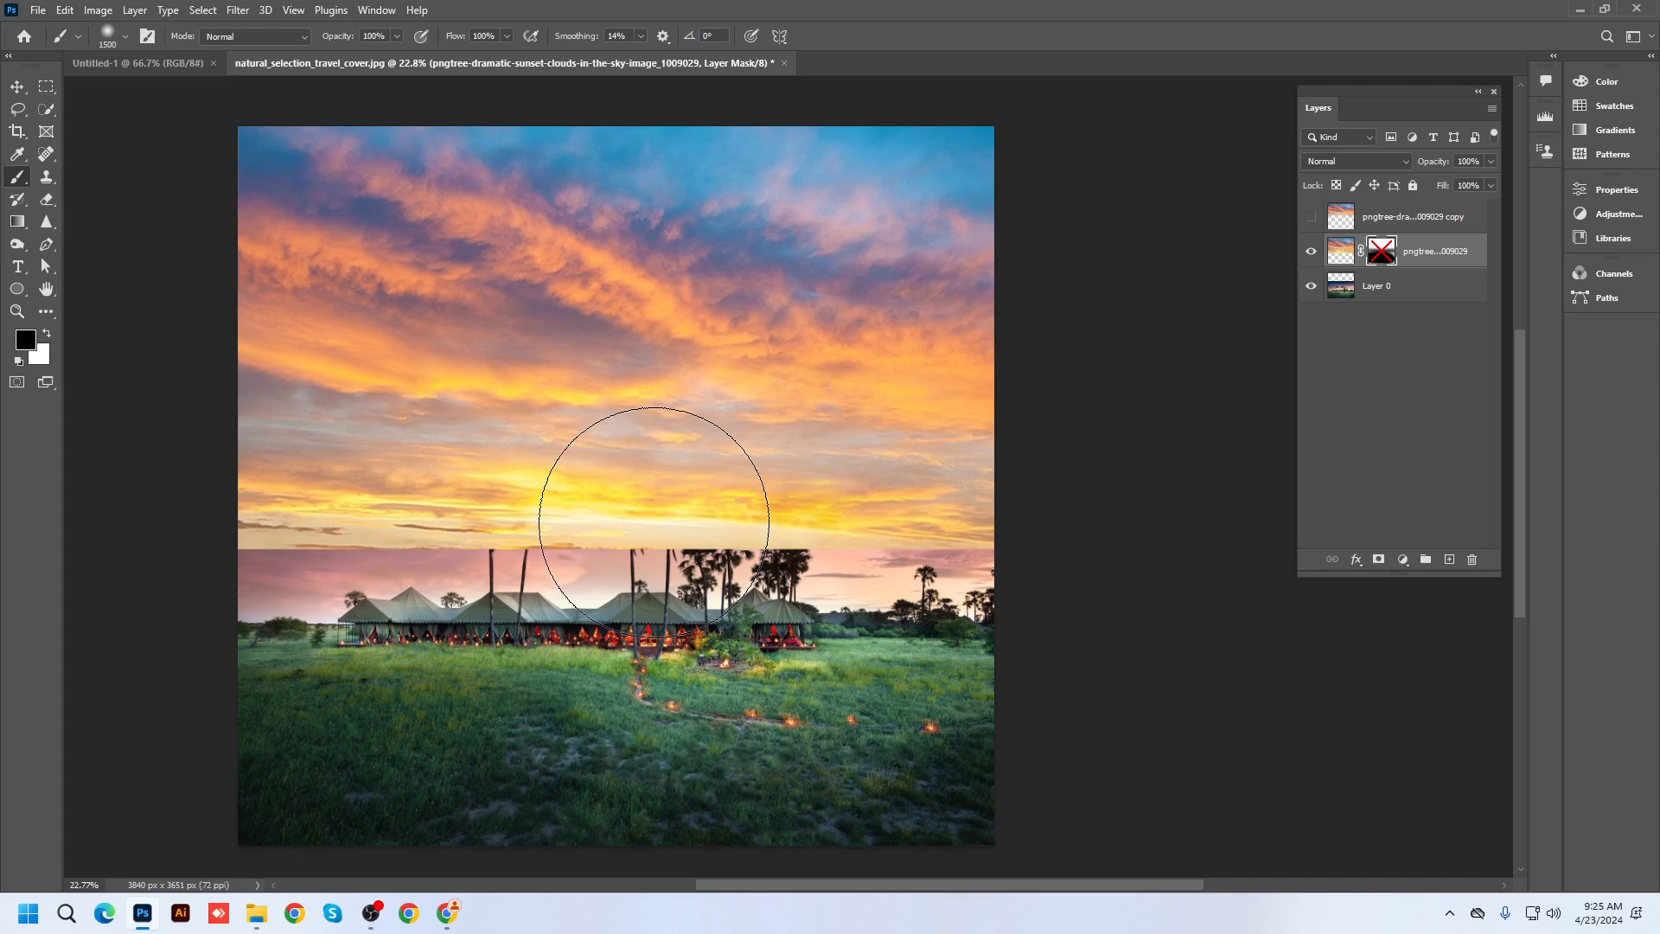
right_click(1378, 259)
left_click(1431, 264)
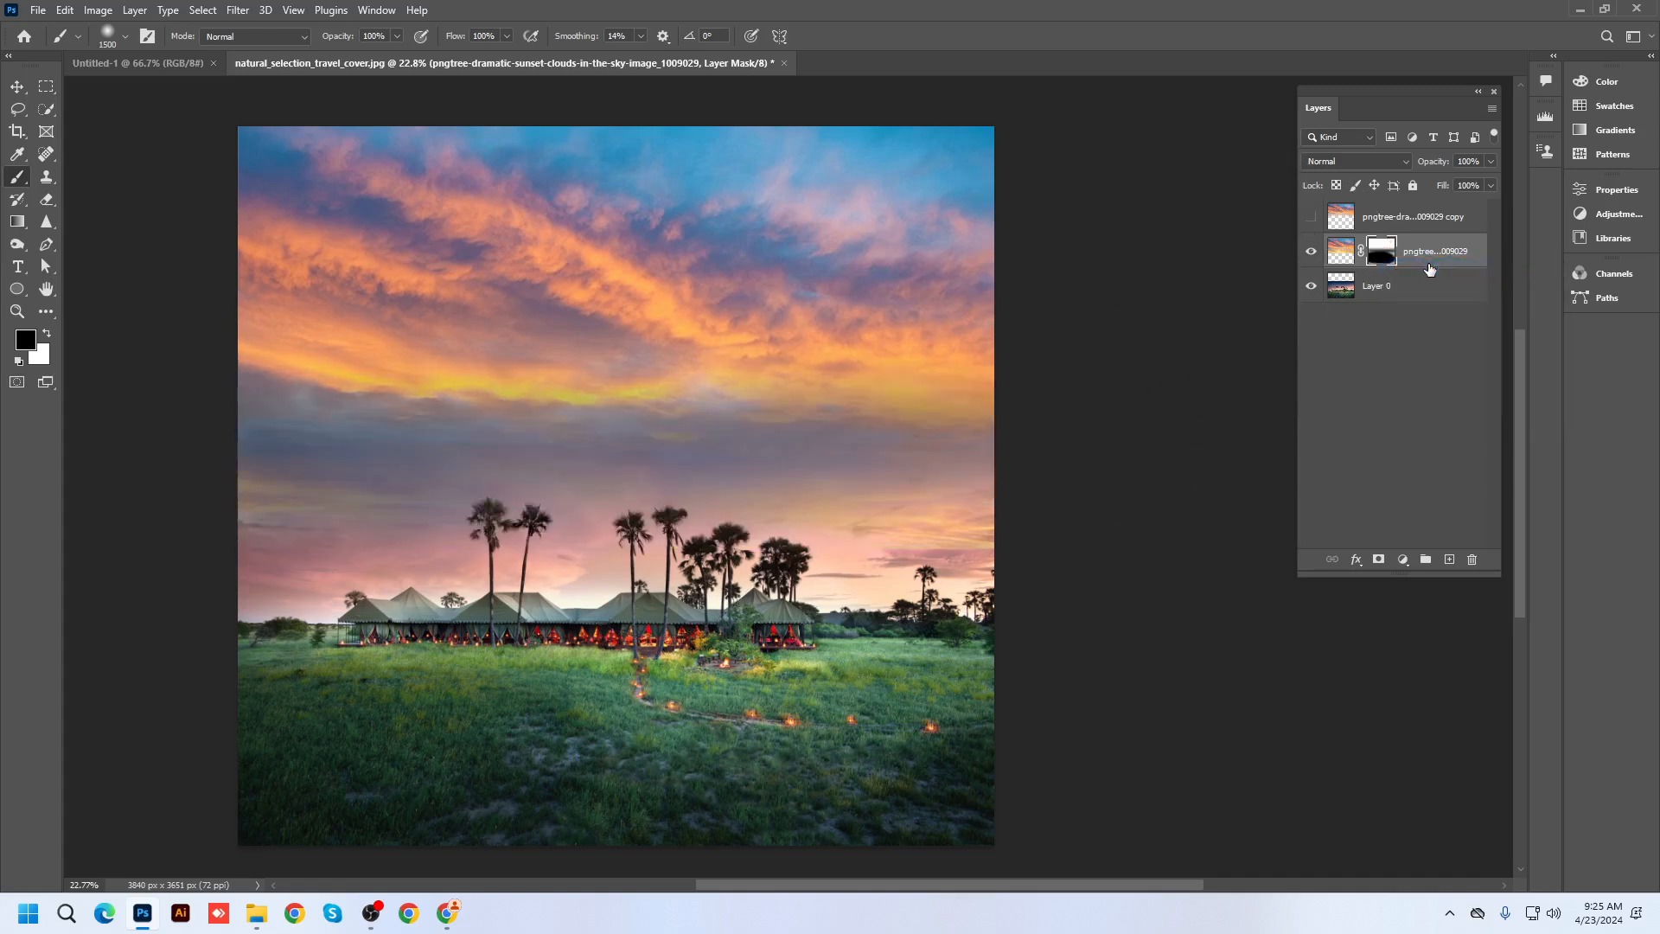
right_click(1380, 262)
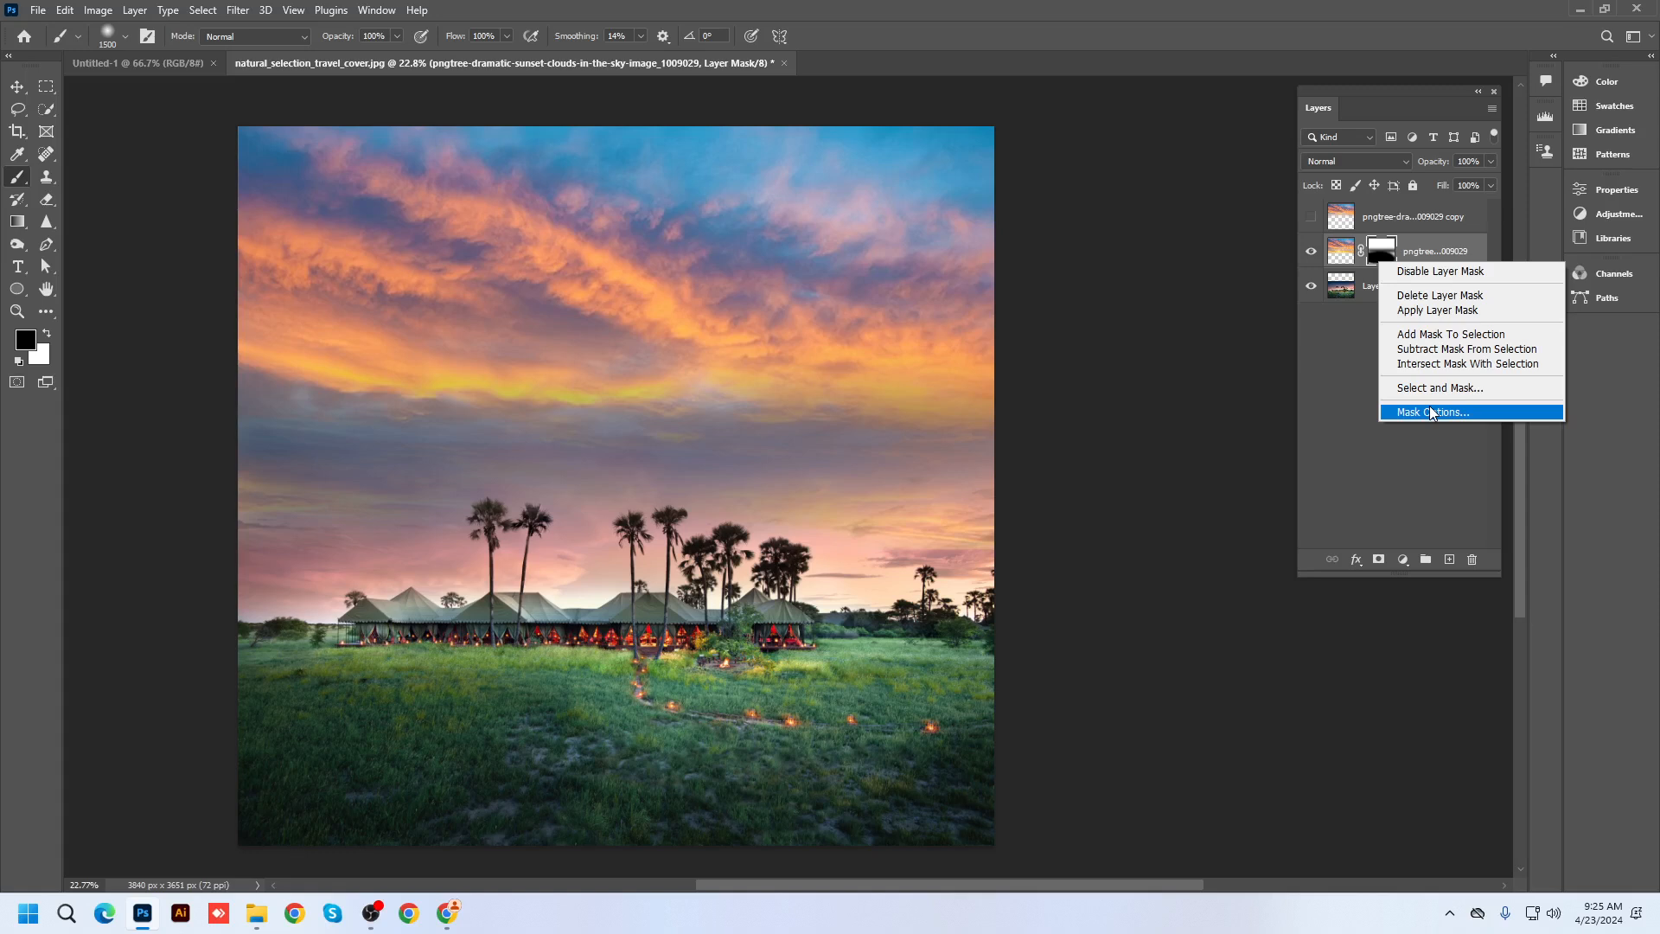
left_click(1378, 258)
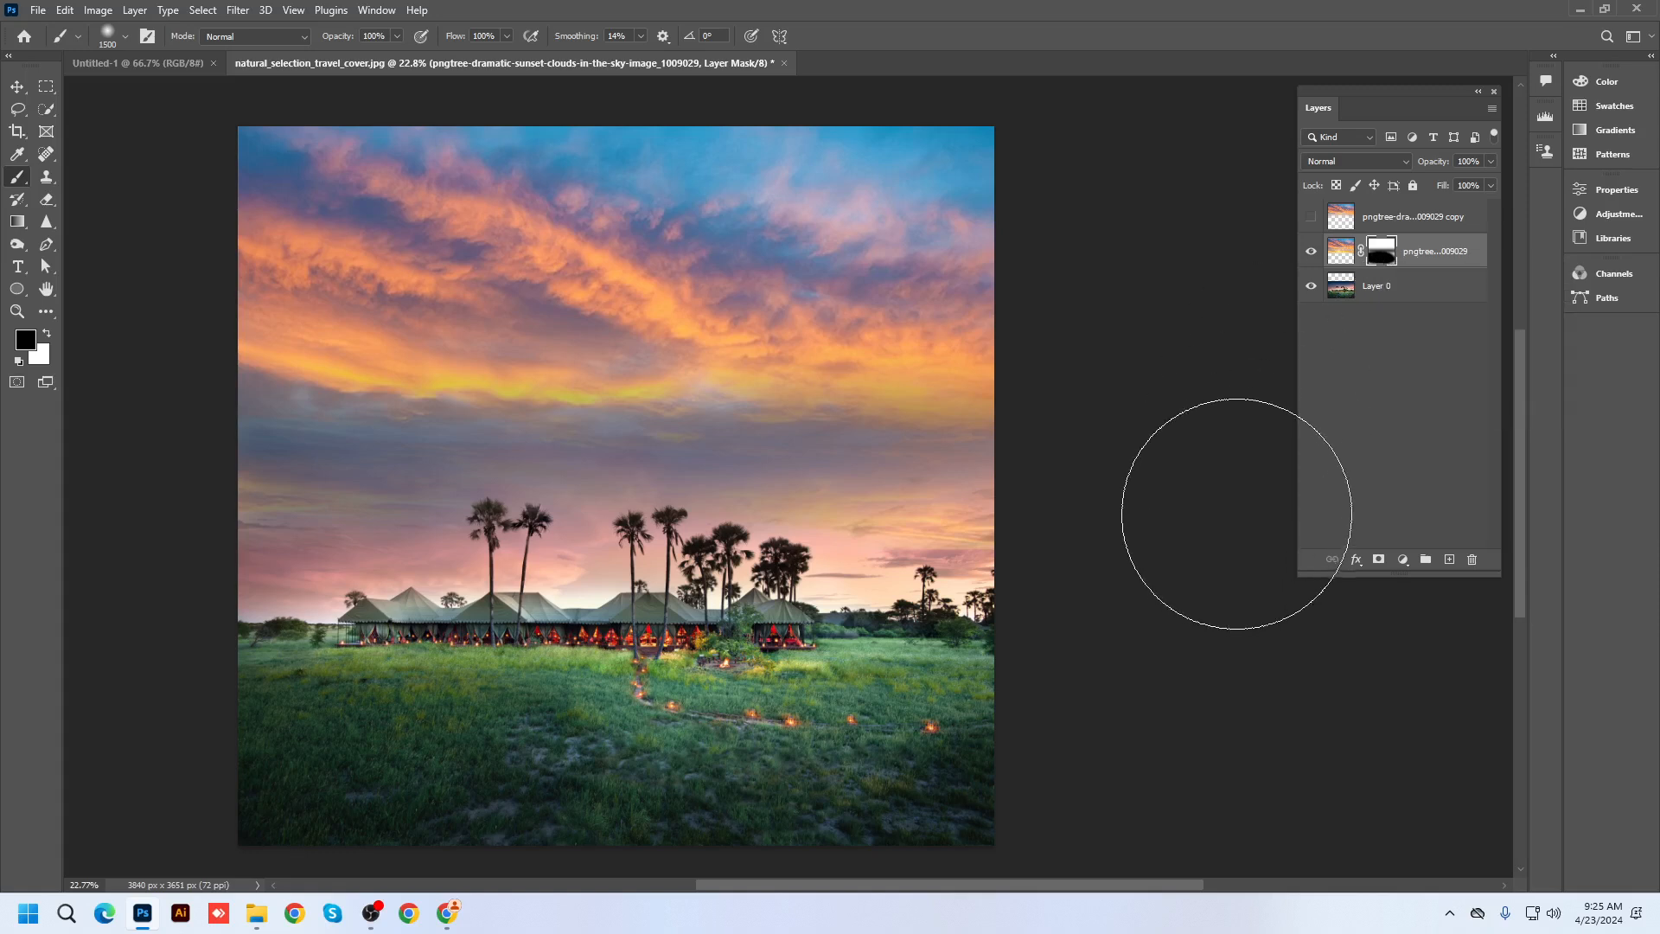
scroll(914, 447, "down", 2)
scroll(620, 389, "up", 2)
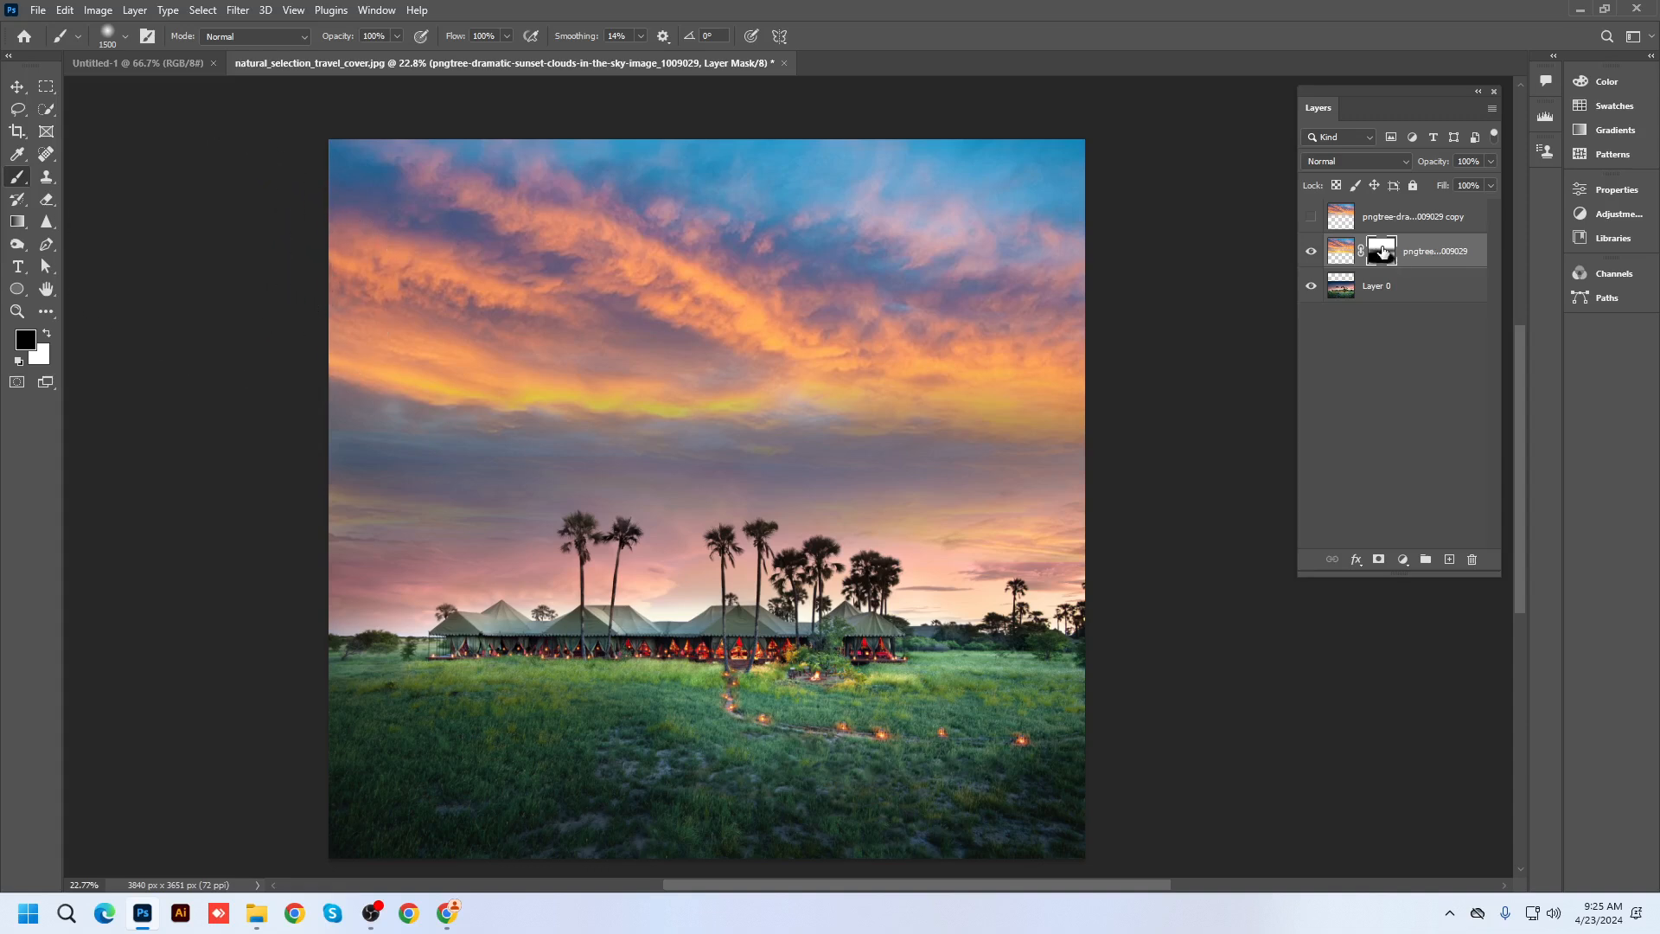
left_click(1374, 221)
left_click(1382, 251)
key("ctrl+i")
key("ctrl+i")
key("ctrl+i")
key("ctrl+i")
key("ctrl+i")
key("ctrl+i")
key("ctrl+i")
key("ctrl+i")
key("ctrl+i")
key("ctrl+i")
scroll(765, 375, "up", 2)
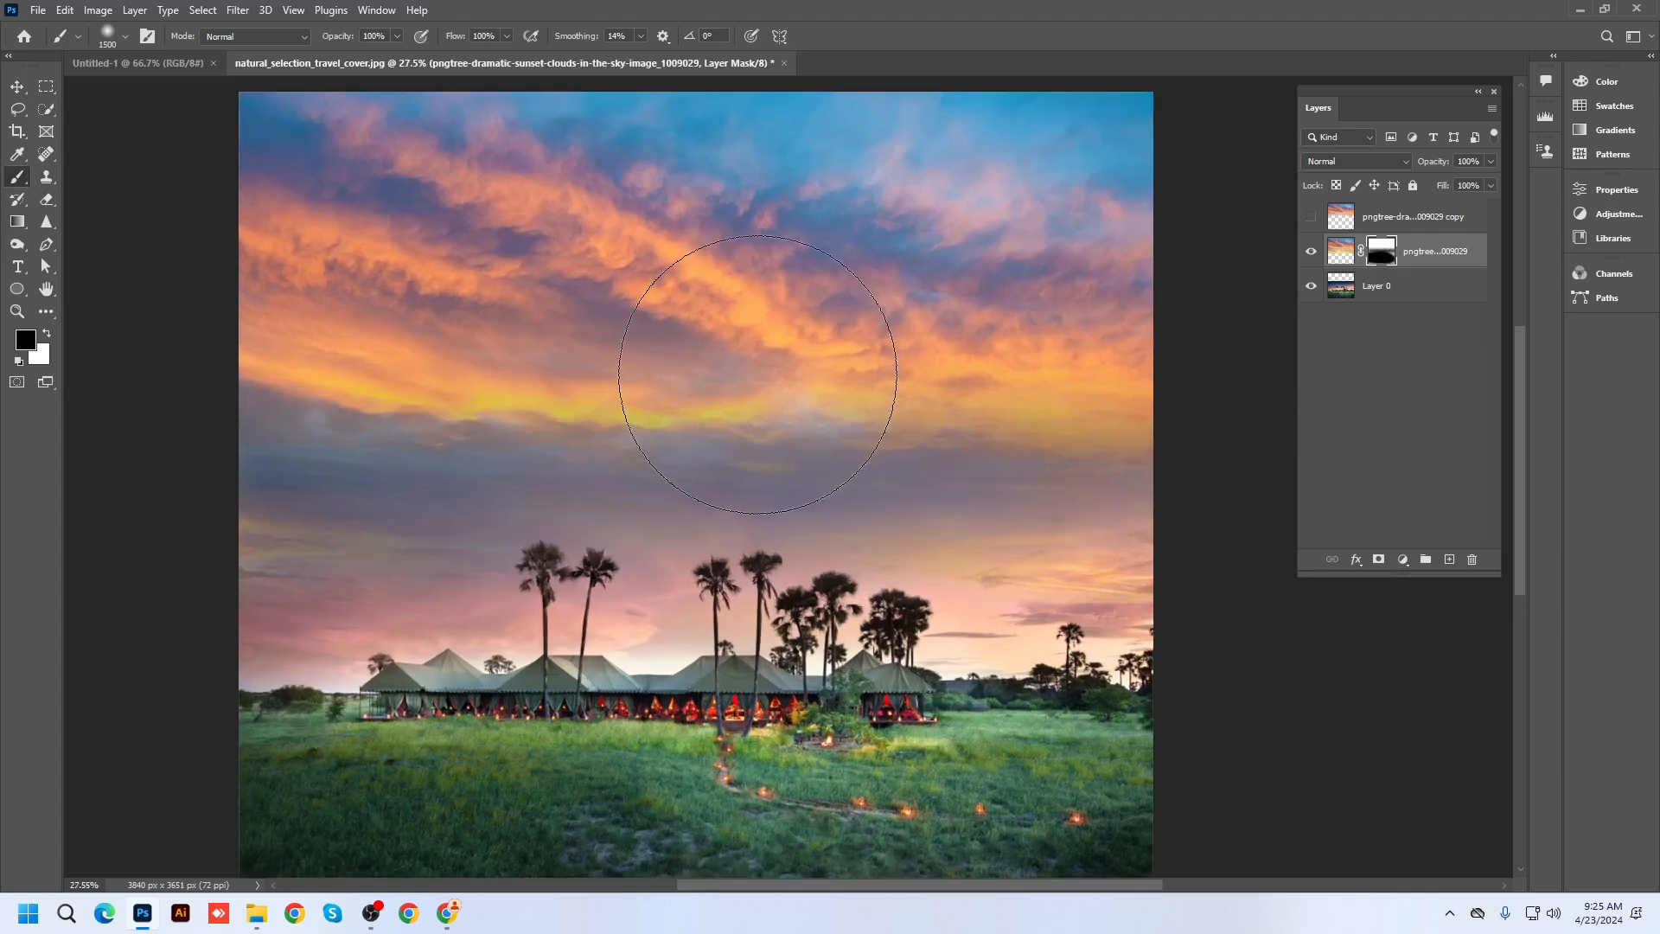
Glance at Image > Adjustments without applying anything, then start a new document with Ctrl+N
left_click(98, 9)
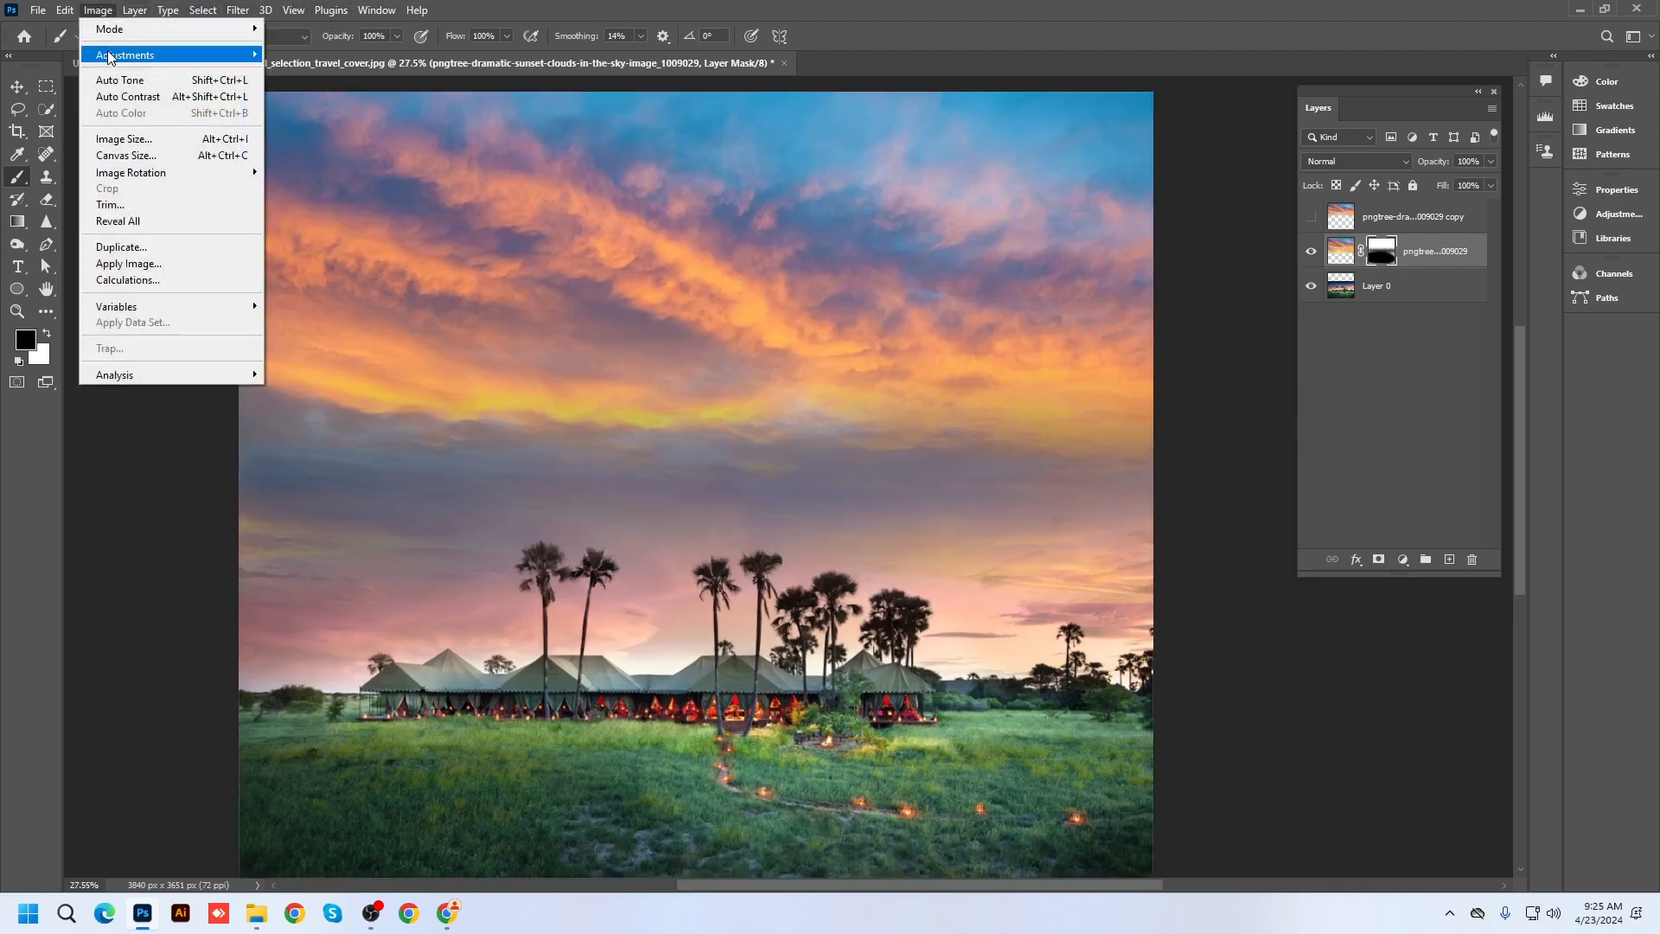
mouse_move(173, 54)
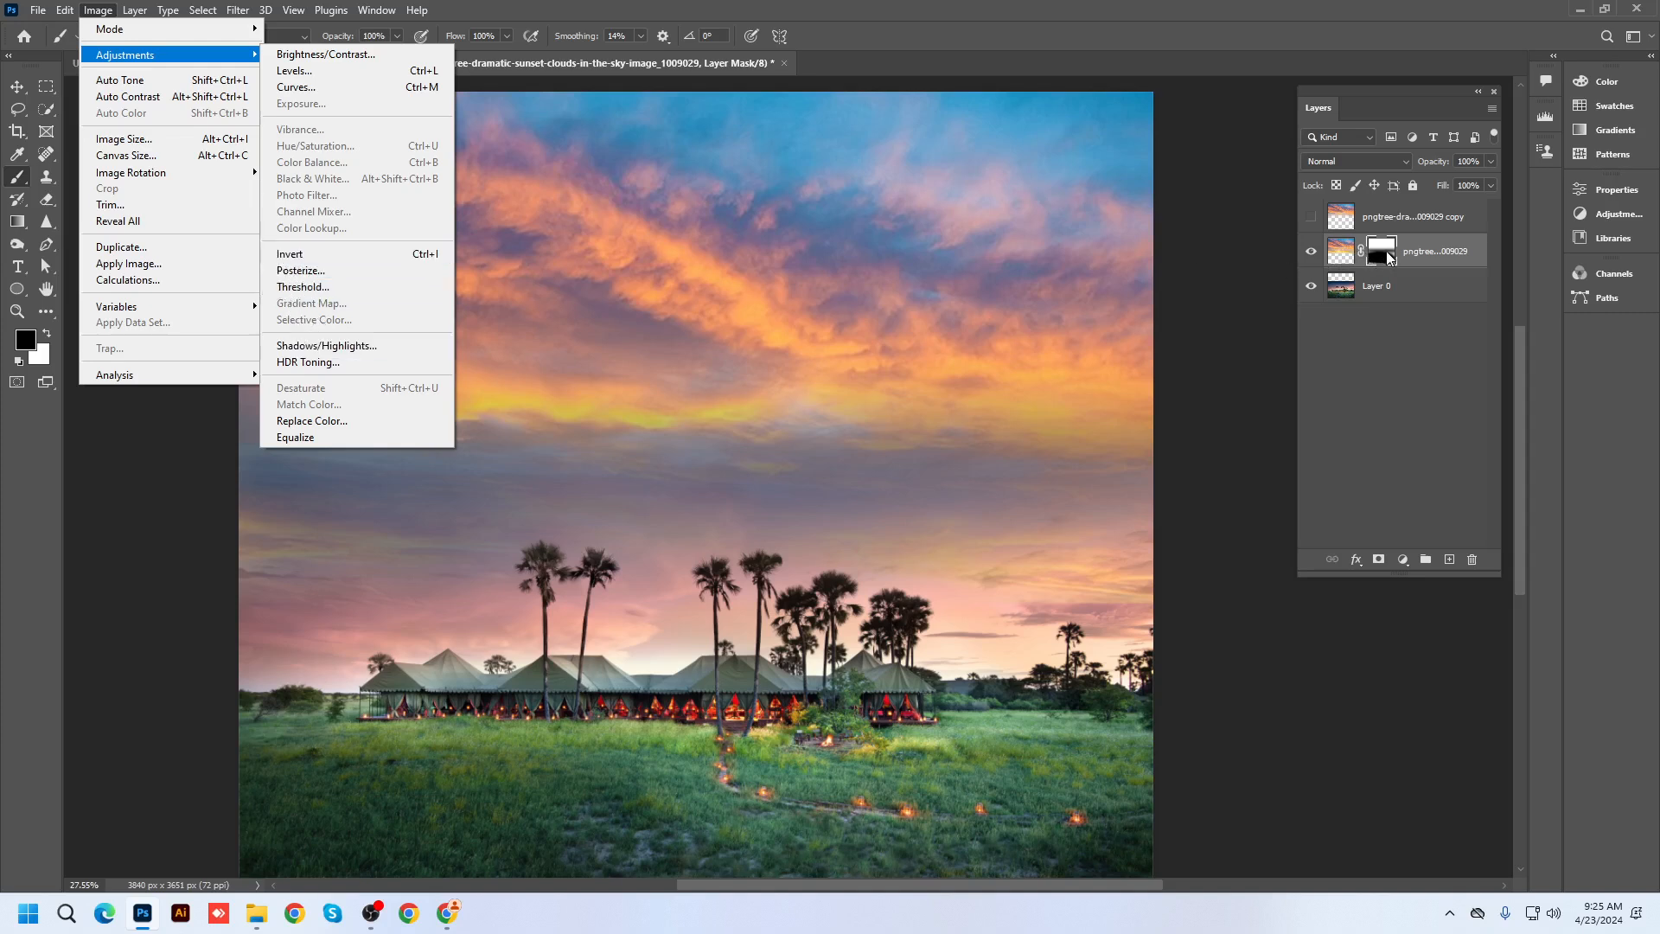
left_click(1387, 251)
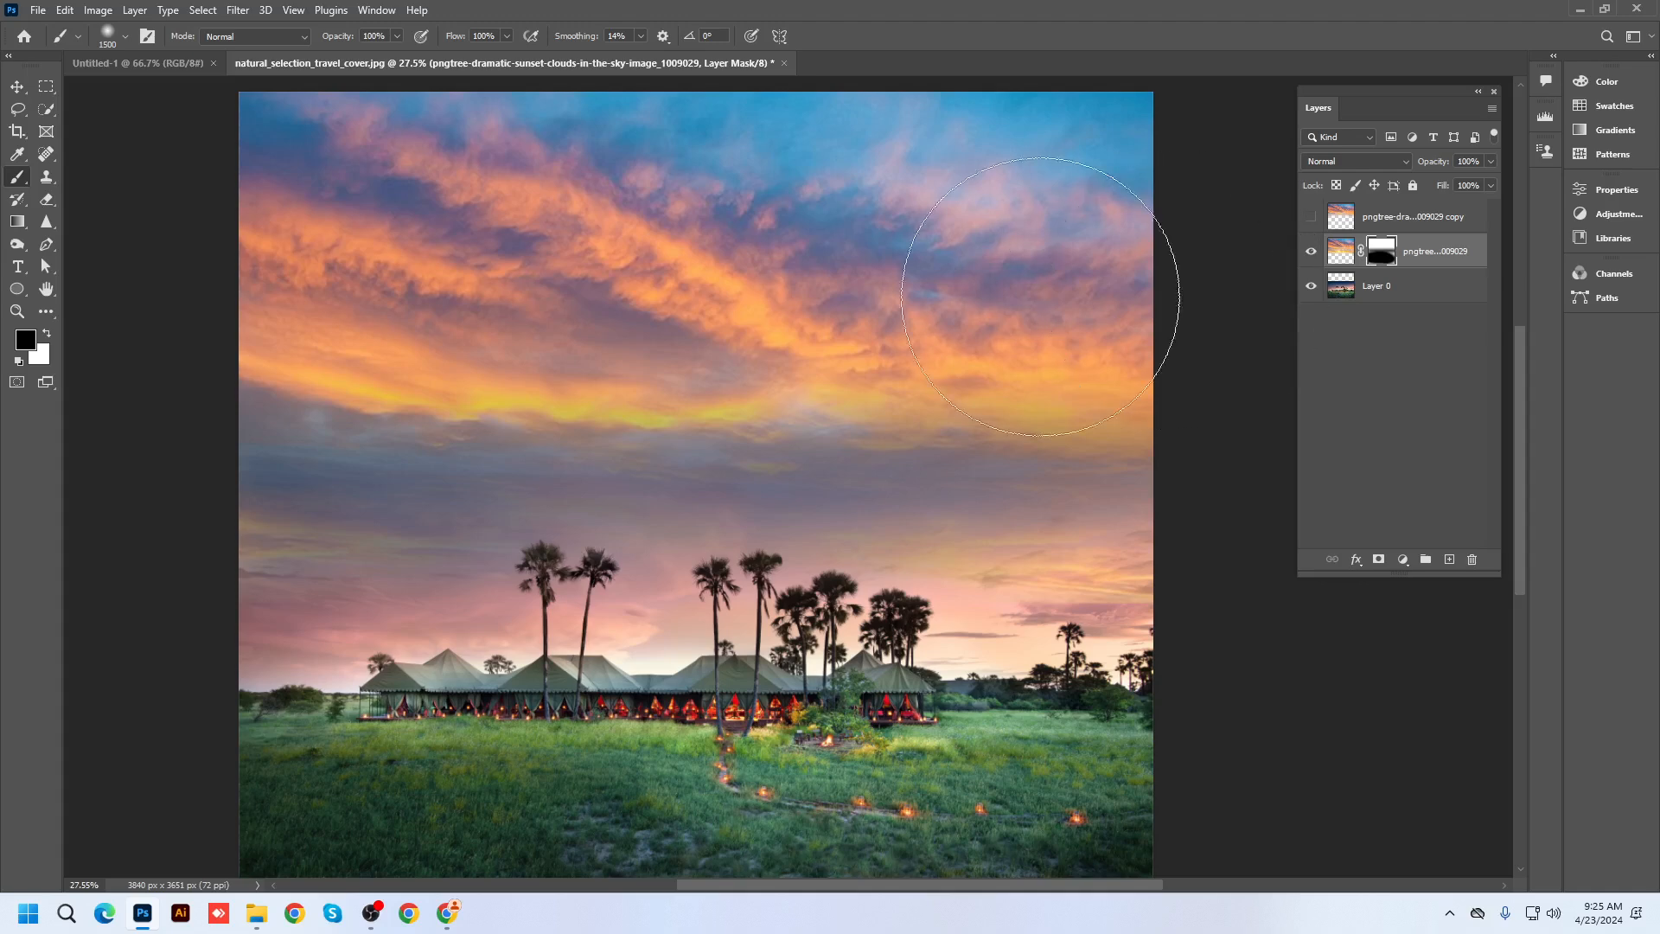
scroll(864, 346, "down", 2)
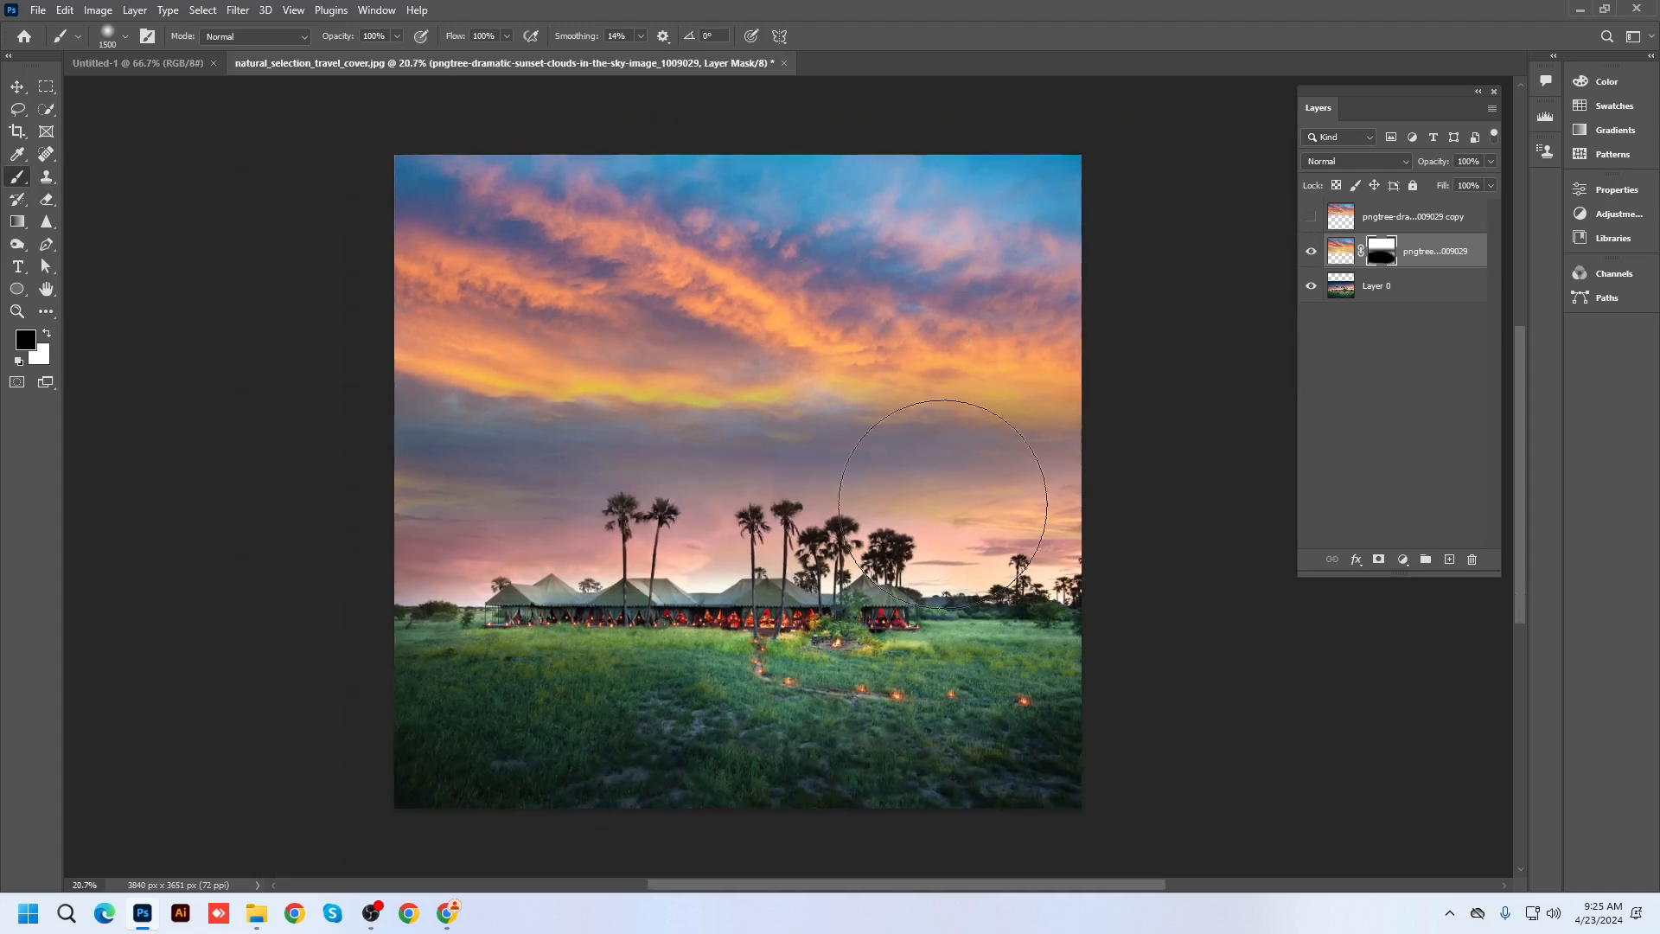
left_click(1577, 11)
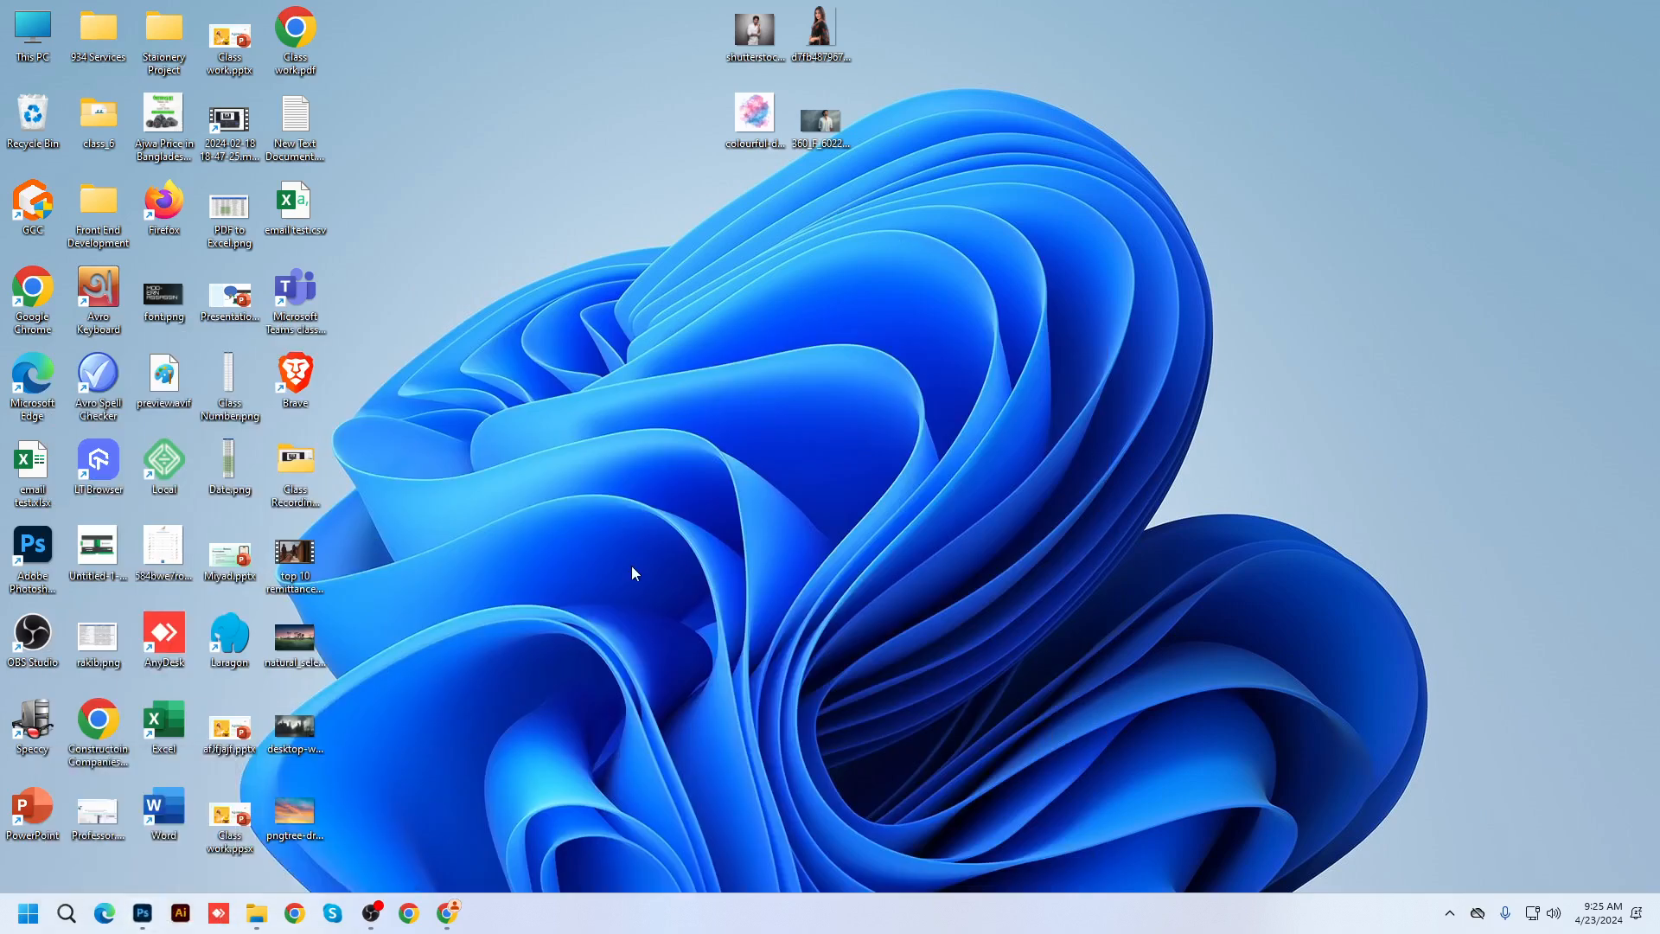
left_click(146, 918)
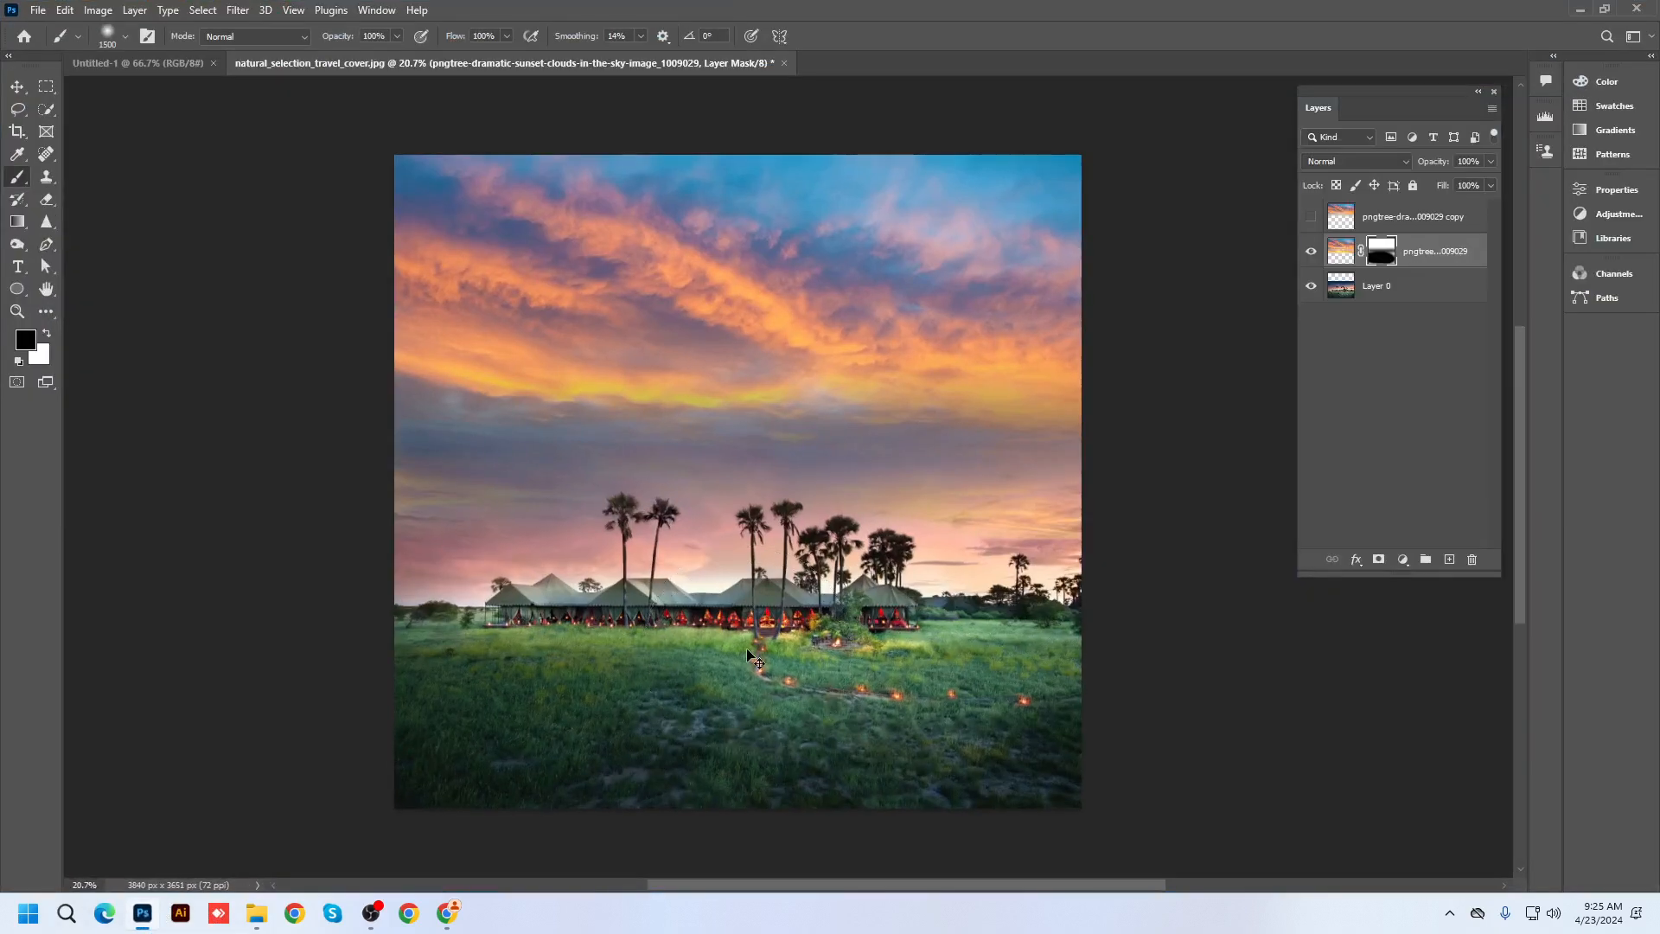
key("ctrl+n")
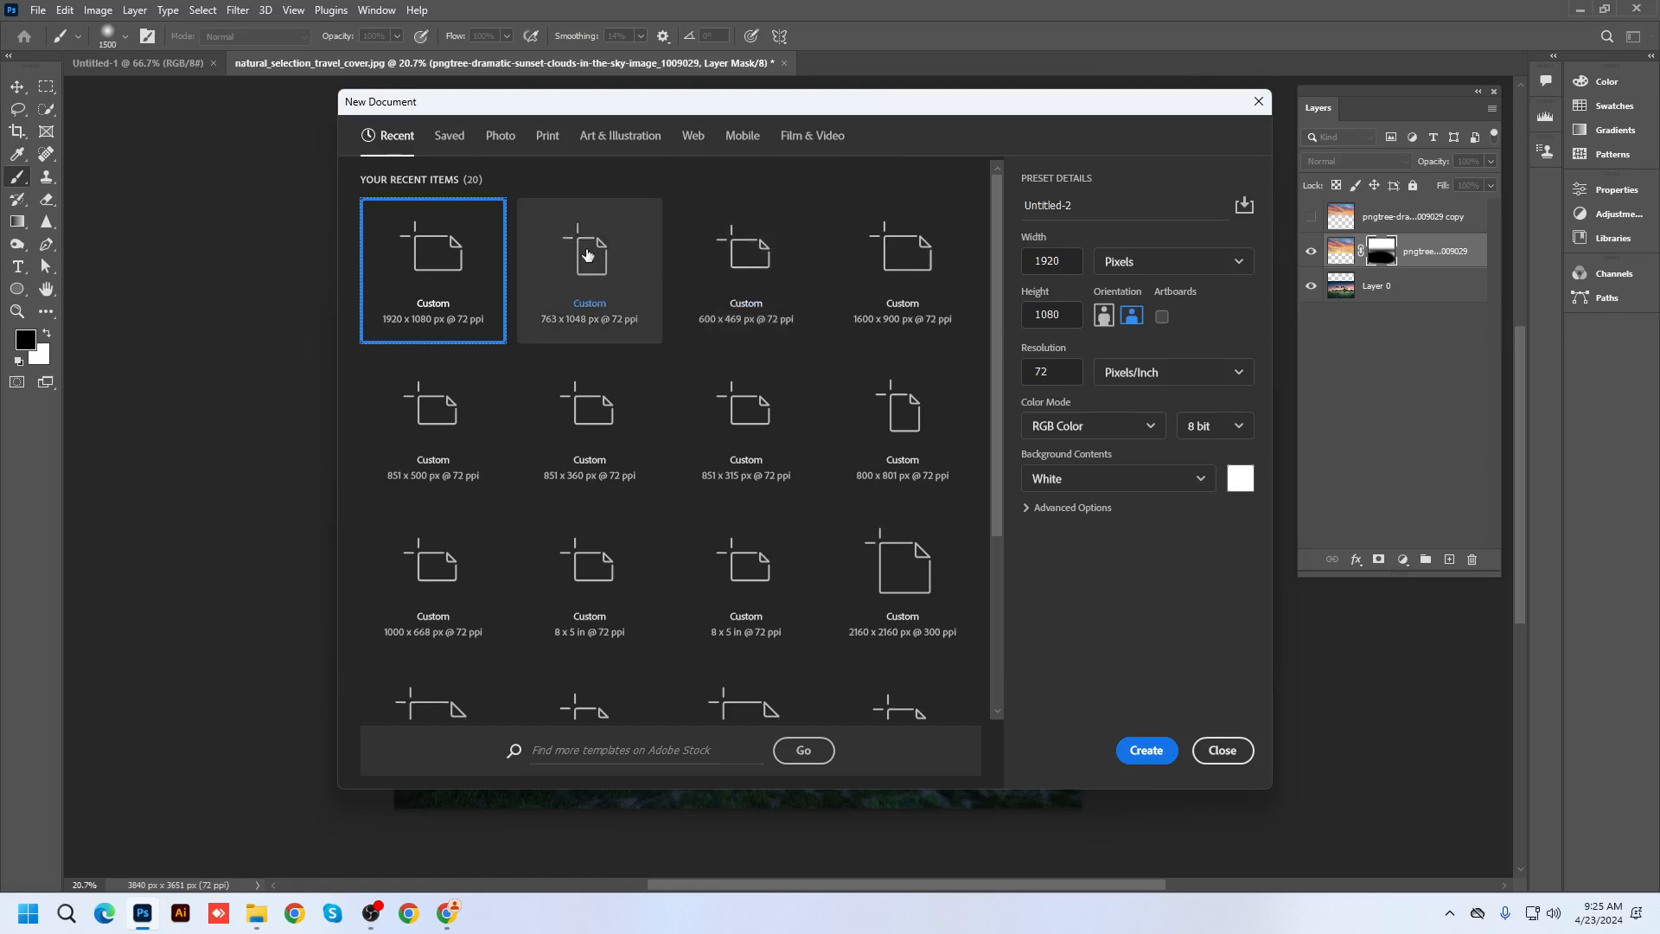
Create a blank A4 (210 × 297 mm) print document and select the sunset sky image on the desktop
left_click(547, 138)
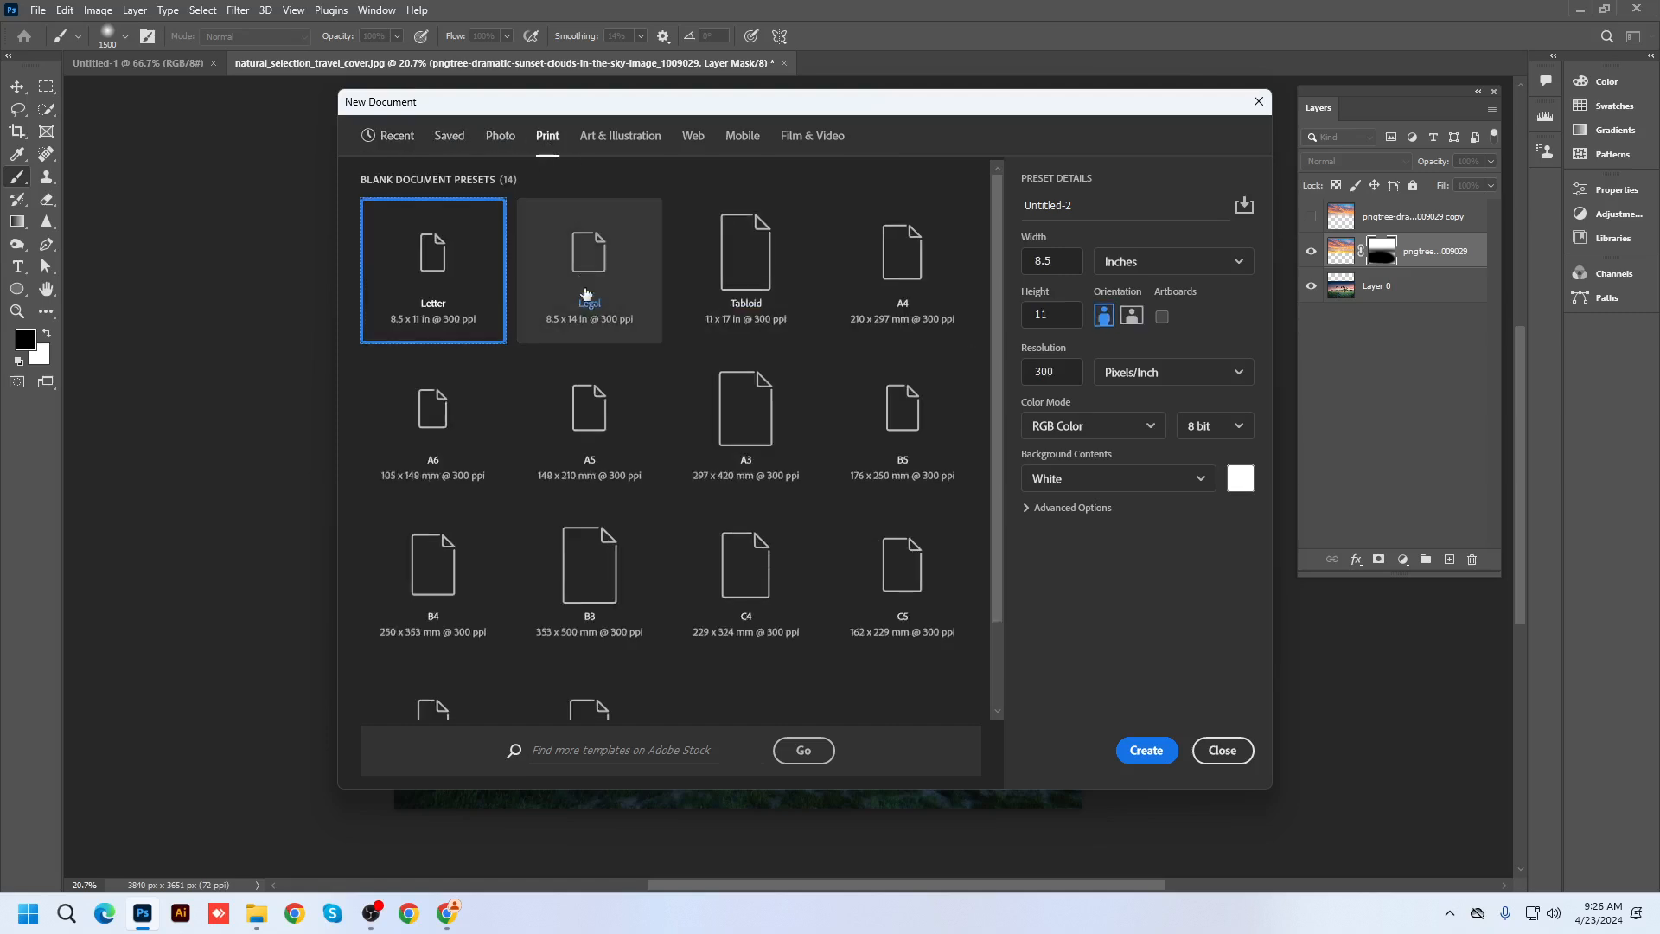
left_click(894, 281)
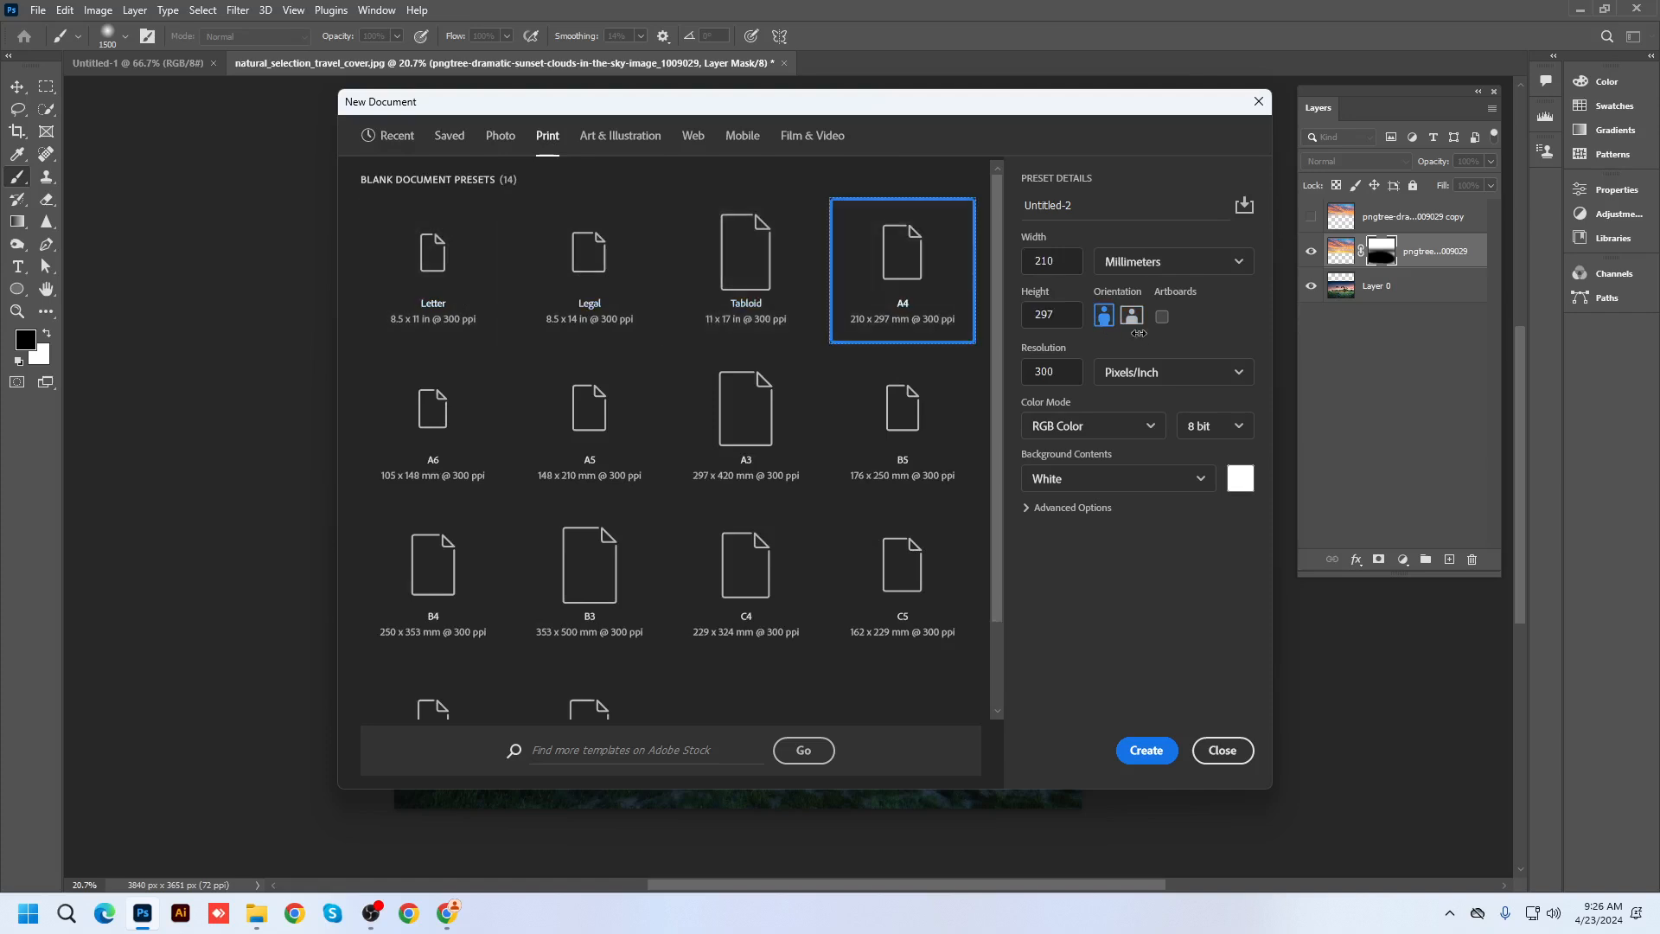
left_click(1147, 750)
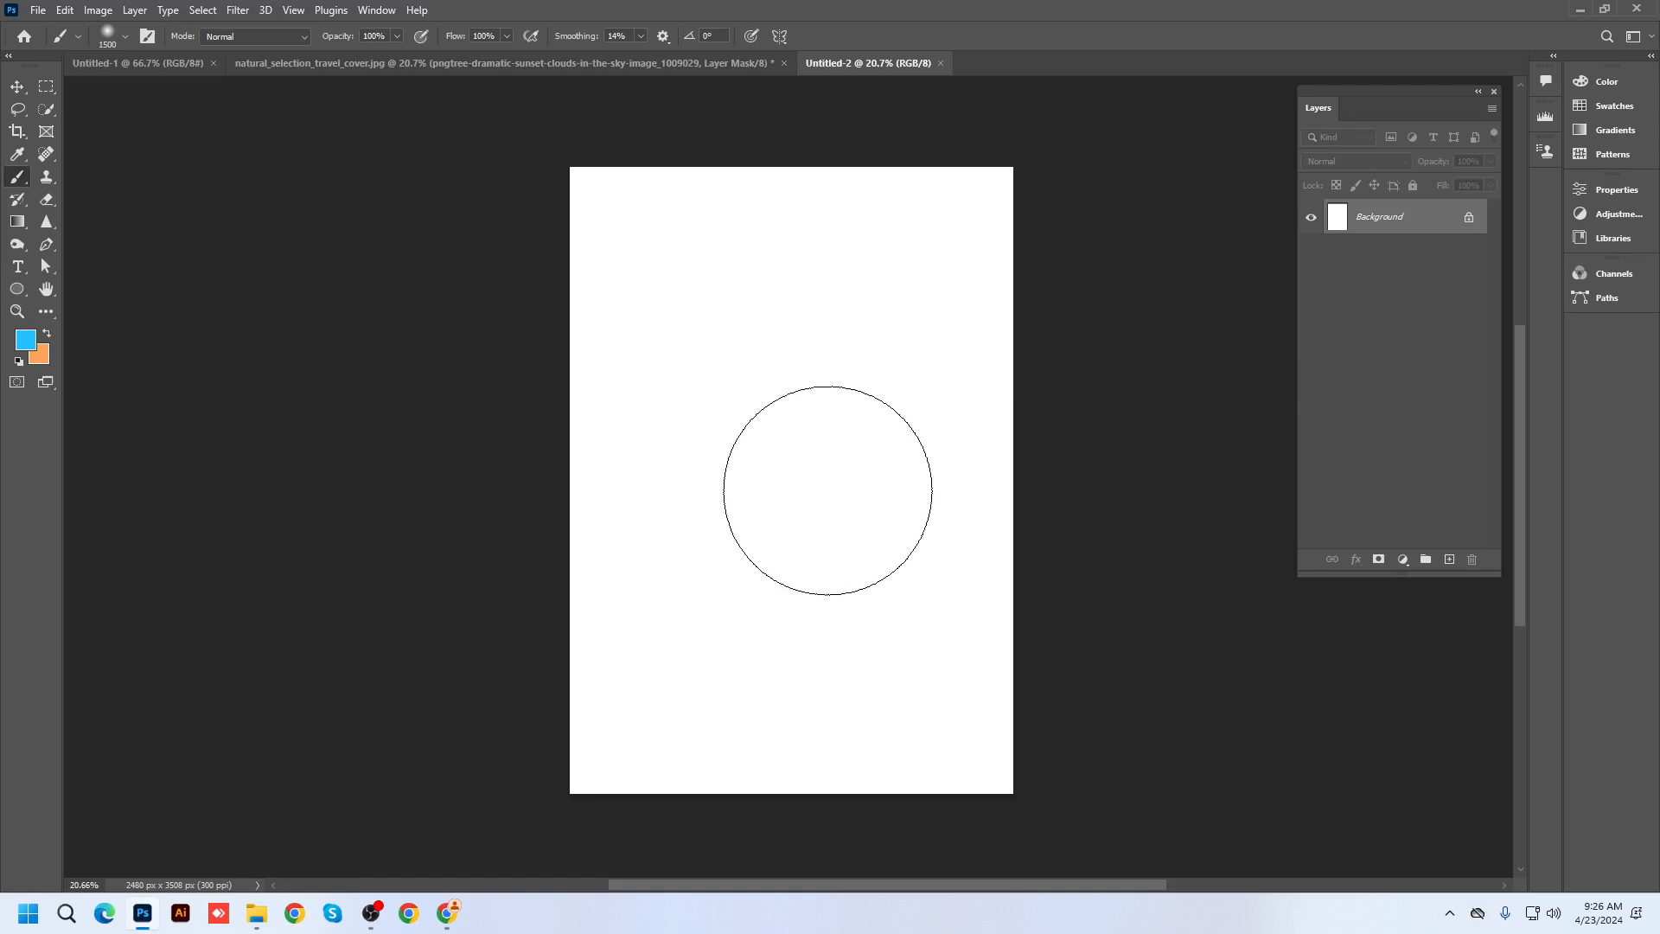
left_click(1578, 9)
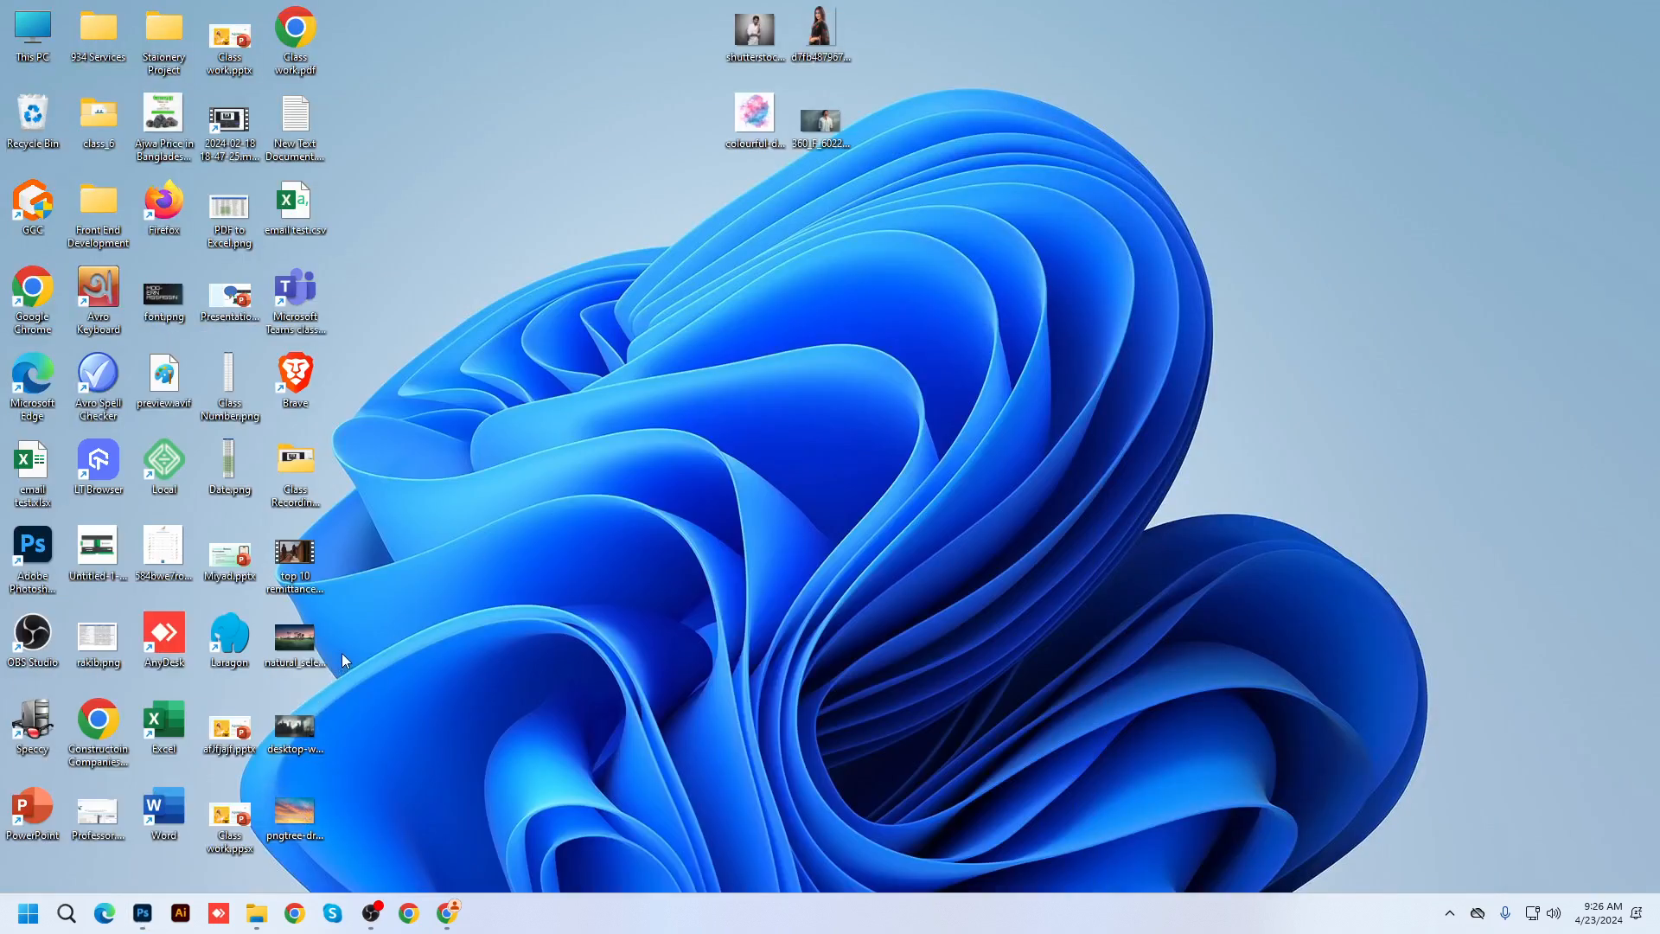
left_click(305, 818)
Place the sunset sky and city images, moving the city down and the sky to the page top
left_click_drag(310, 832, 896, 527)
key("Return")
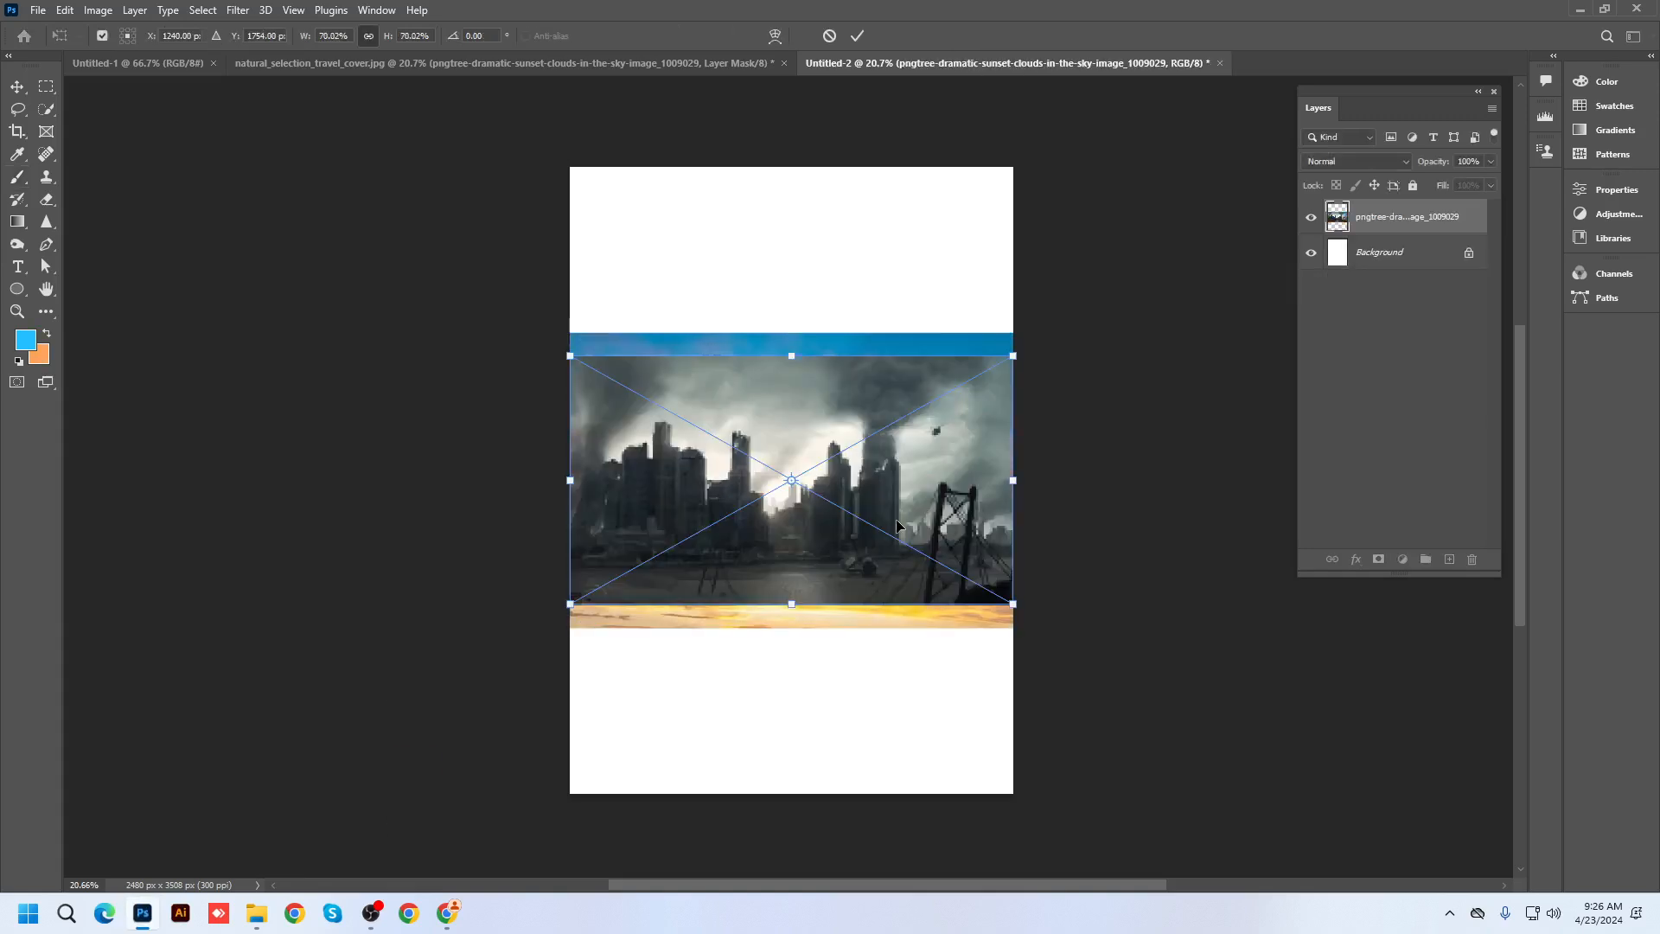
key("Return")
left_click(17, 88)
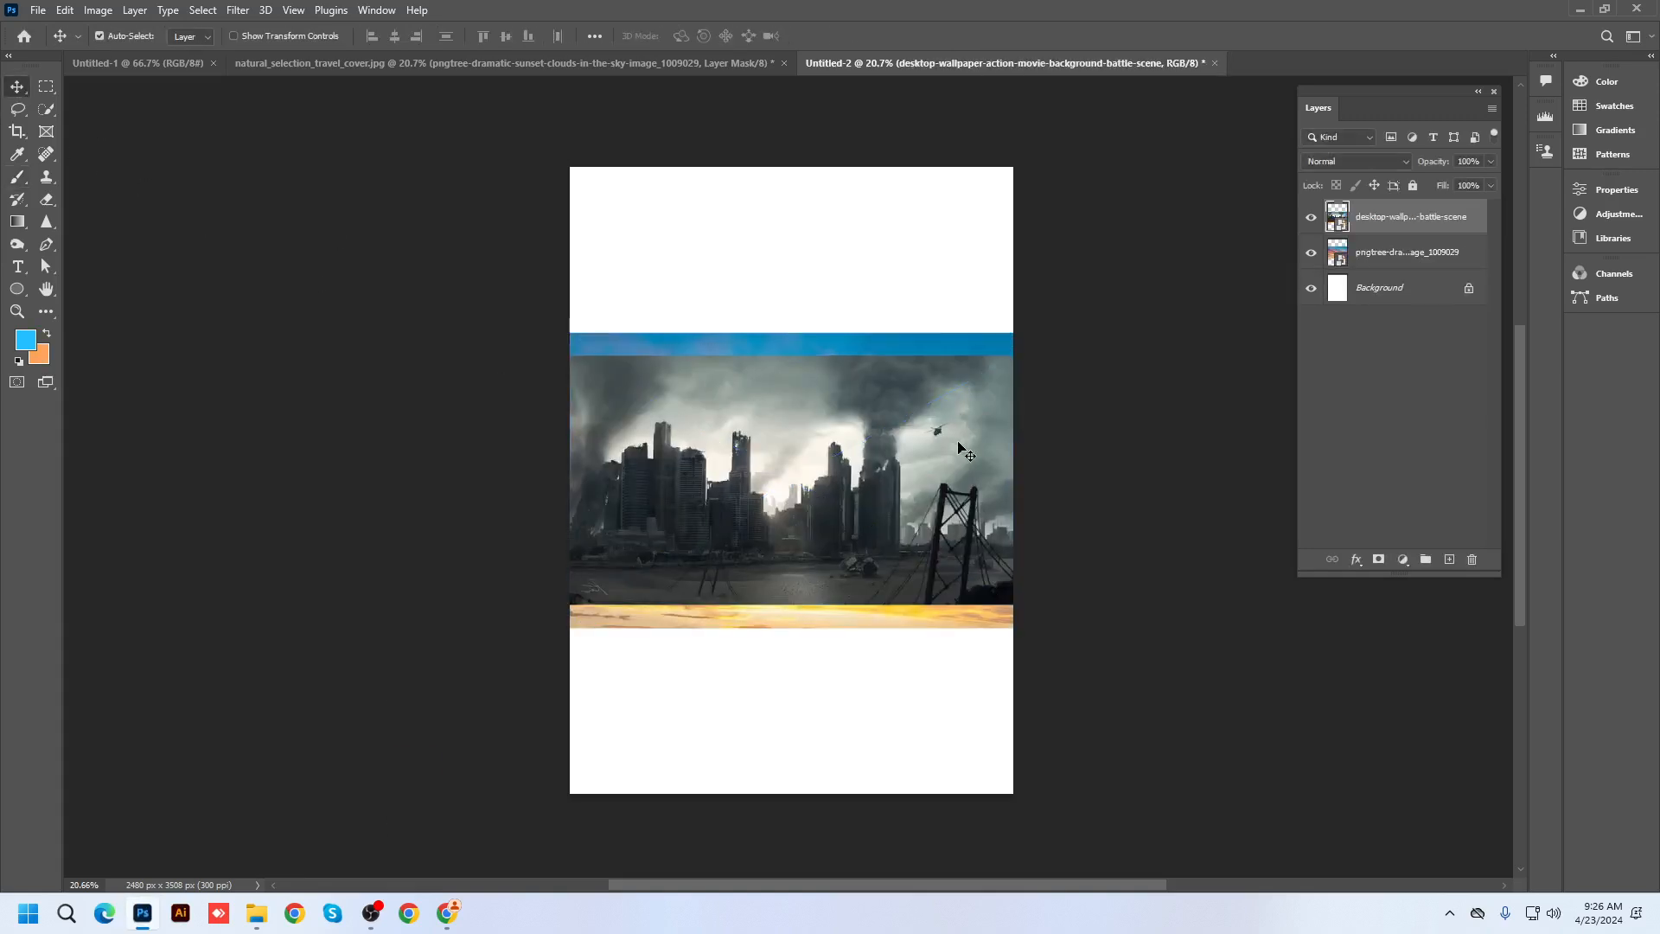
left_click_drag(936, 459, 935, 639)
left_click(1573, 9)
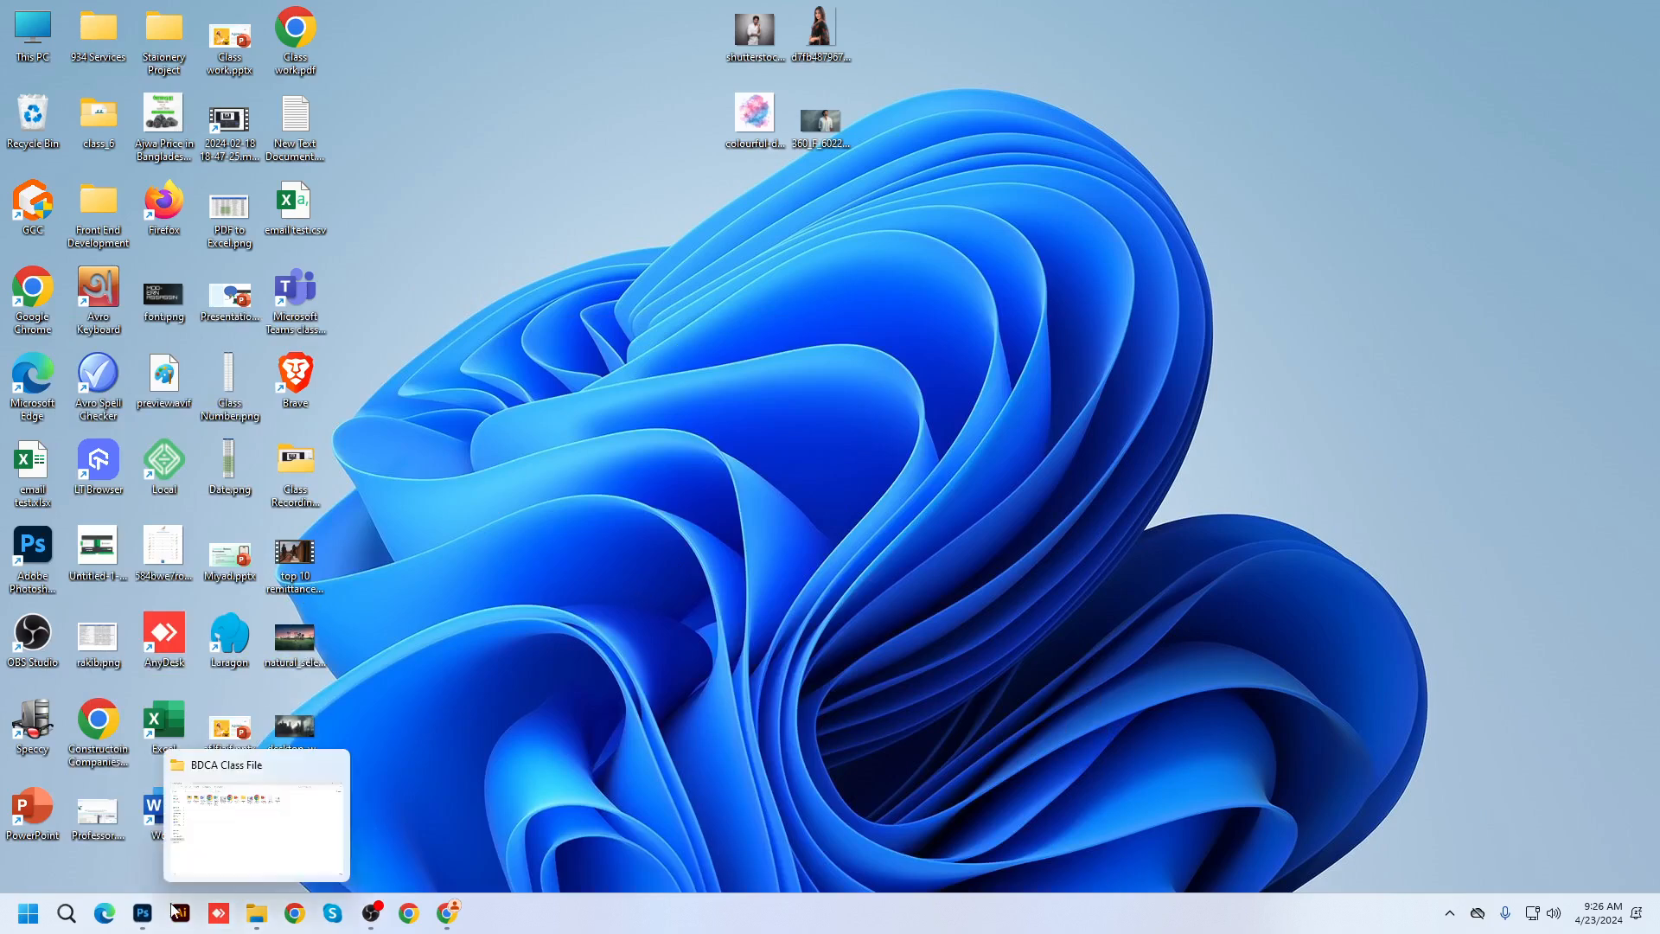
left_click(143, 913)
left_click_drag(896, 296, 894, 281)
Enlarge the city image to about 116%, raise it, and stack the sky layer above it
left_click(852, 650, "ctrl")
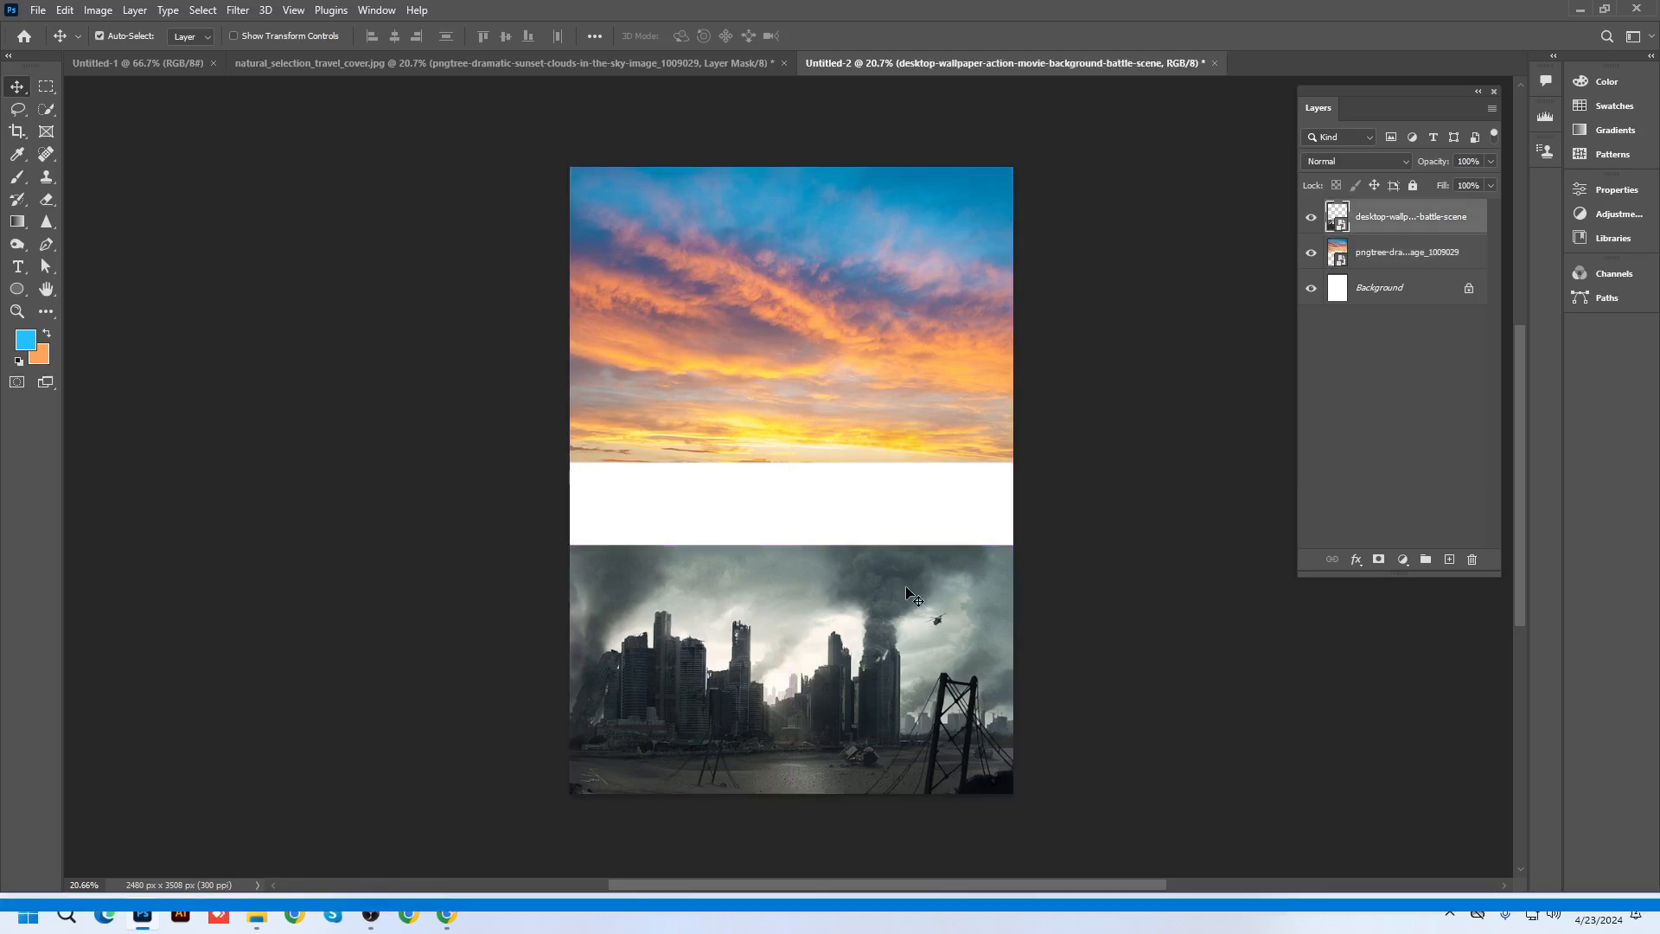
scroll(906, 584, "down", 2)
key("ctrl+t")
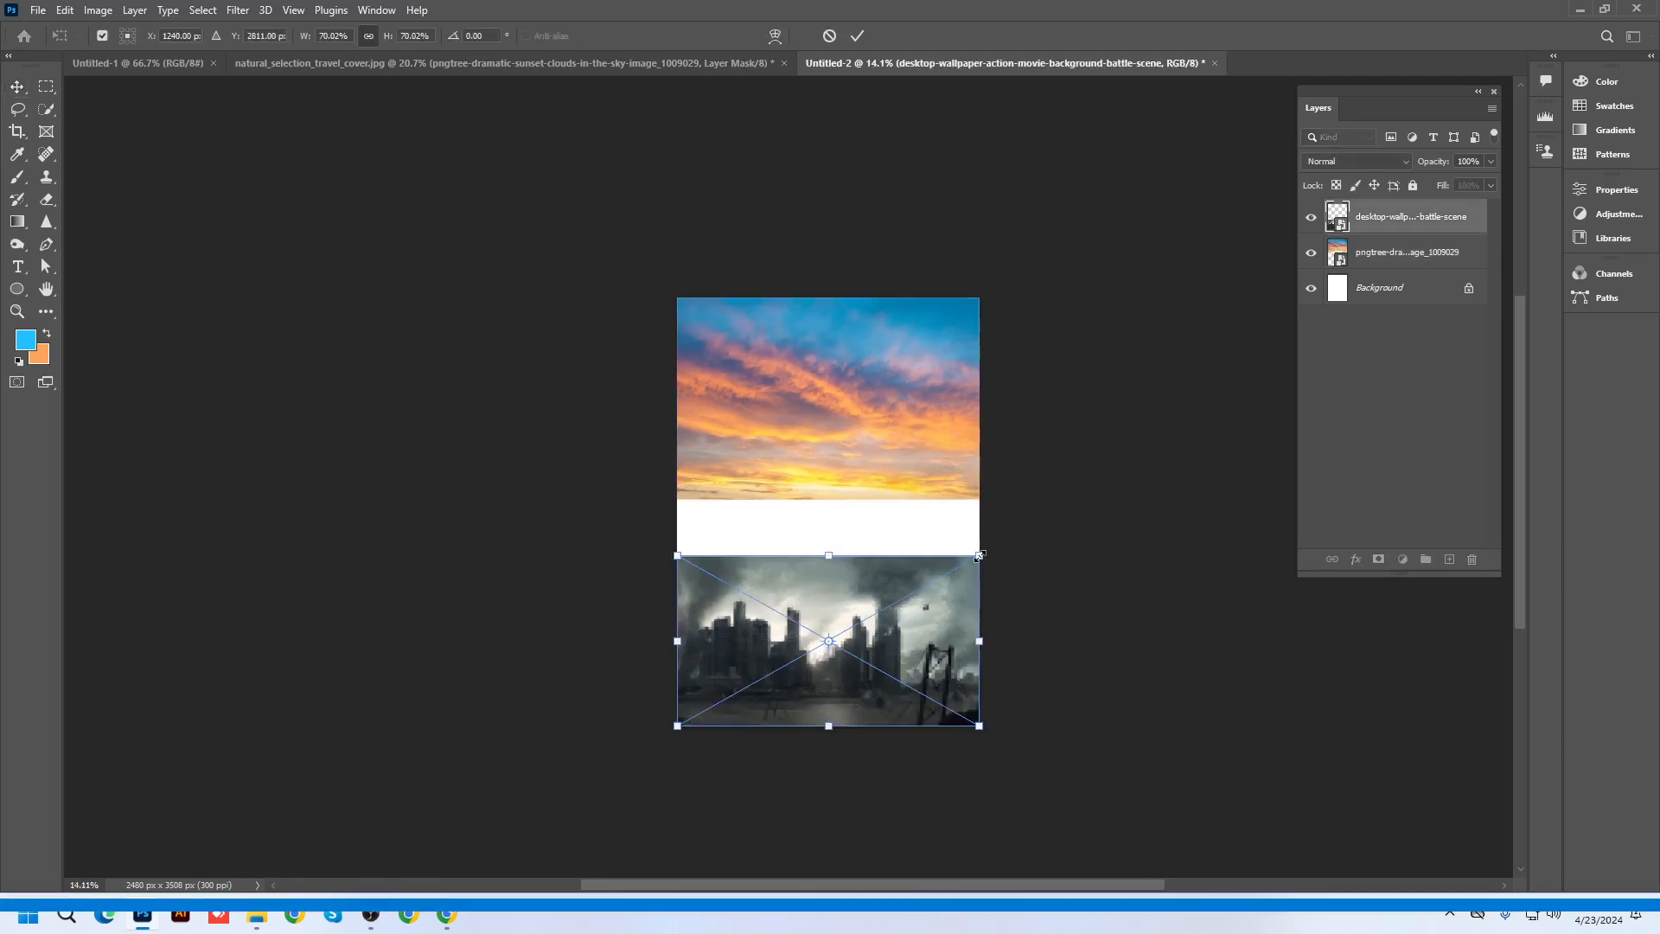
left_click_drag(979, 555, 1079, 492)
left_click_drag(933, 629, 933, 566)
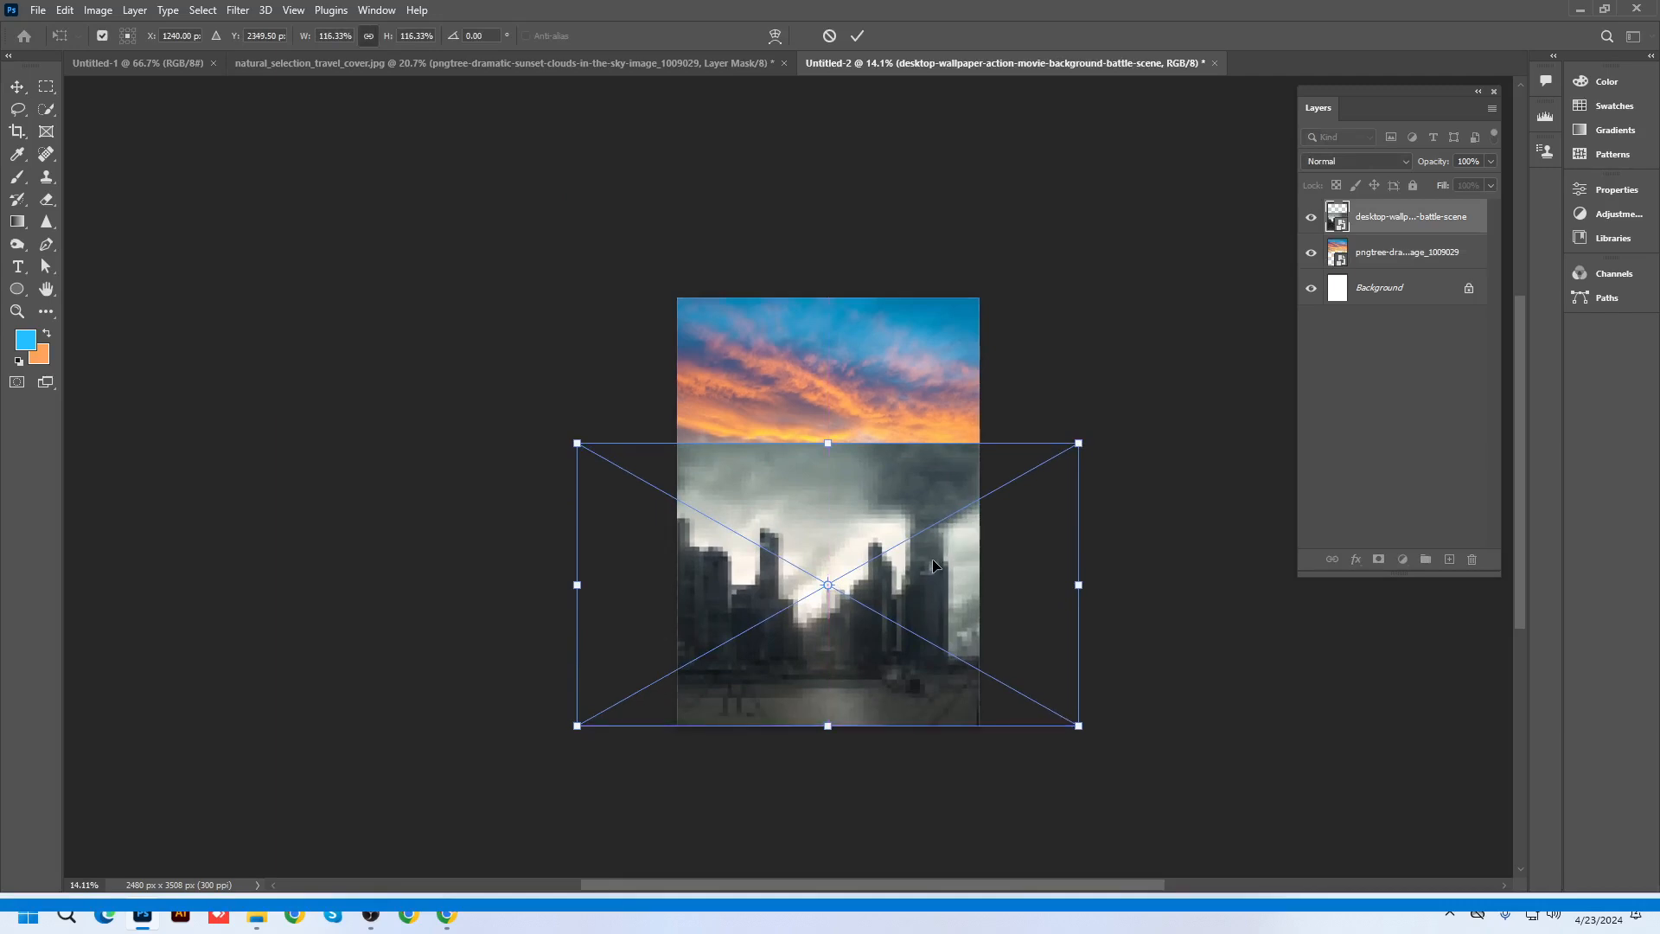
key("Return")
scroll(908, 381, "up", 2)
mouse_move(1393, 218)
left_mouse_down()
mouse_move(1396, 251)
mouse_move(1369, 214)
left_mouse_up()
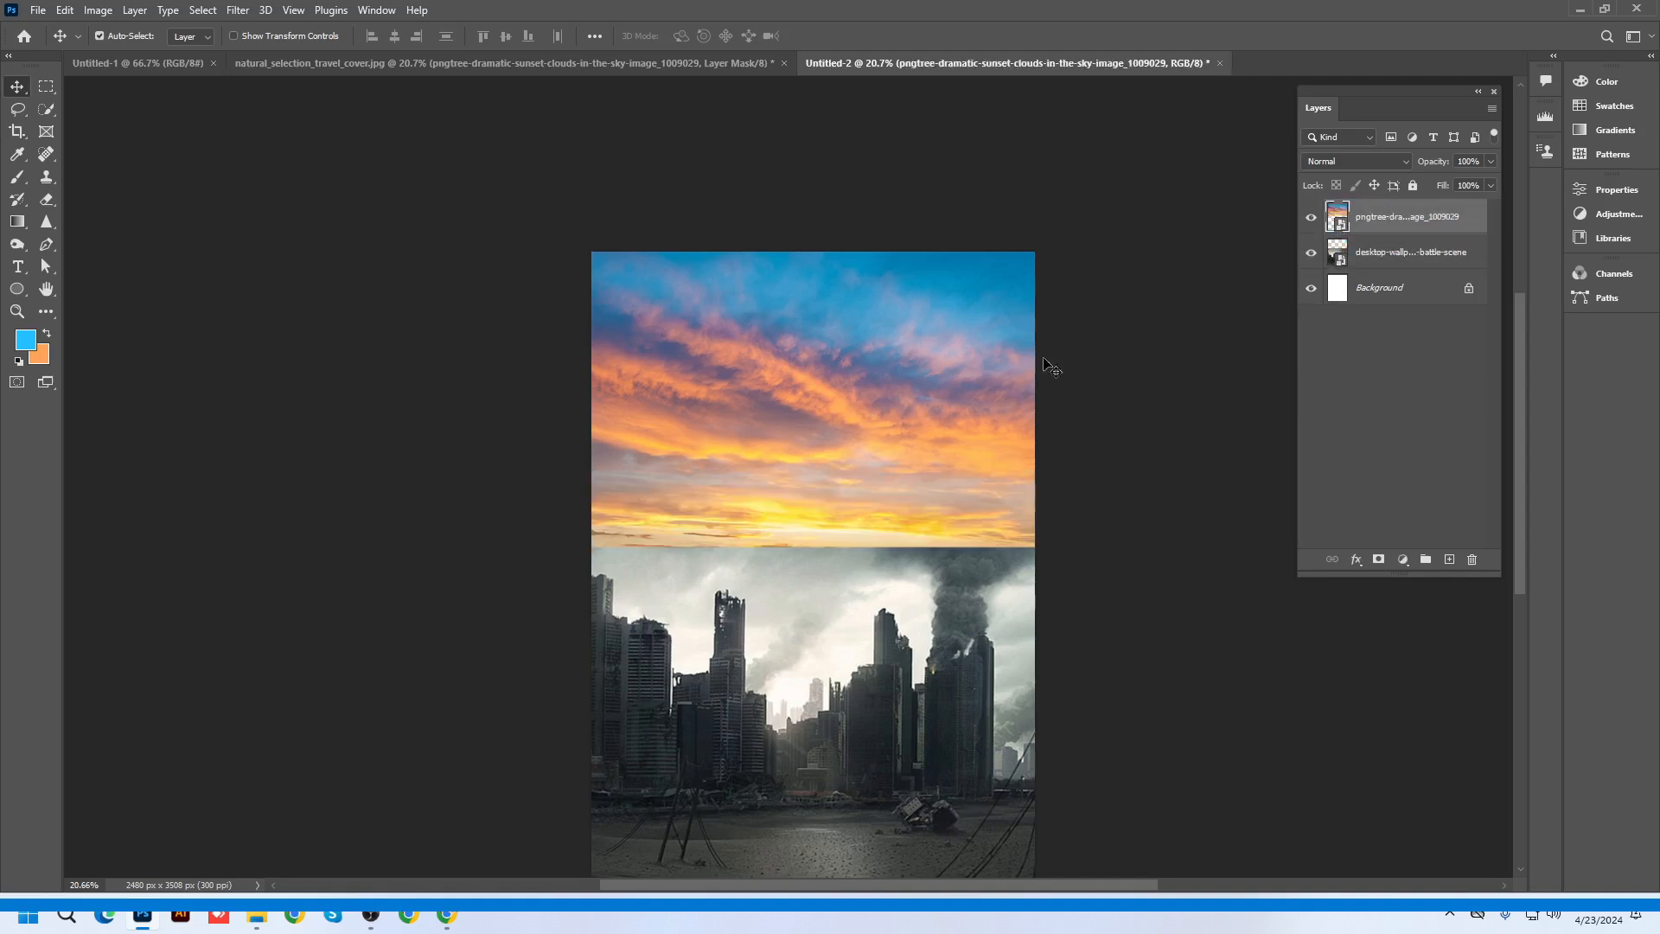
scroll(830, 518, "up", 1)
scroll(828, 413, "down", 2)
scroll(862, 632, "up", 1)
mouse_move(865, 639)
left_mouse_down()
mouse_move(882, 618)
mouse_move(890, 637)
left_mouse_up()
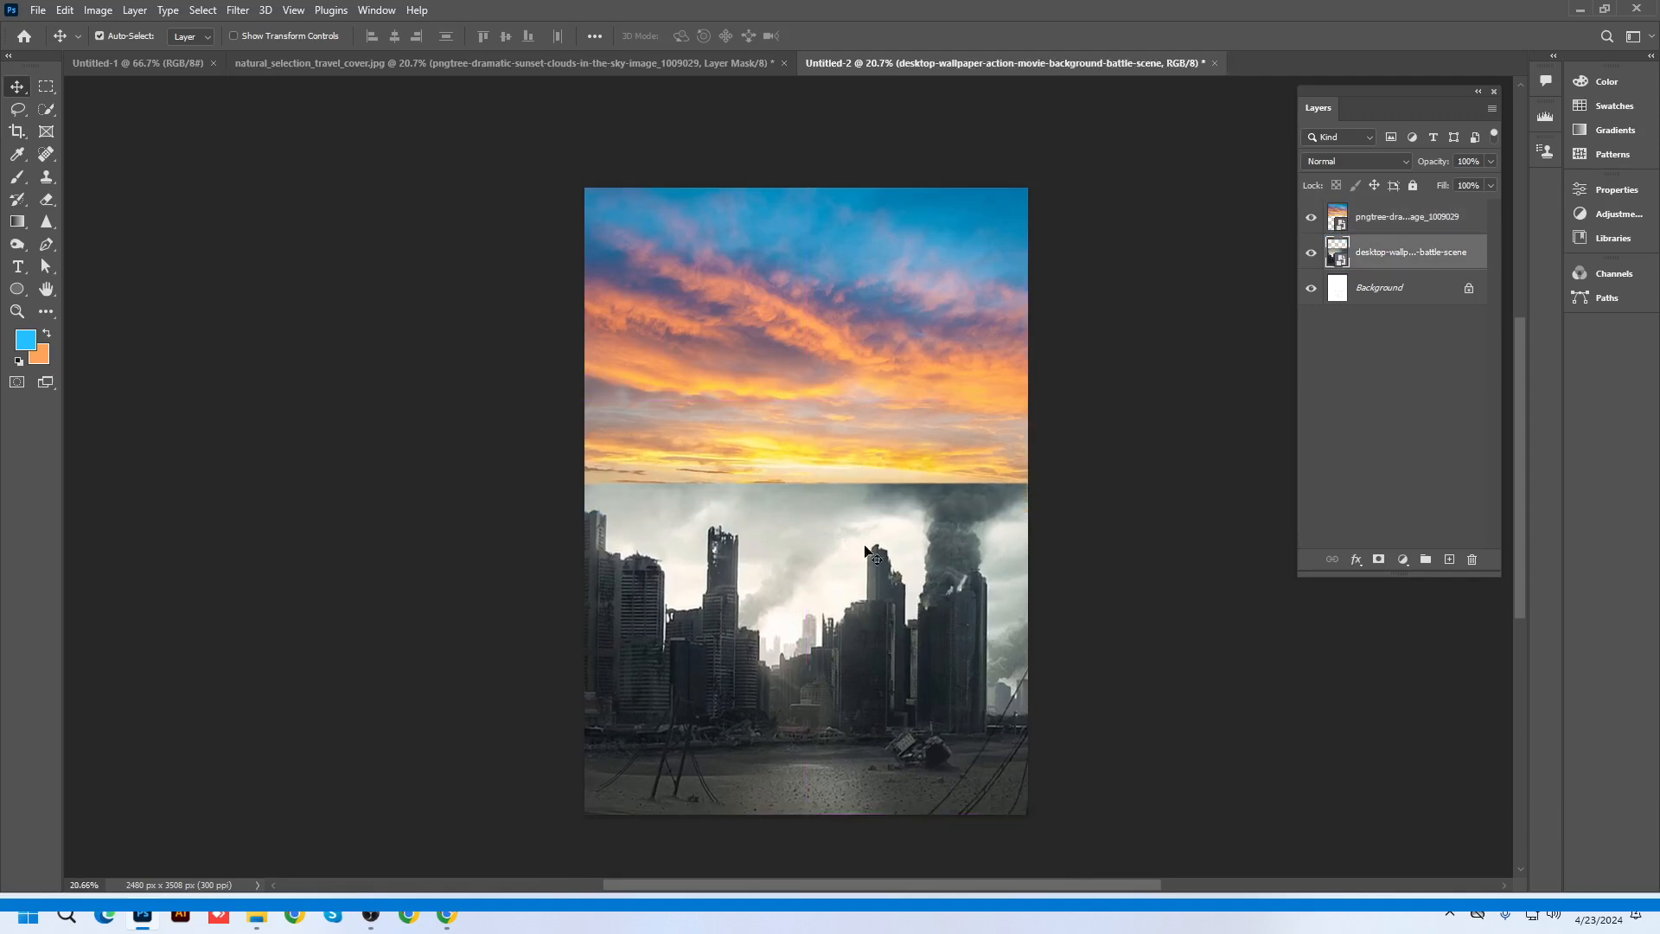
Try desaturating the sunset sky to -42 in Hue/Saturation, then cancel the change
left_click(870, 393)
left_click(97, 12)
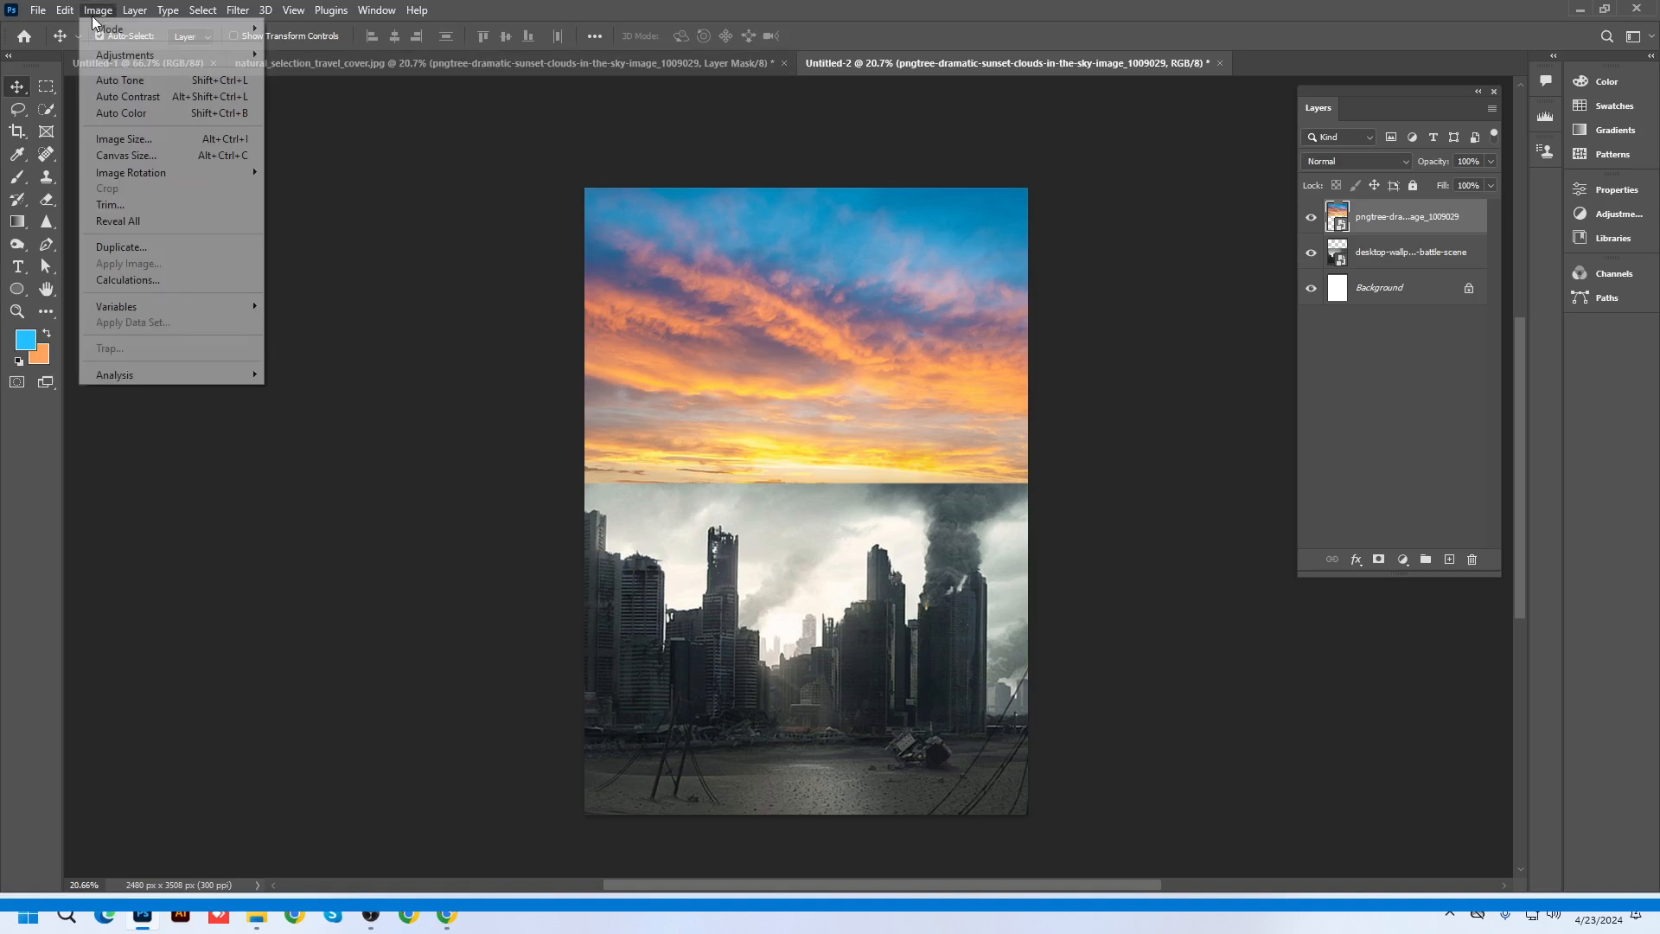
mouse_move(117, 54)
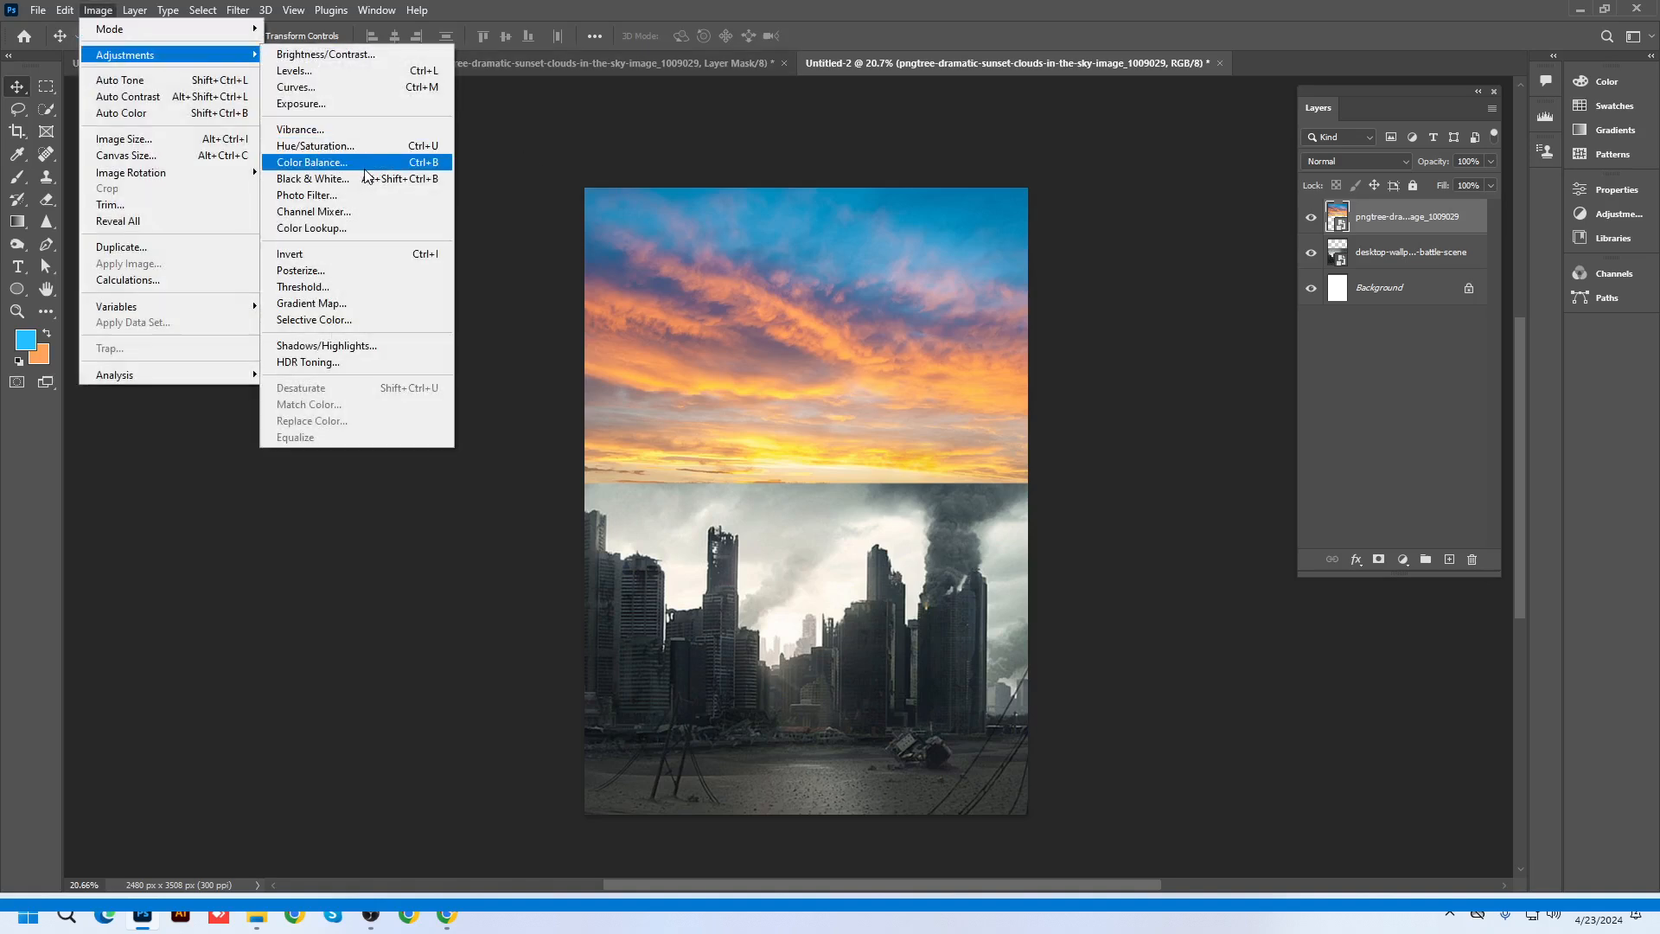
left_click(349, 149)
left_click_drag(806, 184, 1297, 189)
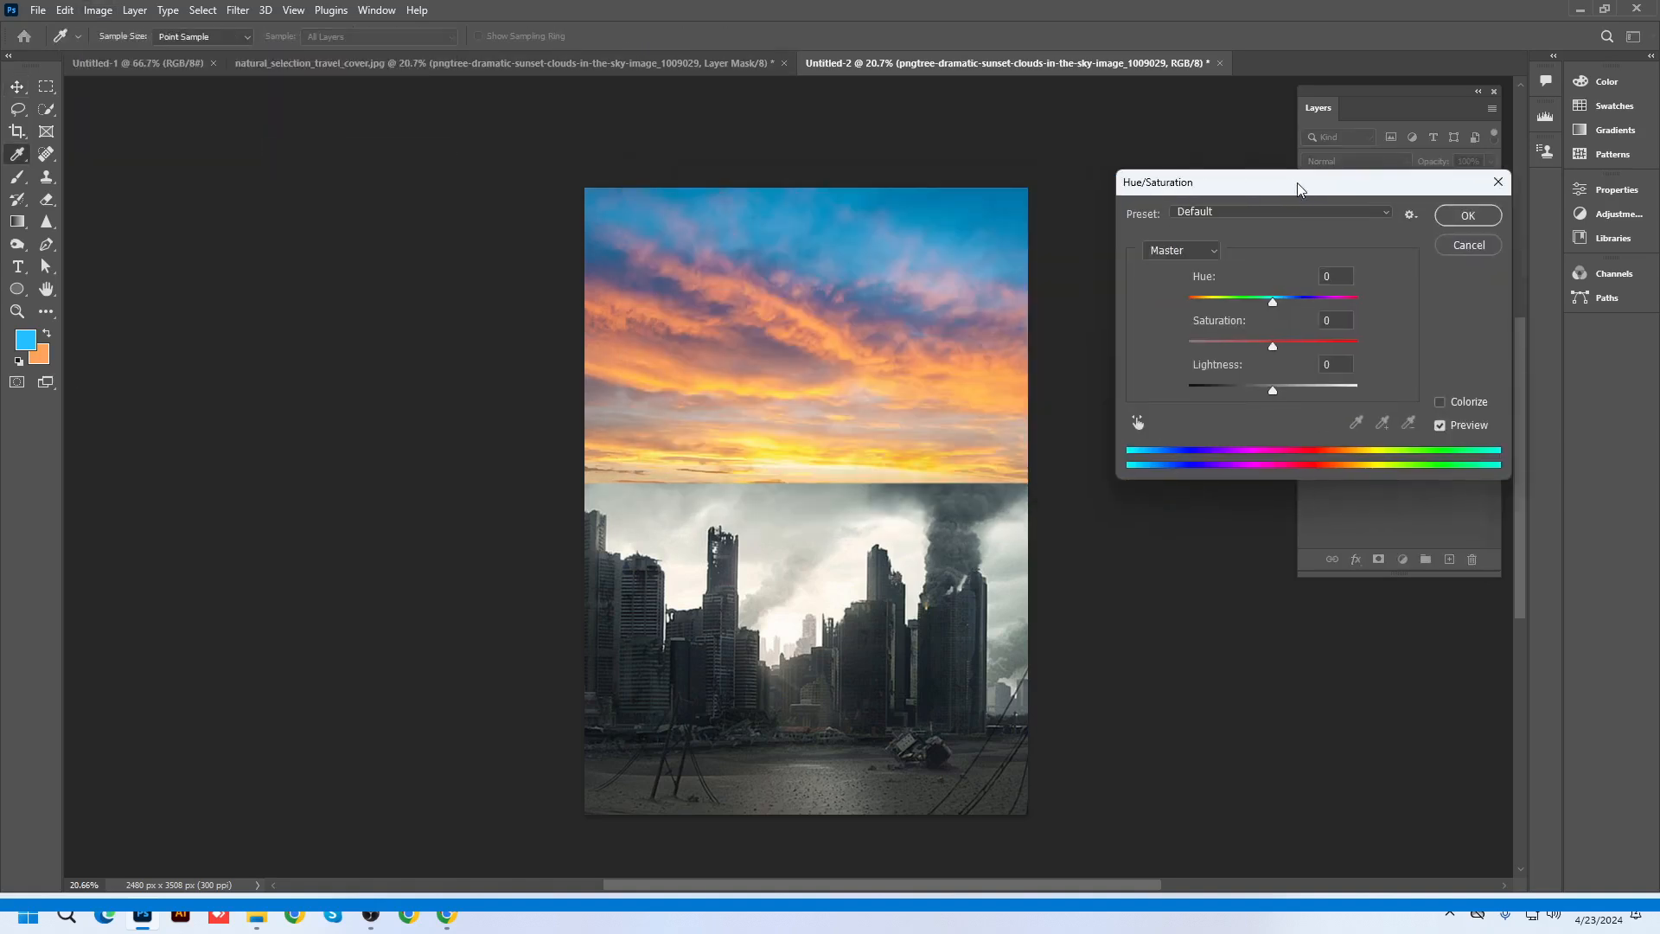
left_click_drag(1271, 346, 1239, 345)
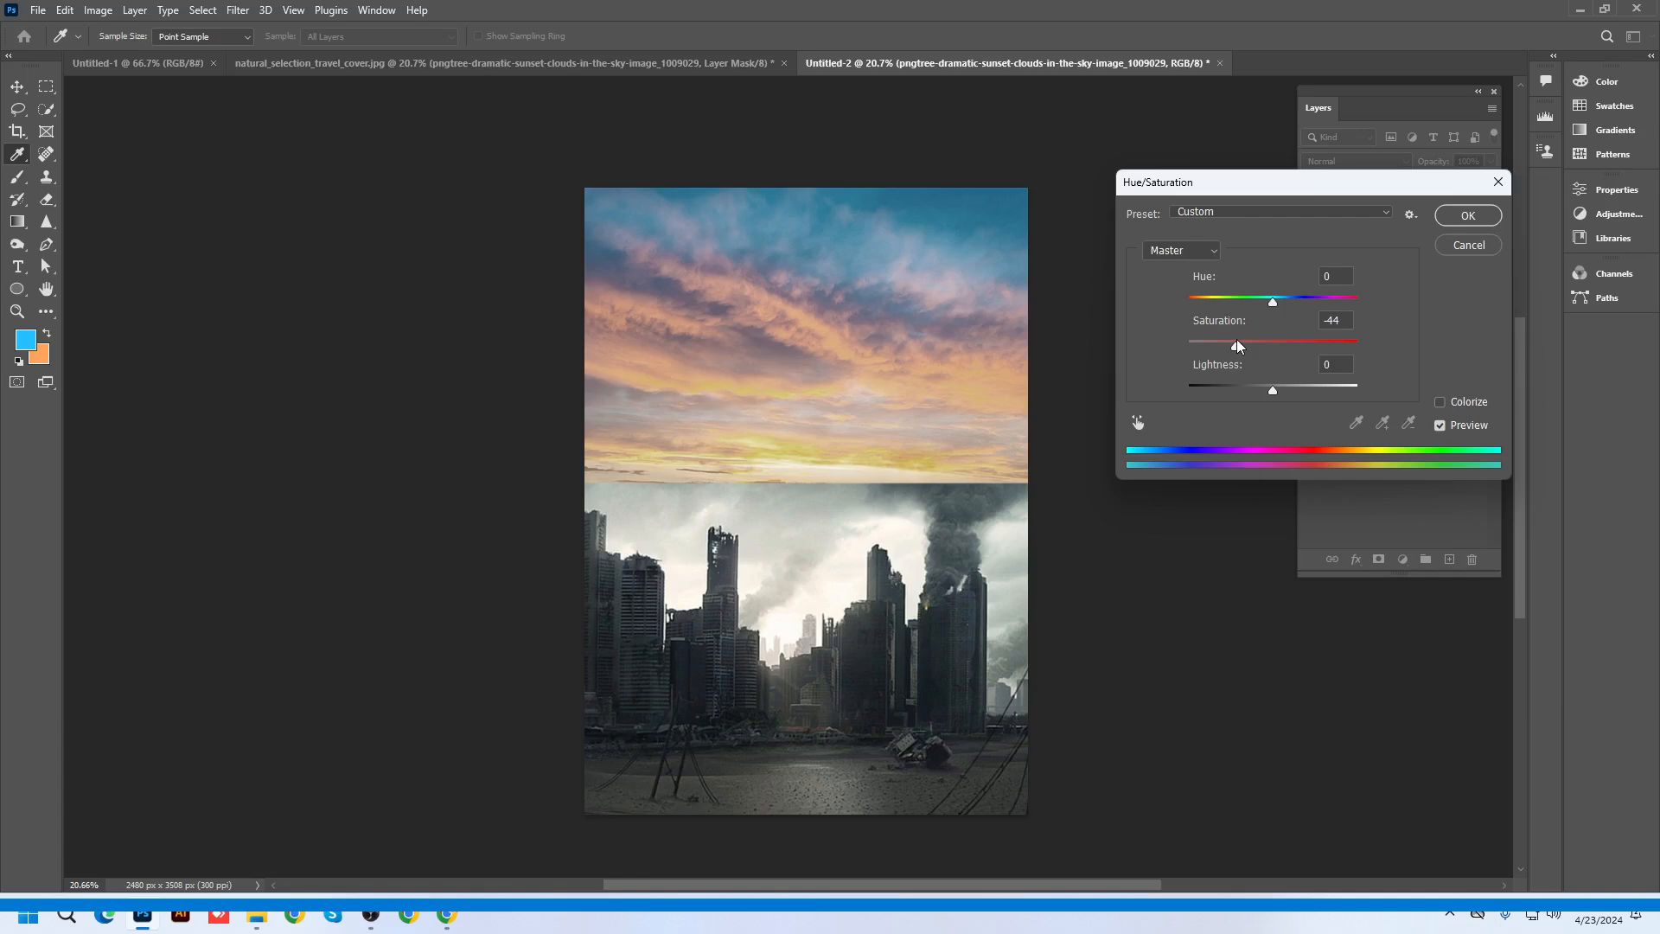
left_click(1468, 245)
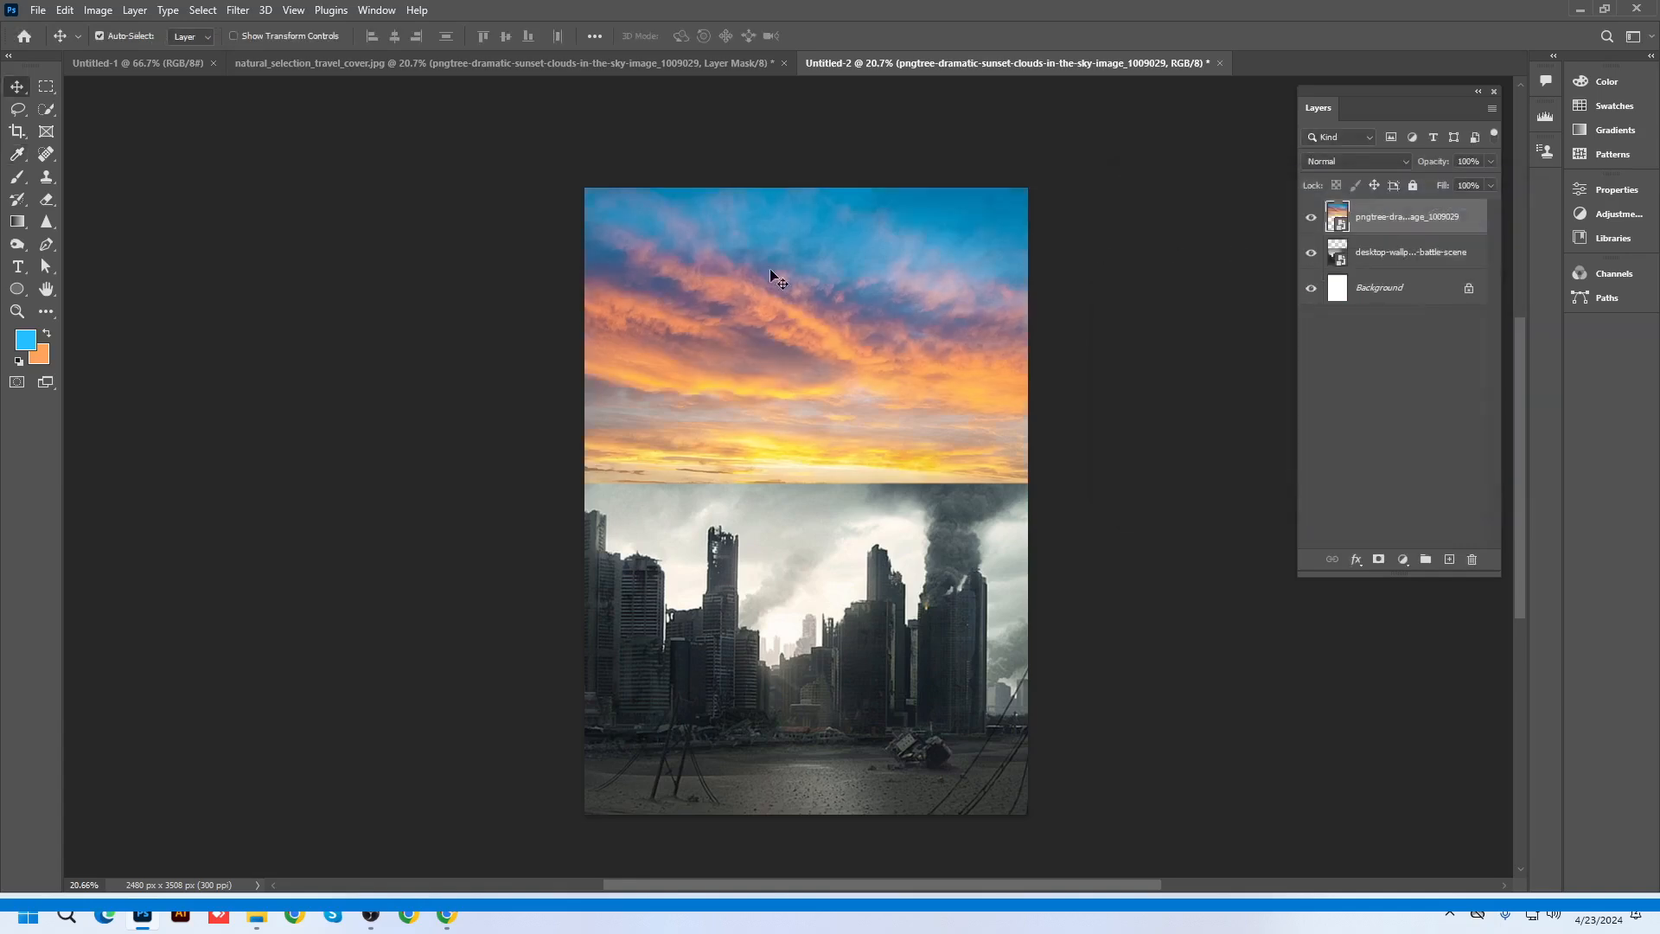
Rasterize the sunset sky layer into ordinary pixels
right_click(1400, 223)
left_click(1461, 465)
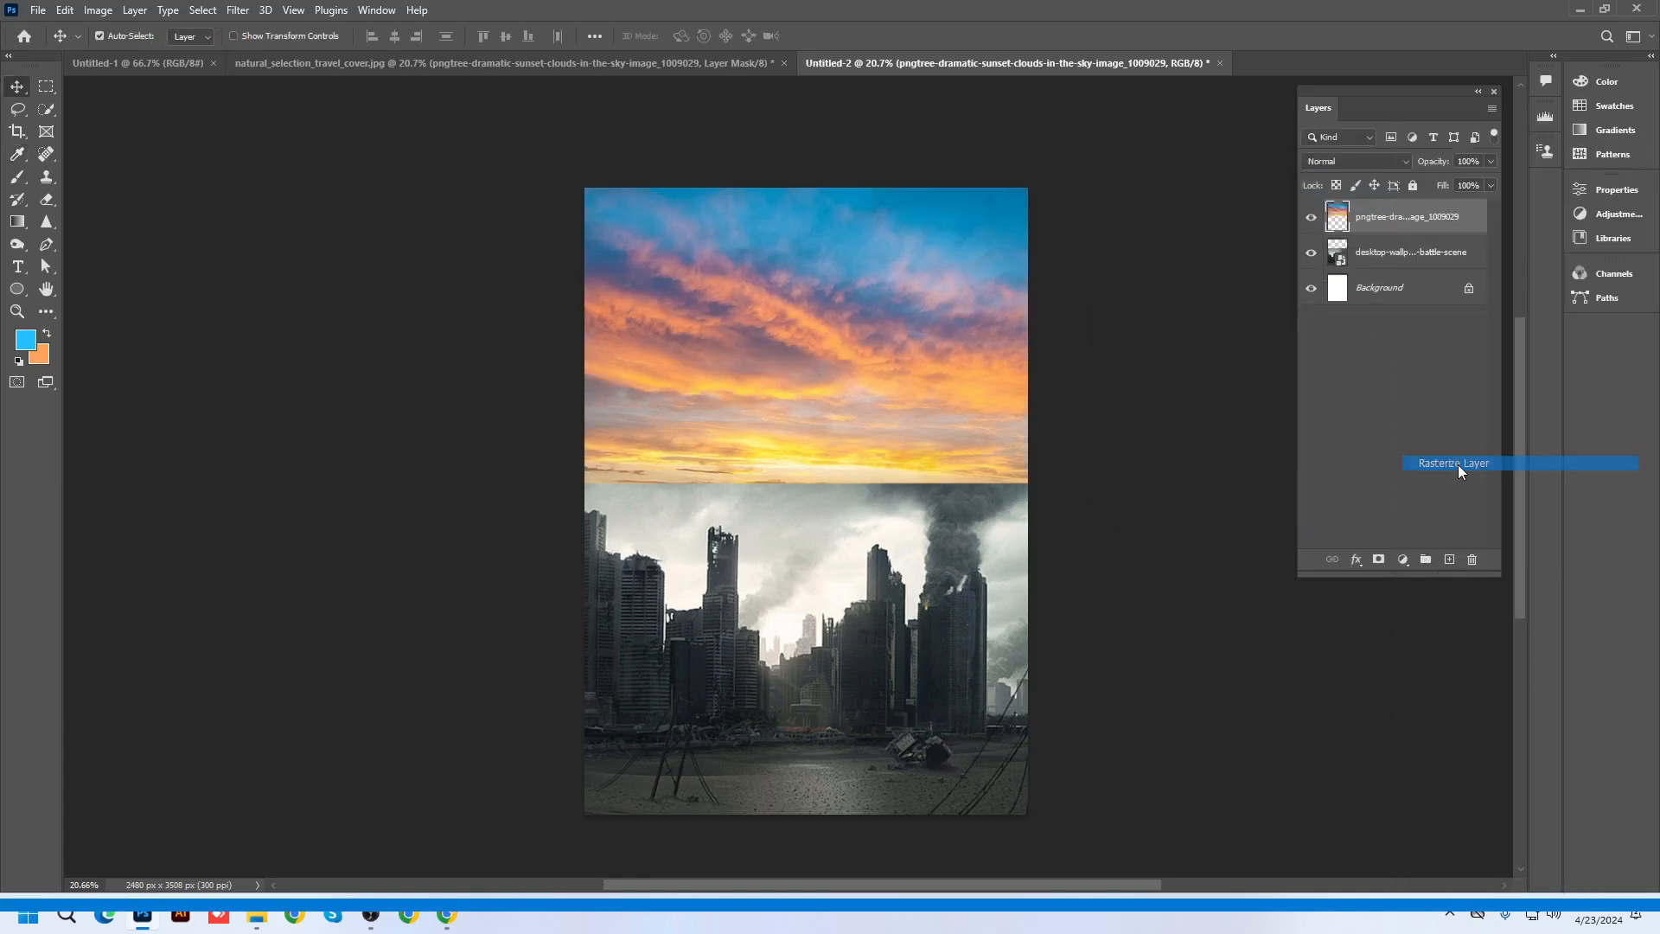
left_click(98, 10)
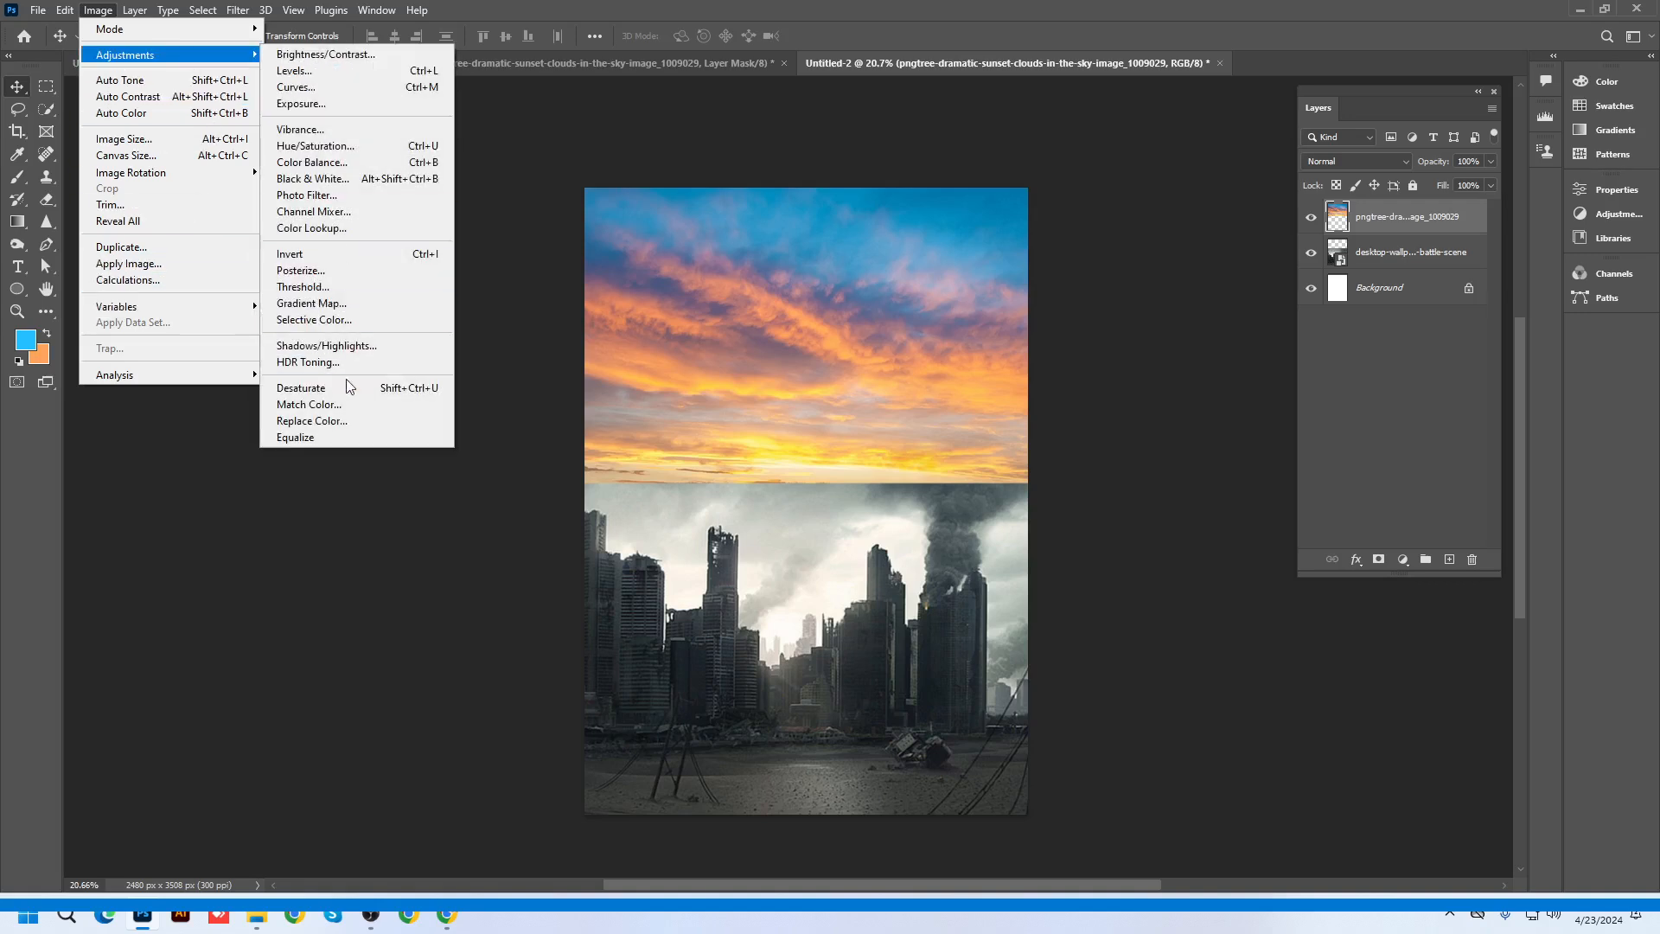
Open Match Color with source Untitled-2 and the desktop-wallpaper city layer
left_click(345, 406)
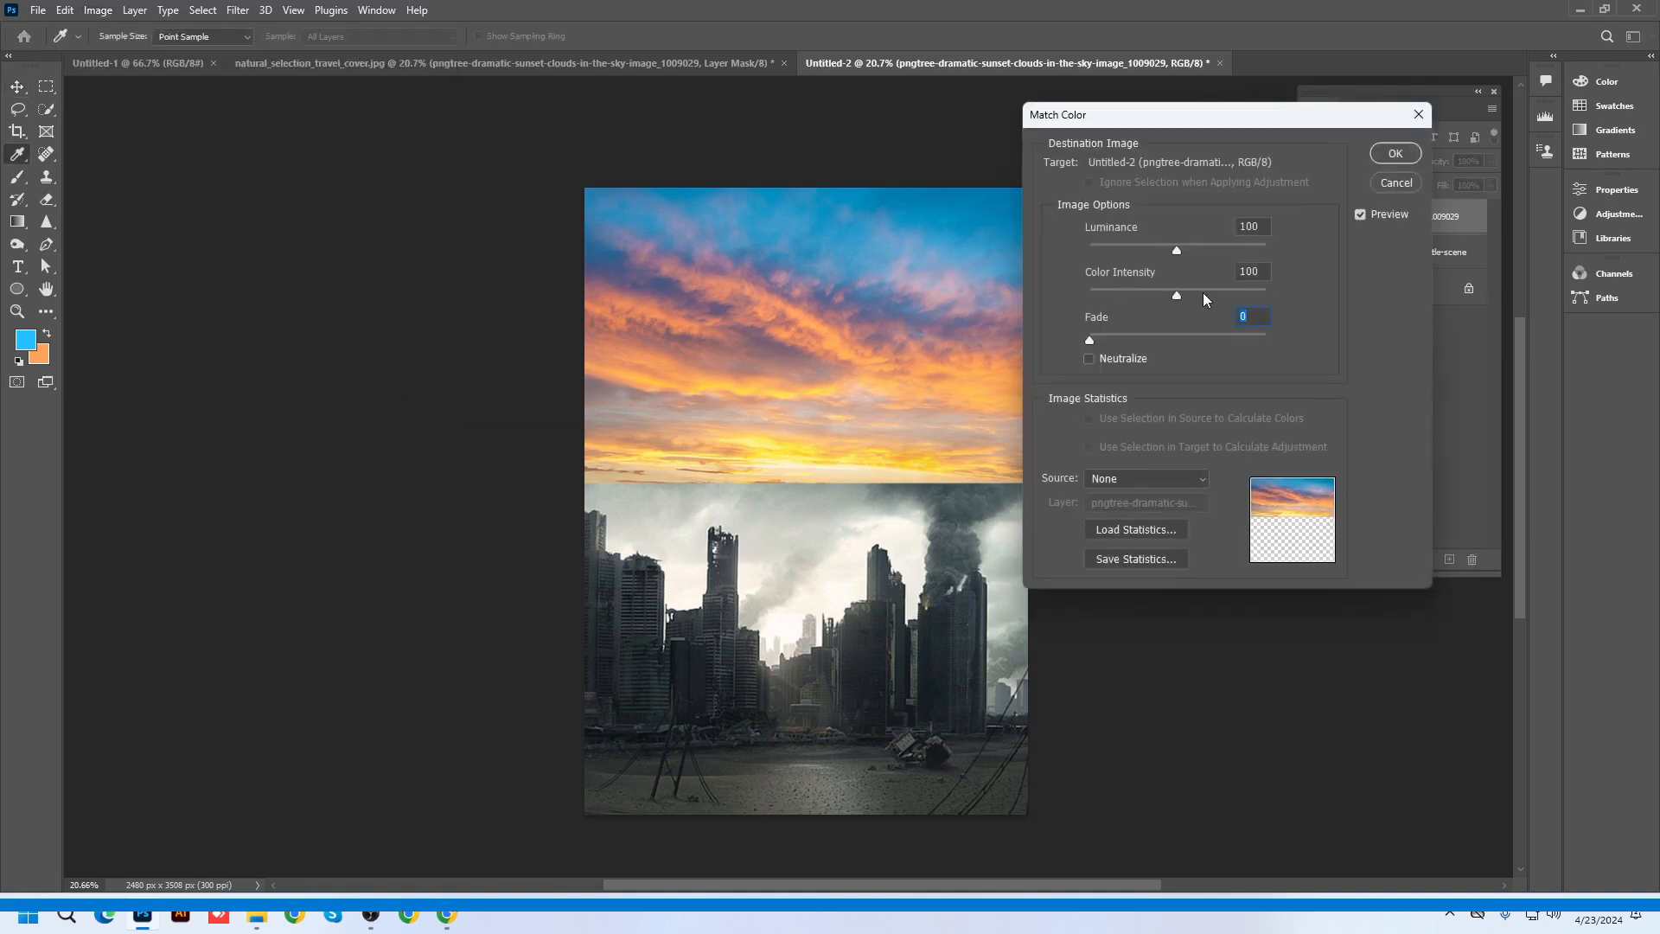
left_click(1147, 480)
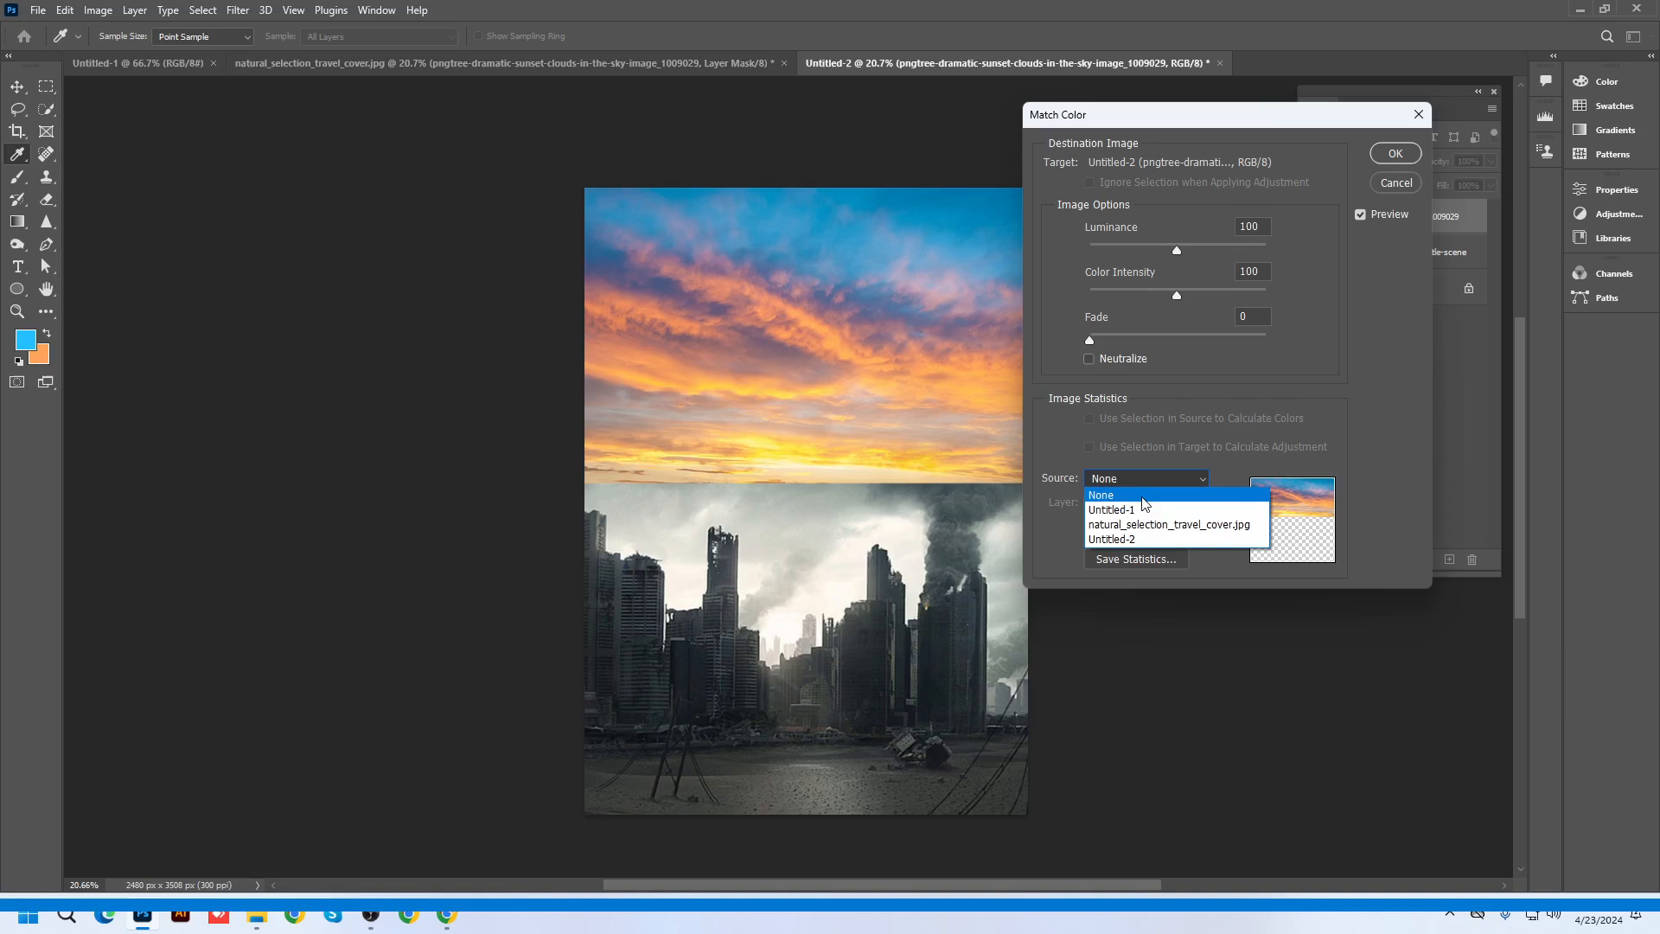
left_click(1143, 539)
left_click(1128, 504)
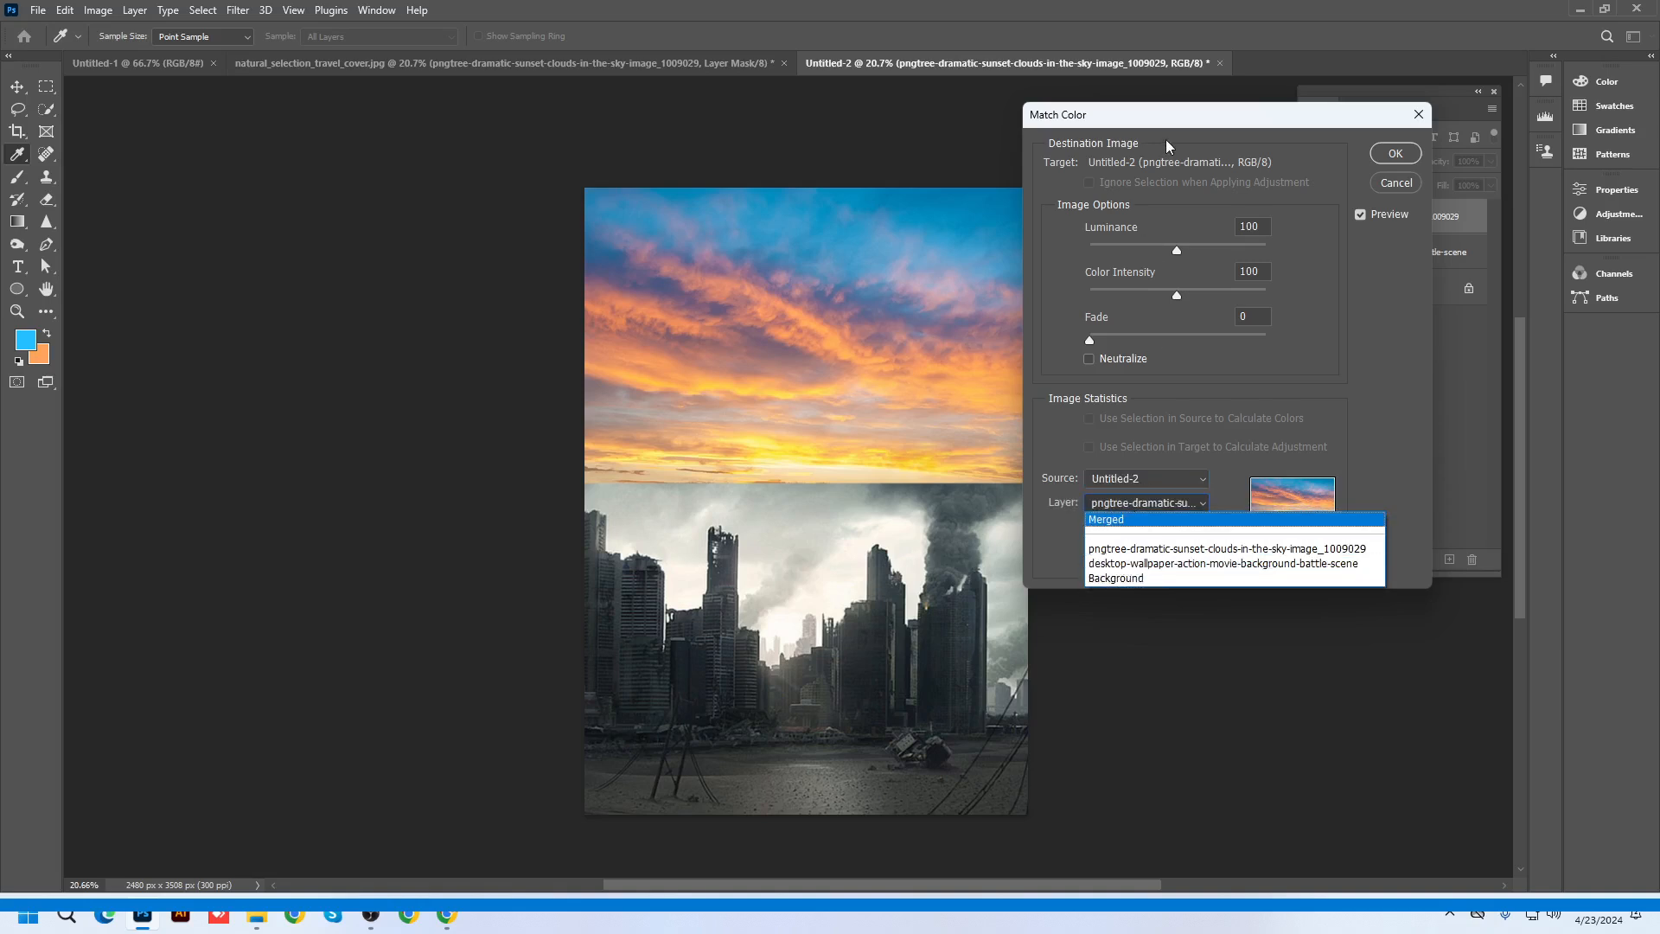
left_click(886, 134)
left_click_drag(1200, 122, 1178, 165)
left_click(1104, 556)
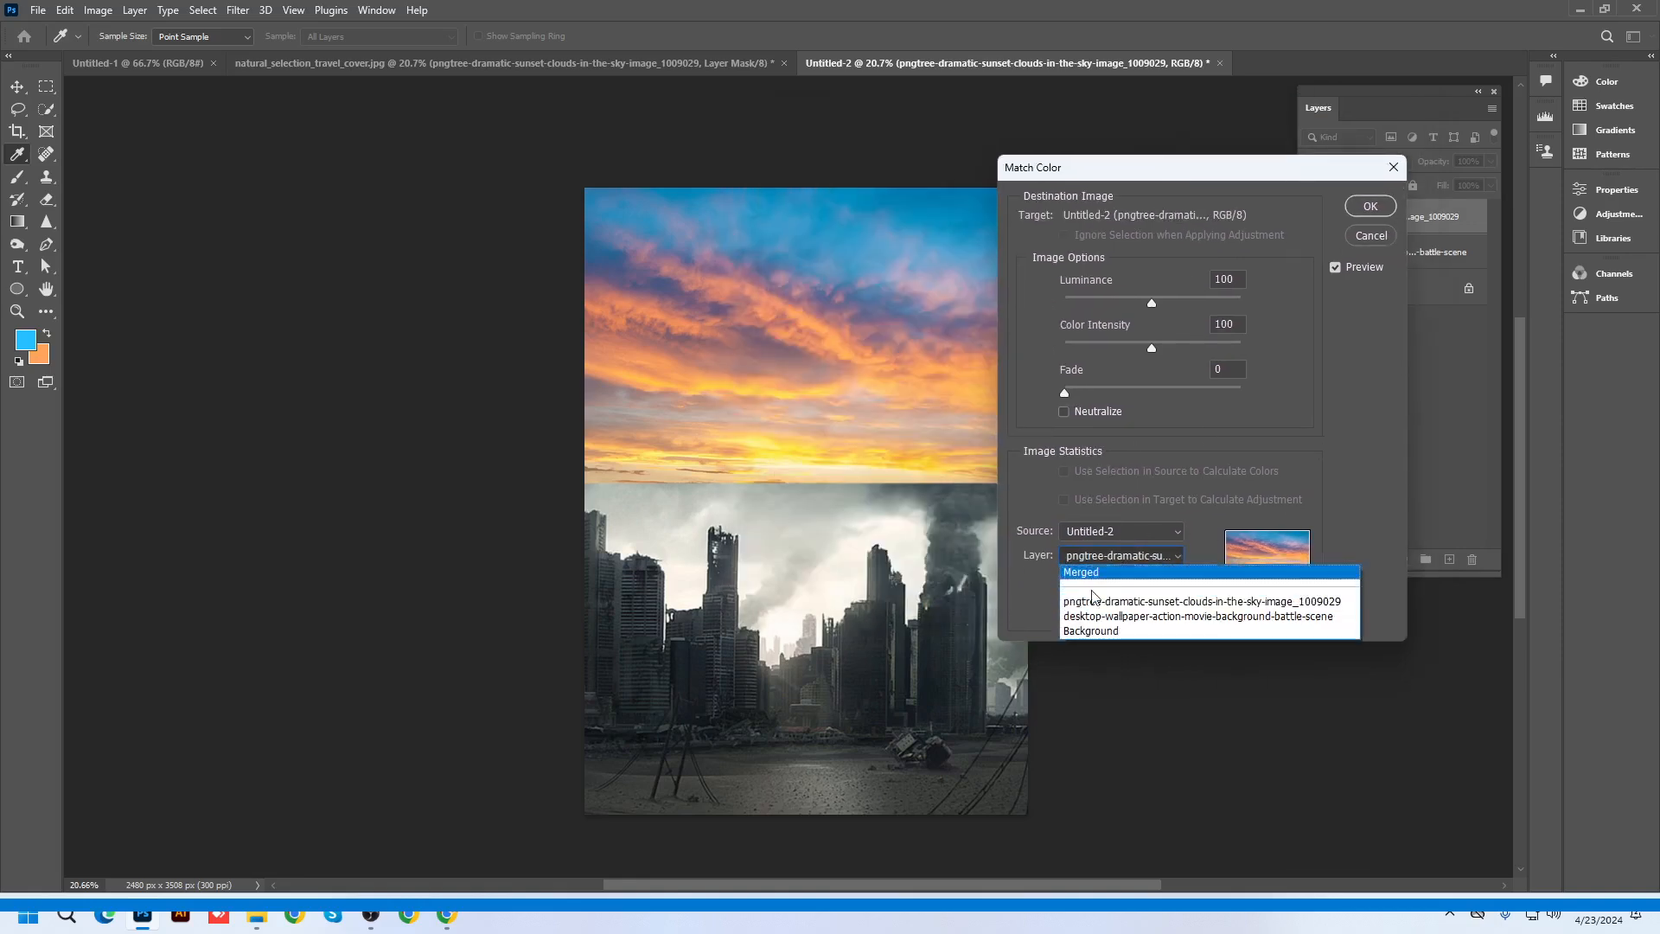
left_click(1094, 623)
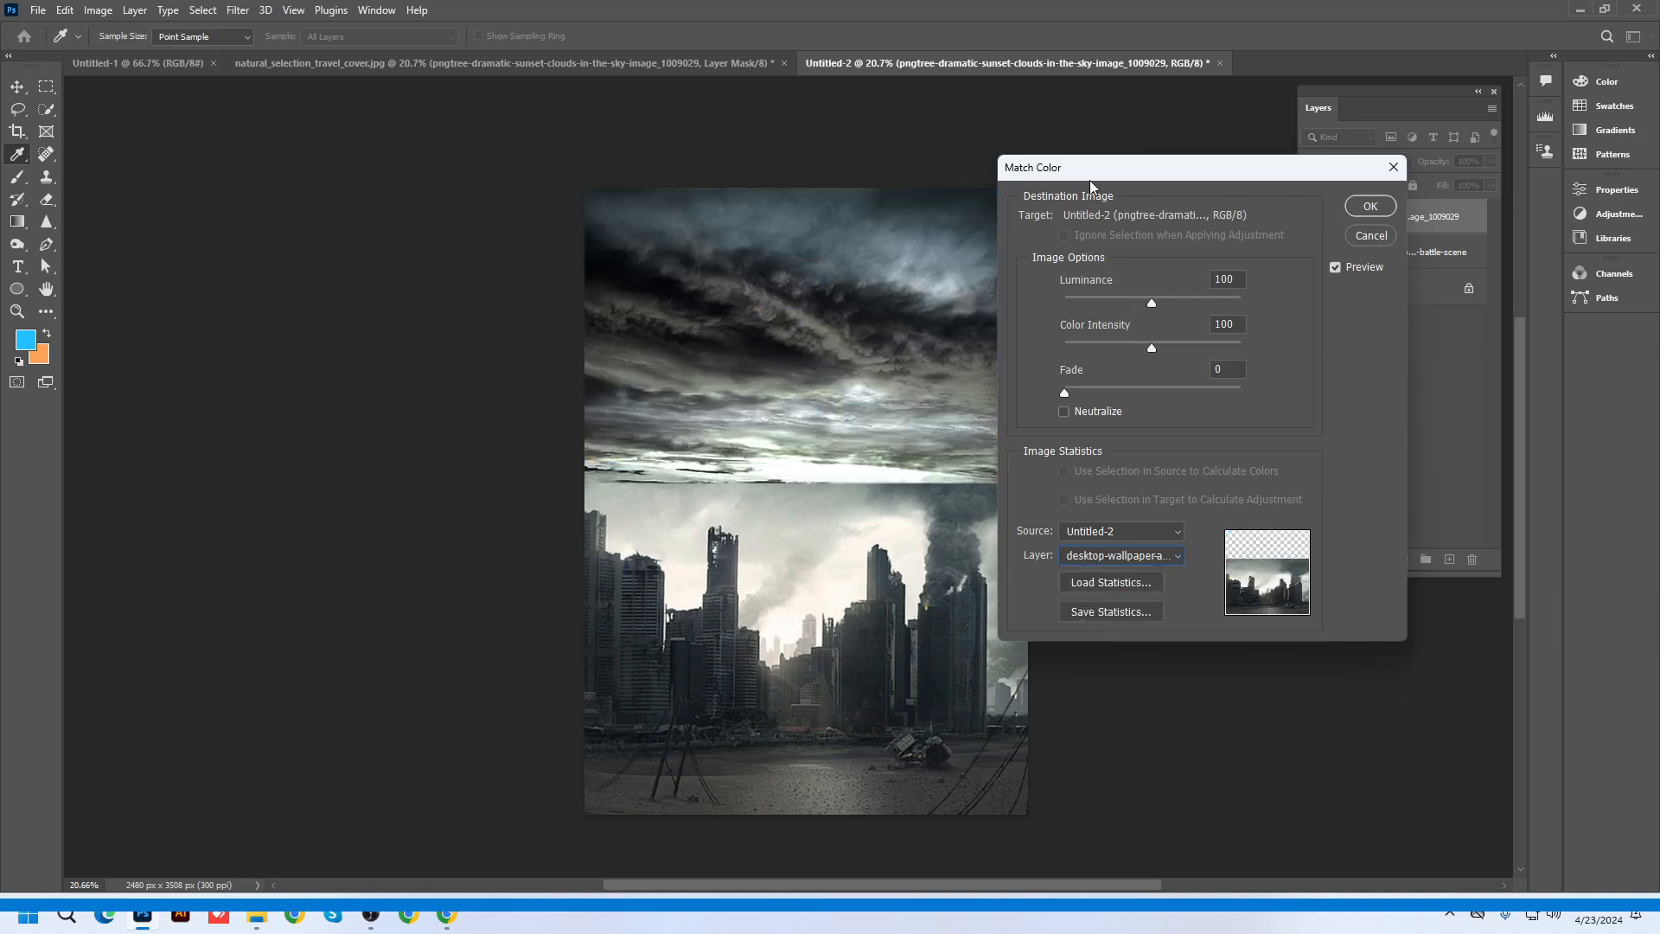
Set Match Color to Luminance 108, Color Intensity 87 and Fade 27, and apply it
left_click_drag(1089, 180, 1169, 150)
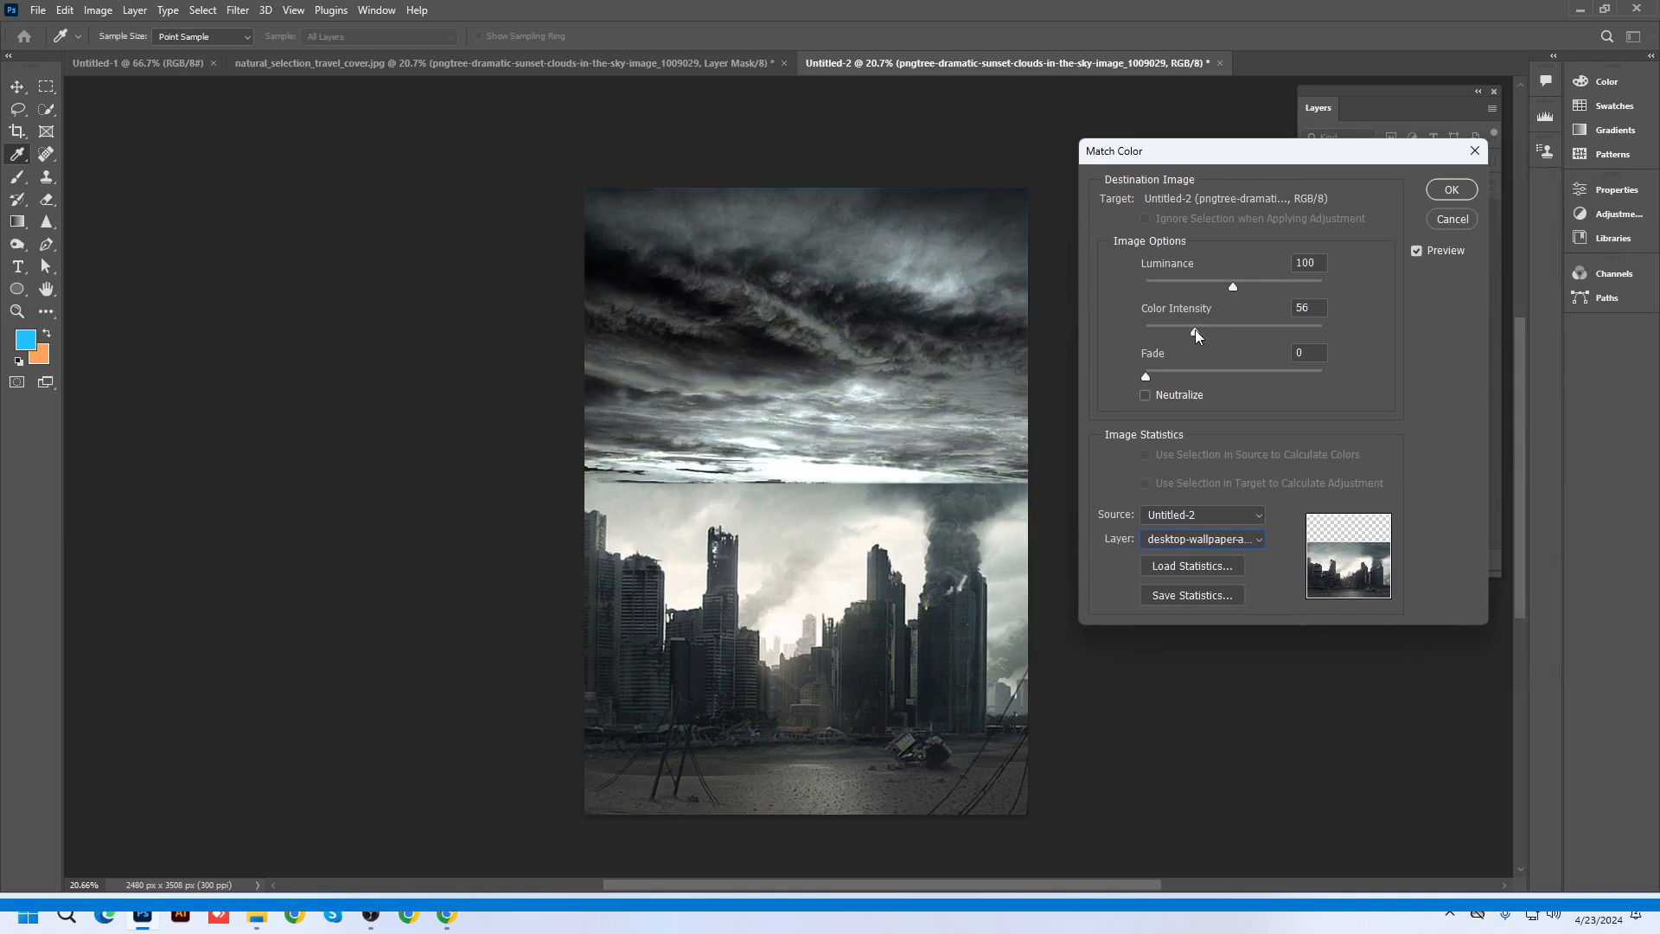
mouse_move(1195, 329)
left_mouse_down()
mouse_move(1281, 323)
mouse_move(1222, 323)
left_mouse_up()
left_click_drag(1144, 375, 1205, 367)
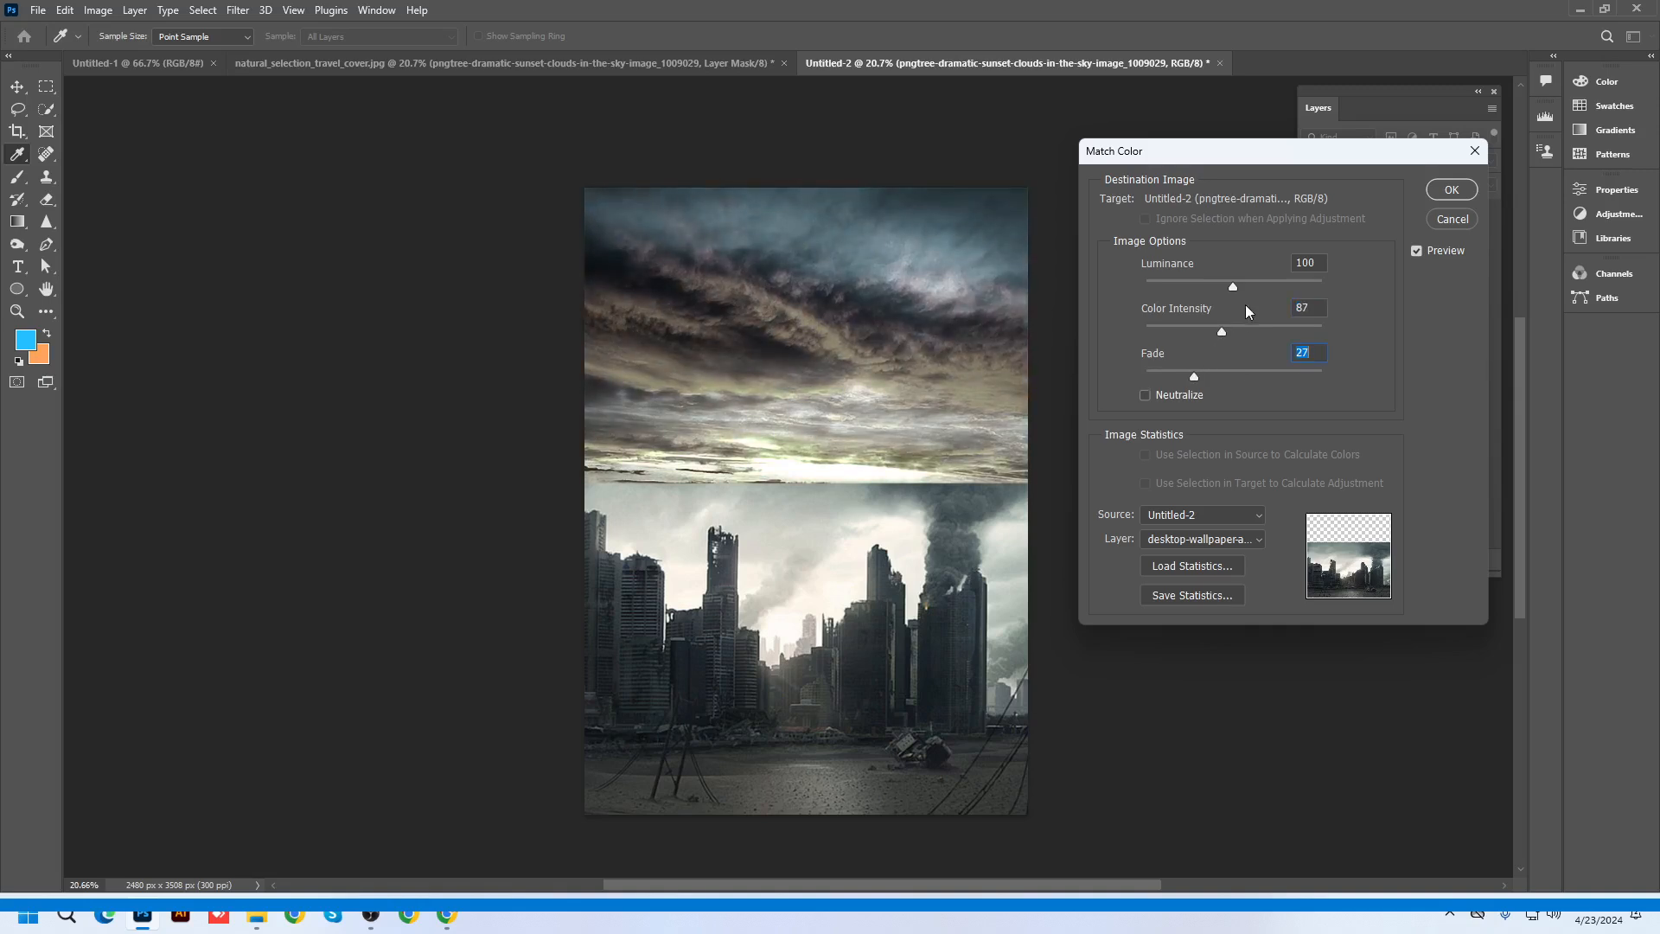
left_click_drag(1233, 286, 1242, 287)
left_click(1452, 189)
key("v")
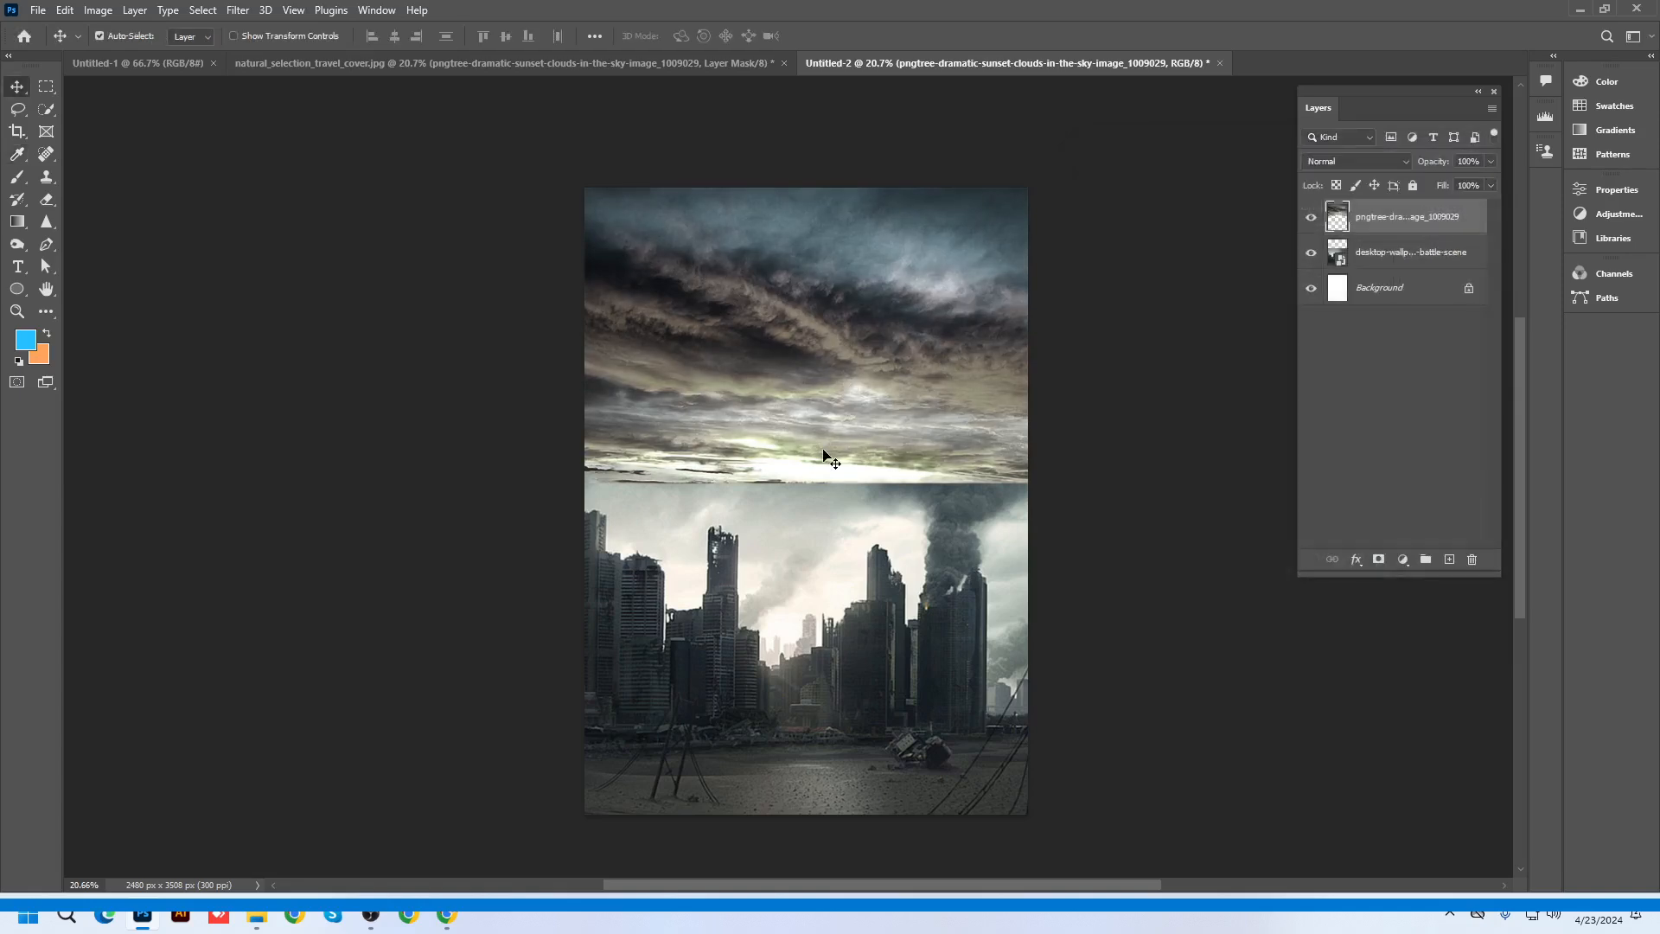
Add a mask to the sky layer and paint black with the Brush across its lower edge
left_click(1386, 560)
left_click(19, 178)
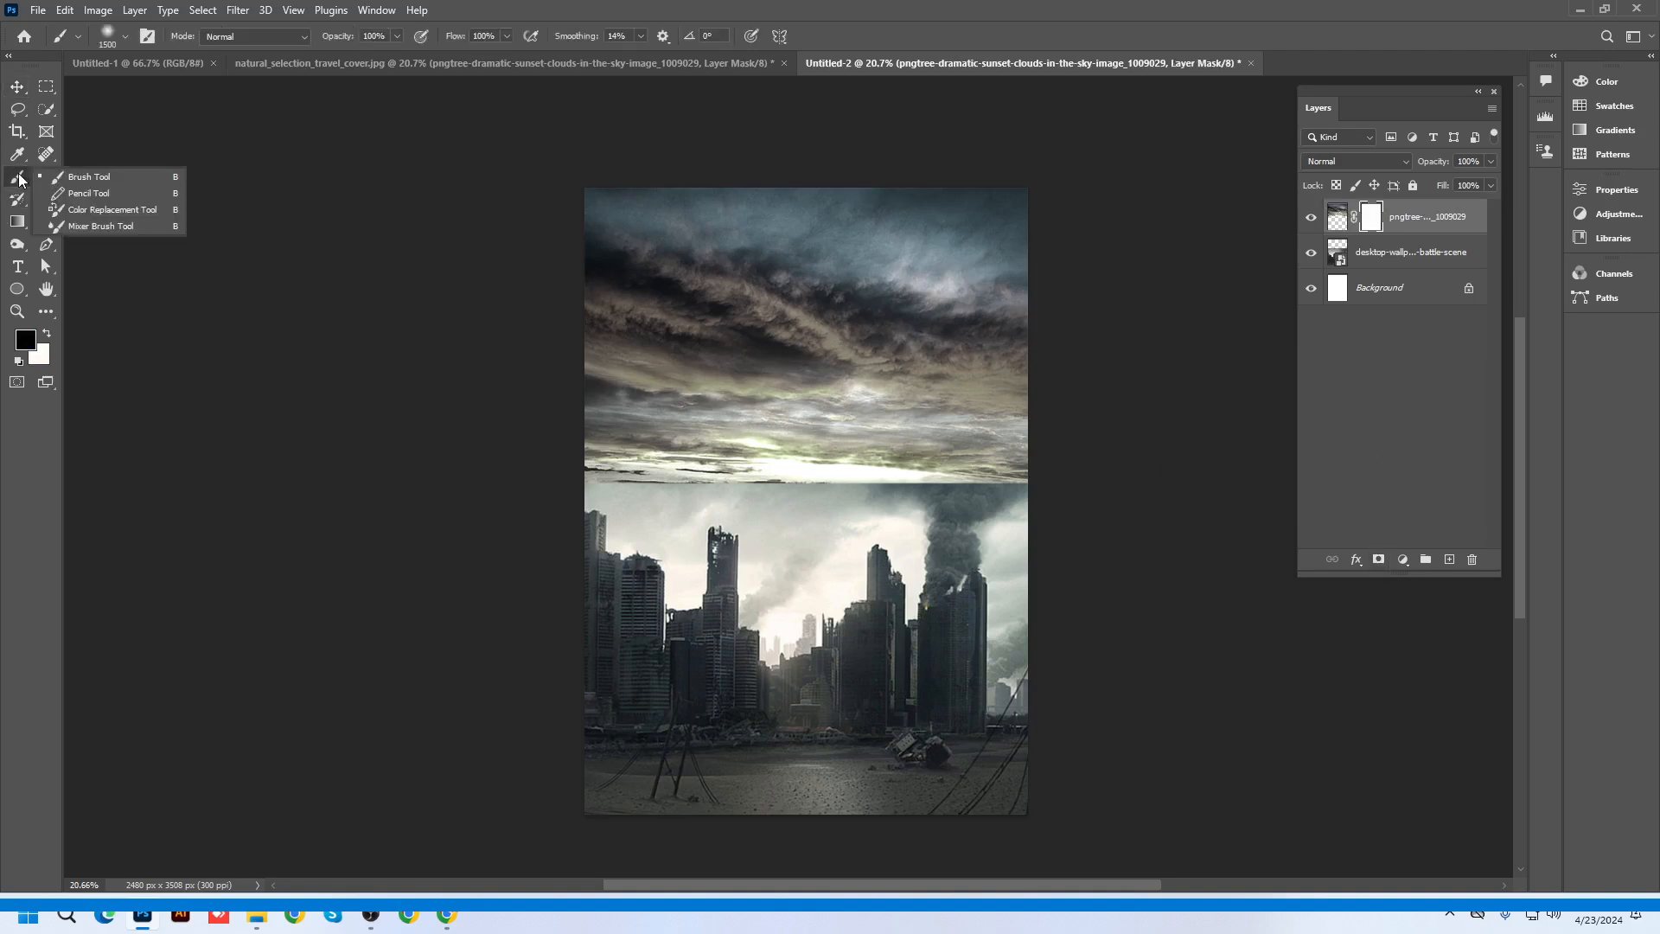
left_click(66, 181)
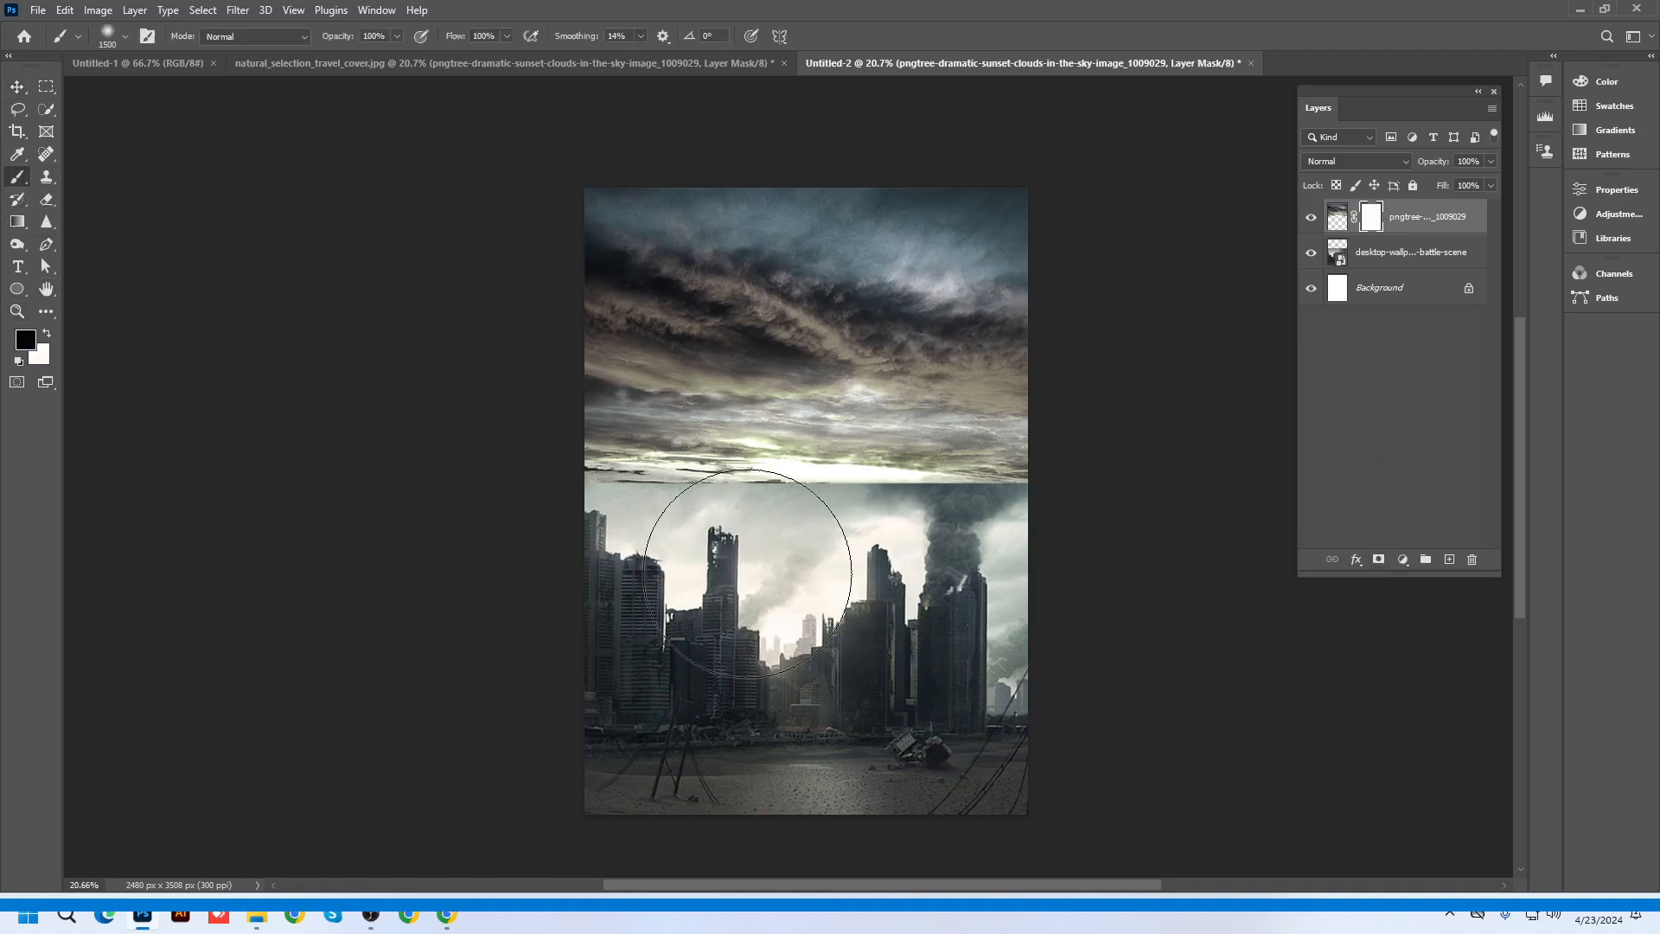
left_click(605, 561)
mouse_move(593, 563)
left_mouse_down()
mouse_move(880, 586)
mouse_move(920, 609)
mouse_move(635, 588)
mouse_move(1052, 557)
left_mouse_up()
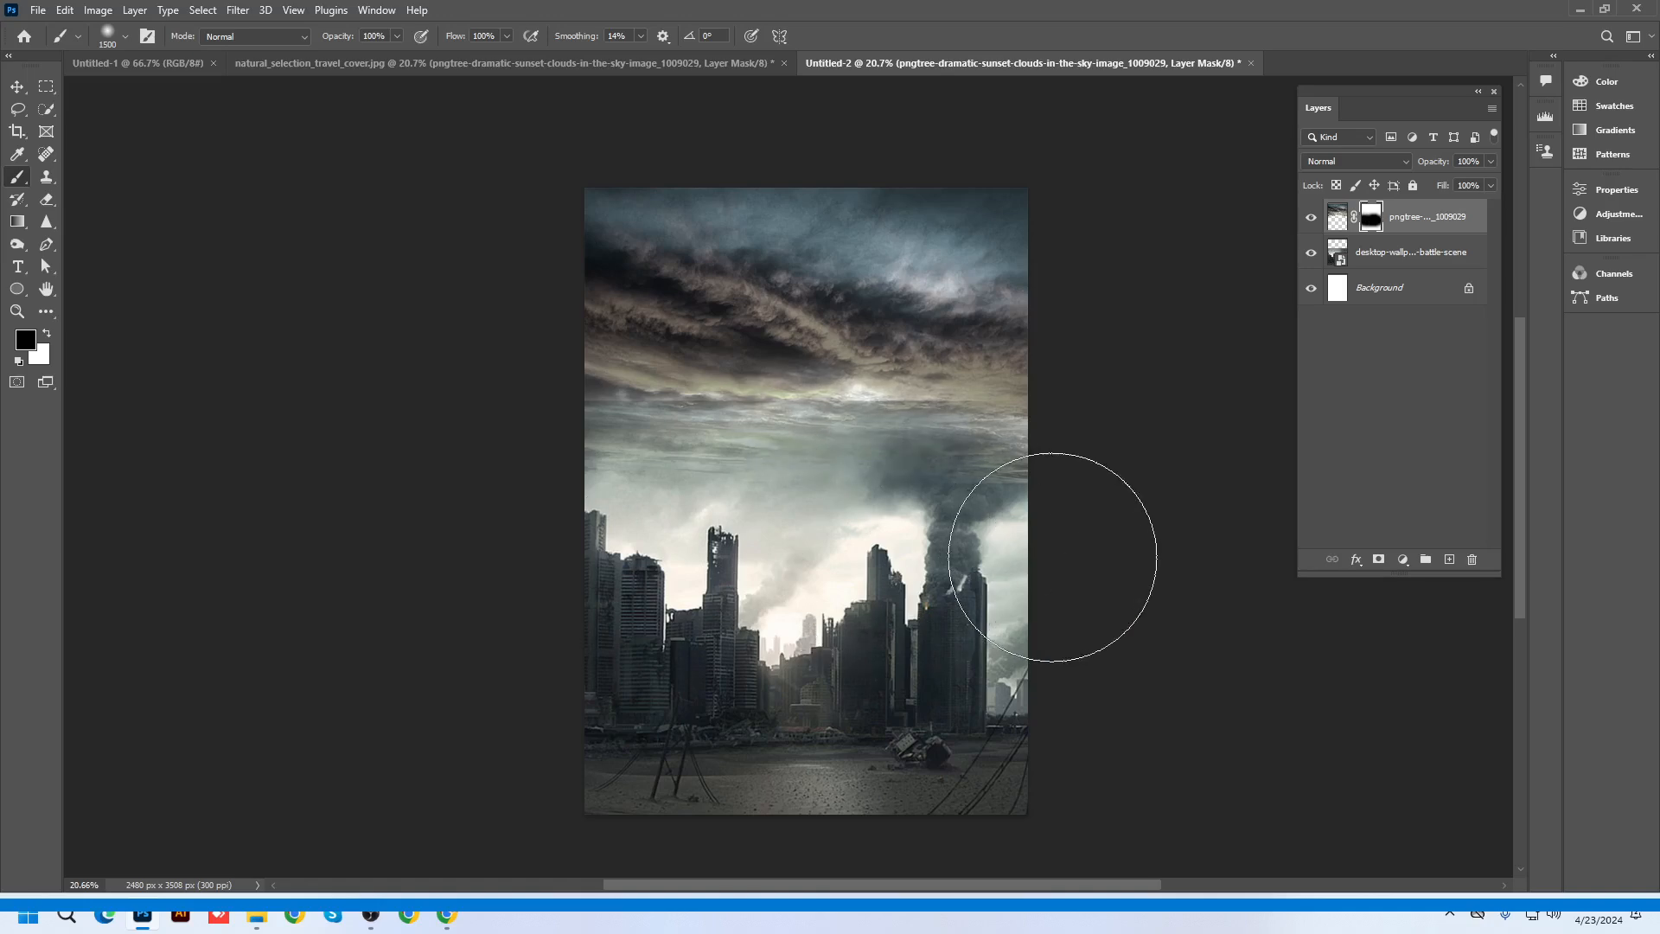
Shrink the brush to 600 px and paint white along the horizon to soften the seam
scroll(662, 562, "up", 2)
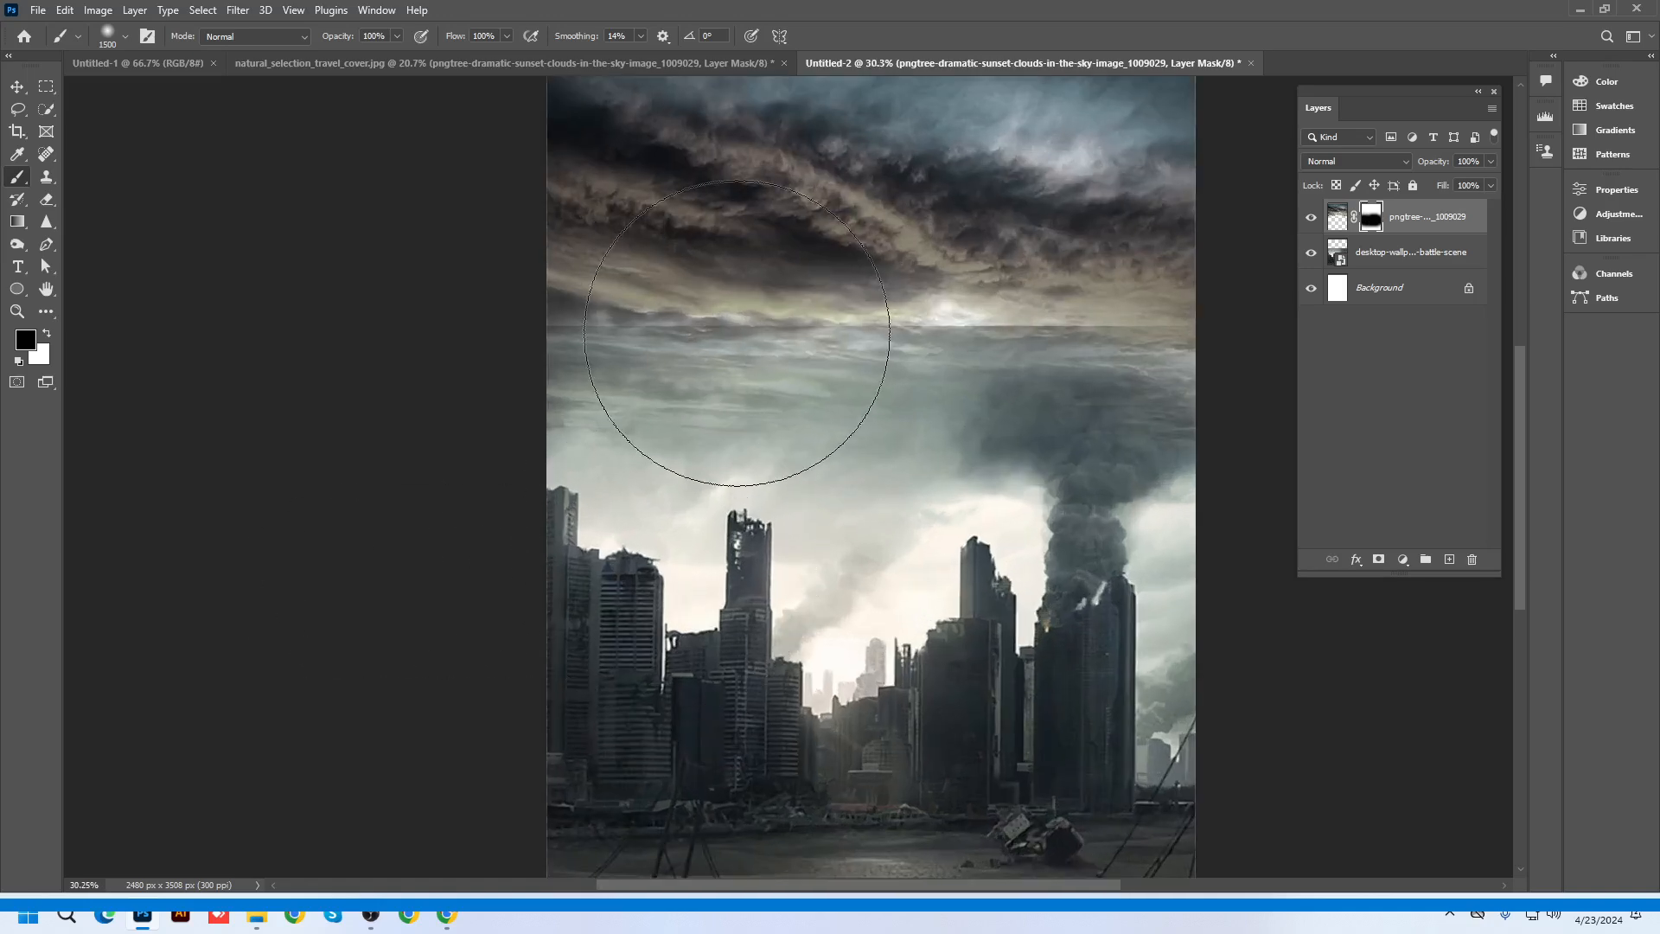
scroll(736, 333, "up", 2)
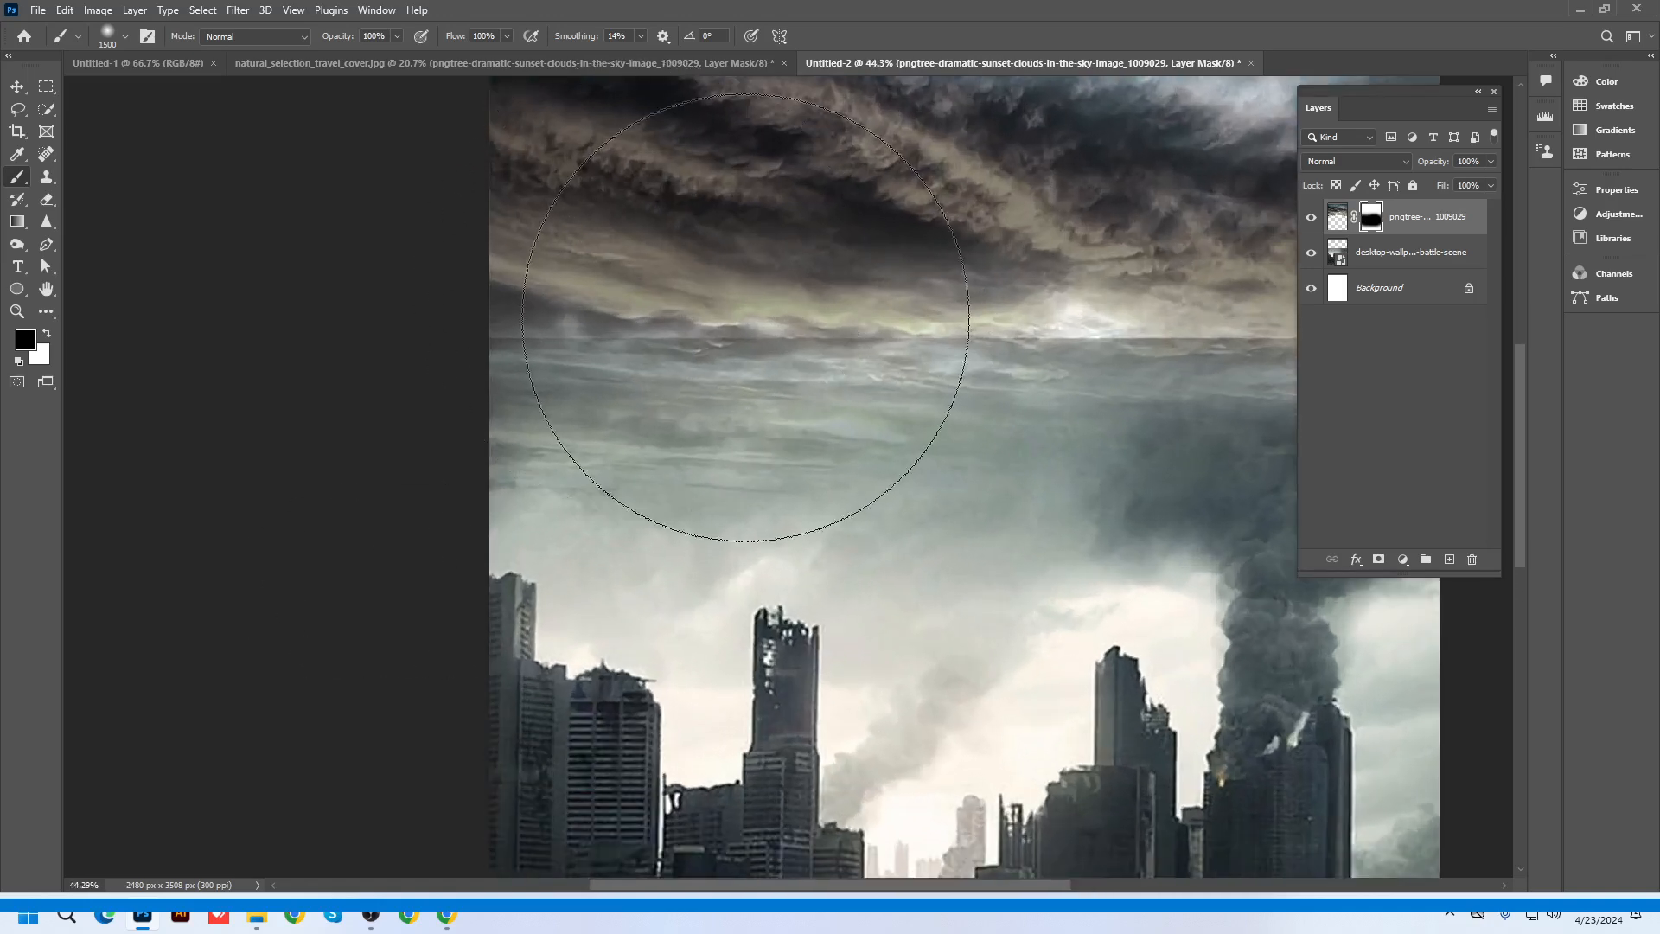
left_click_drag(873, 363, 540, 445)
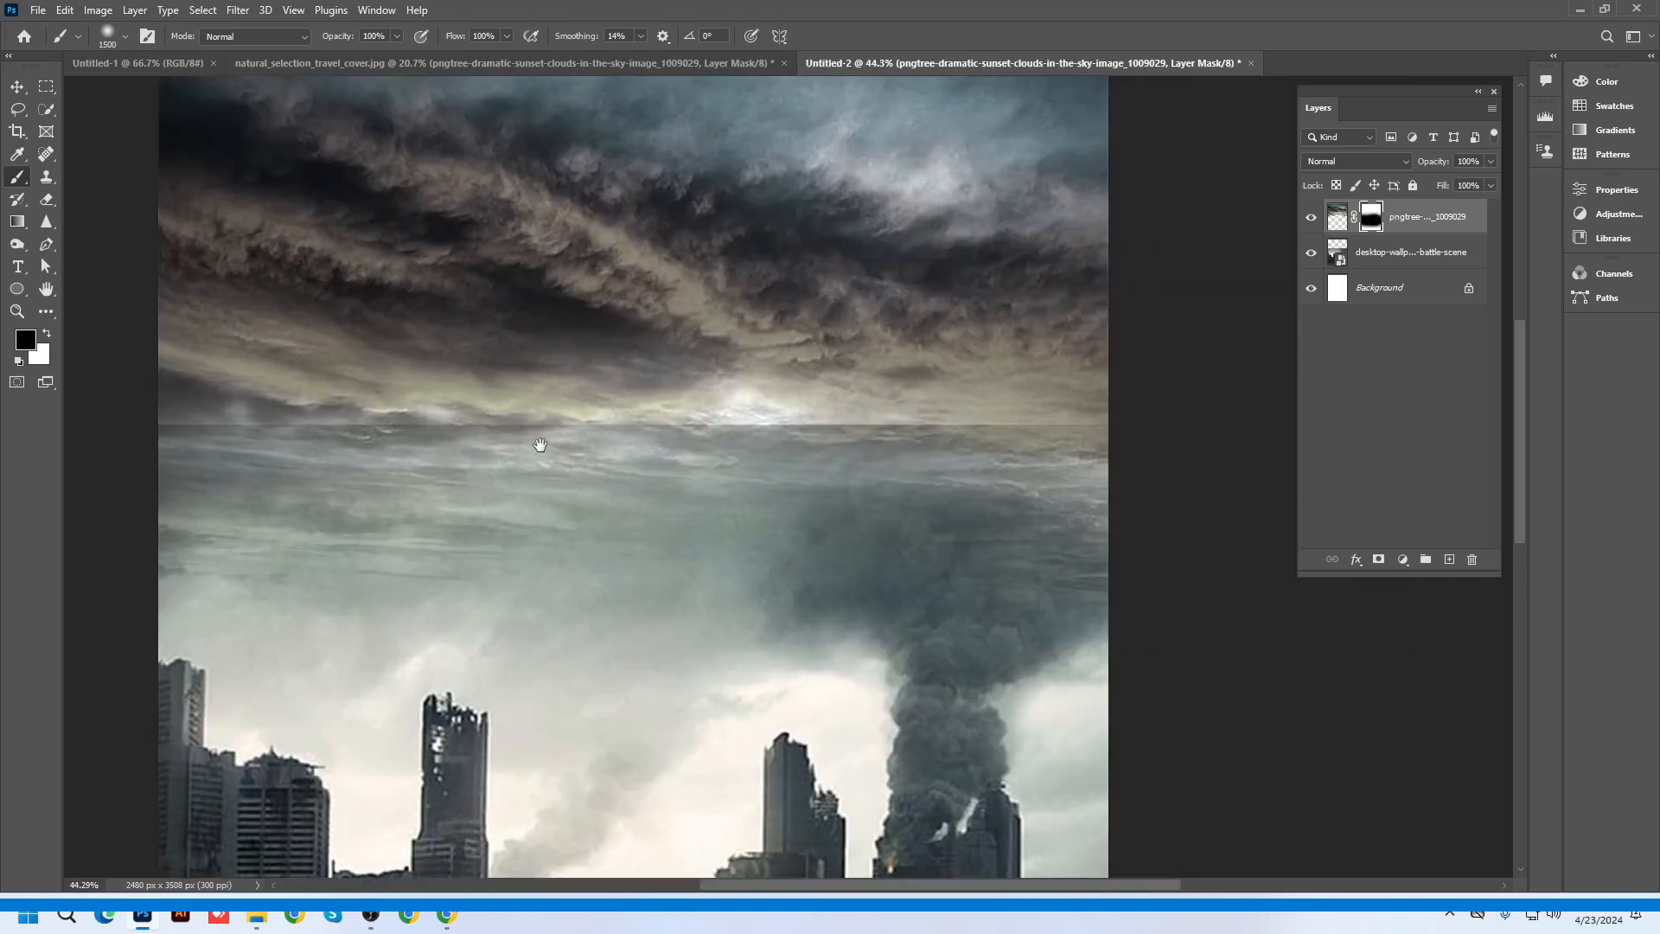
key("bracketleft")
key("bracketleft")
key("bracketleft")
key("bracketleft")
key("bracketleft")
key("bracketleft")
key("bracketleft")
key("bracketleft")
key("bracketleft")
key("x")
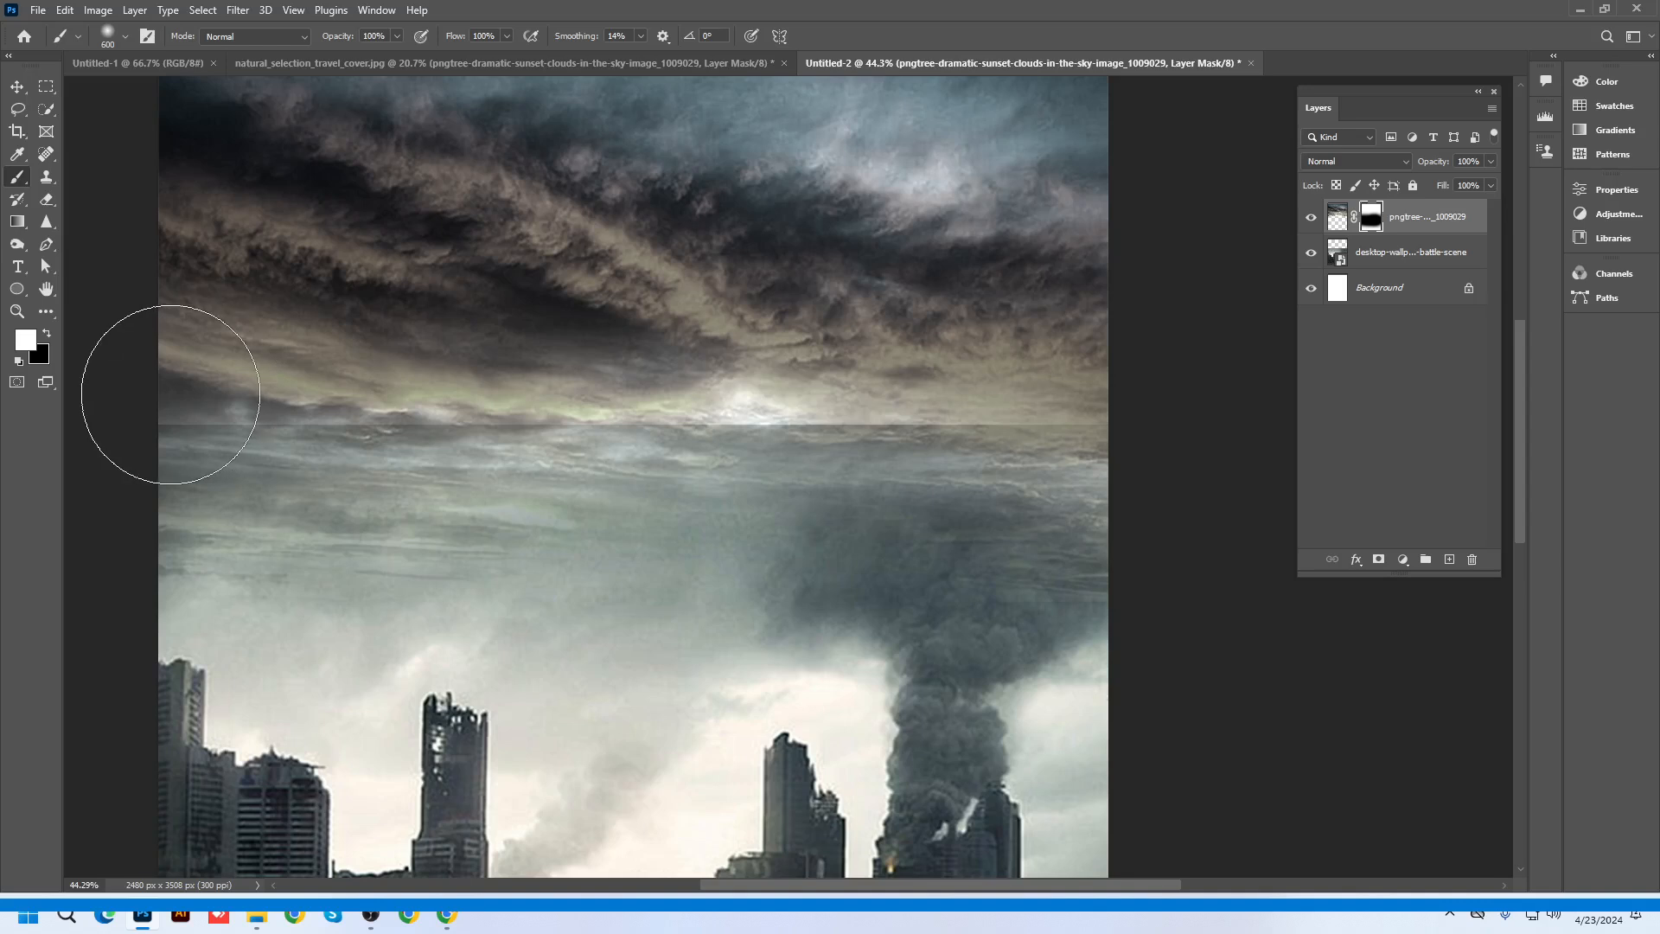
mouse_move(171, 394)
left_mouse_down()
mouse_move(574, 341)
mouse_move(906, 373)
mouse_move(1112, 371)
left_mouse_up()
scroll(1030, 593, "down", 6)
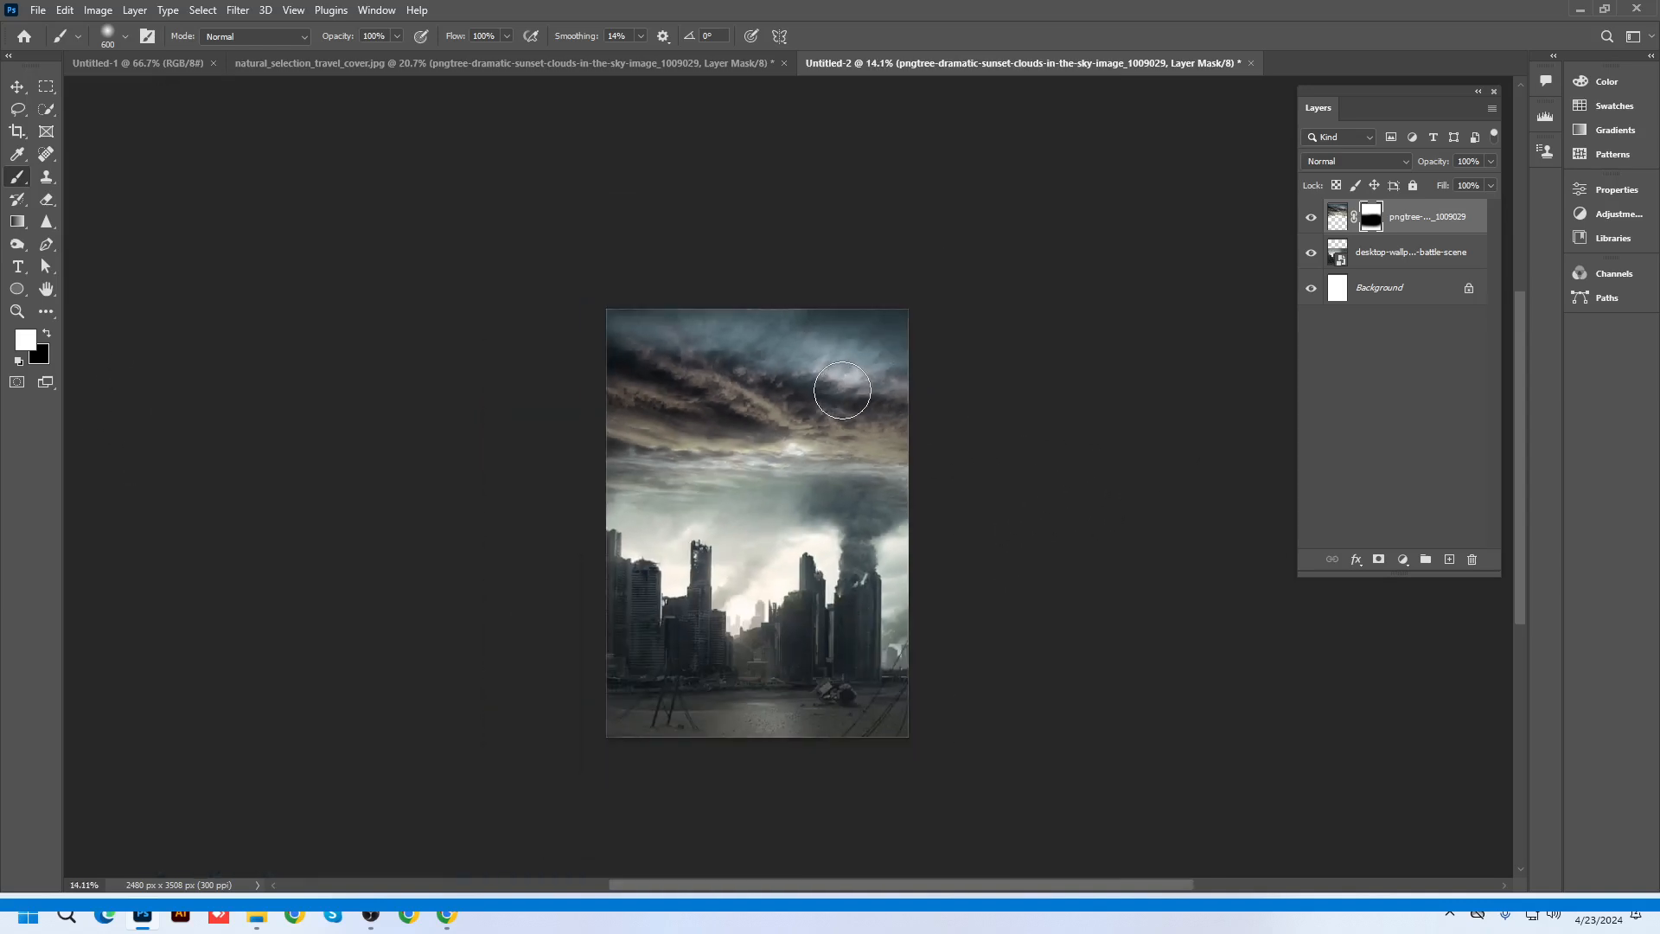
scroll(834, 557, "up", 4)
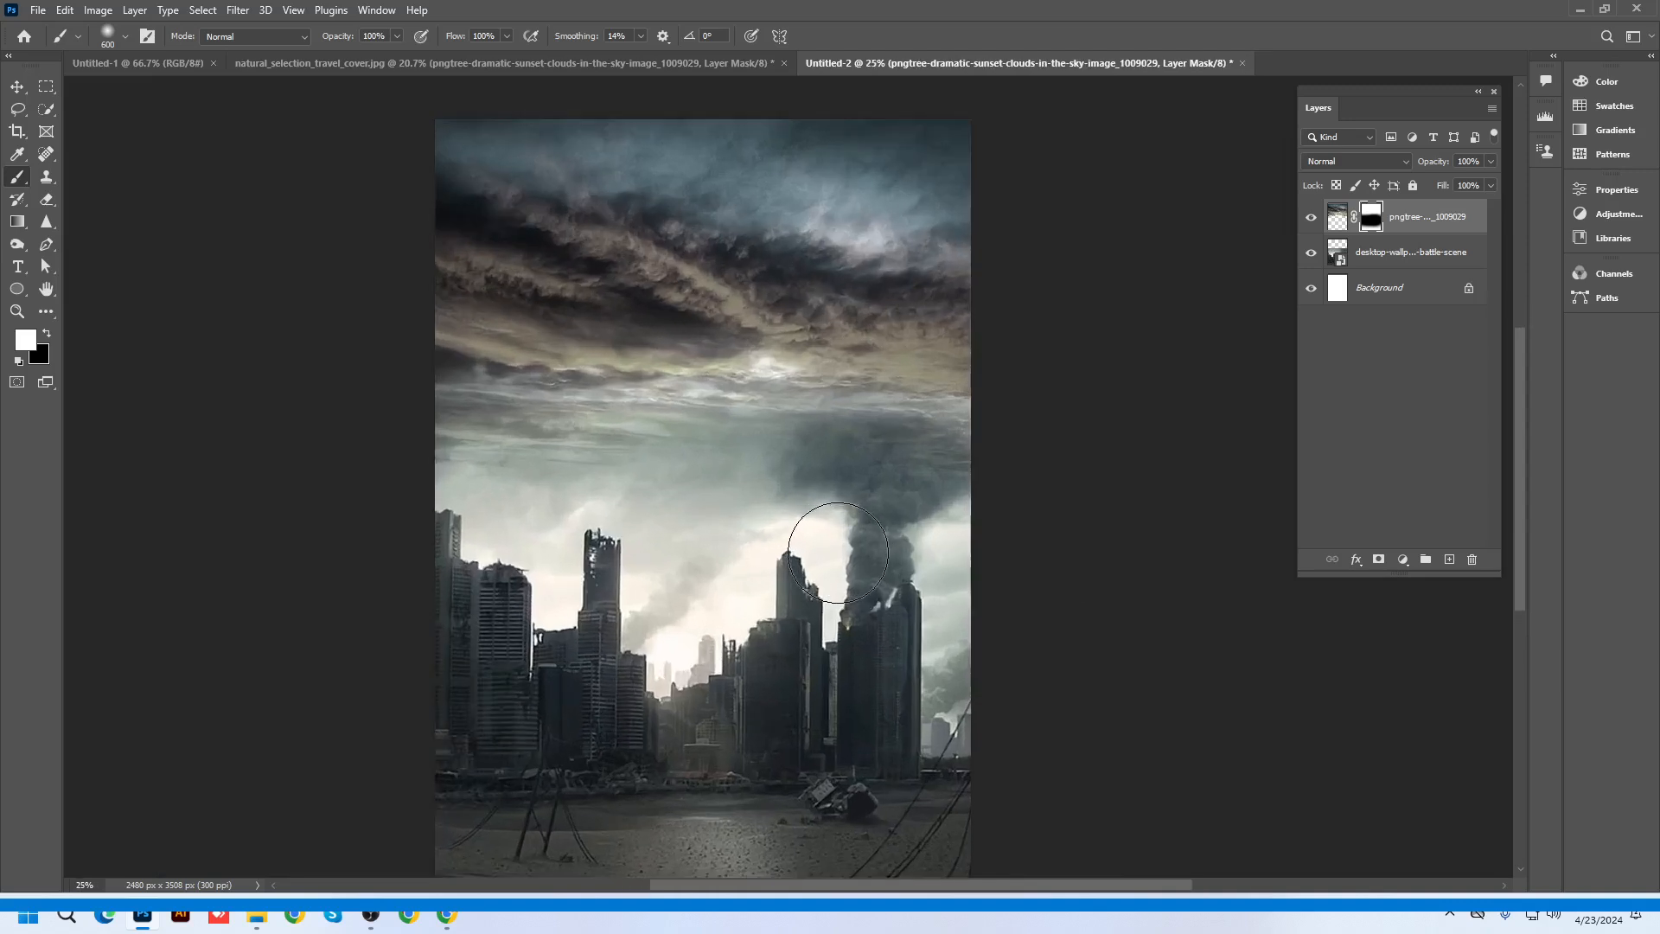
Ctrl-select the three portrait photos on the desktop and drag them into the poster
left_click(1587, 11)
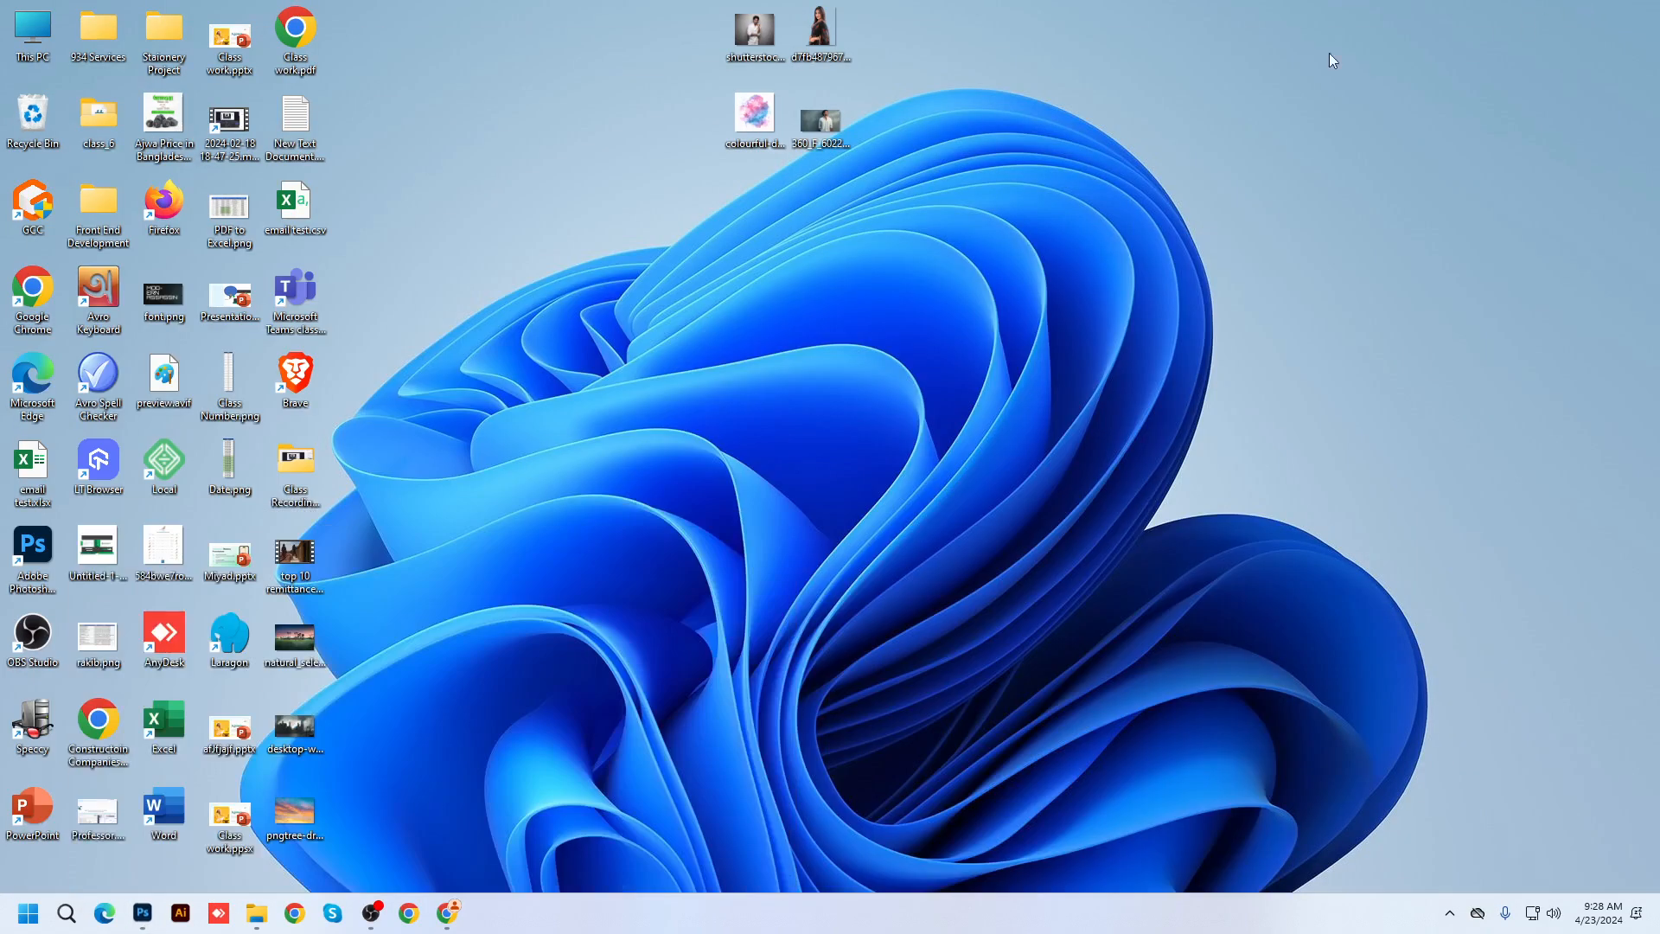
left_click(823, 29)
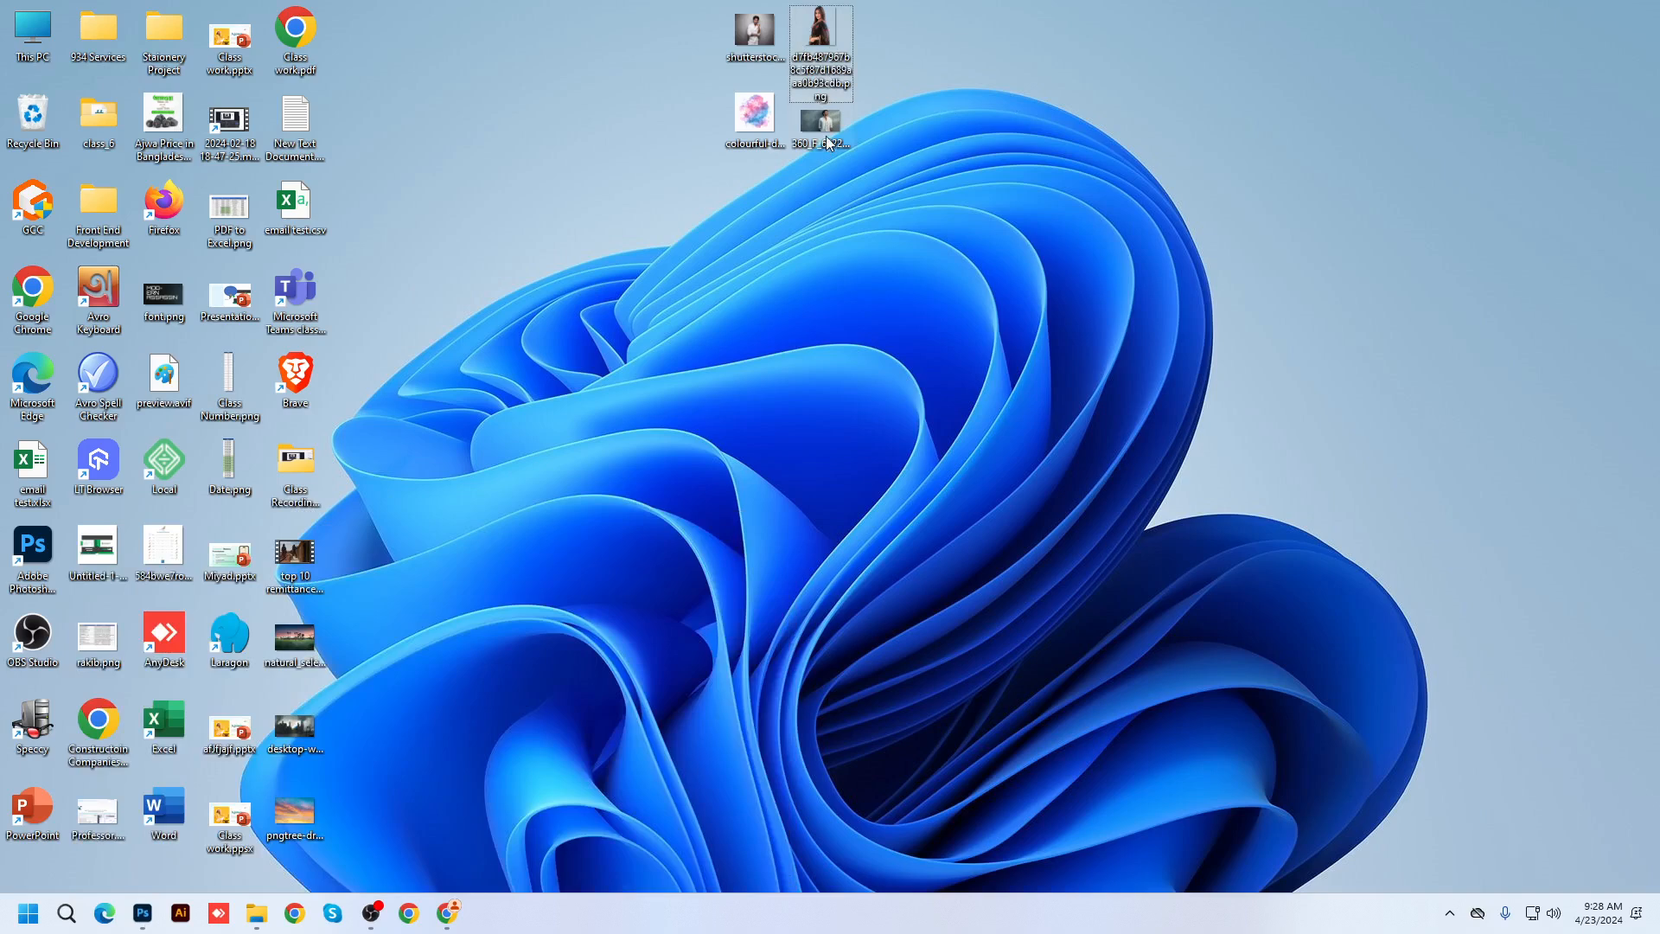
left_click(826, 129, "ctrl")
left_click(766, 28, "ctrl")
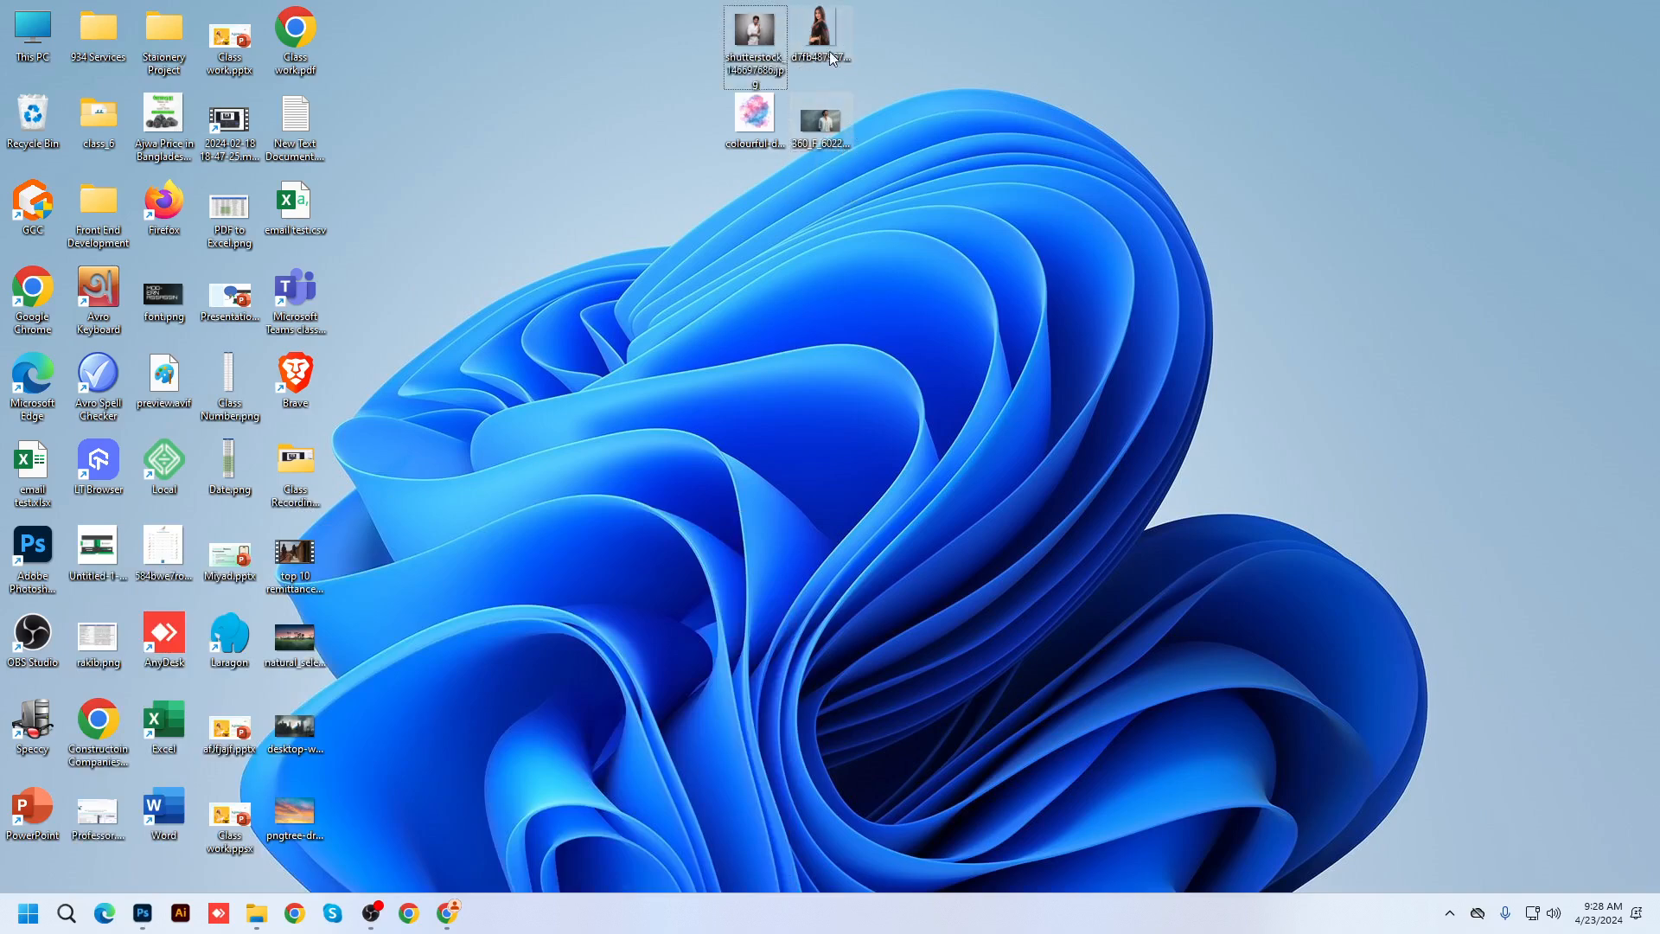
left_click_drag(832, 91, 1048, 244)
Enlarge the white-shirt portrait to fill the poster and confirm all three placements
key("Return")
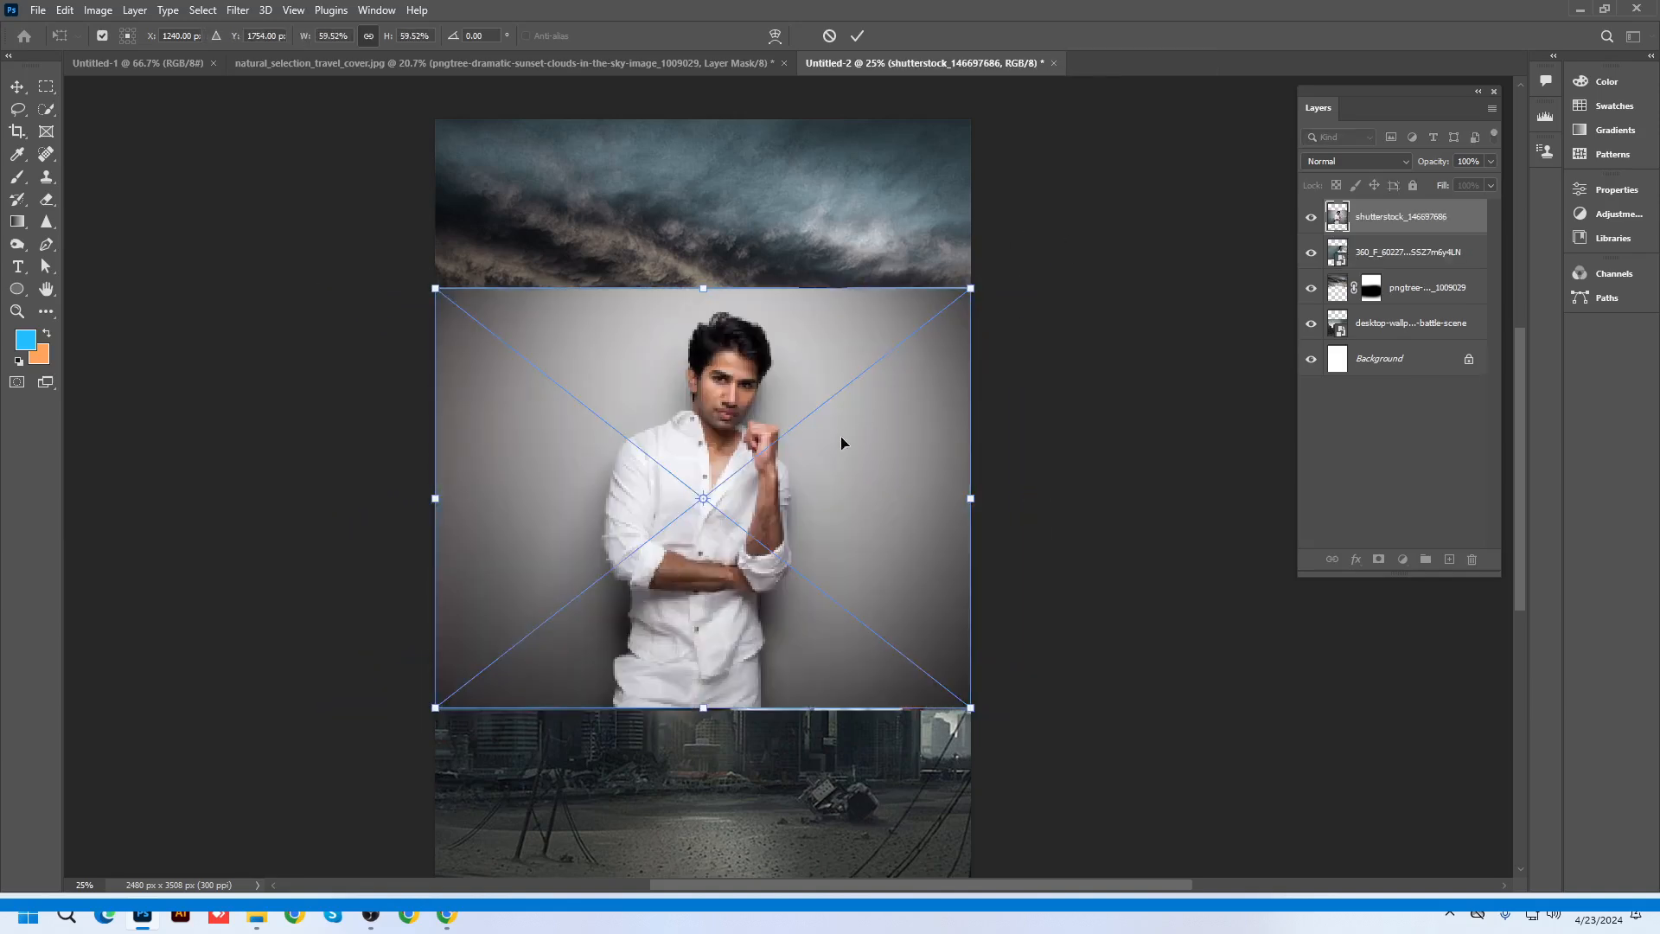
left_click_drag(965, 291, 1134, 161)
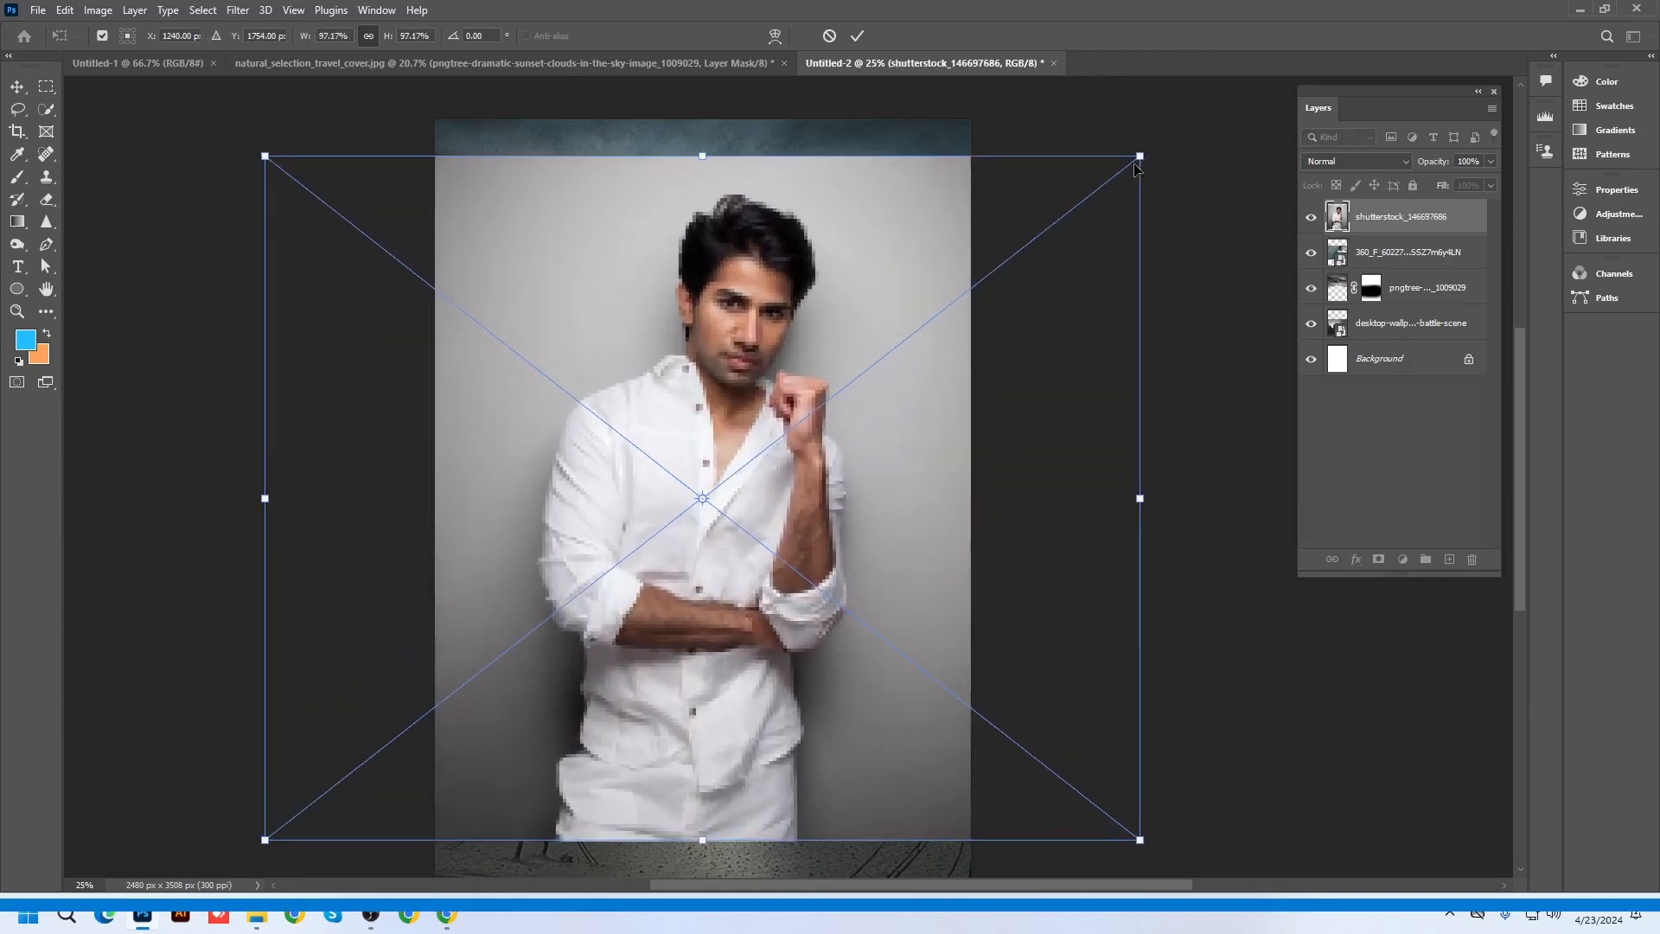
key("Return")
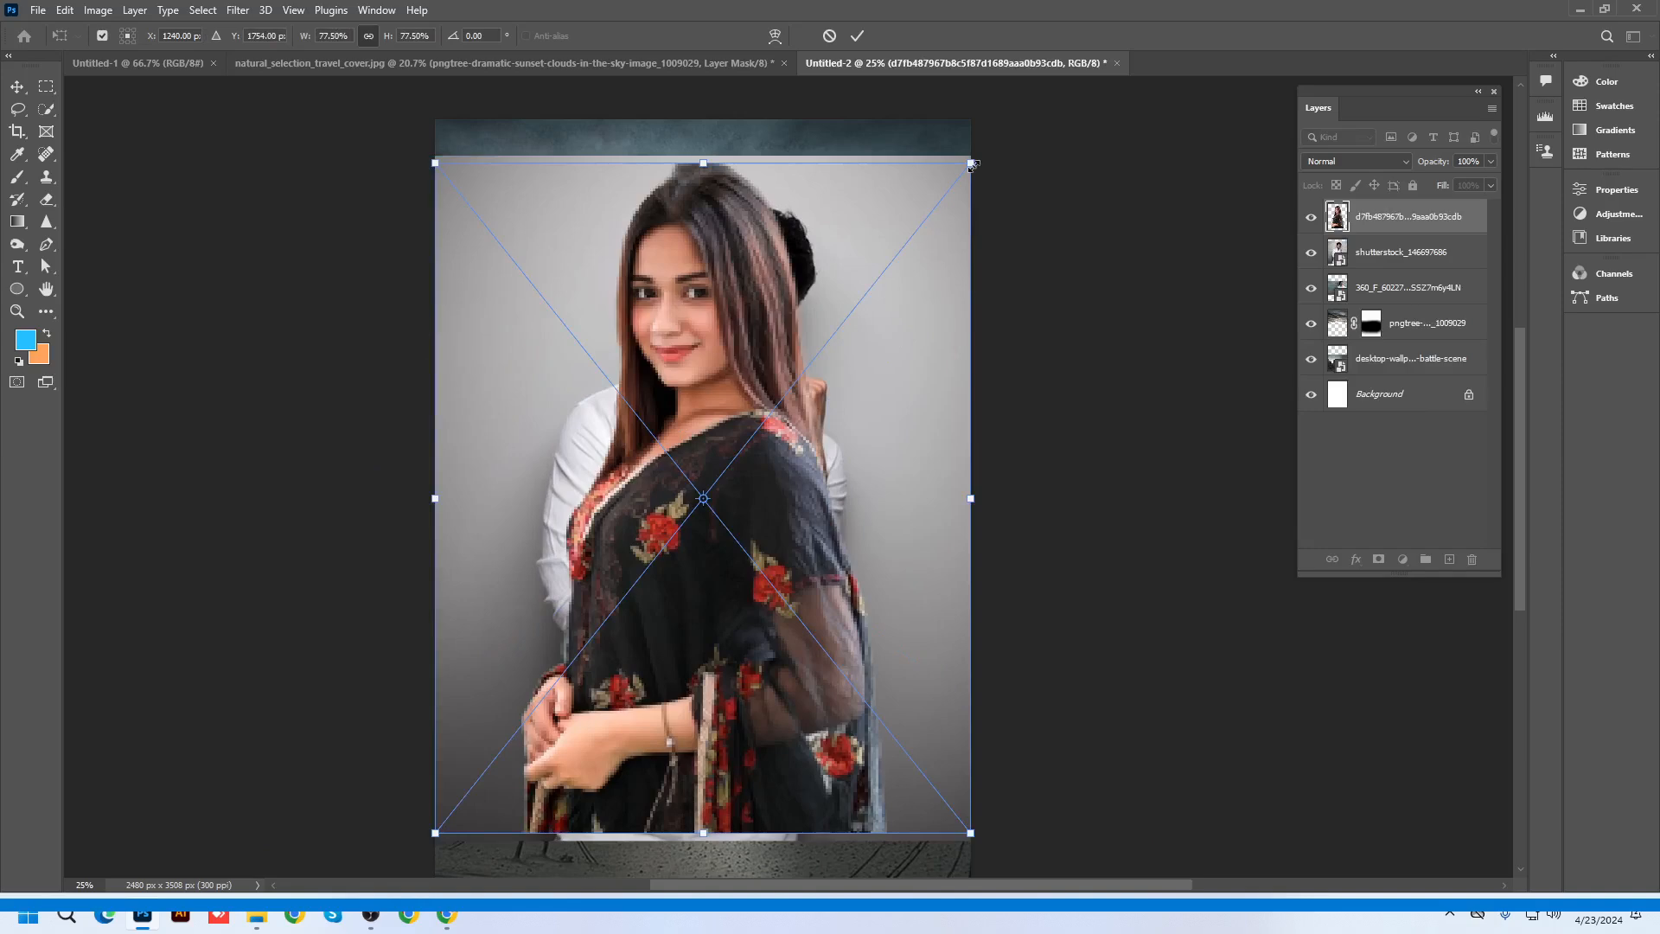
key("Return")
scroll(816, 412, "down", 3)
Hide the woman's portrait and delete the smiling man's 360_F layer
left_click(19, 89)
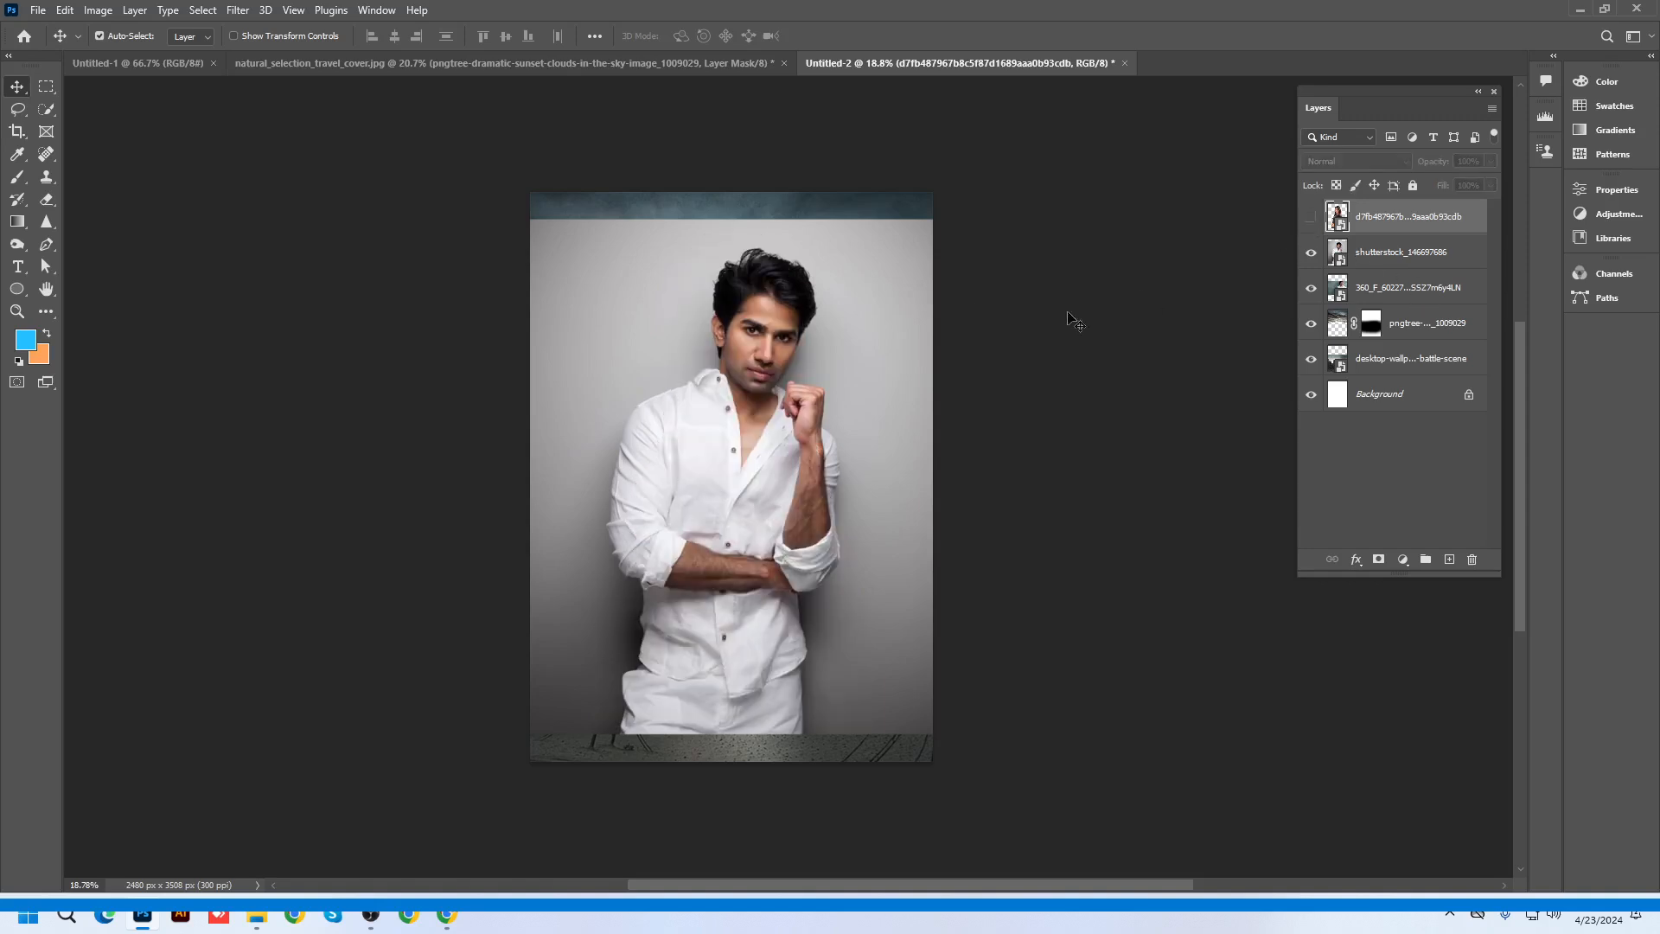
left_click(1311, 253)
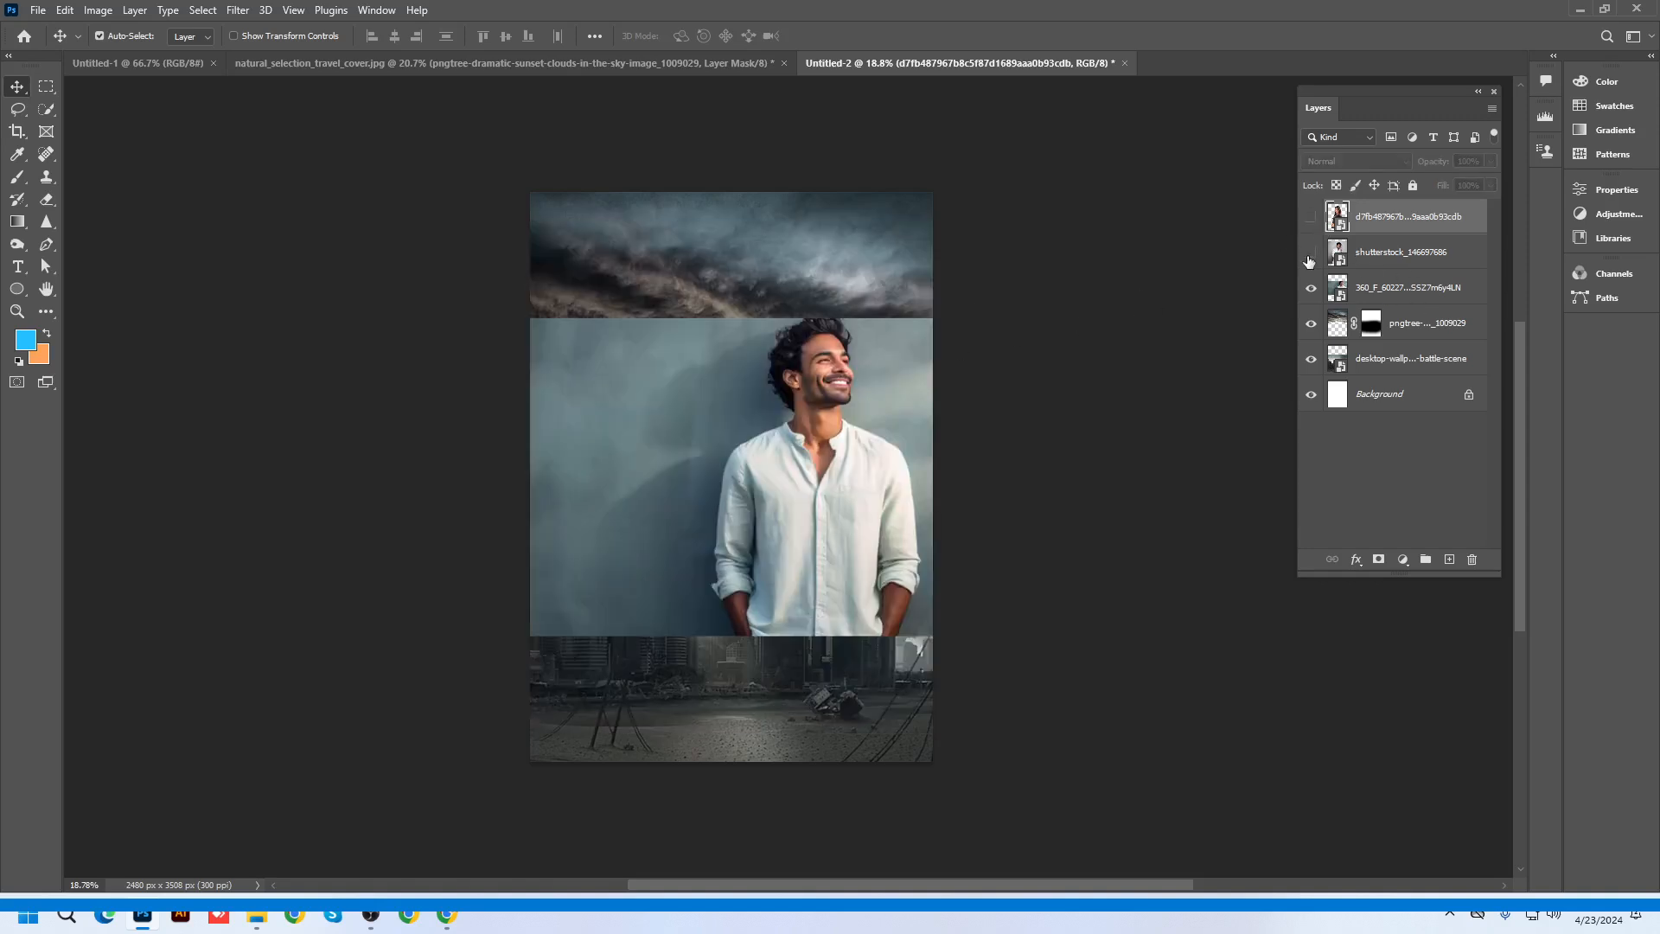
left_click(1409, 287)
key("Delete")
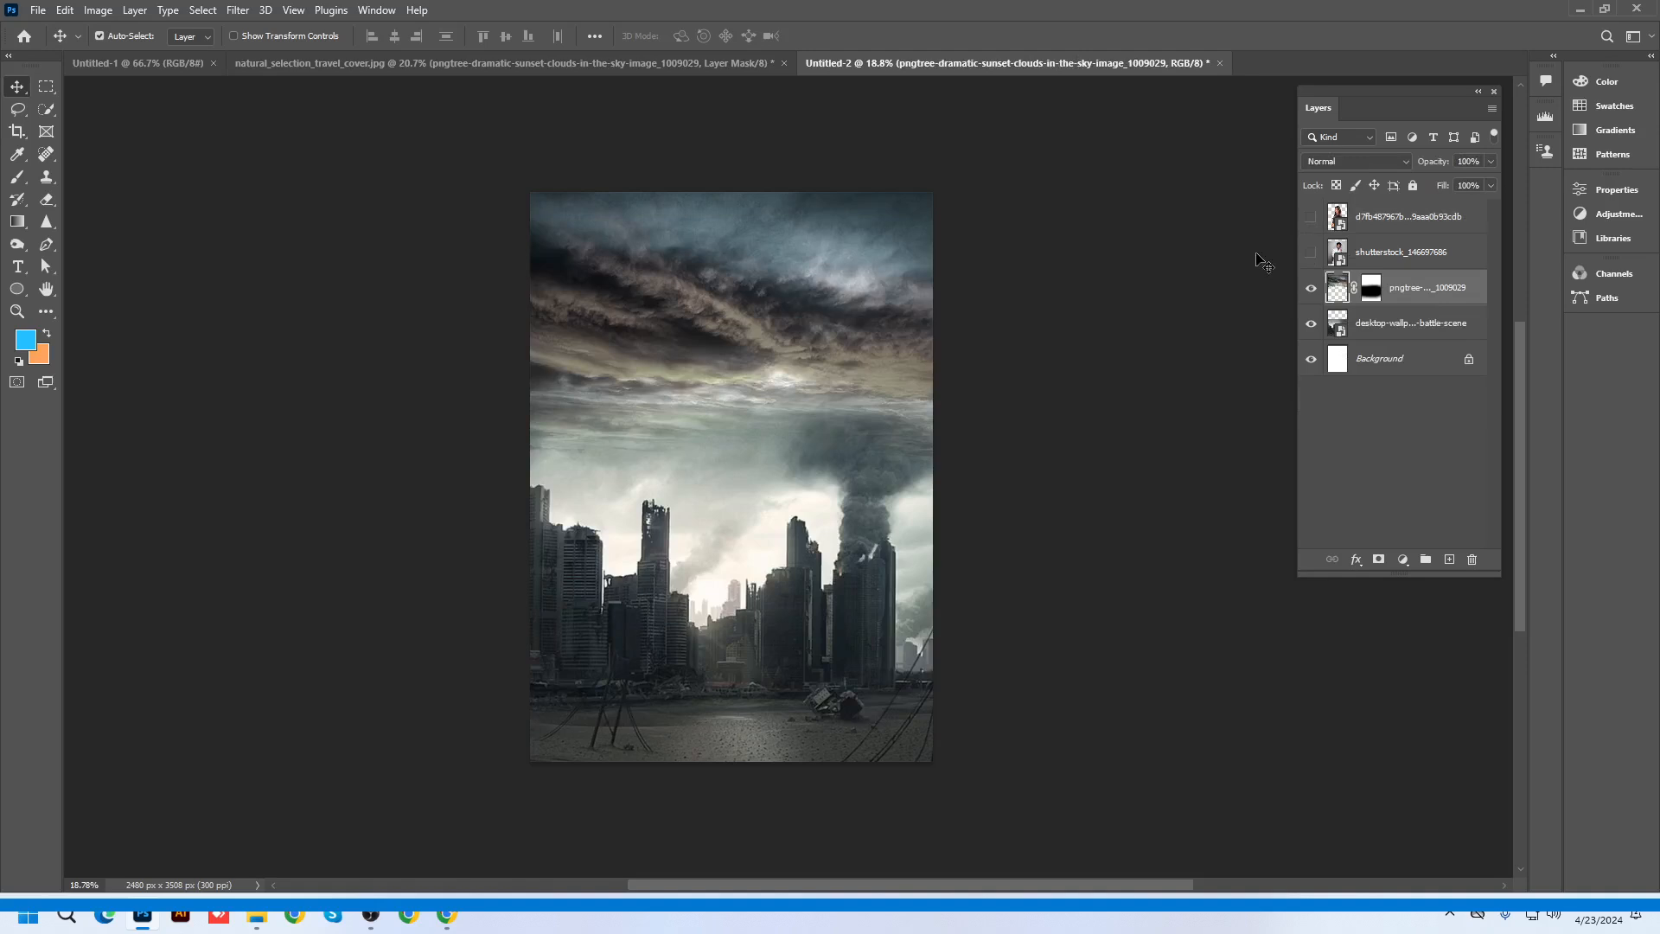
left_click(1310, 253)
Run Select Subject on the white-shirt man's photo layer
scroll(782, 393, "up", 1)
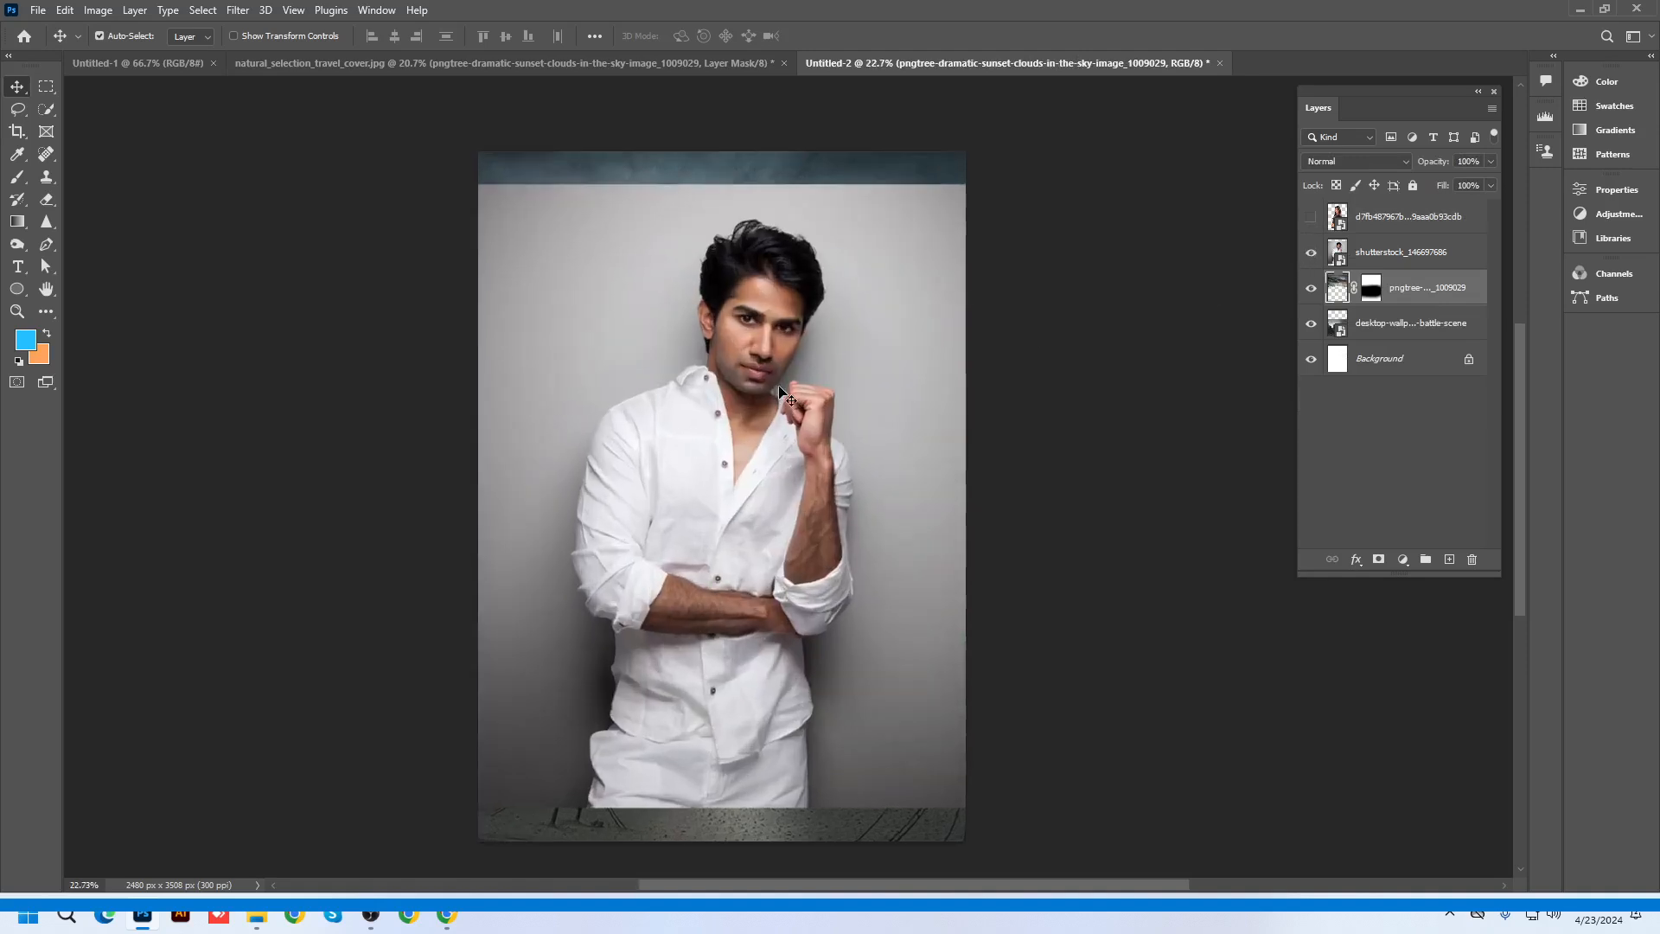
left_click(47, 113)
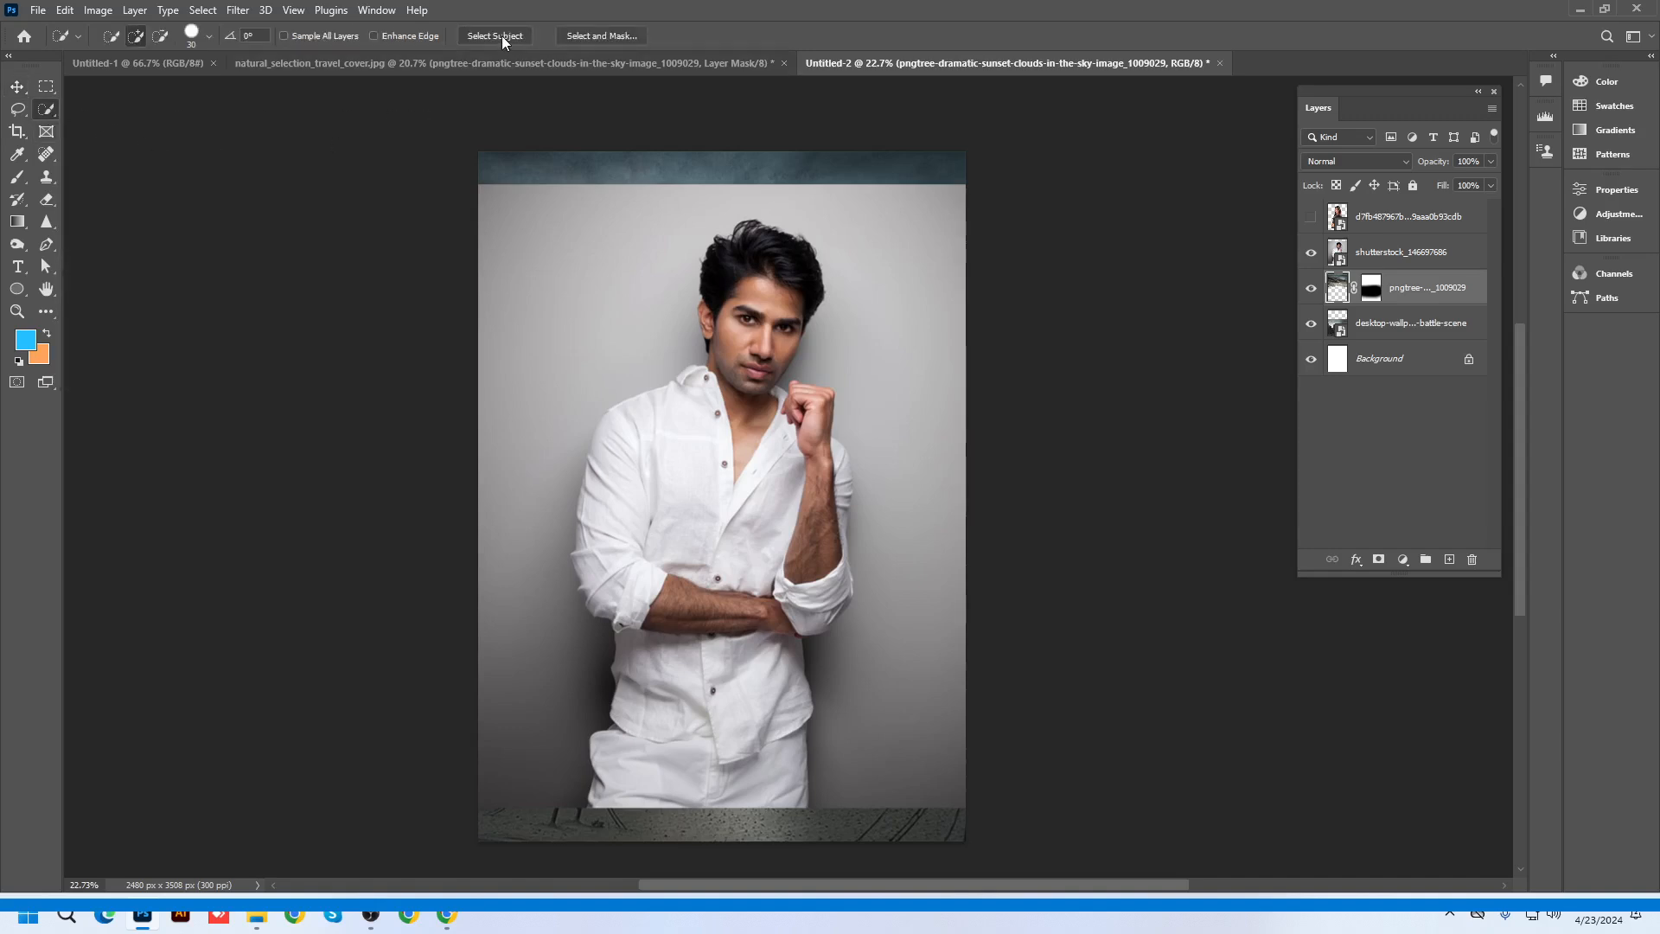
left_click(1321, 258)
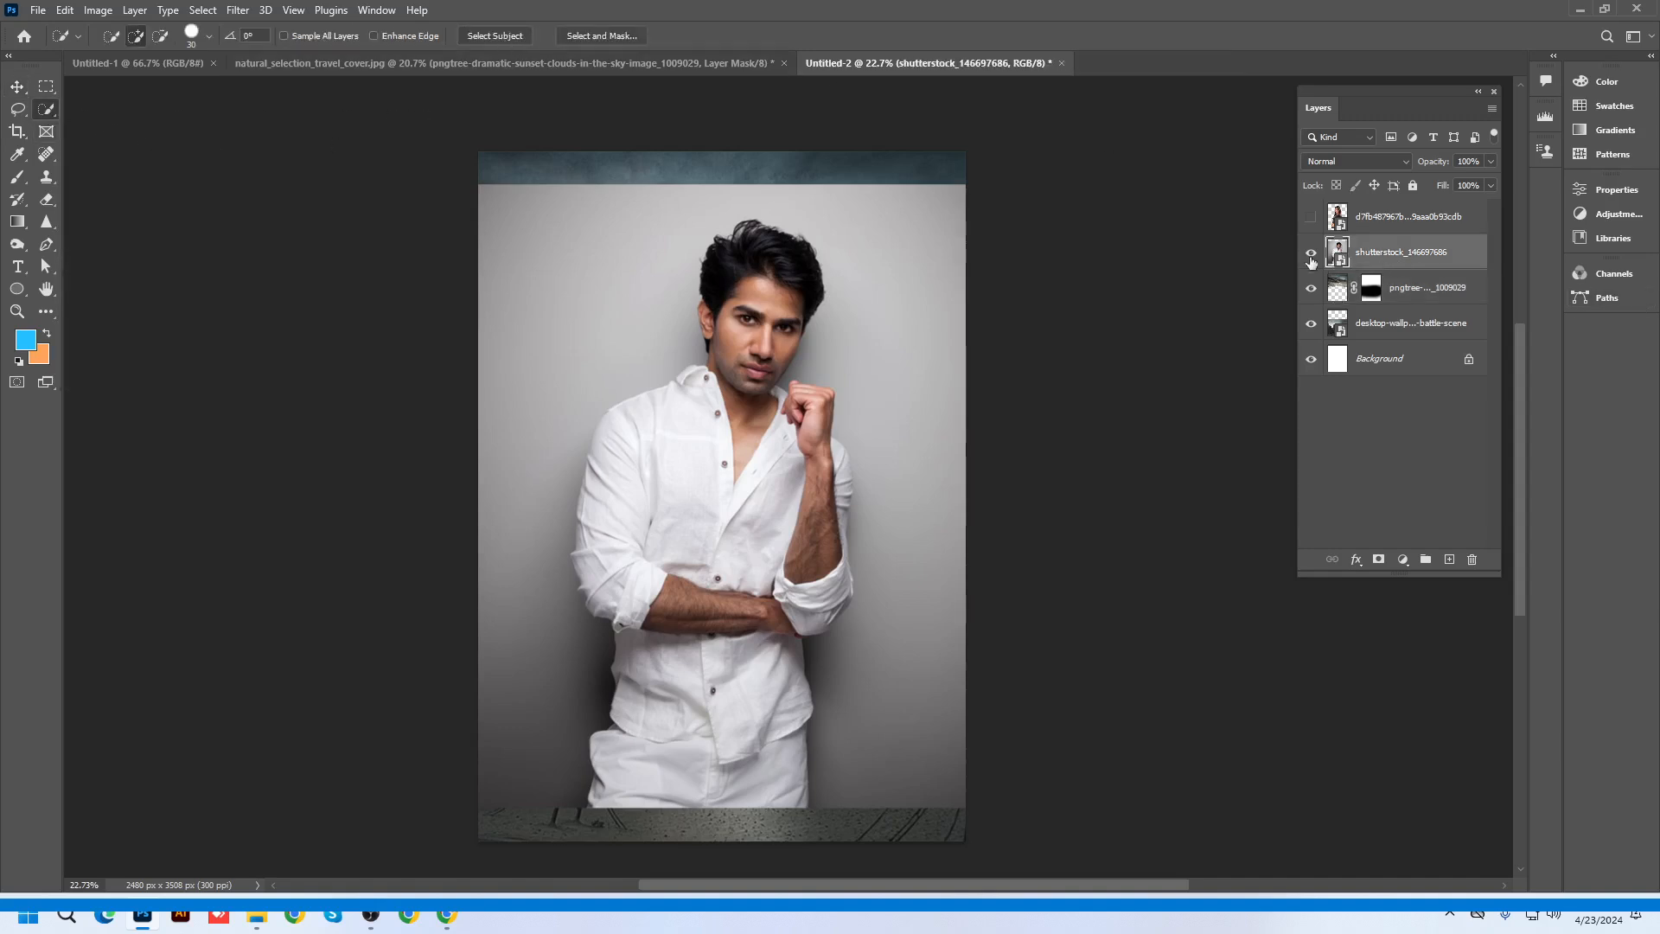
left_click(477, 44)
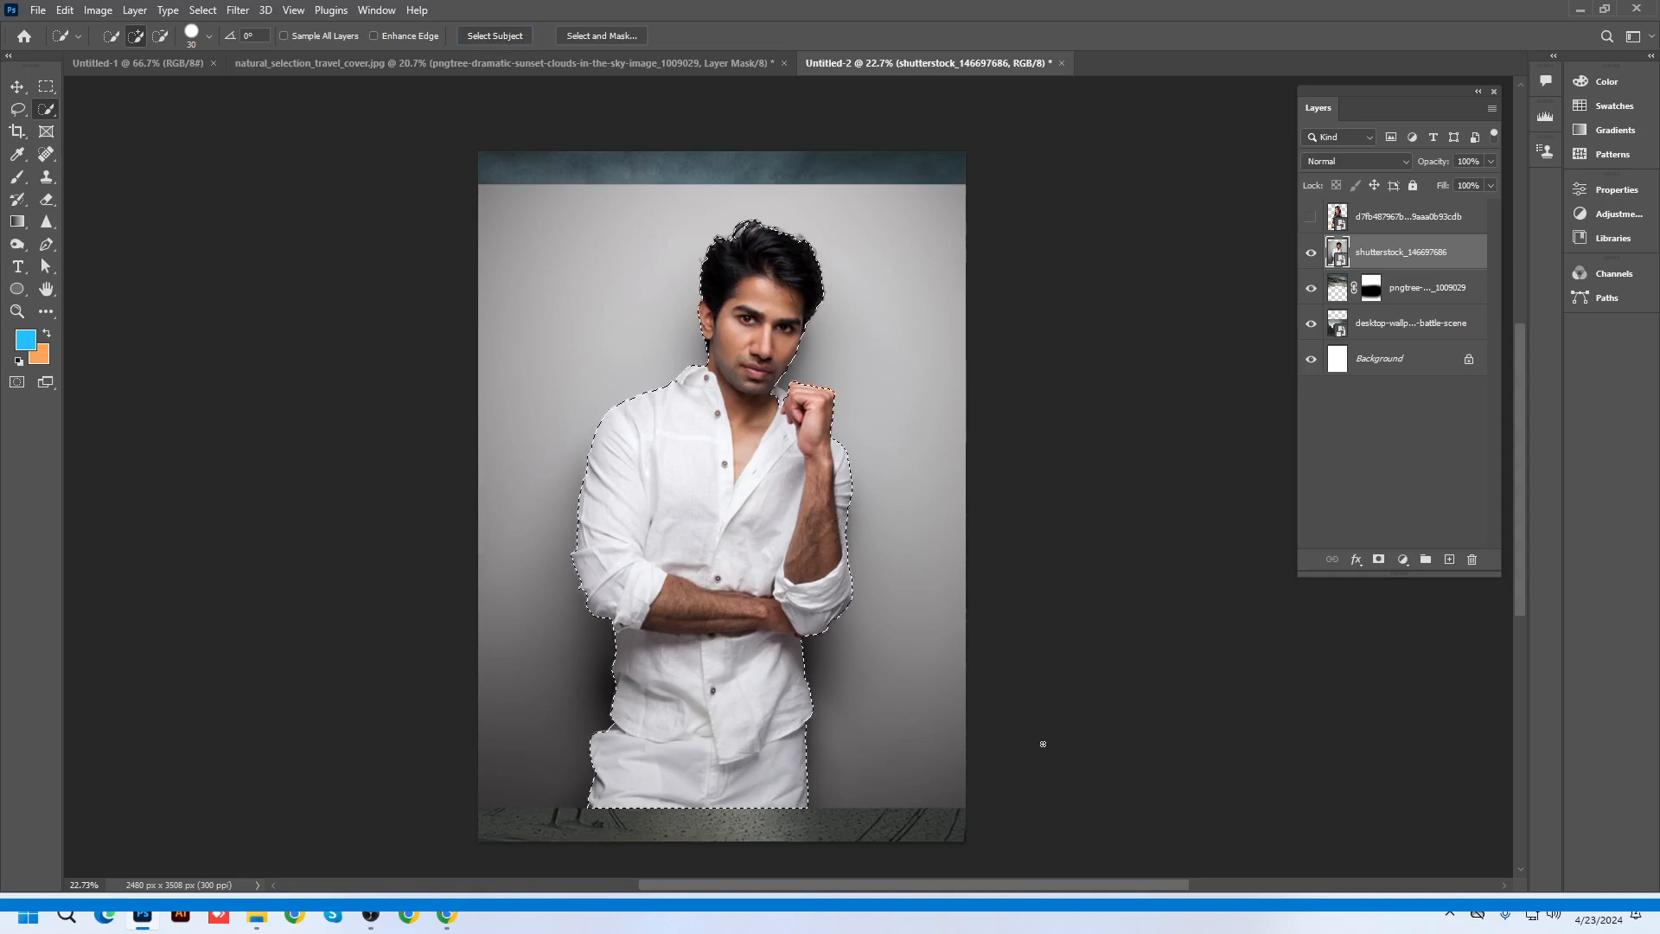
scroll(785, 382, "up", 16)
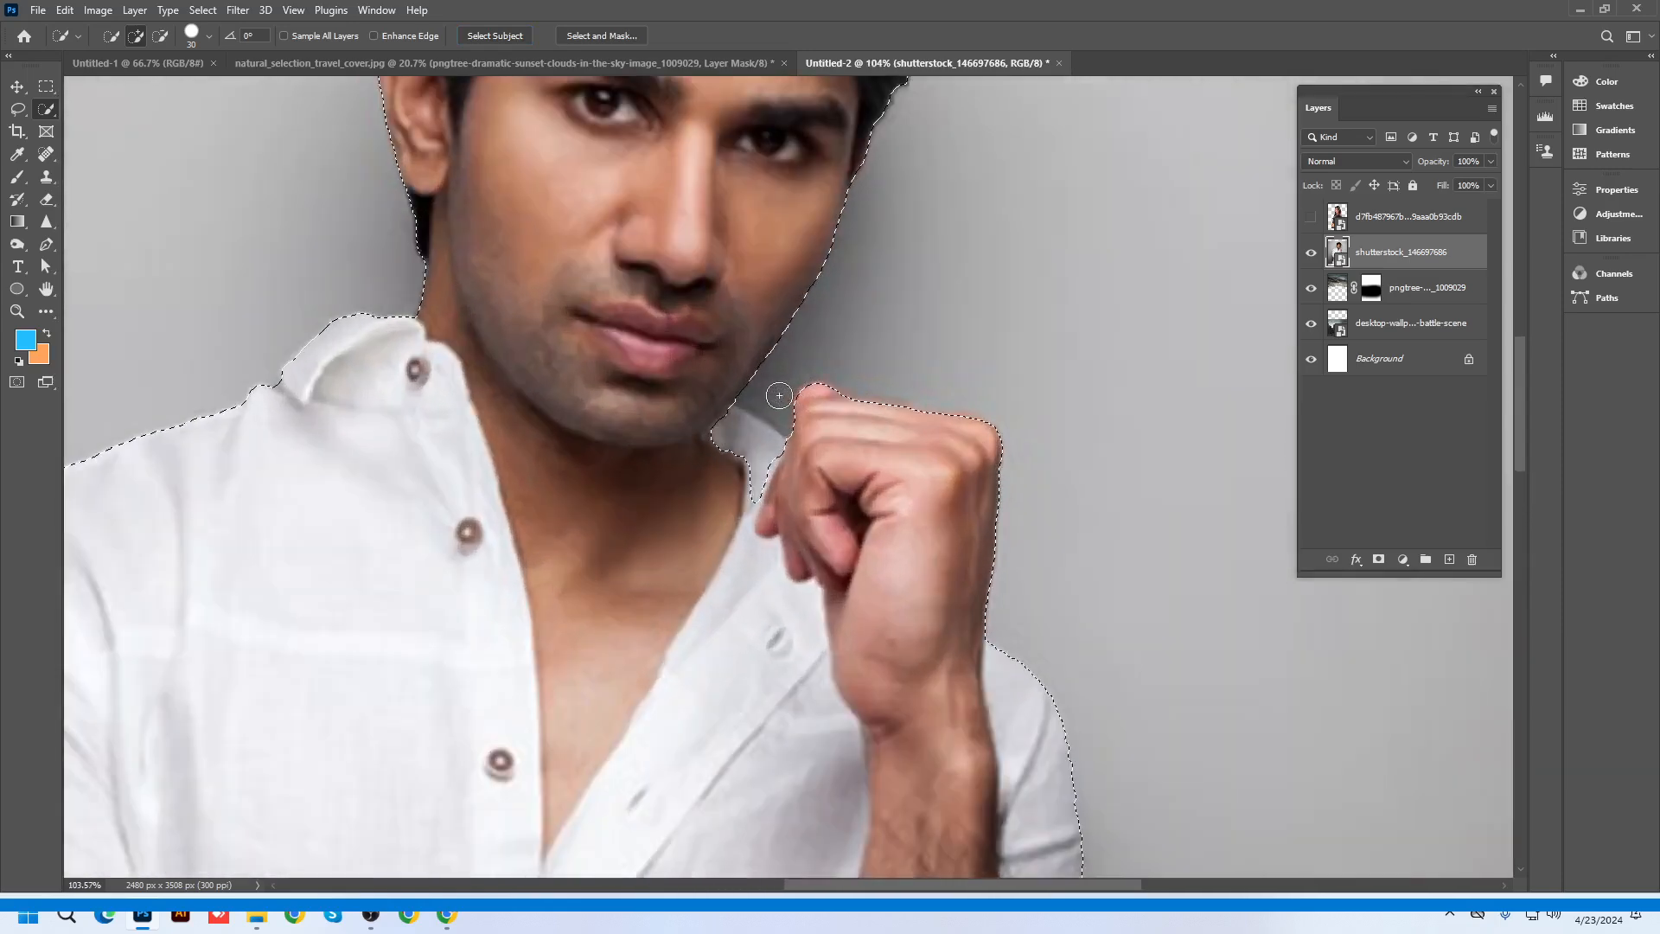
left_click_drag(762, 425, 747, 503)
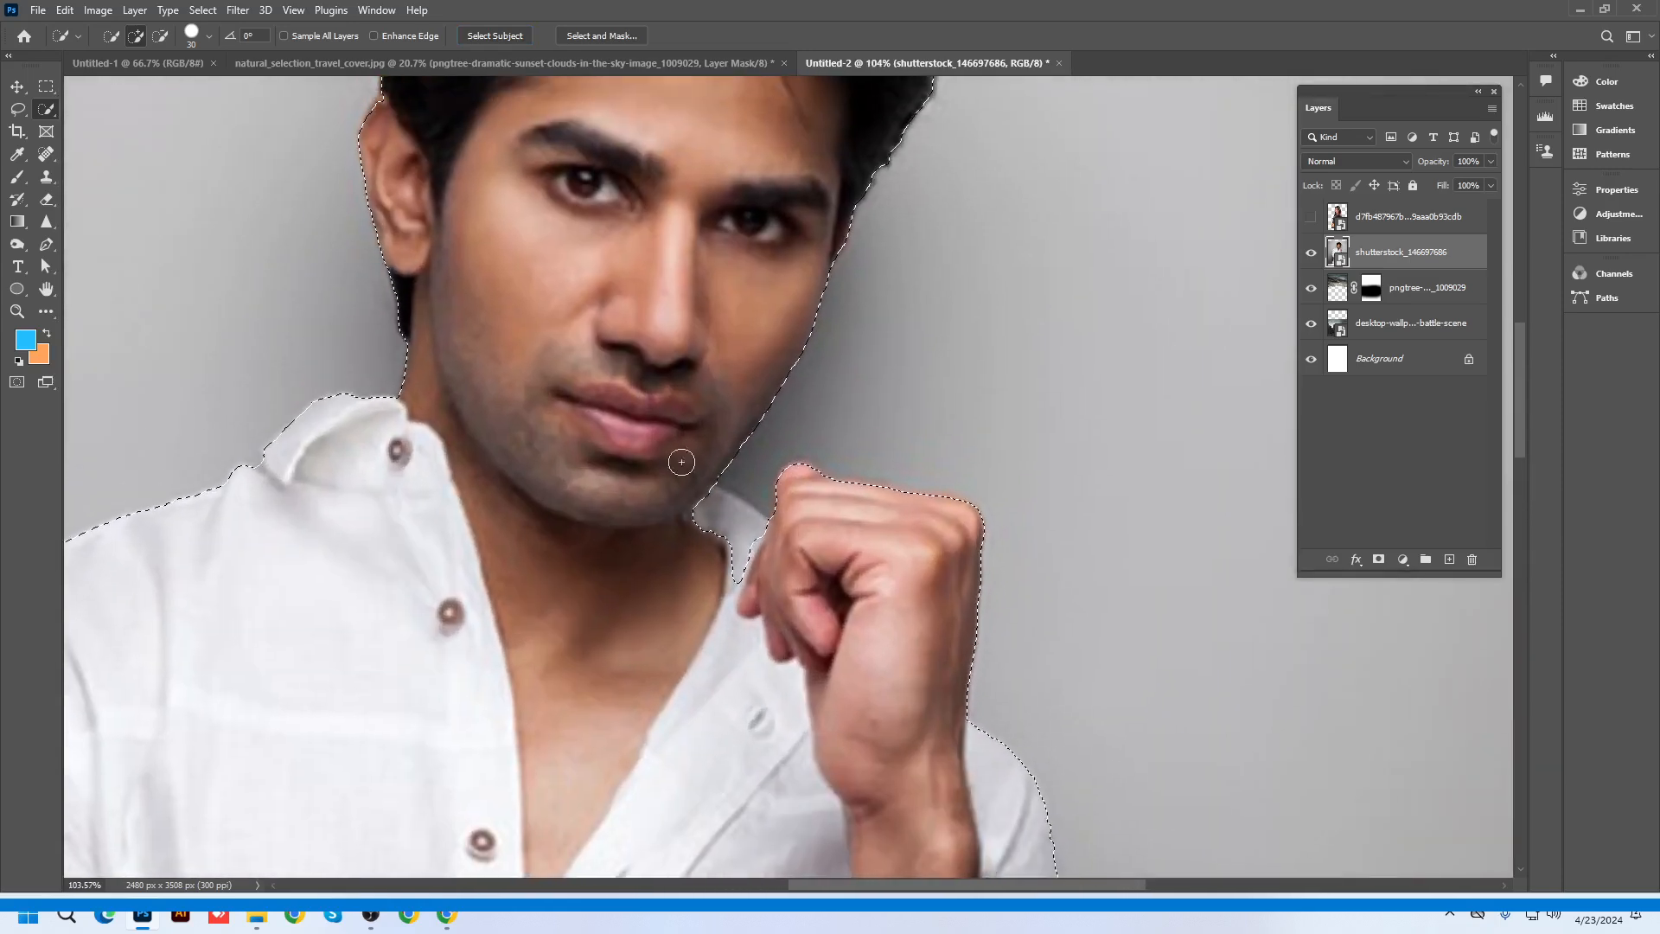
Lasso-add the neck gap beside the fist, copy the man to Layer 1, and delete the original
left_click(18, 109)
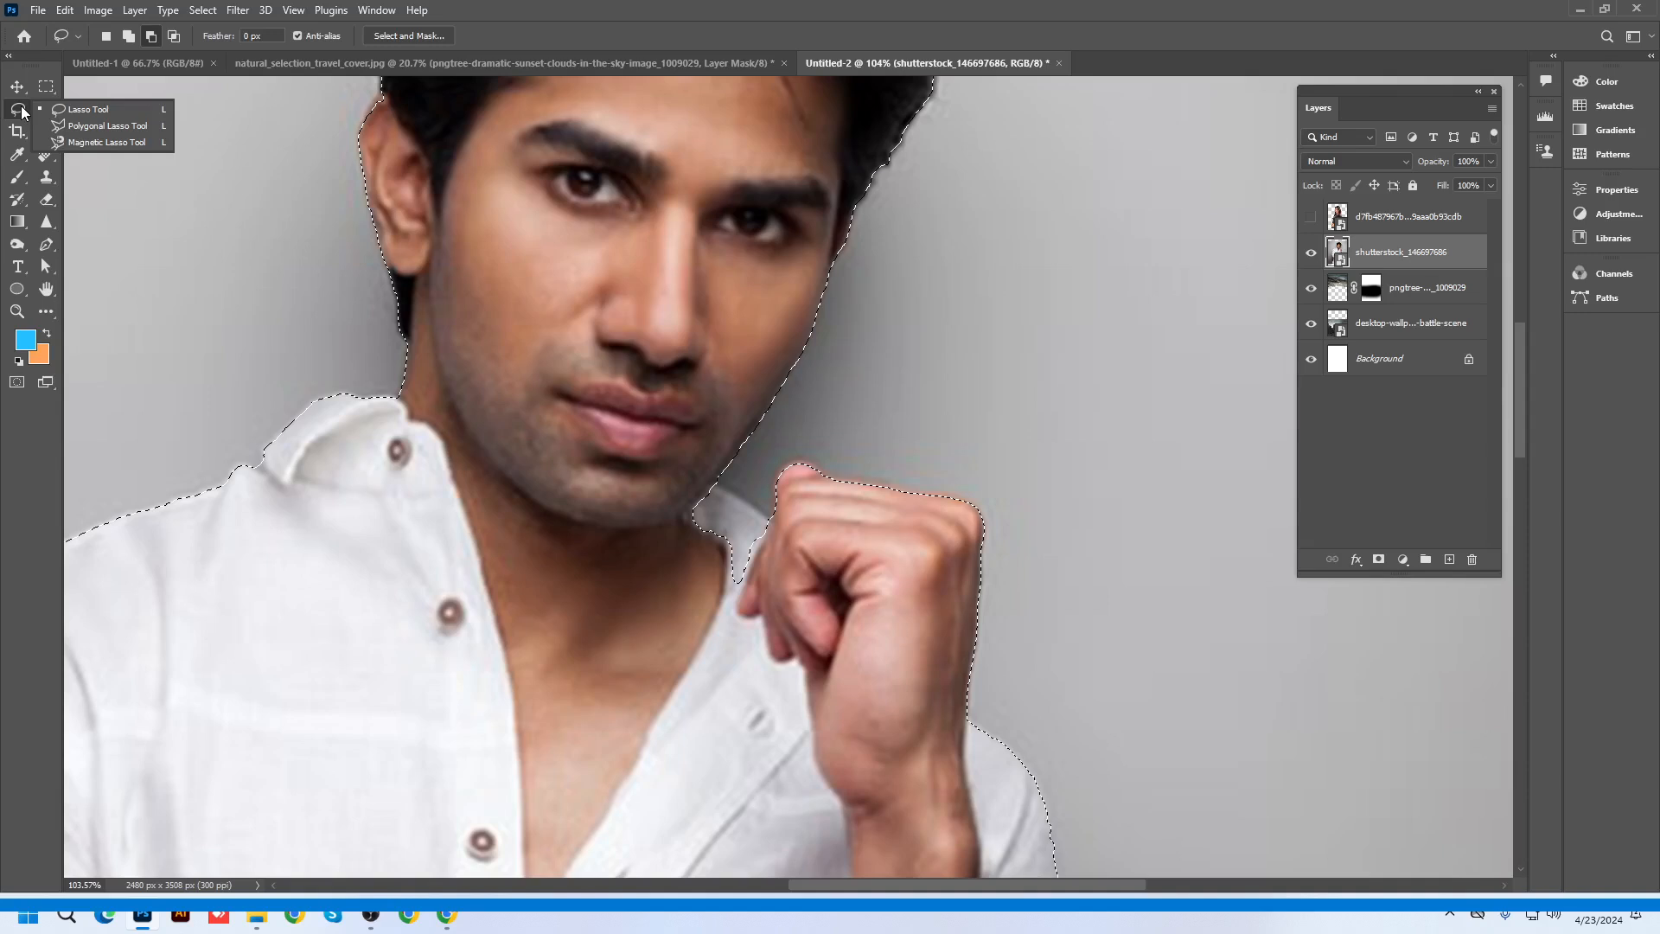
left_click(69, 109)
left_click(129, 37)
scroll(759, 562, "up", 2)
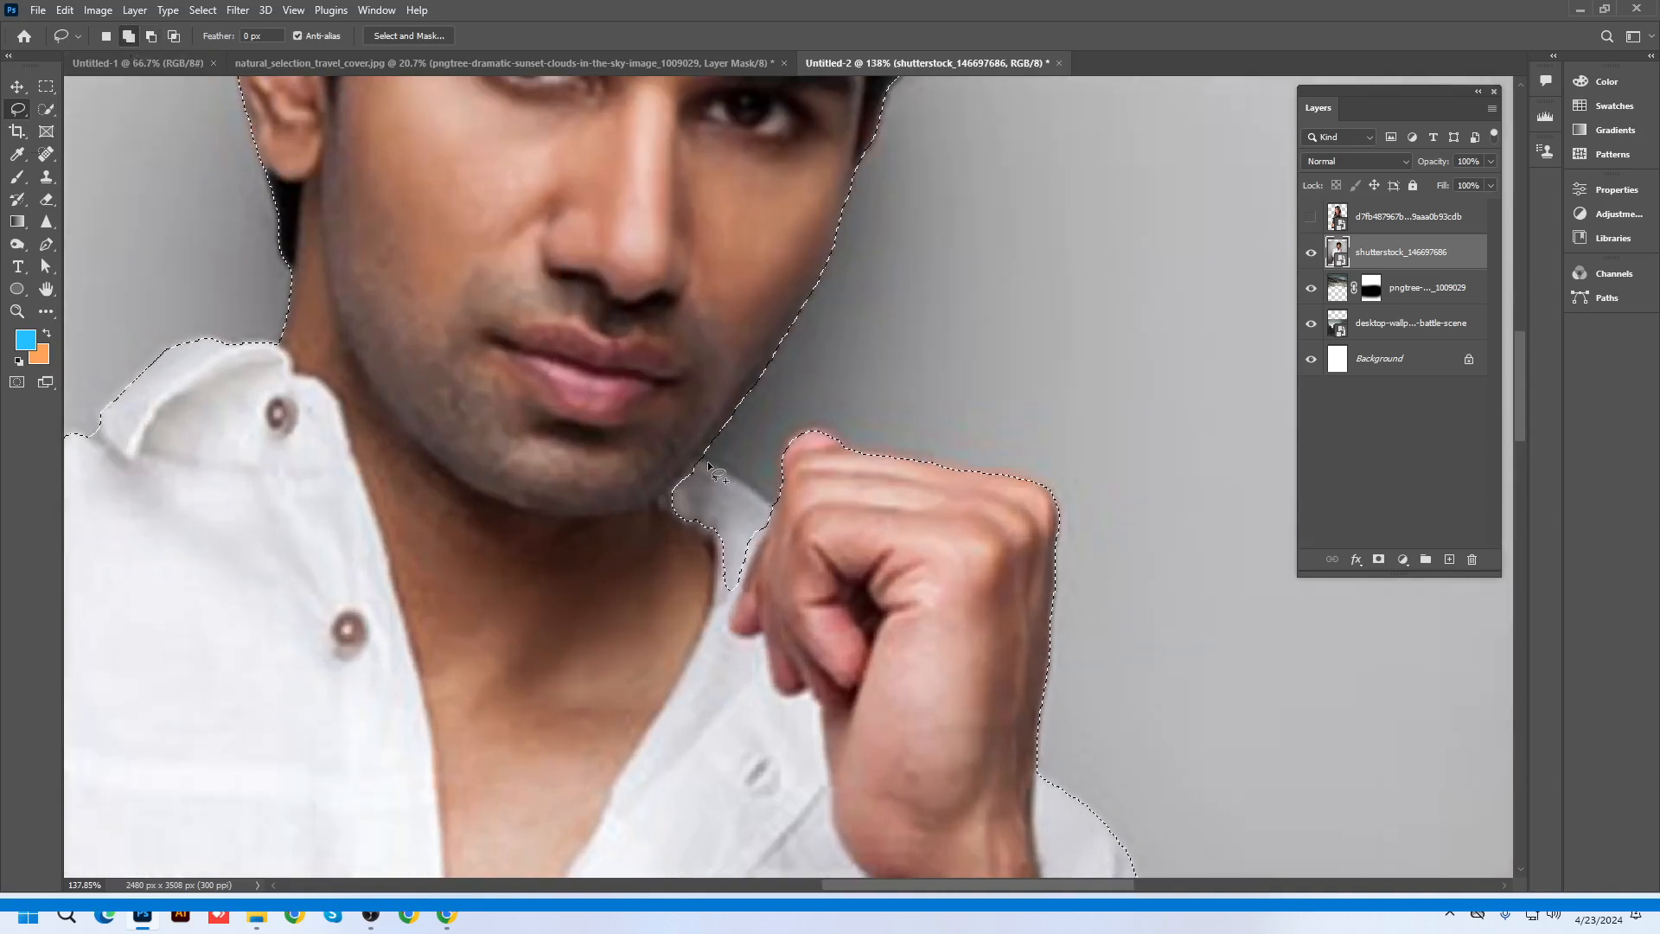
left_click_drag(692, 451, 729, 470)
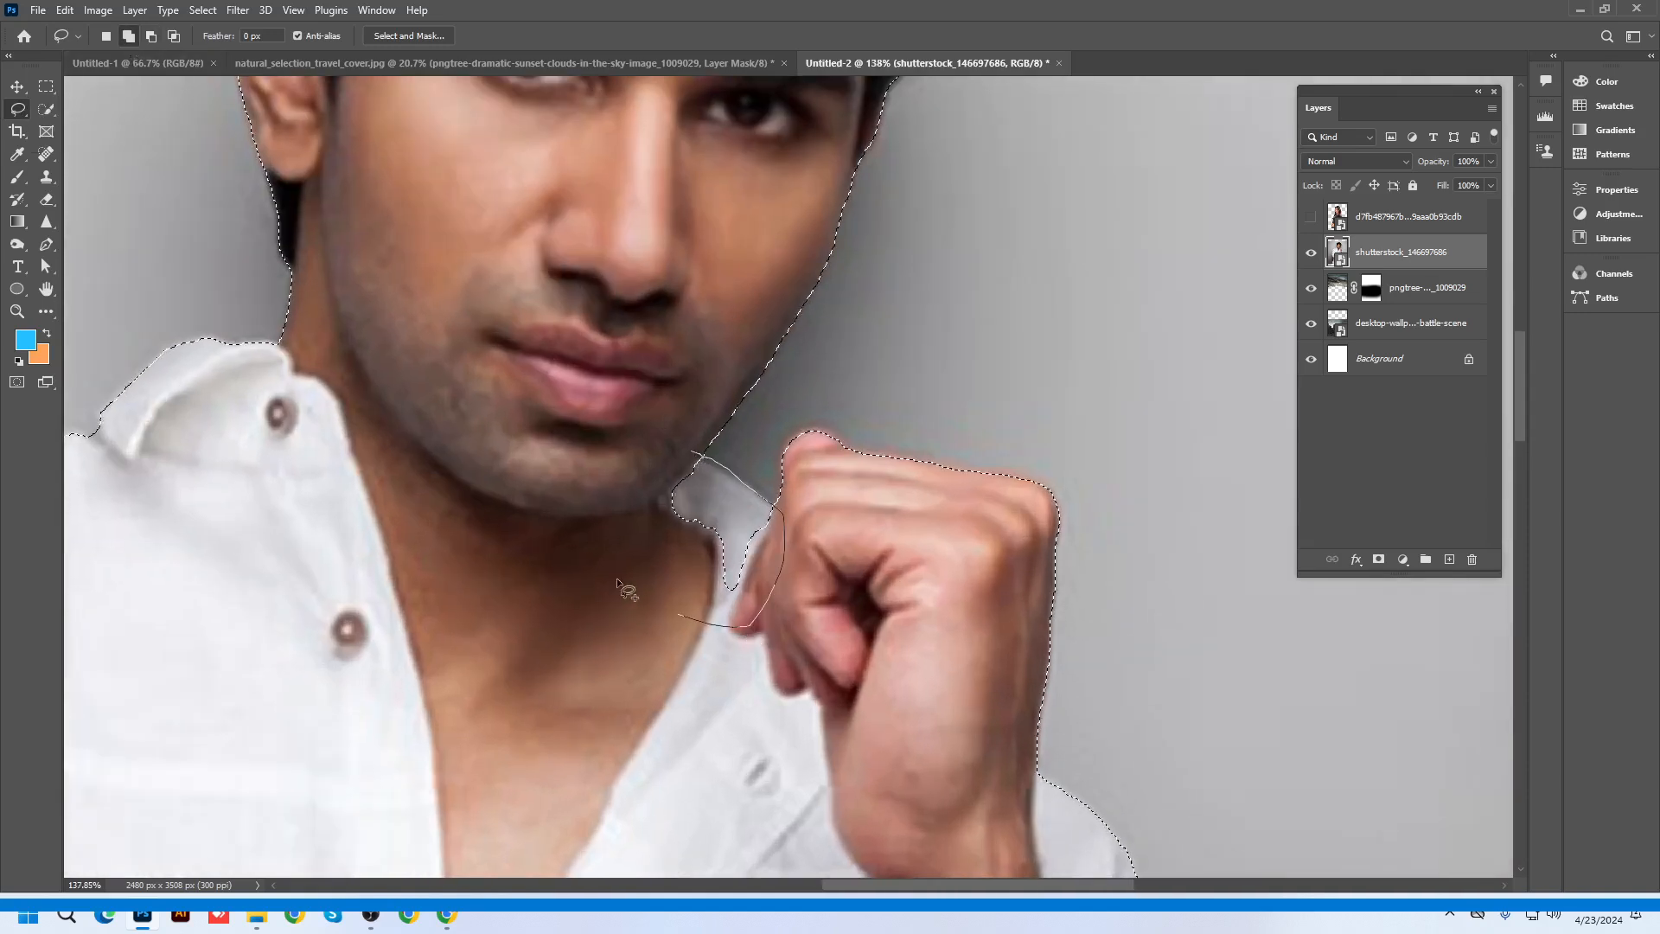
left_click_drag(615, 577, 722, 599)
scroll(723, 599, "down", 10)
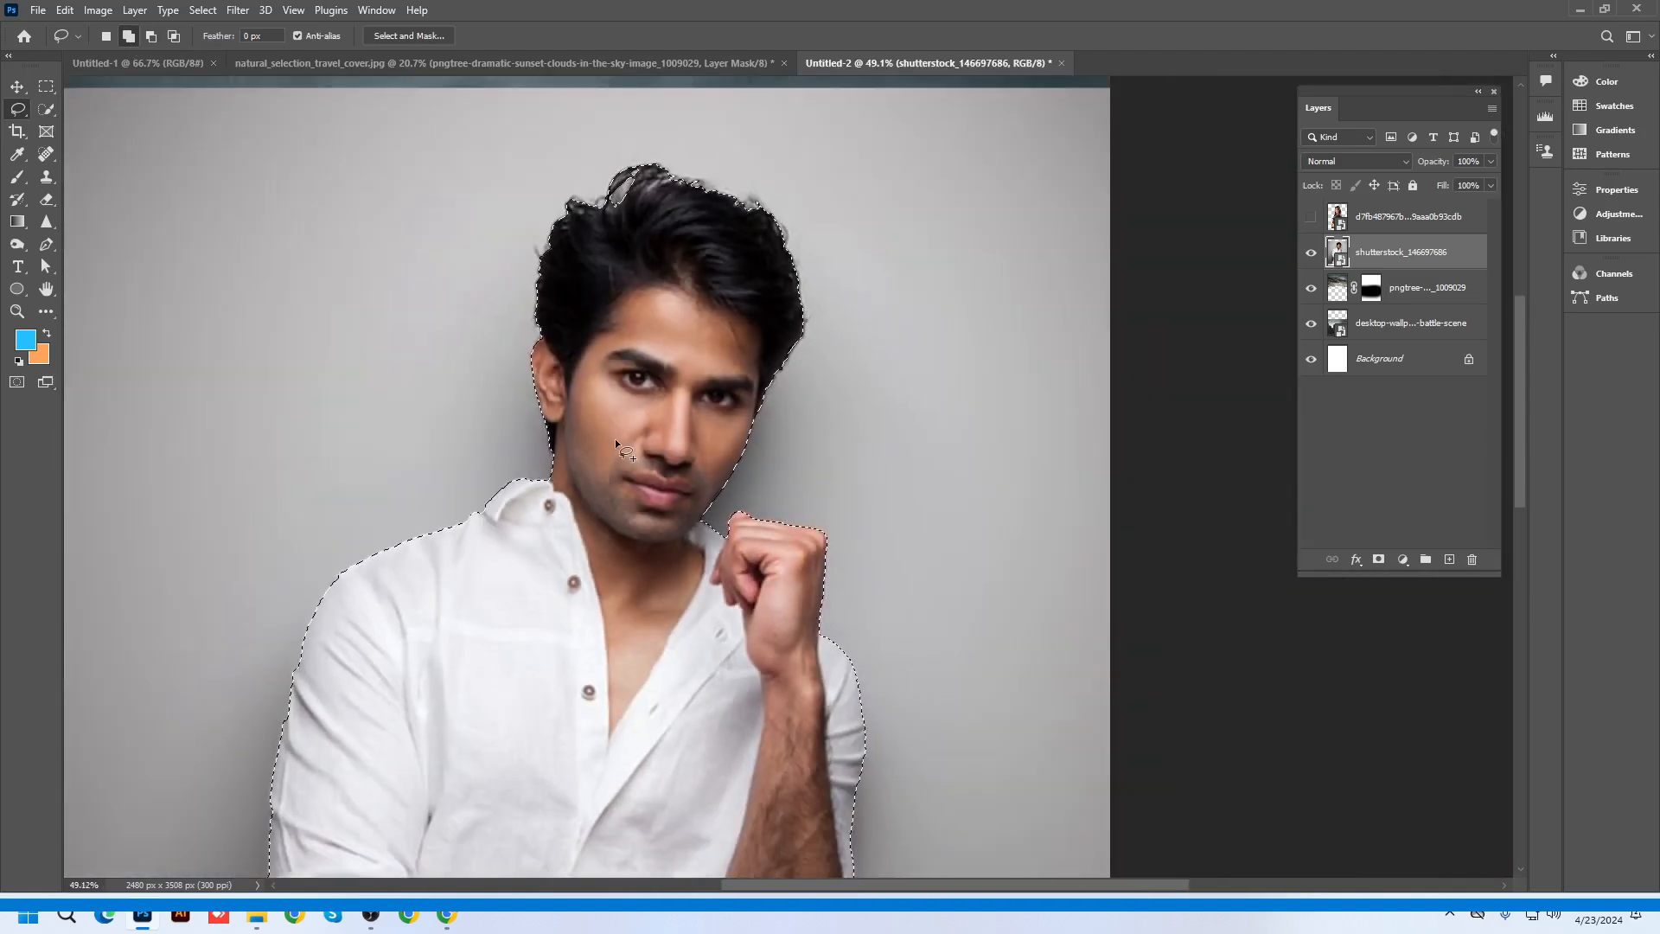
scroll(622, 227, "down", 3)
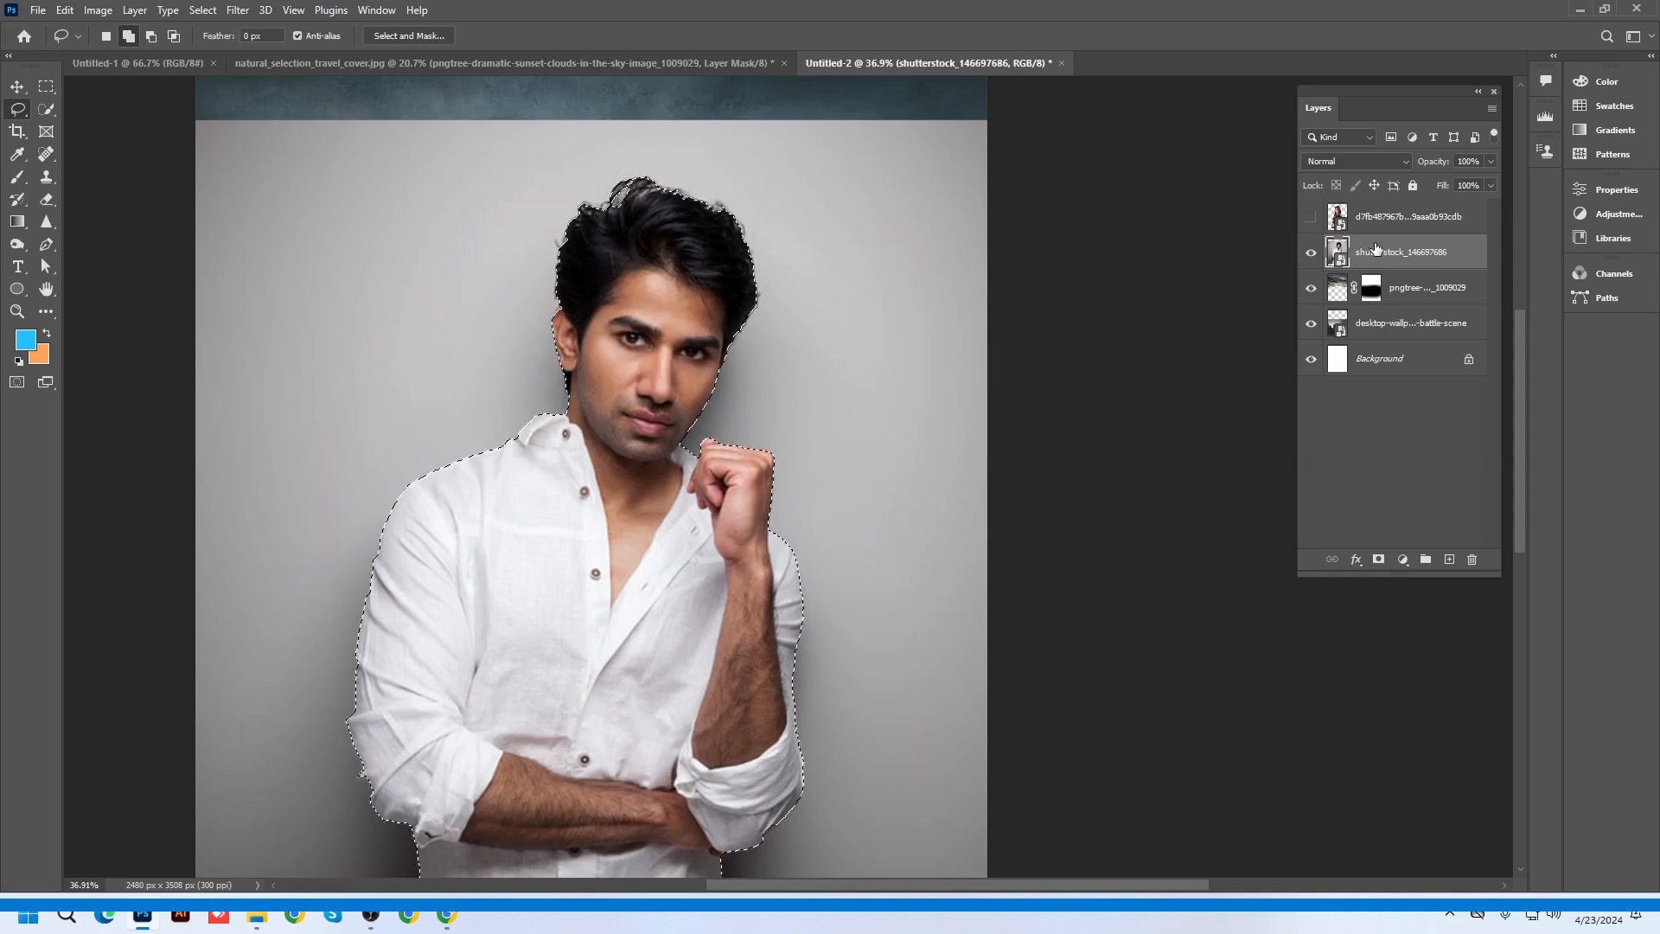
key("ctrl+j")
left_click(1387, 287)
key("Delete")
Lower the man's saturation to -52 and move Layer 1 right of centre
scroll(743, 314, "down", 7)
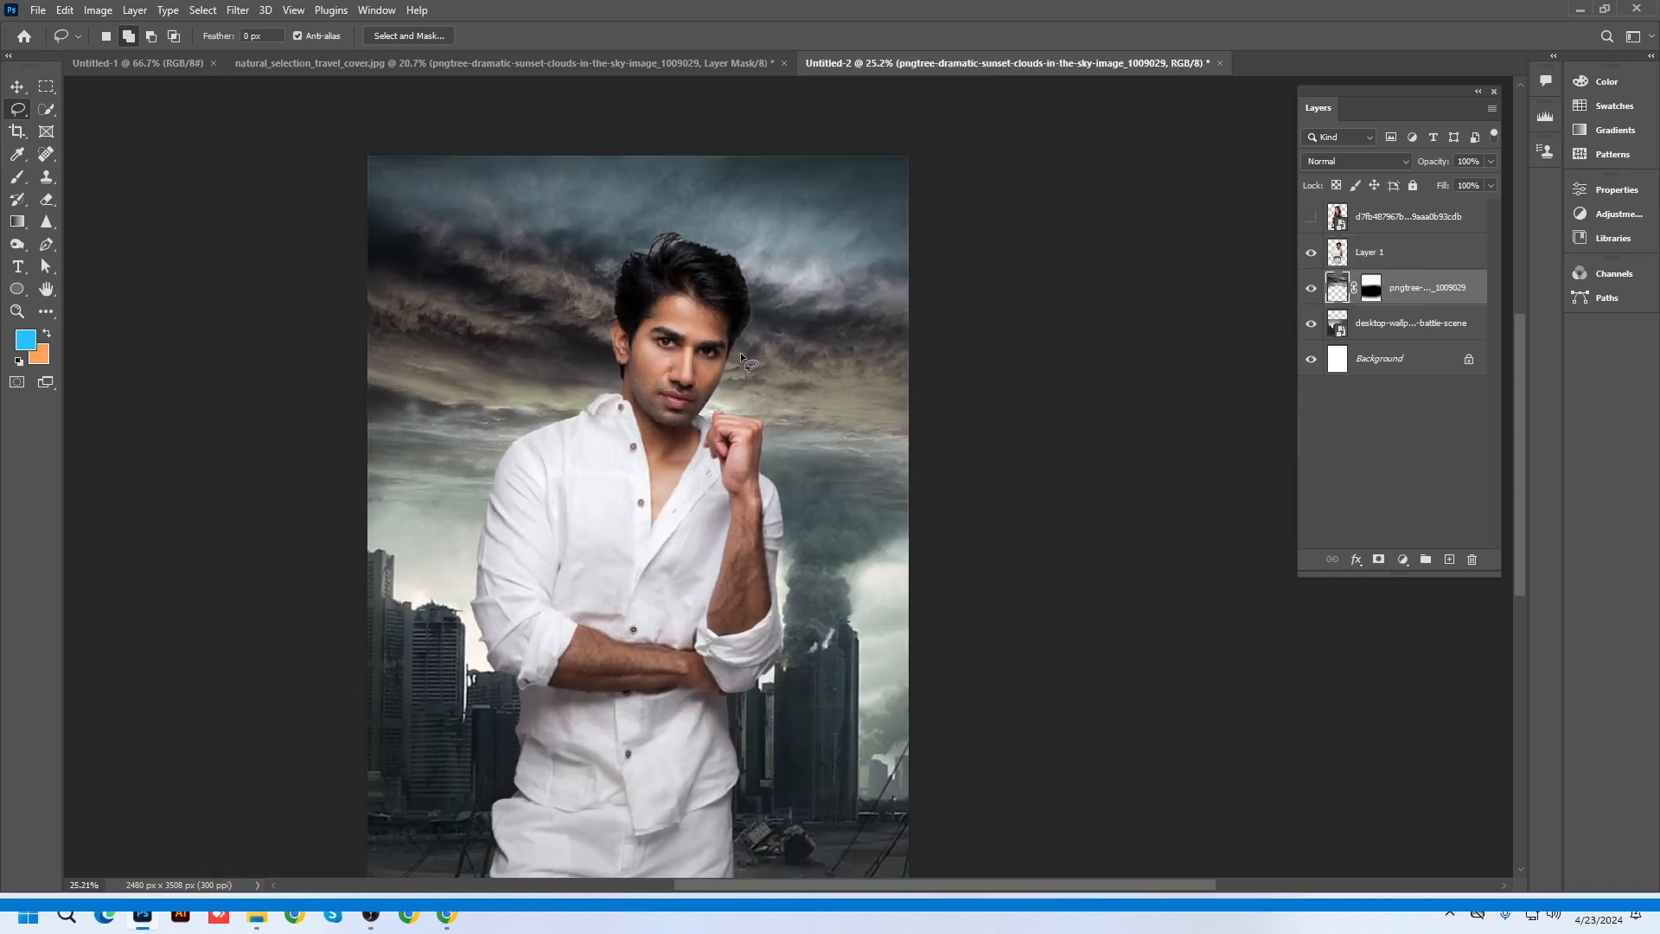
key("v")
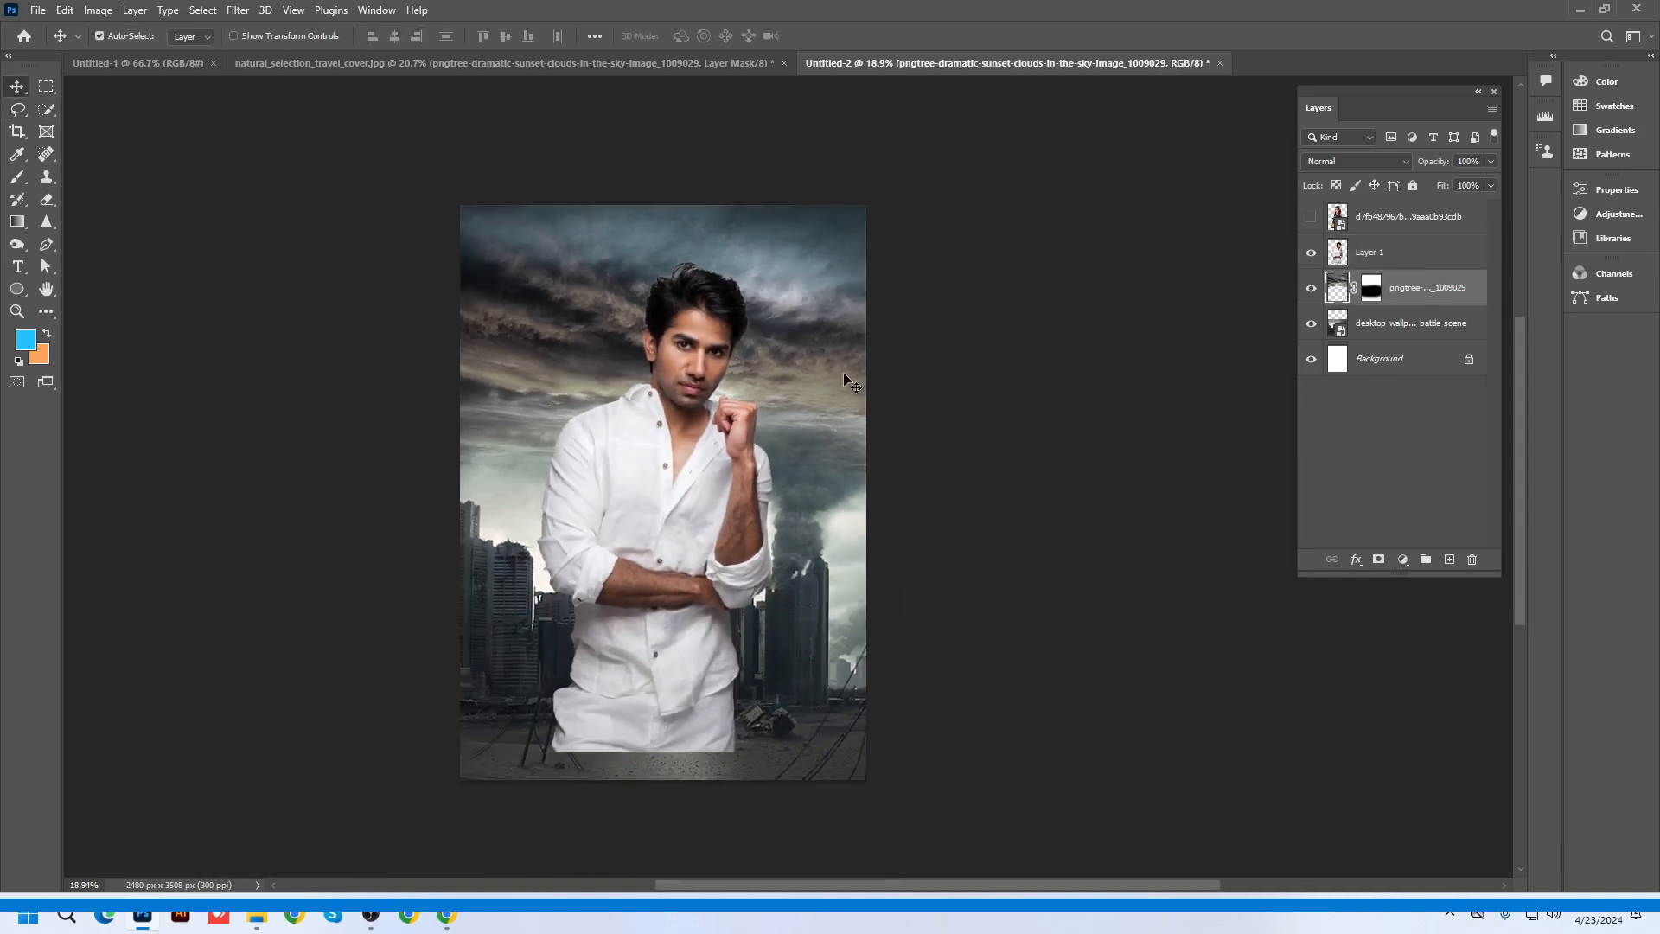
left_click(682, 328)
key("ctrl+u")
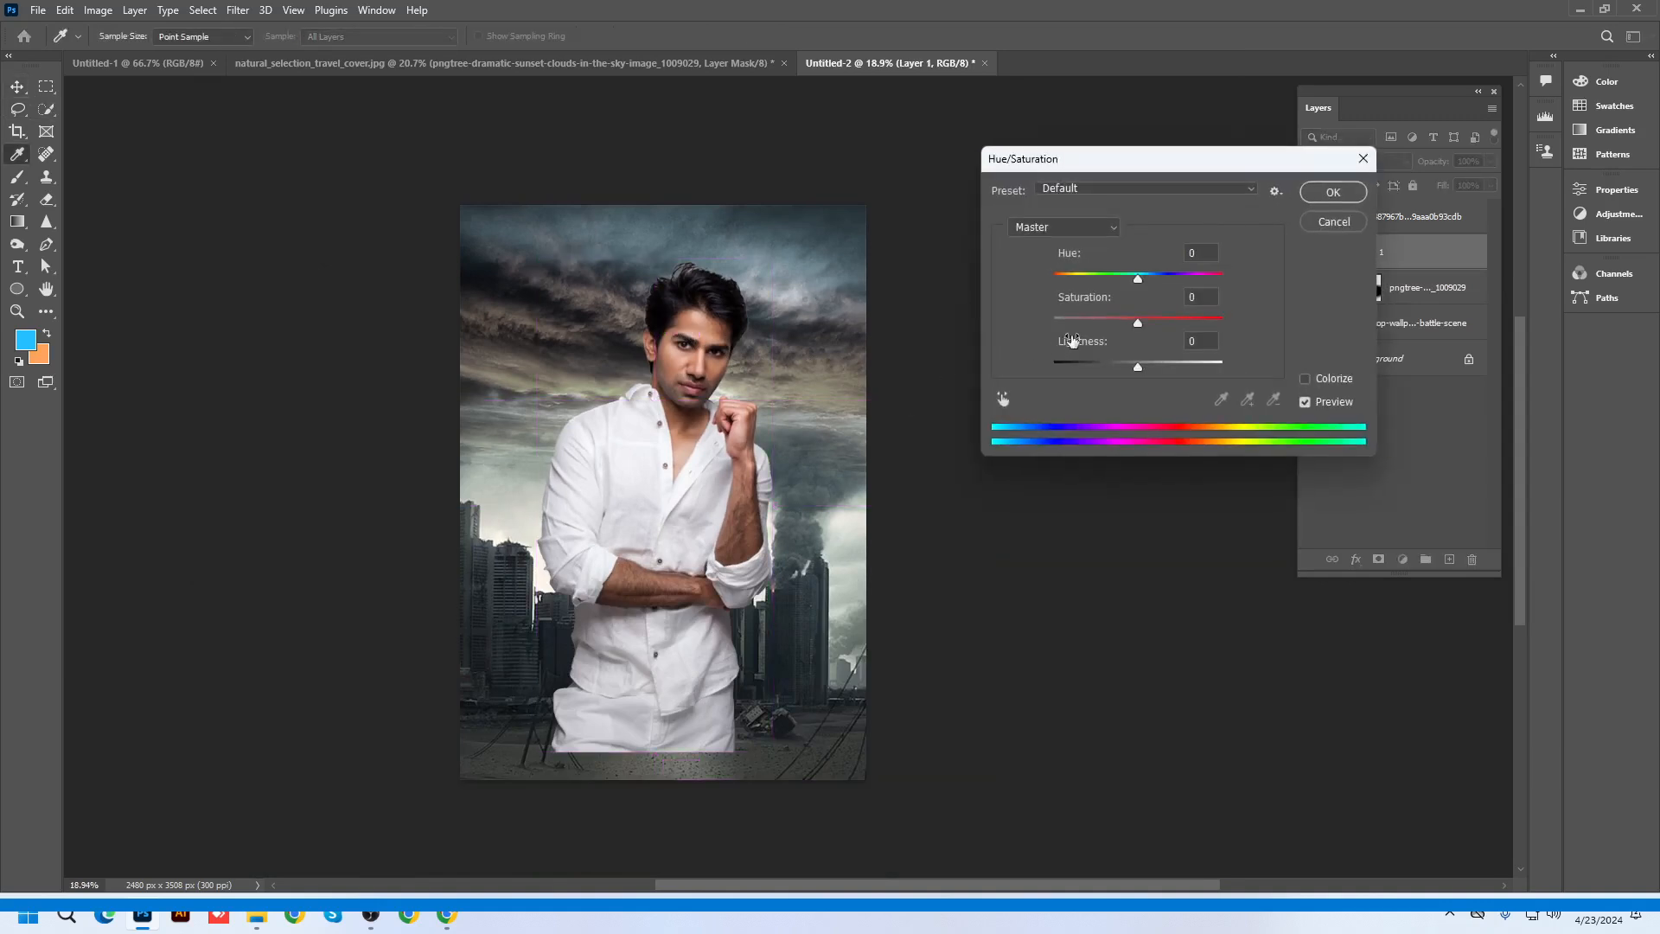
left_click_drag(1129, 330, 1094, 319)
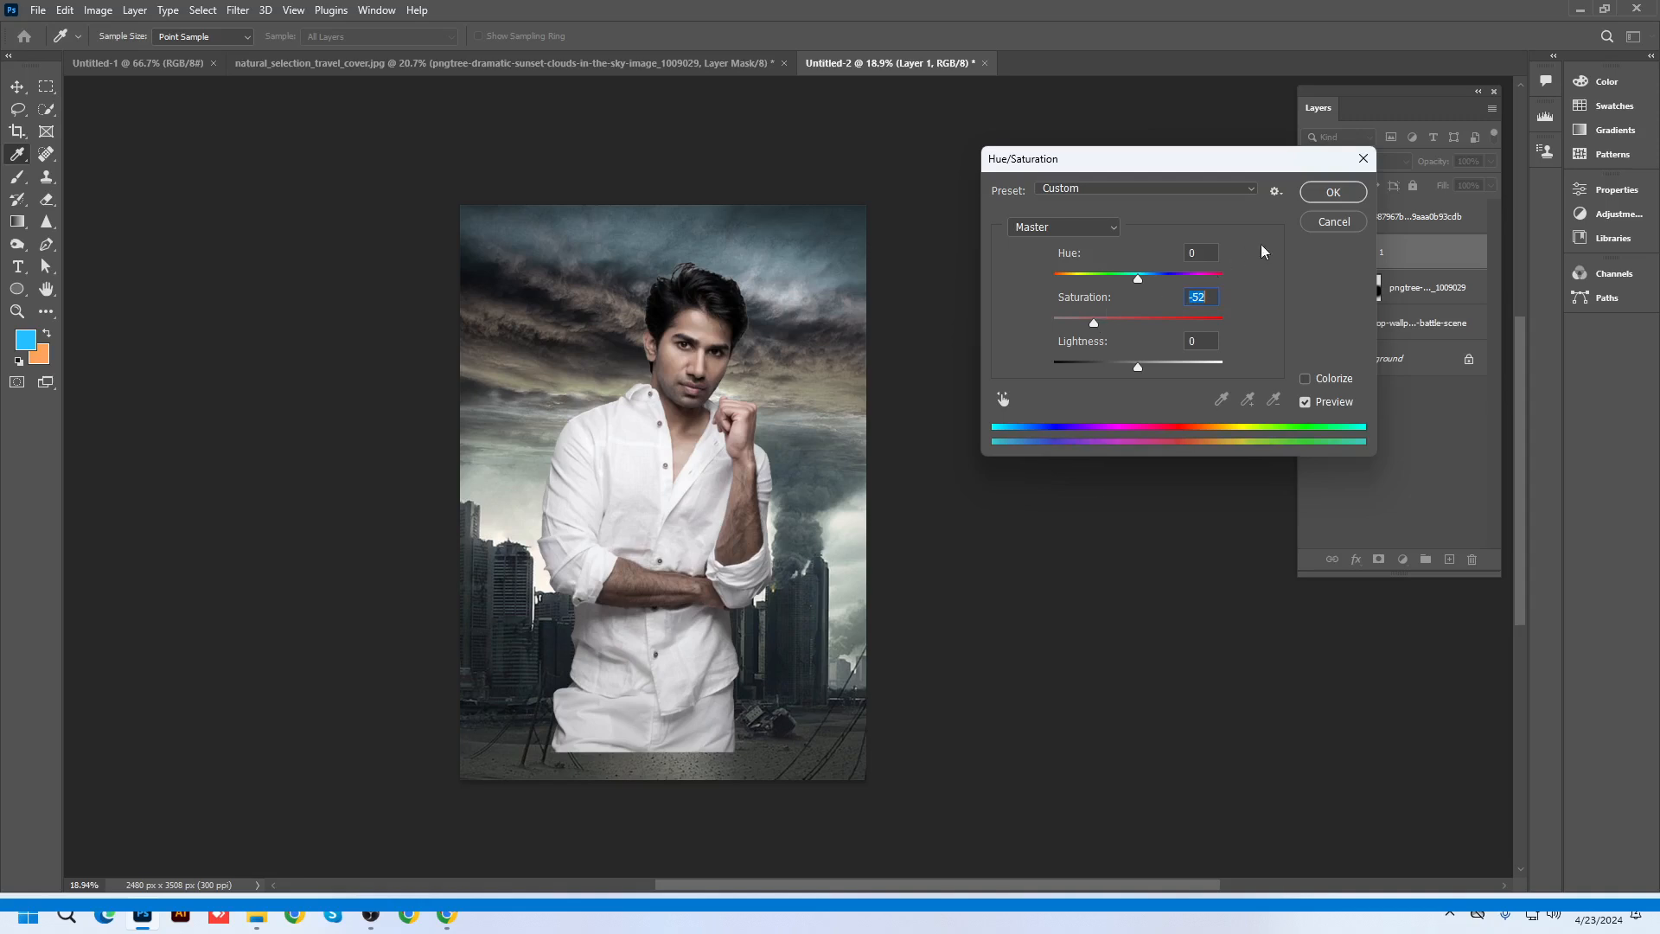
left_click(1332, 191)
scroll(704, 355, "up", 2)
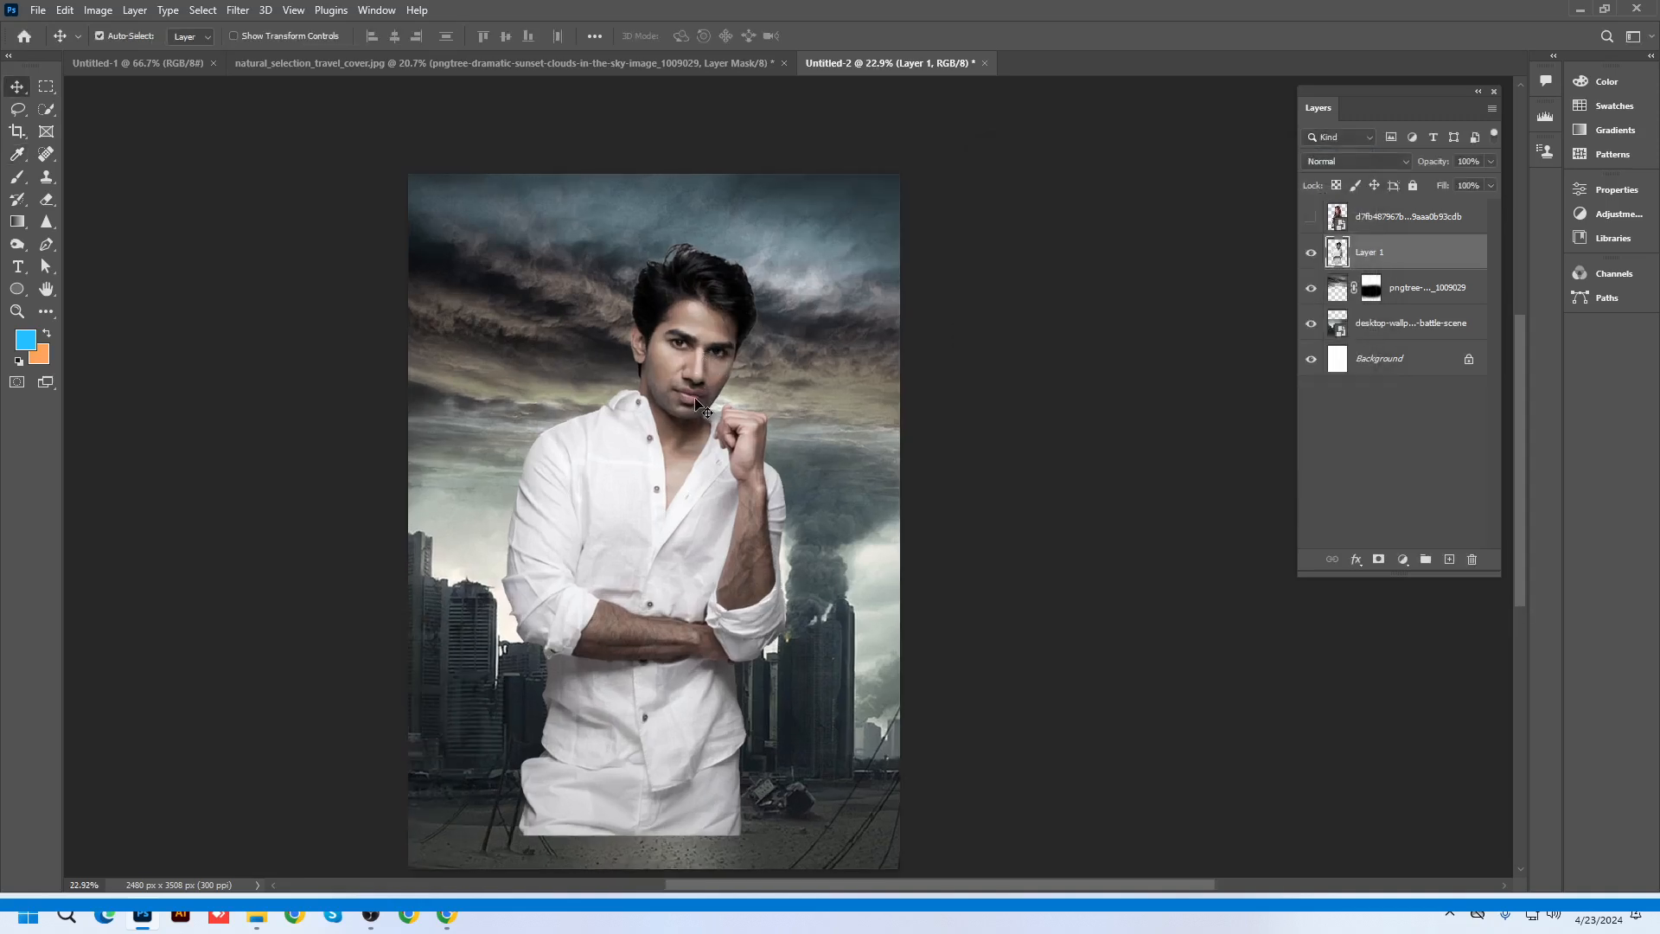
left_click_drag(690, 404, 772, 374)
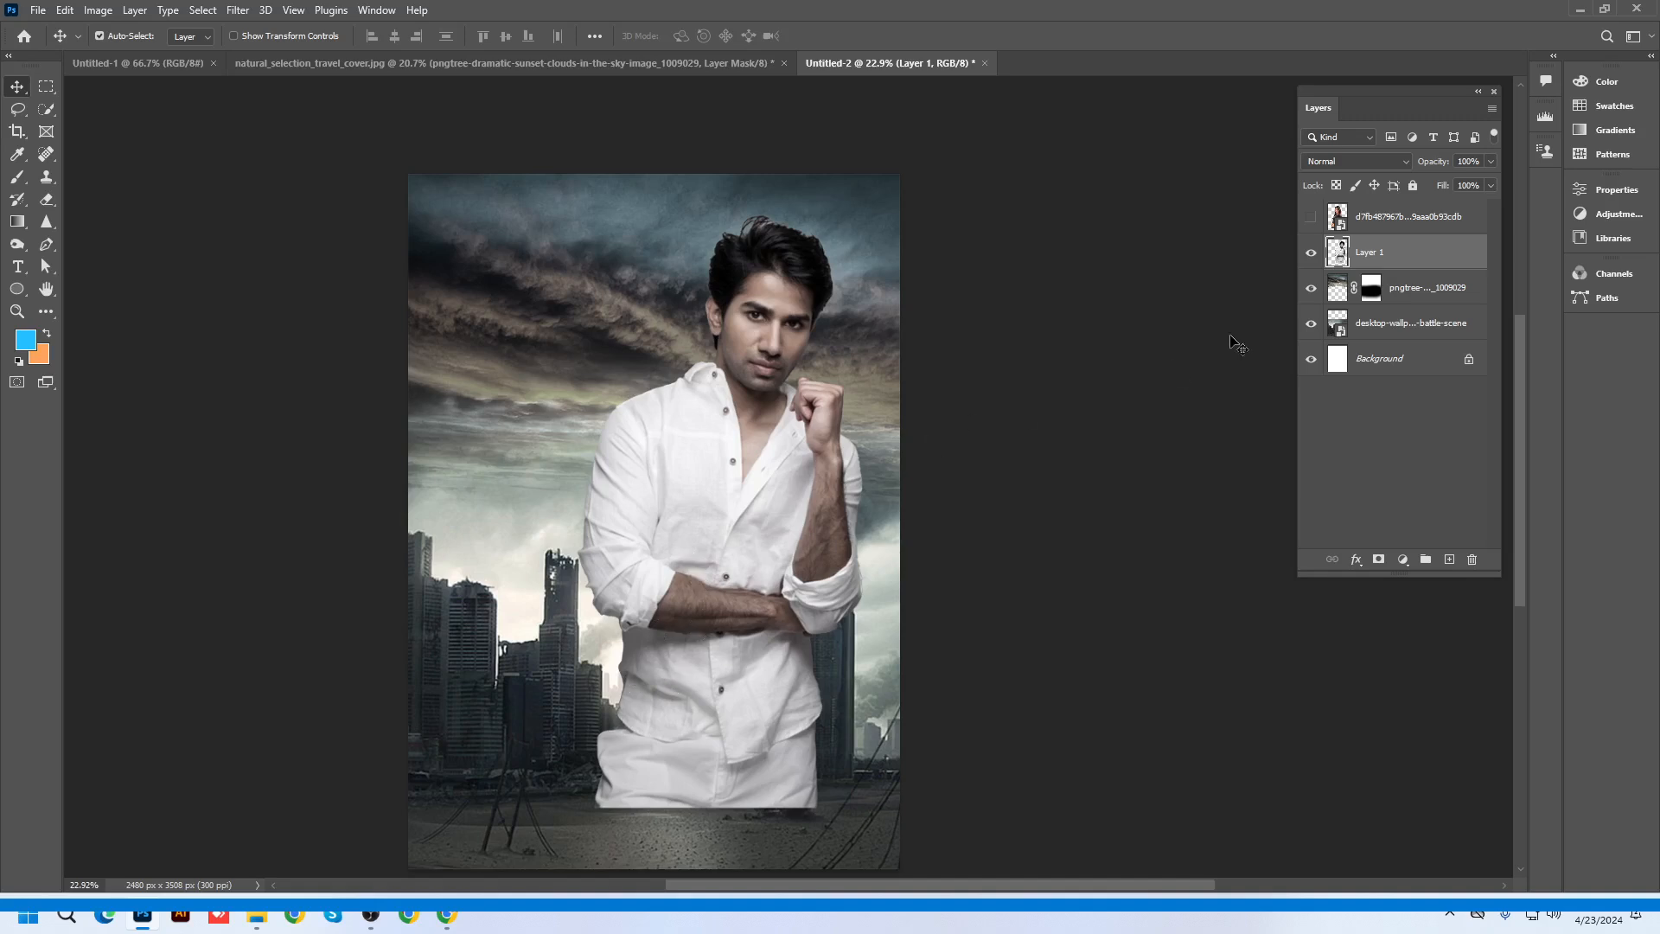
Add a layer mask to Layer 1 and set up a large black standard brush
left_click(1381, 561)
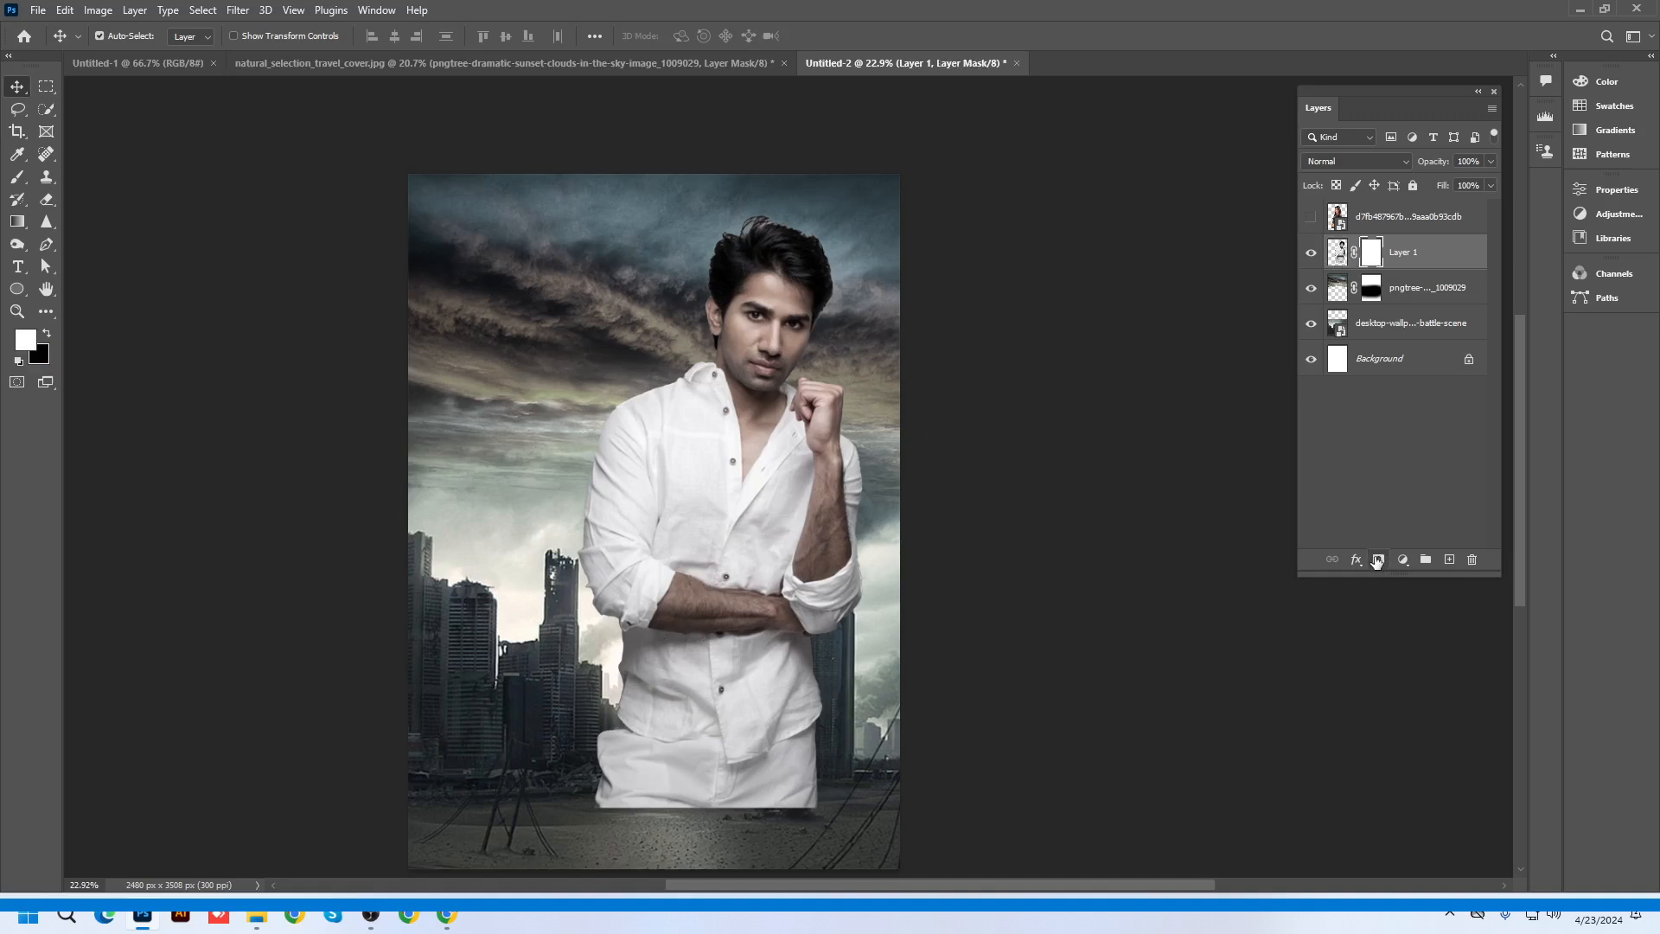
left_click(17, 177)
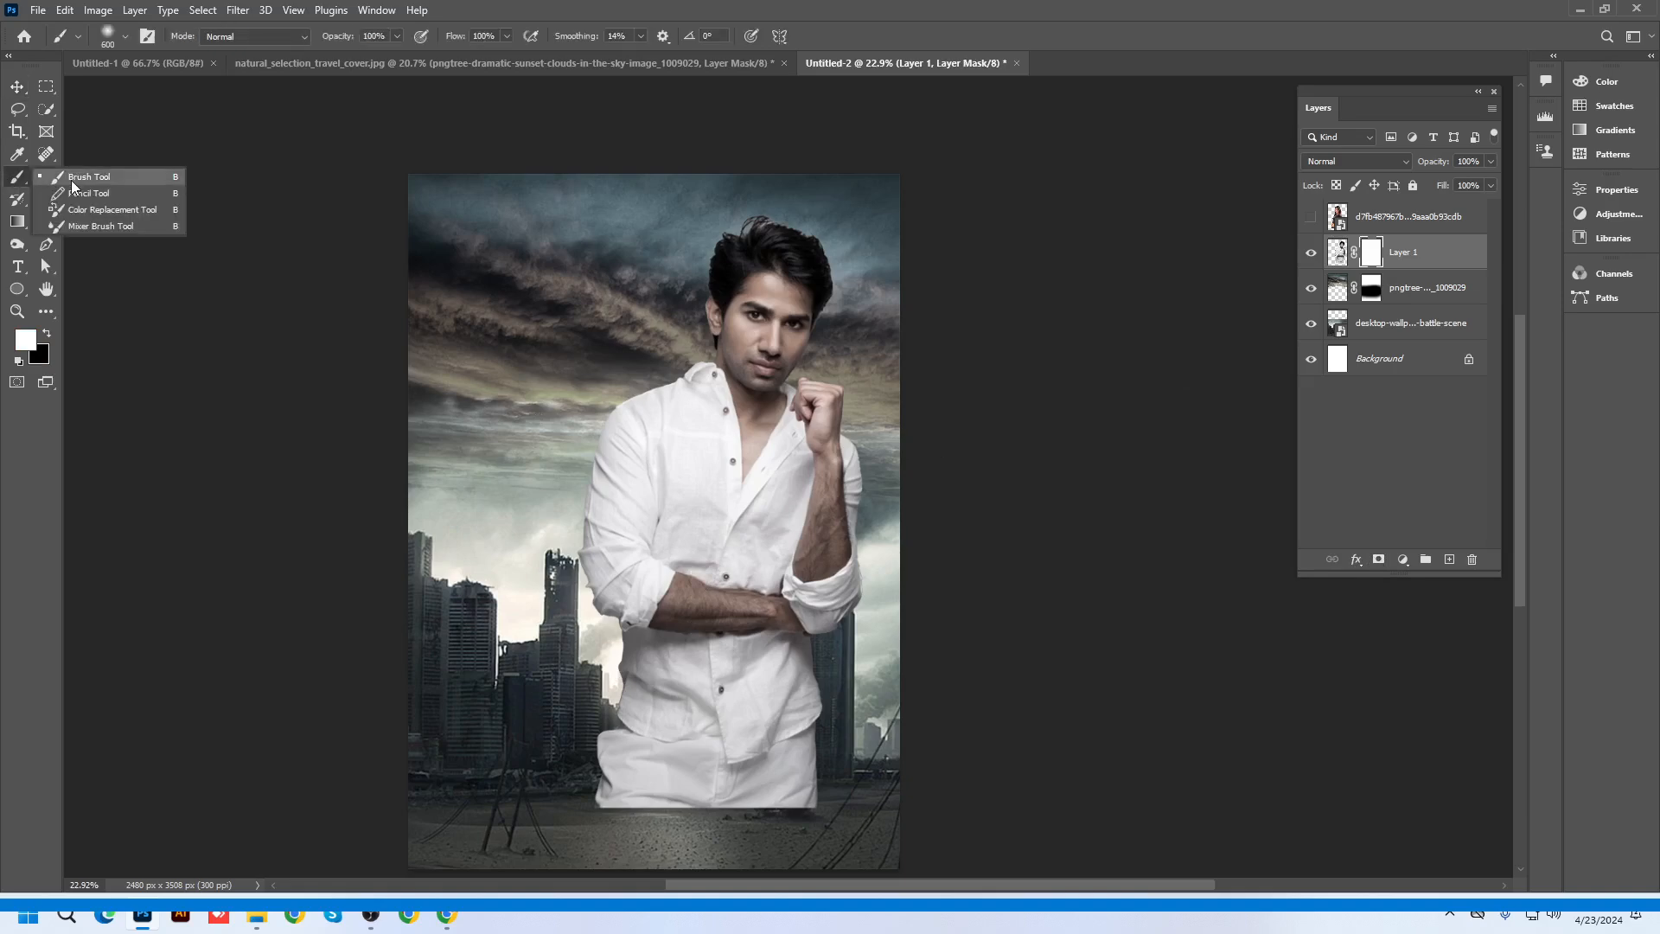
left_click(75, 179)
key("bracketright")
key("x")
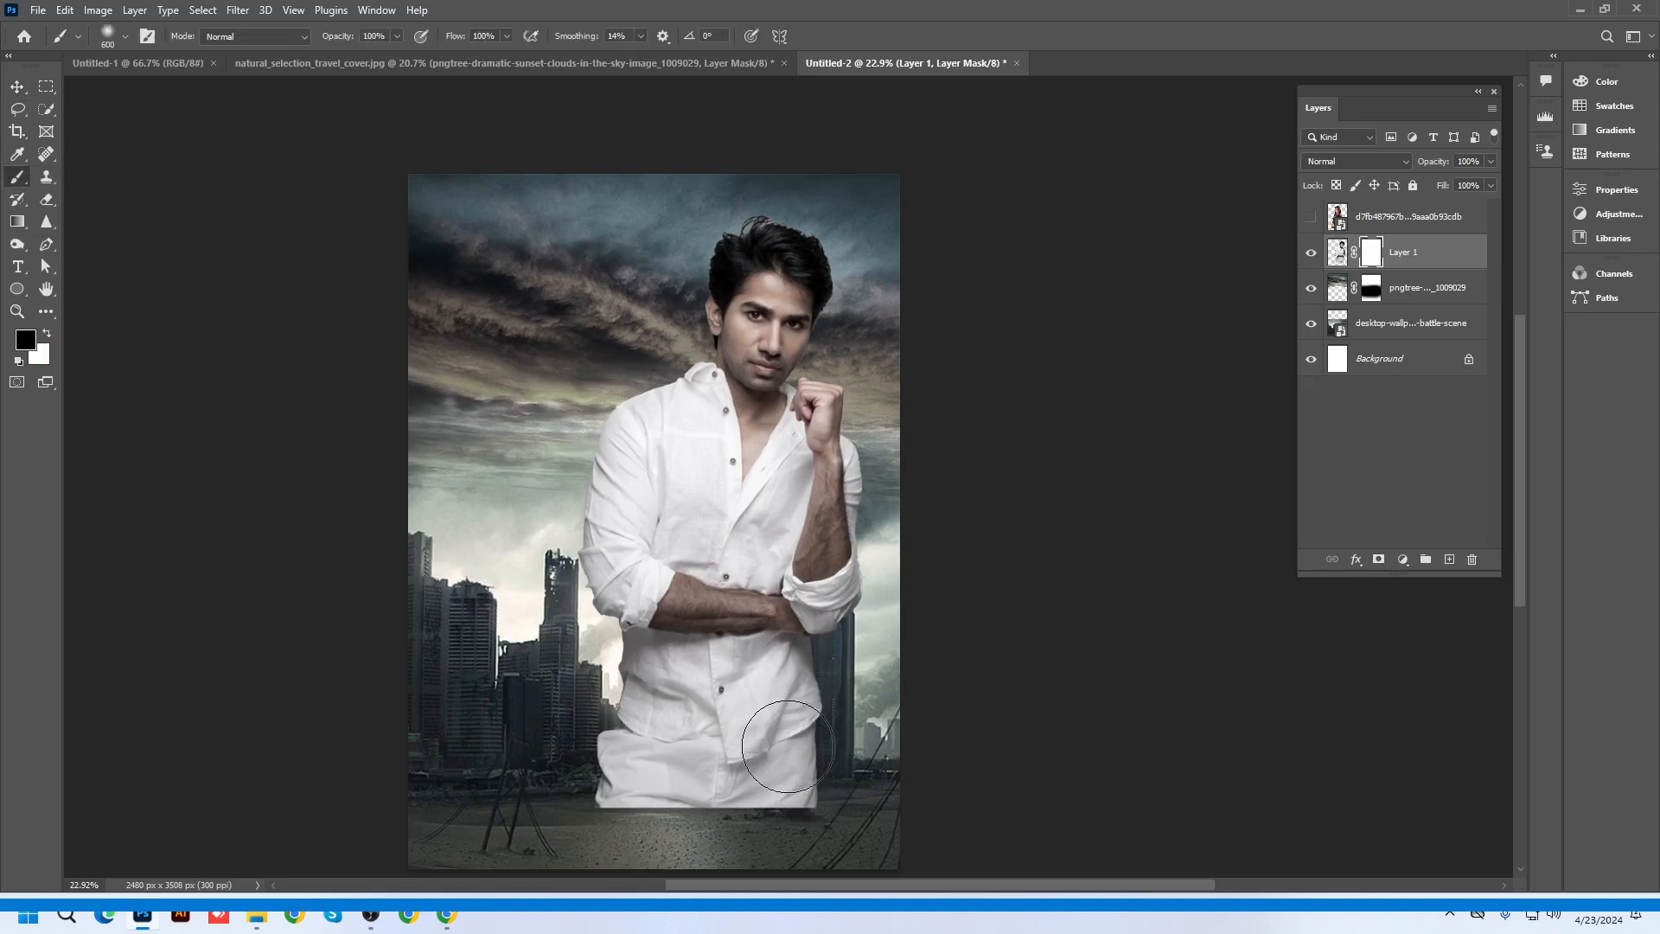
scroll(800, 748, "down", 1)
key("bracketright")
key("bracketright")
key("bracketright")
scroll(696, 725, "down", 4)
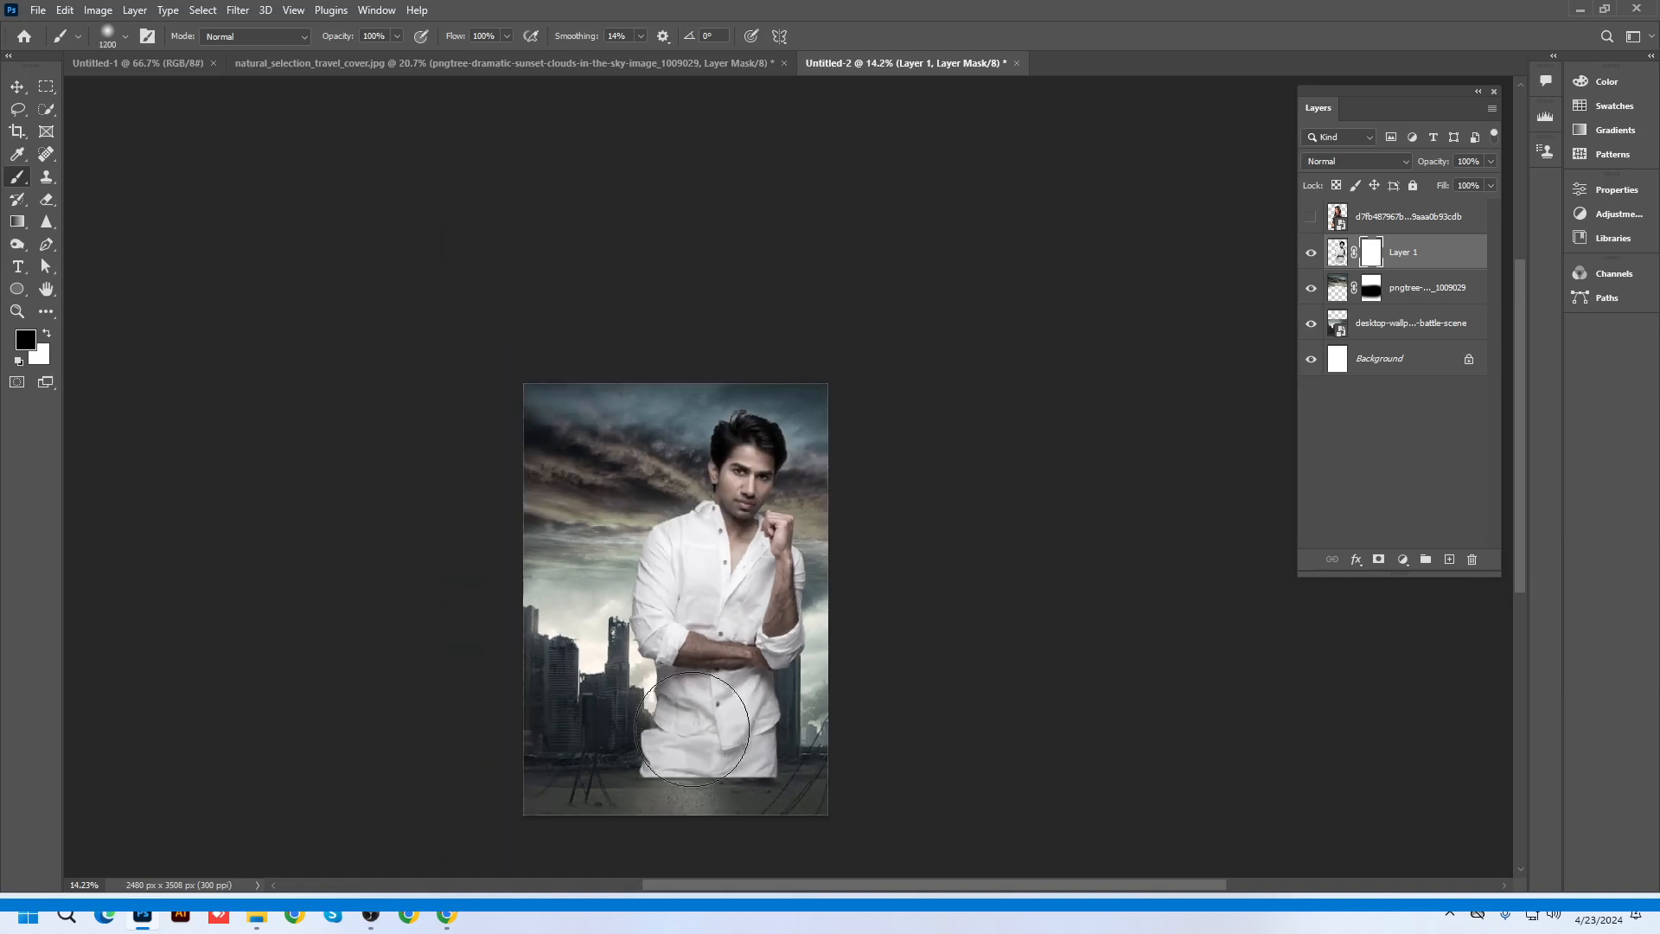
key("bracketright")
key("bracketright")
key("bracketright")
key("bracketright")
key("bracketright")
key("bracketright")
Paint black over the man's lower shirt so it fades into the skyline
mouse_move(679, 767)
left_mouse_down()
mouse_move(797, 795)
mouse_move(669, 814)
mouse_move(634, 691)
mouse_move(683, 737)
mouse_move(596, 673)
mouse_move(580, 612)
mouse_move(587, 689)
mouse_move(678, 758)
mouse_move(762, 724)
mouse_move(822, 724)
mouse_move(849, 700)
mouse_move(747, 775)
left_mouse_up()
key("bracketright")
key("bracketright")
key("bracketright")
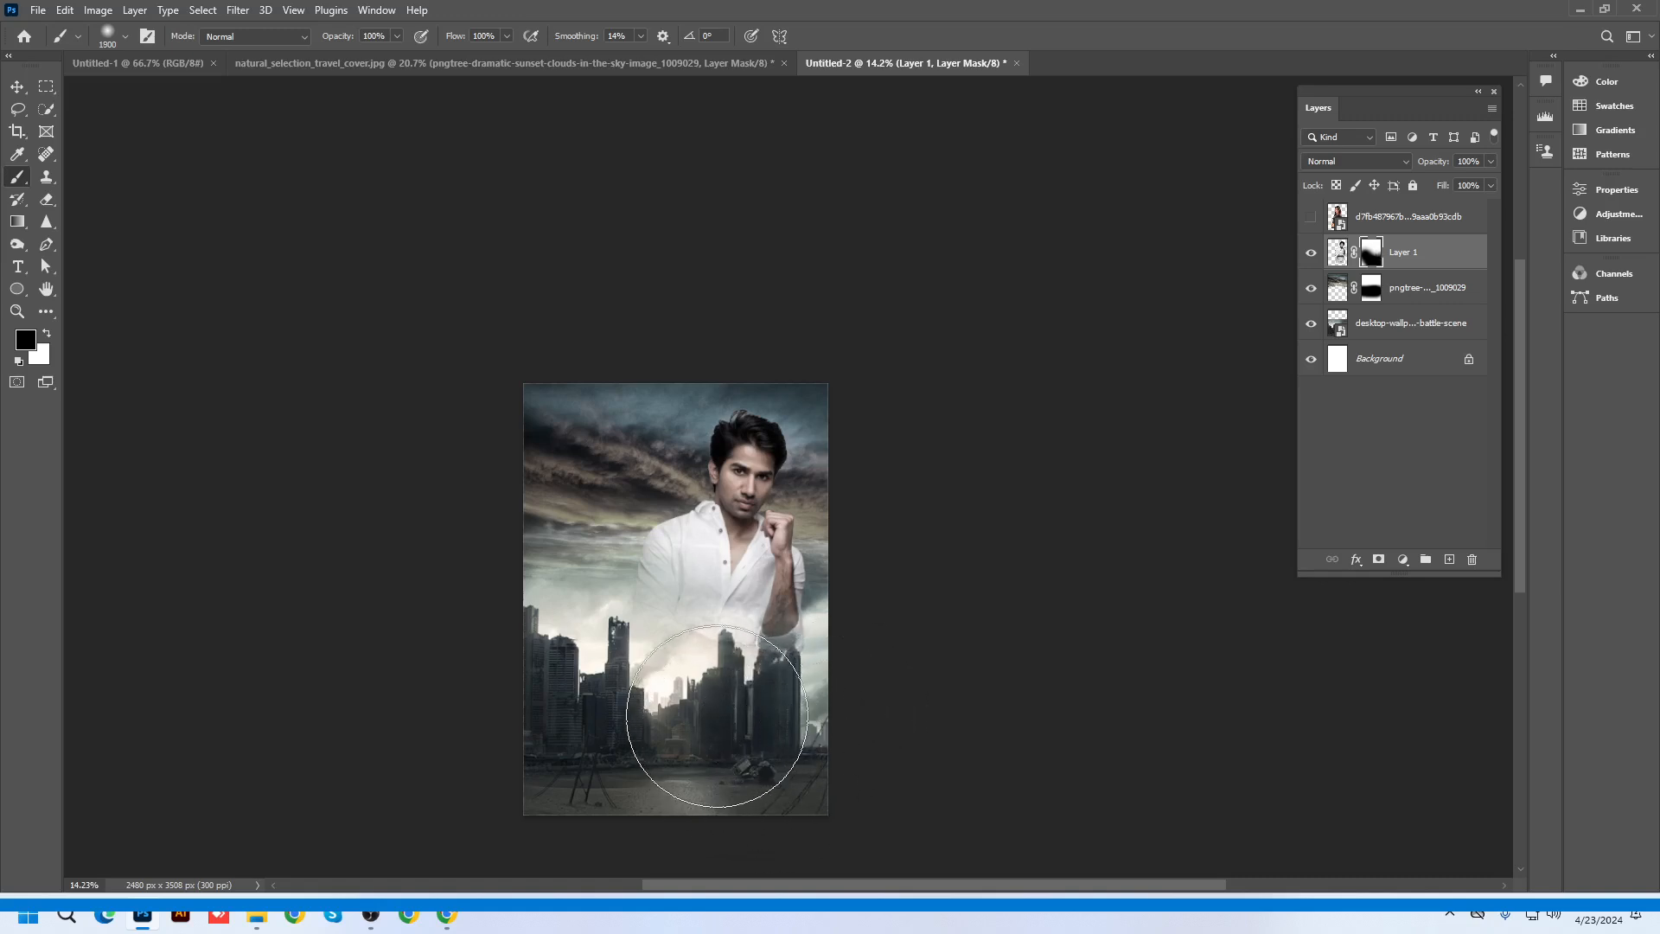
scroll(691, 712, "up", 2)
scroll(691, 712, "up", 2)
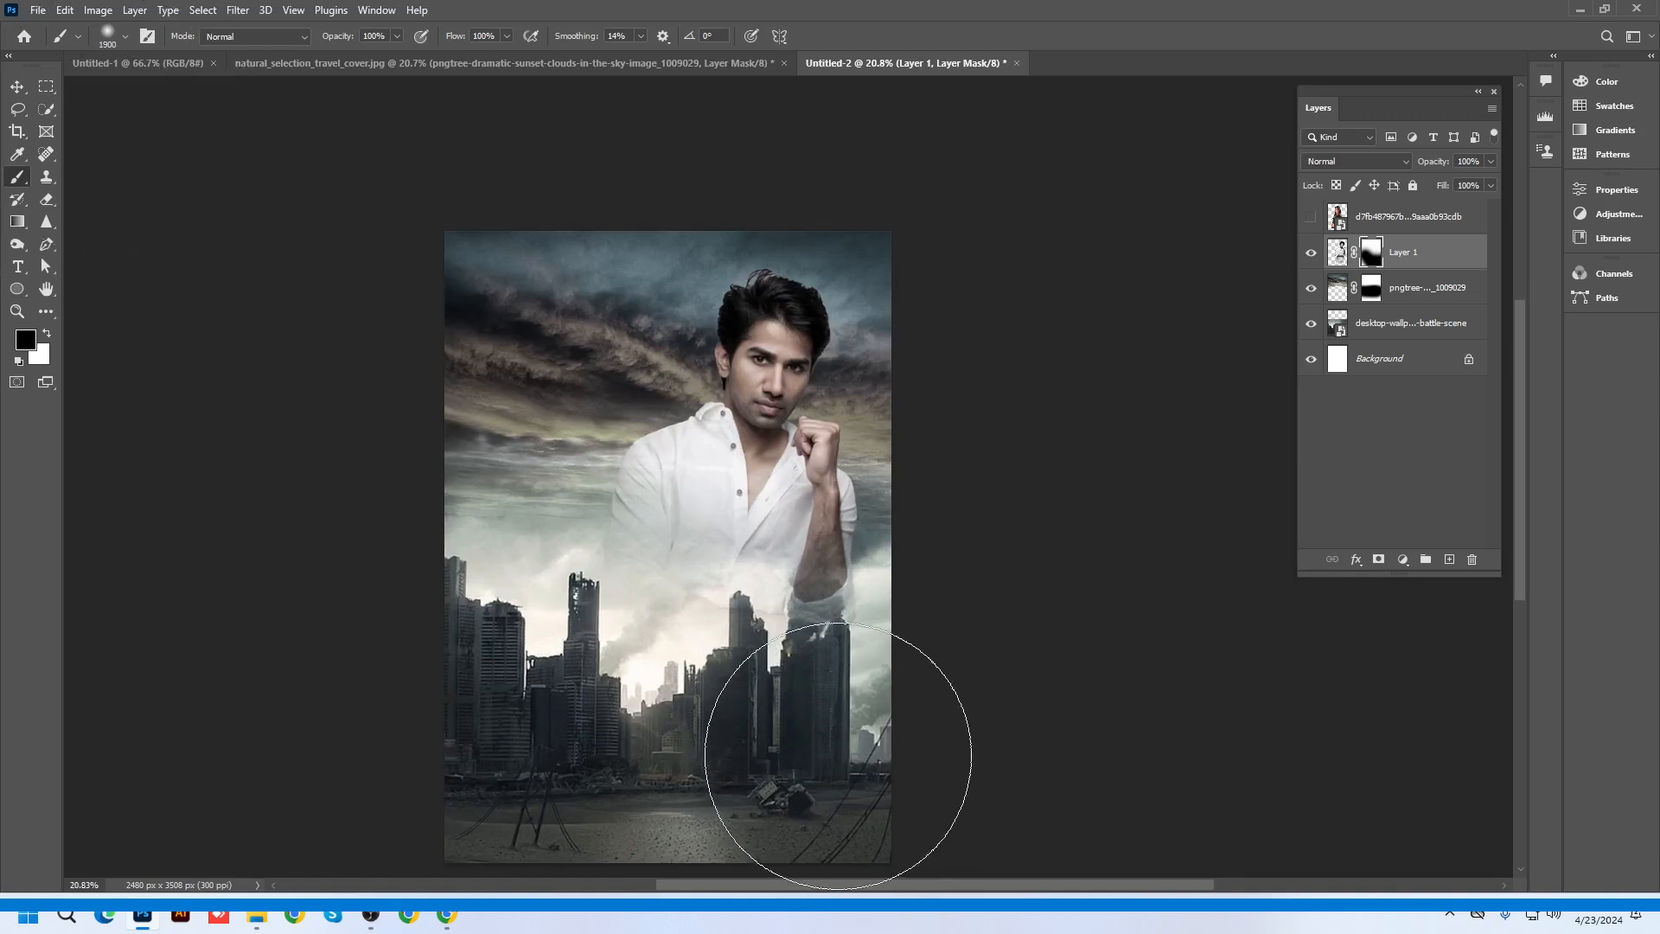
left_click(17, 87)
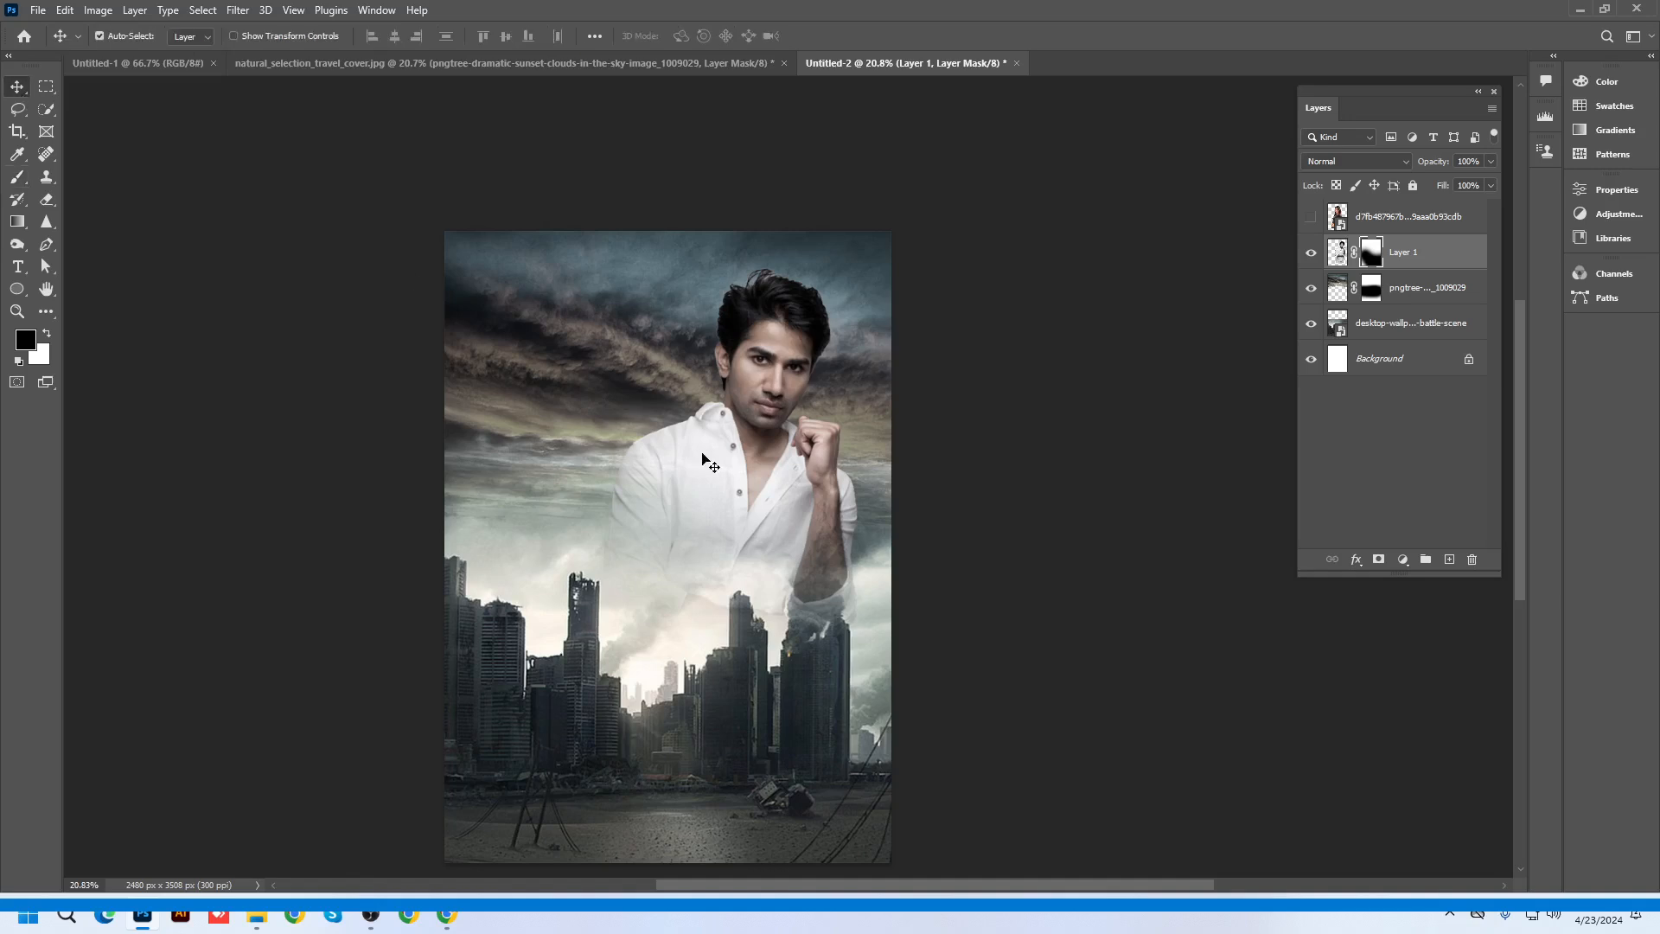
scroll(731, 506, "up", 2)
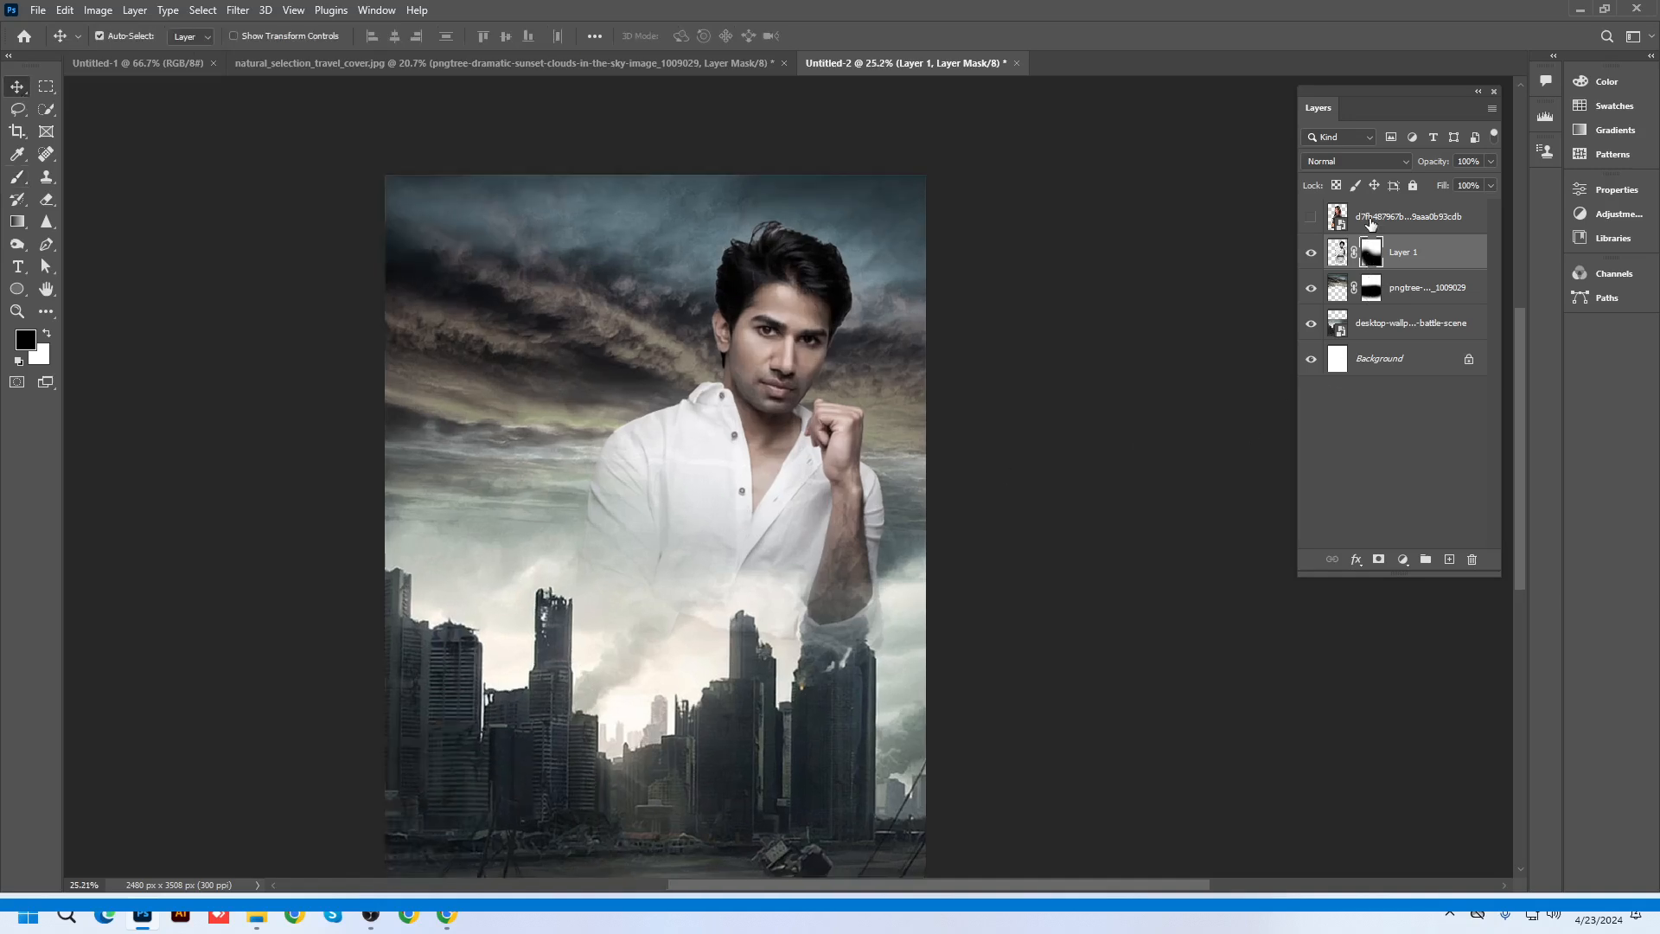
Show the woman's layer, scale her to about 68% on the left, and stack her below Layer 1
left_click(1371, 224)
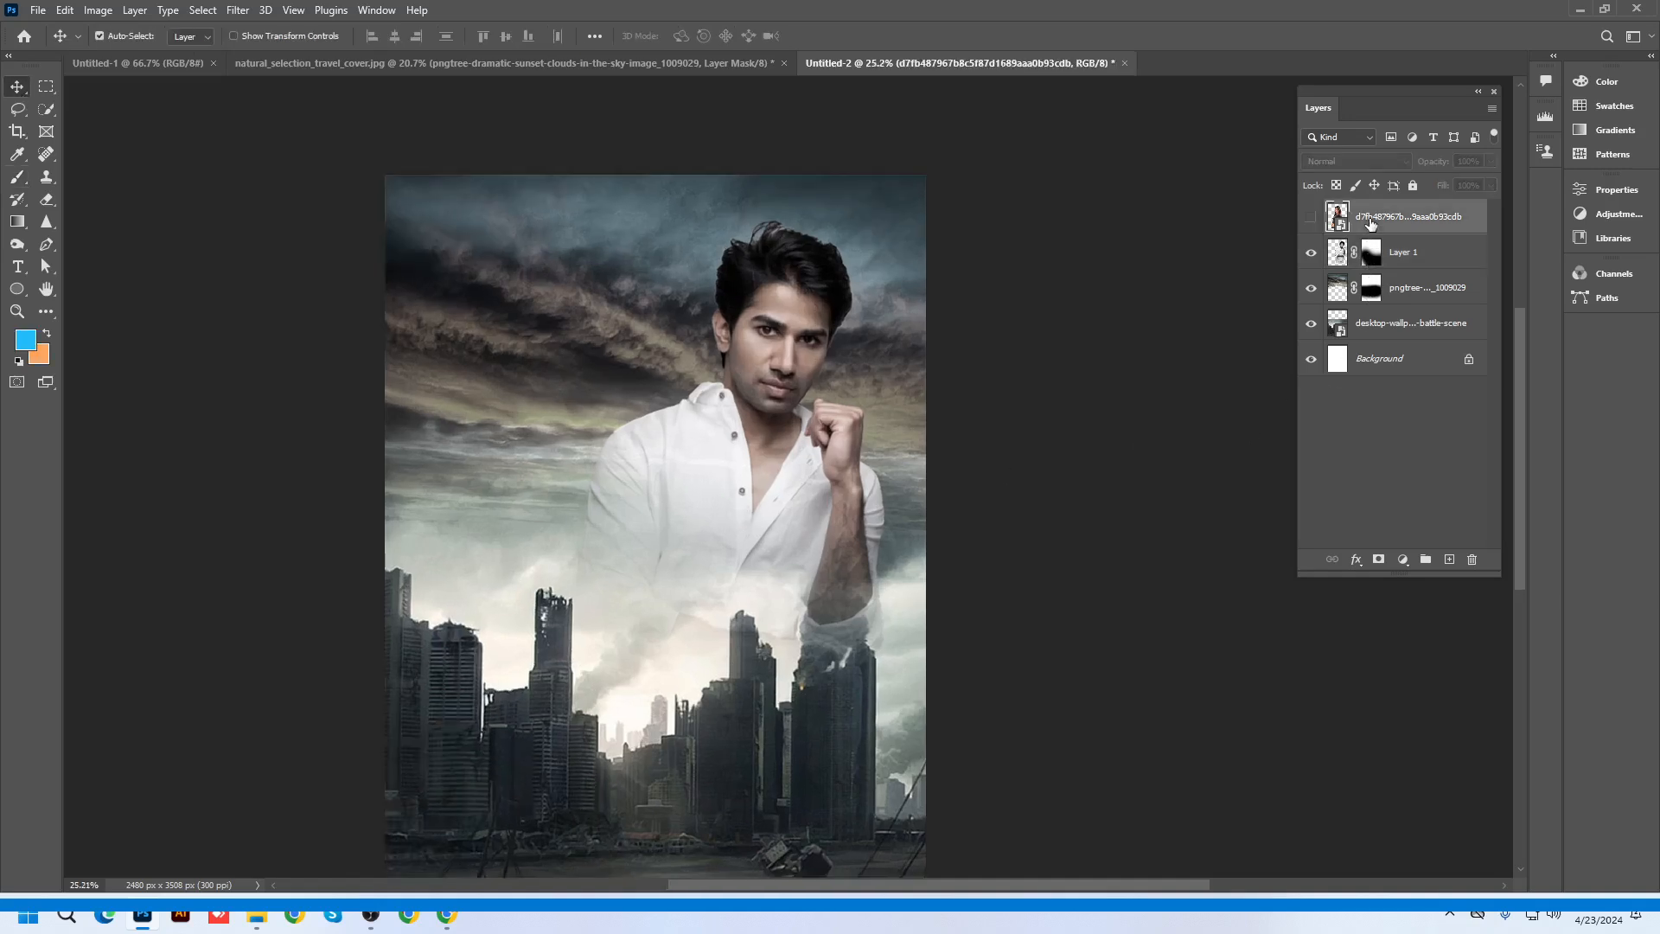
left_click(1311, 216)
left_click_drag(581, 580, 495, 562)
key("ctrl+t")
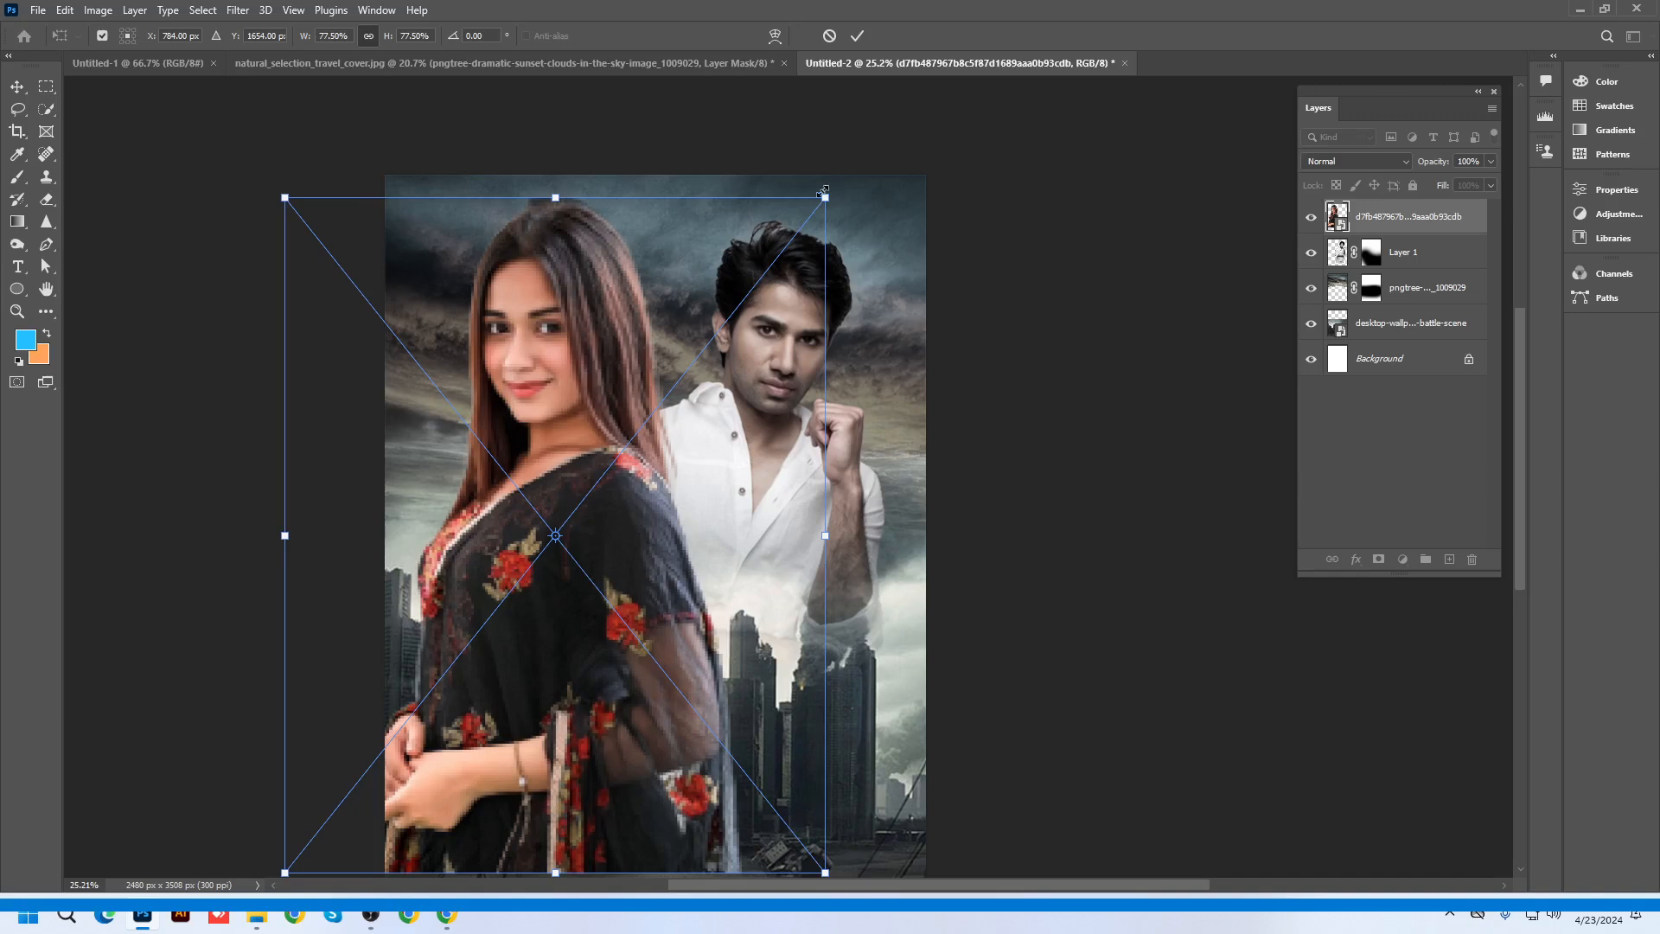
left_click_drag(823, 191, 789, 232)
left_click_drag(599, 489, 640, 475)
key("Return")
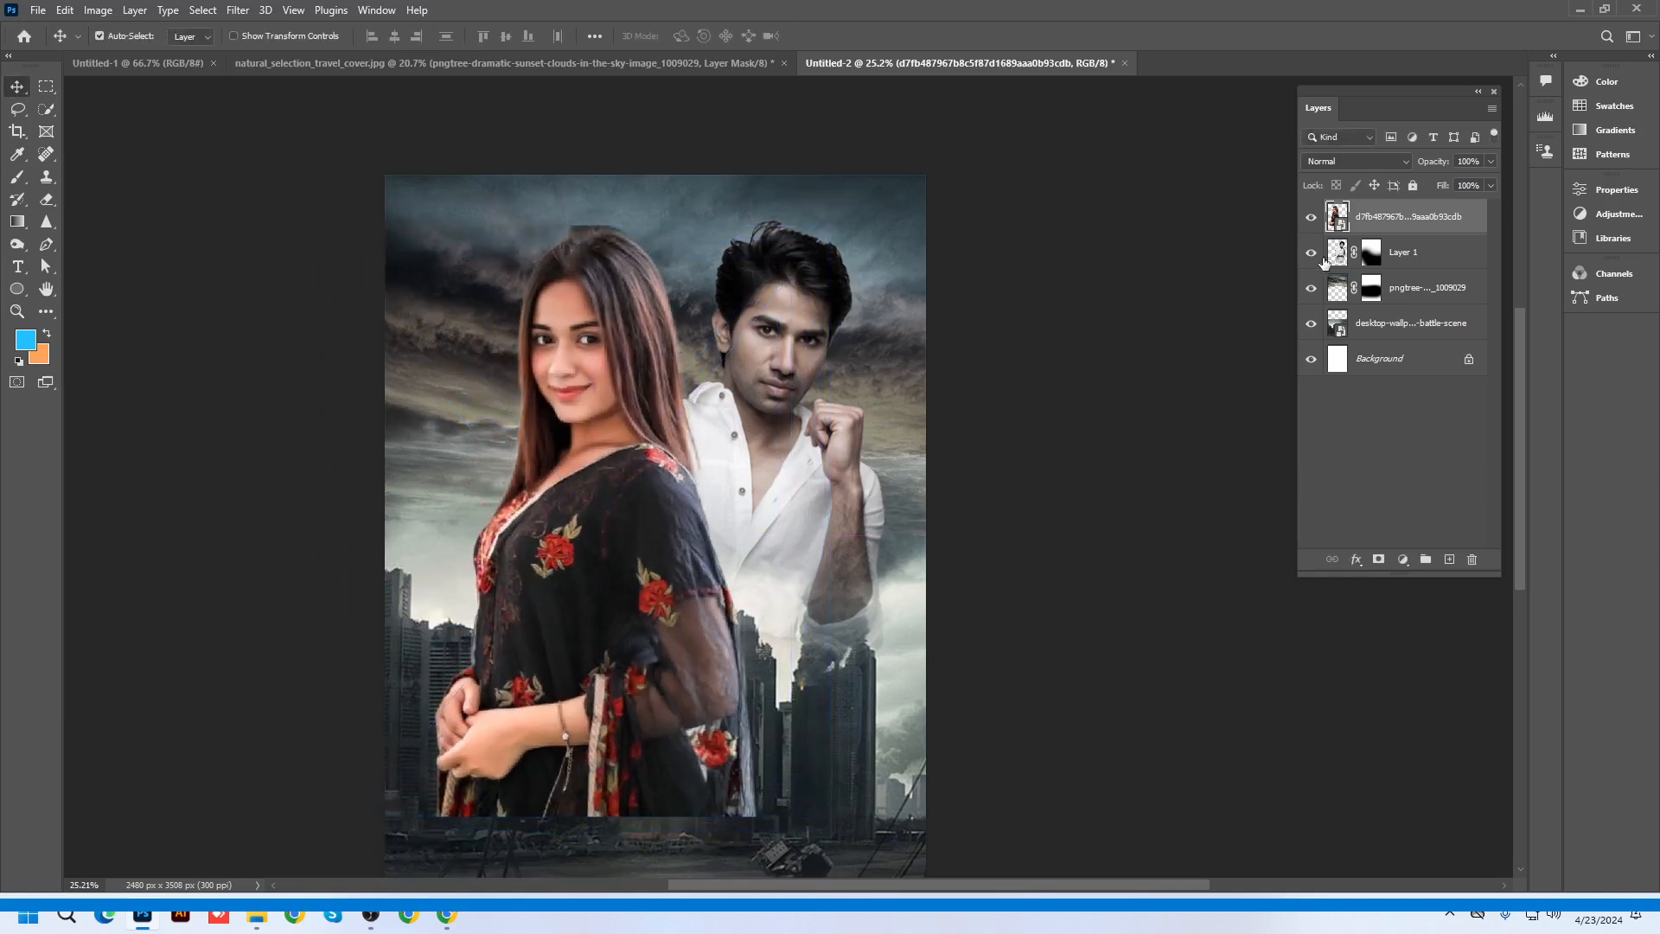
left_click_drag(1354, 219, 1362, 271)
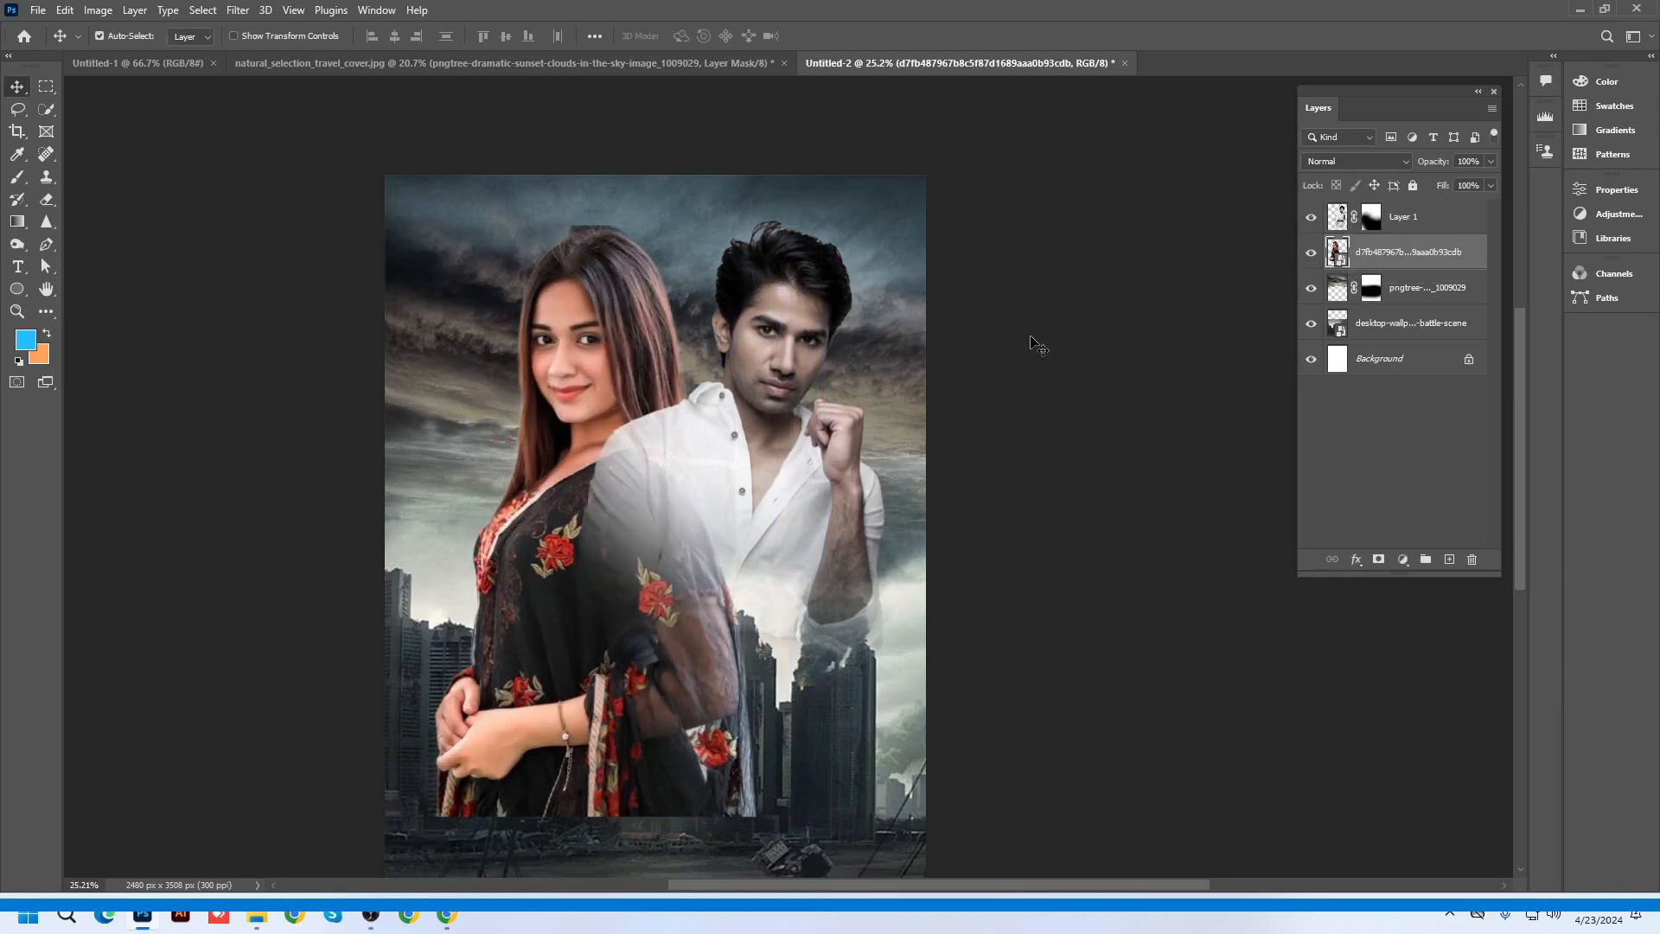
Add a mask to the woman's layer and fade her hands and lower body into the city
left_click(1378, 560)
left_click(13, 180)
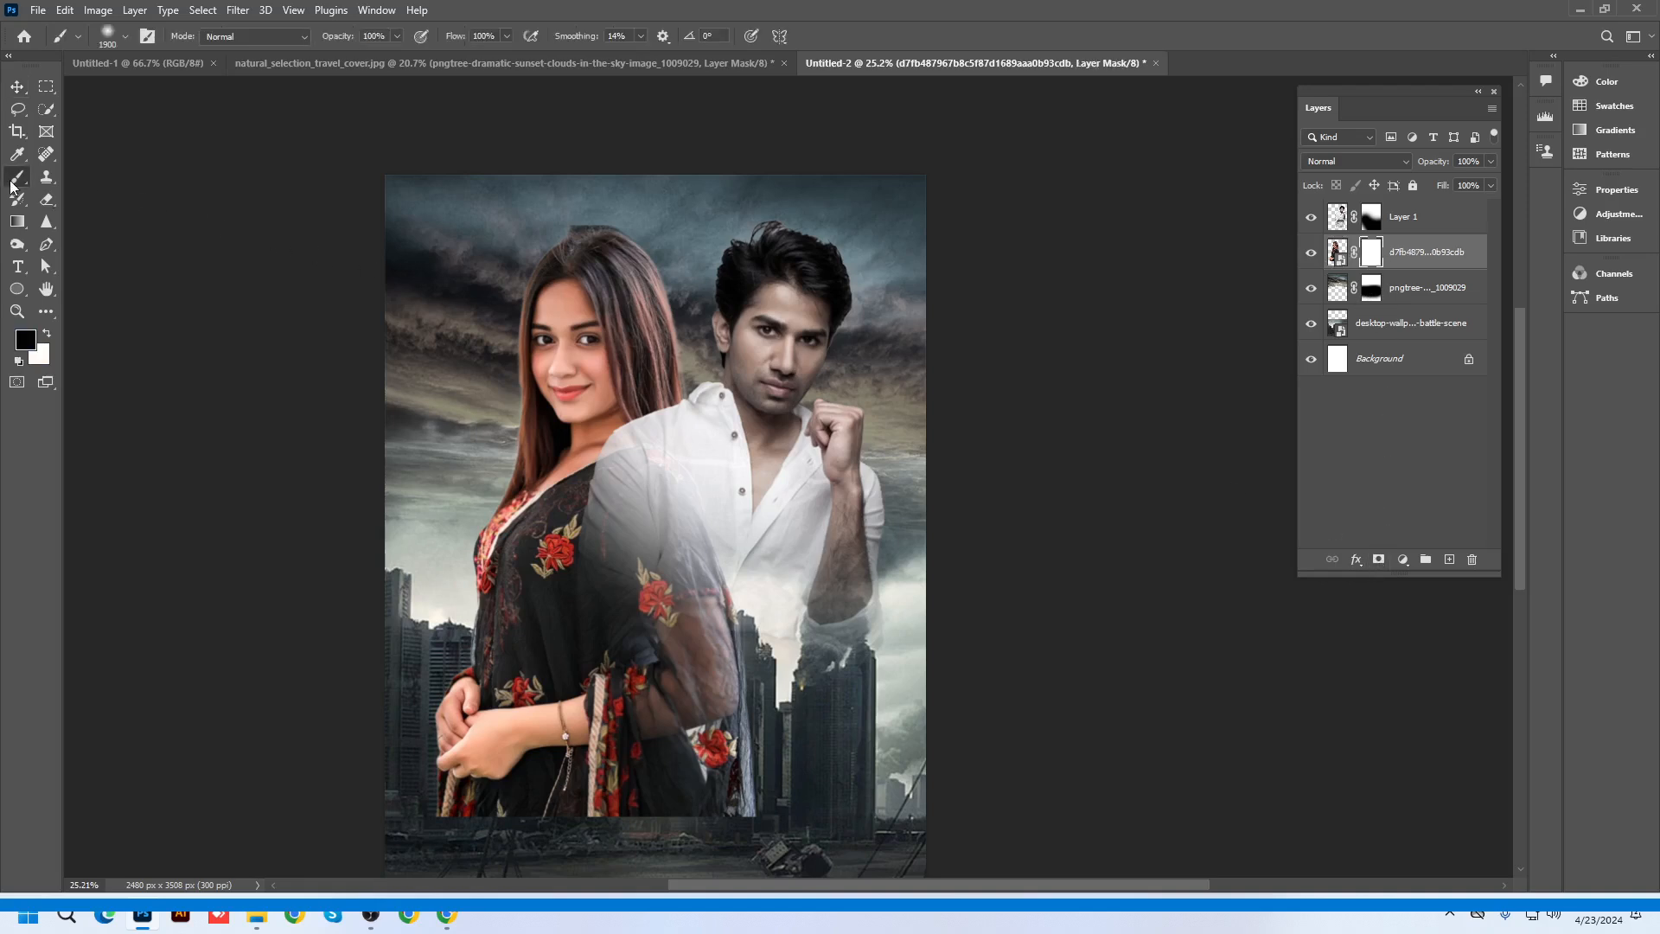
scroll(762, 493, "down", 2)
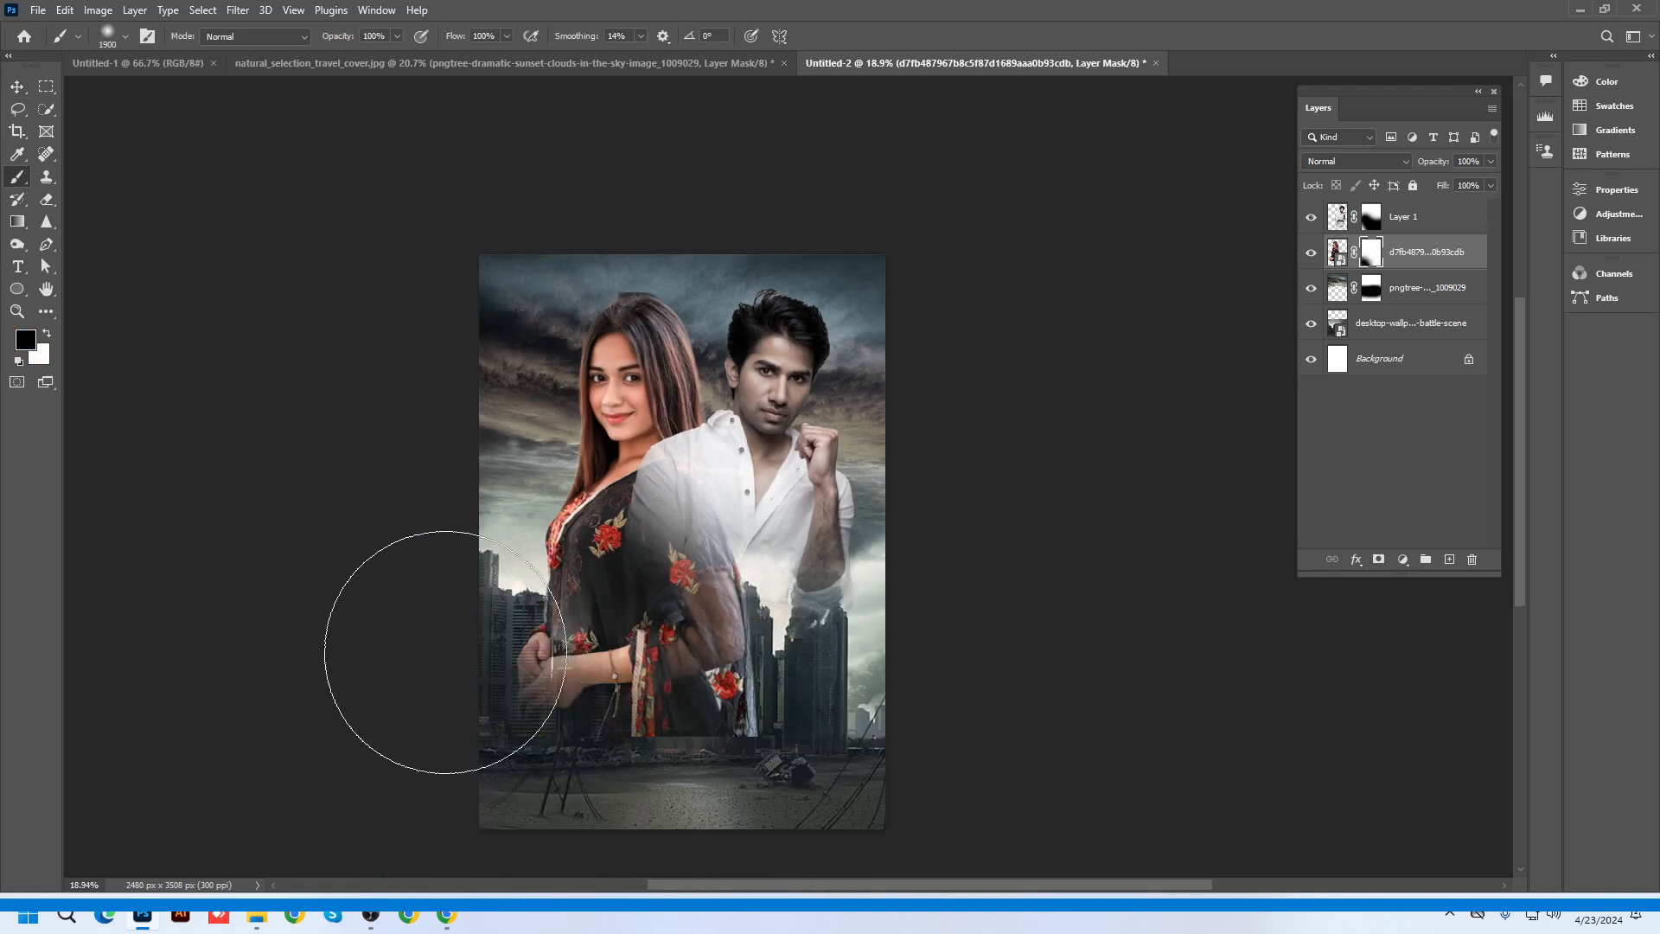
mouse_move(445, 652)
left_mouse_down()
mouse_move(433, 731)
mouse_move(520, 771)
mouse_move(705, 808)
mouse_move(777, 799)
mouse_move(796, 748)
mouse_move(644, 813)
mouse_move(789, 665)
mouse_move(568, 802)
left_mouse_up()
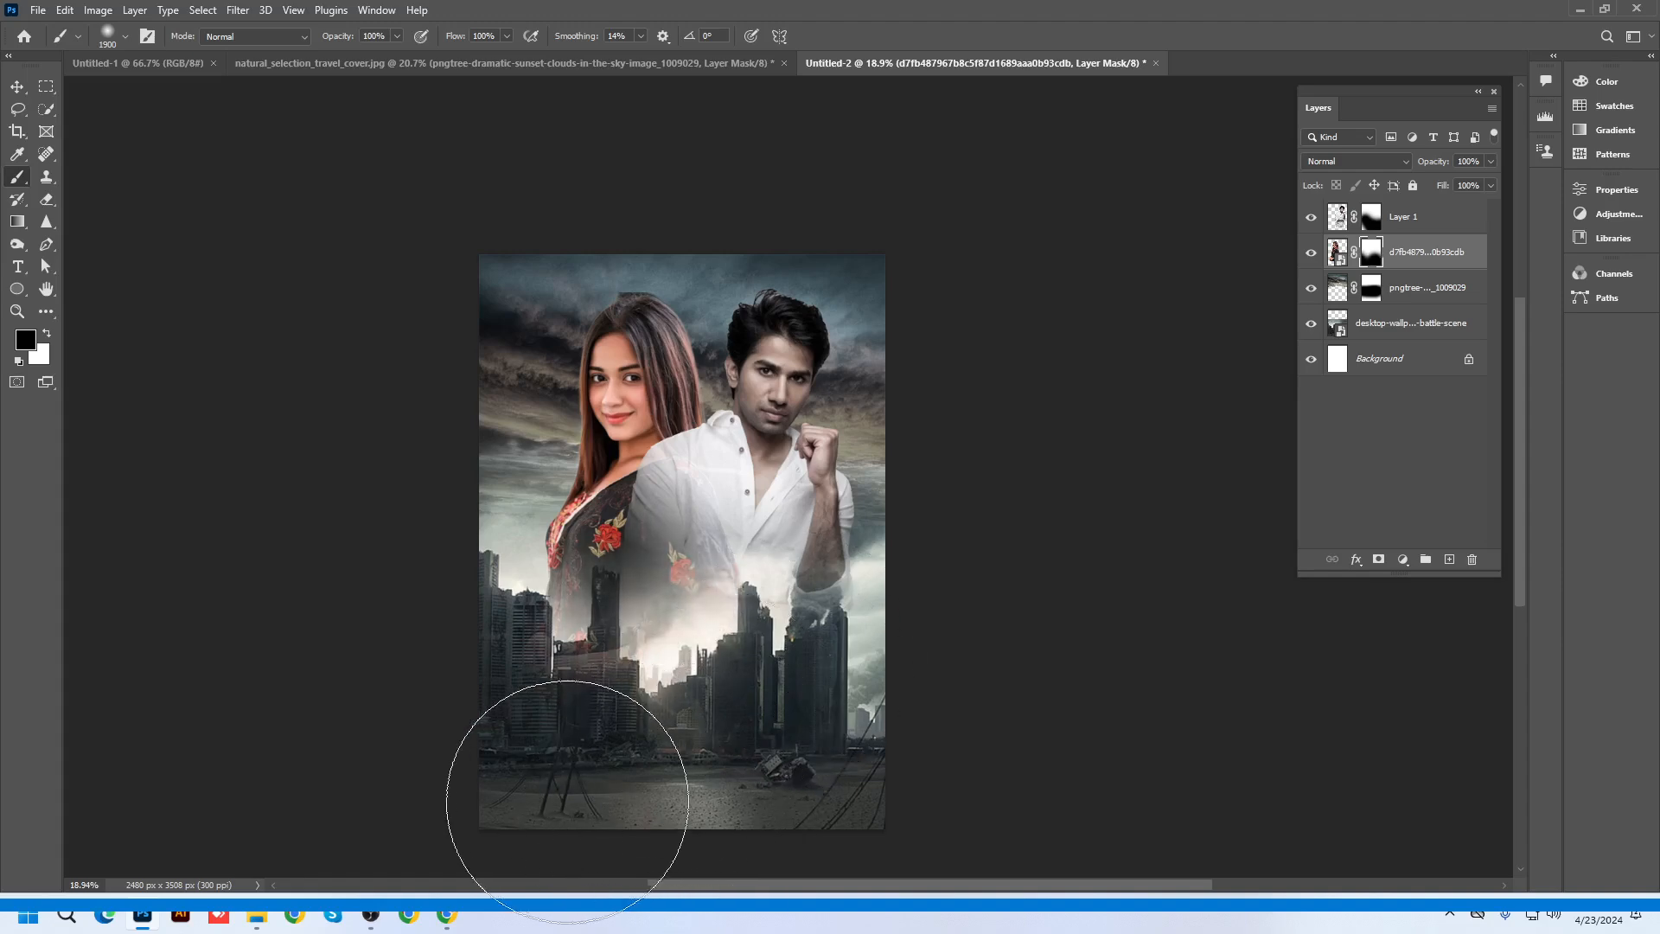
scroll(741, 762, "up", 3)
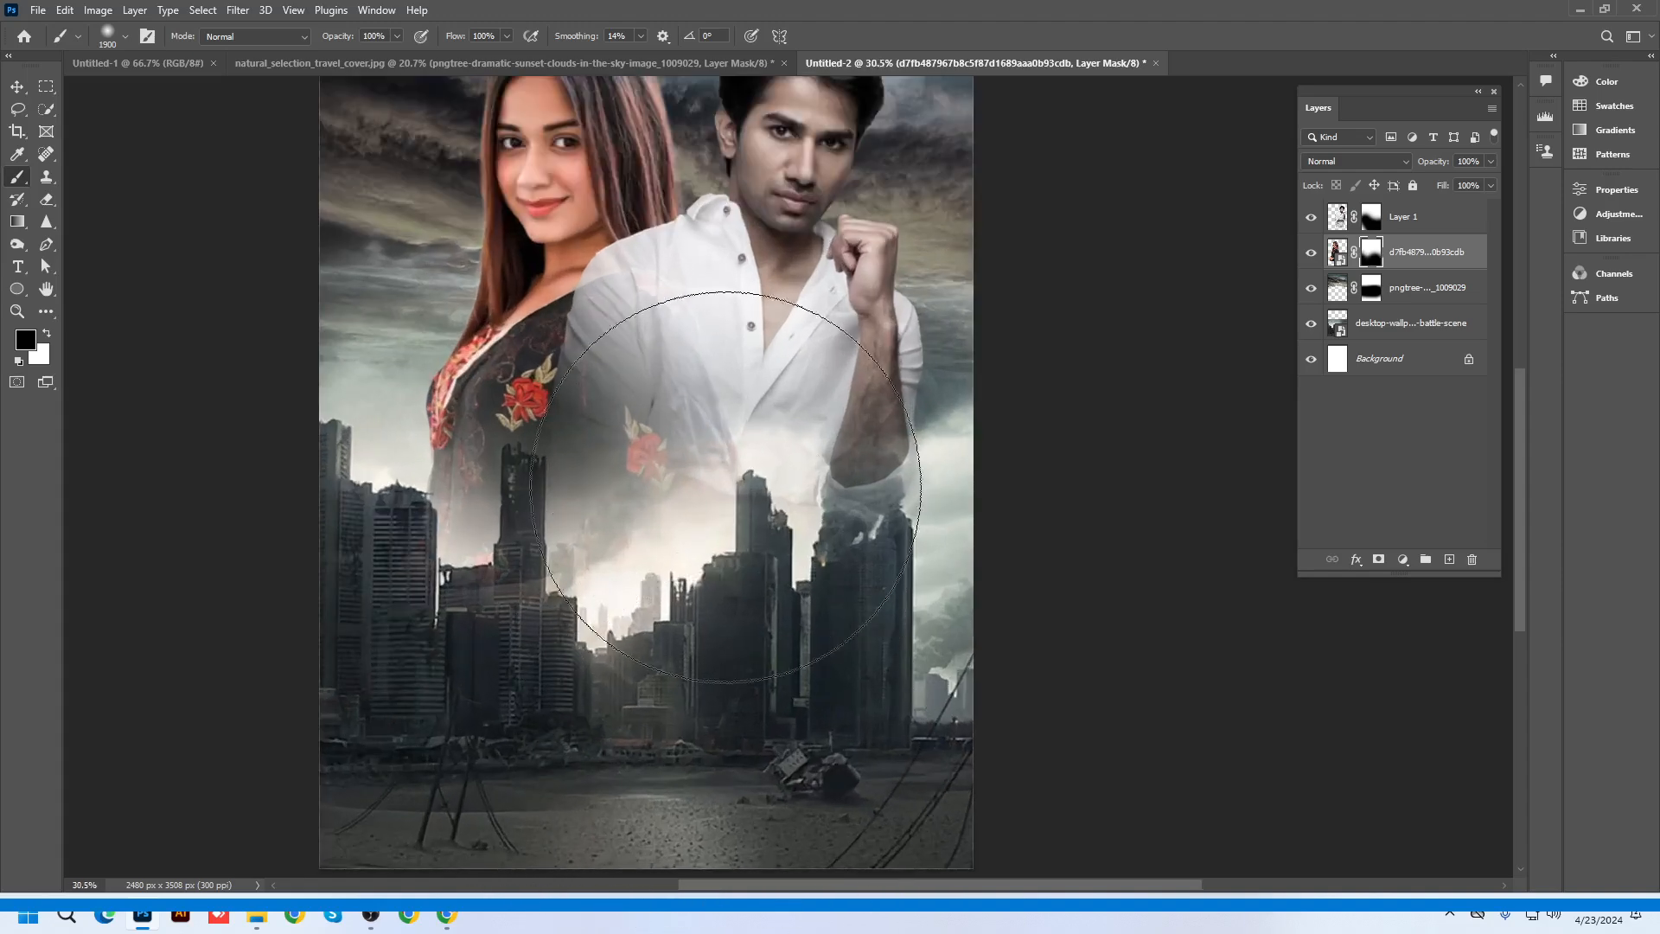
Paint white with a smaller brush on the man's mask so his shirt is solid over the woman
left_click(1372, 218)
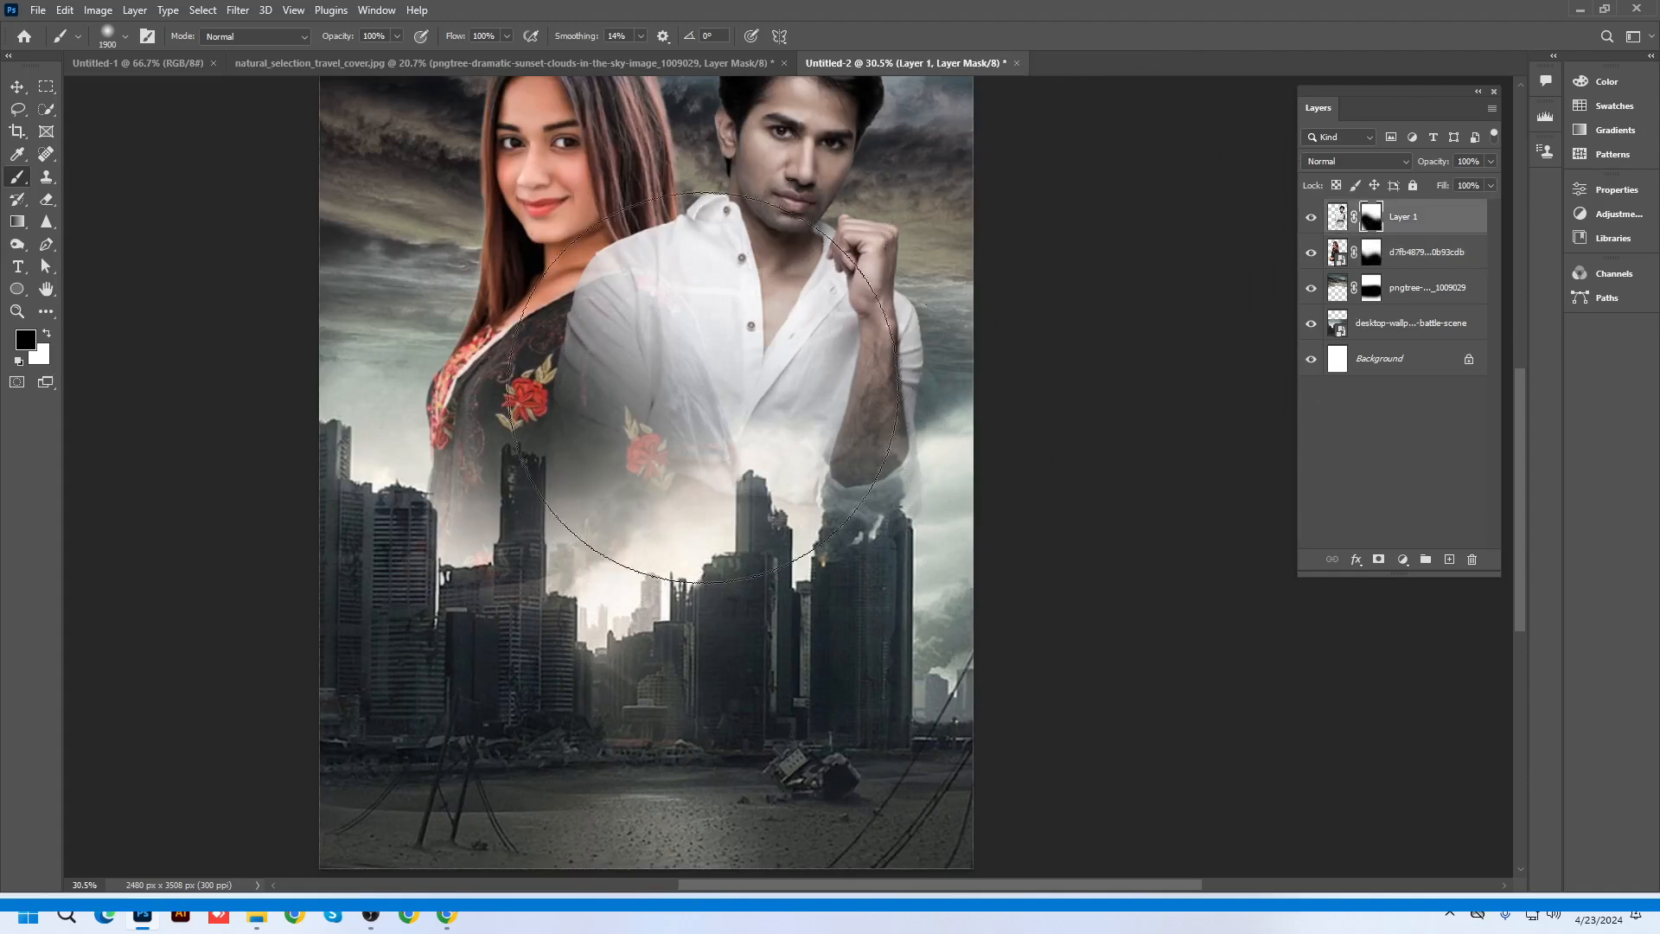
key("x")
key("bracketleft")
key("bracketleft")
key("bracketleft")
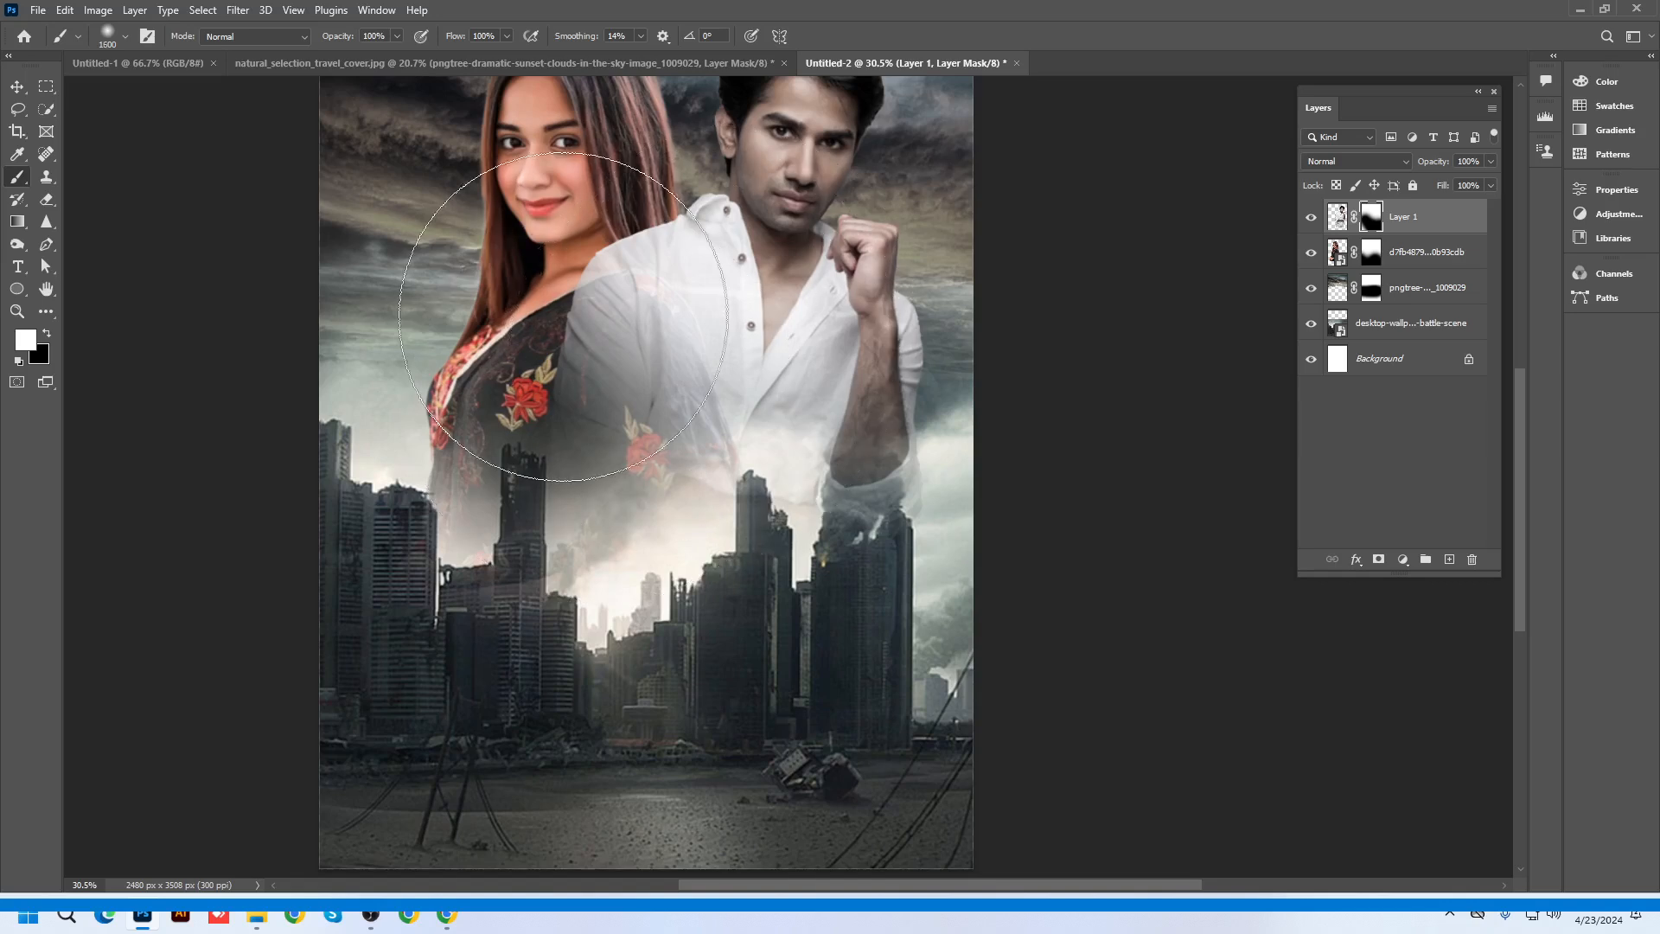
key("bracketleft")
key("bracketleft")
left_click(625, 362)
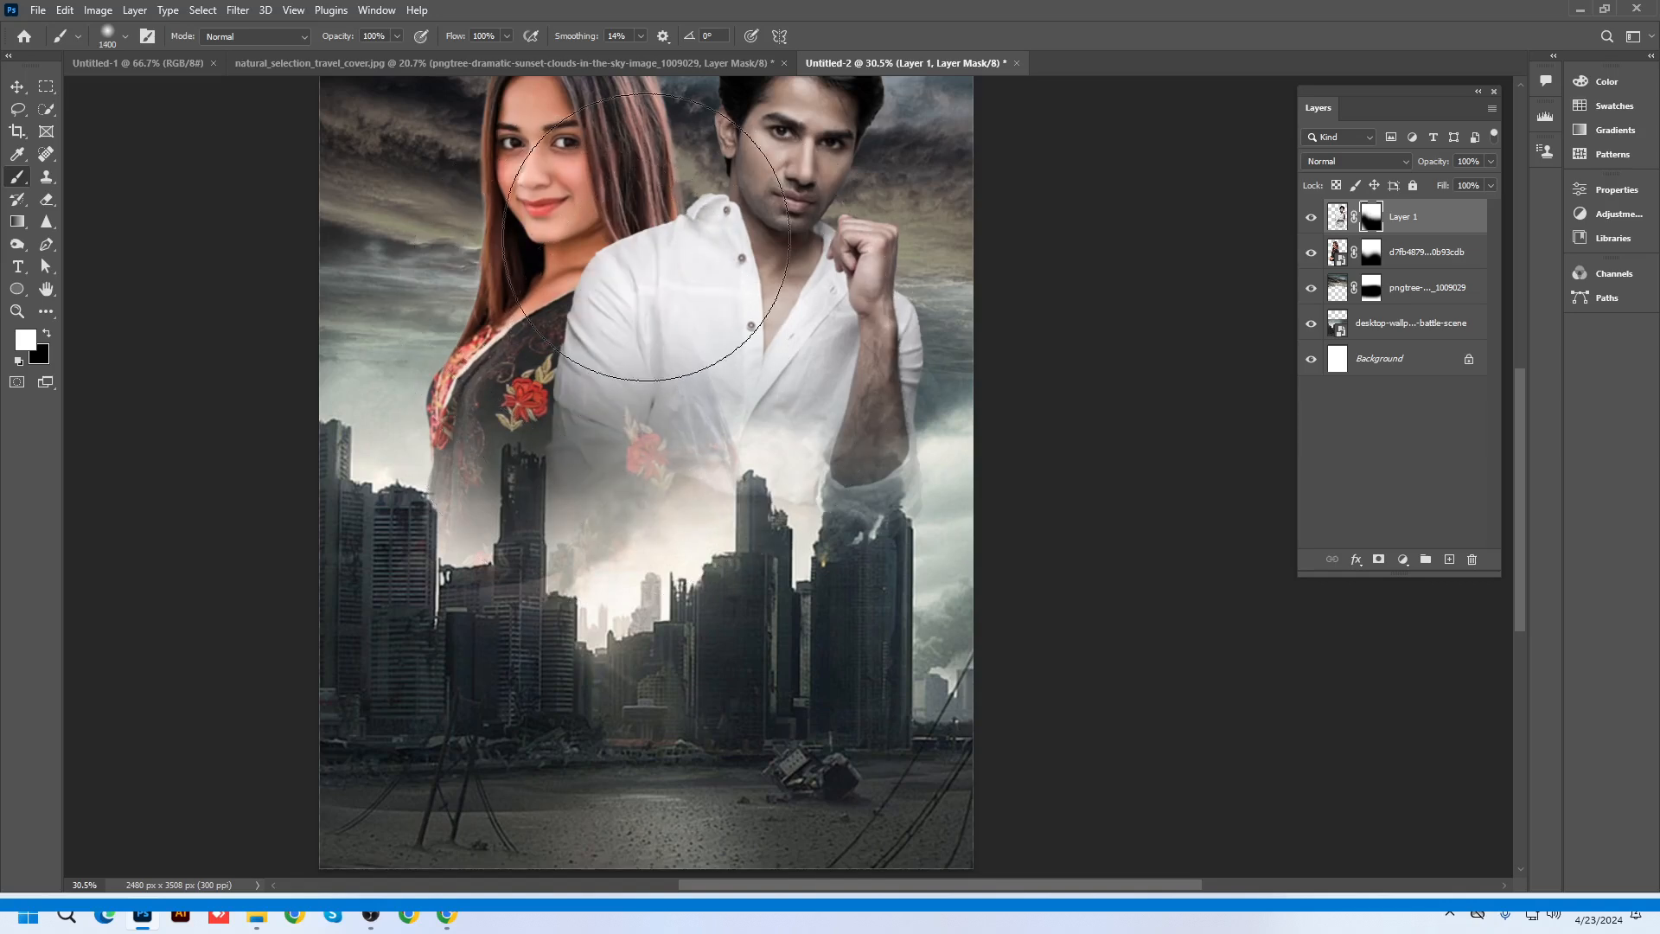
key("bracketleft")
key("bracketleft")
key("bracketleft")
key("bracketleft")
key("bracketleft")
left_click(666, 352)
left_click(678, 315)
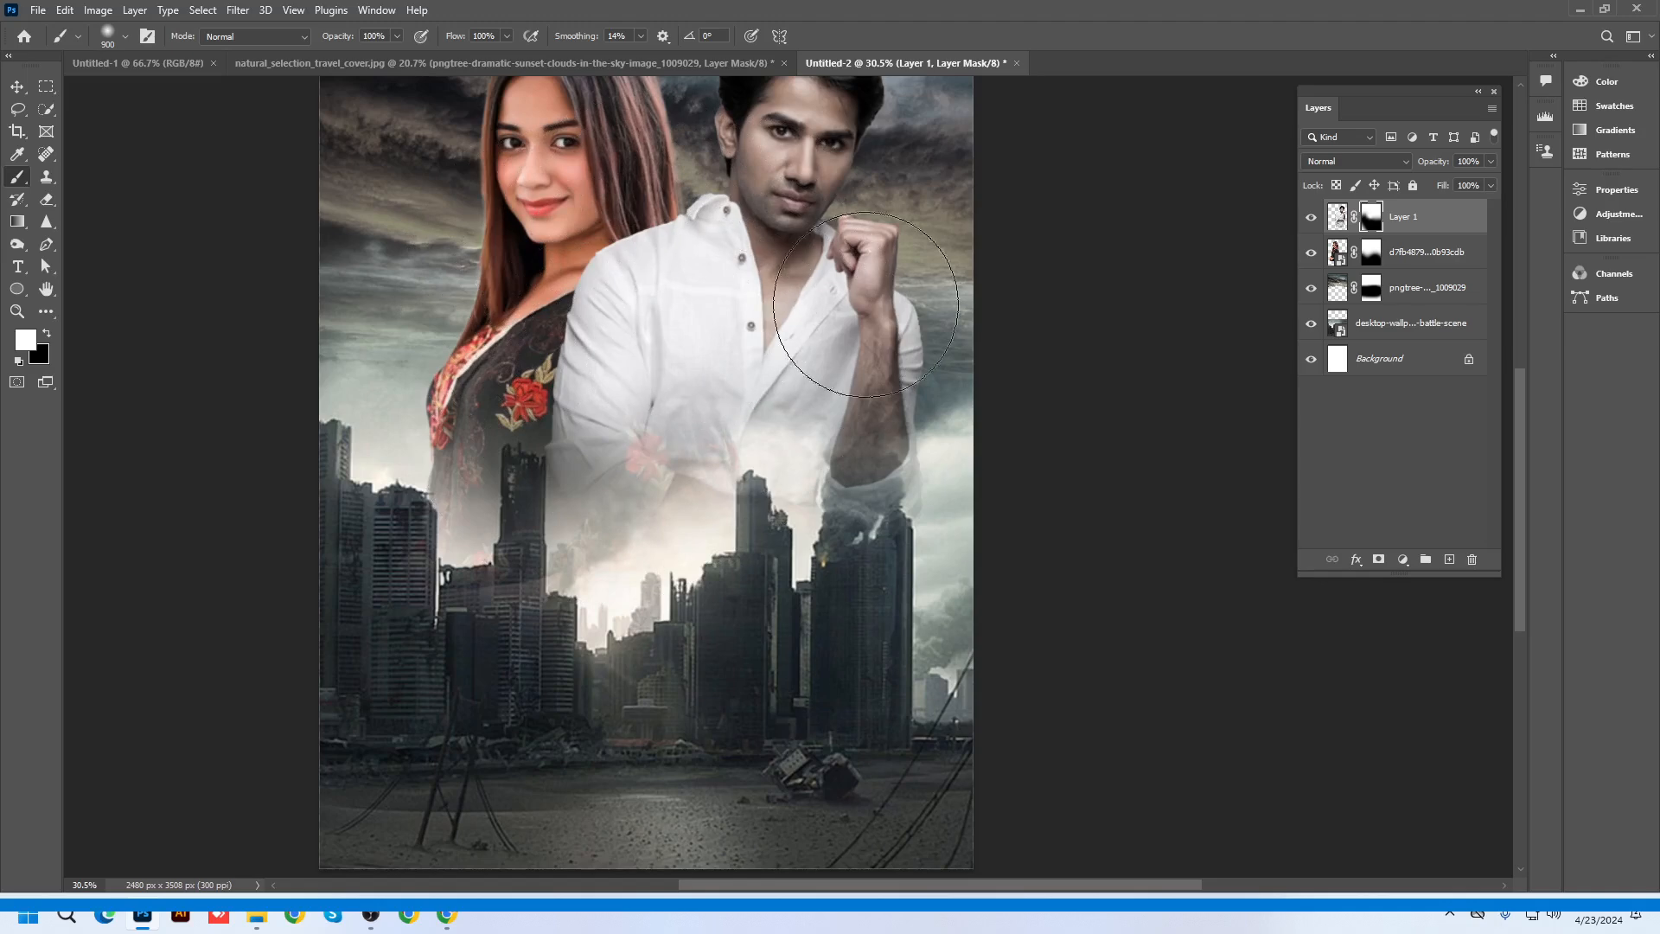
scroll(778, 704, "down", 2)
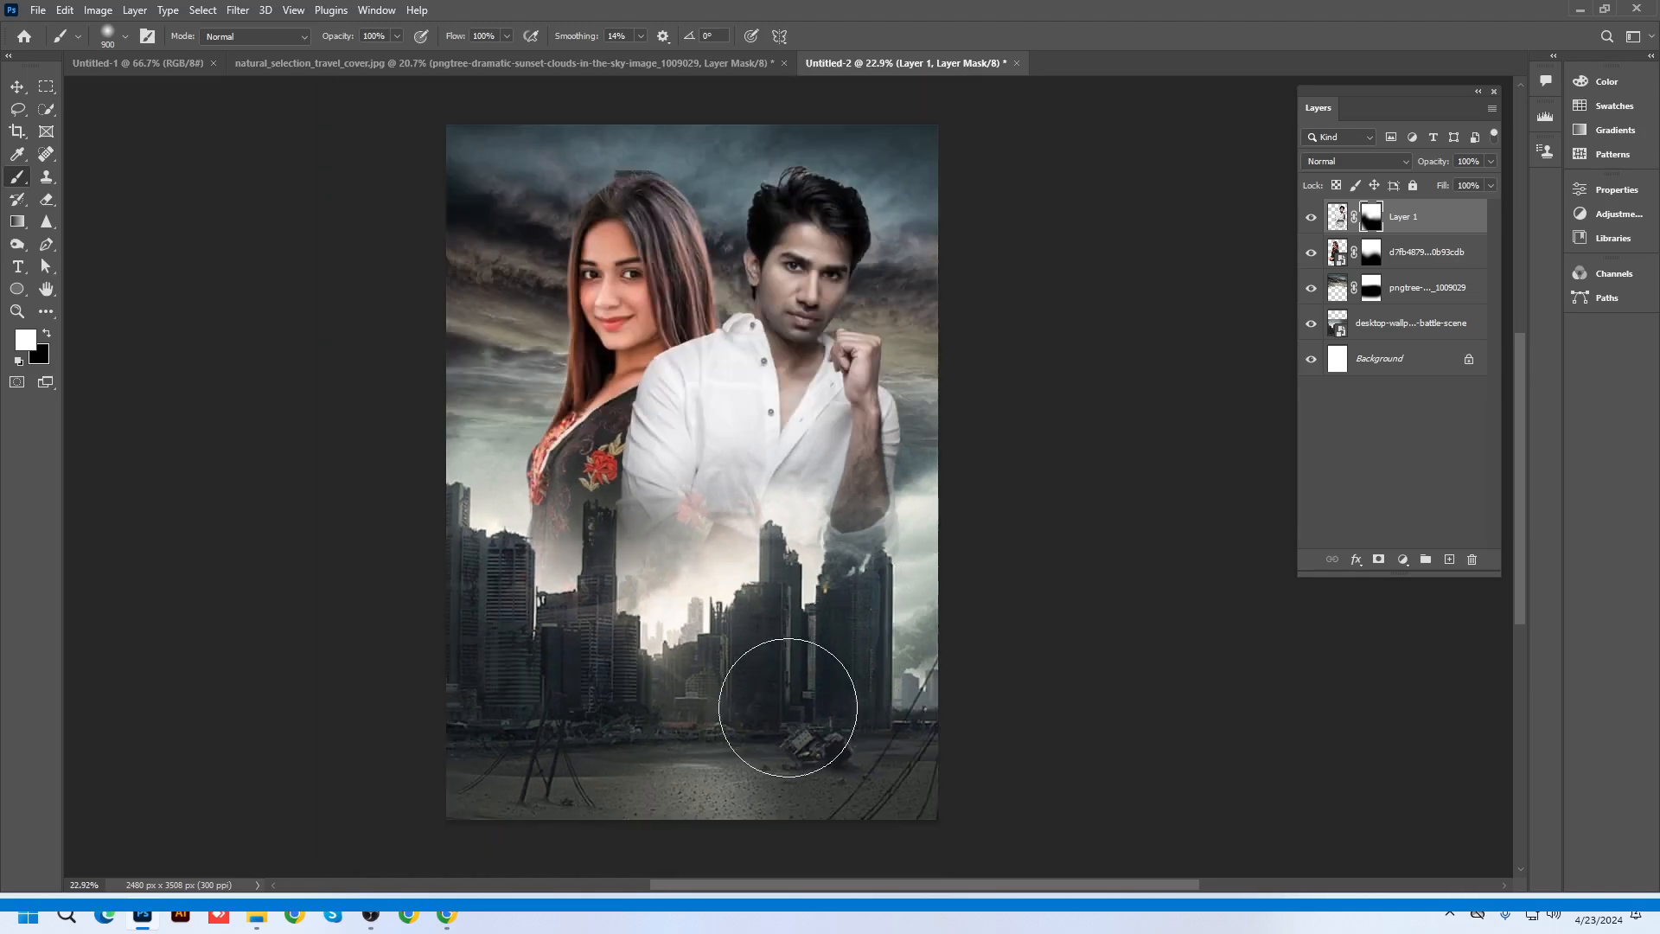
Nudge the man's image slightly to the left
left_click(17, 87)
left_click(864, 234)
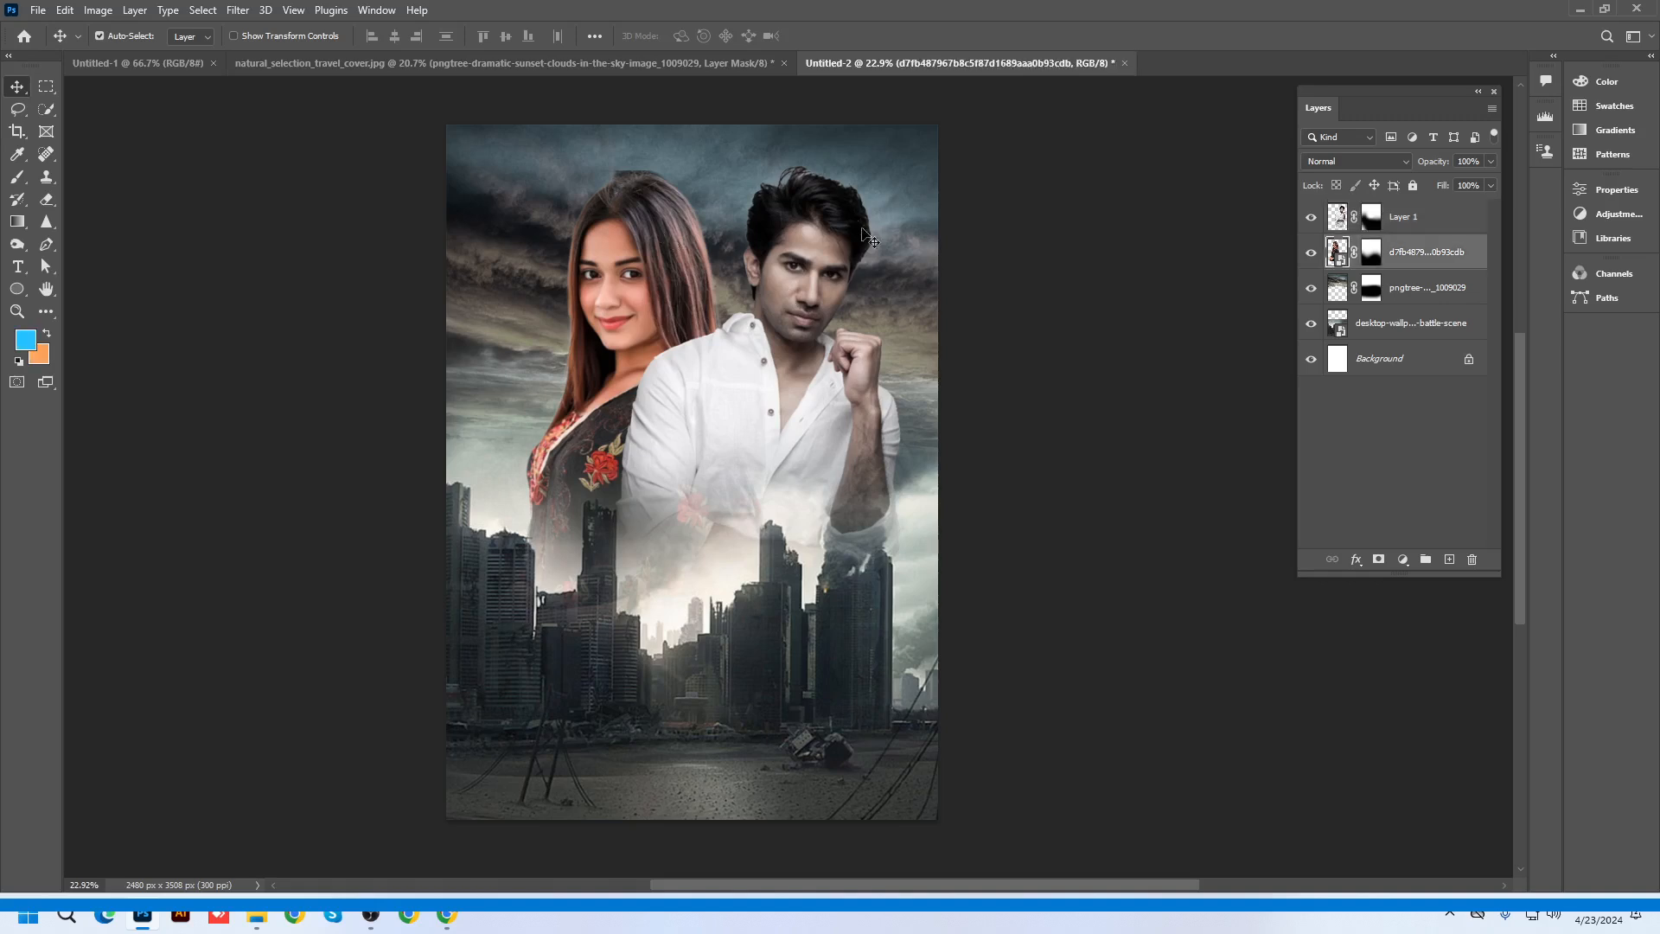
left_click_drag(865, 233, 849, 235)
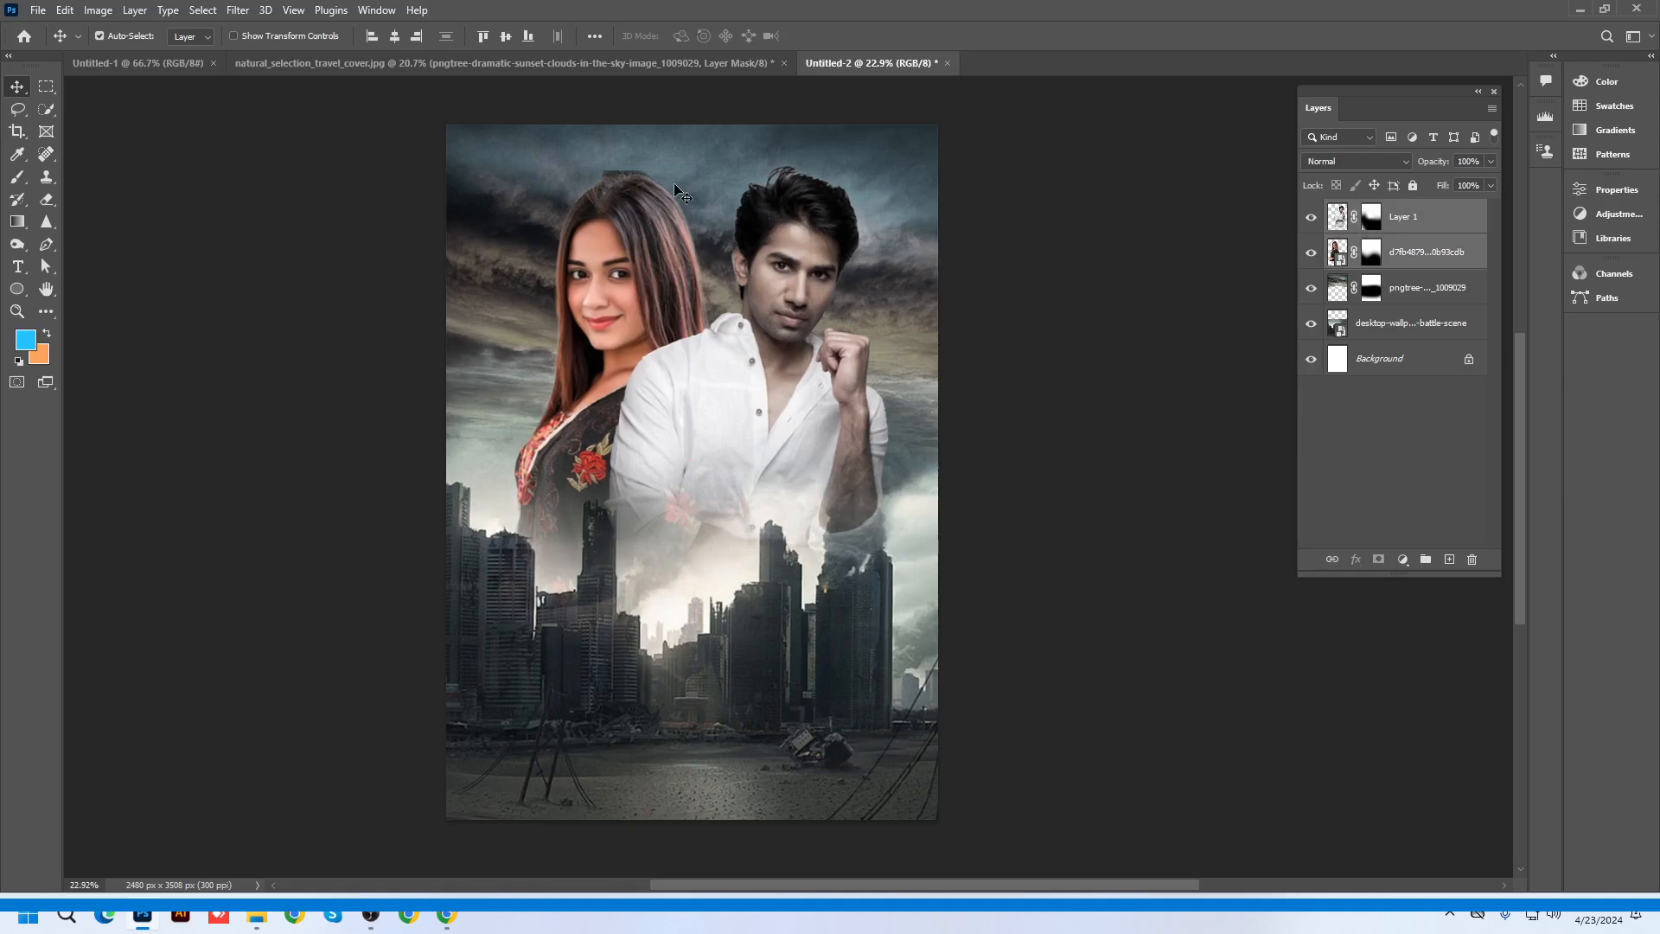
scroll(676, 185, "up", 5)
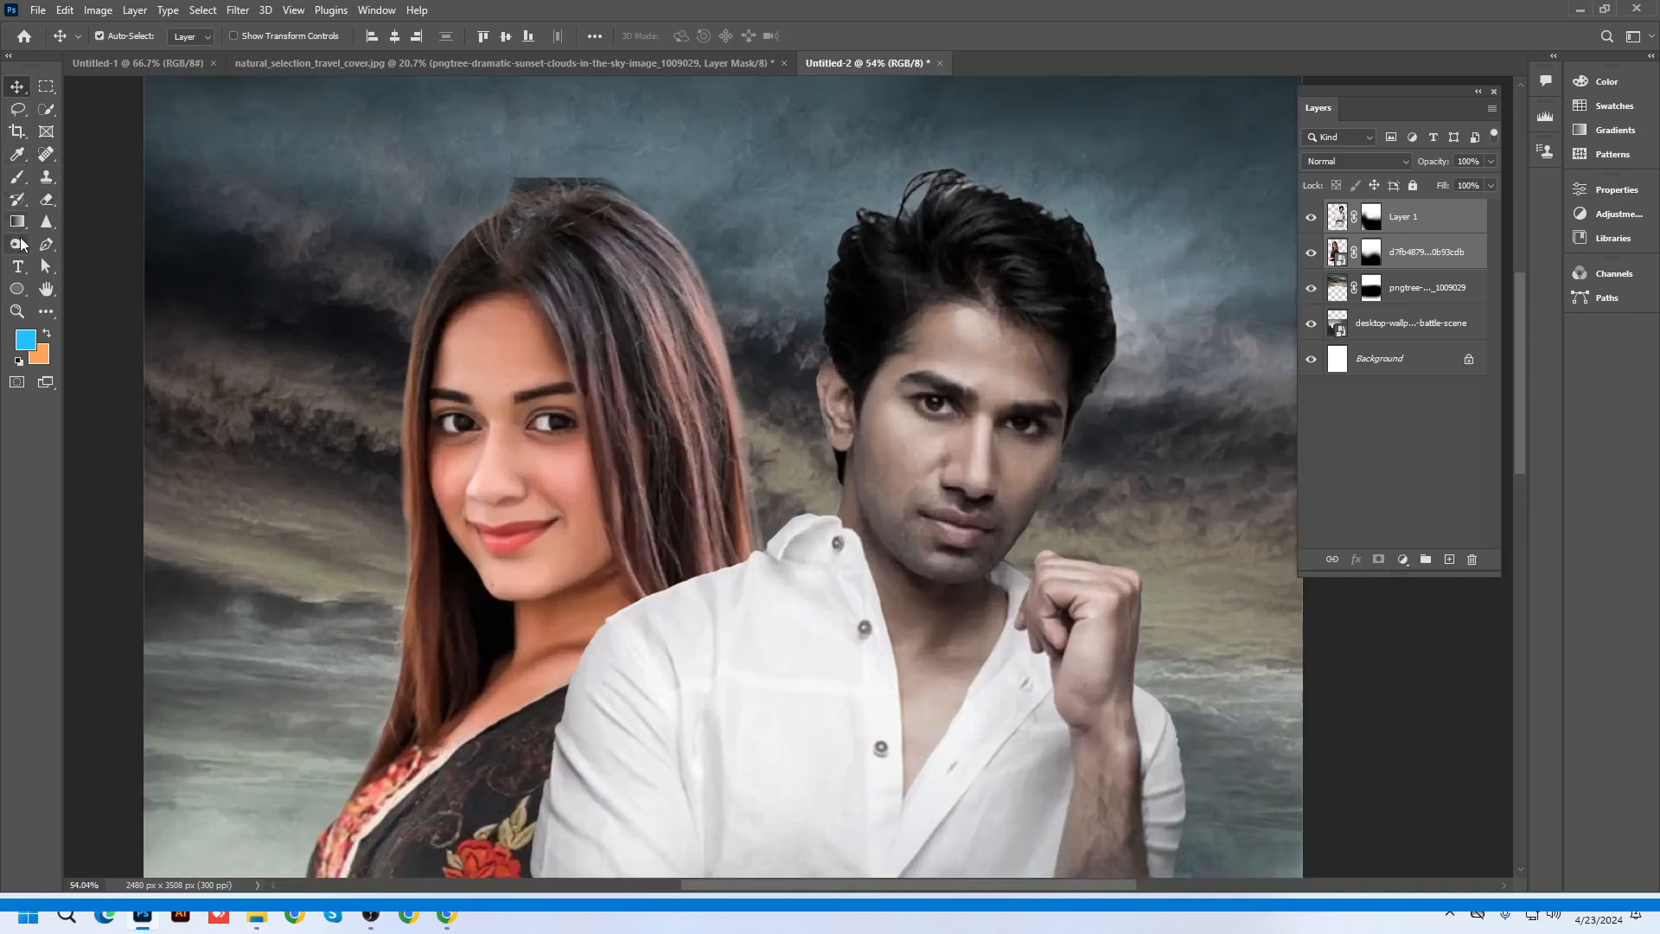
Target the woman's layer mask with a small brush and default black and white colours
left_click_drag(17, 176, 78, 177)
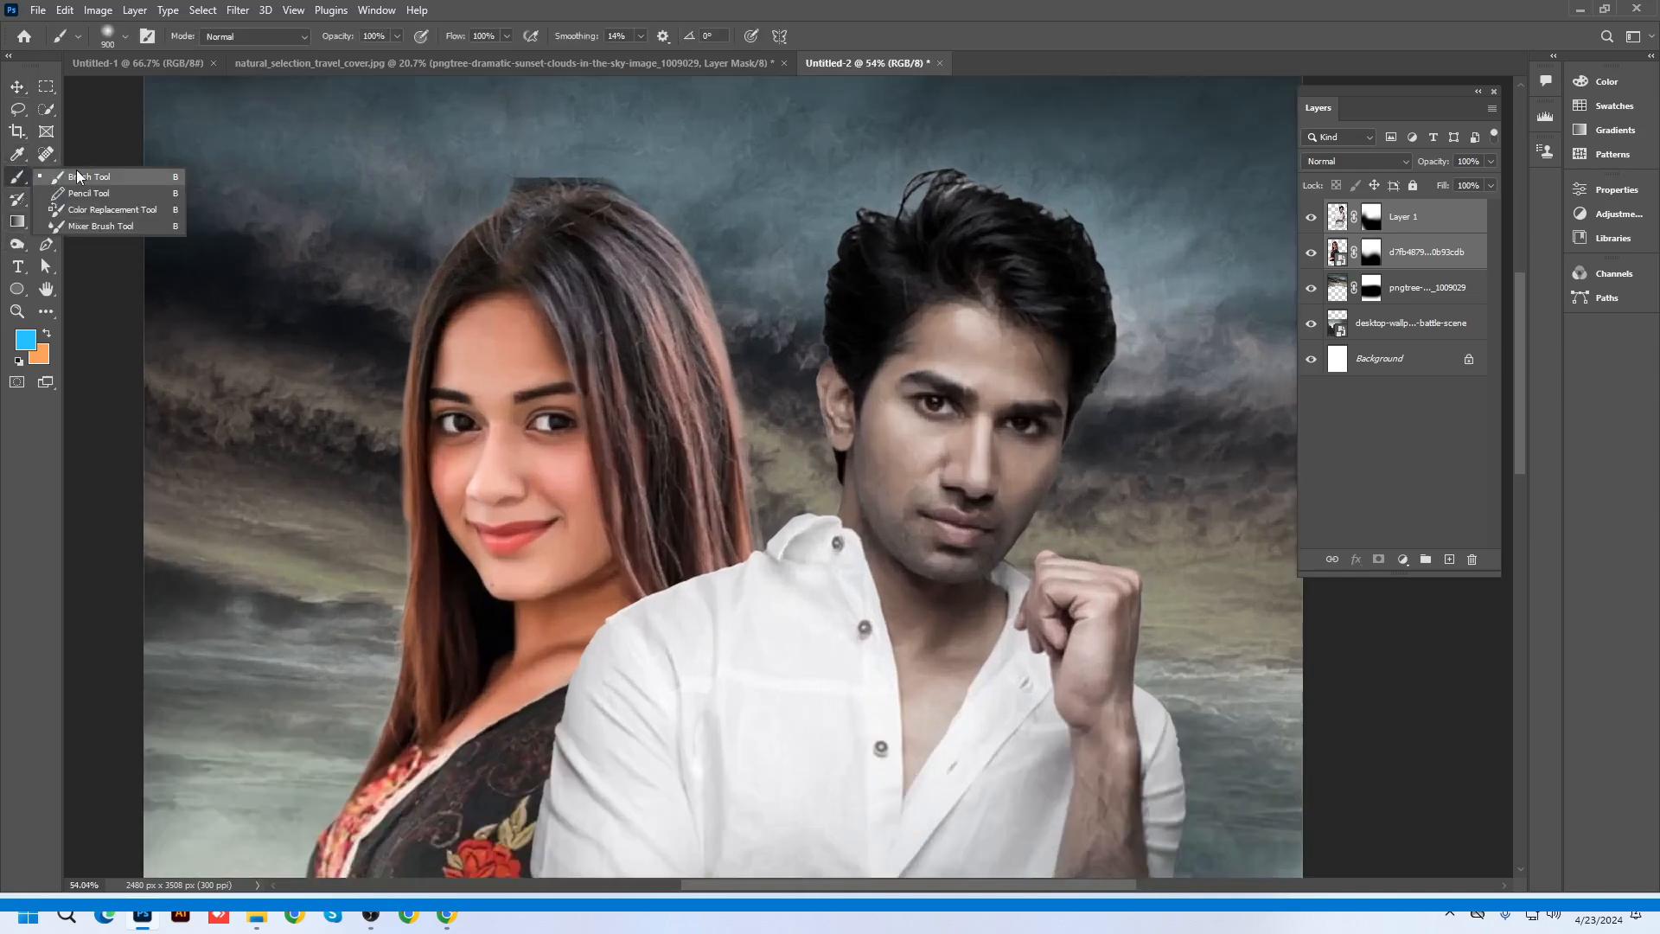
left_click(77, 177)
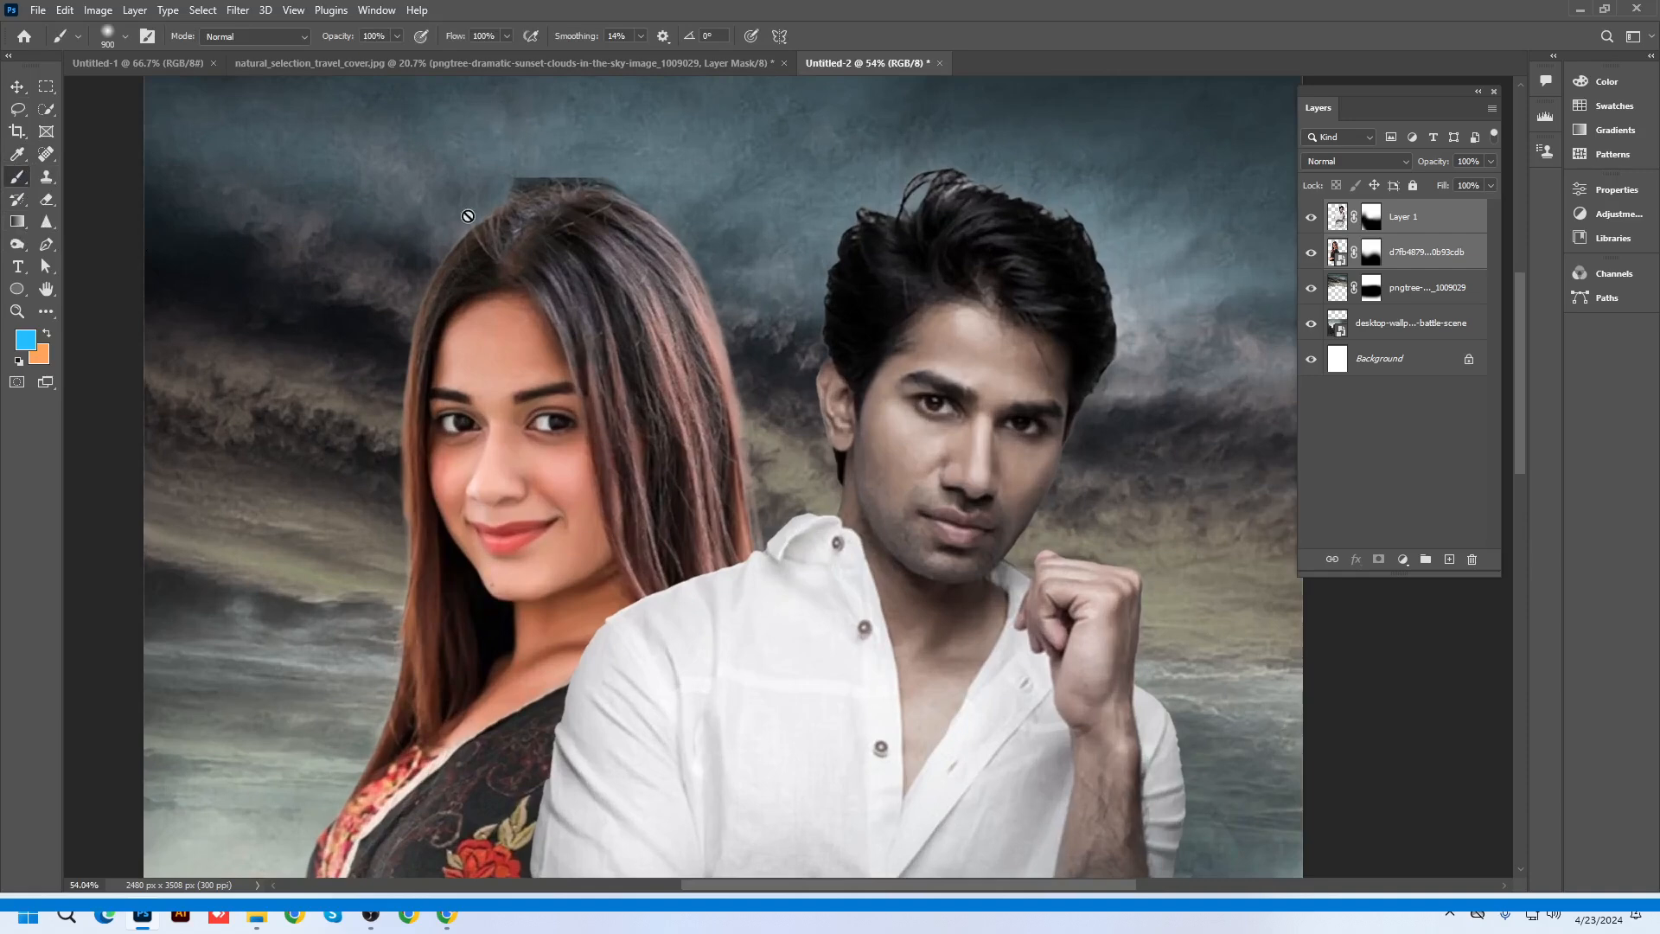
left_click(1396, 249)
key("d")
key("bracketleft")
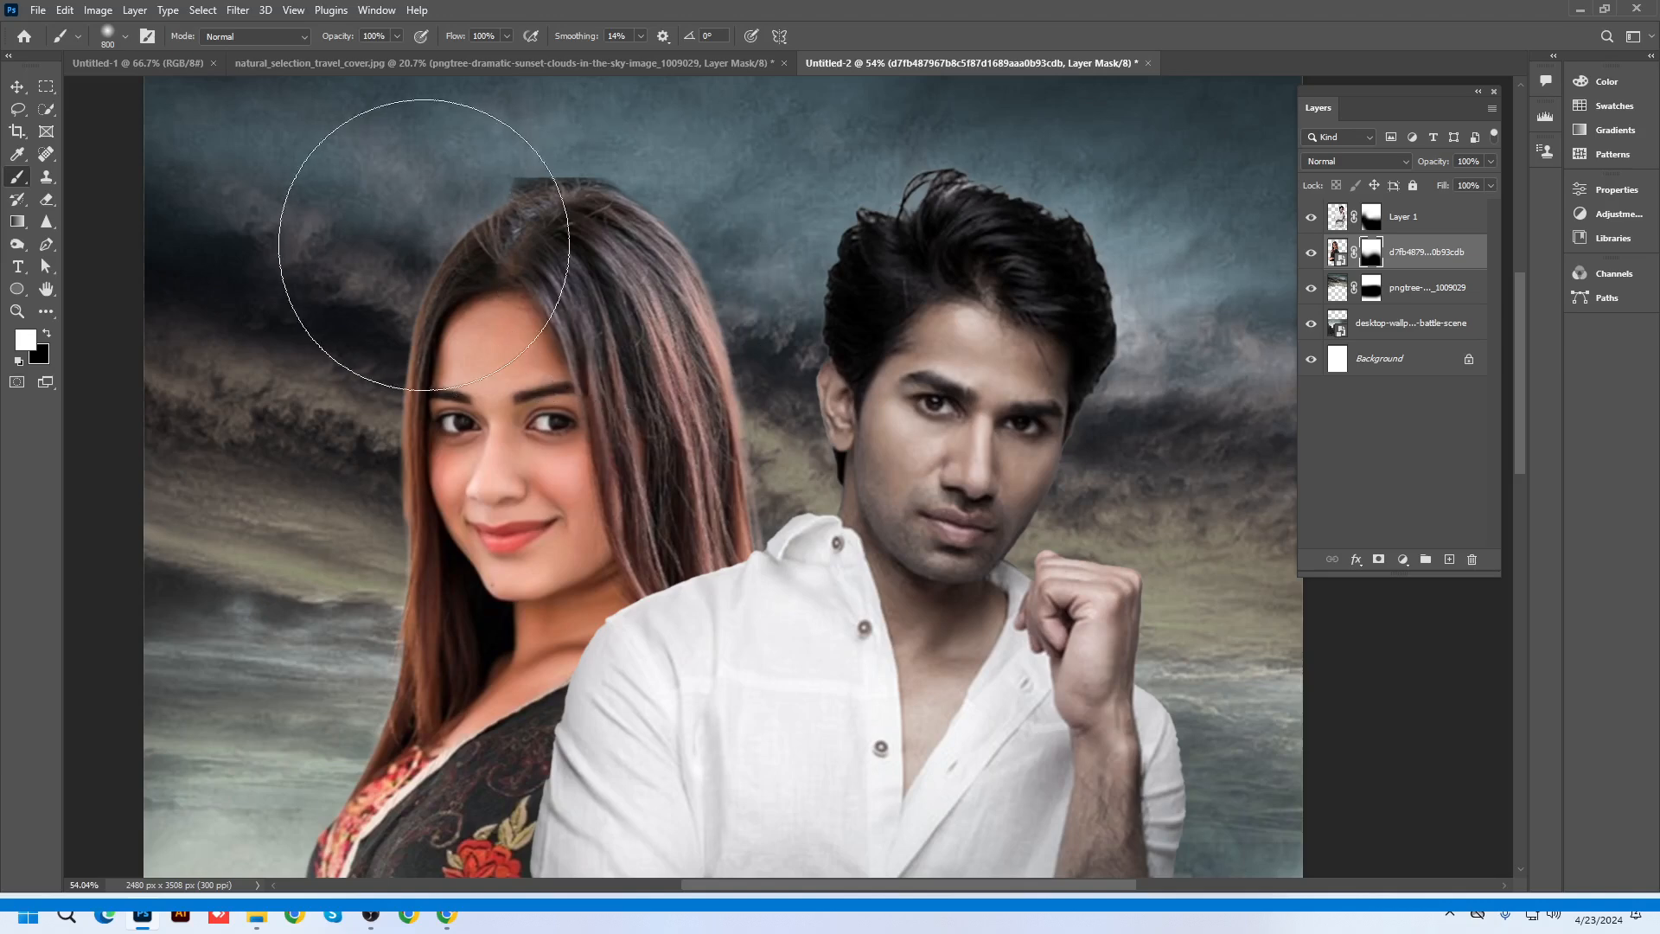
key("bracketleft")
key("bracketleft")
key("bracketleft")
key("bracketleft")
key("bracketleft")
key("bracketleft")
key("bracketleft")
key("bracketleft")
key("bracketleft")
key("bracketleft")
scroll(484, 156, "up", 5)
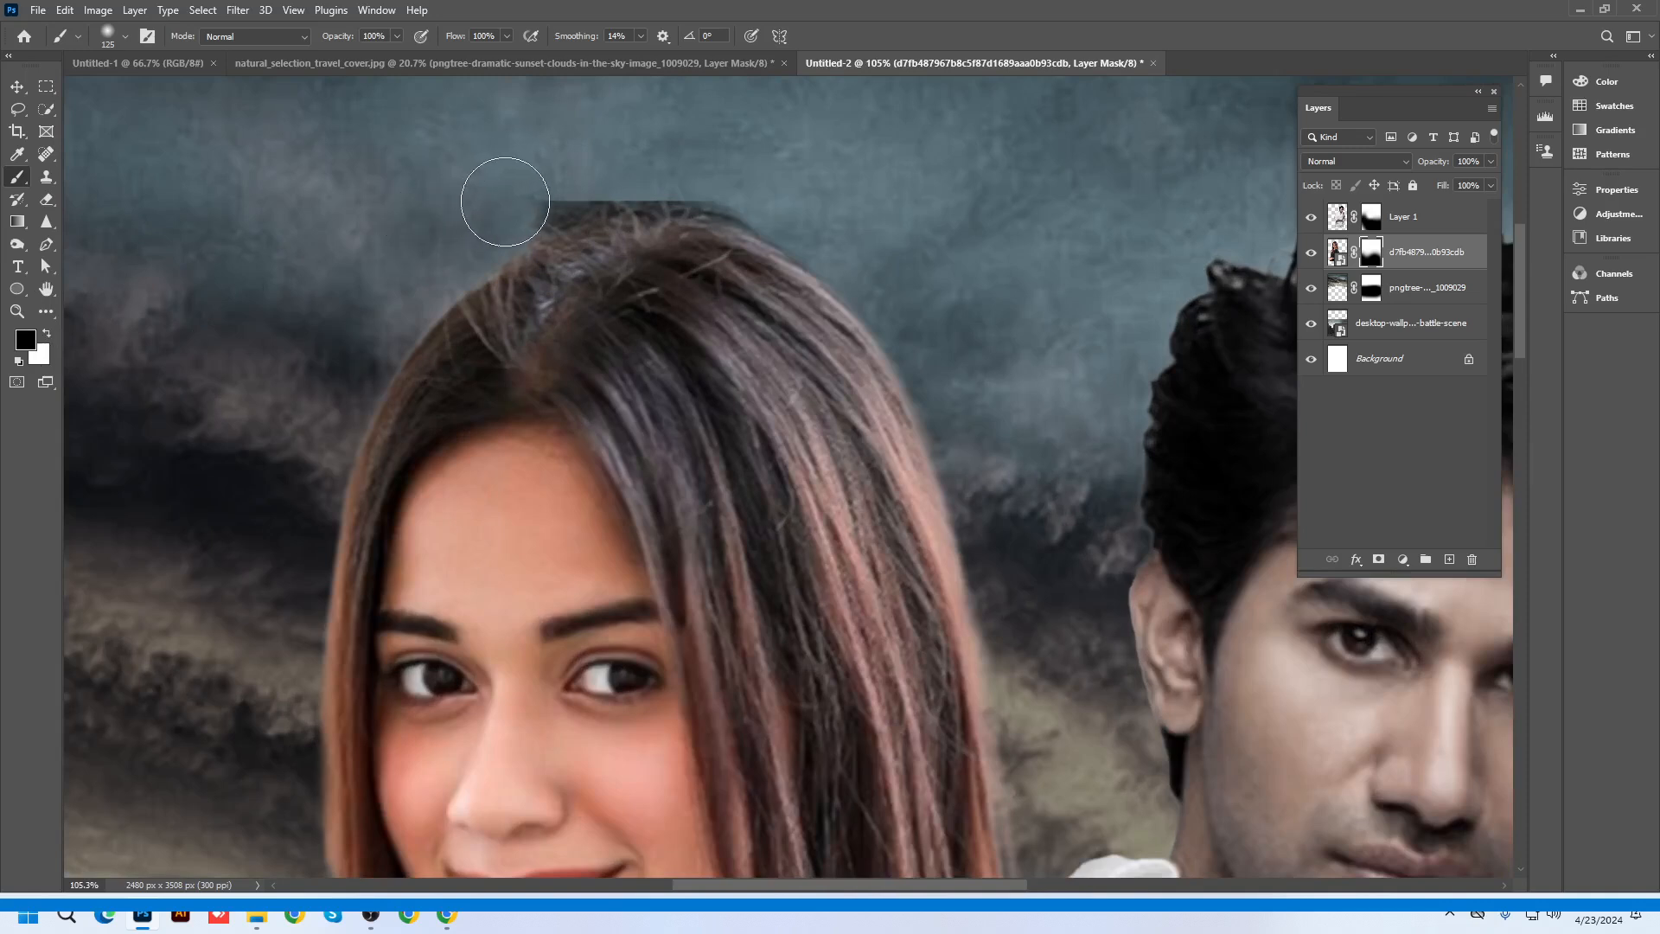
key("bracketleft")
key("bracketleft")
Paint black along the top of her hair to hide the straight photo edge
mouse_move(522, 185)
left_mouse_down()
mouse_move(545, 198)
mouse_move(619, 169)
mouse_move(737, 185)
mouse_move(556, 174)
mouse_move(657, 174)
mouse_move(575, 175)
left_mouse_up()
scroll(657, 173, "down", 6)
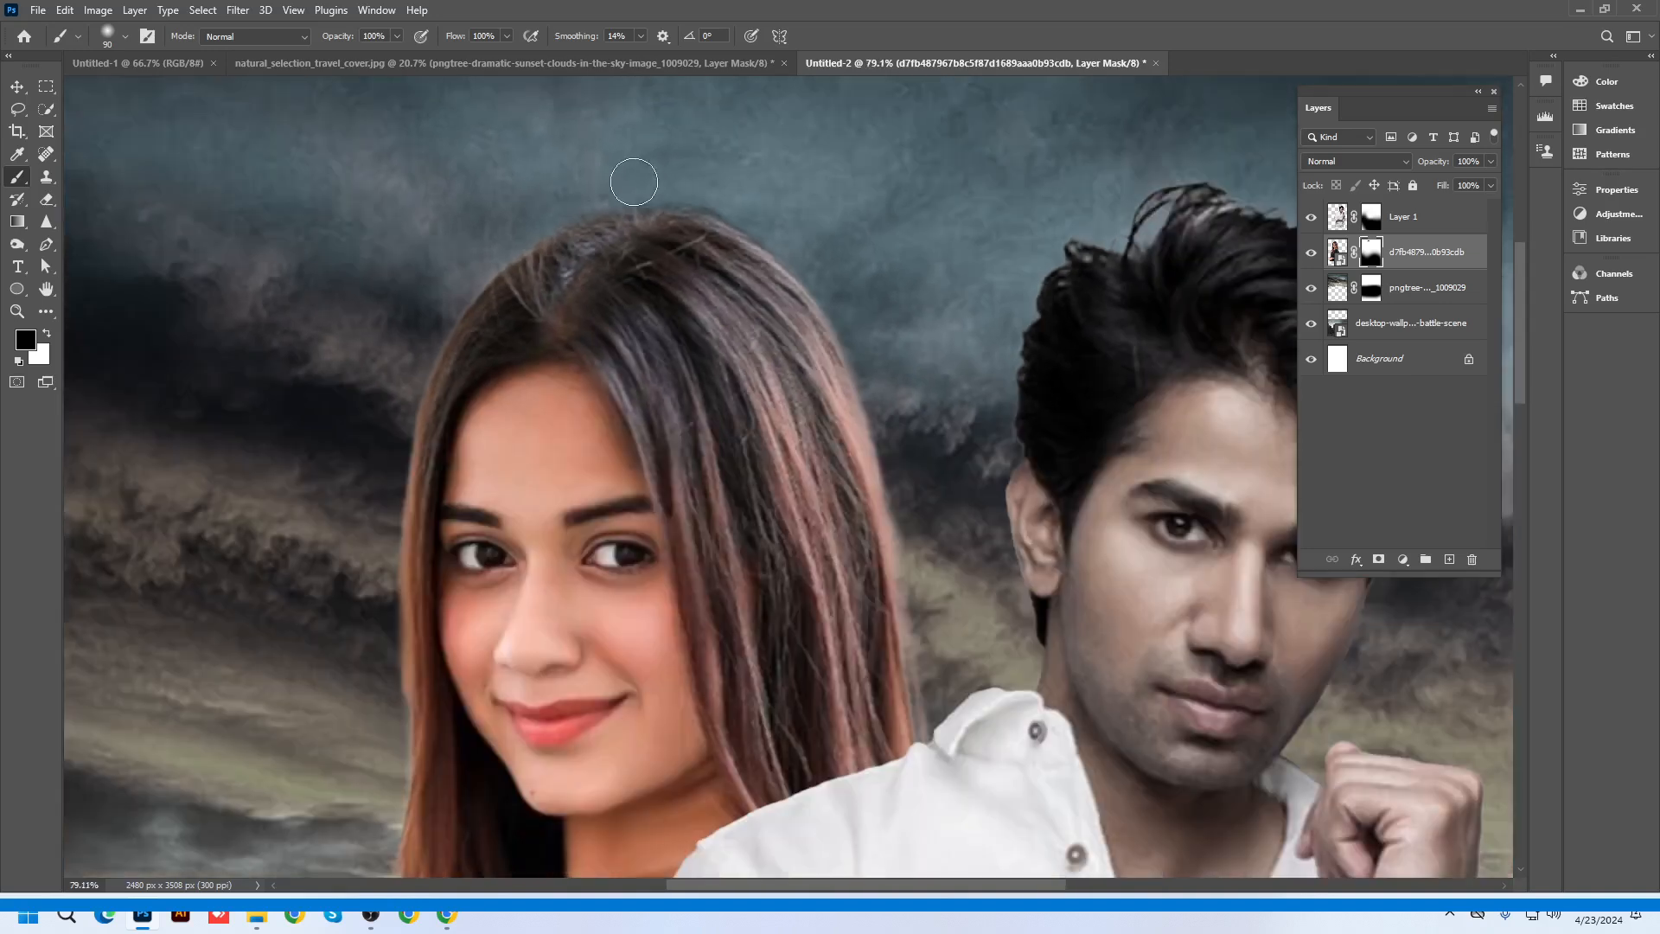
scroll(681, 184, "down", 4)
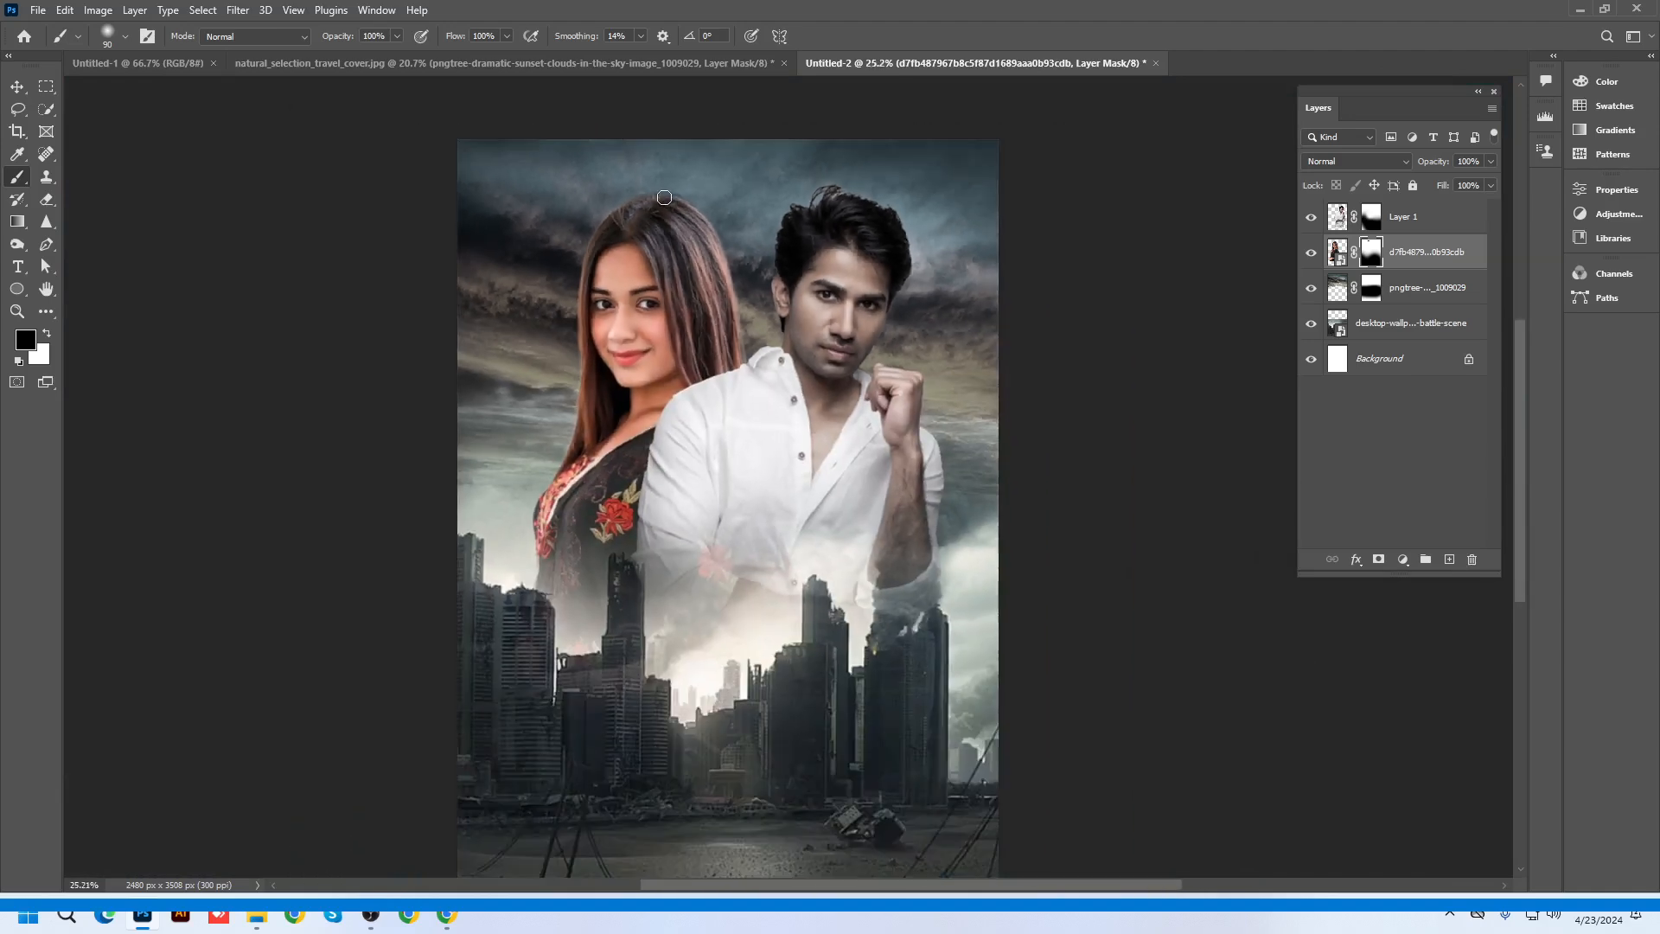
left_click(17, 85)
scroll(766, 527, "down", 1)
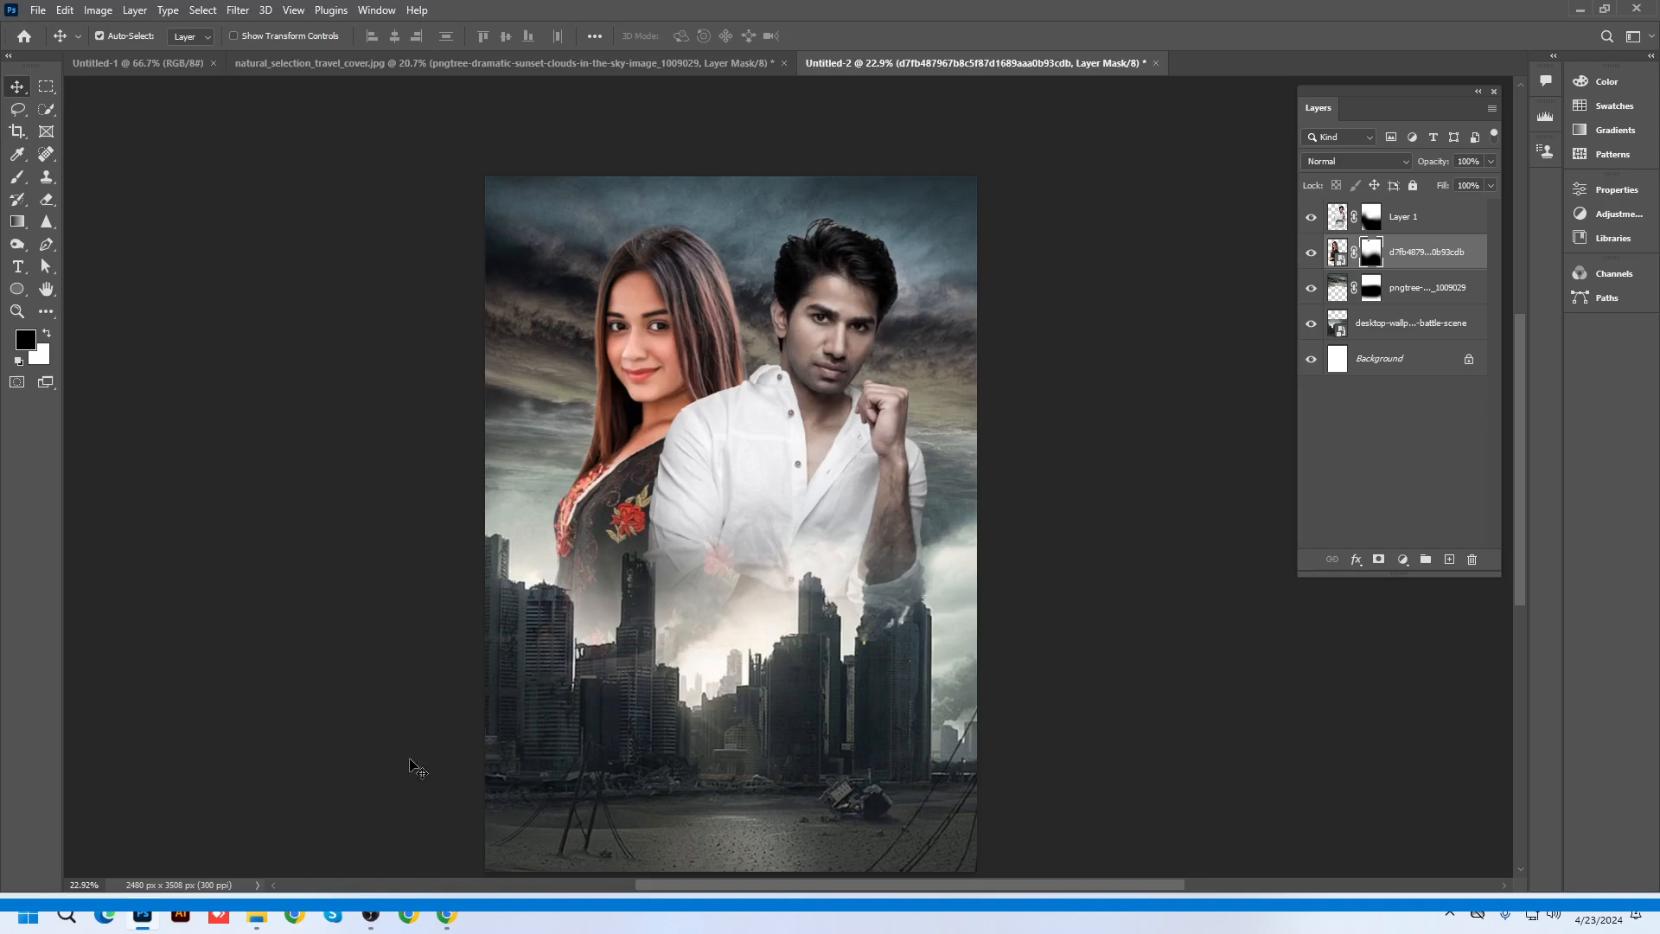
left_click(145, 915)
Minimize Photoshop, press Pause beside Stop Recording in OBS, then restore the poster document
left_click(145, 915)
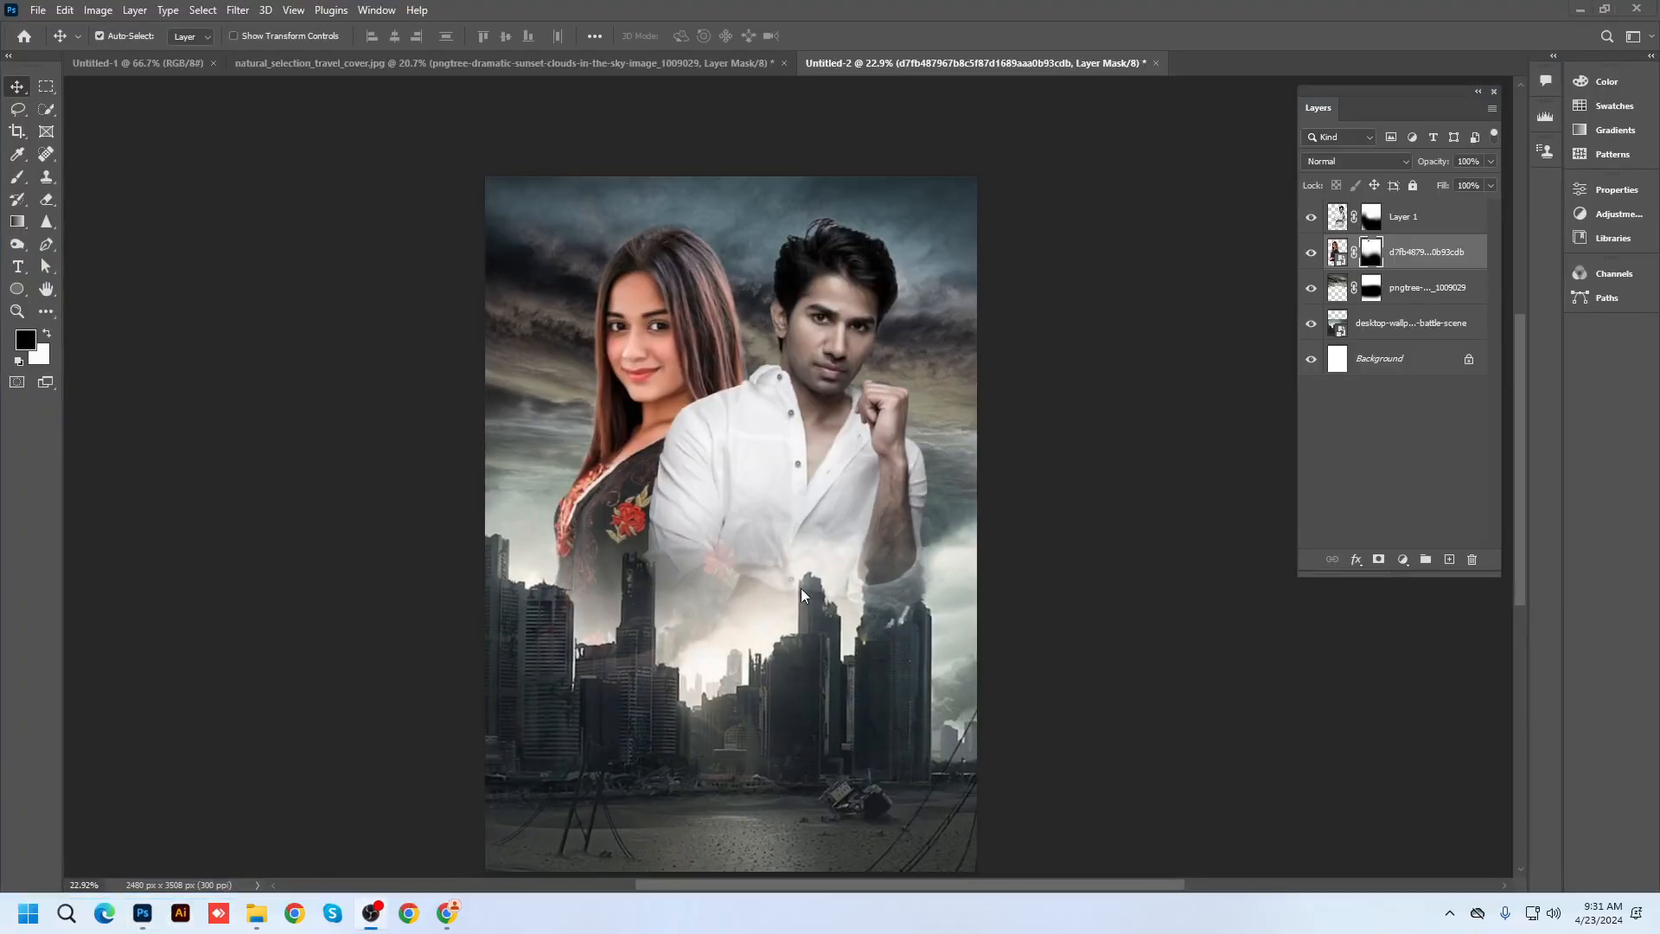
left_click(1580, 9)
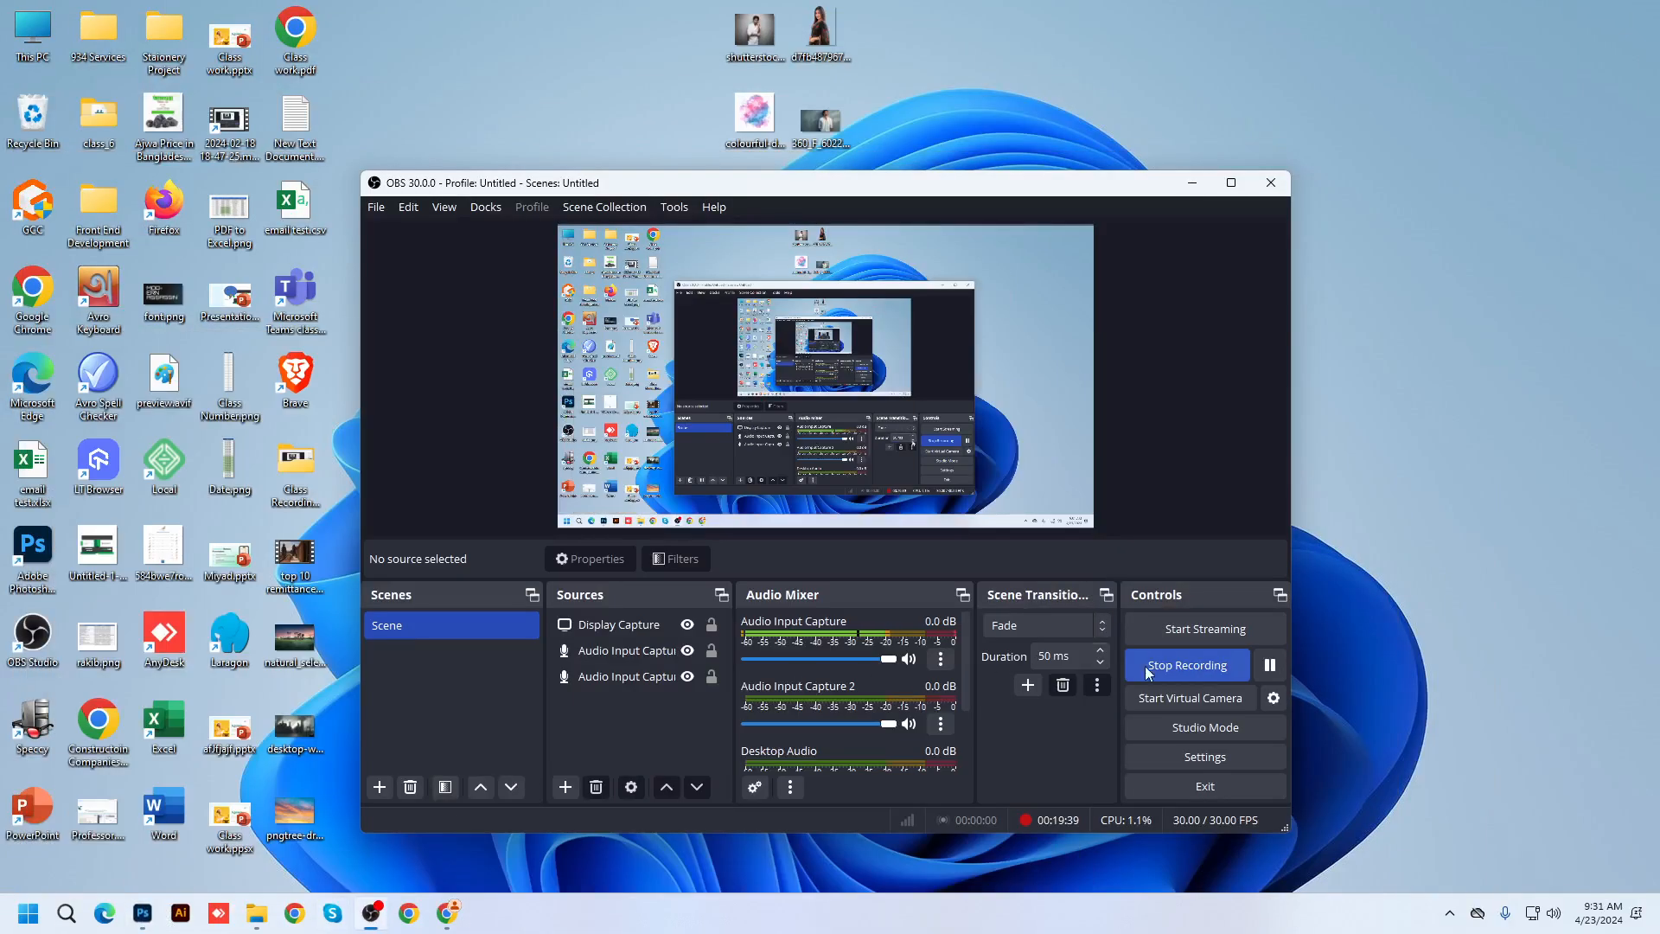
left_click(1270, 665)
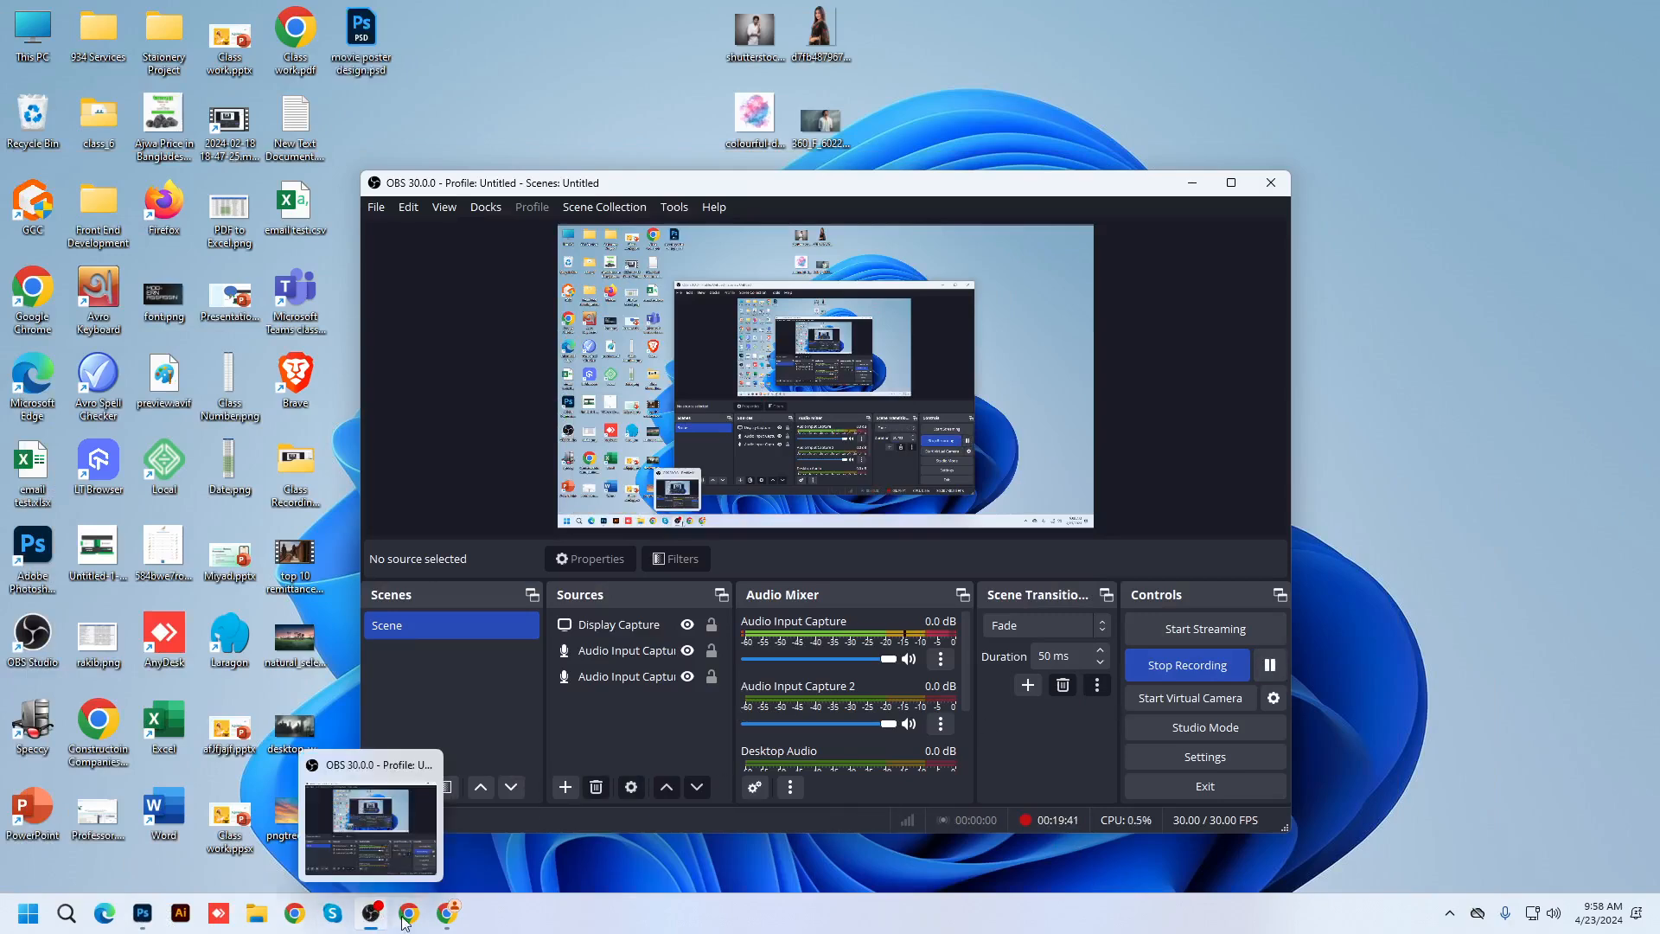
left_click(143, 913)
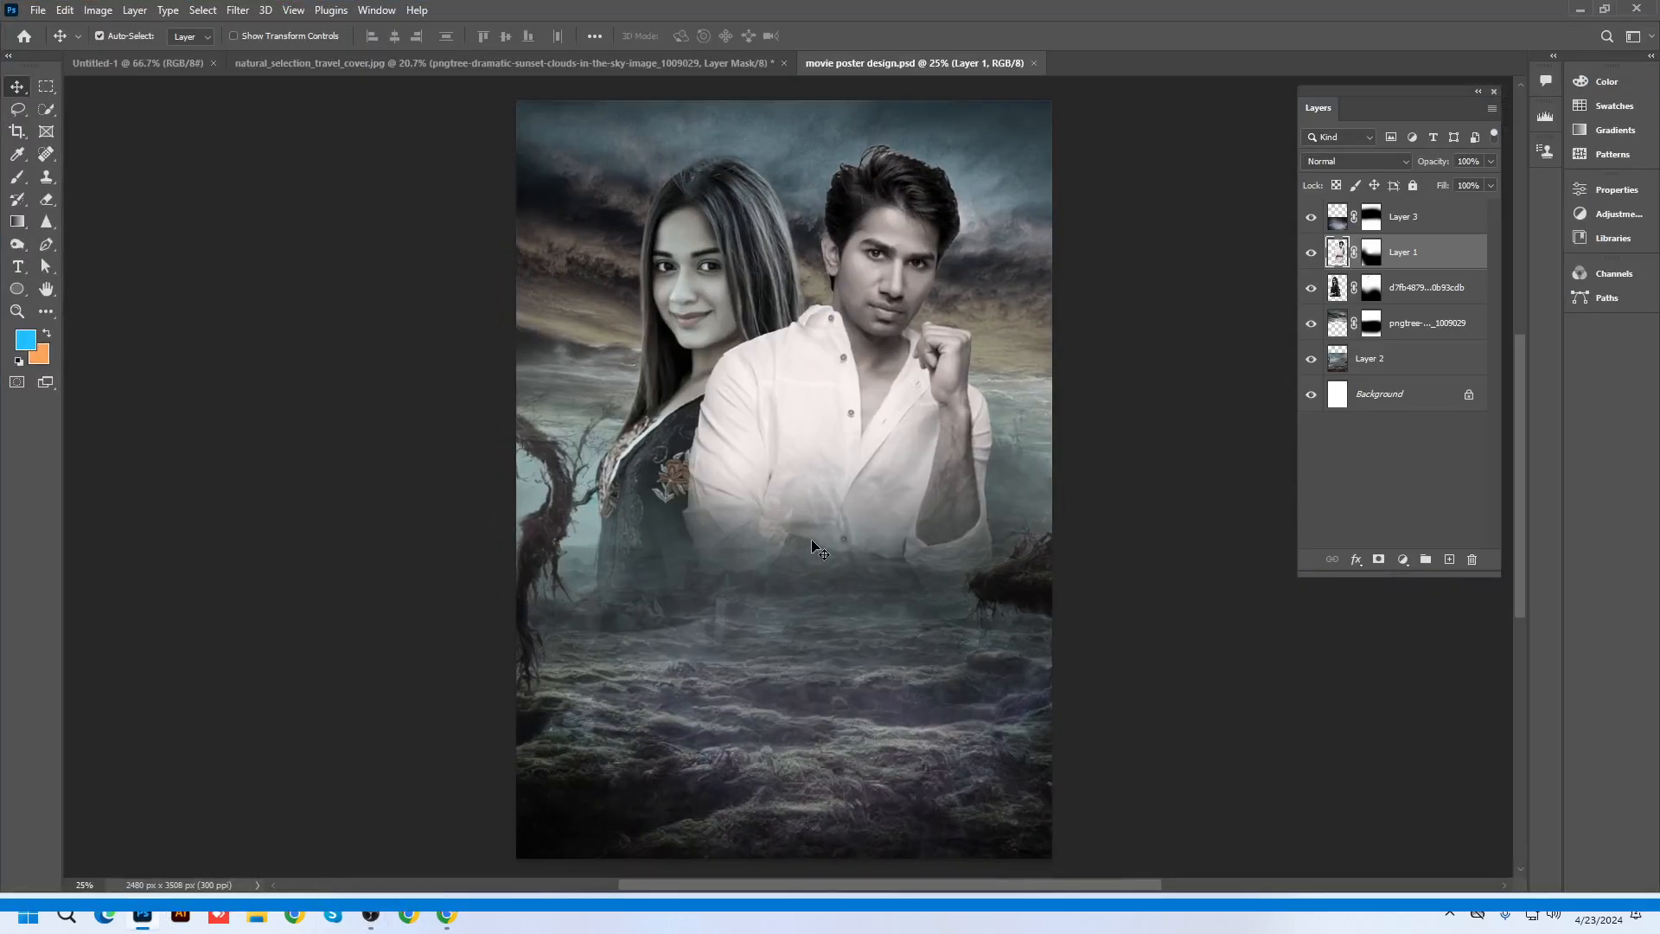
Zoom in and out to review the poster, then switch to the 'movie smokey background' image search
scroll(813, 546, "up", 1)
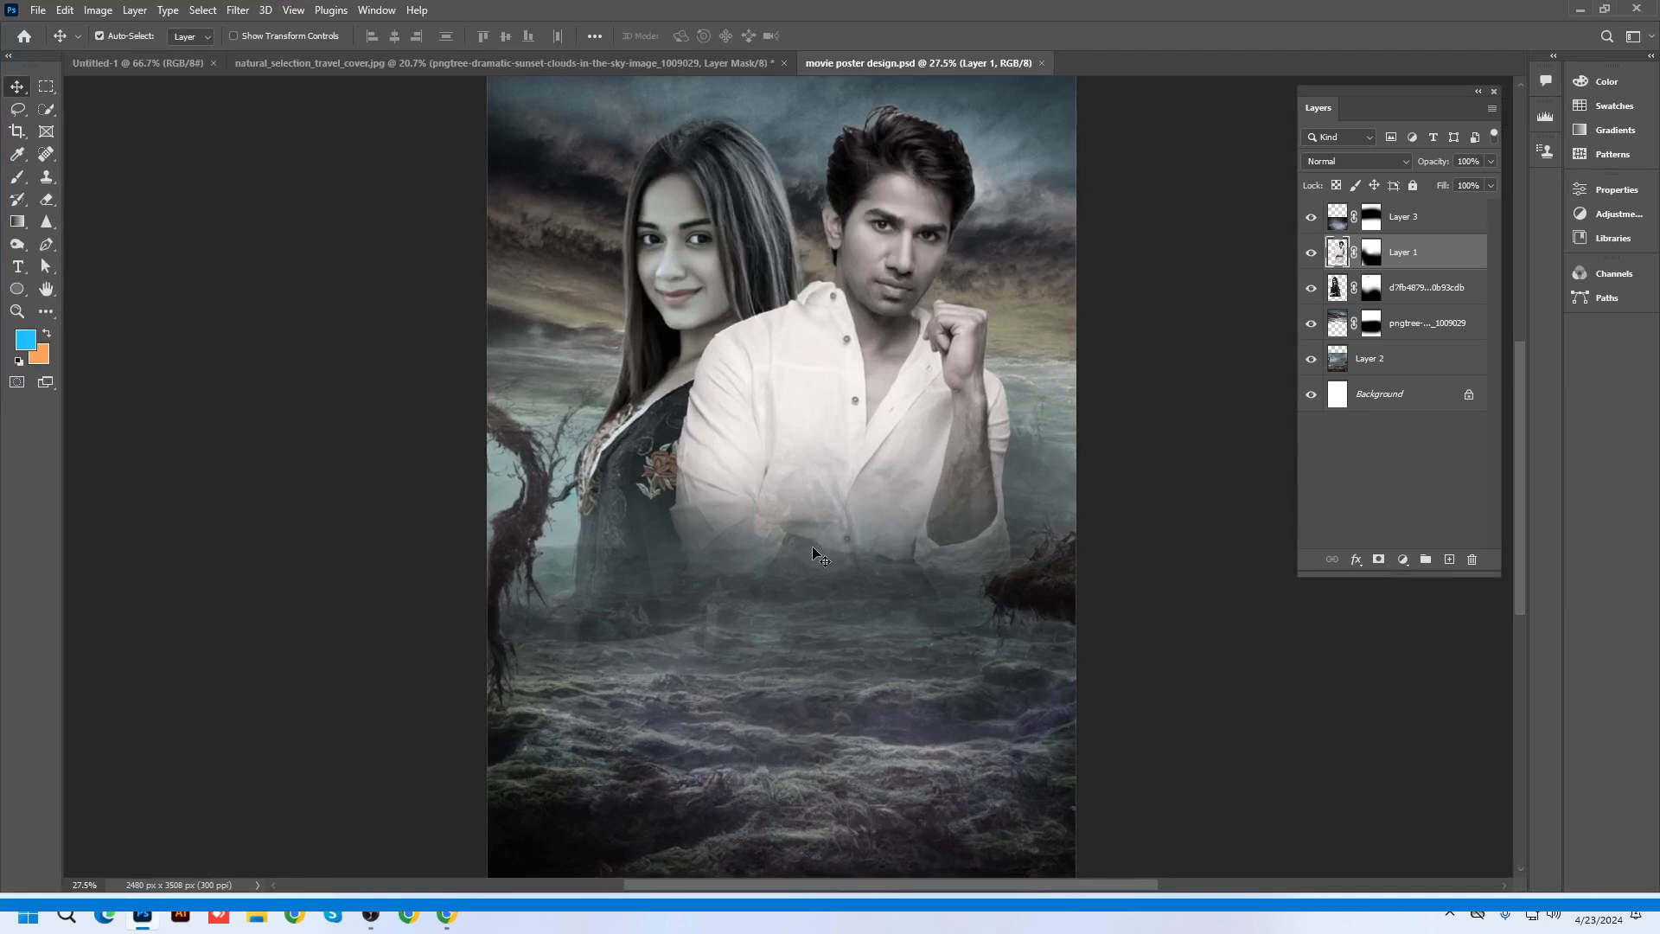
scroll(812, 549, "down", 2)
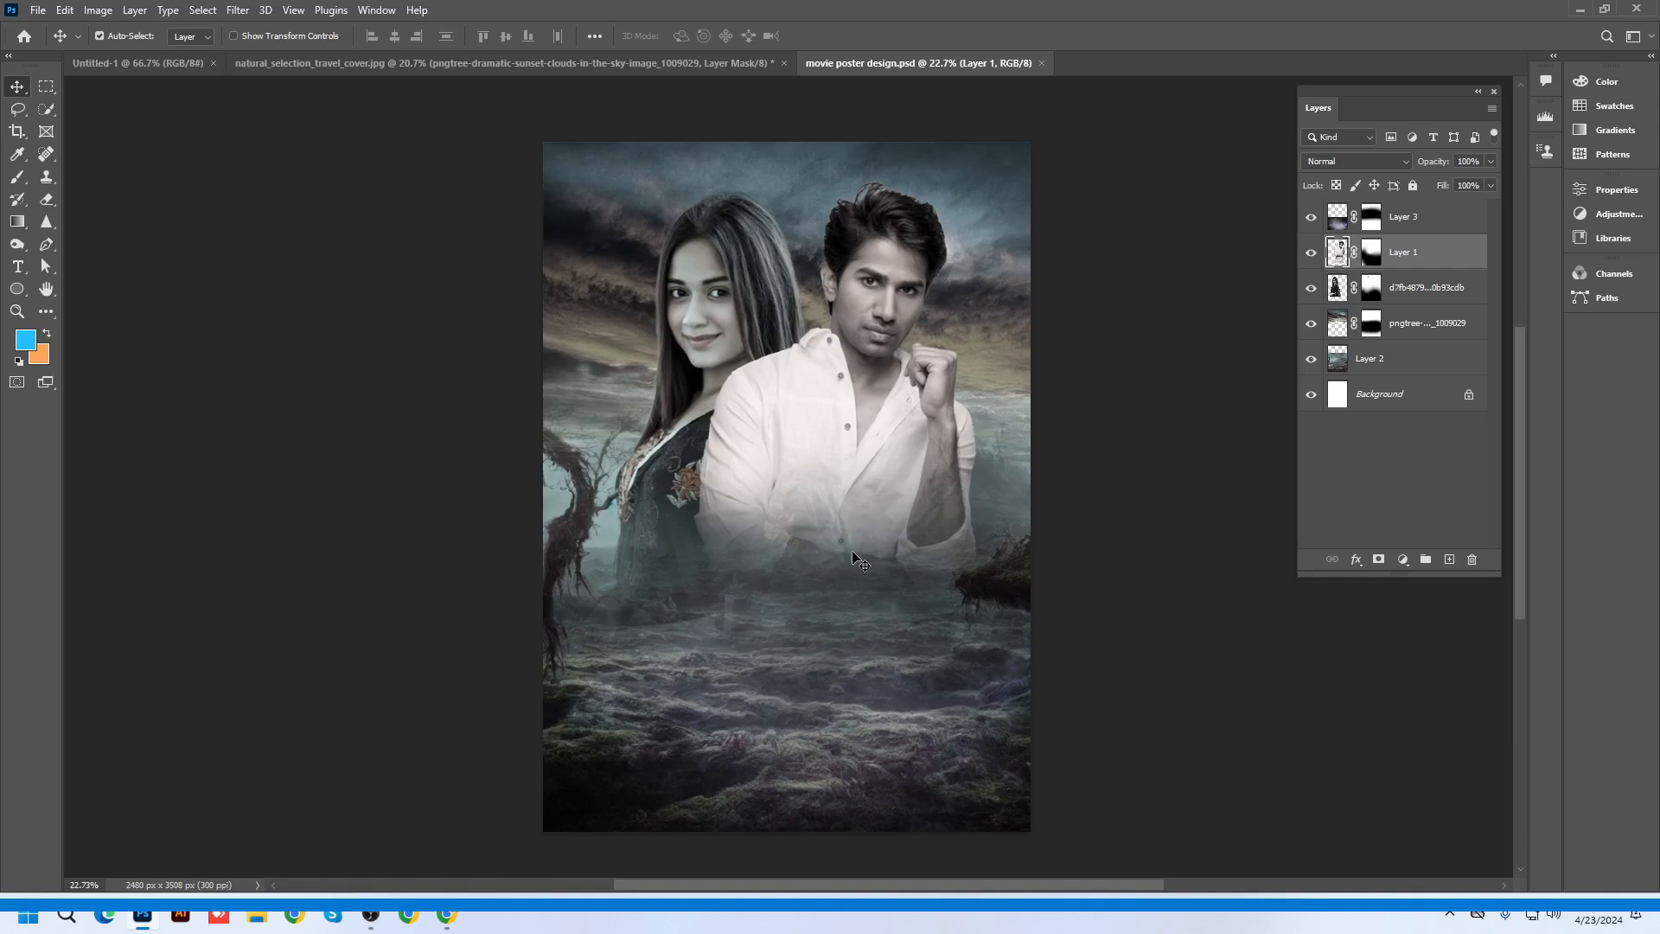
scroll(853, 557, "up", 1)
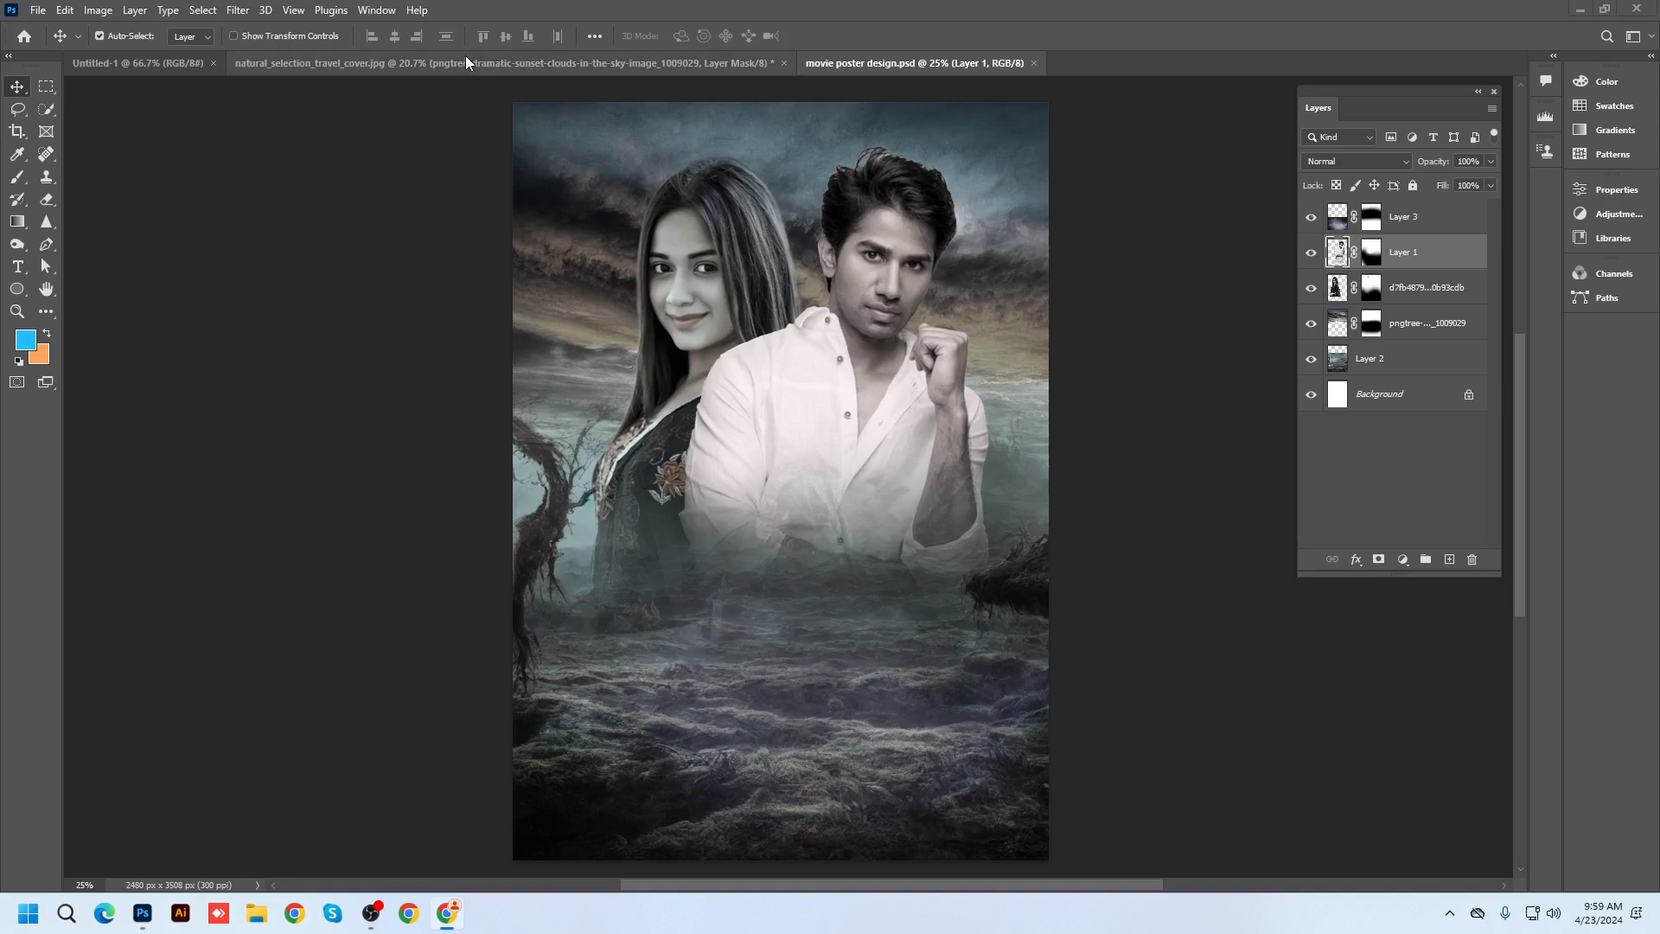
left_click(1579, 9)
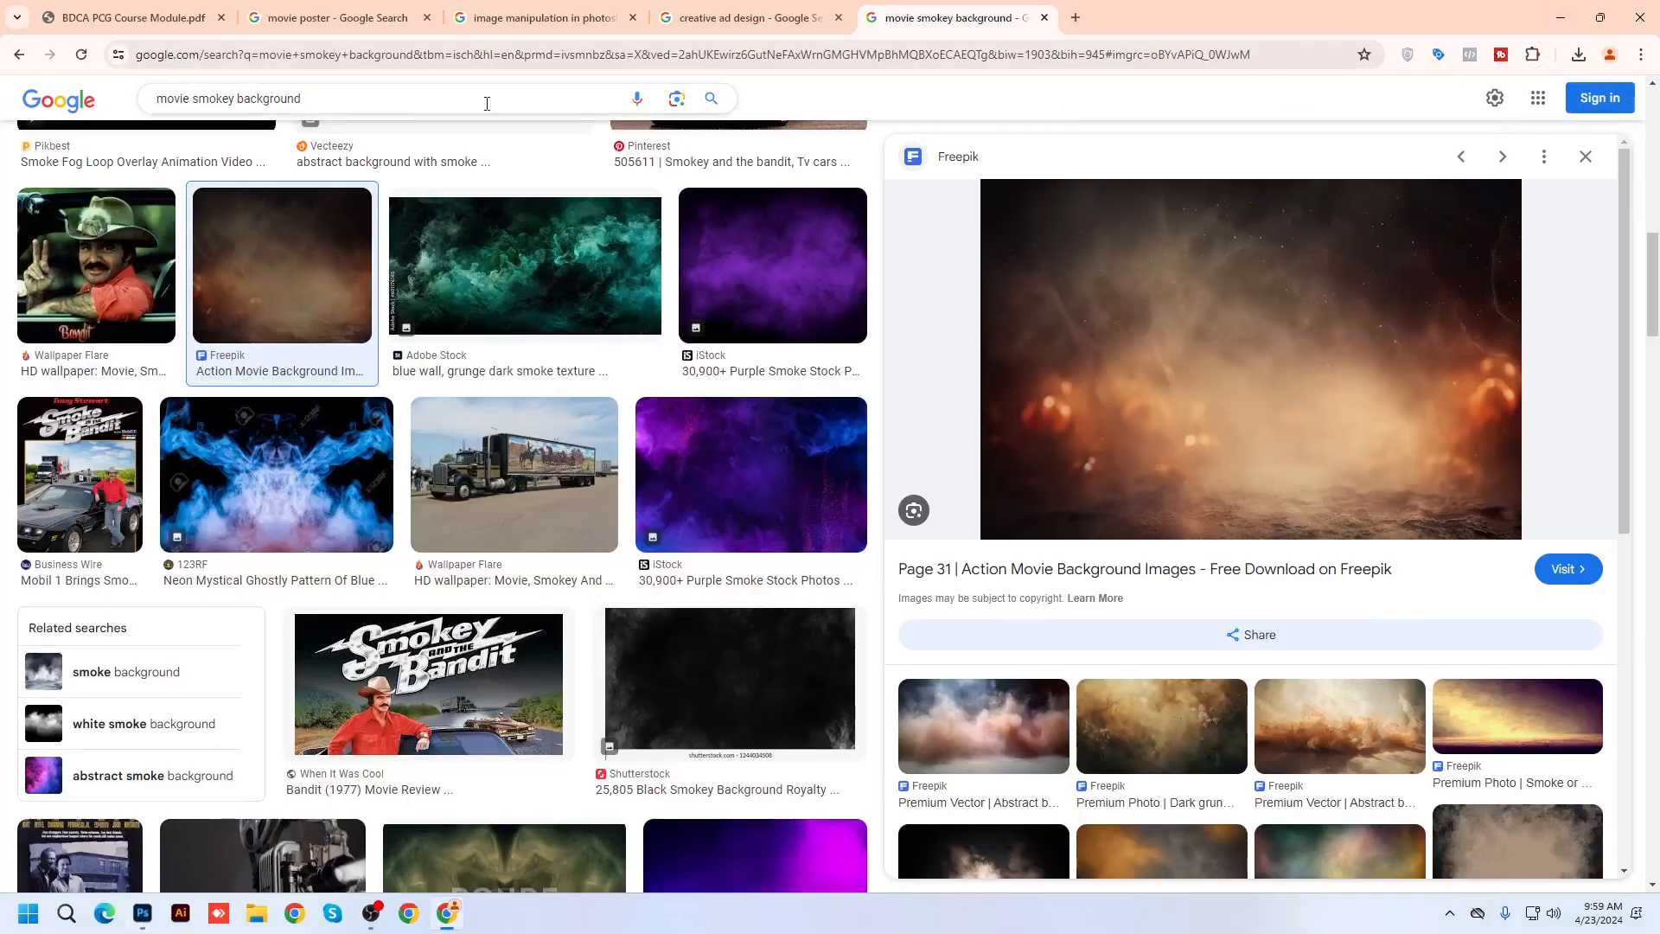
Replace the search text with শঙ্খনীল, typed phonetically as 'sonkhonIl'
double_click(348, 87)
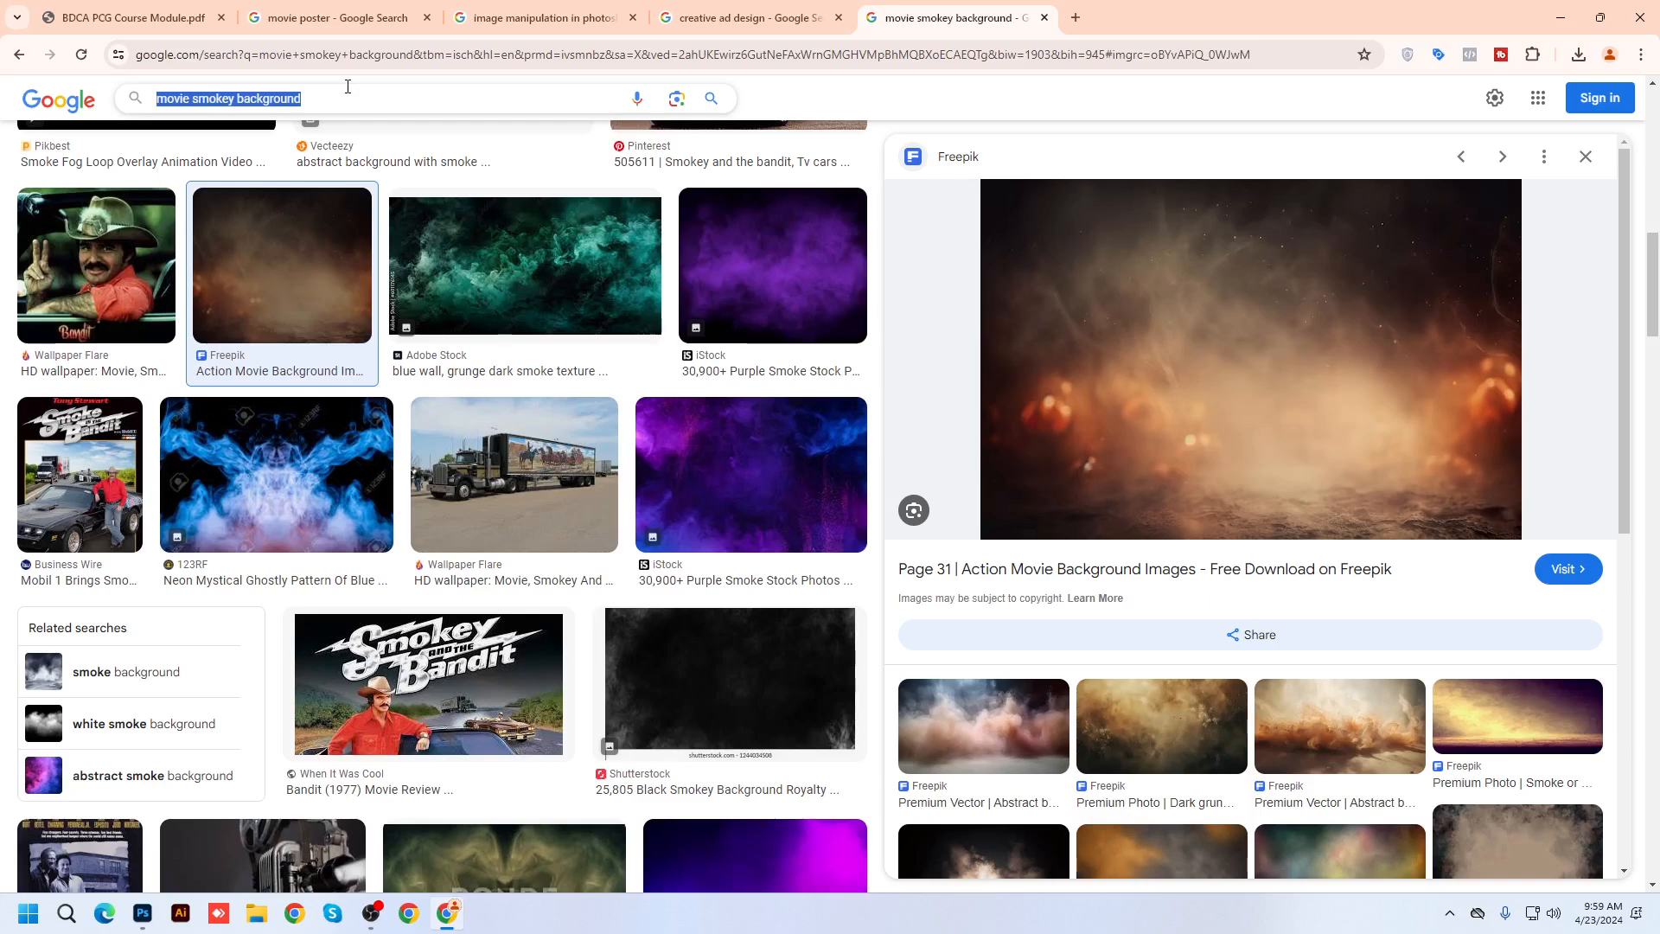
type("s")
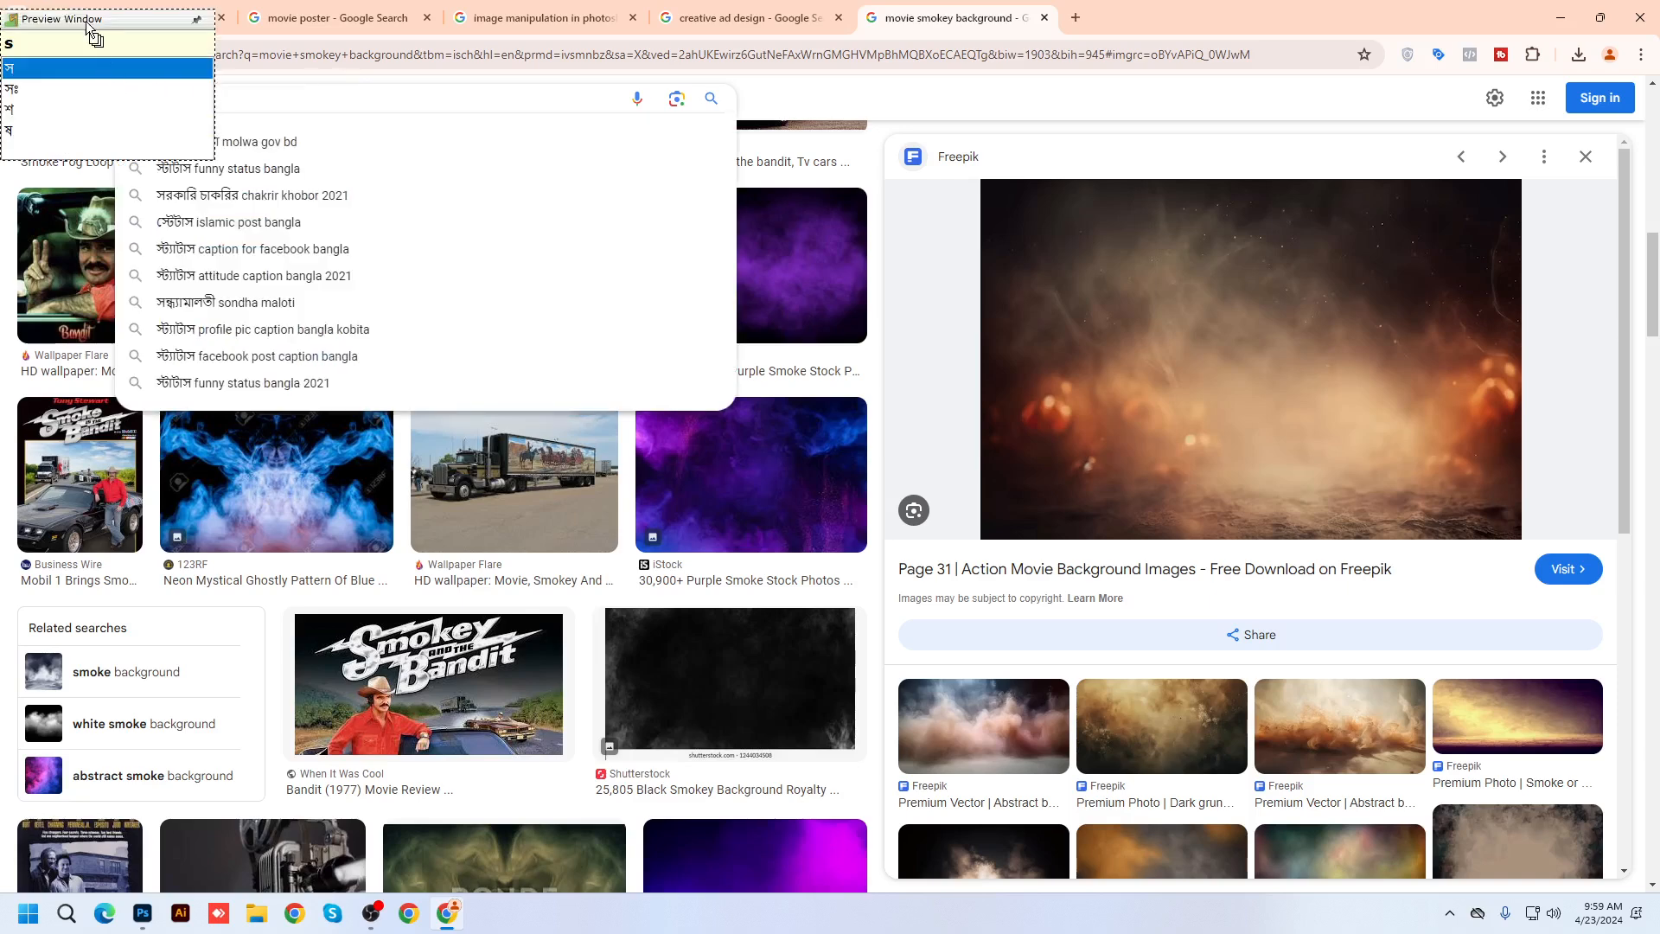
left_click_drag(93, 26, 233, 733)
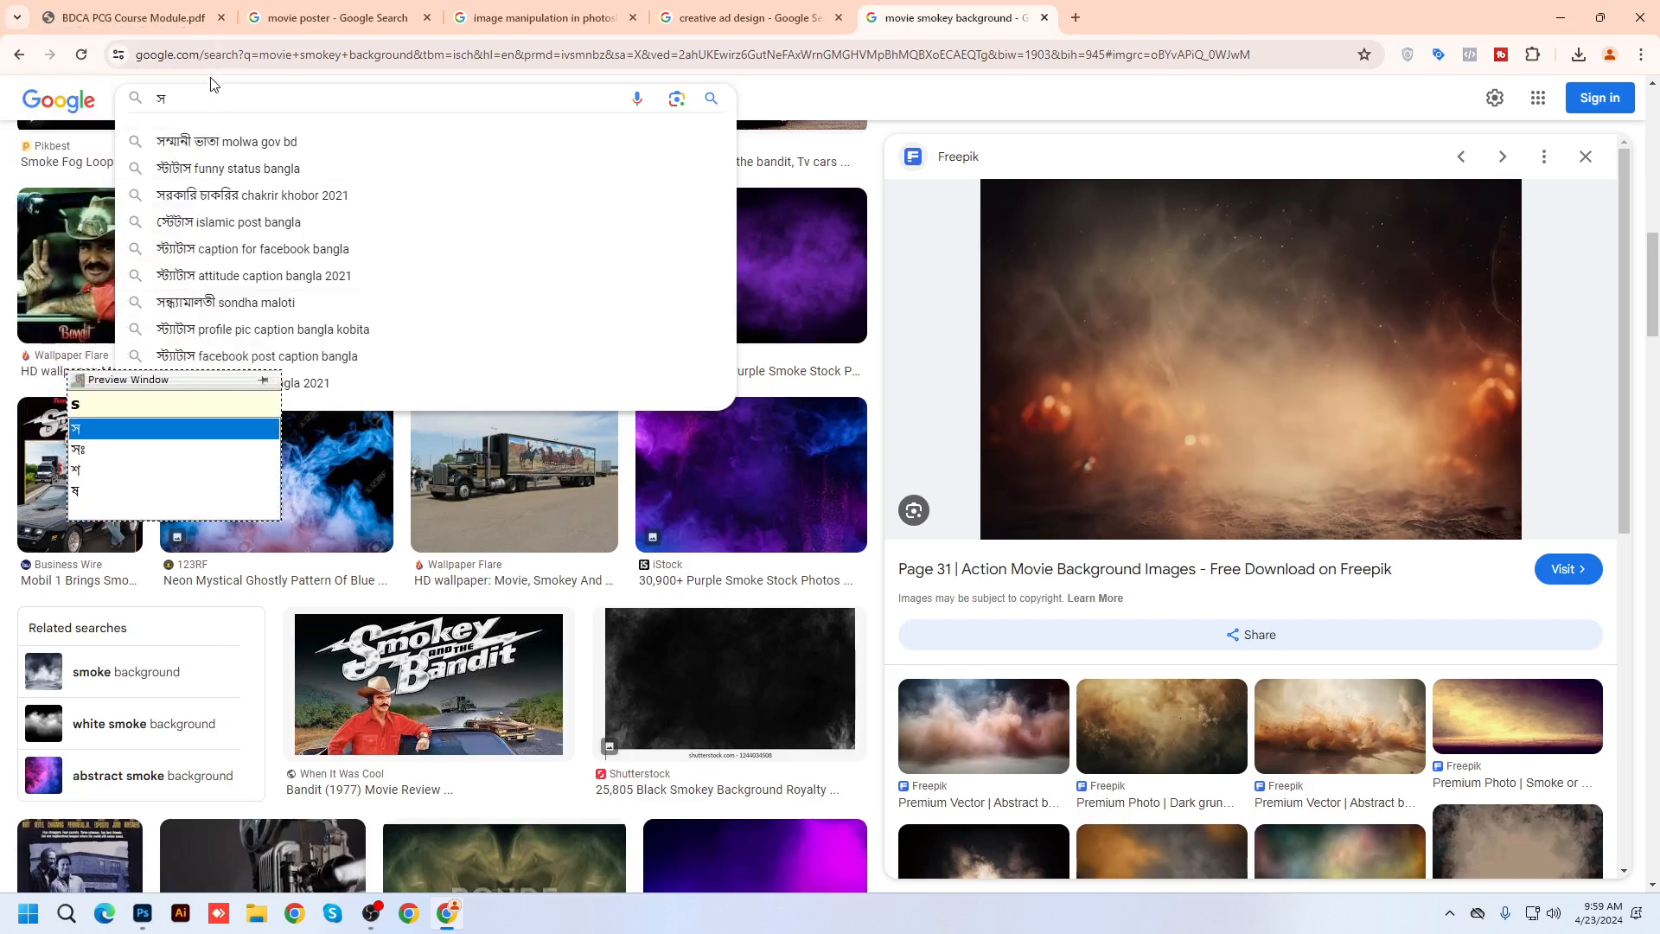
left_click_drag(177, 97, 128, 100)
type("sknkho")
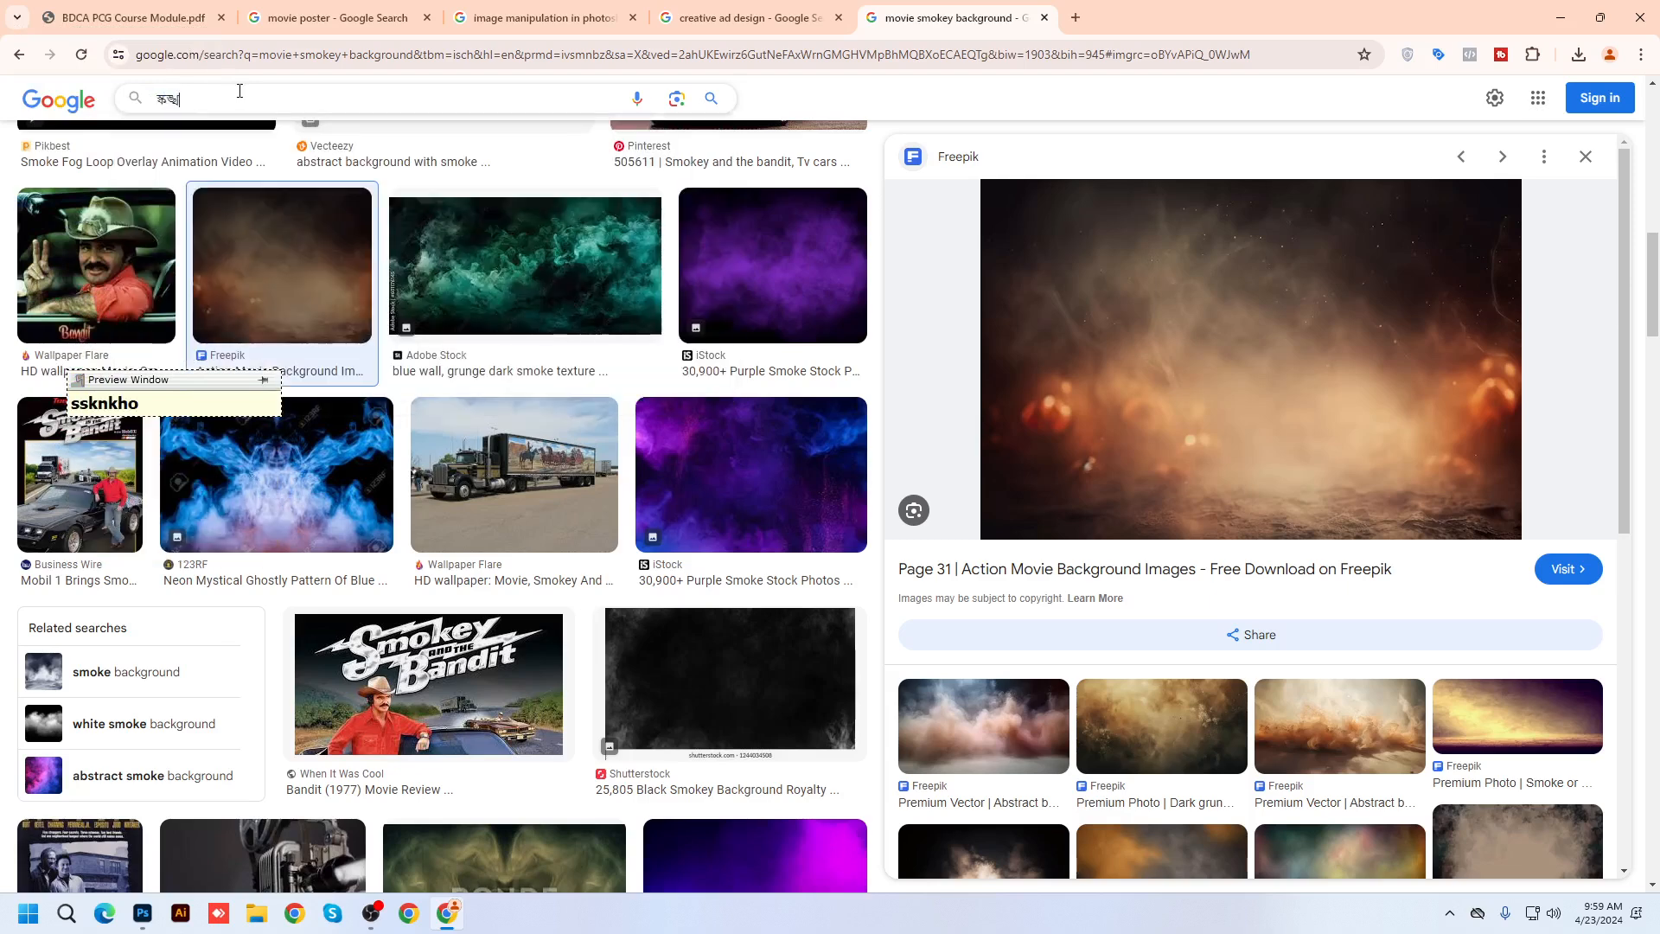
key("BackSpace")
key("BackSpace")
key("BackSpace")
key("BackSpace")
key("BackSpace")
key("BackSpace")
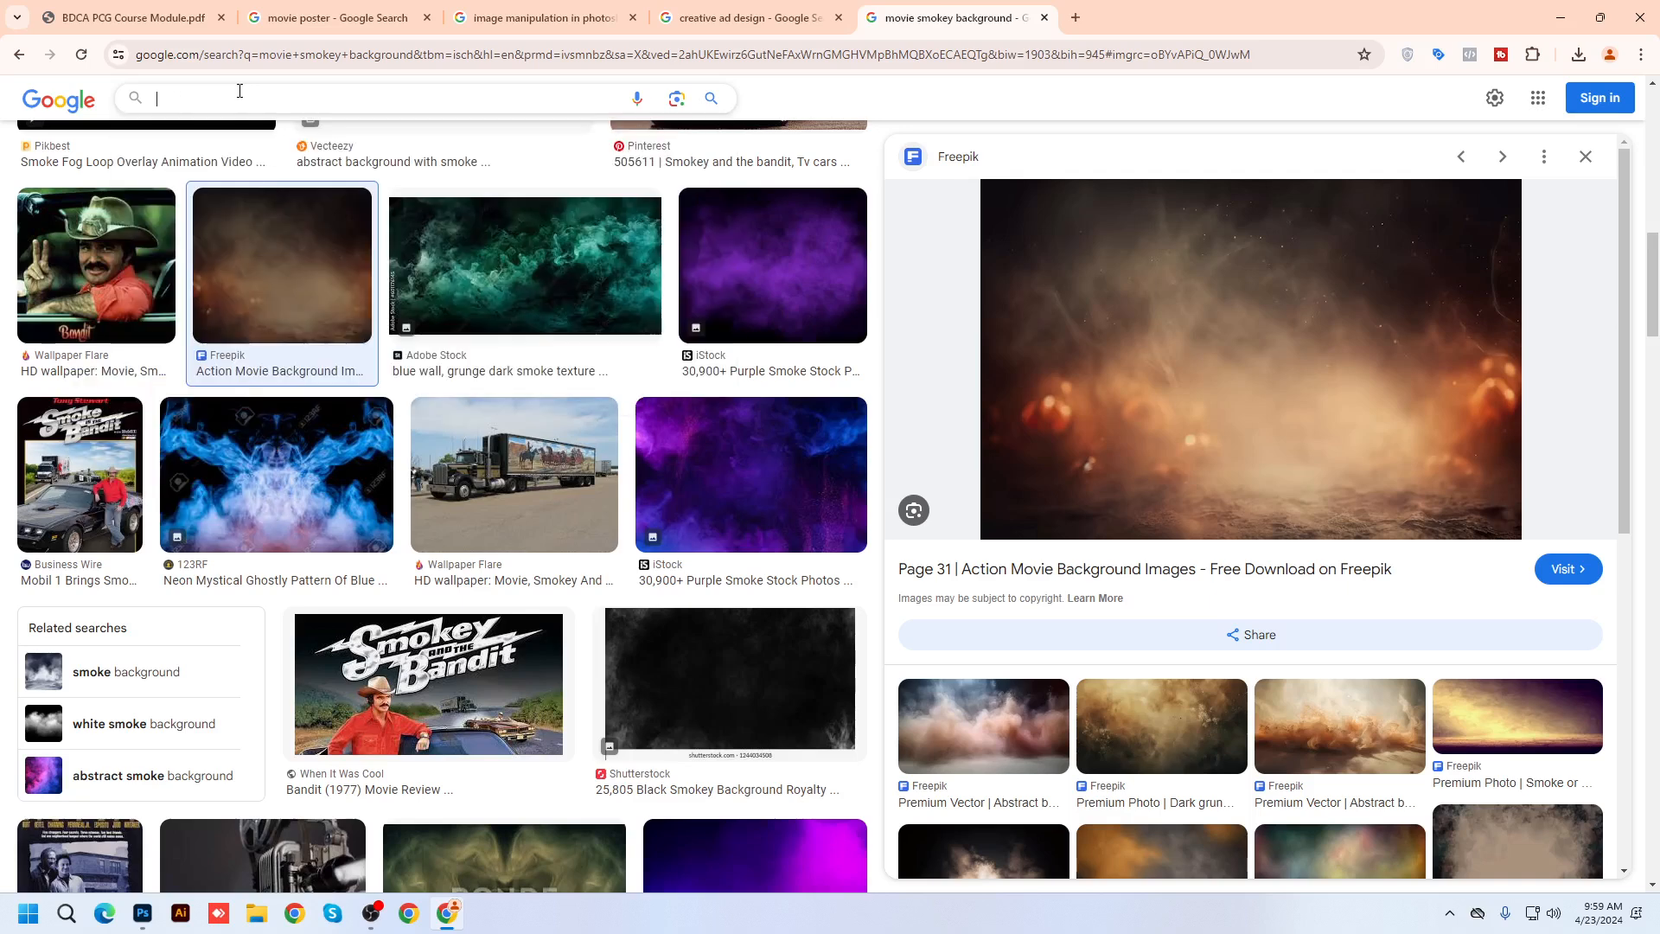
type("sonkho")
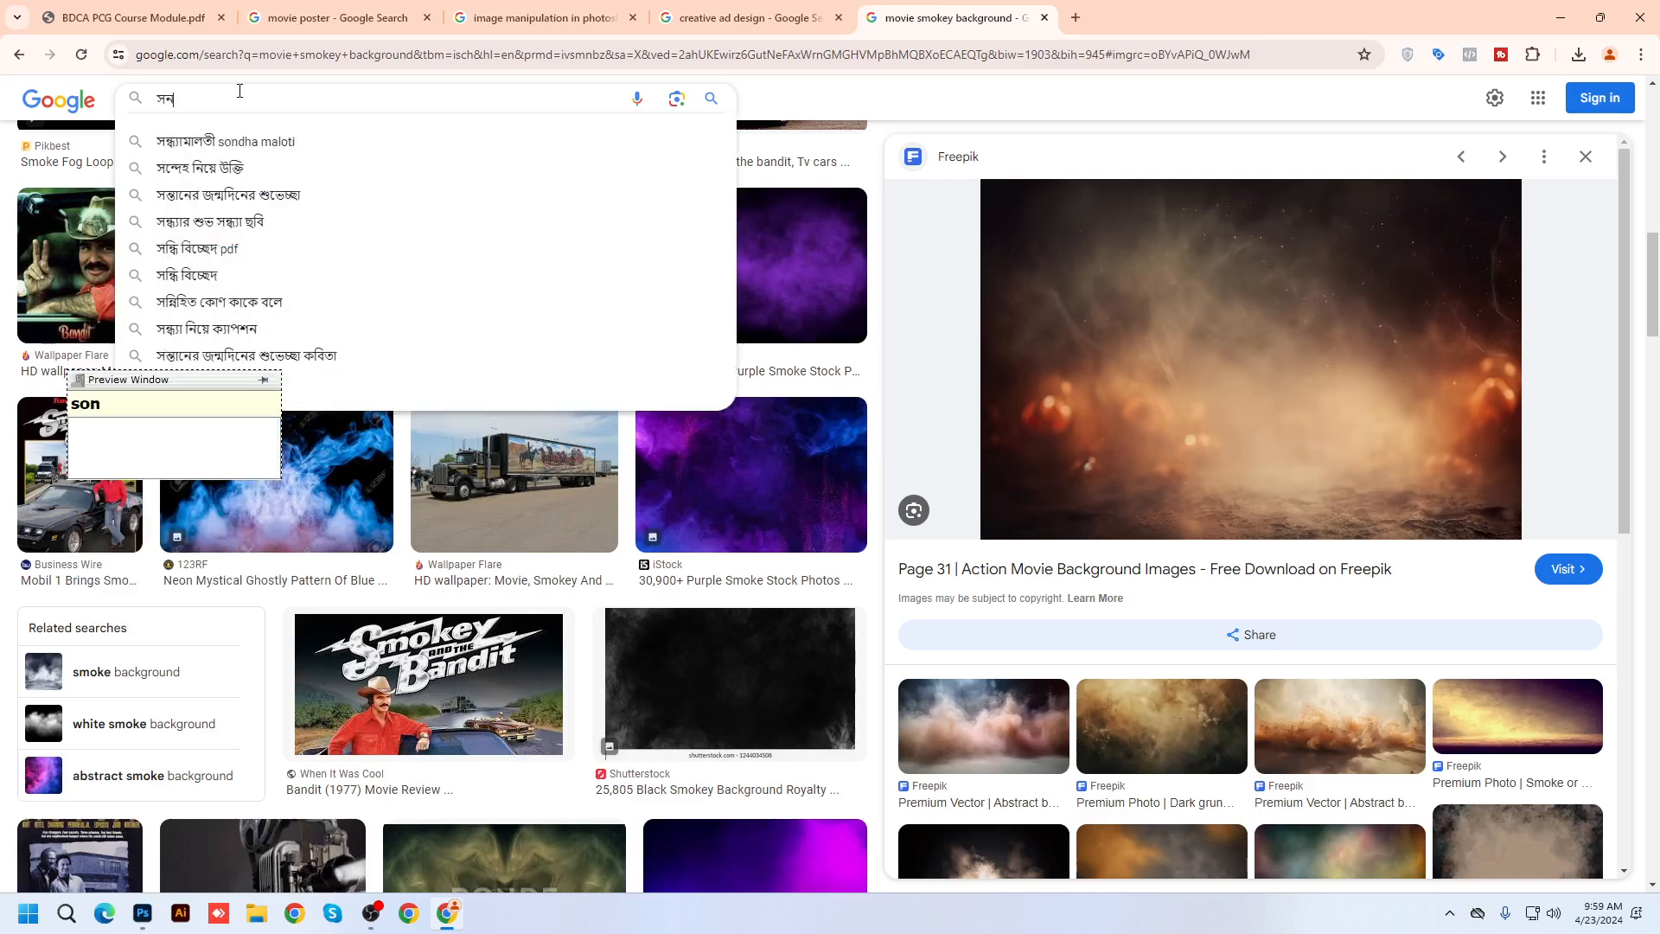
type("nIl")
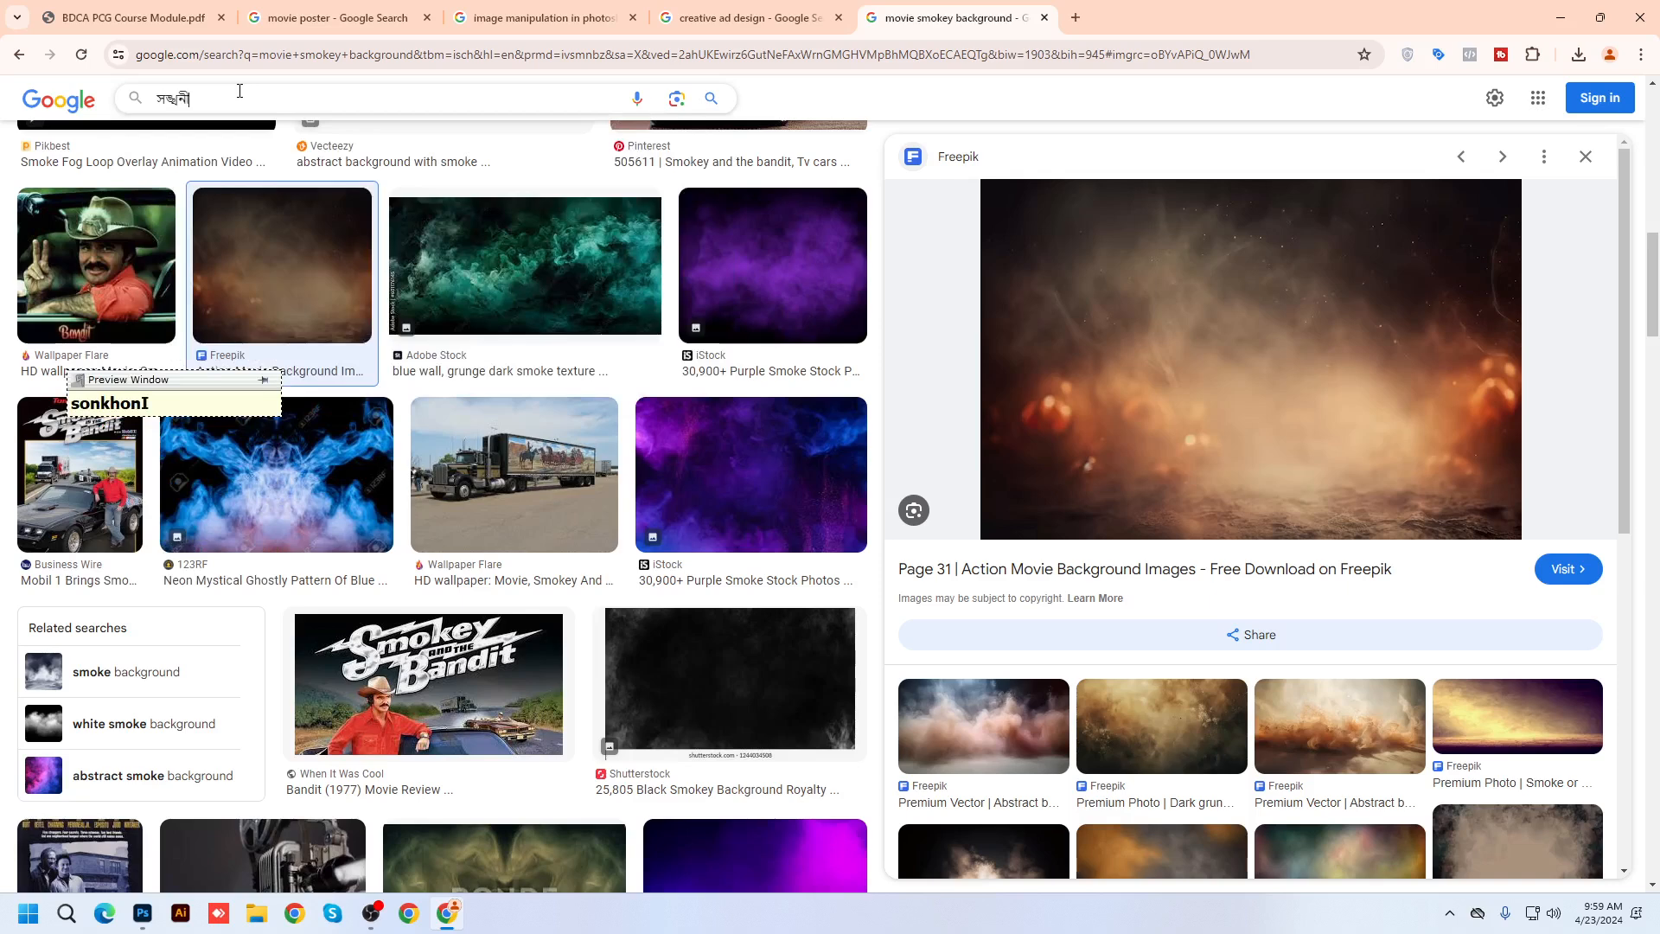
key("Down")
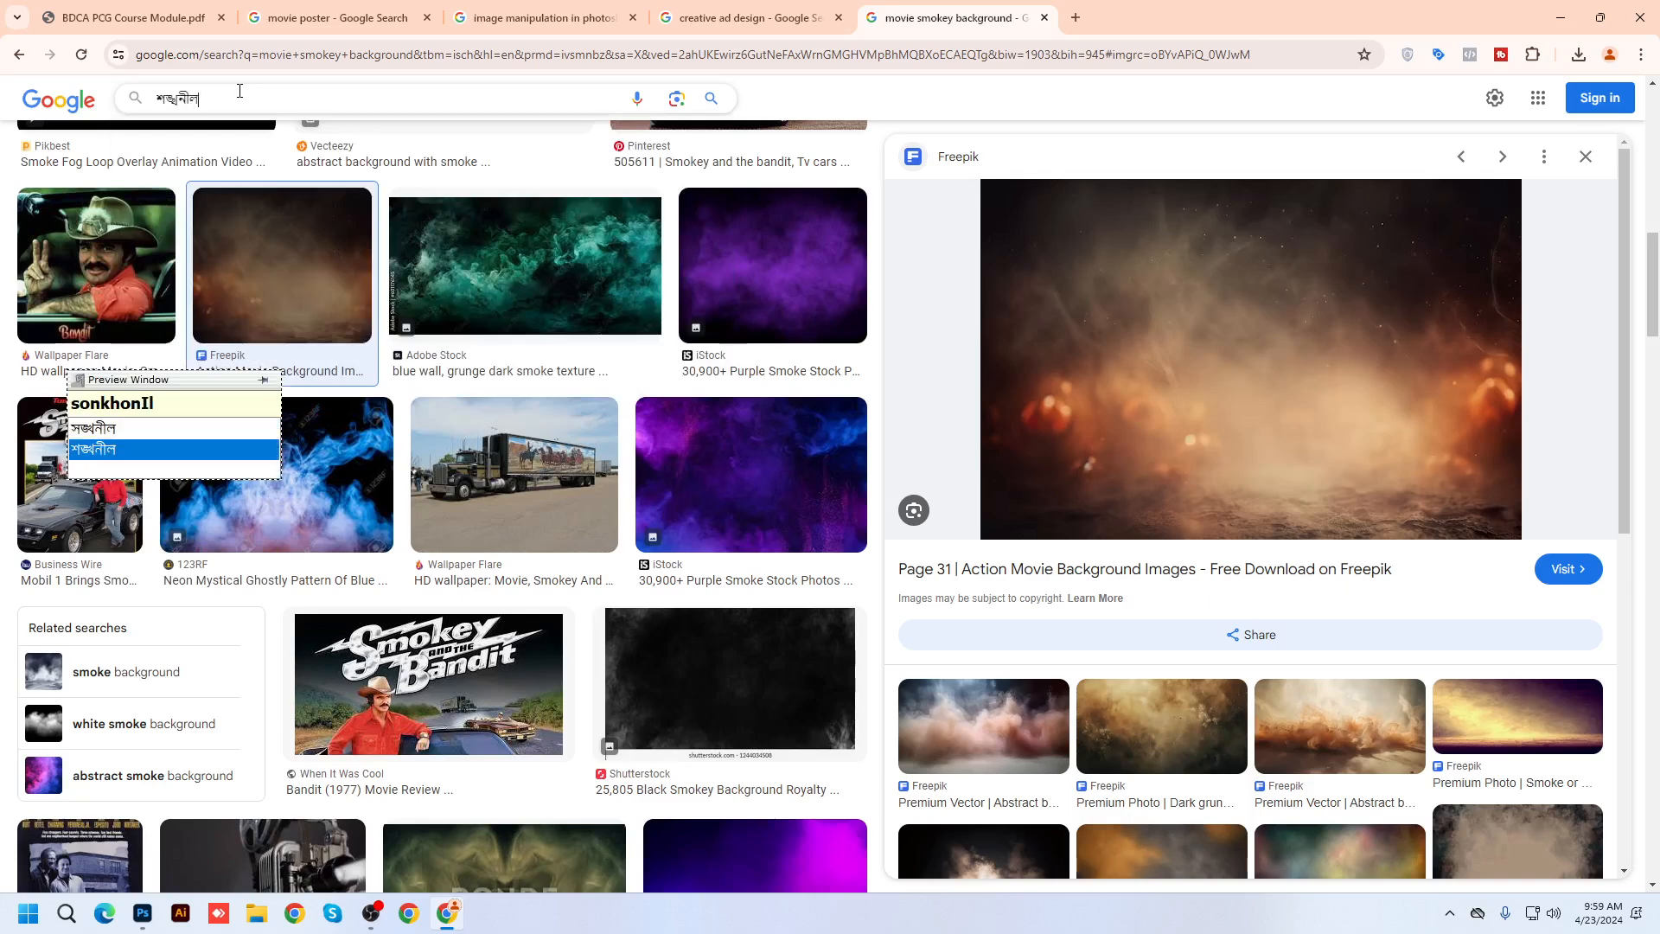
key("Return")
Add বাংলা and ছবি to the query and run the search
type("bangla")
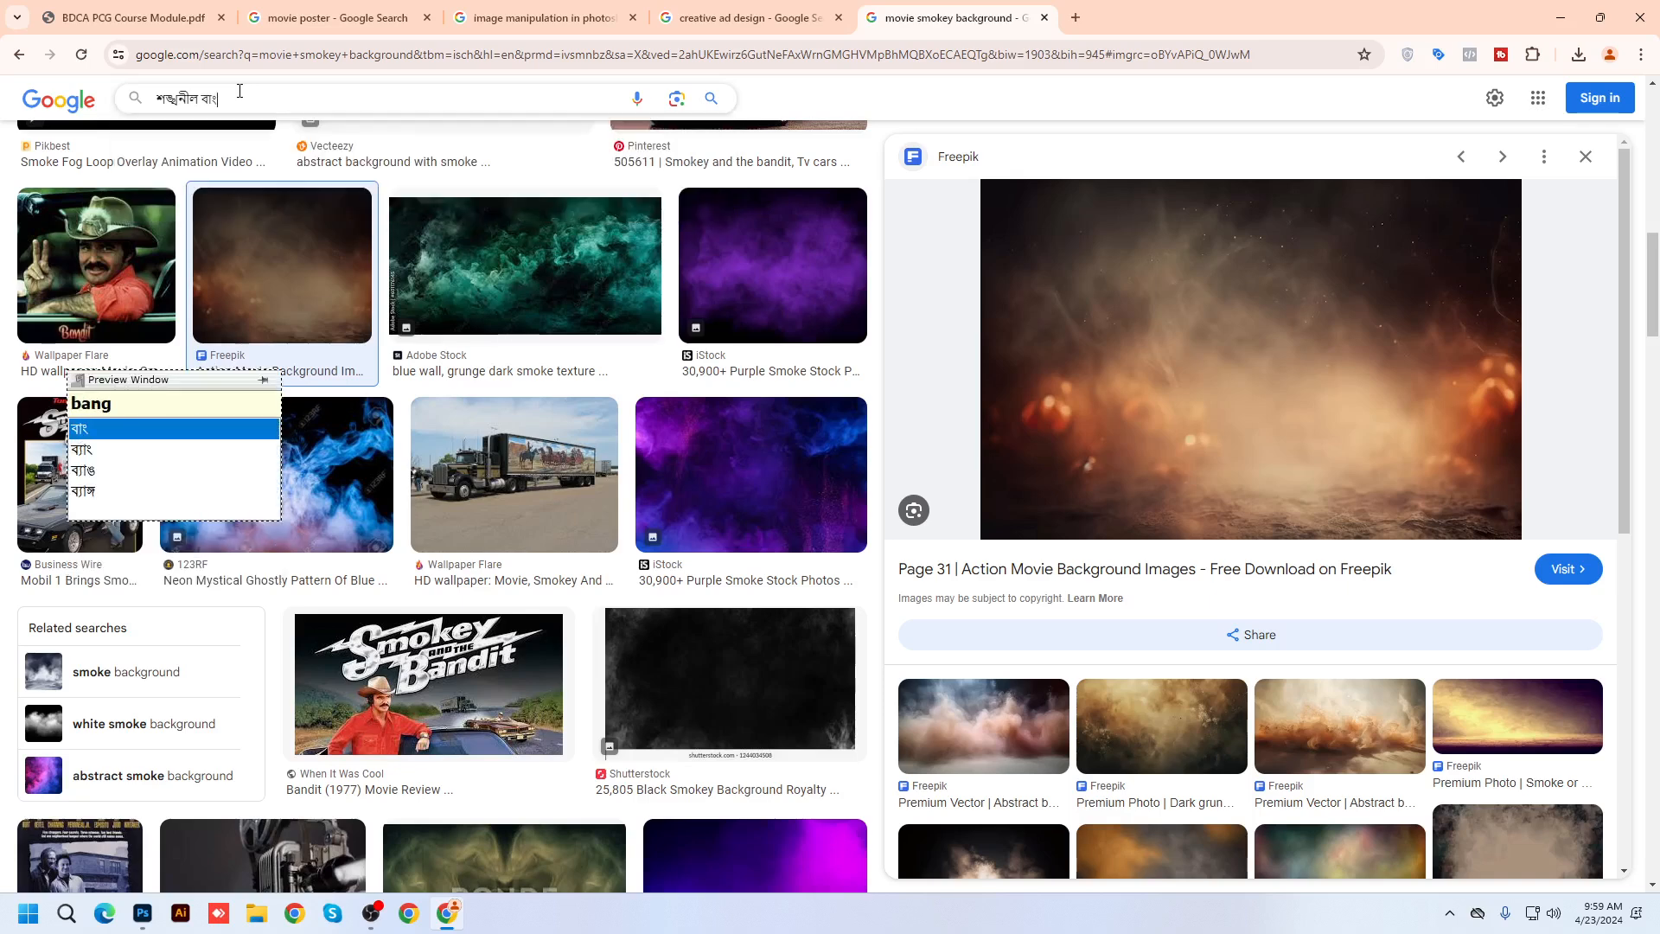
key("Return")
type("chobi")
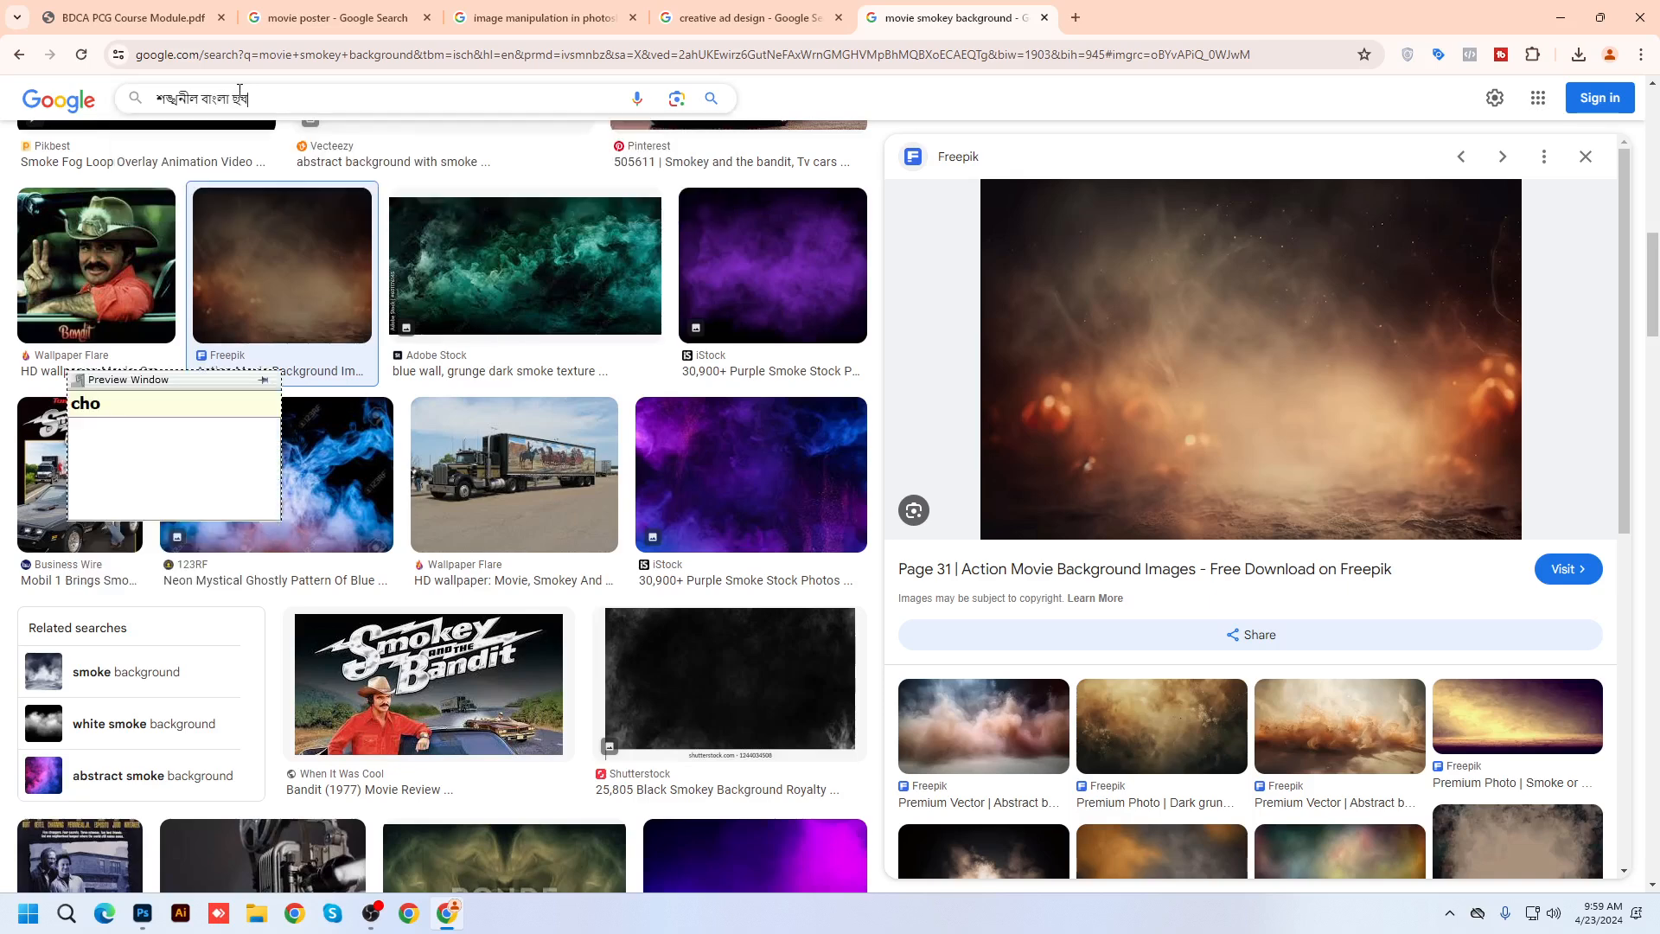
key("Return")
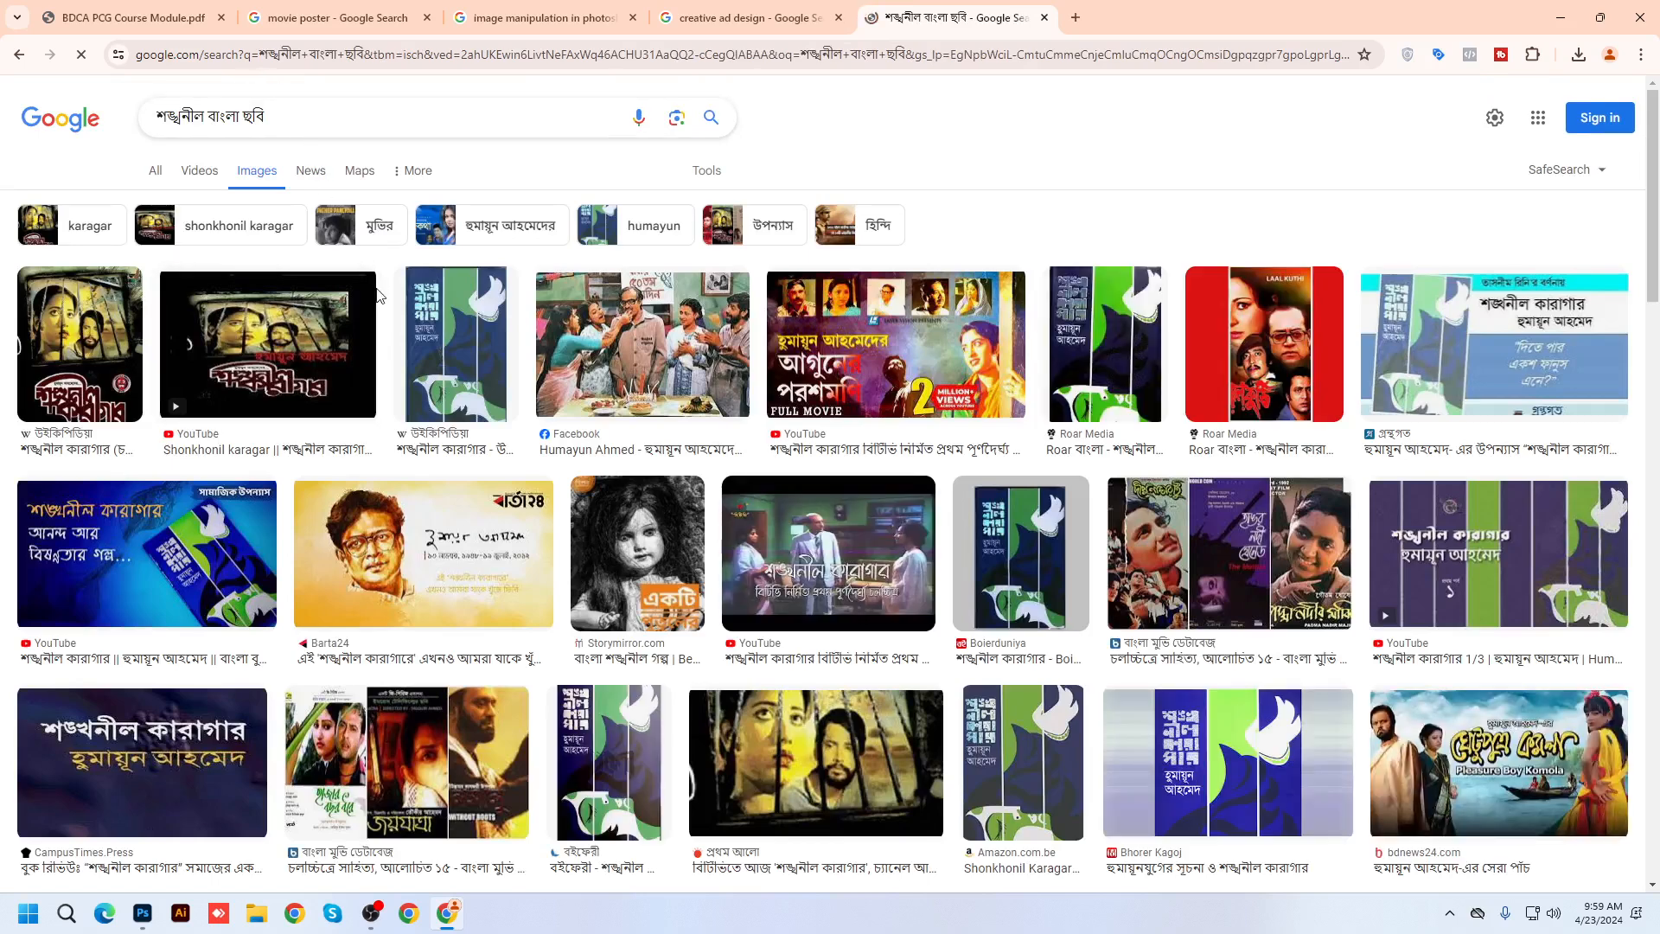
Change the query to প্রসেঞ্জিত ছবি and search
scroll(668, 601, "down", 4)
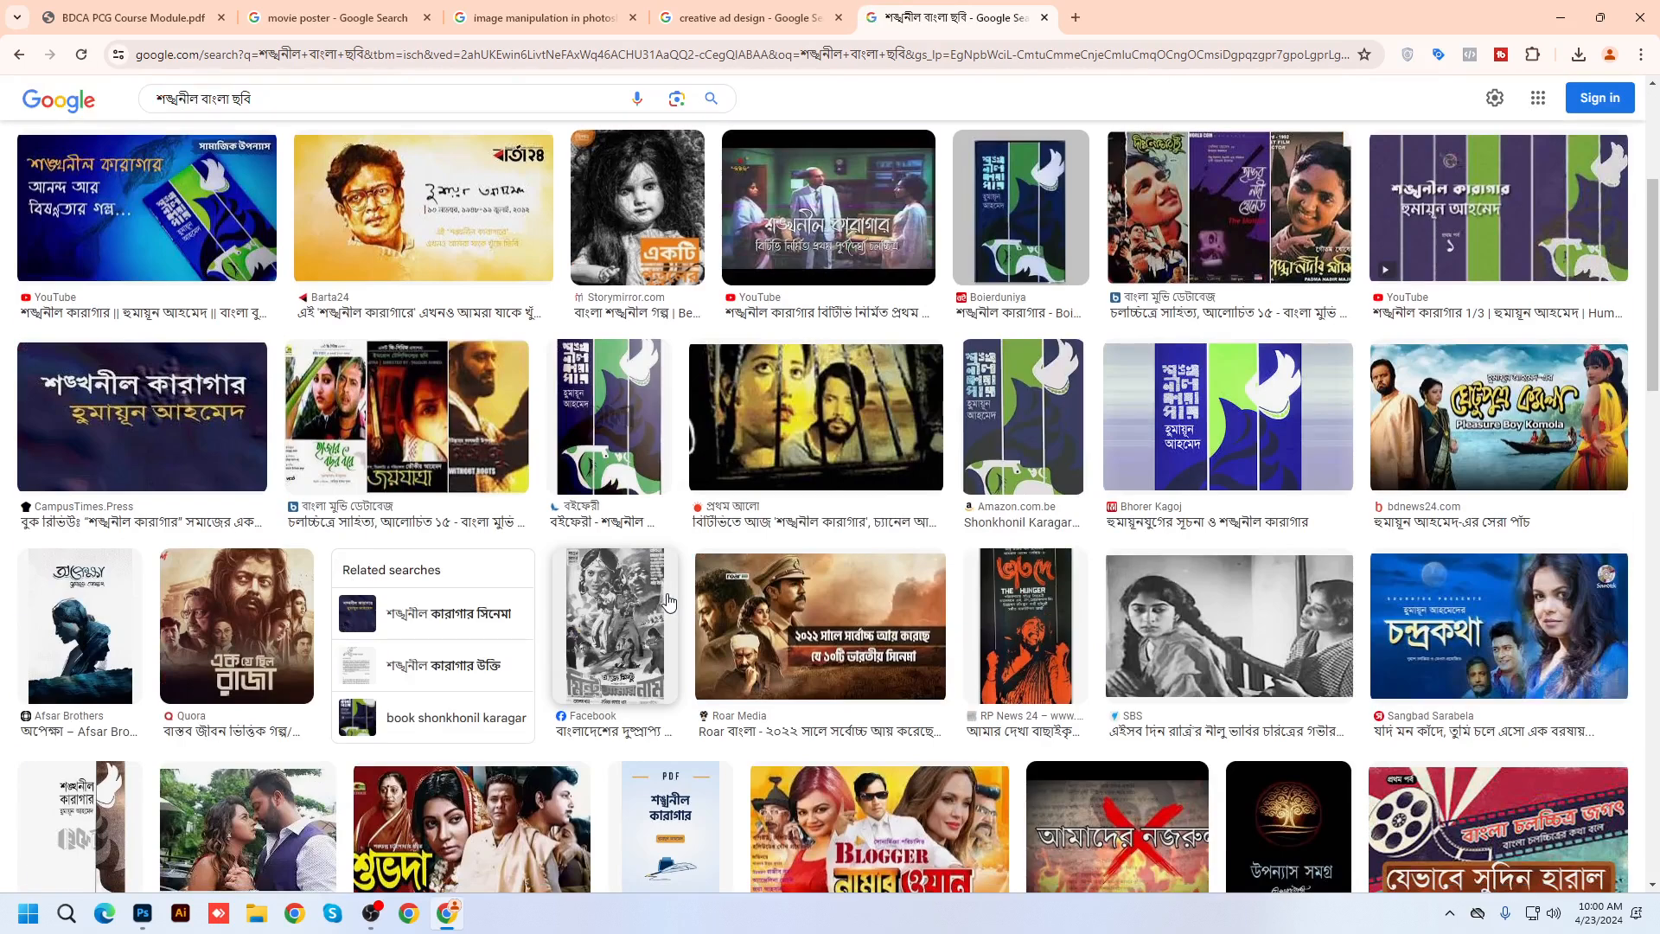
scroll(669, 601, "up", 4)
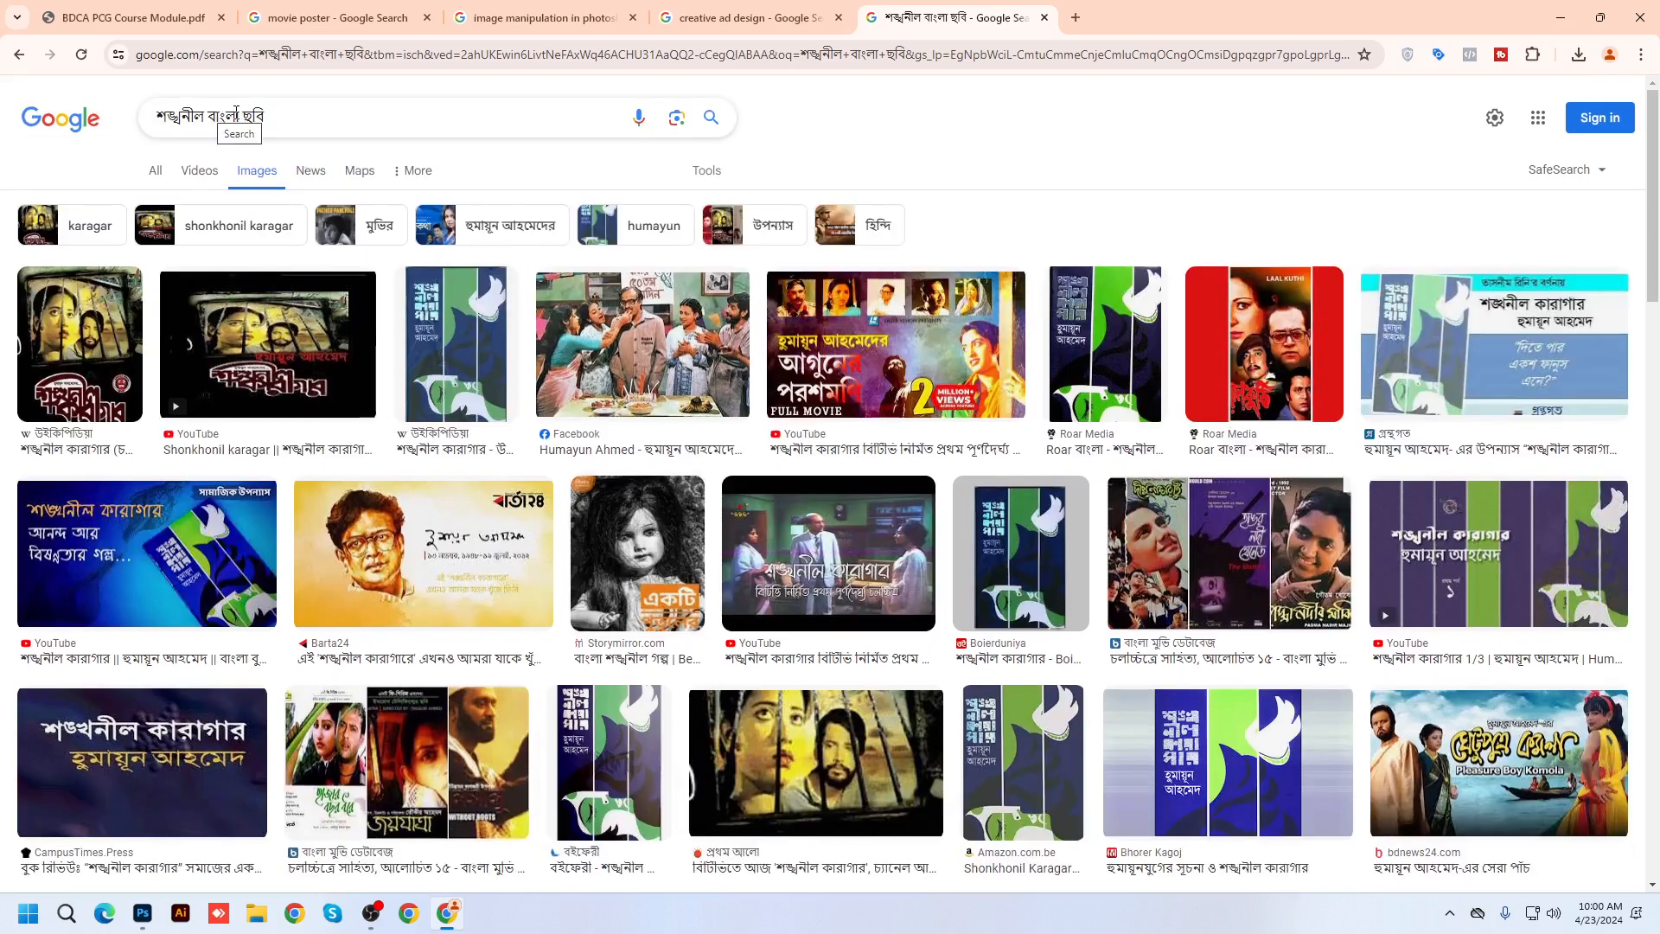
left_click_drag(240, 115, 152, 115)
type("pr")
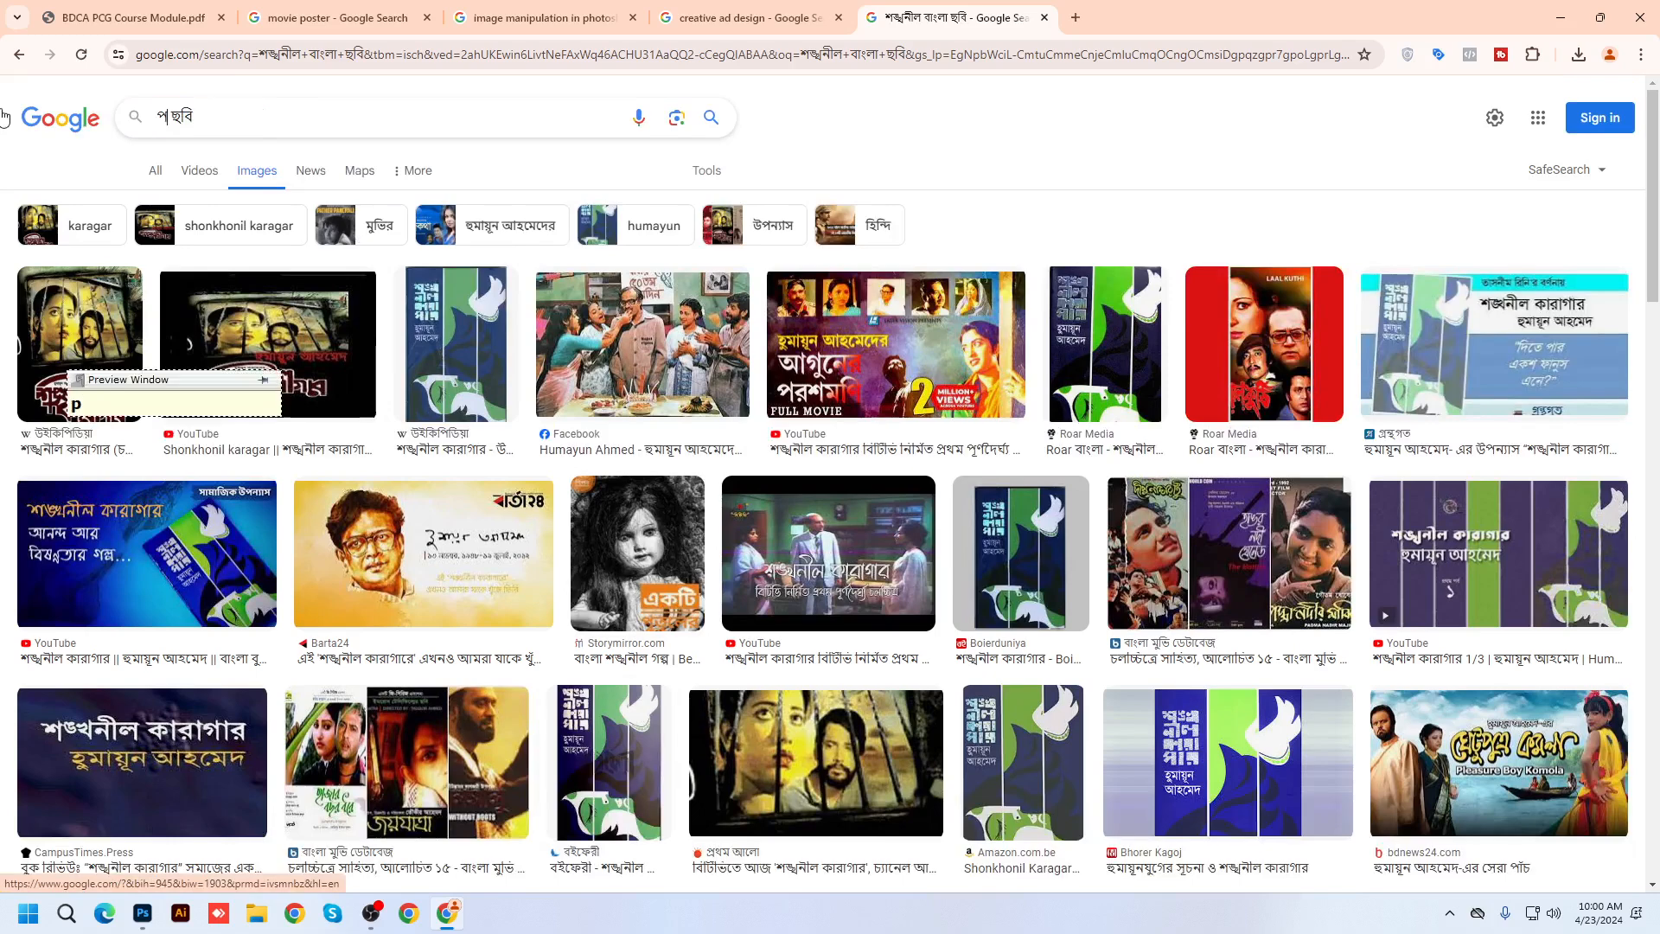
type("sen")
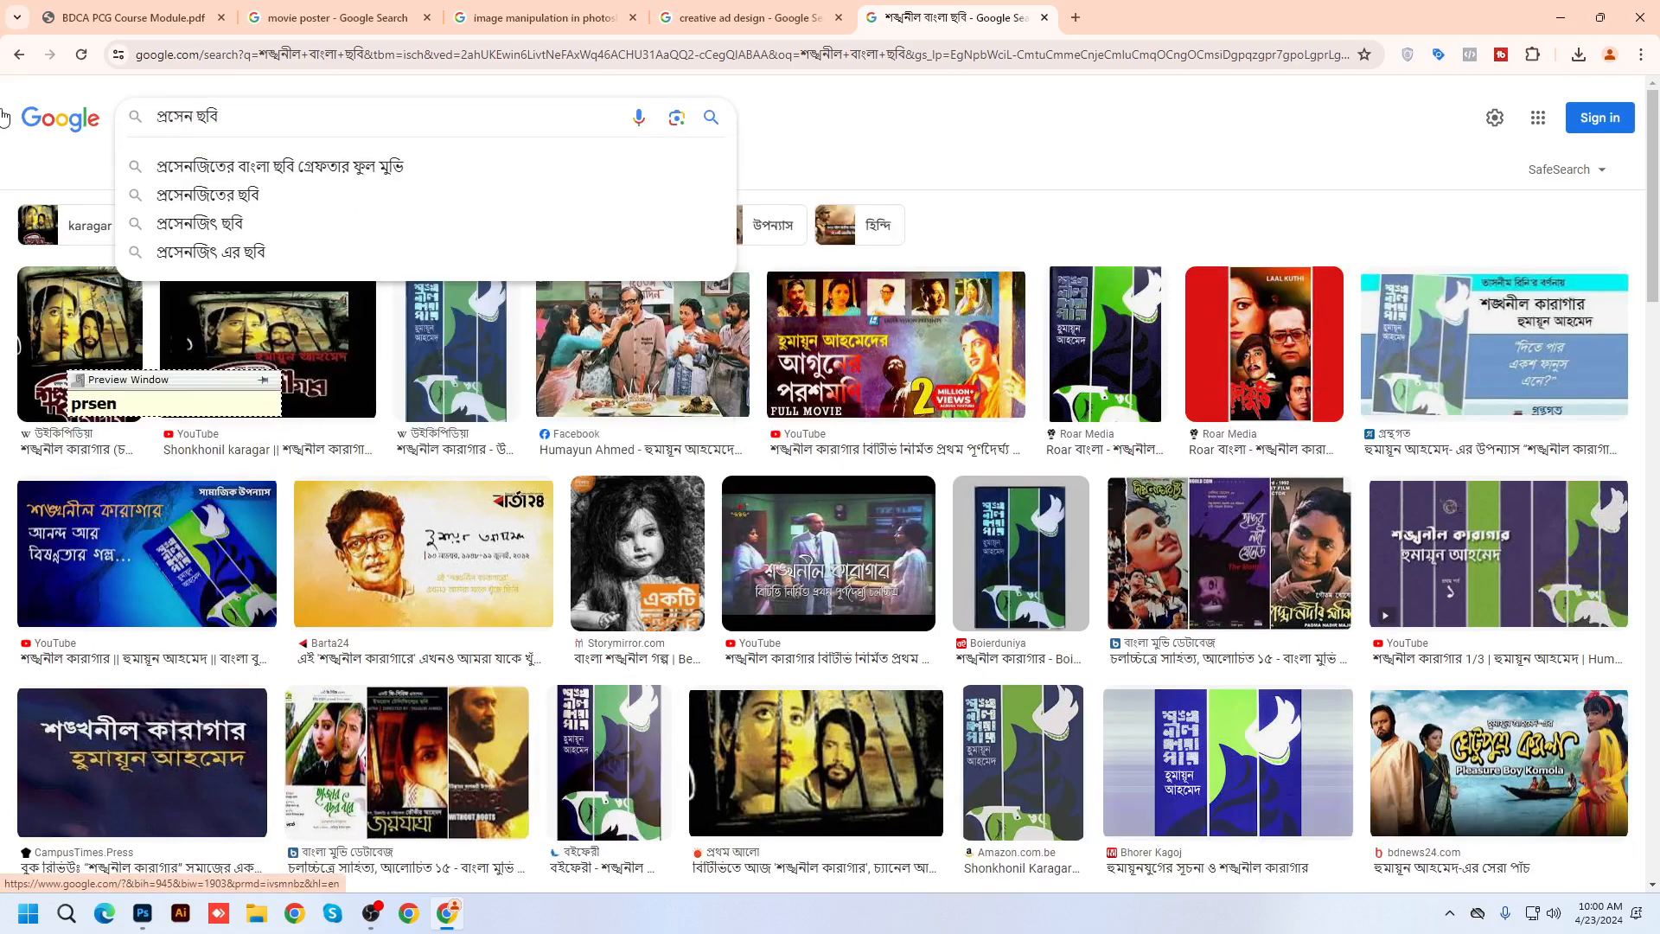
type("jit")
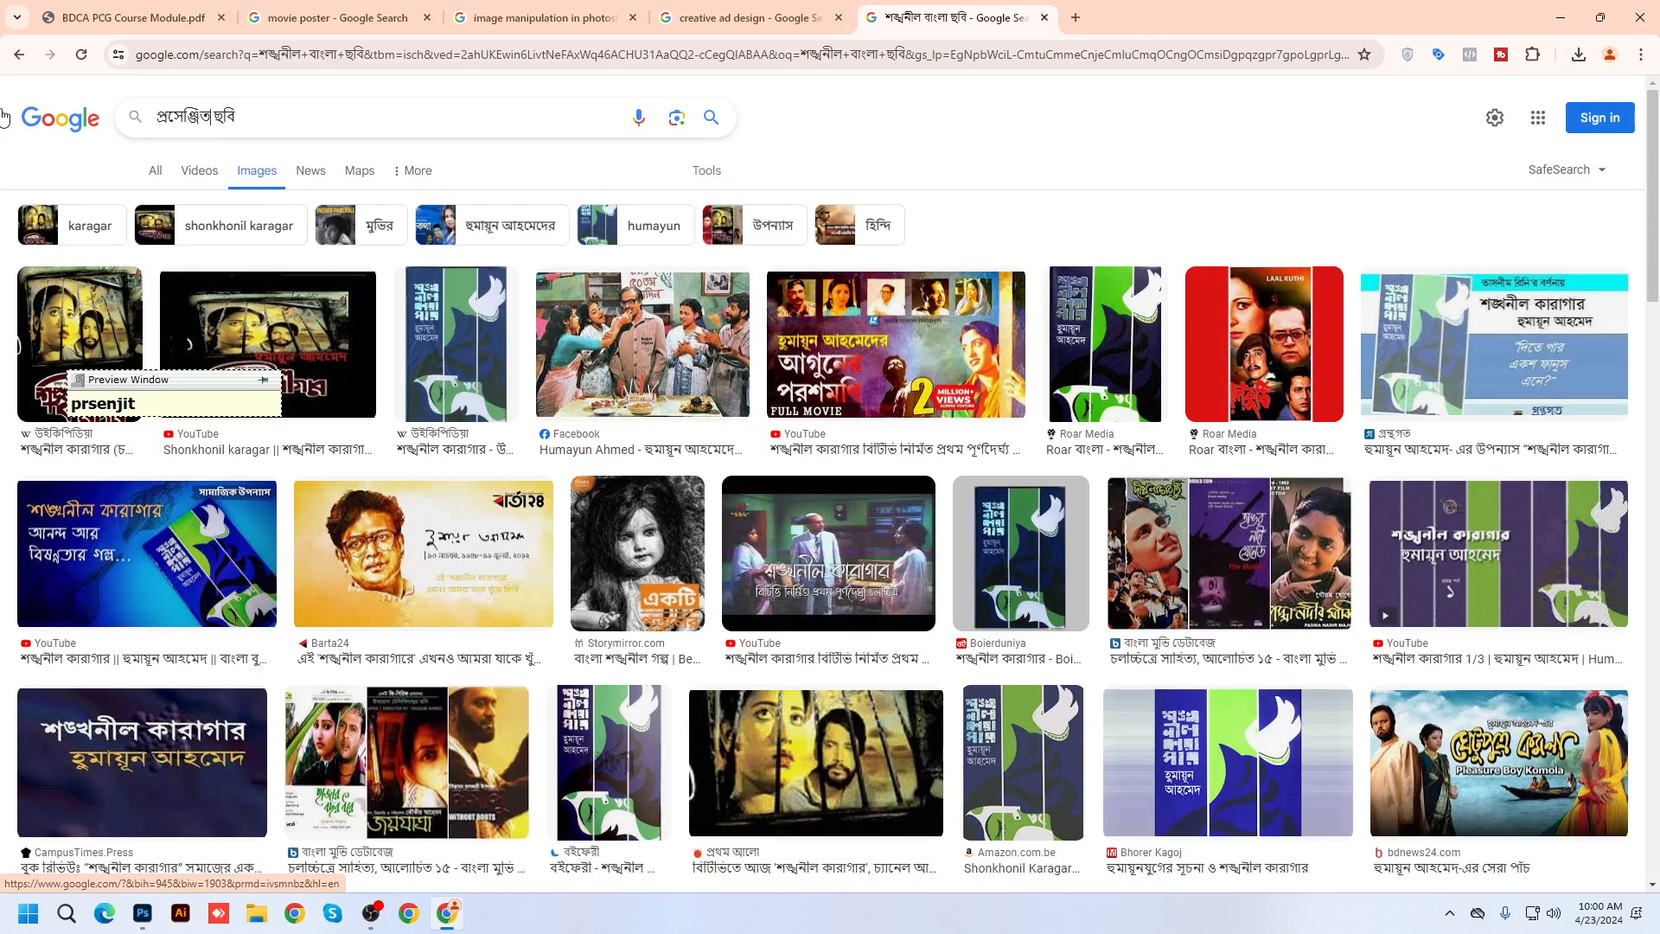
key("Return")
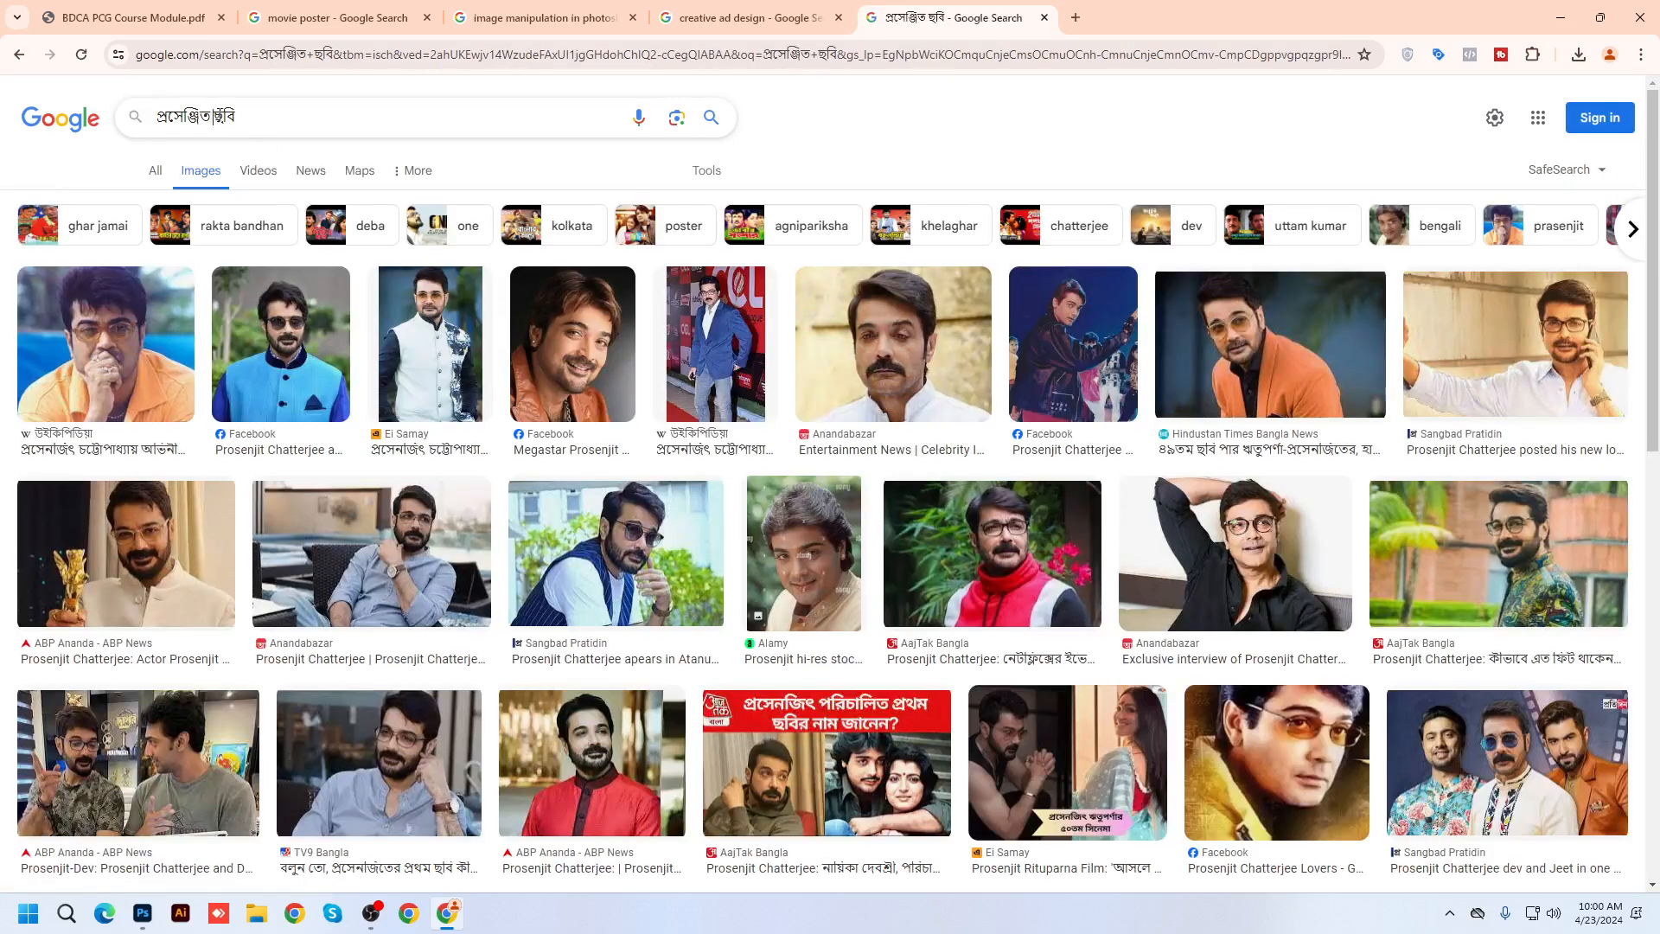
Swap ছবি for সিনেমা and search প্রসেঞ্জিত সিনেমা
double_click(267, 117)
type("সিনেমা")
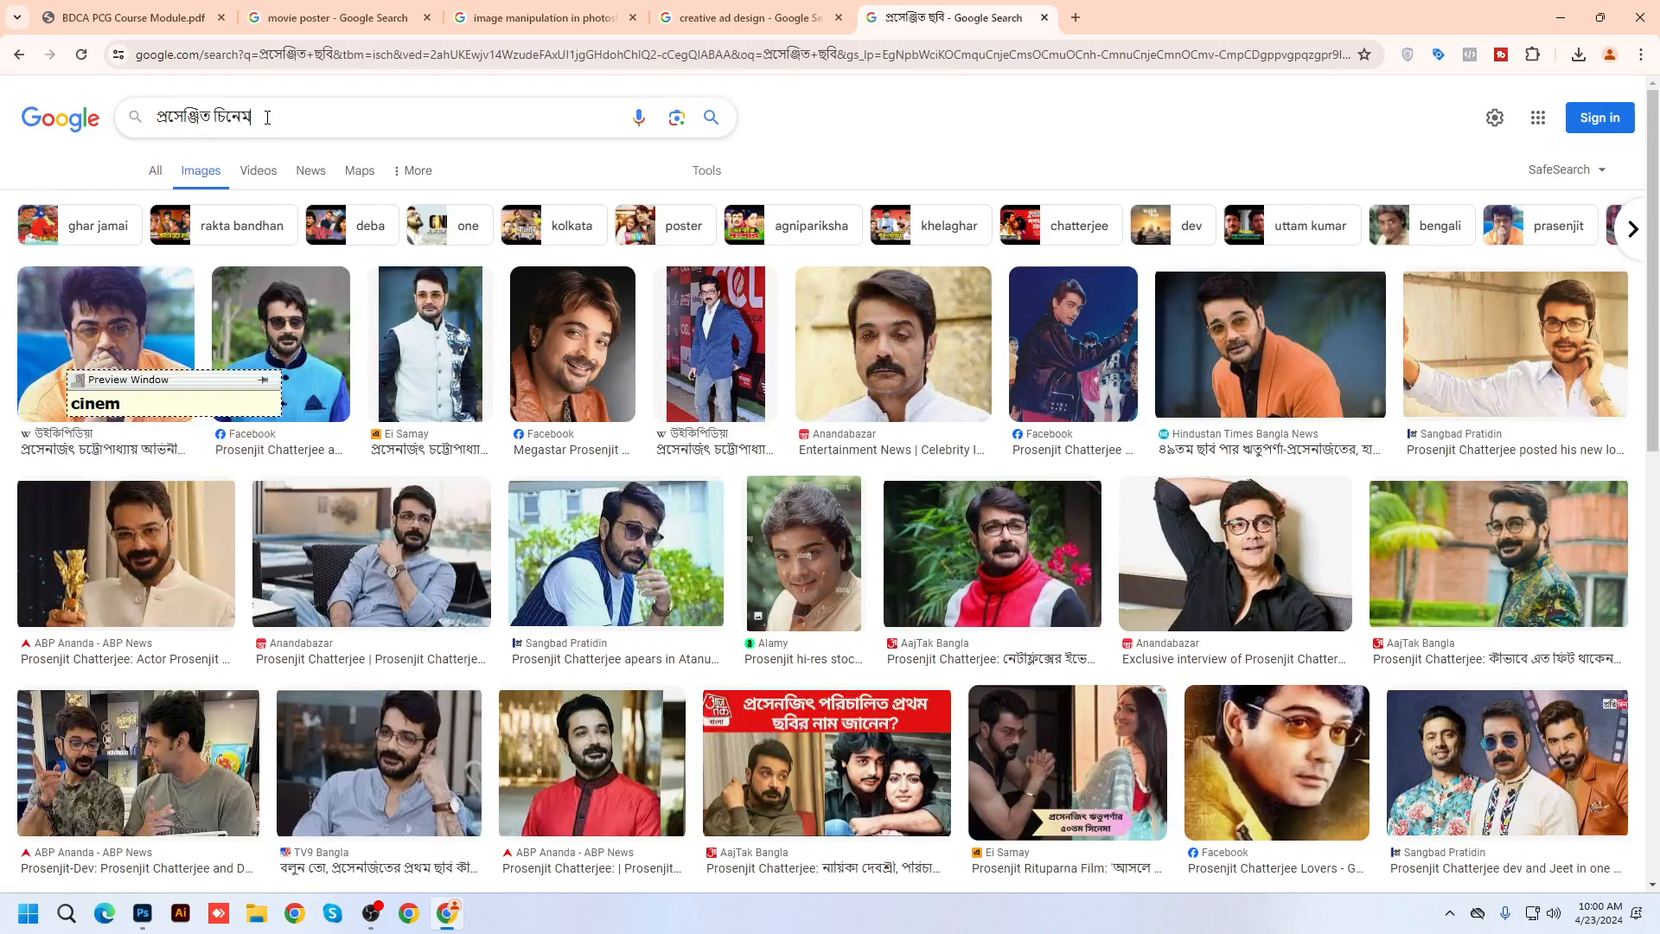
key("Return")
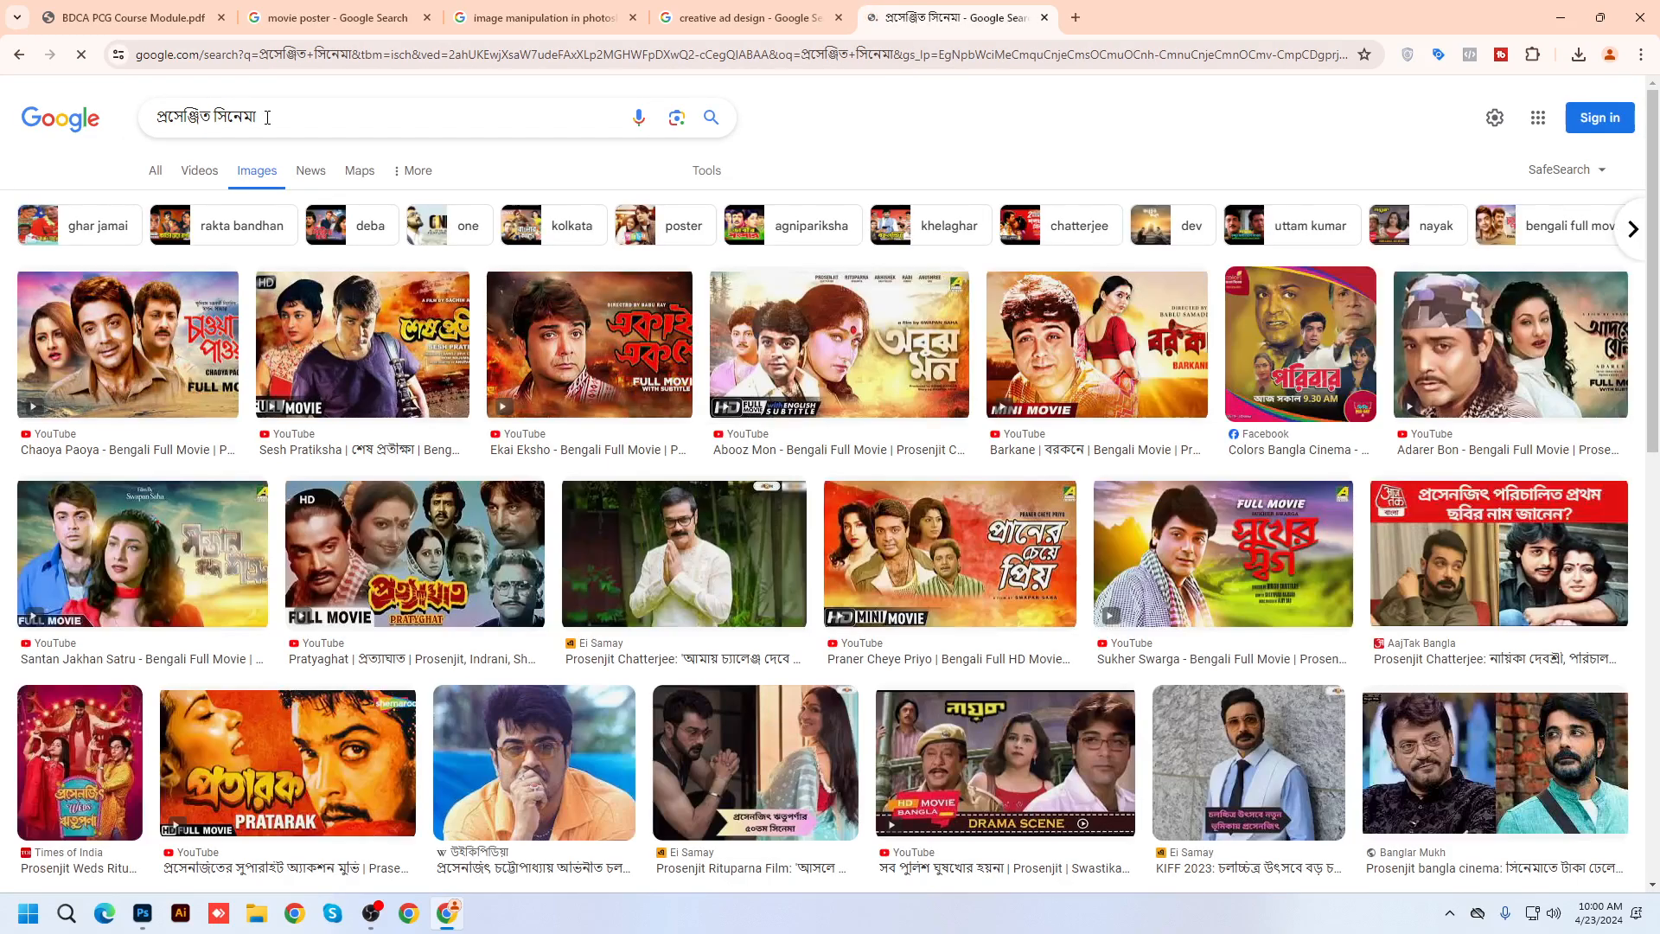
scroll(594, 549, "down", 4)
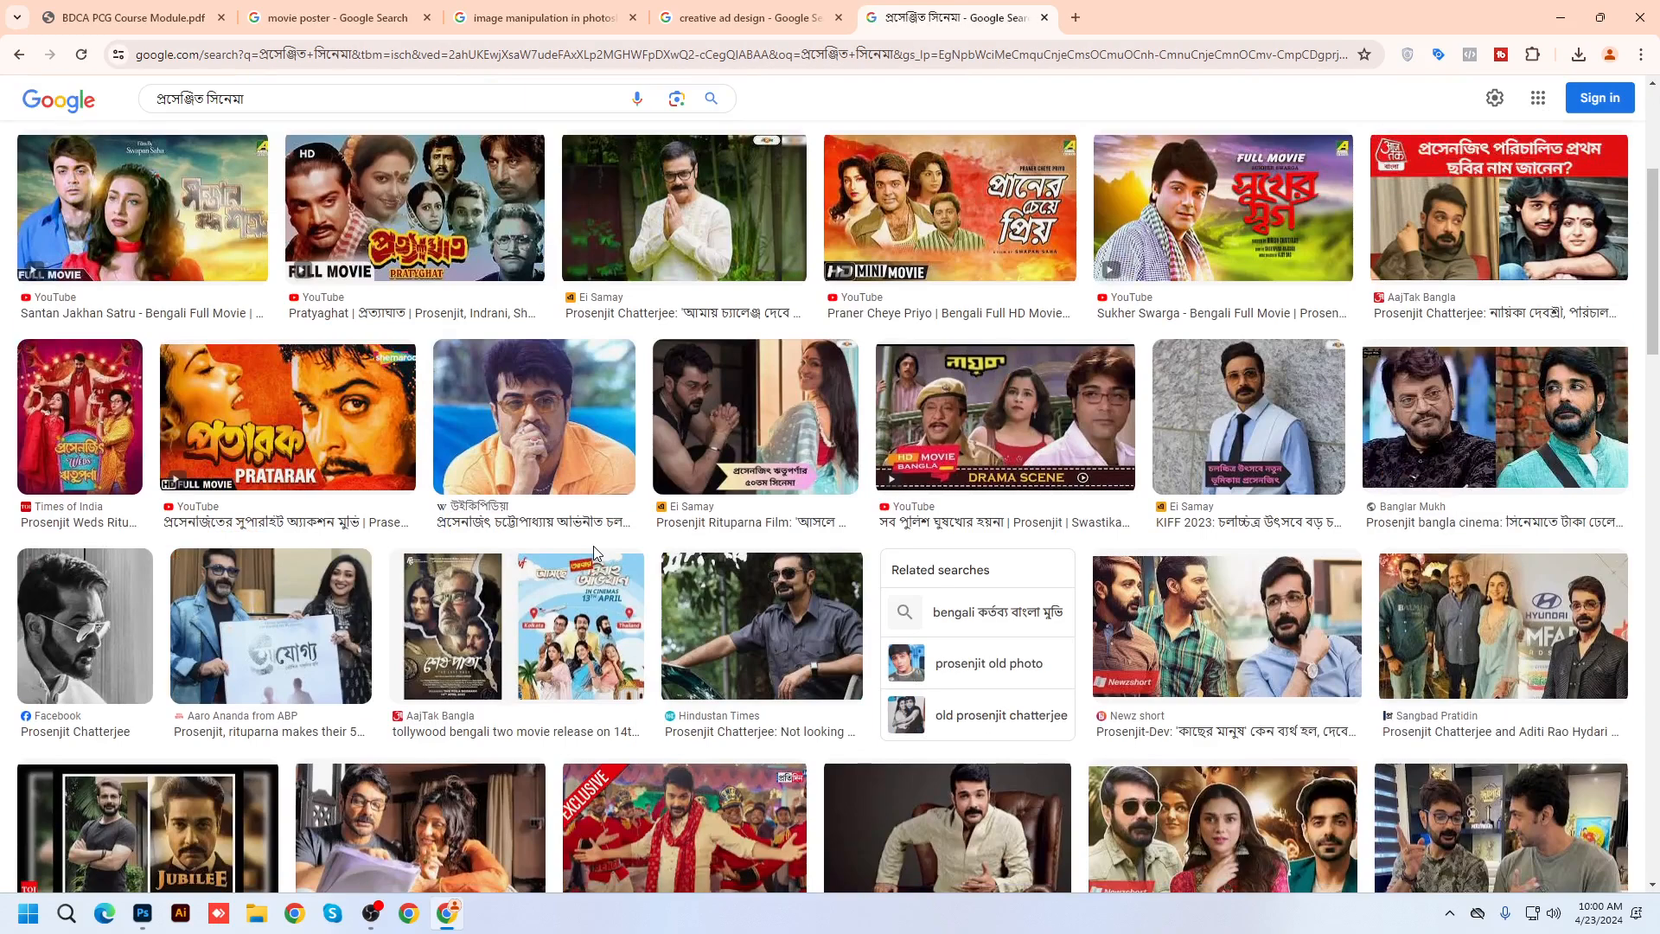
scroll(596, 552, "up", 4)
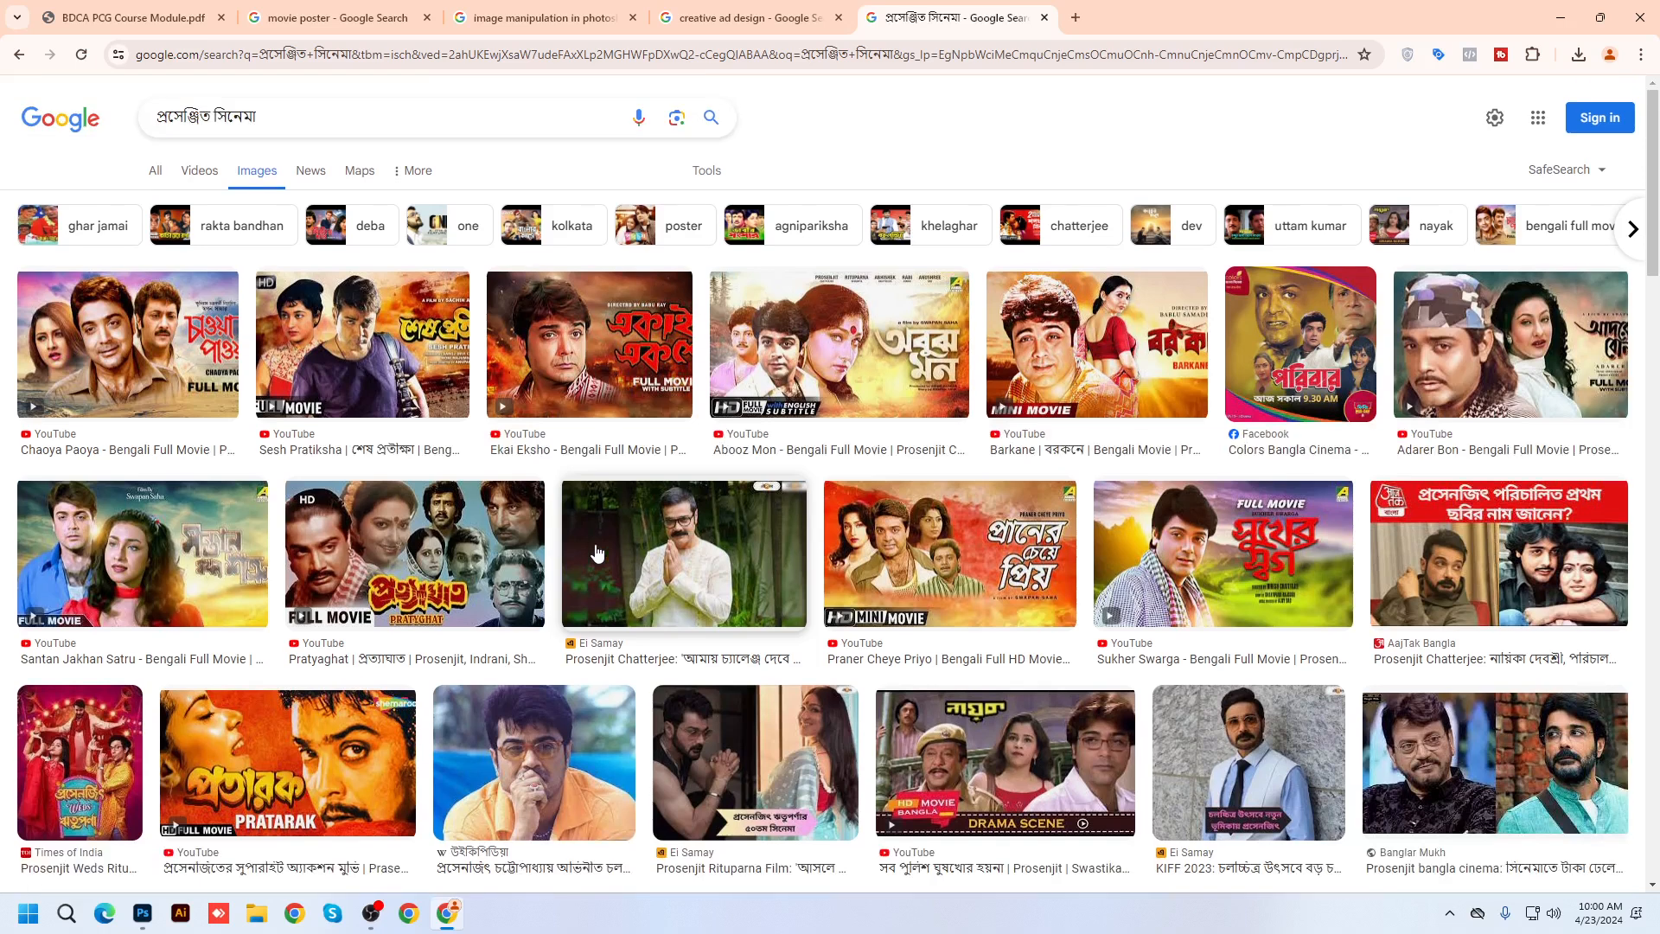
Search 'indian bangla movie poster', then refine it to 'kolkata movie poster'
triple_click(278, 110)
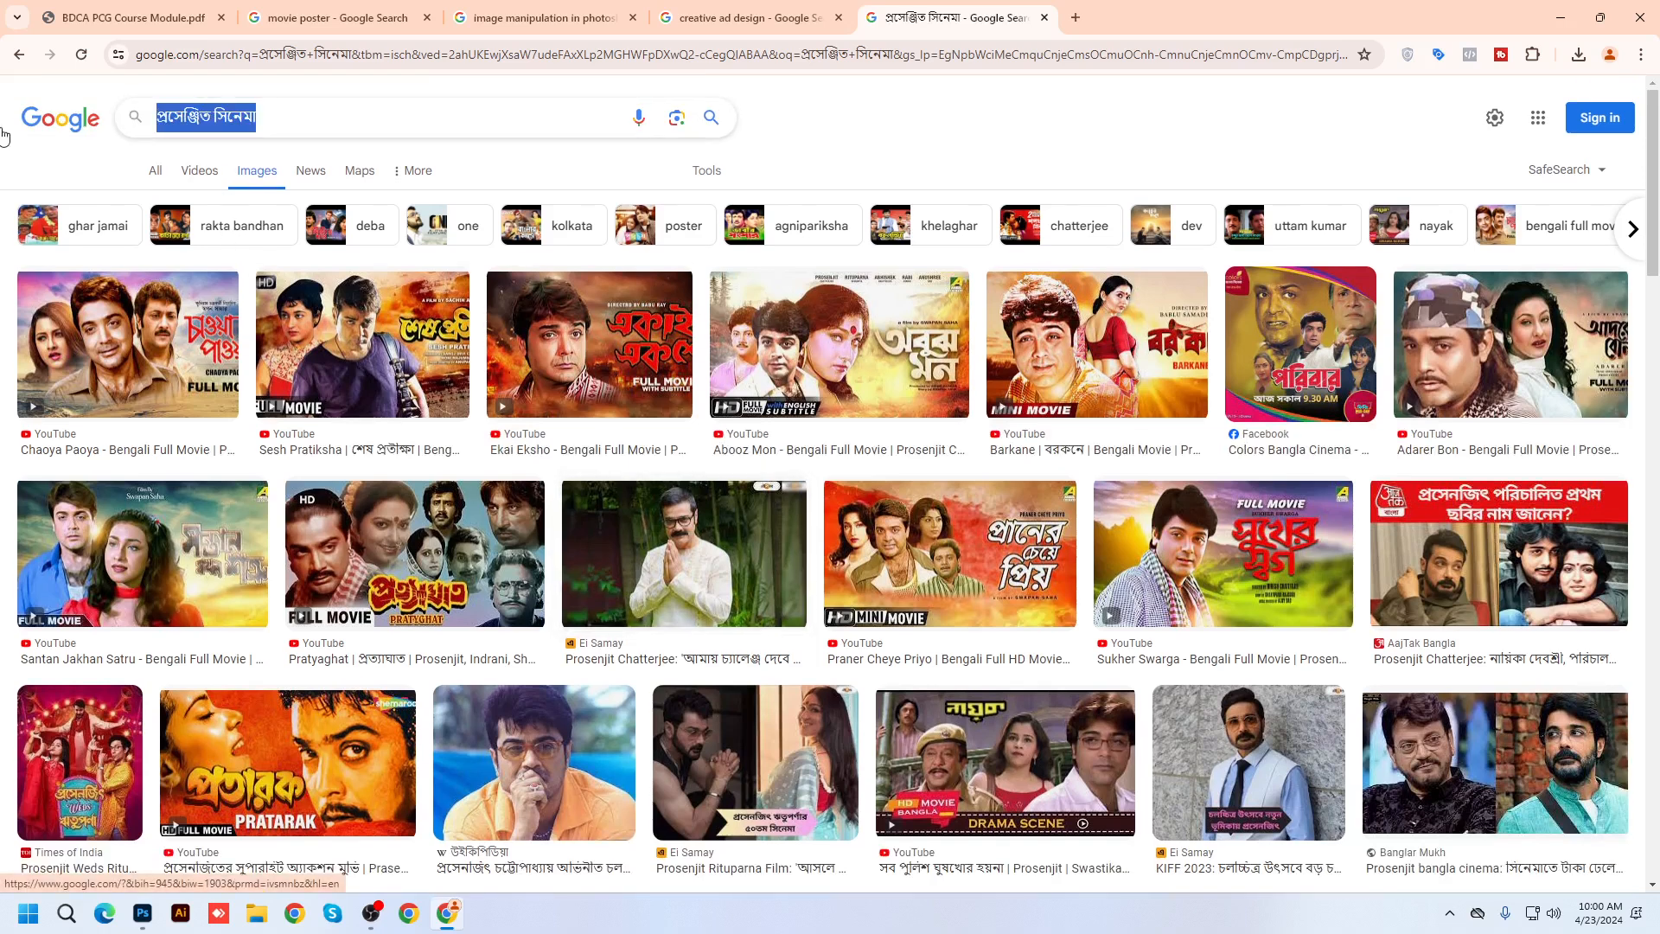
type("in")
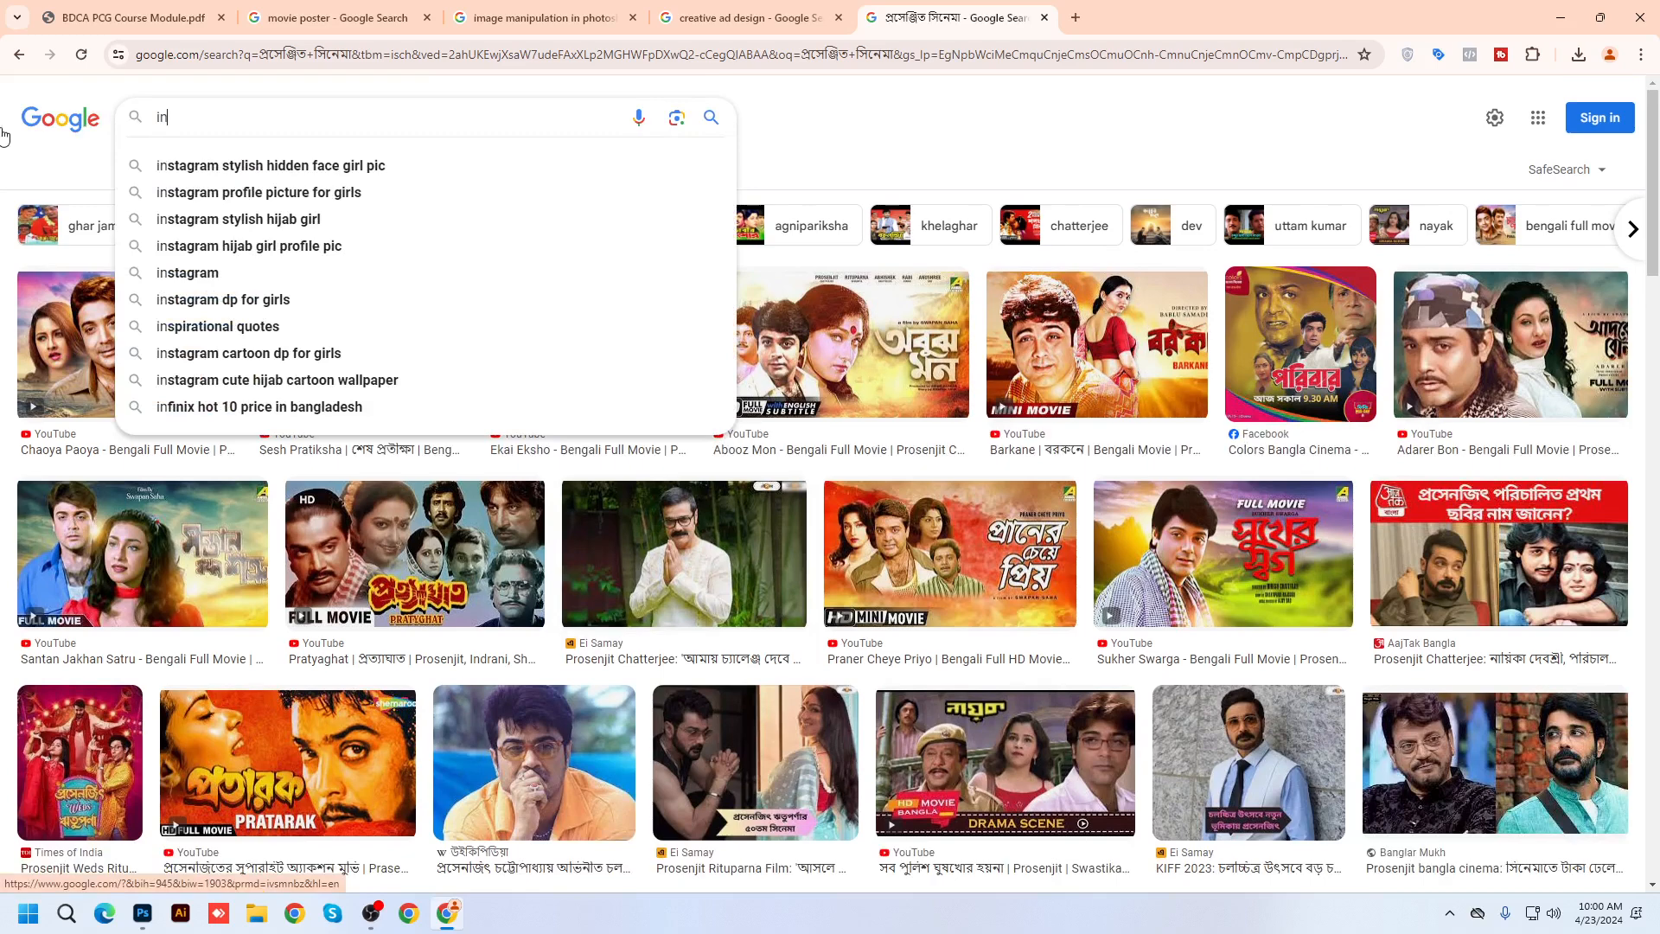
type("dian")
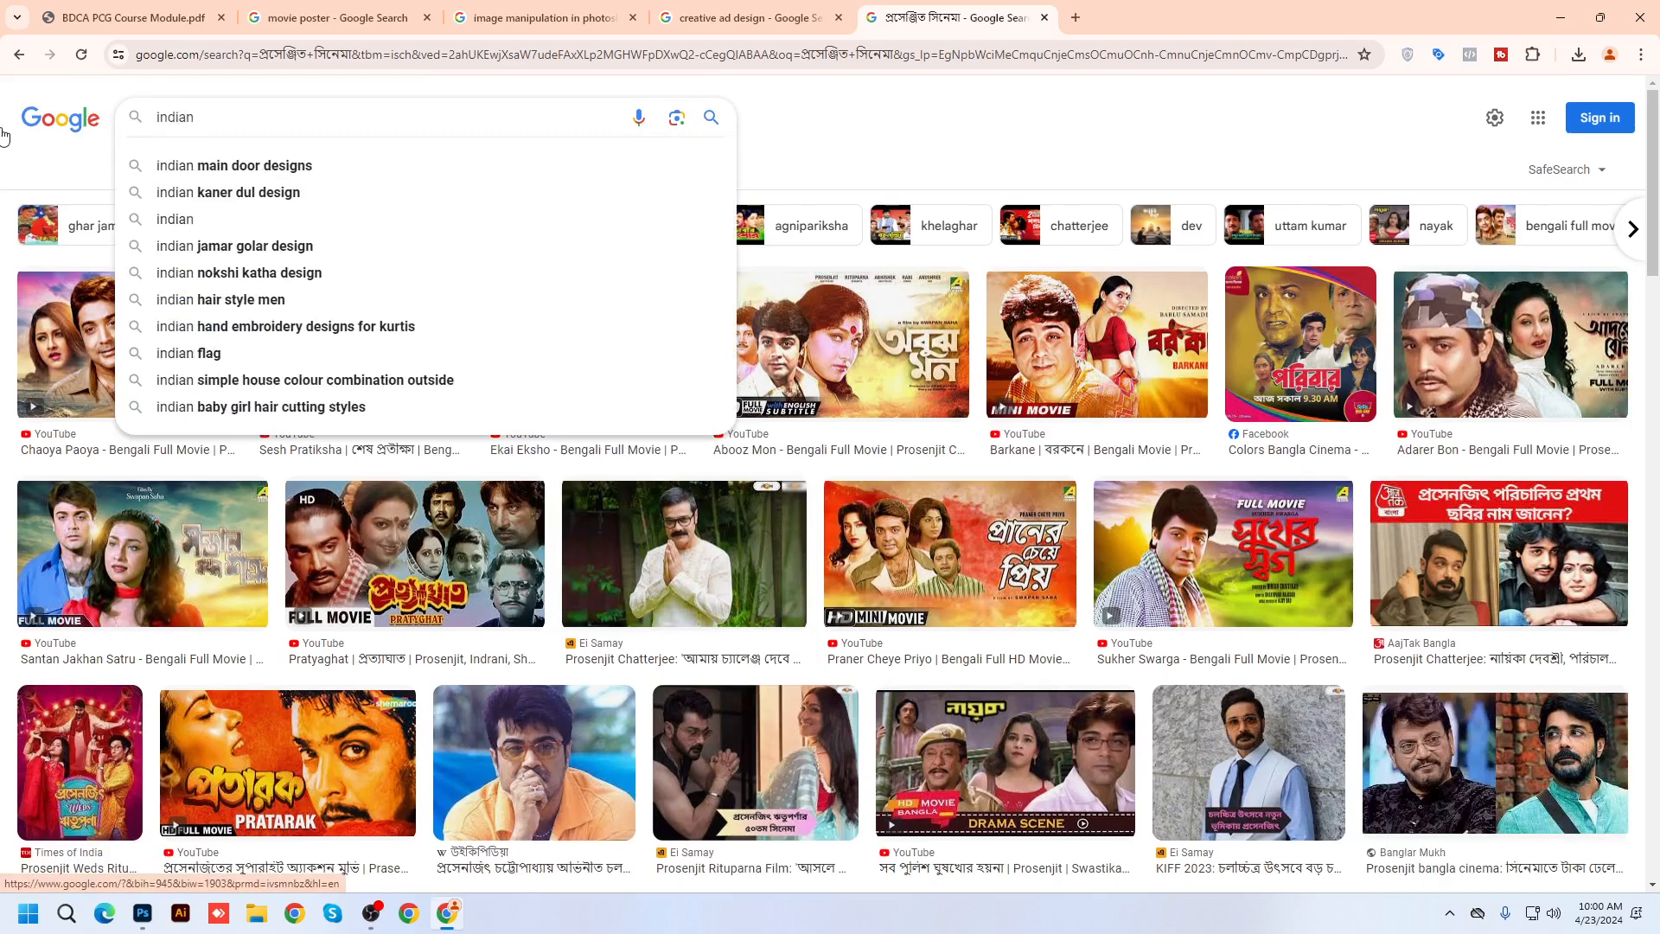
type(" bangla")
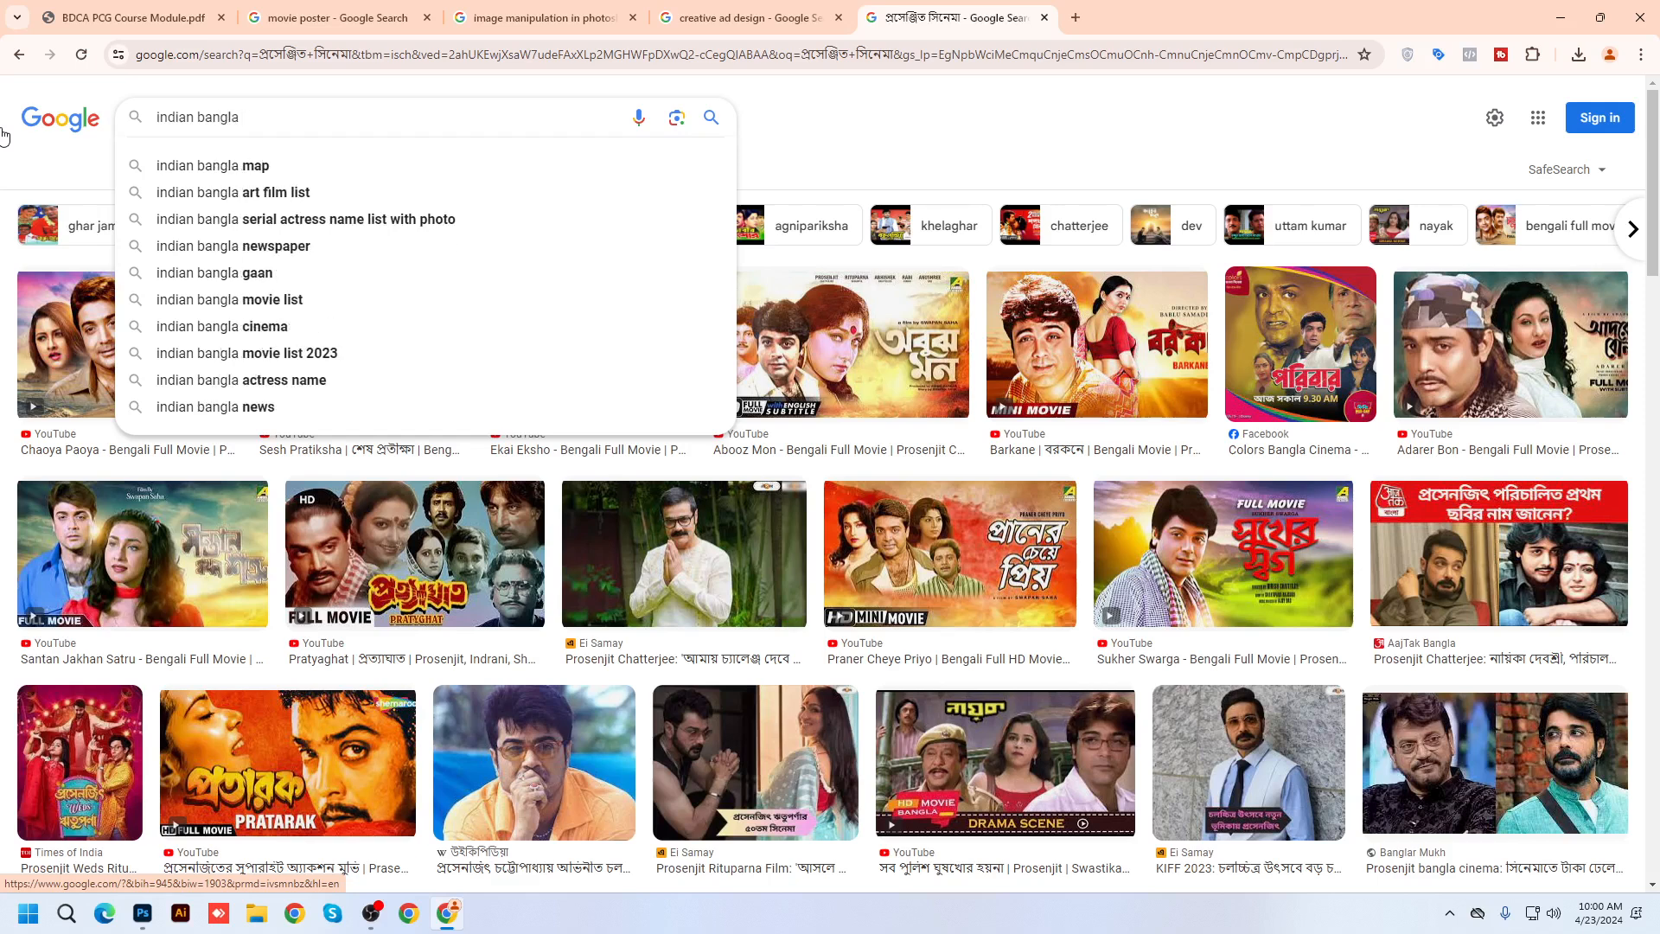
type(" movie")
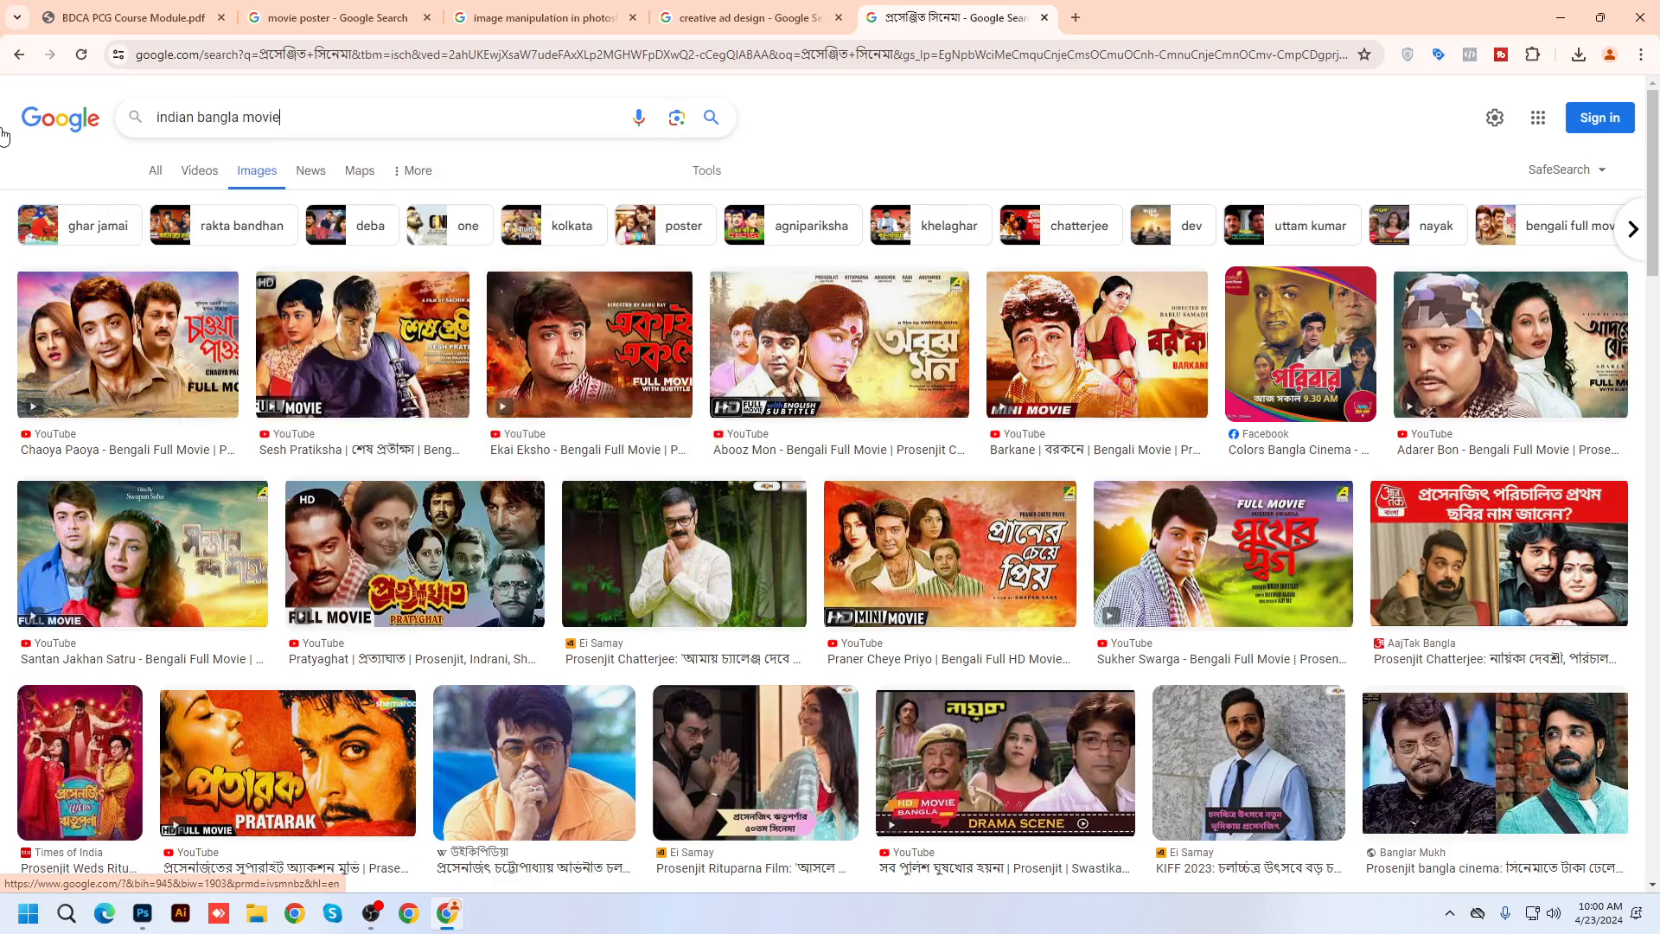
type(" poster")
key("Return")
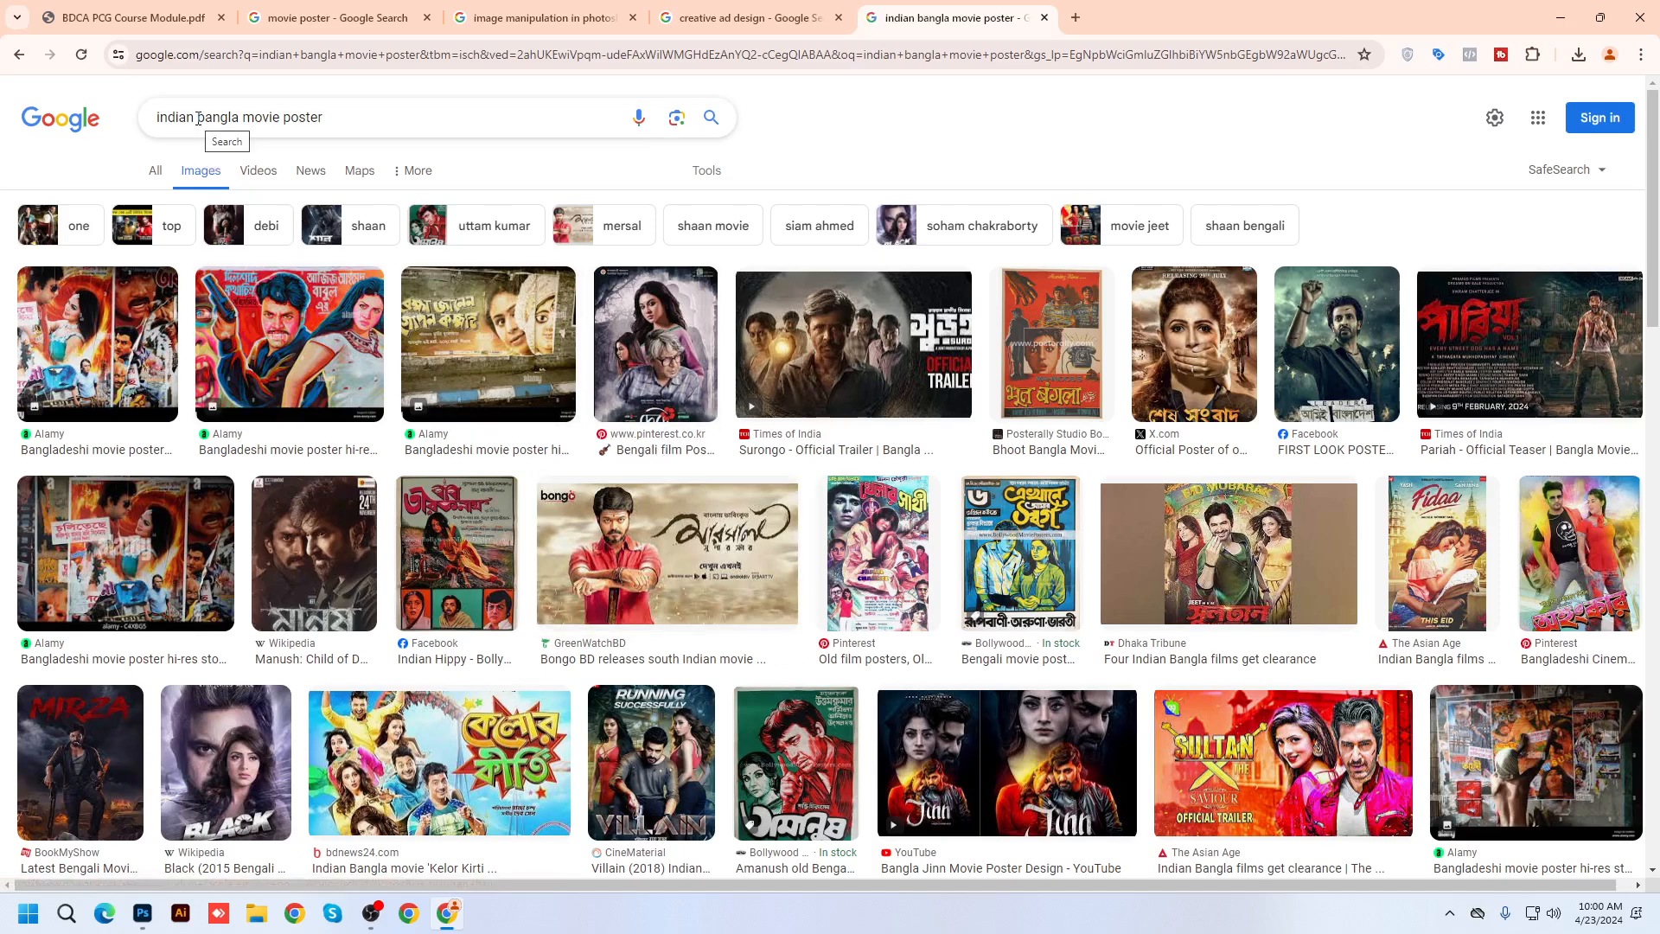
left_click_drag(240, 117, 86, 125)
type("kolkata")
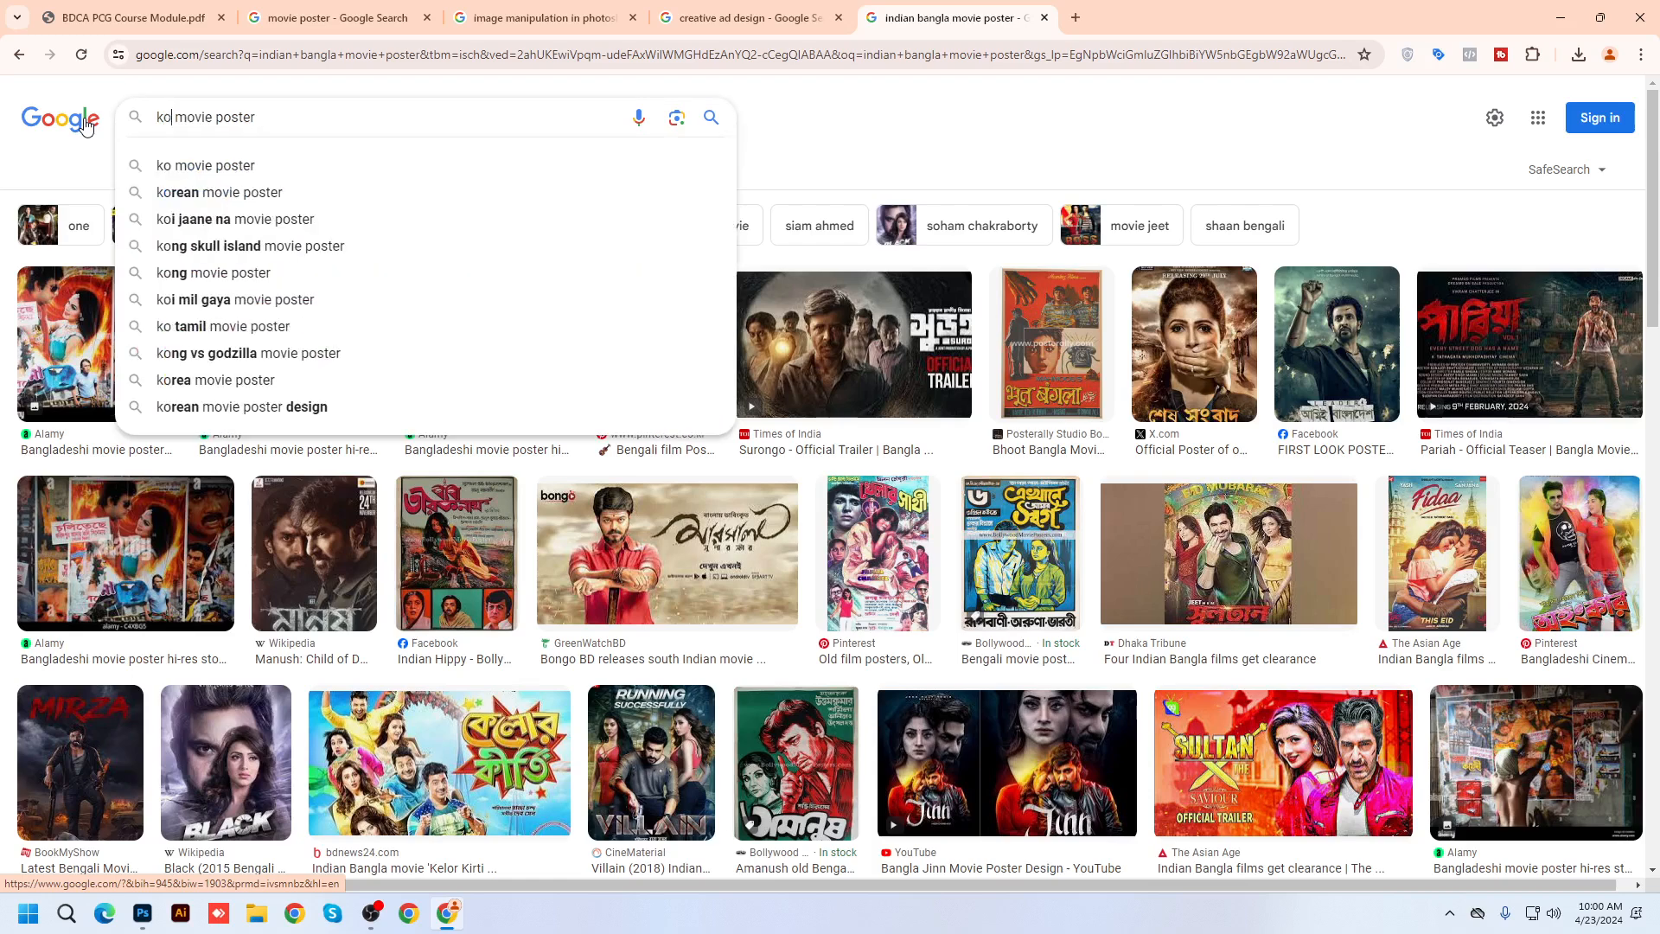
key("Return")
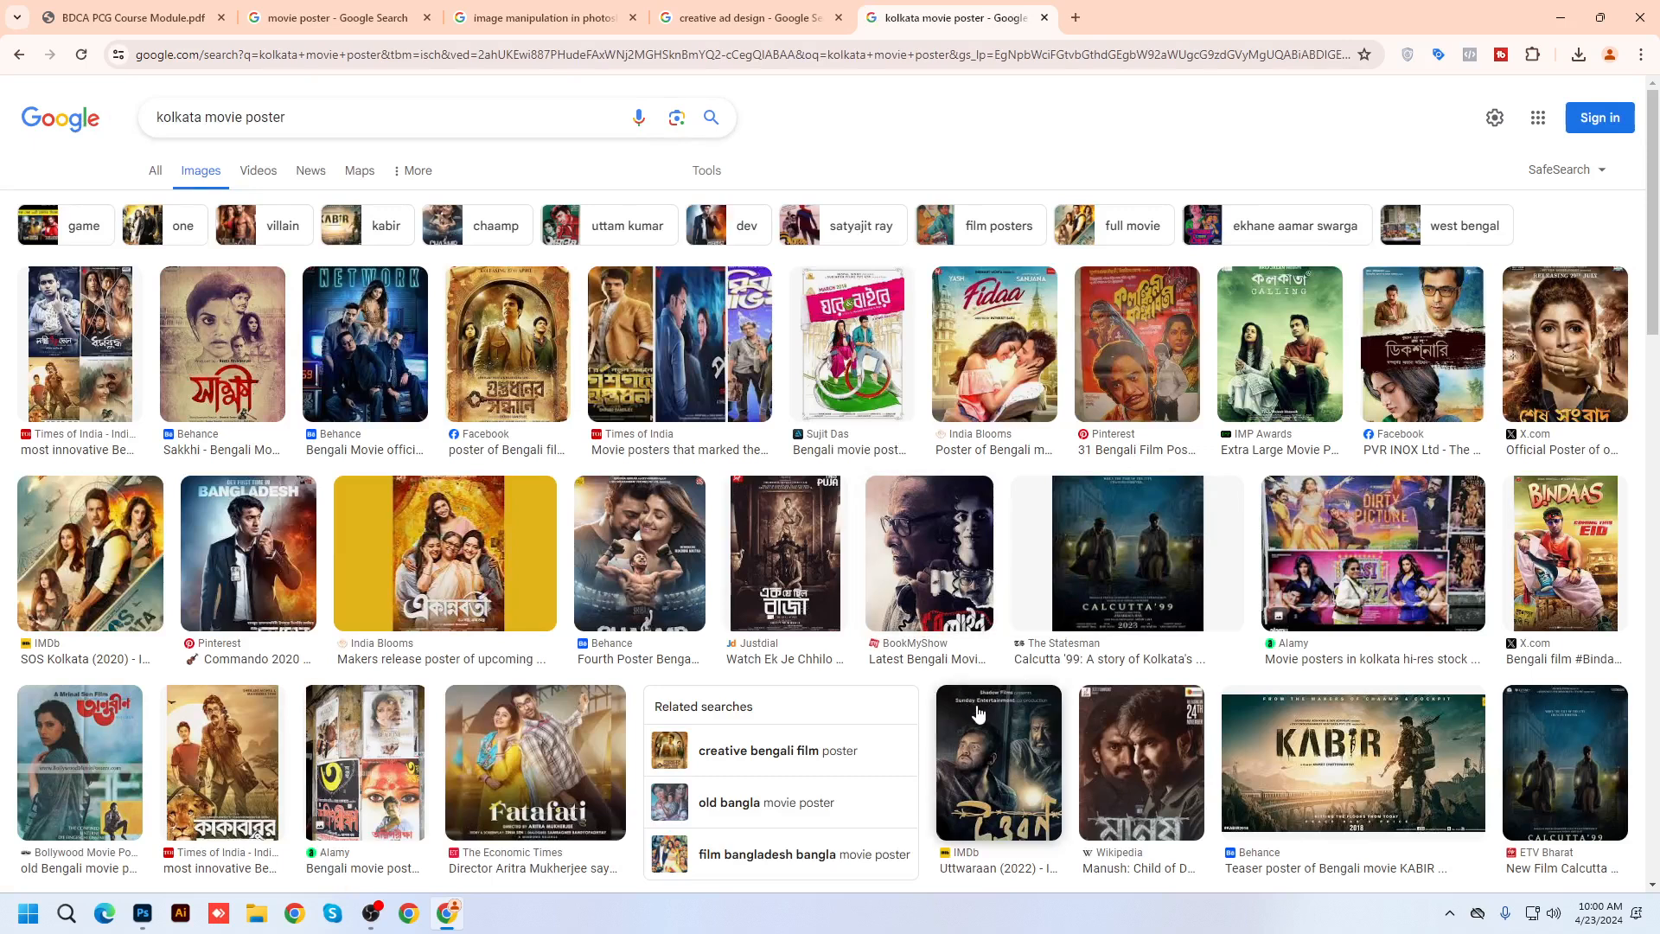
Open the শঙ্খচিল poster preview, copy the image, and return to Photoshop
scroll(978, 713, "down", 5)
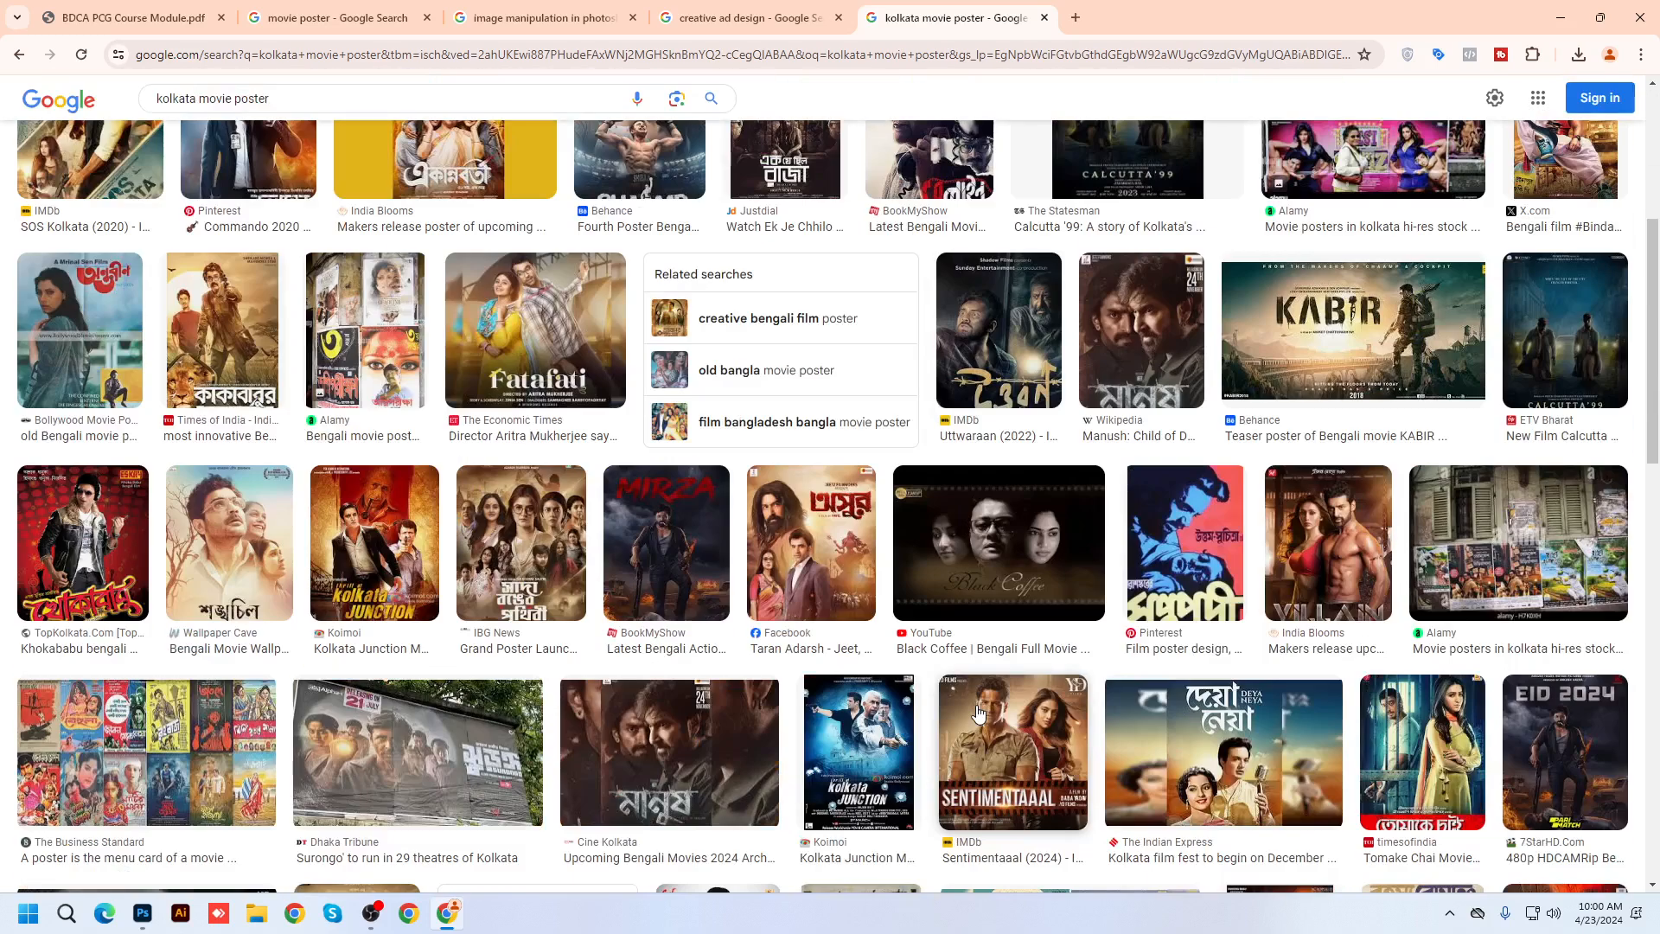
left_click(249, 581)
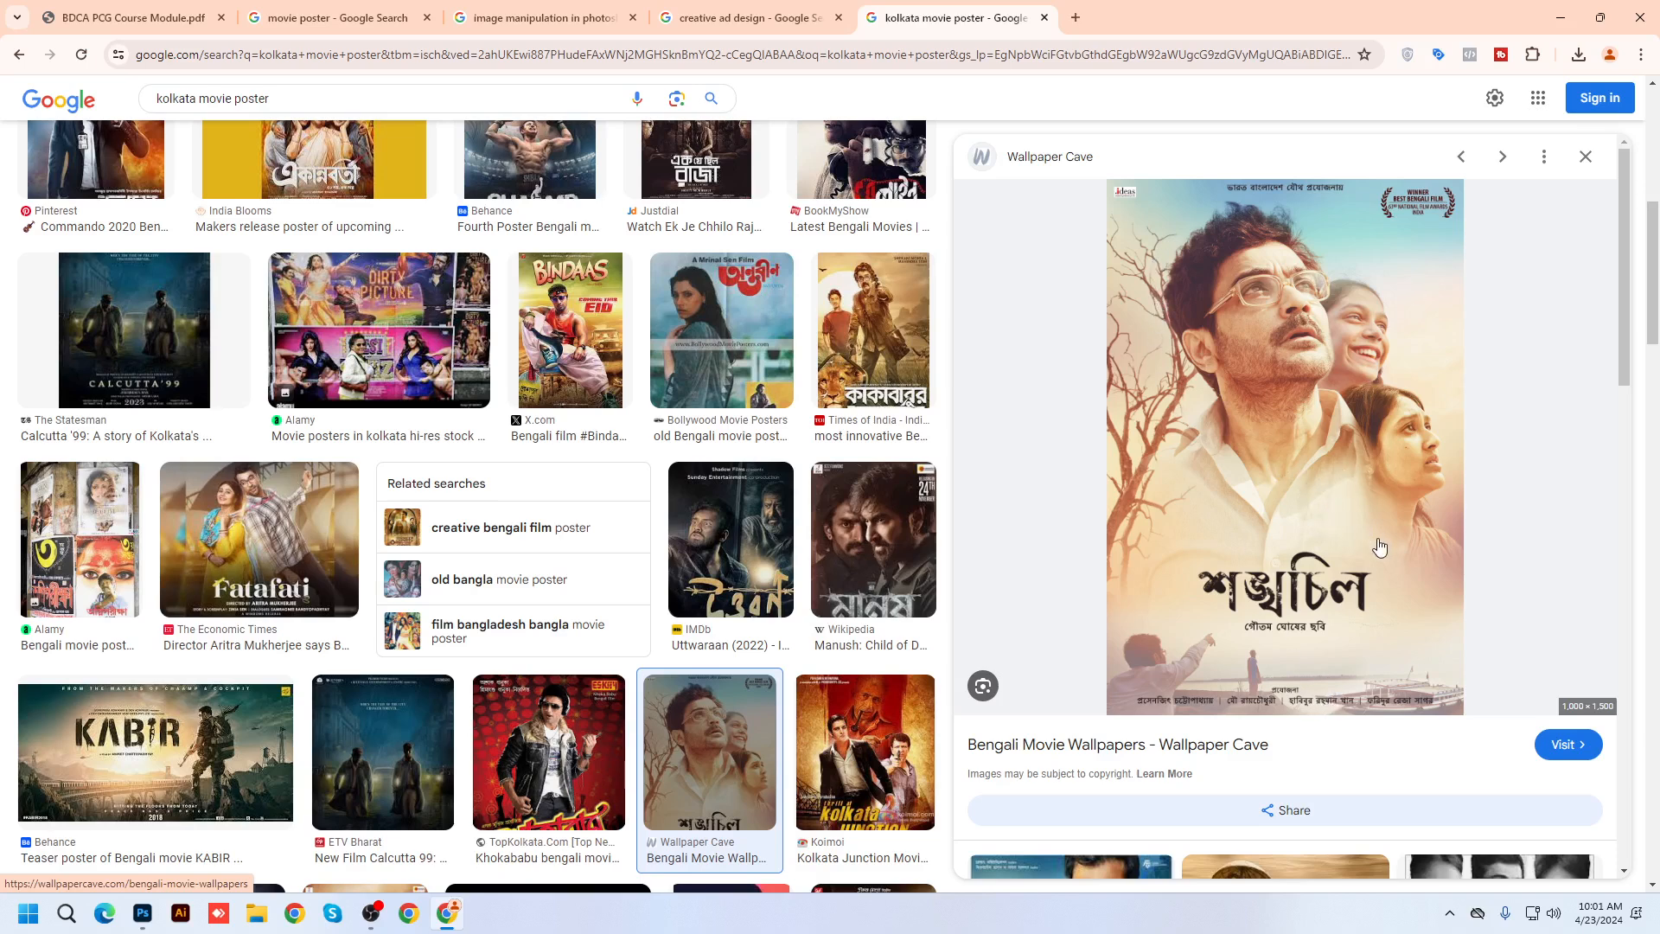
key("ctrl+plus")
key("ctrl+plus")
key("ctrl+plus")
key("ctrl+plus")
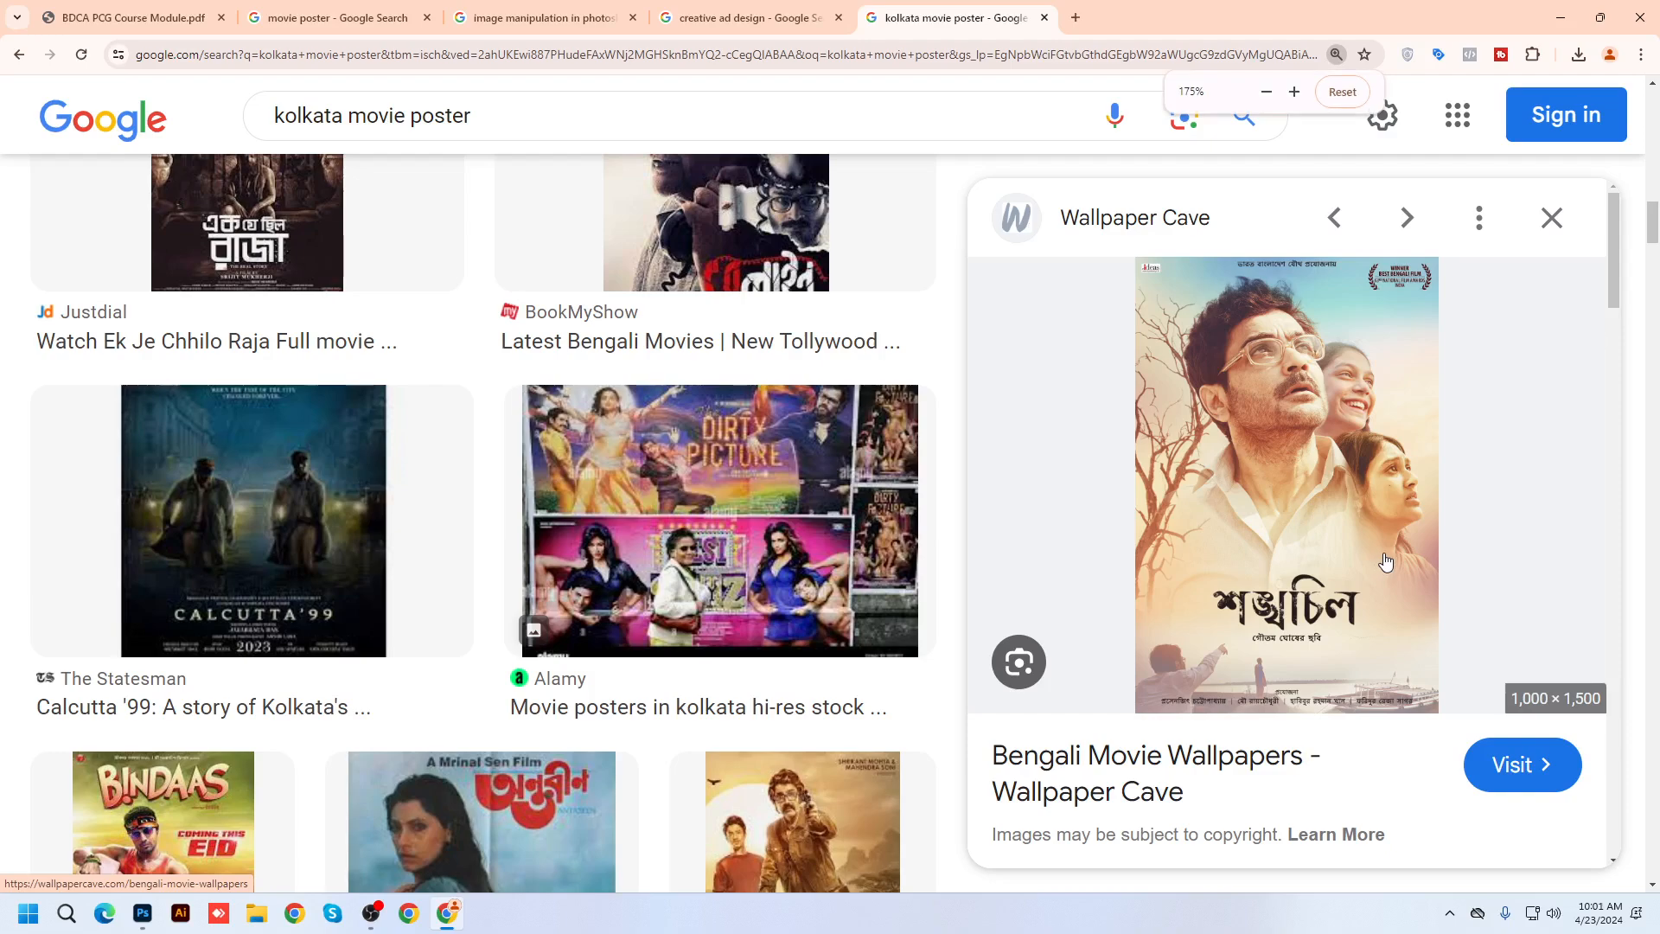
right_click(1322, 453)
left_click(1392, 728)
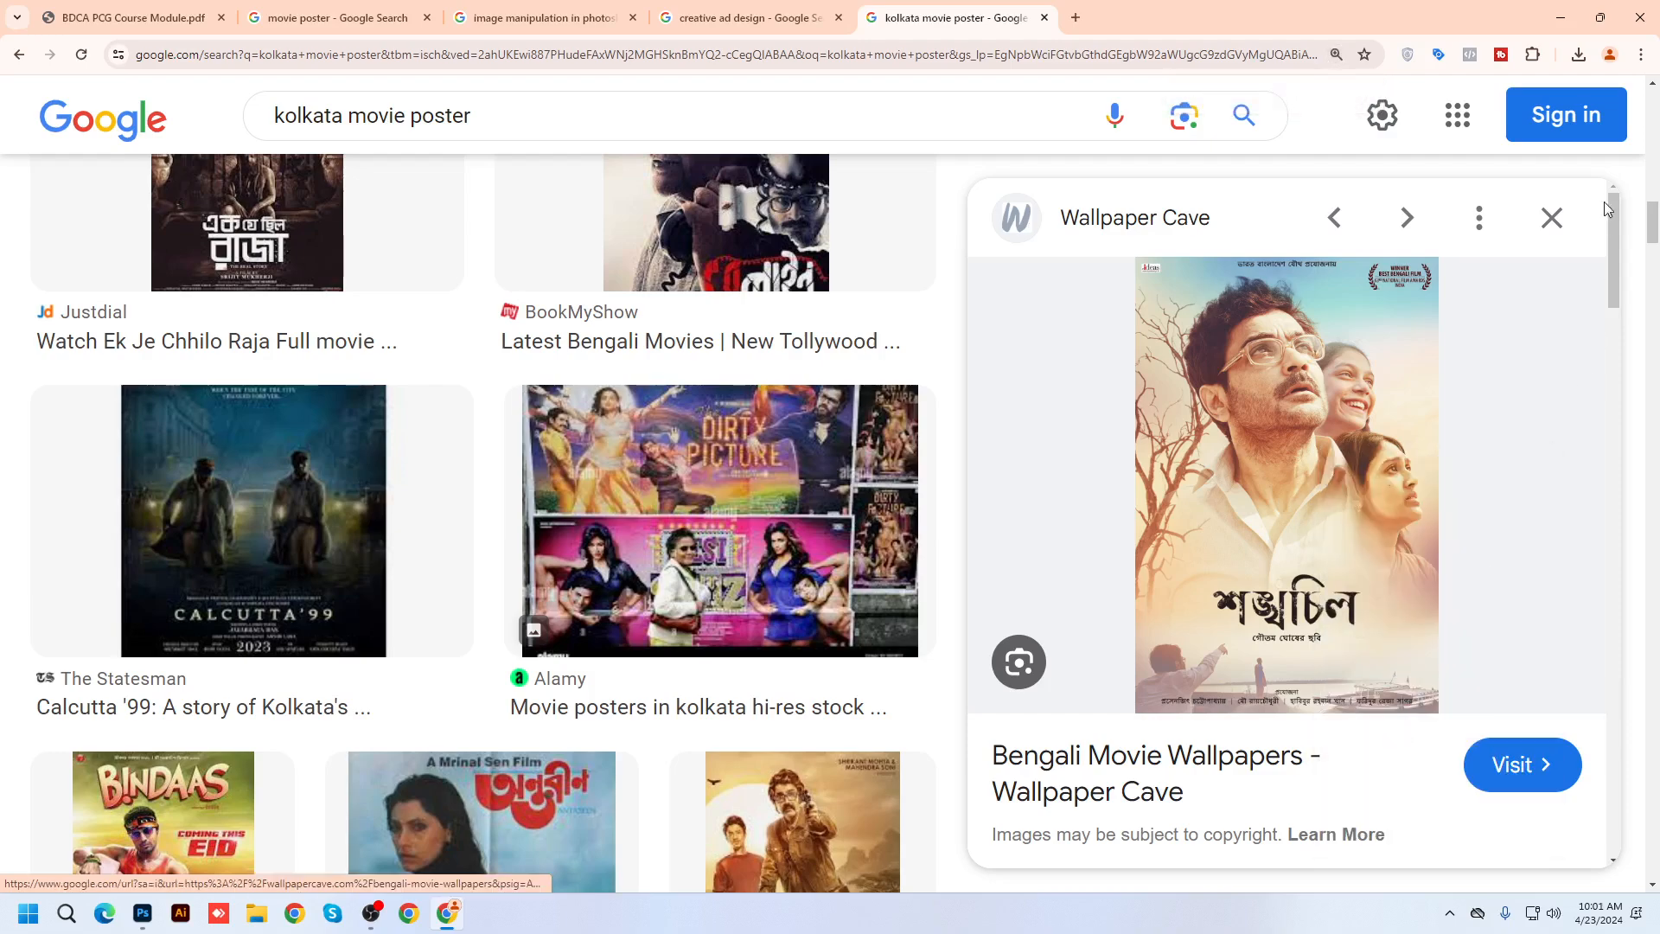
key("ctrl+0")
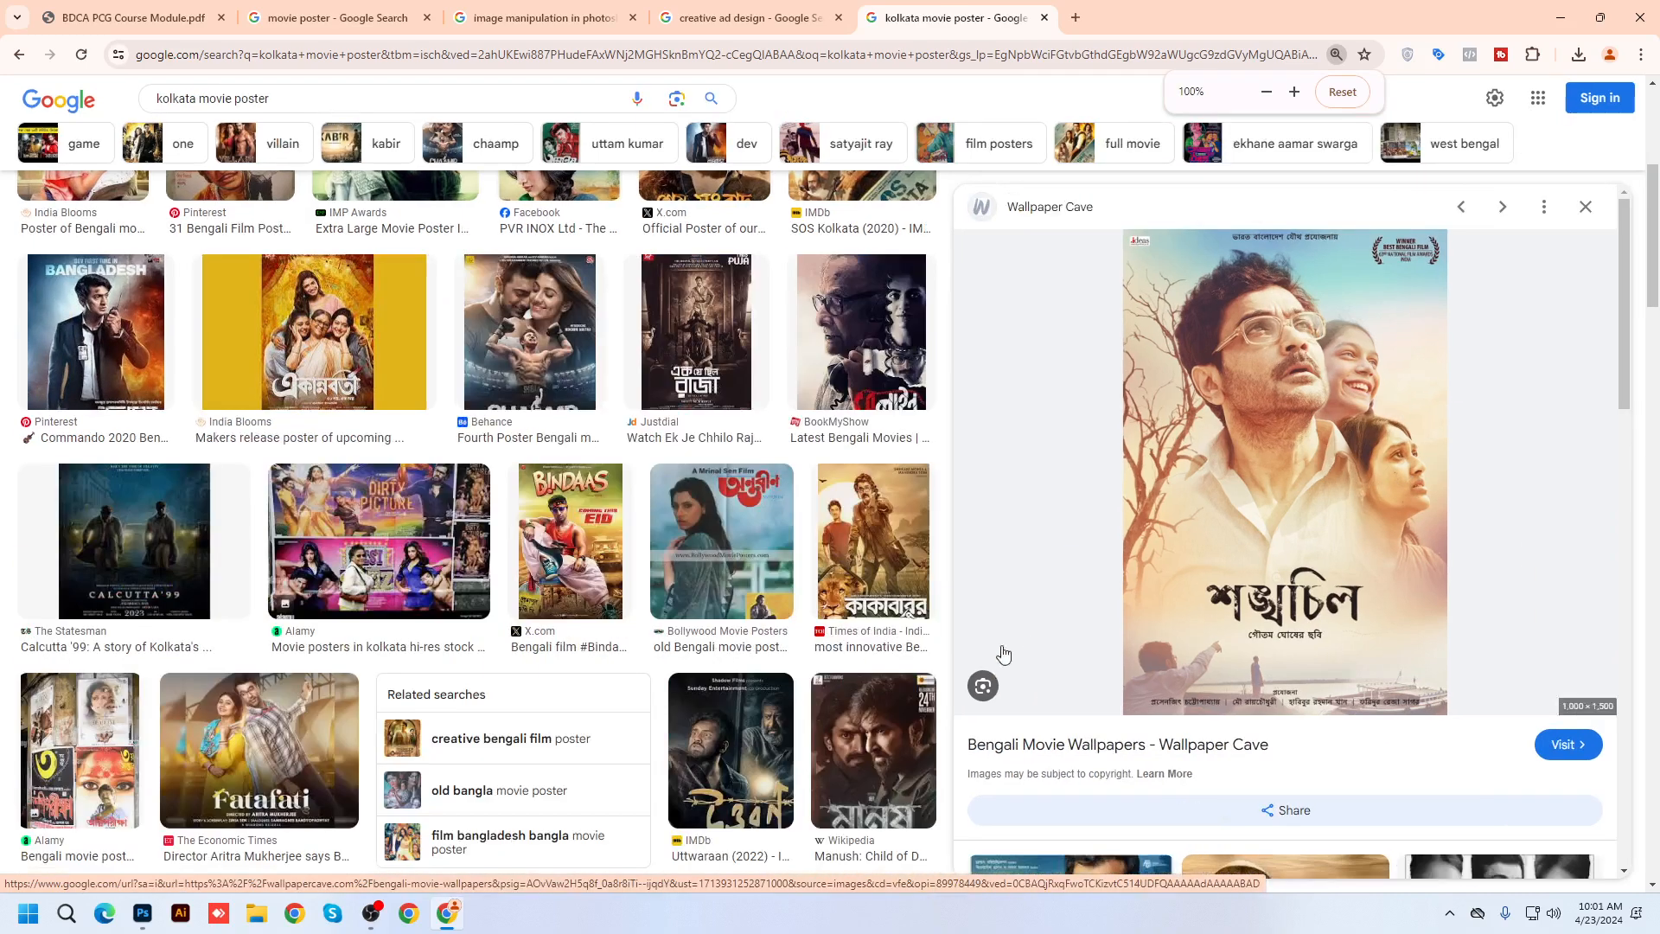
left_click(143, 913)
Paste the copied poster as a new layer and stretch it to cover the canvas
key("ctrl+v")
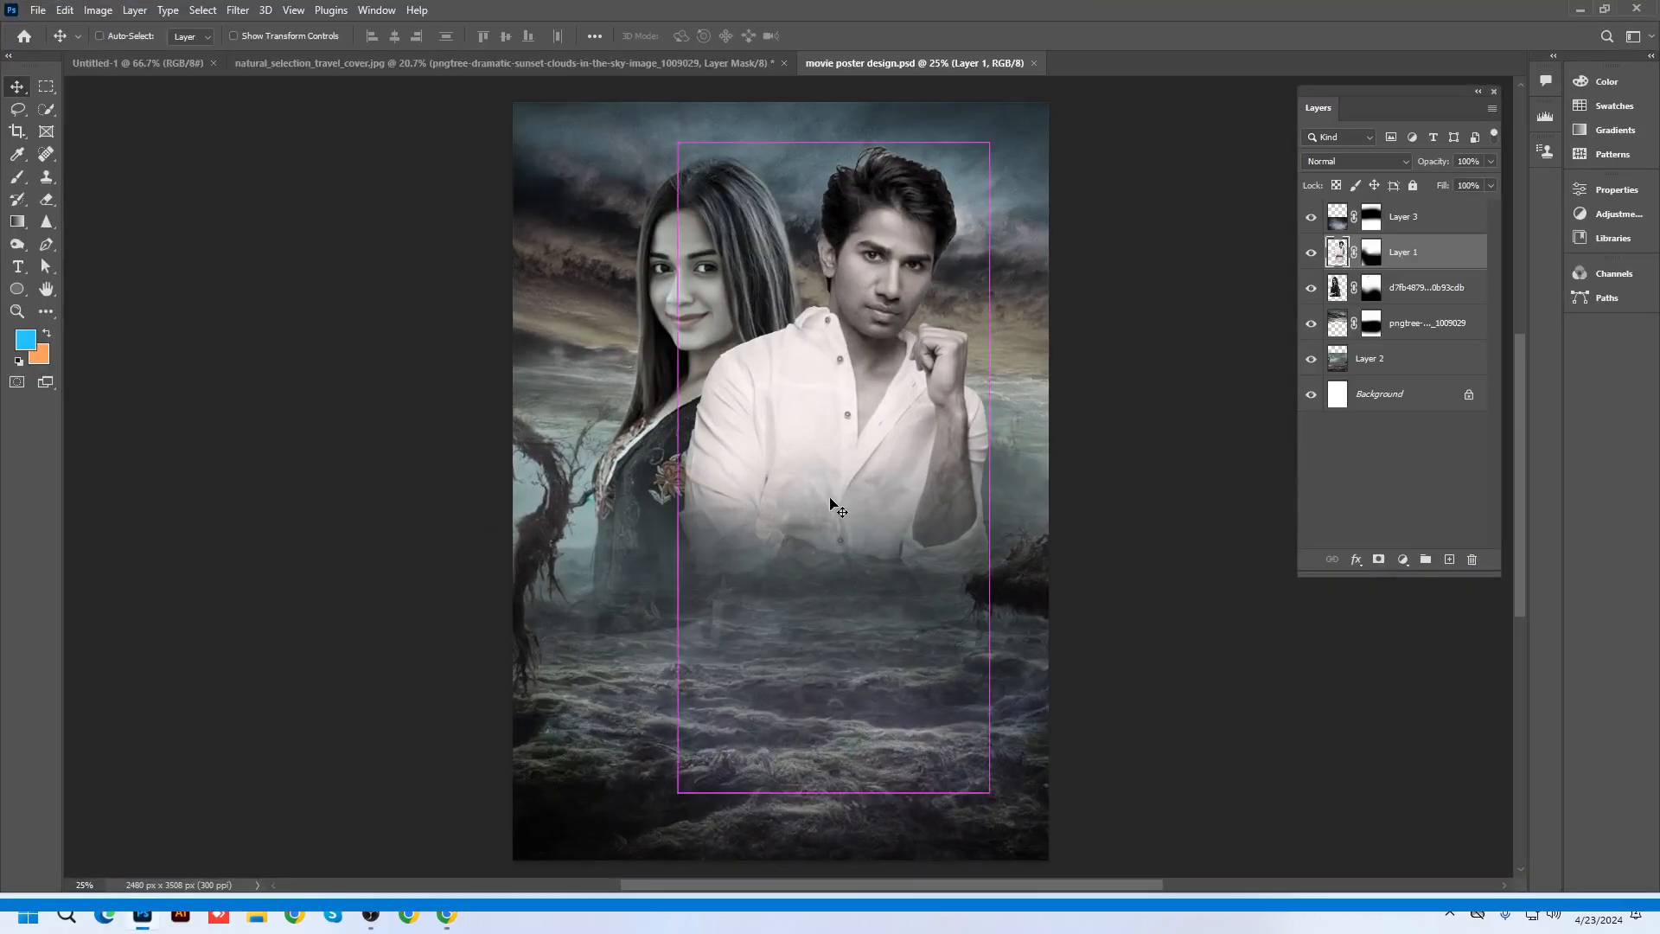
left_click(840, 516)
key("ctrl+0")
key("ctrl+t")
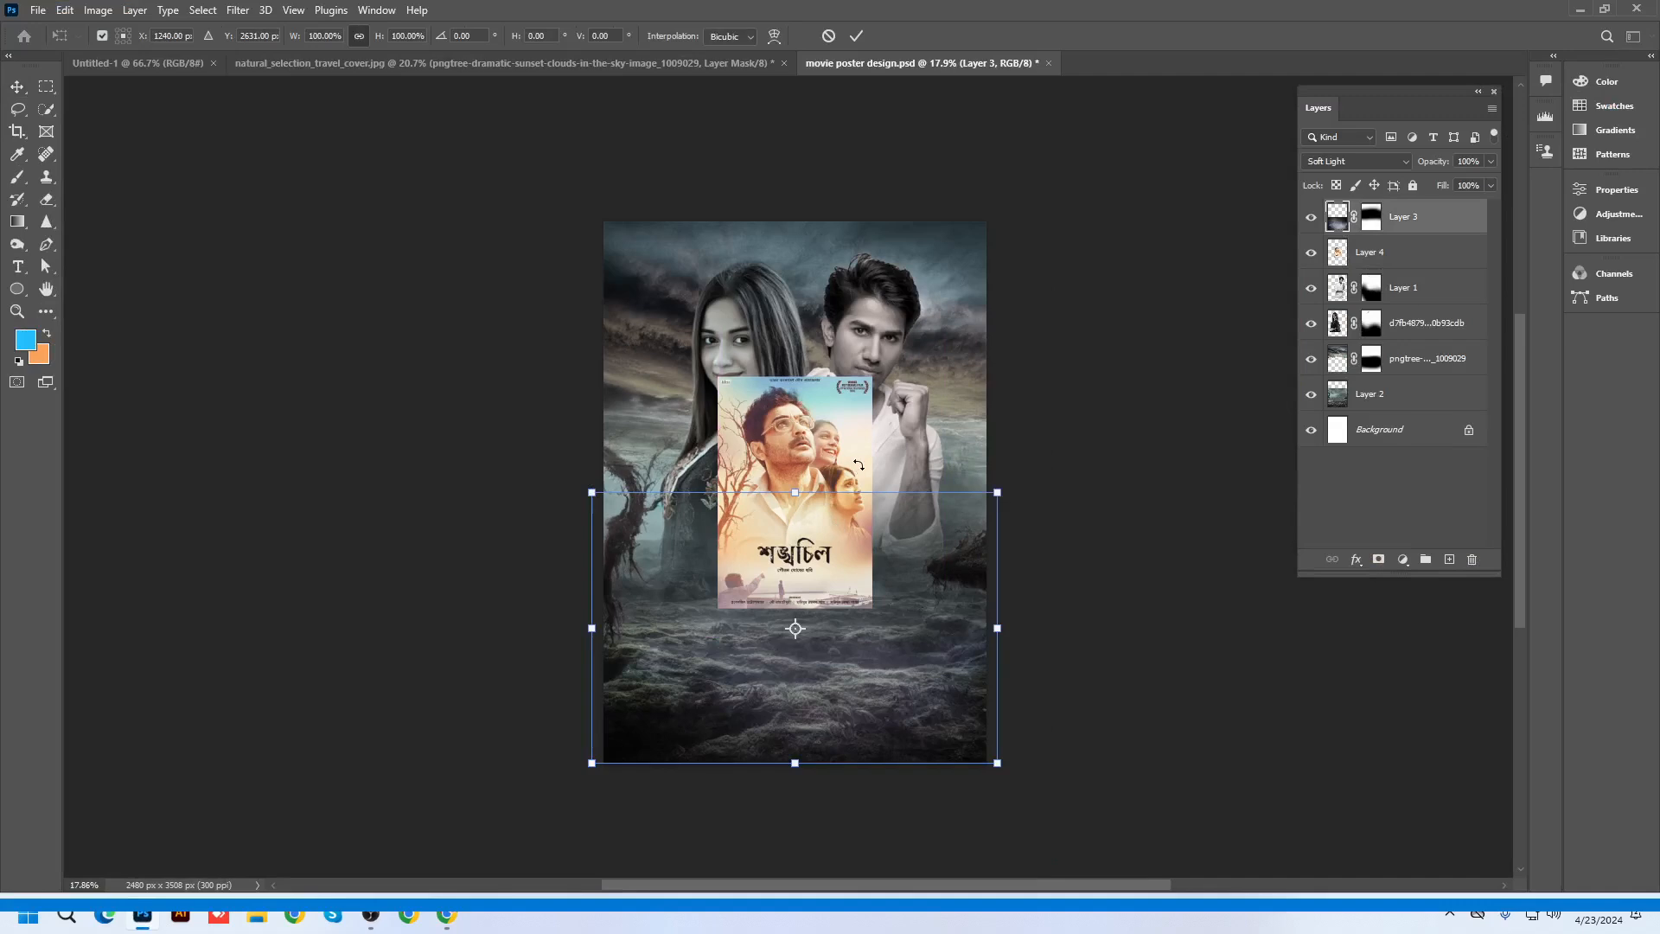
left_click(858, 465)
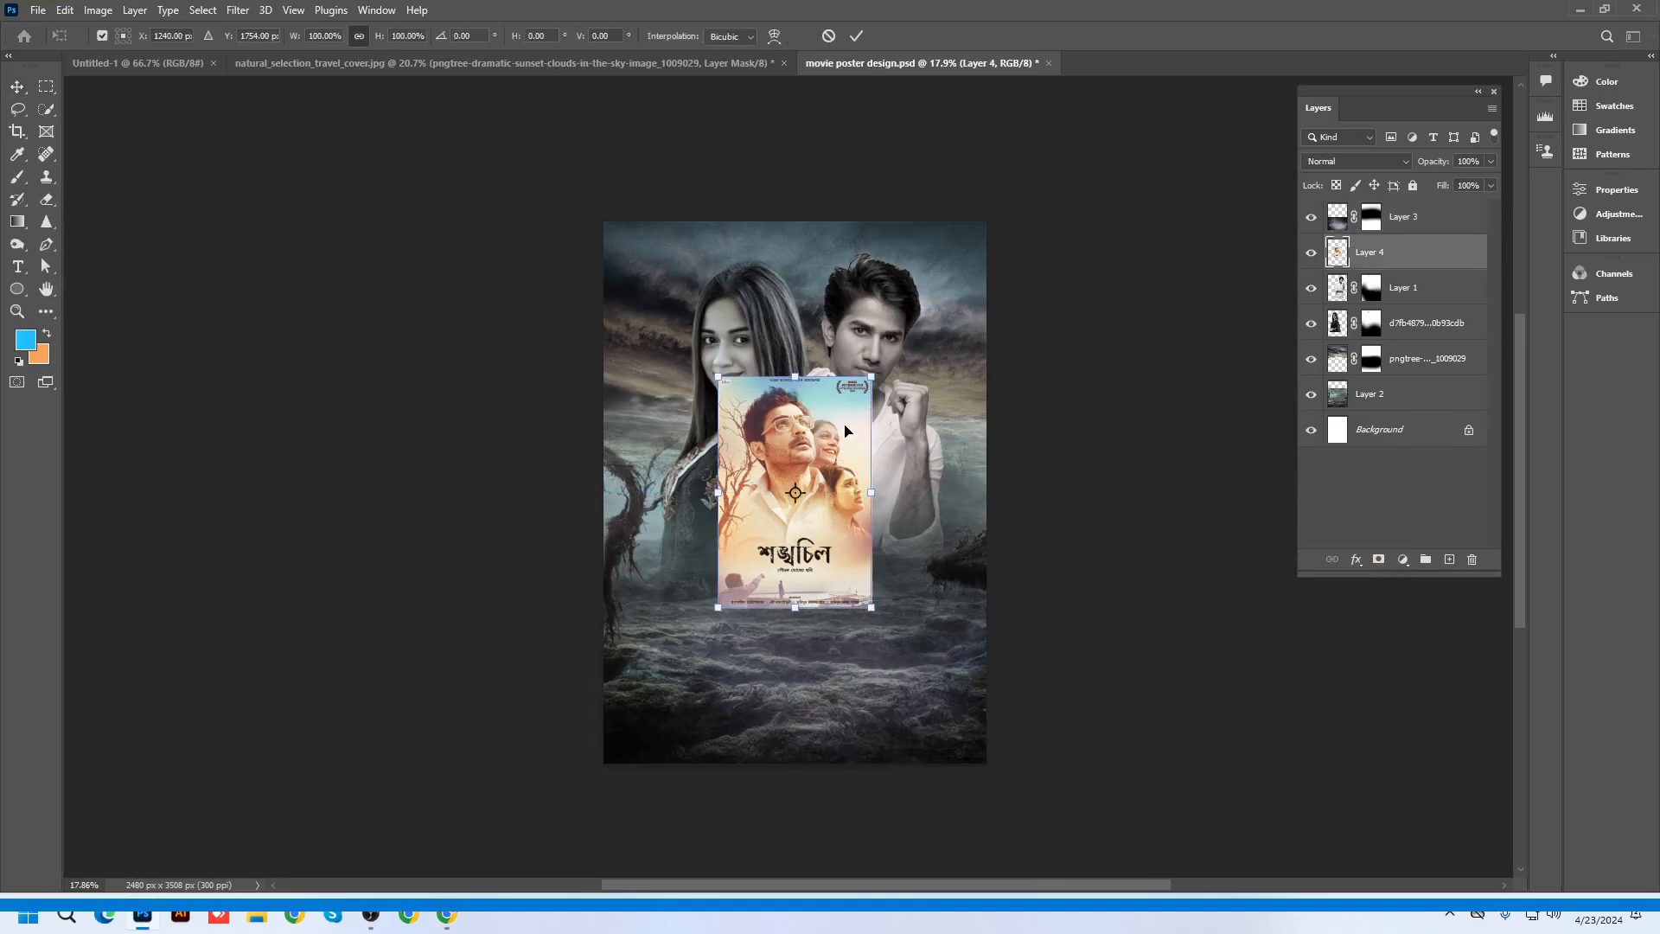
left_click_drag(871, 378, 1049, 260)
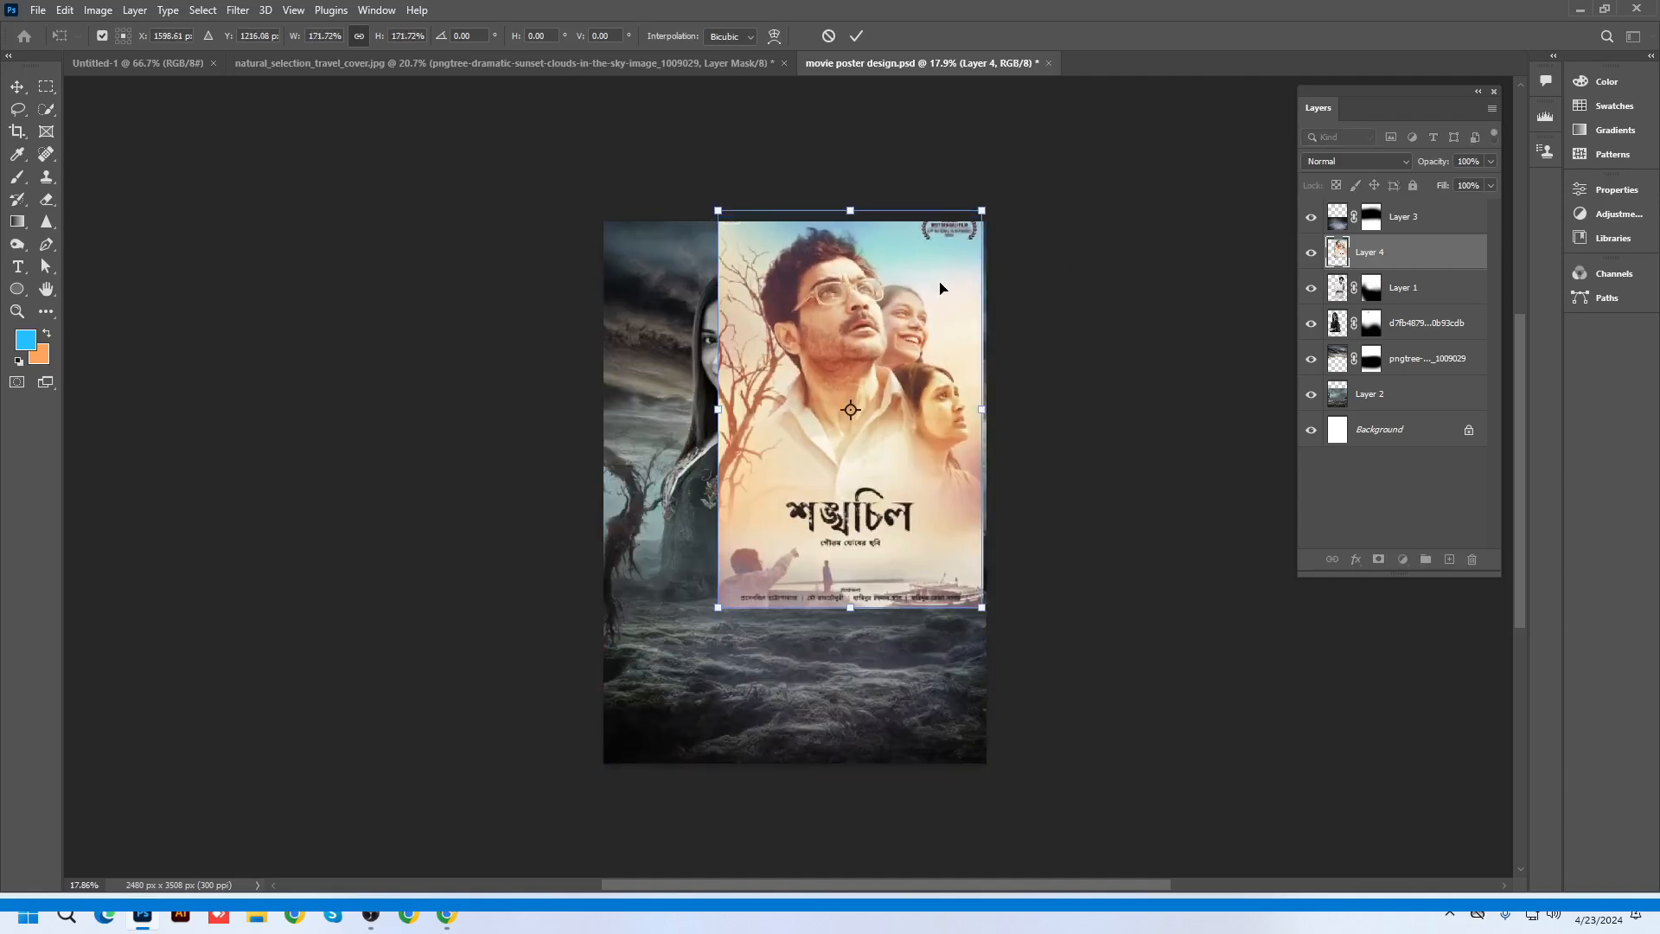
mouse_move(942, 282)
left_mouse_down()
mouse_move(943, 315)
mouse_move(942, 296)
left_mouse_up()
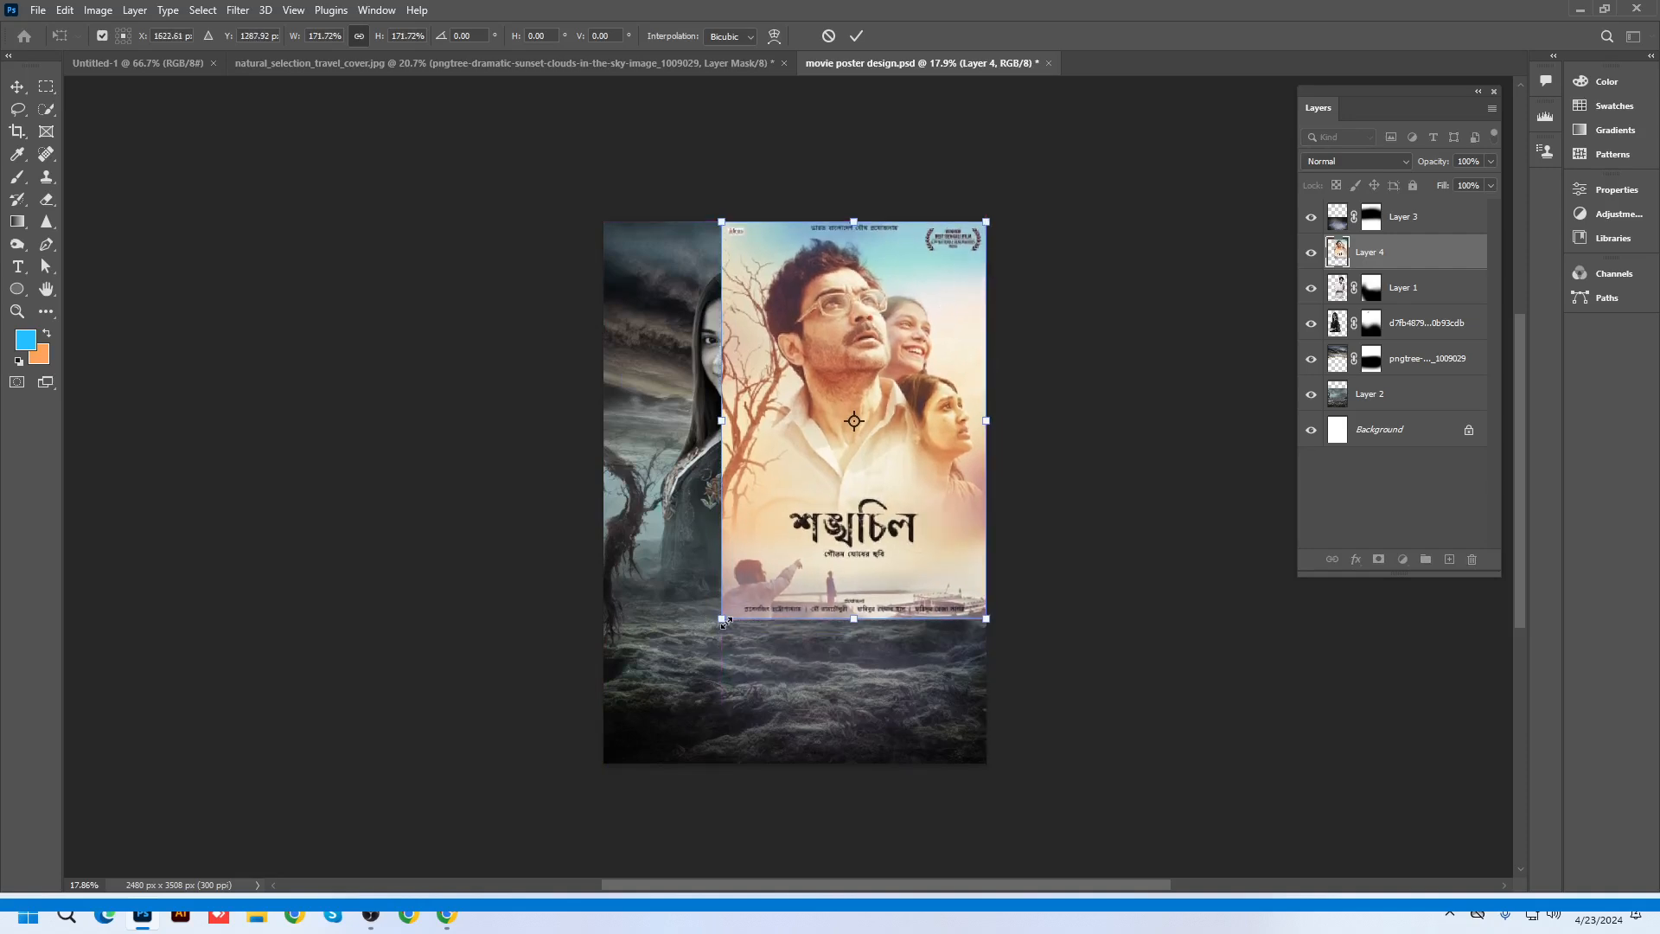
left_click_drag(725, 621, 616, 756)
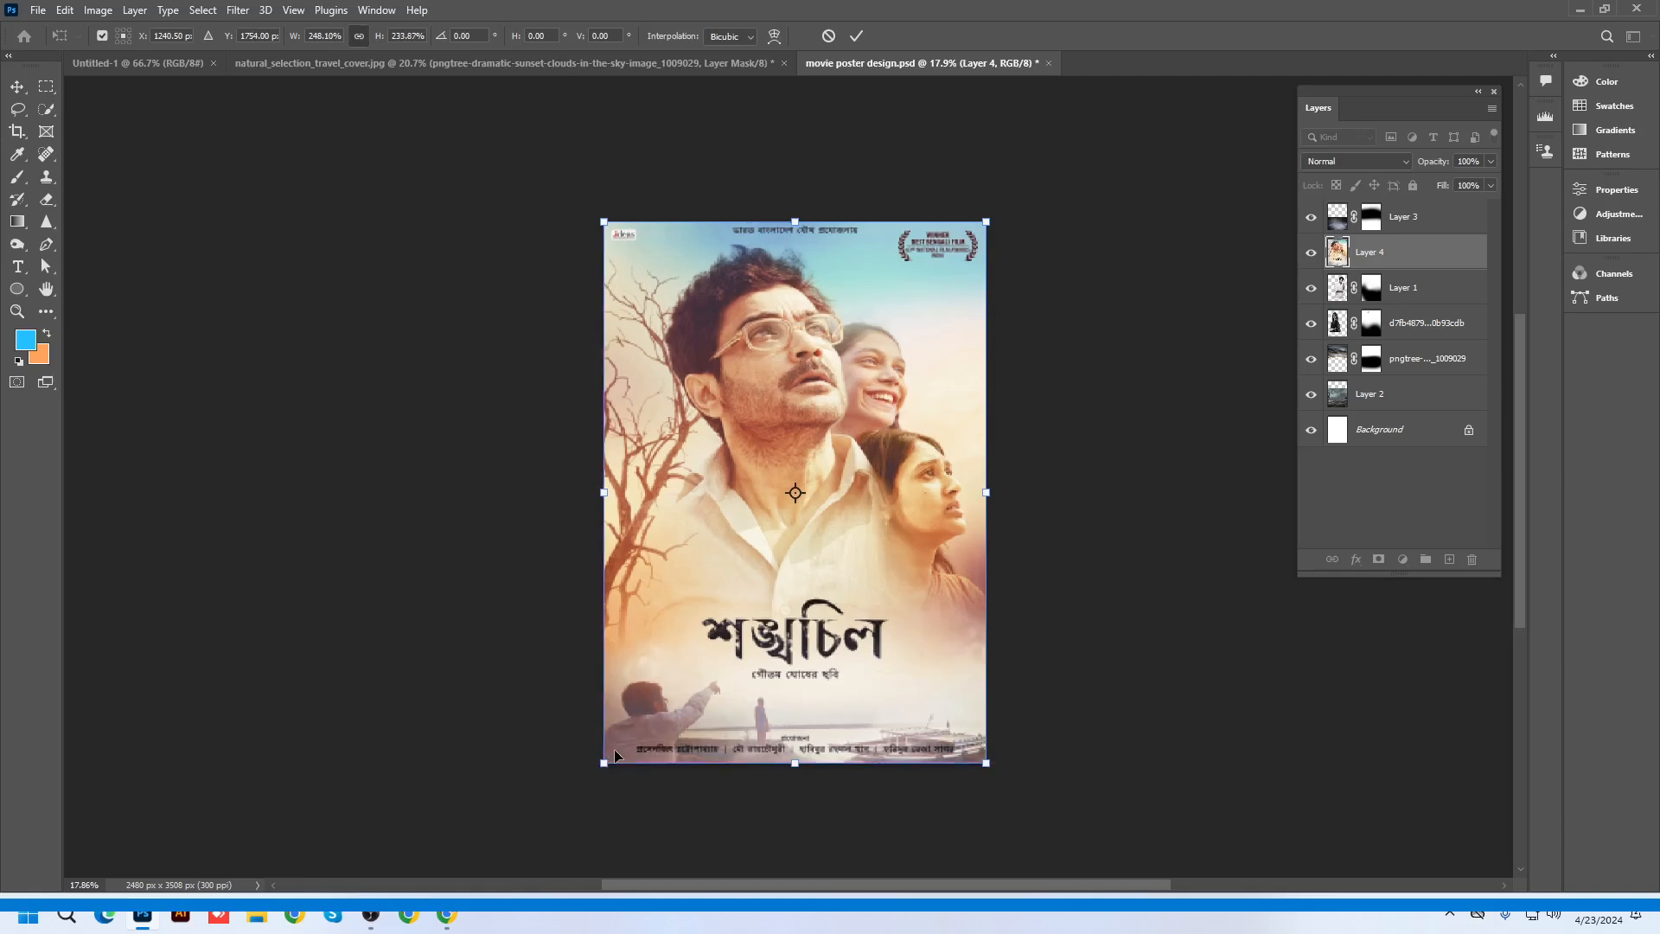
key("Return")
Inspect the pasted poster up close, then delete its layer and minimize Photoshop
scroll(913, 527, "up", 5)
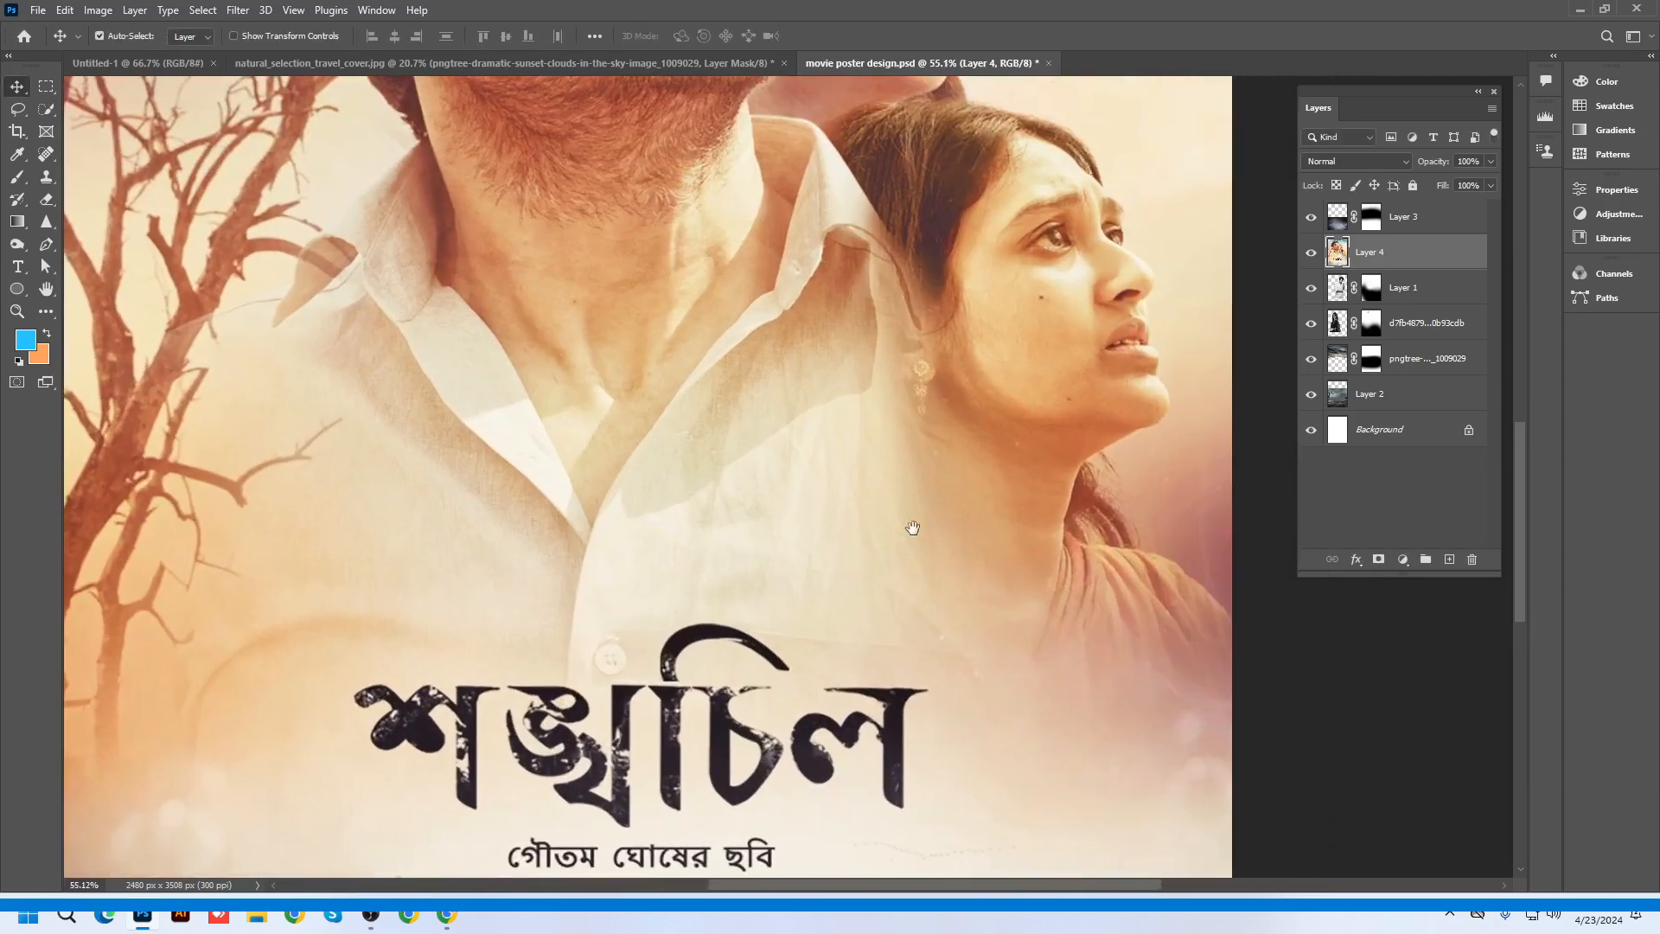
scroll(913, 527, "up", 2)
scroll(666, 449, "up", 3)
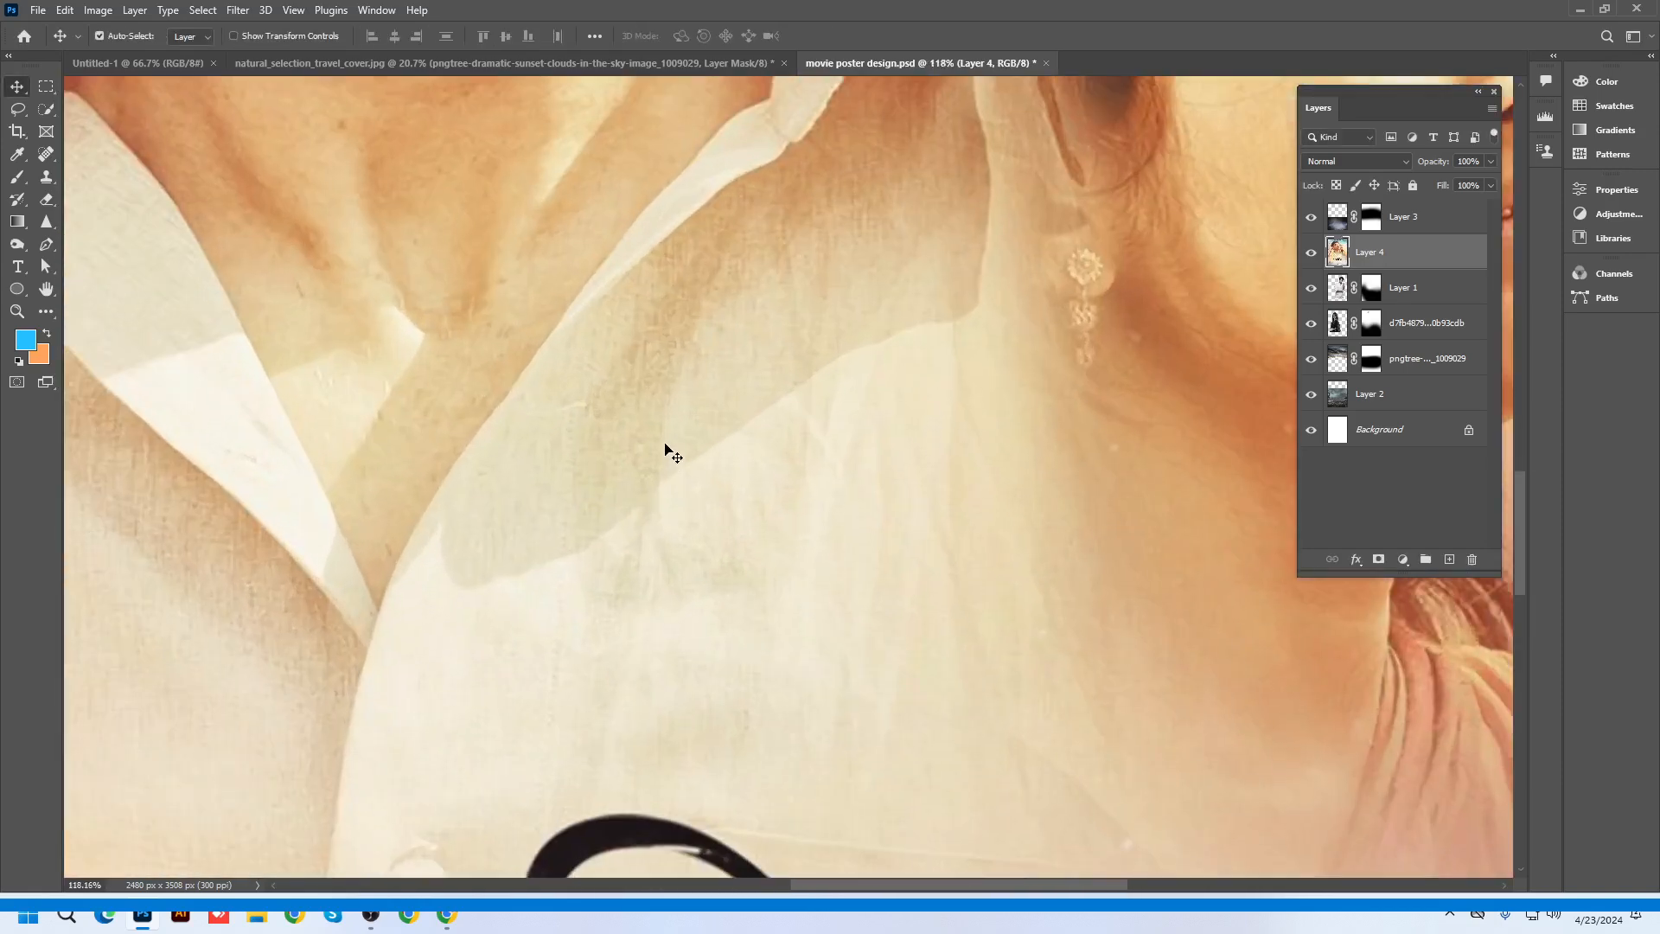
scroll(666, 449, "down", 4)
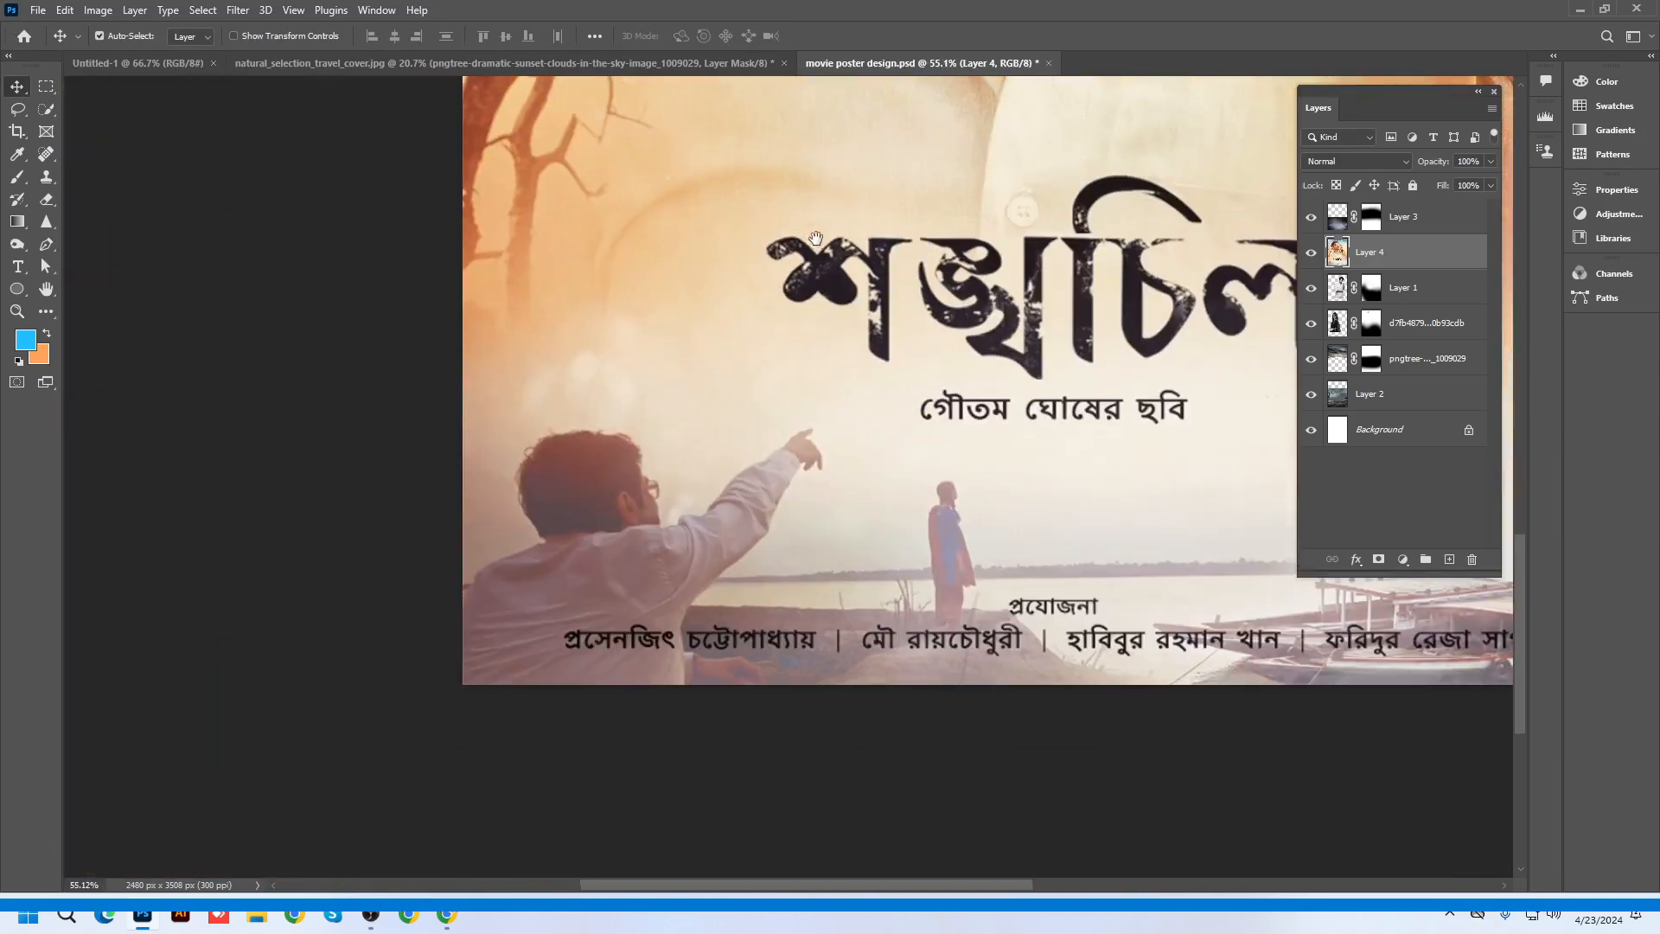
left_click_drag(804, 121, 561, 382)
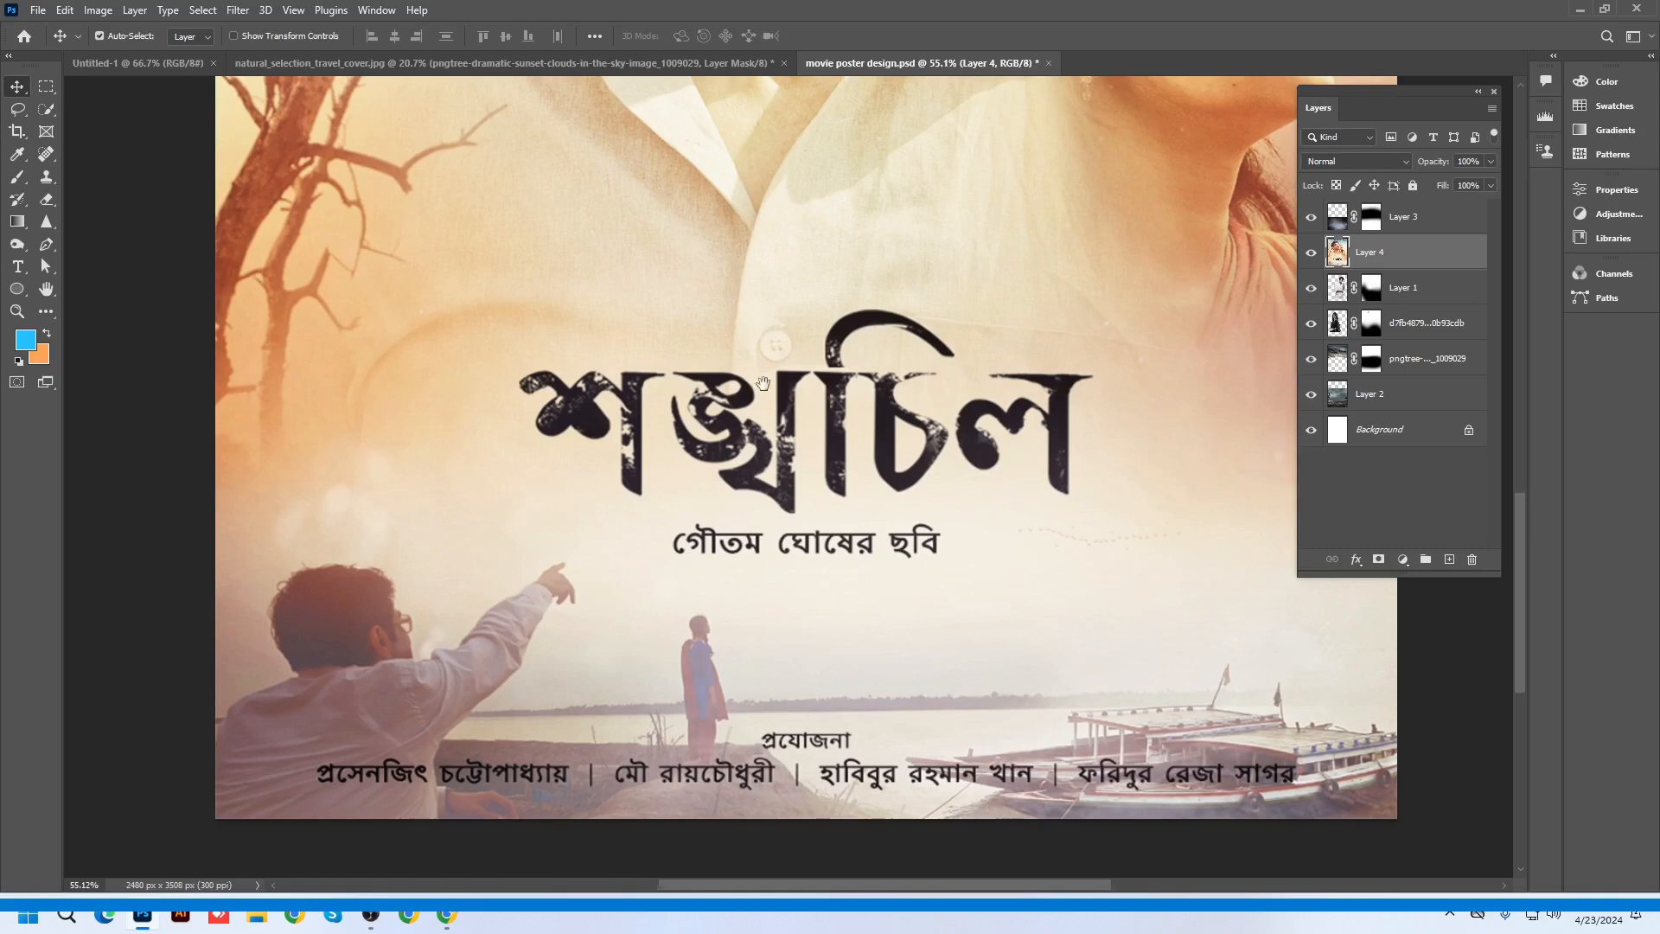
left_click_drag(770, 313, 686, 859)
scroll(761, 671, "down", 4)
scroll(871, 360, "up", 8)
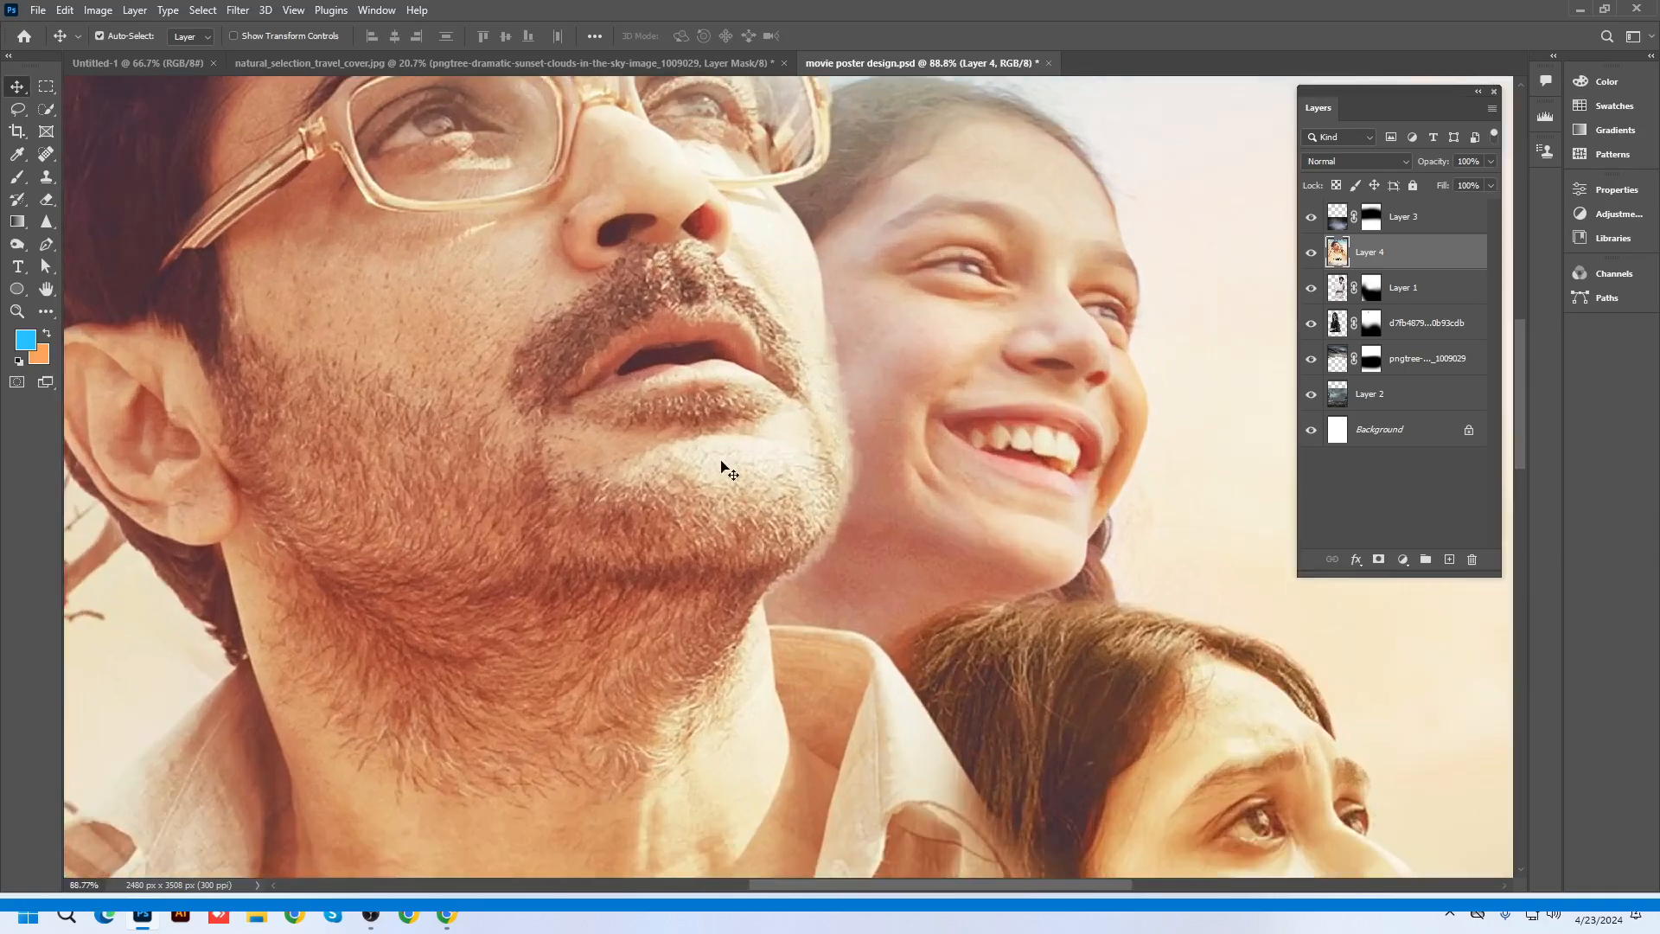
scroll(724, 470, "down", 6)
scroll(887, 433, "up", 4)
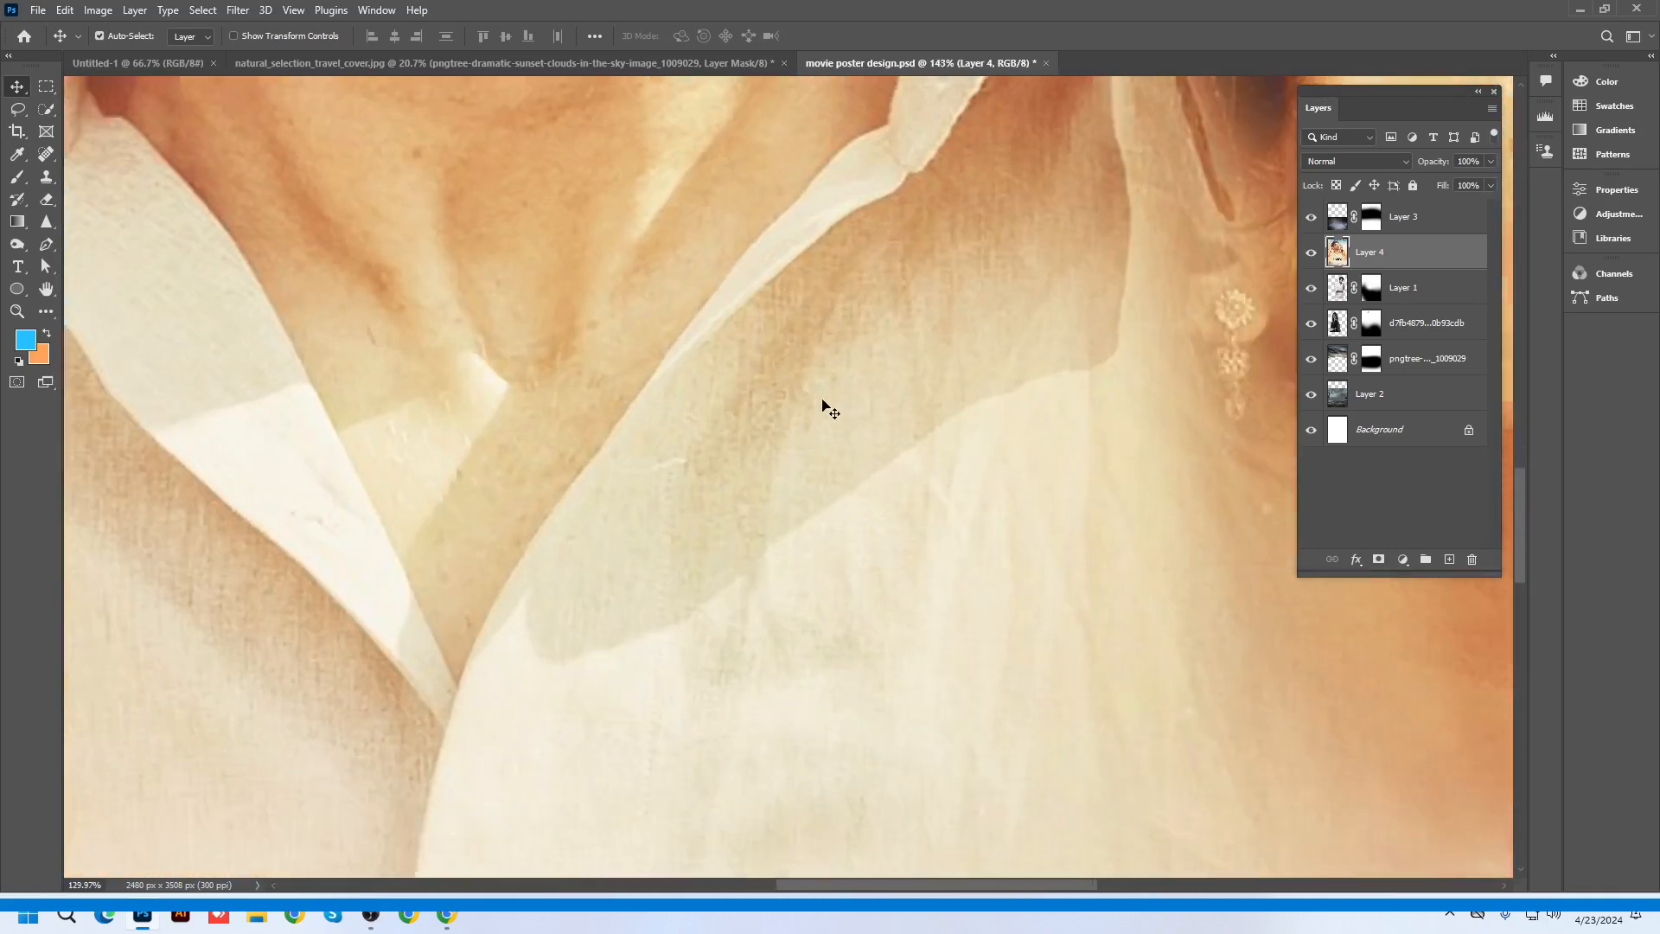
scroll(828, 409, "down", 6)
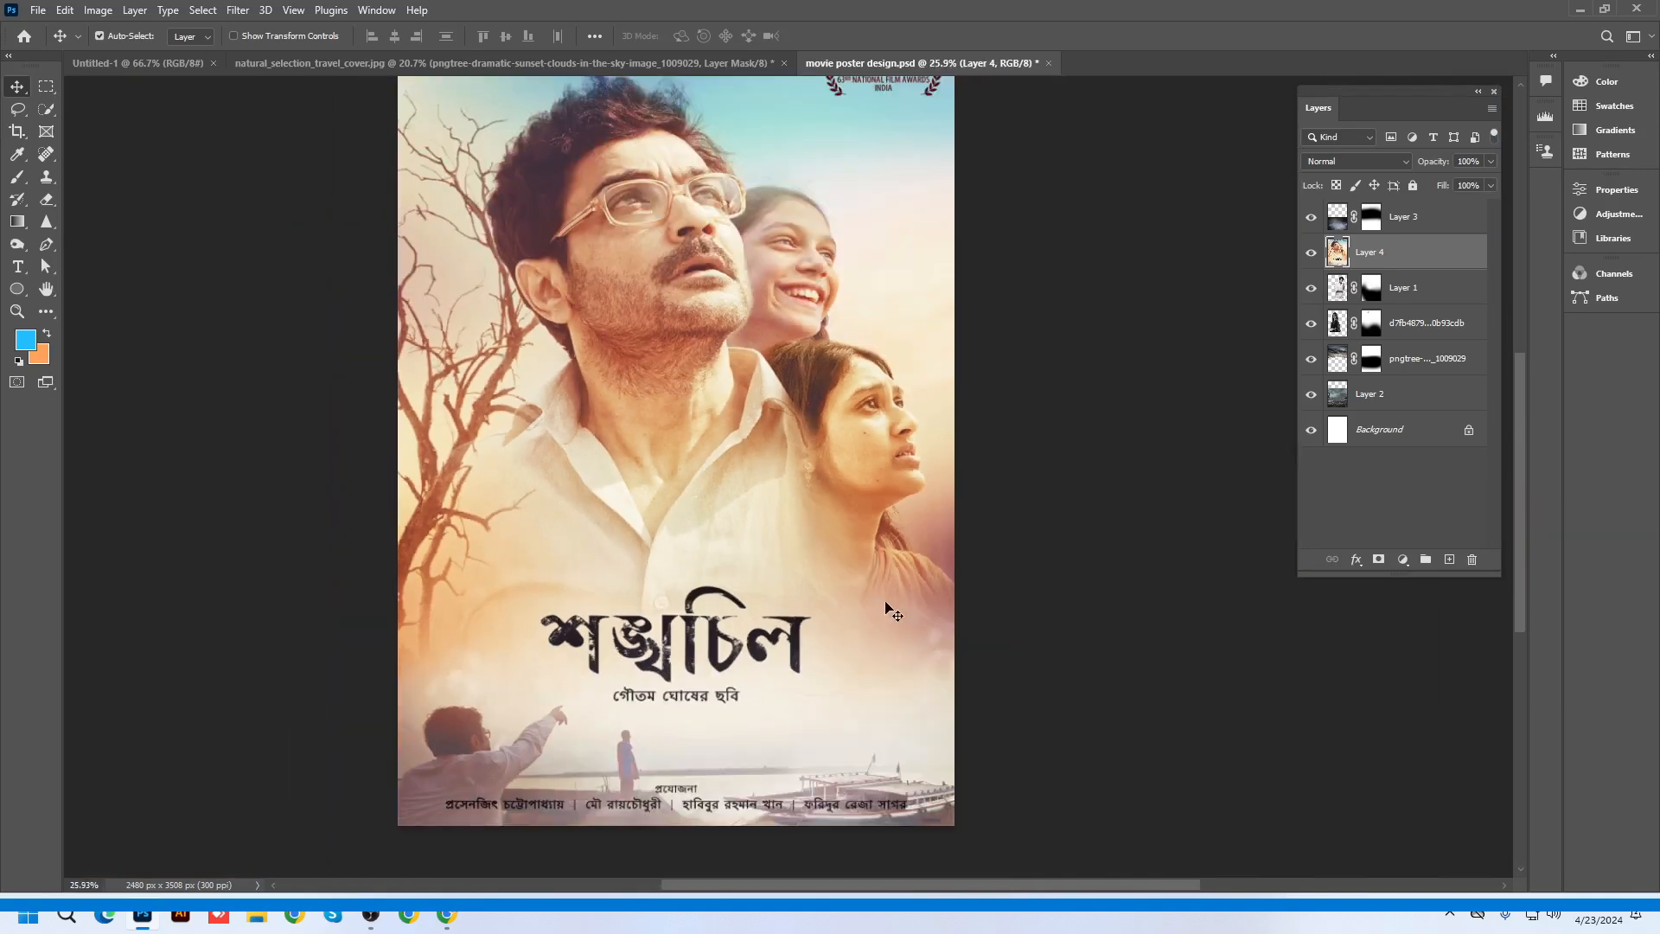
scroll(893, 612, "down", 1)
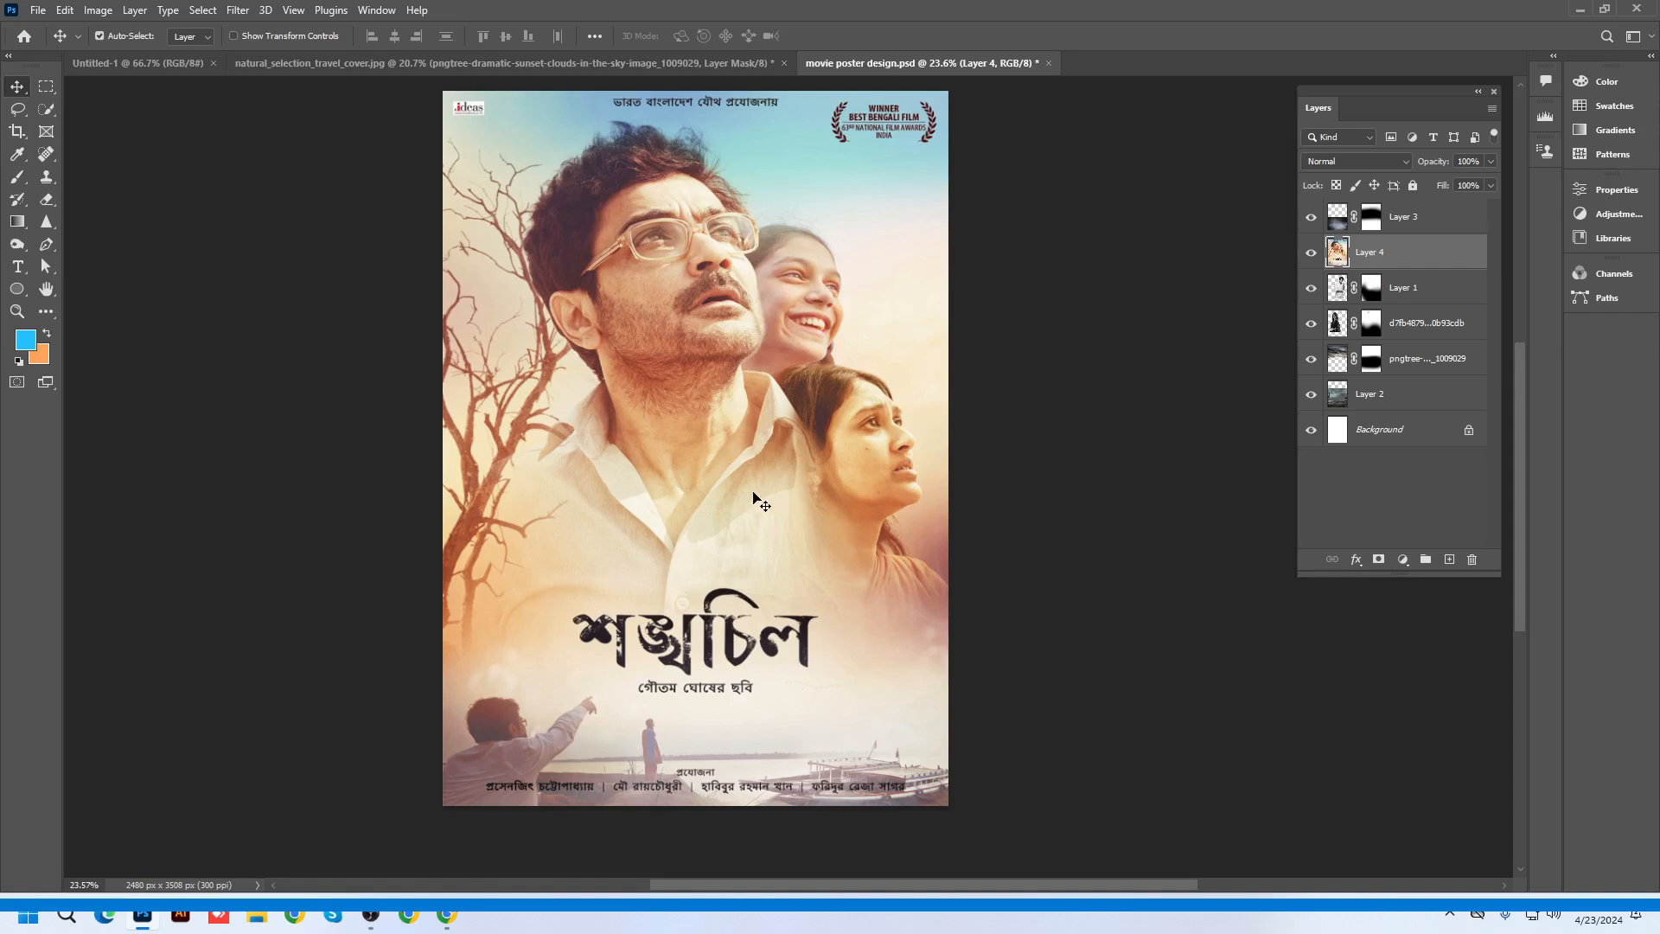
scroll(761, 501, "up", 2)
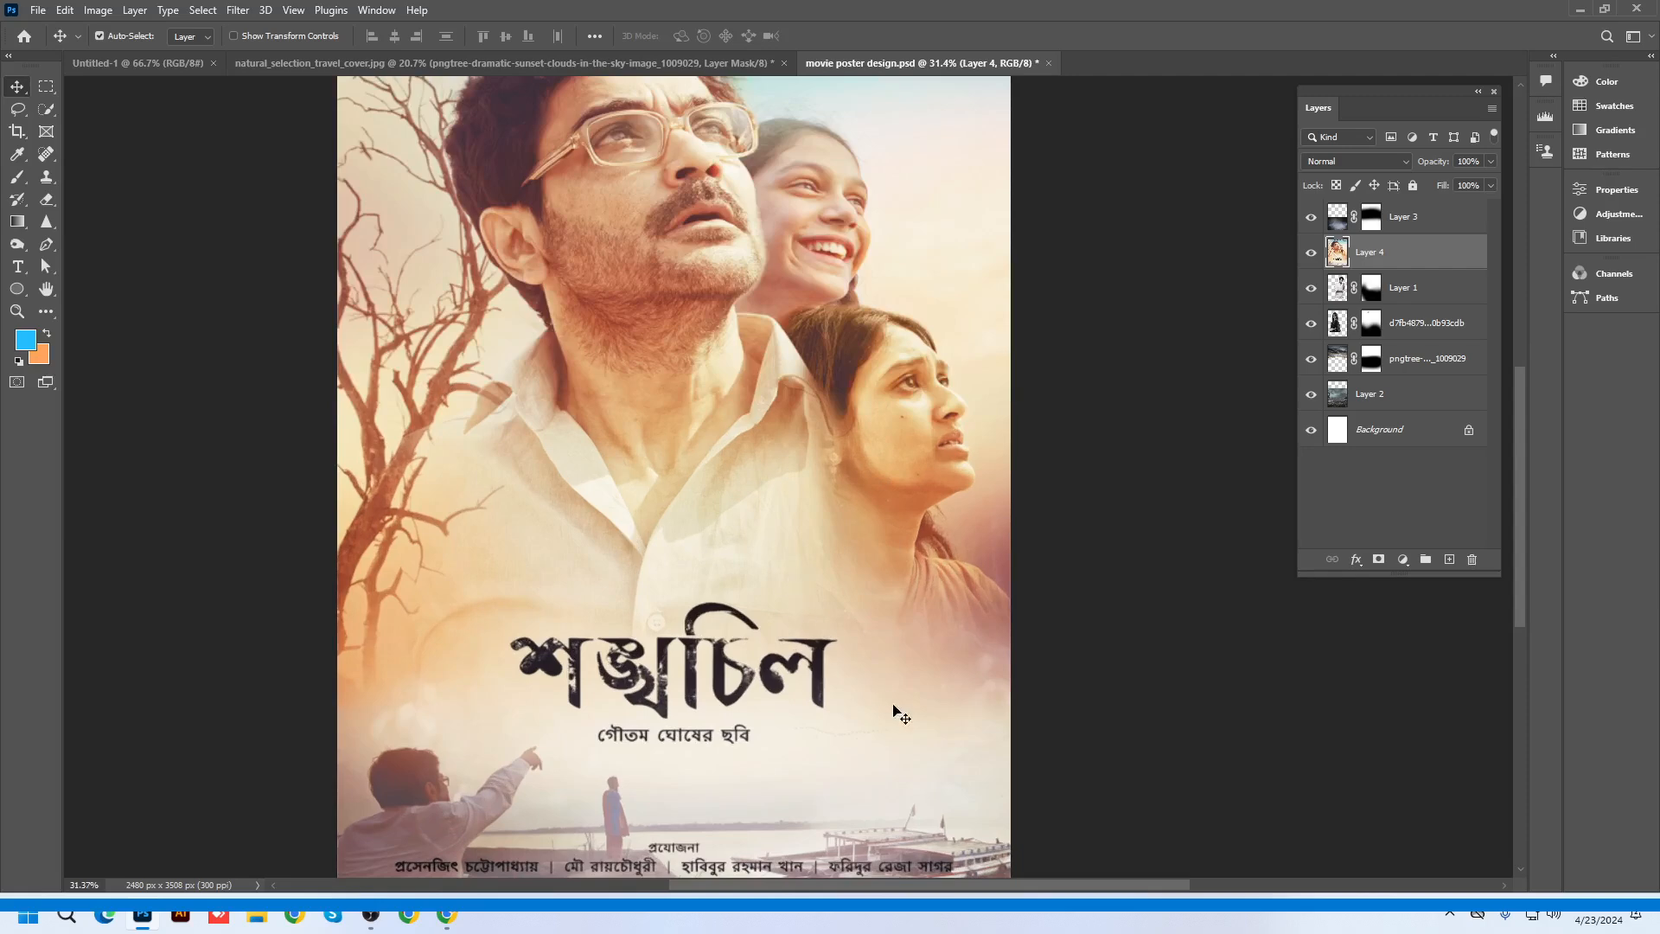
scroll(831, 607, "down", 2)
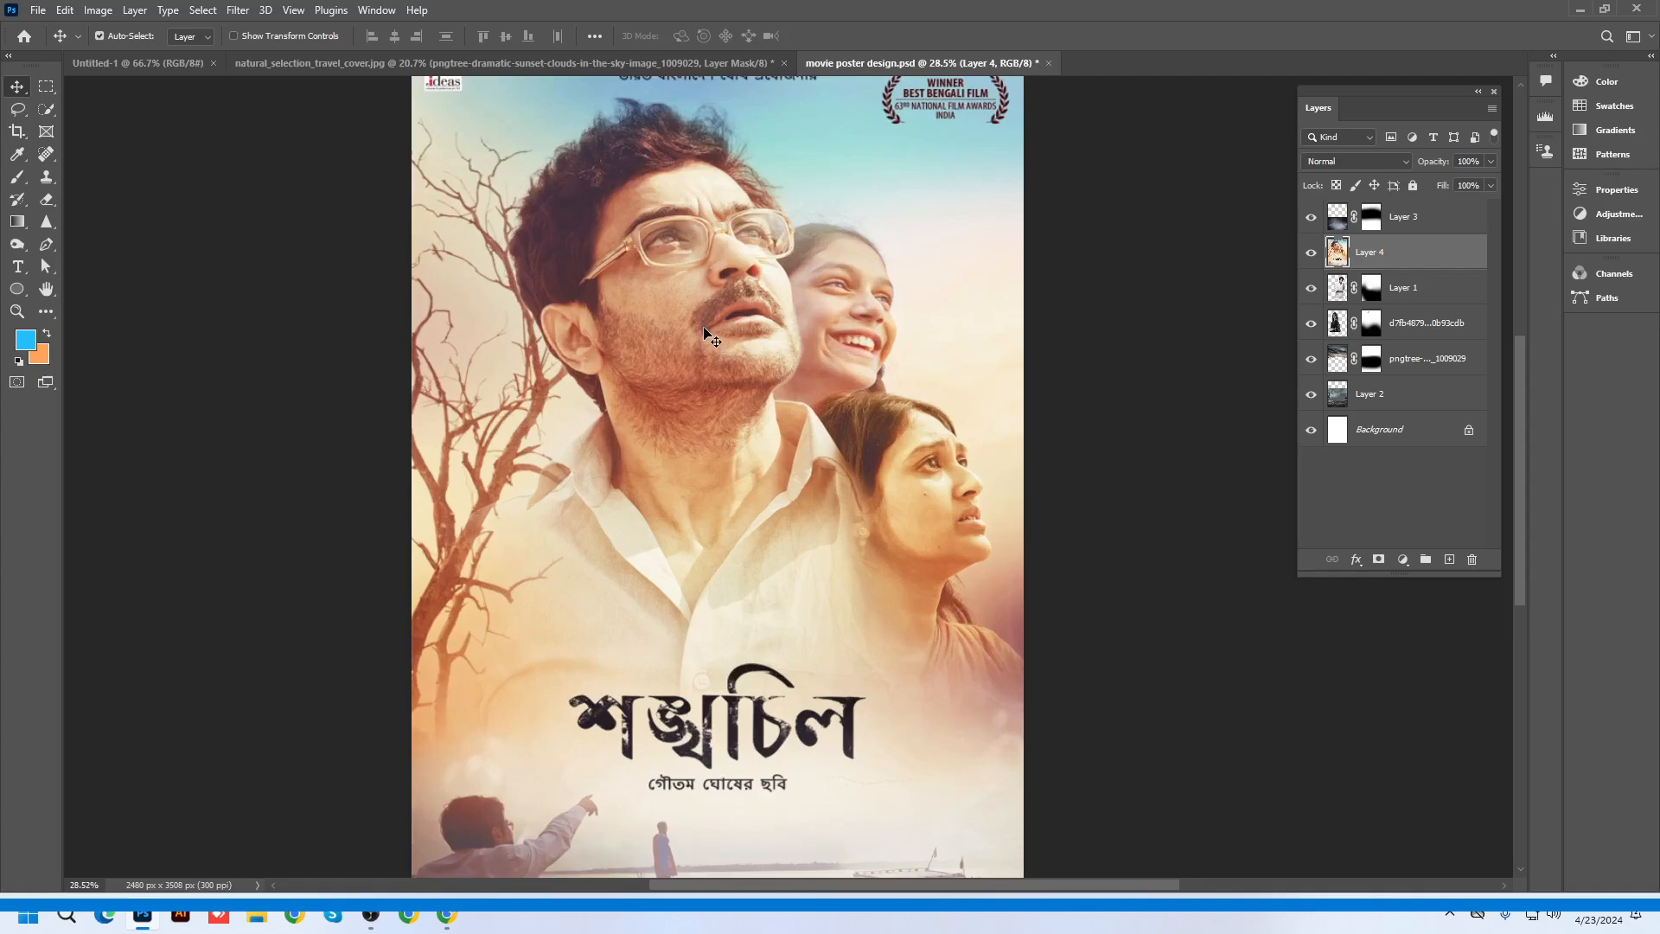
scroll(729, 417, "up", 3)
scroll(848, 593, "down", 2)
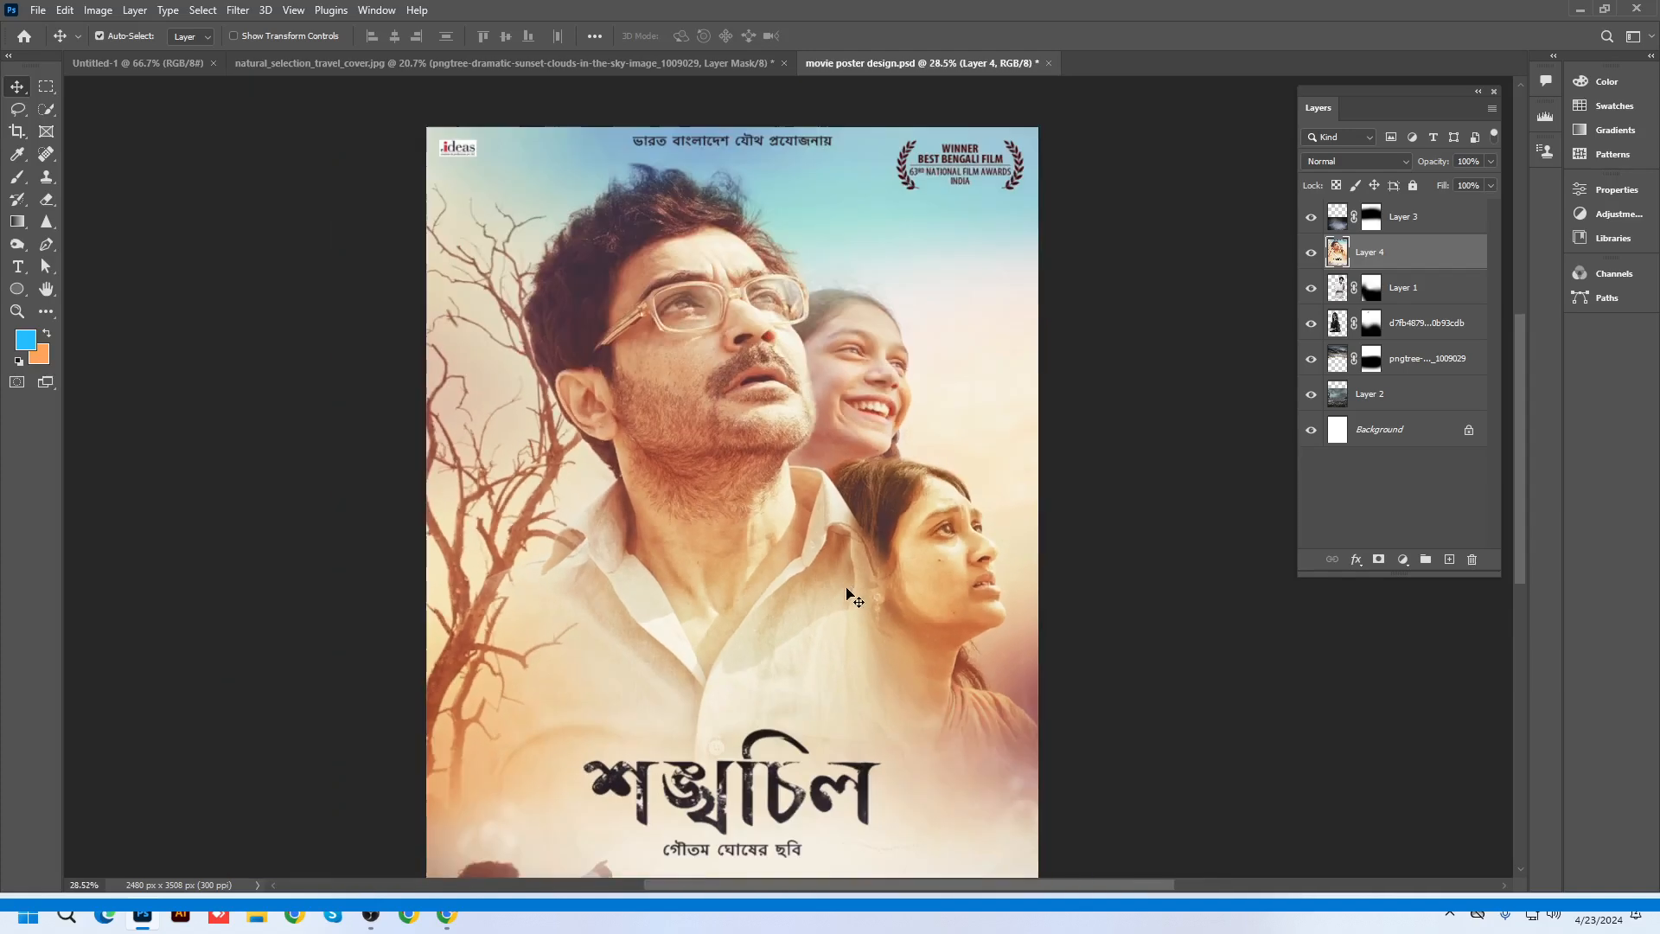
scroll(783, 505, "down", 1)
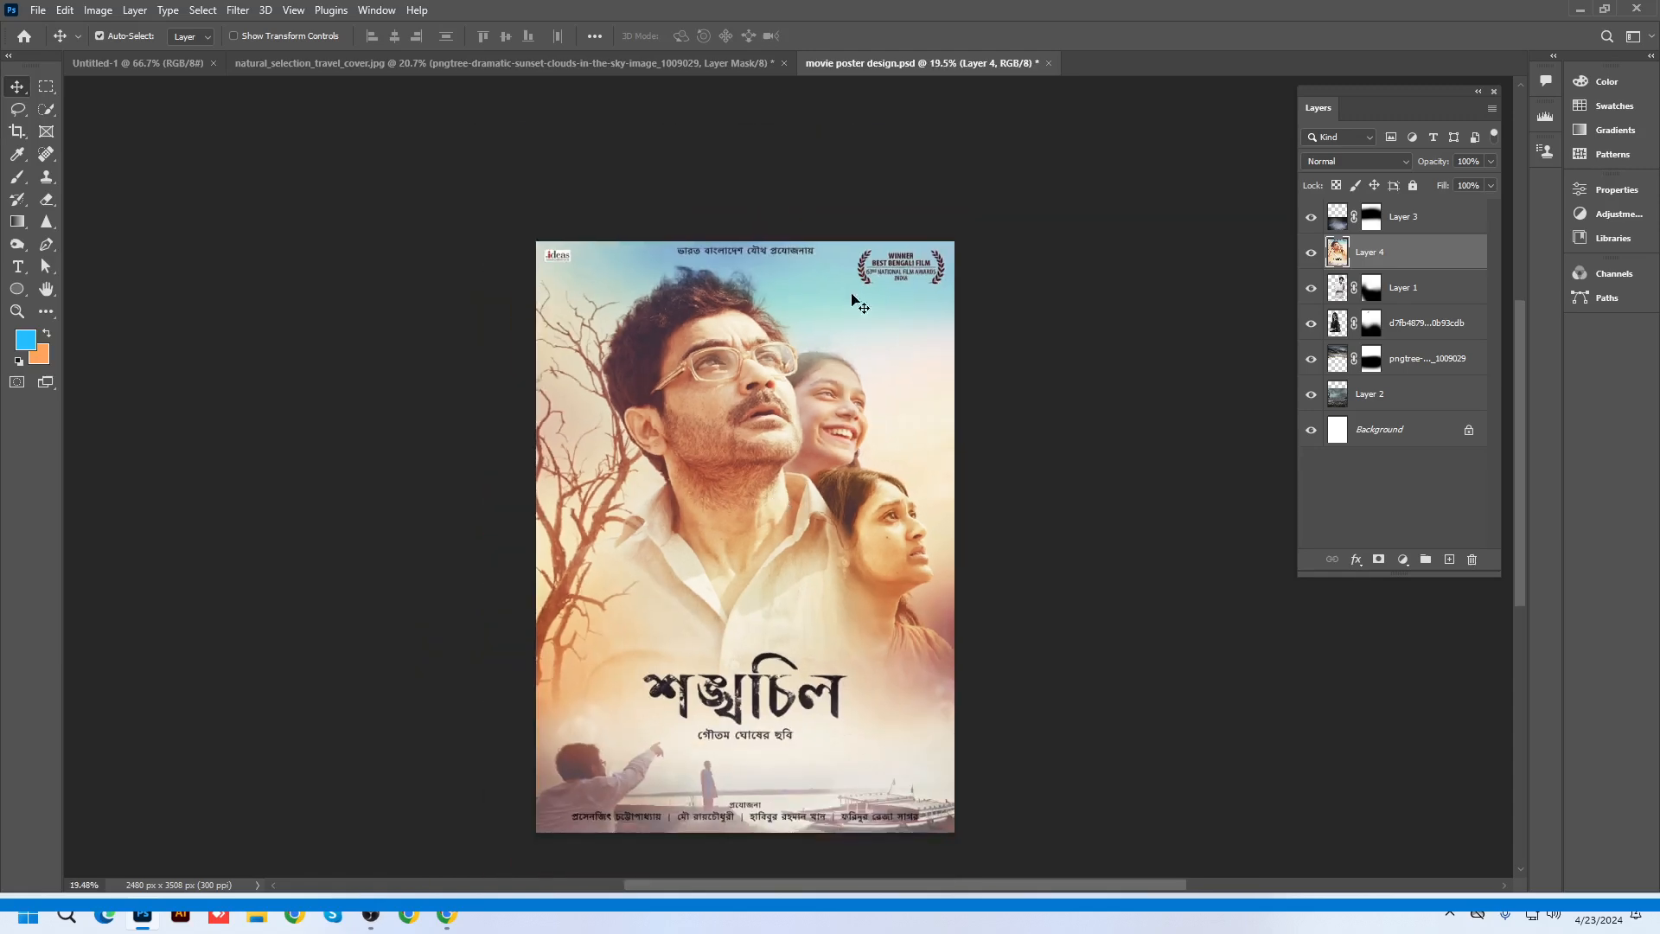
scroll(854, 298, "up", 2)
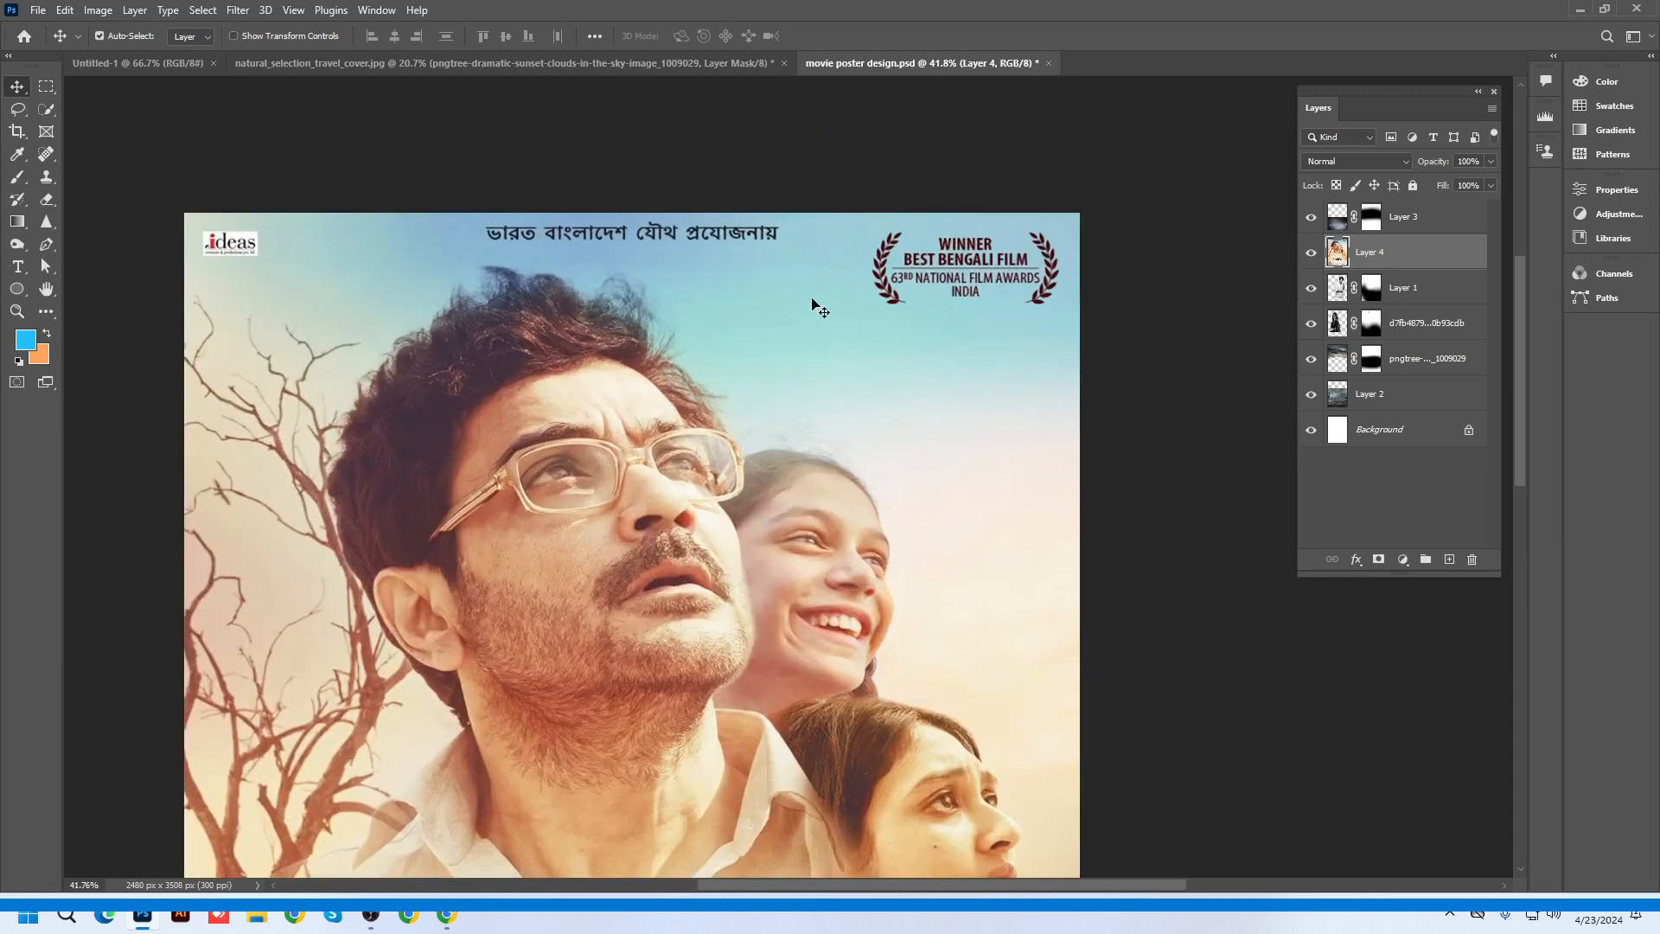
scroll(687, 372, "down", 3)
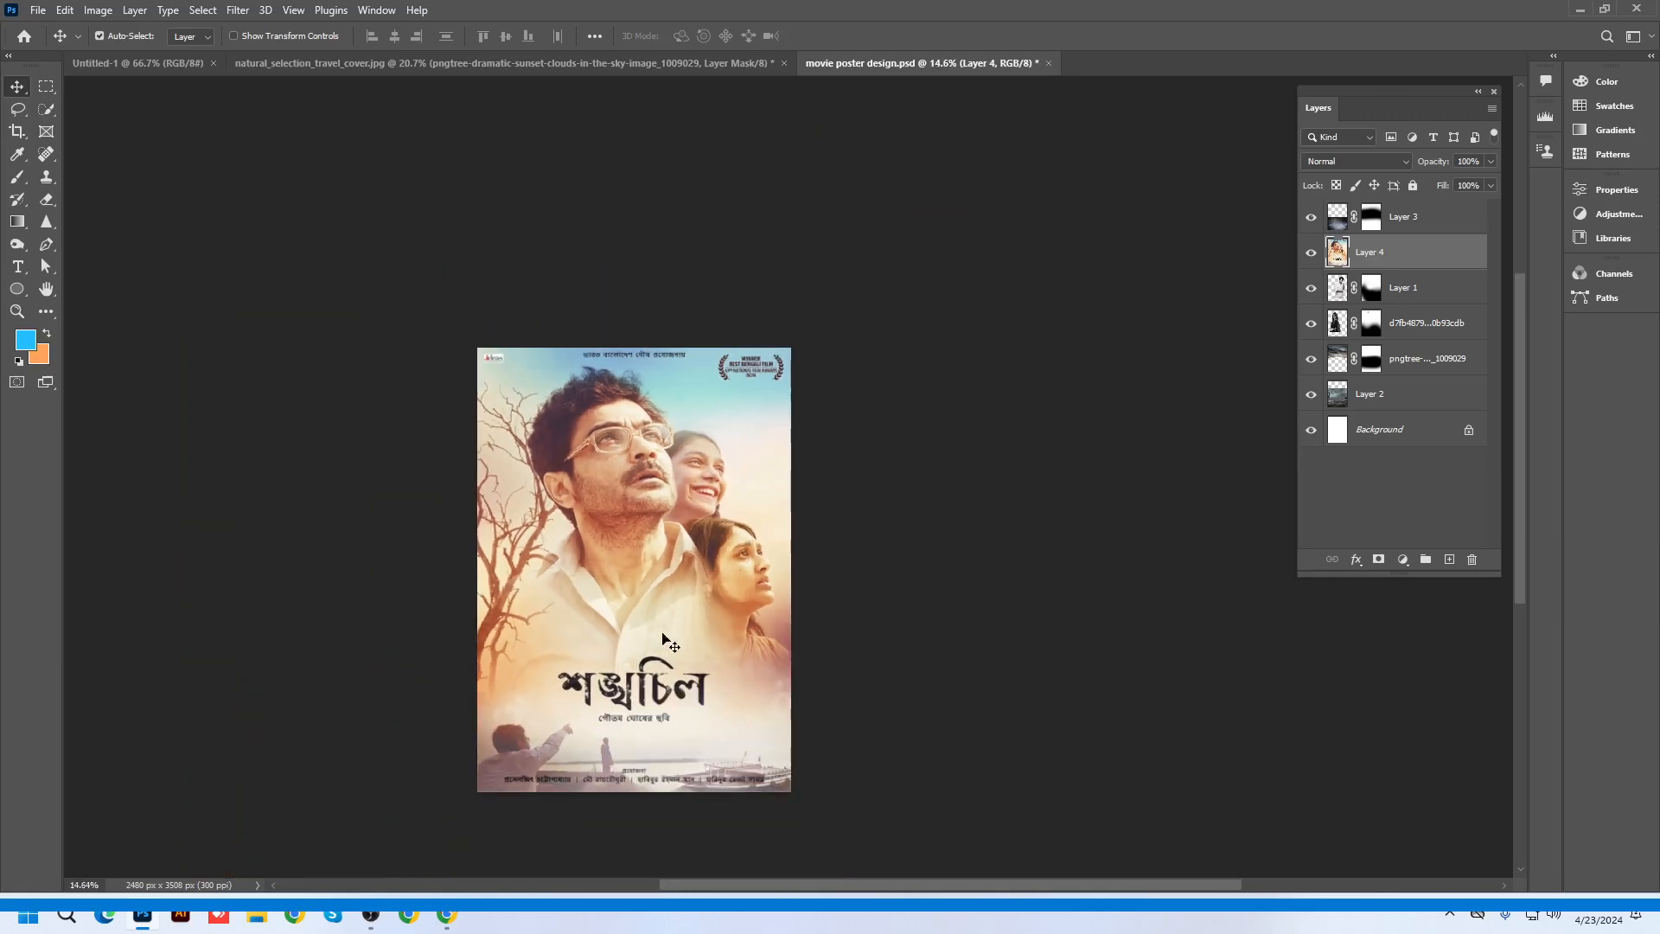
scroll(666, 641, "up", 2)
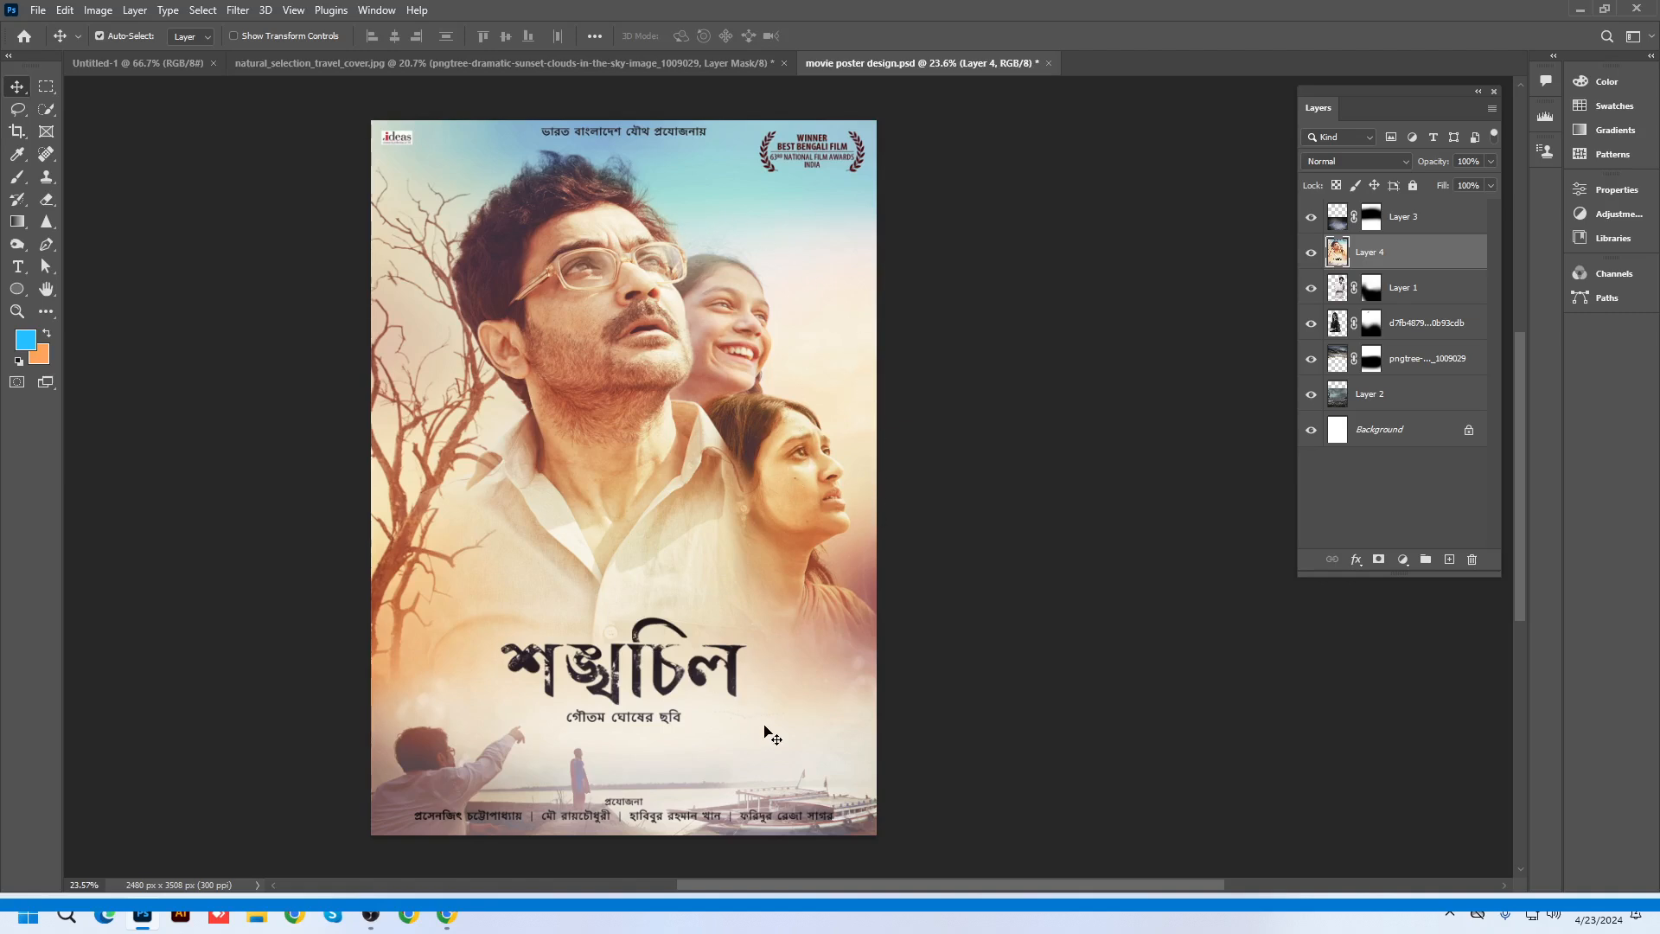
key("Delete")
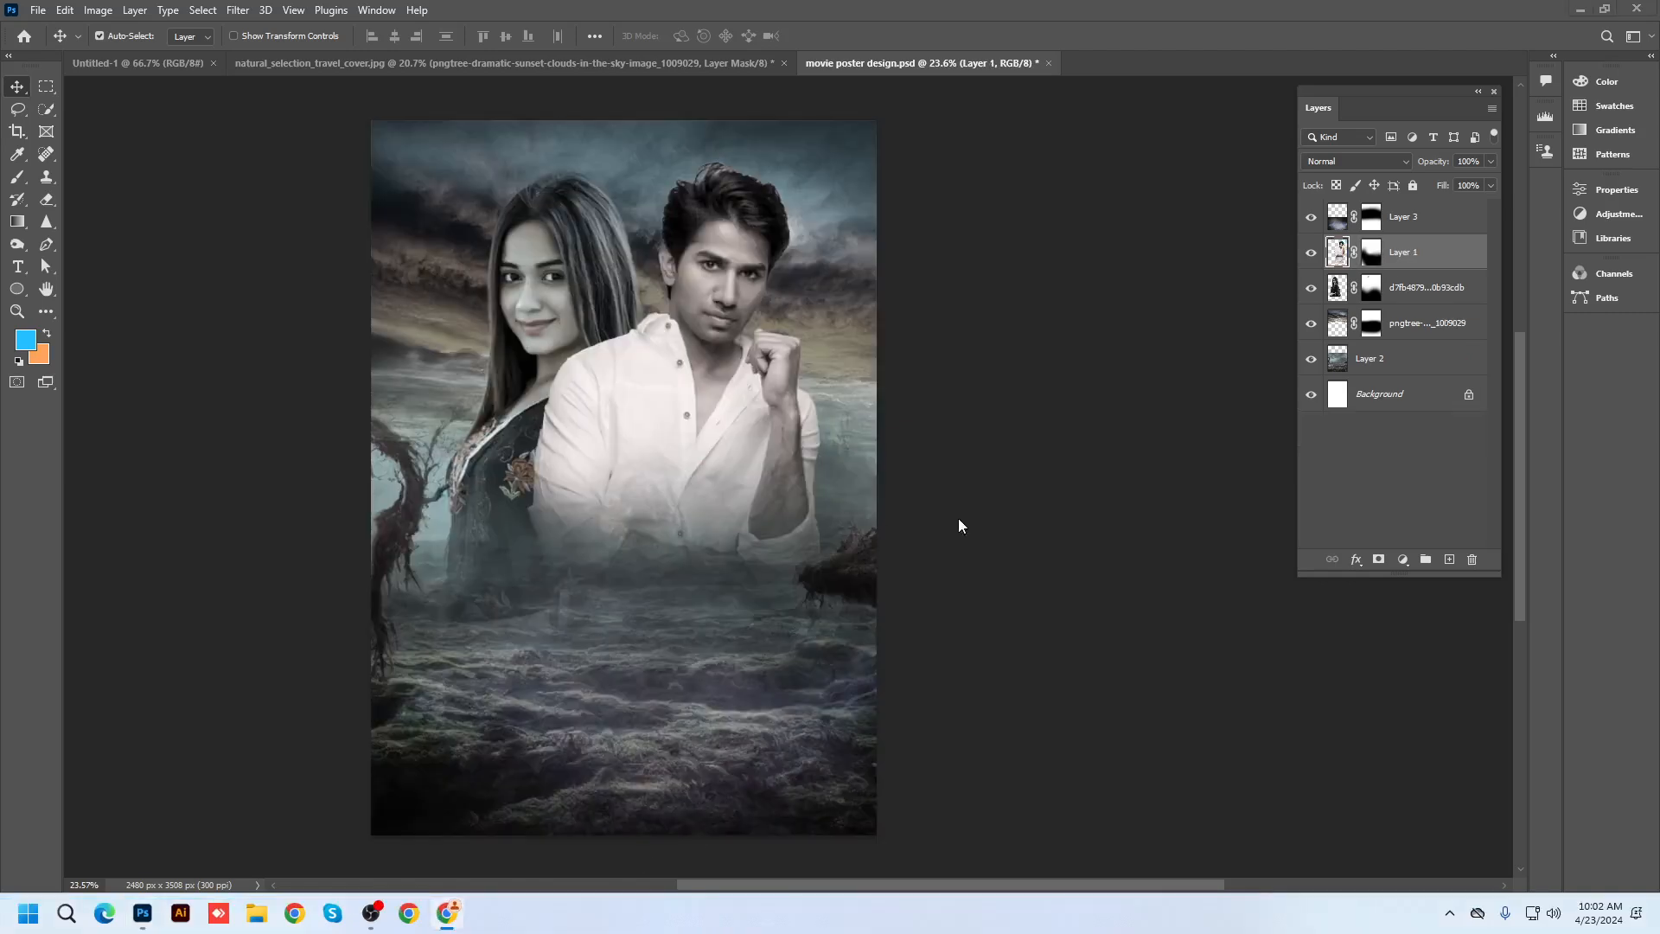
left_click(1579, 9)
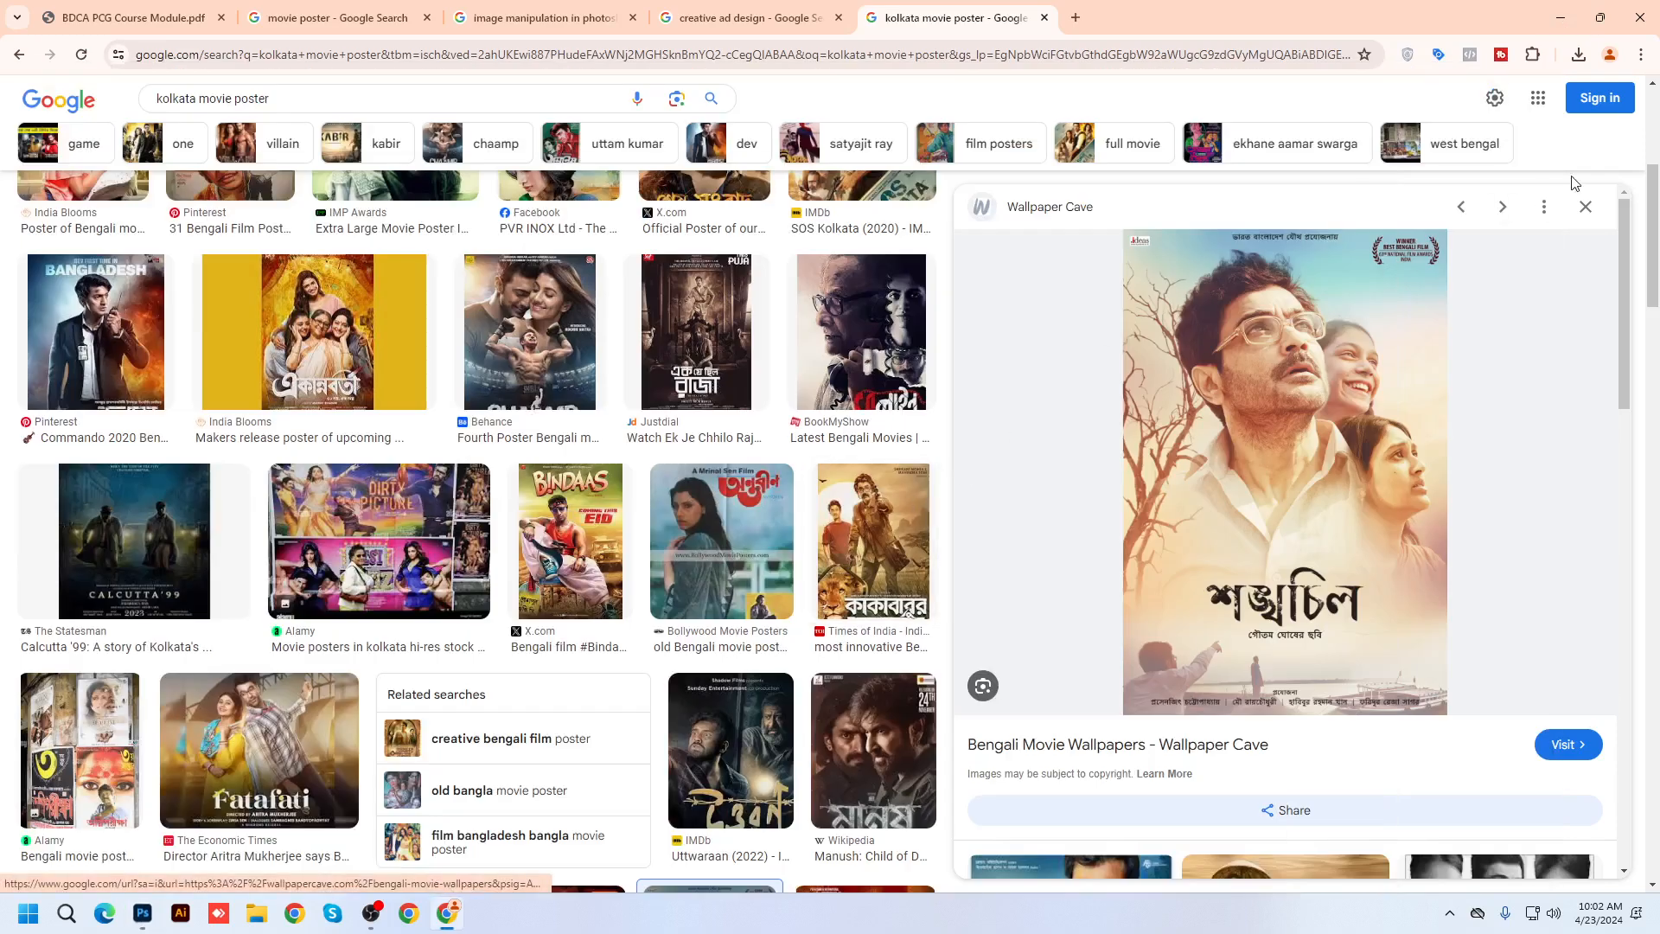
Preview Bengali posters like Dil Diya Hai Jaan Bhi Denge, Asur, KABIR and Kolkata Chalantika
left_click(1587, 208)
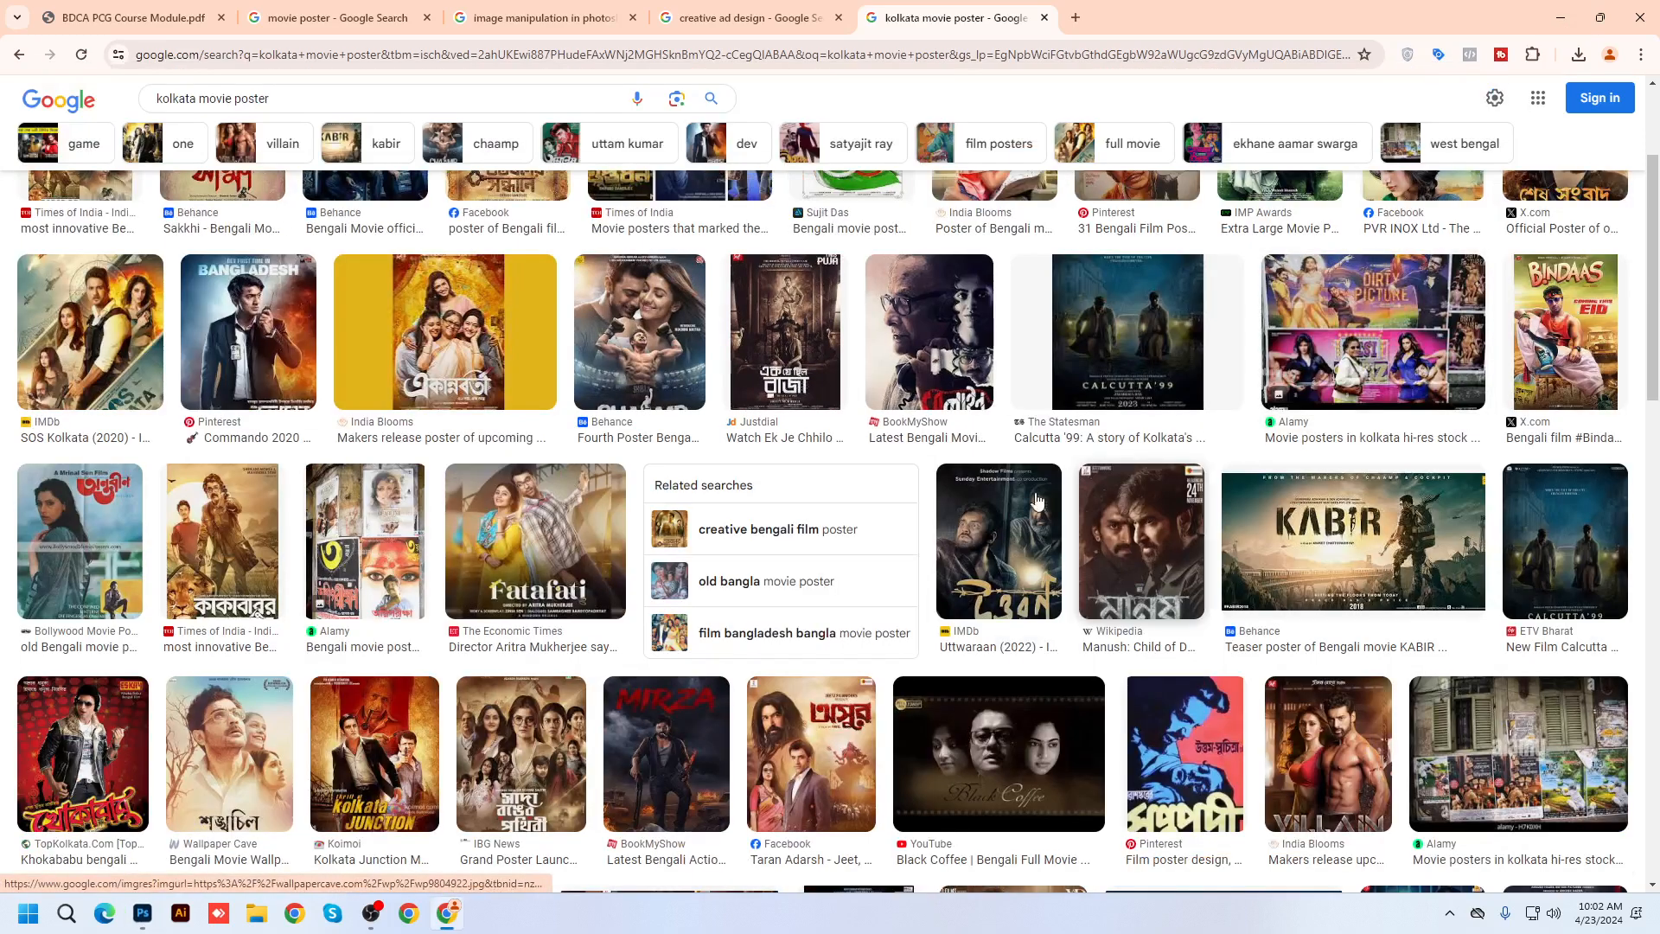
left_click(919, 361)
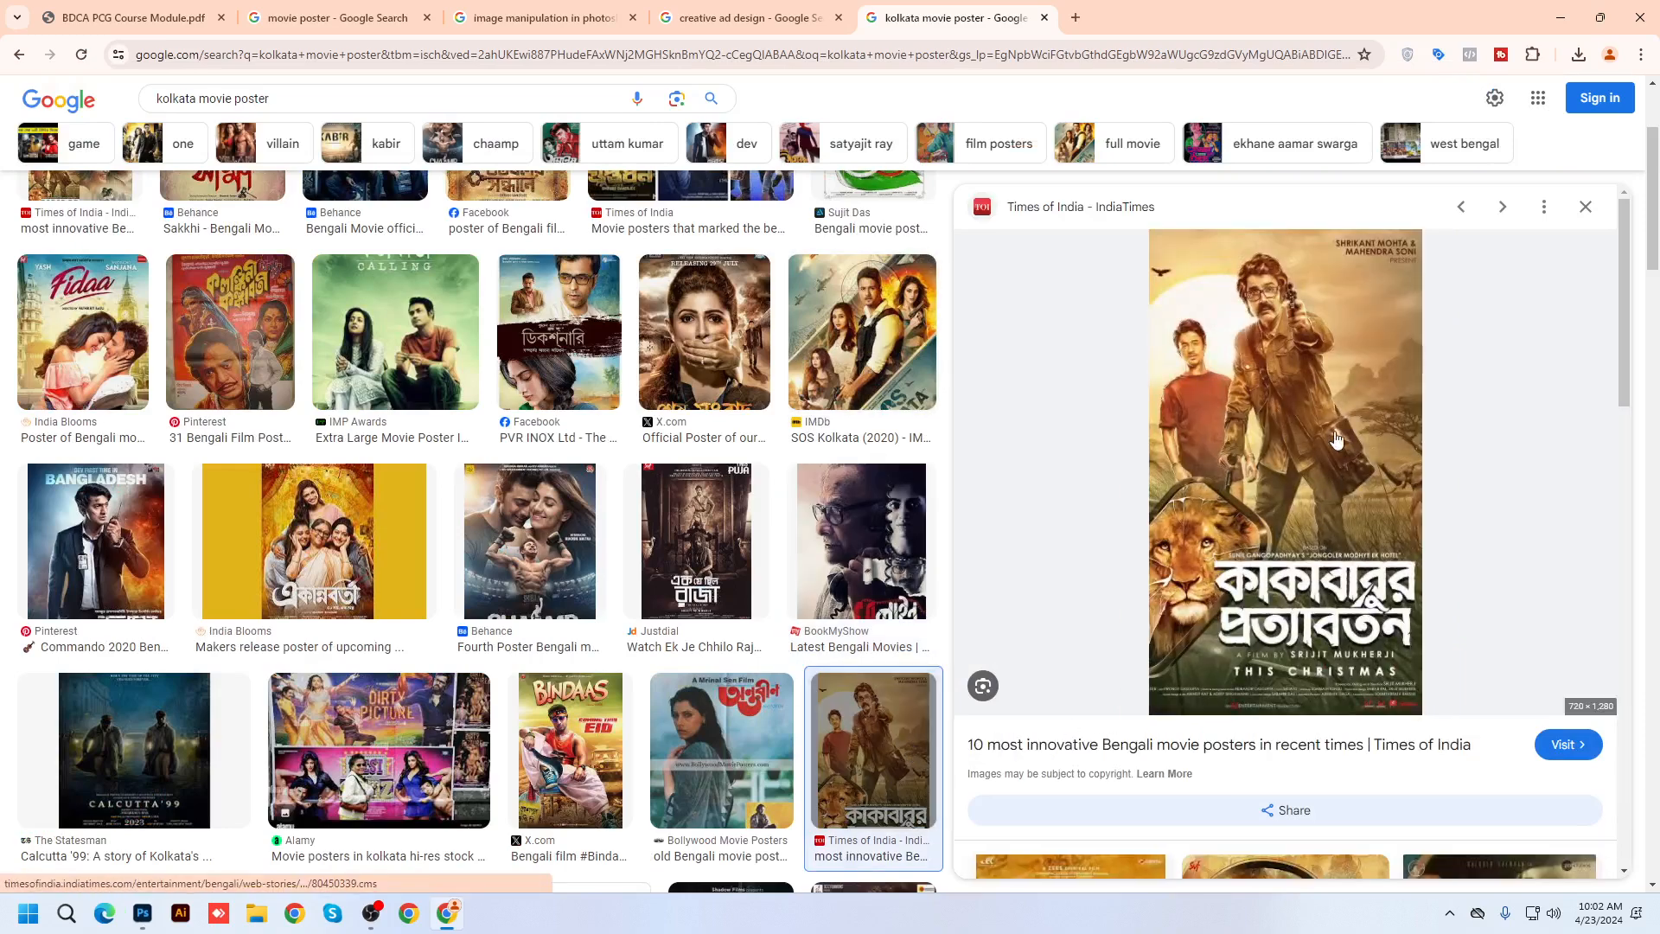
scroll(1447, 511, "down", 10)
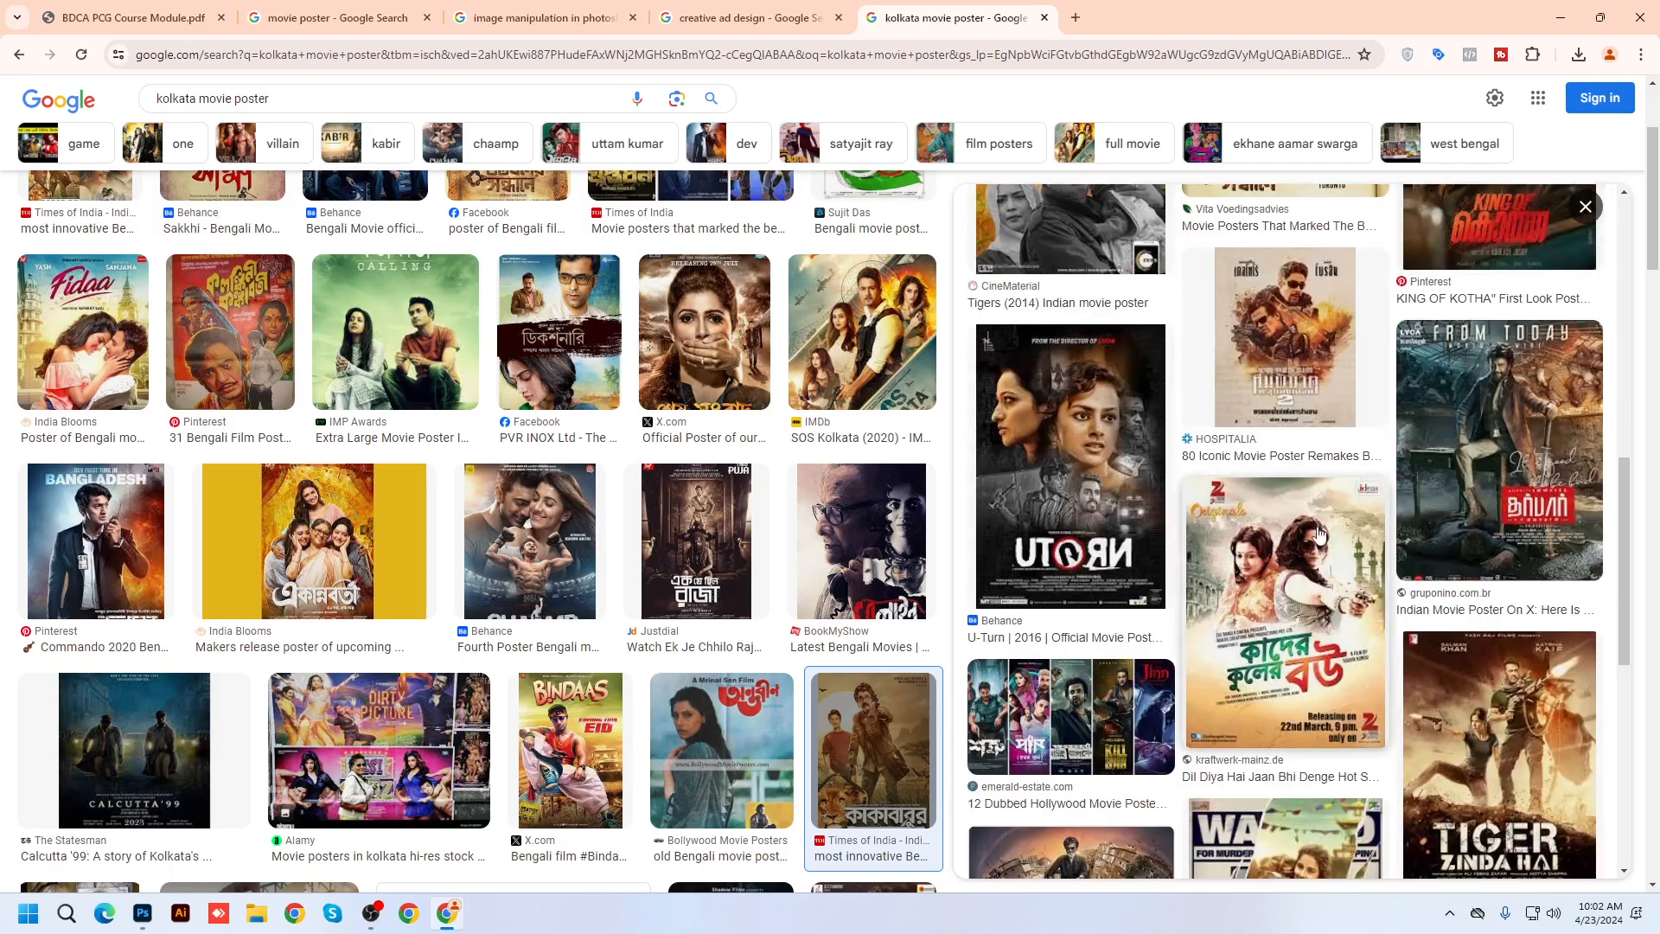
left_click(1297, 577)
scroll(402, 556, "down", 10)
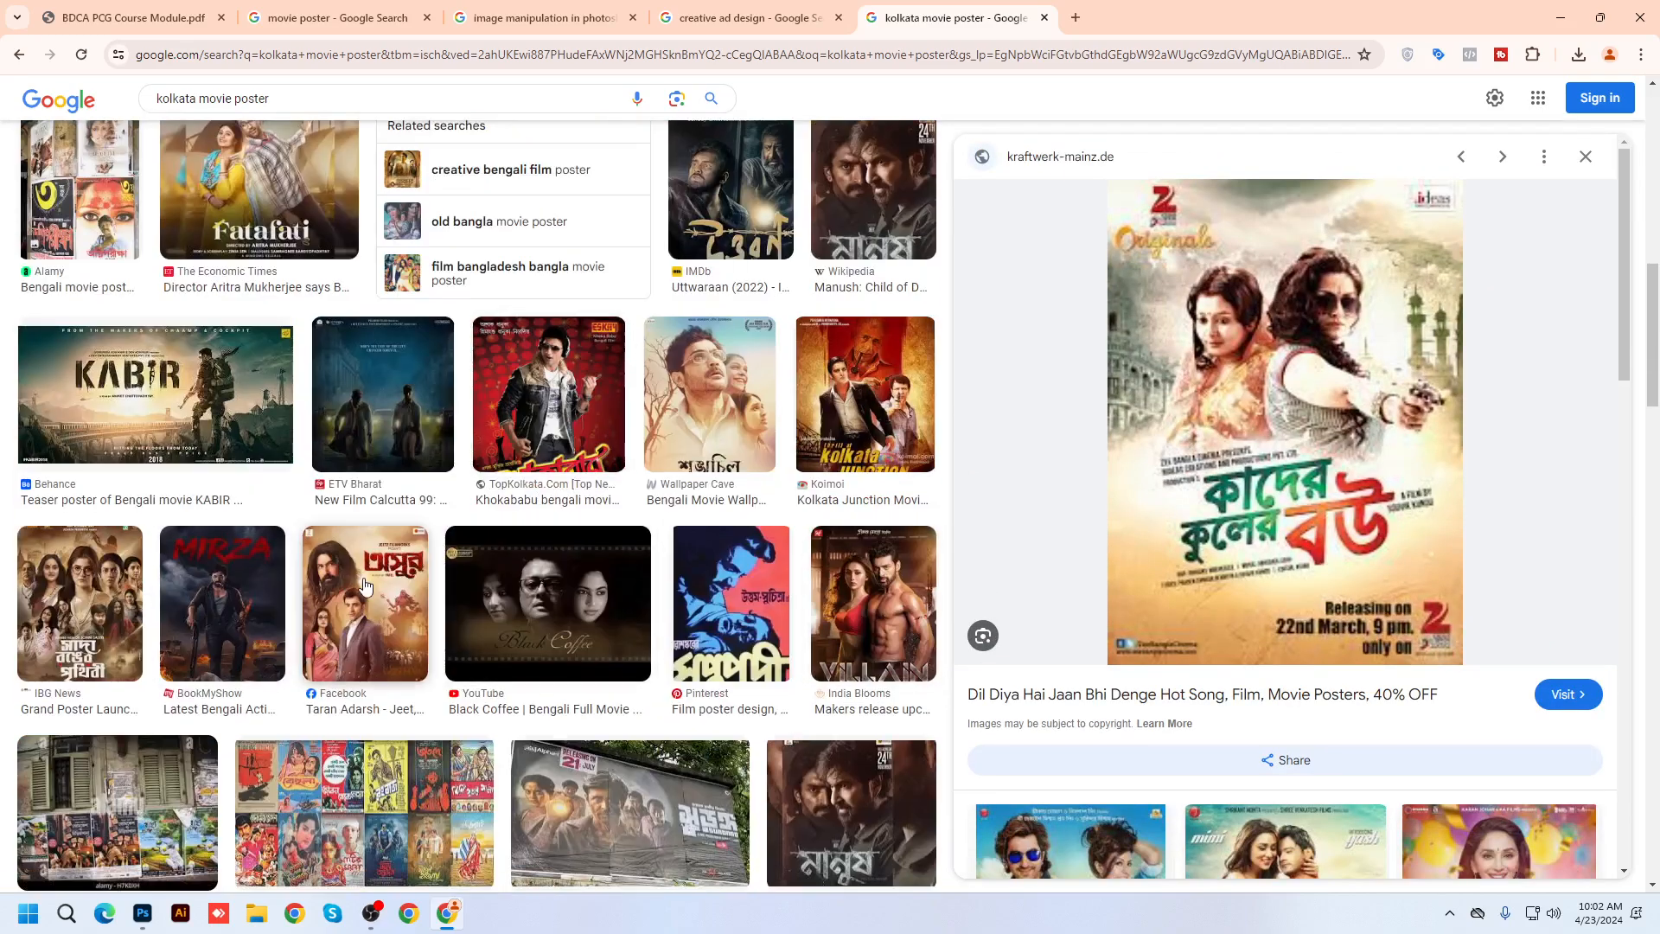
left_click(402, 556)
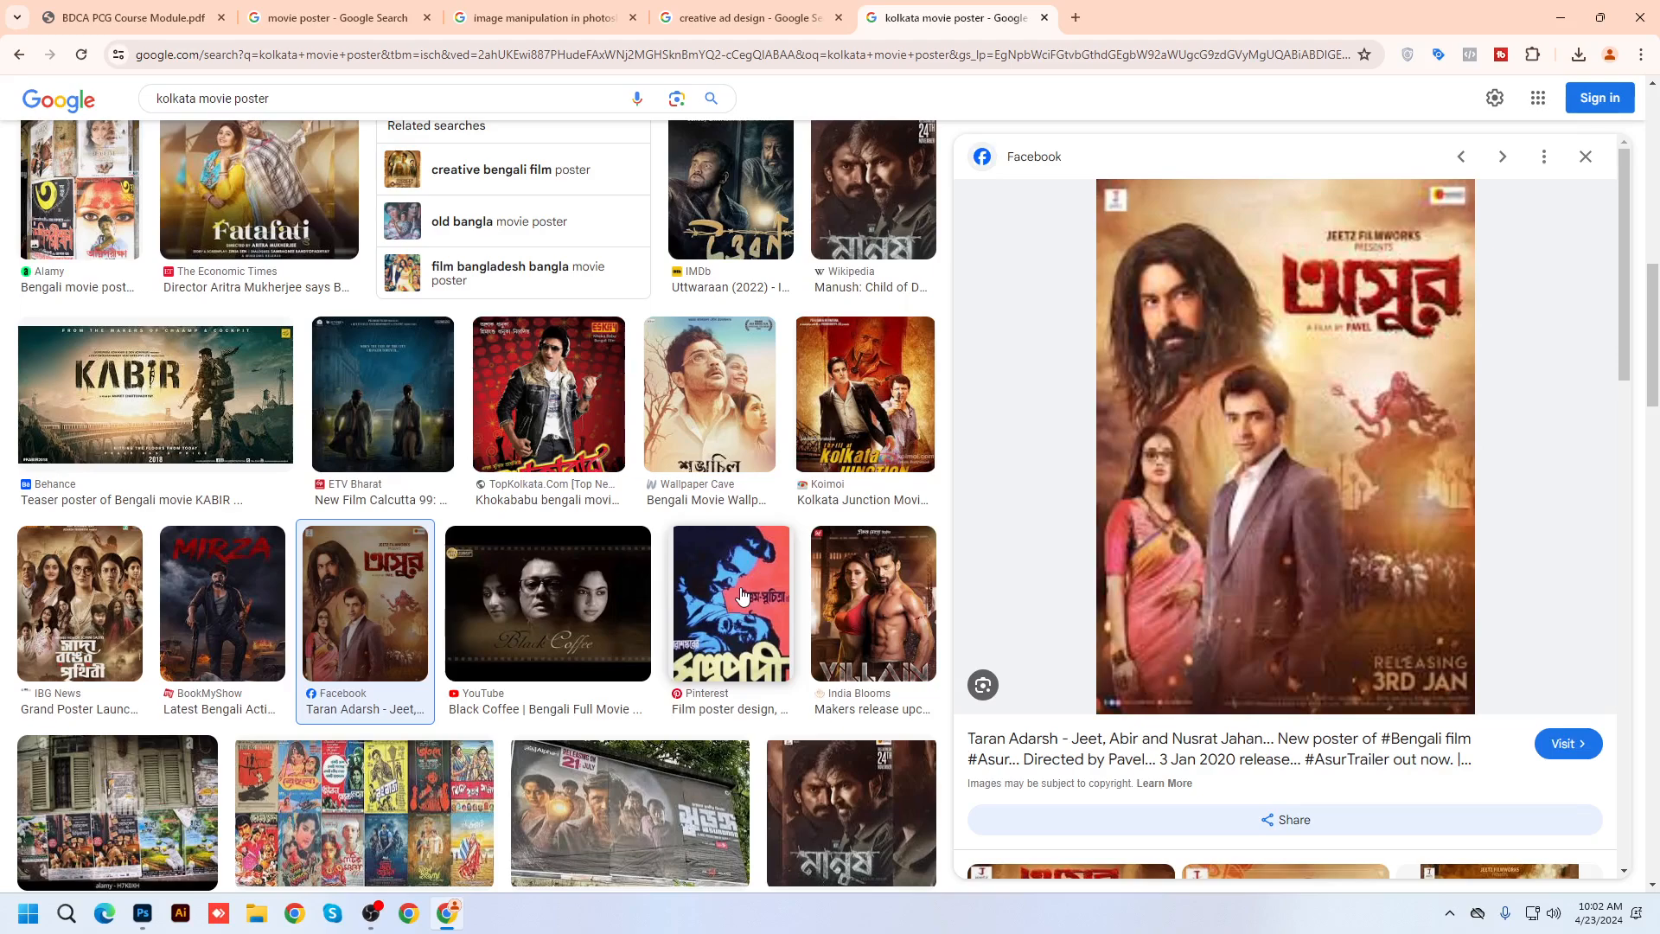
left_click(173, 398)
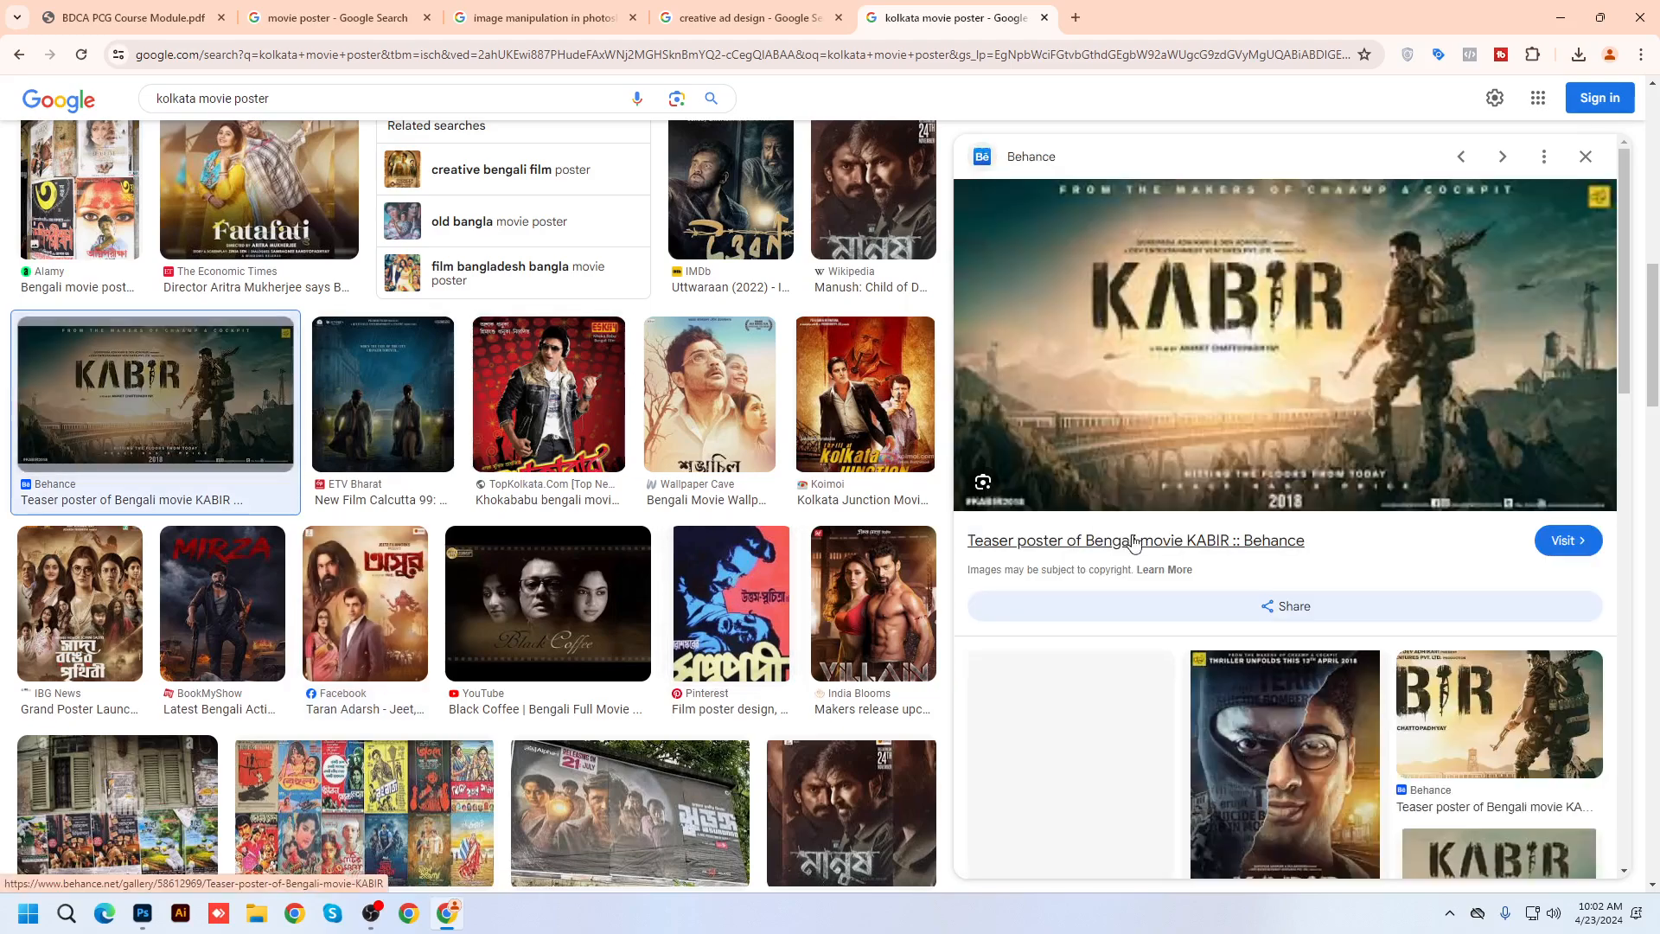
scroll(588, 540, "down", 7)
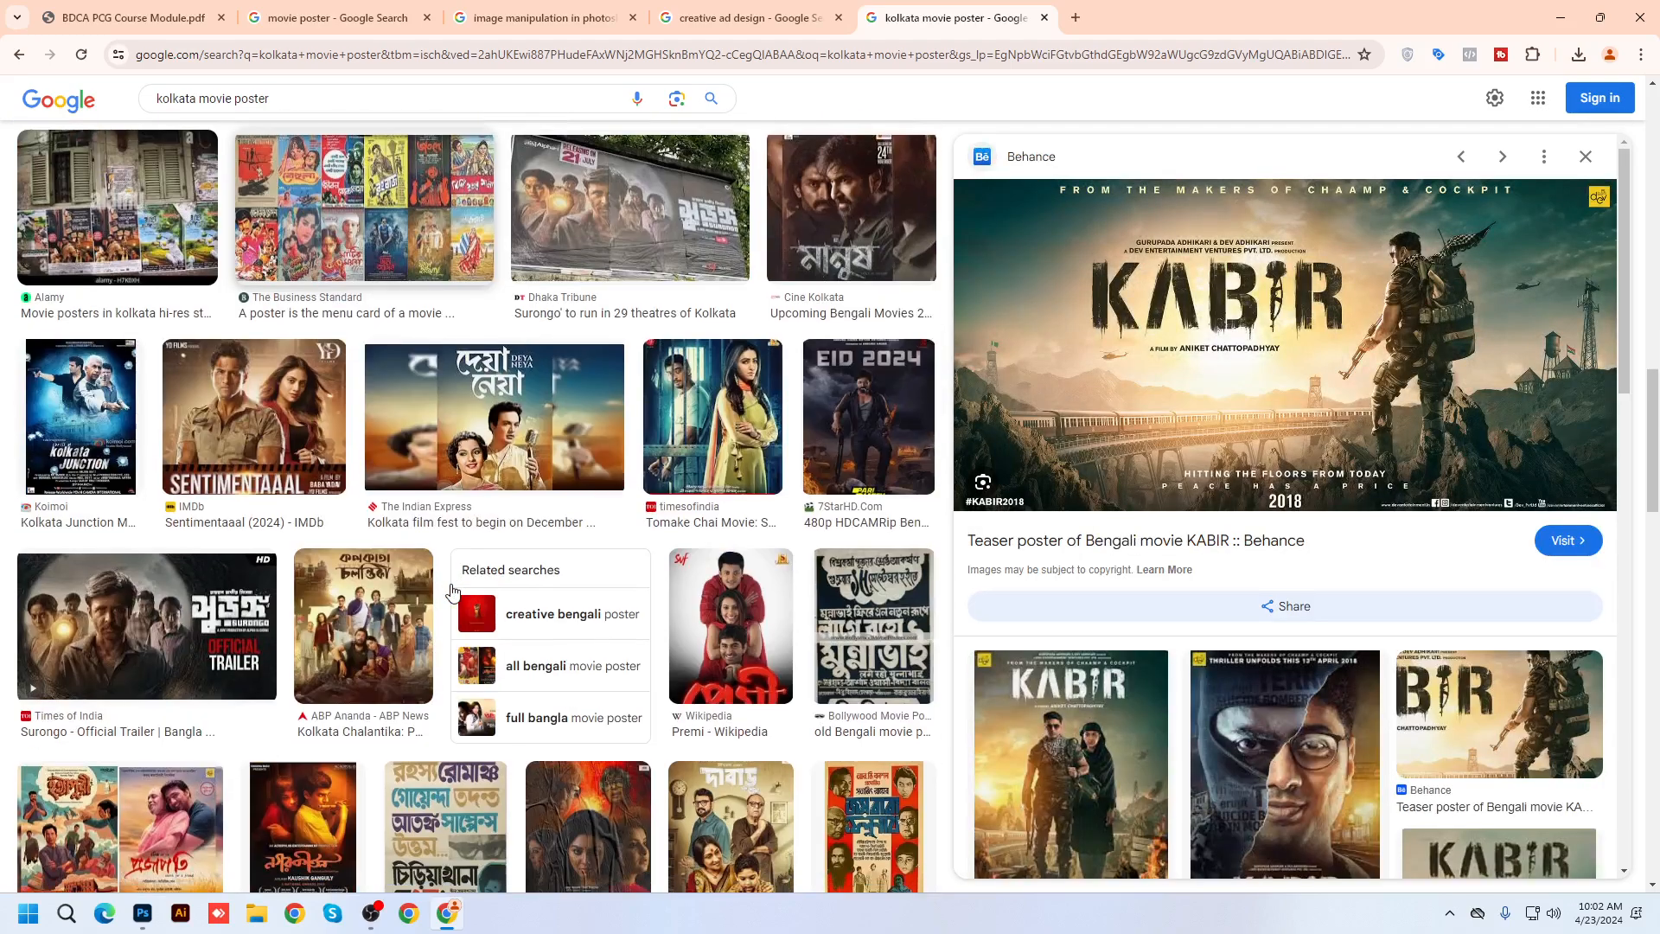
scroll(451, 590, "down", 2)
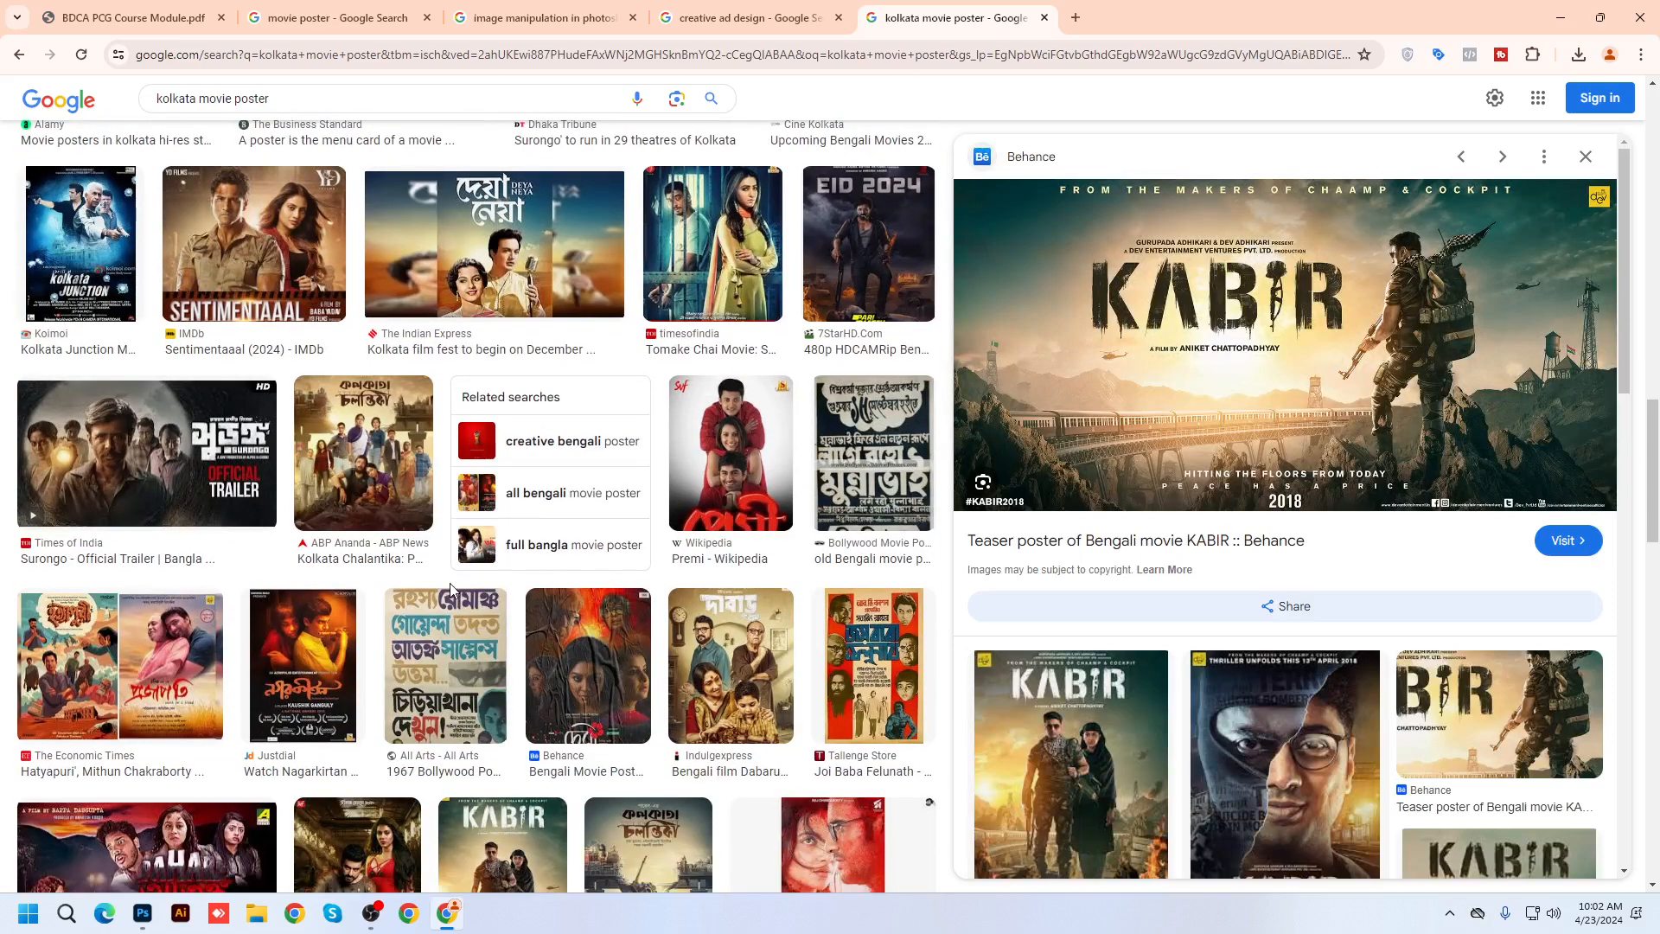
scroll(449, 591, "down", 2)
left_click(649, 701)
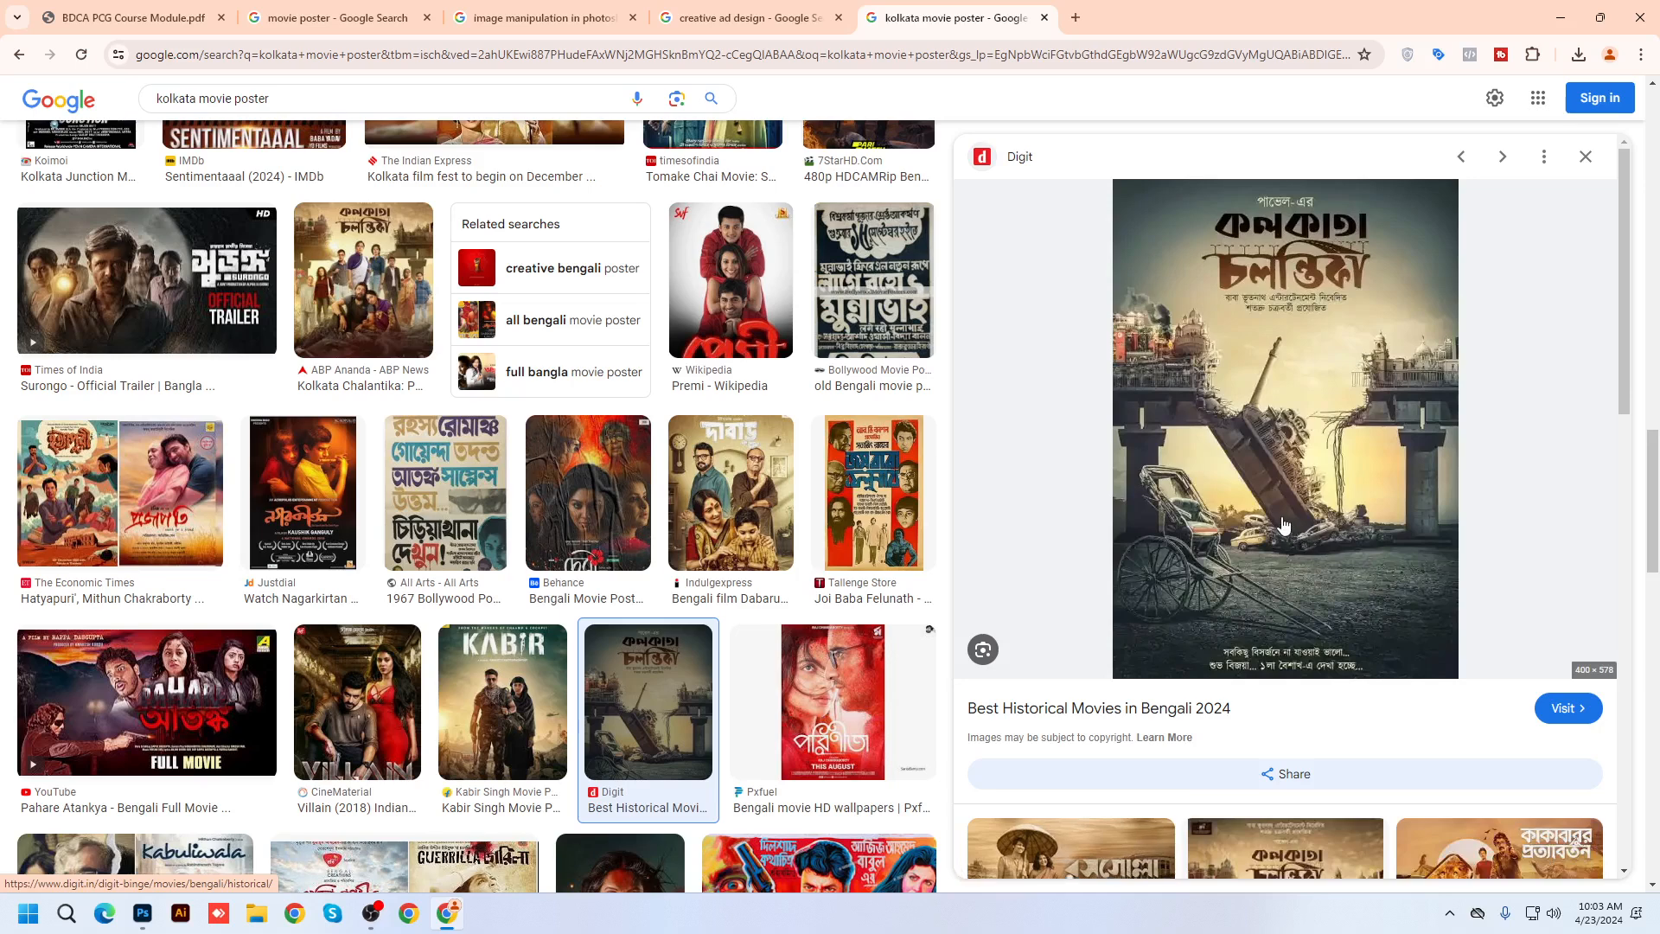
Preview the Kakababur Protyaborton, Pariah, Password, Shikari and Kolkata Junction posters, then return to 'movie poster' results
scroll(1282, 524, "down", 5)
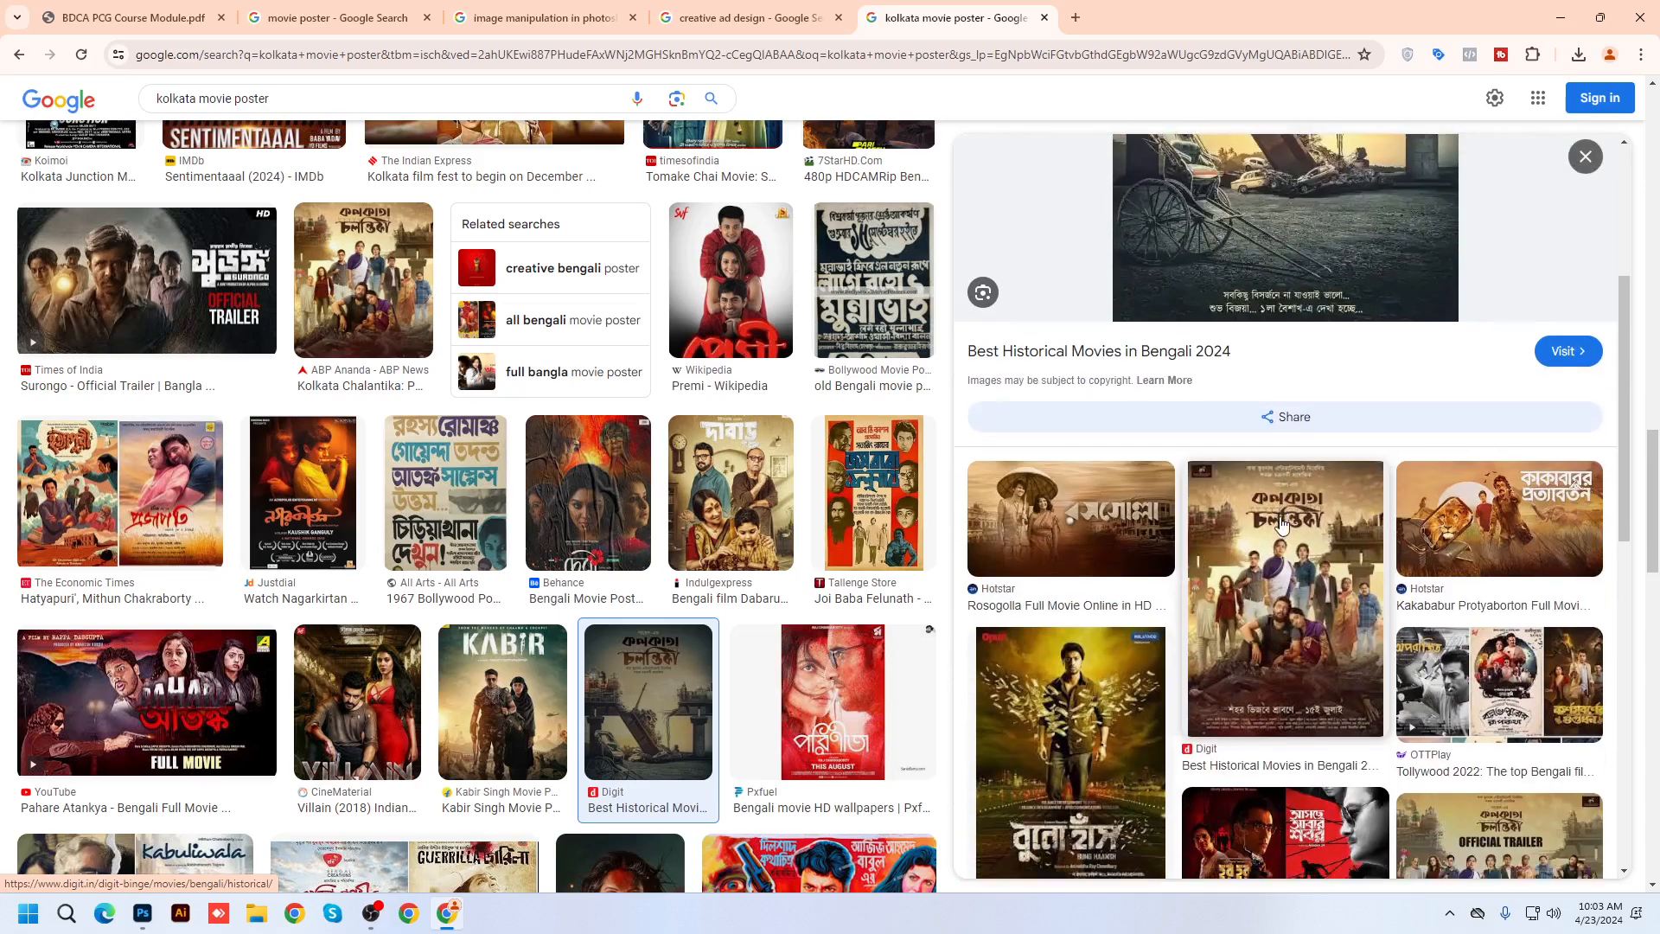
left_click(1394, 452)
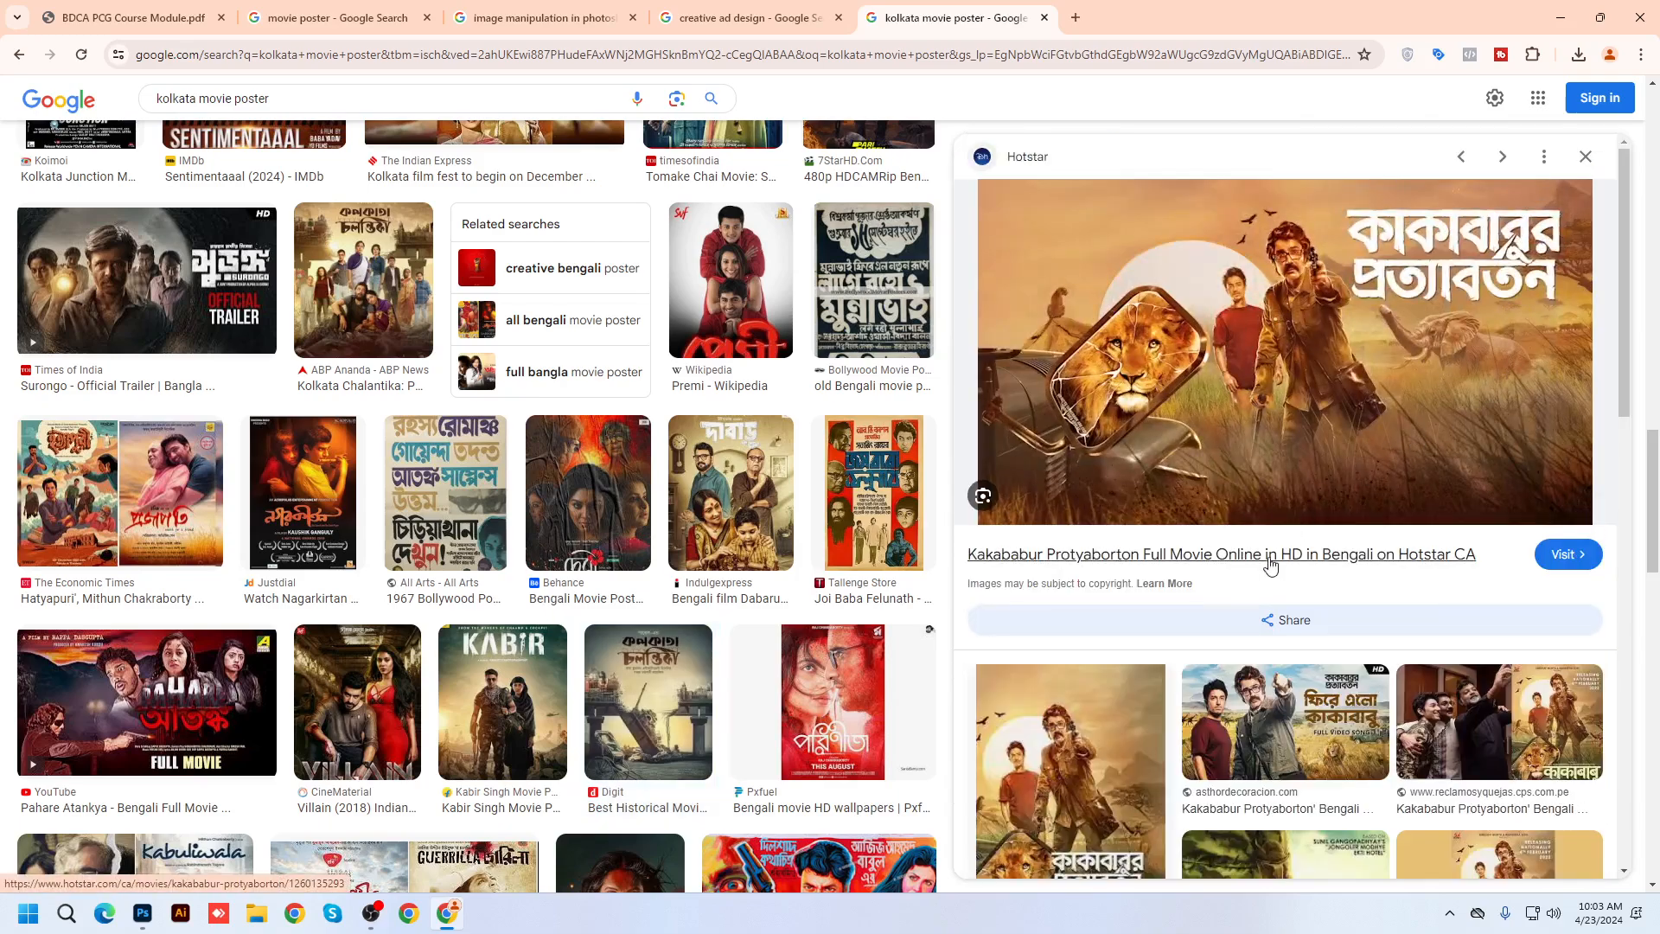
scroll(1282, 562, "down", 10)
scroll(612, 575, "down", 7)
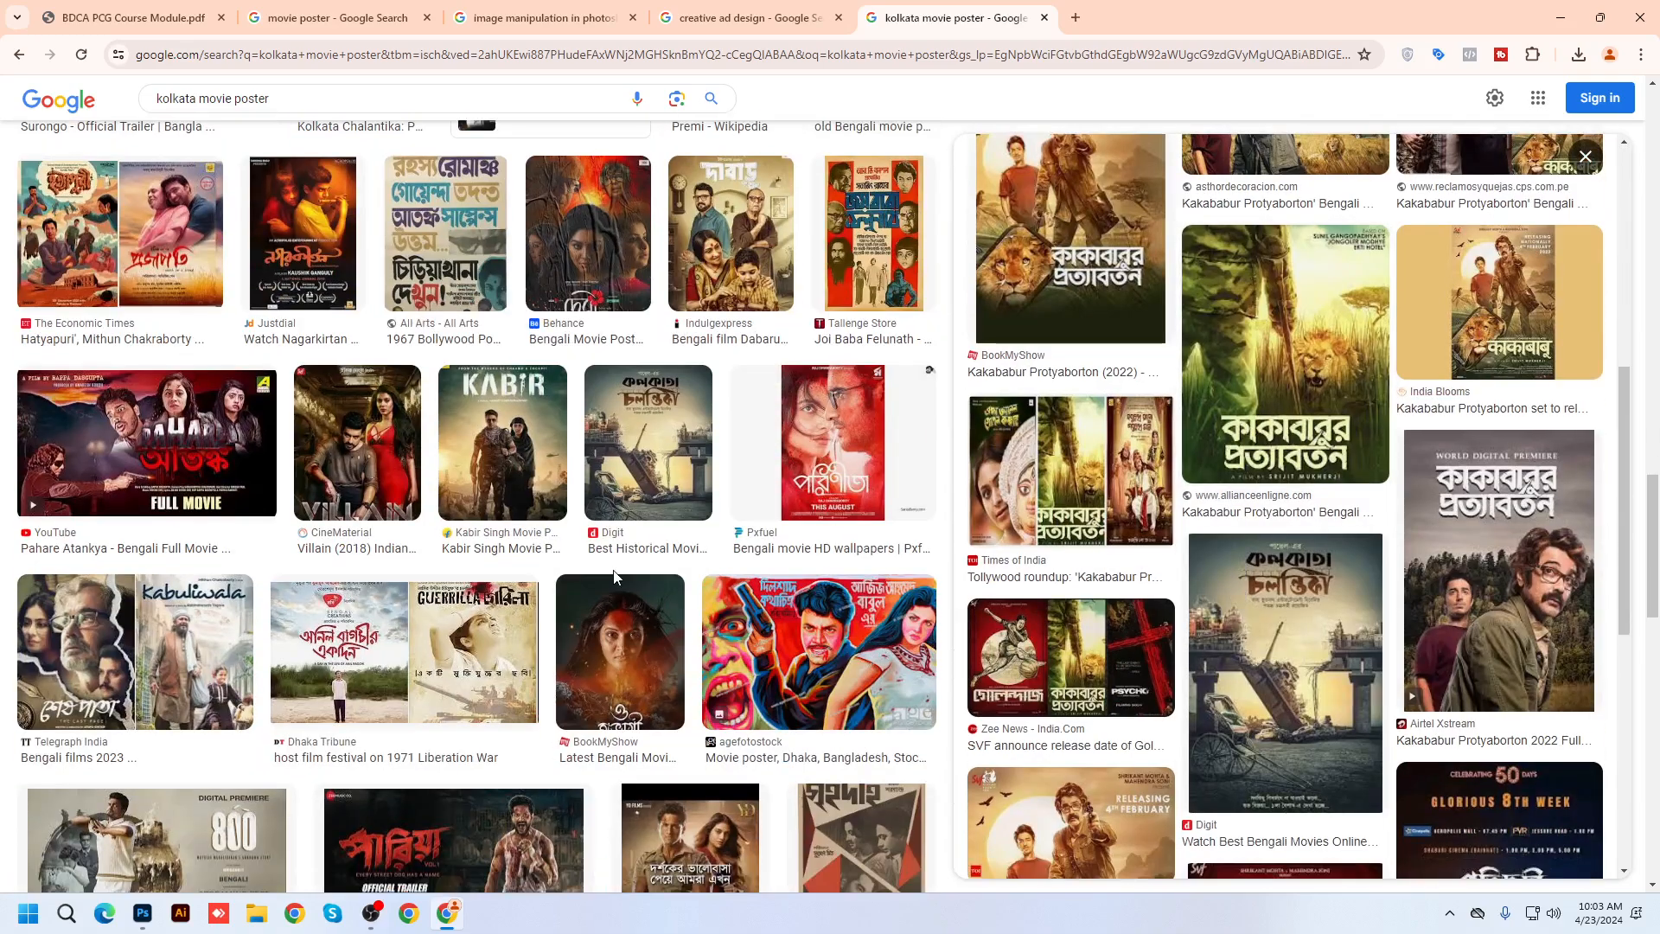
left_click(531, 523)
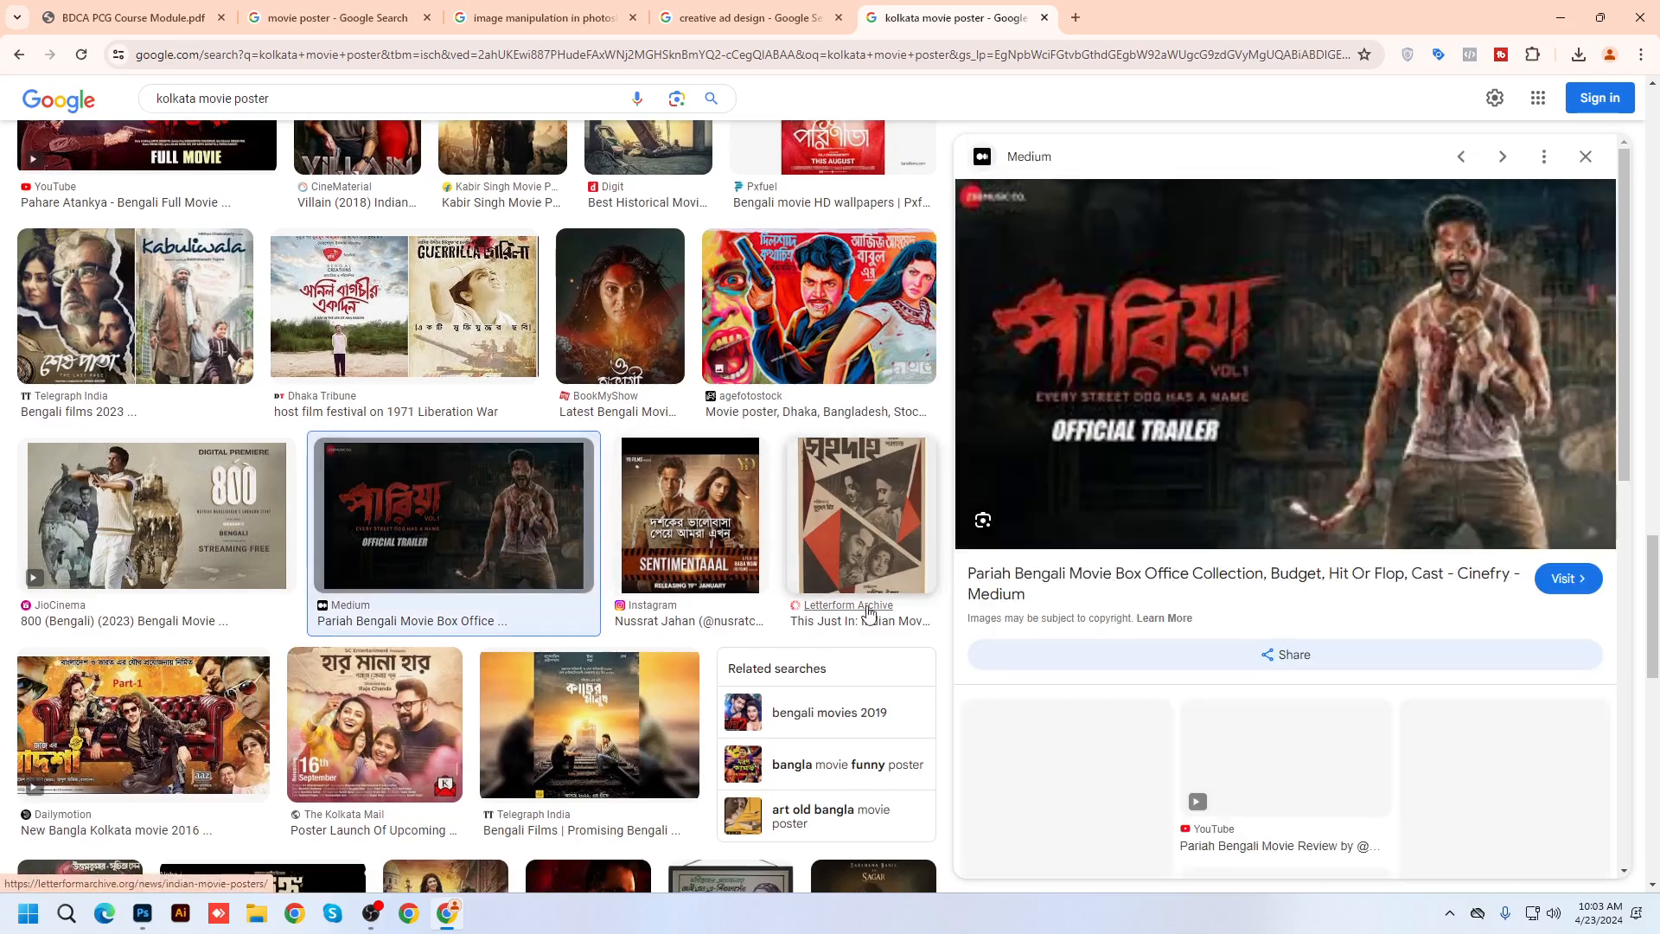
scroll(562, 554, "down", 10)
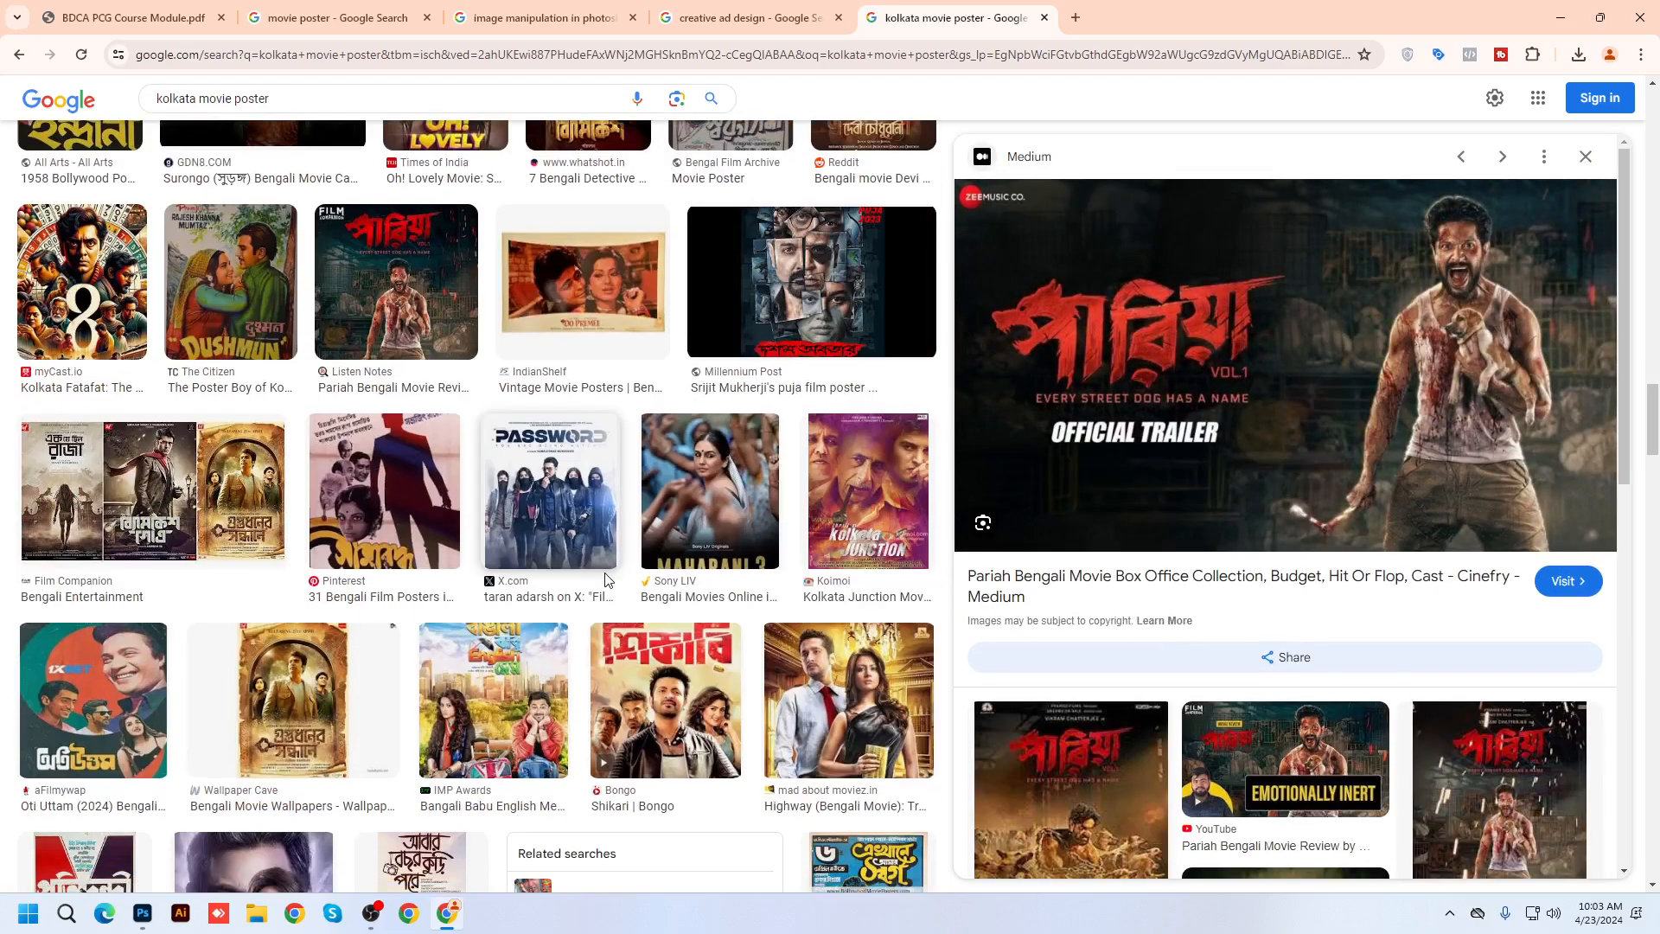
left_click(582, 537)
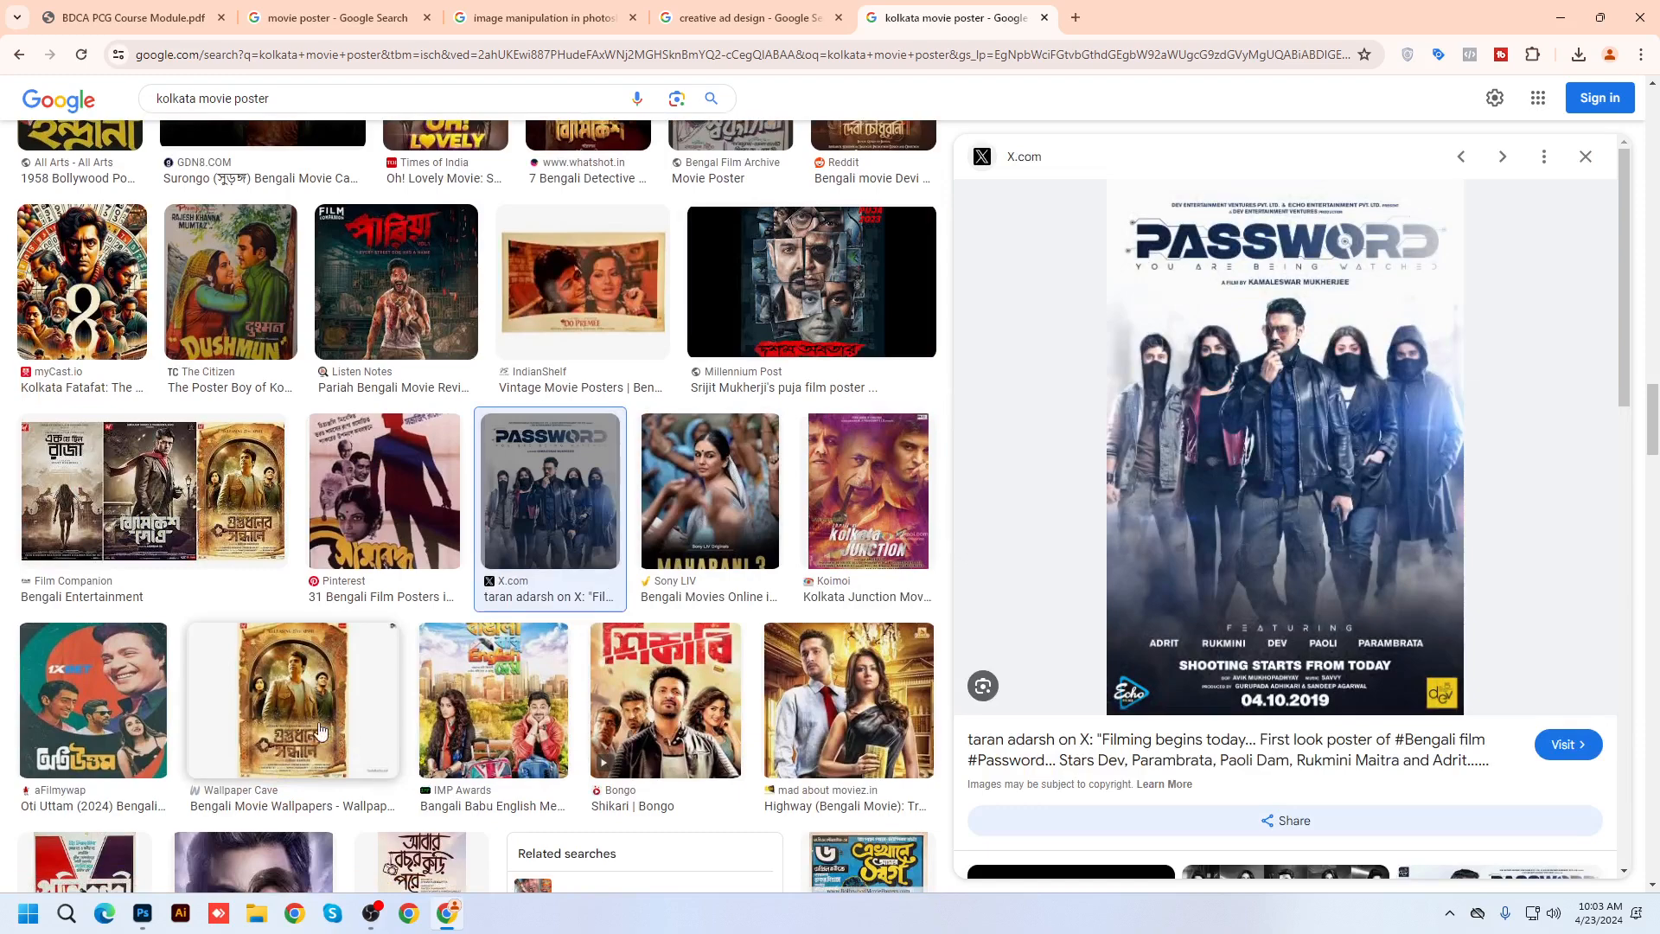
left_click(666, 701)
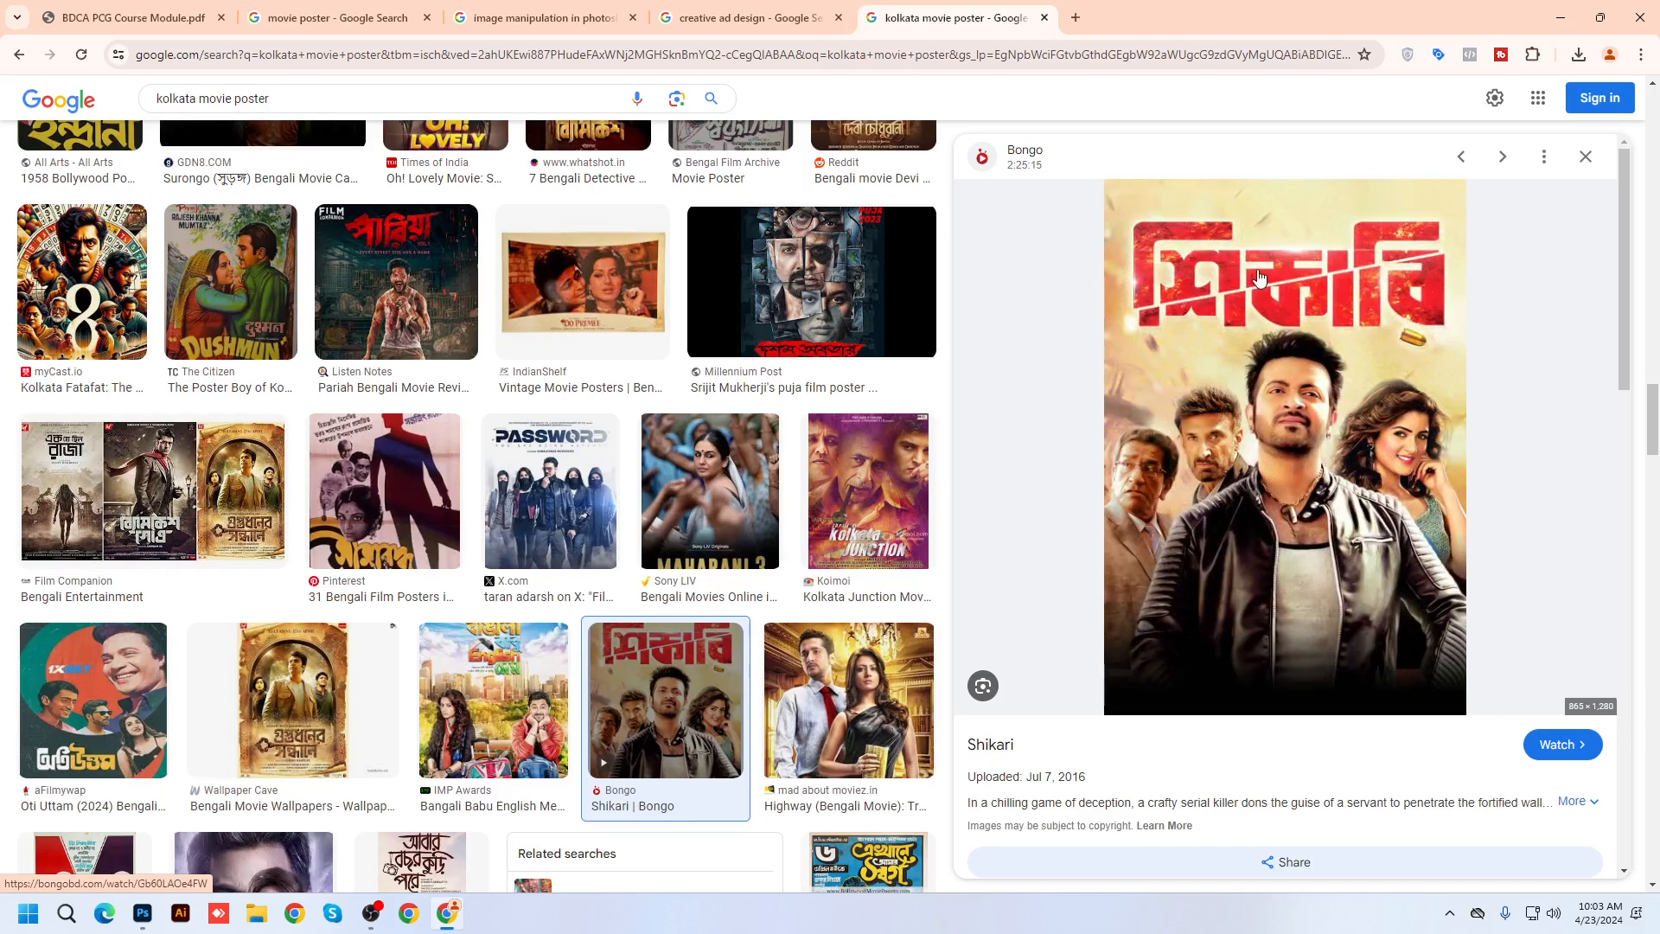
left_click(838, 501)
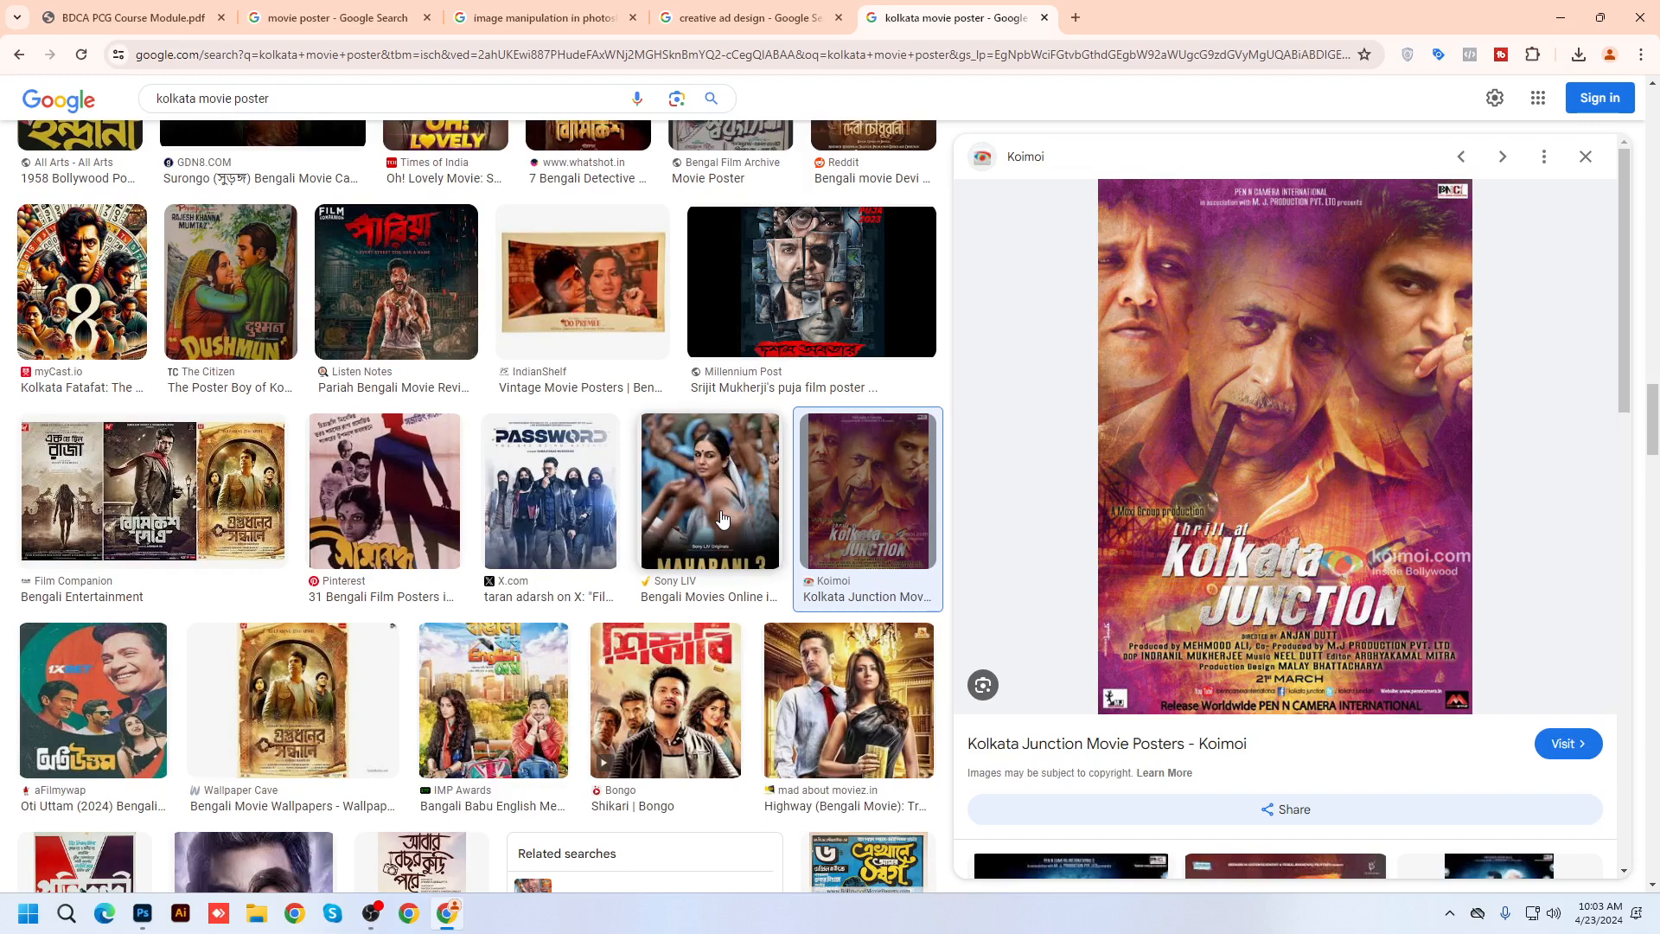
scroll(722, 517, "down", 3)
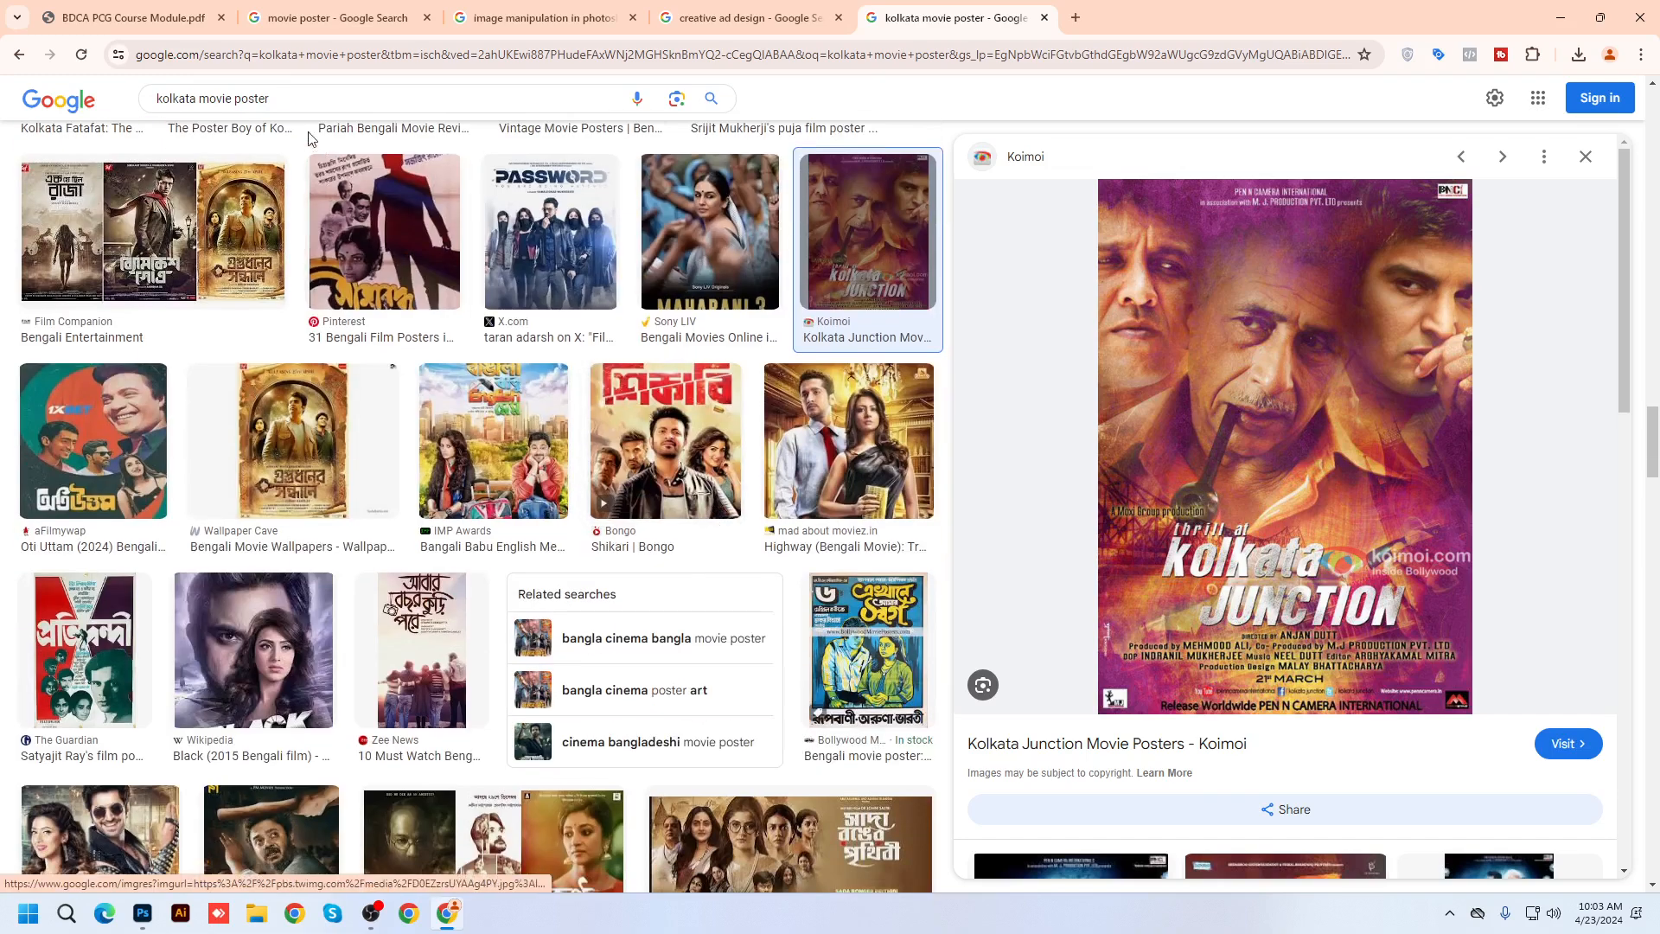
left_click(294, 16)
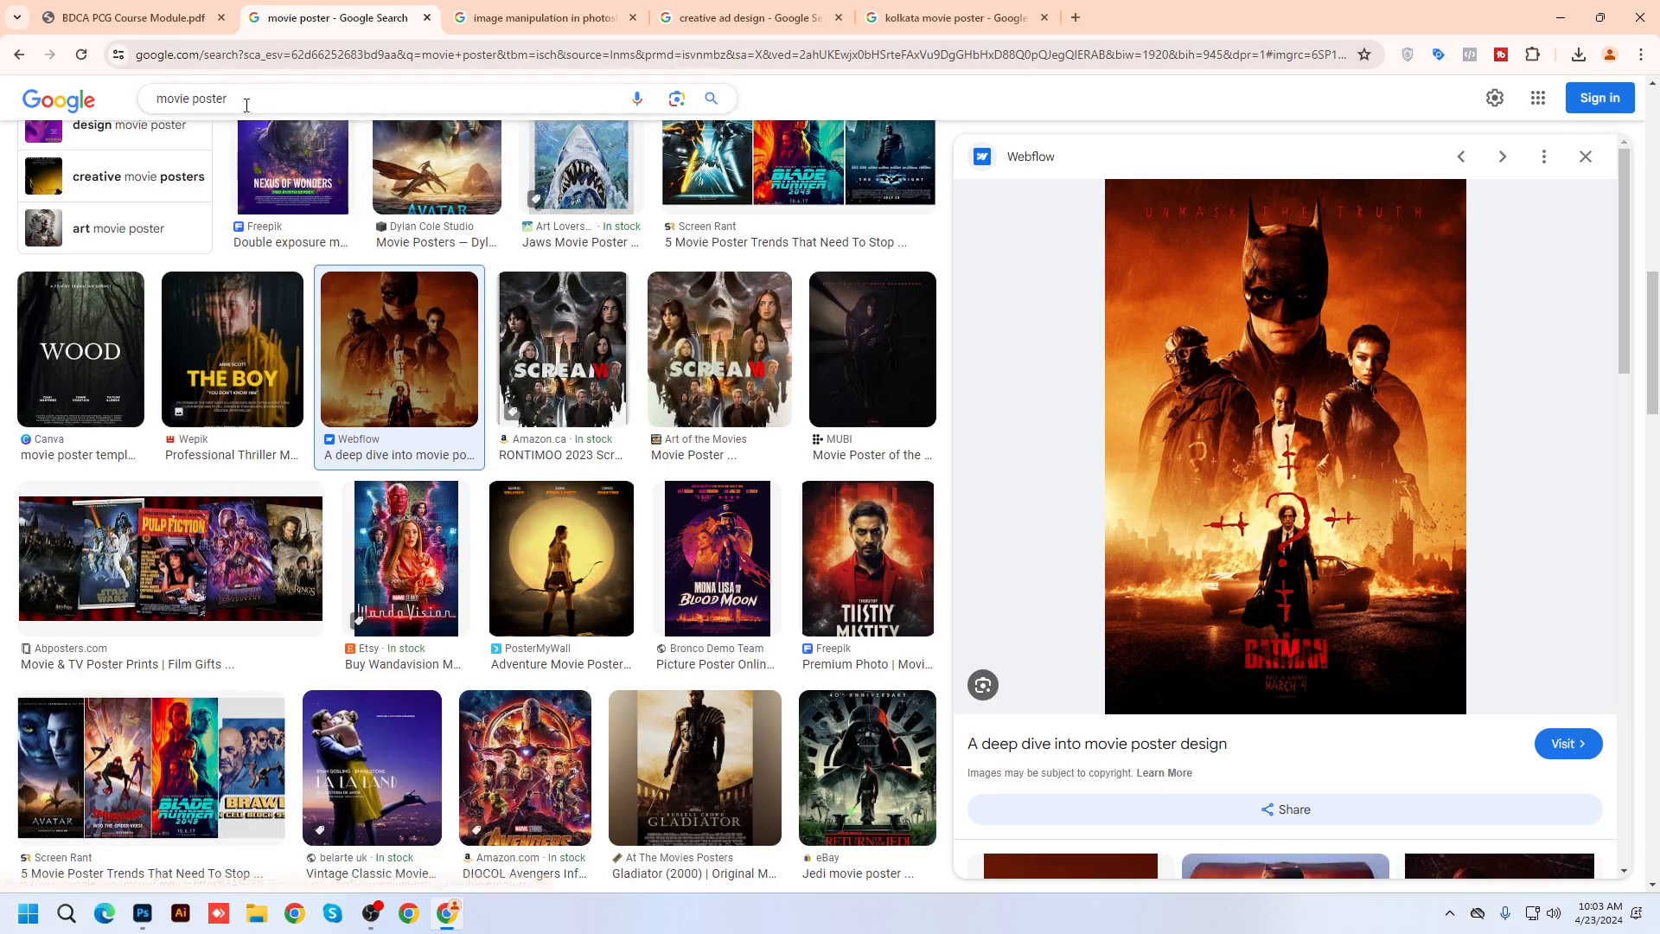
Replace the search query with 'clipping mask' and run the image search
left_click_drag(260, 98, 3, 87)
type("cl")
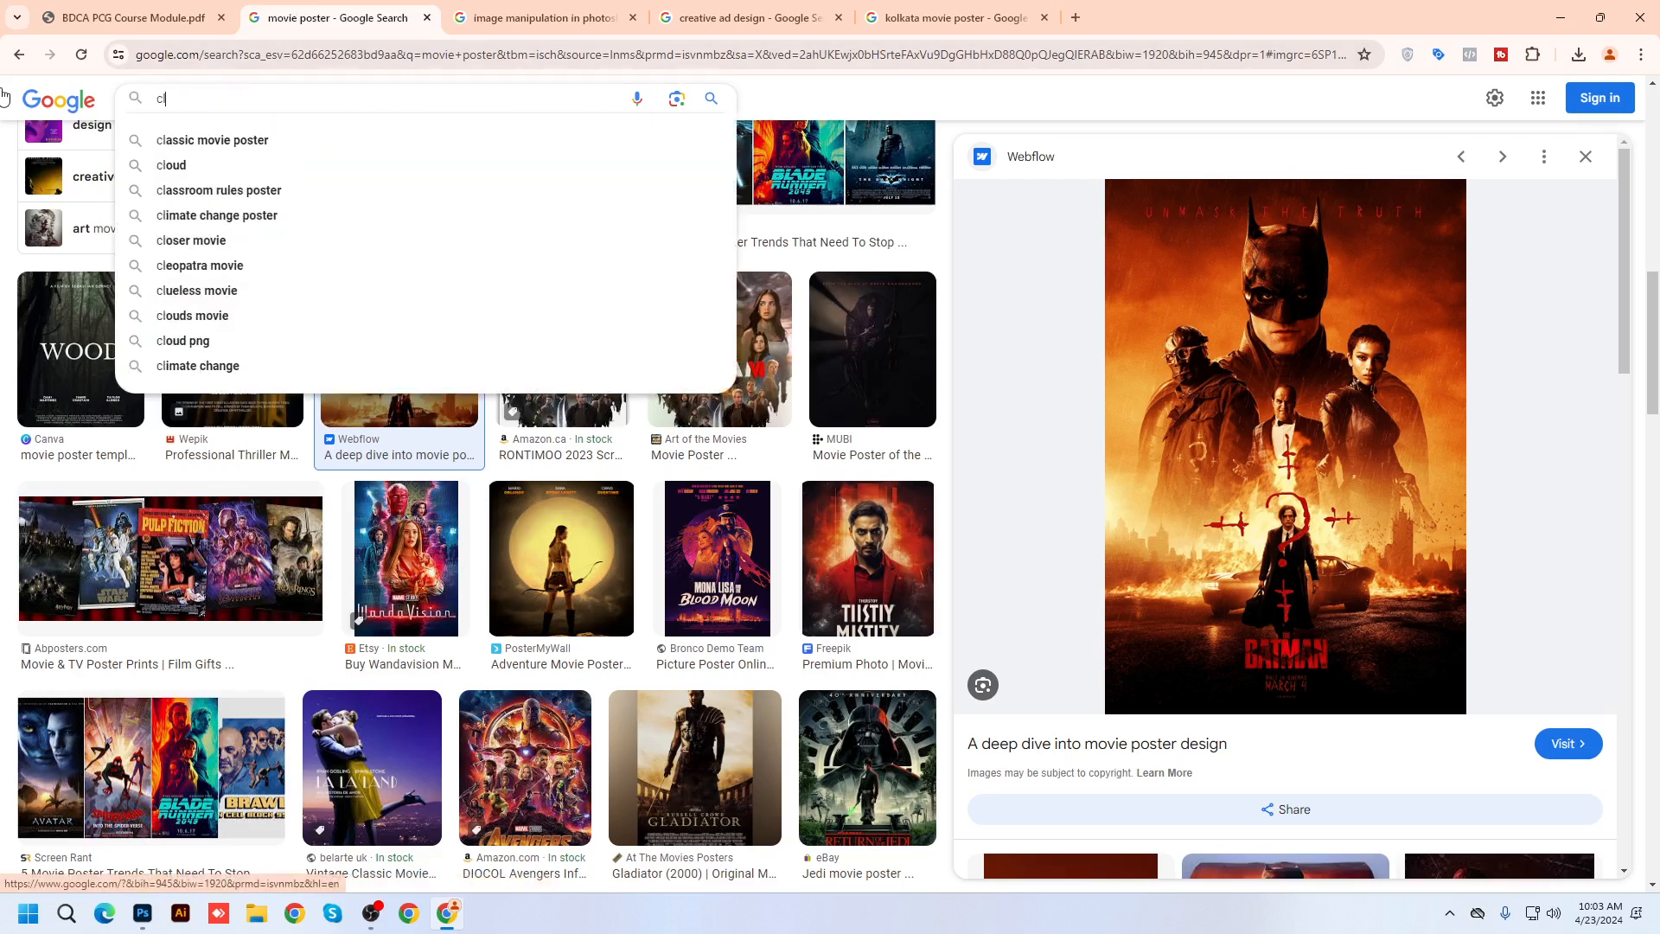
type("ipping ma")
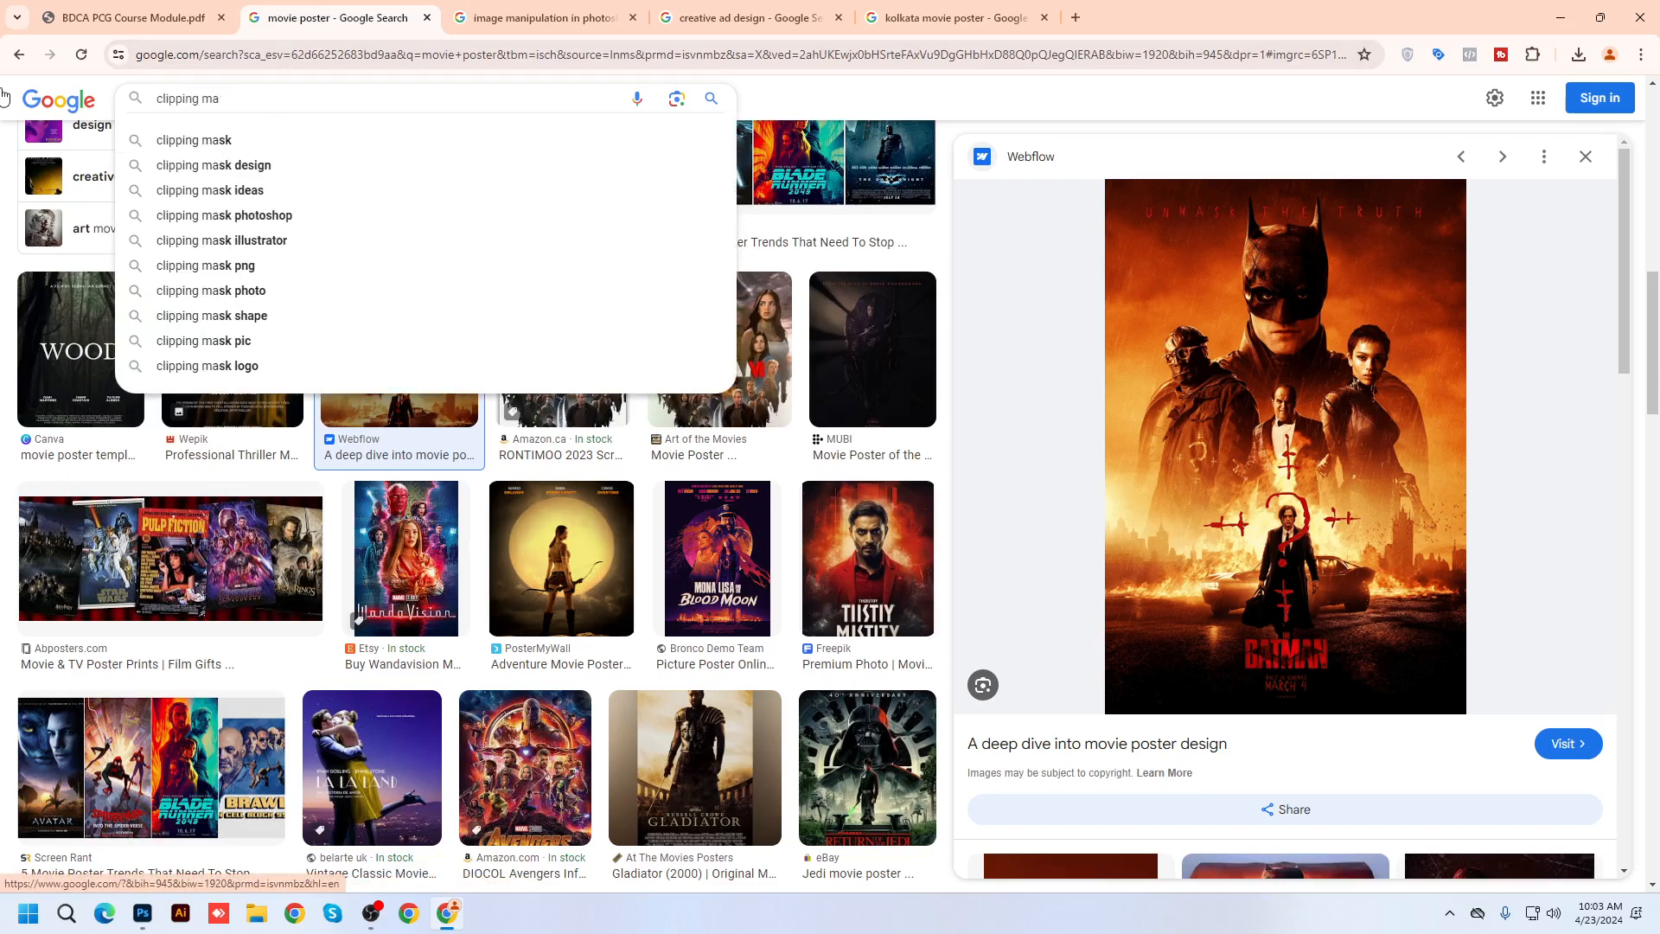
key("Down")
key("Return")
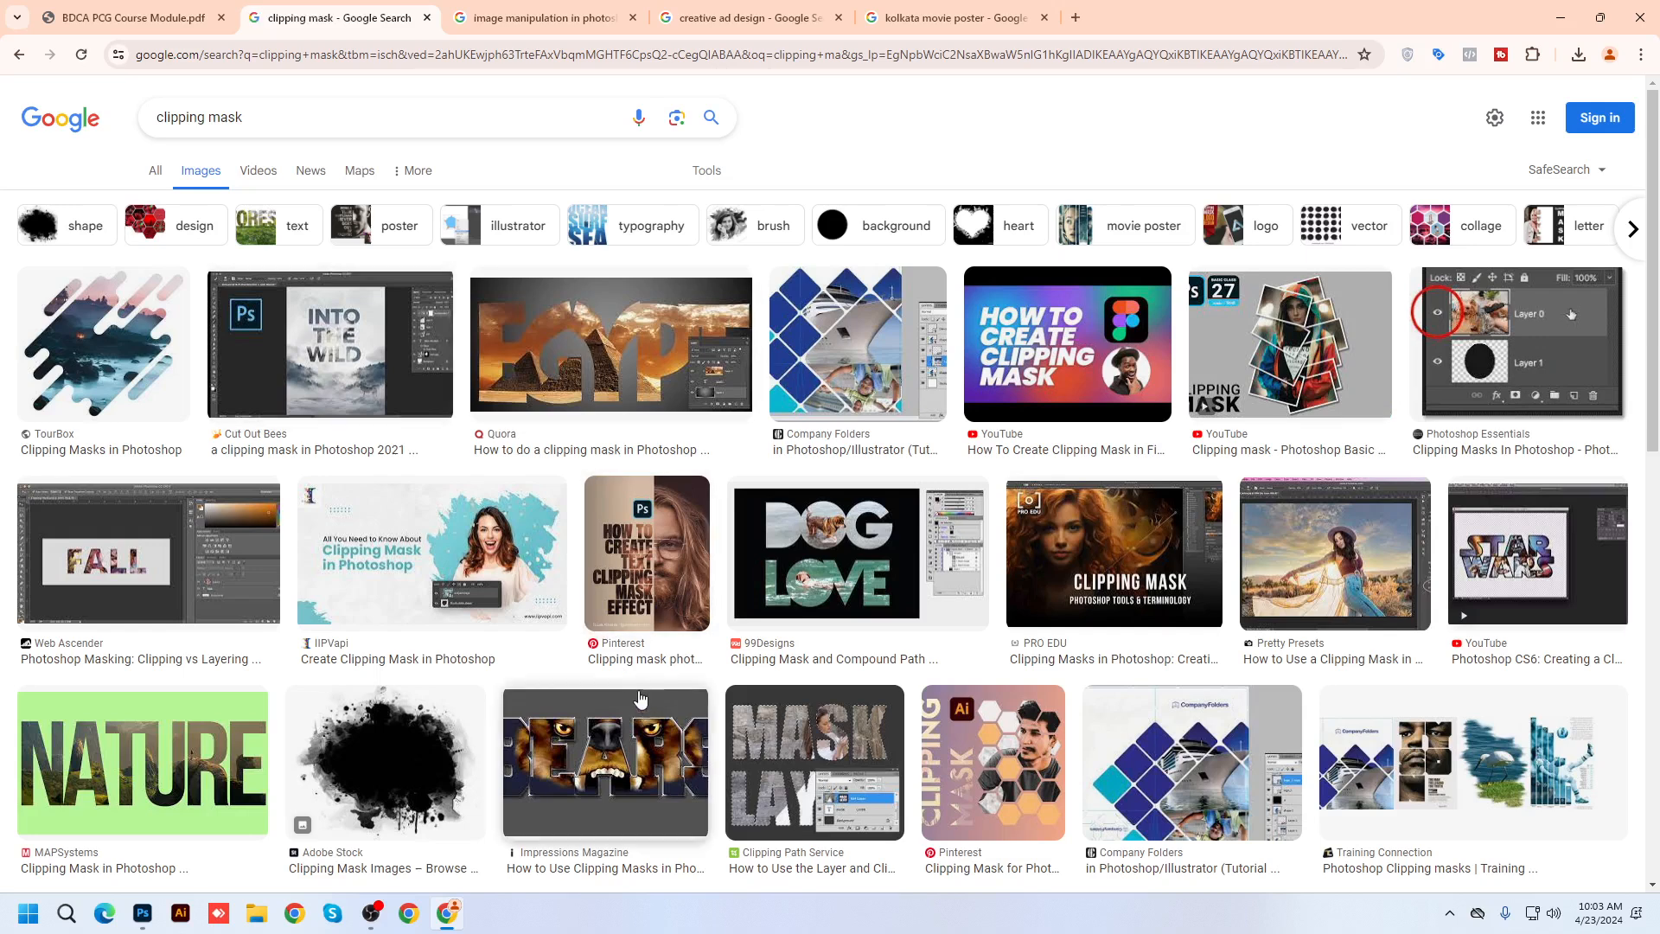
Preview the NATURE, TourBox, Photoshop Basic, Create Clipping Mask and FITNESS clipping mask examples
left_click(188, 773)
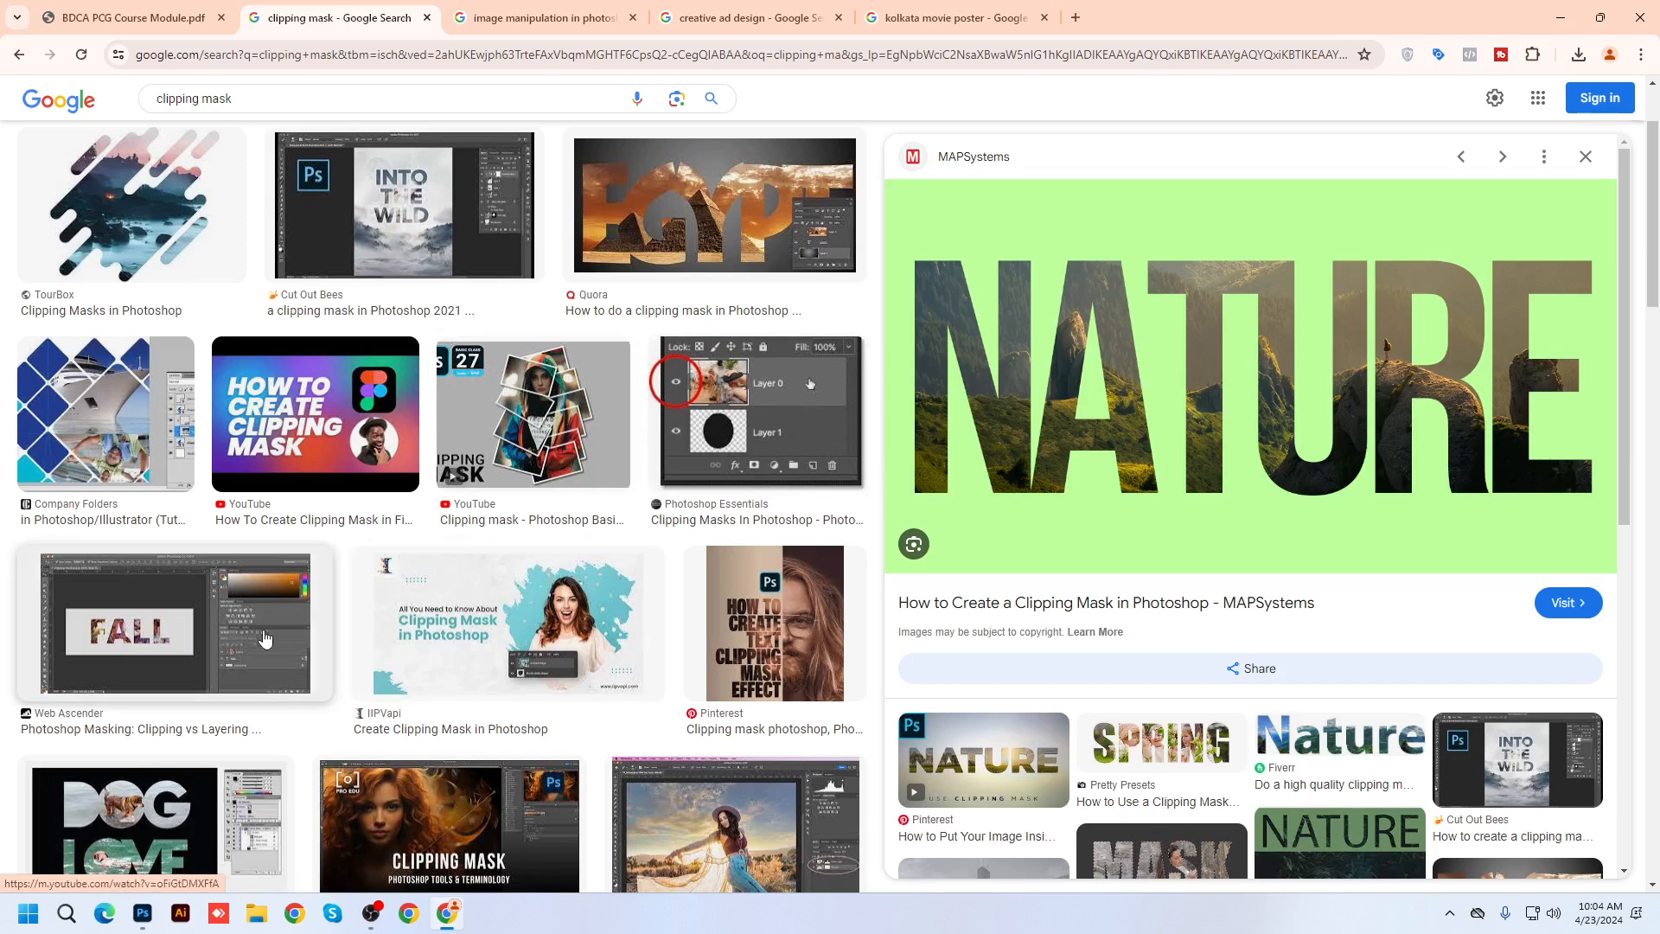
scroll(267, 640, "up", 2)
left_click(182, 348)
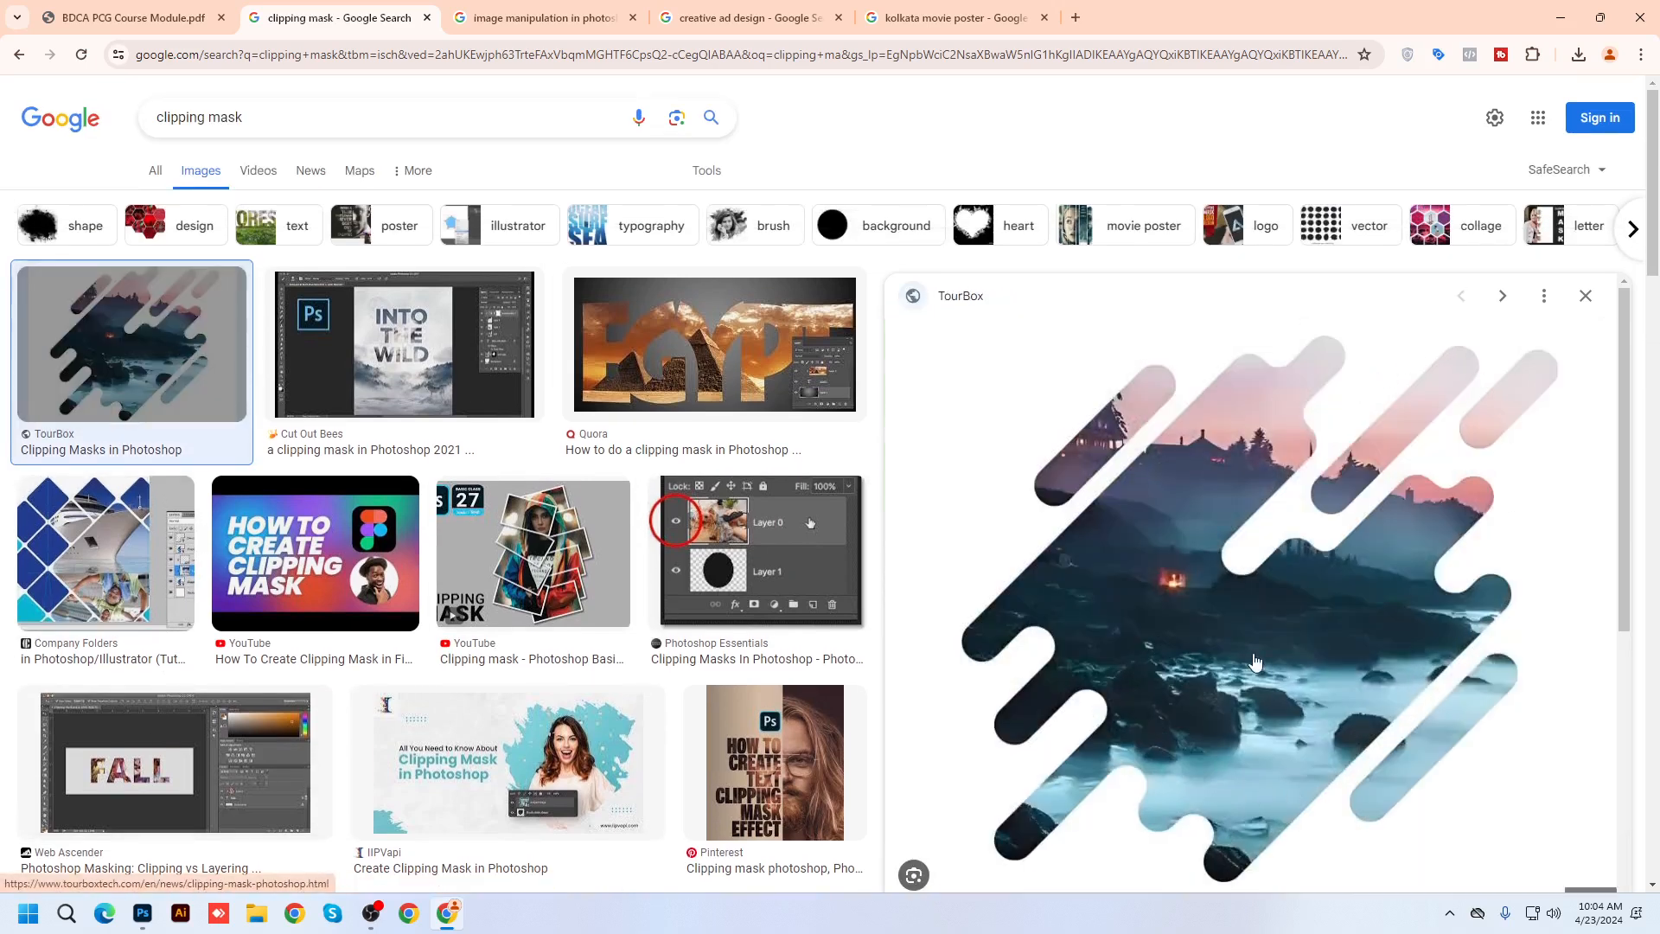
left_click(534, 553)
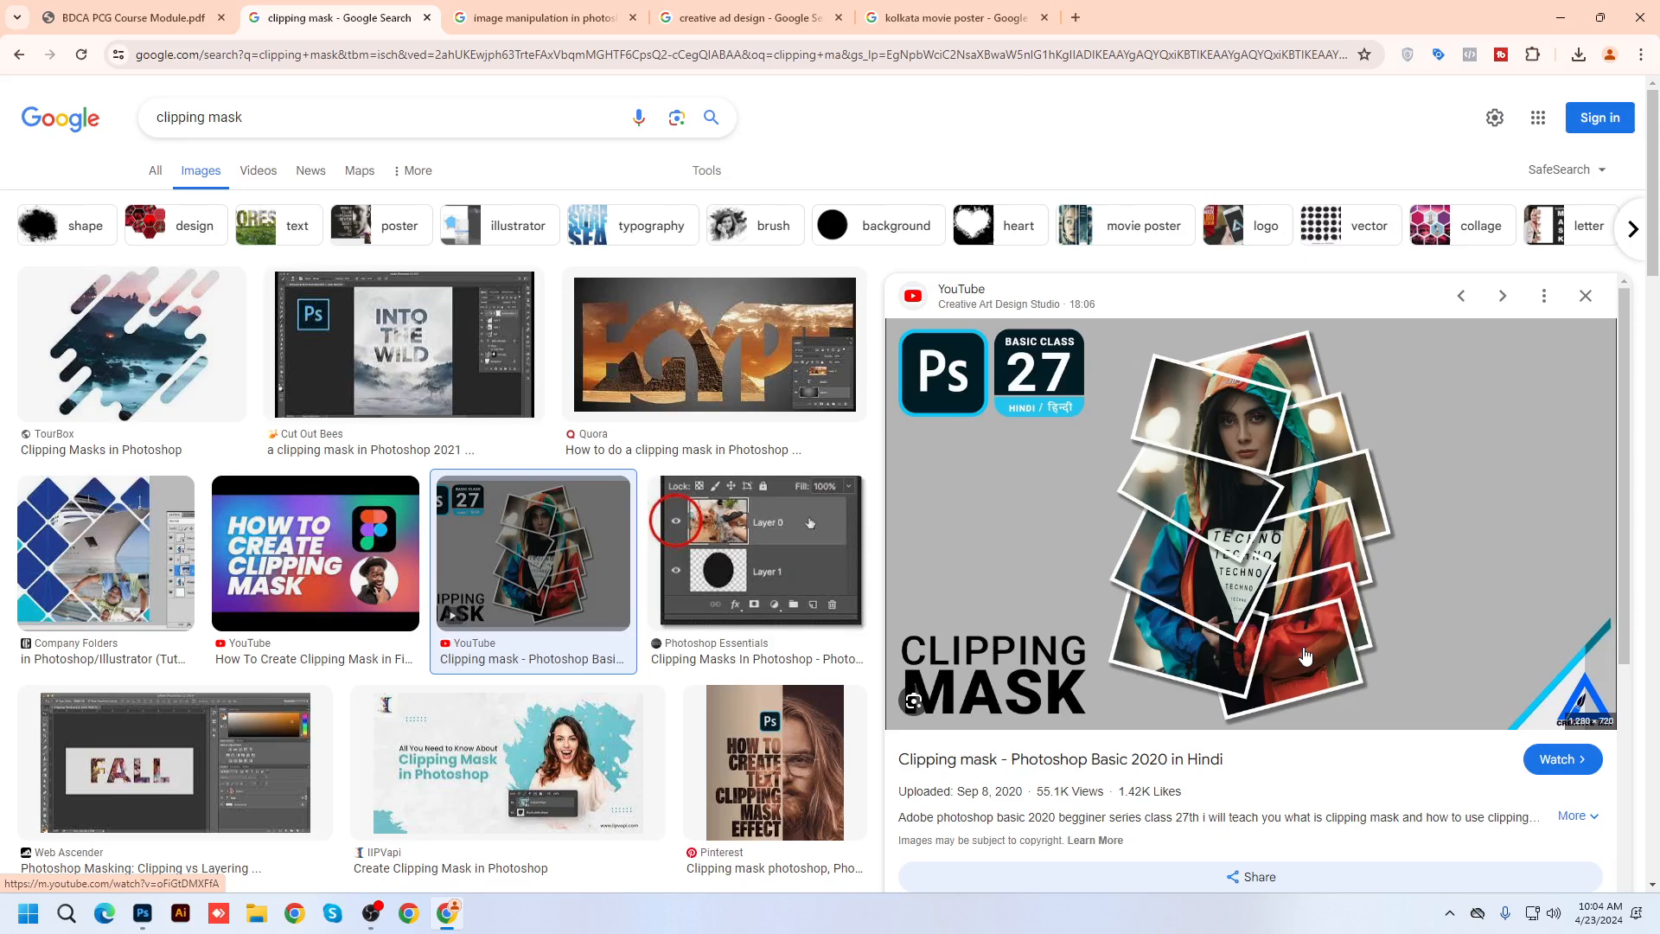
scroll(1306, 654, "down", 4)
left_click(605, 406)
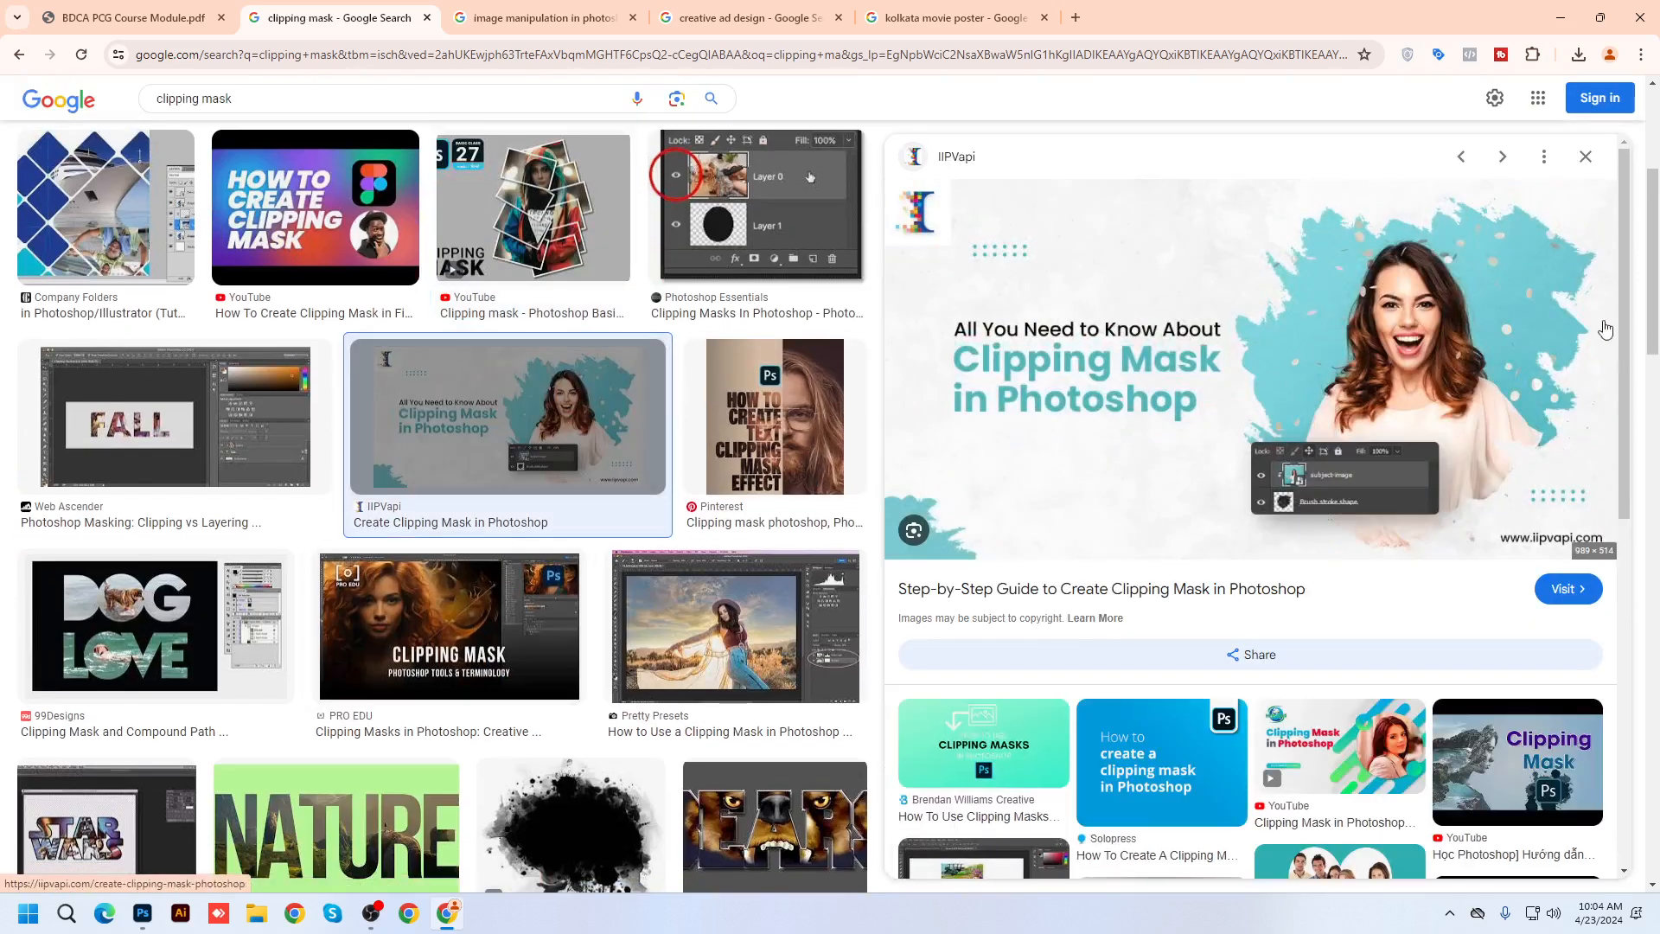
scroll(593, 662, "down", 7)
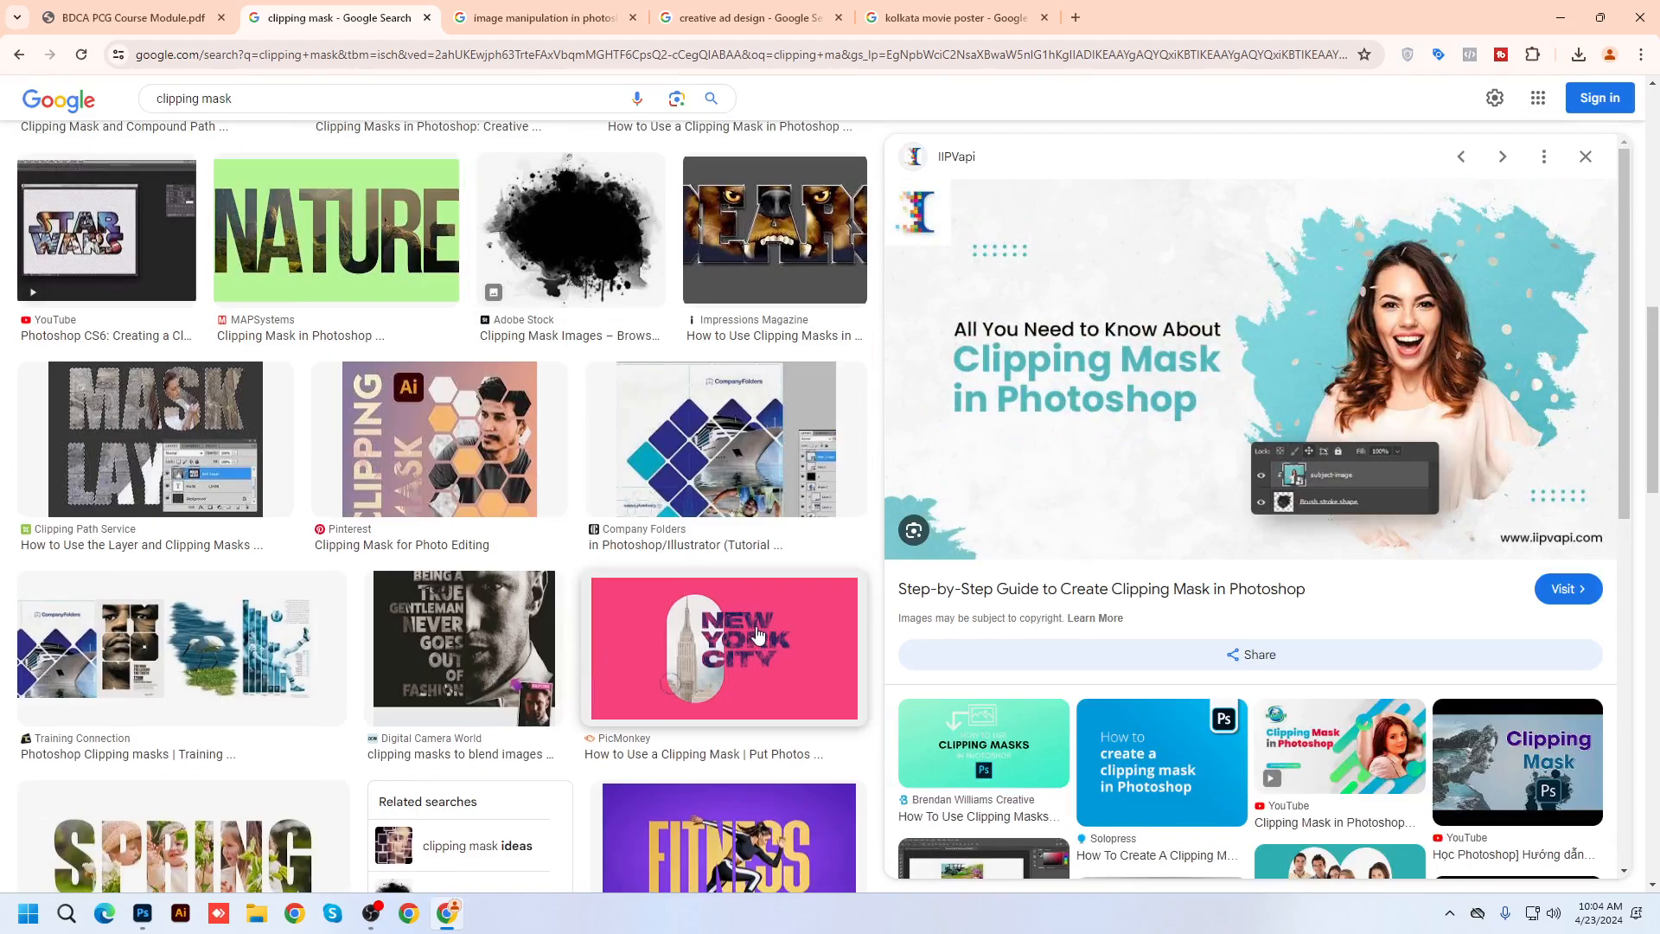
scroll(758, 633, "down", 4)
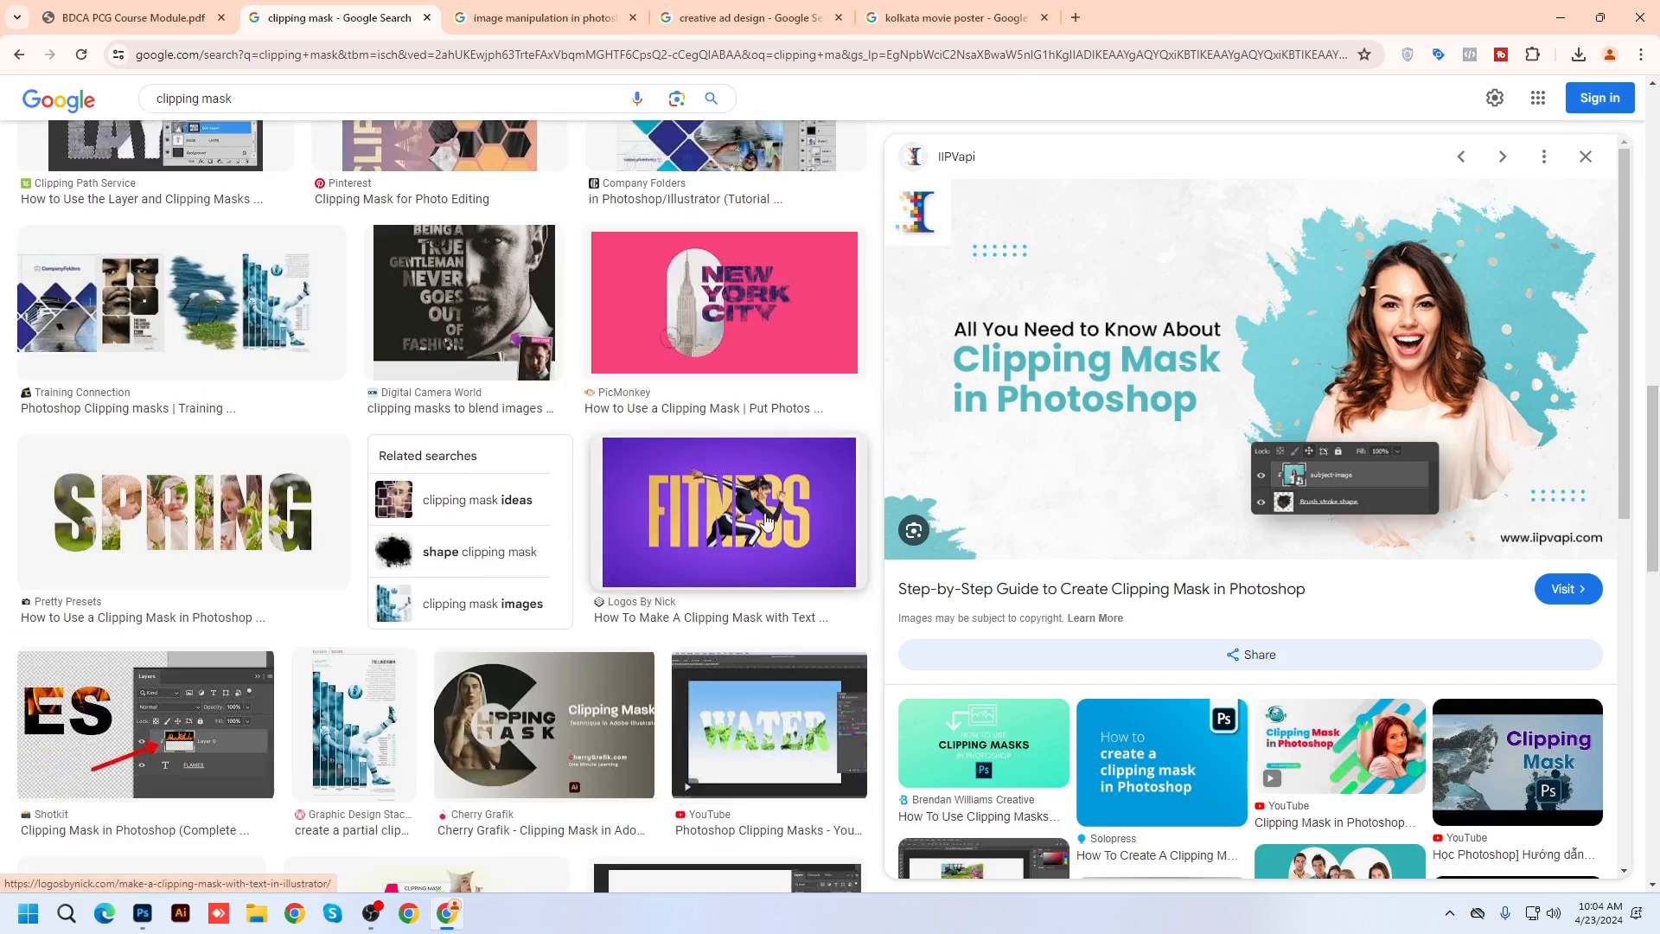
left_click(761, 519)
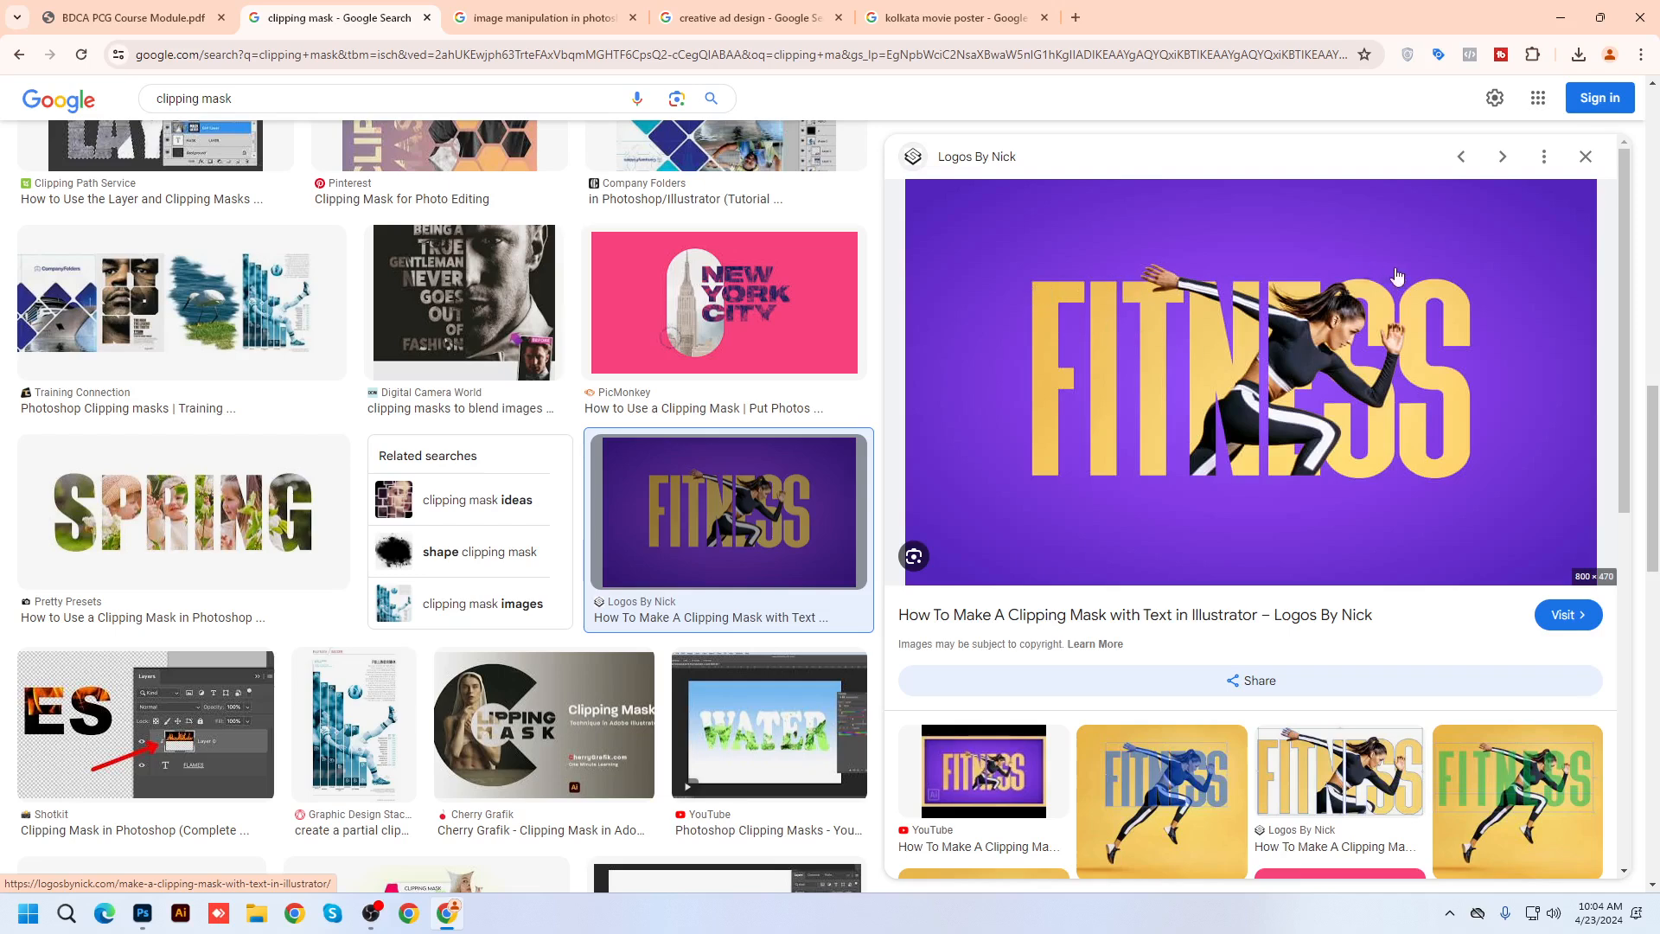
Preview the Cherry Grafik, Offshore Clipping and TourBox tree clipping mask examples
scroll(553, 389, "down", 4)
left_click(553, 372)
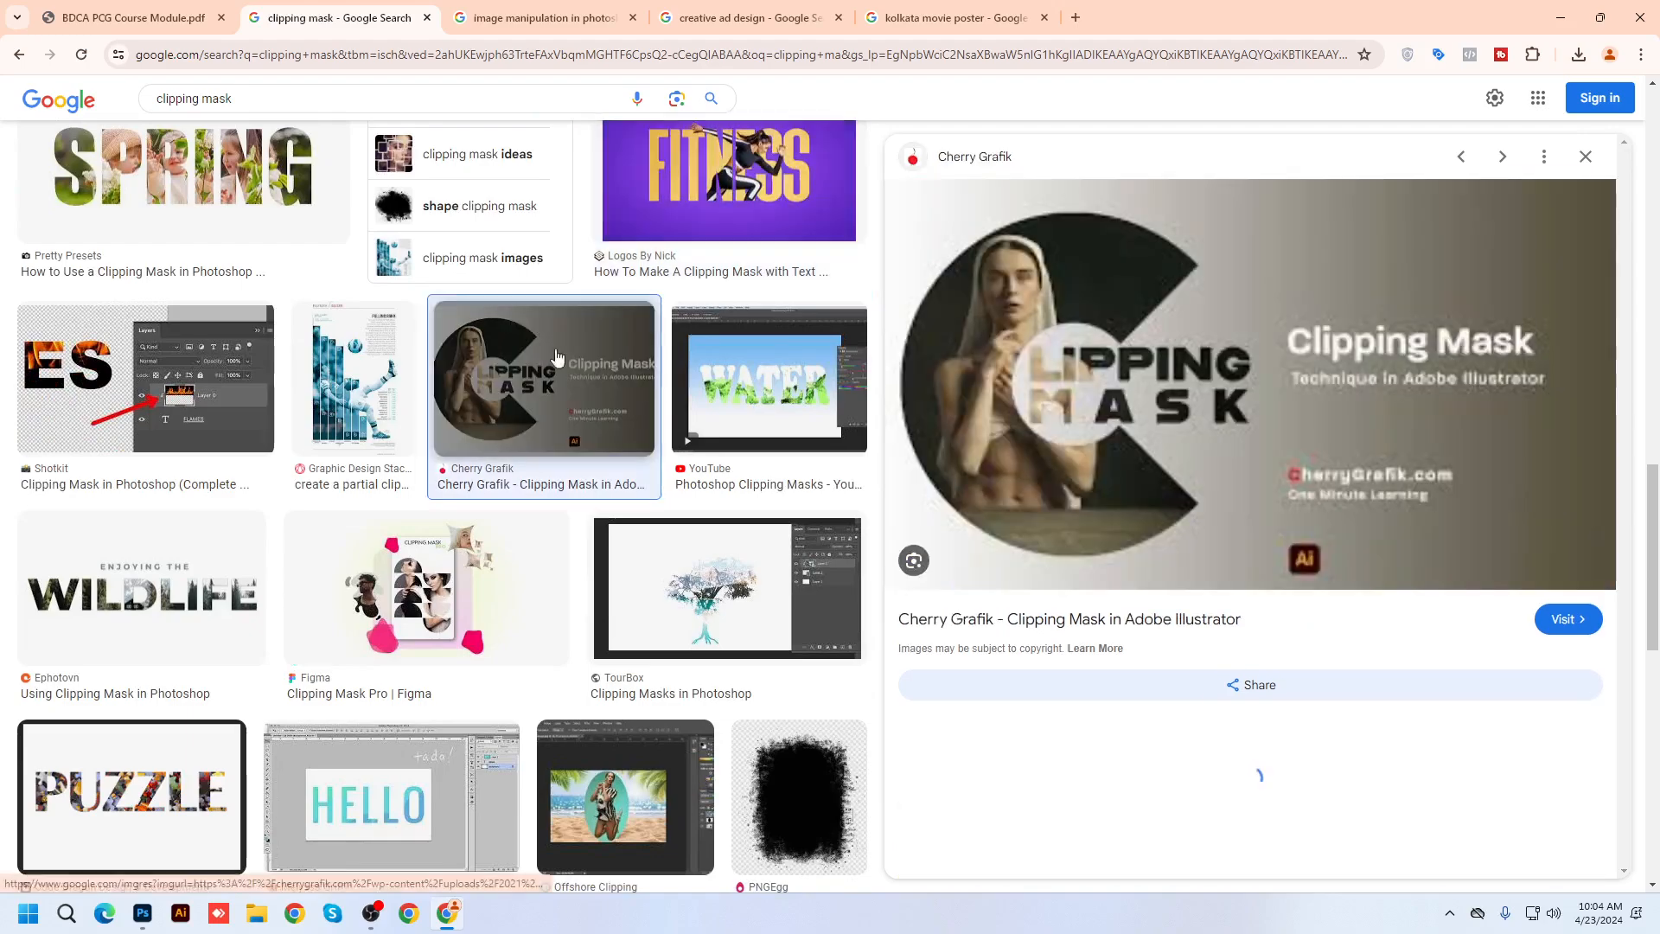
scroll(1098, 622, "down", 7)
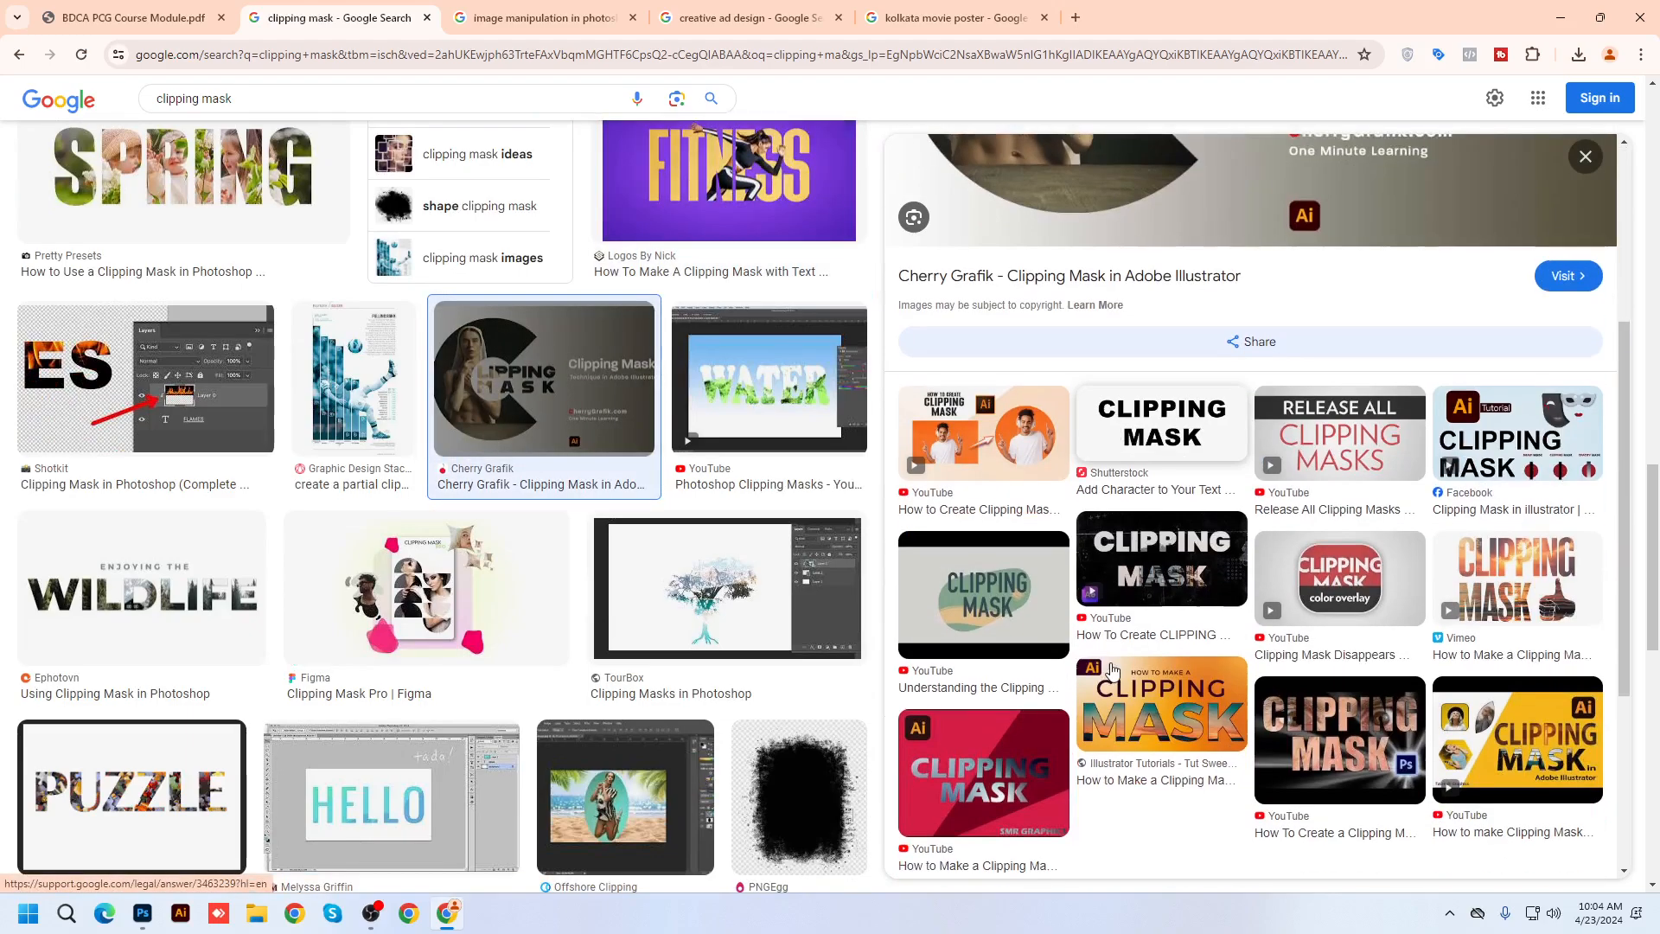
scroll(637, 558, "down", 3)
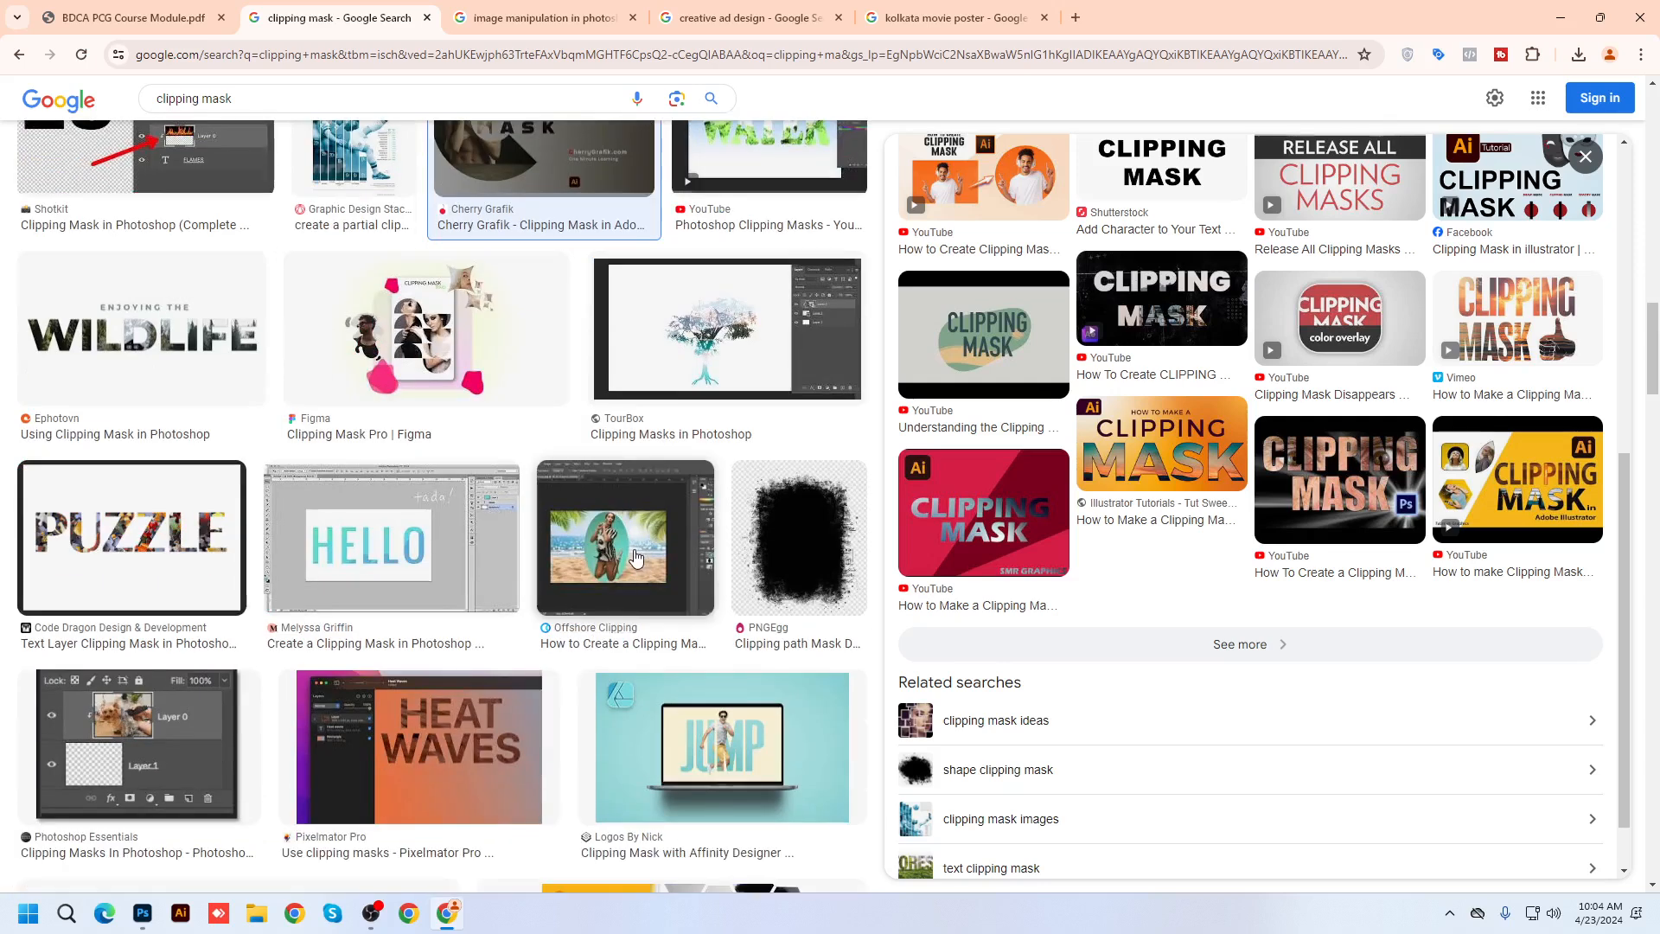
left_click(635, 558)
left_click(726, 329)
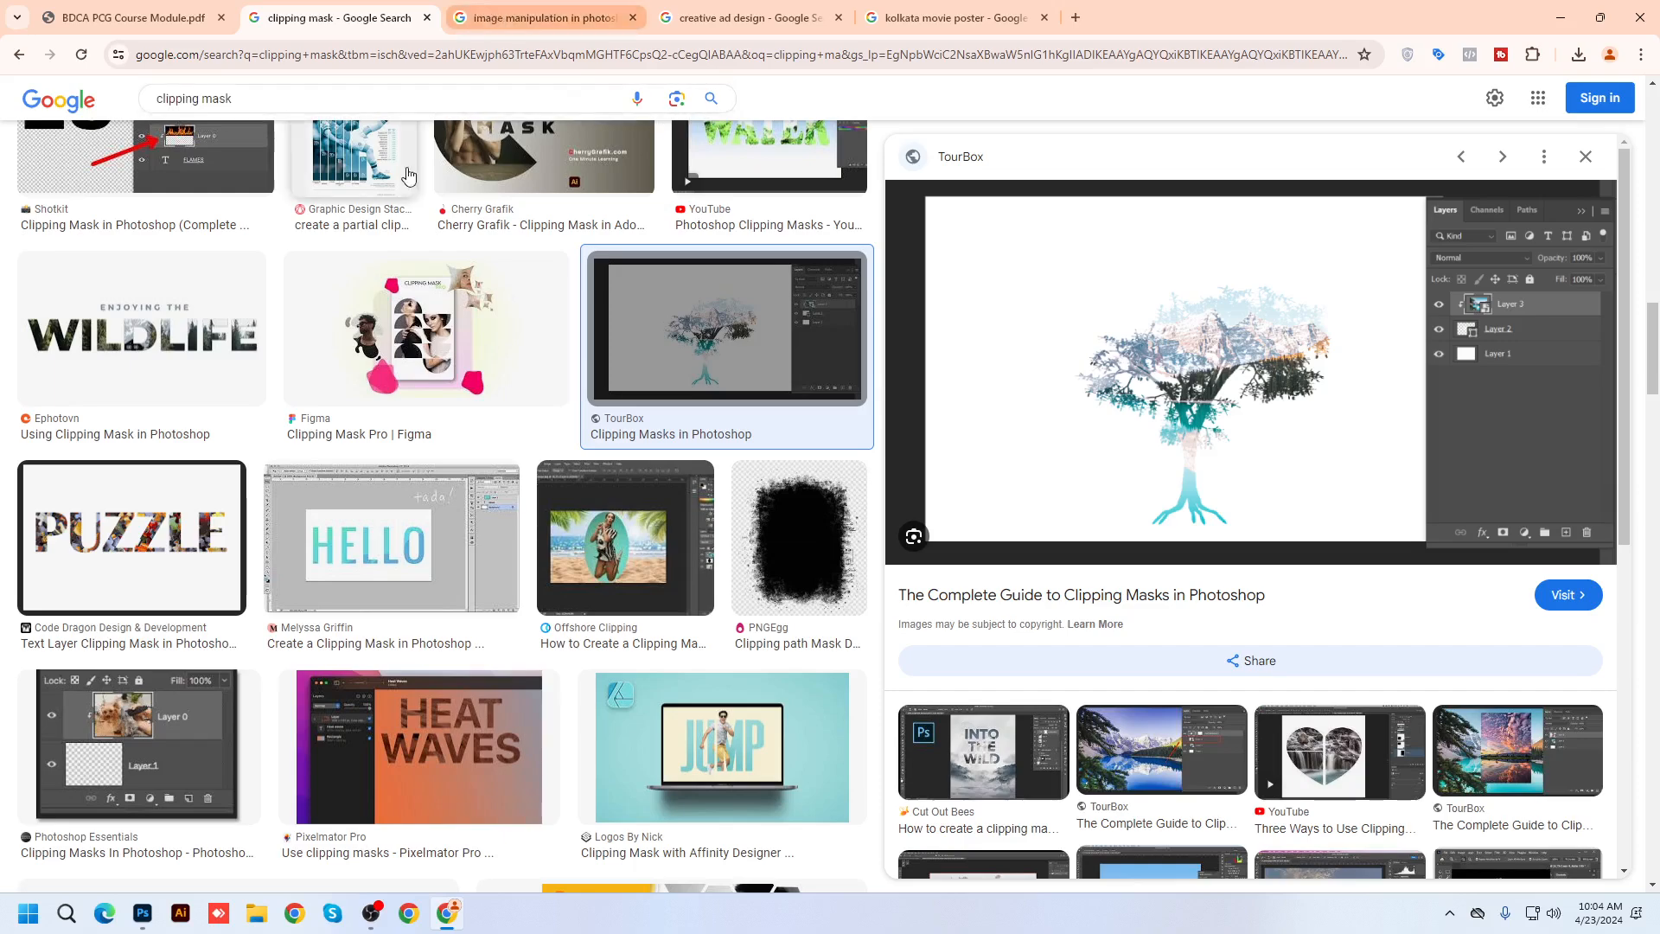
scroll(514, 636, "up", 1)
scroll(514, 636, "up", 8)
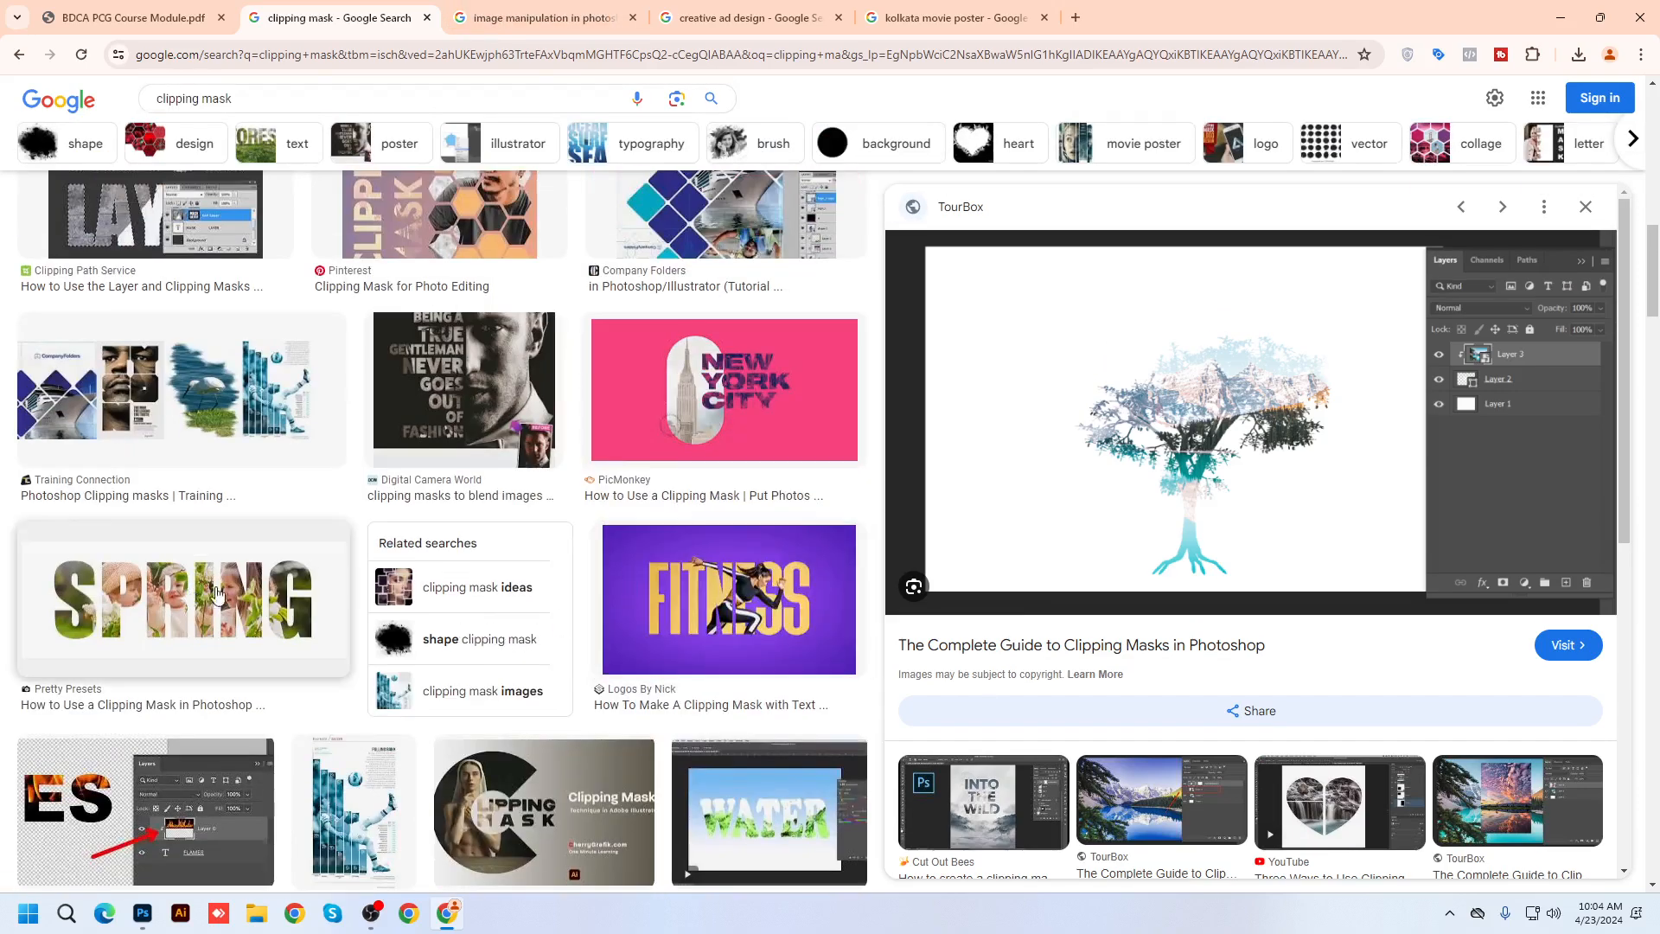
scroll(351, 646, "up", 5)
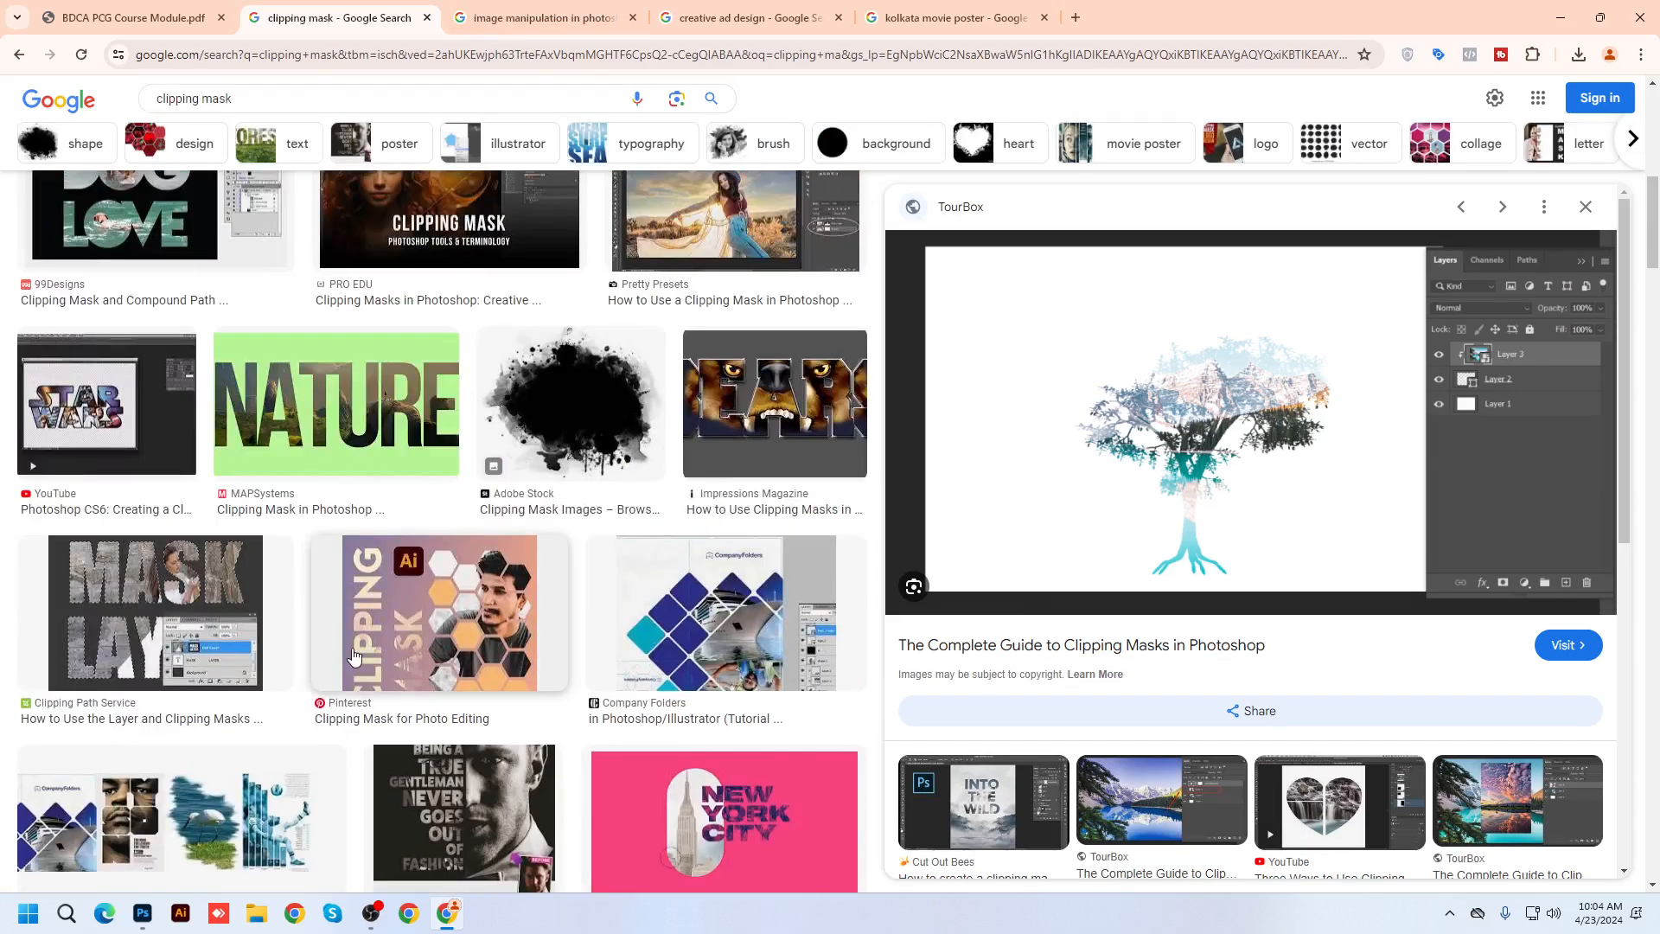
scroll(368, 659, "up", 5)
scroll(369, 659, "up", 5)
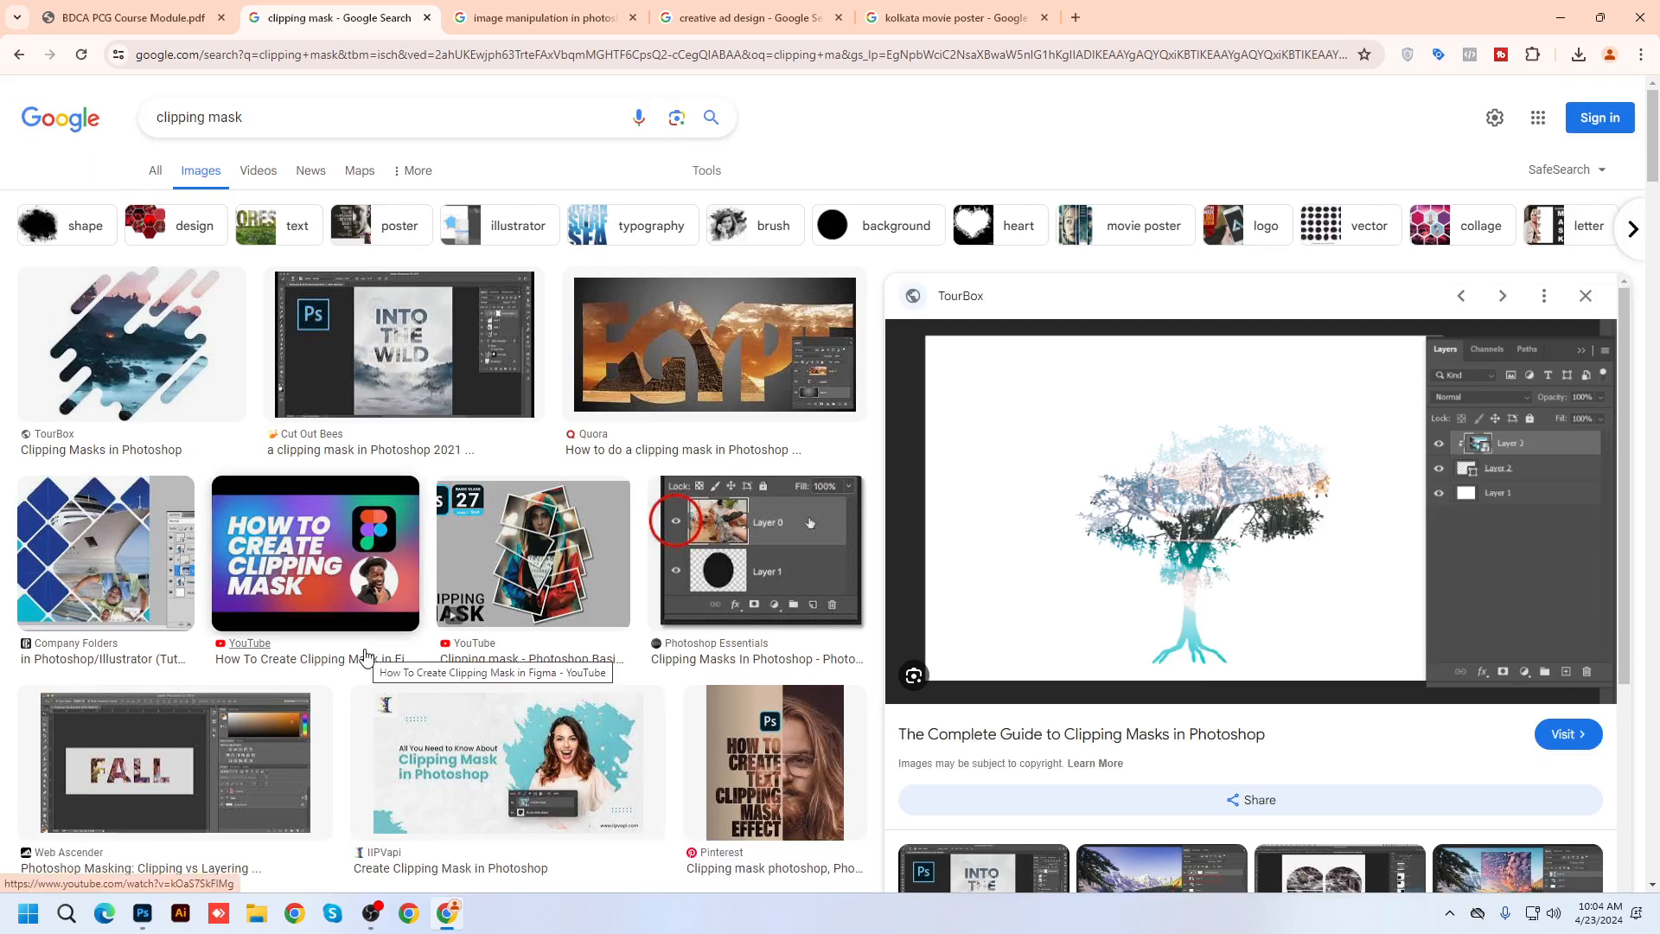
Preview the Rails Inside Illution and Bridge Out-of-focus Polaroid photo manipulation tutorials
left_click(532, 18)
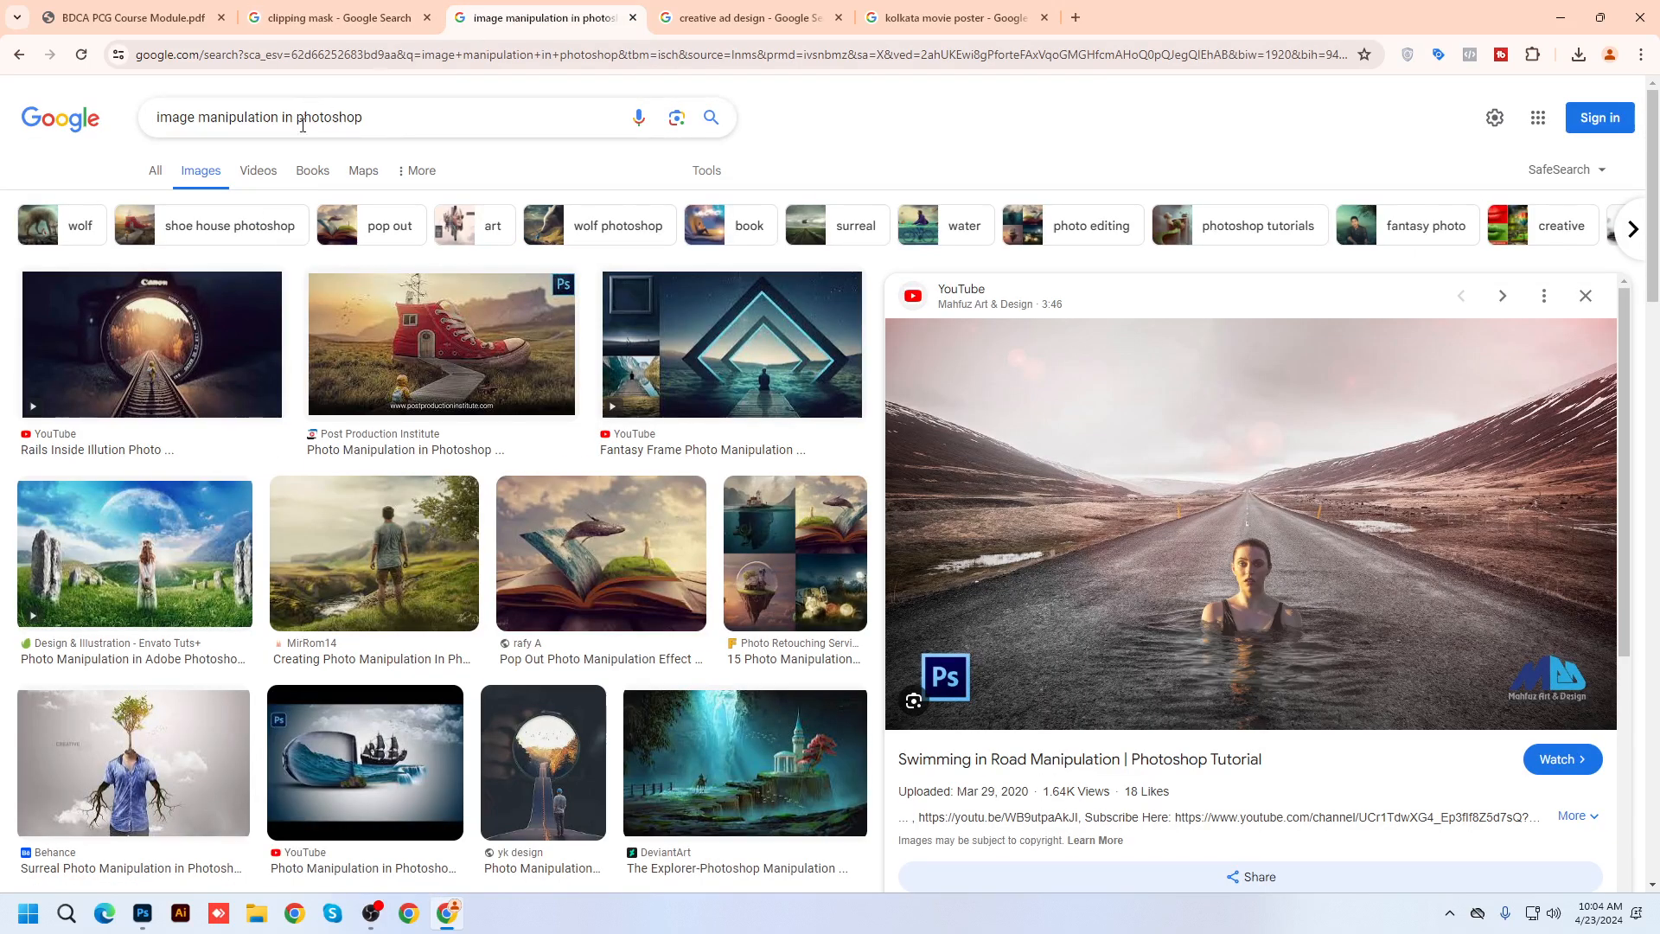
left_click(192, 334)
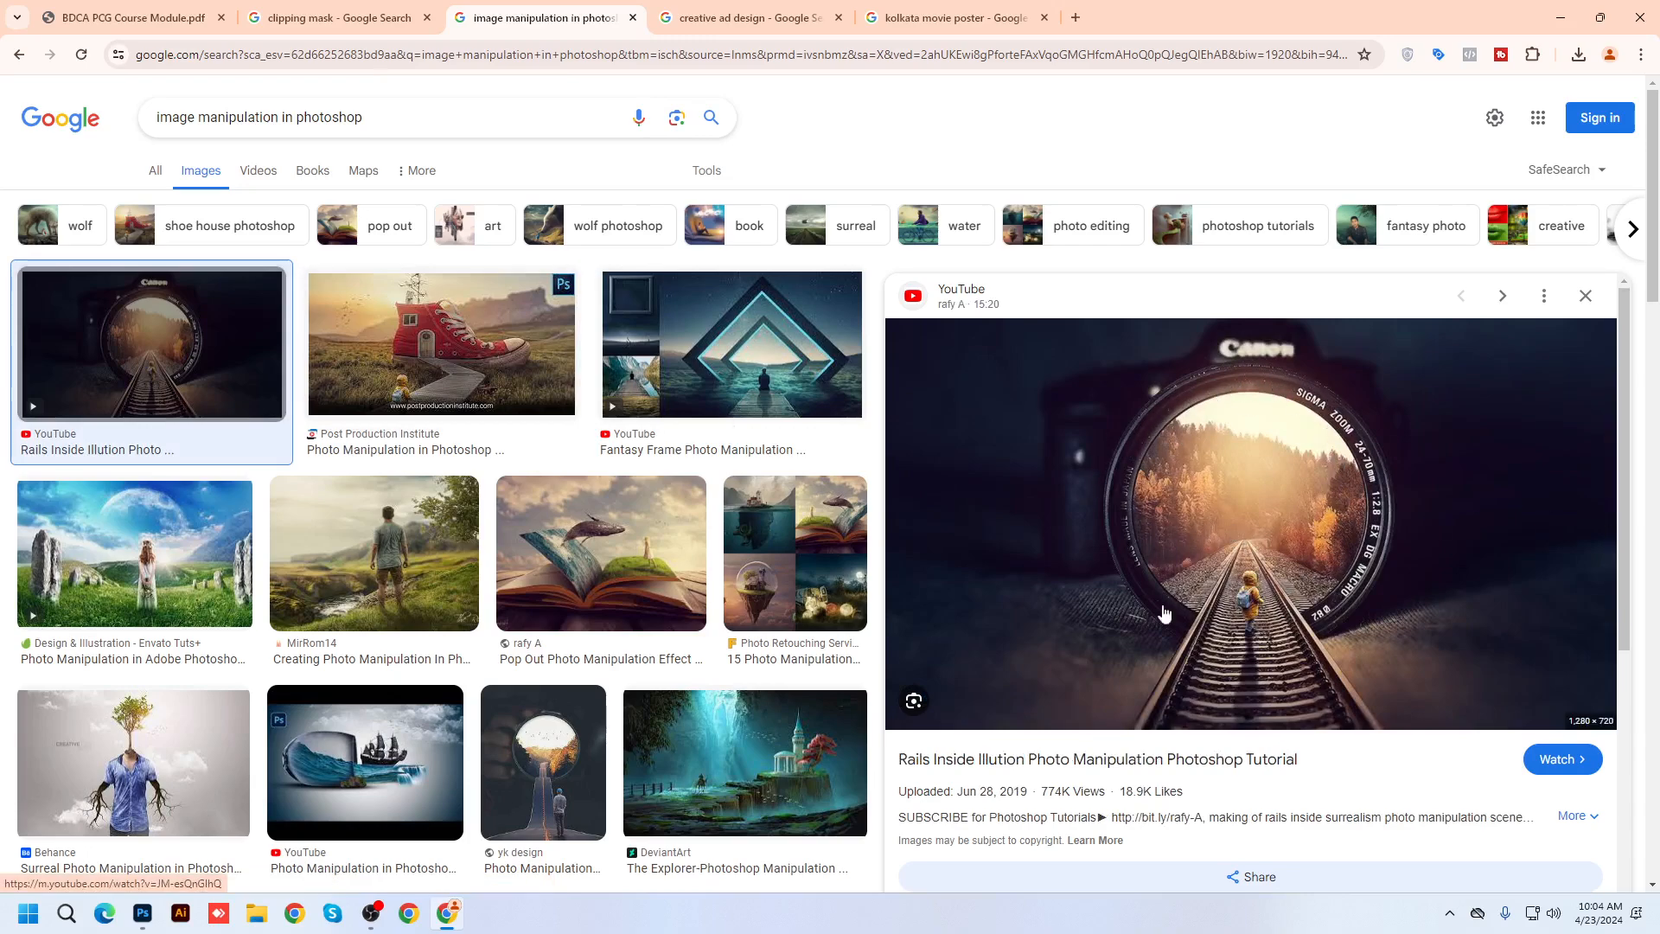
scroll(718, 686, "down", 10)
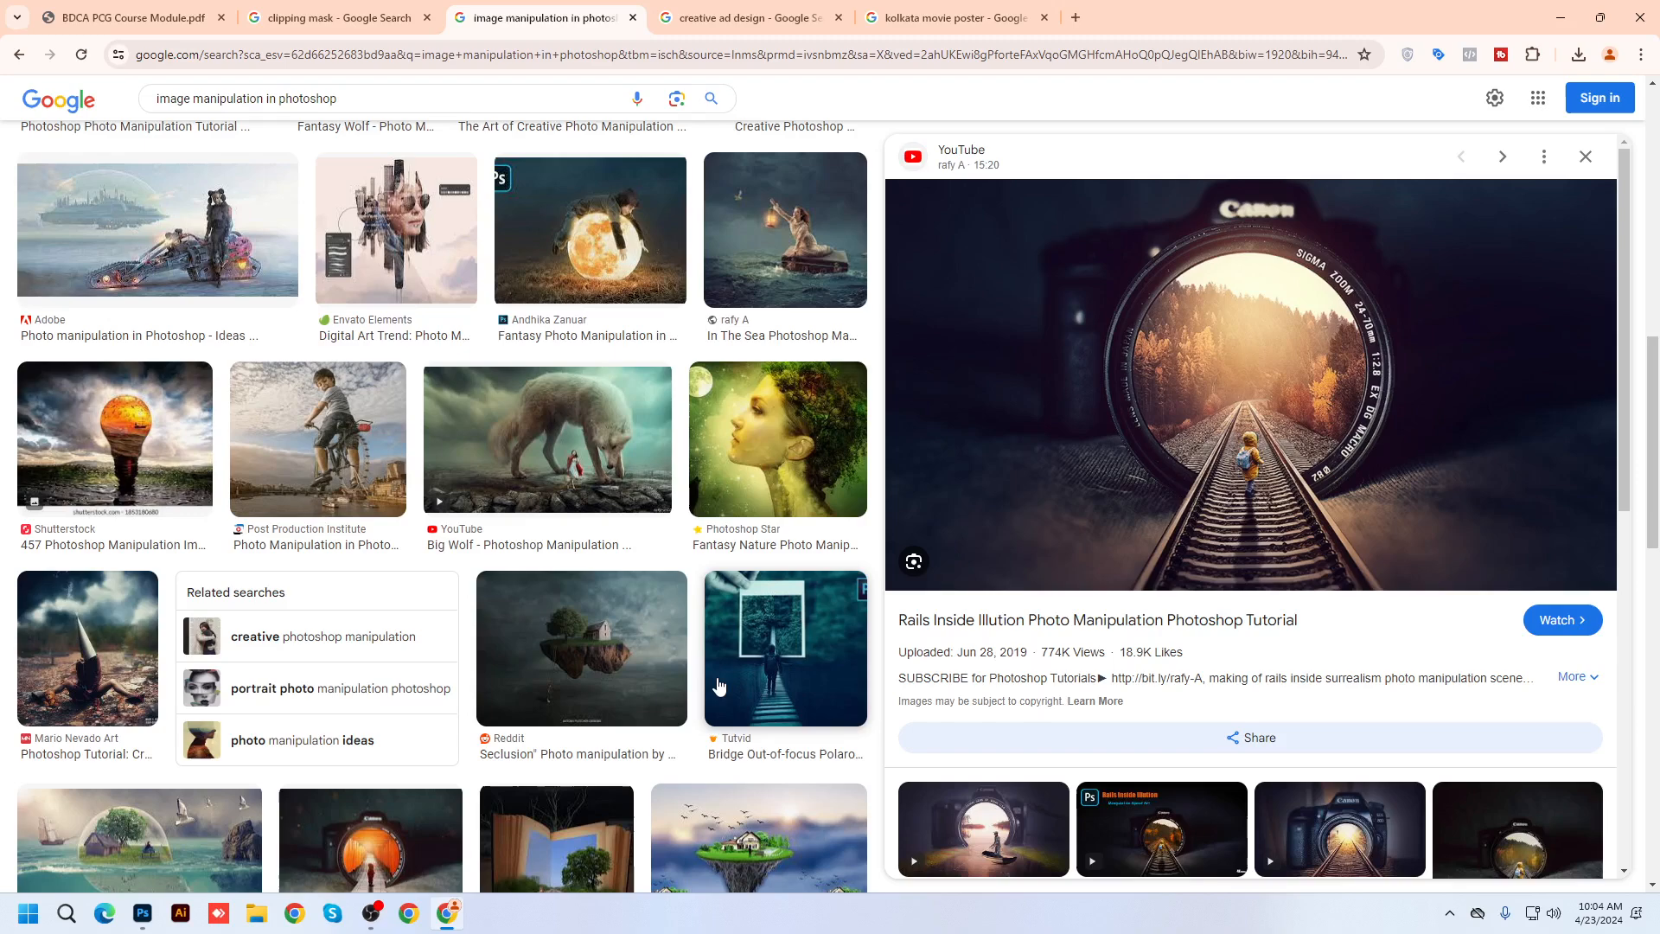
scroll(714, 688, "down", 2)
left_click(804, 498)
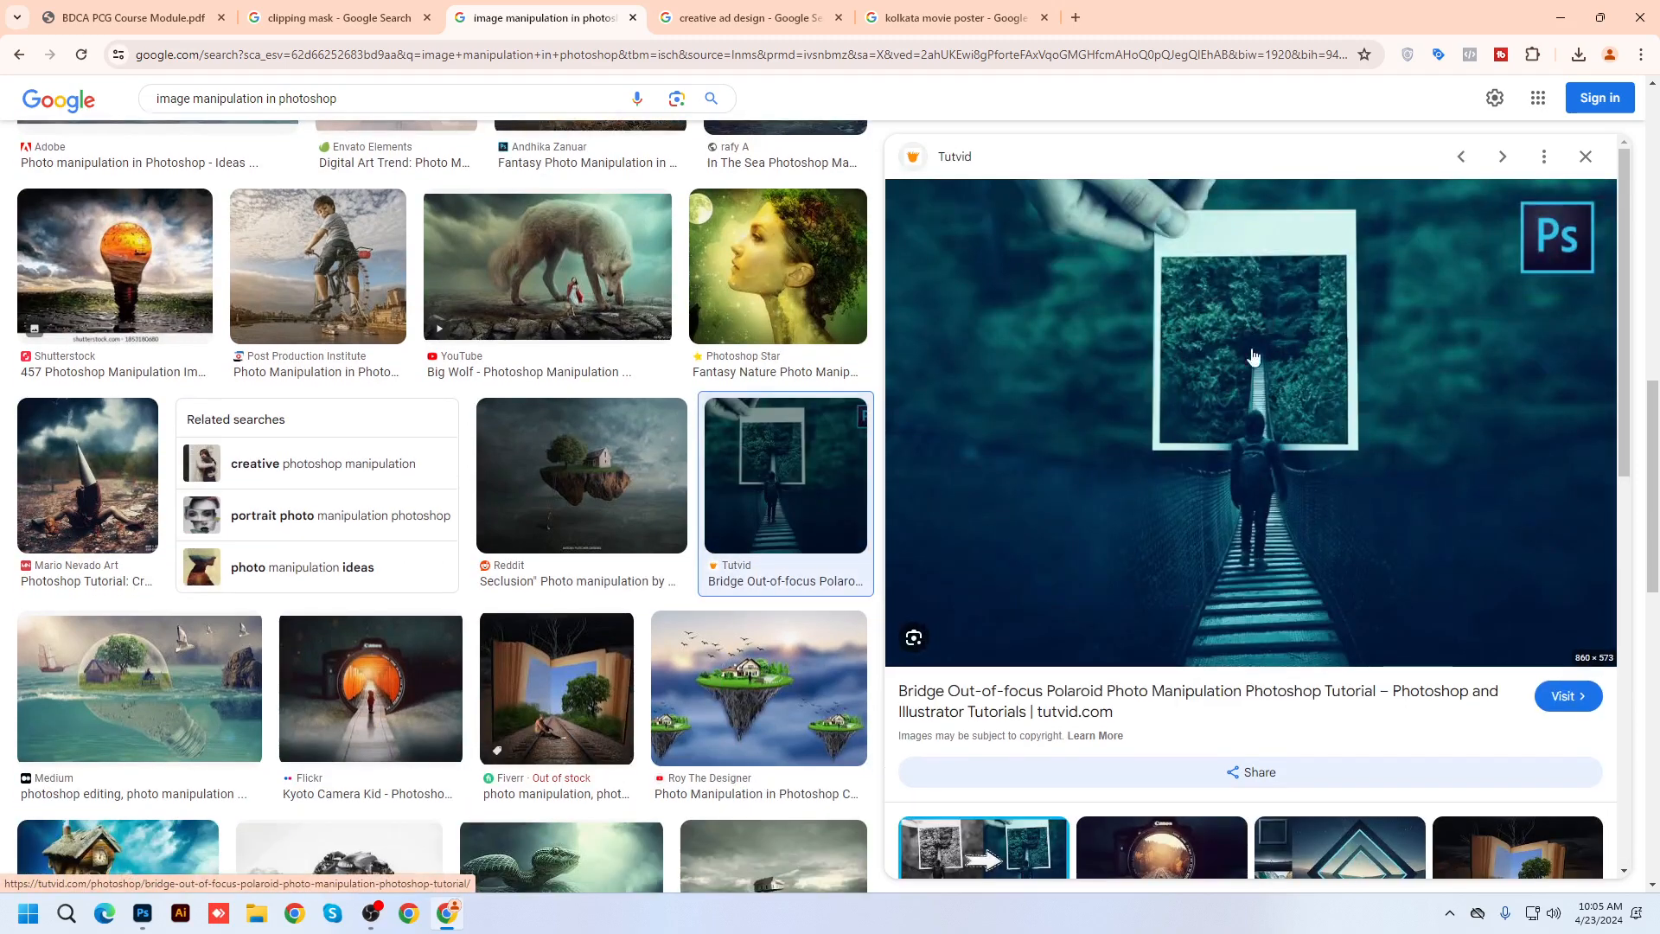
Preview the PORTAL tutorial and fantasy book manipulation, then go to 'creative ad design' results
scroll(1253, 356, "down", 7)
scroll(675, 647, "down", 7)
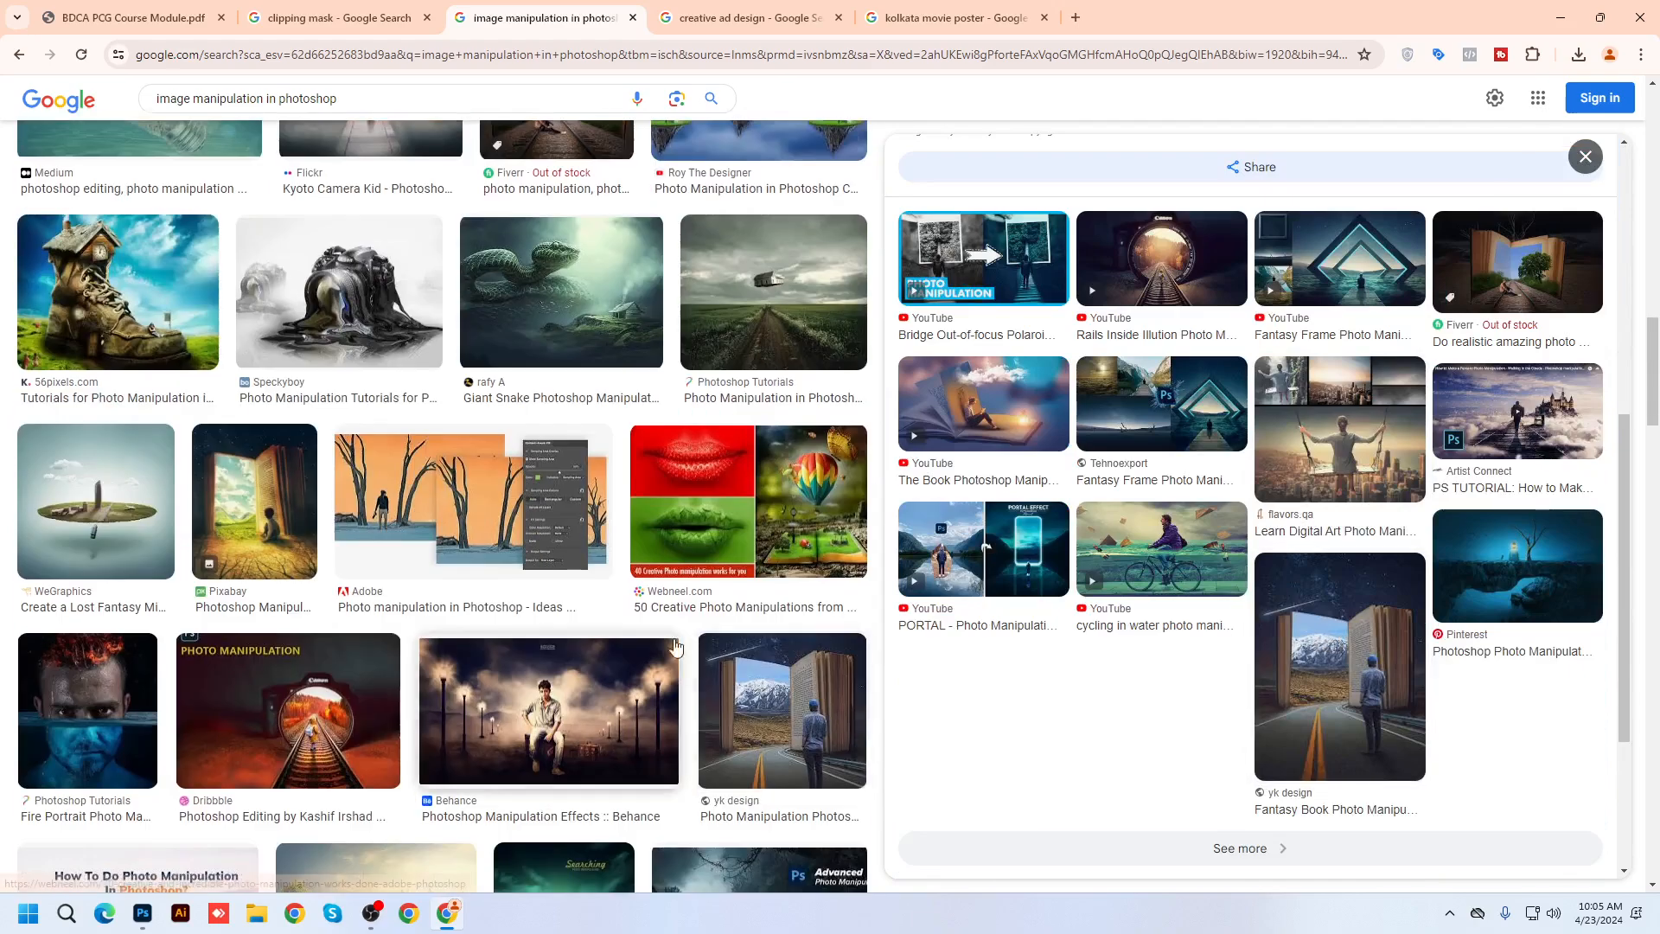
left_click(1034, 556)
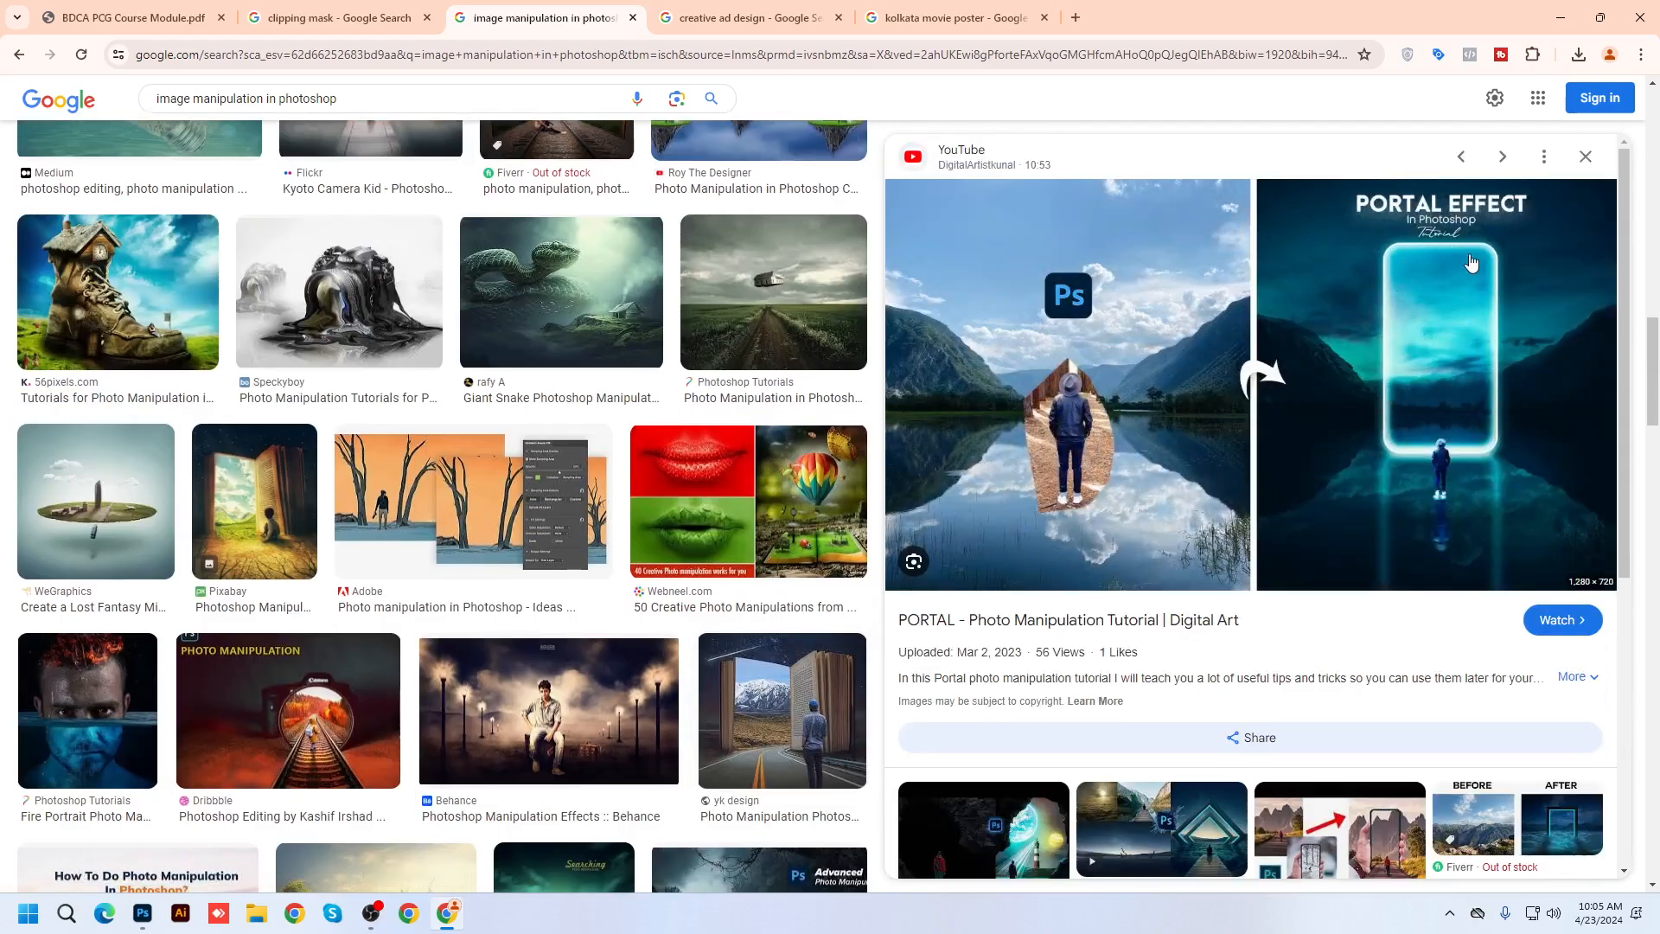
scroll(553, 709, "down", 4)
left_click(751, 402)
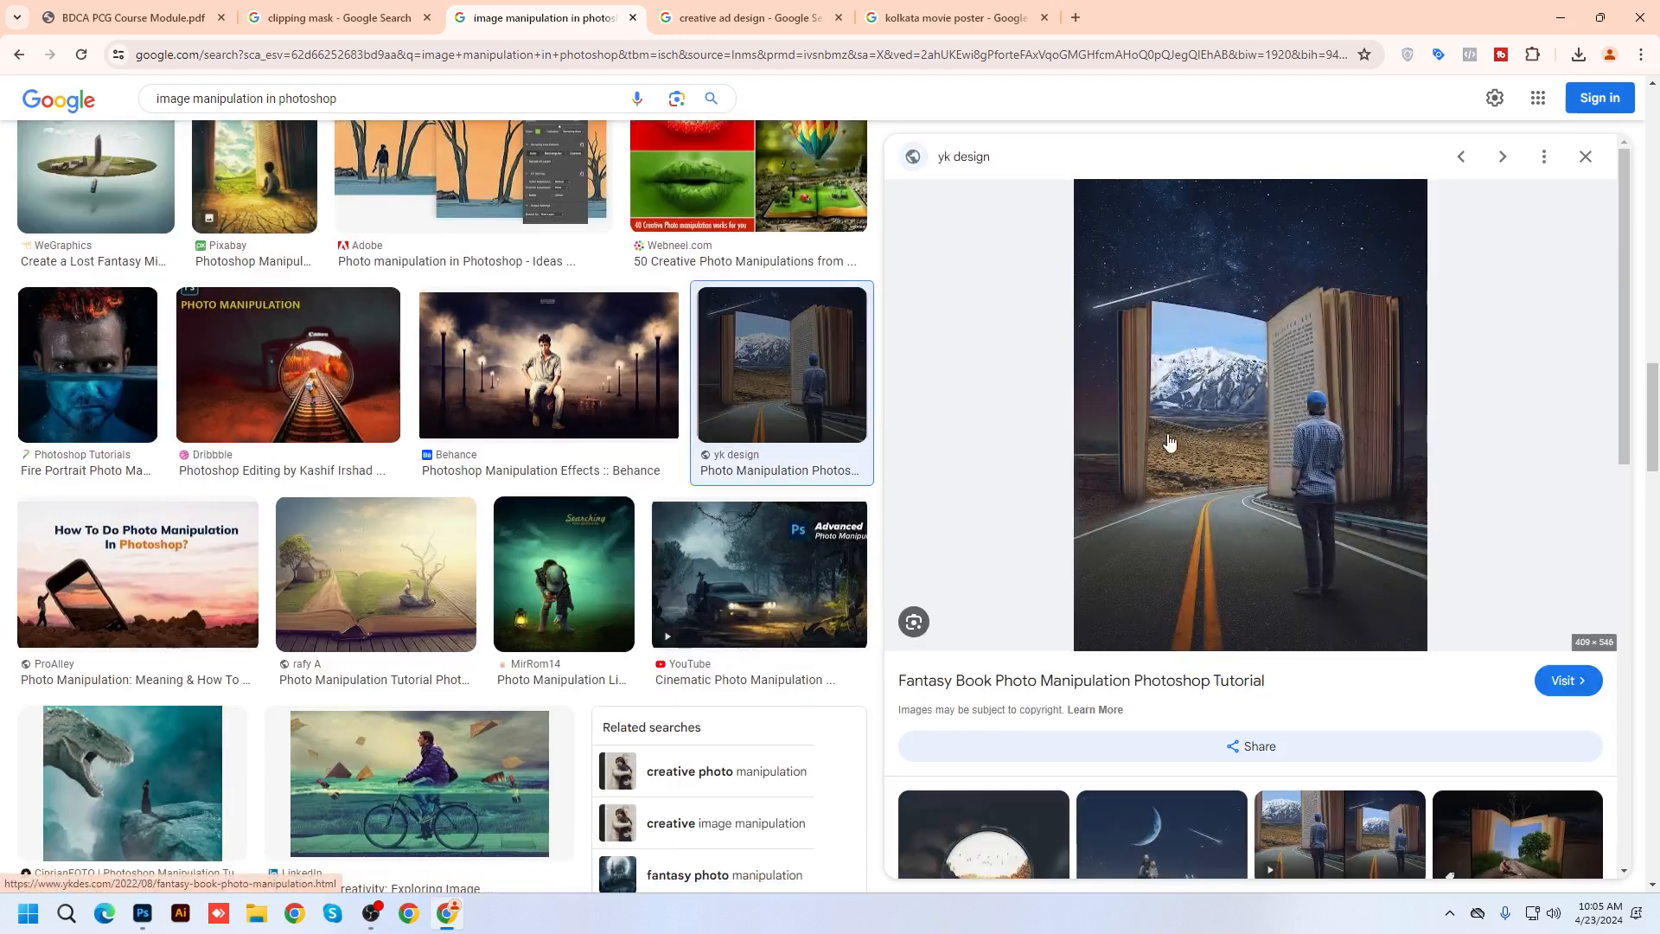
scroll(1169, 441, "down", 6)
scroll(635, 654, "down", 3)
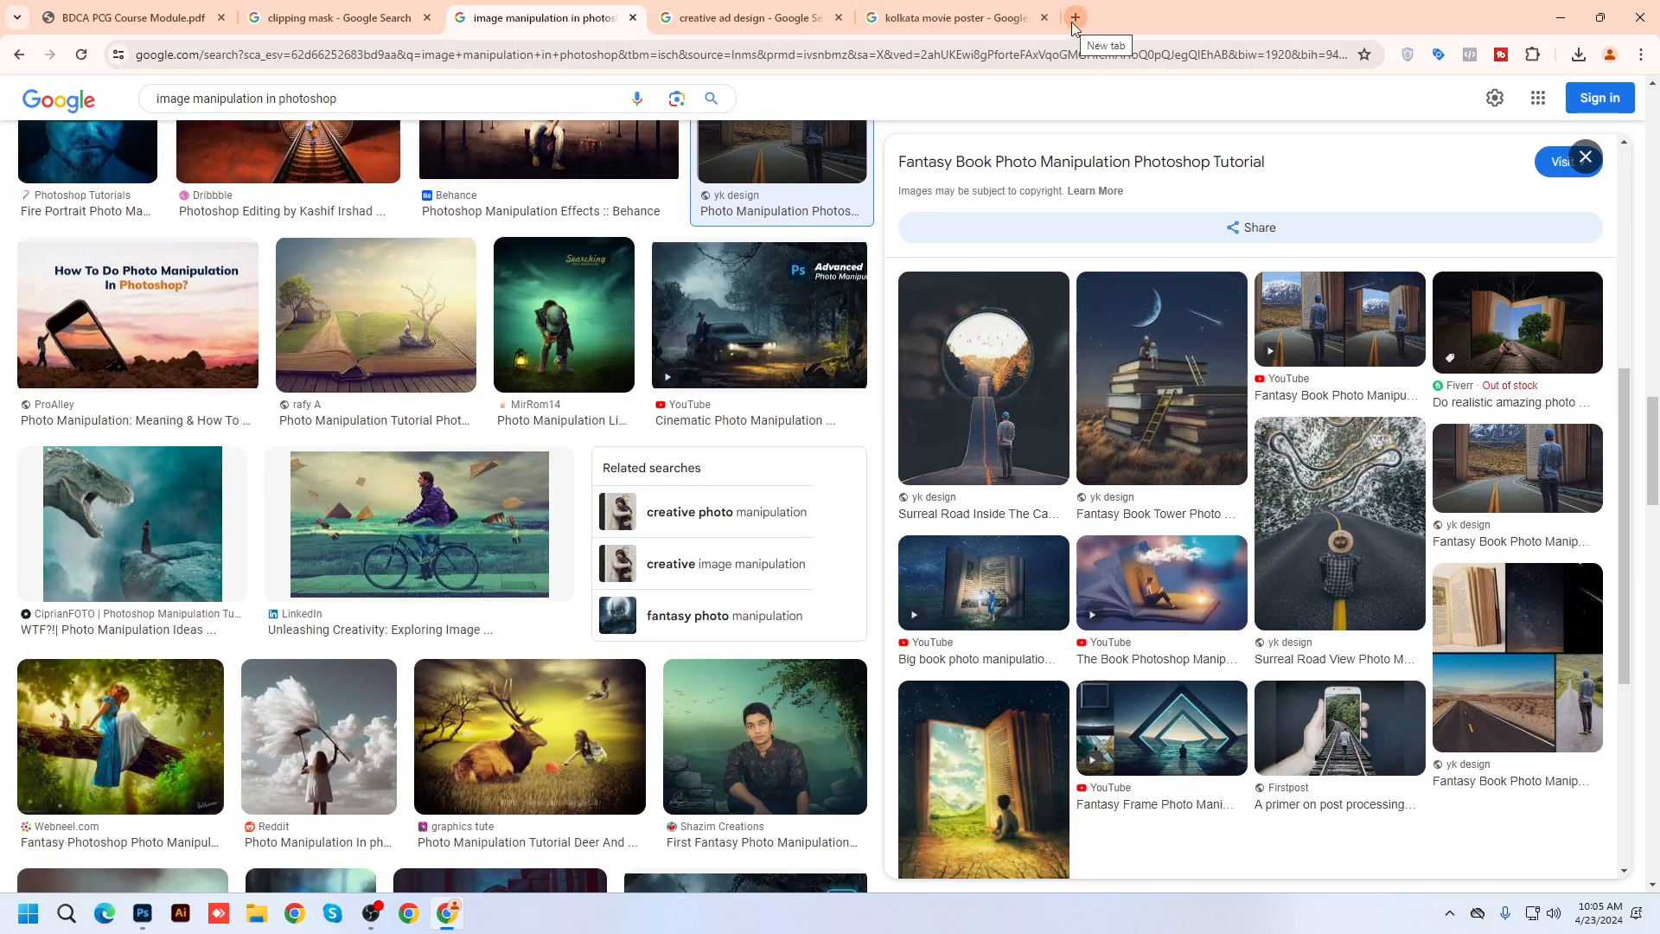
key("ctrl+Tab")
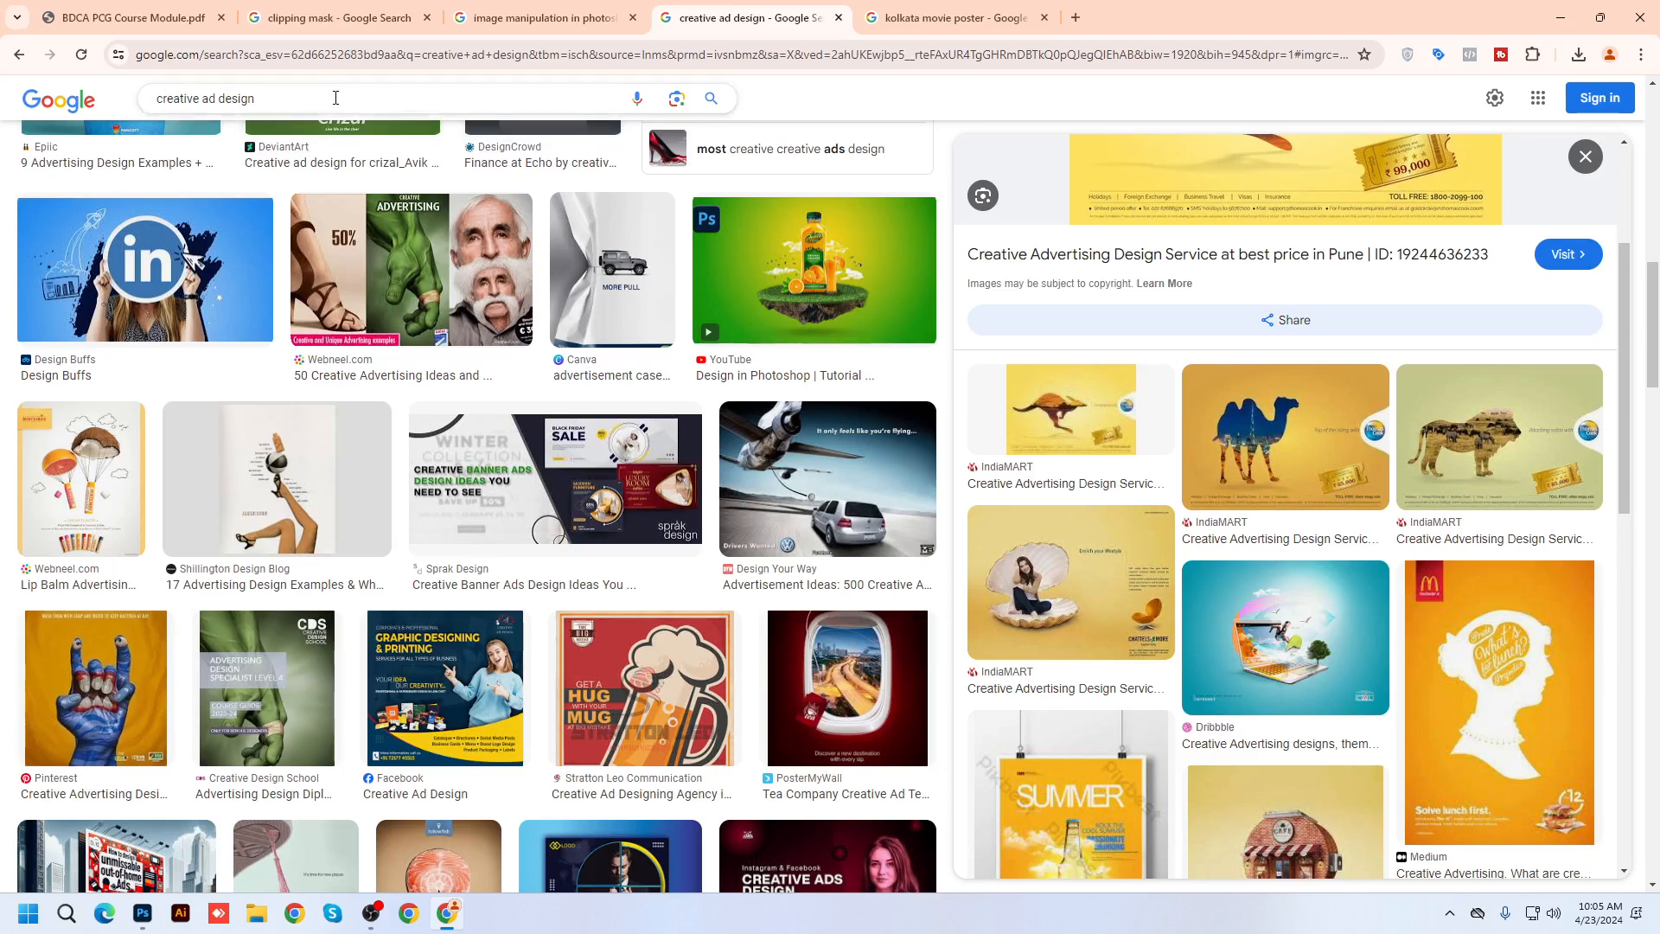
Preview the Dribbble laptop ad, a tea company ad template and the salmon 'Follow the true taste' ad
left_click(1302, 690)
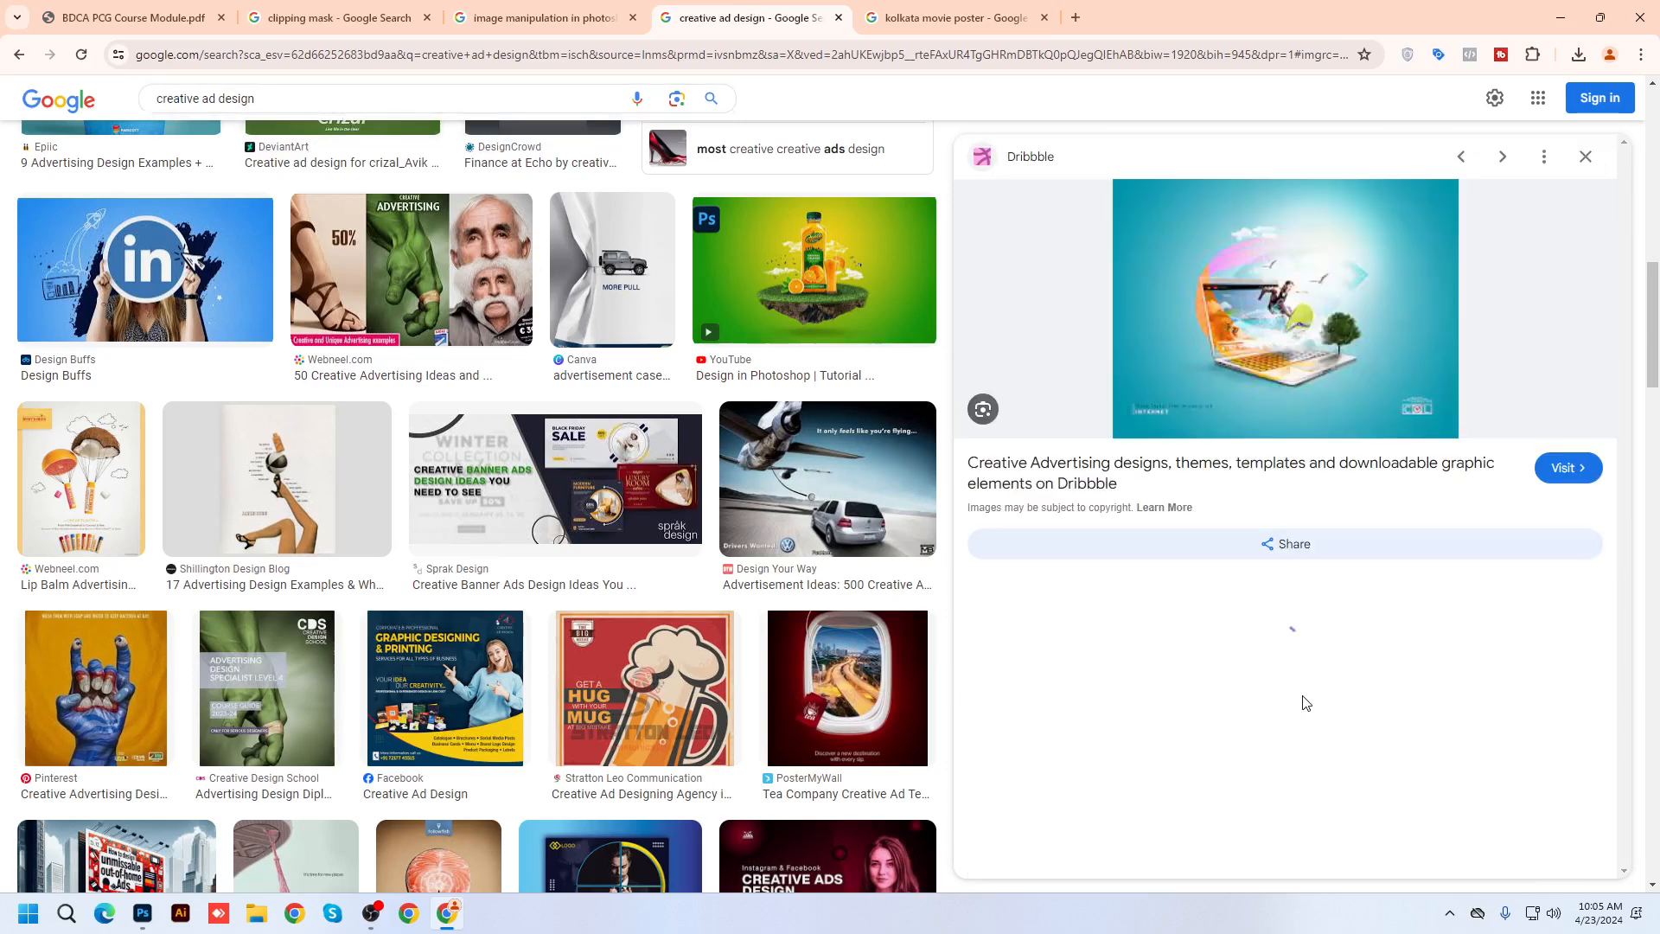
left_click(806, 719)
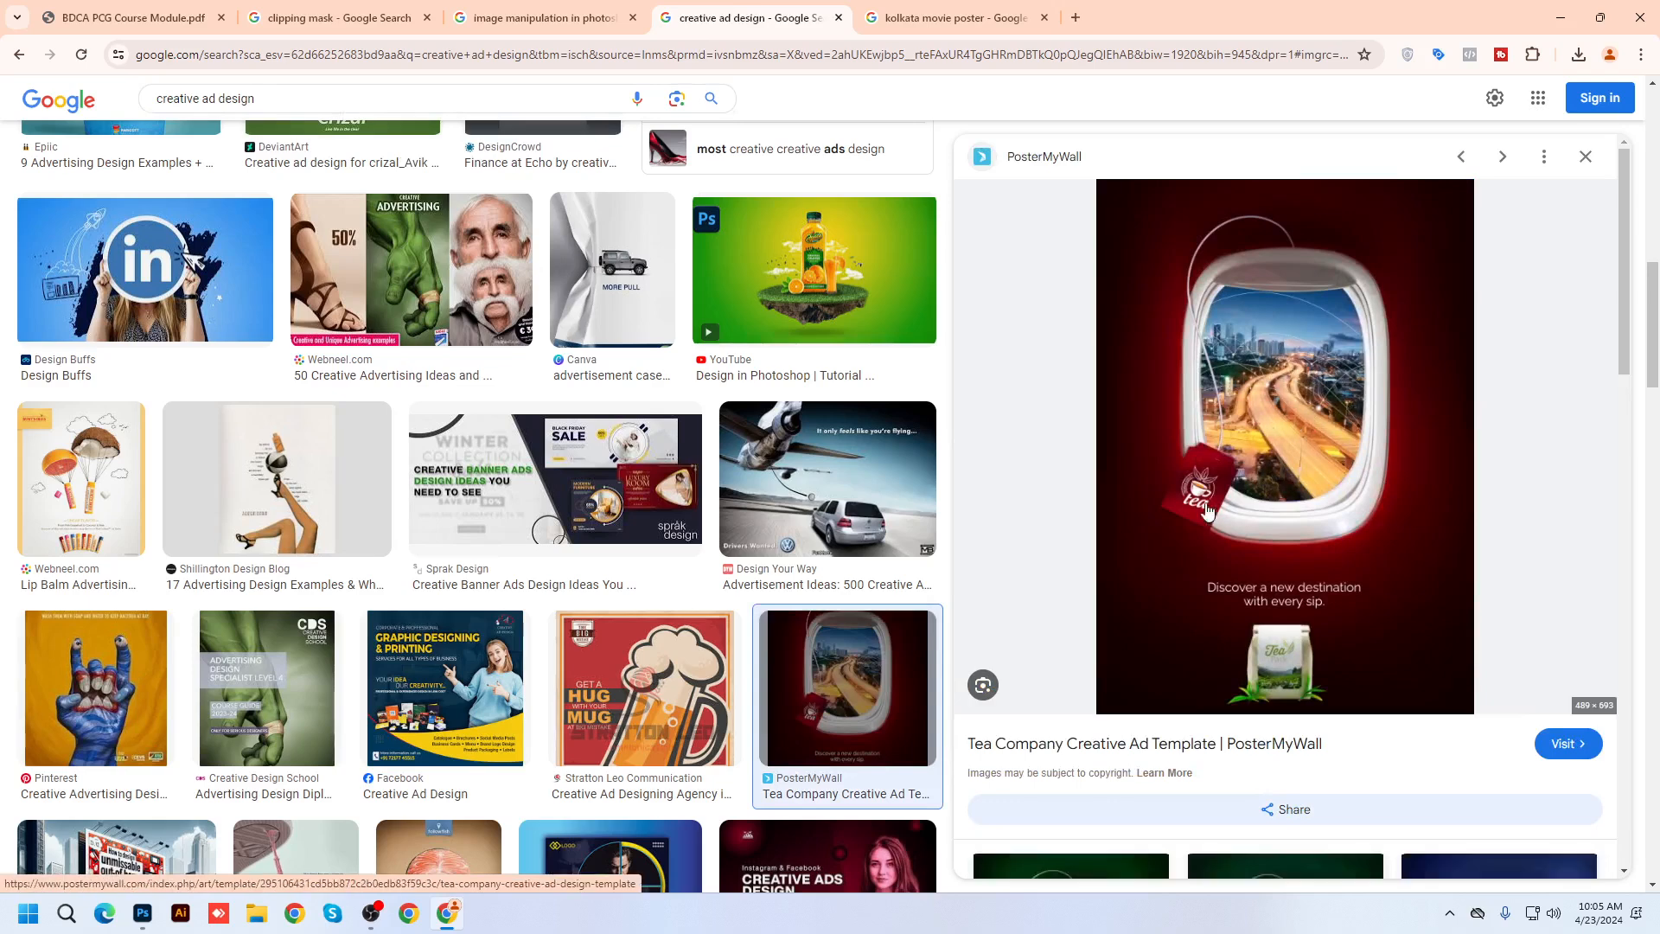
scroll(975, 636, "down", 3)
scroll(1210, 659, "up", 3)
scroll(435, 638, "down", 4)
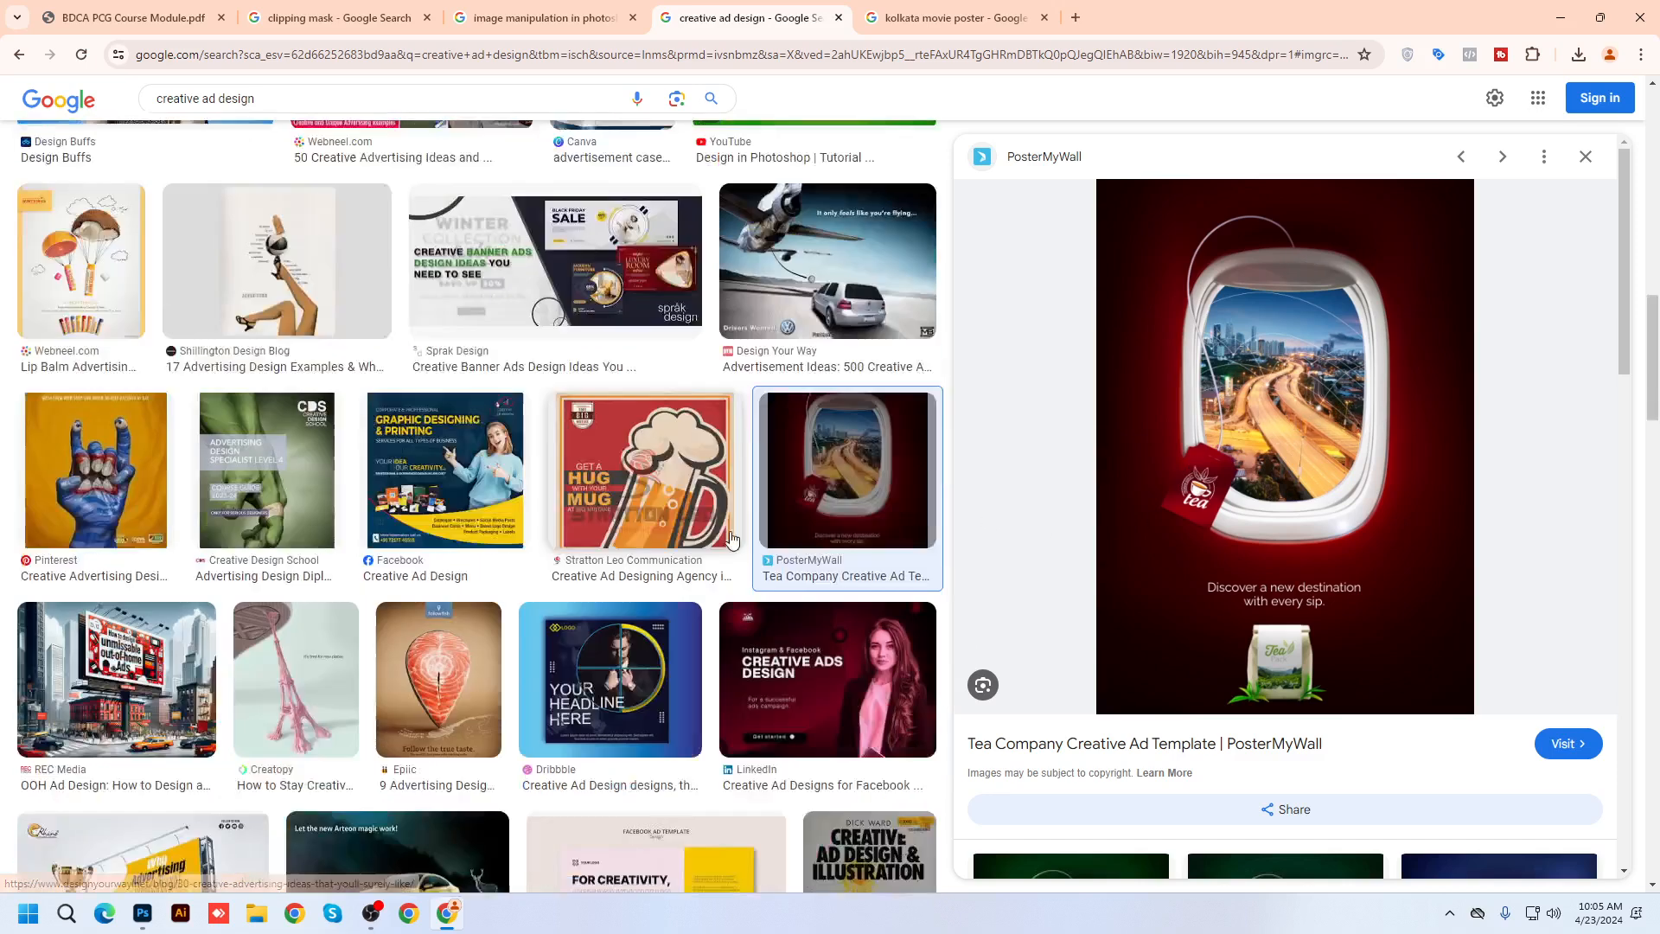
left_click(438, 550)
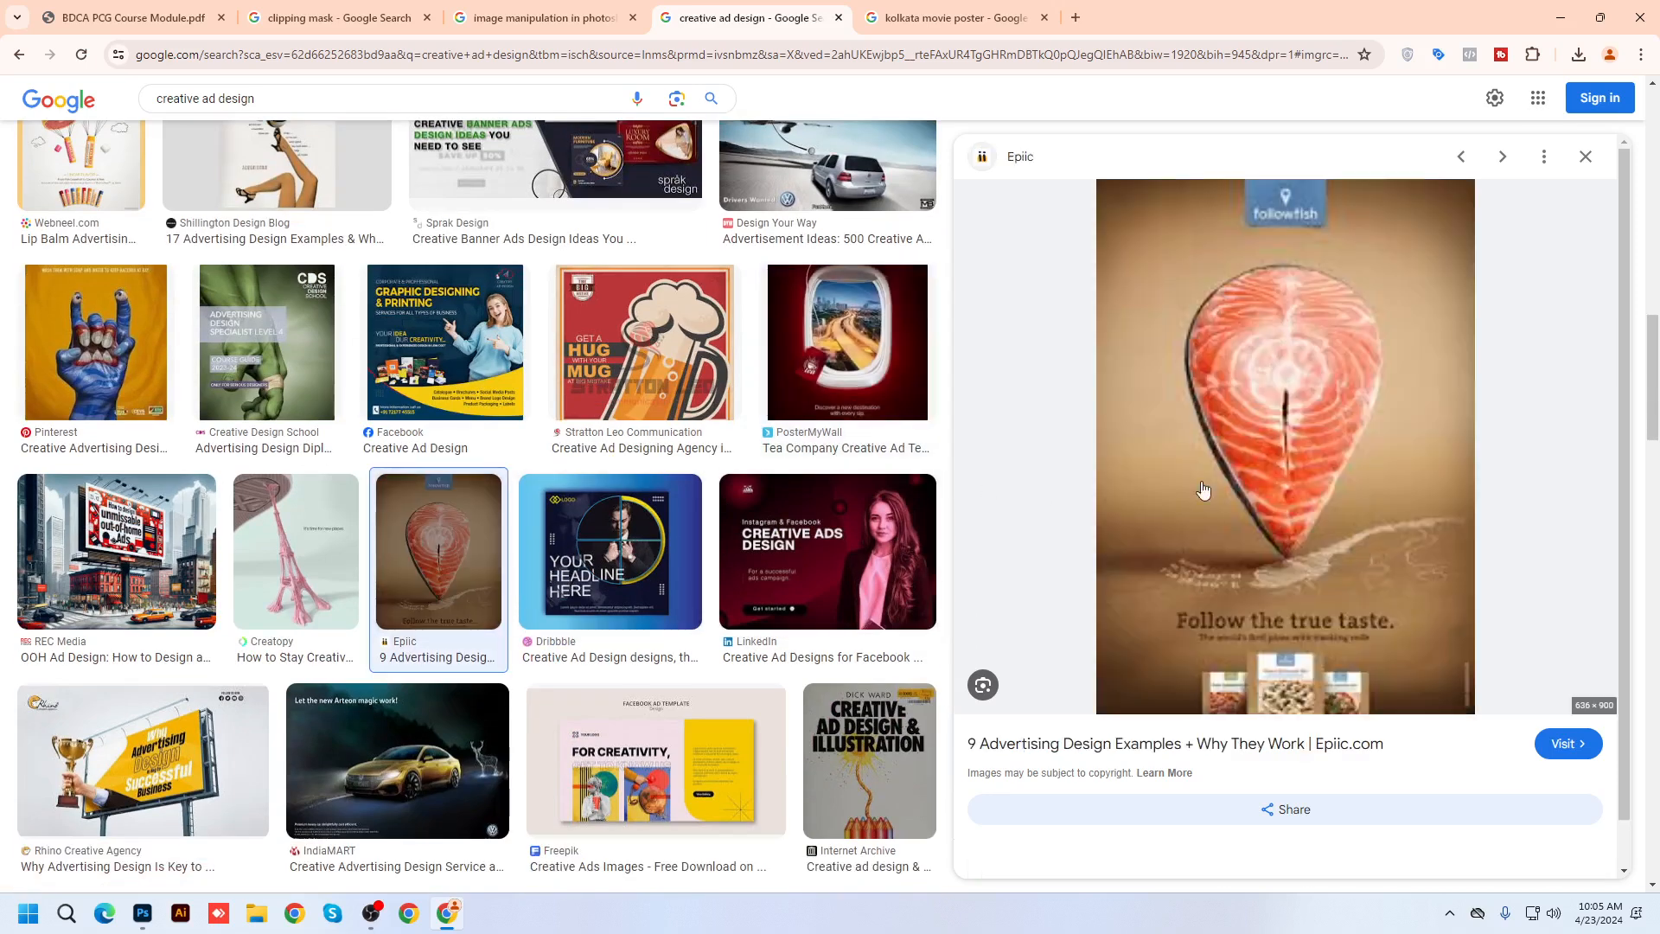
Drop 'kolkata' from the 'kolkata movie poster' query and search for 'movie poster'
left_click(960, 17)
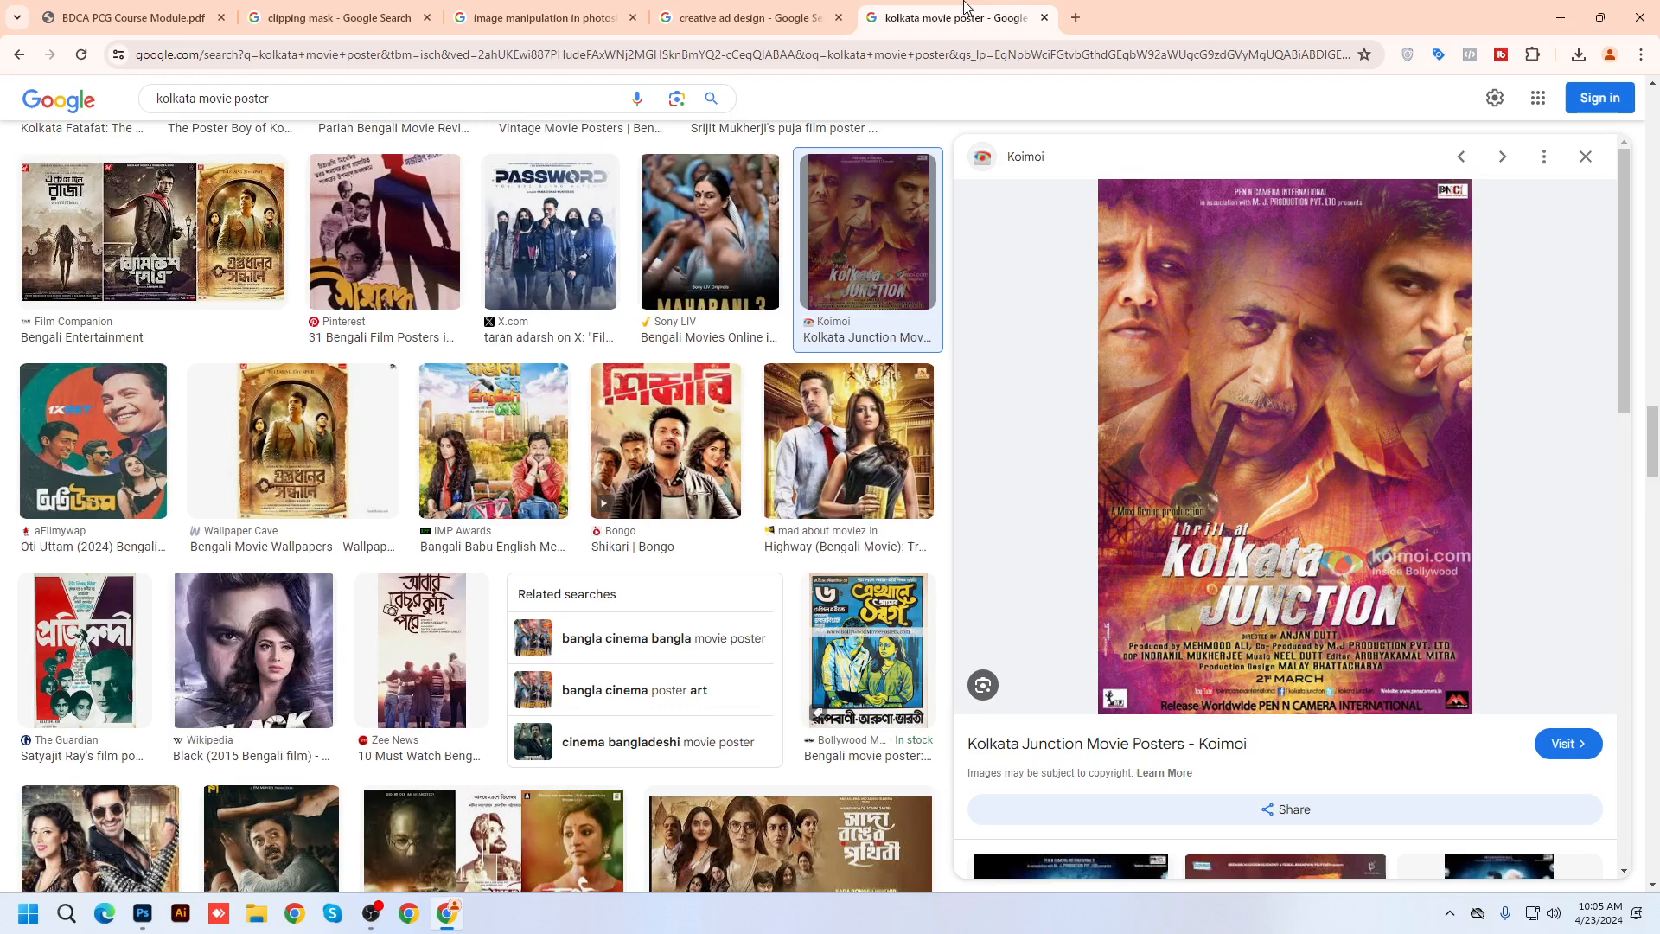
double_click(197, 98)
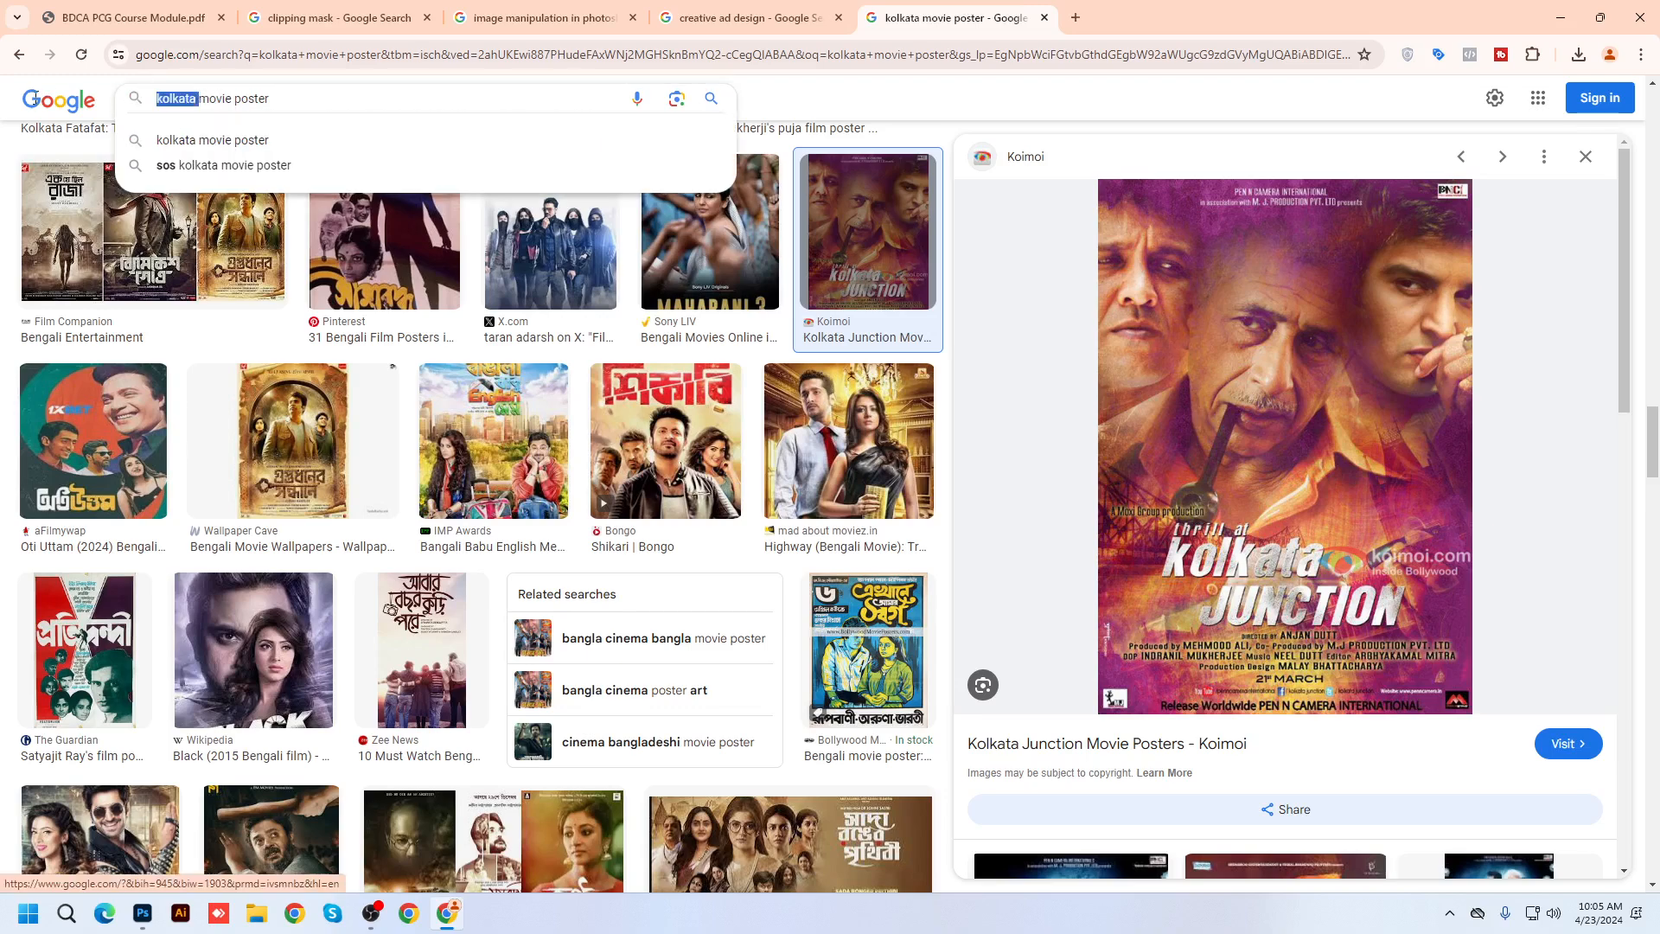
key("BackSpace")
key("Return")
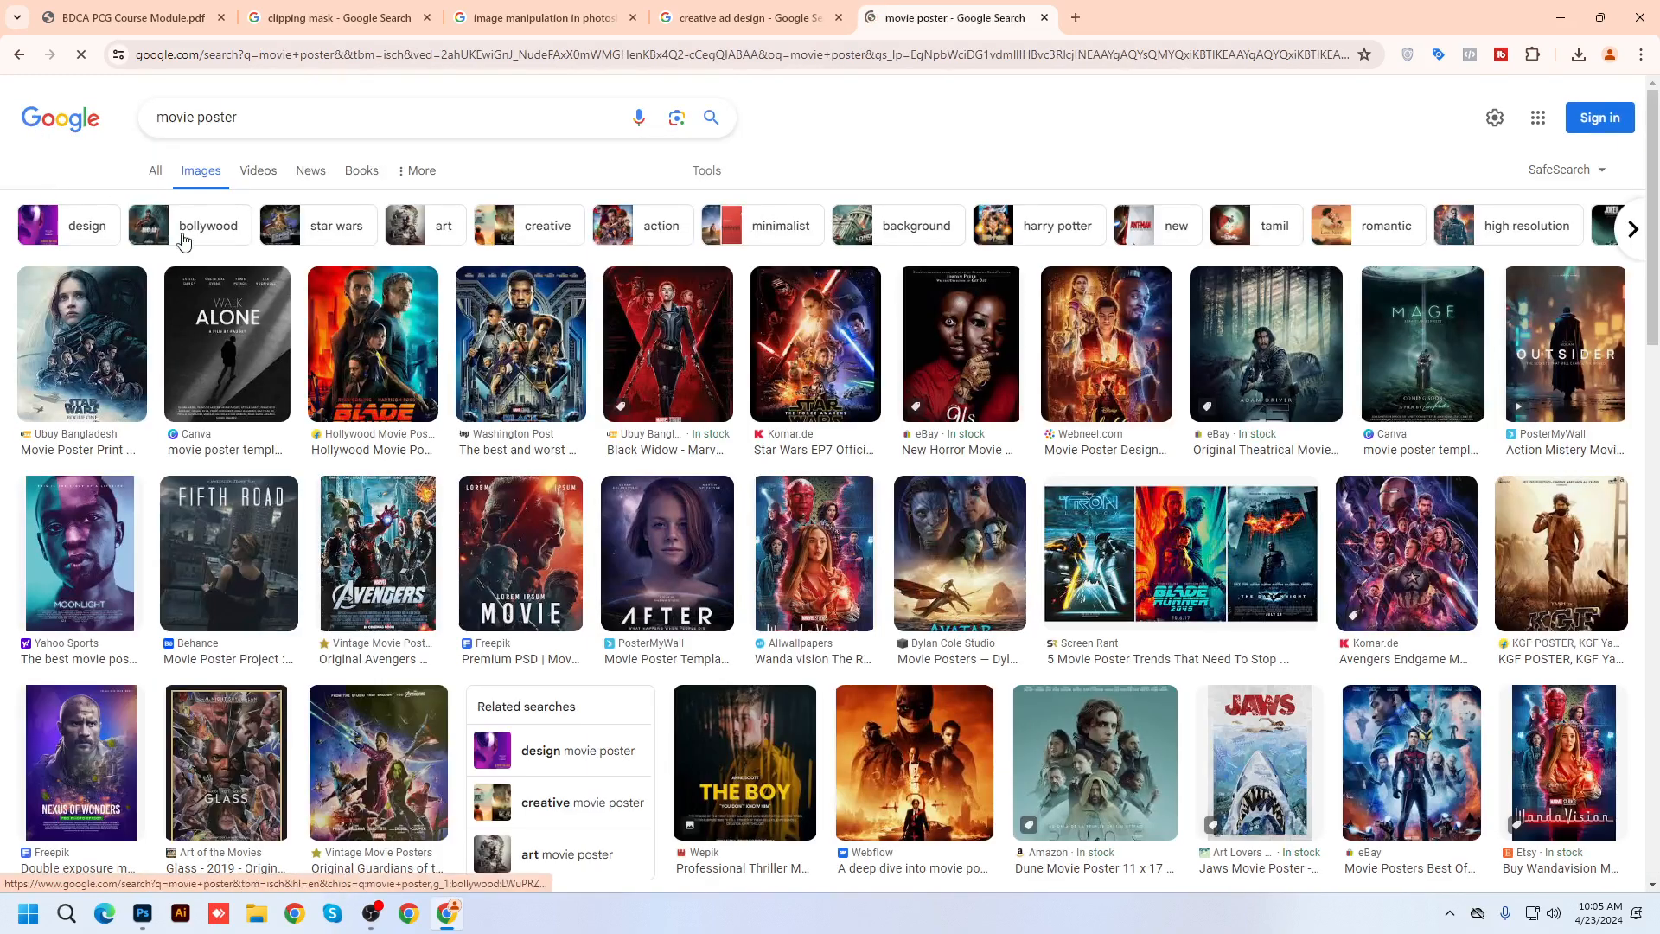
Preview the Jim Carrey creative movie poster and browse related posters below it
scroll(554, 758, "down", 3)
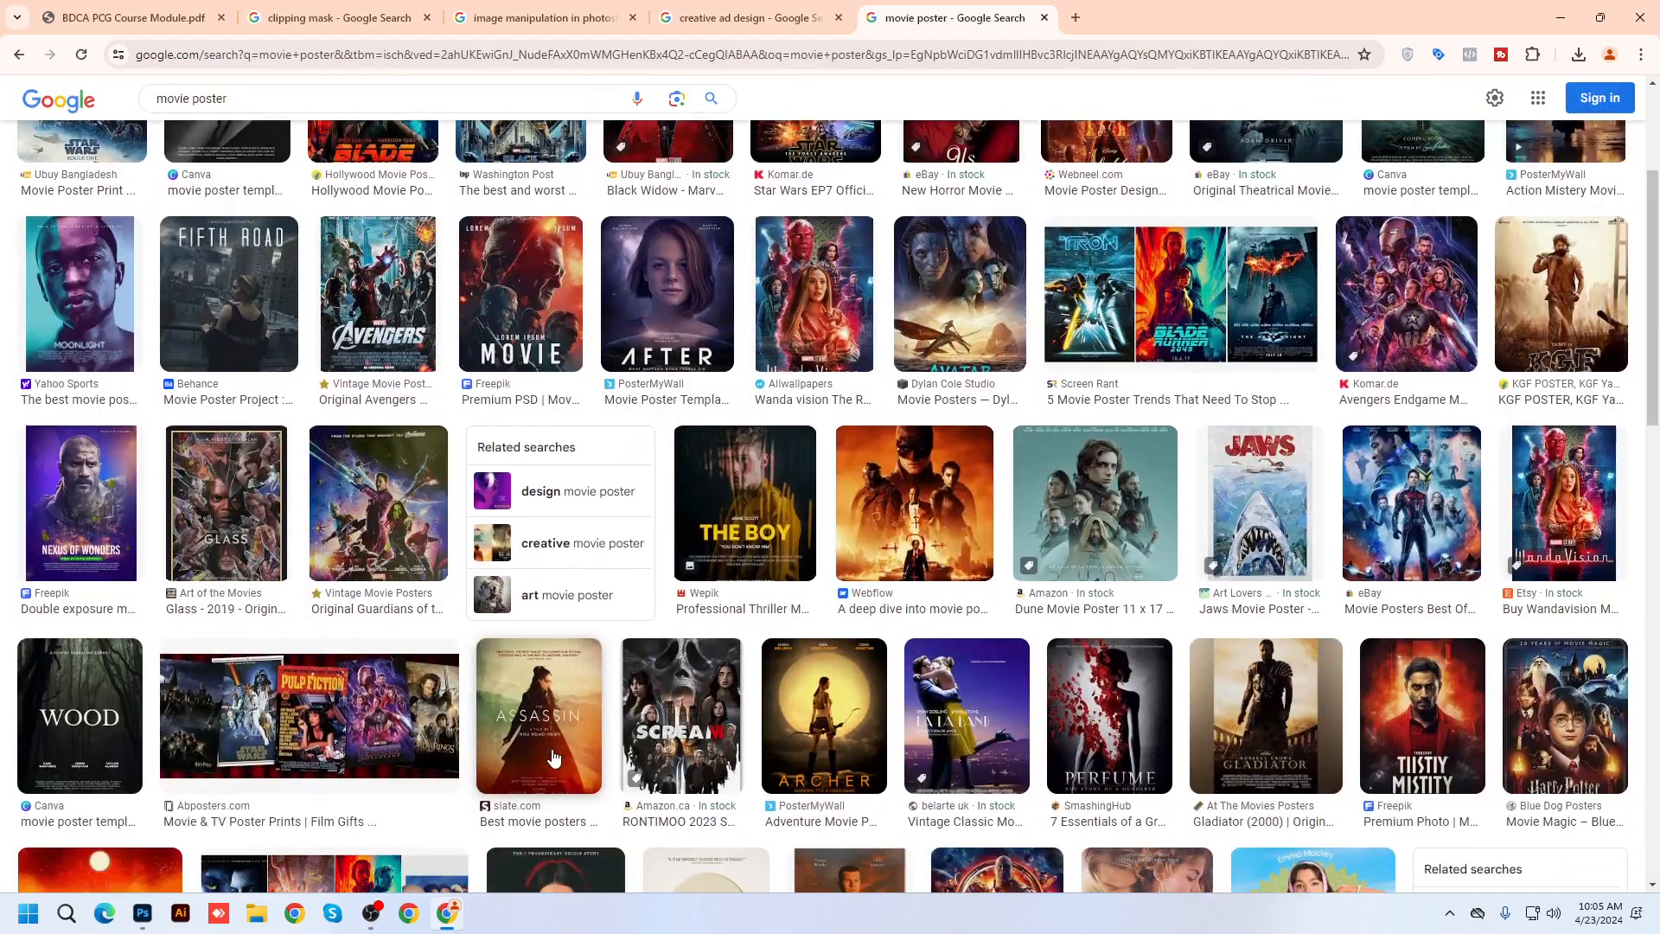
scroll(624, 733, "down", 5)
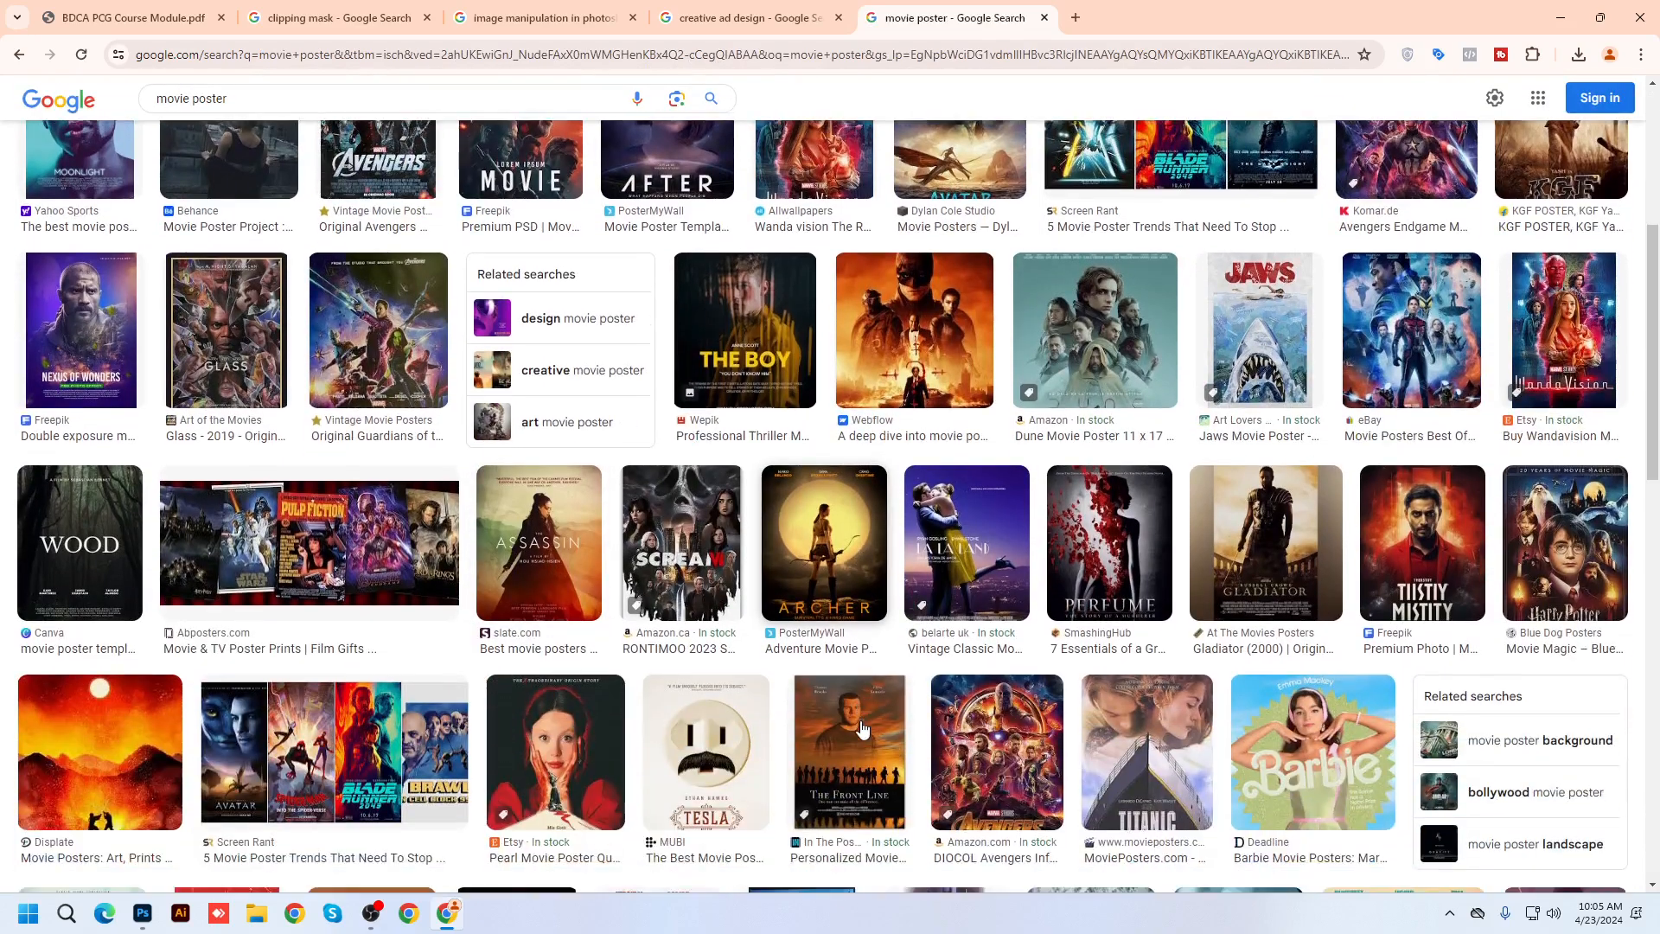
scroll(370, 692, "down", 6)
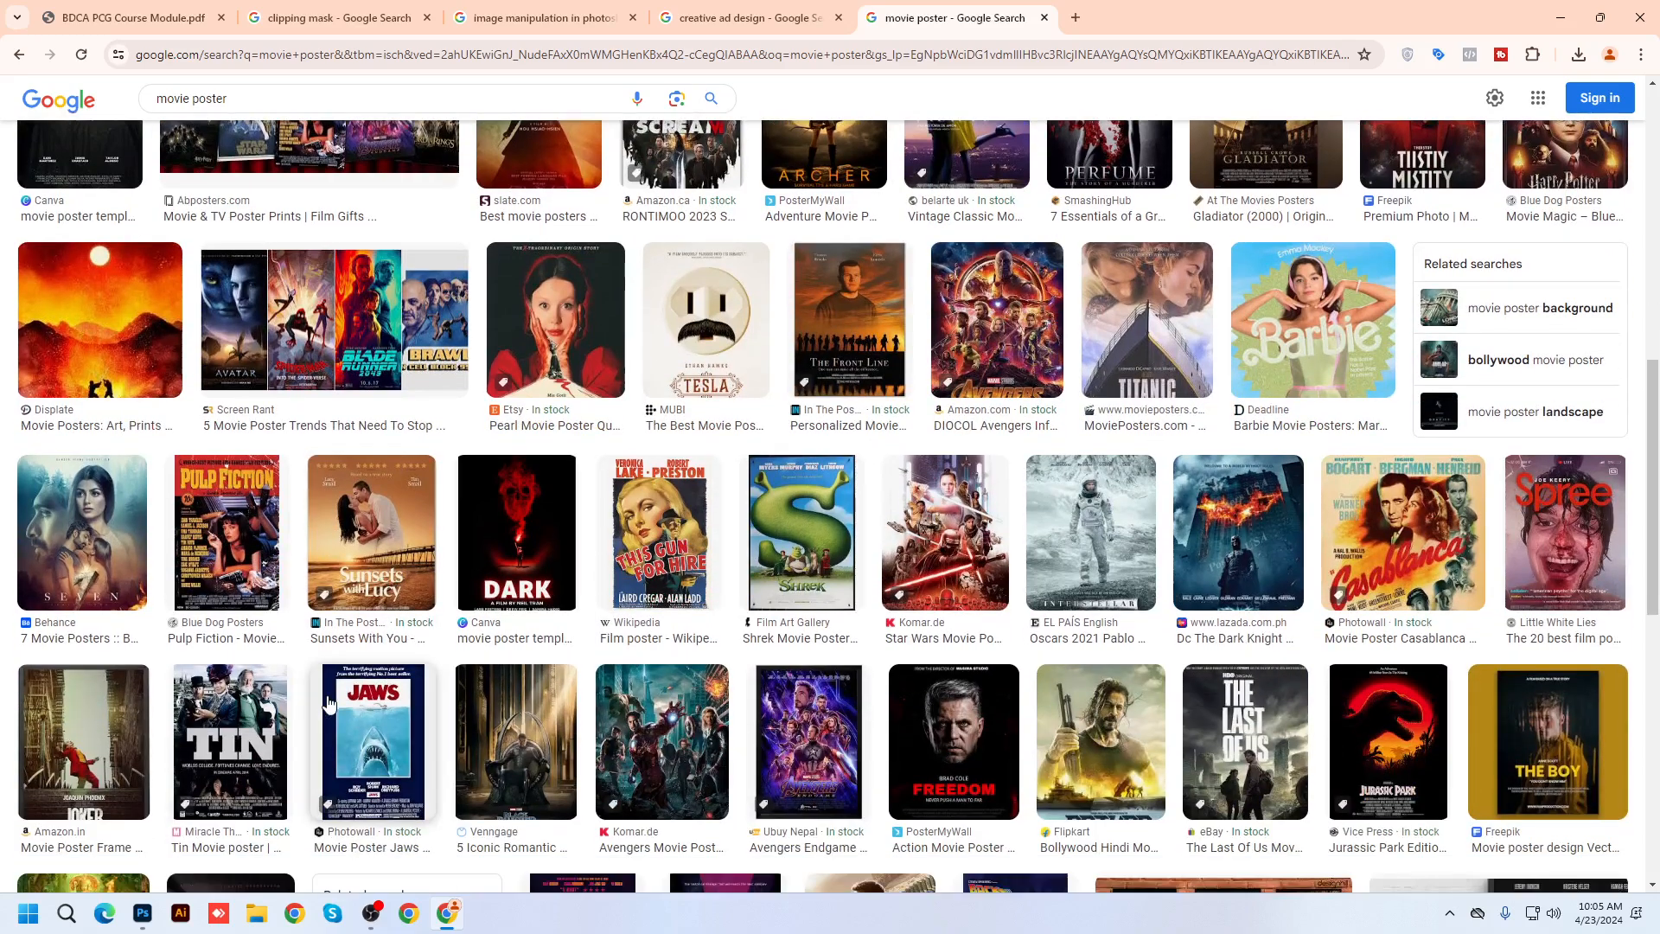
scroll(1374, 682, "down", 4)
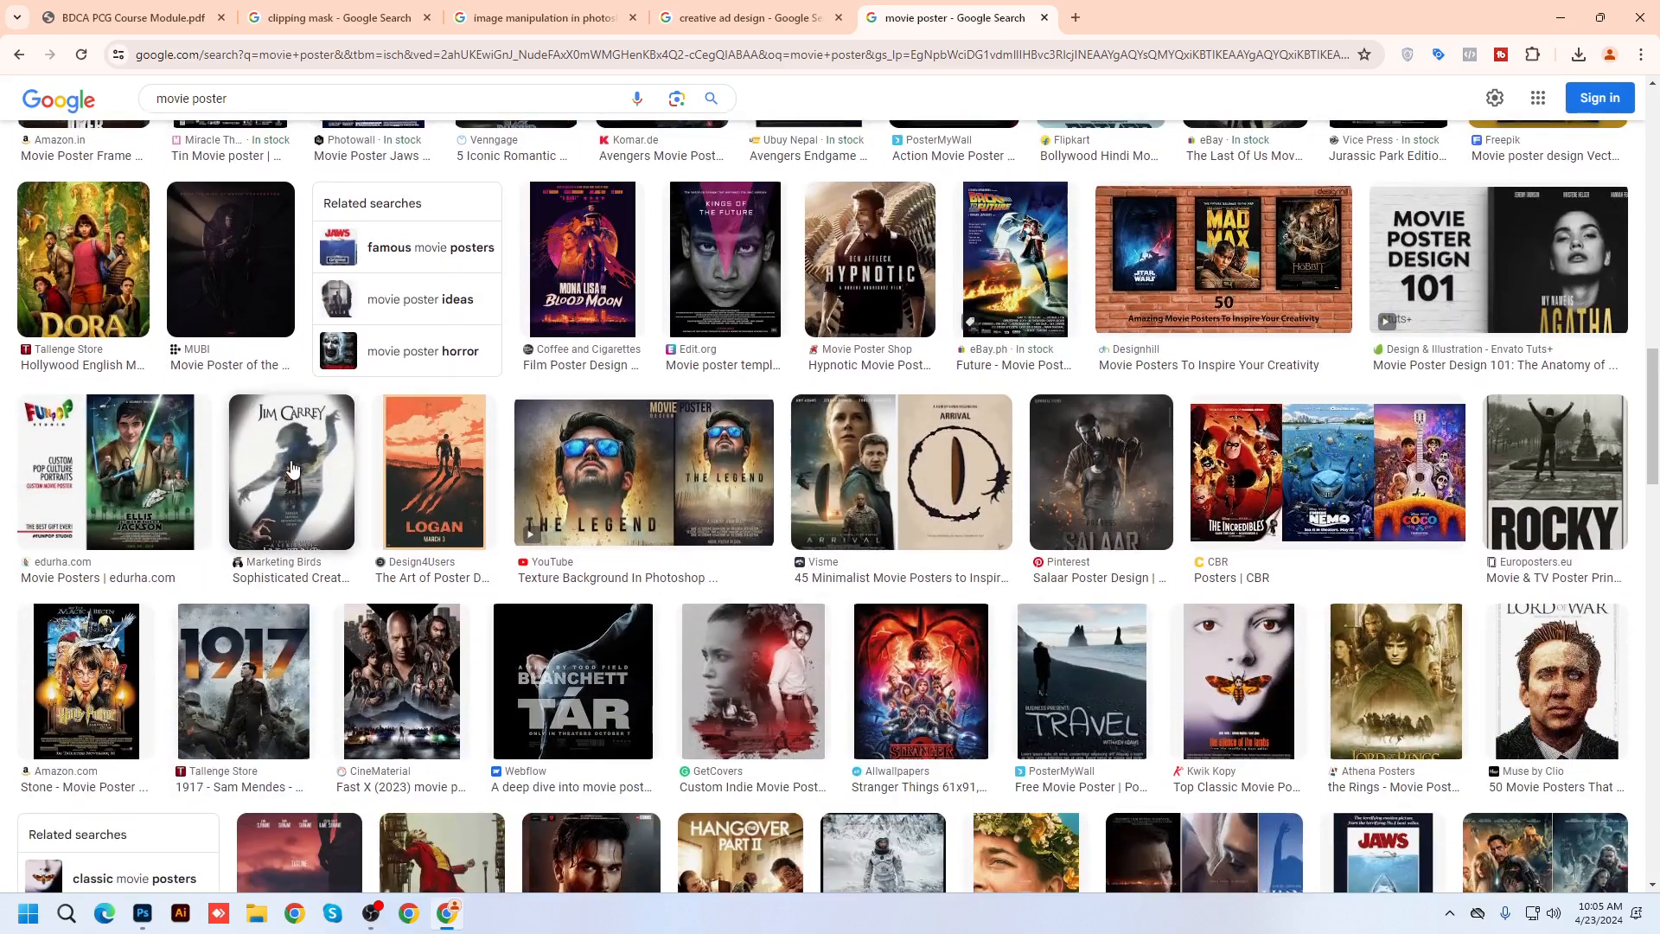
left_click(291, 469)
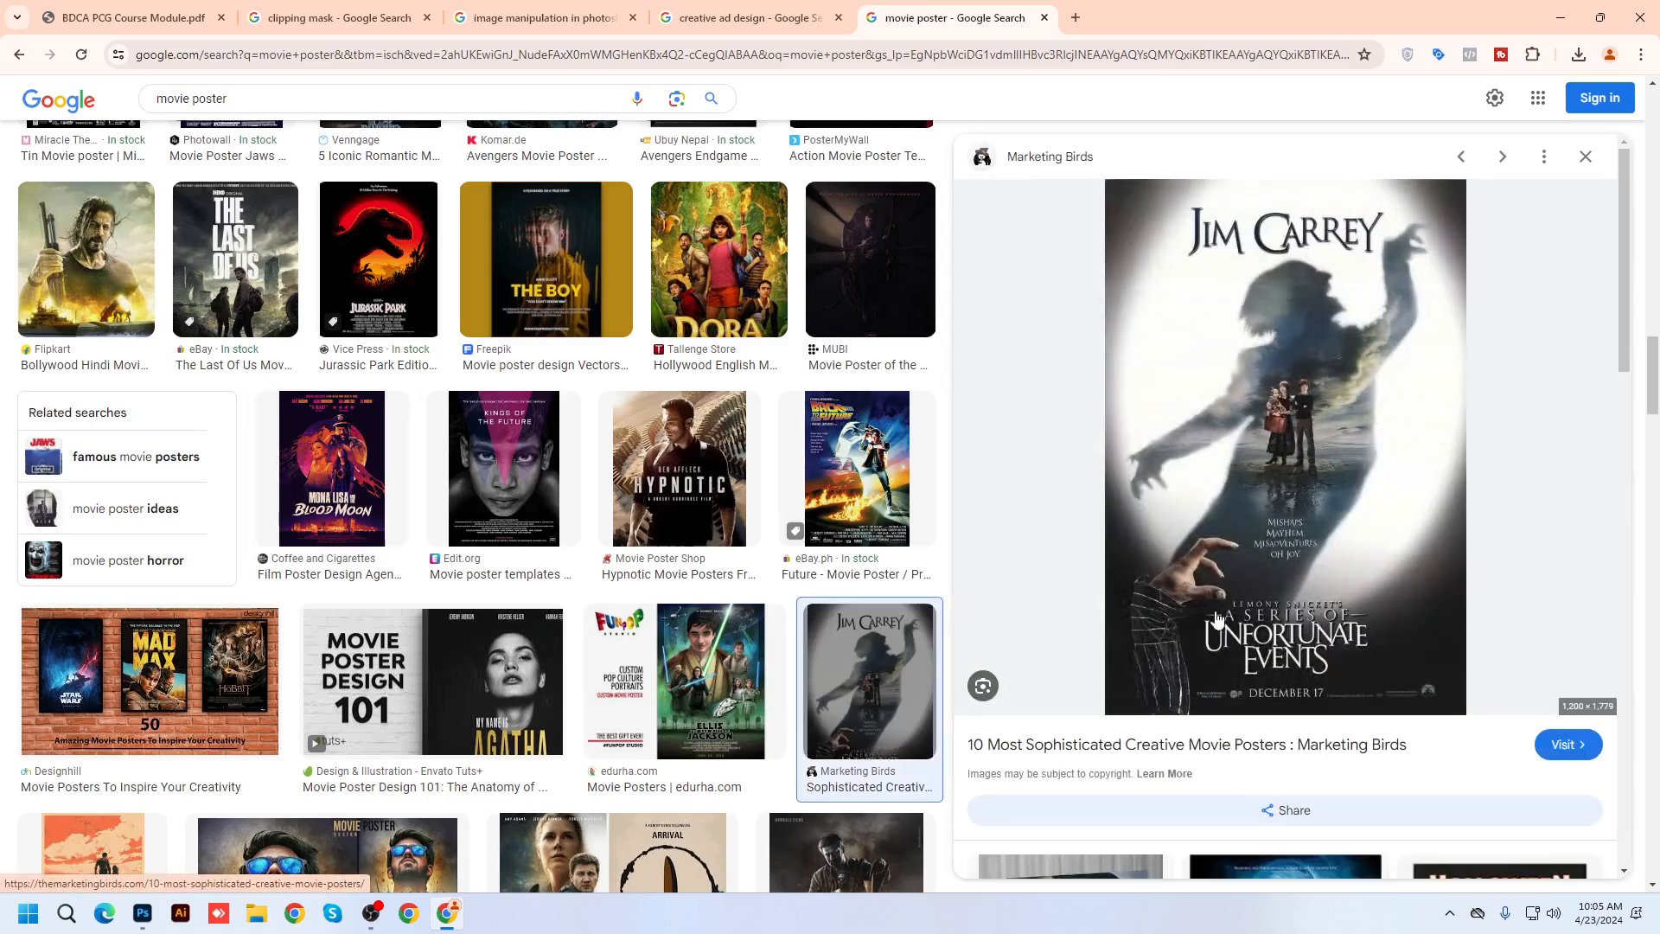
scroll(1217, 619, "down", 6)
scroll(761, 579, "down", 8)
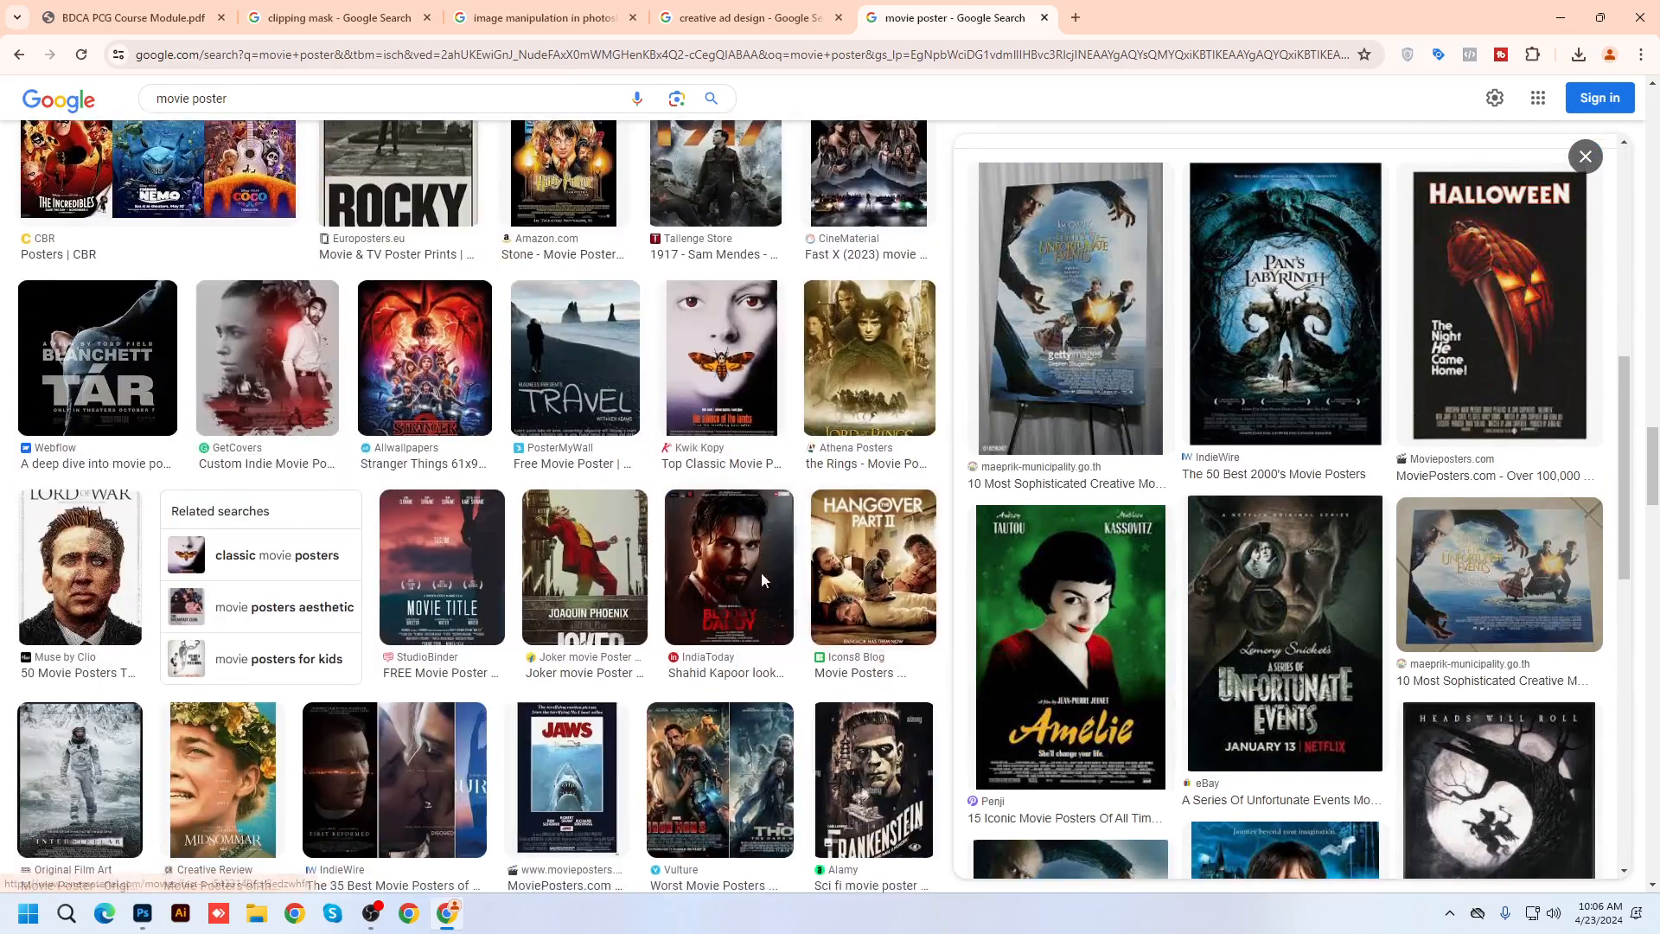
scroll(760, 579, "down", 3)
scroll(494, 577, "down", 7)
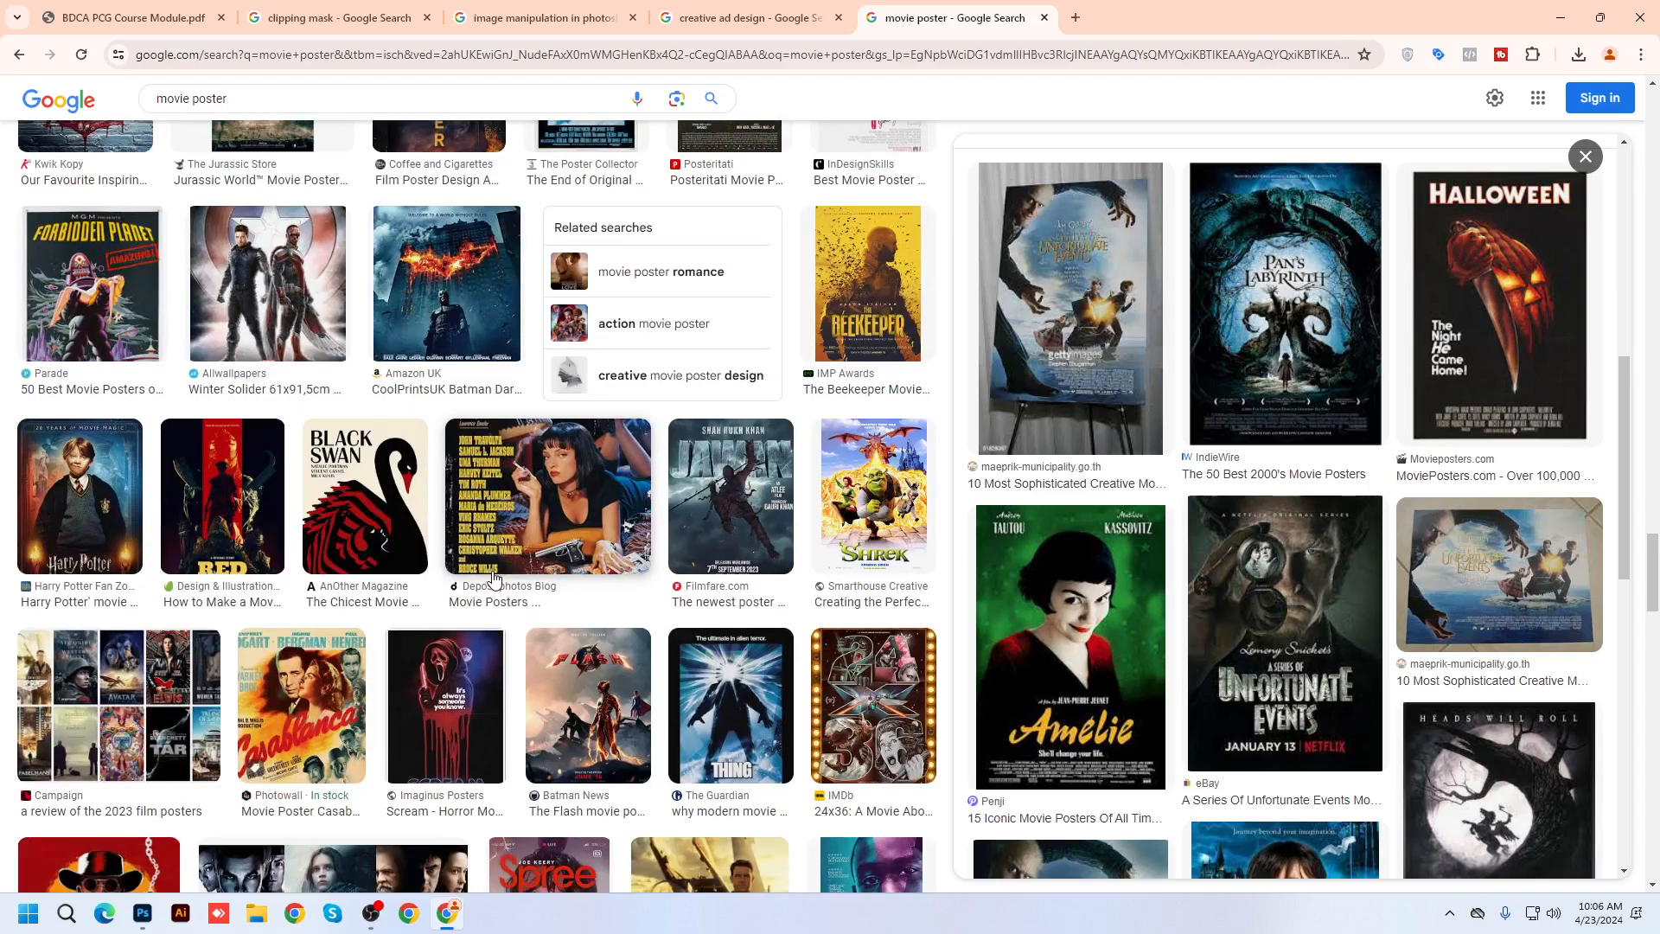
Search images for 'double exposure' and preview LetsPhotoshop's Double Exposure Effect tutorial
left_click_drag(250, 99, 3, 112)
type("do")
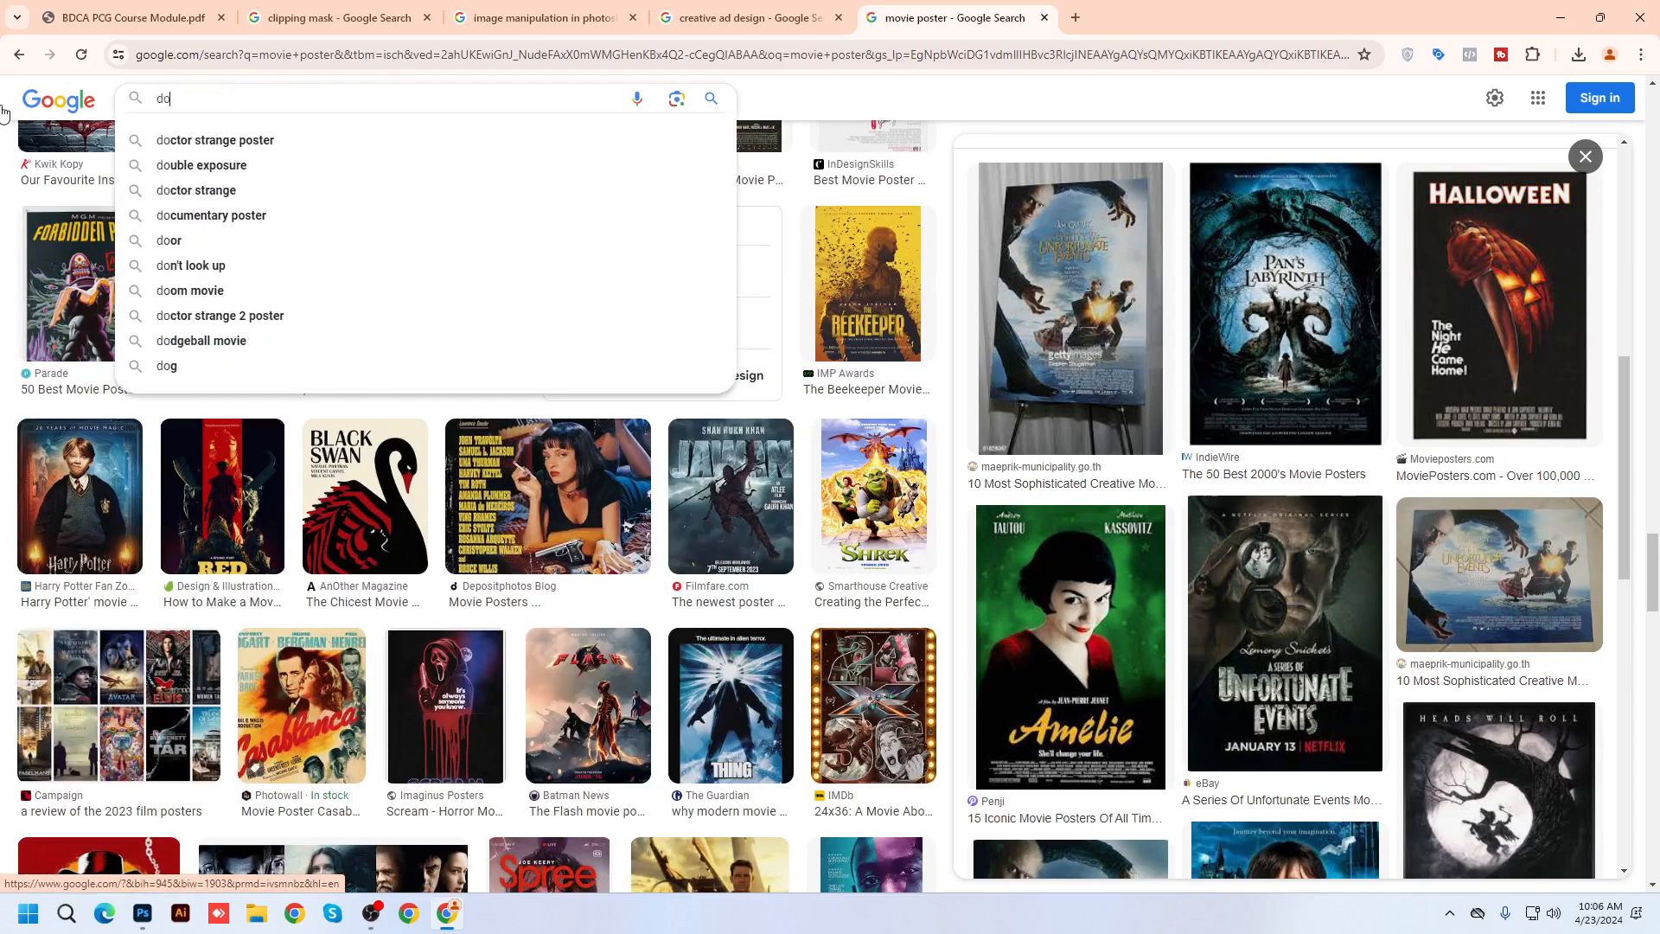
type("ubblwe")
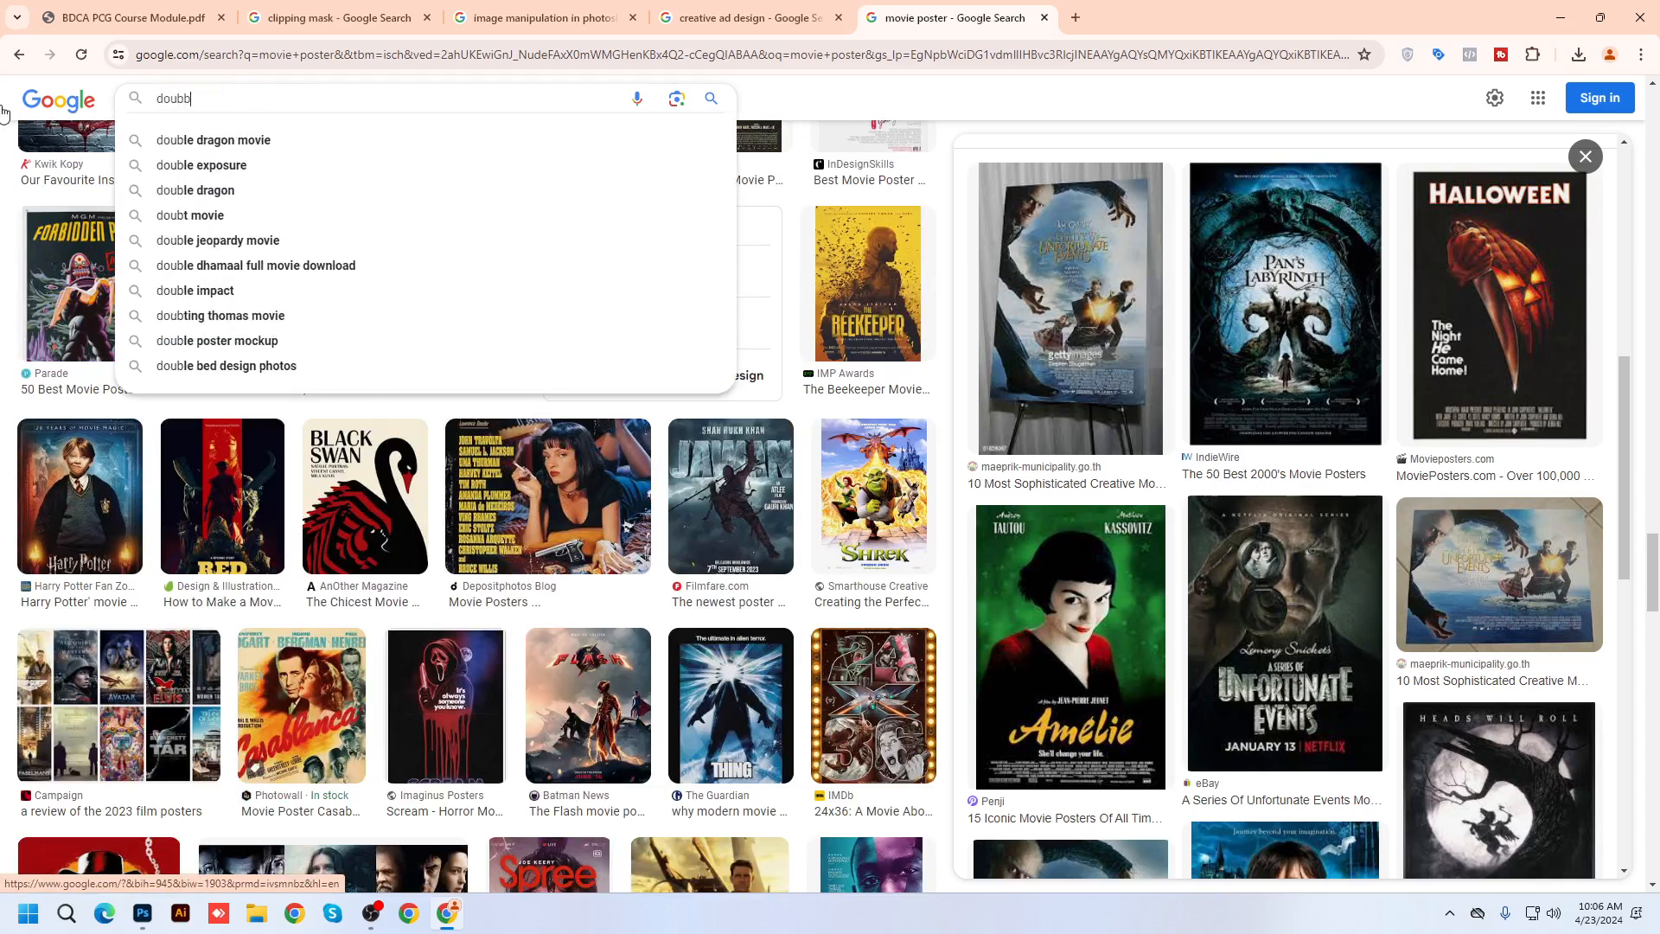
key("BackSpace")
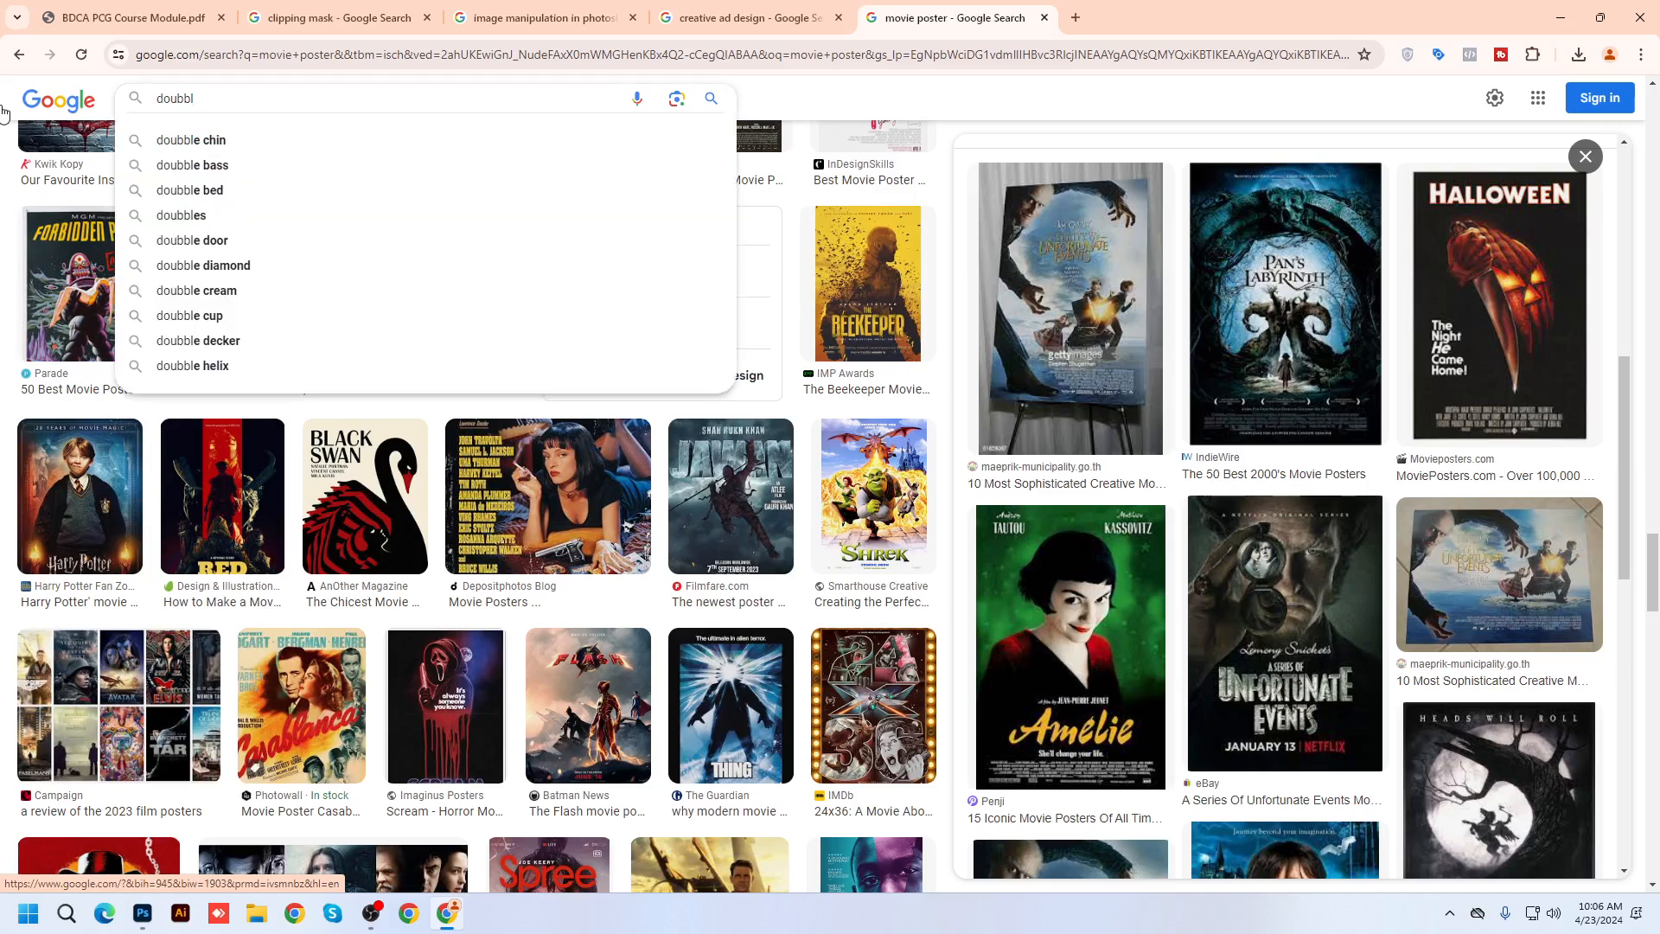
type("e exposure")
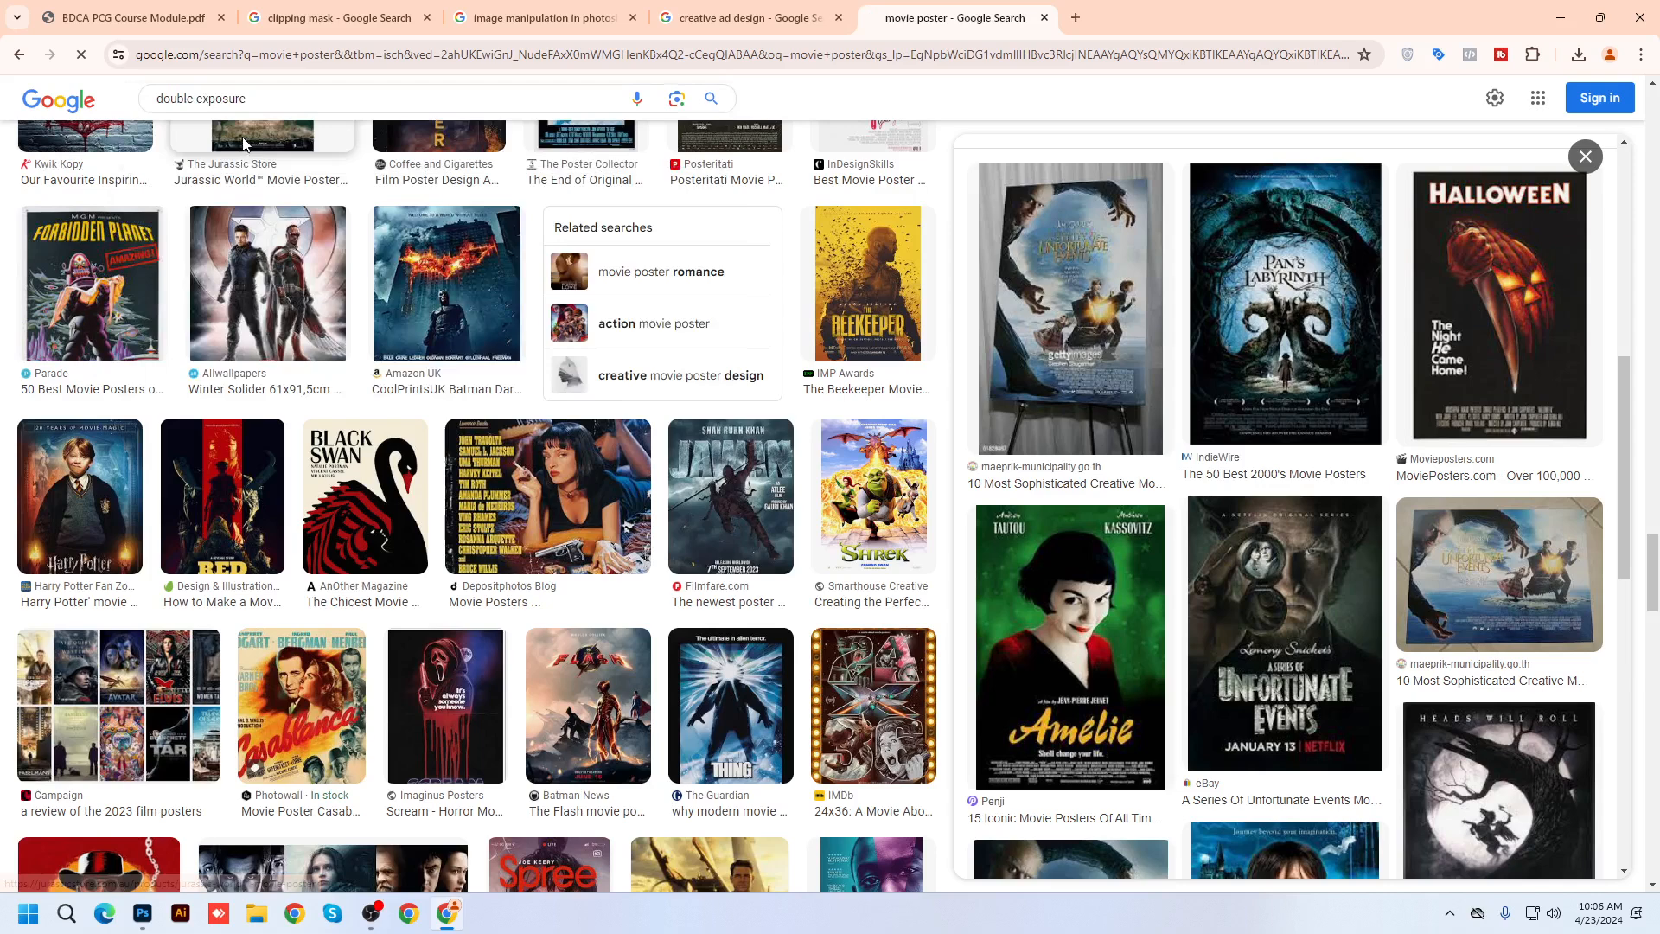
left_click(201, 140)
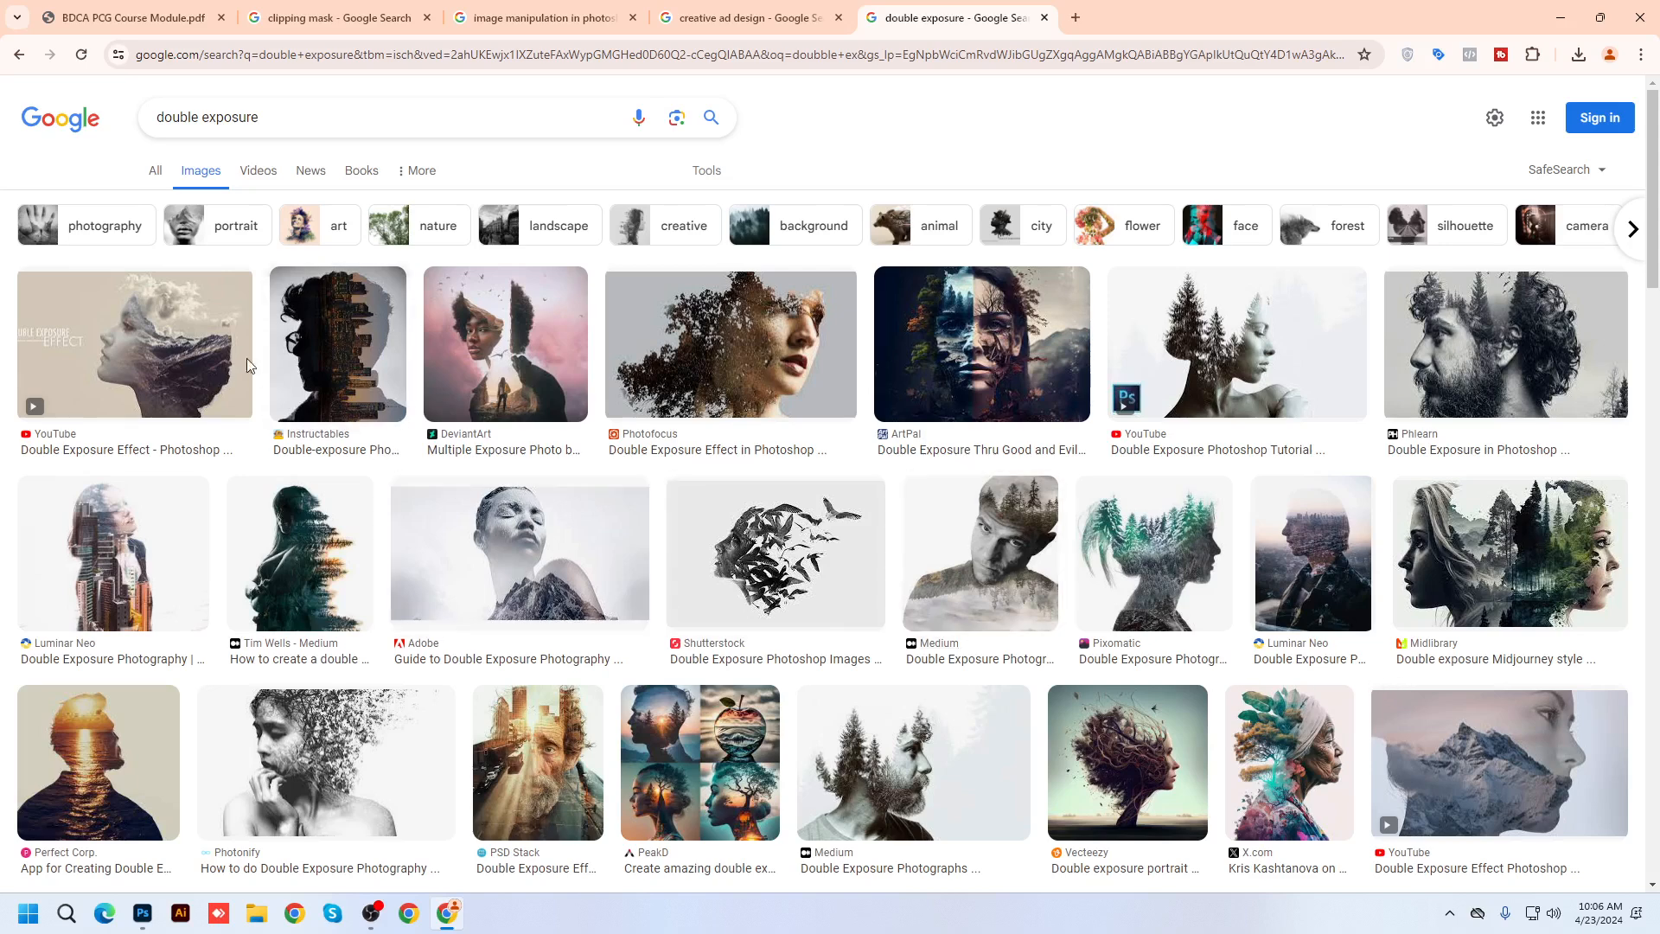
left_click(173, 346)
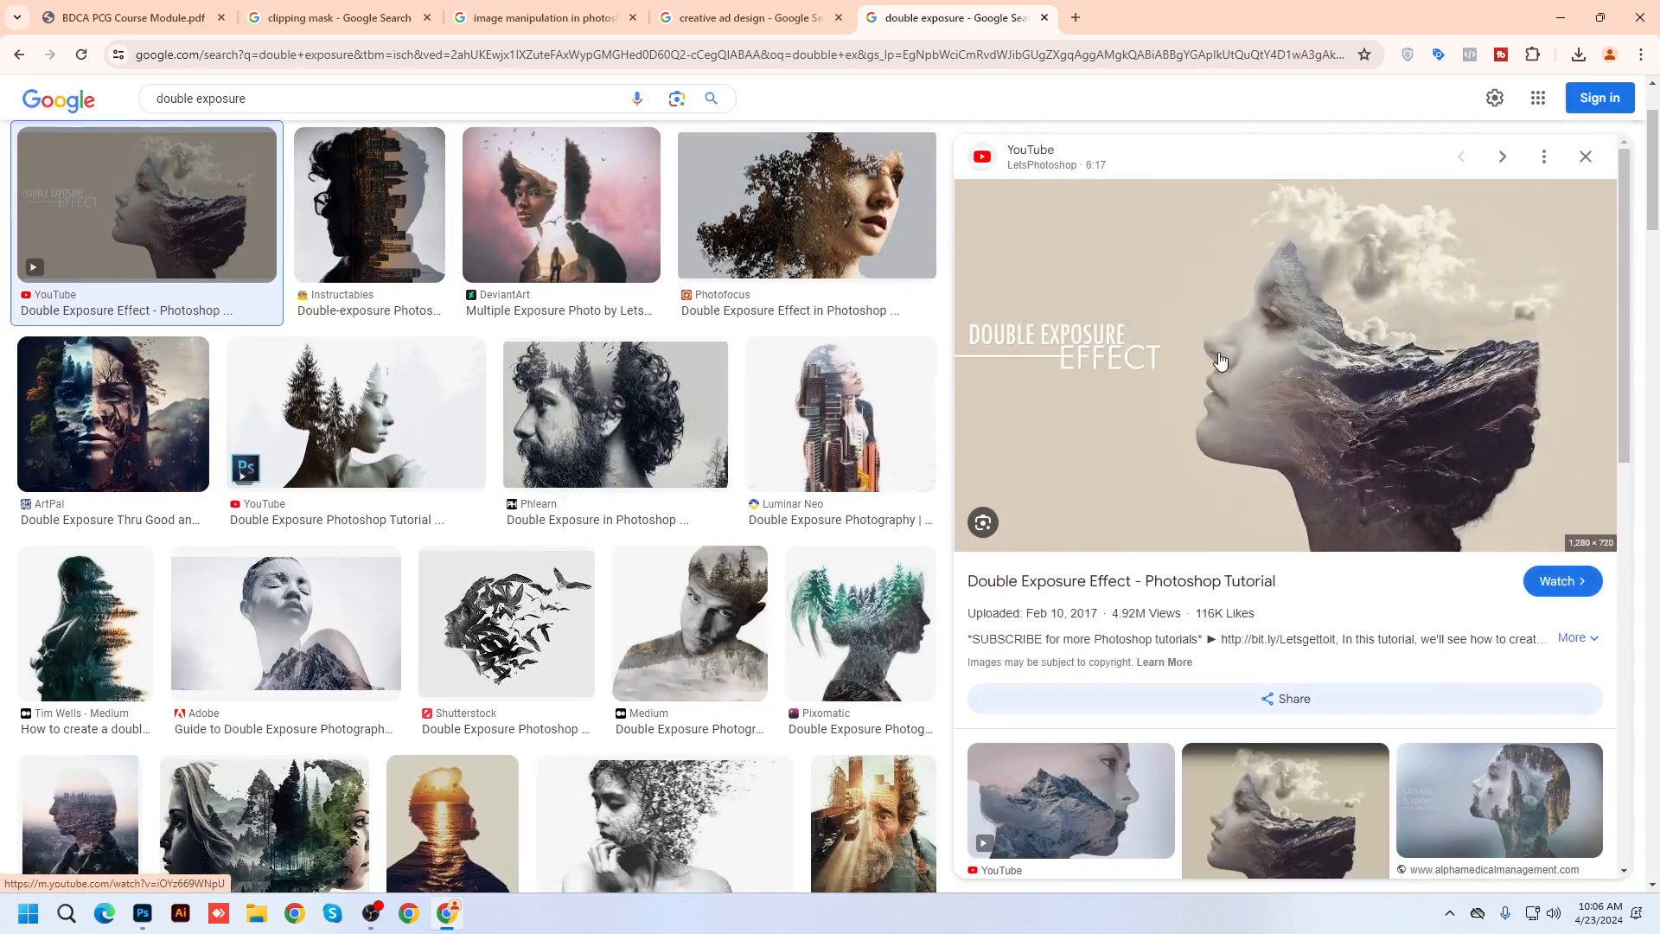
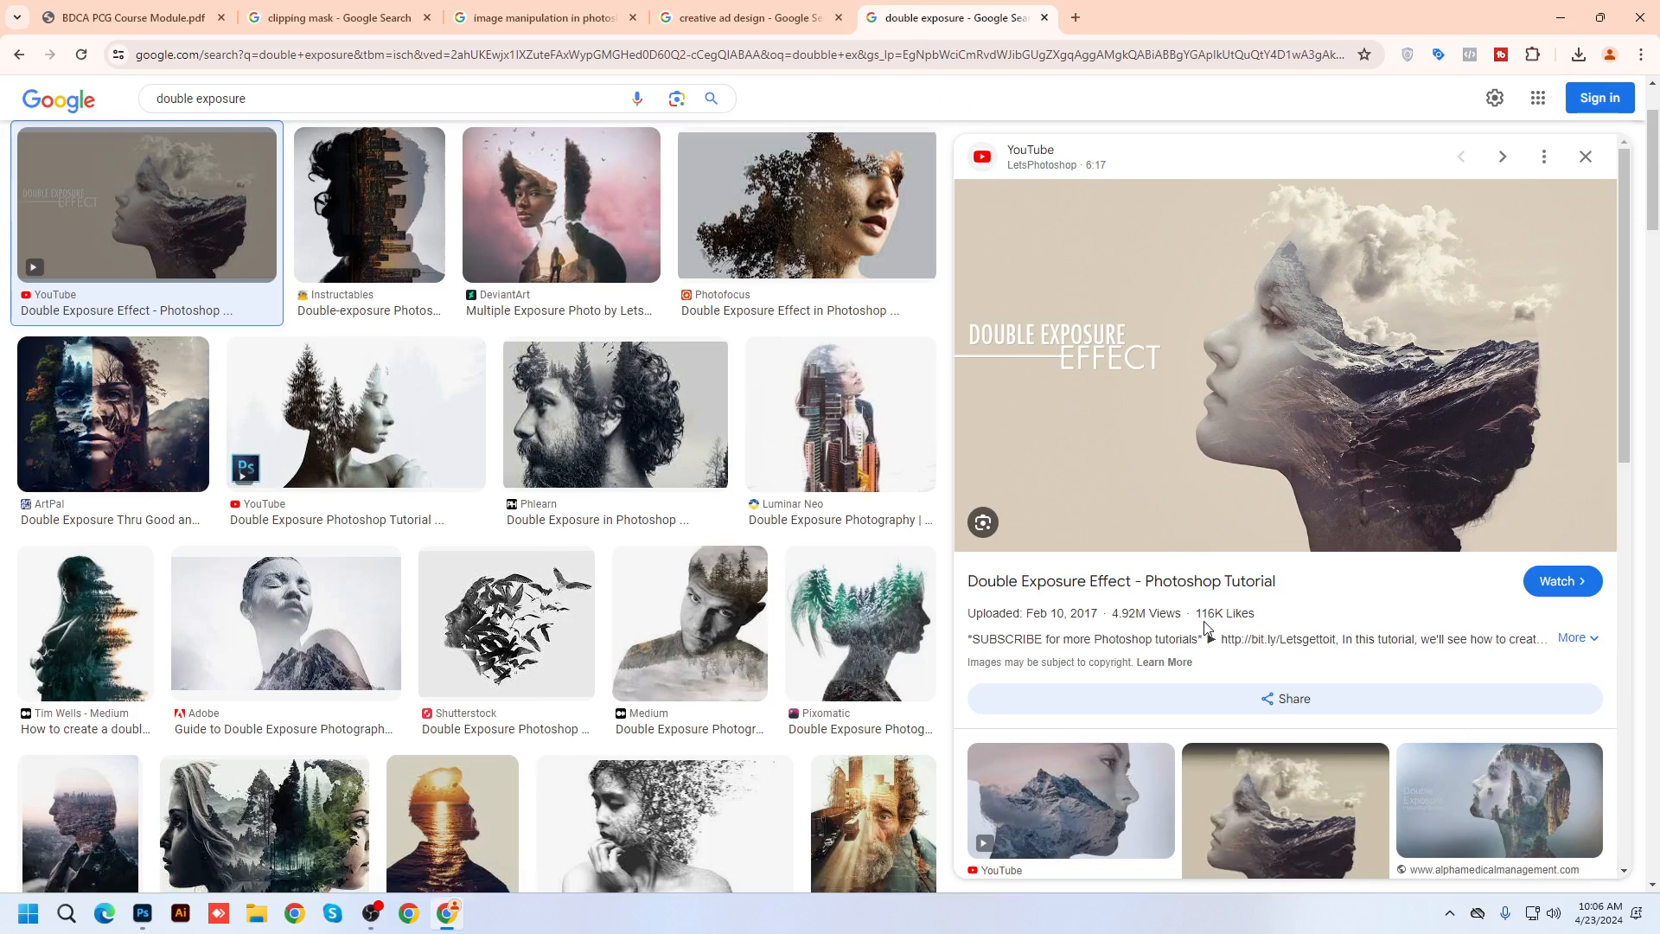
Preview the Luminar Neo double exposure example, then switch back to Photoshop
left_click(798, 451)
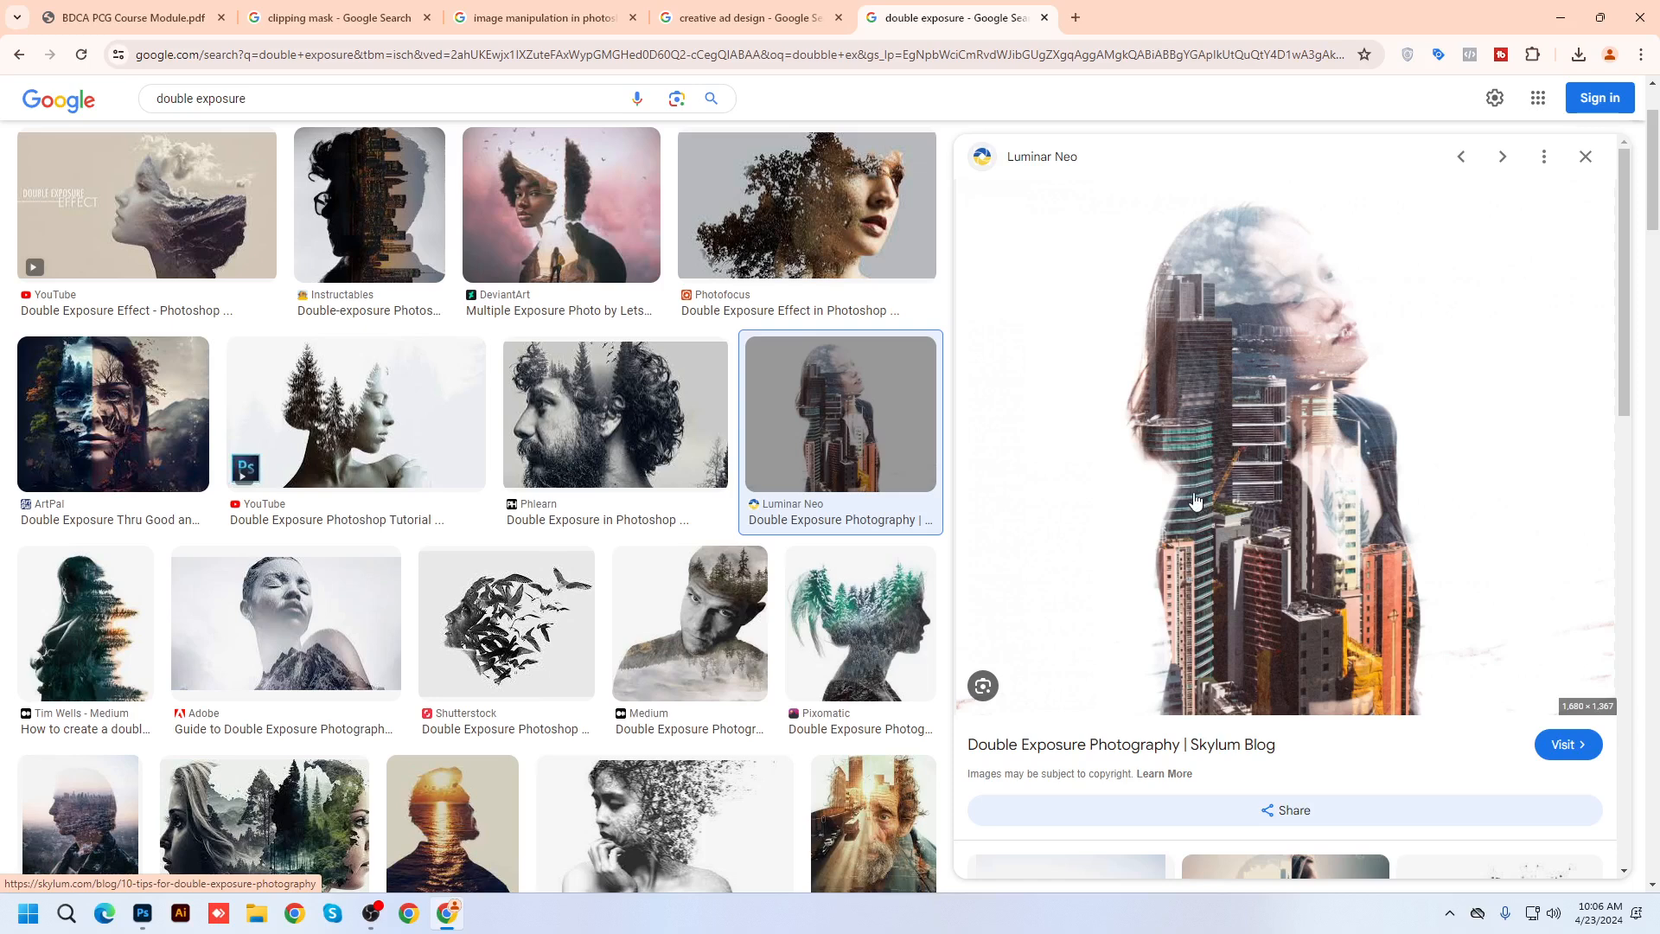
left_click(142, 913)
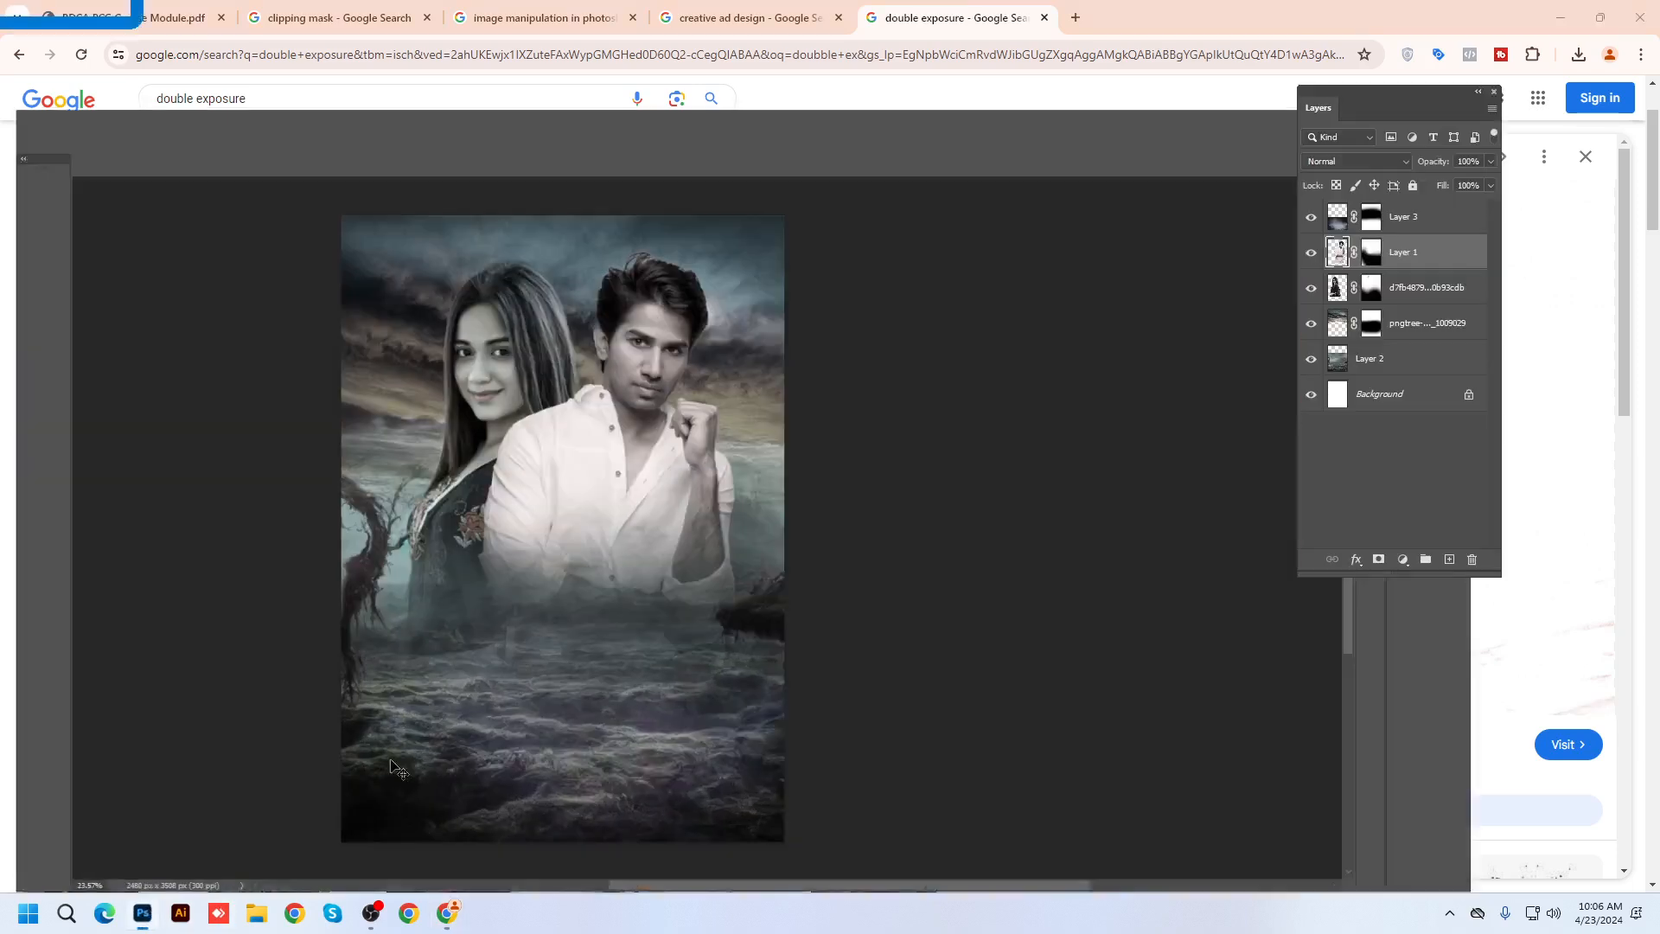
On Untitled-1, type NATURE, enlarge its font size, centre it on the canvas, then minimize Photoshop
left_click(158, 64)
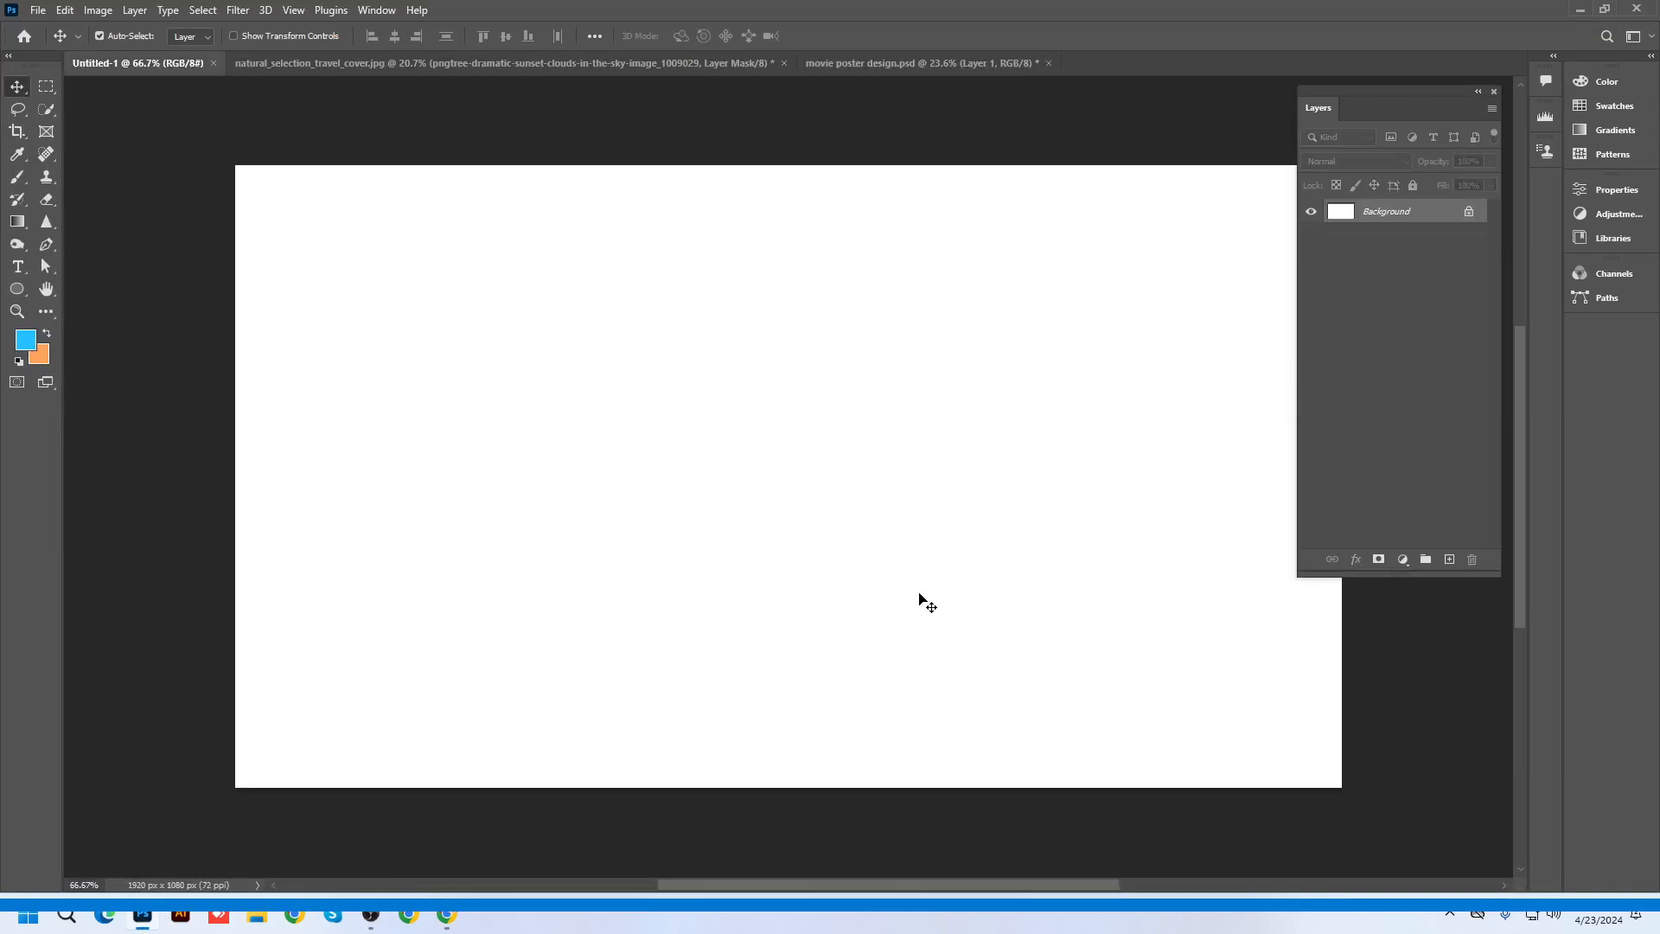
scroll(921, 600, "down", 2)
scroll(1015, 537, "up", 1)
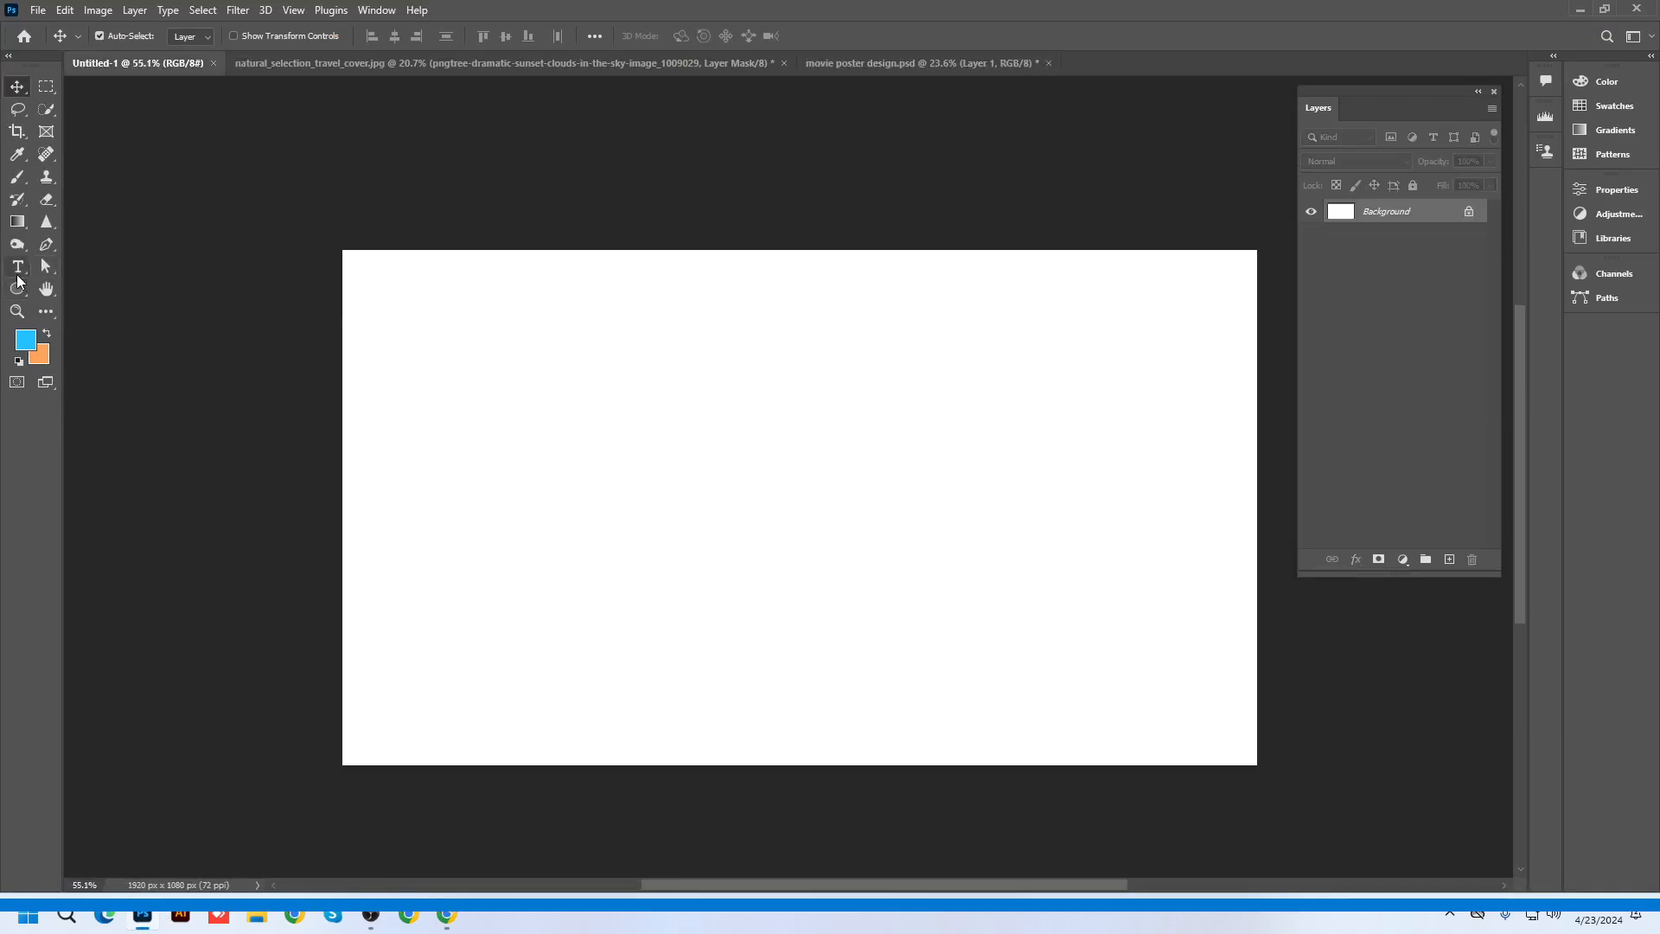
left_click(545, 521)
type("NATURE")
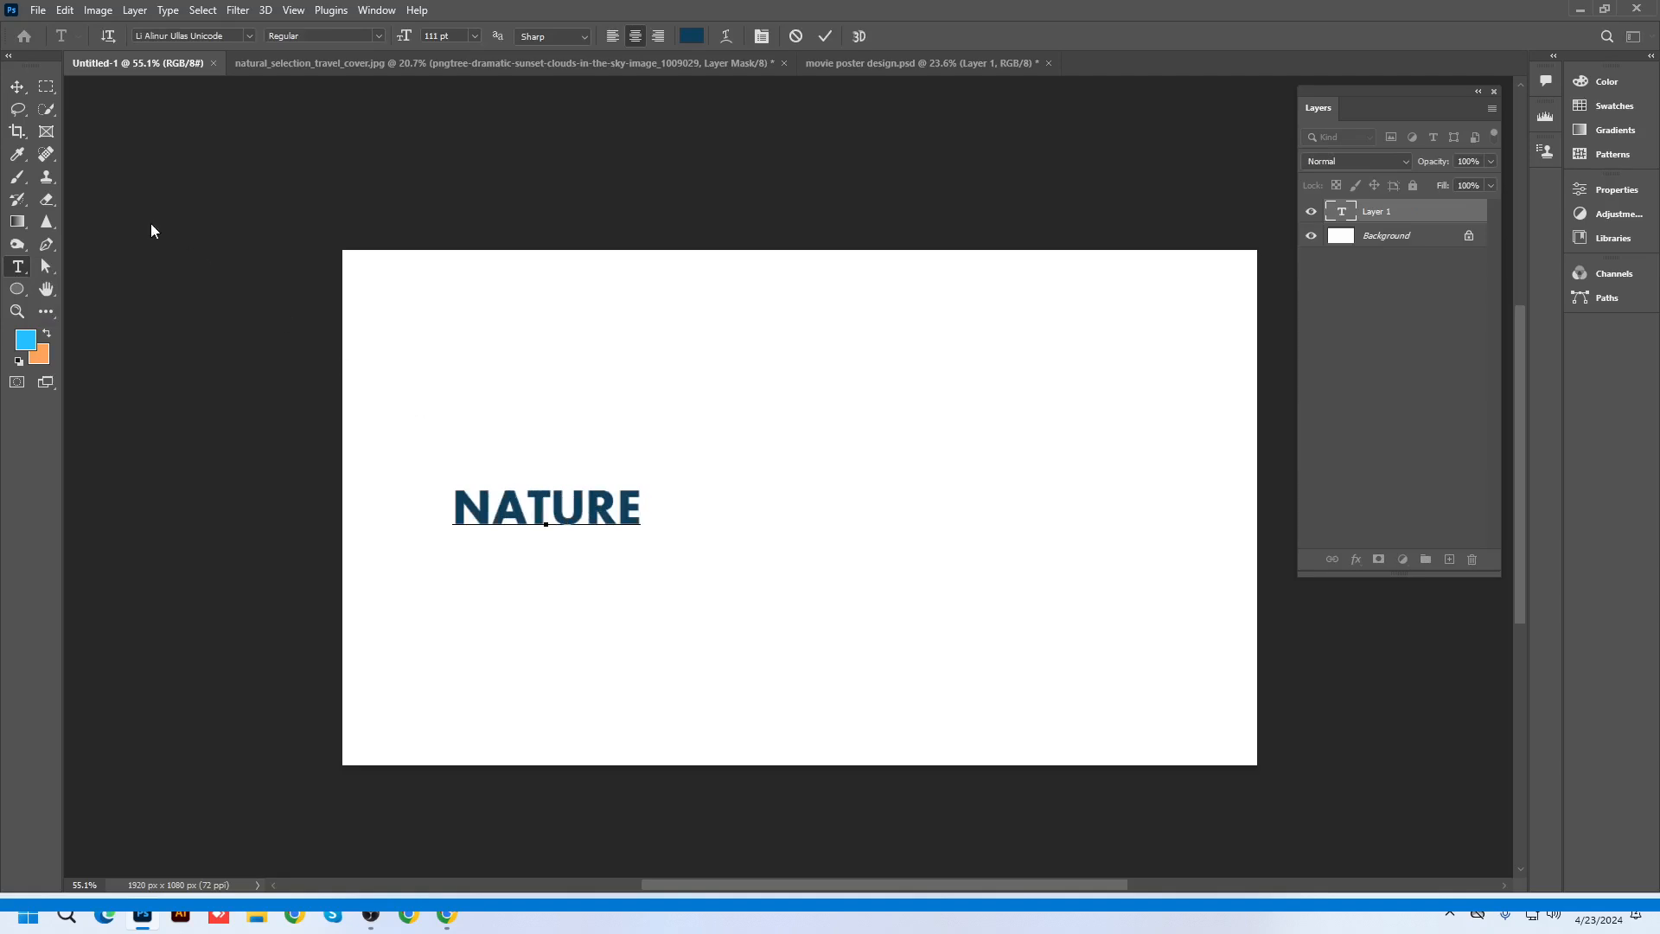
key("ctrl+a")
left_click_drag(405, 38, 672, 39)
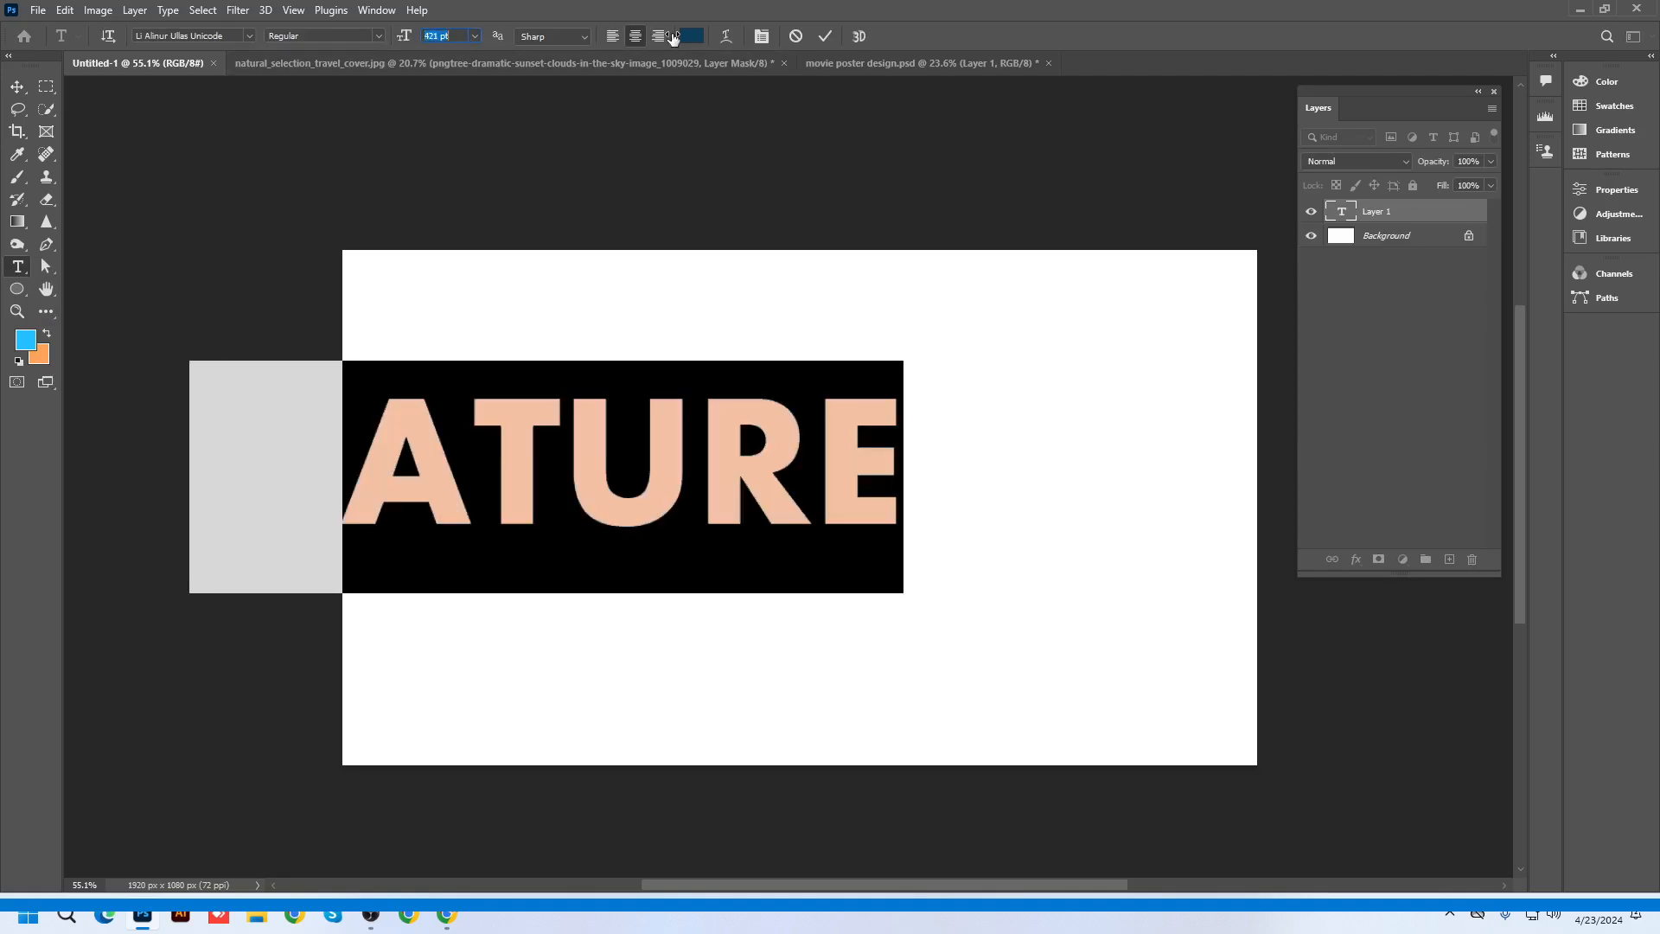
left_click(19, 87)
left_click_drag(708, 516, 891, 523)
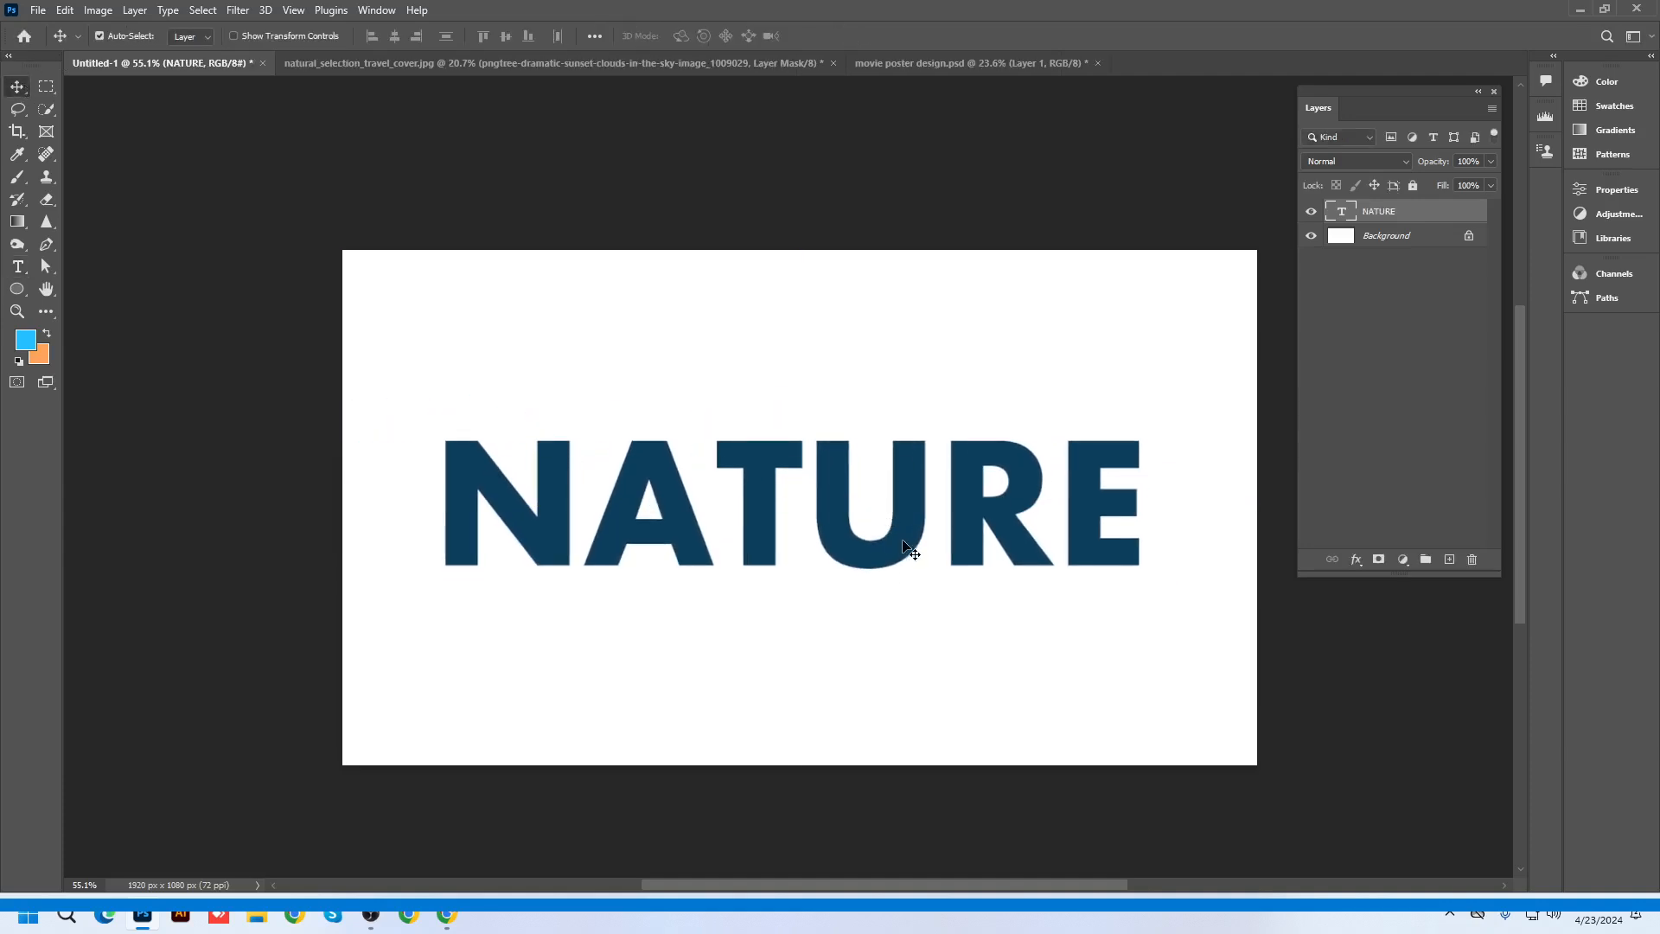
left_click(1580, 9)
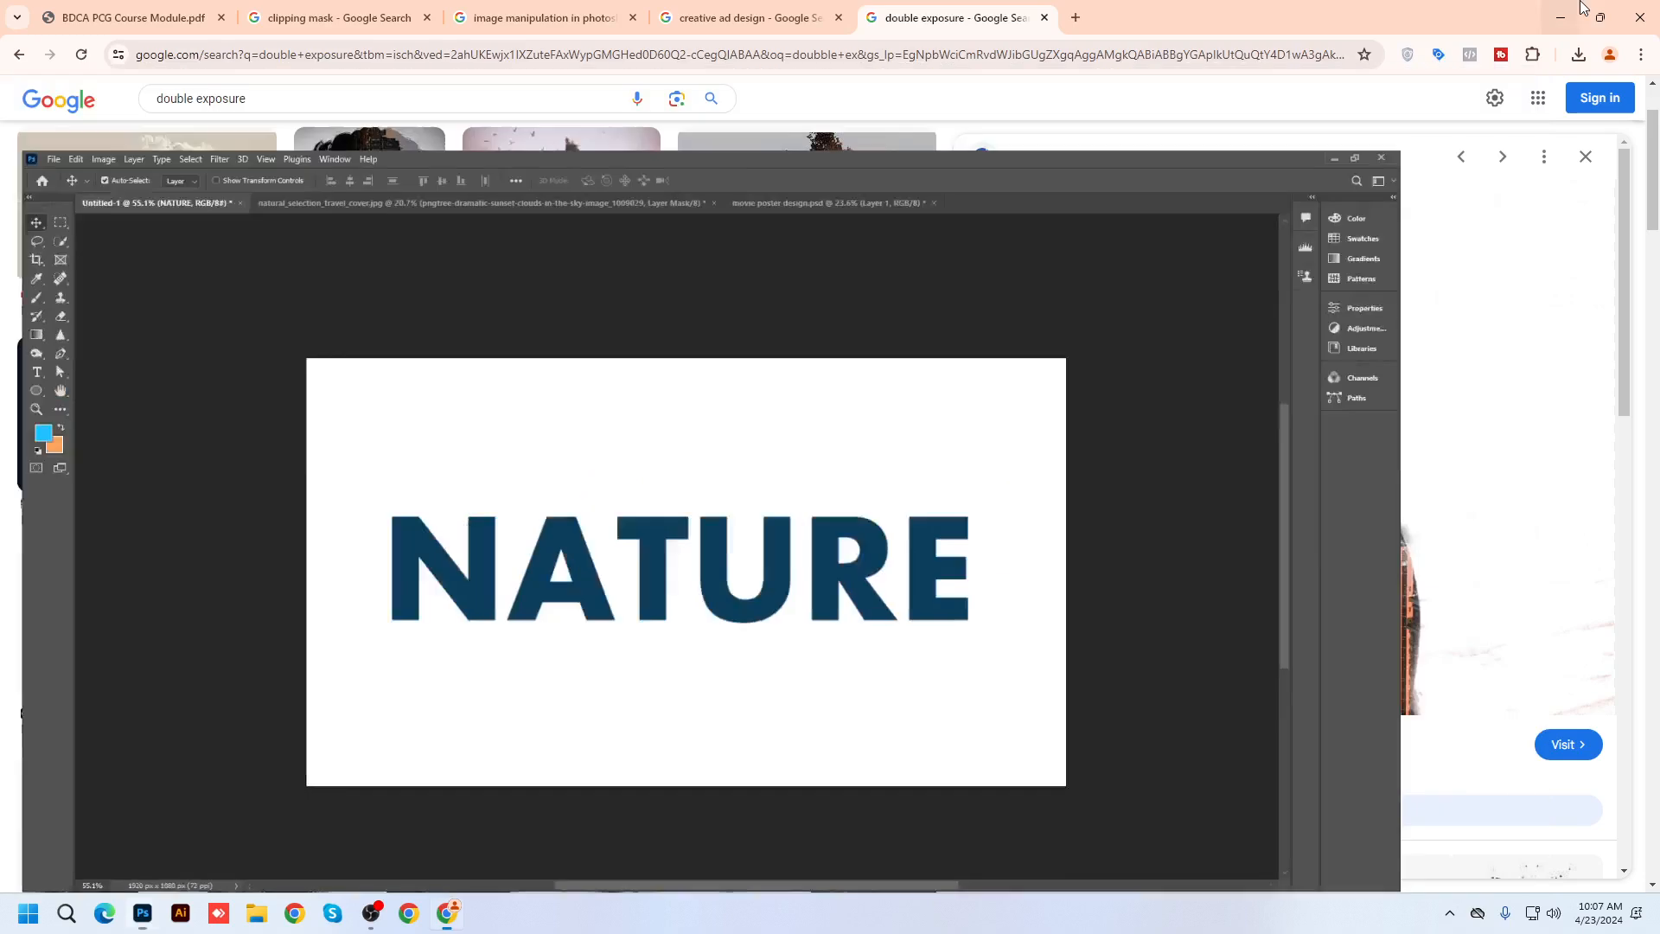
Minimize Chrome and the recording window to clear the desktop, then restore Photoshop
left_click(1561, 17)
left_click(1192, 183)
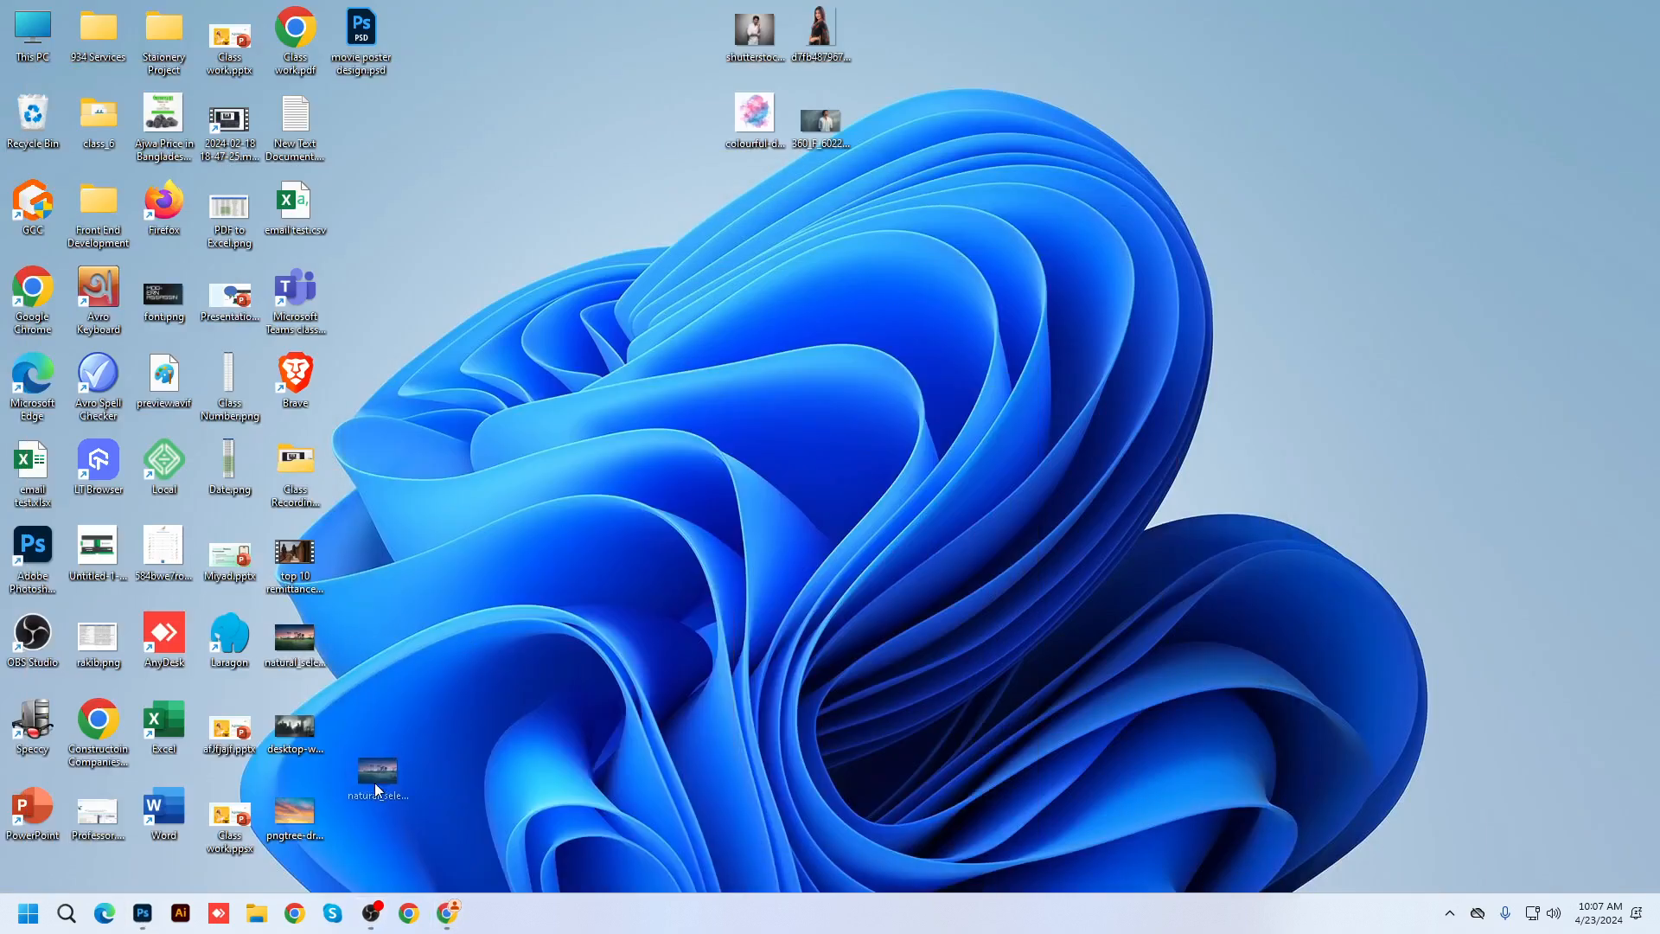
left_click(143, 913)
Place the natural_selection_travel_cover photo on the canvas and move it up over the NATURE text
left_click_drag(732, 565, 789, 560)
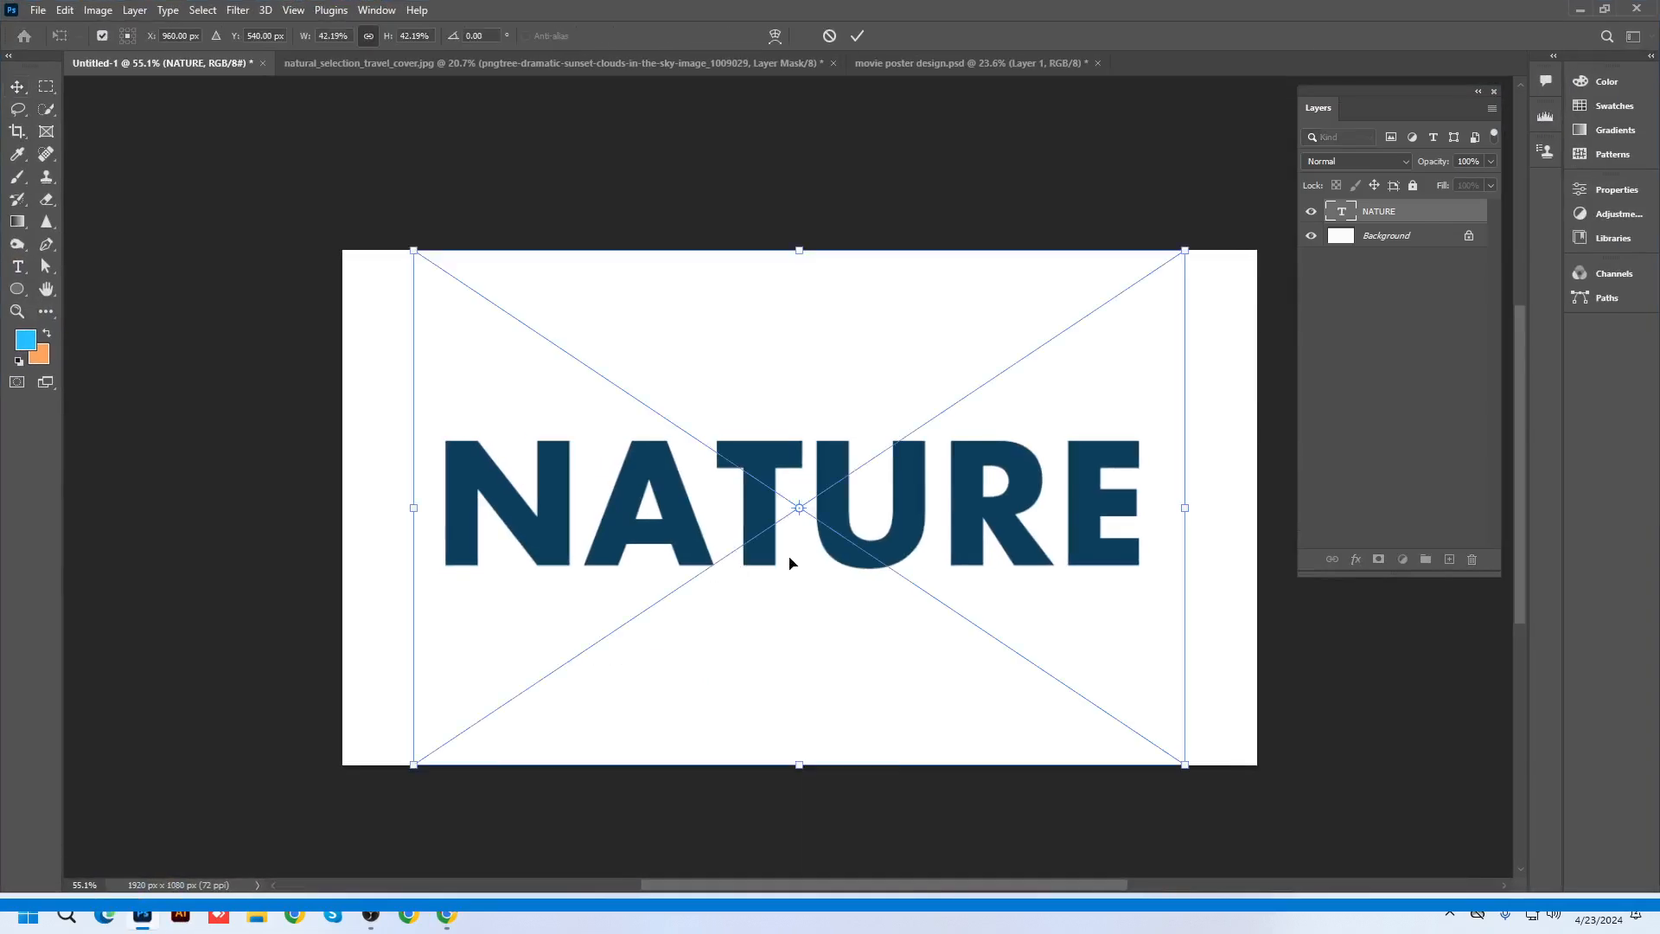
key("Return")
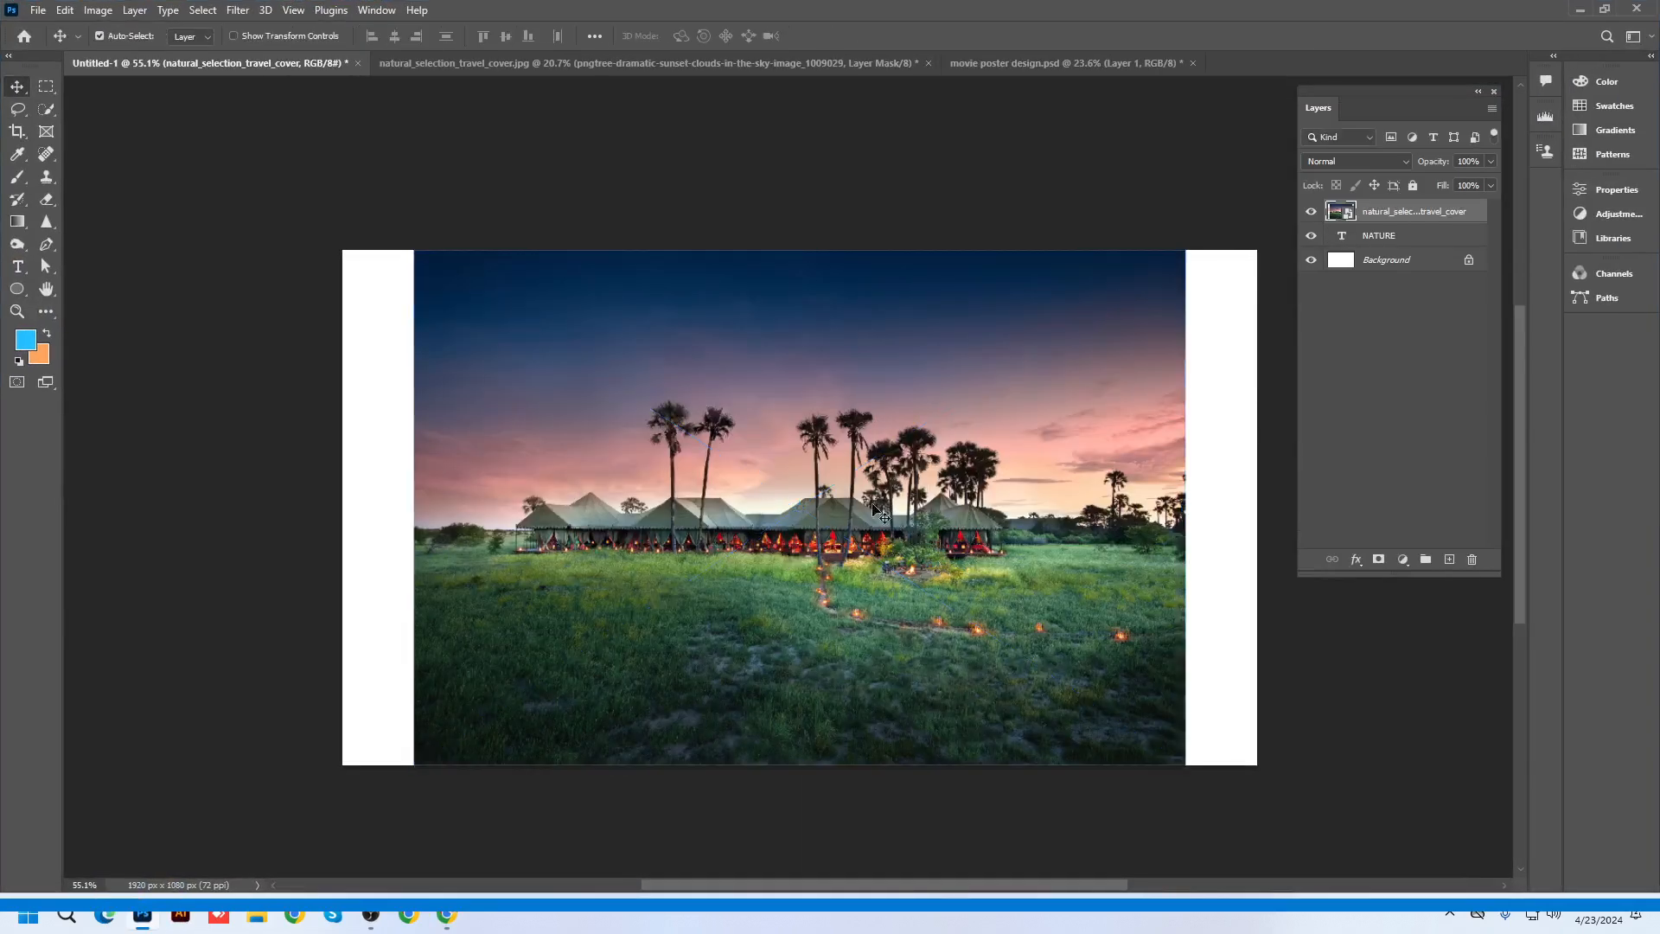
left_click_drag(825, 502, 808, 782)
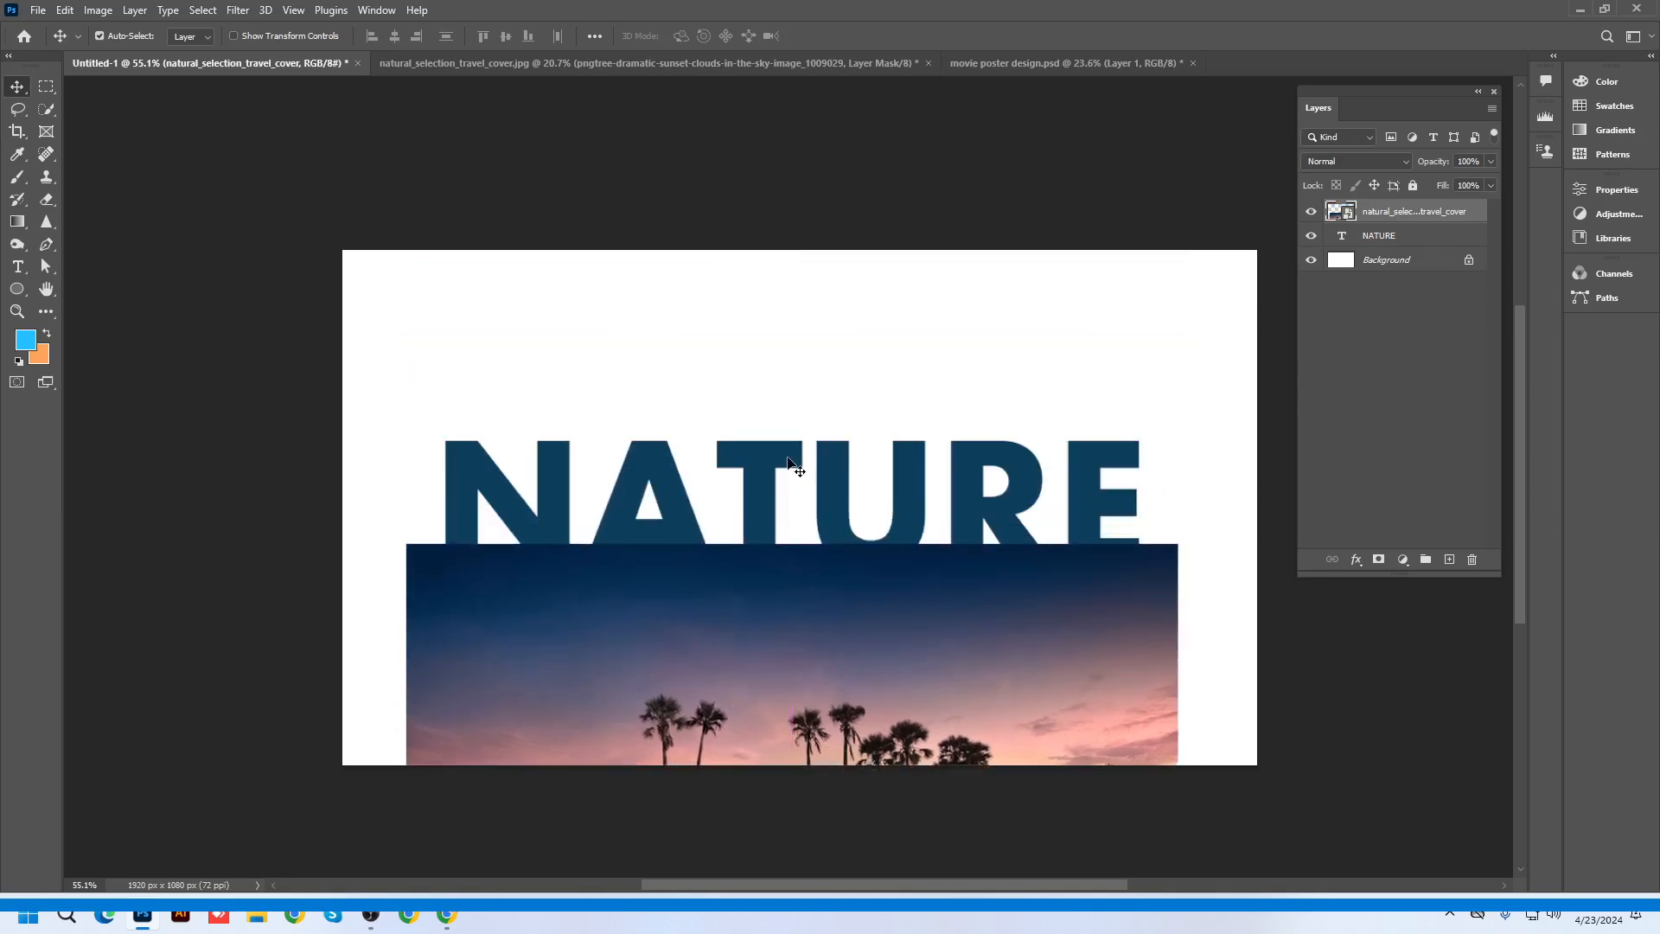
double_click(856, 484)
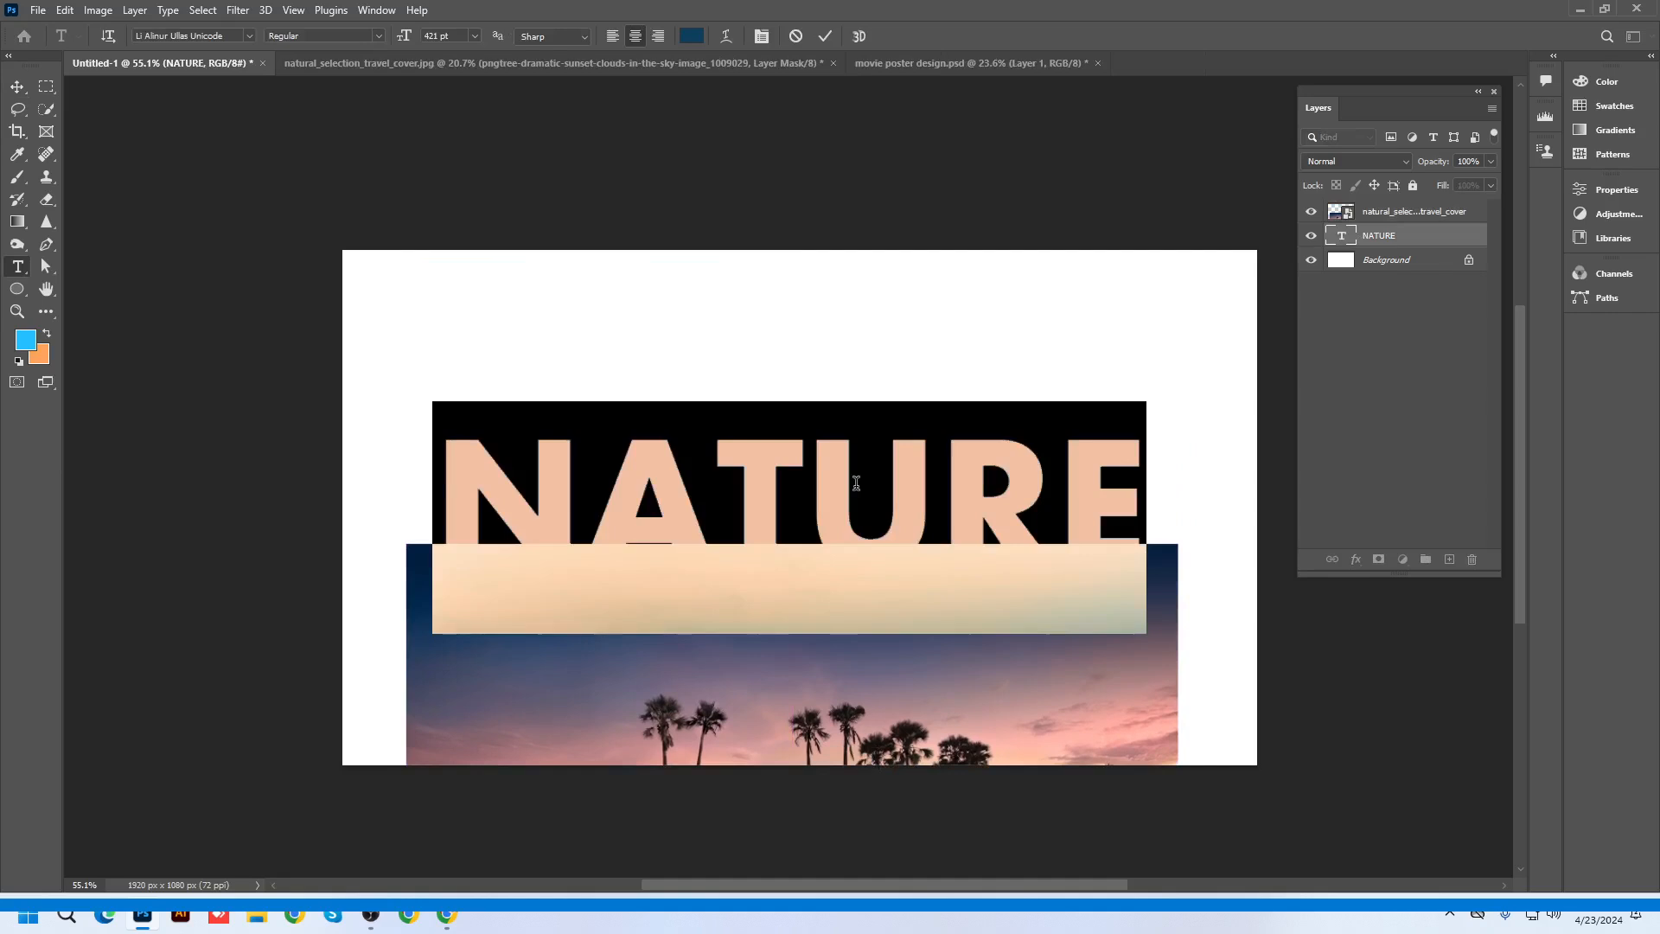
left_click(825, 36)
left_click_drag(938, 704, 950, 481)
Switch between the NATURE text and sunset photo layers, undoing an accidental new empty layer
scroll(993, 277, "up", 2)
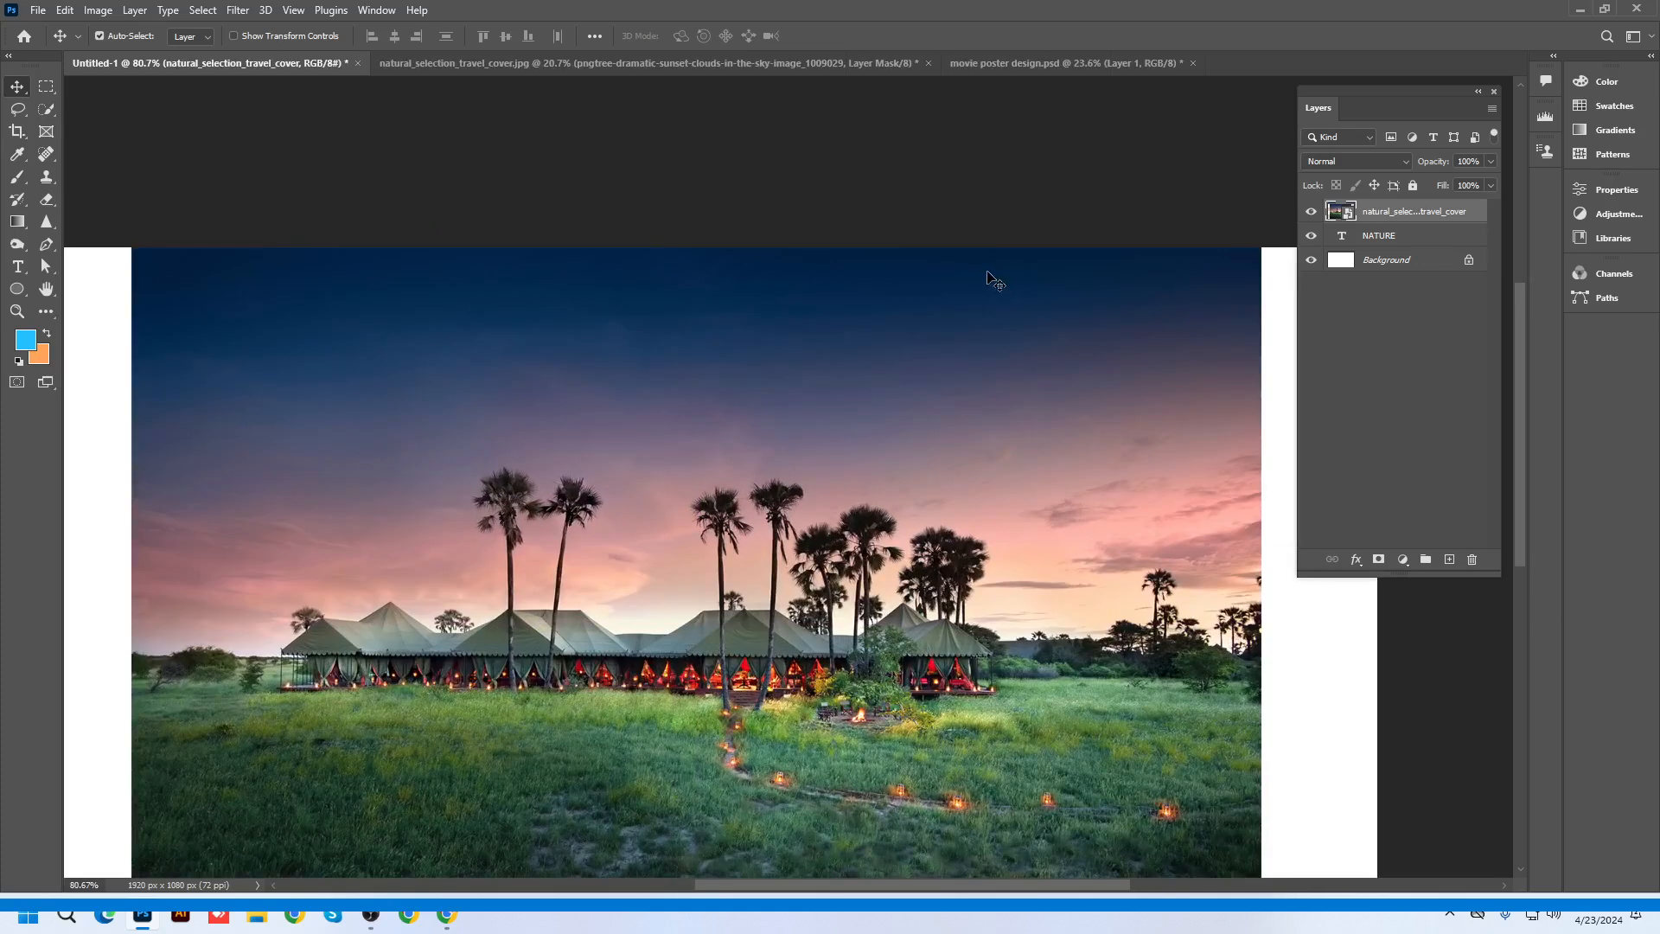
scroll(989, 277, "down", 2)
scroll(893, 389, "up", 3)
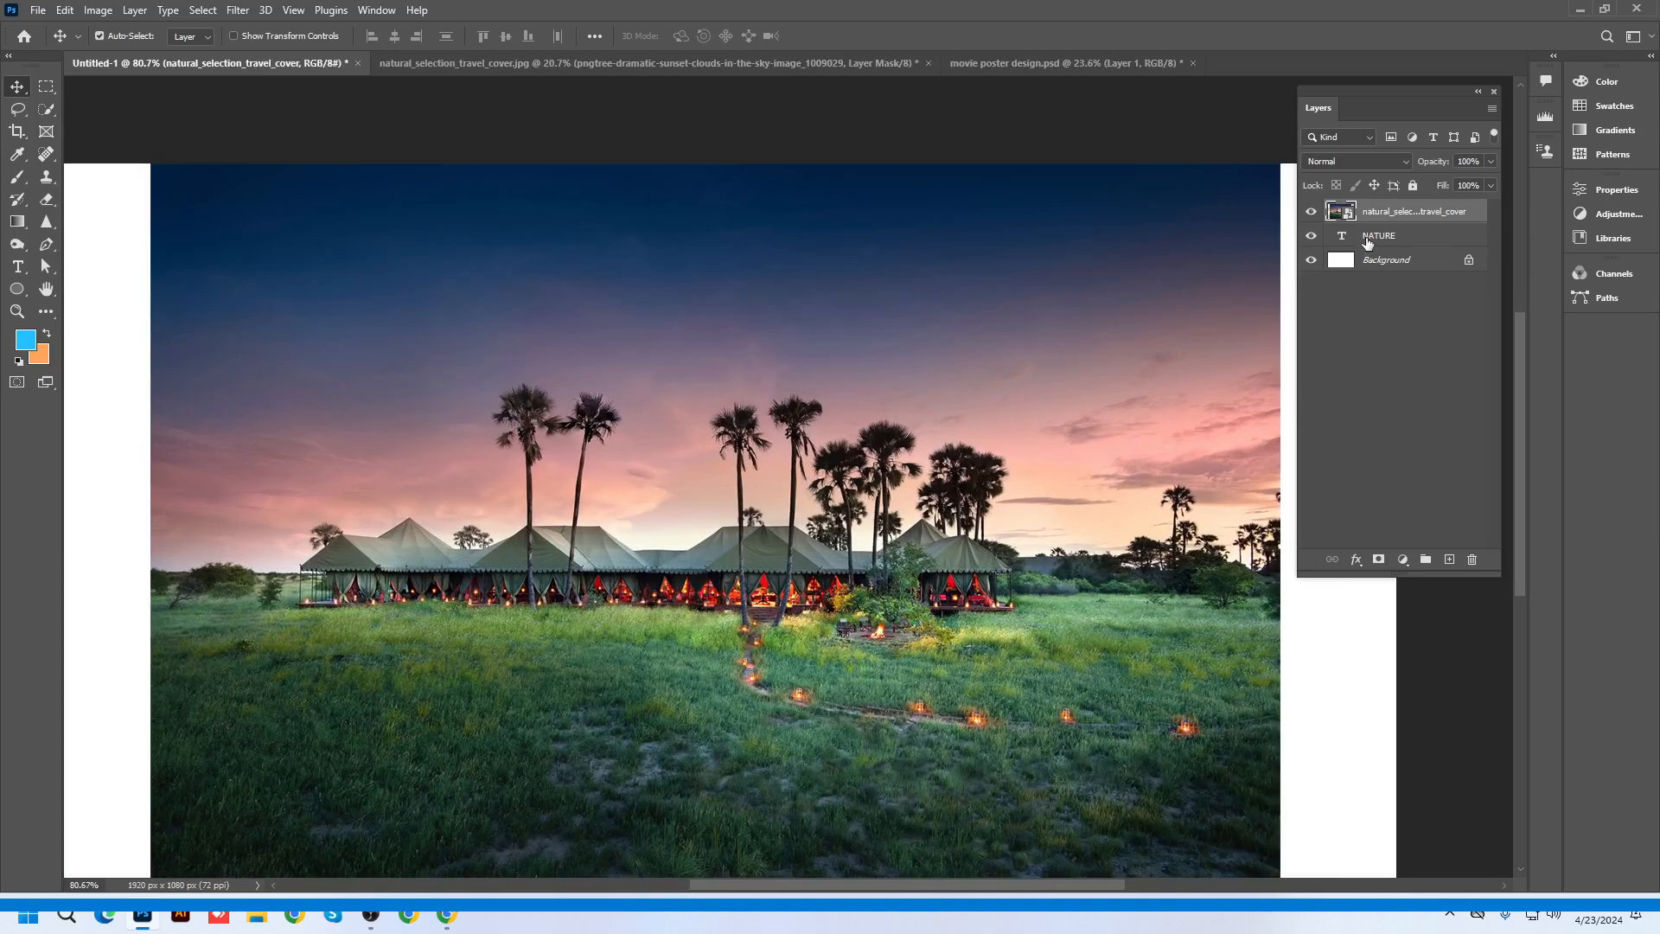
left_click(1313, 245)
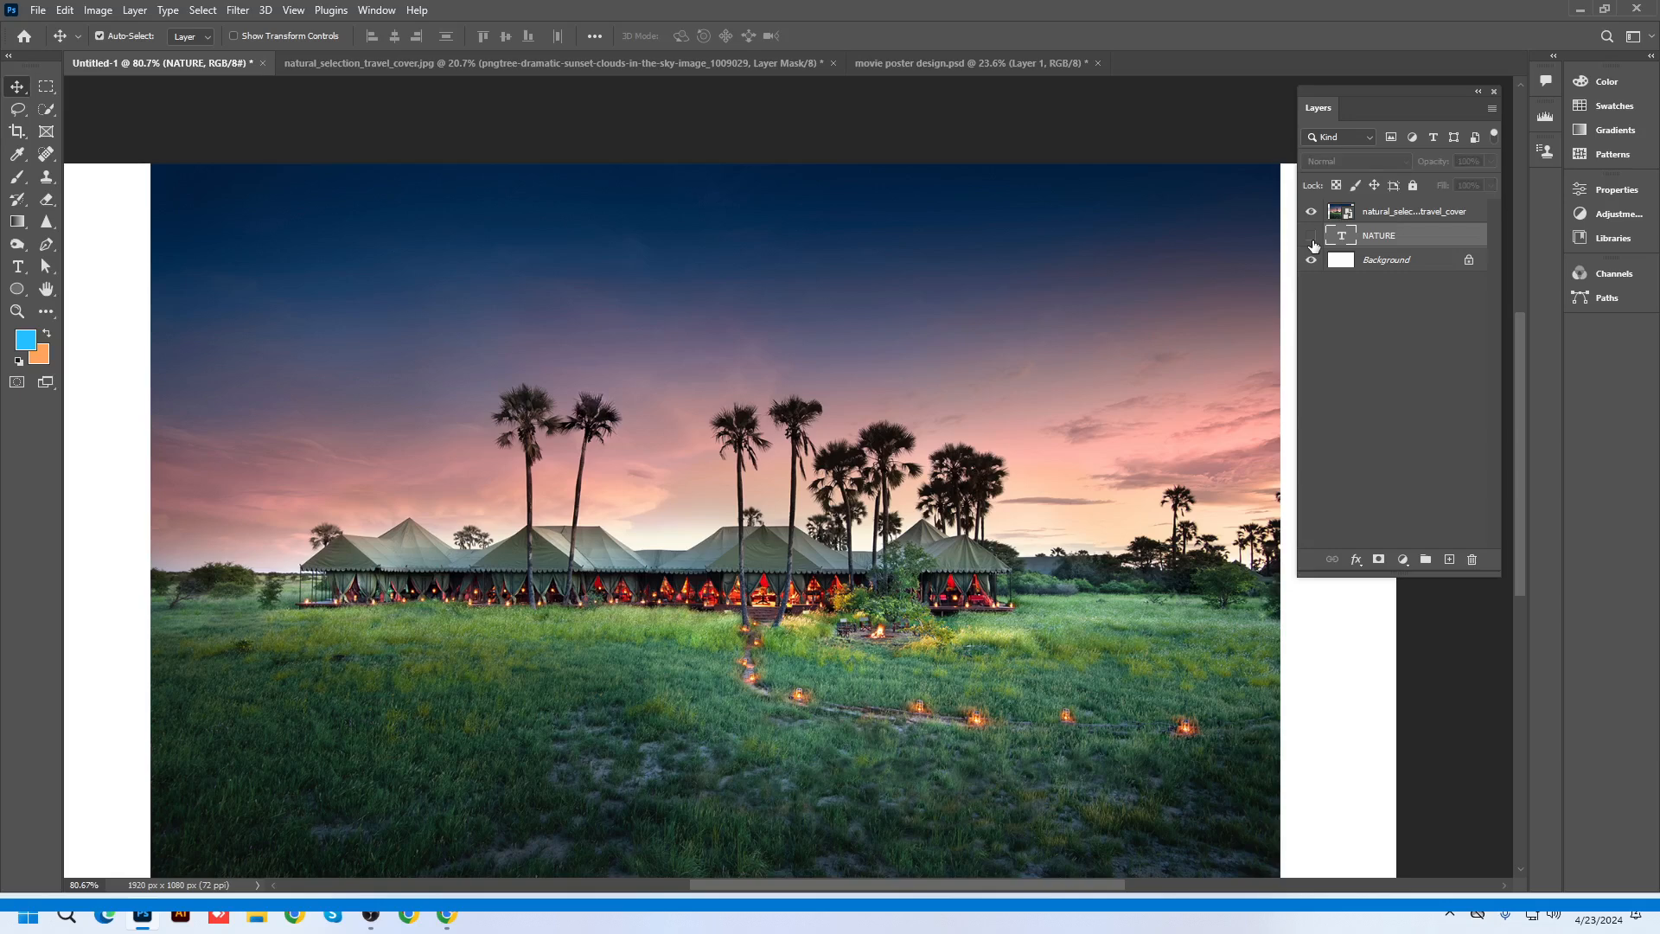
left_click(1386, 217)
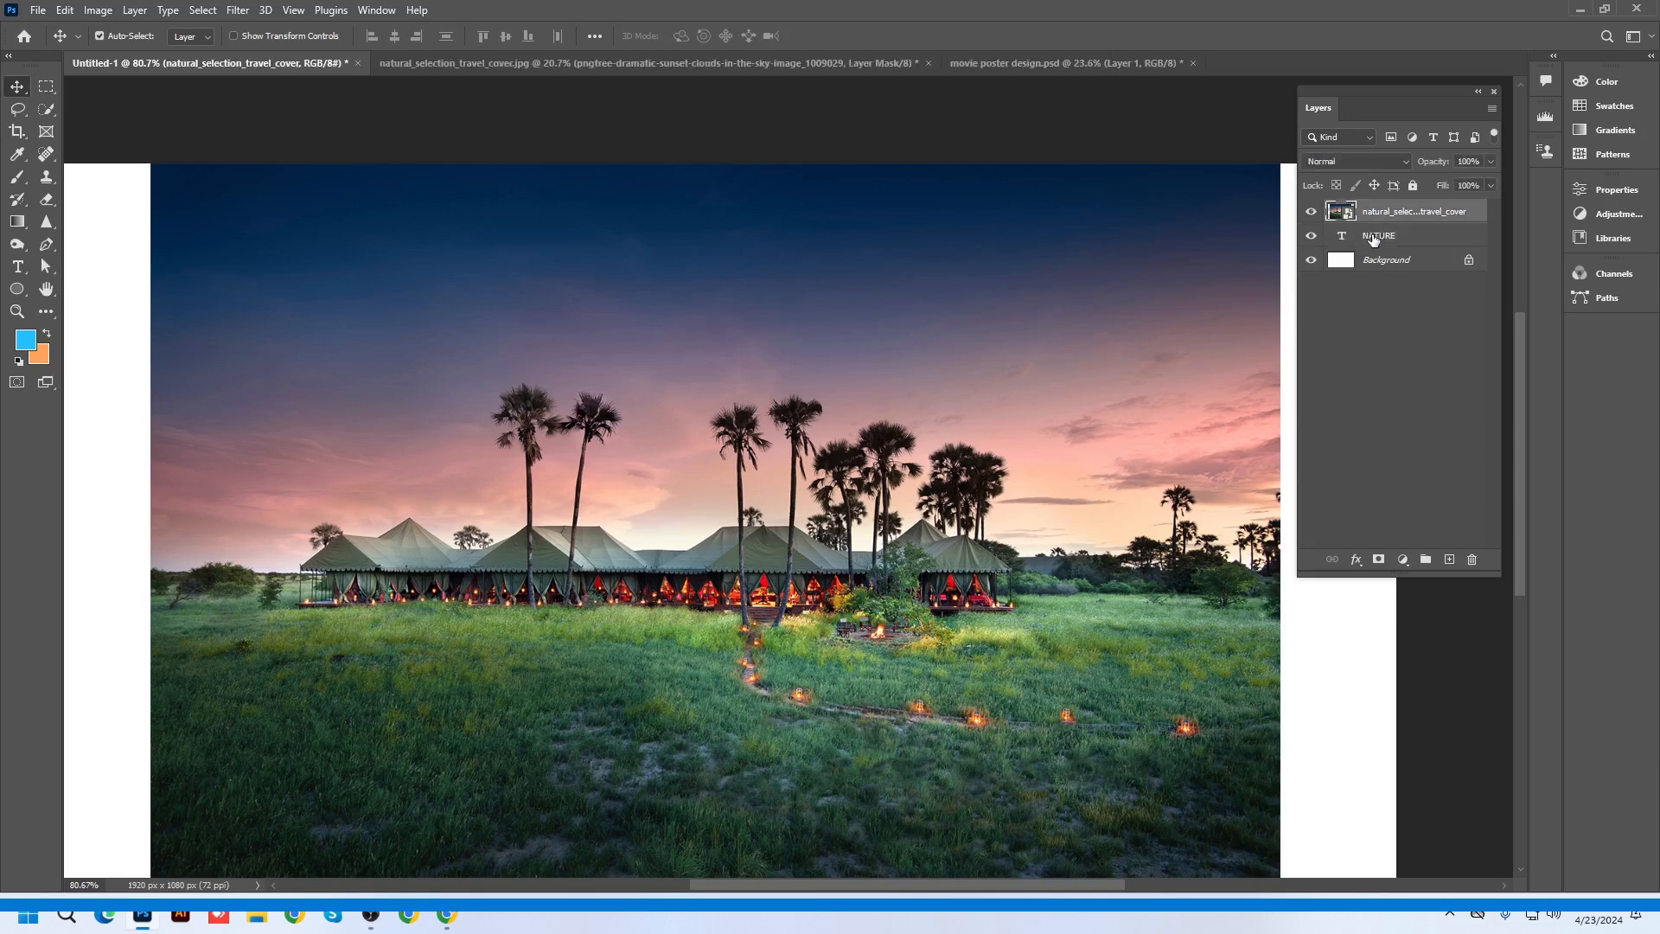
left_click(1373, 238)
left_click(1367, 214)
left_click(1368, 236)
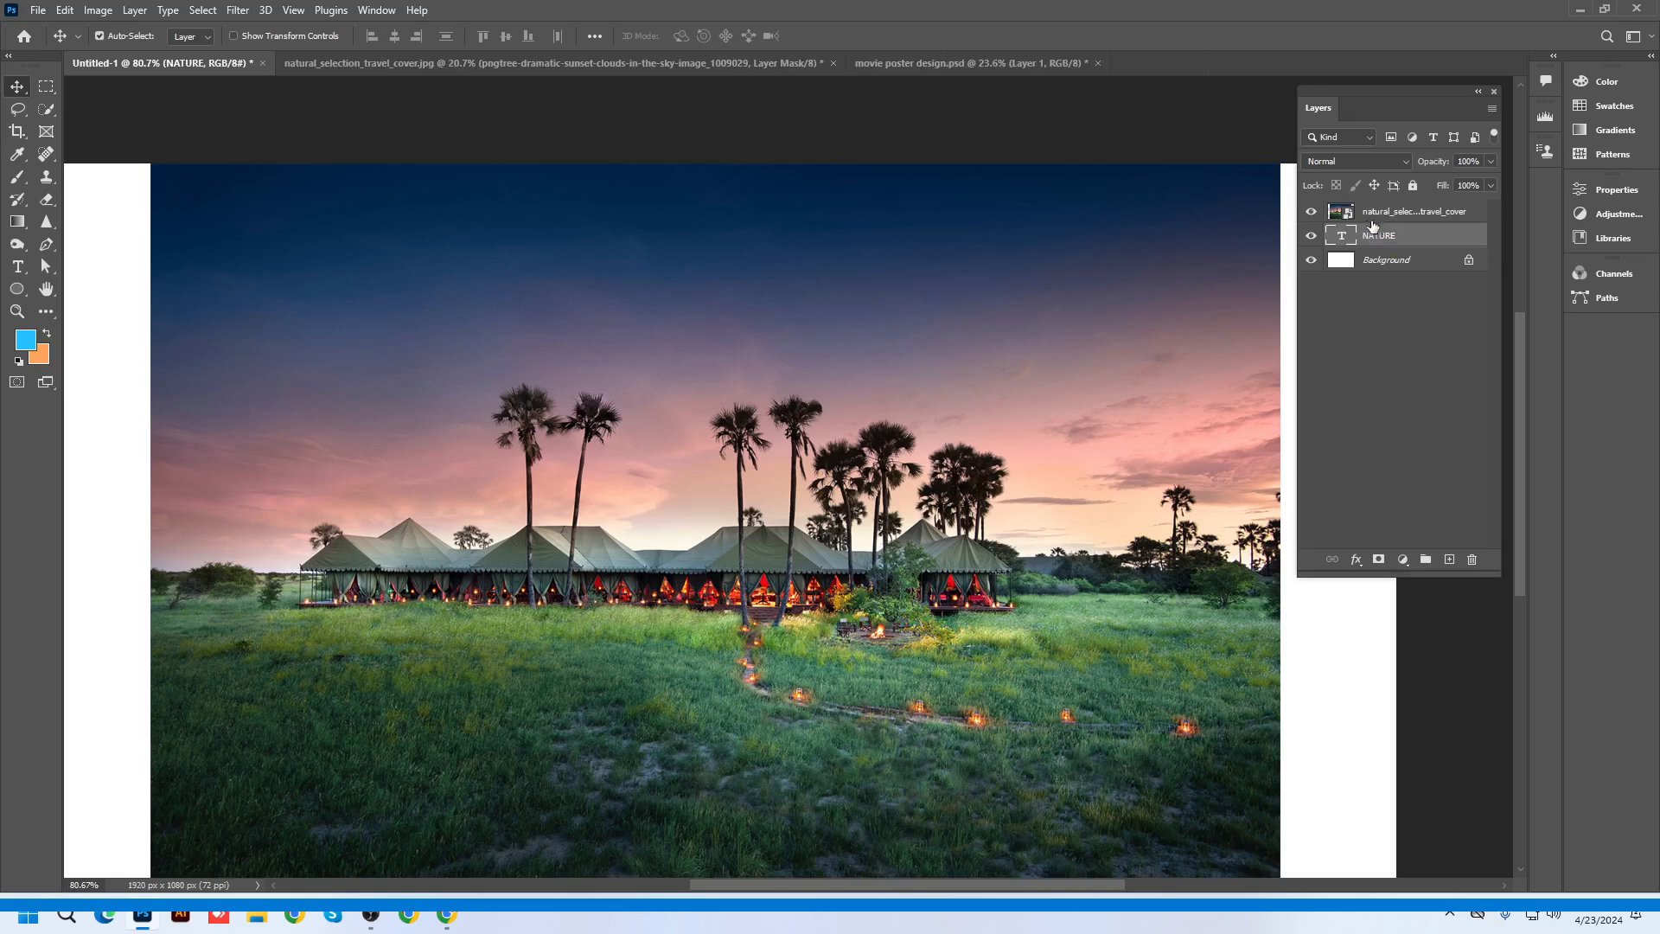
left_click(1373, 219)
left_click_drag(1375, 233, 1448, 556)
left_click(1449, 557)
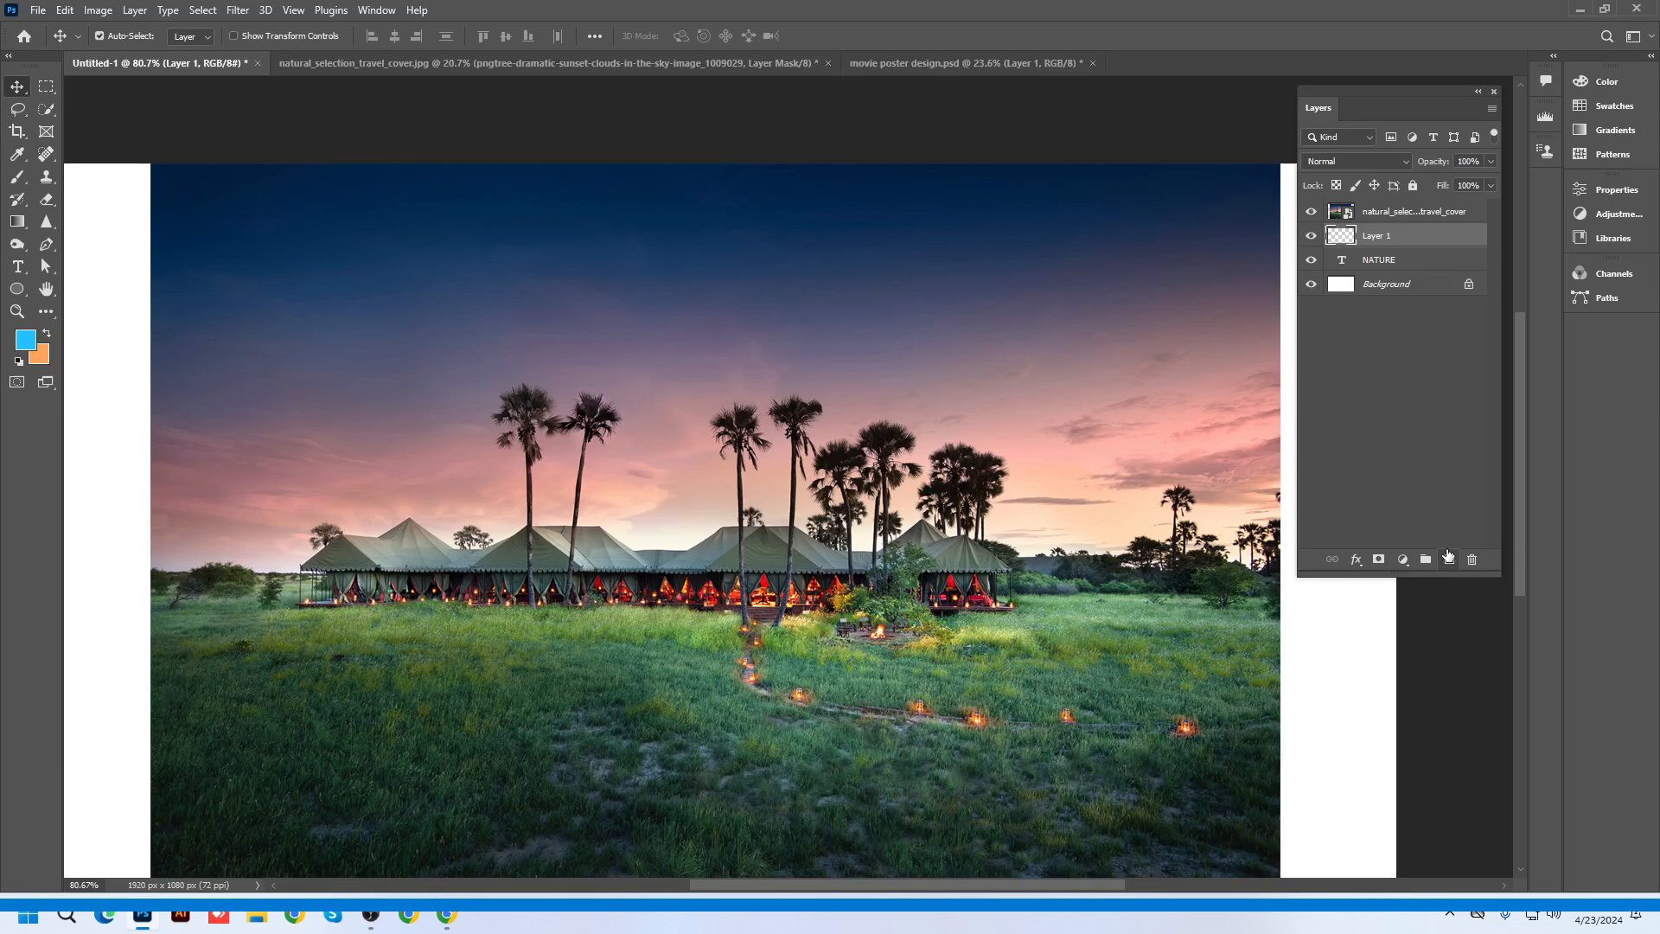
key("ctrl+z")
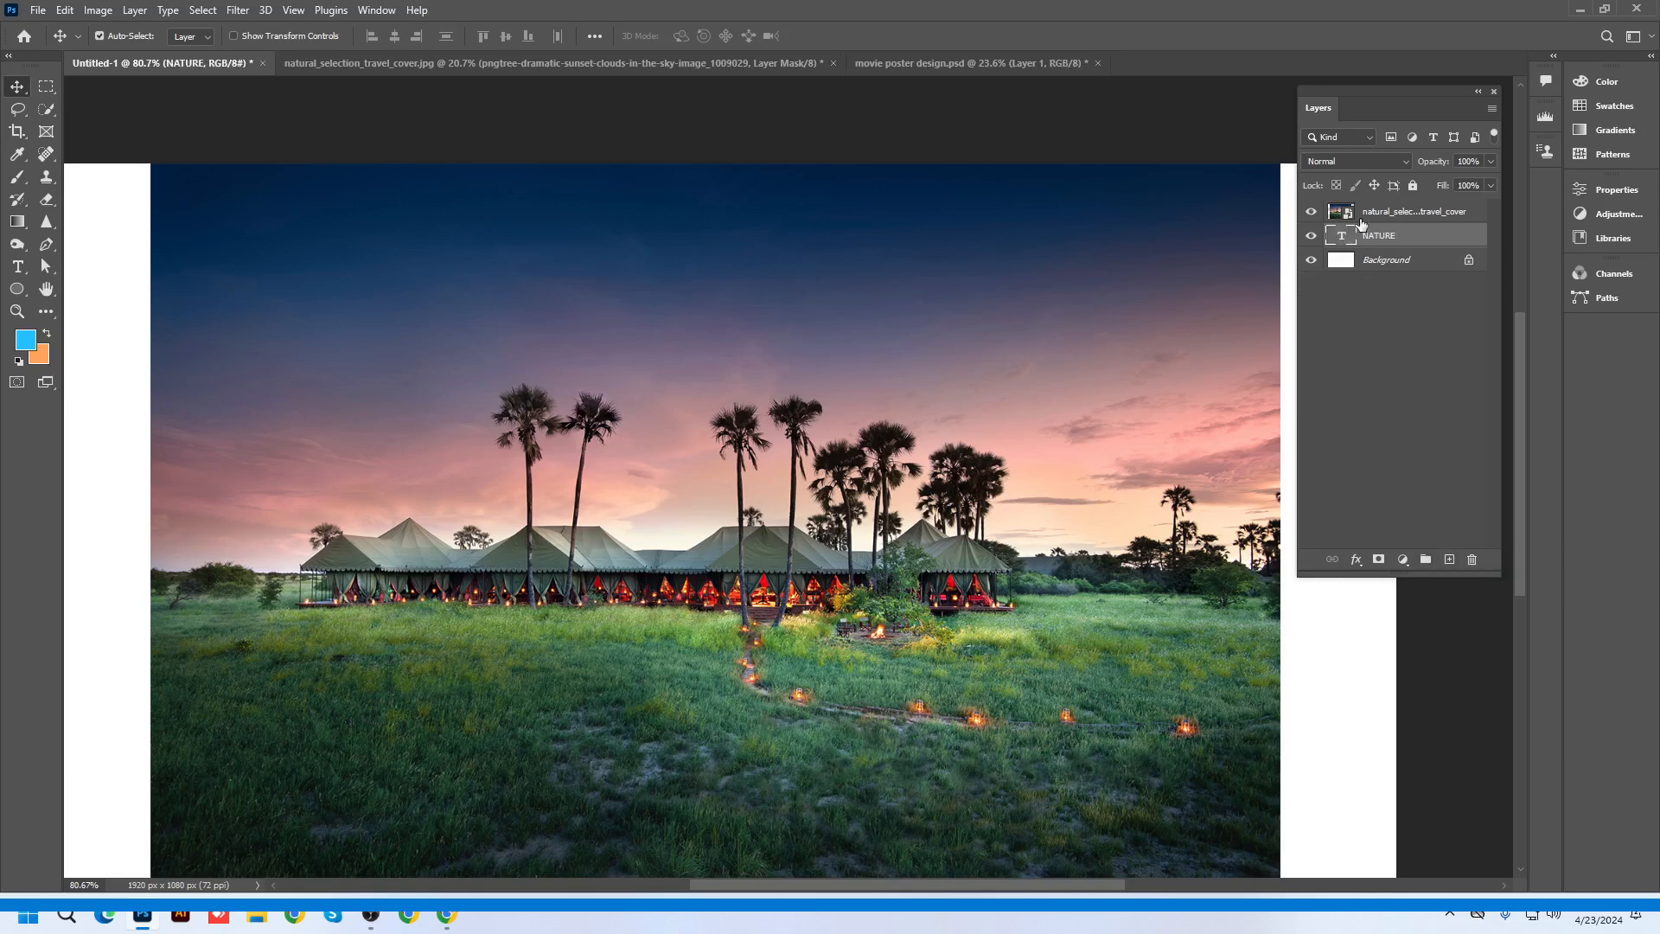
left_click(1380, 221)
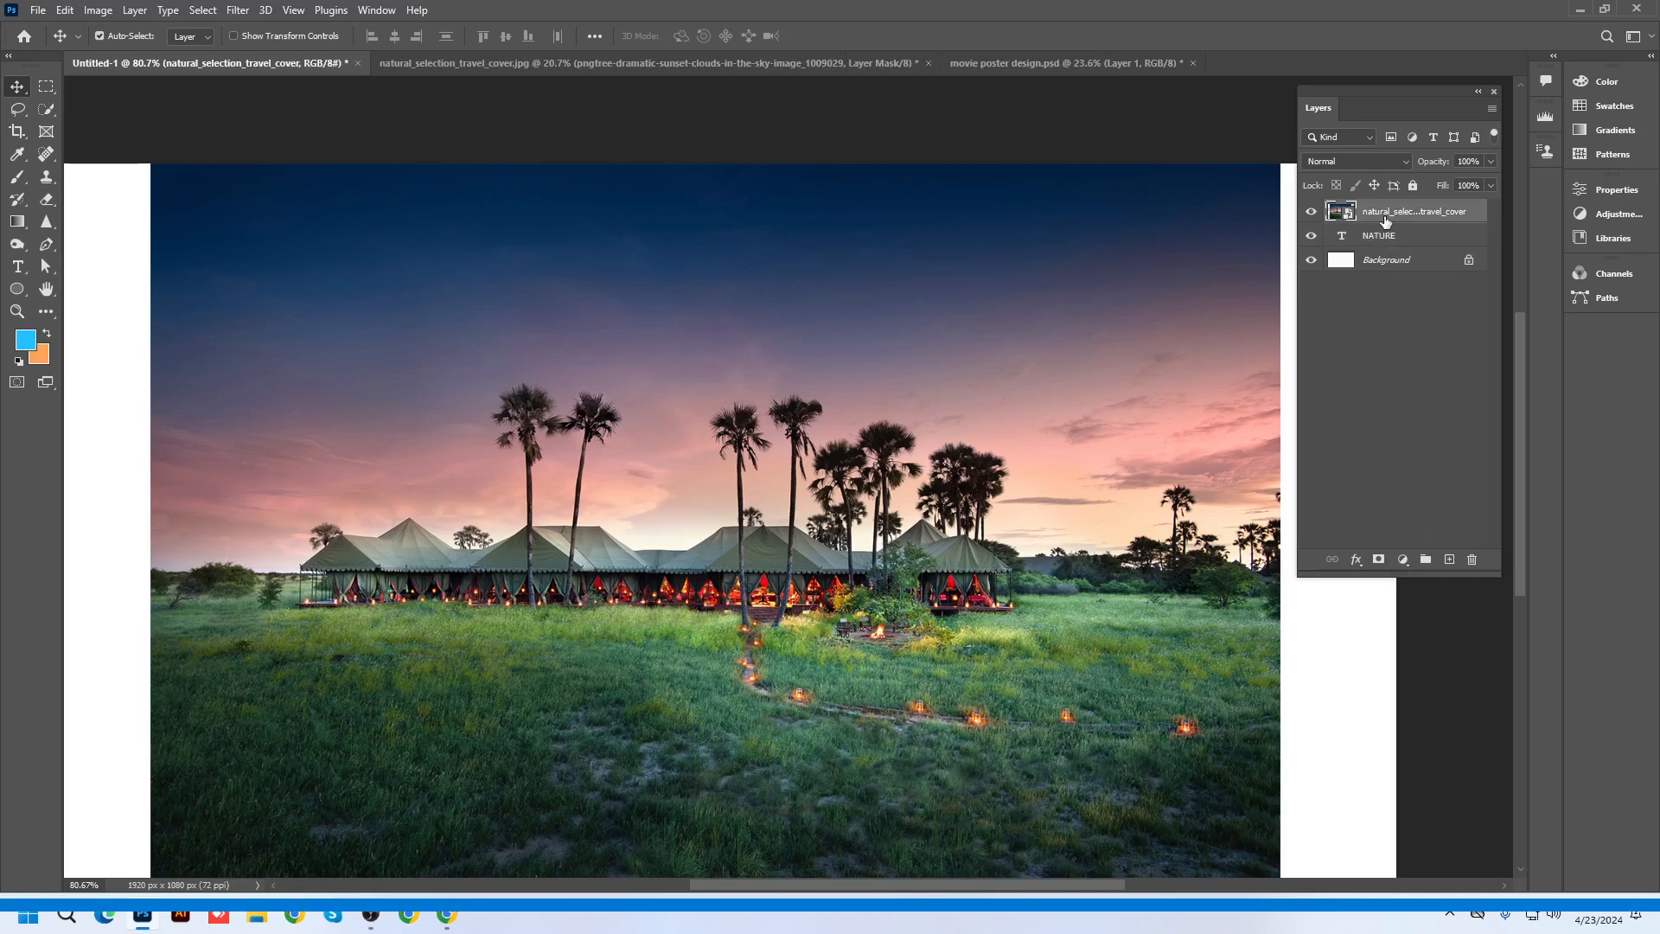
Apply Create Clipping Mask to the sunset photo layer and zoom out to see the canvas
right_click(1386, 222)
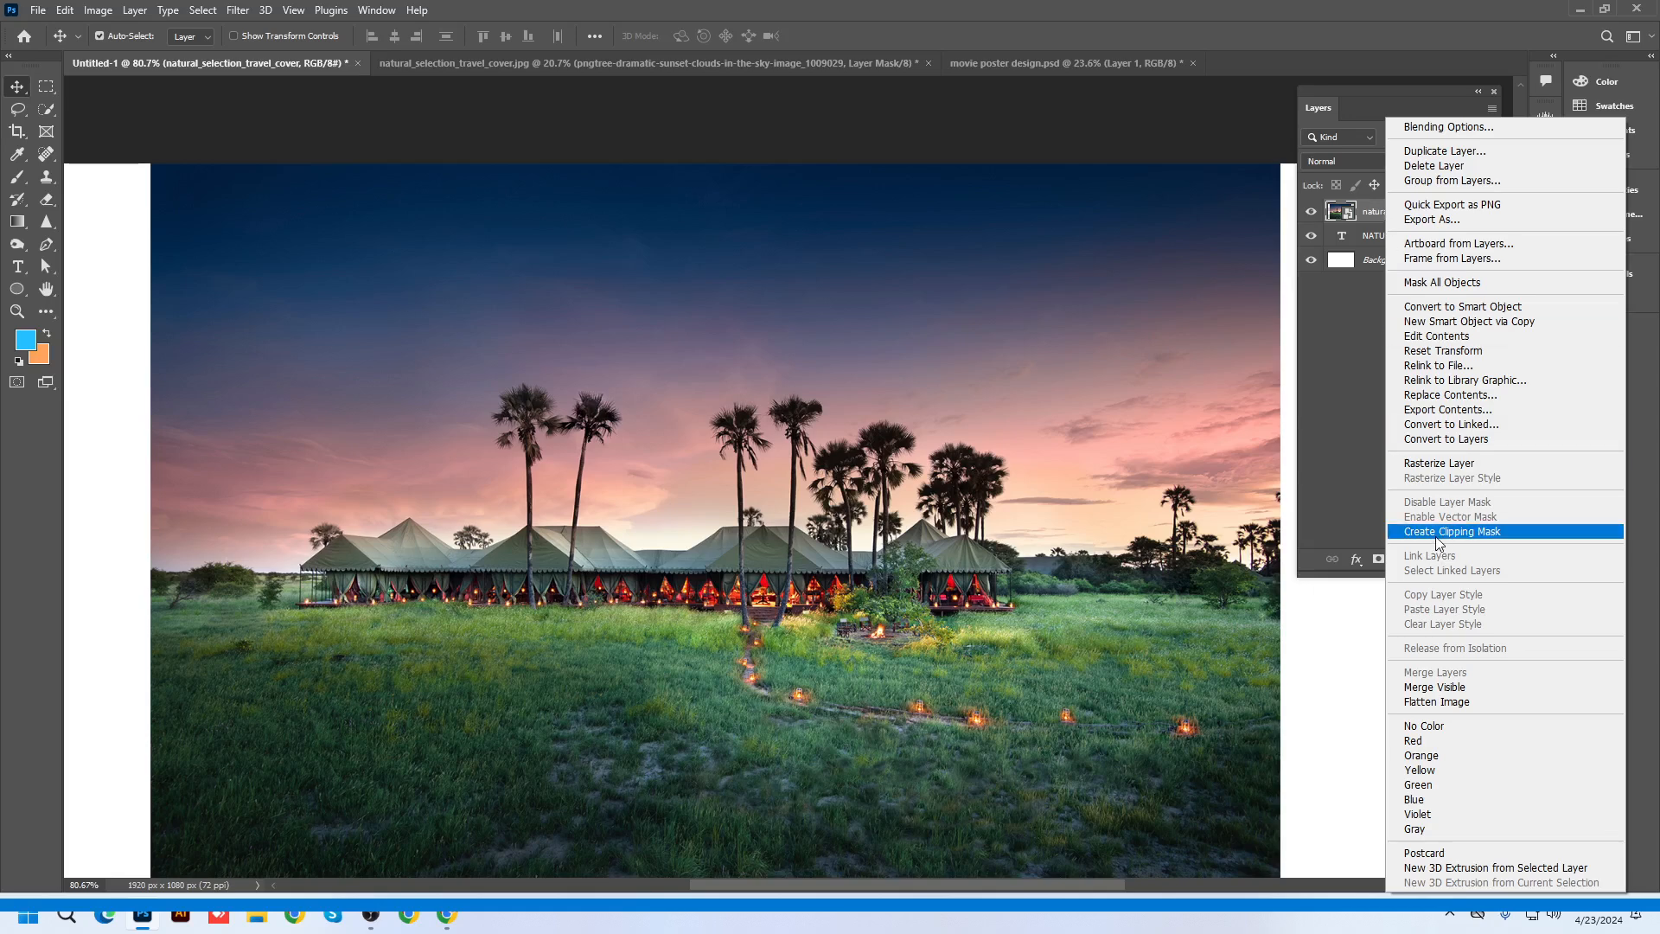
left_click(128, 19)
left_click(128, 19)
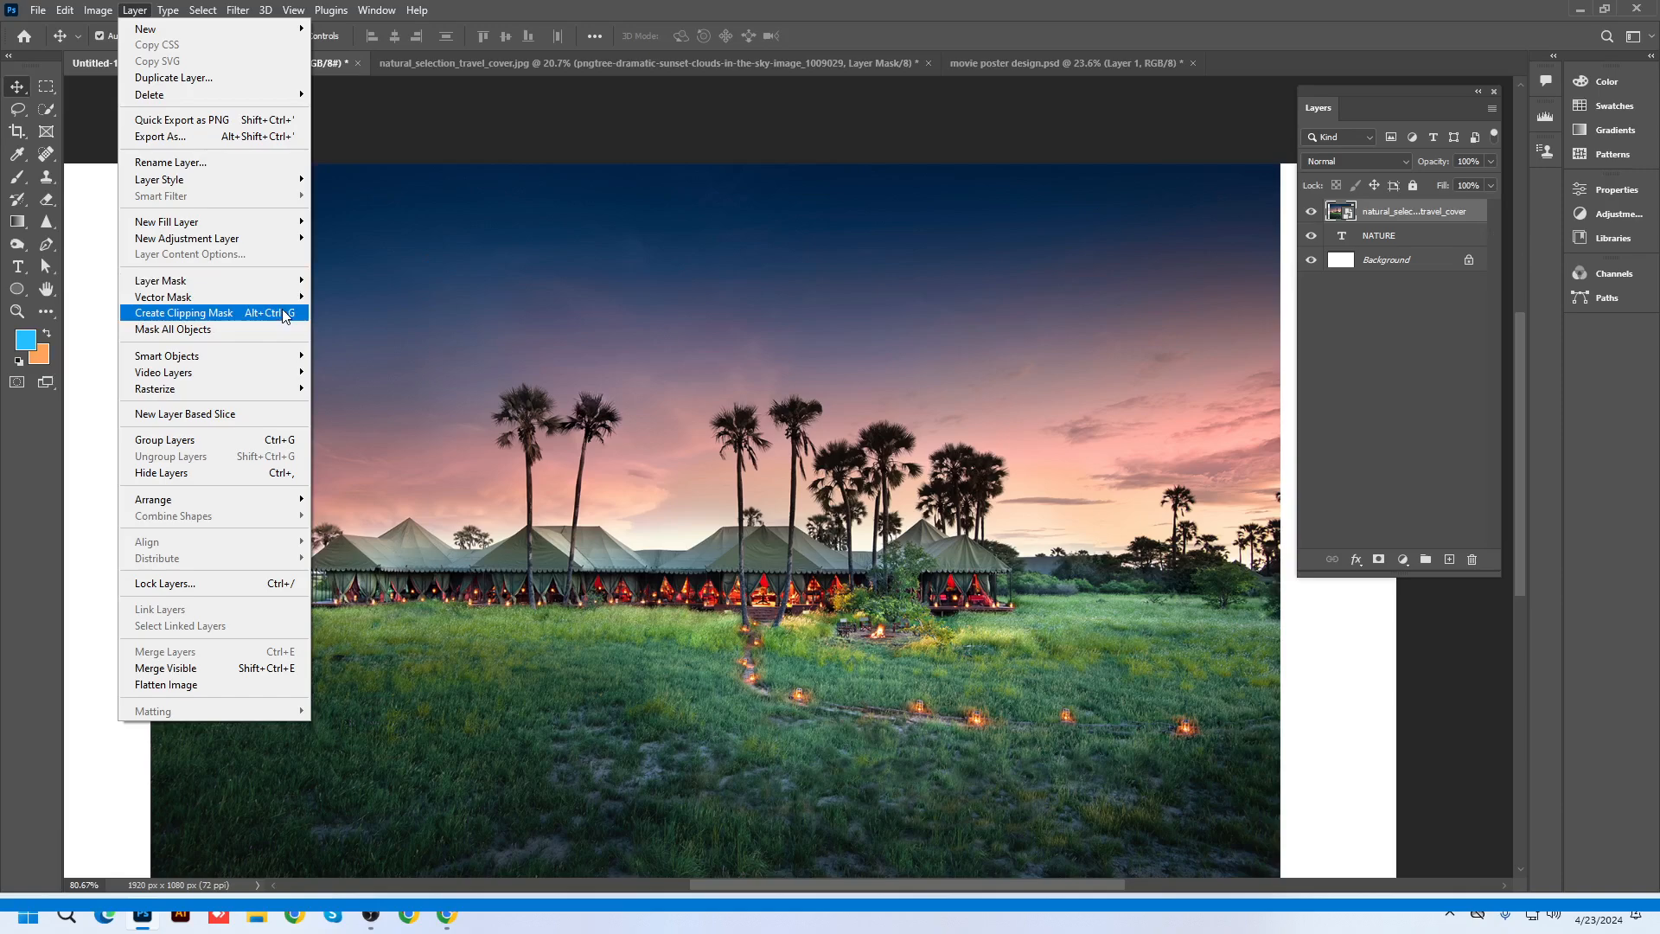
left_click(1393, 223)
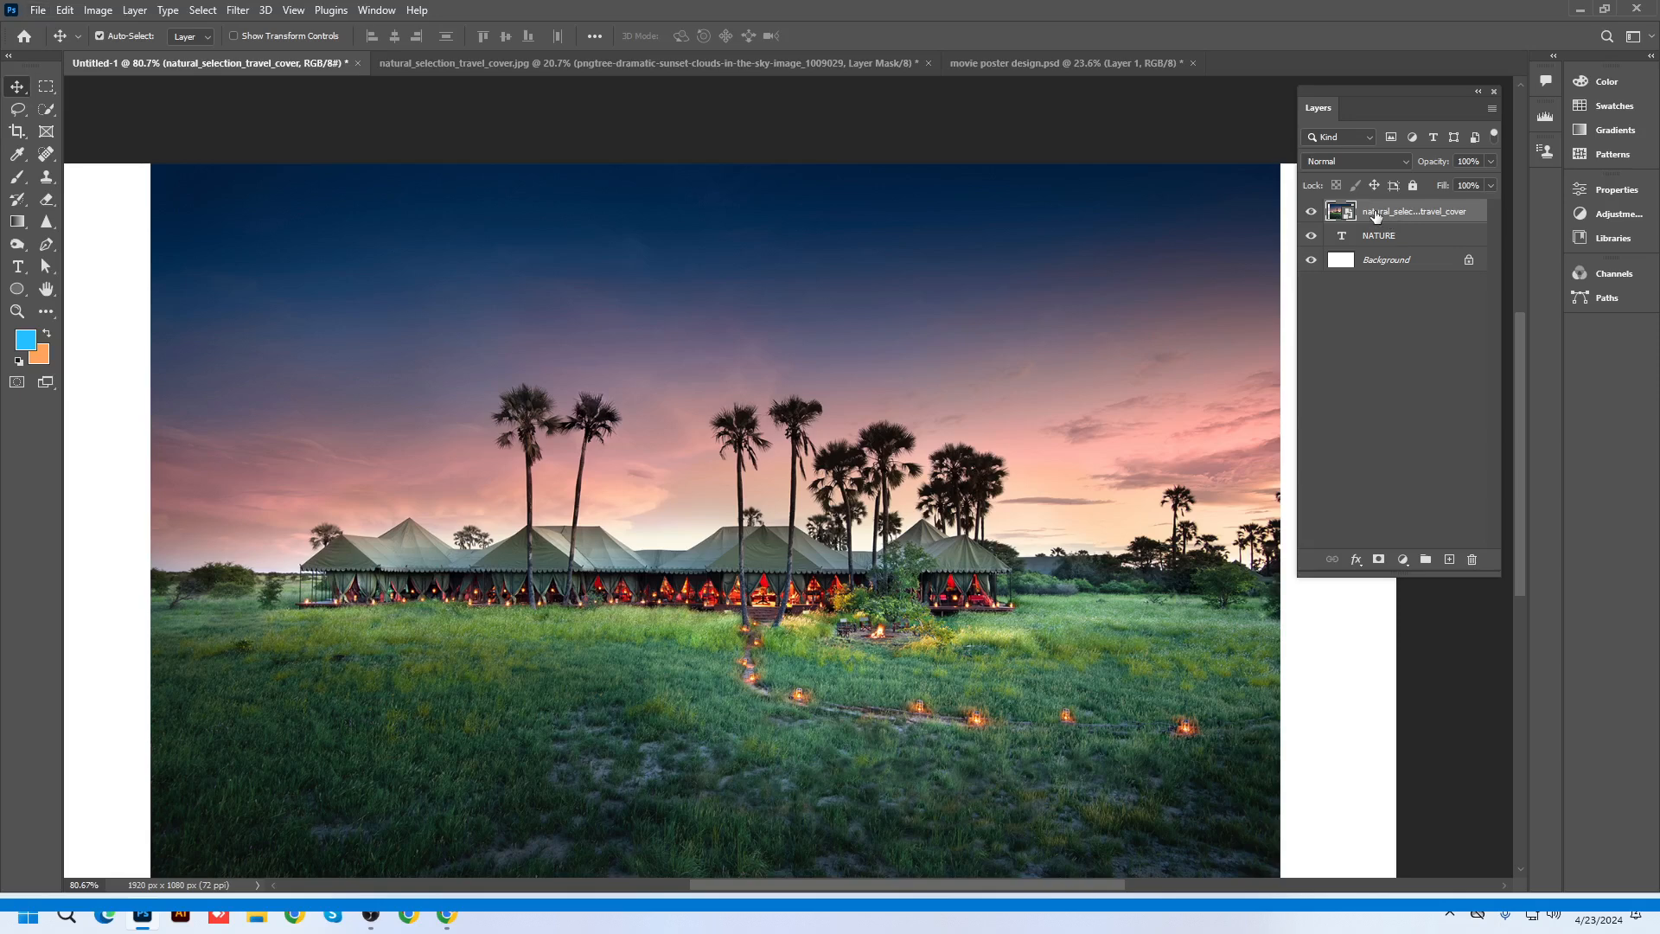
right_click(1376, 216)
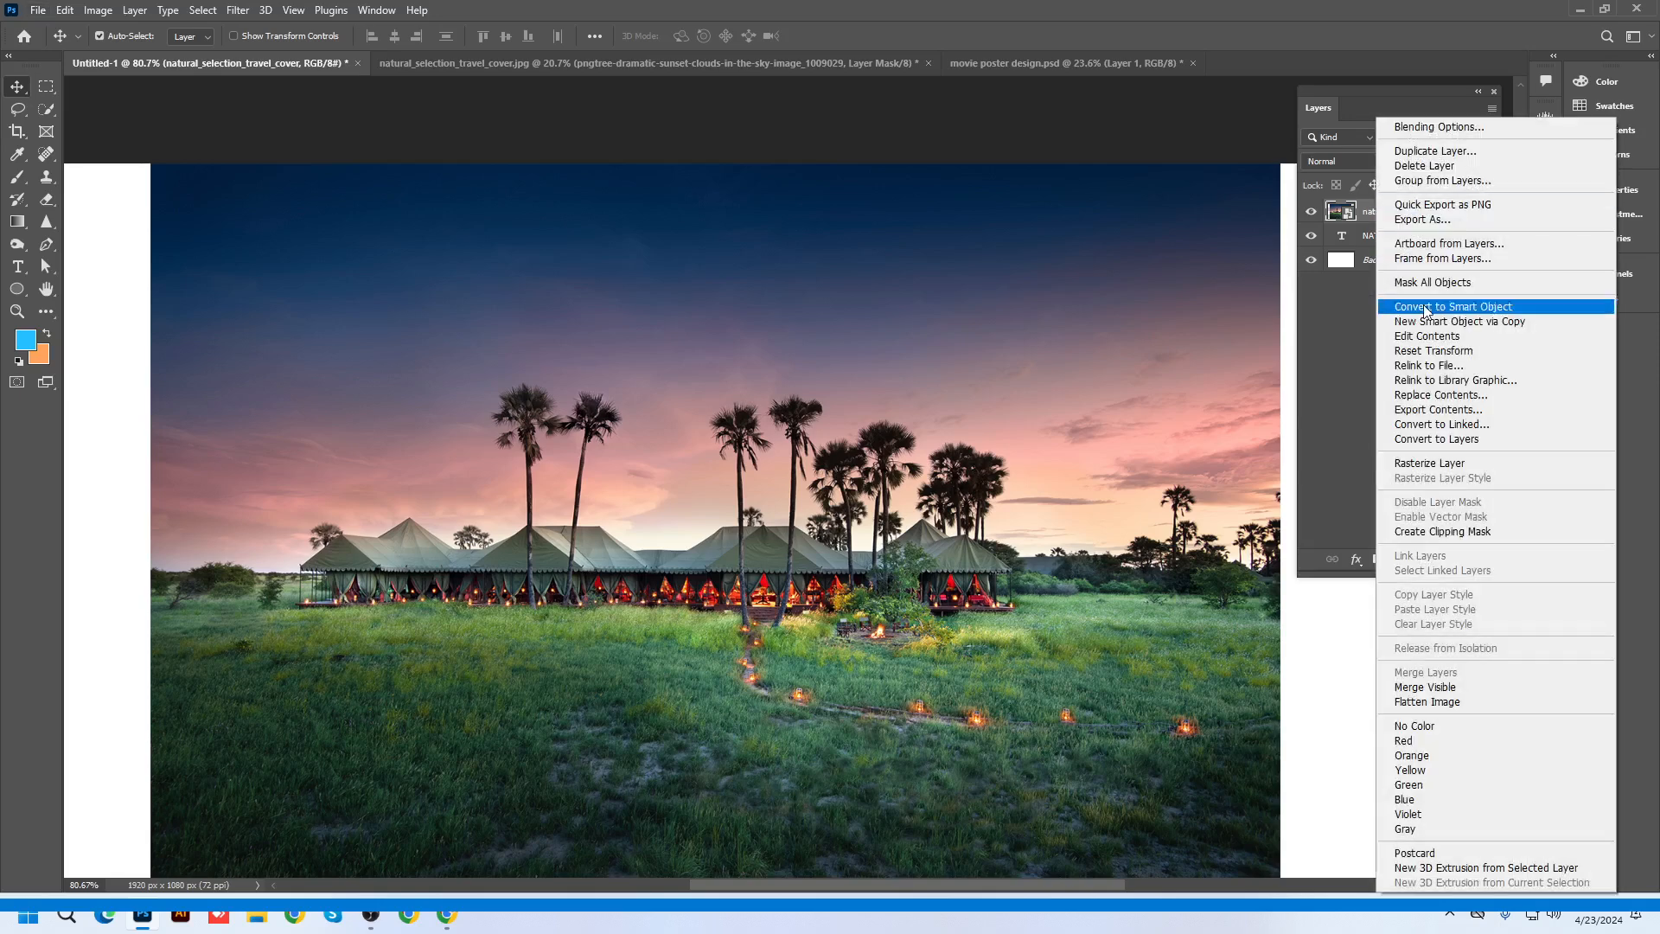
left_click(1441, 532)
key("ctrl+minus")
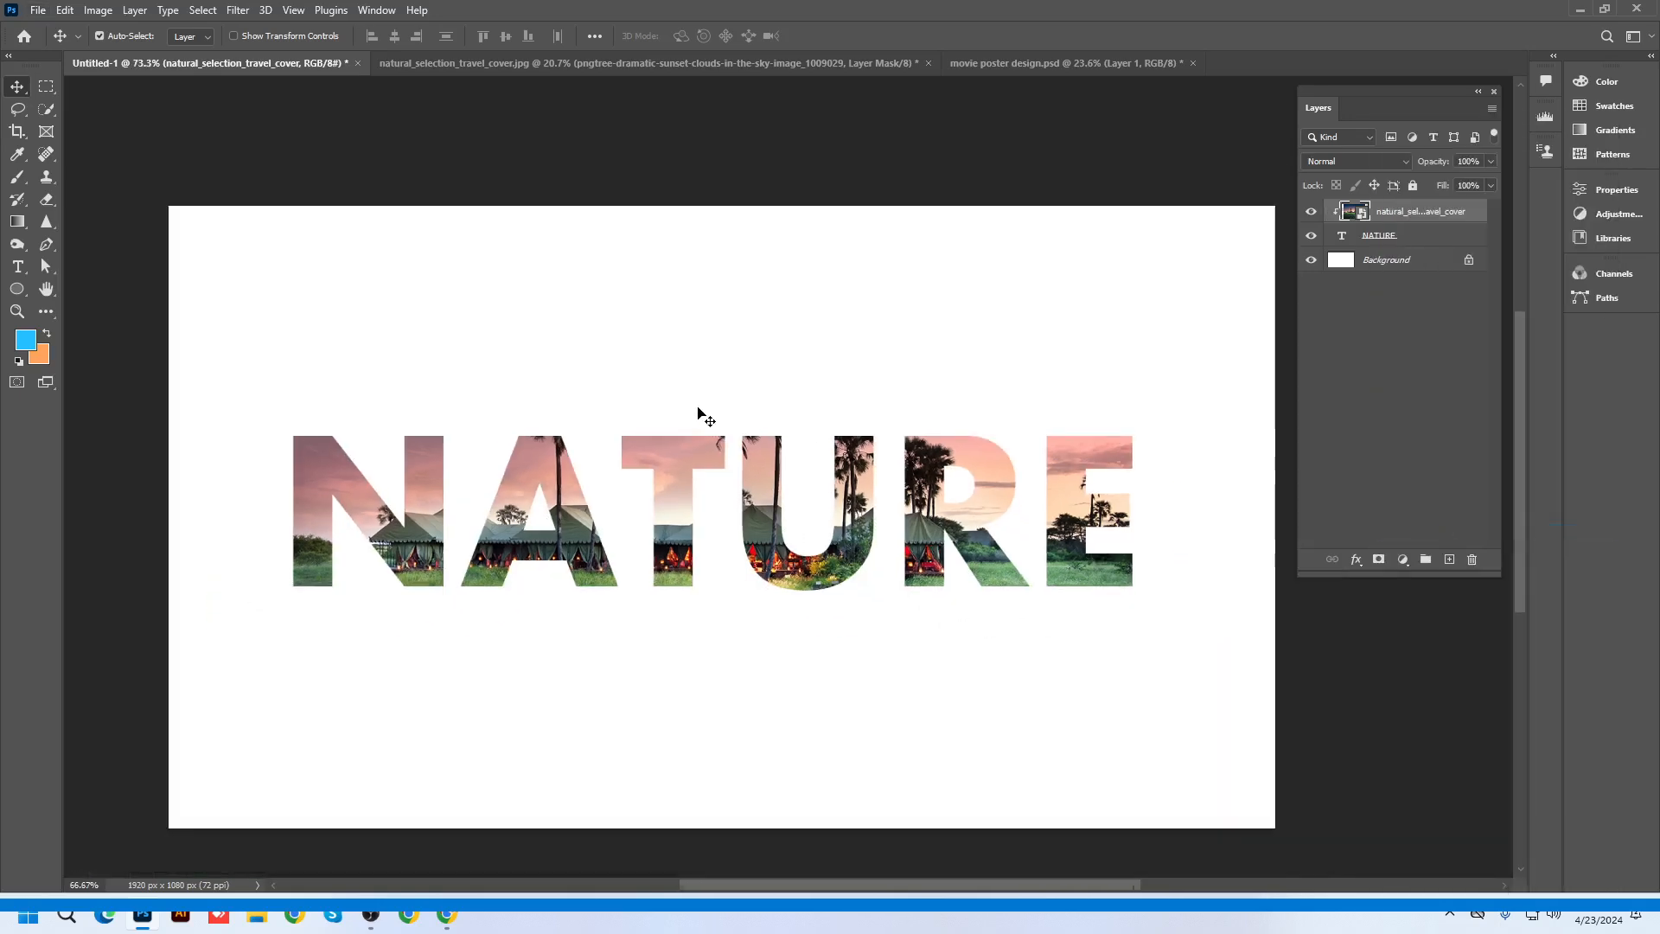
key("ctrl+minus")
Nudge the sunset photo up and slightly left inside the NATURE letters, then minimize Photoshop
left_click_drag(759, 491, 760, 585)
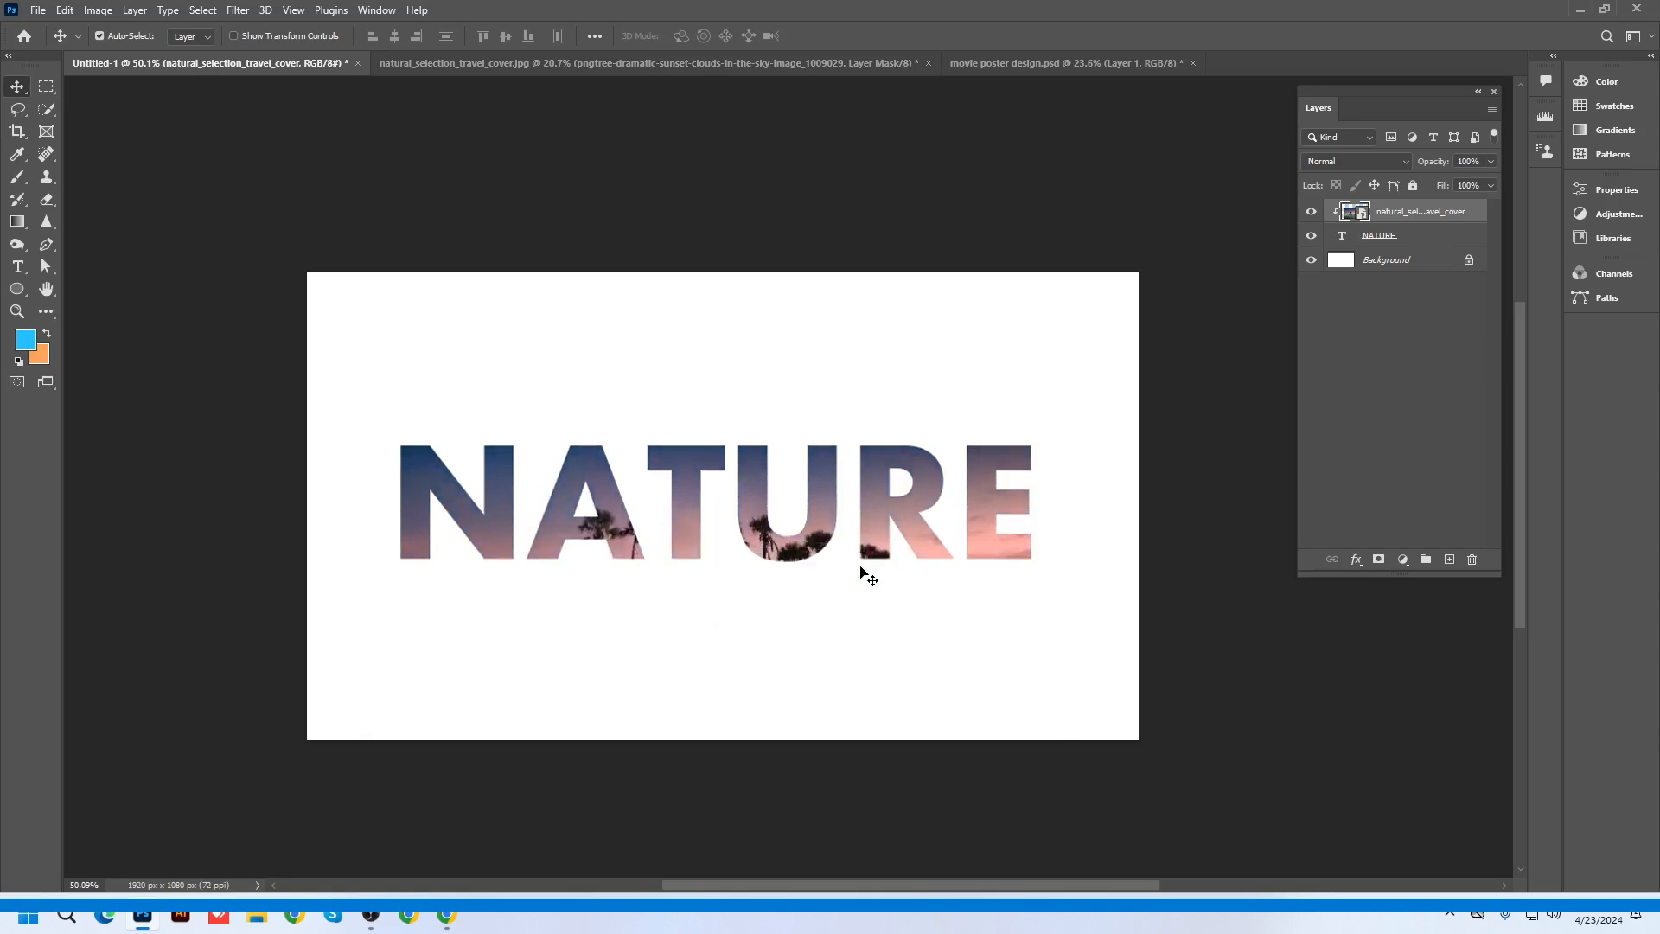
scroll(890, 637, "up", 2)
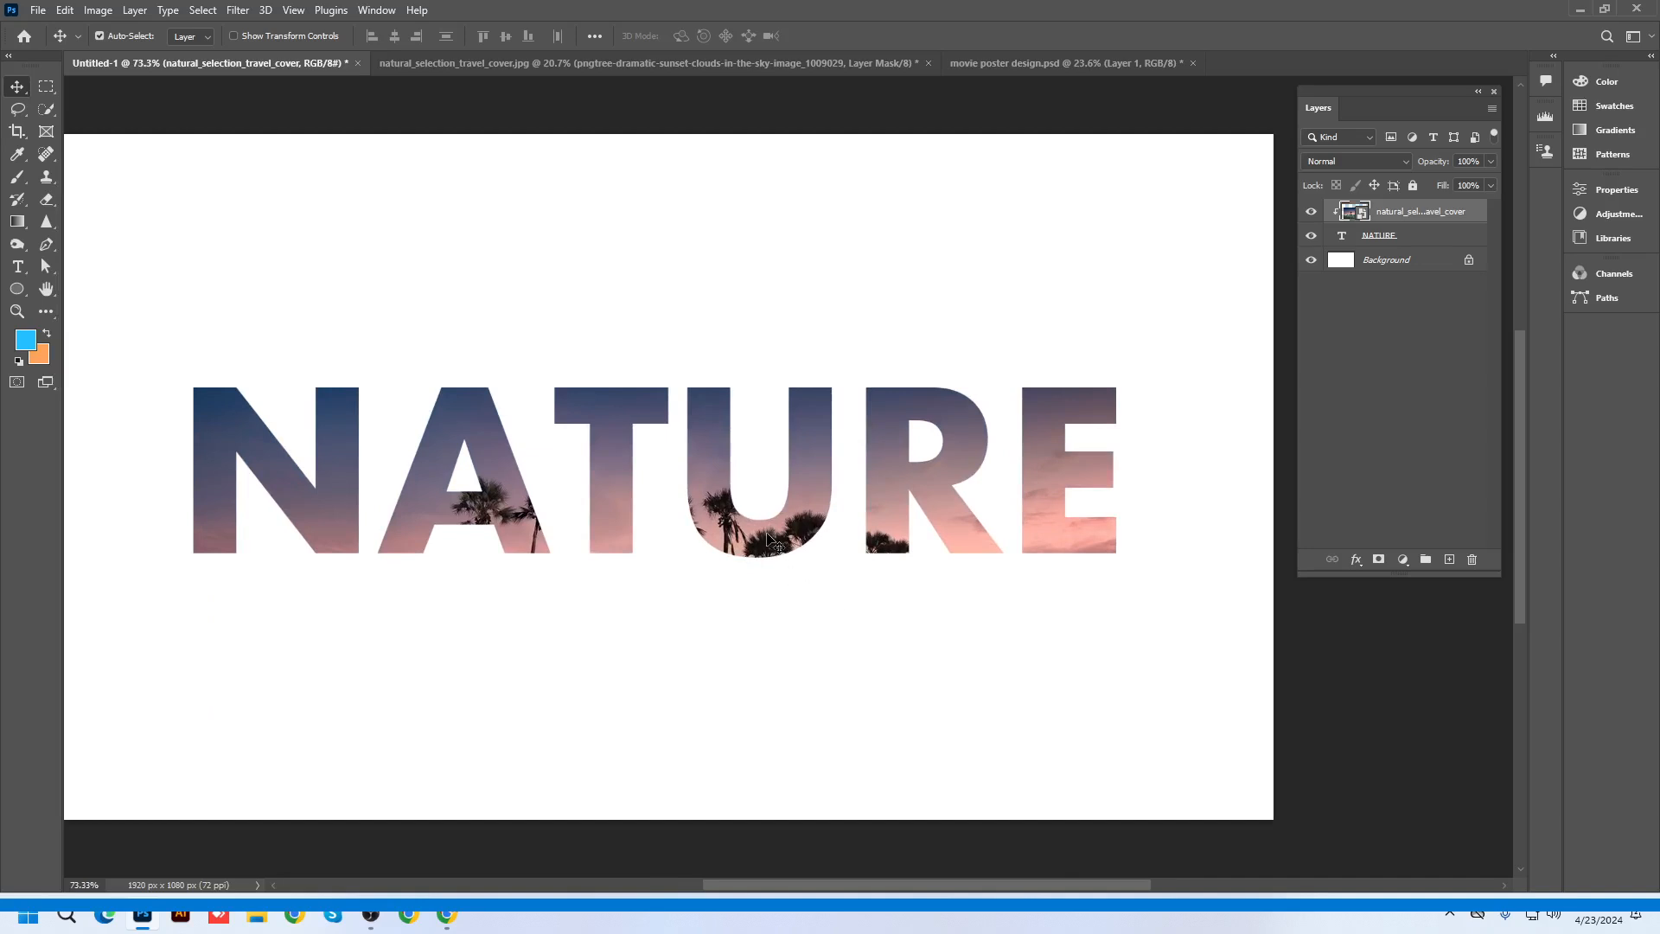
left_click_drag(768, 541, 781, 540)
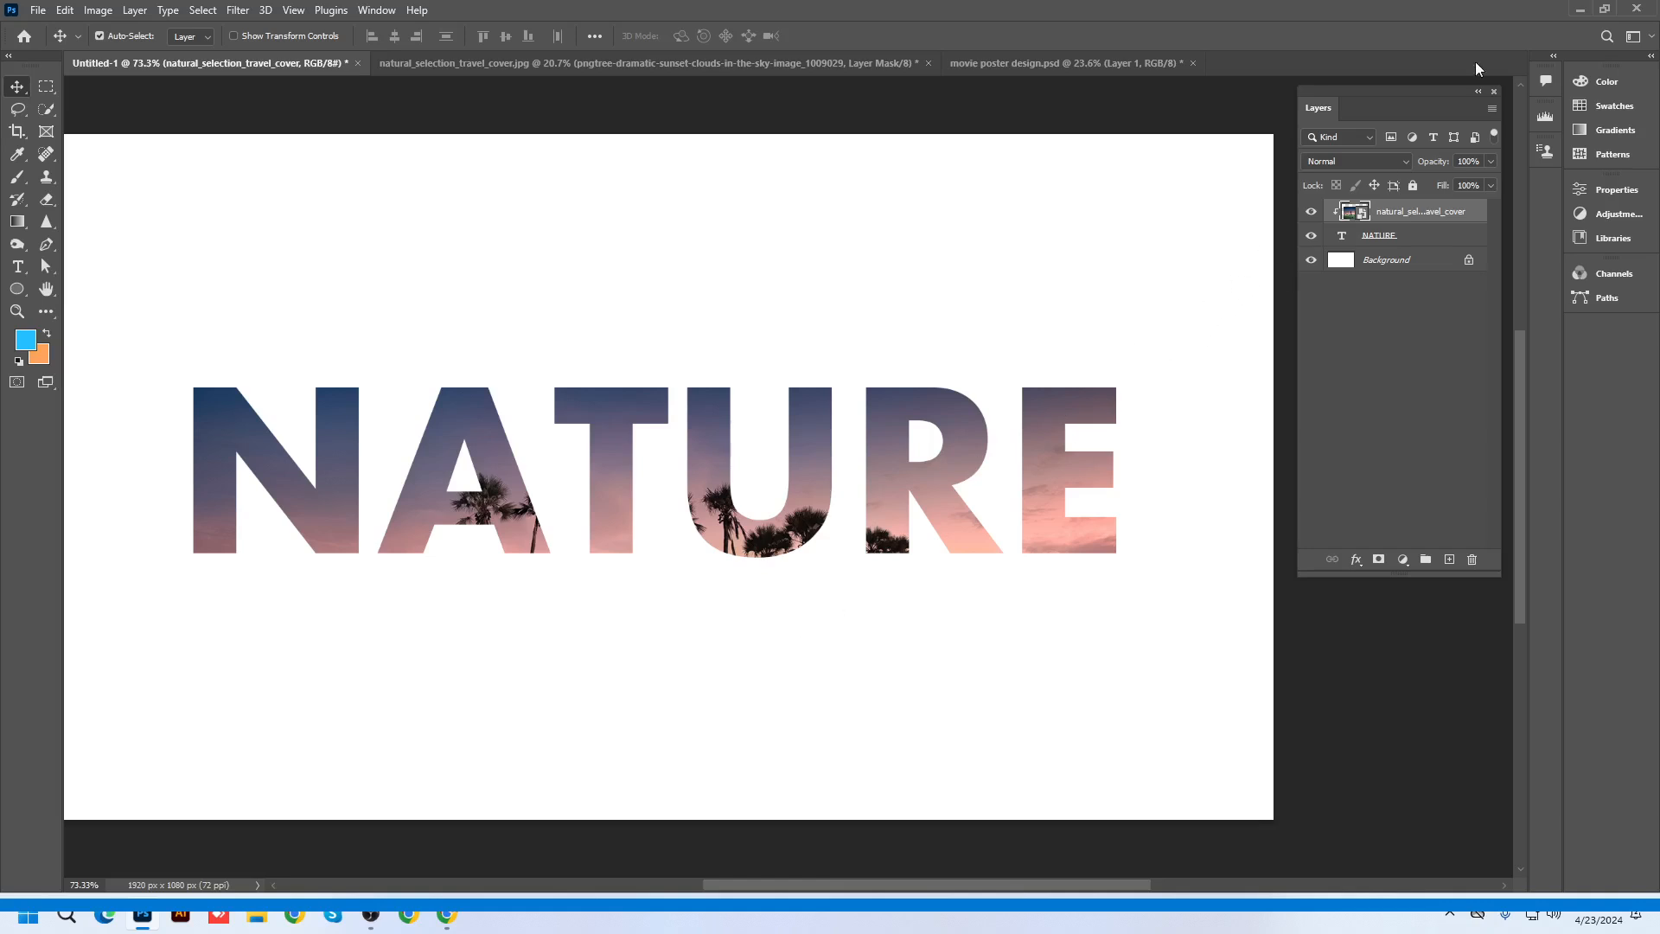
left_click(1580, 9)
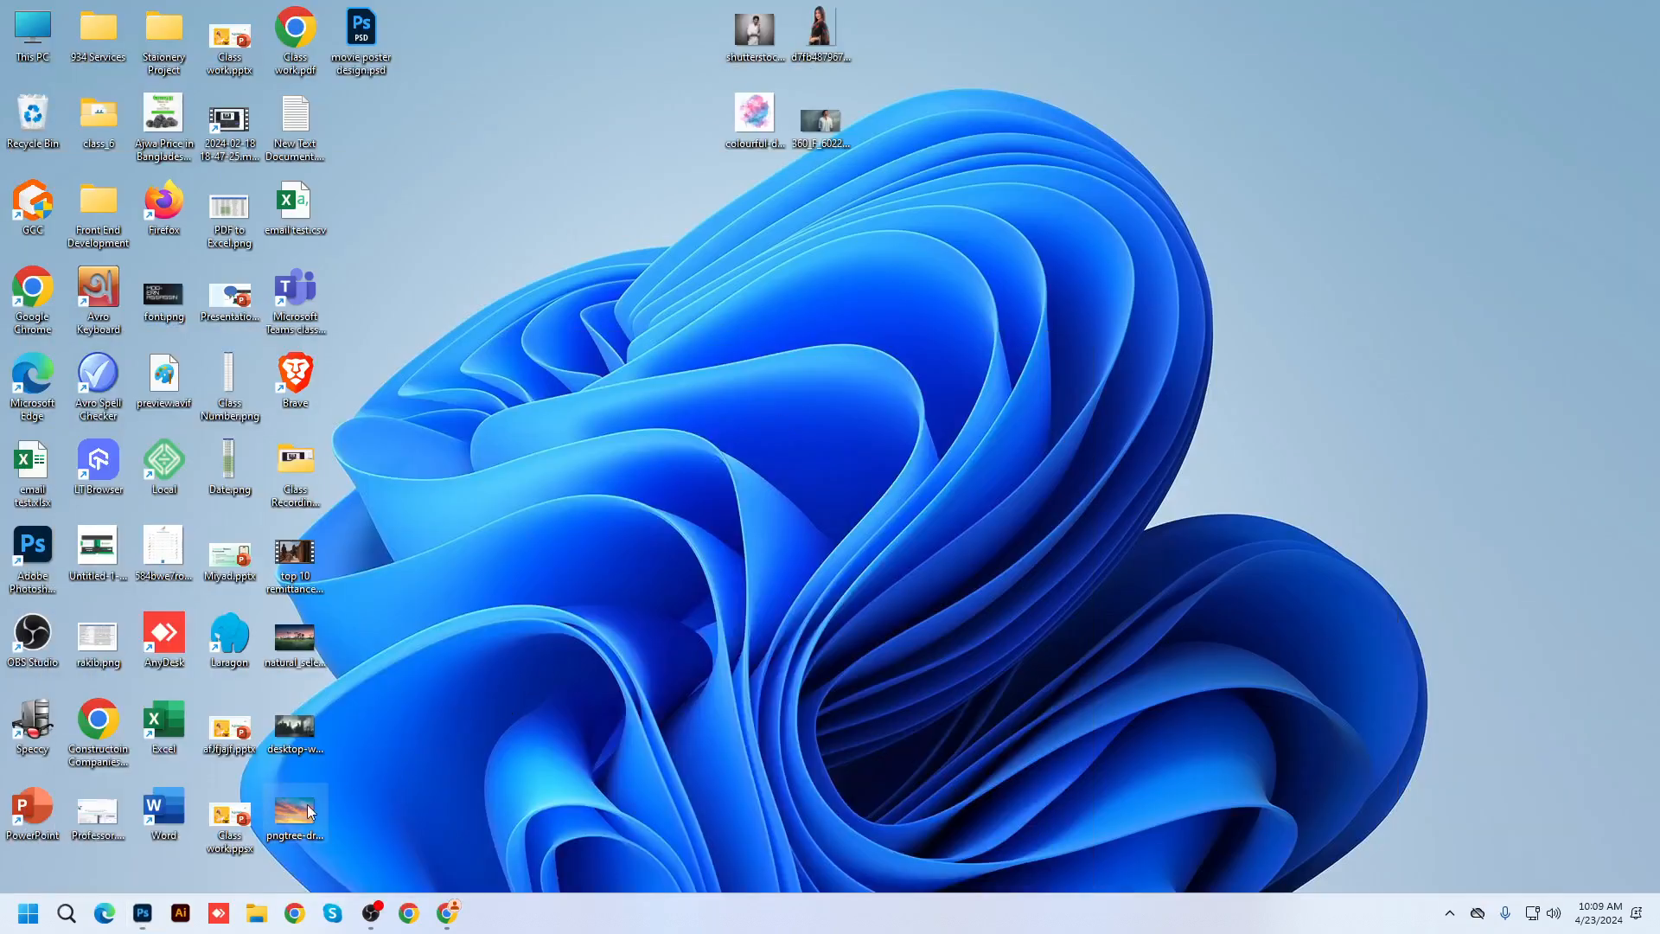
Place the pngtree sunset sky image on the canvas and scale it up over the NATURE text
left_click_drag(198, 917, 782, 472)
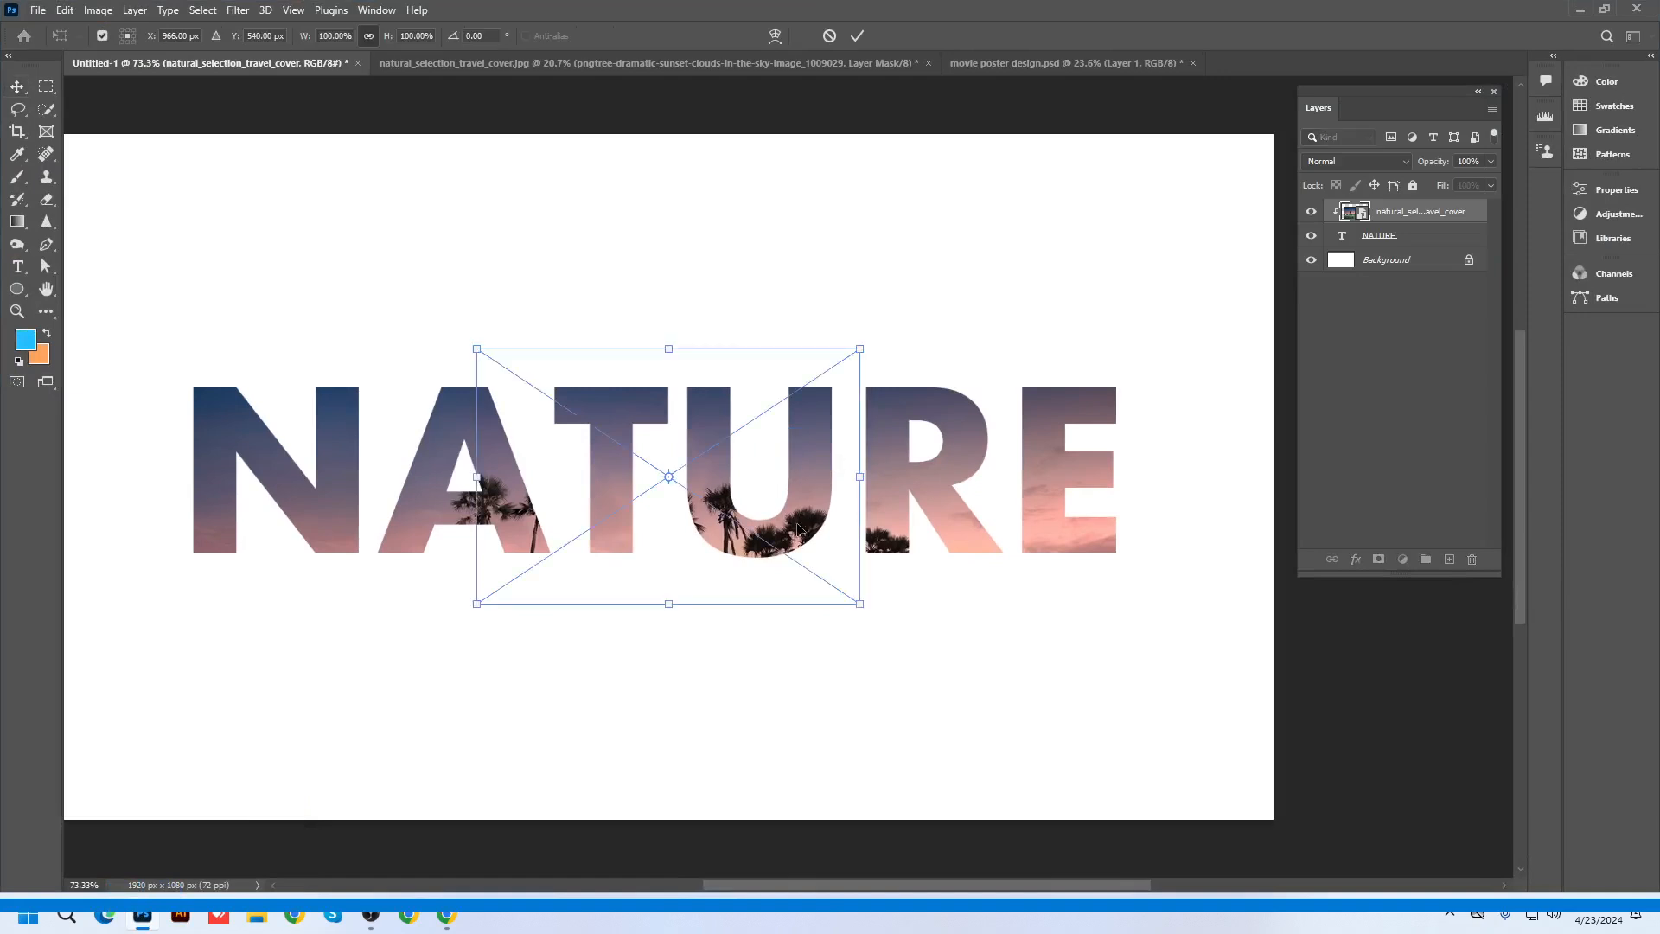
scroll(796, 552, "down", 3)
left_click_drag(789, 563, 829, 384)
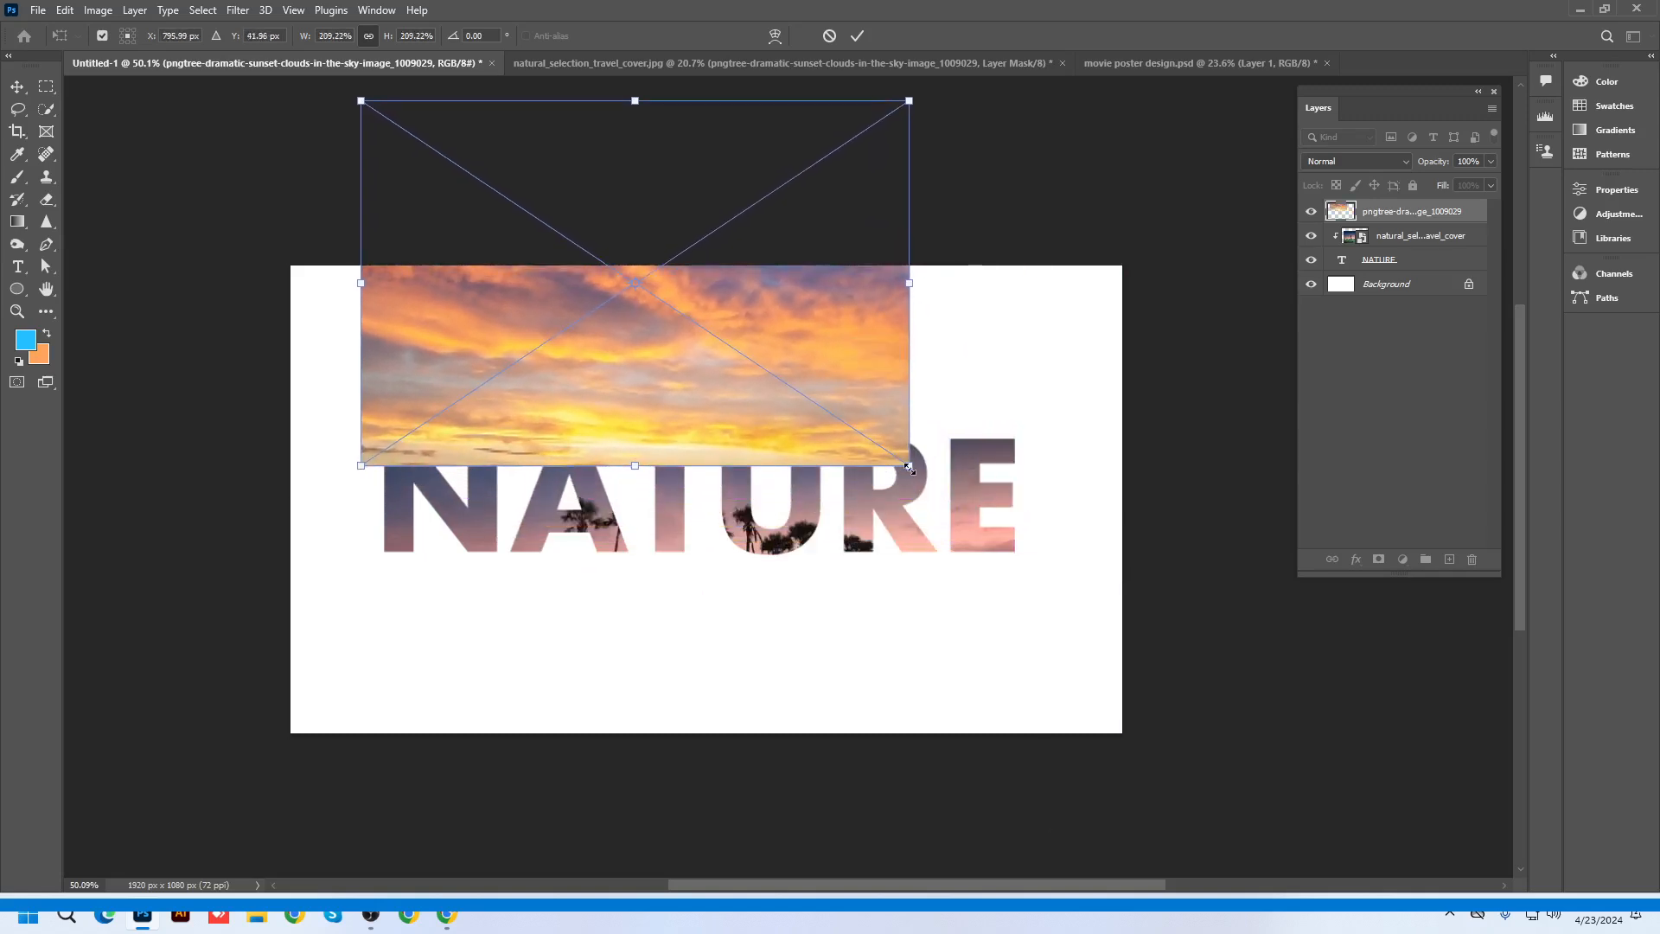
left_click_drag(909, 466, 882, 434)
key("Return")
left_click_drag(883, 434, 882, 434)
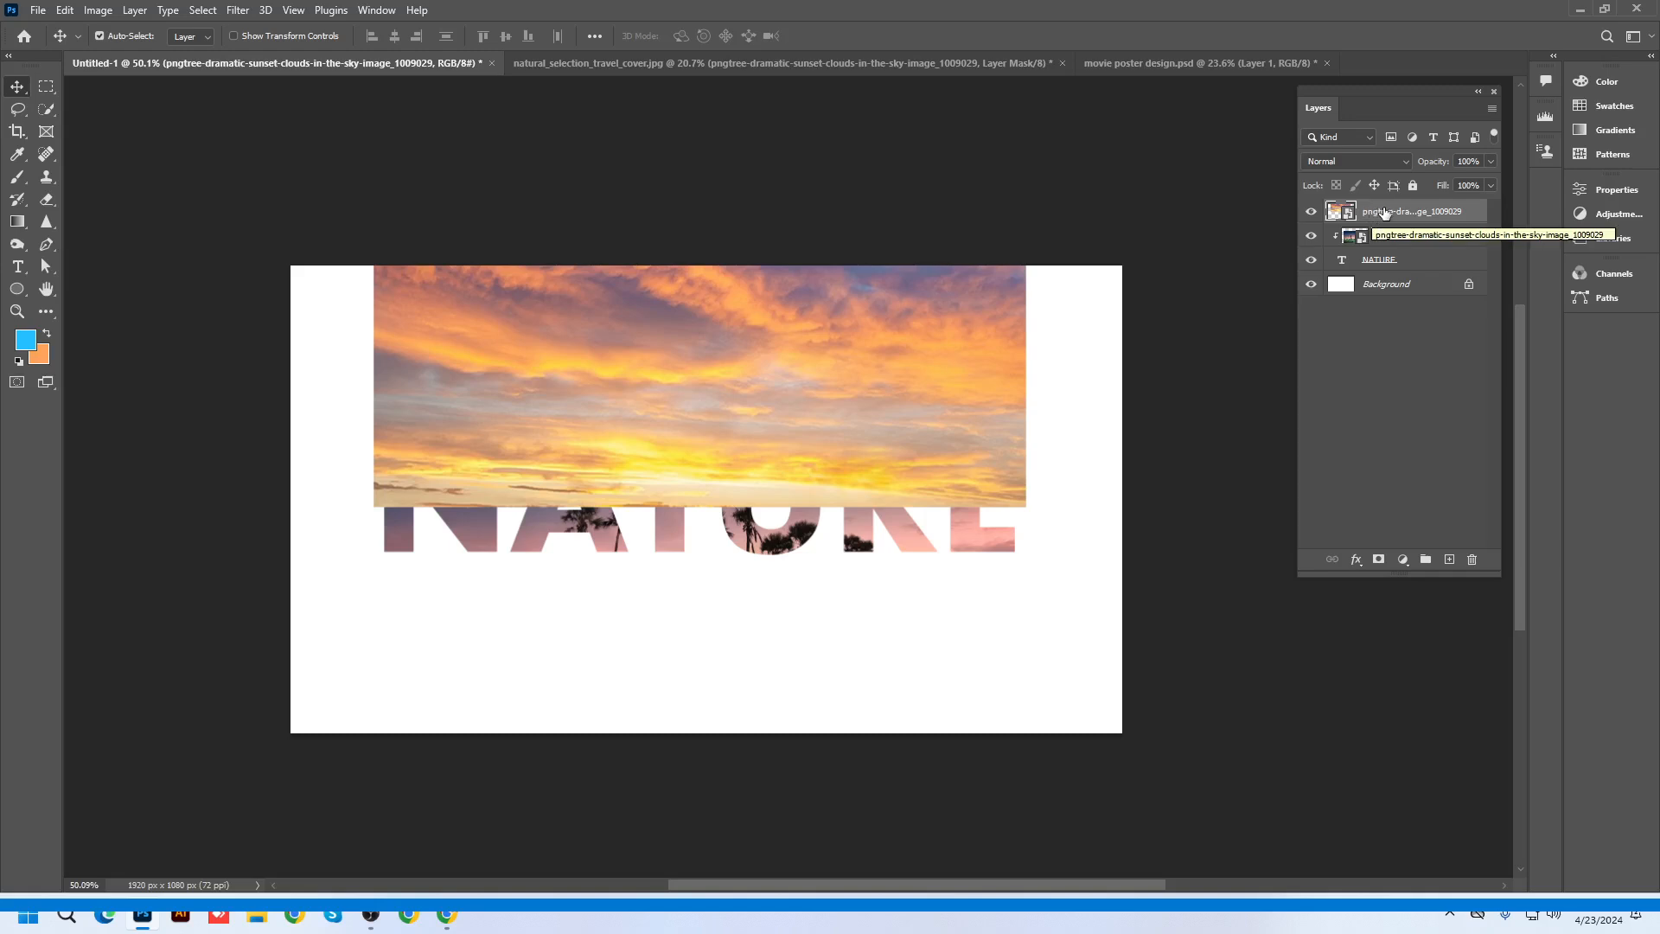
Clip the sunset sky layer to the NATURE text and reposition it inside the letters
right_click(1388, 212)
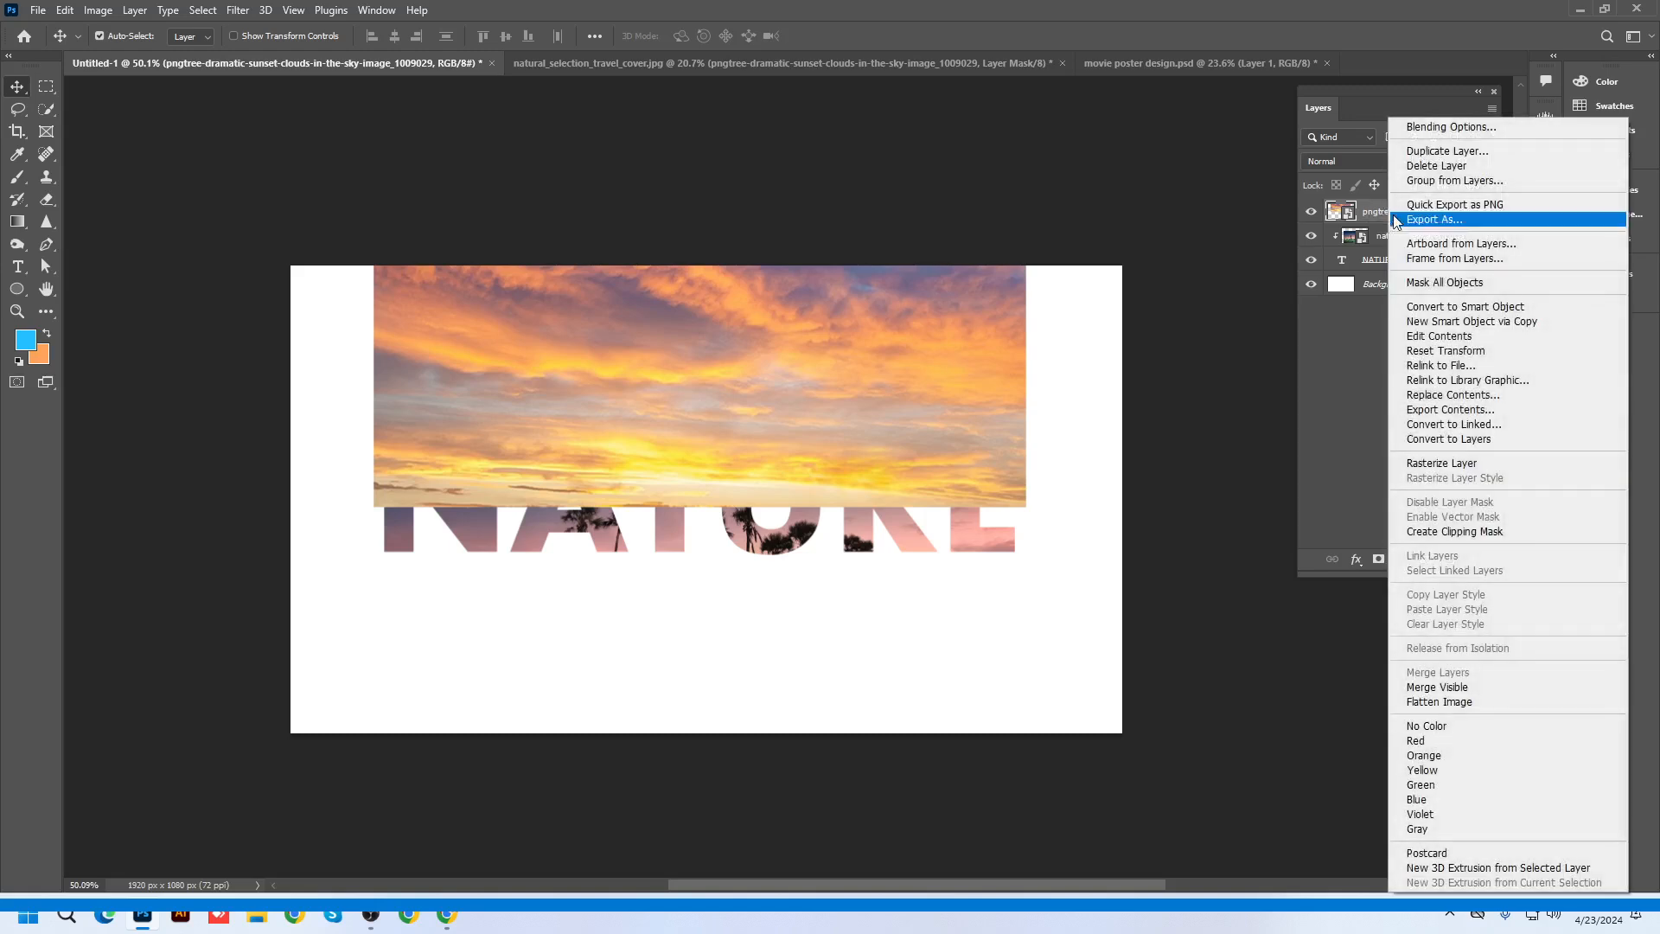
left_click(1446, 532)
left_click_drag(870, 464, 1132, 735)
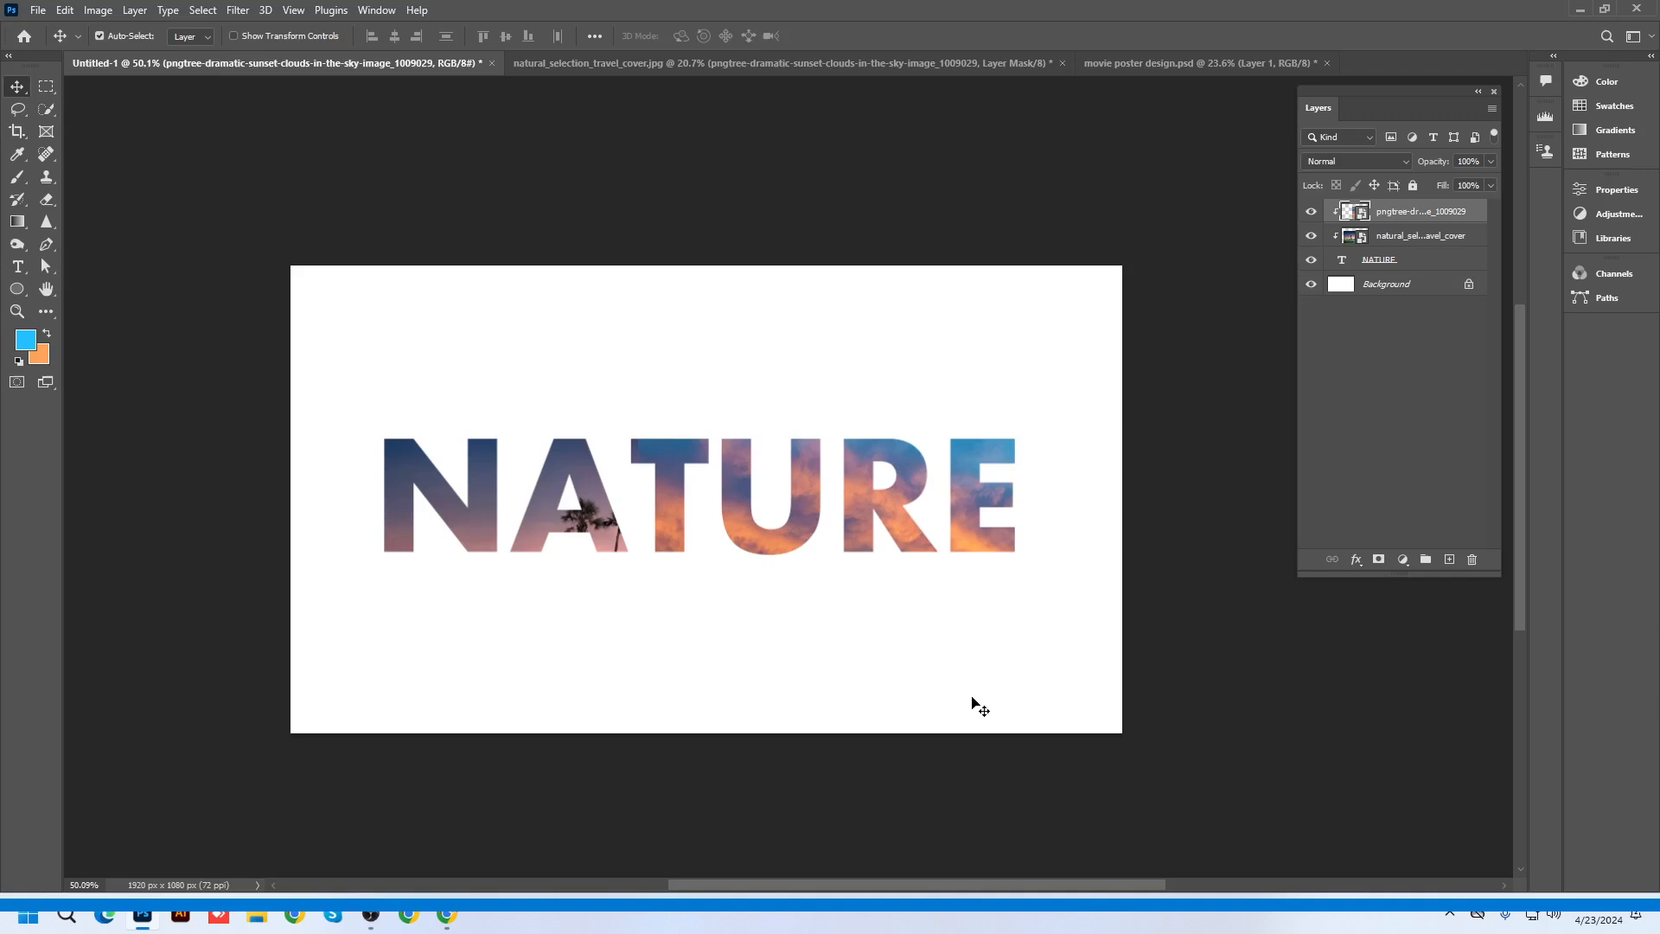
Add a layer mask to the sky and paint black with a 400 brush over A, T and U
left_click_drag(872, 510, 612, 245)
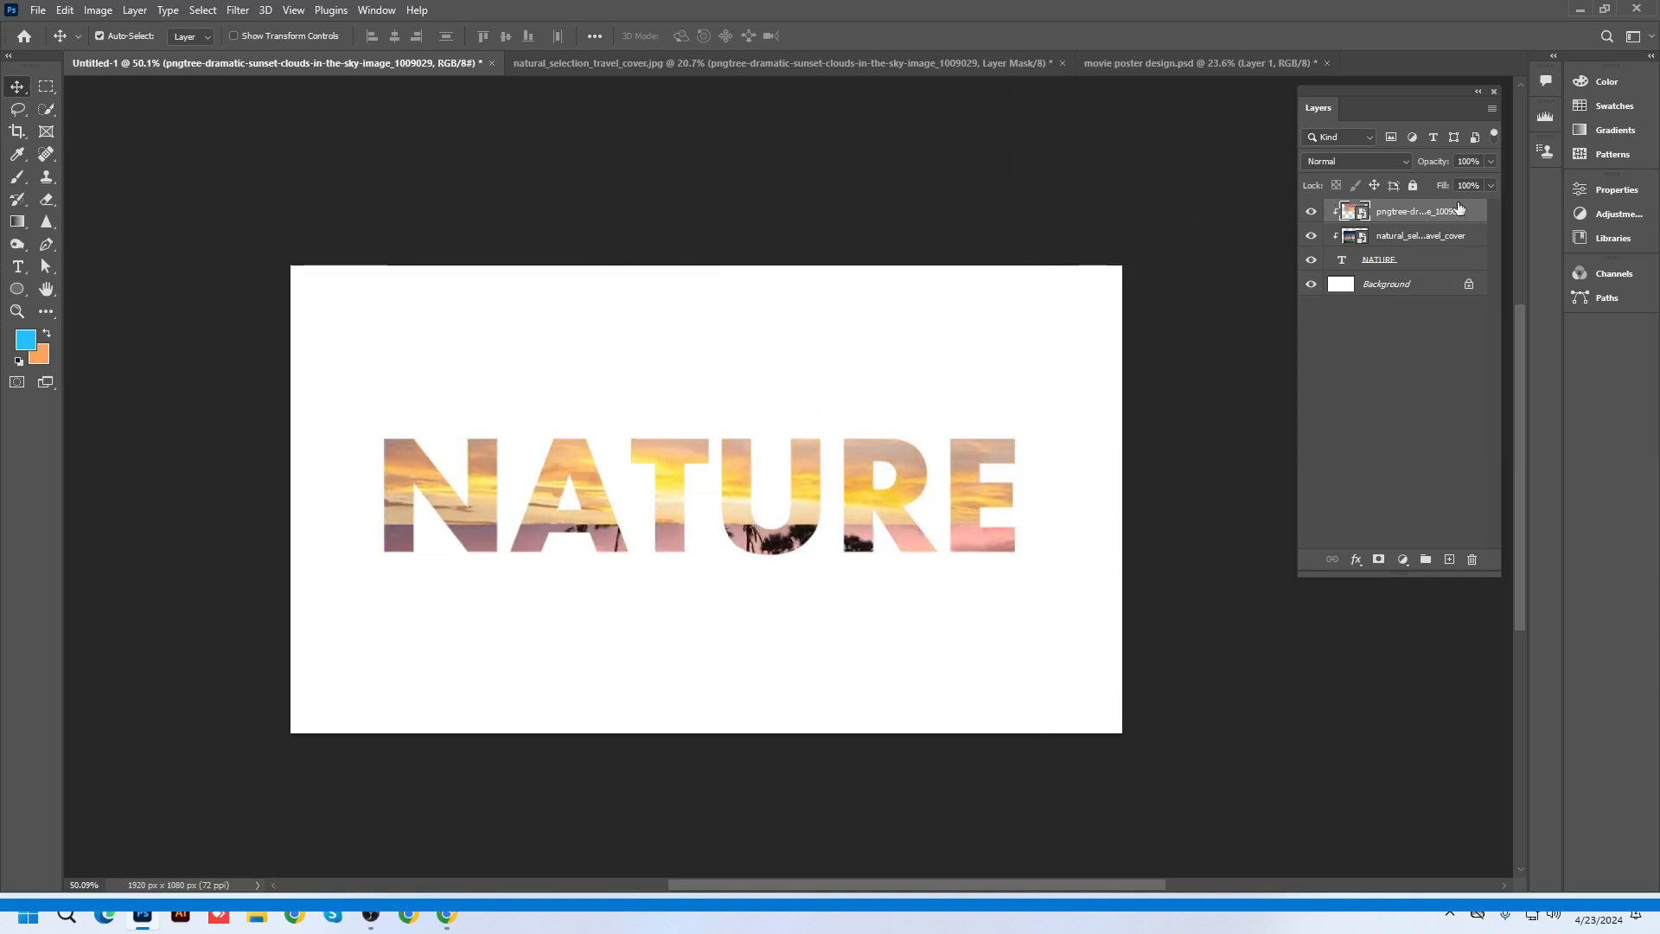
left_click(1380, 561)
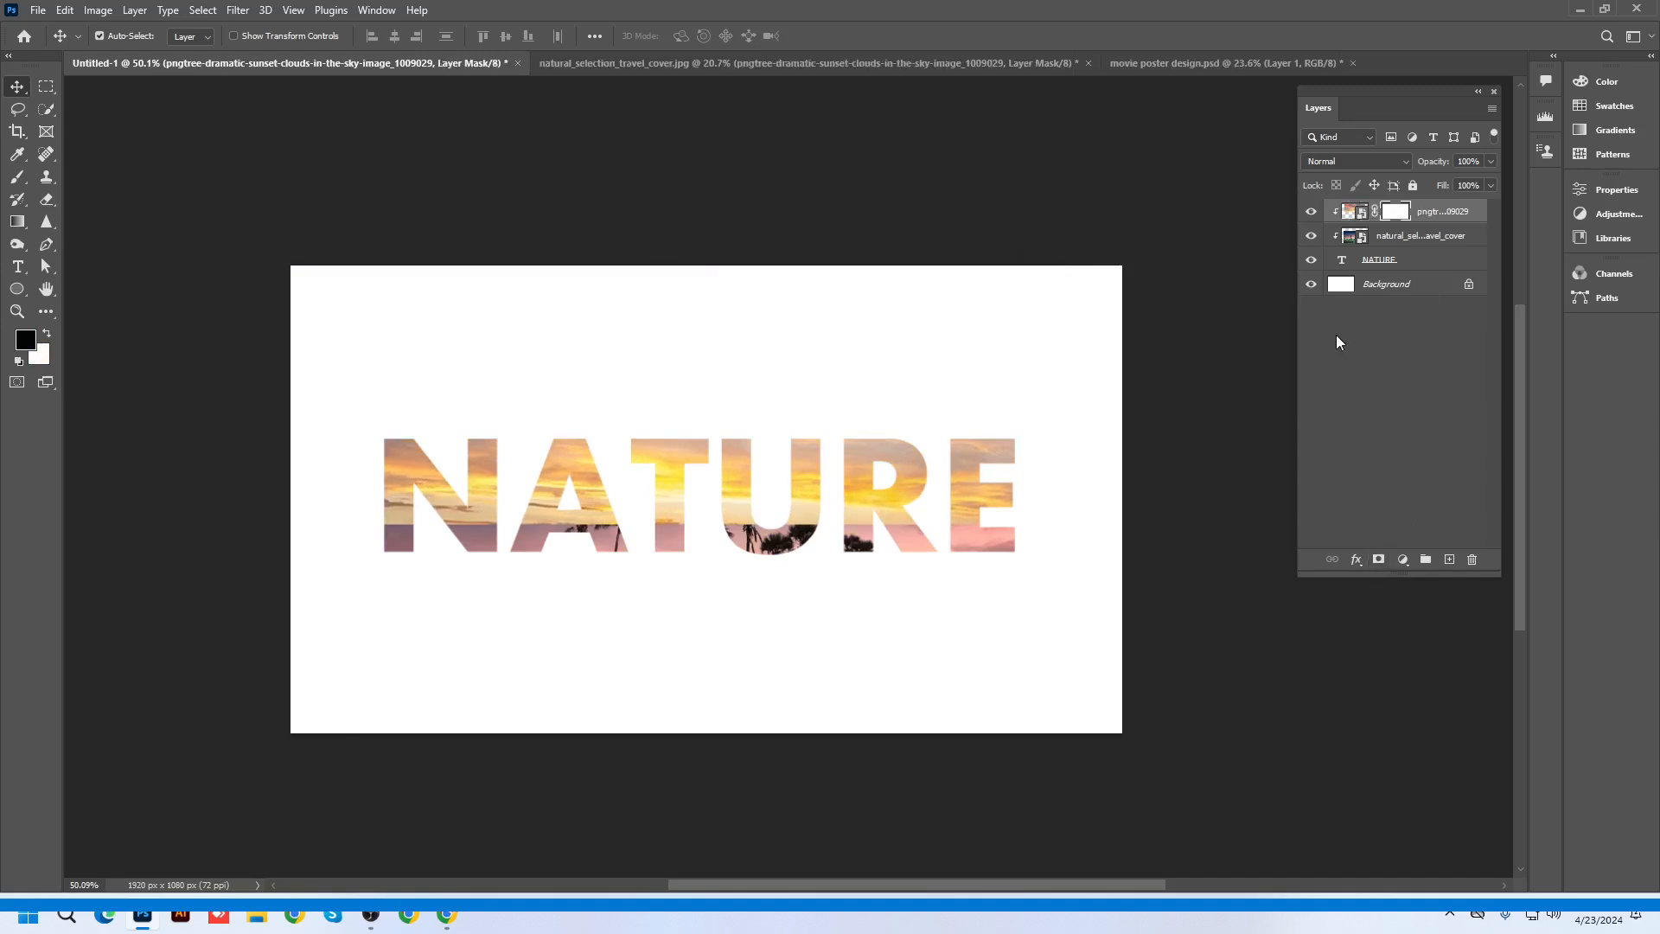
left_click(17, 177)
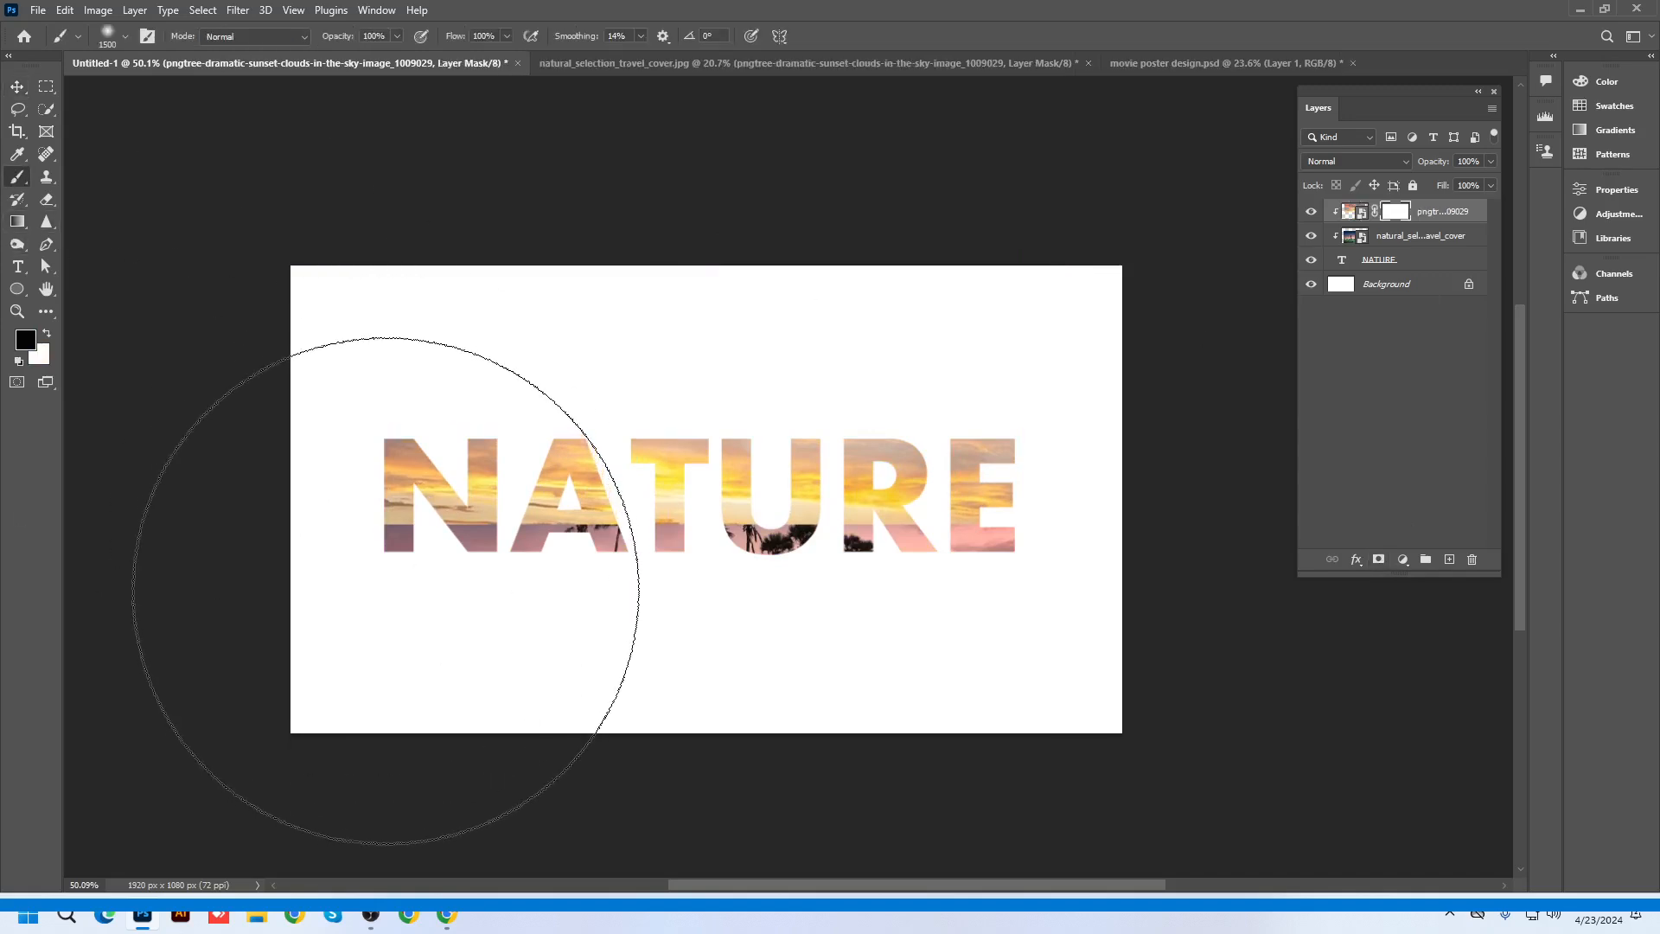
key("bracketleft")
key("bracketleft")
key("bracketleft")
key("bracketleft")
key("bracketleft")
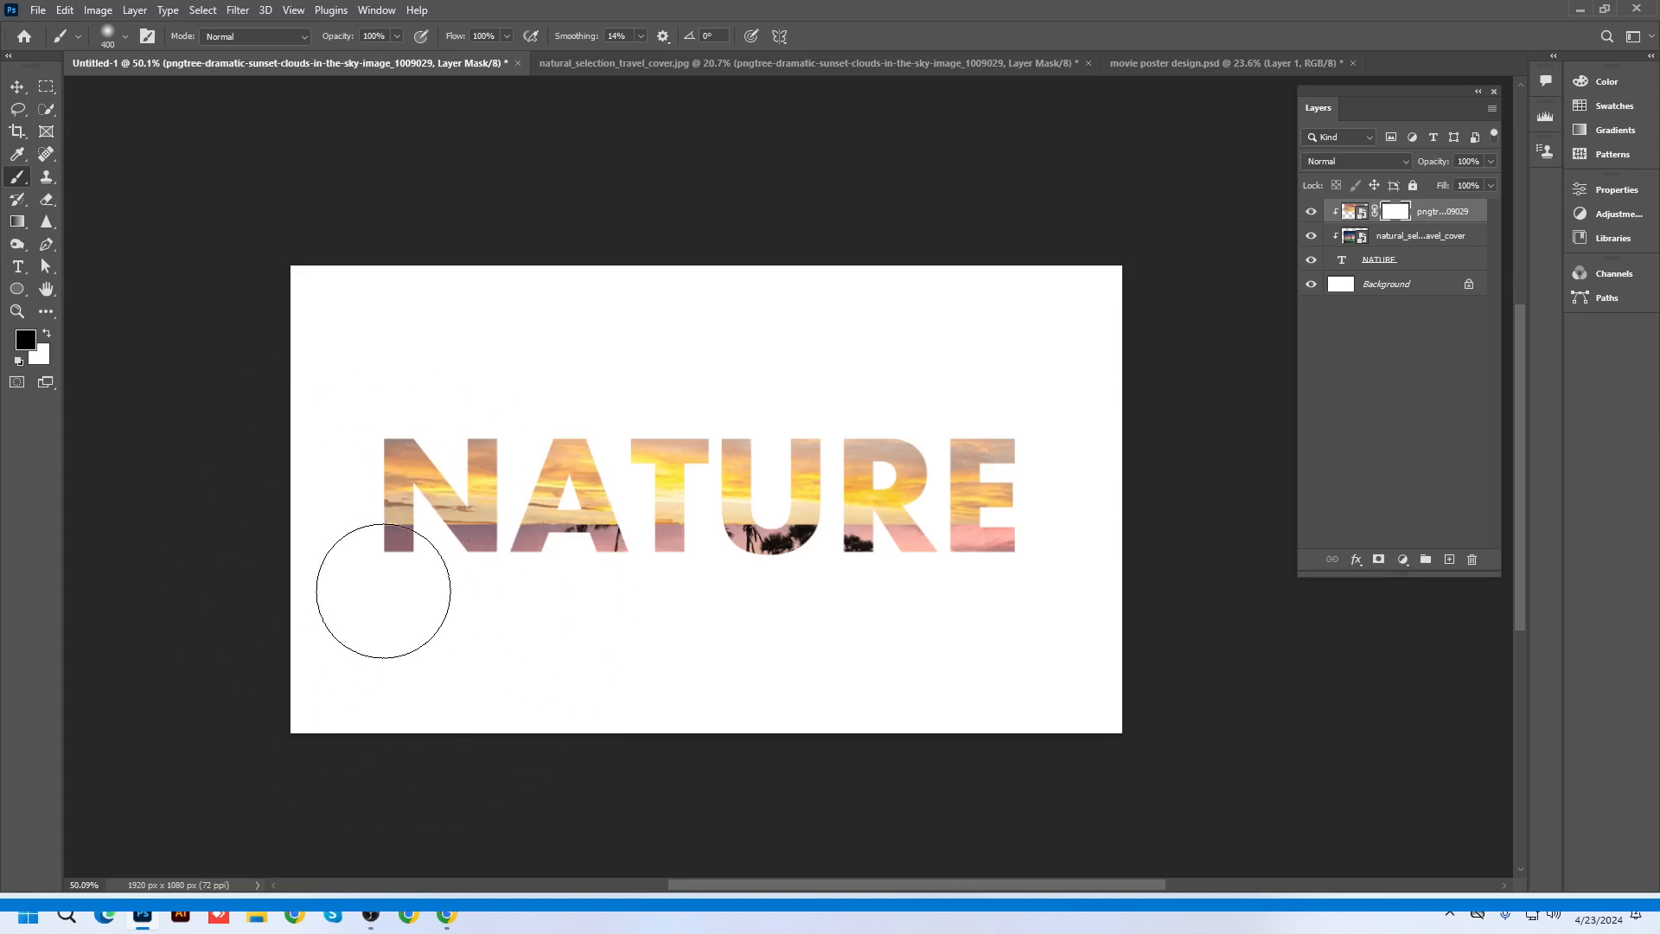
left_click_drag(585, 566, 873, 585)
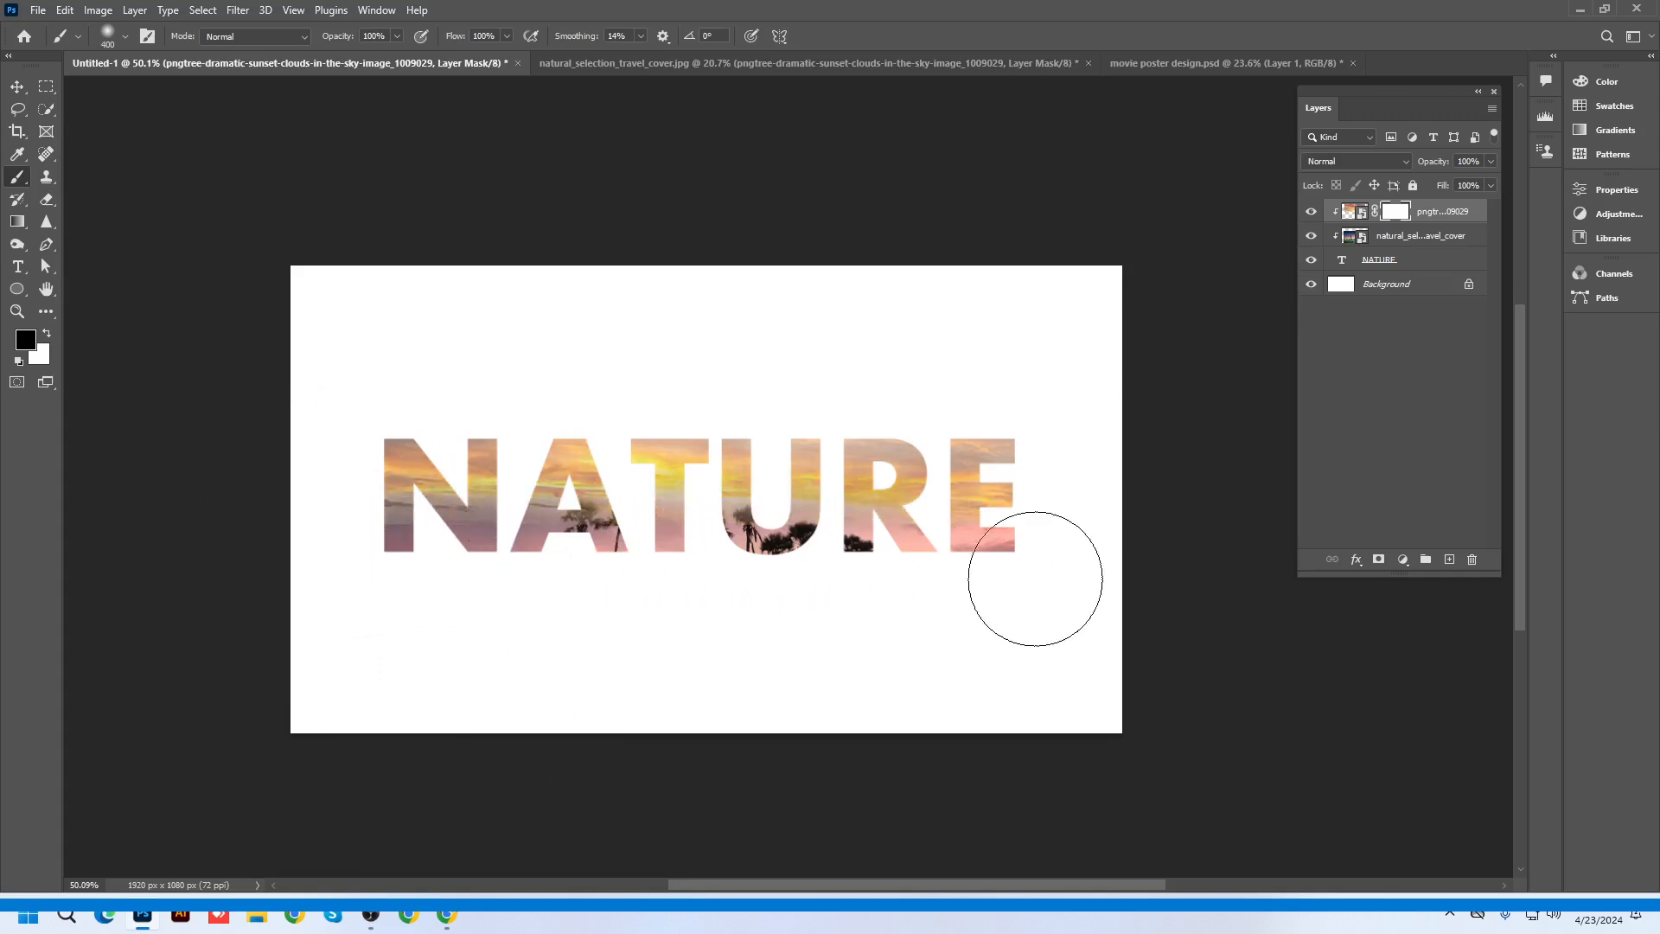
scroll(752, 638, "up", 1)
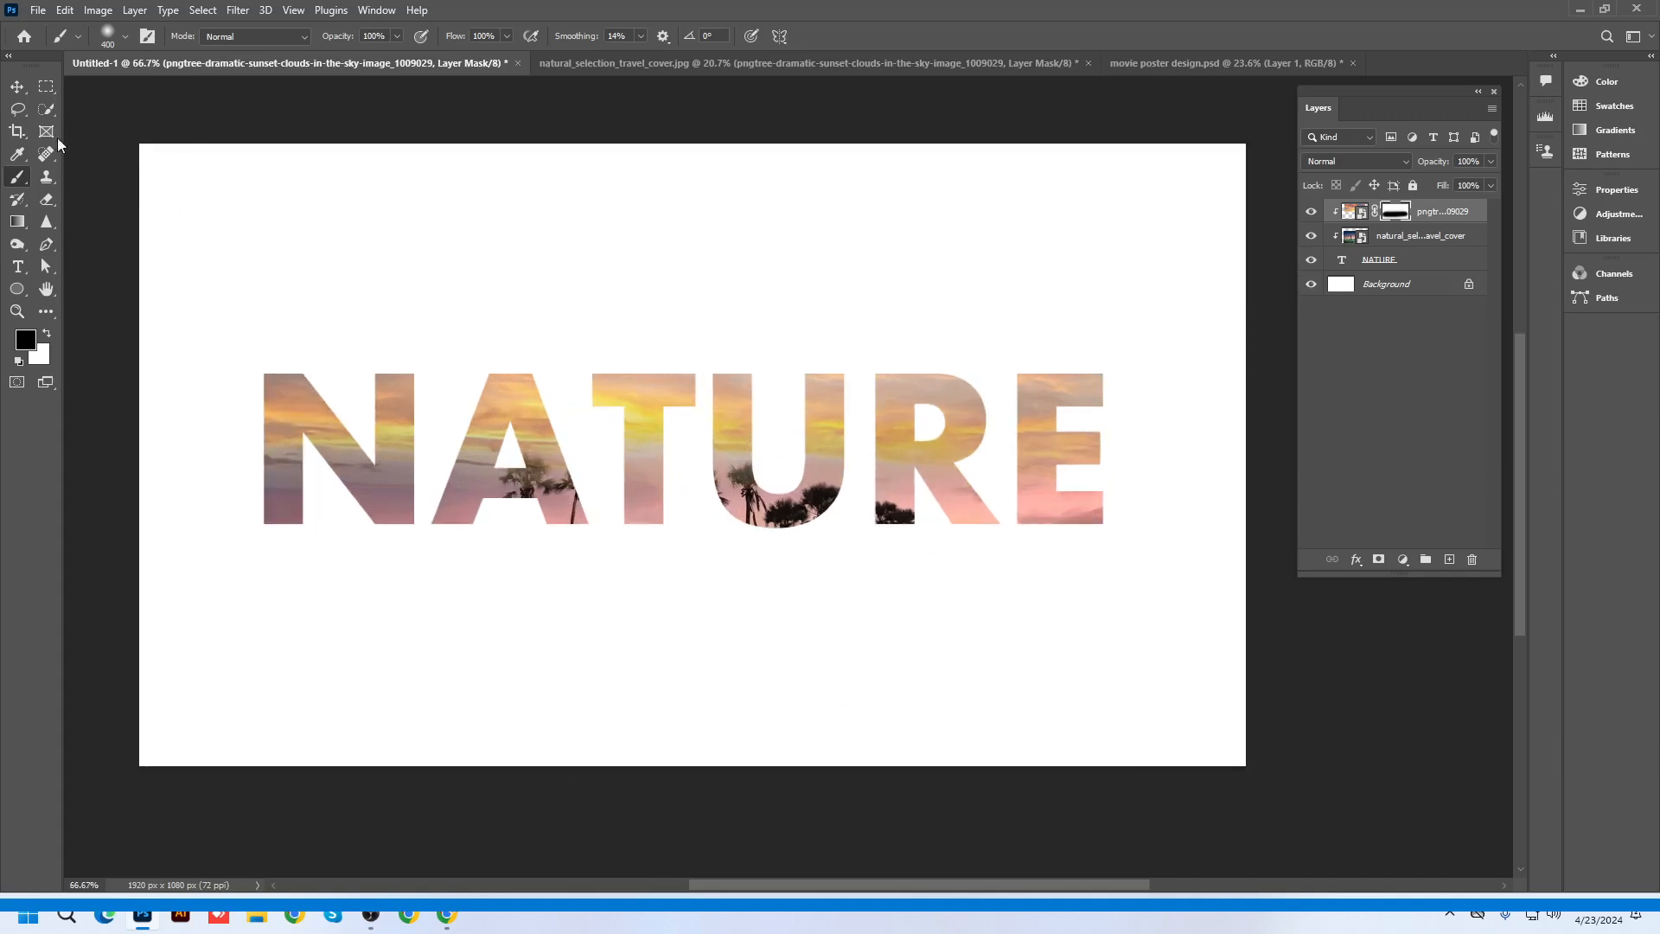
Switch to the Move tool, minimize Photoshop and bring back the double exposure results in Chrome
left_click(17, 86)
mouse_move(448, 923)
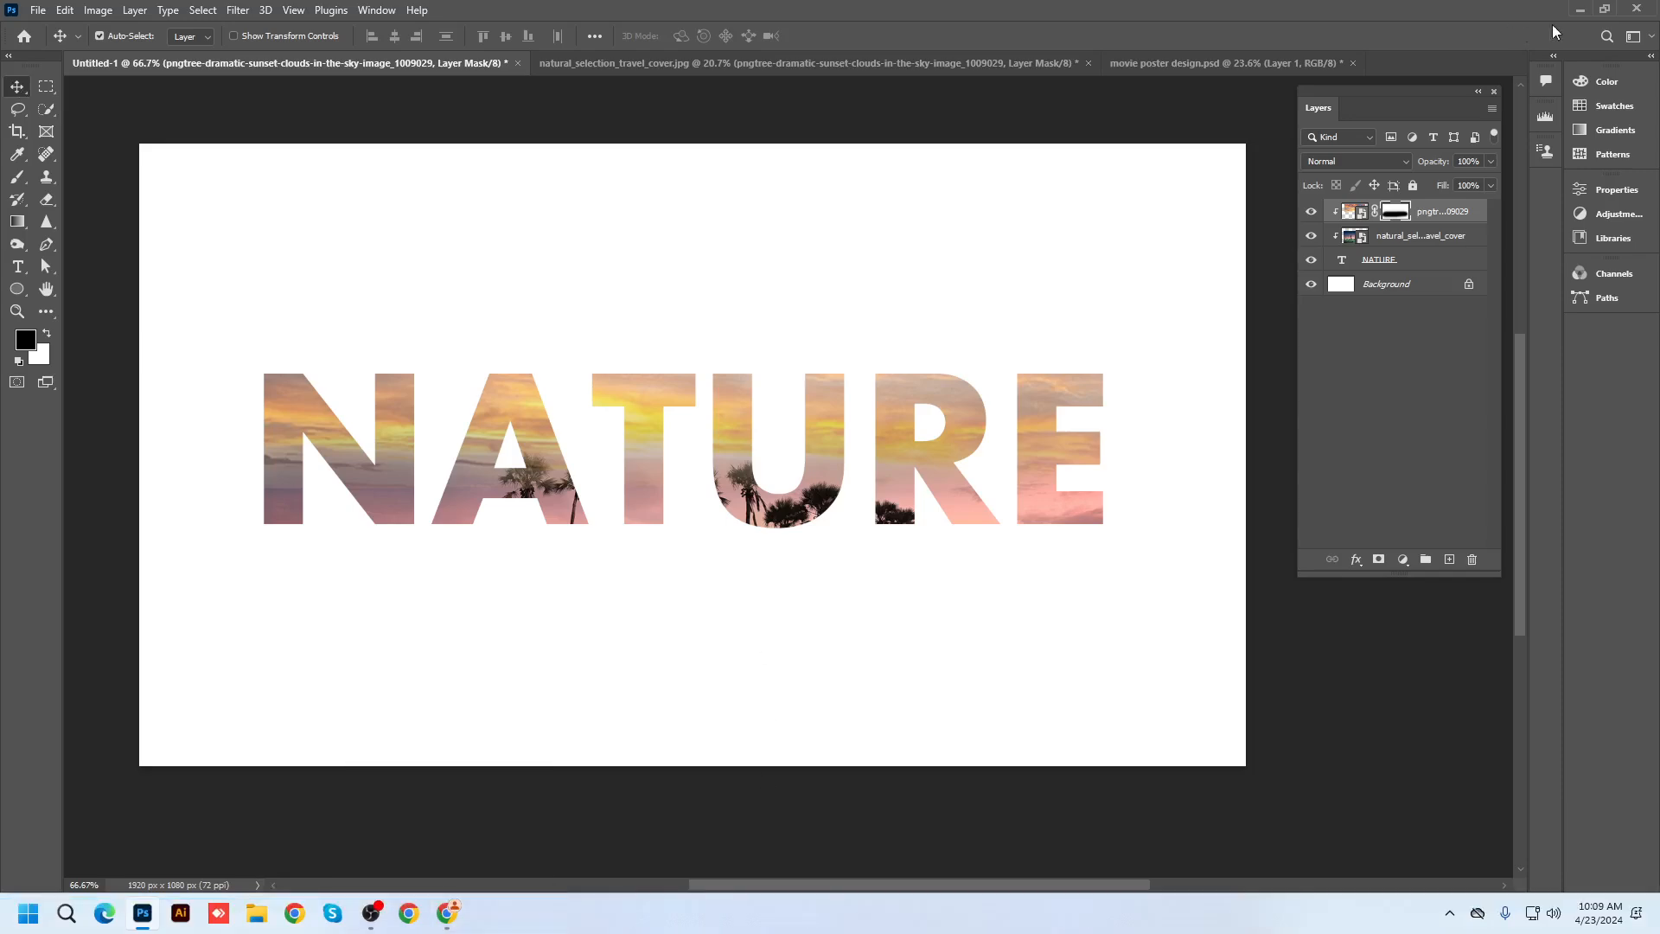
left_click(1581, 9)
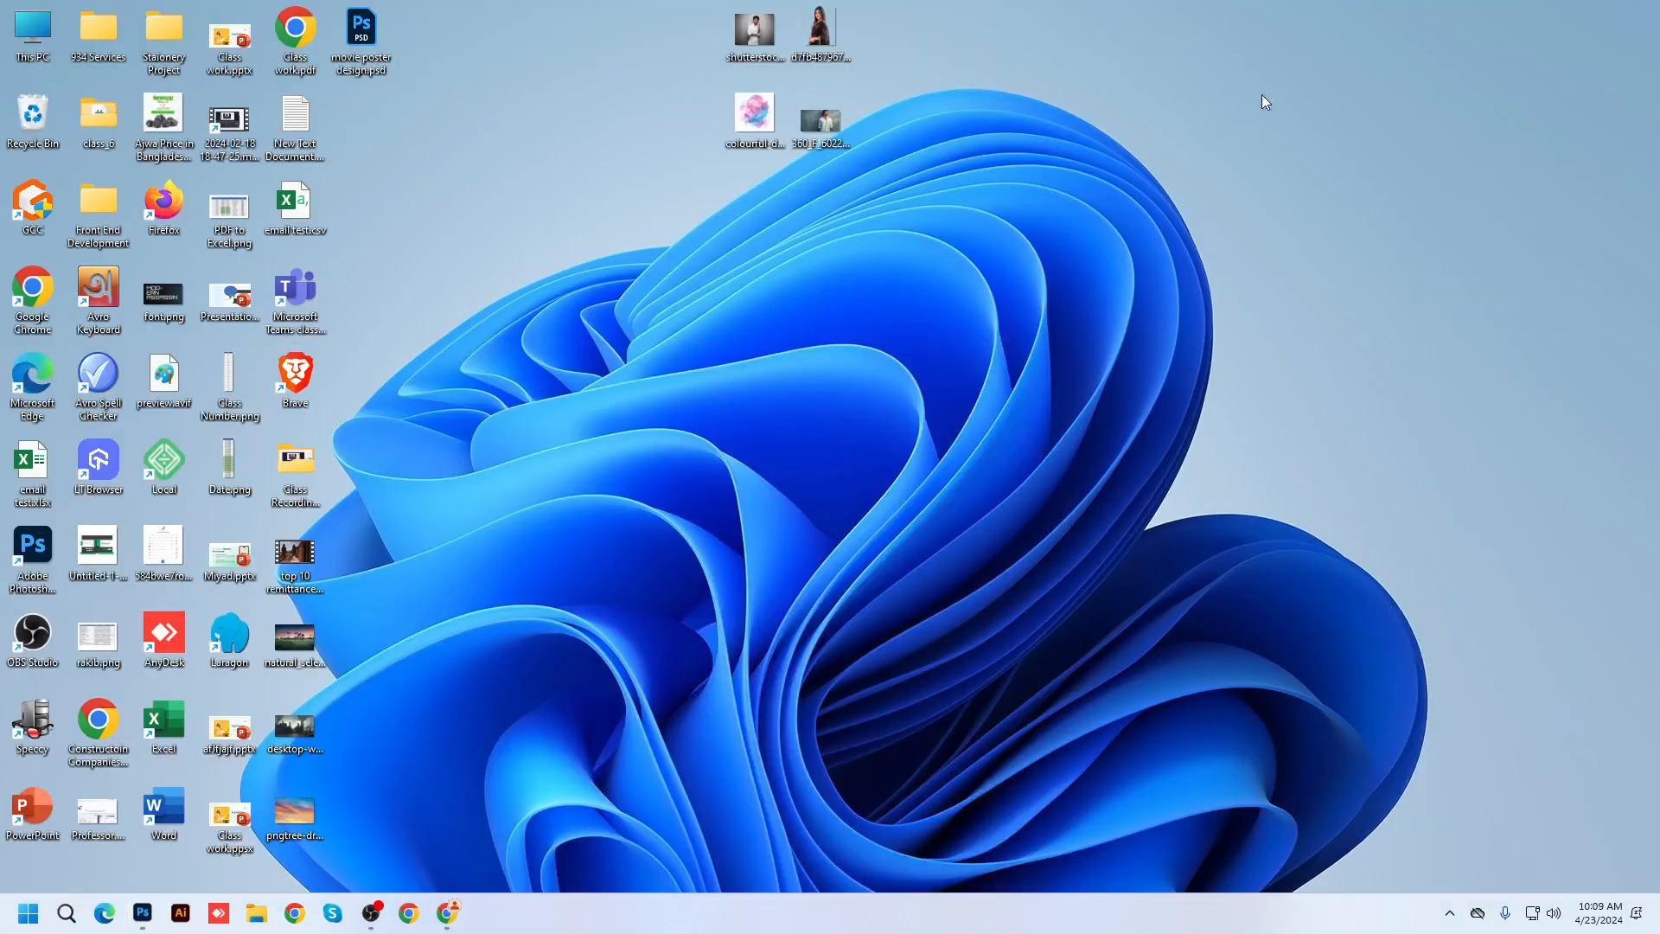
left_click(448, 915)
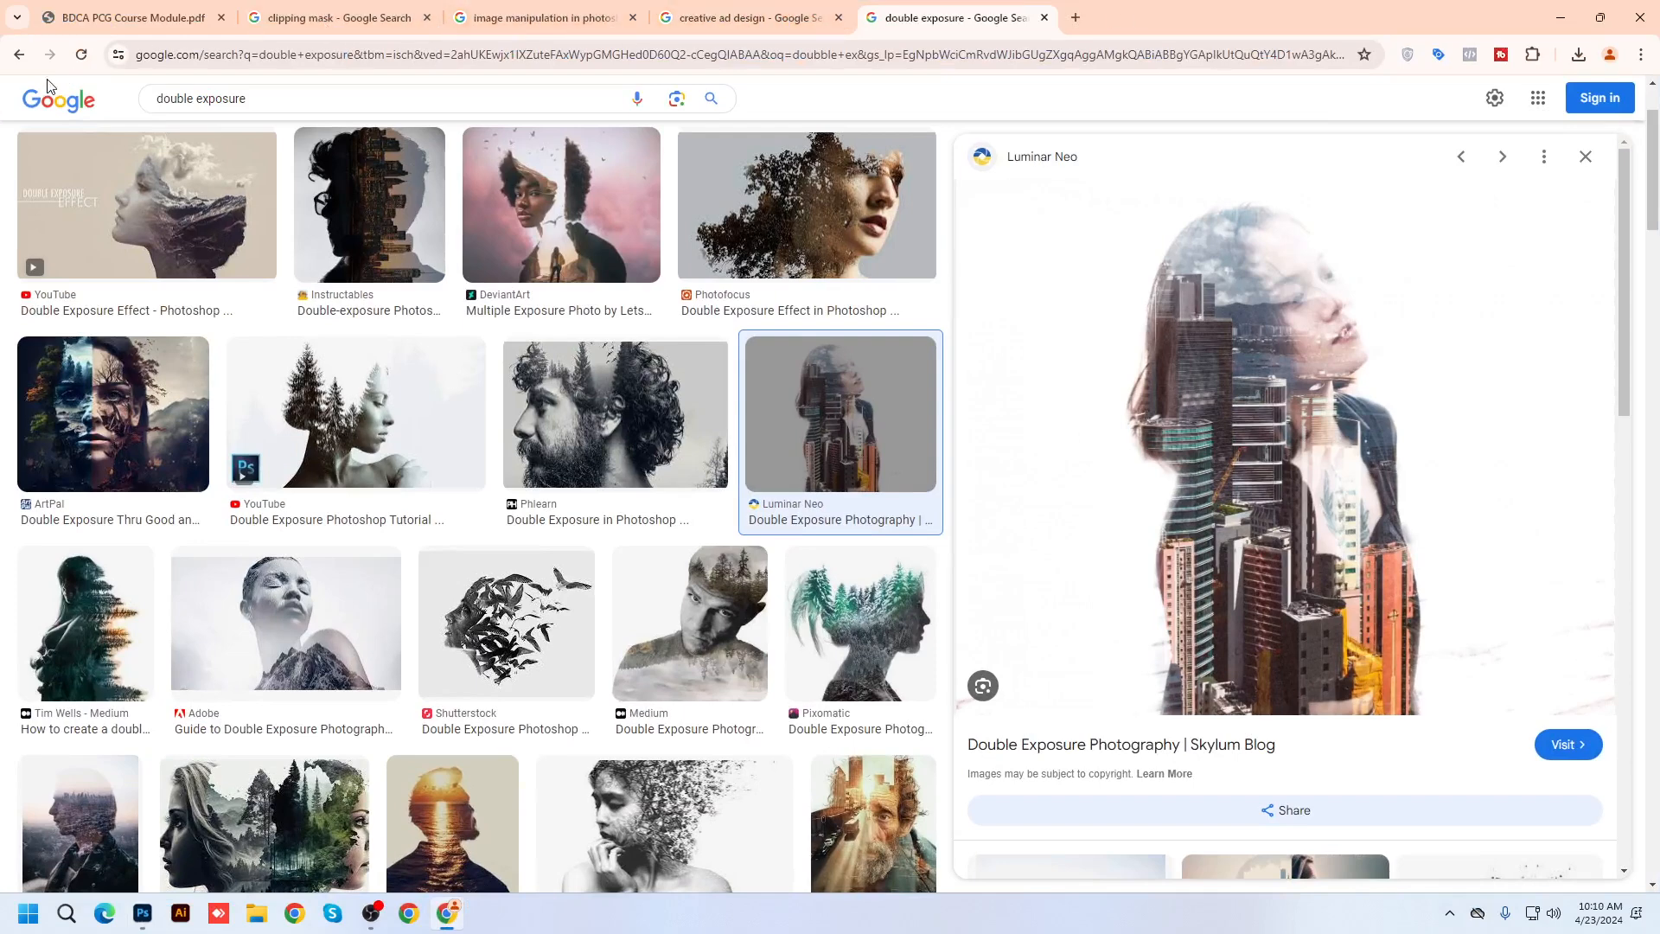
Preview the sunset silhouette double exposure image, then go back to the movie poster results
left_click(20, 55)
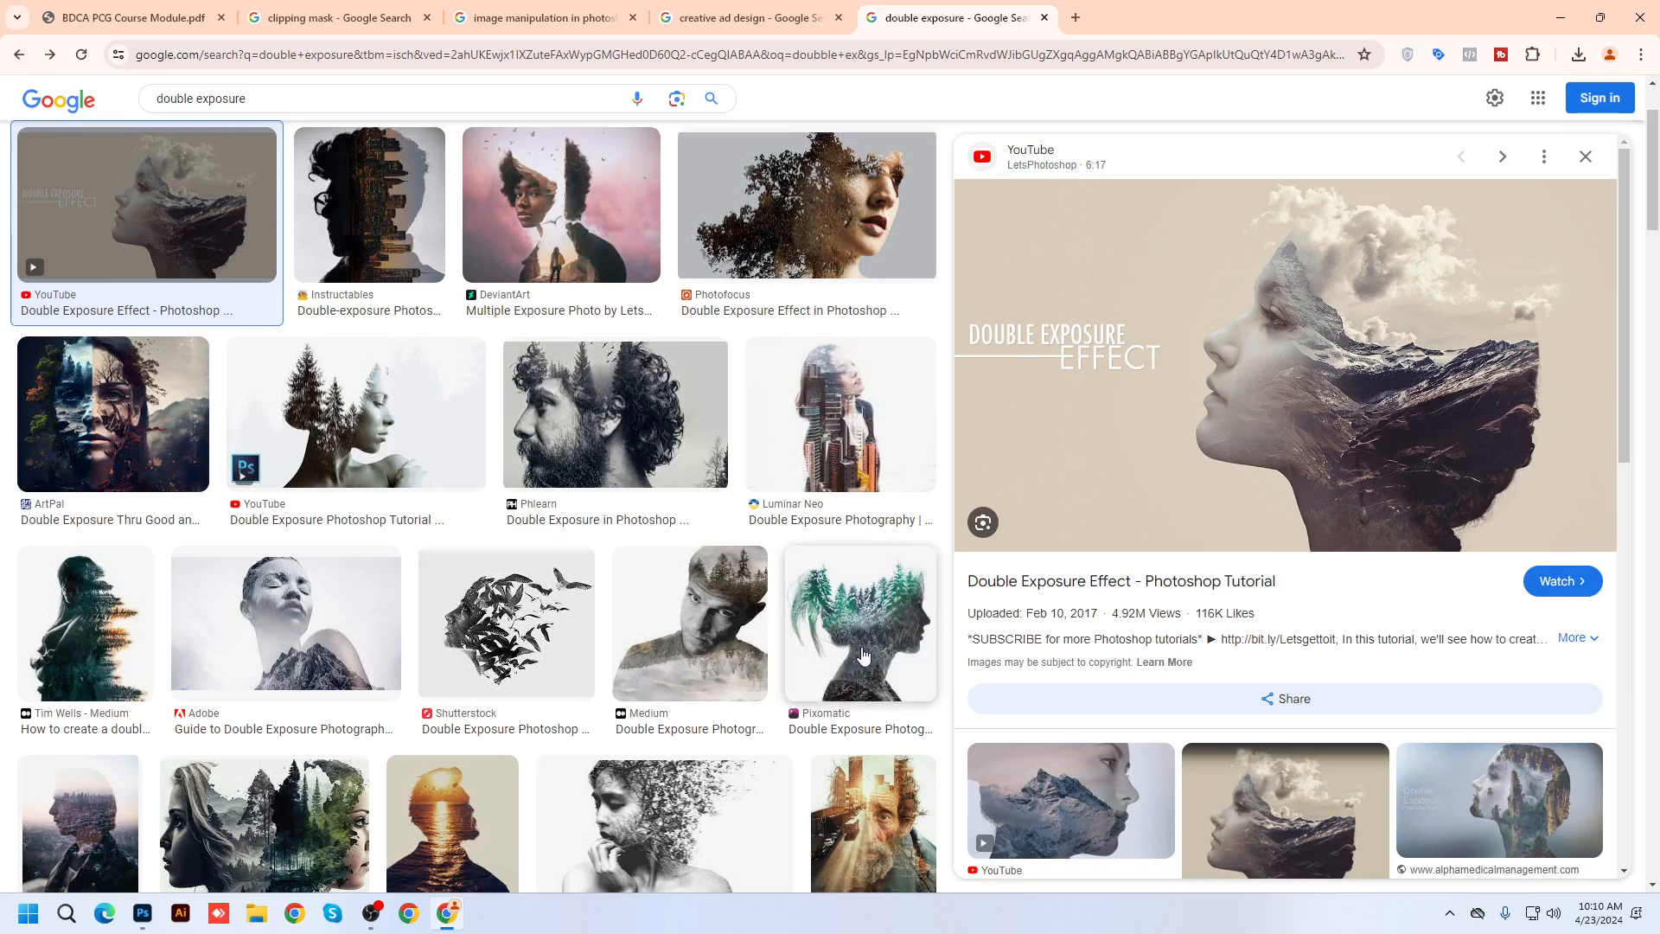
left_click(474, 826)
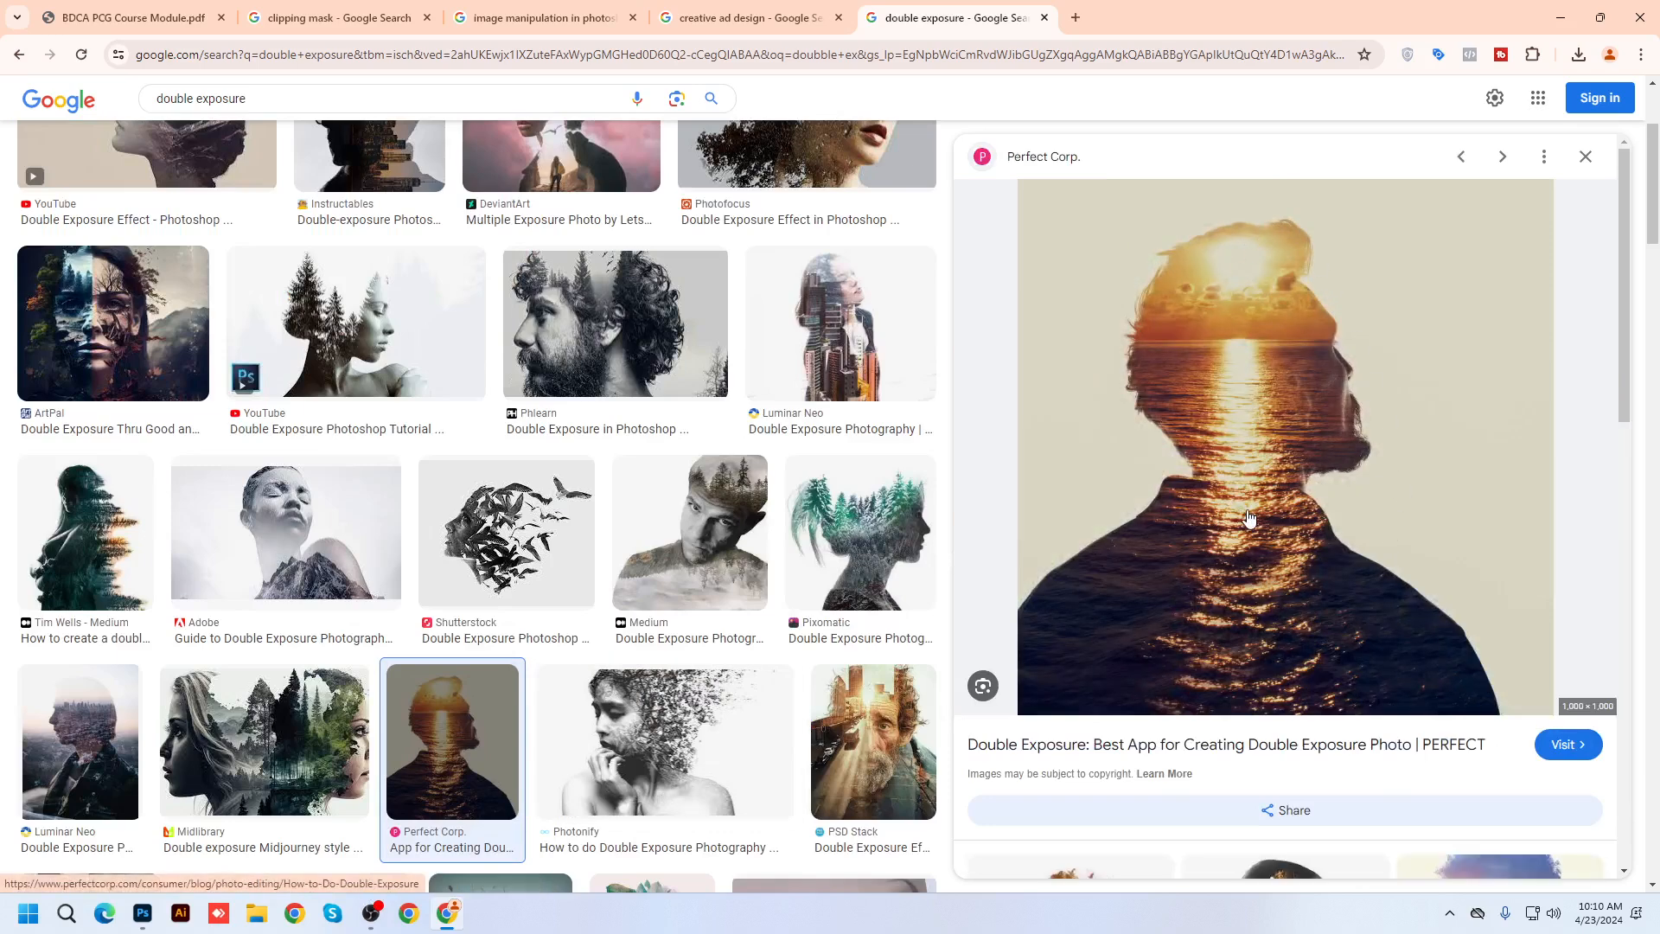
left_click(20, 63)
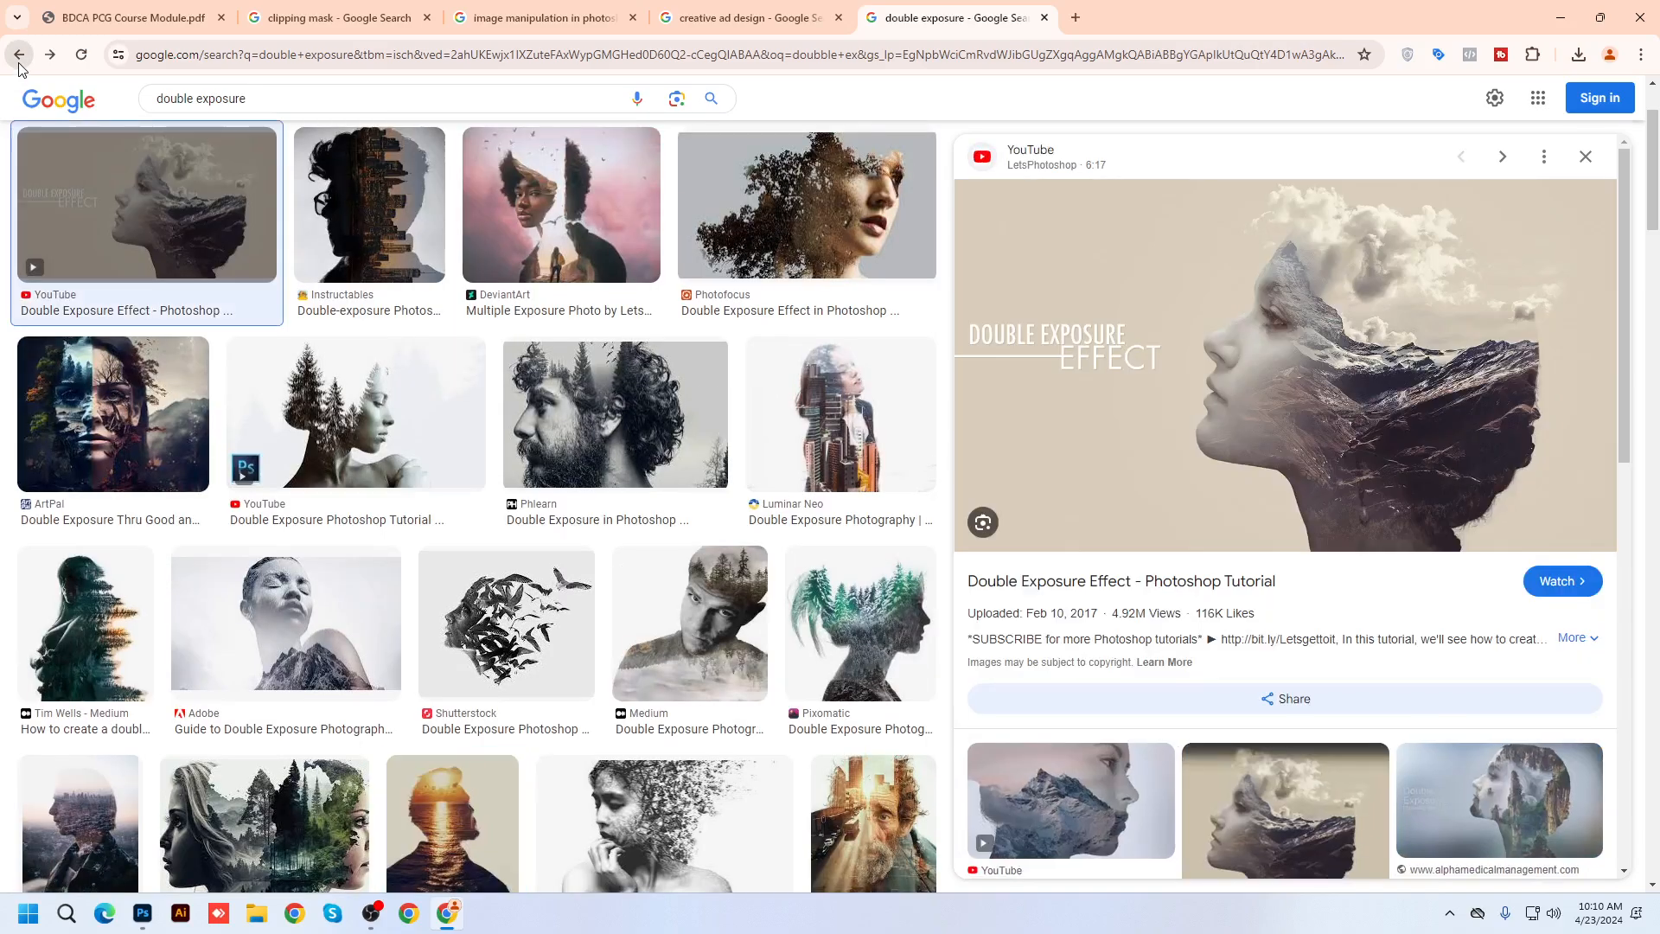
left_click(20, 63)
left_click(20, 63)
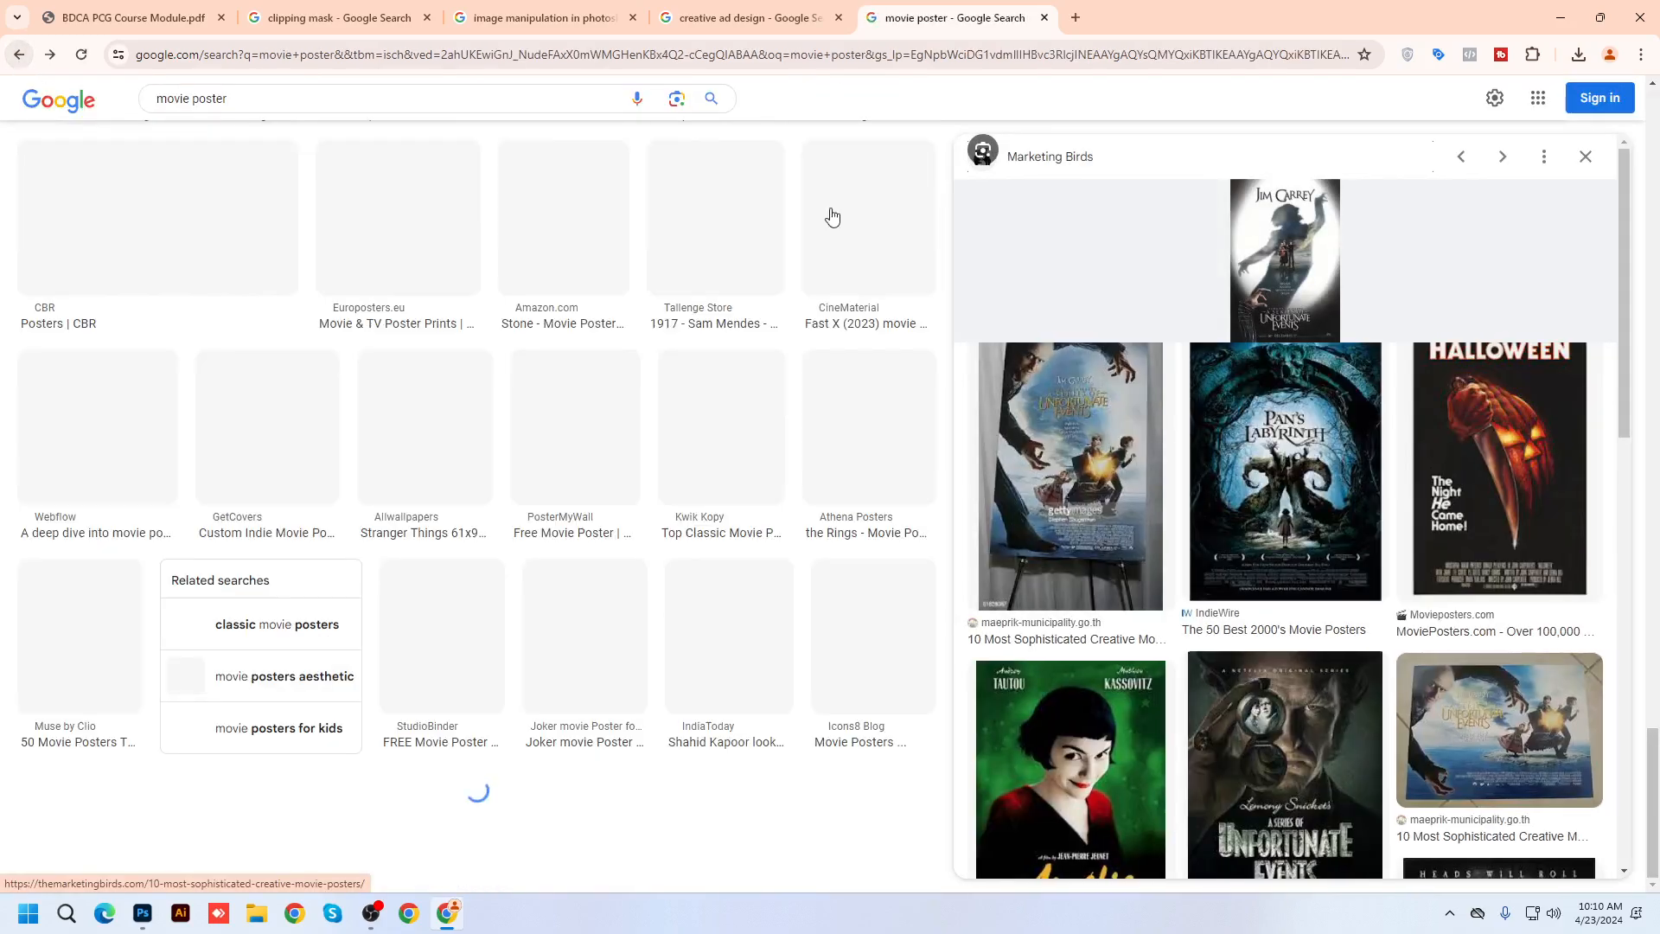
Preview the Blade Runner 2049 and Avengers posters, then open the Avengers poster image in a new tab
left_click(1586, 157)
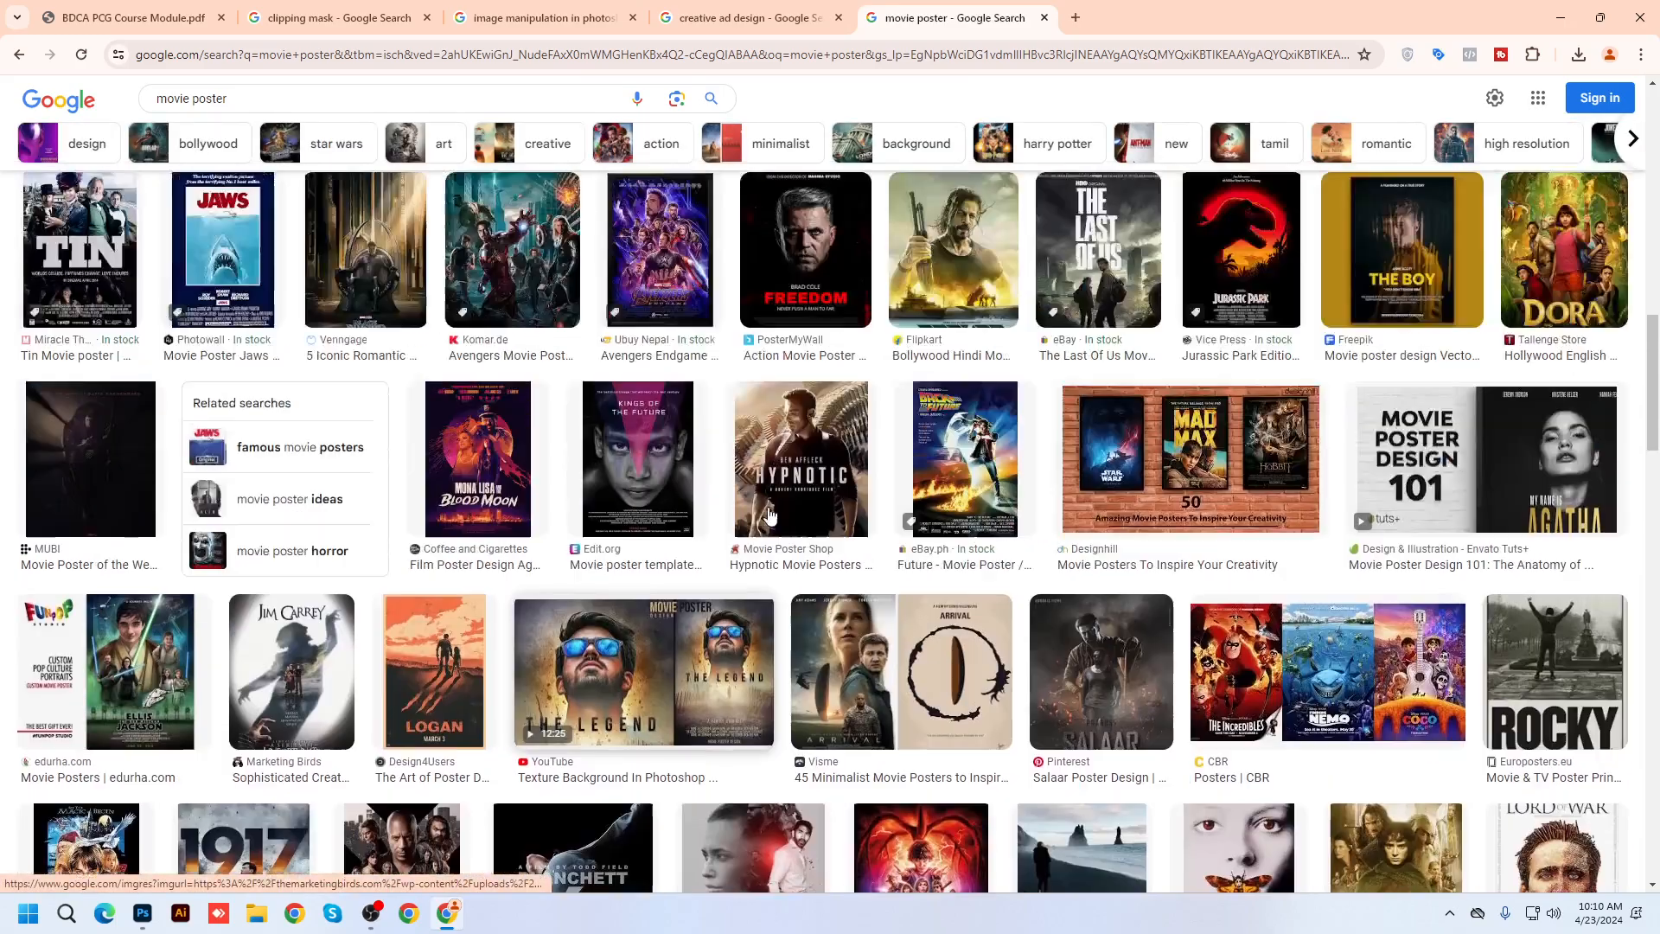
scroll(771, 516, "up", 10)
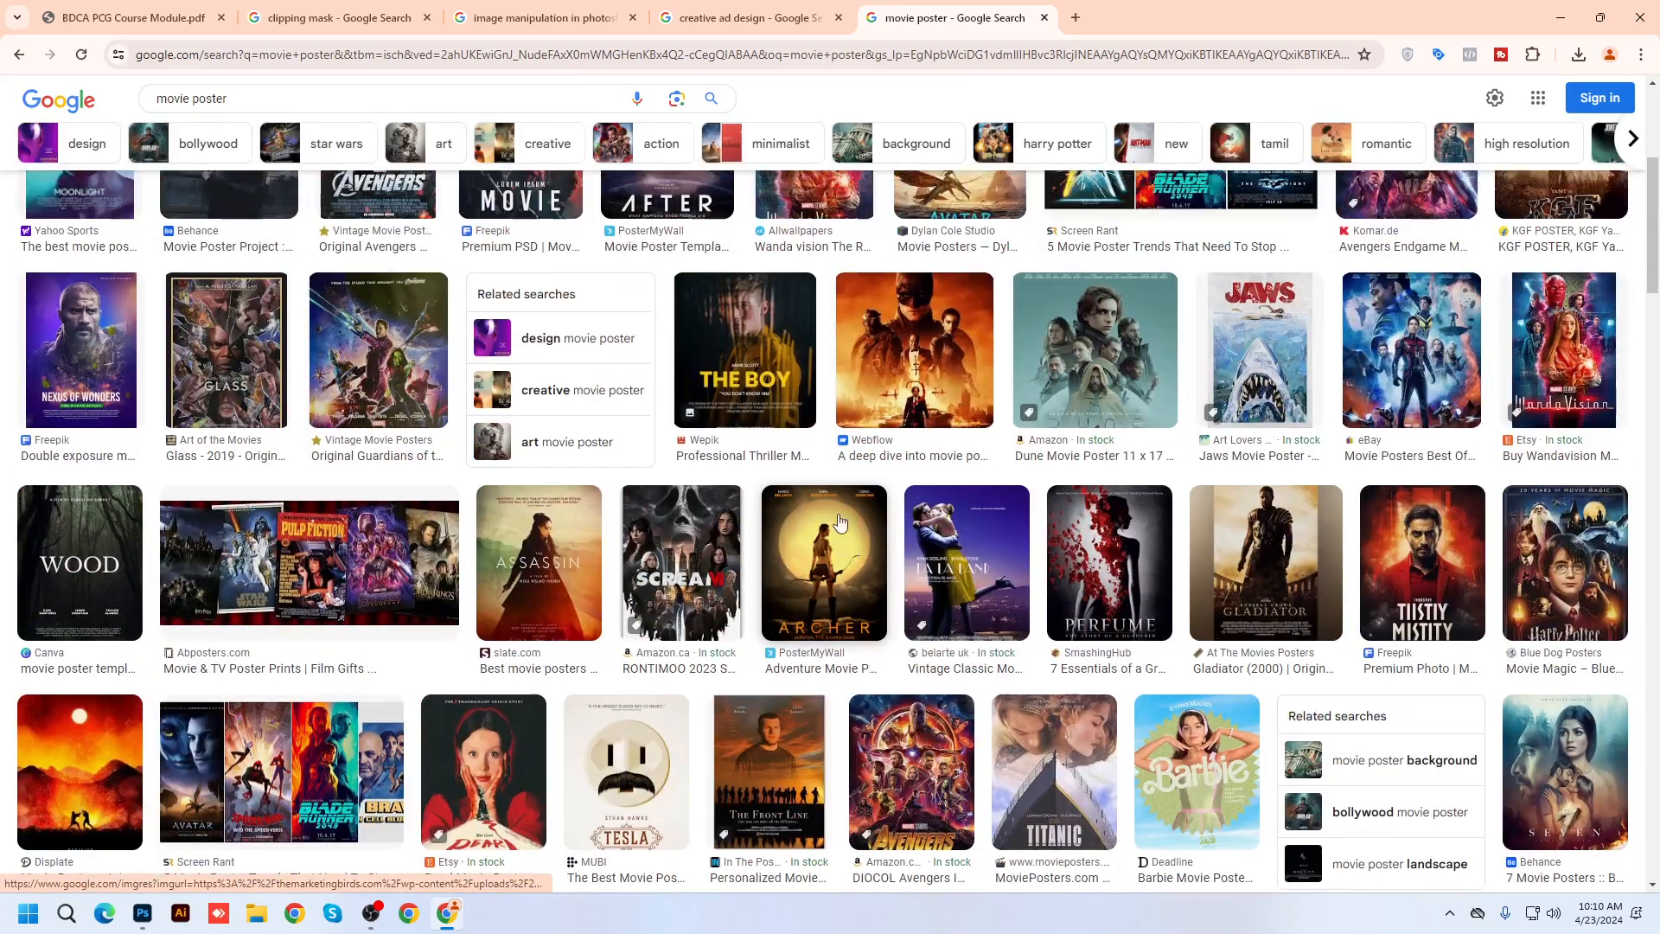
scroll(383, 397, "up", 5)
left_click(383, 398)
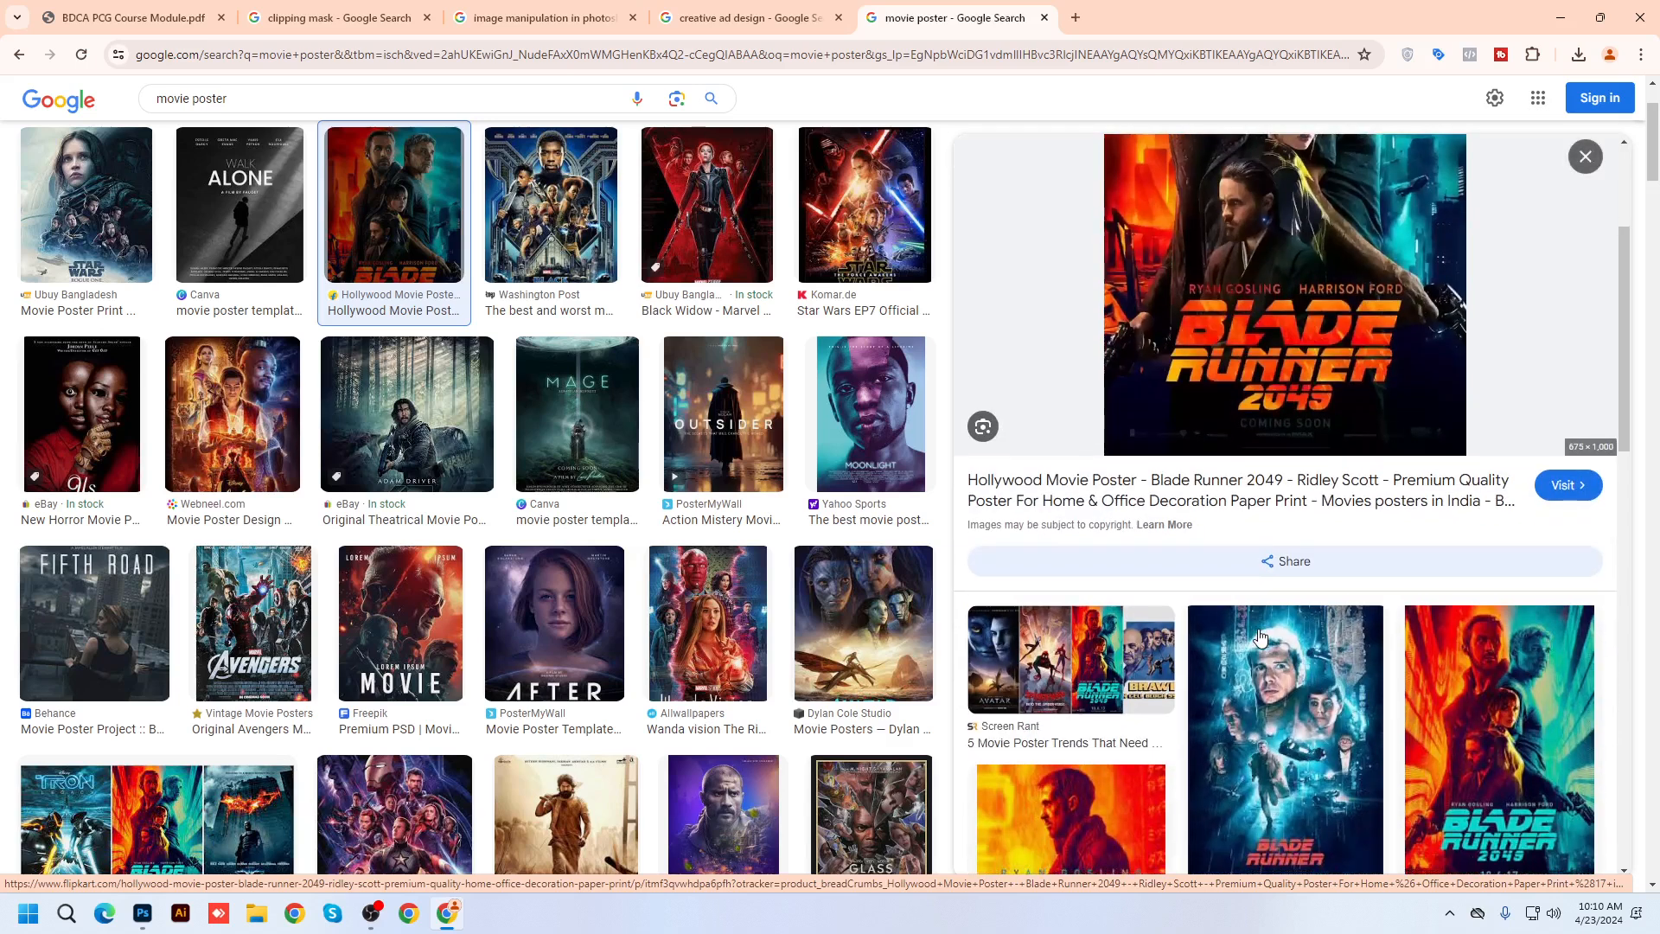
left_click(253, 620)
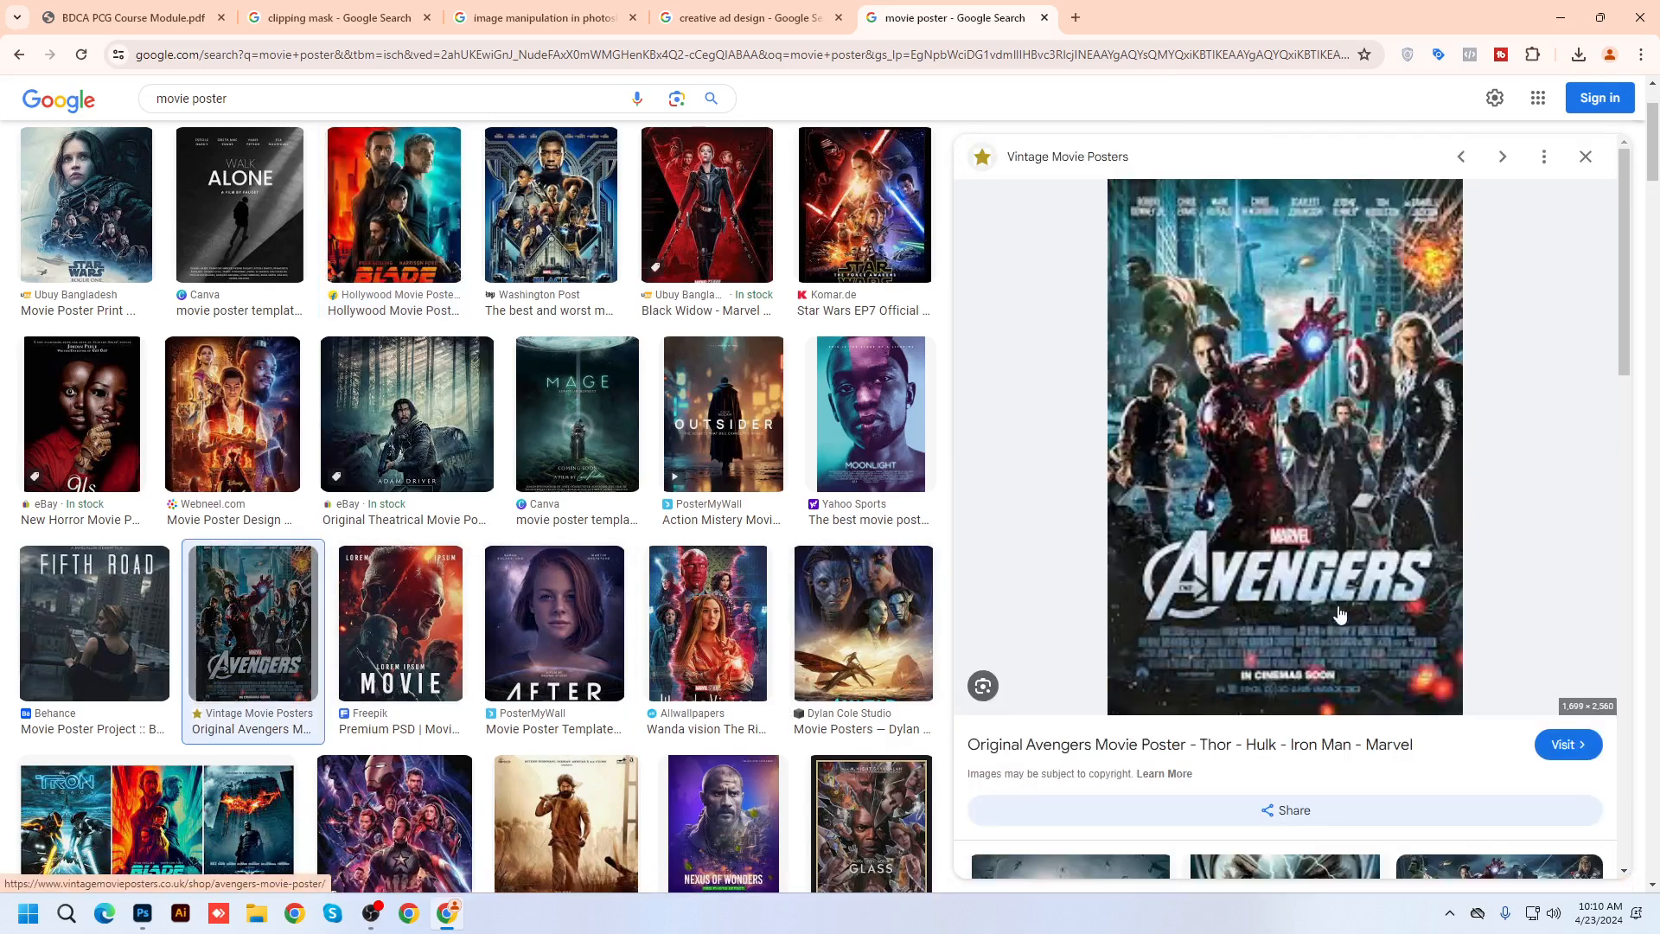
scroll(1396, 623, "up", 10, "ctrl")
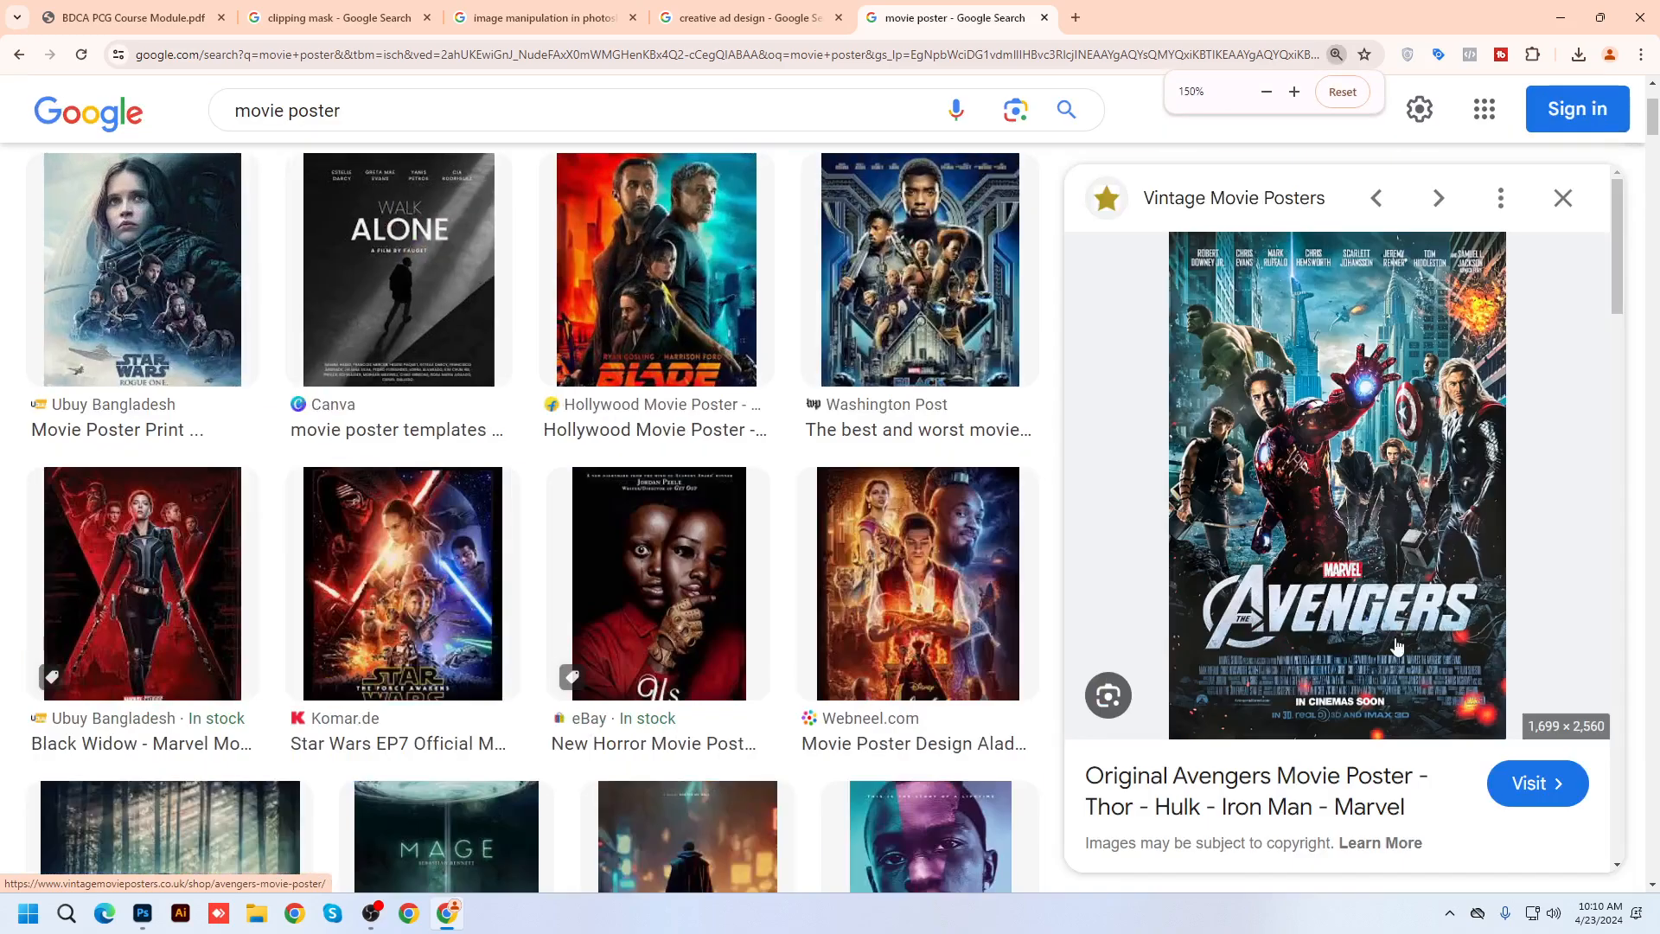
key("ctrl+0")
key("ctrl+0")
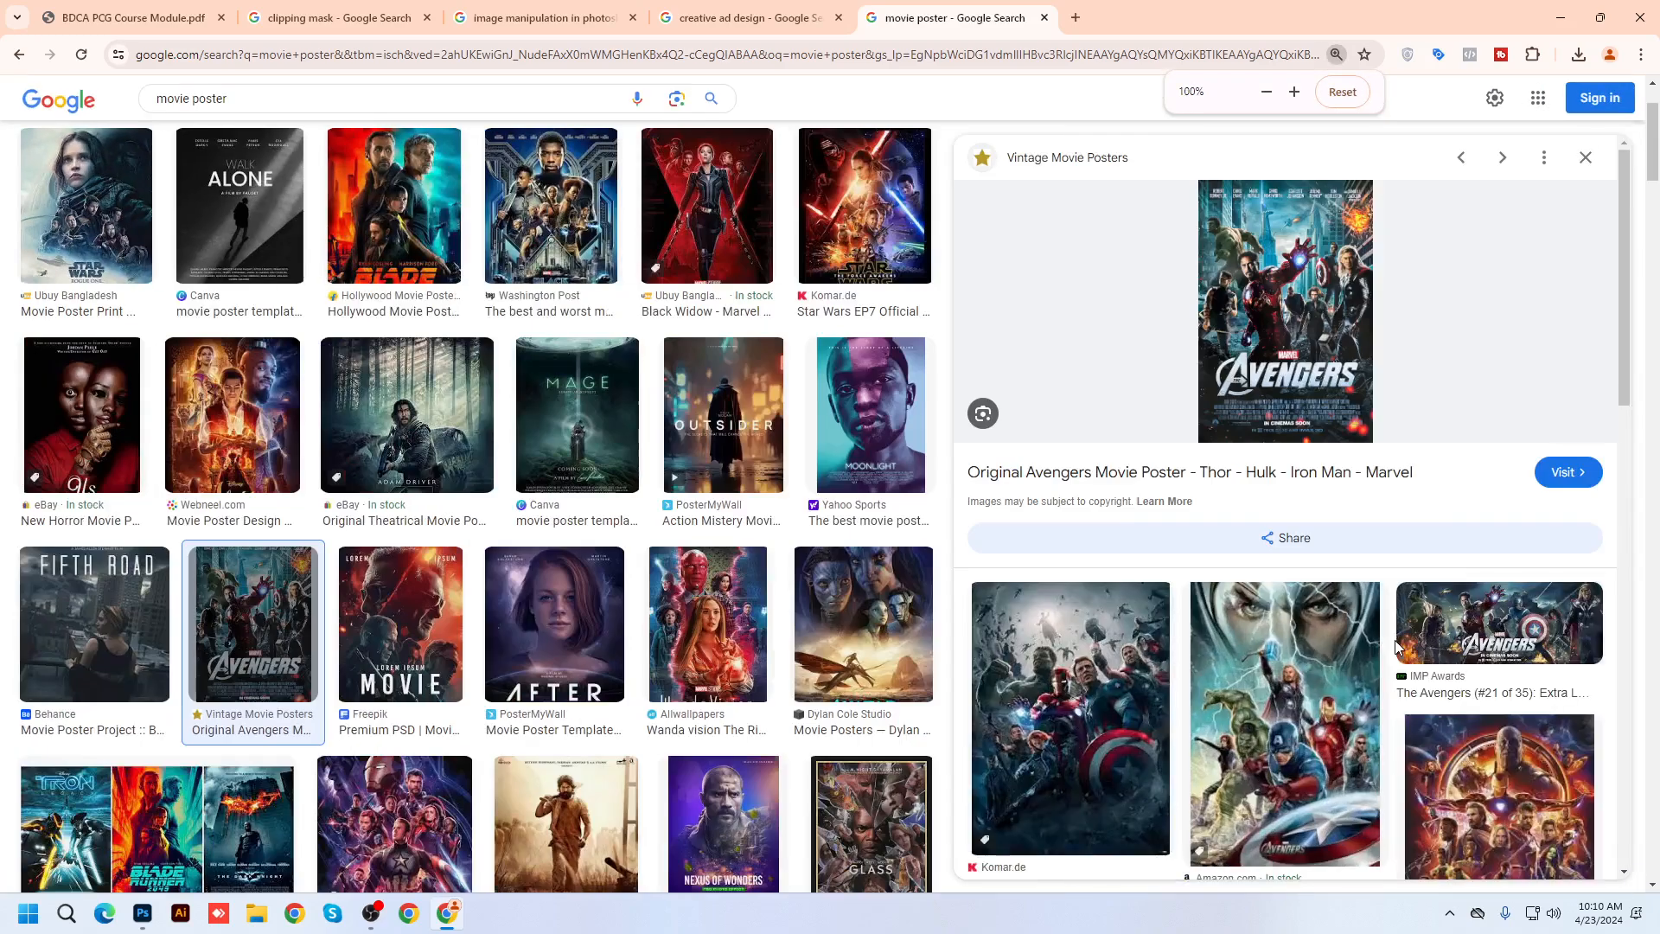
right_click(1274, 278)
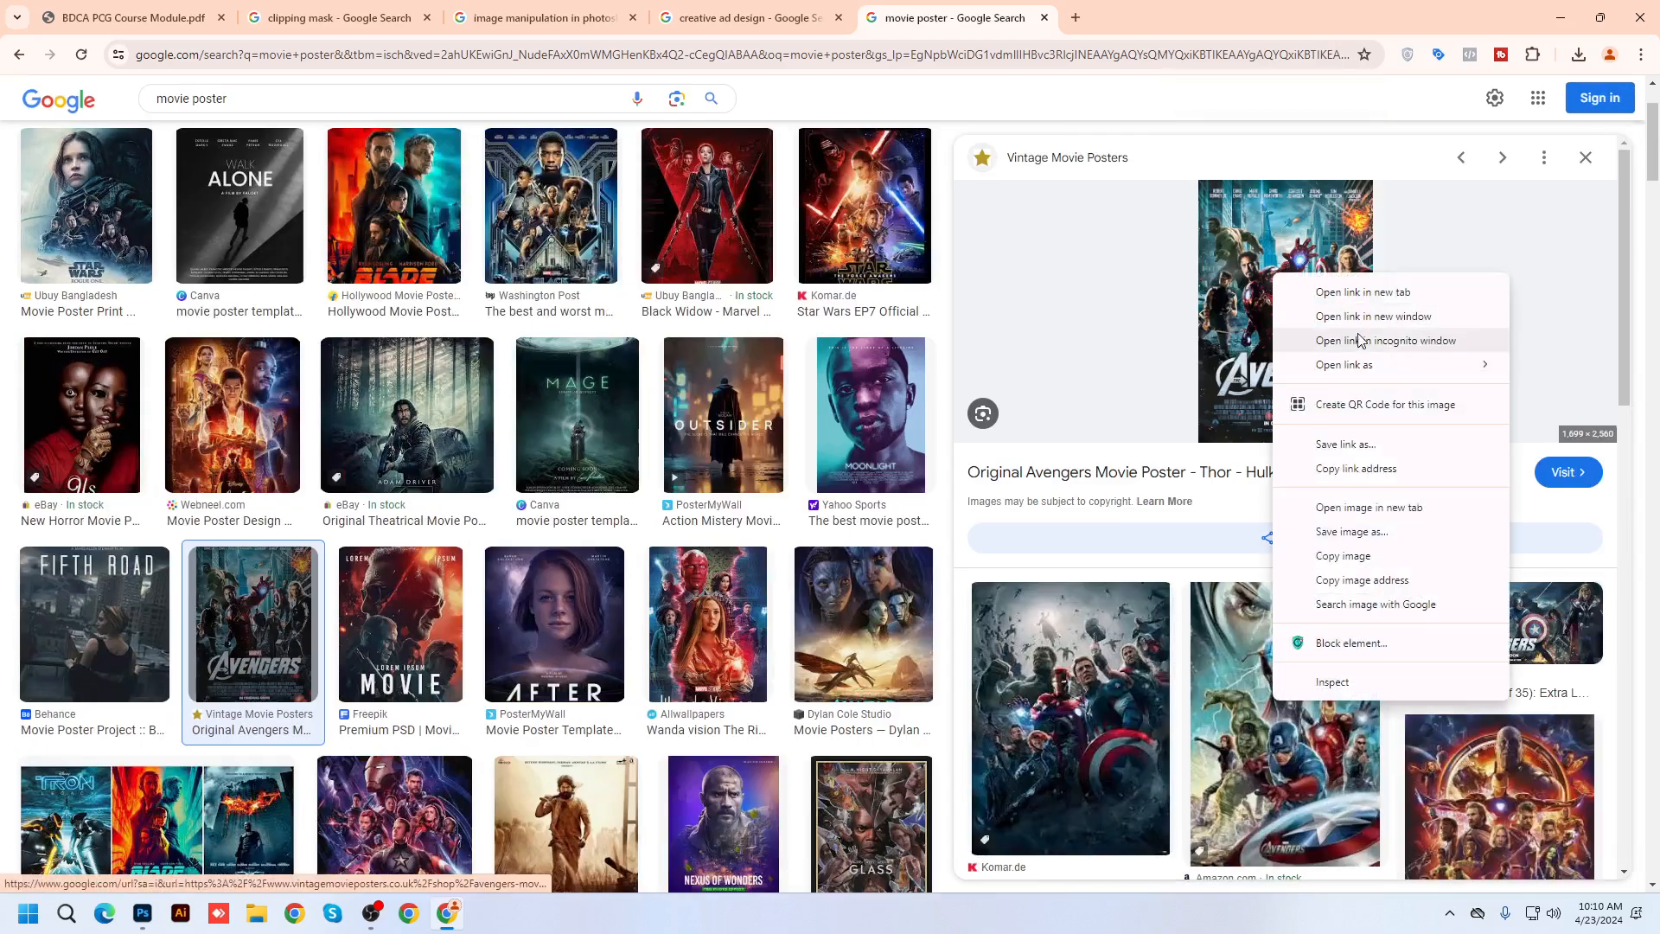
left_click(1366, 508)
left_click(1124, 18)
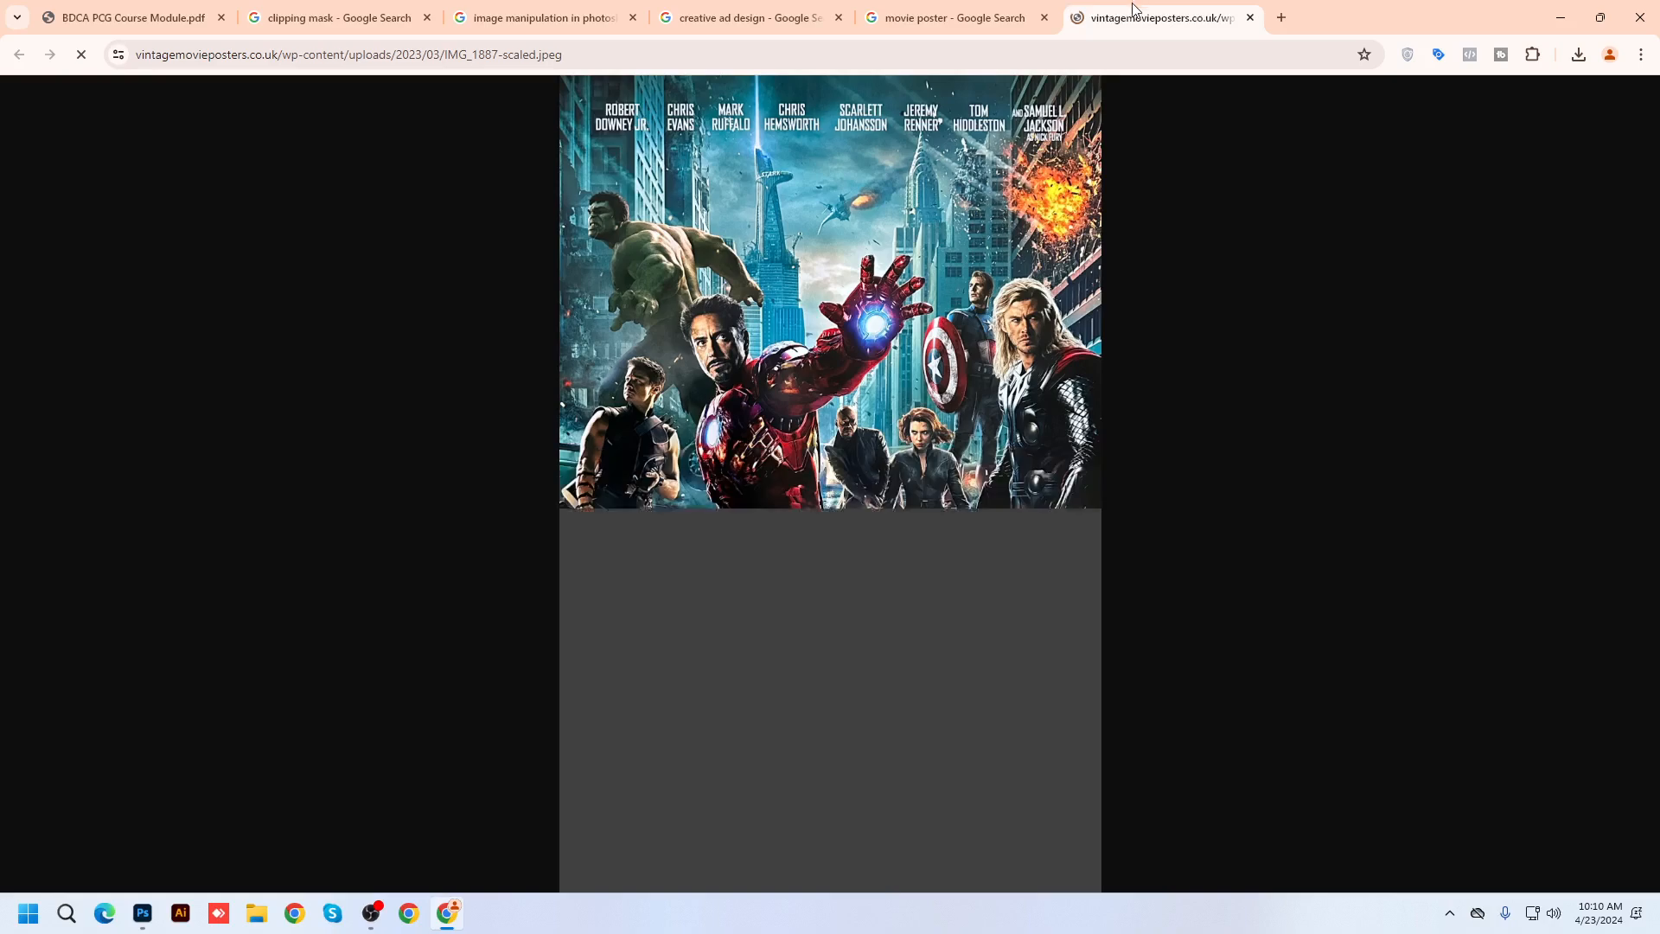
scroll(817, 804, "up", 3, "ctrl")
scroll(871, 744, "down", 1)
scroll(871, 744, "down", 4)
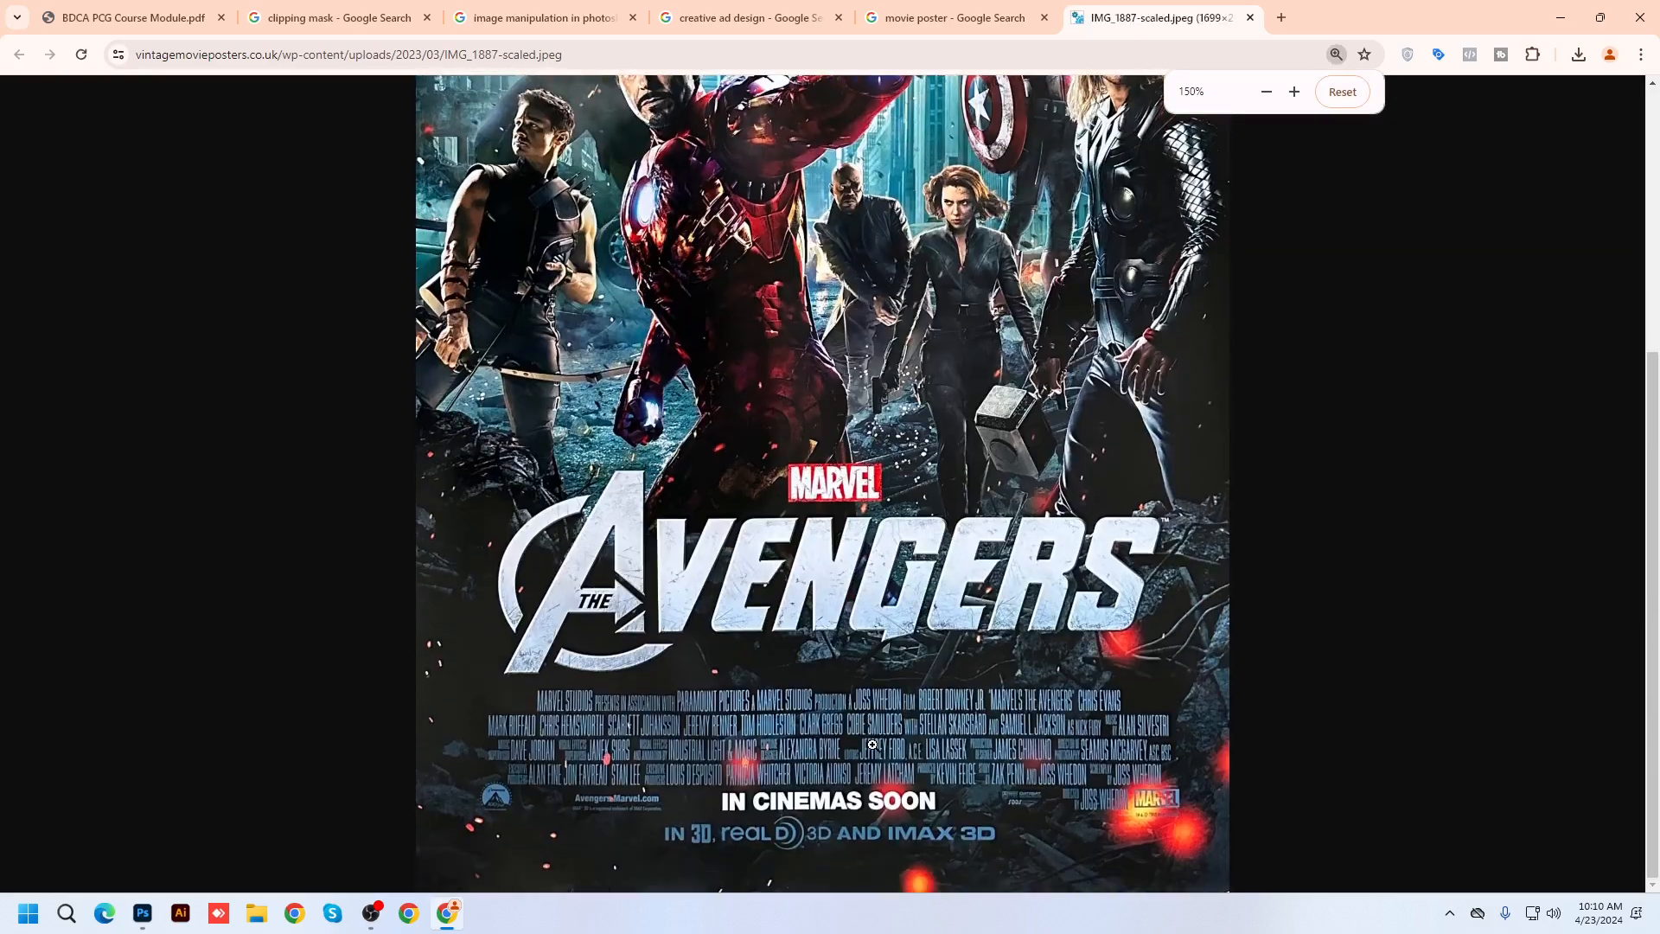
scroll(806, 587, "up", 2, "ctrl")
scroll(830, 620, "down", 3)
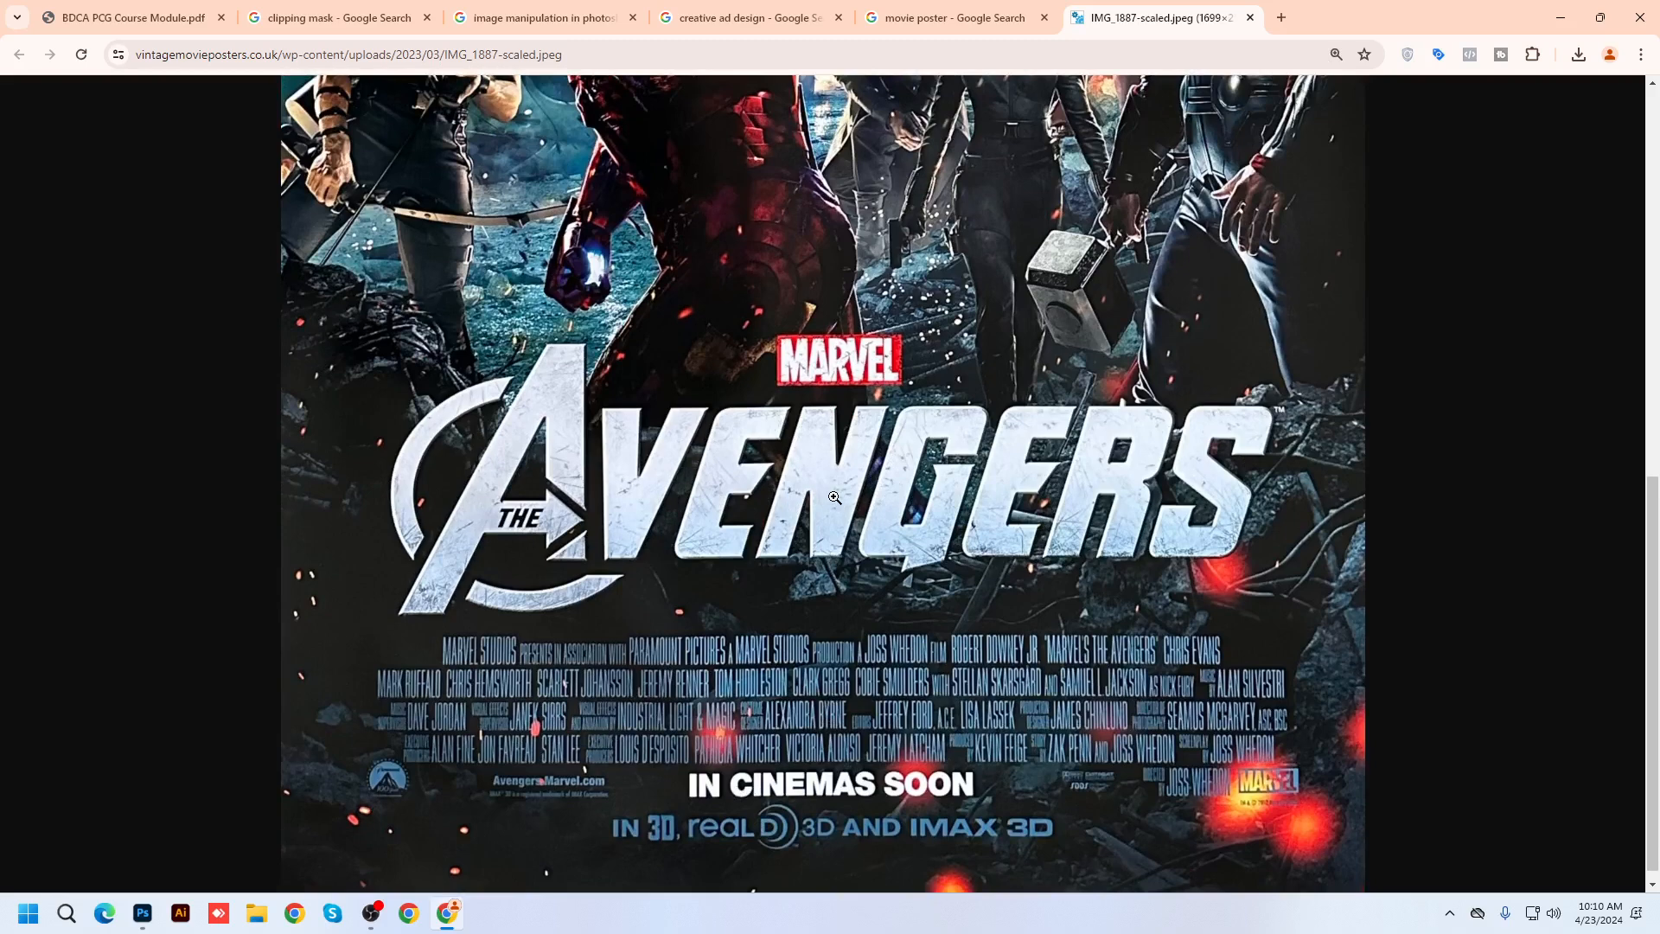
scroll(835, 497, "up", 3, "ctrl")
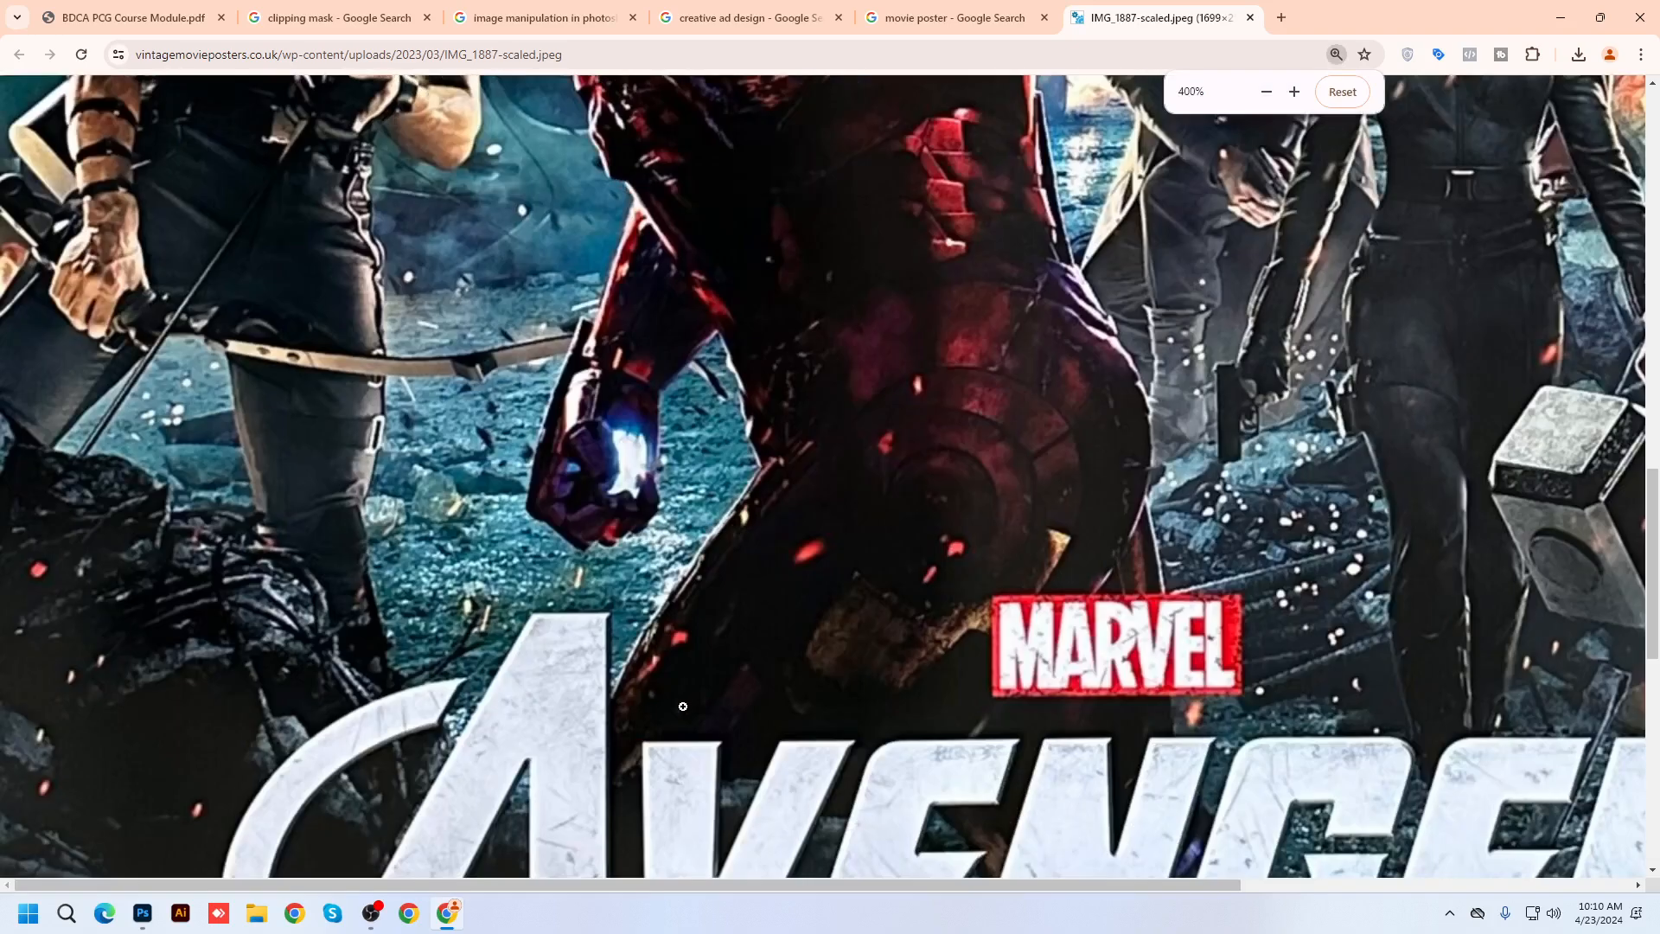
scroll(623, 547, "down", 3)
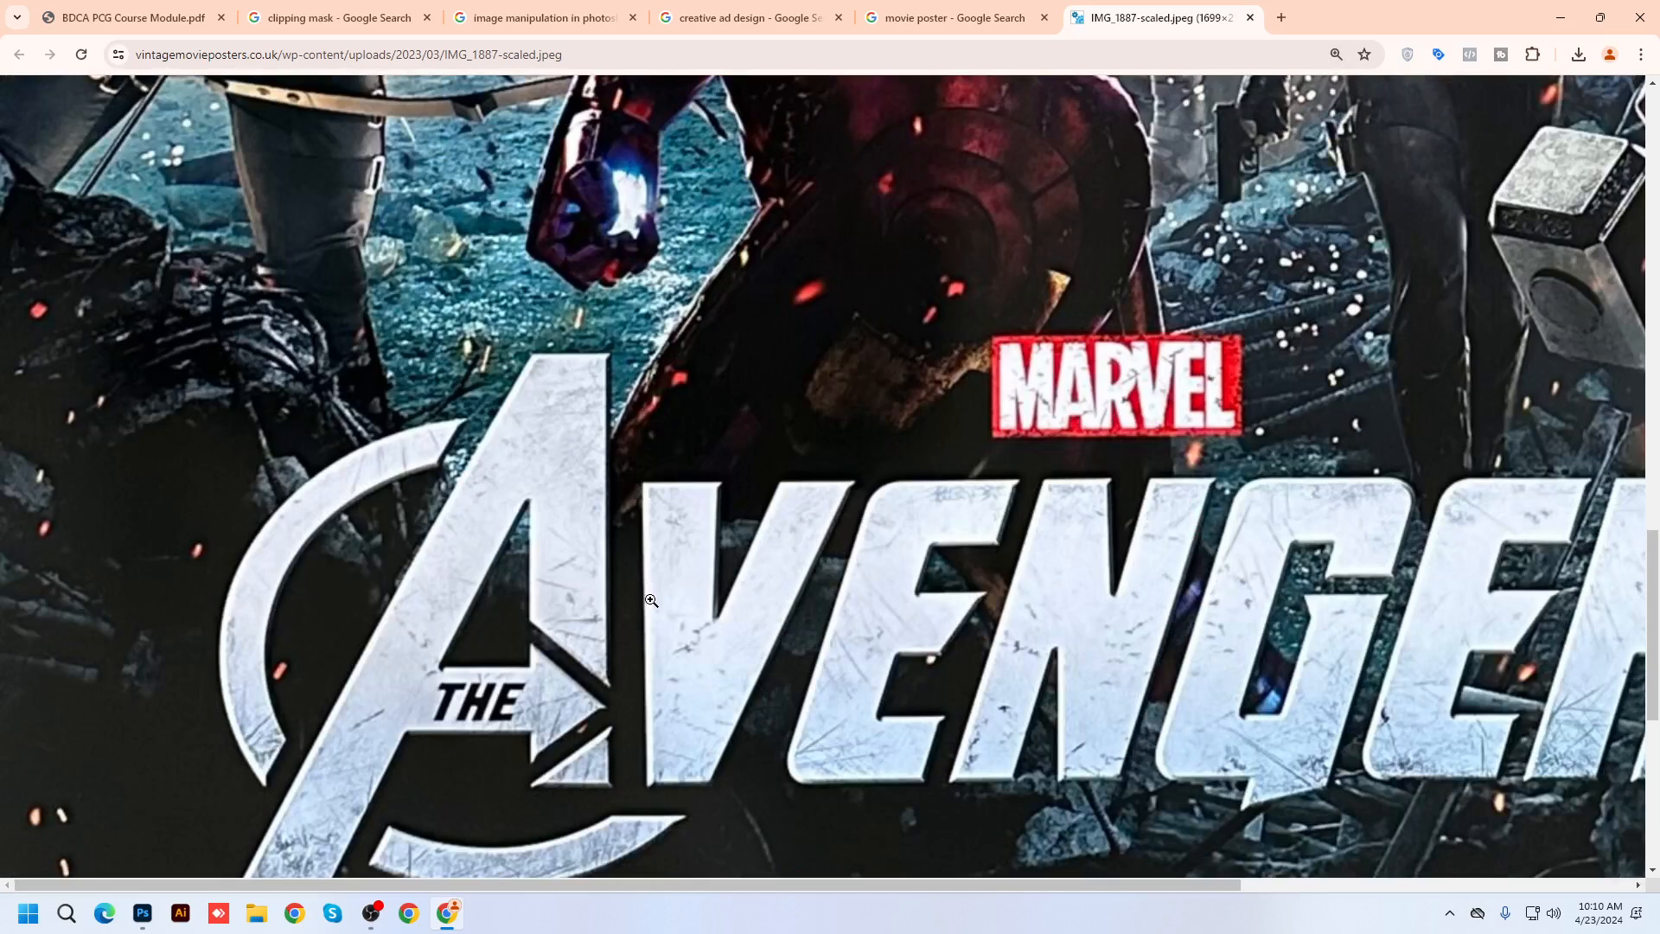
scroll(657, 599, "down", 2, "ctrl")
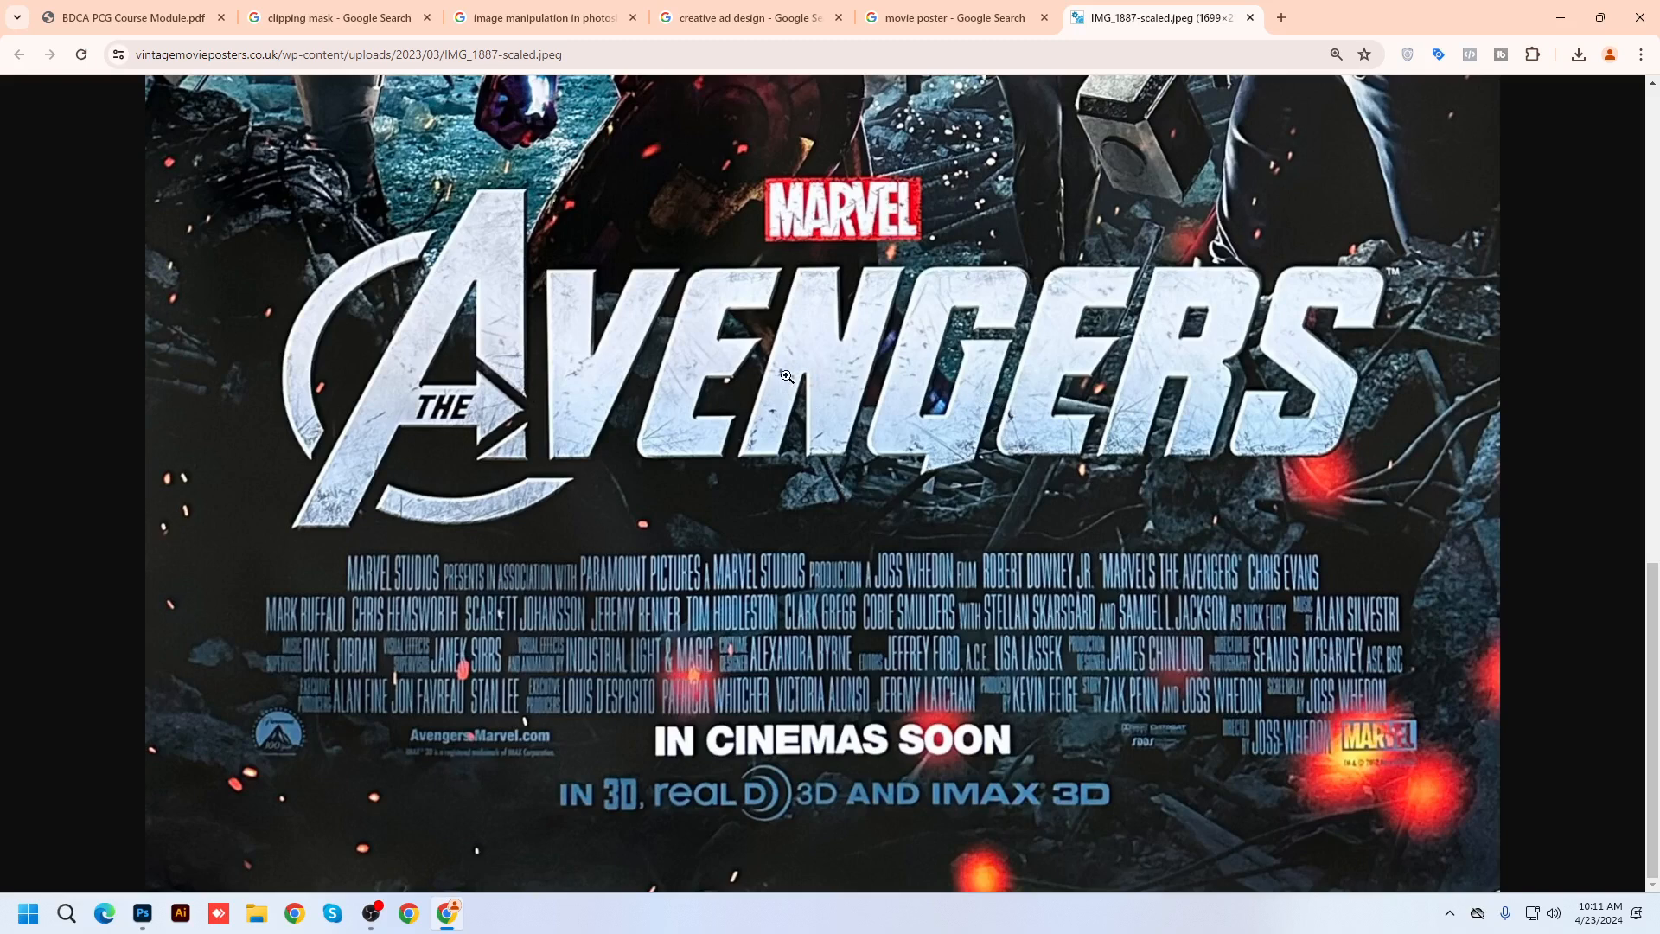
scroll(815, 369, "up", 2)
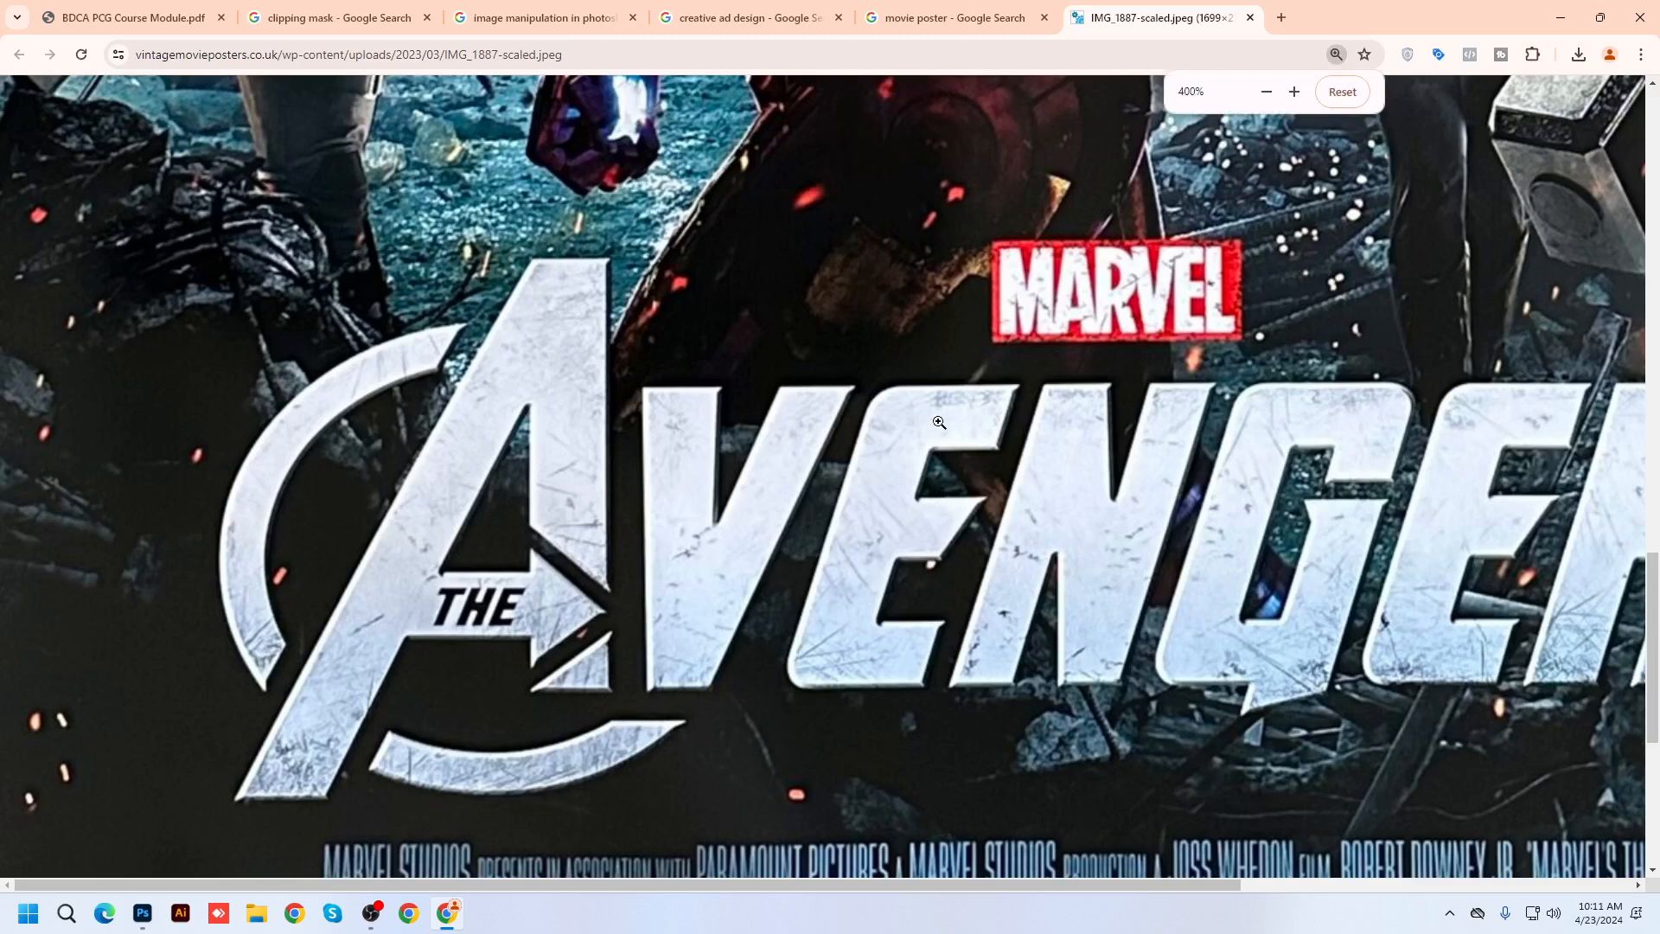
scroll(1194, 525, "up", 1)
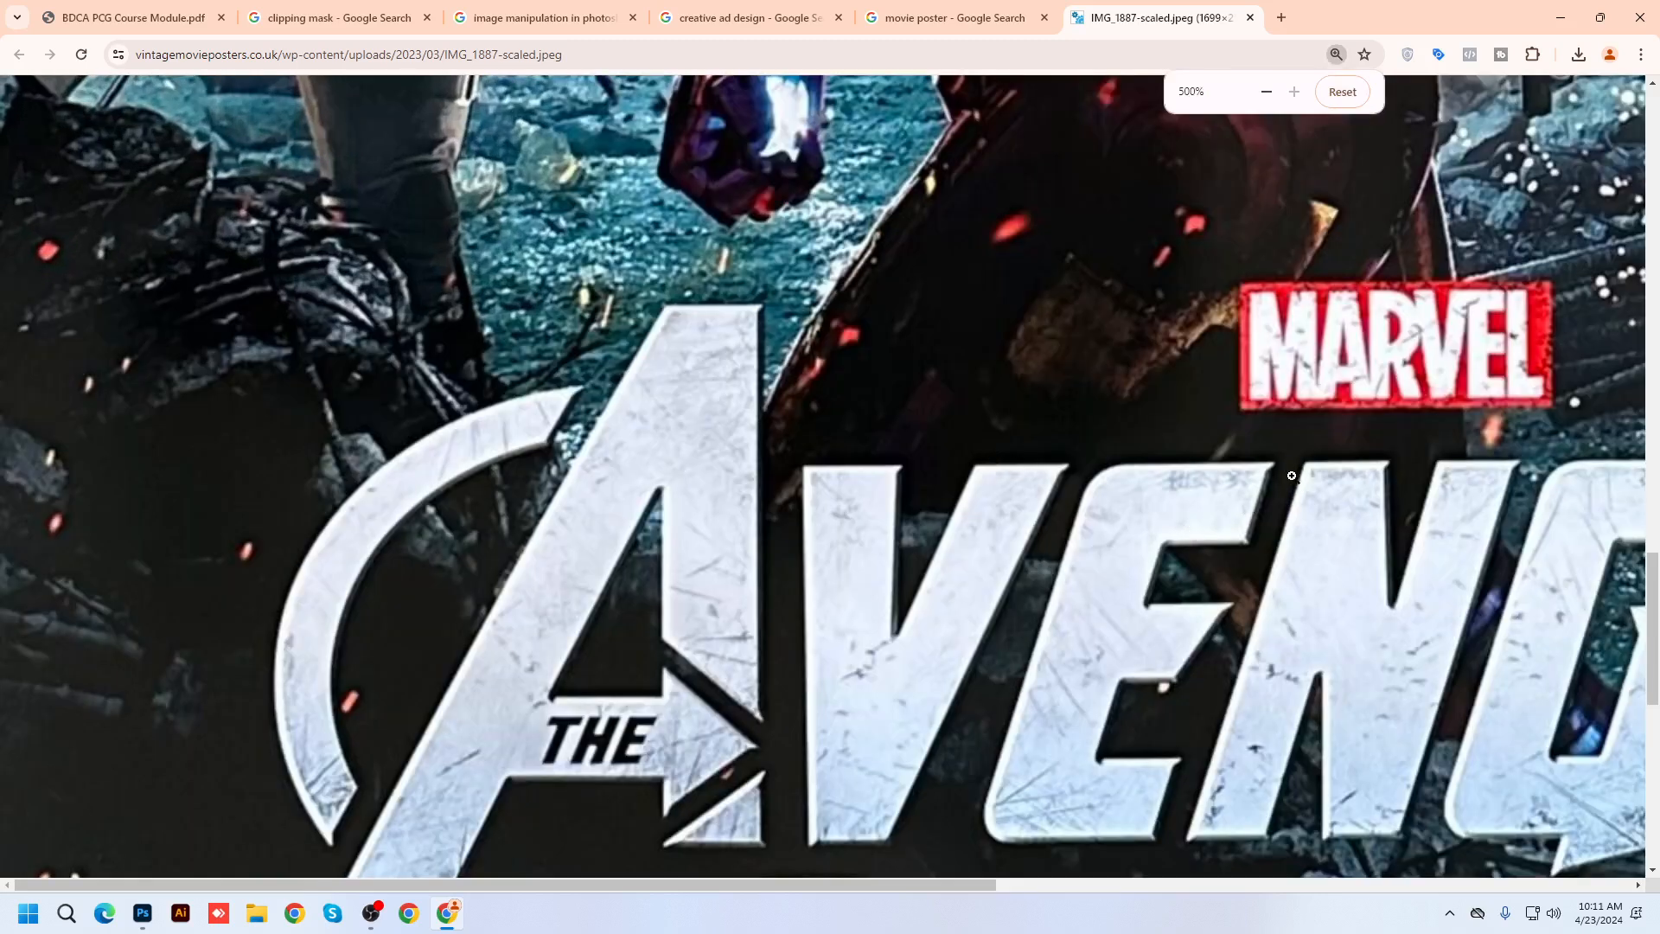
scroll(1276, 464, "down", 2)
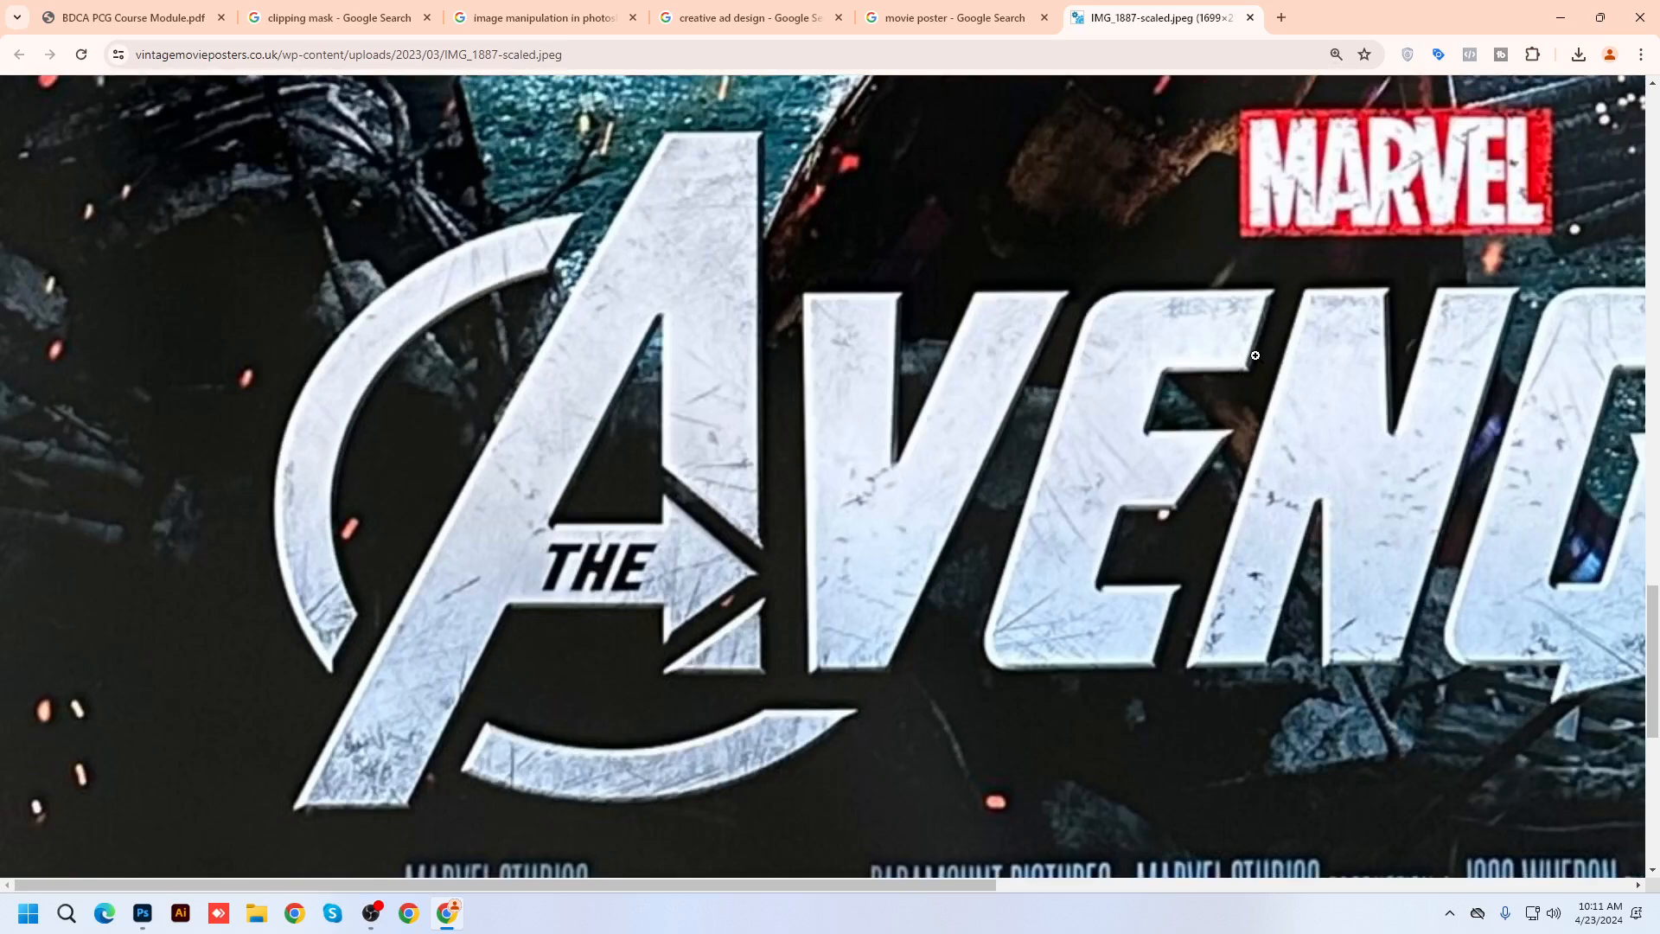
scroll(462, 453, "down", 3)
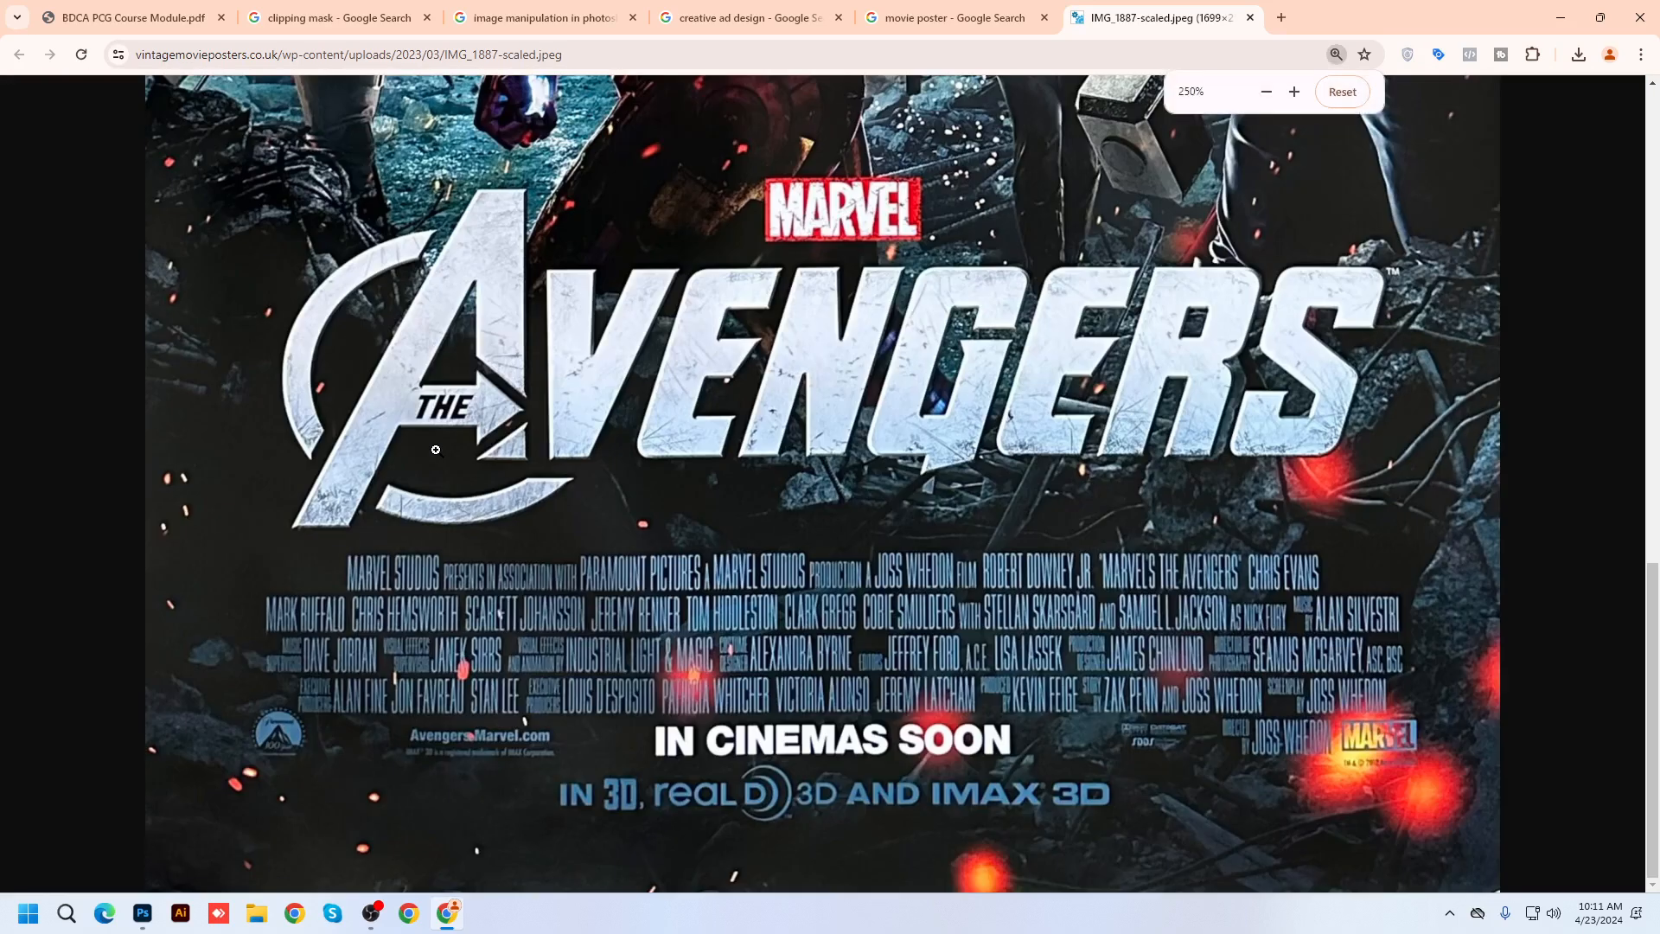
scroll(884, 446, "down", 7)
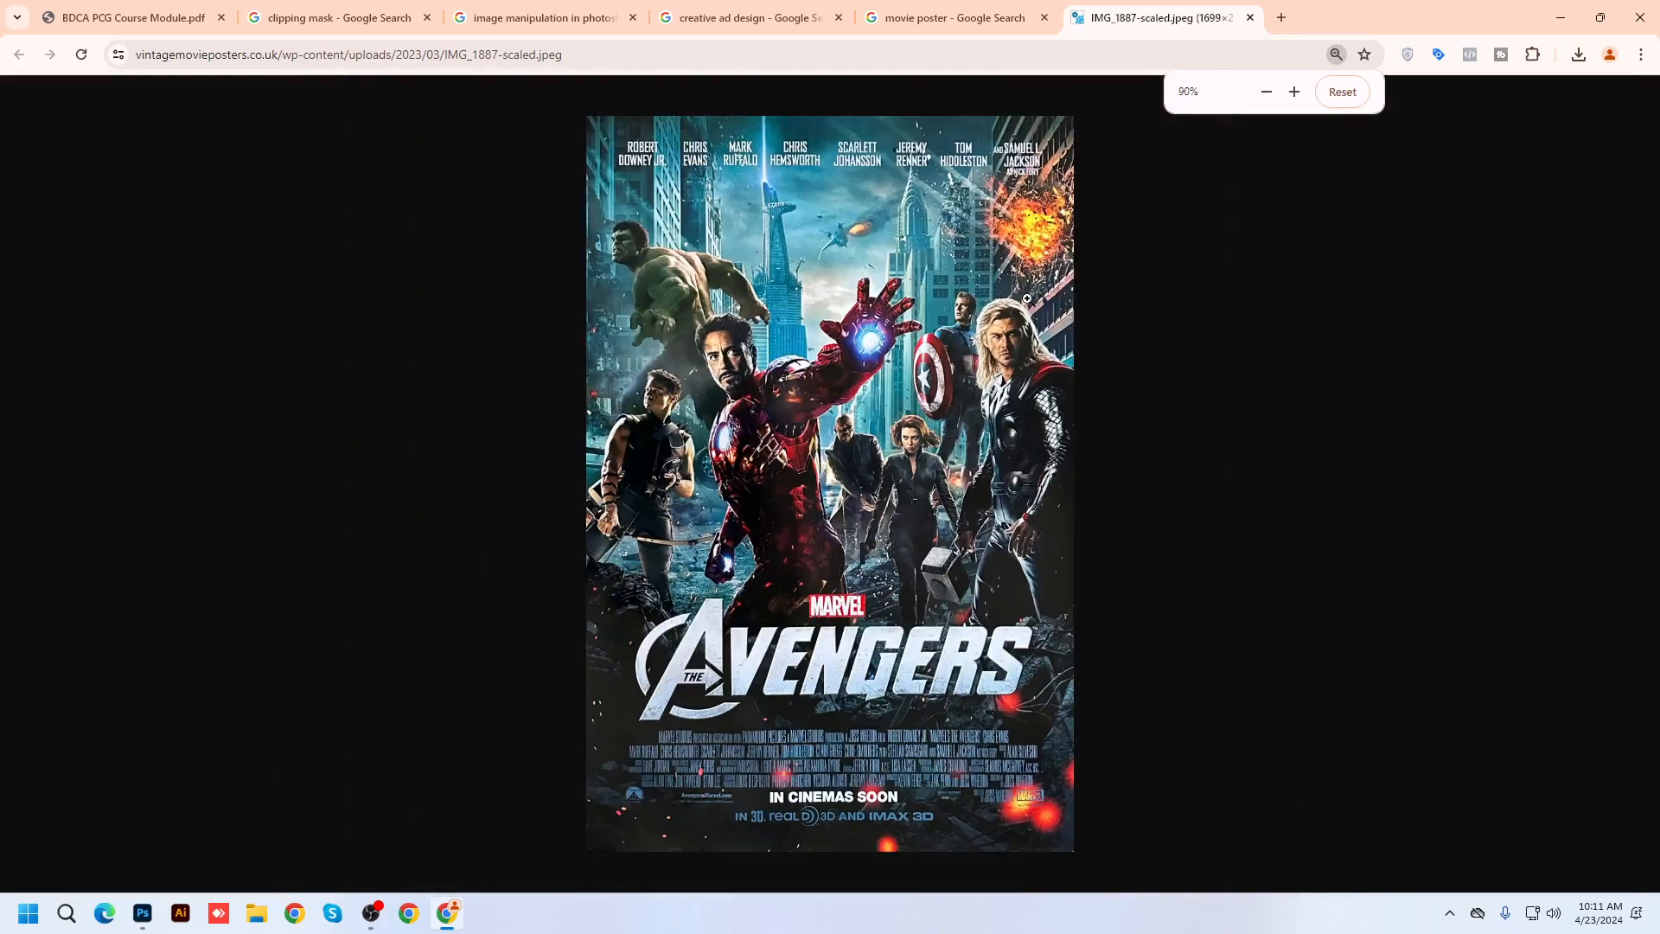
left_click(954, 17)
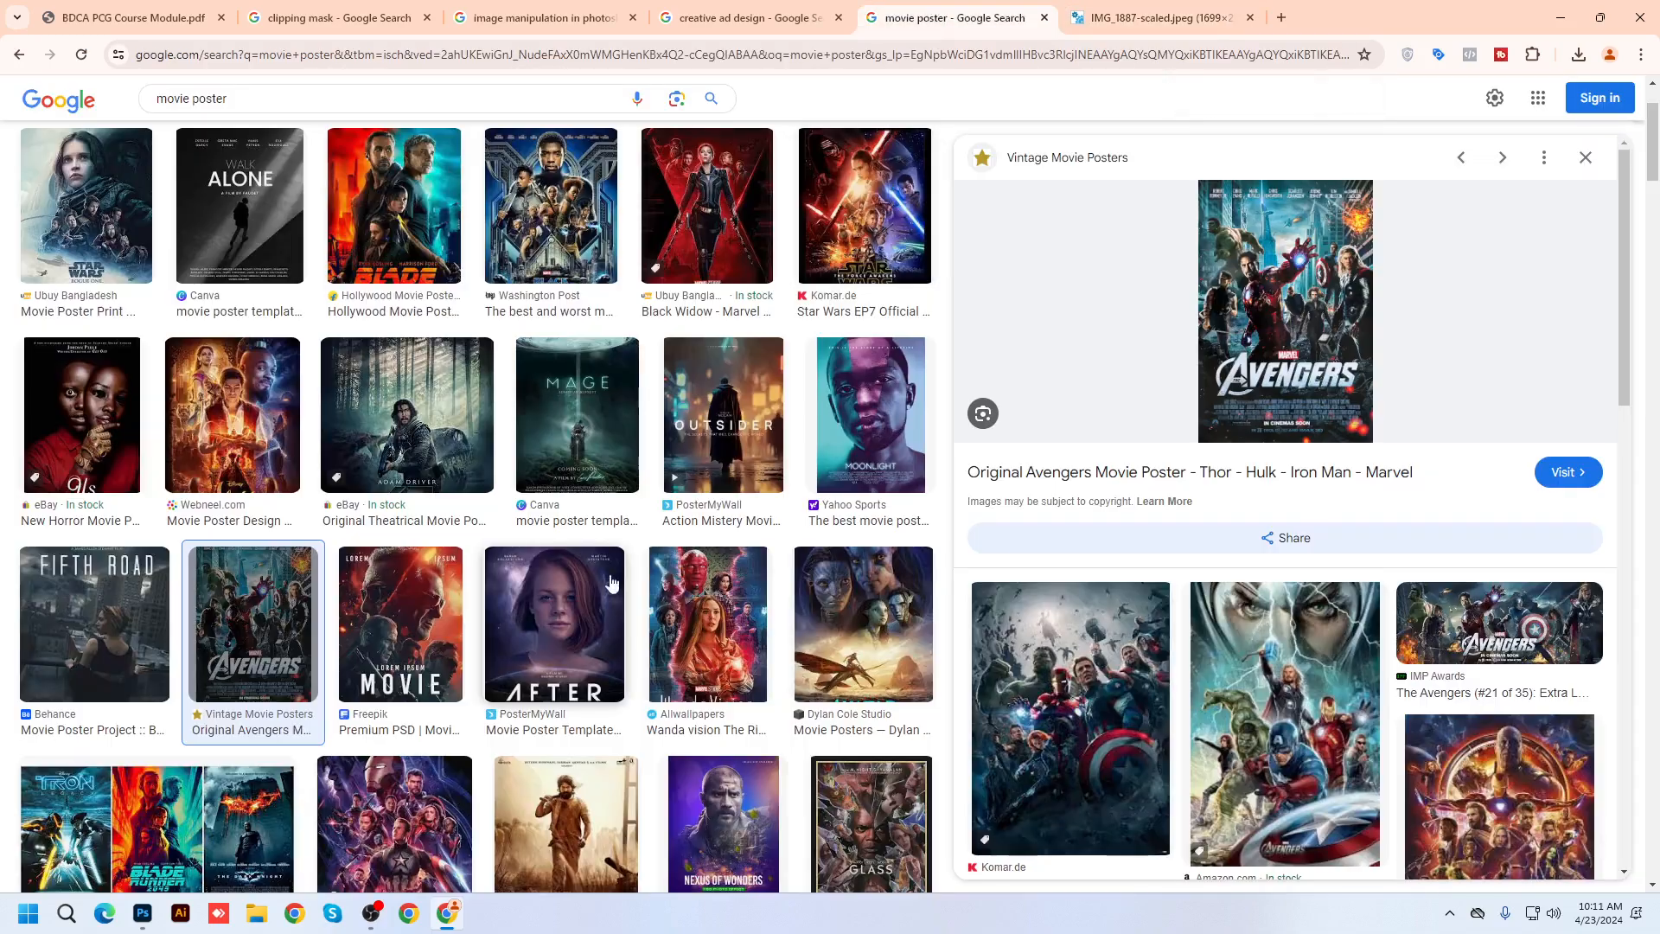
scroll(588, 637, "down", 6)
scroll(587, 637, "down", 4)
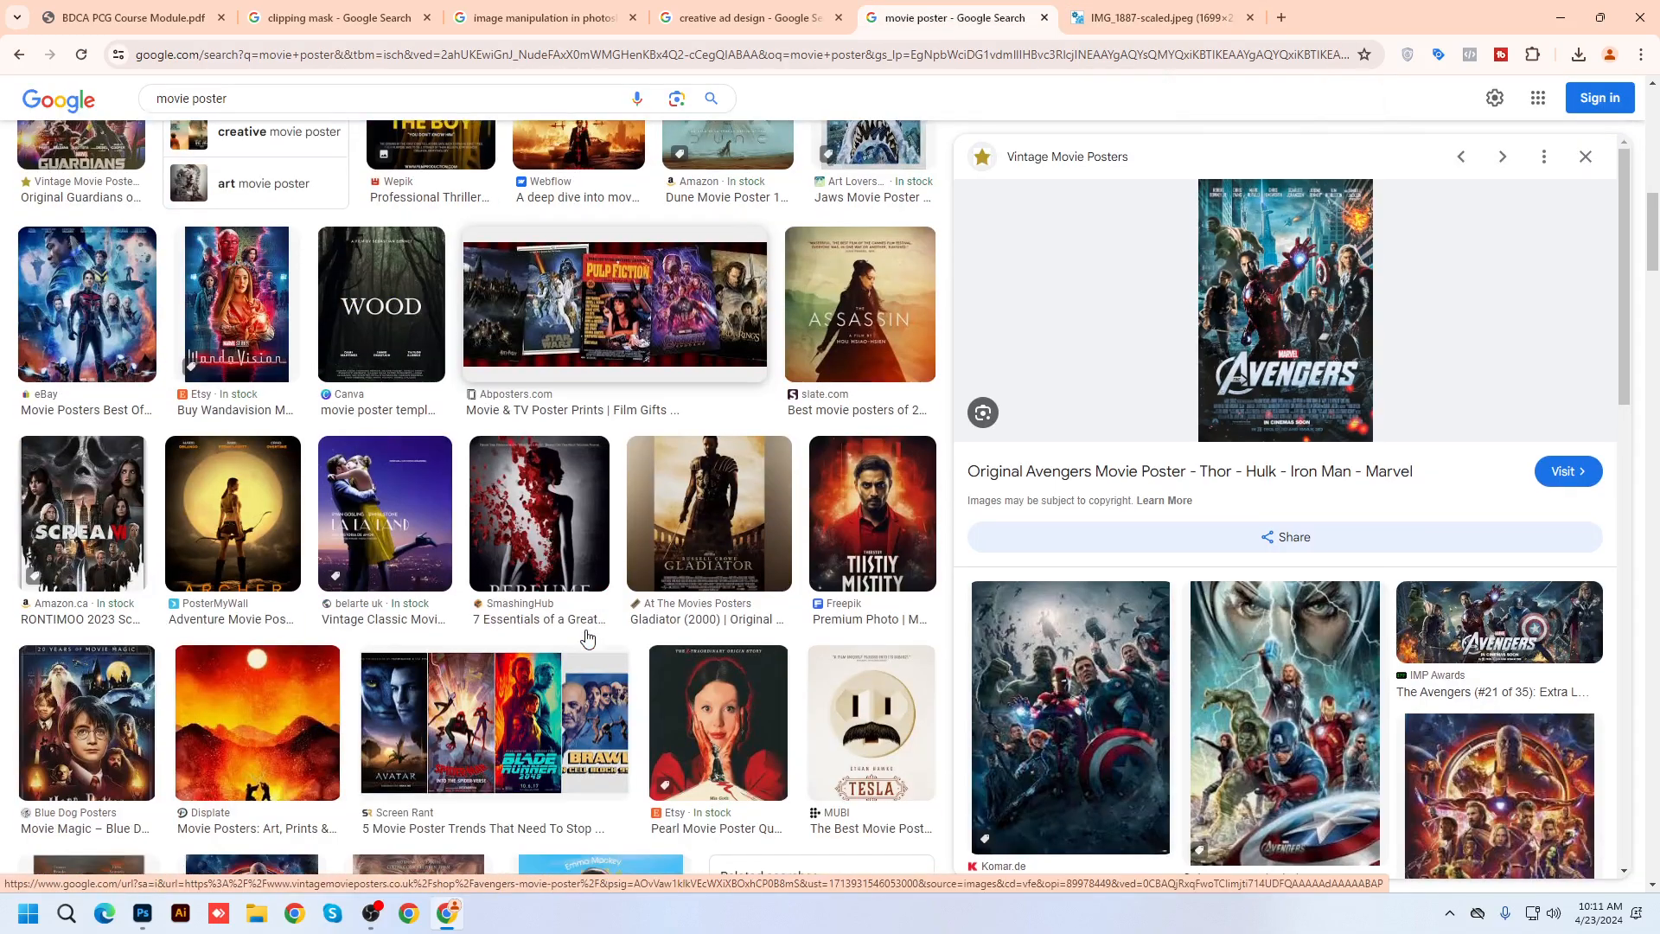
scroll(587, 637, "down", 4)
scroll(587, 637, "down", 12)
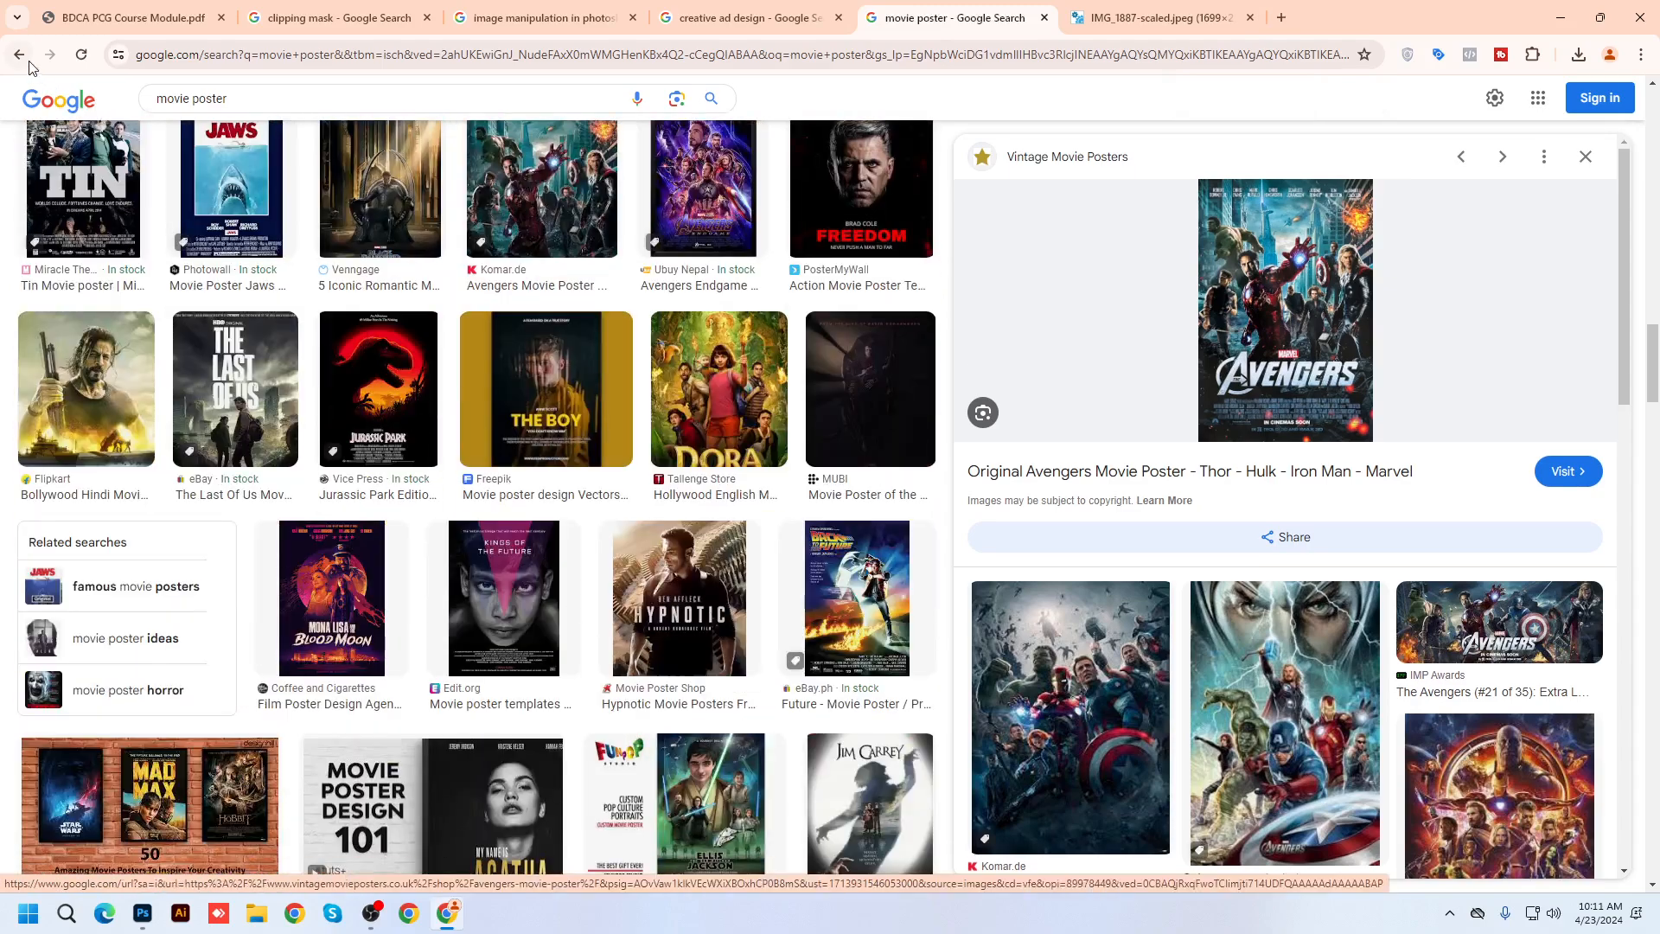
left_click(771, 442)
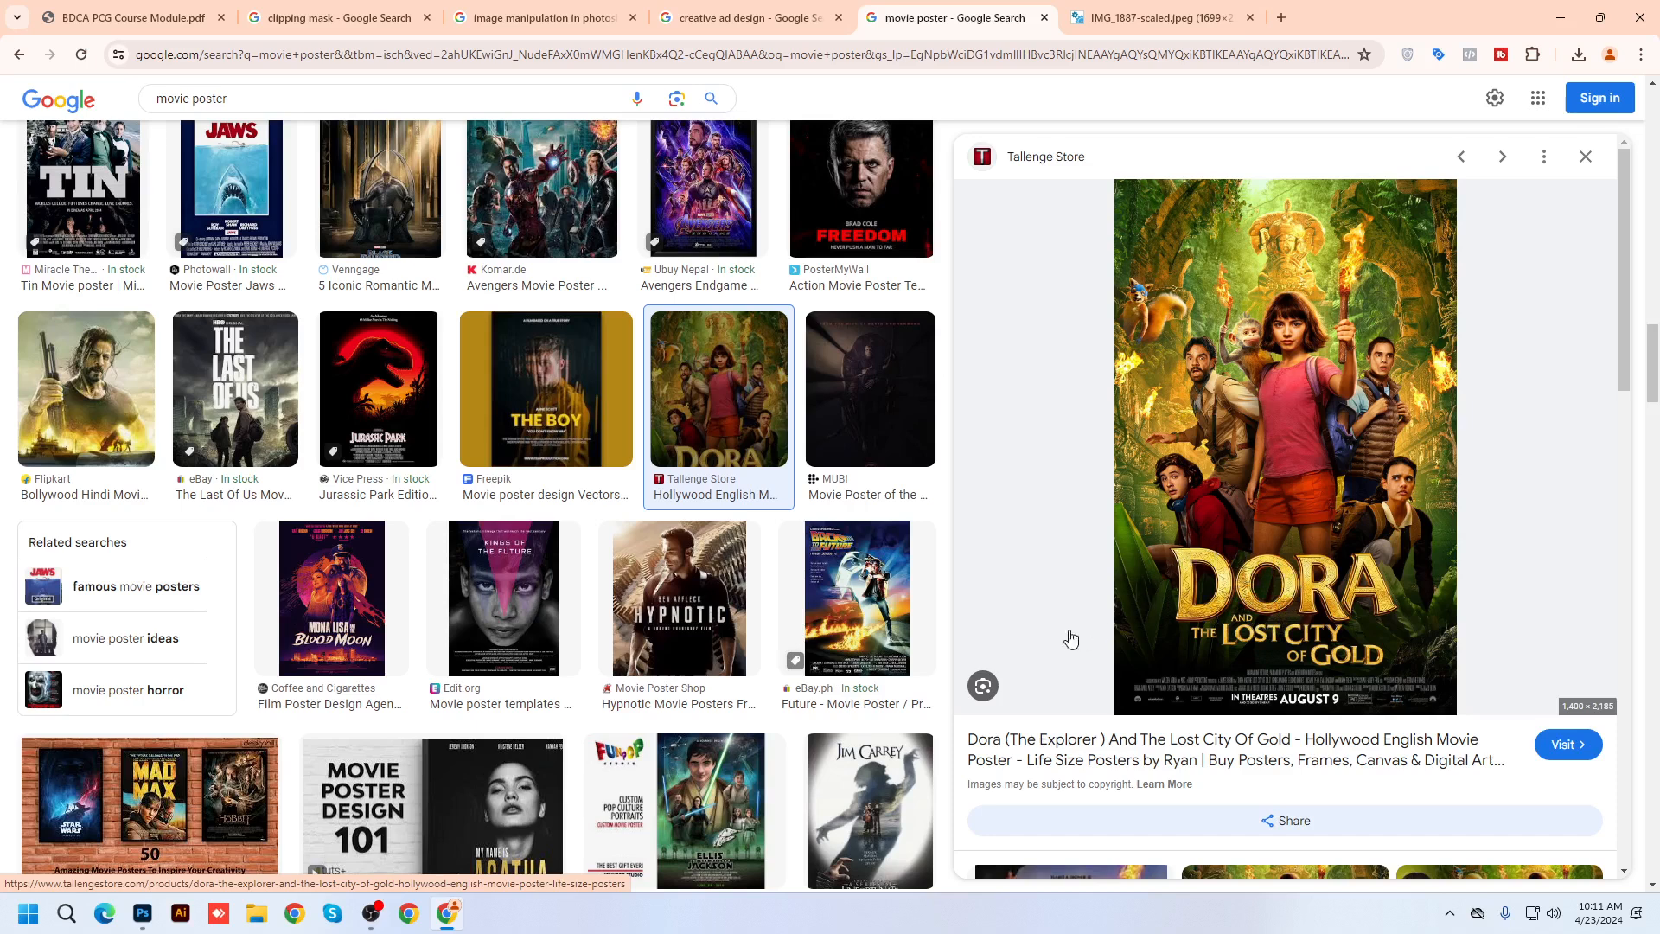
left_click(1141, 17)
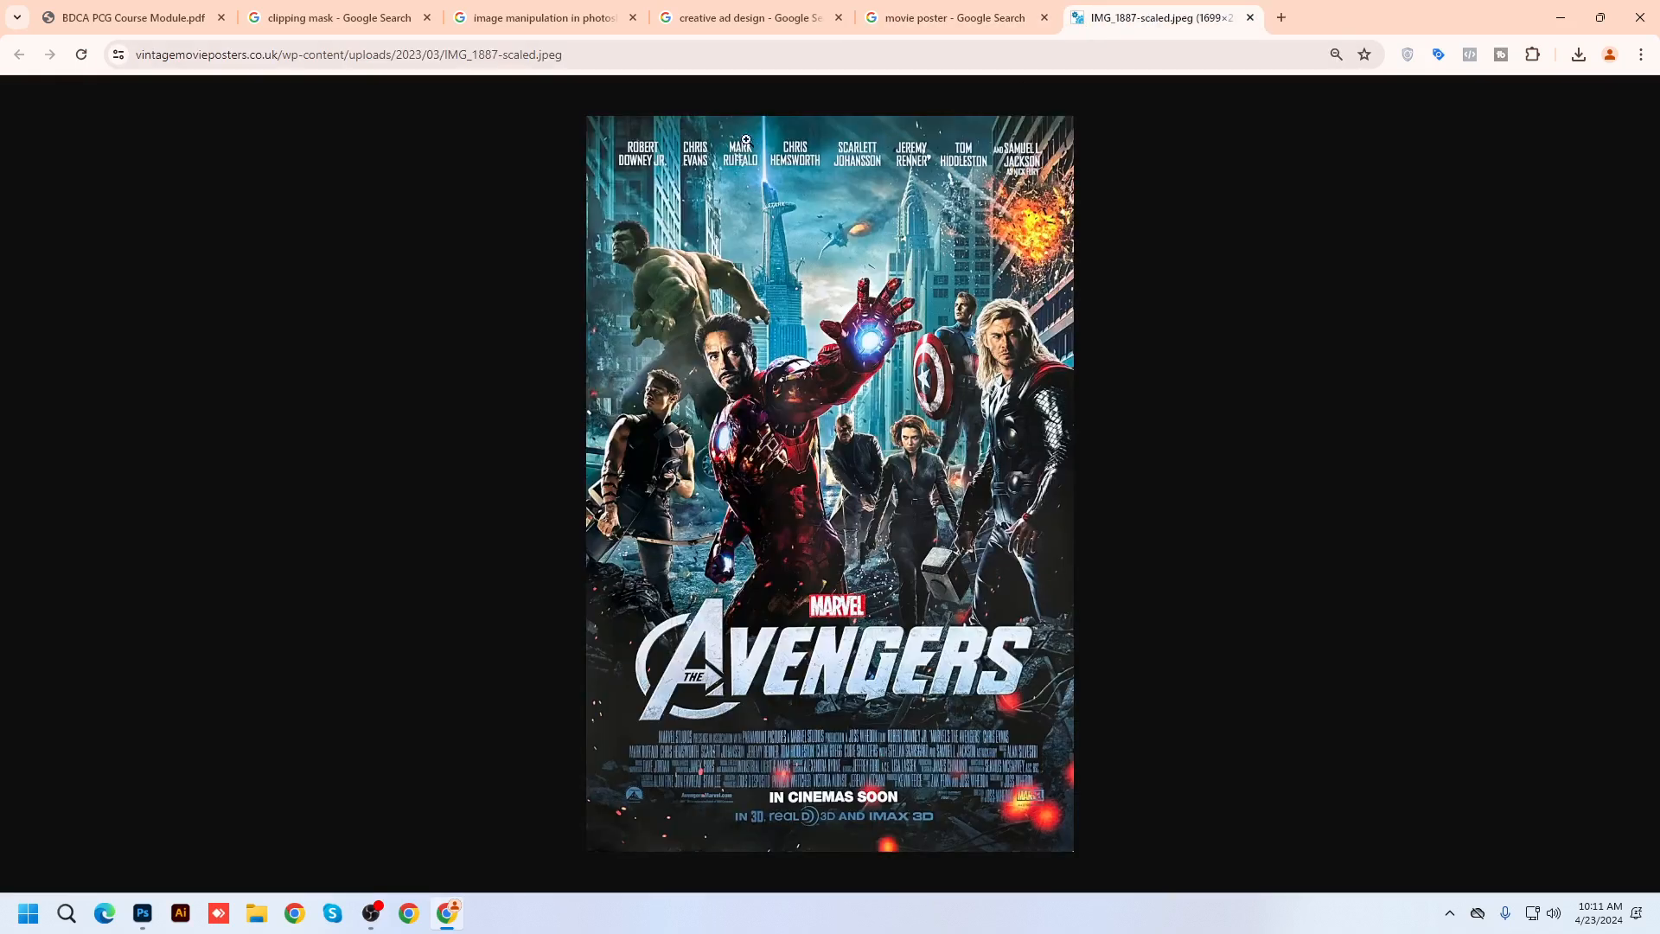
left_click(484, 65)
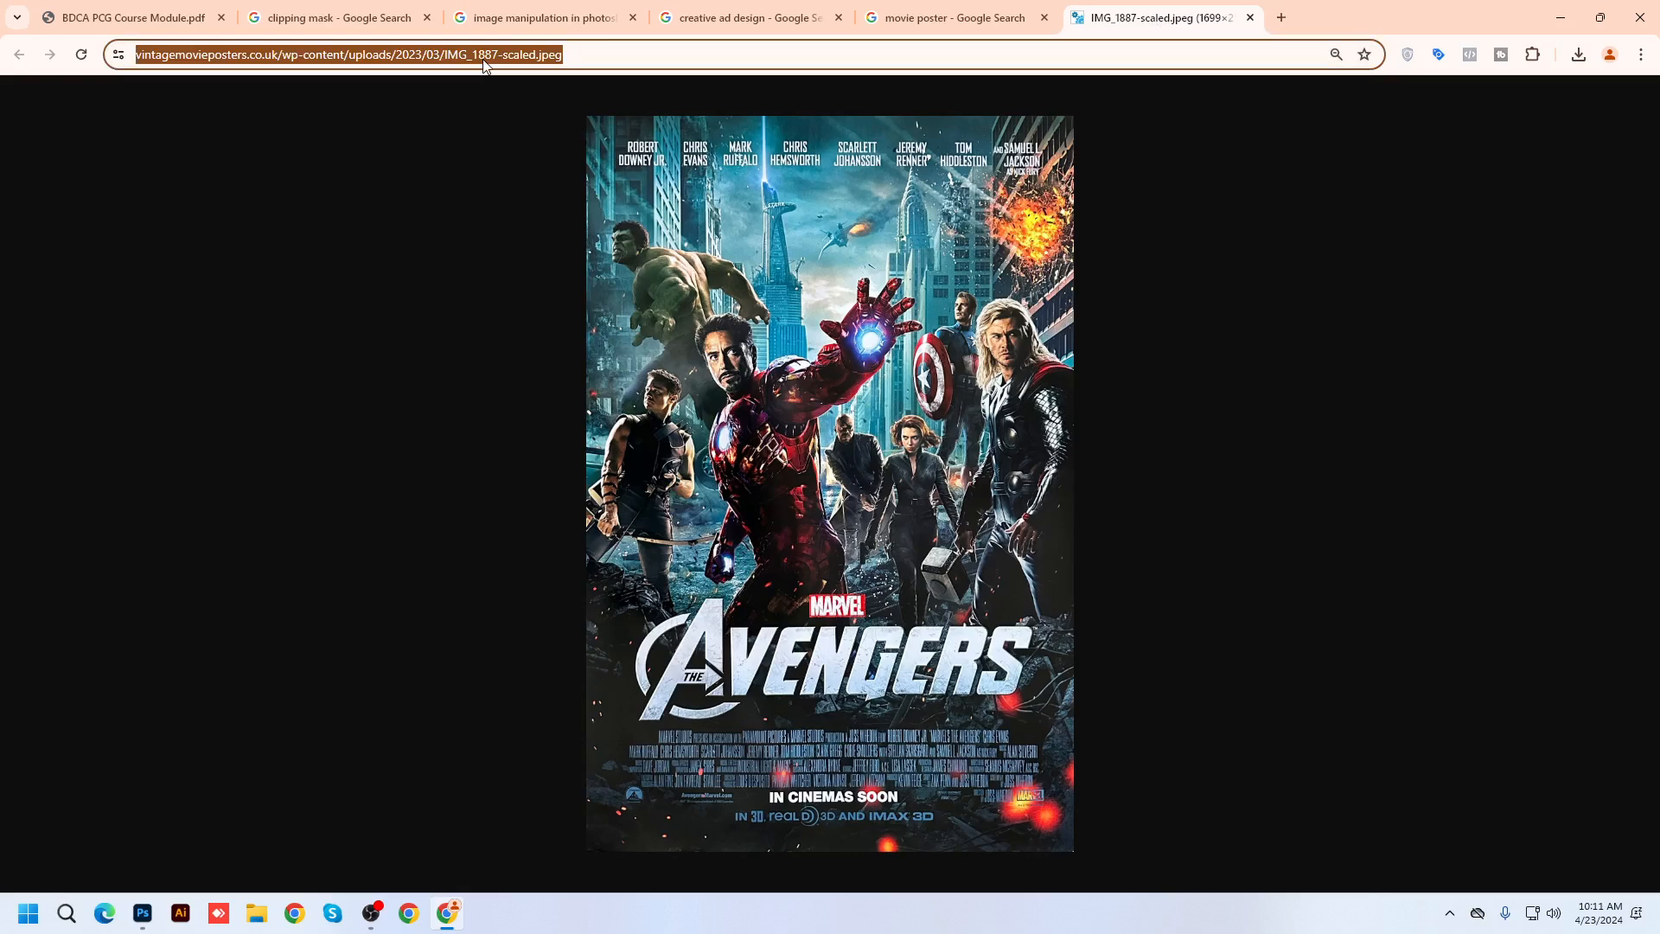
Search Google Images for 'food flyer' and preview the first couple of results
type("food f")
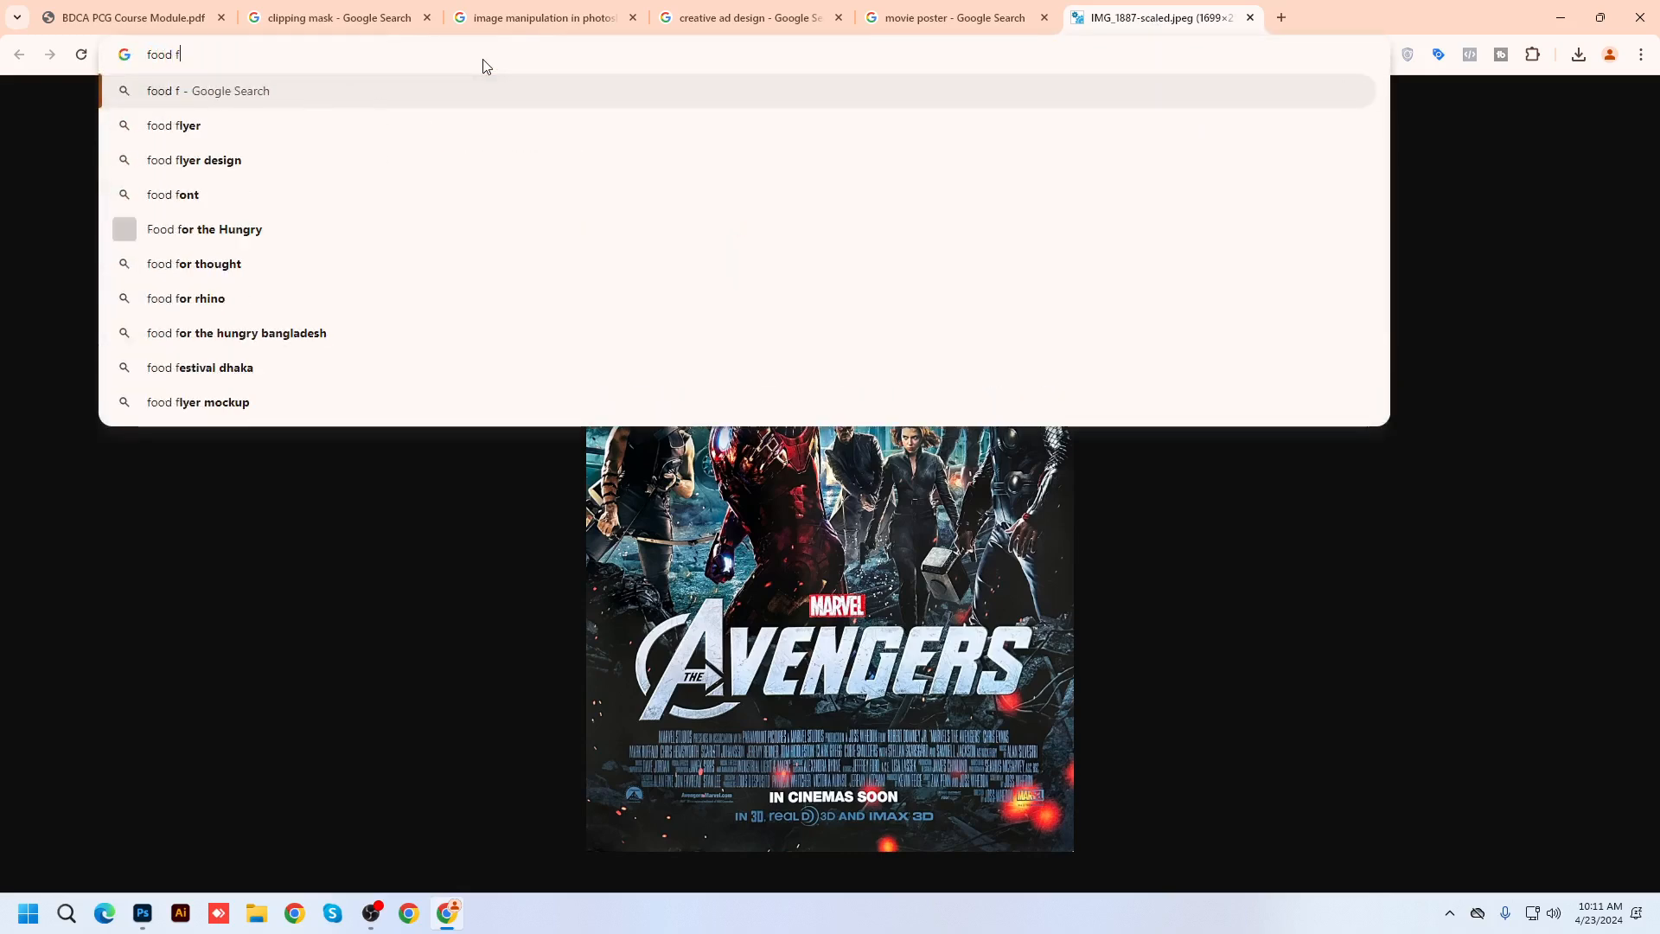
type("lyer")
key("Return")
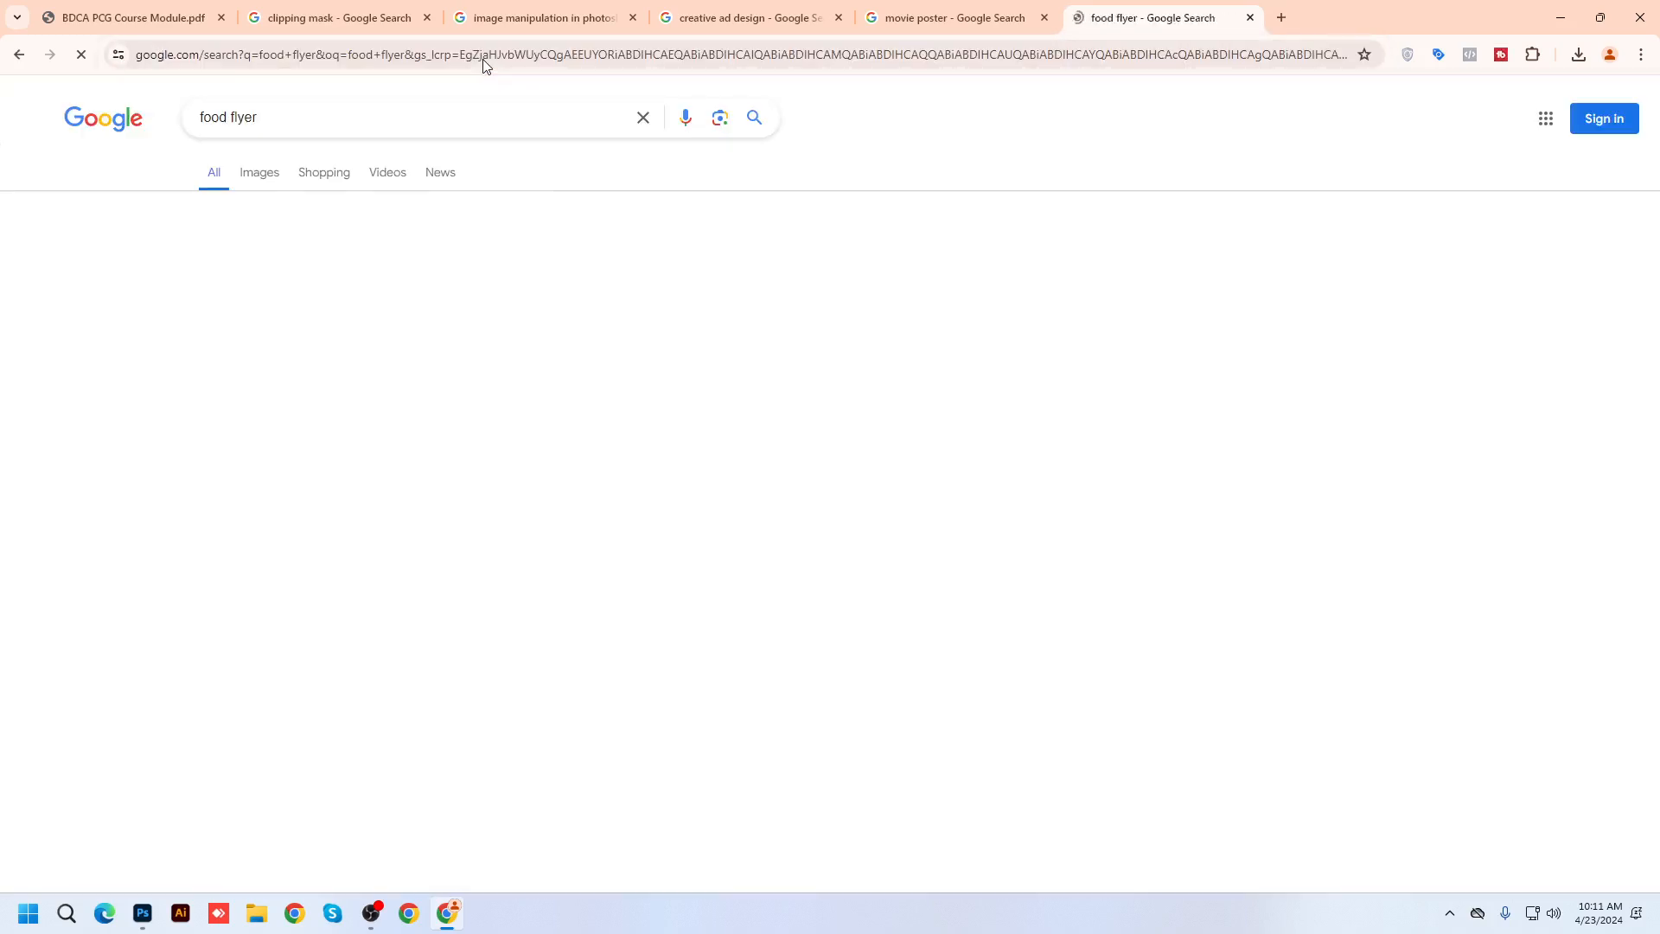
left_click(260, 172)
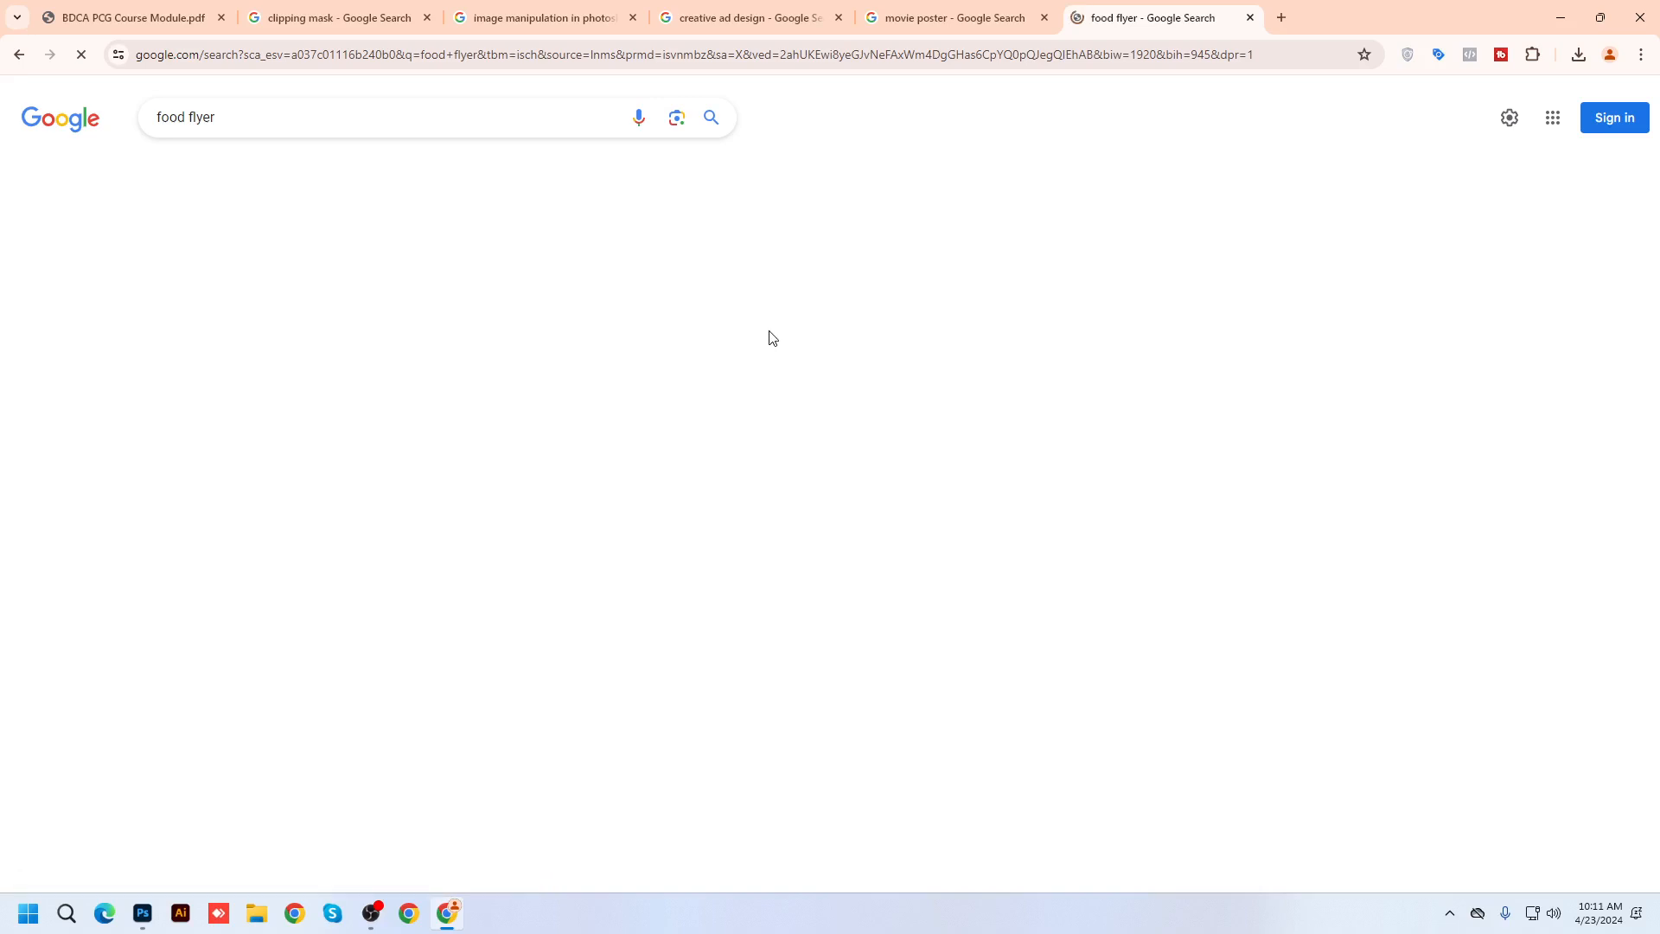
left_click(197, 361)
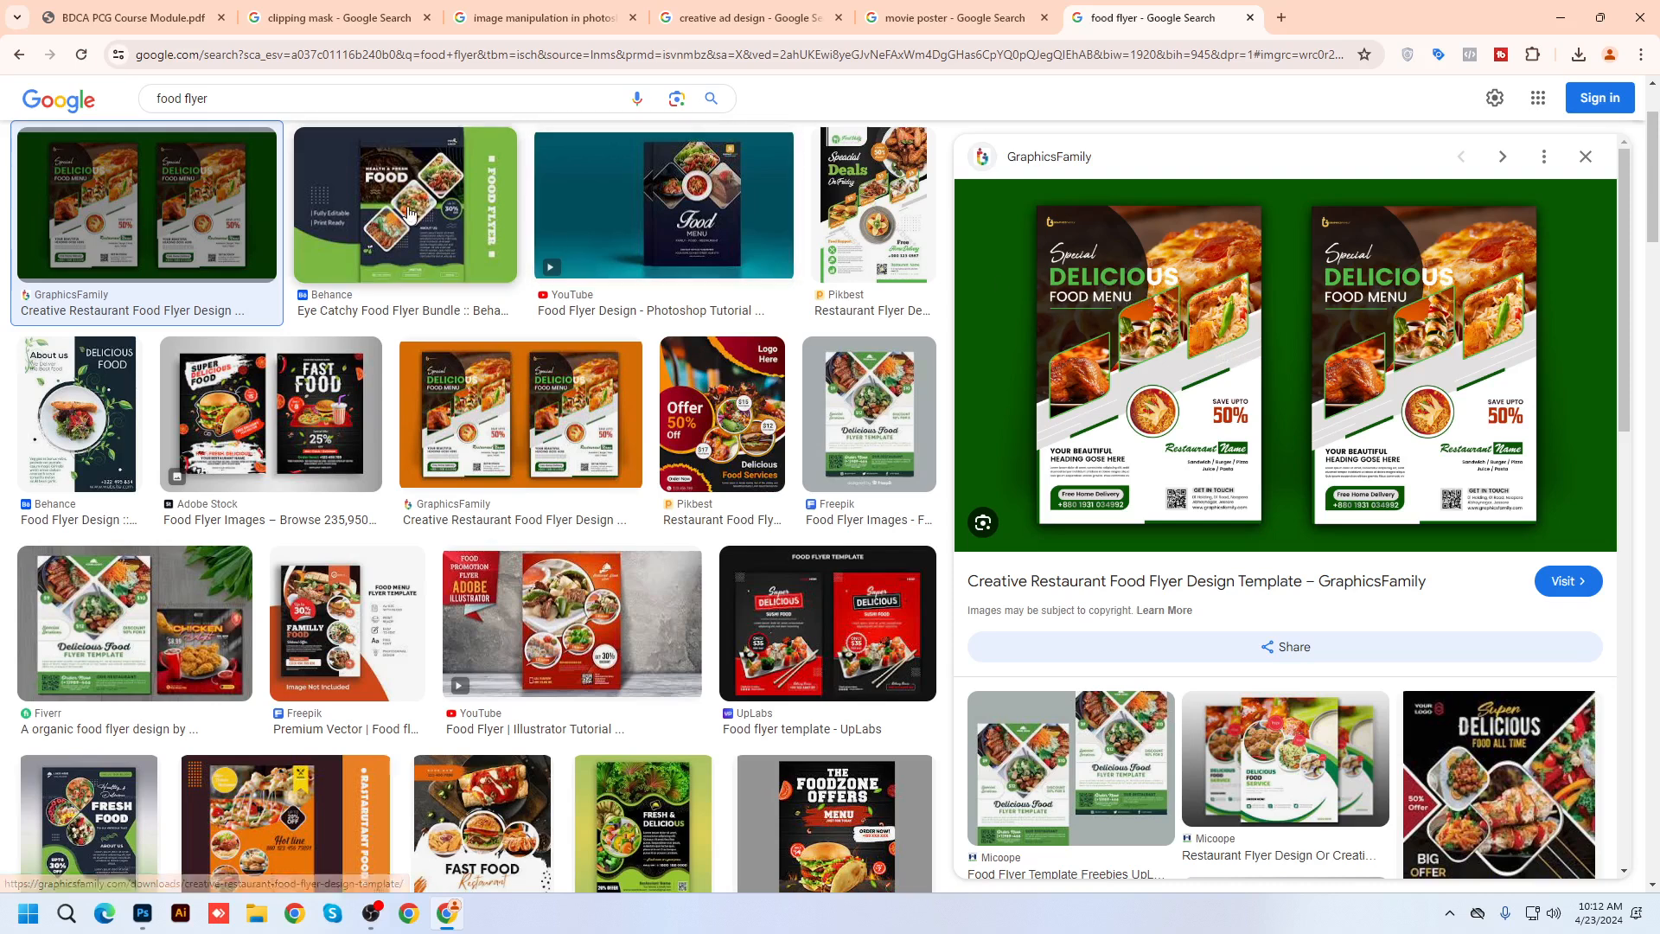
key("Right")
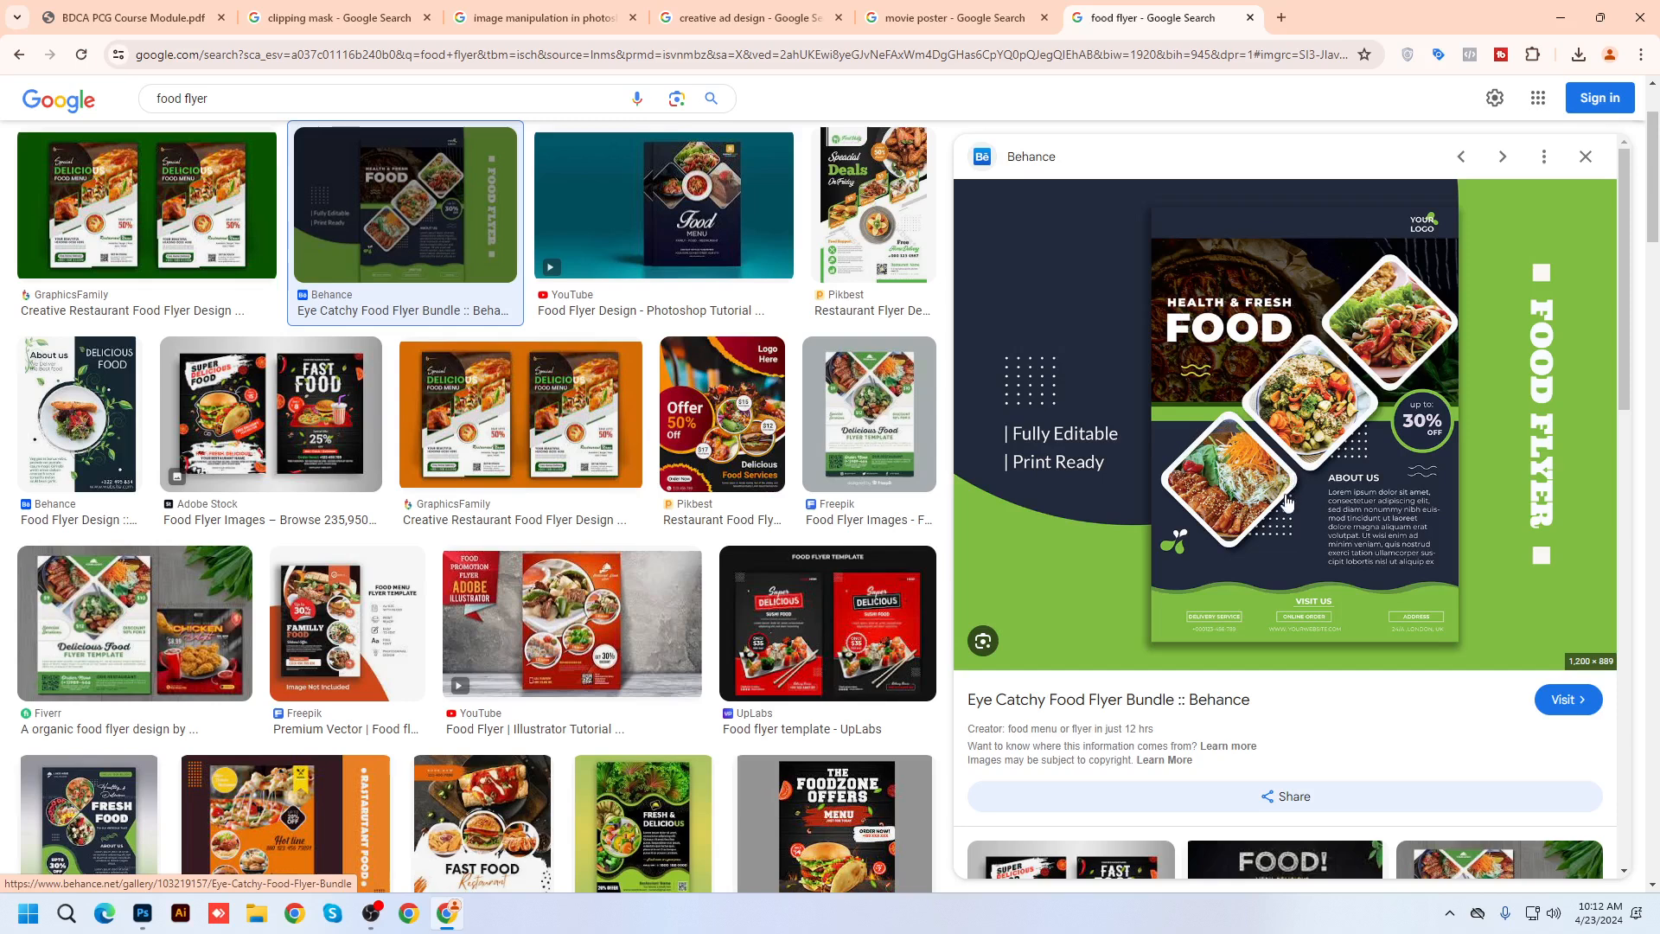
Preview the food flyer Illustrator tutorial and Pixiu Burger mockup, then return to Photoshop
left_click(581, 645)
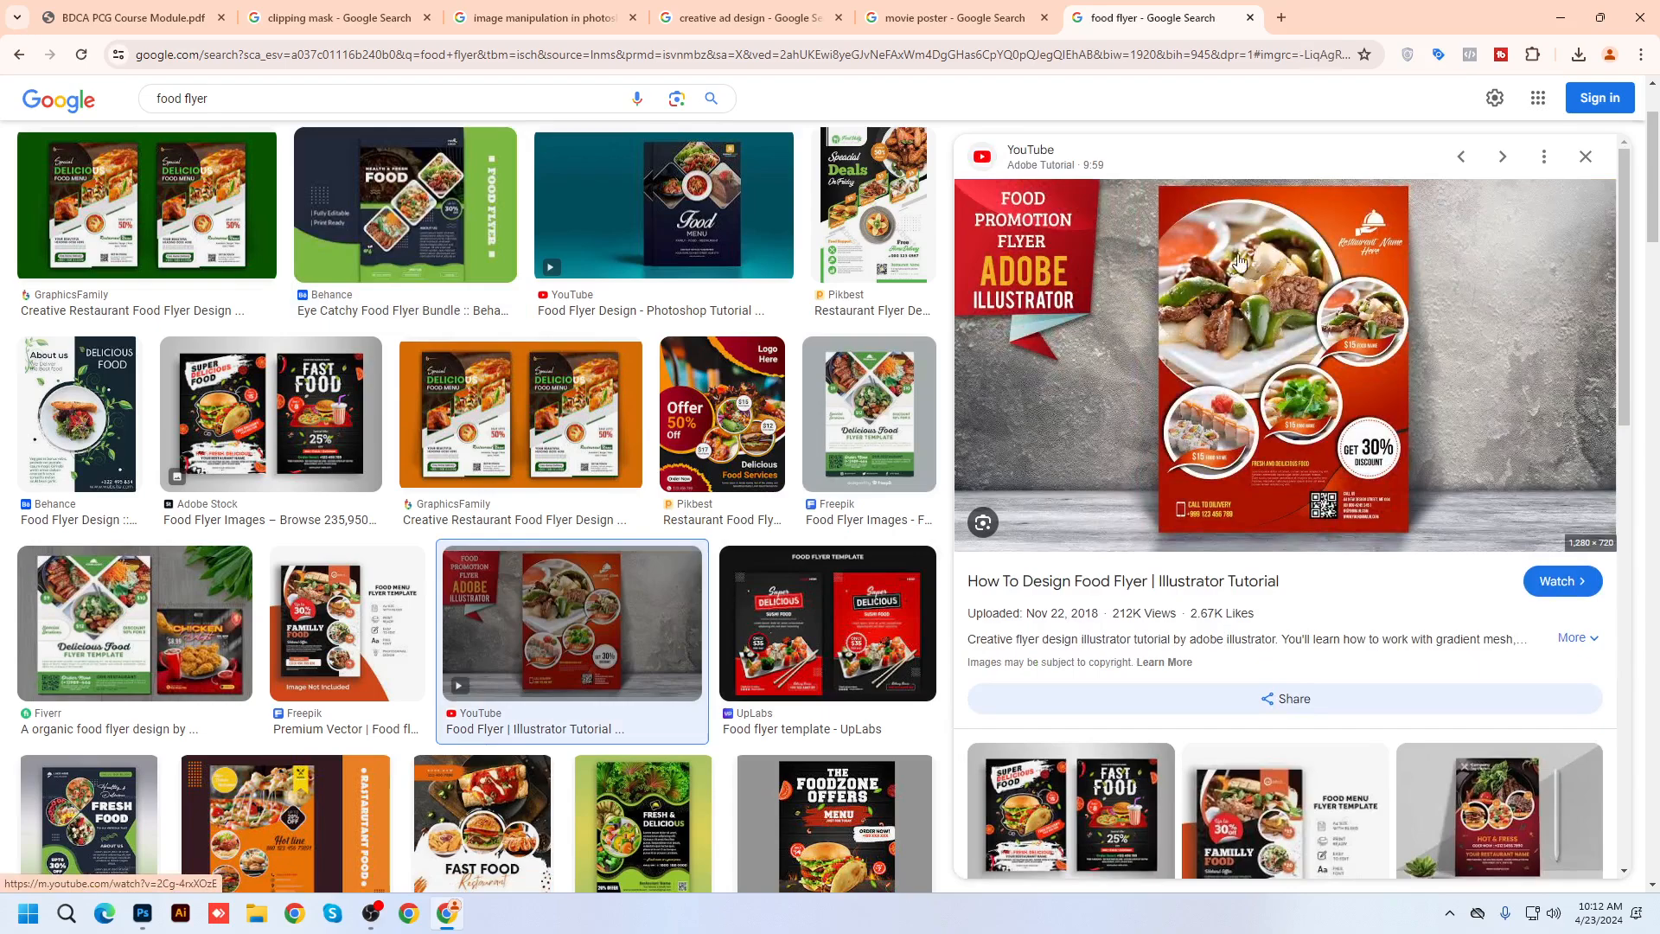
scroll(1248, 383, "down", 5)
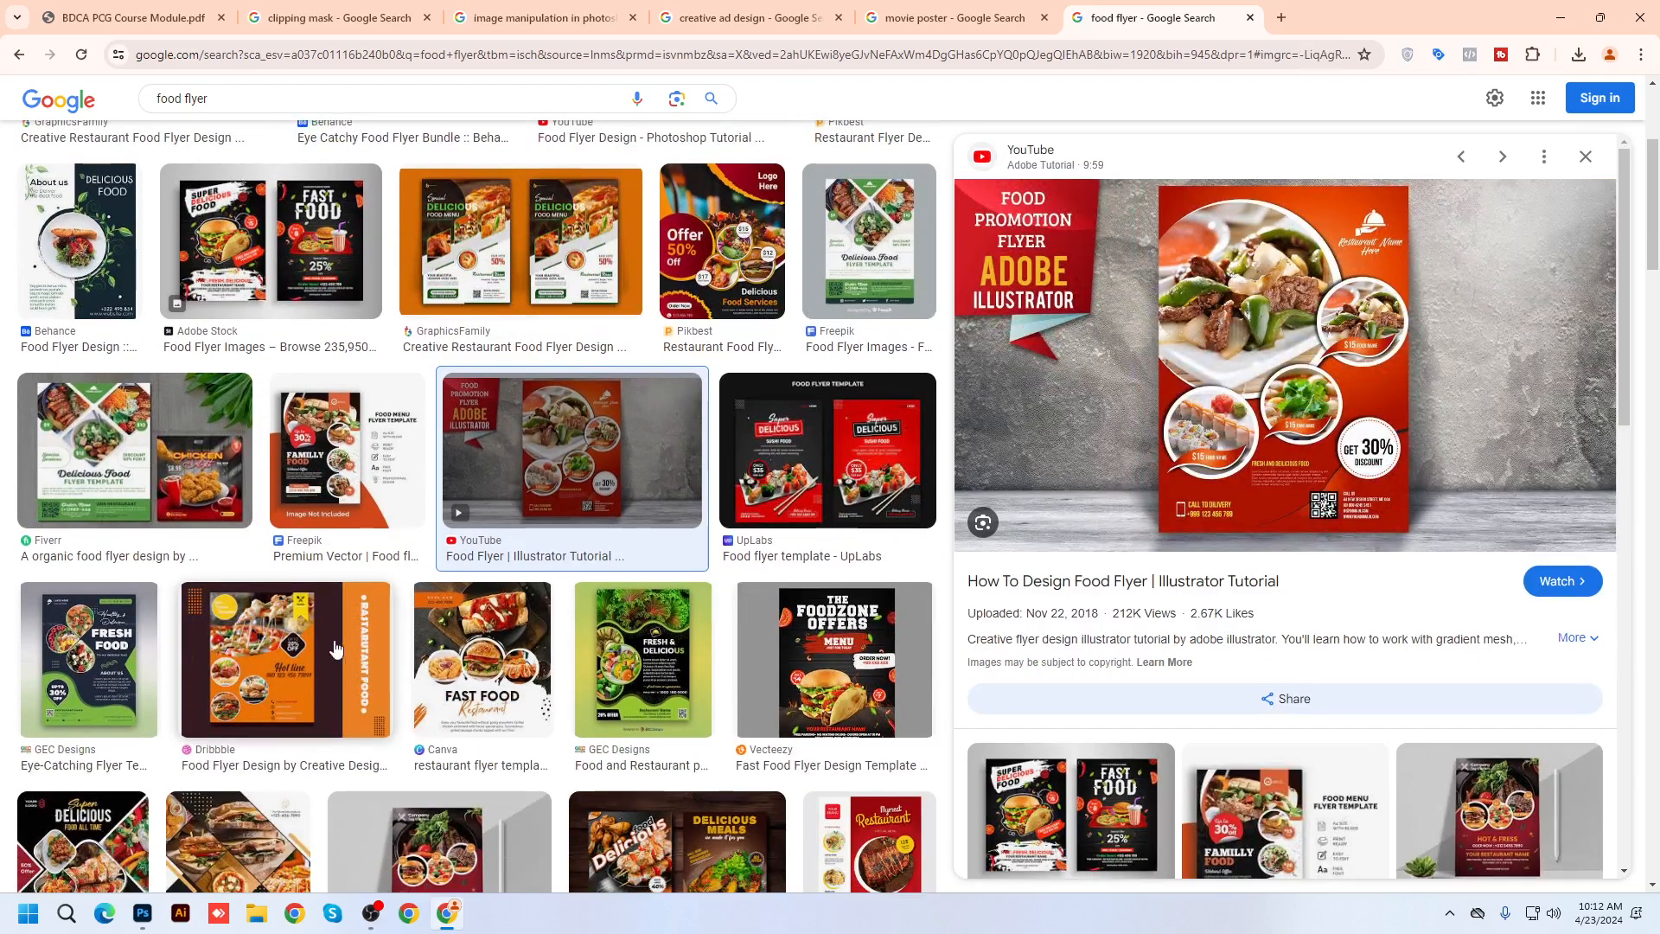
left_click(1586, 158)
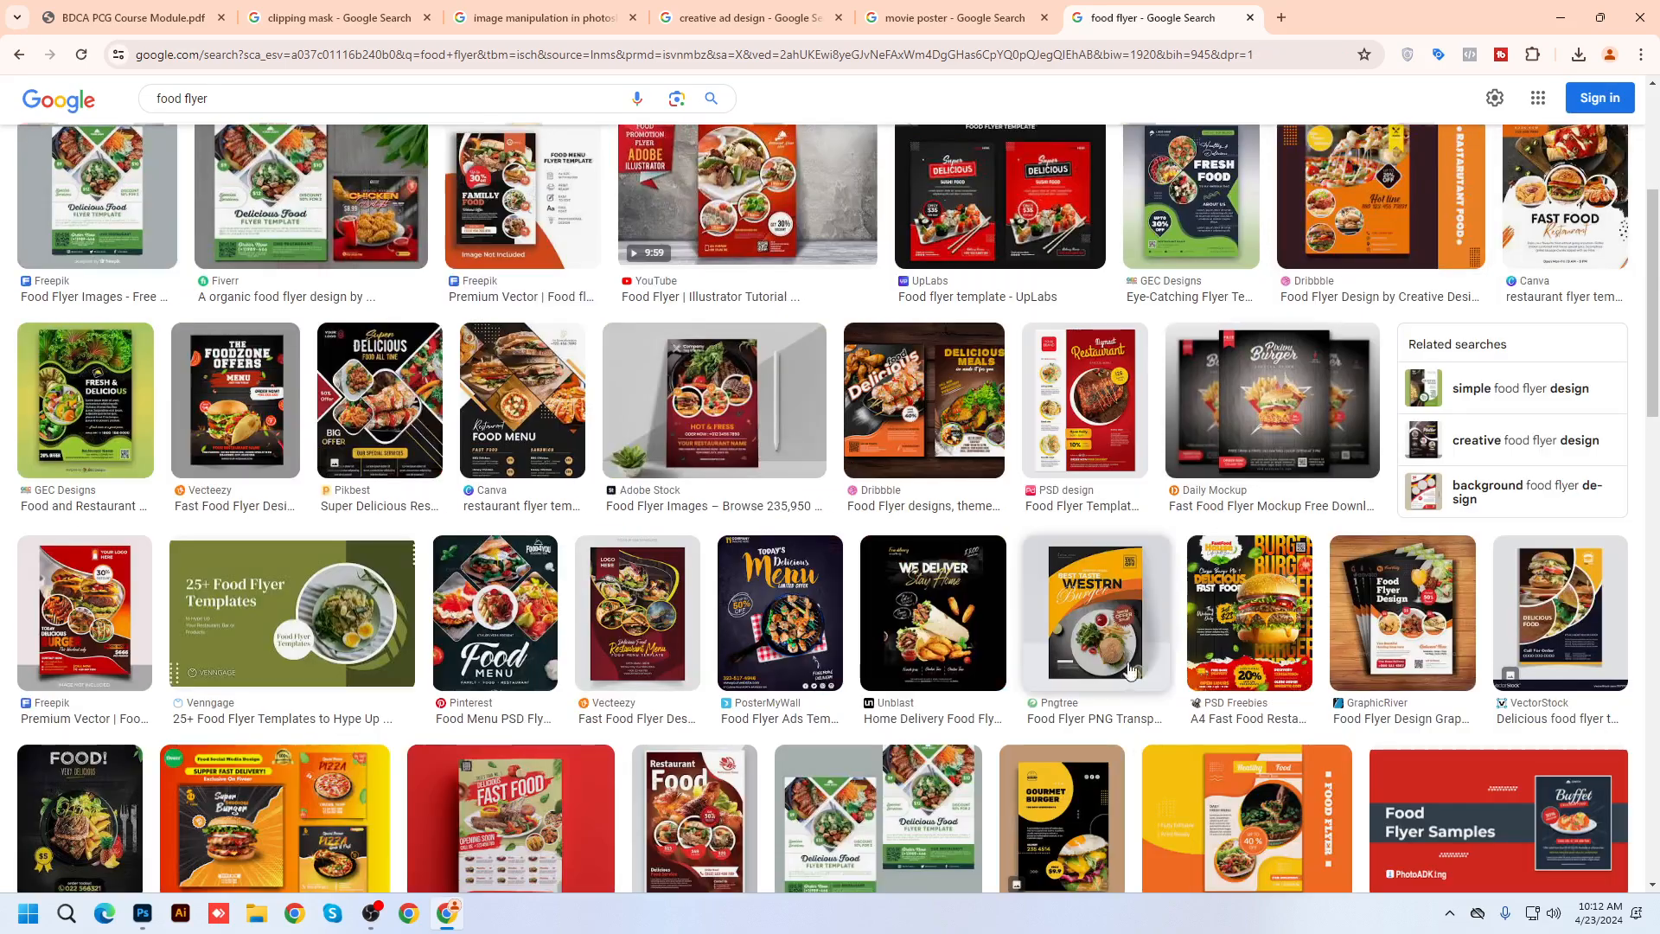
scroll(1167, 709, "up", 4)
left_click(1301, 774)
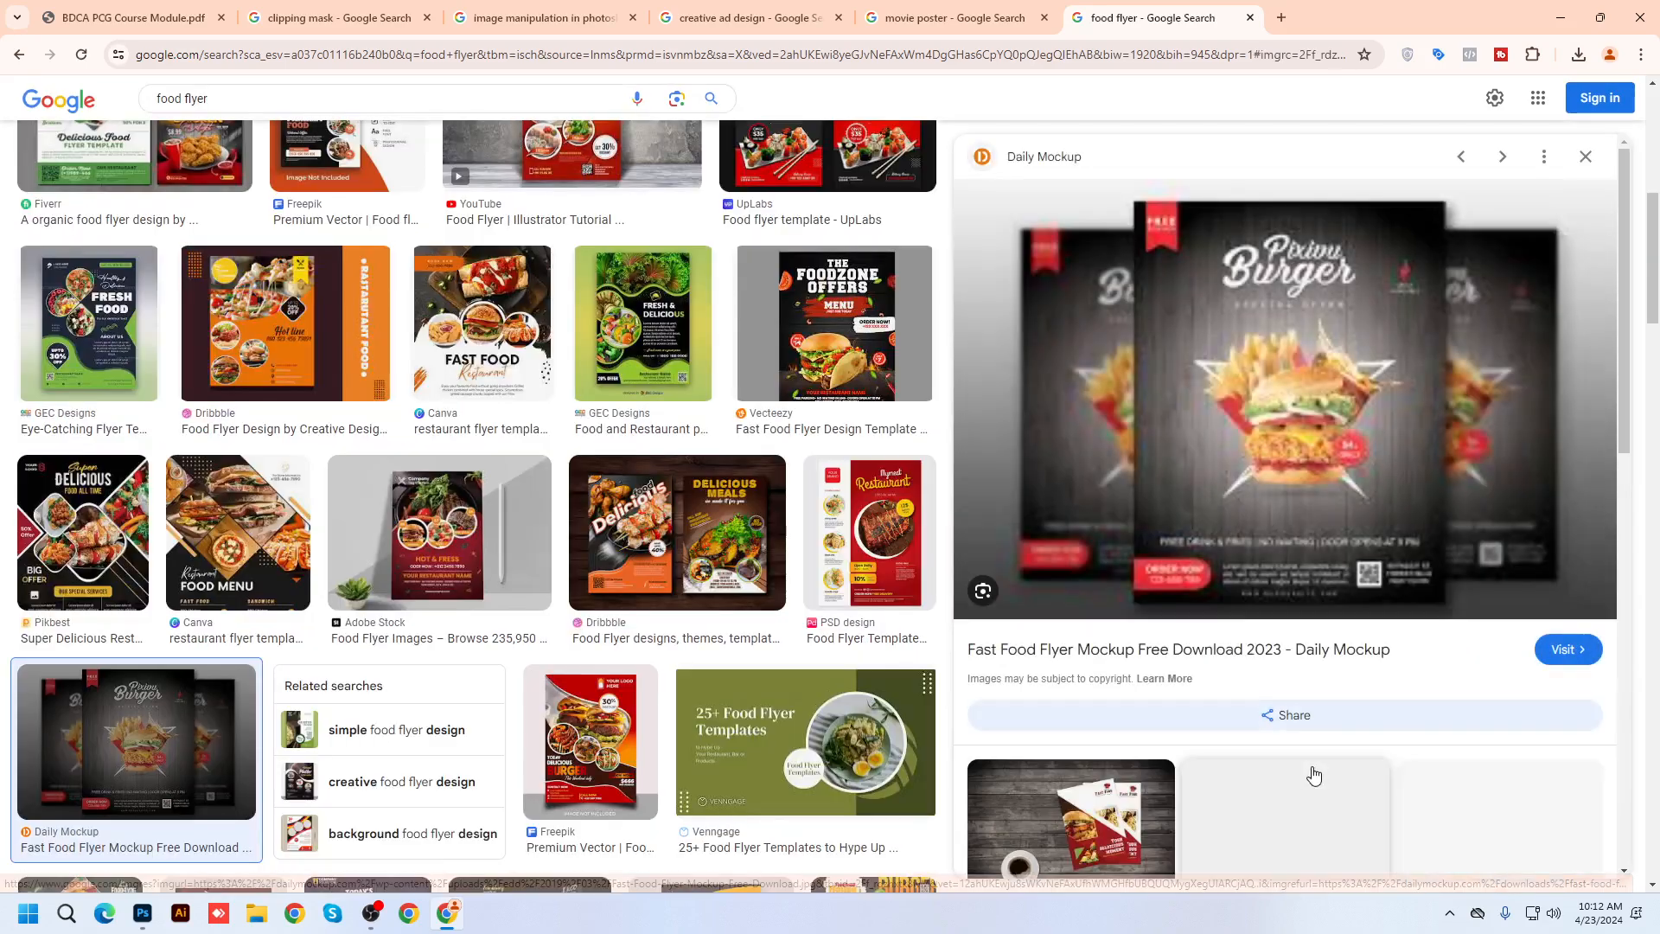
left_click(1586, 156)
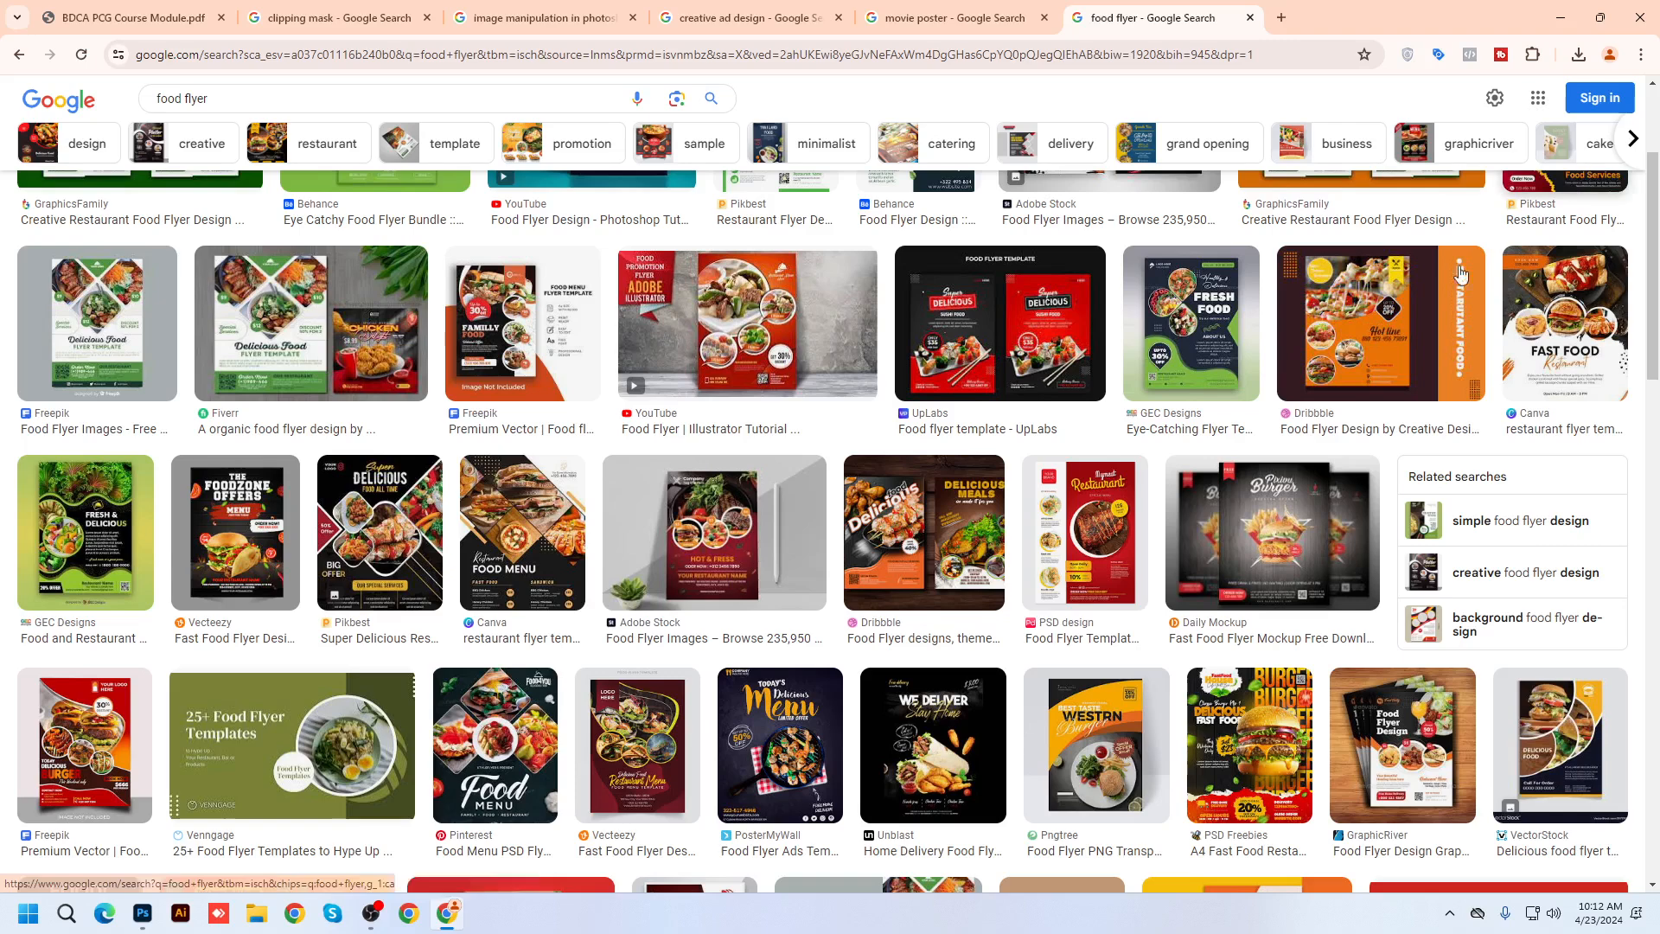
scroll(593, 346, "up", 1)
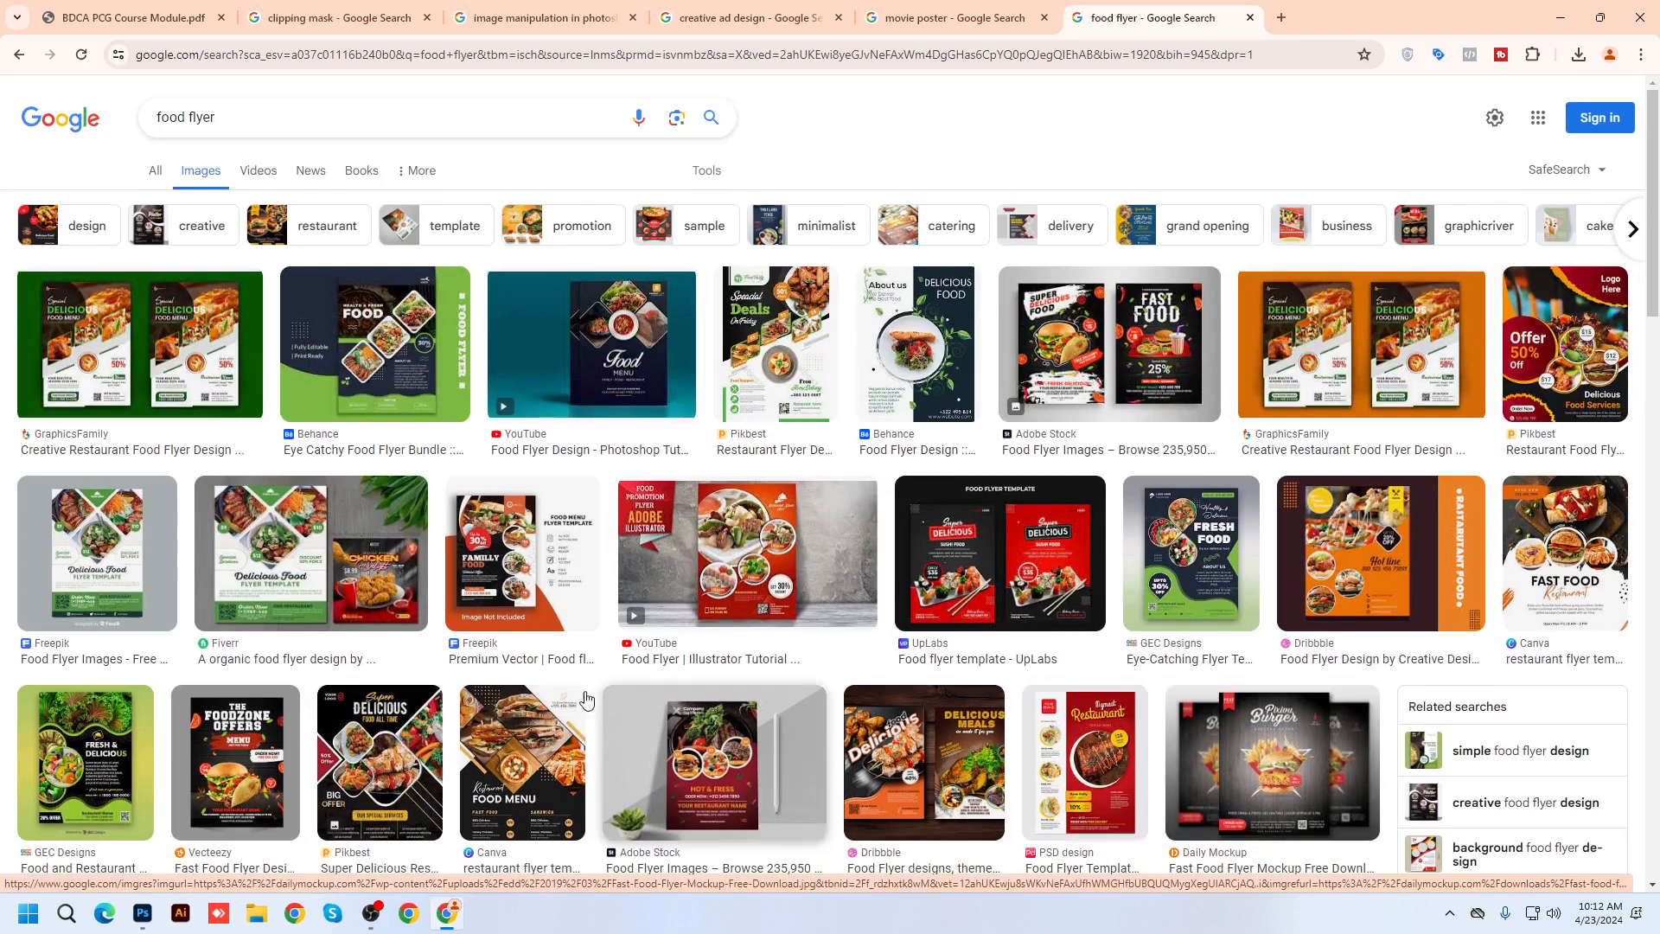
left_click(143, 913)
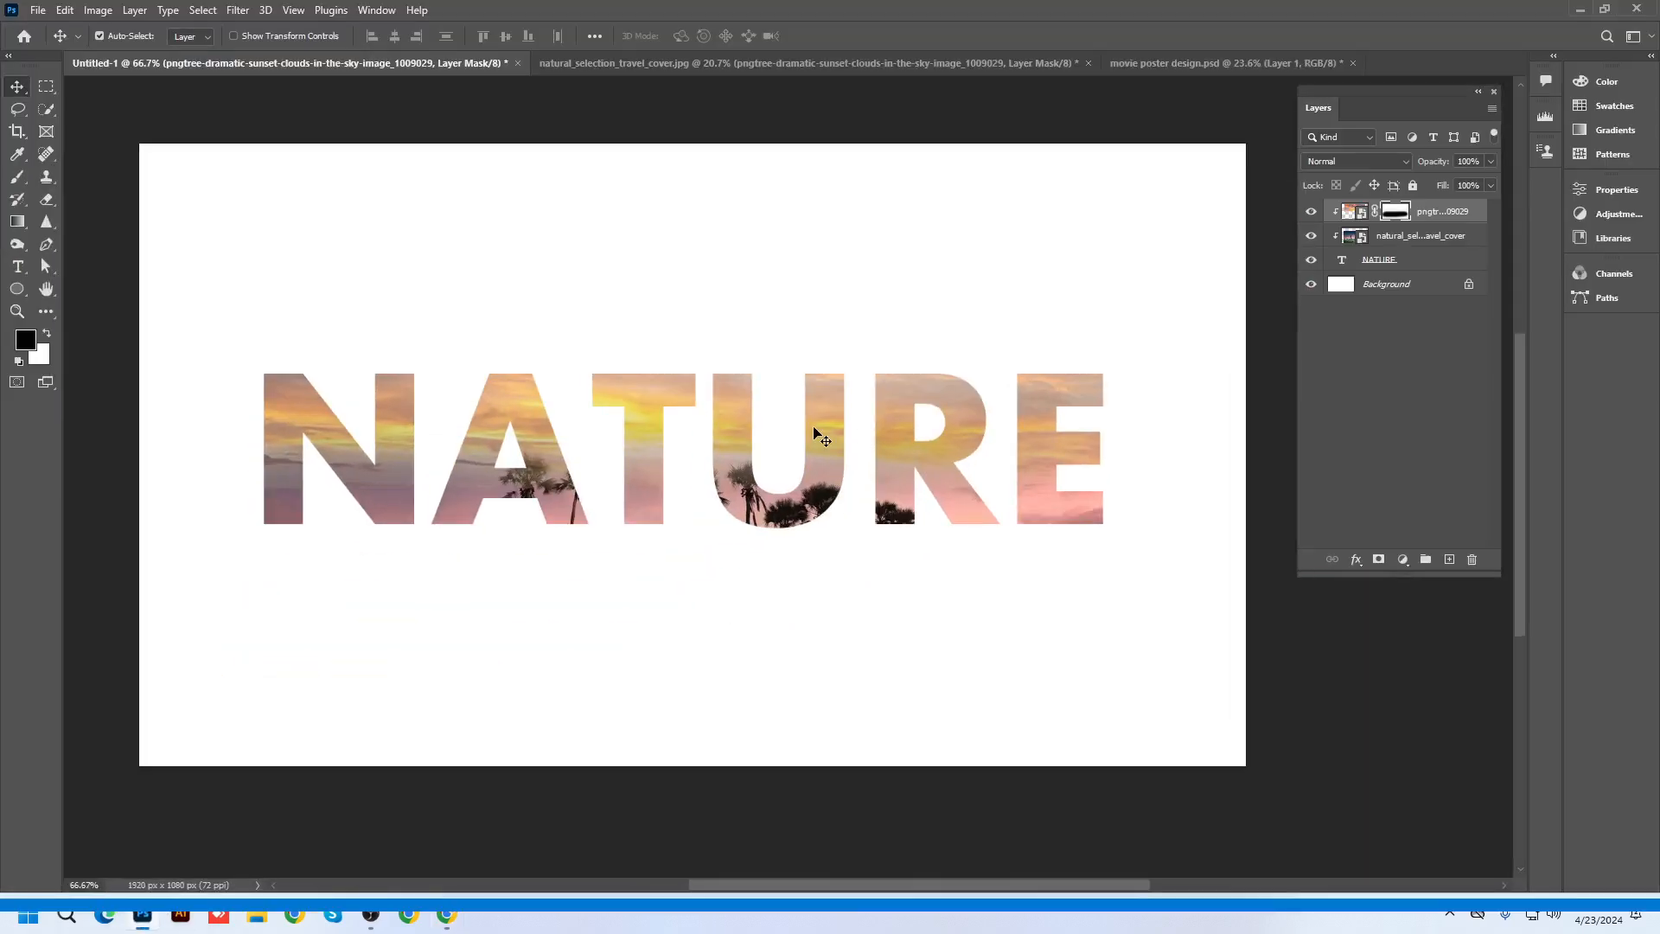
Switch to the movie poster document and centre the poster in view
scroll(807, 458, "down", 3)
scroll(813, 458, "up", 2)
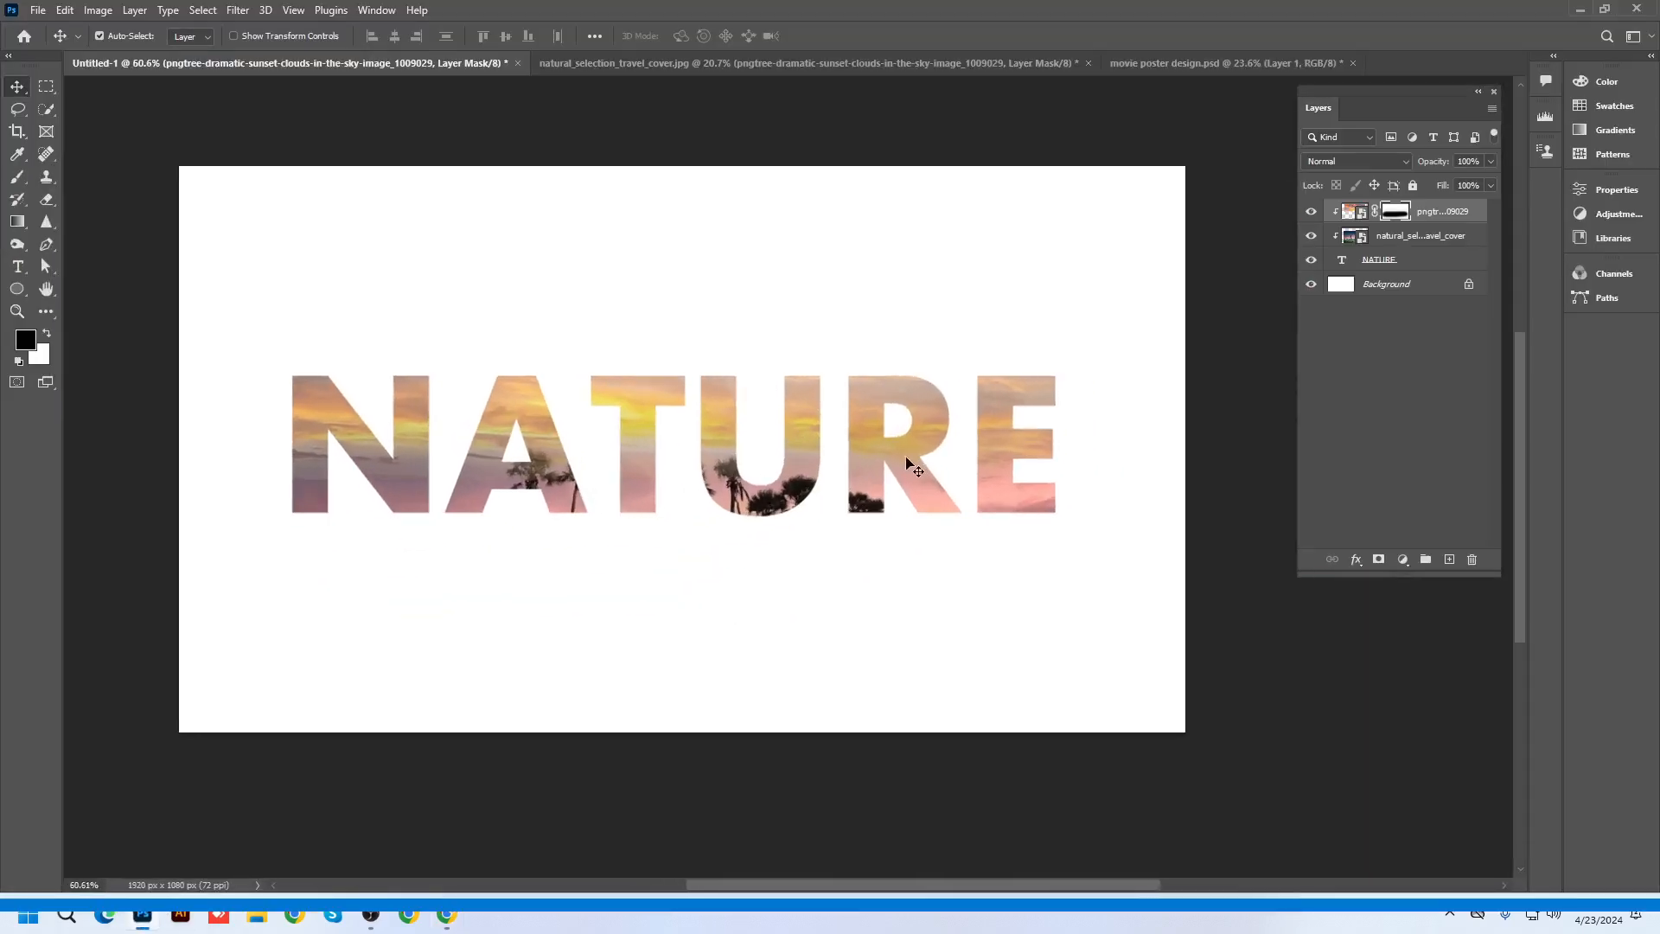
left_click(1153, 65)
scroll(545, 615, "up", 2)
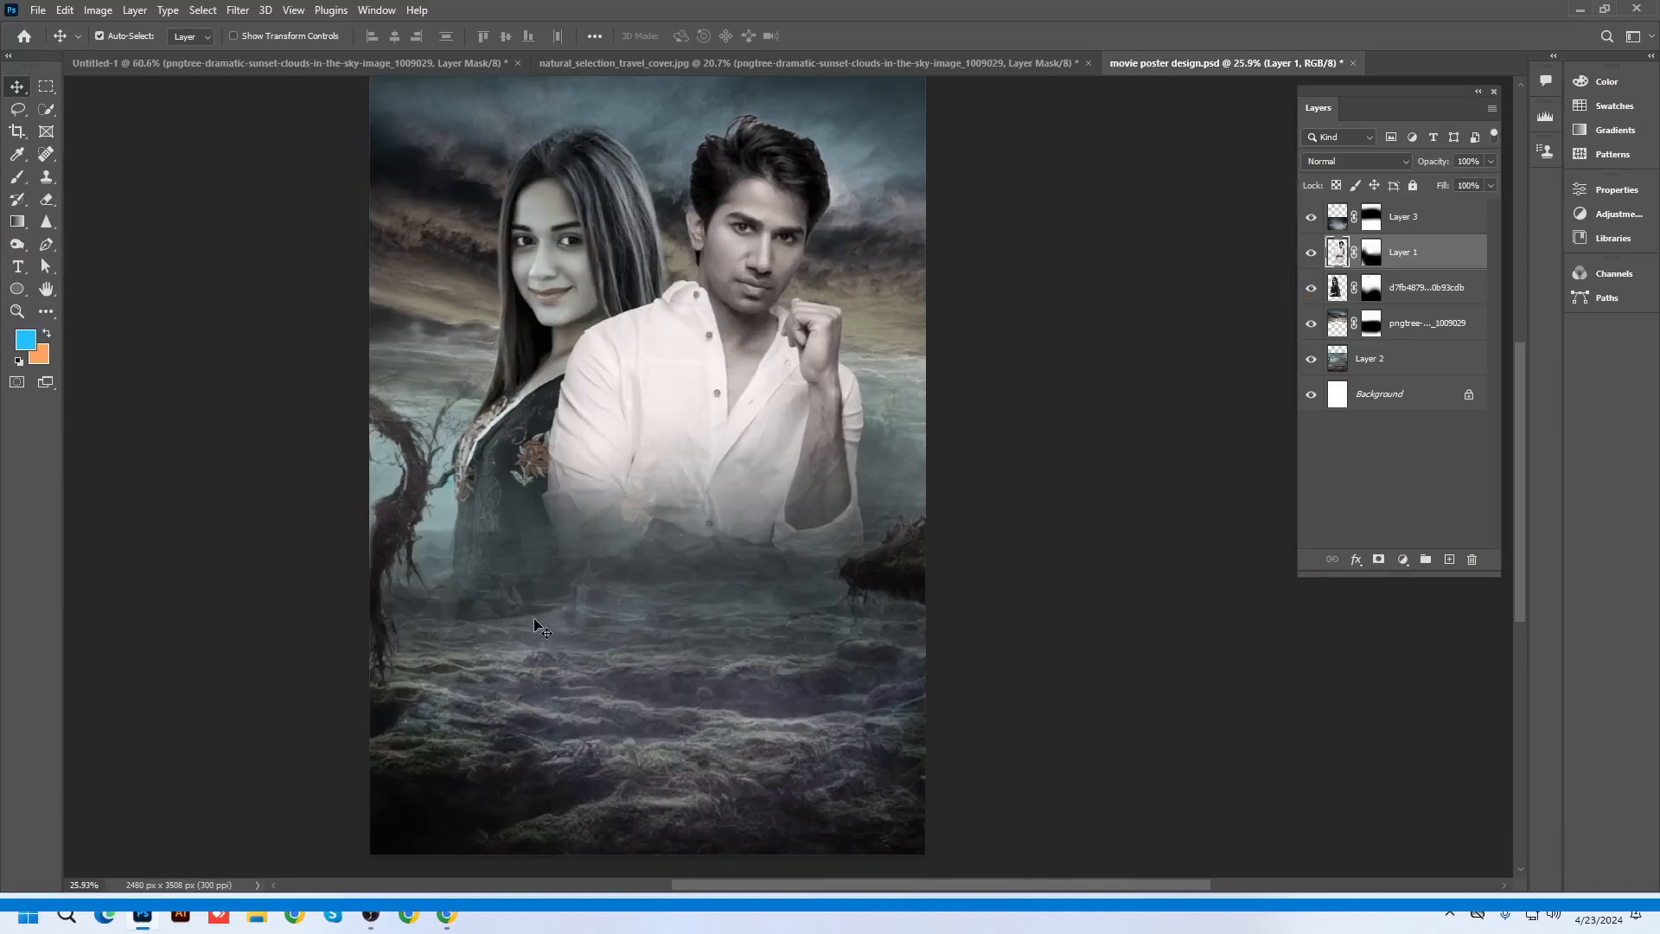
left_click_drag(653, 685, 779, 647)
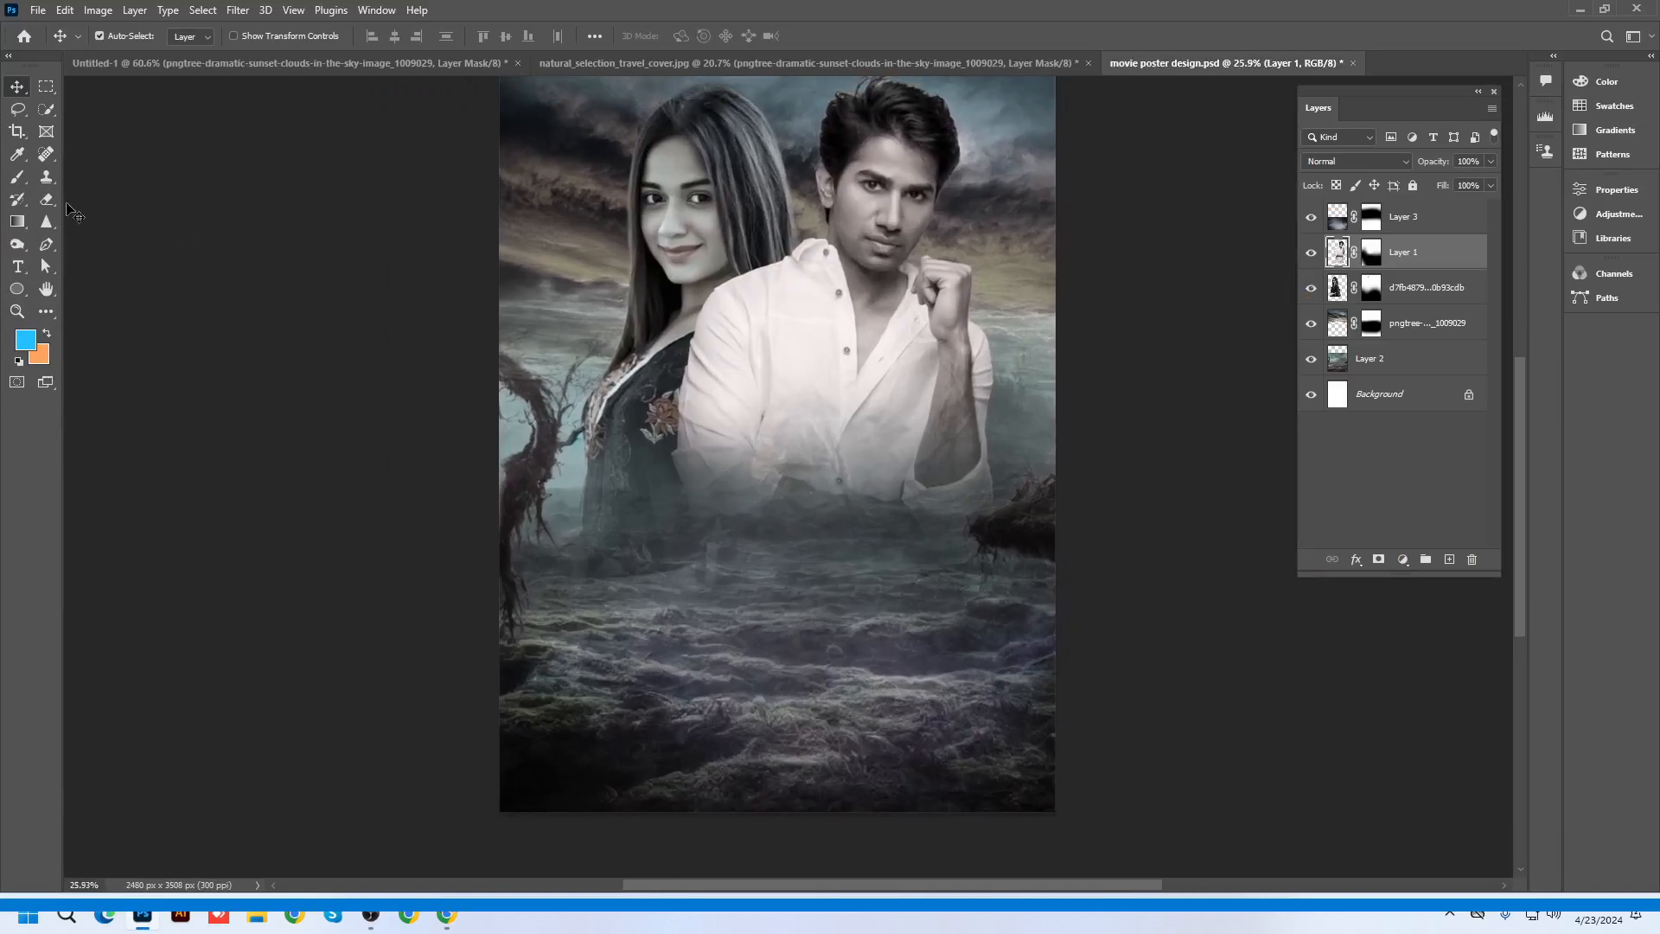
Add a 110 pt placeholder text layer and move it onto the lower poster
left_click(17, 266)
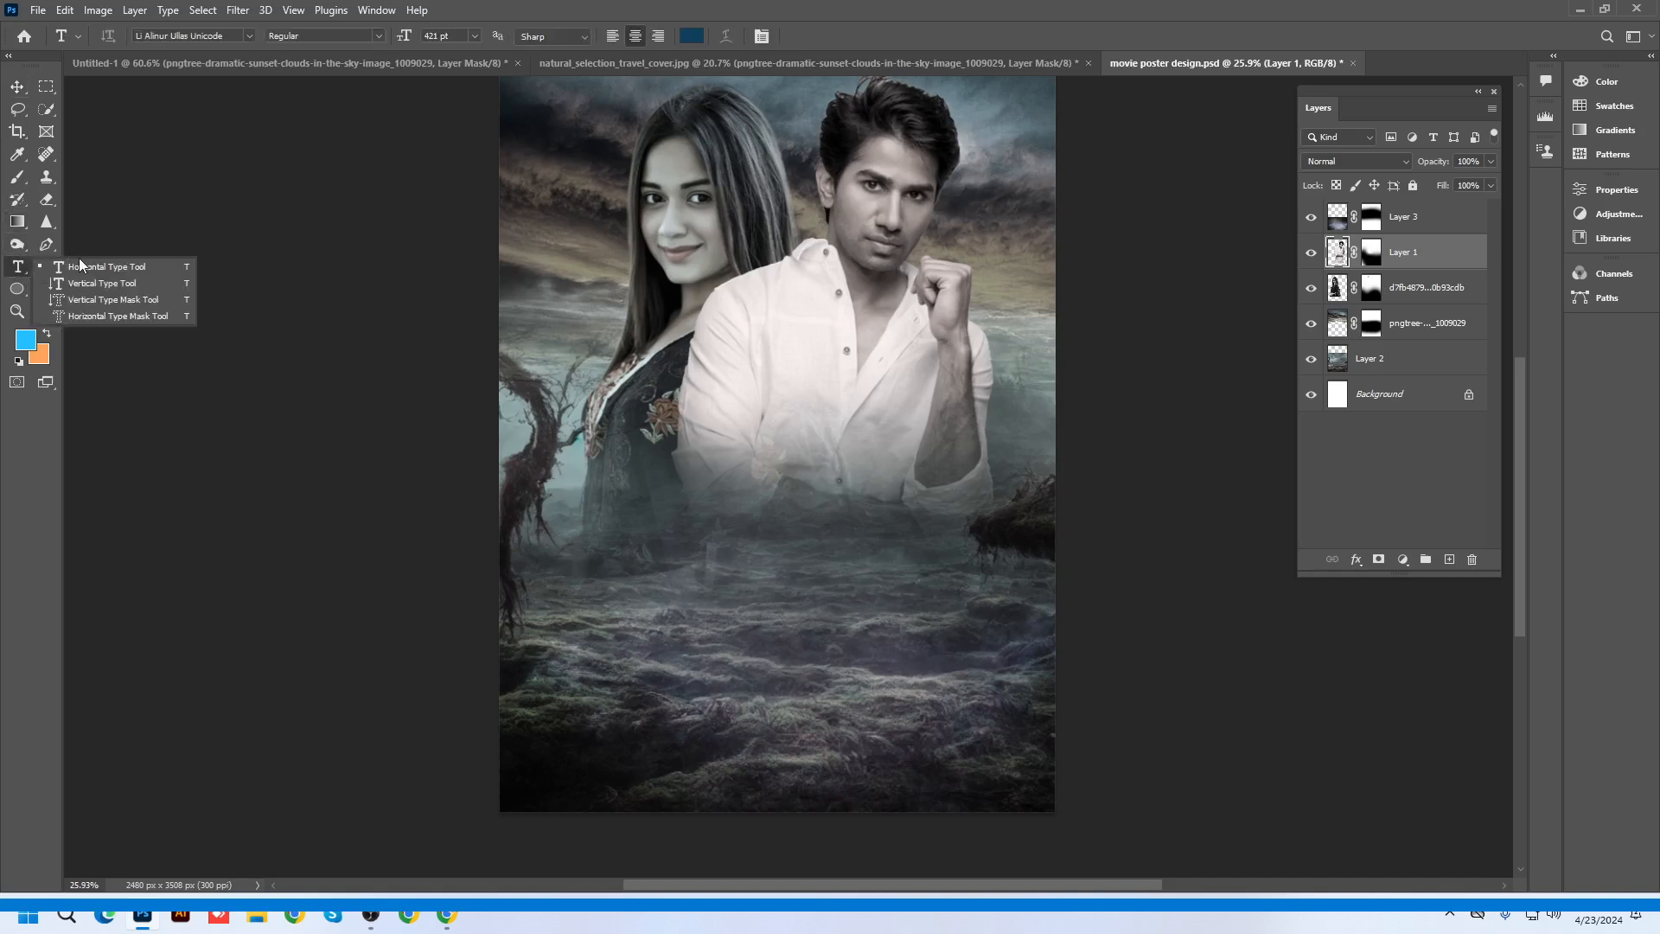
left_click(79, 264)
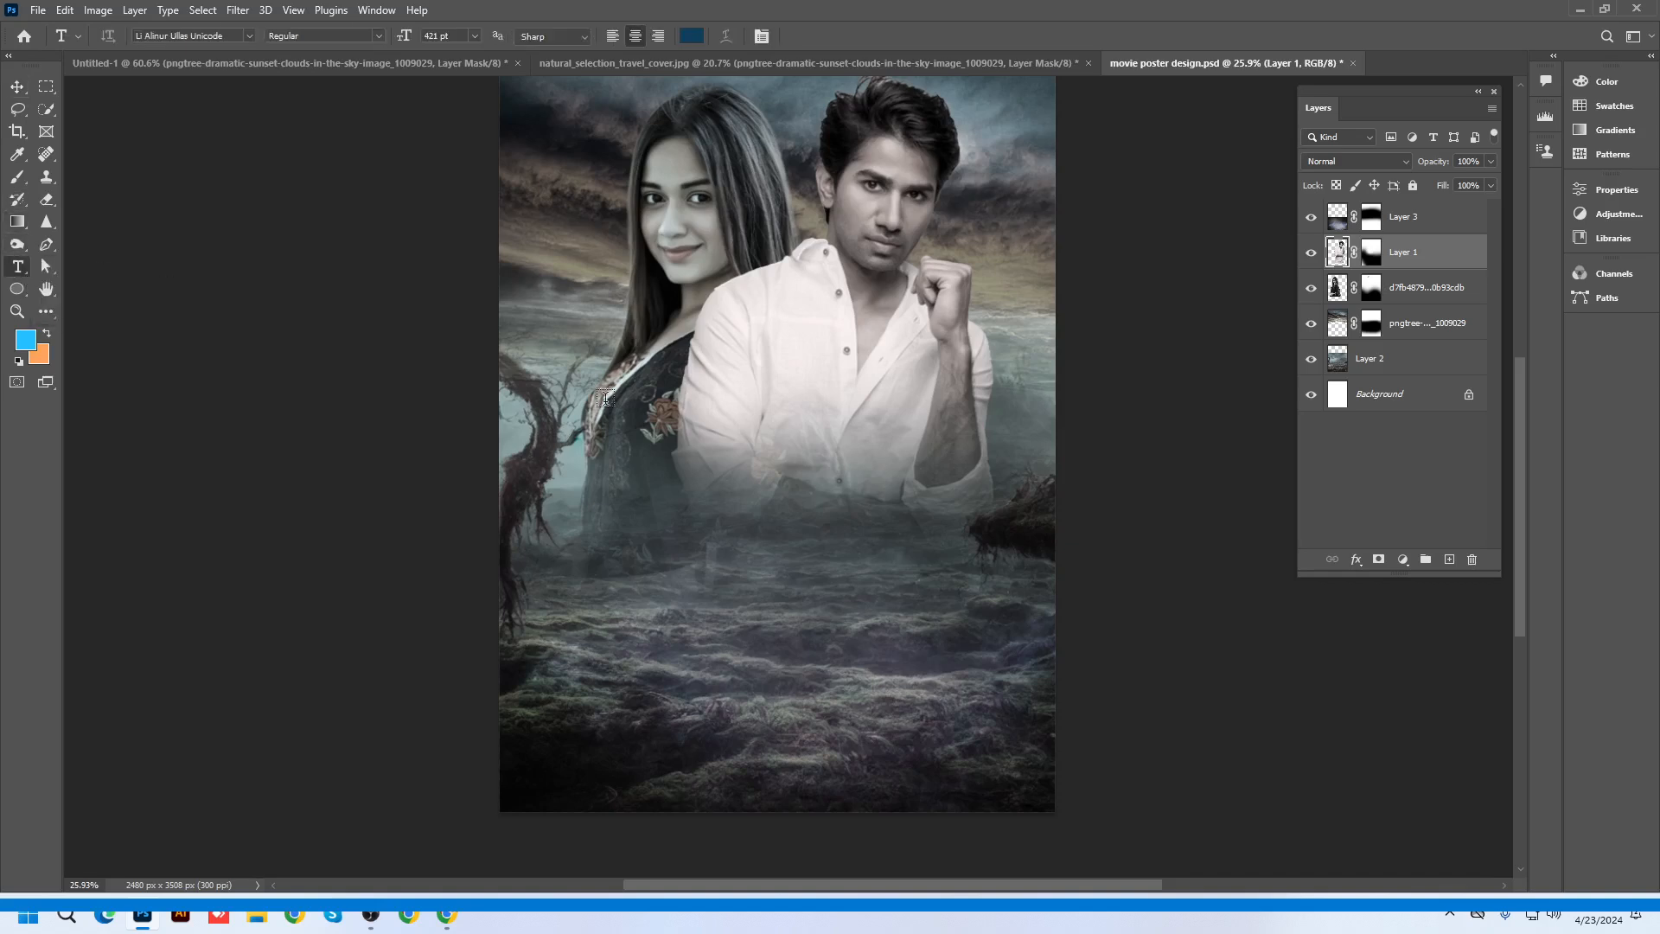
left_click(620, 561)
left_click(430, 40)
type("110")
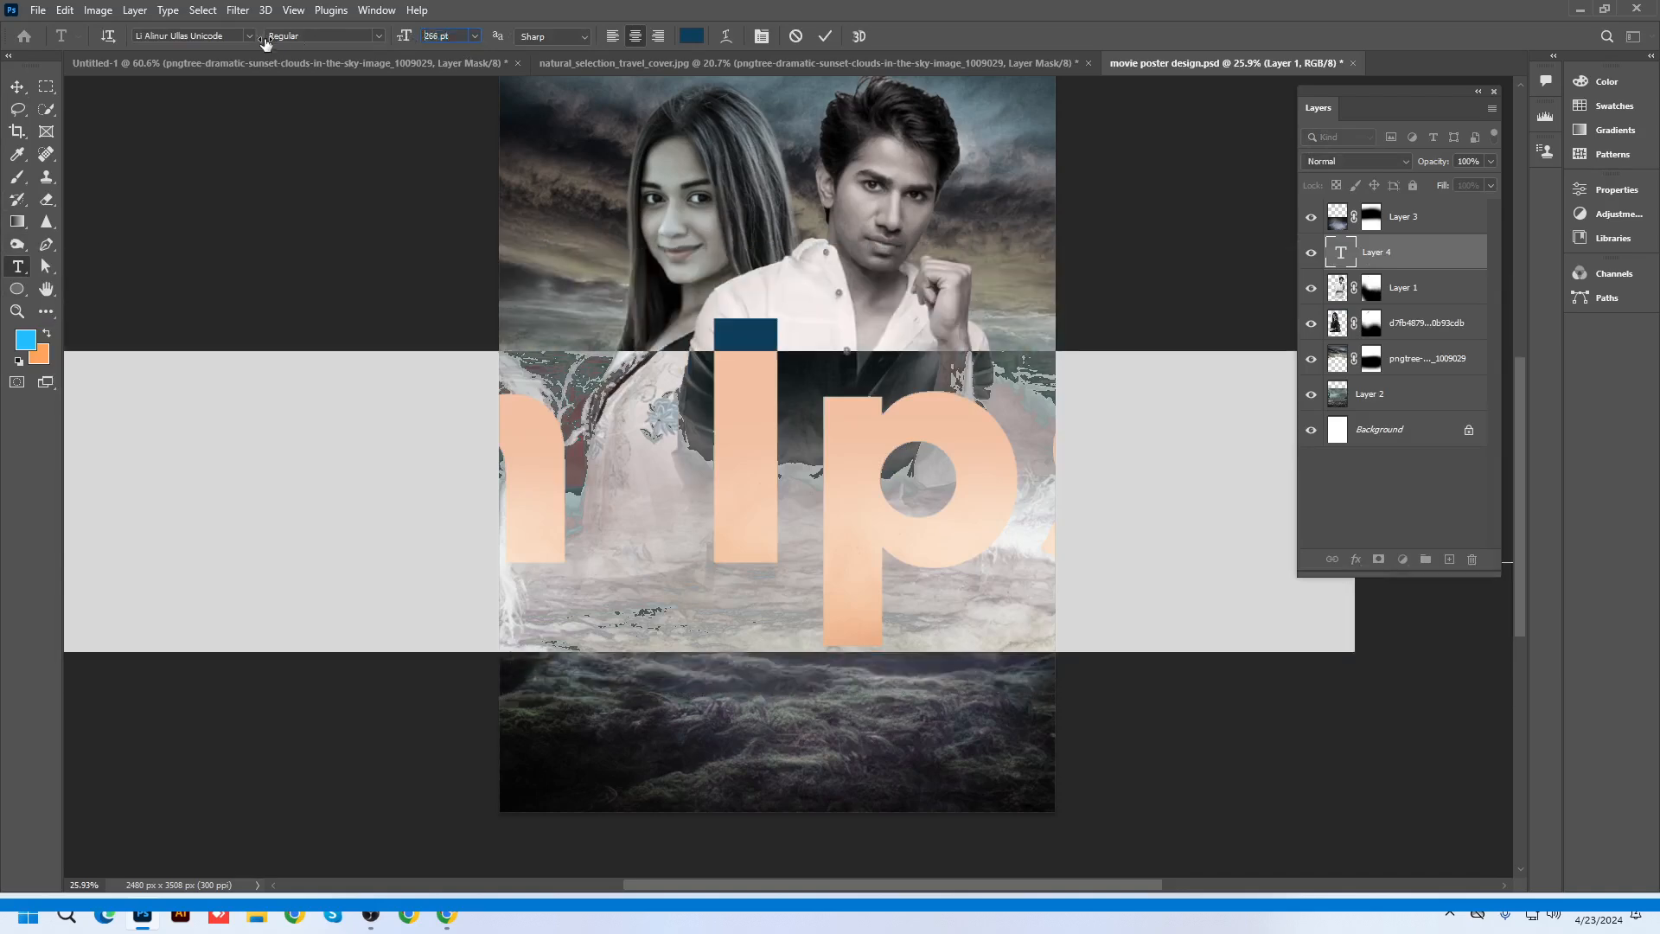
key("Return")
left_click_drag(944, 766, 1007, 795)
Set the font to Lima Bosonto Unicode and restore the Avro Bengali keyboard bar
left_click(175, 39)
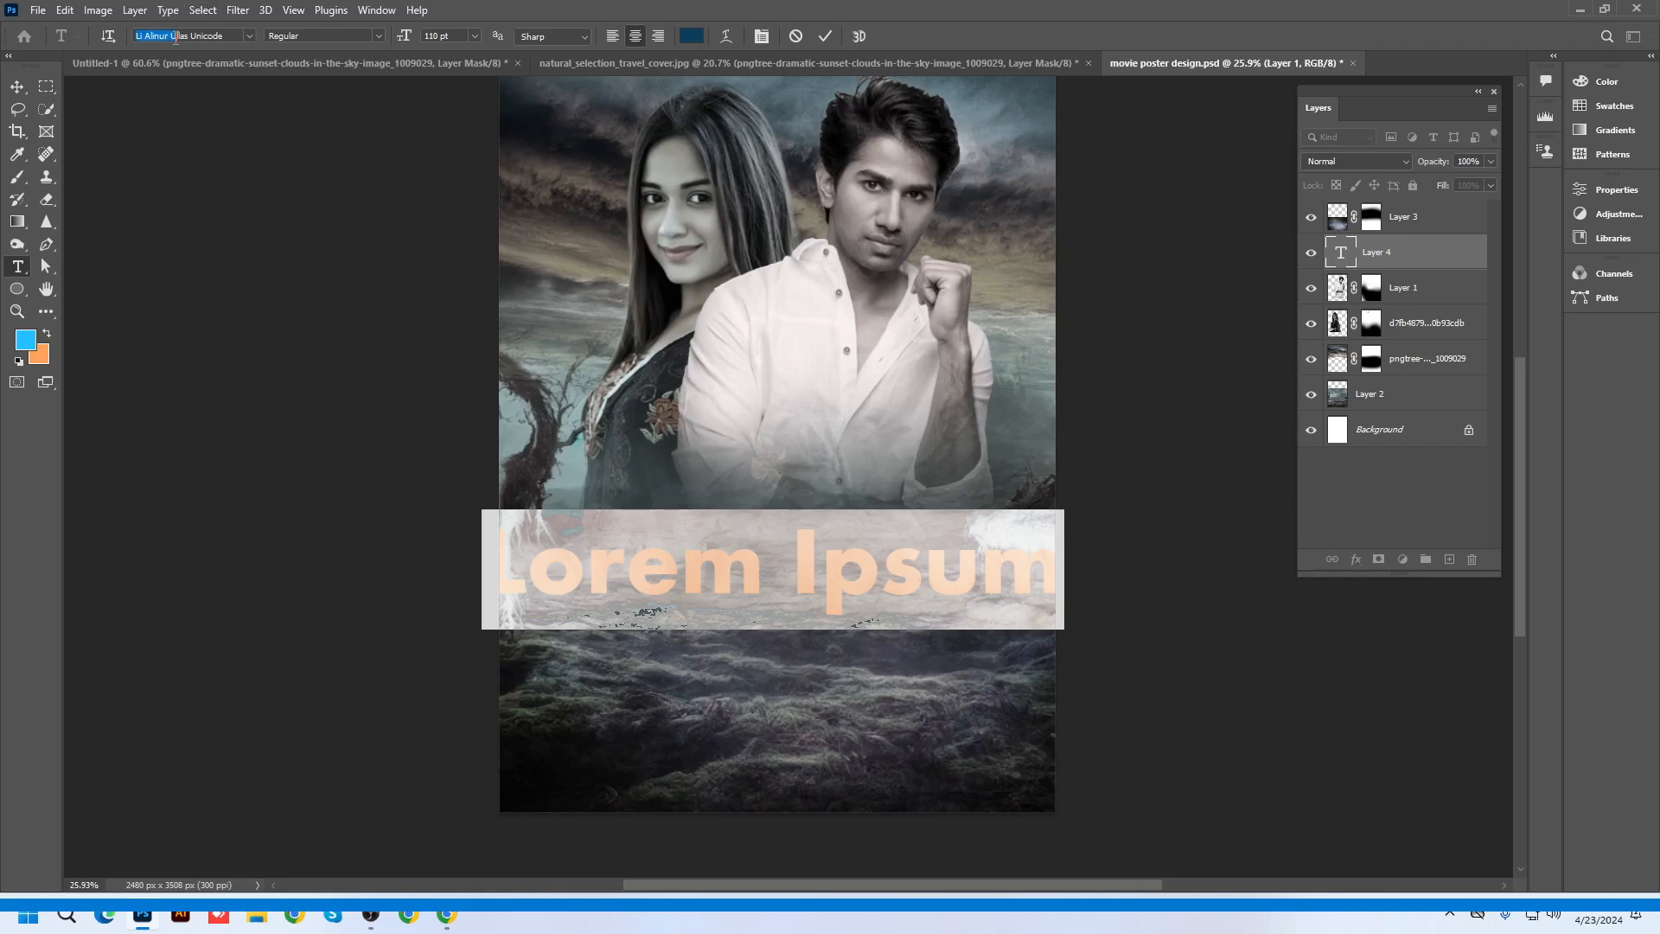
type("ima")
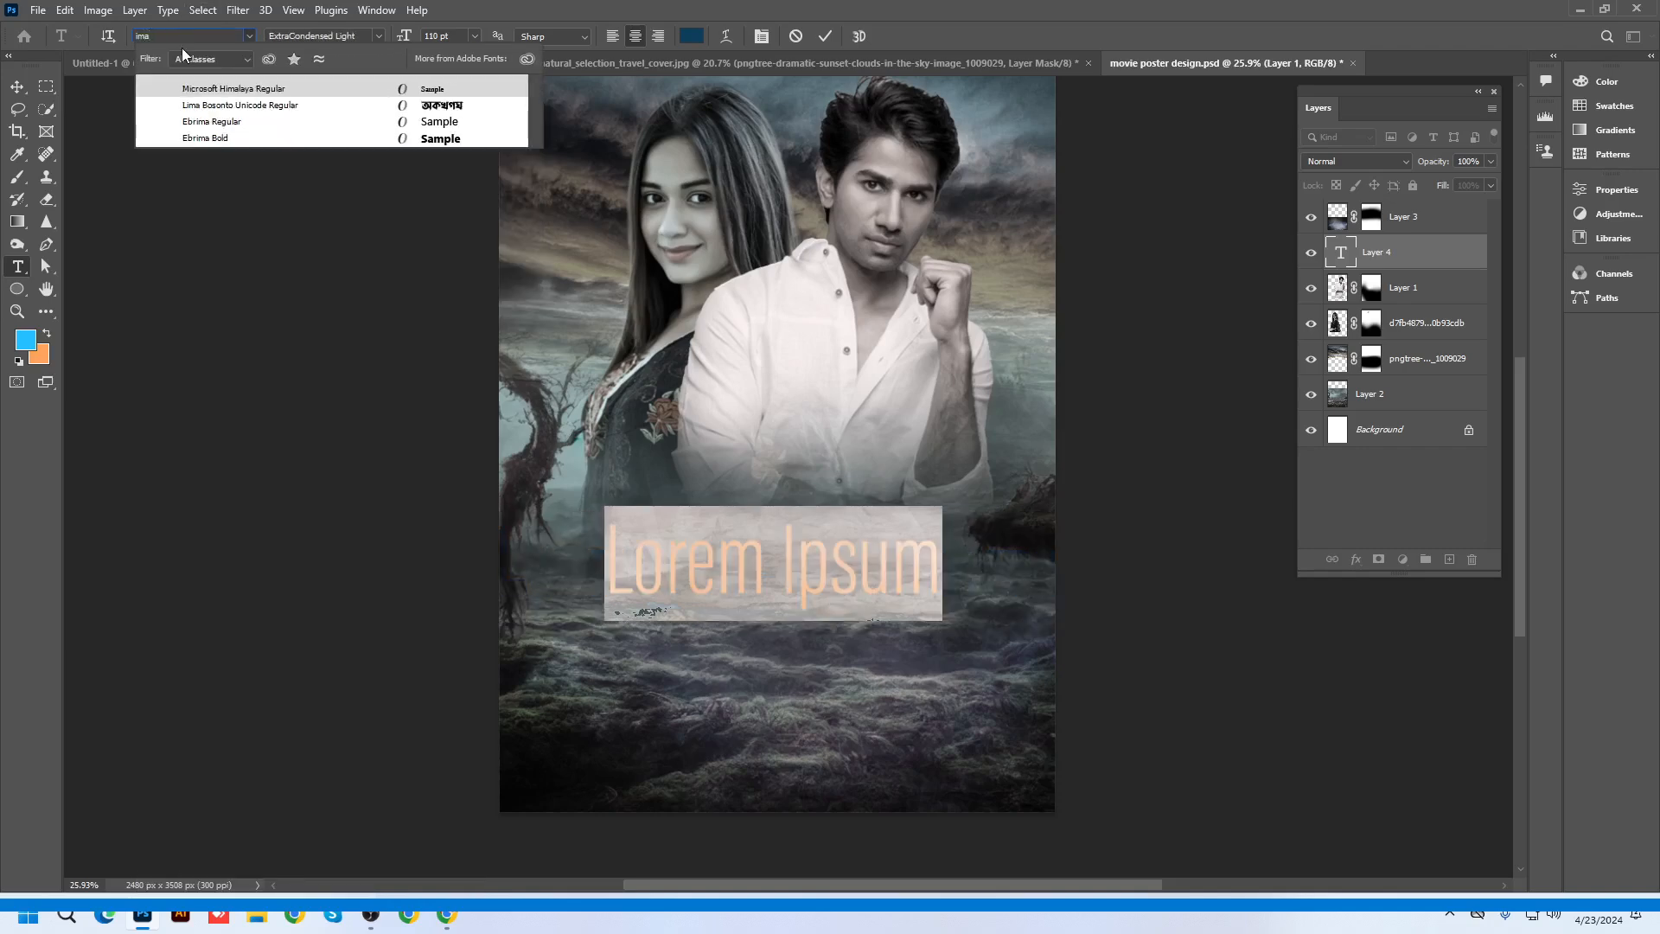
left_click(224, 109)
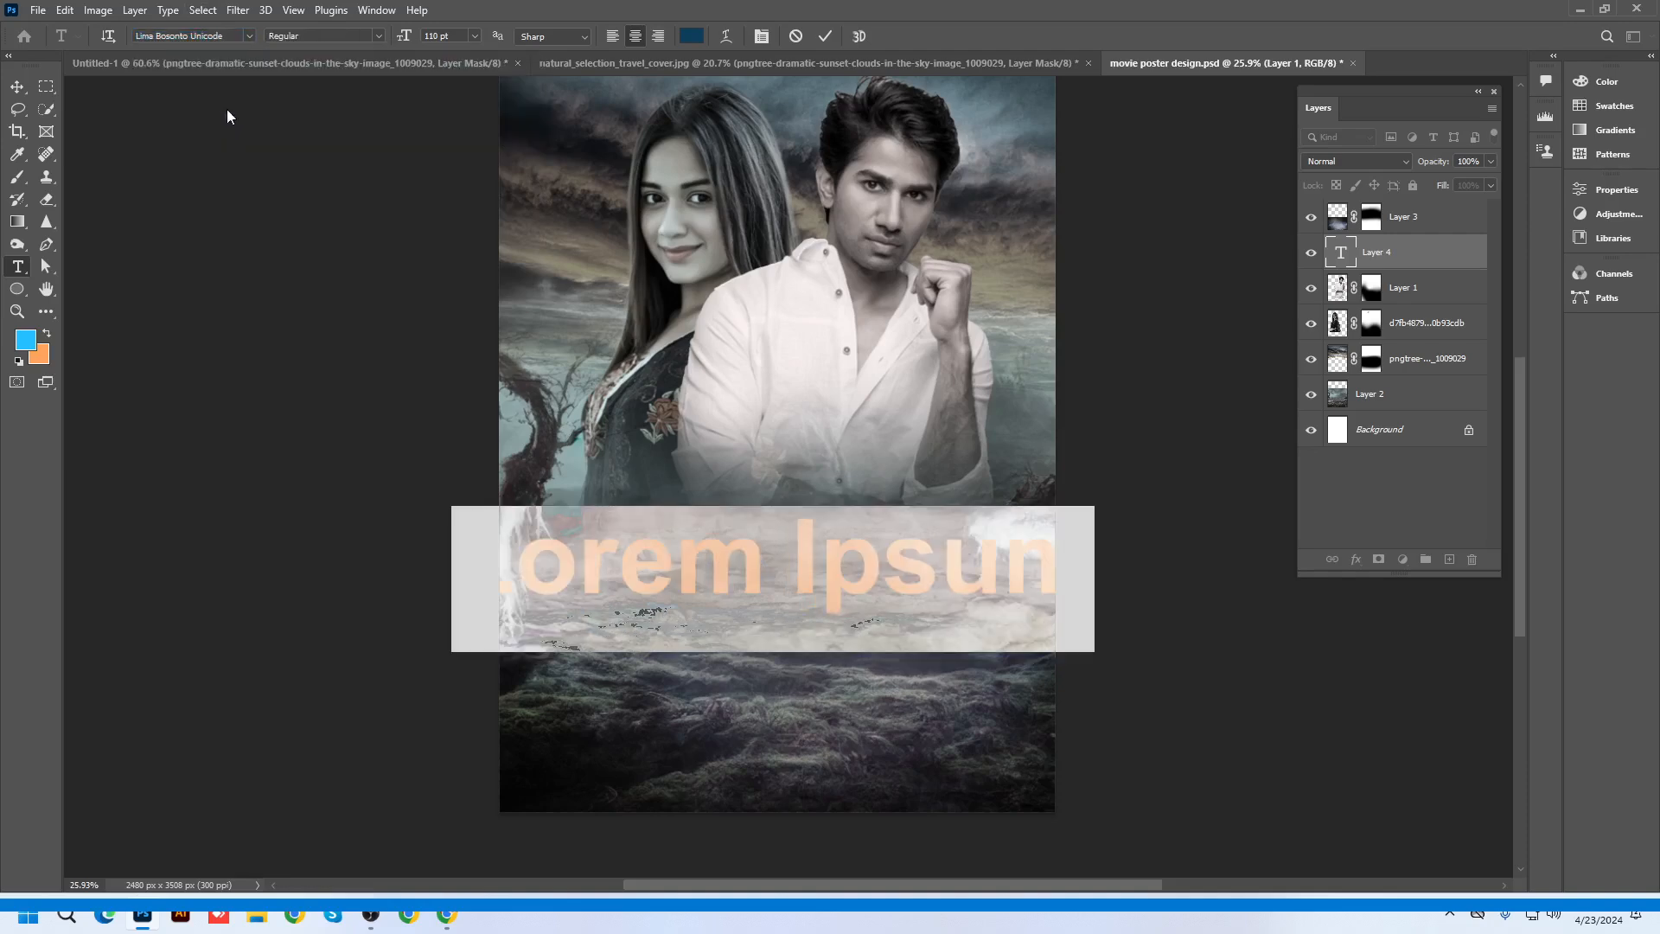
left_click(1450, 913)
right_click(1381, 825)
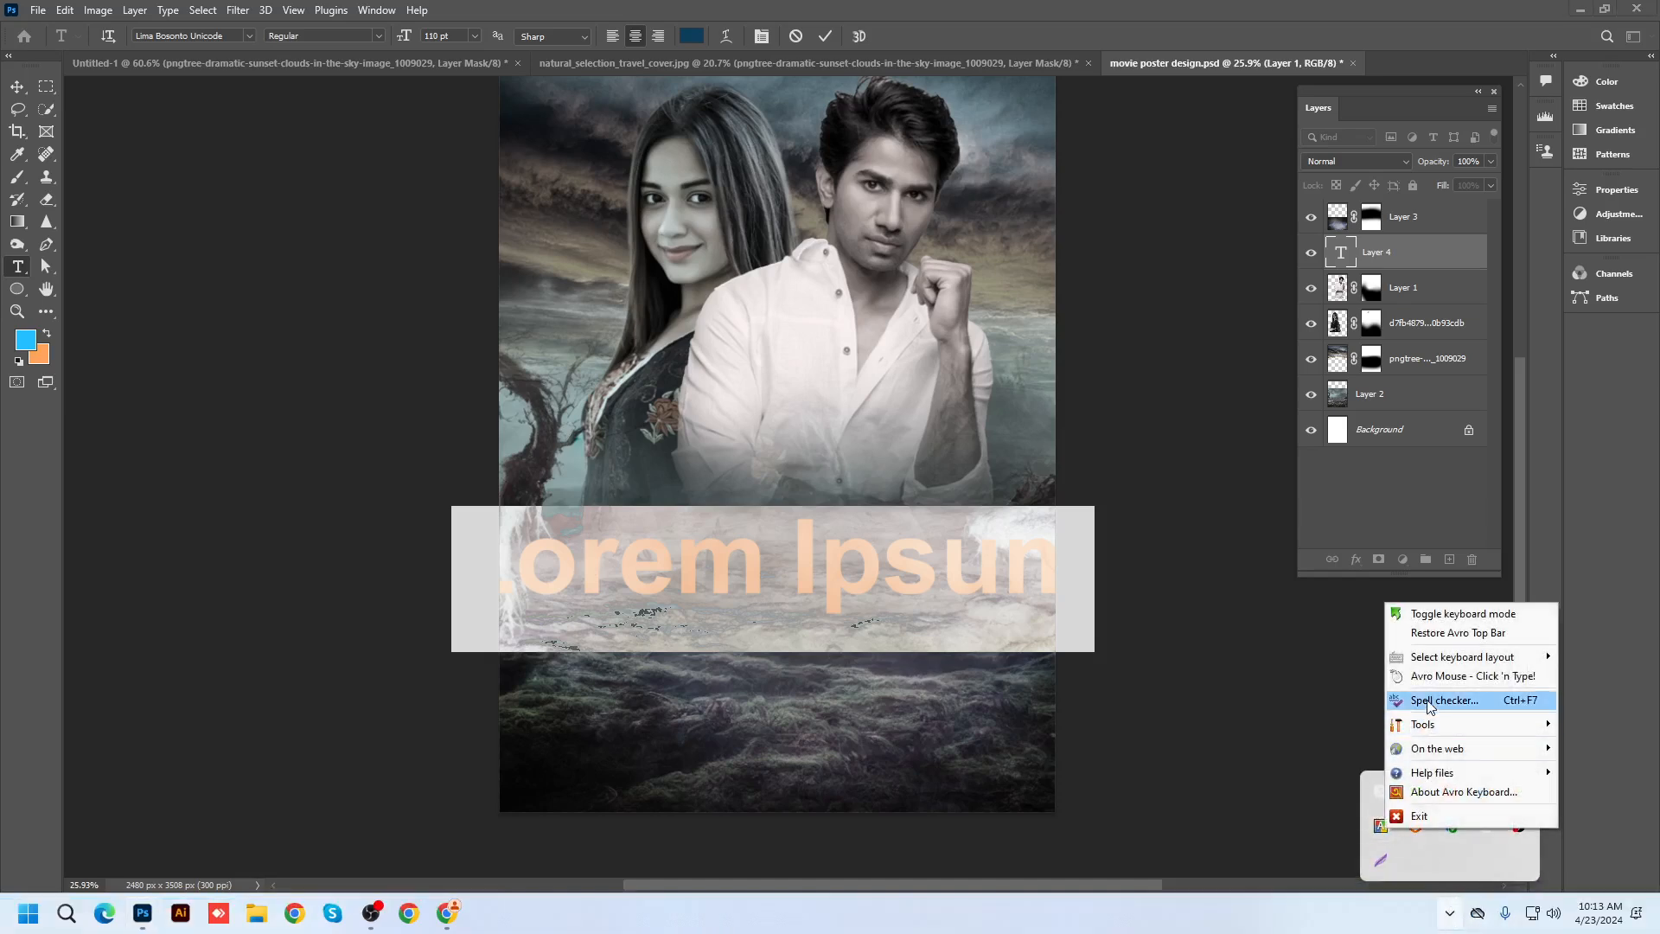
left_click(1427, 631)
Type 'diner seshe' phonetically with Avro to get দিনের শেষে, picking the শেষে suggestion, then commit
left_click(1270, 10)
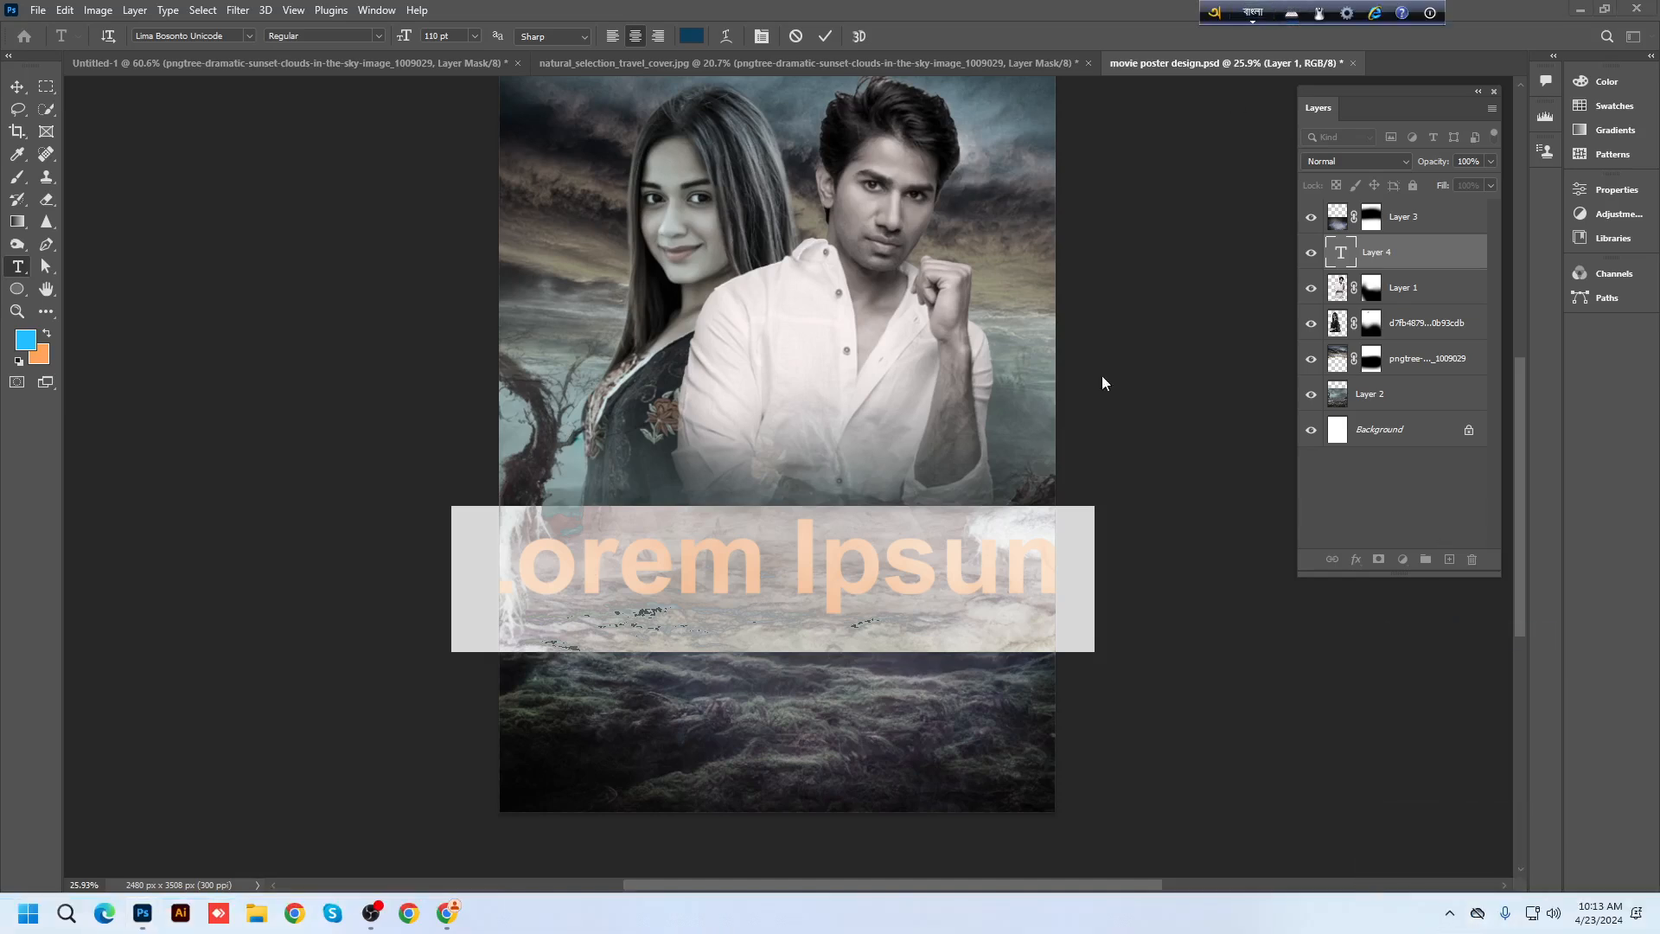
key("F12")
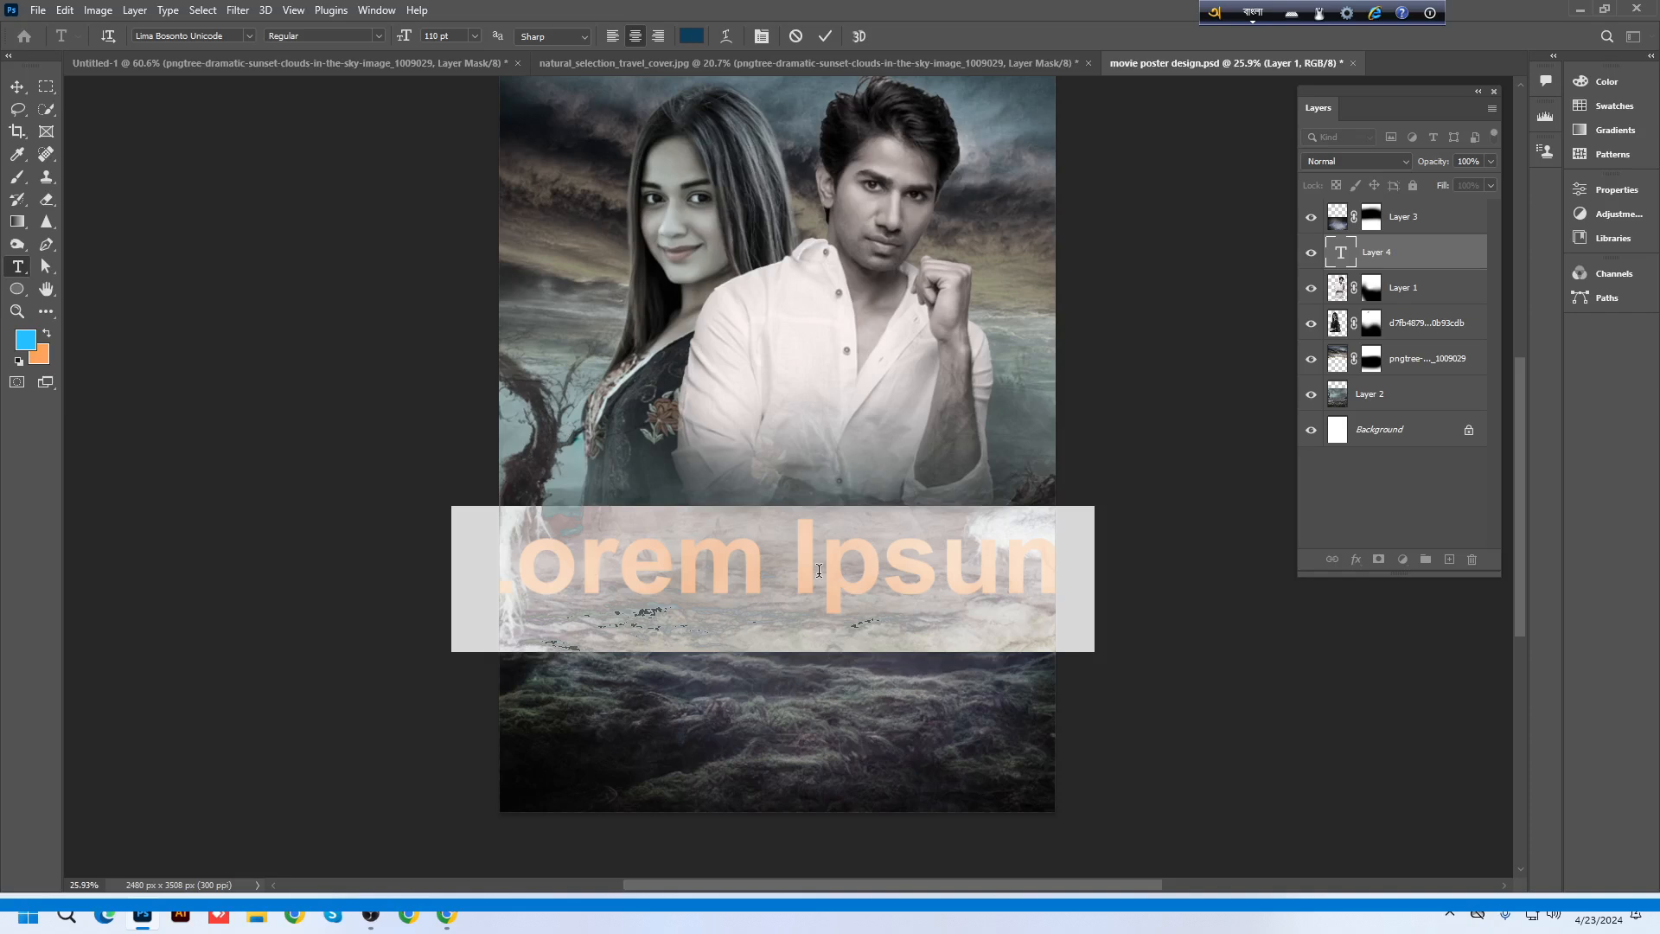
type("dine")
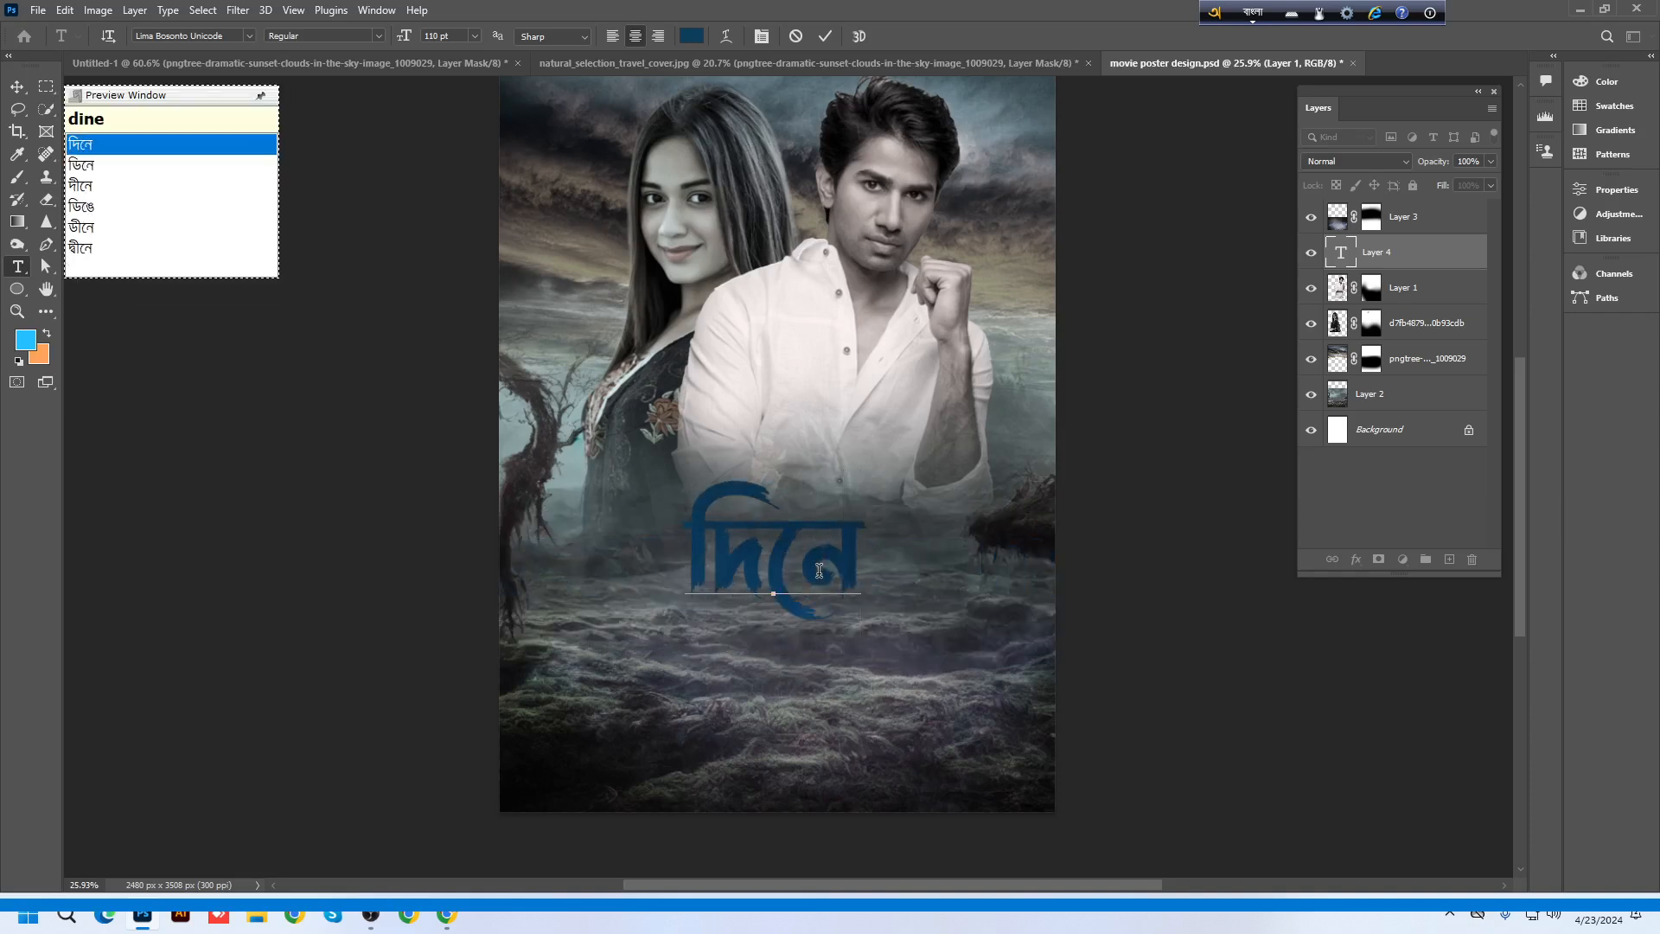
type("r seshe")
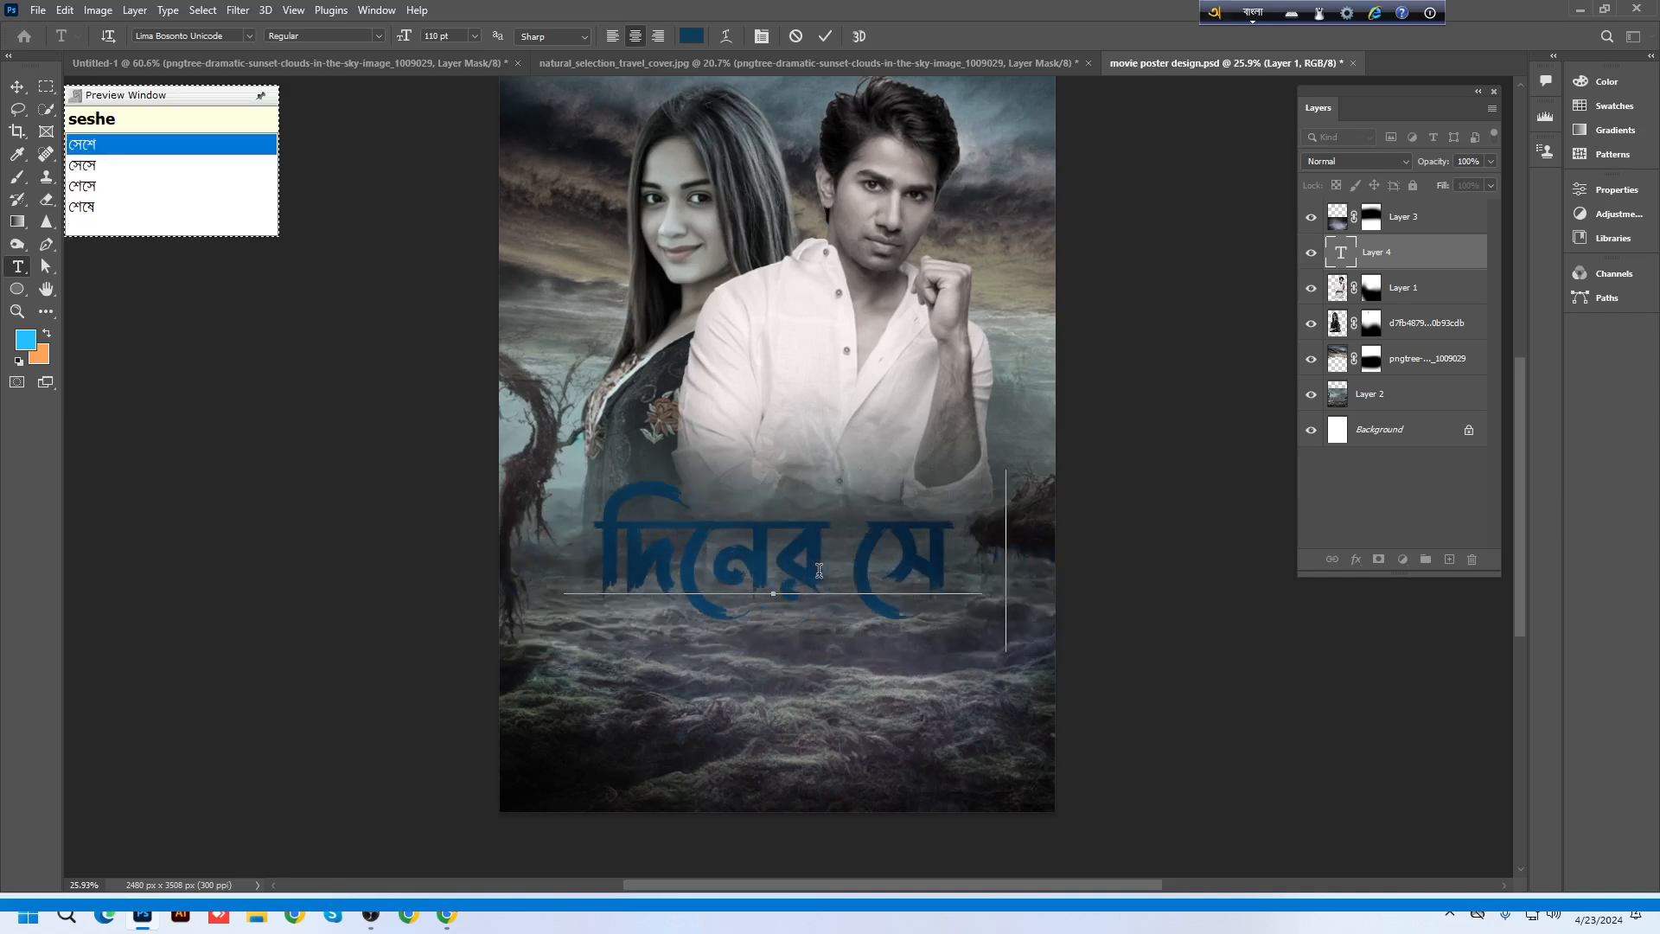
key("Down")
key("Down")
key("Down")
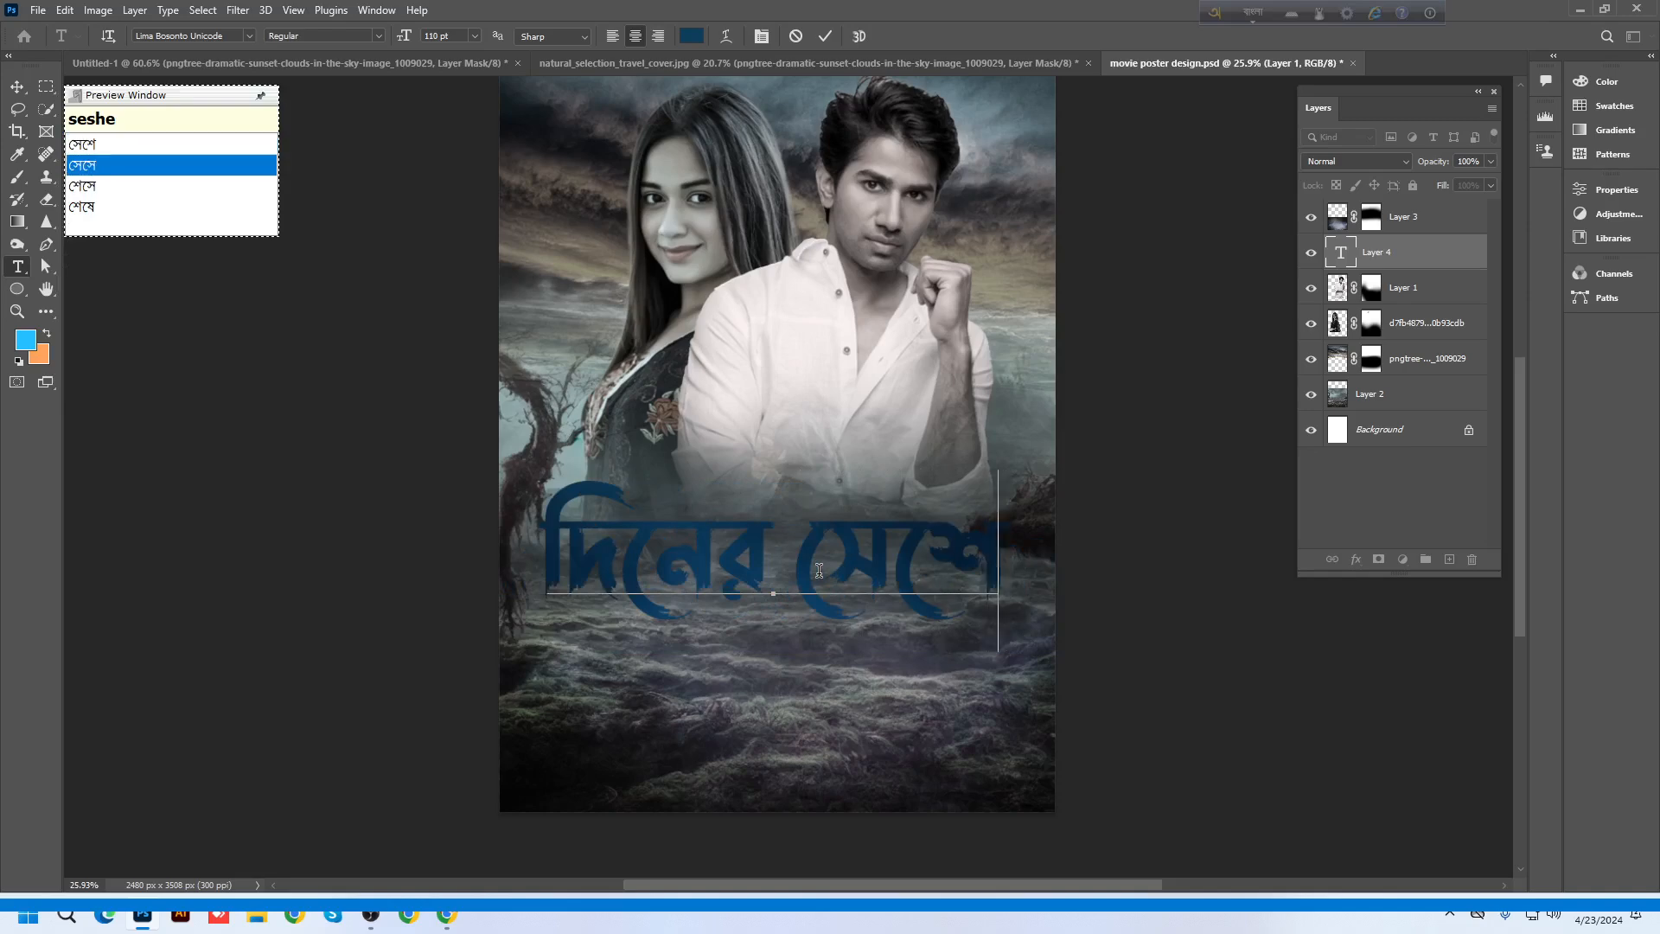
key("BackSpace")
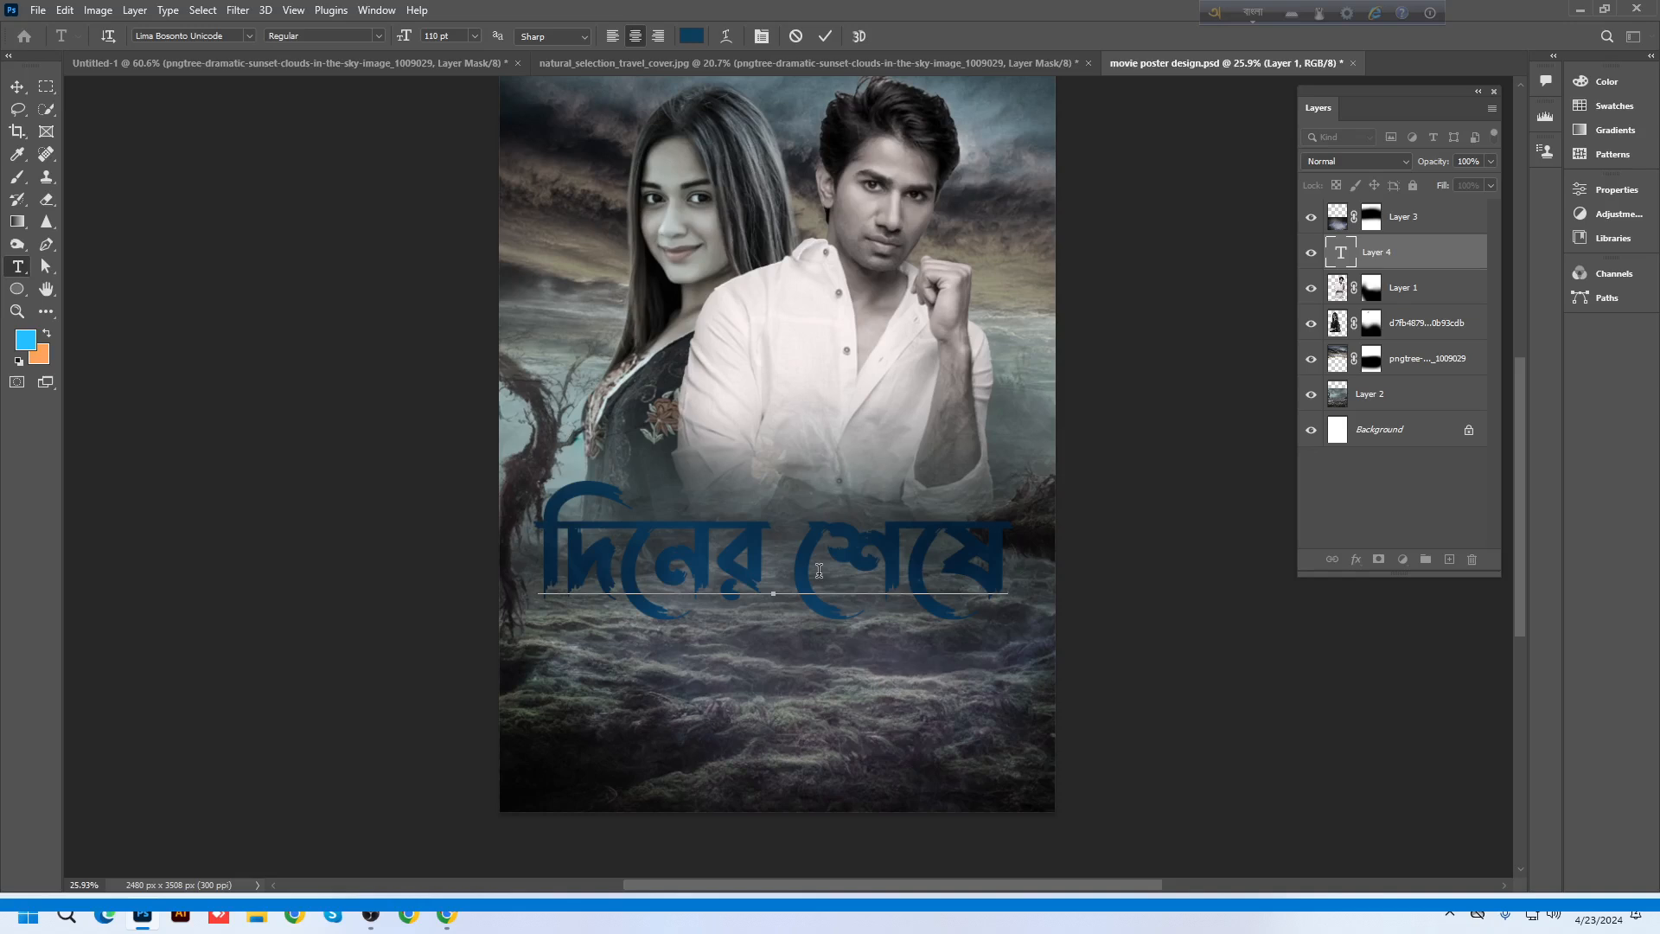
key("ctrl+a")
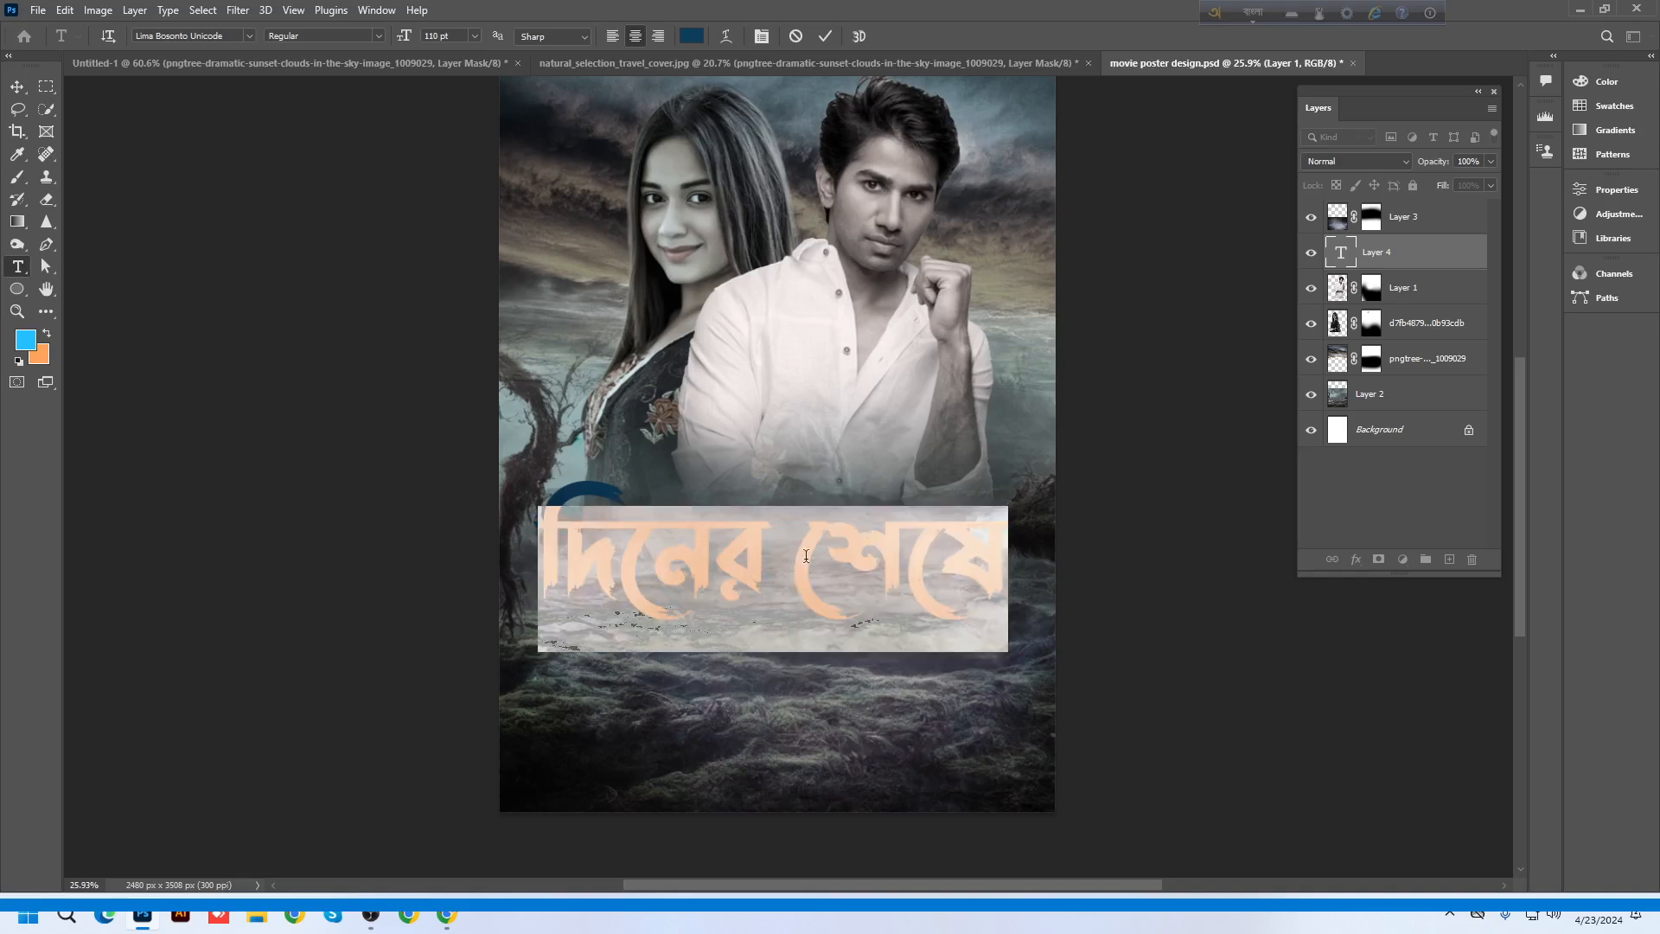
left_click(16, 86)
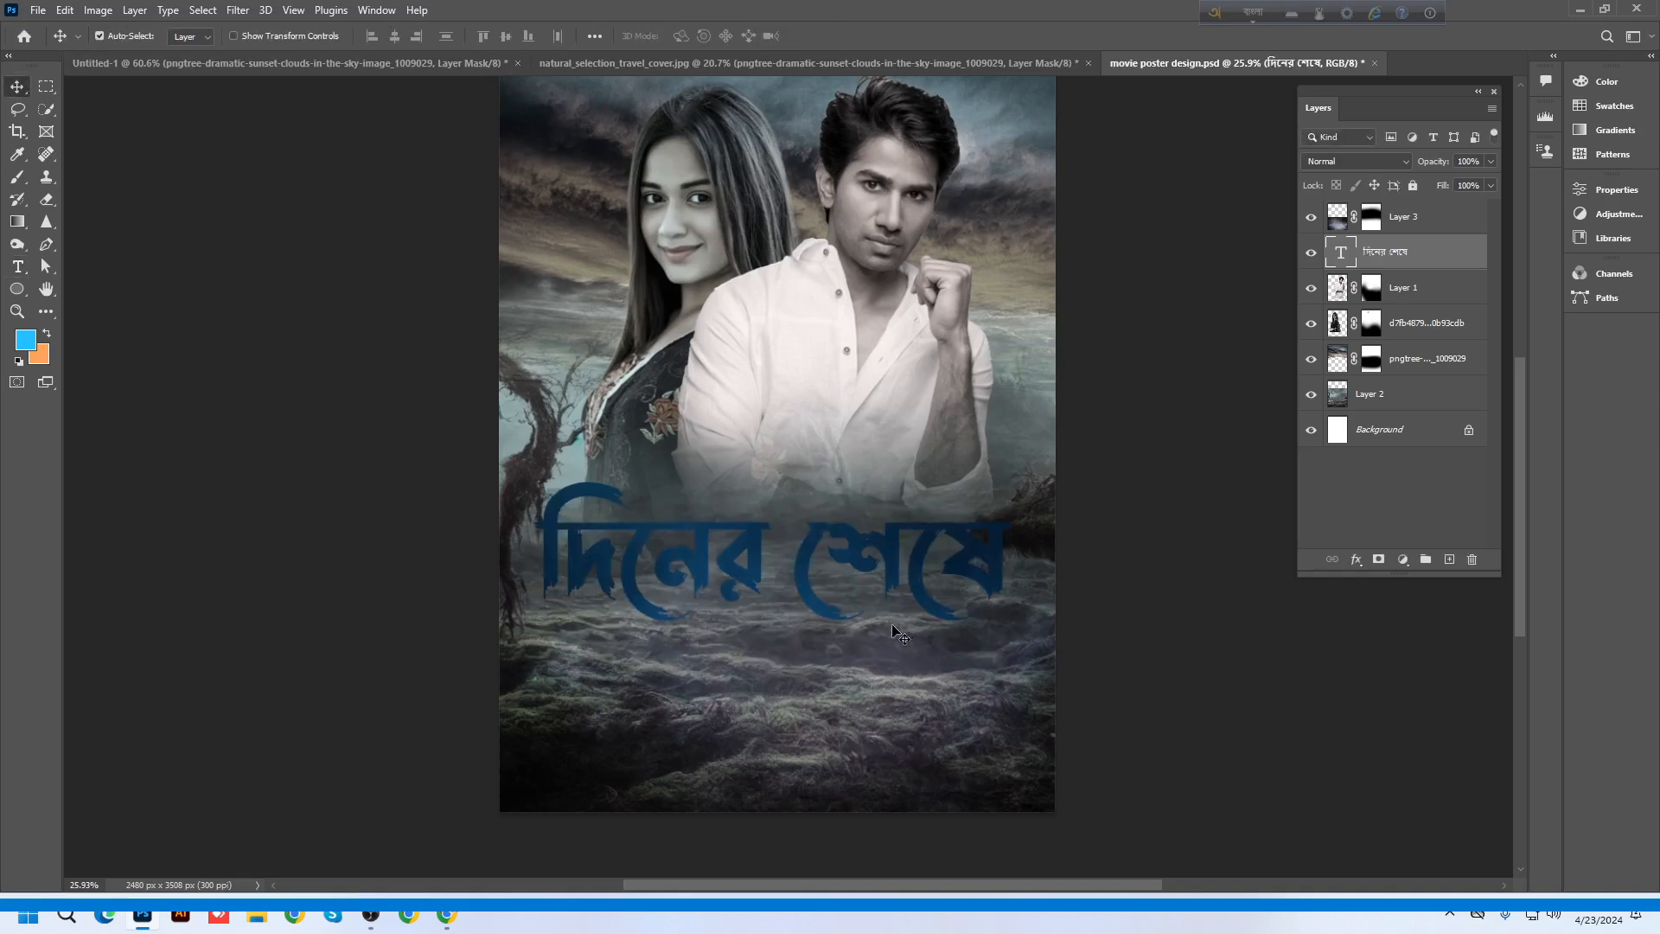
Undo the stray Layer 3 move and put the title layer above Layer 3
left_click_drag(873, 550, 885, 590)
key("ctrl+z")
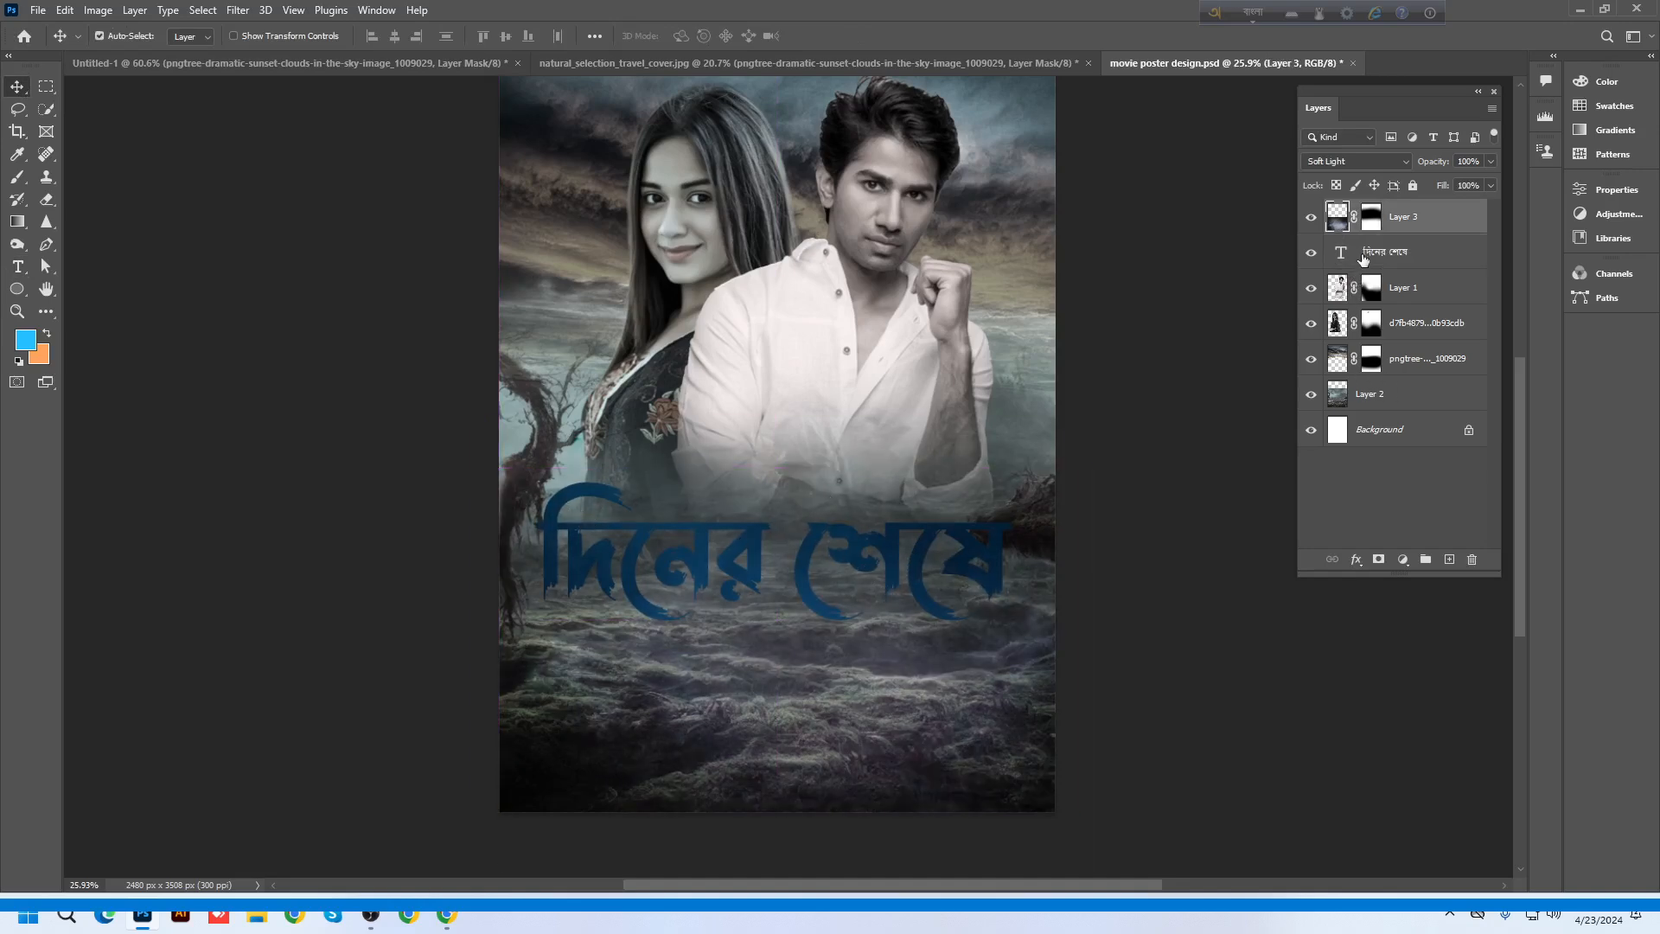
left_click_drag(1364, 257, 1360, 207)
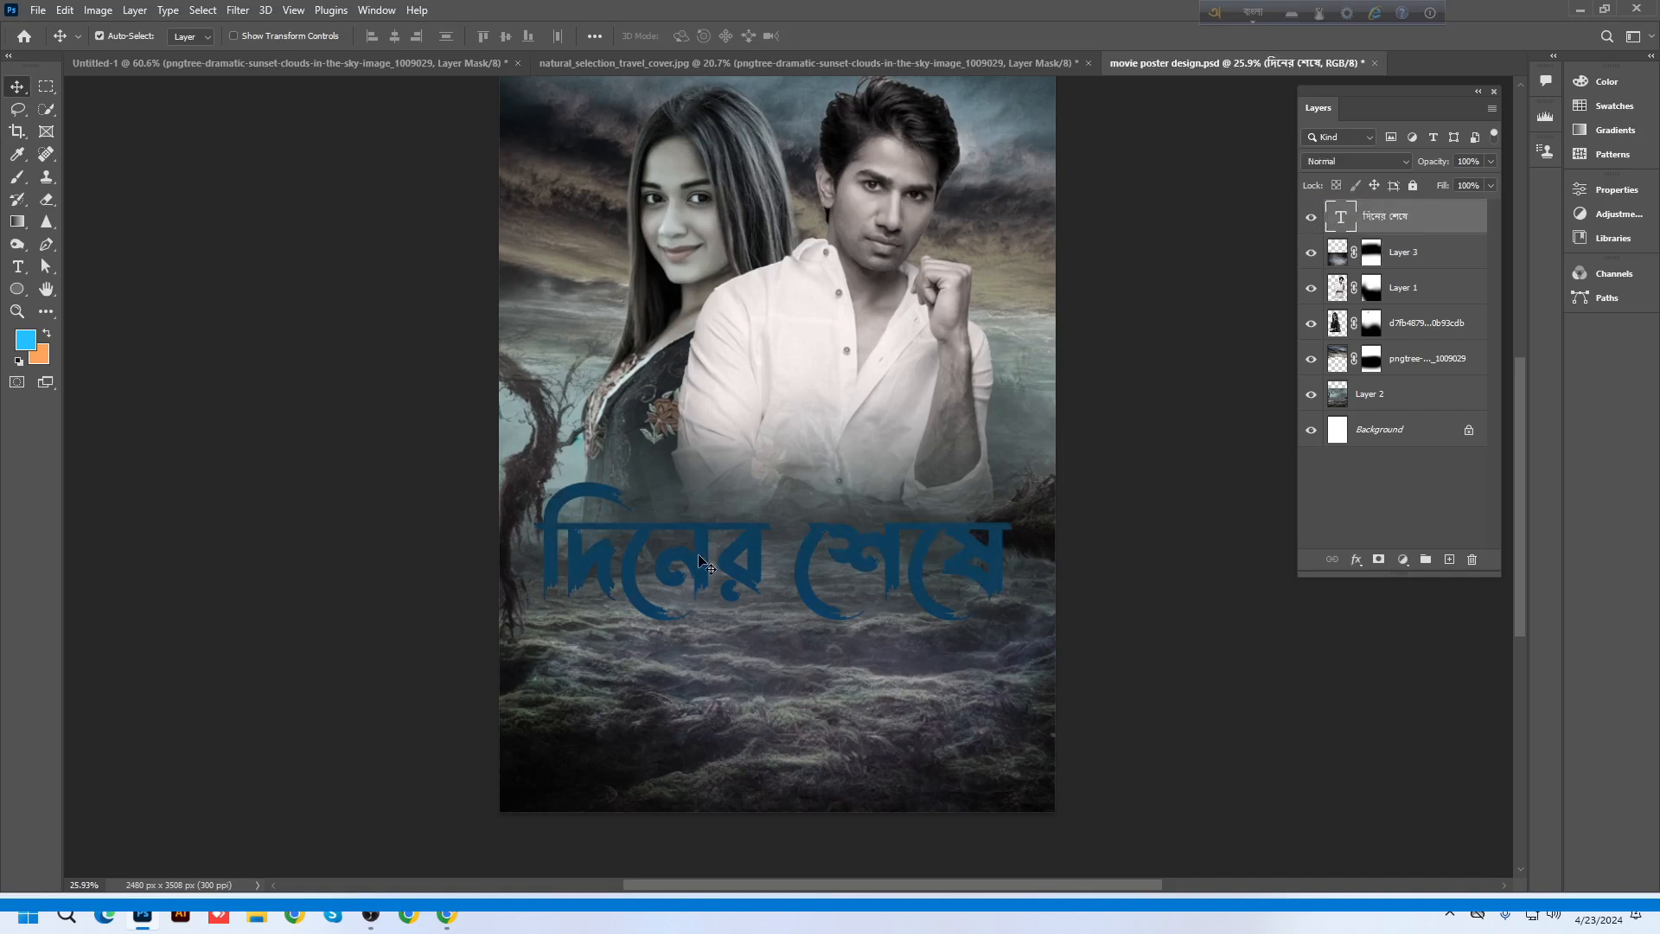
Shift the title slightly lower and place the cursor between its two words
left_click_drag(701, 562, 707, 606)
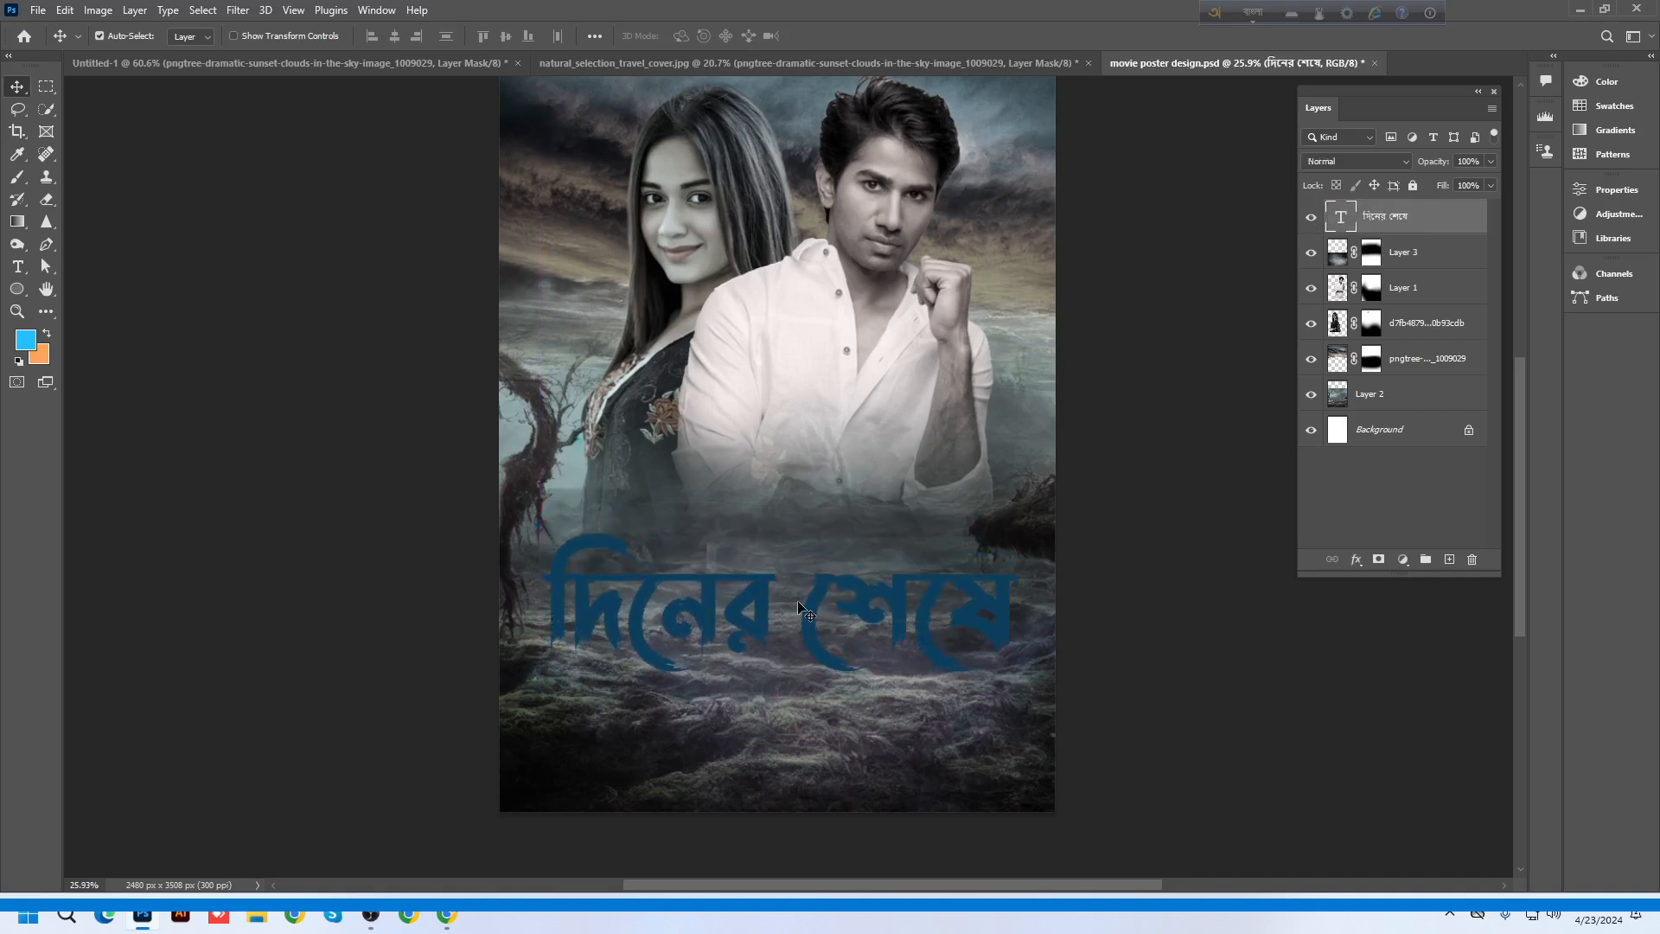
scroll(804, 611, "up", 1)
double_click(799, 605)
left_click(799, 605)
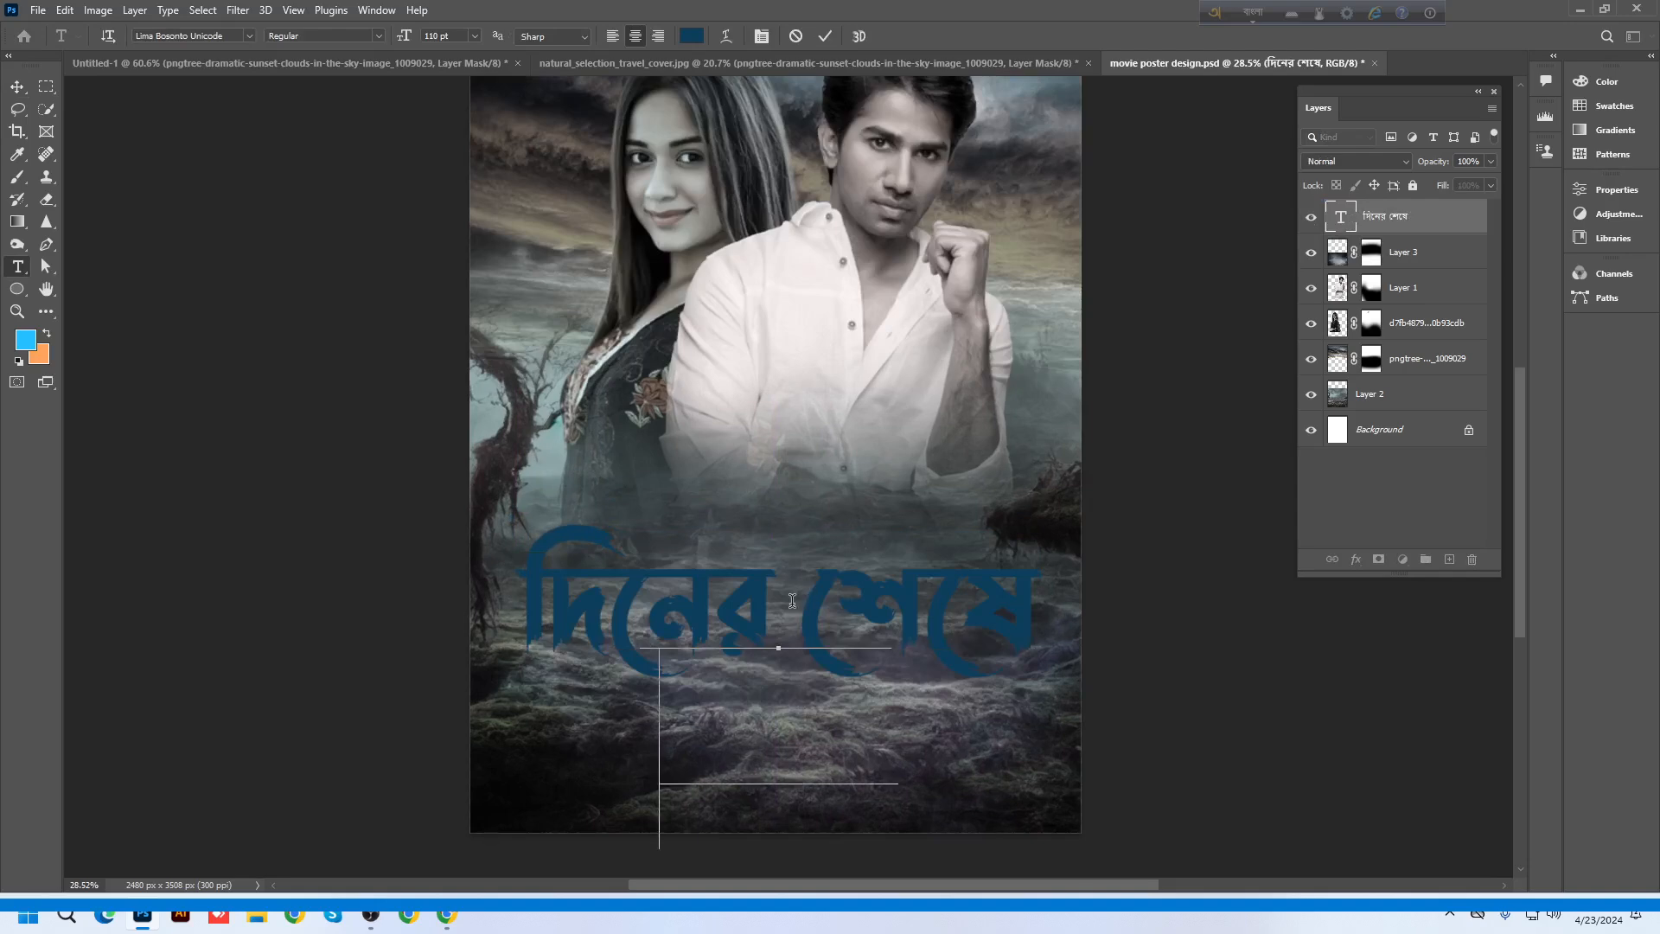
Break the title into two lines and adjust its leading in the Character panel
key("Return")
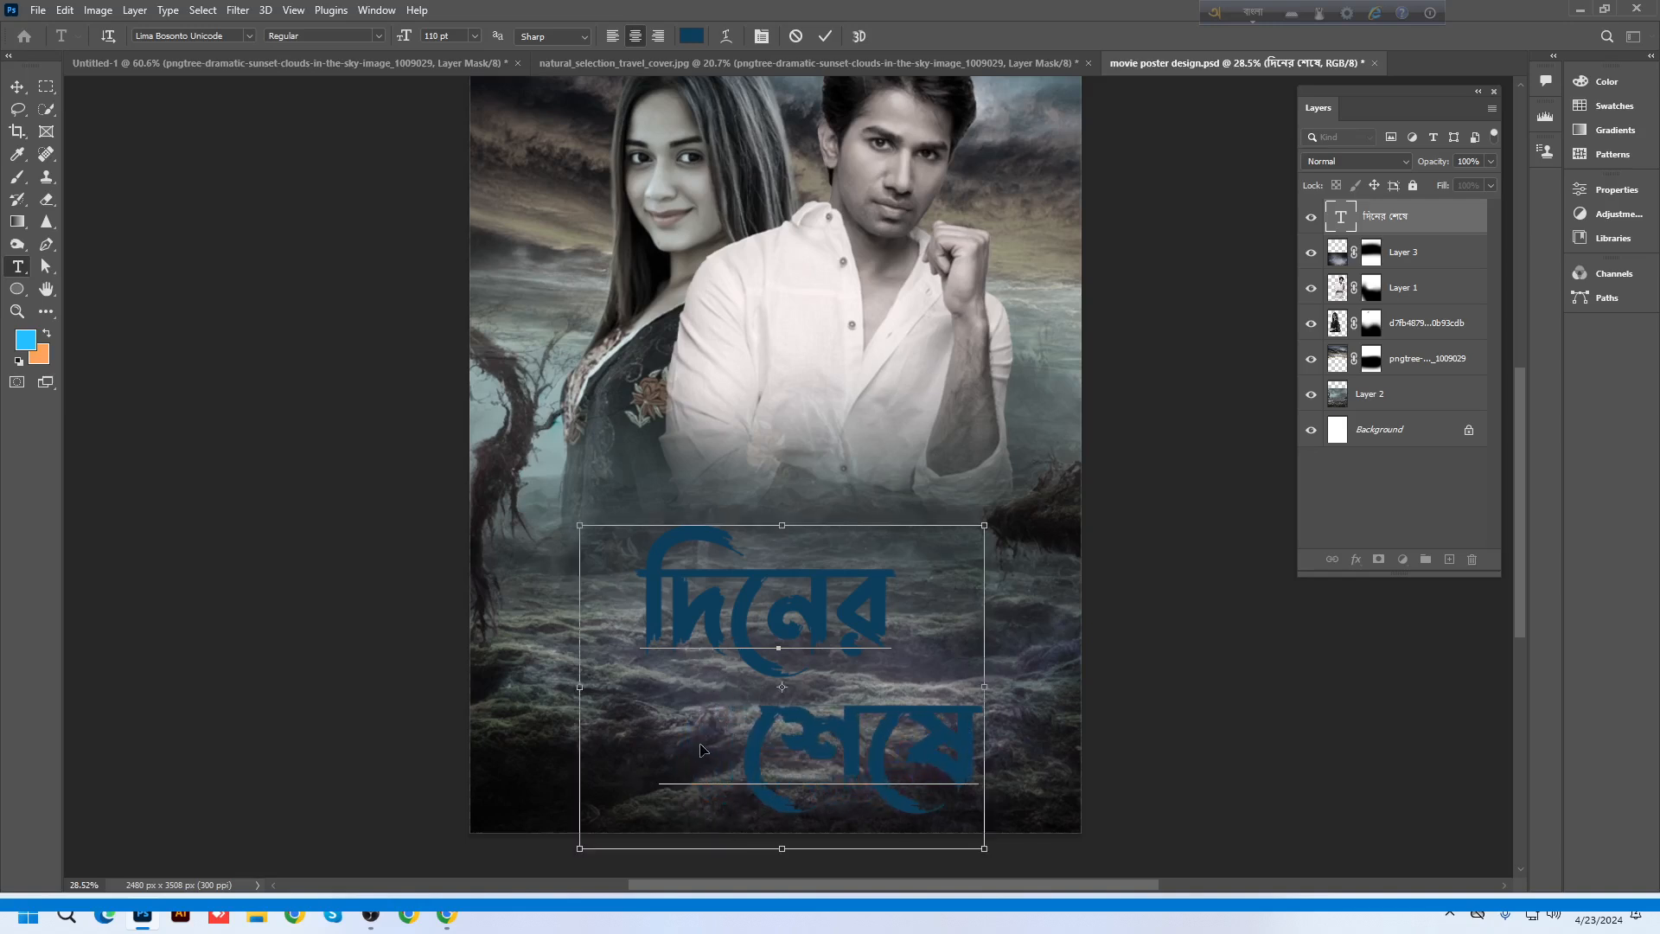
key("ctrl+a")
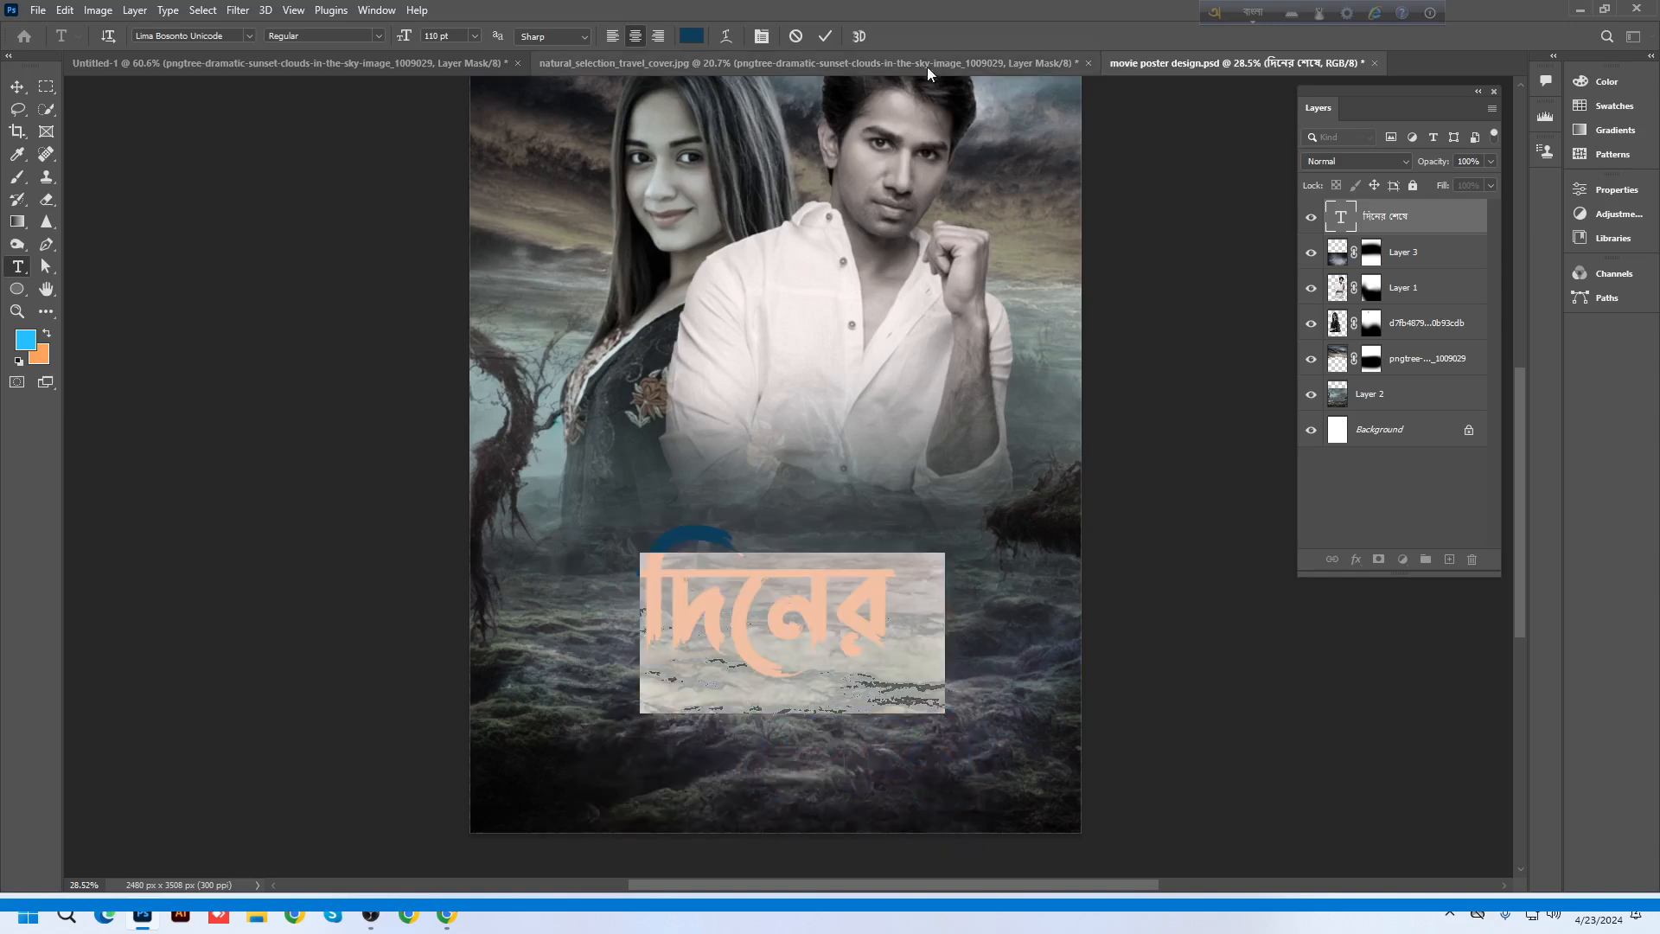
left_click(760, 35)
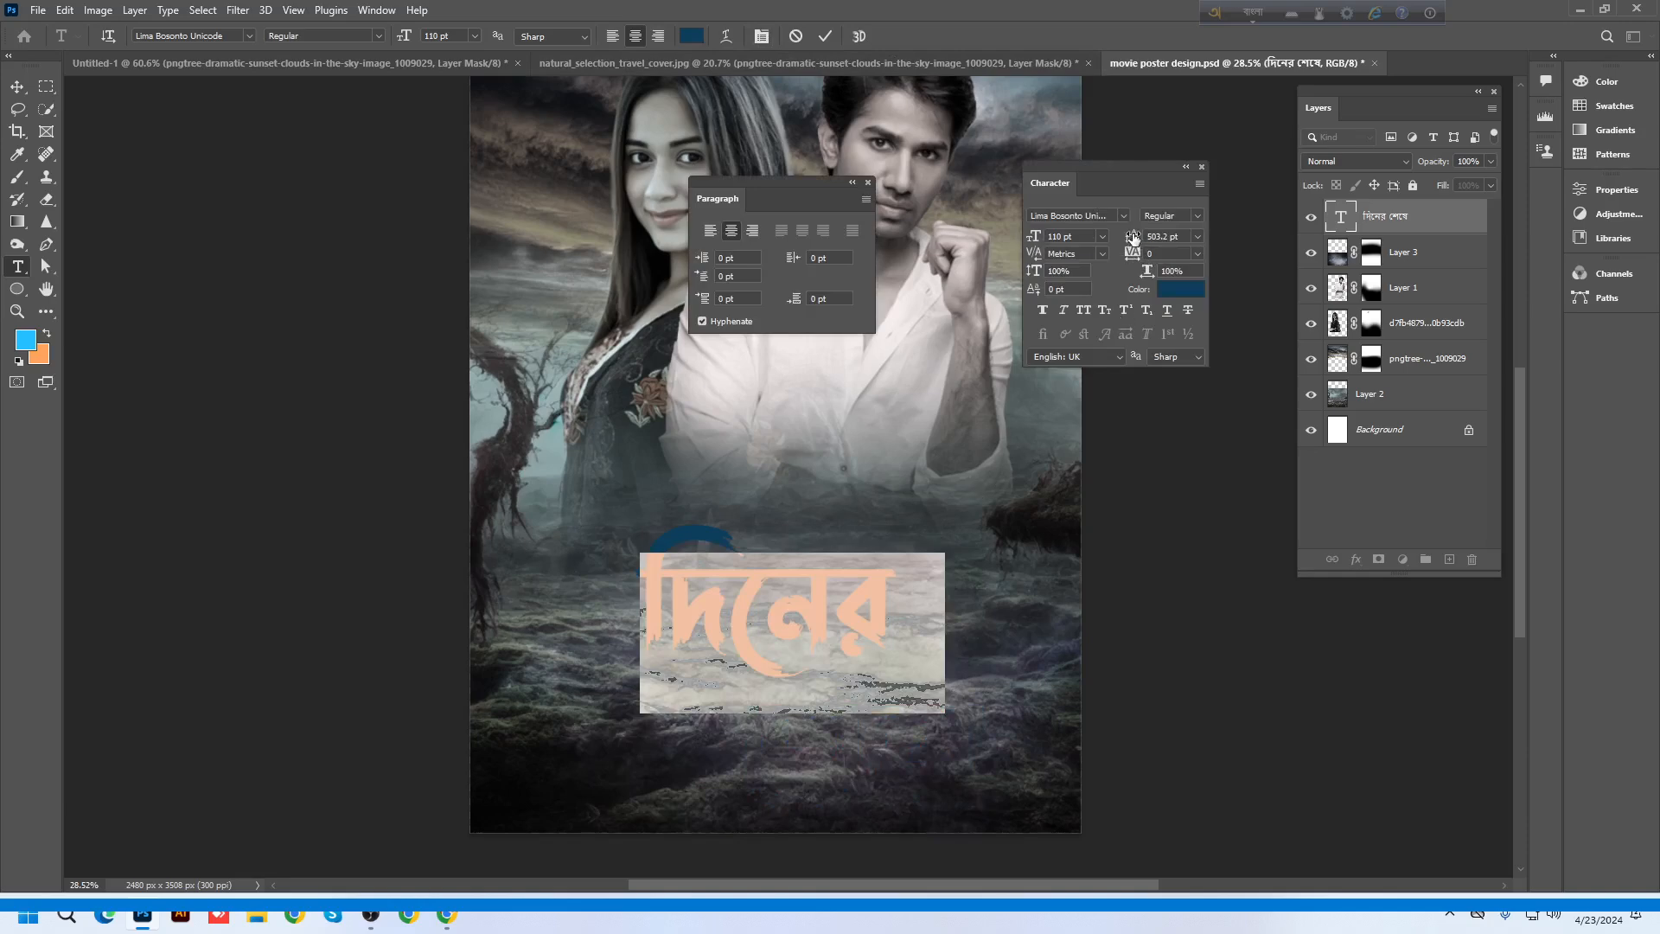
left_click_drag(1130, 239, 1268, 251)
left_click(1199, 236)
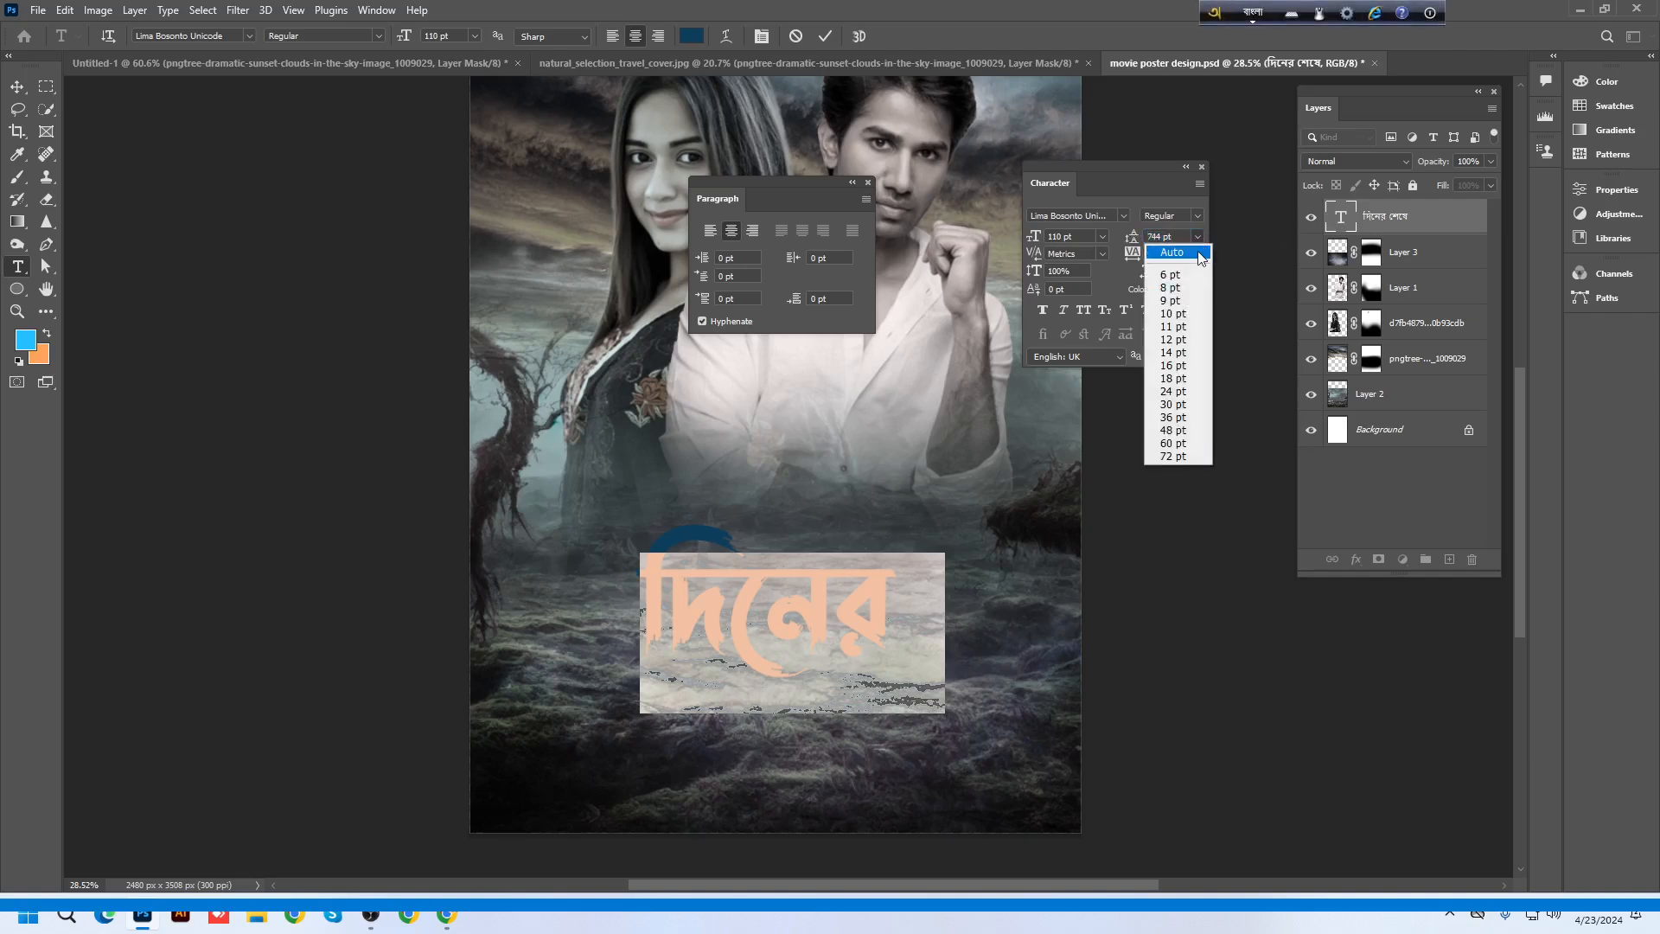
left_click(1200, 253)
left_click_drag(1131, 237, 1117, 241)
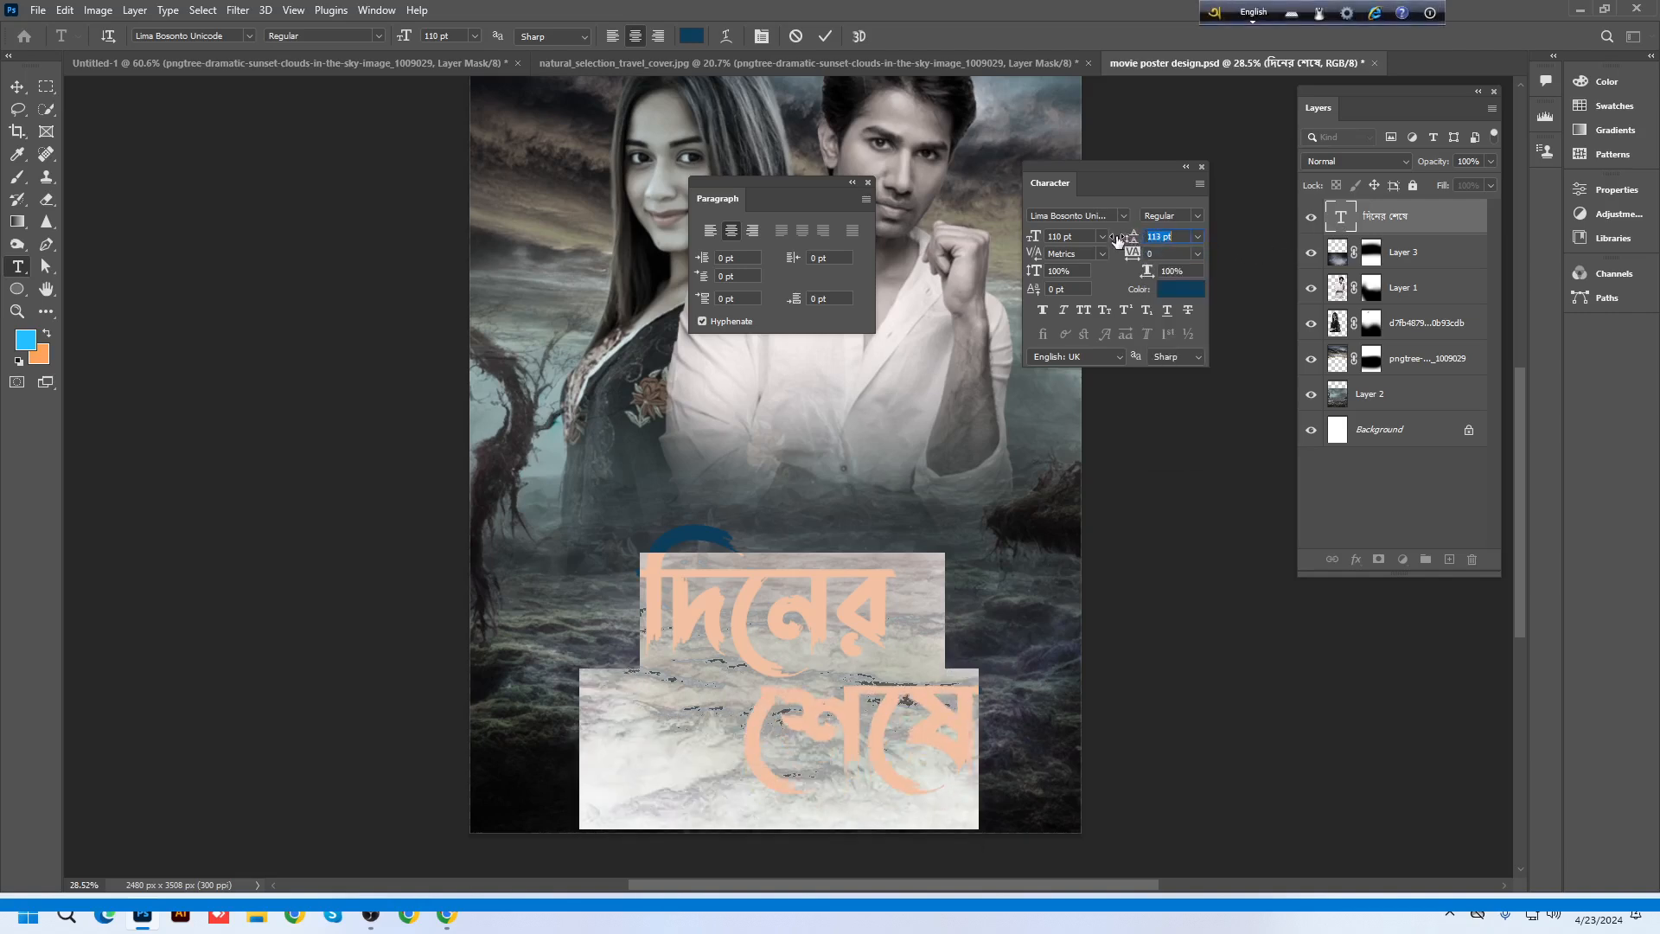
Stagger the second line, tighten the leading to 85 pt, and move the title up and left
key("F12")
left_click(755, 702)
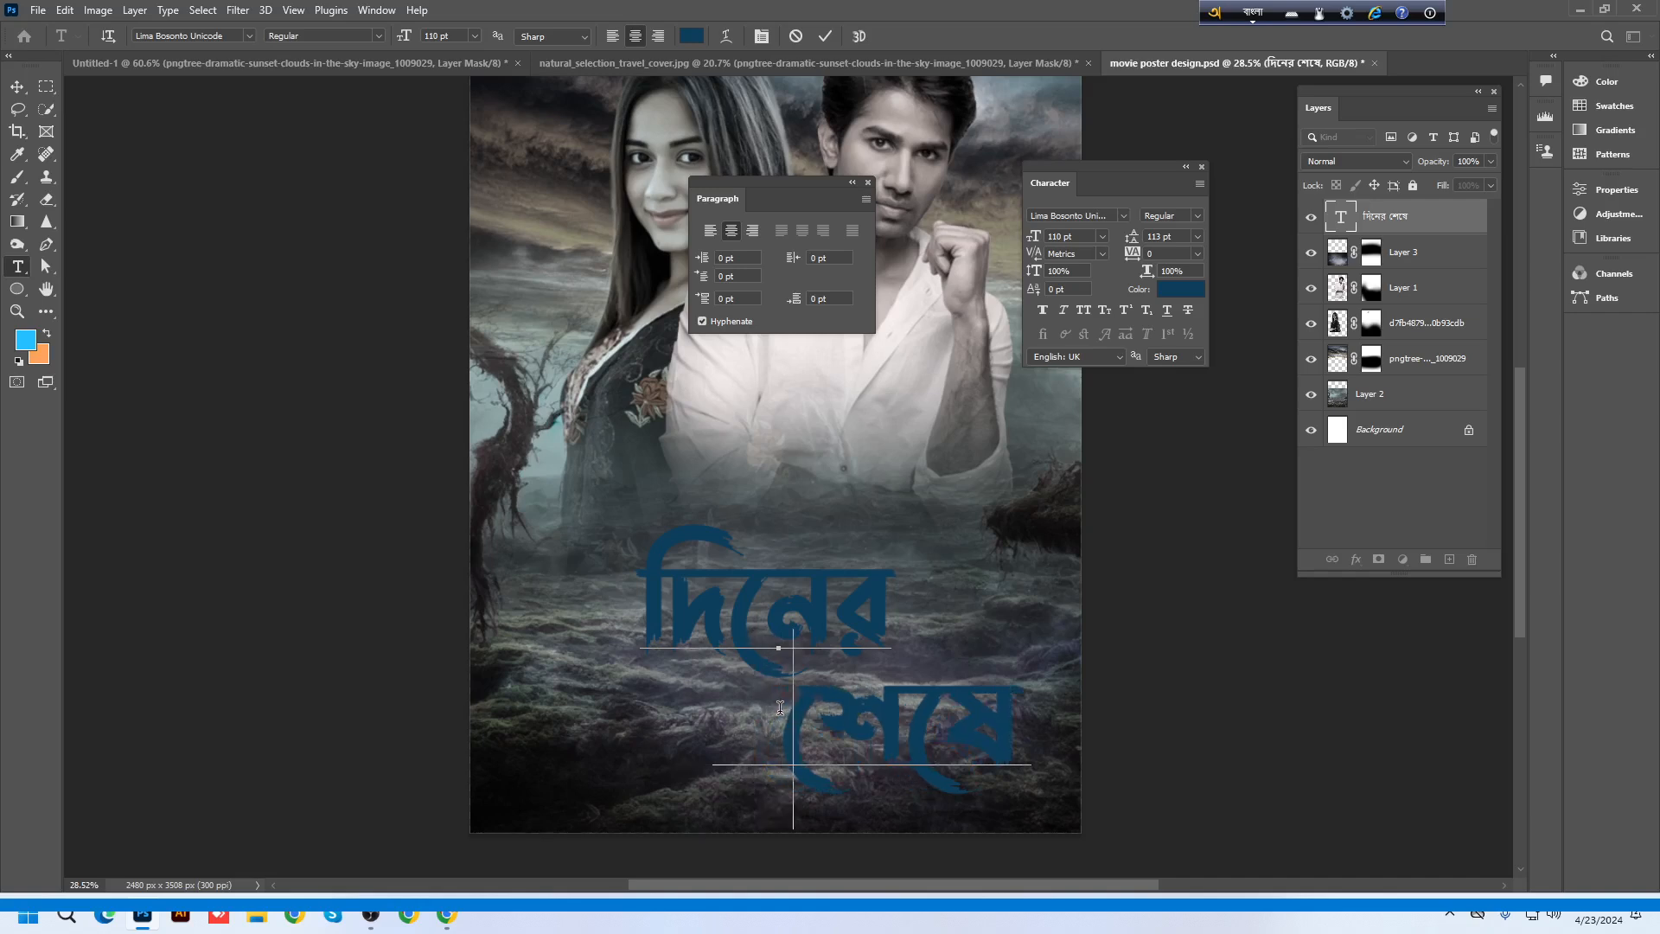
left_click_drag(631, 552, 1143, 739)
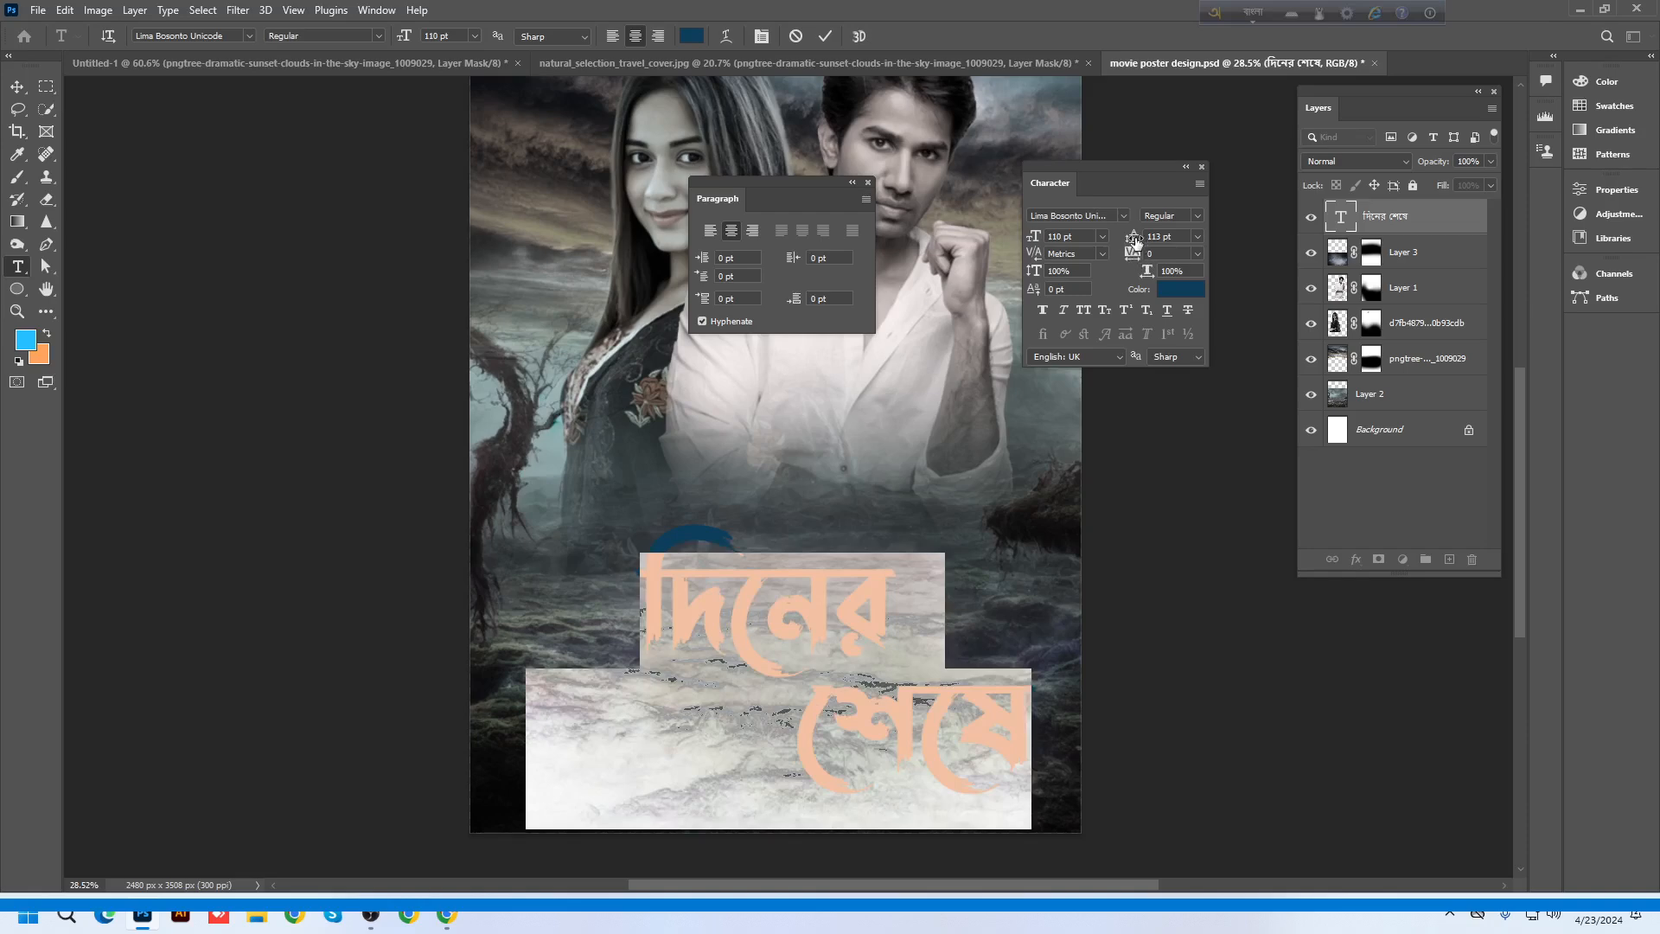
left_click_drag(1132, 236, 1112, 242)
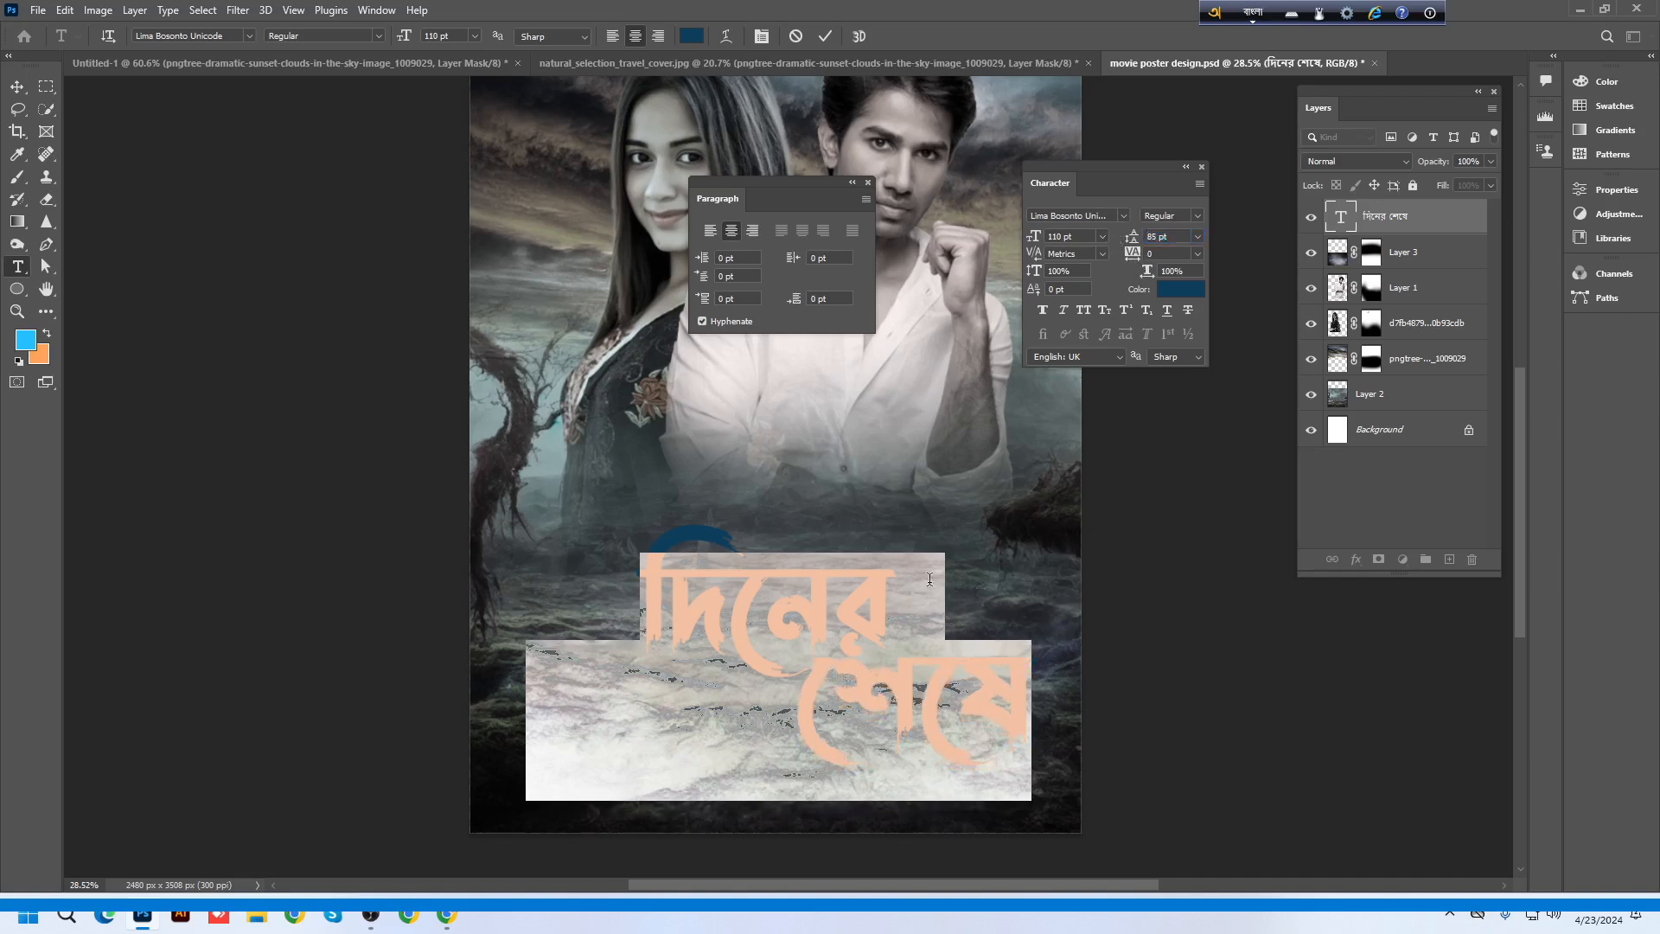
left_click(822, 652)
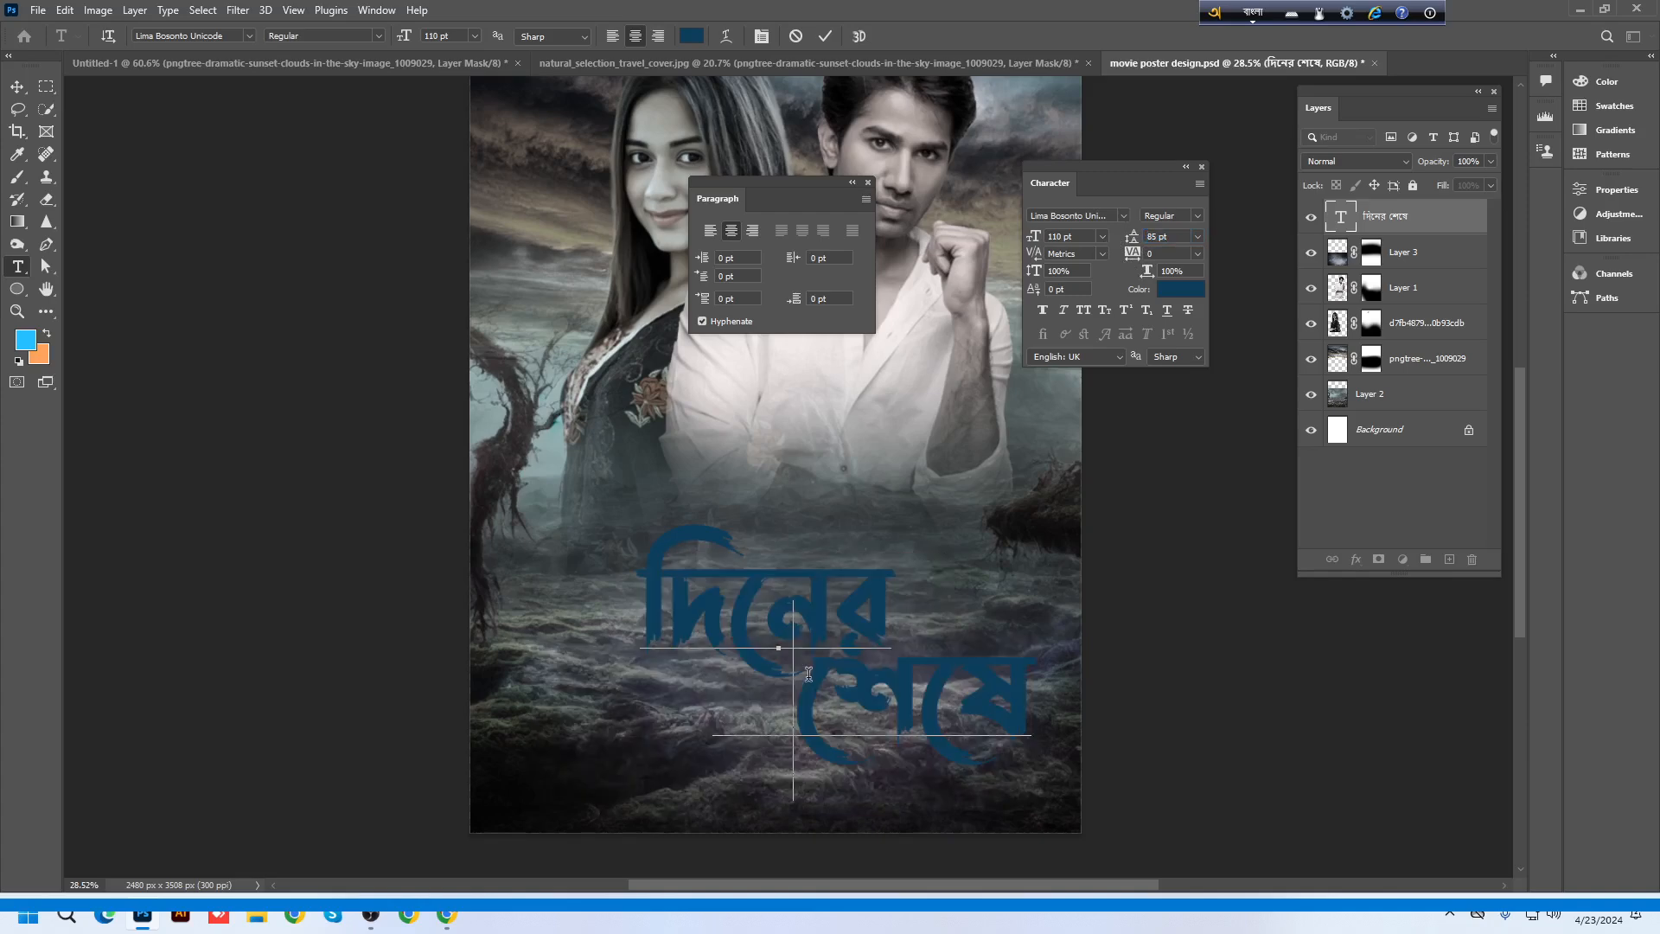
left_click(16, 87)
left_click_drag(889, 615, 815, 572)
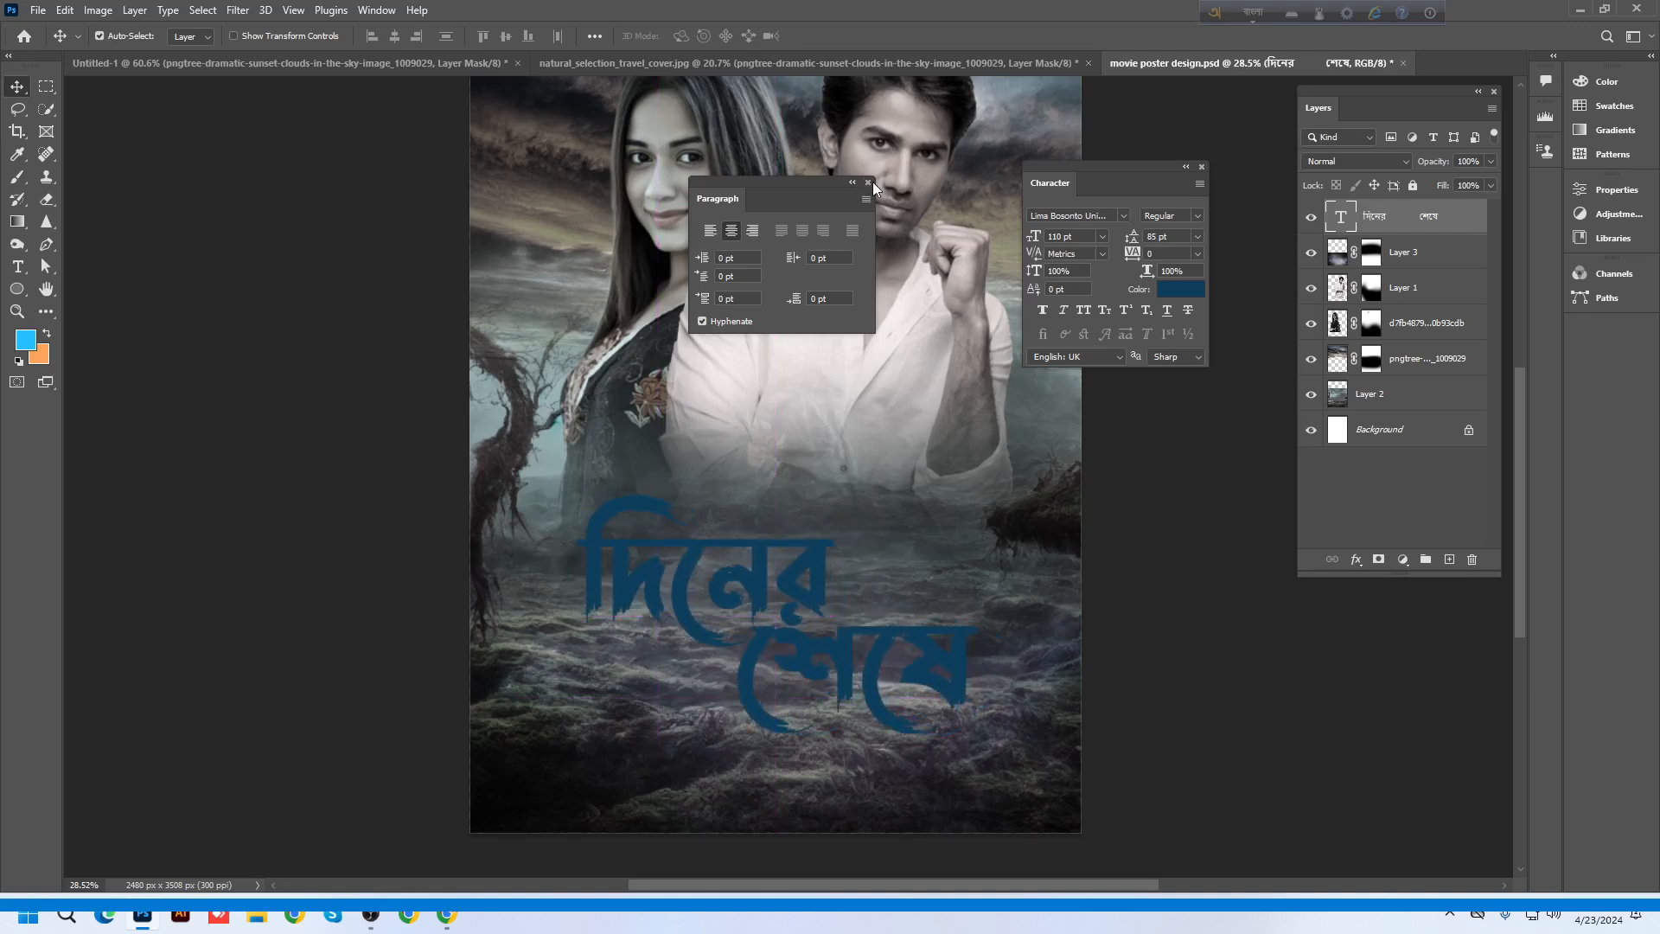
Select the whole title and try Faux Bold, then remove it
left_click(868, 183)
double_click(771, 585)
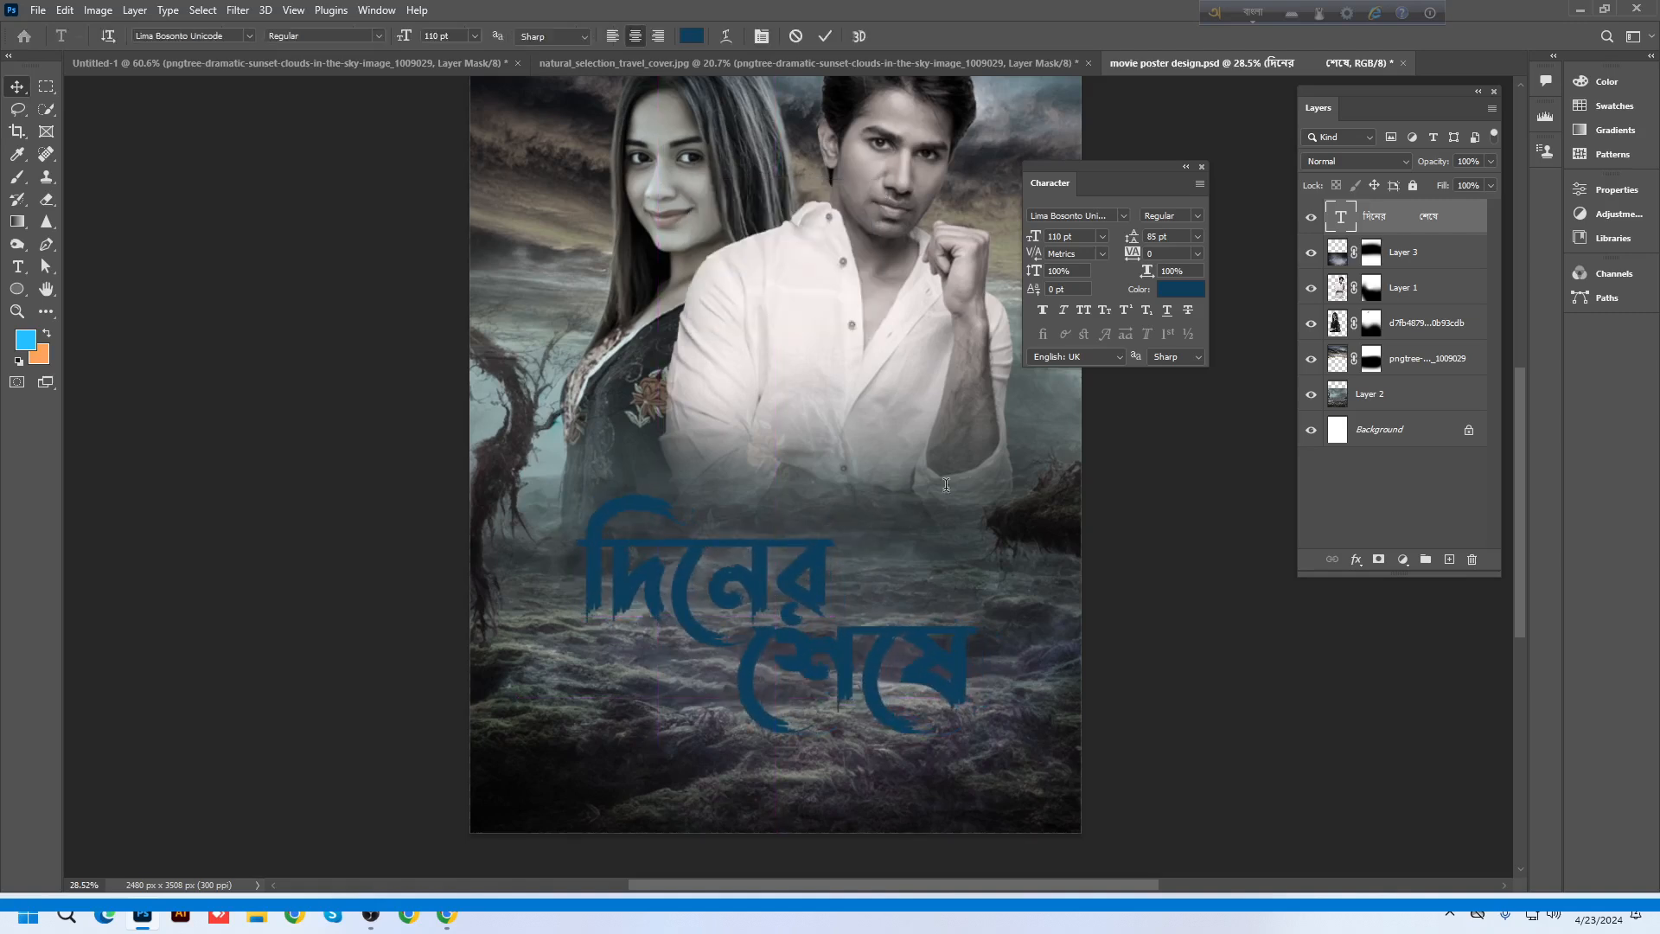
left_click(1043, 309)
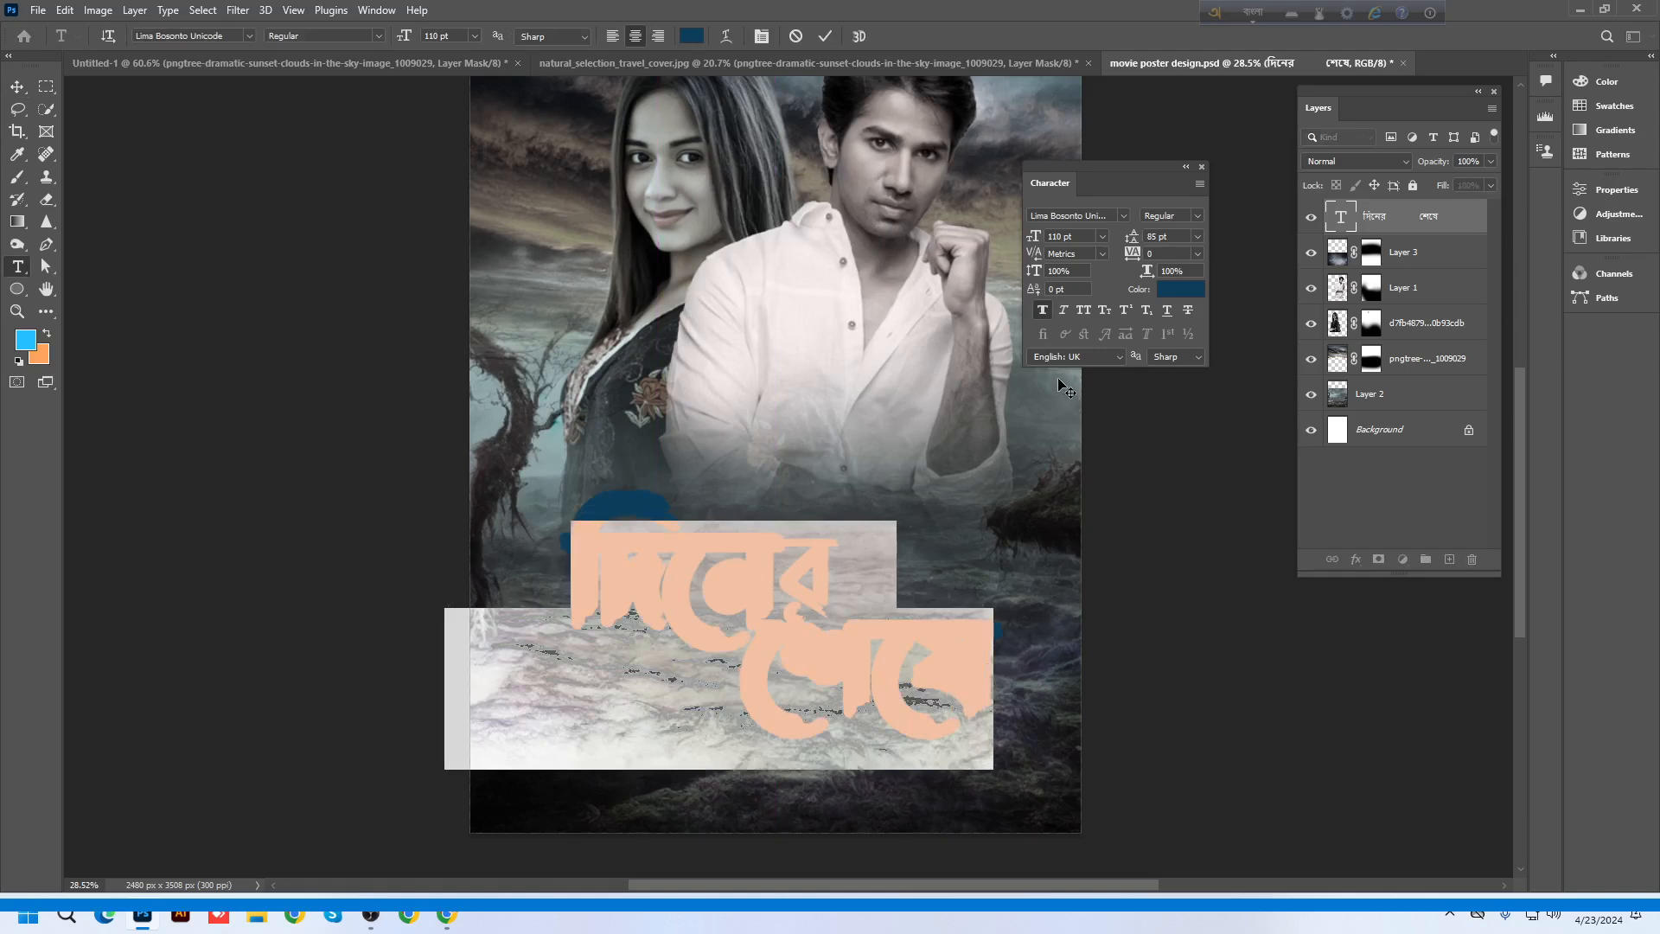
left_click(1044, 307)
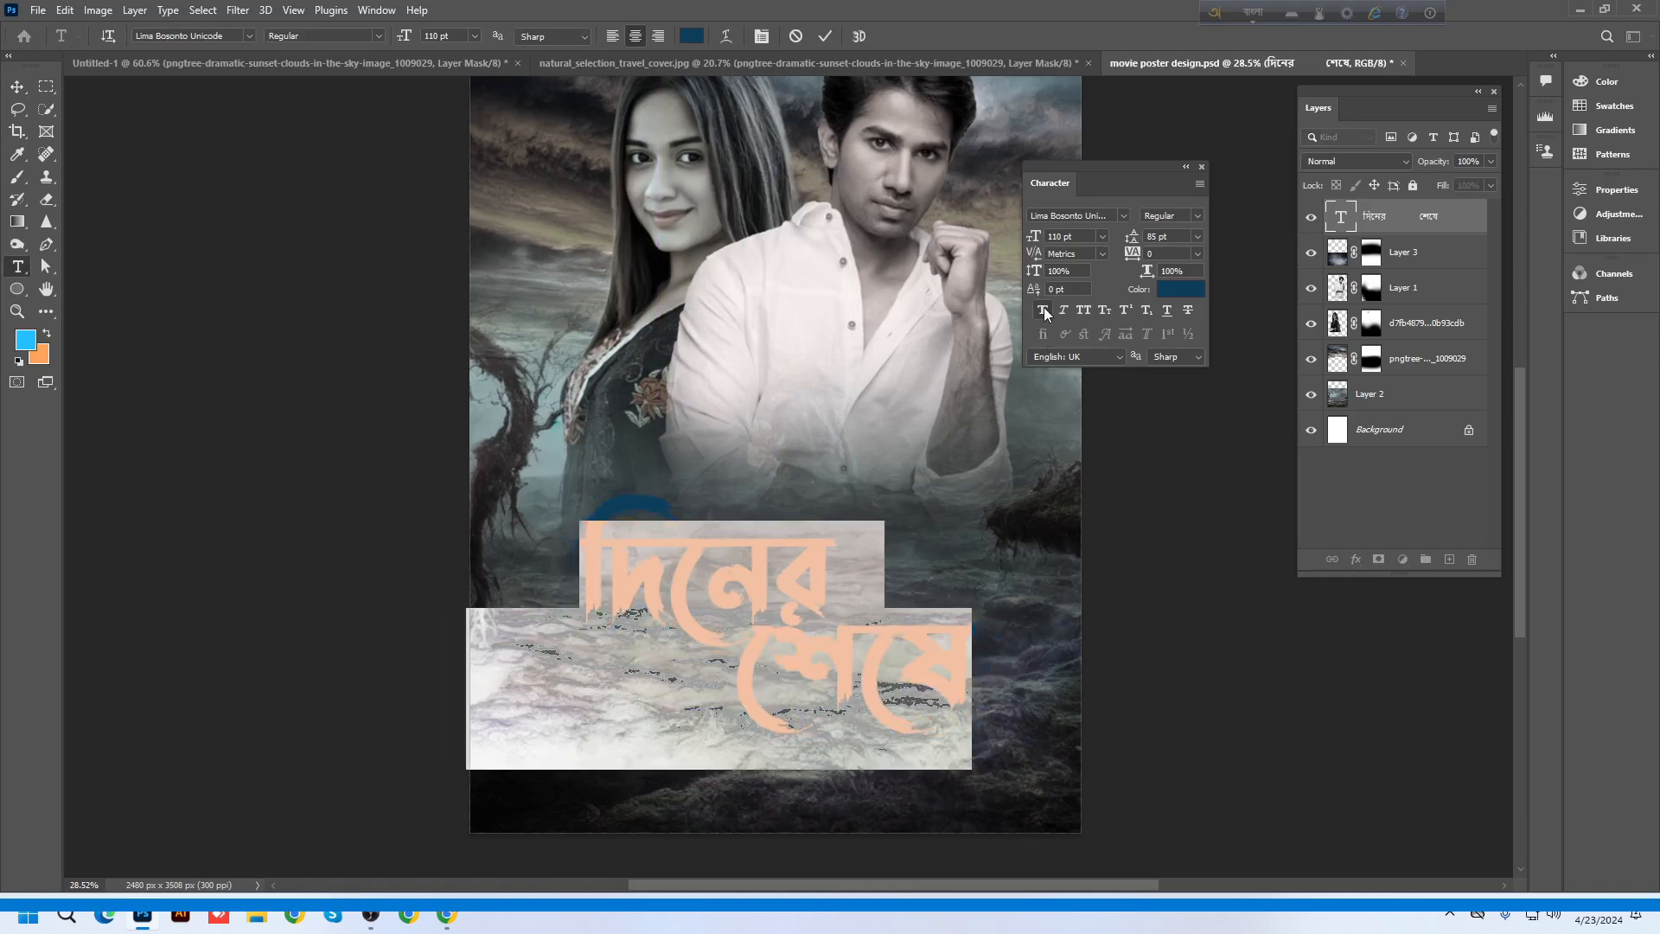
Set the title's tracking to -40 and its font size to 125 pt
left_click(1154, 253)
scroll(1154, 254, "down", 2)
scroll(1155, 253, "down", 1)
scroll(1154, 253, "down", 1)
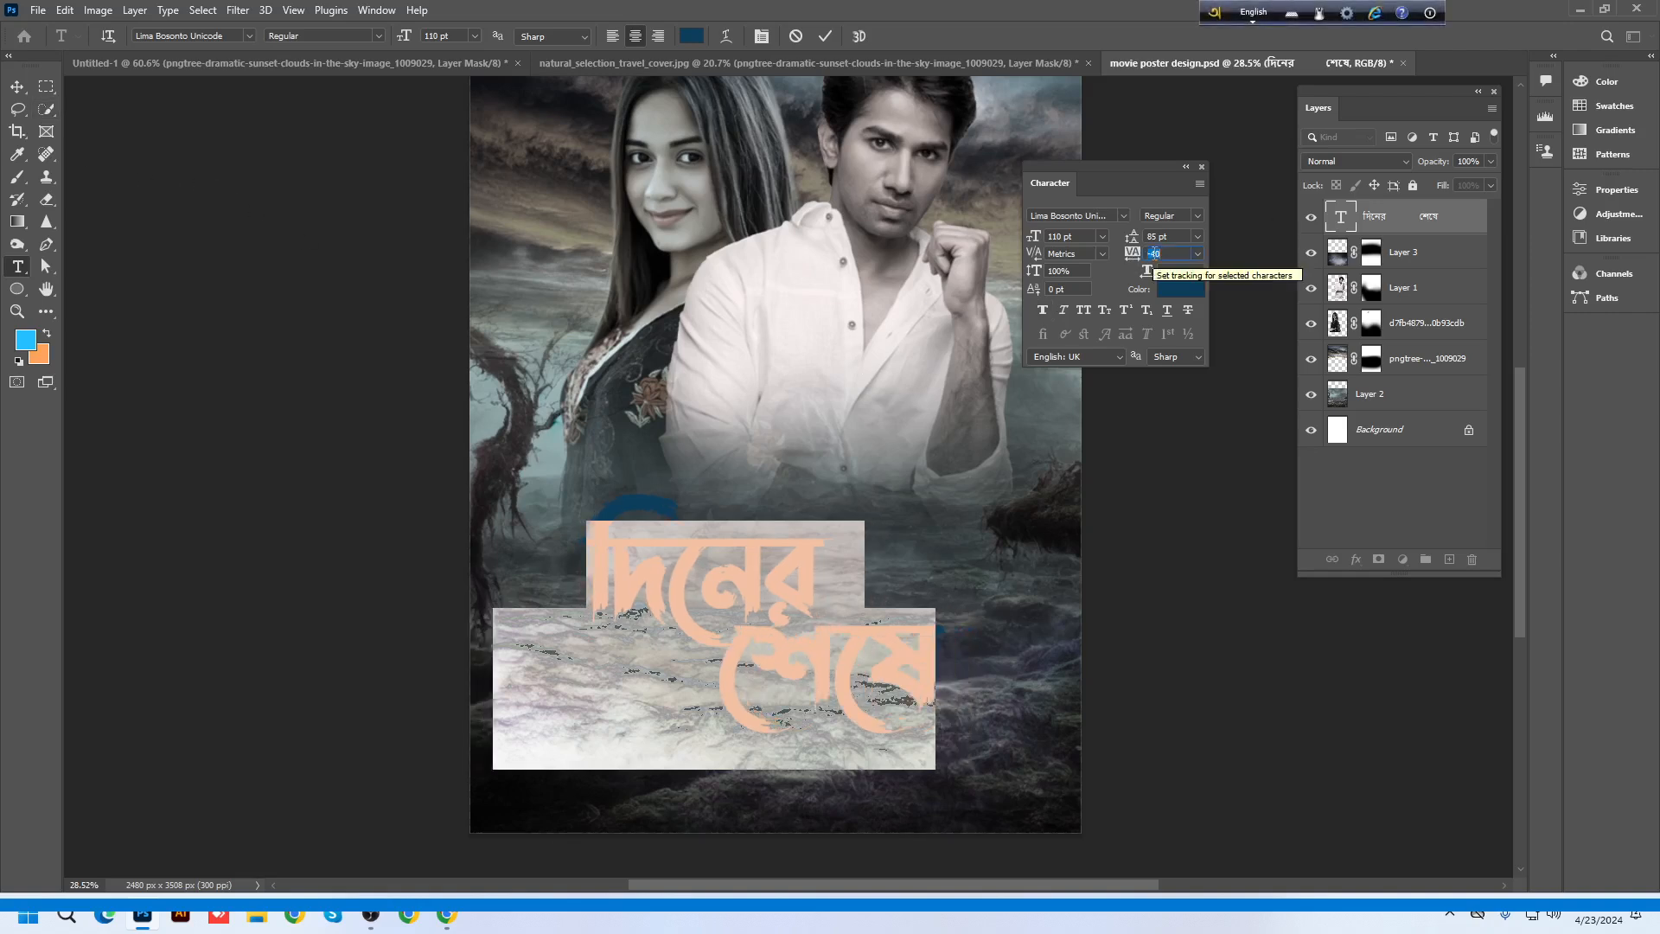
left_click(1076, 236)
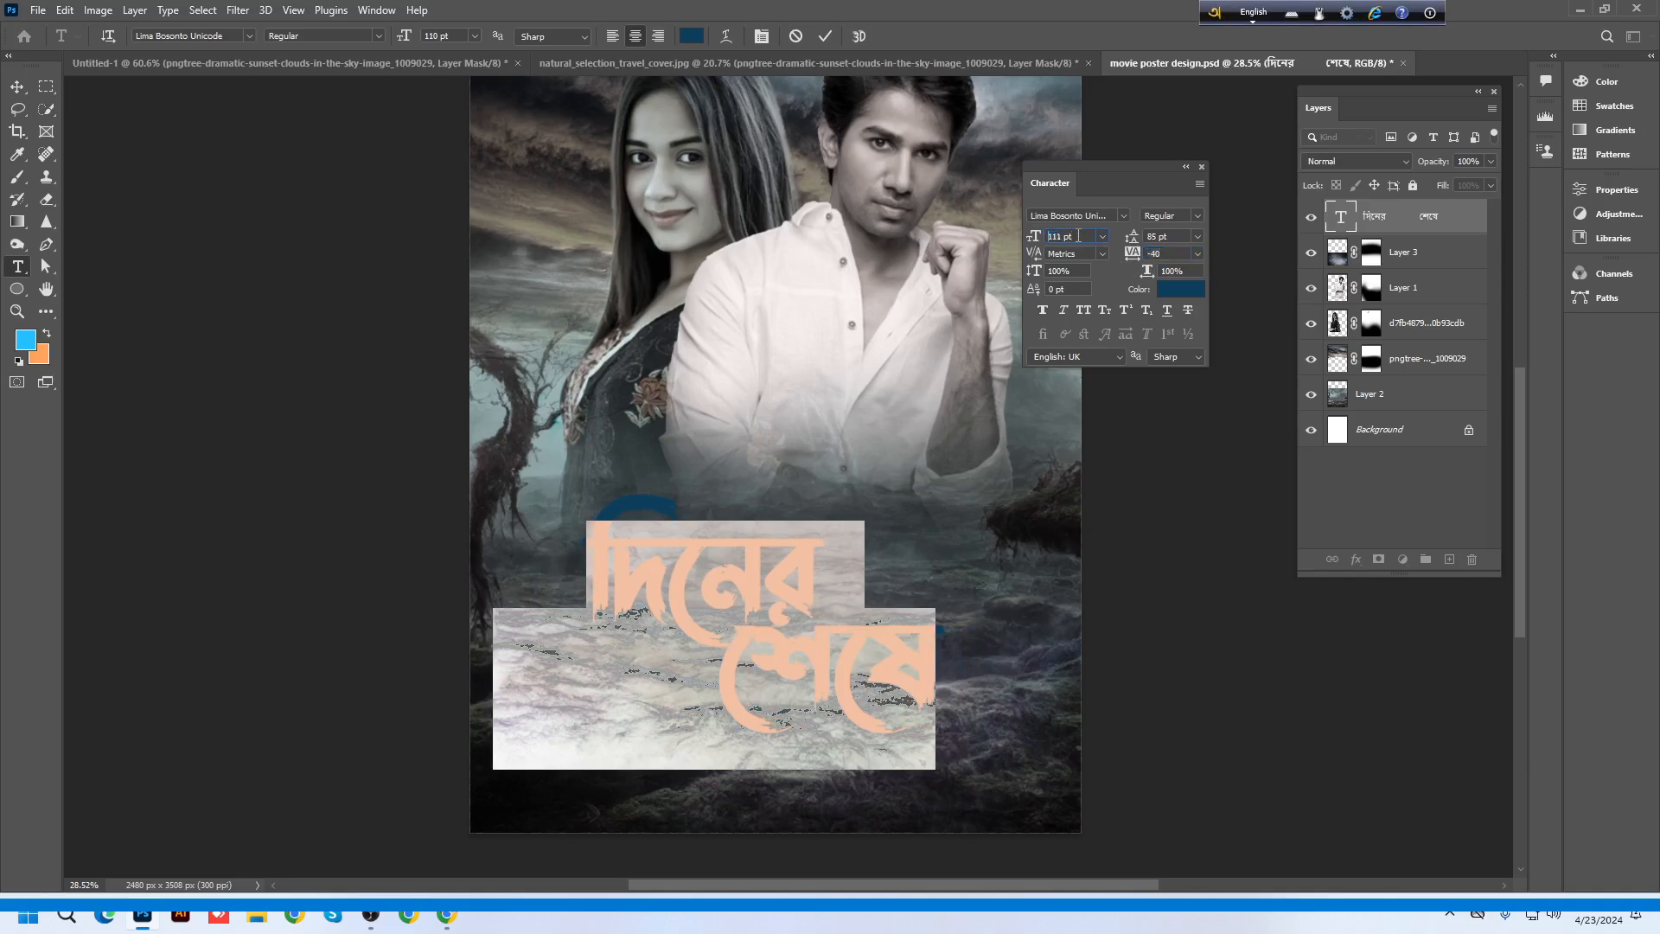
scroll(1075, 236, "up", 9)
scroll(1078, 236, "up", 6)
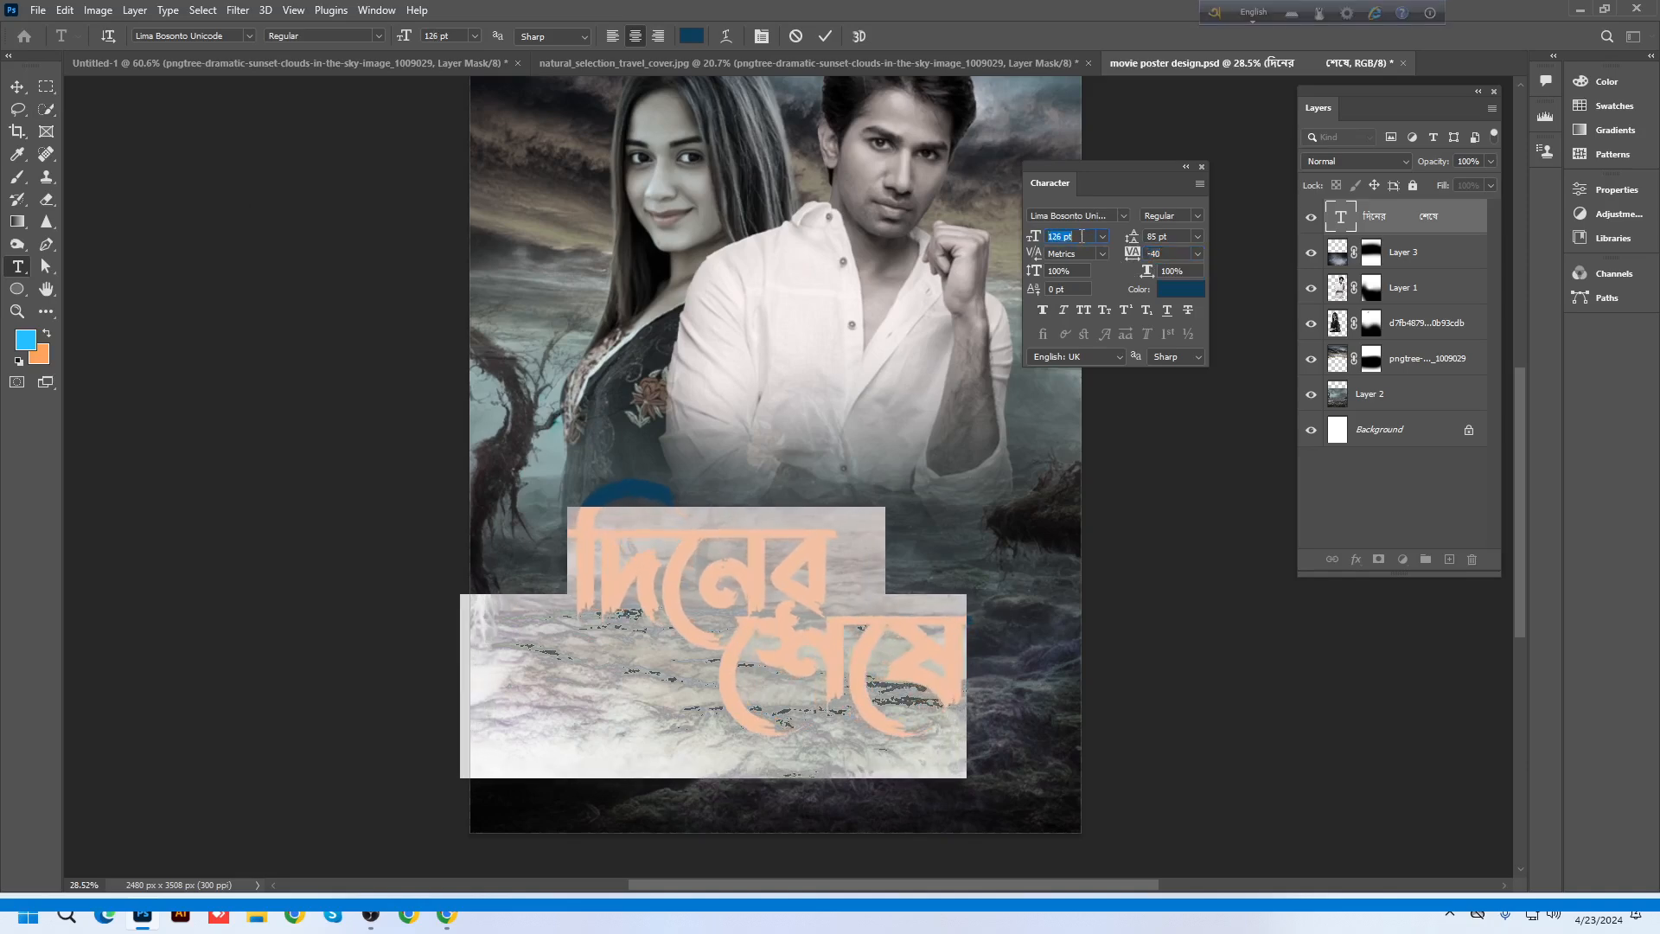
Commit the title text and nudge it slightly to the right
left_click(18, 87)
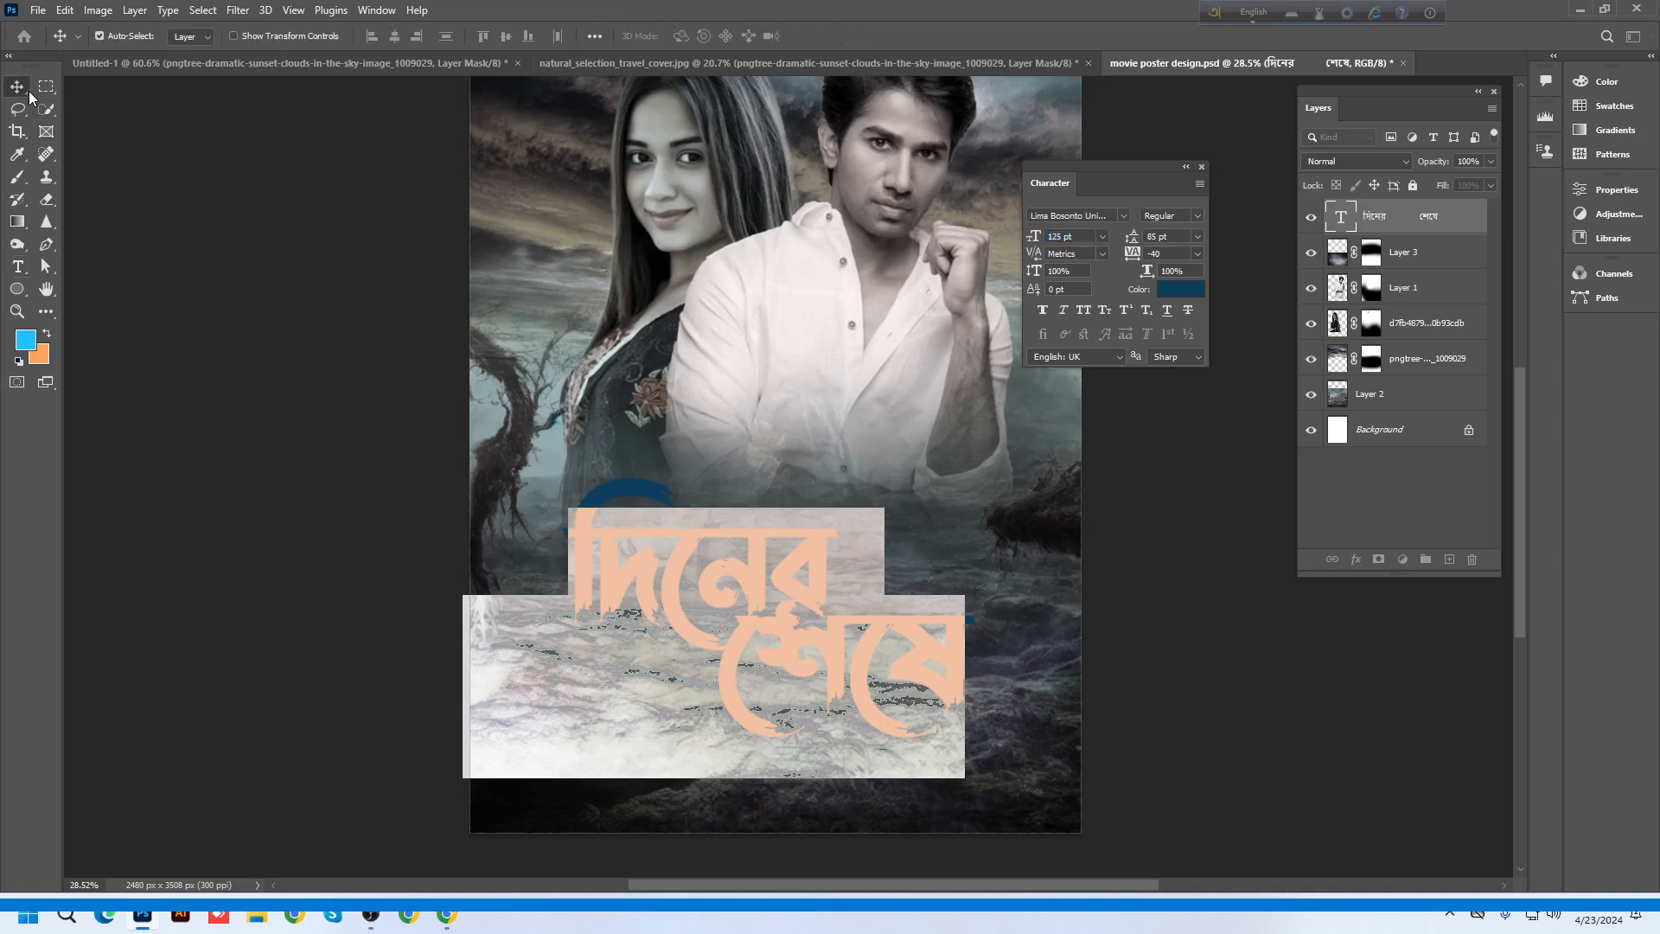
left_click_drag(811, 578, 831, 580)
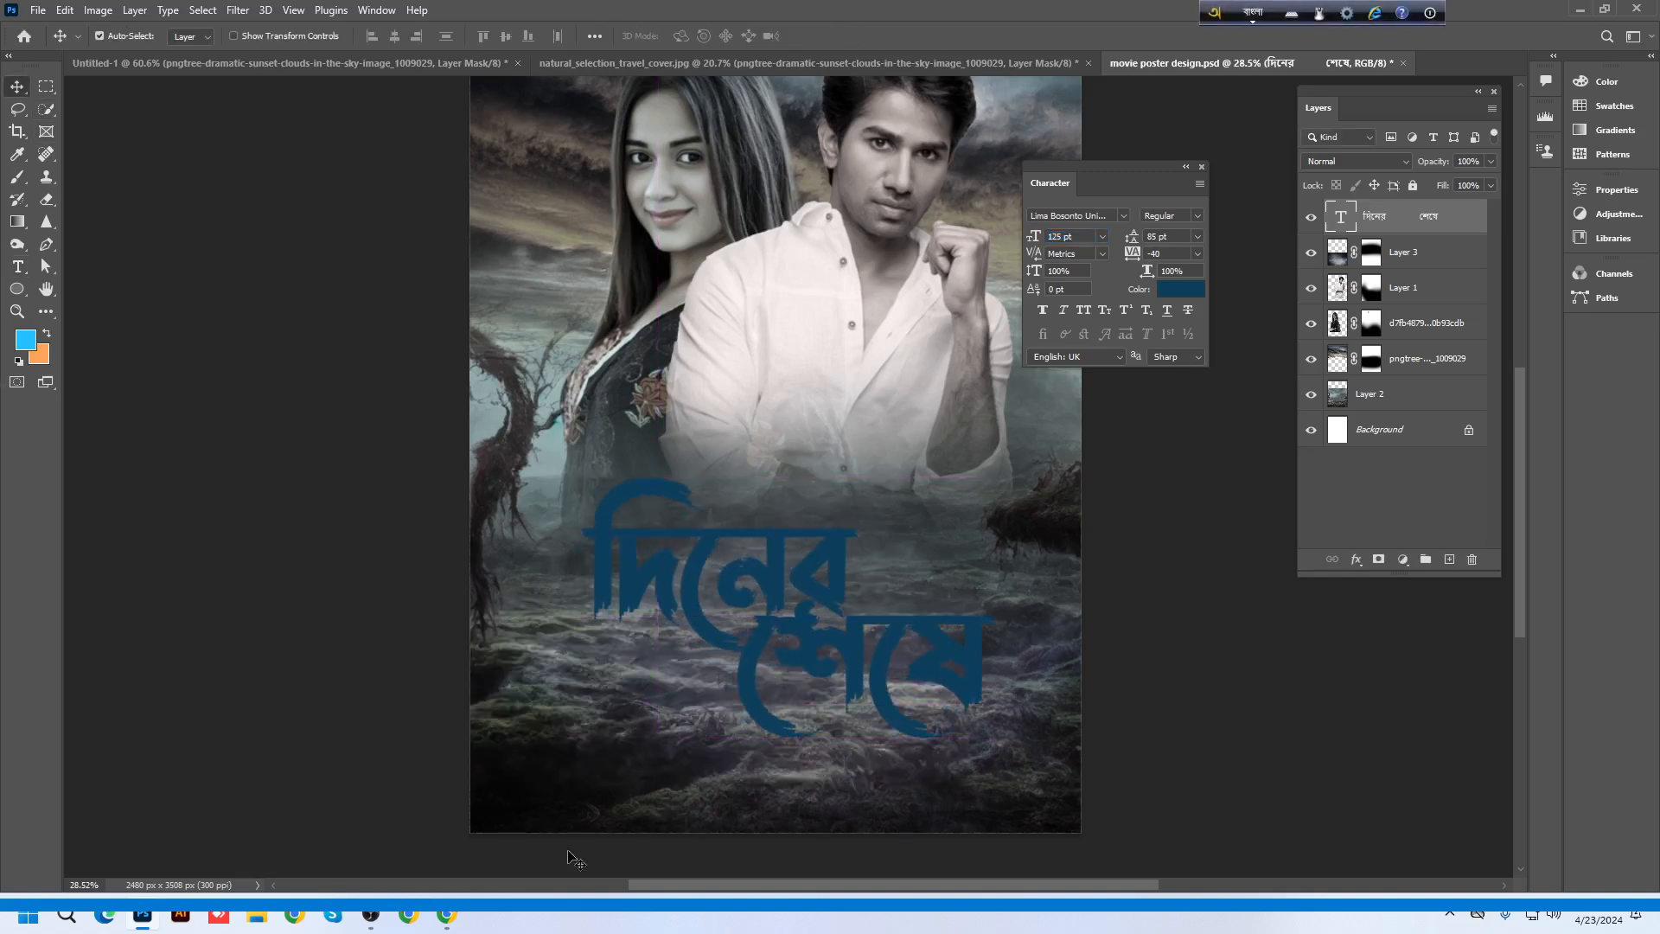
left_click(1576, 11)
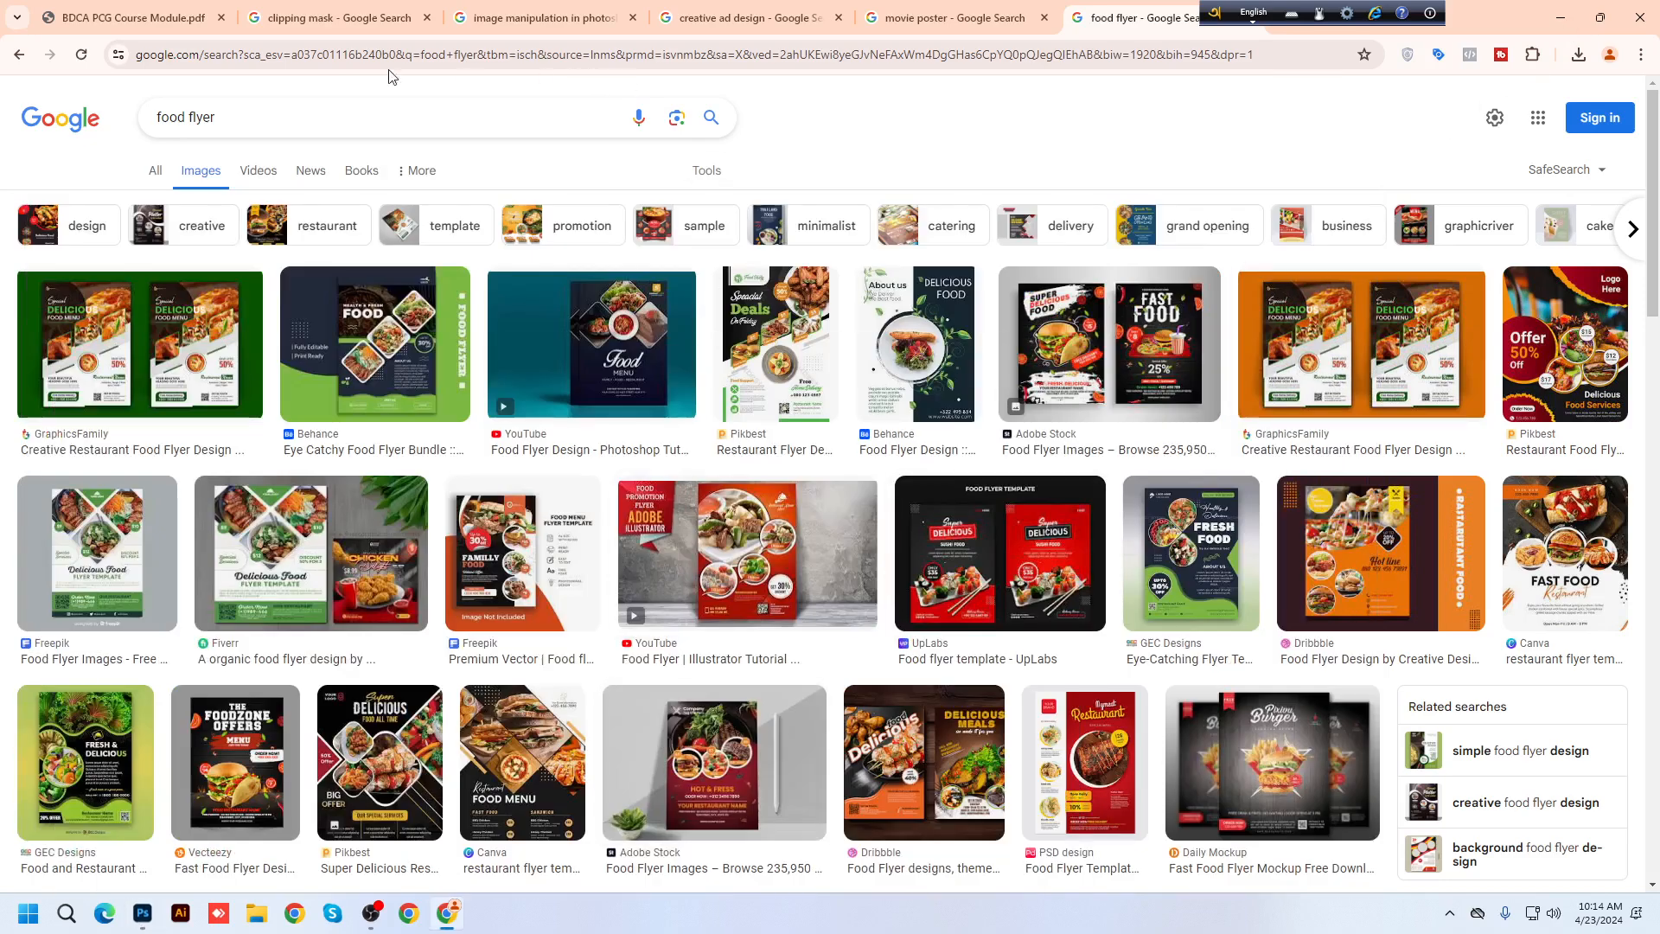
Search Google Images for 'texture' and copy the brown grunge Adobe Stock texture image
left_click(294, 18)
triple_click(259, 122)
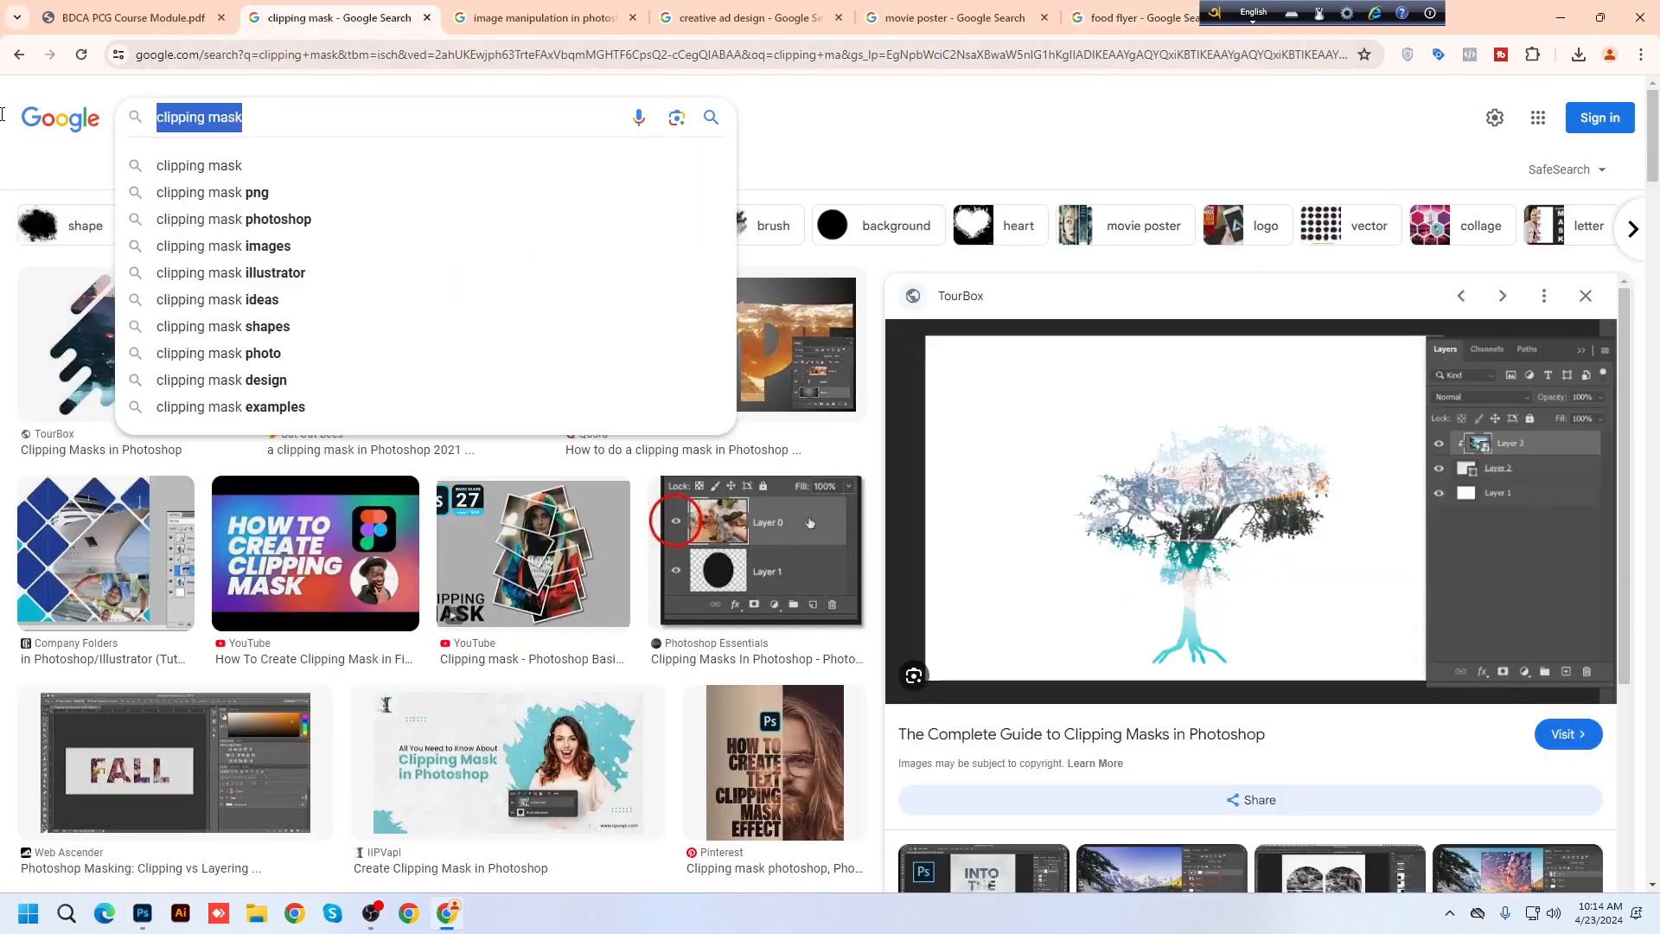
type("texture")
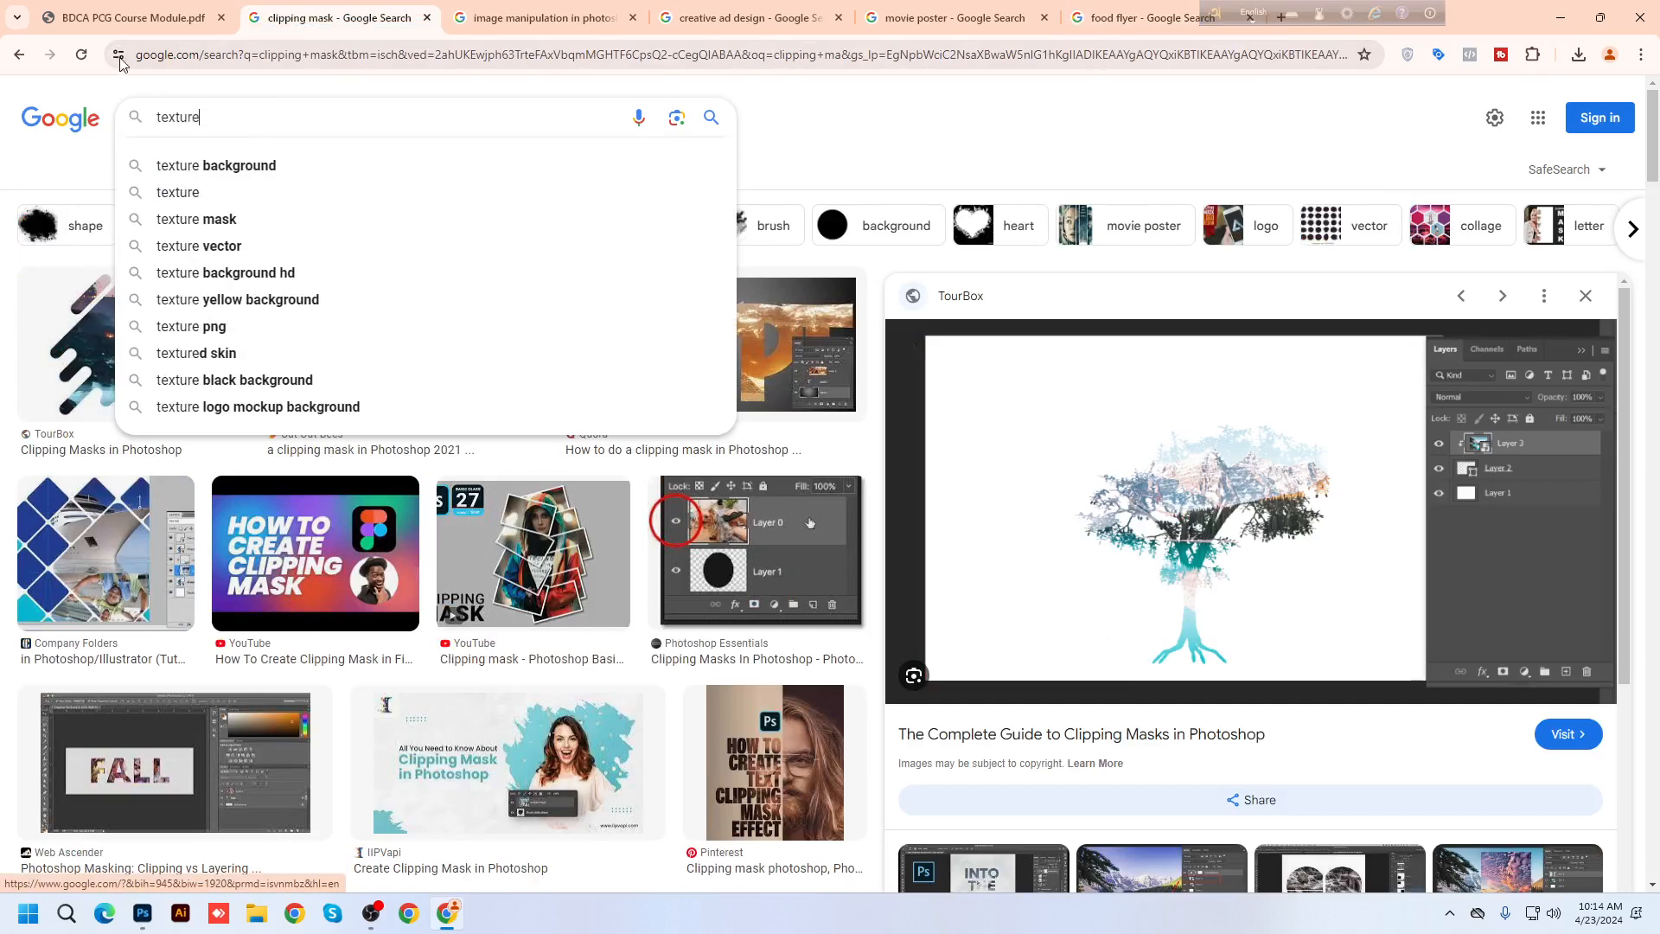
left_click(221, 165)
scroll(833, 481, "down", 4)
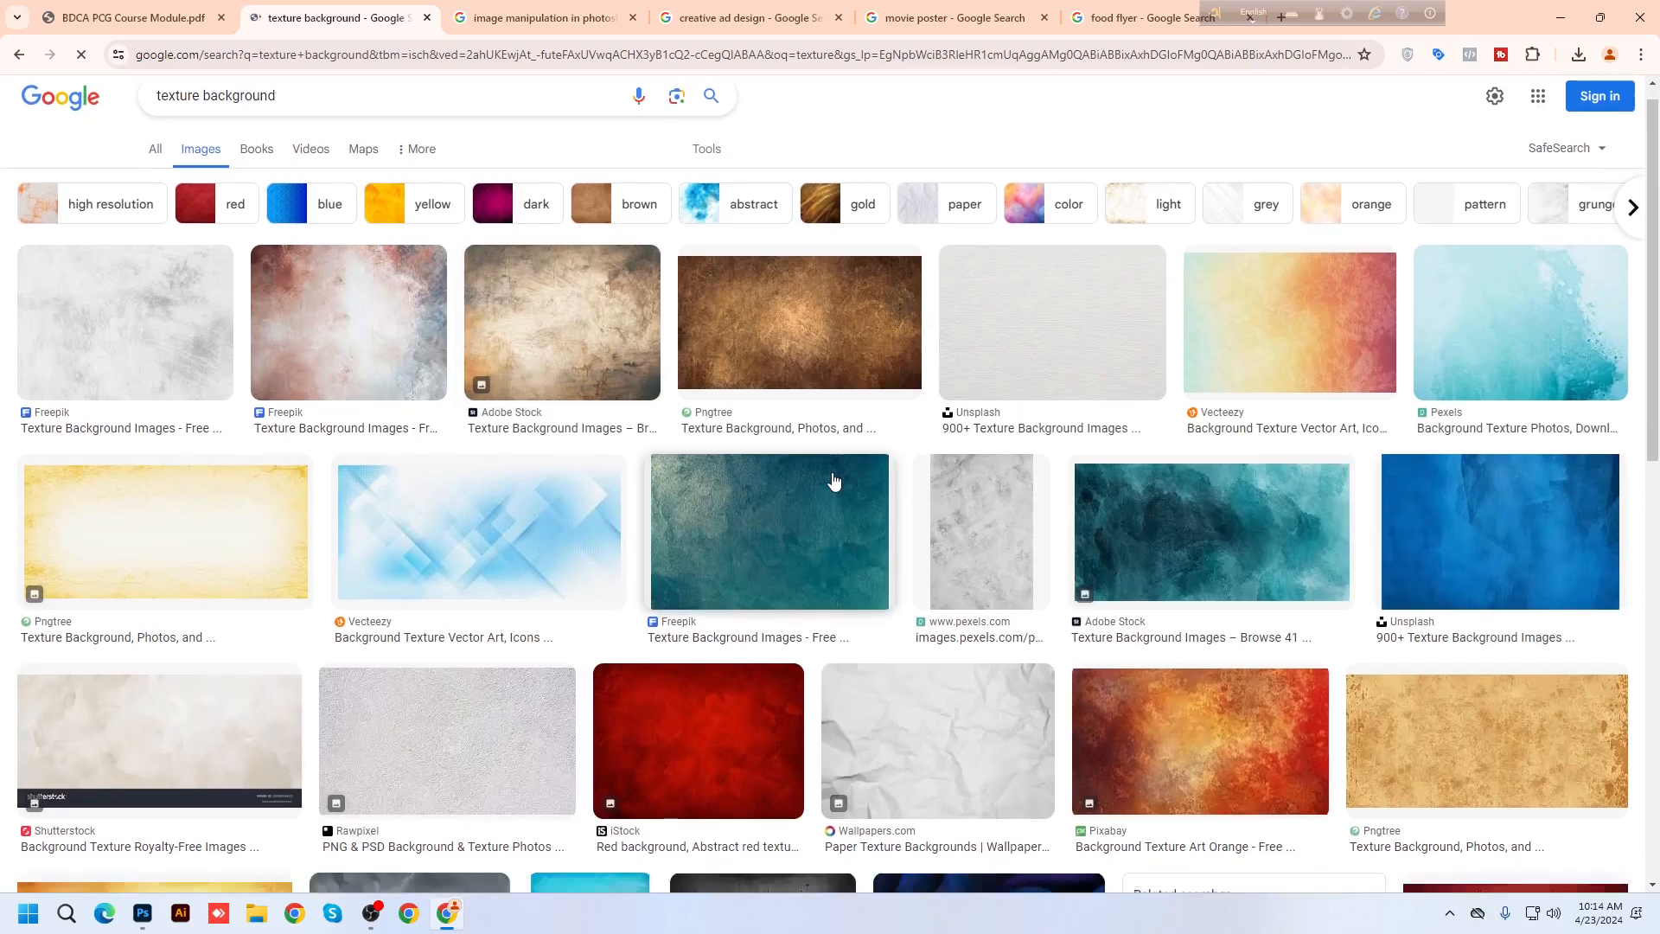
scroll(1213, 716, "down", 13)
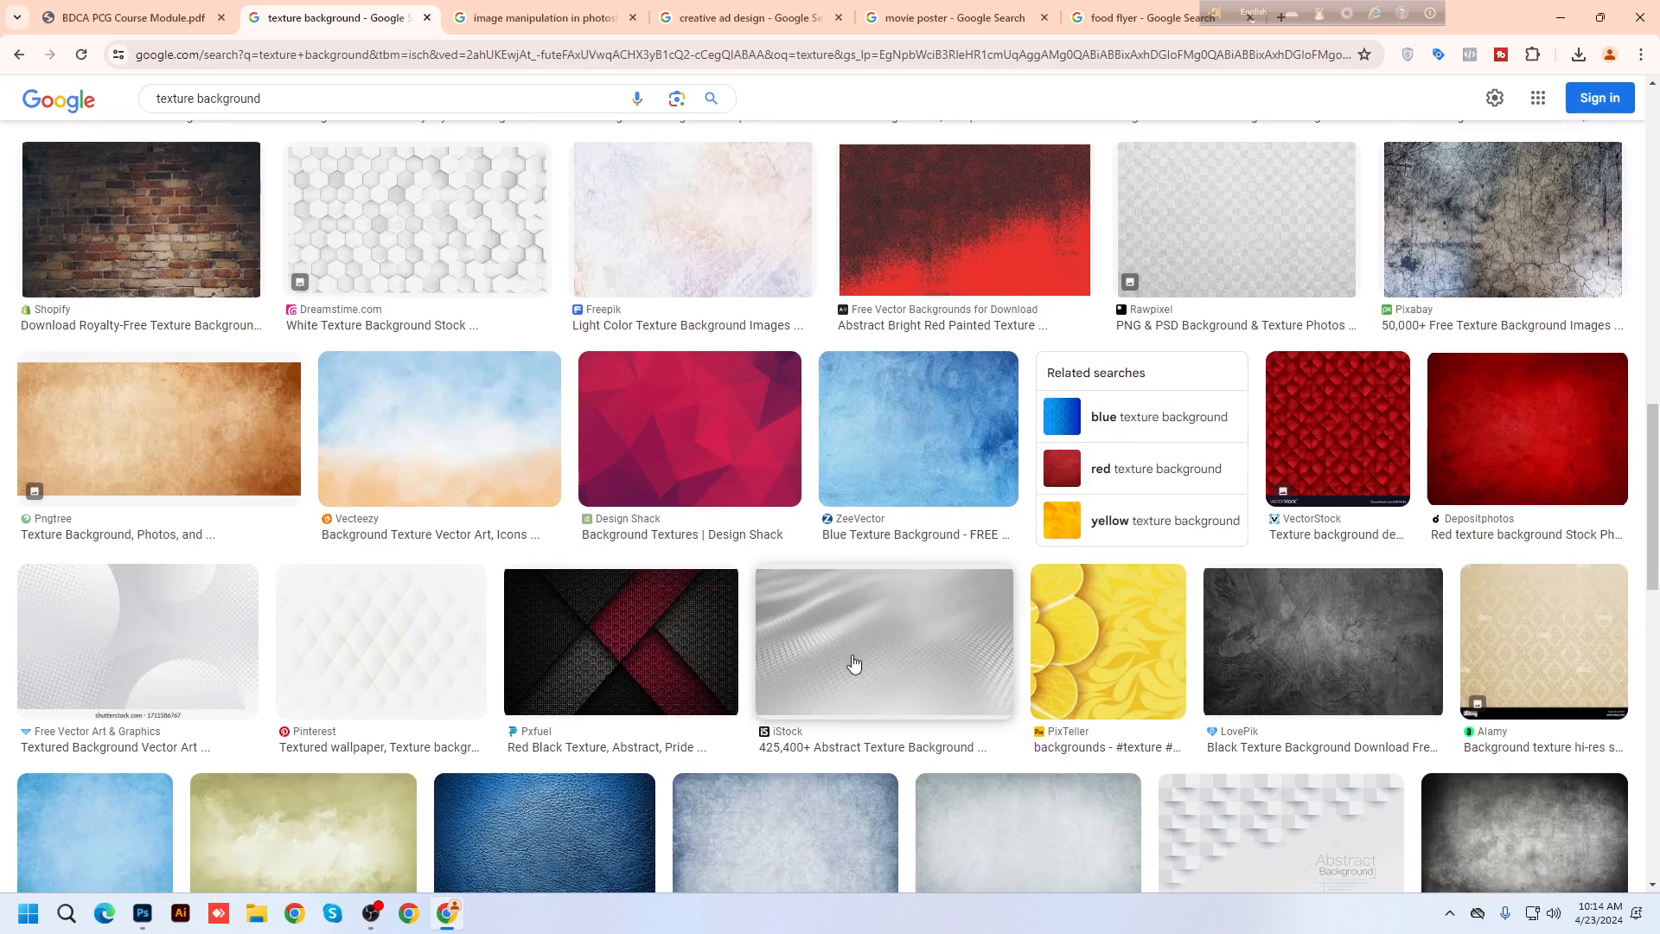
scroll(853, 663, "up", 18)
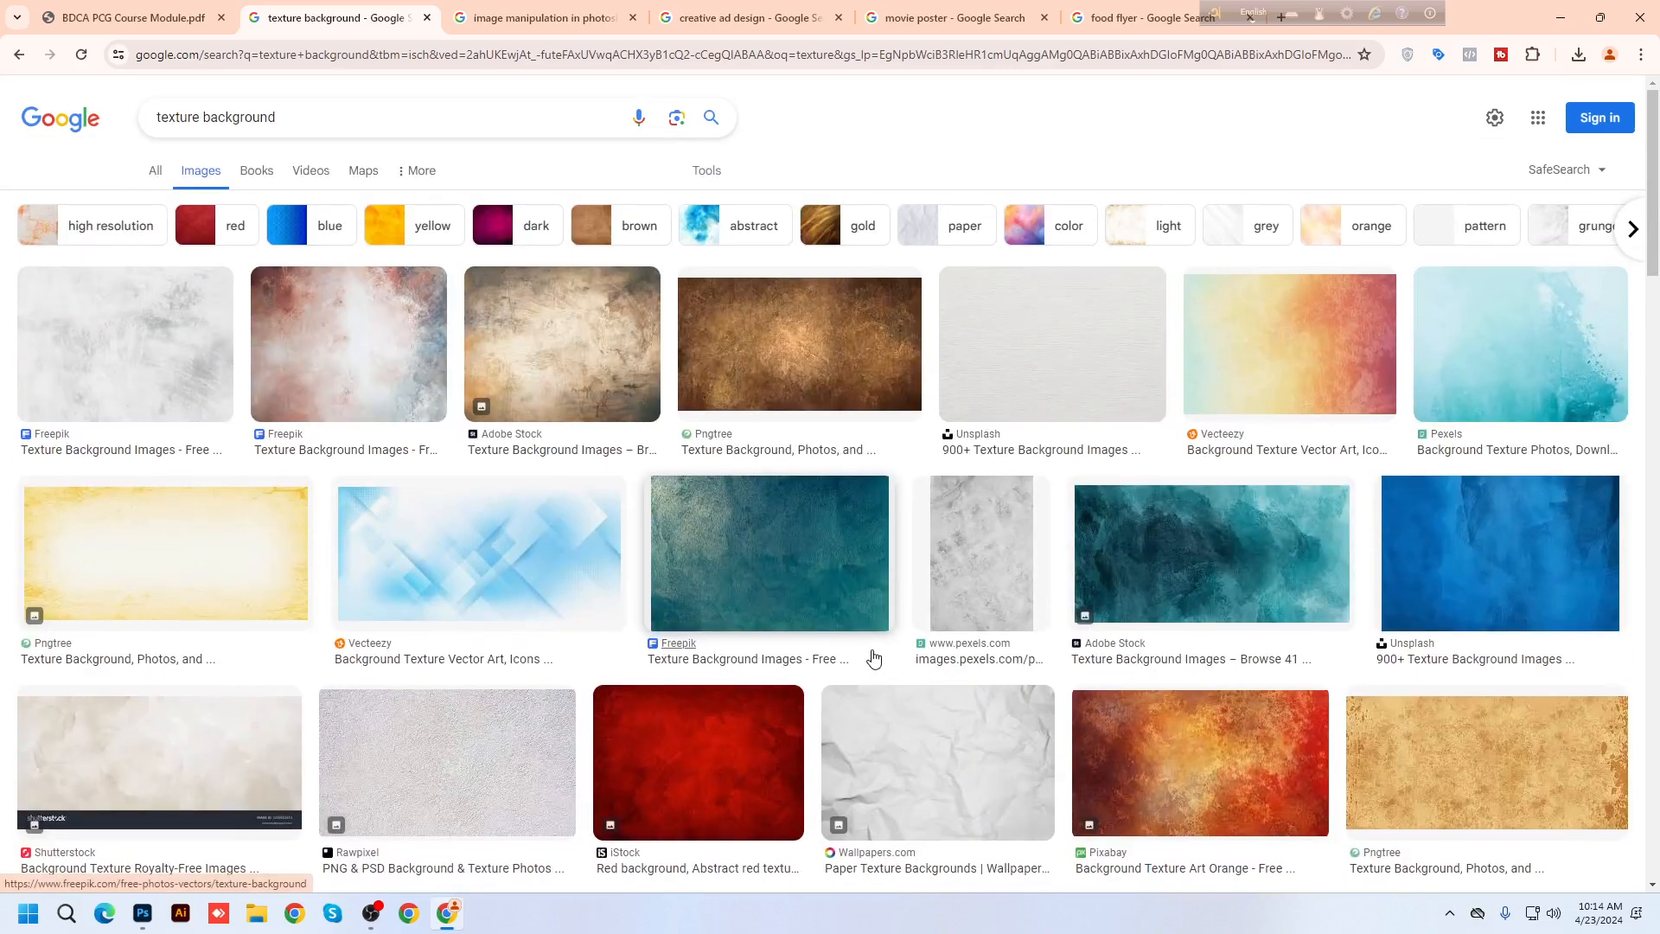
left_click(562, 354)
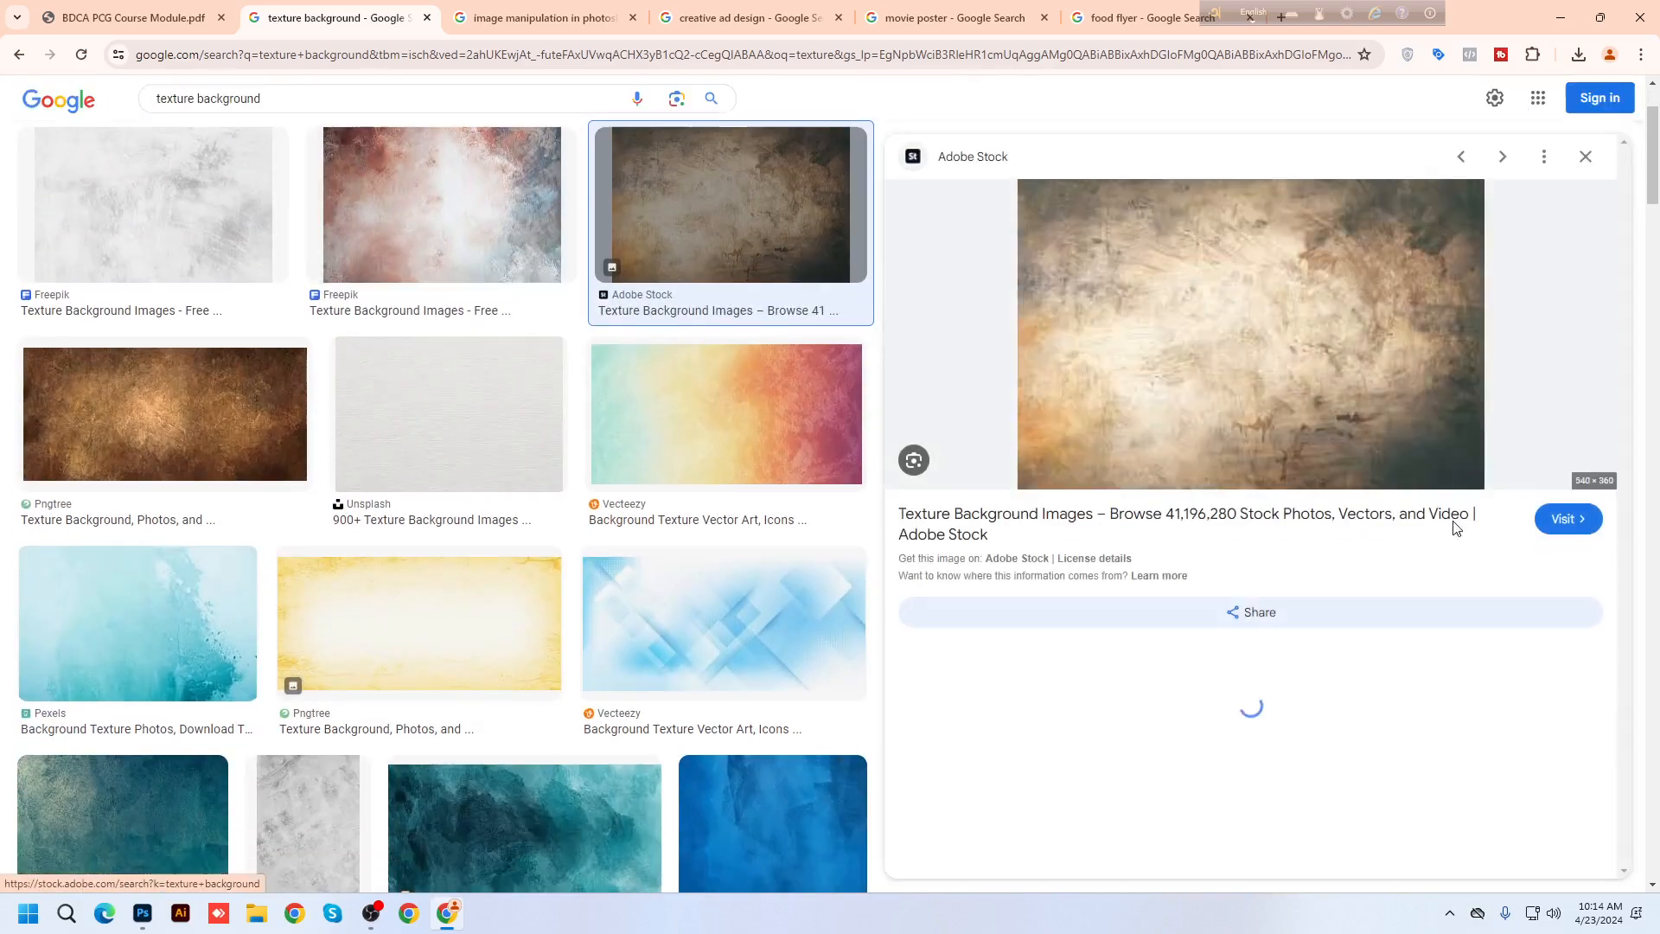
right_click(1200, 283)
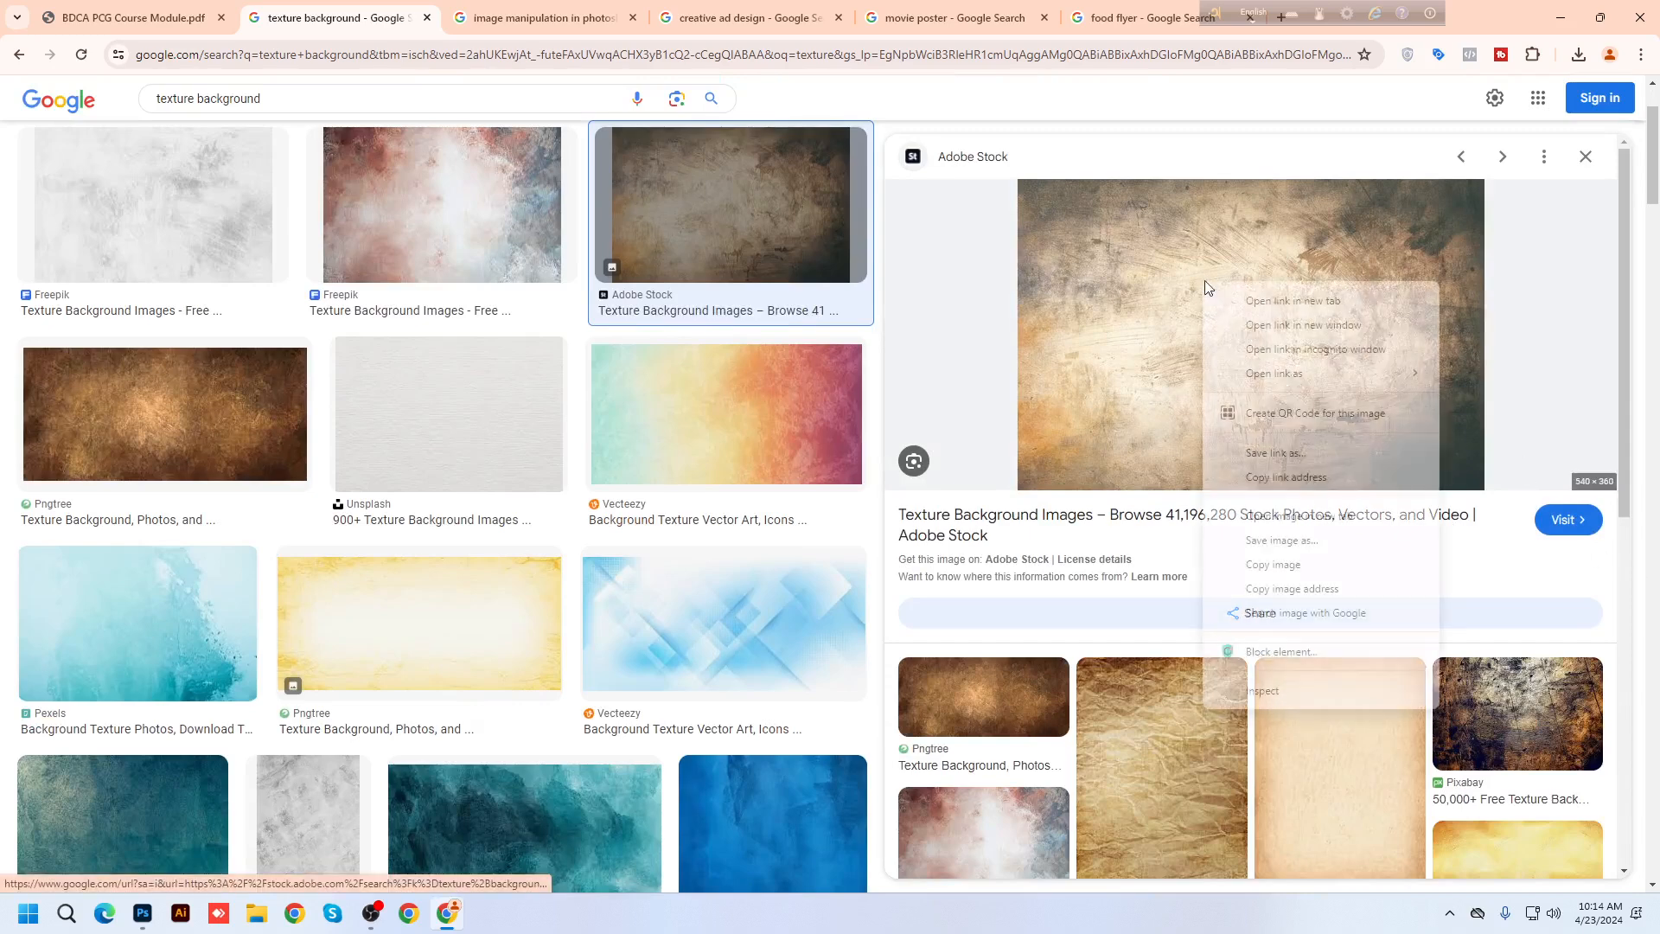
left_click(1268, 566)
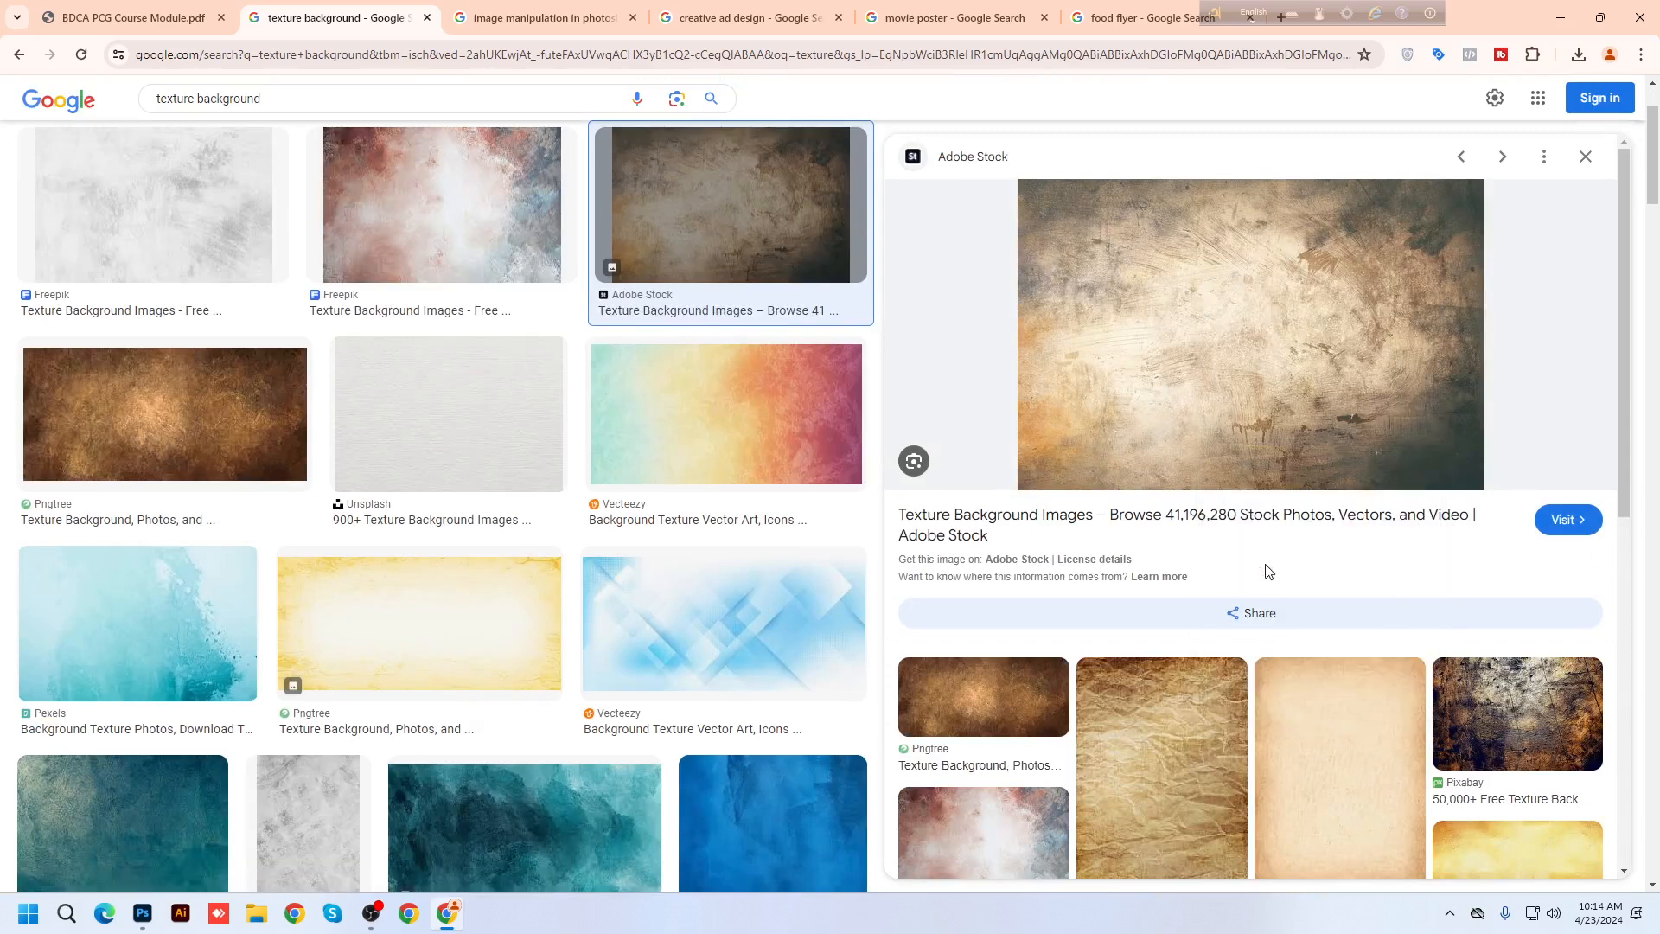
left_click(143, 913)
Paste the texture as Layer 4, scale it to 384% and position it over the title
key("ctrl+v")
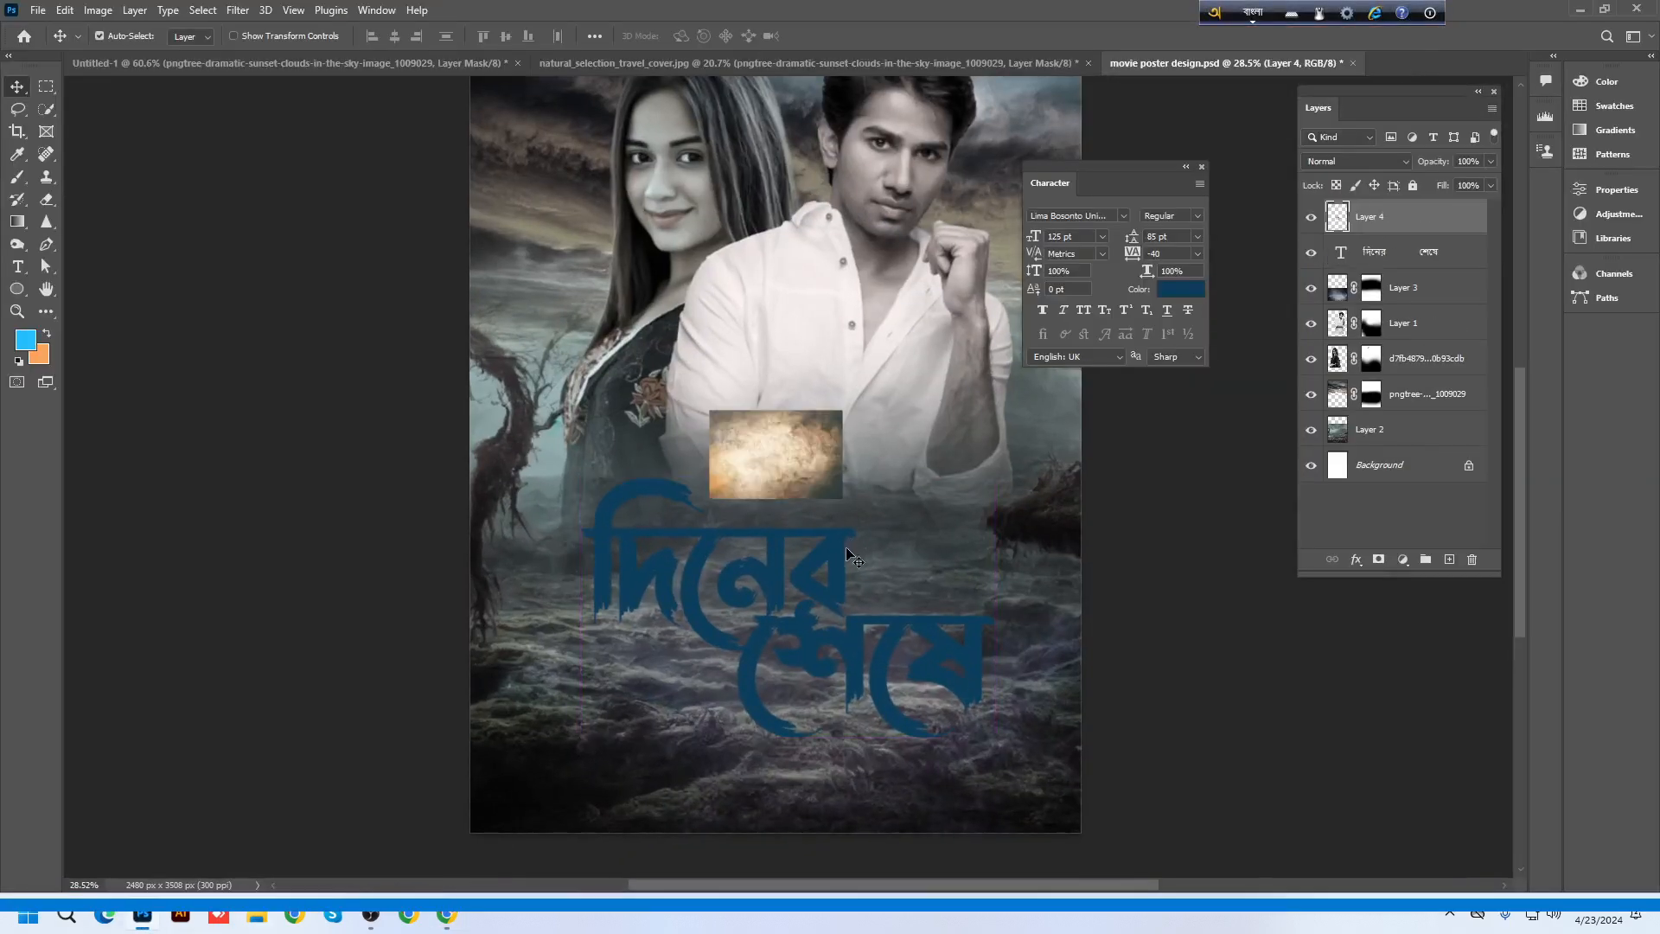
key("ctrl+t")
left_click_drag(842, 410, 1031, 284)
left_click_drag(914, 519, 923, 668)
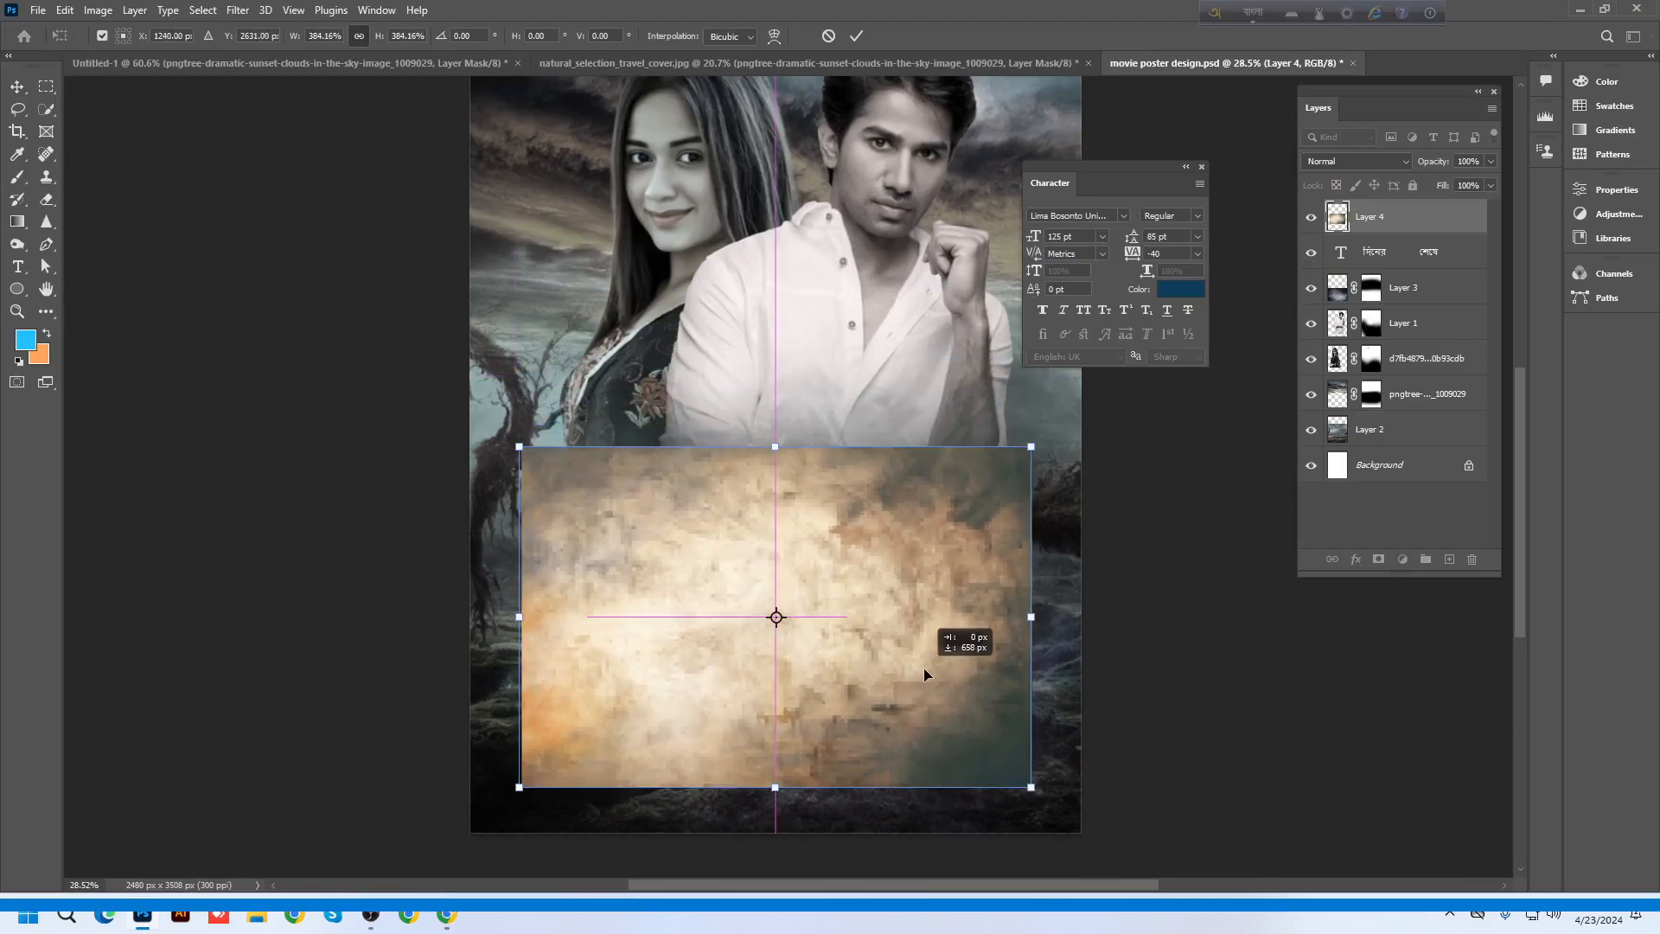
key("Return")
left_click_drag(1150, 169, 1192, 173)
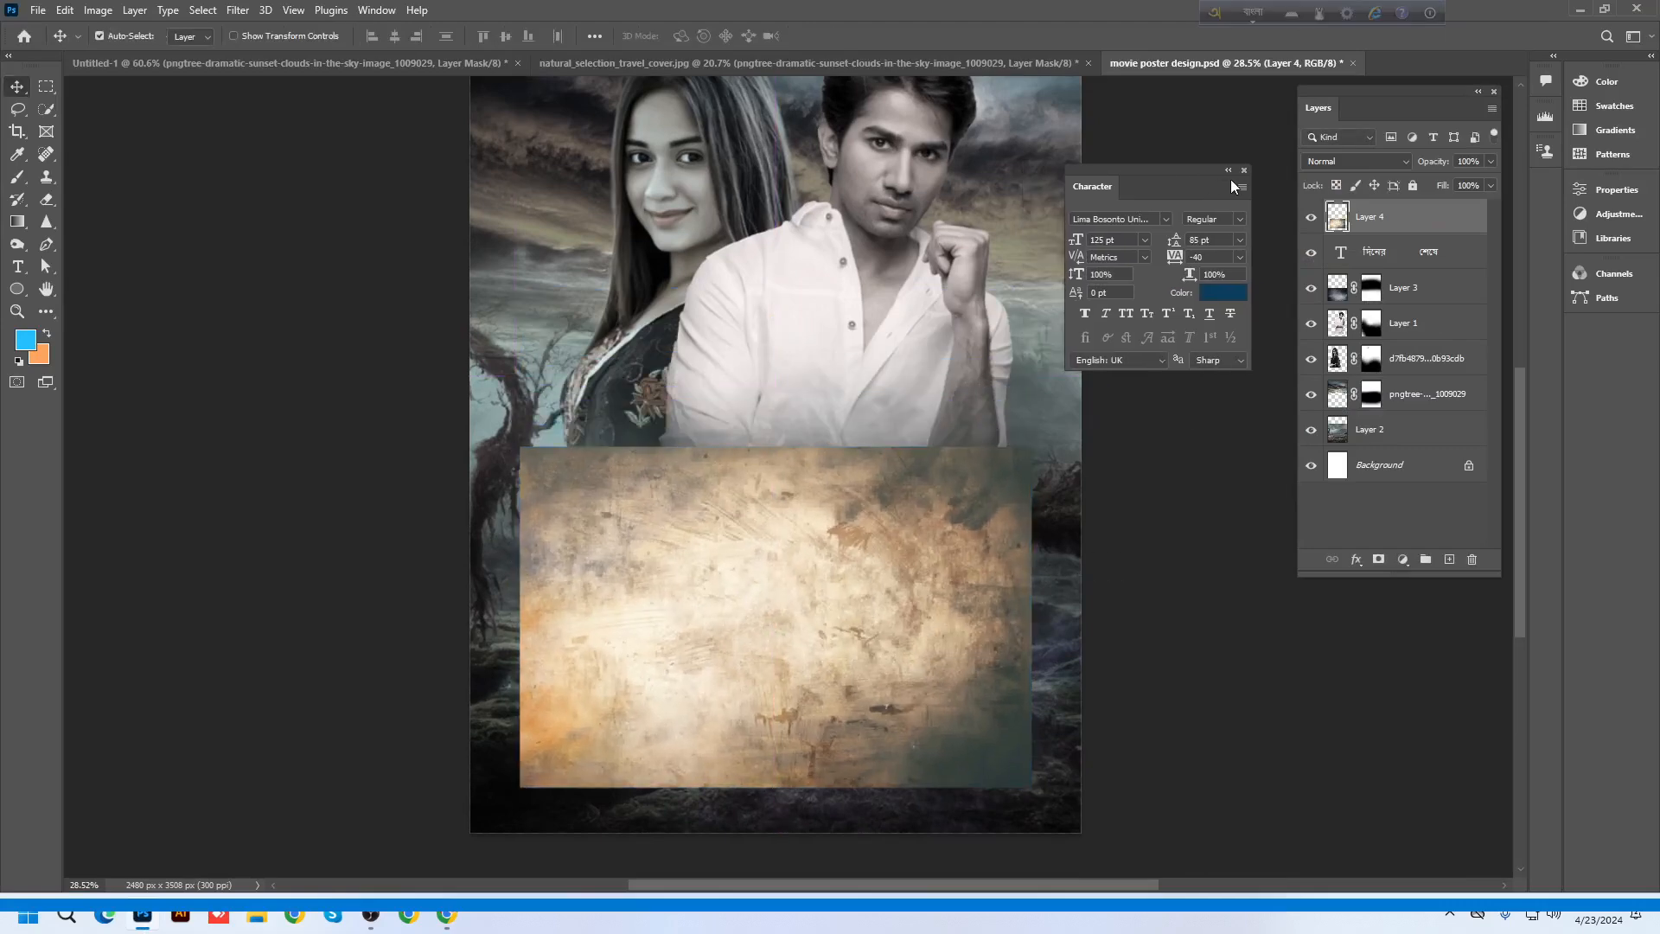
left_click(1243, 171)
left_click_drag(945, 600, 948, 582)
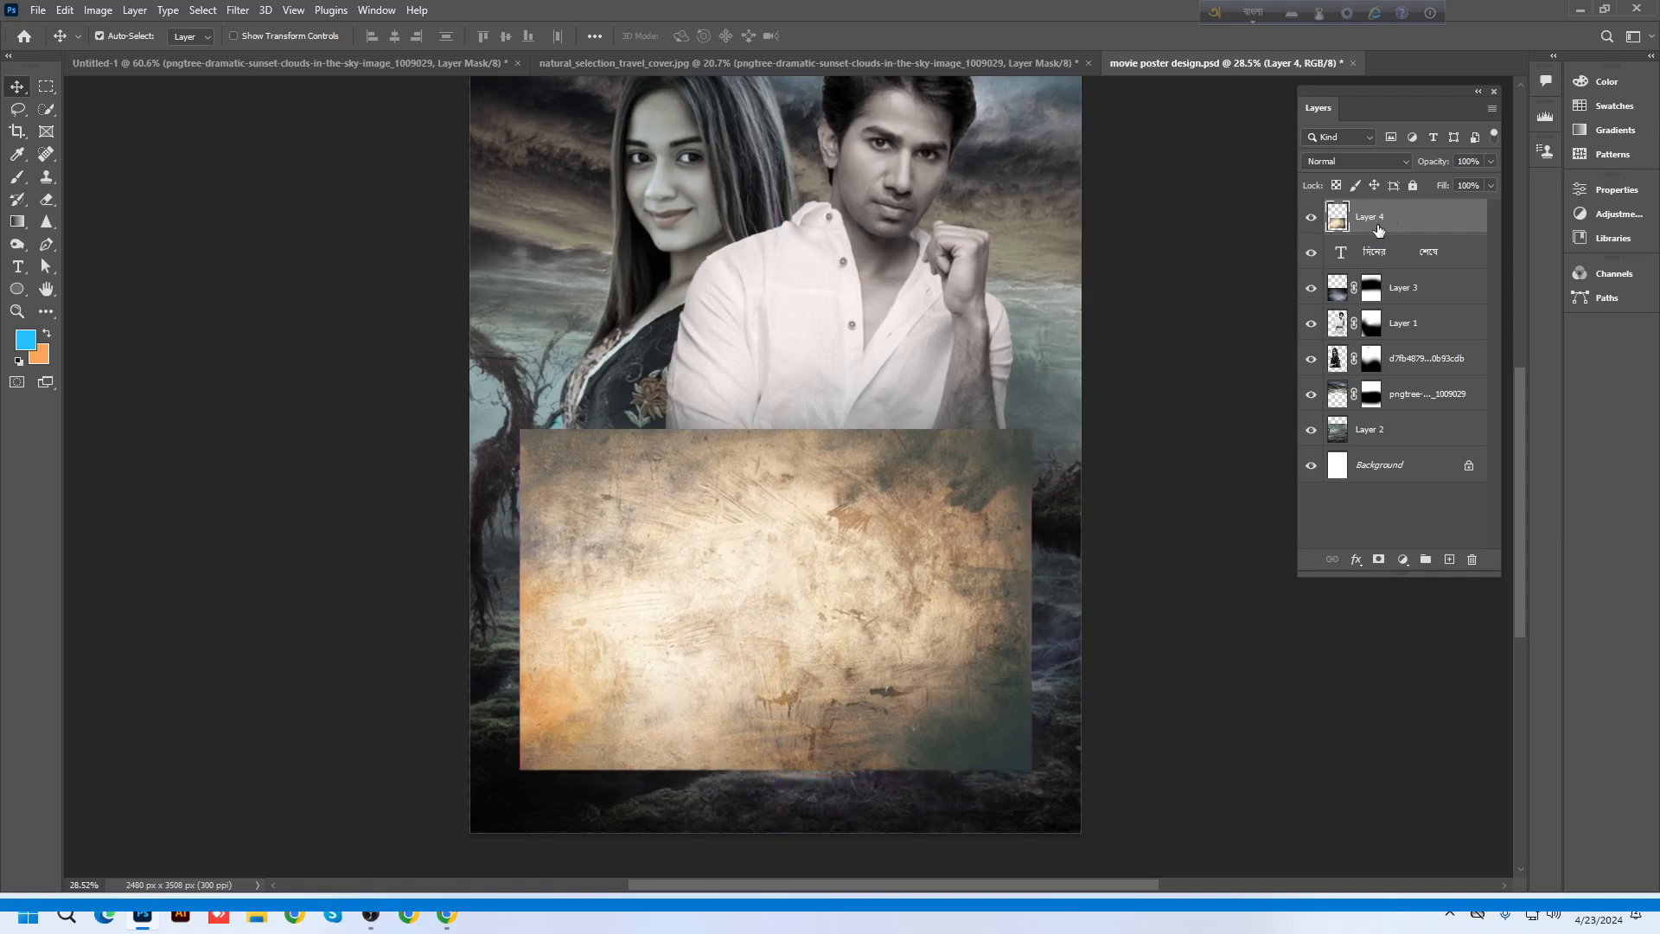
Clip the texture to the Bengali title layer and shift it down within the letters
right_click(1379, 223)
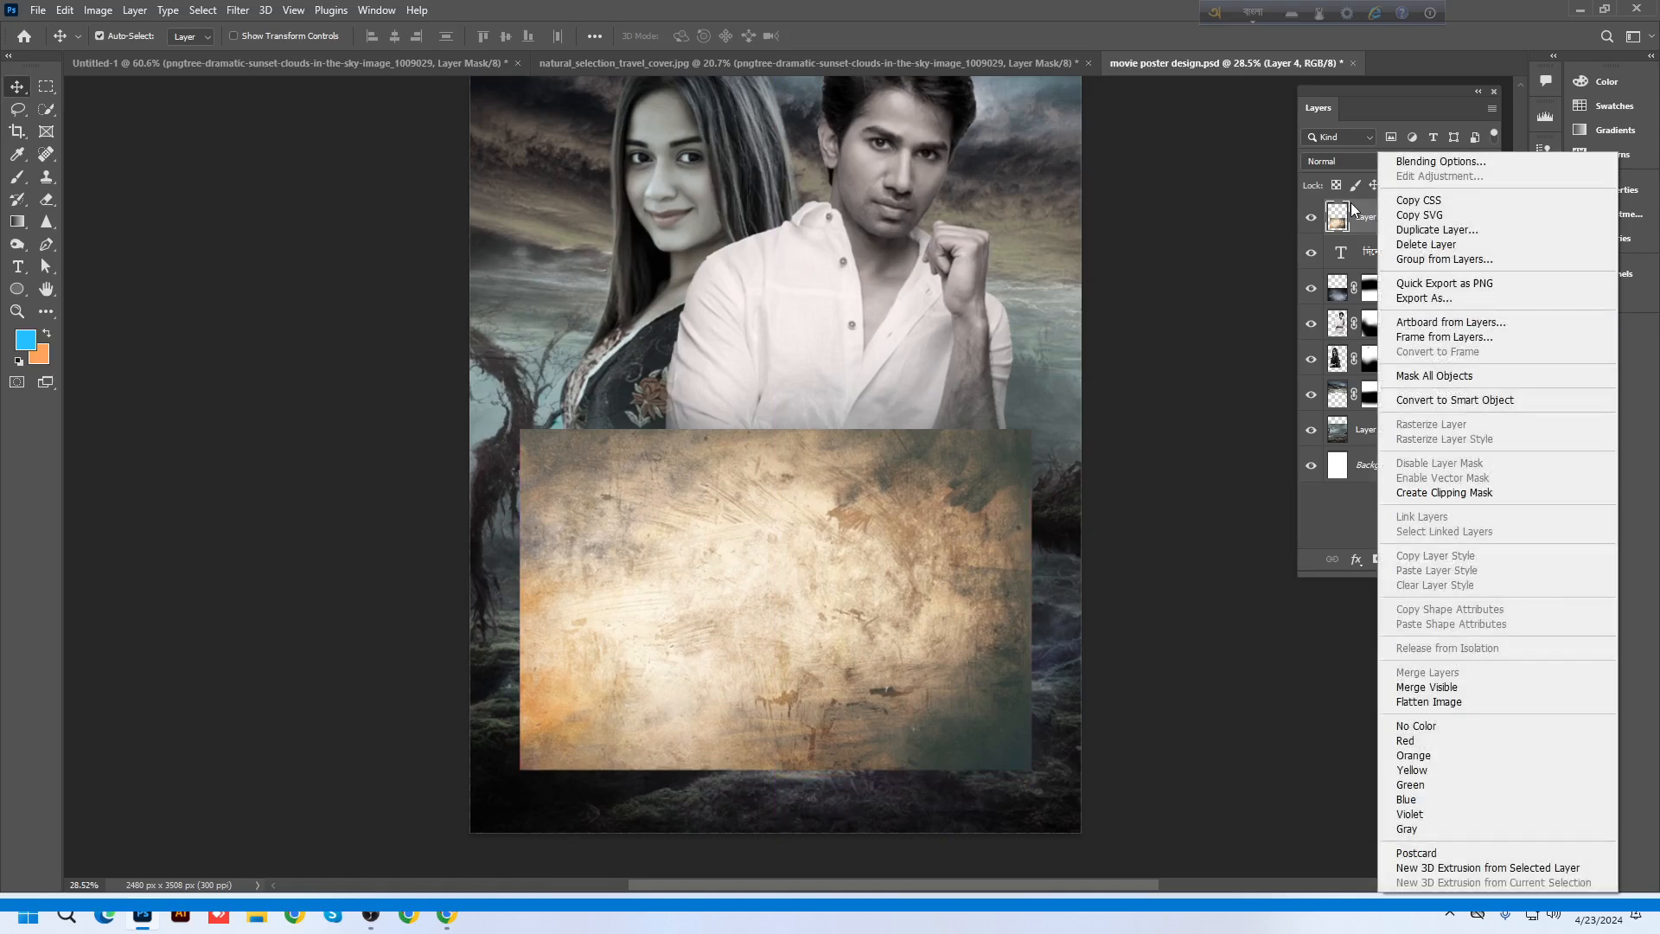
left_click(1369, 229)
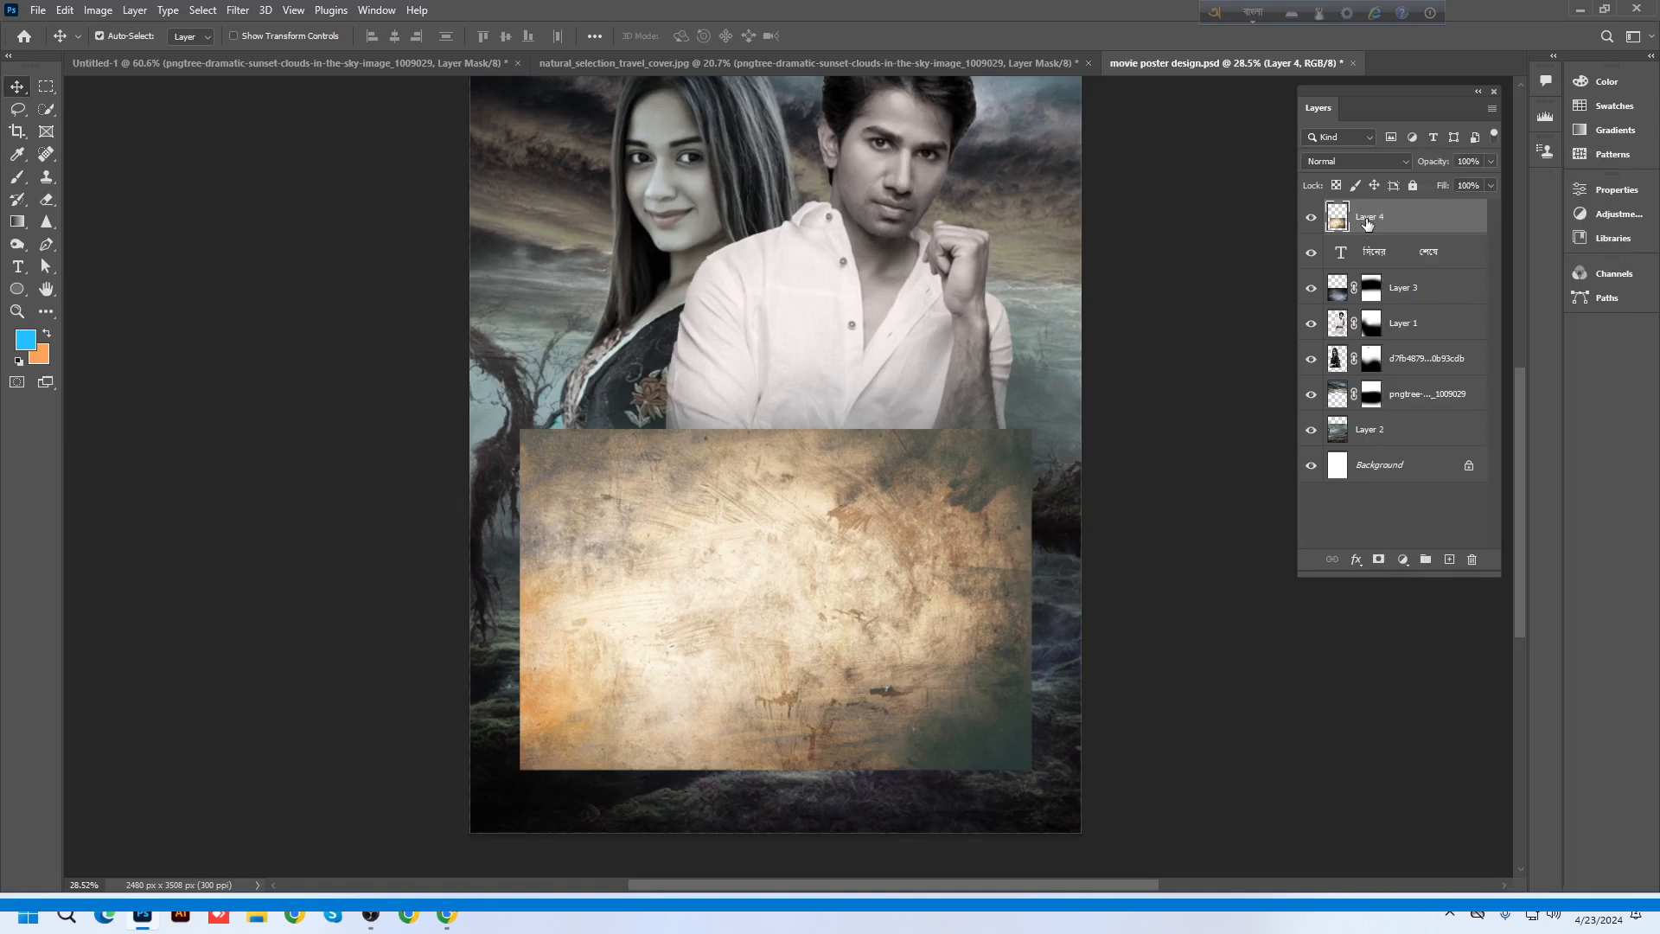
left_click(1406, 234, "alt")
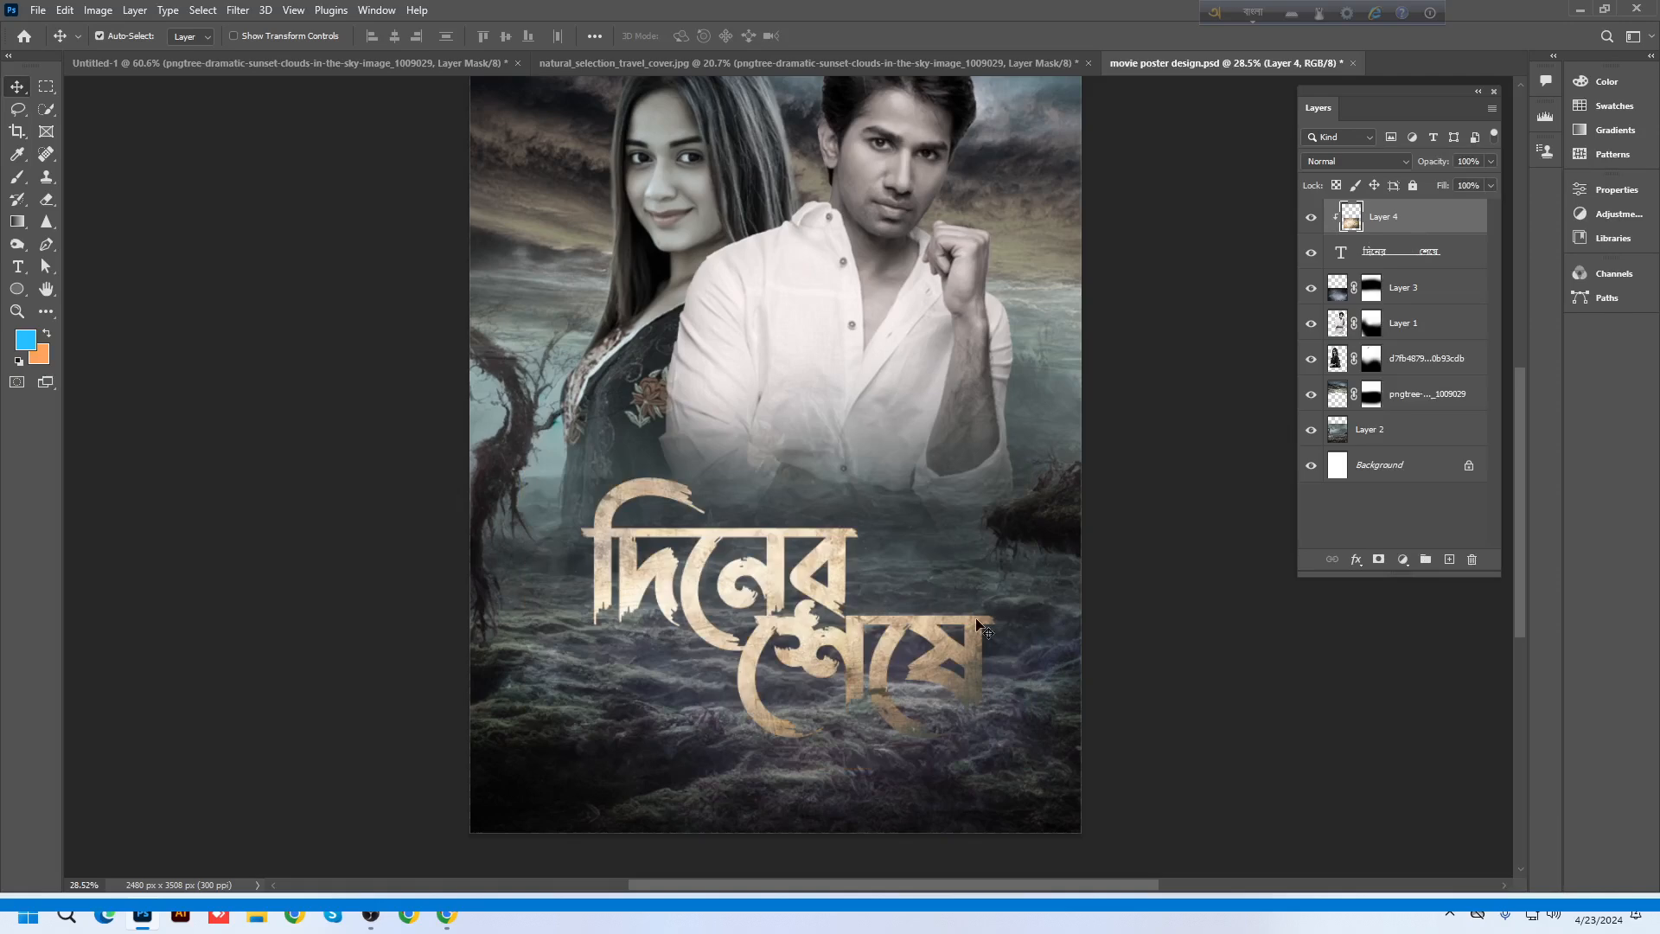
scroll(817, 692, "up", 2)
mouse_move(859, 650)
left_mouse_down()
mouse_move(856, 591)
mouse_move(856, 662)
left_mouse_up()
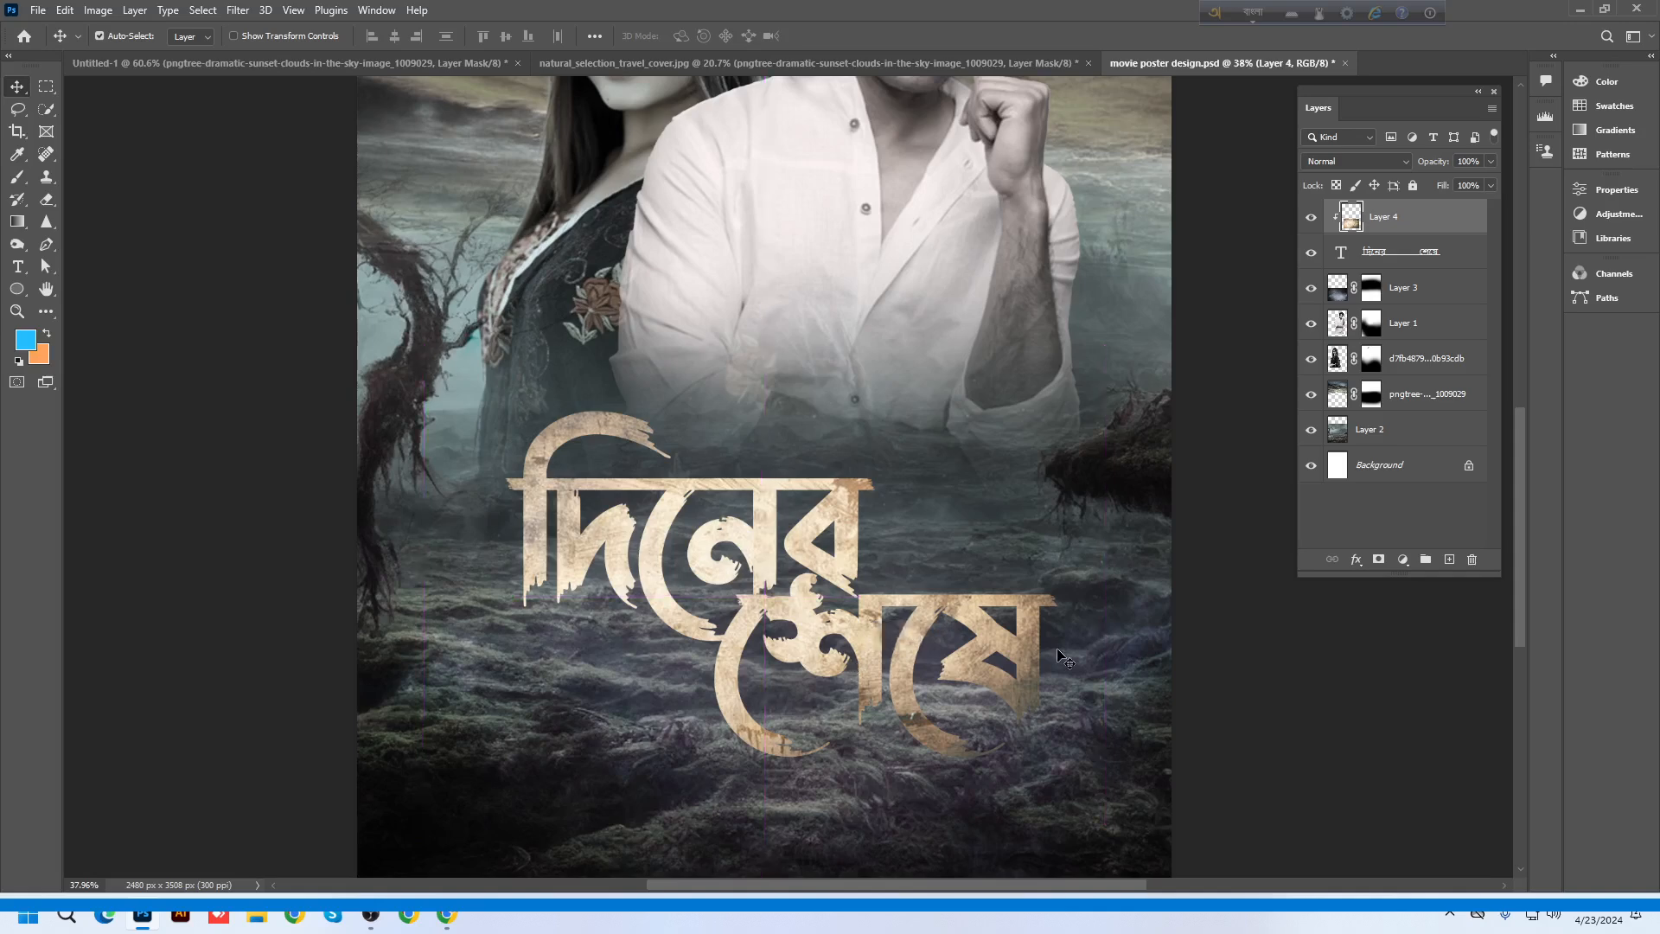
scroll(899, 623, "up", 2)
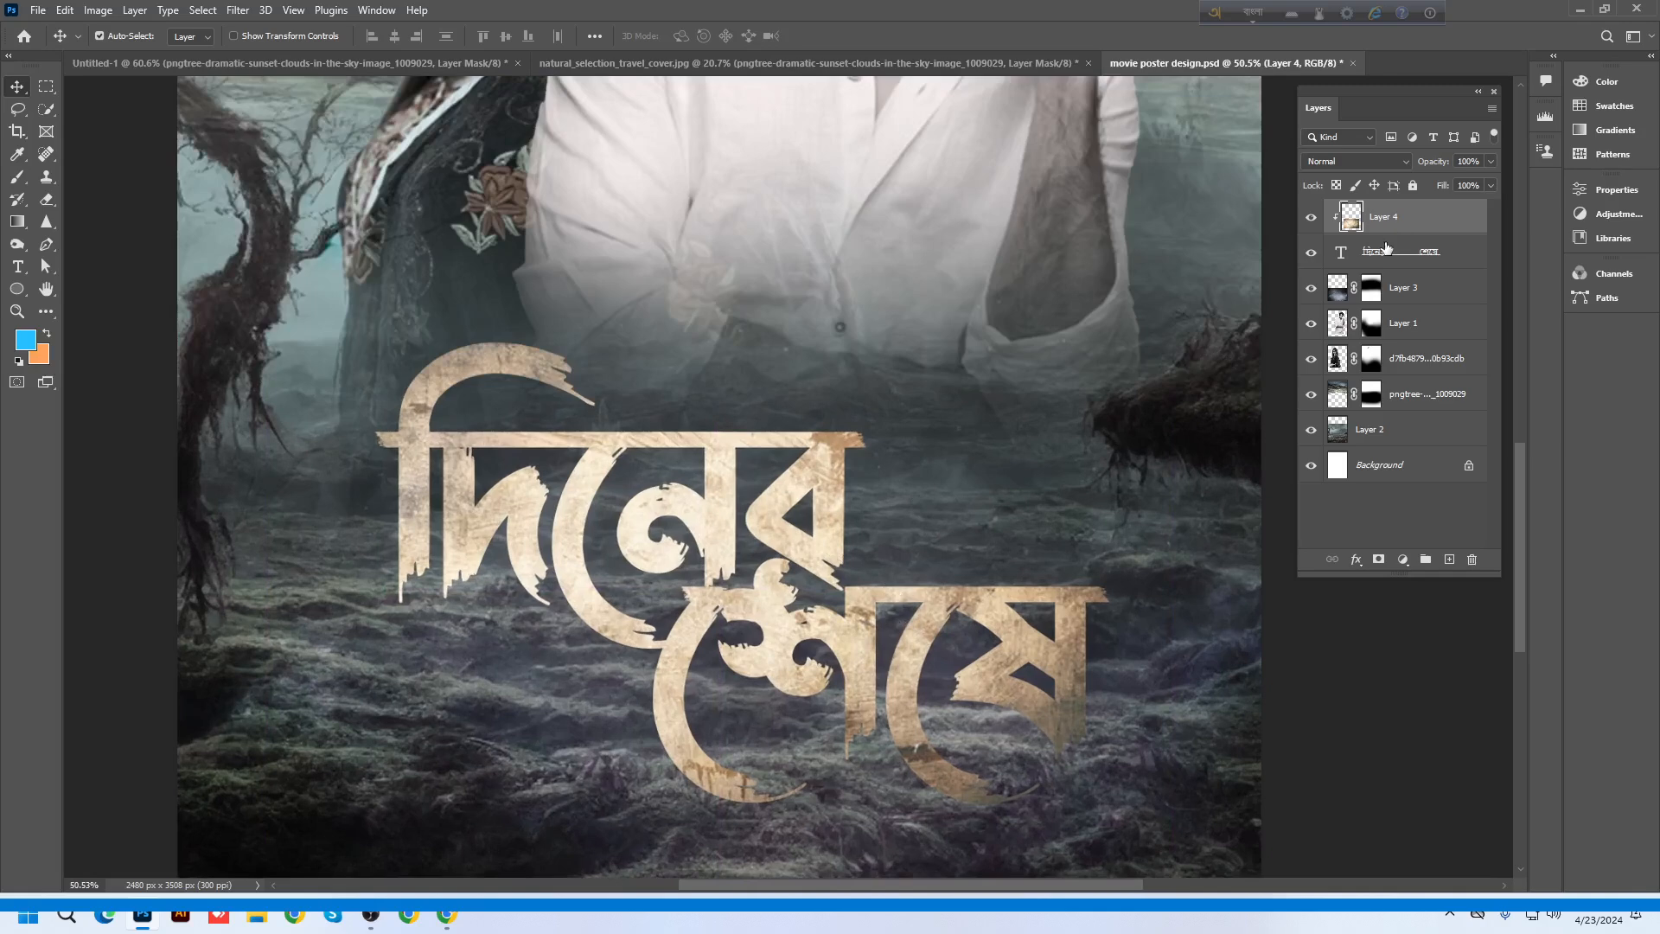
left_click(1337, 259)
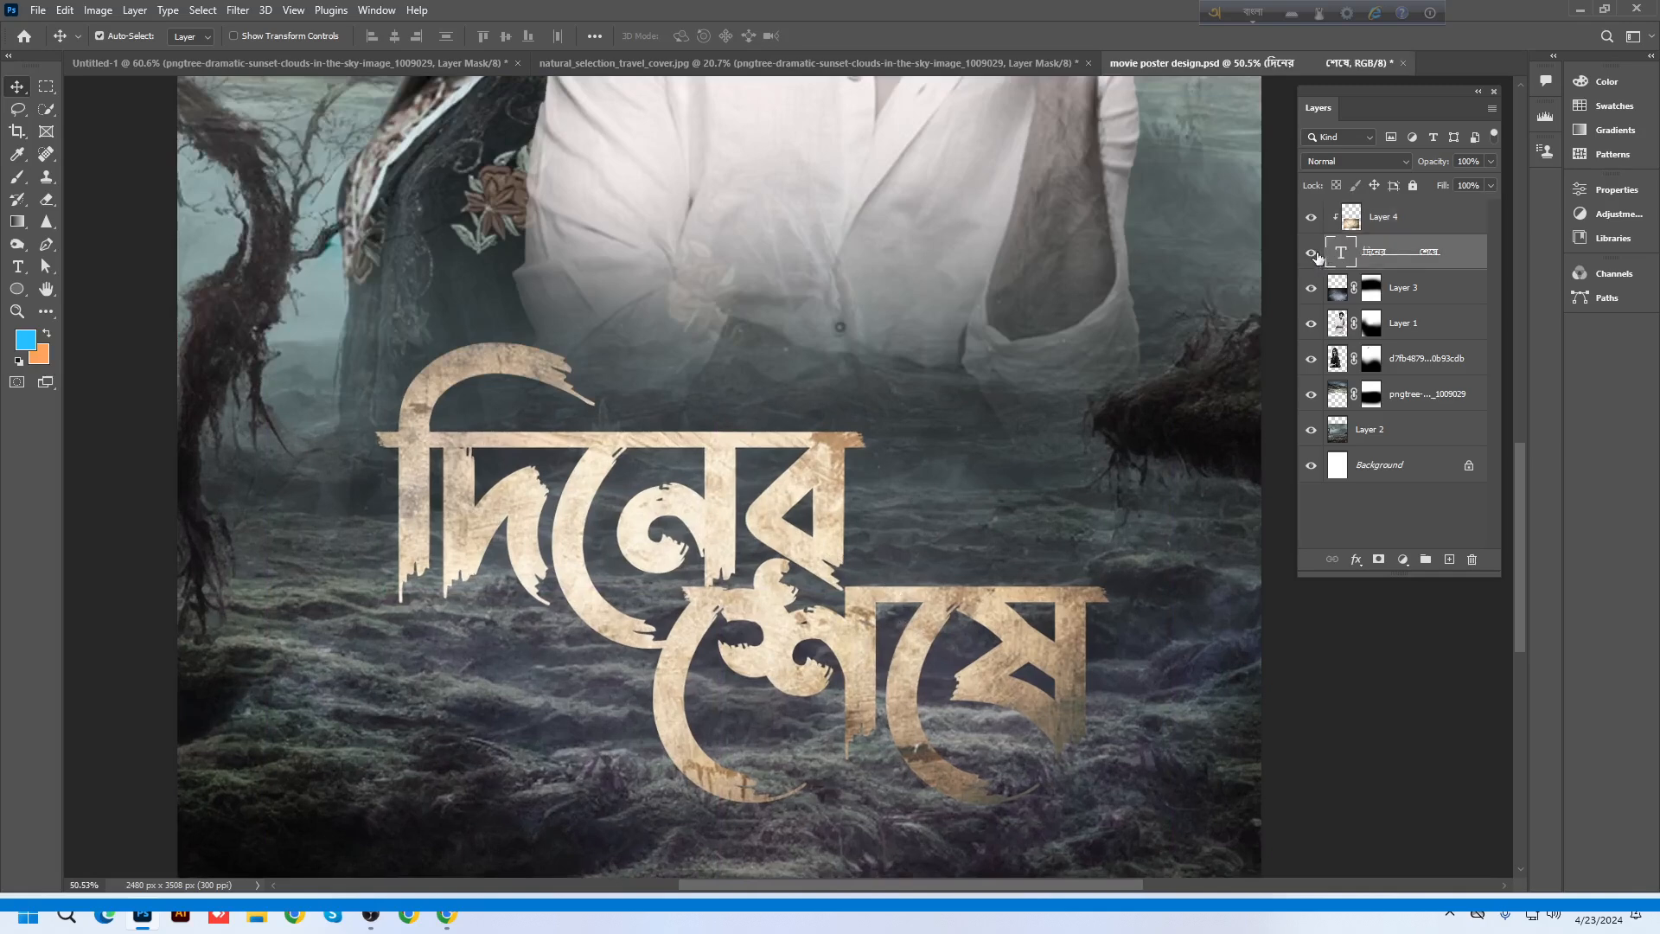
left_click(1311, 252)
Give the title a black Multiply drop shadow at 32% opacity and size 9
left_click(1311, 253)
right_click(1383, 258)
left_click(1289, 196)
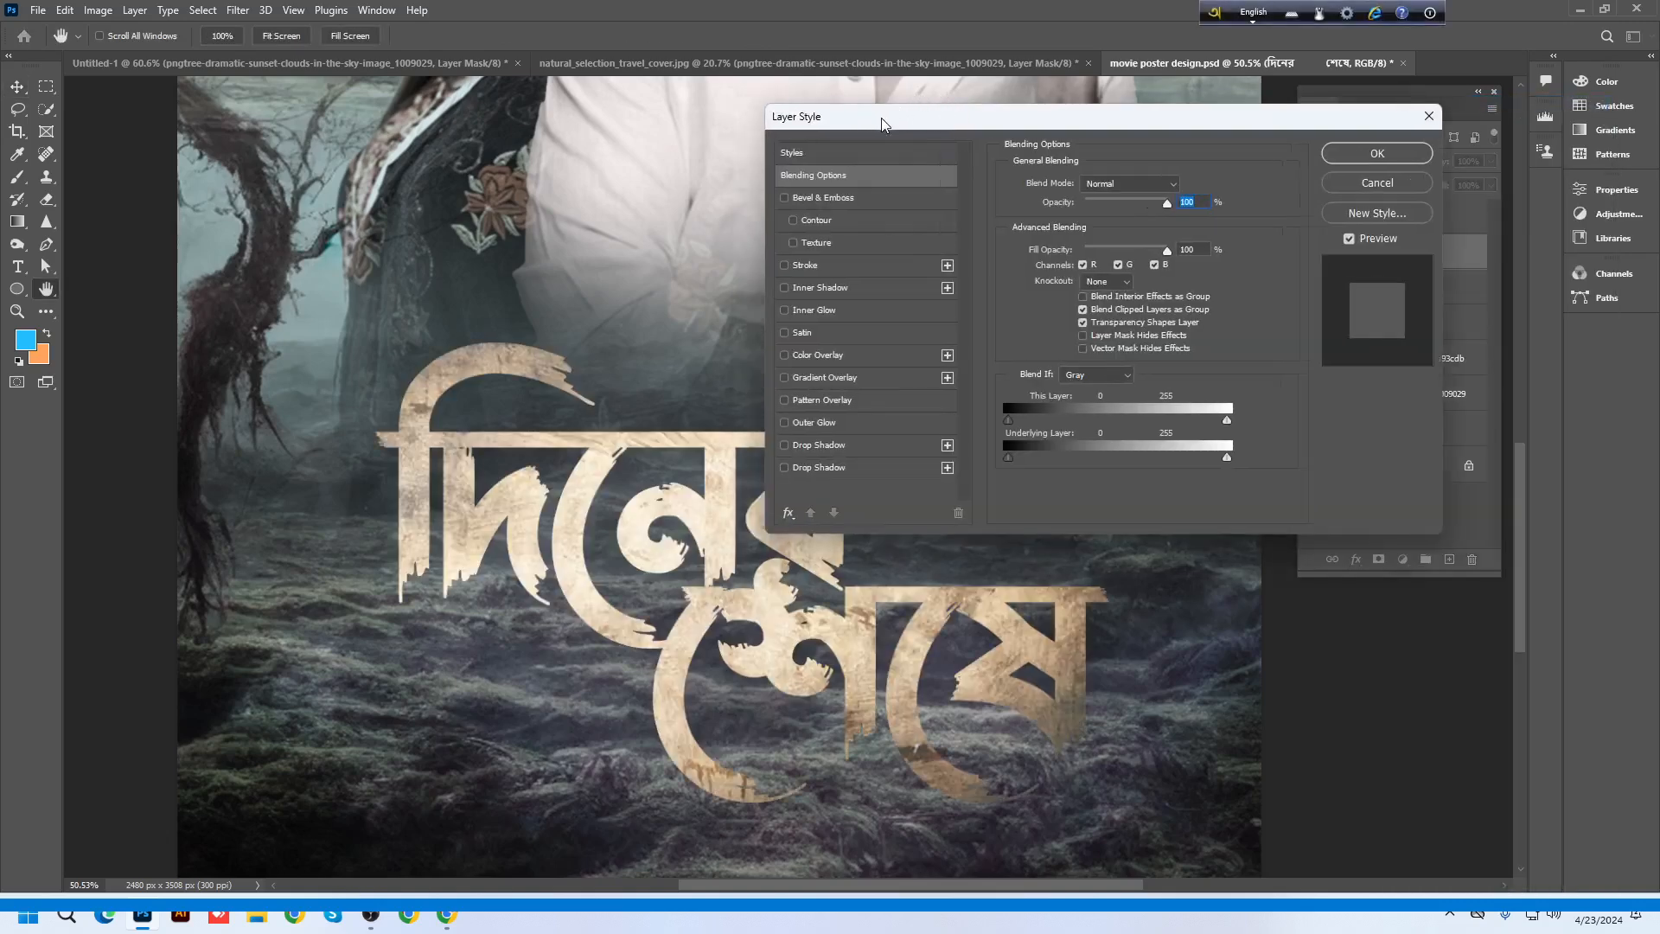
left_click_drag(880, 118, 1213, 121)
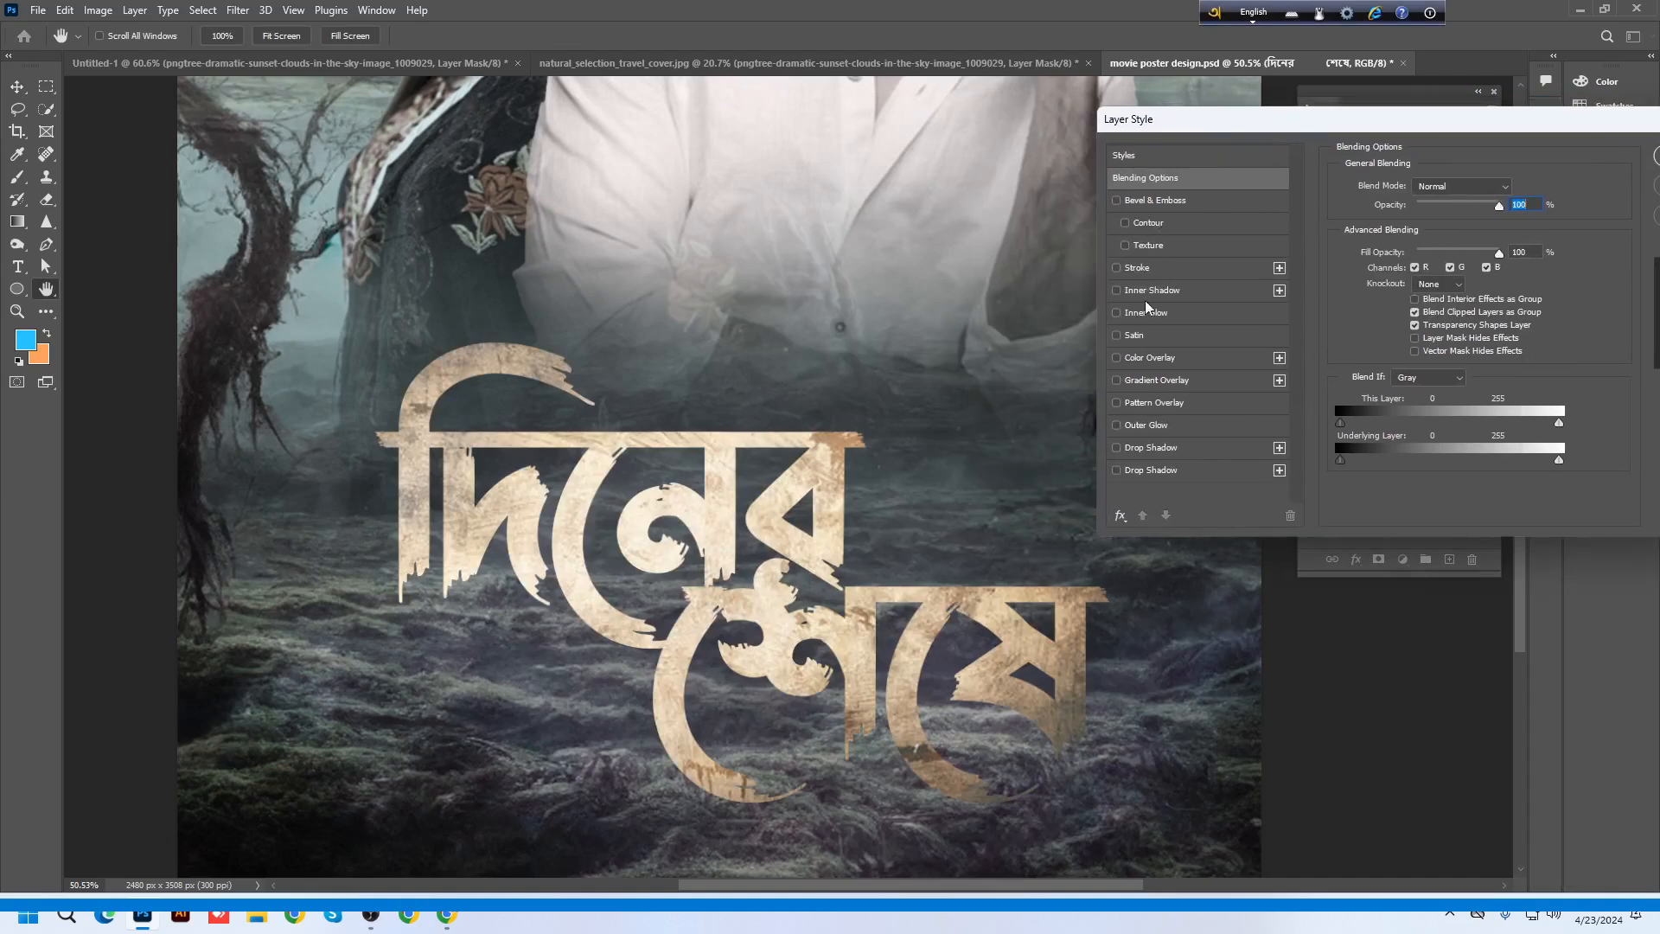
left_click(1149, 470)
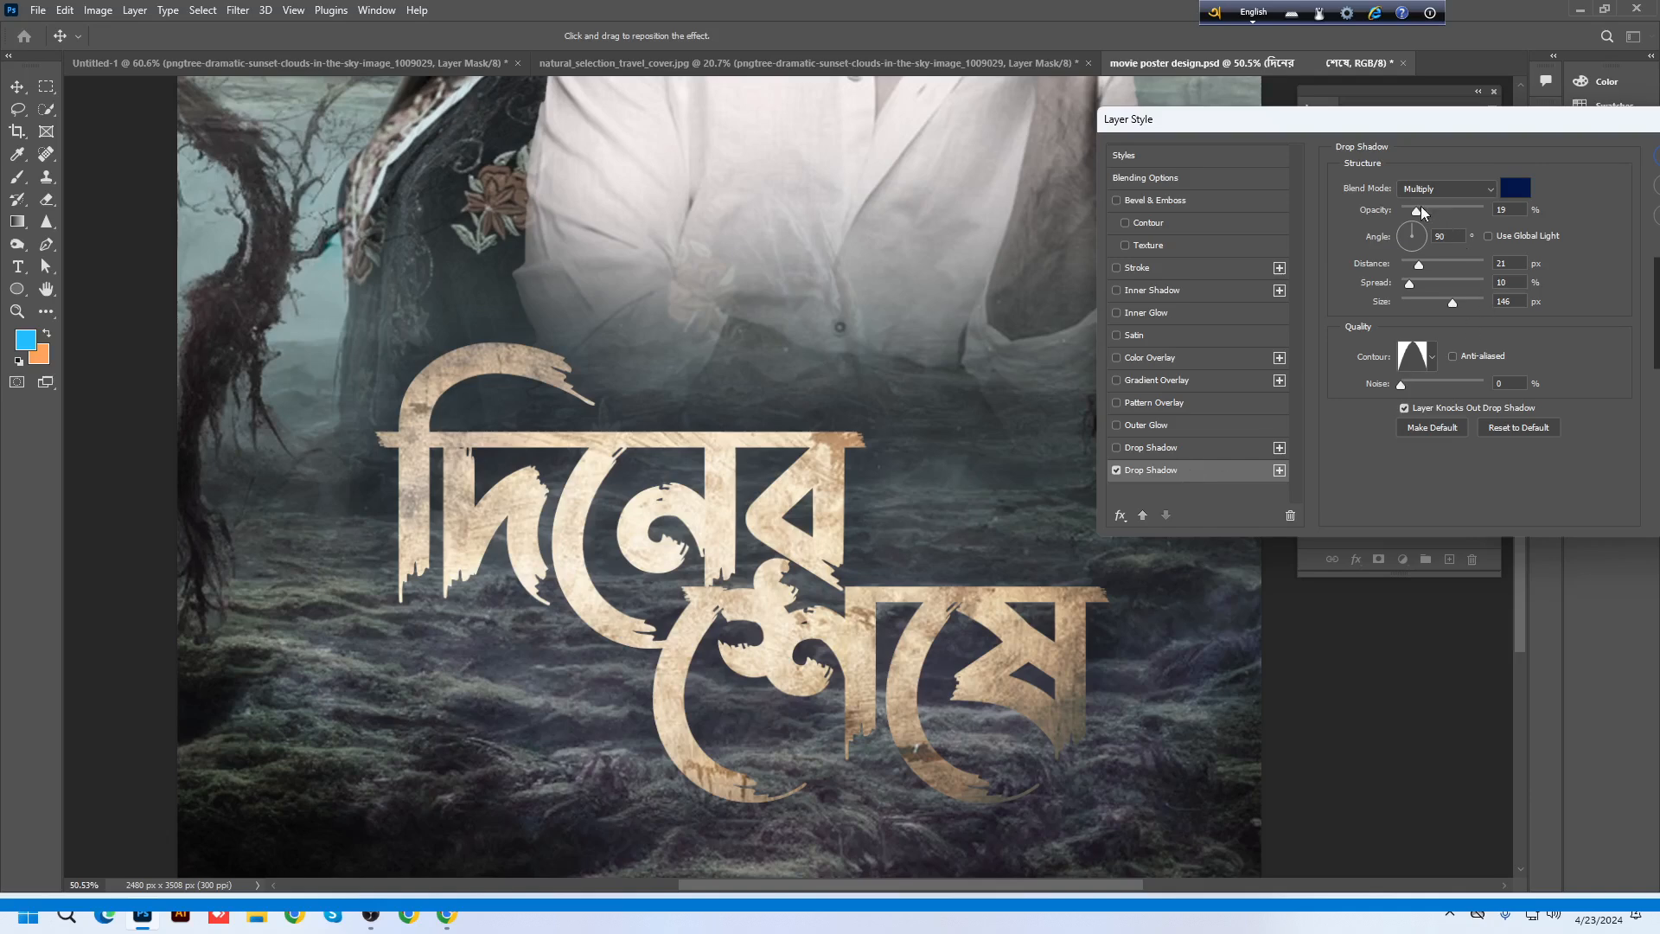
left_click(1515, 188)
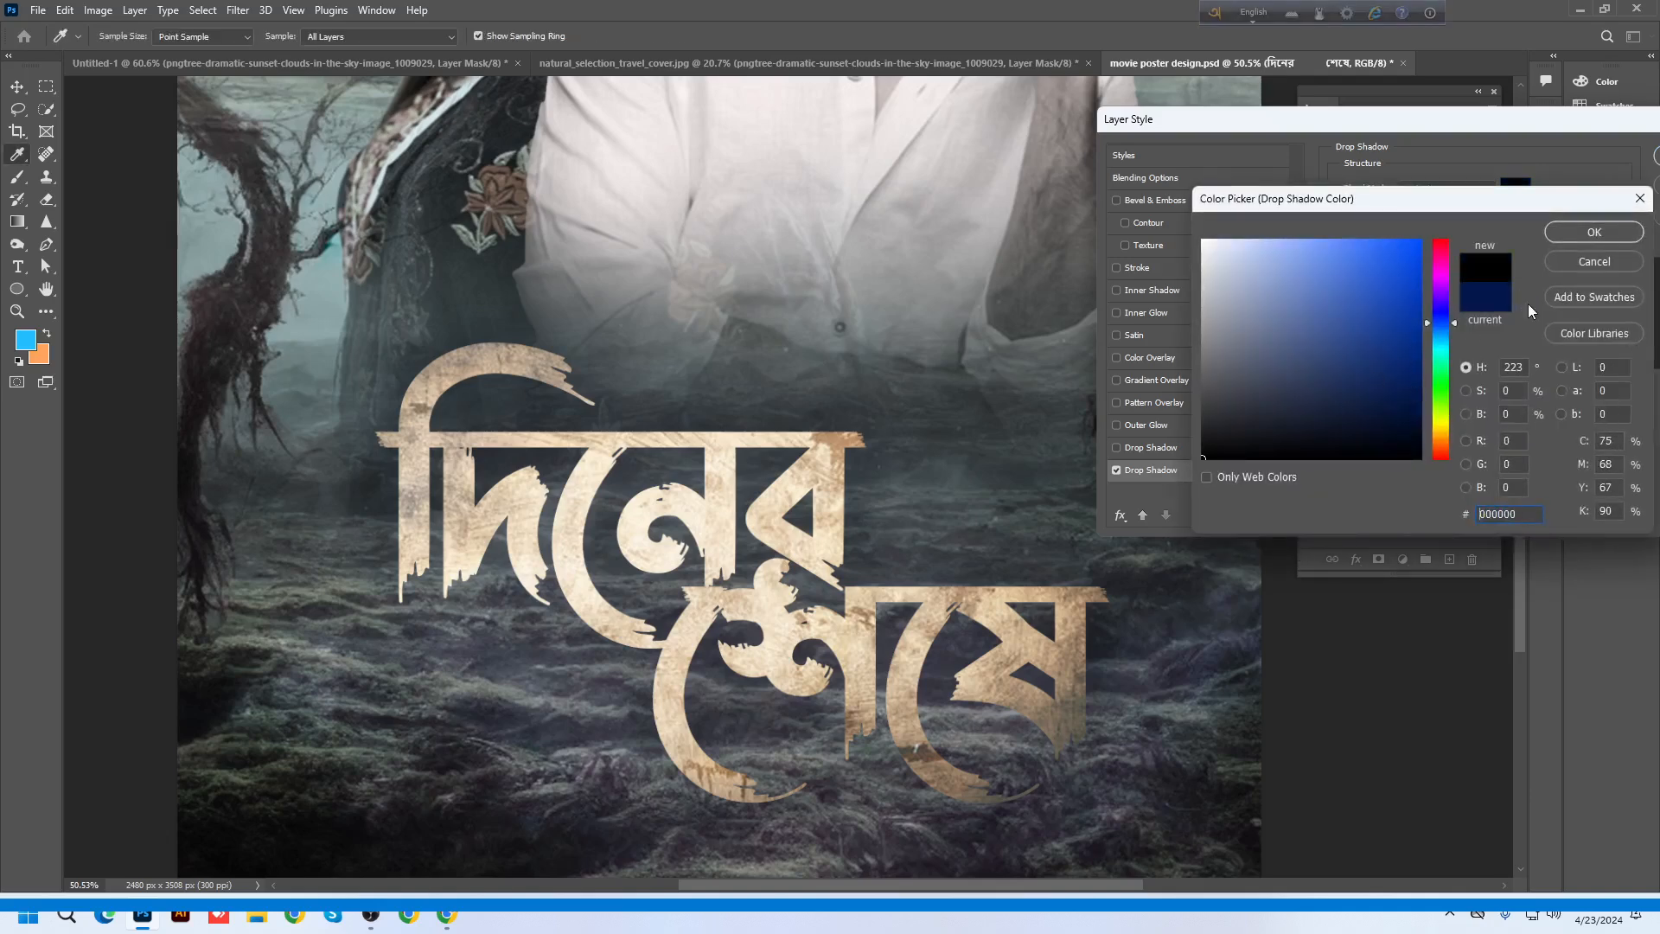
left_click(1594, 232)
left_click_drag(1418, 210, 1458, 212)
left_click_drag(1453, 302, 1411, 313)
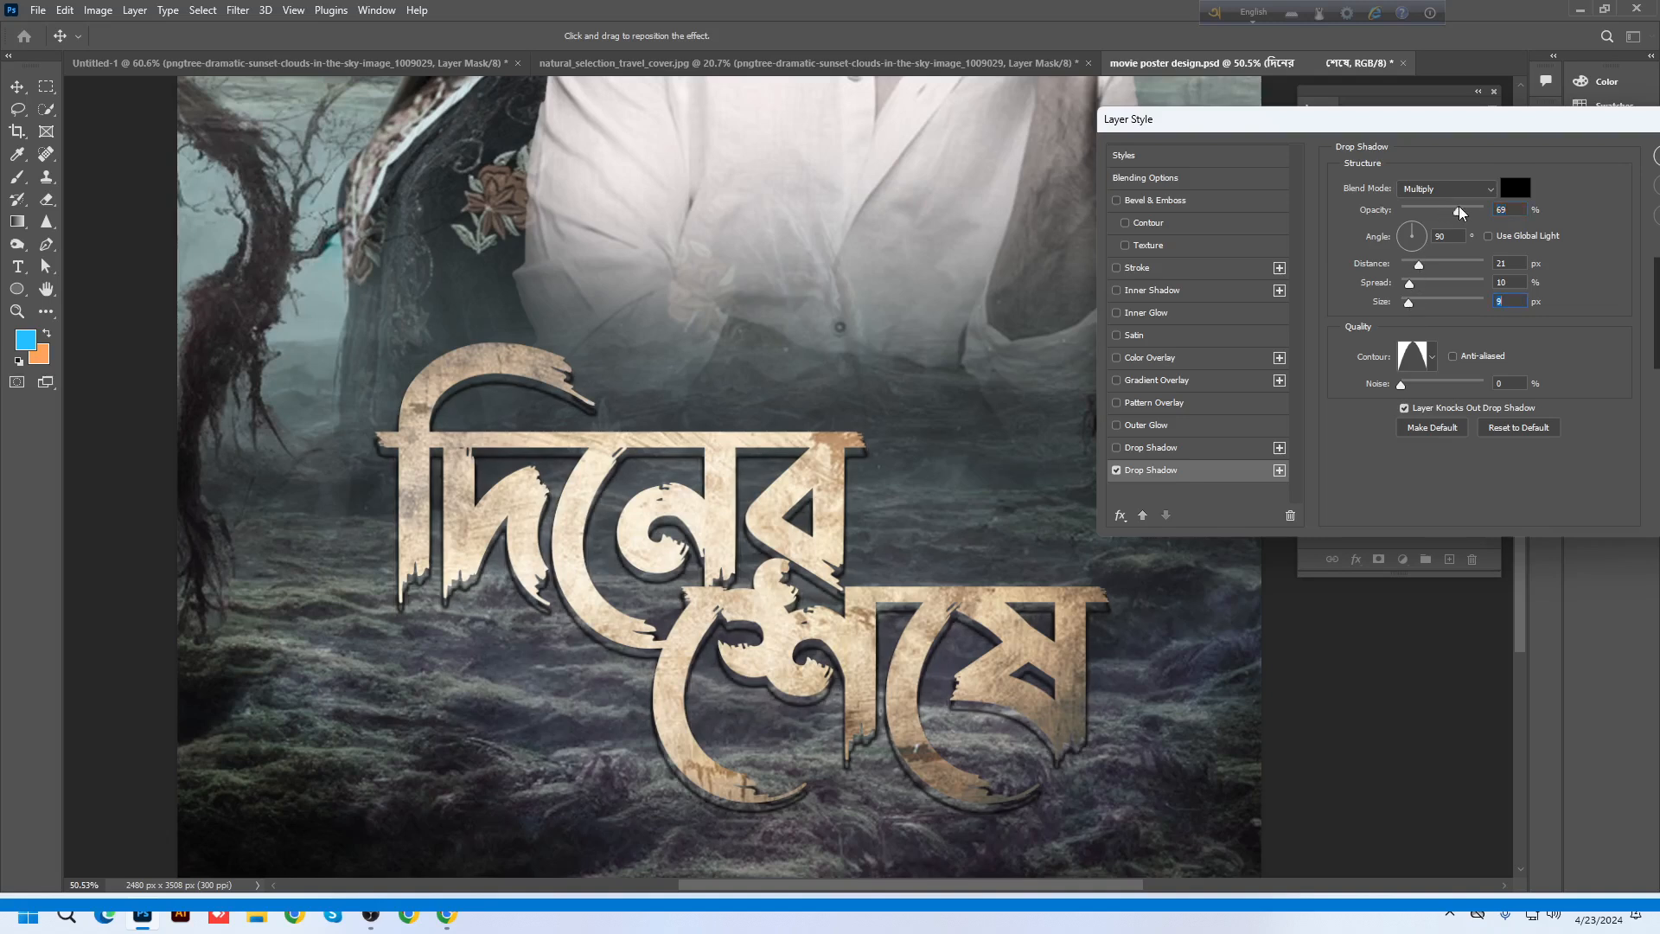
left_click_drag(1458, 217, 1431, 216)
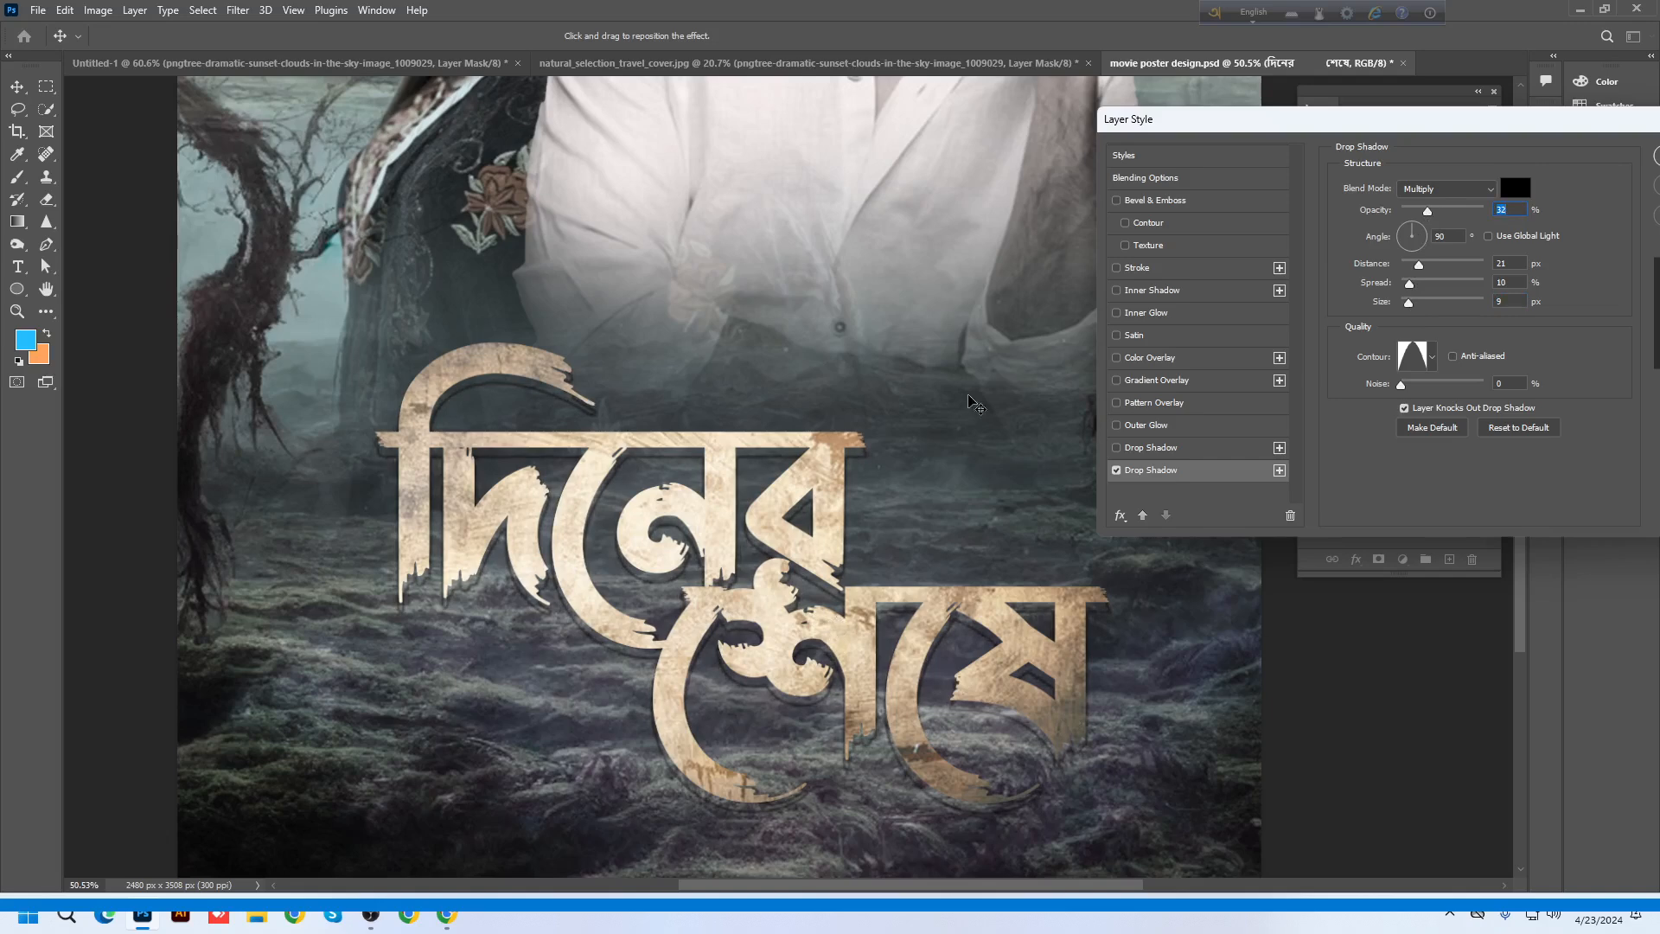
Add a 2 px white stroke and a Bevel & Emboss at 1% depth, then apply
left_click(1151, 268)
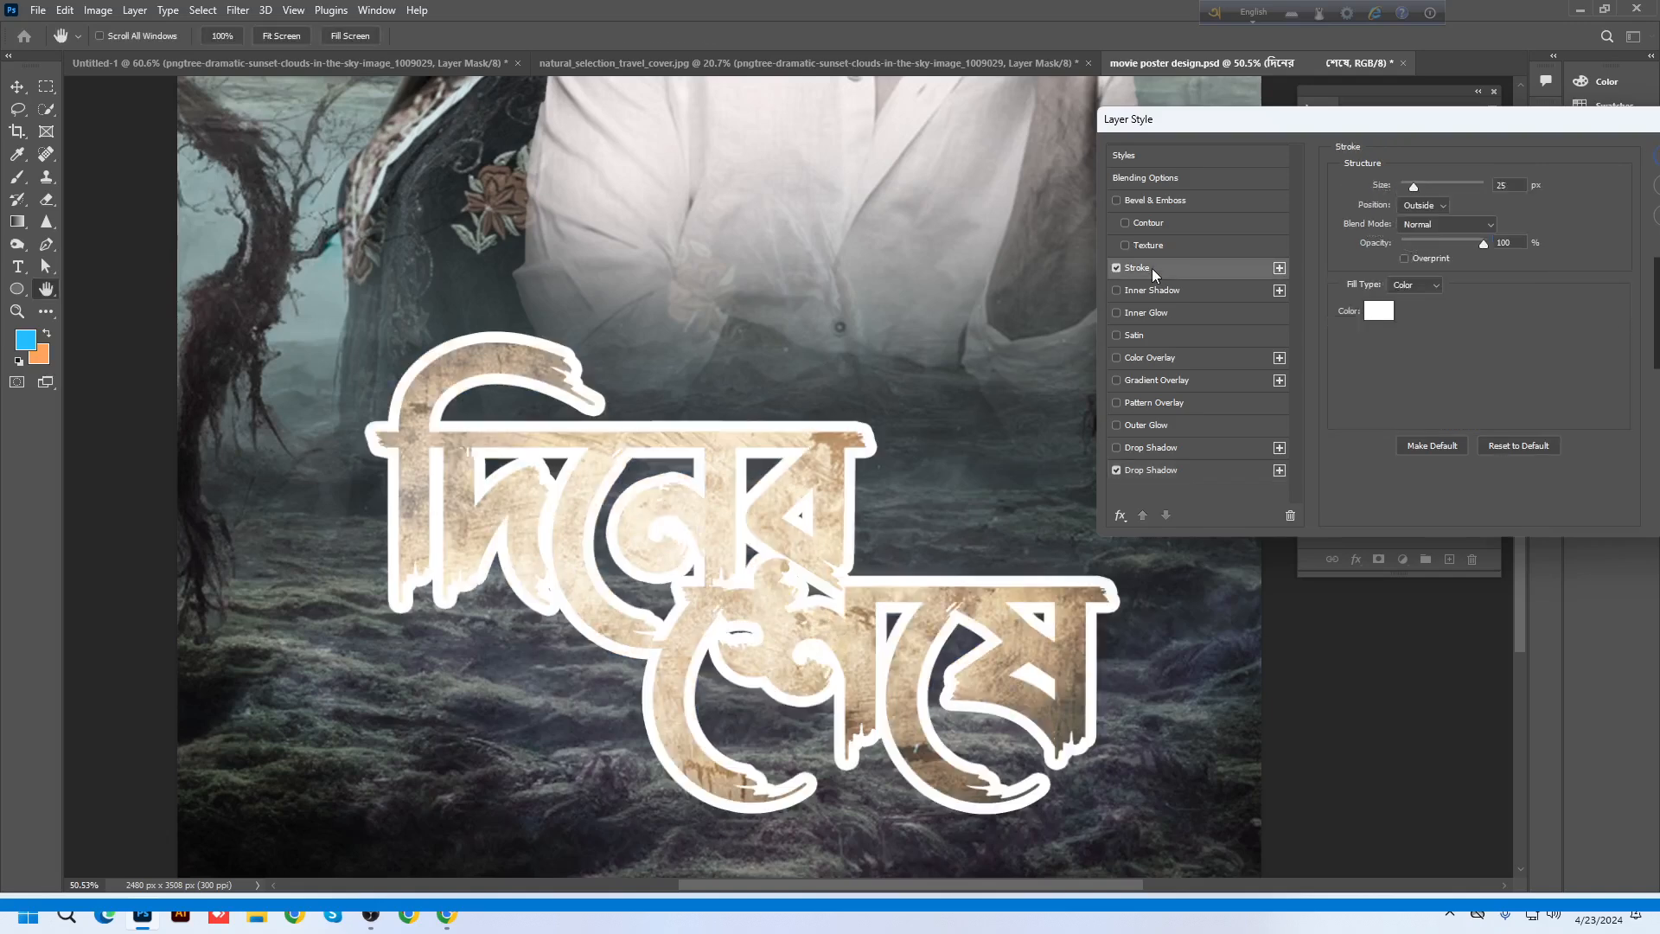
left_click_drag(1423, 193, 1402, 190)
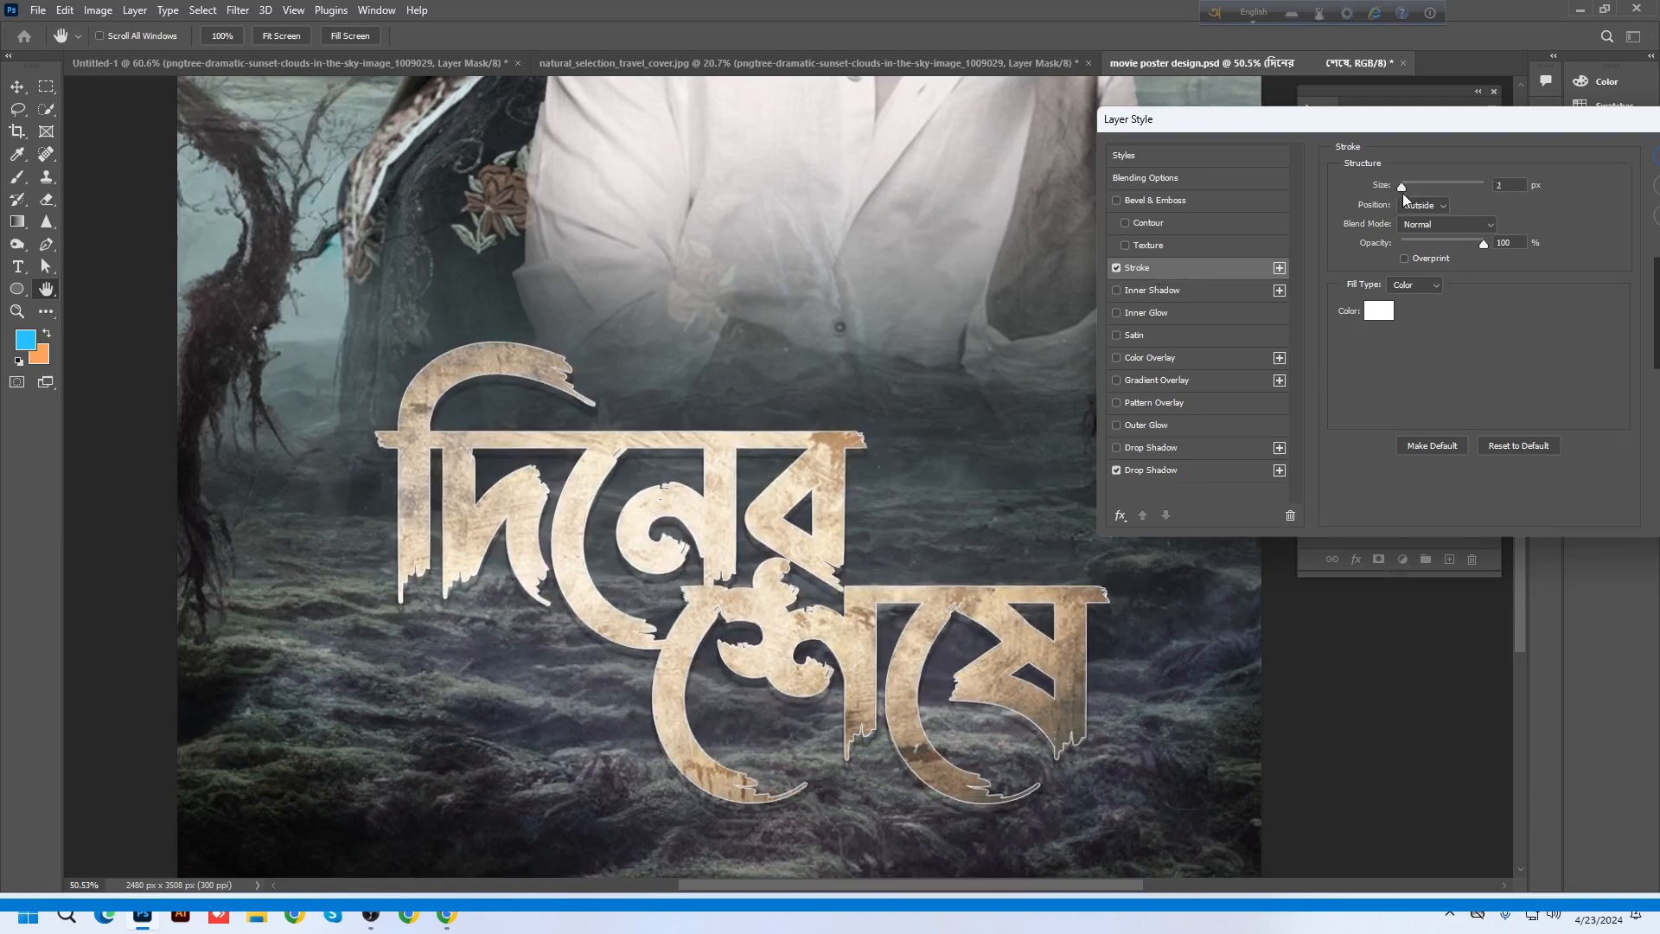
left_click(1148, 200)
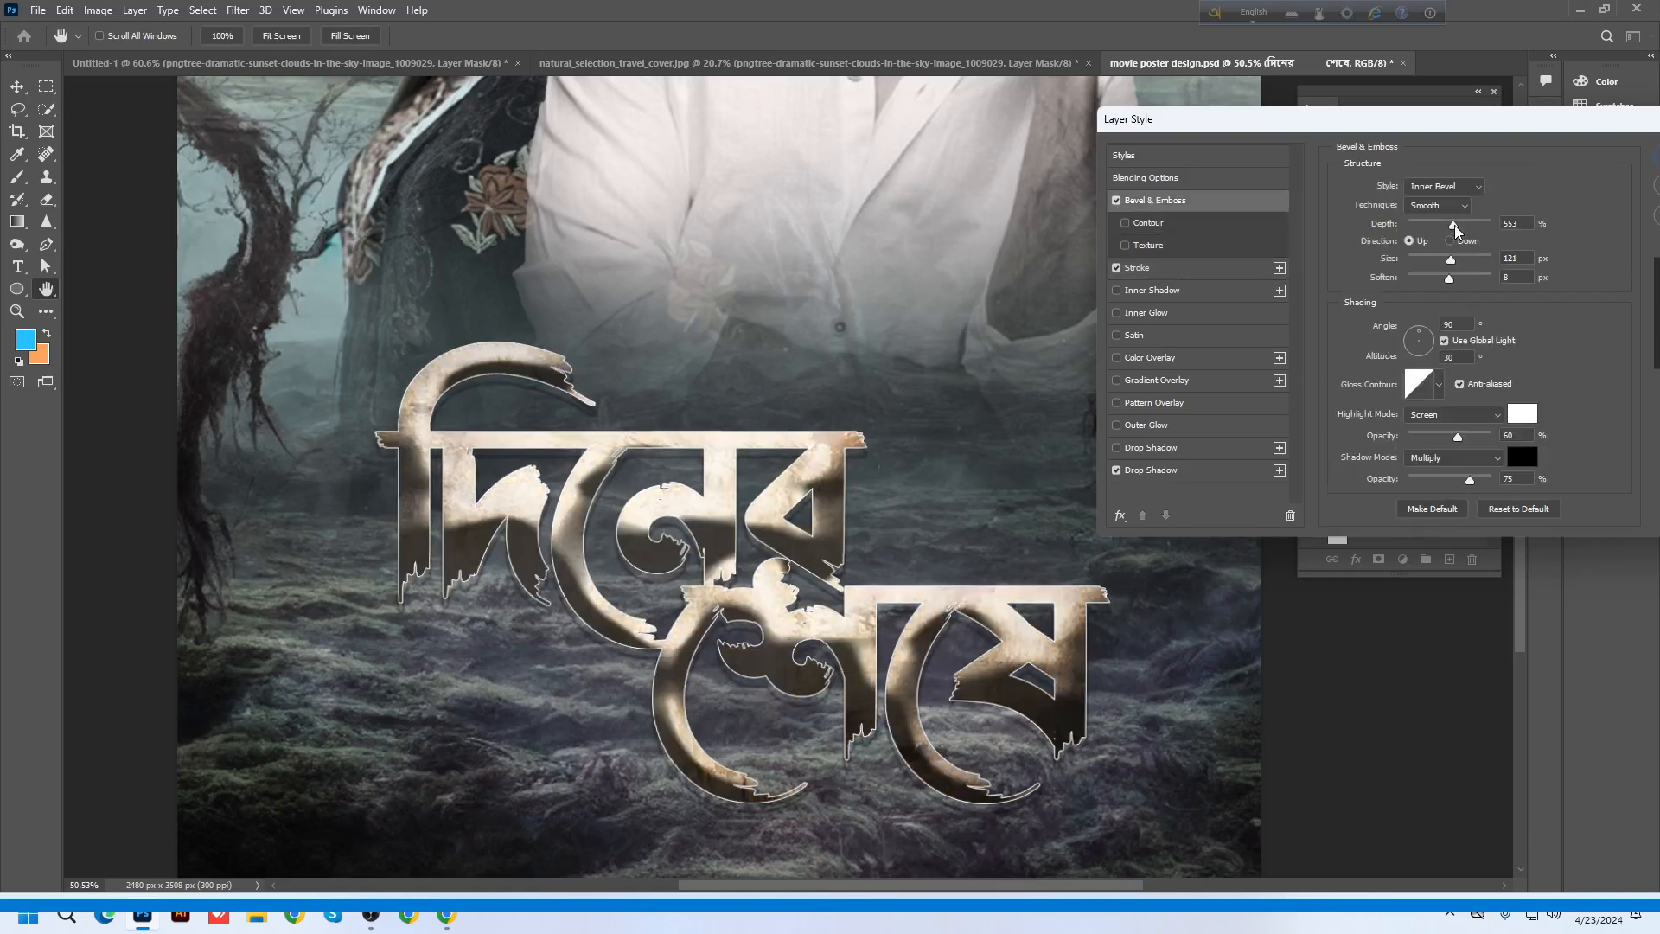
left_click_drag(1455, 225, 1401, 260)
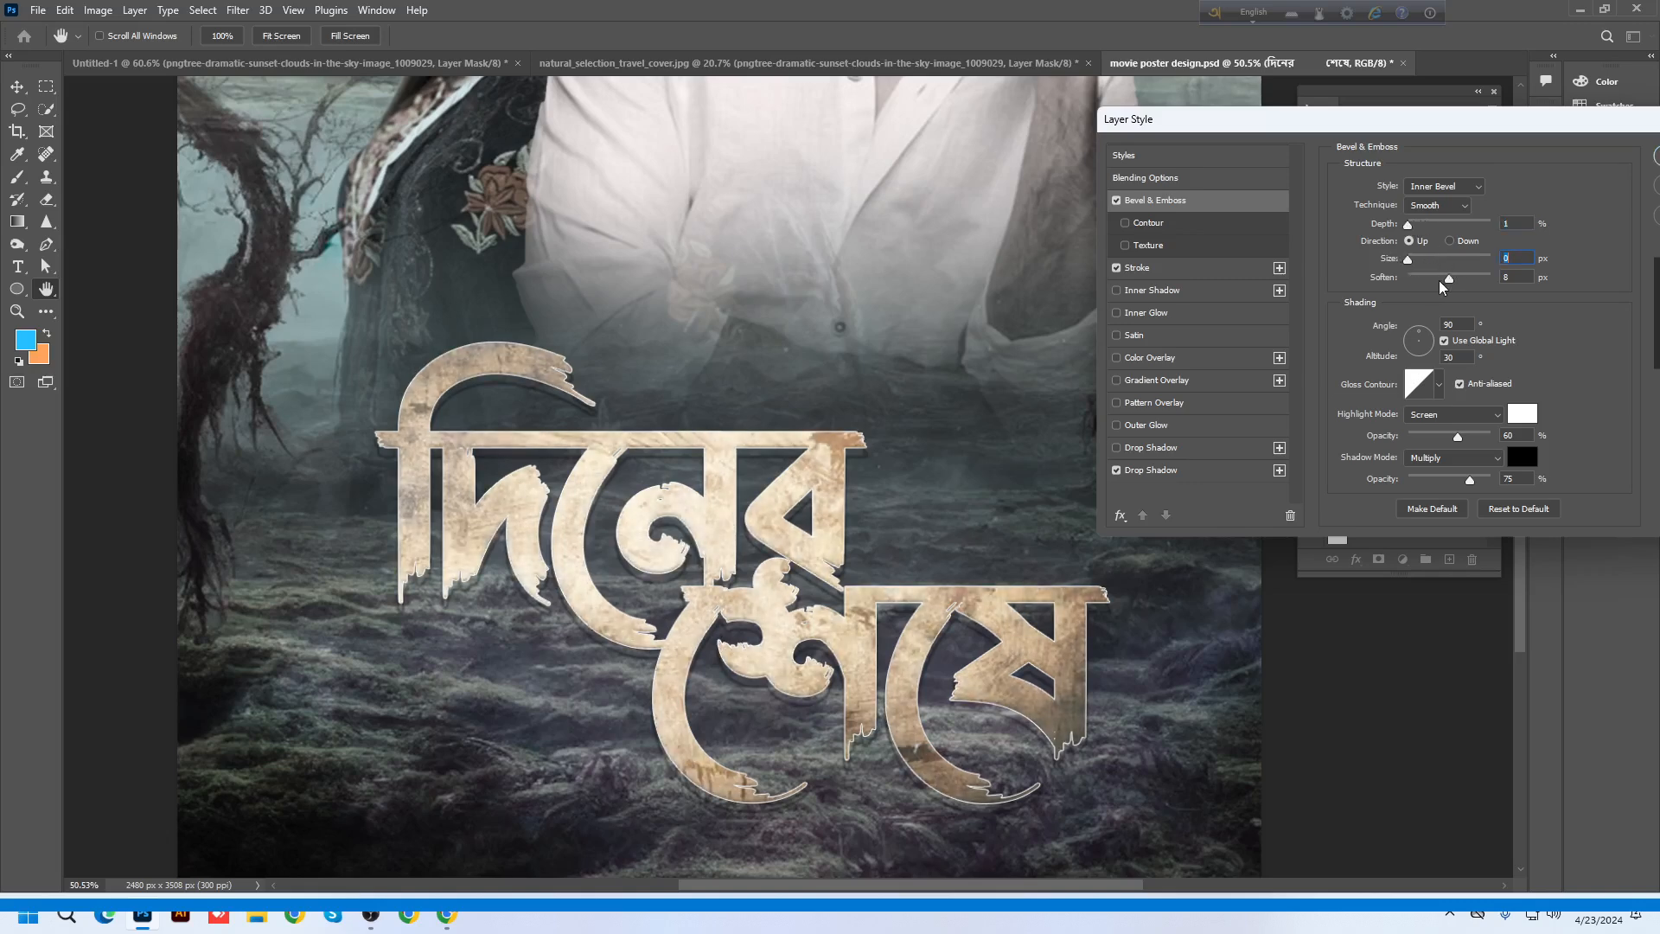
key("Tab")
left_click_drag(1457, 113, 1218, 121)
left_click(1475, 163)
scroll(837, 644, "down", 5)
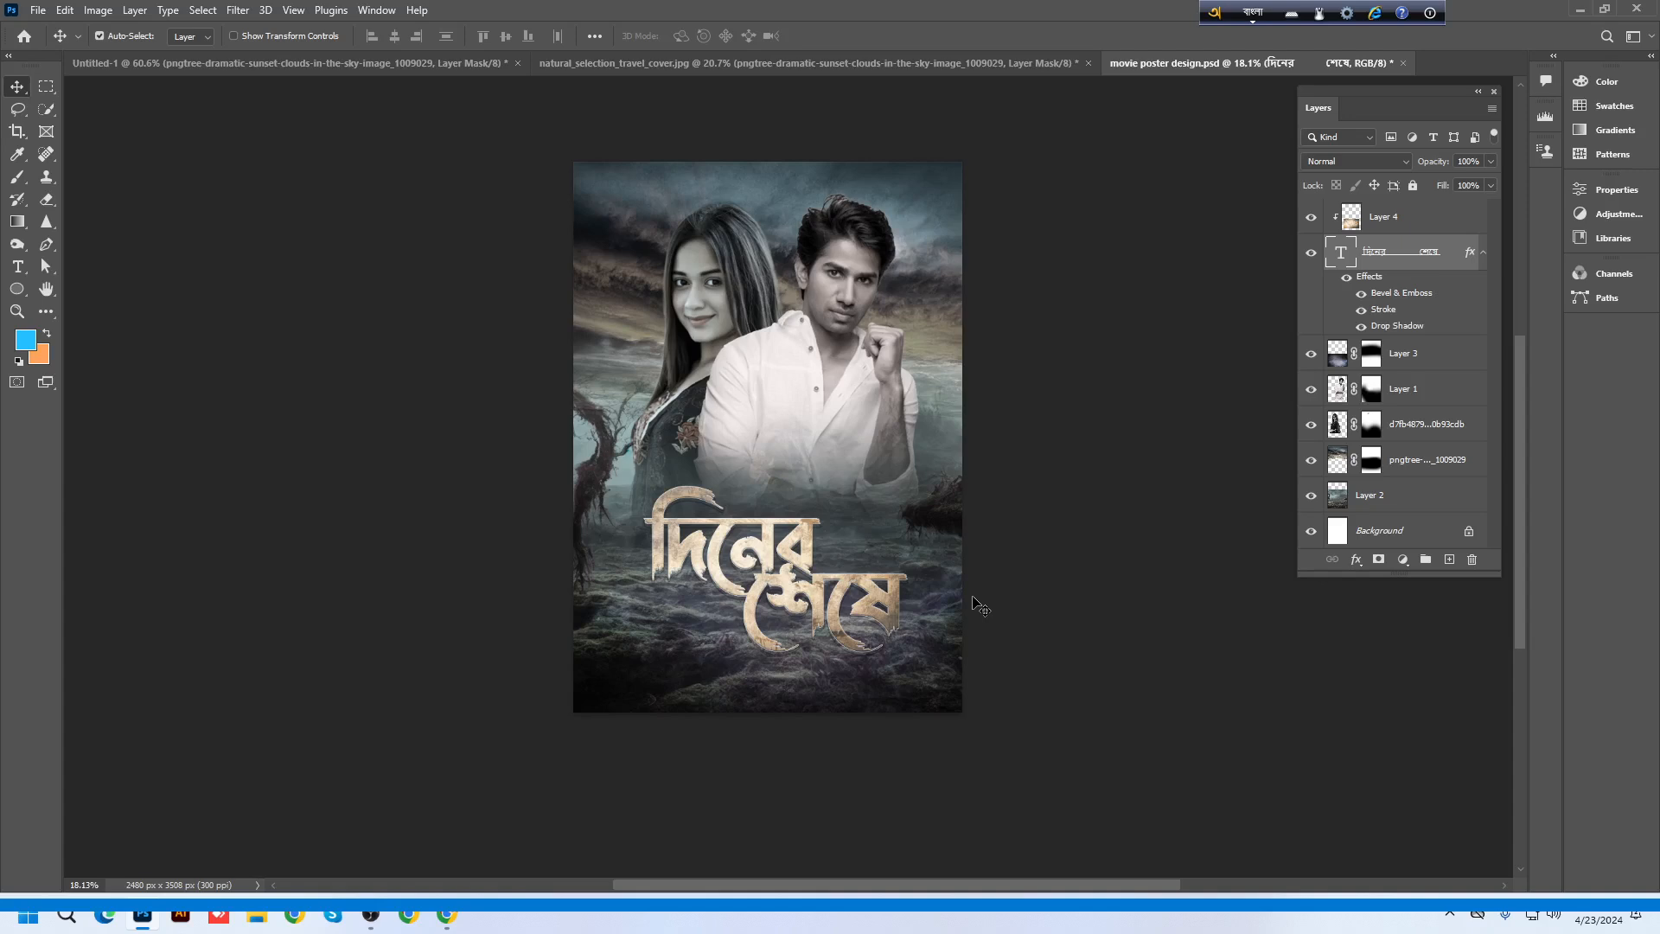
Select the title with its texture layer and raise it slightly, undoing the larger trial moves
scroll(938, 584, "up", 2)
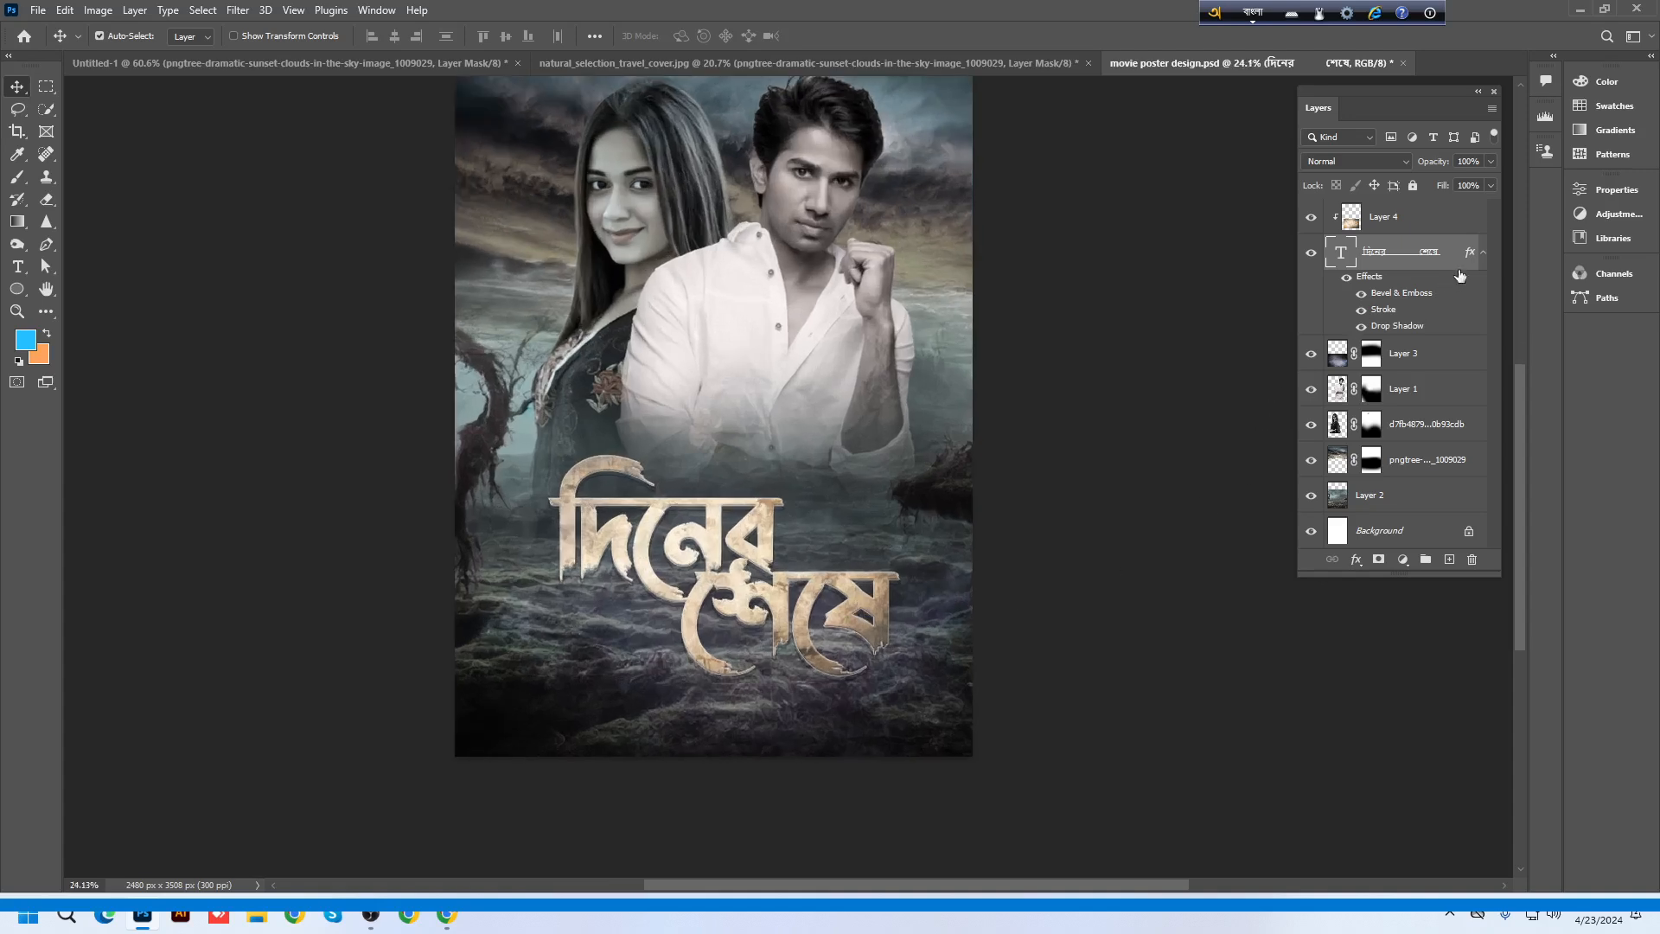
left_click(1484, 258)
scroll(701, 584, "up", 1)
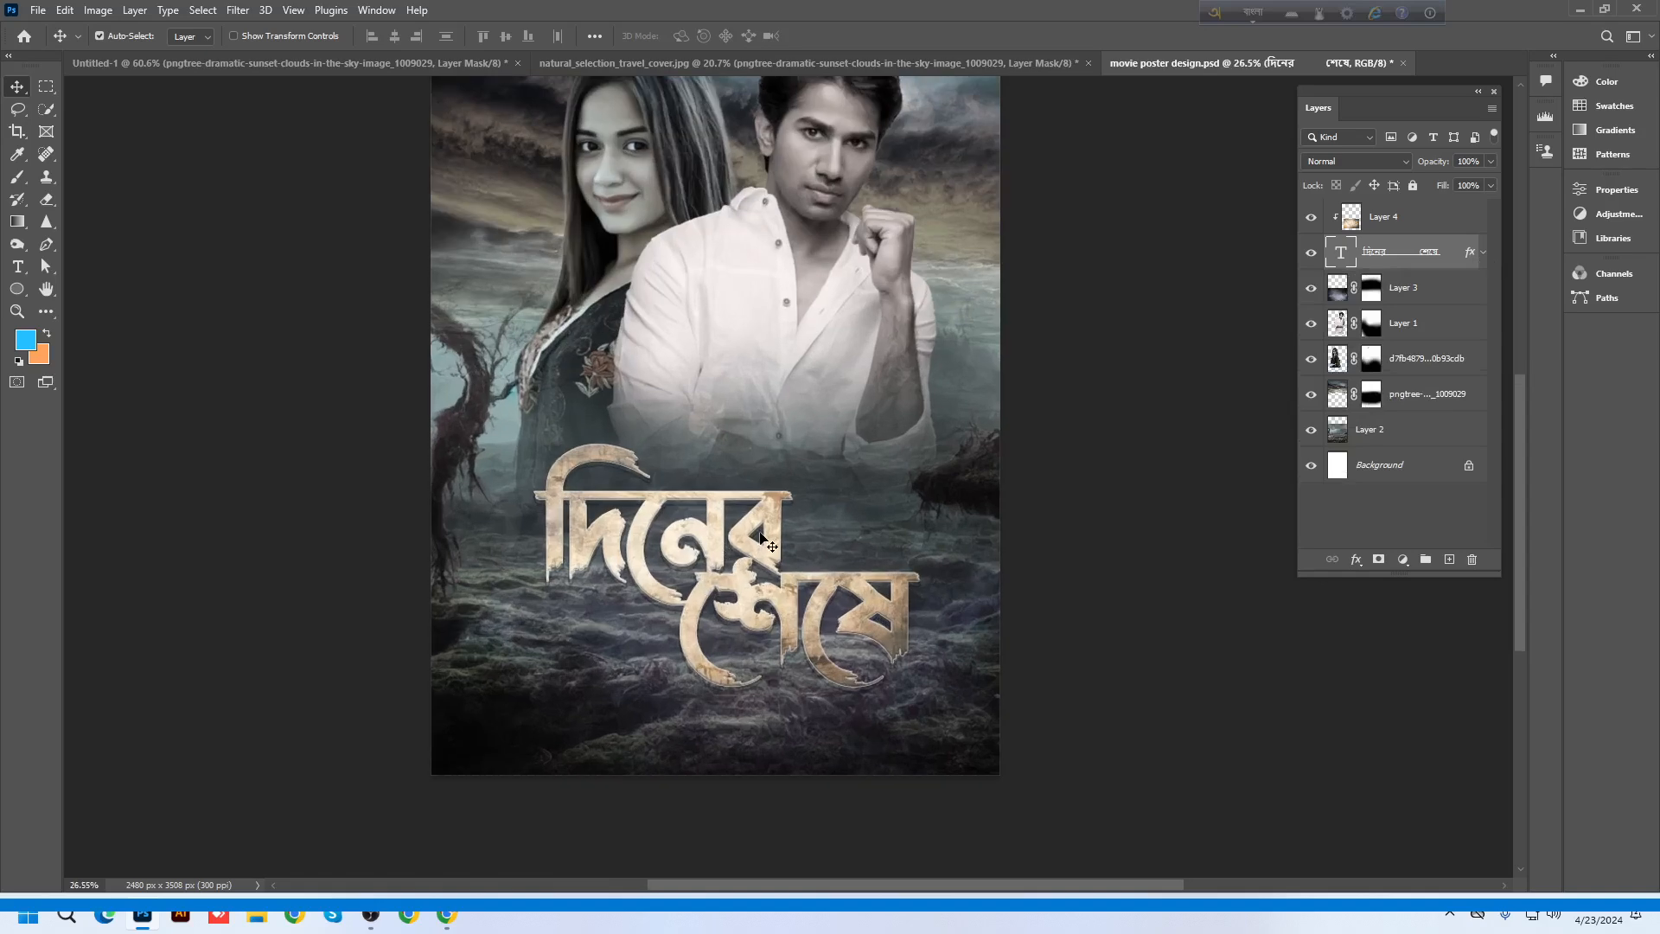
left_click_drag(759, 543, 1080, 662)
scroll(757, 542, "up", 2)
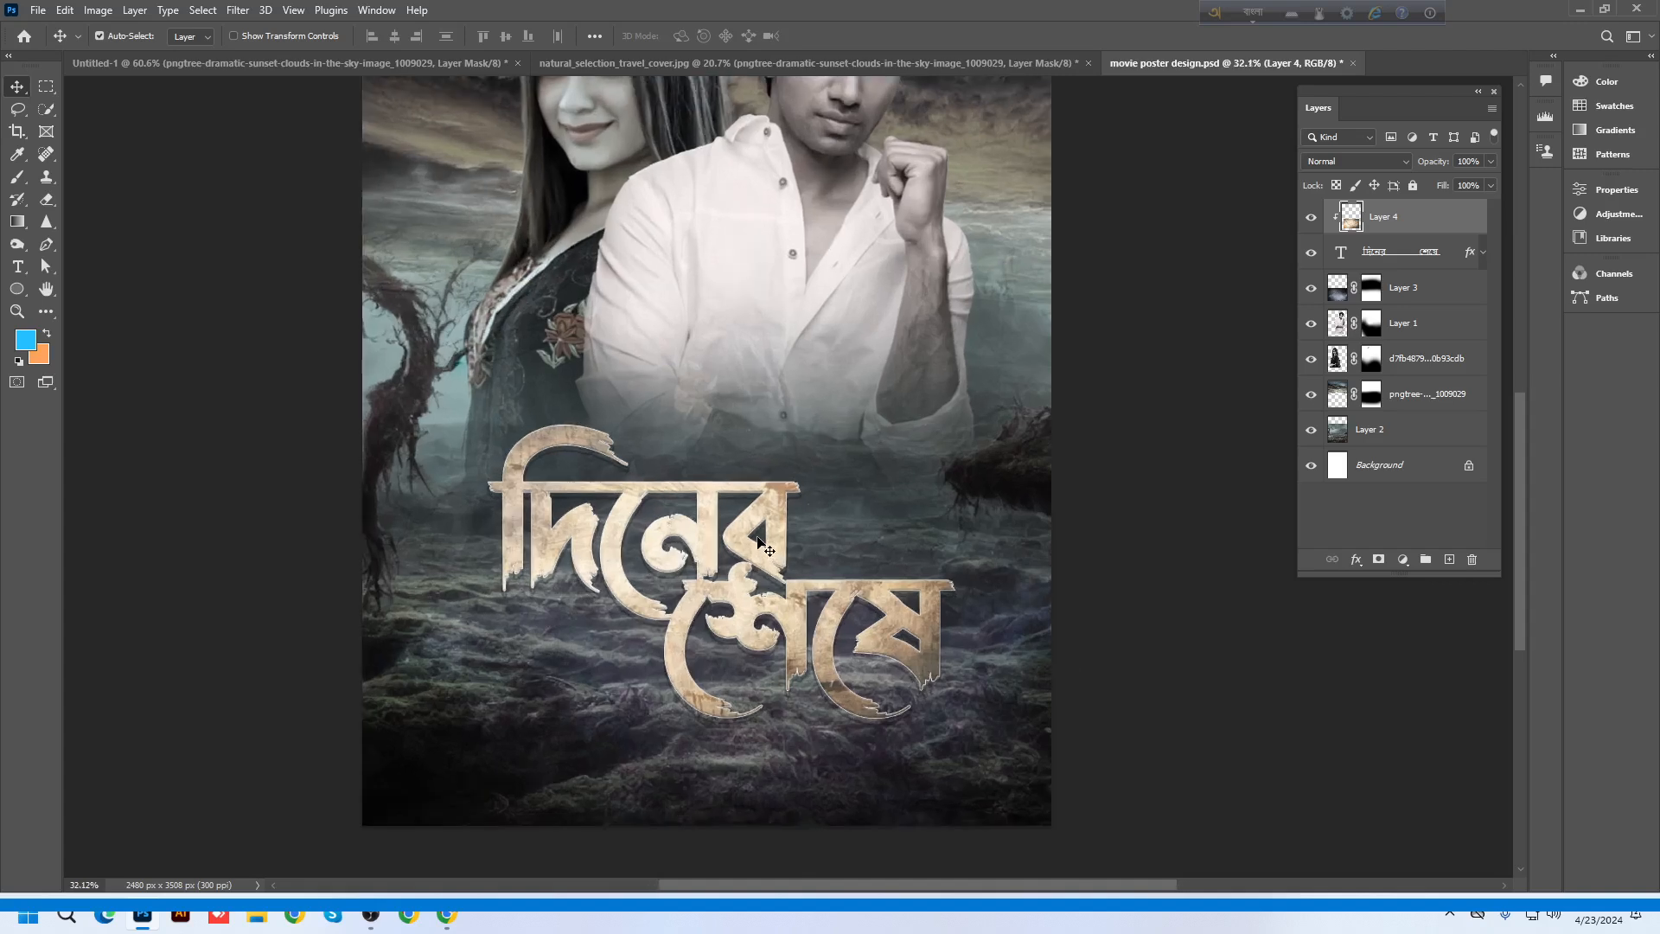
left_click(1412, 259, "ctrl")
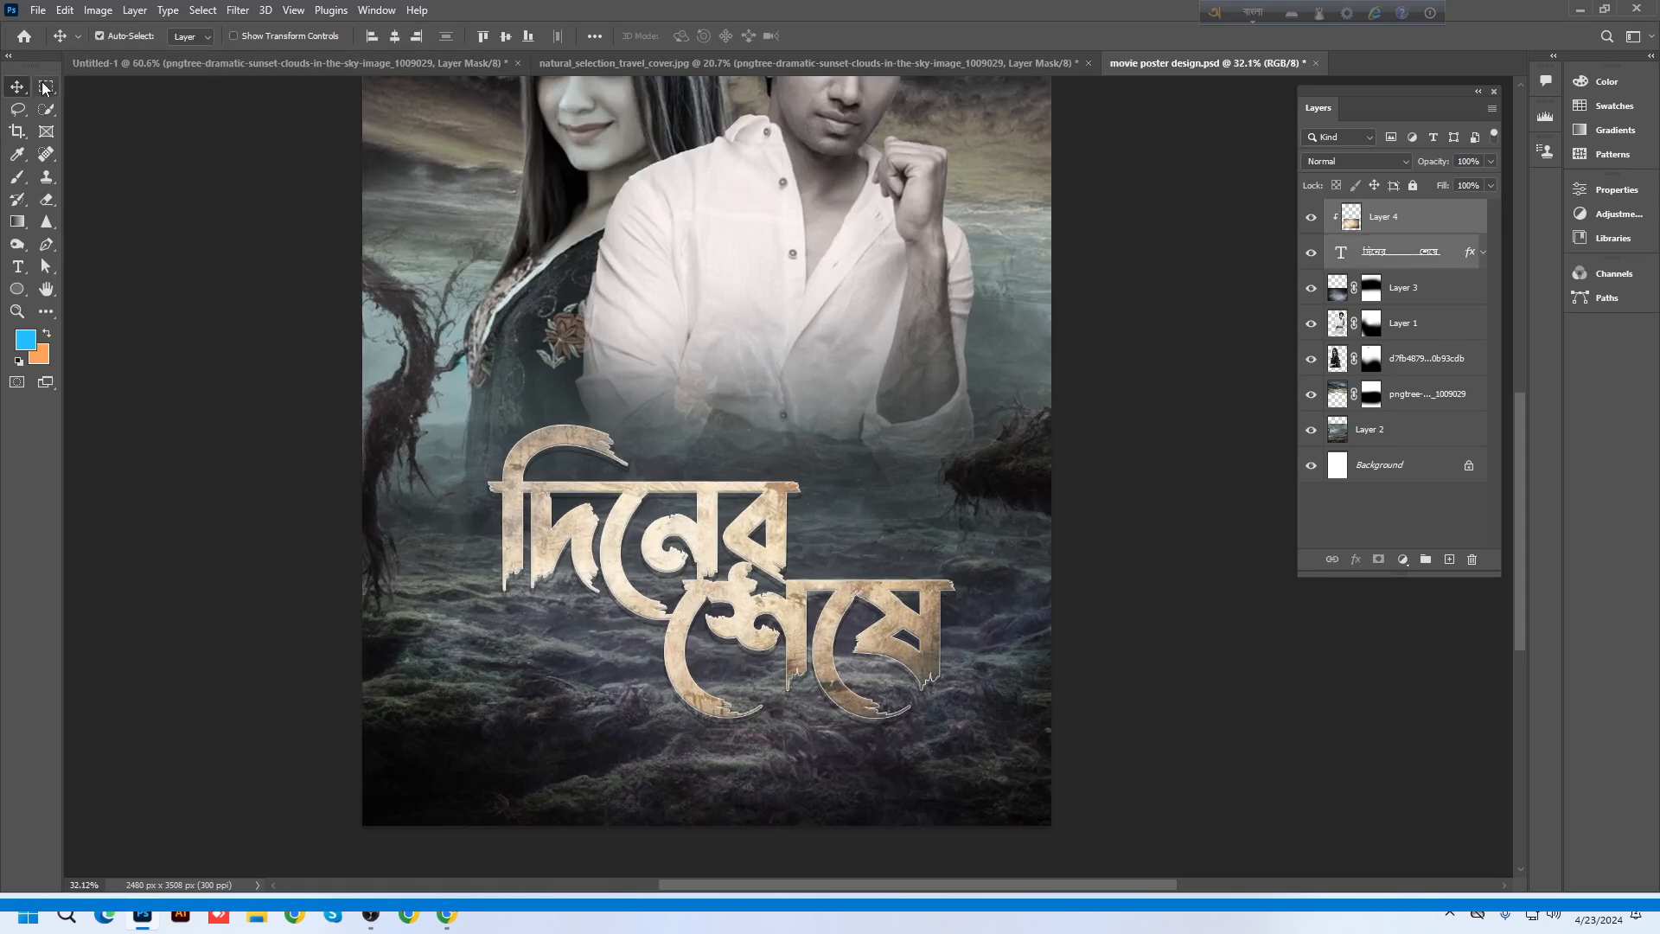
left_click_drag(760, 524, 760, 472)
key("ctrl+z")
left_click_drag(804, 523, 807, 380)
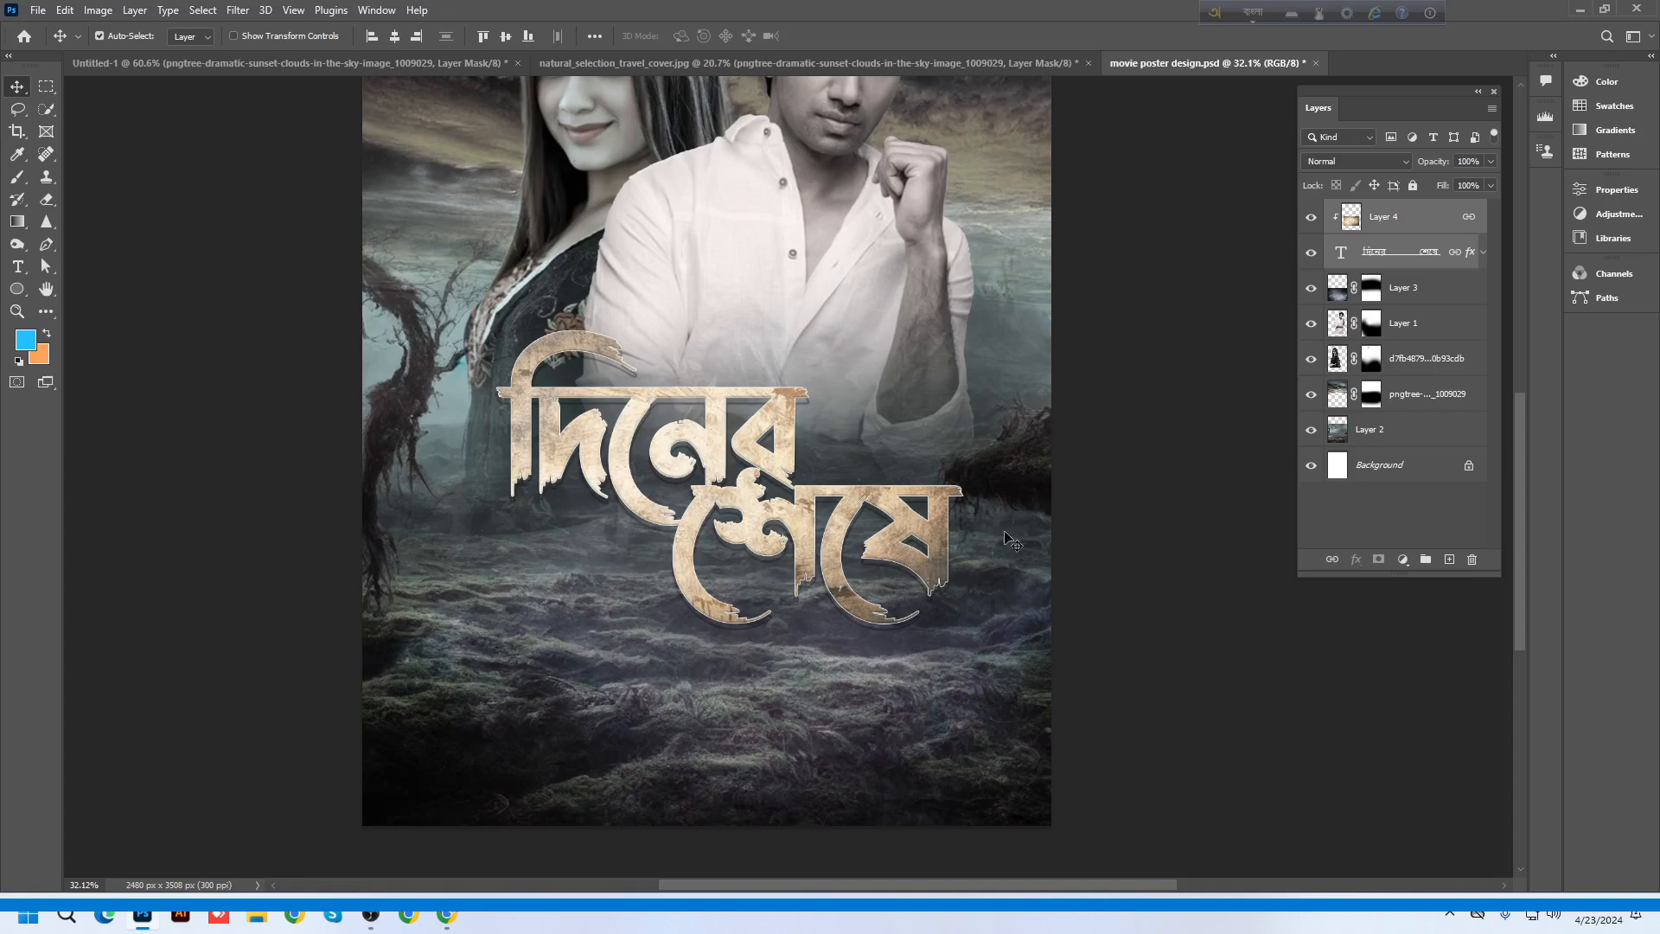
key("ctrl+z")
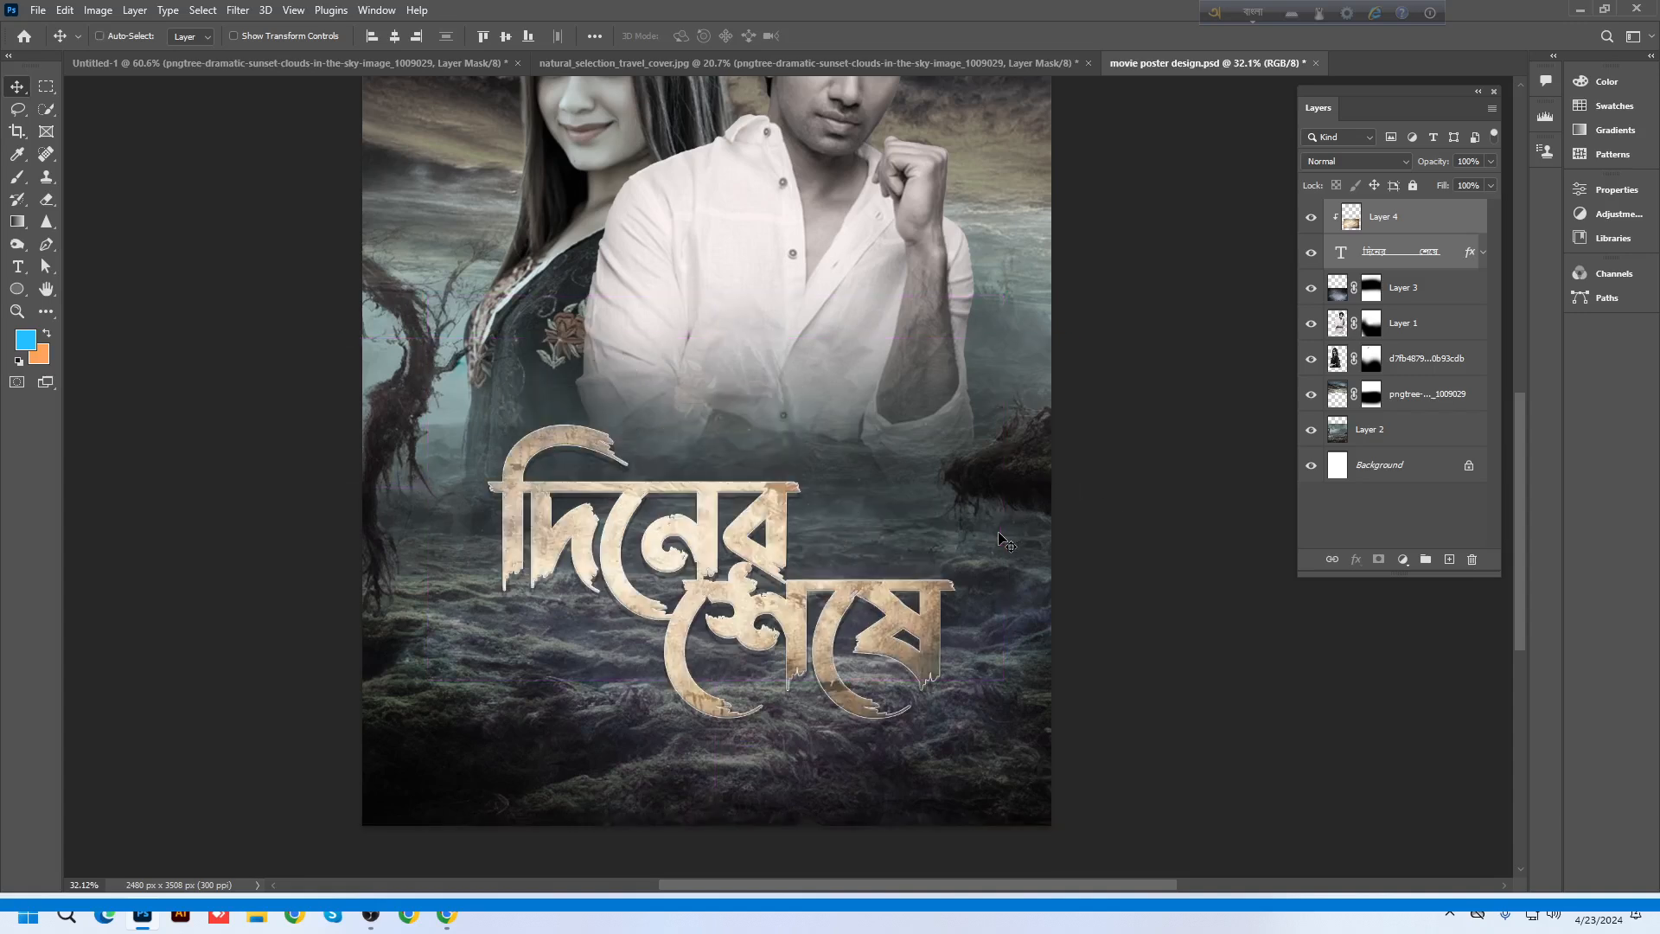
scroll(851, 532, "down", 1)
left_click_drag(804, 523, 799, 461)
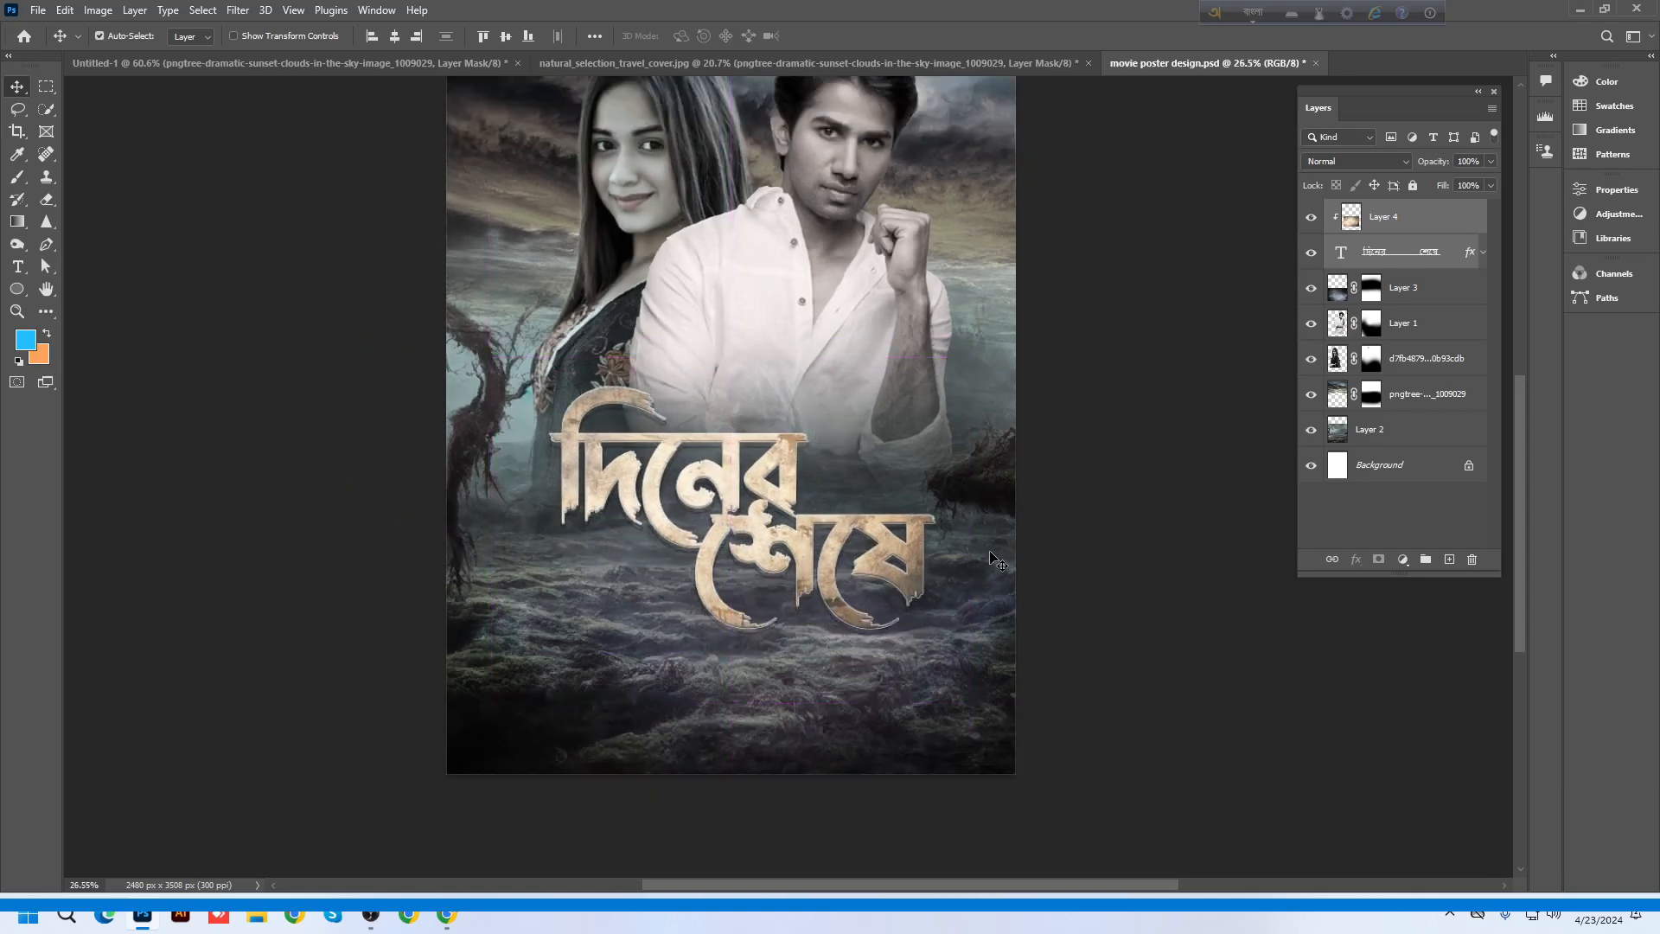
Browse the example movie posters, then type 'movie credit' as a new search on the food flyer tab
left_click(1576, 10)
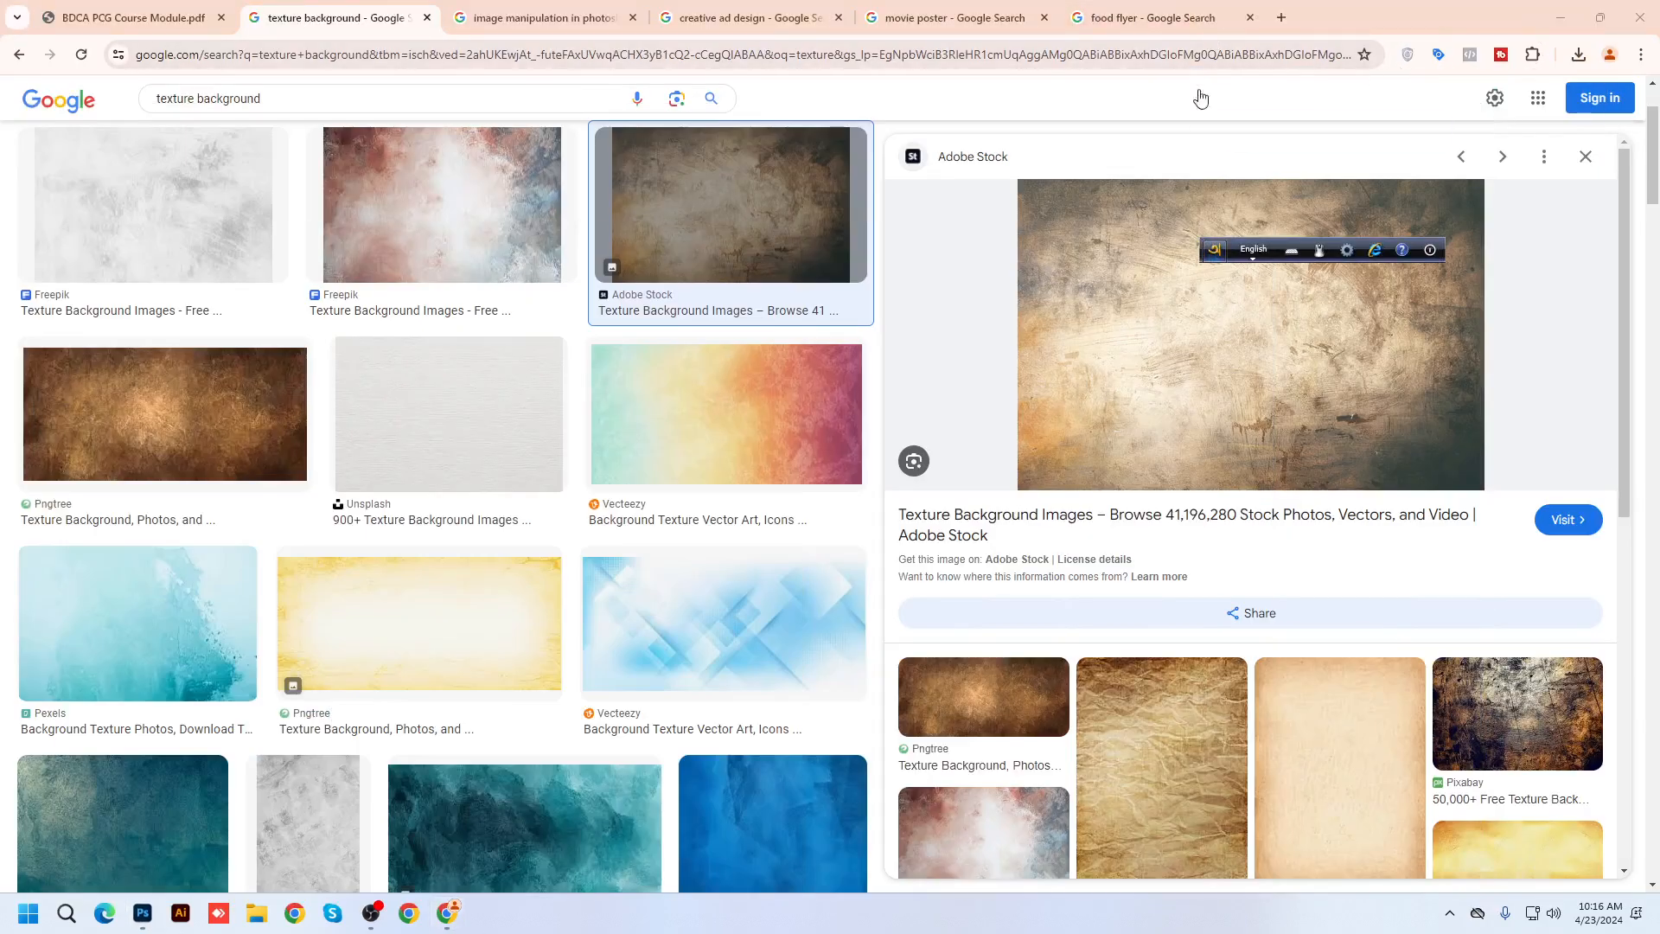
left_click(1150, 9)
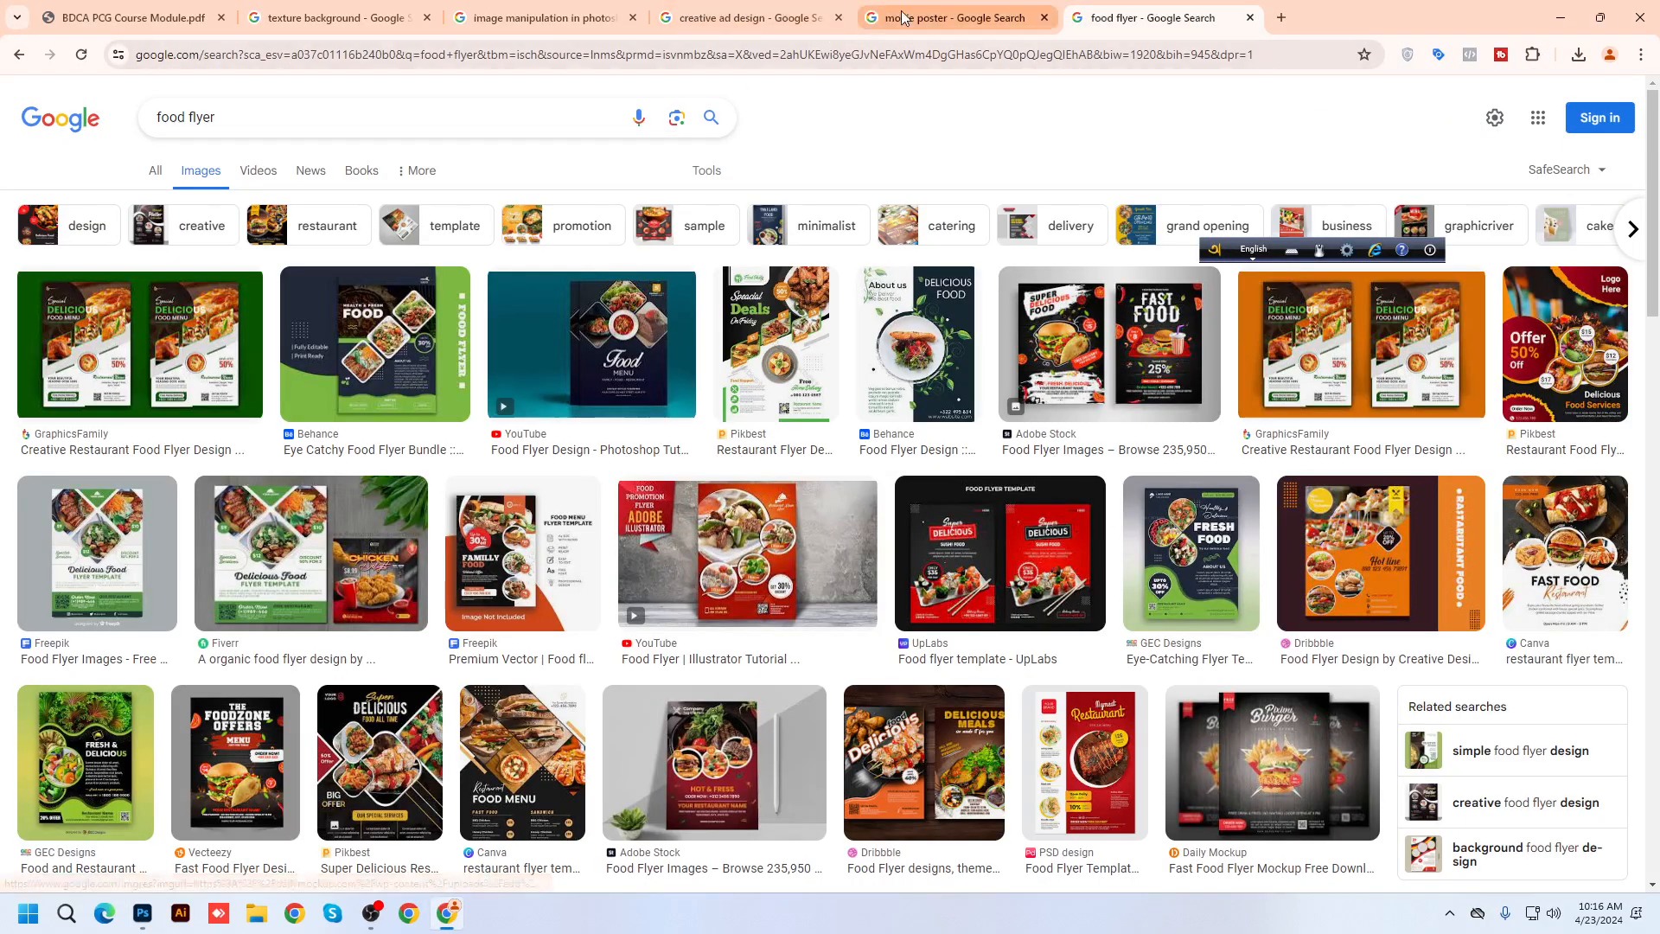
left_click(946, 17)
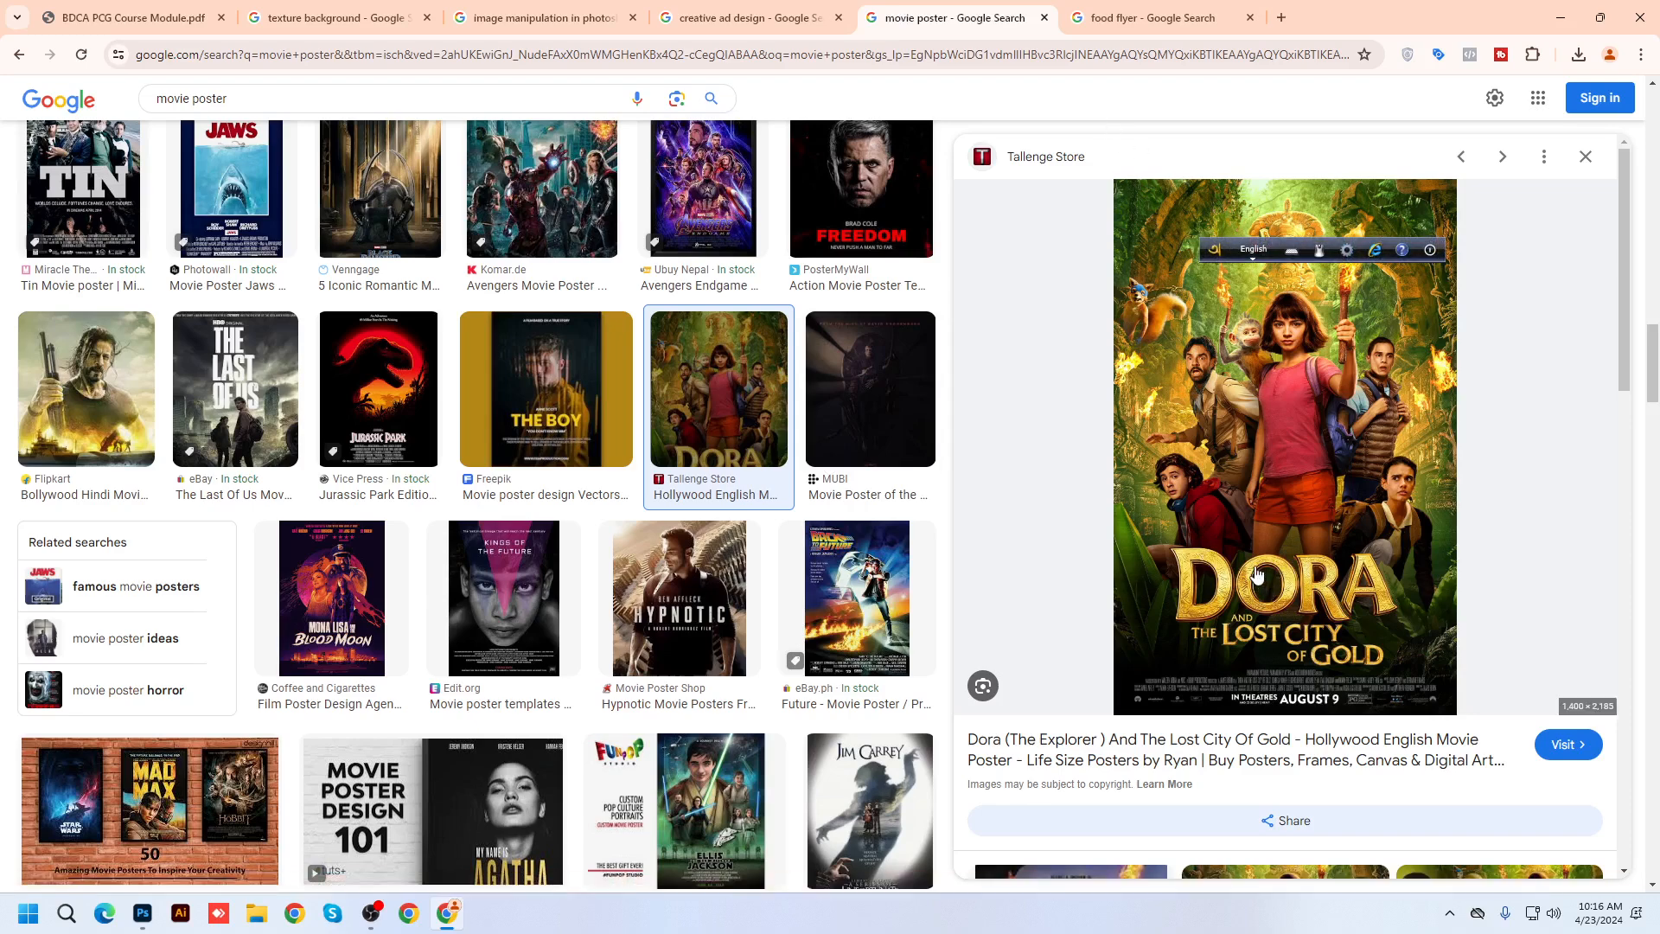
key("Left")
key("Left")
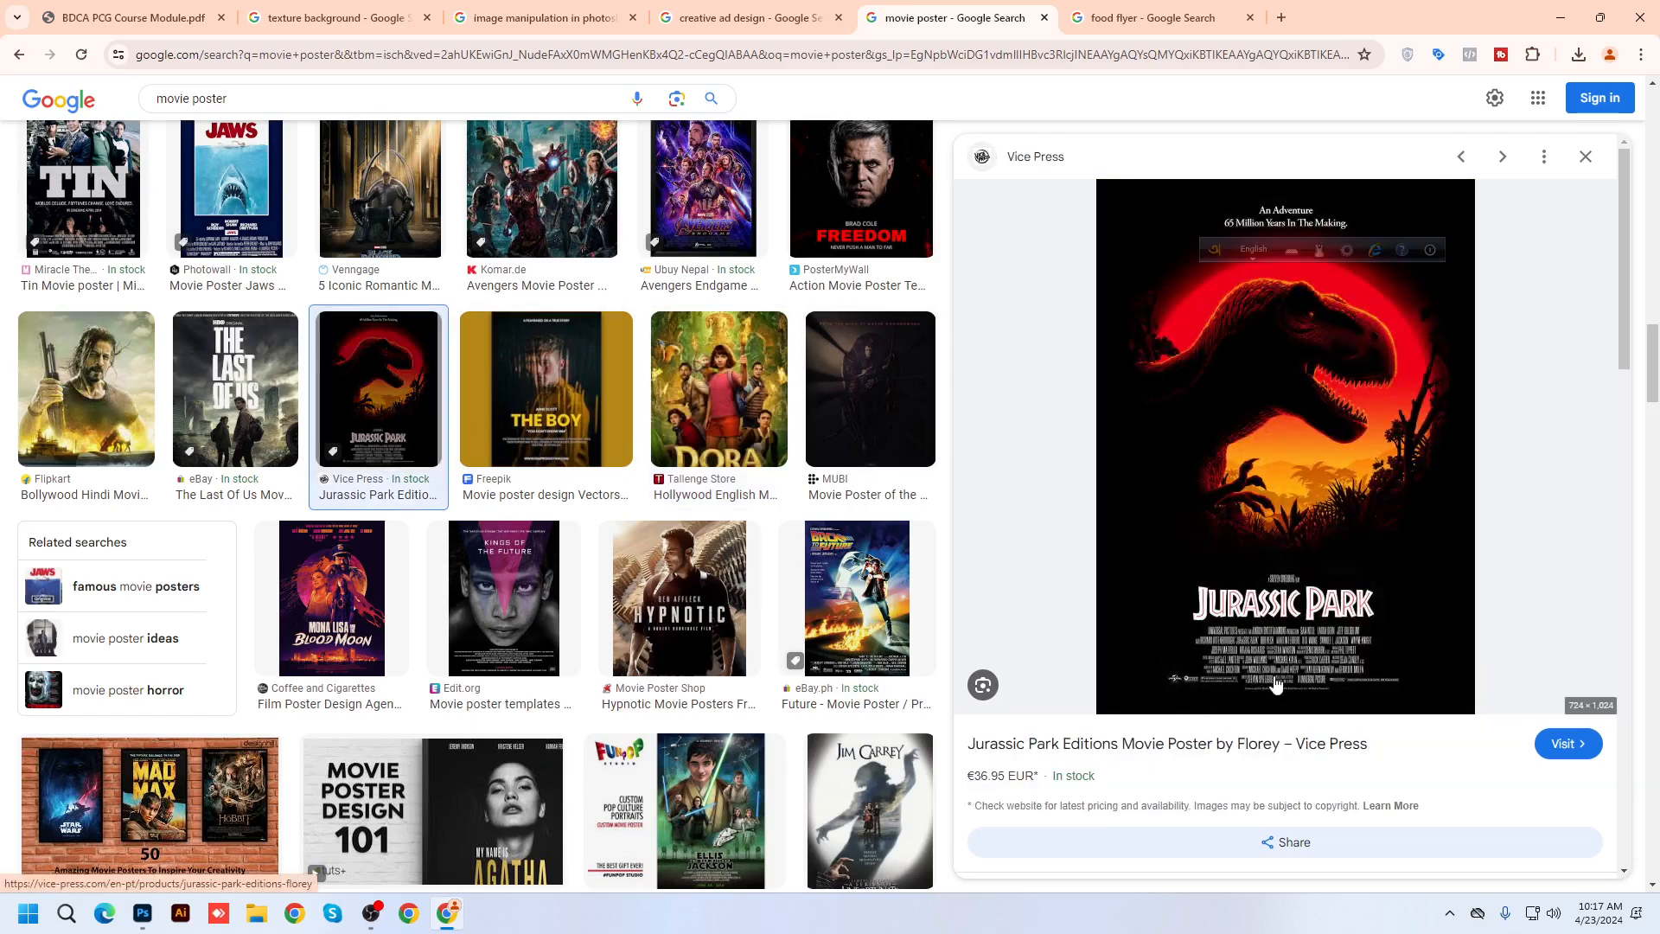
left_click(1124, 17)
triple_click(275, 128)
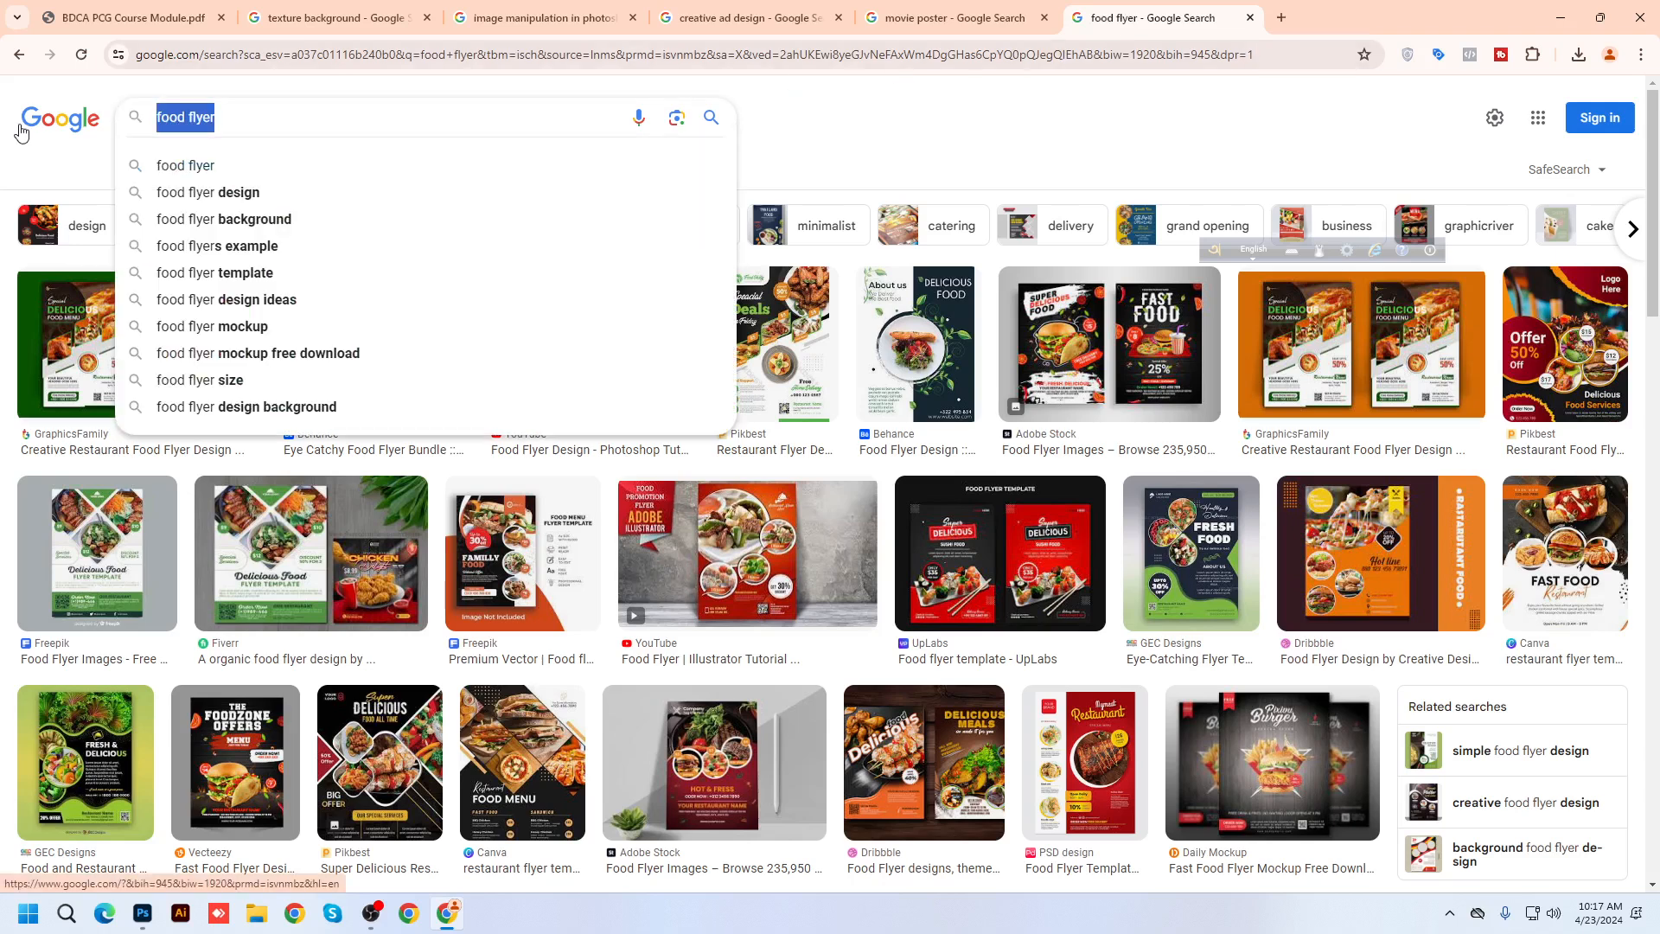
type("movie")
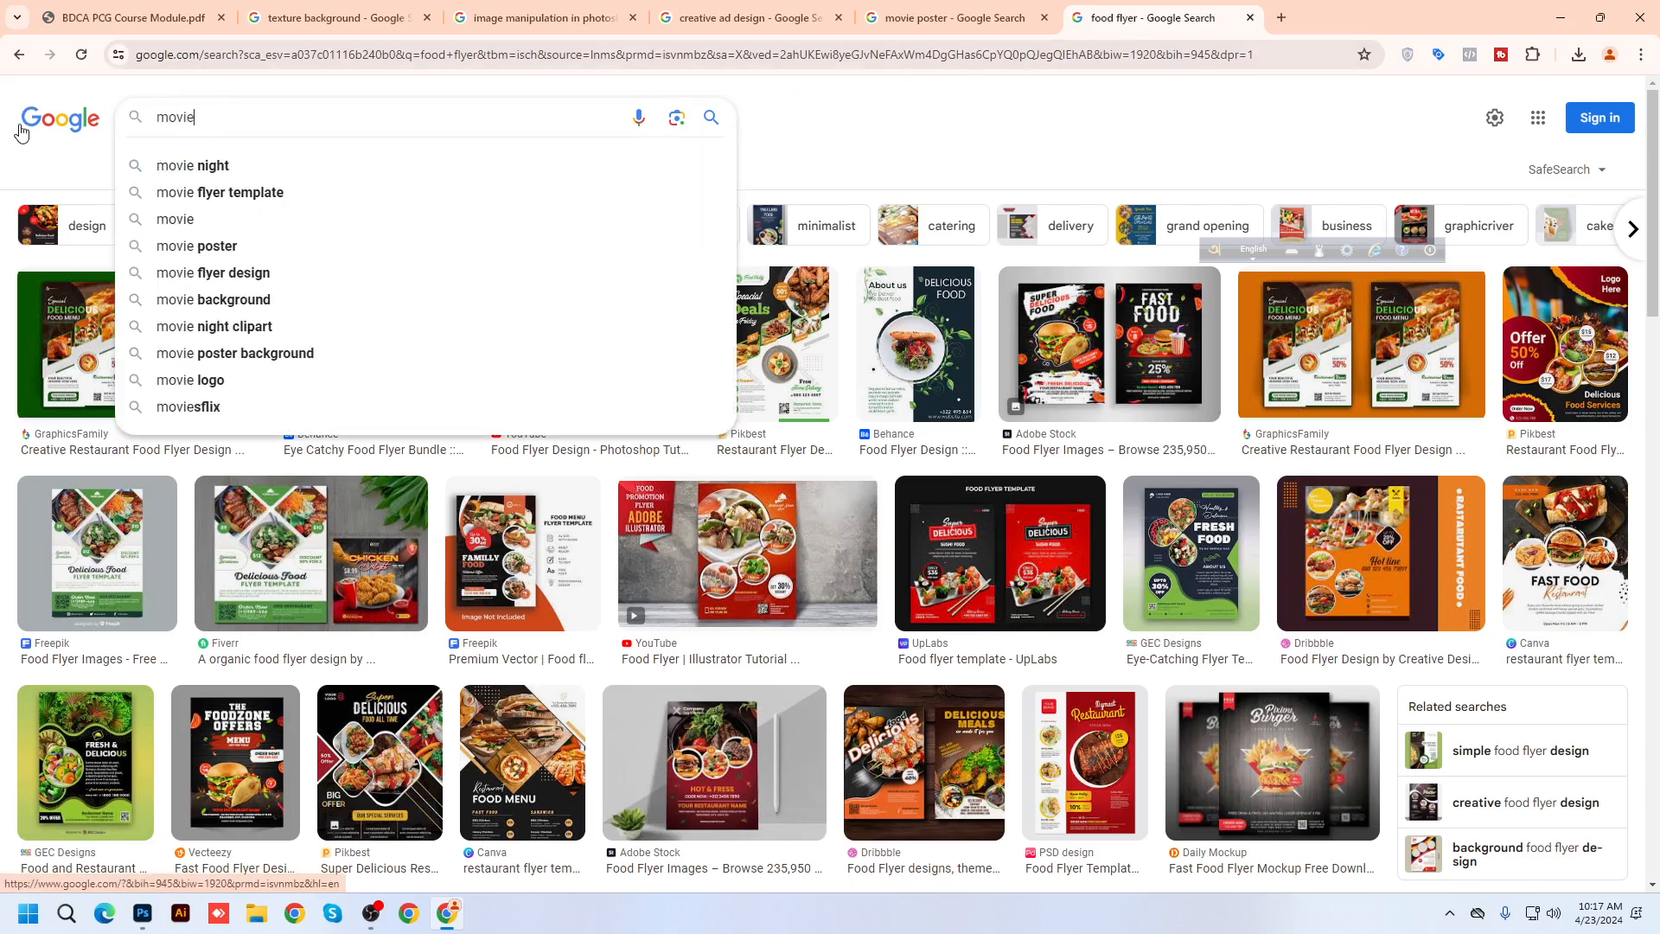
type(" credit")
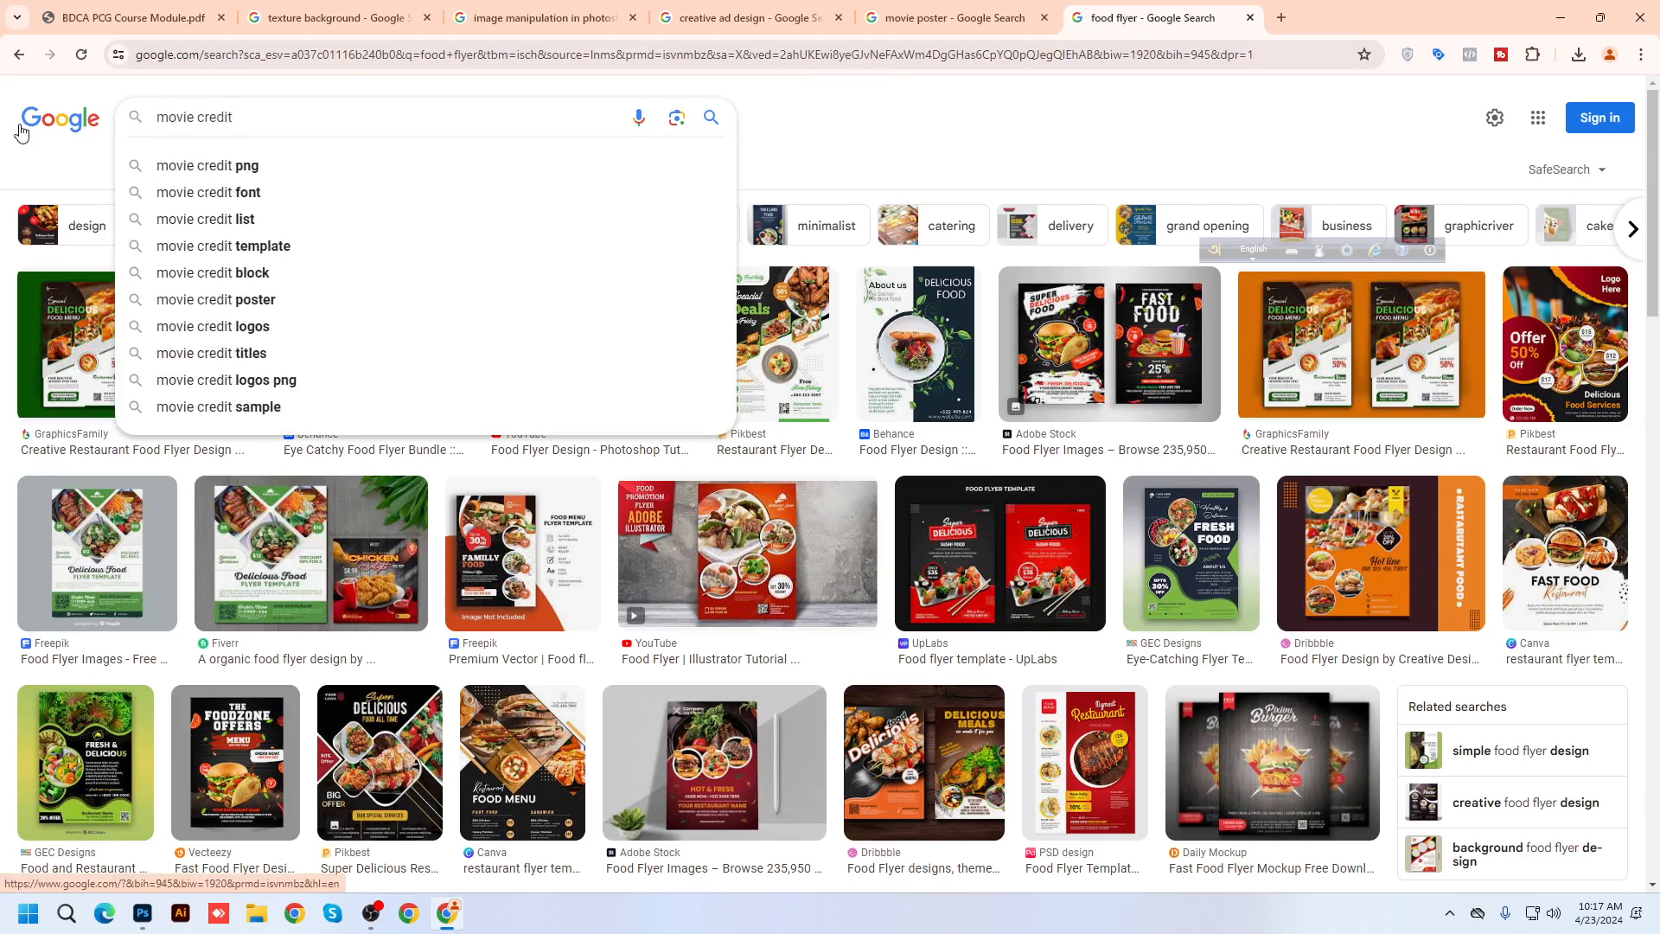
Search 'movie credit png' and preview the first credit images from PngFind, kindpng and PNGitem
key("Down")
key("Return")
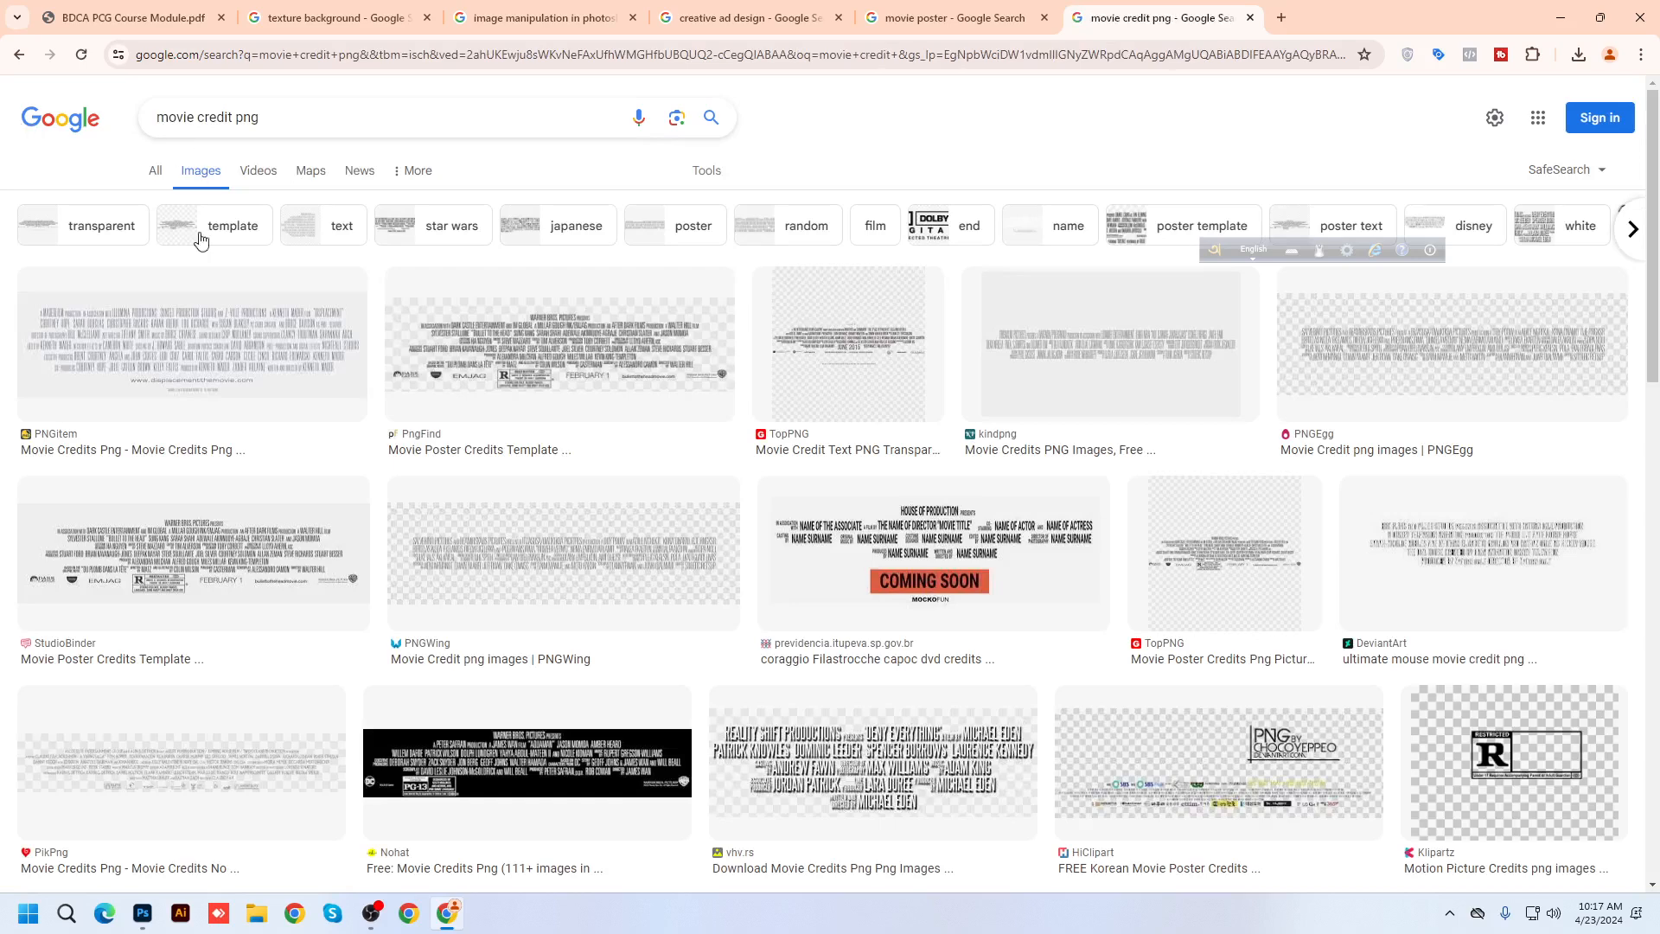
left_click(205, 375)
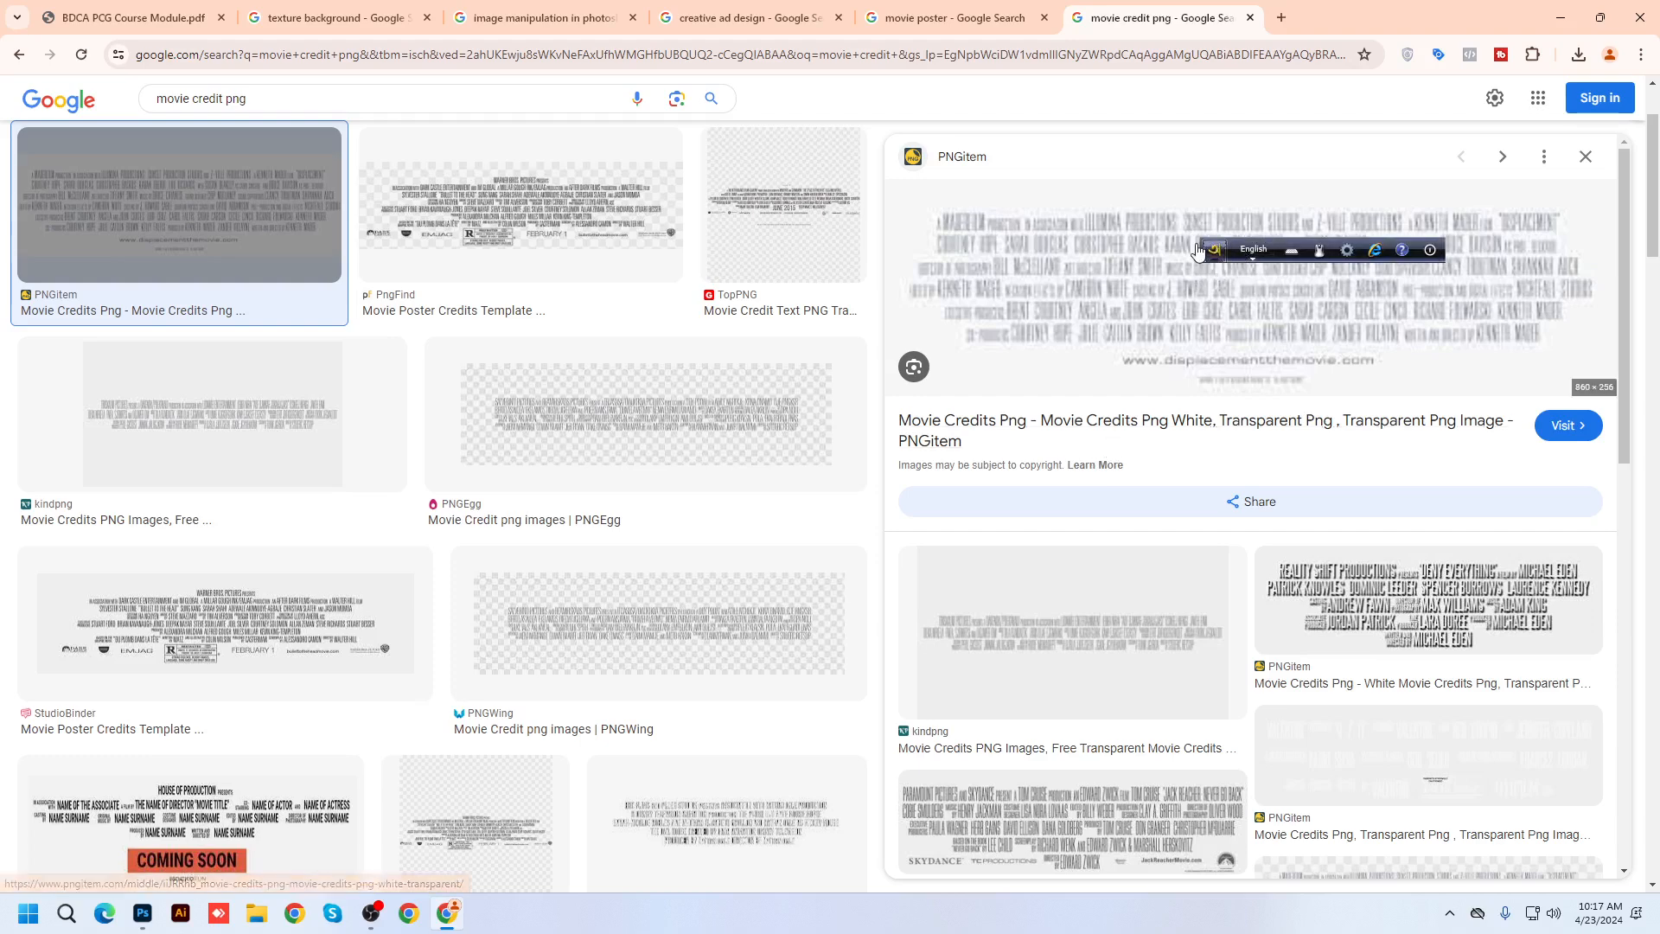
left_click_drag(1207, 275, 1279, 141)
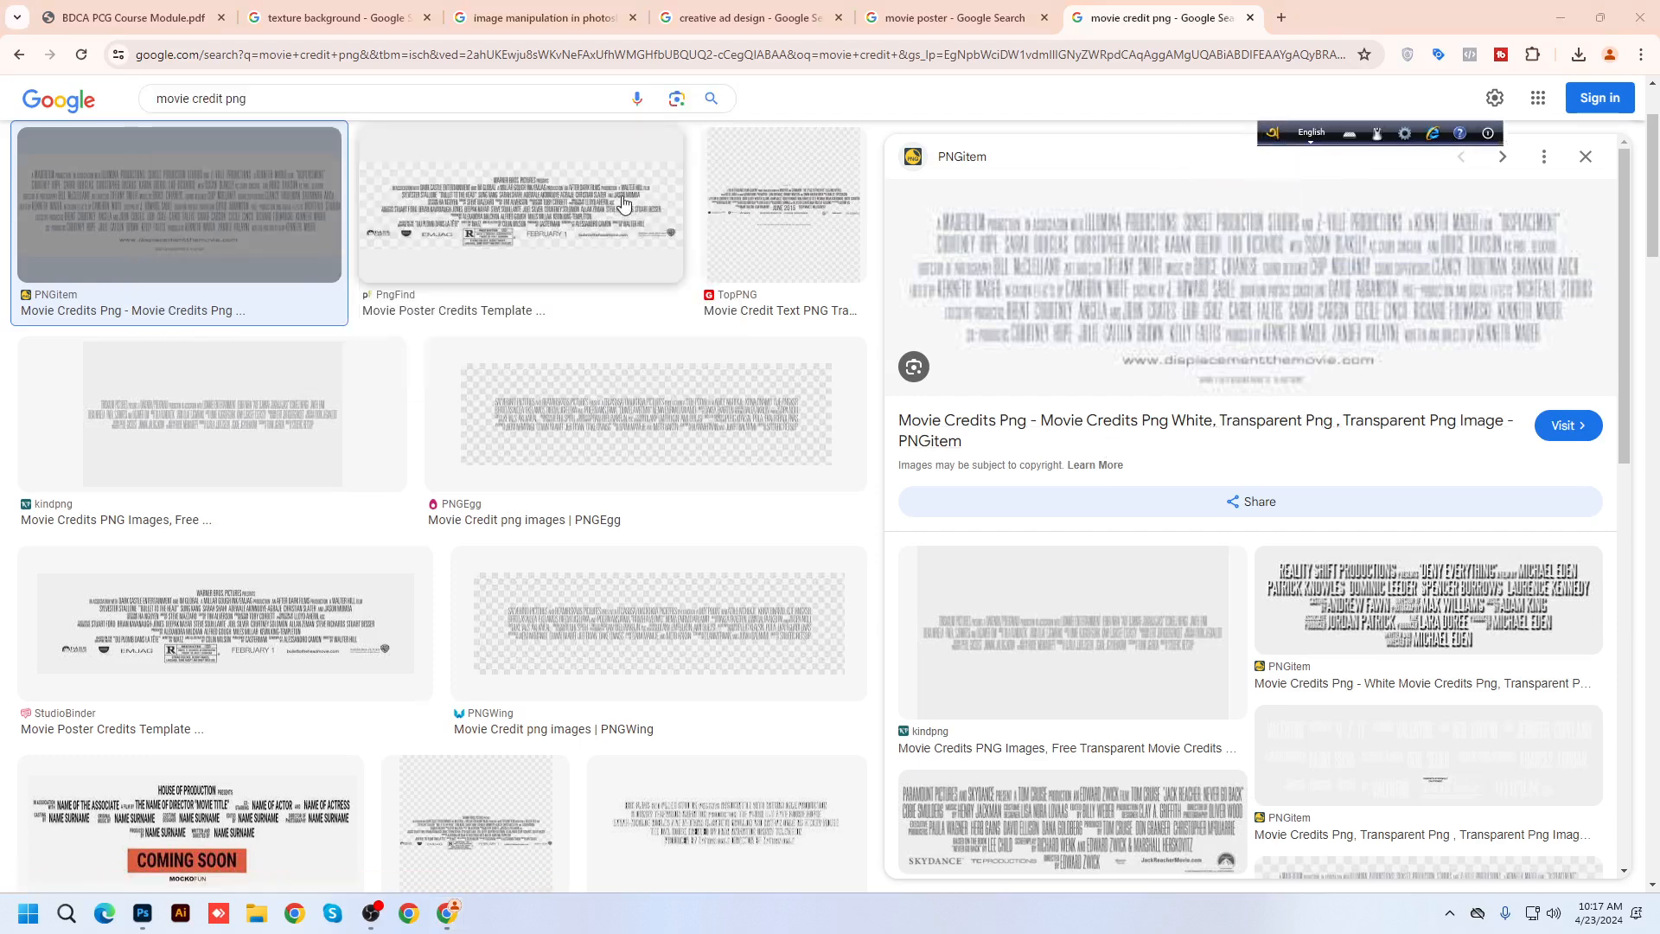
left_click(616, 204)
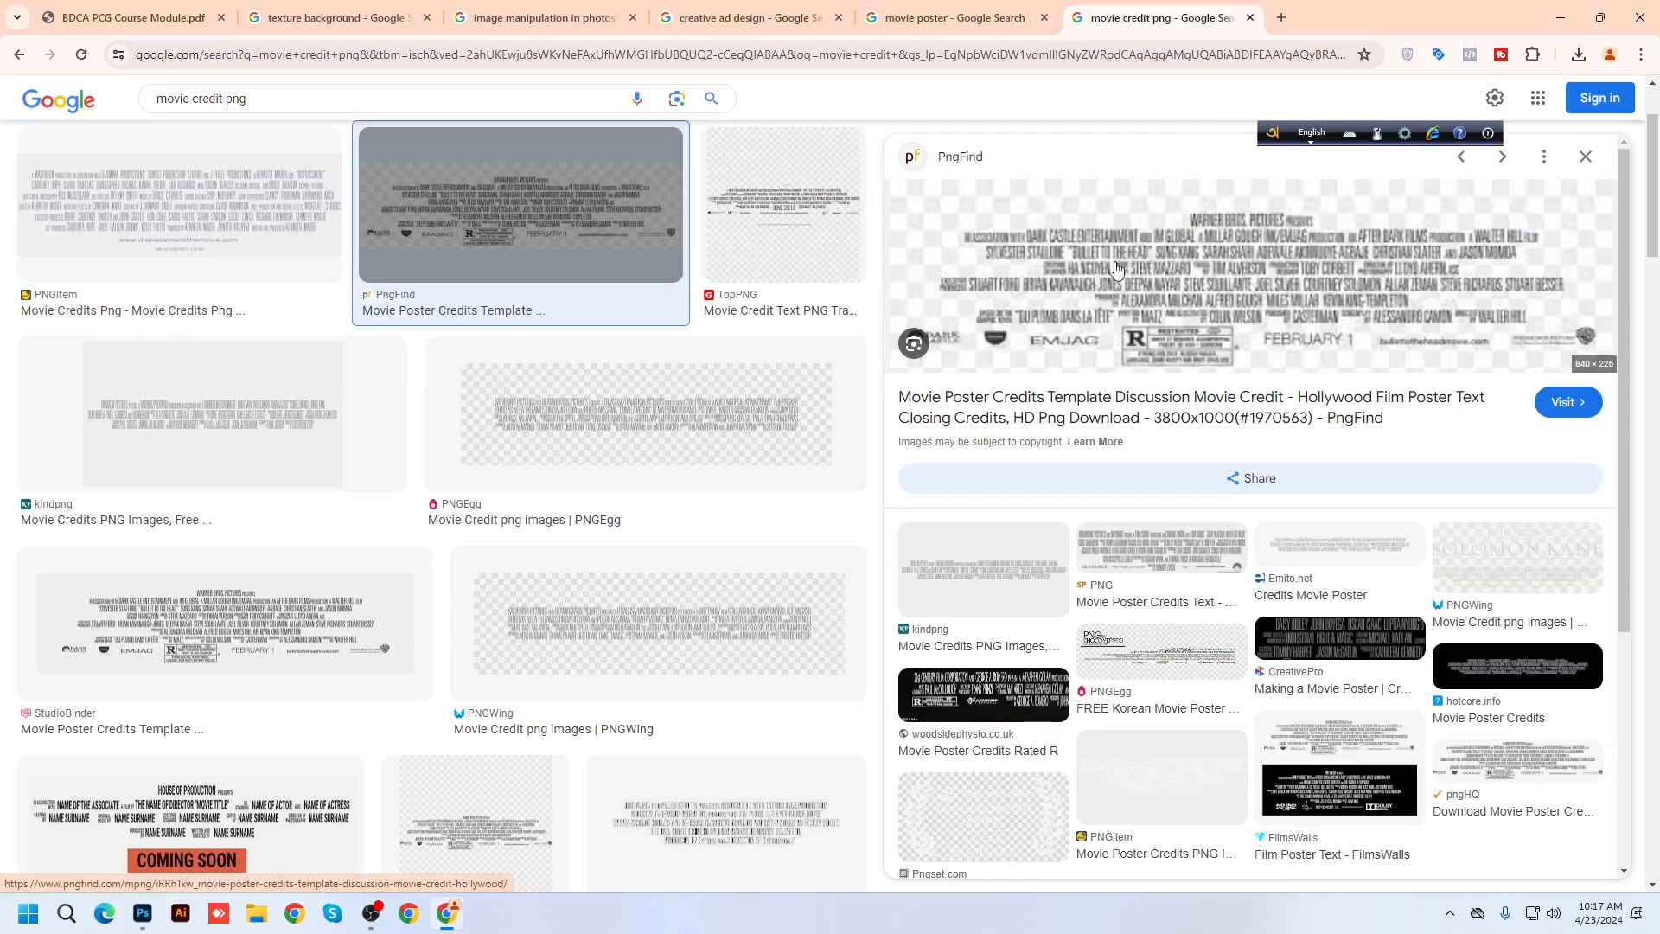
left_click(250, 425)
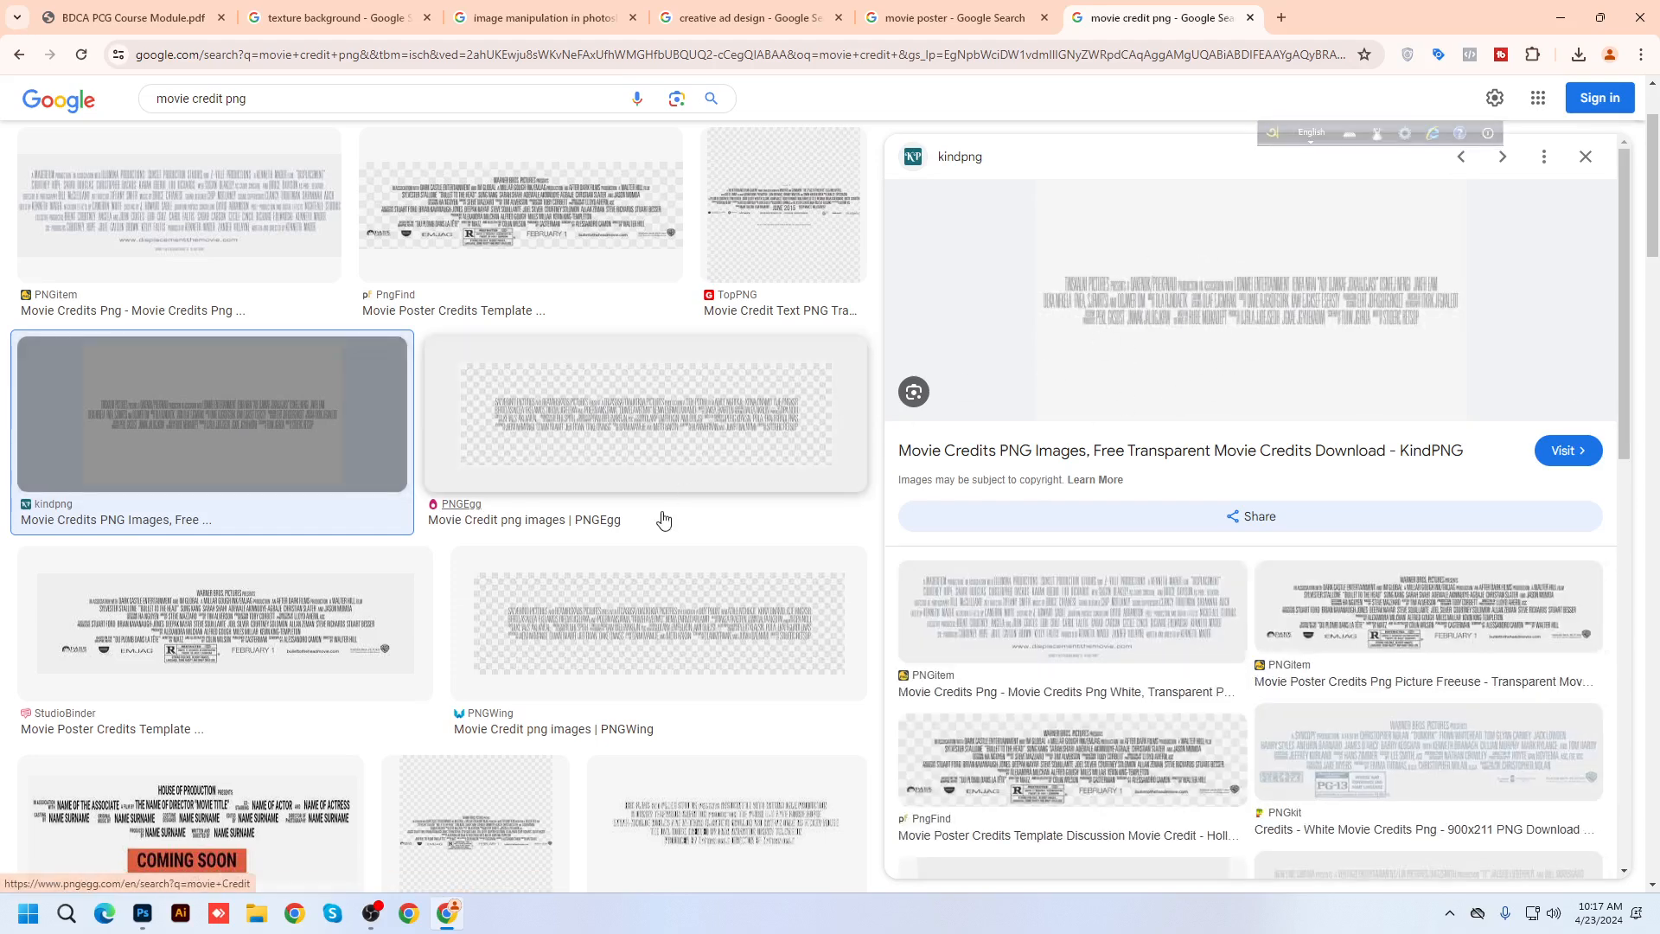
scroll(664, 518, "up", 2)
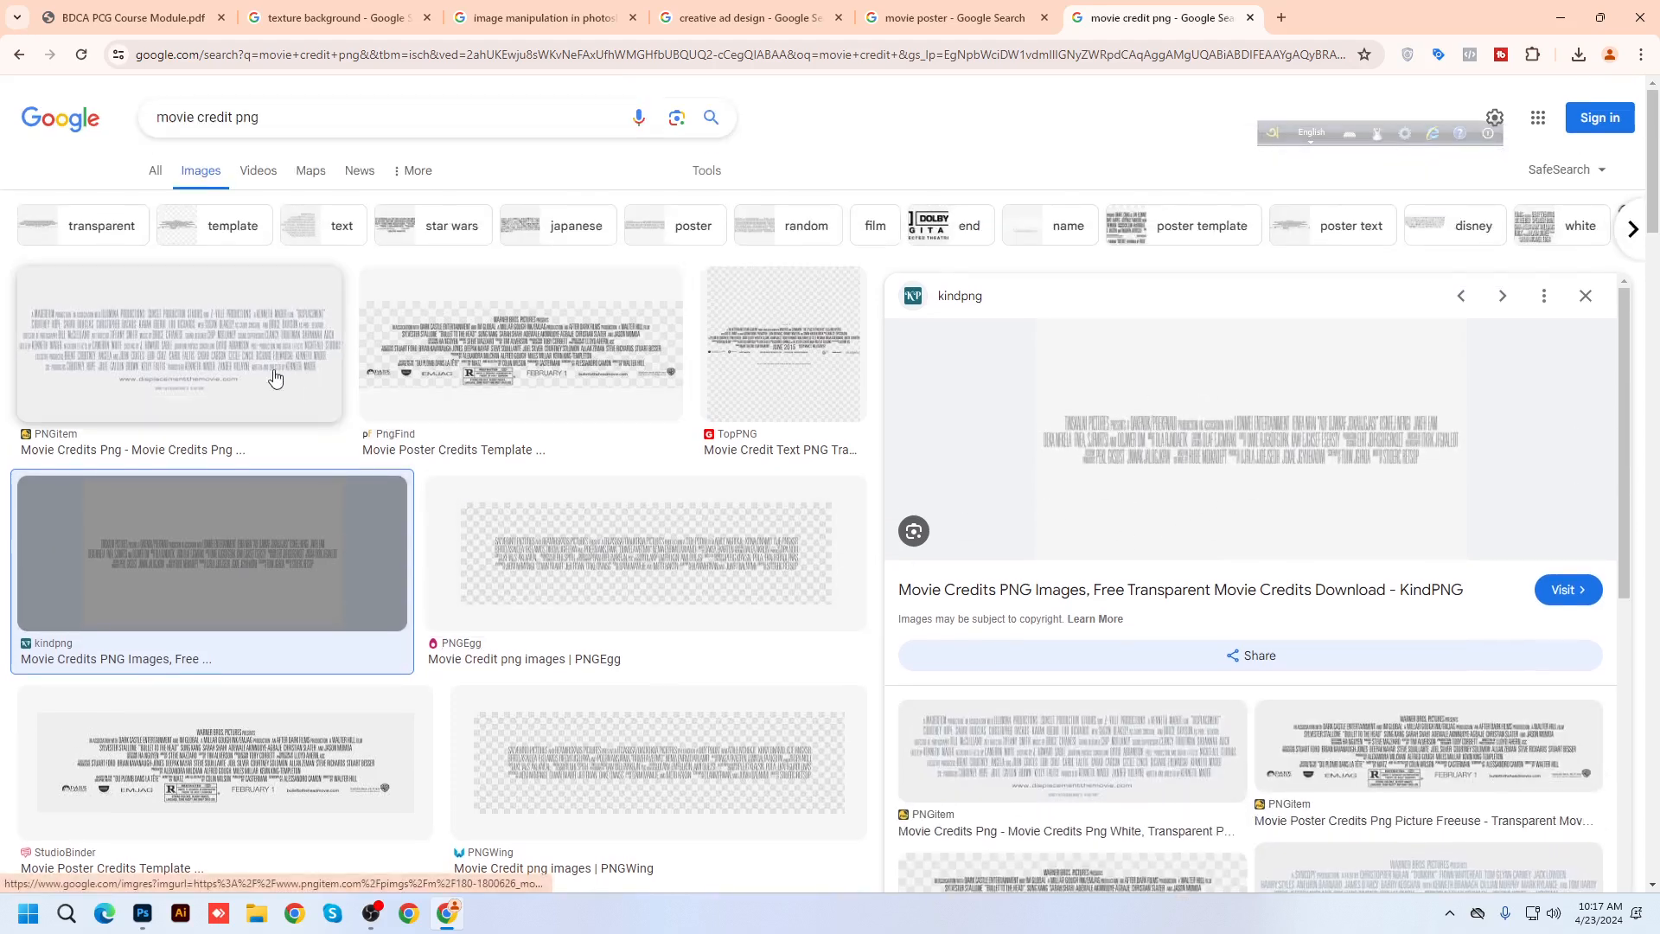
left_click(247, 332)
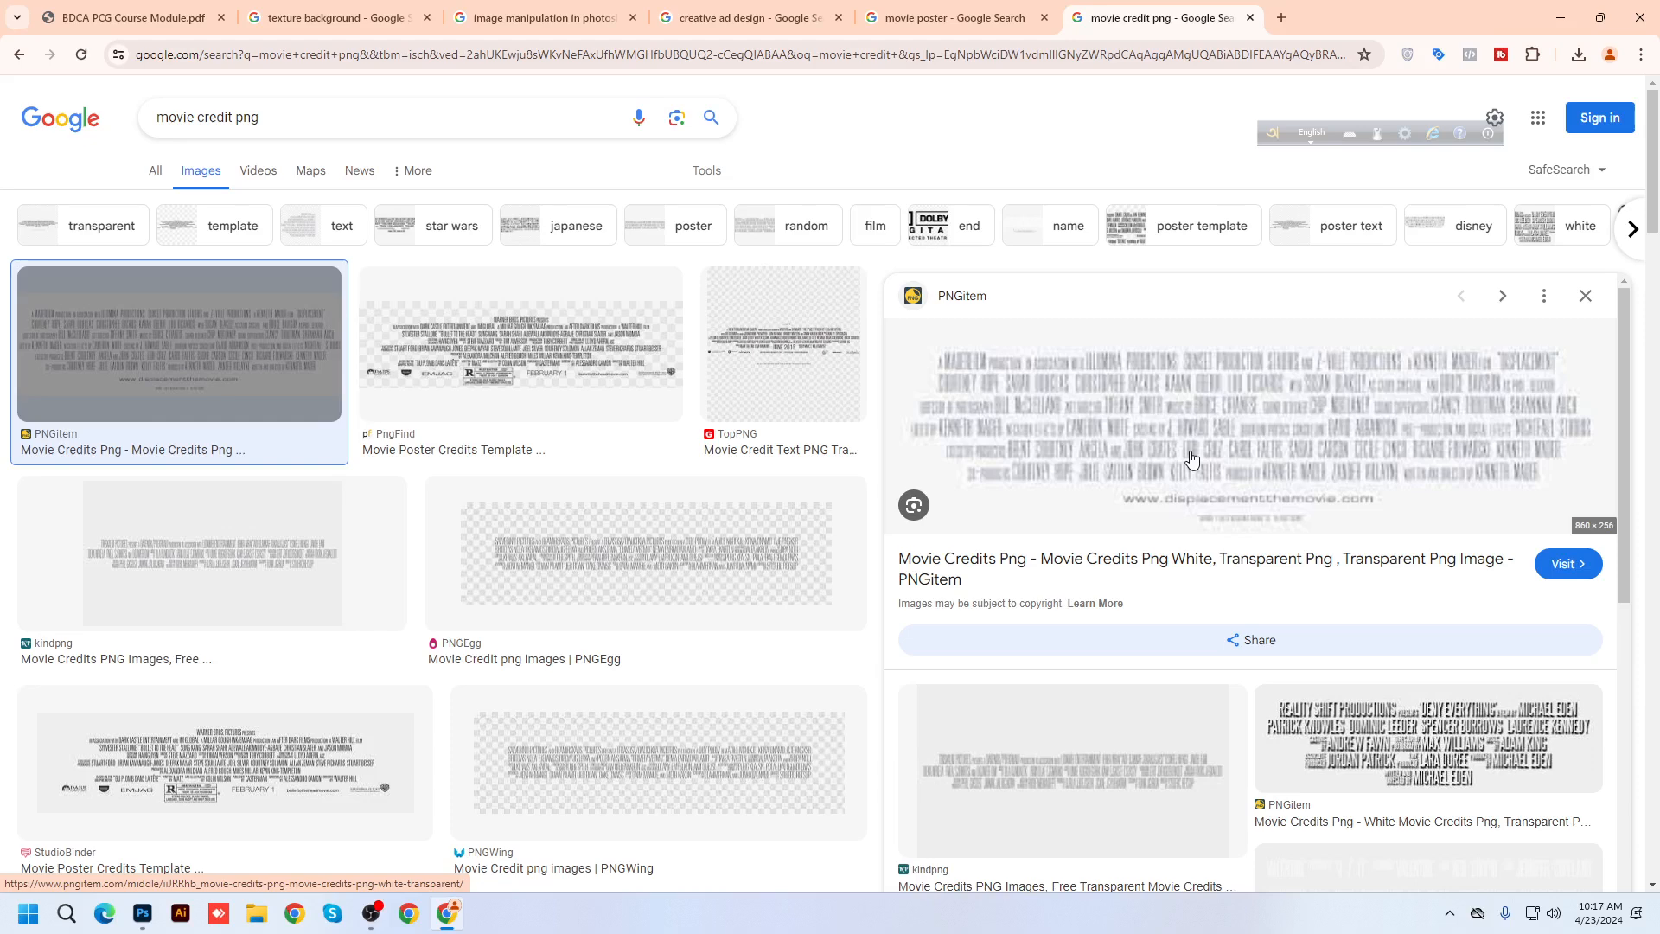
Compare more credit previews: Nohat Aquaman, DeviantArt Nathan, PNGitem and NicePNG comedy poster
scroll(1192, 459, "down", 1)
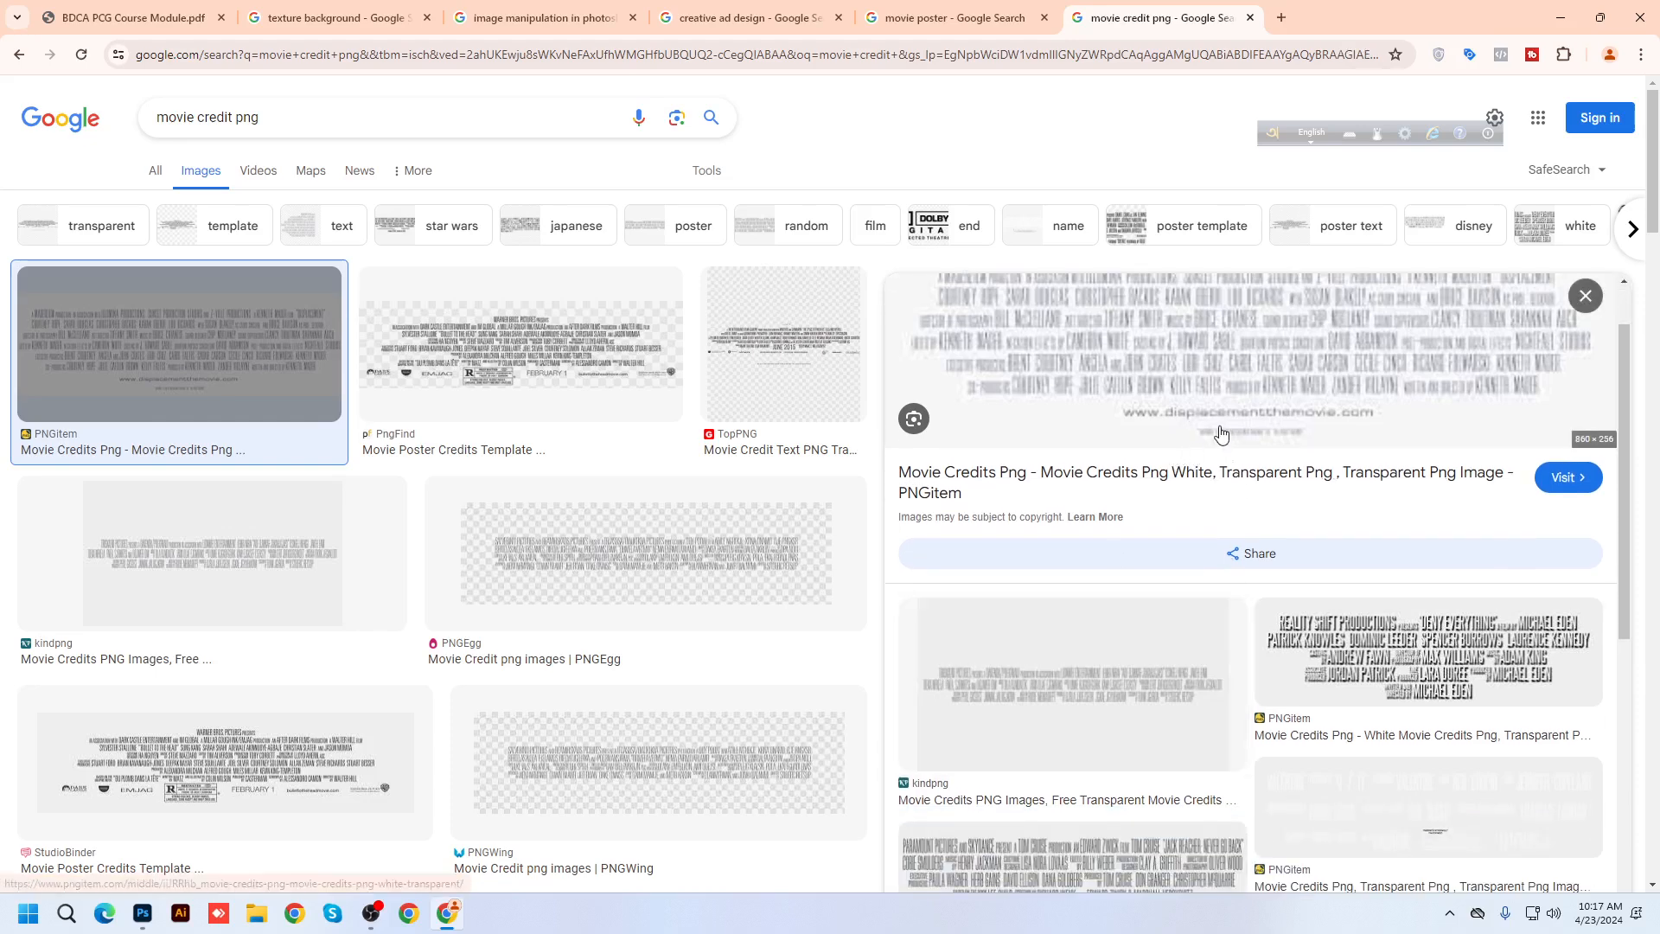
scroll(1219, 432, "up", 1)
scroll(573, 519, "down", 6)
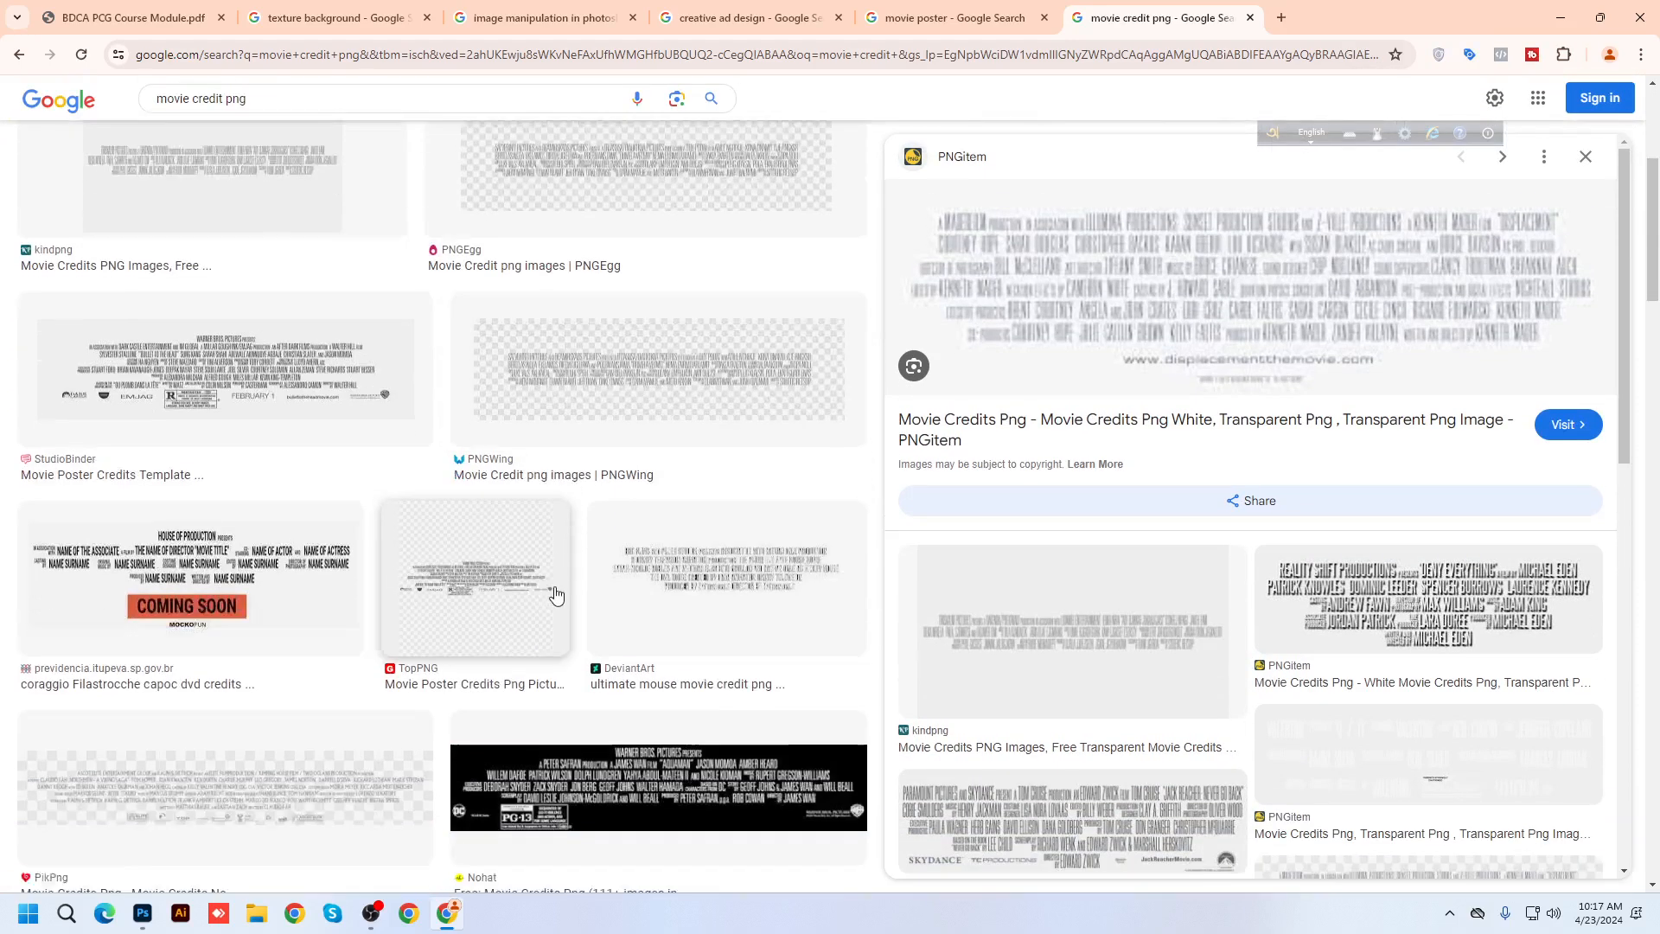
left_click(657, 683)
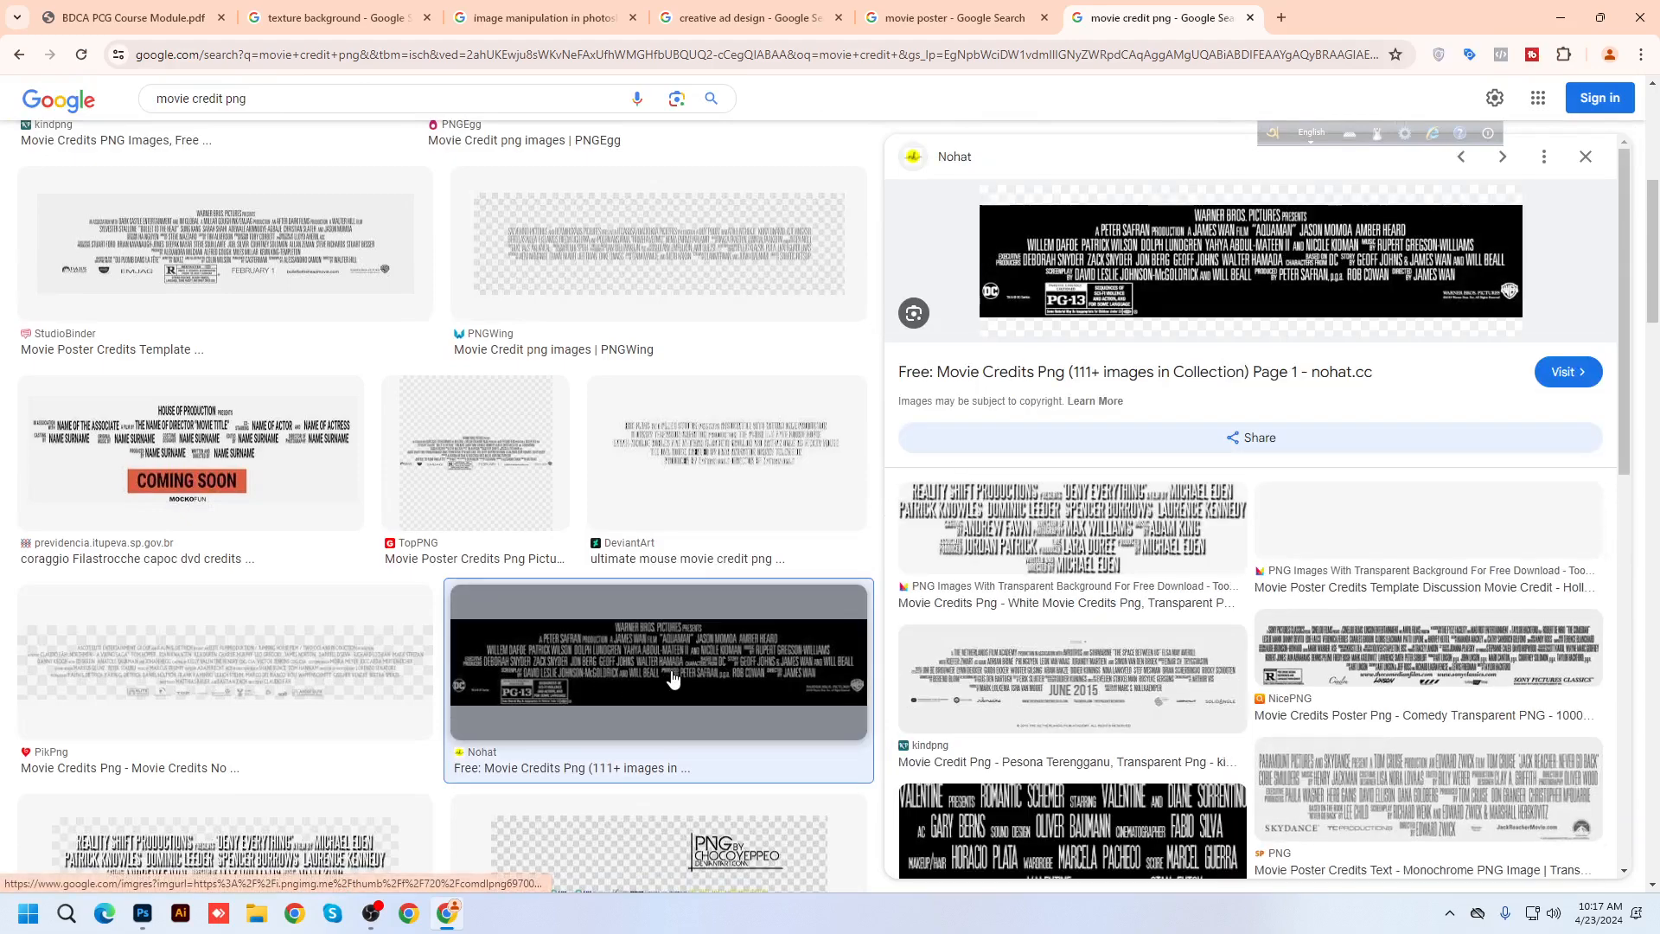
scroll(1182, 285, "down", 3)
scroll(344, 666, "down", 8)
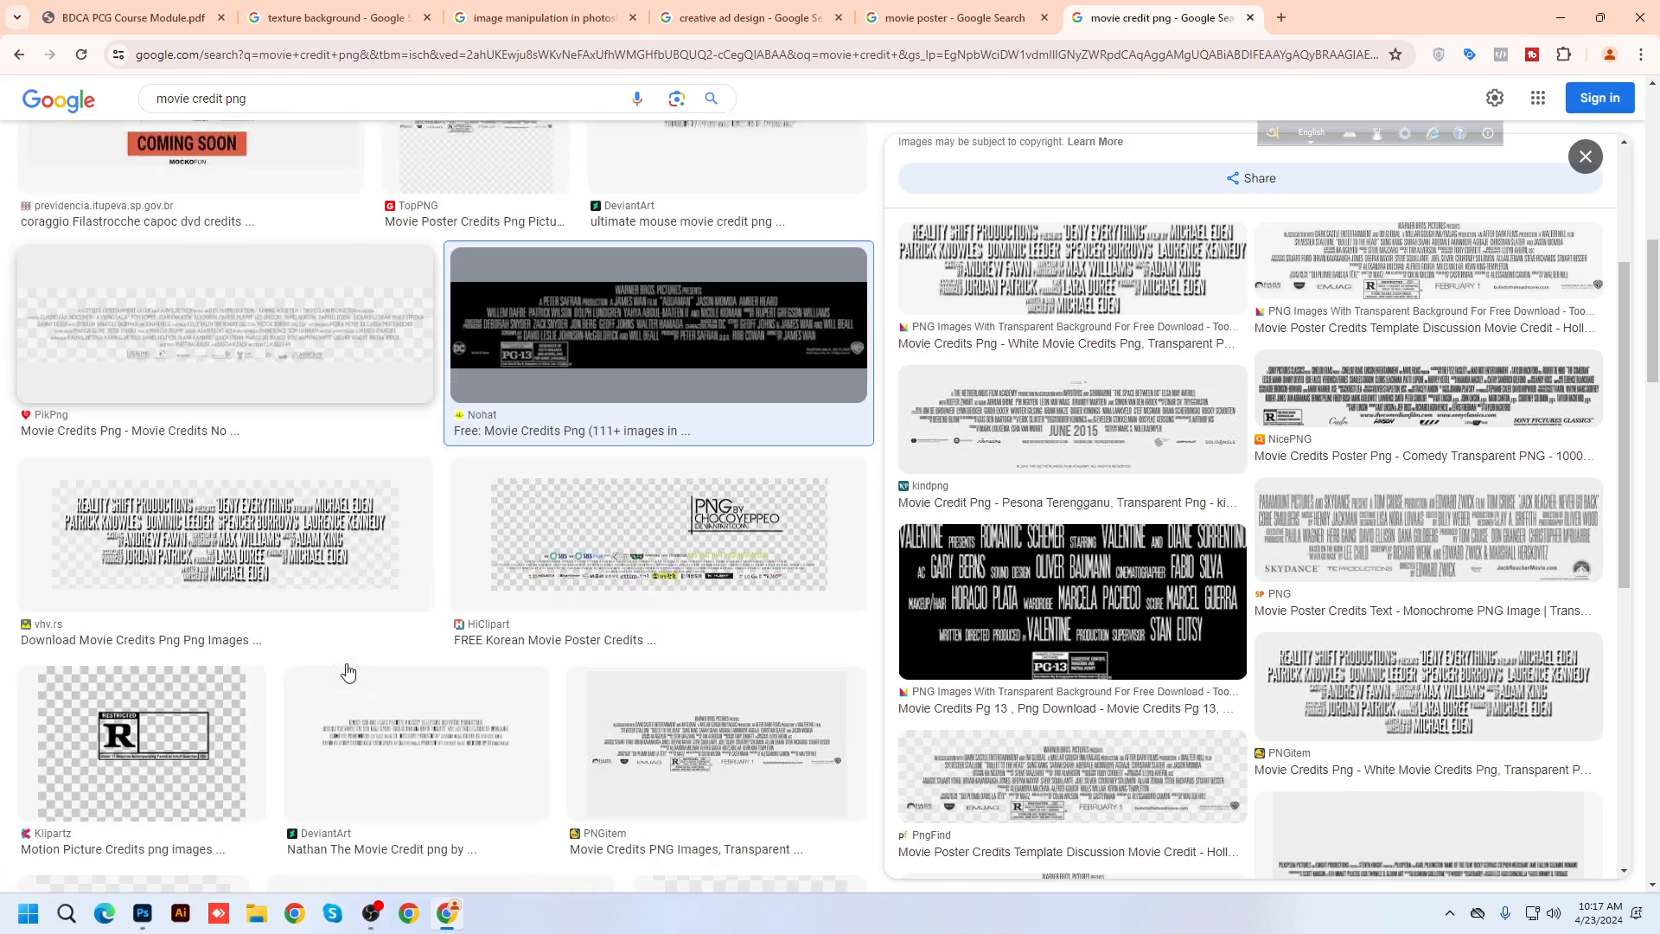
left_click(431, 395)
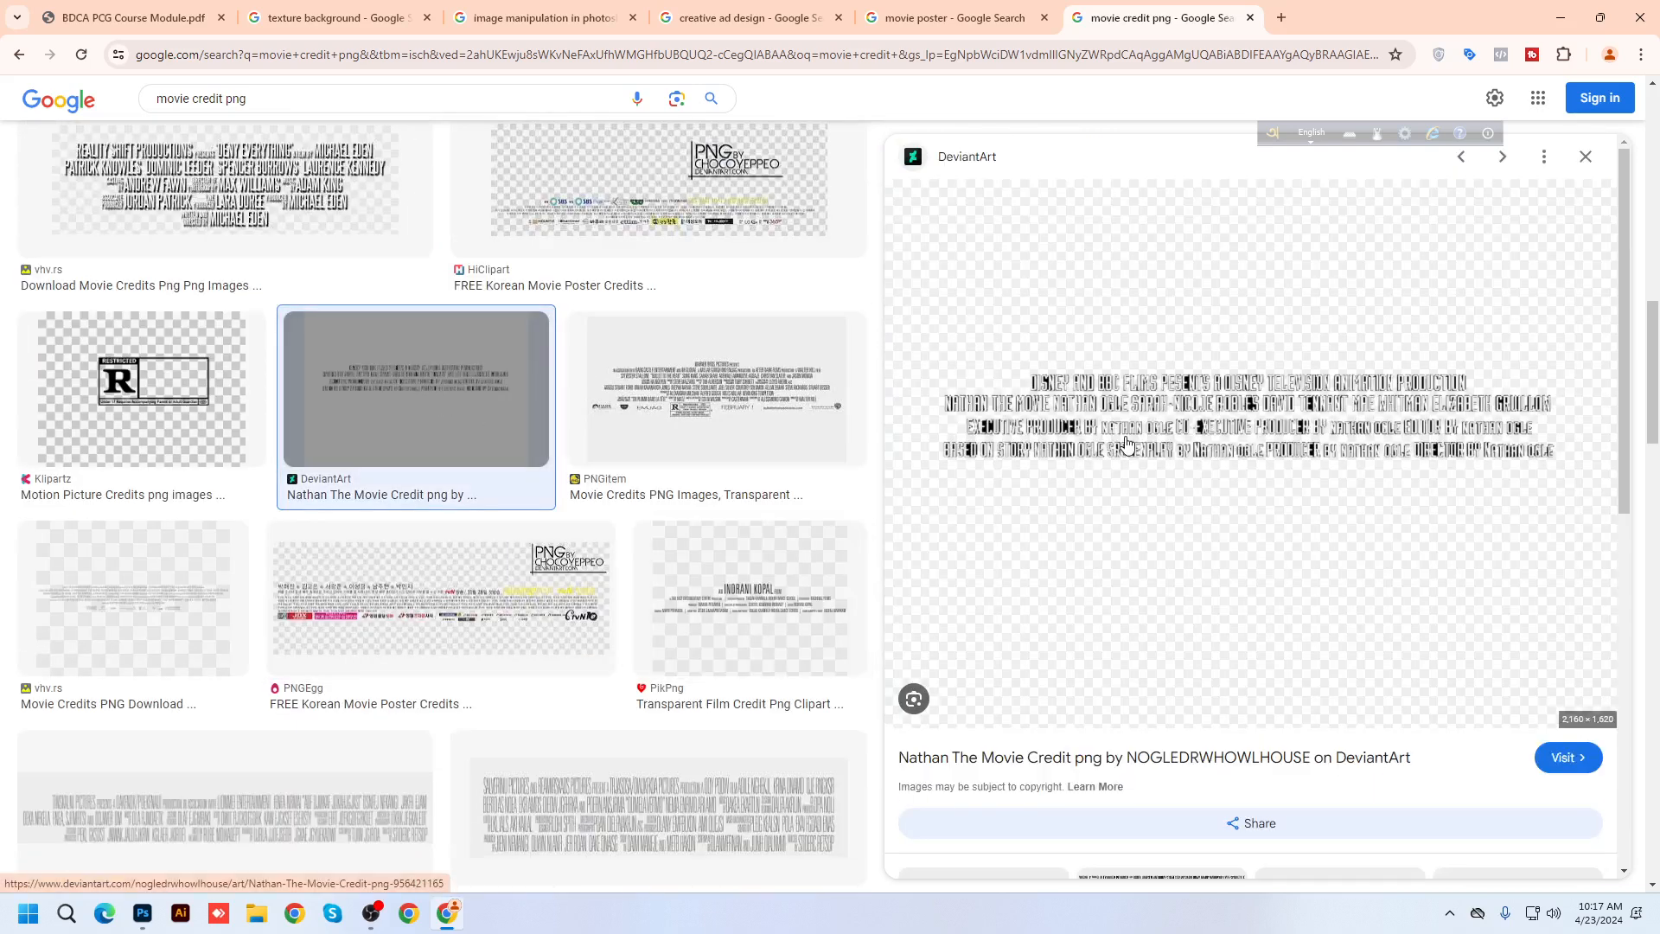
left_click(706, 401)
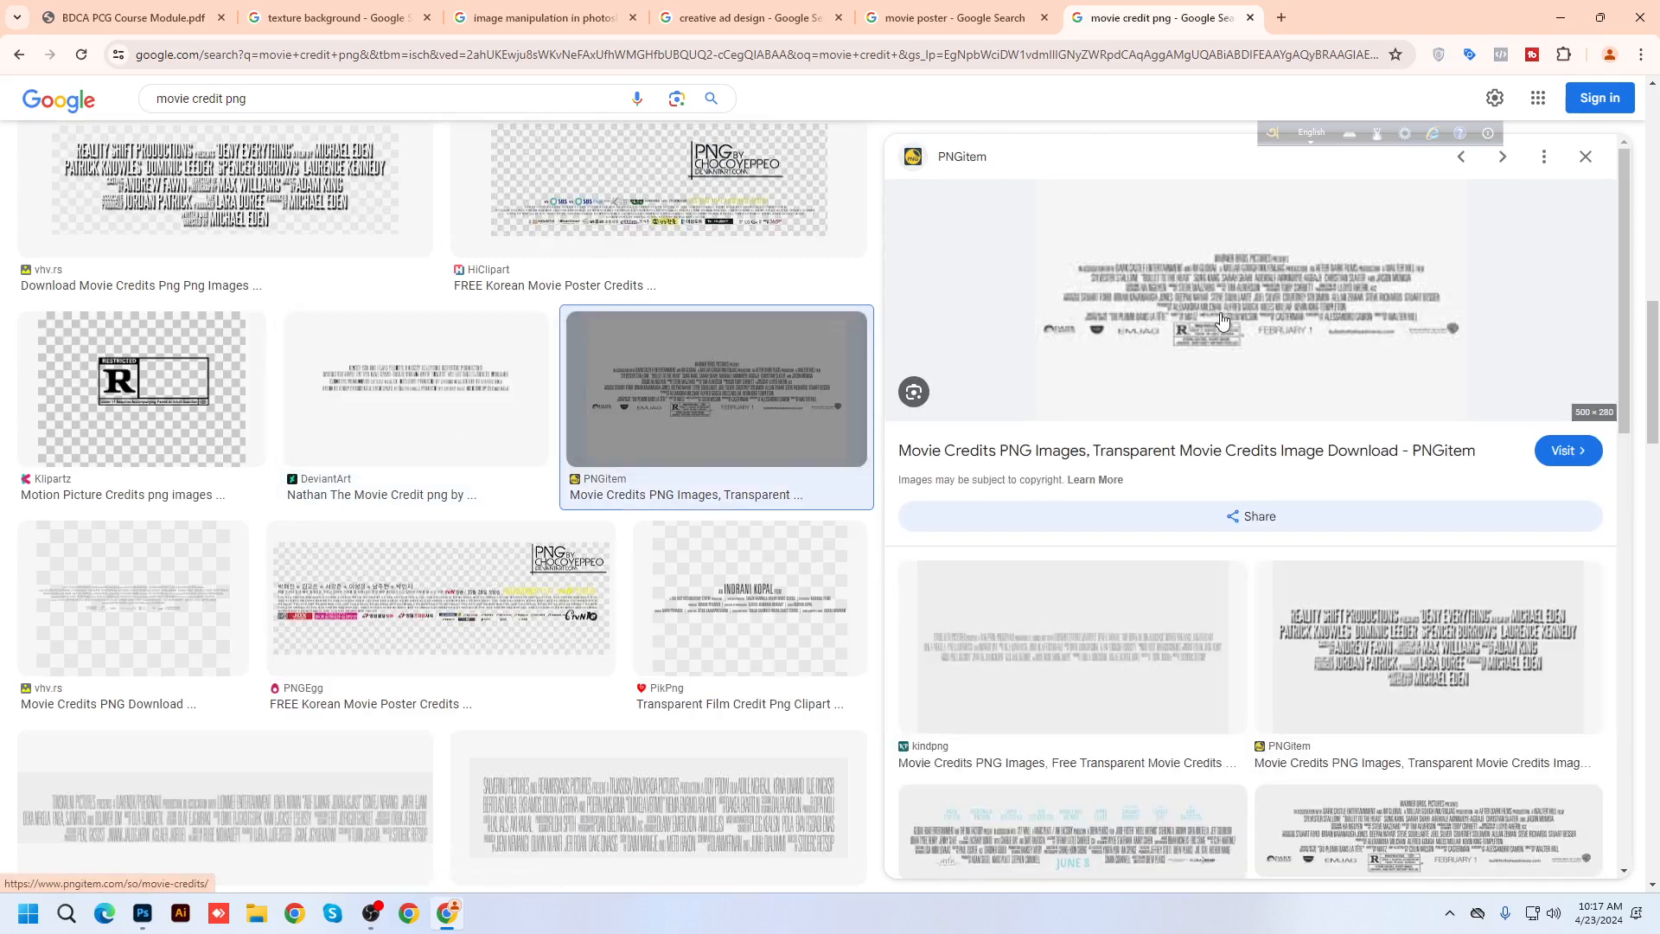
left_click(442, 415)
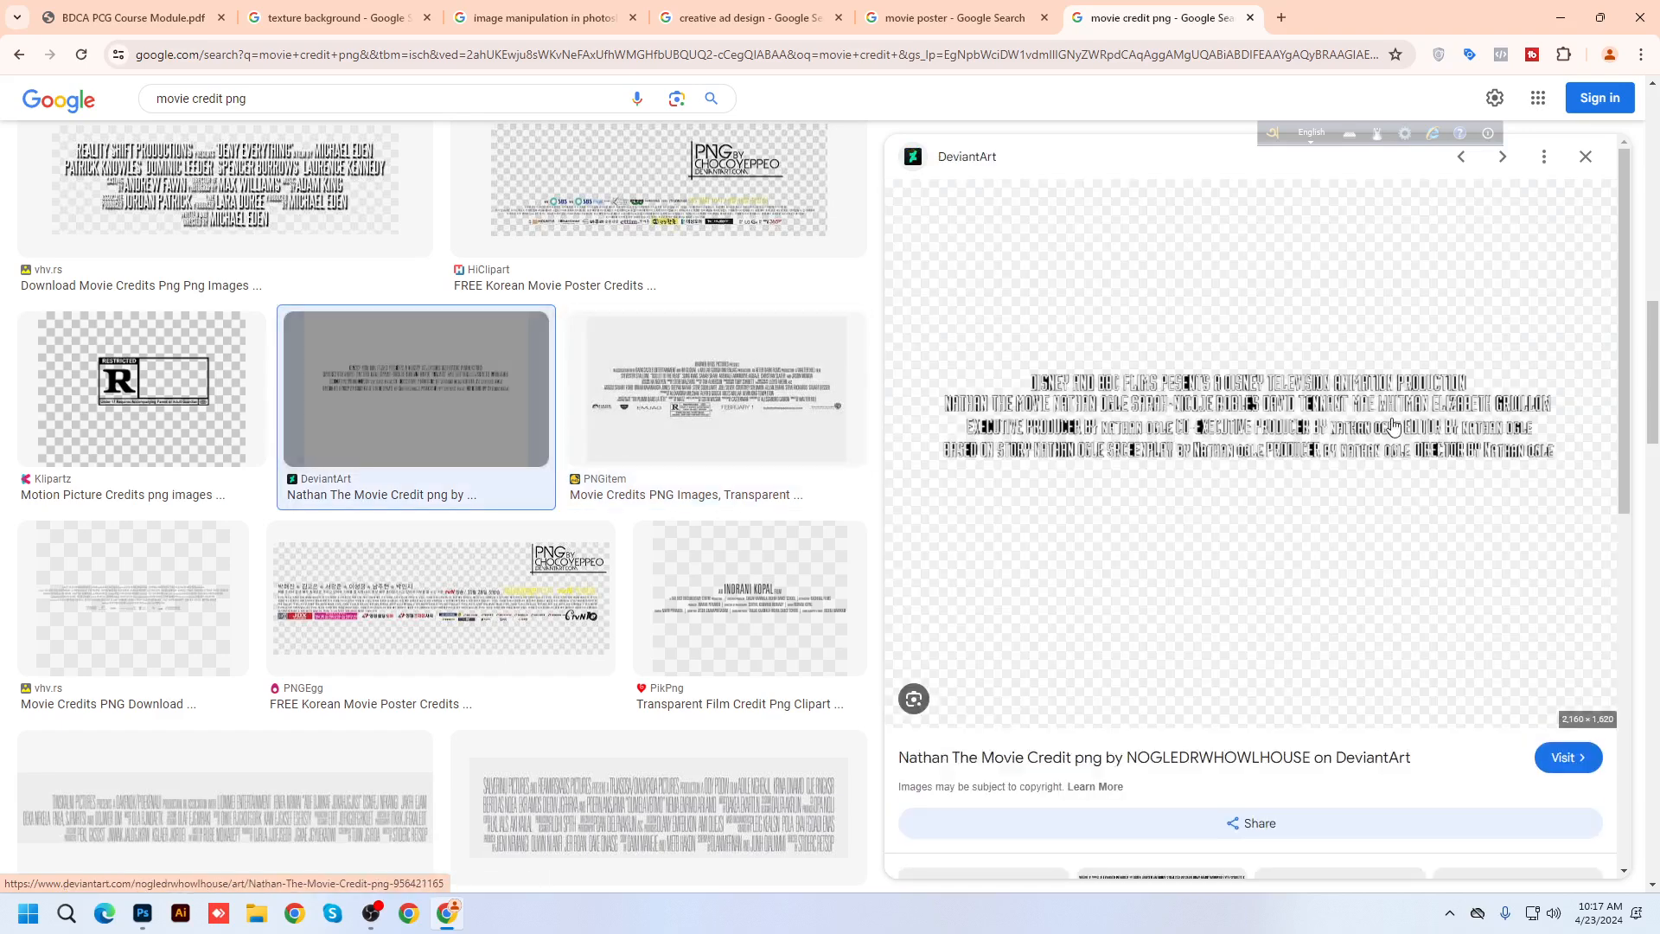
scroll(311, 692, "down", 5)
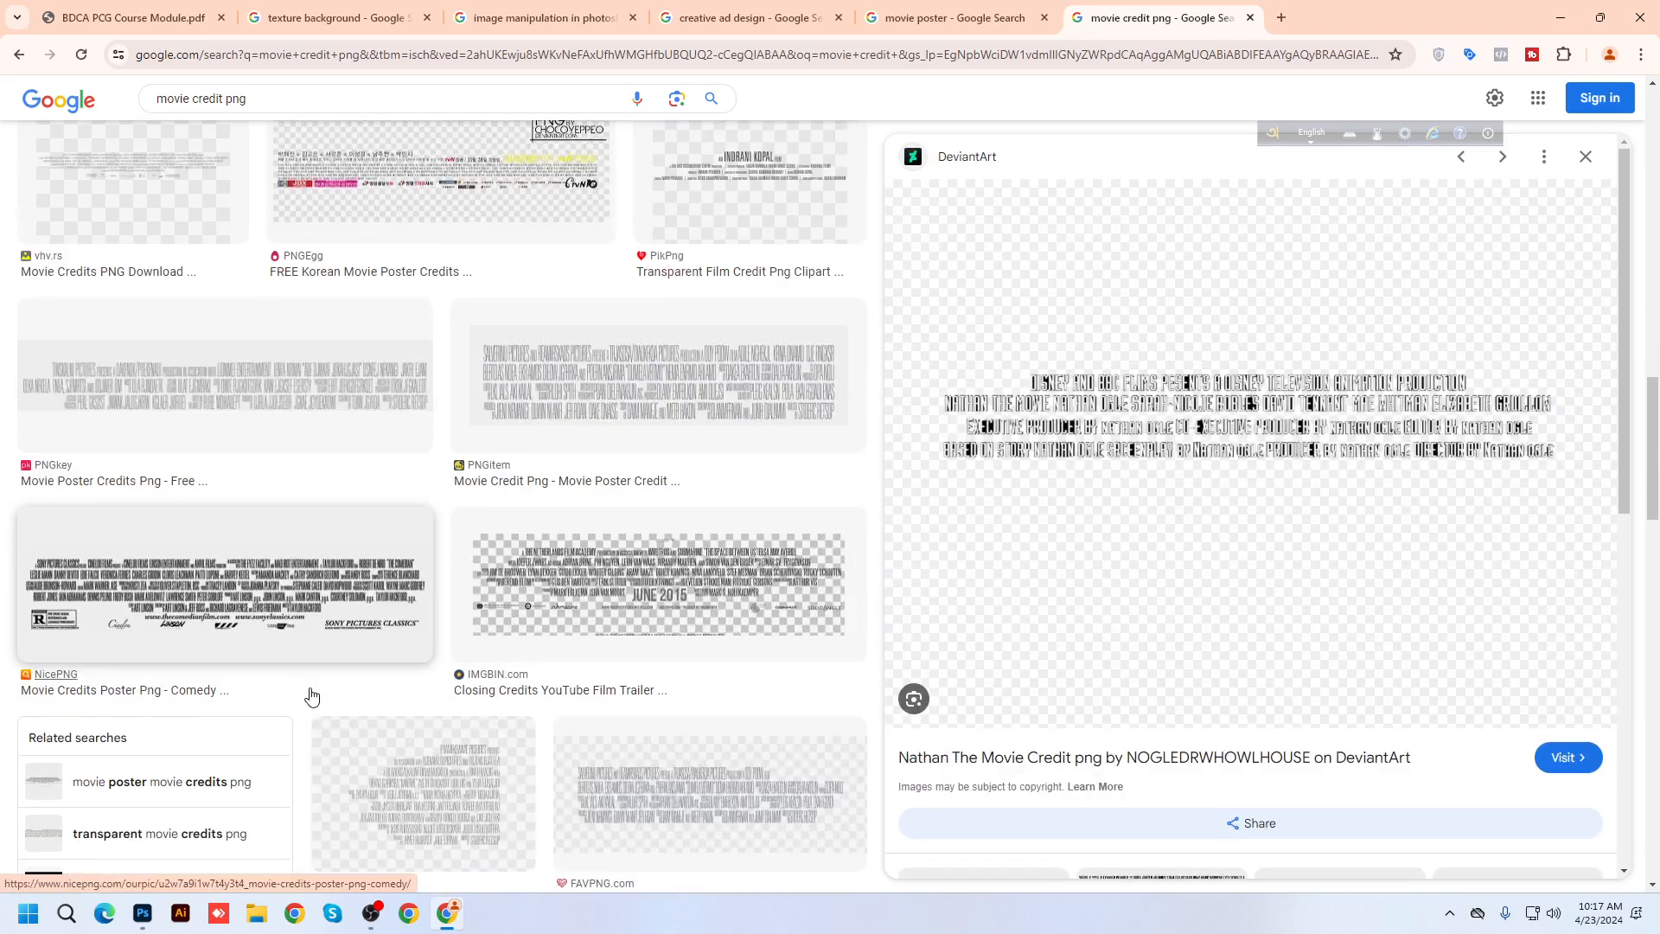
left_click(345, 617)
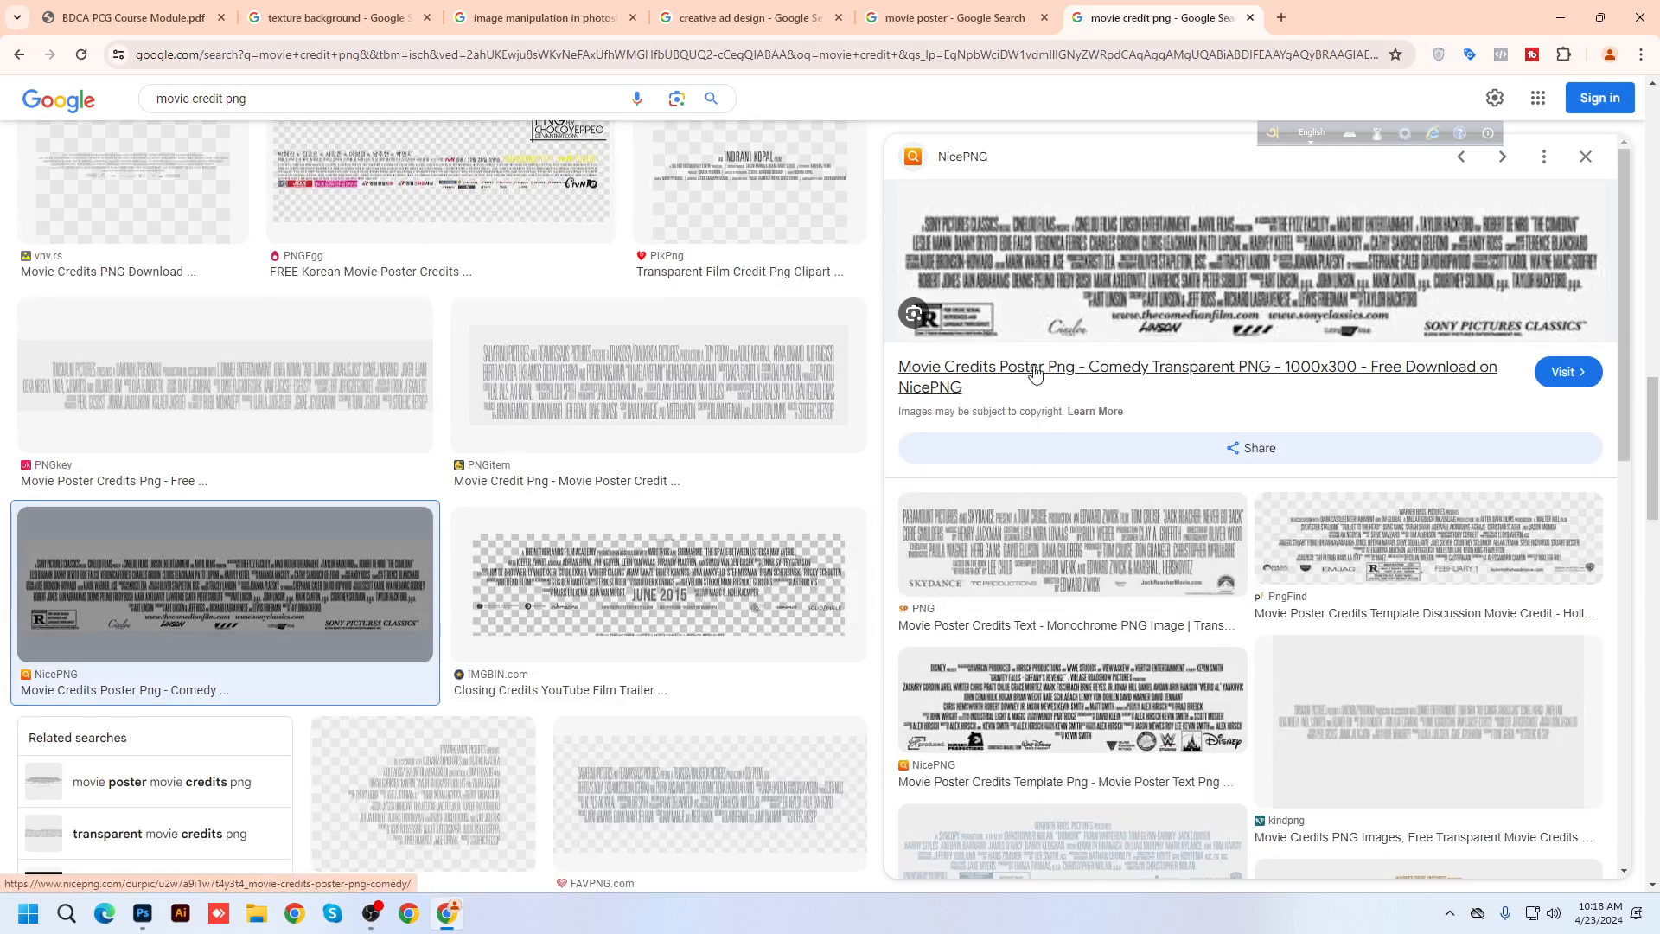
scroll(585, 603, "up", 2)
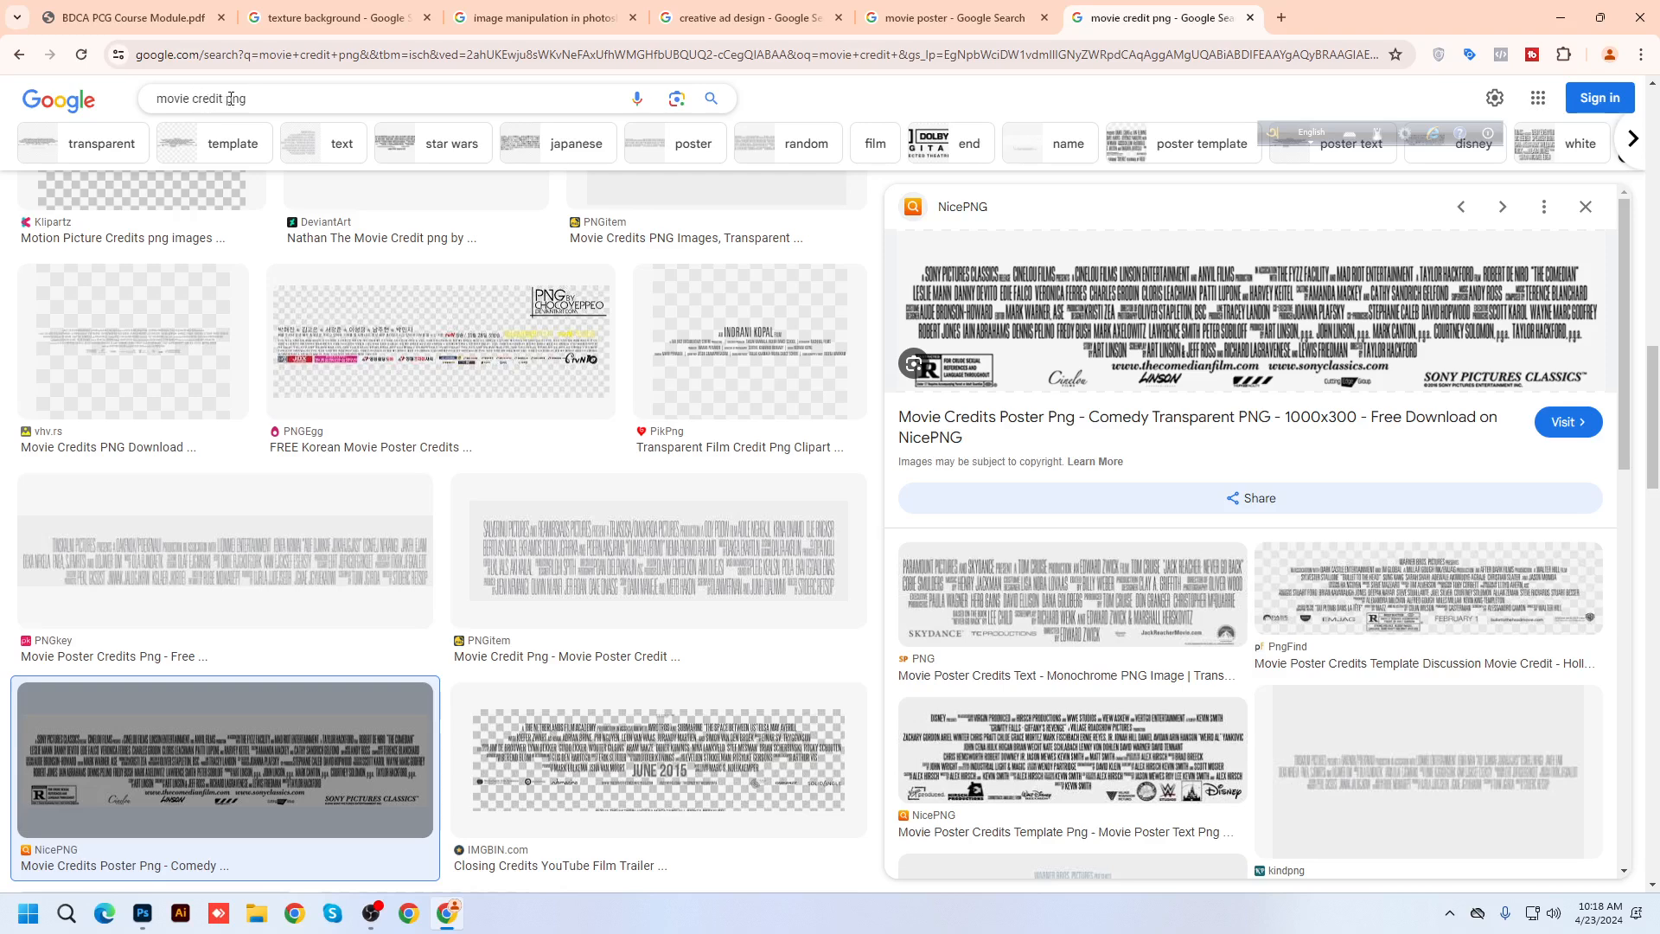
Refine the image search to 'movie credit text png'
left_click(230, 99)
type("text")
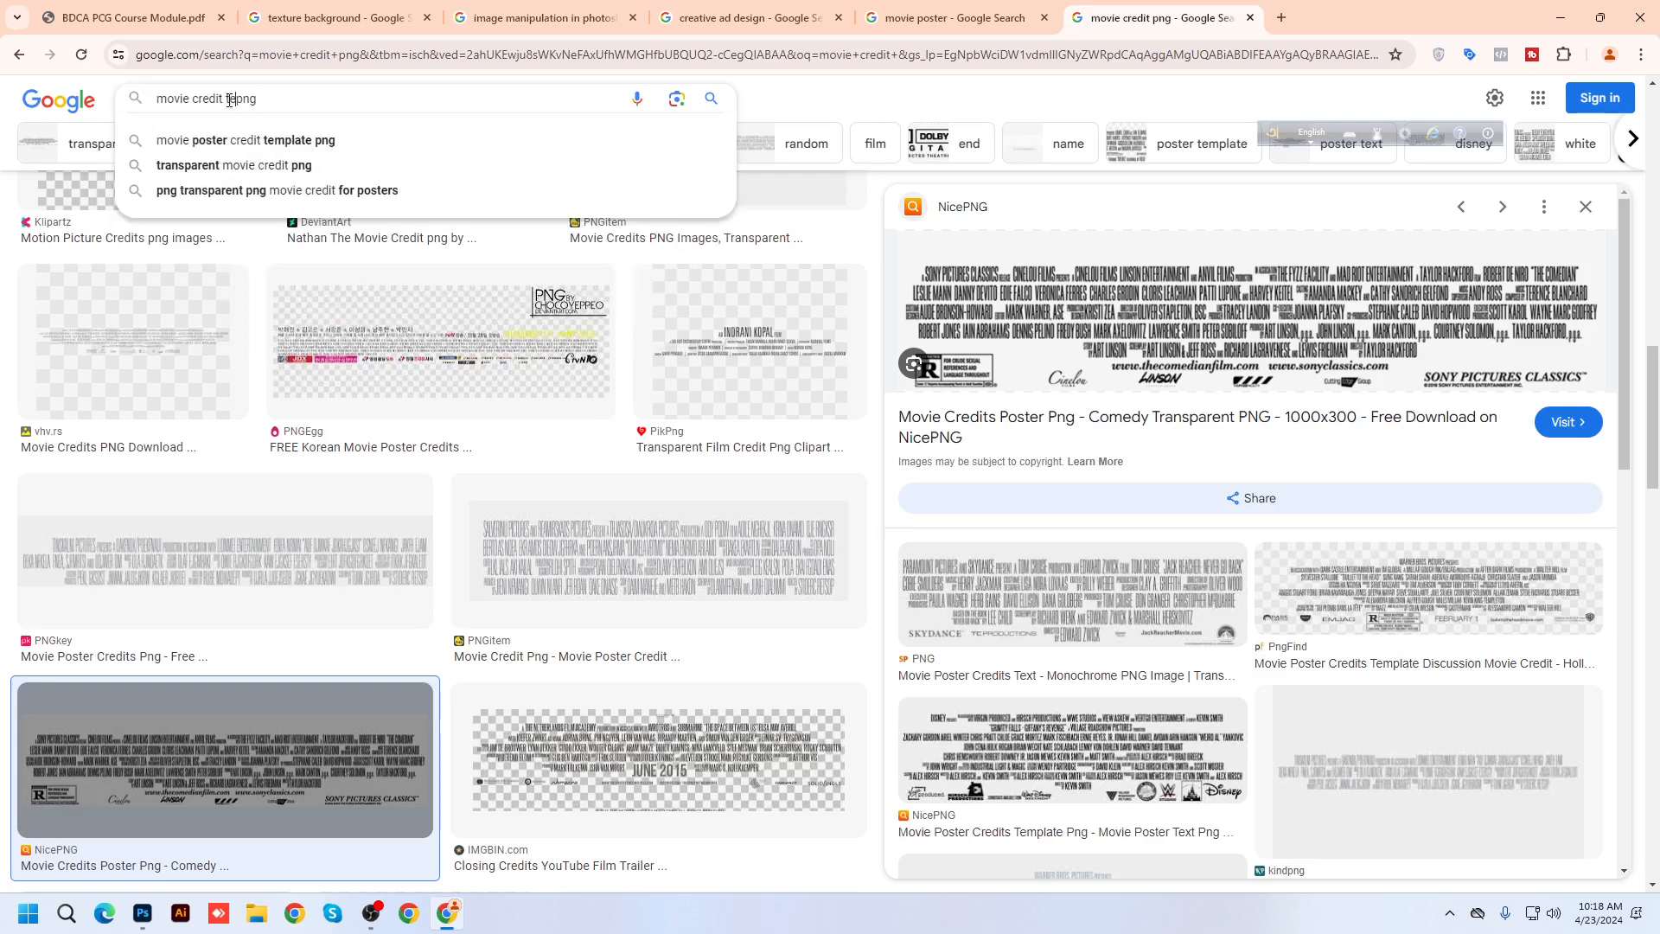
key("Return")
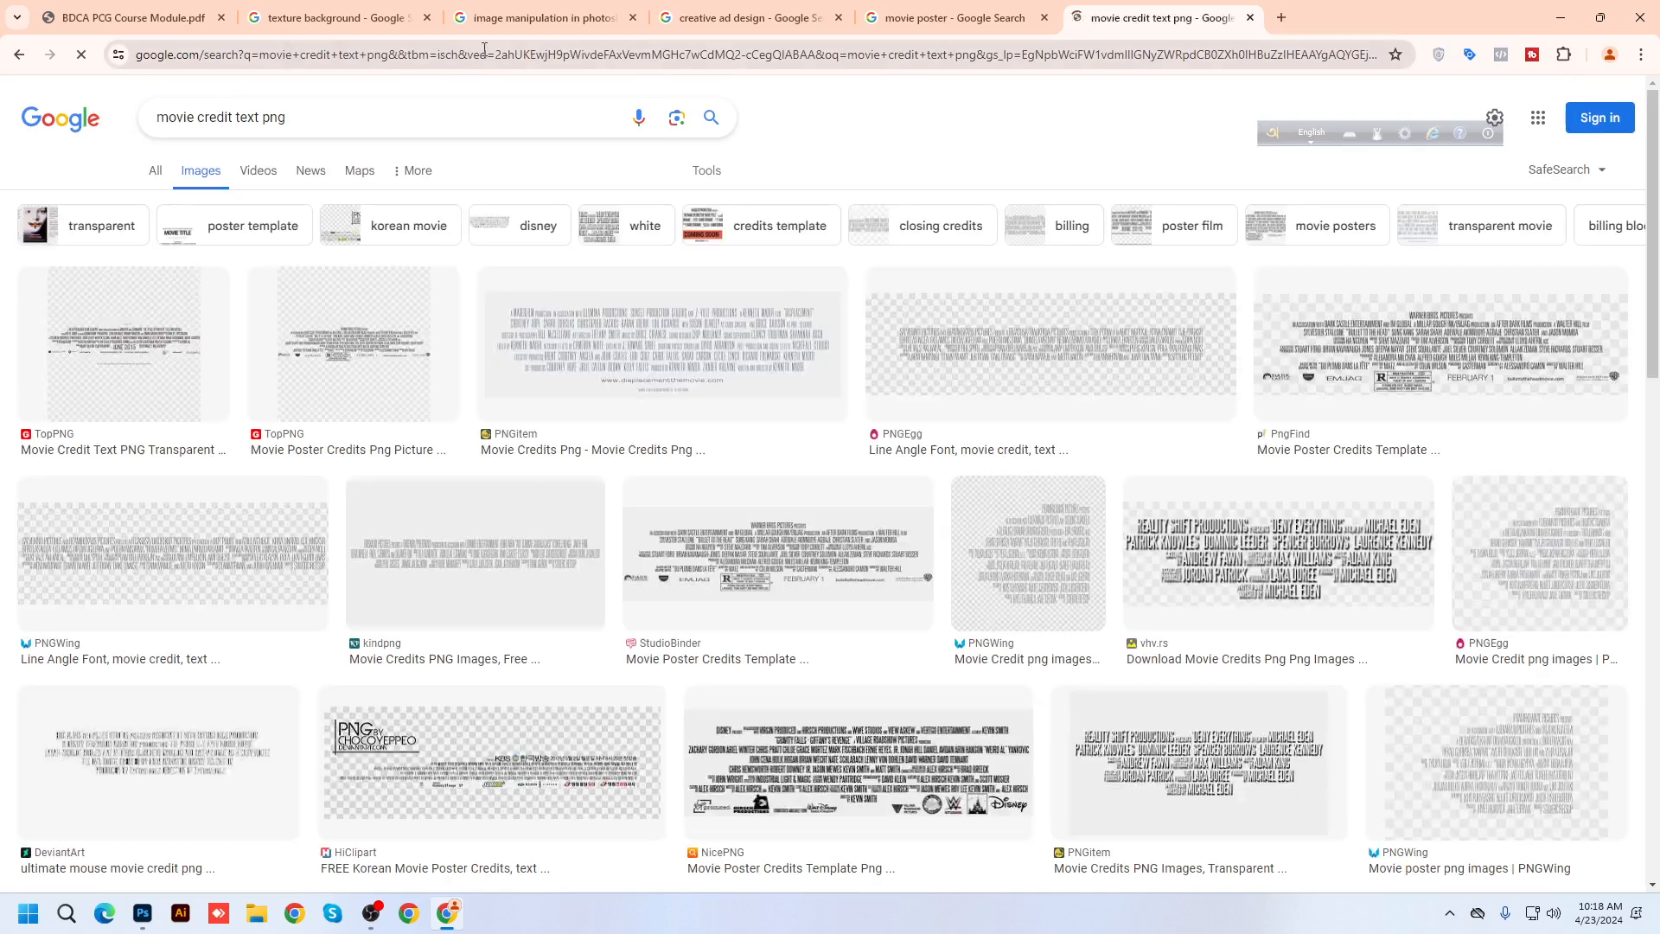
Preview the StudioBinder, PNGitem and NicePNG film credits results
left_click(753, 563)
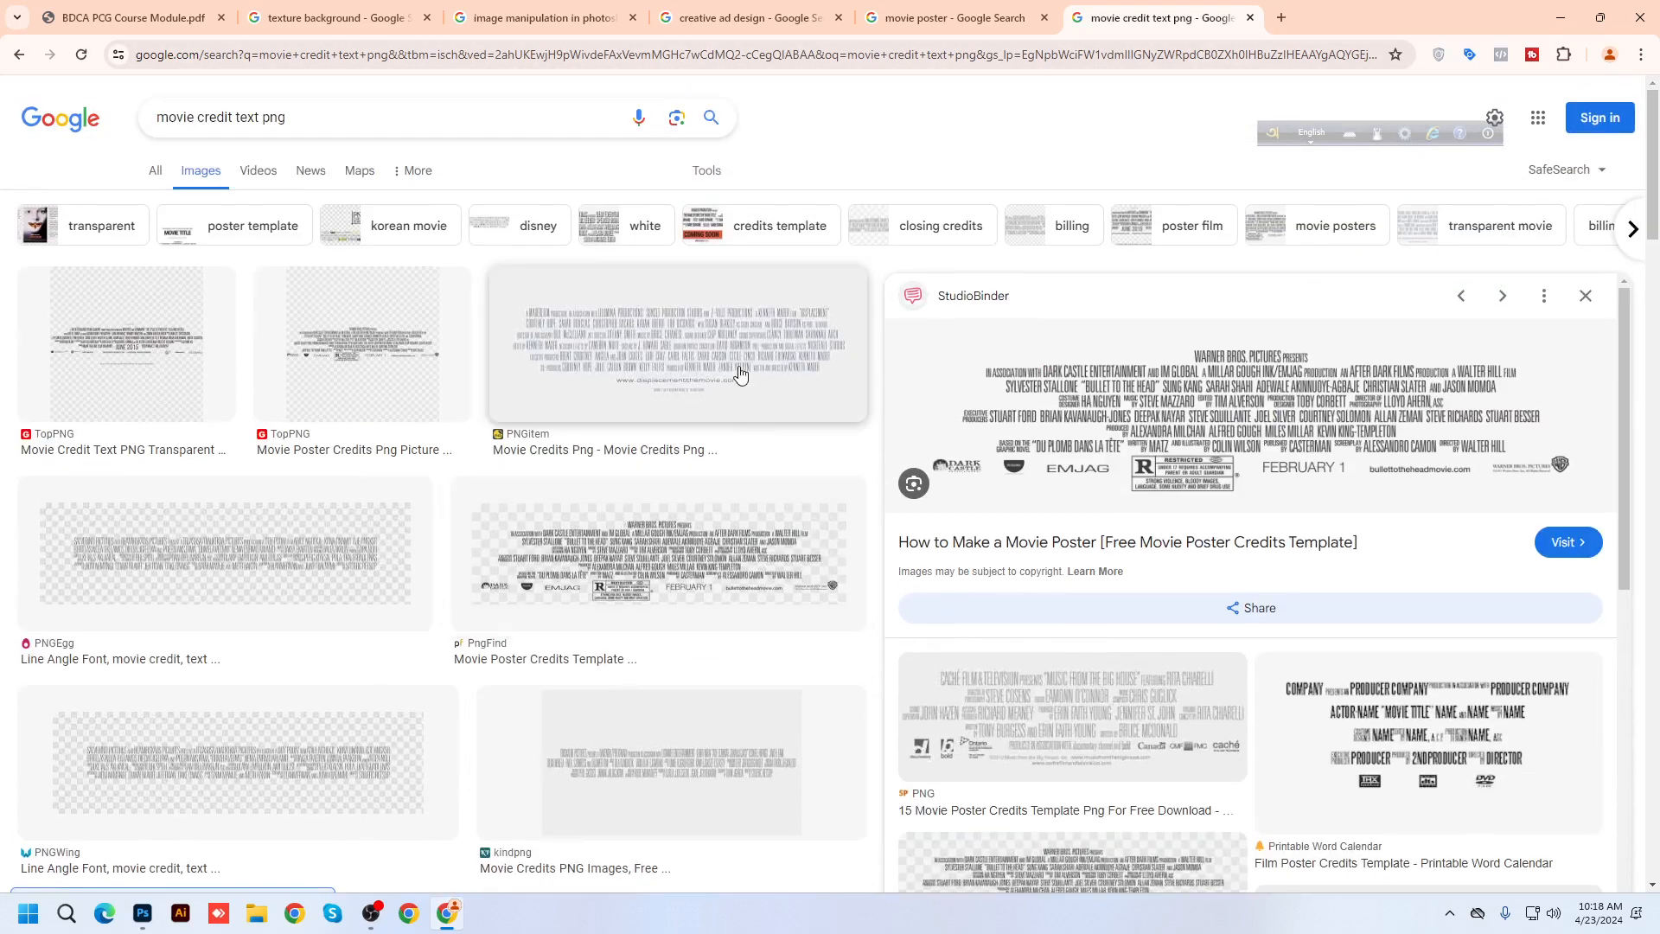
left_click(737, 373)
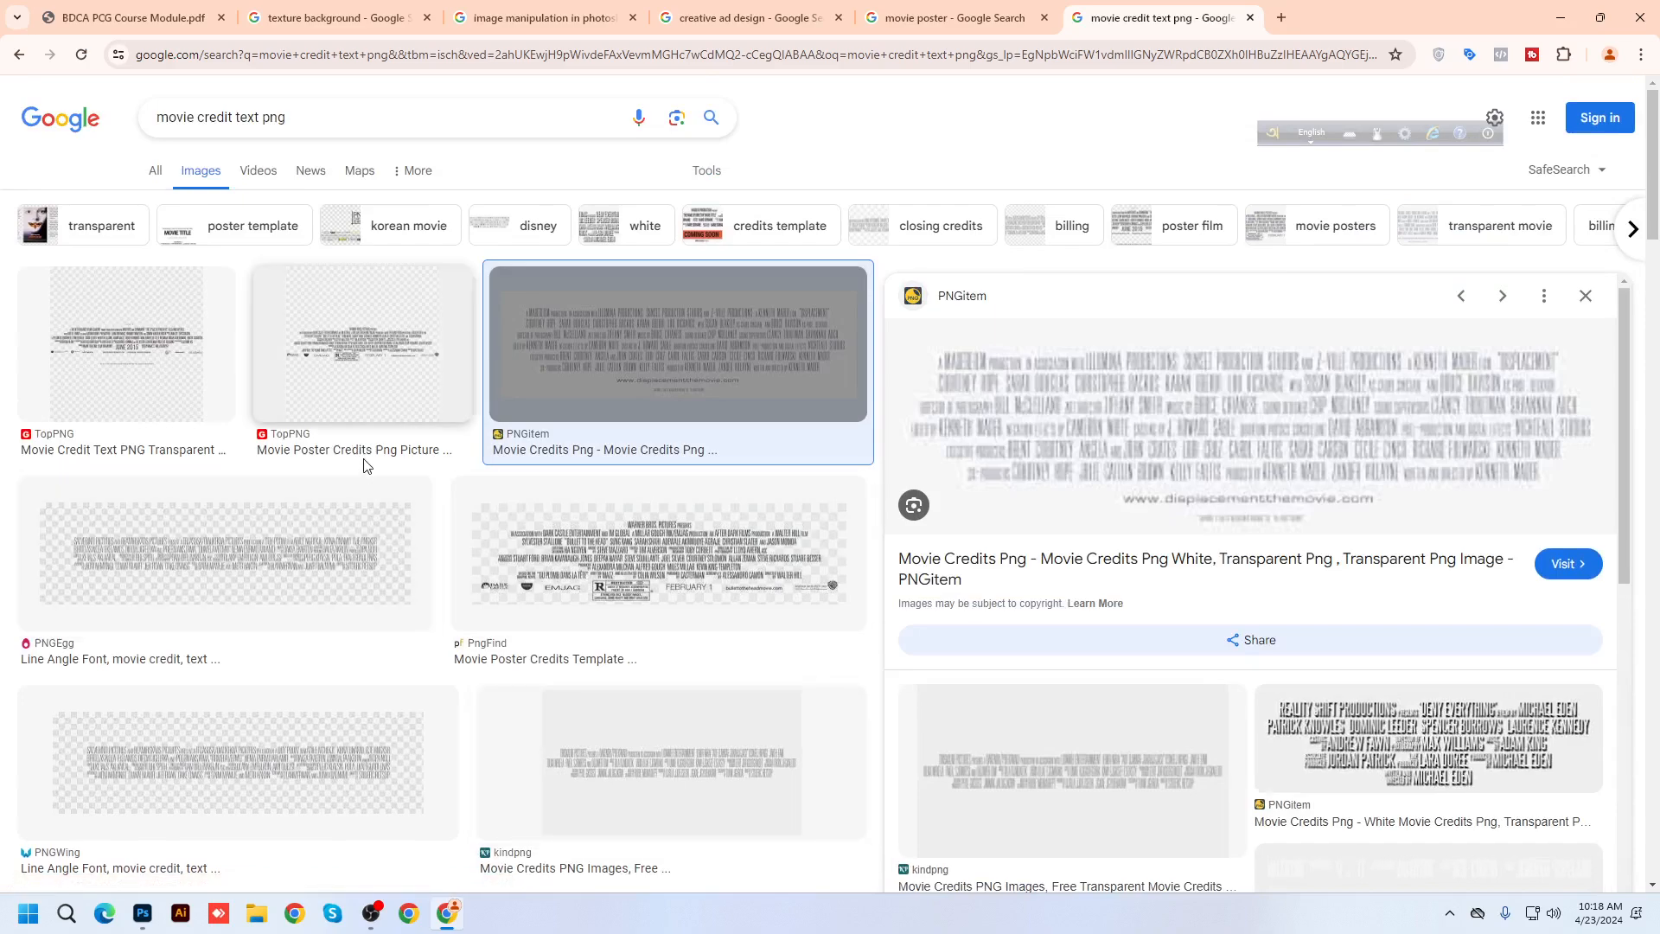
scroll(260, 689, "down", 5)
scroll(579, 684, "down", 10)
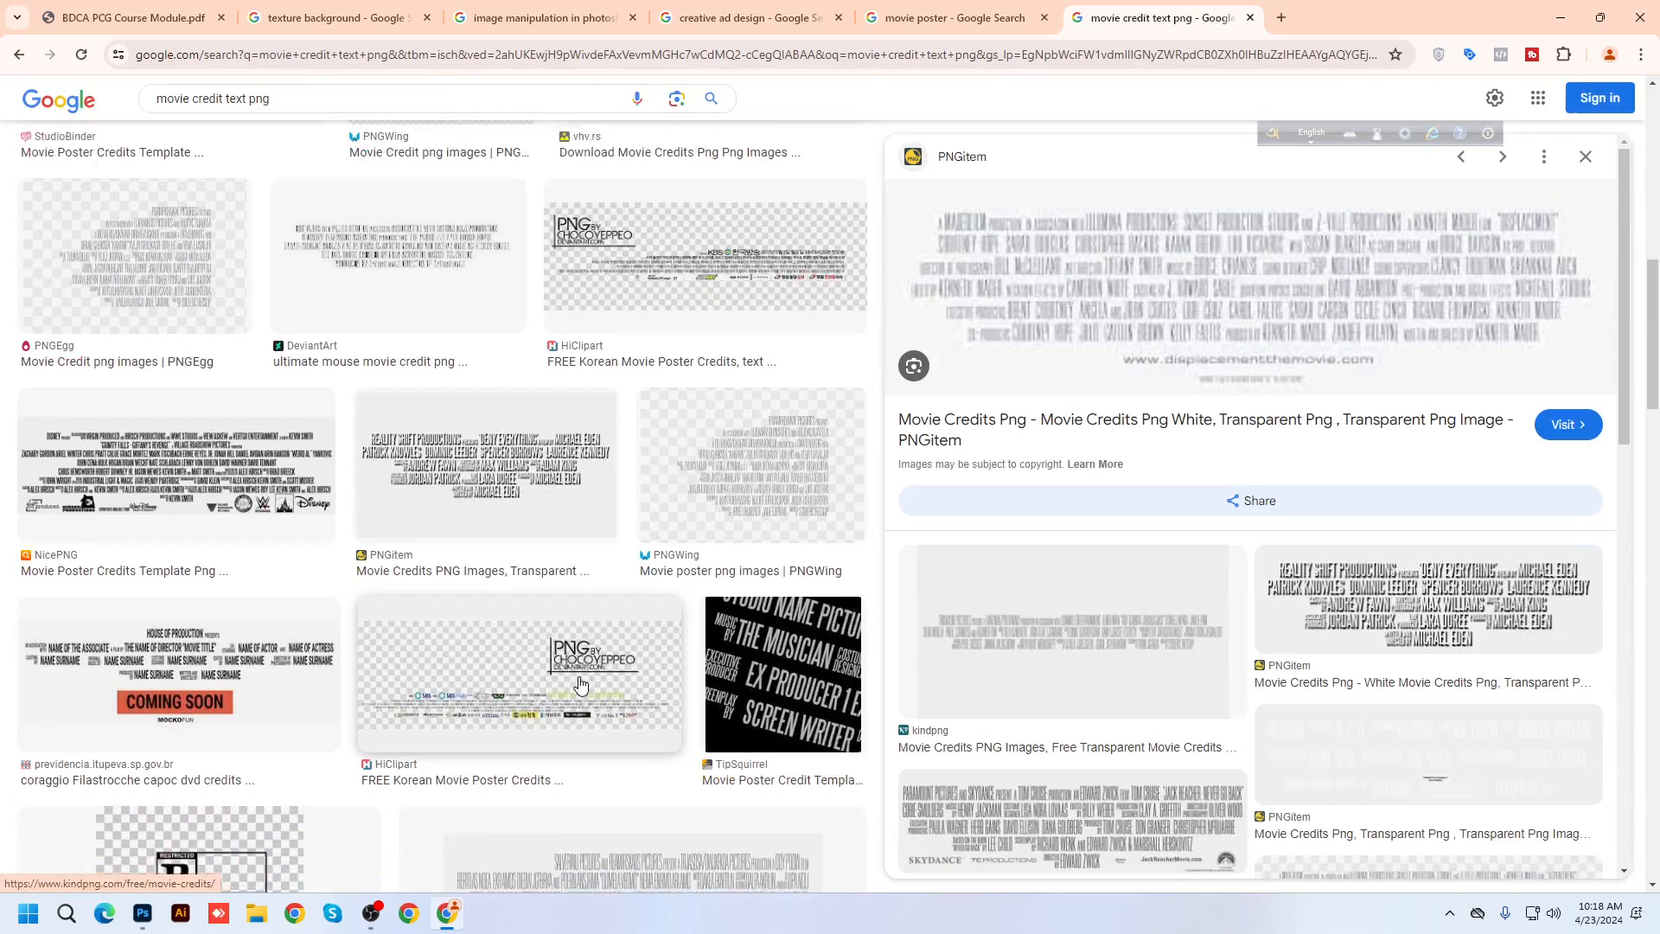
left_click(1585, 157)
scroll(757, 583, "down", 1)
left_click(757, 584)
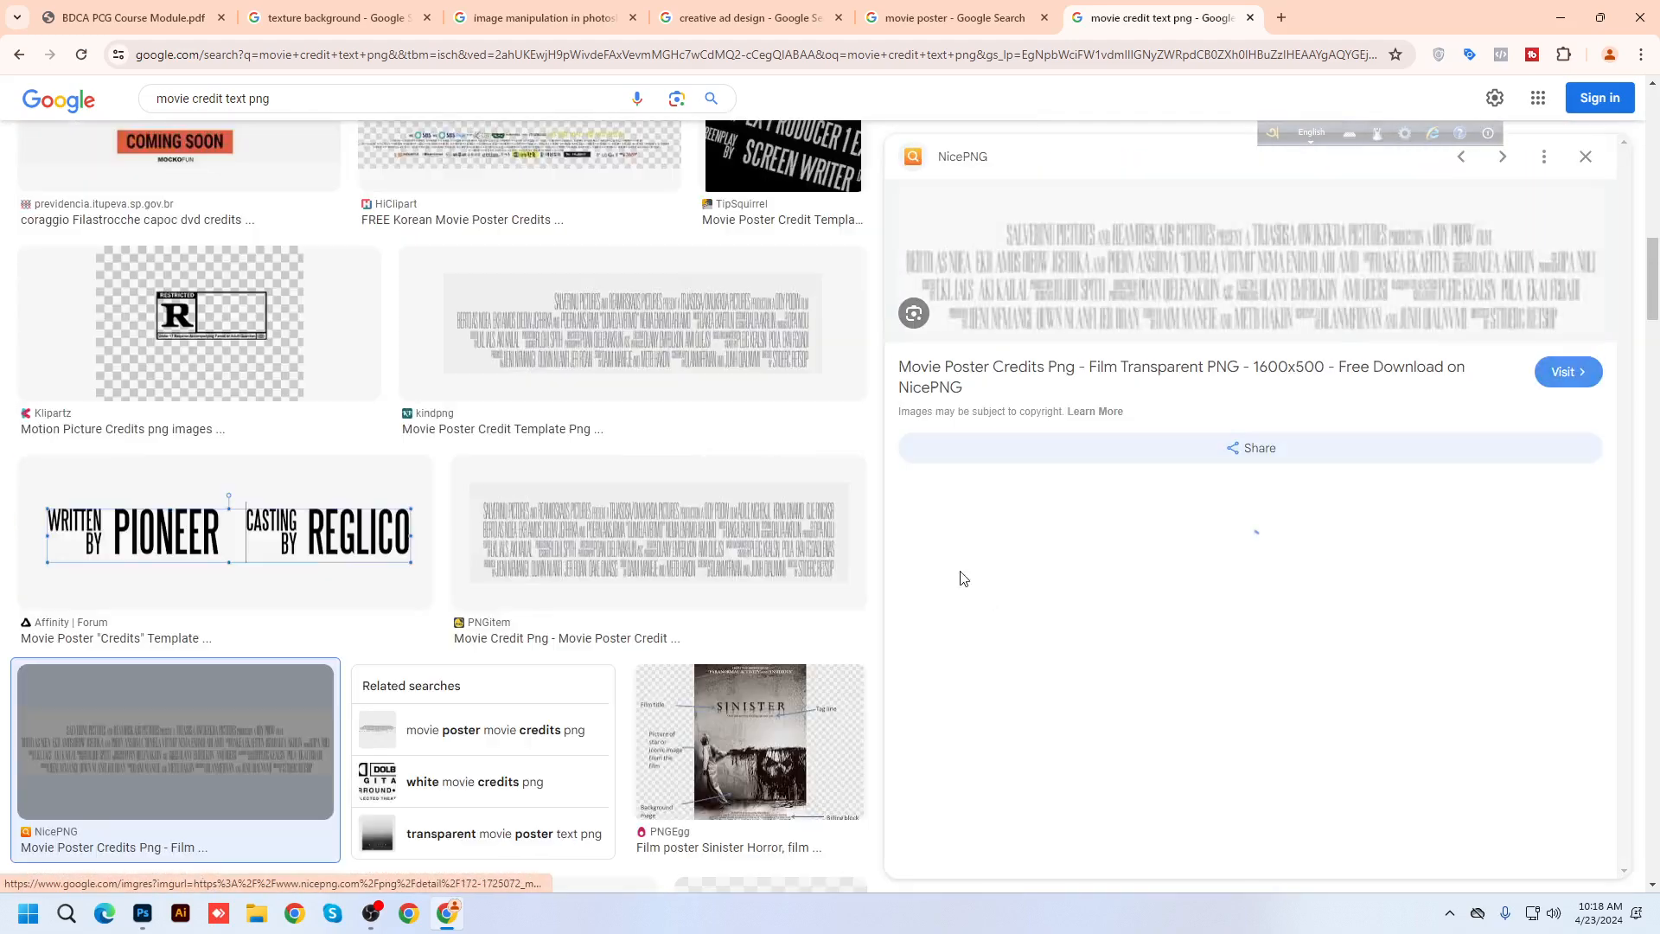
scroll(622, 622, "up", 10)
scroll(664, 664, "up", 5)
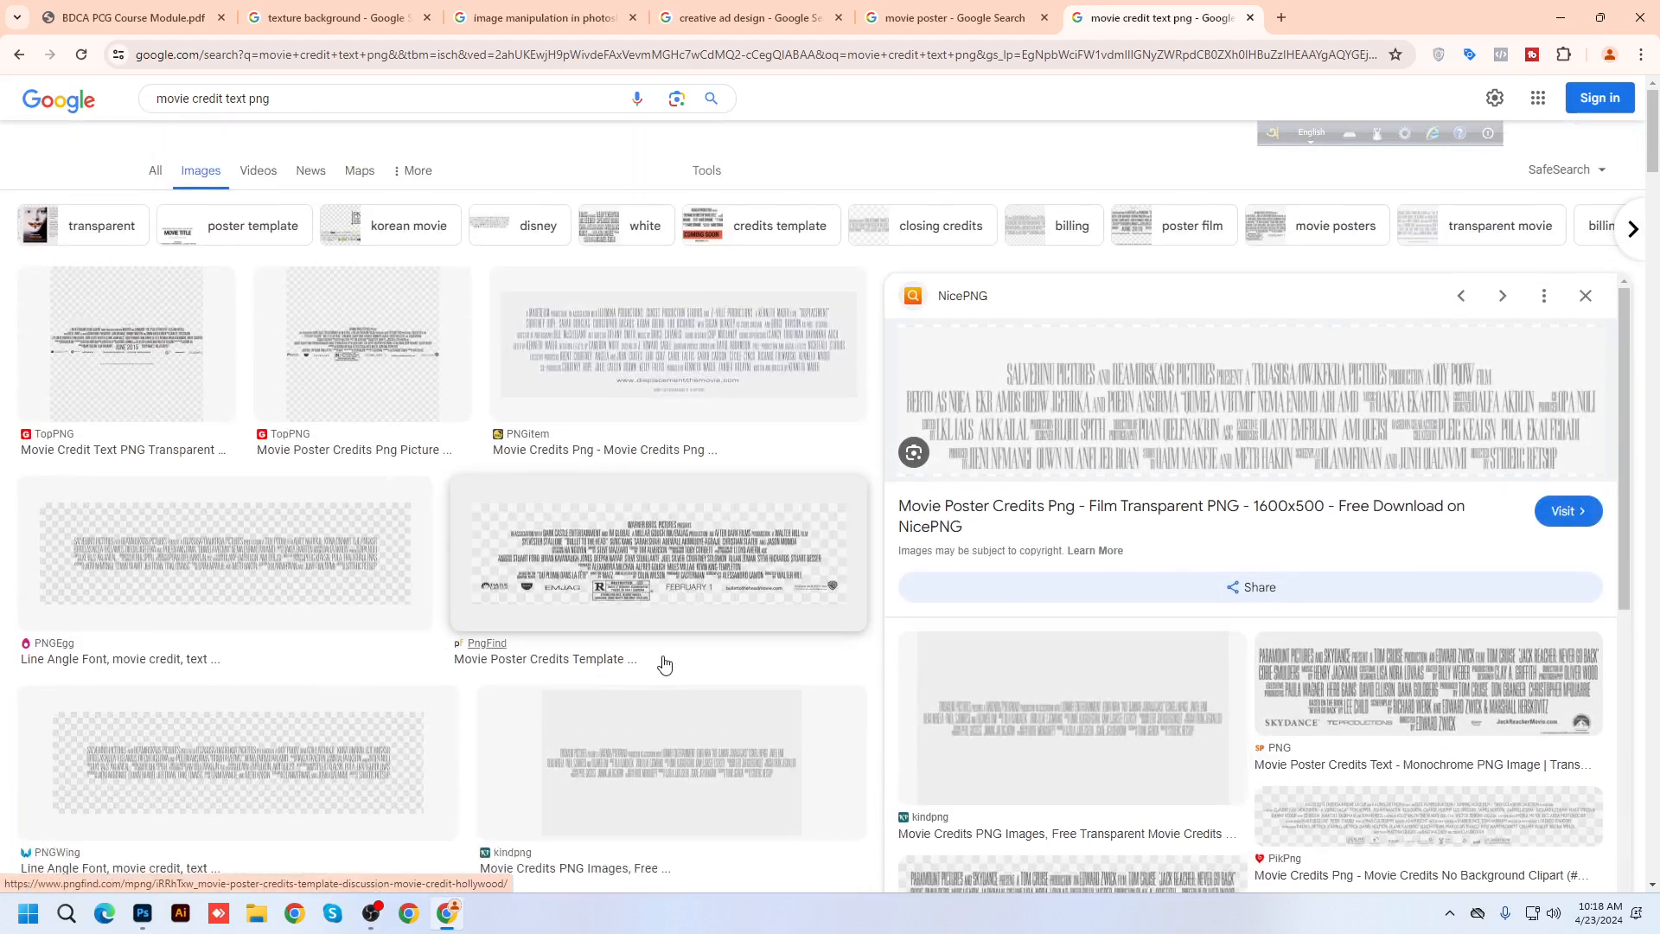
Go back to the 'movie credit png' results and reopen the DeviantArt Nathan credit image
left_click(21, 55)
left_click(20, 56)
left_click(21, 55)
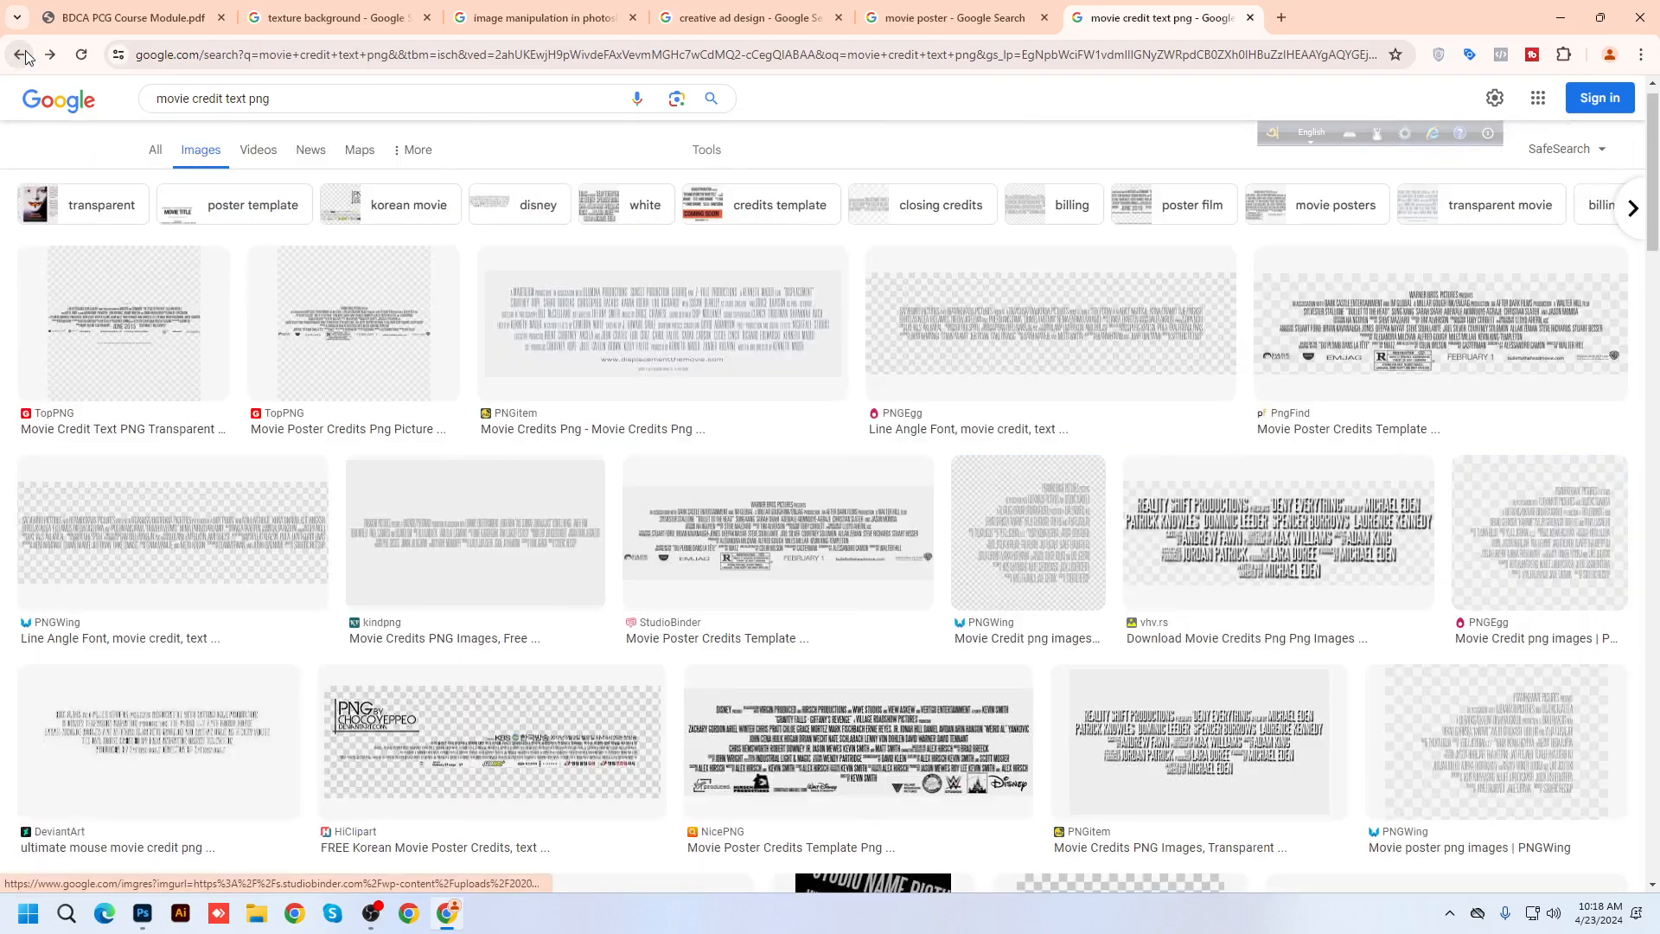
left_click(20, 55)
left_click(21, 55)
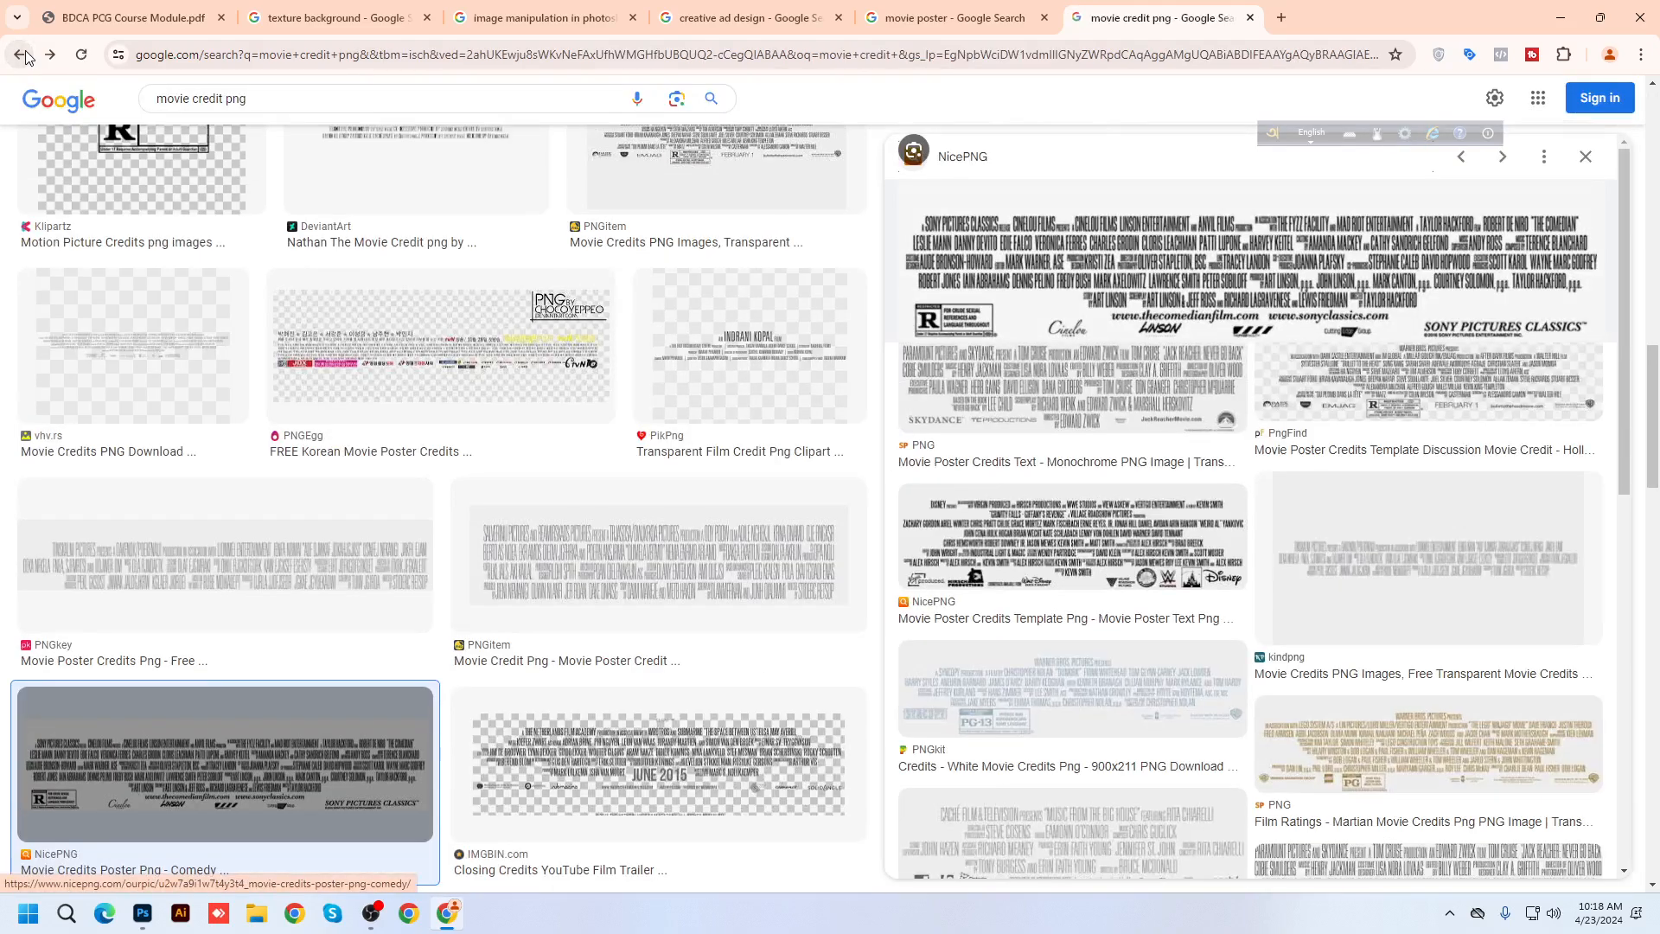
left_click(25, 55)
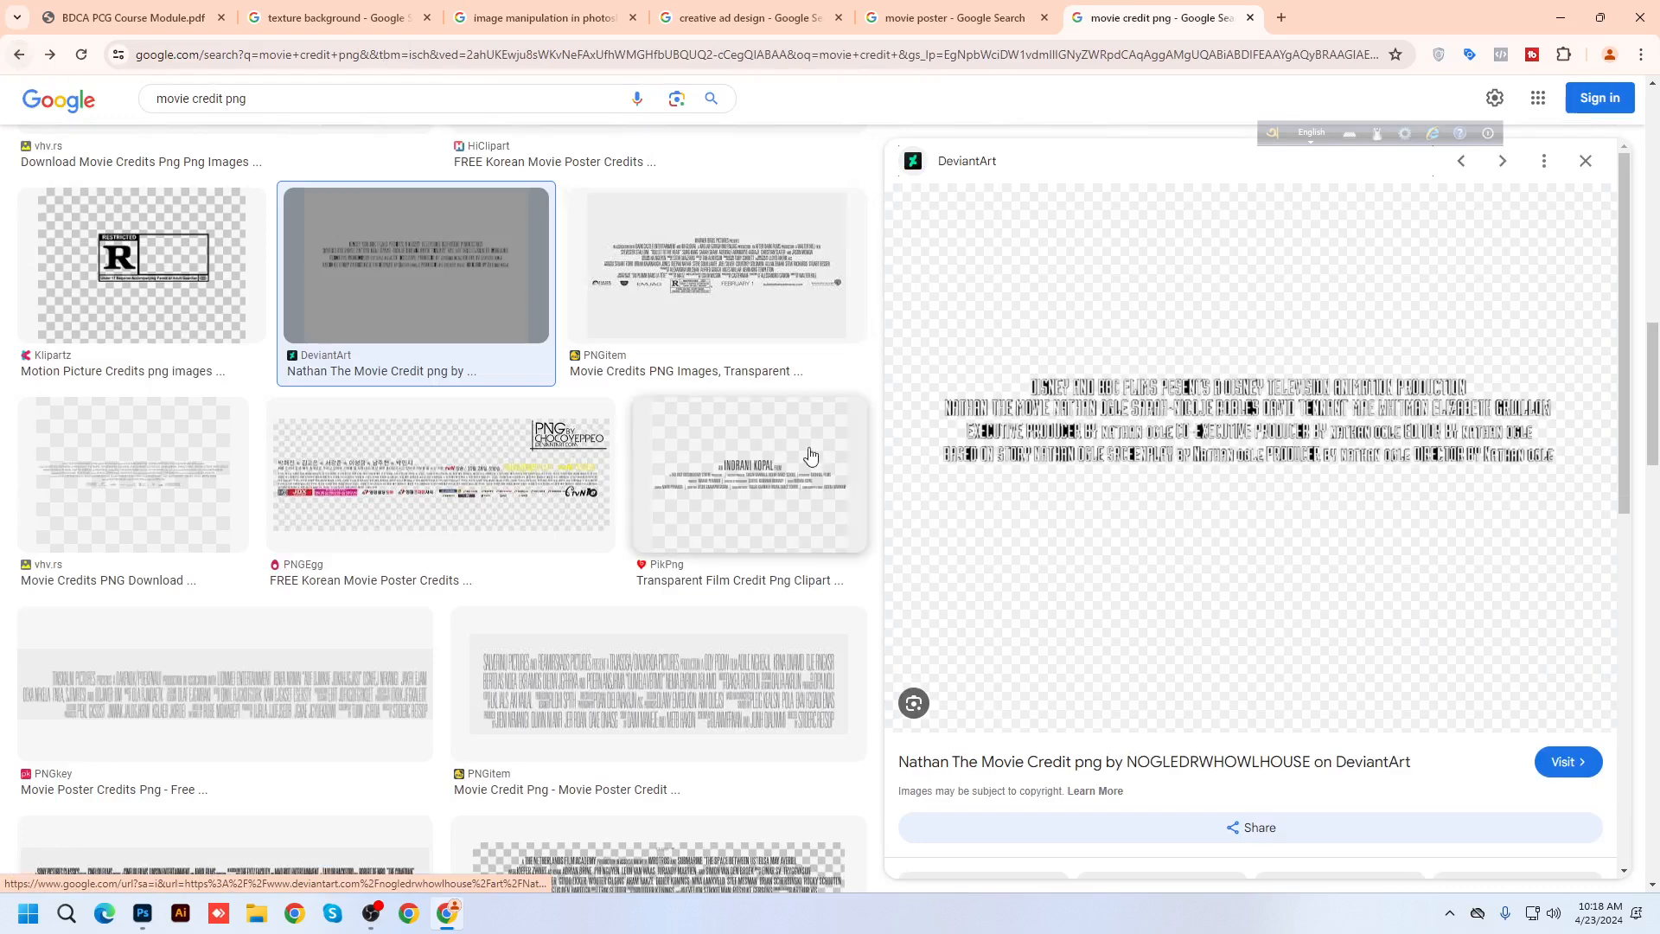
scroll(838, 712, "up", 4)
Save the DeviantArt credit image to the Desktop and minimize Chrome
right_click(1124, 439)
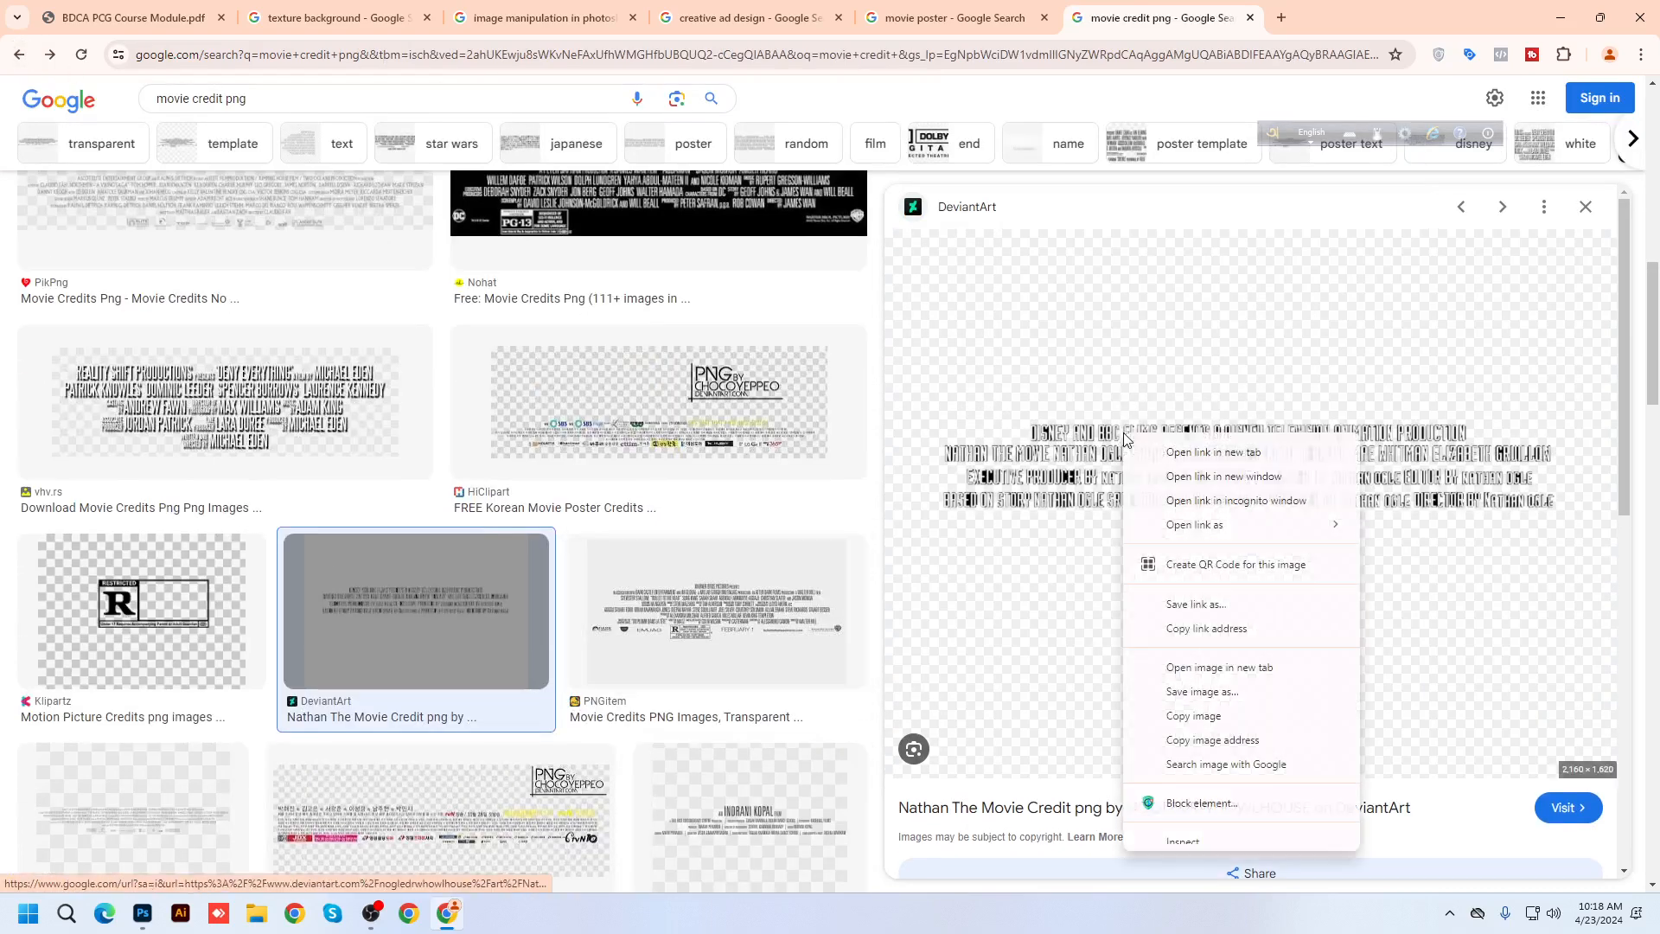
left_click(1200, 692)
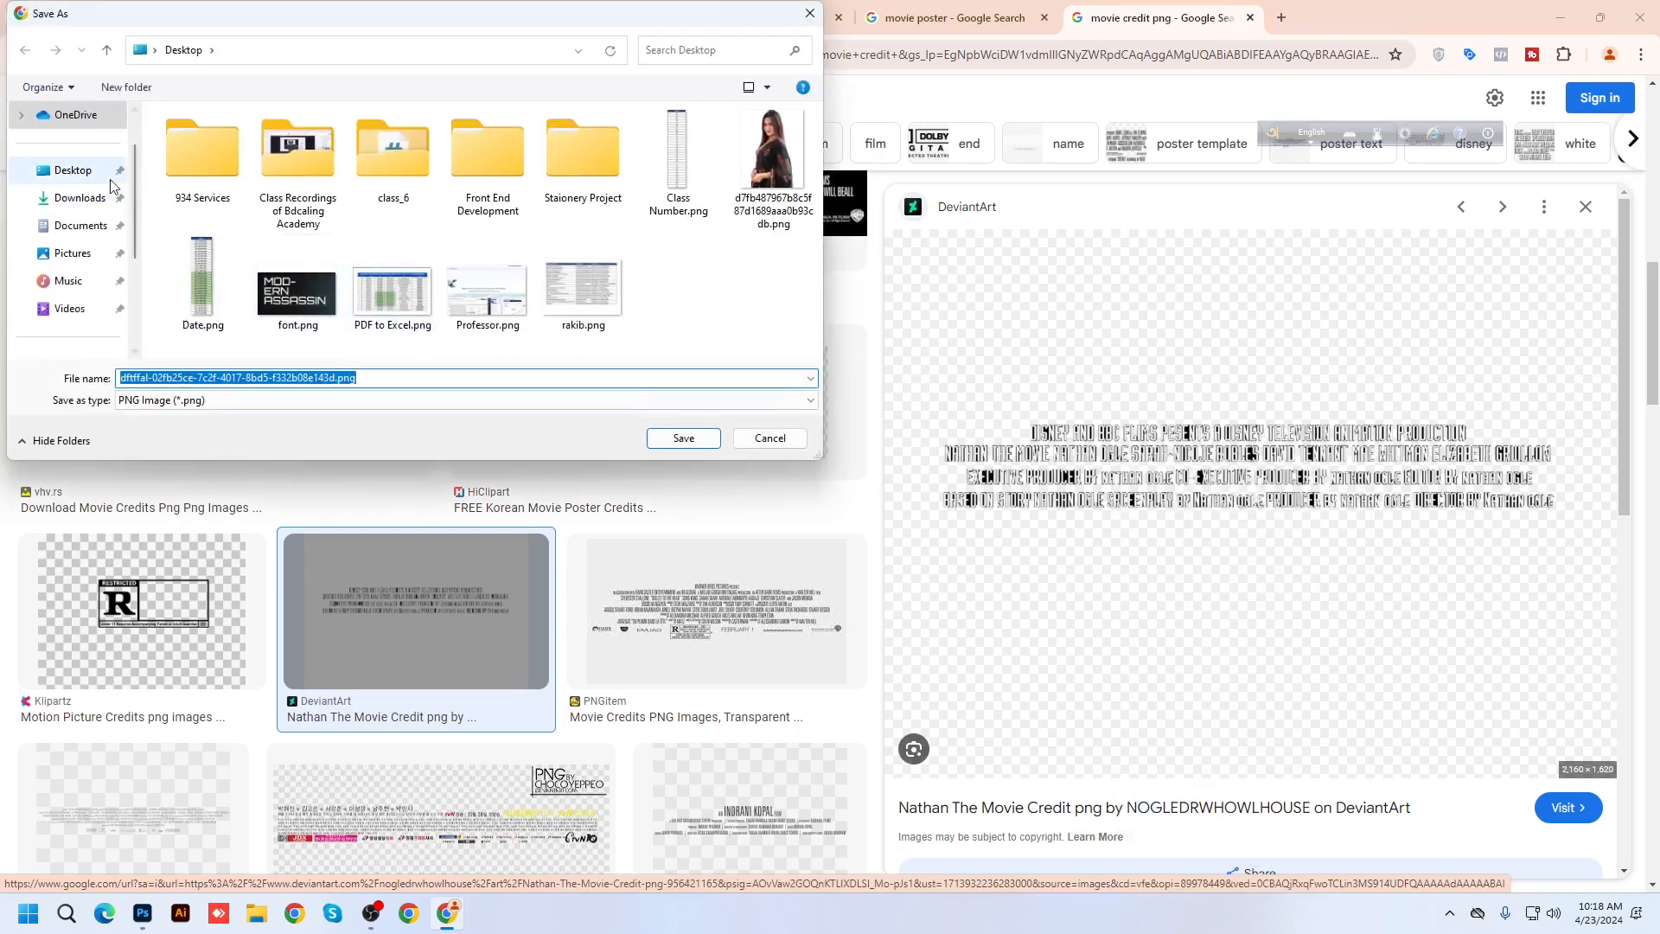
left_click(73, 171)
left_click(682, 438)
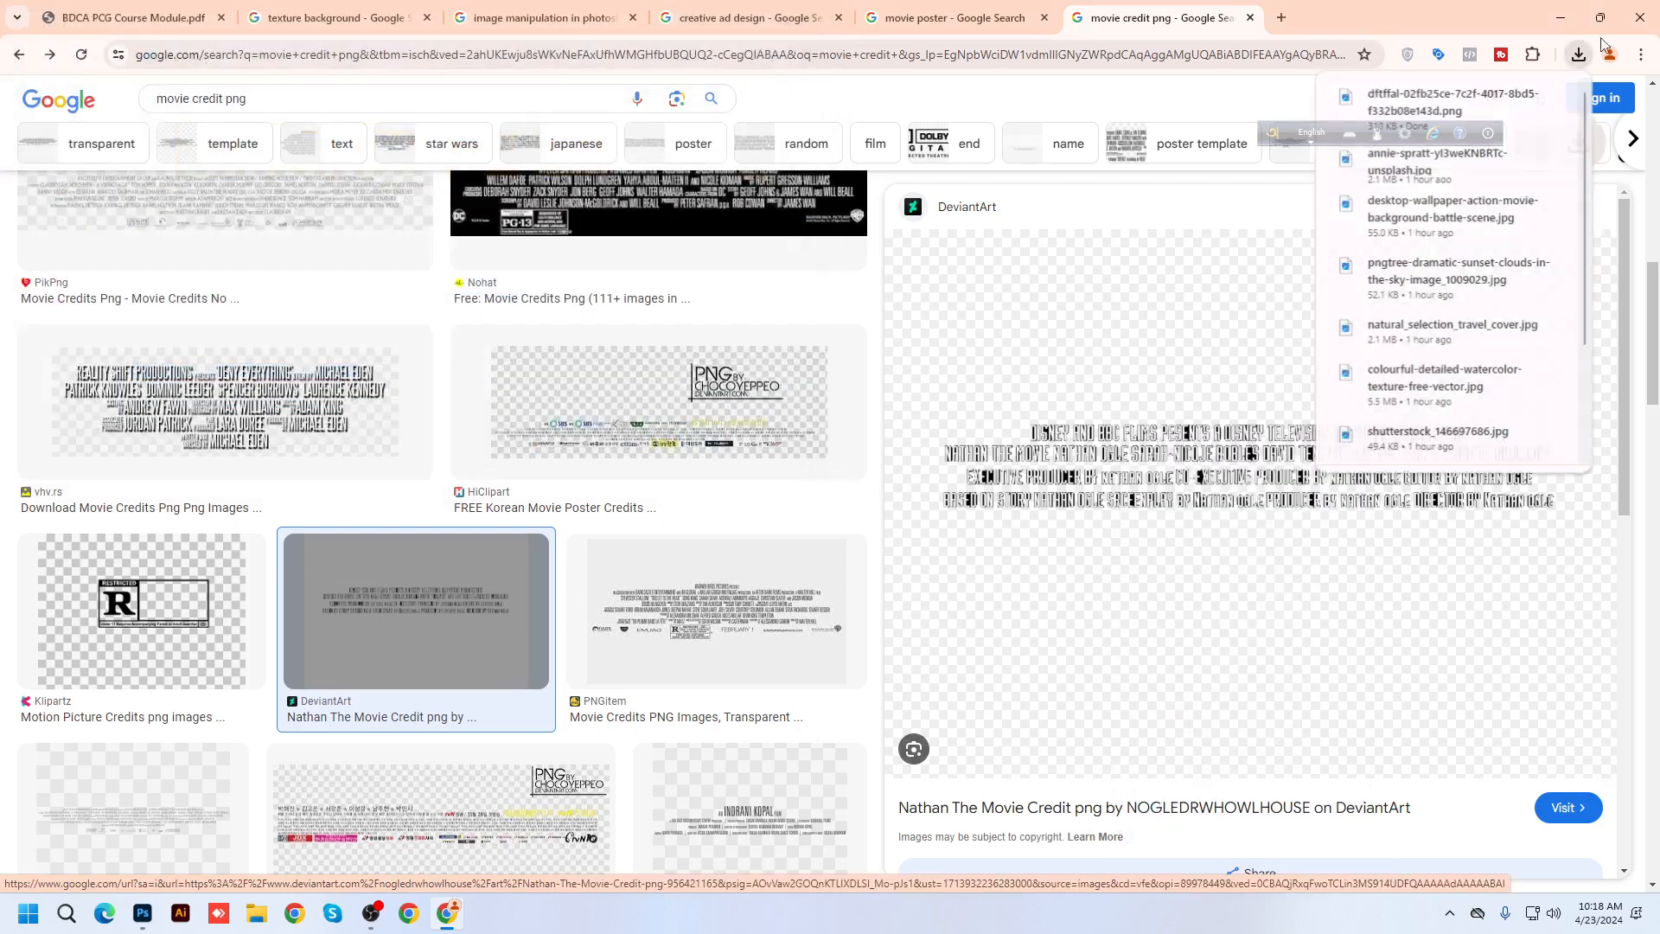
left_click(1562, 14)
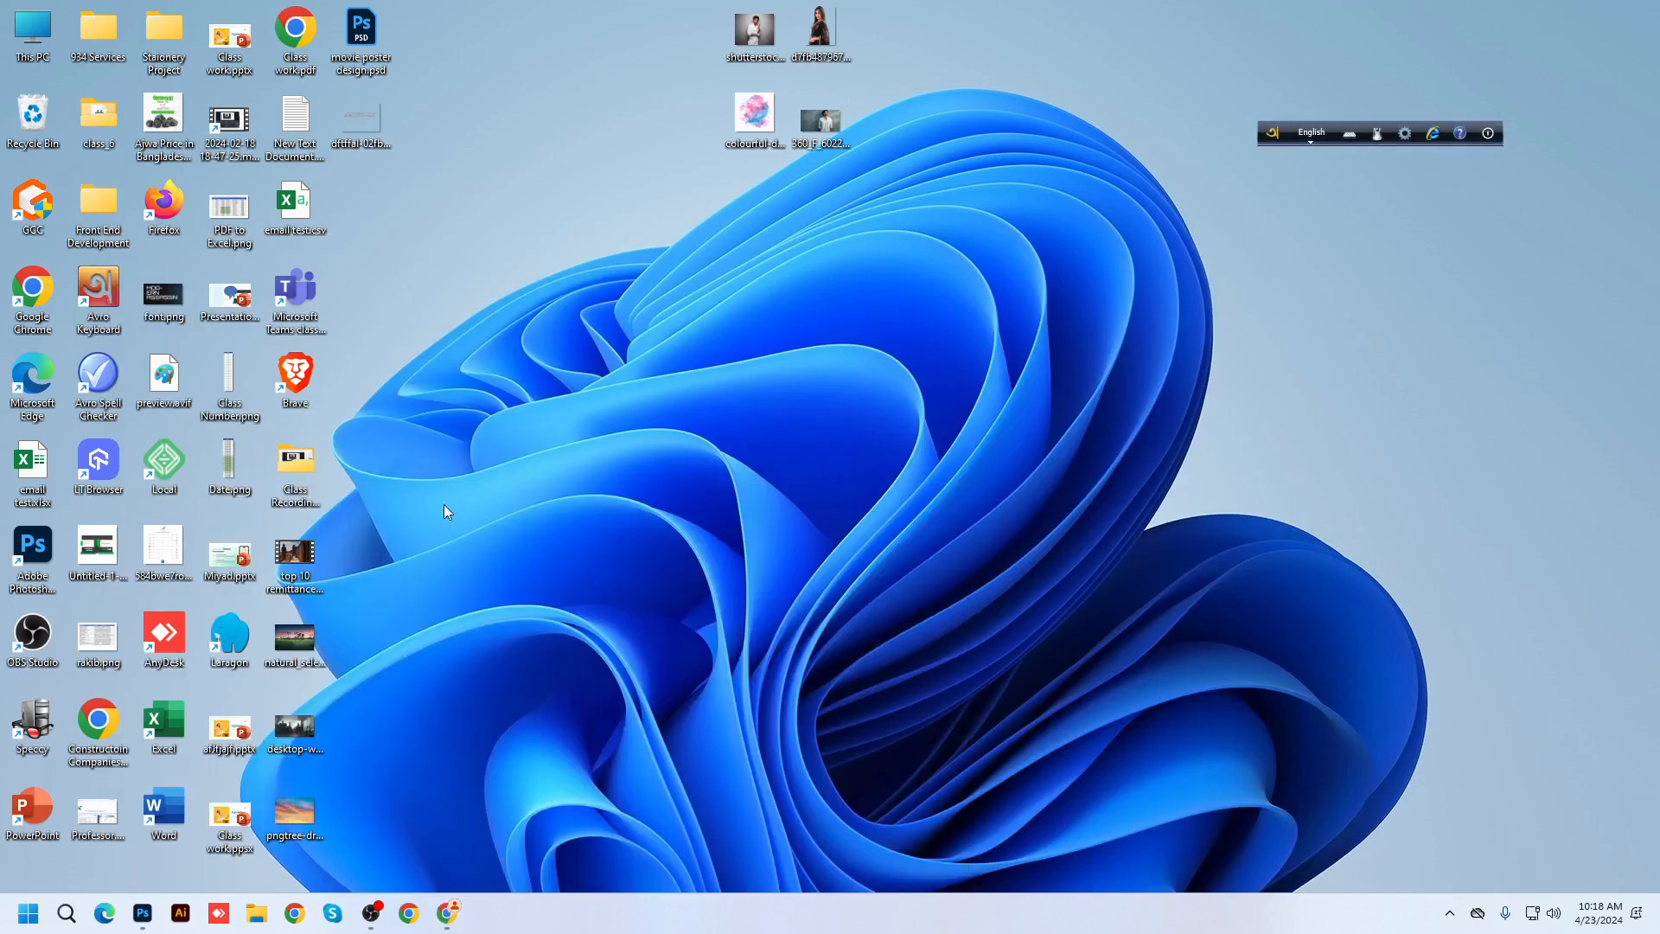
Place the saved credit image and scale it to about 19% along the poster's bottom edge
left_click_drag(356, 708, 858, 664)
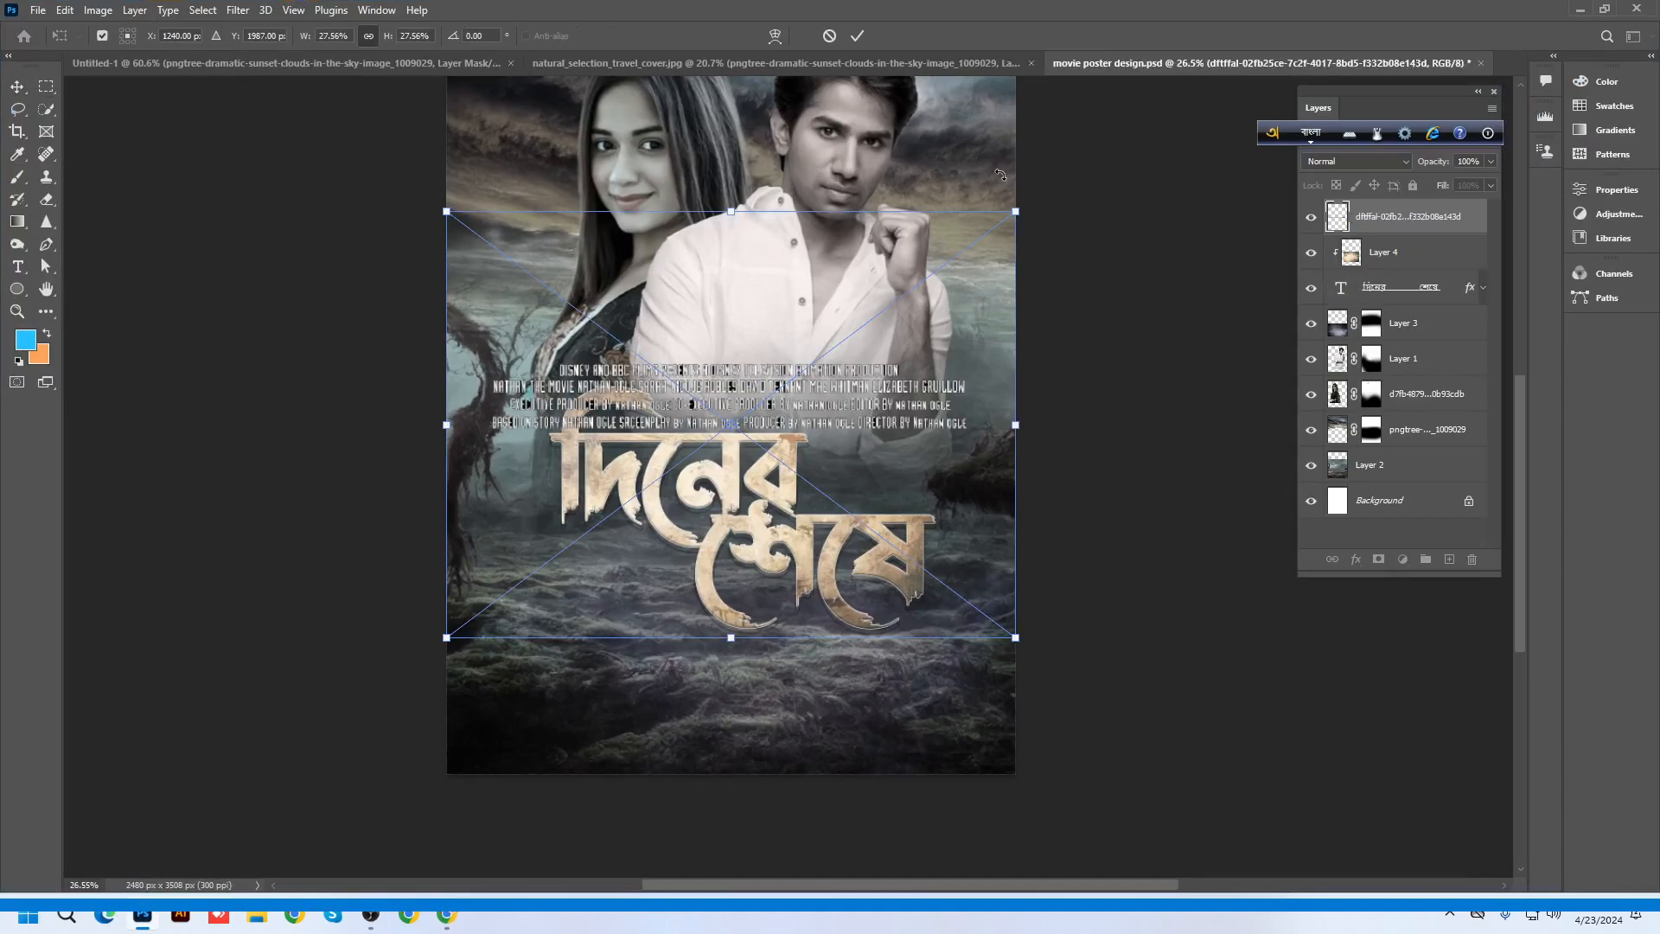
left_click_drag(1017, 208, 945, 263)
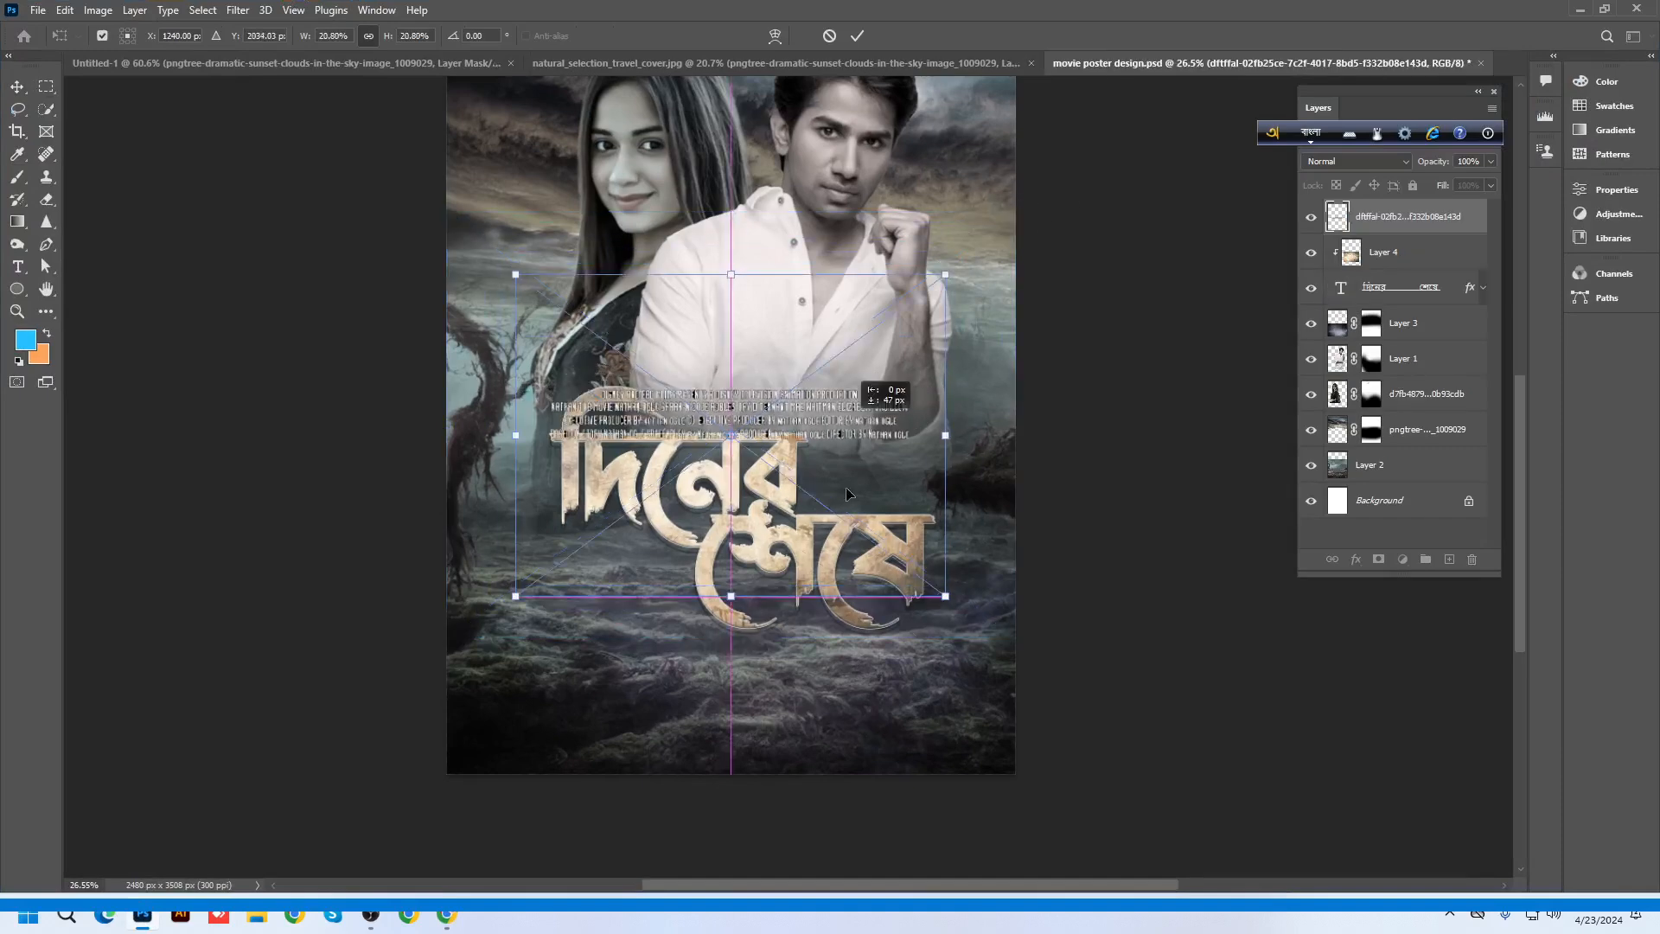
left_click_drag(836, 390, 835, 698)
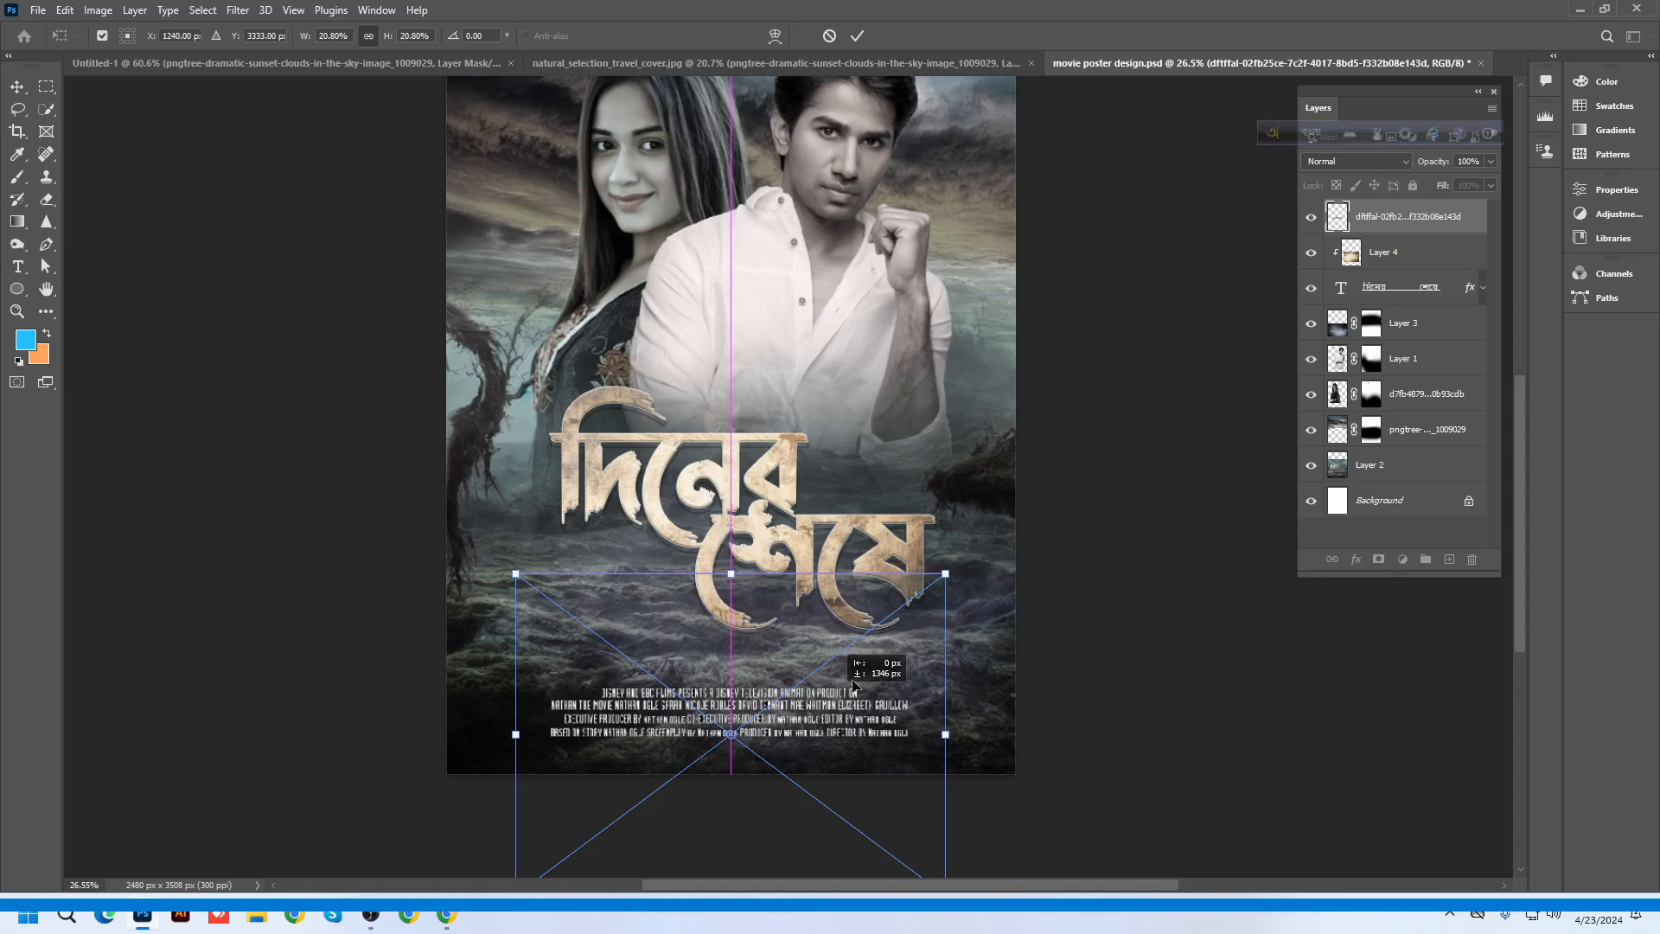
left_click_drag(945, 574, 927, 588)
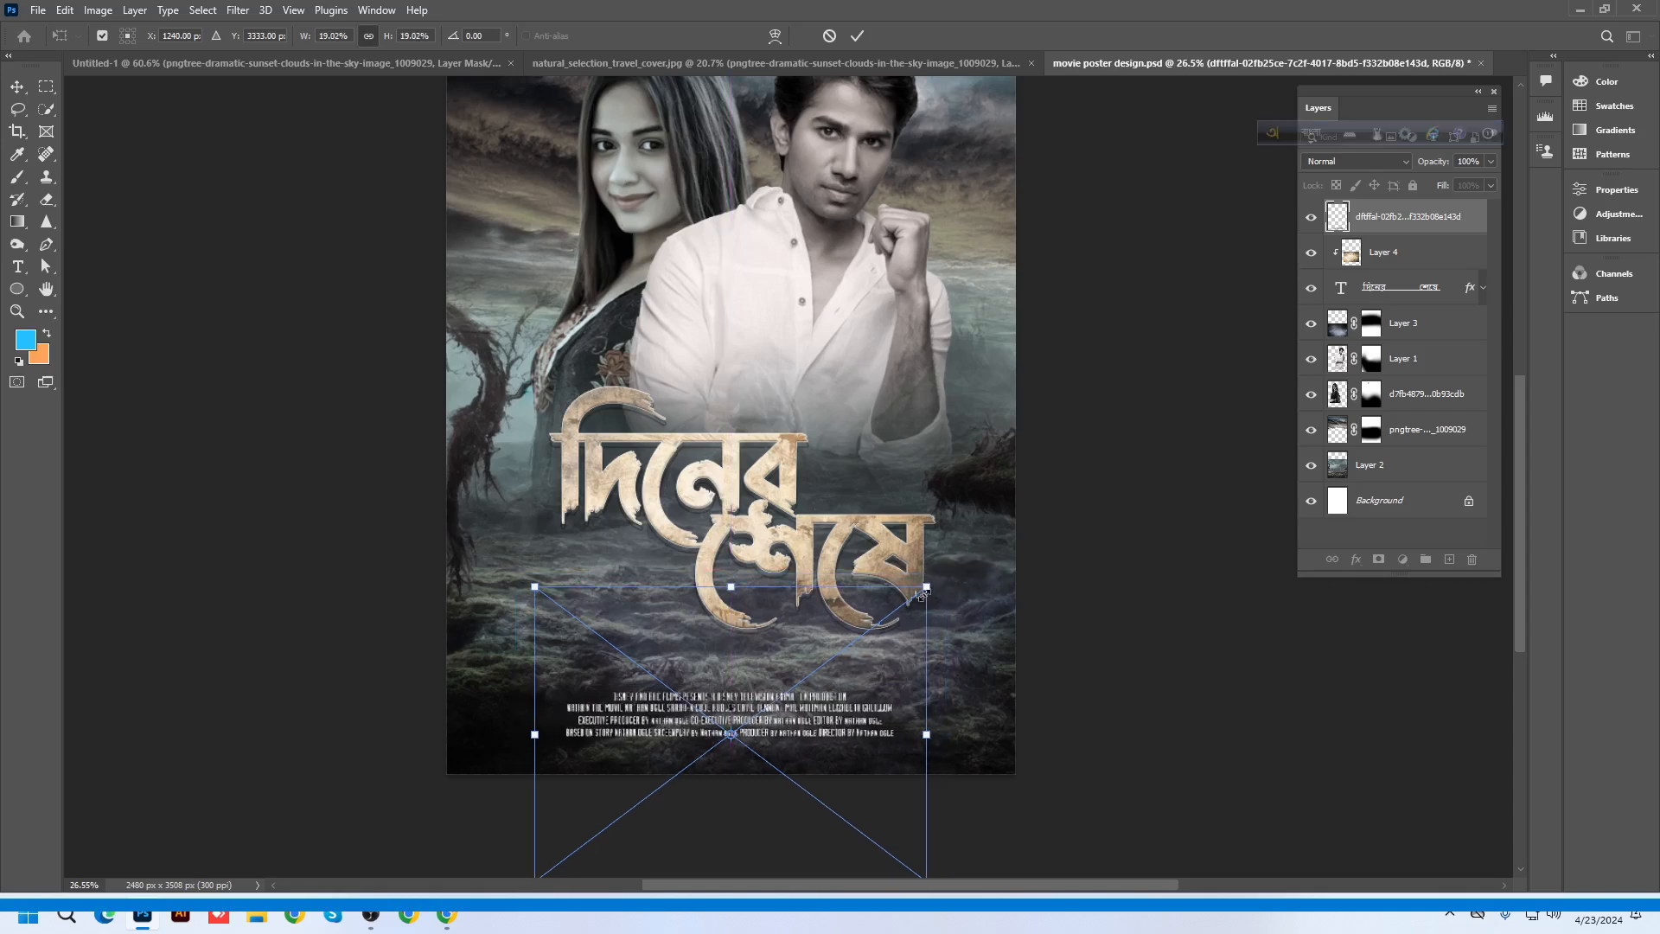
key("Return")
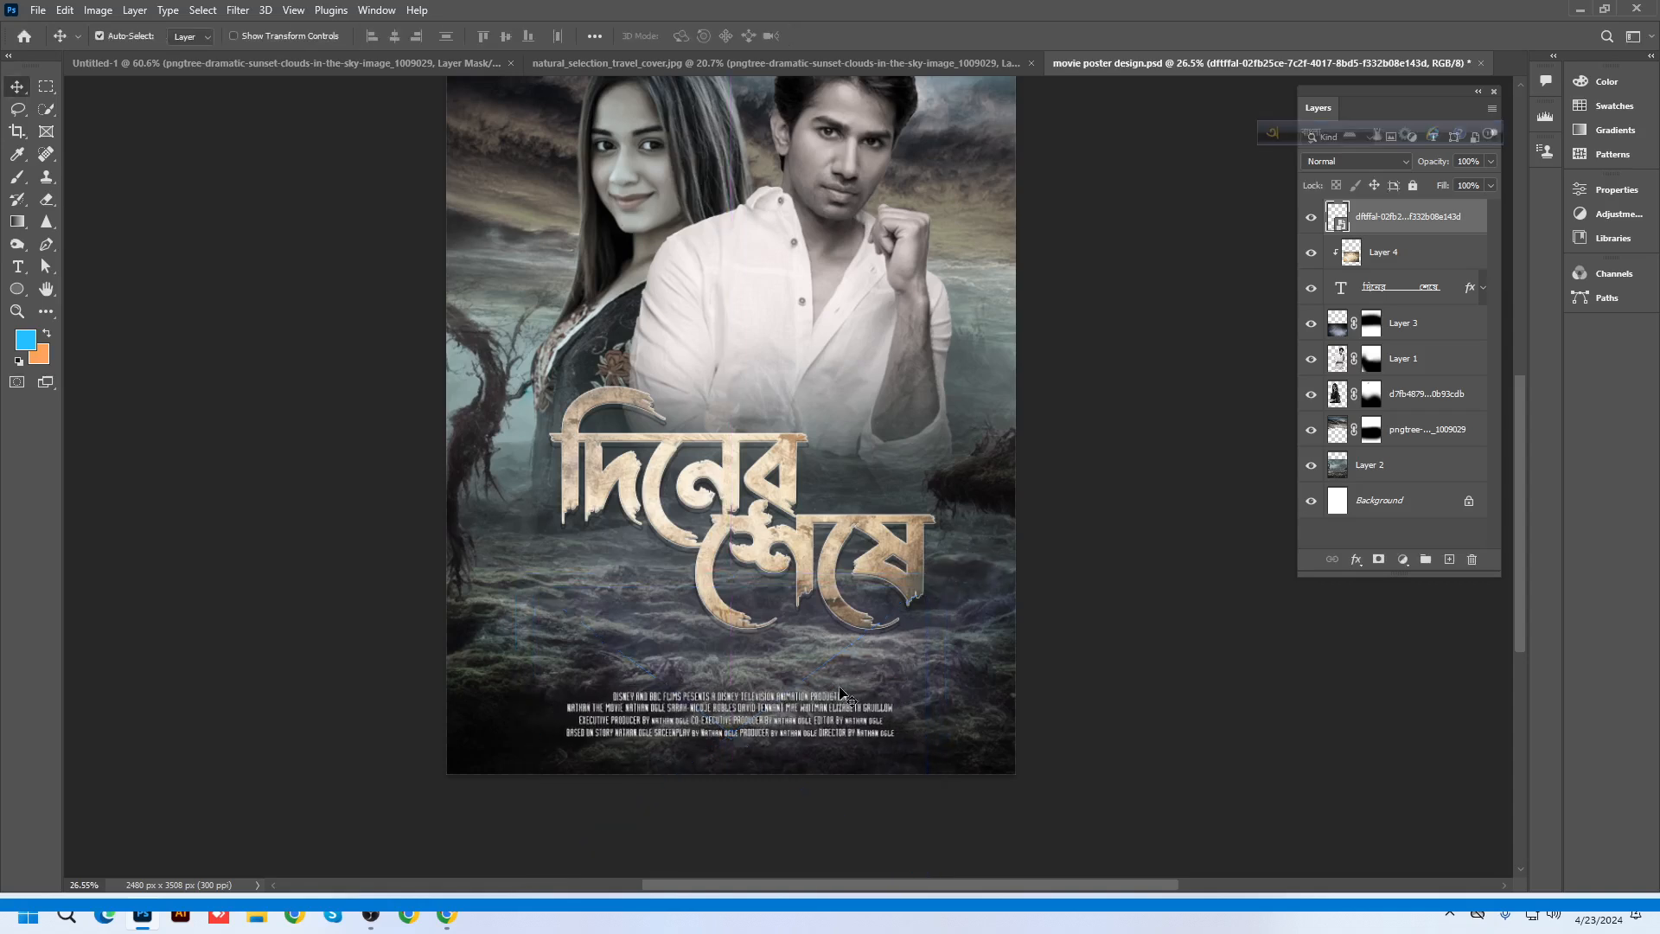
Set the credits layer opacity to 75%
left_click(1490, 162)
left_click_drag(1491, 182, 1470, 183)
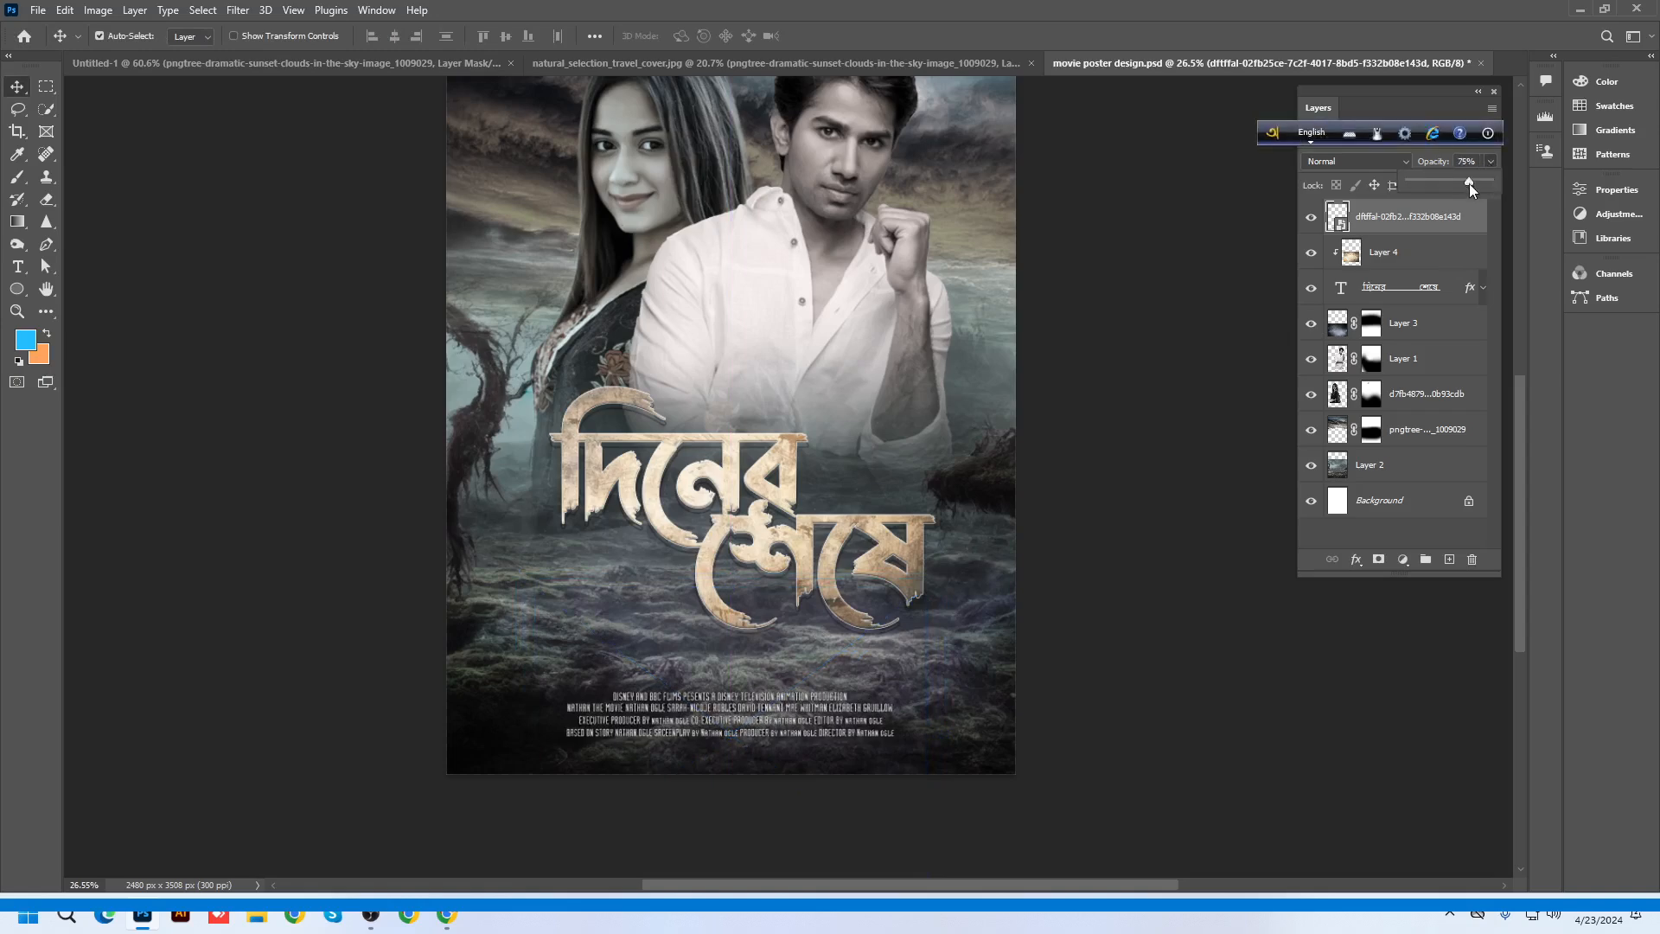
left_click(1089, 659)
Type the Bengali line শুভ মুক্তি near the top of the poster using Avro
left_click(19, 275)
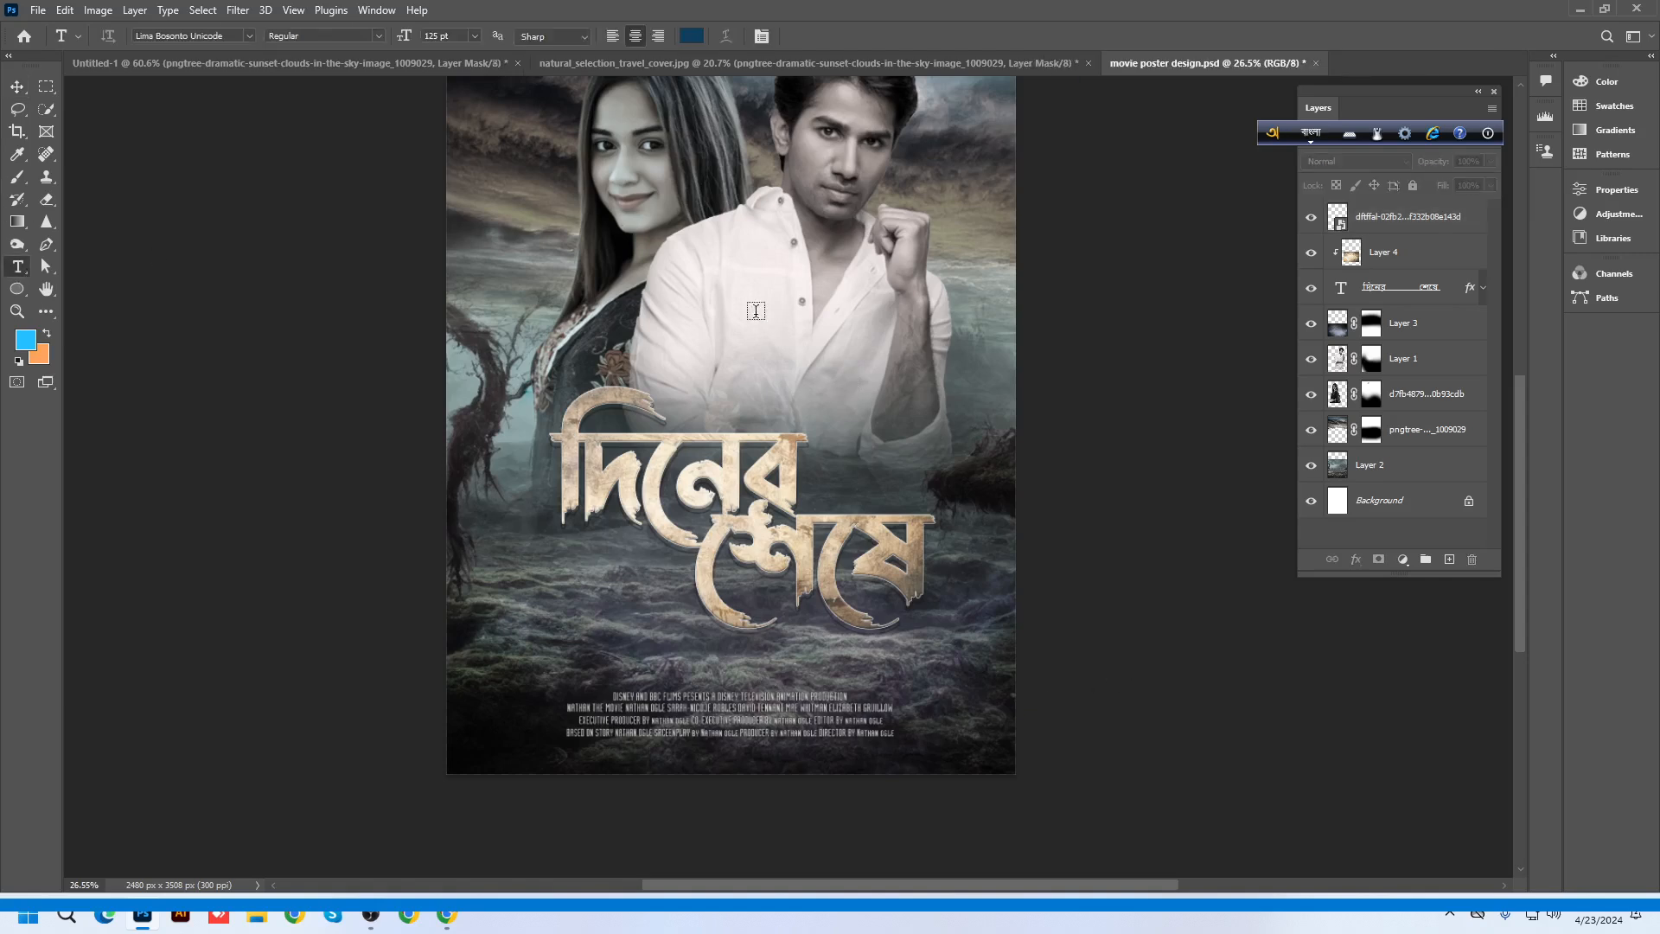
left_click(692, 244)
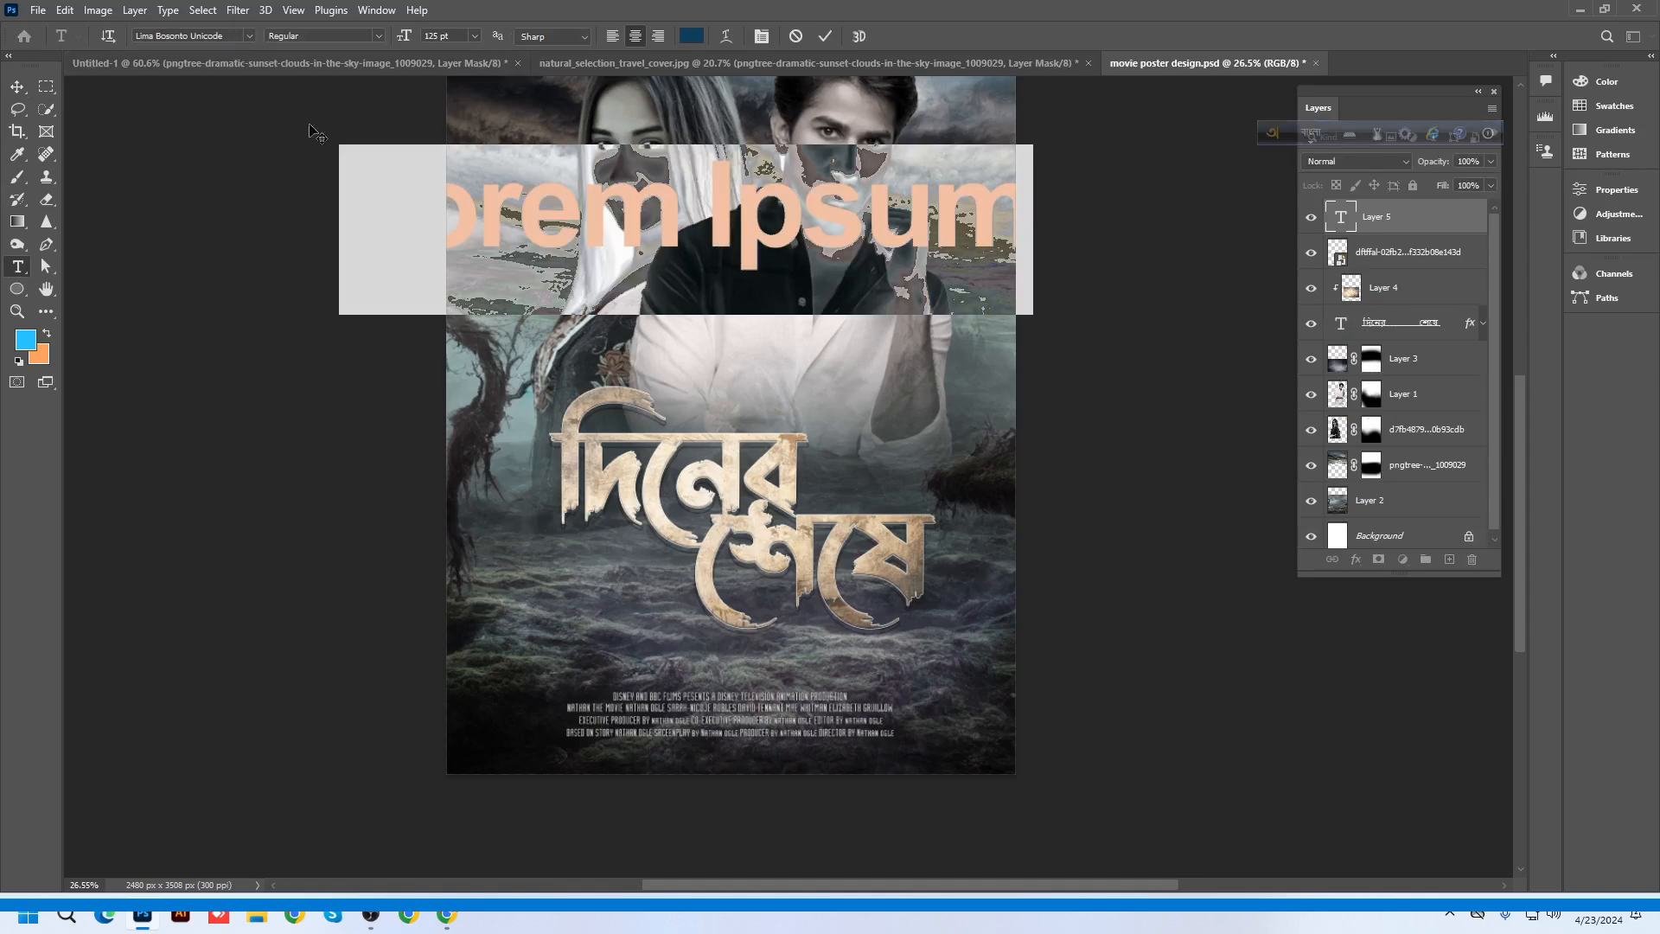
key("F12")
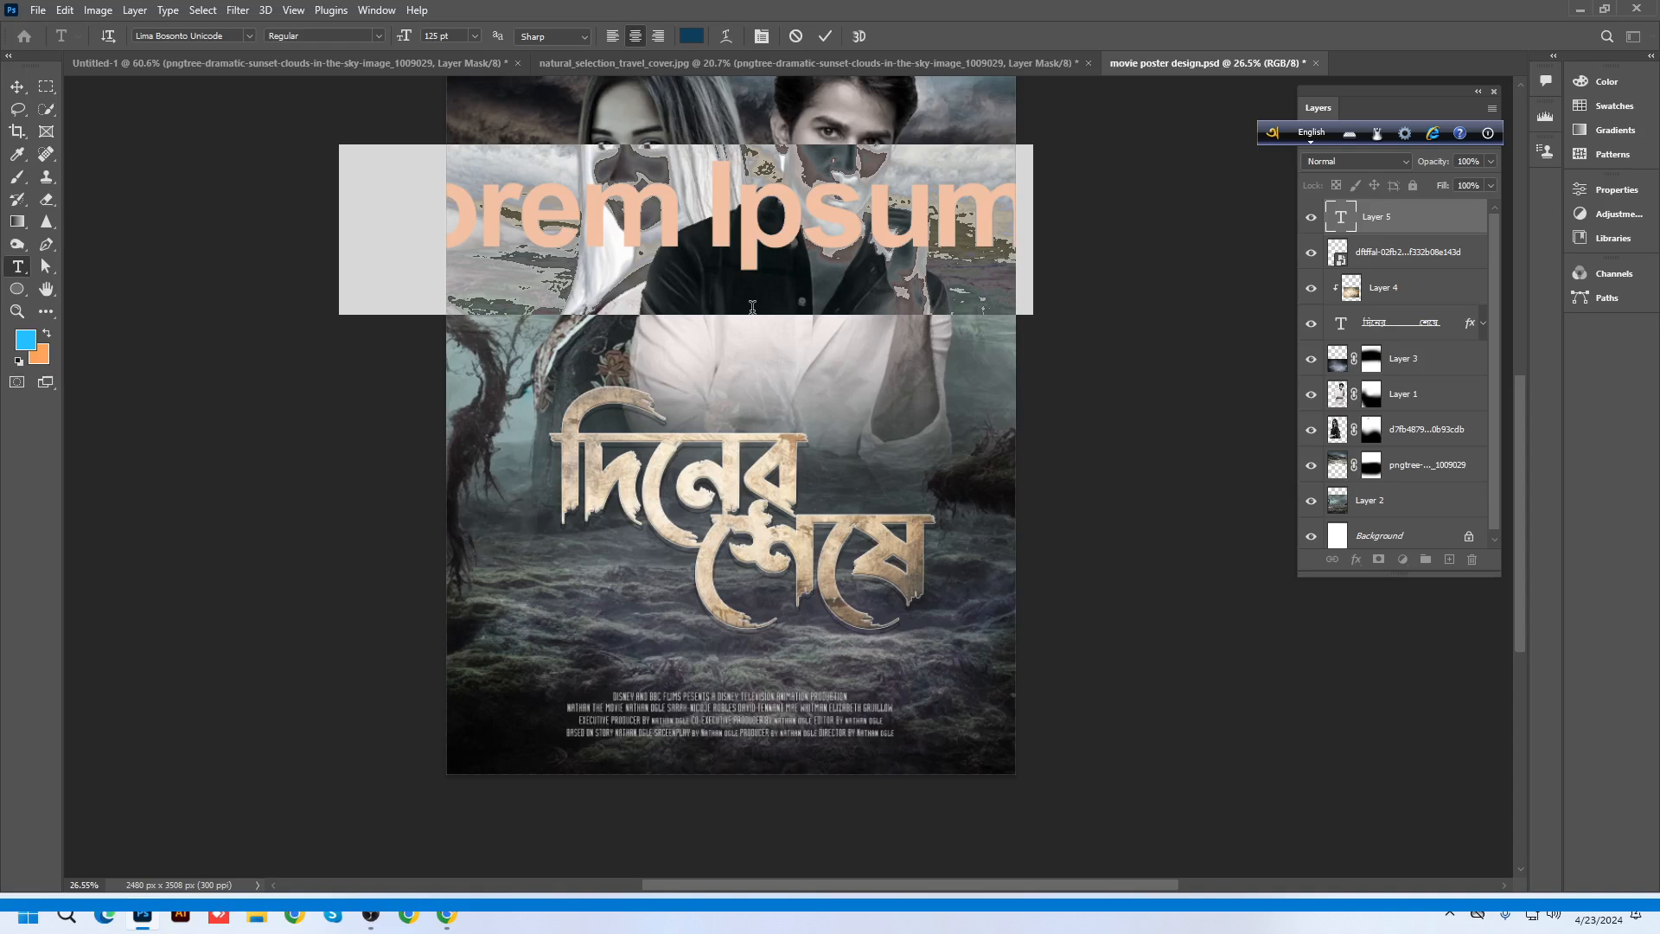
type("mukti")
key("ctrl+a")
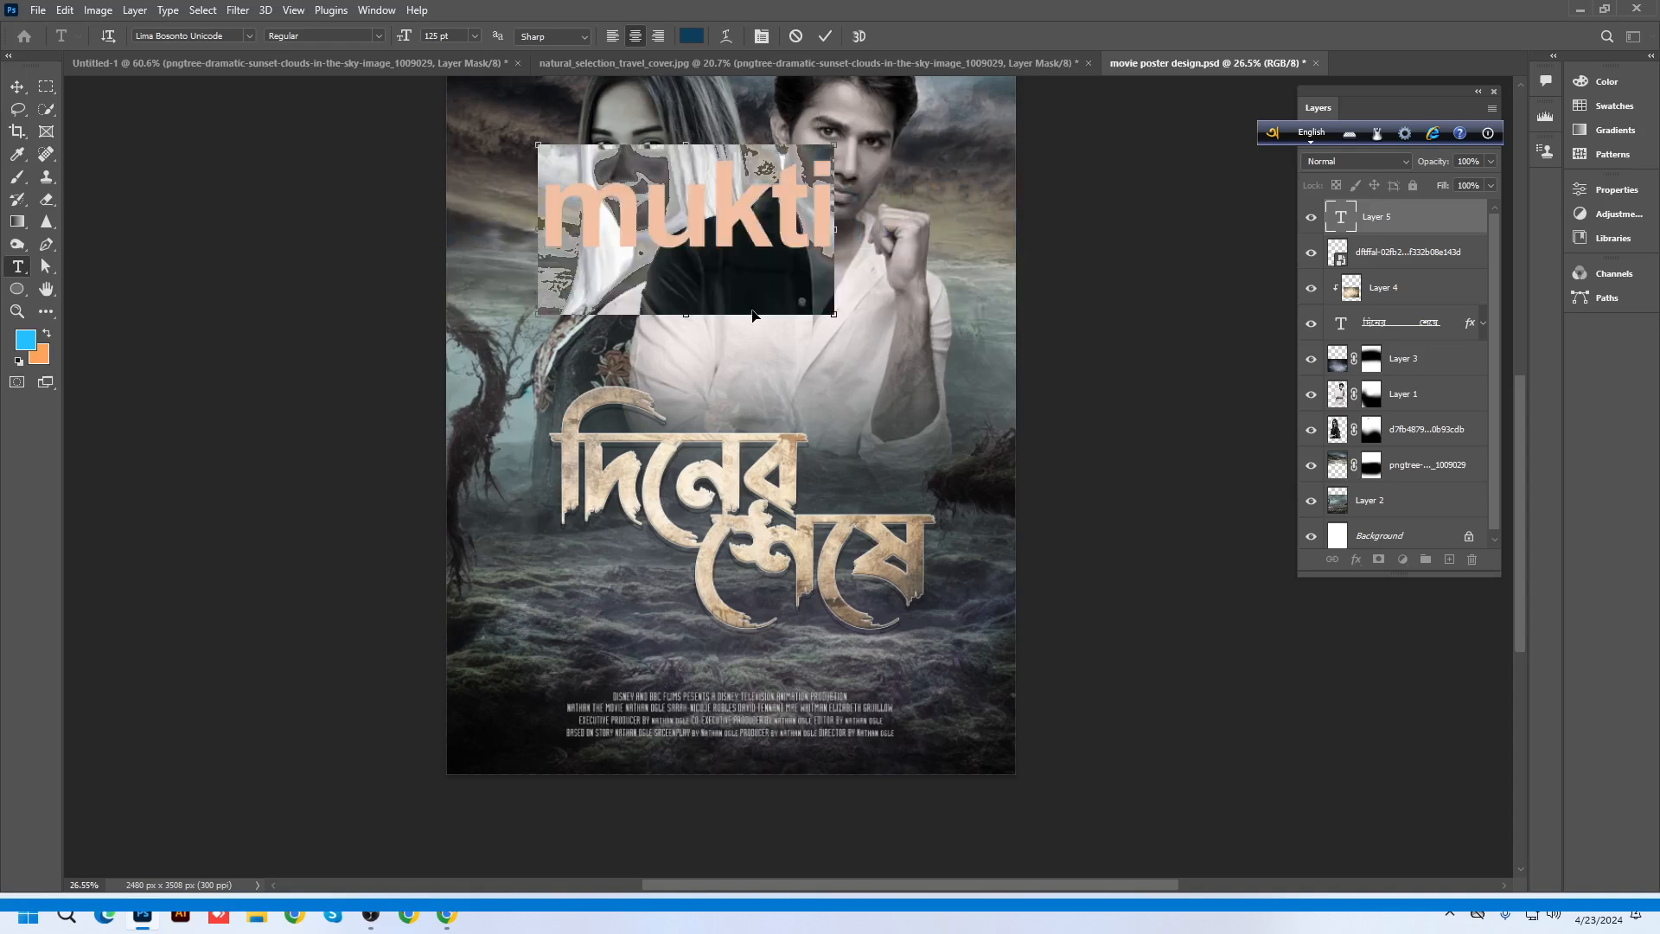
type("mukti")
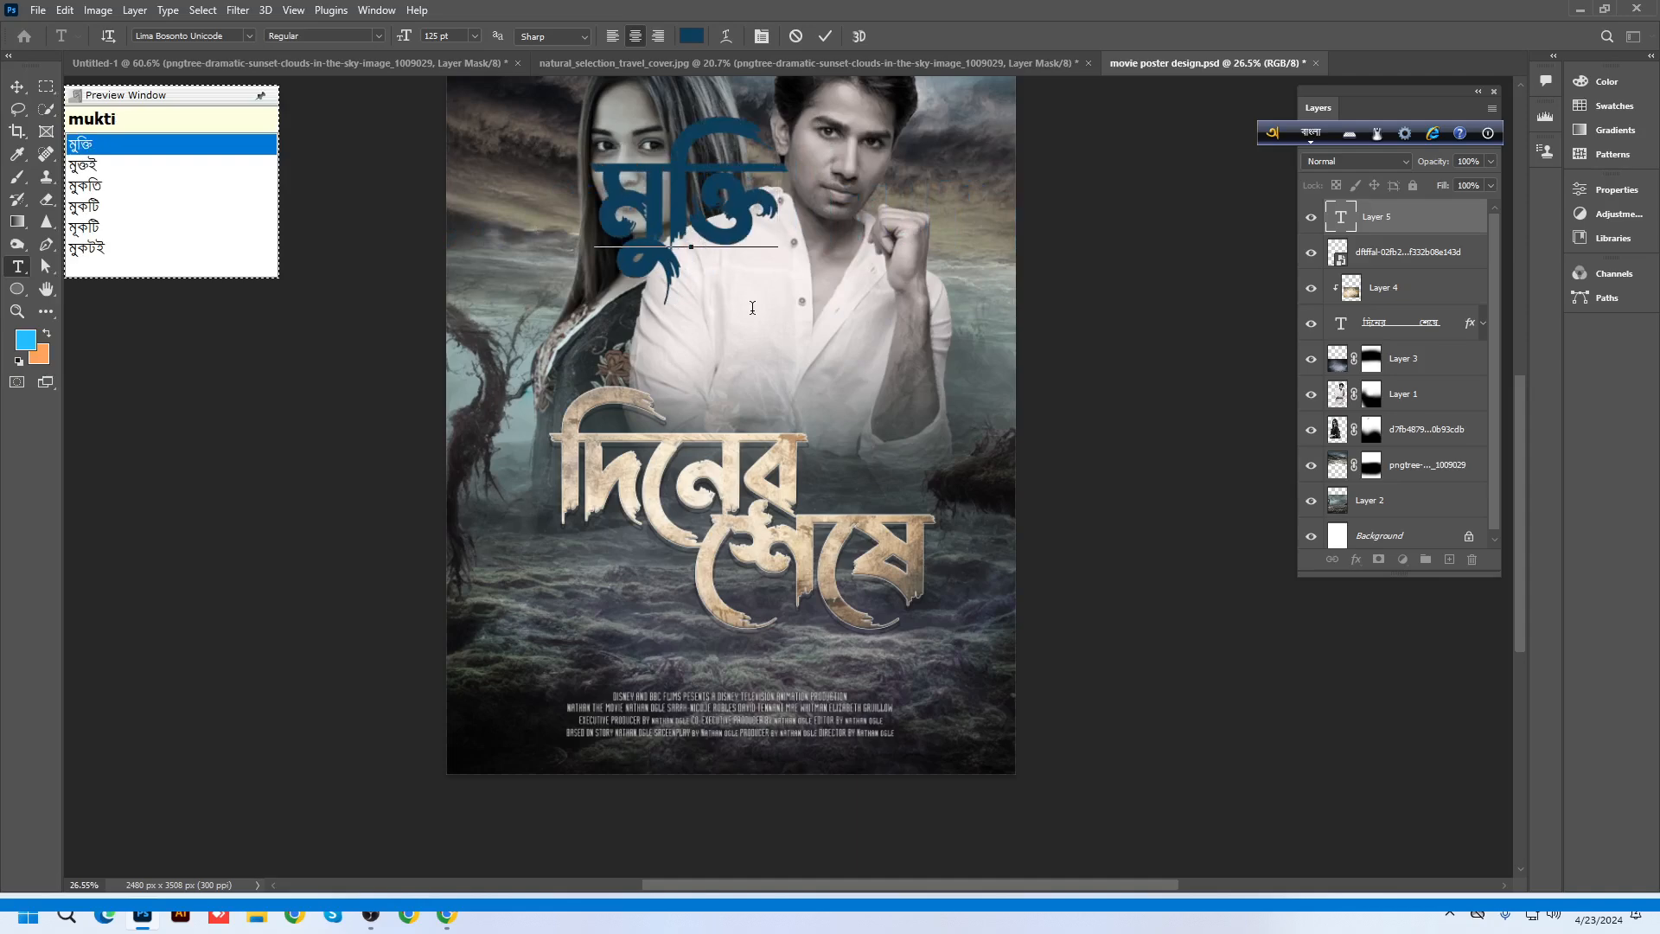
key("space")
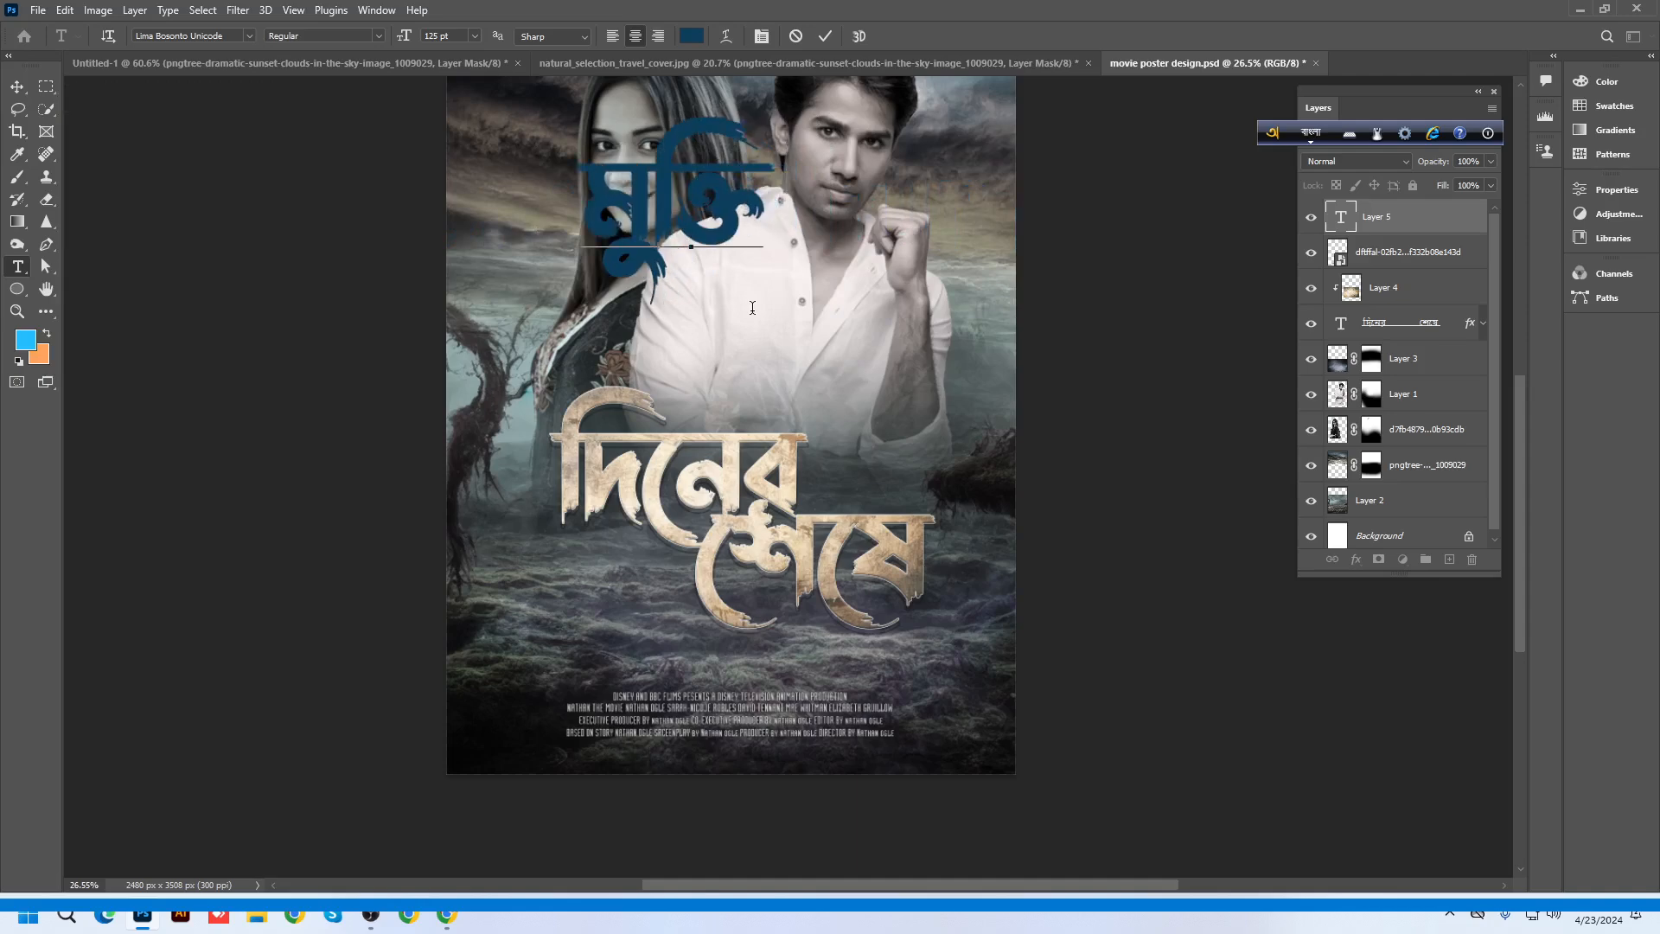
key("BackSpace")
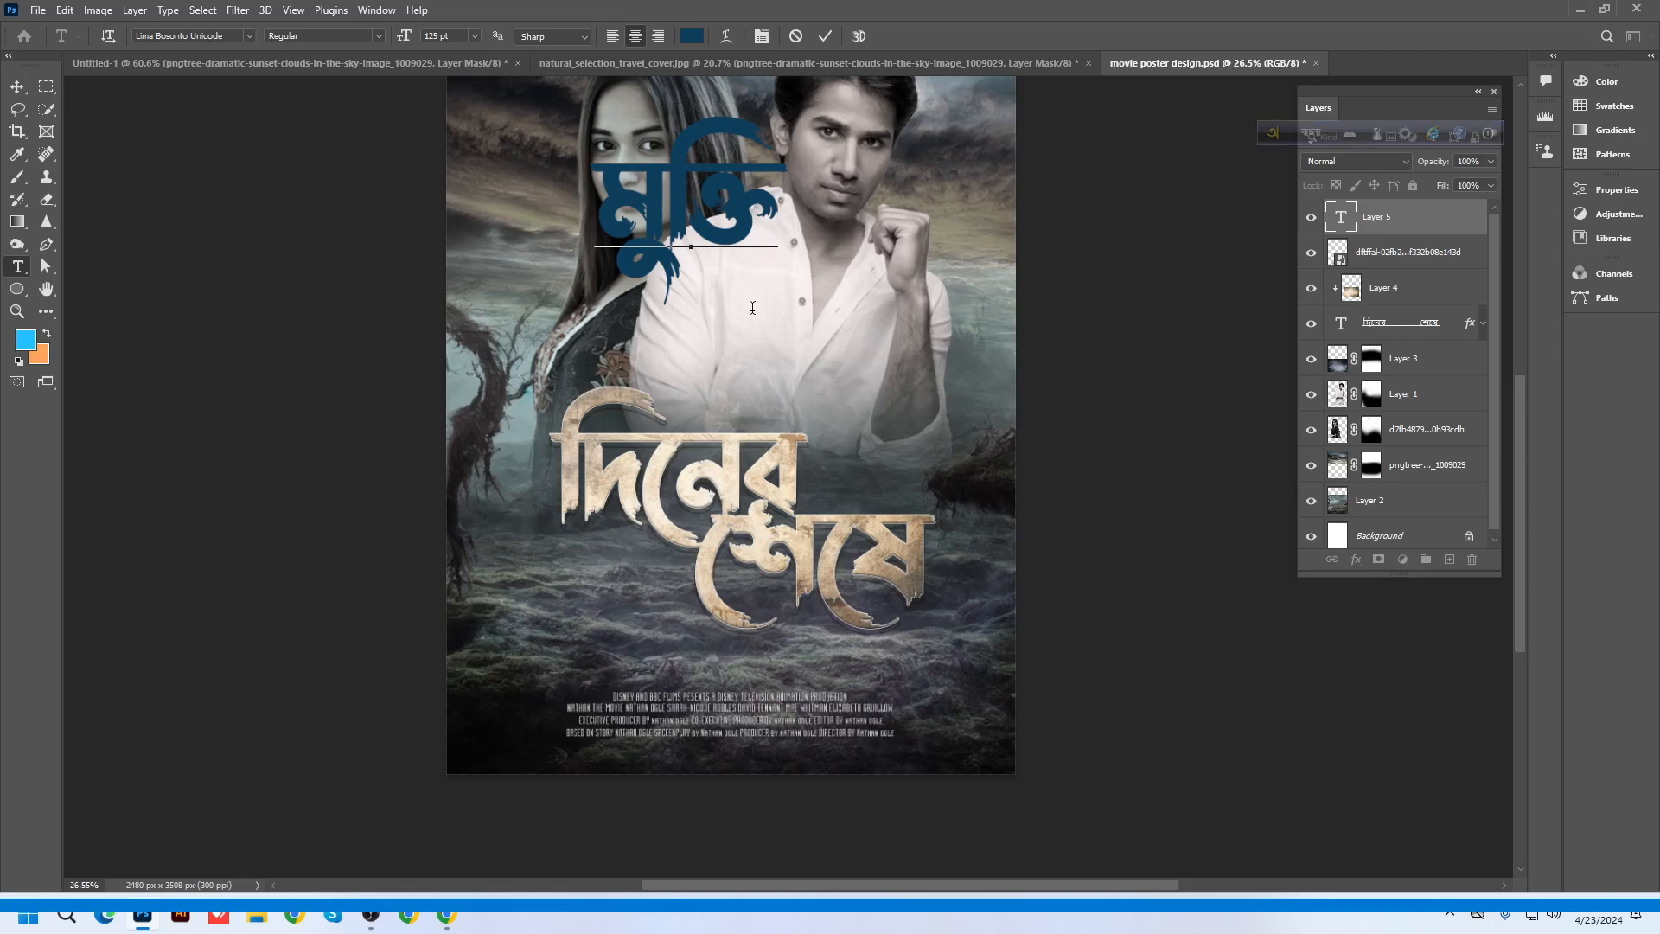
type("suv")
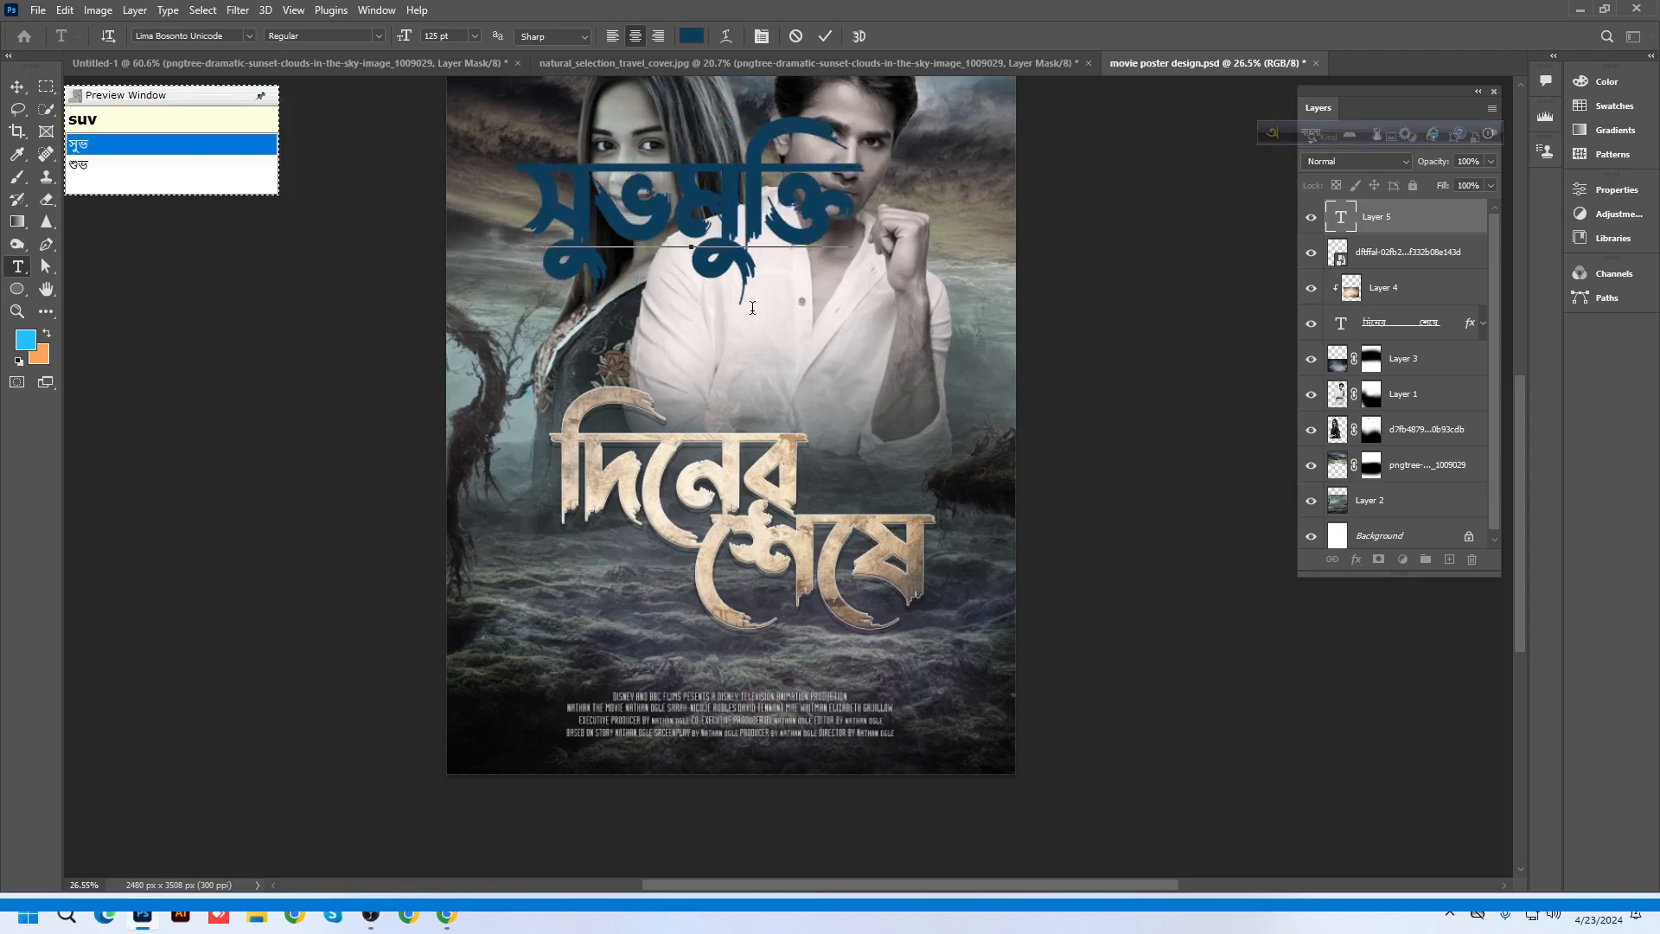
key("Down")
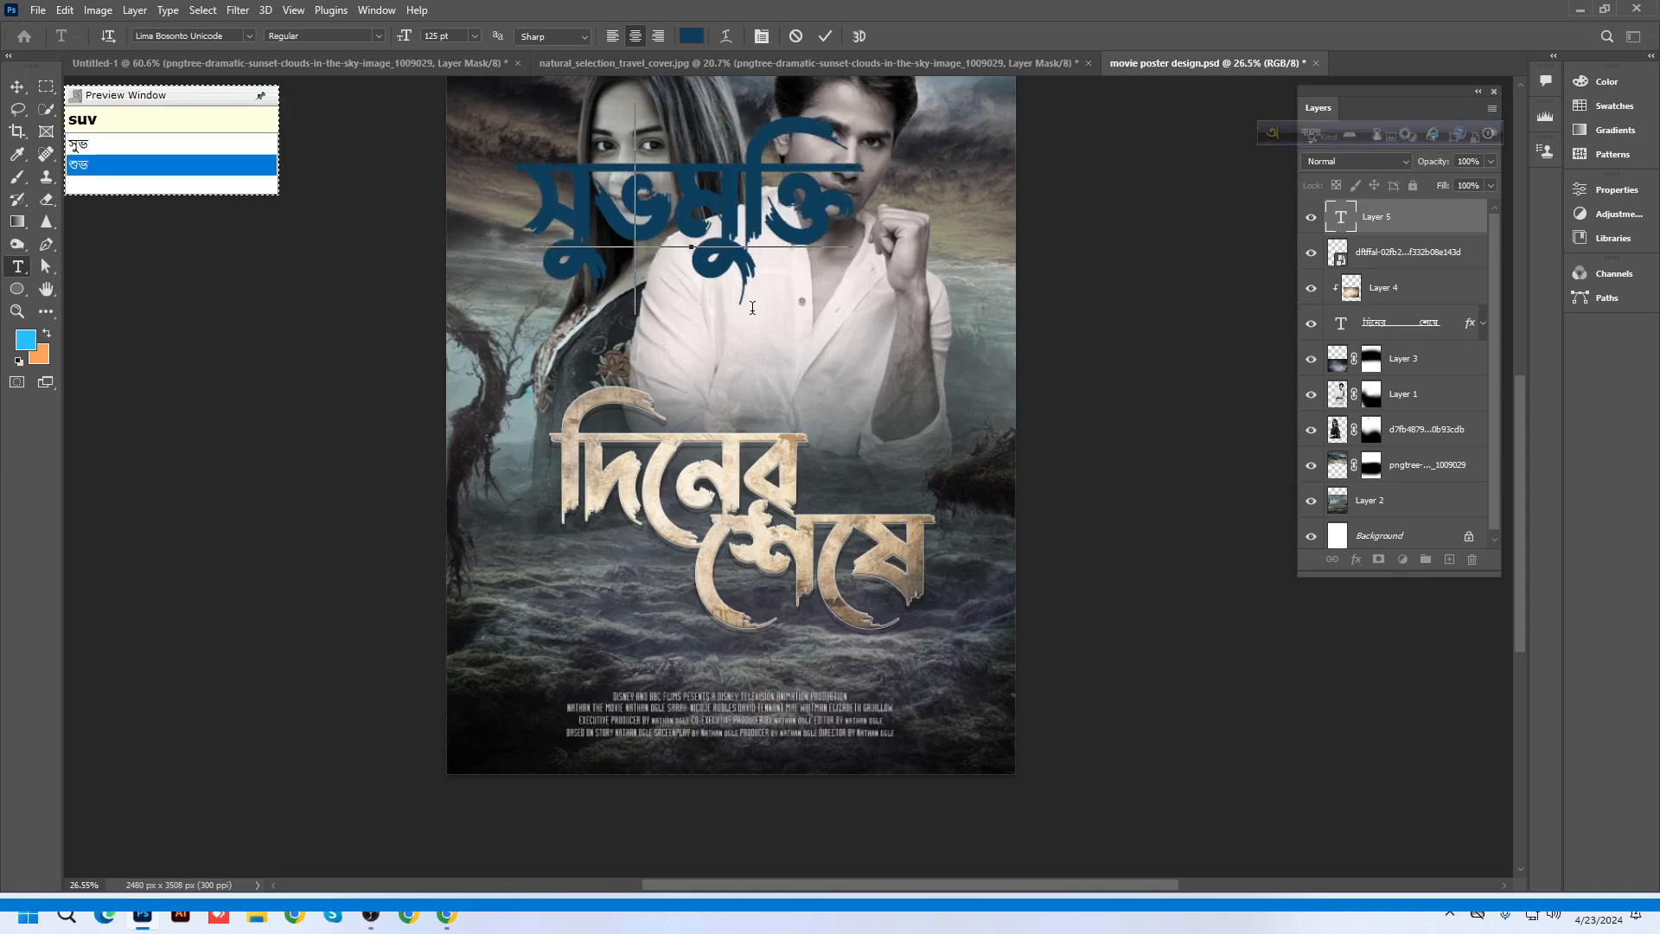
key("space")
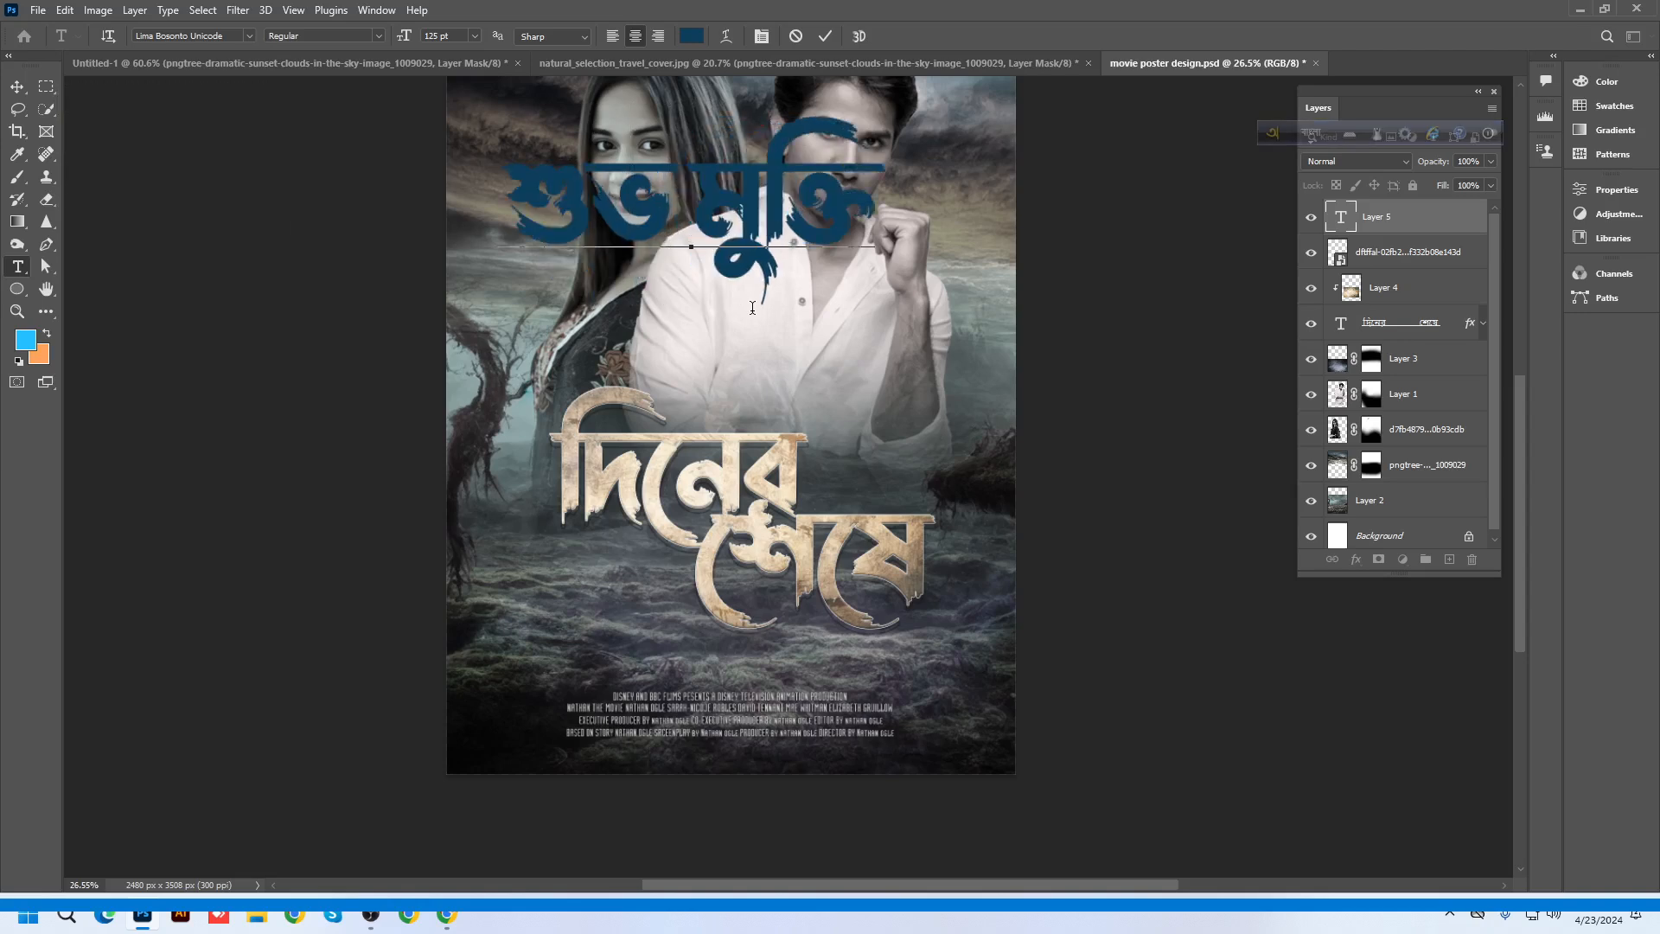
Recolour the শুভ মুক্তি text red-pink (#e71844)
triple_click(748, 198)
left_click(692, 35)
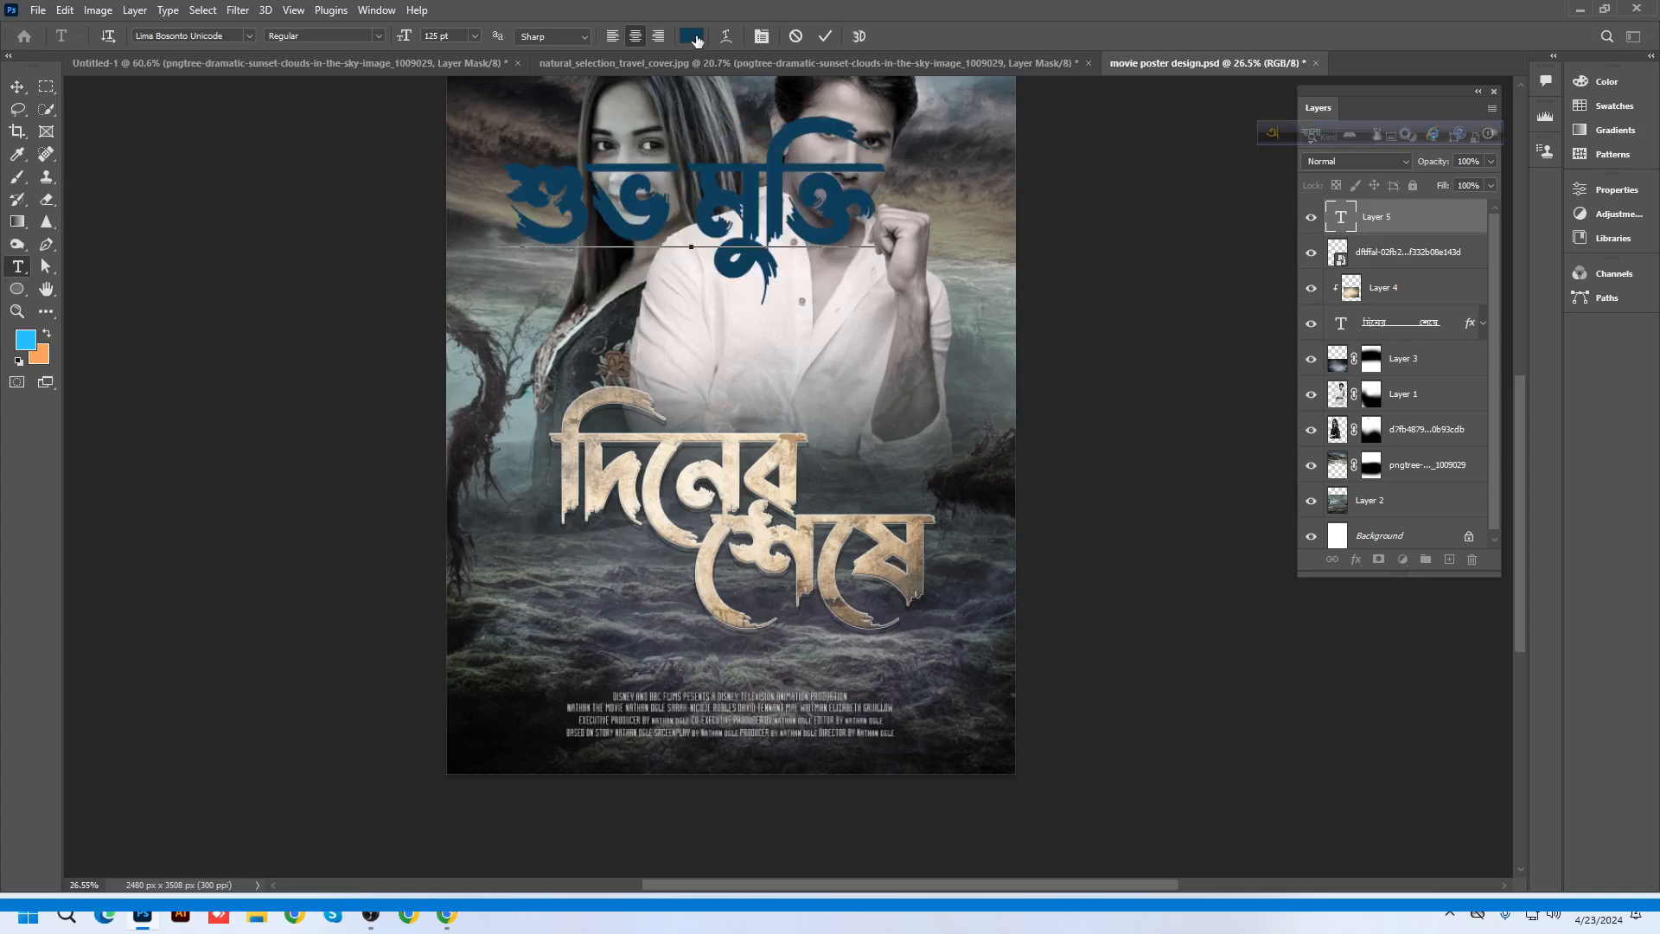
left_click(727, 487)
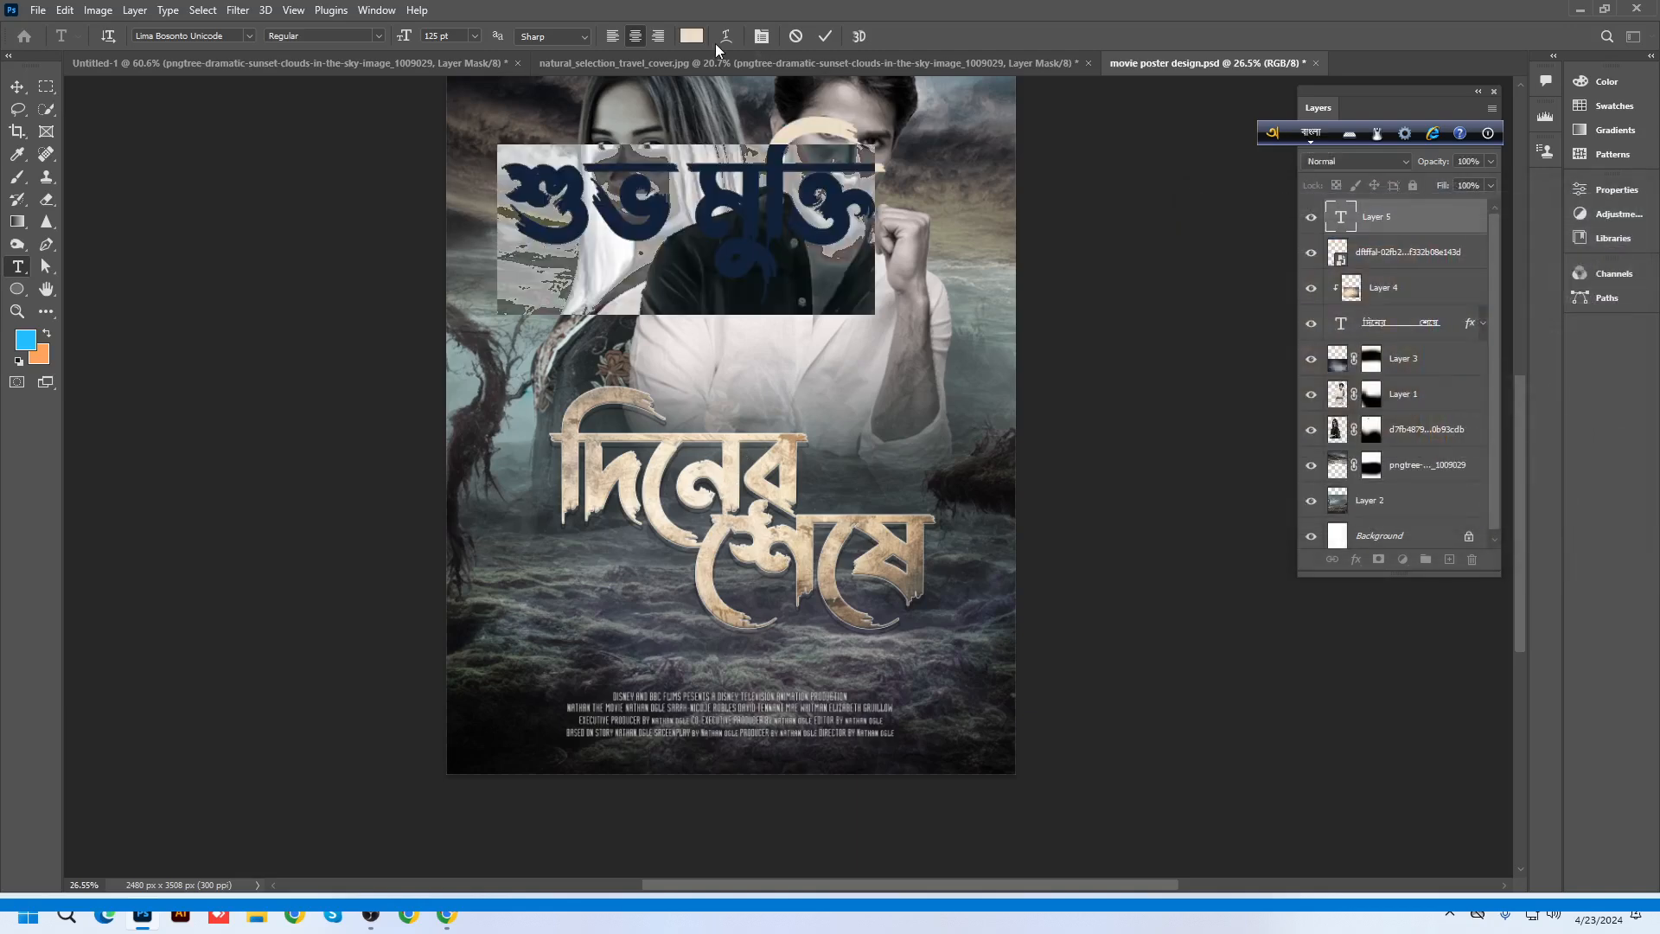
left_click(692, 36)
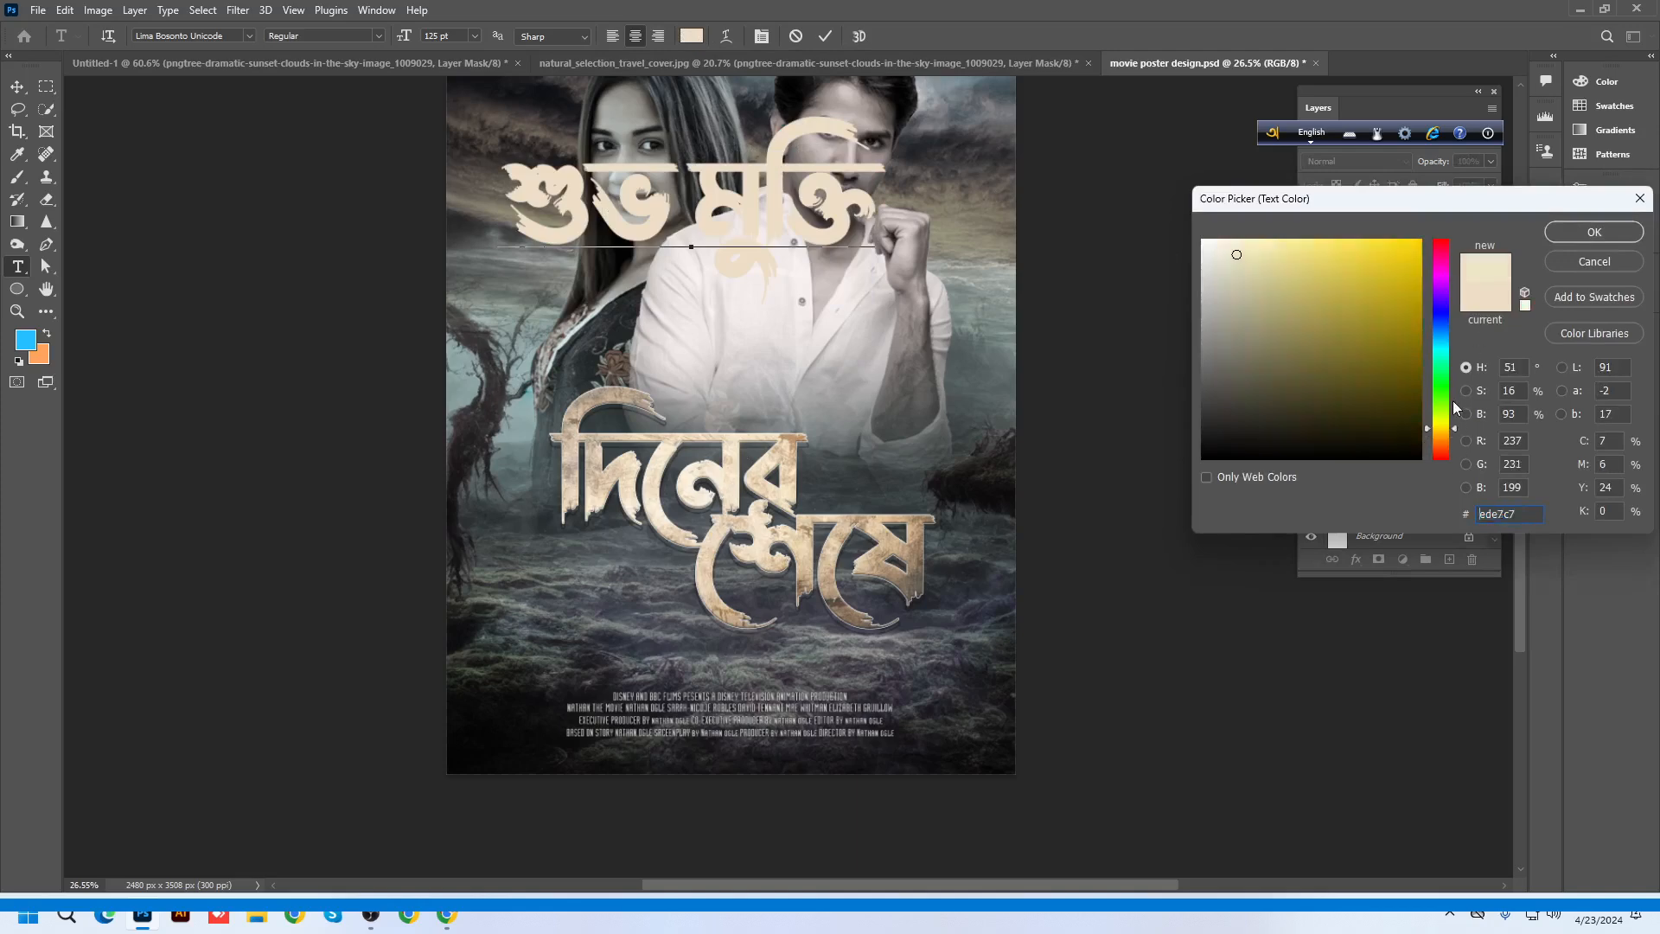
left_click_drag(1453, 405, 1454, 247)
left_click(1399, 259)
left_click(1386, 246)
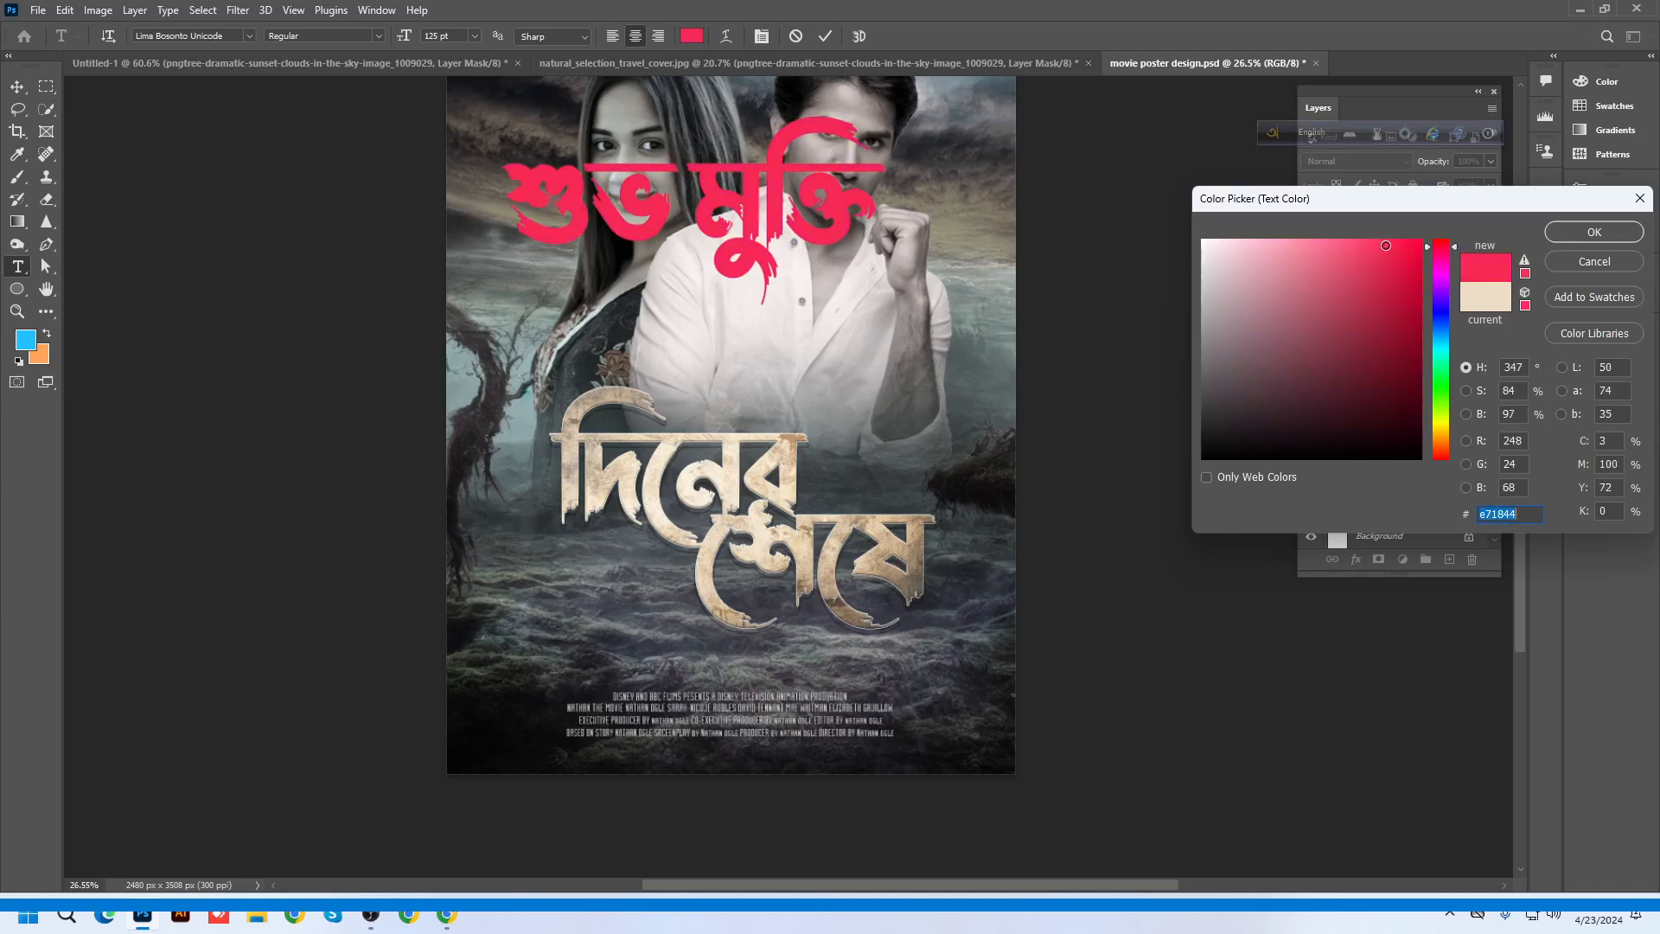
left_click(1593, 231)
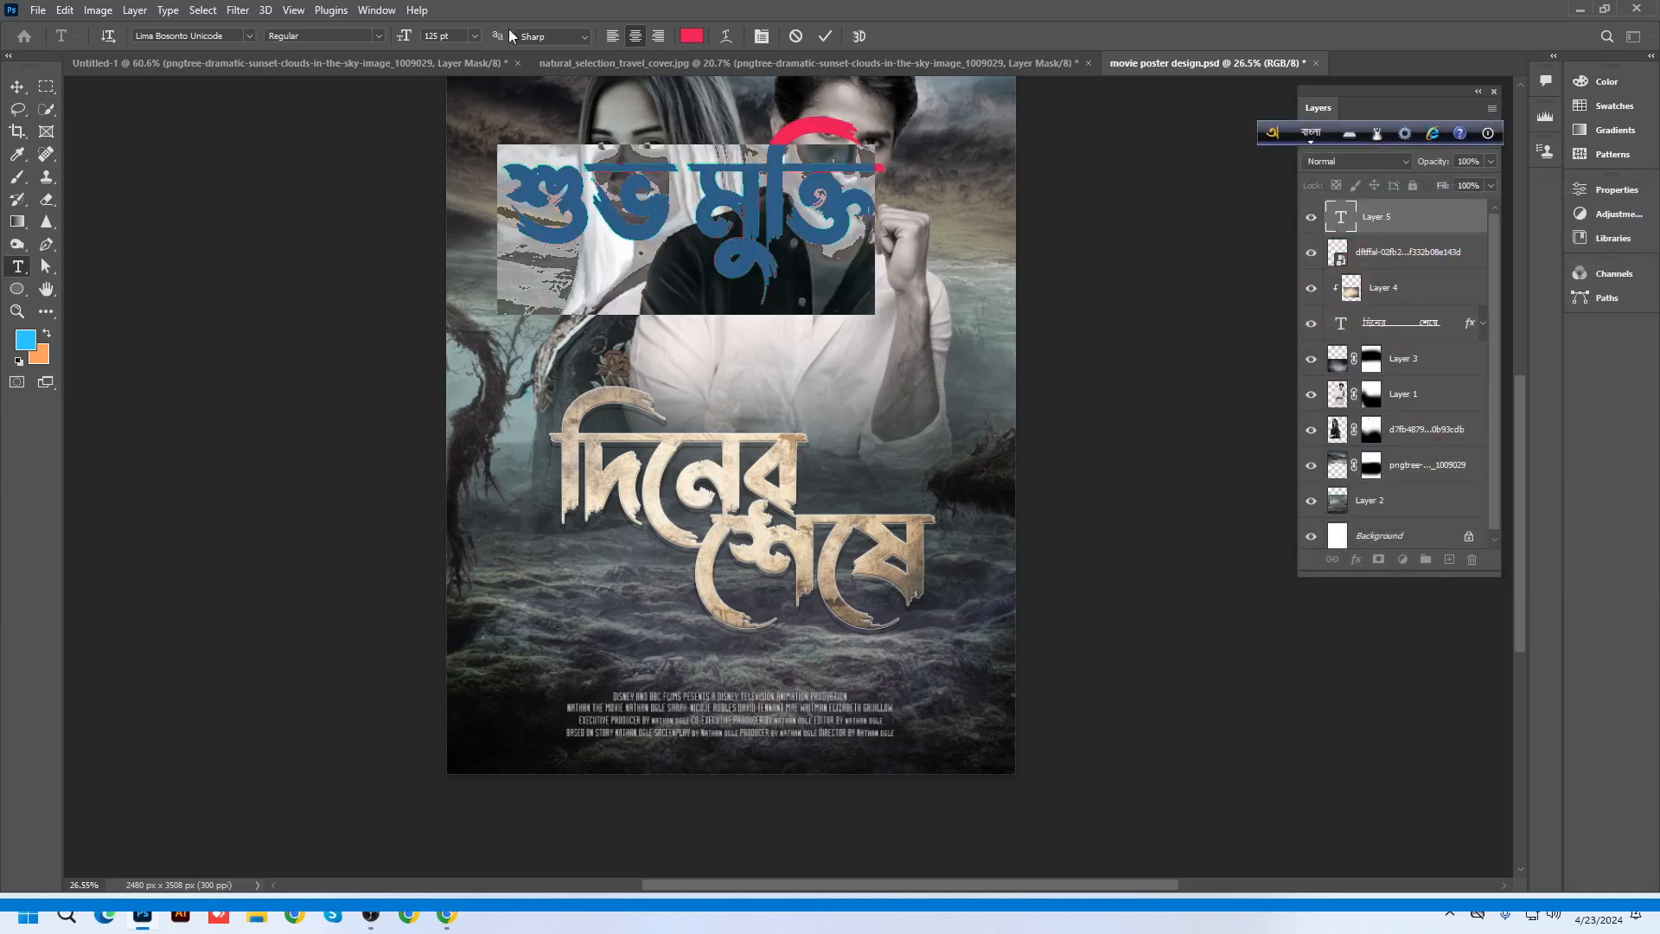
Set the pink line to 52 pt and append the date ২৩ এপ্রিল
left_click_drag(404, 36, 341, 54)
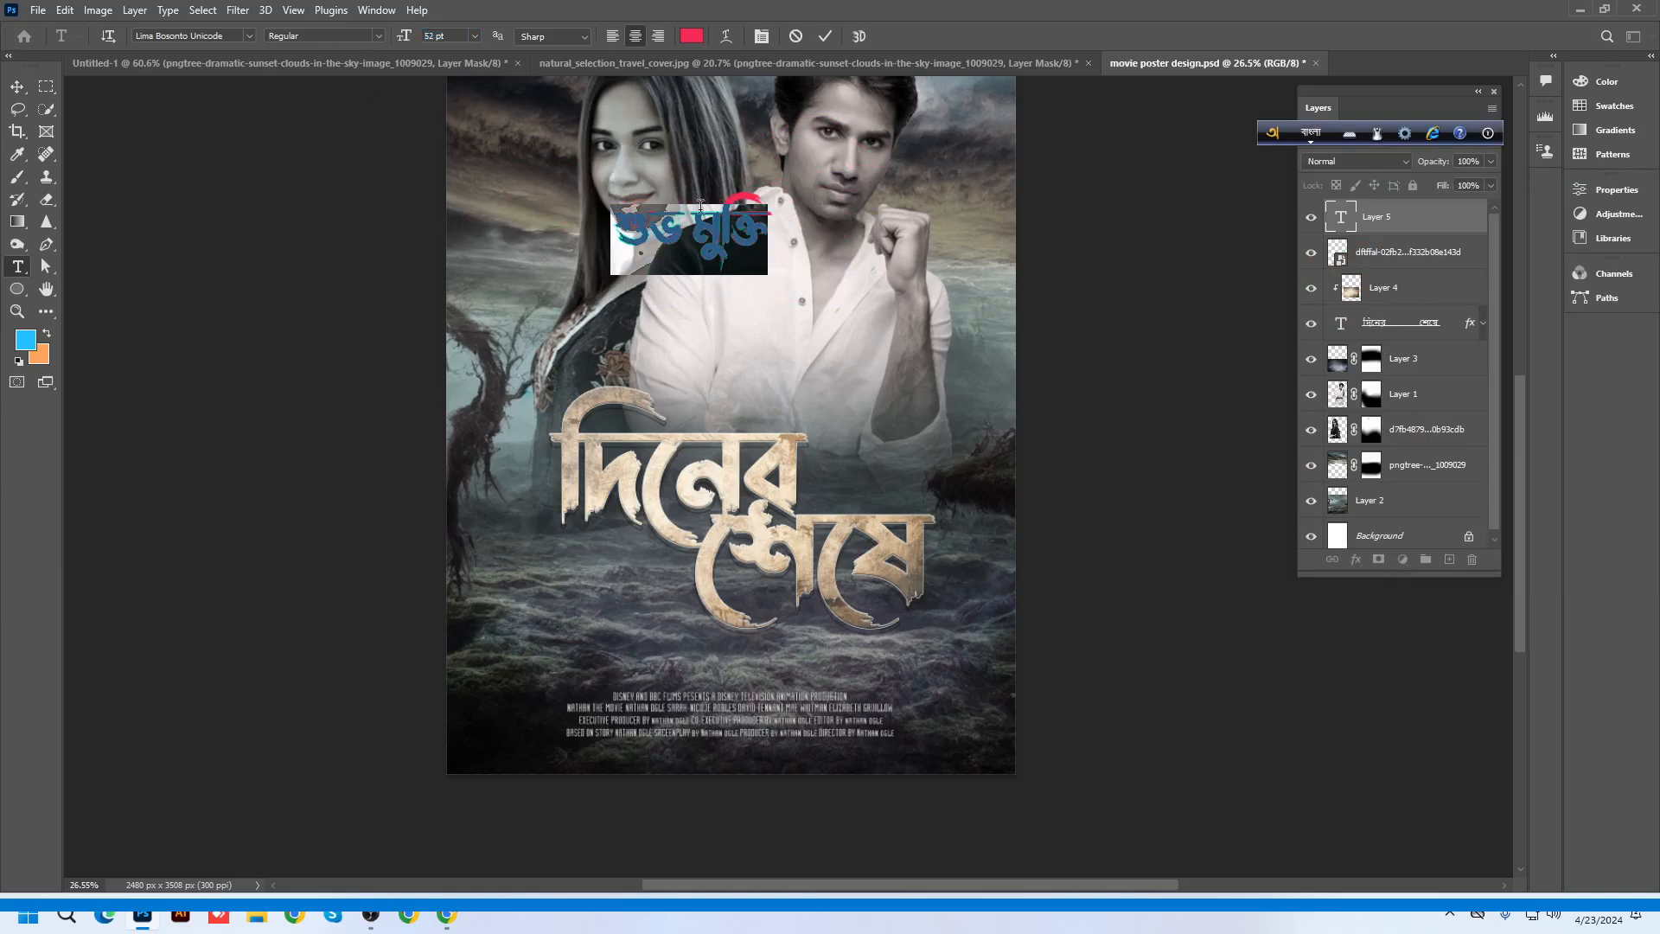
left_click(766, 231)
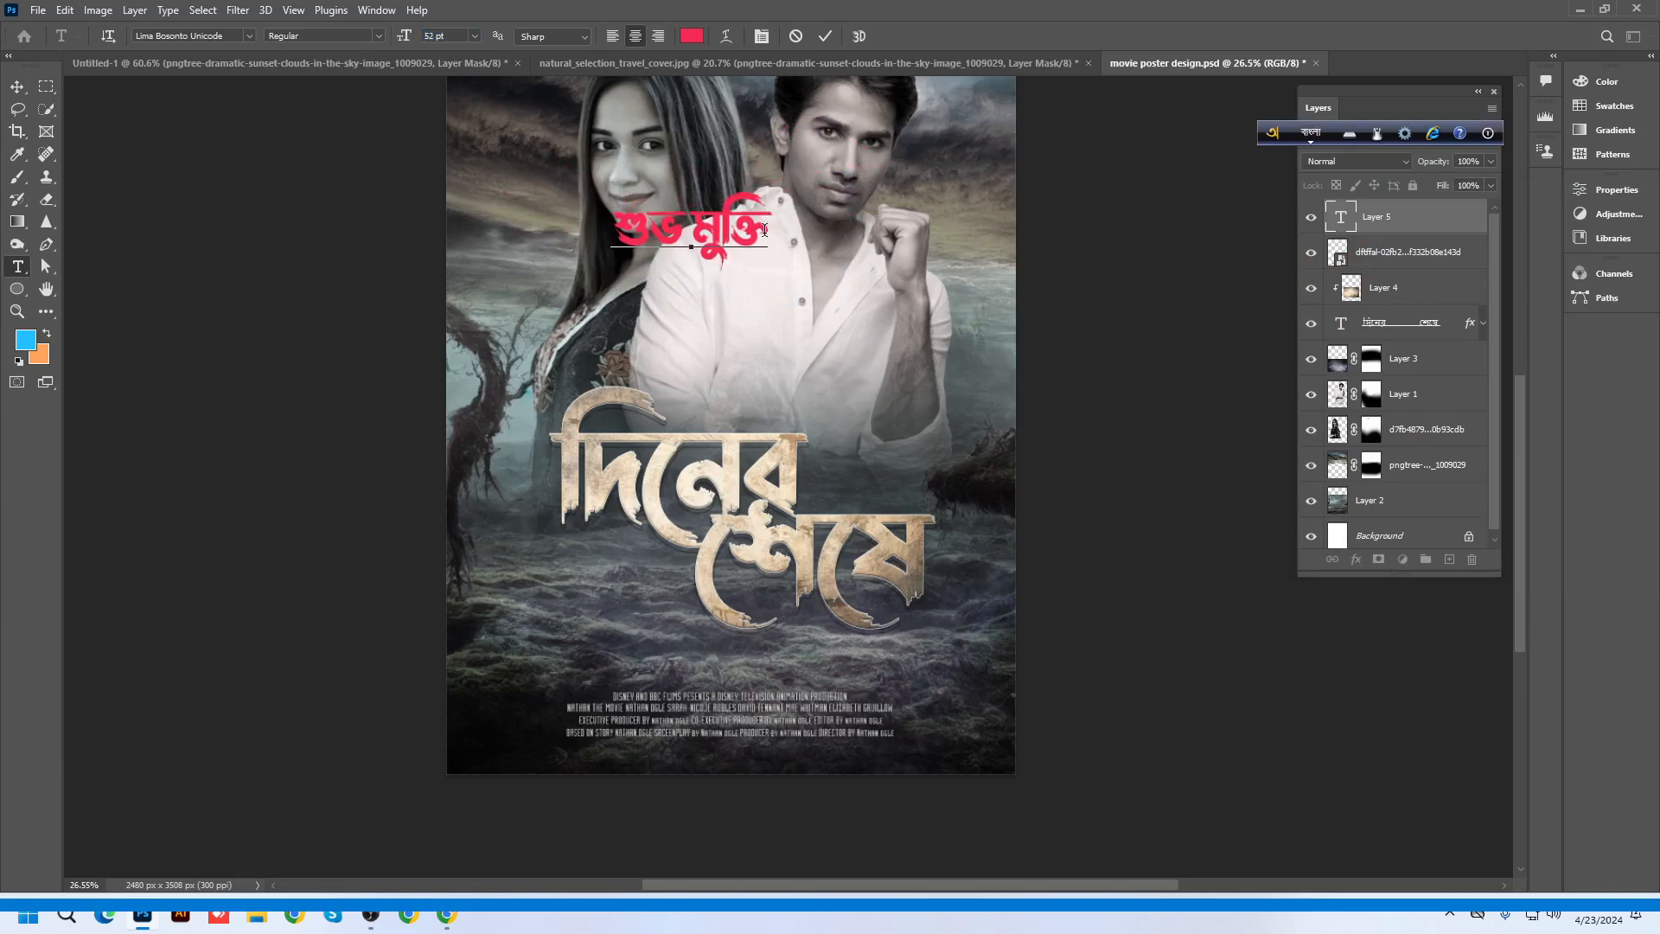
type("23")
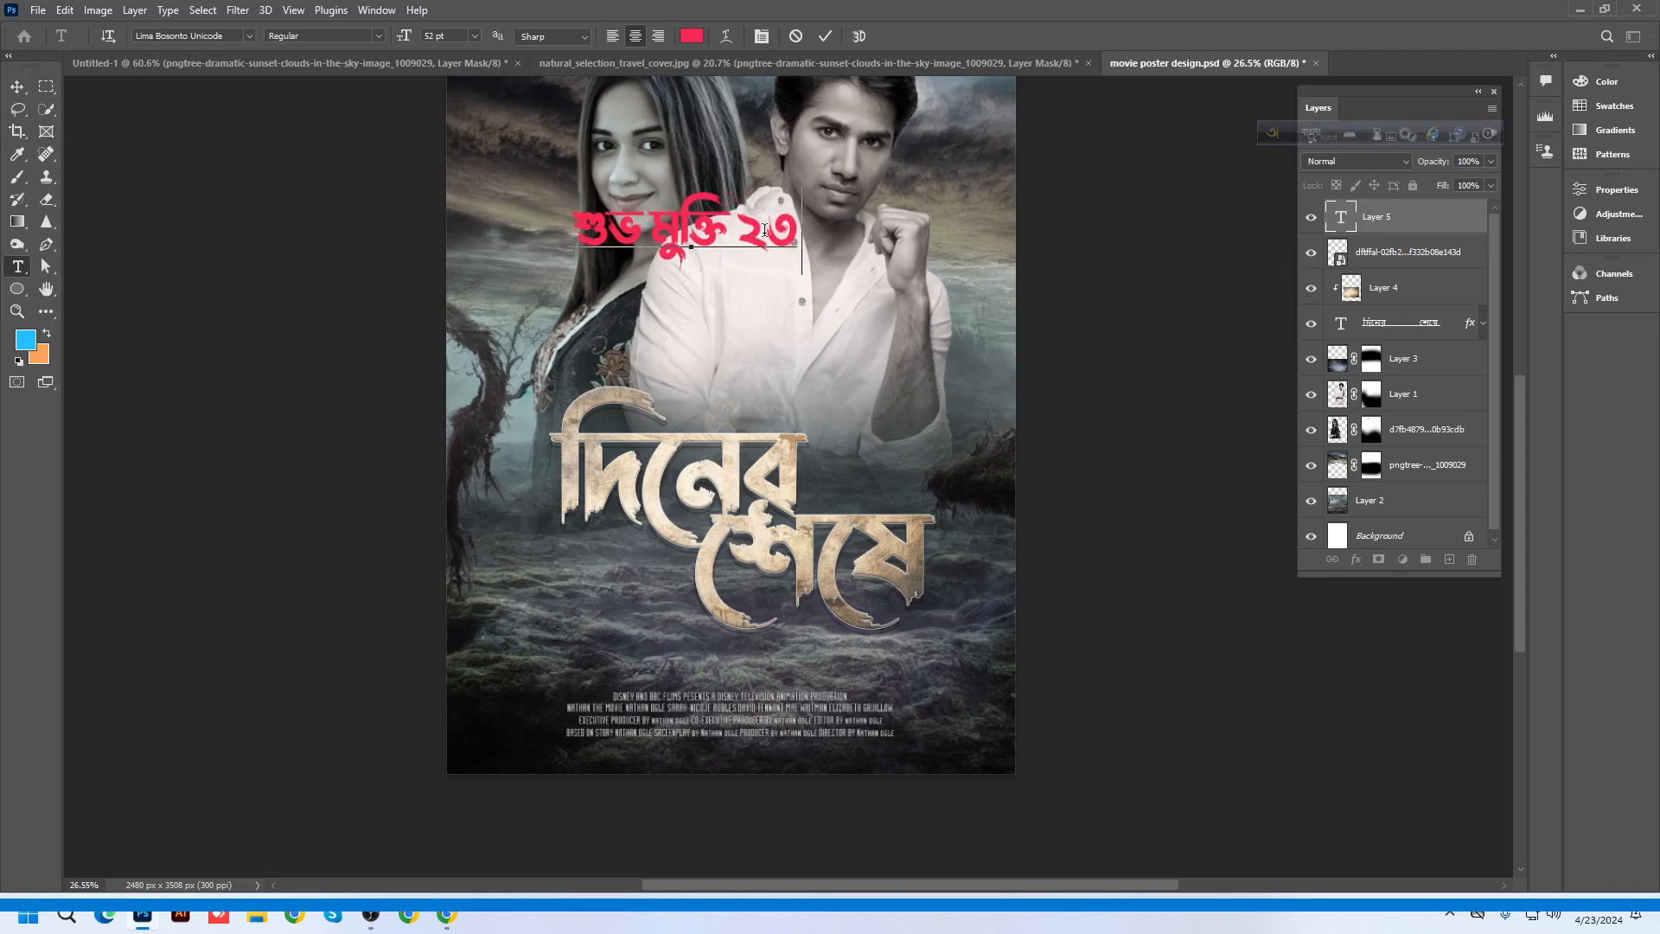
type(" apri")
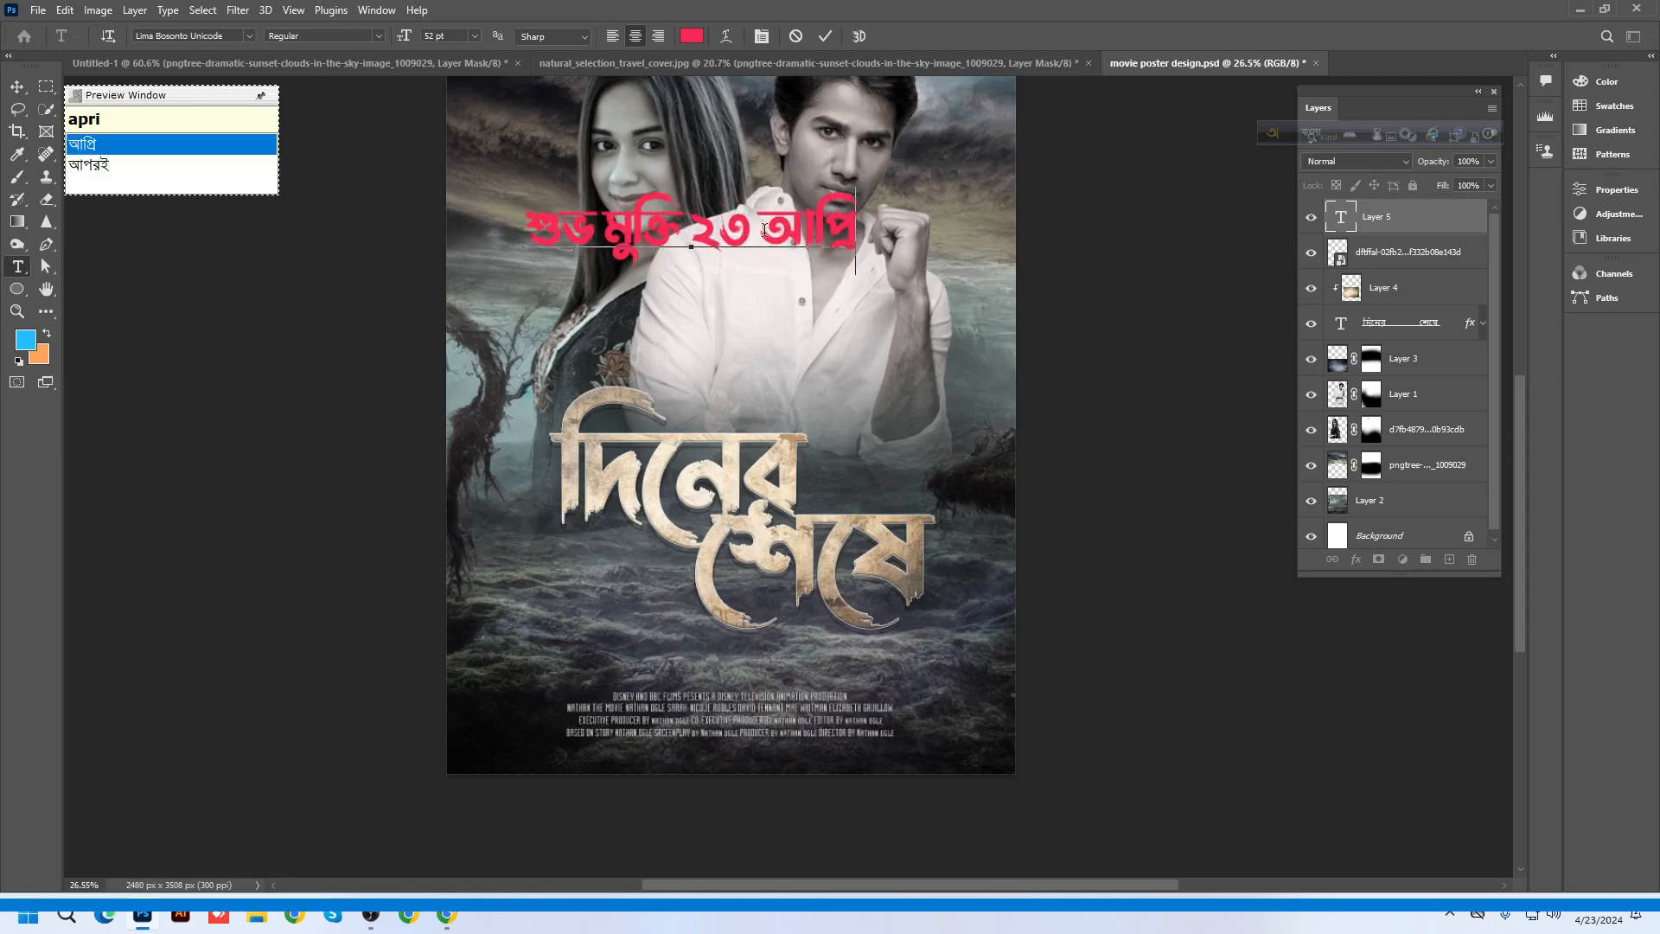
type("l")
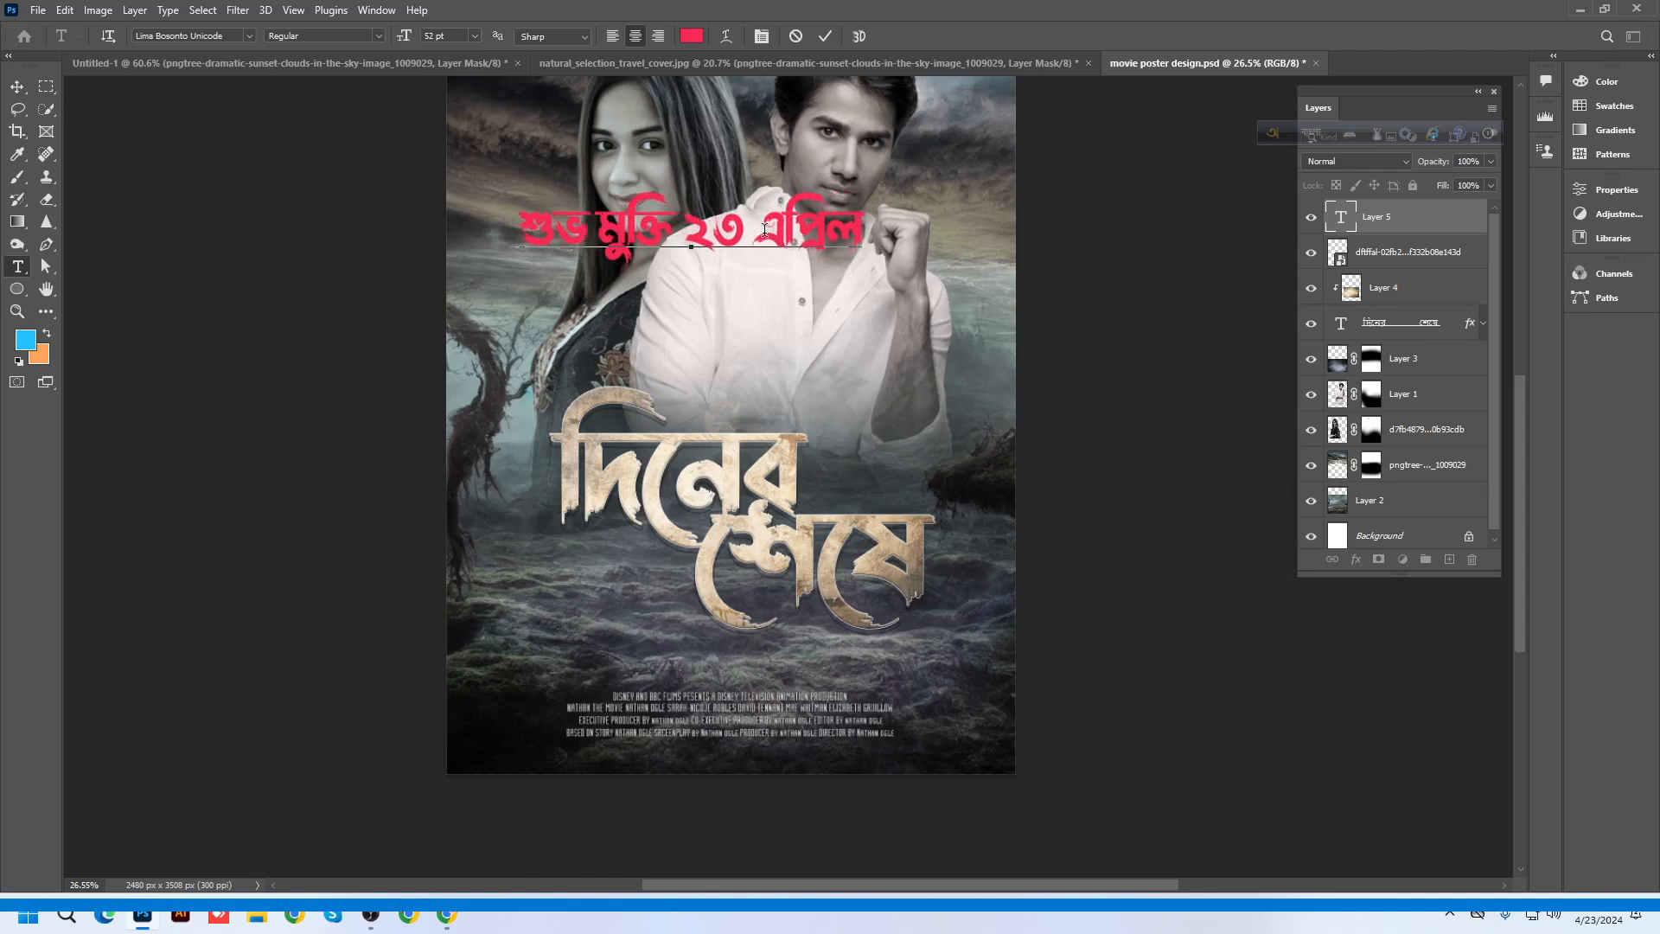
left_click(17, 87)
Scale the pink date line to about 50% and move it just above the credits
key("ctrl+t")
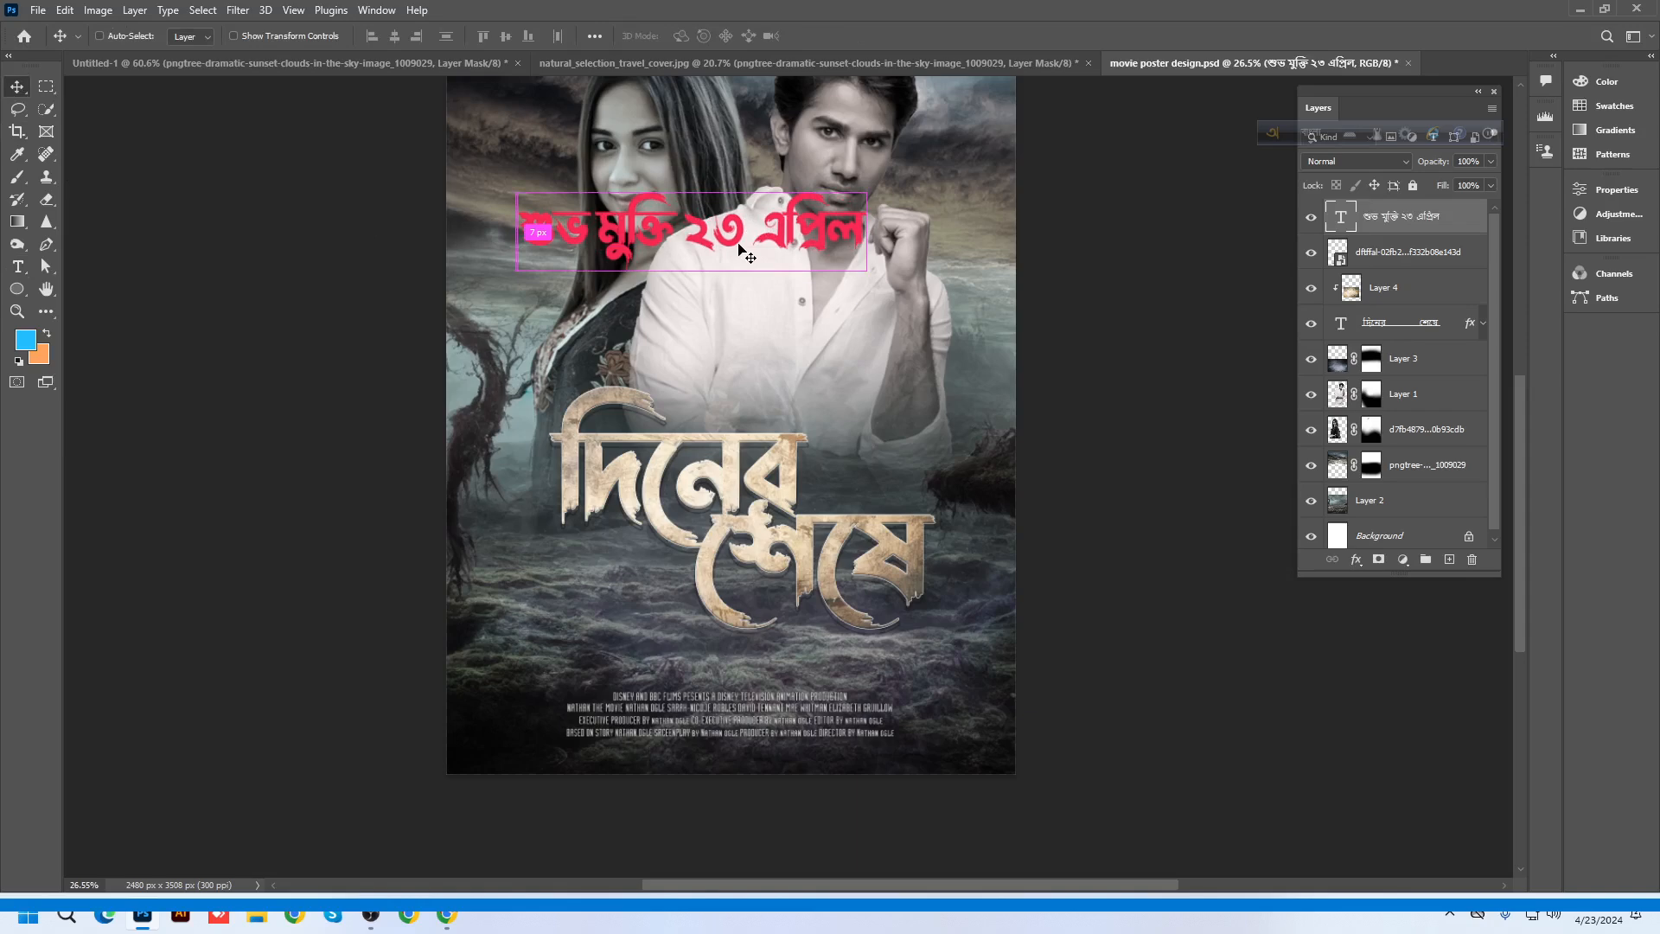
left_click_drag(866, 192, 781, 683)
key("Return")
scroll(780, 684, "down", 3)
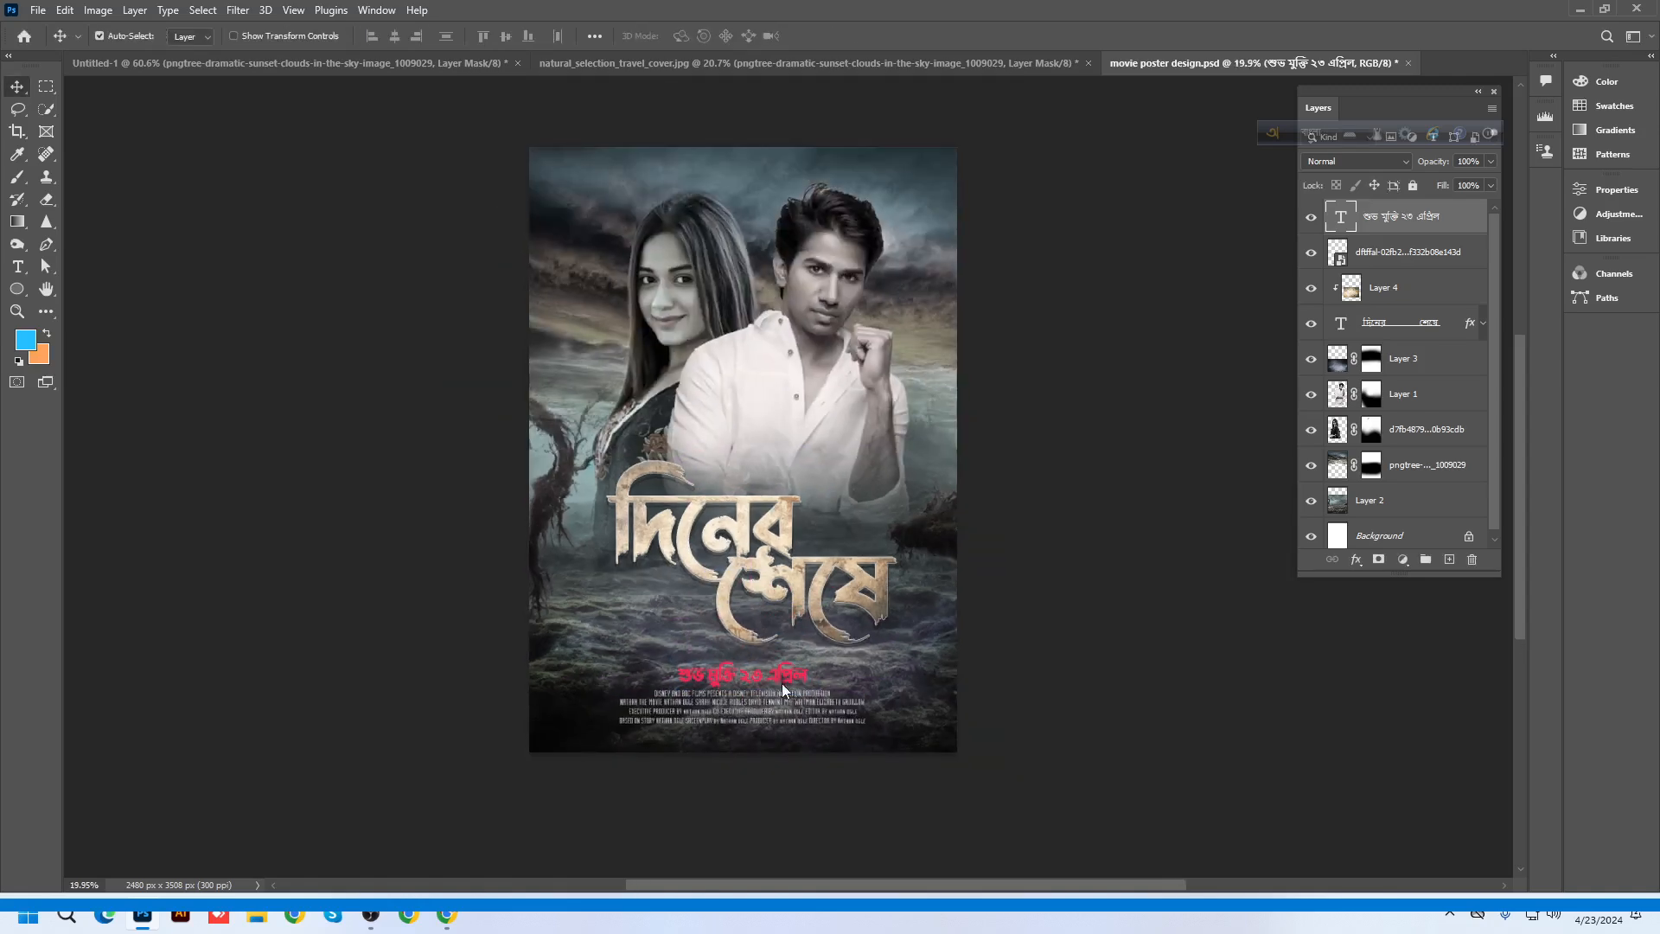
scroll(730, 169, "up", 3)
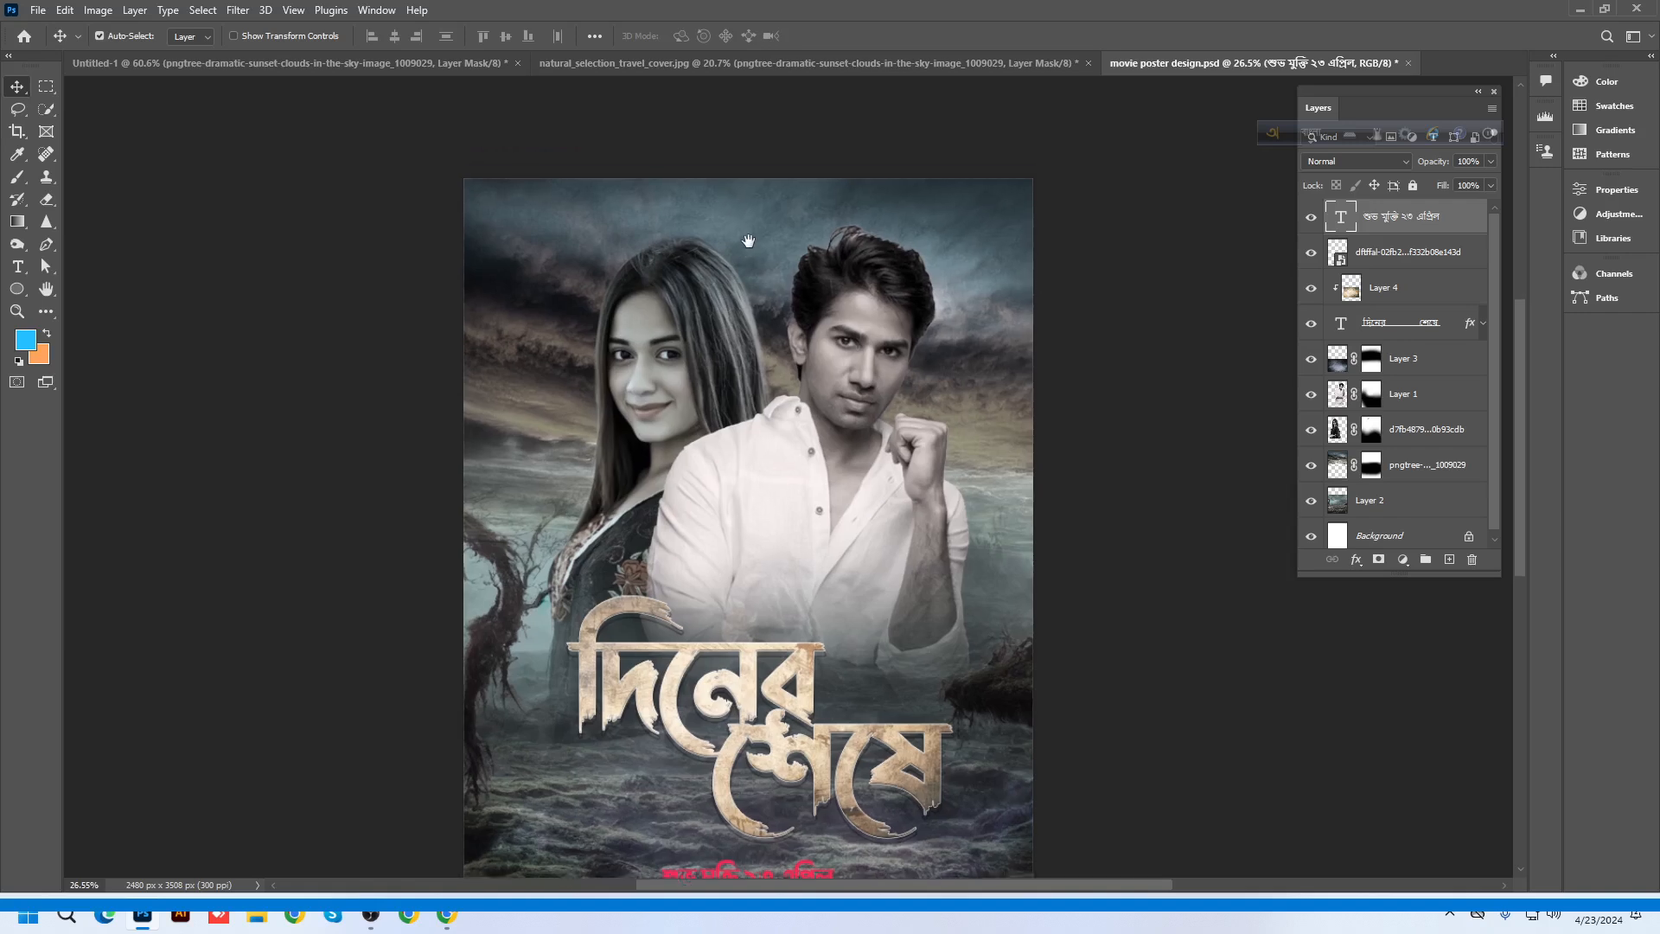
Start a new text layer on the poster set in Nirmala UI Regular
left_click(17, 266)
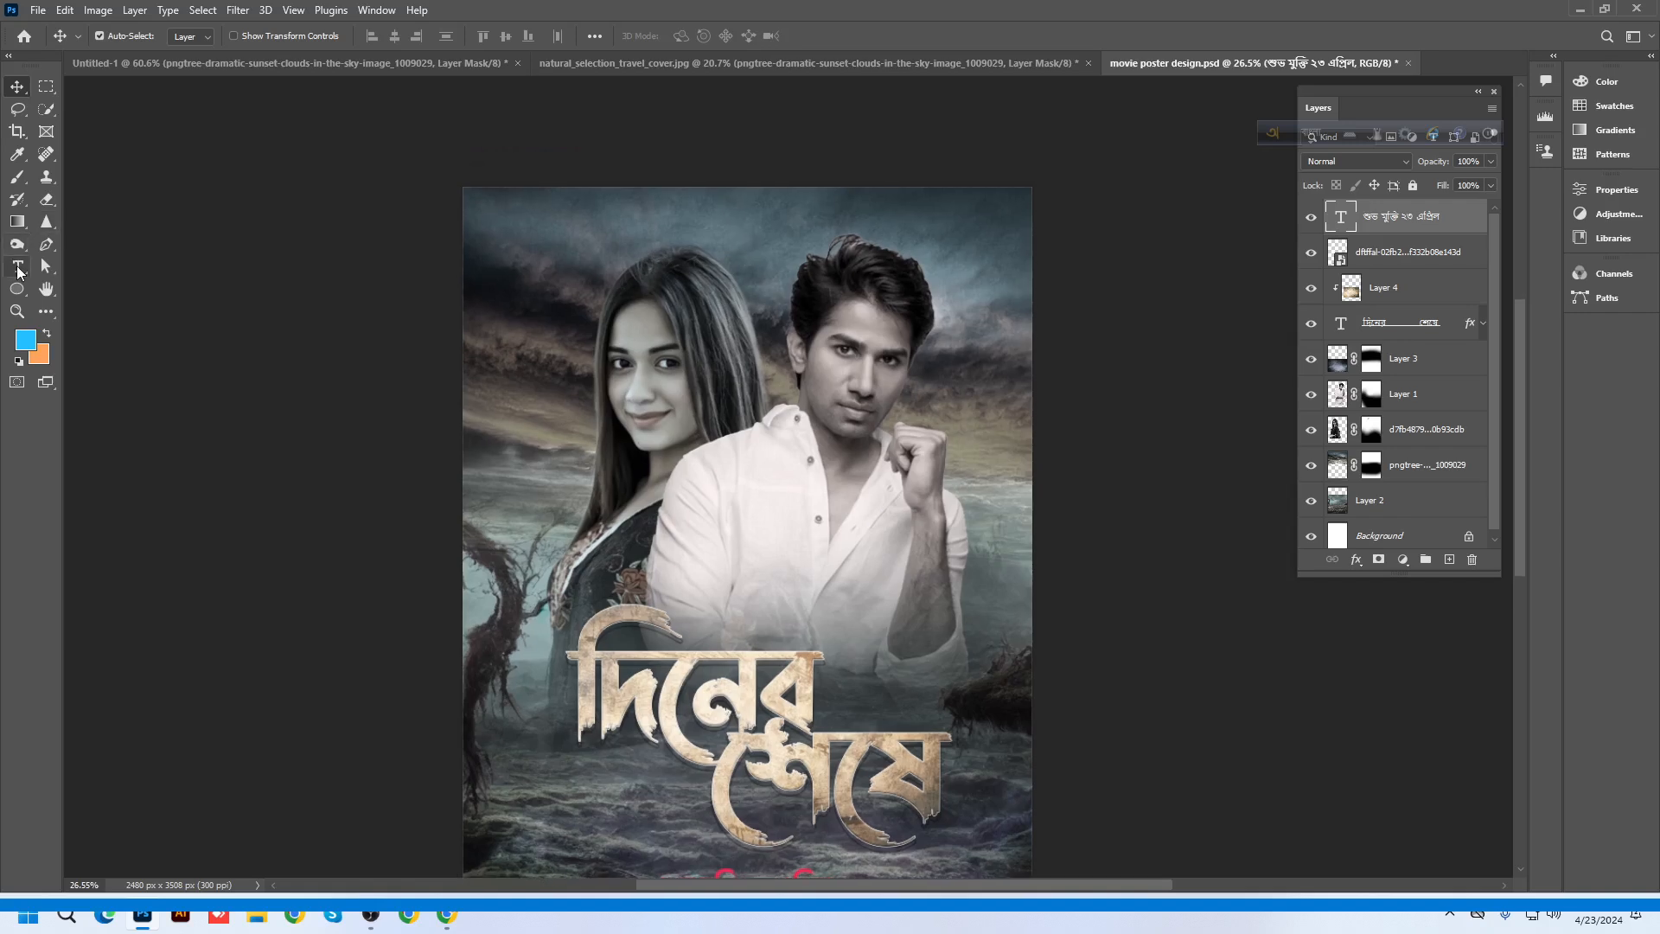
left_click(611, 317)
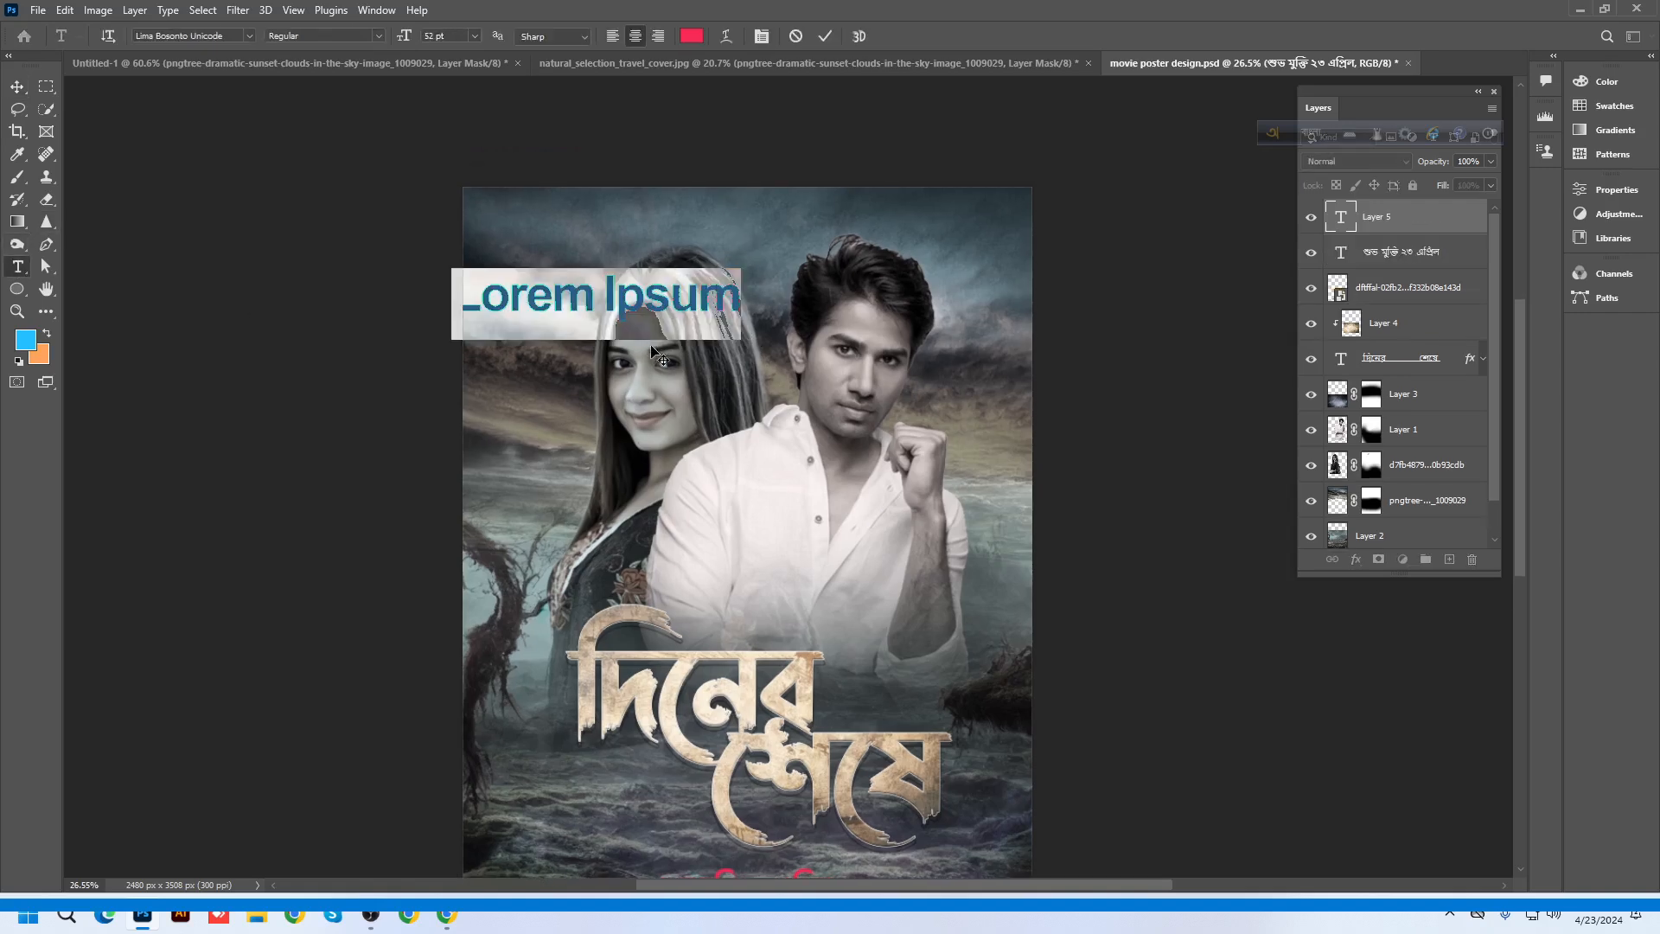
left_click(222, 36)
type("nir")
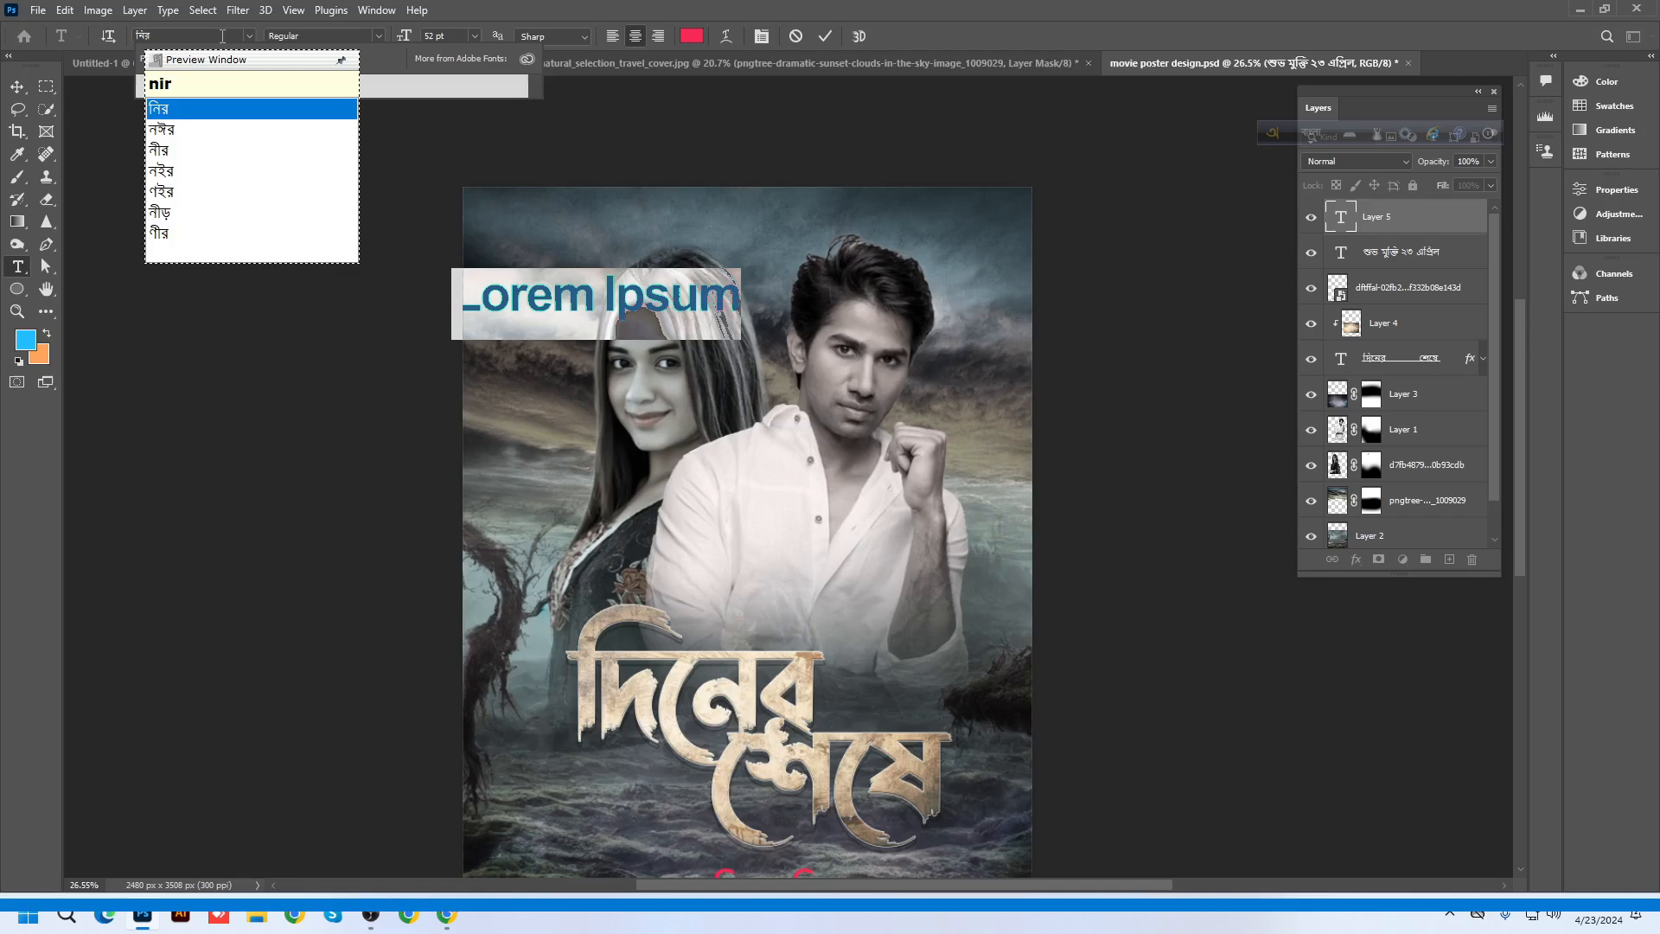
key("Escape")
key("F12")
type("n")
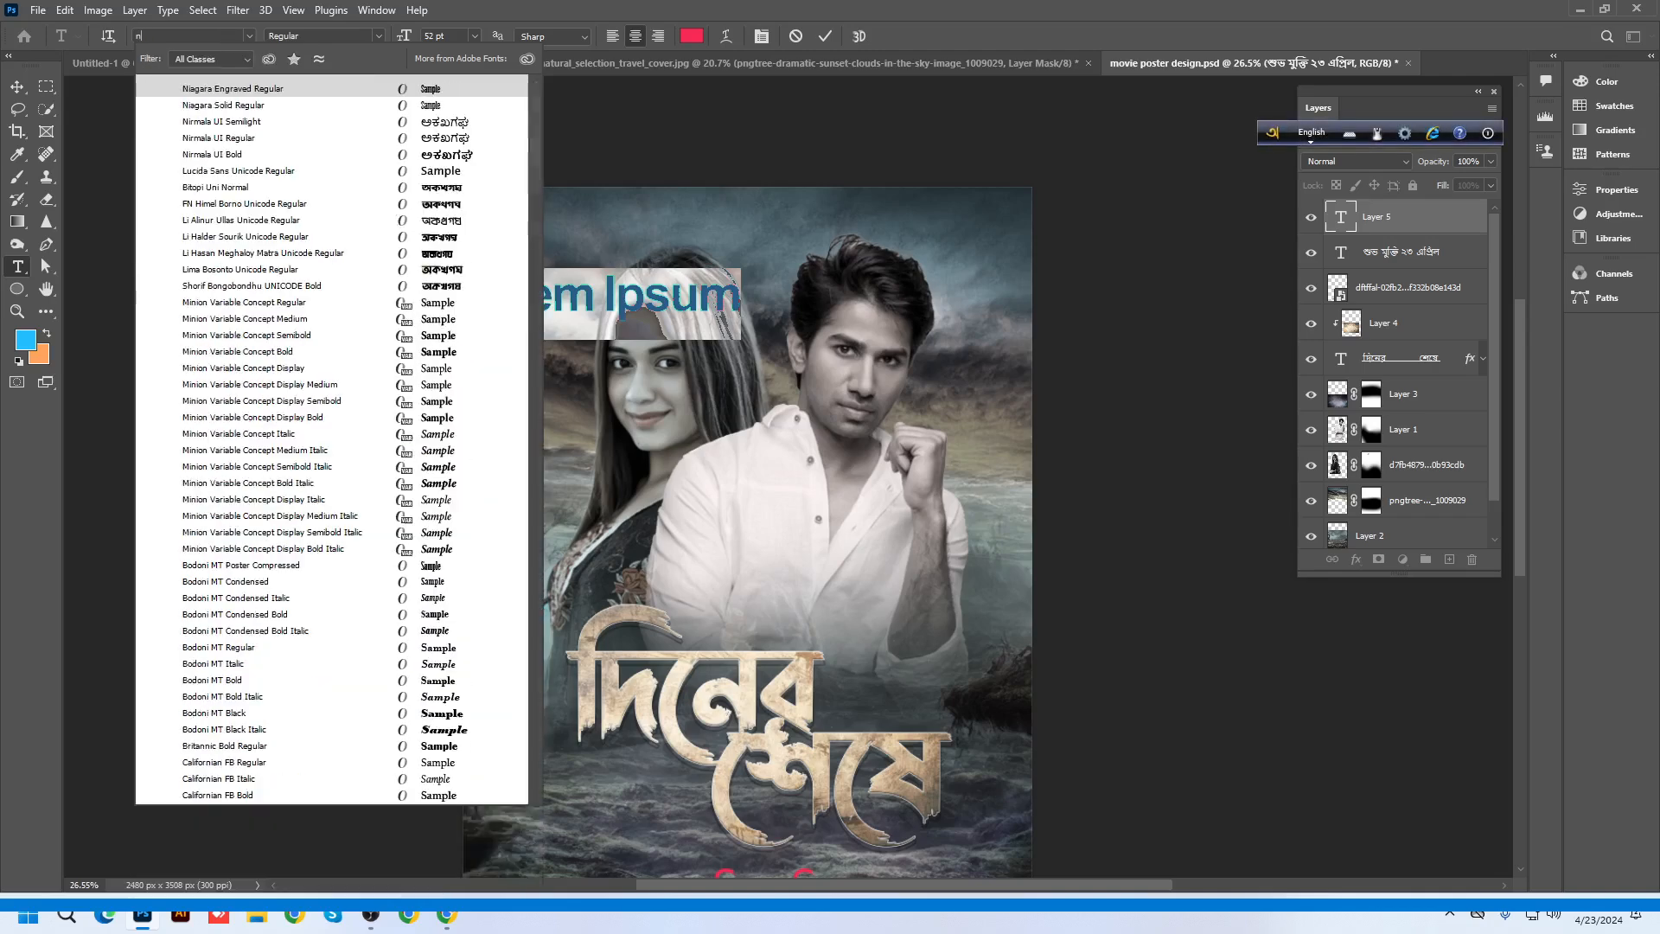
type("irmu")
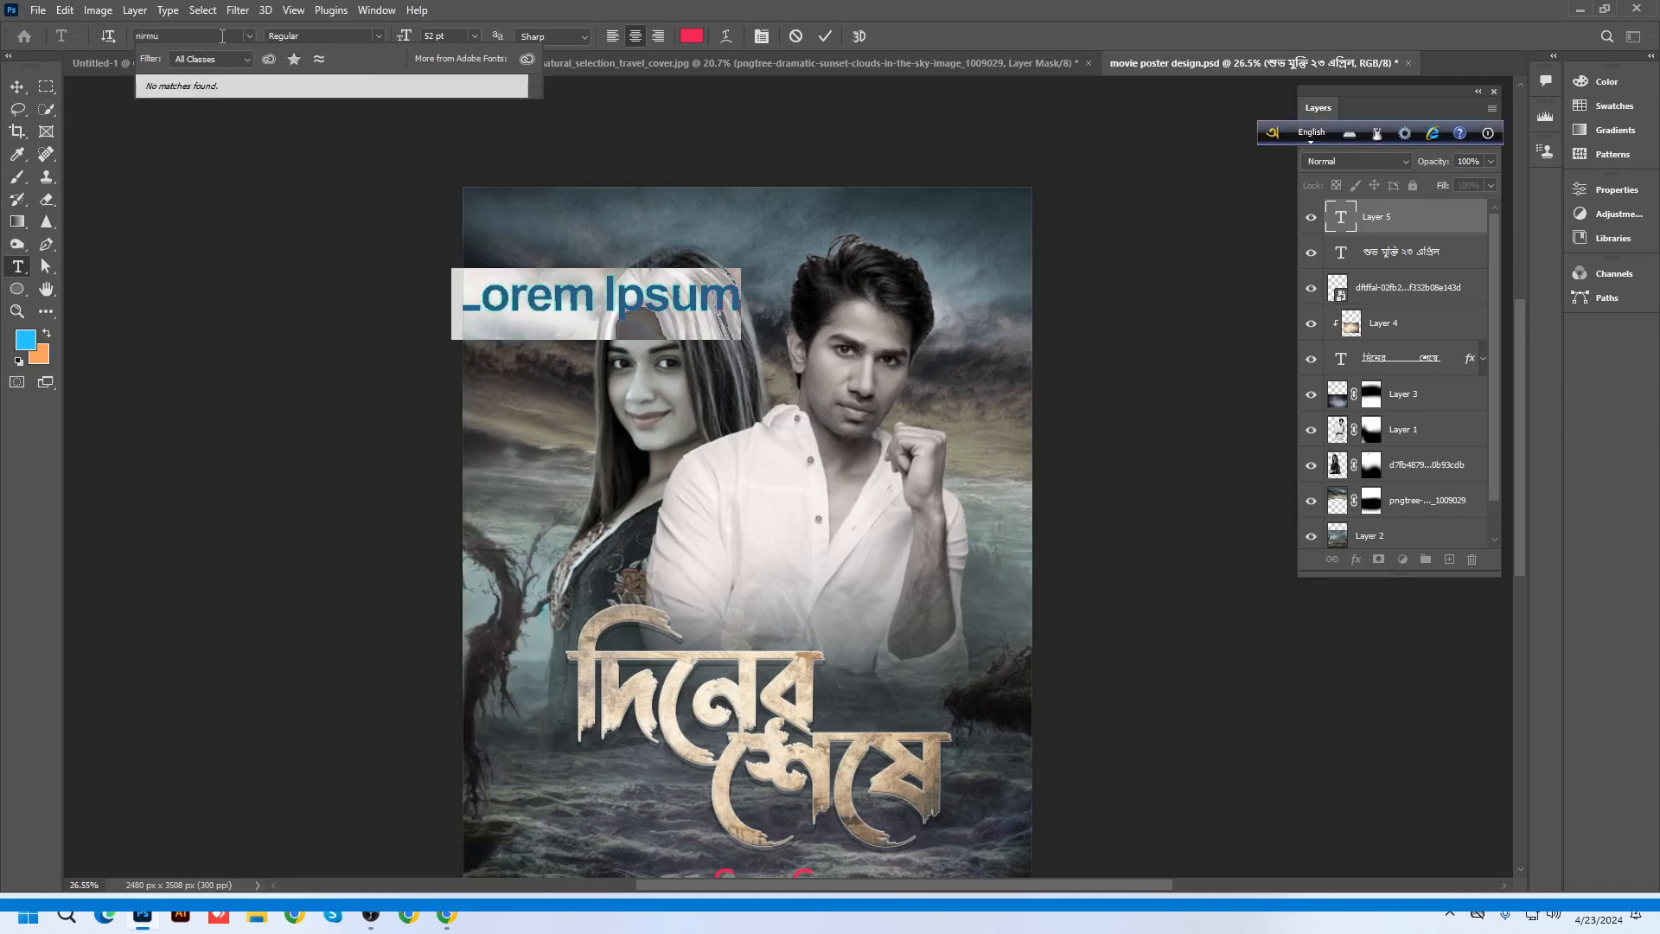
key("BackSpace")
left_click(254, 105)
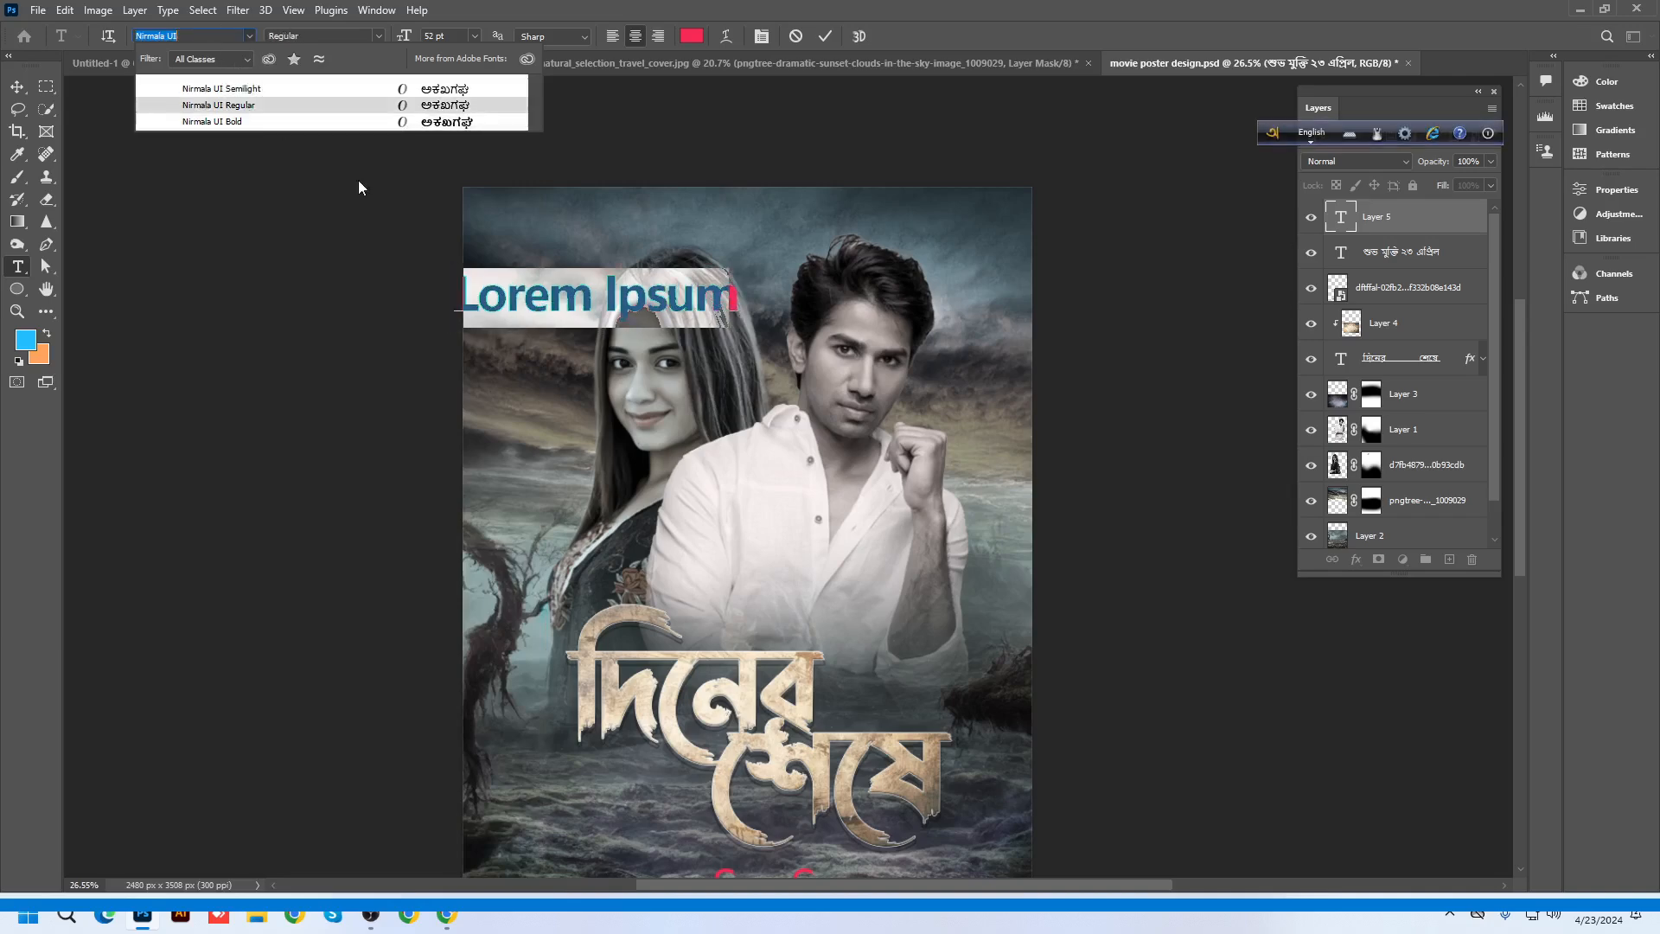
Move the text box toward centre and type the actor's full name in Bengali
left_click_drag(583, 408, 679, 413)
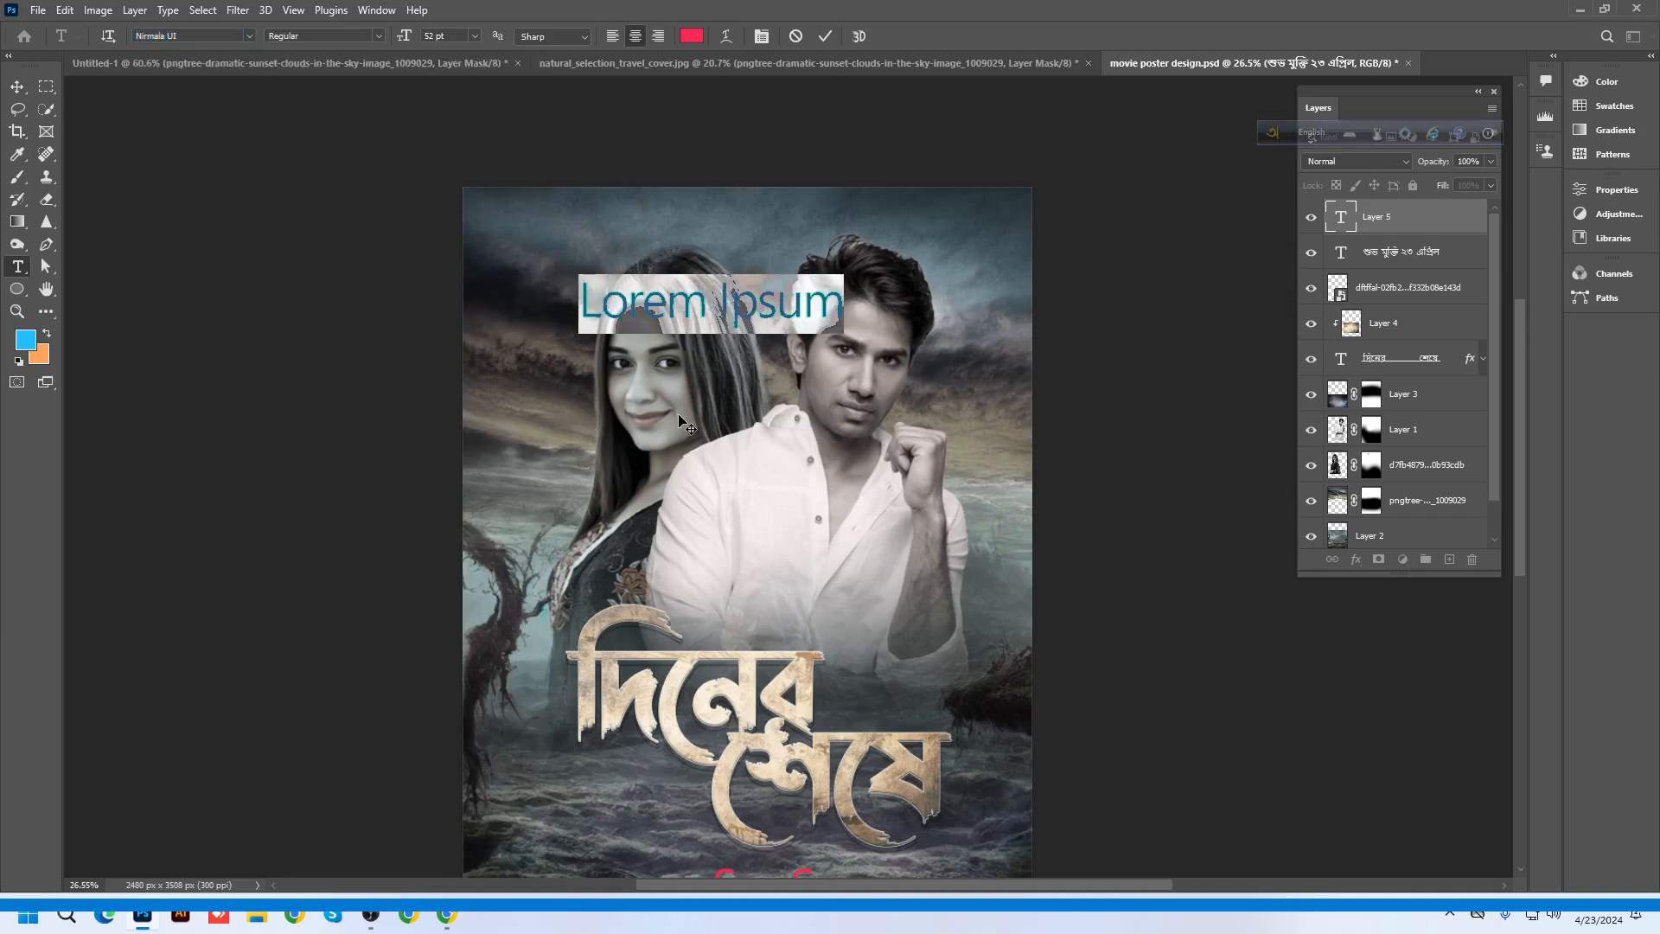
type("de")
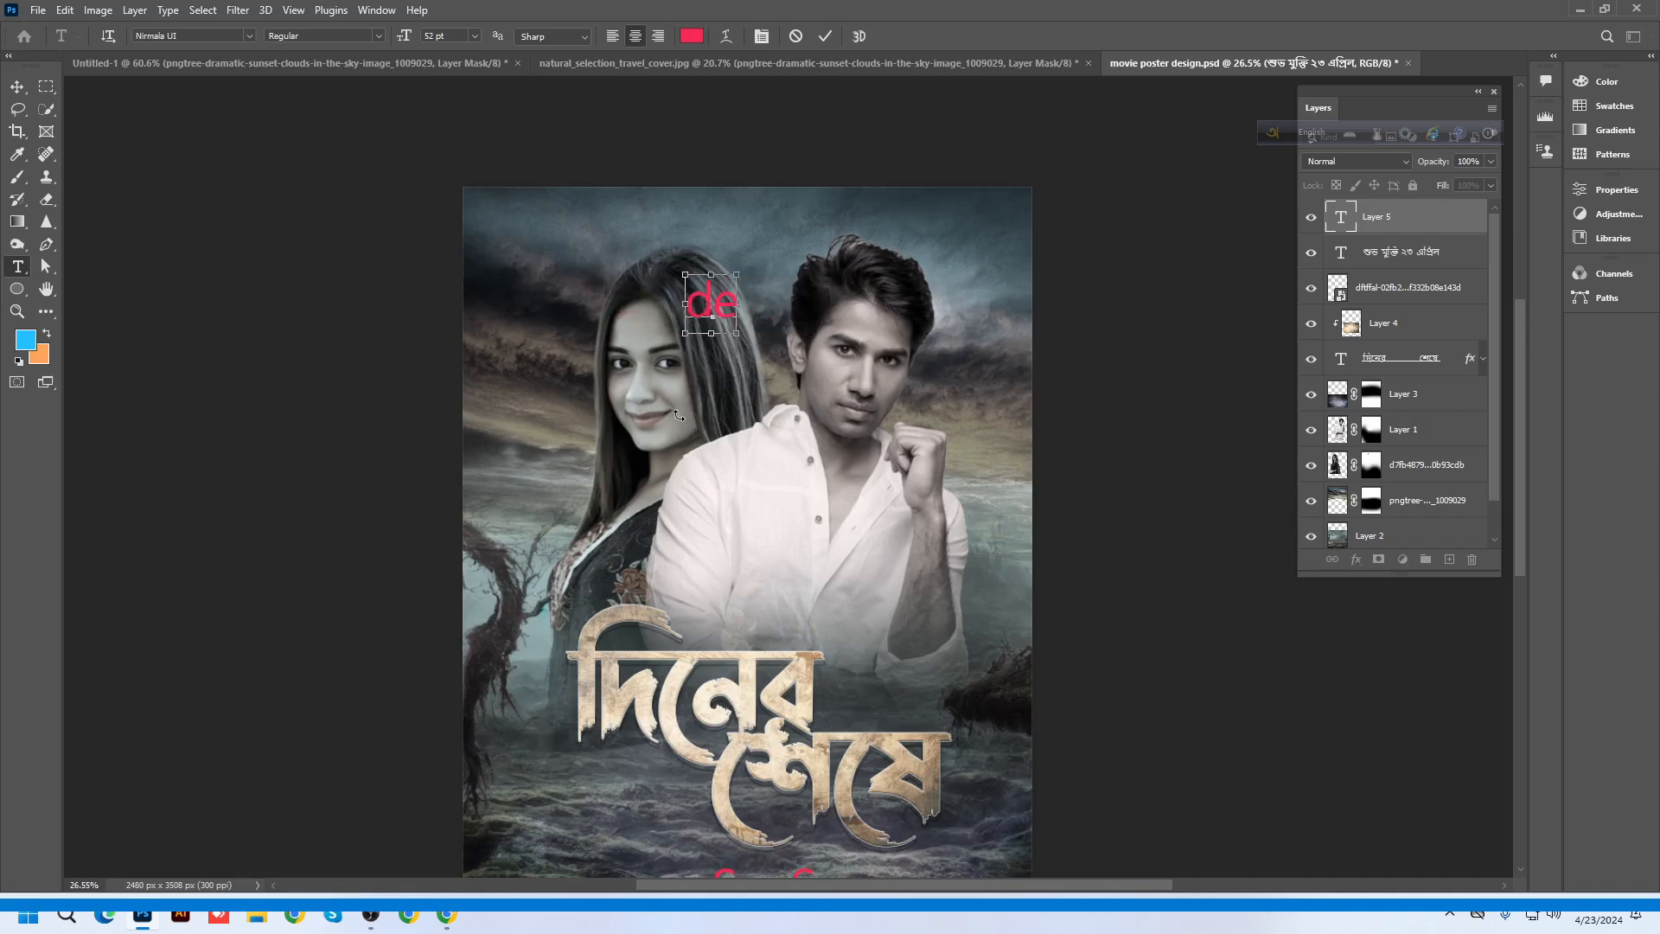
key("ctrl+a")
key("F12")
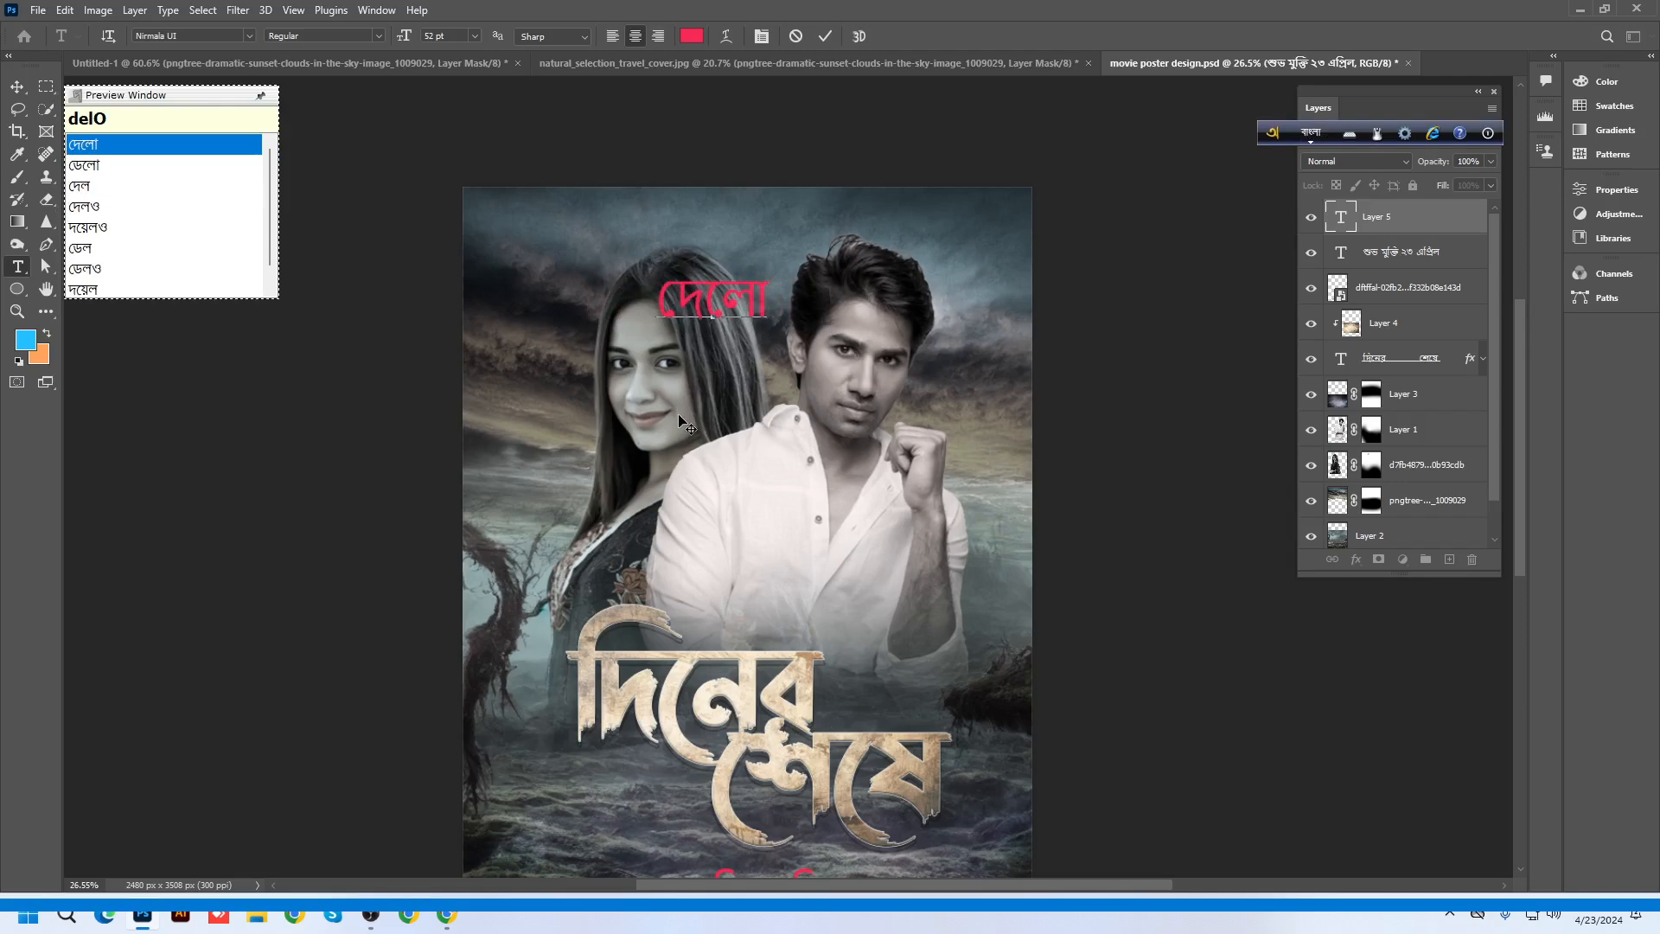
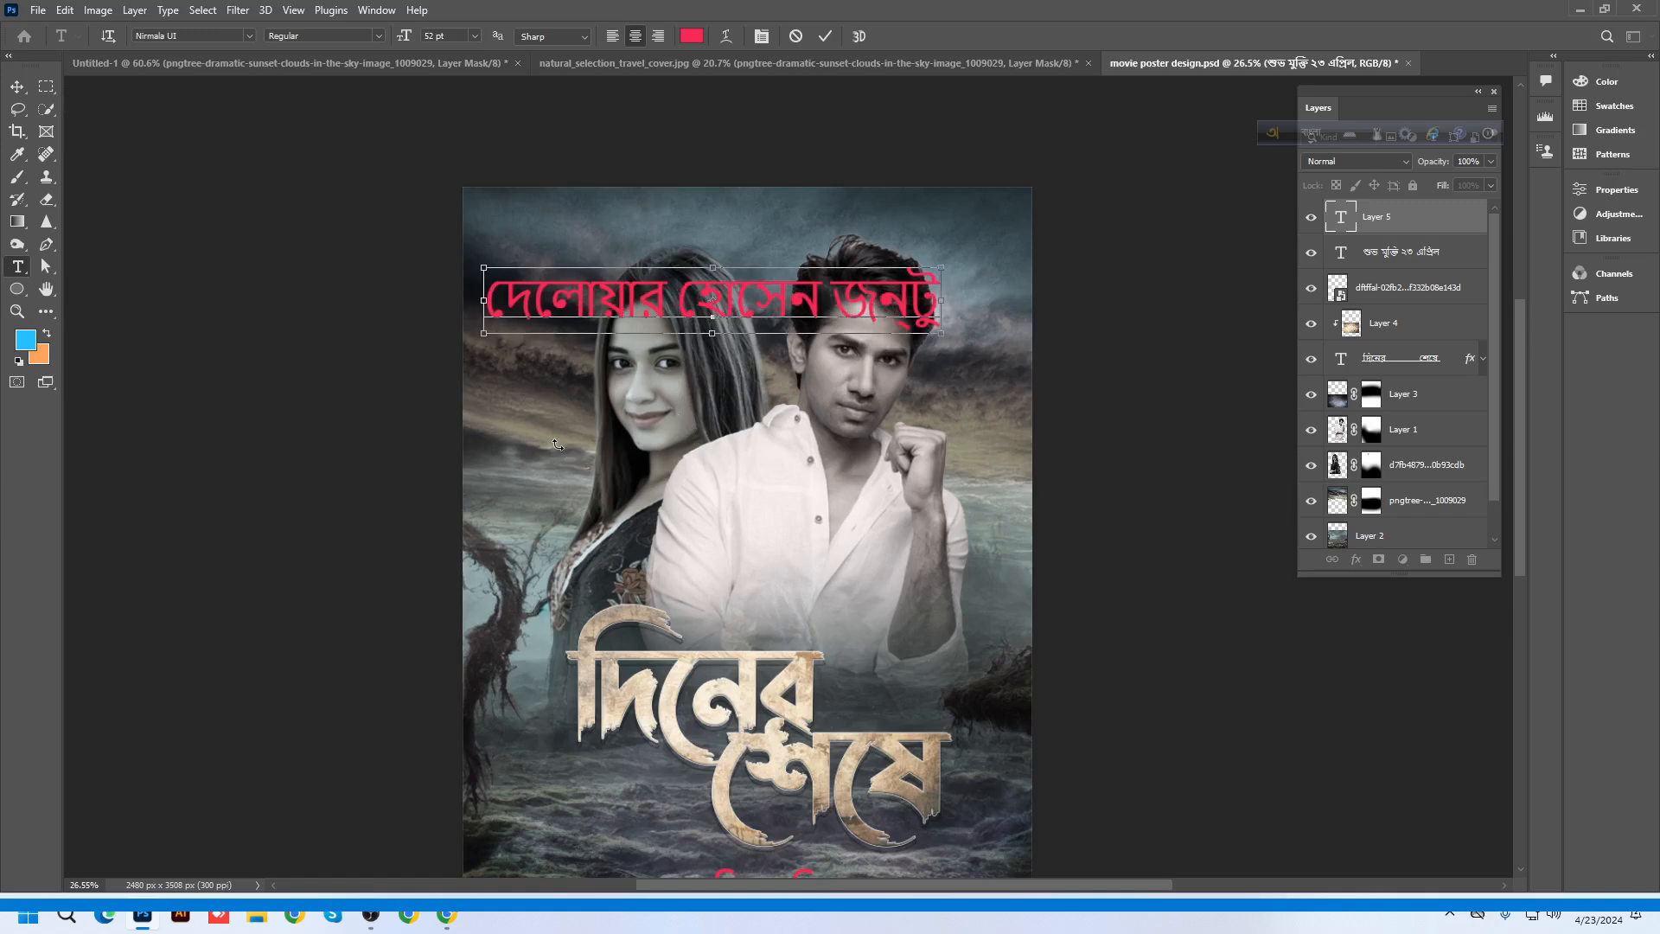
key("ctrl+a")
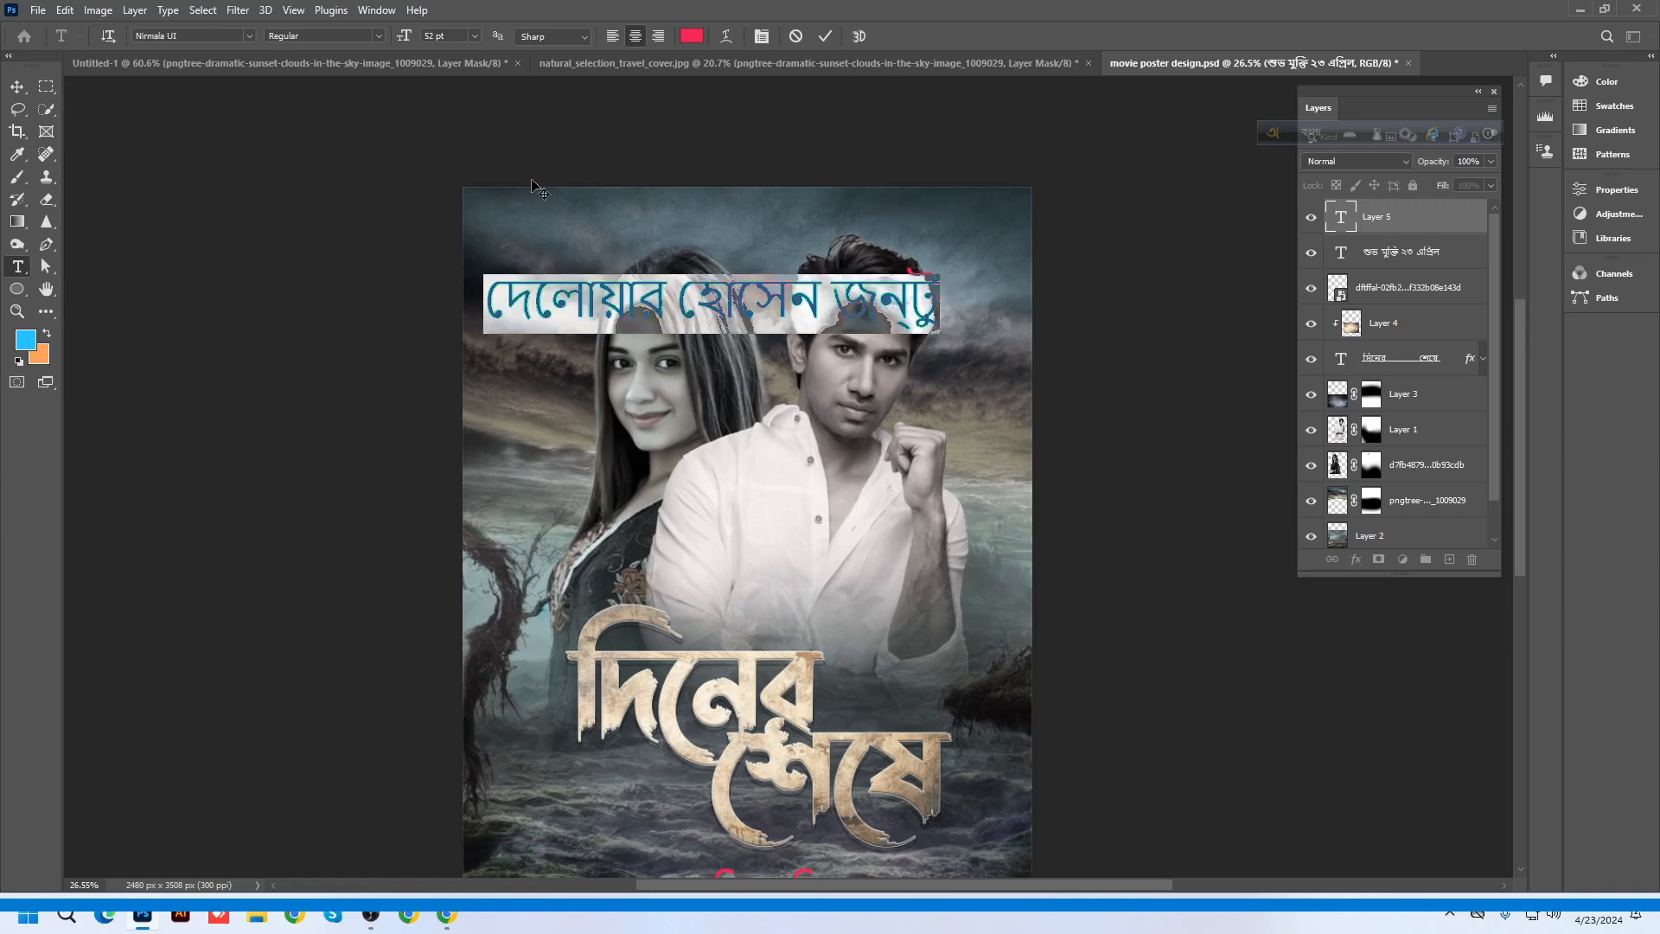
Set the name in Li Alinur Ullas Unicode at 20 pt and move it above the title
left_click(249, 36)
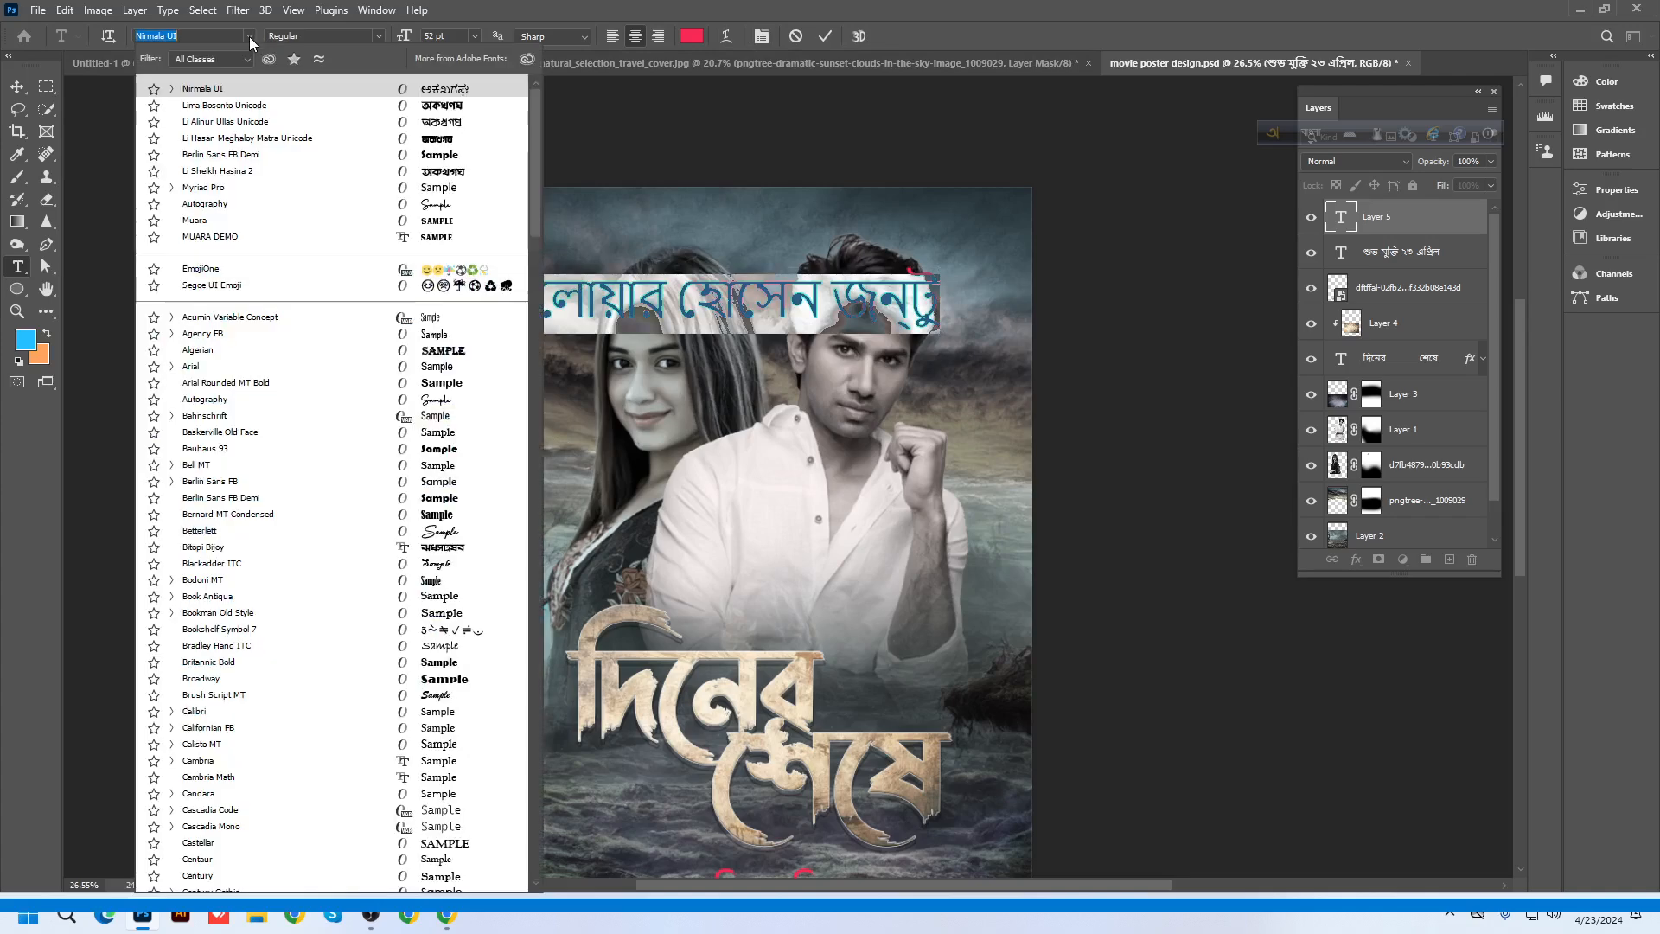
left_click(431, 122)
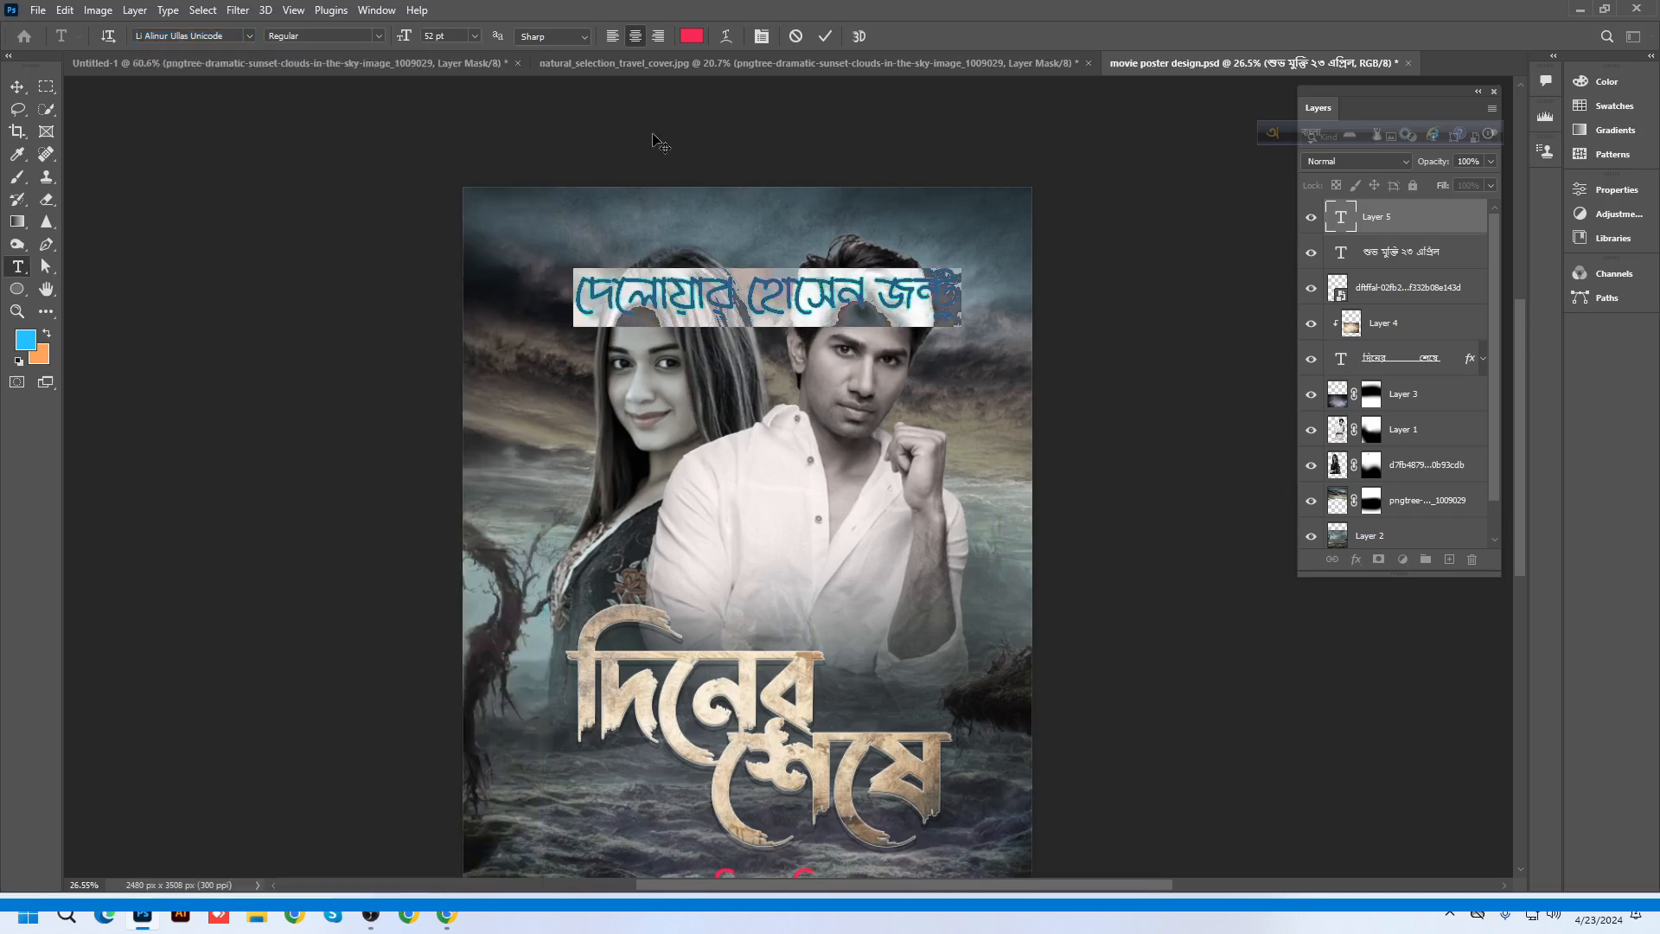
left_click_drag(400, 33, 383, 39)
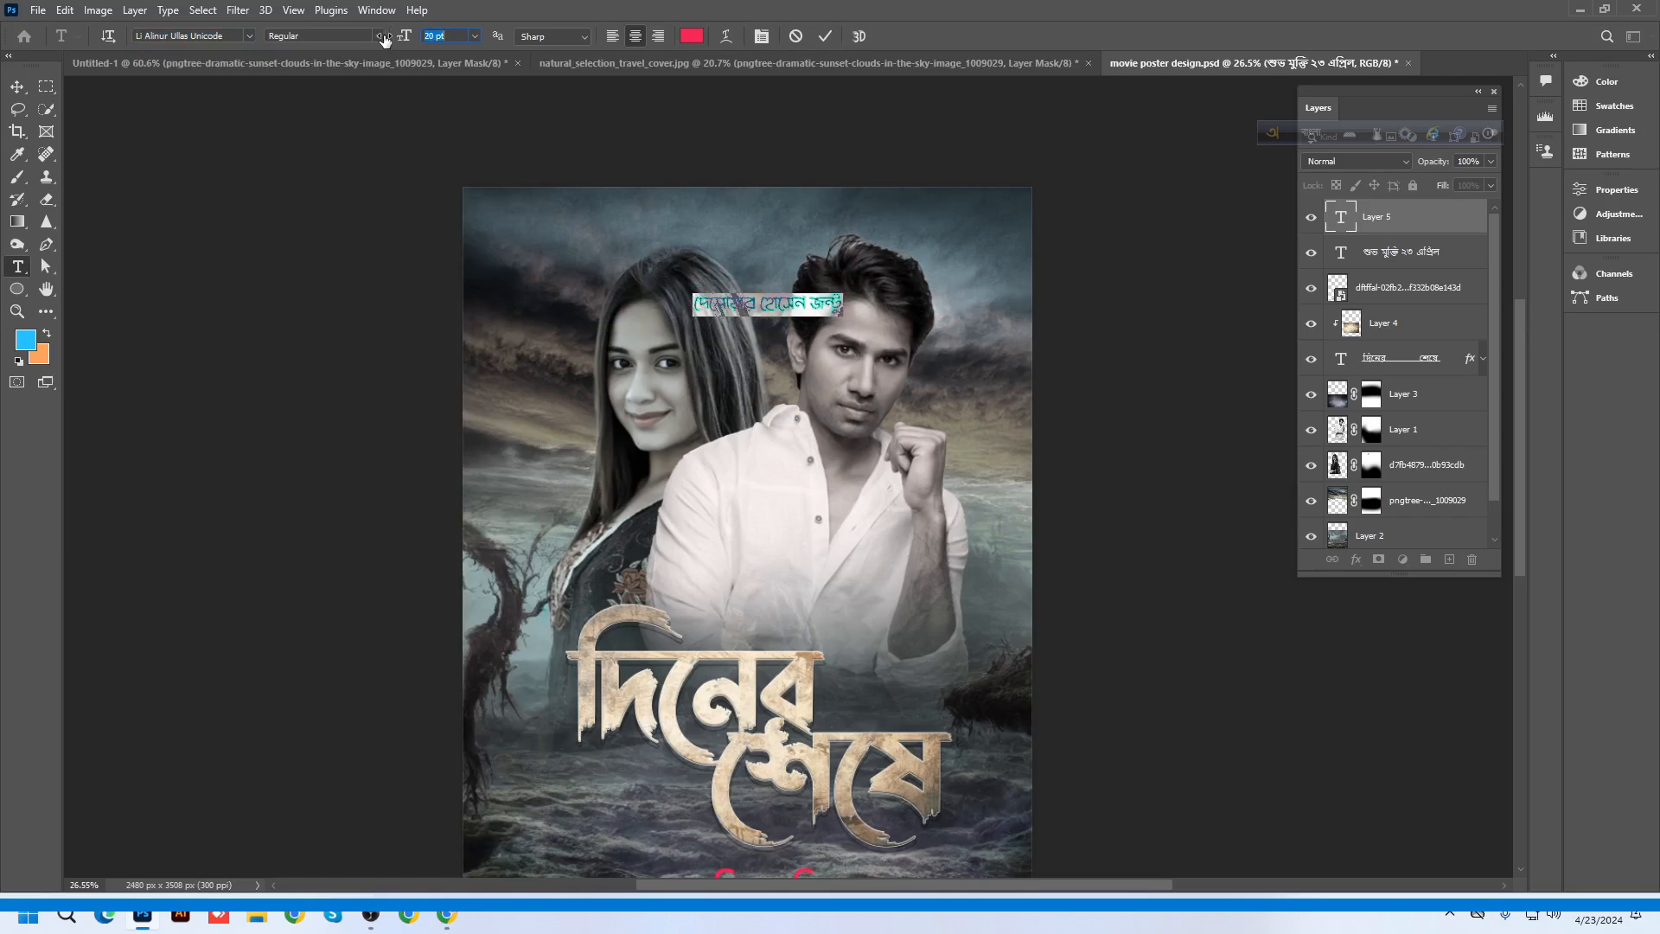
left_click(18, 87)
left_click_drag(765, 313, 770, 635)
scroll(796, 666, "up", 1)
scroll(796, 667, "up", 1)
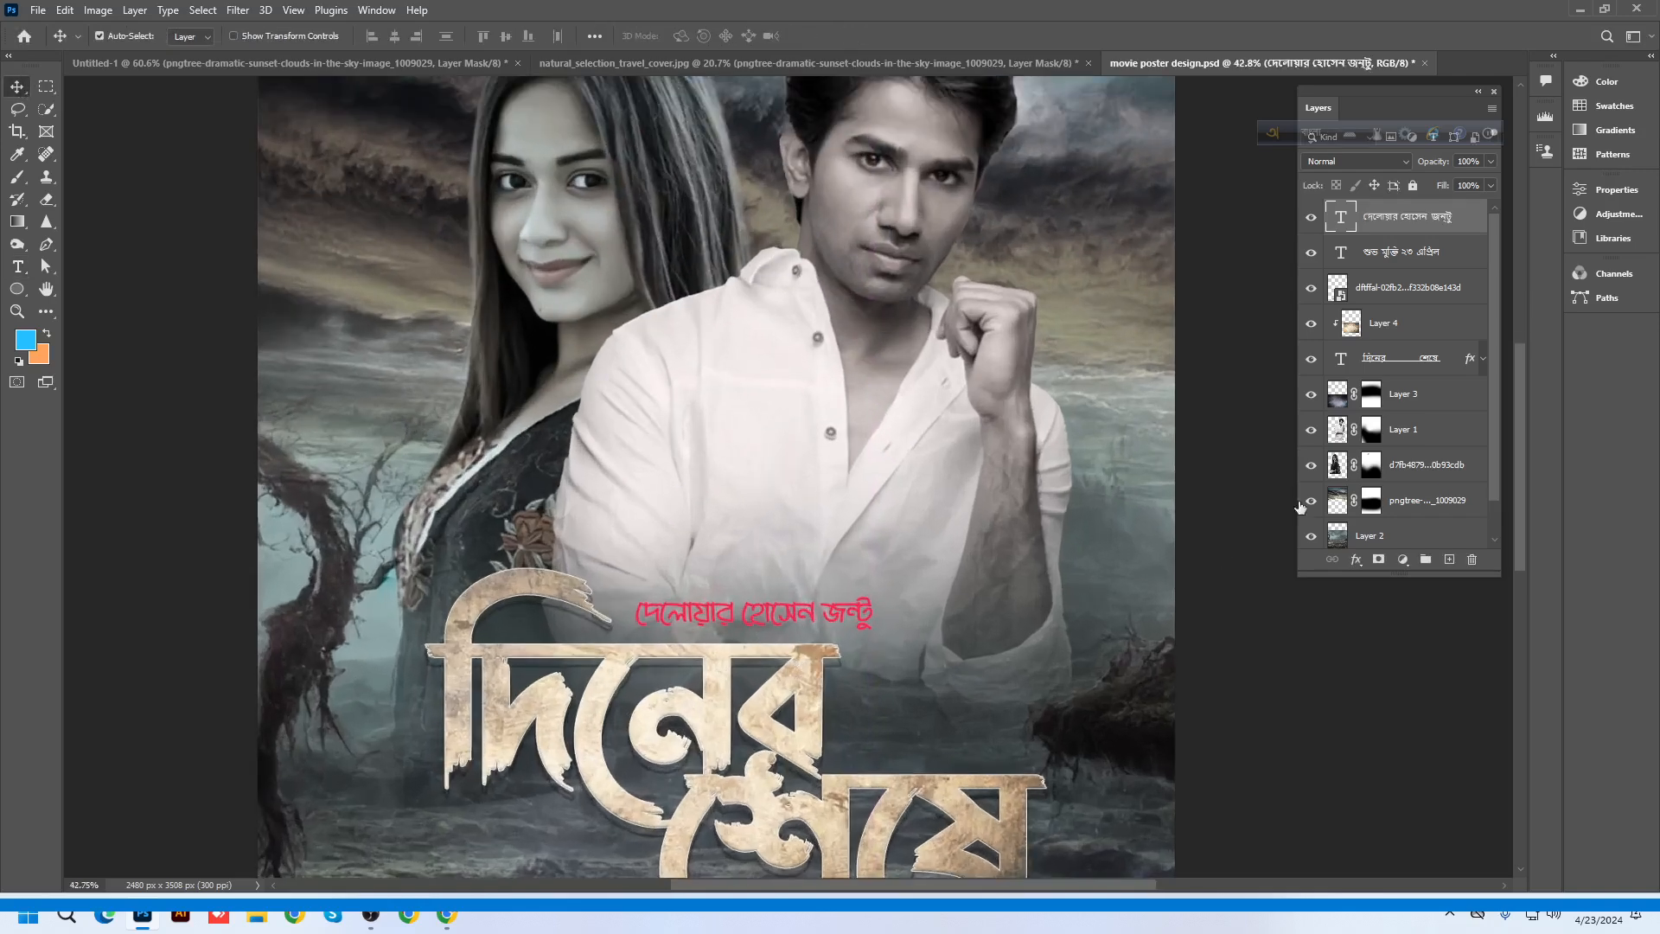
Recolour the name cream (fbf0db) sampled from the title and fit the poster on screen
double_click(1341, 217)
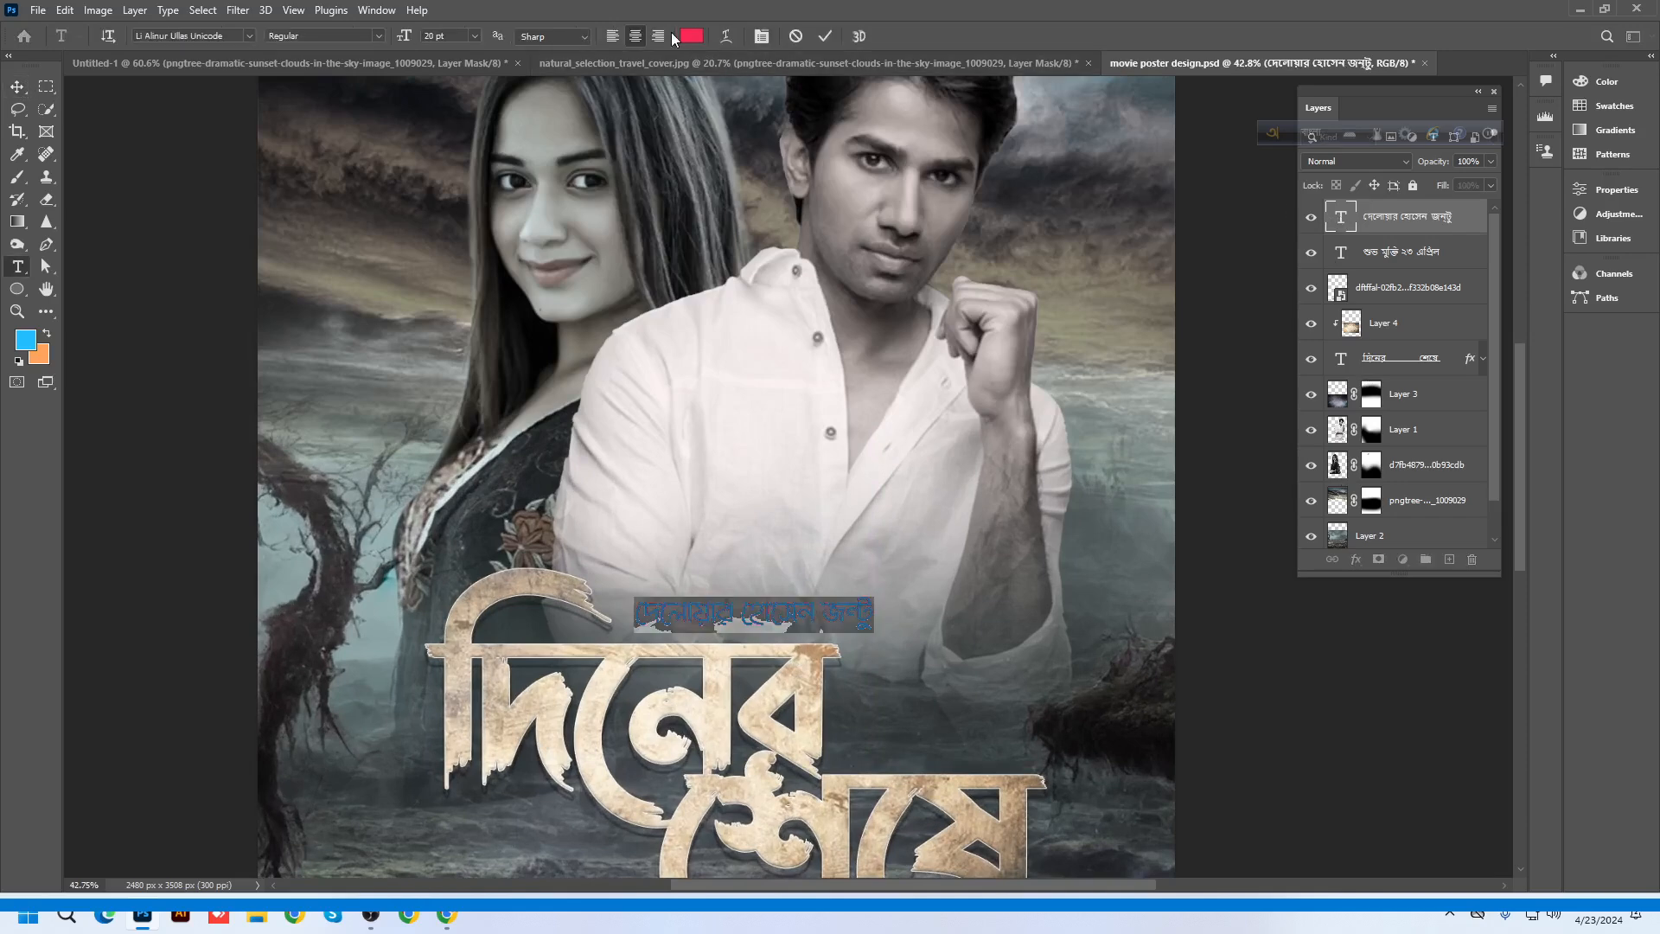
left_click(691, 36)
left_click(664, 712)
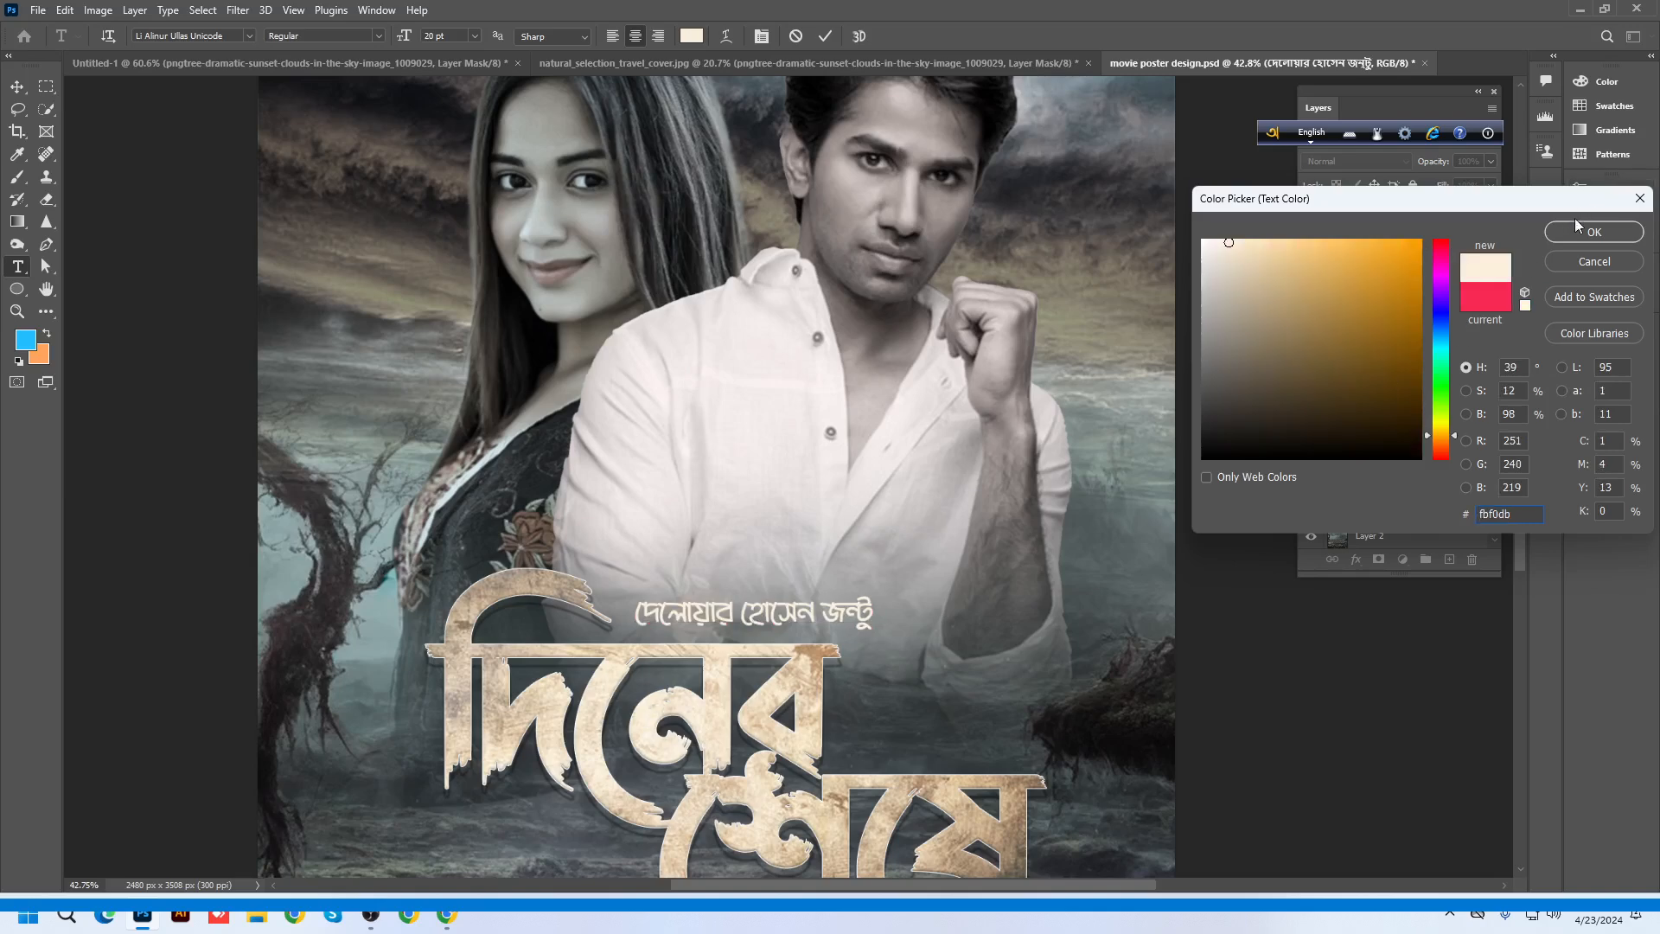
left_click(1593, 232)
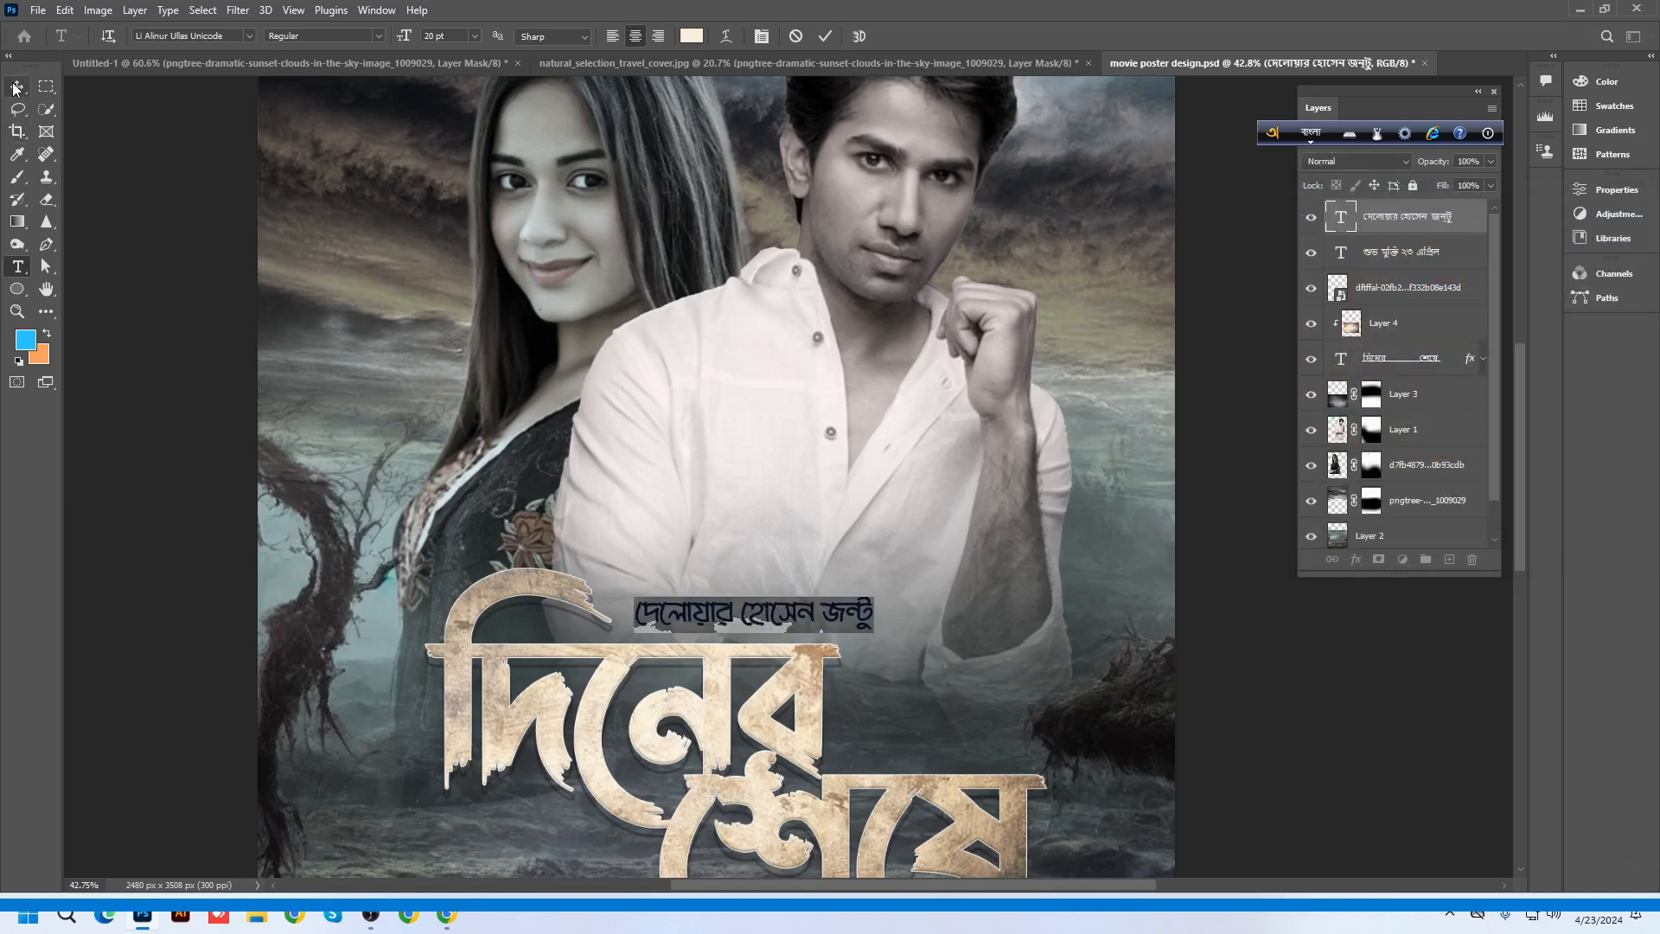
key("ctrl+t")
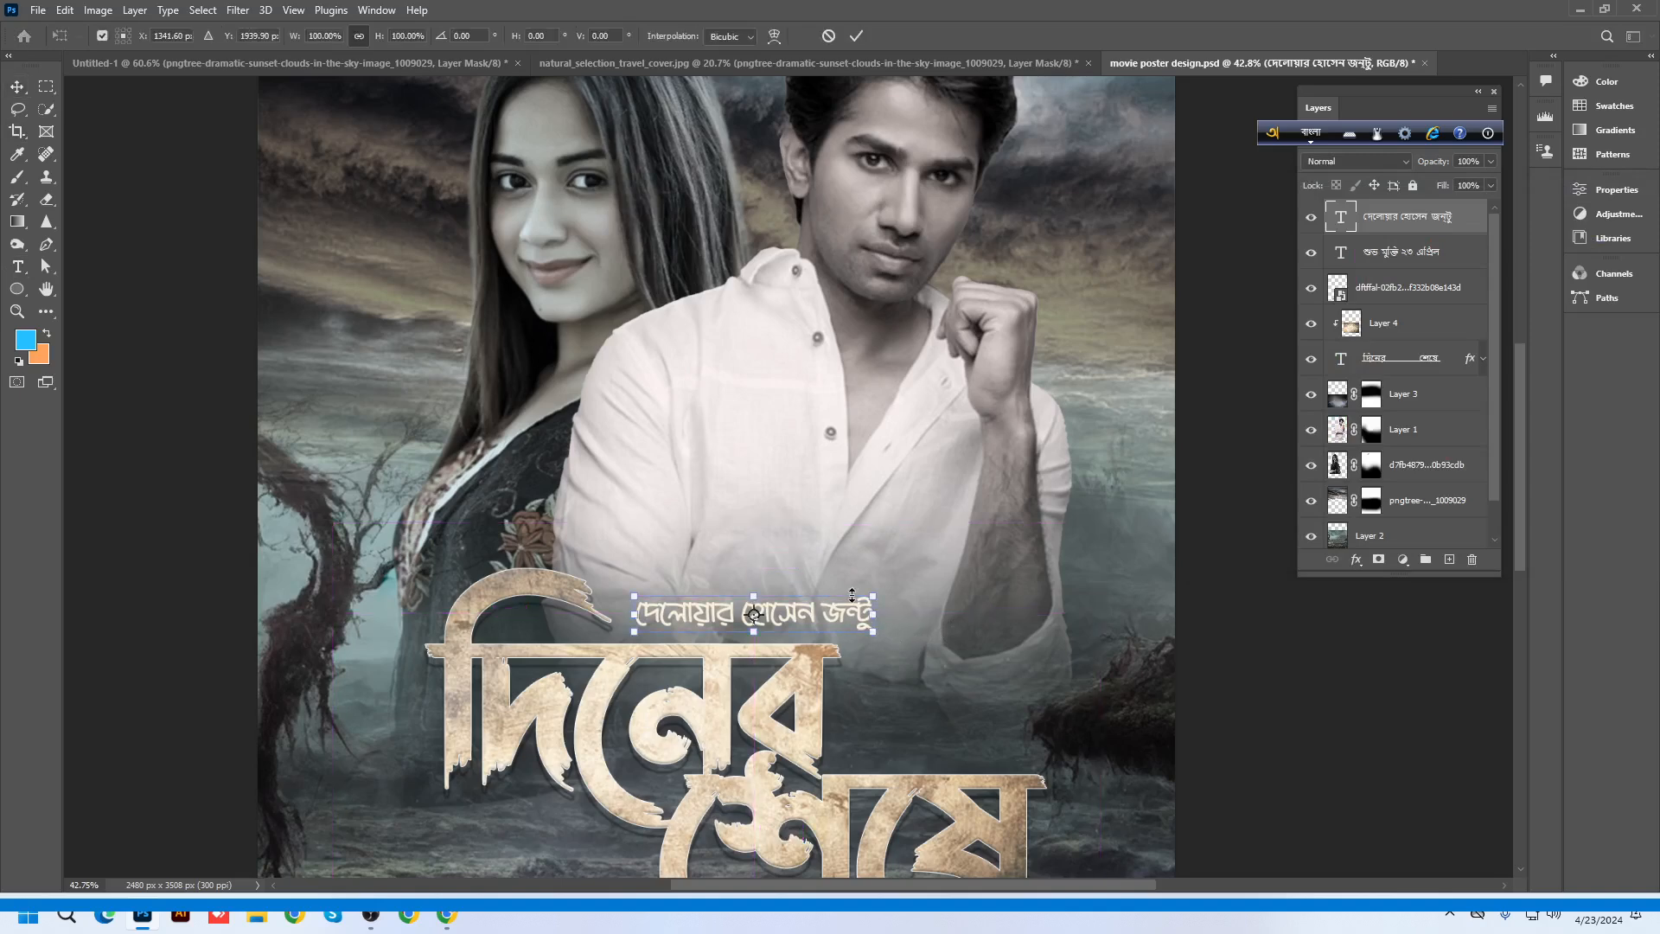
key("Return")
key("ctrl+0")
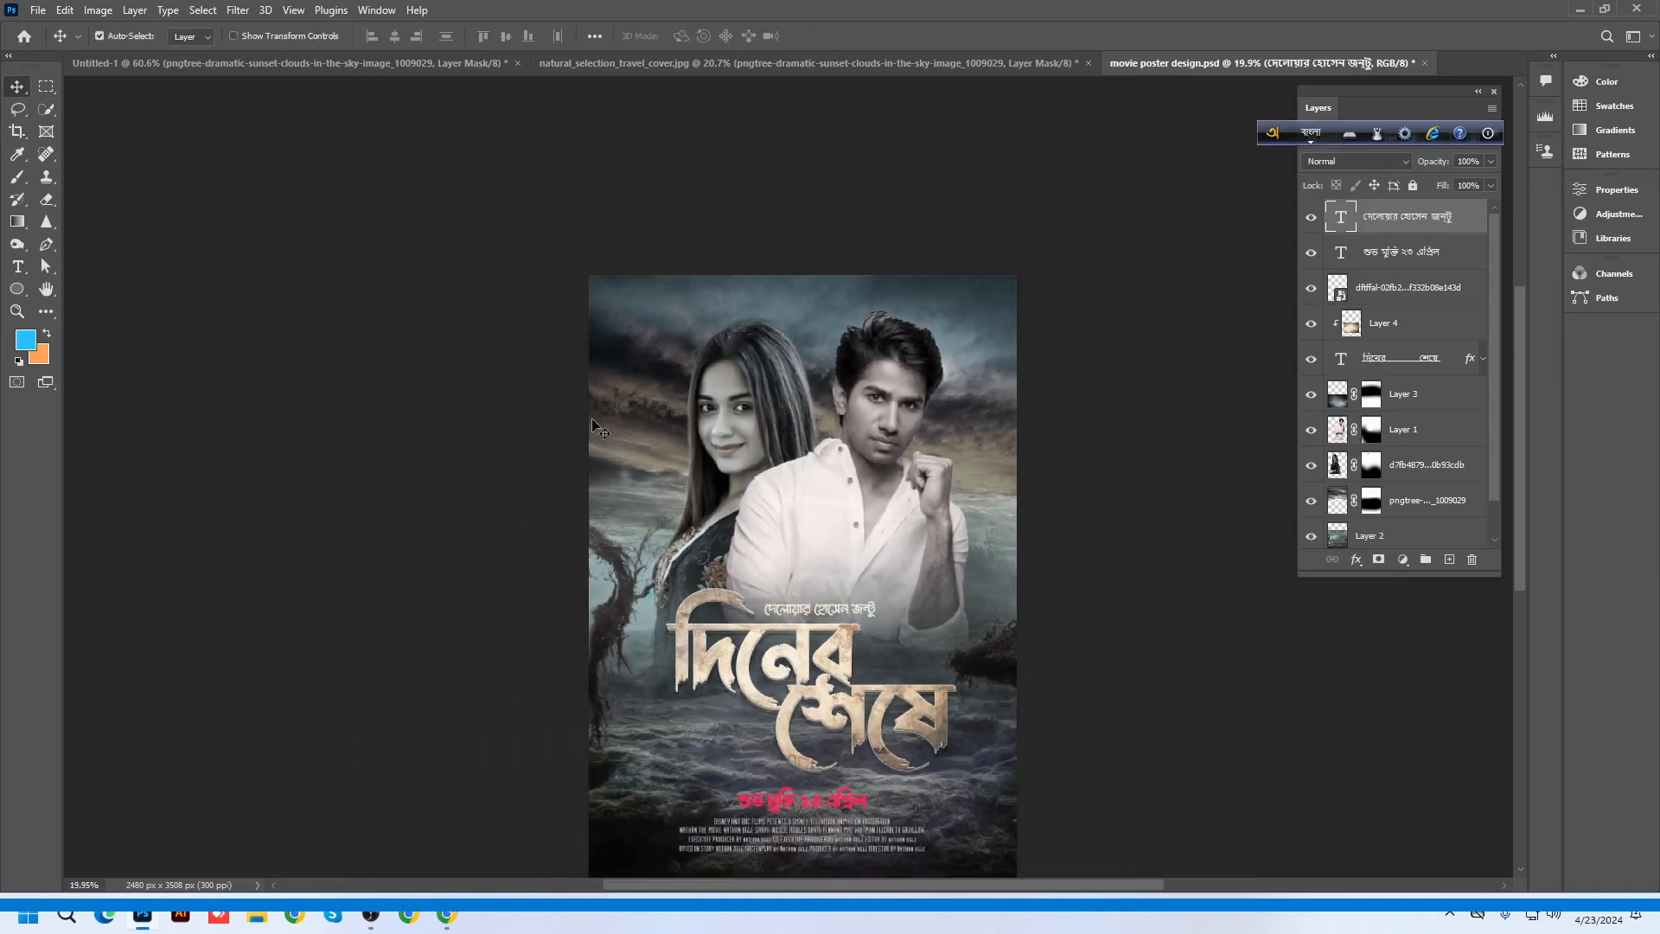
Start a new text layer near the poster top set in Times New Roman
left_click(19, 268)
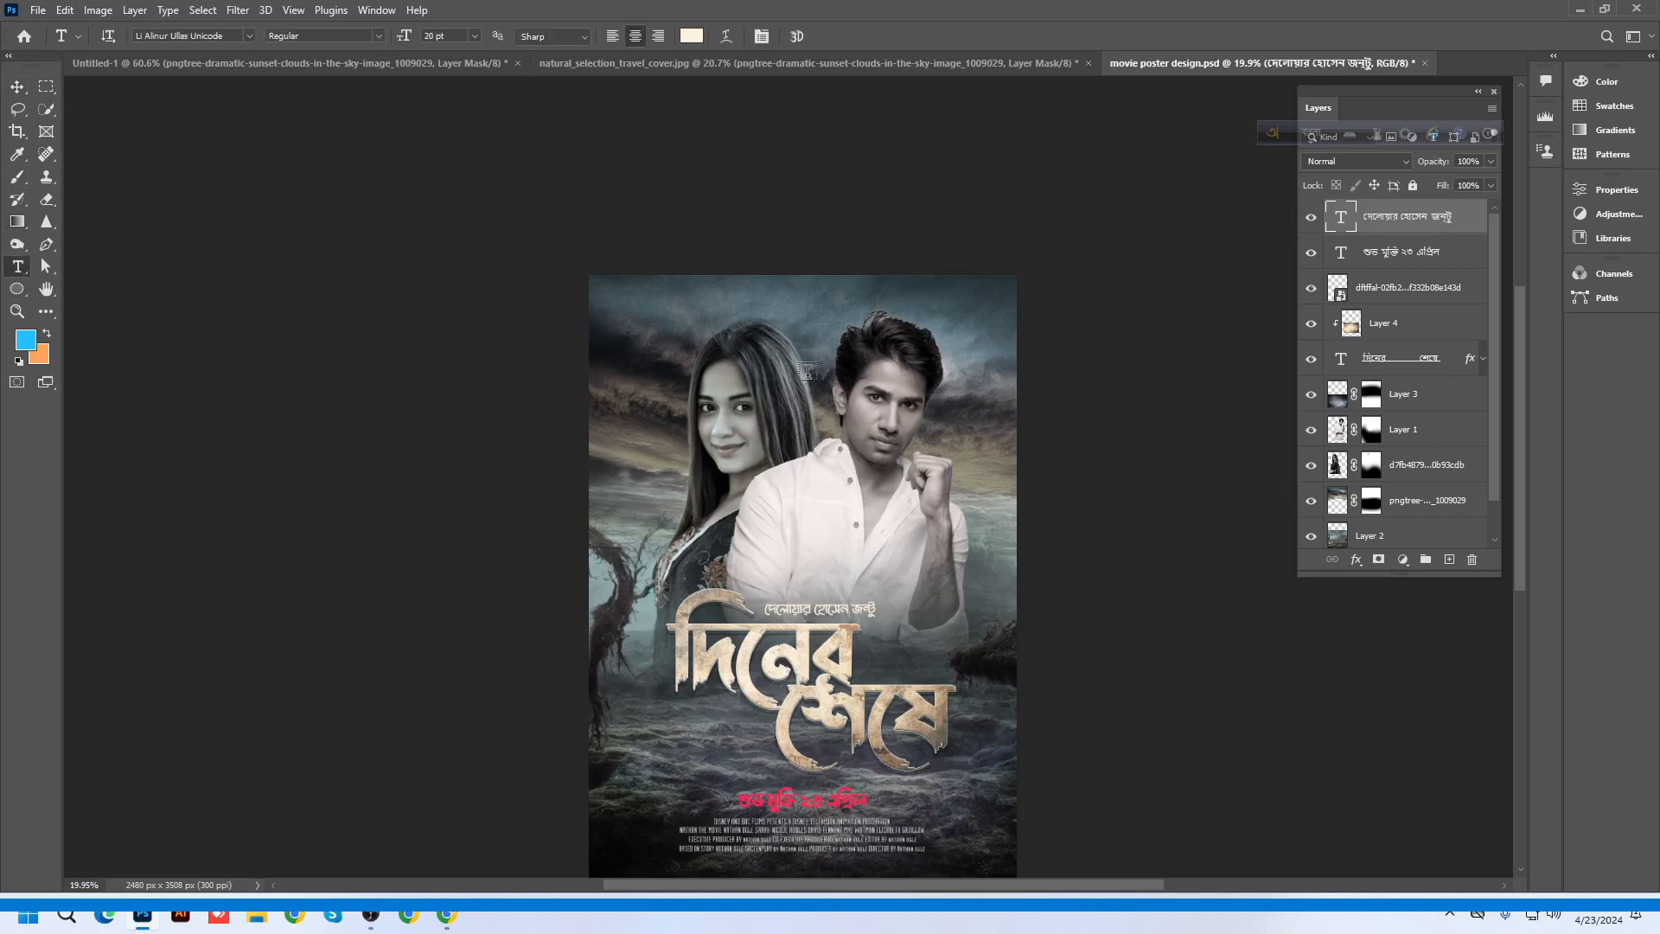
left_click(673, 385)
scroll(702, 460, "up", 1)
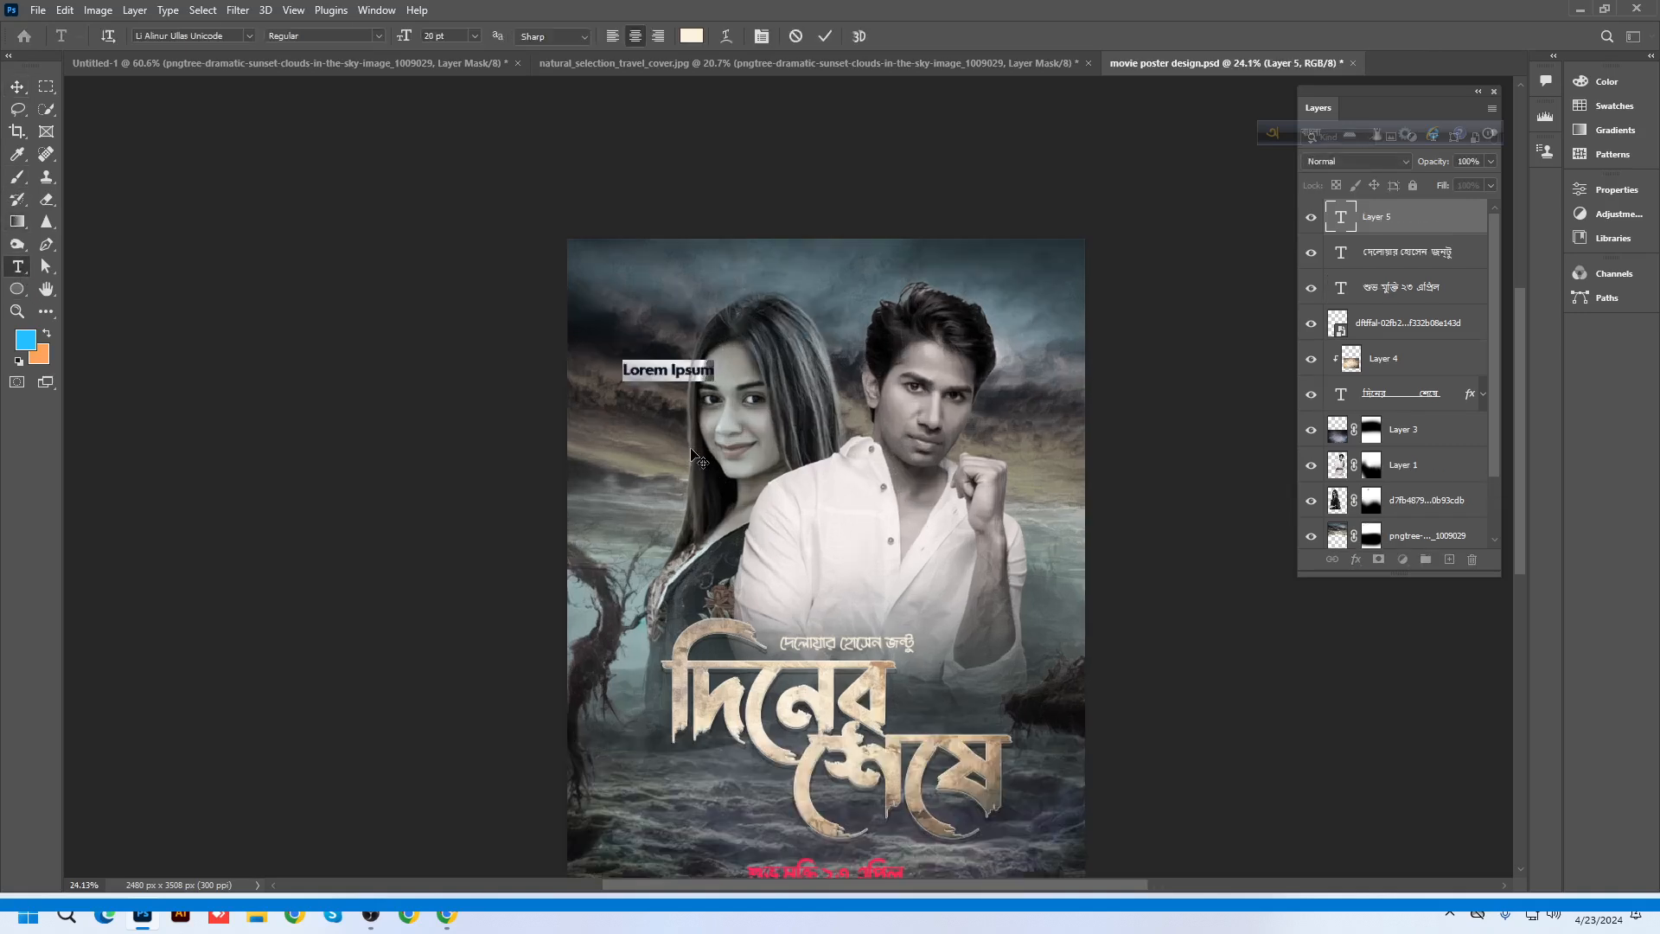
left_click(225, 36)
type("tim")
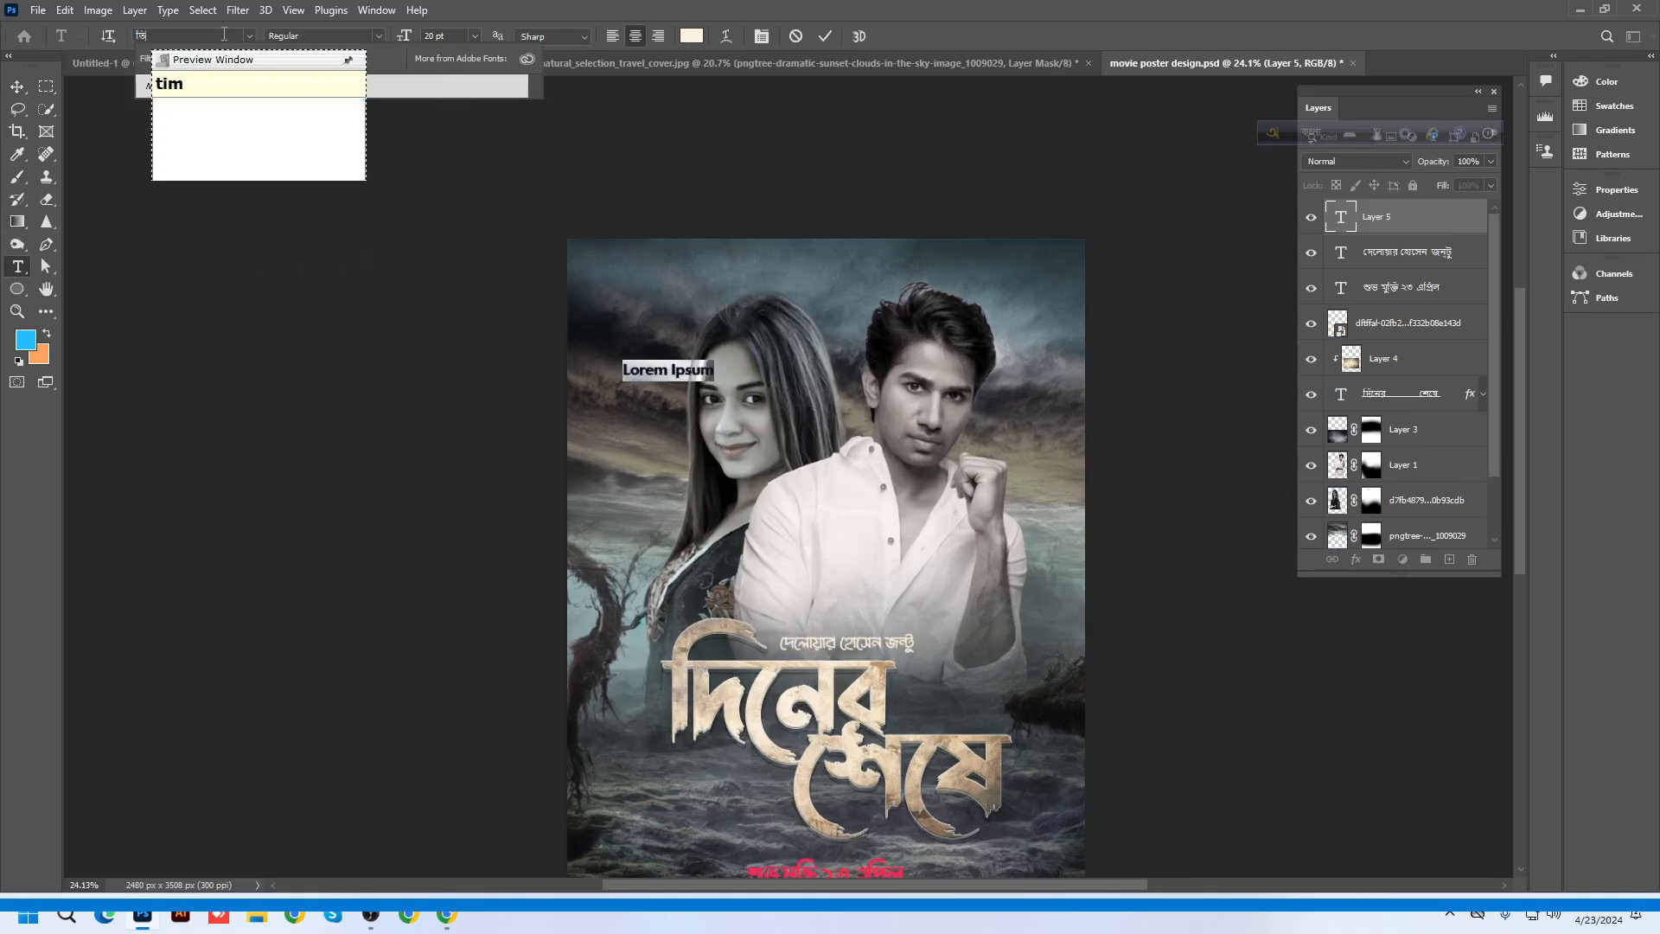
key("F12")
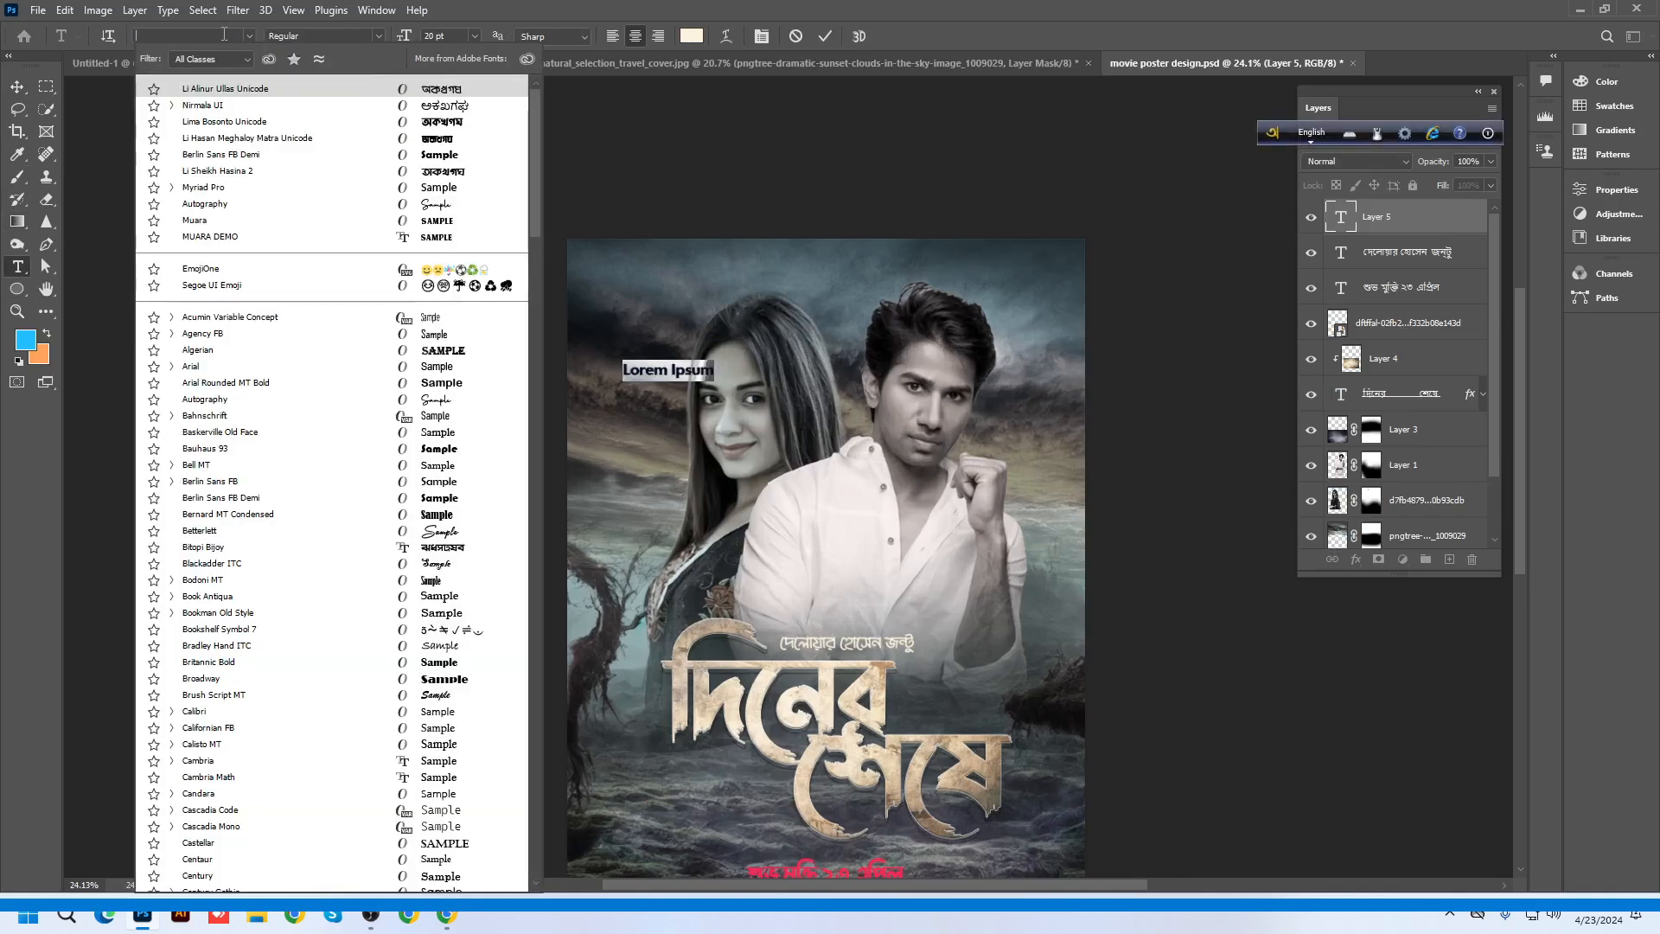
type("time")
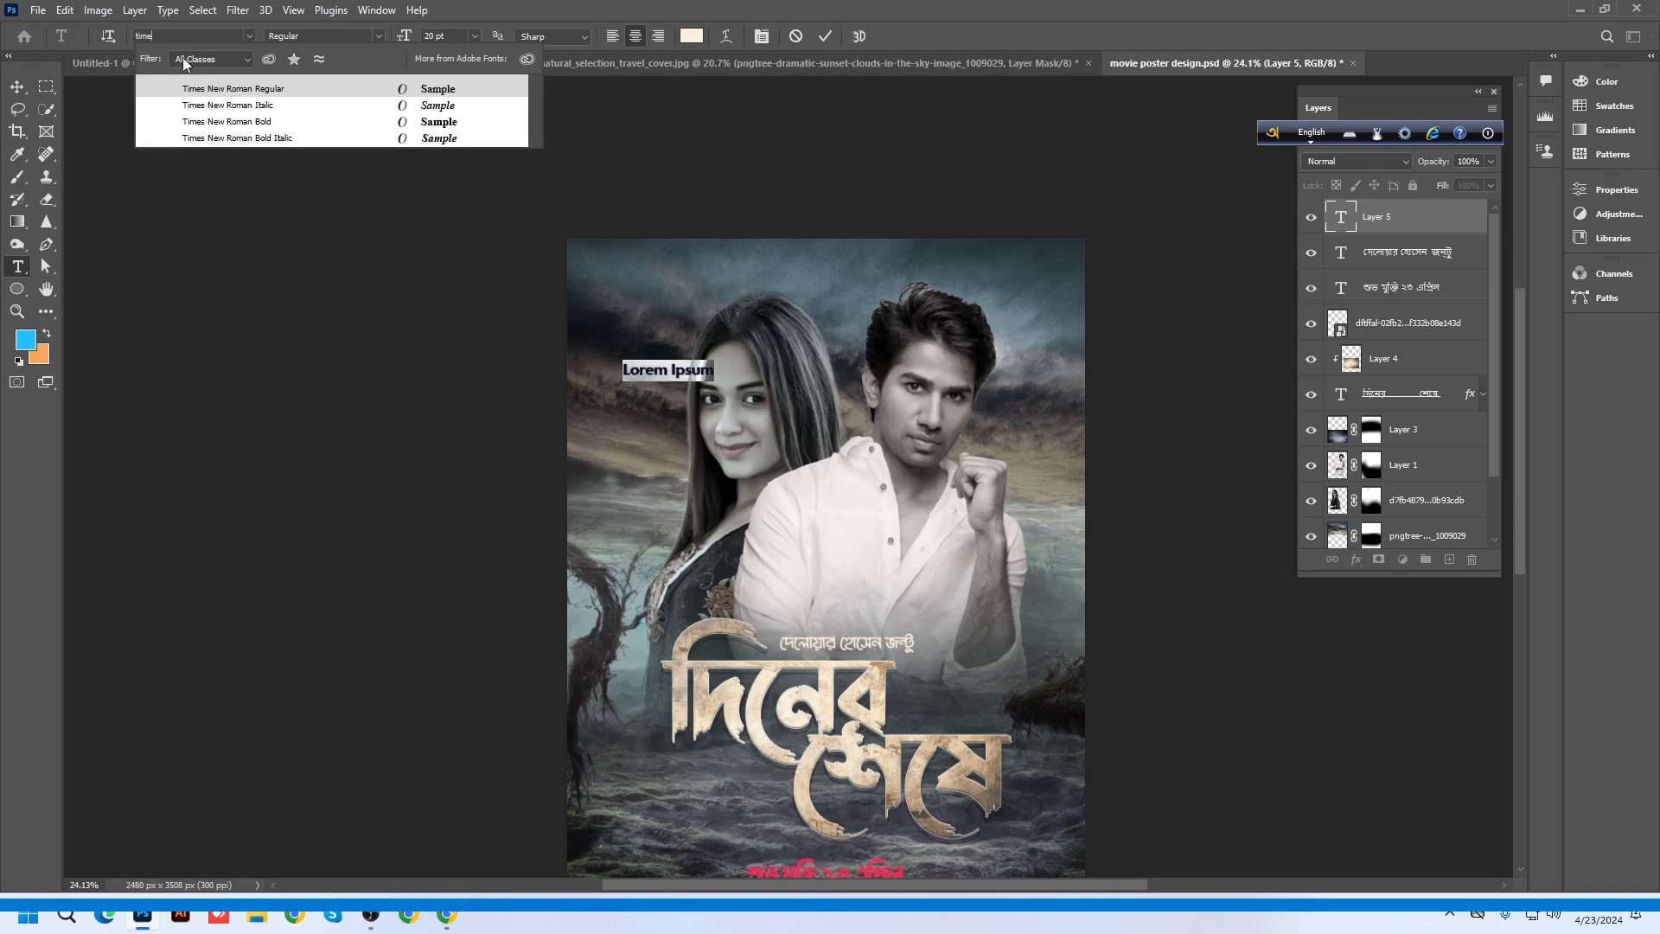
left_click(227, 90)
scroll(672, 401, "up", 1)
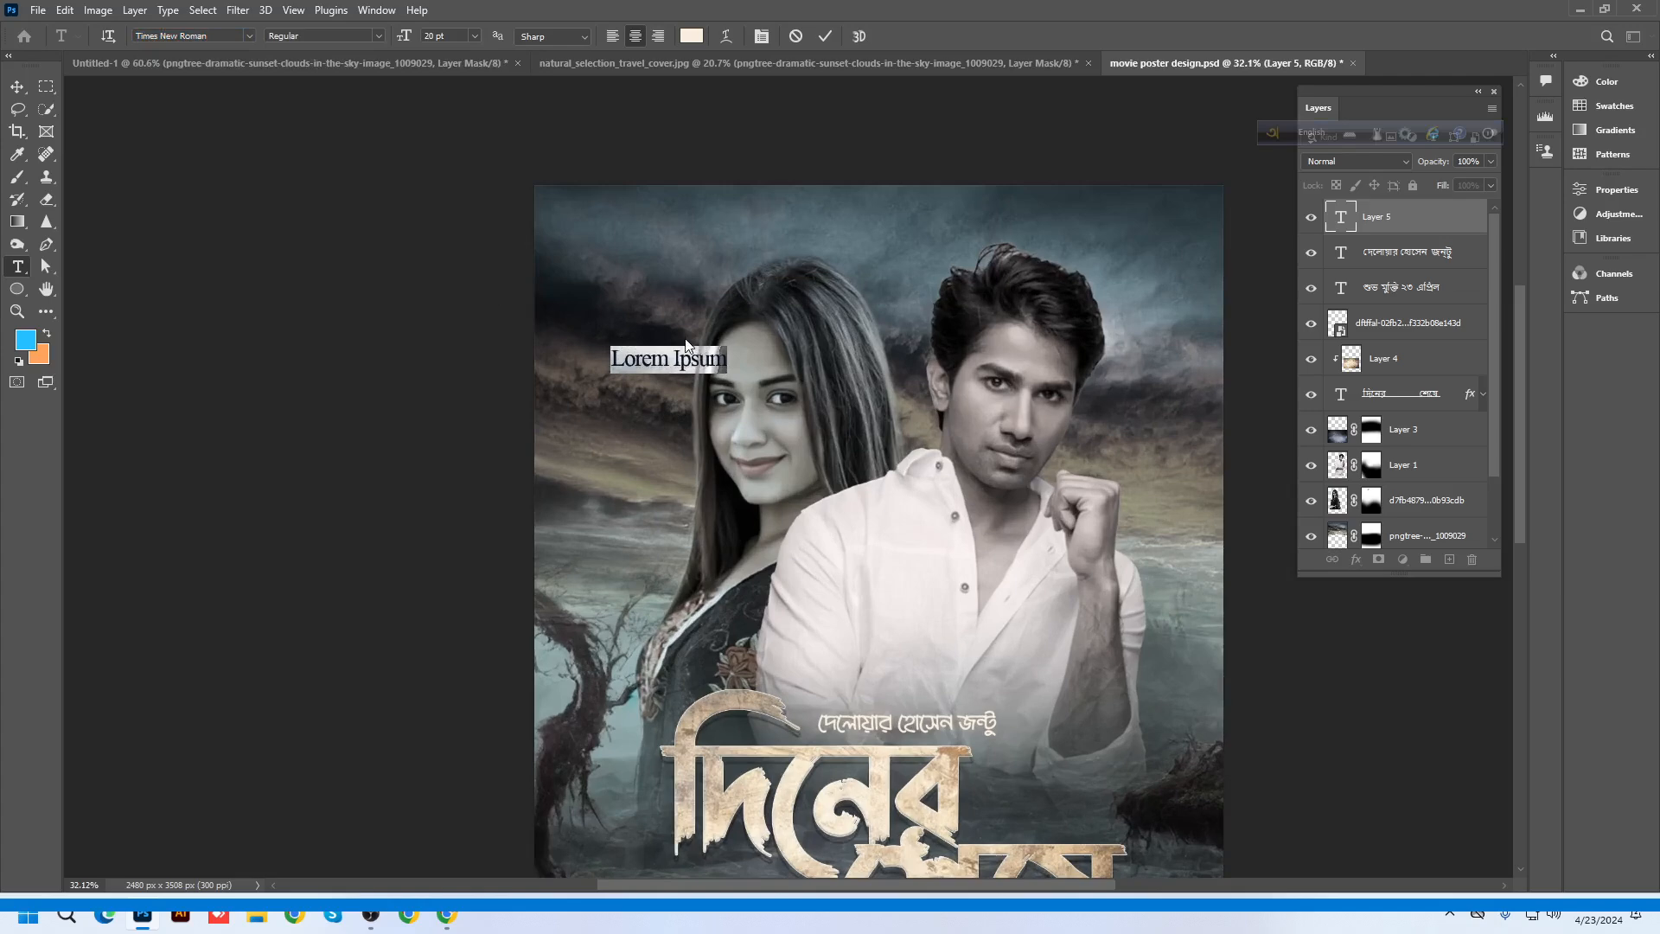
Replace the placeholder with 'PRODHAN MULTIMEDIA PRODUCTION'
key("BackSpace")
key("BackSpace")
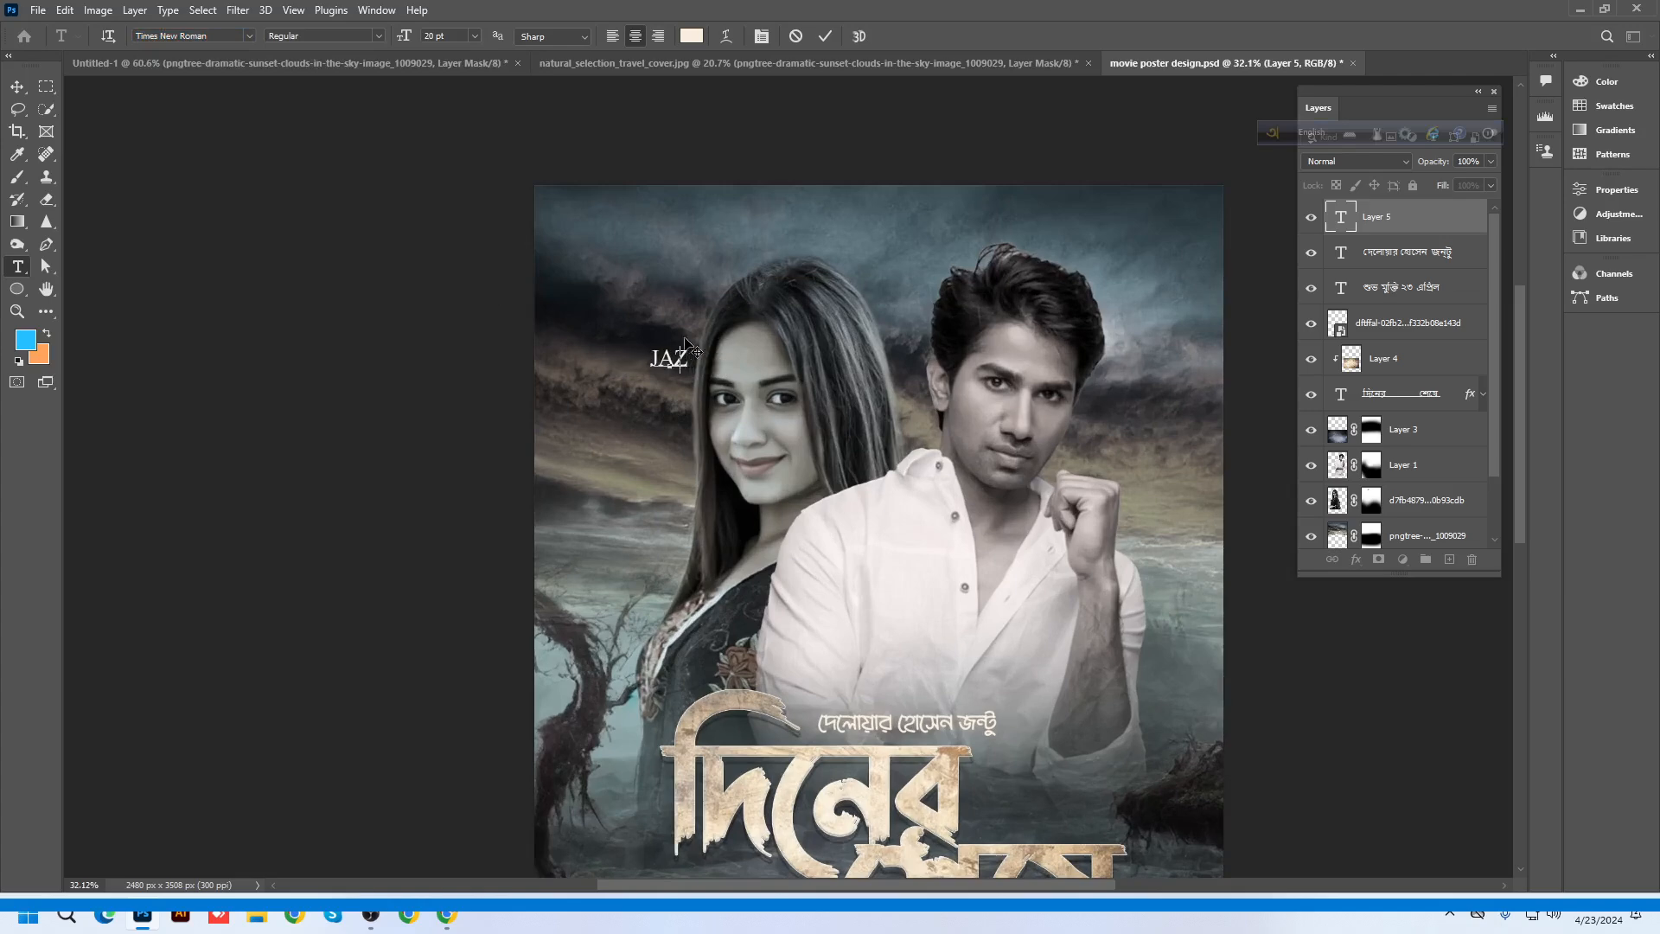
key("BackSpace")
key("BackSpace")
key("BackSpace")
type("PRODHAN MULTIMED")
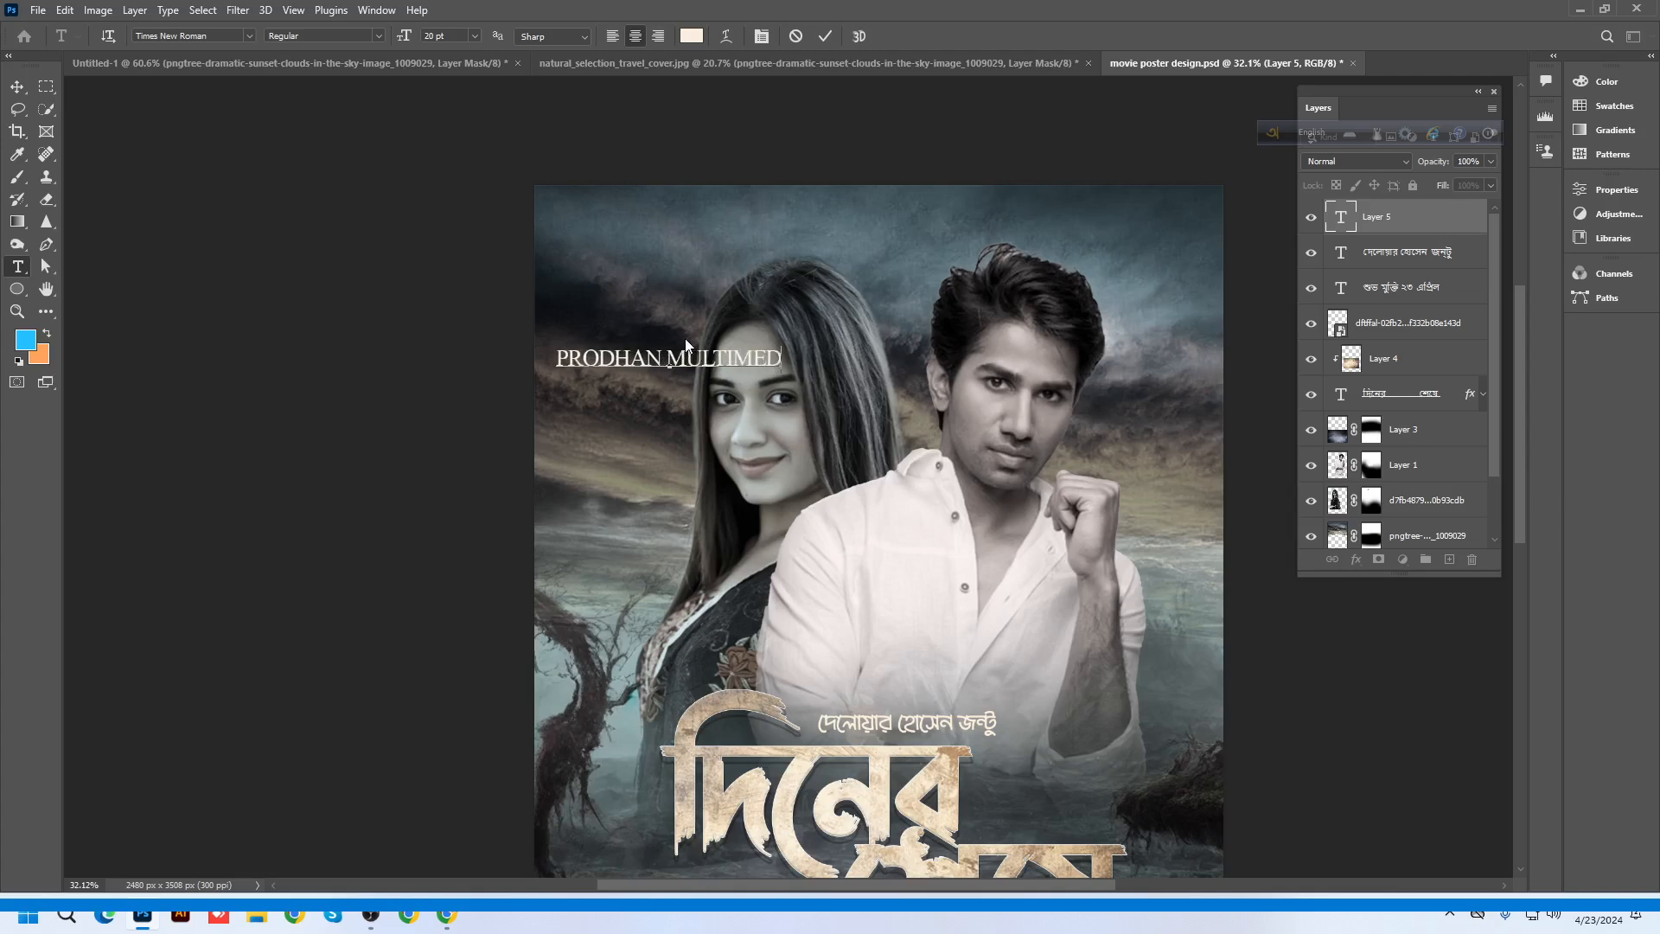
type("I")
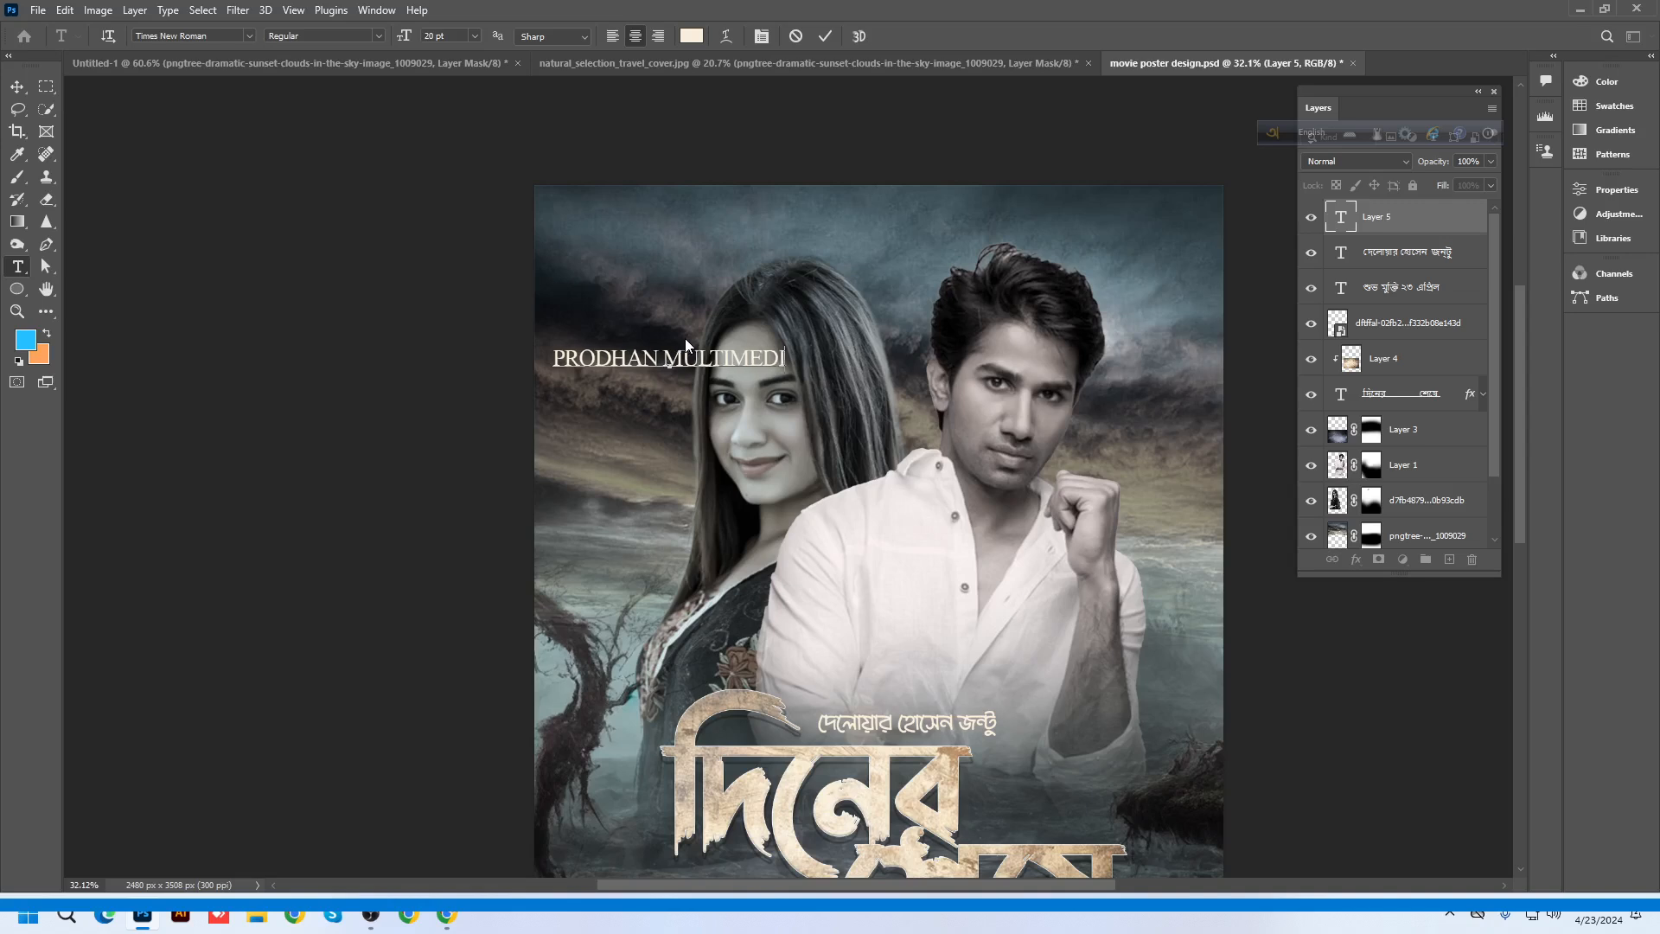
type("A PRO")
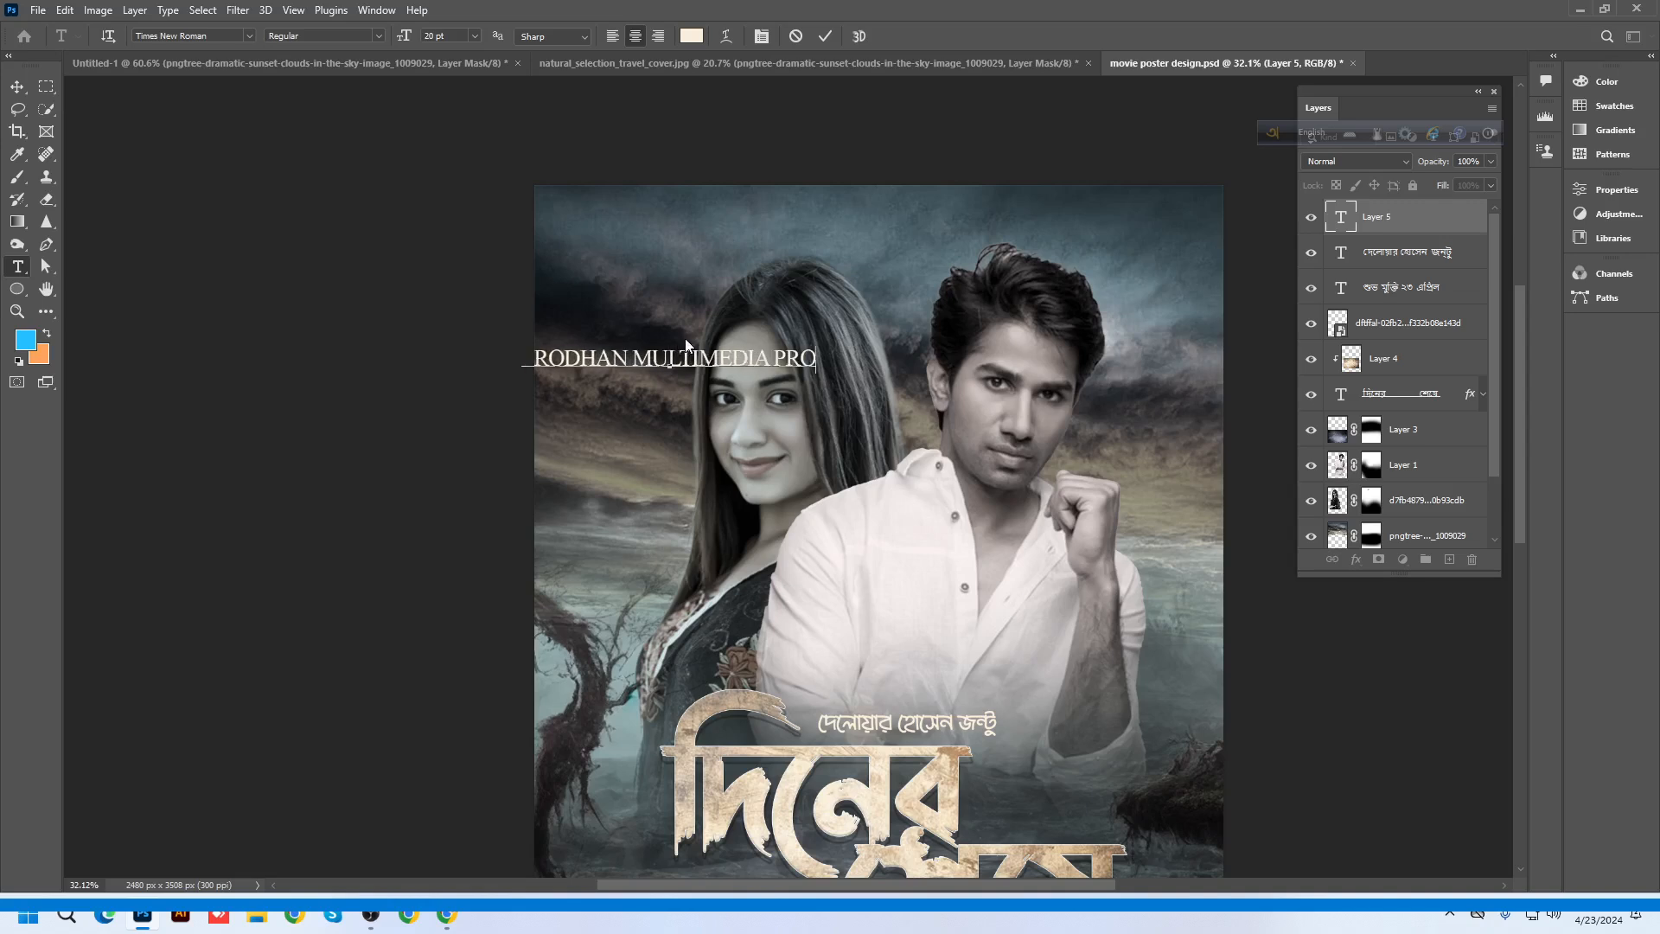
type("DUCTION")
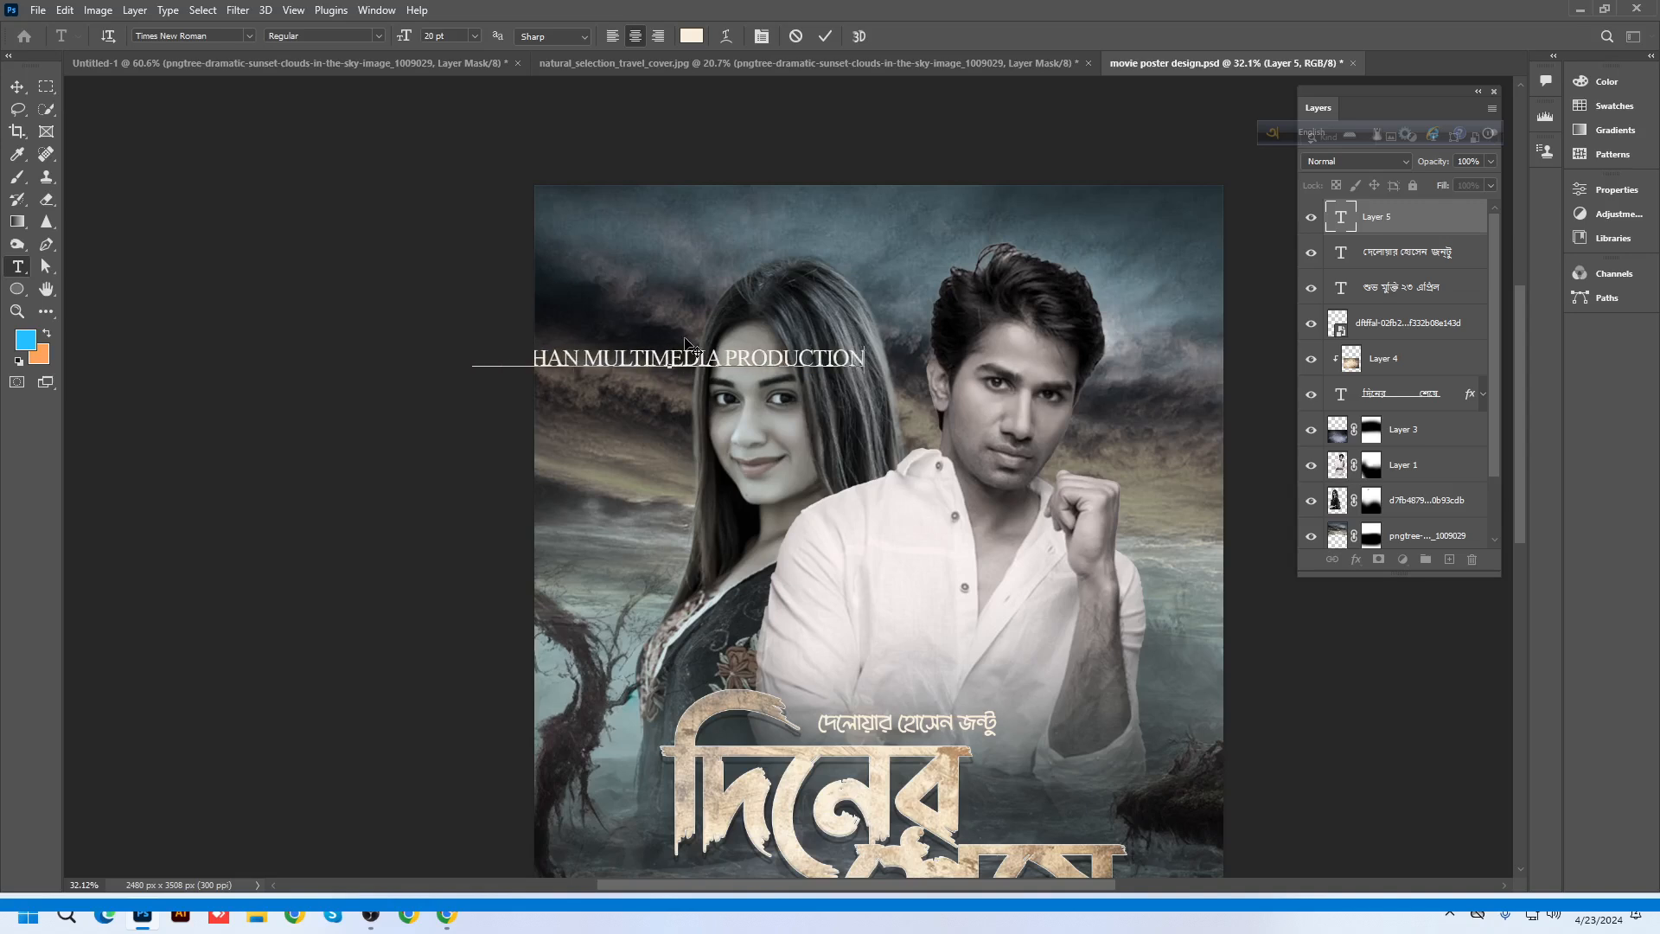
Append the possessive র to the Bengali cast-name line
left_click(825, 36)
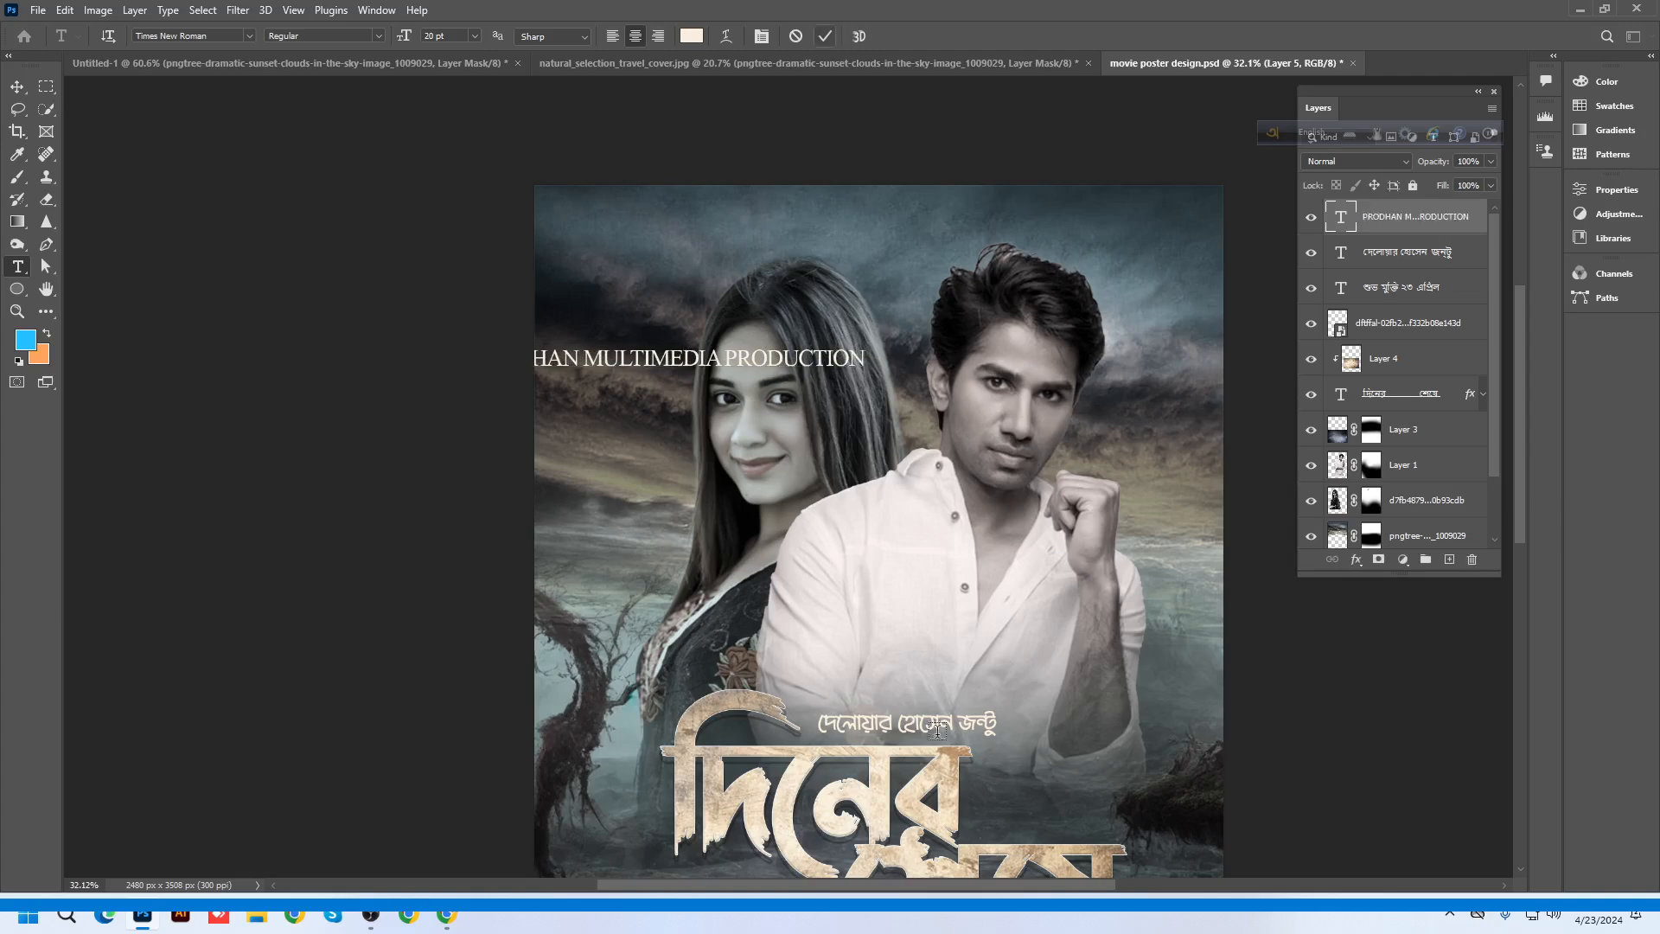
scroll(942, 731, "up", 2)
left_click(1004, 717)
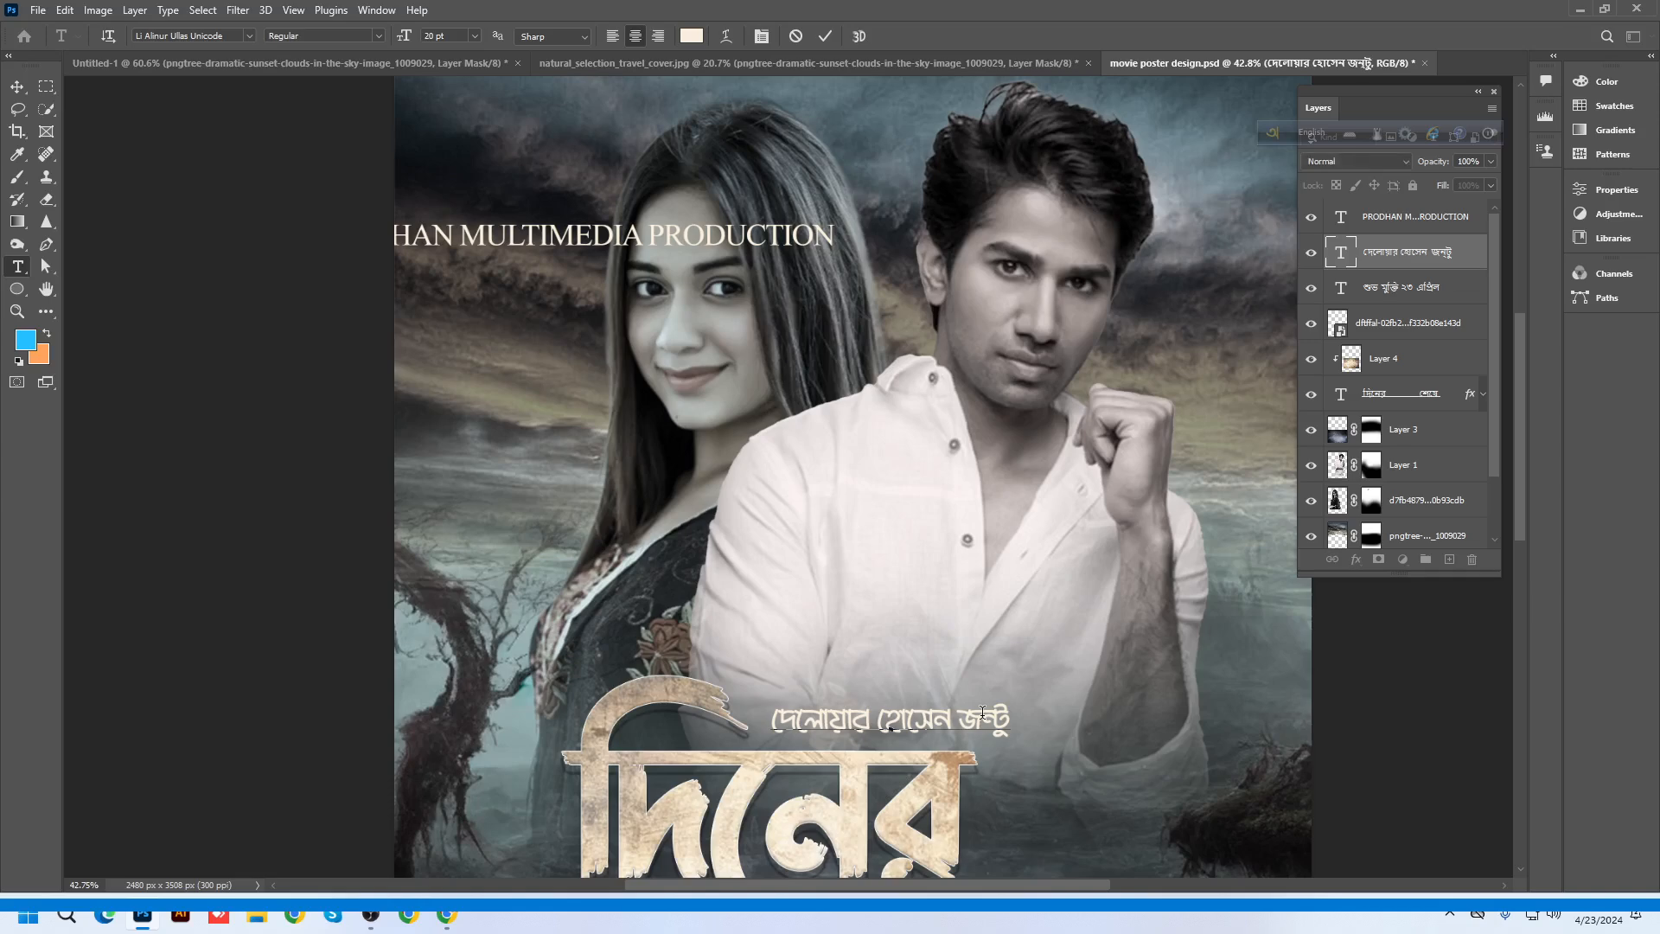
key("F12")
type("r")
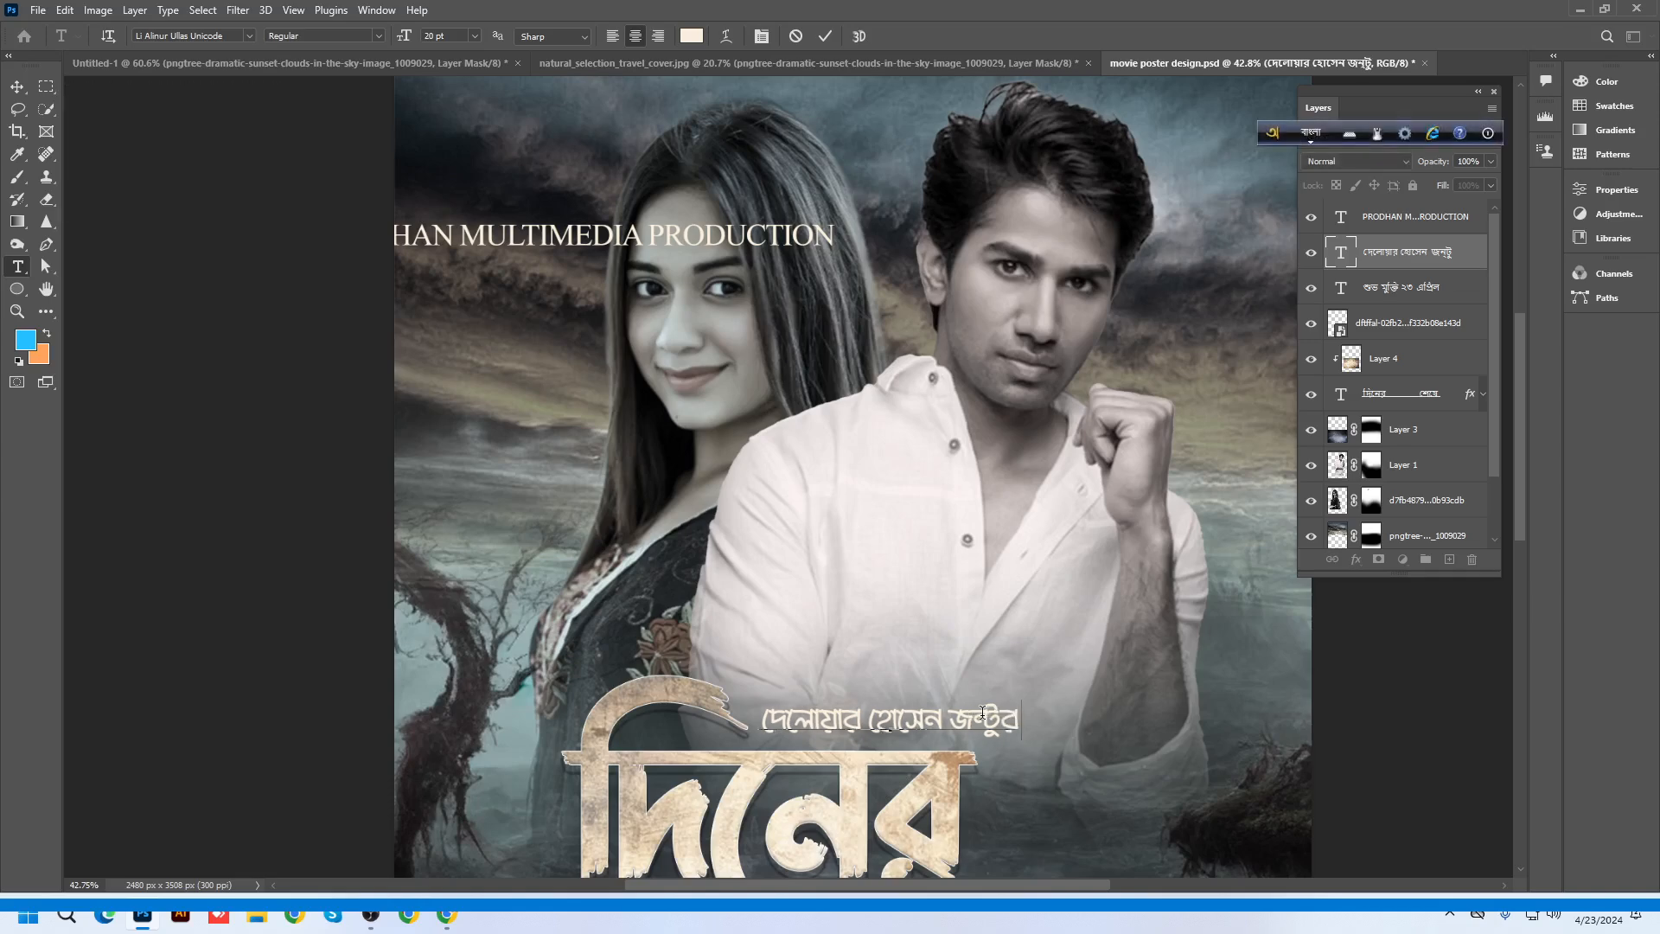
key("space")
Move the PRODHAN MULTIMEDIA PRODUCTION line up to the top of the poster
left_click(17, 87)
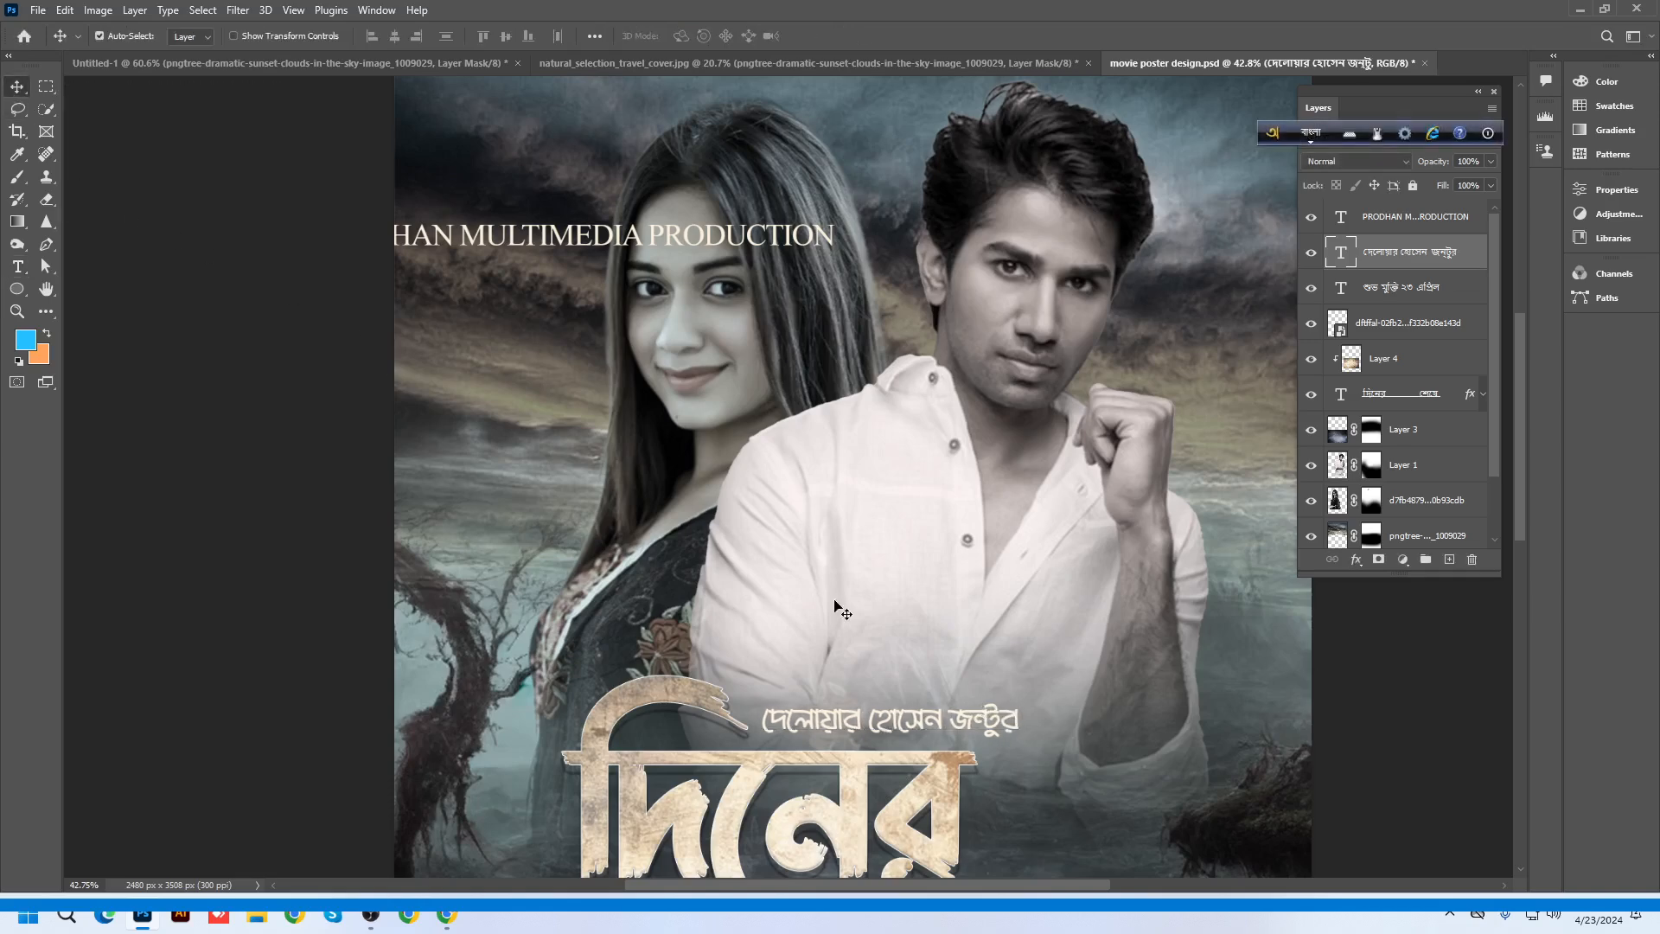
scroll(839, 614, "down", 2)
left_click_drag(761, 340, 951, 238)
Make the PRODHAN MULTIMEDIA PRODUCTION line 8 pt, Bold, with tracking about 1120
double_click(951, 232)
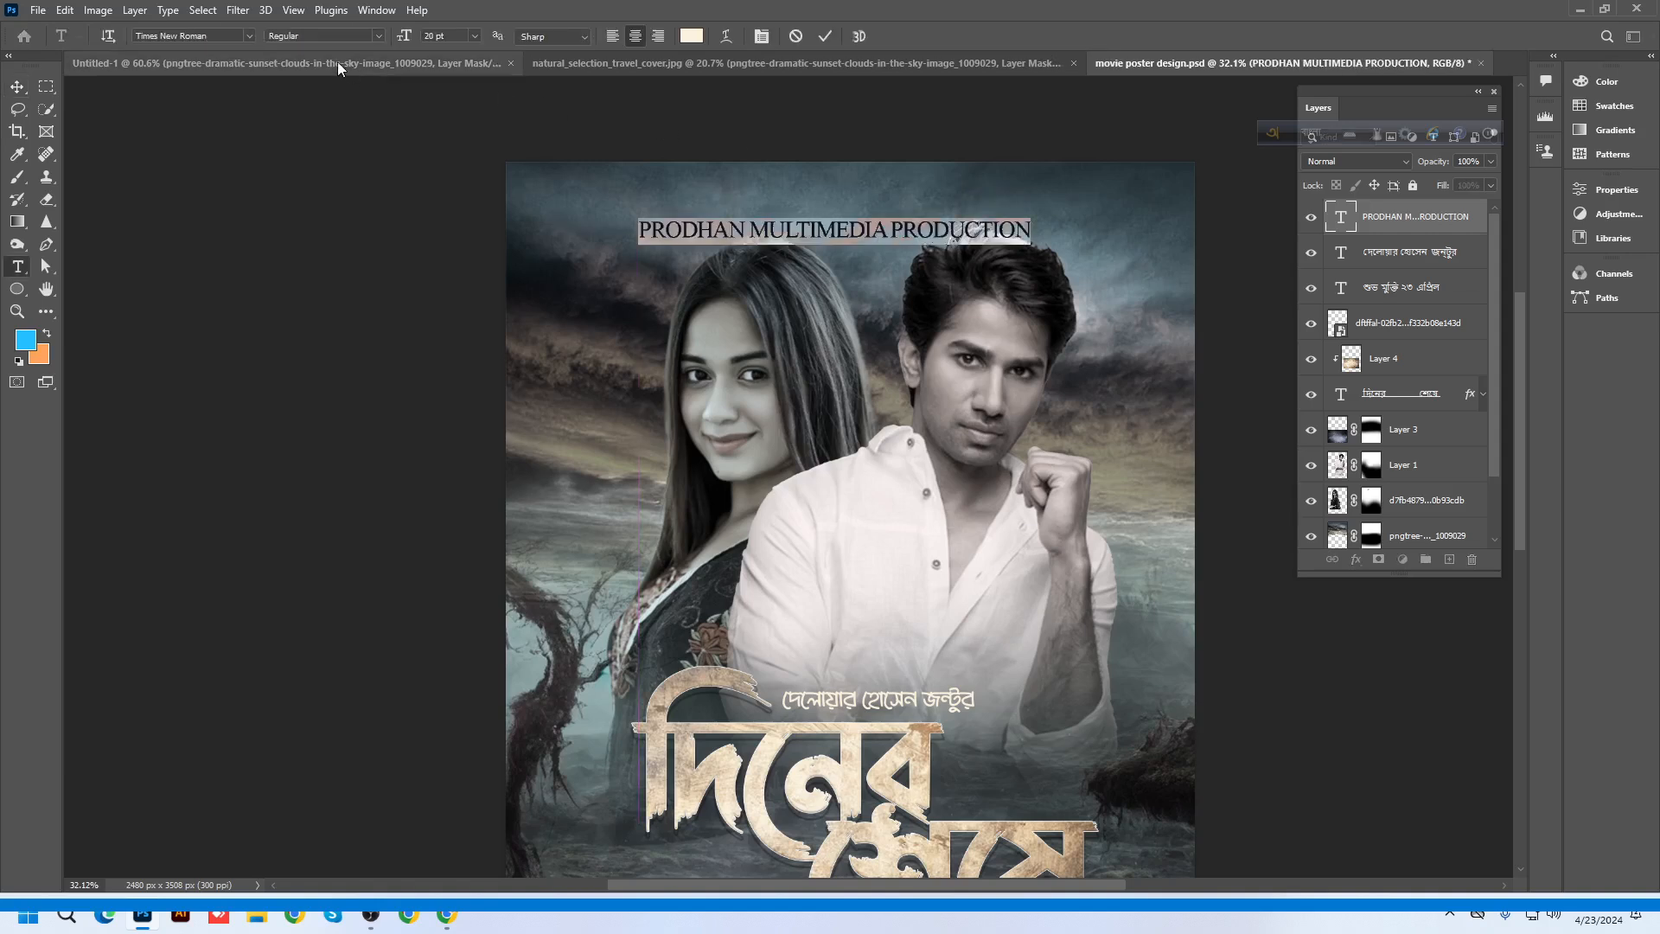
left_click(761, 36)
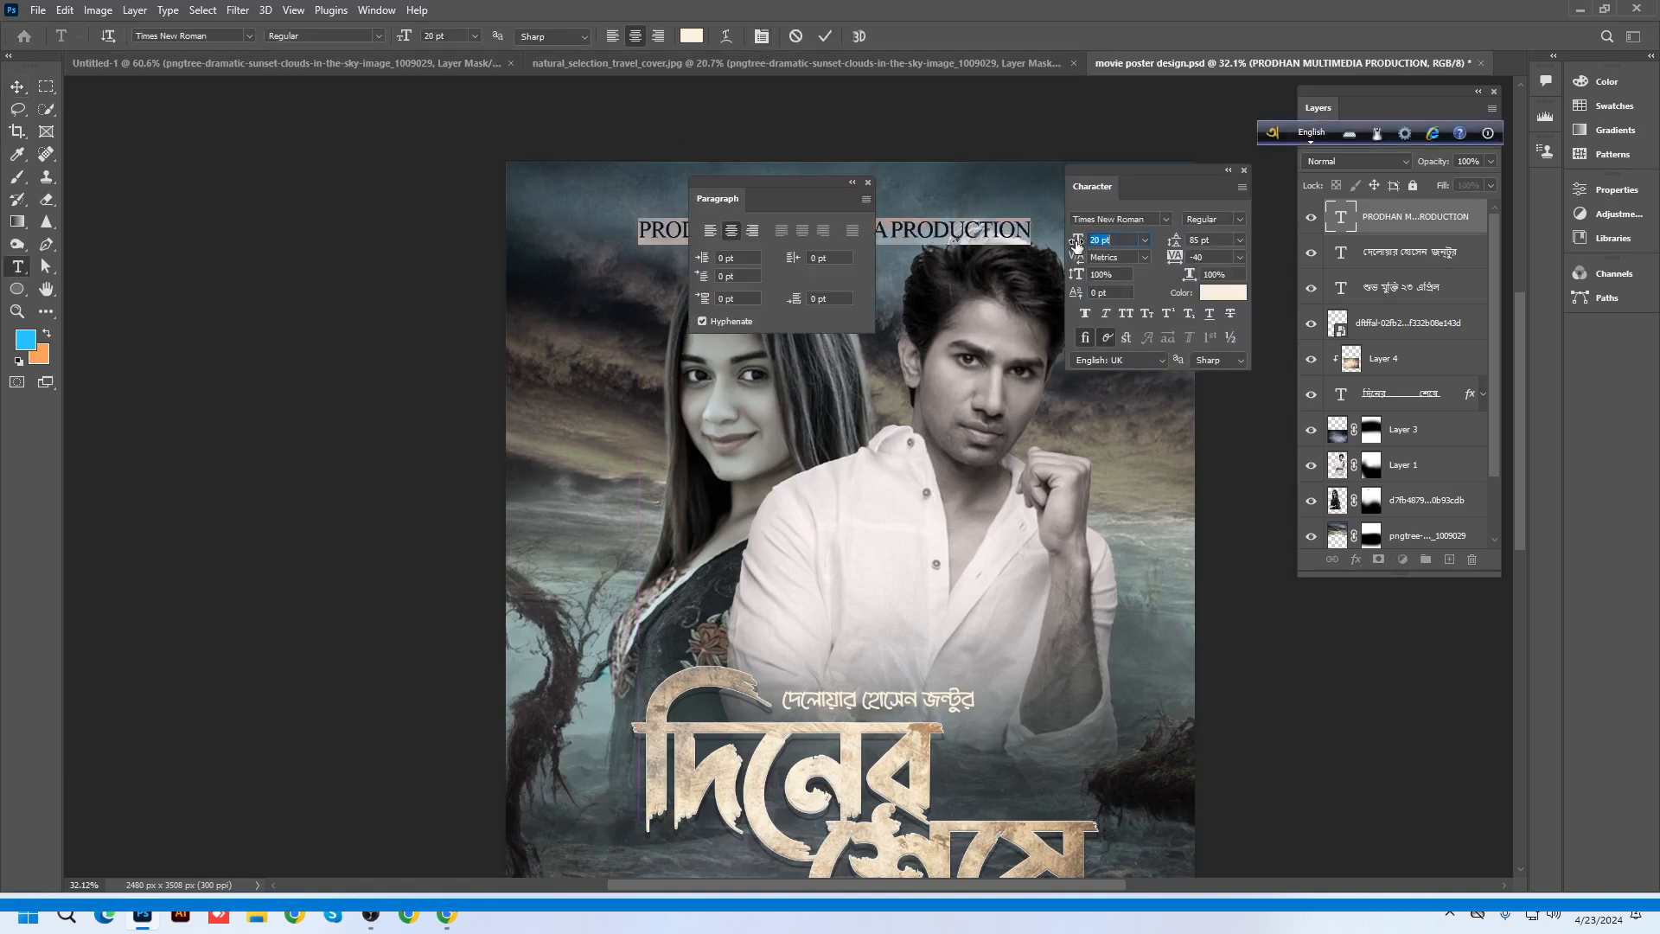
left_click_drag(1077, 241, 1072, 245)
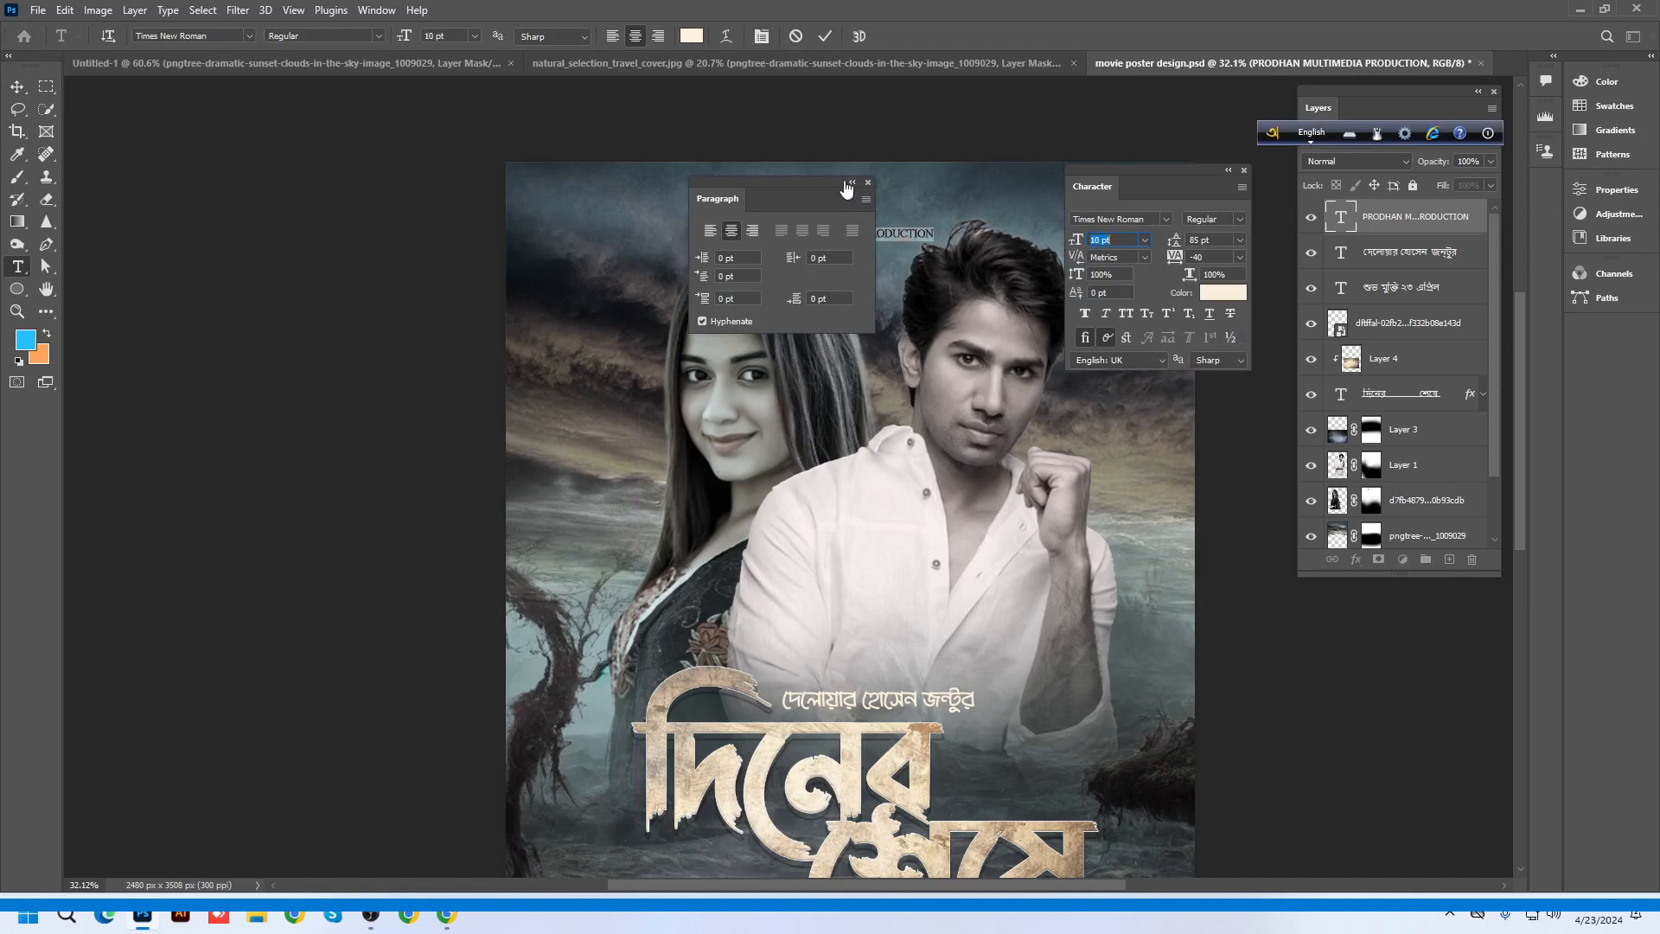
left_click_drag(822, 182, 540, 305)
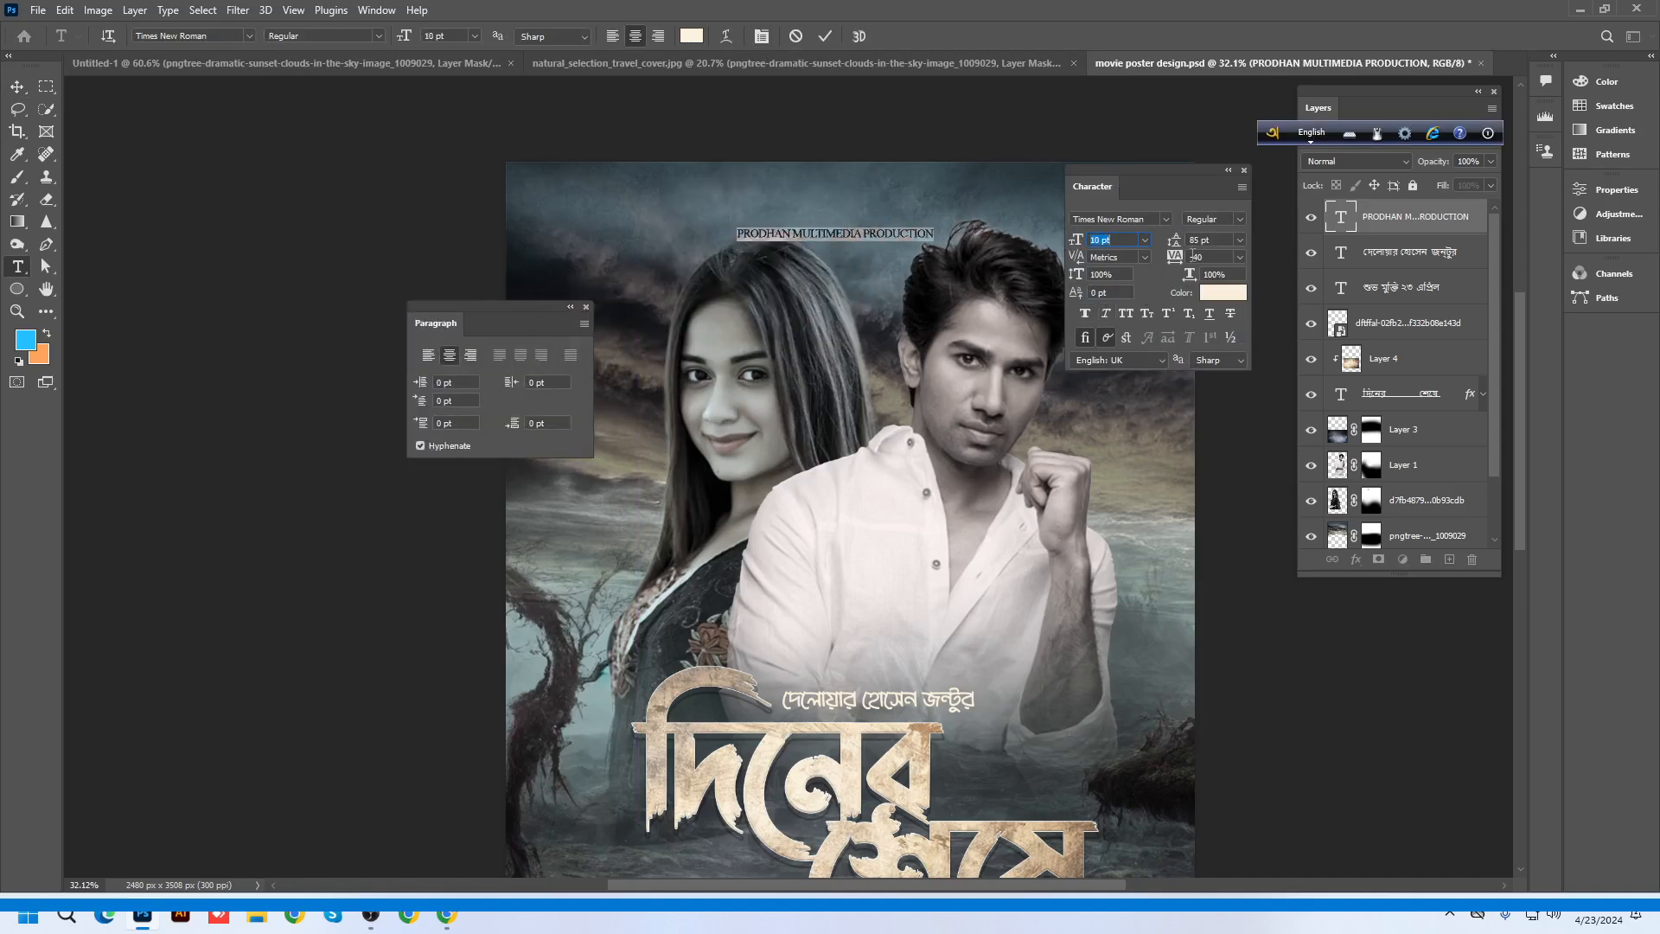
left_click(1238, 222)
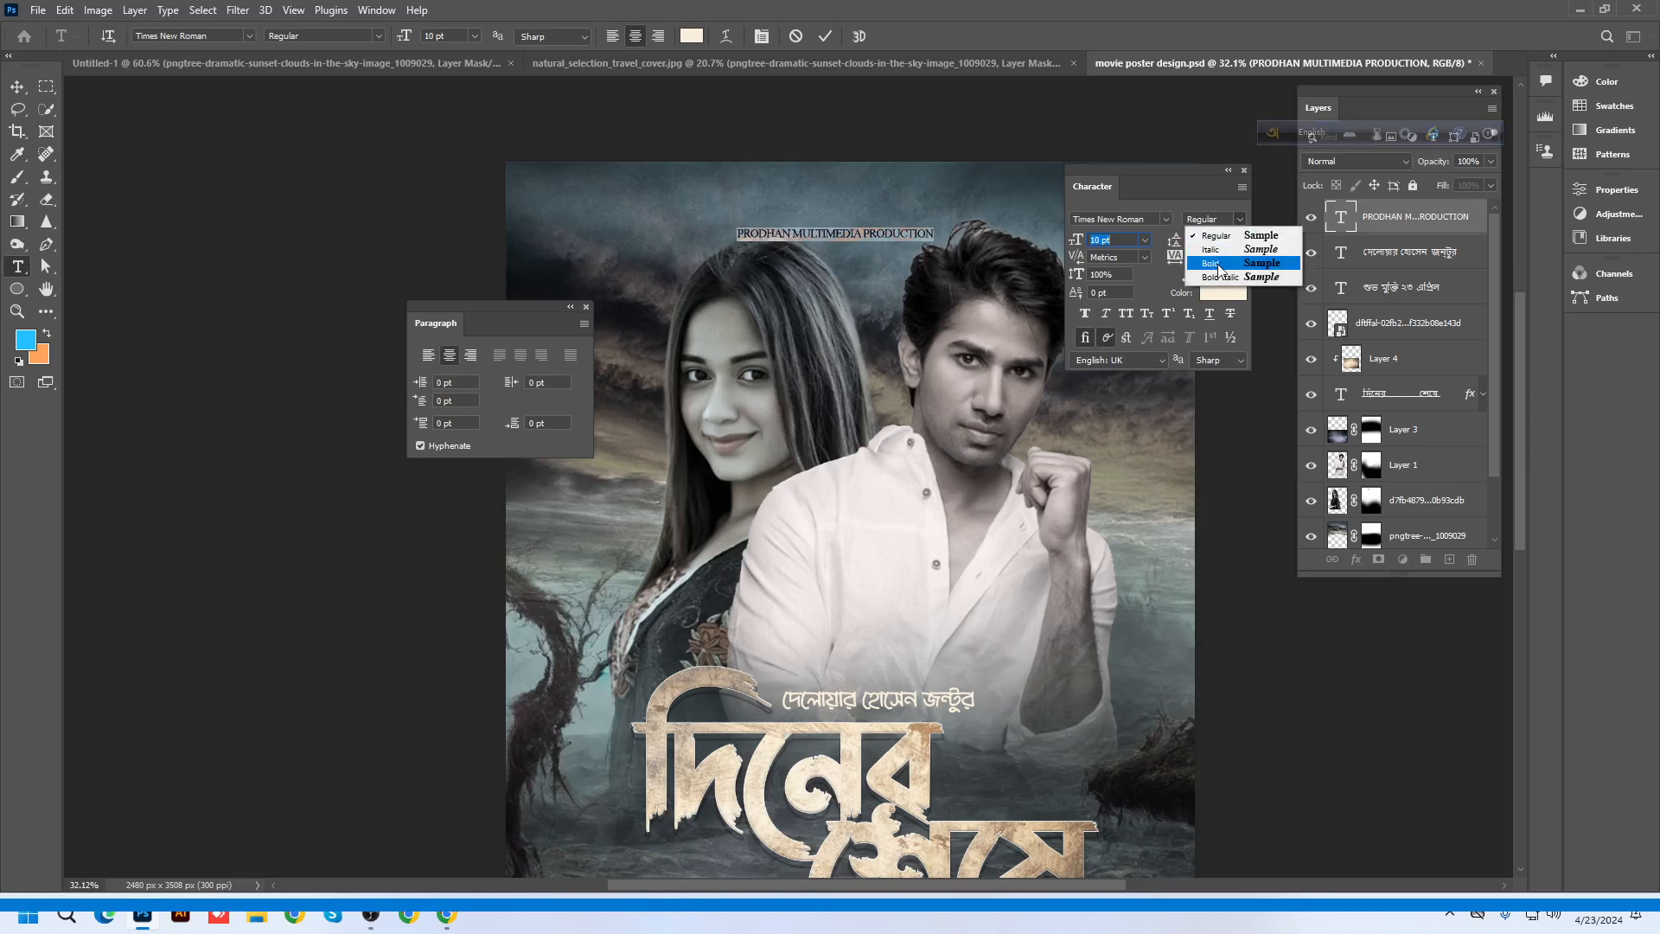
left_click(1219, 263)
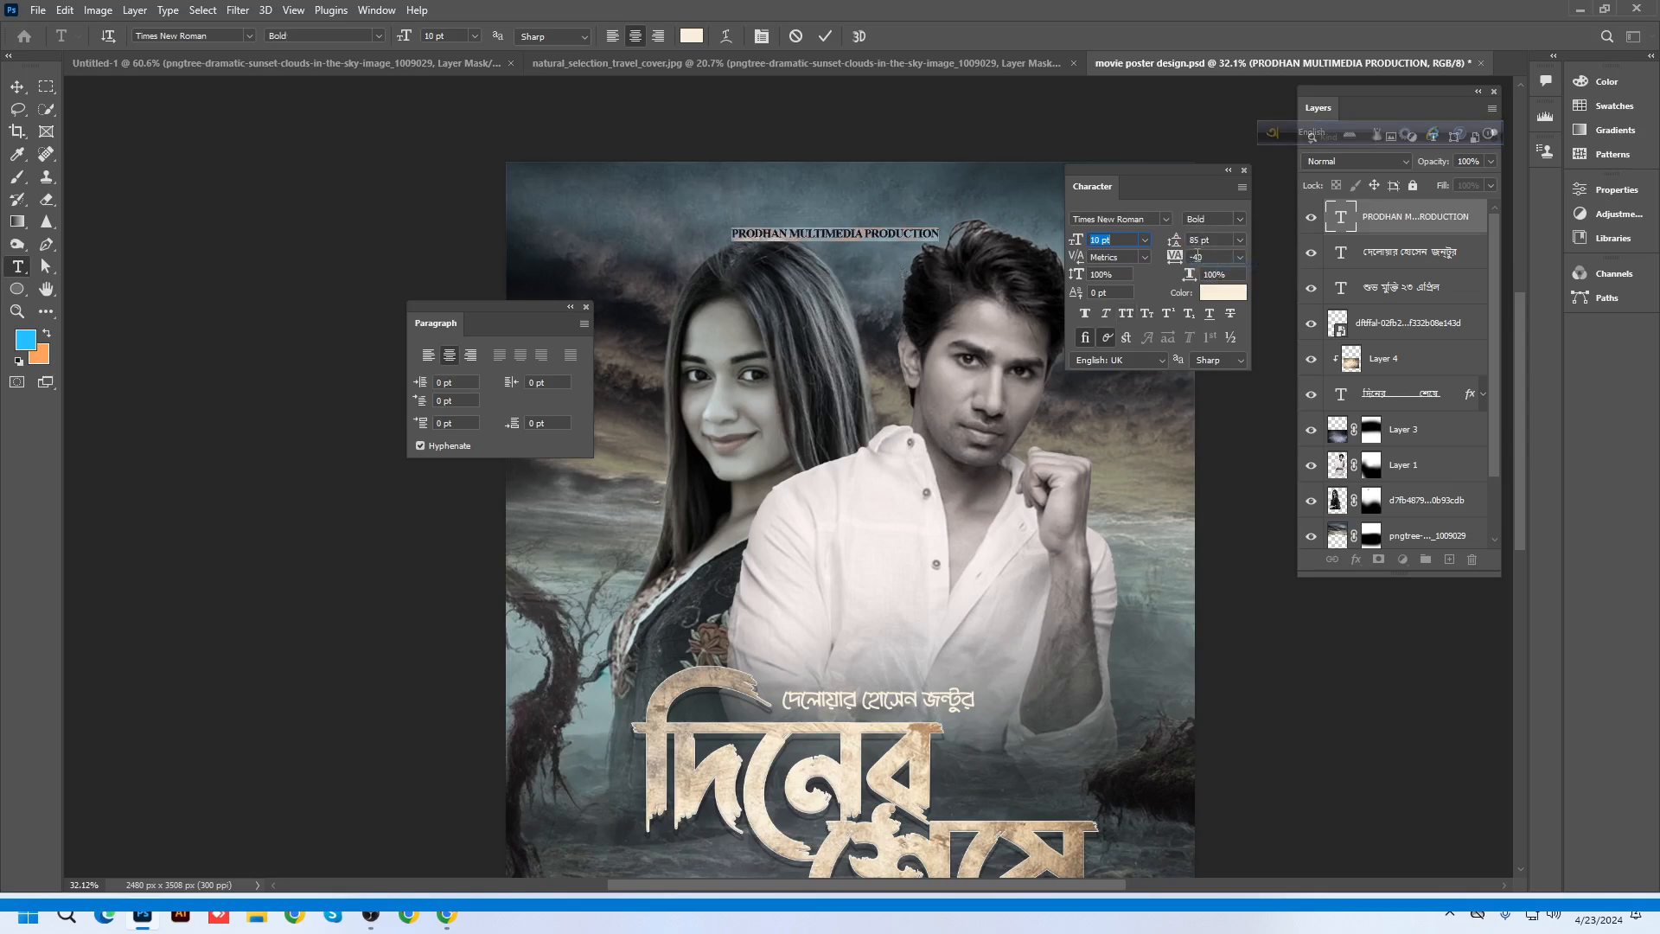
left_click_drag(1173, 262, 1219, 265)
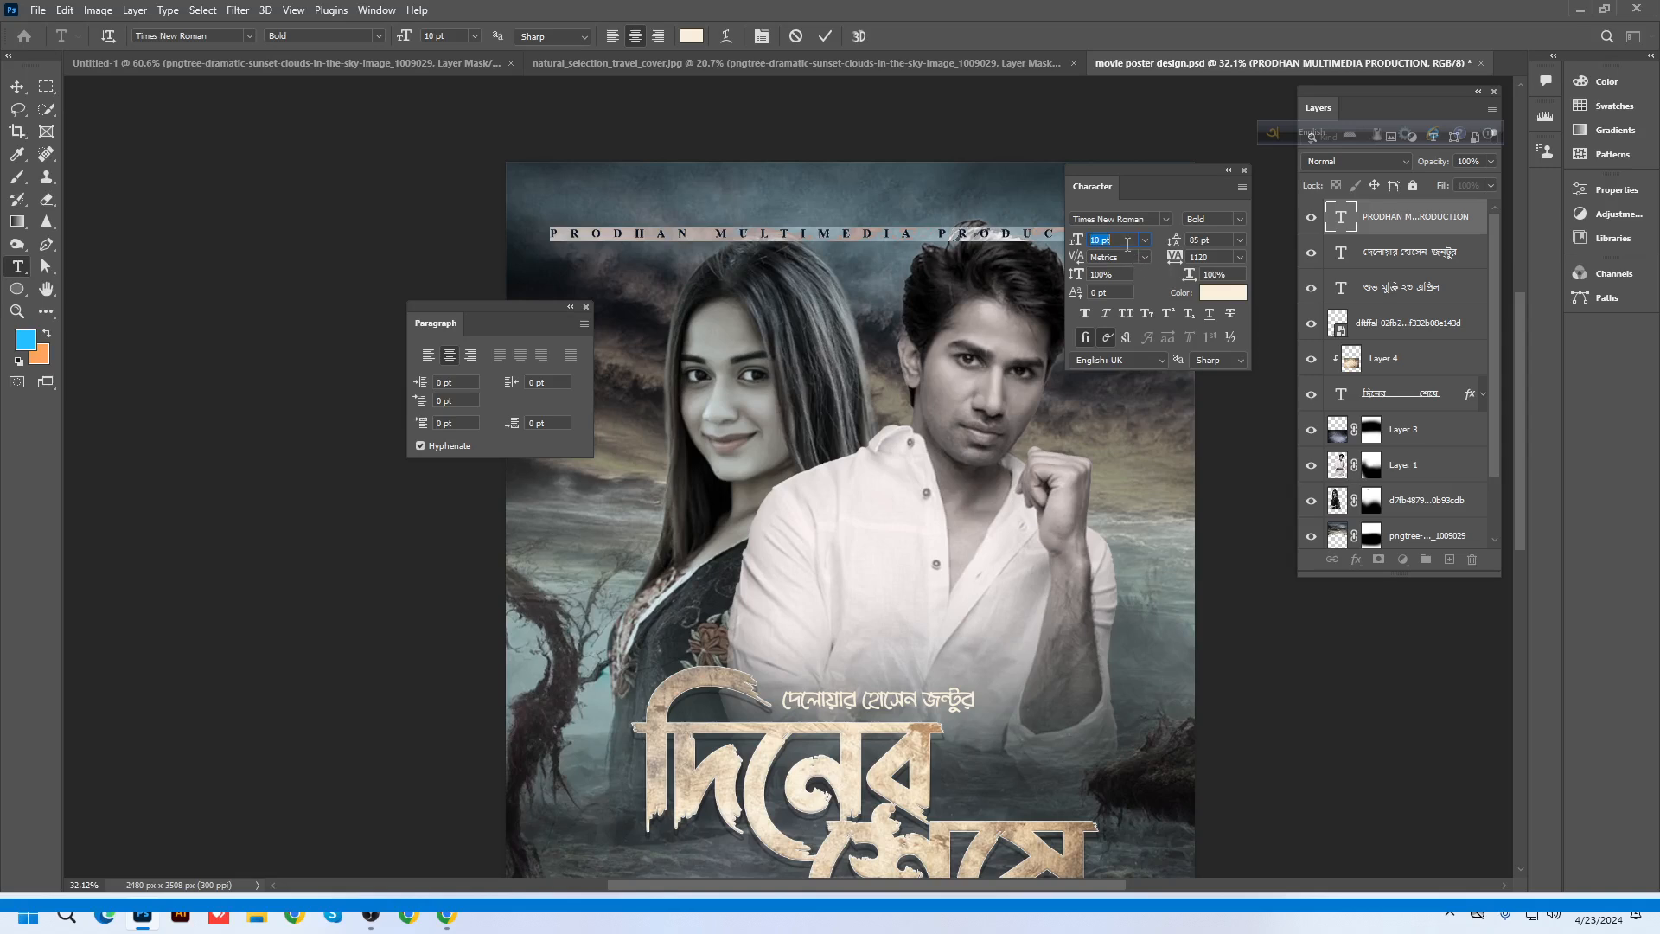
Commit the text edits and centre the production line along the poster's top edge
left_click(1244, 172)
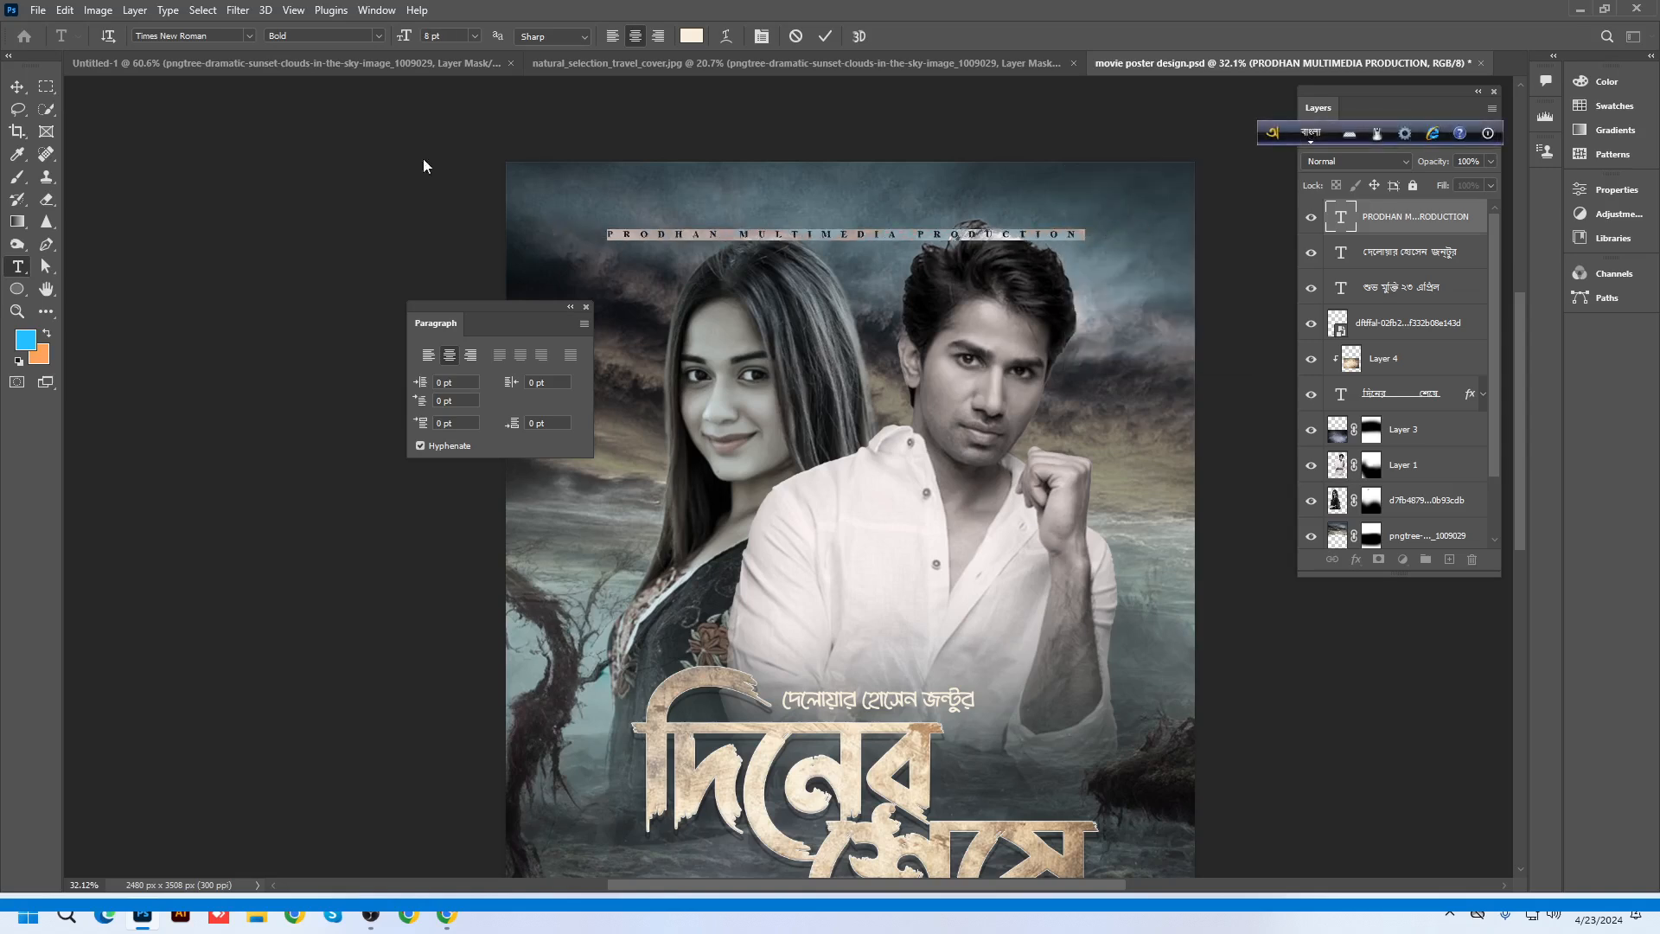
left_click(27, 84)
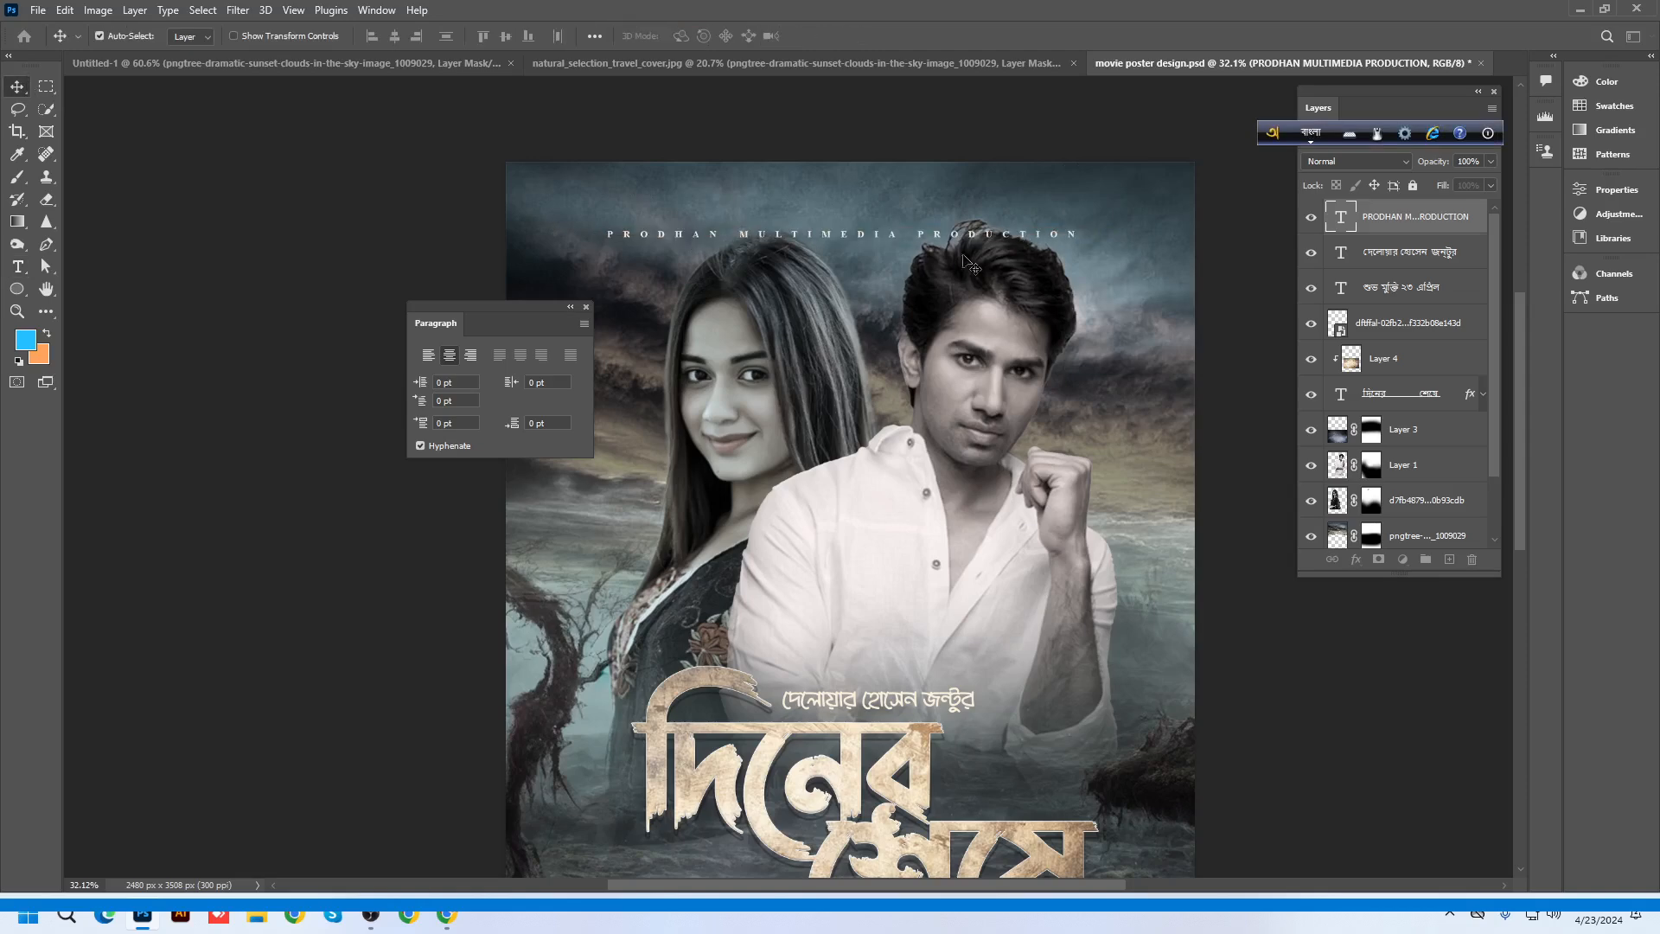
left_click_drag(891, 238, 888, 204)
Zoom out to review the full poster, then save it as movie poster design.psd
scroll(889, 208, "down", 3)
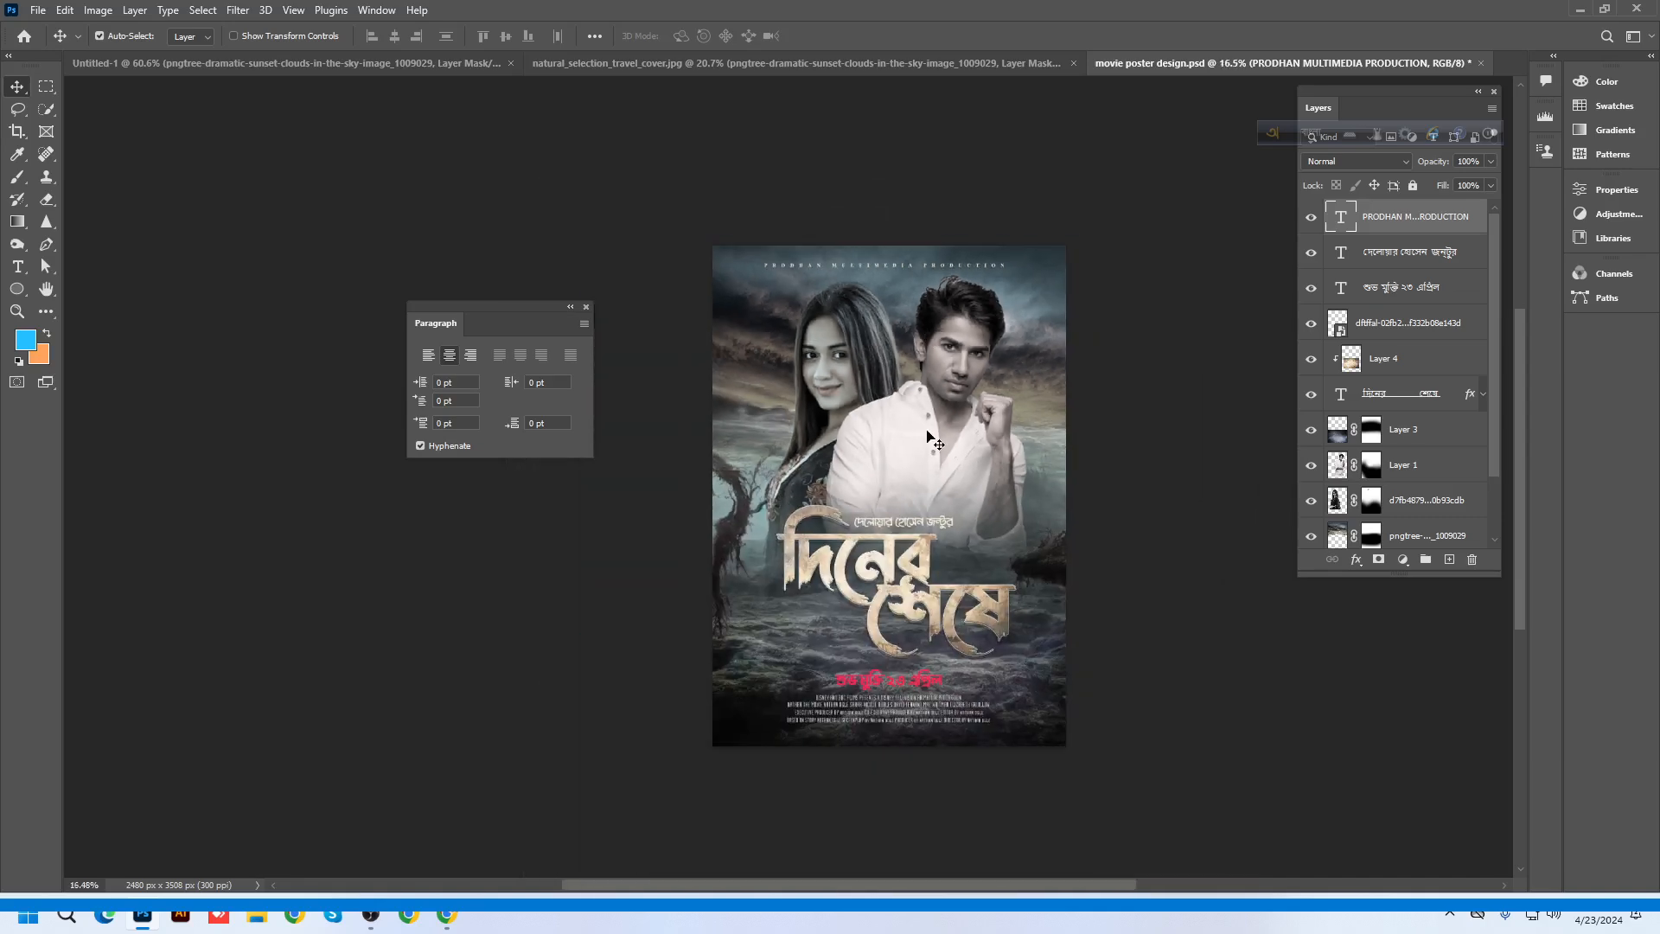
left_click(588, 305)
scroll(1211, 676, "up", 3)
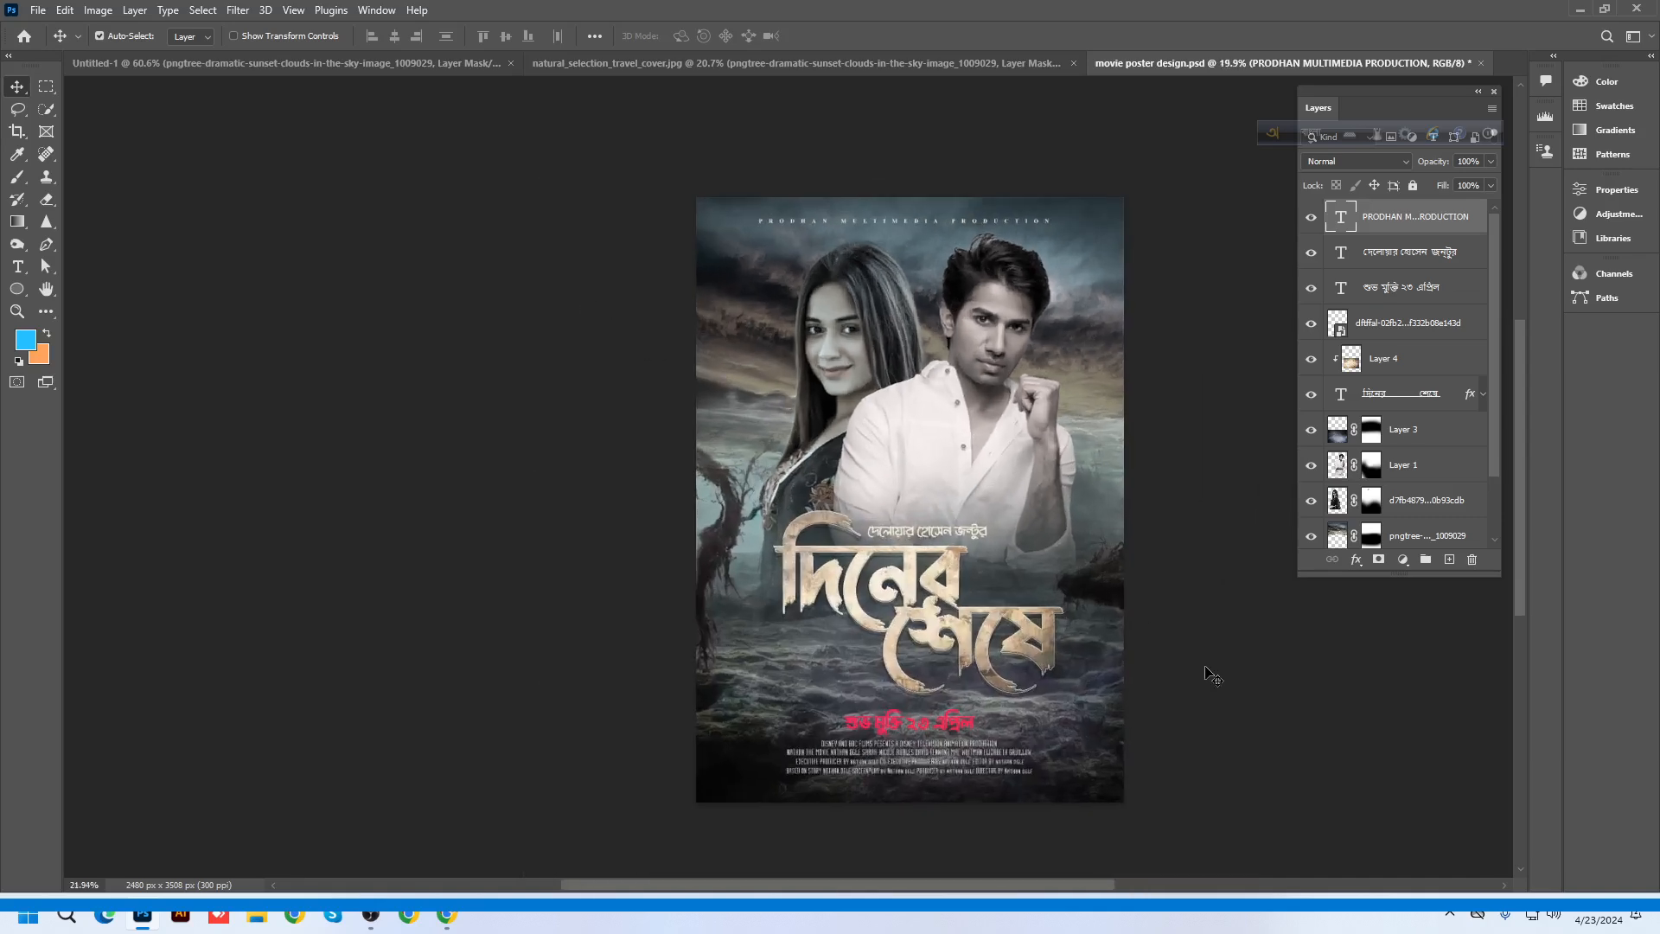
left_click_drag(1039, 479, 853, 452)
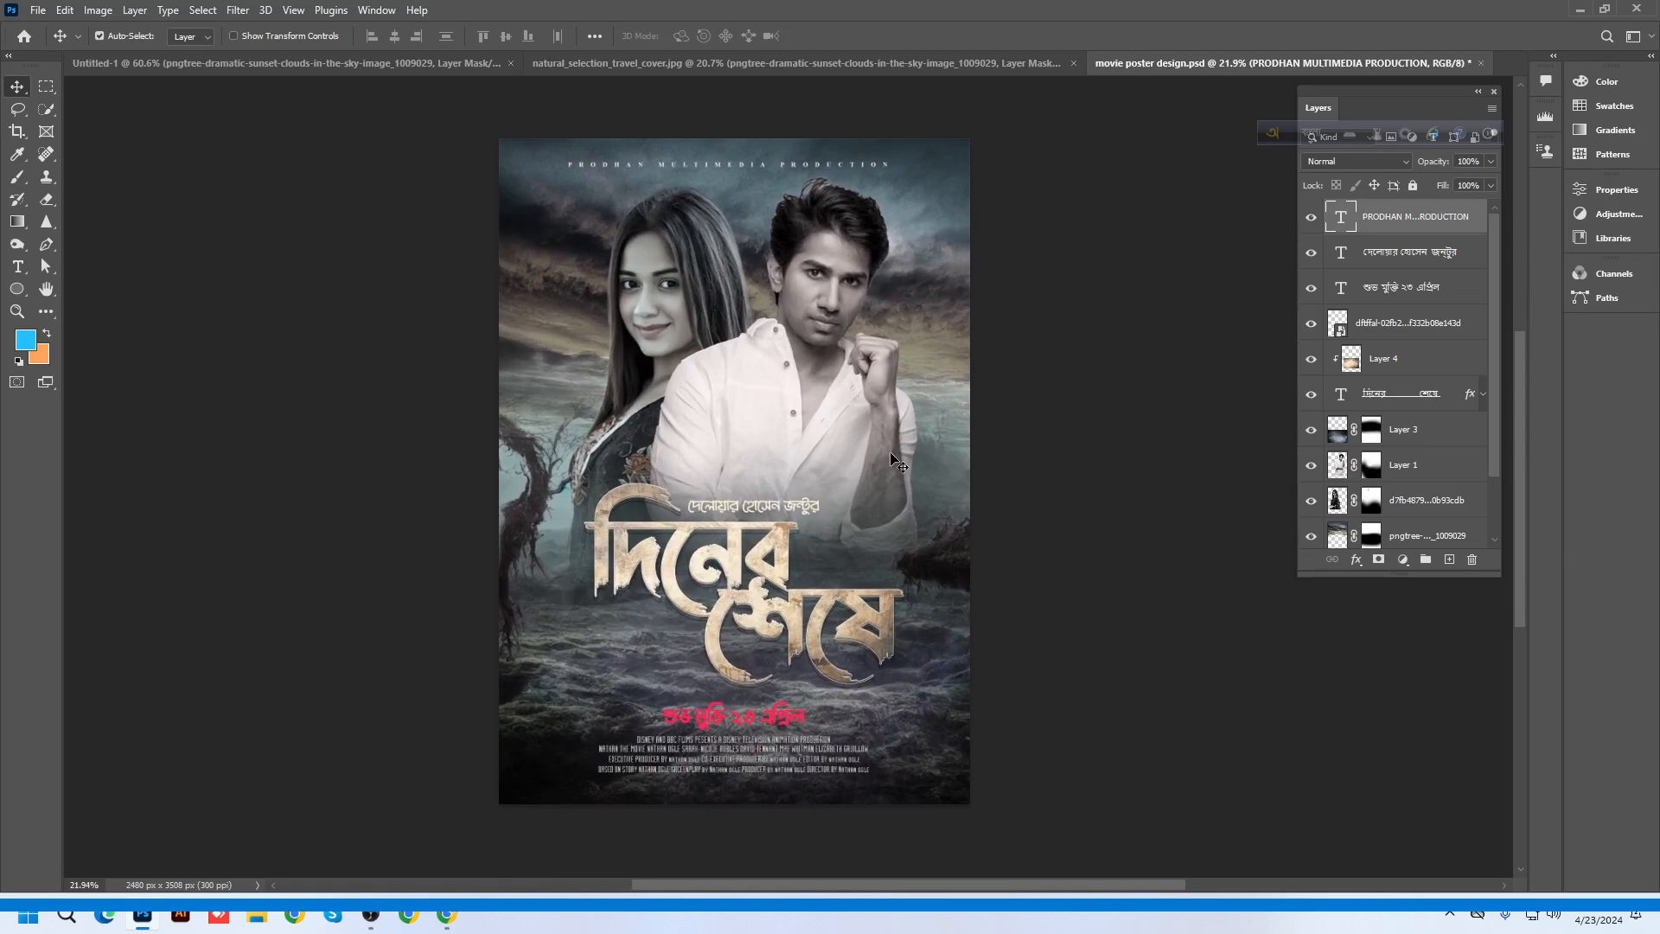
scroll(892, 459, "up", 1)
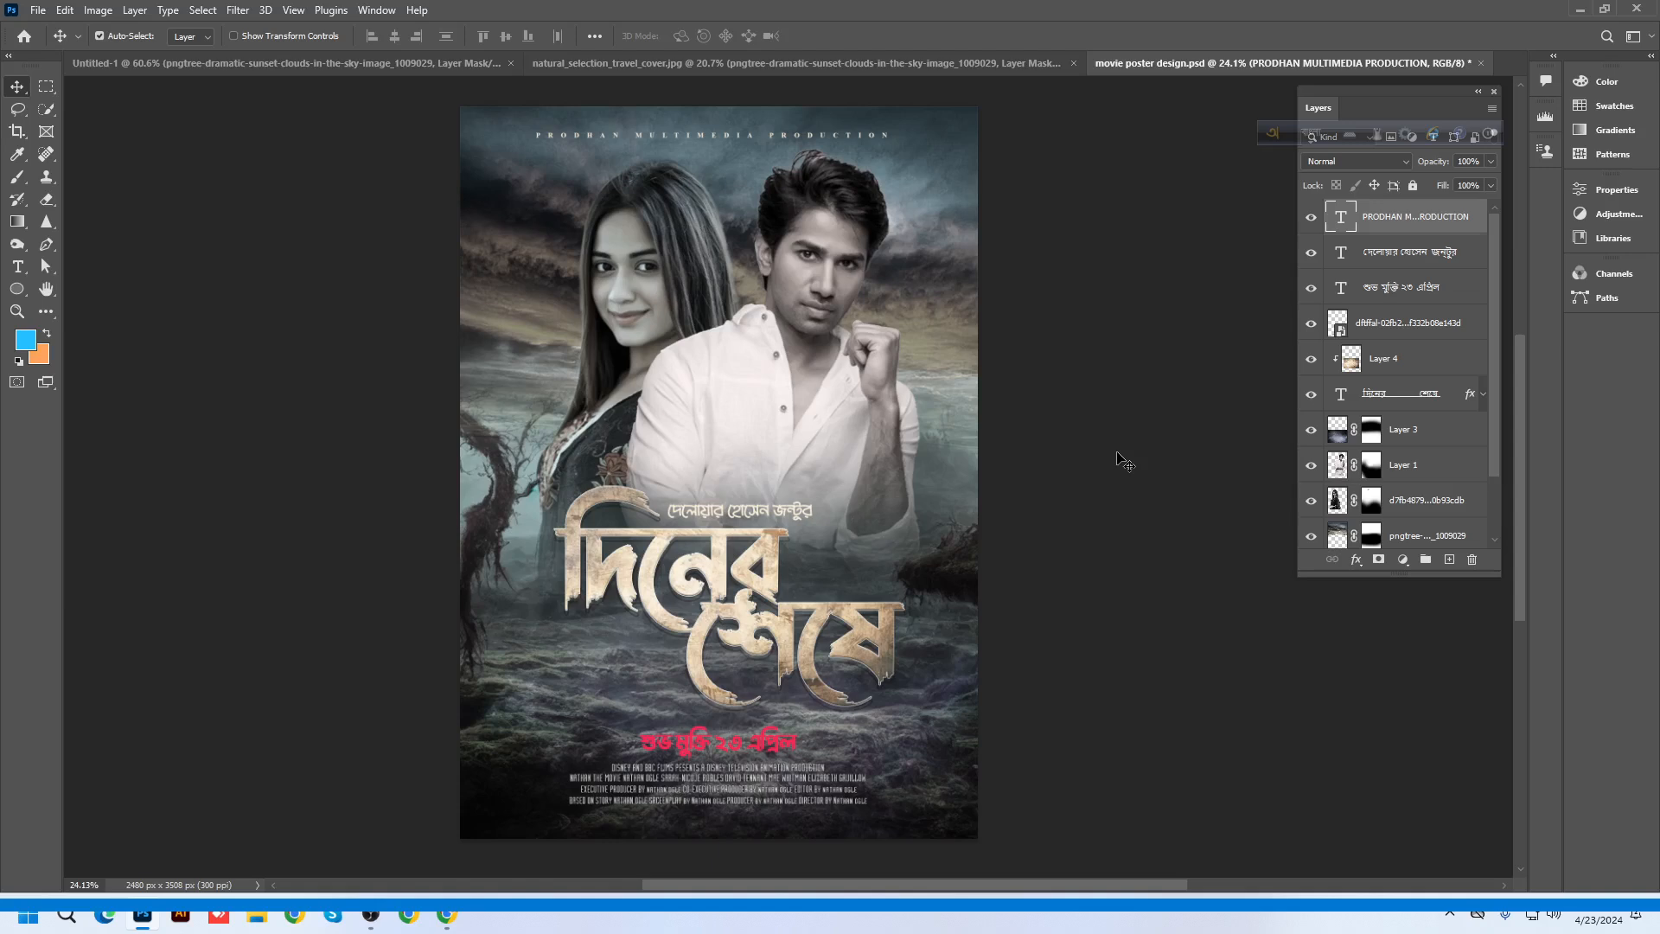
left_click(688, 755)
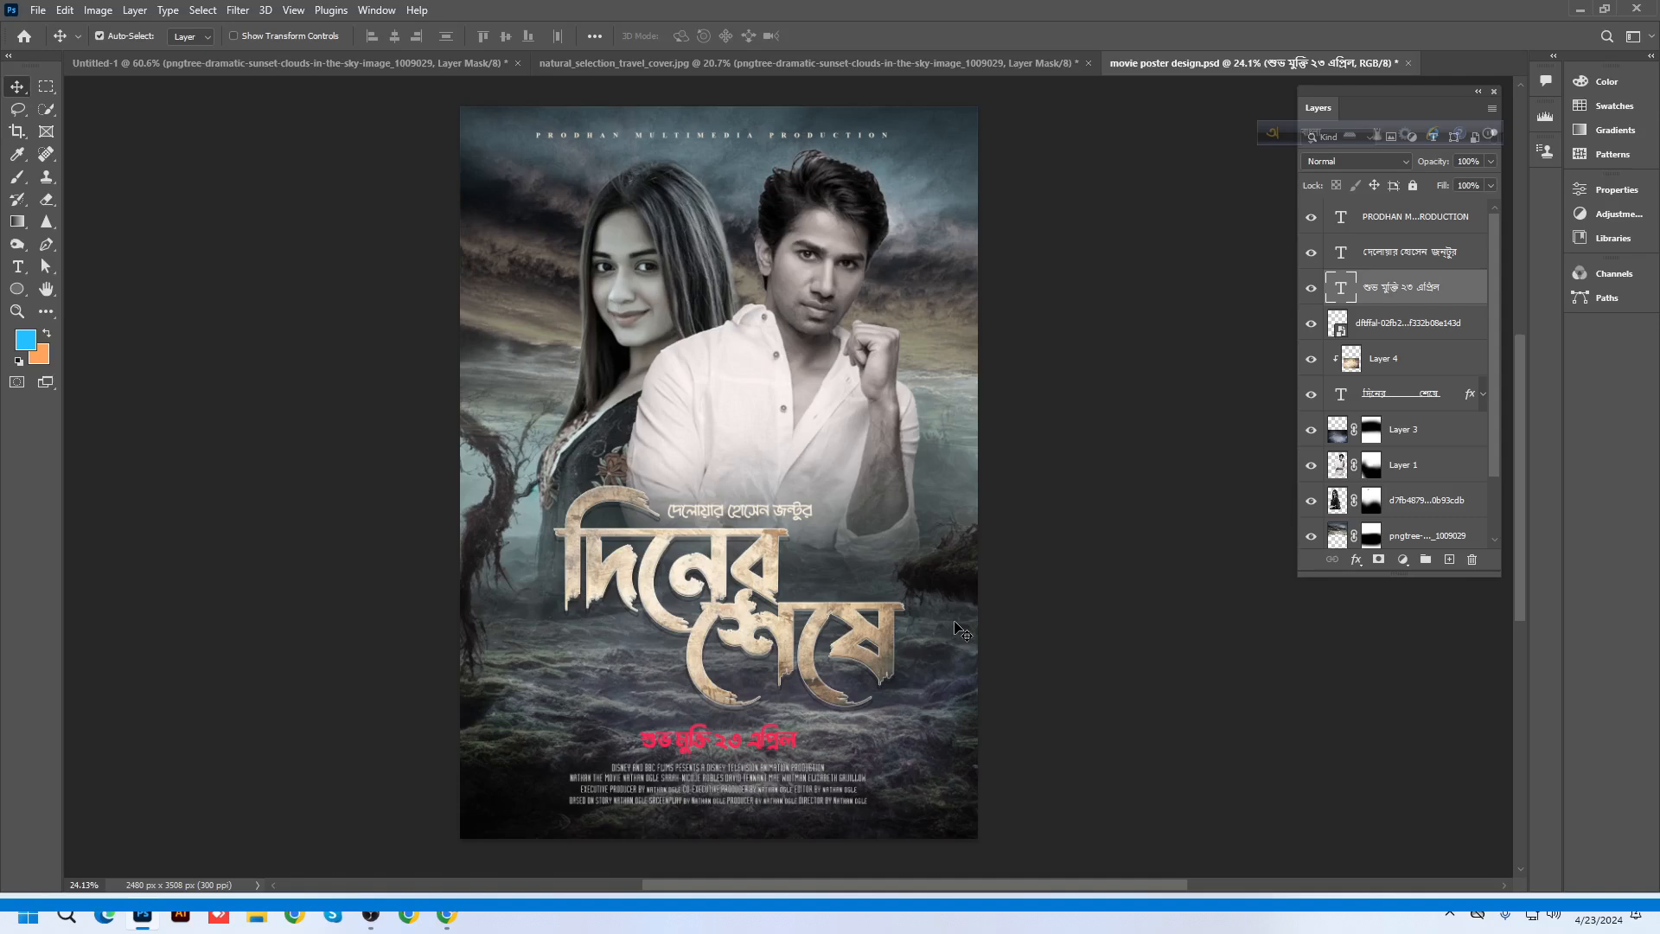
key("ctrl+s")
left_click(369, 65)
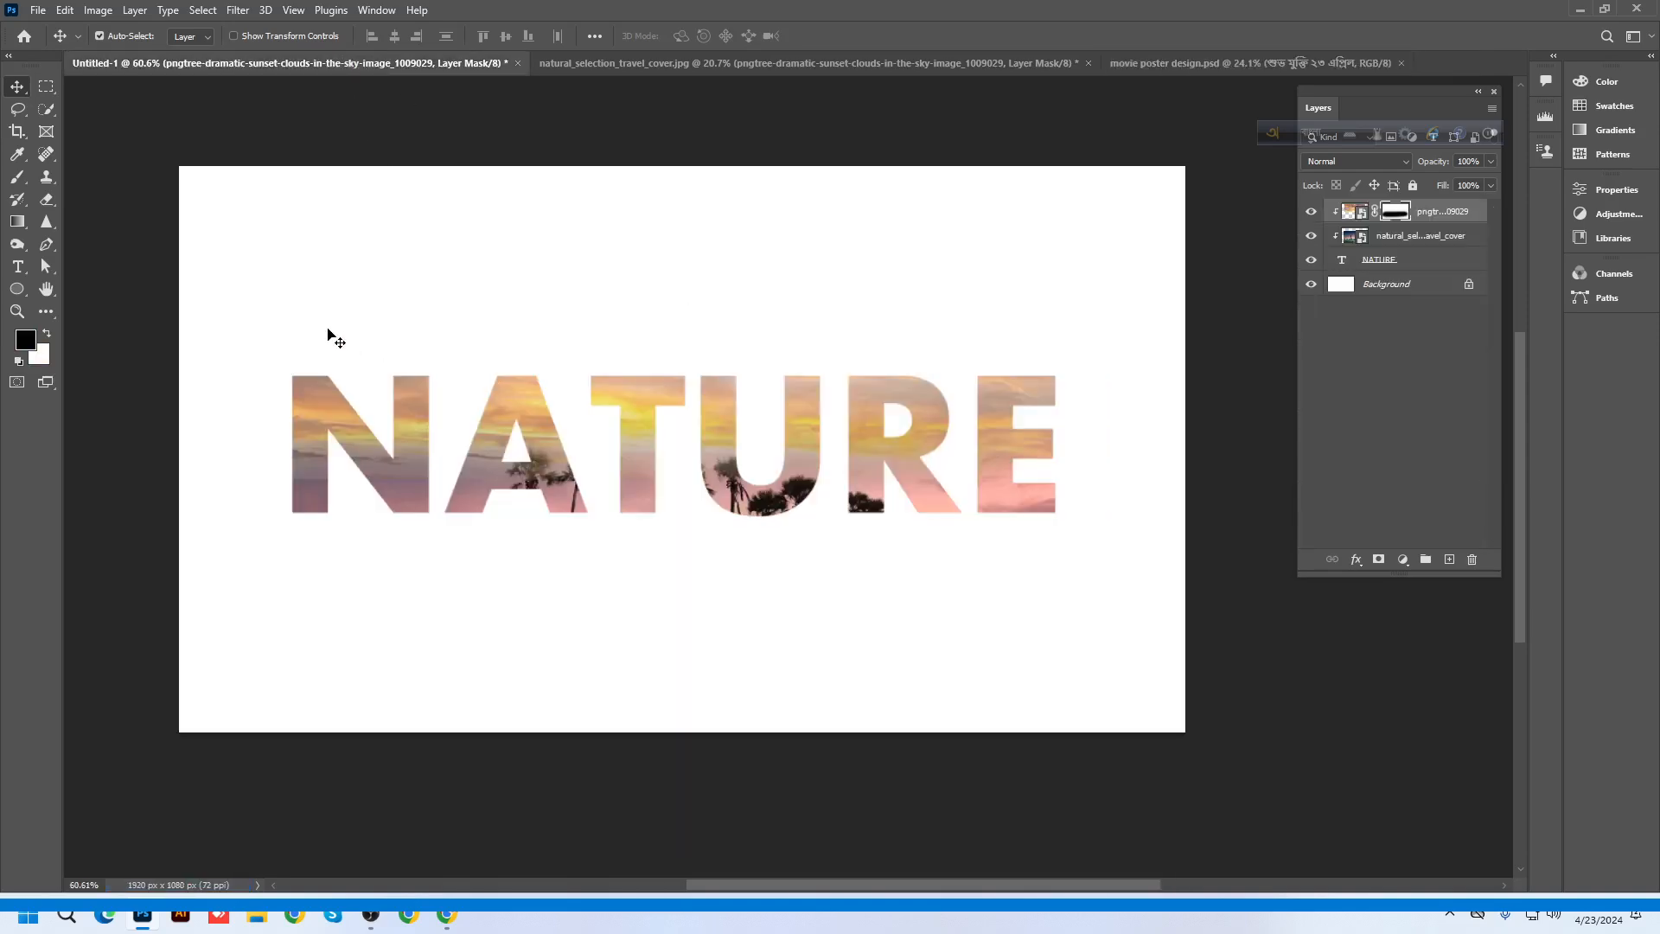
left_click(704, 64)
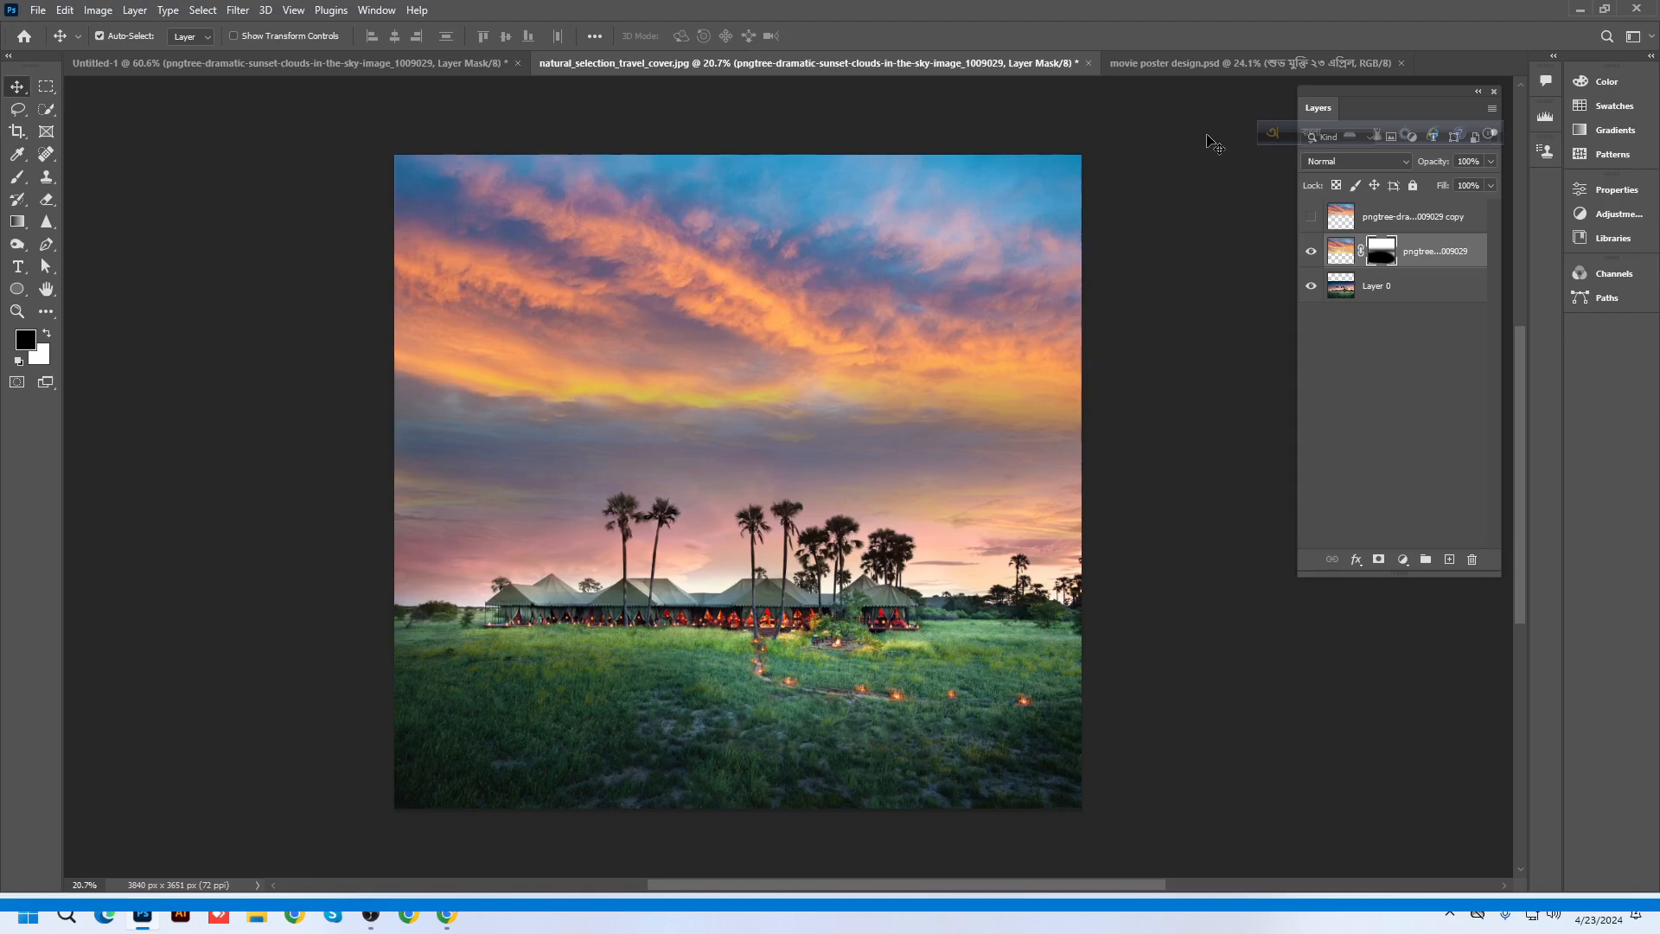
left_click(1124, 66)
scroll(733, 659, "up", 3)
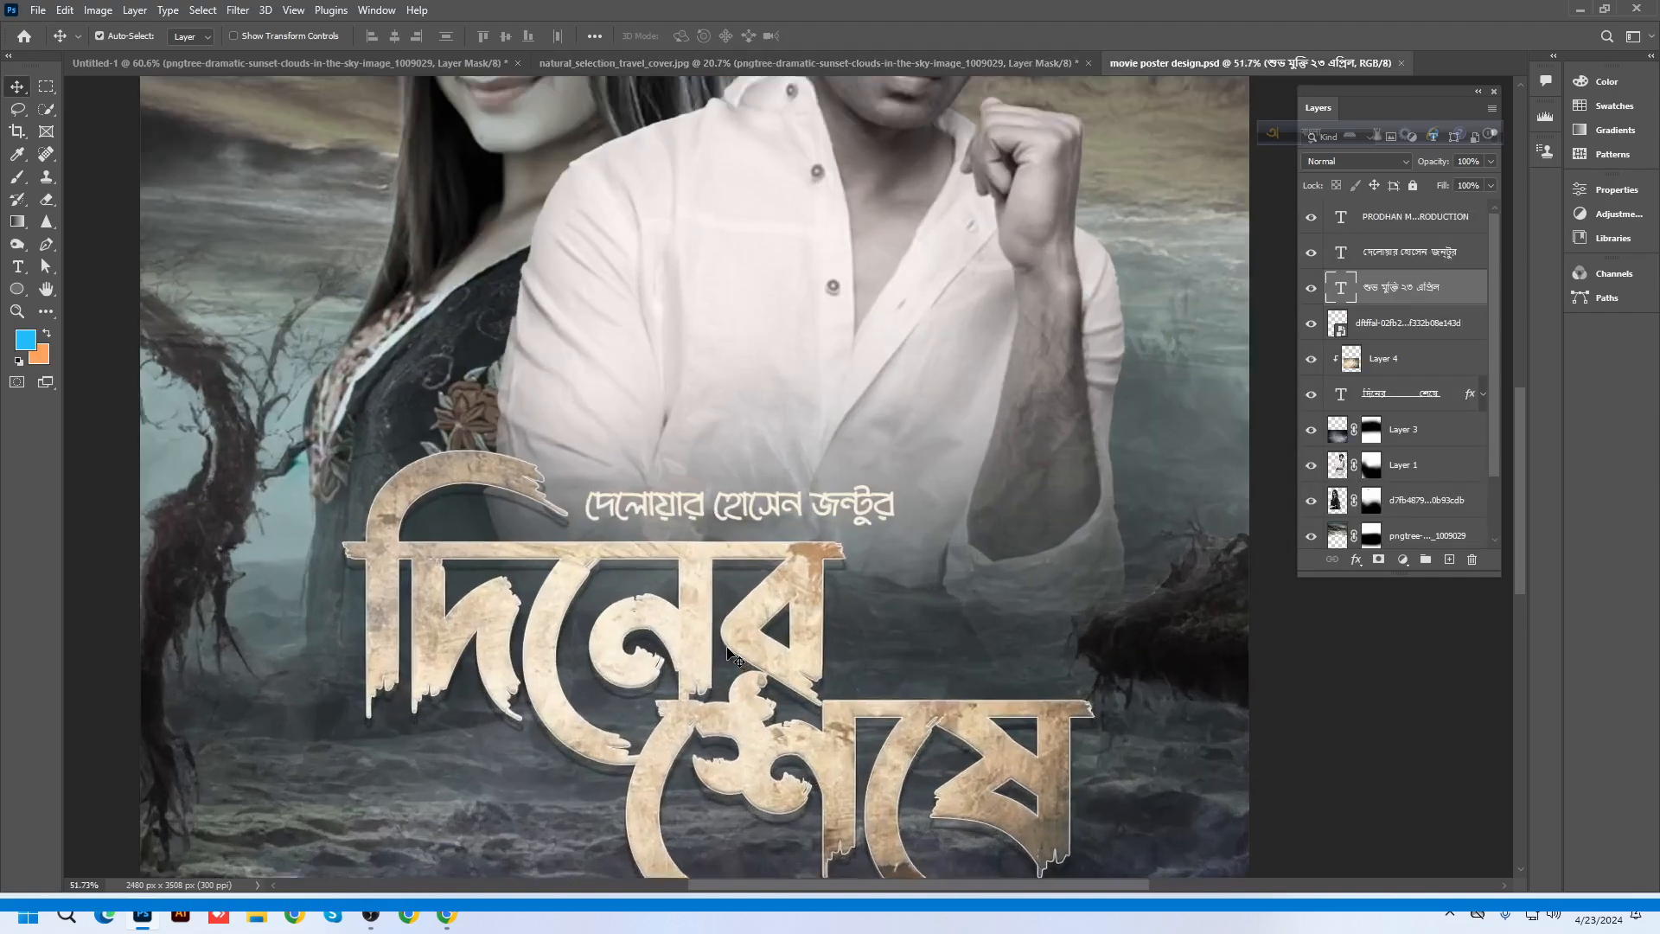
scroll(735, 653, "up", 3)
scroll(804, 600, "down", 5)
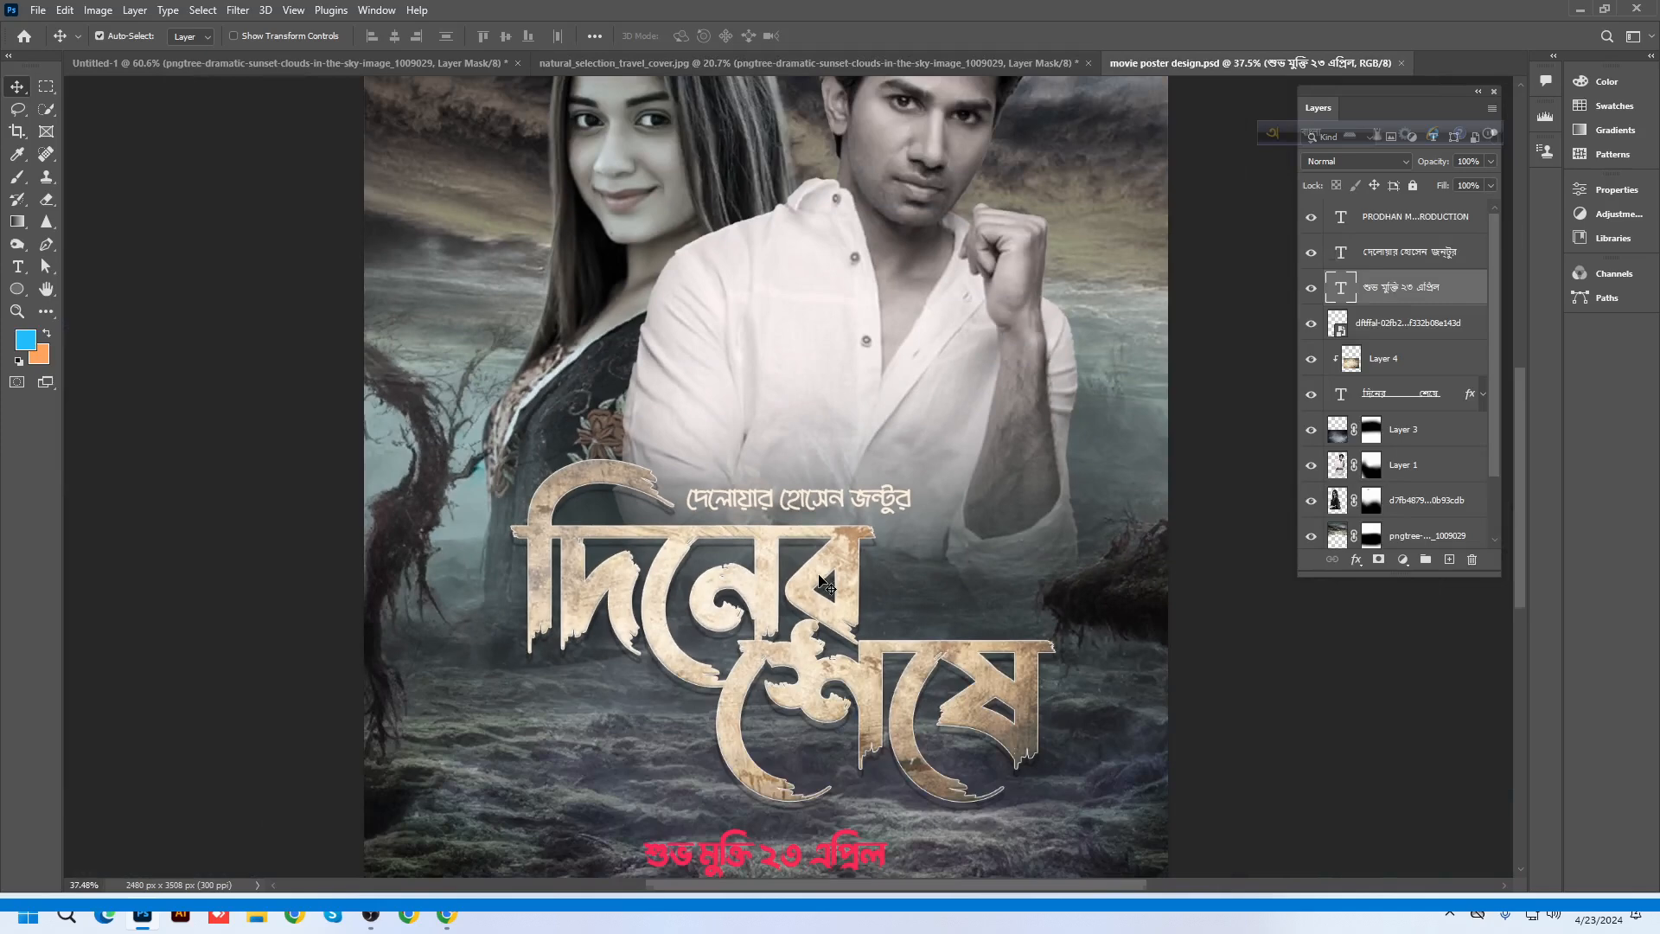
scroll(540, 325, "up", 4)
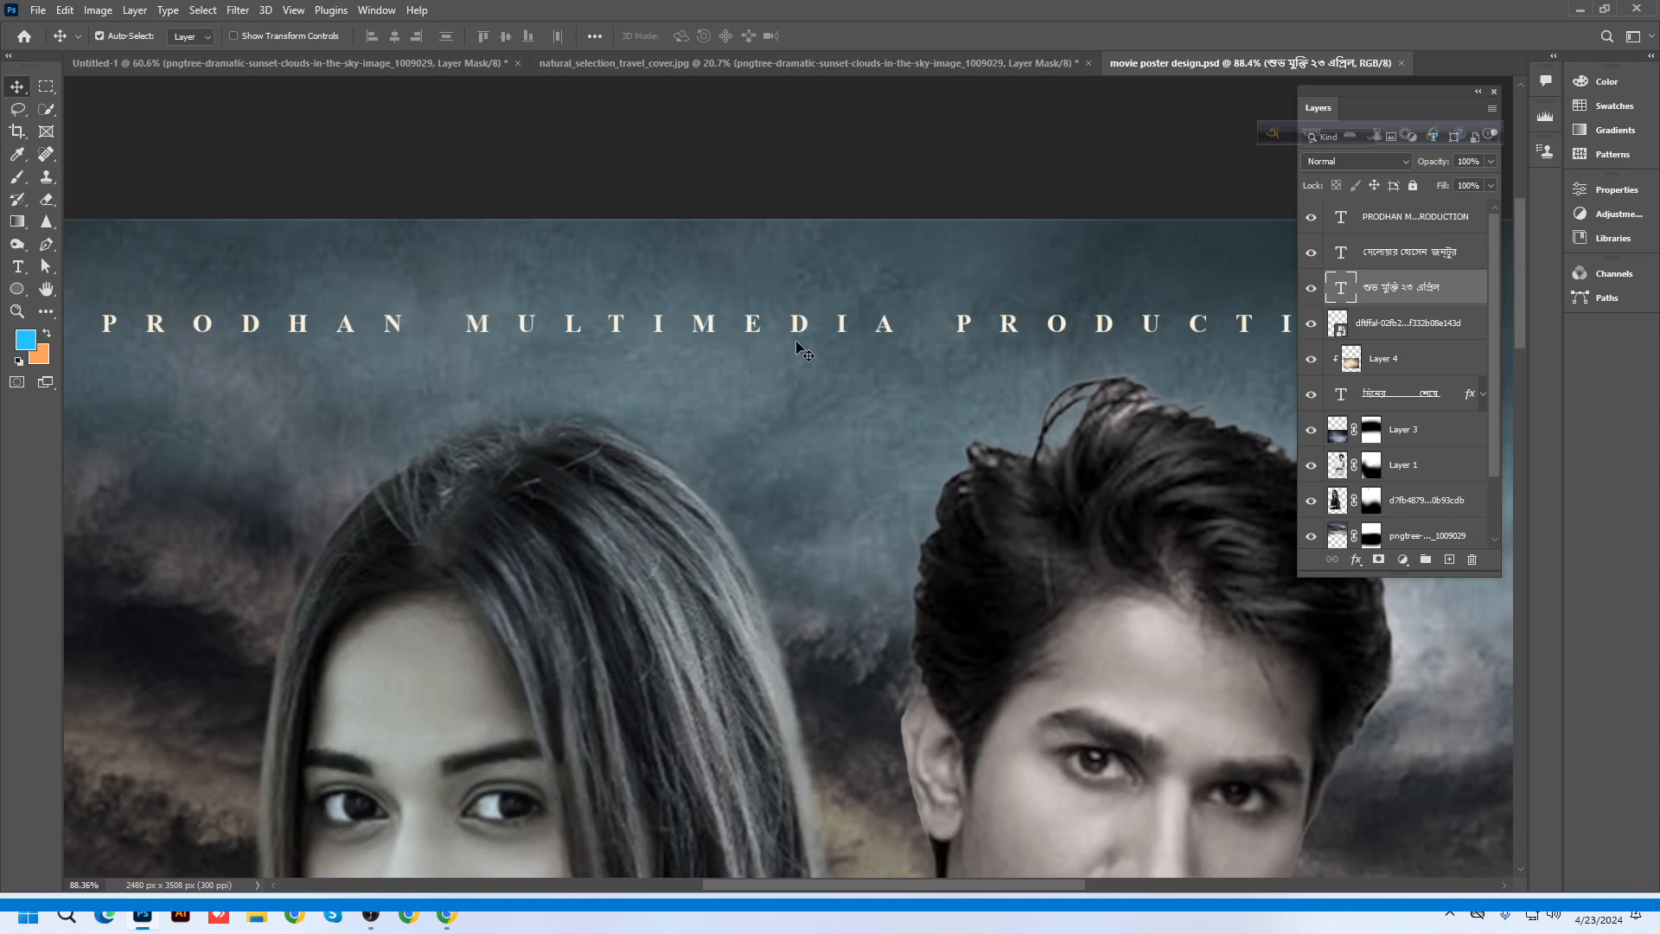
scroll(800, 348, "down", 2)
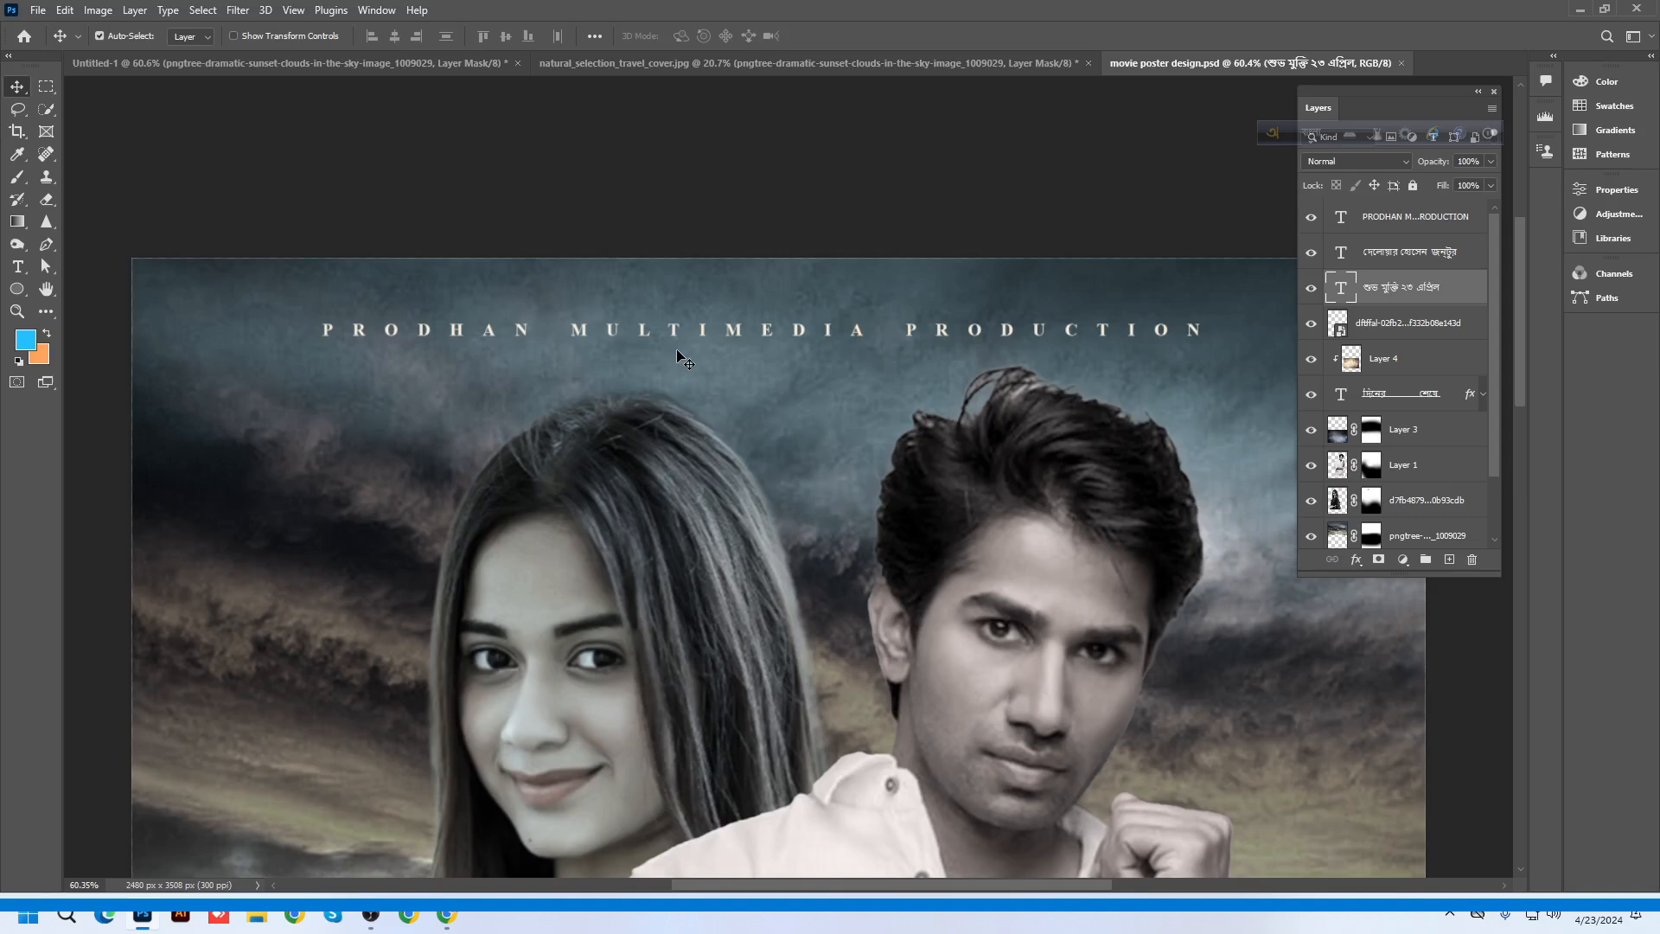
scroll(683, 358, "up", 6)
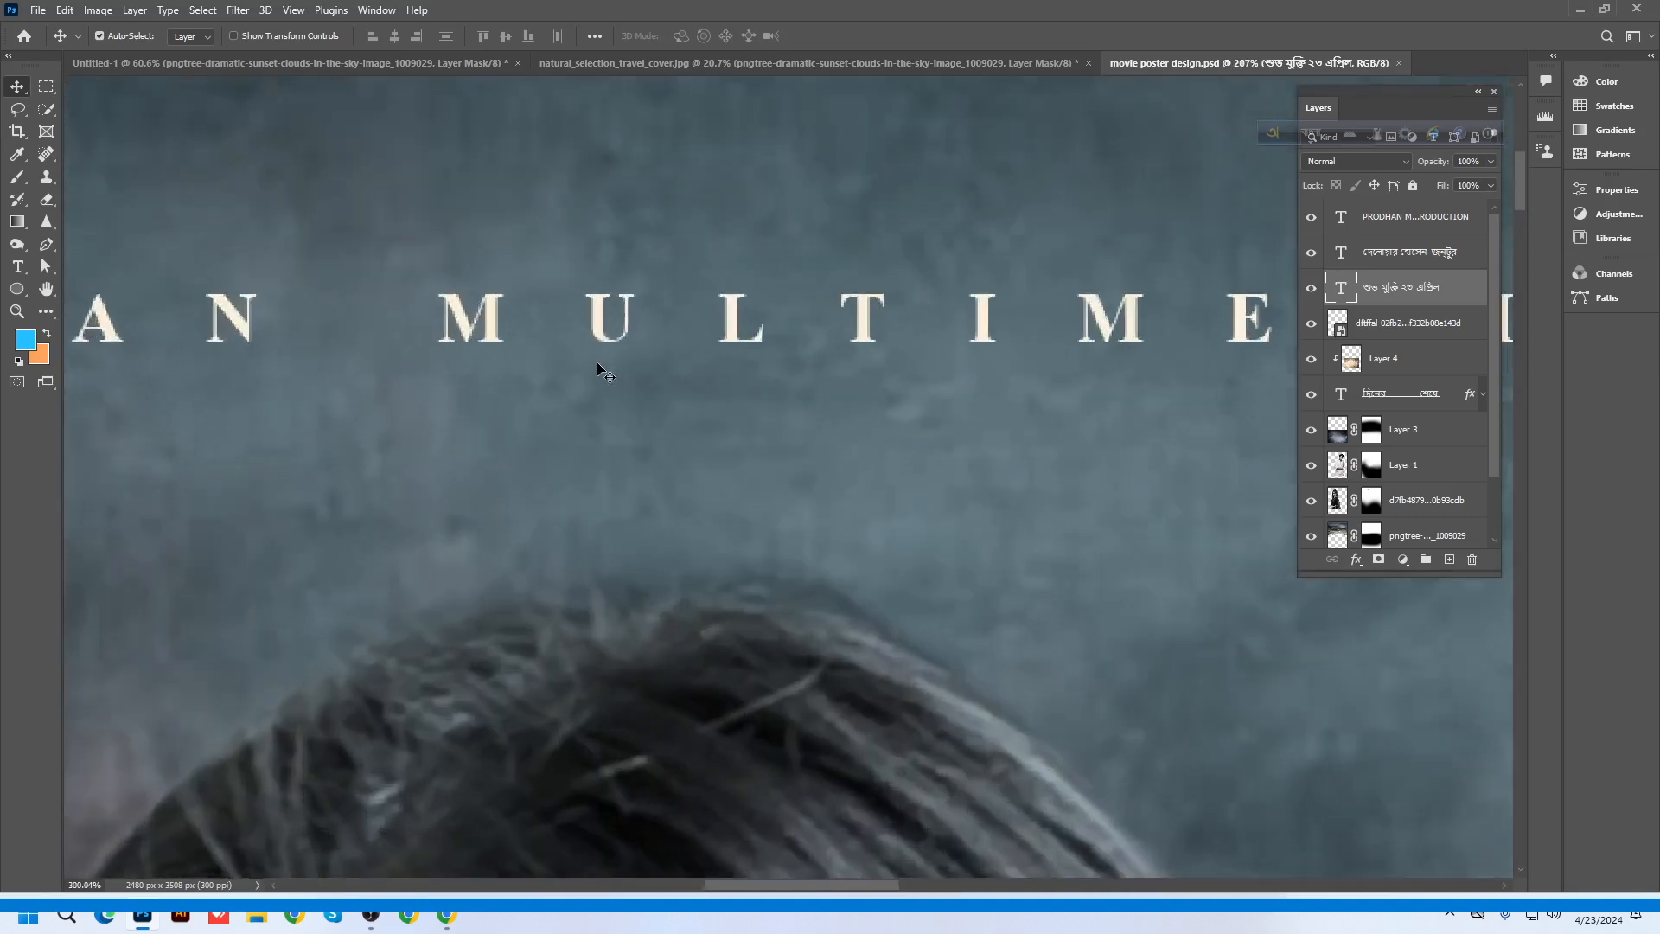
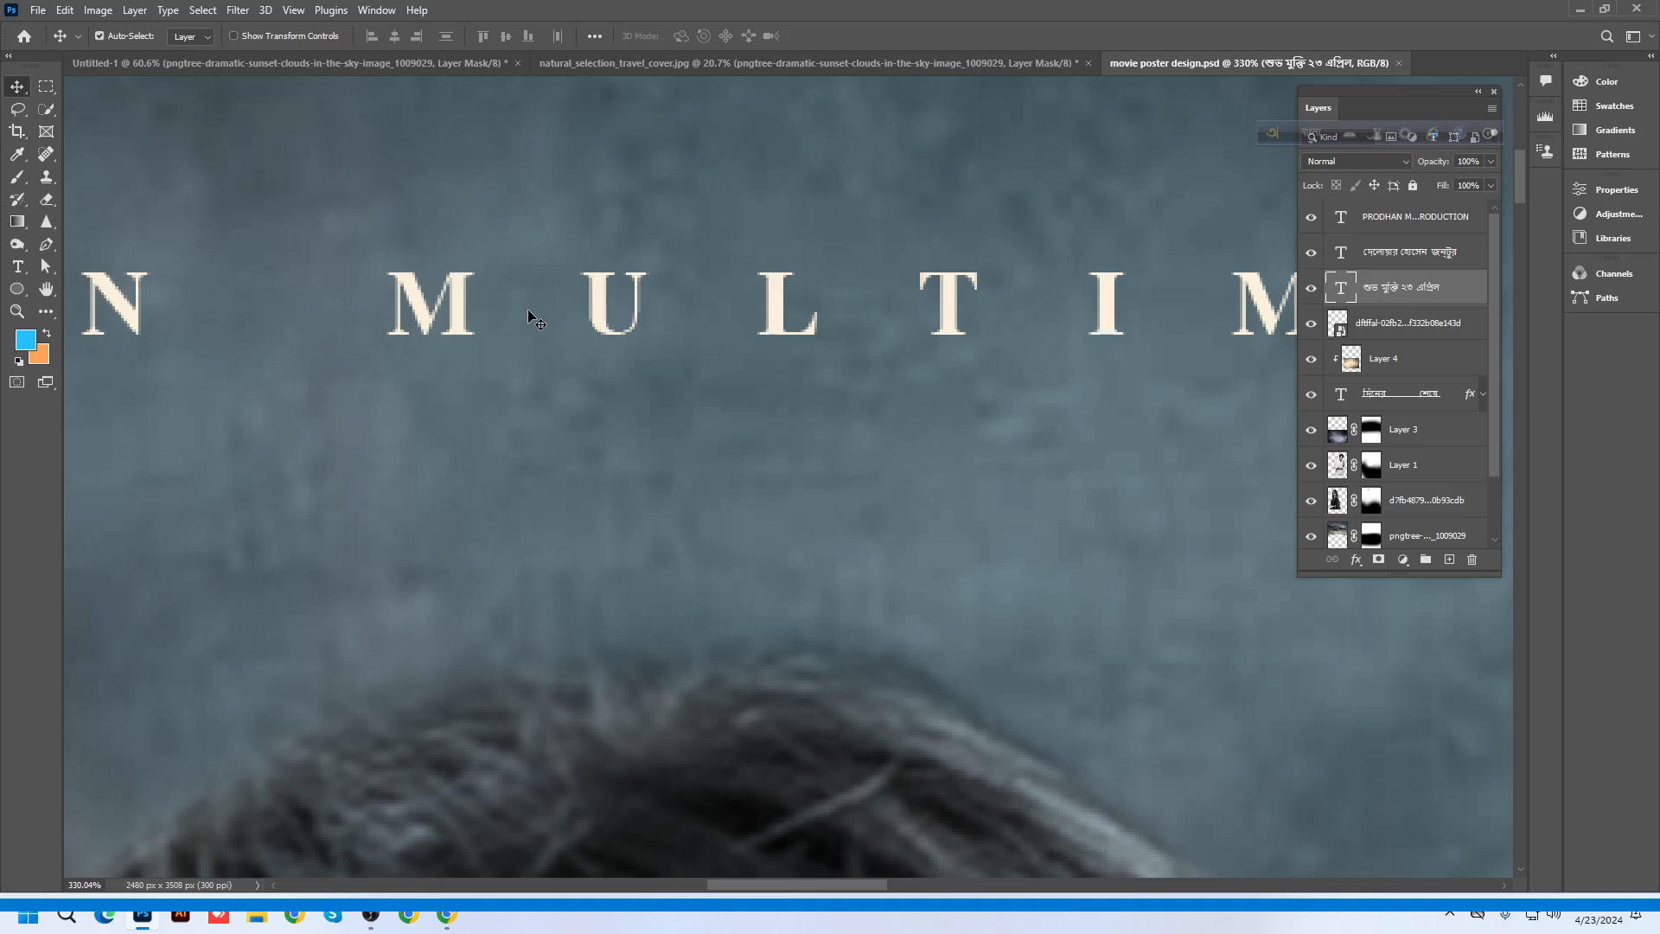
Switch to the natural_selection_travel_cover.jpg document showing the sunset over the safari camp
scroll(536, 321, "down", 10)
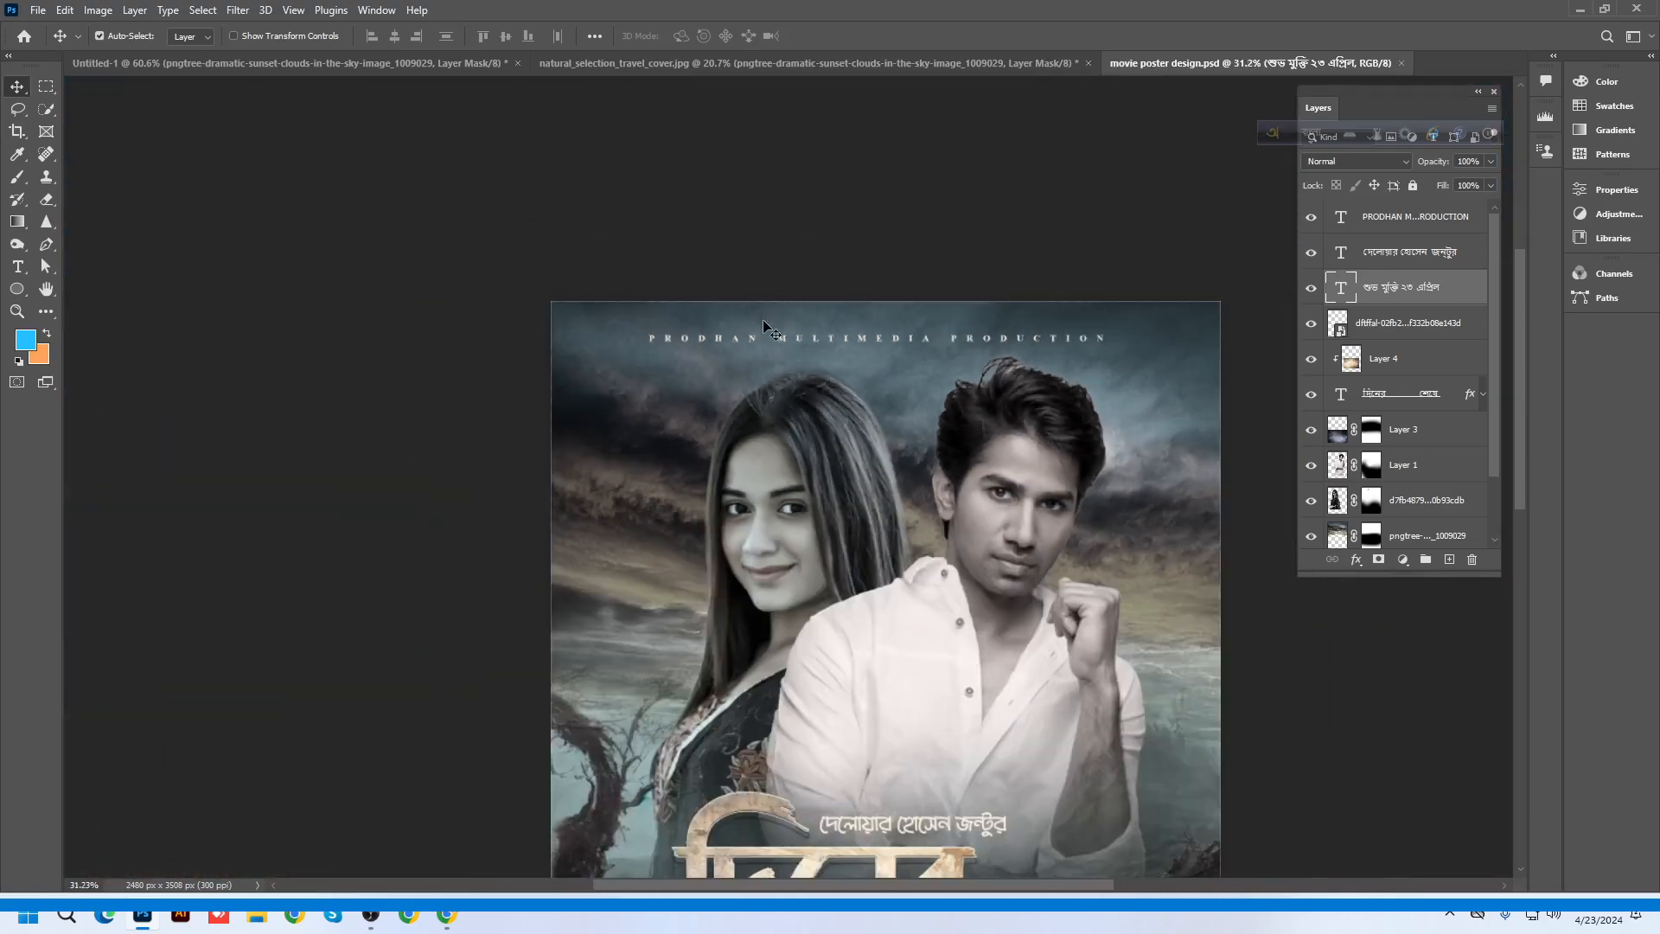
left_click(766, 62)
scroll(715, 386, "up", 2)
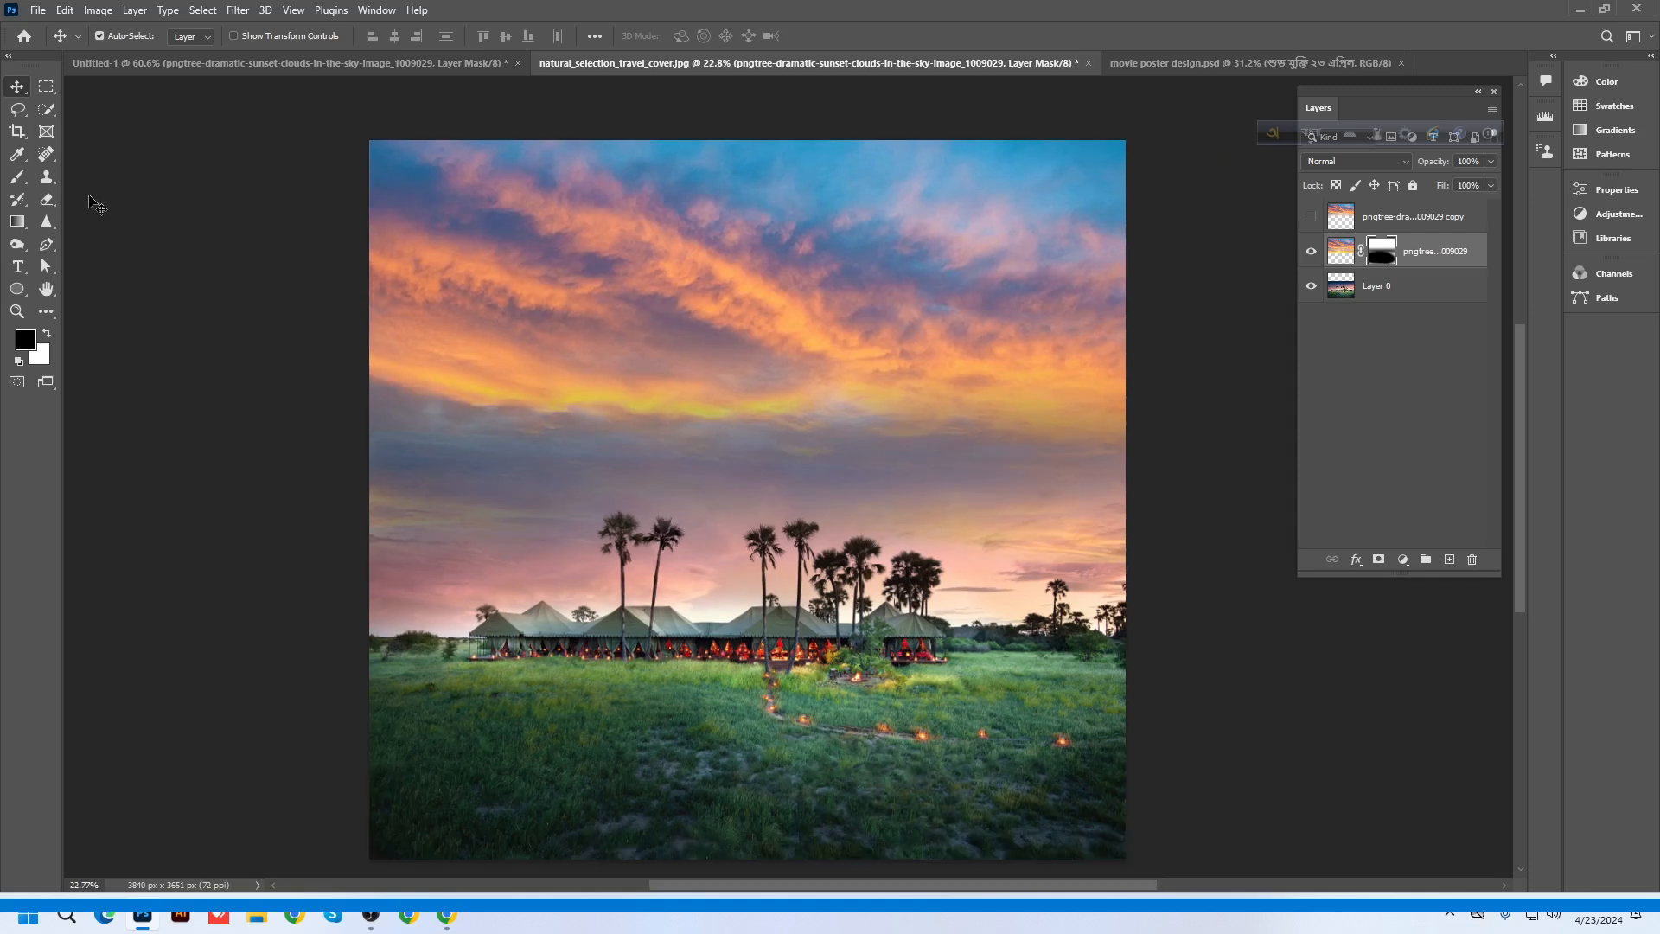
Draw a black circle, about 1167 px, on the copied sky layer above the palms
left_click(19, 290)
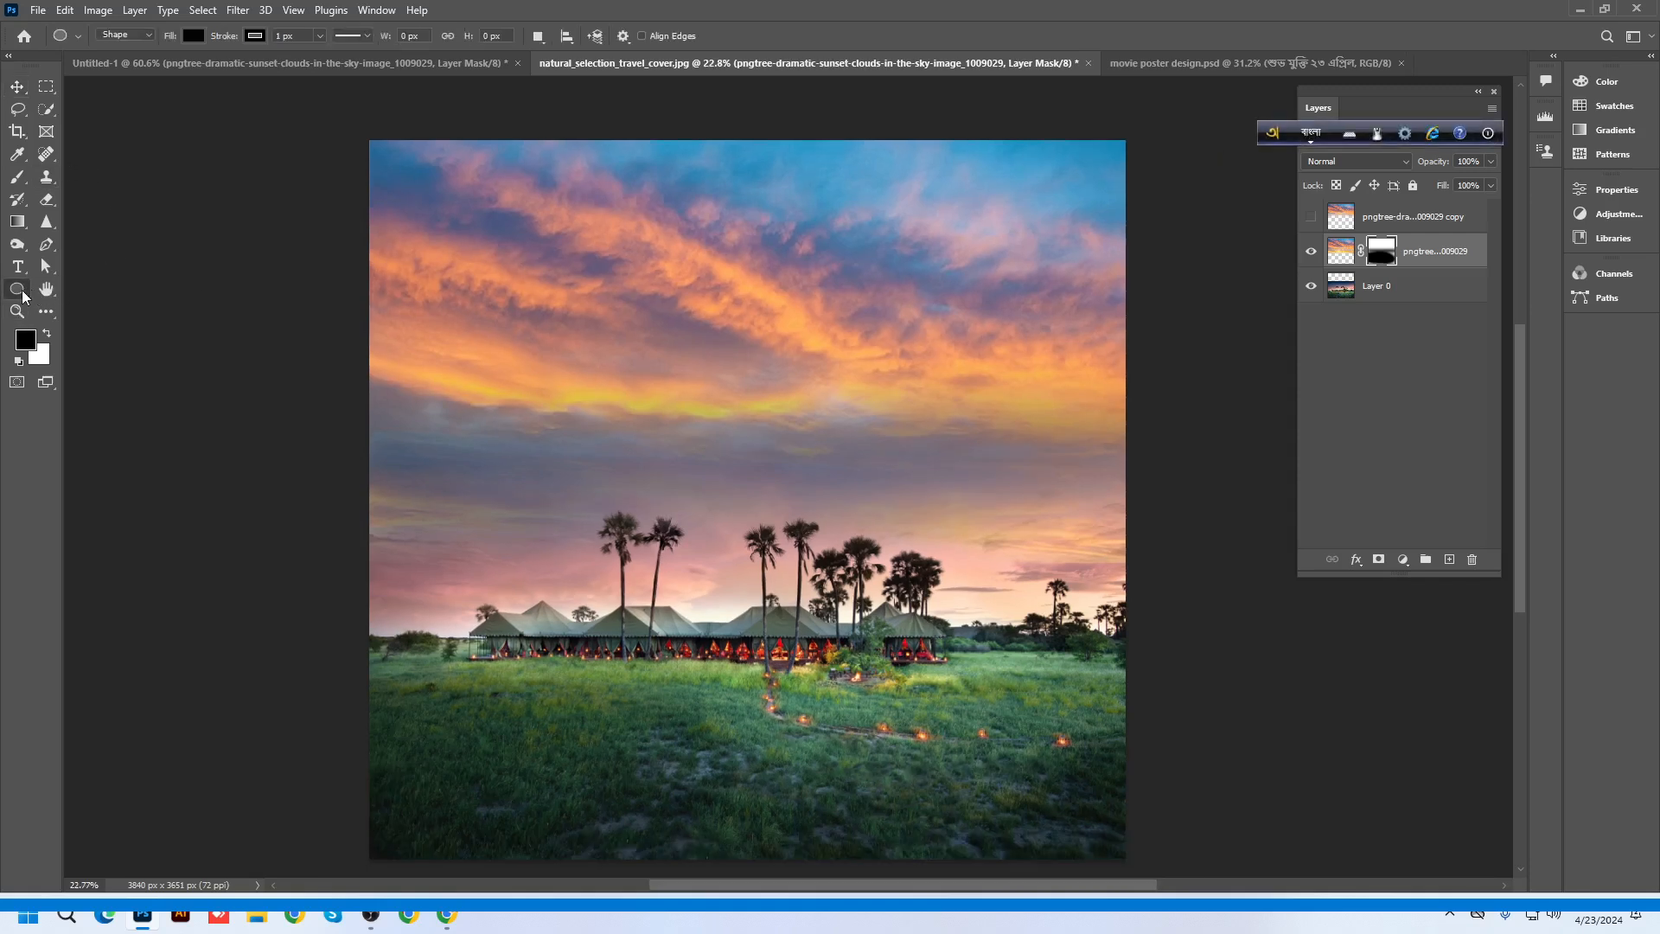
right_click(24, 294)
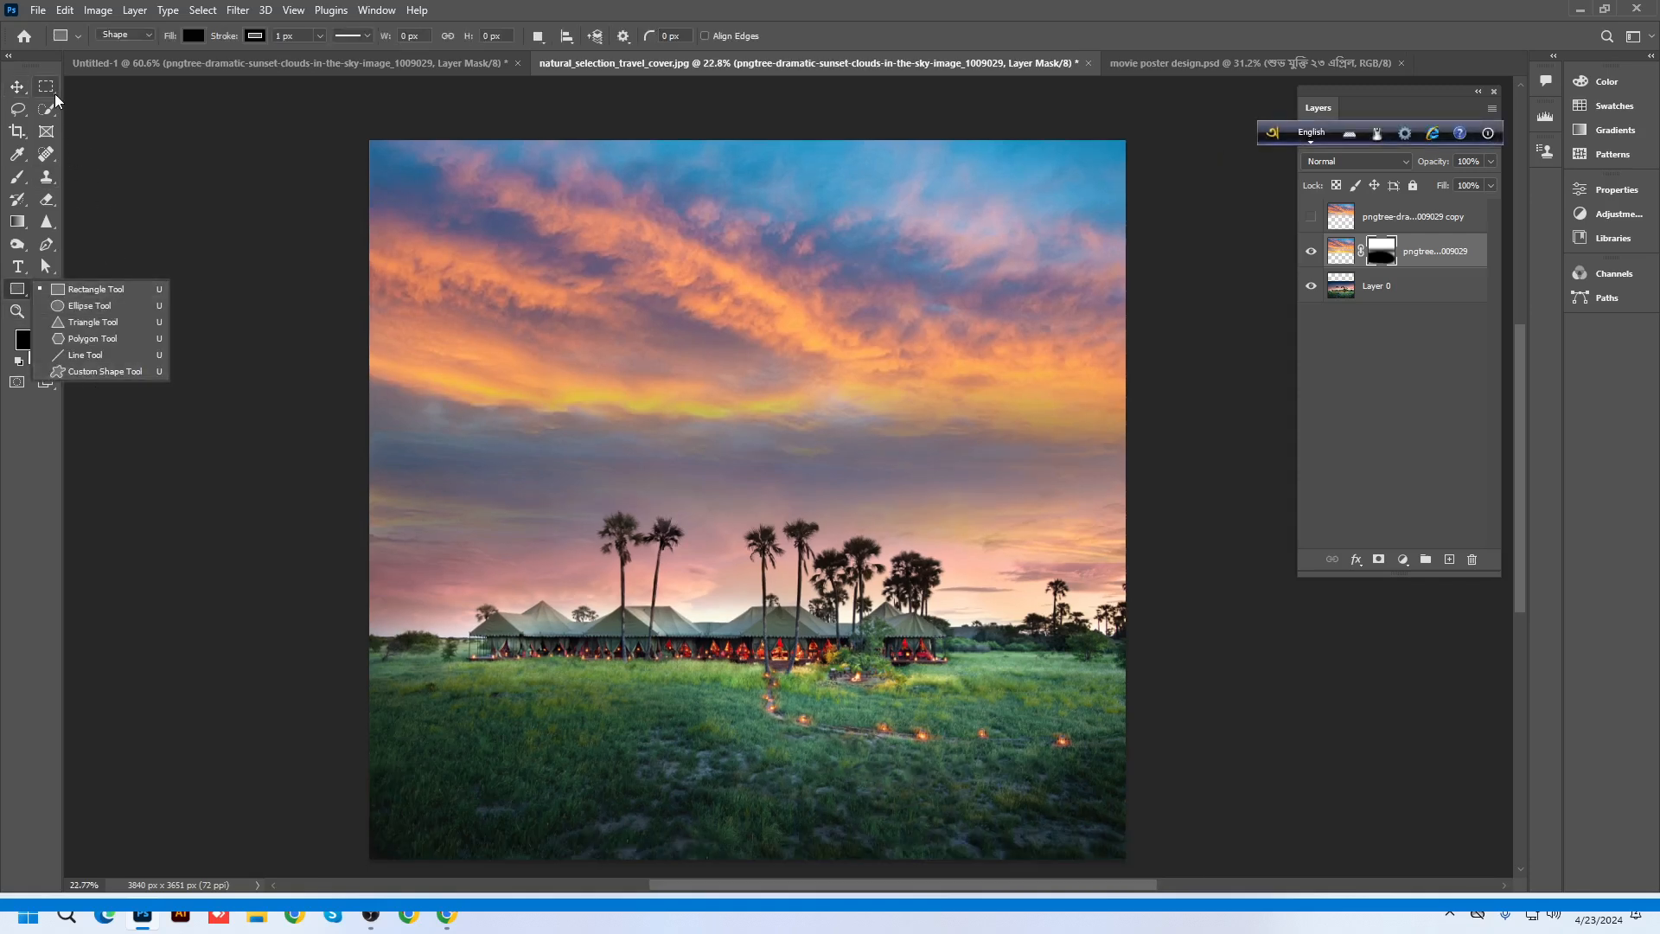
left_click(89, 306)
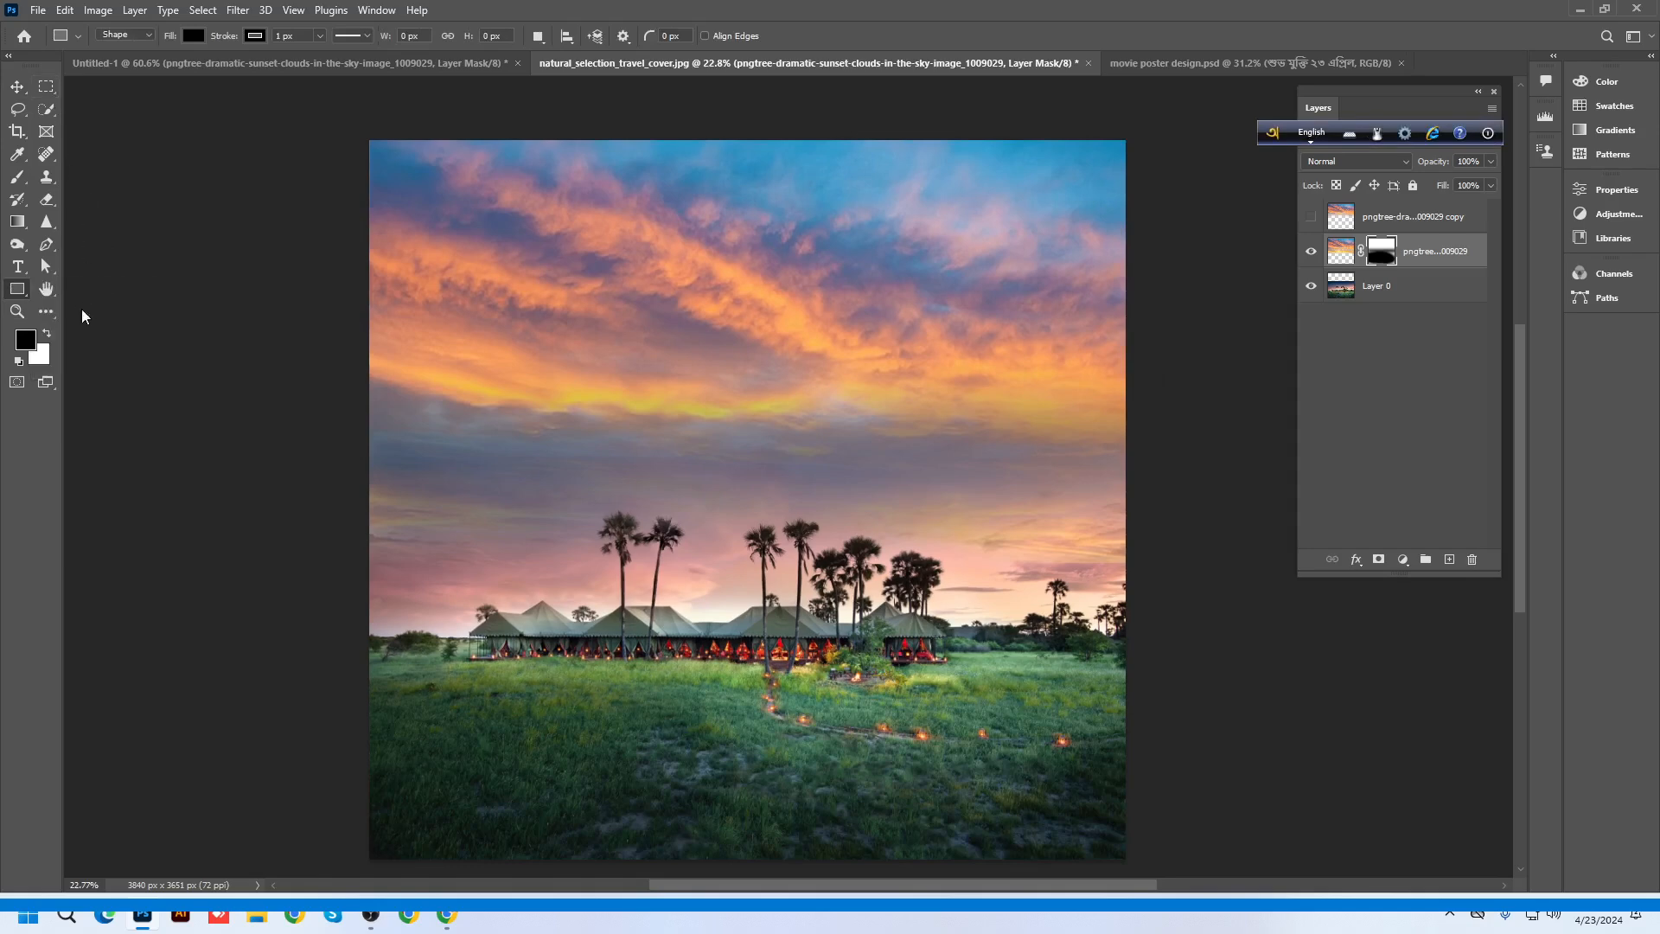
left_click(1445, 219)
left_click_drag(595, 274, 837, 512)
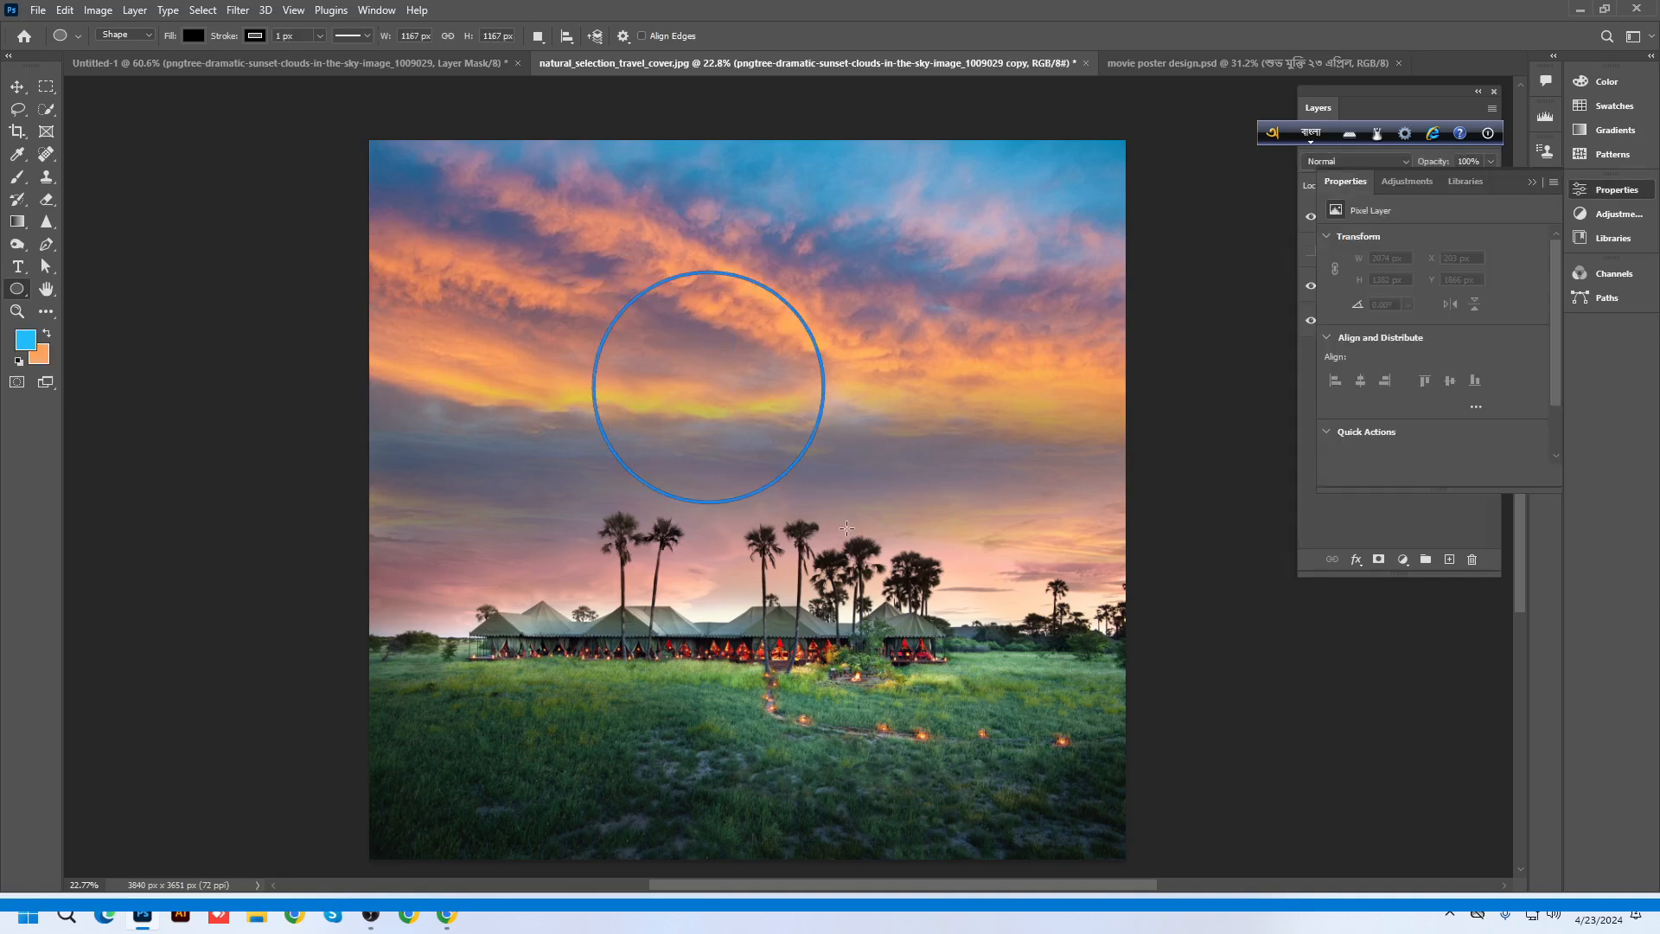
Move the black circle higher in the sky and minimise Photoshop to the desktop
key("v")
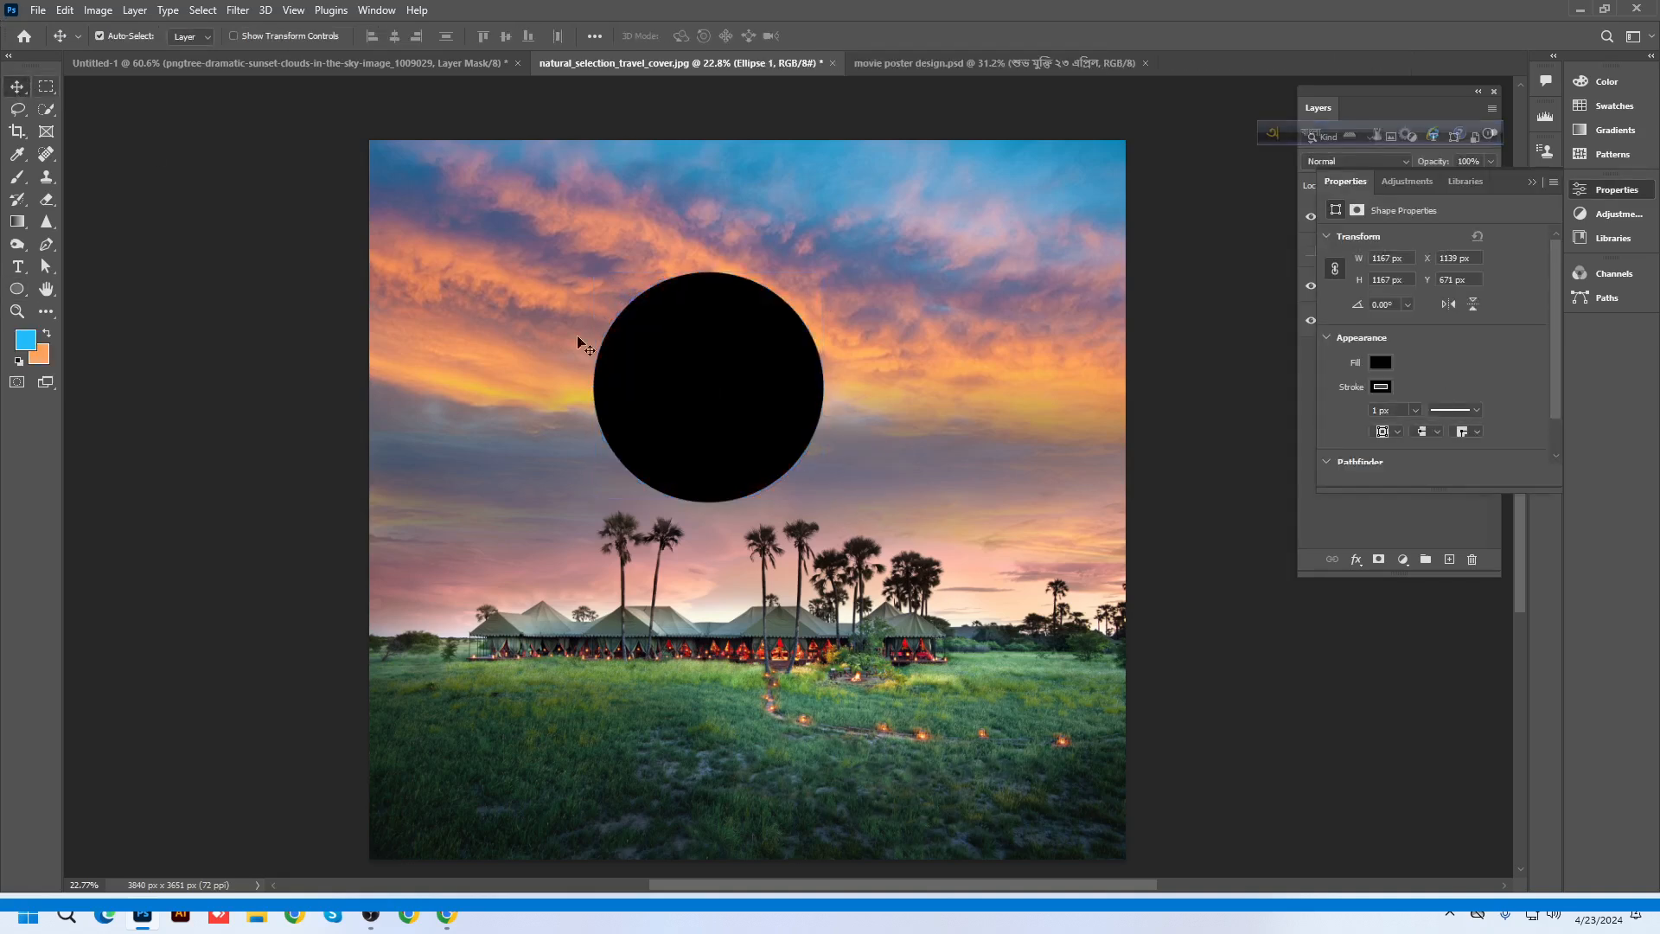
left_click_drag(716, 437, 736, 395)
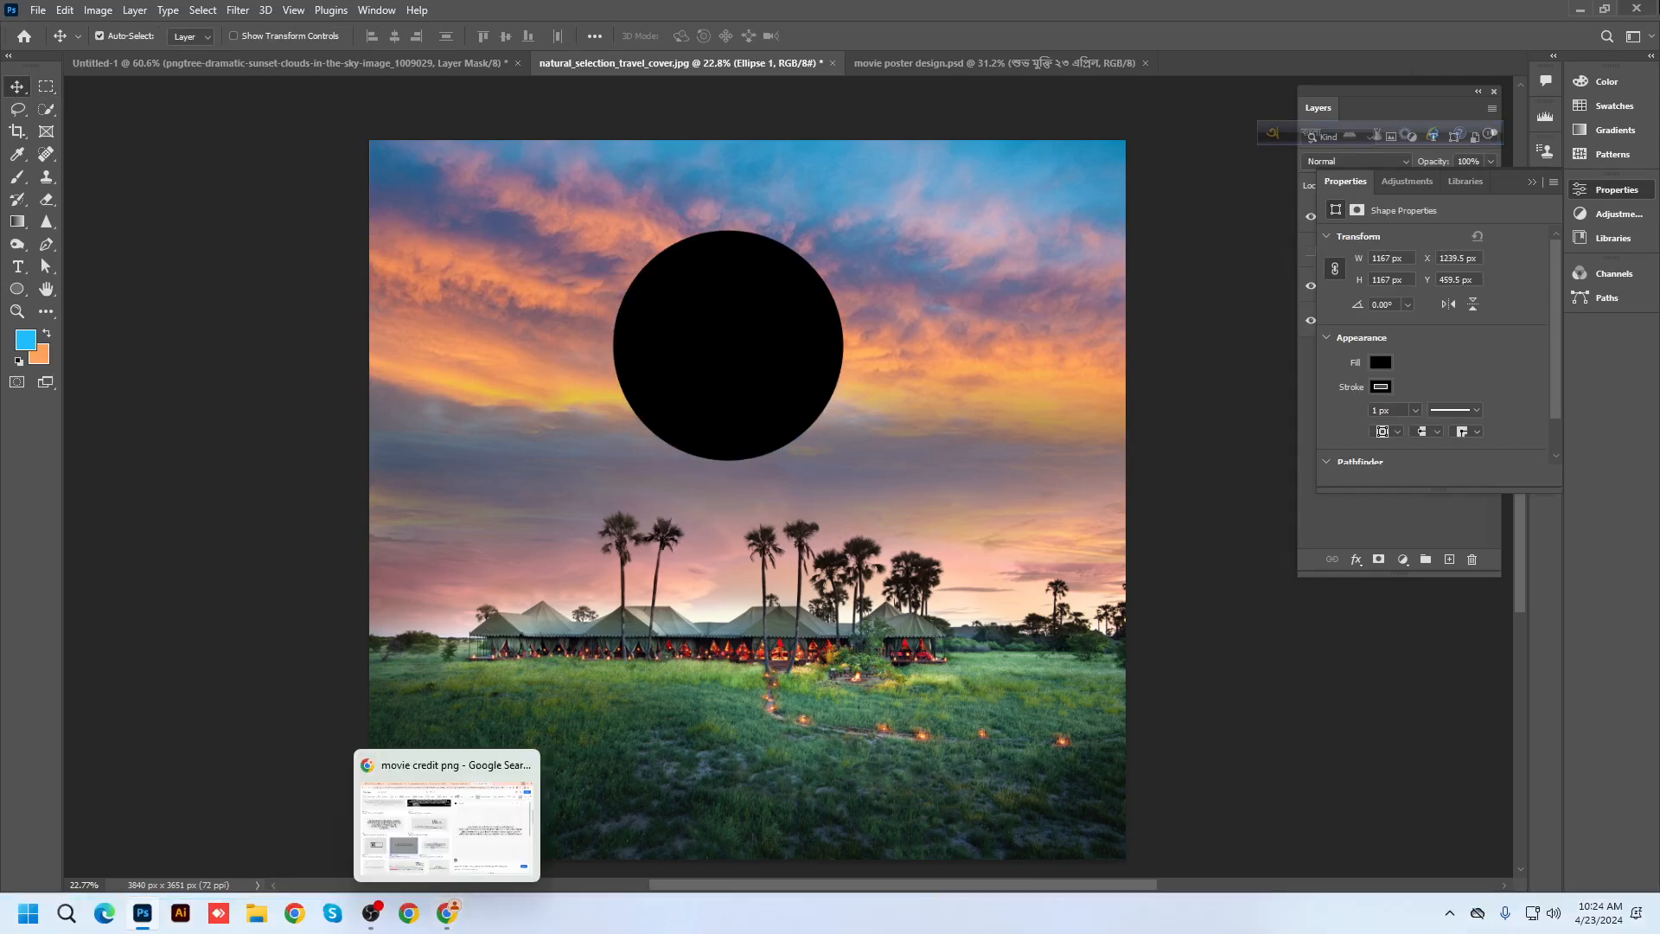
left_click(1582, 10)
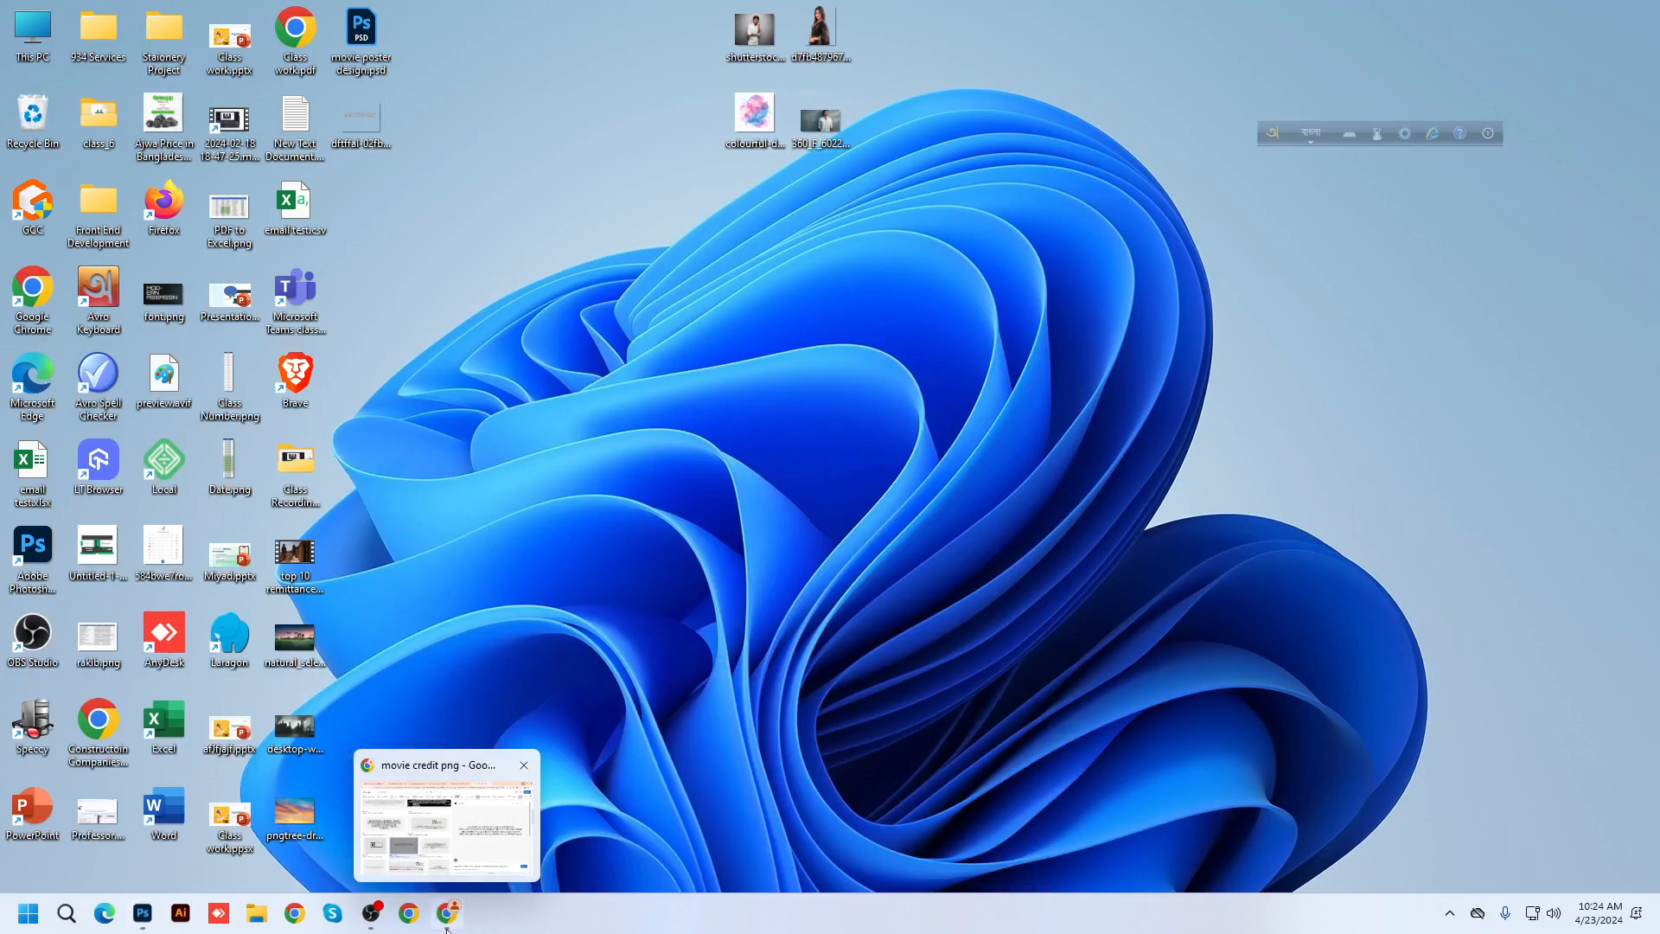
In Chrome, replace the old Google Images search with 'food image'
left_click(467, 817)
left_click(332, 13)
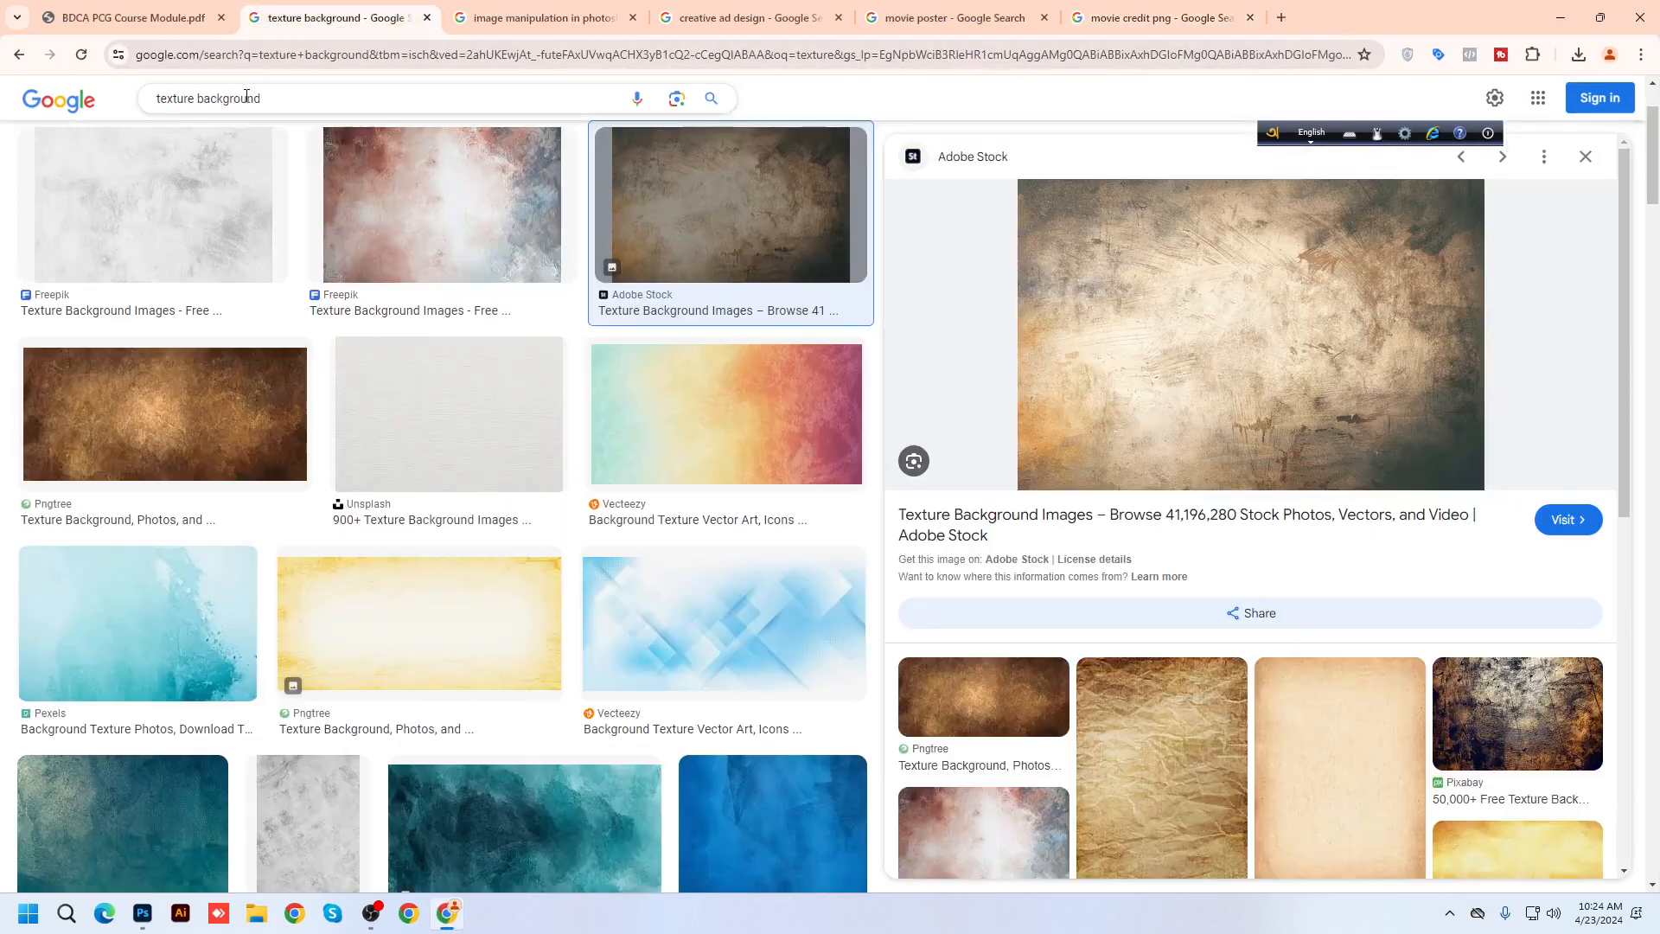
left_click_drag(283, 98, 4, 92)
type("food image")
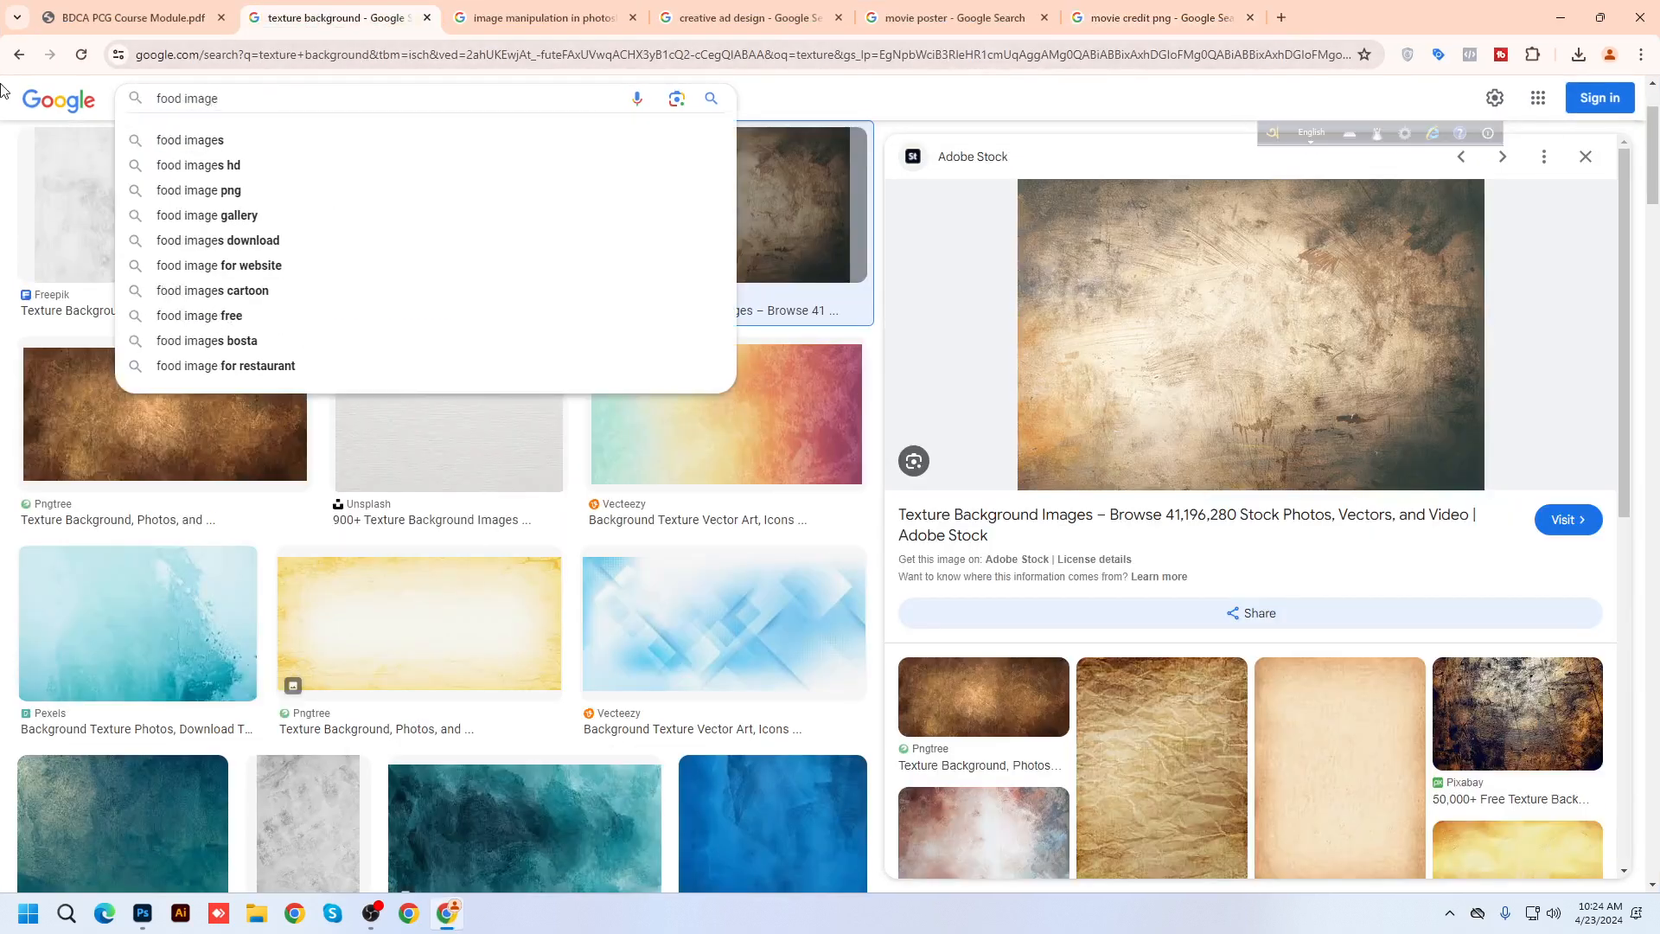
key("Return")
Copy the Unsplash fruit, pastry and doughnut photo and return to Photoshop
left_click(1205, 538)
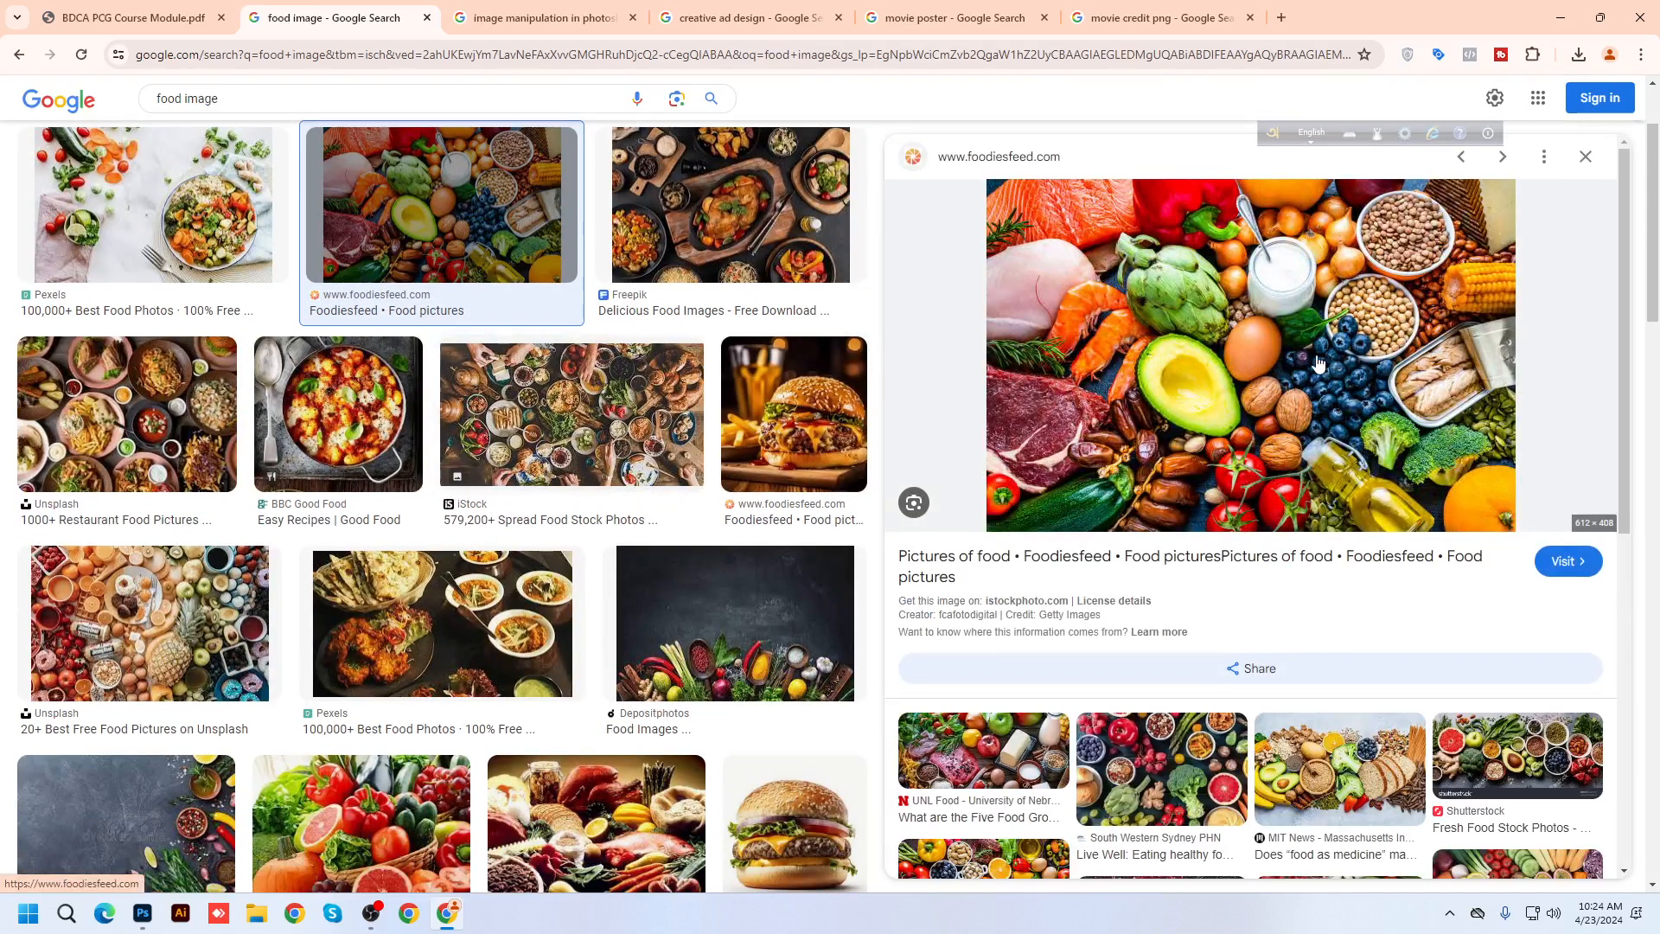
scroll(1080, 568, "down", 4)
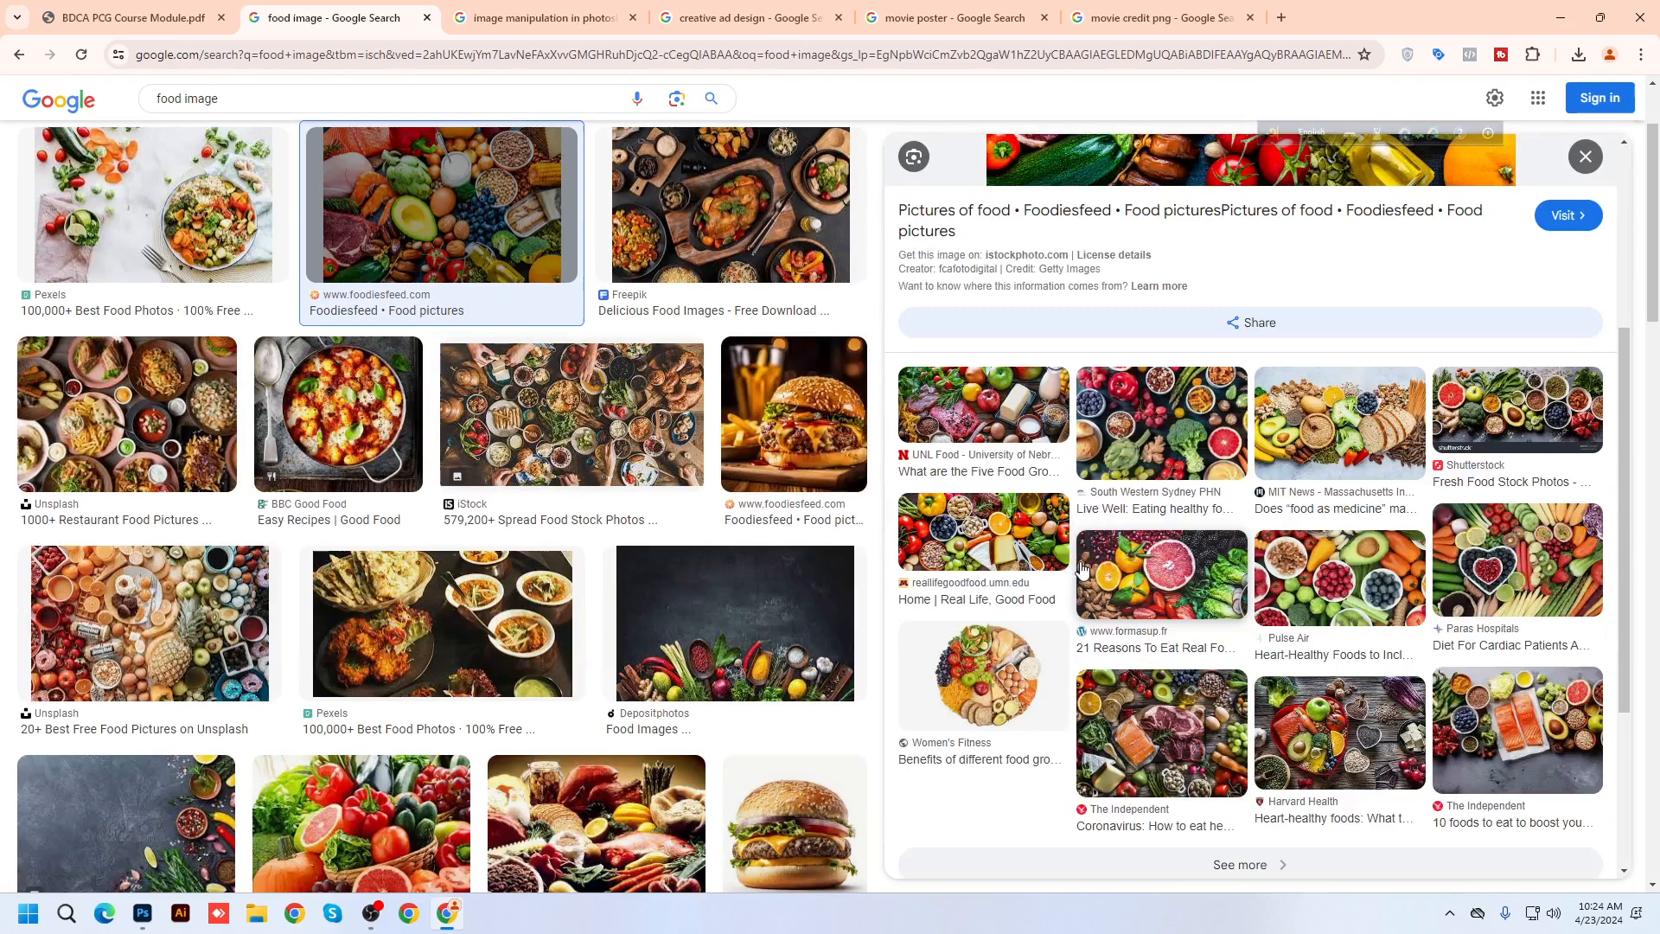
left_click(152, 662)
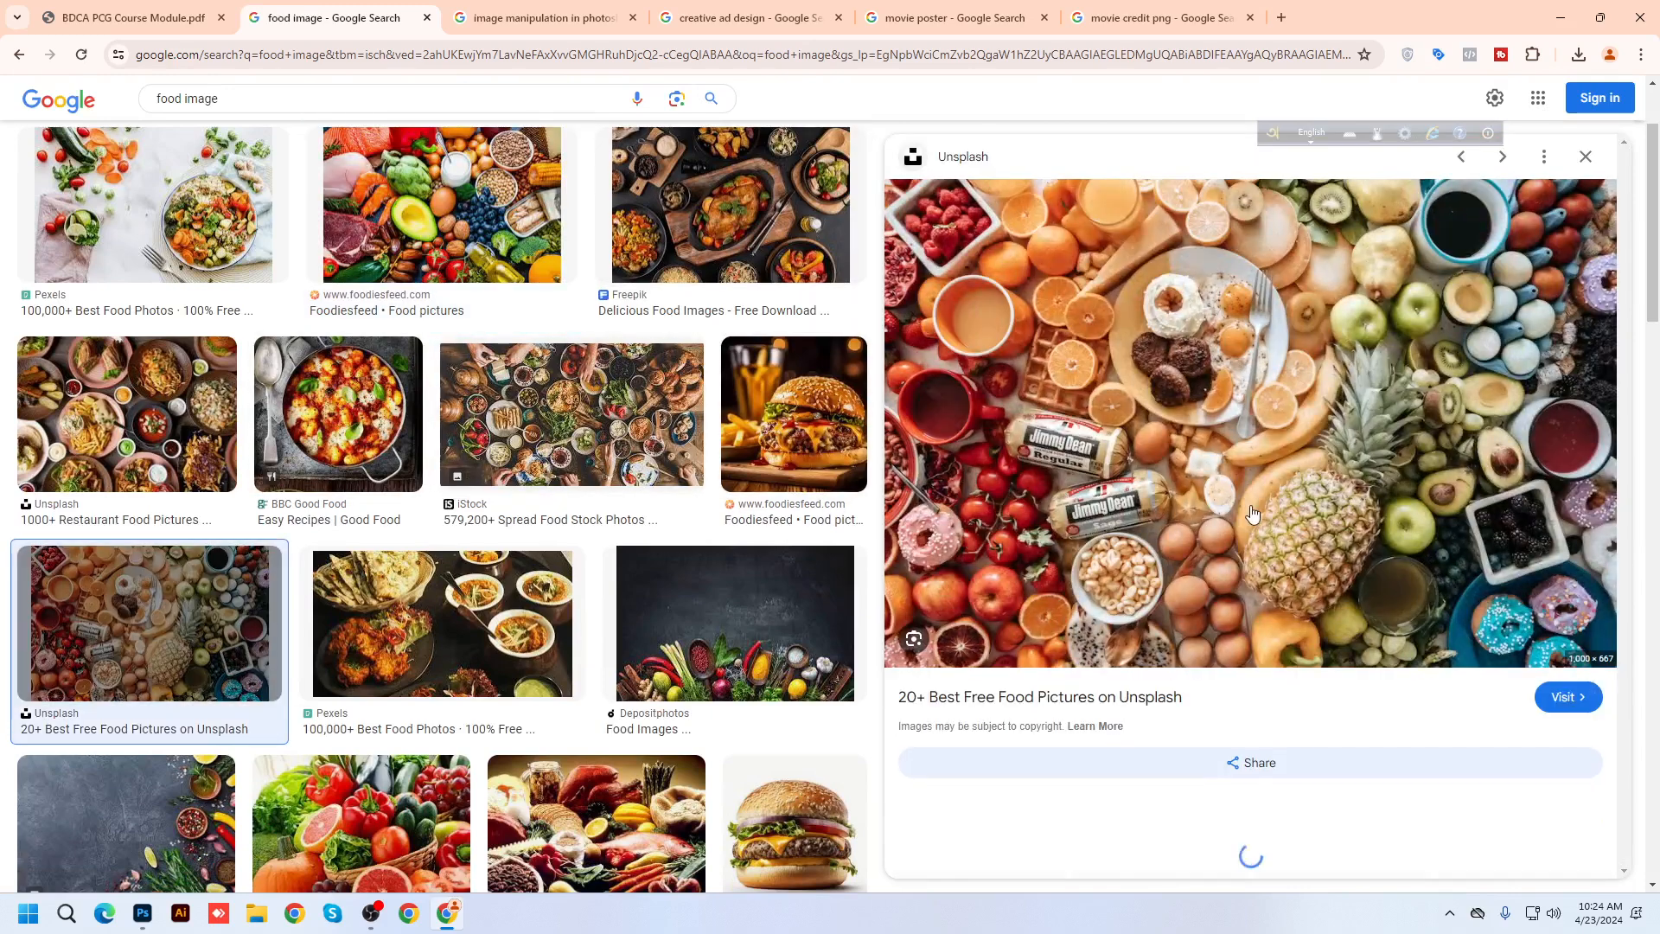
right_click(1118, 321)
left_click(1197, 612)
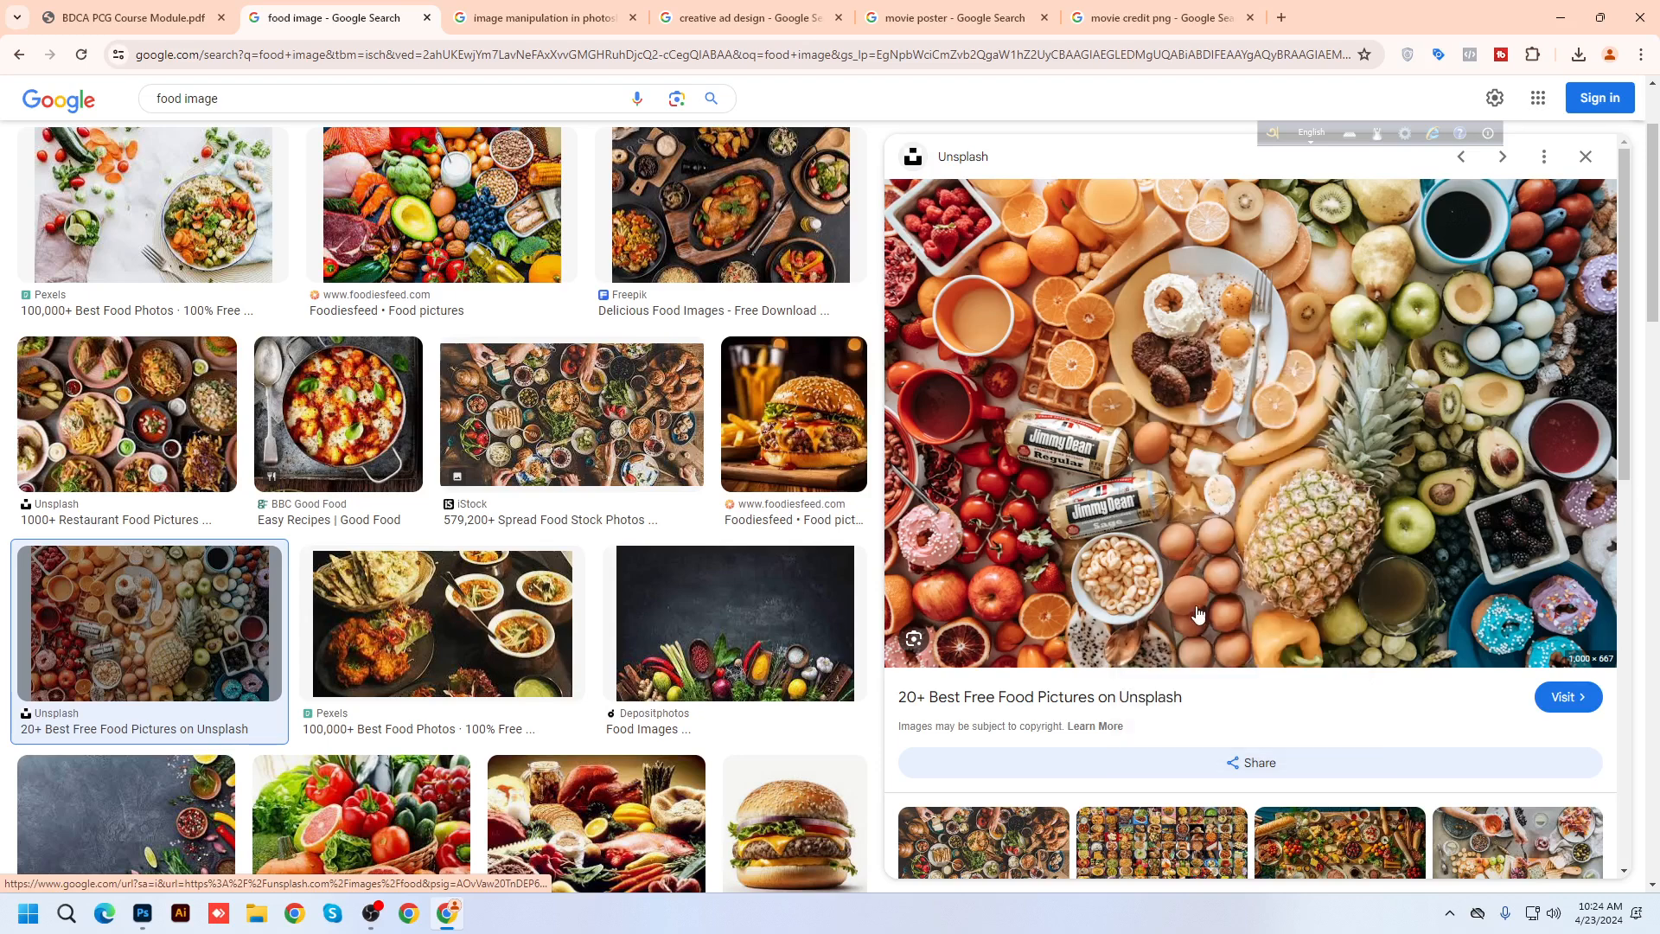
left_click(143, 913)
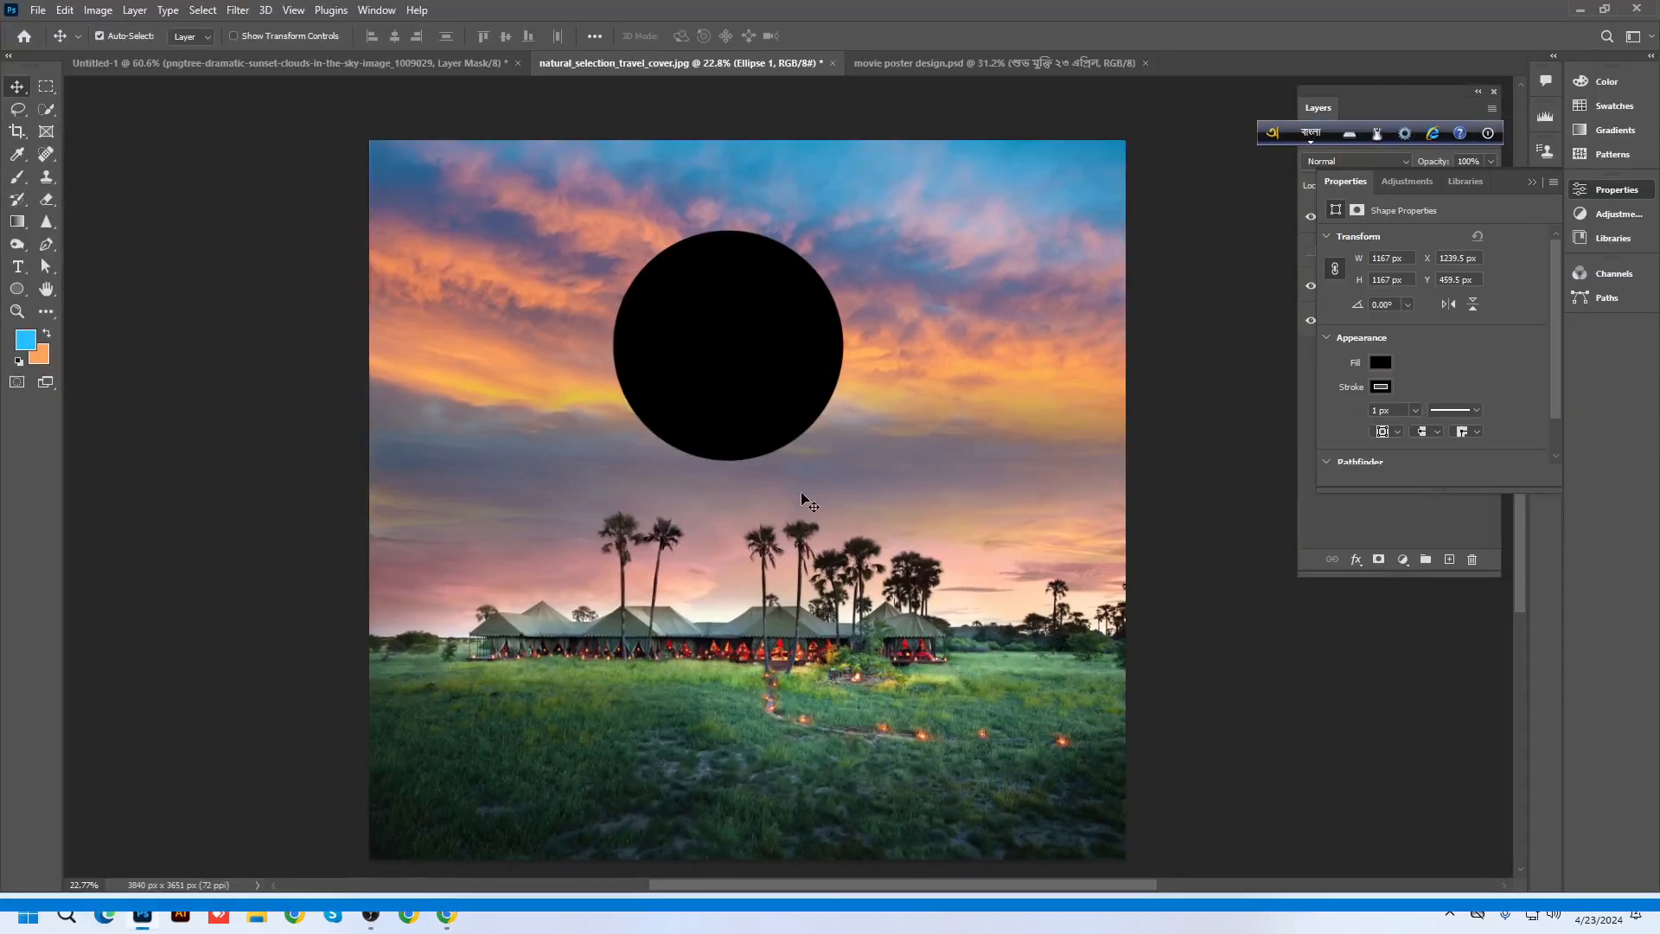
Paste the food photo over the circle and enlarge it to about 266% (2664 × 1777 px)
key("ctrl+v")
left_click_drag(785, 519, 785, 365)
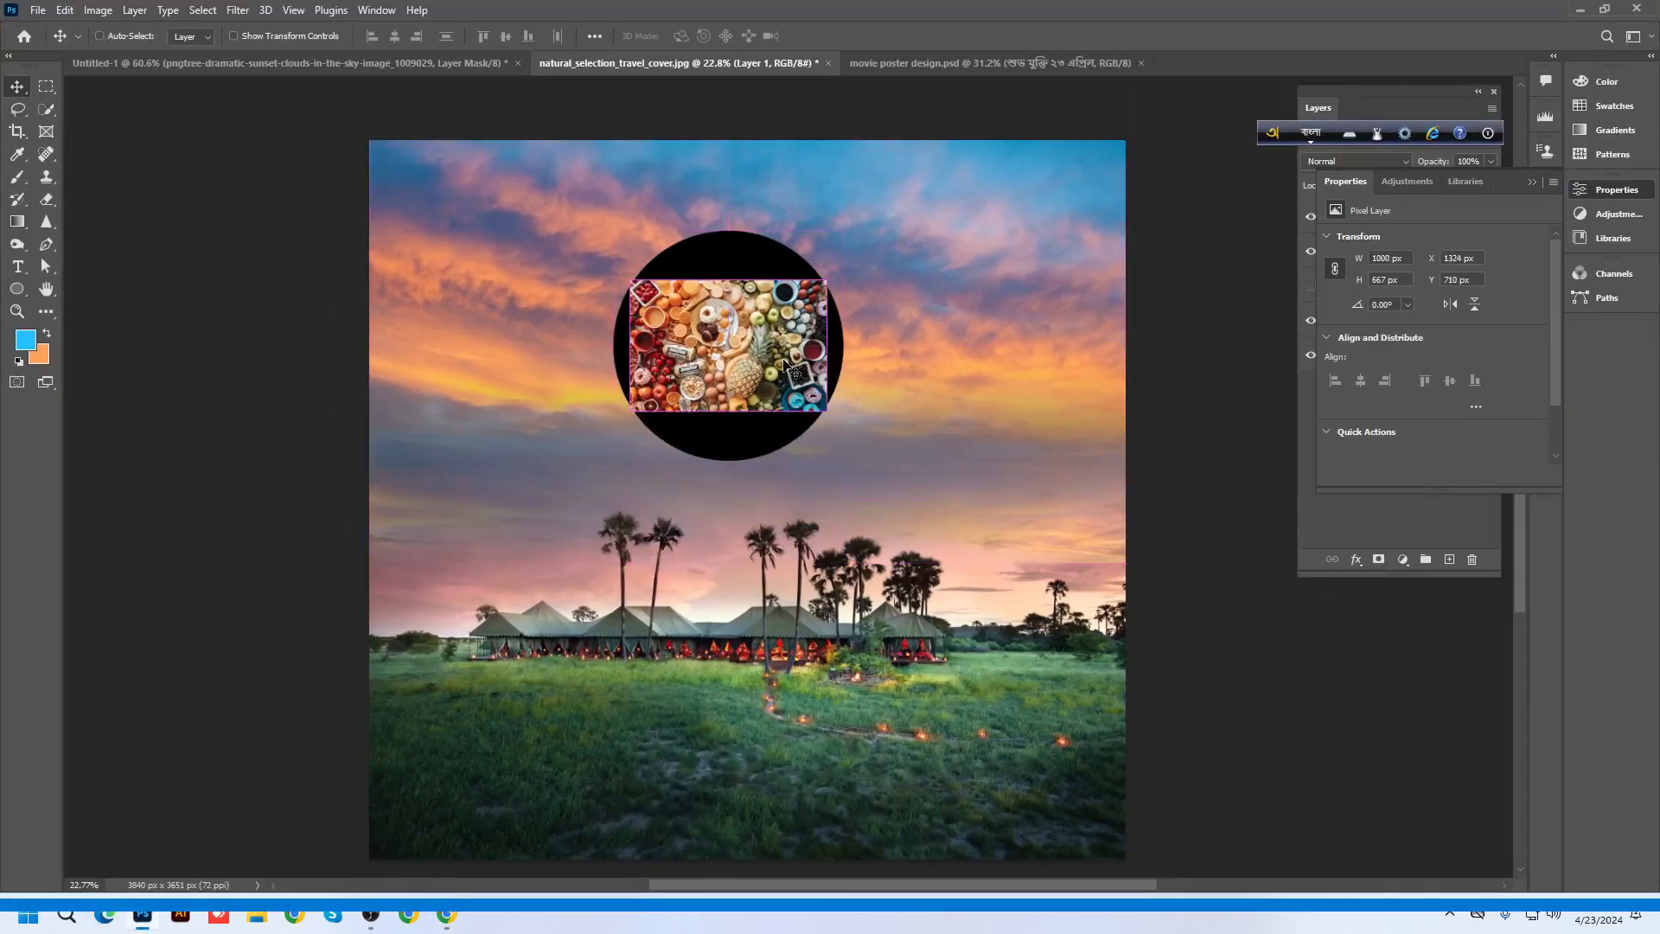
key("ctrl+t")
left_click_drag(830, 285, 1002, 185)
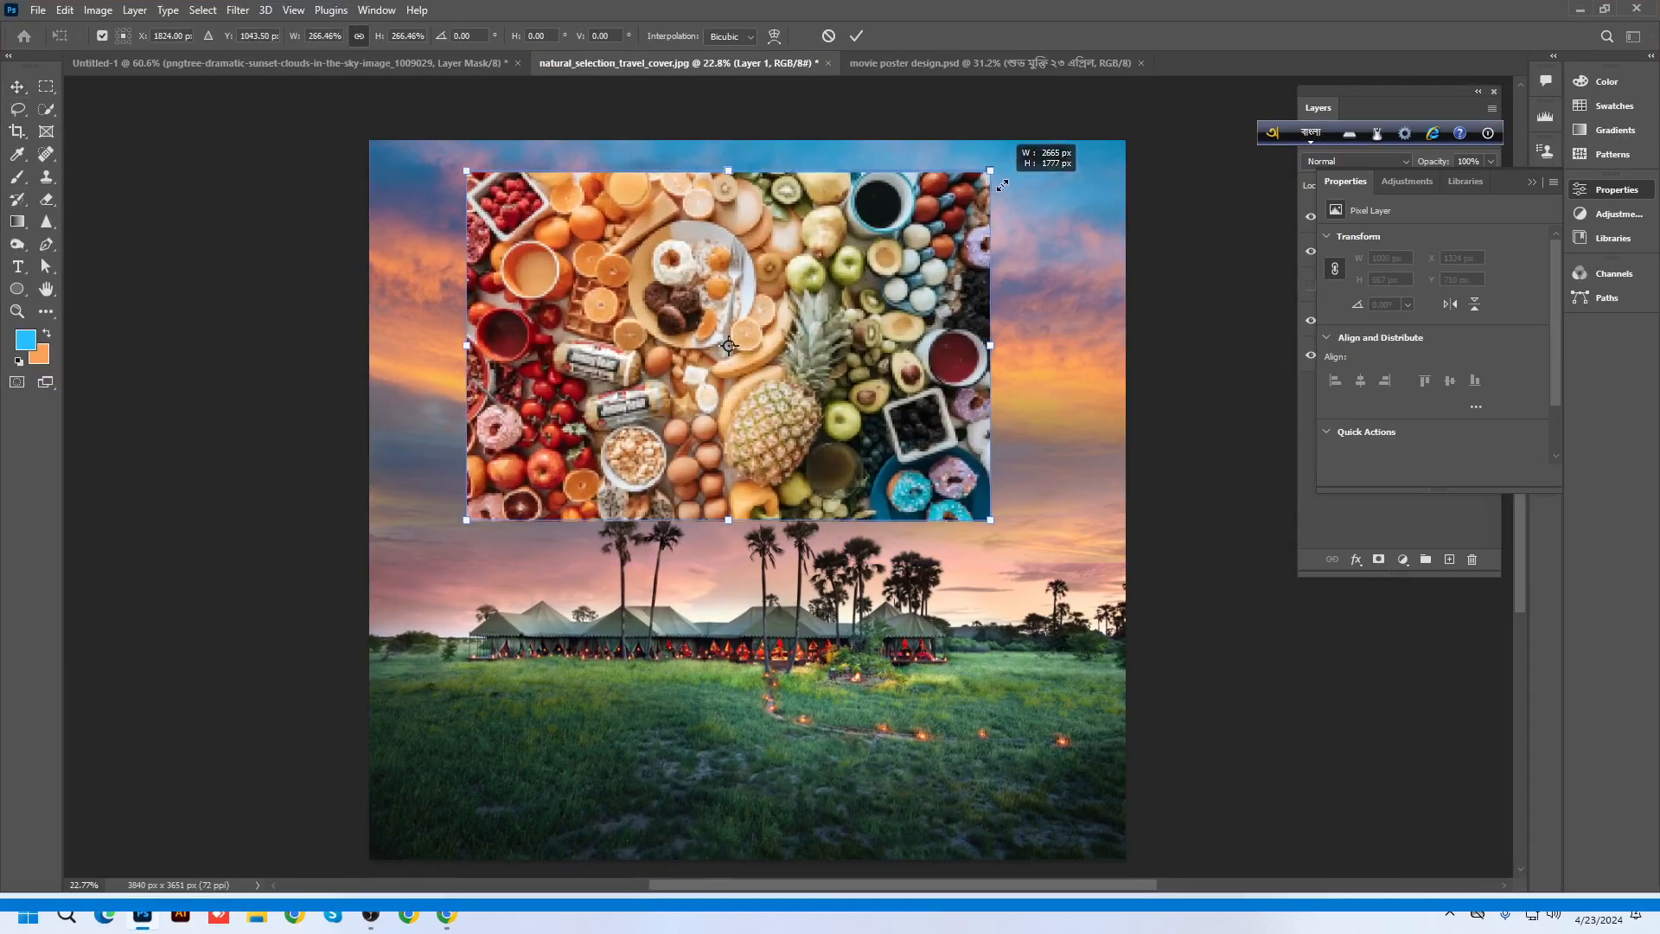
key("Return")
left_click_drag(724, 309, 764, 350)
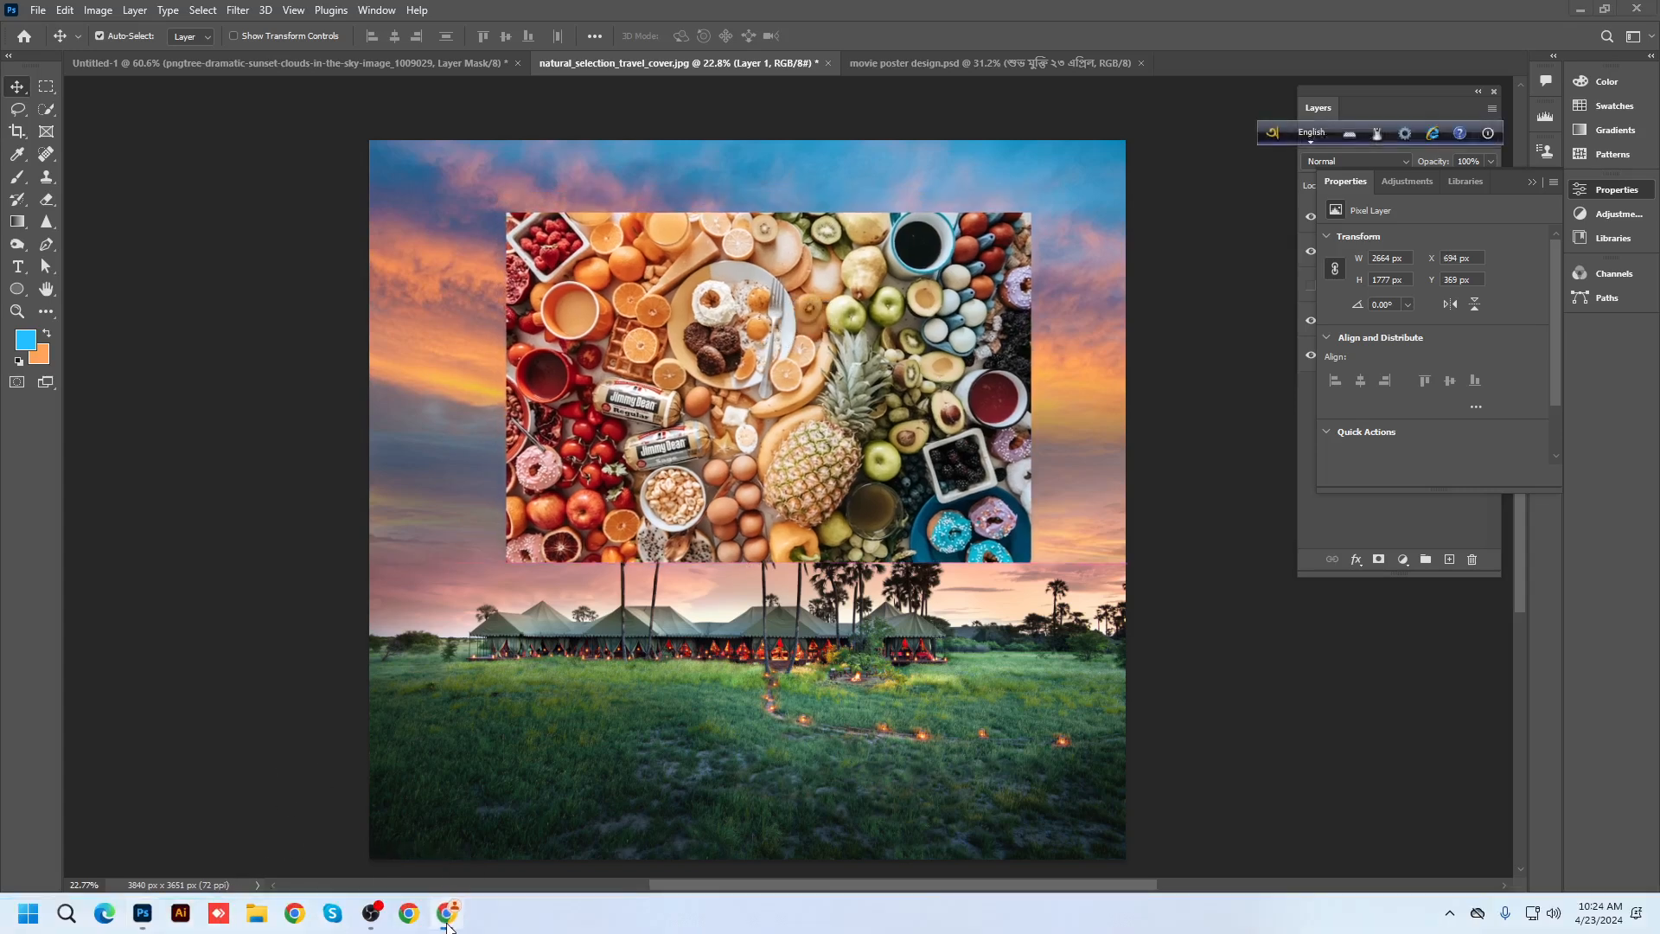
left_click(1578, 15)
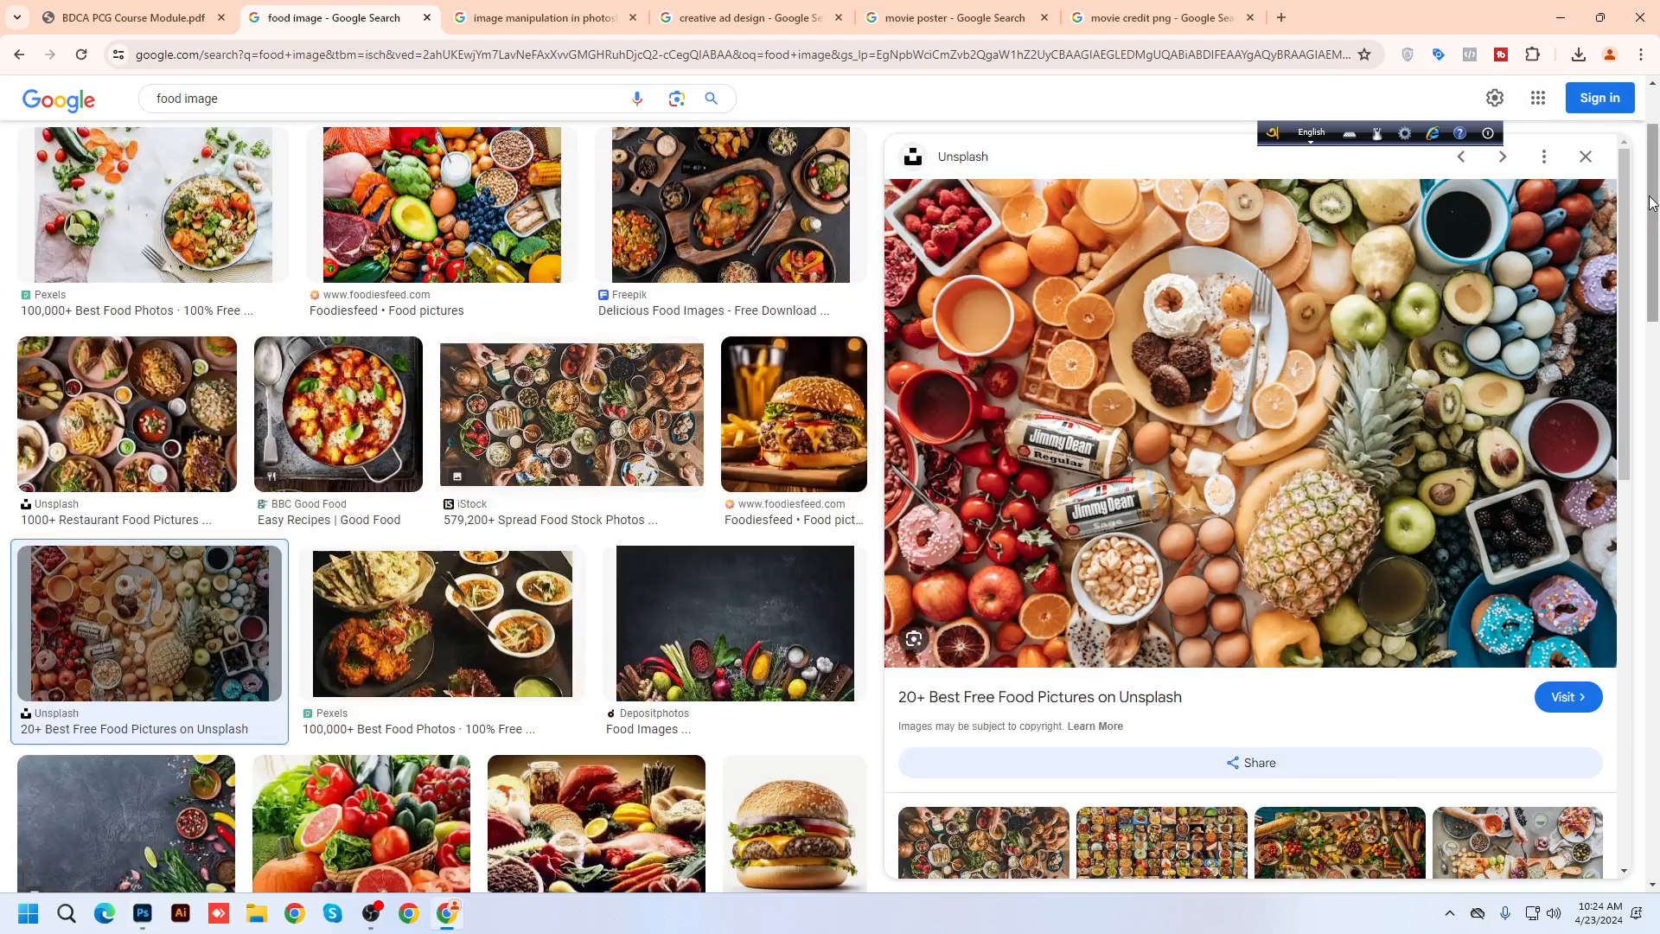
Close the image preview and start saving a food result, then cancel the save dialog
left_click(1582, 157)
scroll(472, 447, "up", 2)
right_click(602, 320)
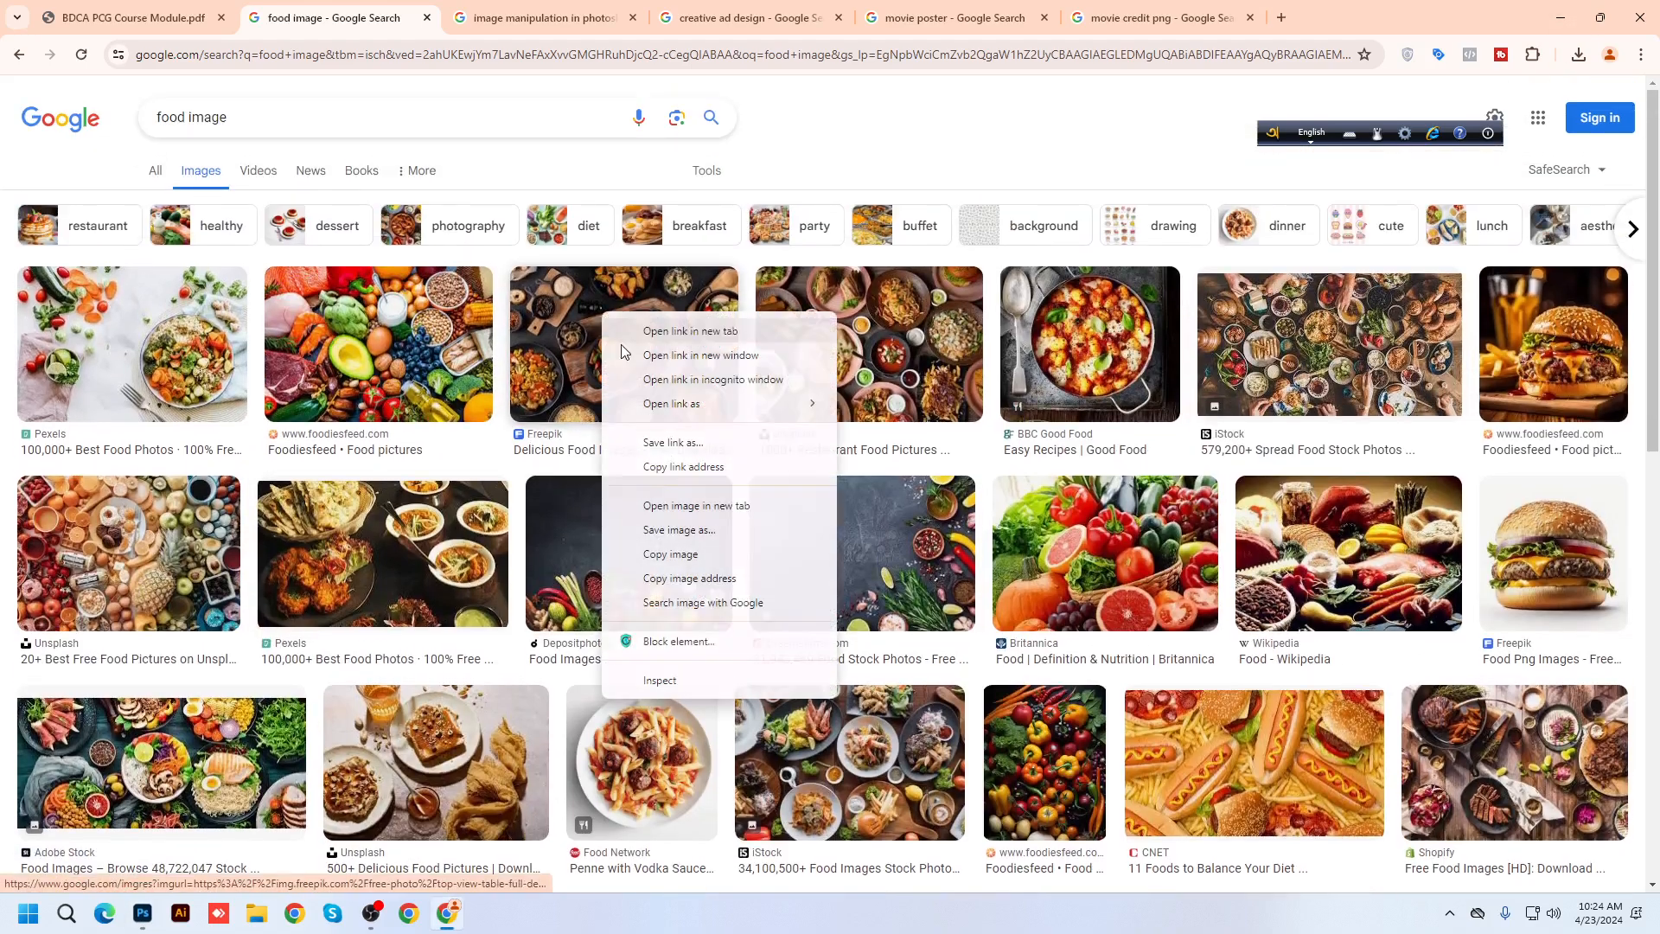
left_click(666, 532)
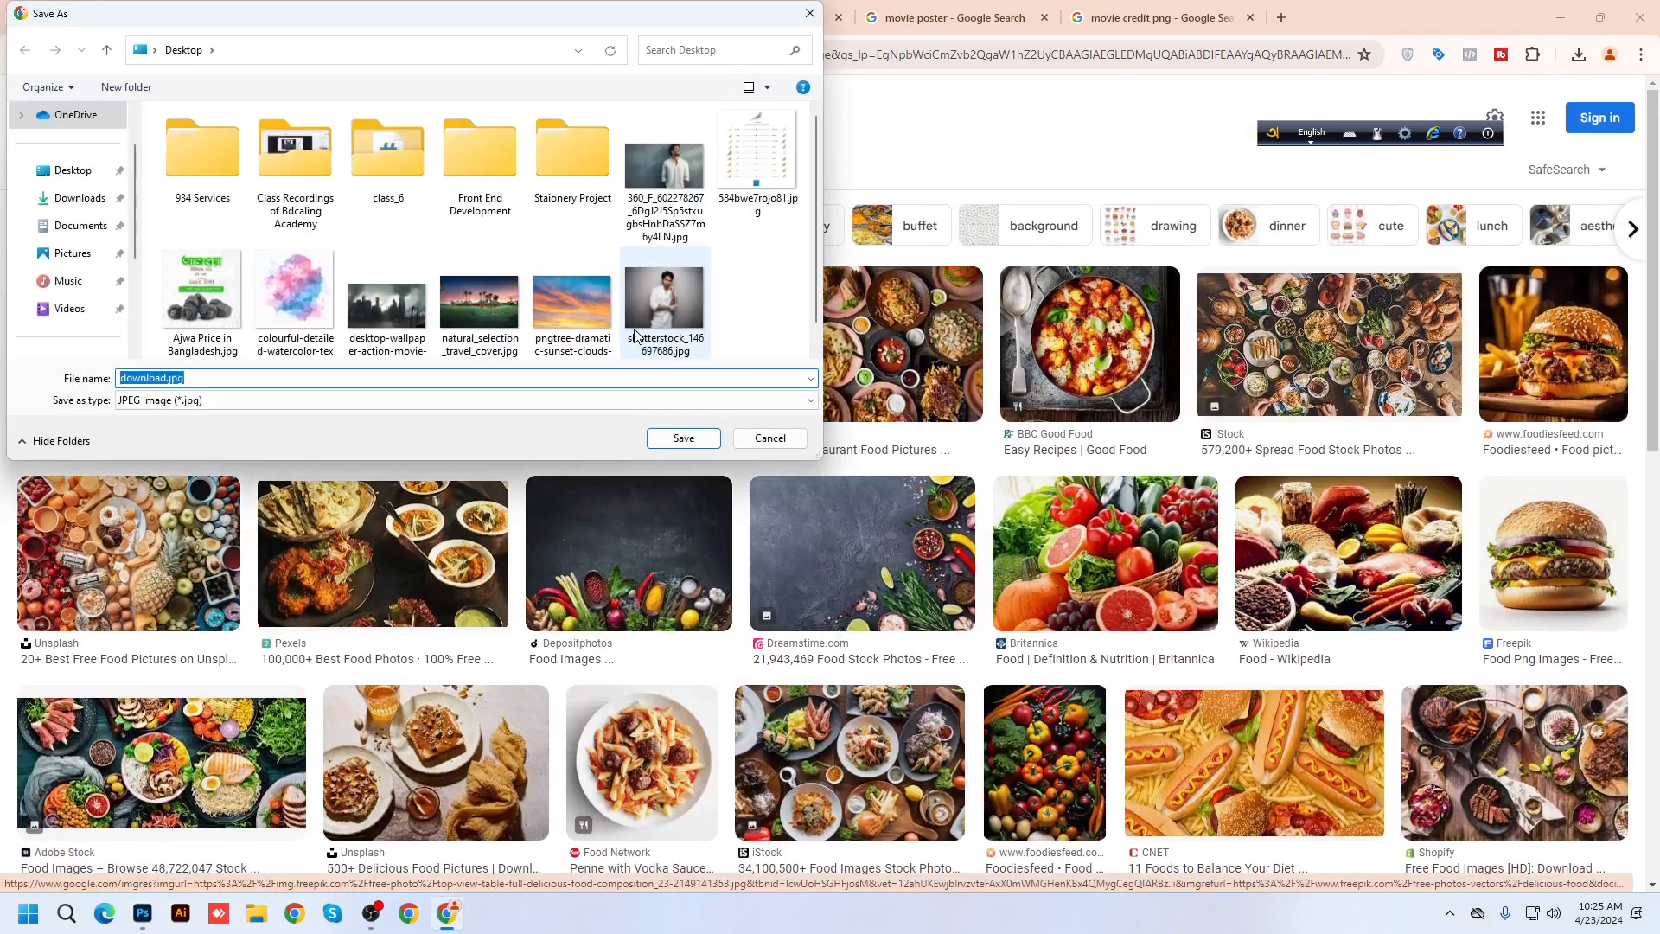
left_click(755, 445)
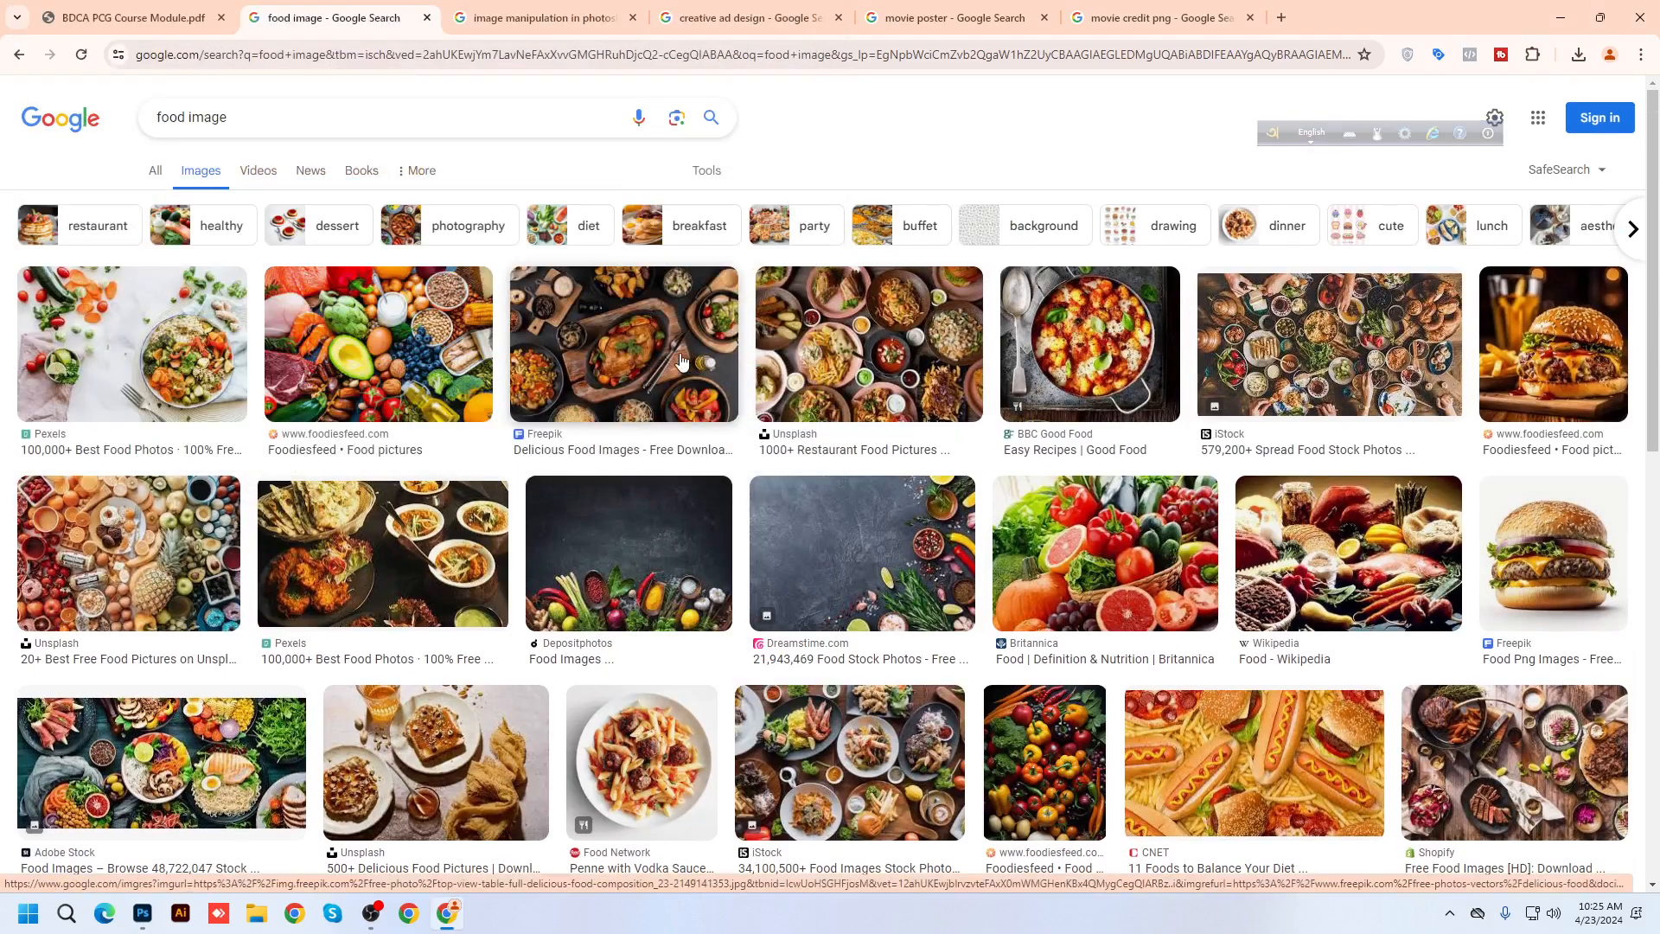
View the iStock spread-food photo full size in a new tab, then close it and return to Photoshop
left_click(770, 415)
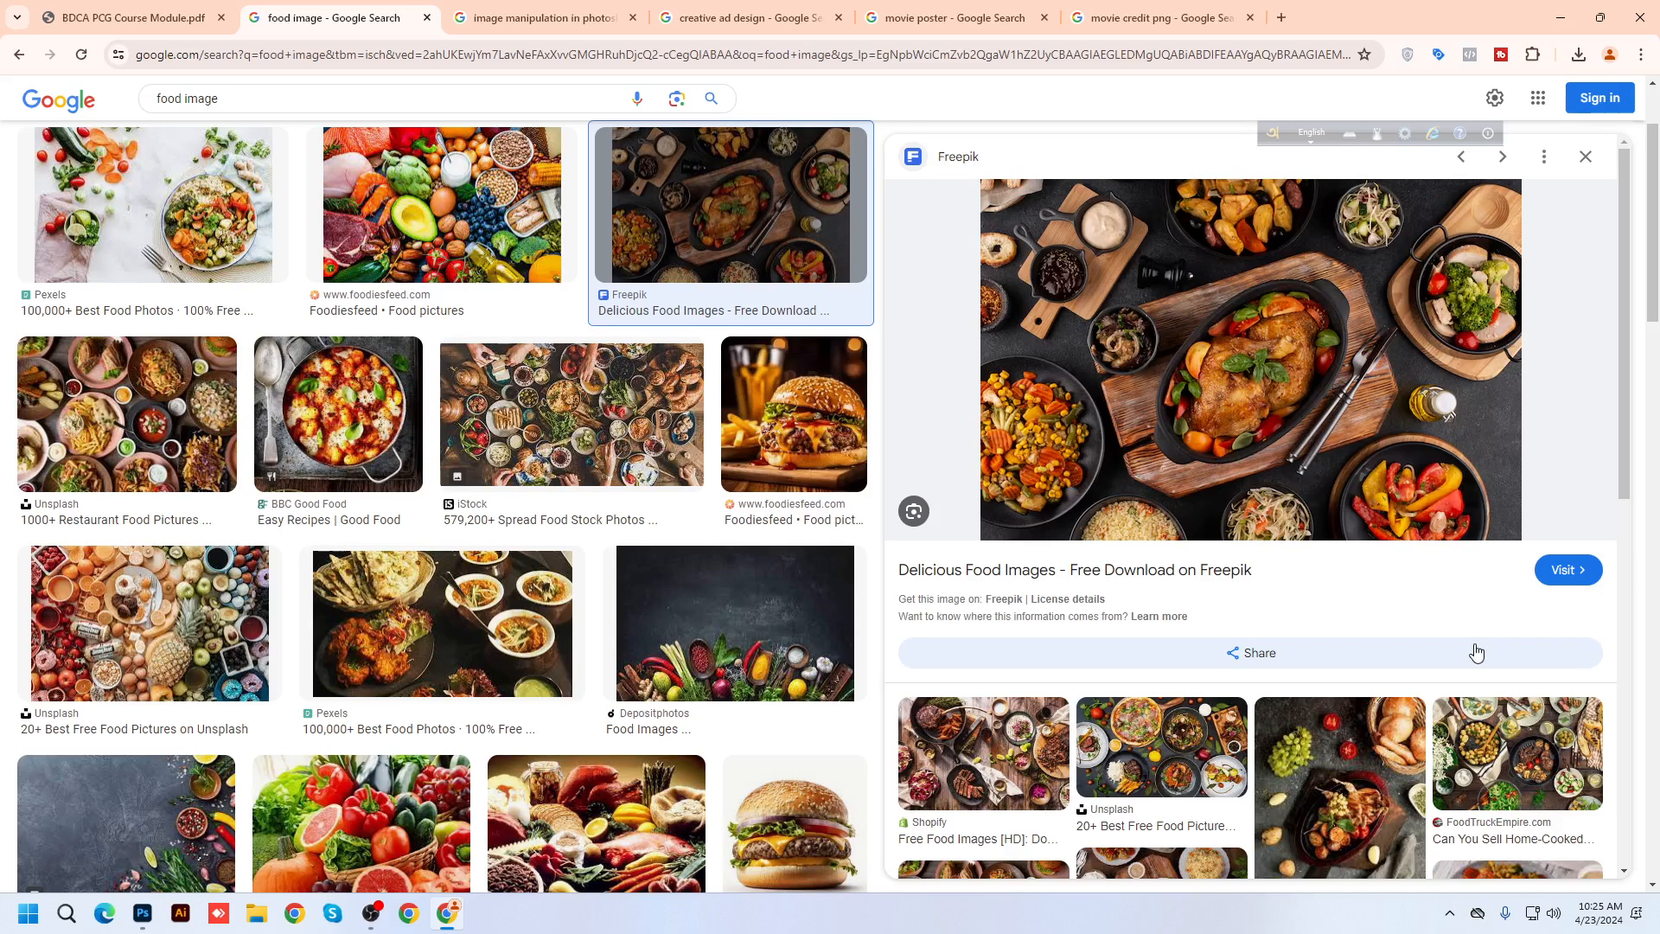
left_click(586, 391)
right_click(1198, 332)
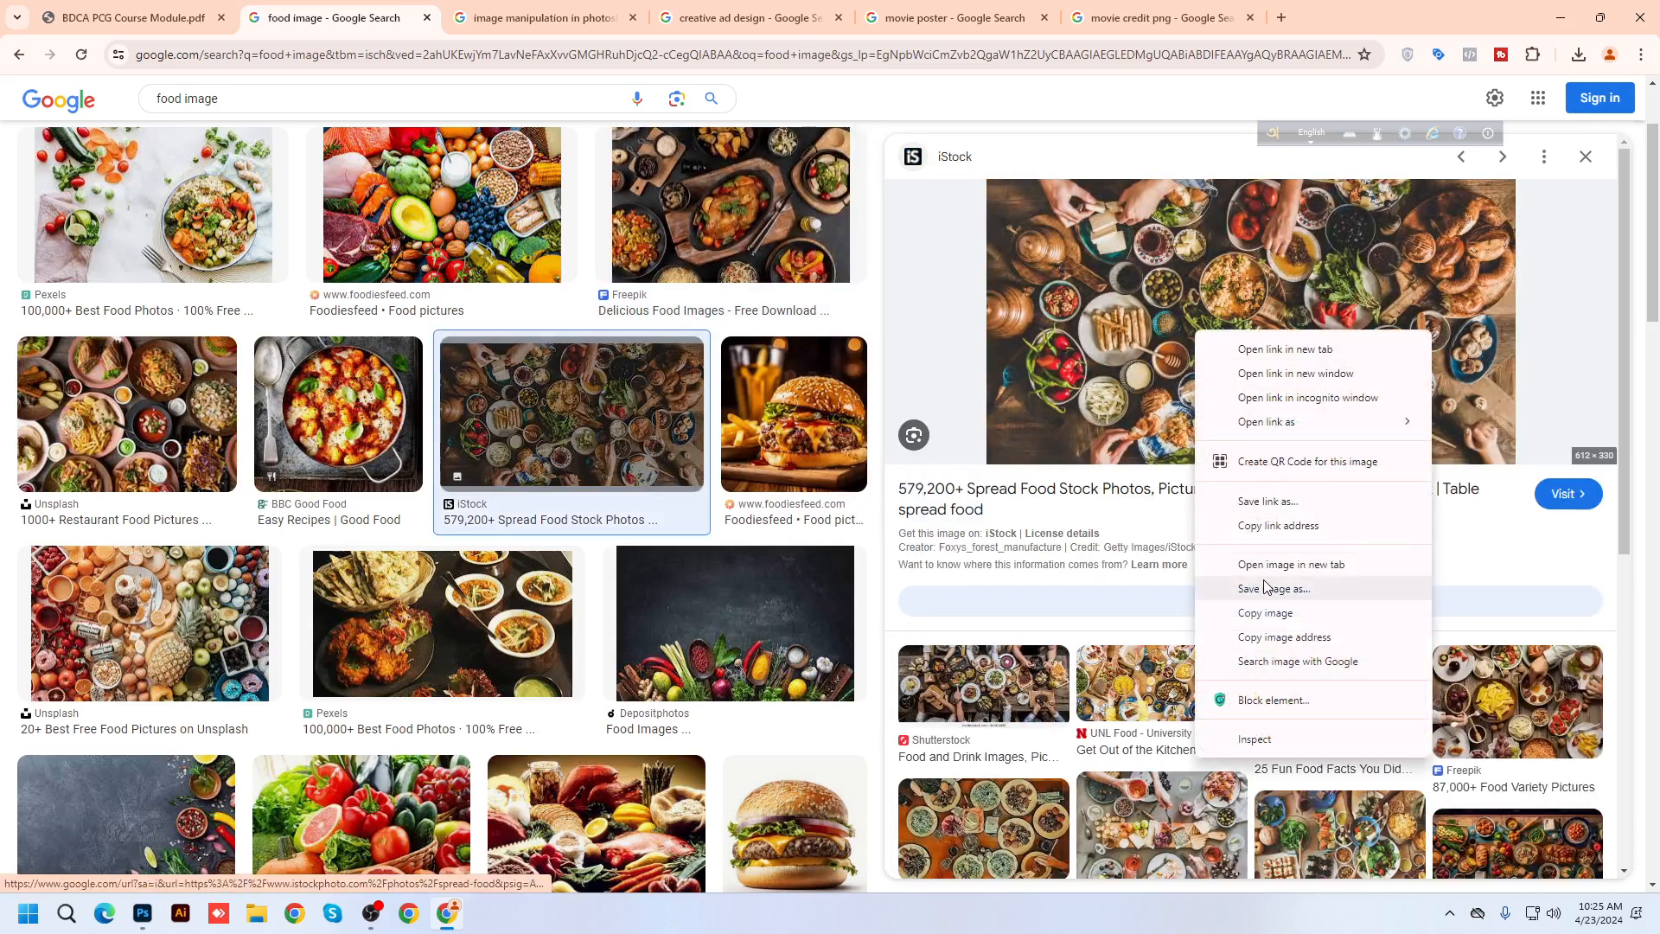
left_click(1299, 567)
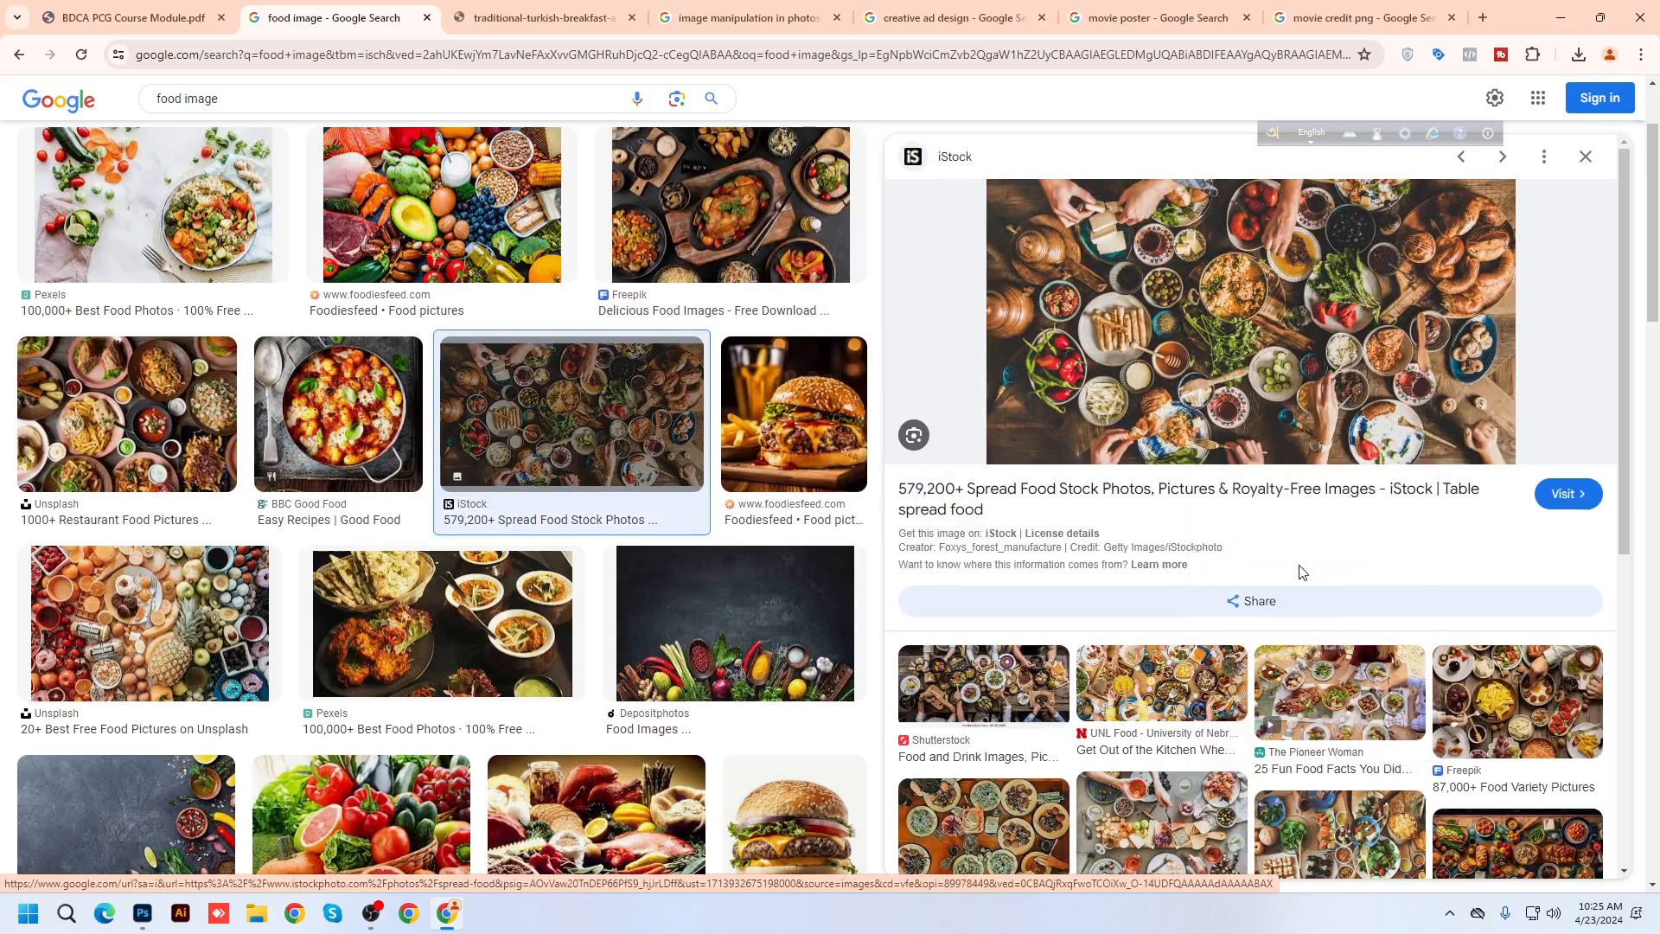
left_click(543, 15)
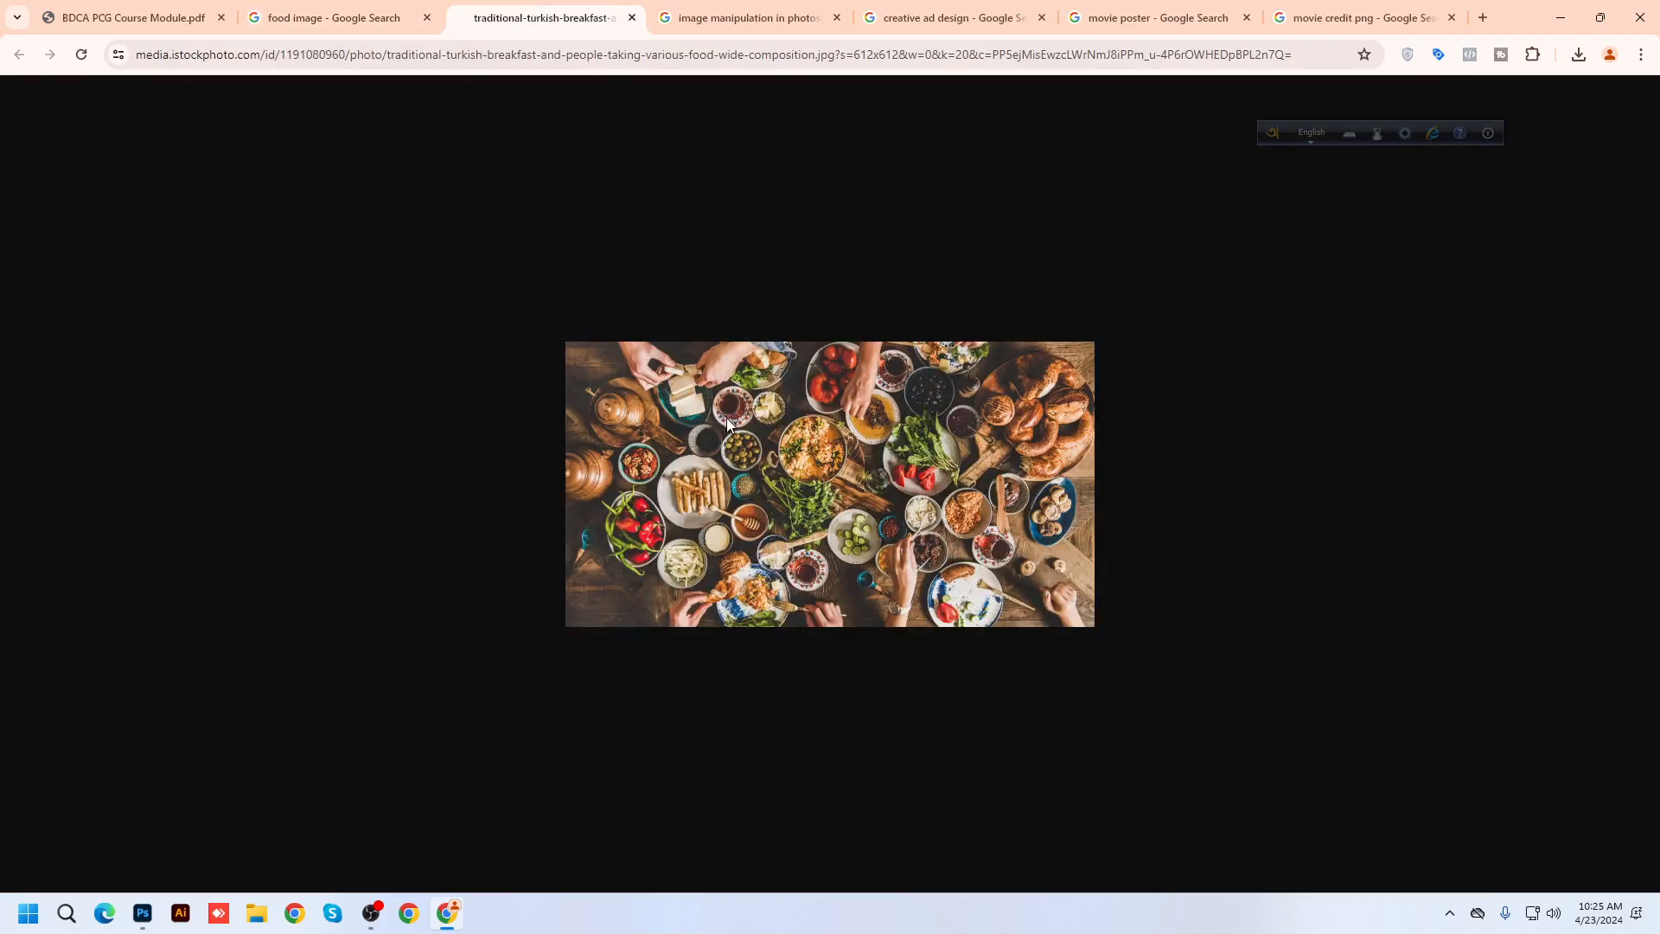
left_click(632, 17)
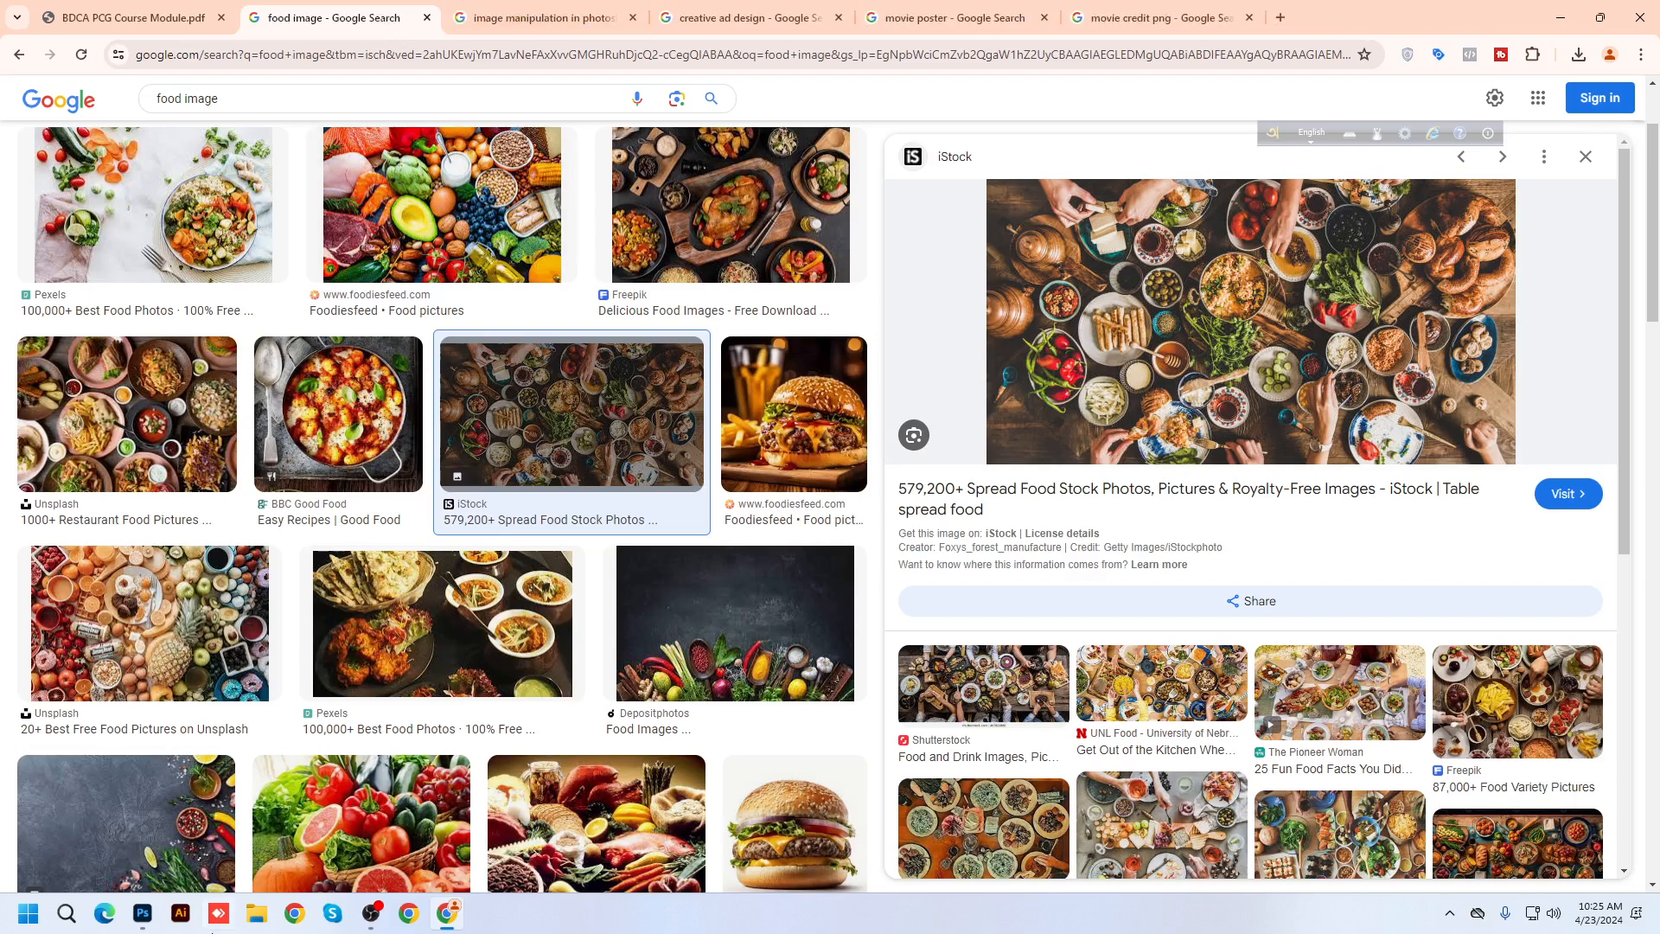
left_click(143, 913)
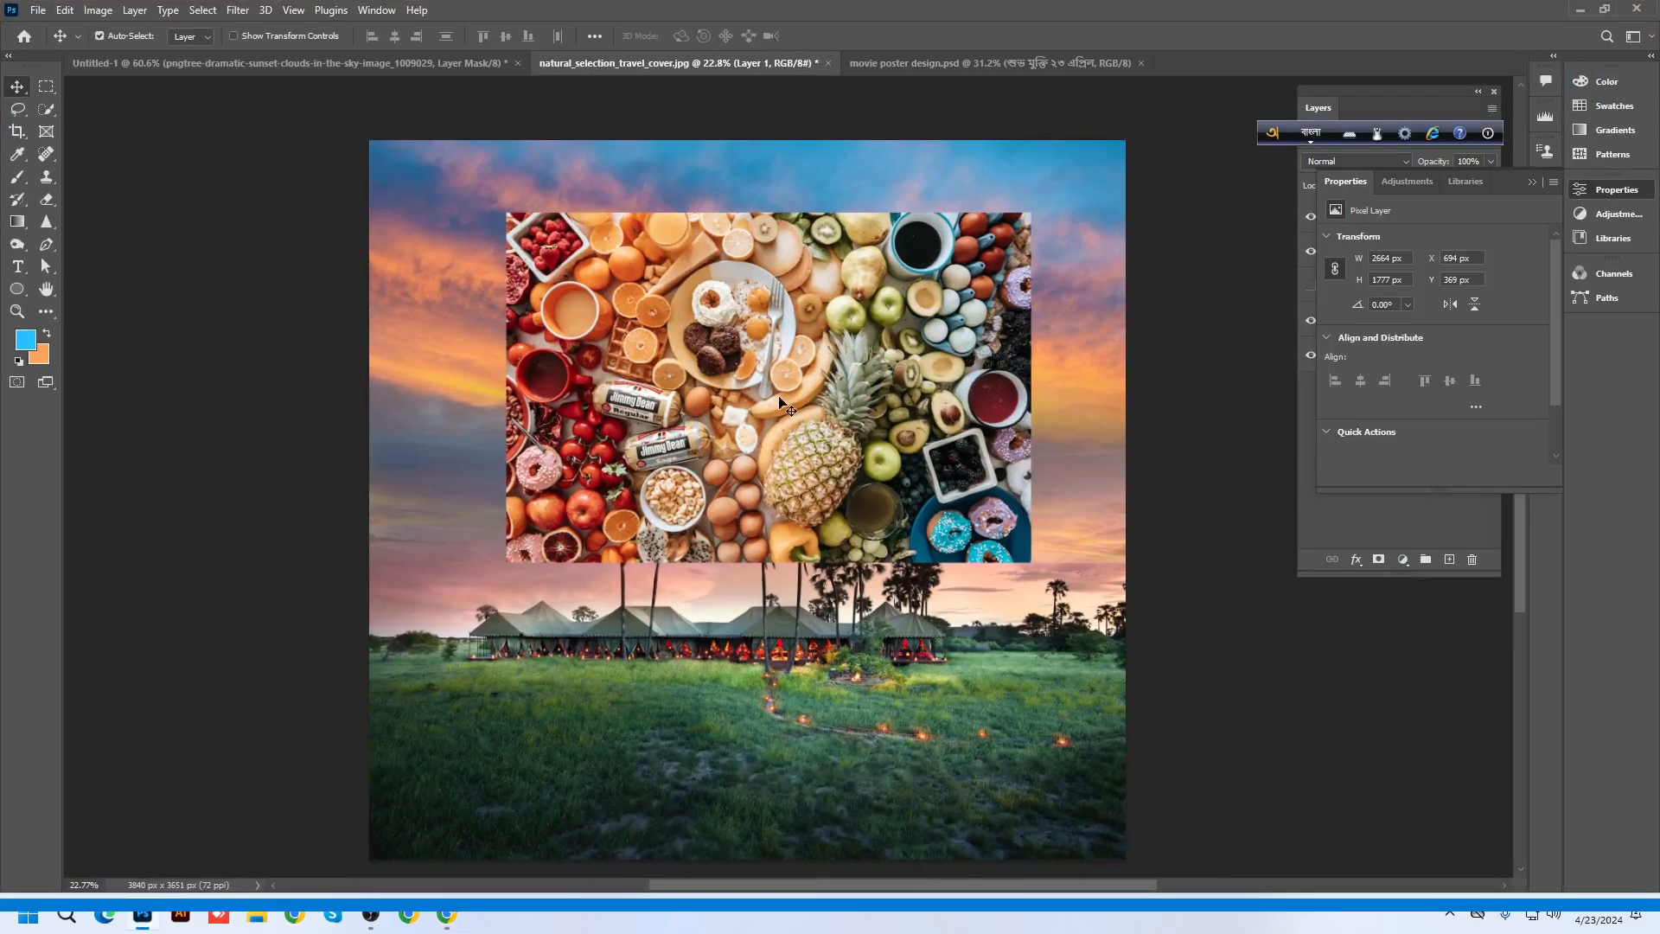
Switch the keyboard to English, hide the language toolbar, and nudge the food photo up-left
left_click(1310, 132)
left_click(1487, 136)
left_click(1522, 156)
left_click(1531, 184)
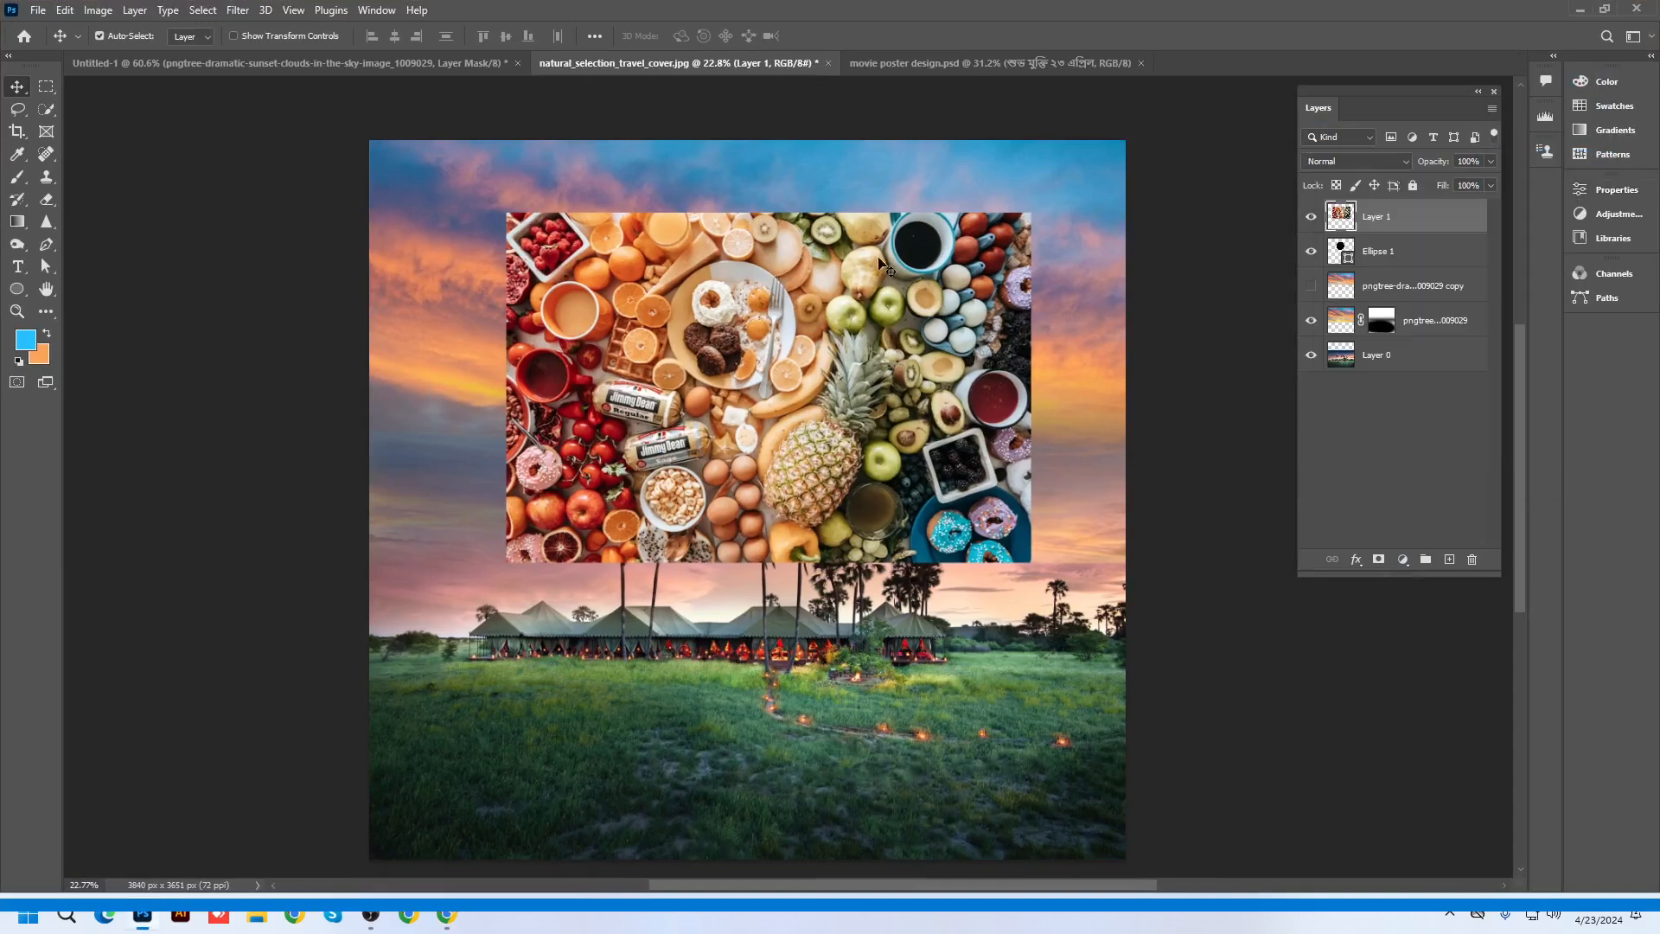
left_click_drag(883, 351, 875, 302)
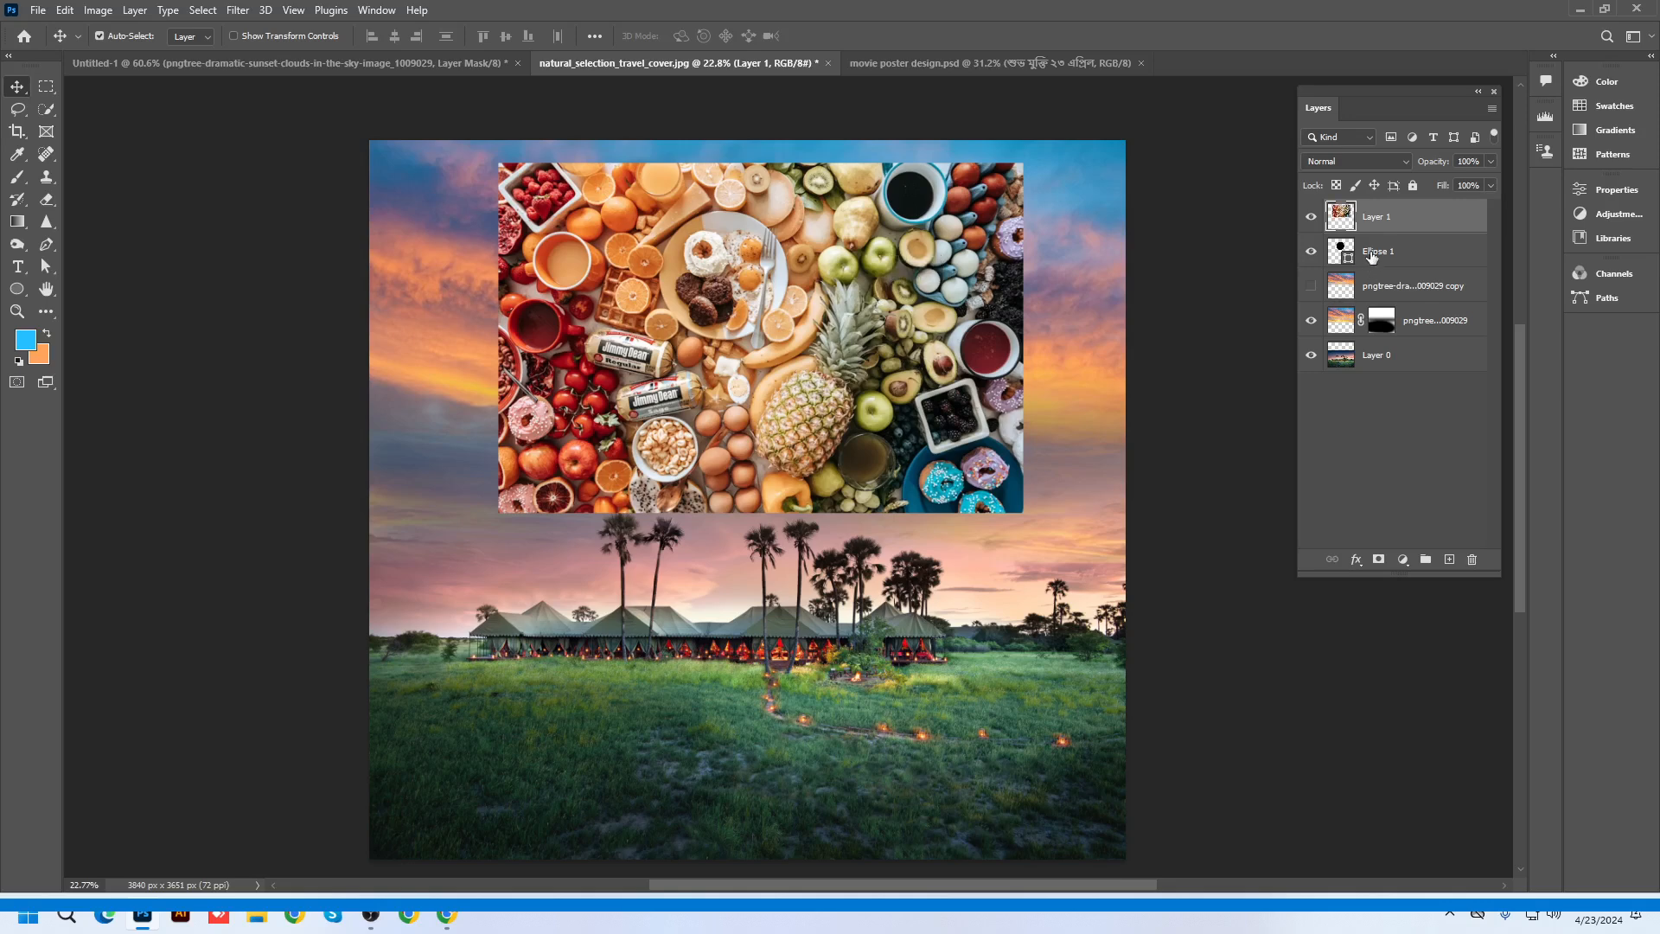
Clip Layer 1 to Ellipse 1 and reposition the food photo inside the circle
left_click(1371, 256)
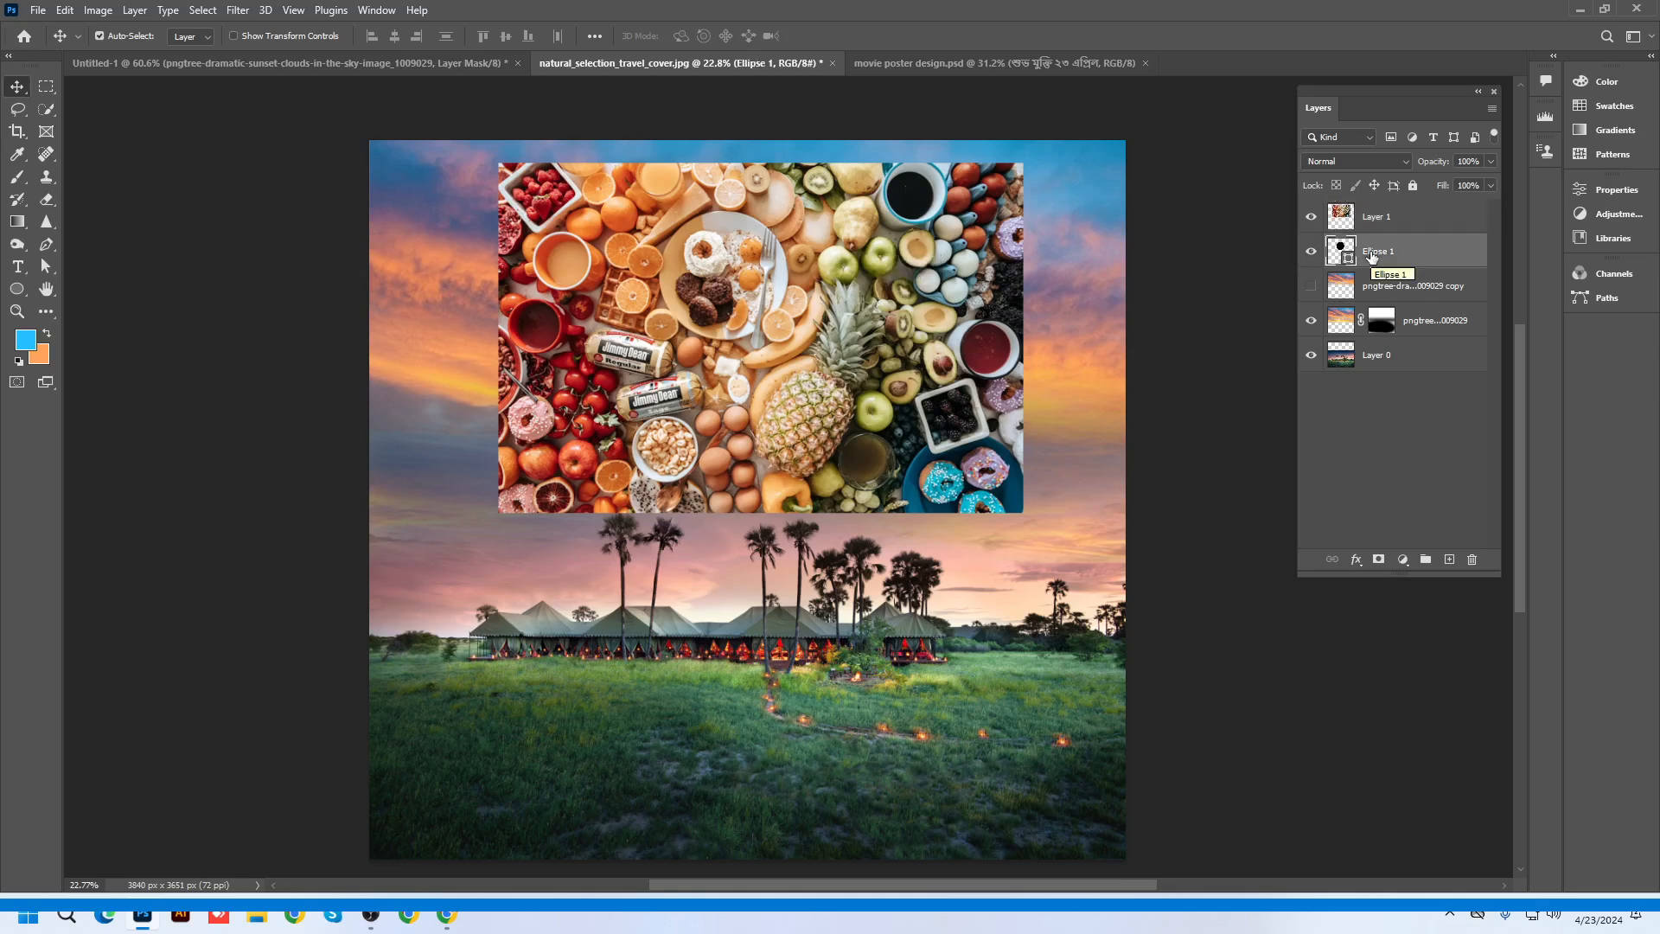
left_click(1407, 209)
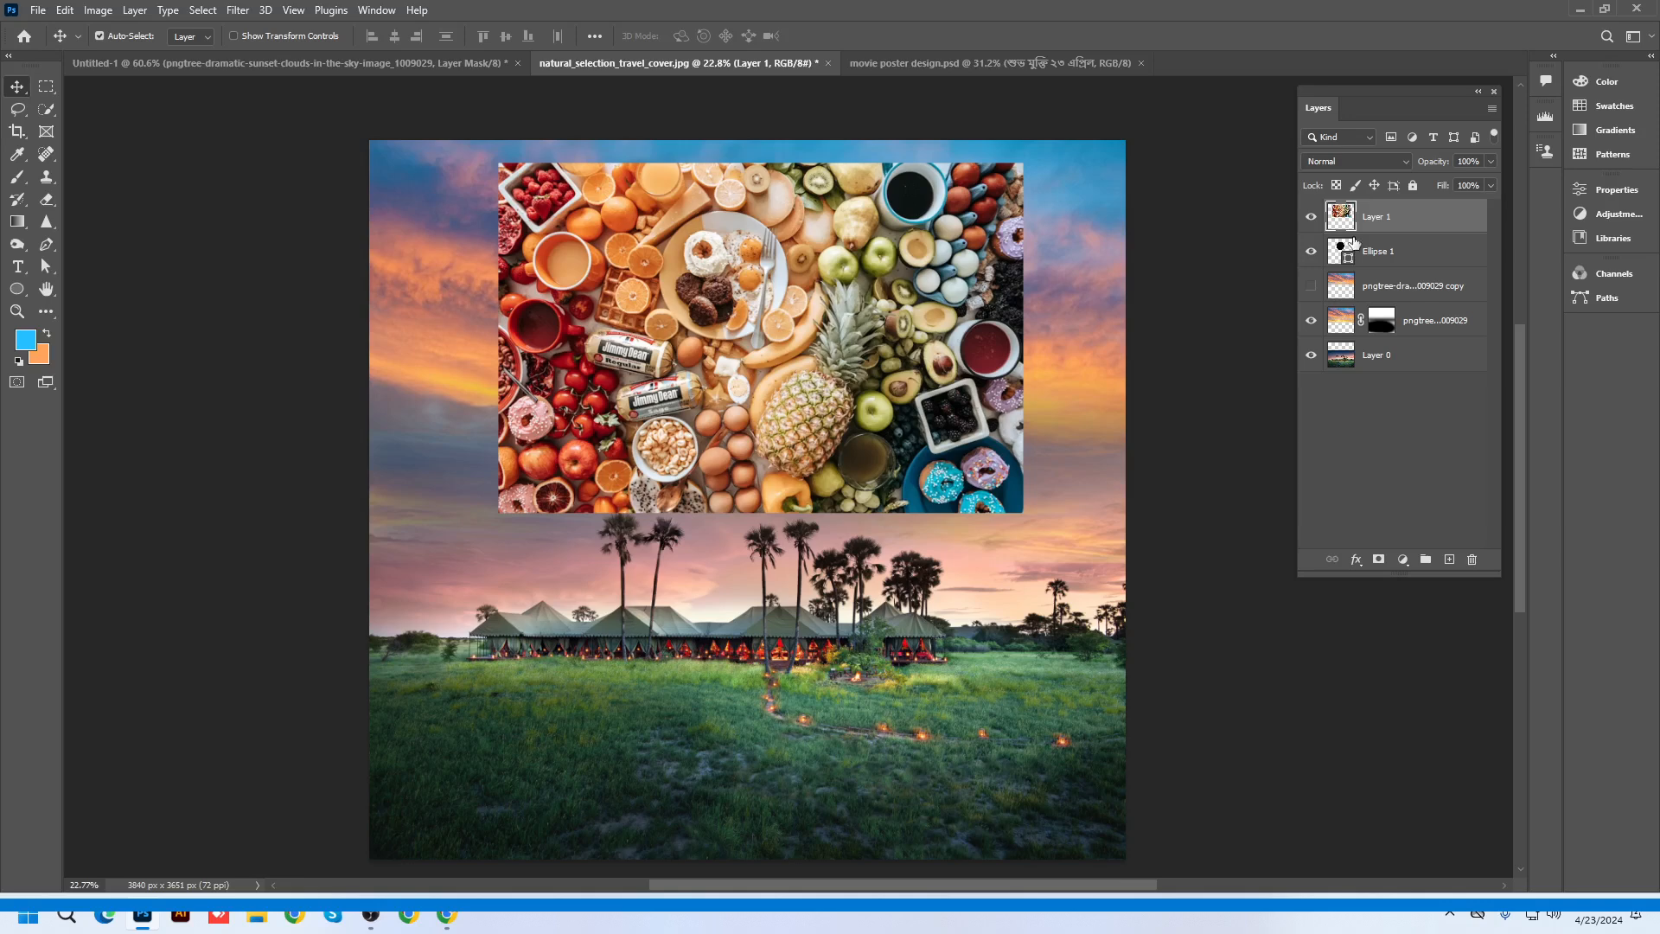
right_click(1374, 216)
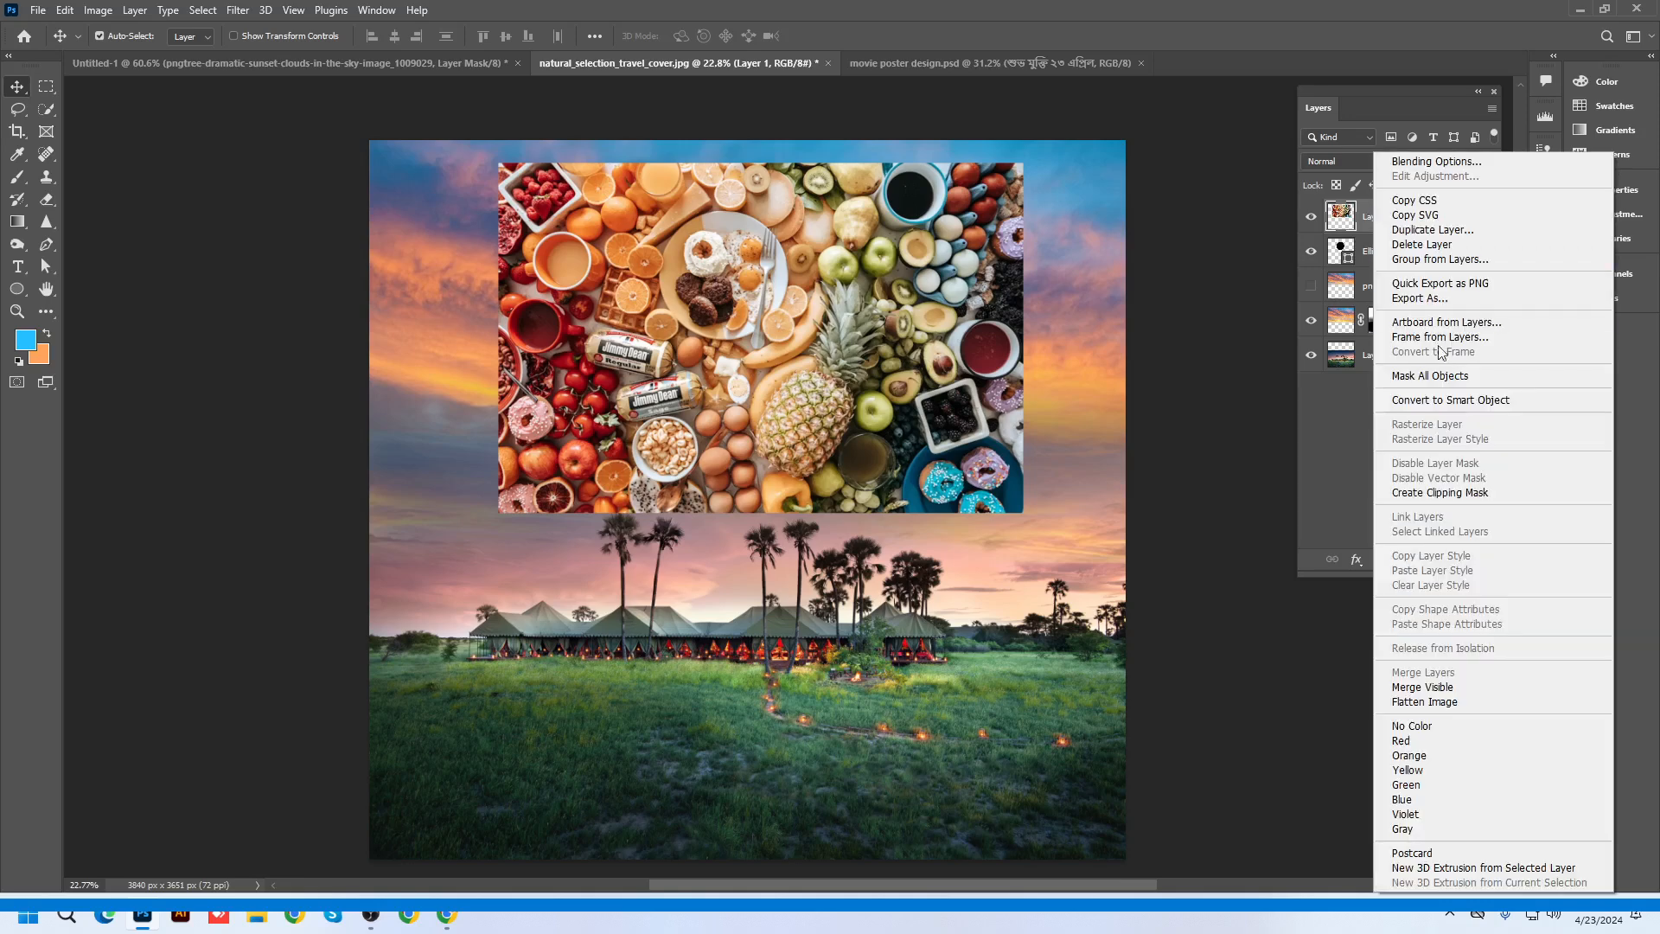
left_click(1439, 492)
left_click_drag(726, 329, 728, 377)
scroll(774, 397, "up", 3)
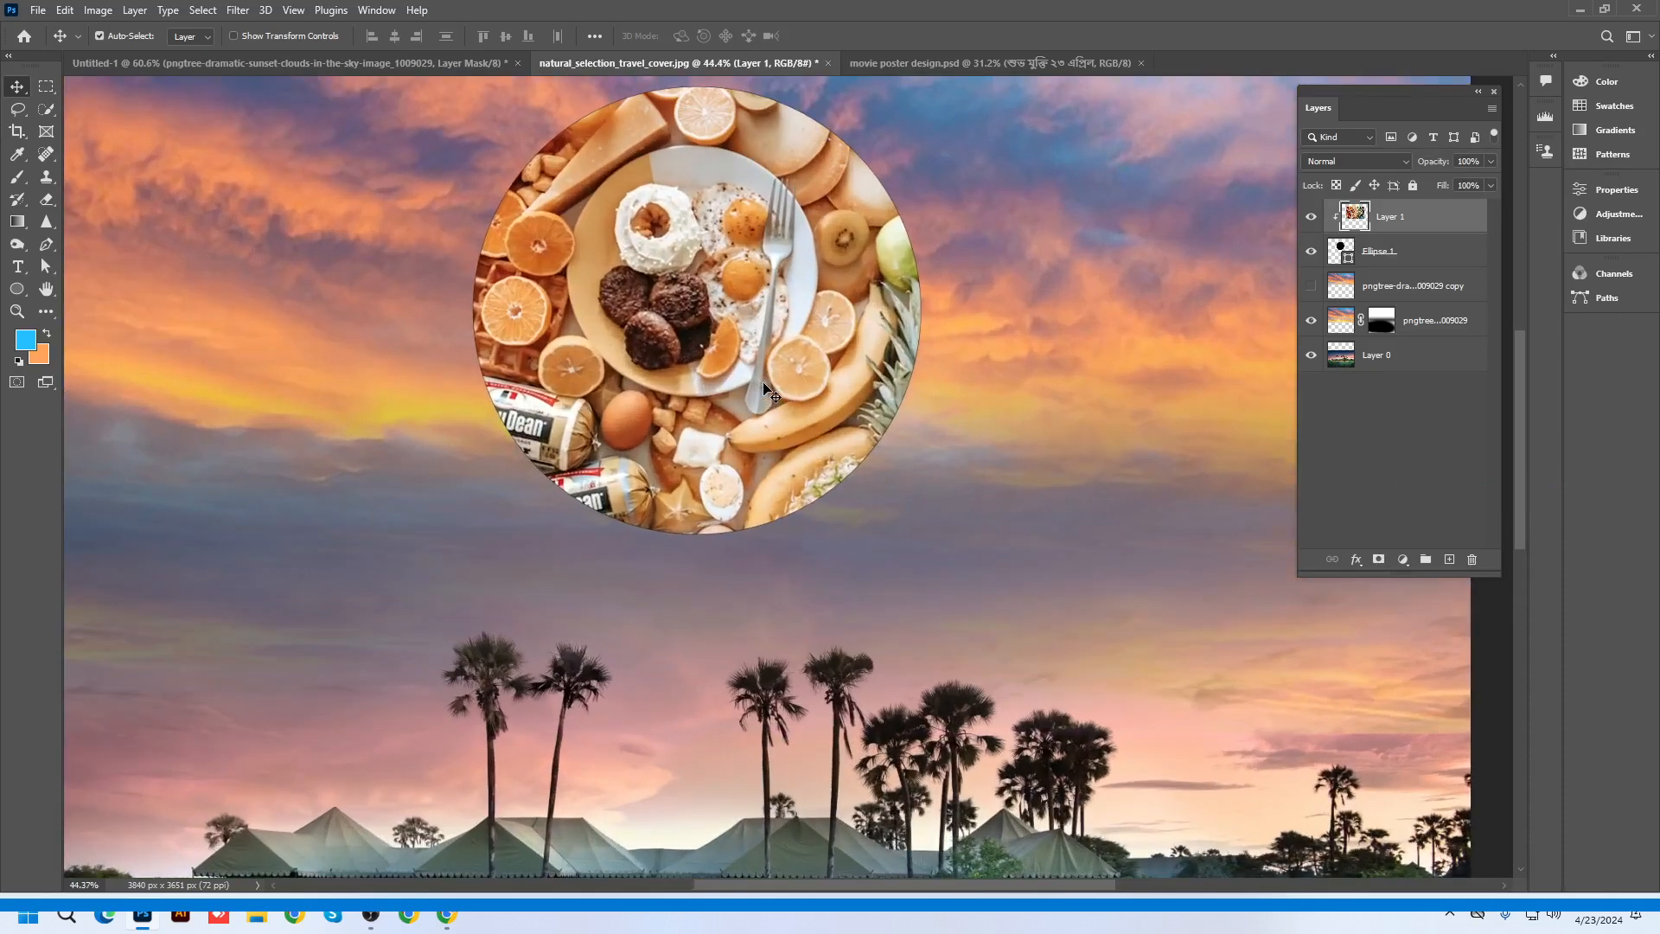
scroll(772, 394, "down", 1)
left_click(1370, 264)
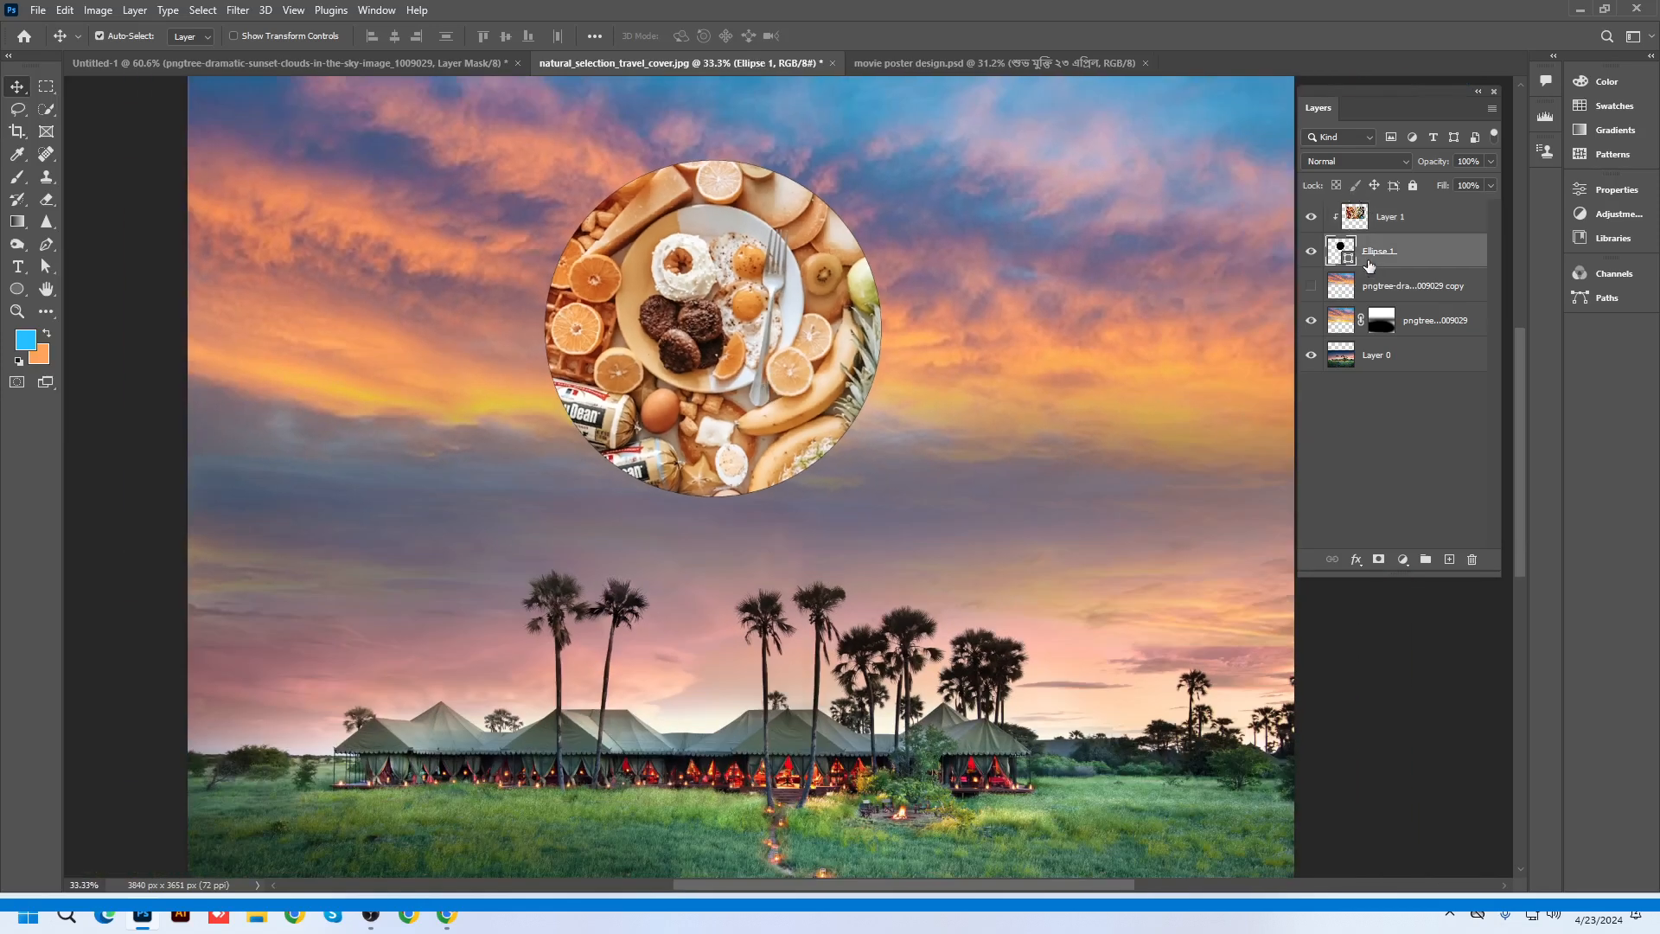
left_click(25, 292)
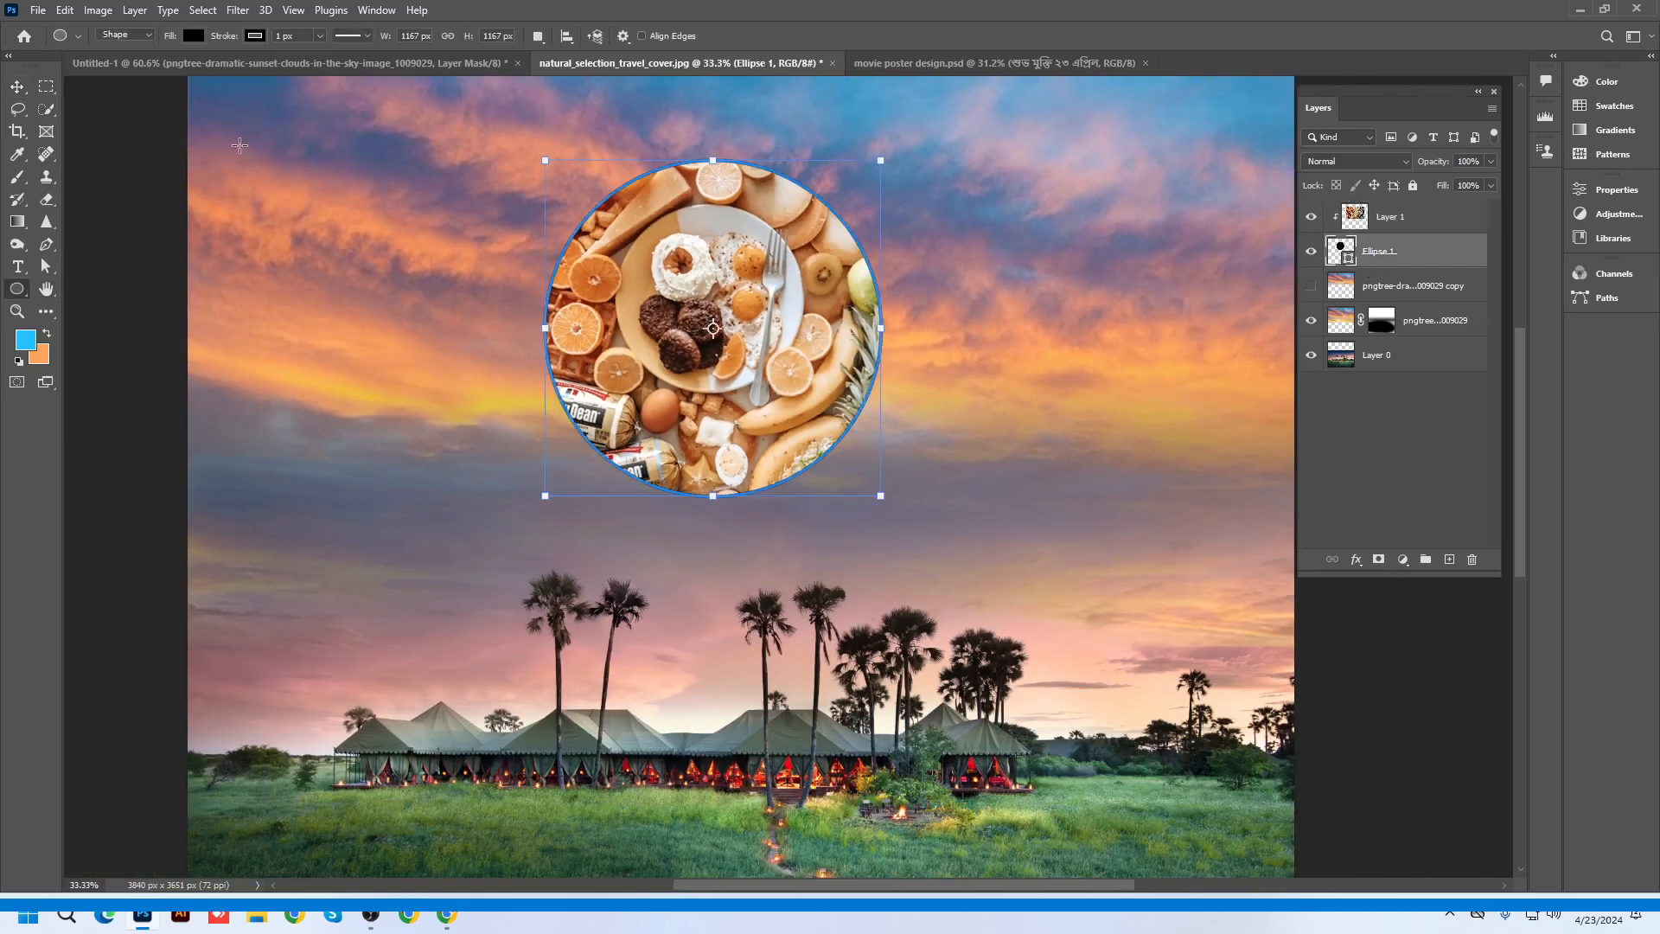
Give the circle a light cream stroke about 36 px wide
left_click(255, 36)
left_click(174, 127)
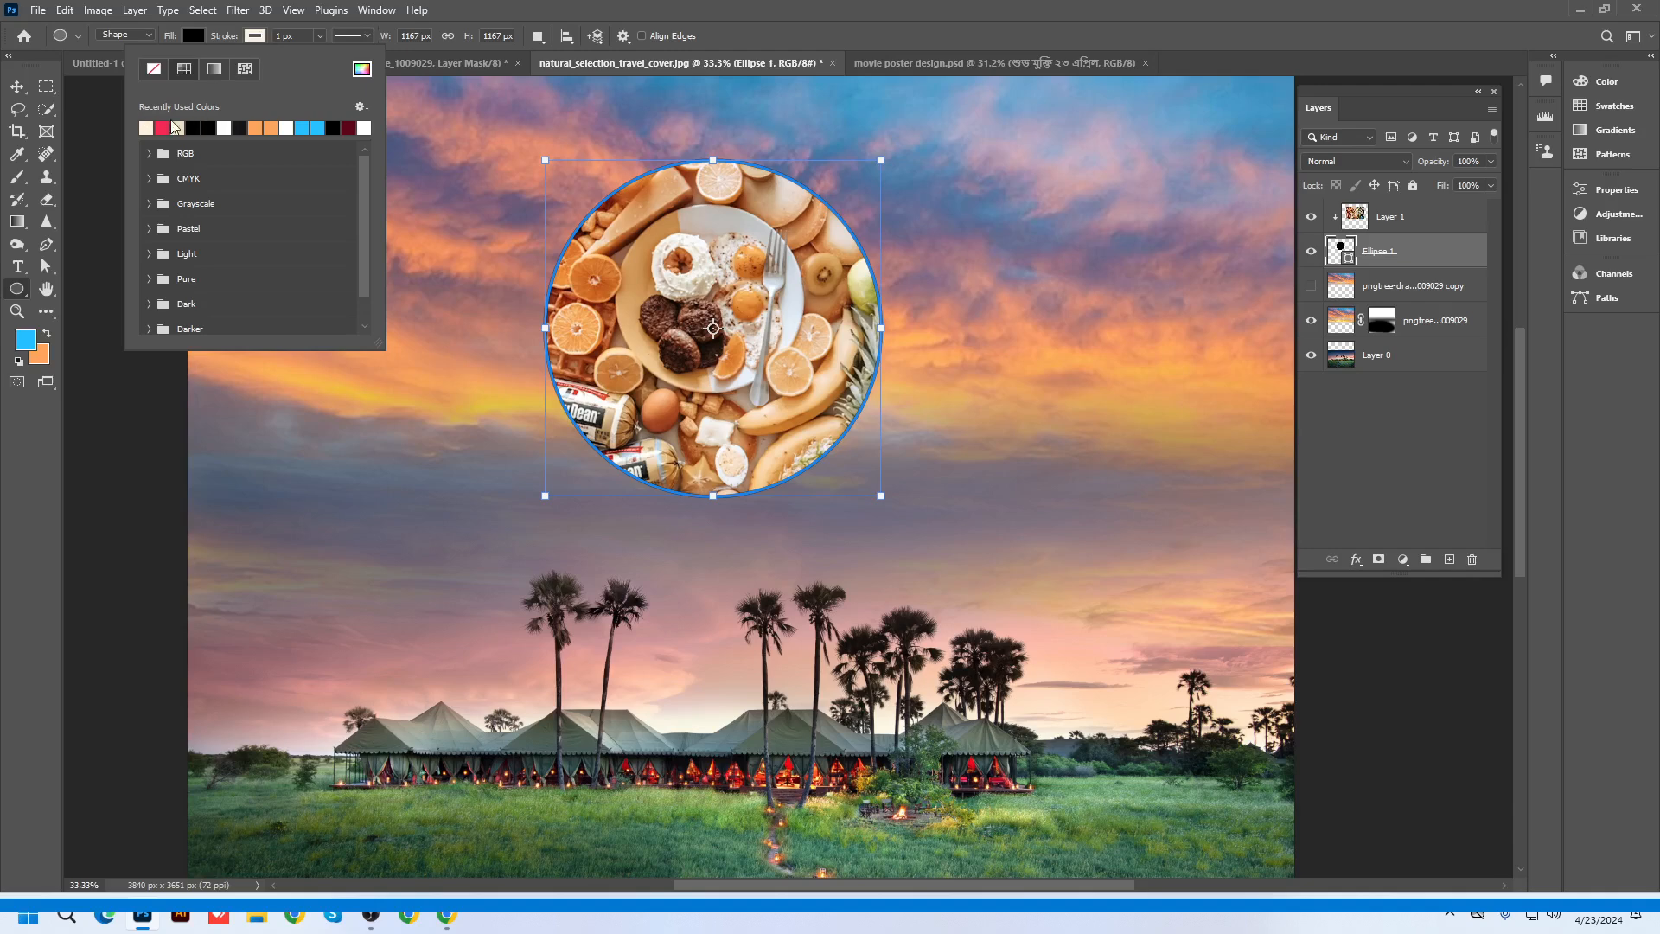
left_click(319, 36)
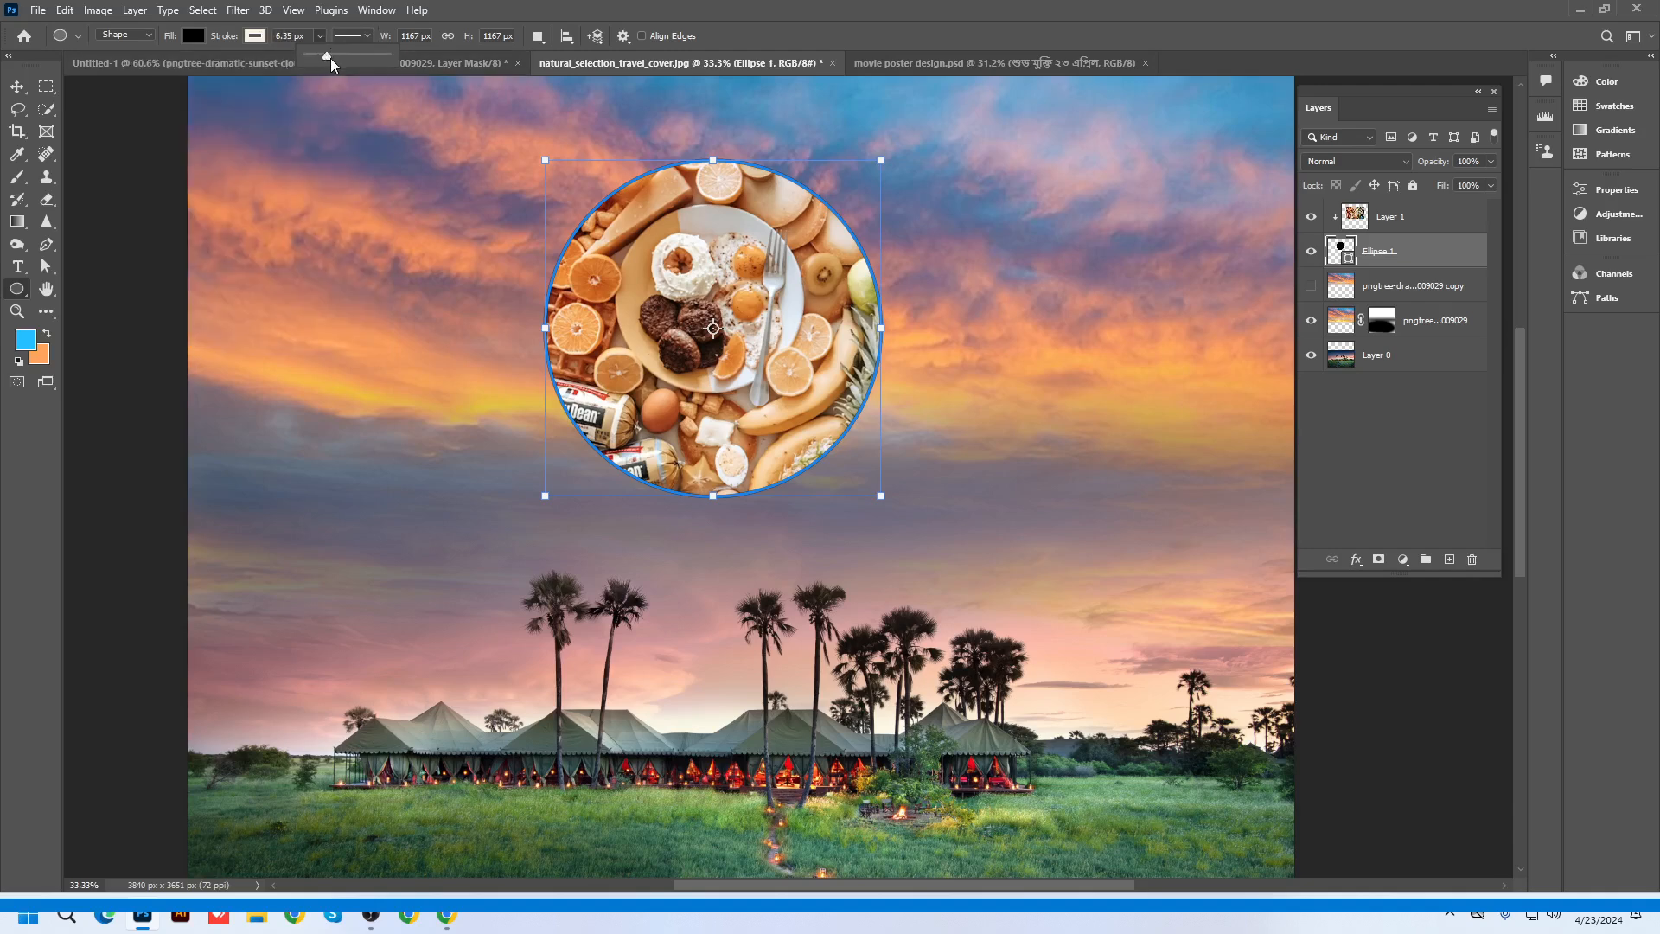
left_click_drag(331, 59, 367, 51)
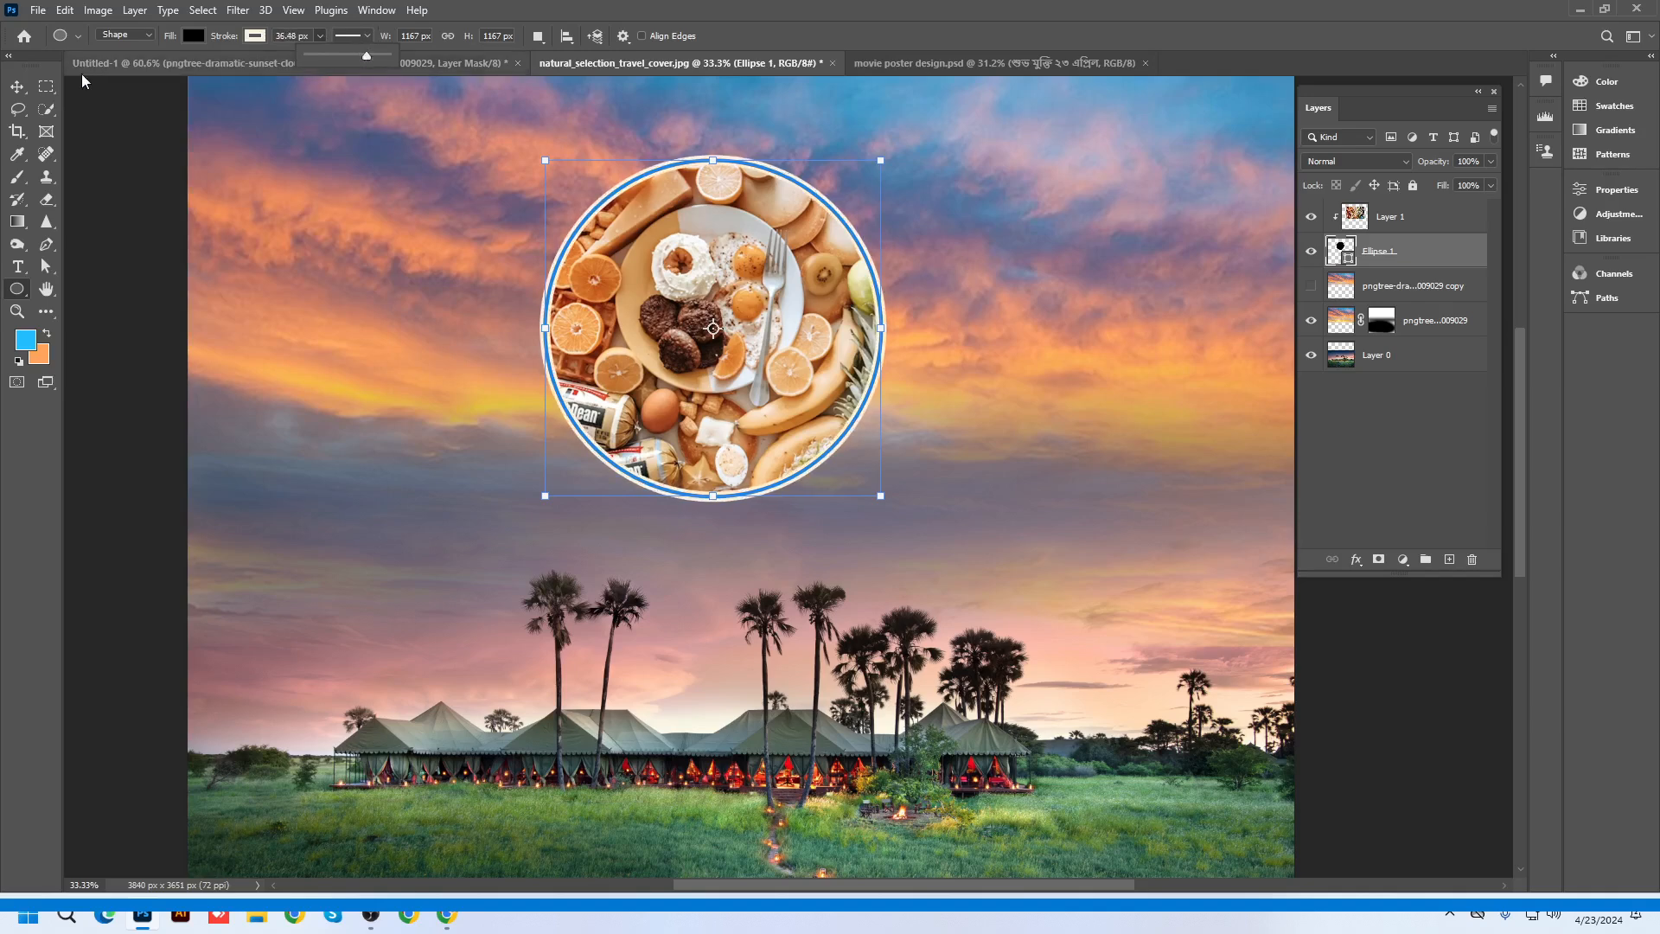
Return to the Move tool and bring up the layer options for Ellipse 1
left_click(20, 88)
scroll(895, 389, "down", 1)
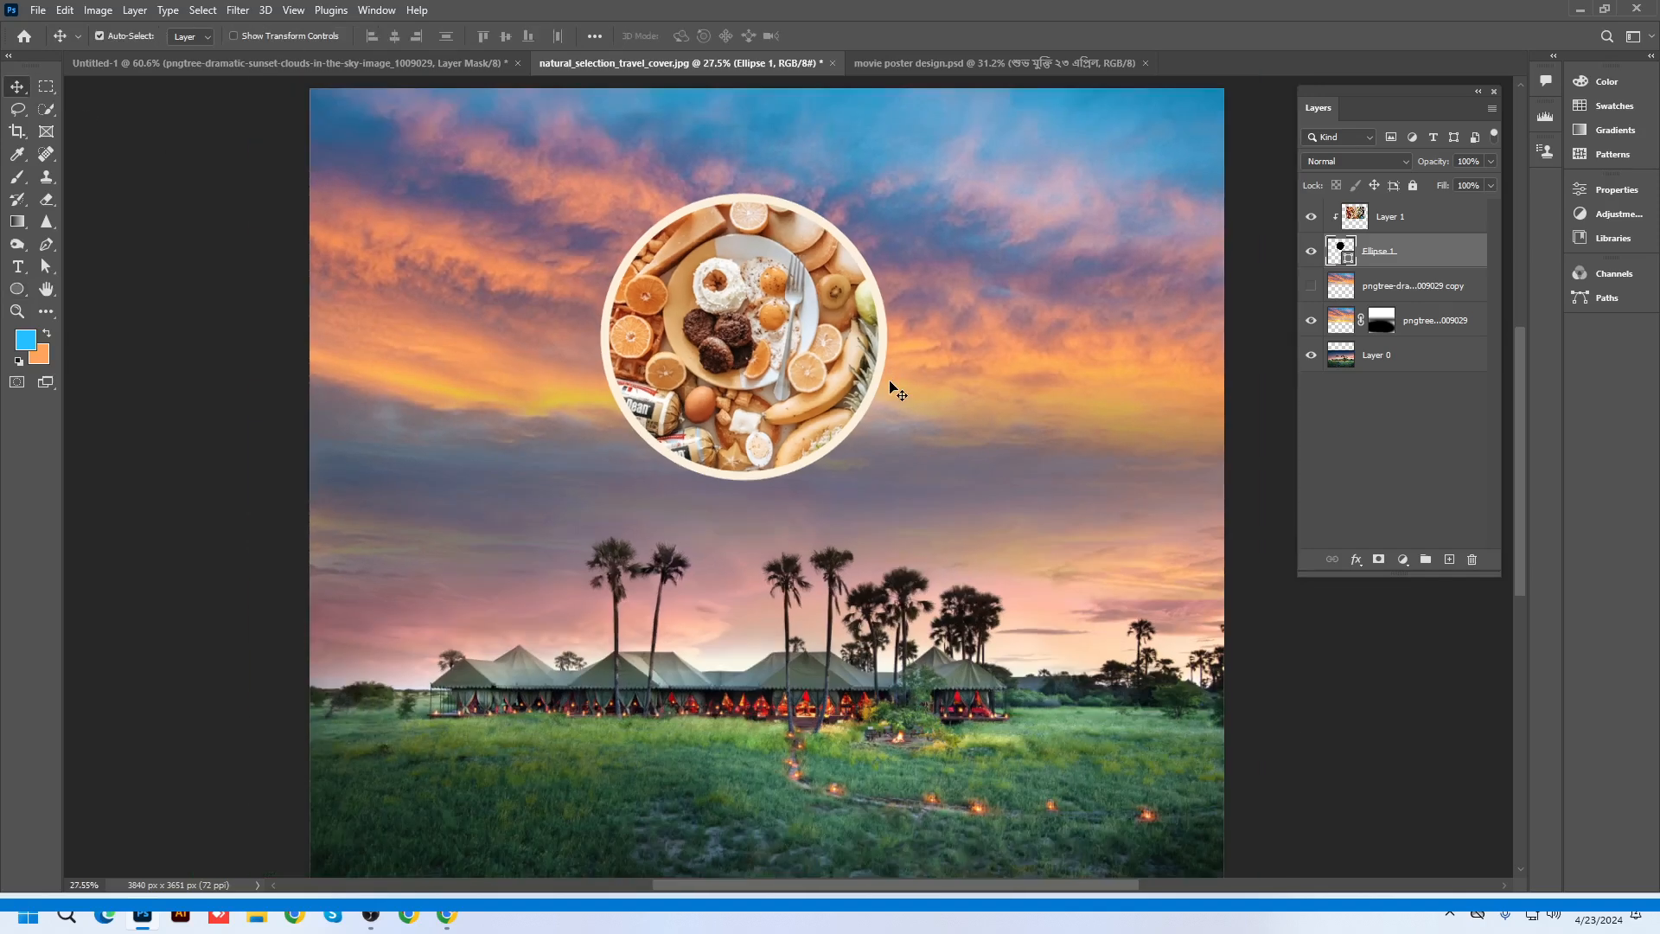
scroll(895, 389, "up", 1)
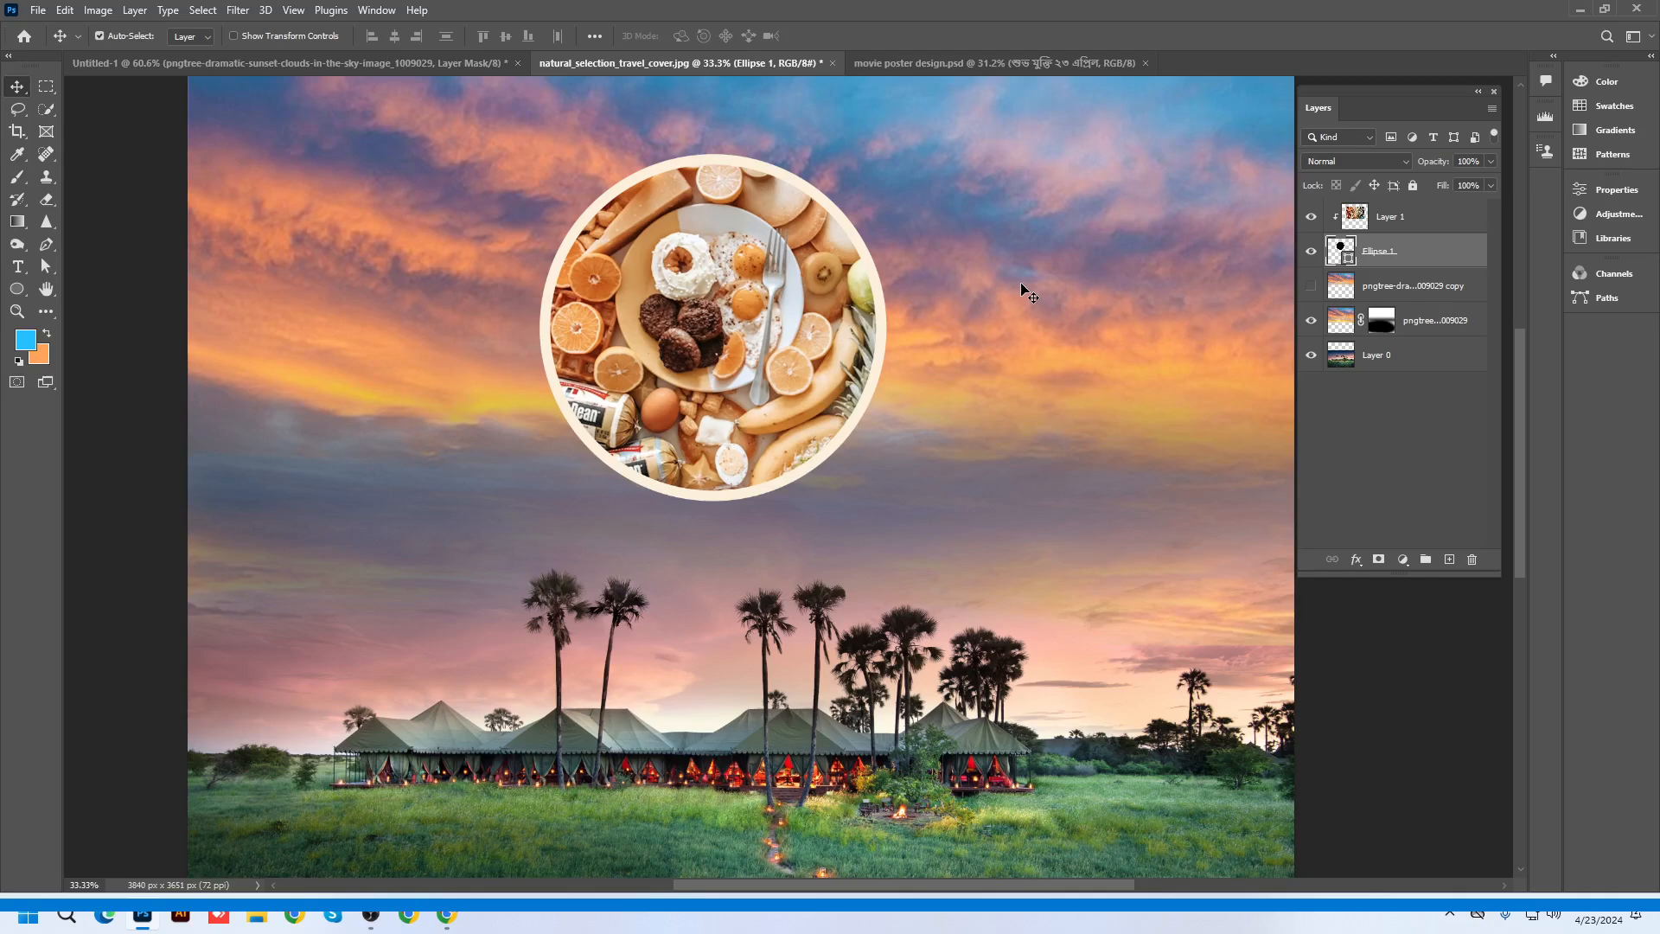
left_click(1387, 226)
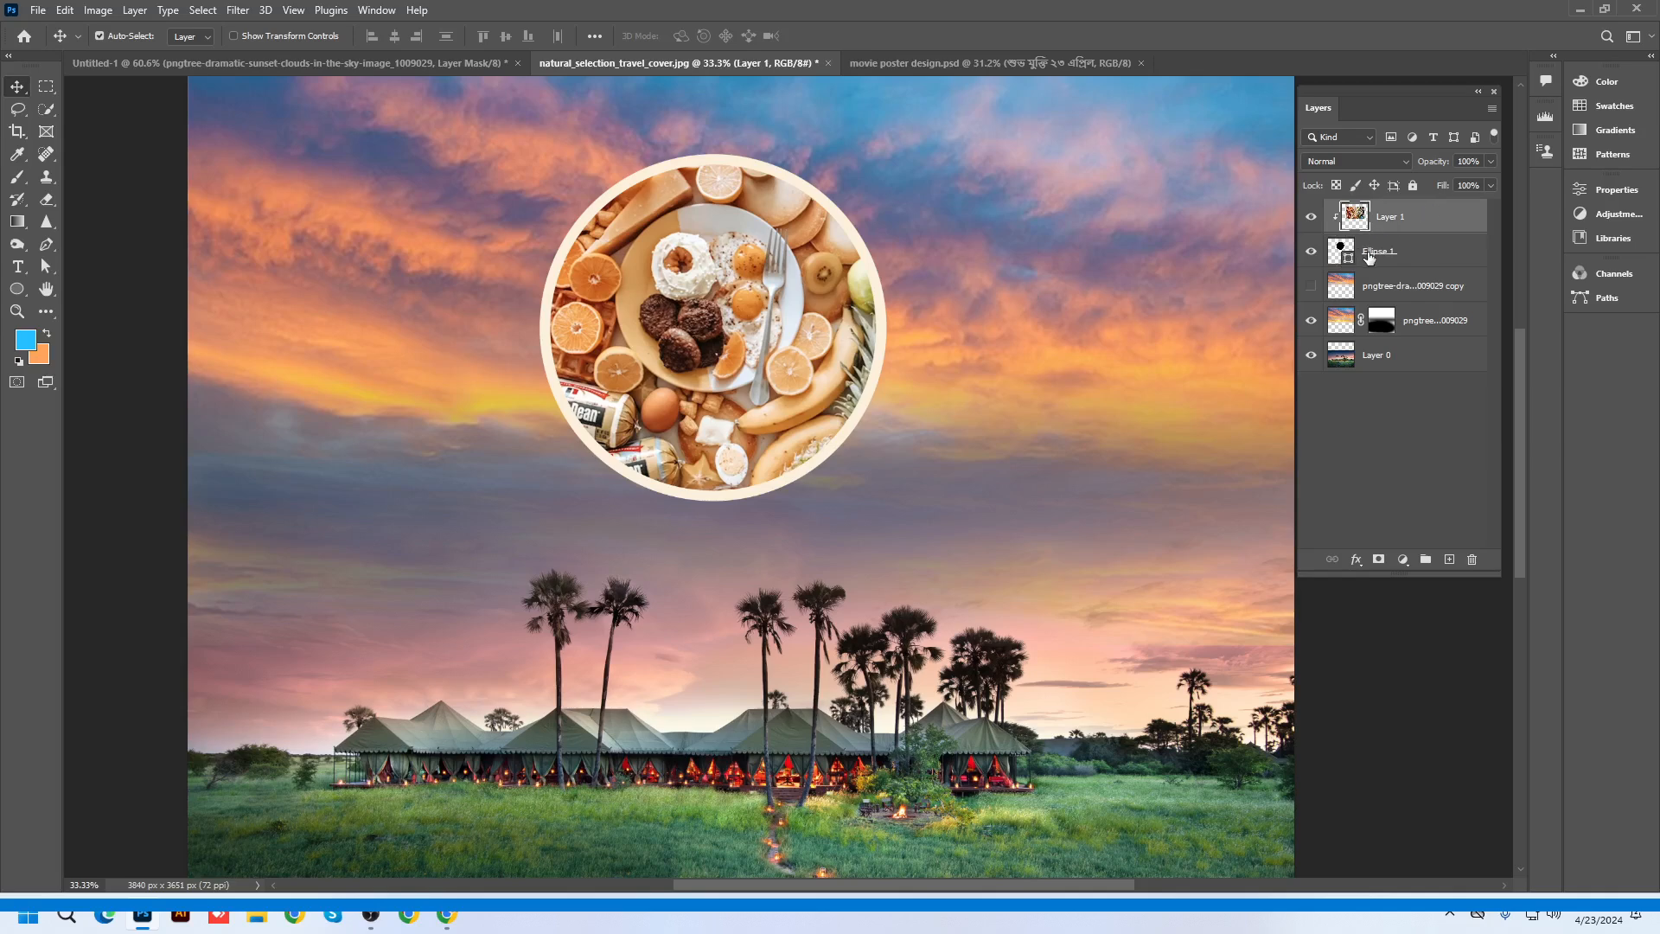
right_click(1368, 257)
Add a Normal-mode drop shadow to Ellipse 1 at angle 113, falling below-right
left_click(1406, 164)
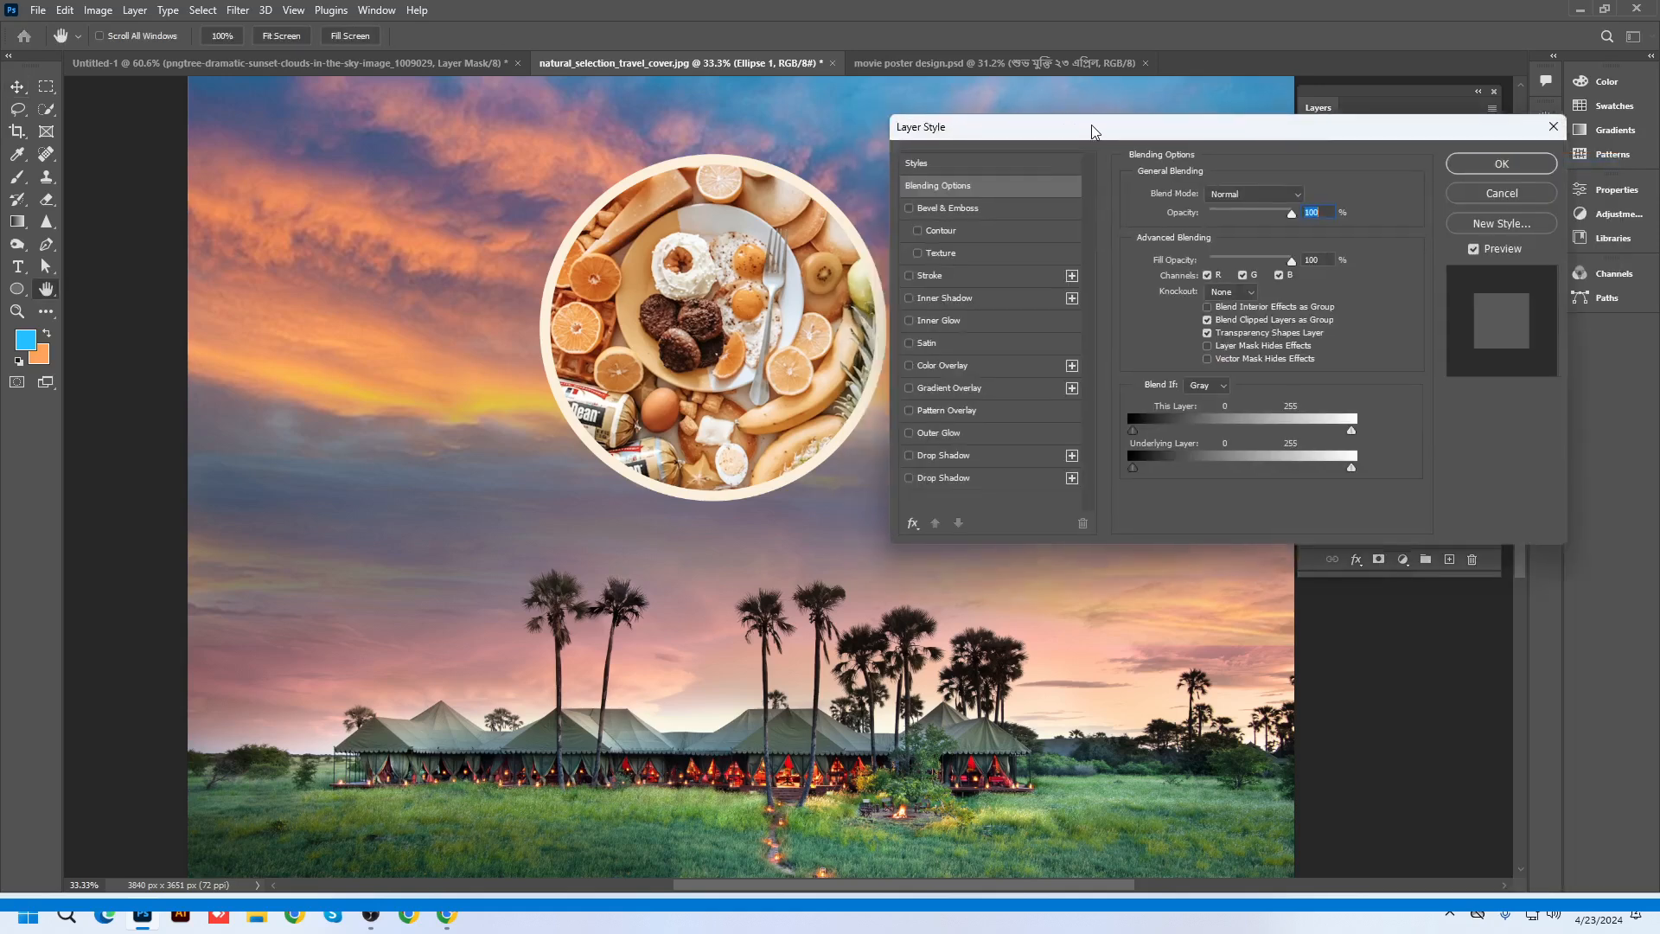
left_click(1158, 464)
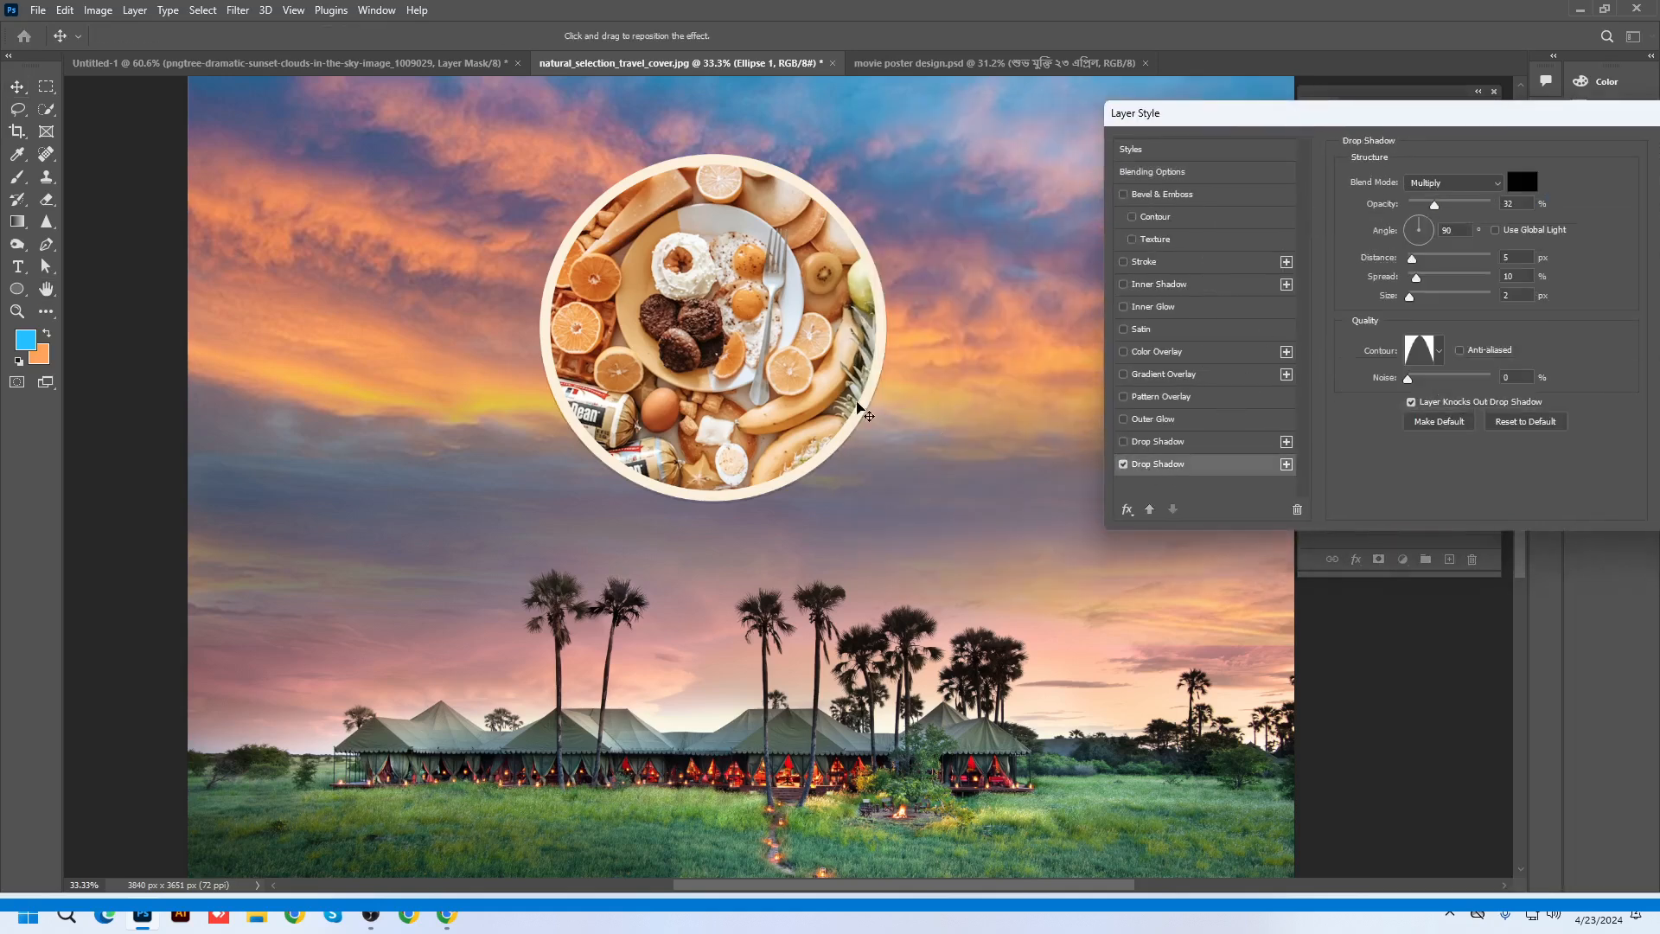
left_click_drag(857, 403, 859, 409)
left_click(1449, 182)
left_click(1427, 191)
left_click_drag(1437, 206, 1492, 208)
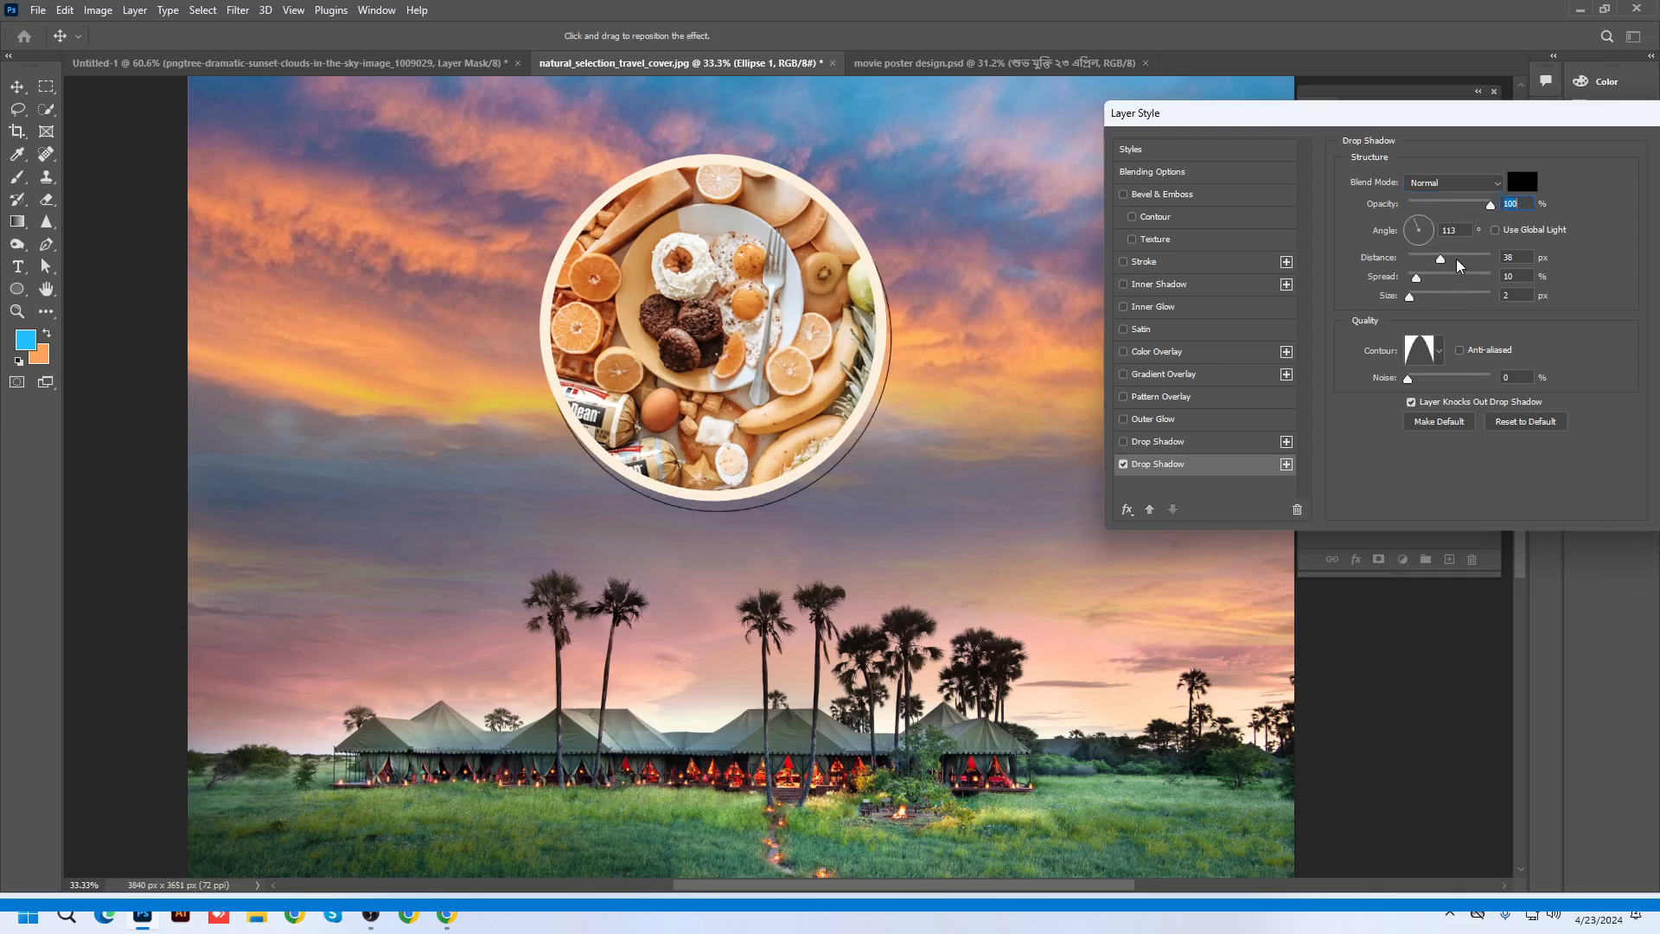
Set the shadow to a Linear contour, 57 px distance, 49 px size and 79% opacity
left_click(1441, 356)
left_click(1339, 393)
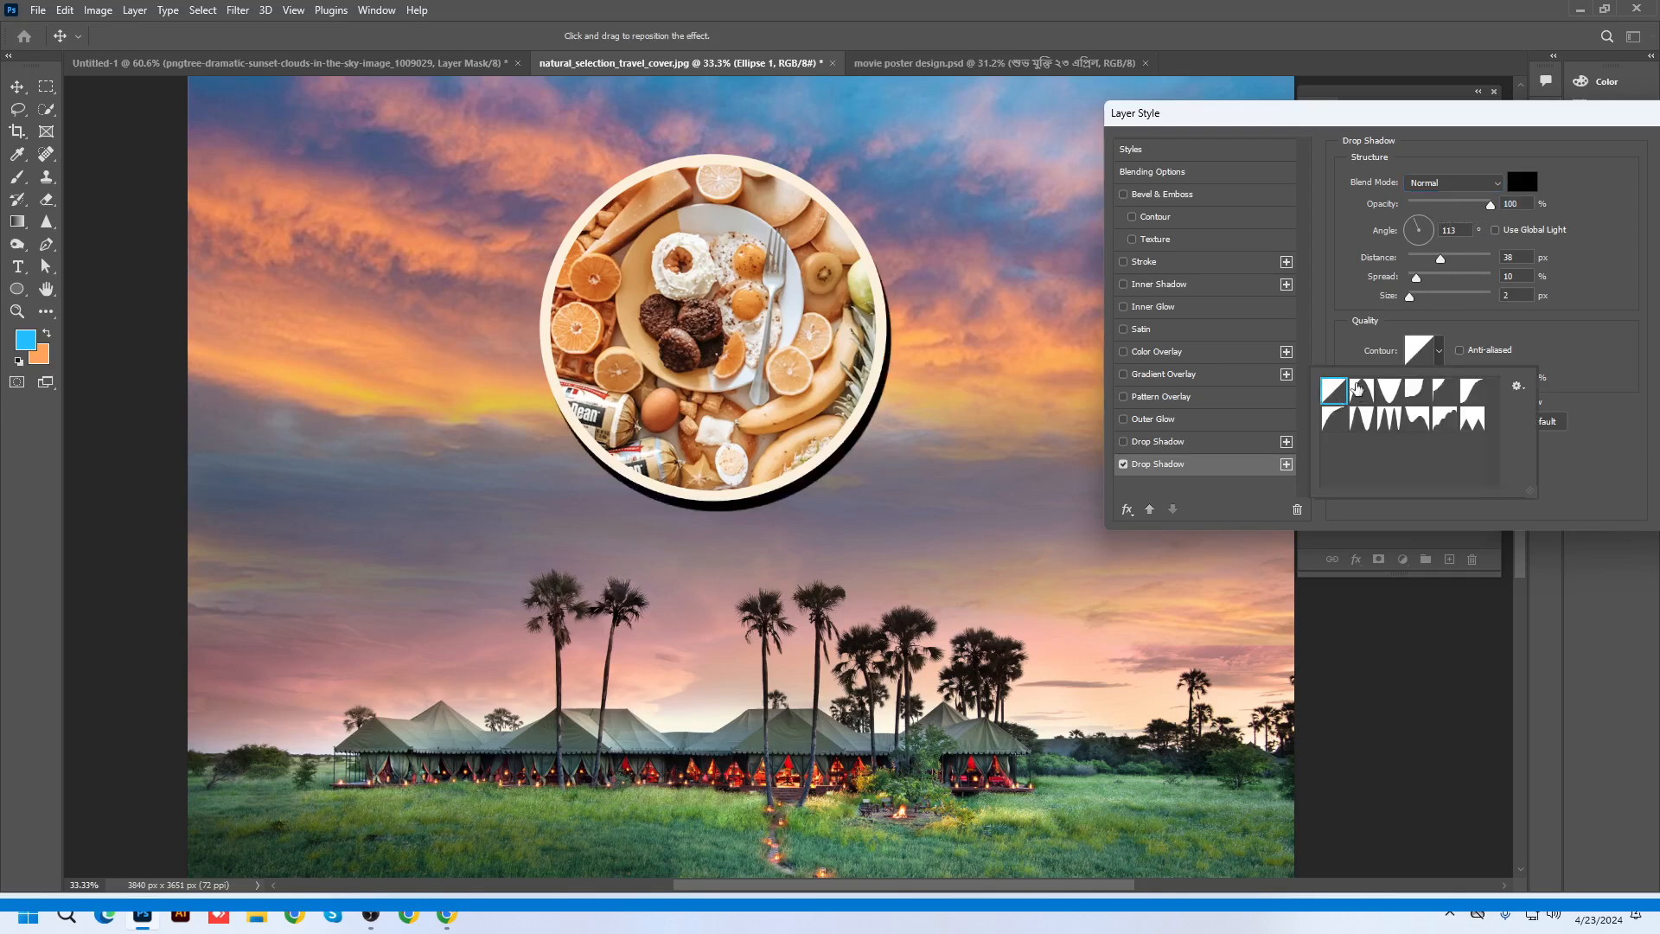
left_click(1427, 265)
left_click_drag(1440, 259, 1430, 297)
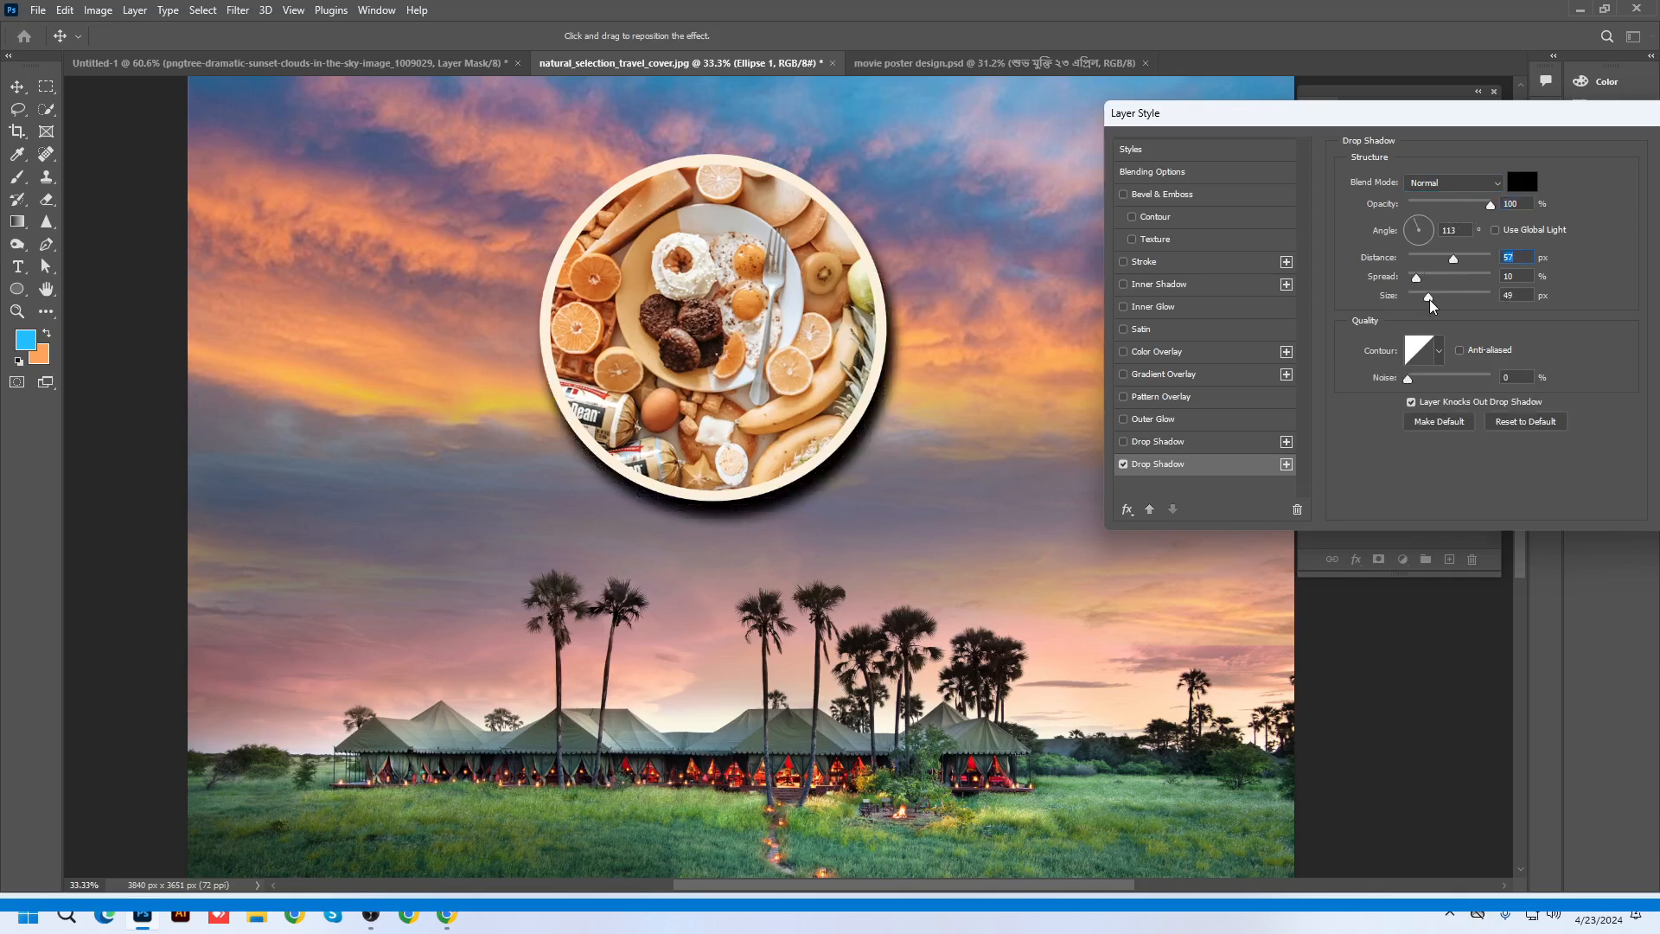
left_click_drag(1490, 205, 1468, 206)
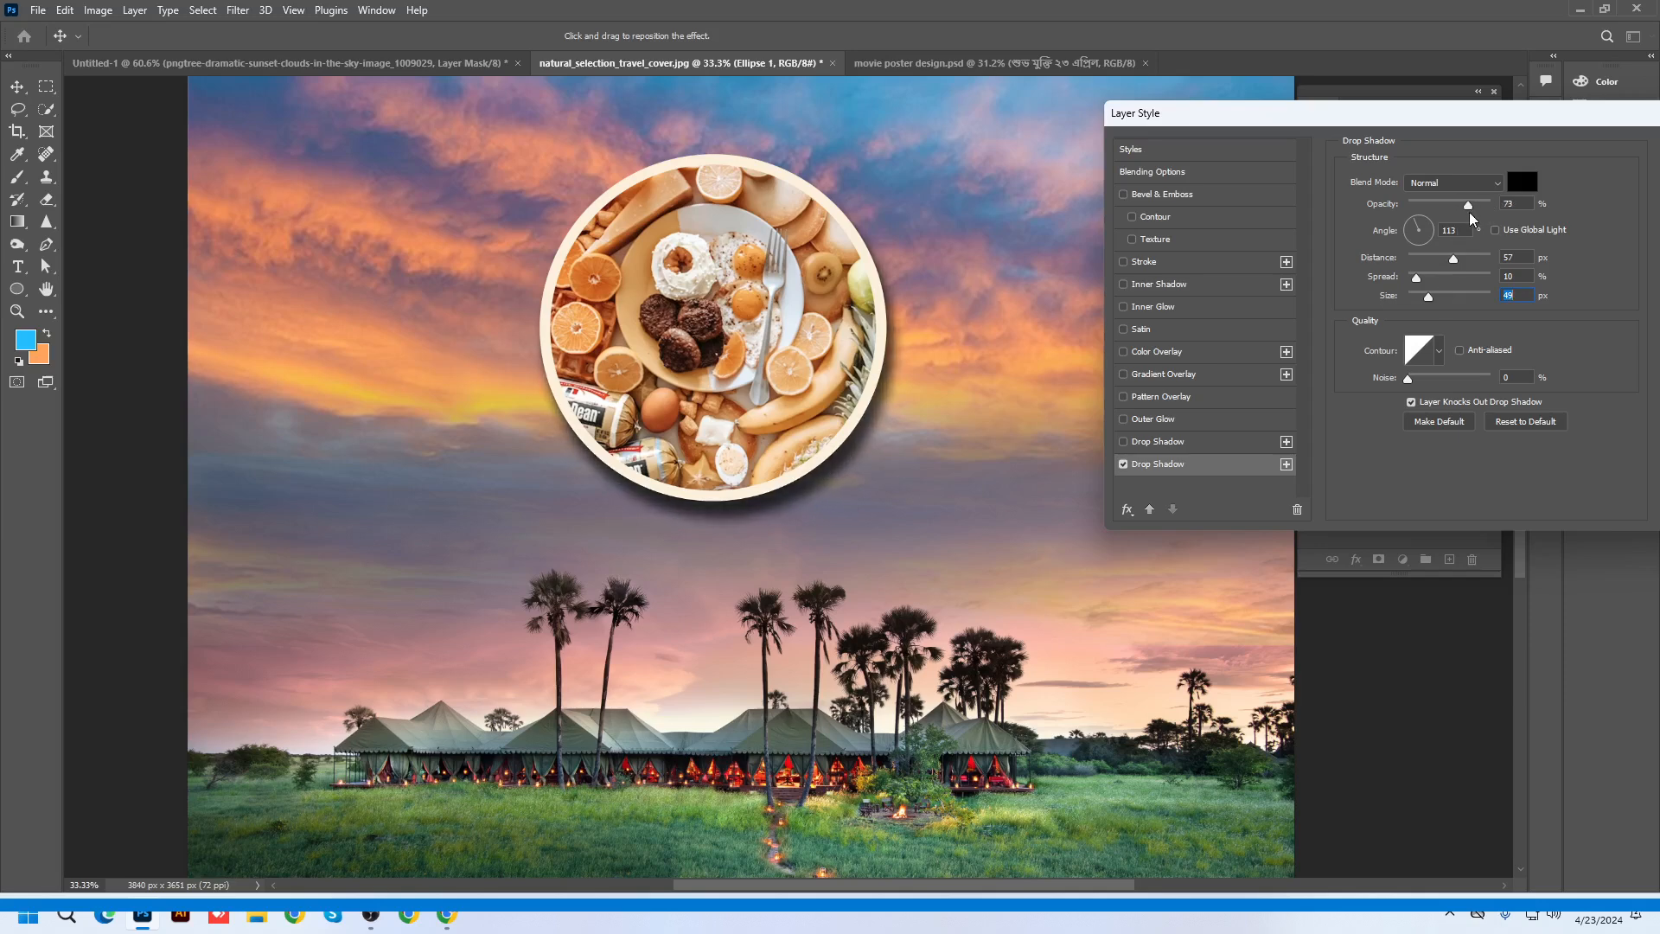
left_click_drag(1455, 123, 1240, 121)
Confirm the drop shadow and zoom around the canvas to check the shadowed circle
left_click(1496, 148)
scroll(789, 416, "down", 3)
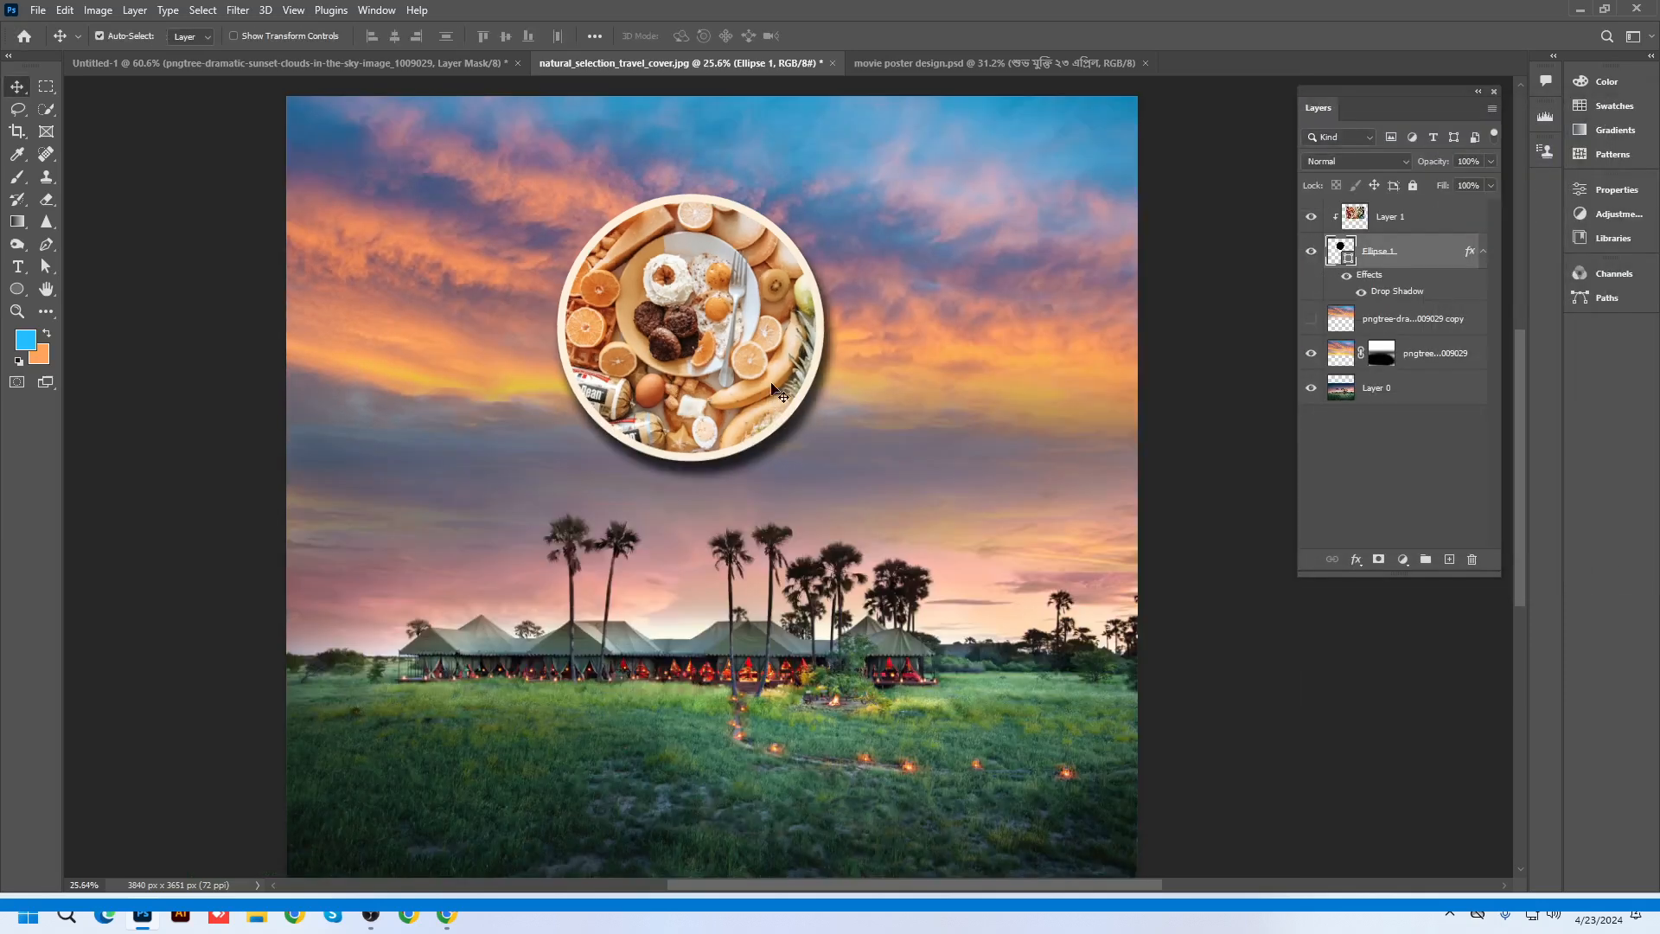
scroll(787, 414, "up", 2)
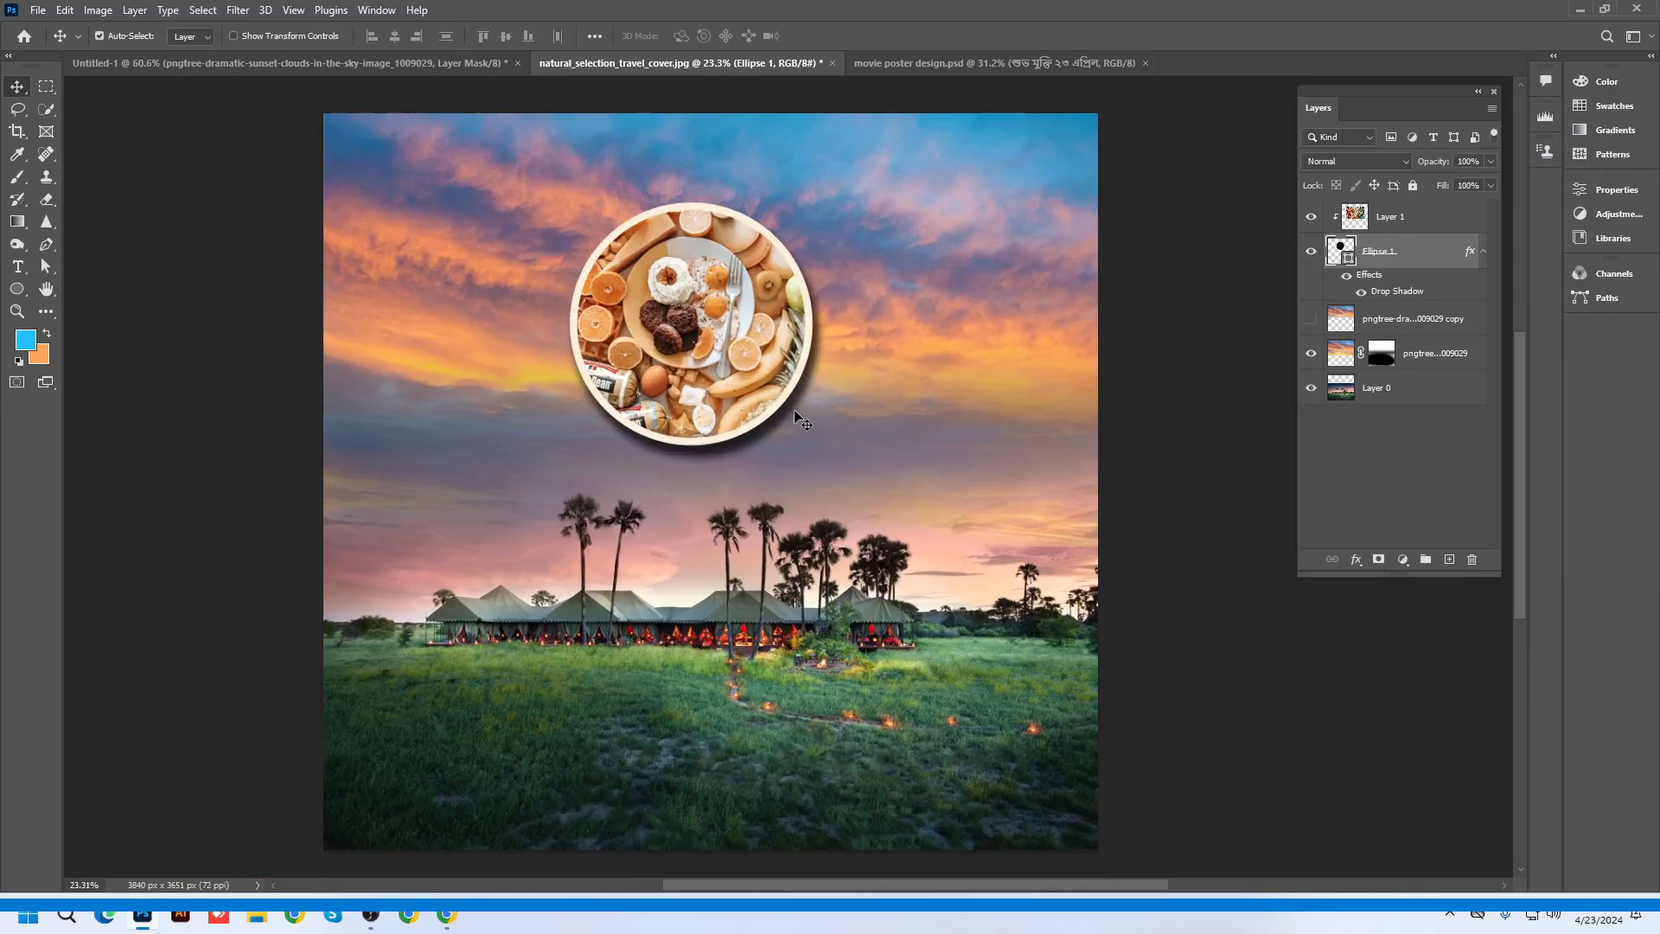
scroll(683, 287, "up", 2)
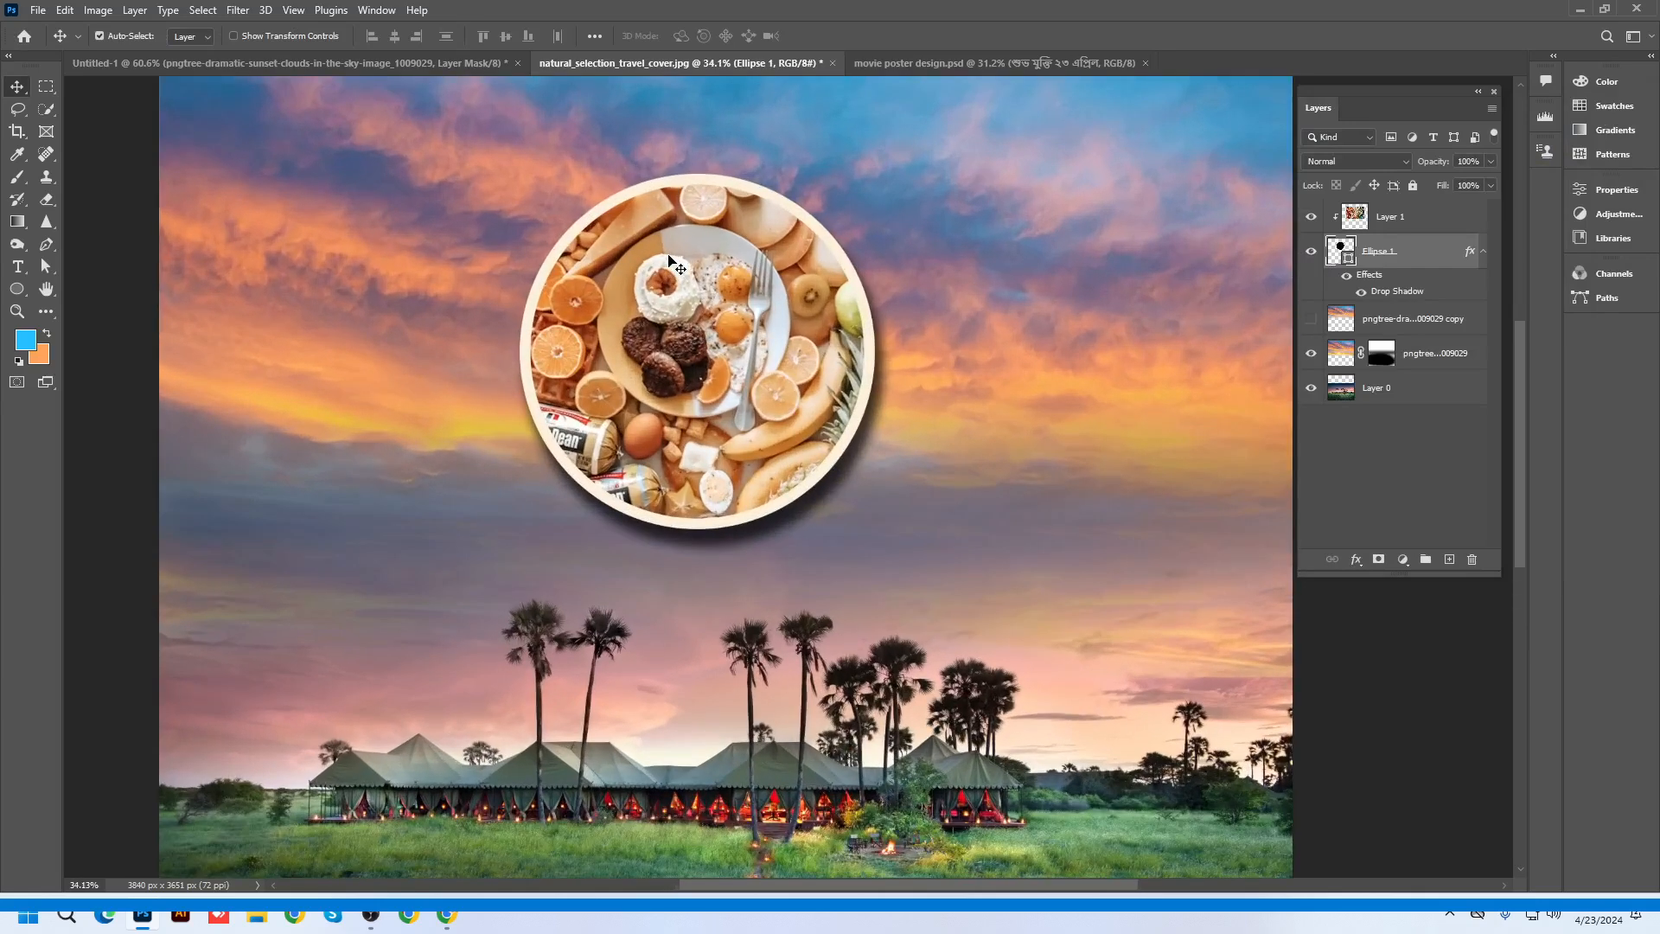
scroll(678, 294, "down", 2)
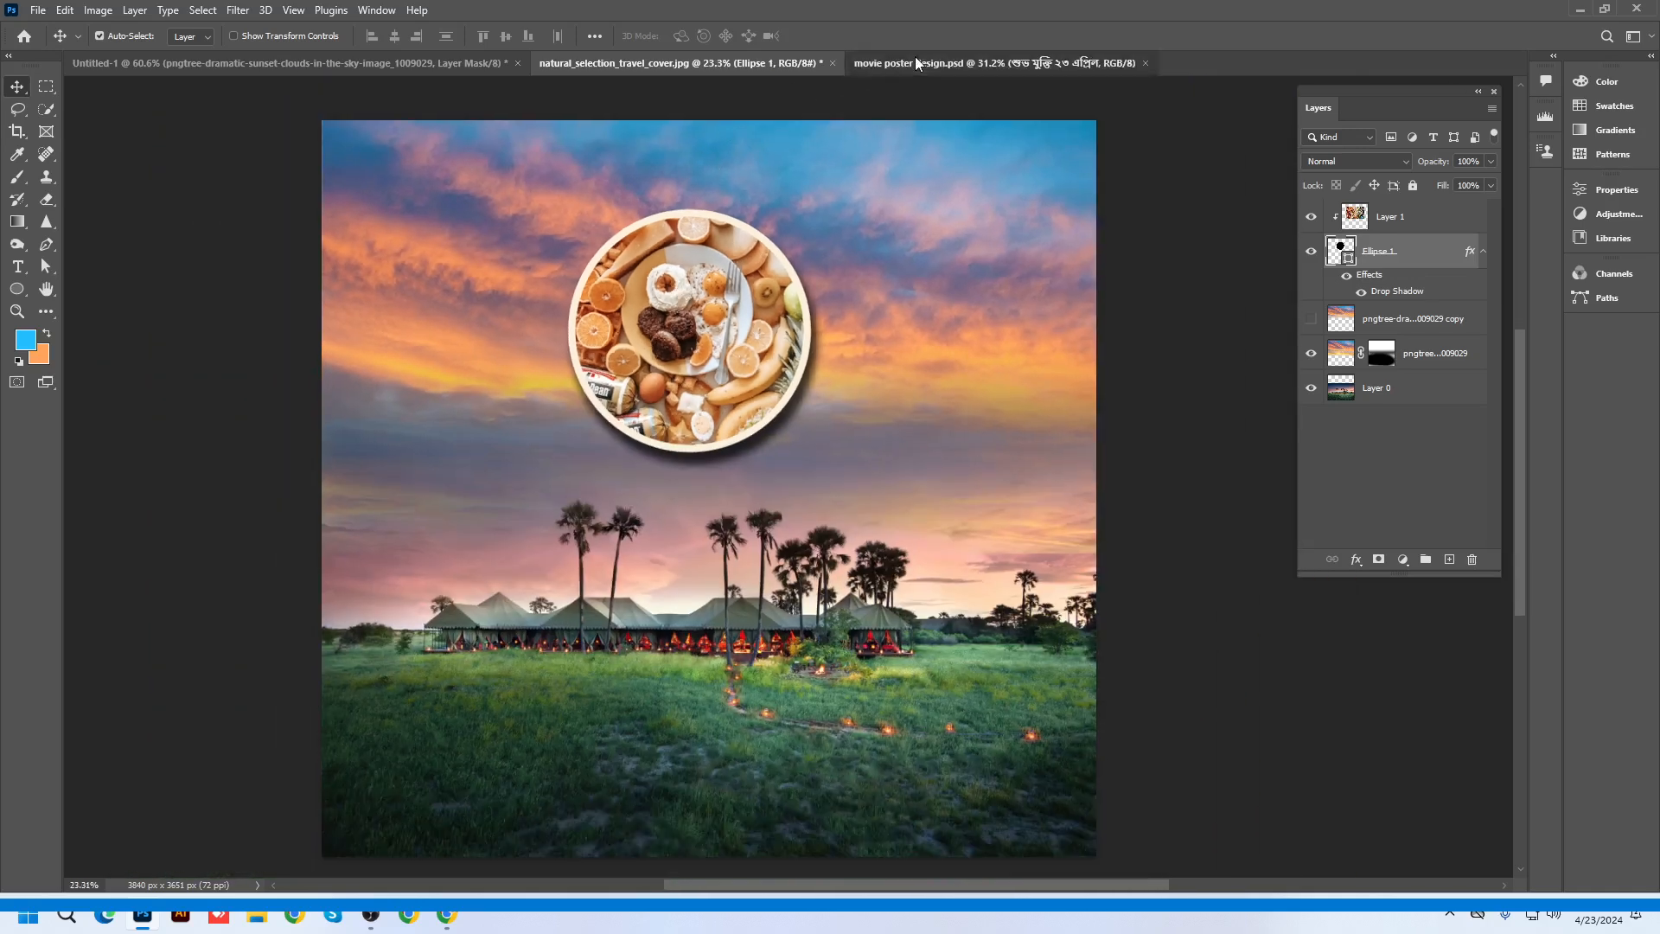
Switch to movie poster design.psd, then minimise Photoshop to show the browser
left_click(917, 63)
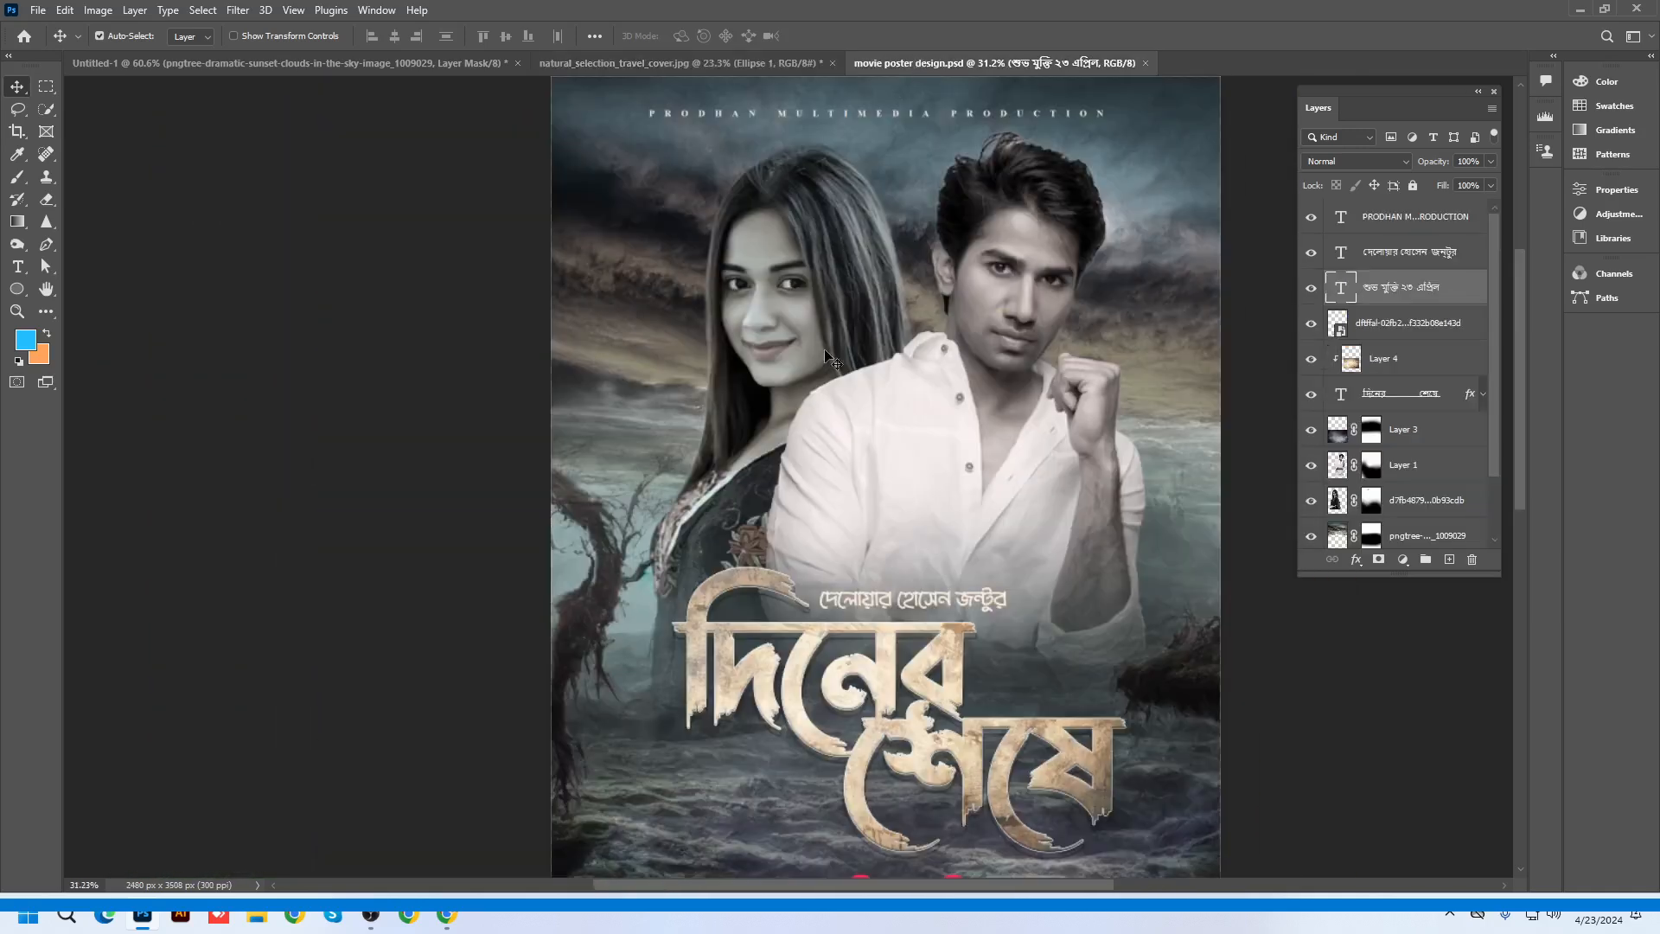
scroll(791, 411, "down", 1)
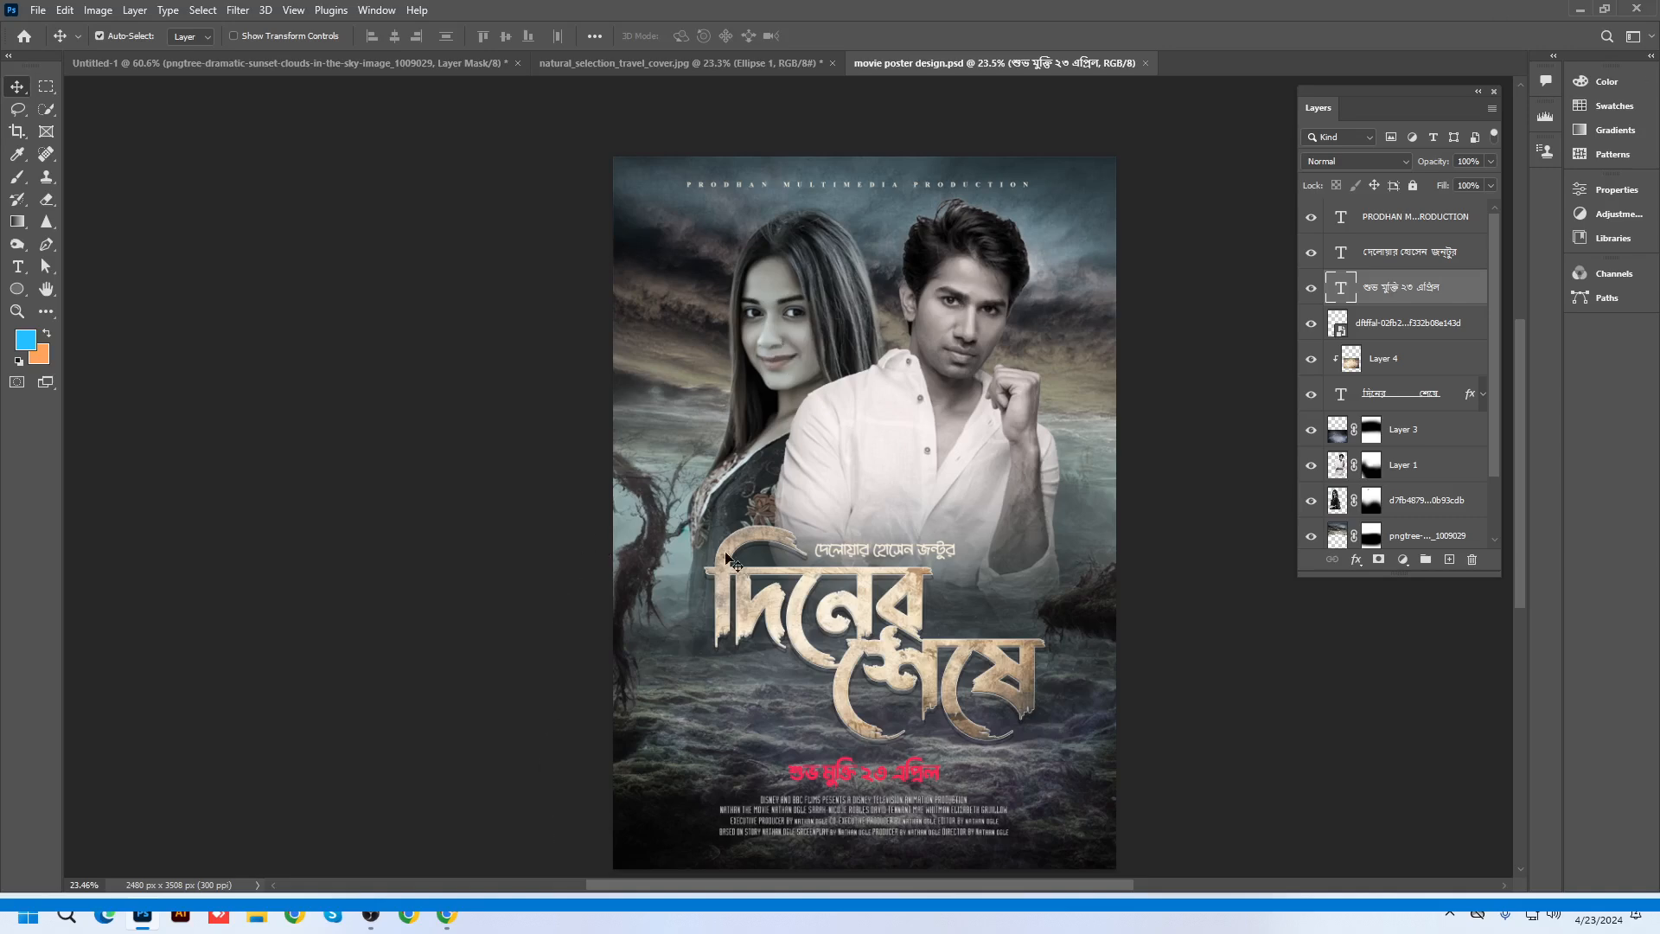
left_click(1580, 9)
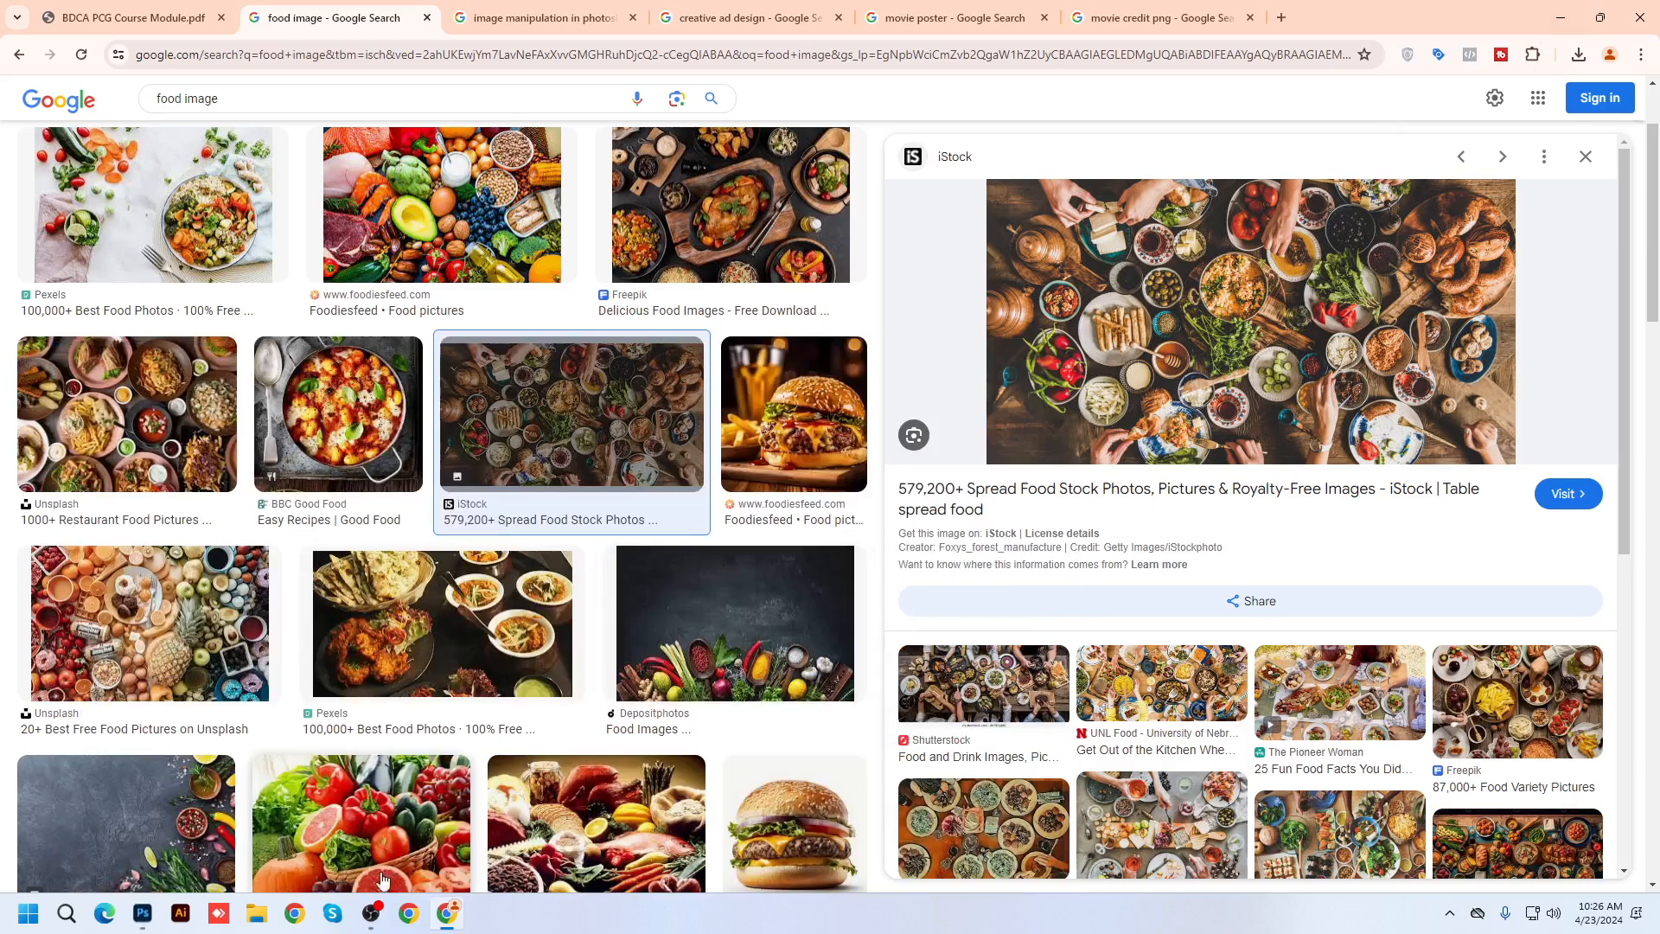
Minimise OBS and search Google Images for 'movie poster' in a Chrome tab
left_click(372, 913)
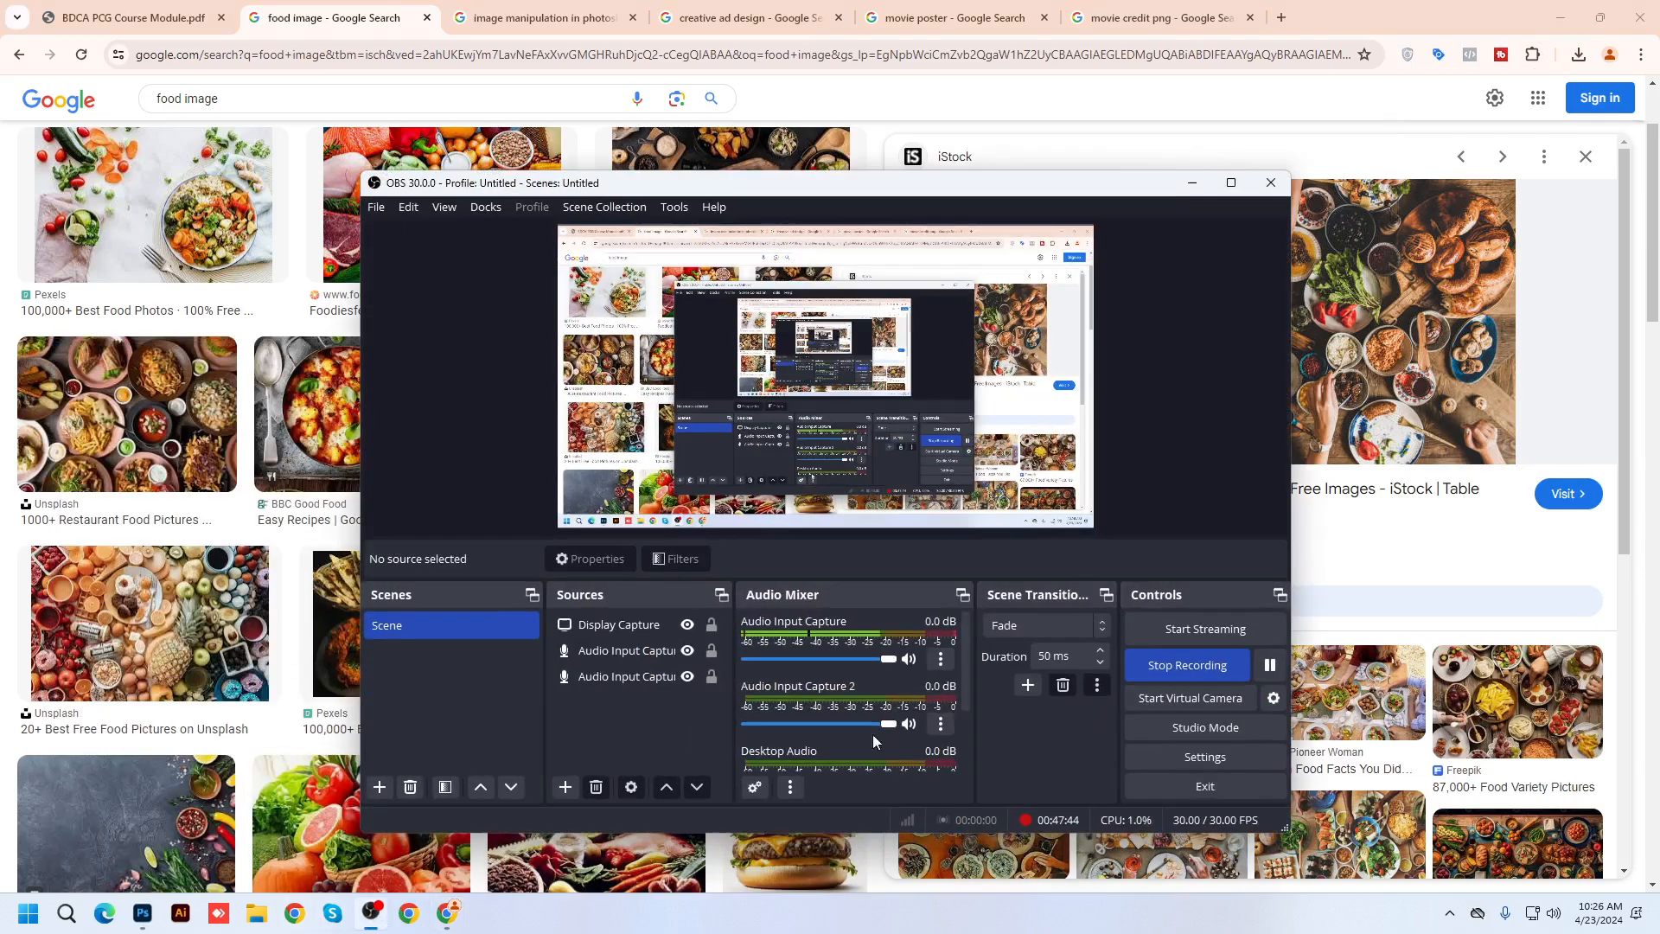
left_click(1269, 665)
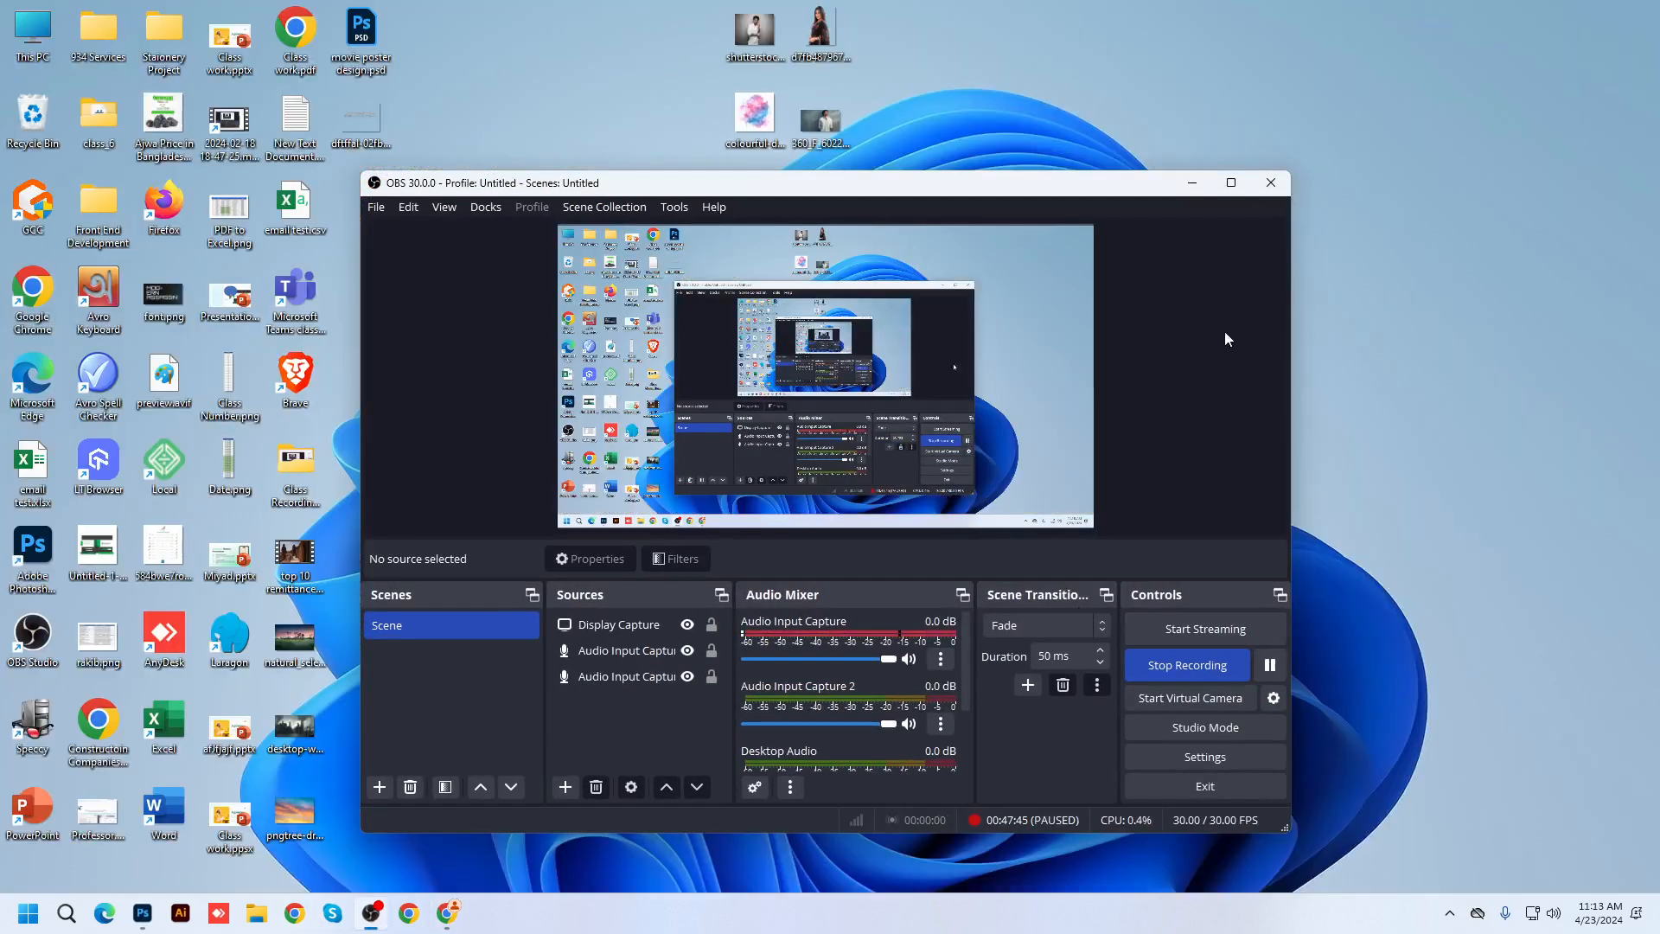
key("super+d")
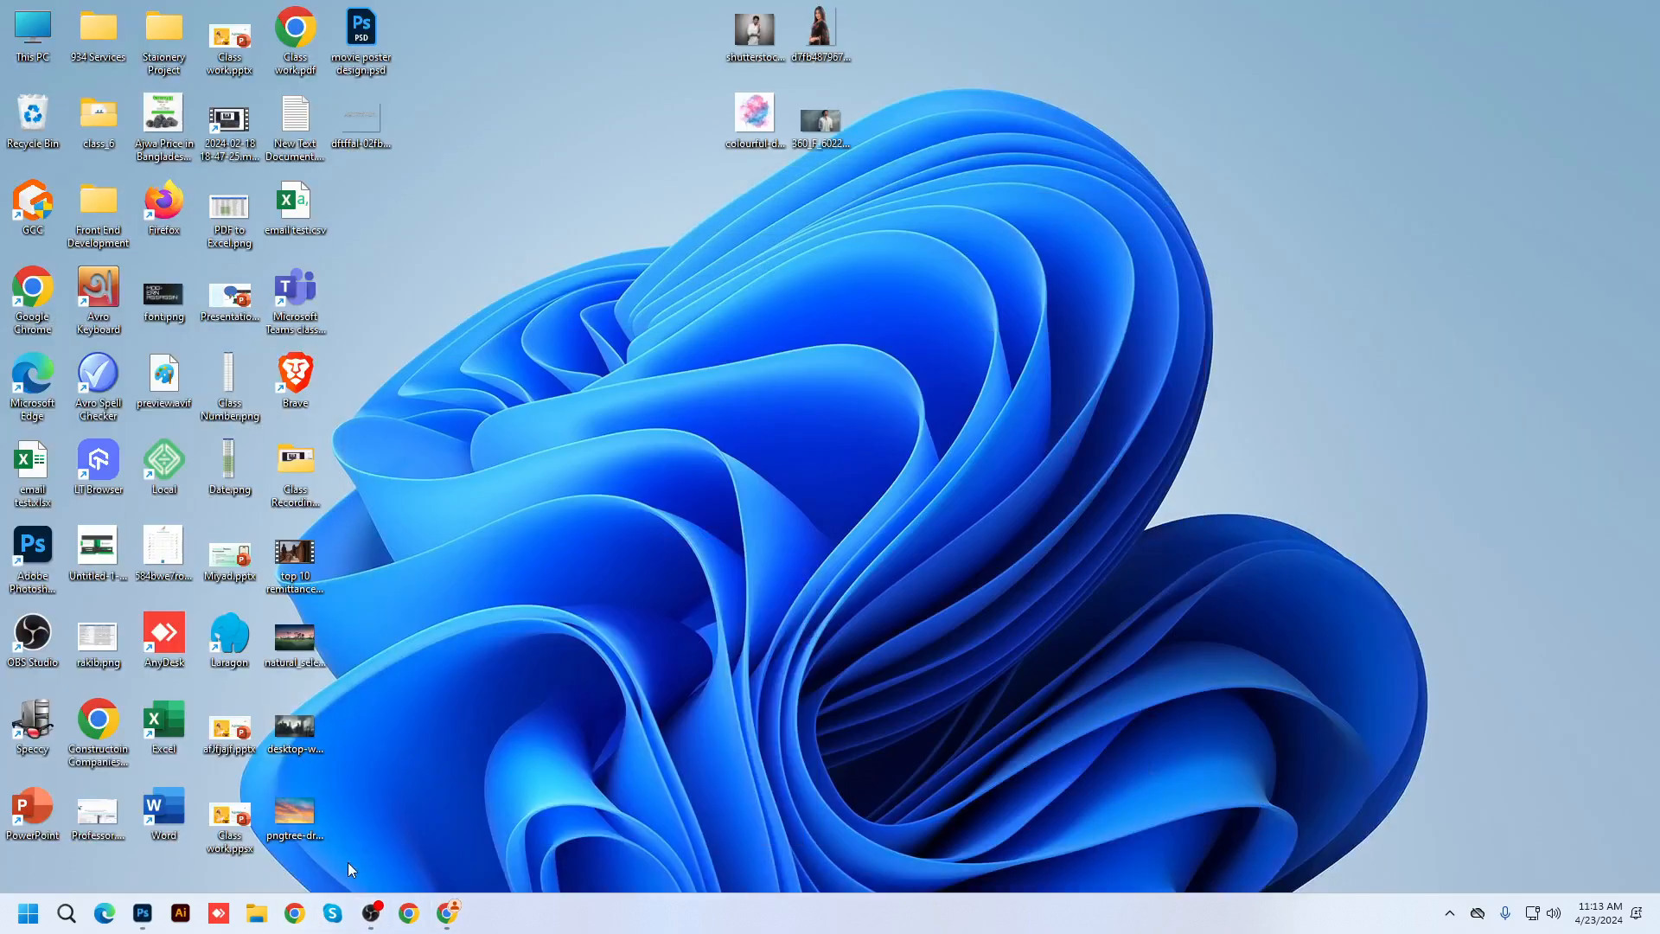
left_click(447, 913)
left_click(370, 21)
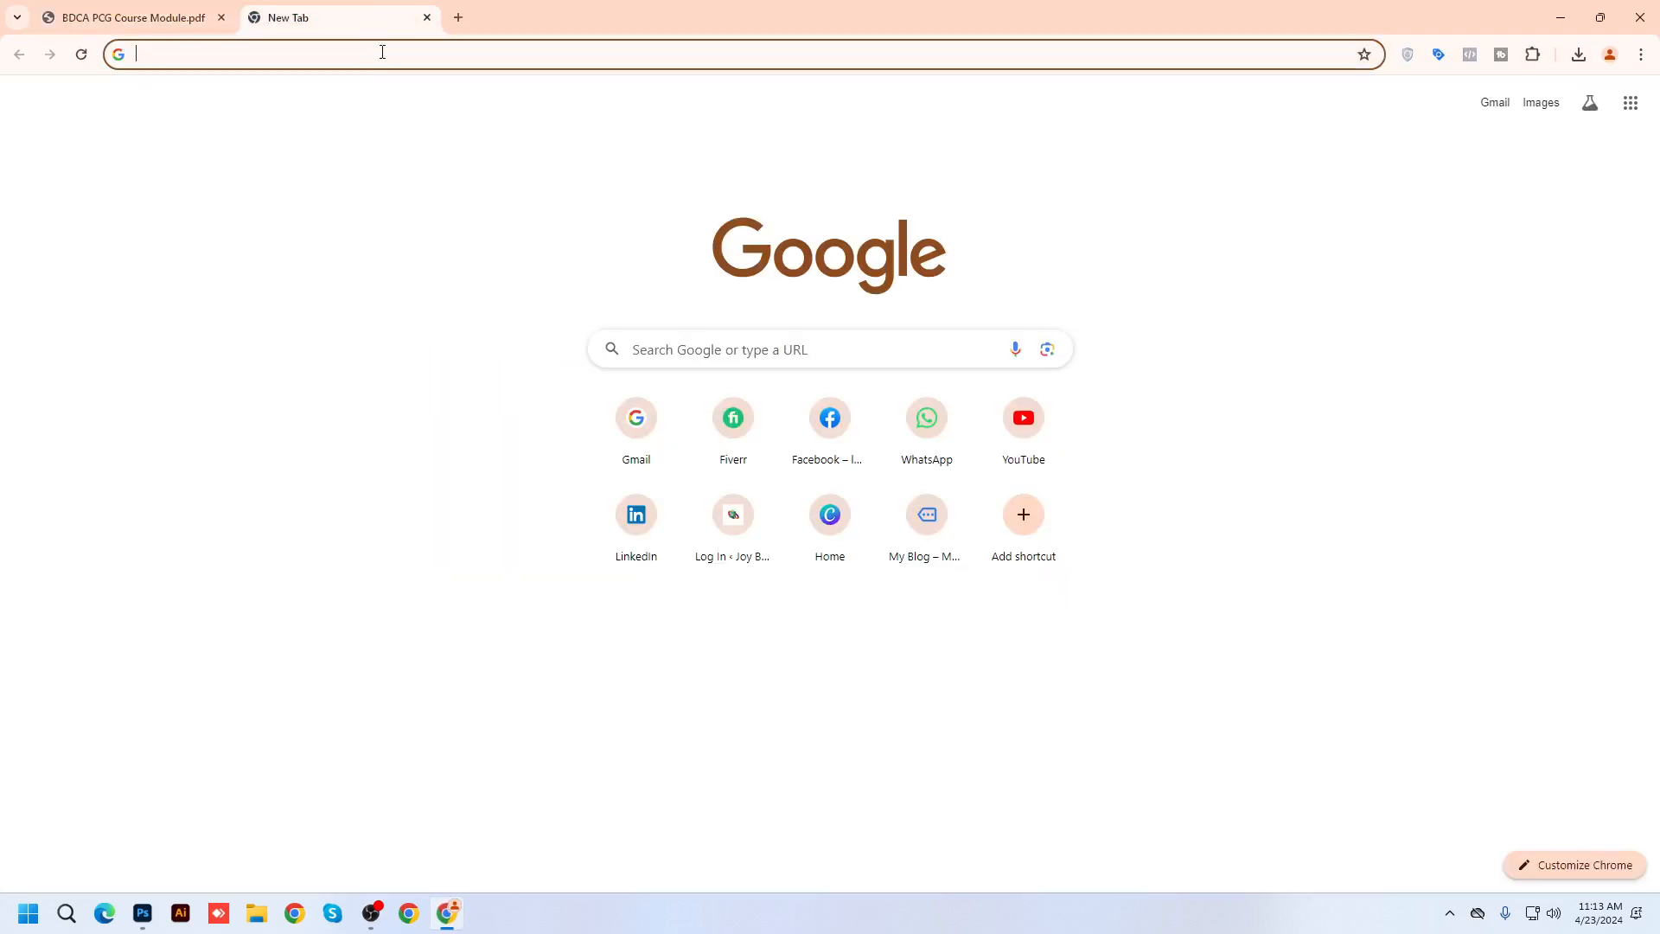
left_click(382, 49)
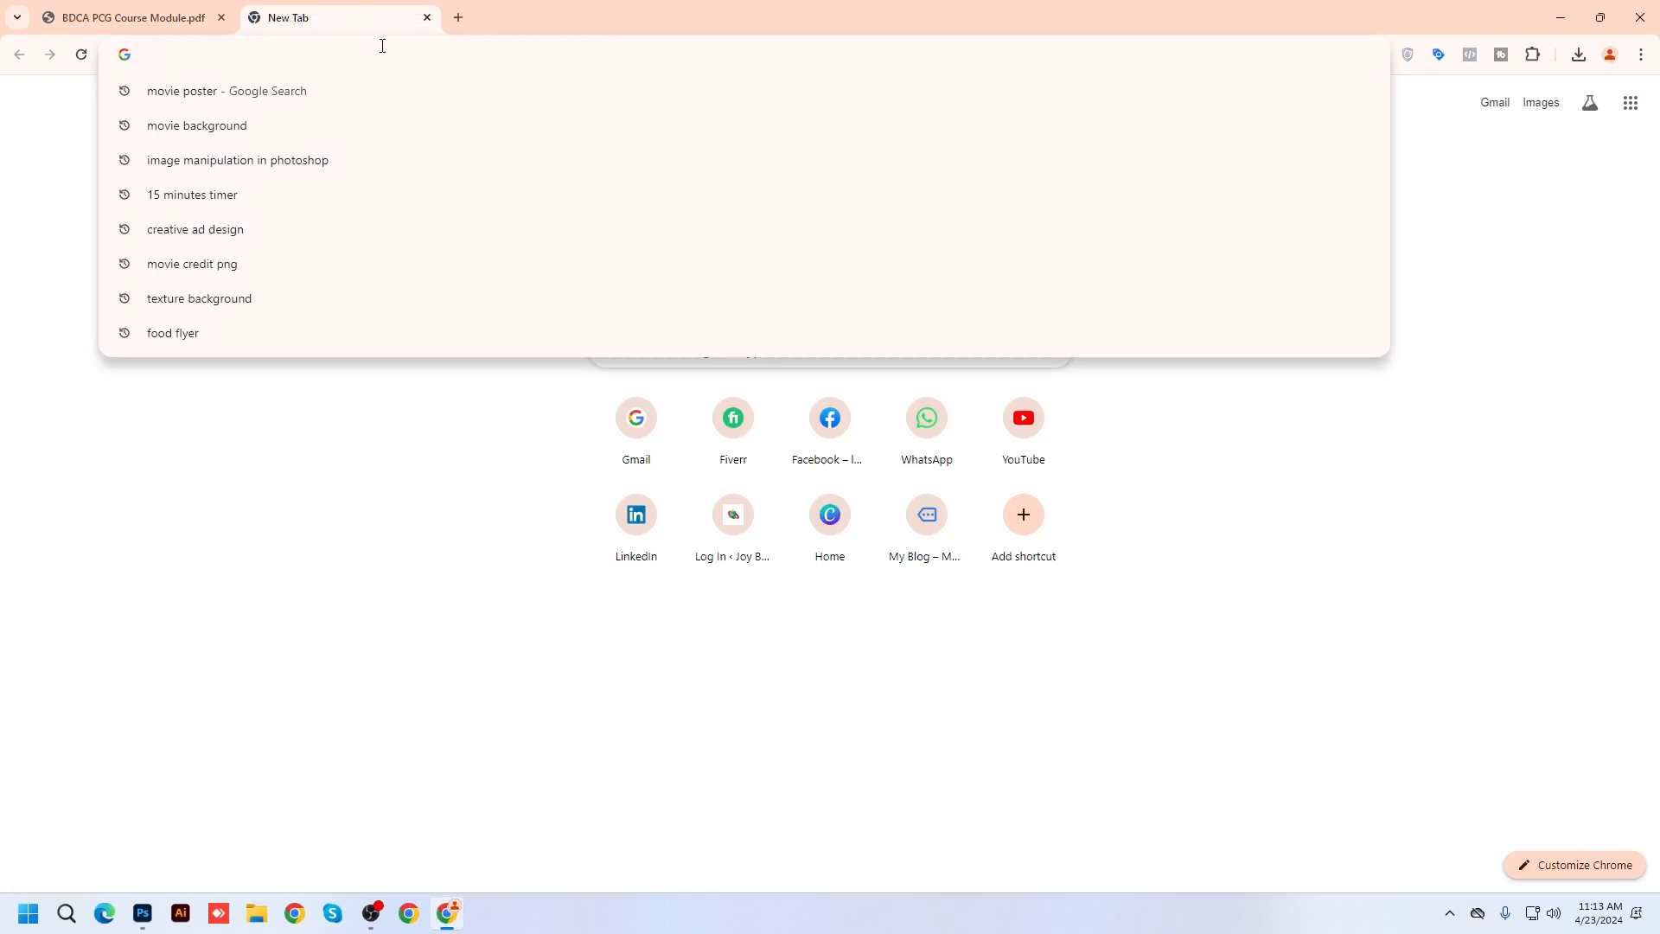
type("movie ")
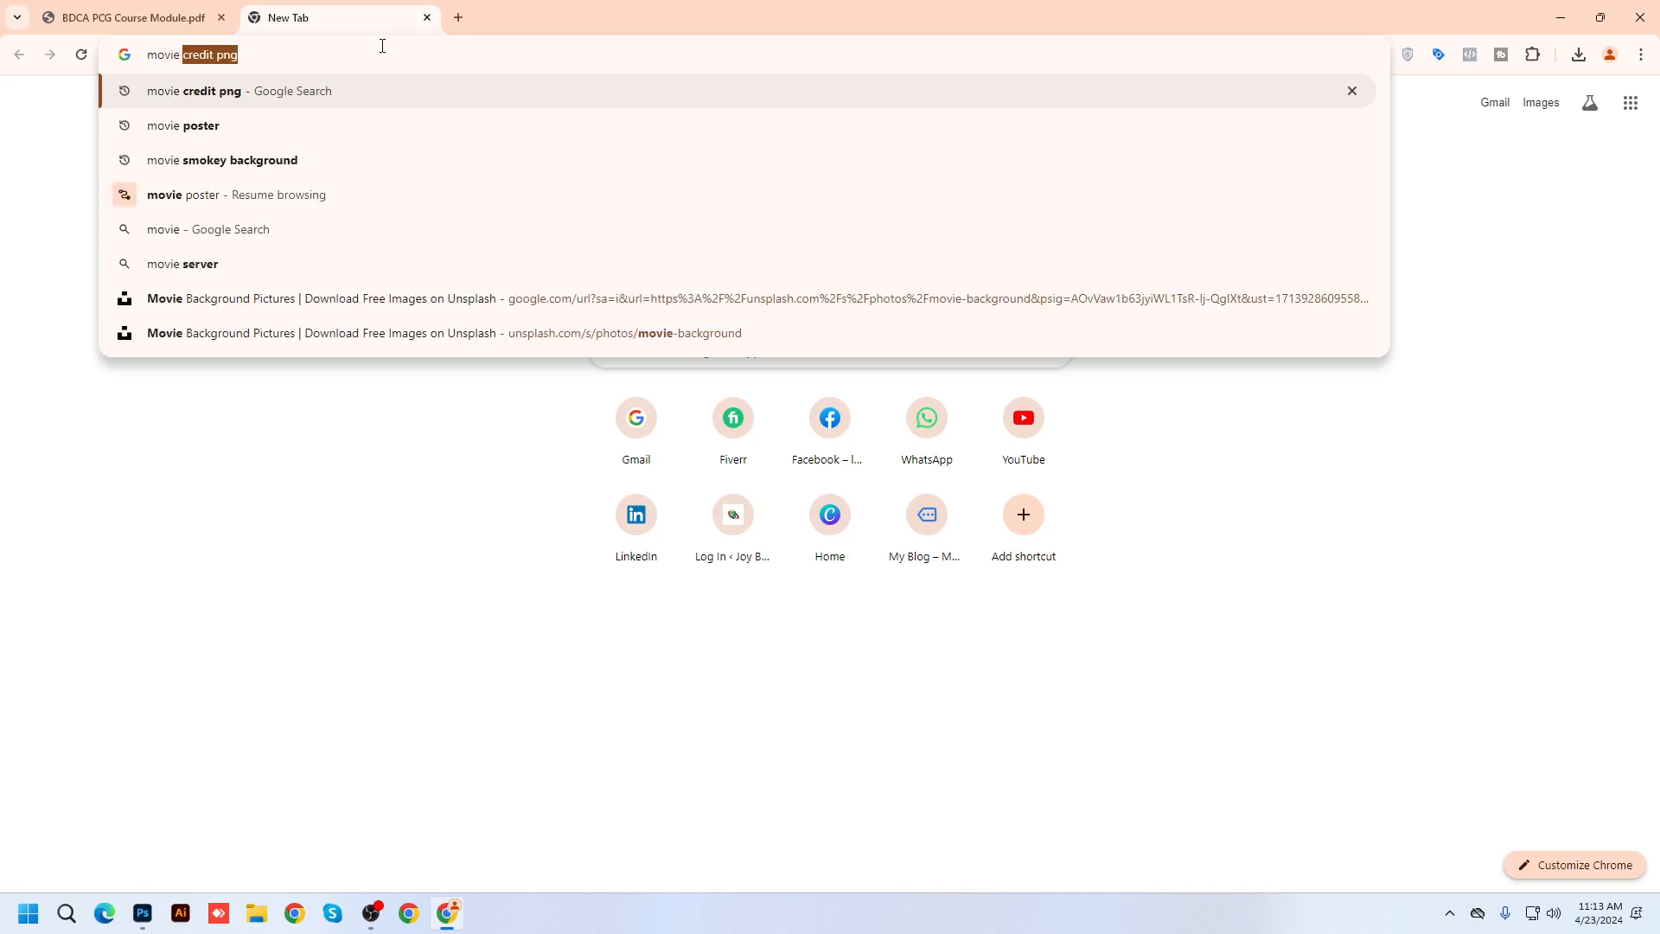
type("poster")
key("Return")
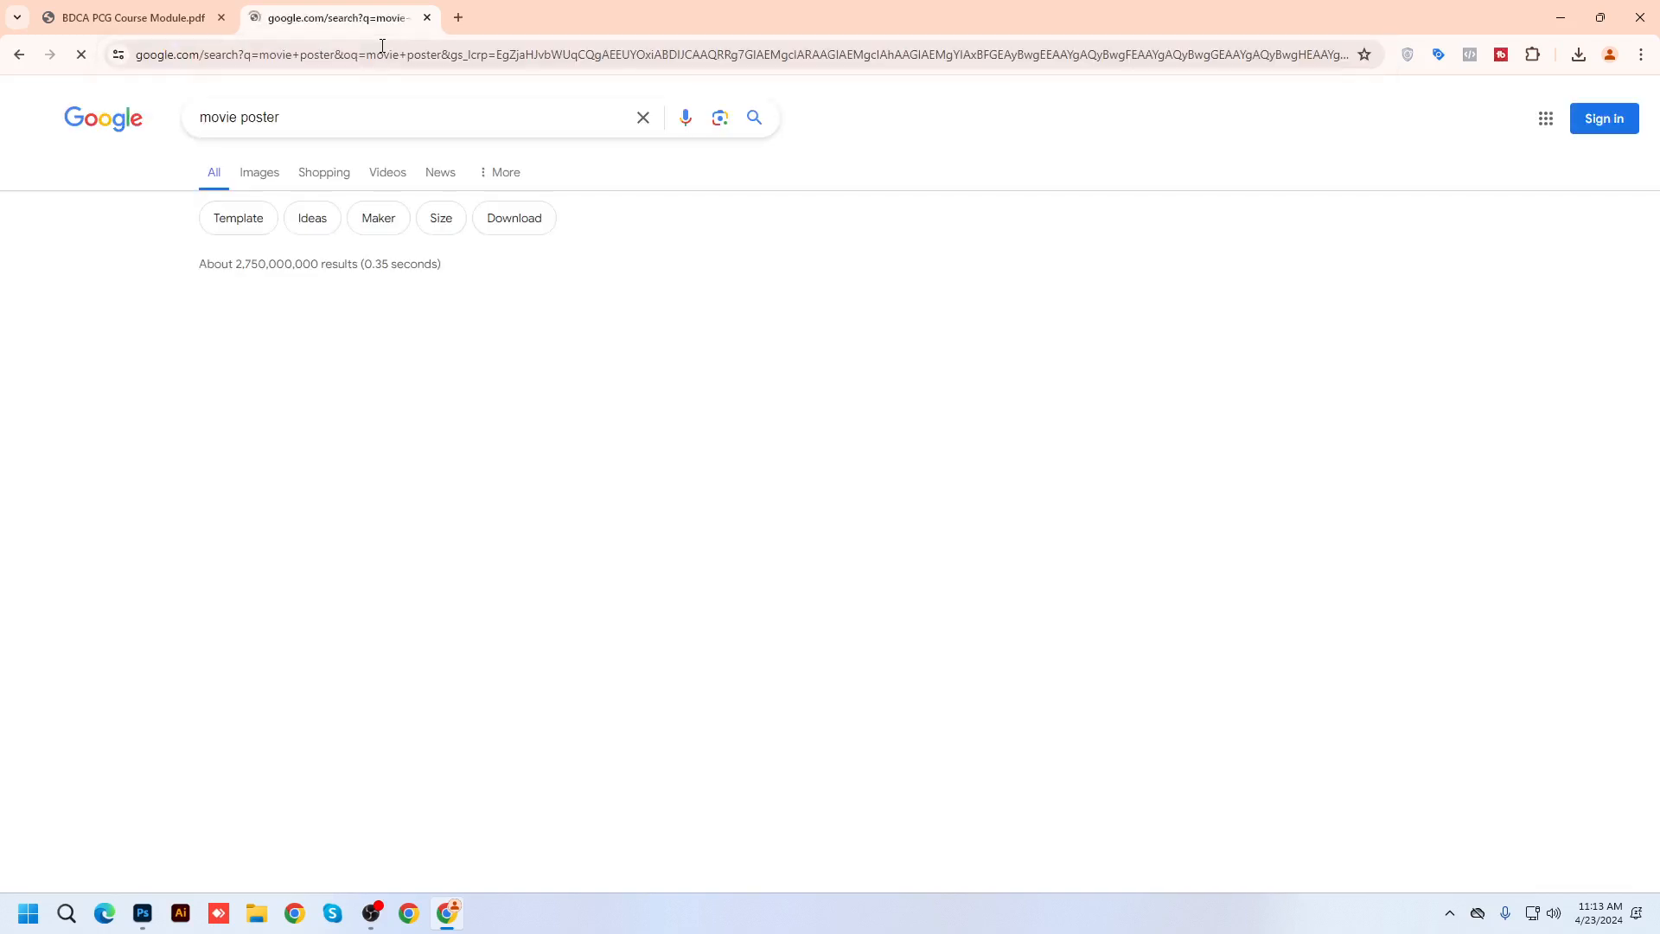
left_click(264, 173)
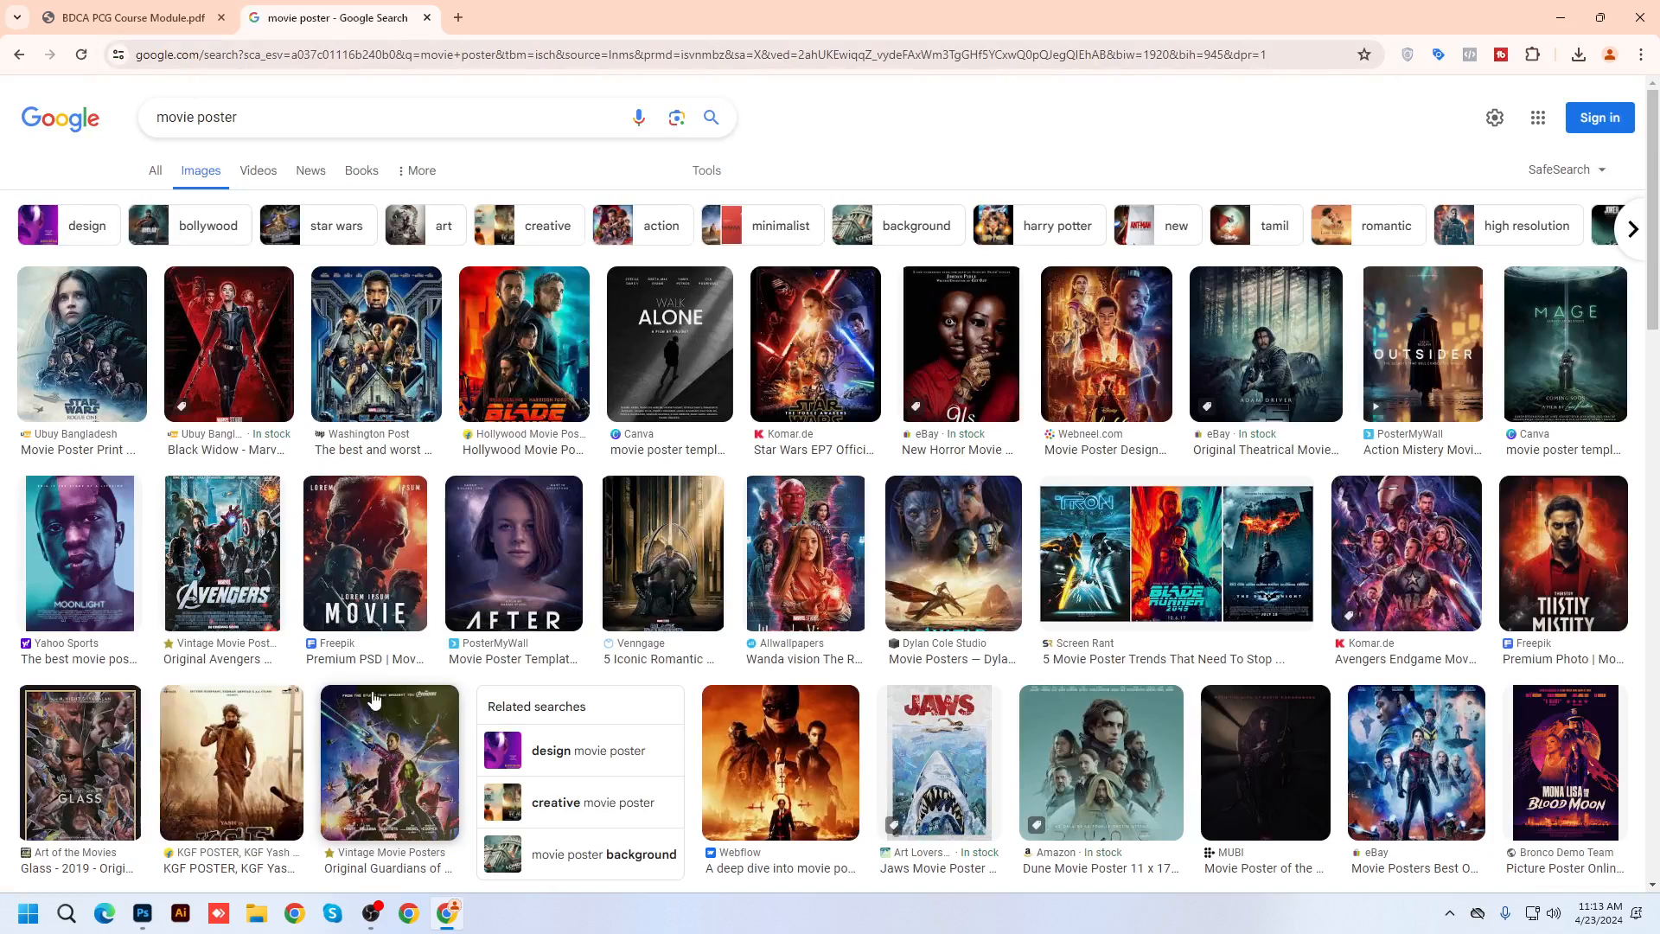
Preview the Moonlight, Freepik, Screen Rant, WandaVision and Come Back posters, then open a blank tab
left_click(101, 548)
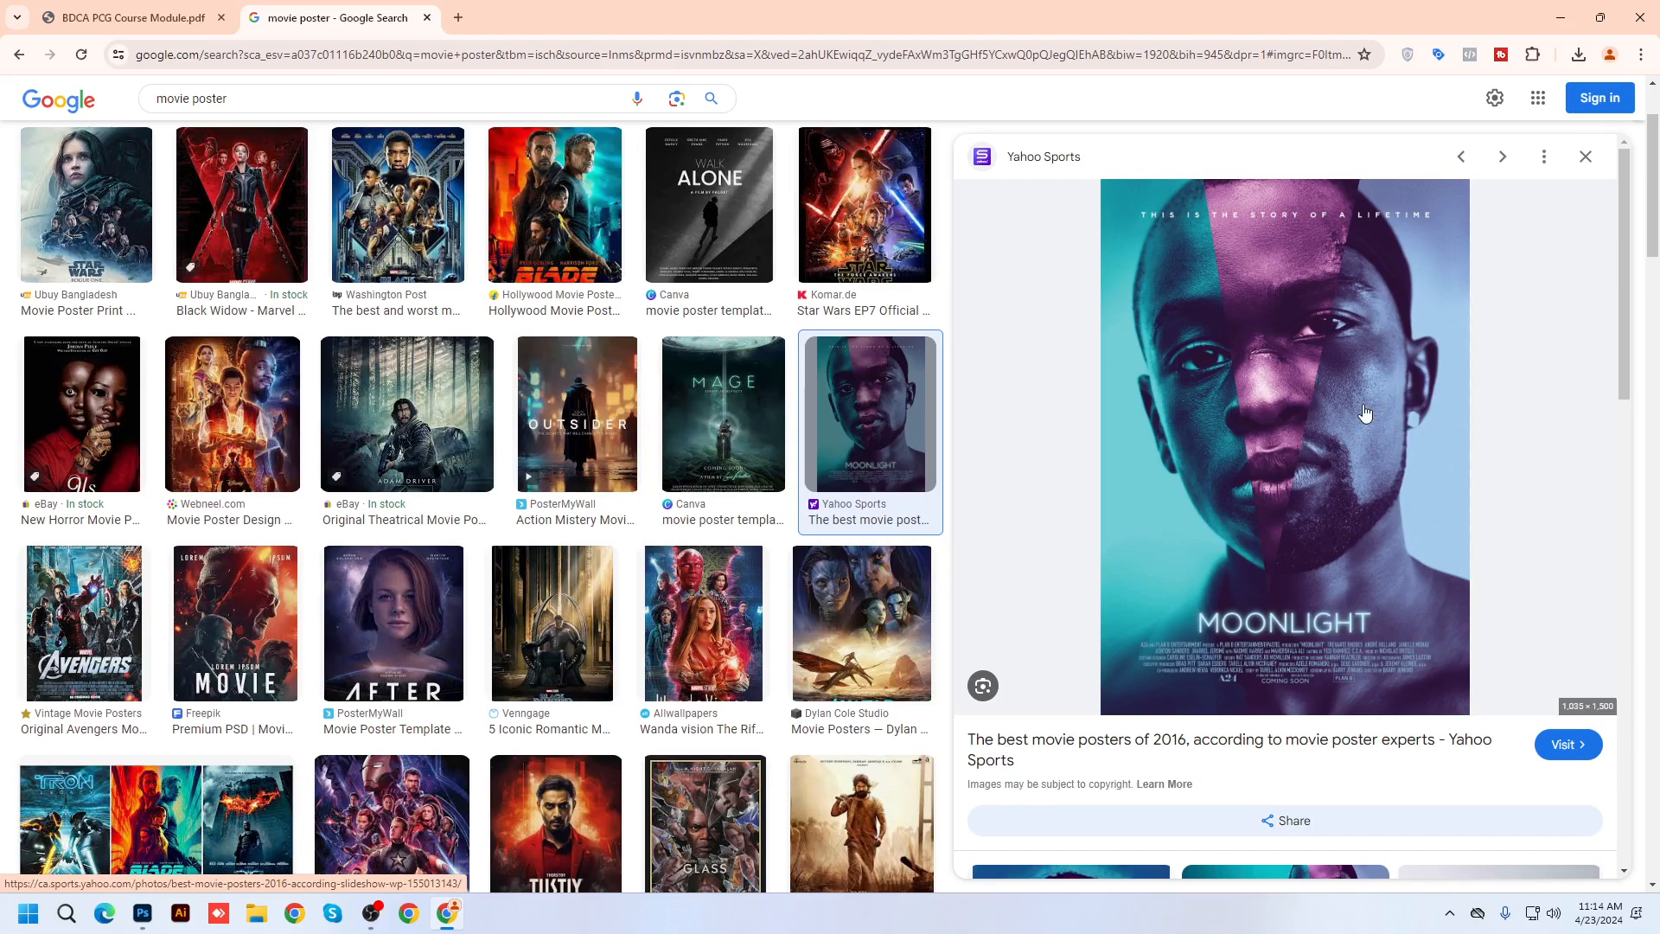
left_click(555, 817)
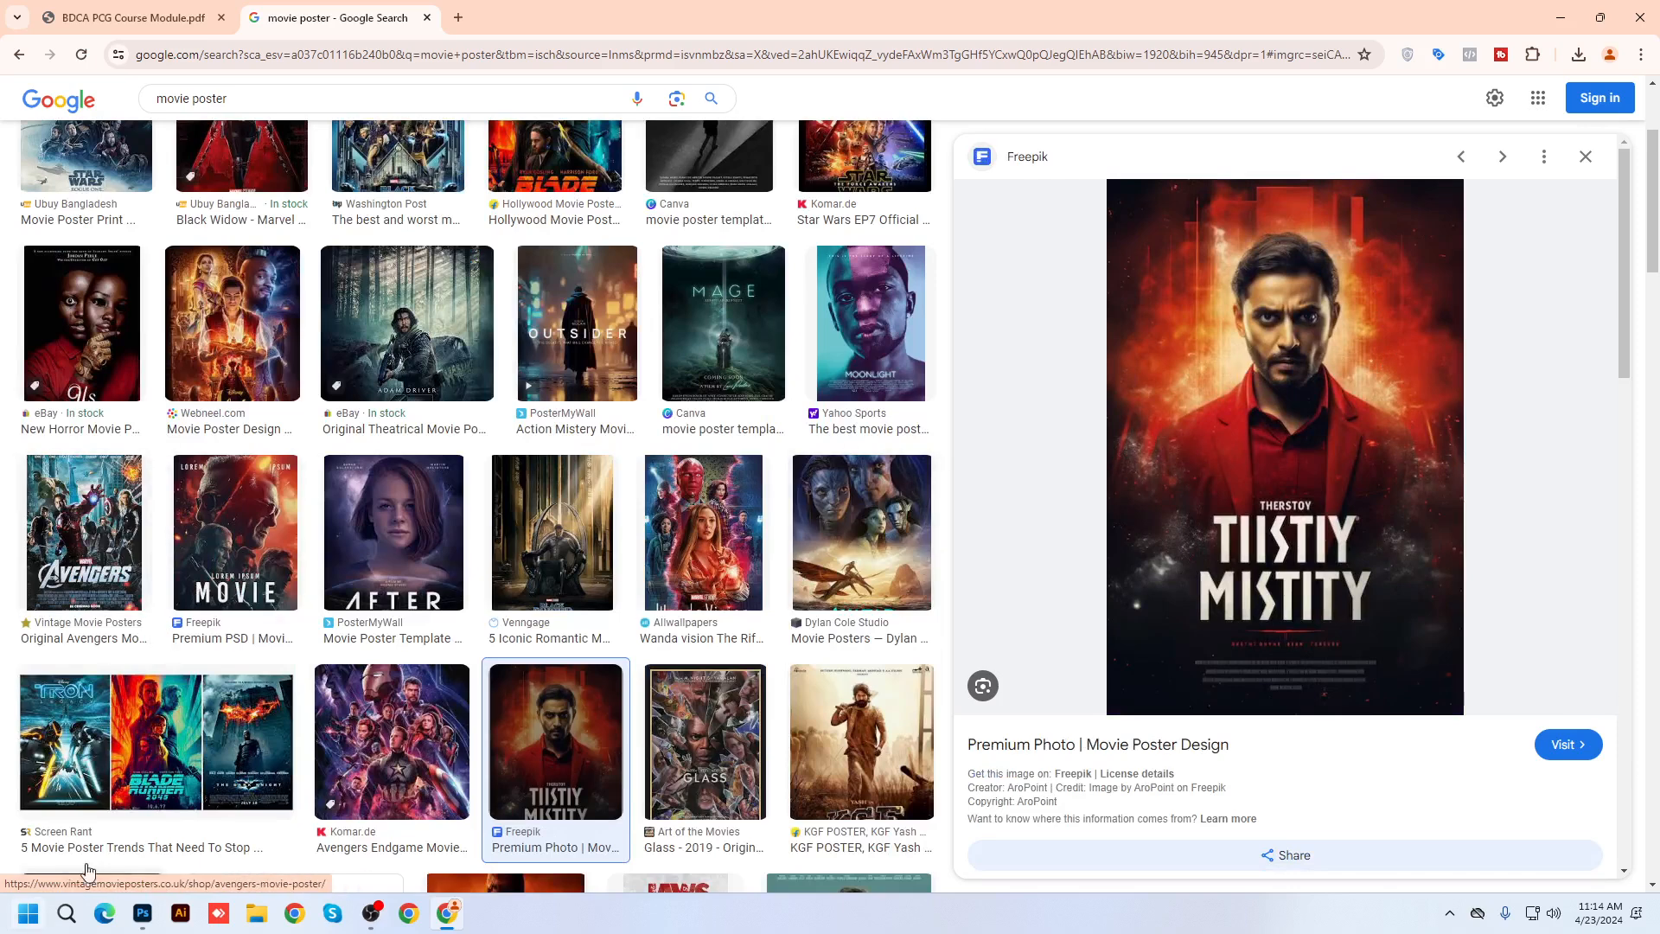
left_click(151, 759)
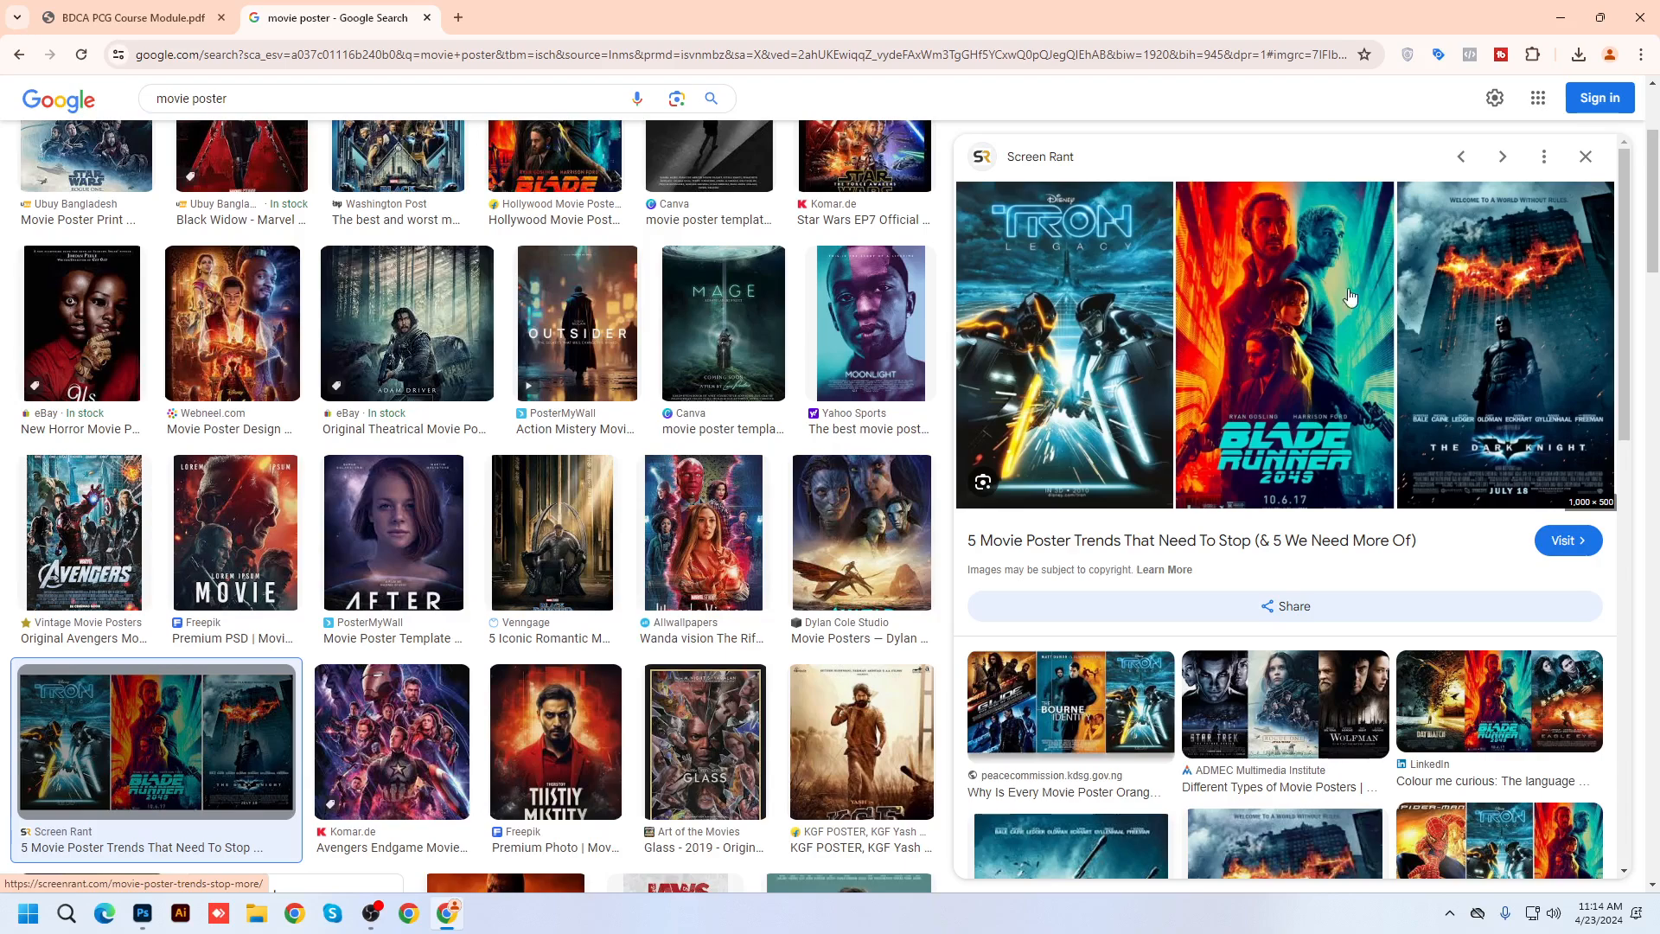
scroll(718, 602, "down", 7)
scroll(718, 603, "down", 2)
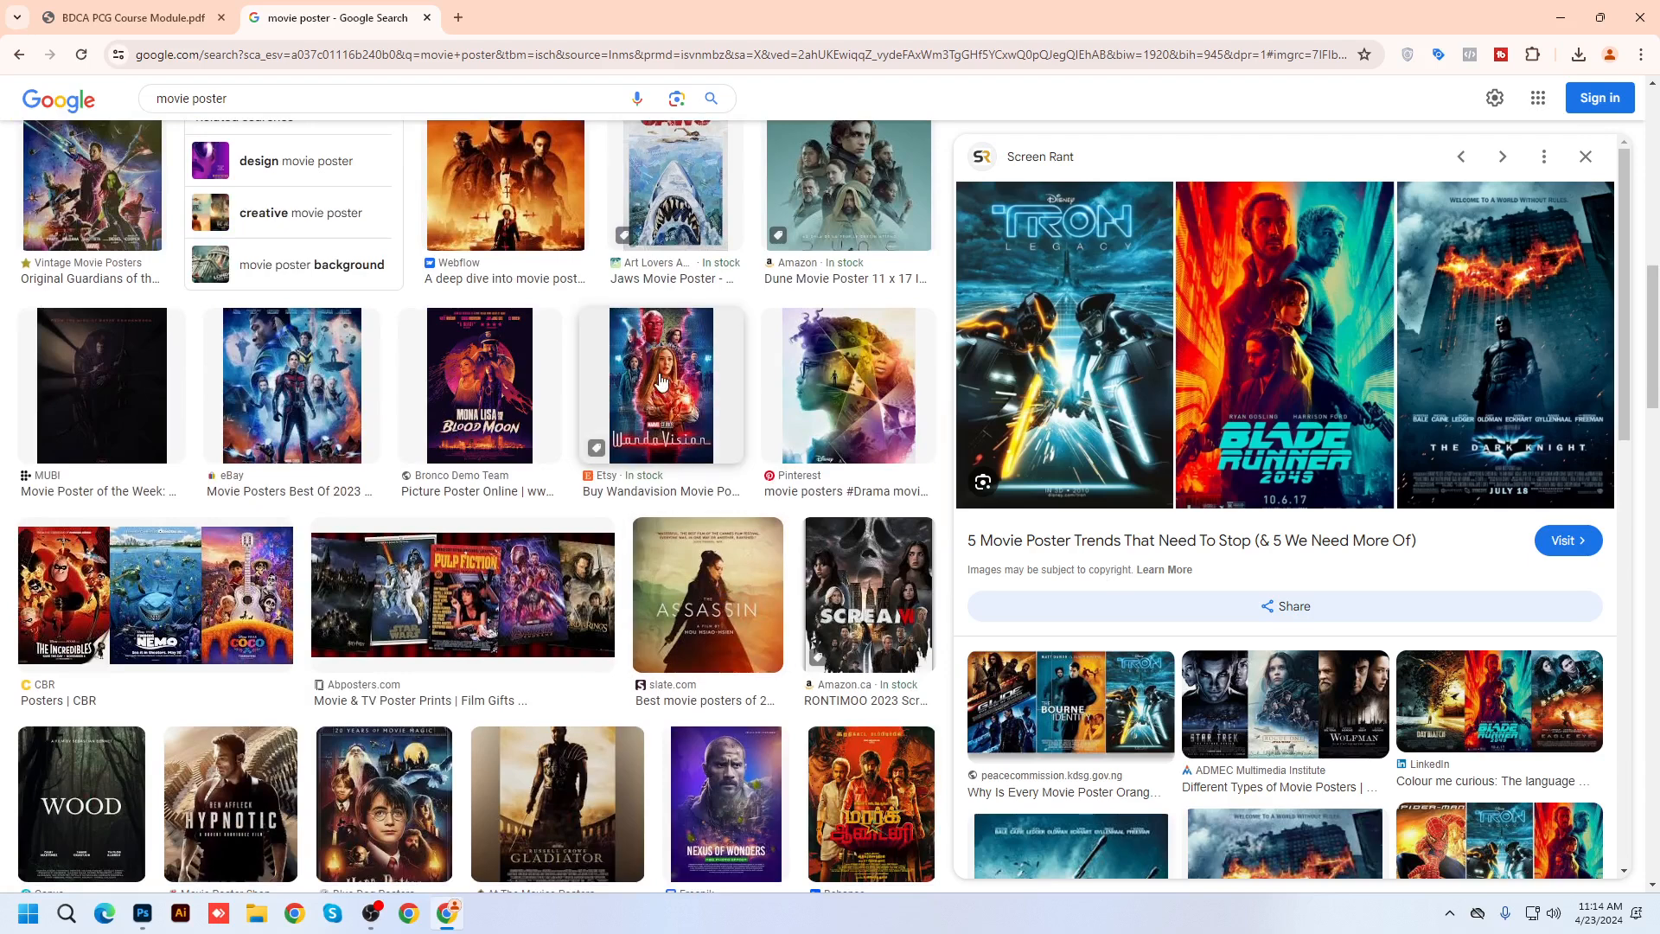
left_click(674, 450)
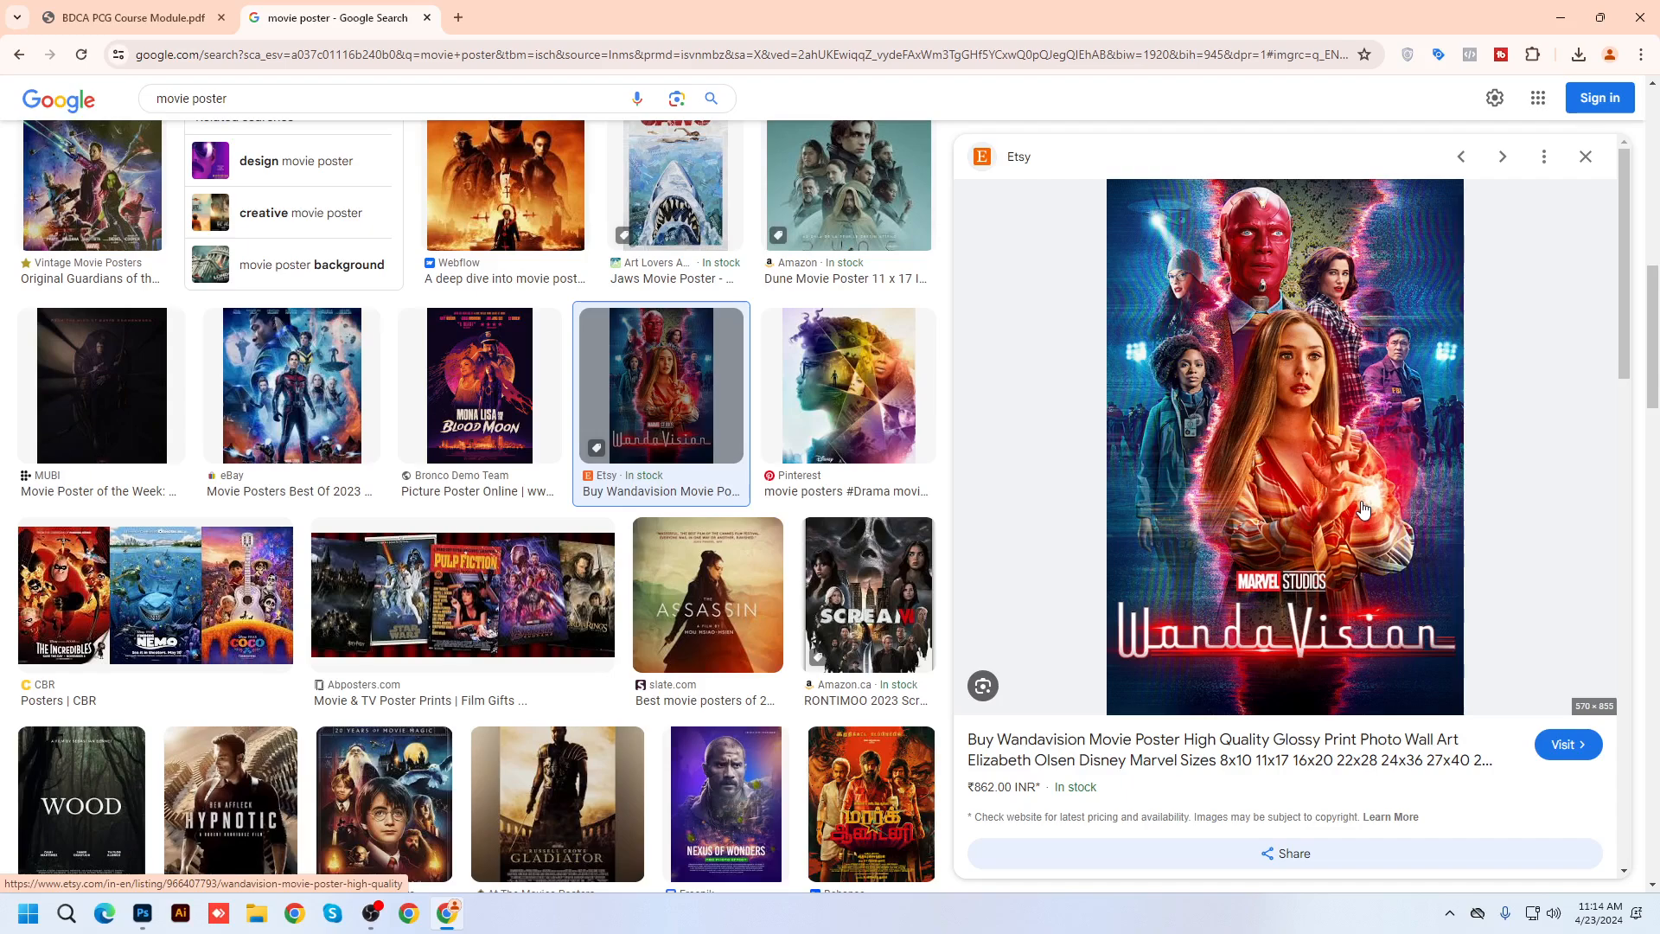
scroll(173, 597, "down", 4)
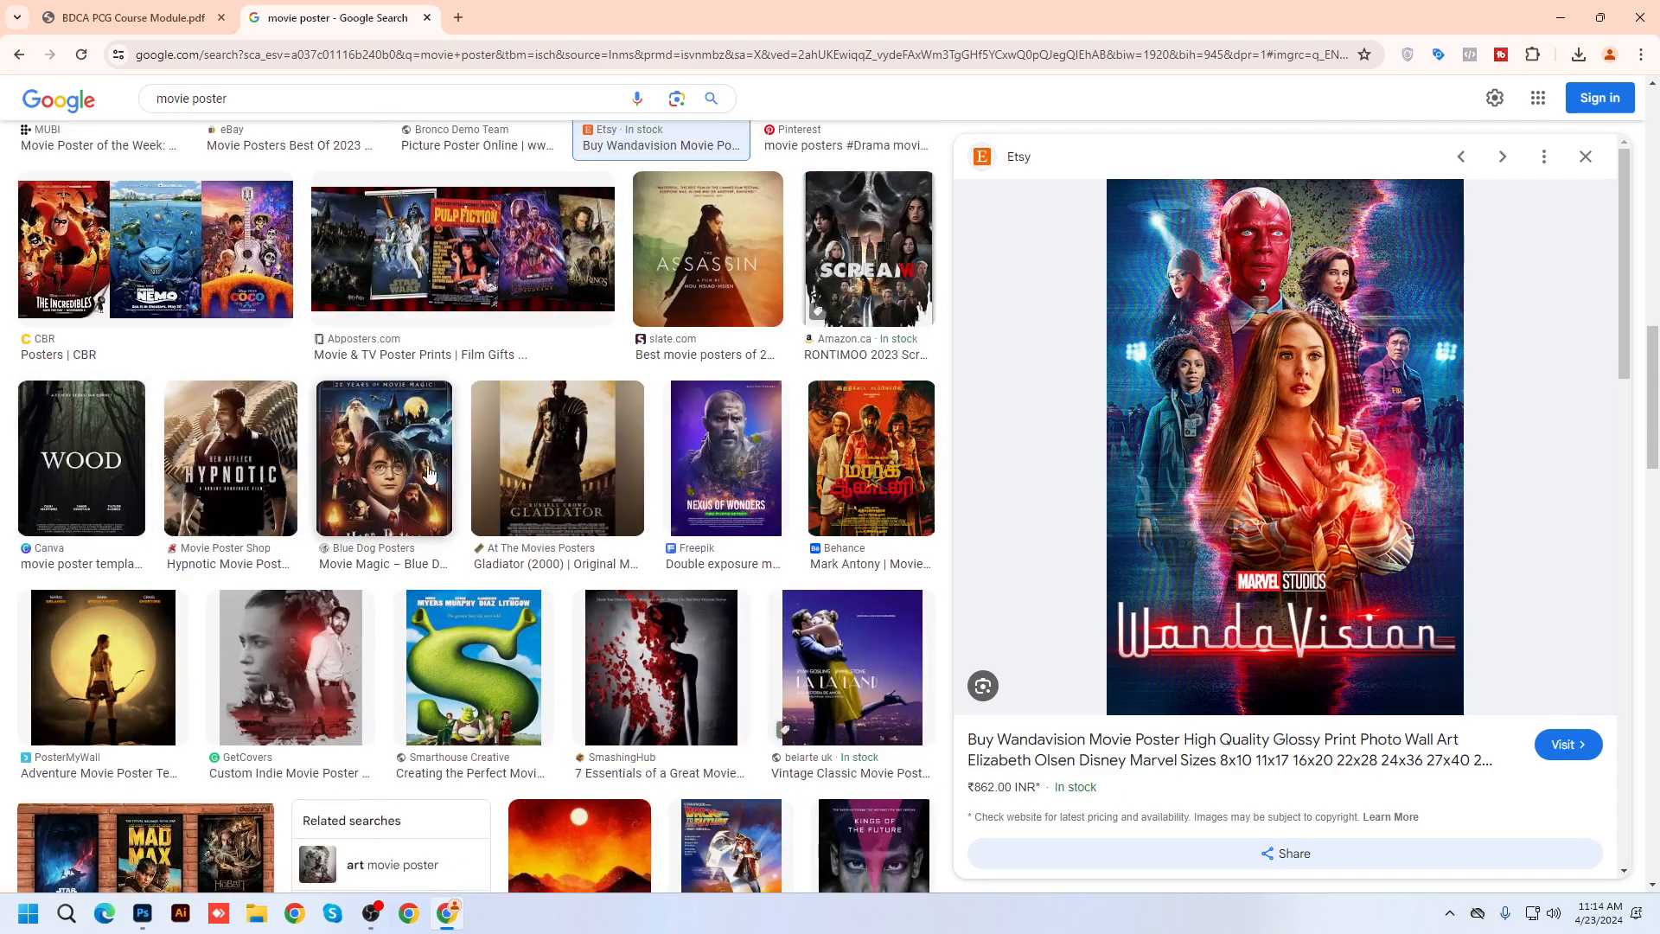
scroll(484, 640, "down", 7)
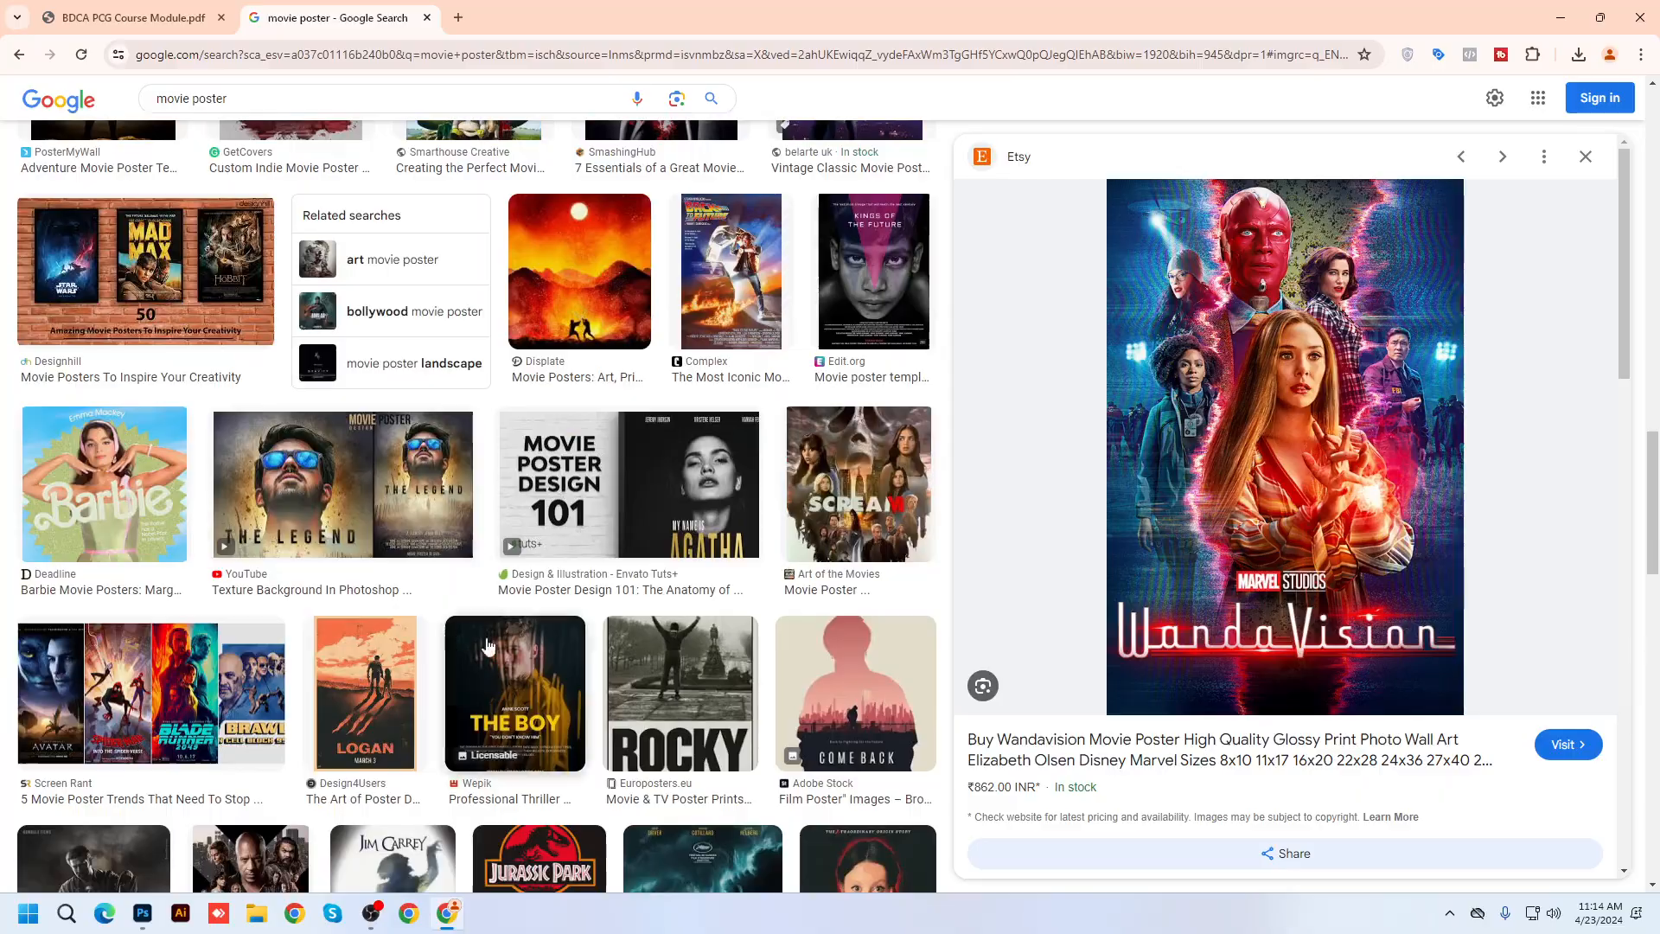
scroll(571, 694, "up", 3)
scroll(571, 696, "up", 16)
scroll(575, 698, "down", 10)
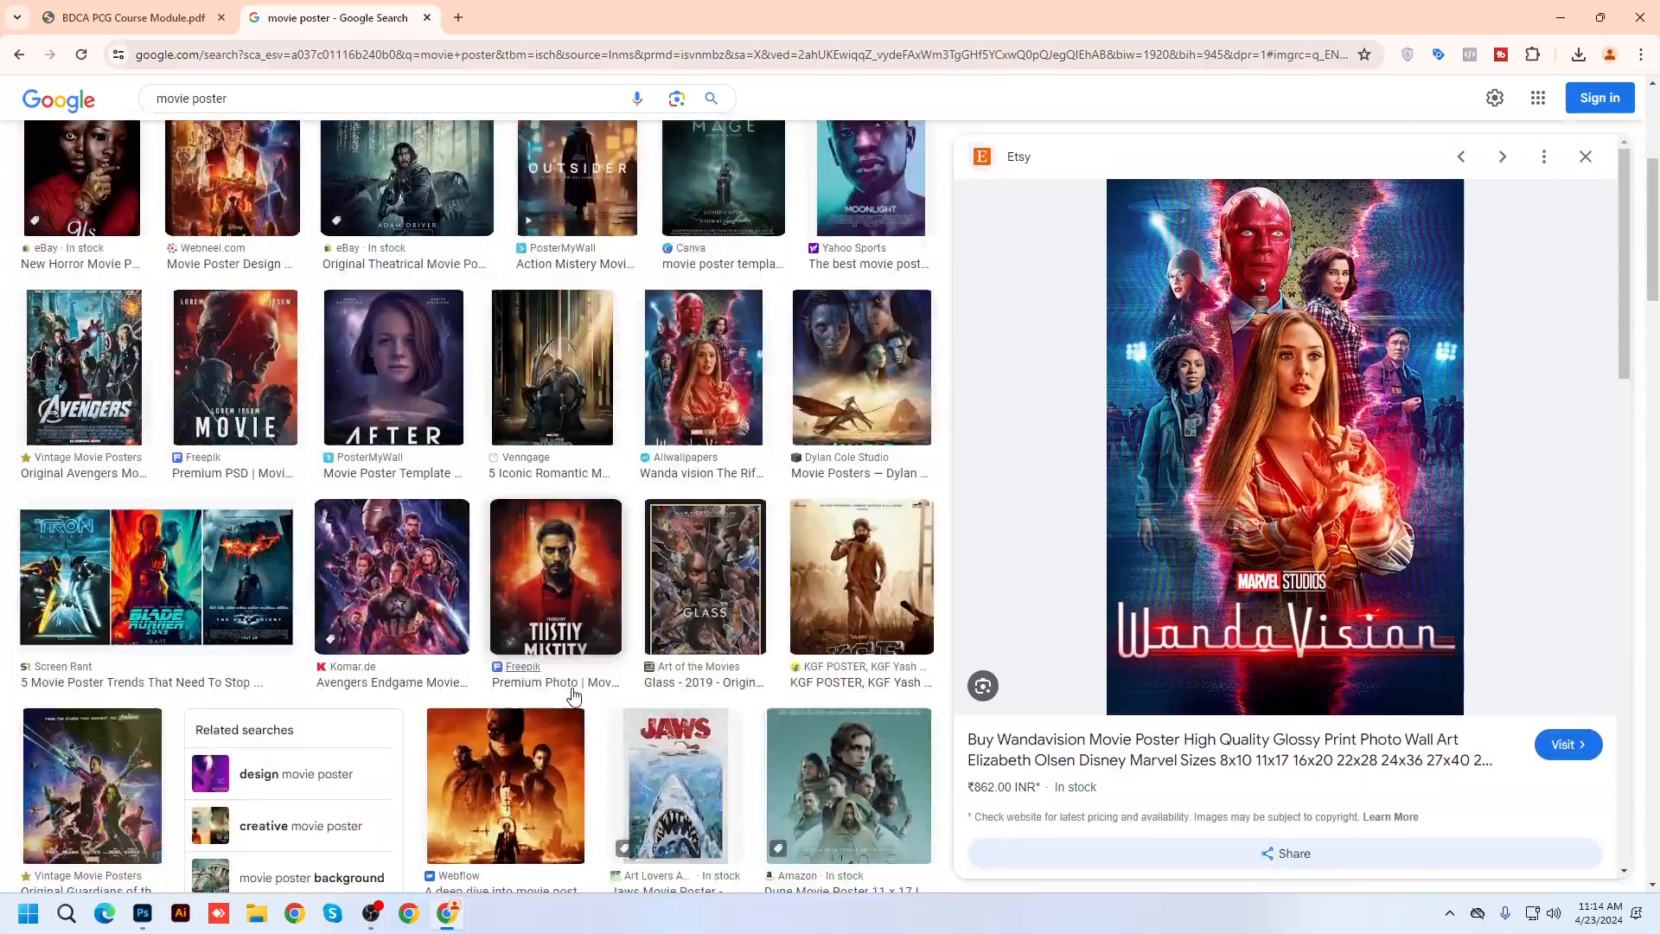
scroll(575, 698, "down", 11)
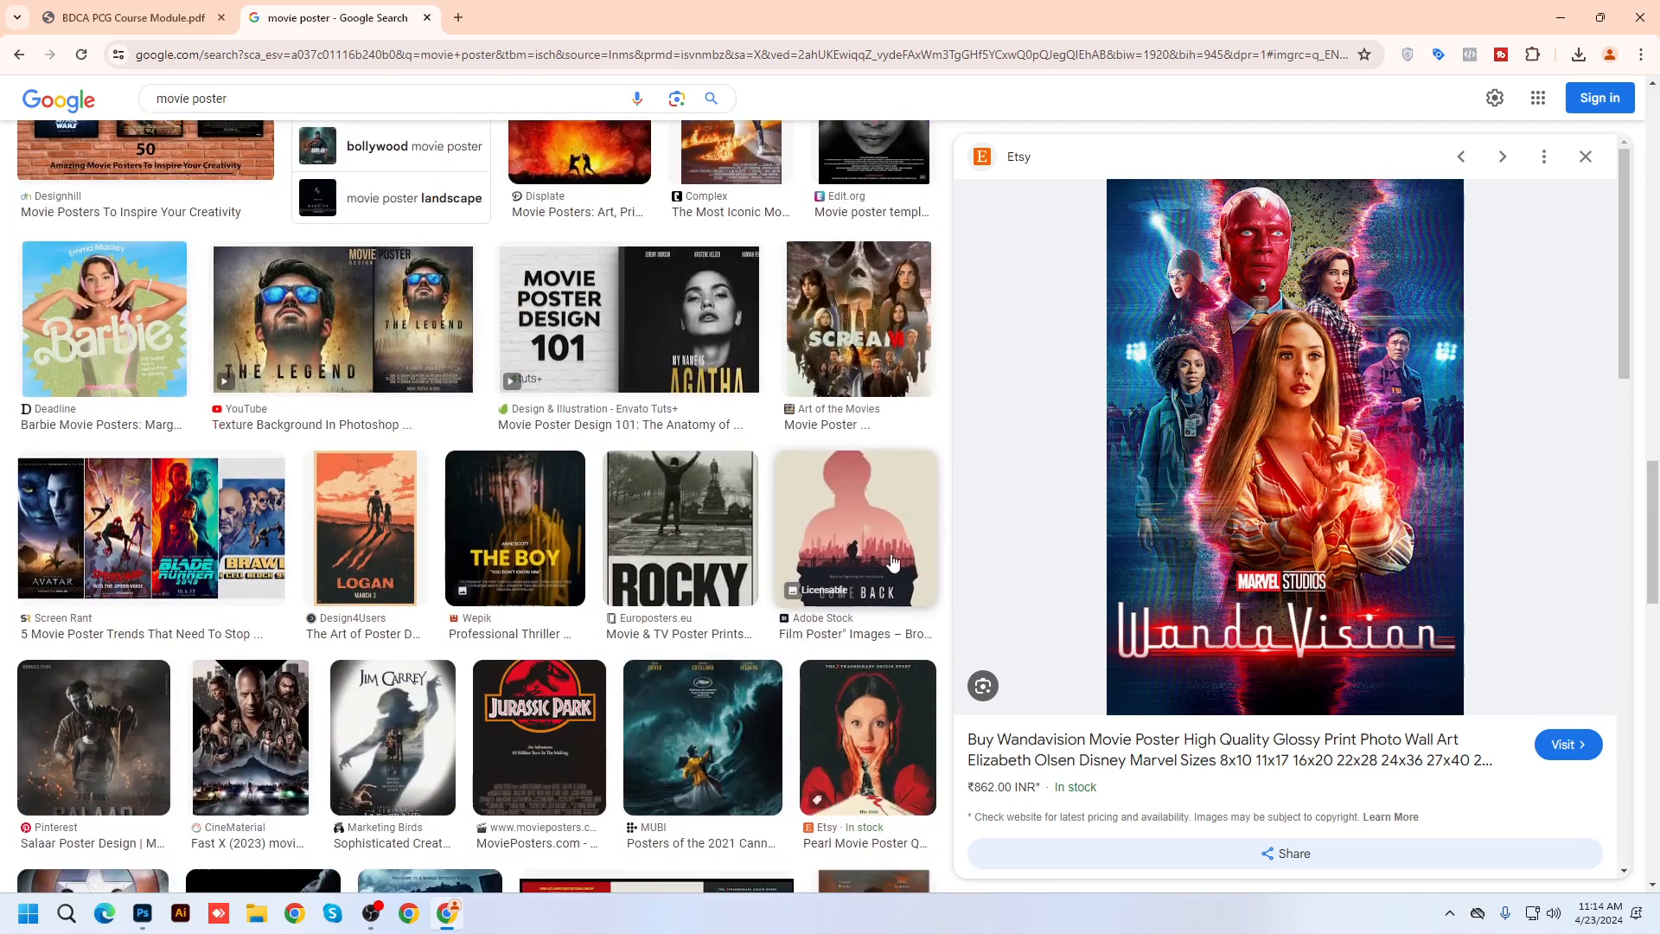
left_click(905, 519)
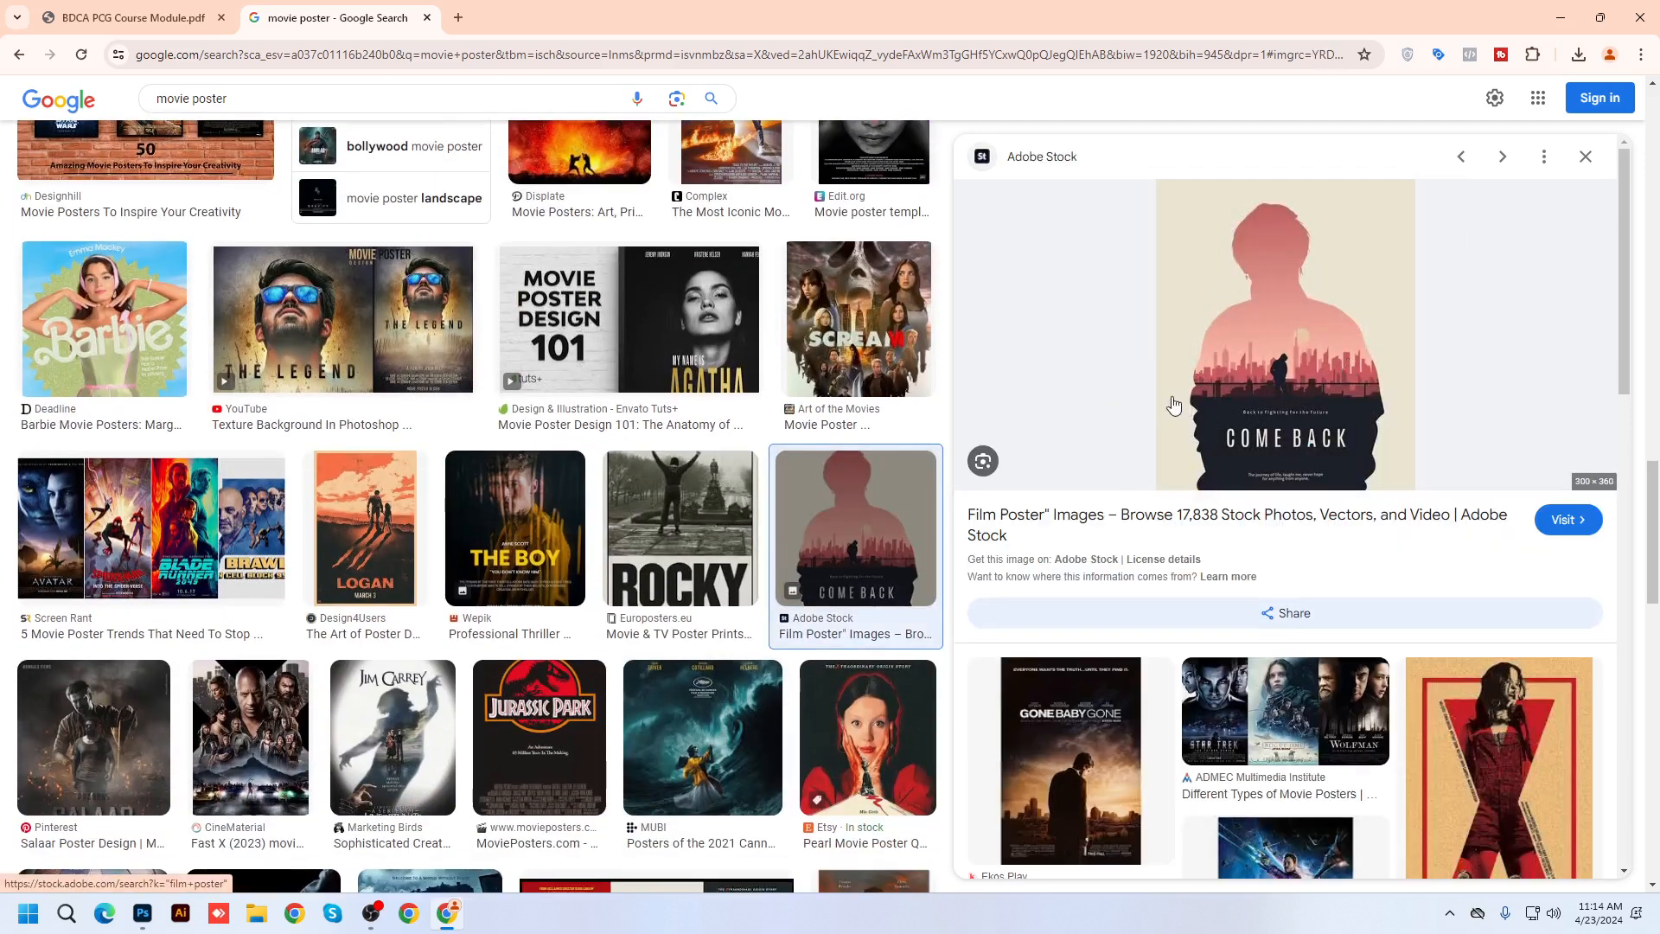
left_click(458, 17)
Search Google for 'wedding photography' in a new tab
left_click(469, 56)
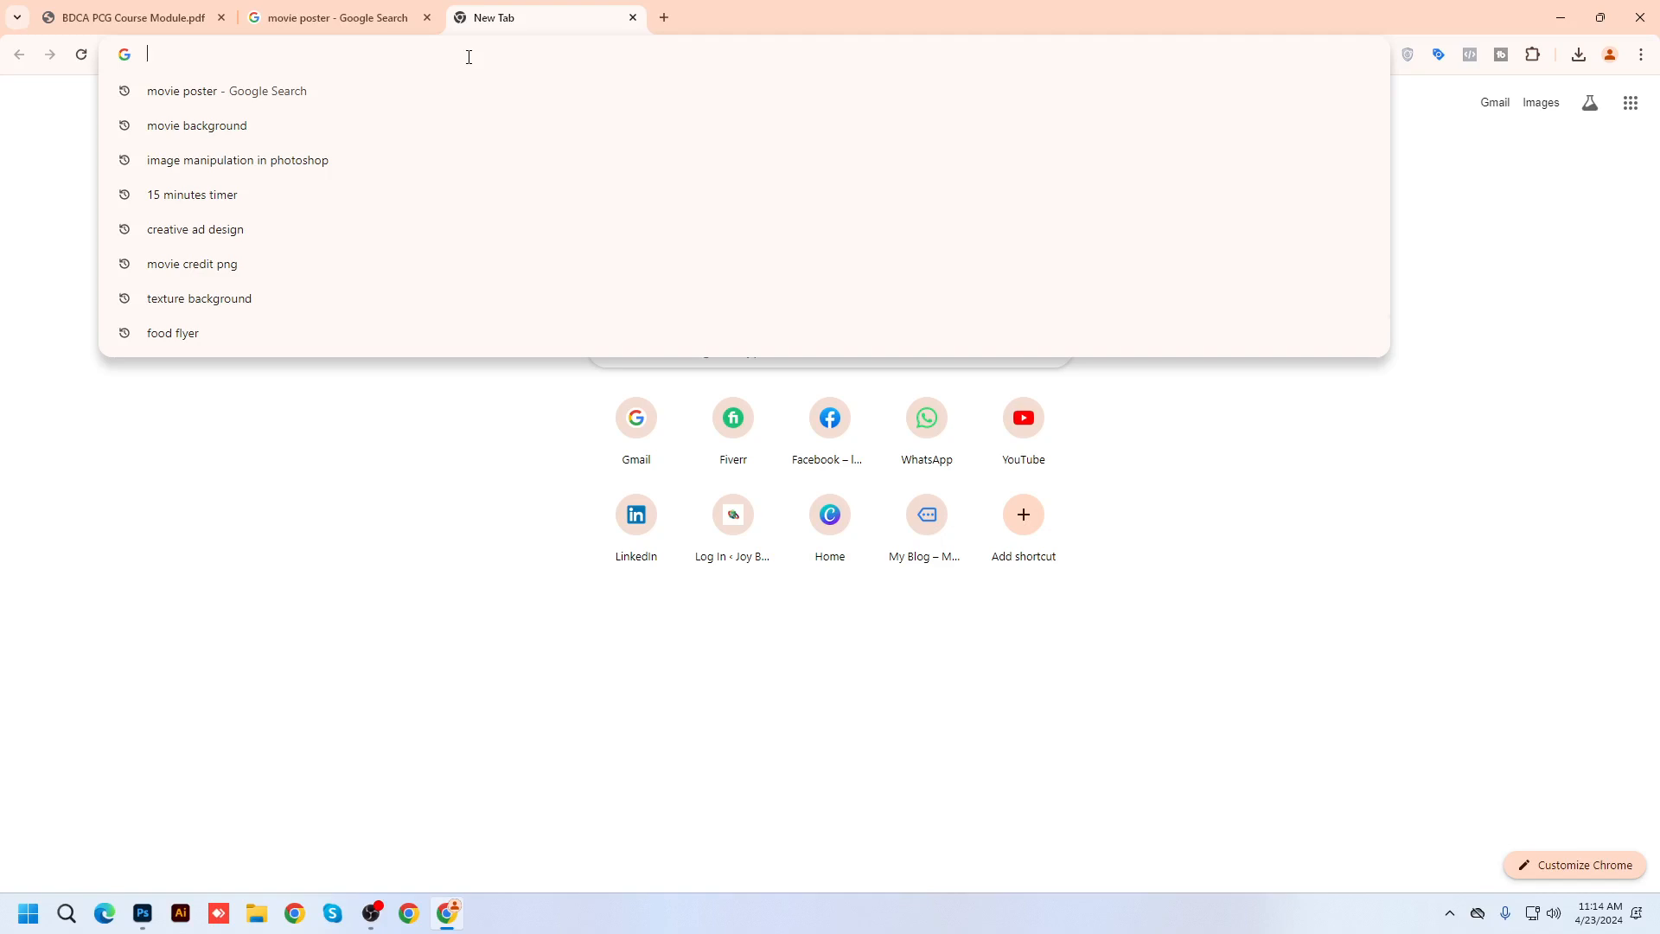
type("wed")
key("BackSpace")
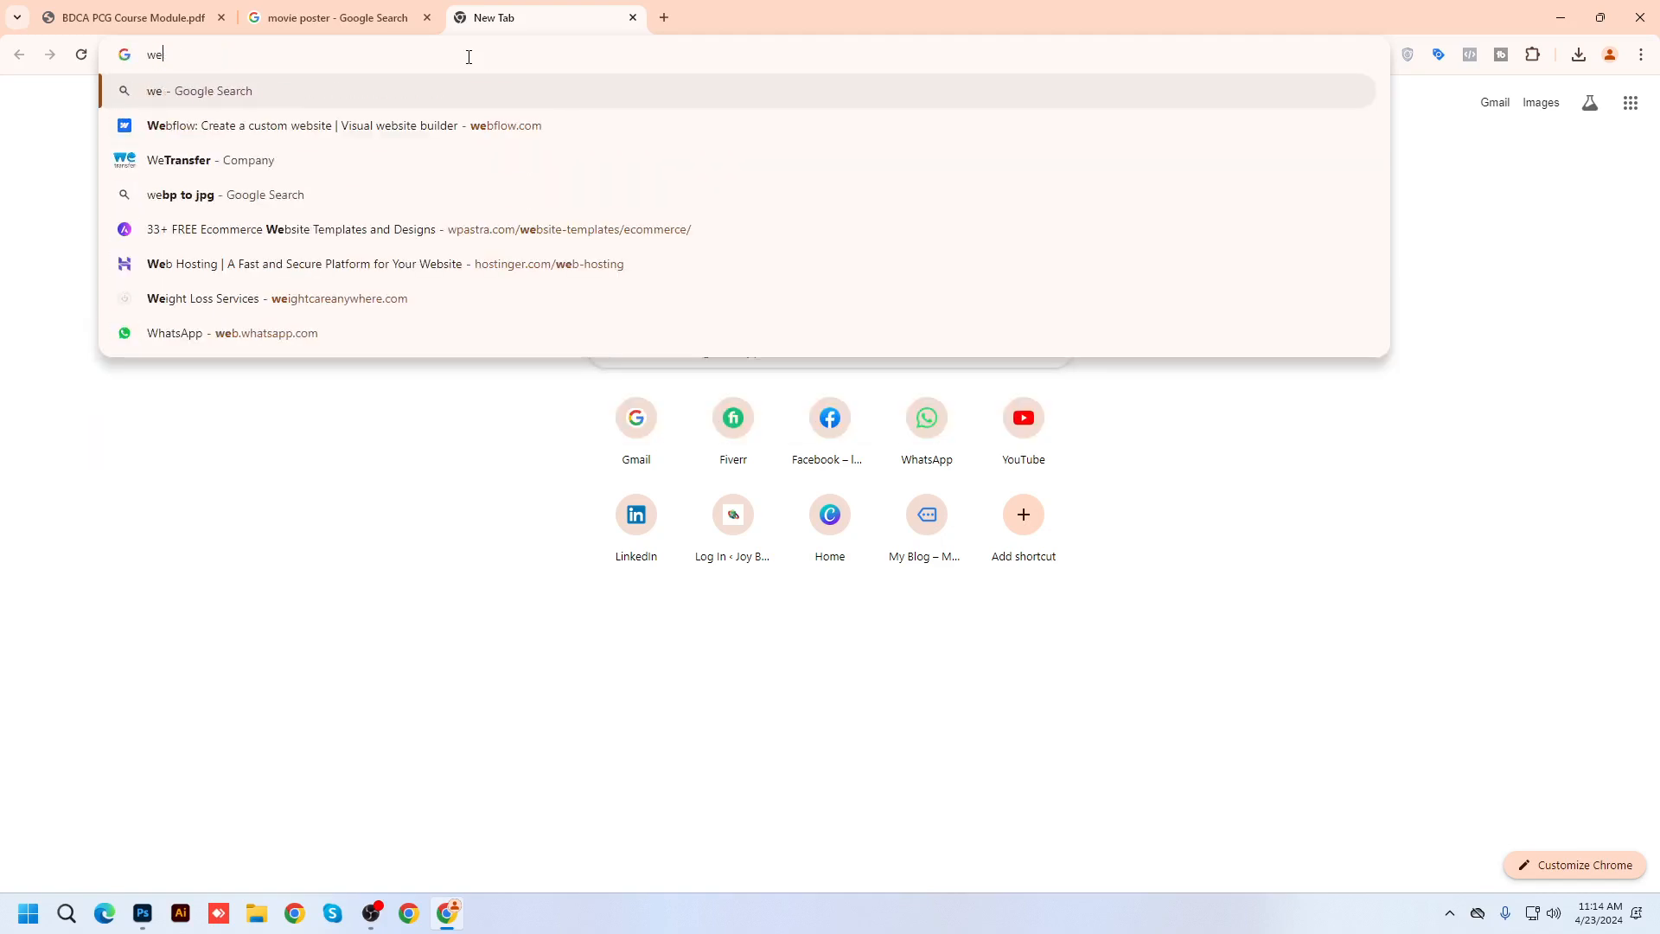
type("dding")
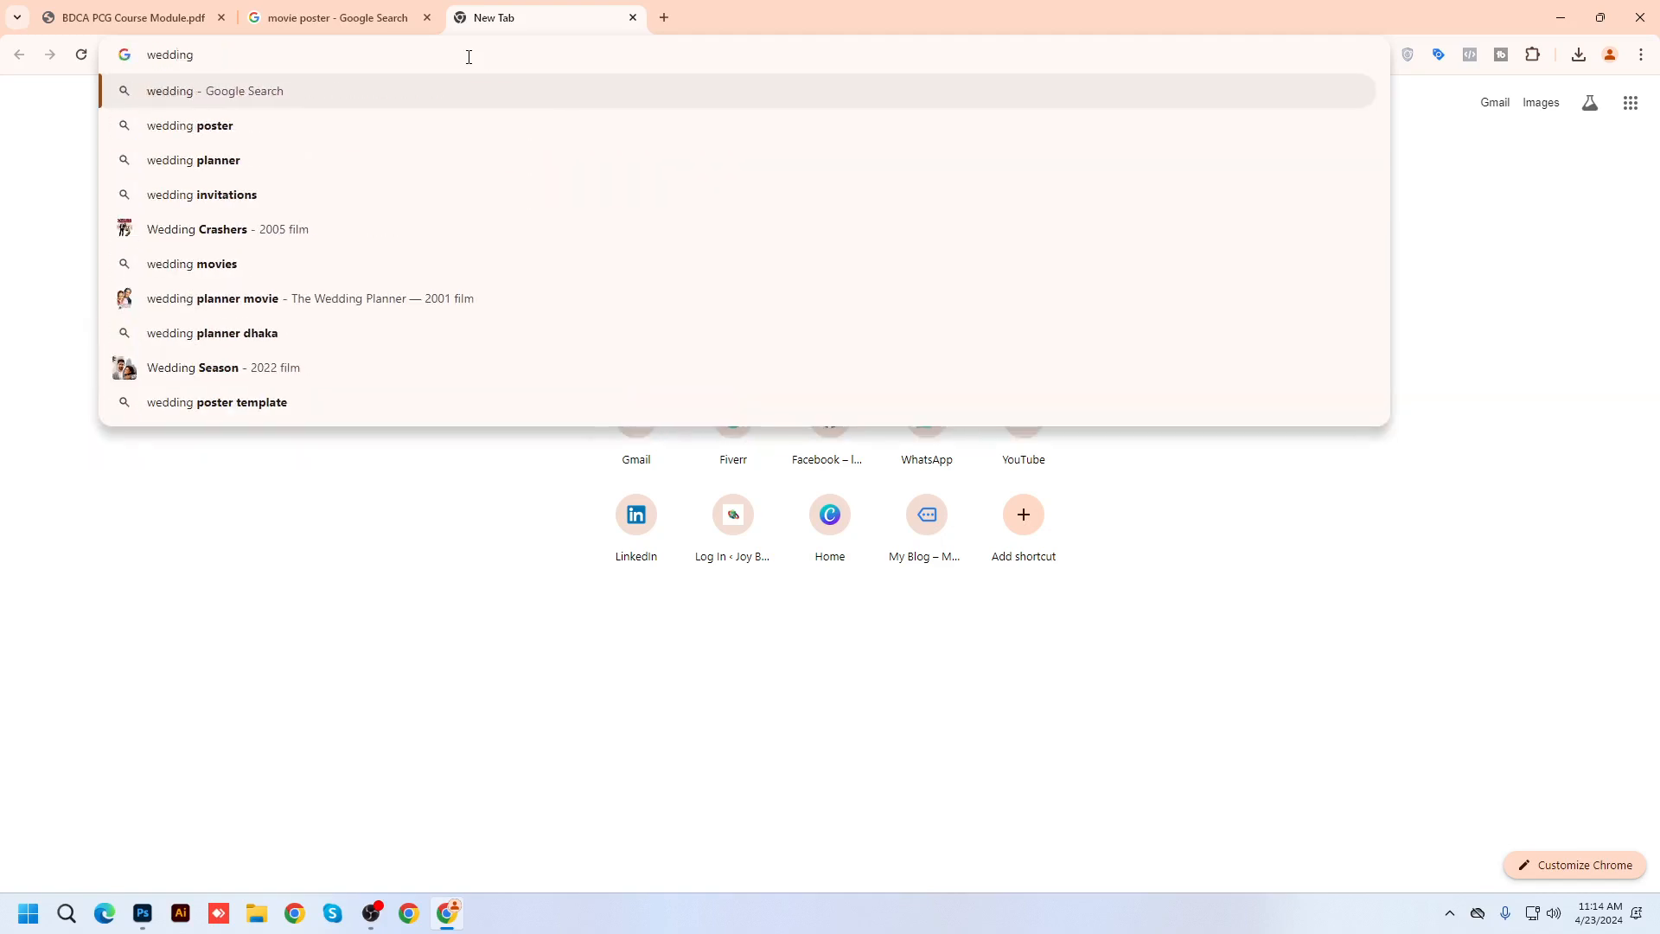
key("Down")
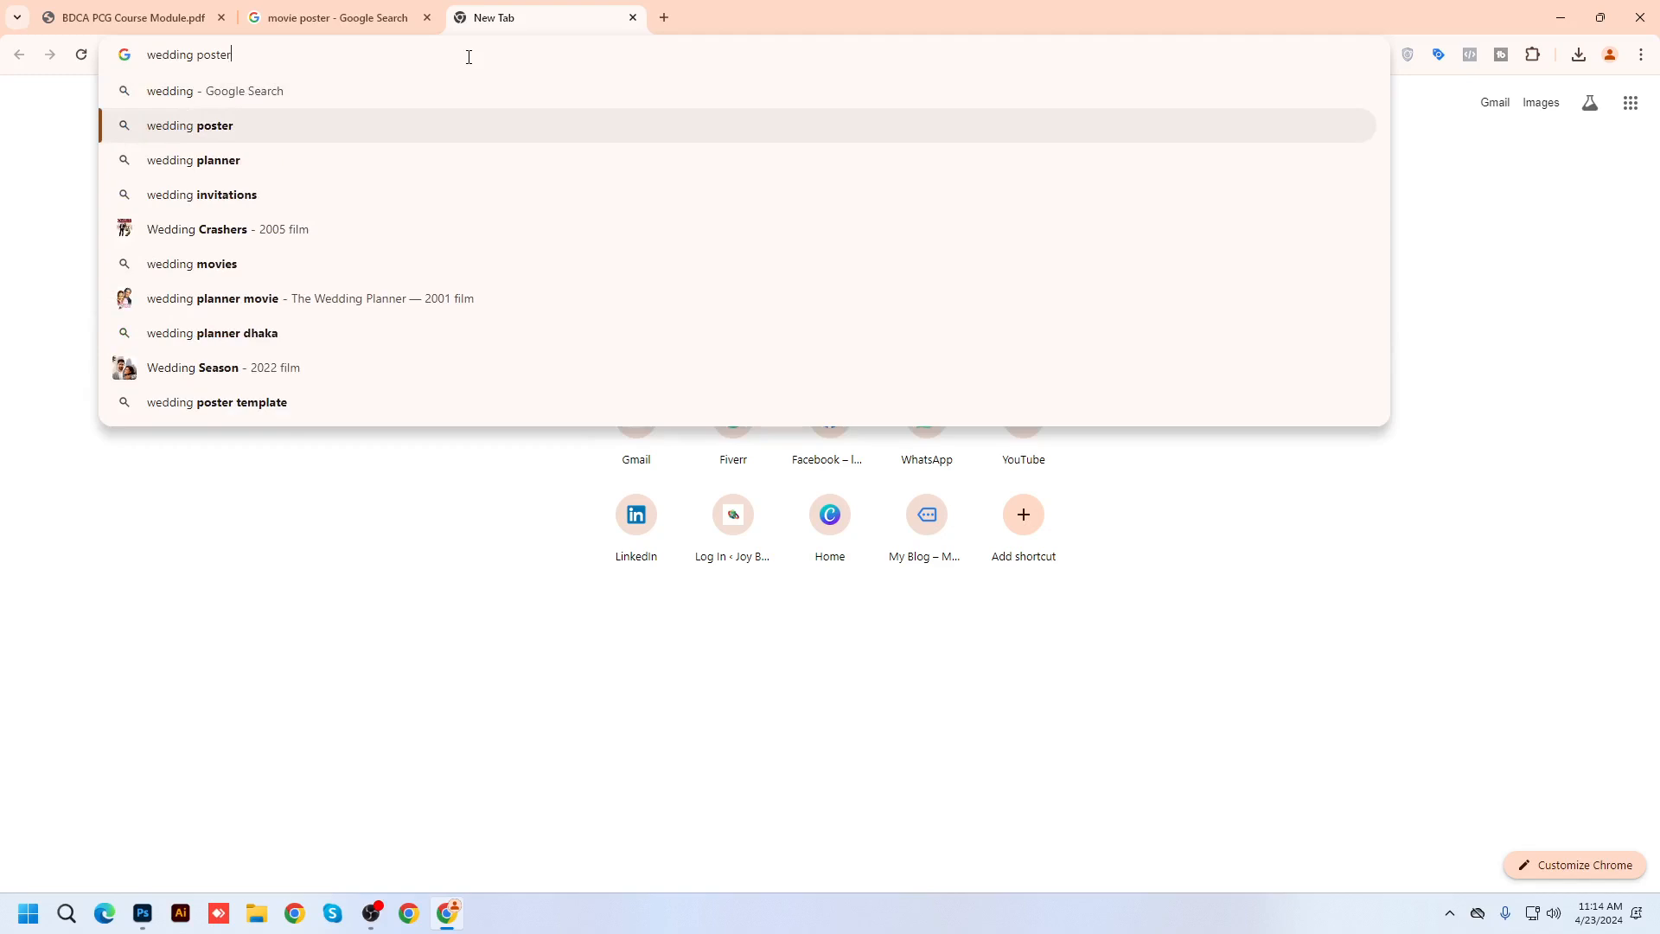
key("Down")
key("Up")
key("BackSpace")
key("BackSpace")
key("BackSpace")
key("BackSpace")
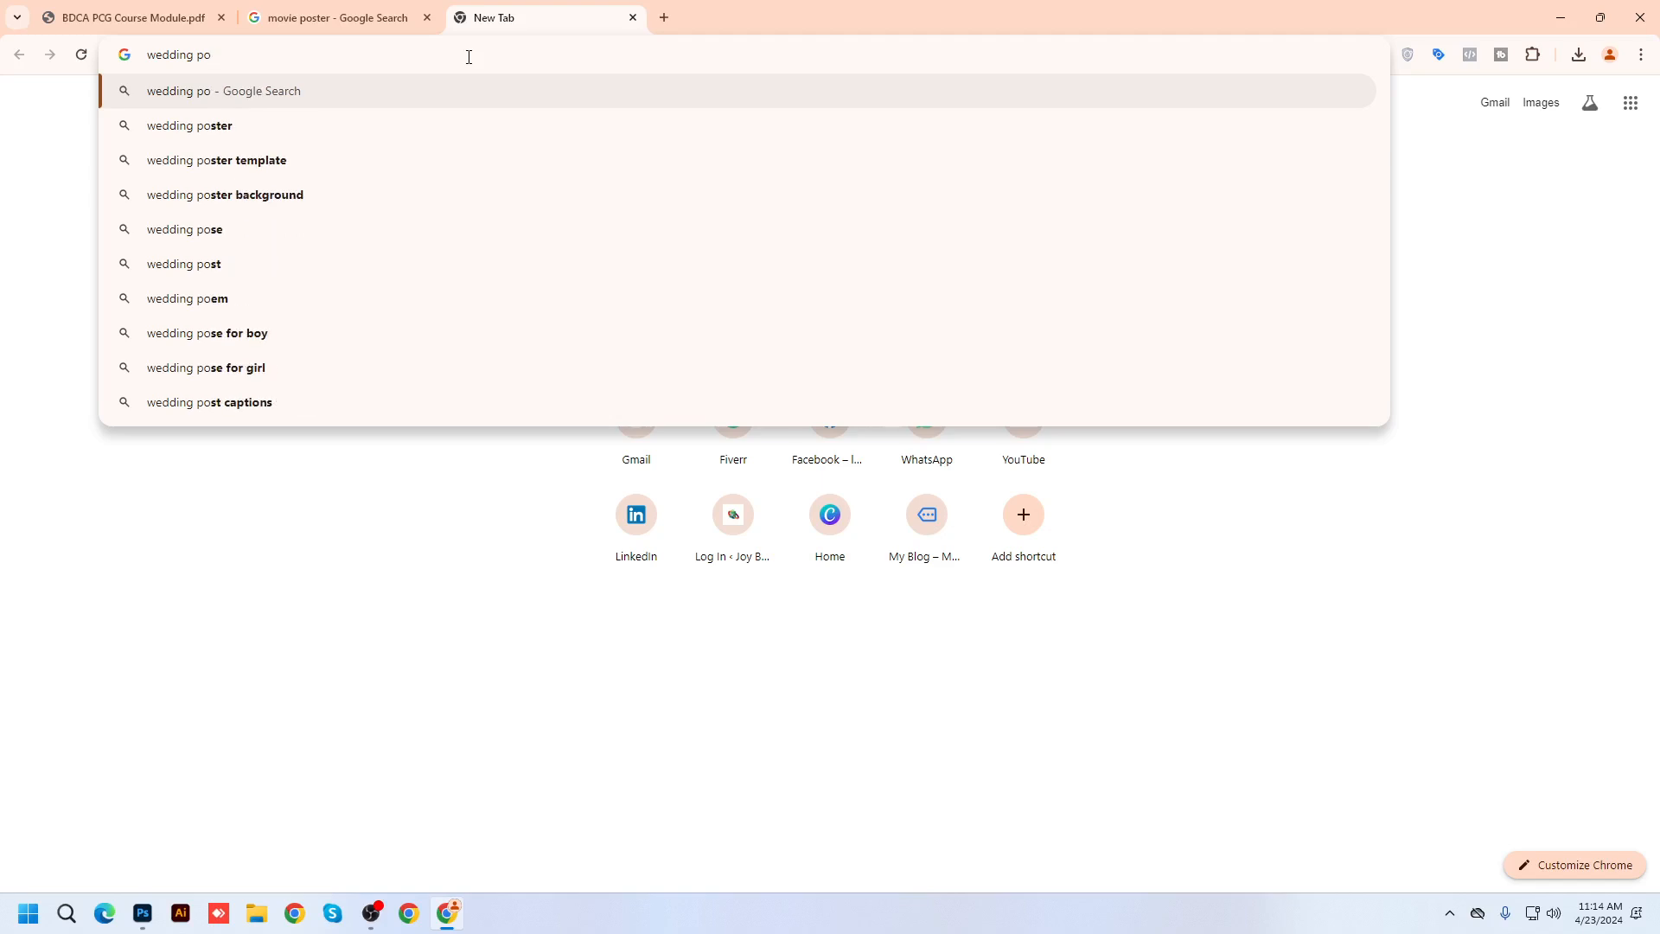
type("togrpy")
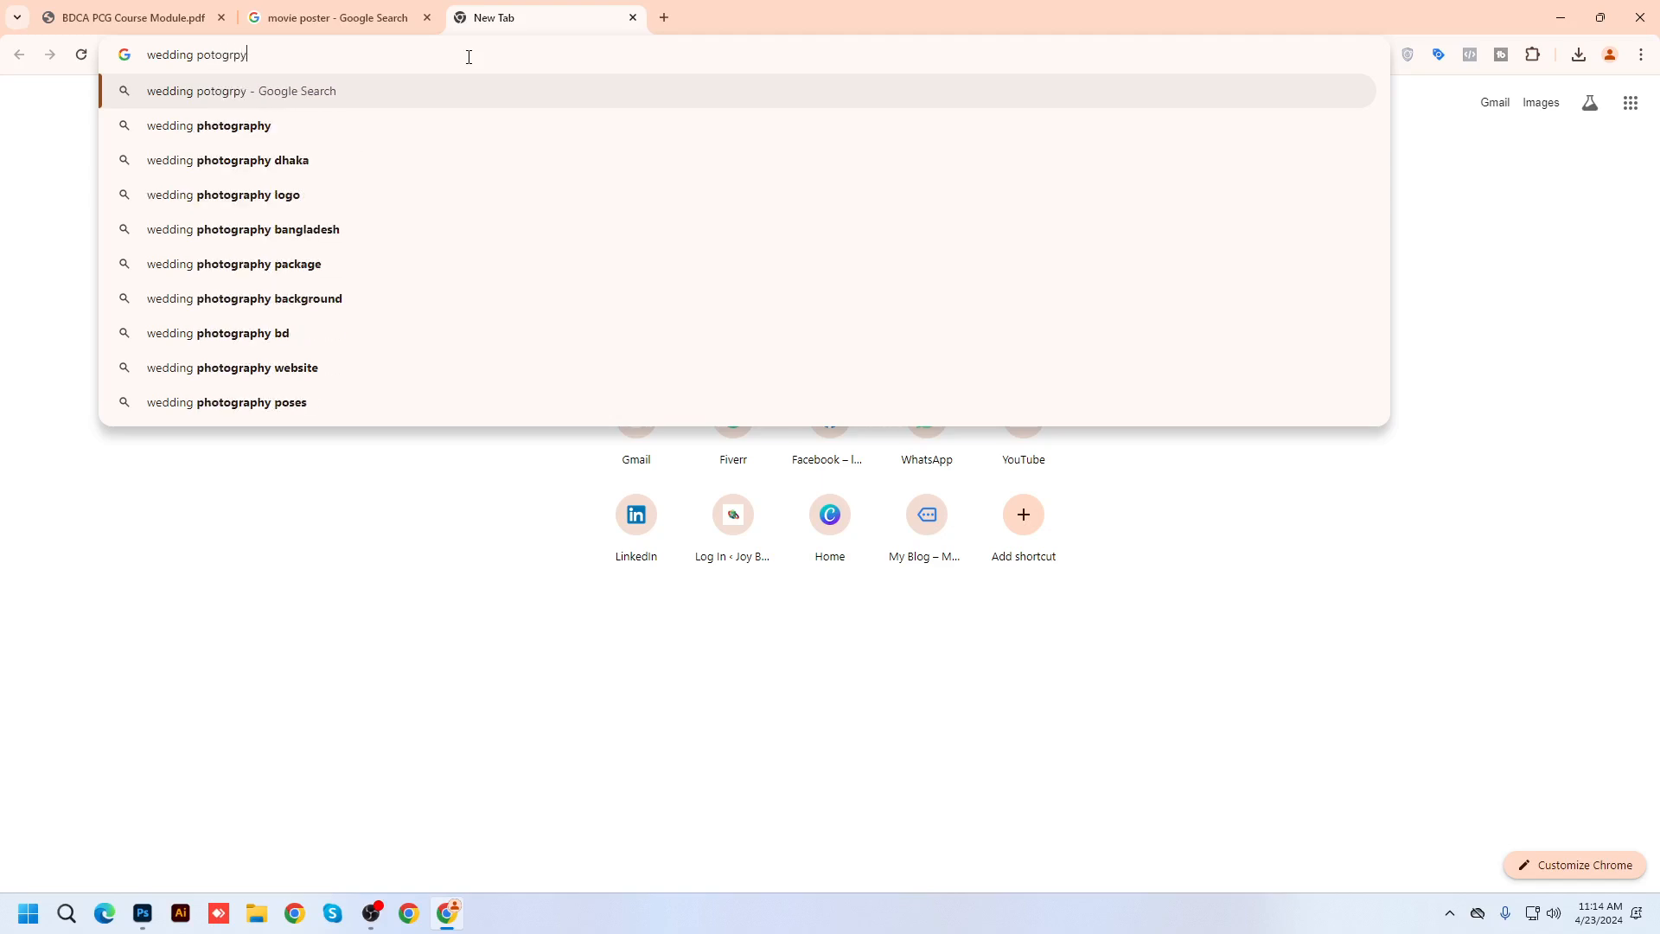
key("Down")
key("Return")
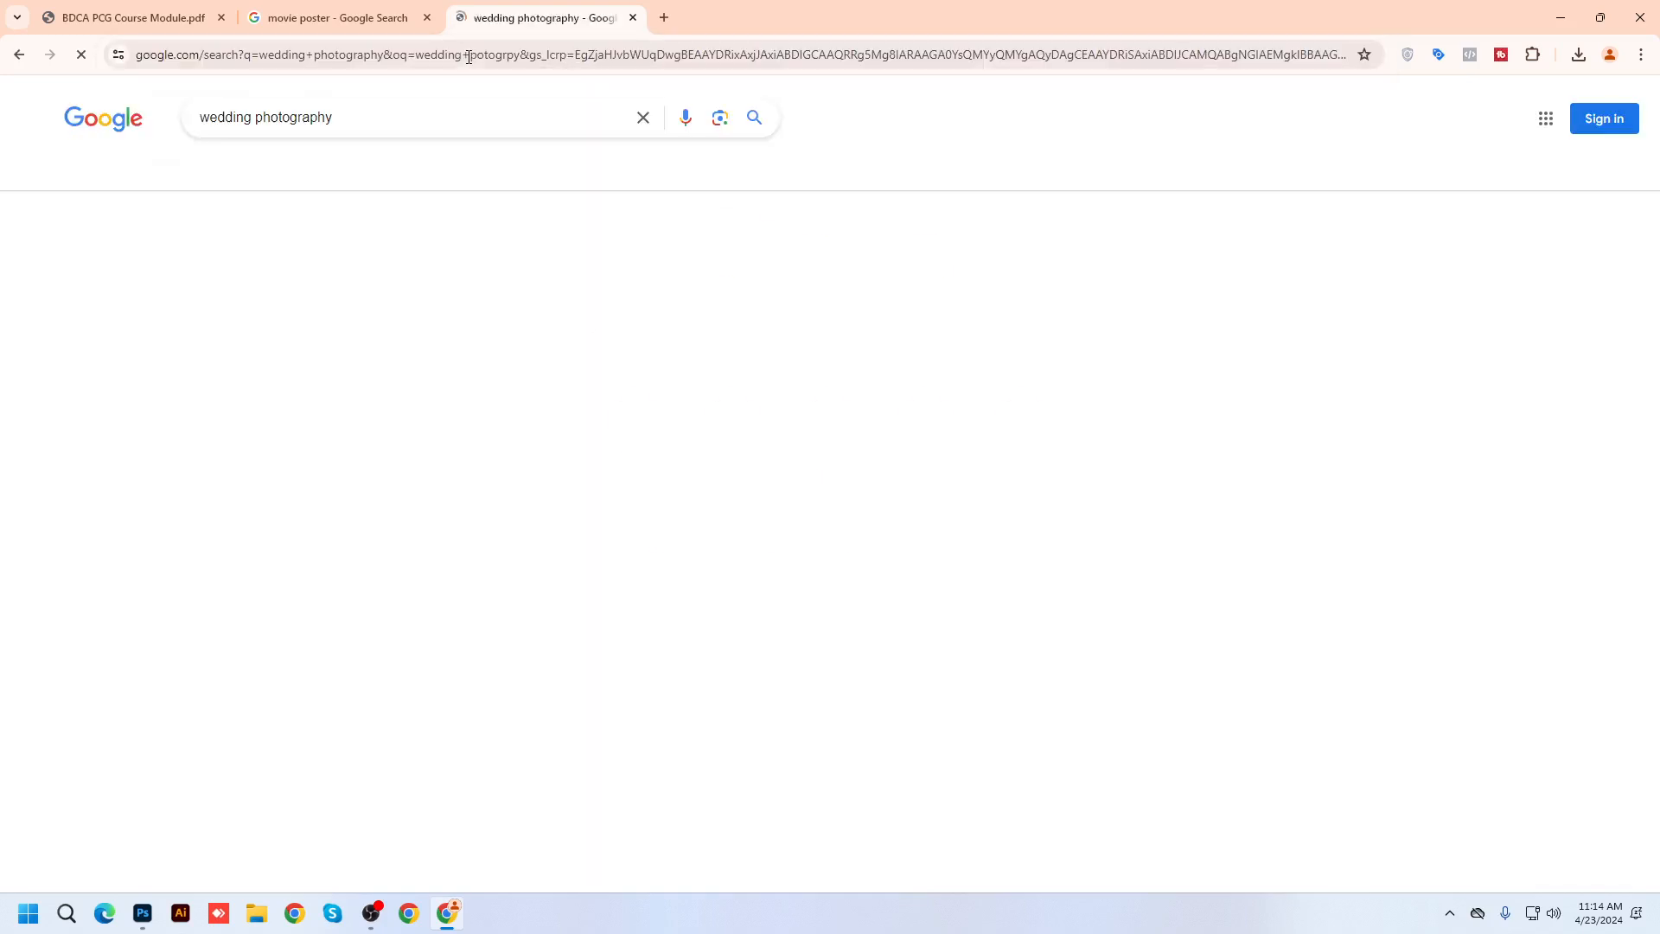
Show image results and preview the Justdial, WeddingBazaar and Al Balsan wedding photos
left_click(252, 179)
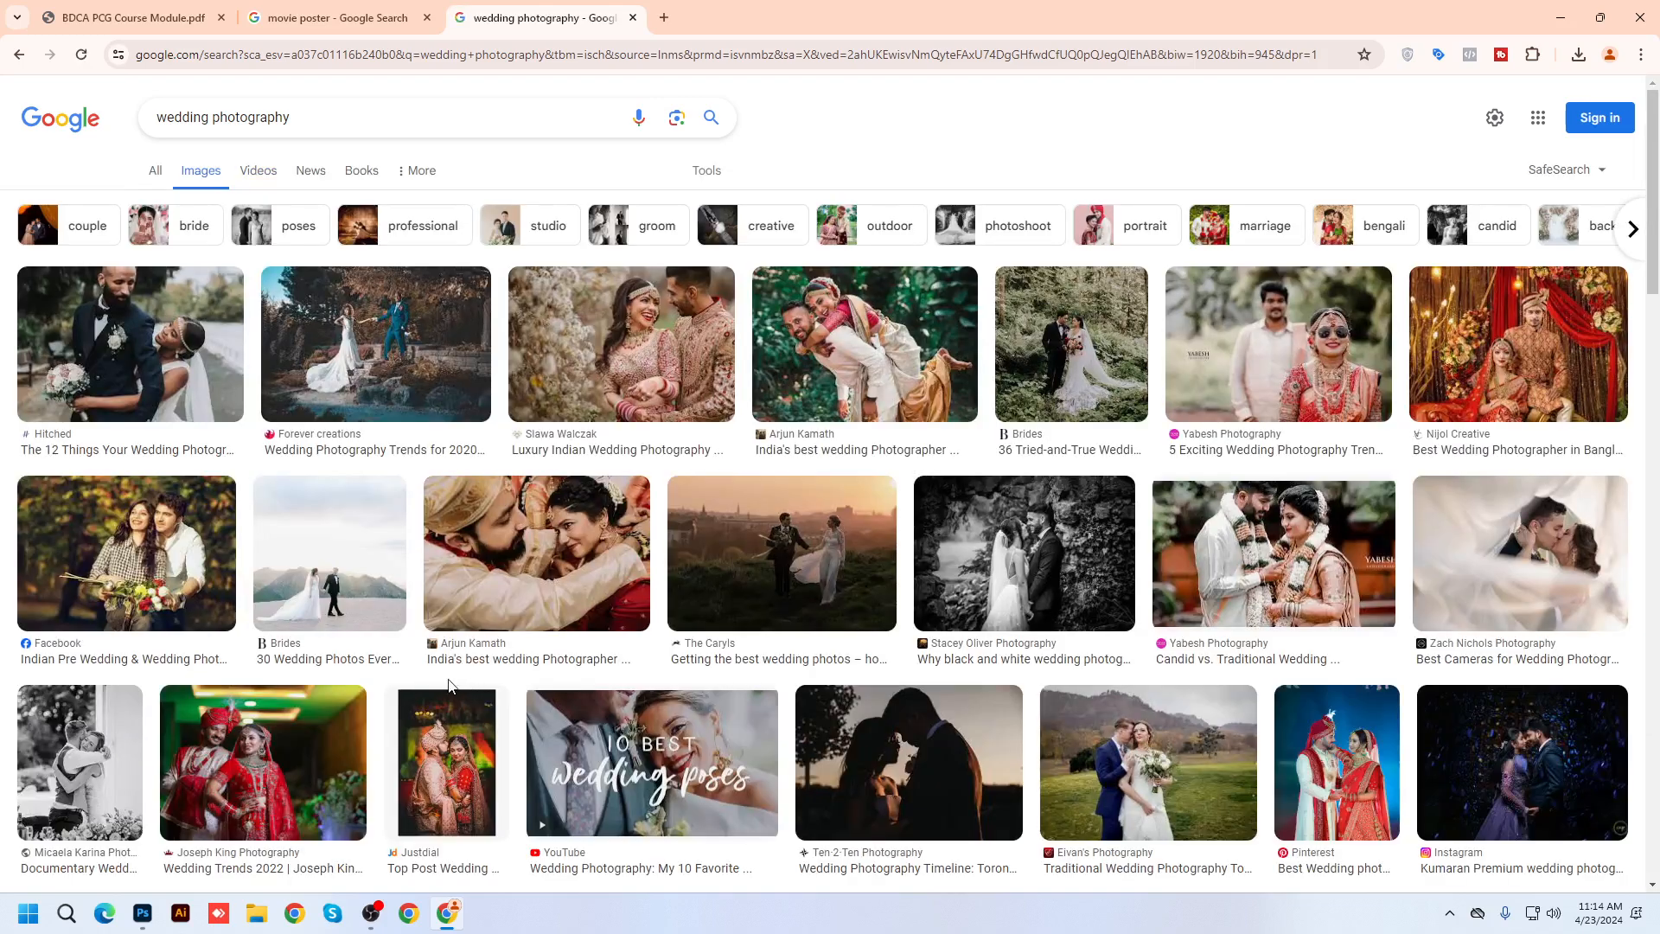
scroll(389, 432, "down", 3)
left_click(463, 501)
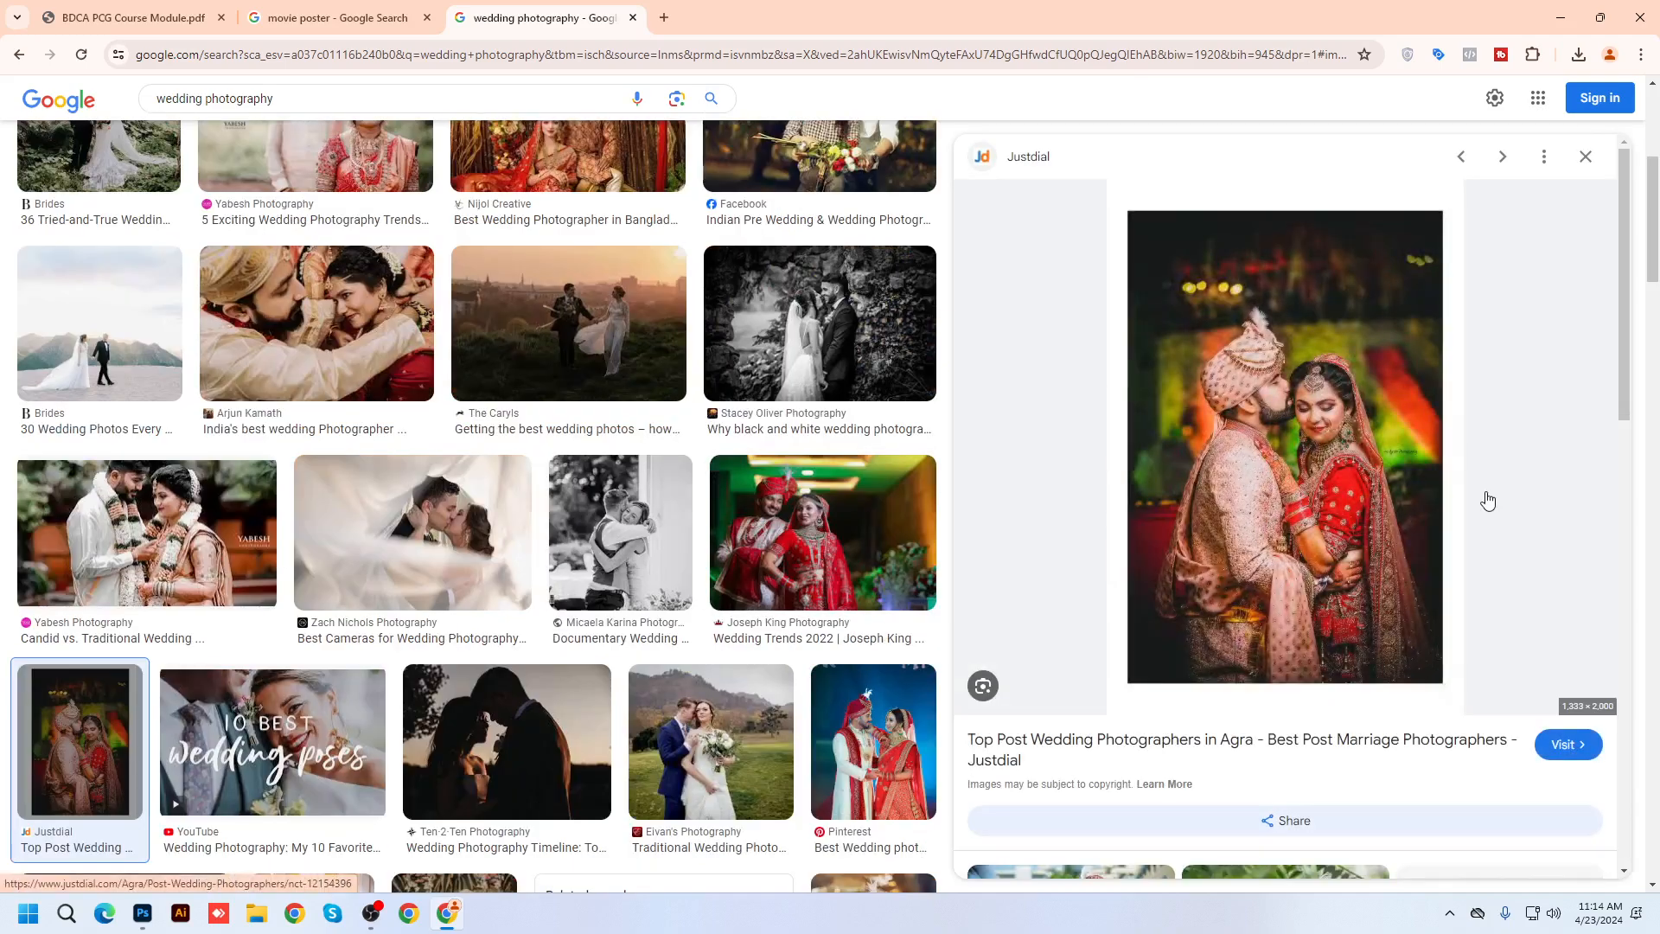
scroll(1487, 502, "down", 10)
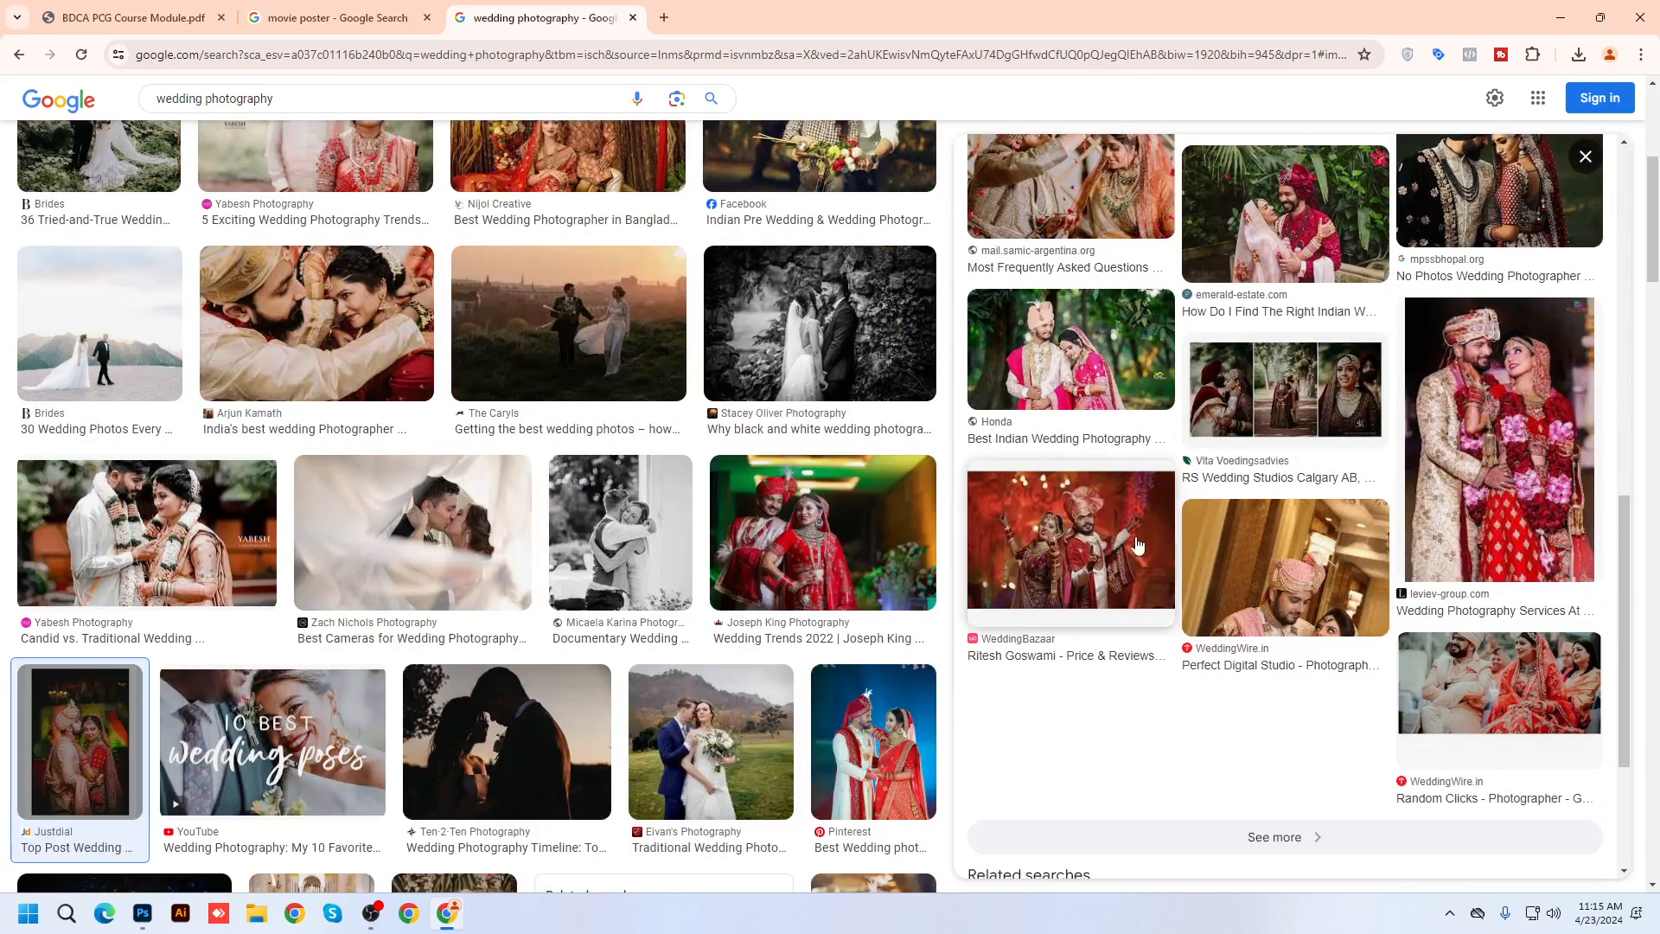
left_click(1136, 545)
scroll(1176, 502, "down", 6)
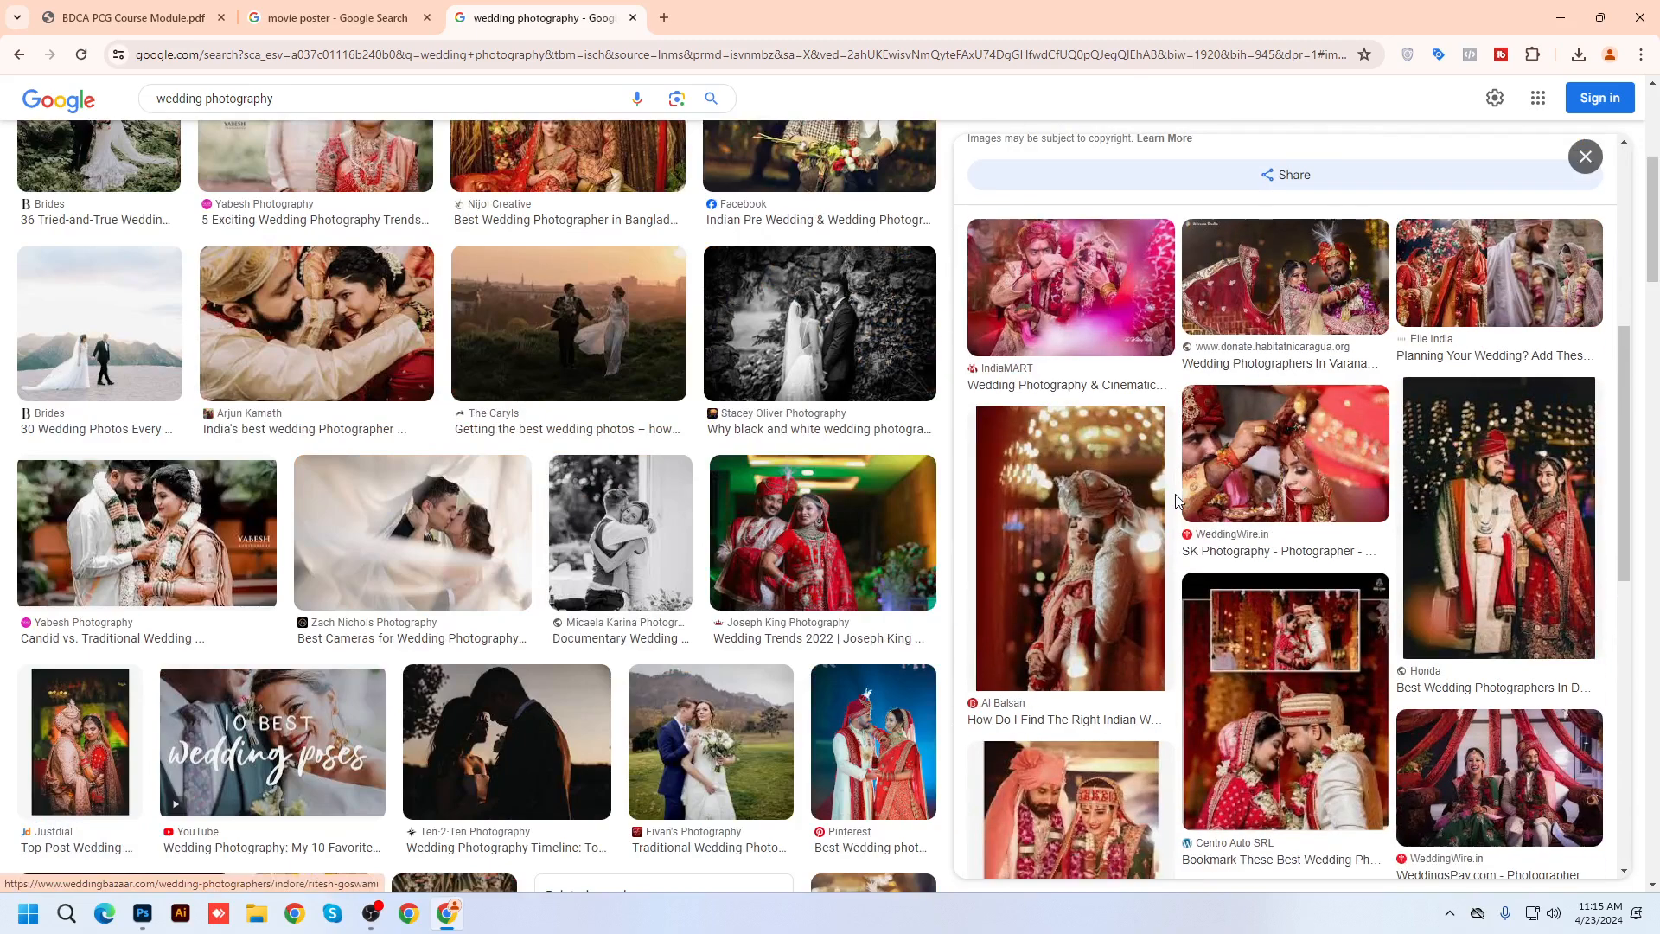
left_click(1139, 486)
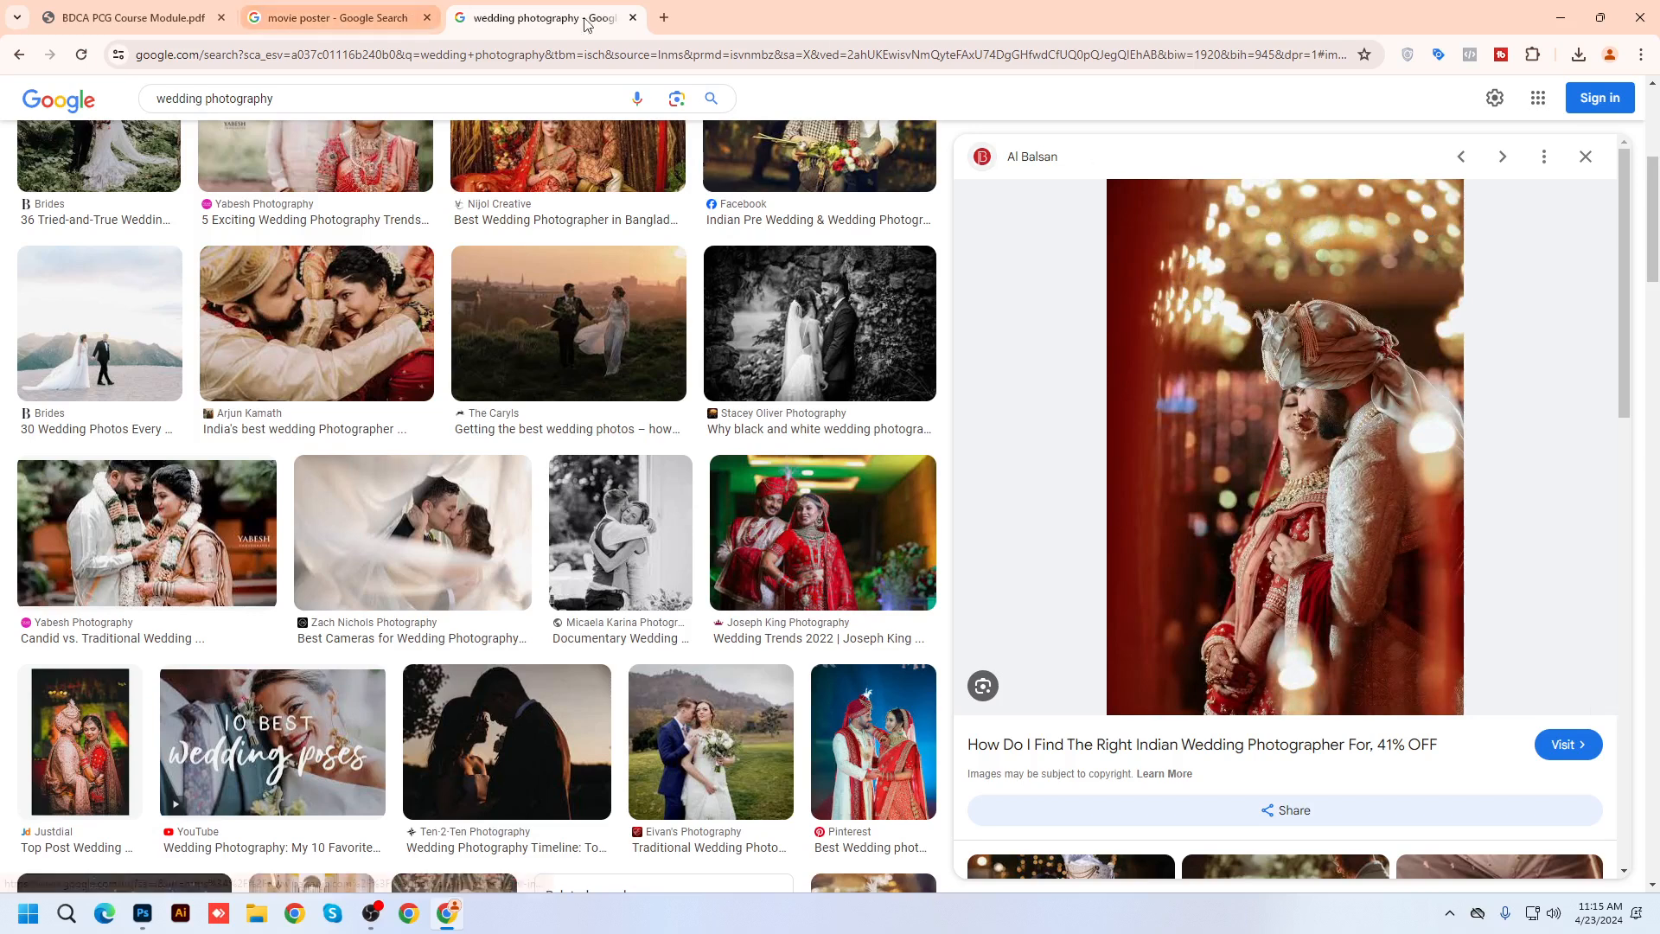
left_click(664, 17)
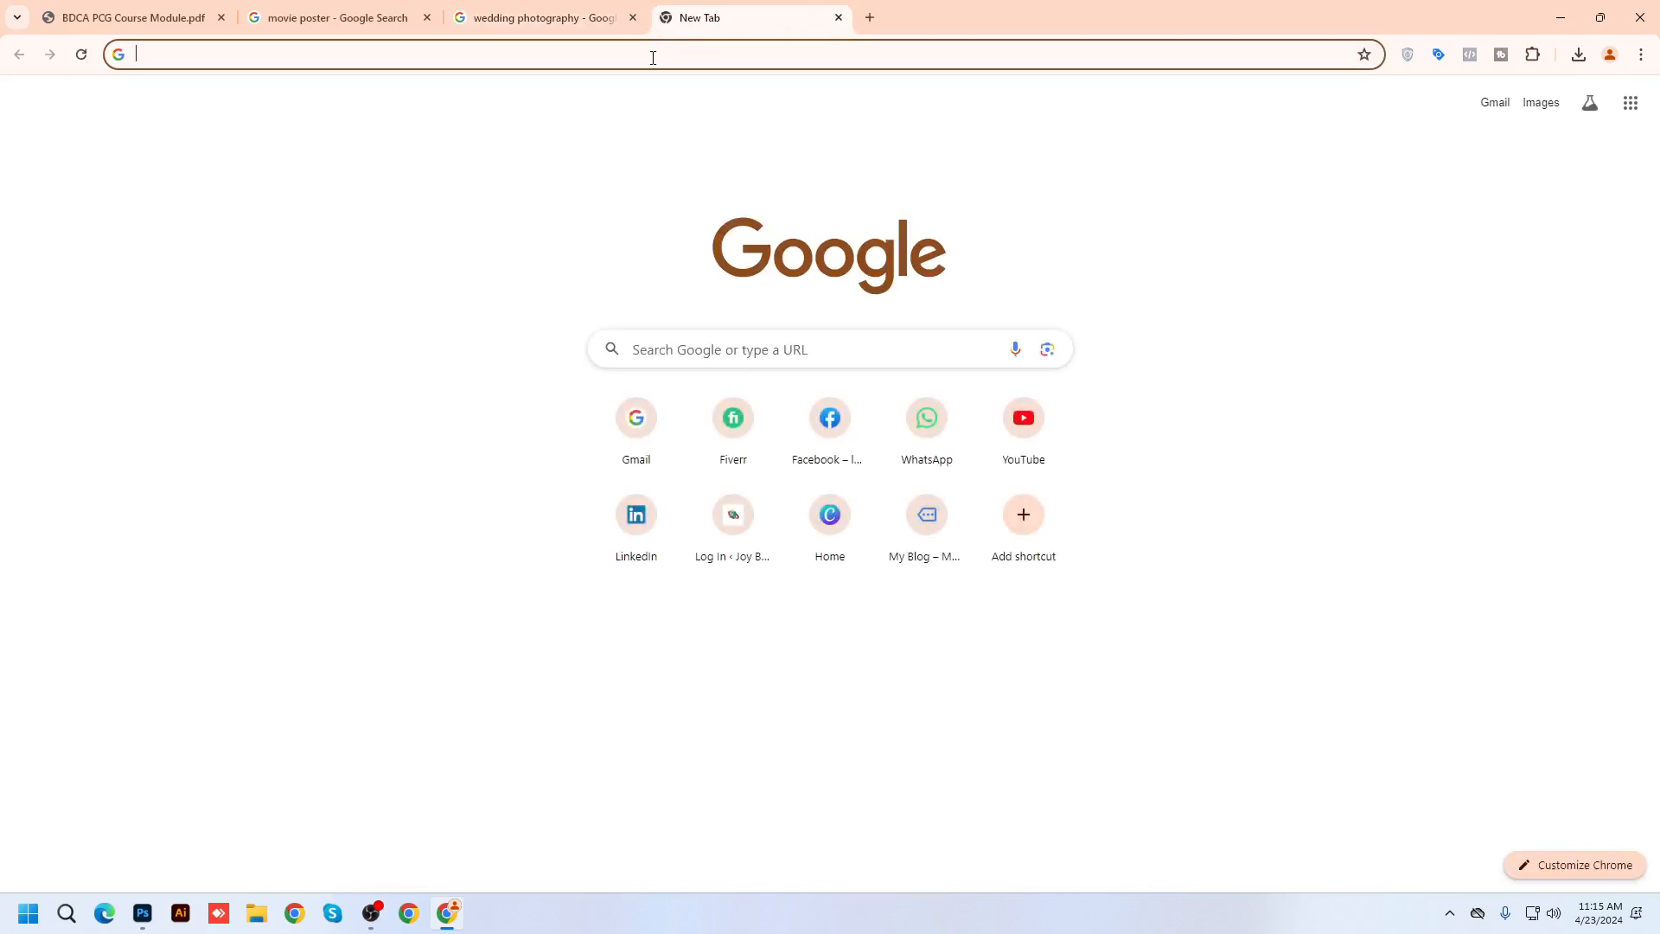
Search for 'bokeh background' and show the image results
type("bokhe")
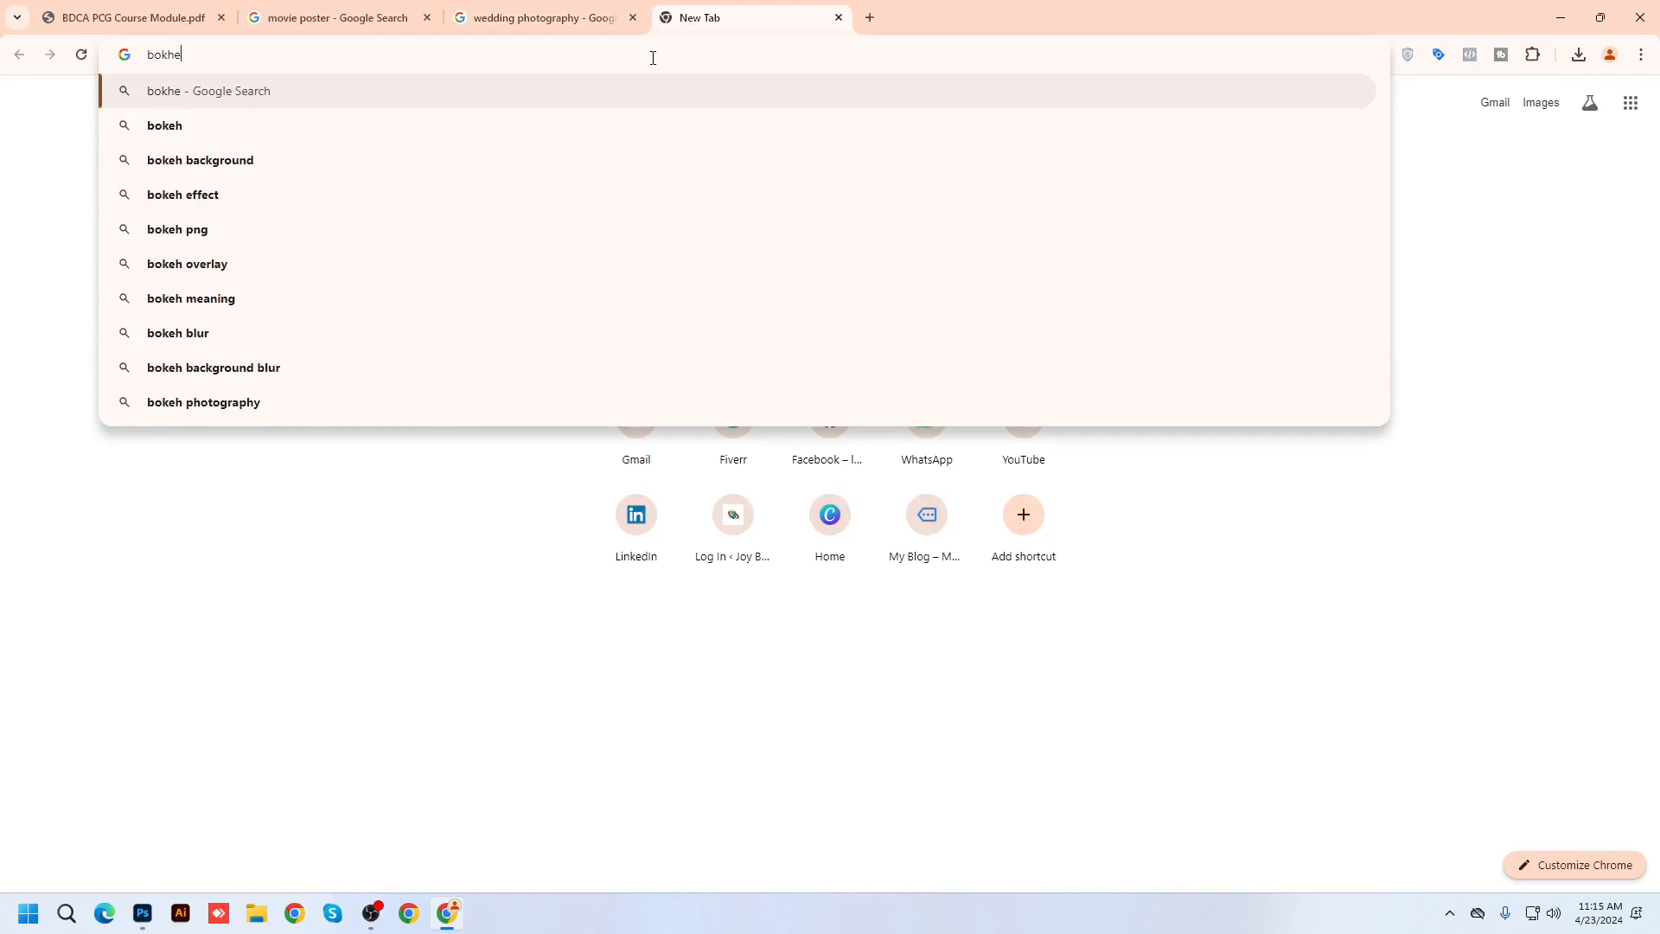
key("Down")
key("Down")
key("Return")
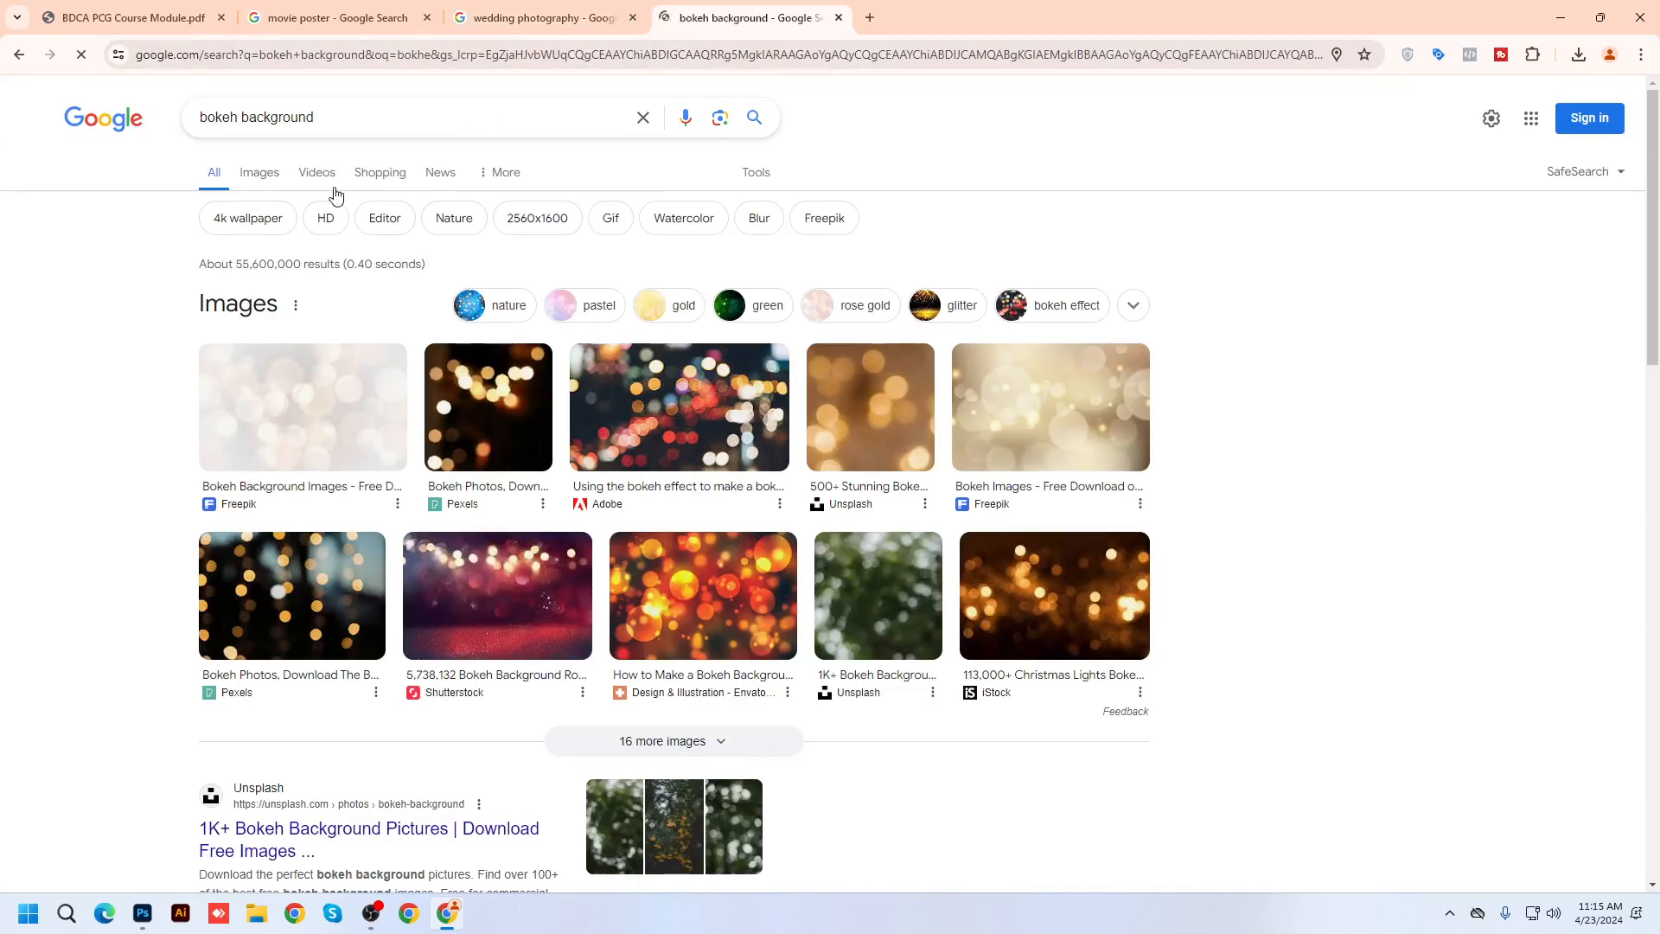
left_click(259, 176)
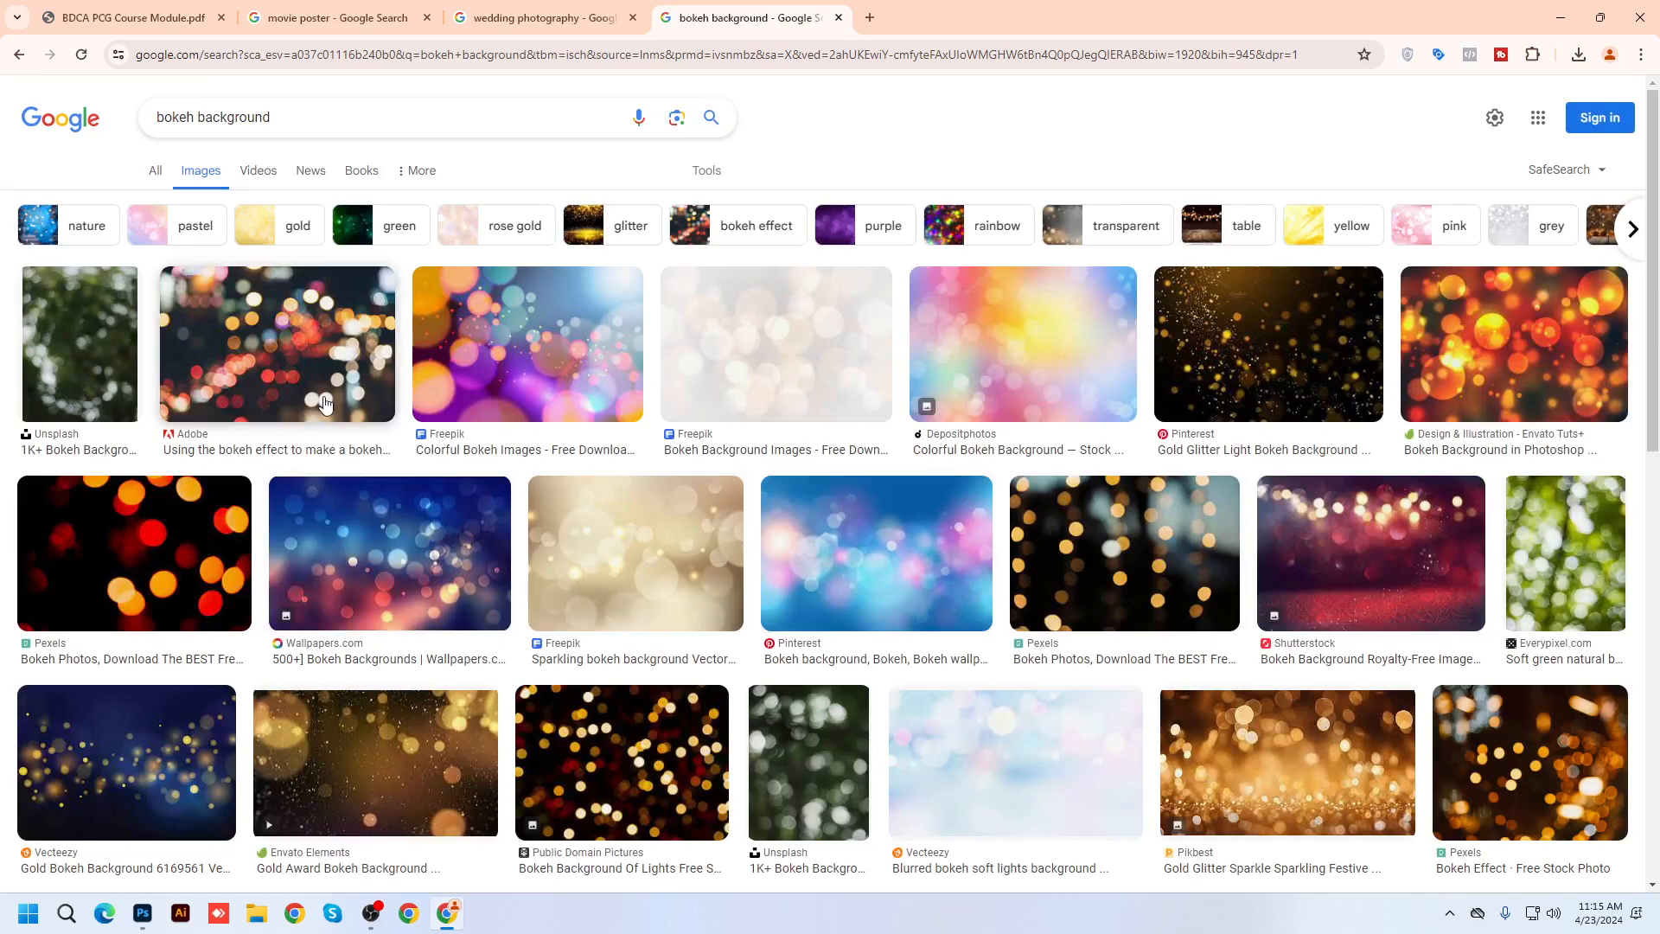
Save the Joseph King Photography wedding photo from the wedding results to the Desktop
left_click(568, 33)
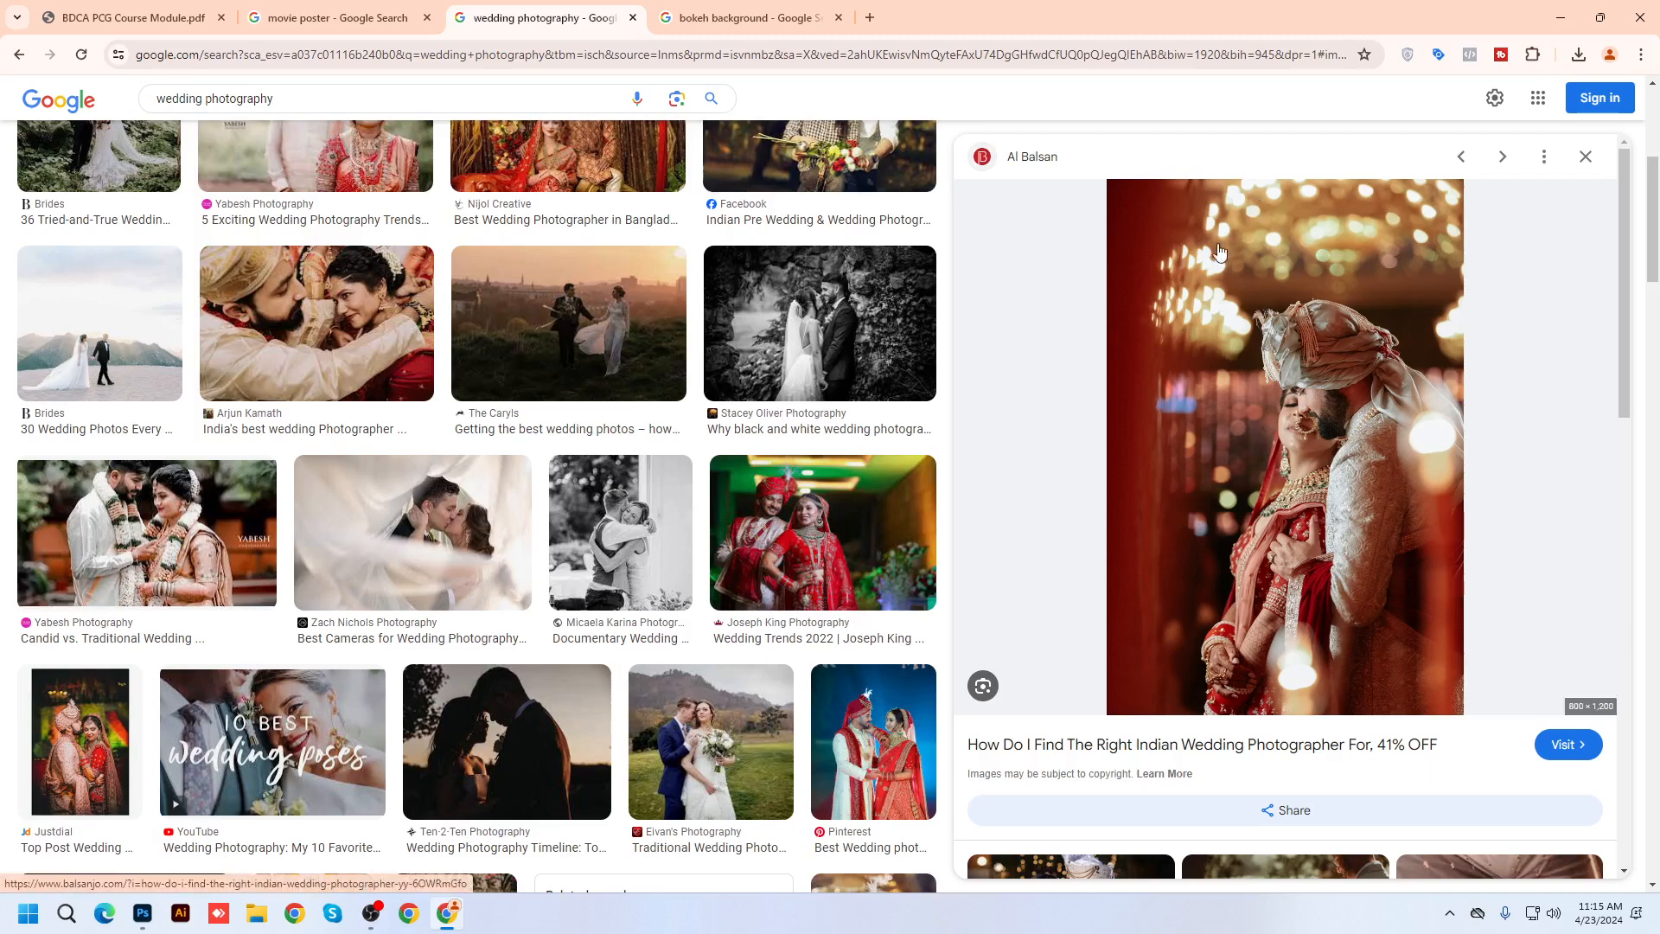
scroll(1223, 372, "down", 7)
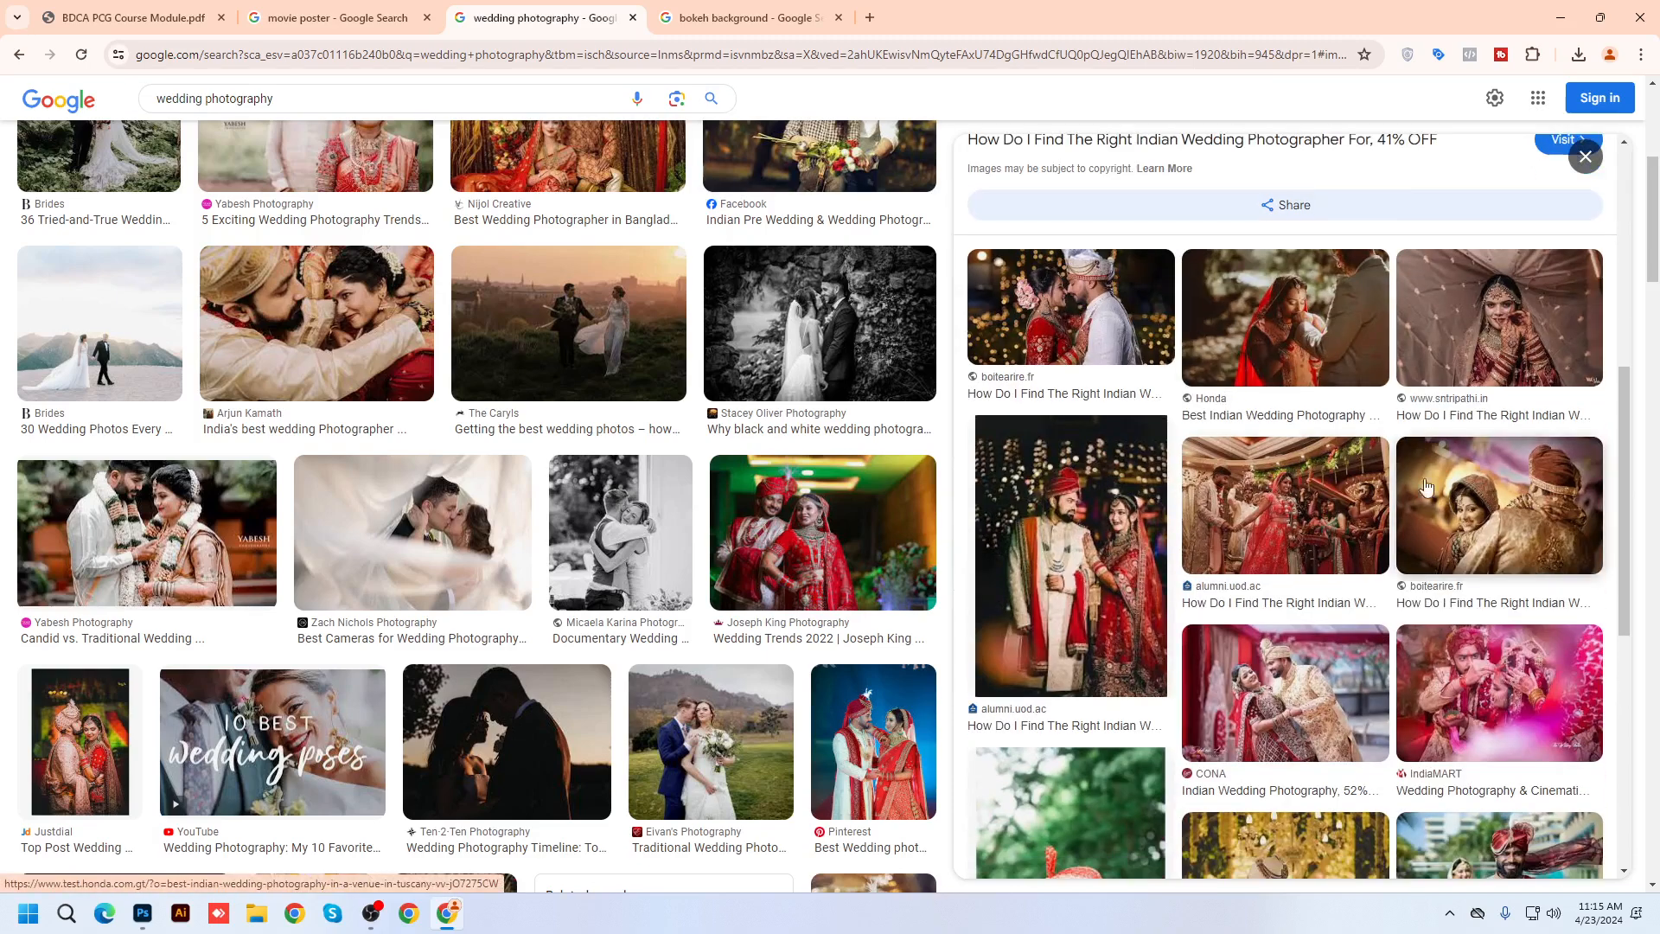
left_click(1107, 528)
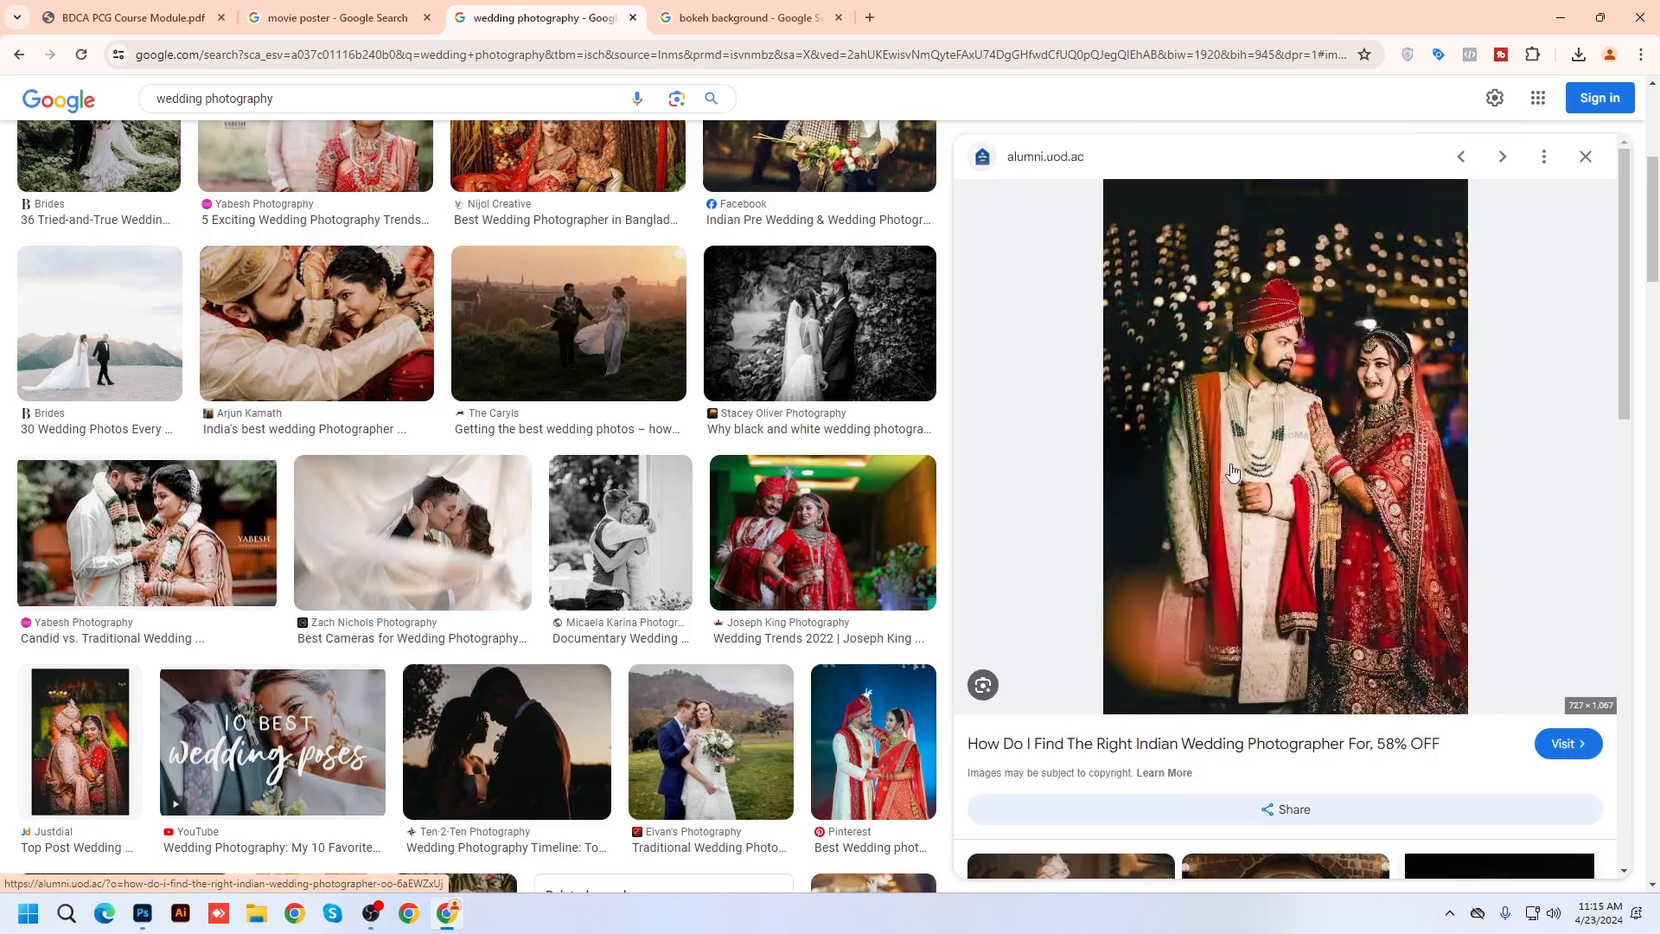
left_click(825, 552)
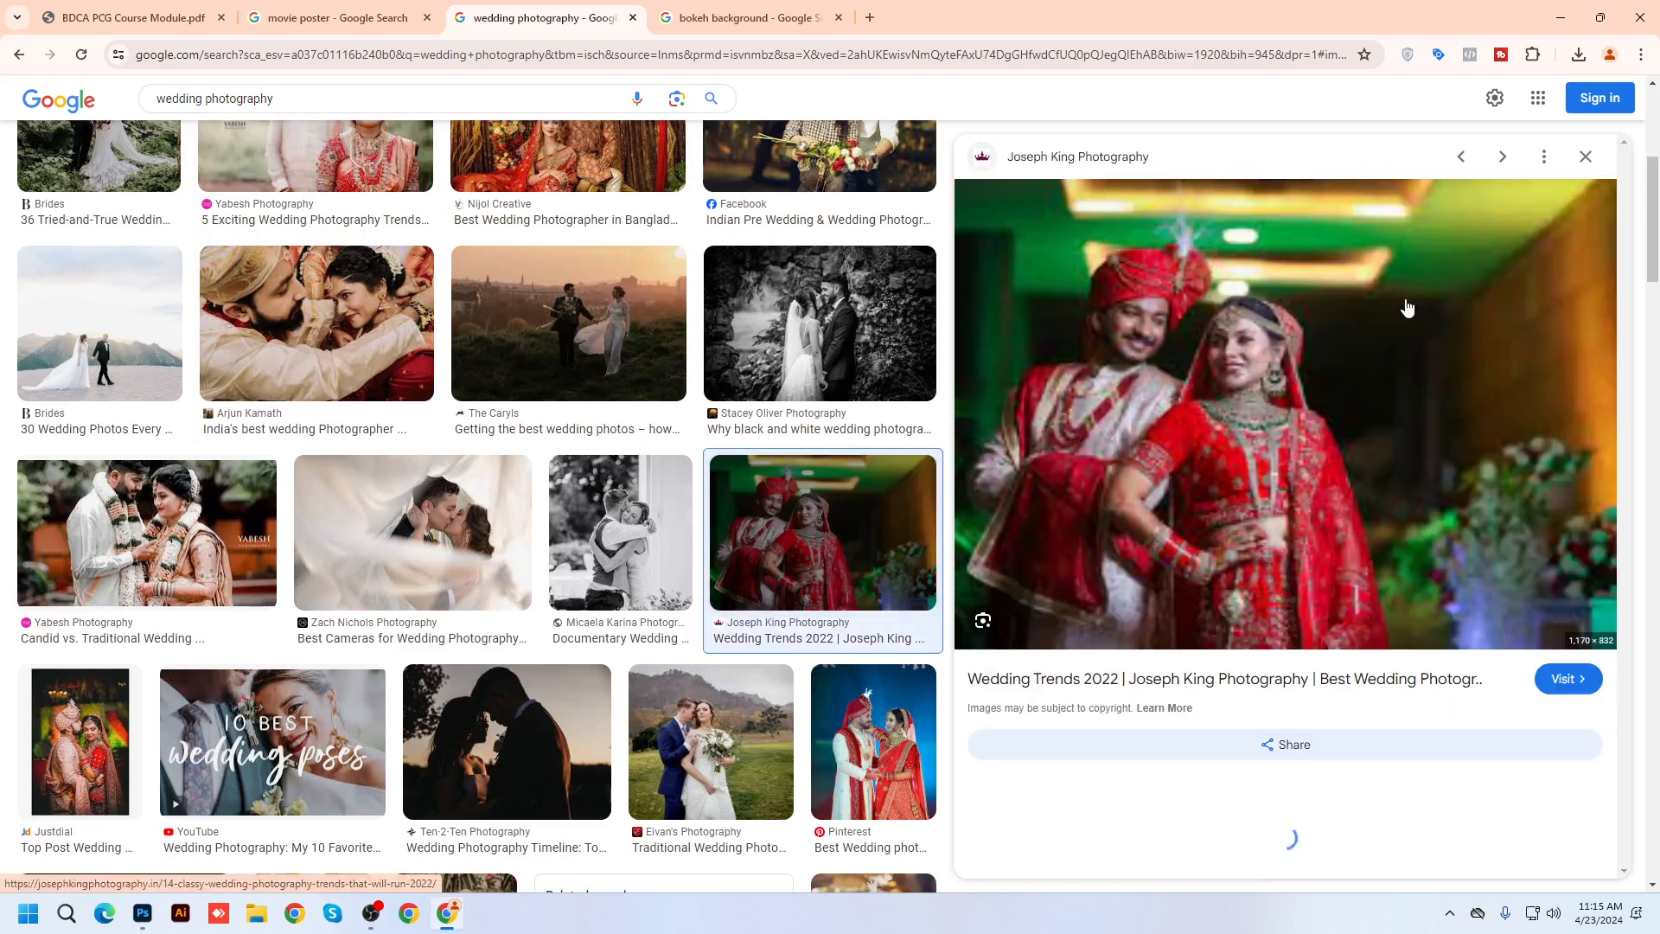
right_click(1305, 329)
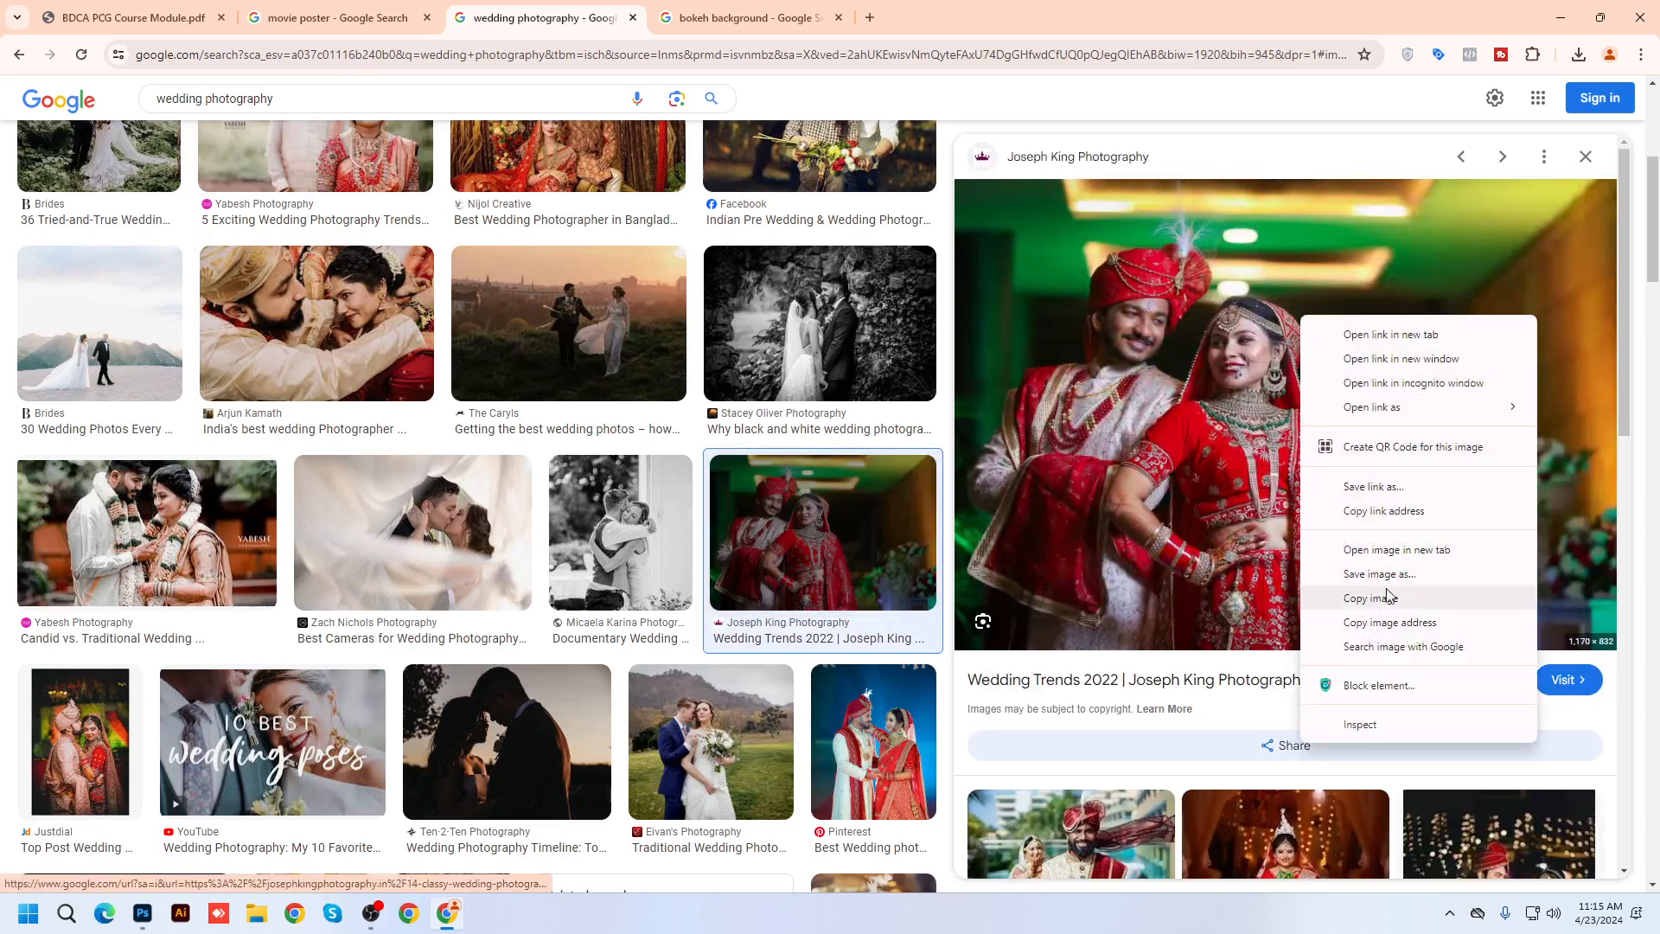
left_click(1390, 575)
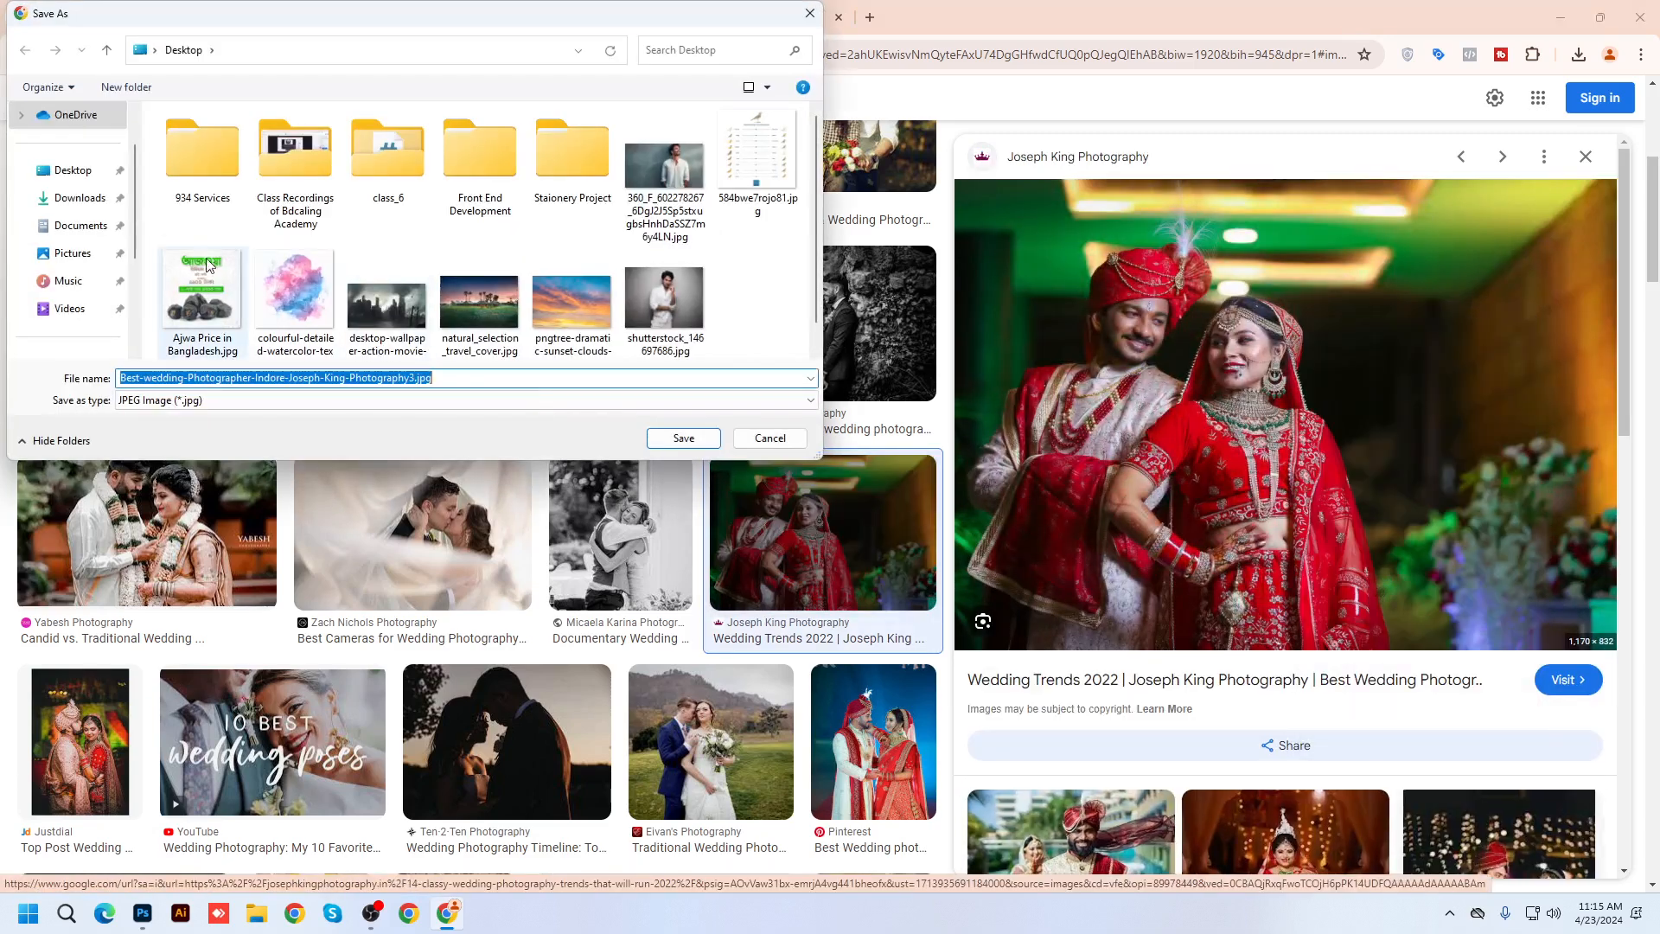
left_click(84, 182)
left_click(686, 443)
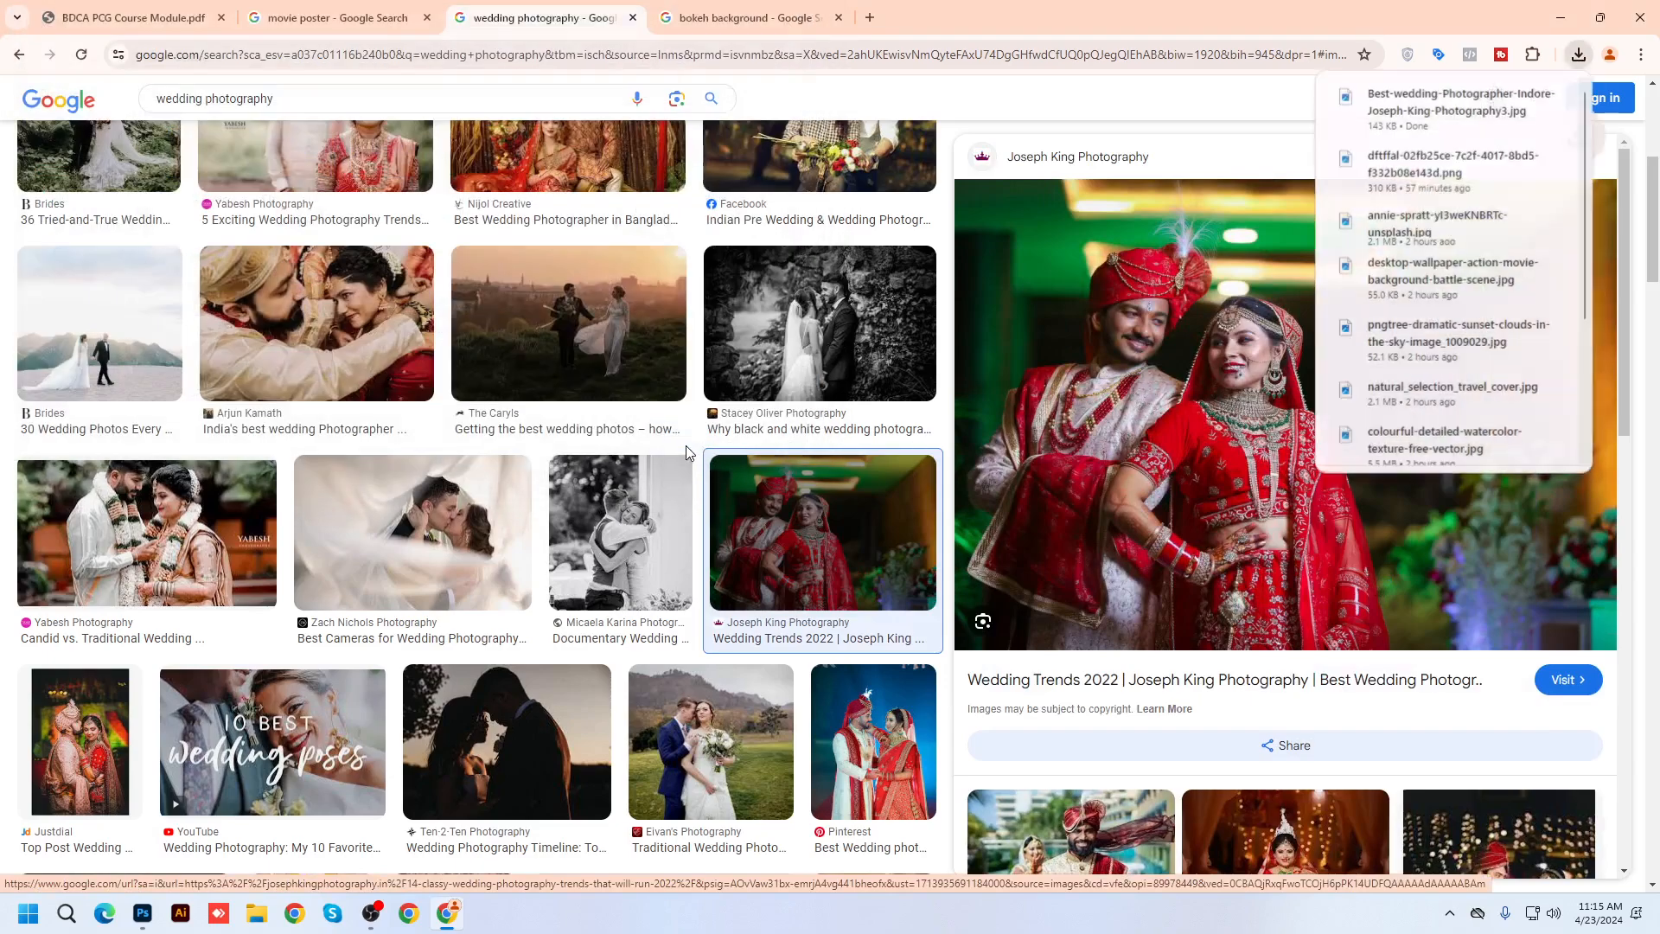
Preview bokeh images: Gold Glitter Light, Public Domain Pictures and a Freepik vector
scroll(419, 524, "up", 5)
key("ctrl+Tab")
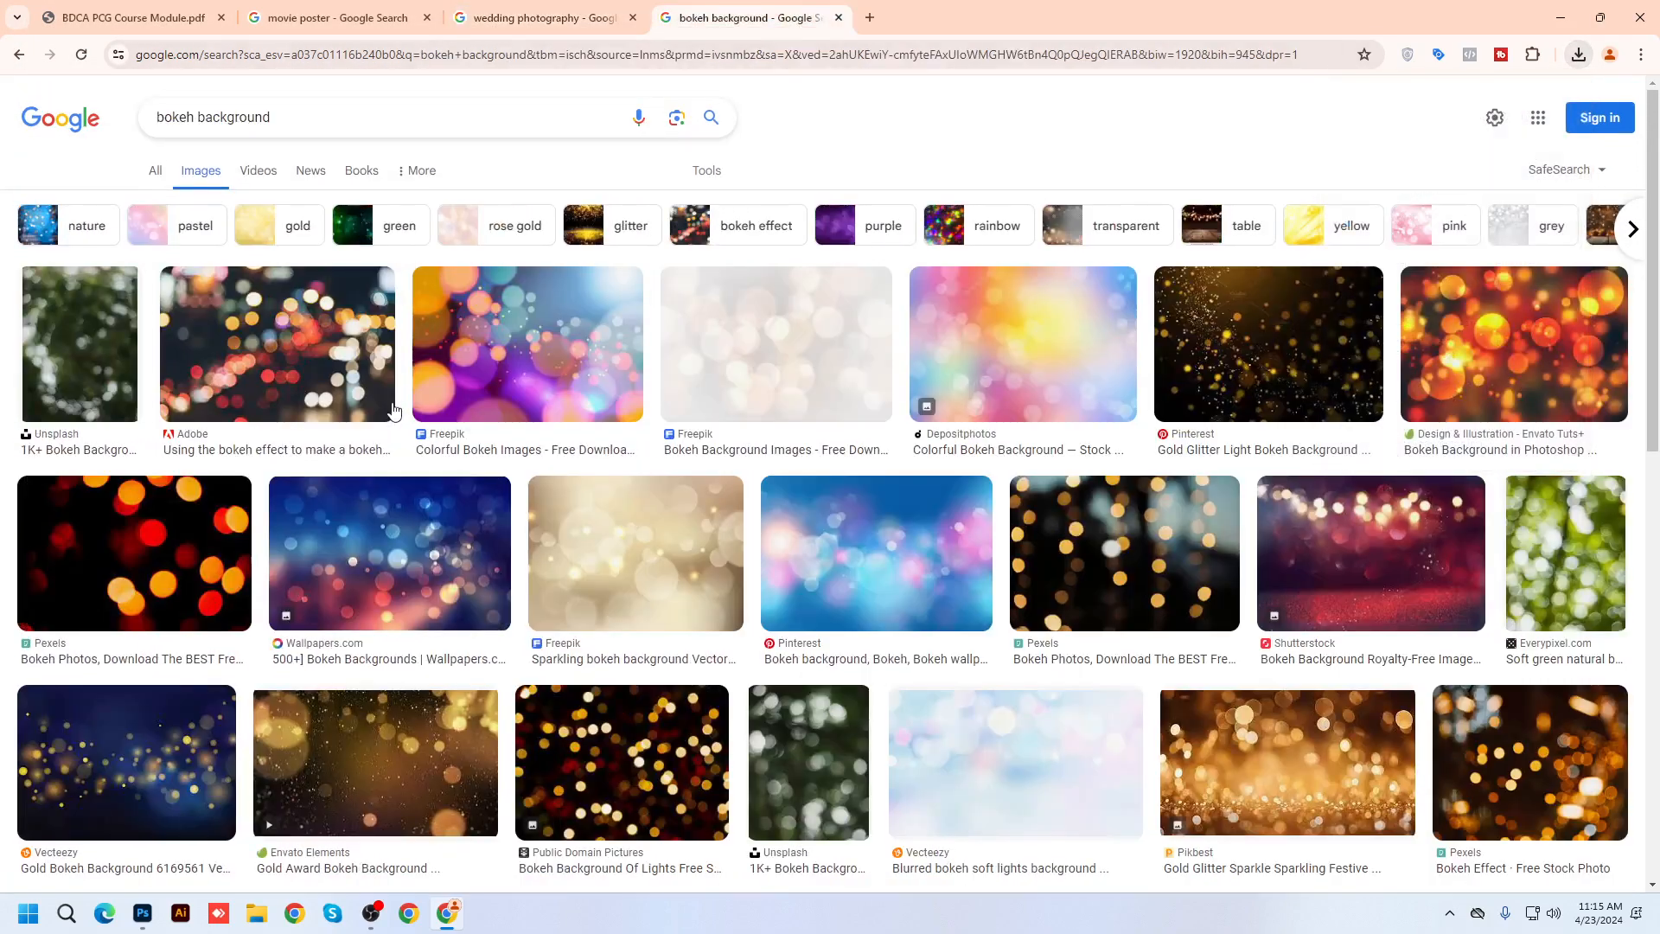
scroll(1355, 577, "down", 4)
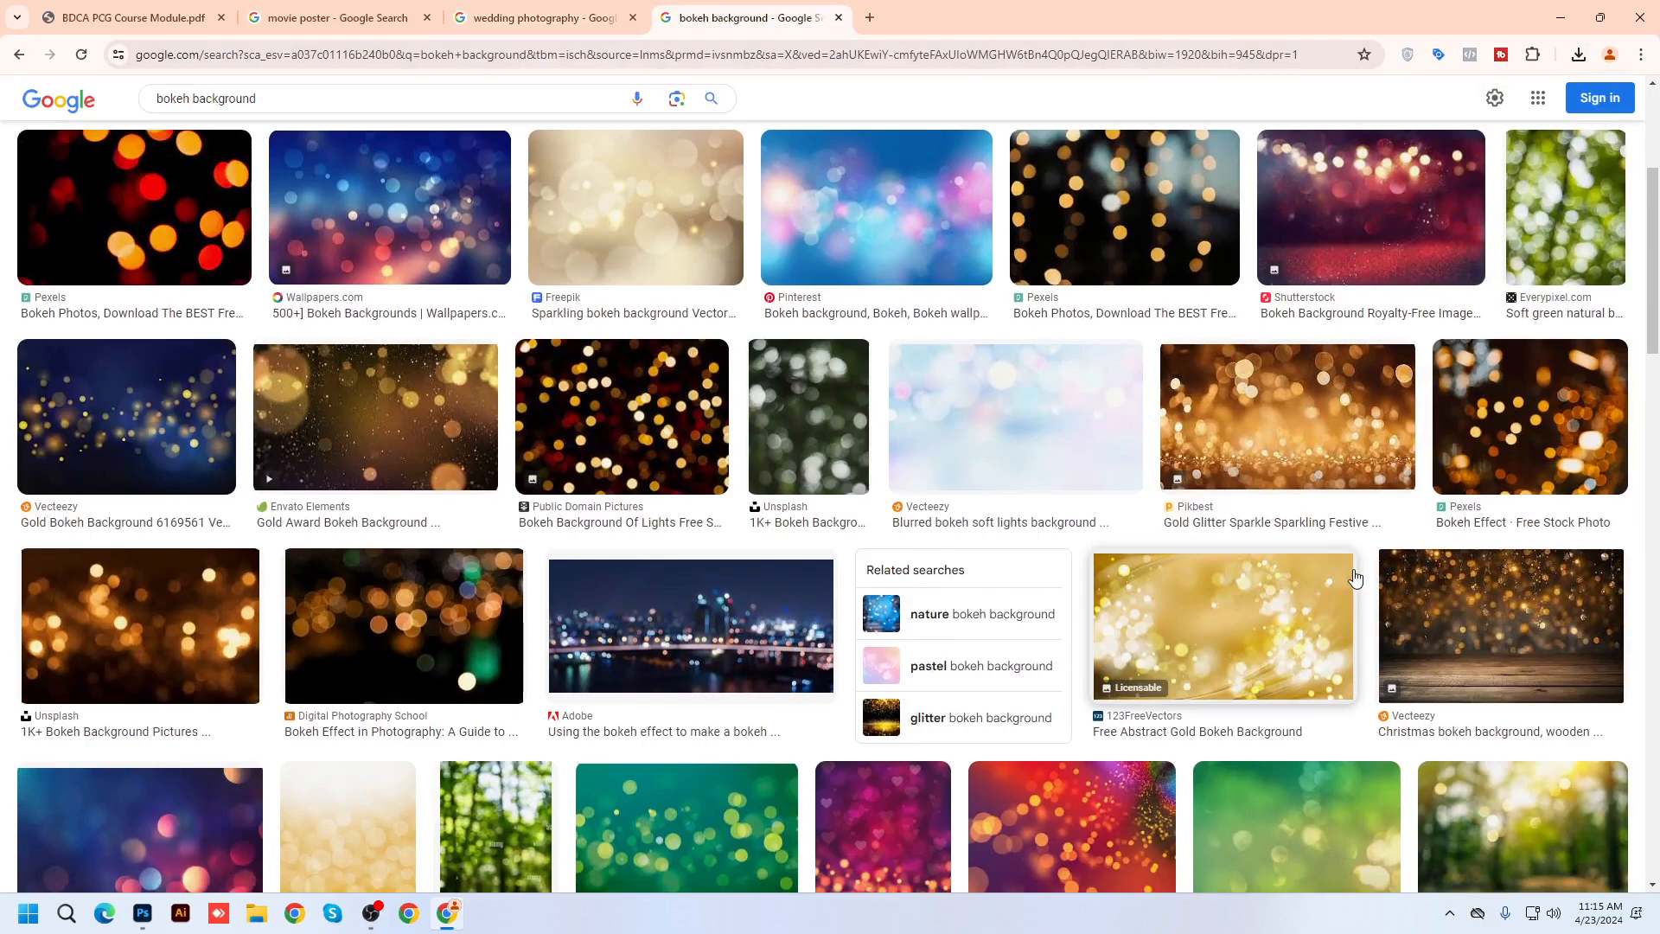
left_click(1339, 577)
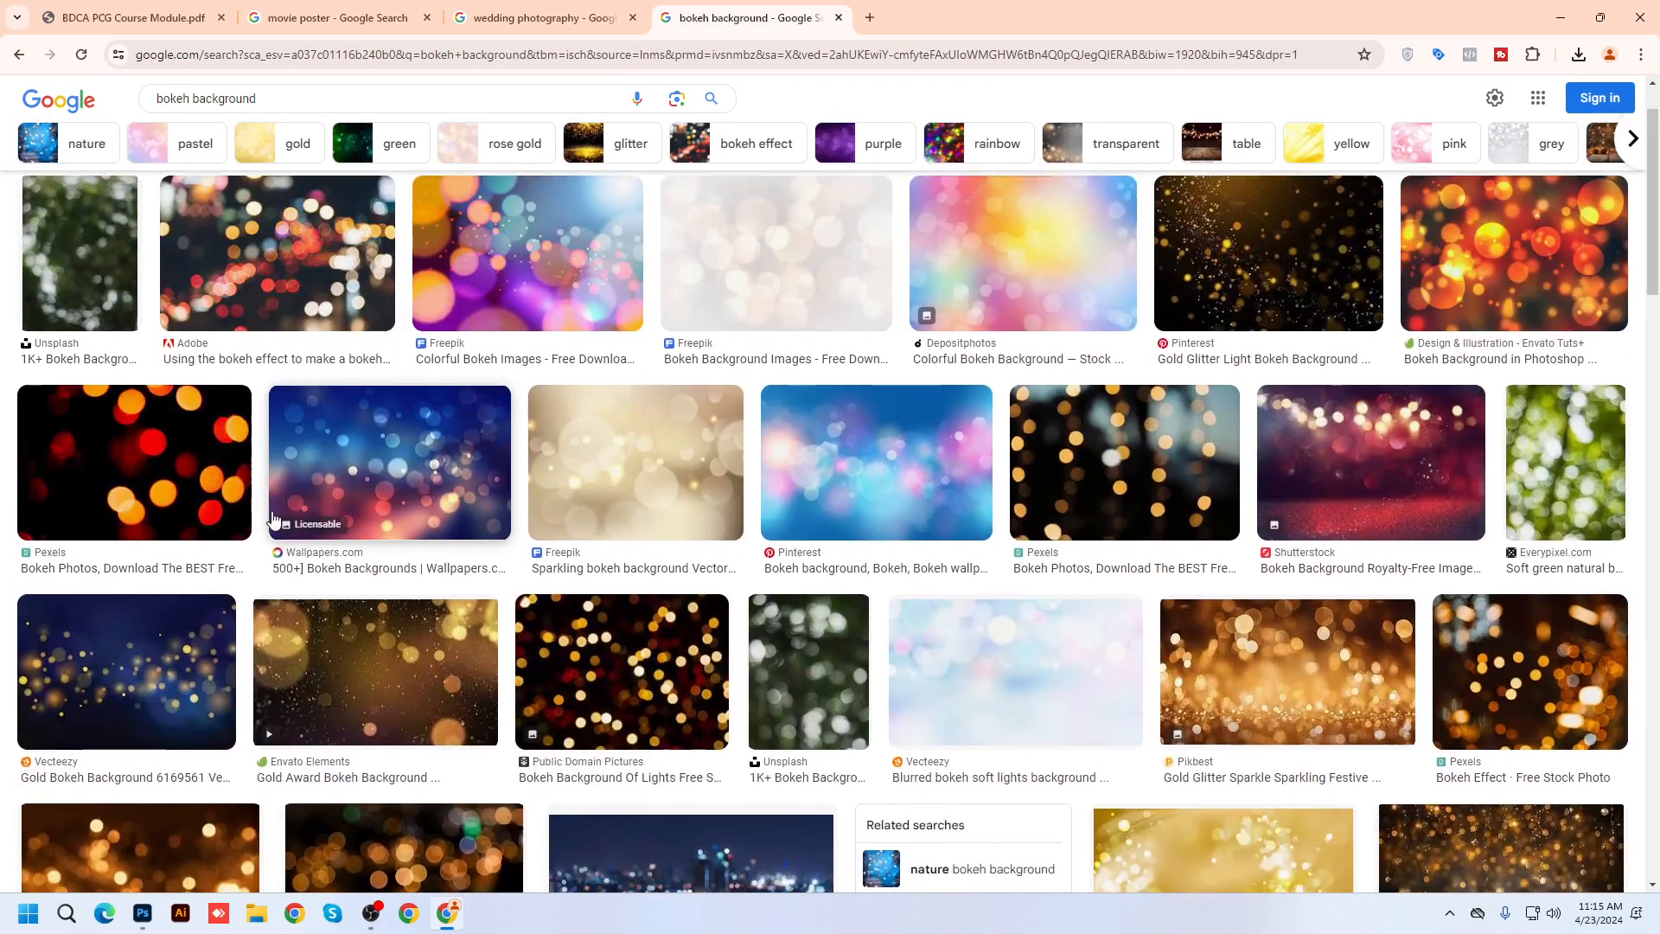
scroll(1398, 637, "down", 6)
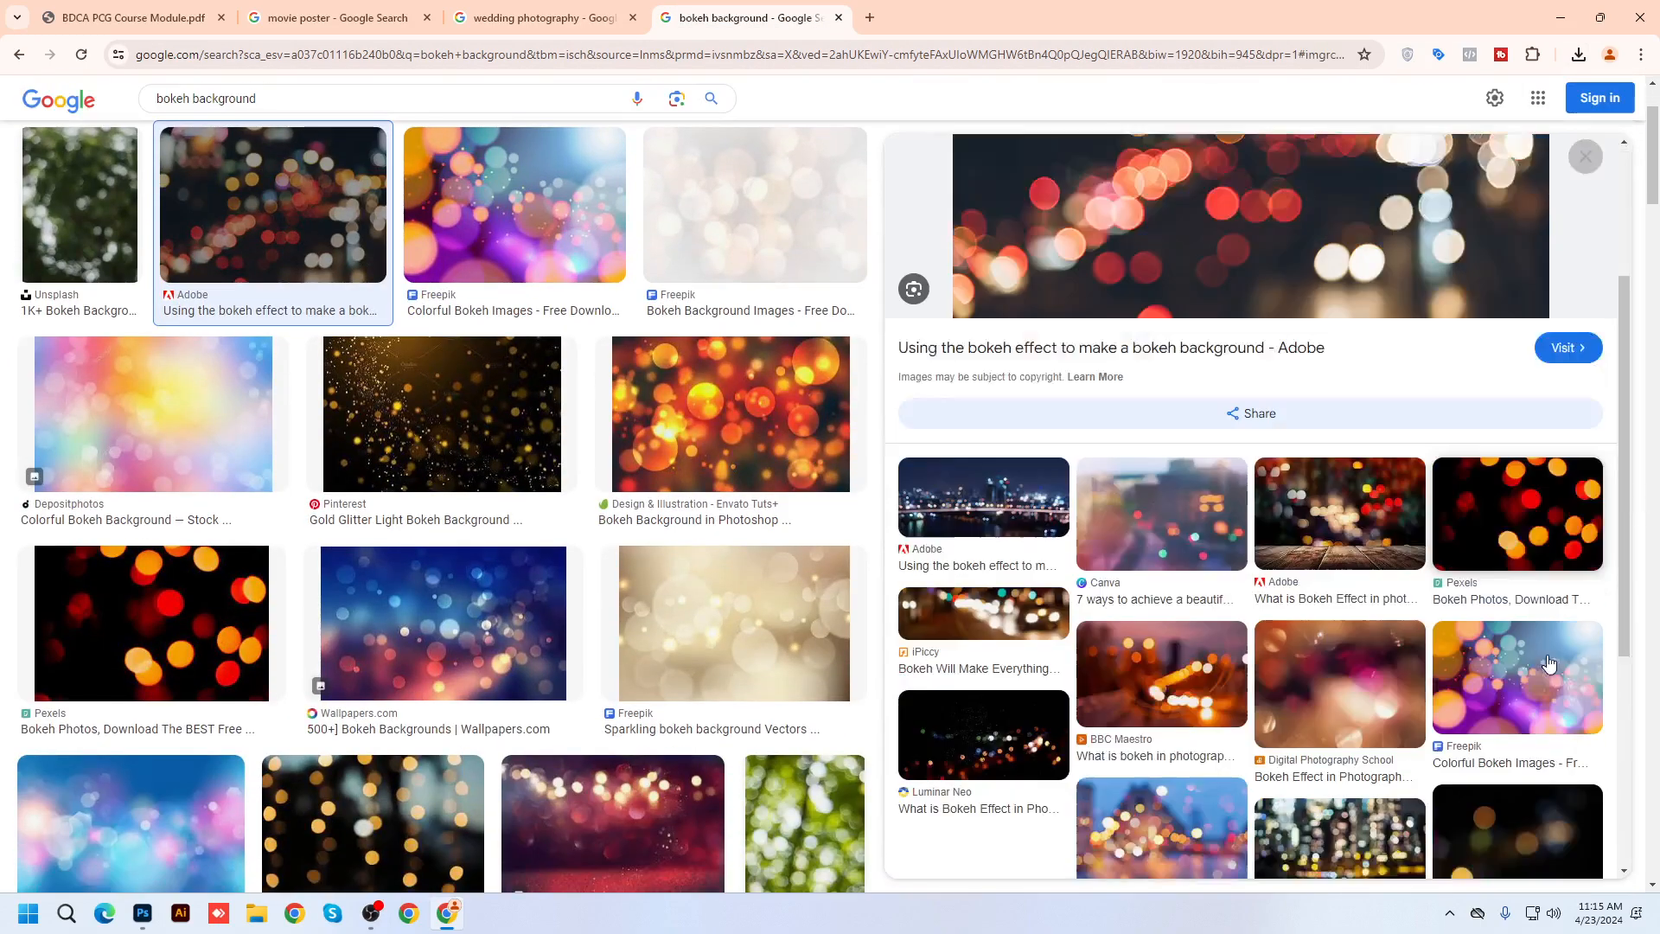
scroll(474, 470, "down", 5)
scroll(474, 470, "up", 4)
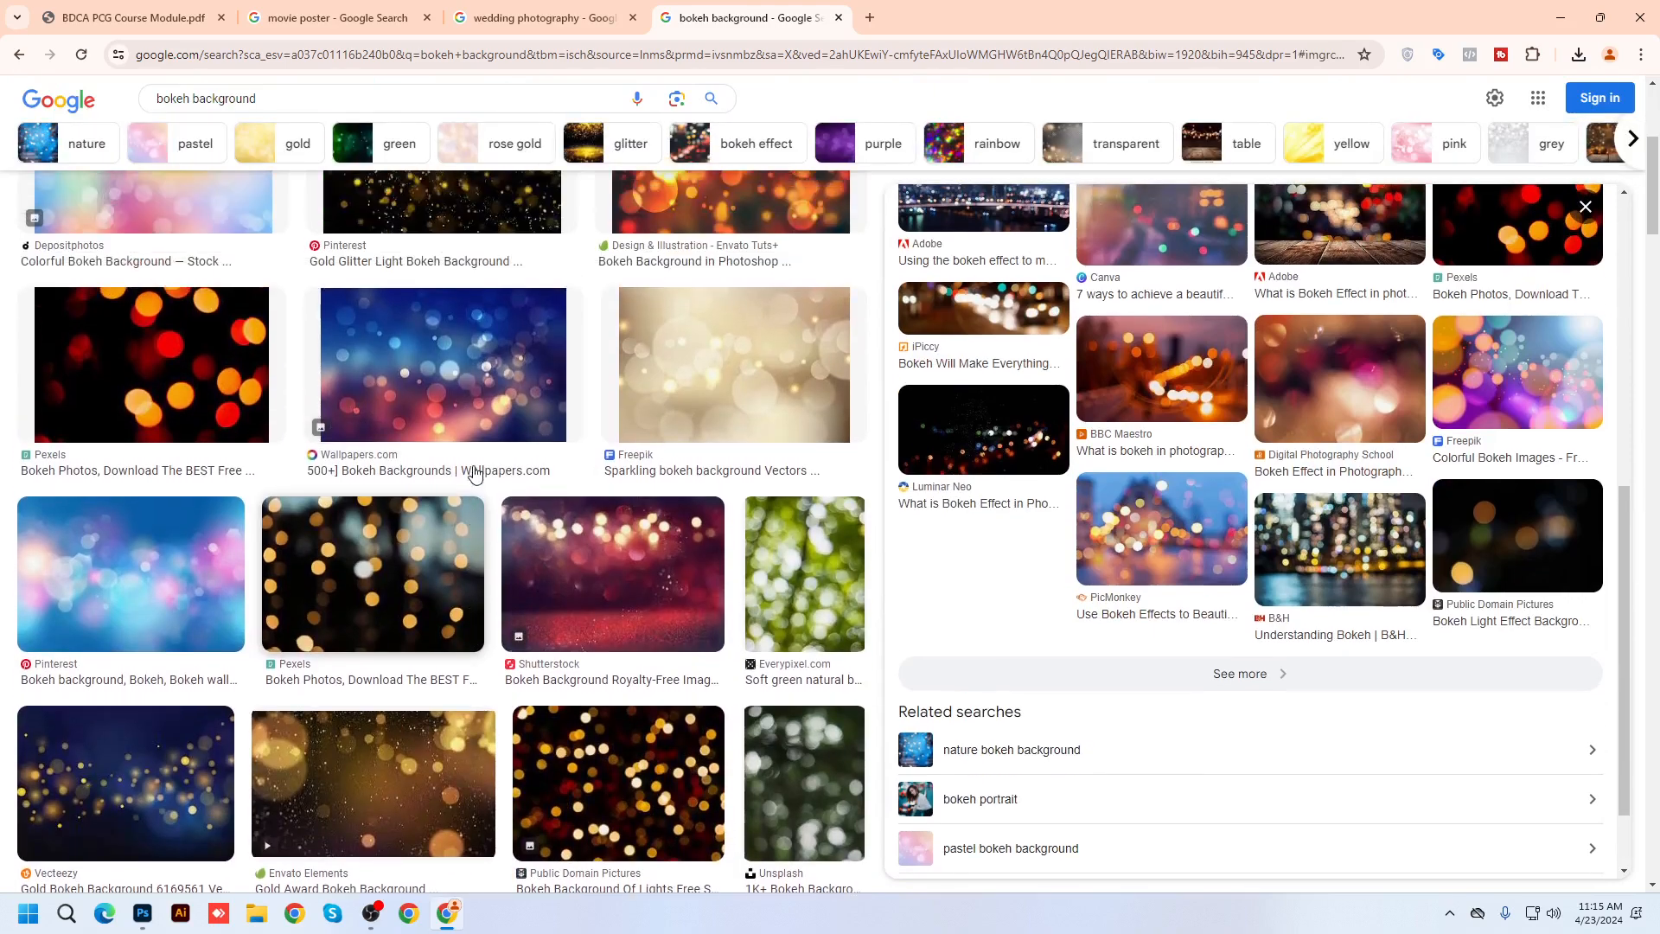
left_click(489, 259)
scroll(519, 605, "down", 4)
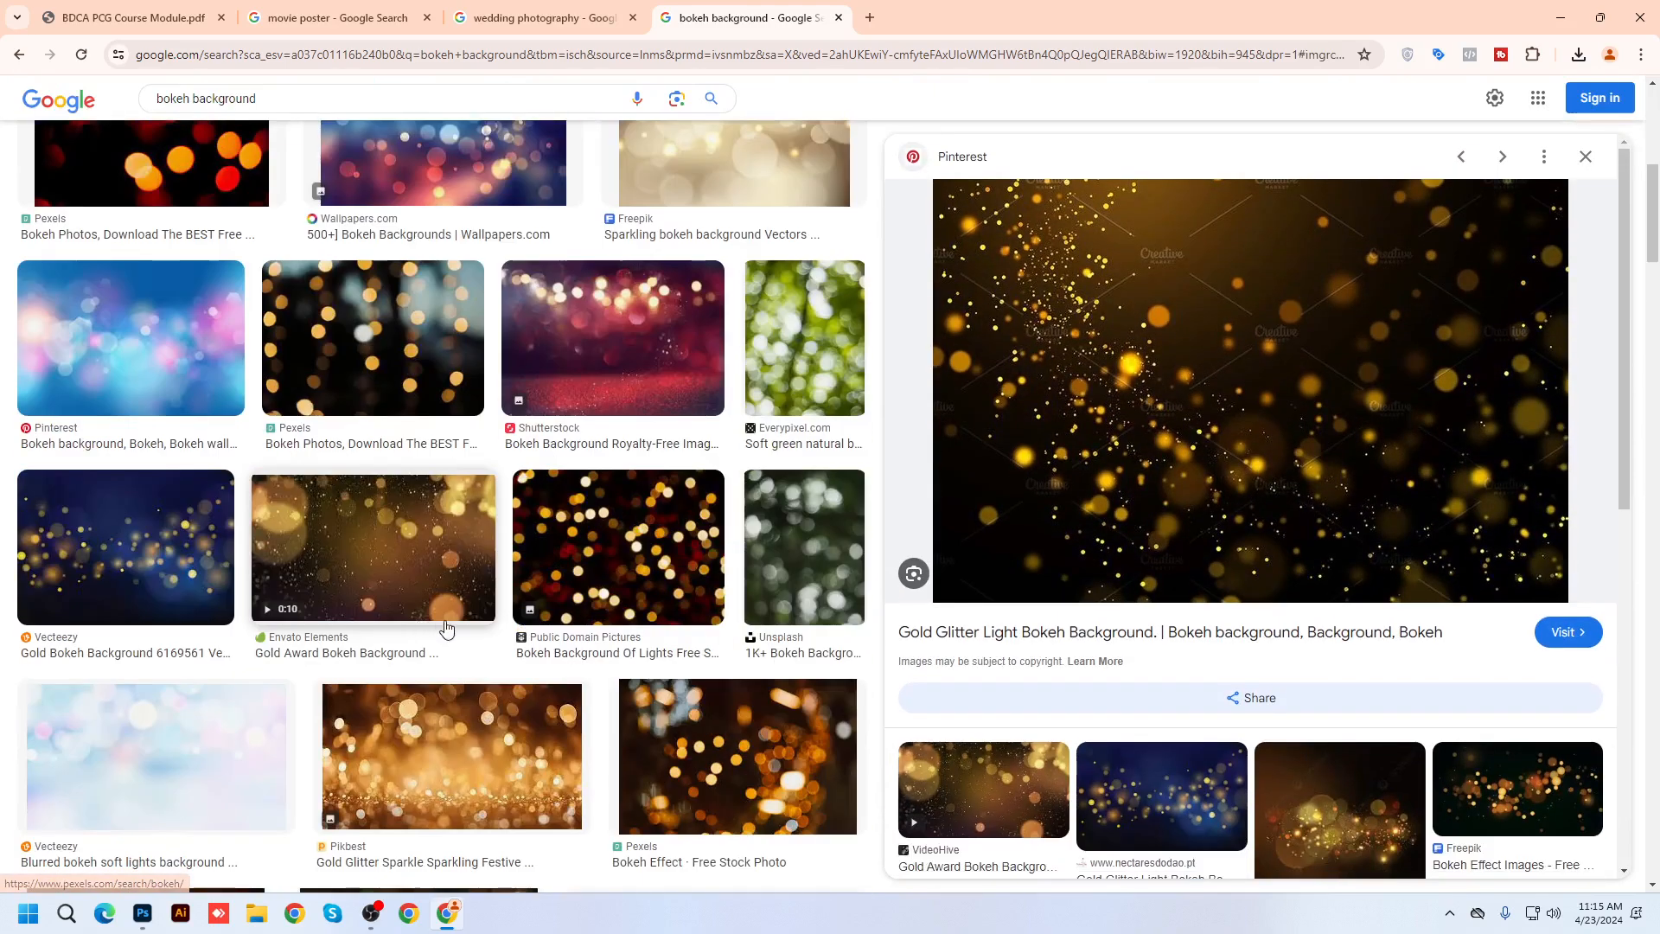
left_click(644, 557)
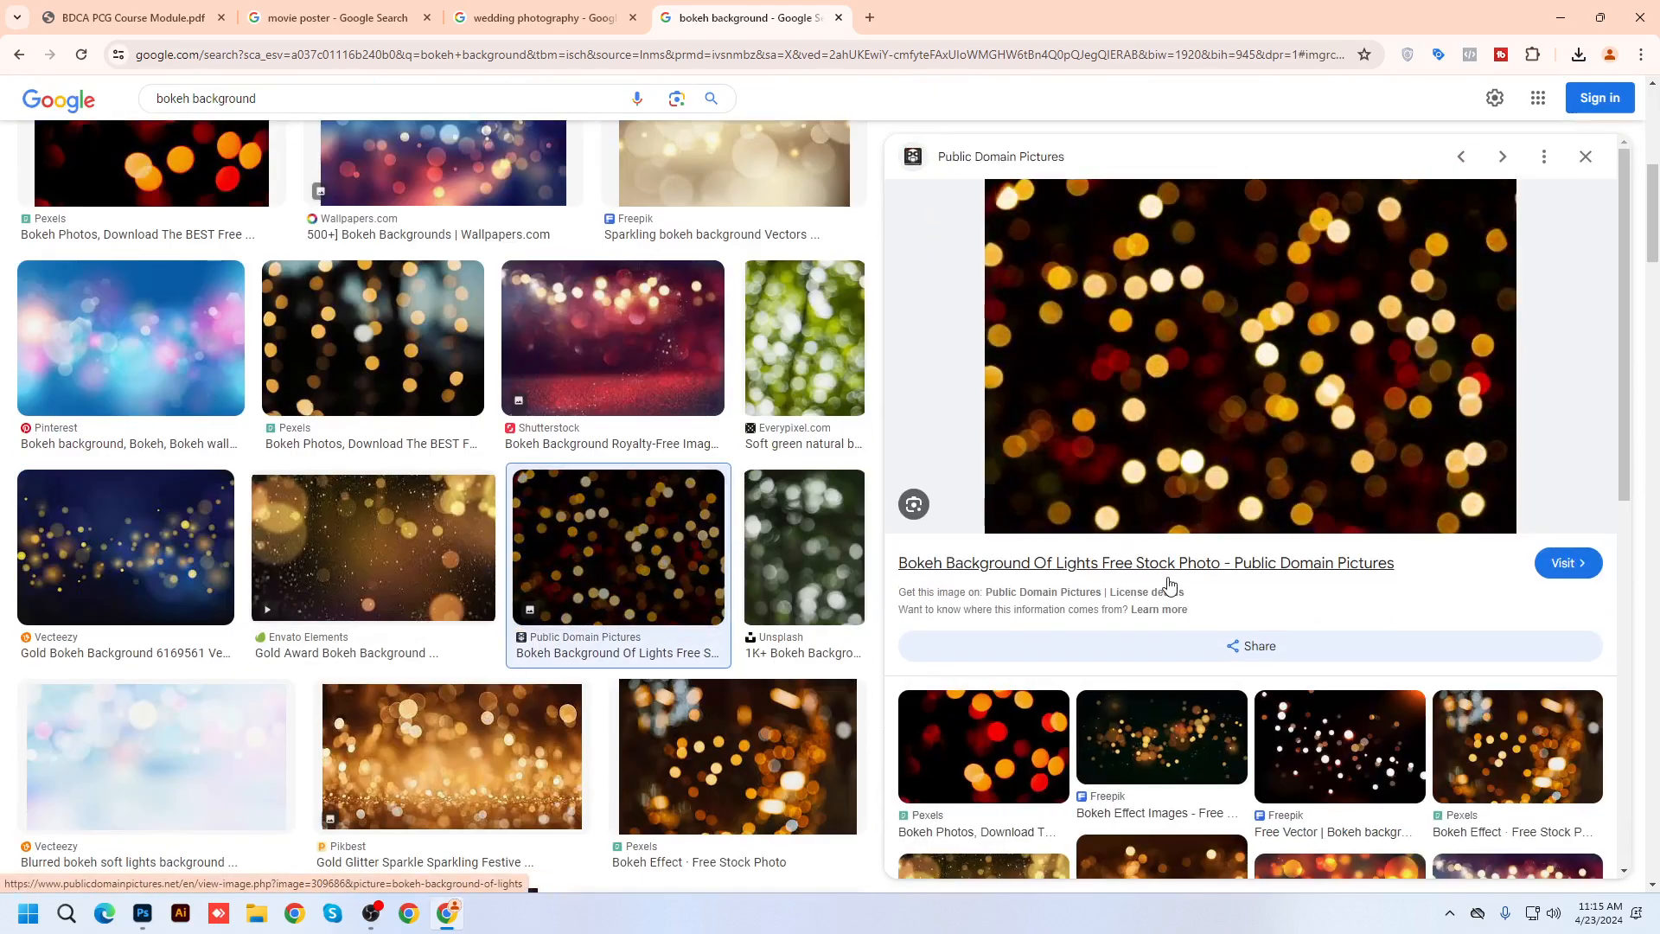
scroll(1167, 581, "down", 2)
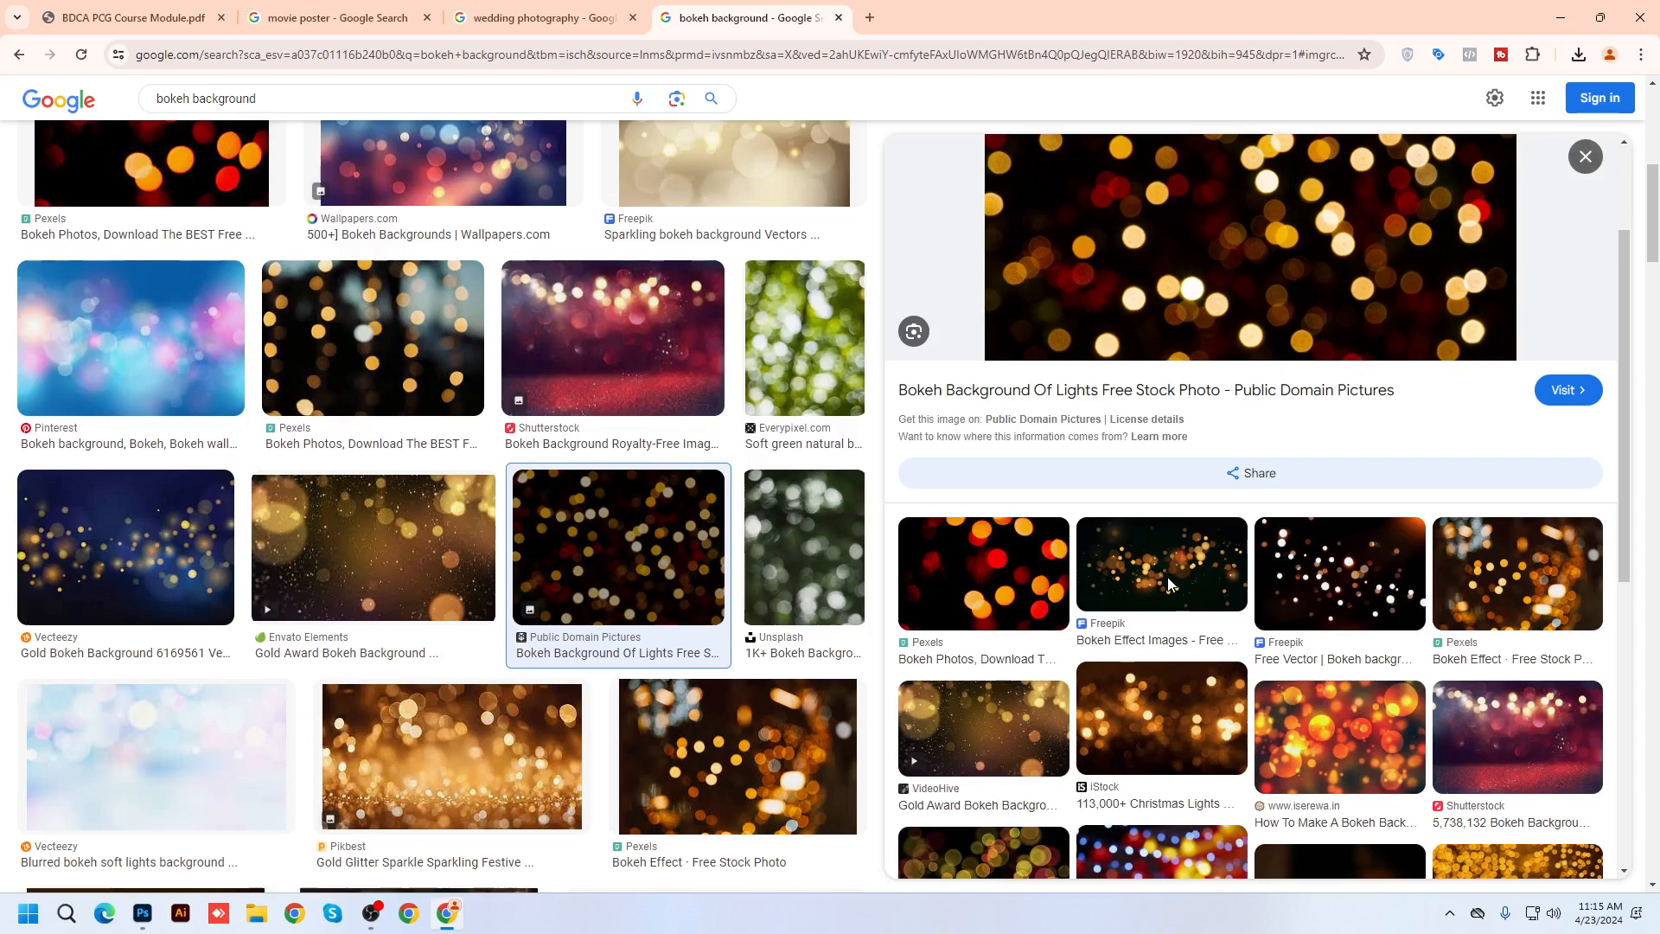
left_click(1289, 566)
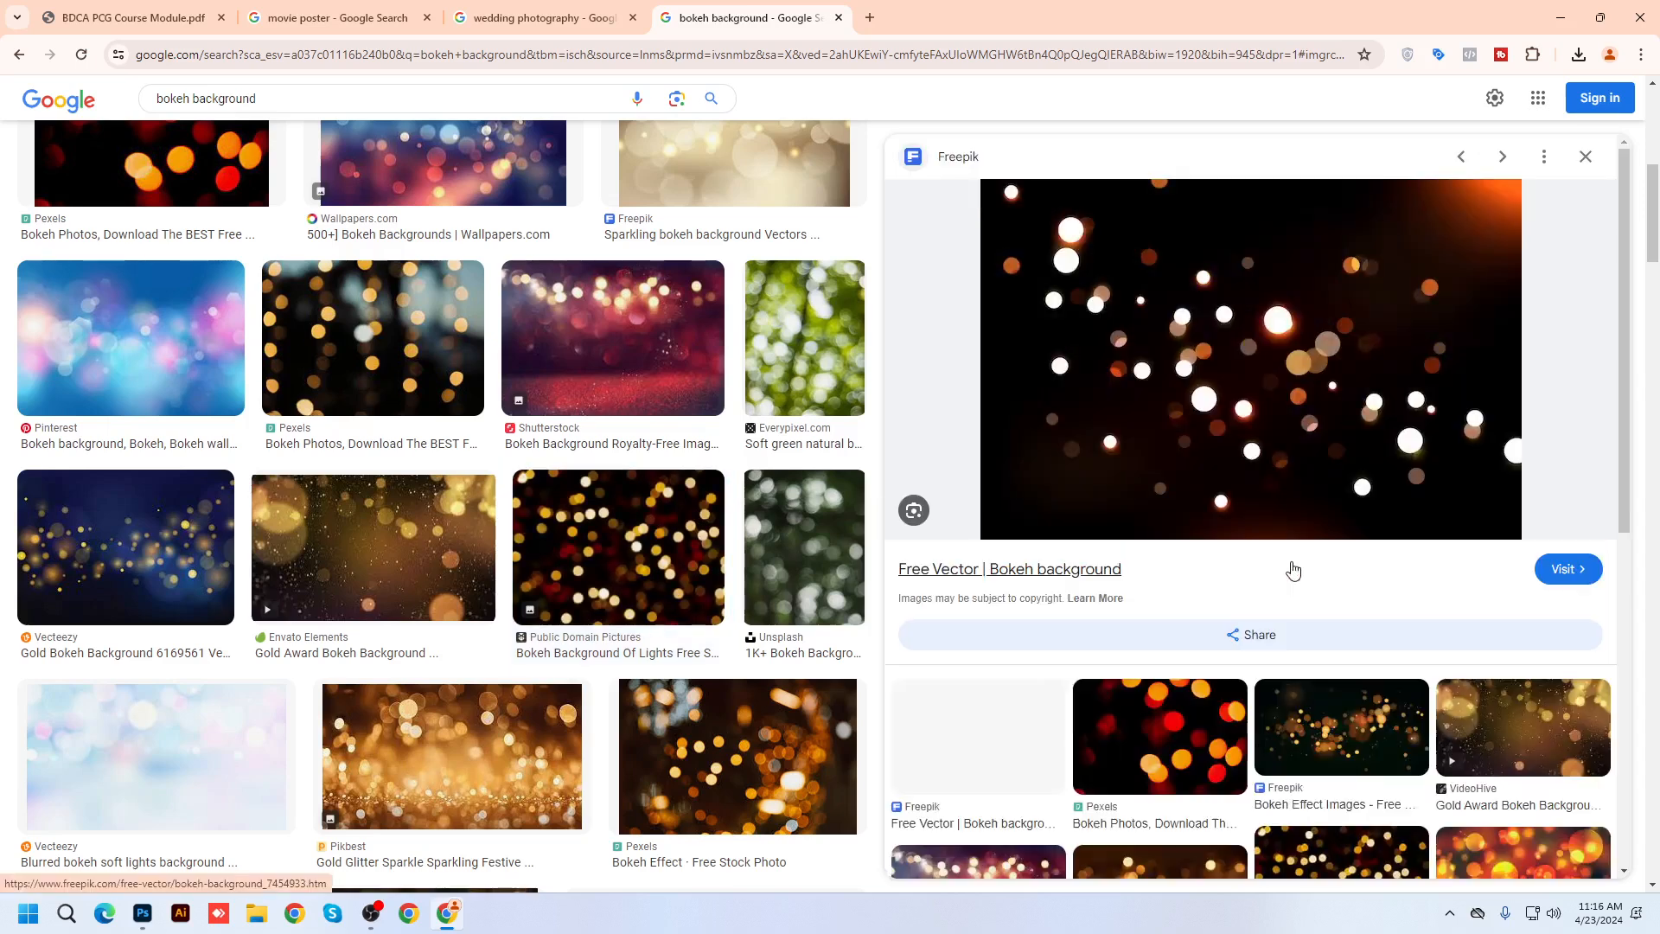
Save the Public Domain Pictures bokeh lights image to the Desktop
left_click(20, 54)
right_click(1266, 281)
left_click(1355, 540)
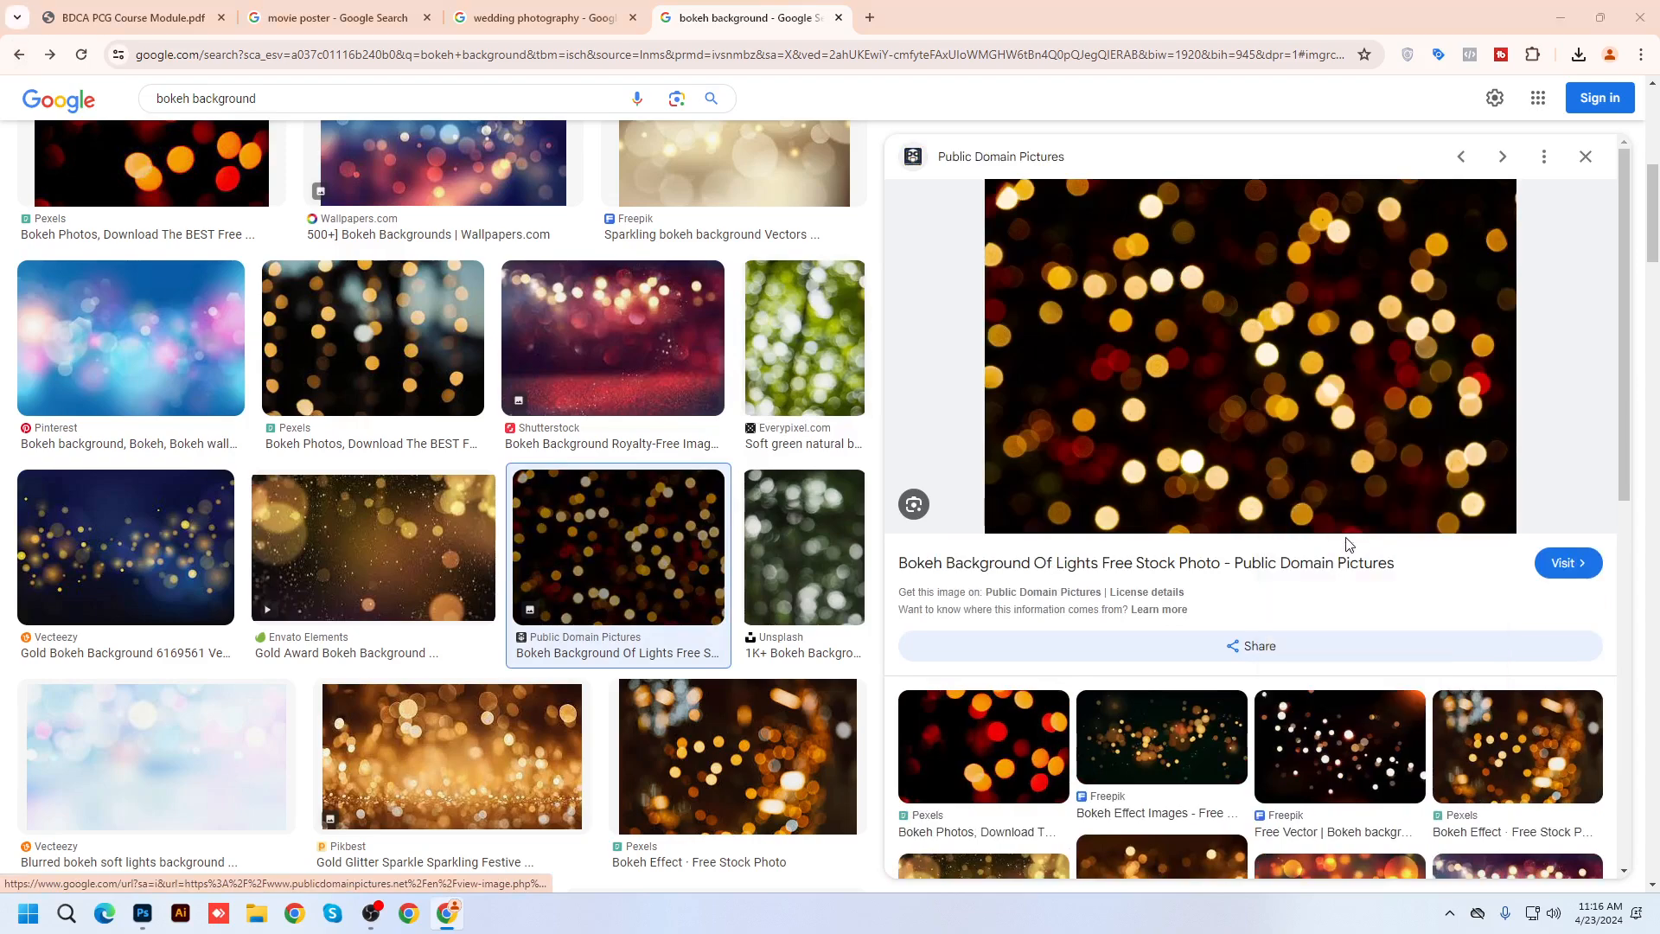
left_click(73, 170)
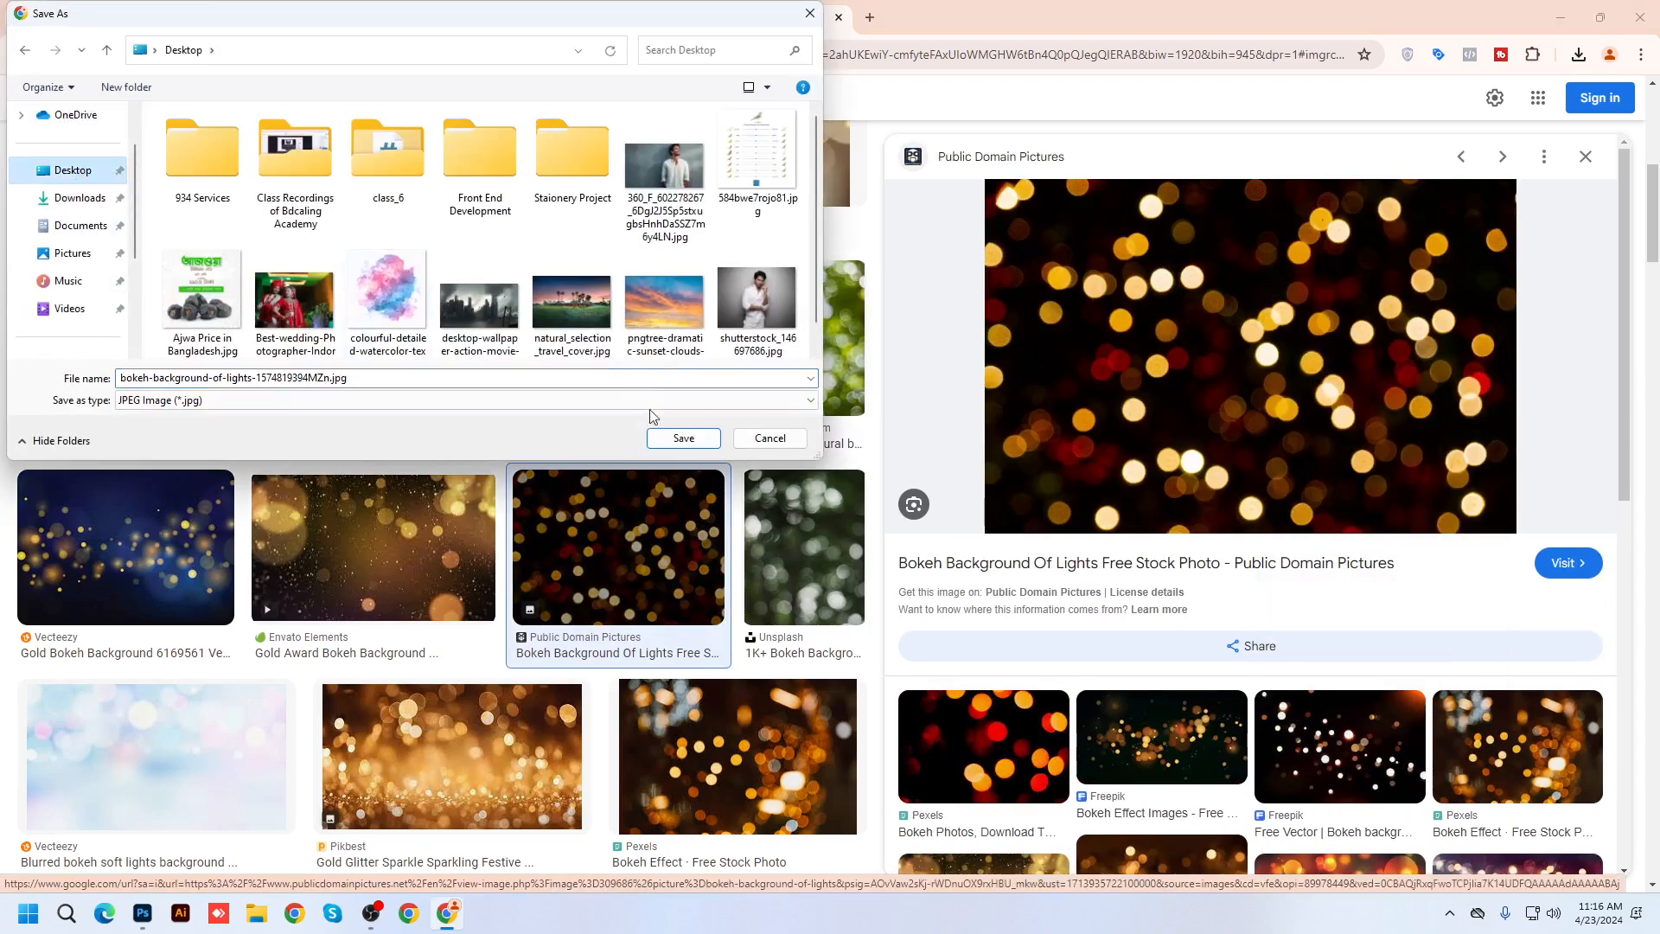
left_click(677, 451)
Save the Vecteezy blue and gold bokeh image to the Desktop
left_click(126, 546)
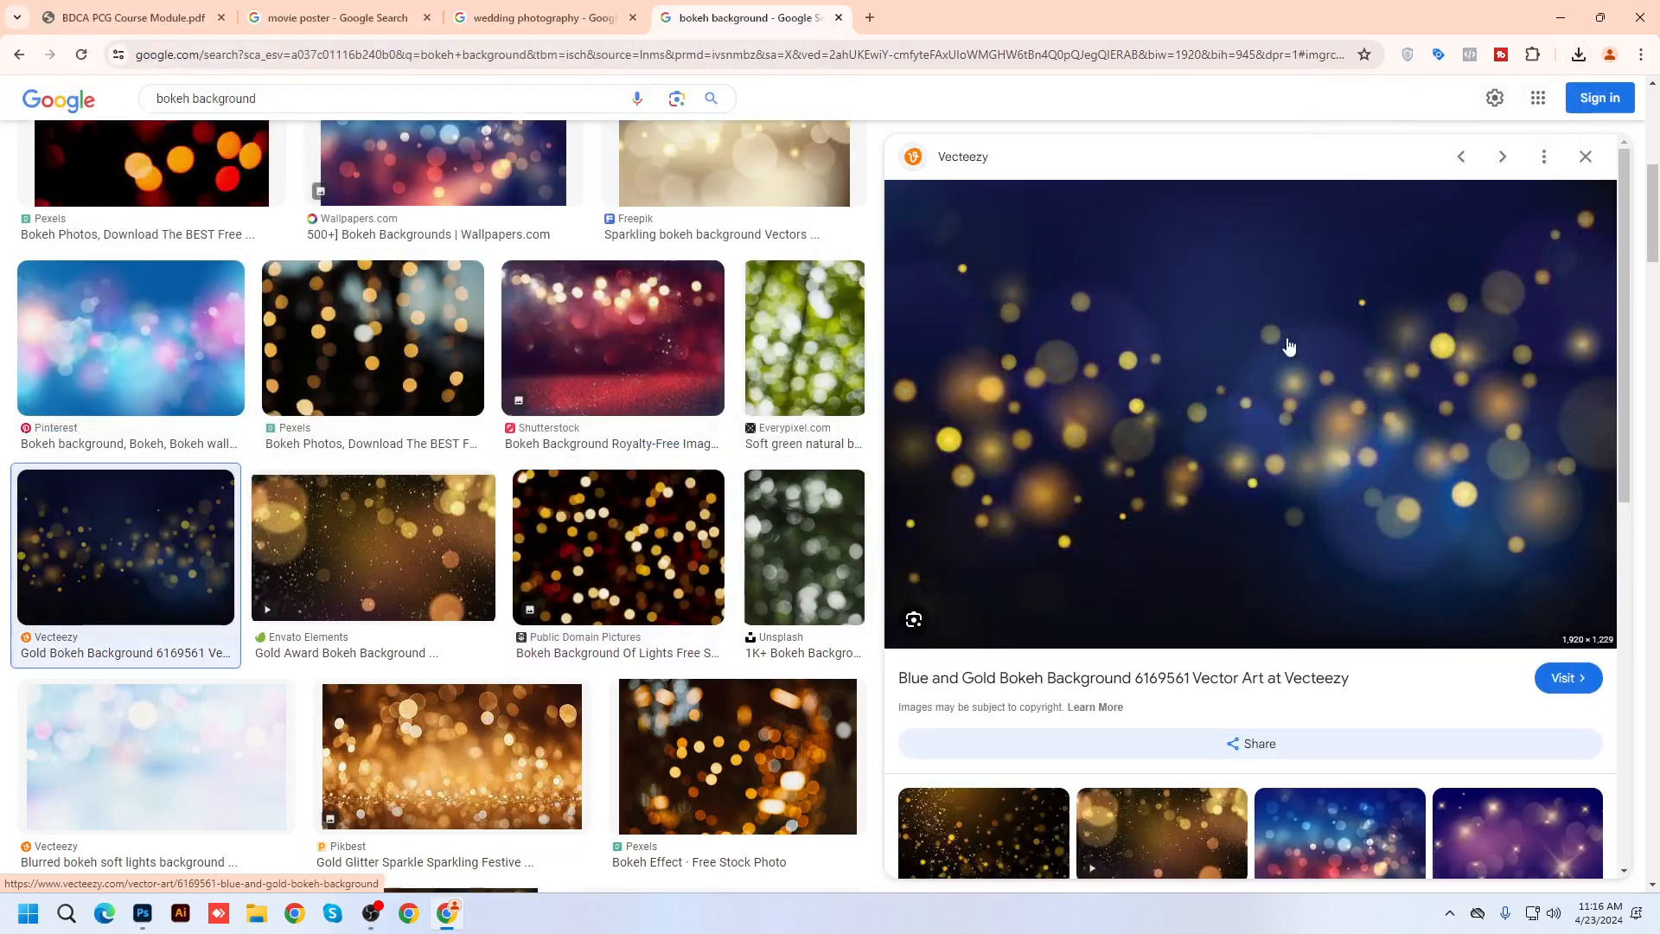
right_click(1252, 316)
left_click(1325, 571)
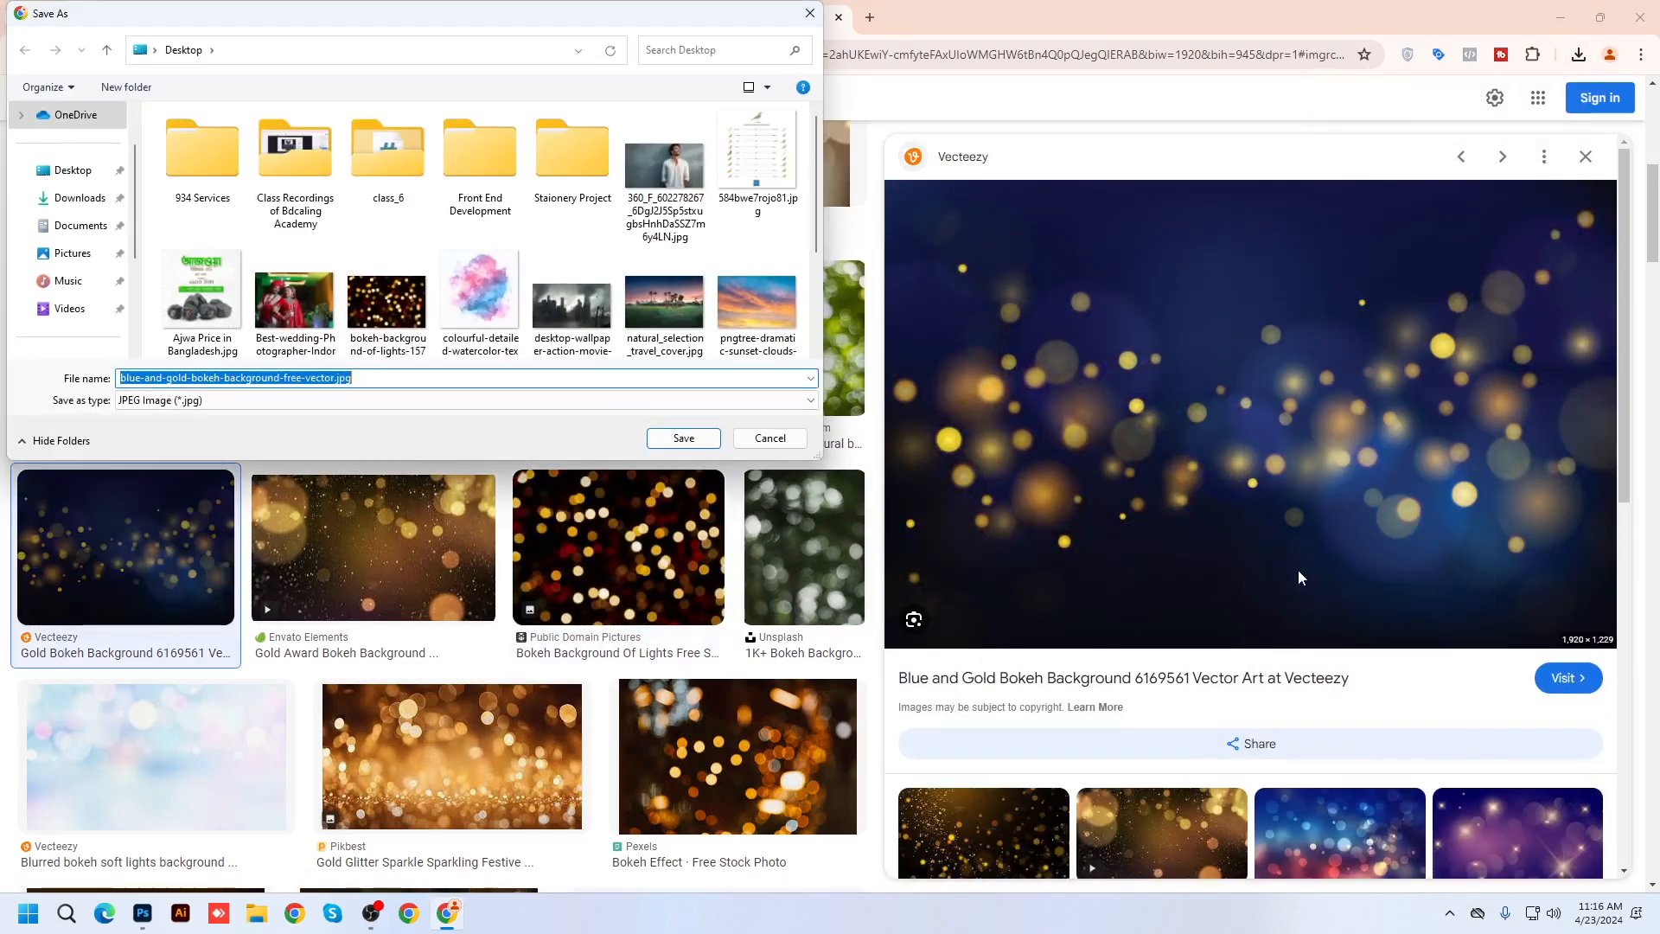
left_click(76, 171)
left_click(682, 439)
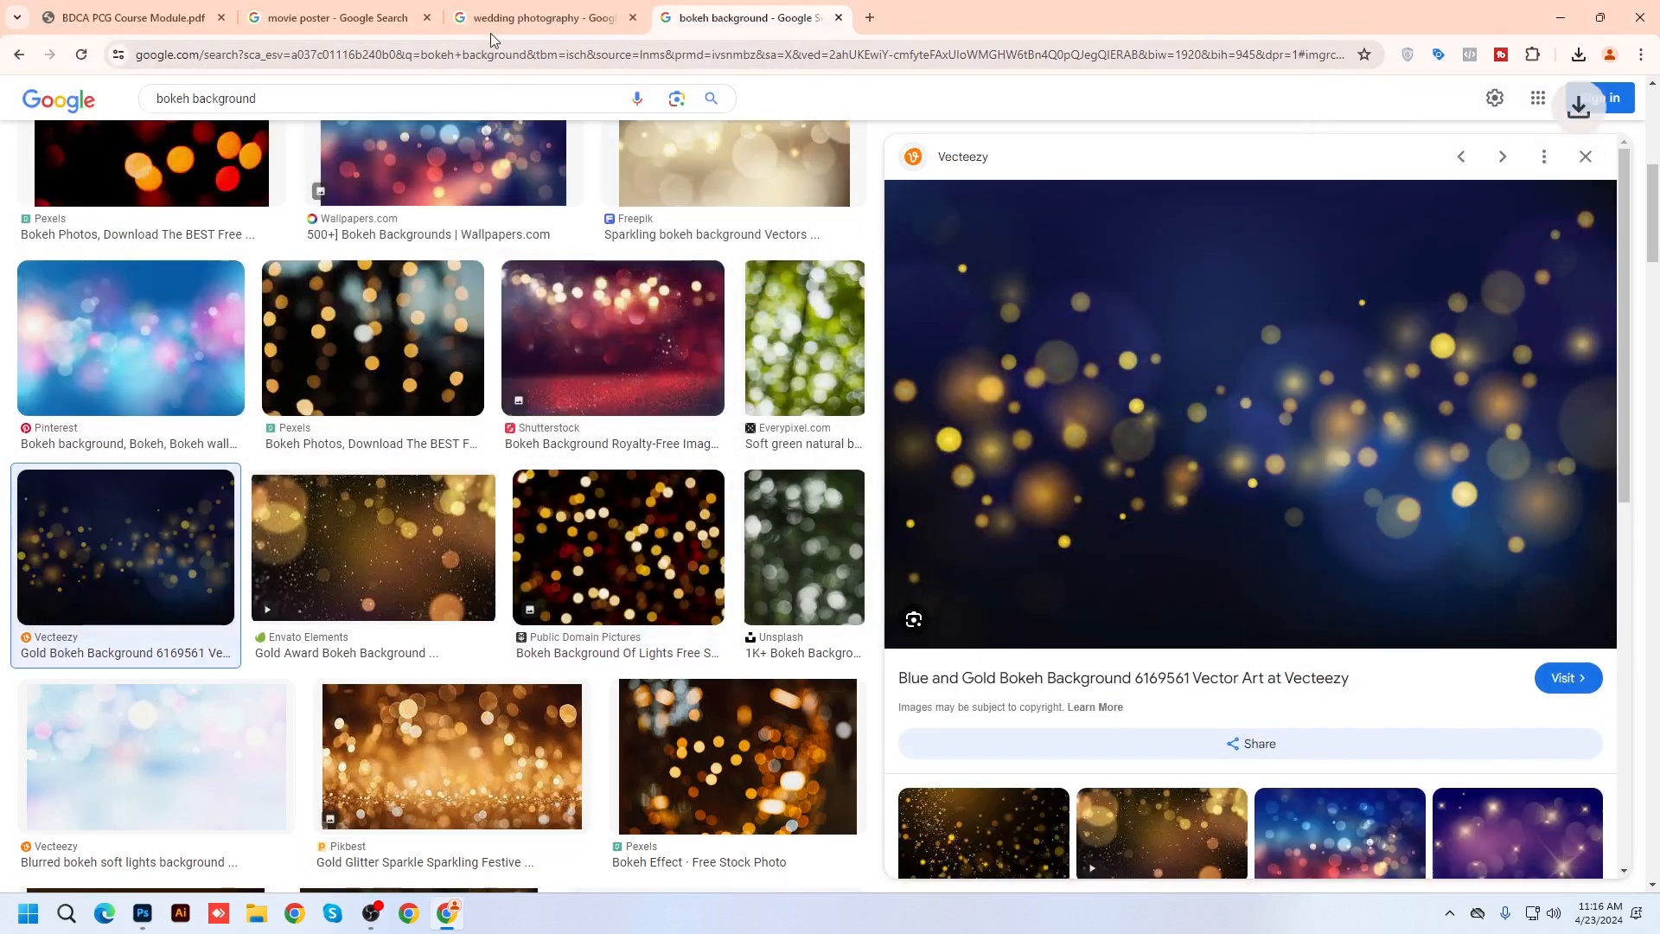
left_click(544, 17)
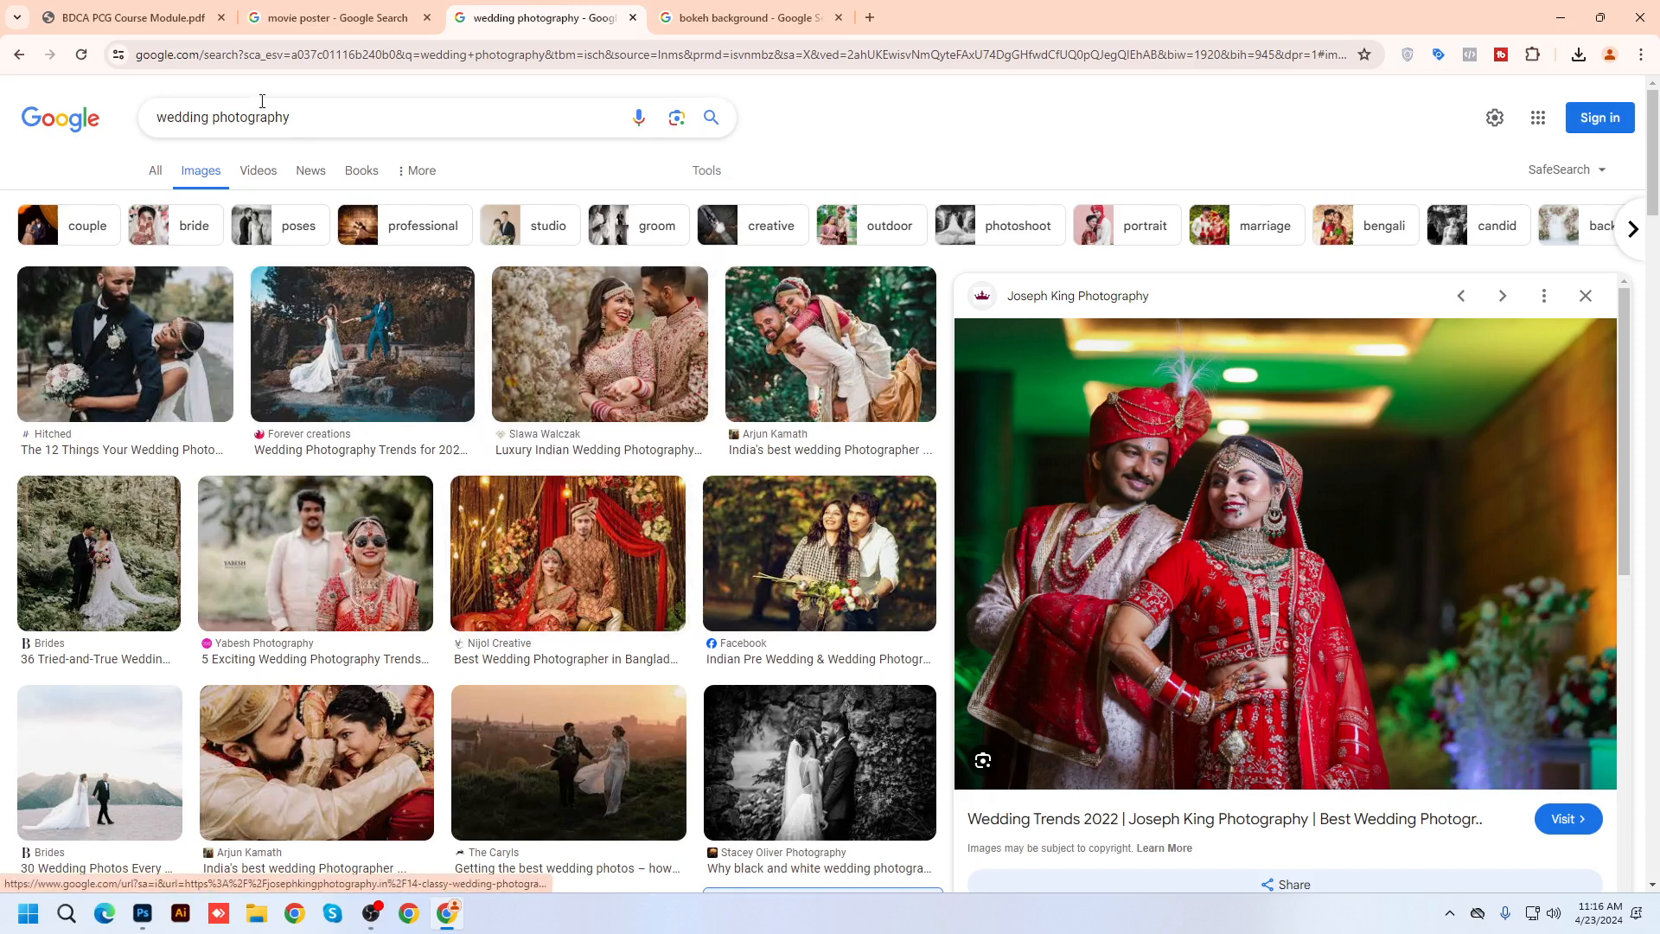
Replace the search with 'horror movie poster'
left_click_drag(352, 121, 2, 113)
type("ho")
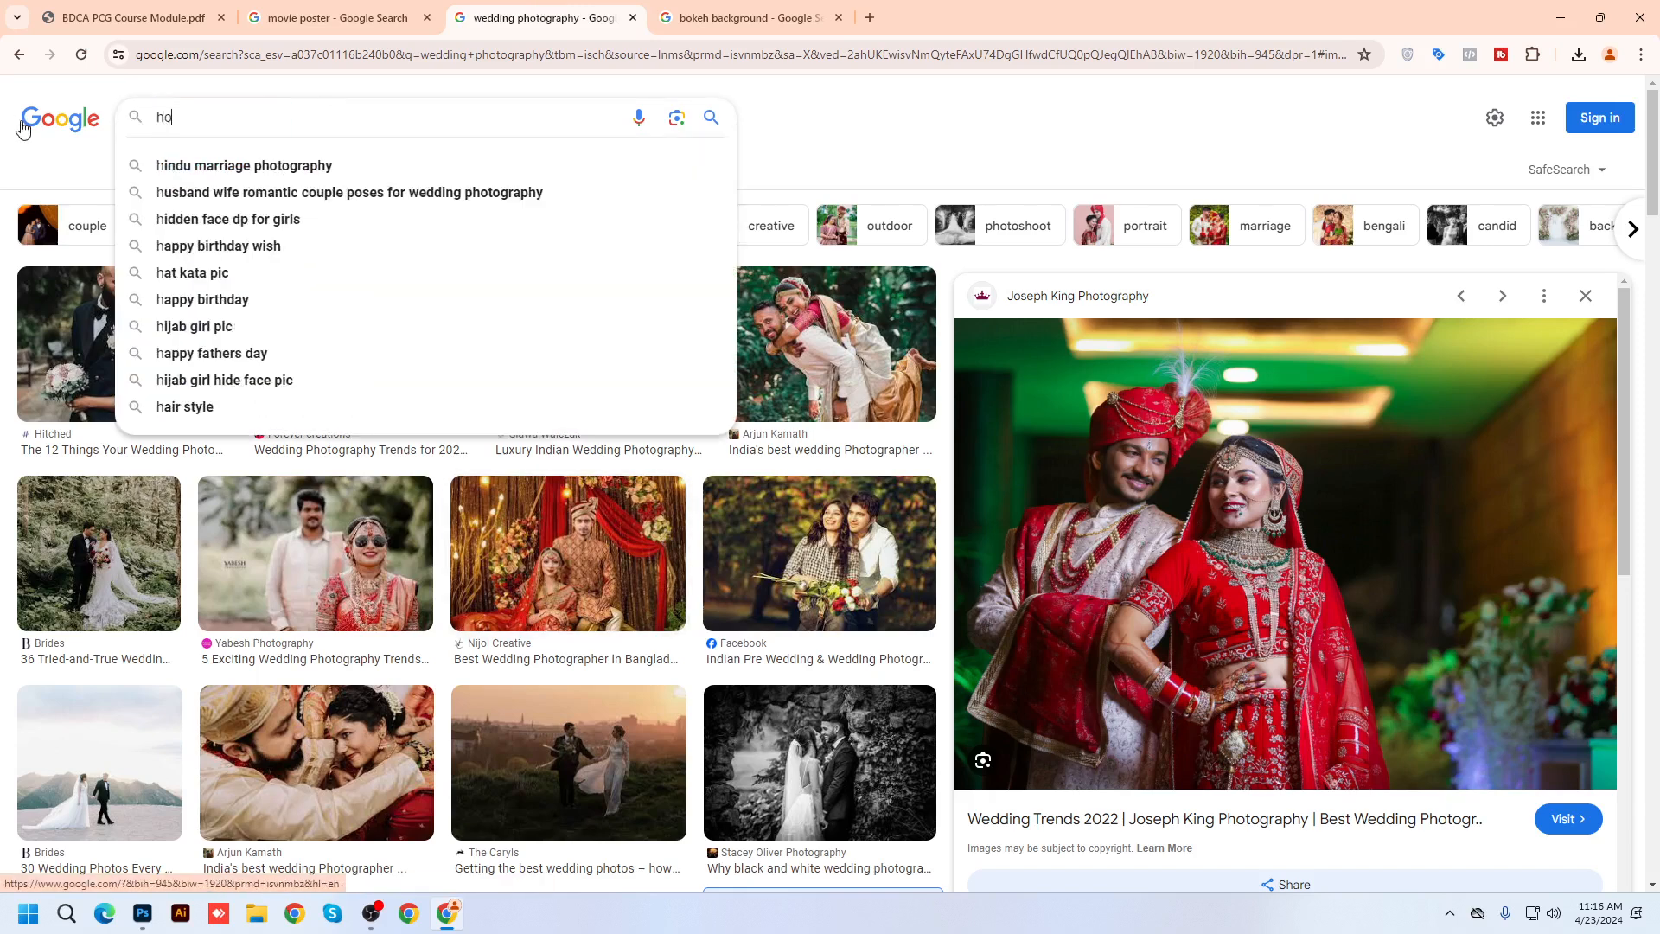
type("rror m")
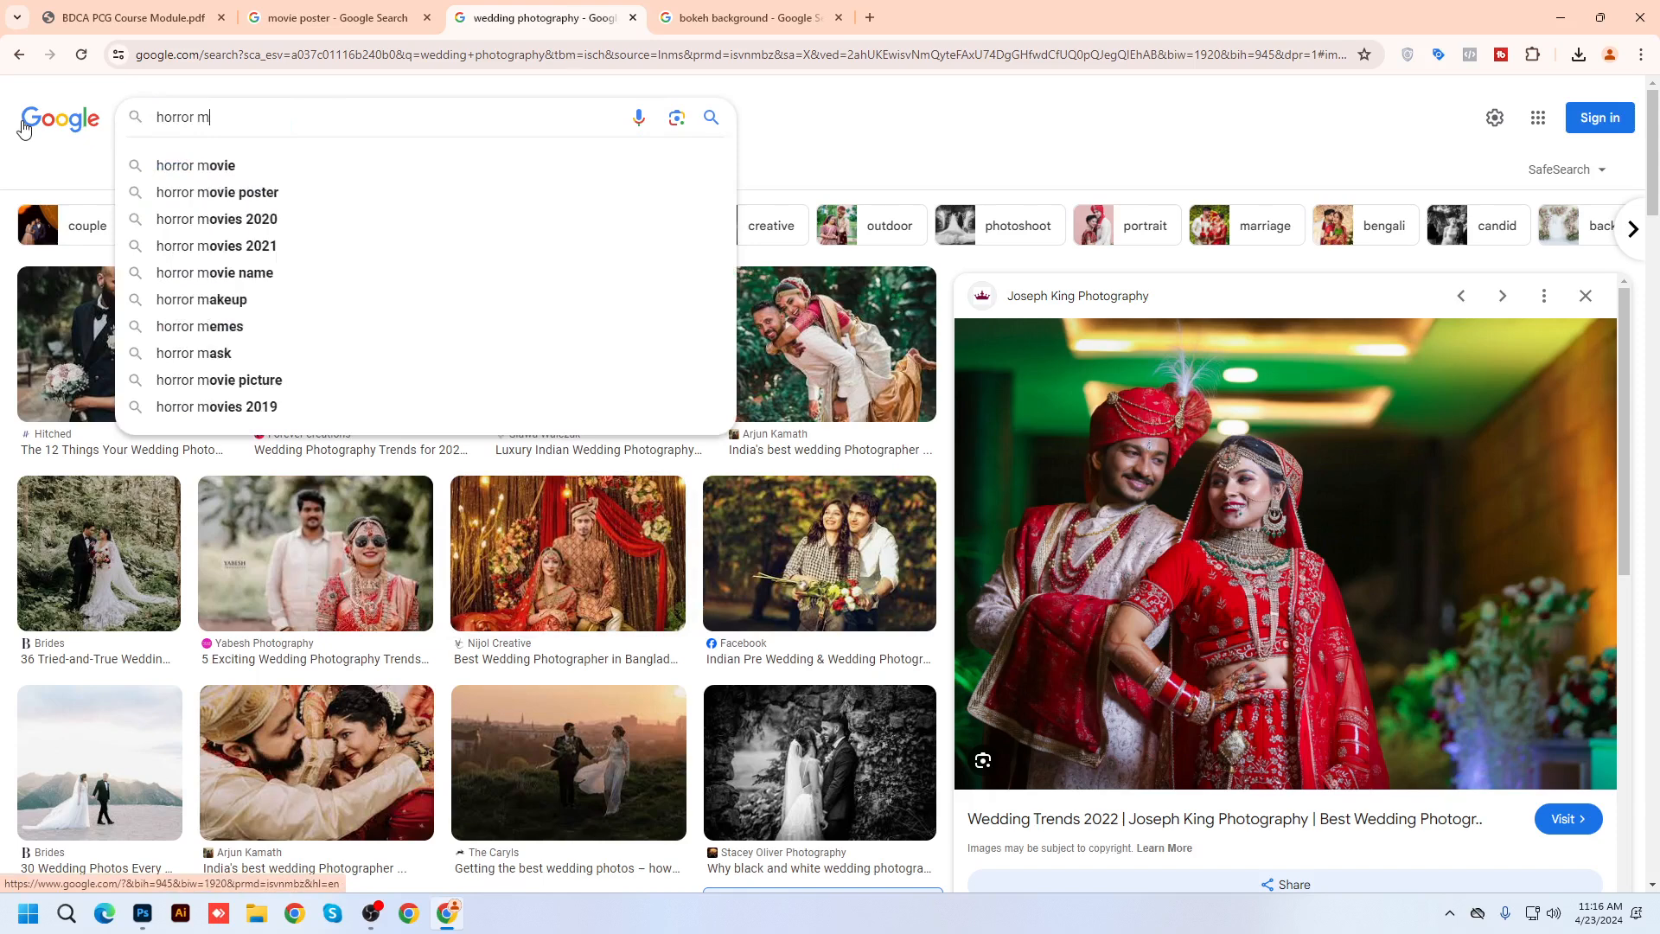
type("ovie poster")
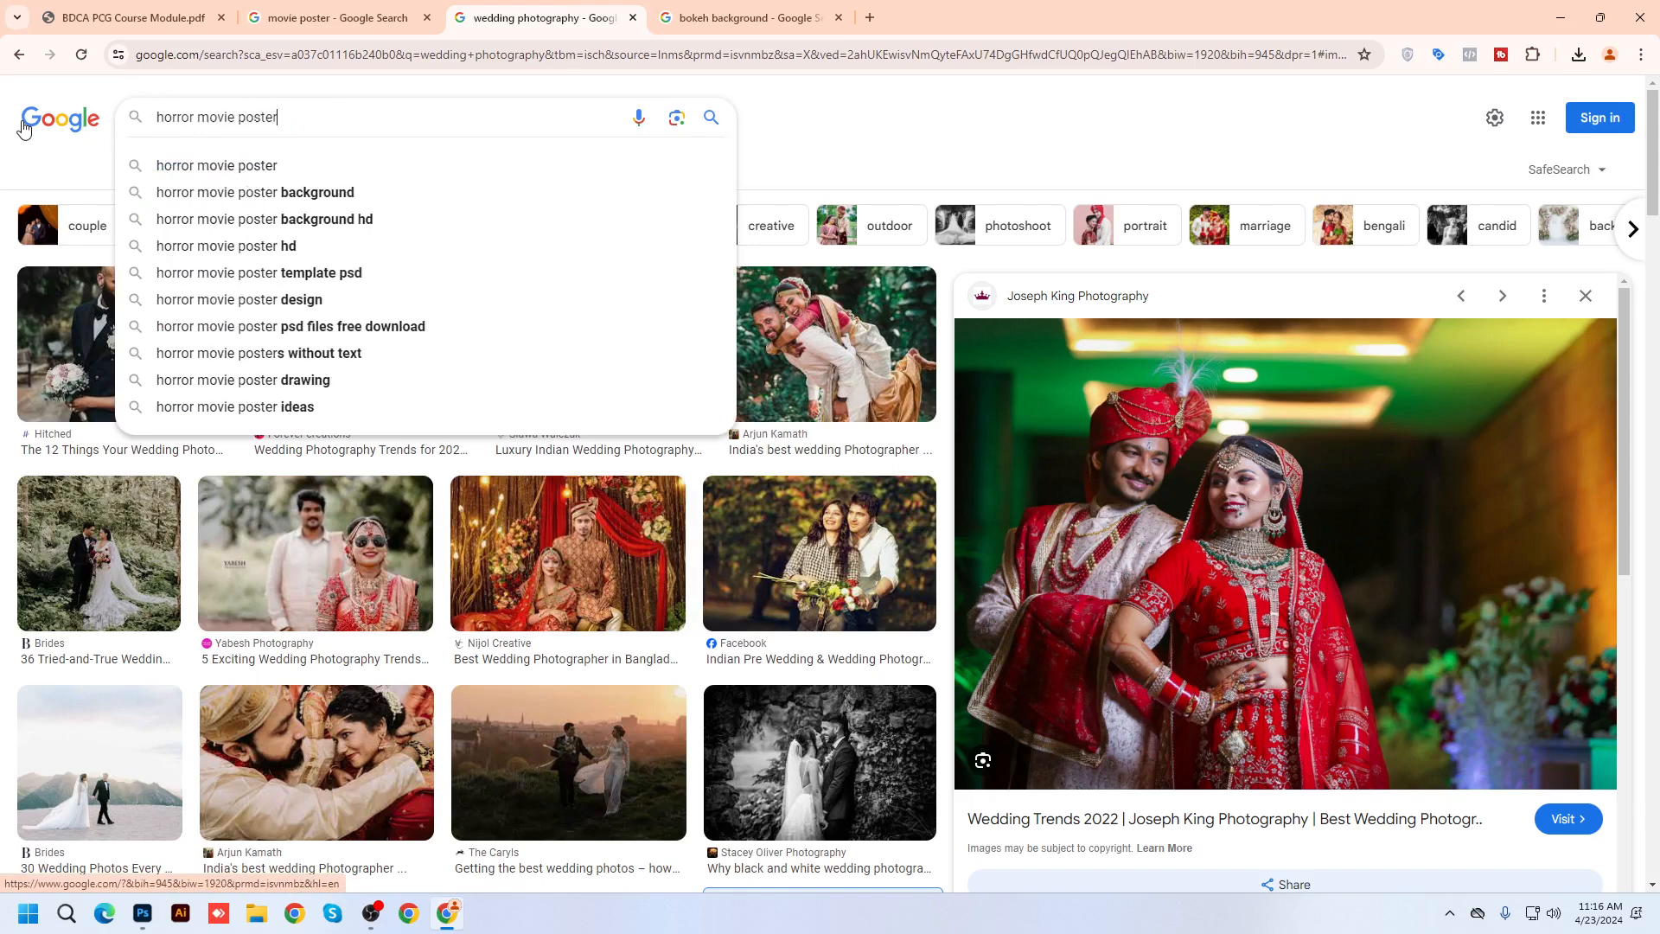
key("Return")
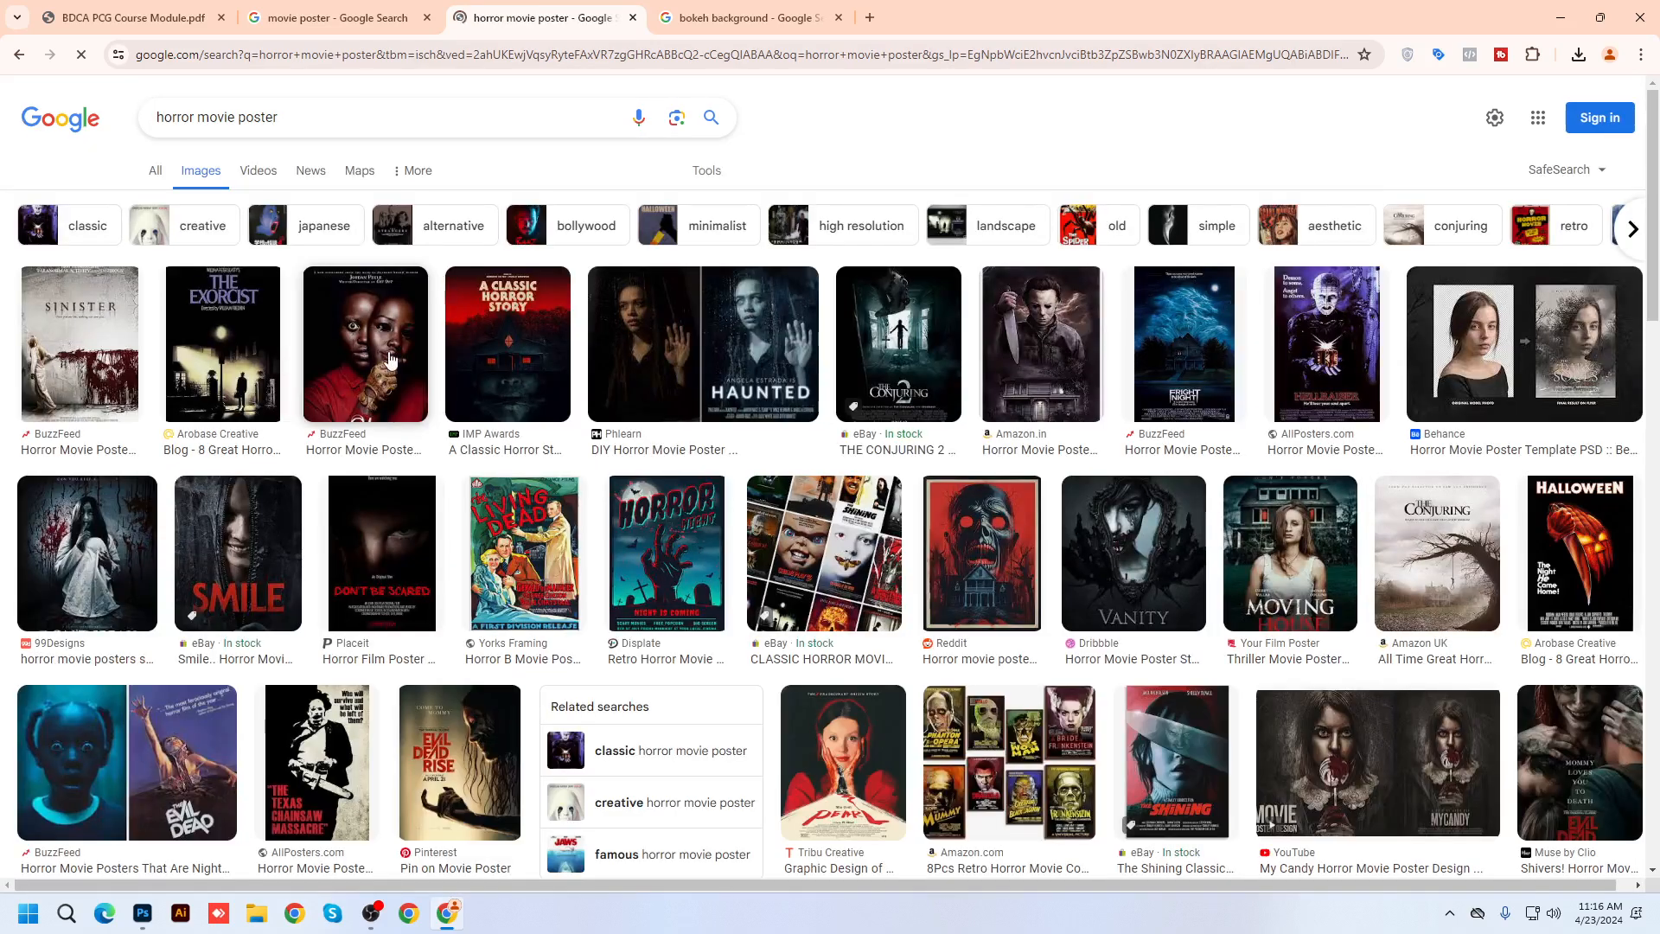
Preview the hooded Scream poster, then The Nun poster from the results
scroll(391, 359, "down", 2)
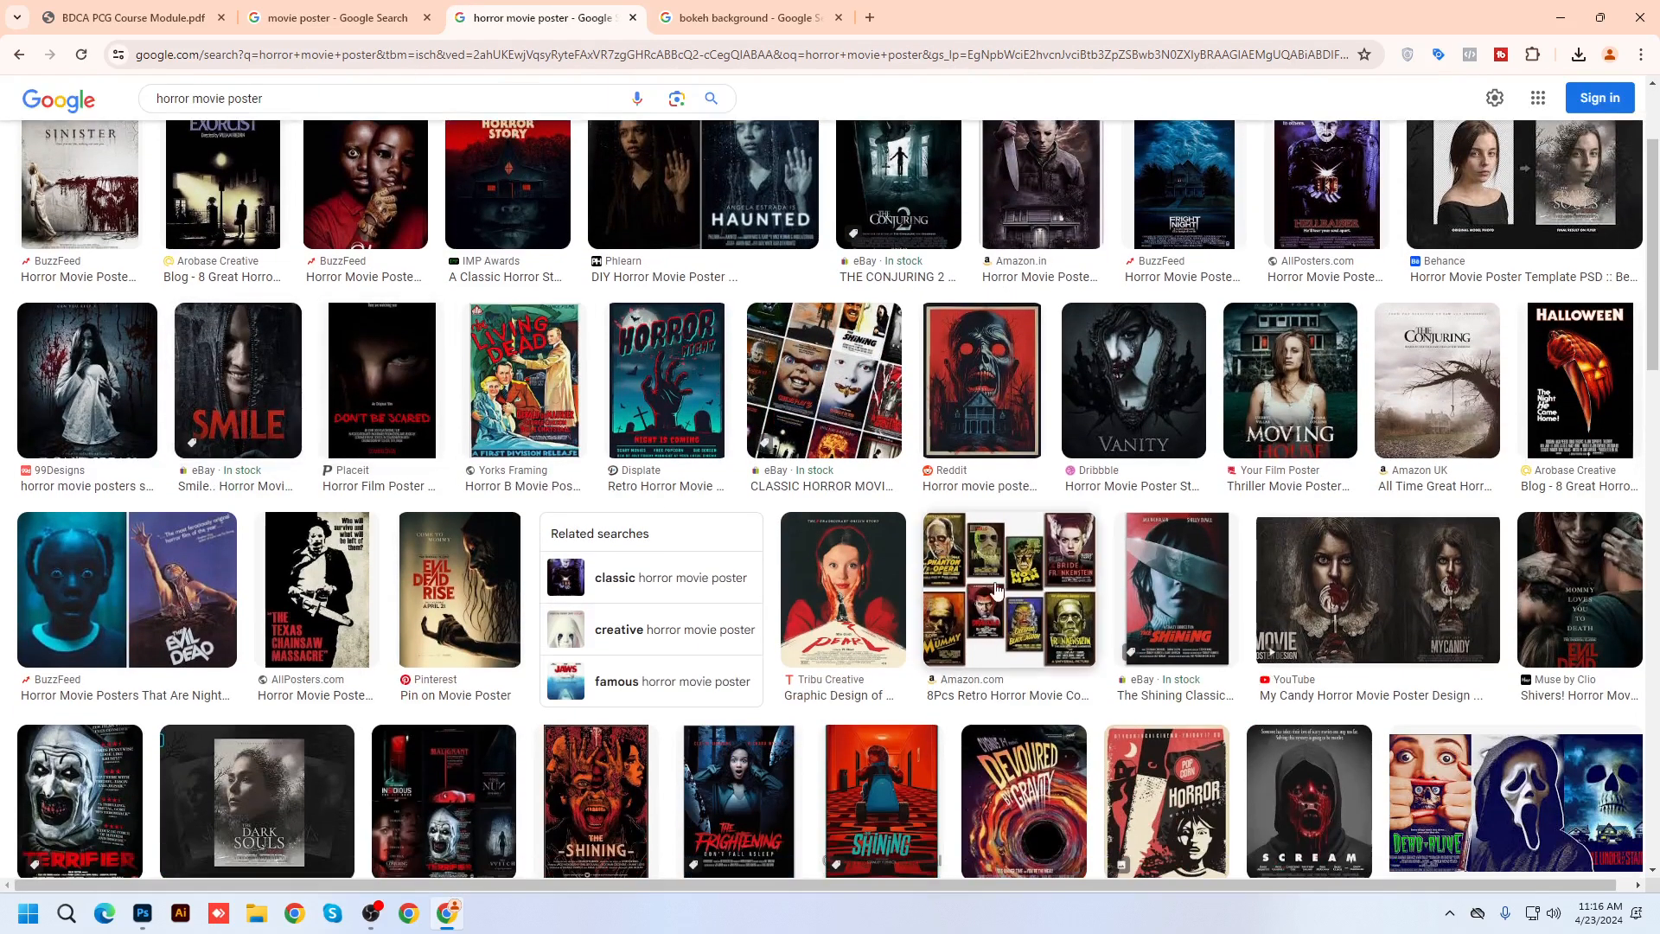
scroll(997, 589, "down", 4)
left_click(1271, 432)
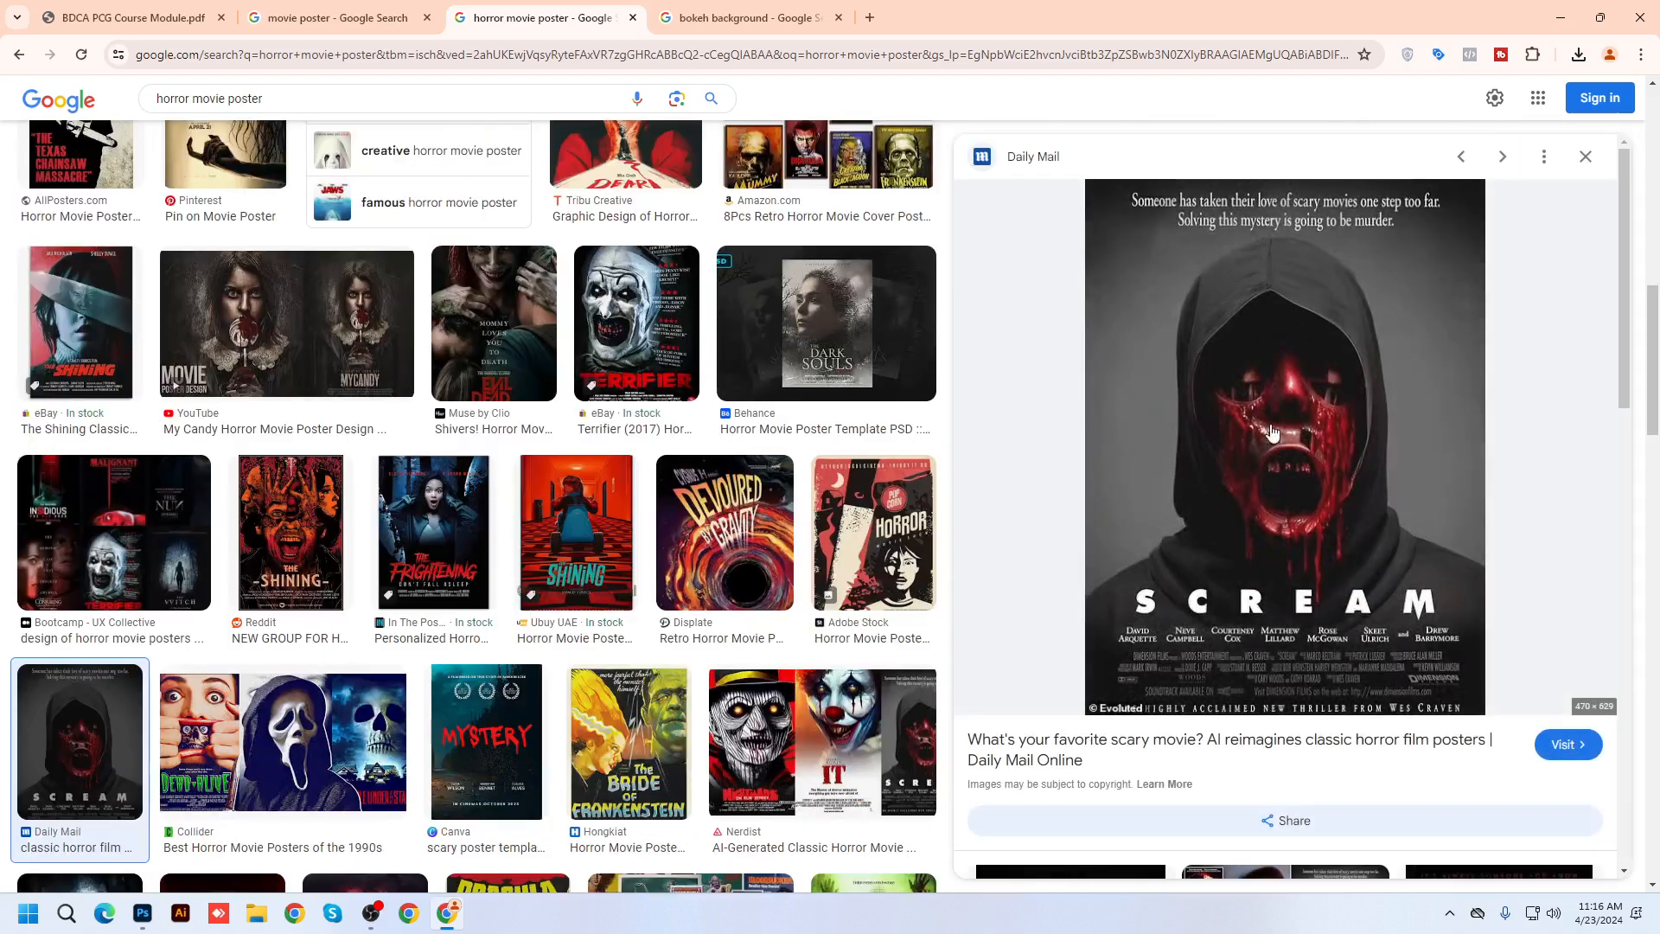
scroll(1356, 467, "down", 3)
scroll(750, 562, "down", 4)
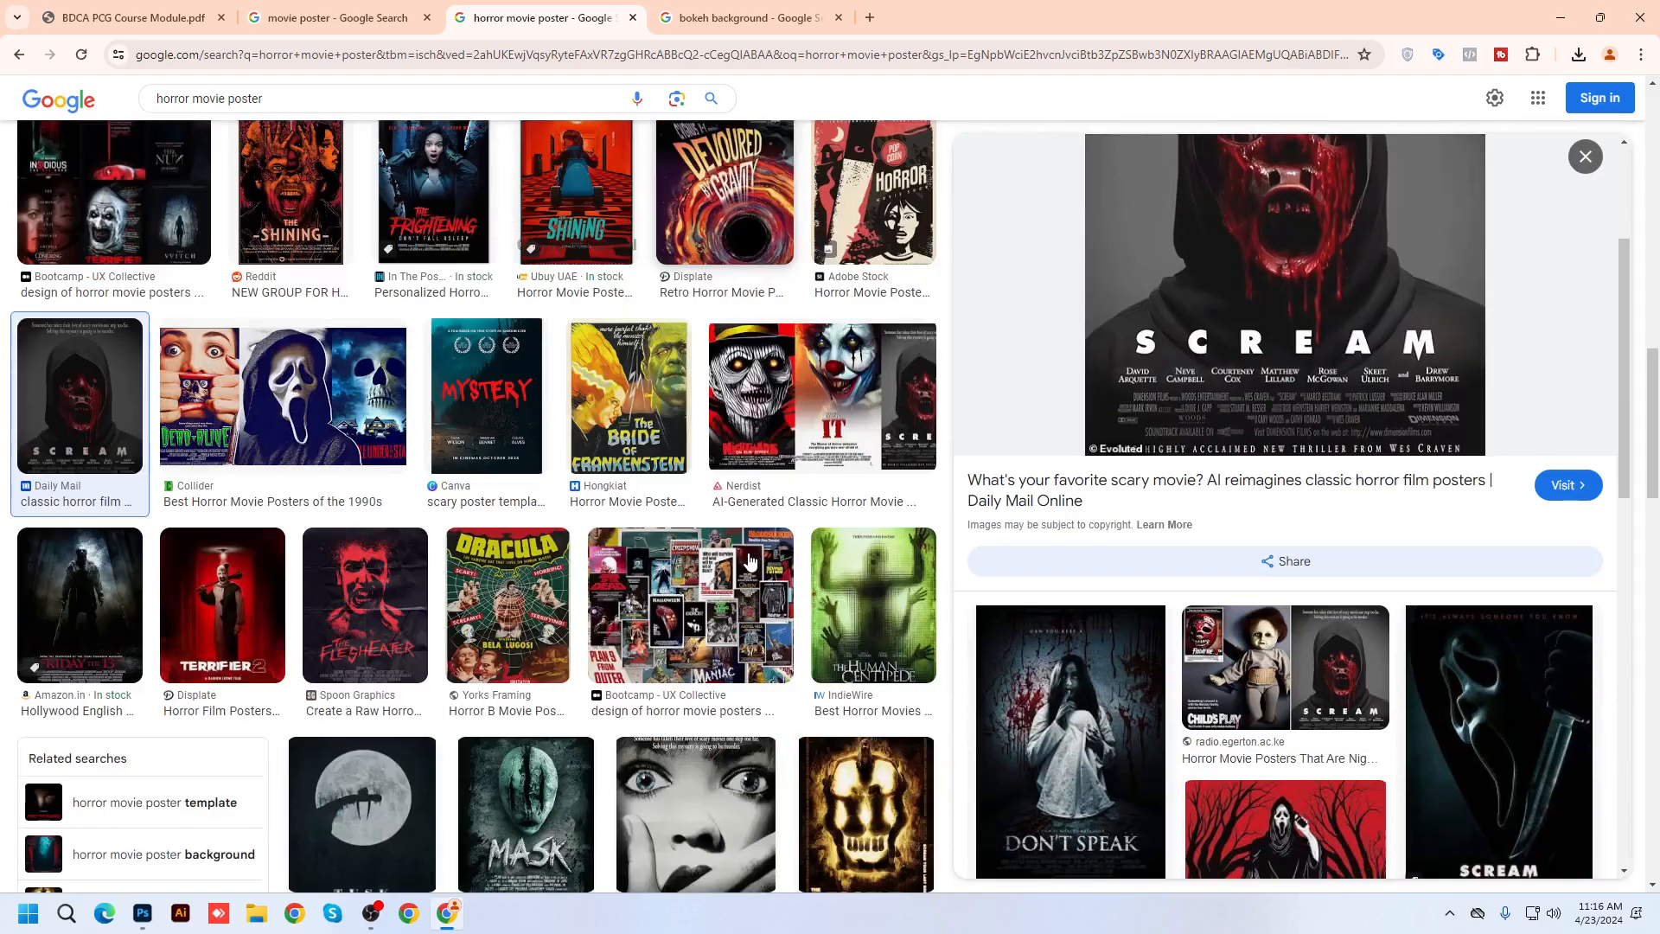
scroll(750, 562, "down", 3)
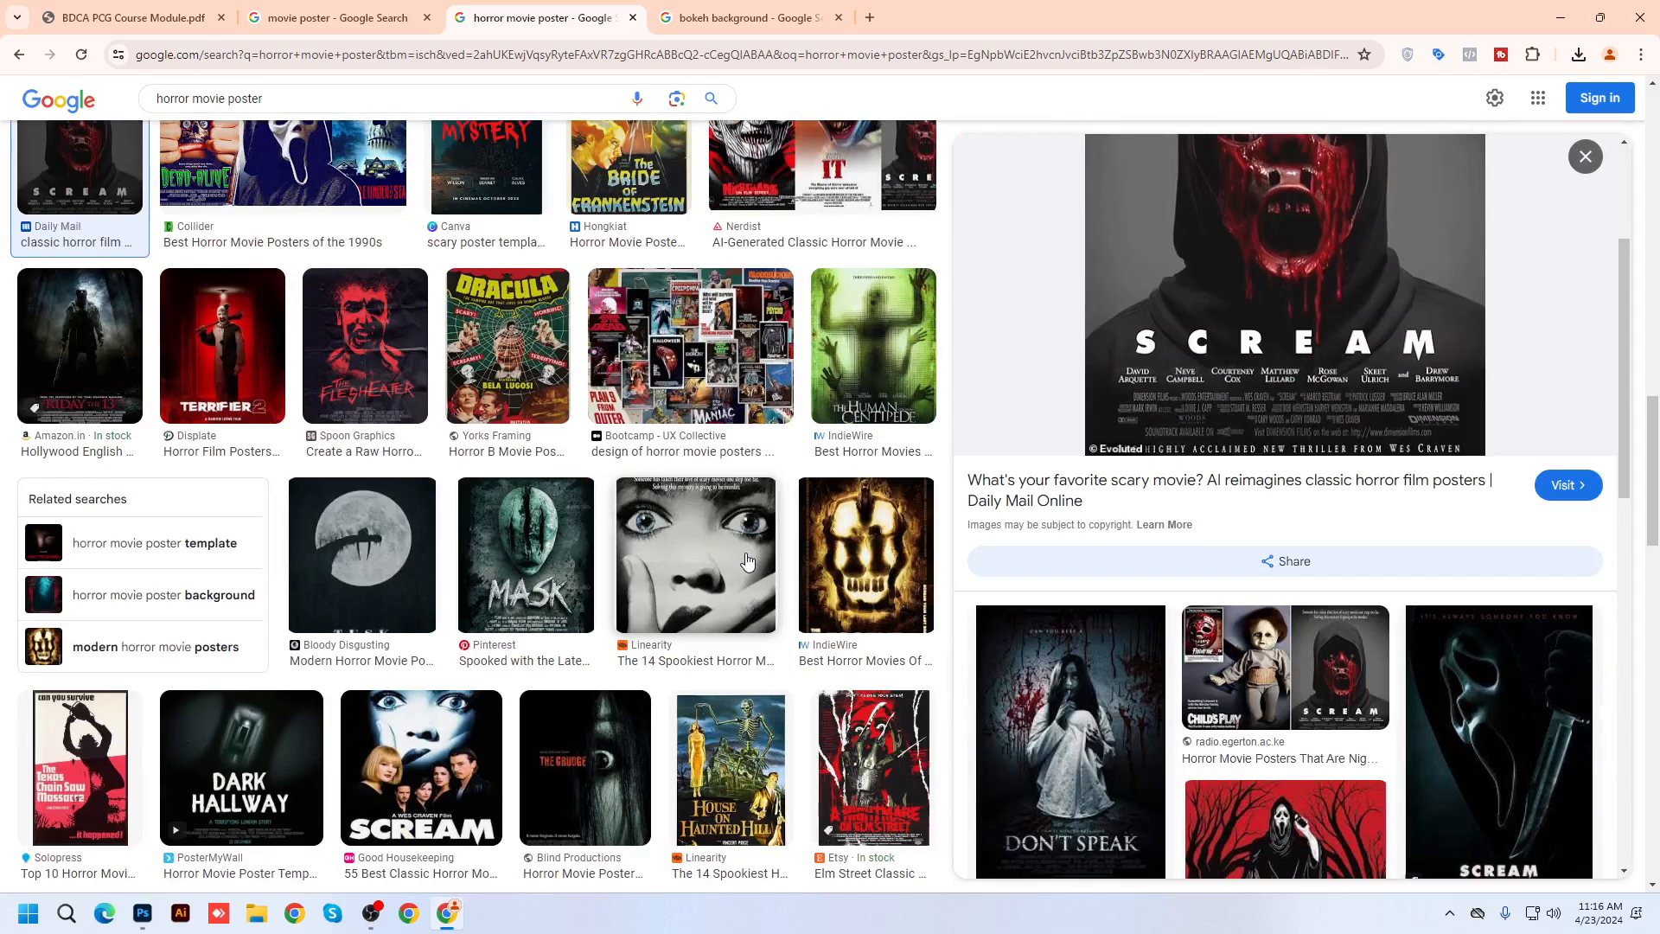
scroll(742, 549, "down", 8)
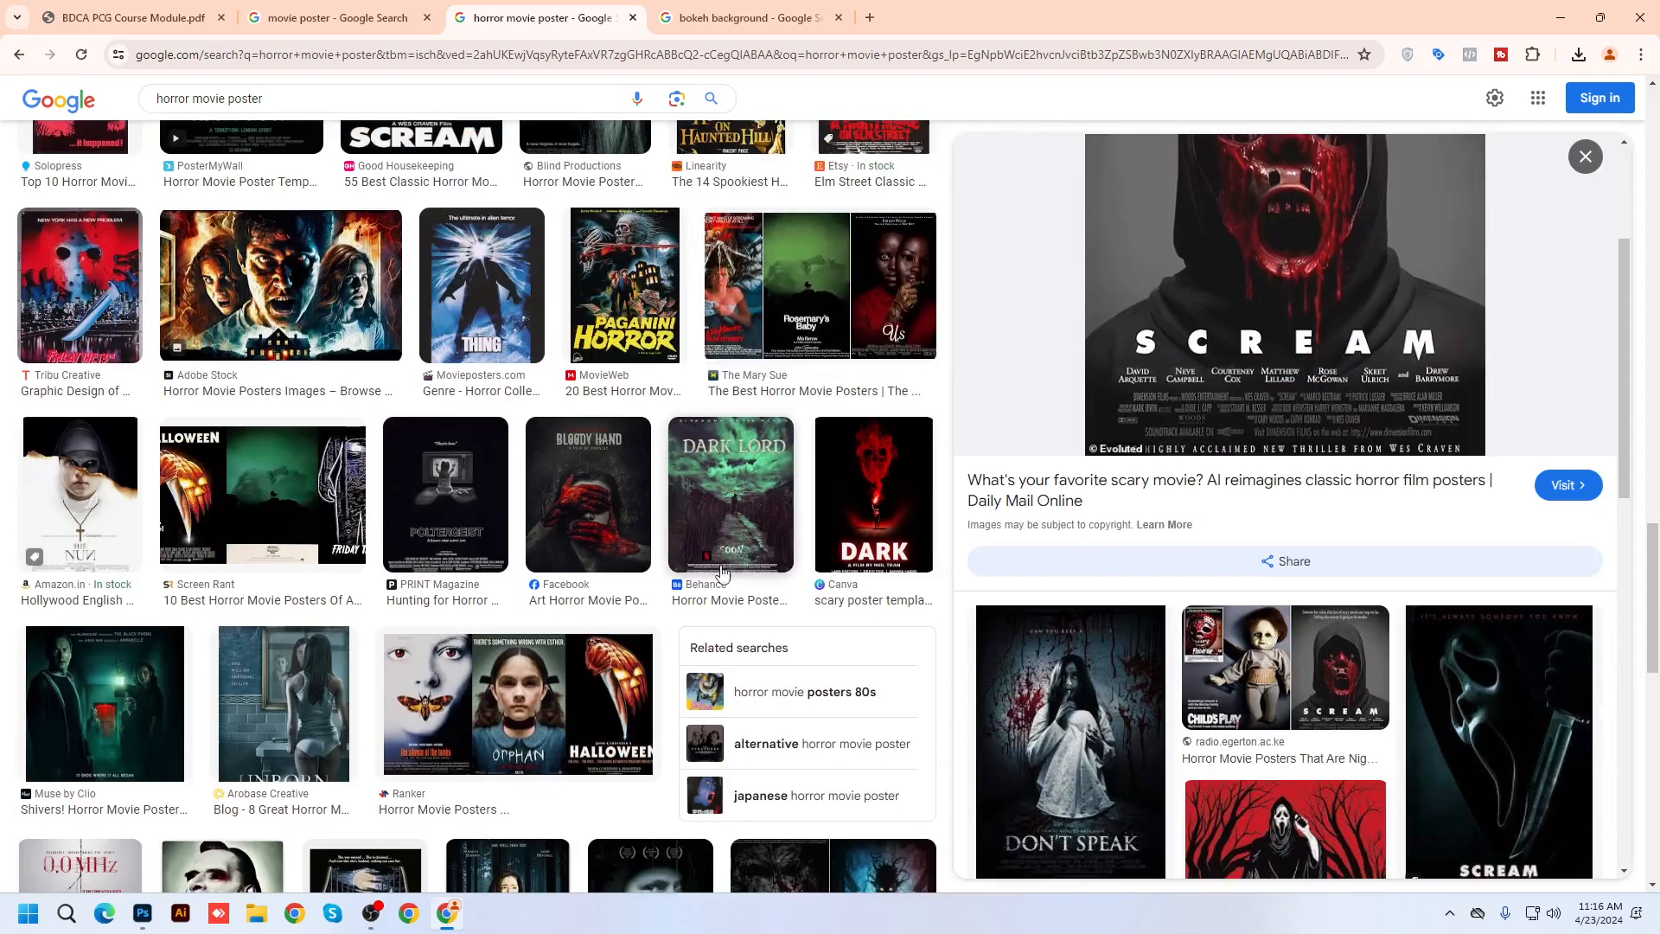
left_click(80, 493)
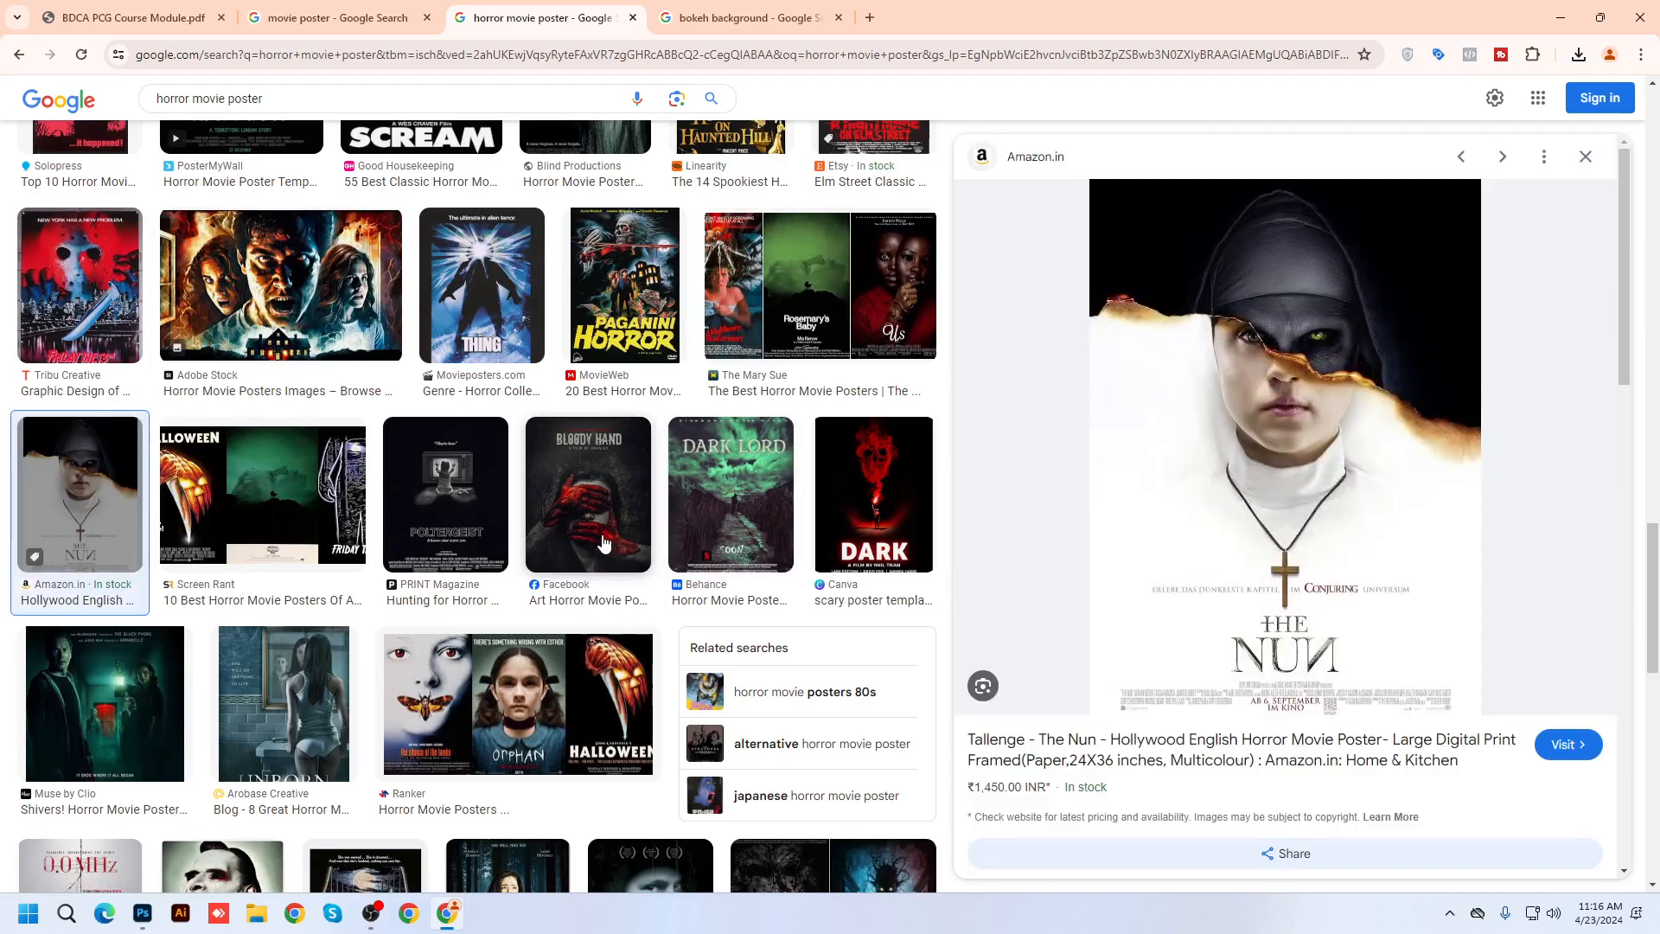
scroll(226, 208, "up", 10)
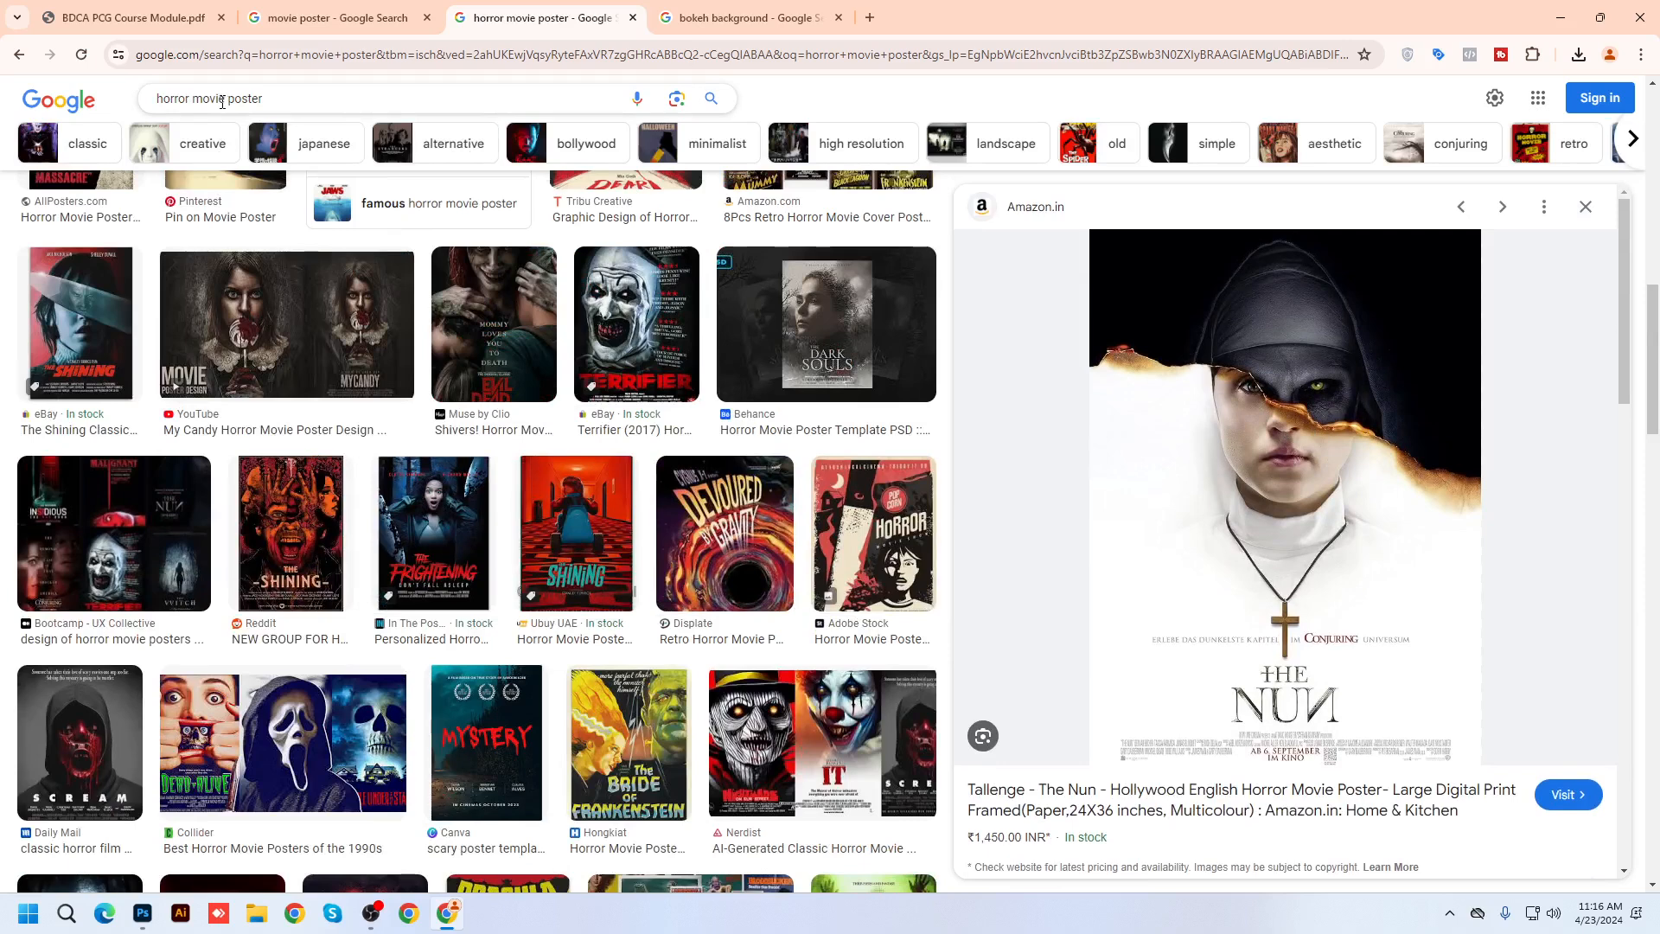
Search images for 'crack effects', refining it to 'crack effect photoshop'
left_click(312, 97)
type("cra")
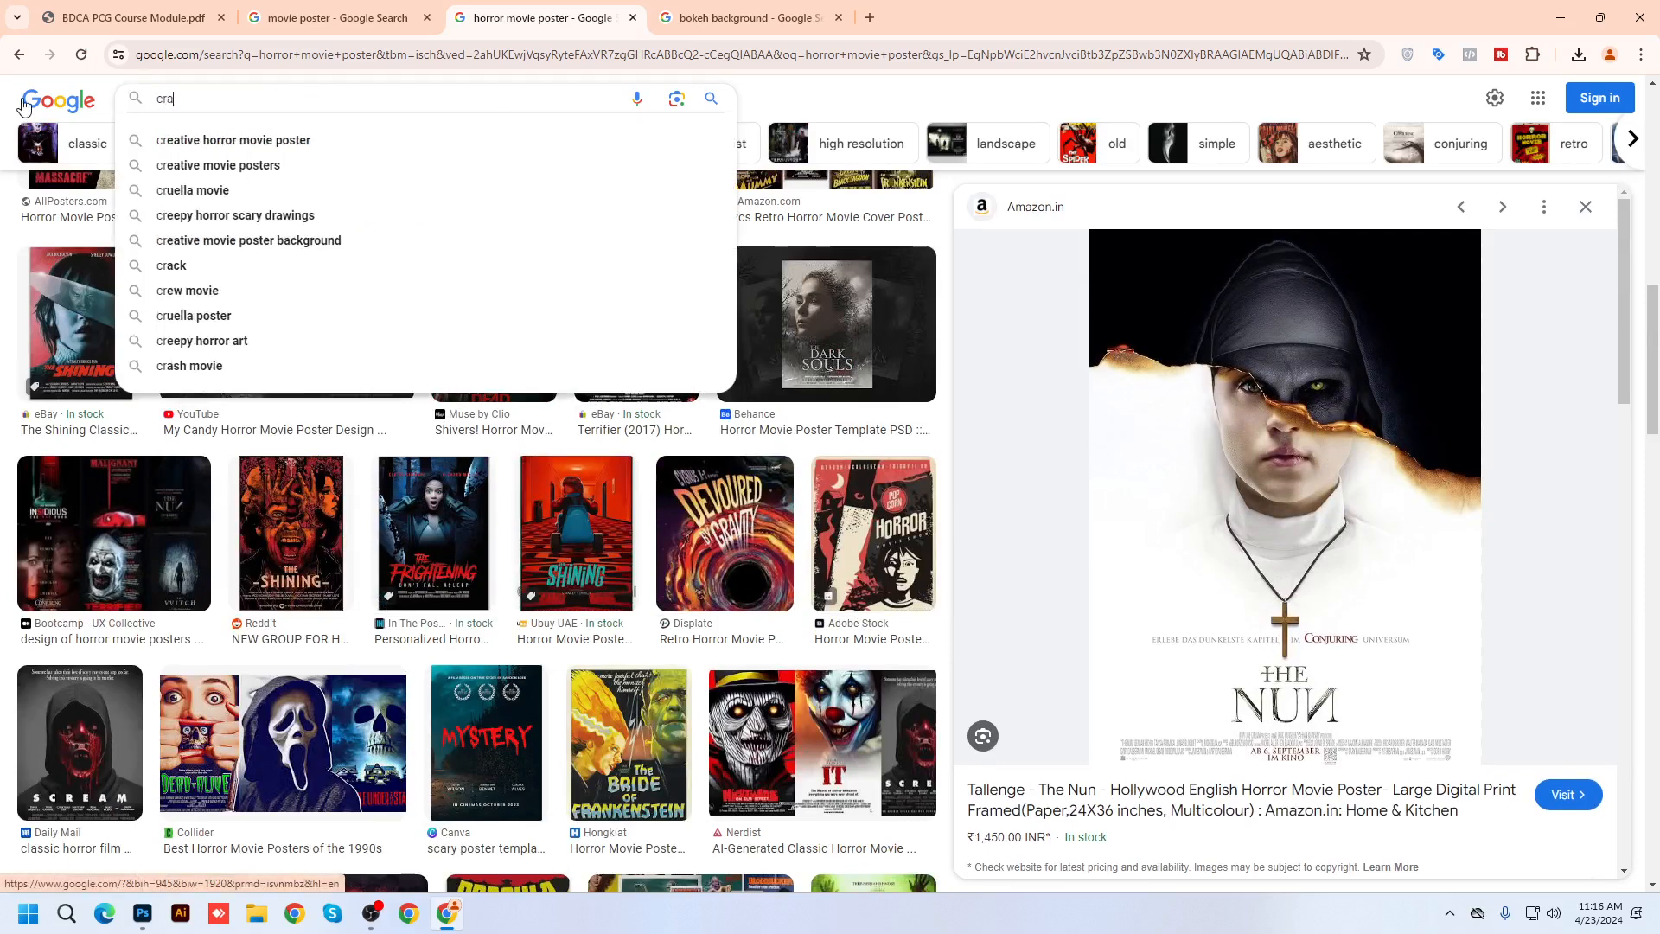
type("ck ")
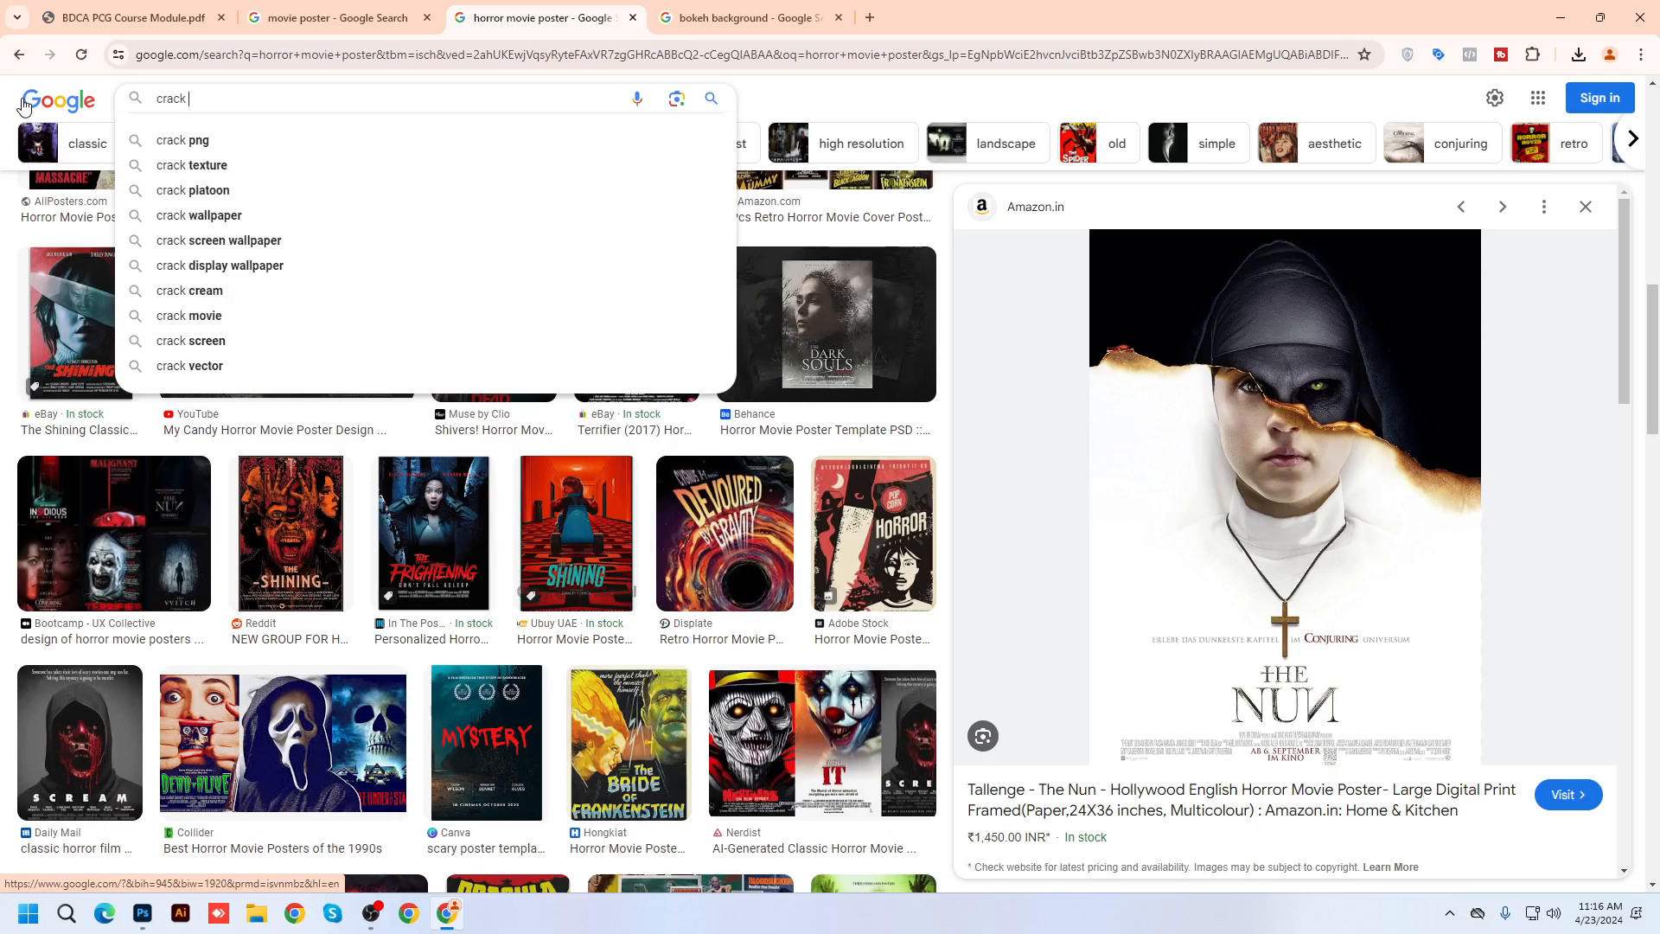
type("effects")
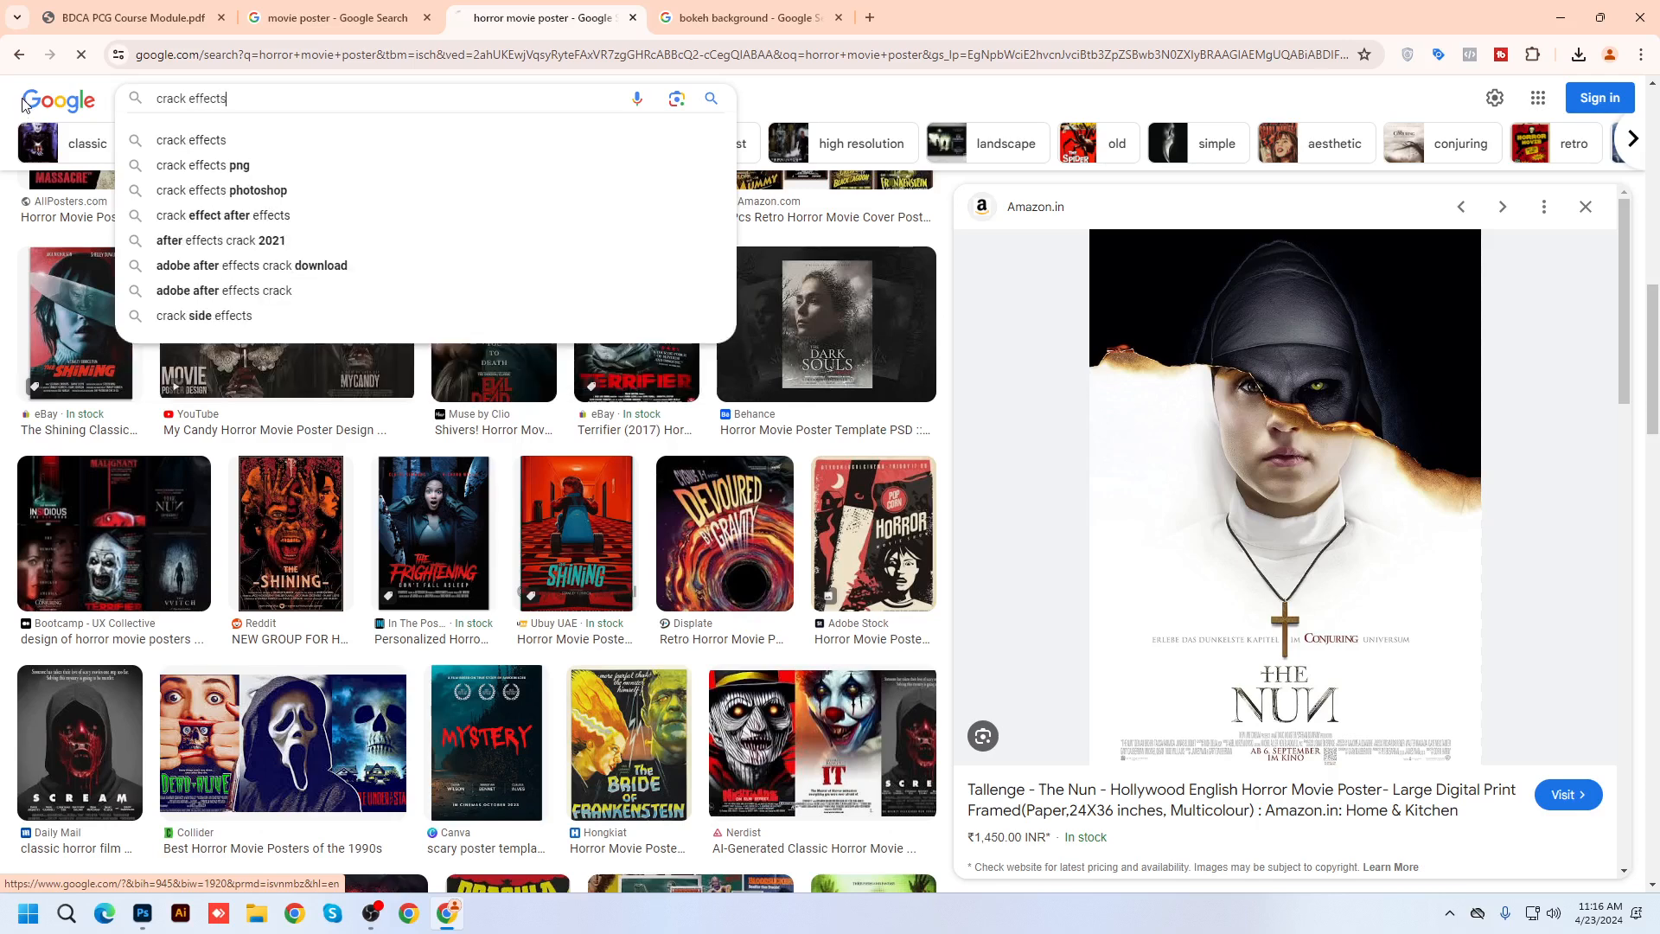
key("Return")
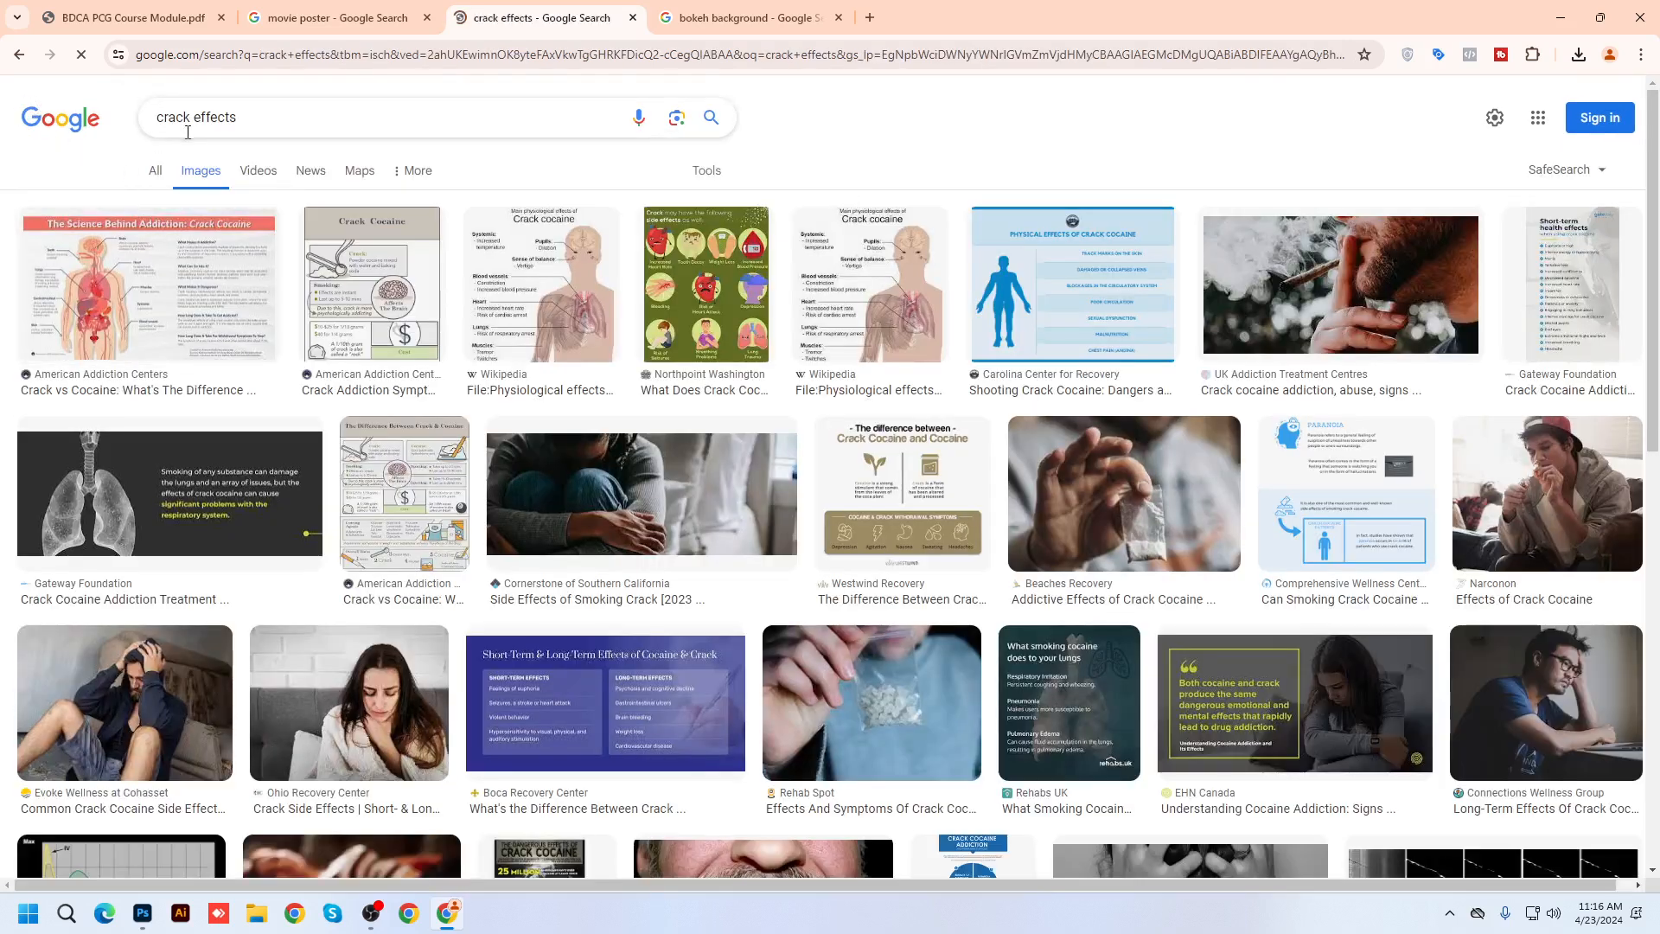
left_click(253, 117)
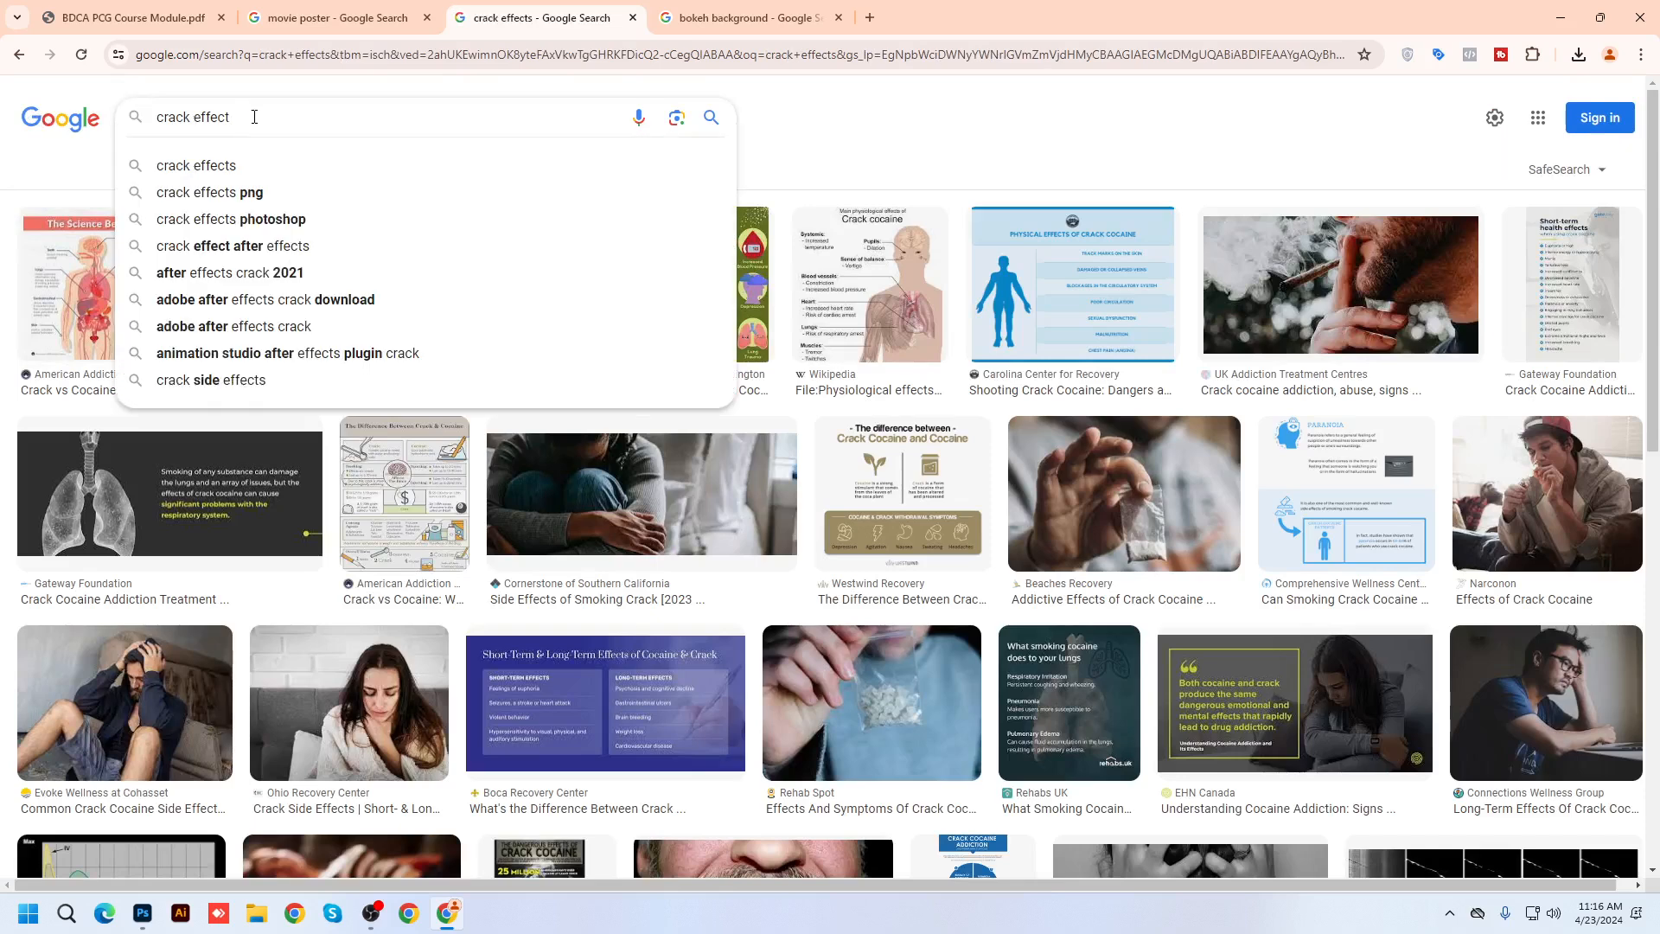
type("photoshop")
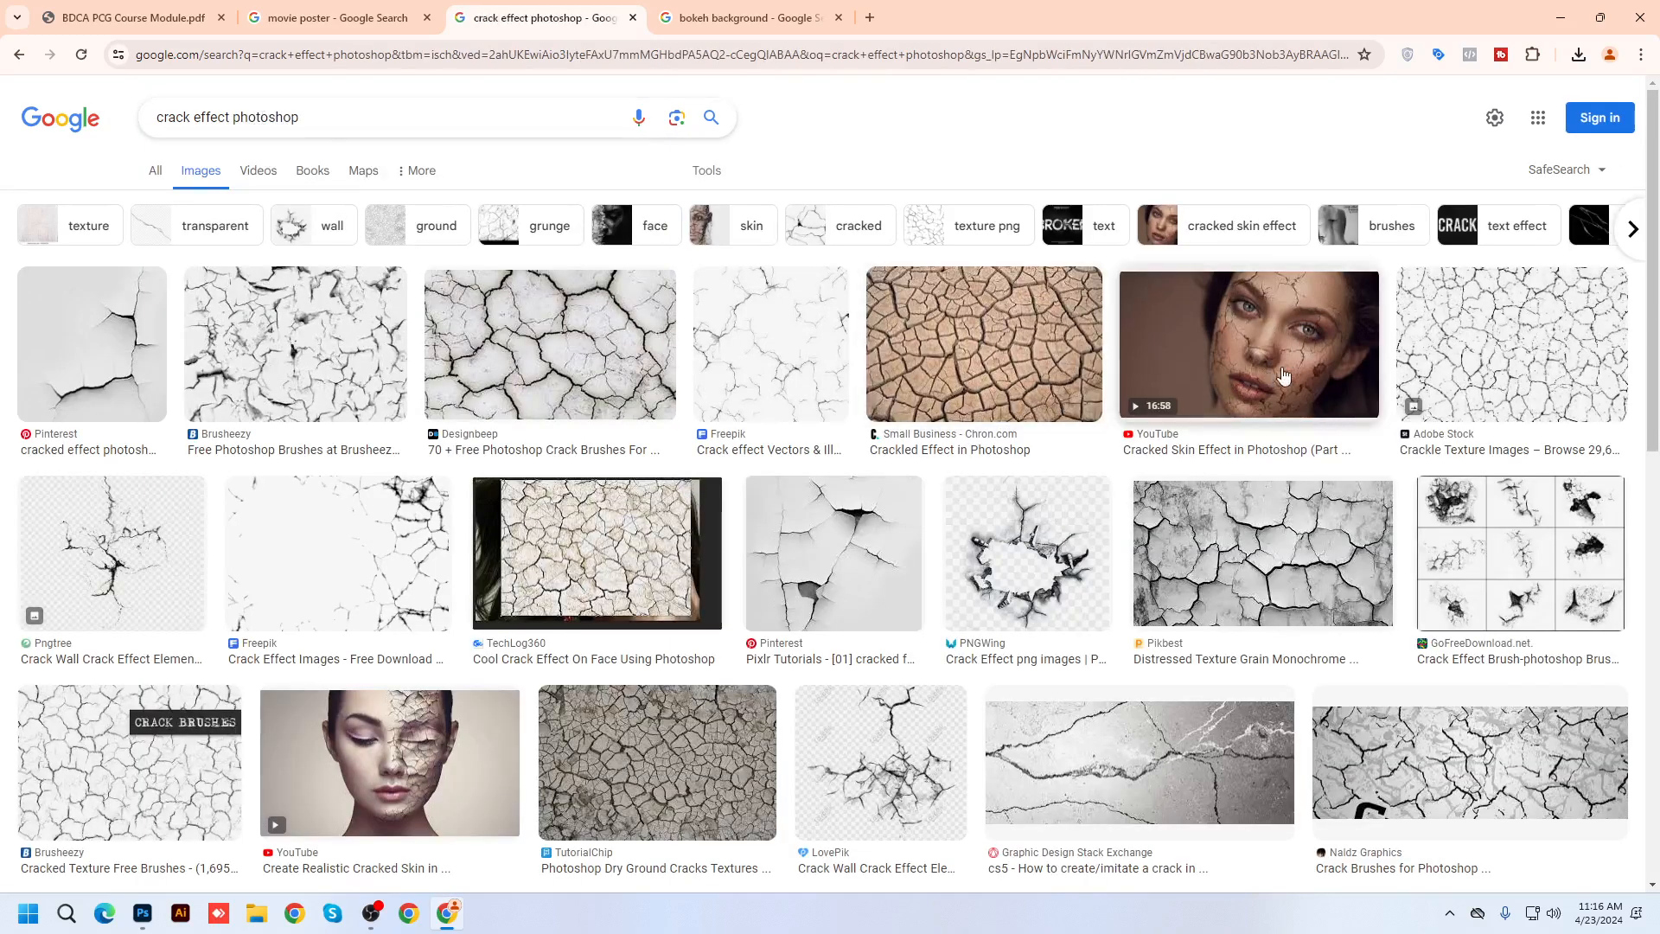
Preview the Cracked Skin Effect result and related portrait, then return to the movie poster results
left_click(1283, 376)
scroll(1409, 445, "down", 2)
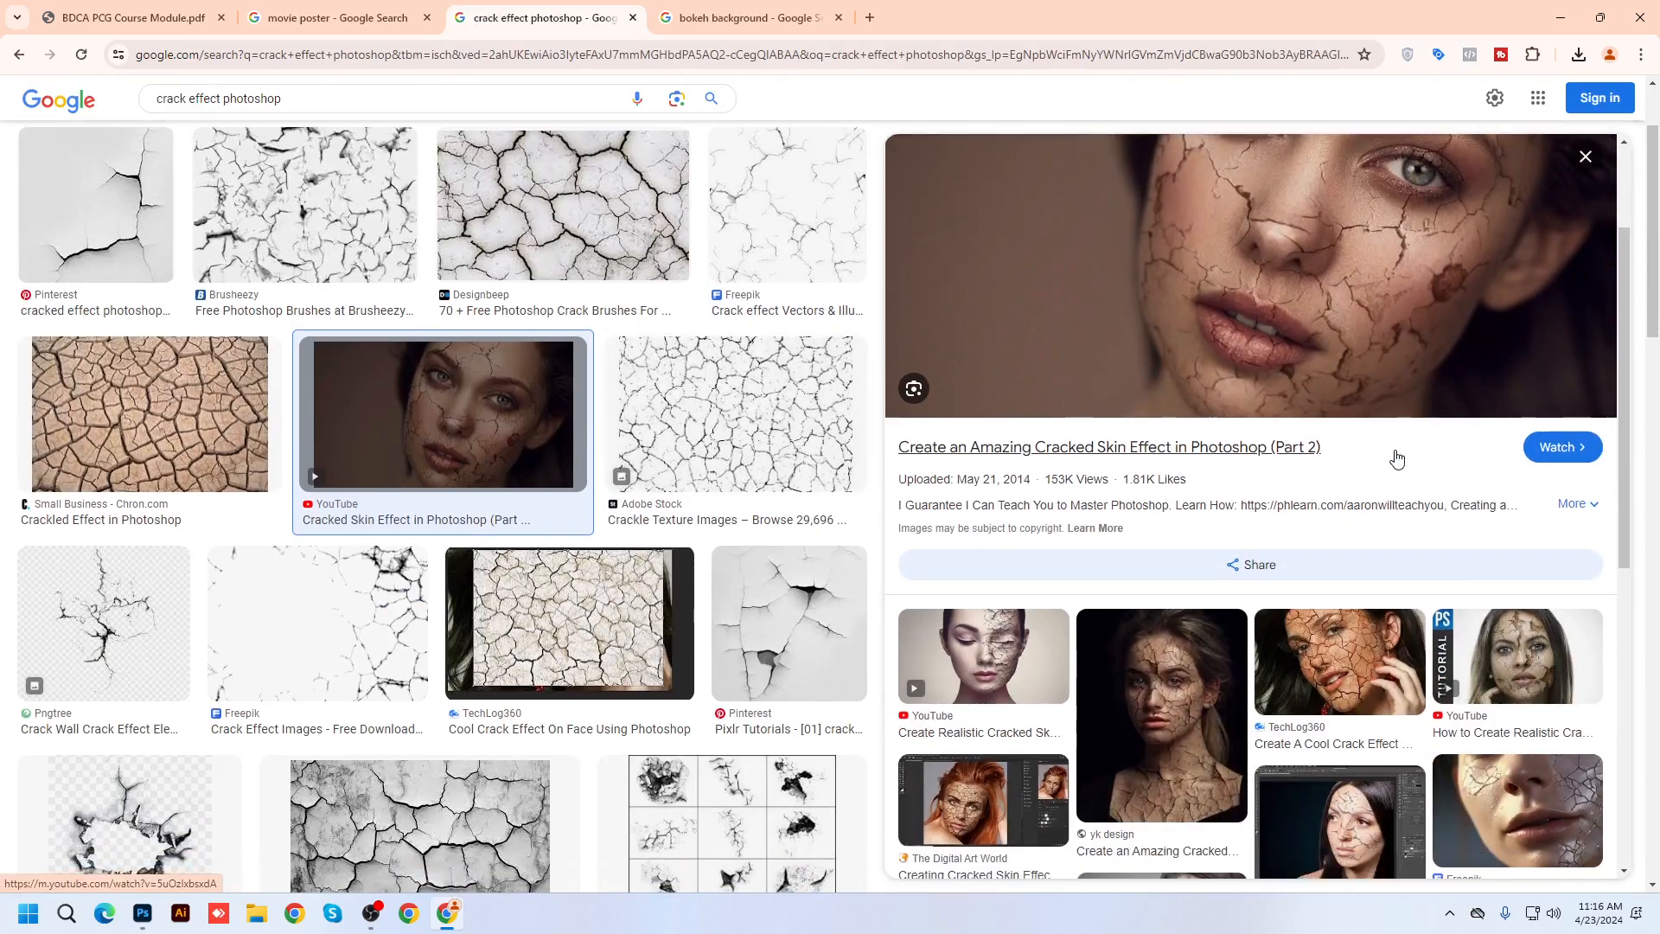
left_click(1161, 717)
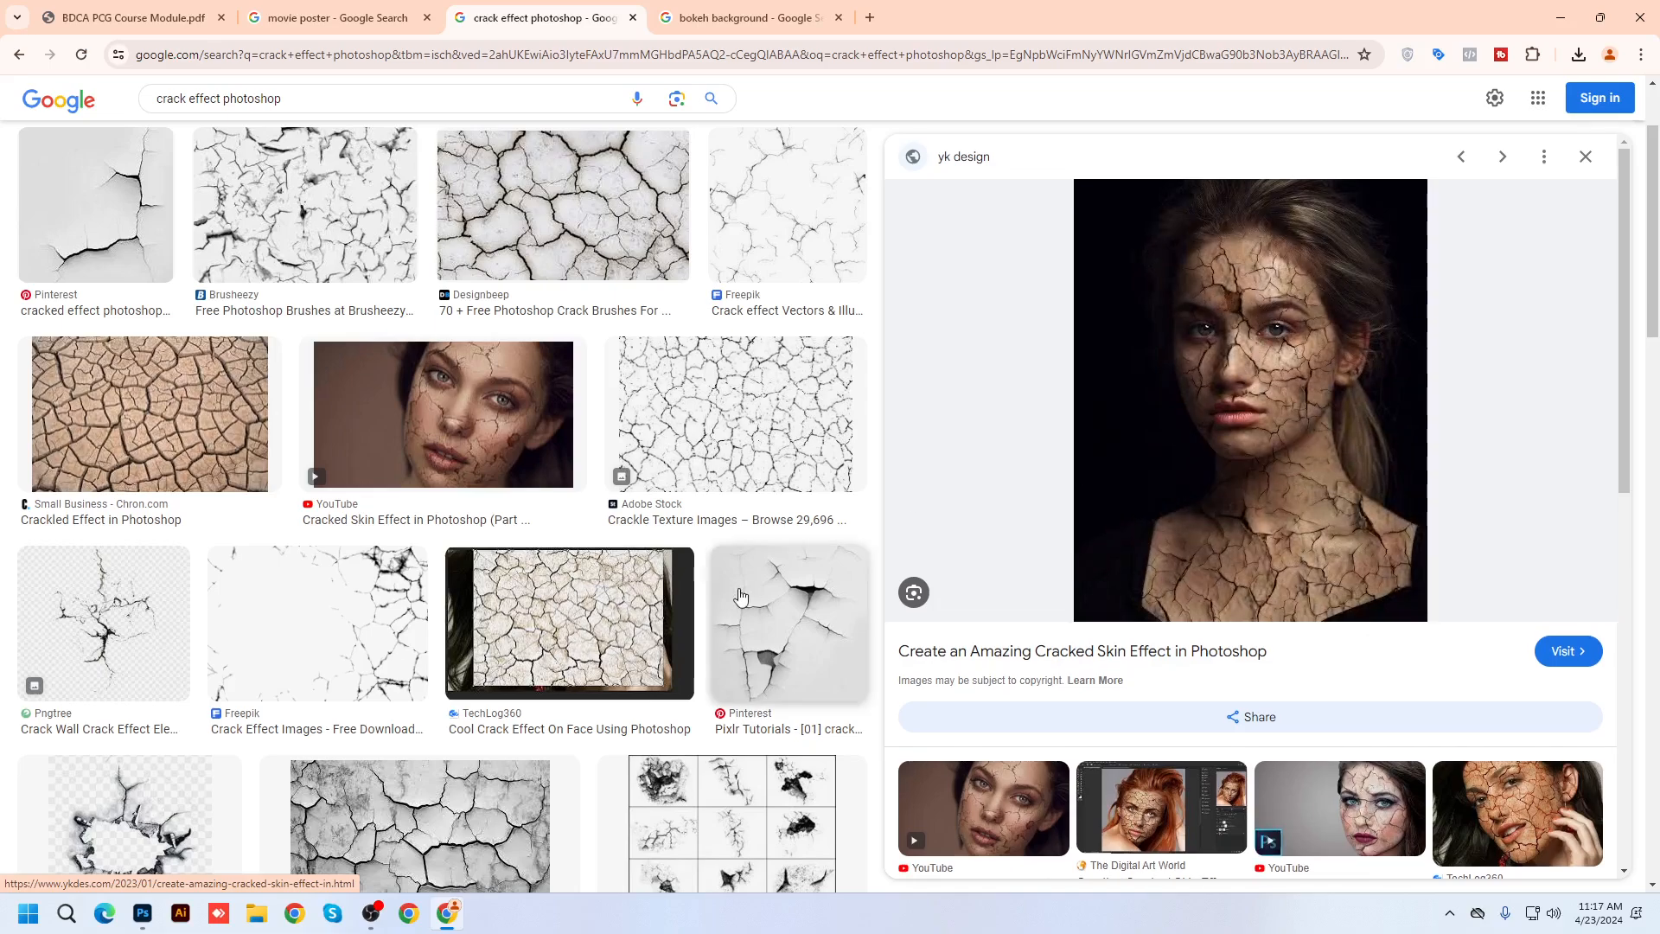
scroll(695, 446, "down", 8)
scroll(695, 445, "up", 8)
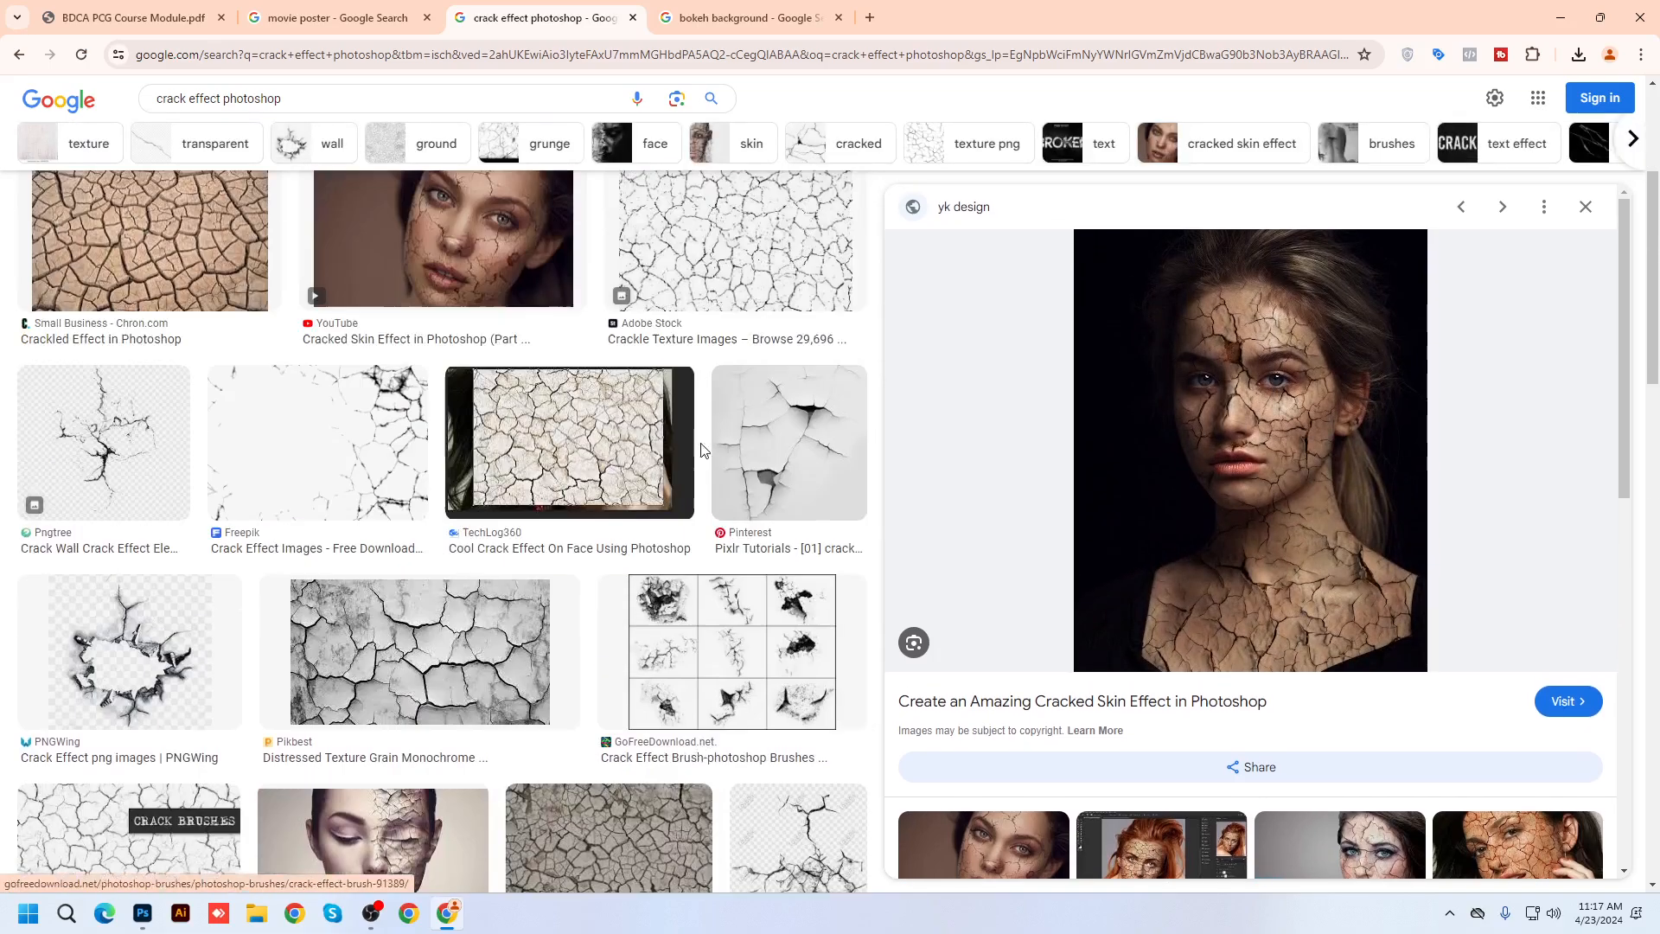
left_click(337, 17)
scroll(687, 650, "up", 10)
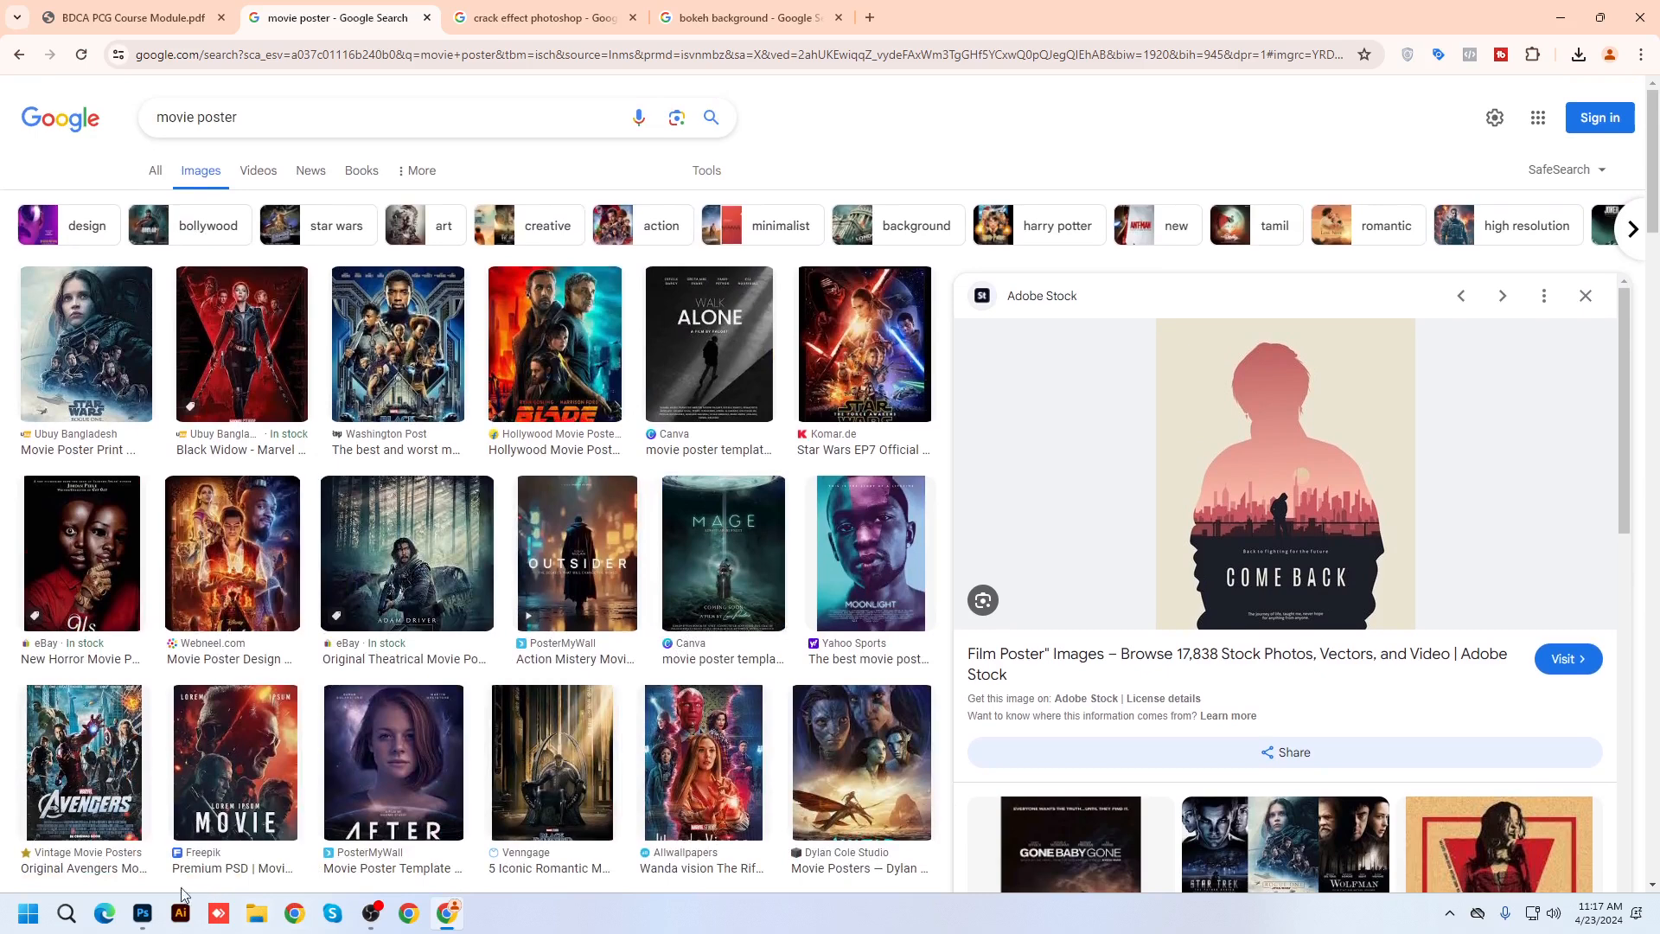
mouse_move(141, 920)
Bring the wedding photo into Photoshop and close Untitled-1 without saving
left_click(1556, 15)
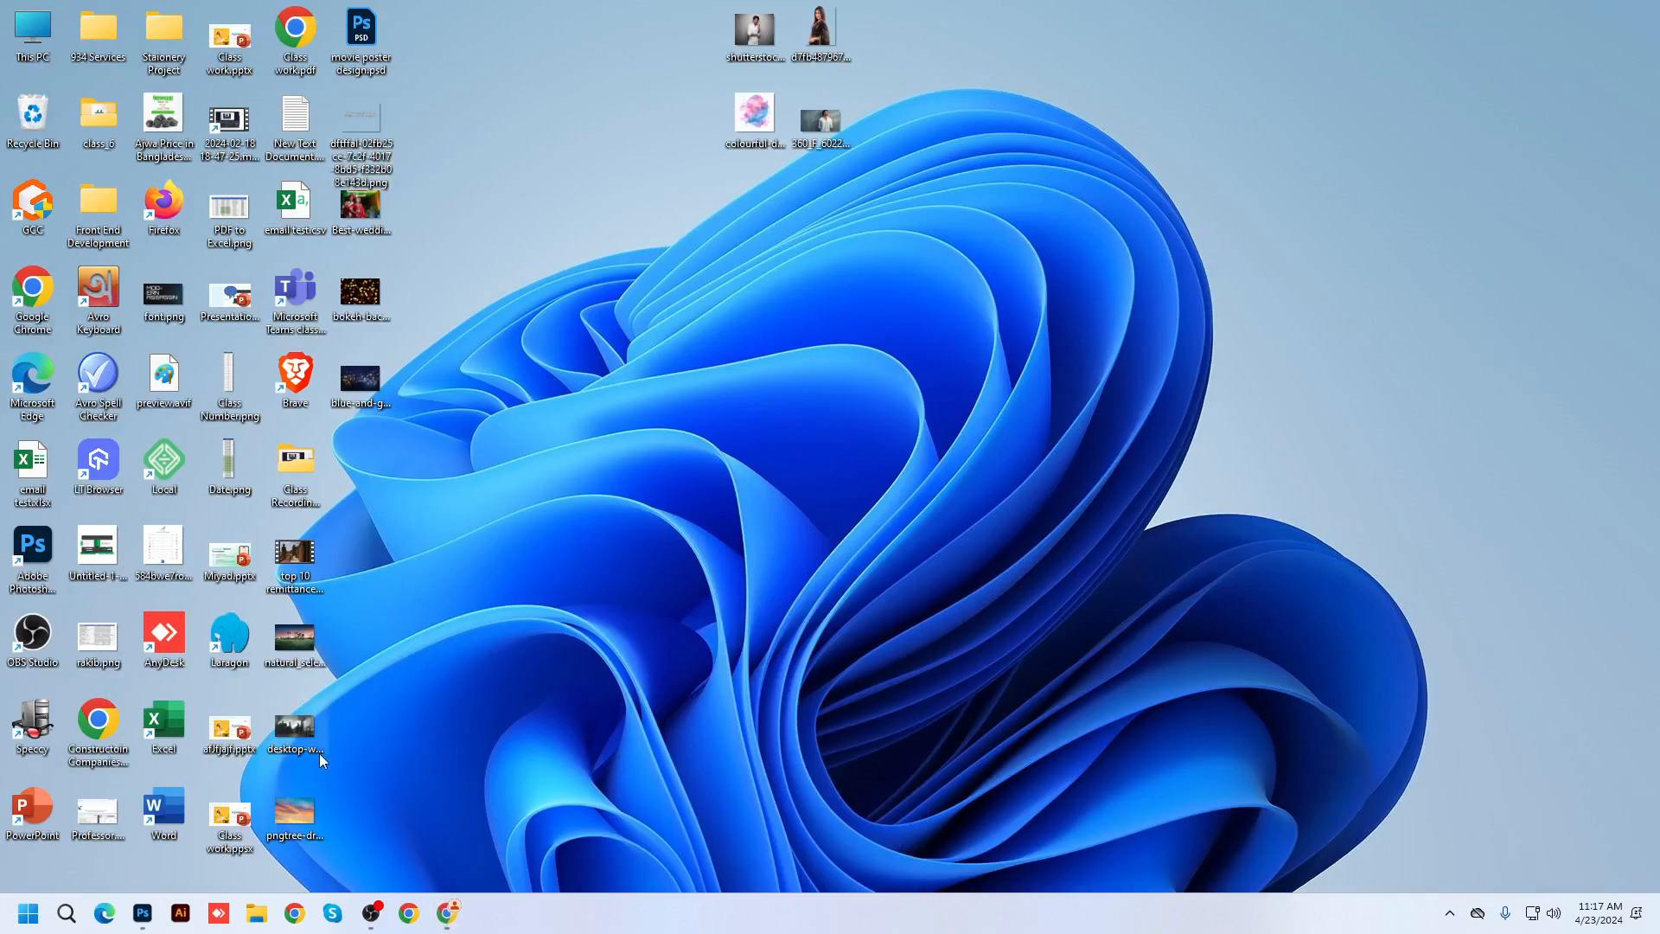
left_click_drag(363, 208, 385, 28)
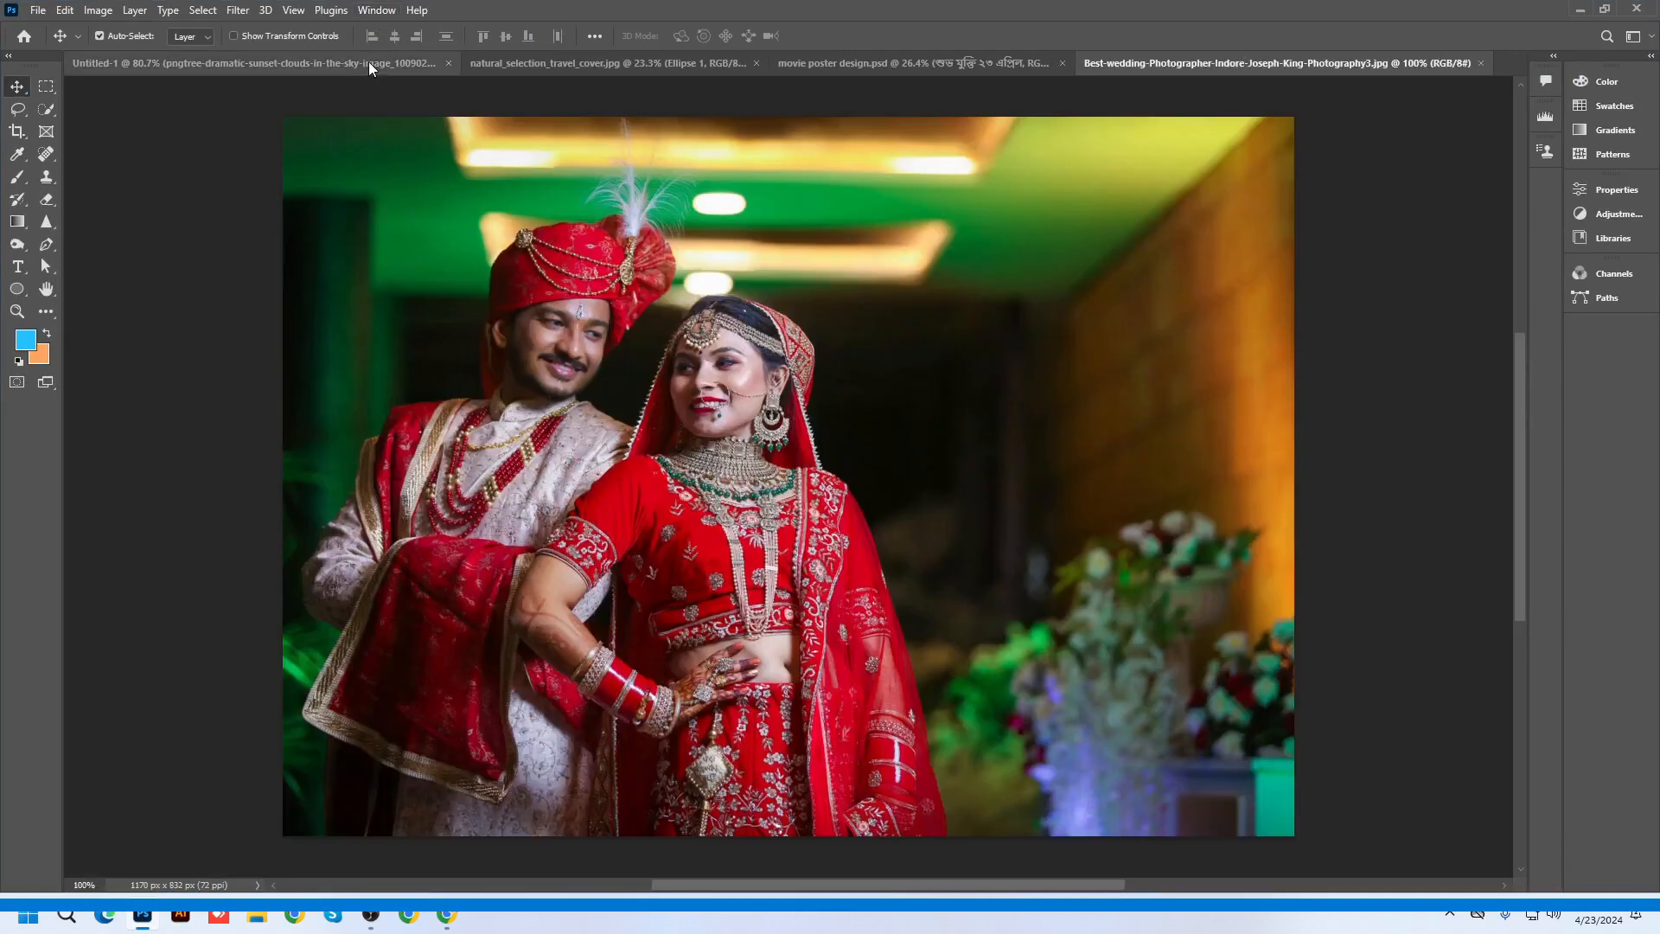
left_click(437, 68)
left_click(518, 63)
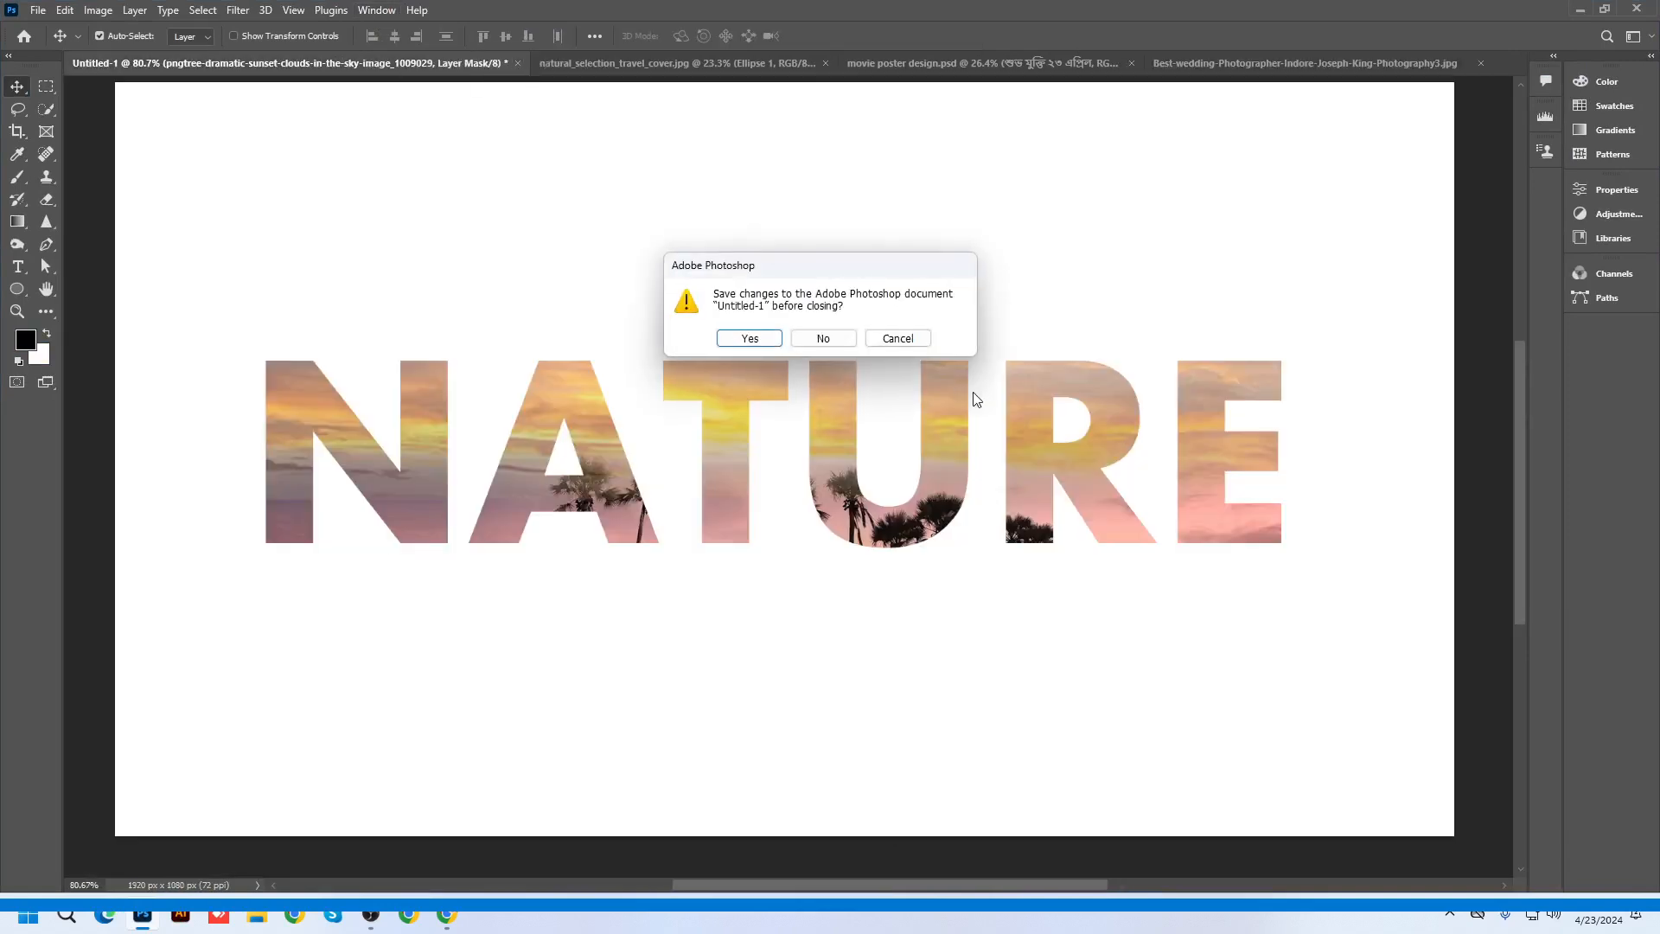
left_click(823, 338)
Show the Layers panel for the wedding photo and select the bokeh files on the Desktop
scroll(779, 423, "up", 1)
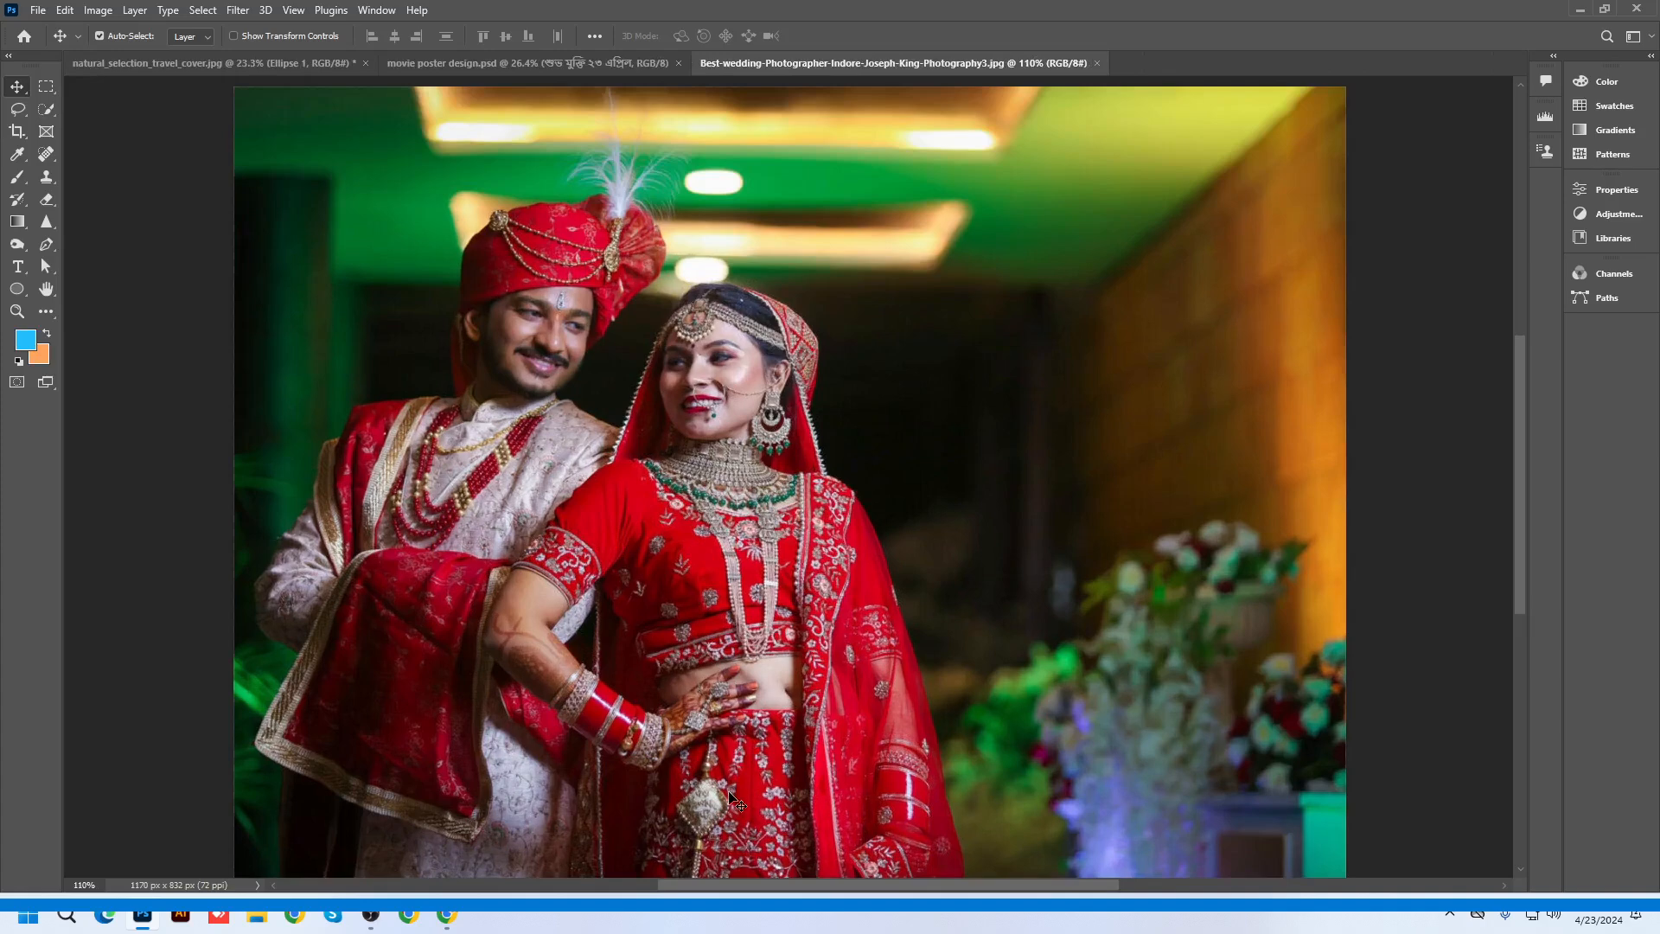
key("F7")
left_click(1581, 10)
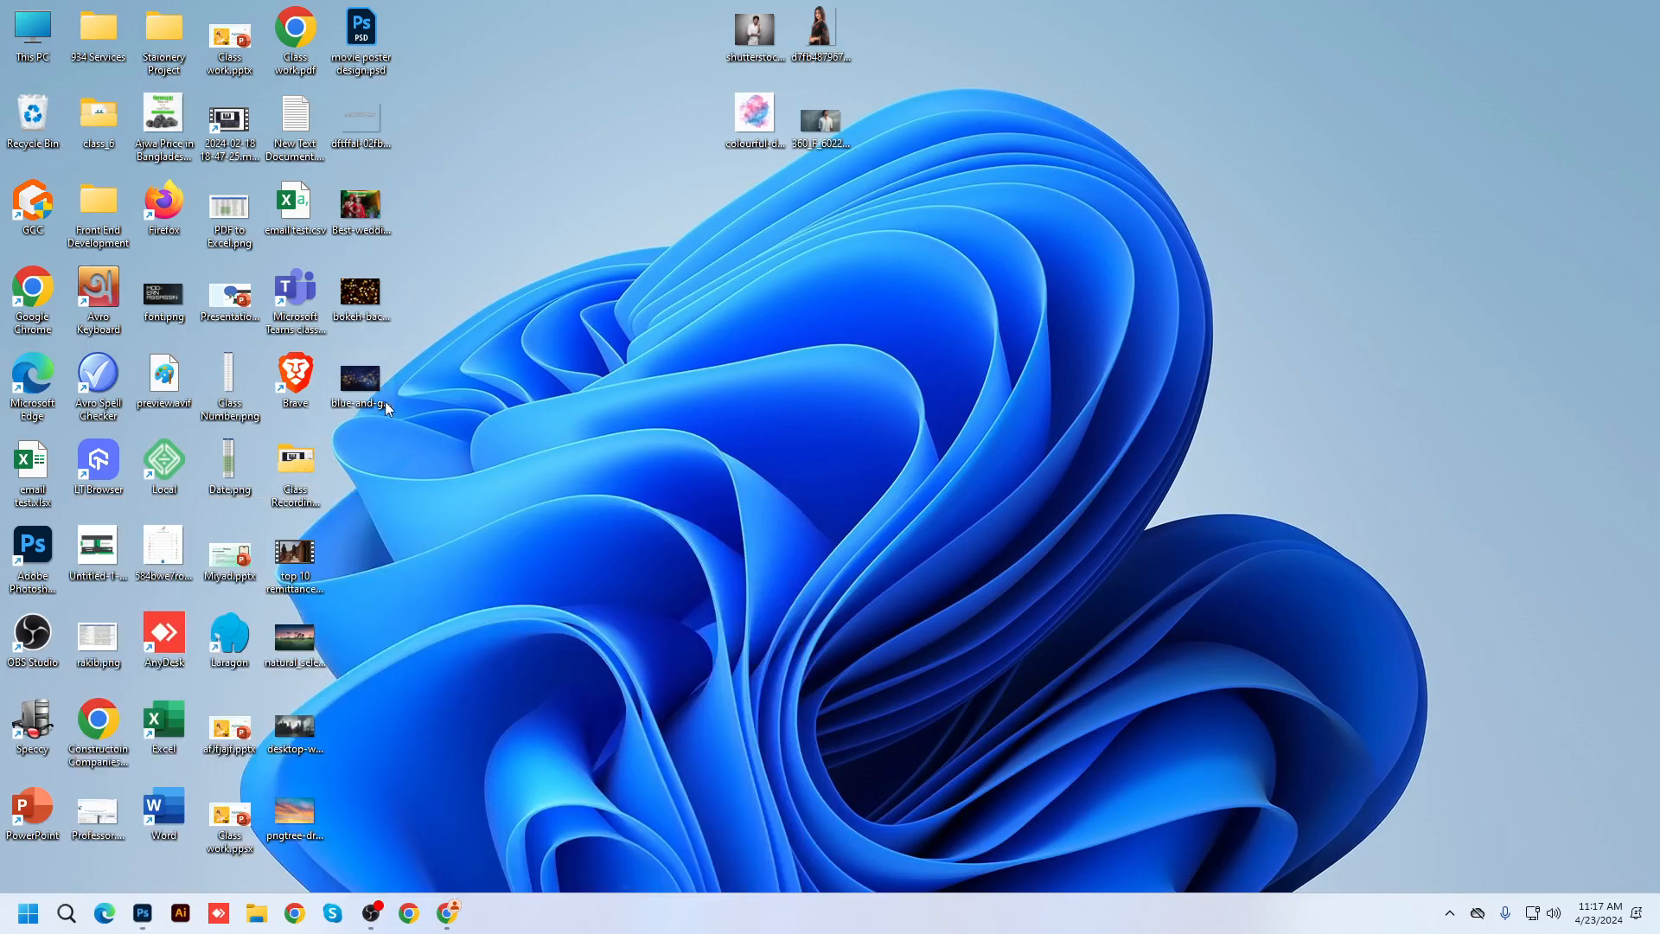
left_click_drag(386, 401, 285, 242)
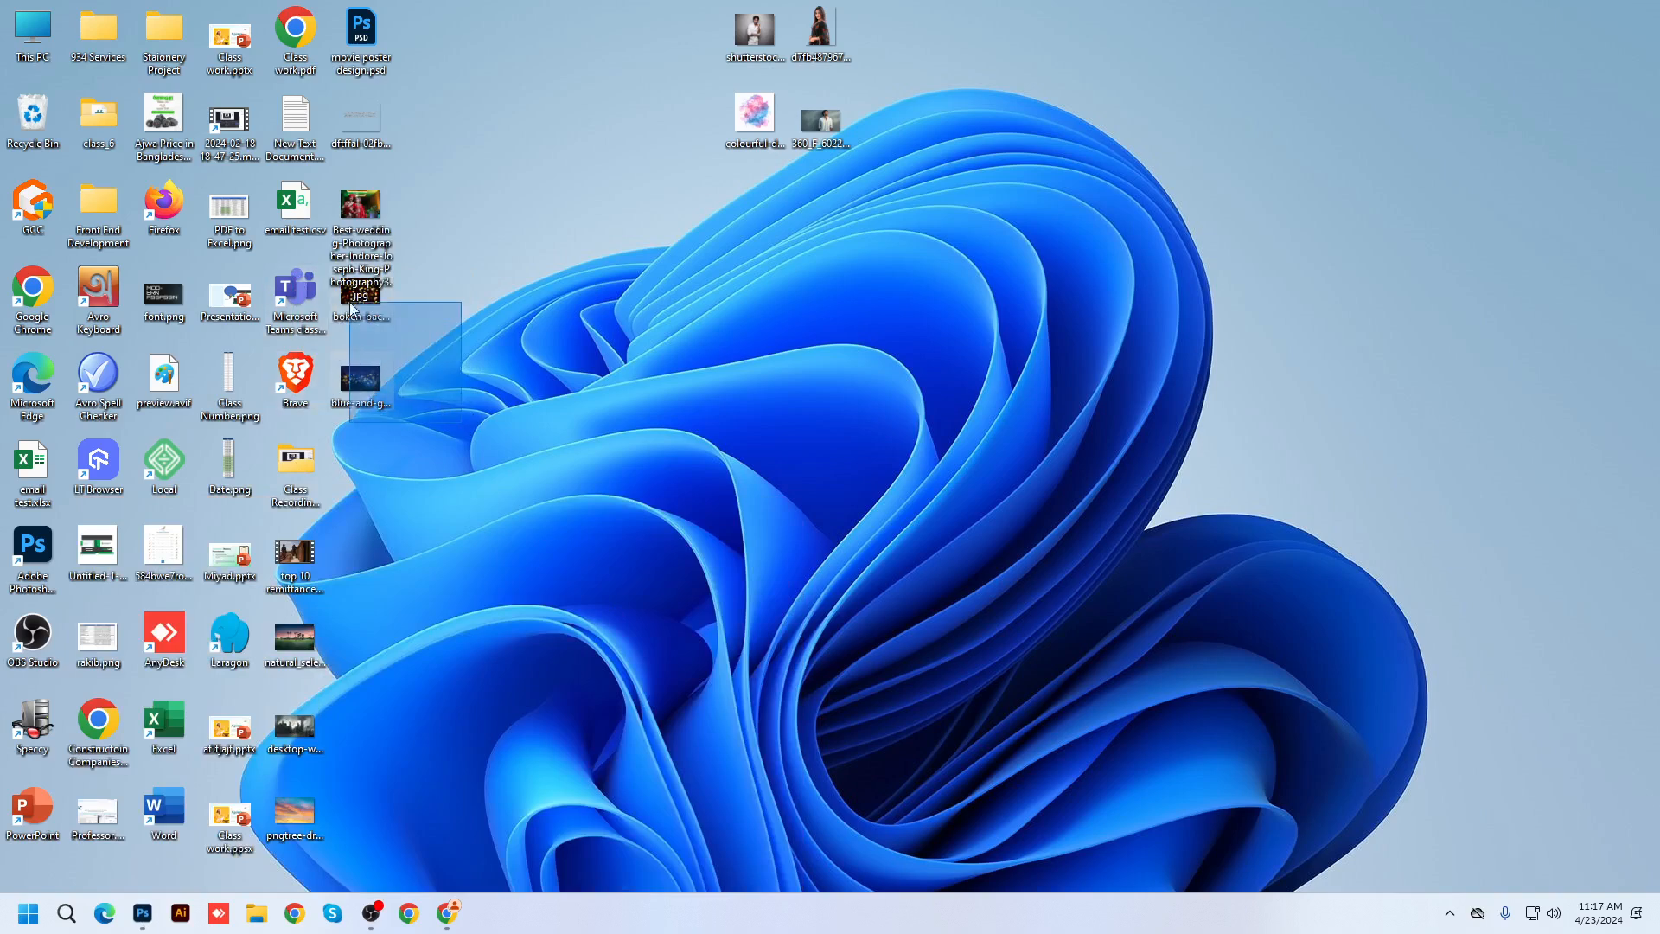
Place the blue-and-gold and warm bokeh images on the wedding photo, scaling the warm one to 185.4%
left_click_drag(350, 307, 351, 309)
left_click_drag(367, 403, 302, 742)
left_click_drag(134, 908, 679, 577)
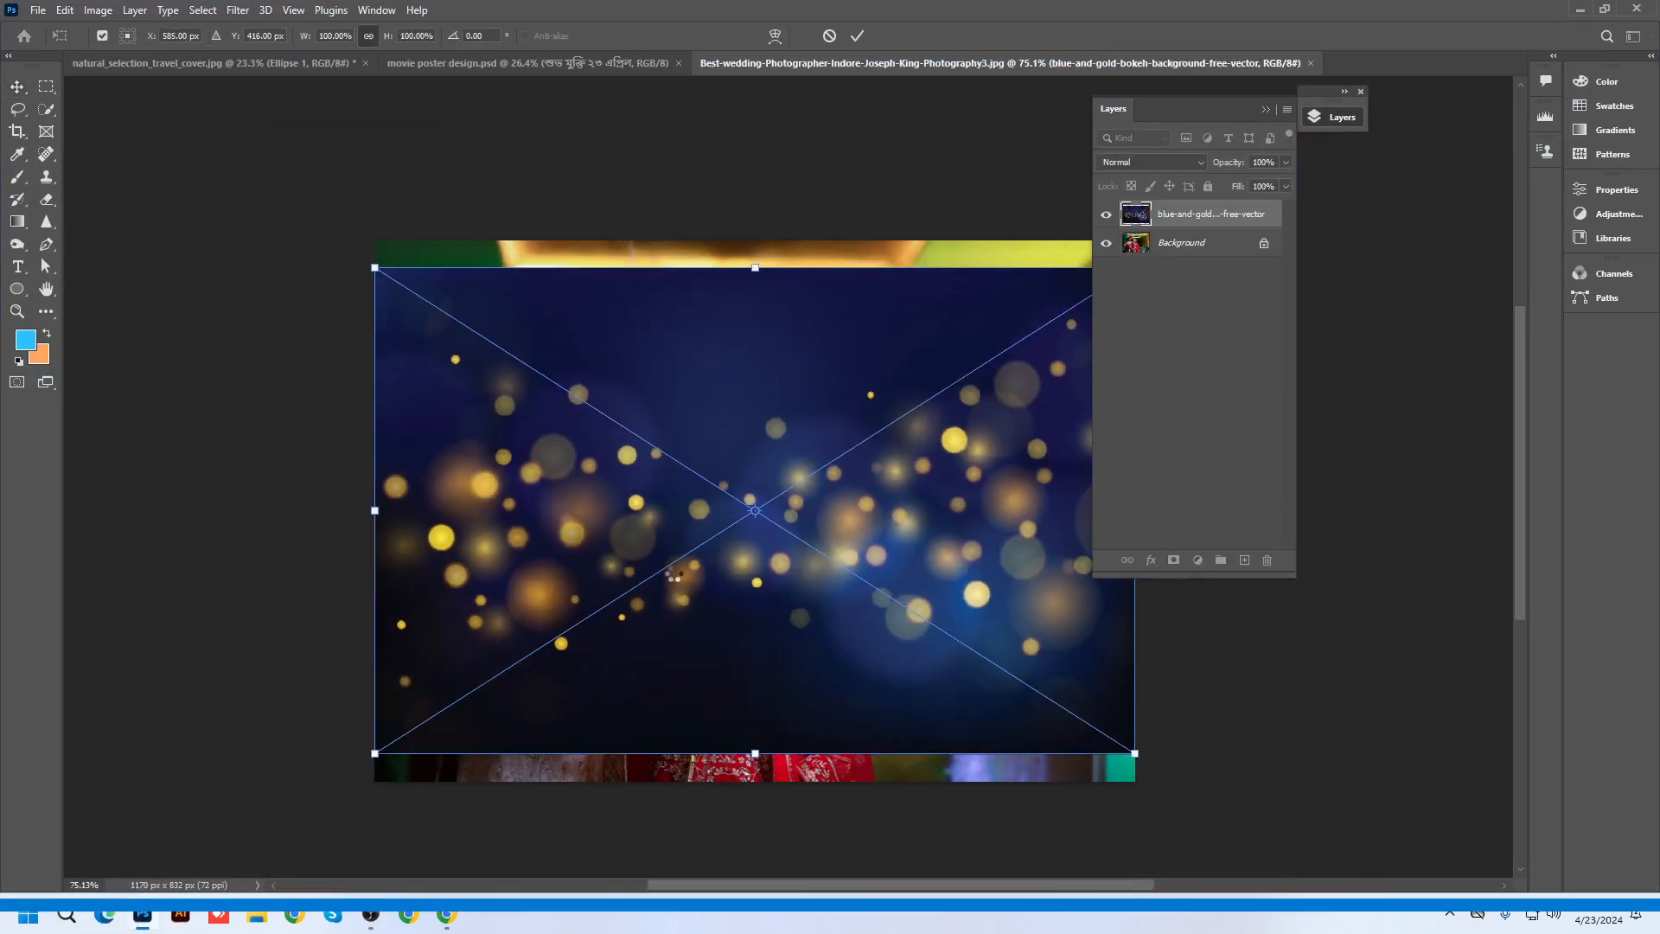
key("Return")
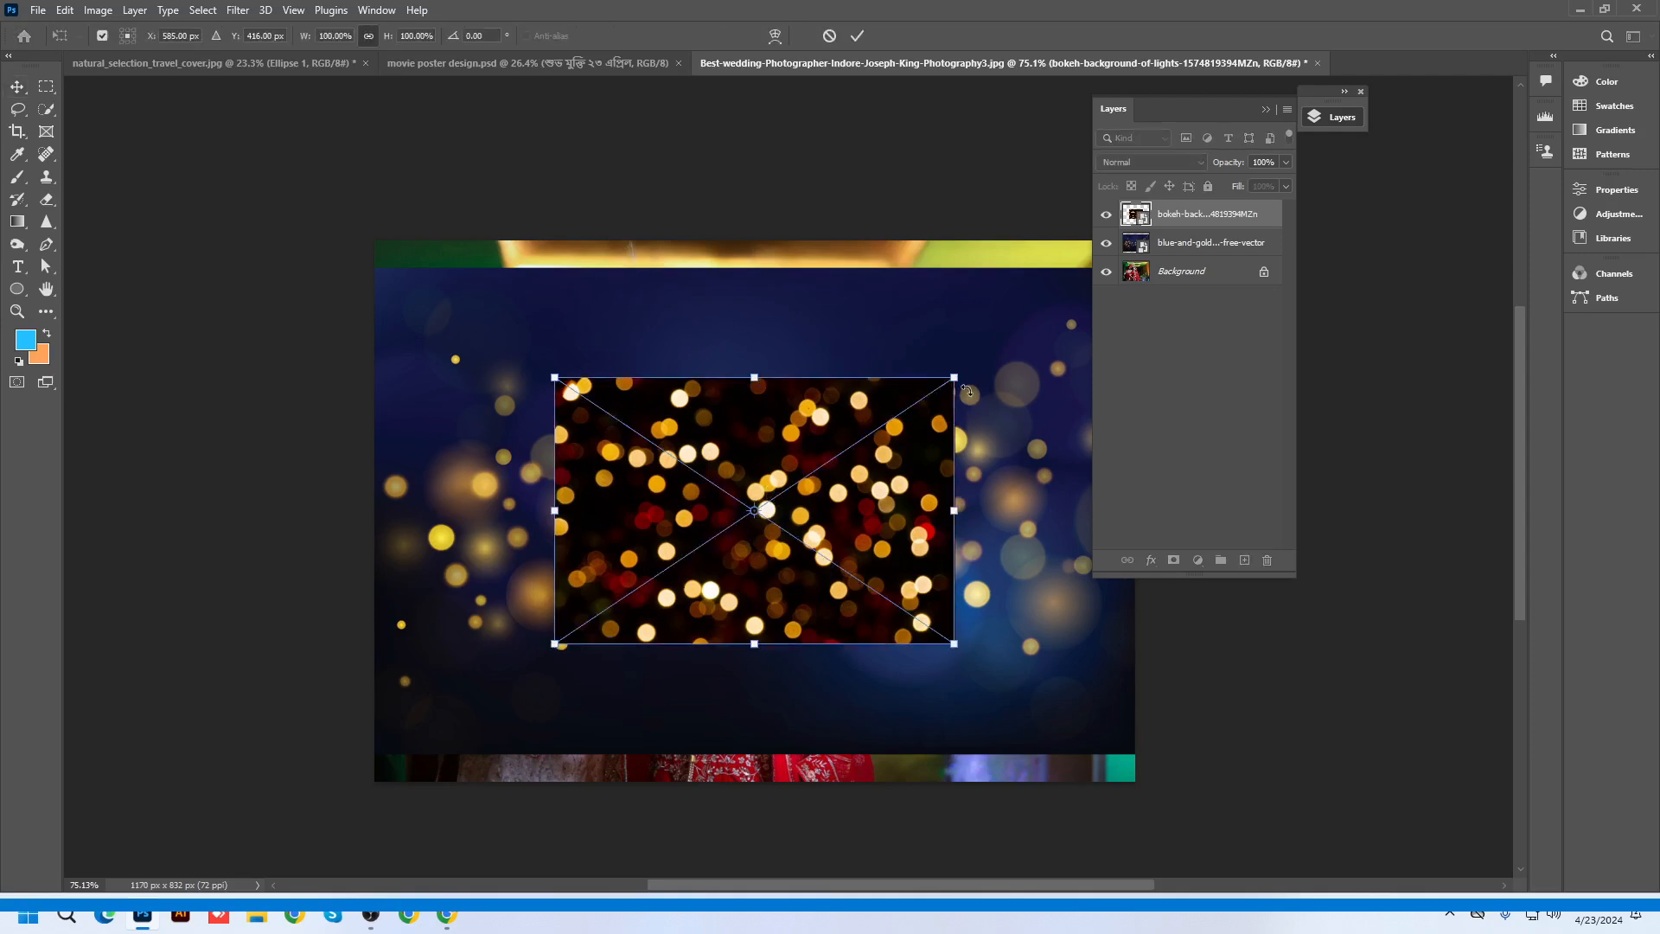
left_click_drag(955, 378, 1123, 259)
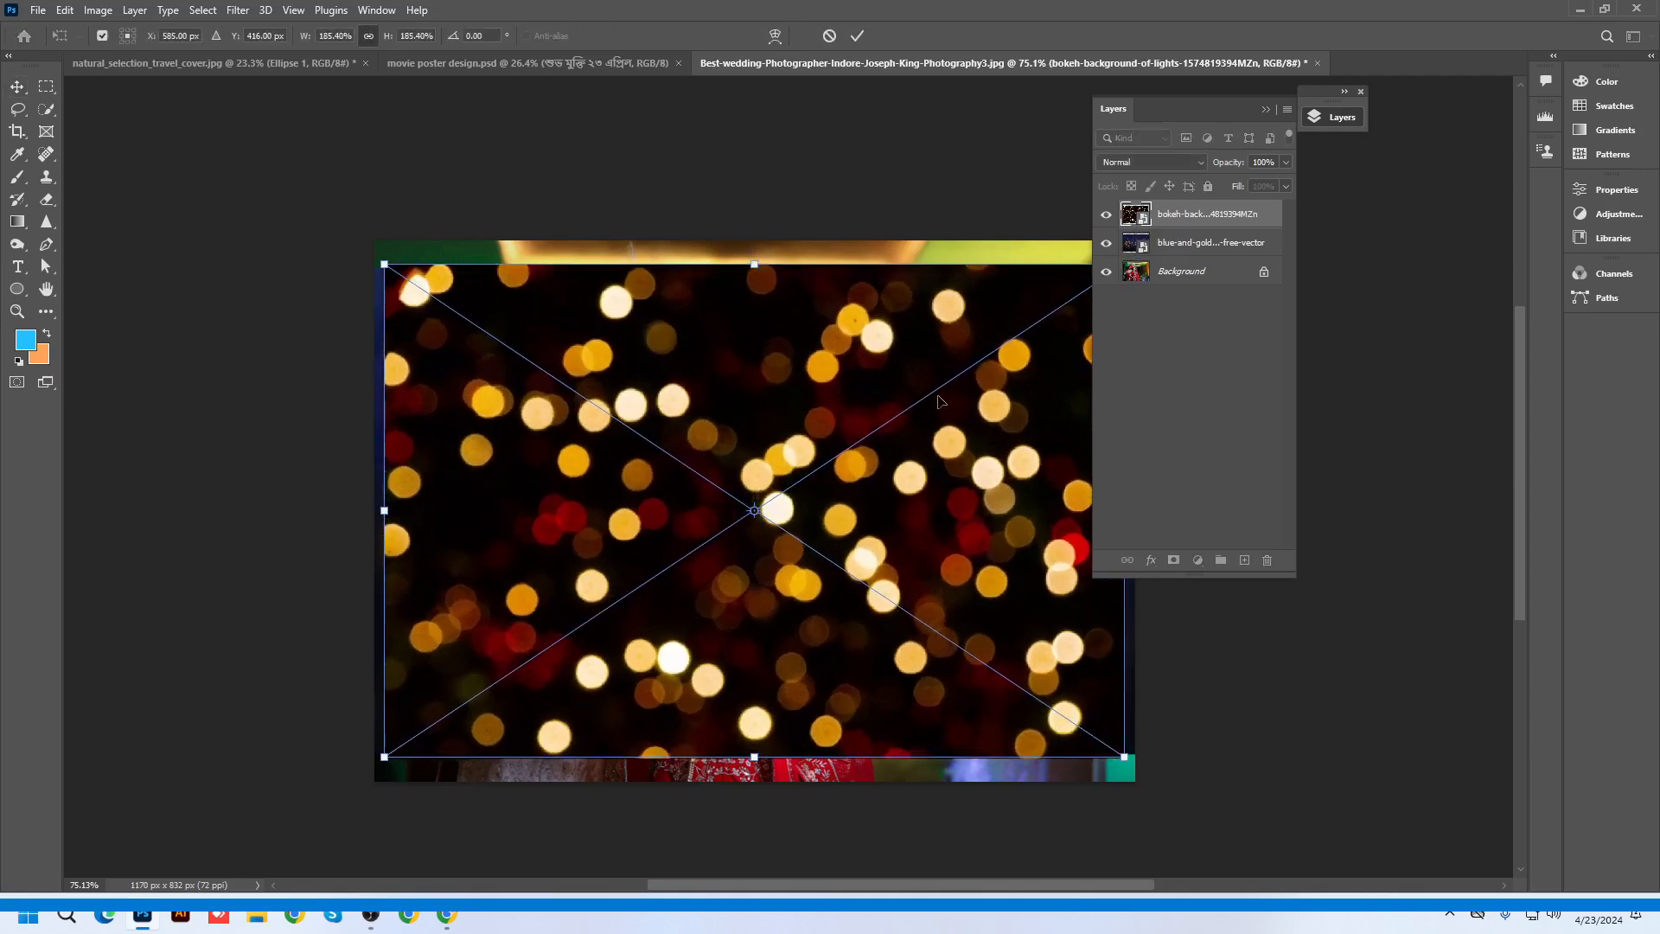
key("Return")
scroll(651, 529, "down", 2)
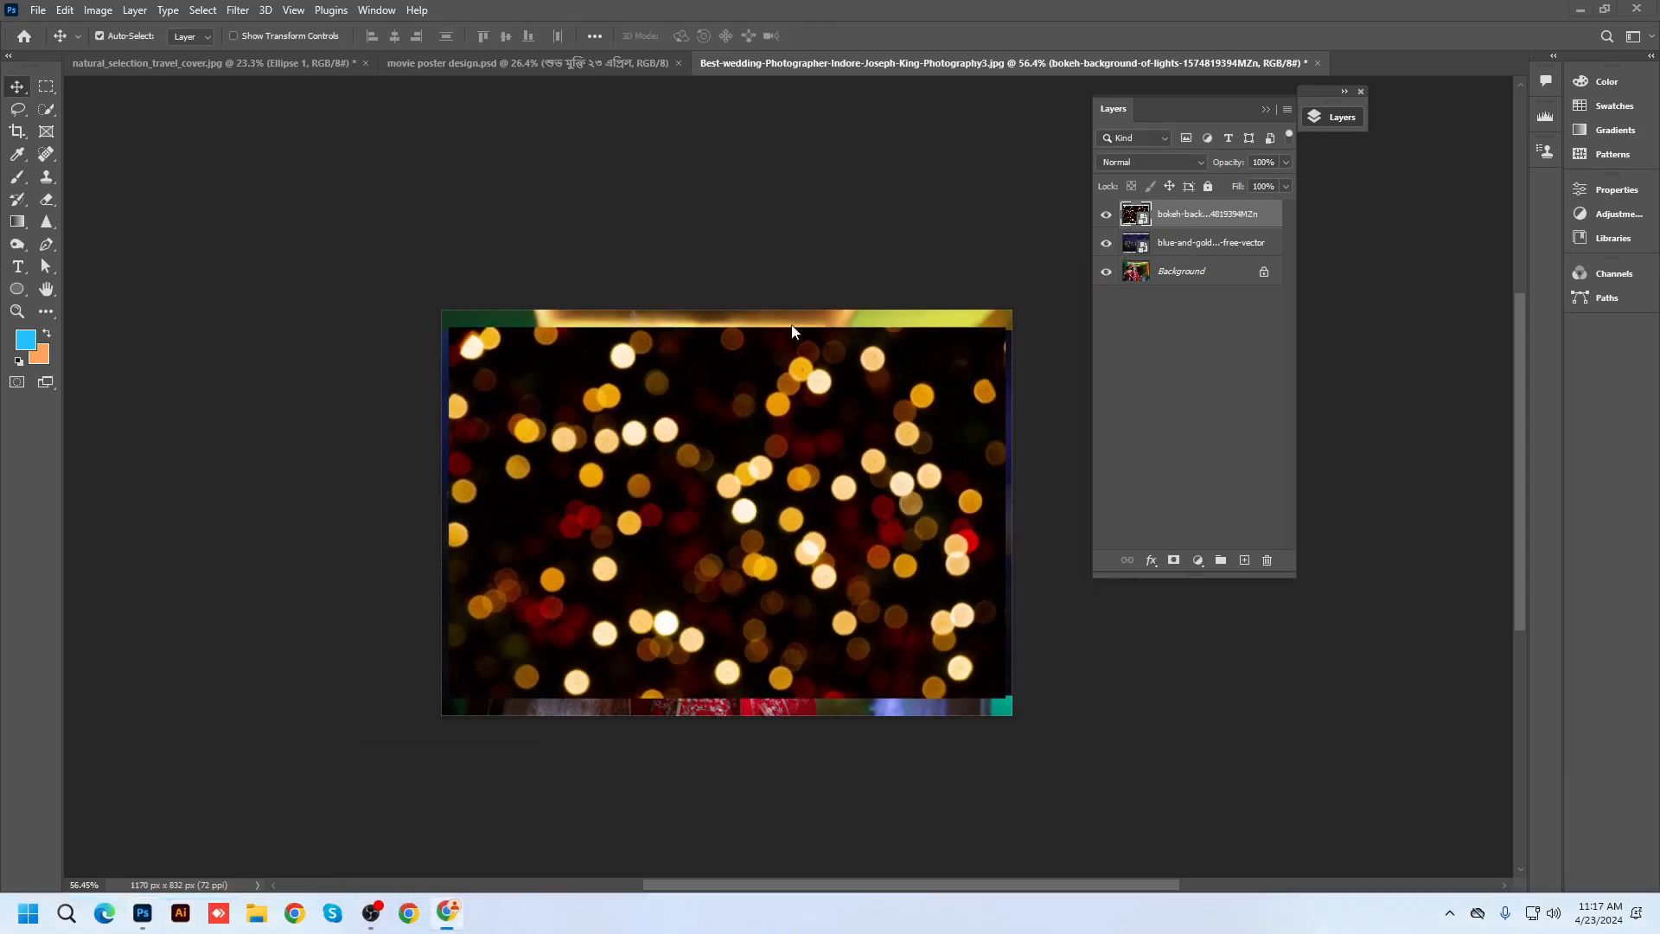
left_click(1579, 10)
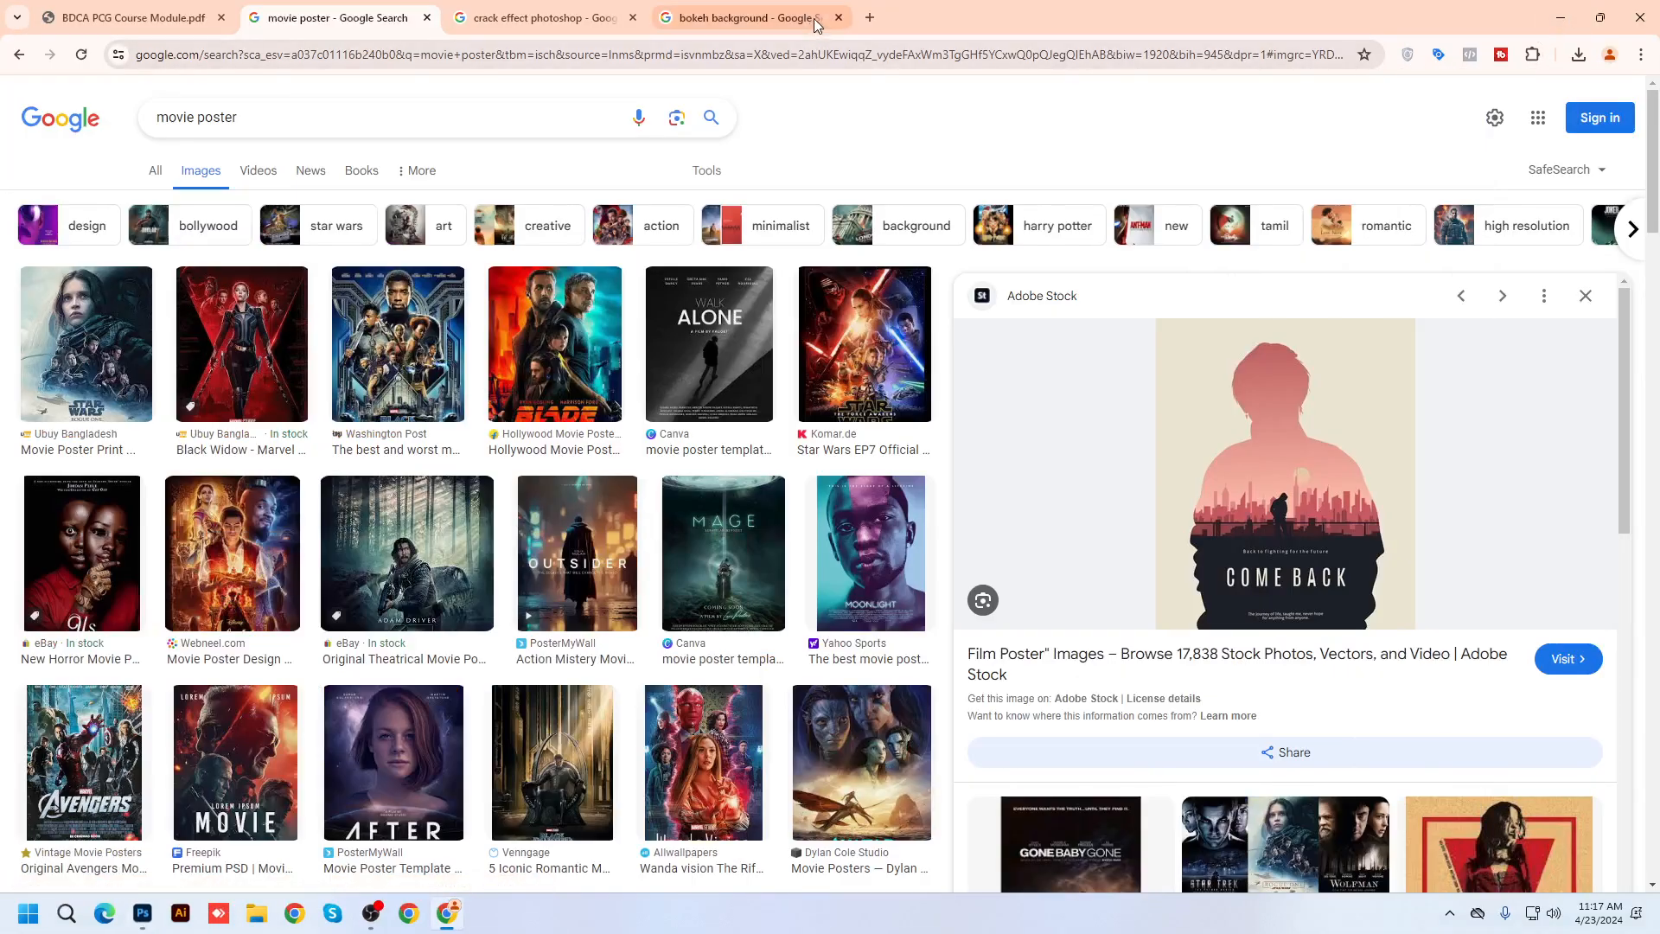
Search Google for 'lens flare' in a new tab
left_click(876, 21)
left_click(872, 55)
type("len")
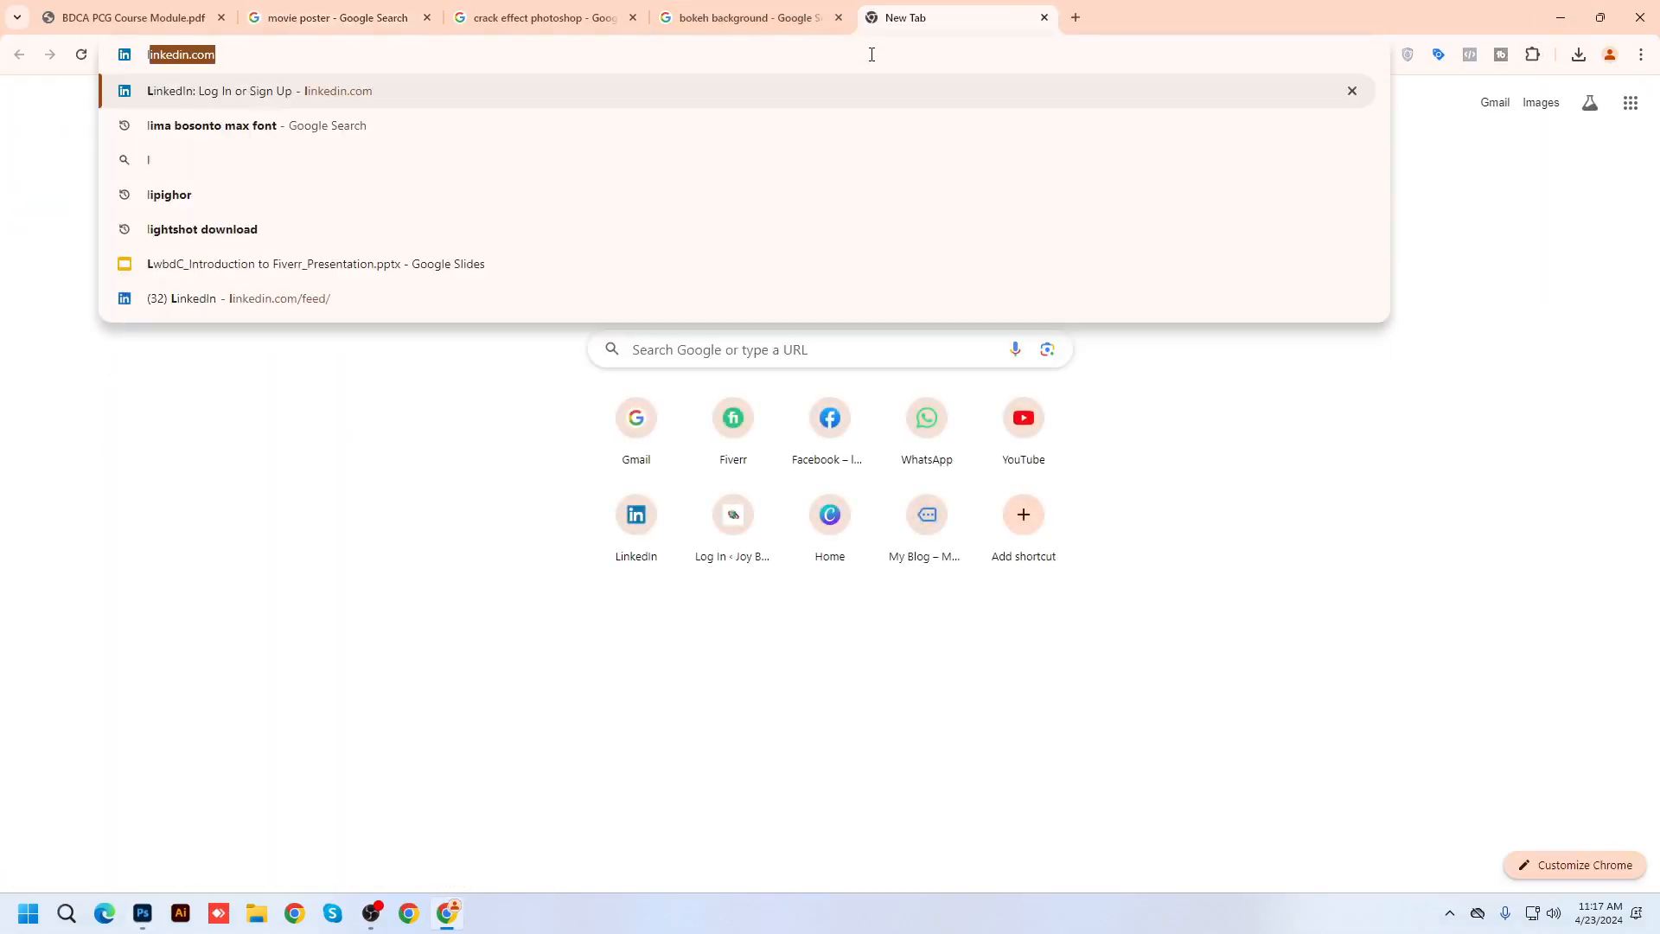
type("s")
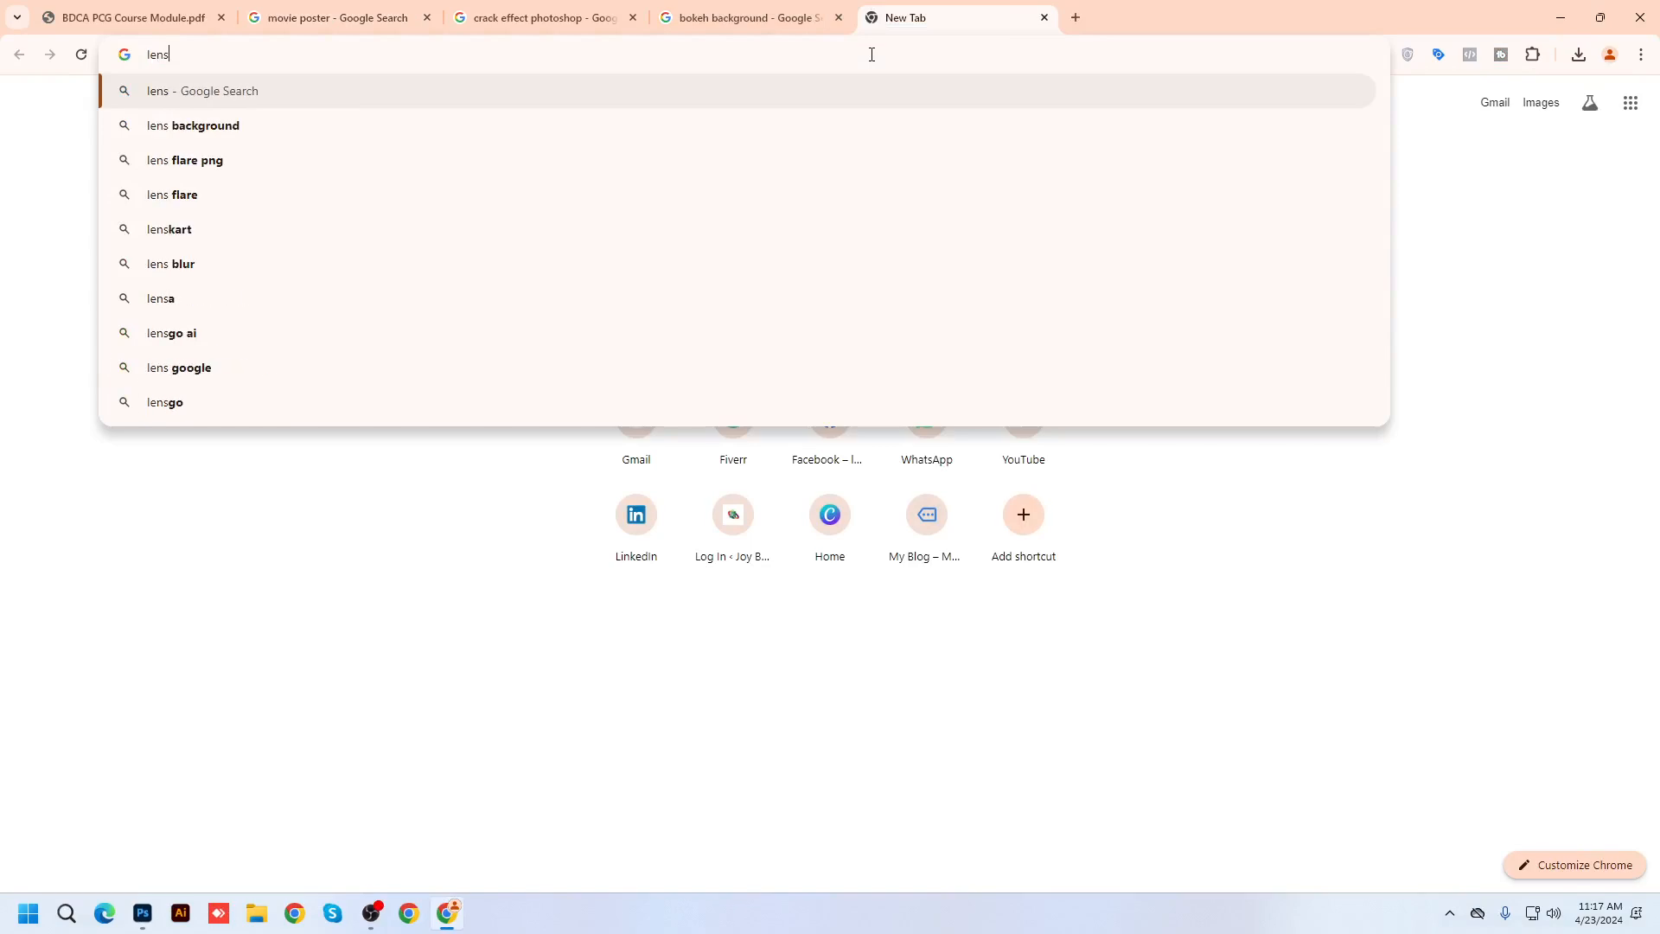
type(" flare")
key("Return")
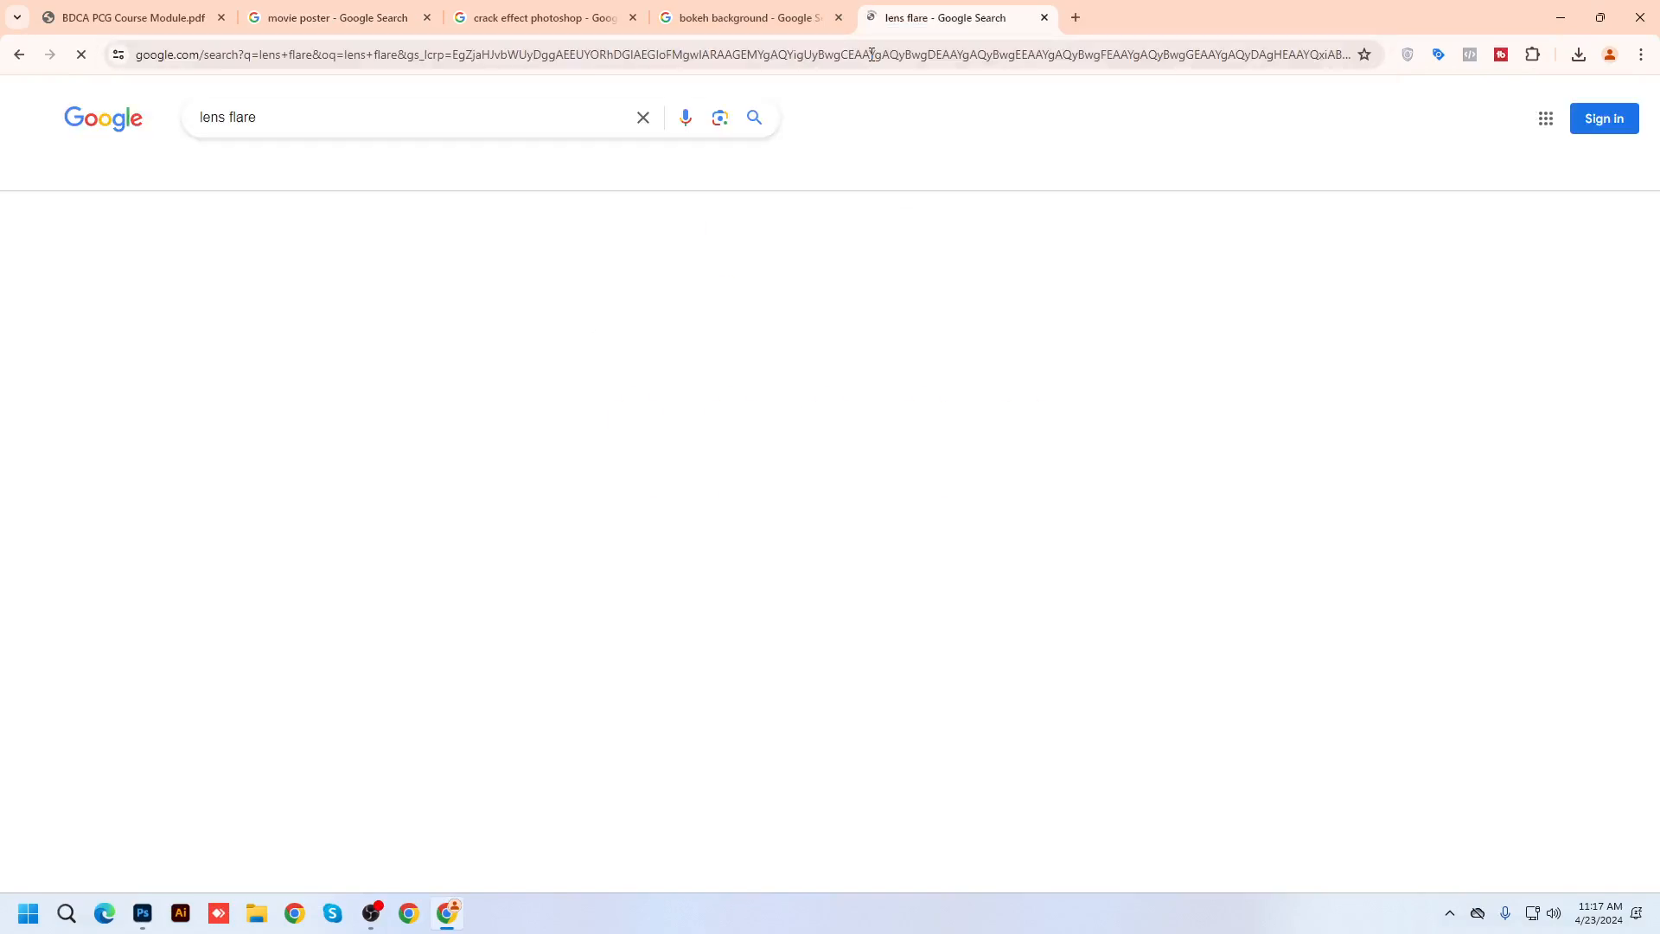
Search 'facebook ad manager' in another tab, glance at the Meta help page, then close it
left_click(1077, 17)
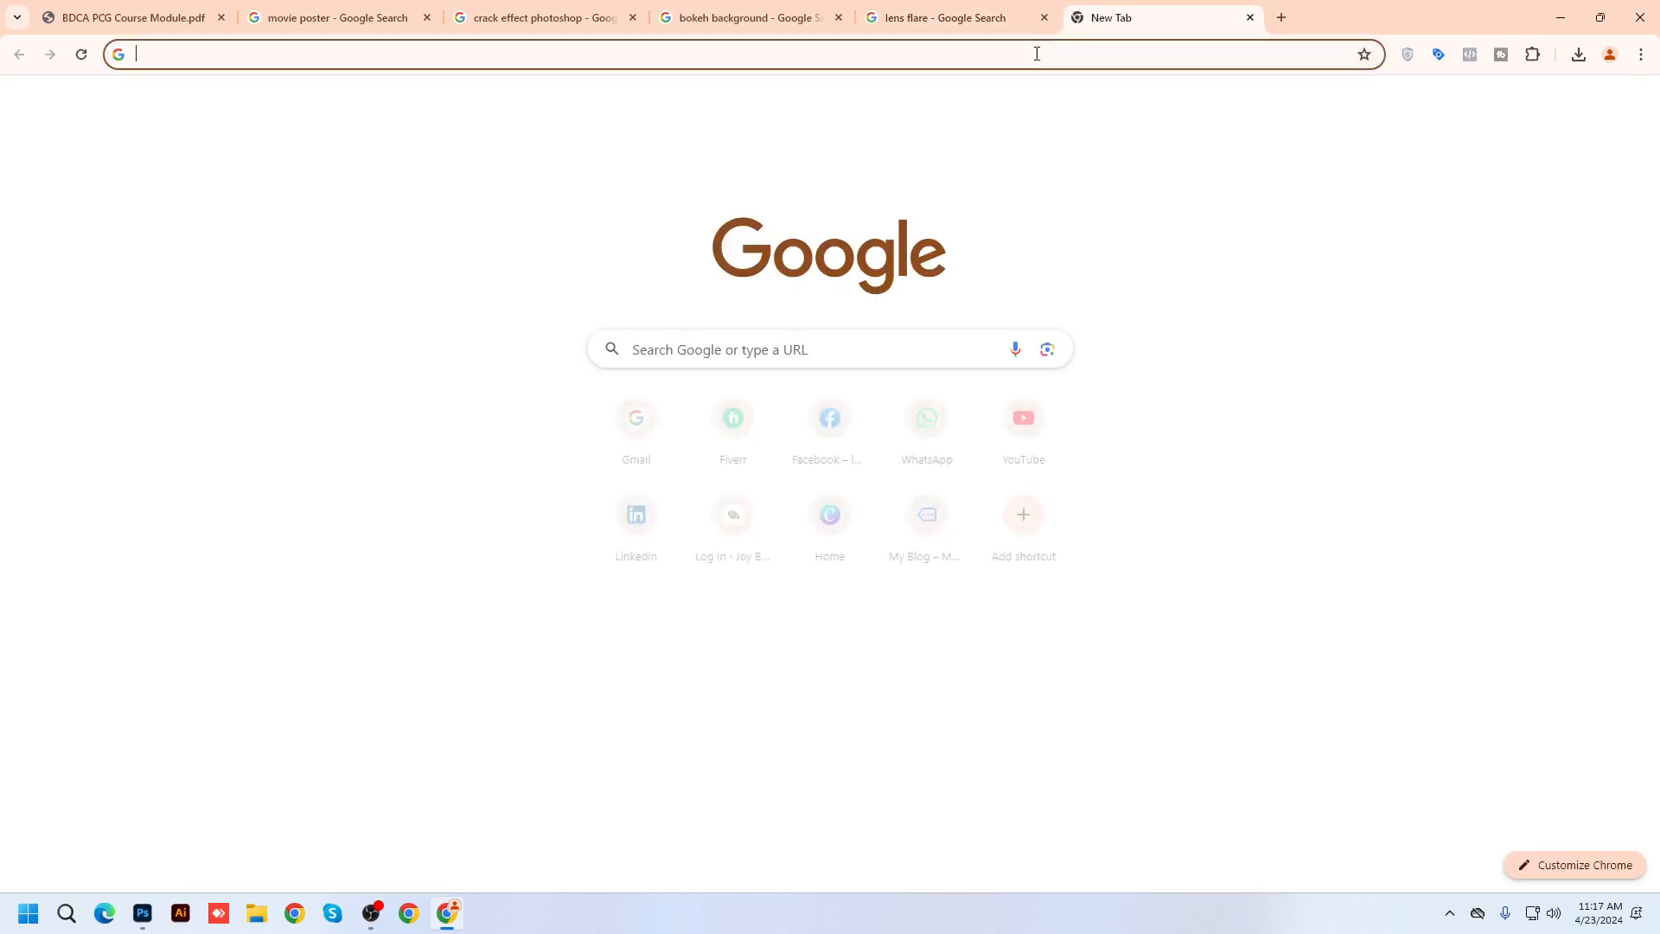
left_click(1031, 57)
type("facebo")
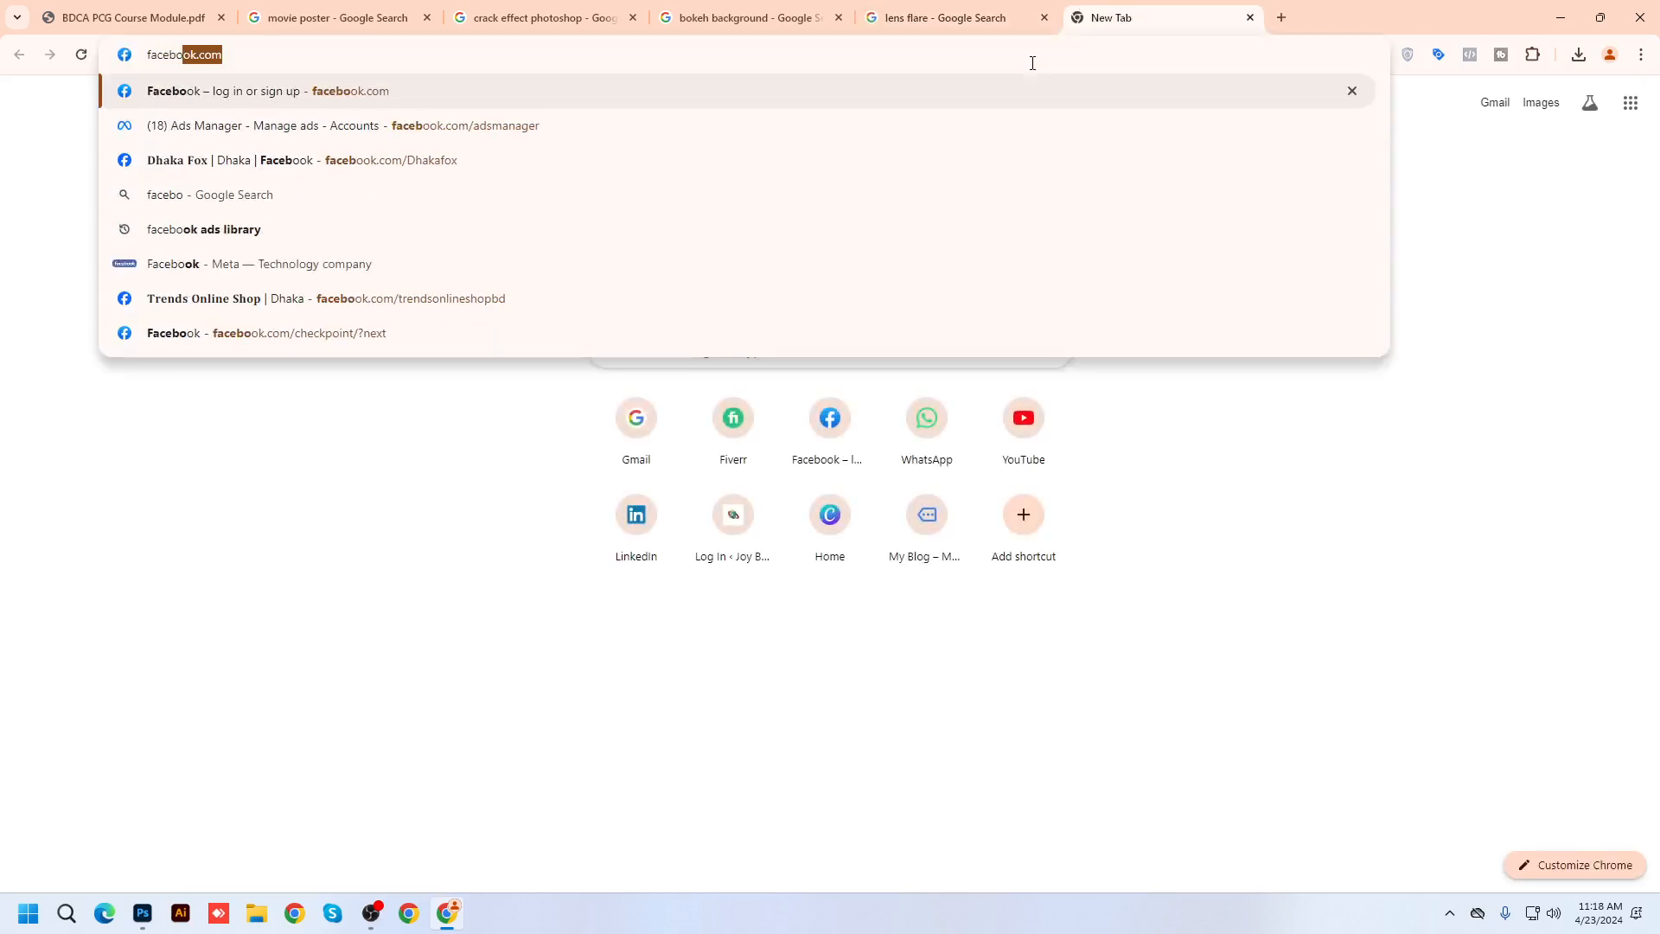
type("ok ad manager")
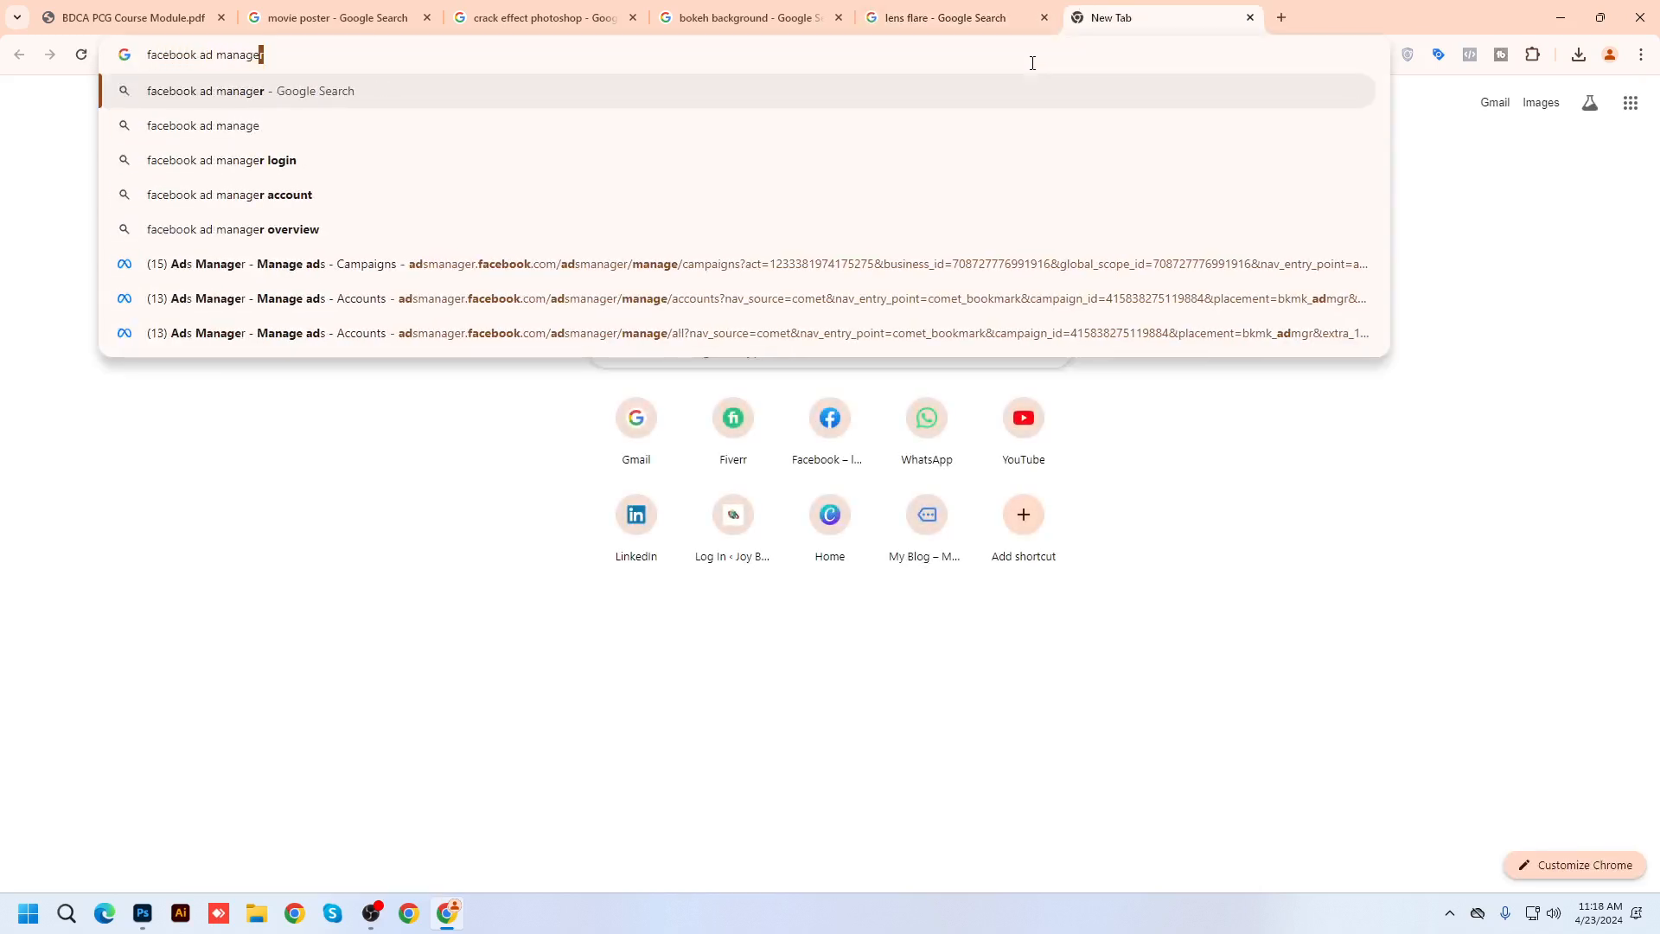
key("Return")
scroll(377, 544, "down", 5)
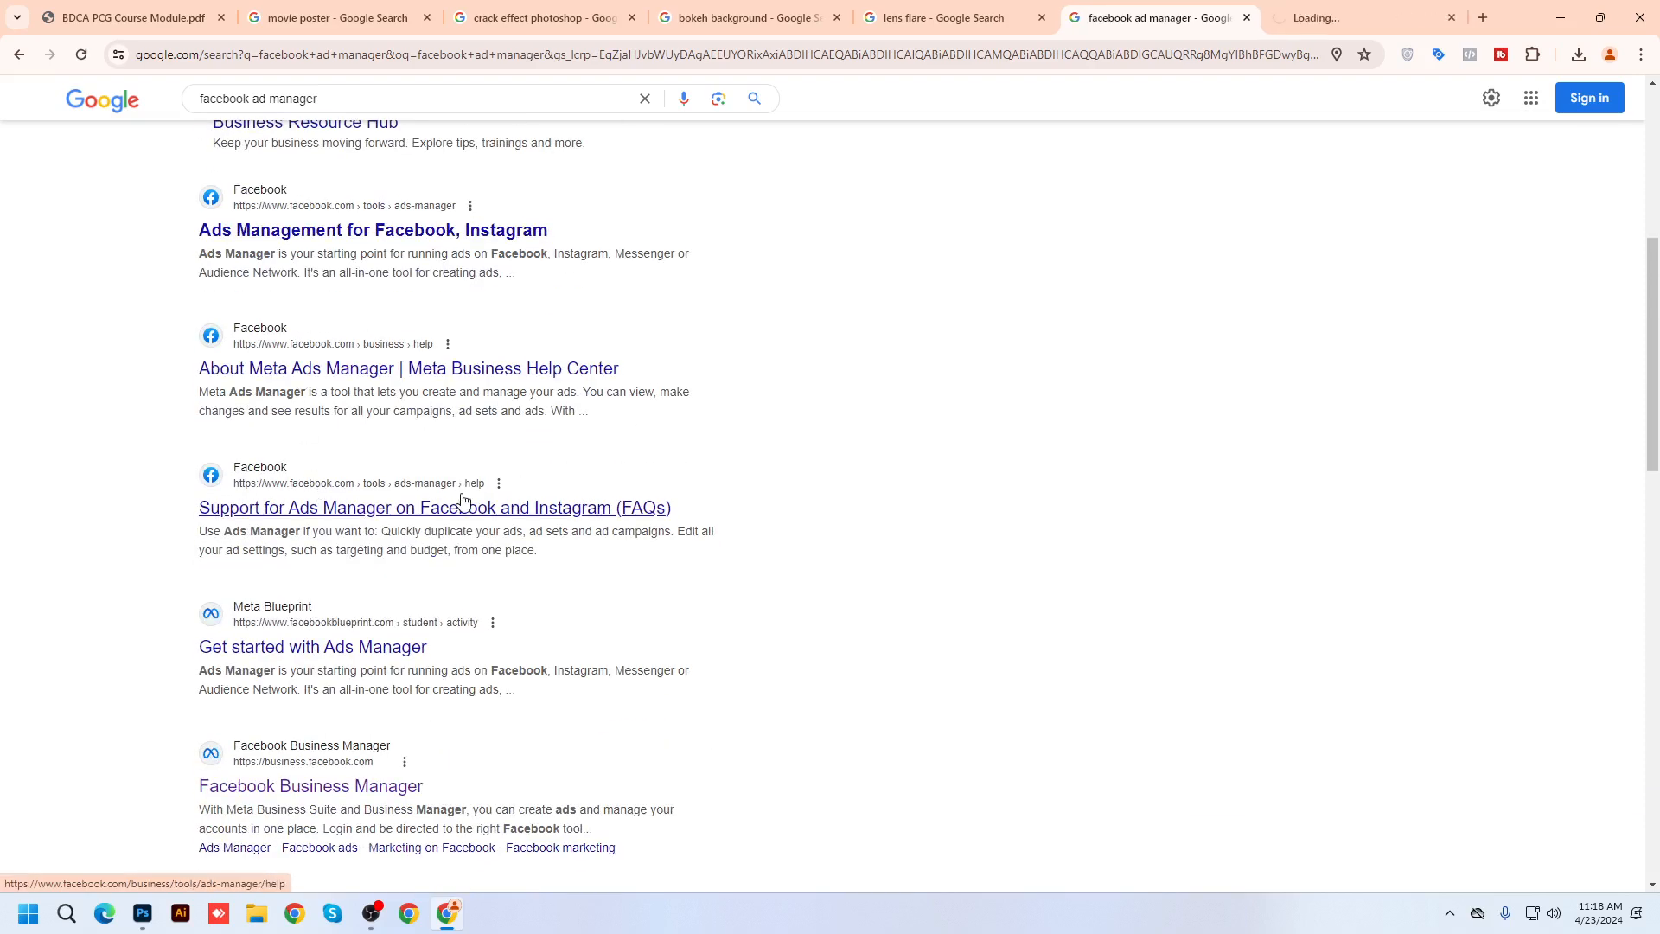
key("ctrl+Tab")
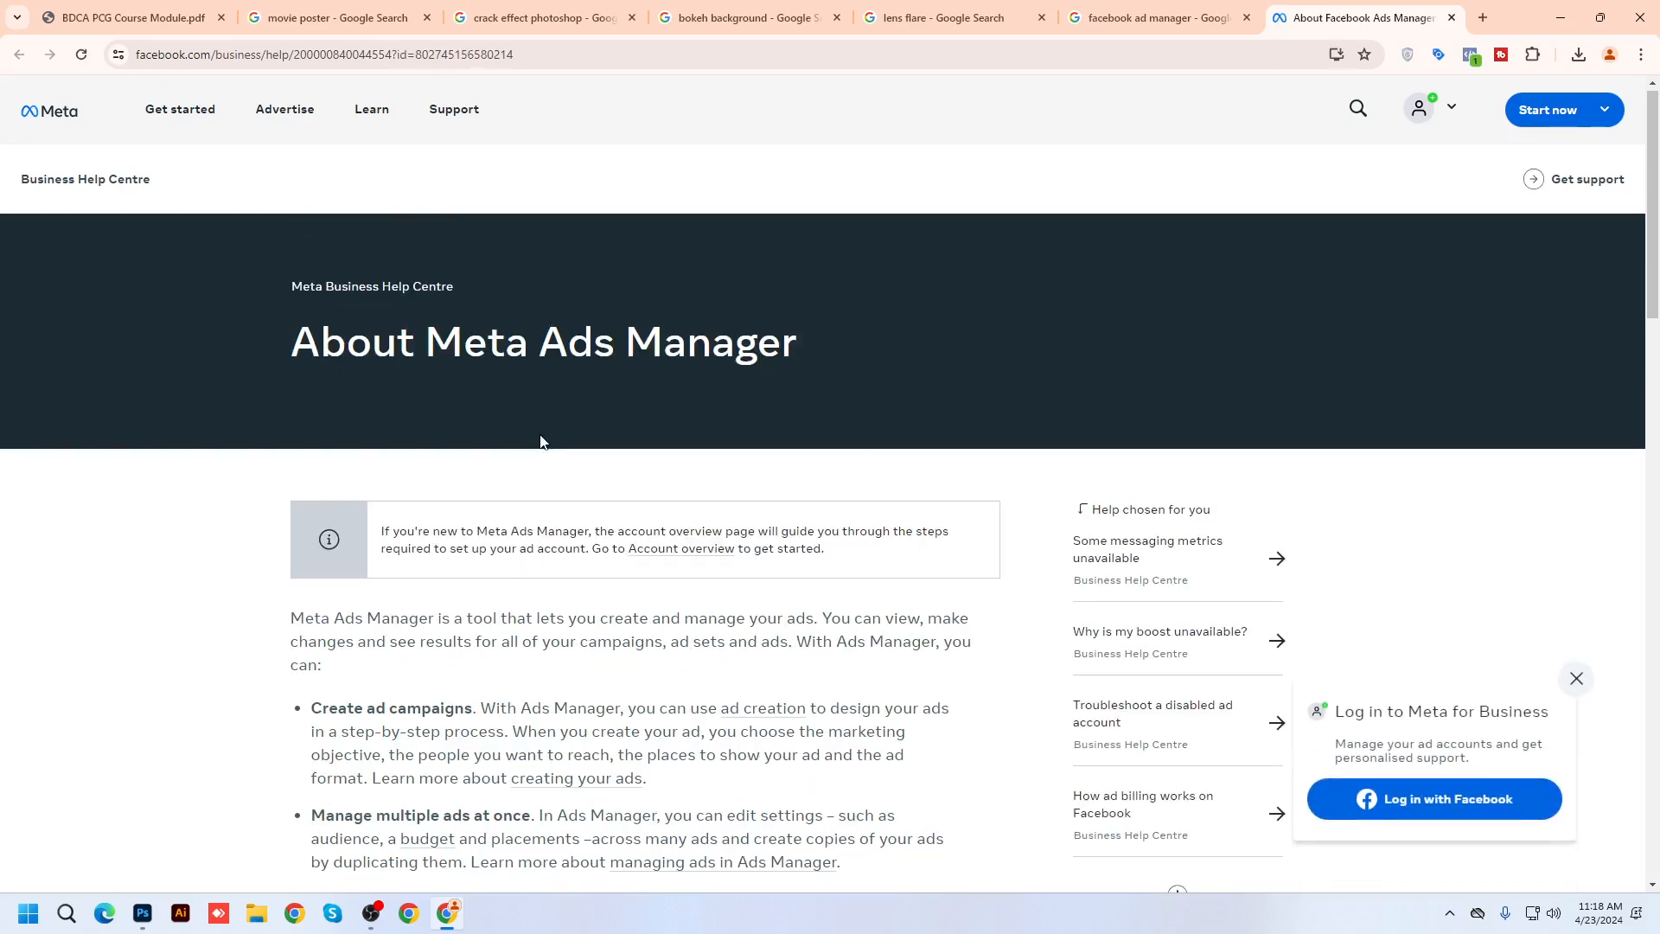
scroll(540, 441, "down", 10)
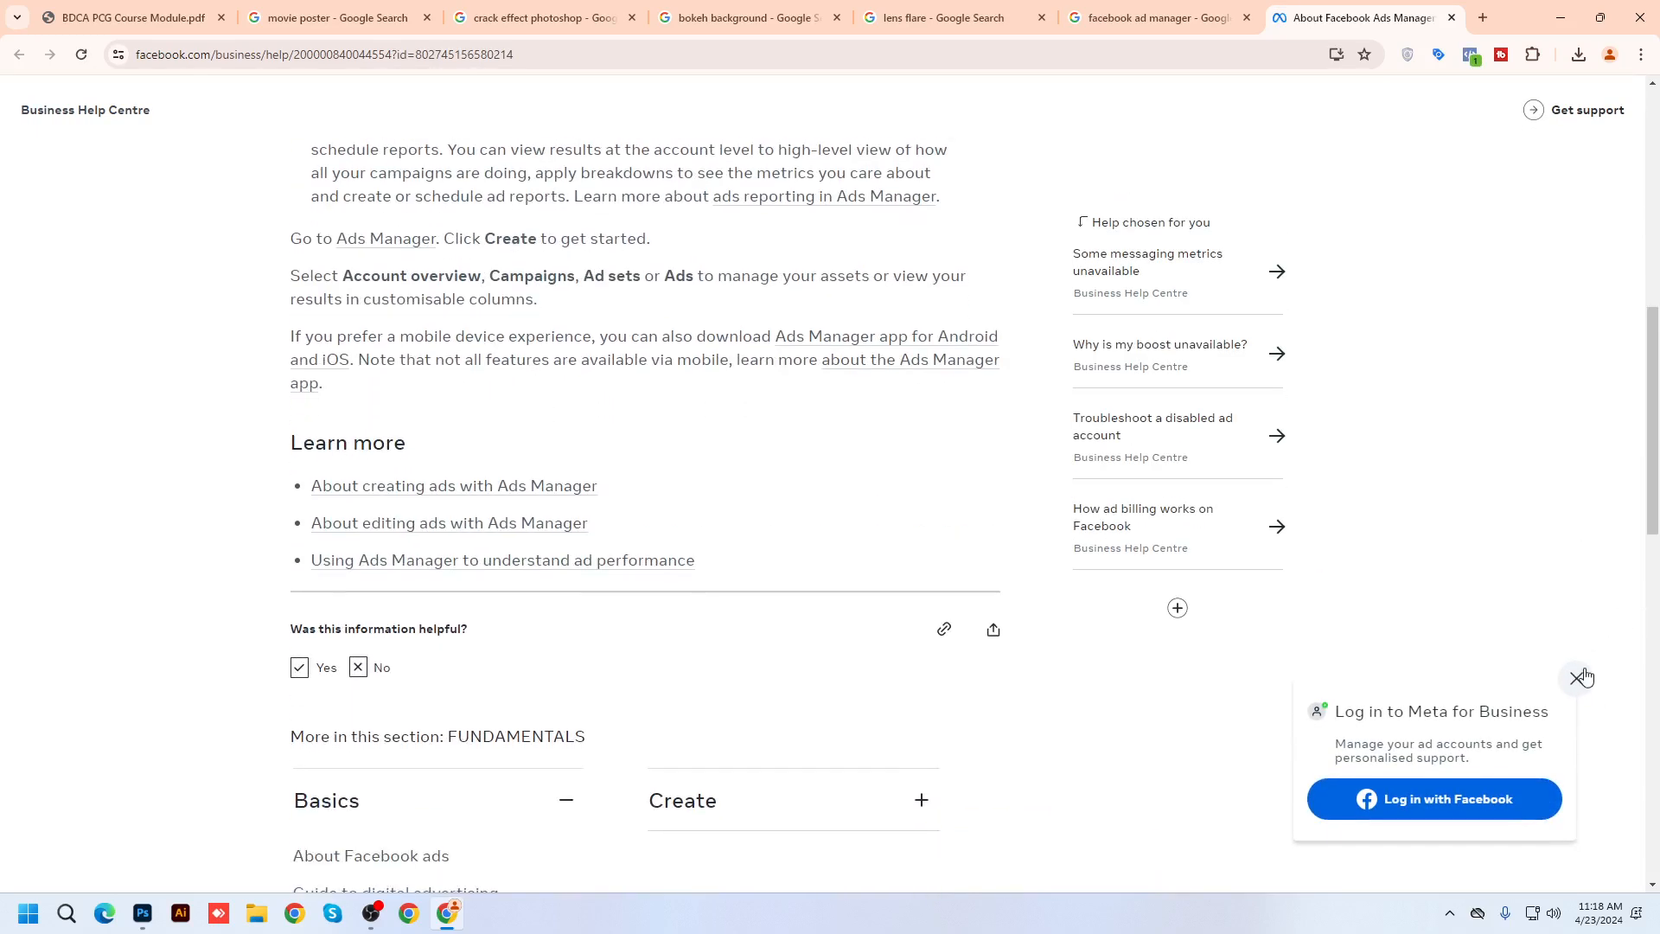
left_click(1577, 677)
key("ctrl+w")
scroll(529, 366, "up", 5)
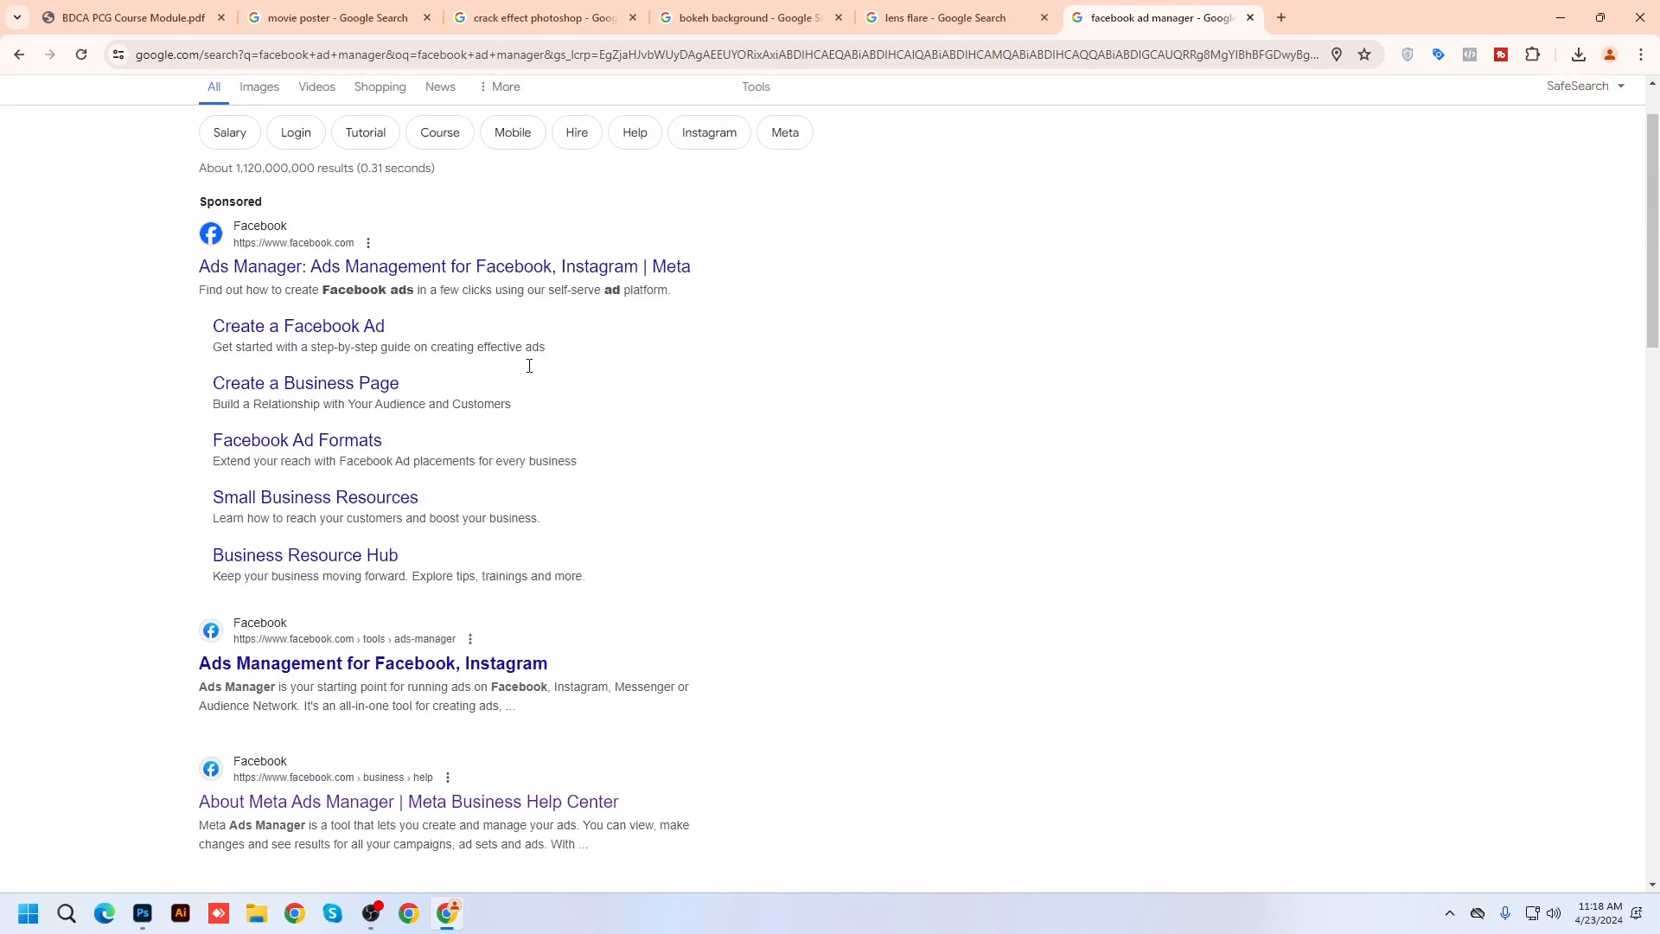
scroll(530, 366, "up", 1)
left_click(365, 113)
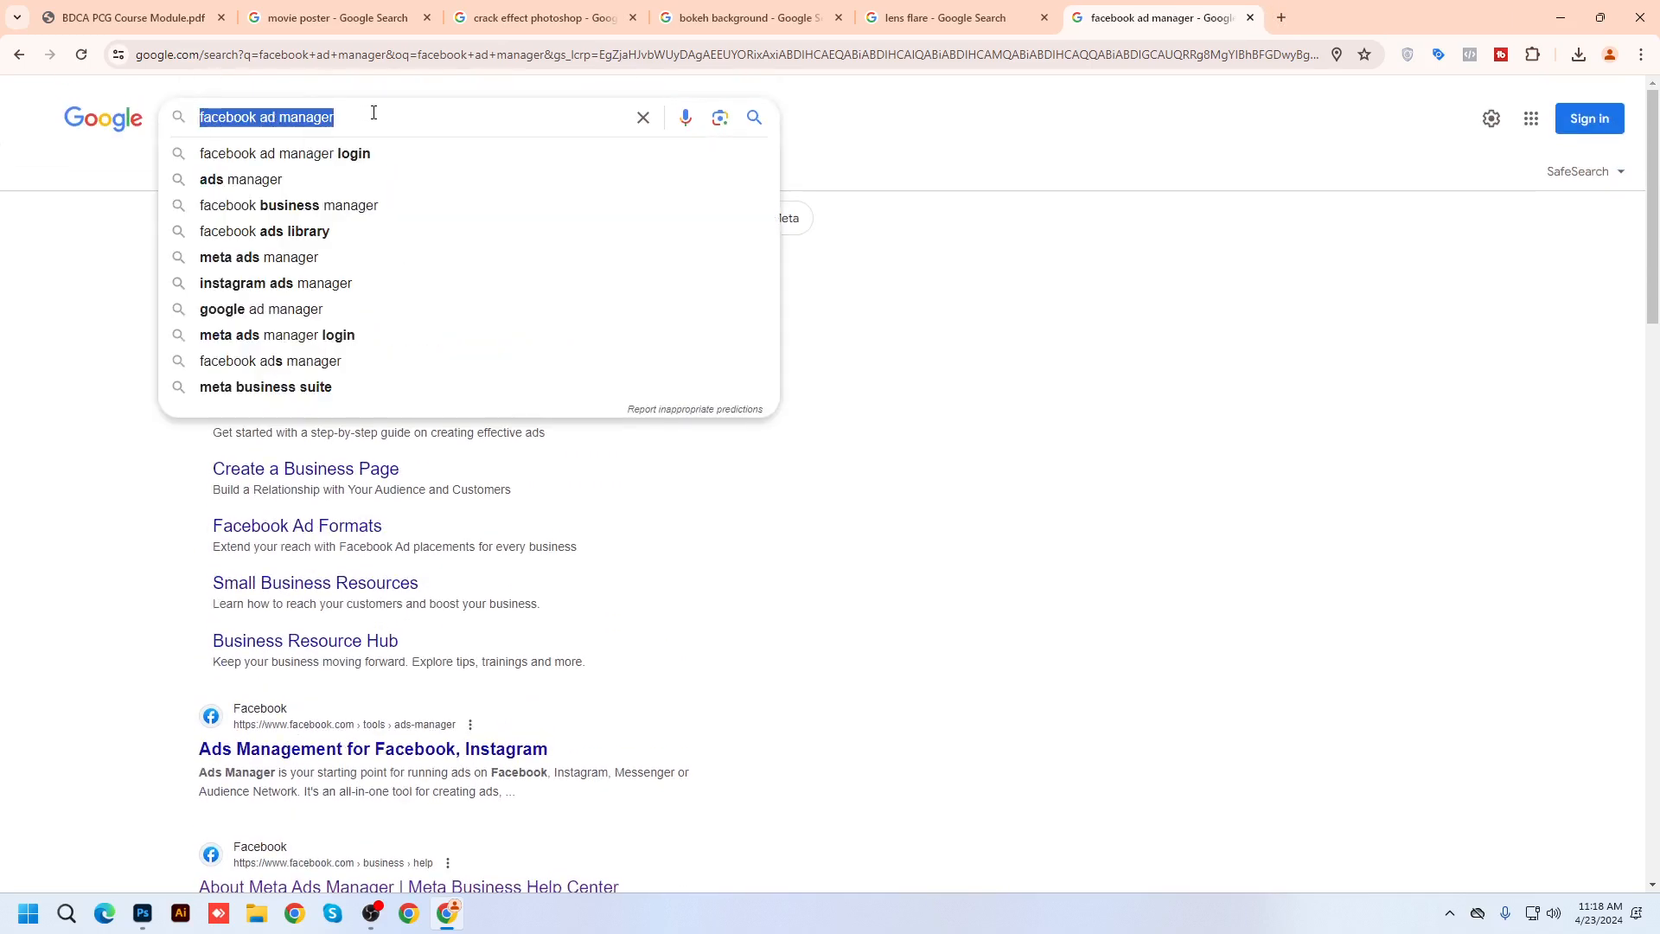
Search '10 minute school graphic design' and show the image results
type("10 mint")
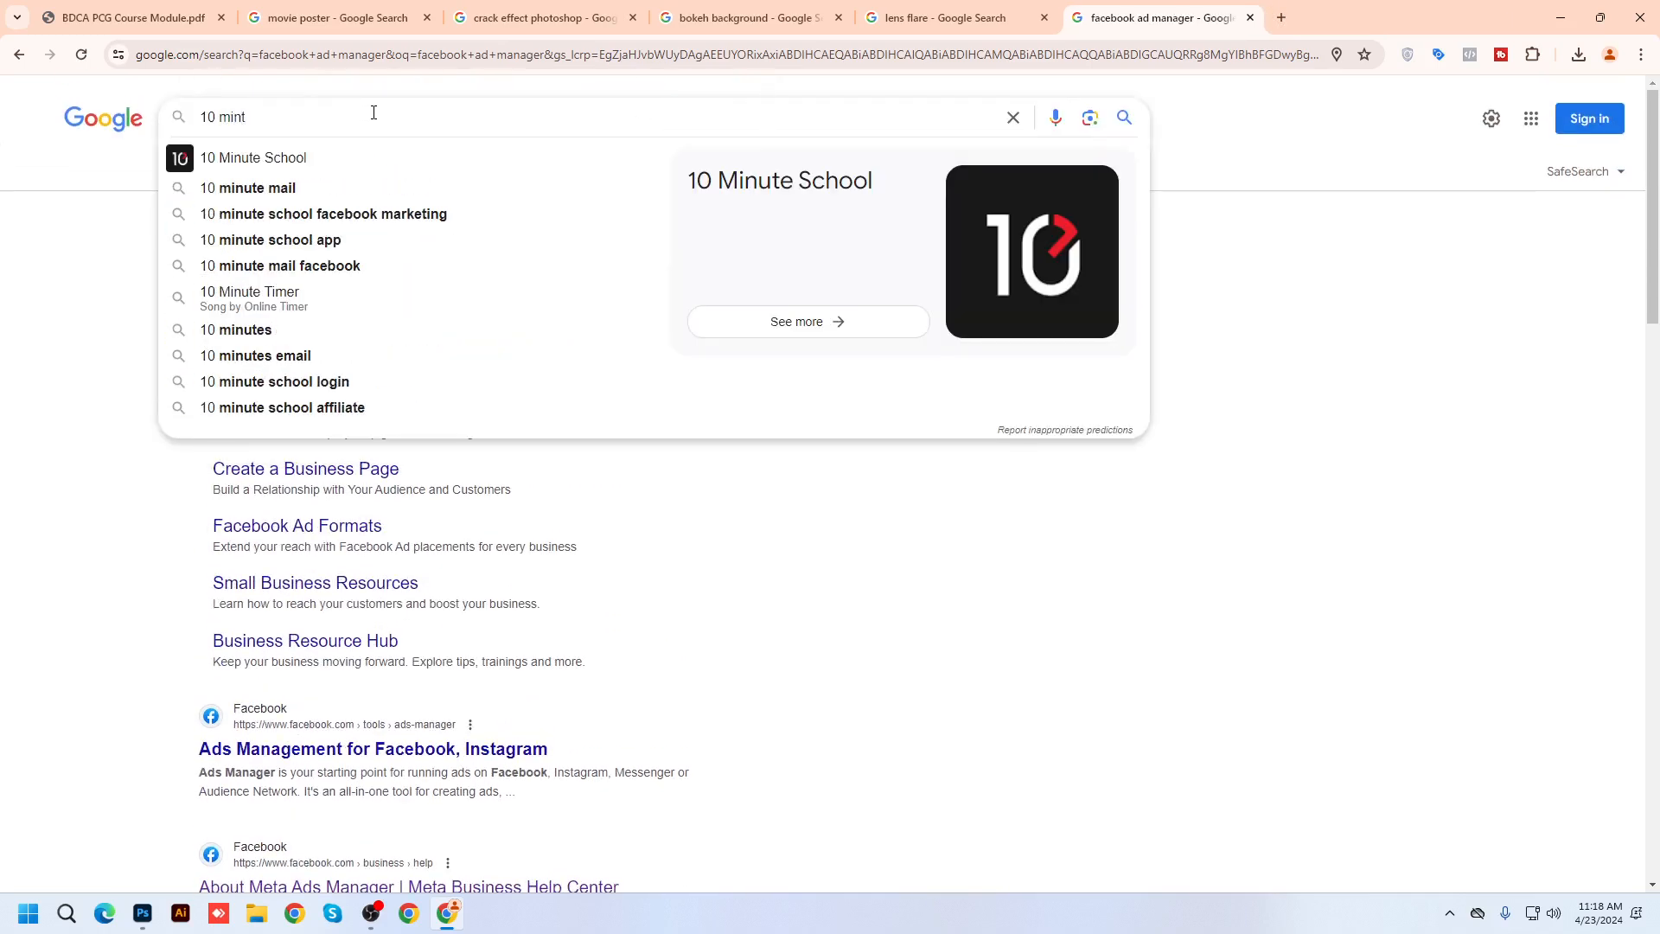
left_click(367, 166)
left_click(405, 117)
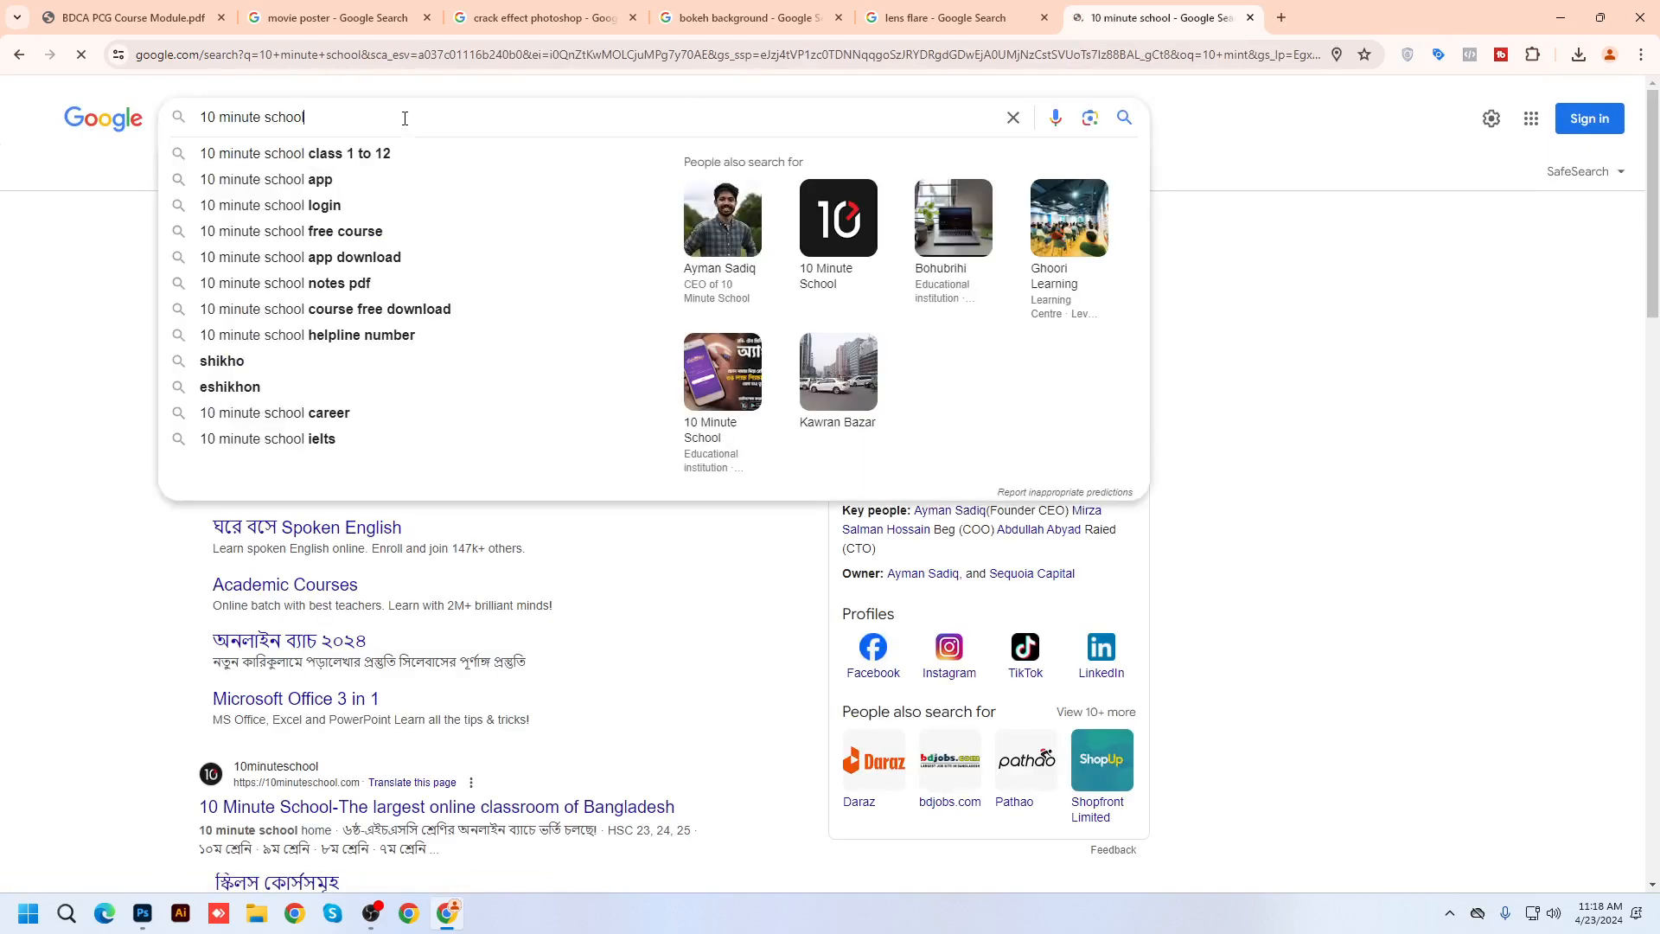
type("graphics")
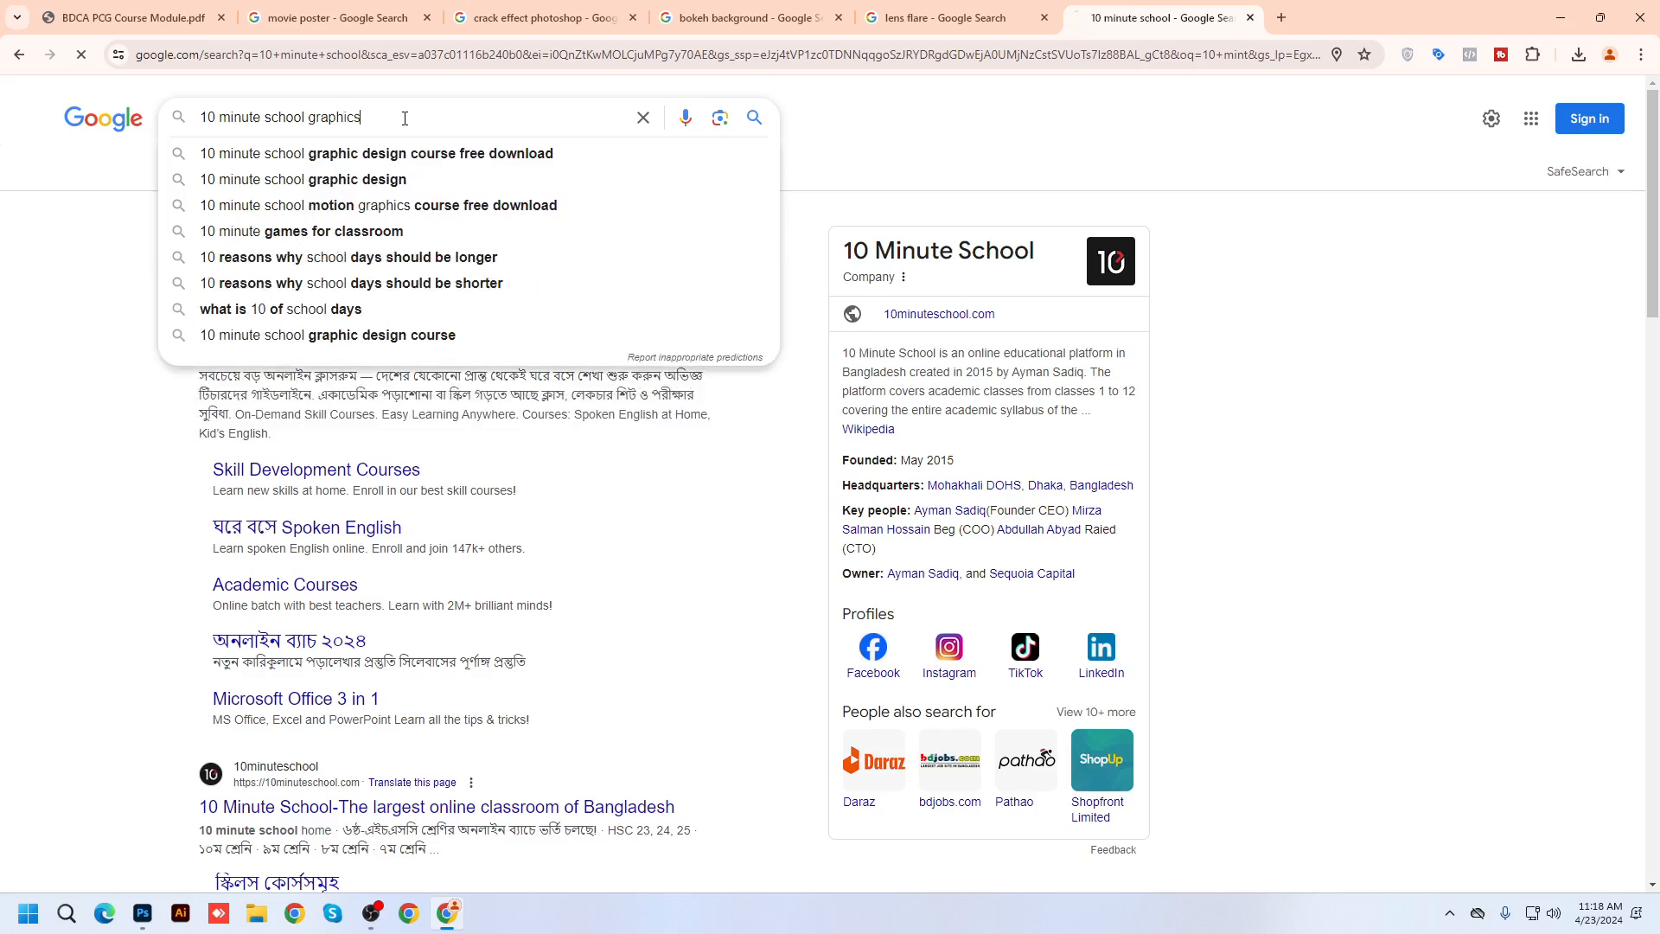
key("Return")
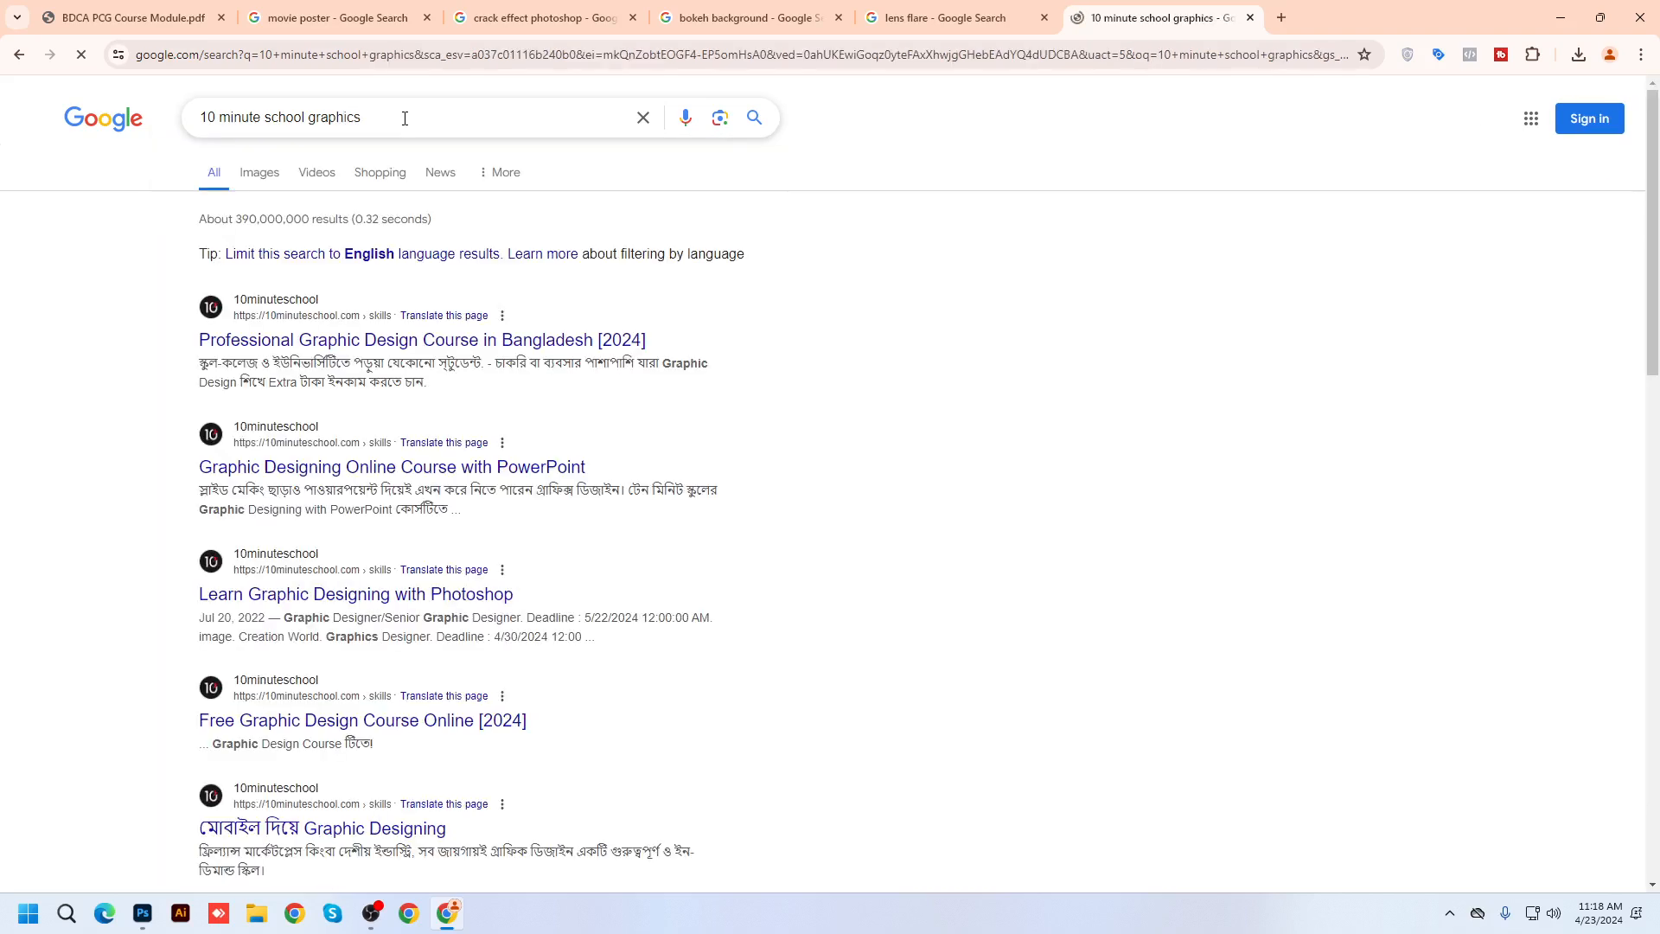
left_click(414, 110)
type("design")
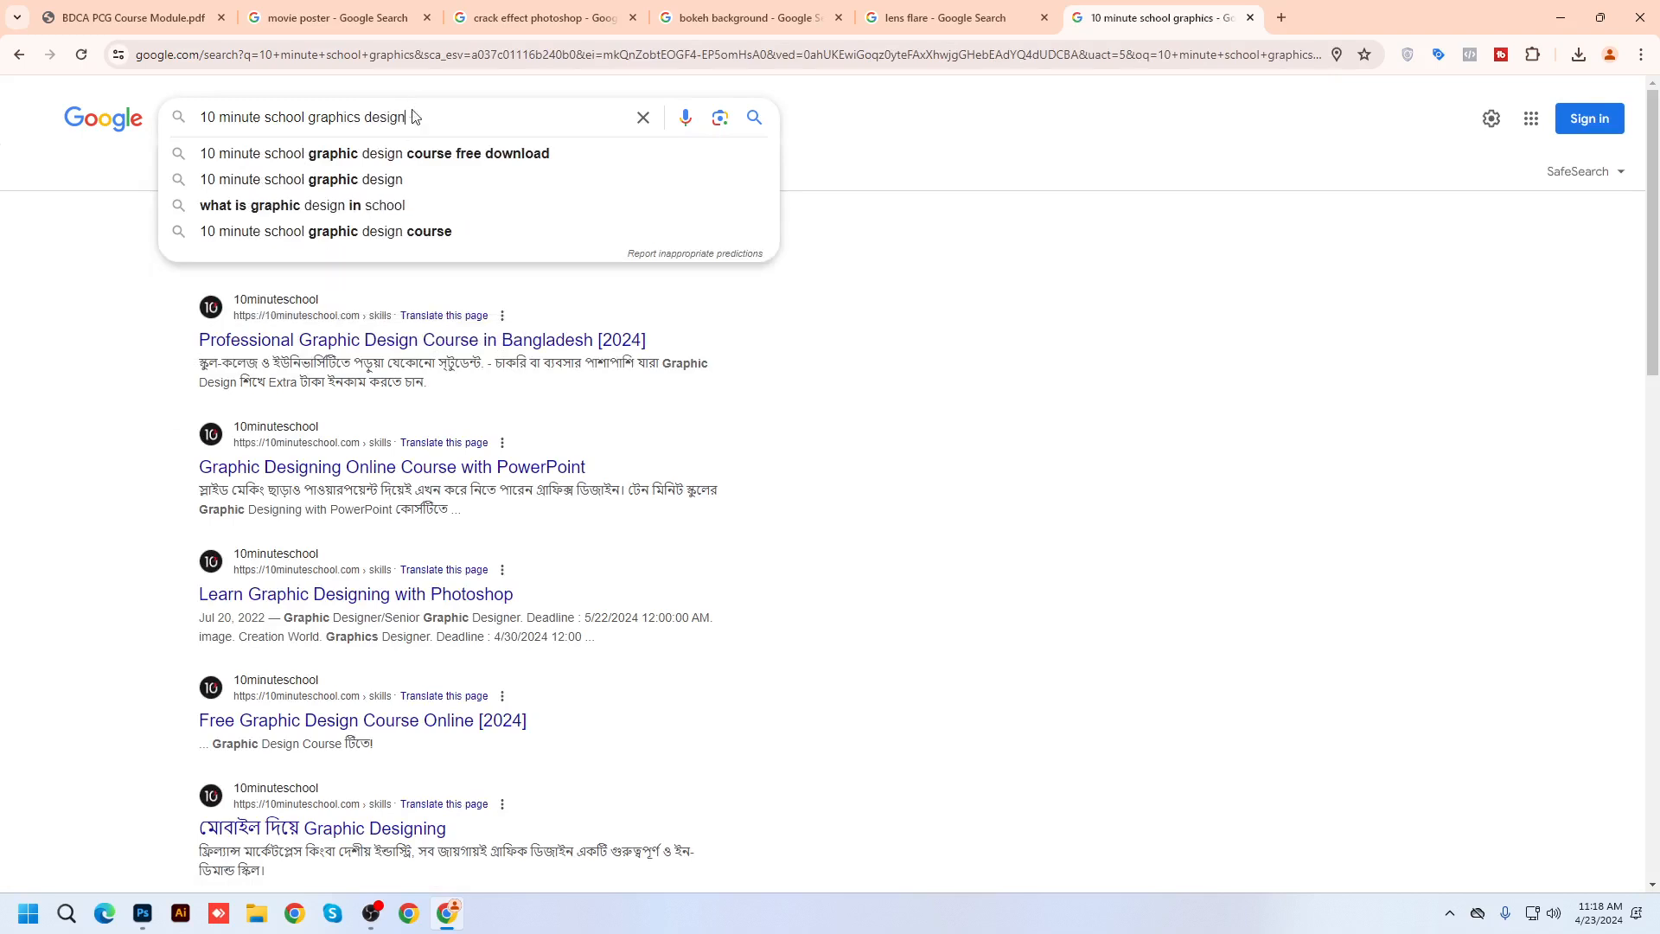
key("Return")
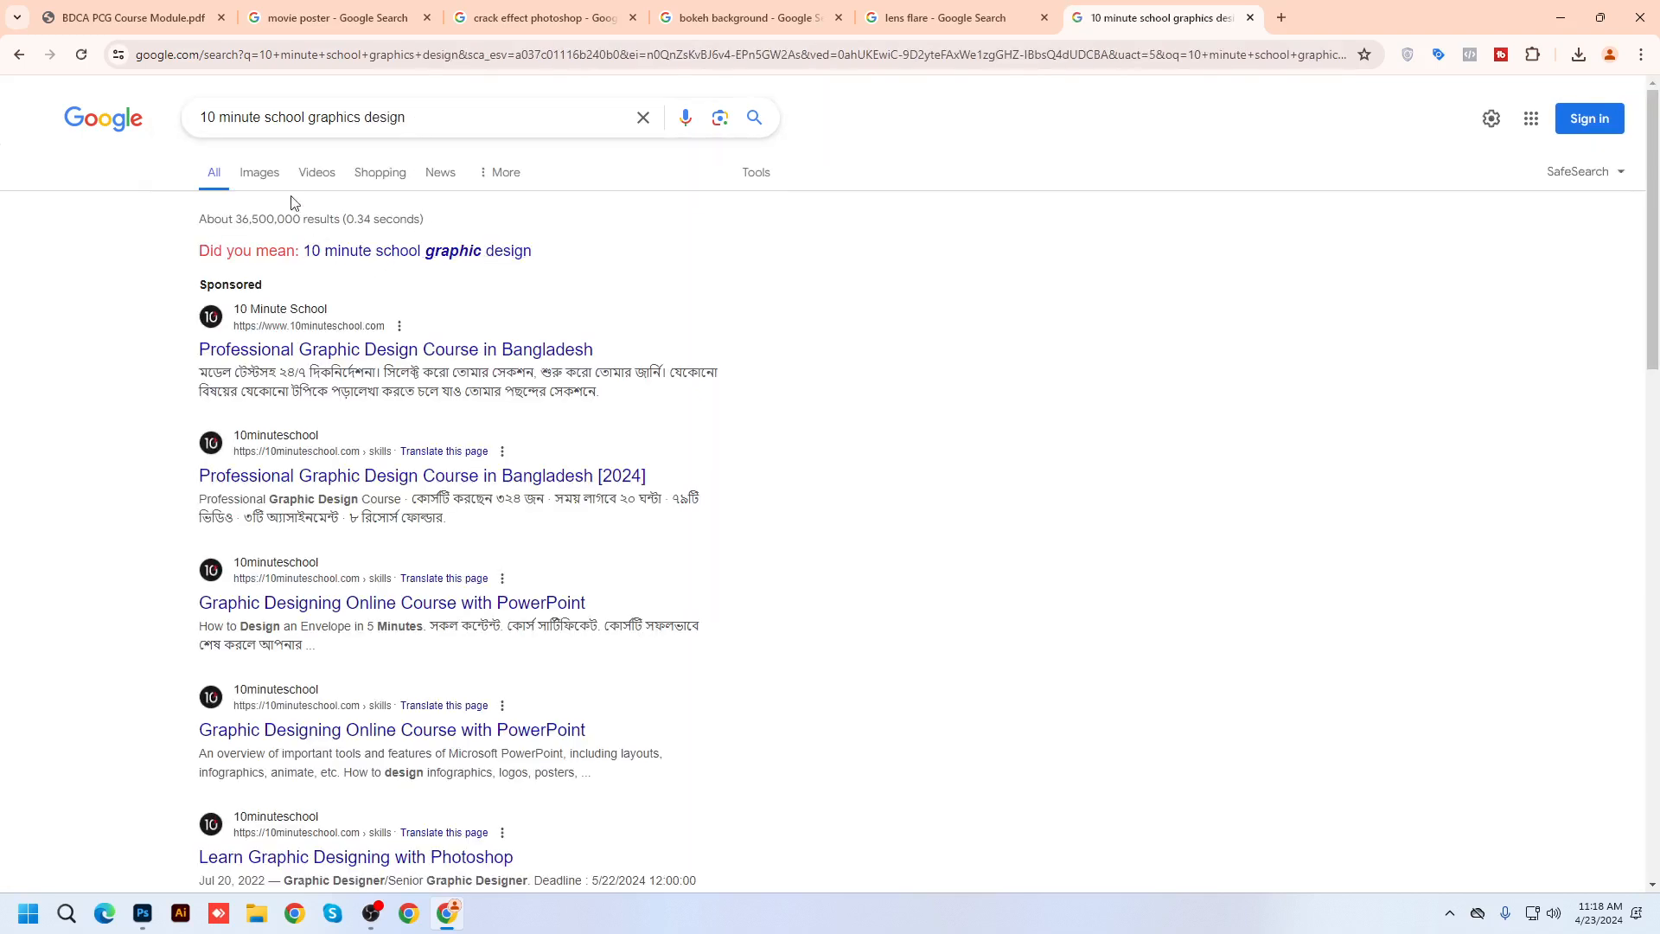
left_click(484, 250)
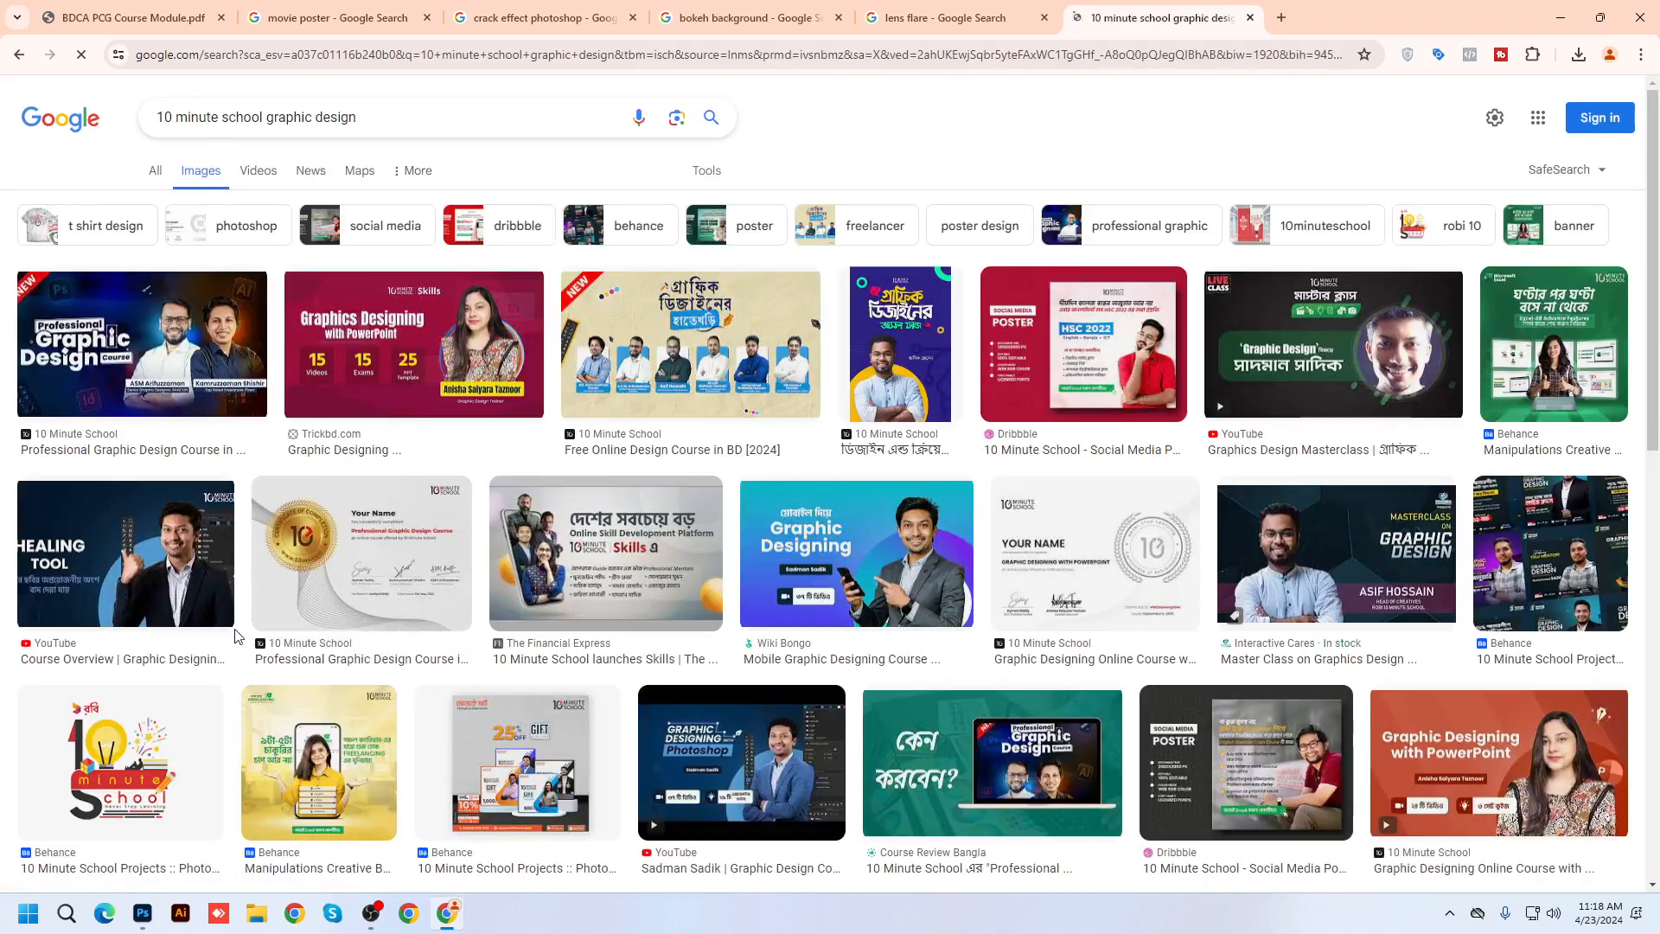
Preview the Professional Graphic Design course, Dribbble poster and Social Media Design for 10 Minute School images
left_click(181, 363)
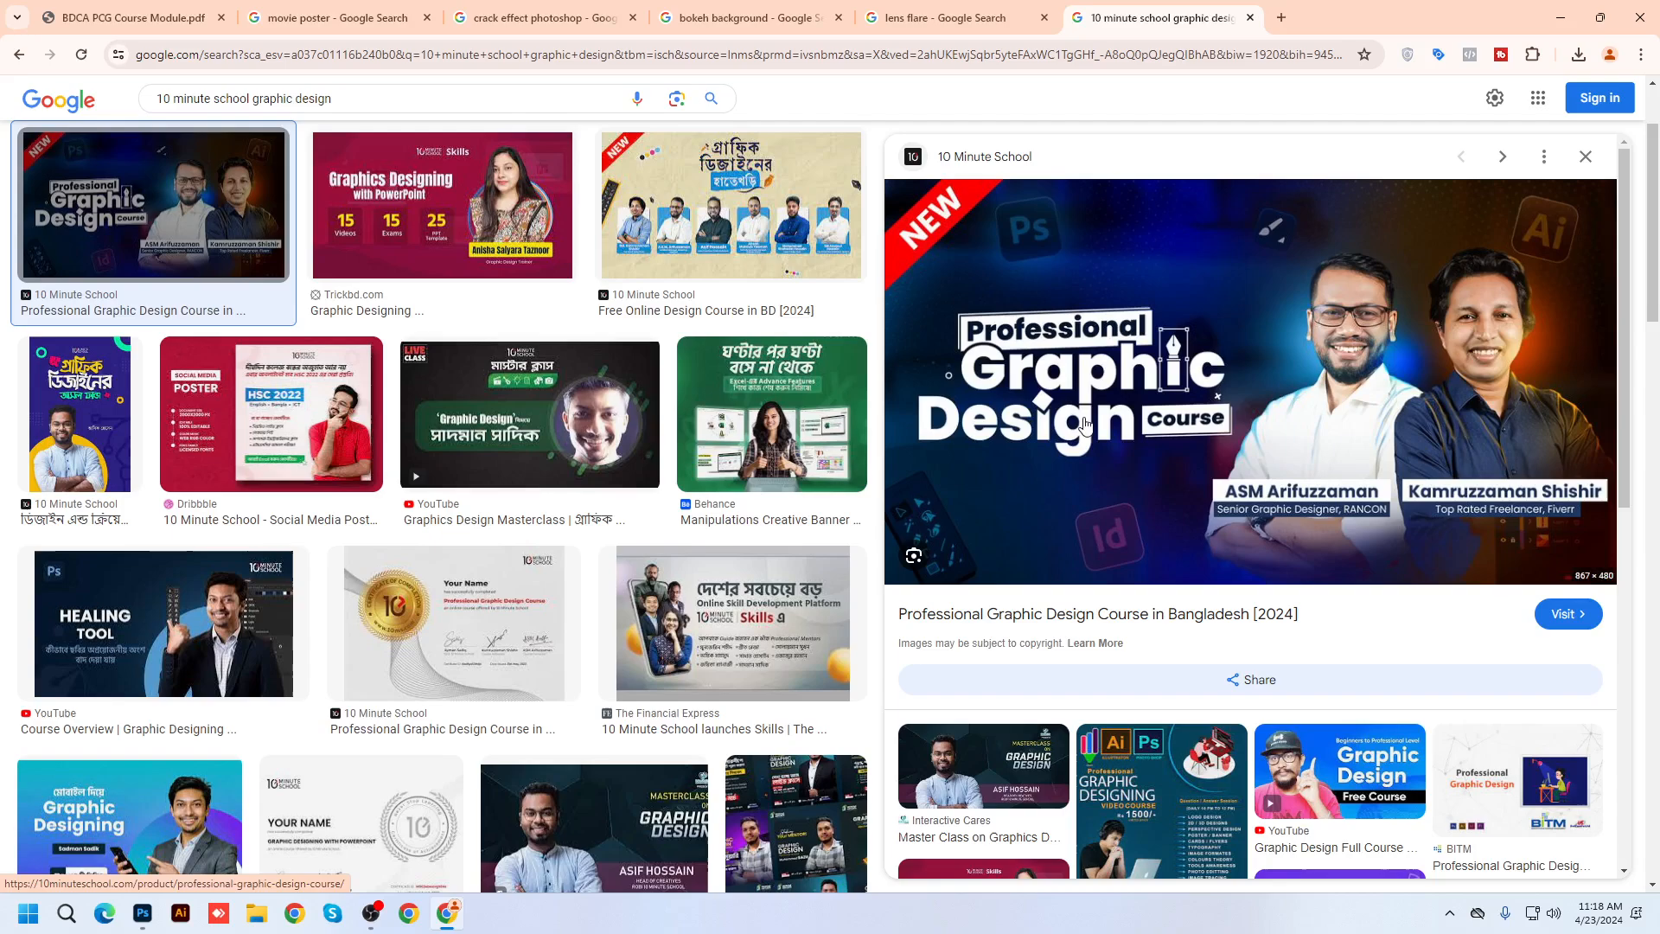
scroll(526, 515, "down", 7)
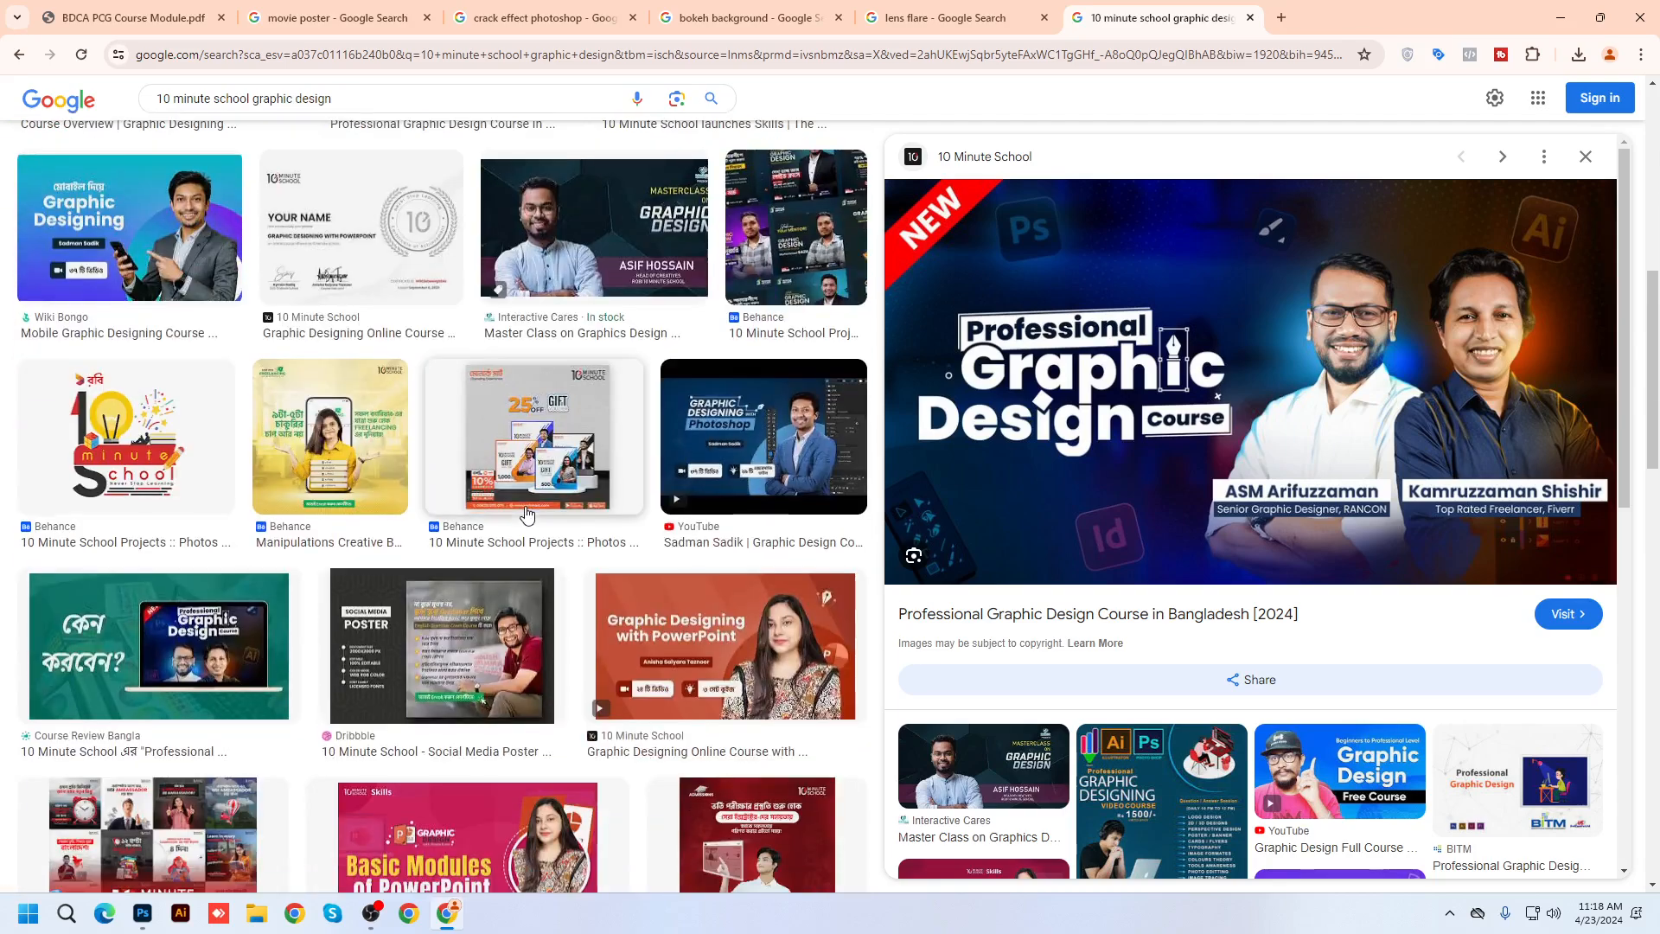
scroll(667, 517, "down", 5)
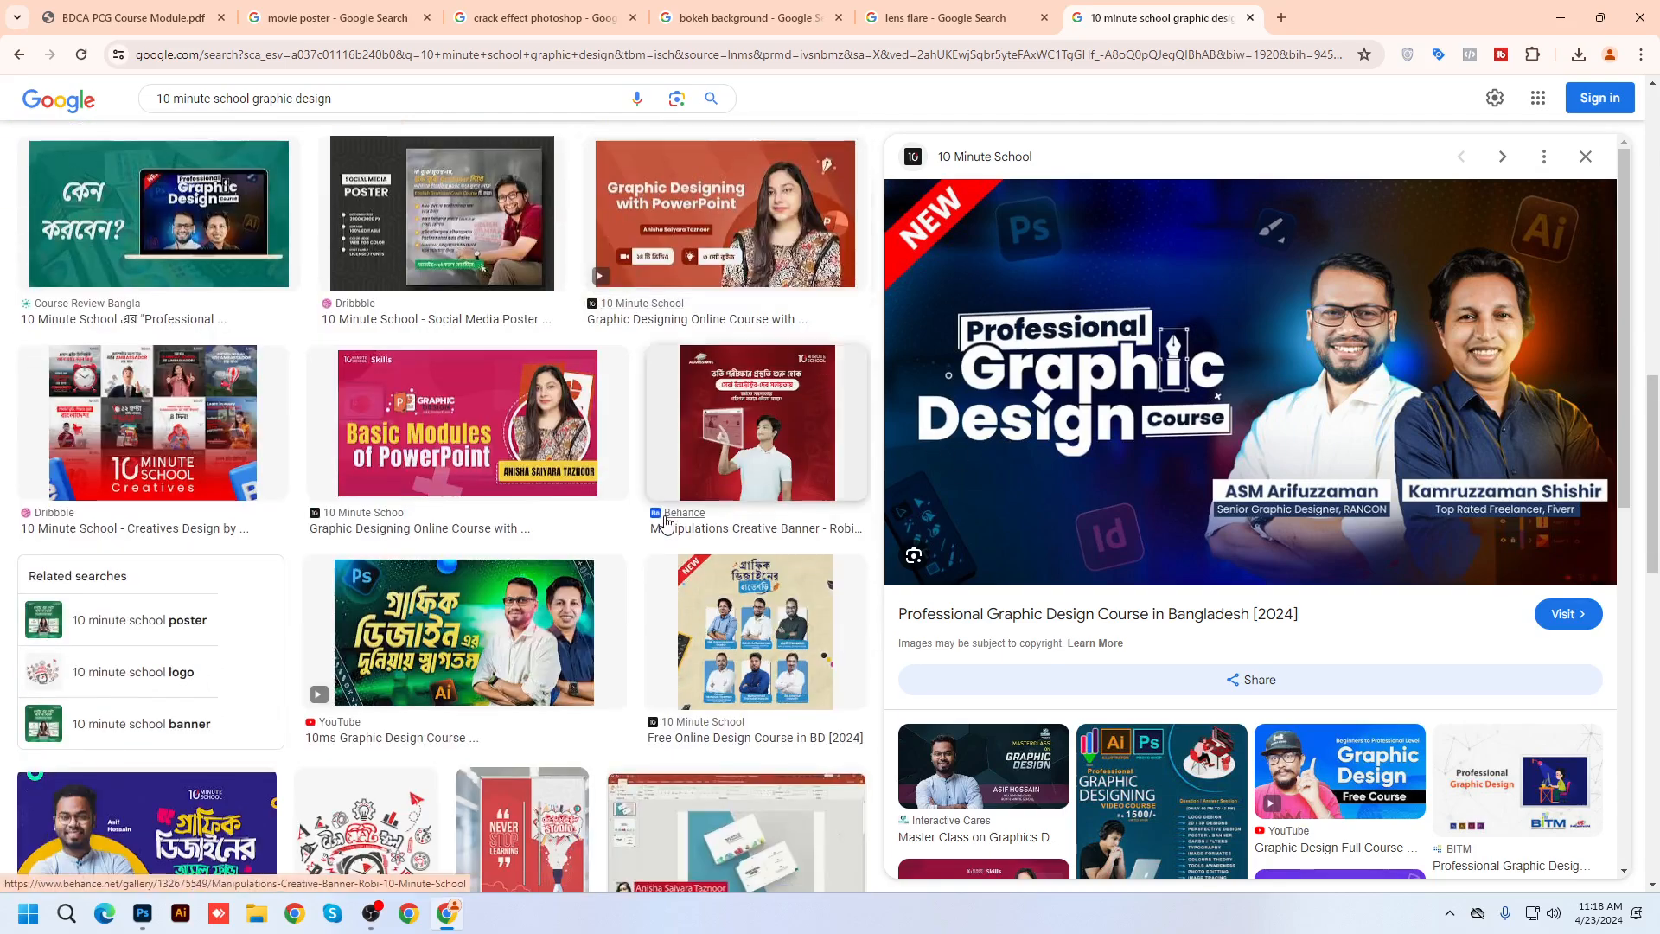
scroll(657, 518, "down", 10)
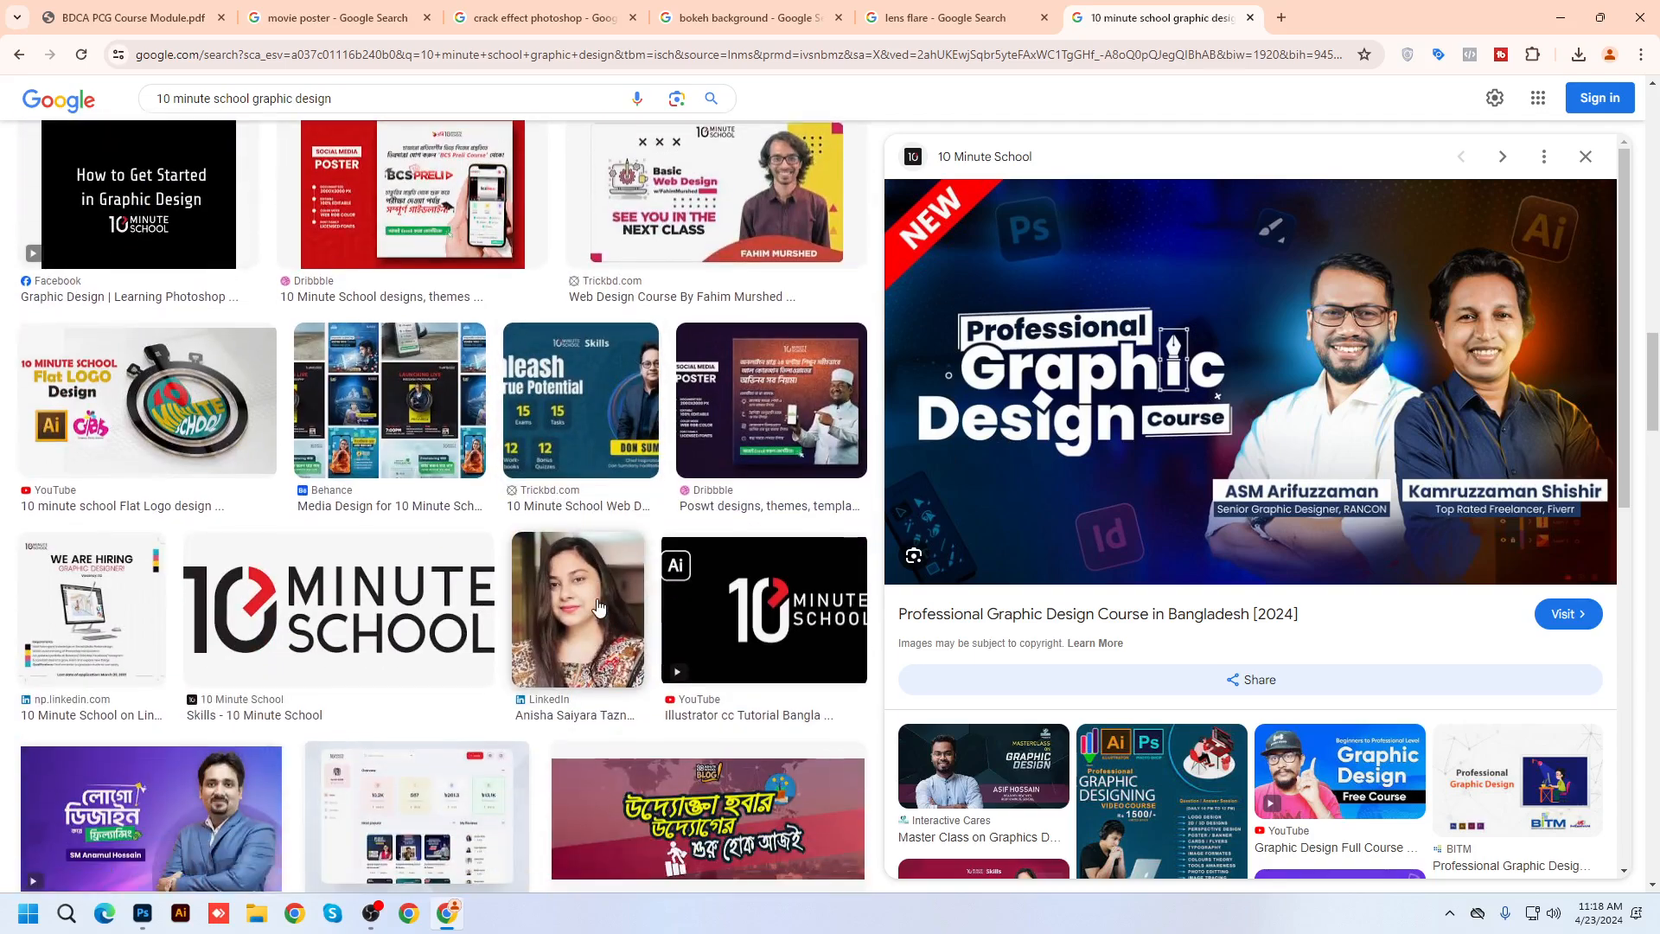
left_click(760, 436)
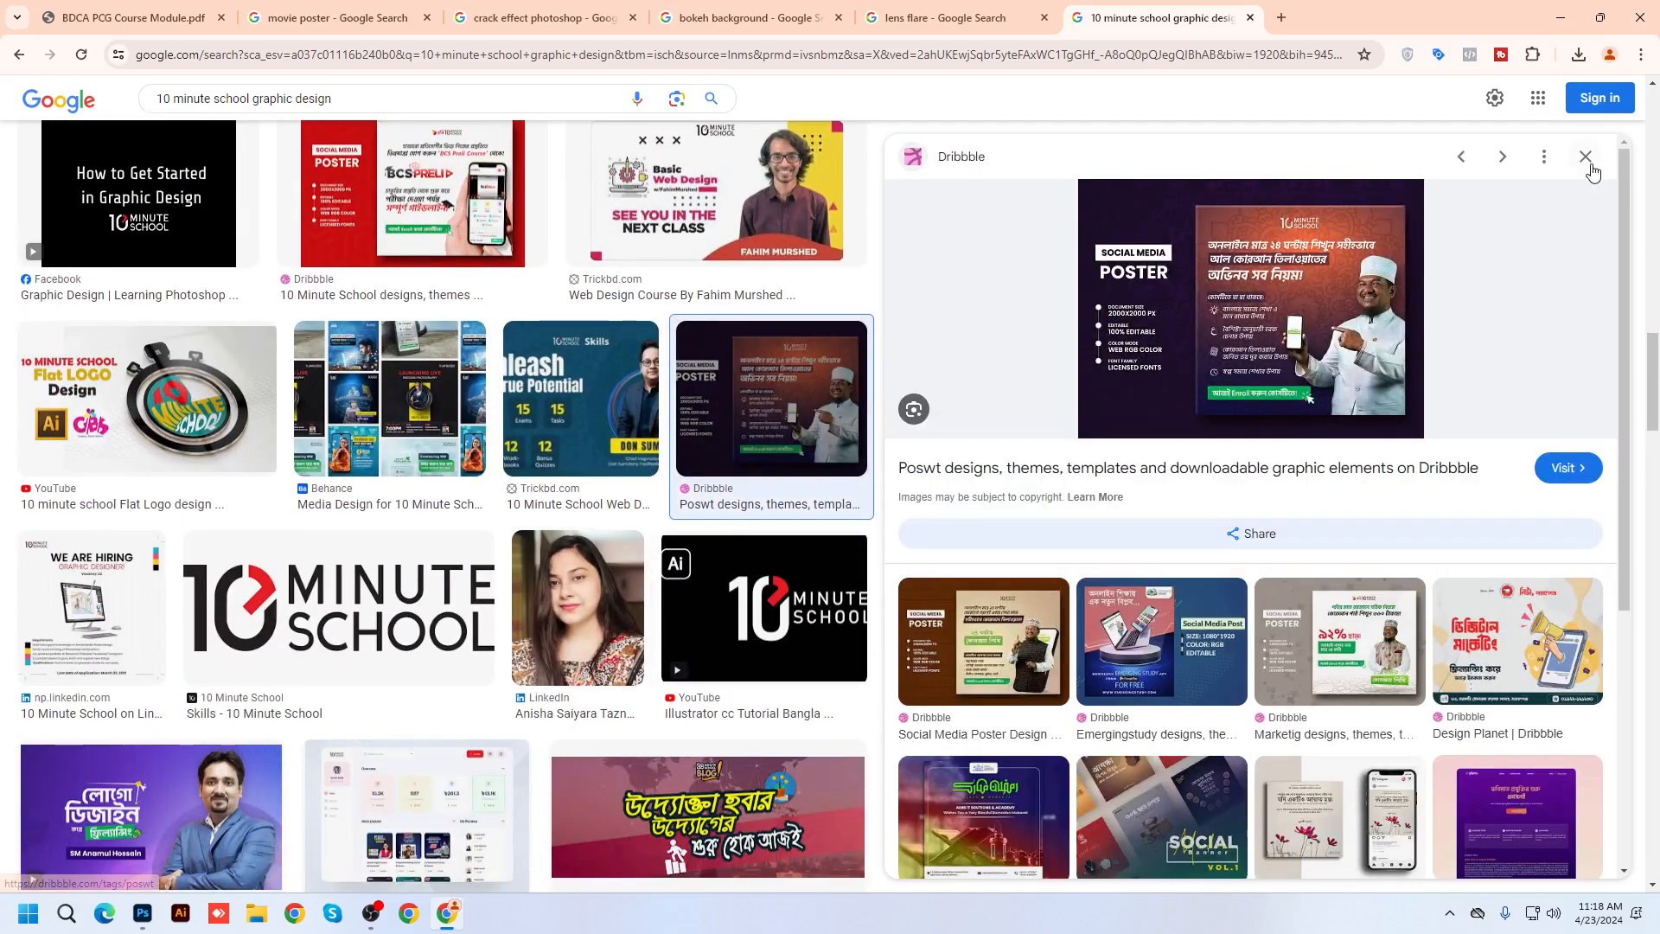
left_click(1589, 163)
scroll(1012, 636, "up", 12)
scroll(1011, 635, "down", 2)
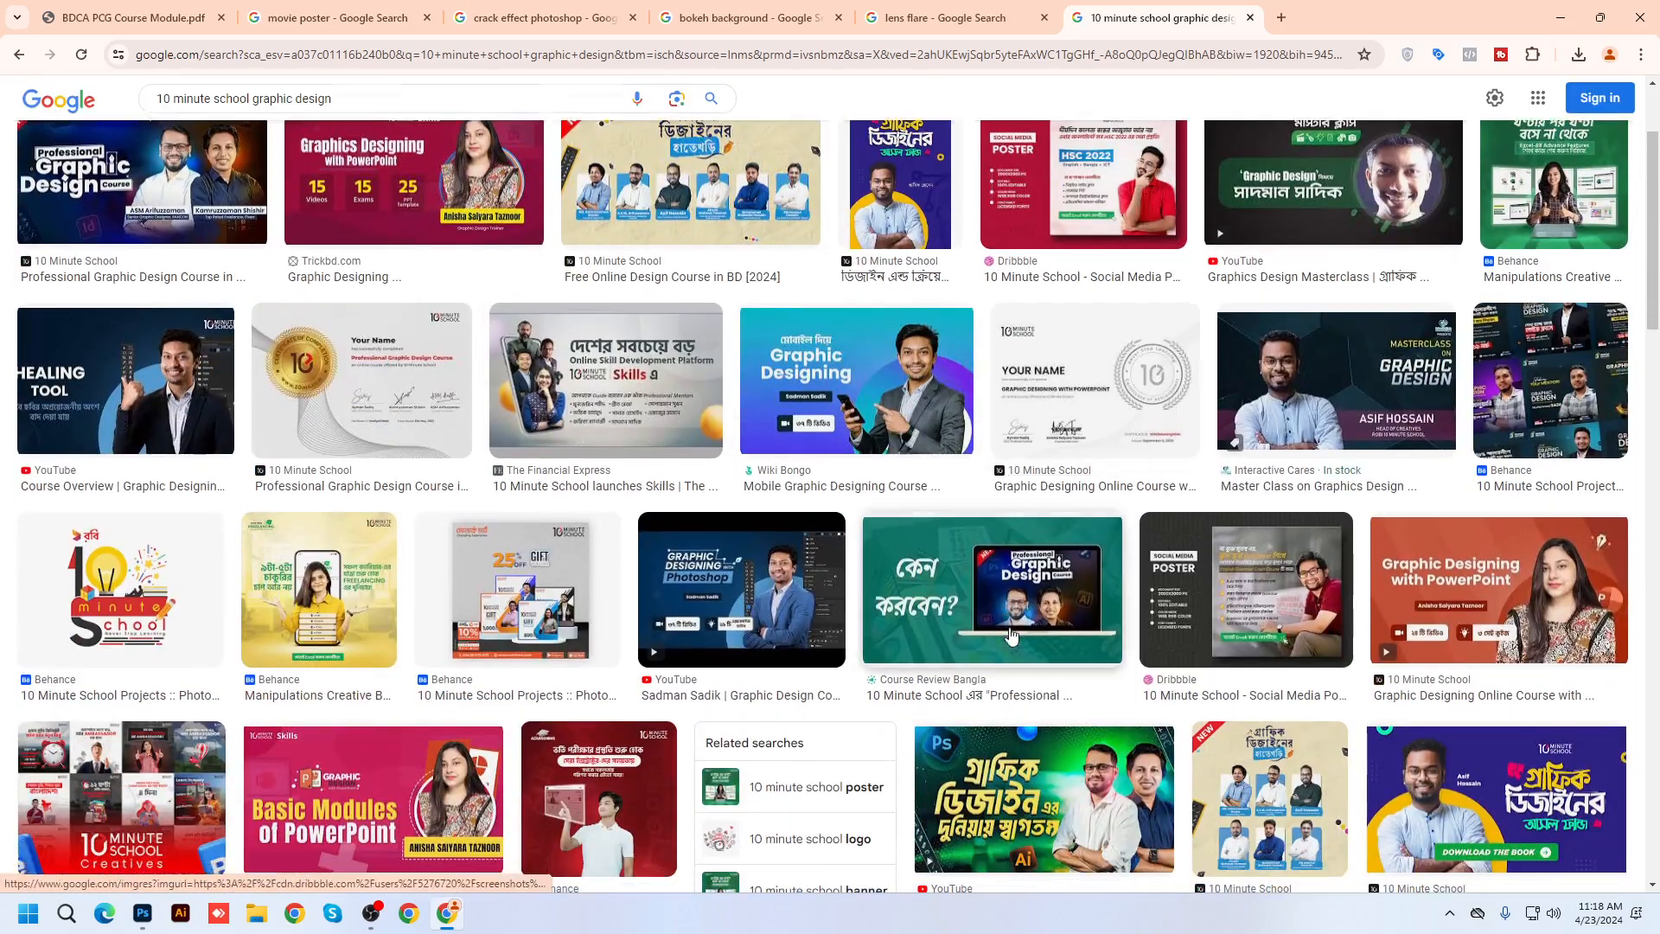
scroll(1011, 636, "down", 5)
scroll(605, 562, "down", 4)
scroll(223, 520, "up", 4)
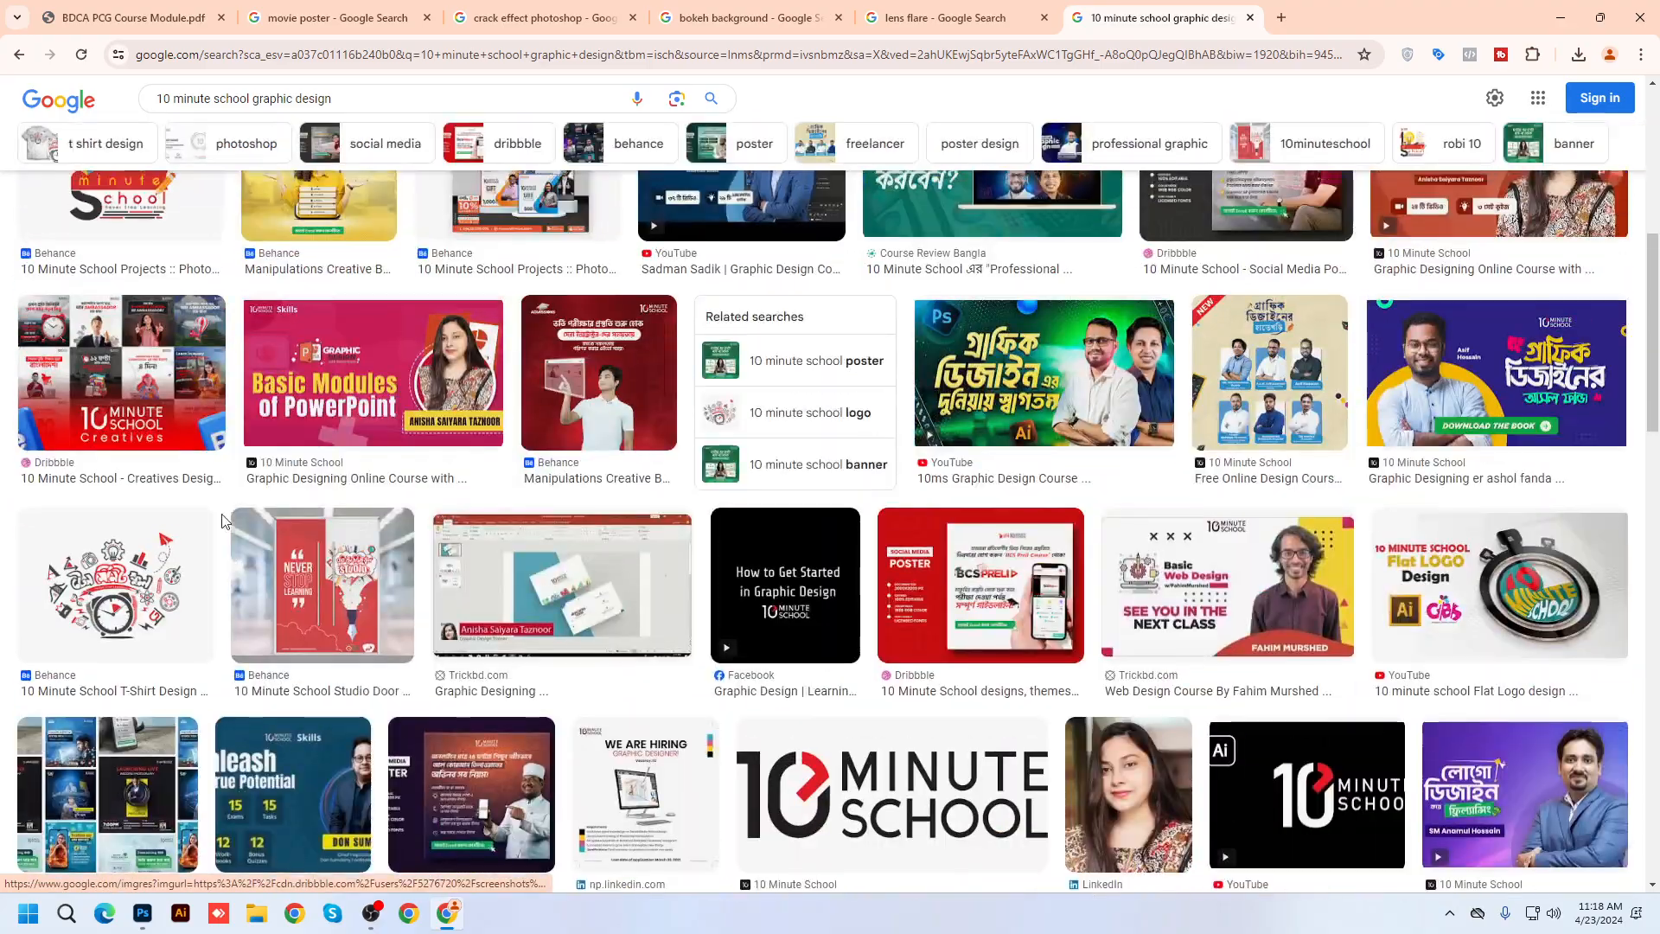
scroll(140, 550, "down", 4)
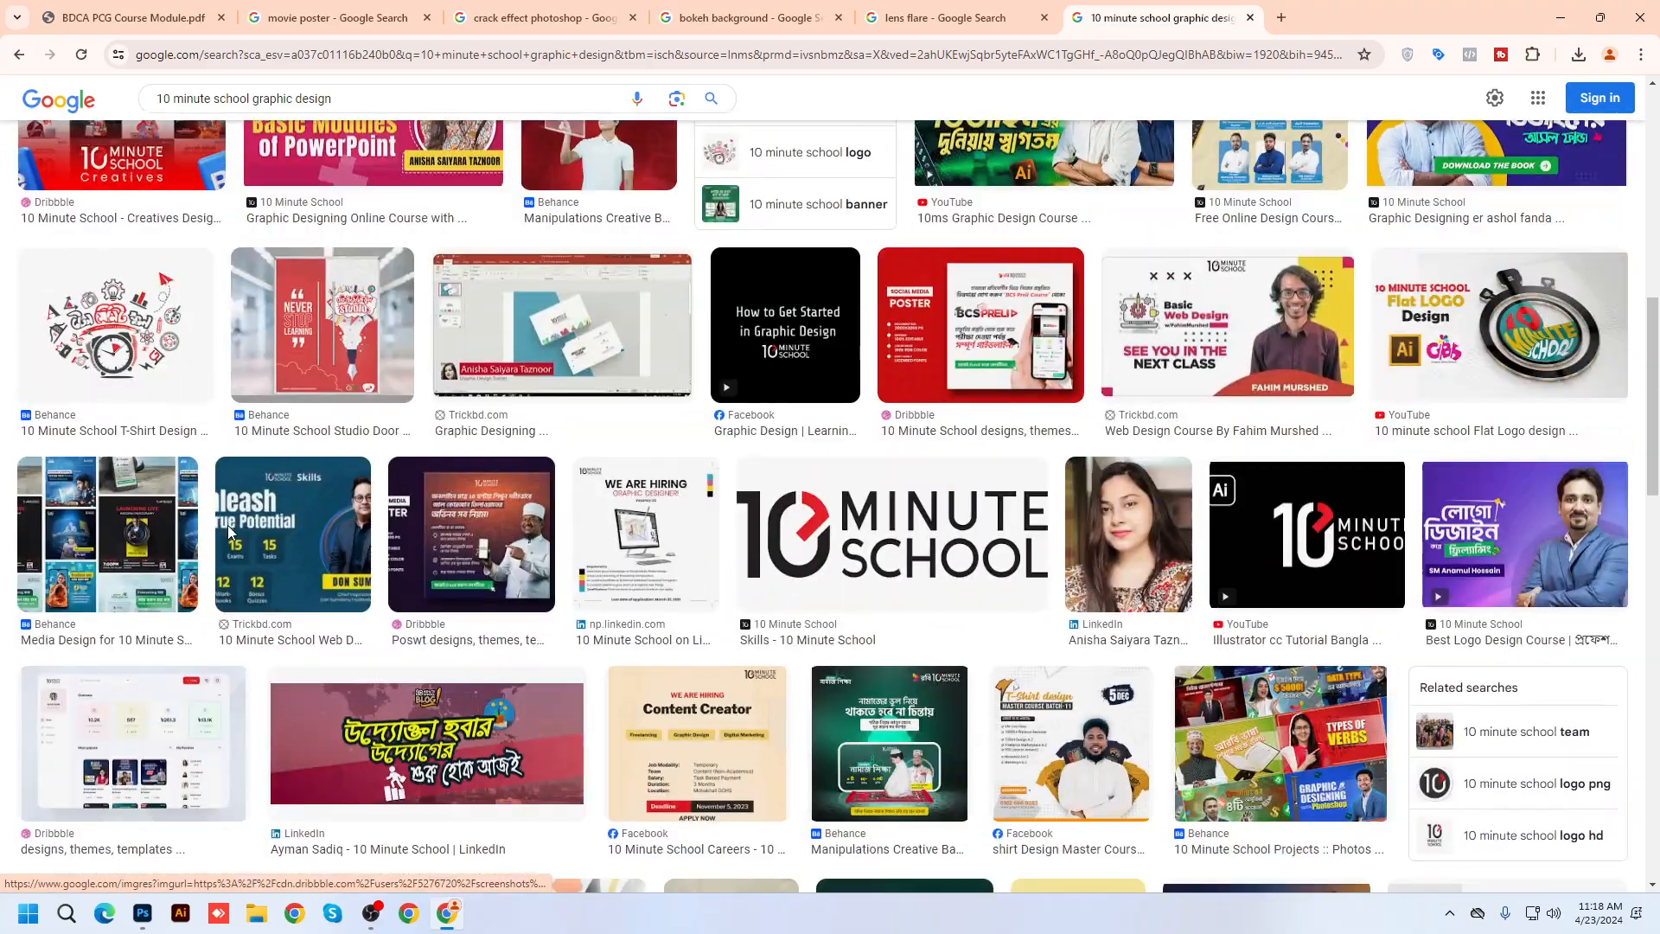
left_click(141, 550)
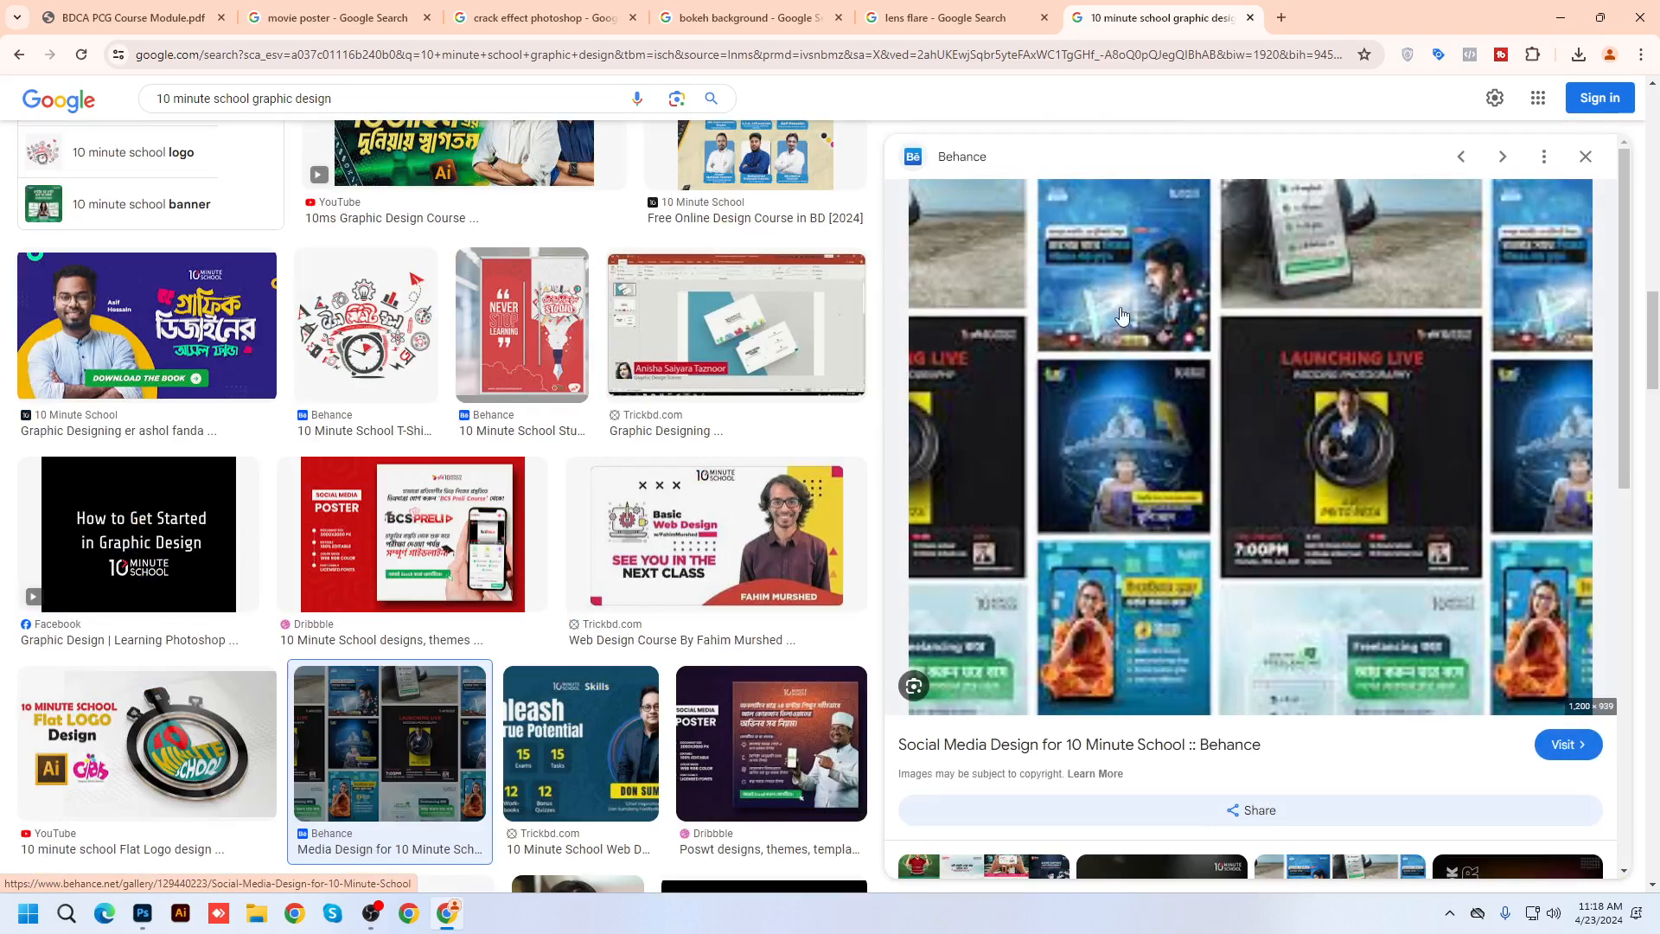
scroll(621, 530, "up", 5)
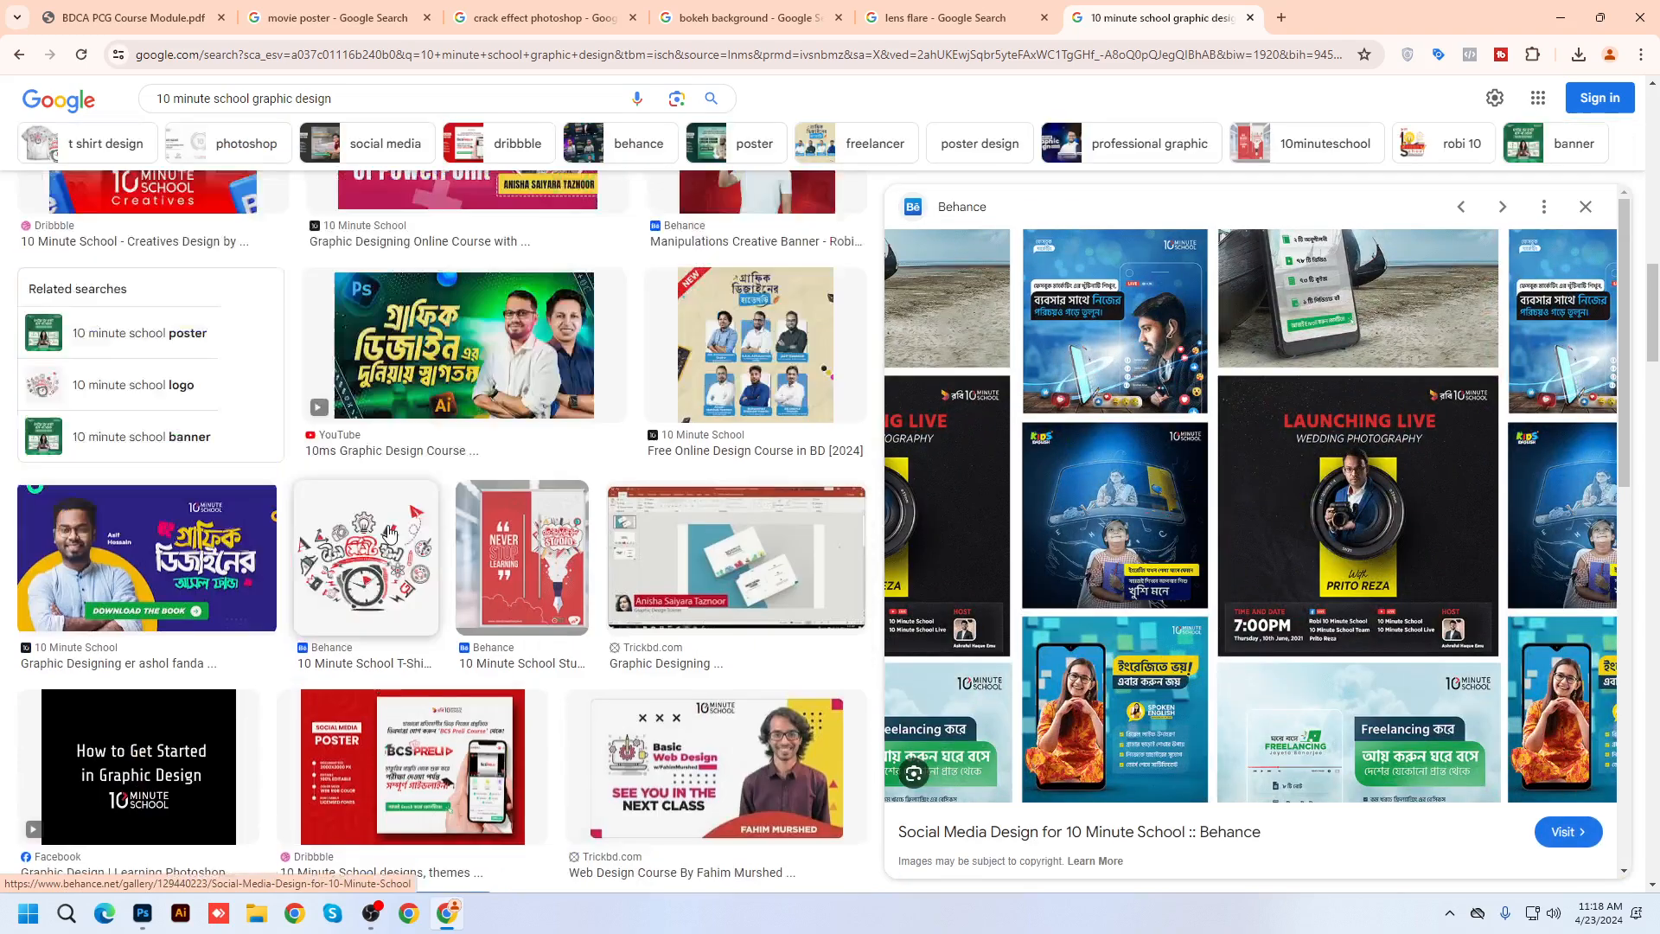
scroll(621, 530, "up", 1)
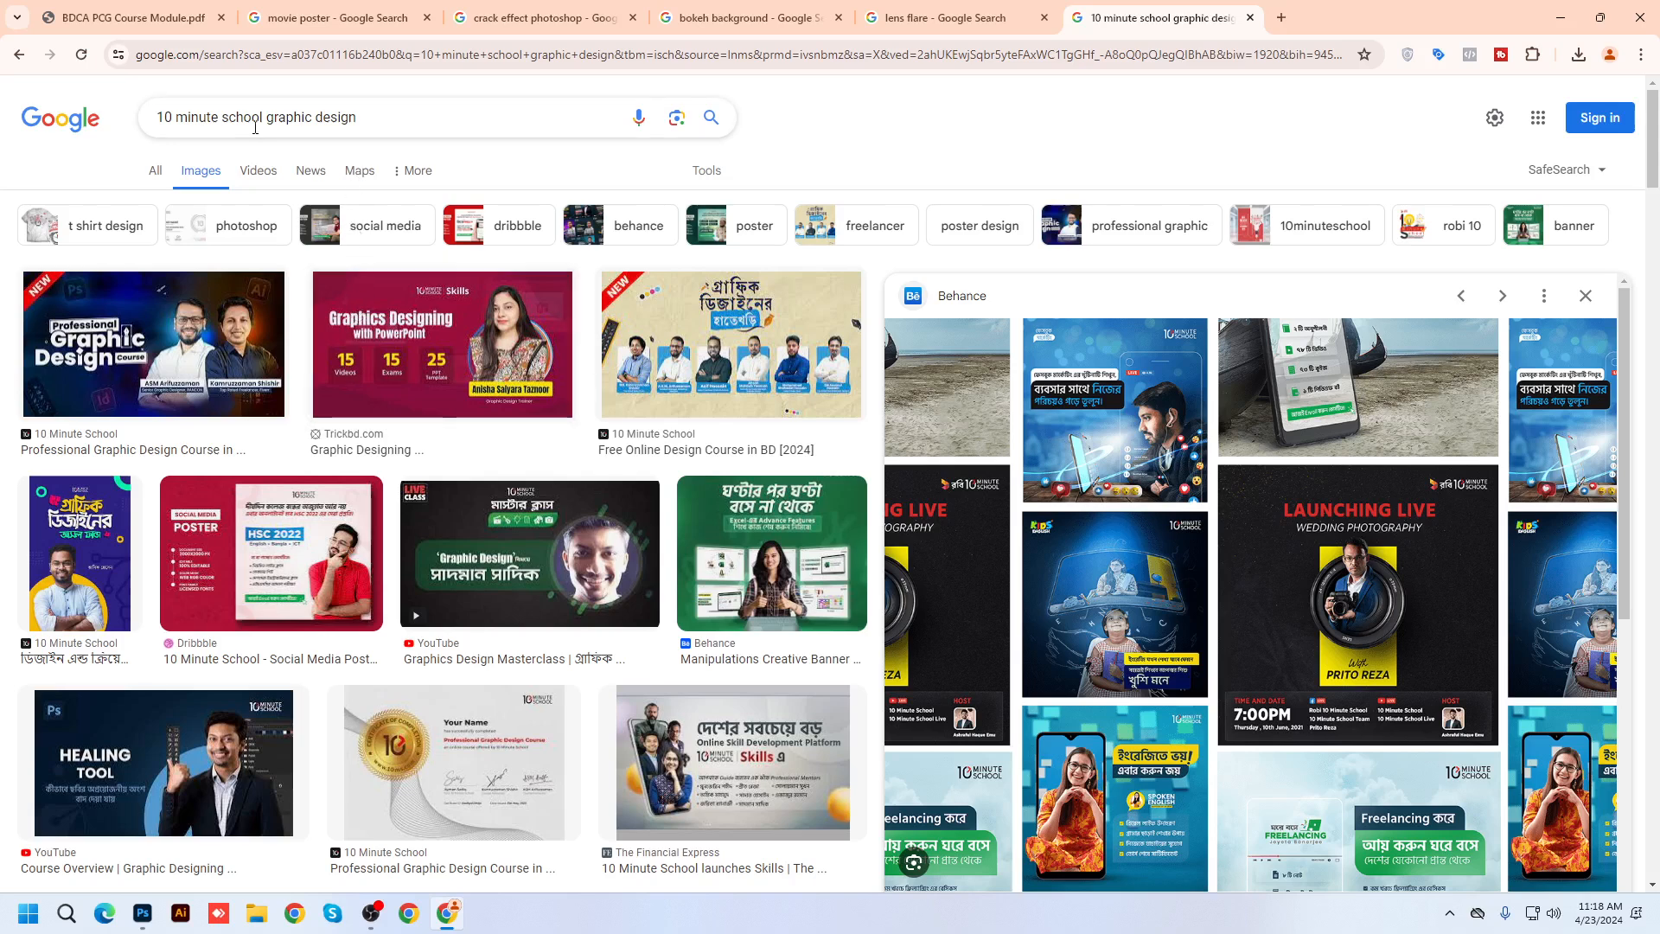
Search images for 'robi ad' and preview the Robi 4.5G ad result
triple_click(444, 113)
type("robi ")
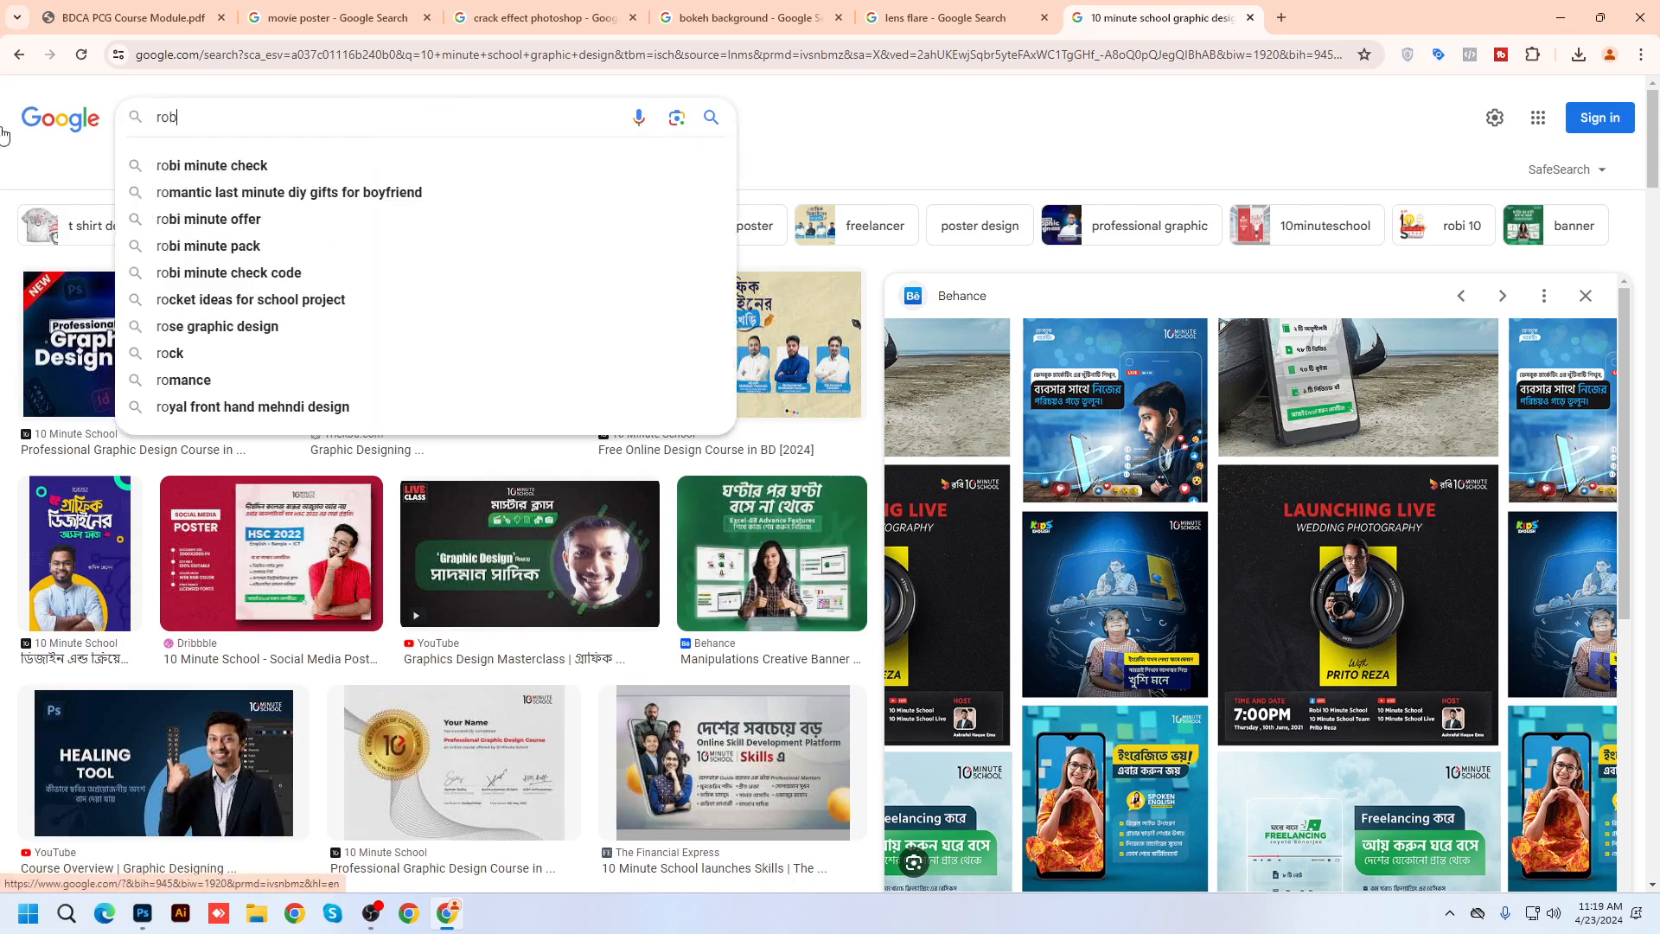
type("ad")
key("Return")
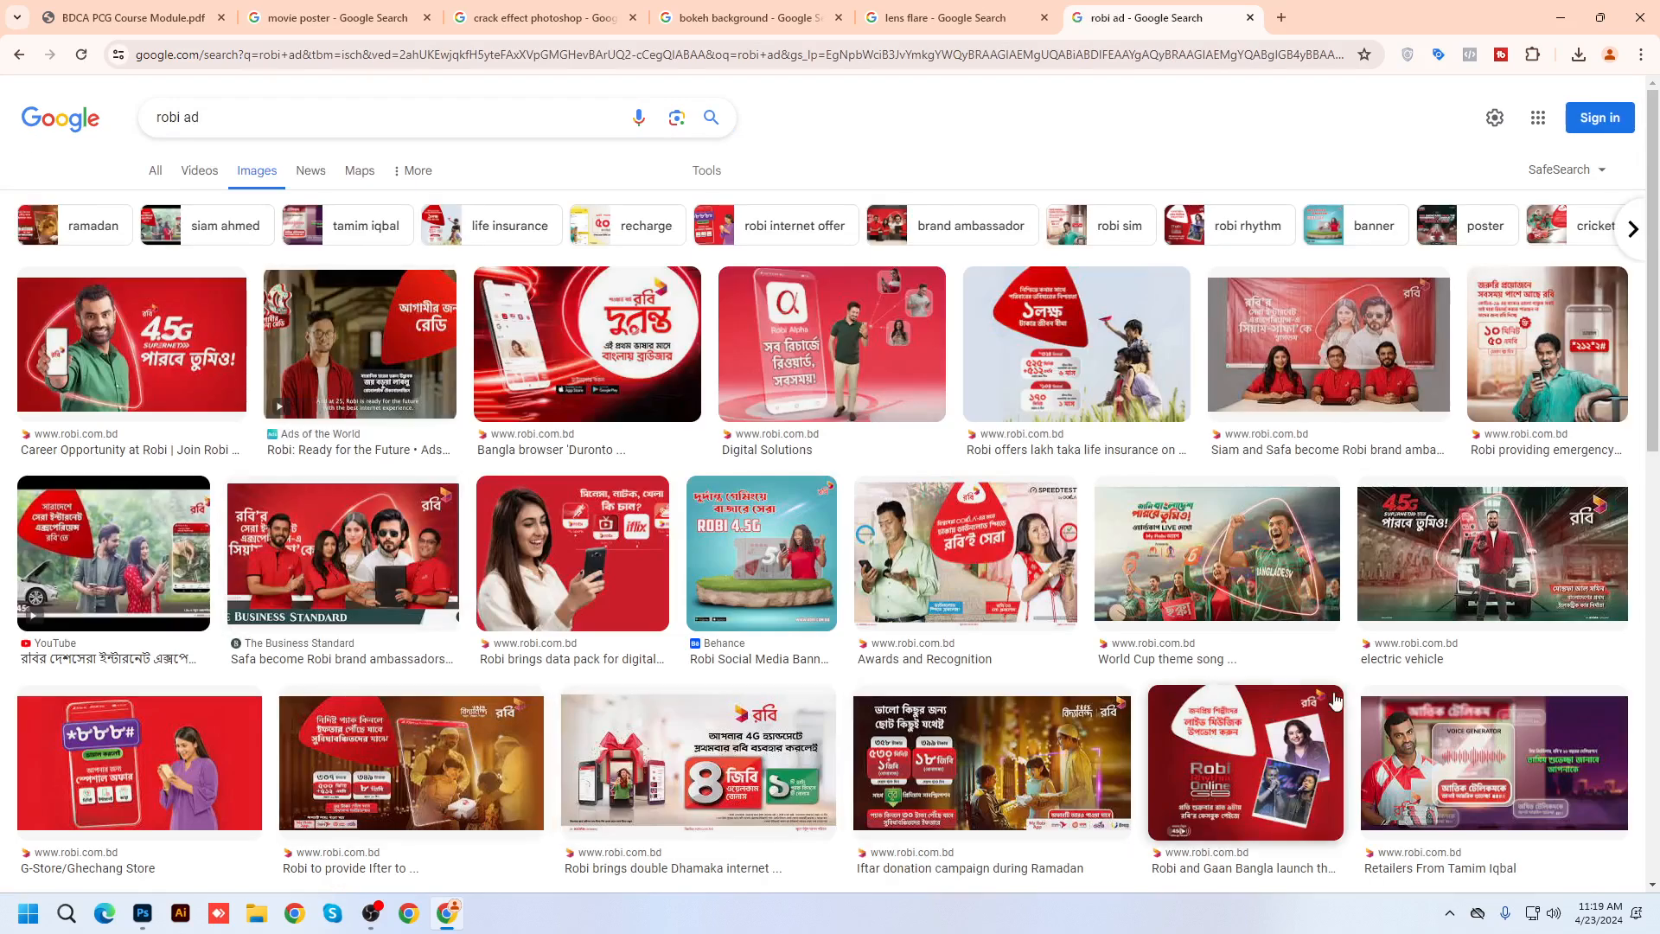
scroll(1437, 592, "down", 15)
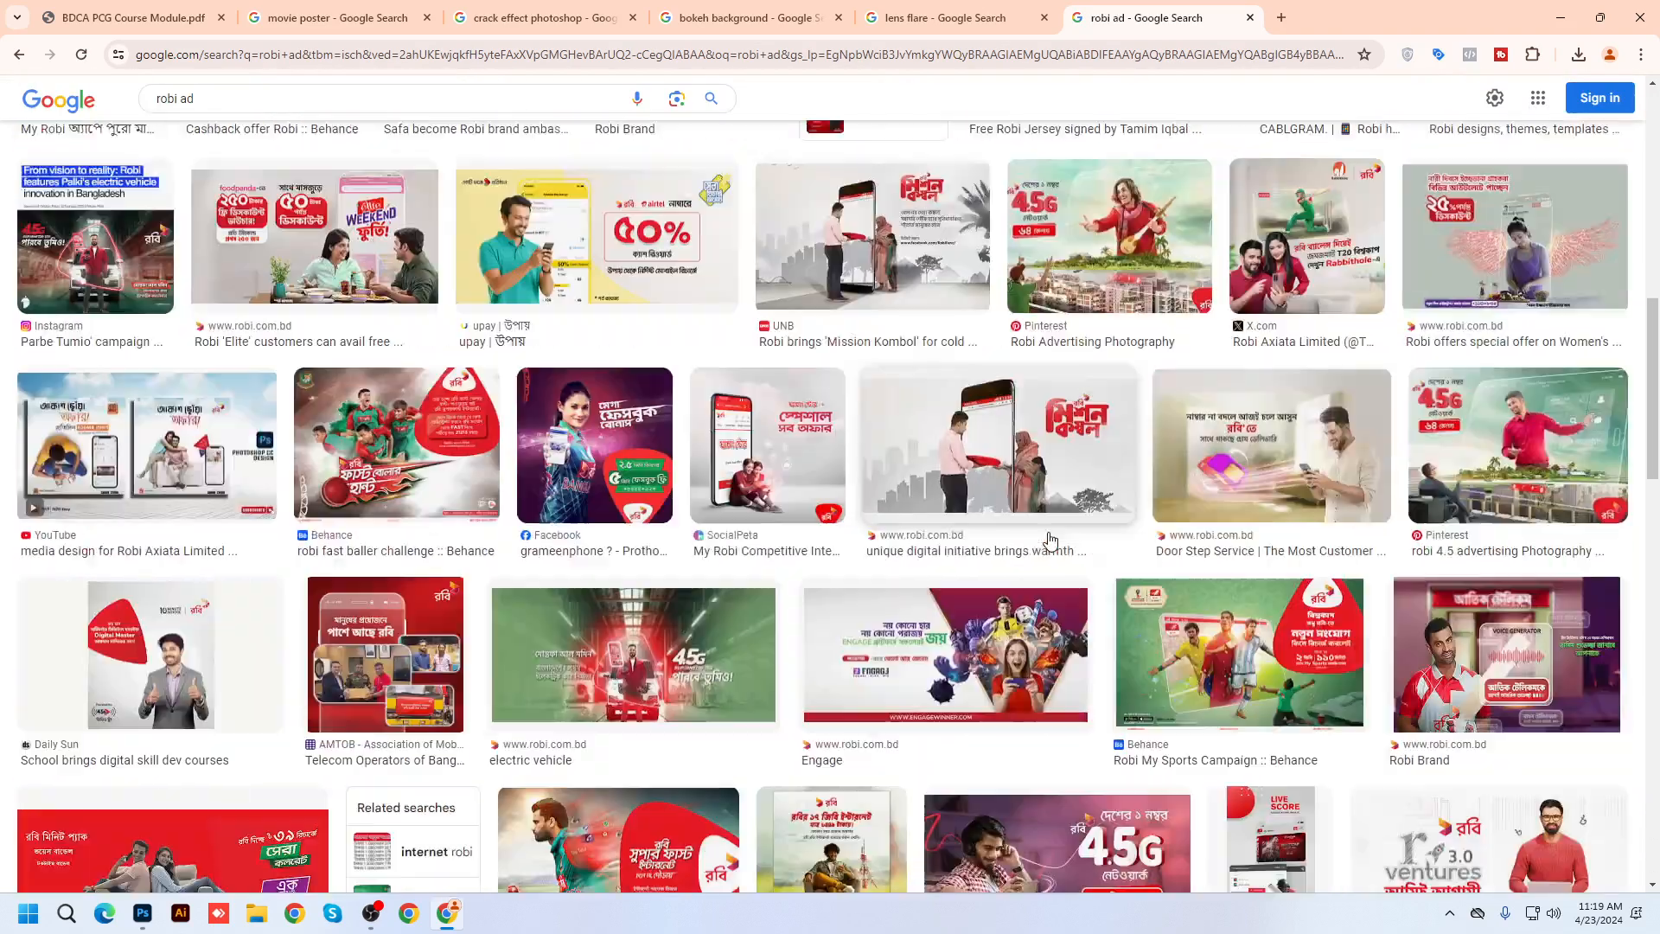
scroll(658, 560, "down", 2)
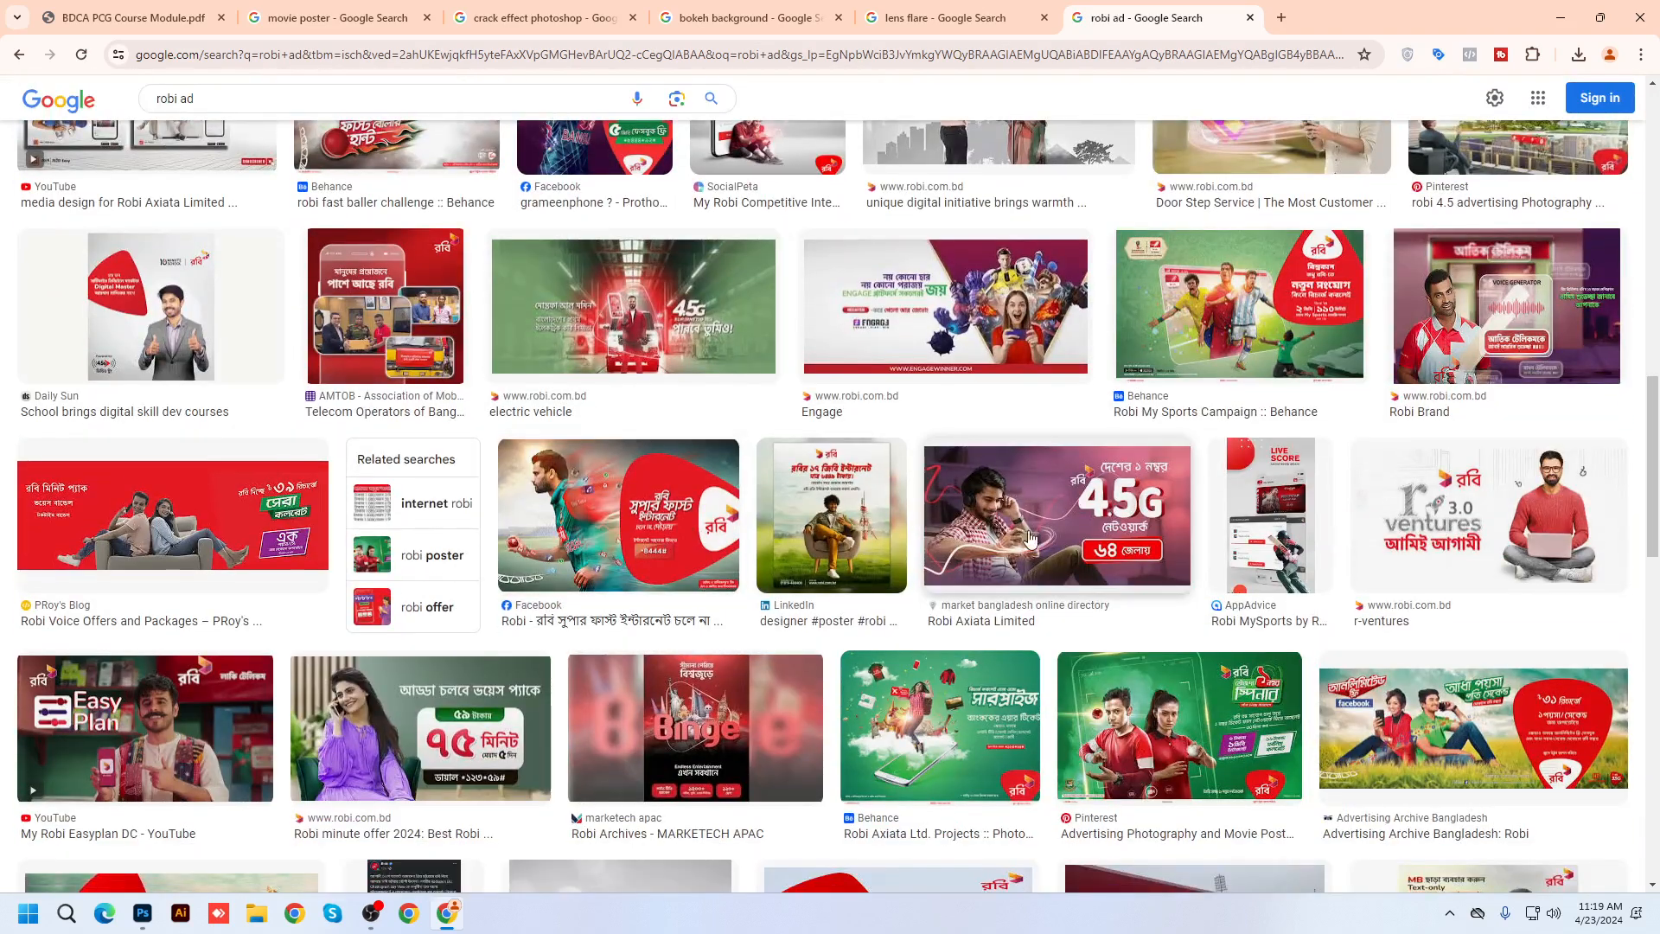
left_click(1072, 501)
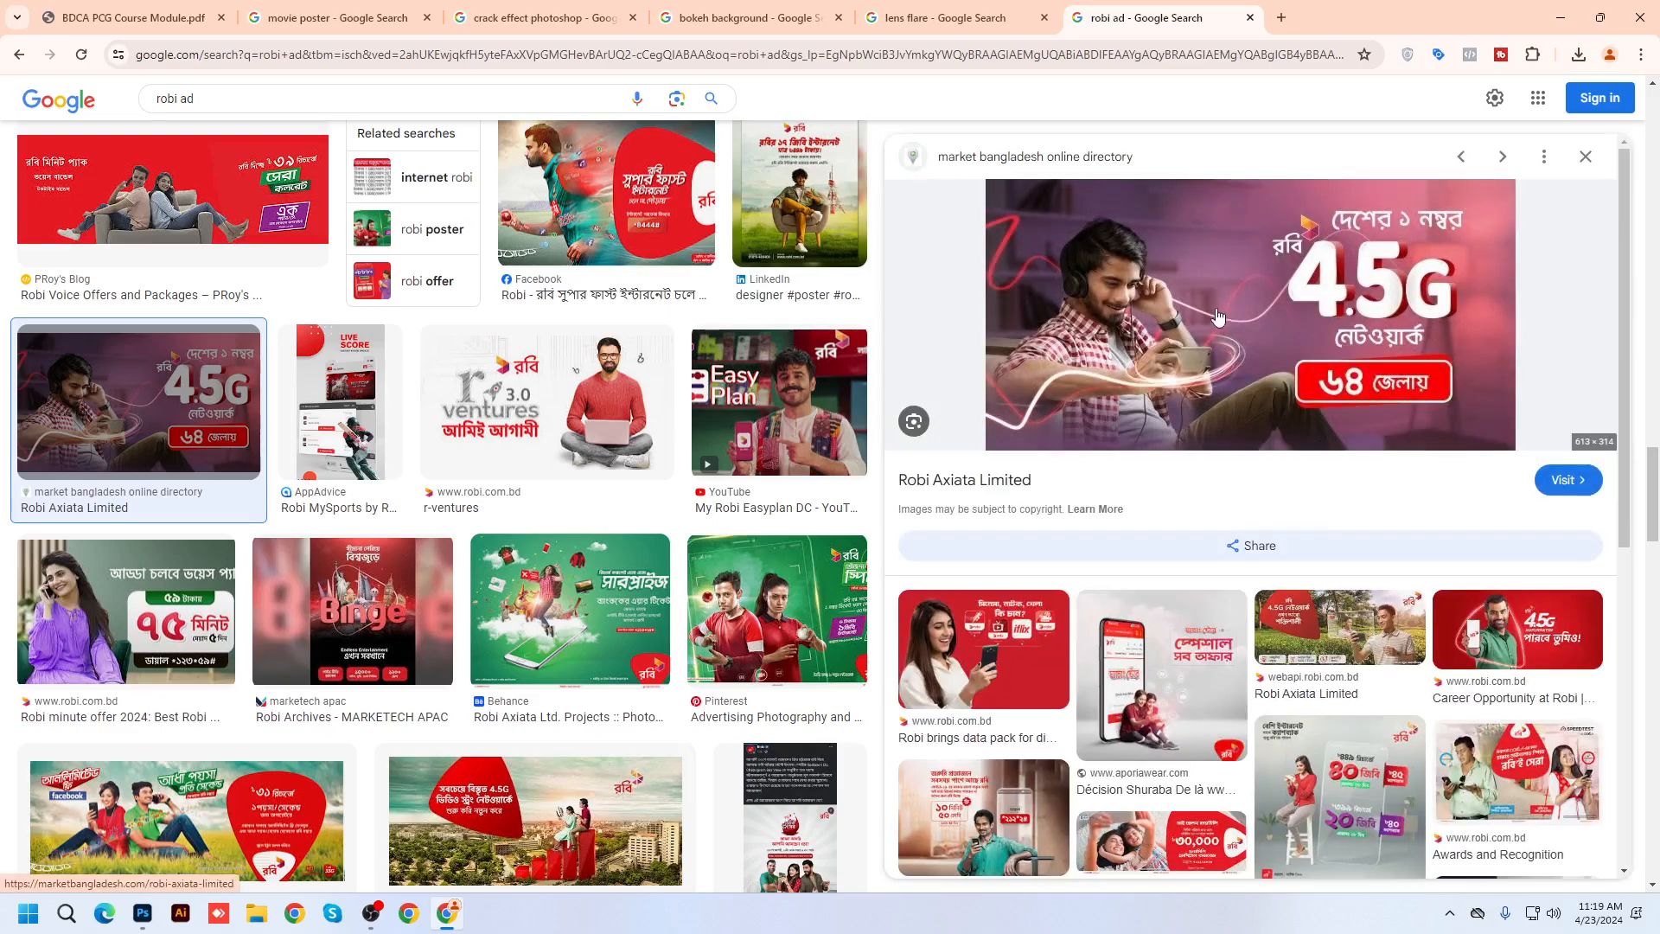
scroll(1294, 670, "down", 15)
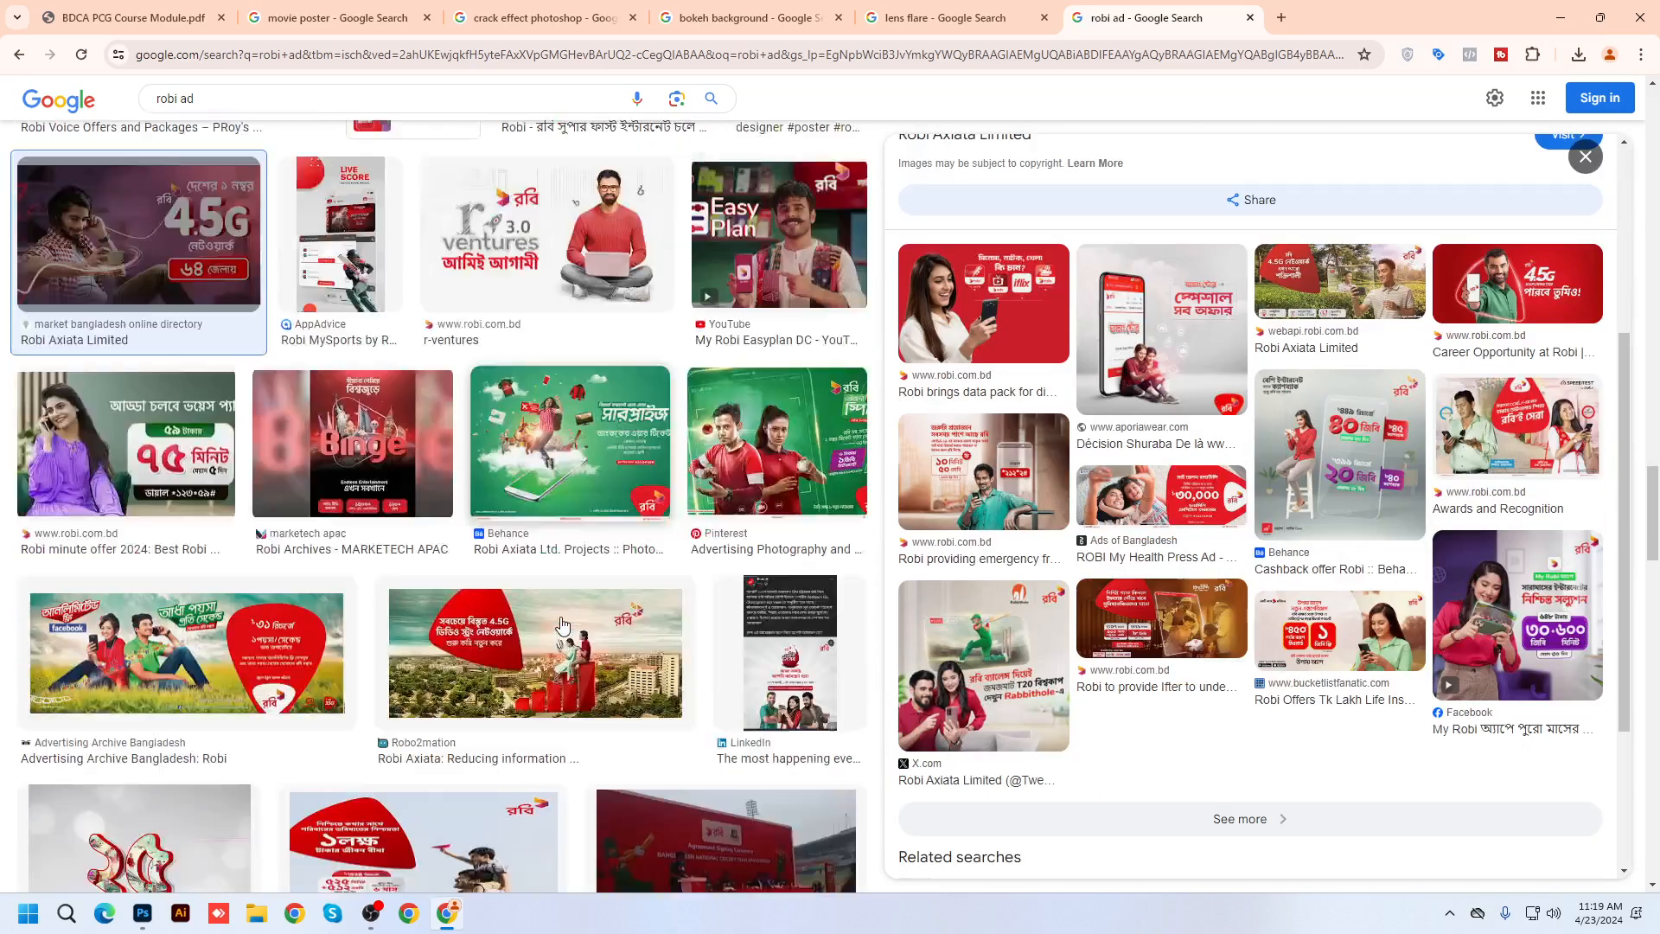
scroll(562, 624, "down", 10)
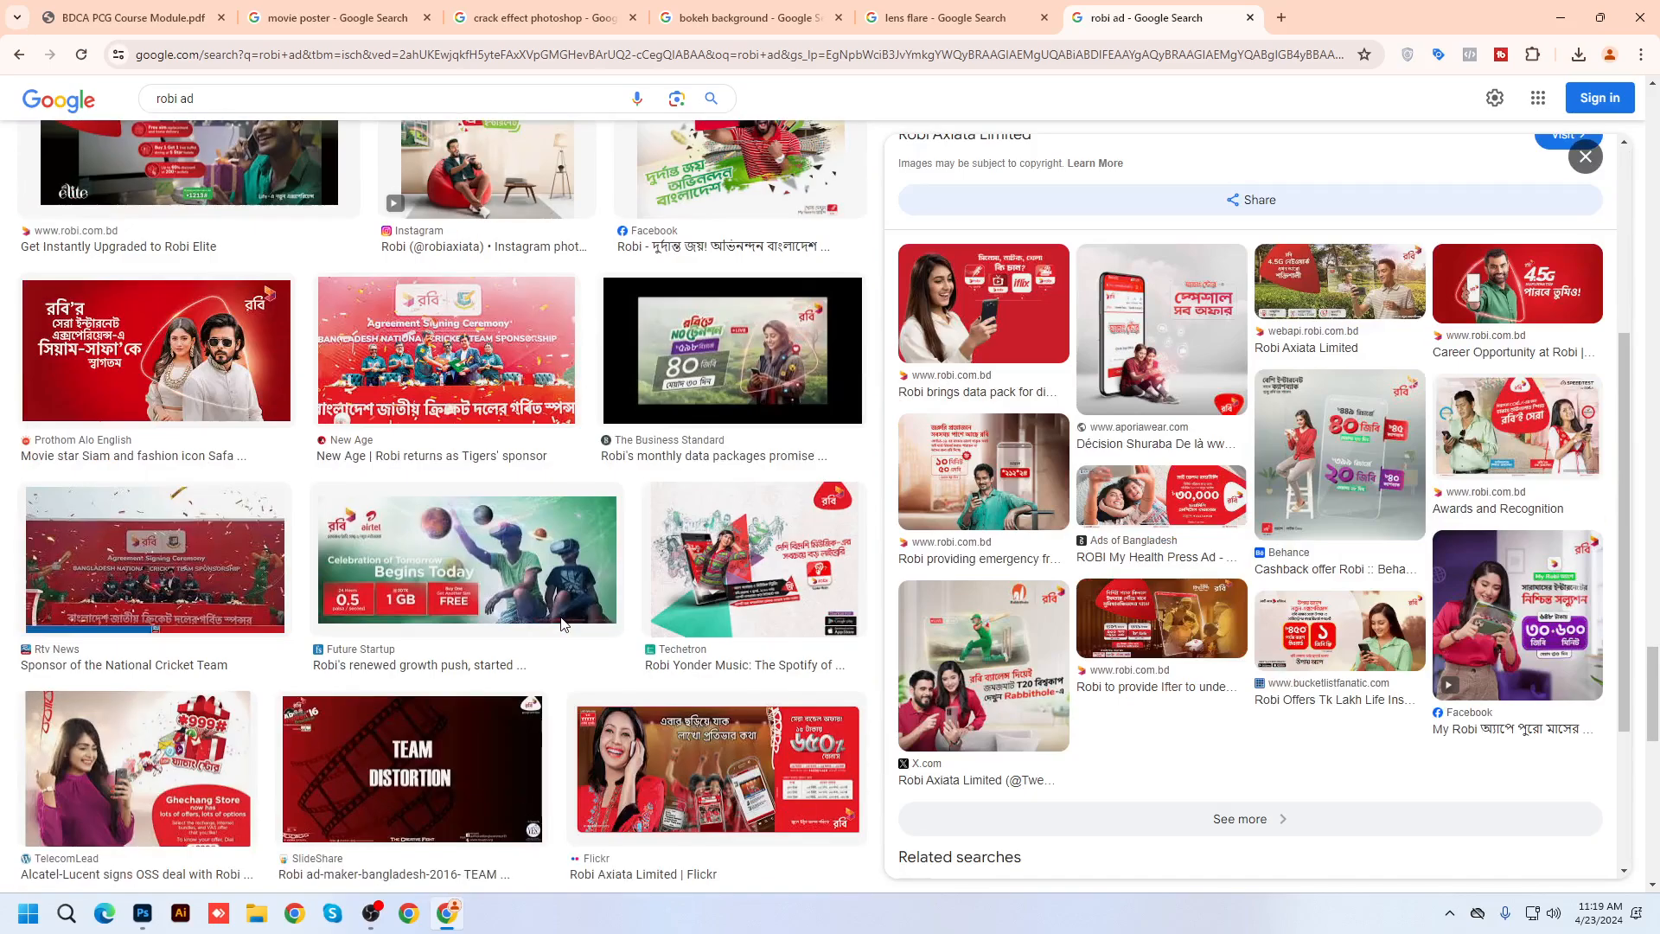
scroll(562, 625, "down", 8)
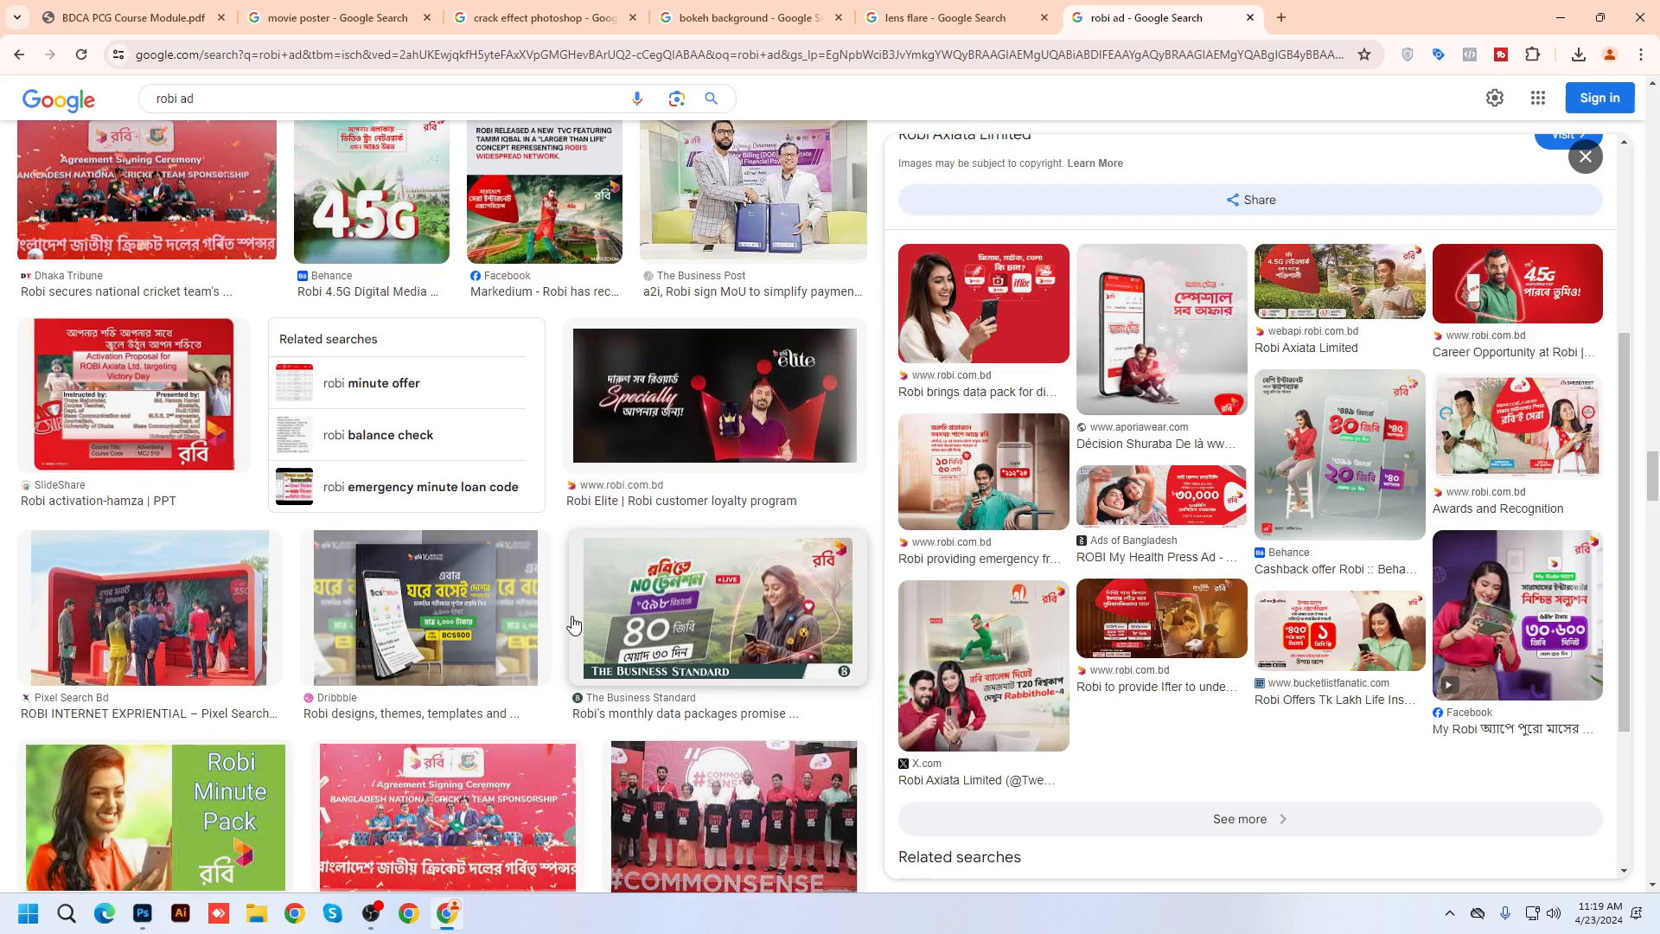
scroll(574, 625, "down", 4)
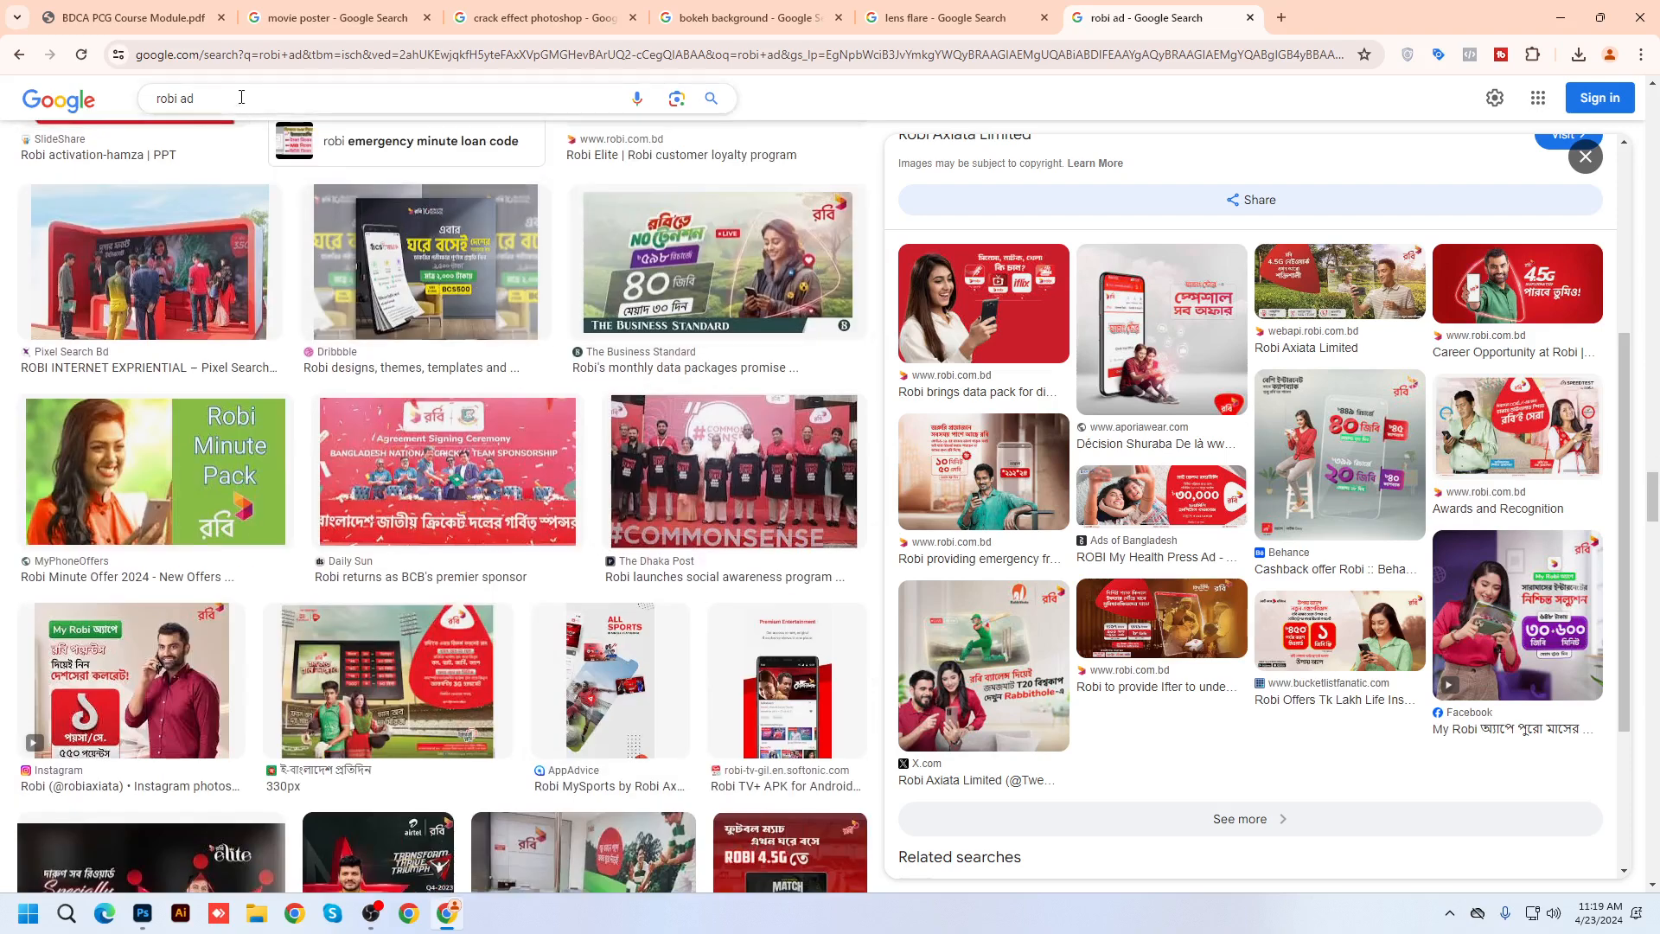
Replace the query with 'motion trail light' and run the image search
left_click_drag(241, 97, 15, 110)
type("motion ")
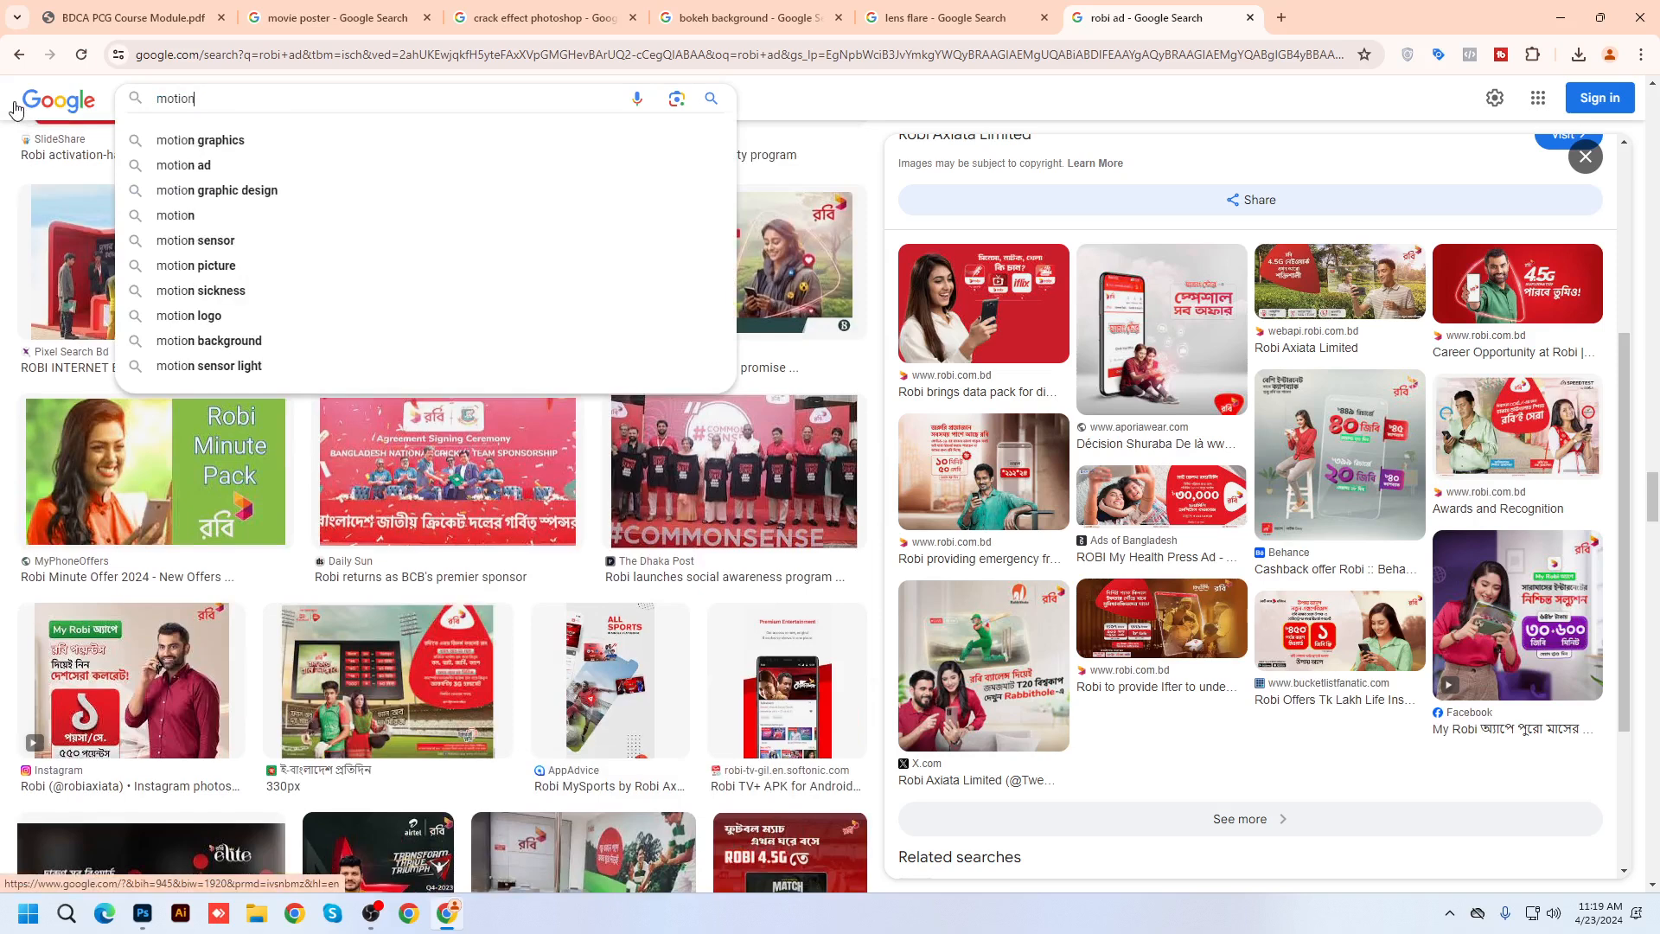
type("trail ")
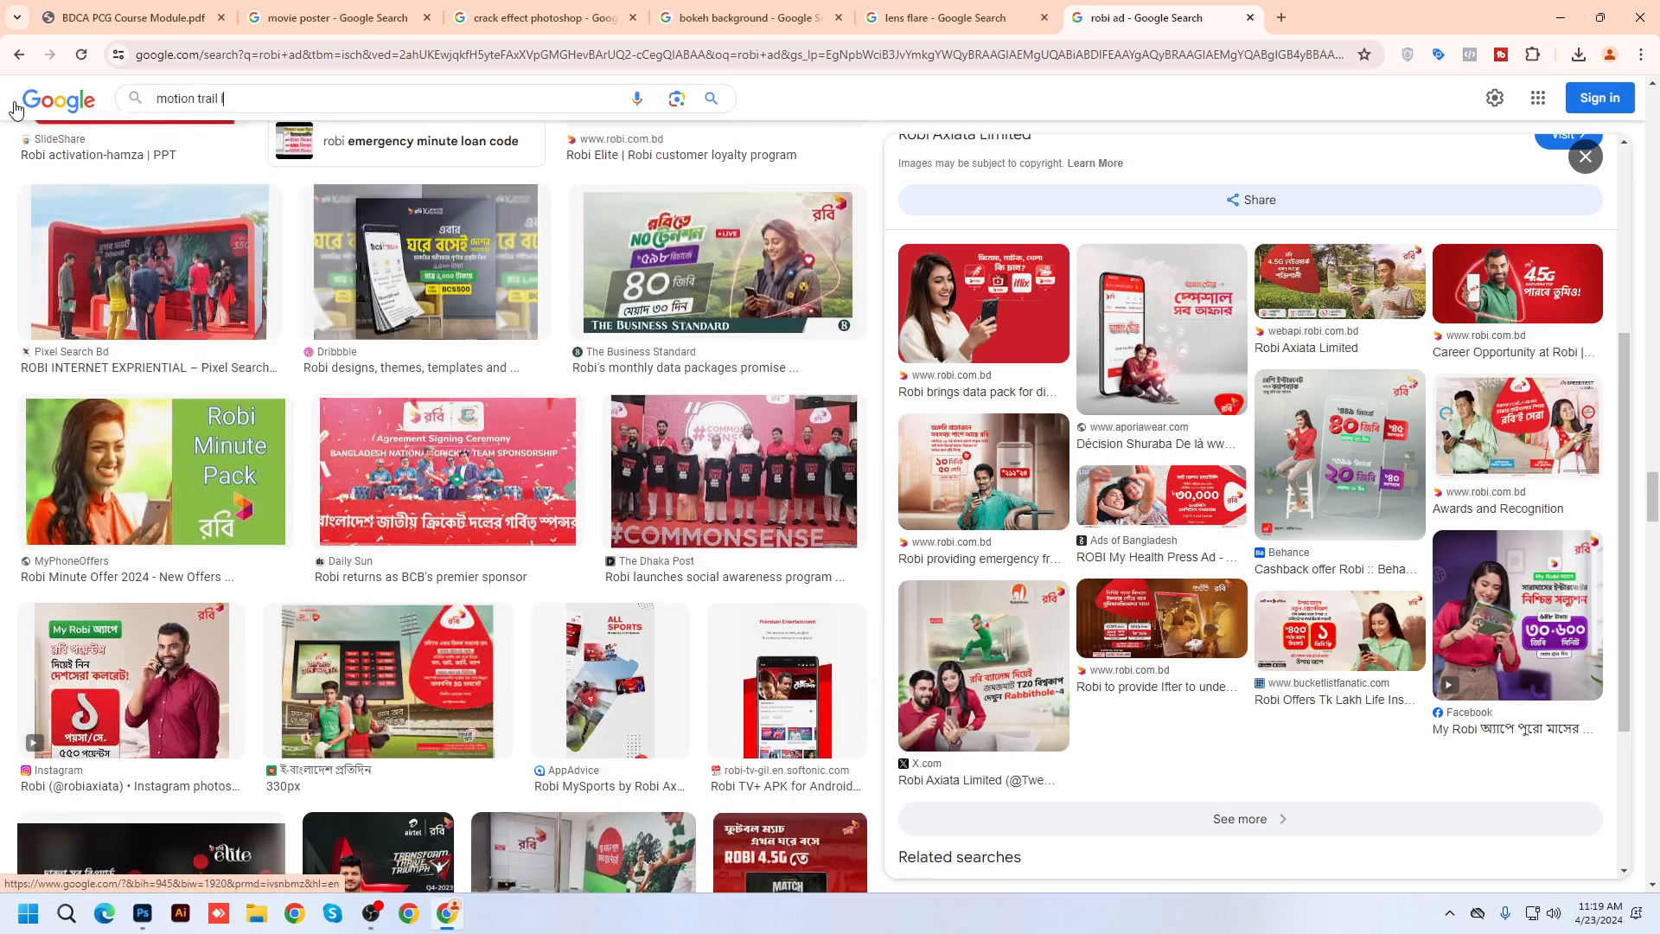
type("light")
key("Return")
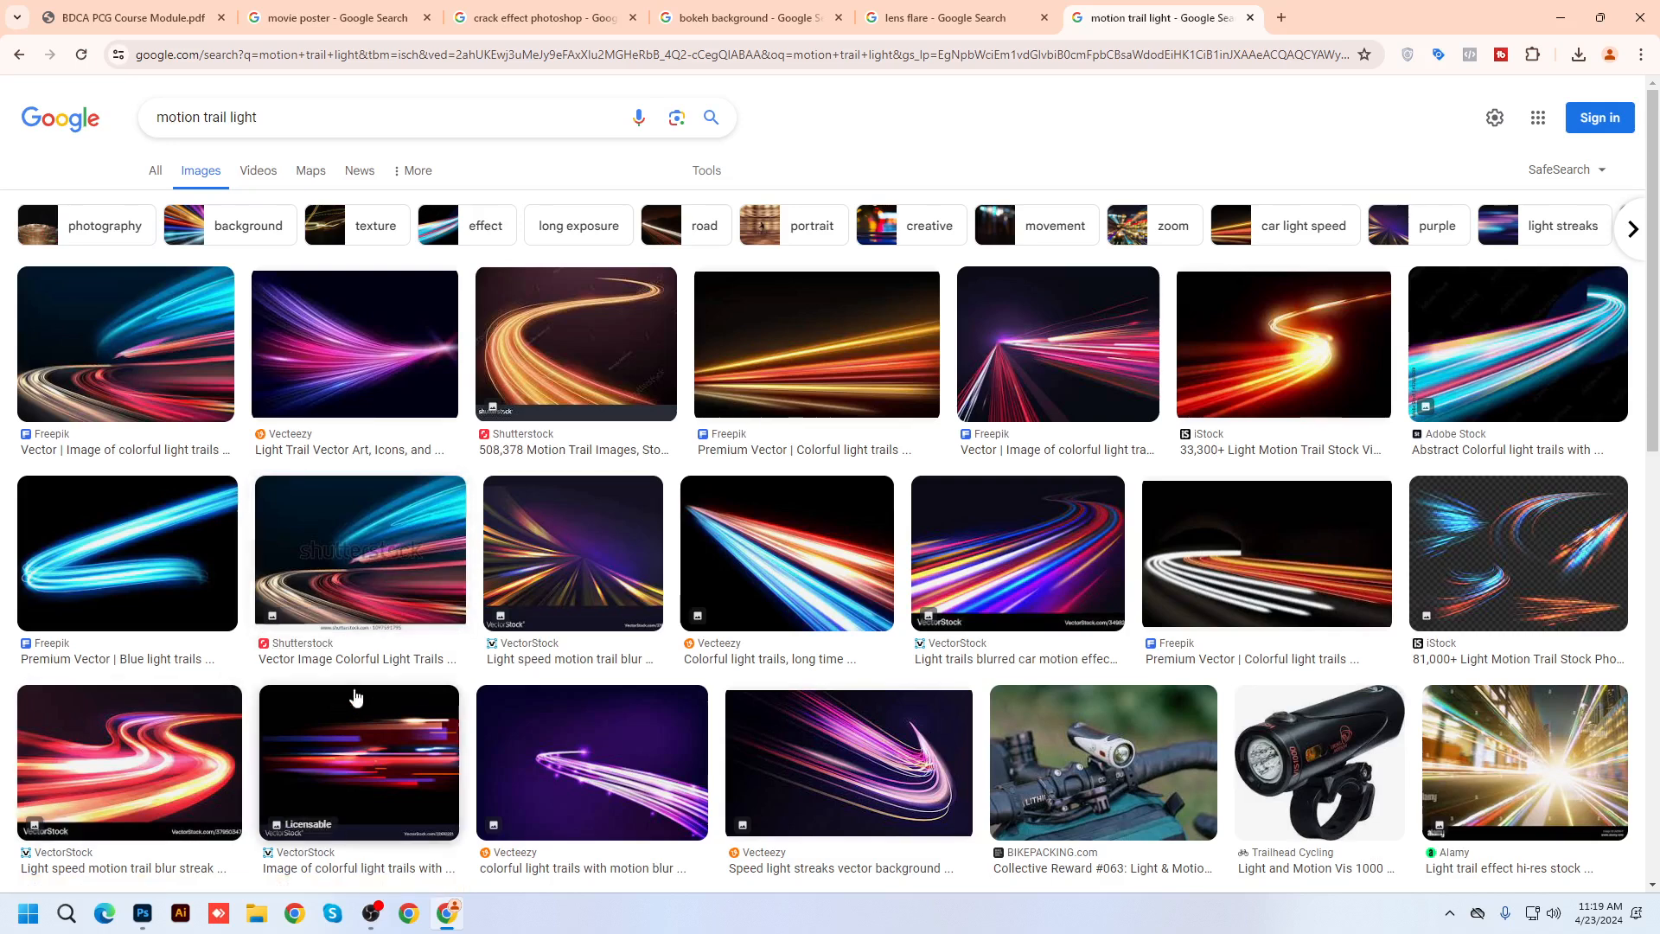
Copy the Adobe Stock lens flare image from the lens flare image results, then return to Photoshop
left_click(917, 18)
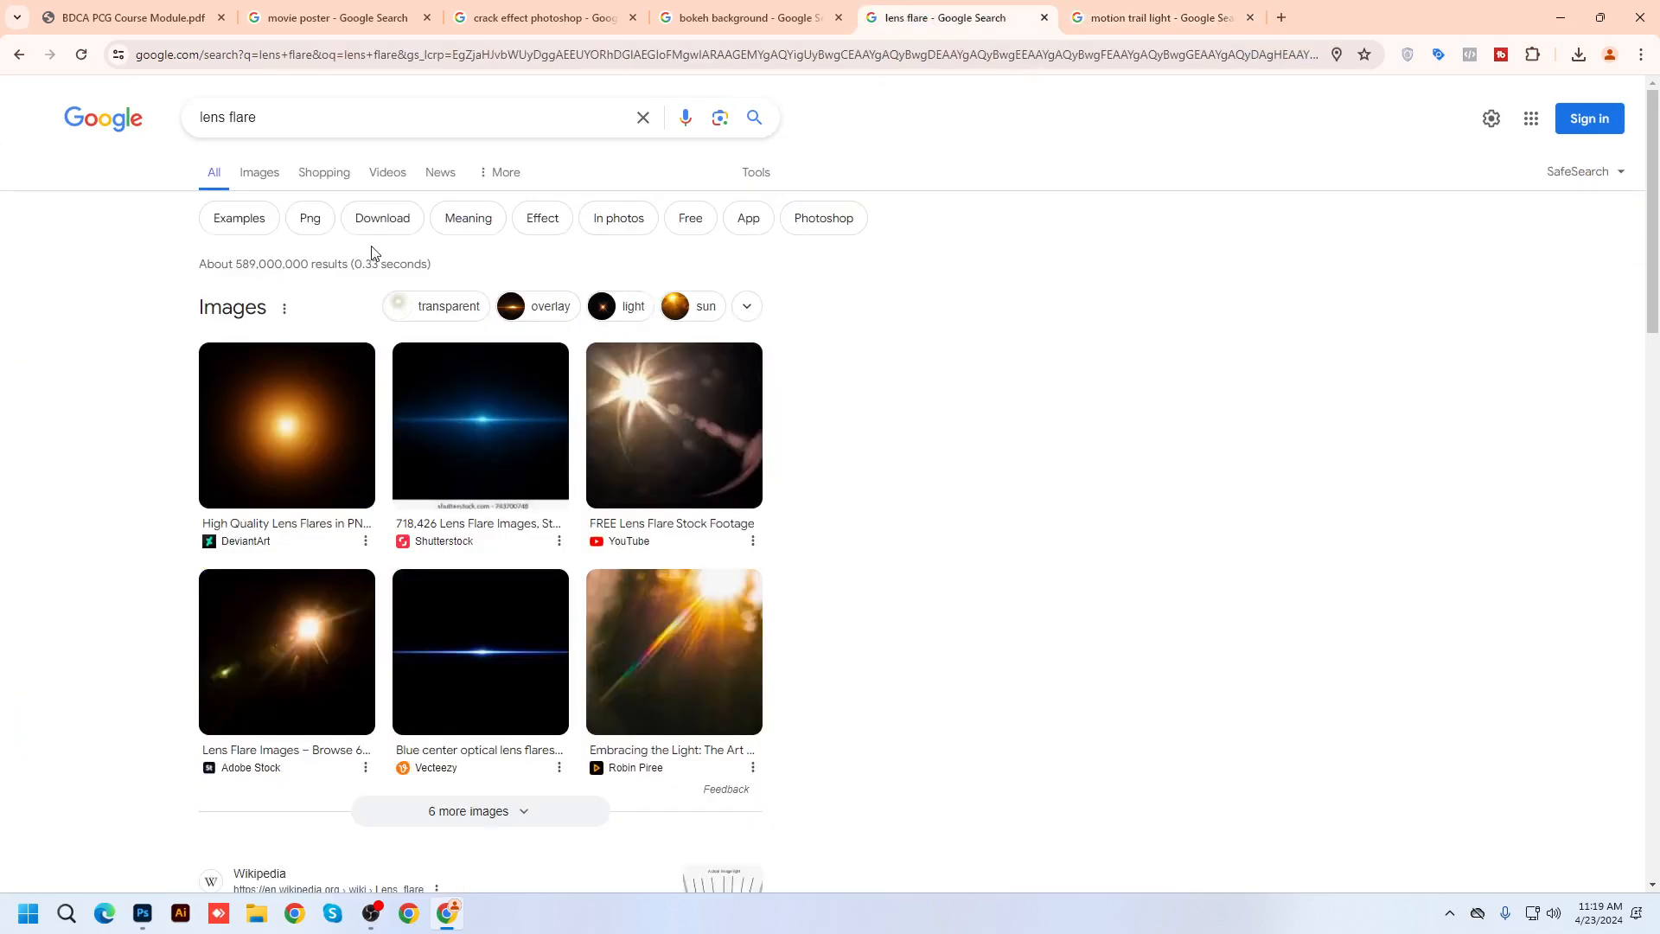
left_click(245, 177)
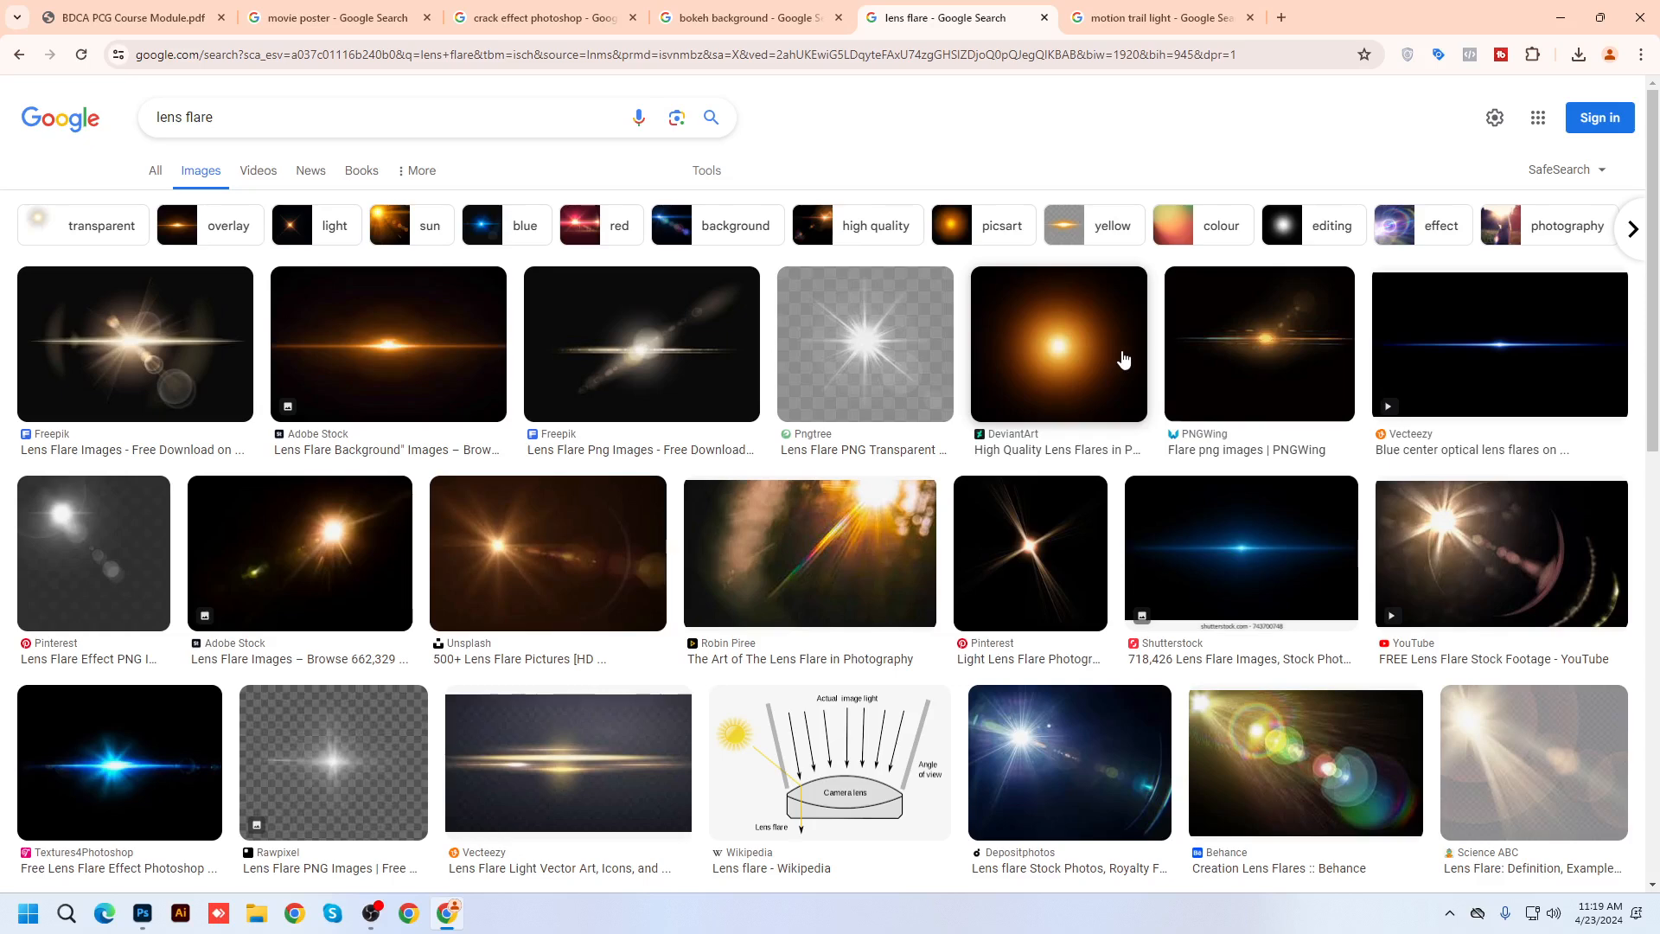
left_click(387, 360)
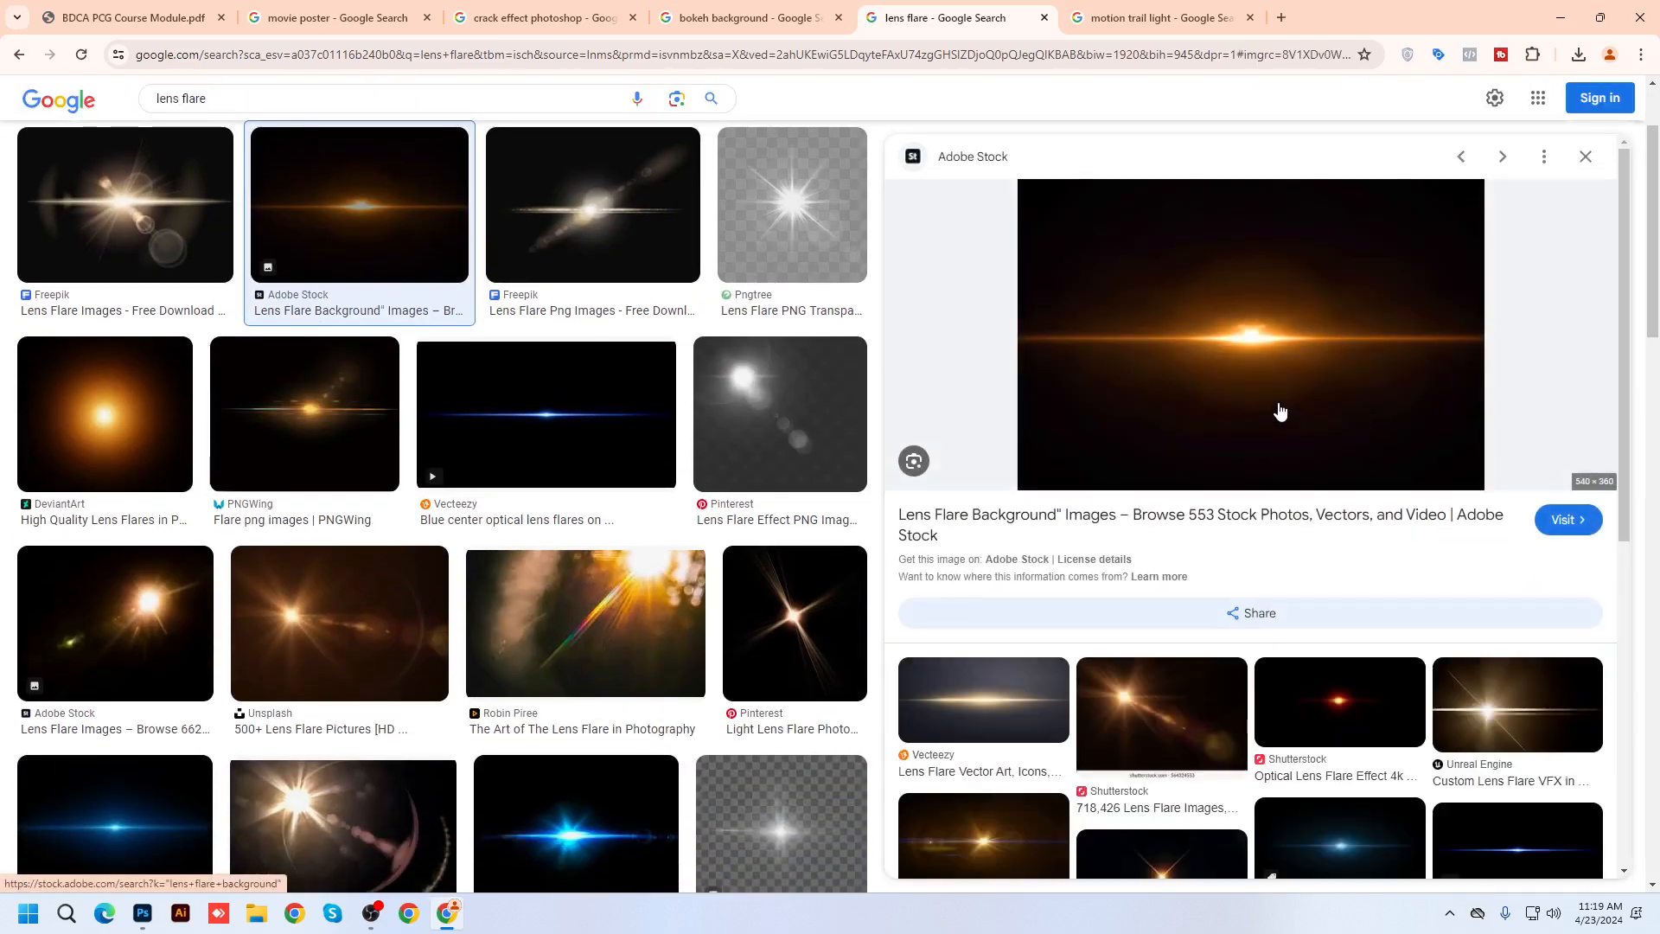
right_click(1225, 328)
left_click(1286, 610)
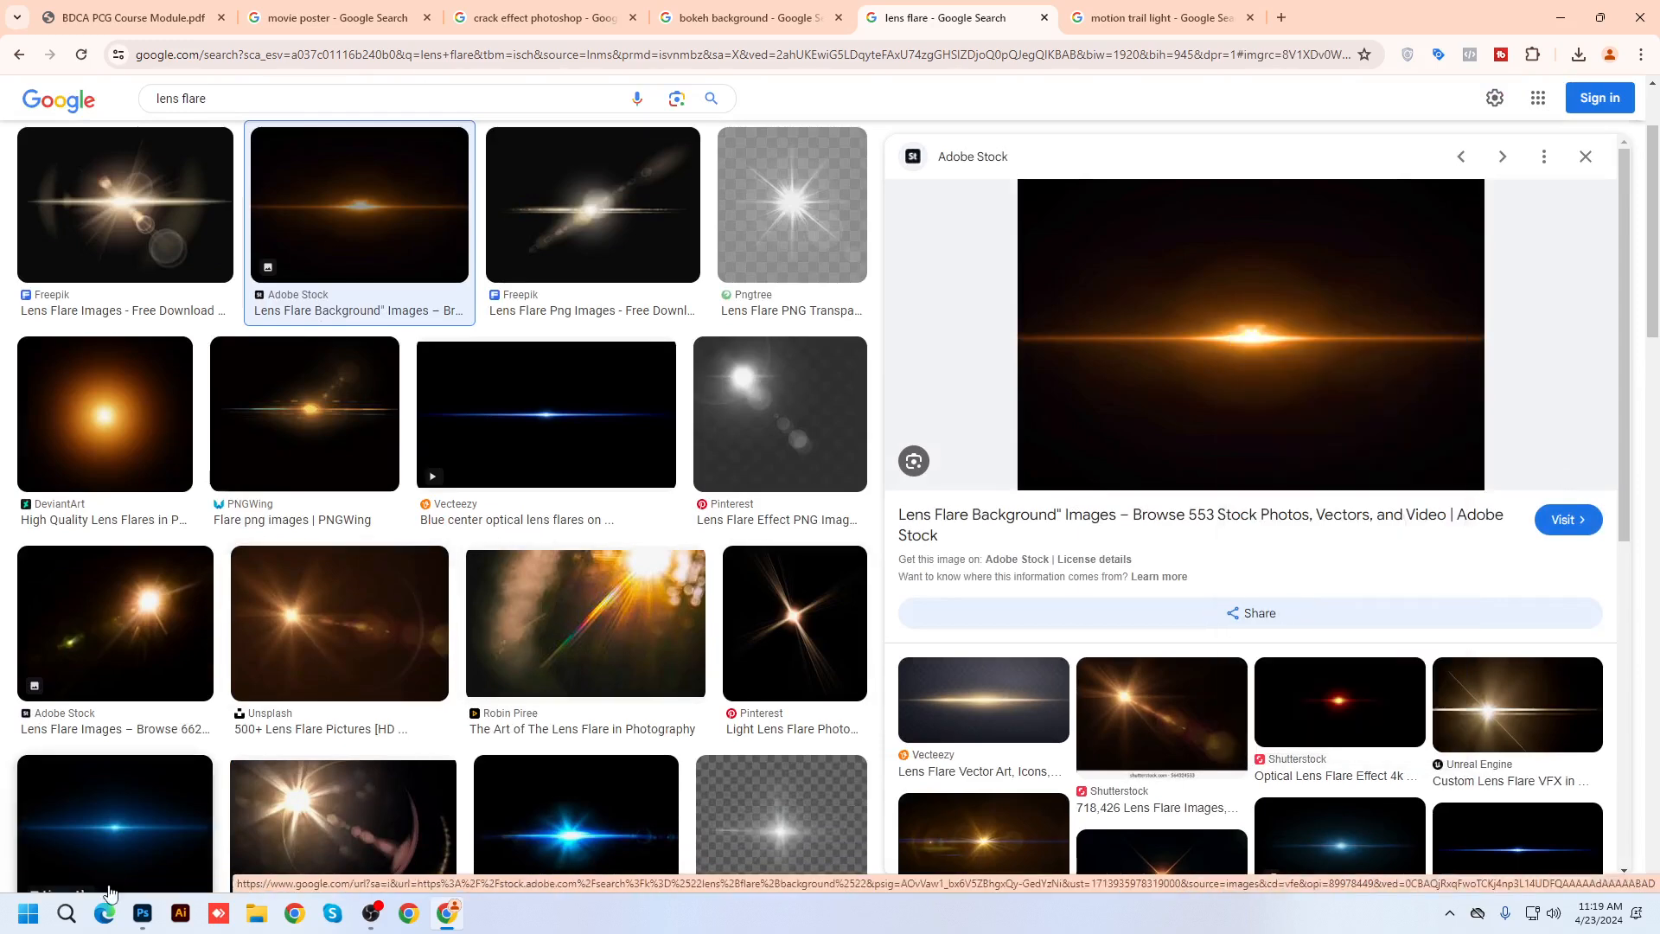
left_click(143, 913)
Paste the lens flare as a new layer and enlarge it to about 215%
key("ctrl+v")
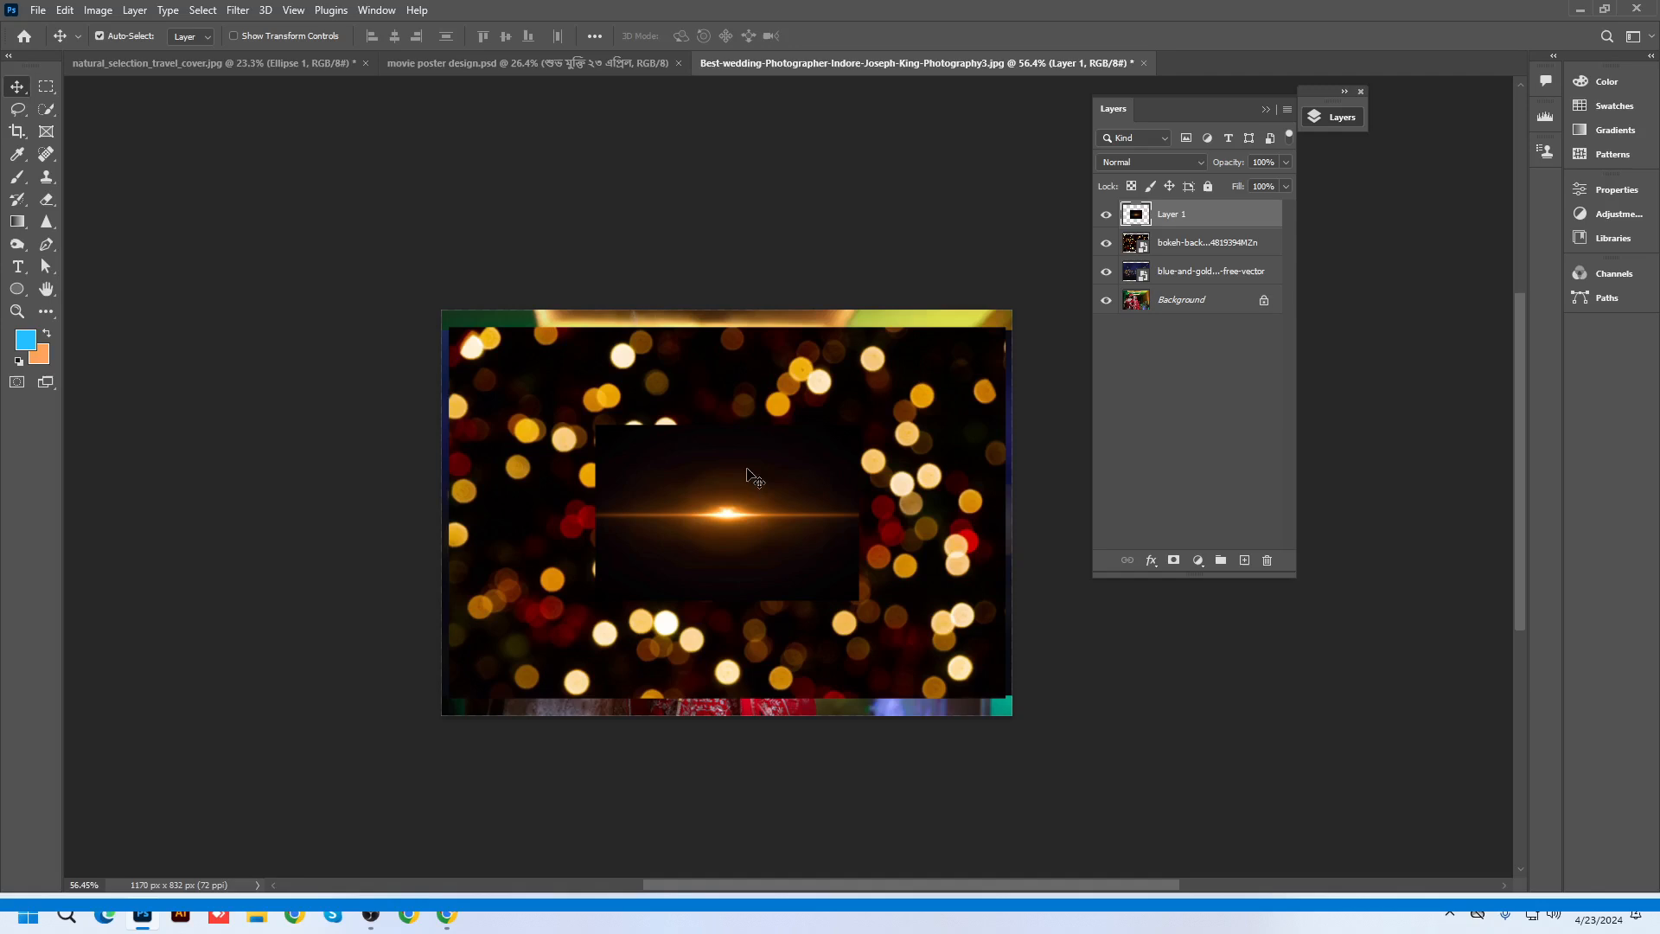
key("ctrl+t")
left_click_drag(859, 428, 1010, 327)
key("Return")
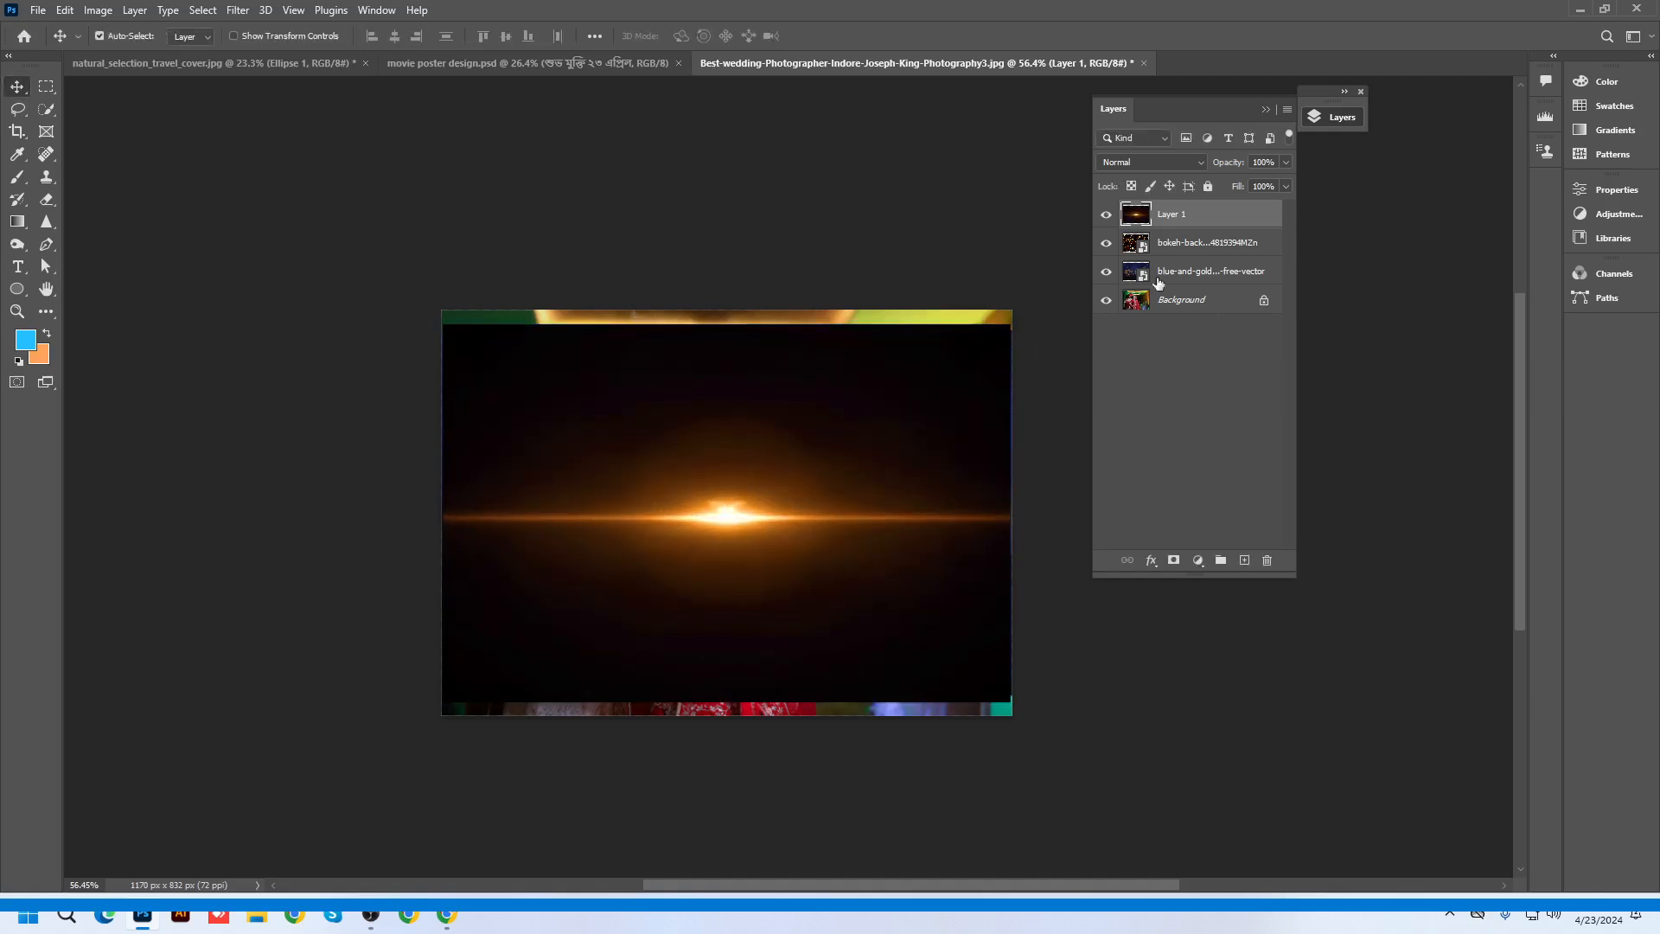
Hide the lens flare and warm bokeh layers, then nudge the blue-and-gold bokeh slightly upward
left_click(1106, 215)
left_click(1107, 244)
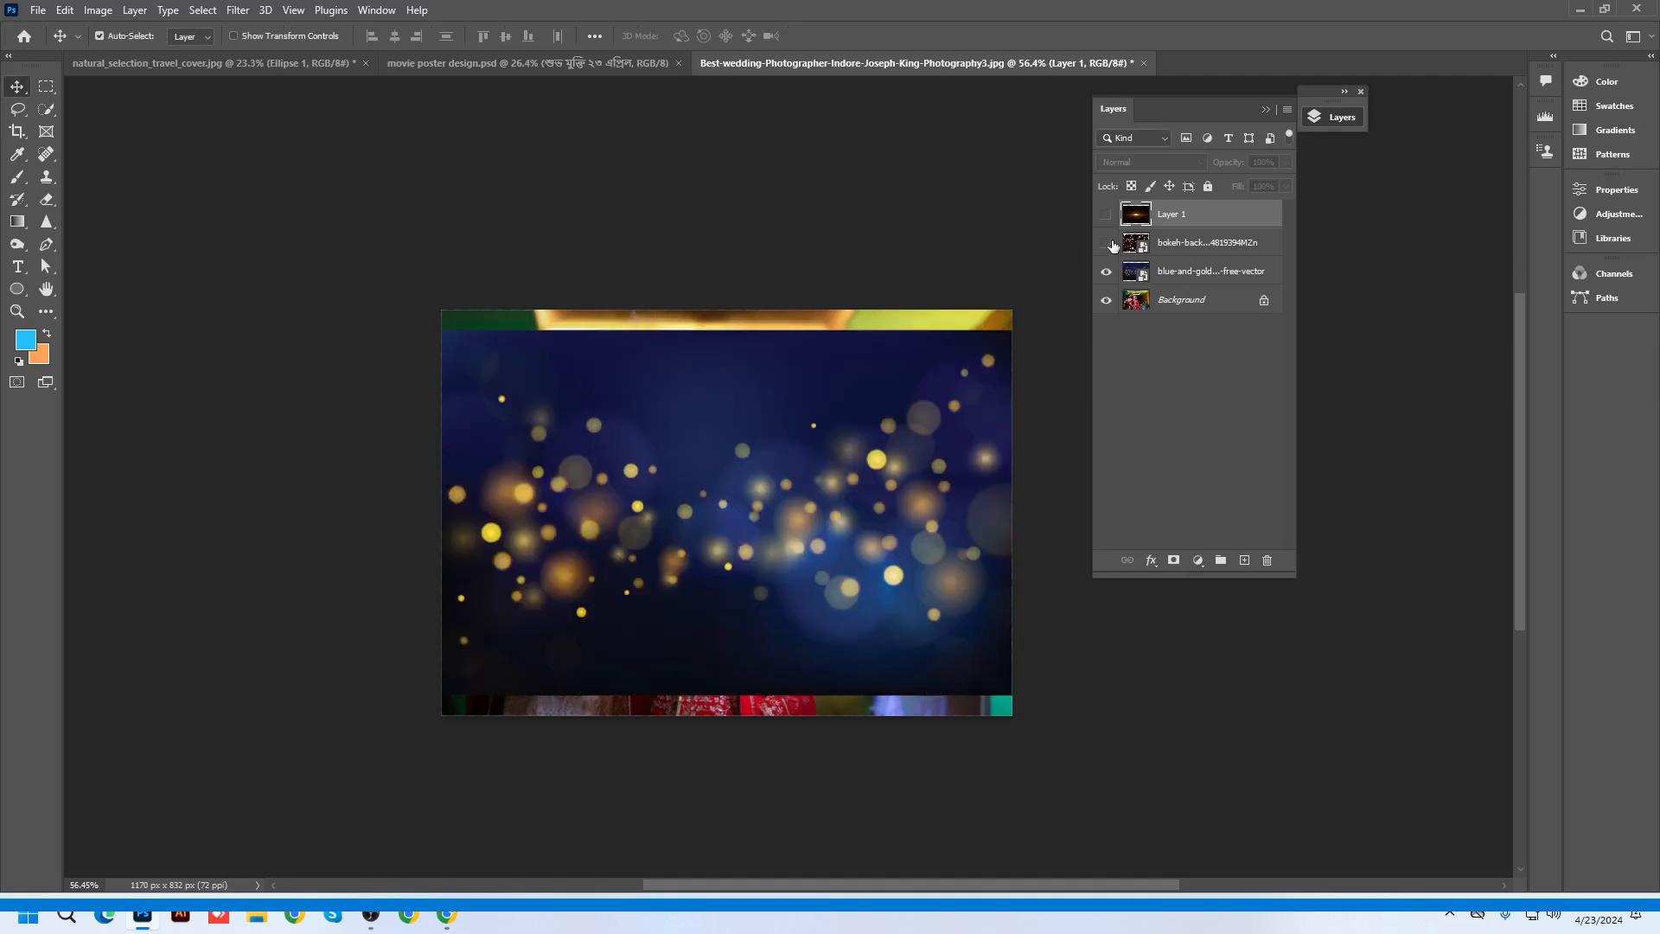
left_click(901, 446)
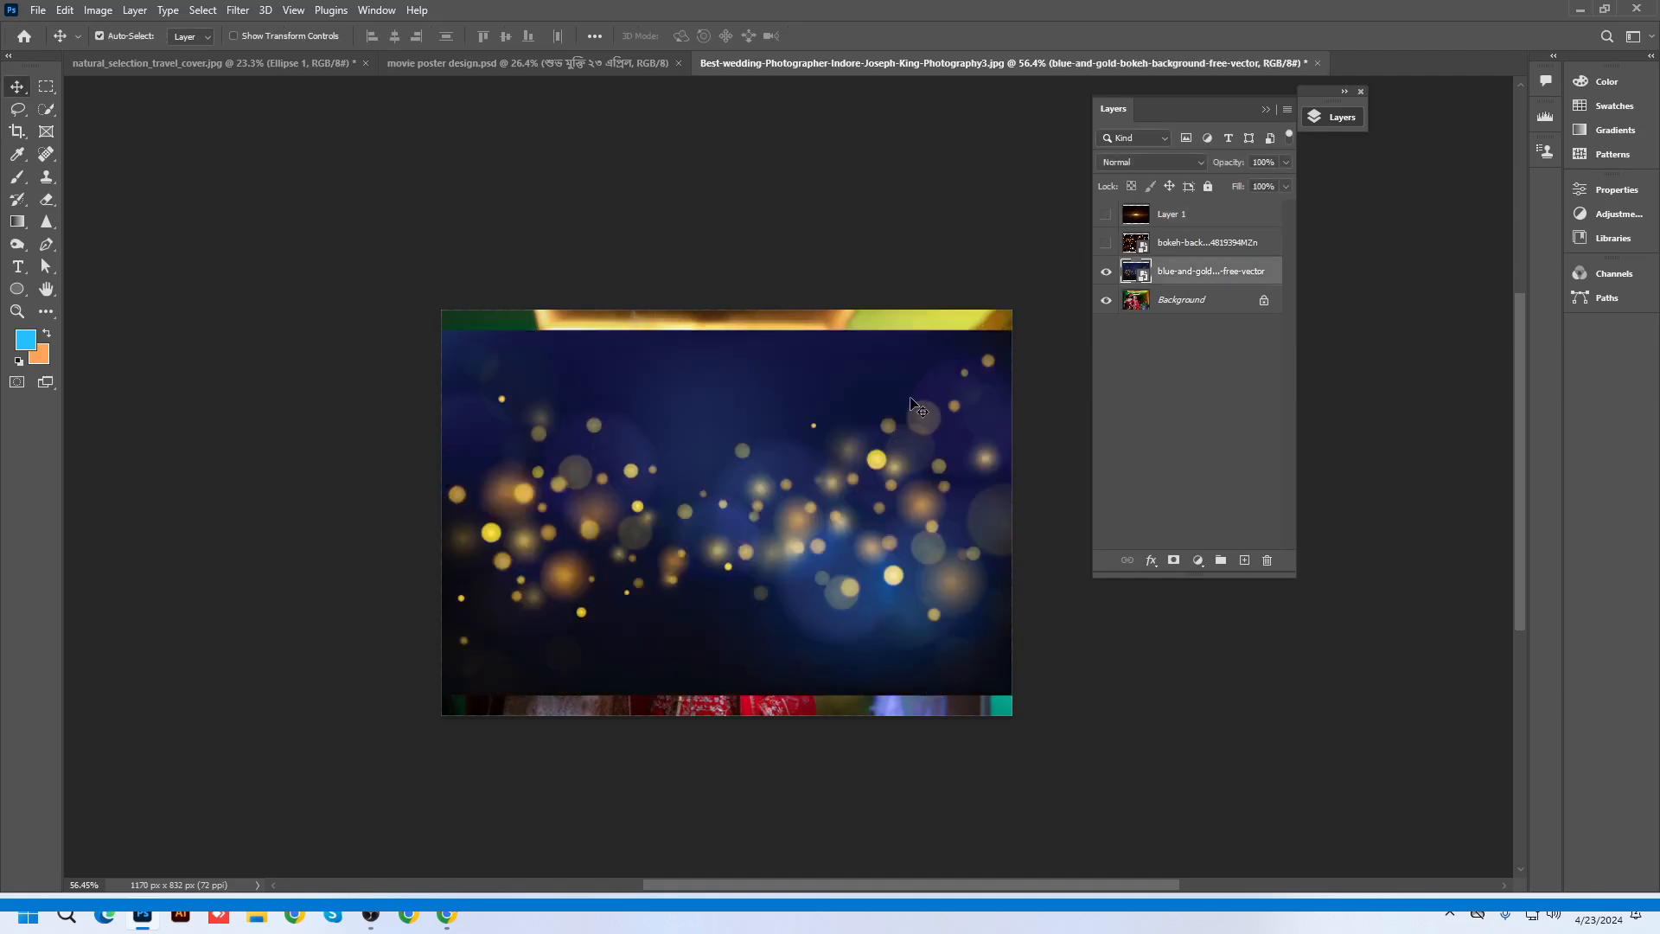
left_click_drag(918, 402, 918, 381)
Reposition the Layers panel and check the blend modes, keeping the bokeh layer on Normal
scroll(817, 406, "up", 5)
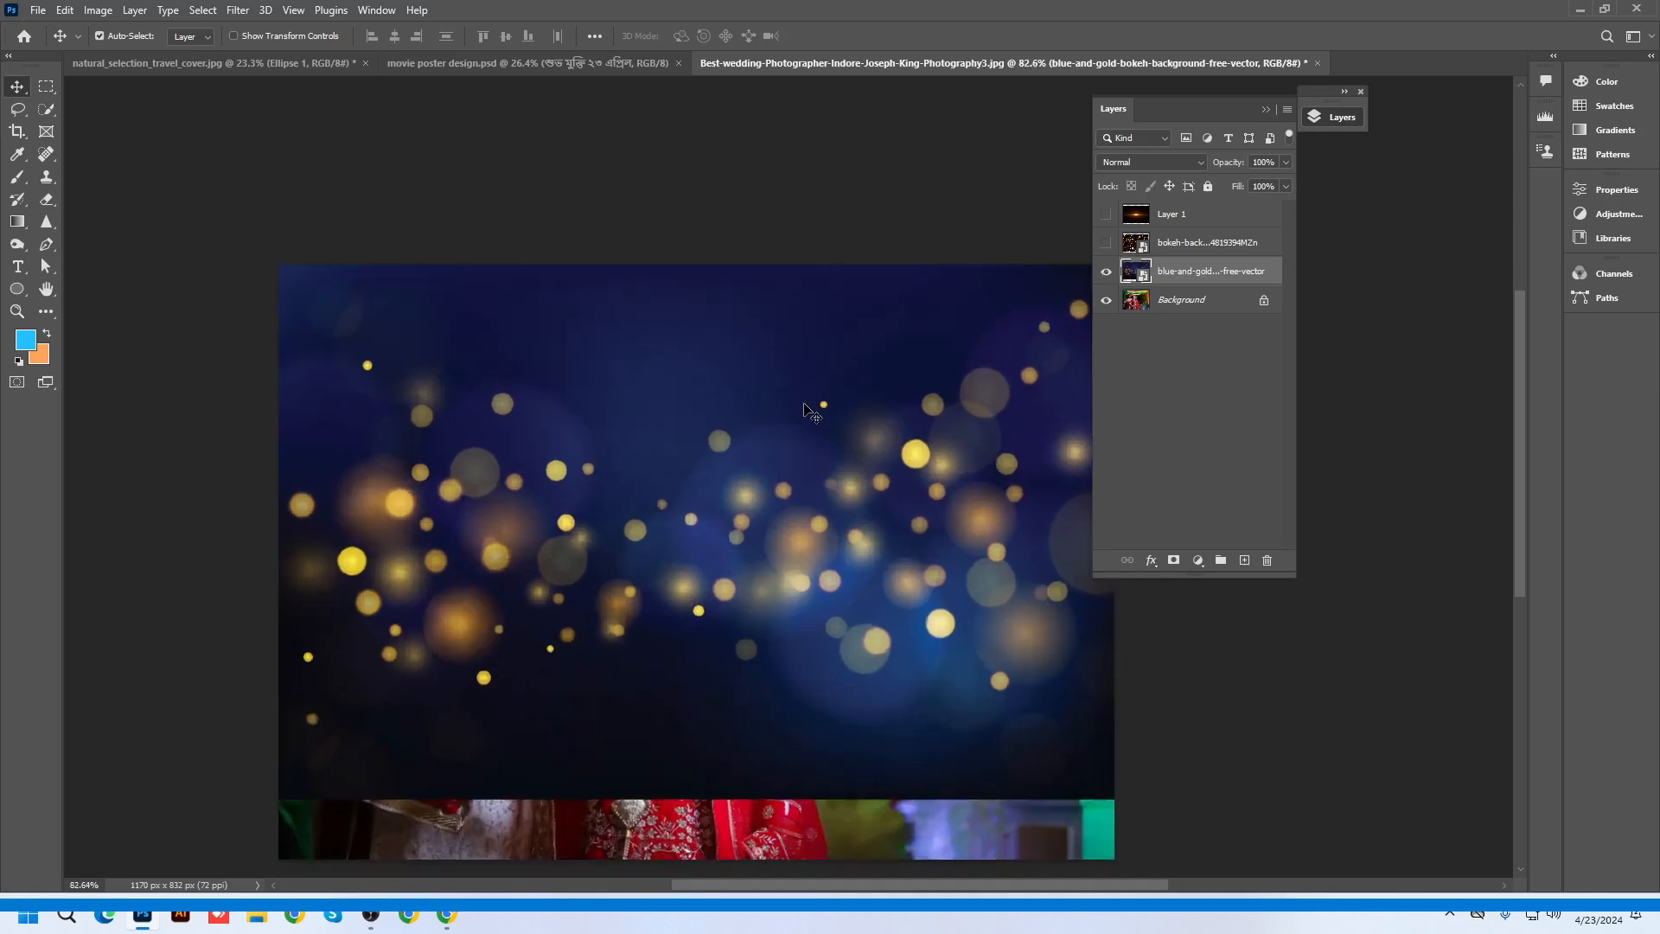
left_click_drag(1165, 107, 1314, 121)
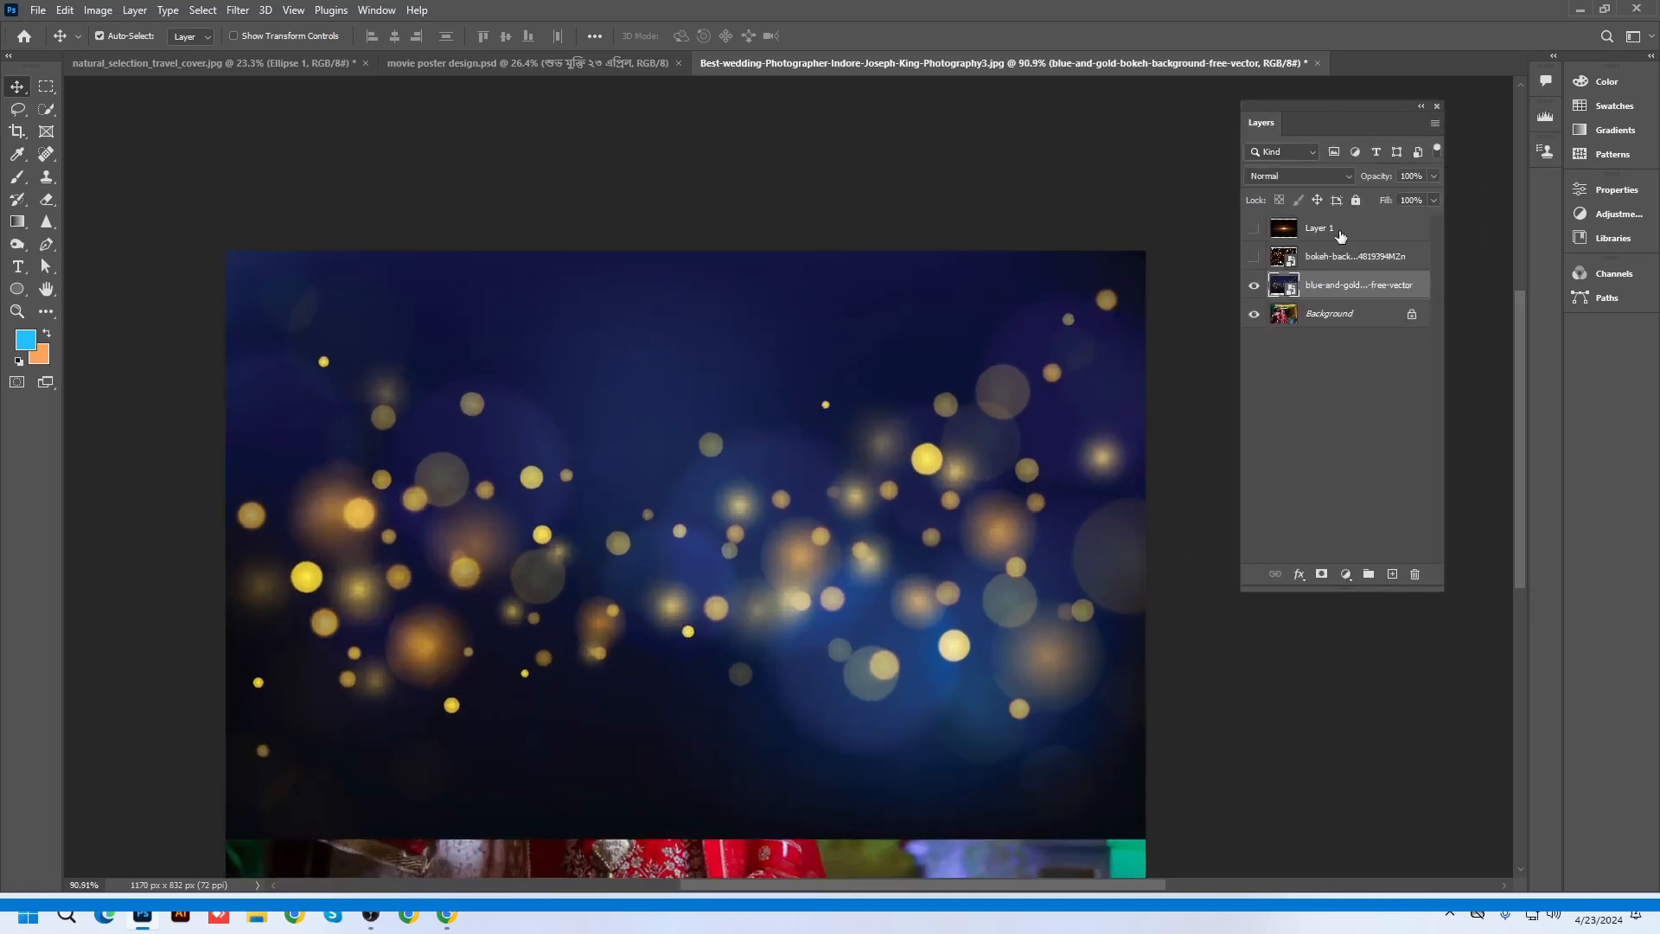
left_click(1265, 184)
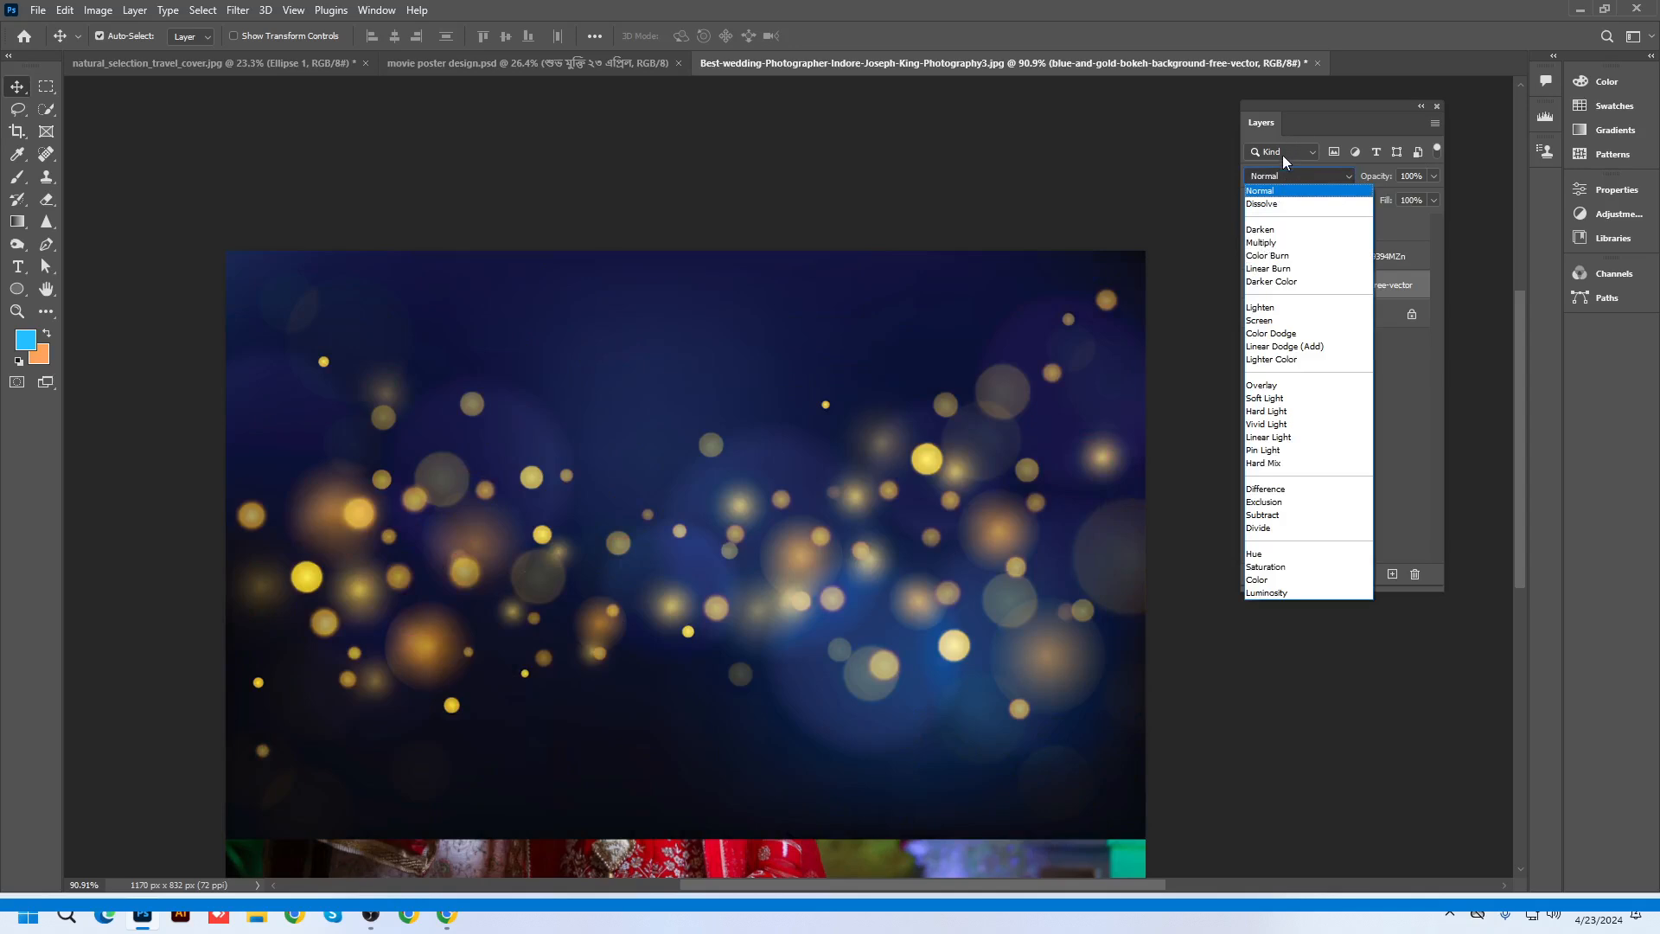
left_click(1397, 283)
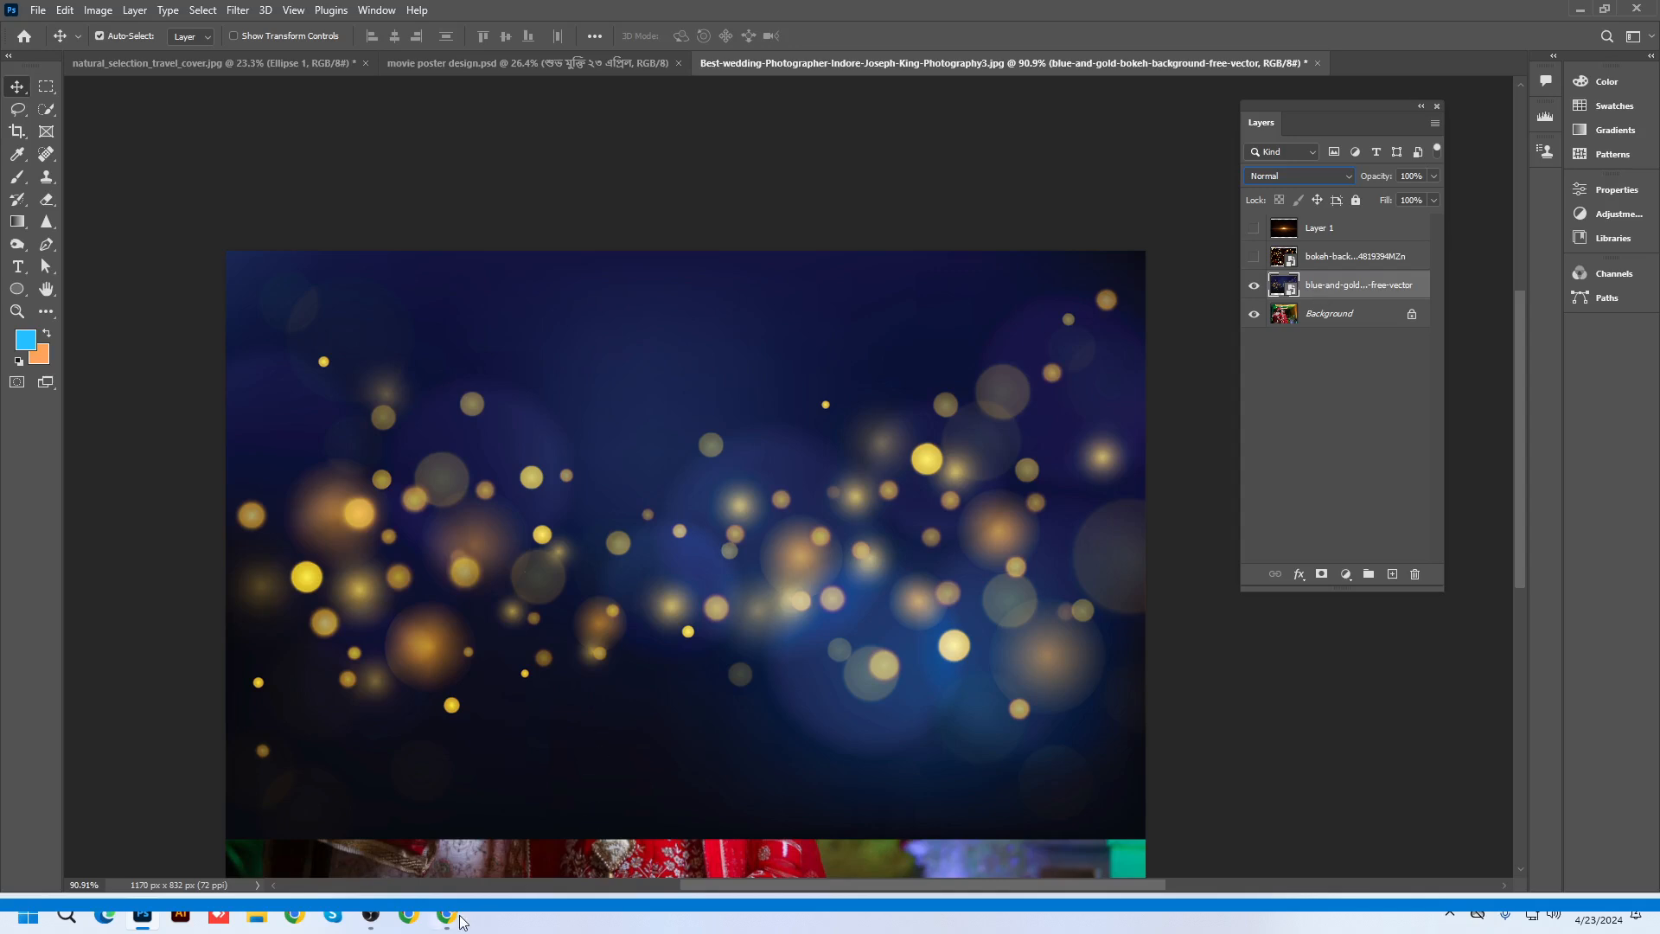
Search Google for 'photoshop layer blend modes' in a new tab, preview the blend-mode groups chart, then return to Photoshop
left_click(1579, 11)
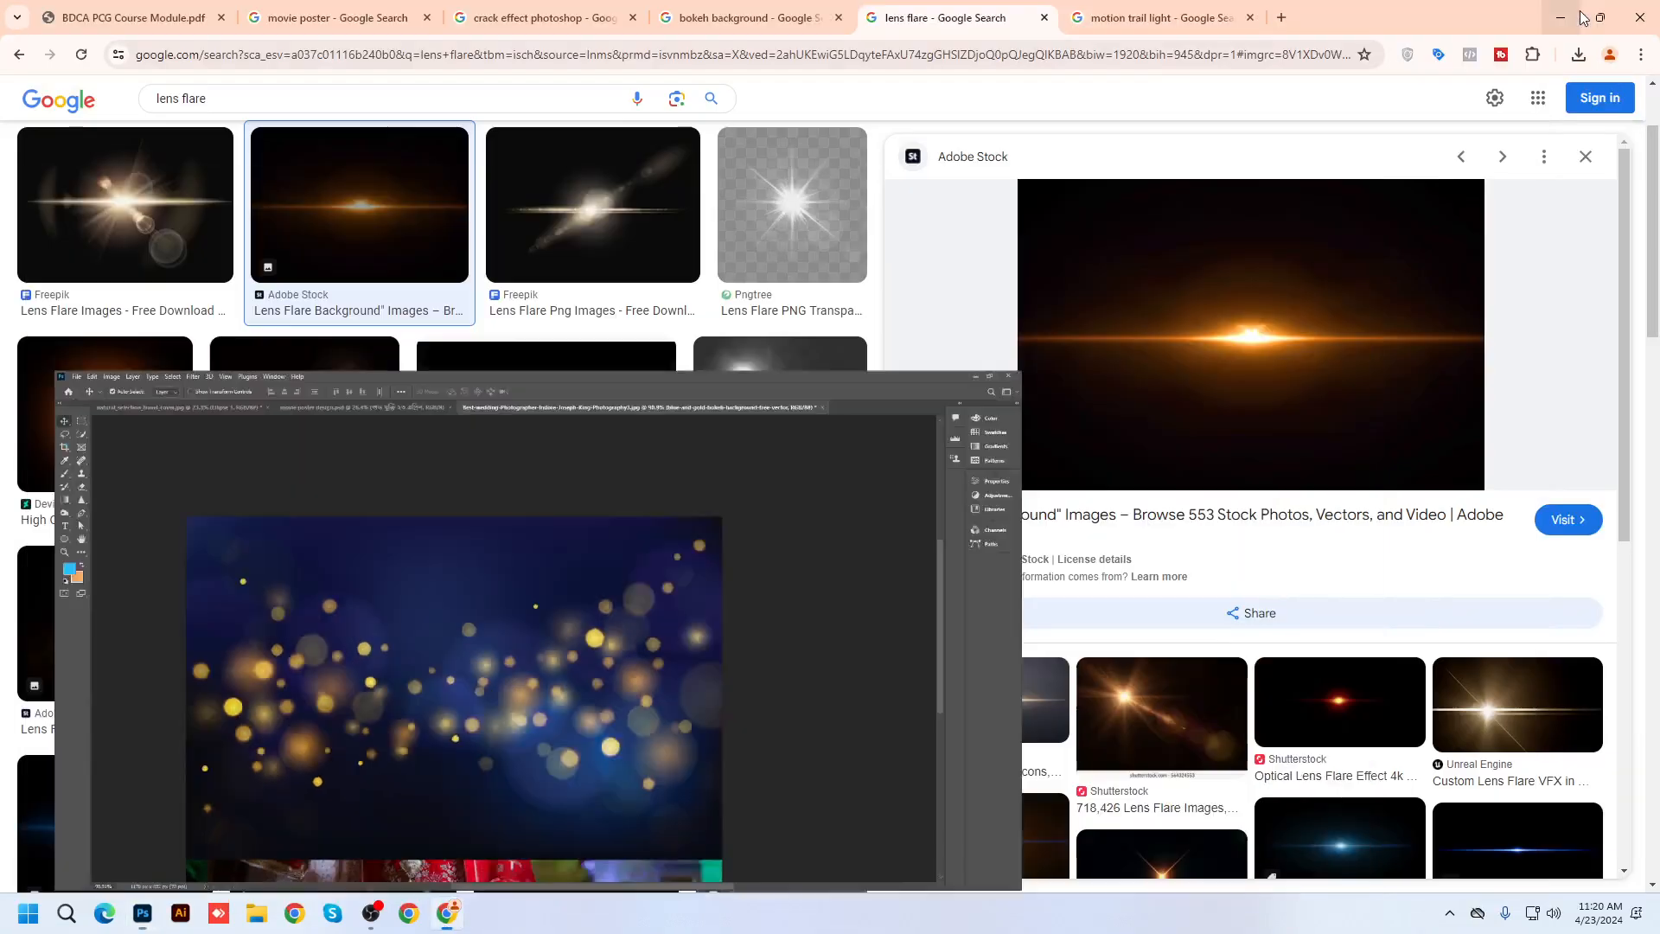
left_click(1140, 24)
left_click(1274, 25)
left_click(1193, 52)
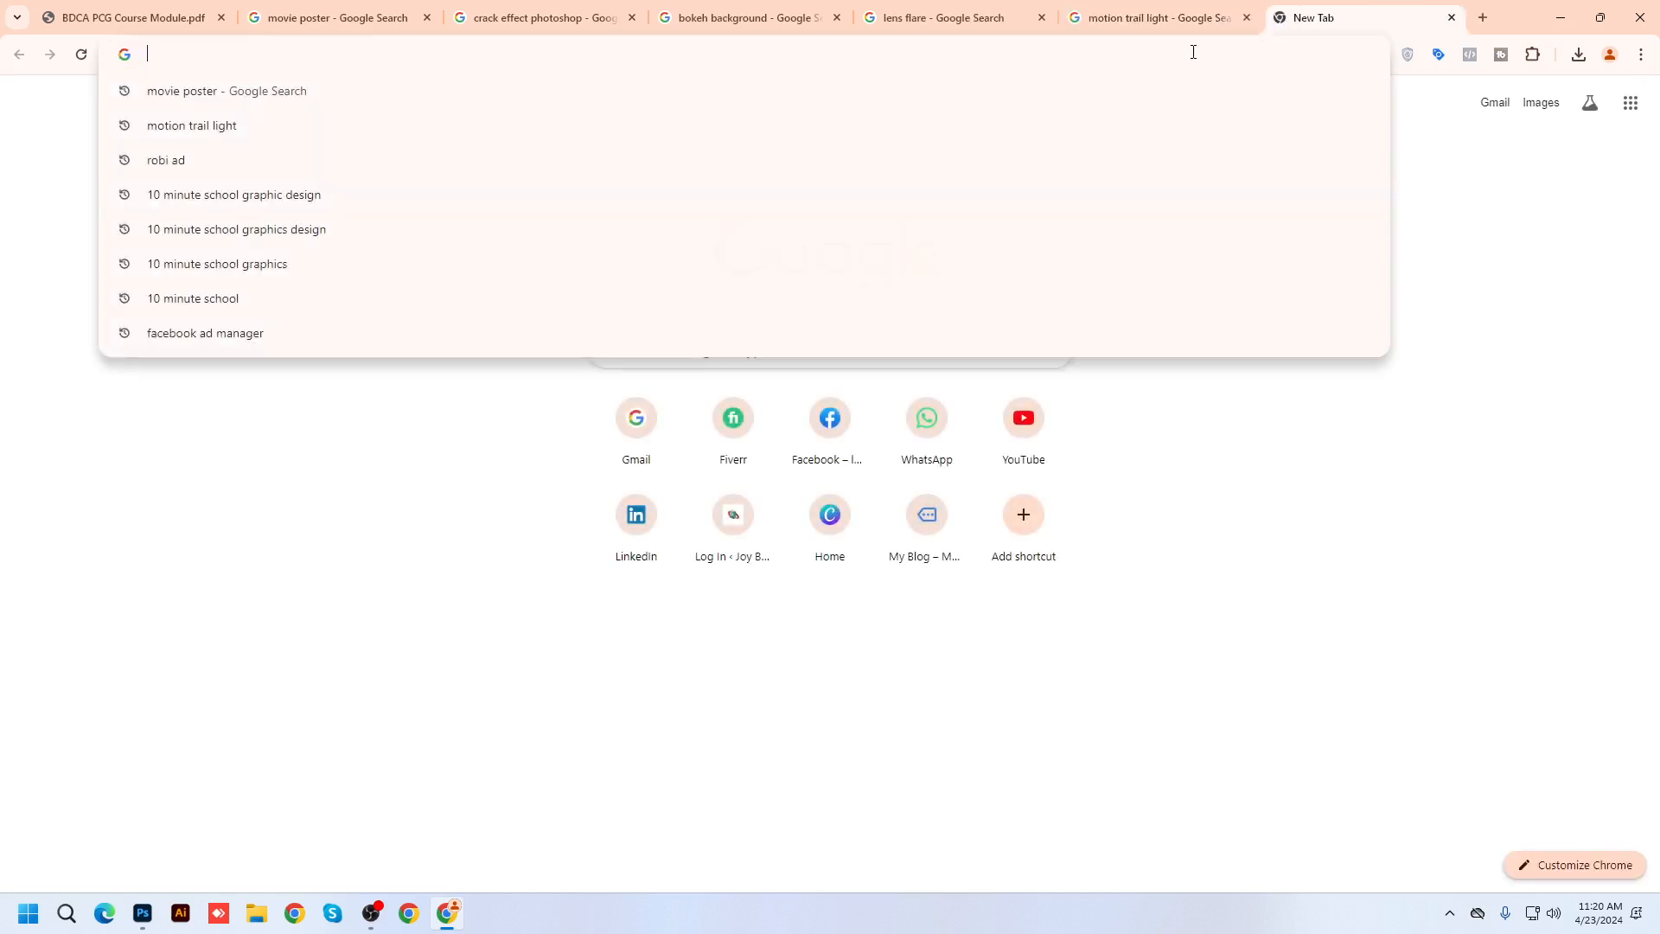
type("pho")
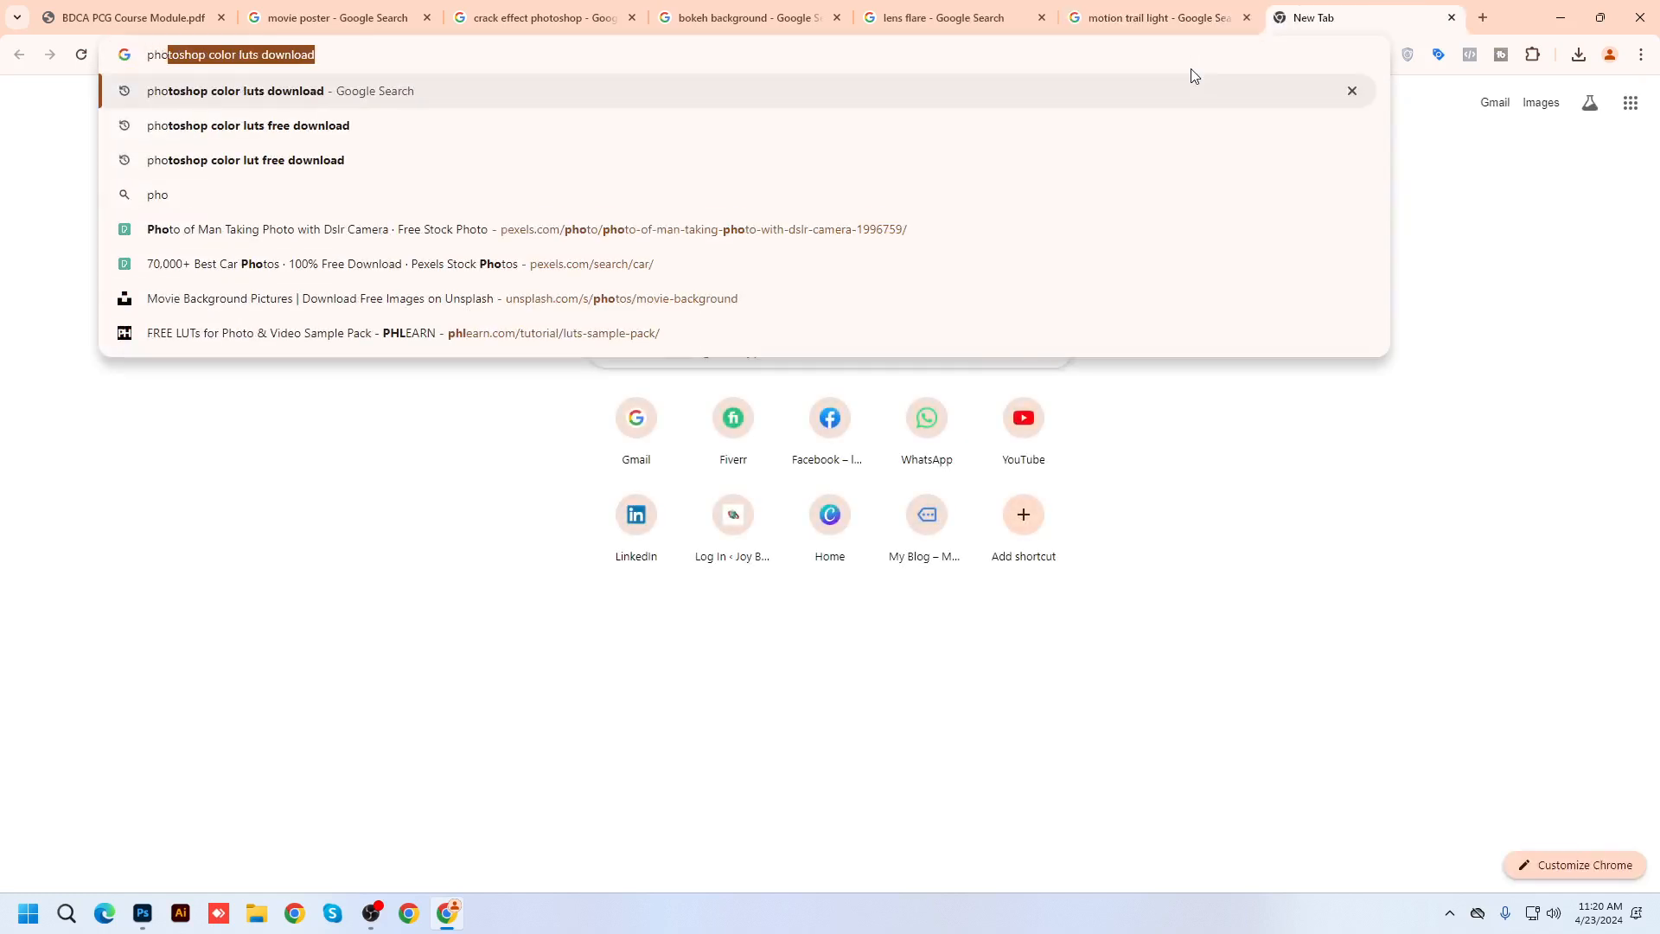
type("toshop ")
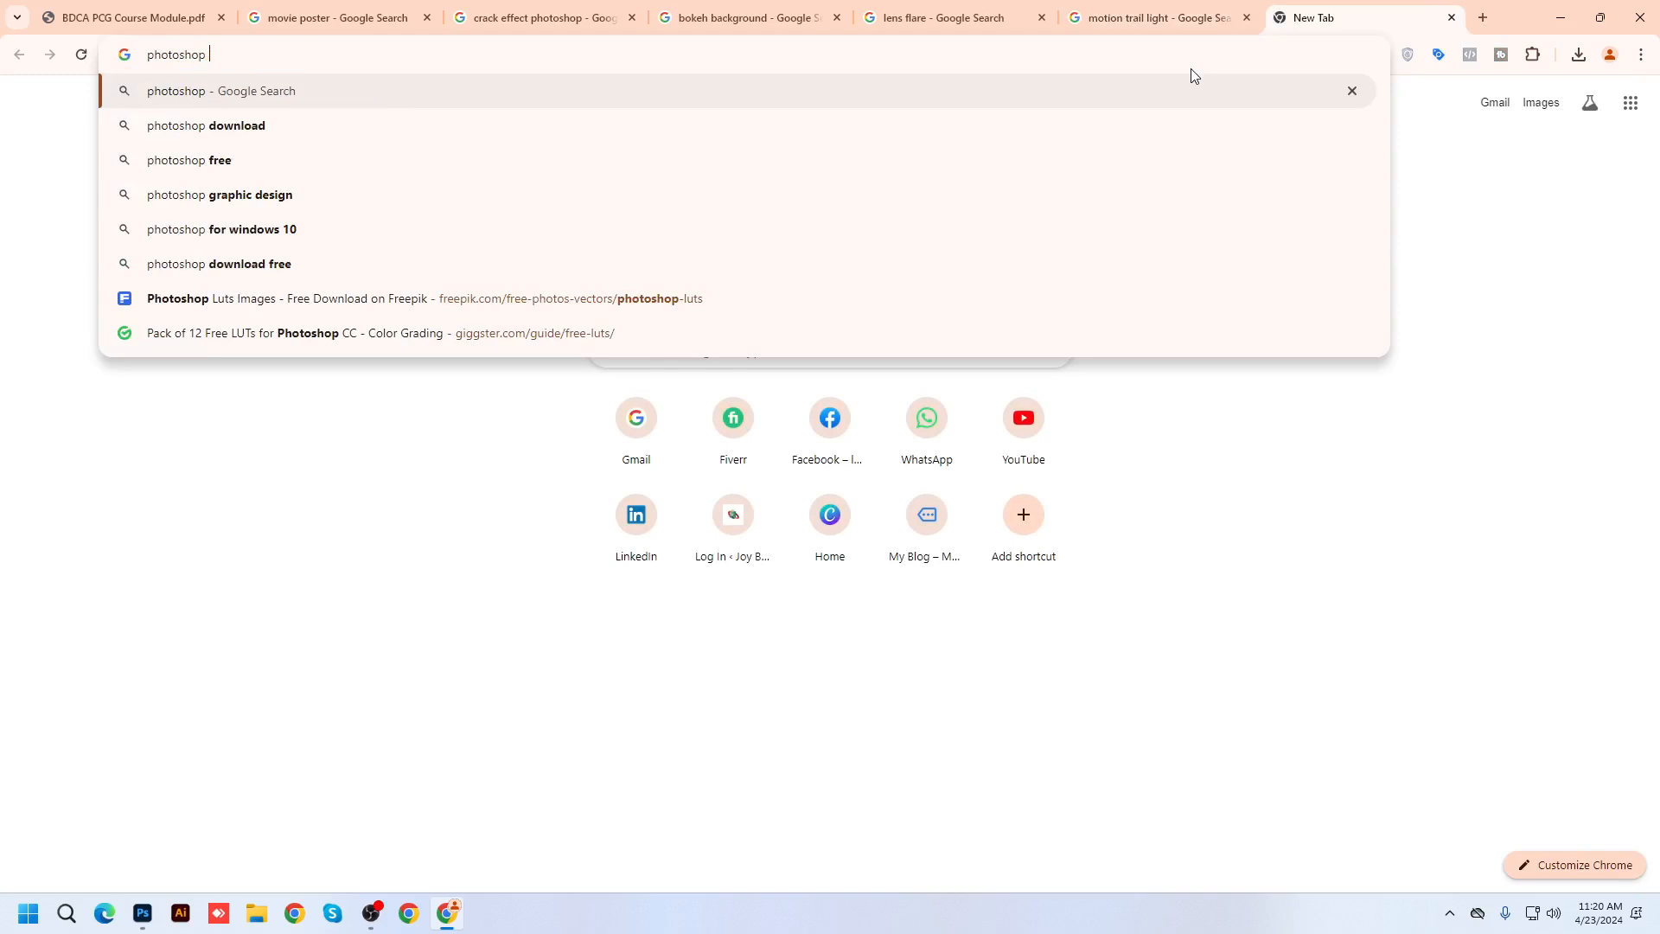
type("layer b")
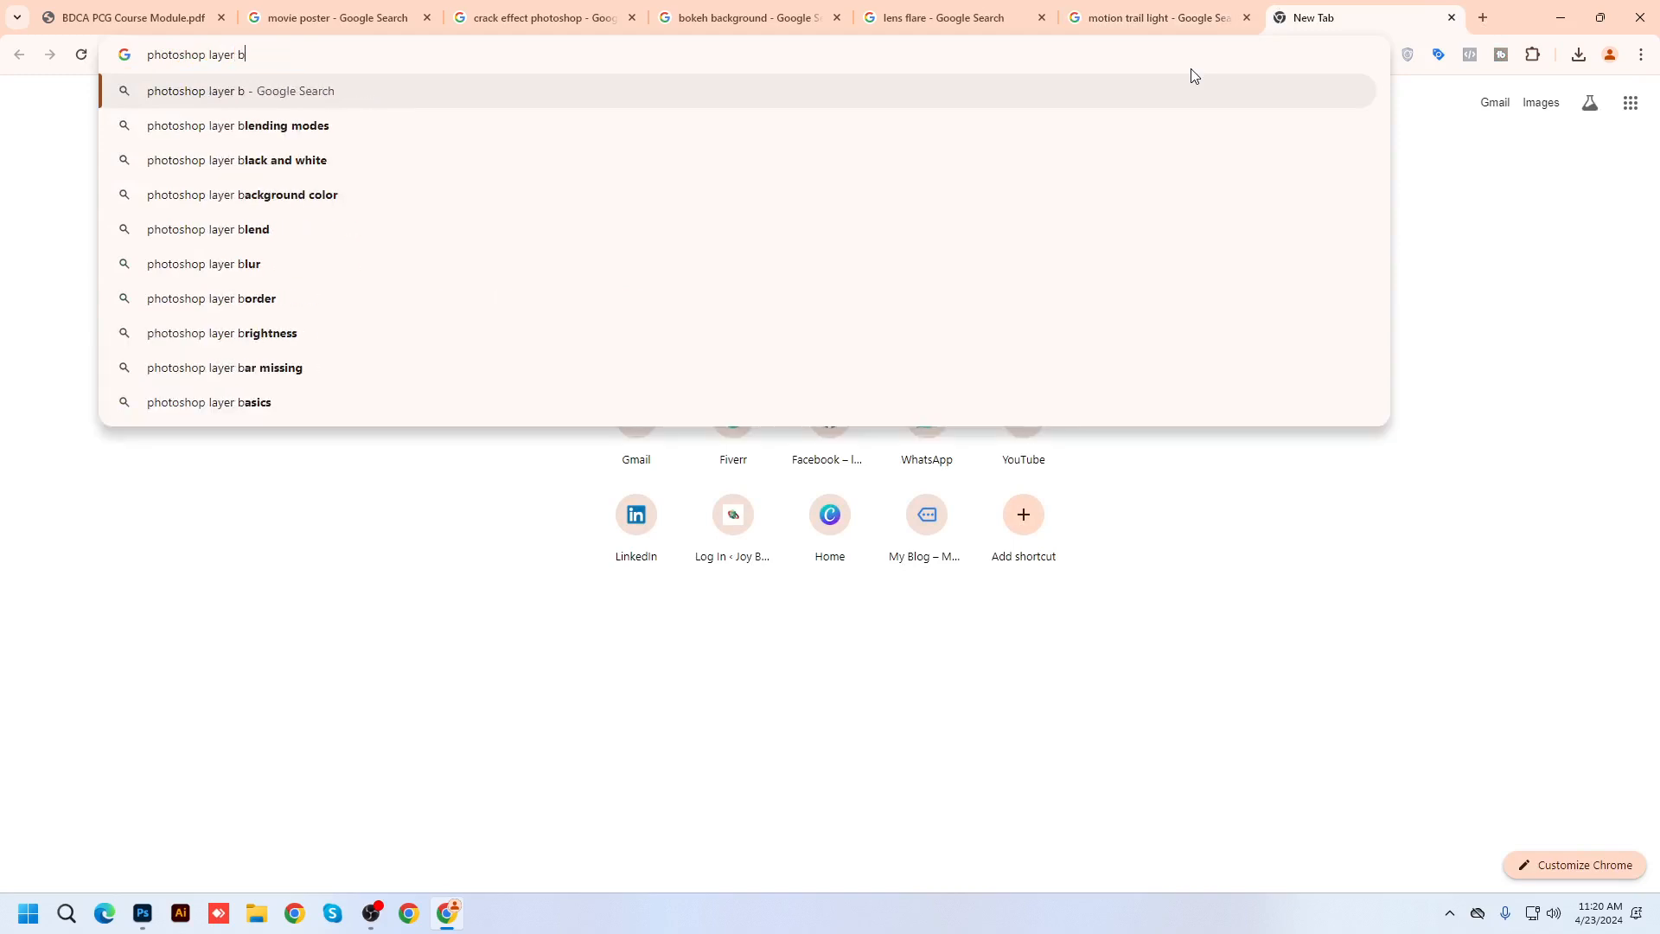
type("lend")
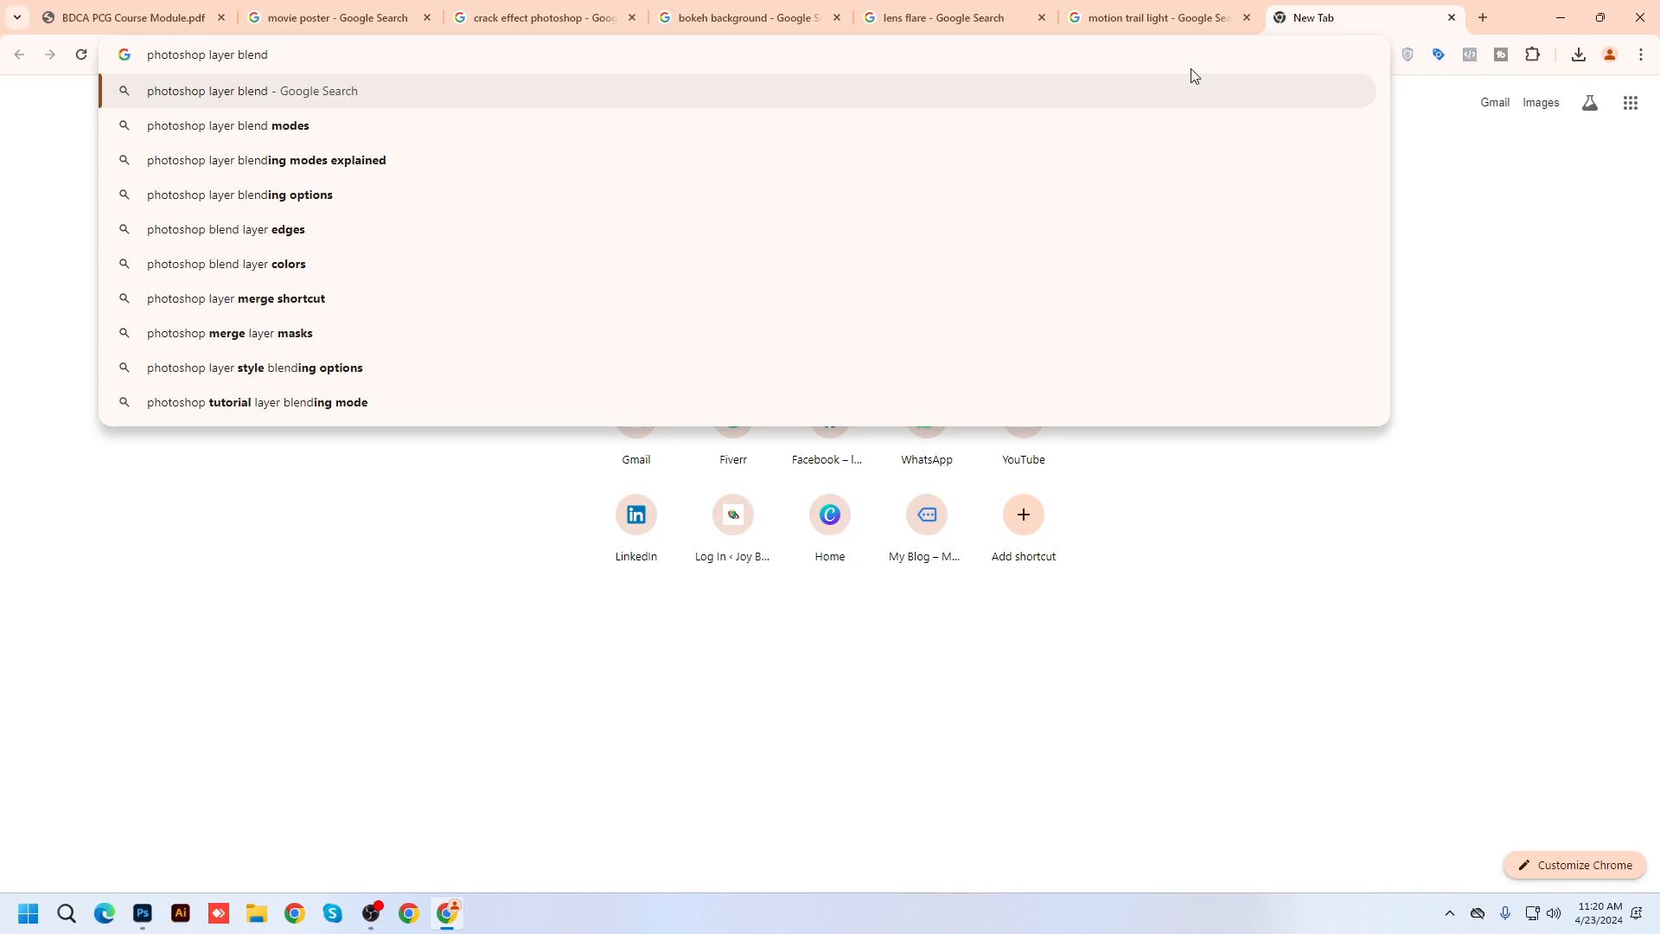
key("Down")
key("Return")
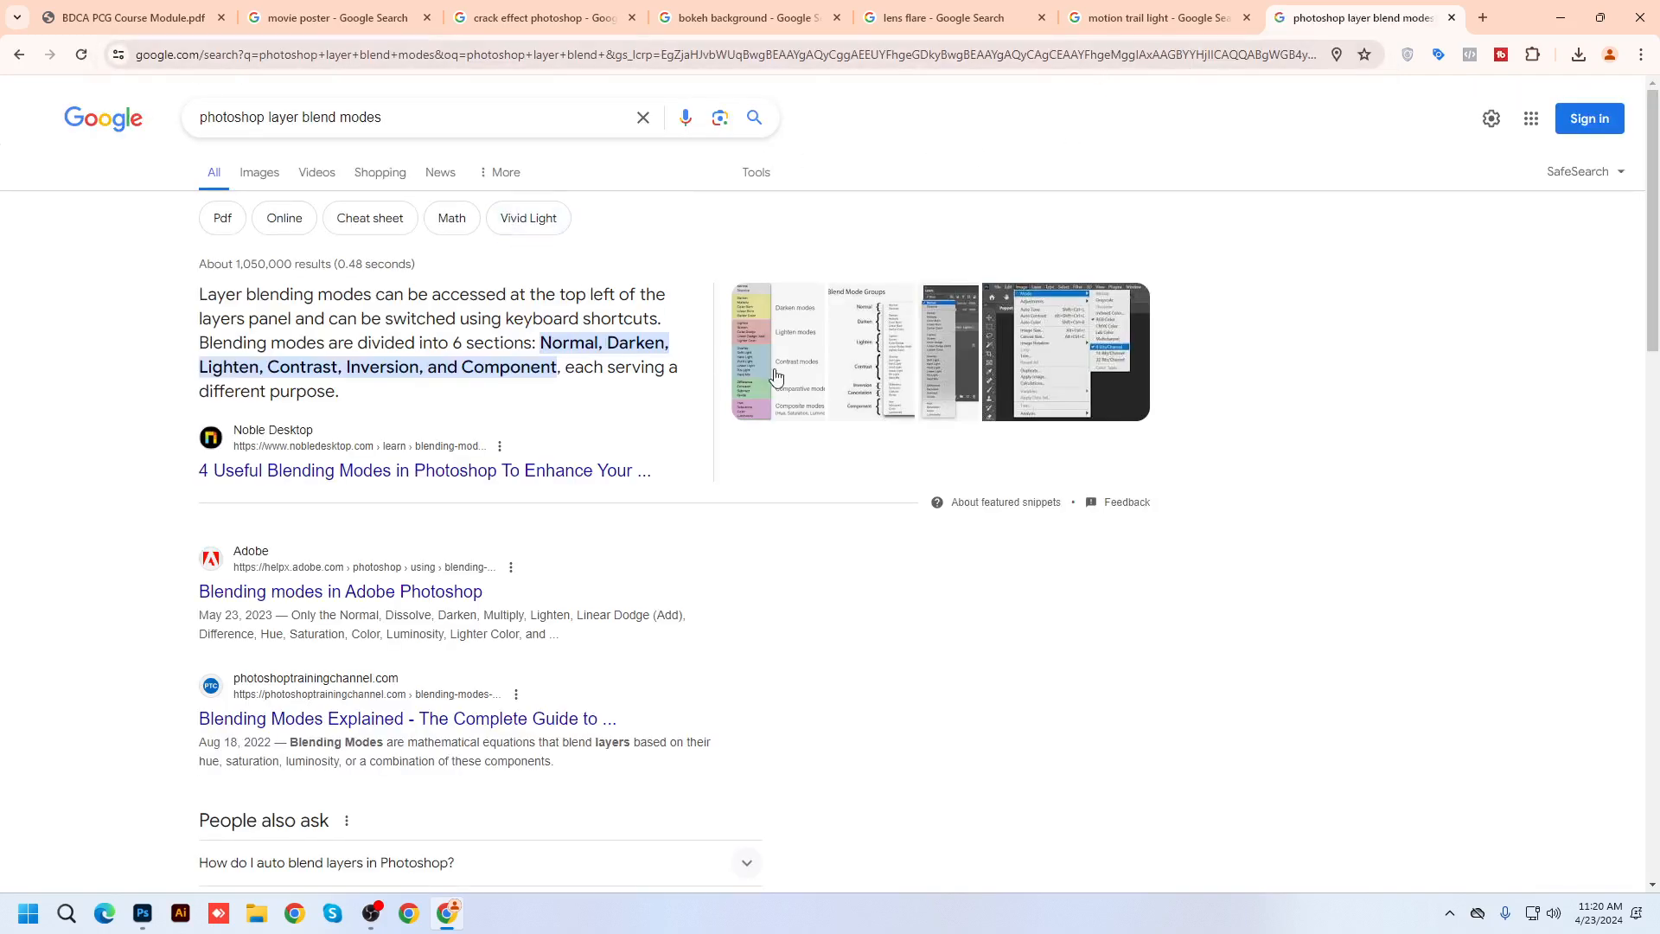
left_click(775, 376)
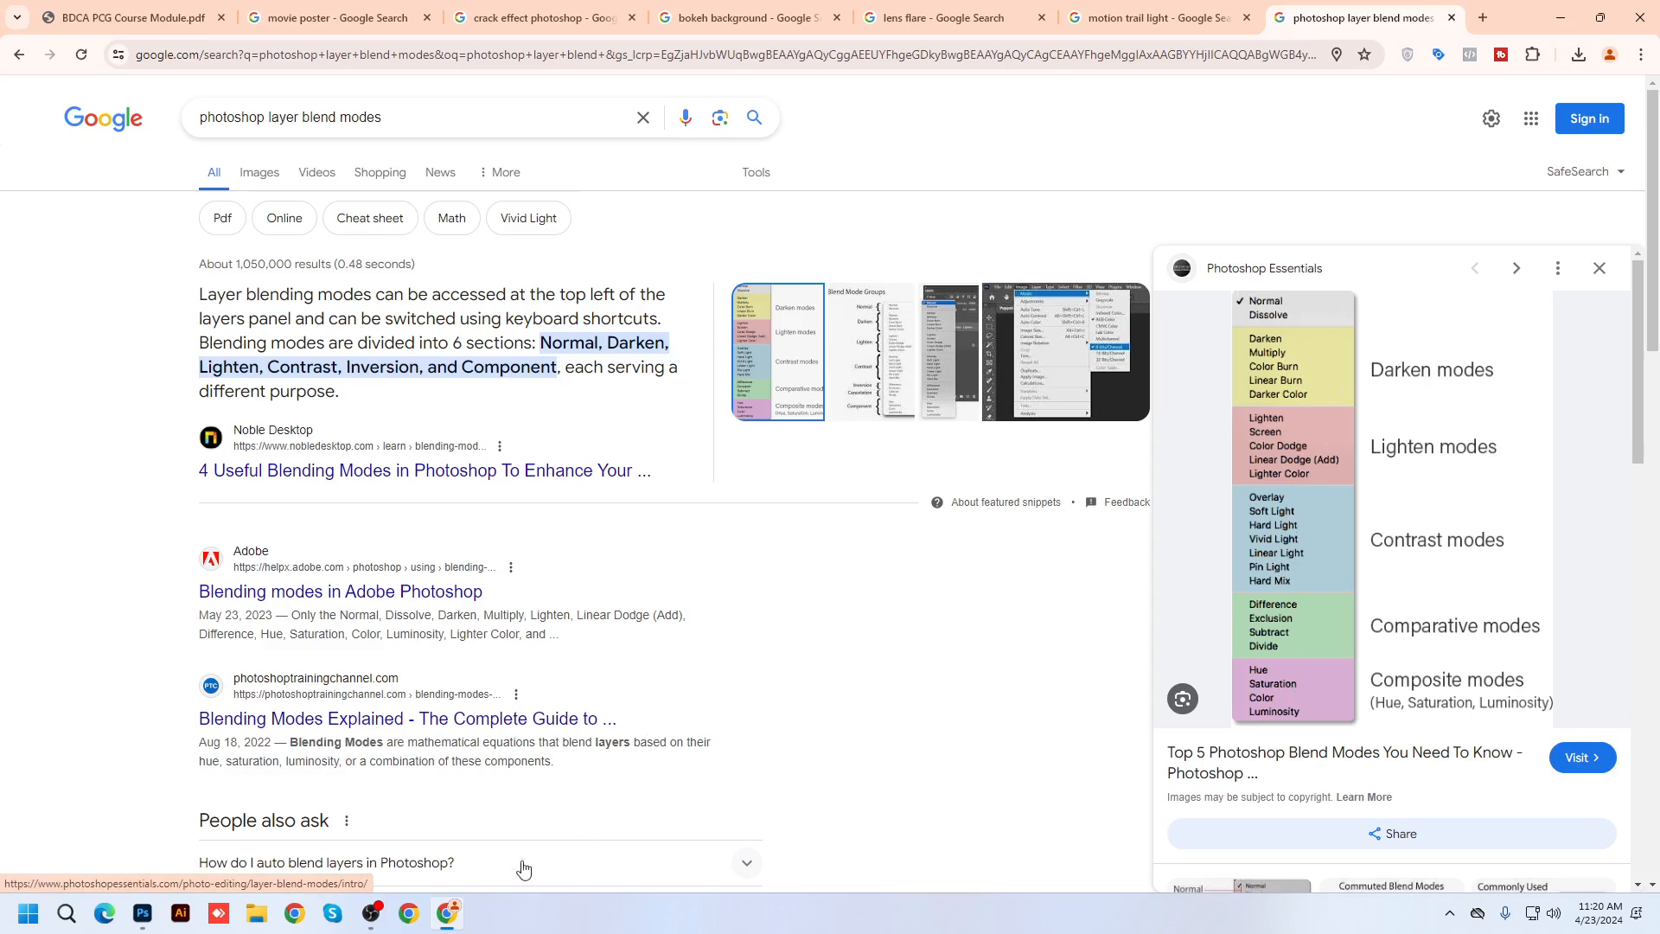
left_click(142, 913)
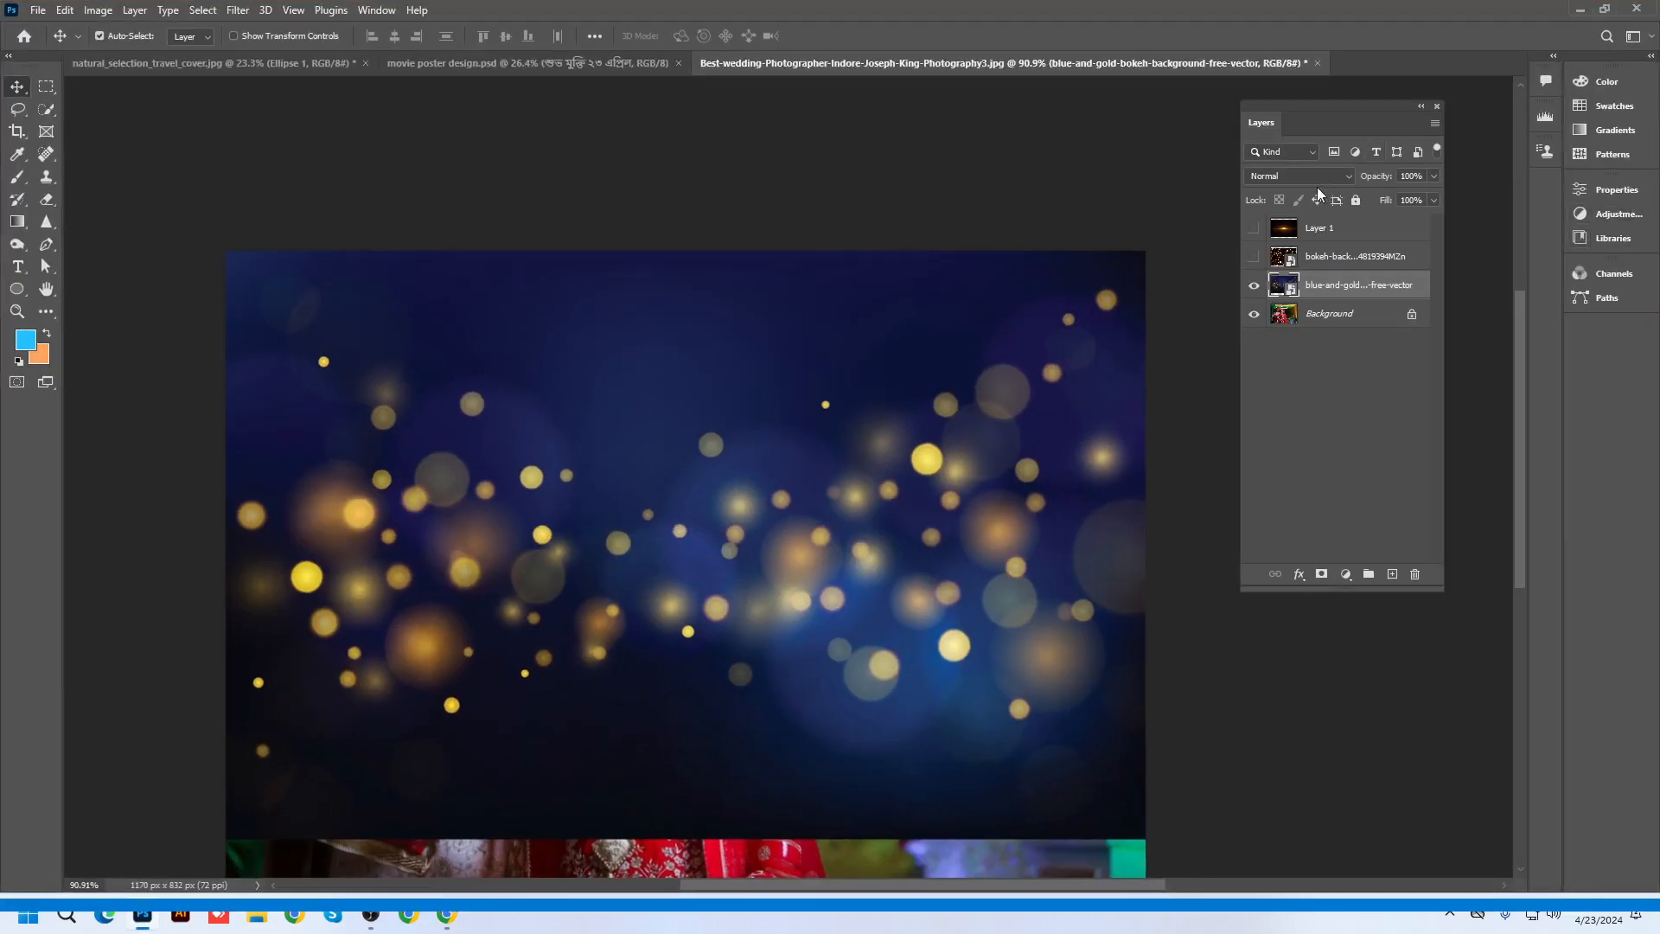
left_click(1297, 176)
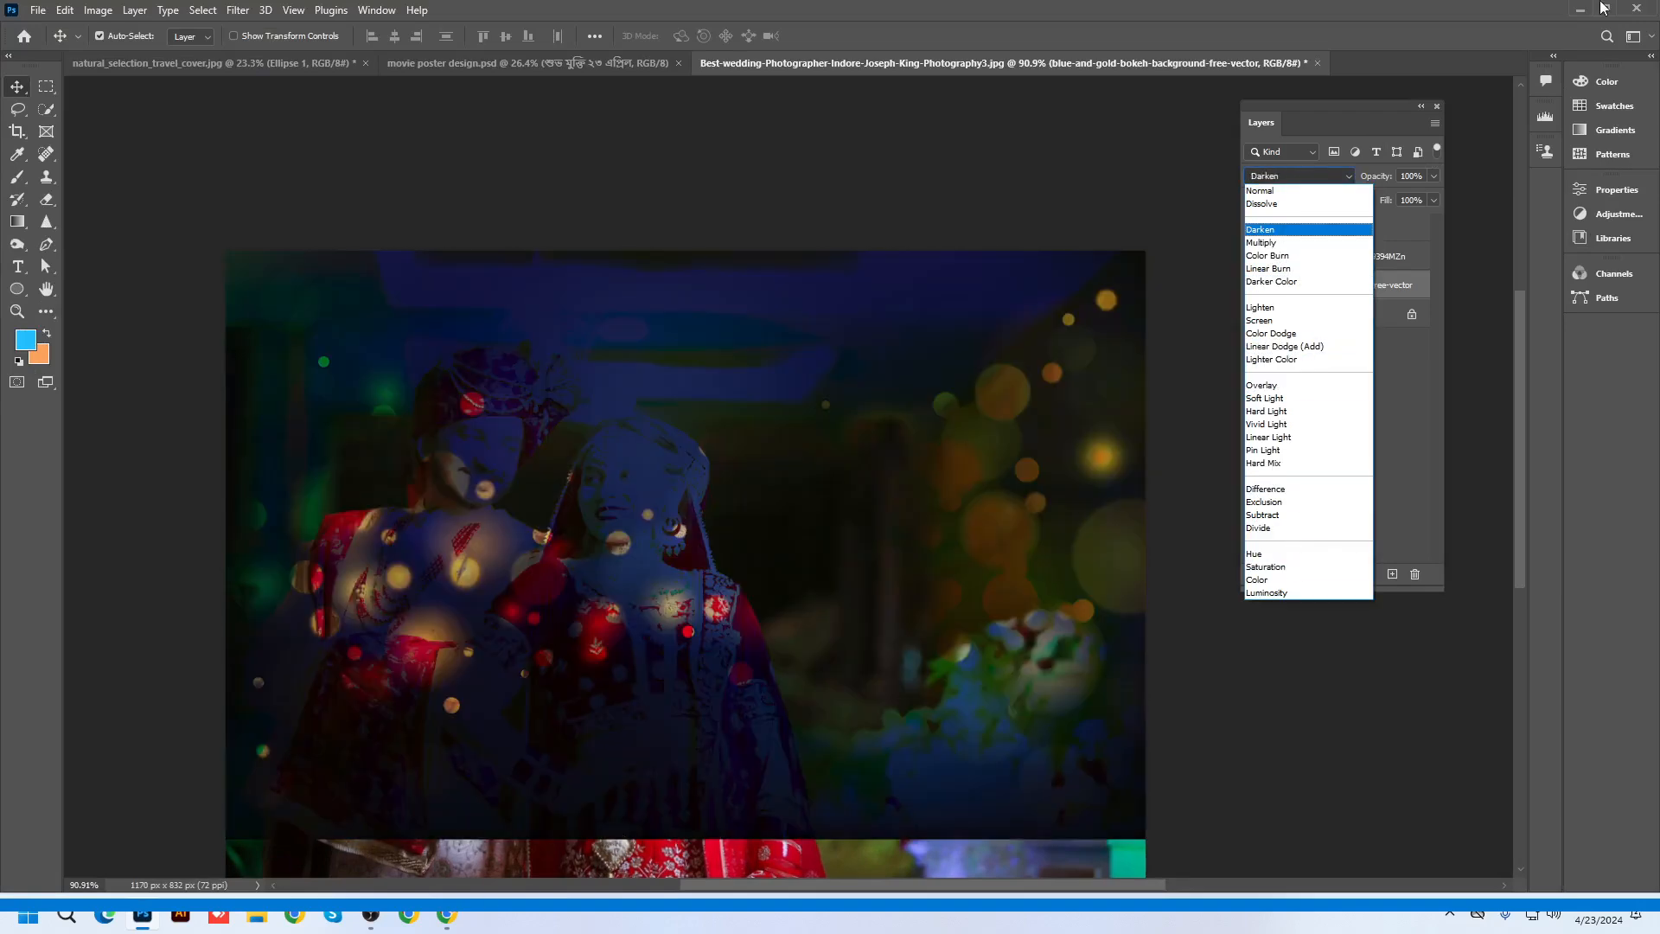
left_click(1260, 191)
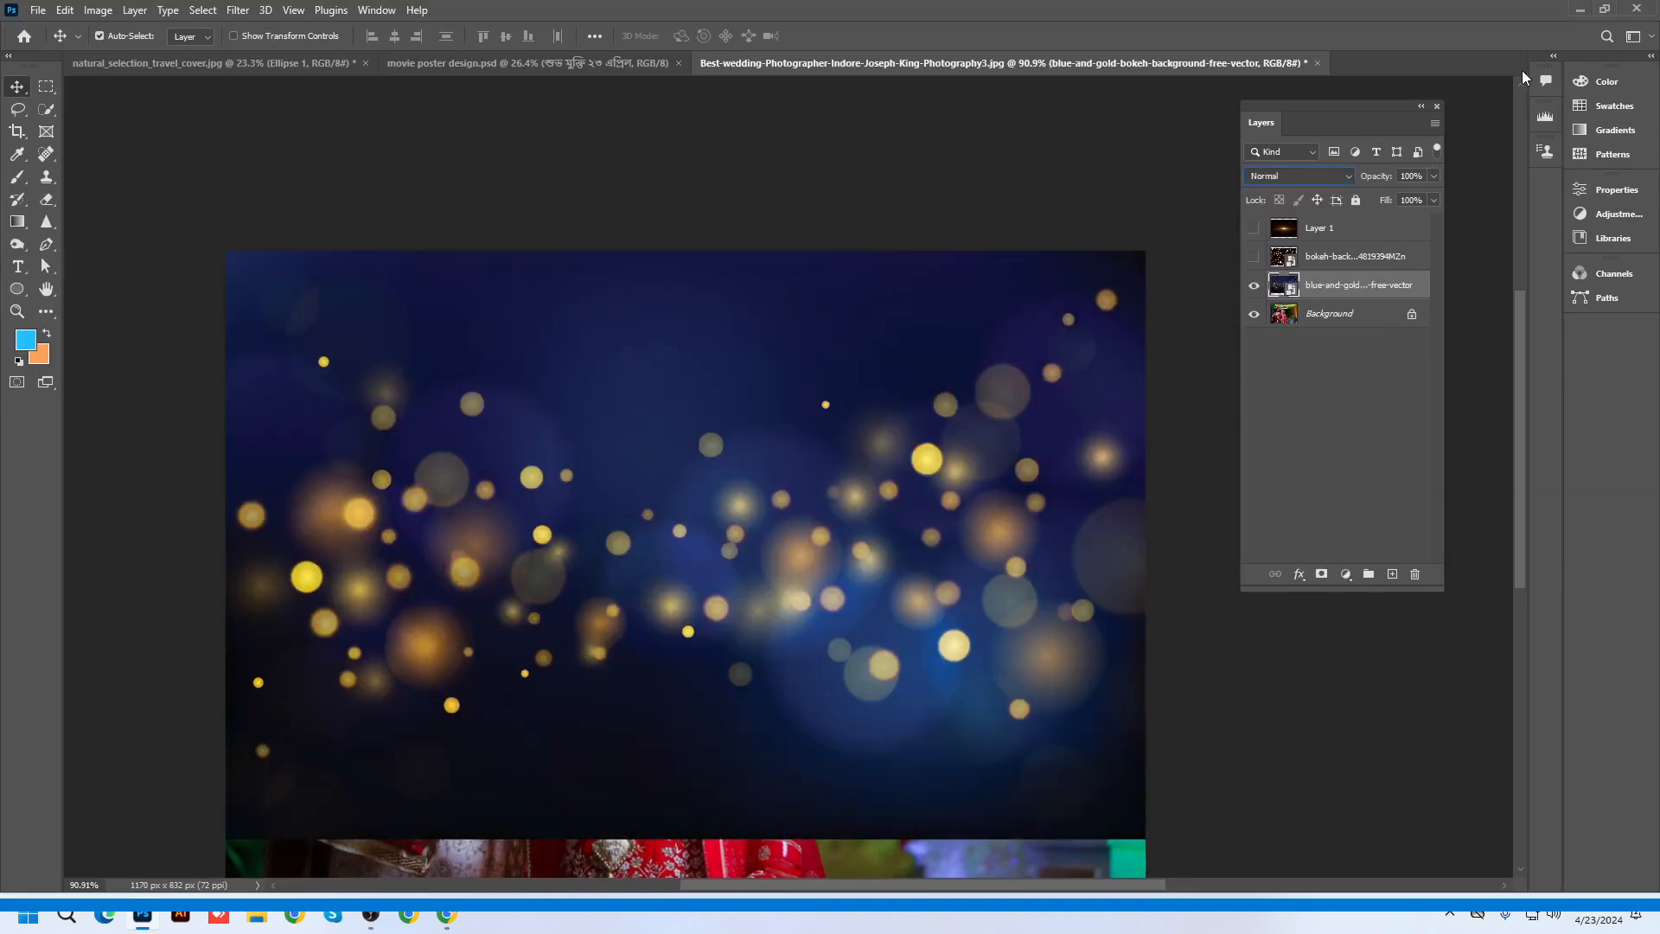
left_click(1580, 8)
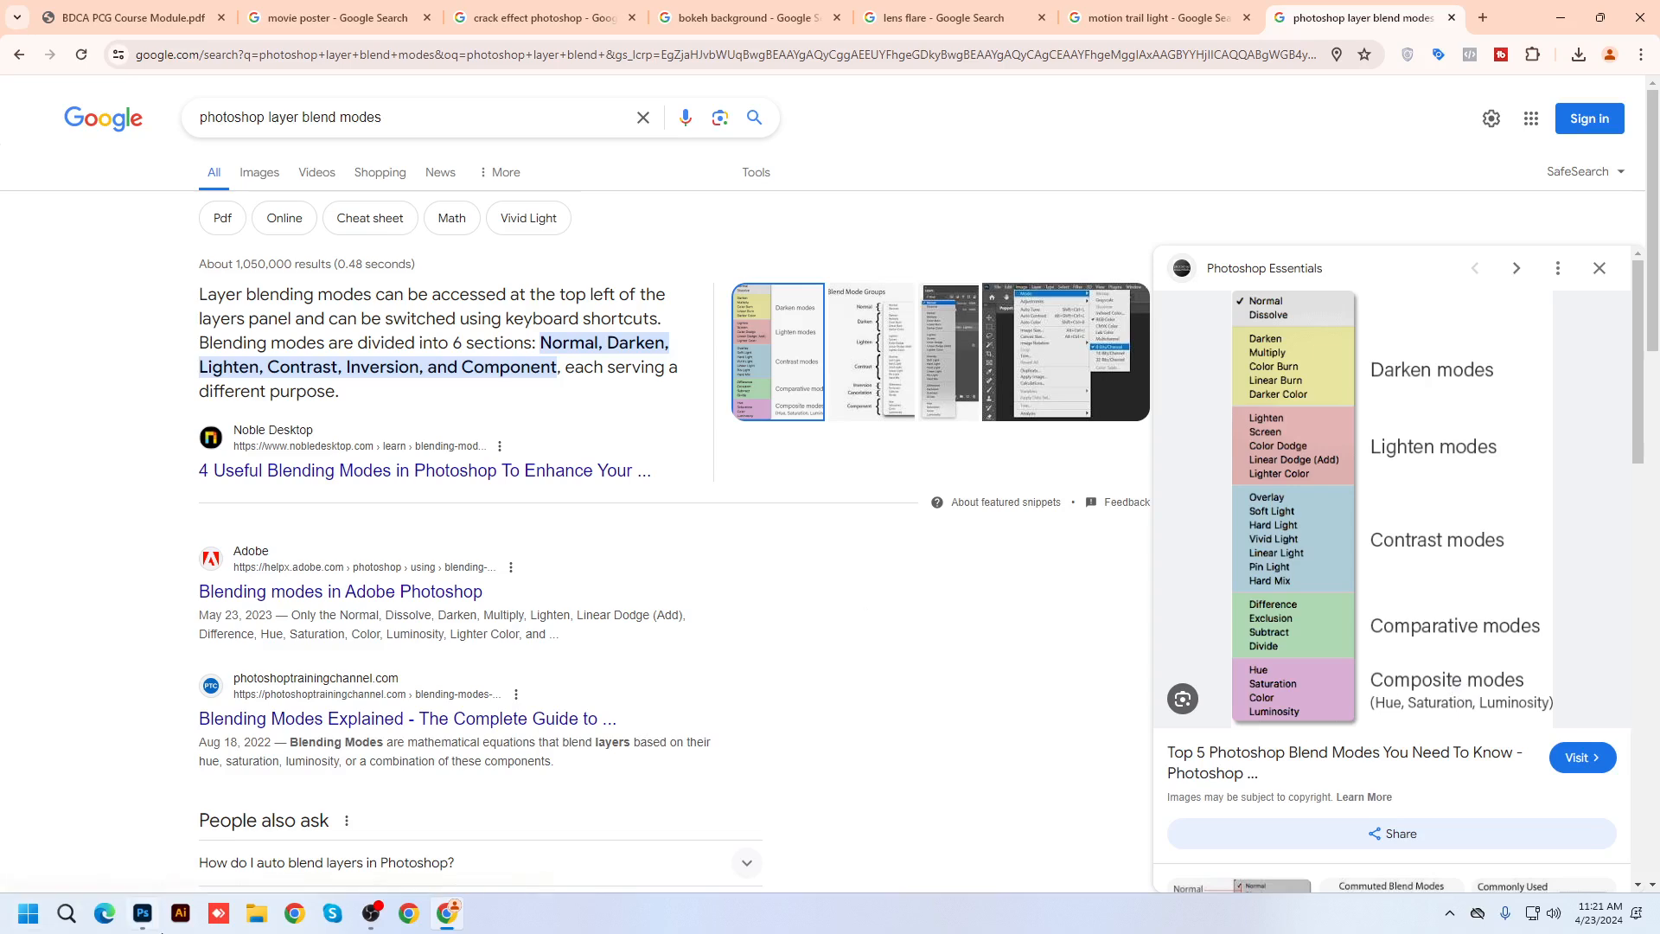
left_click(141, 917)
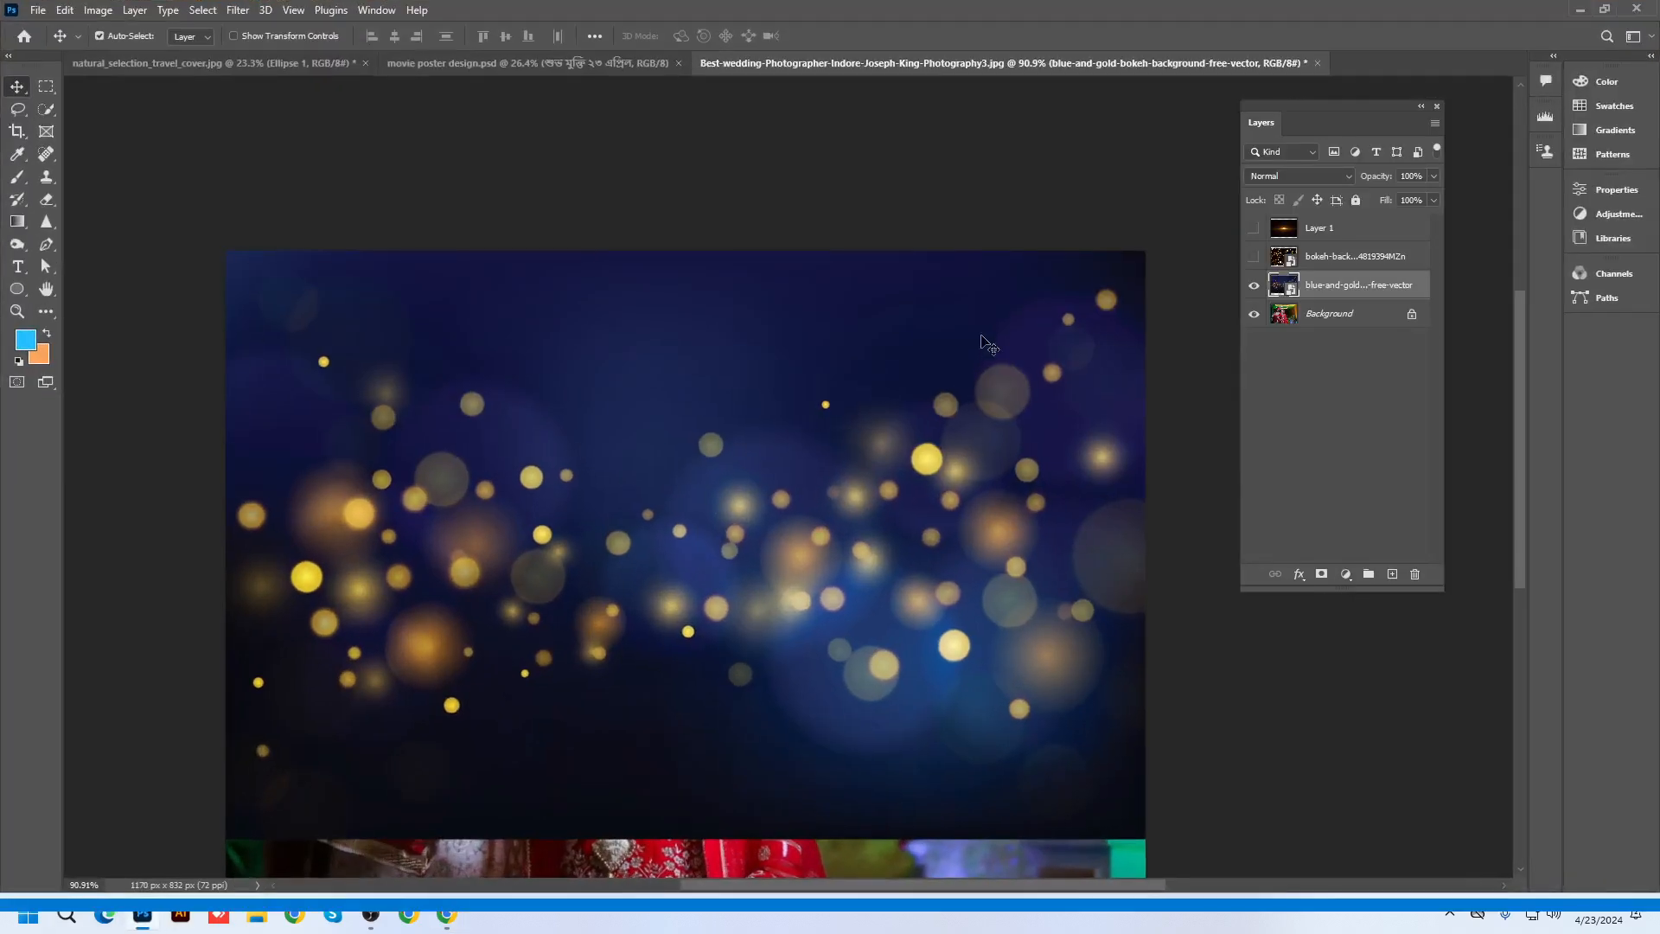
left_click(1313, 178)
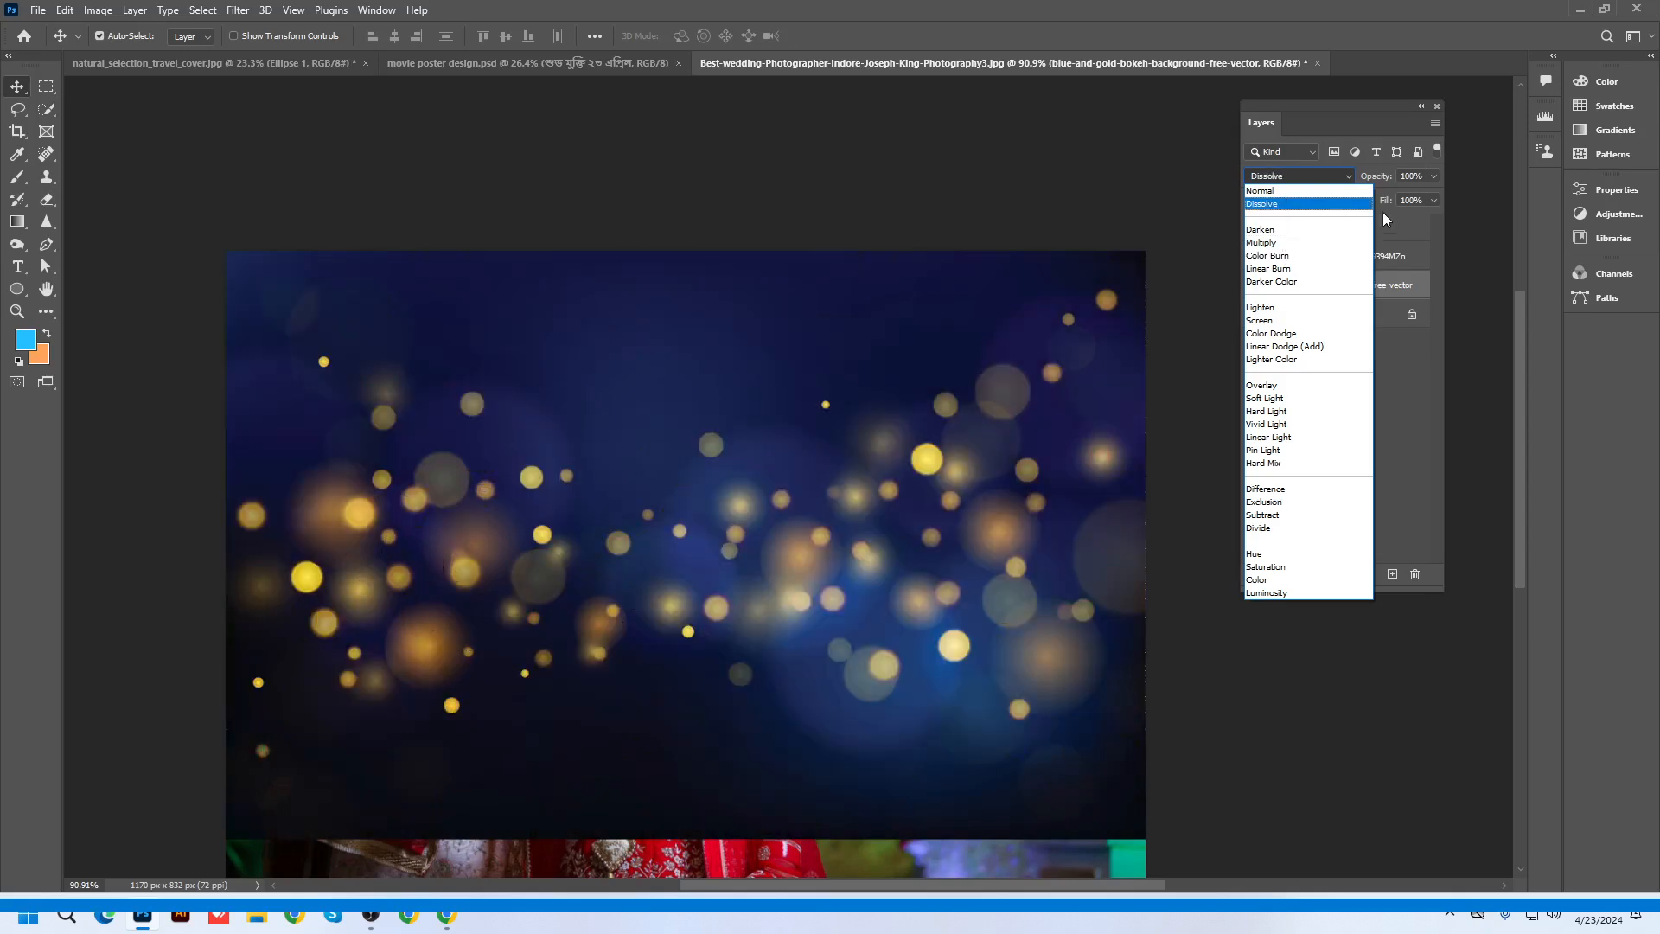
left_click(1386, 219)
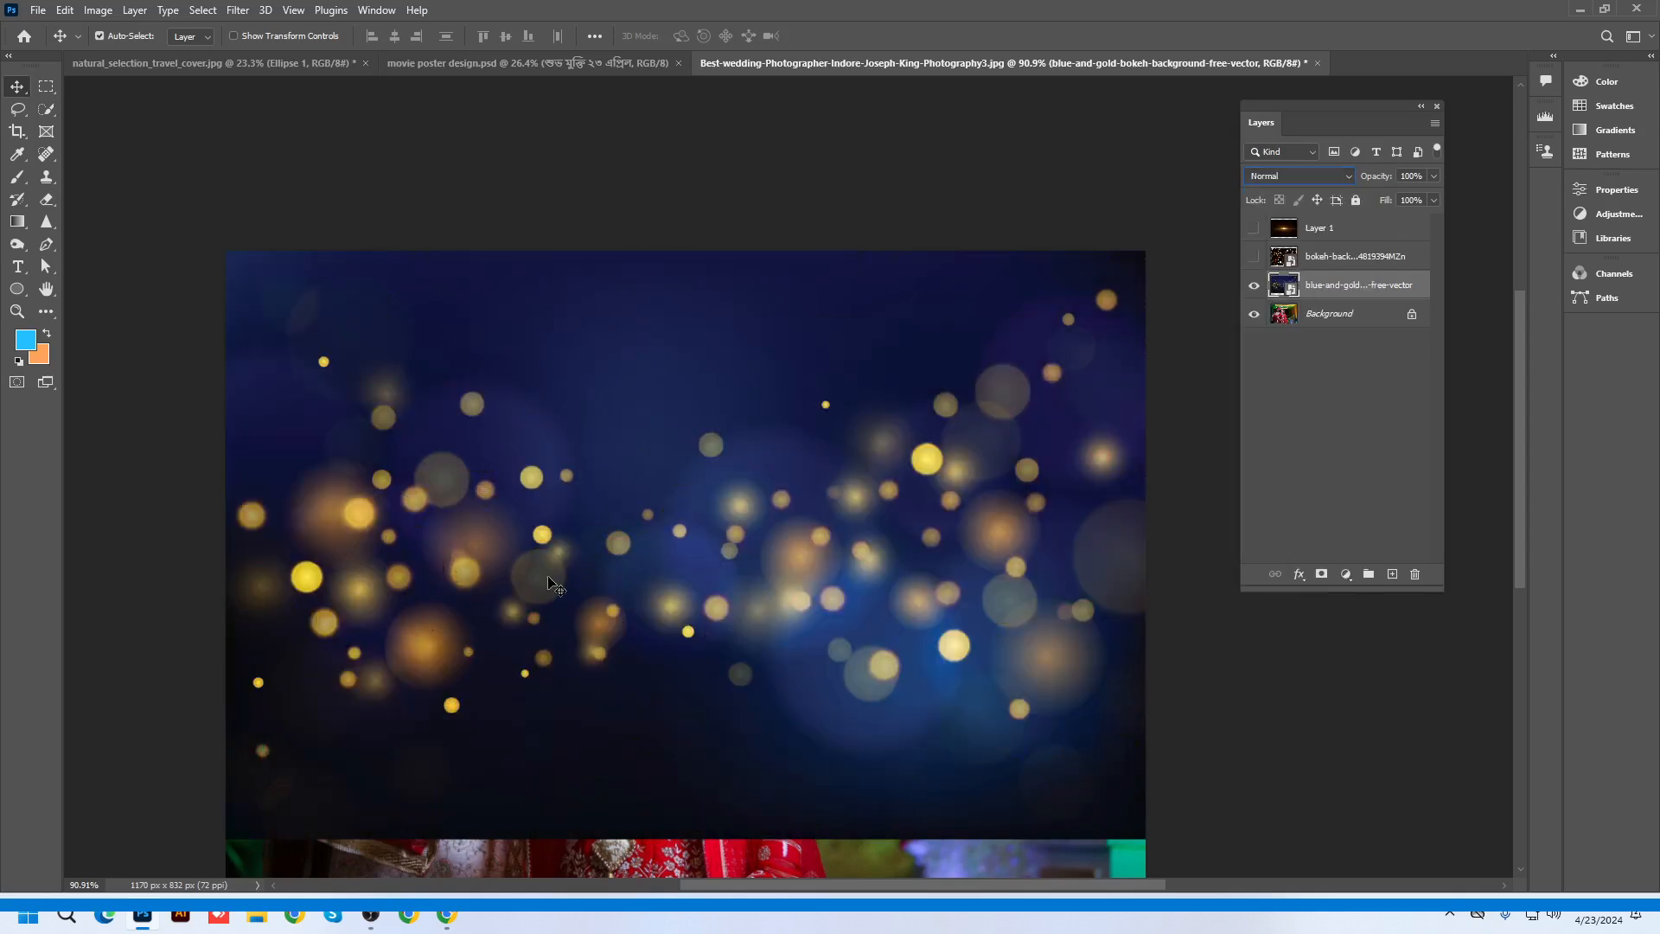
scroll(734, 424, "up", 4)
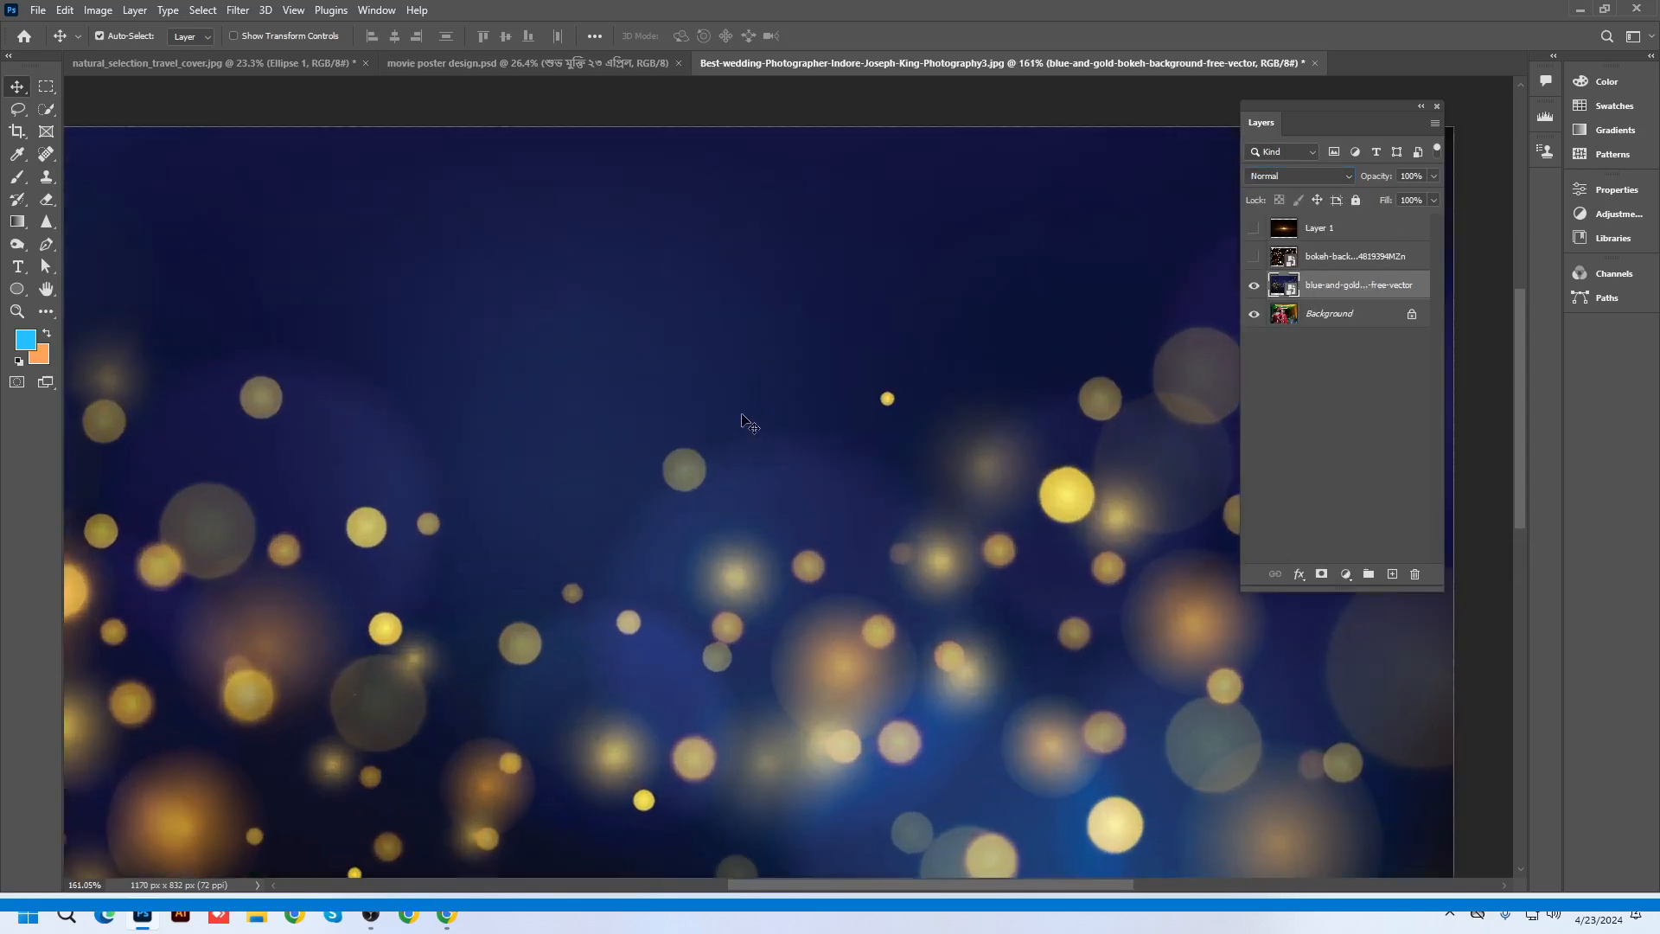
scroll(749, 423, "up", 2)
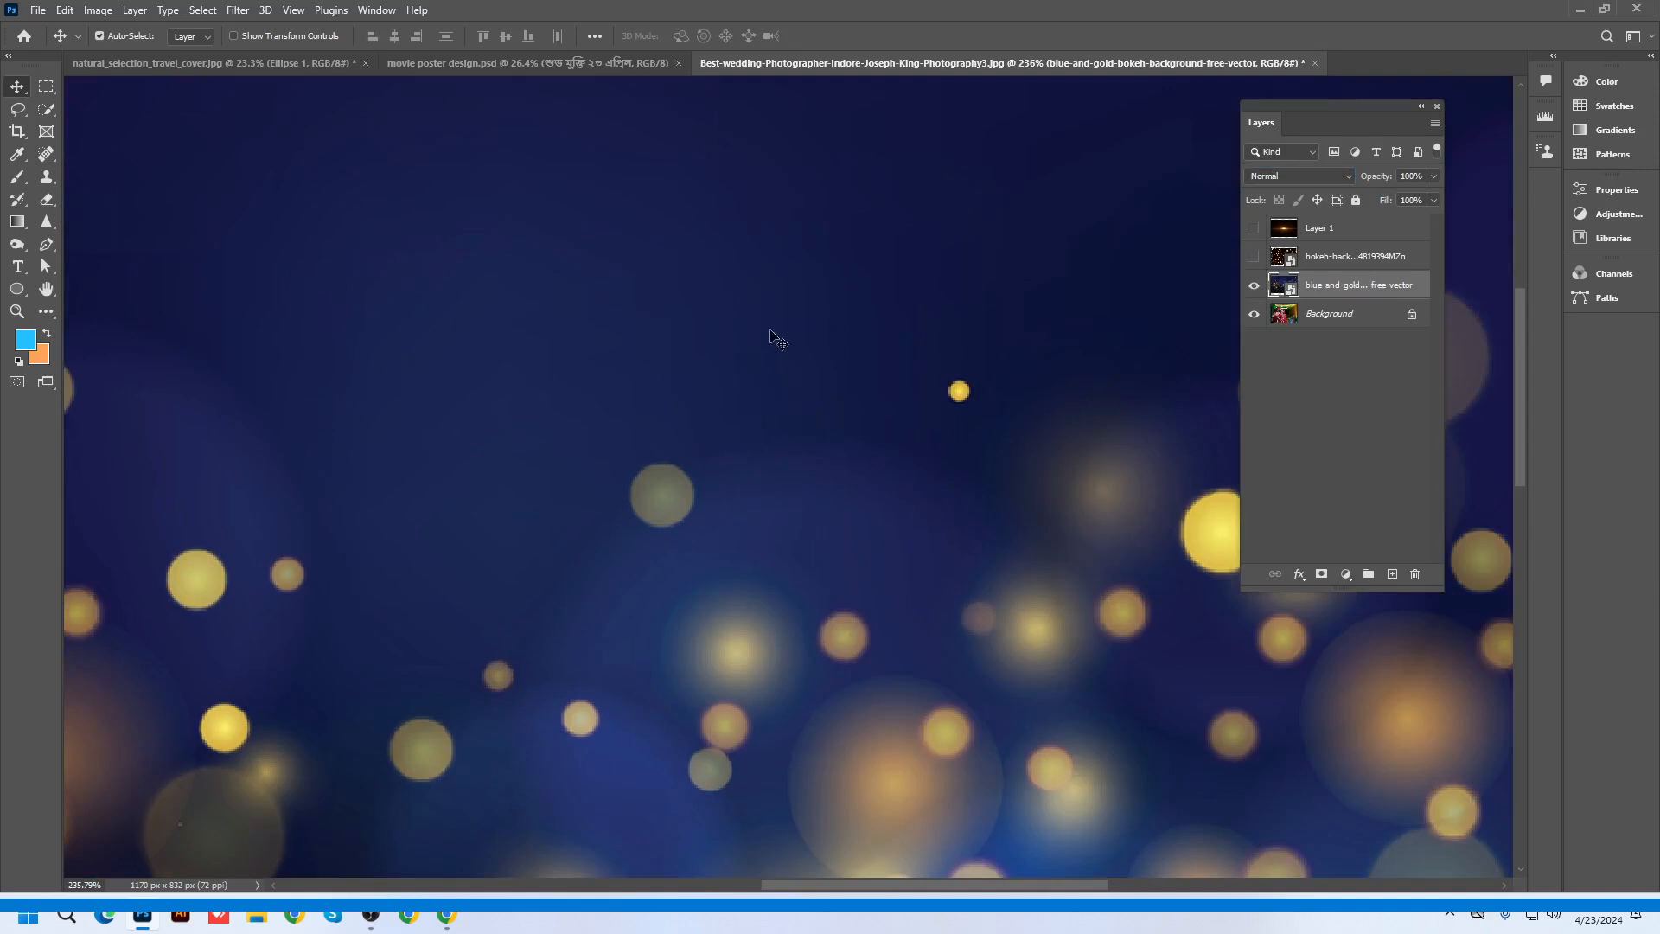
scroll(845, 242, "down", 2)
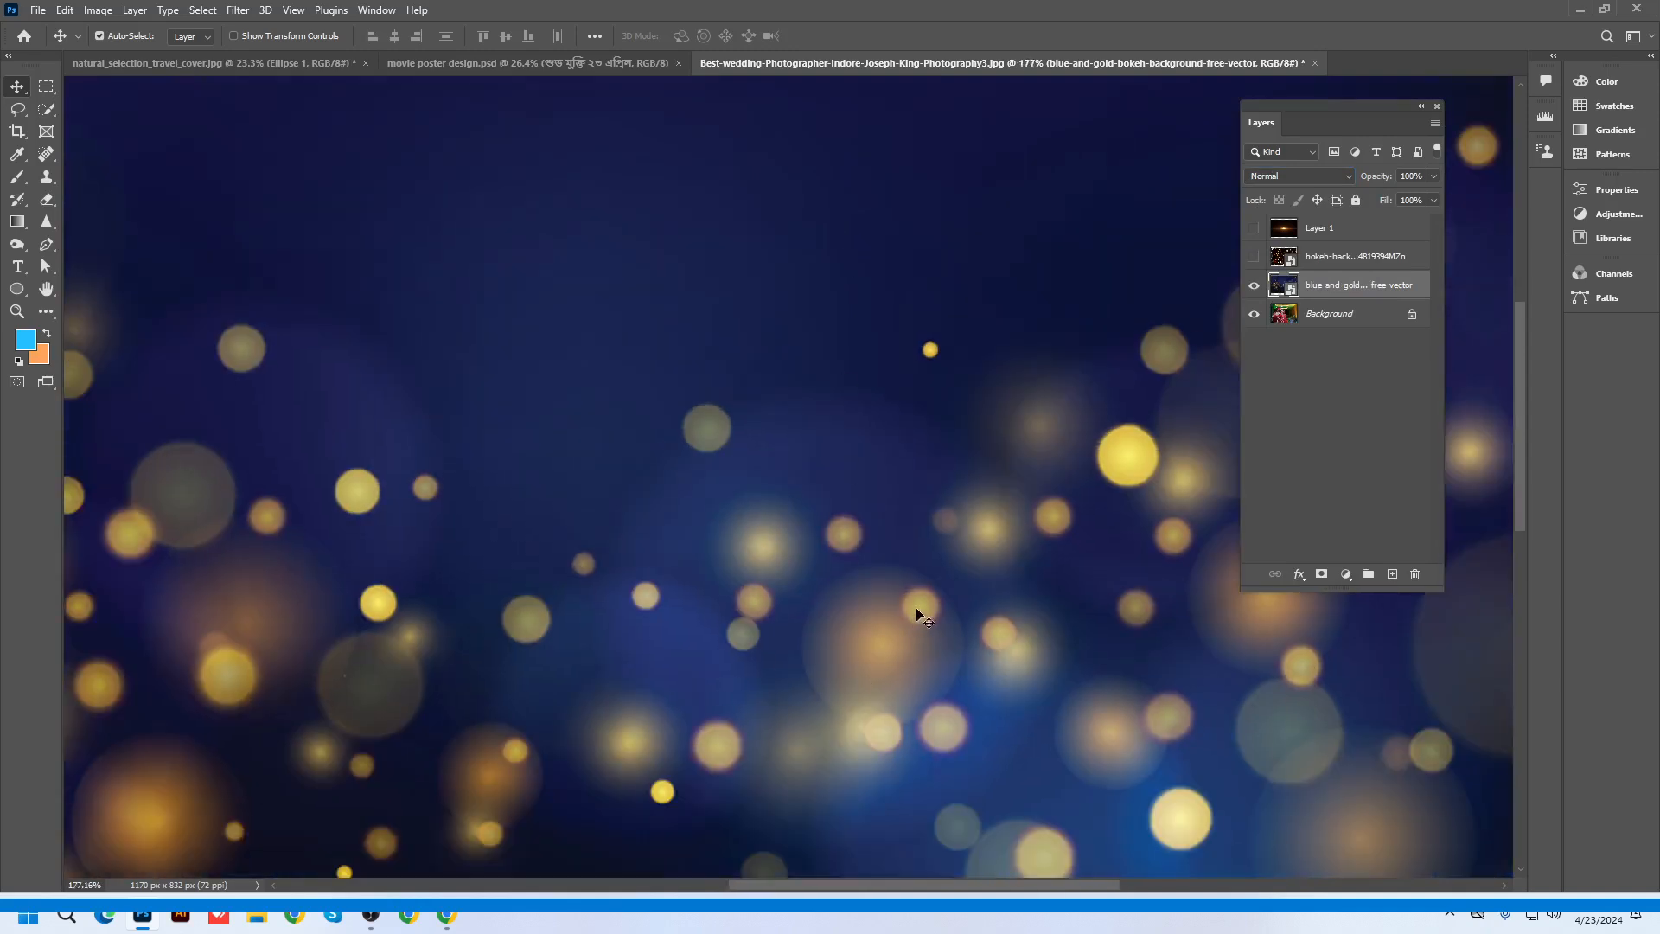
scroll(918, 615, "down", 3)
scroll(838, 519, "up", 1)
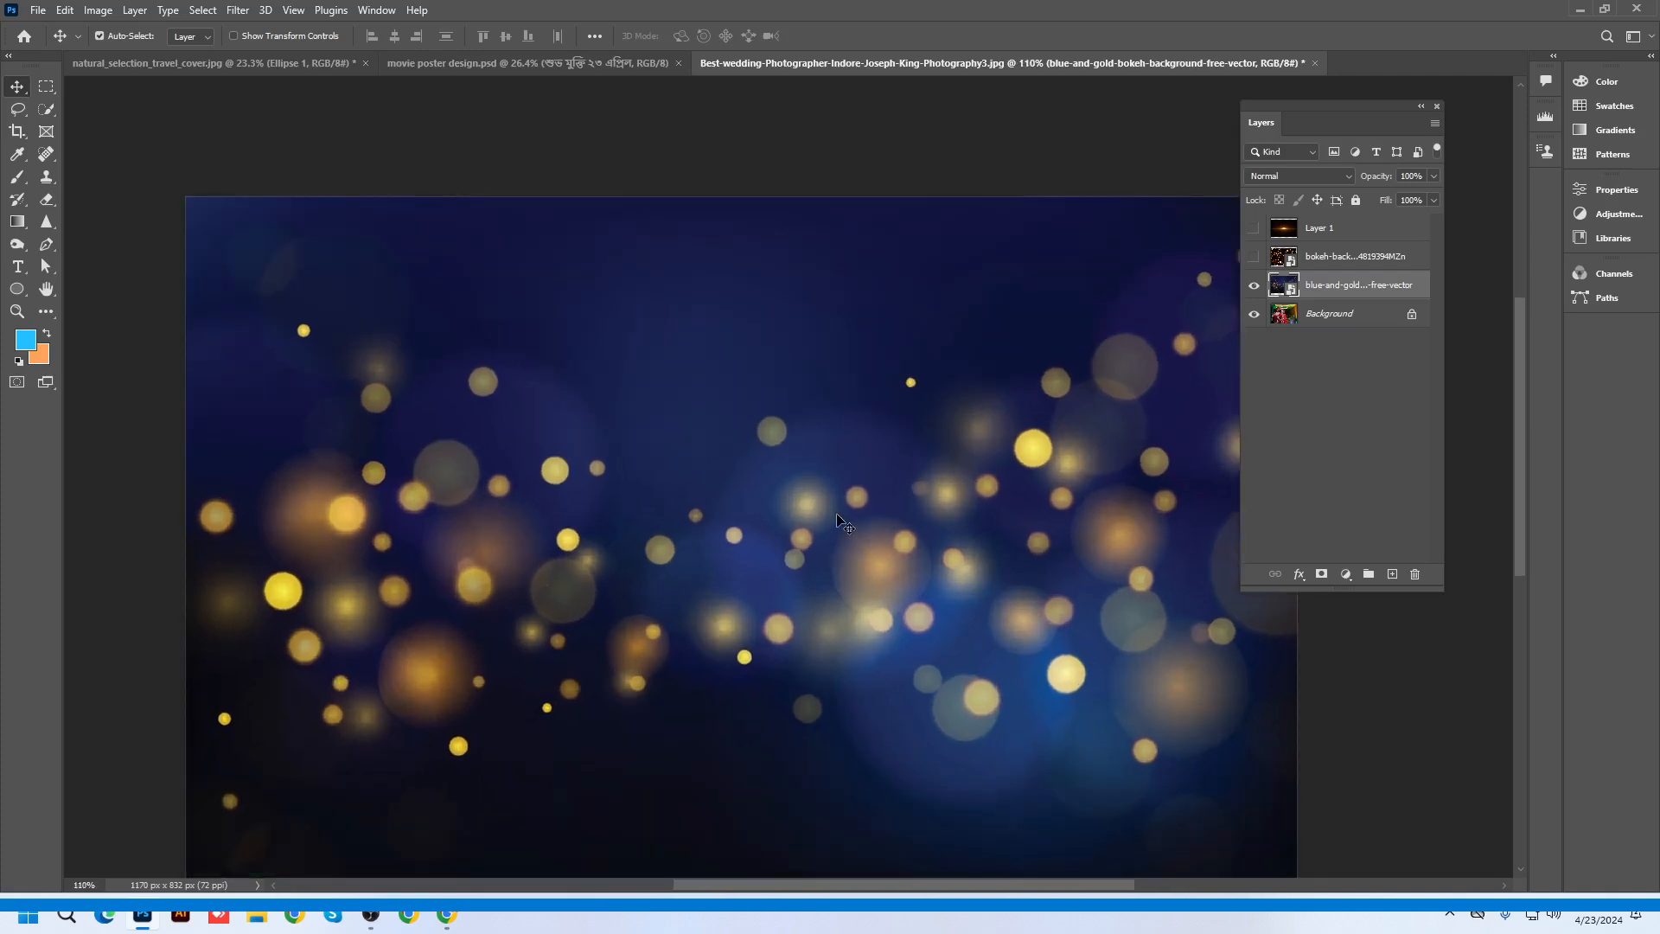
scroll(839, 519, "down", 1)
left_click(1254, 285)
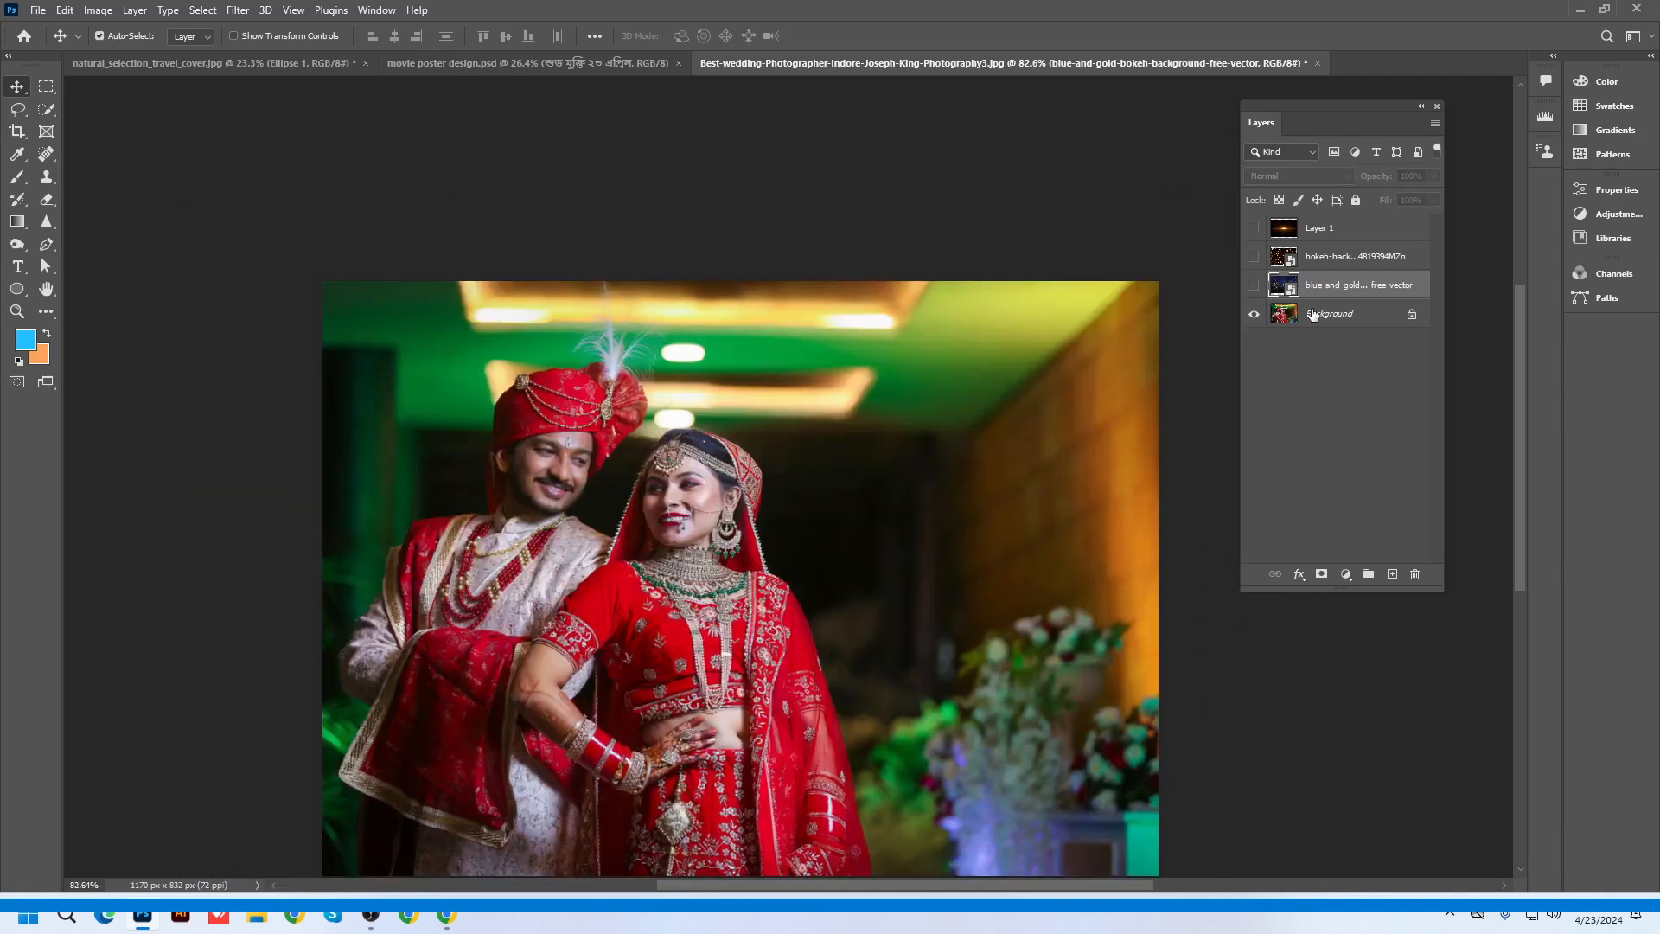
left_click(1313, 316)
left_click(1321, 286)
left_click(1253, 286)
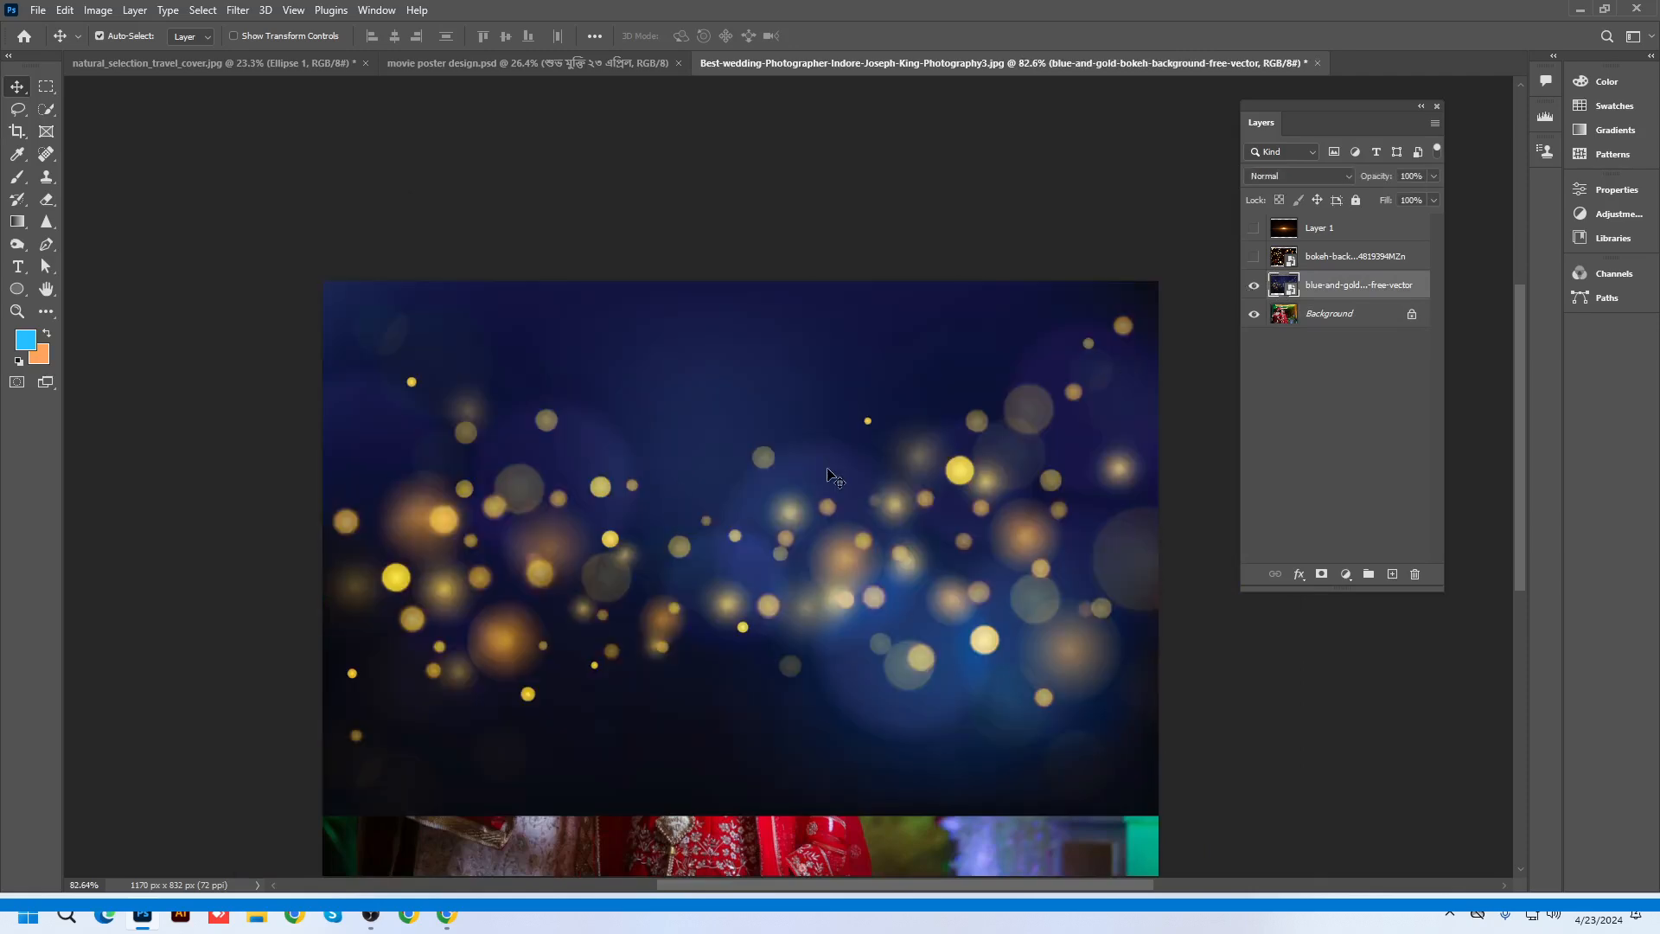
scroll(828, 475, "up", 1)
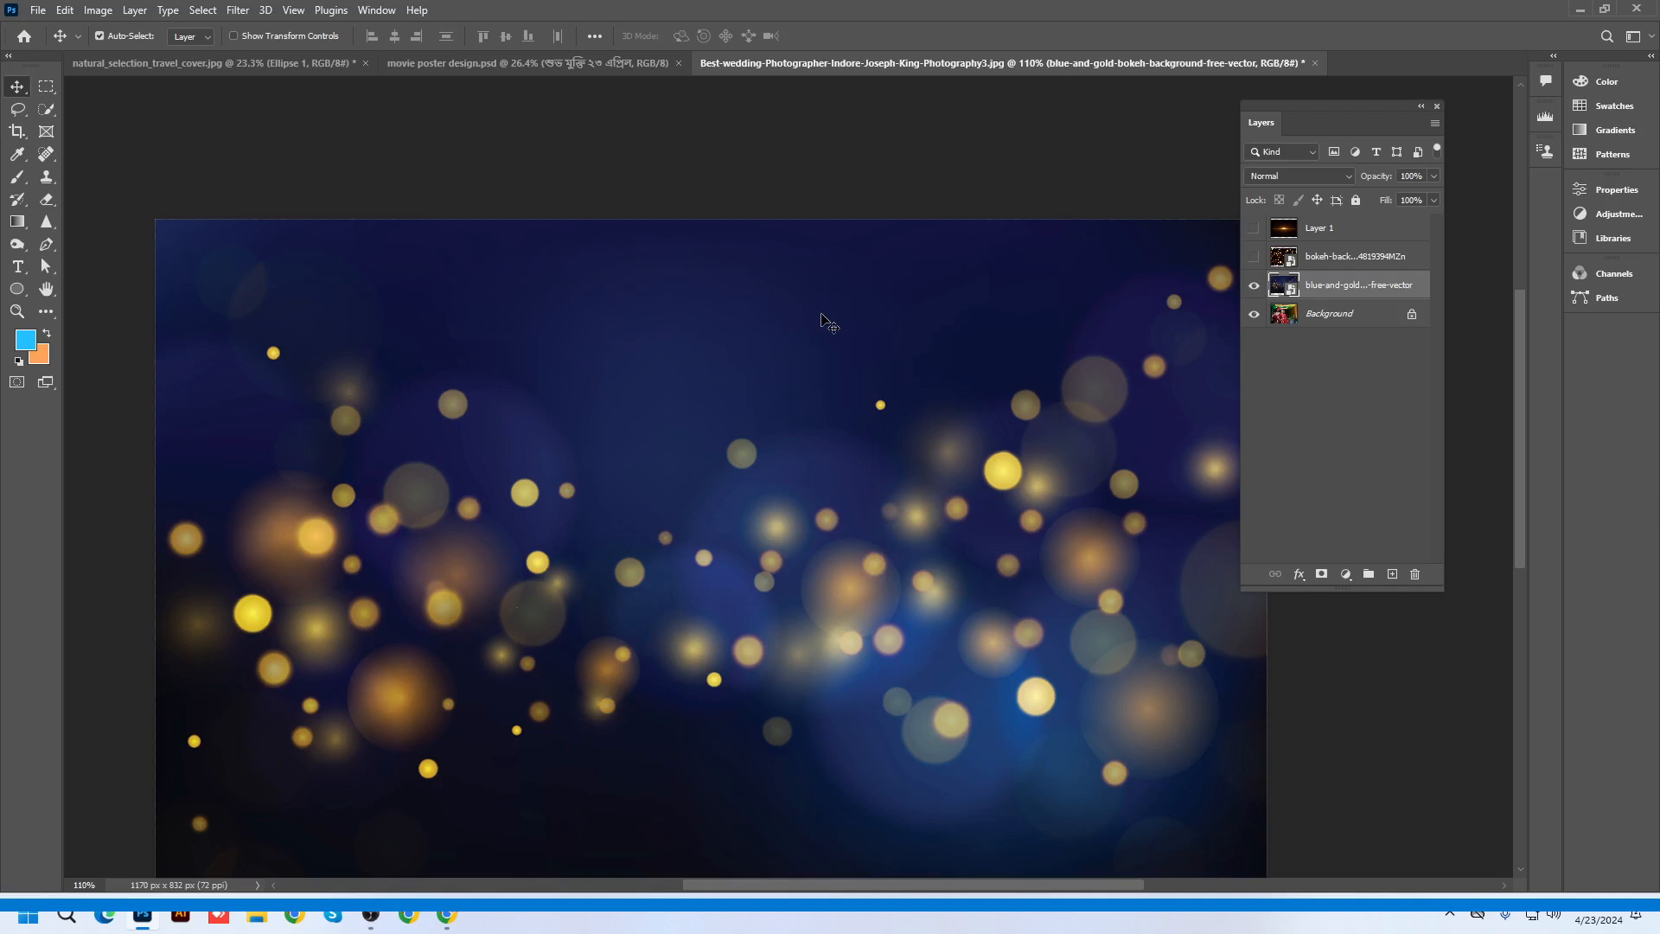
scroll(822, 320, "up", 1)
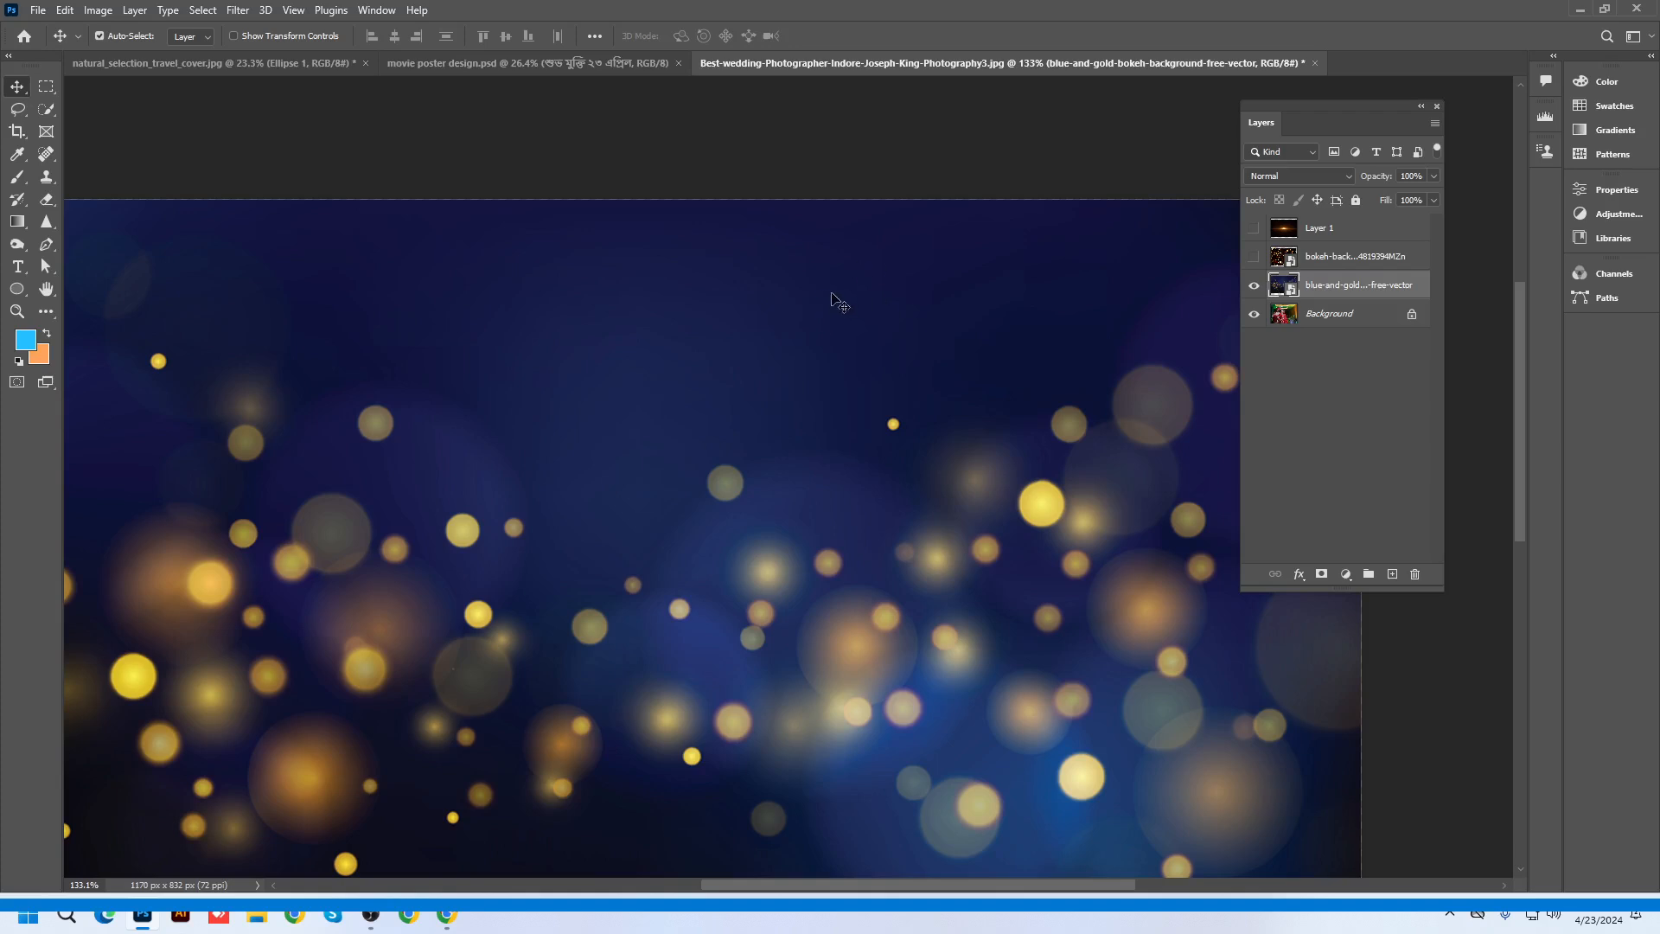
left_click(1277, 176)
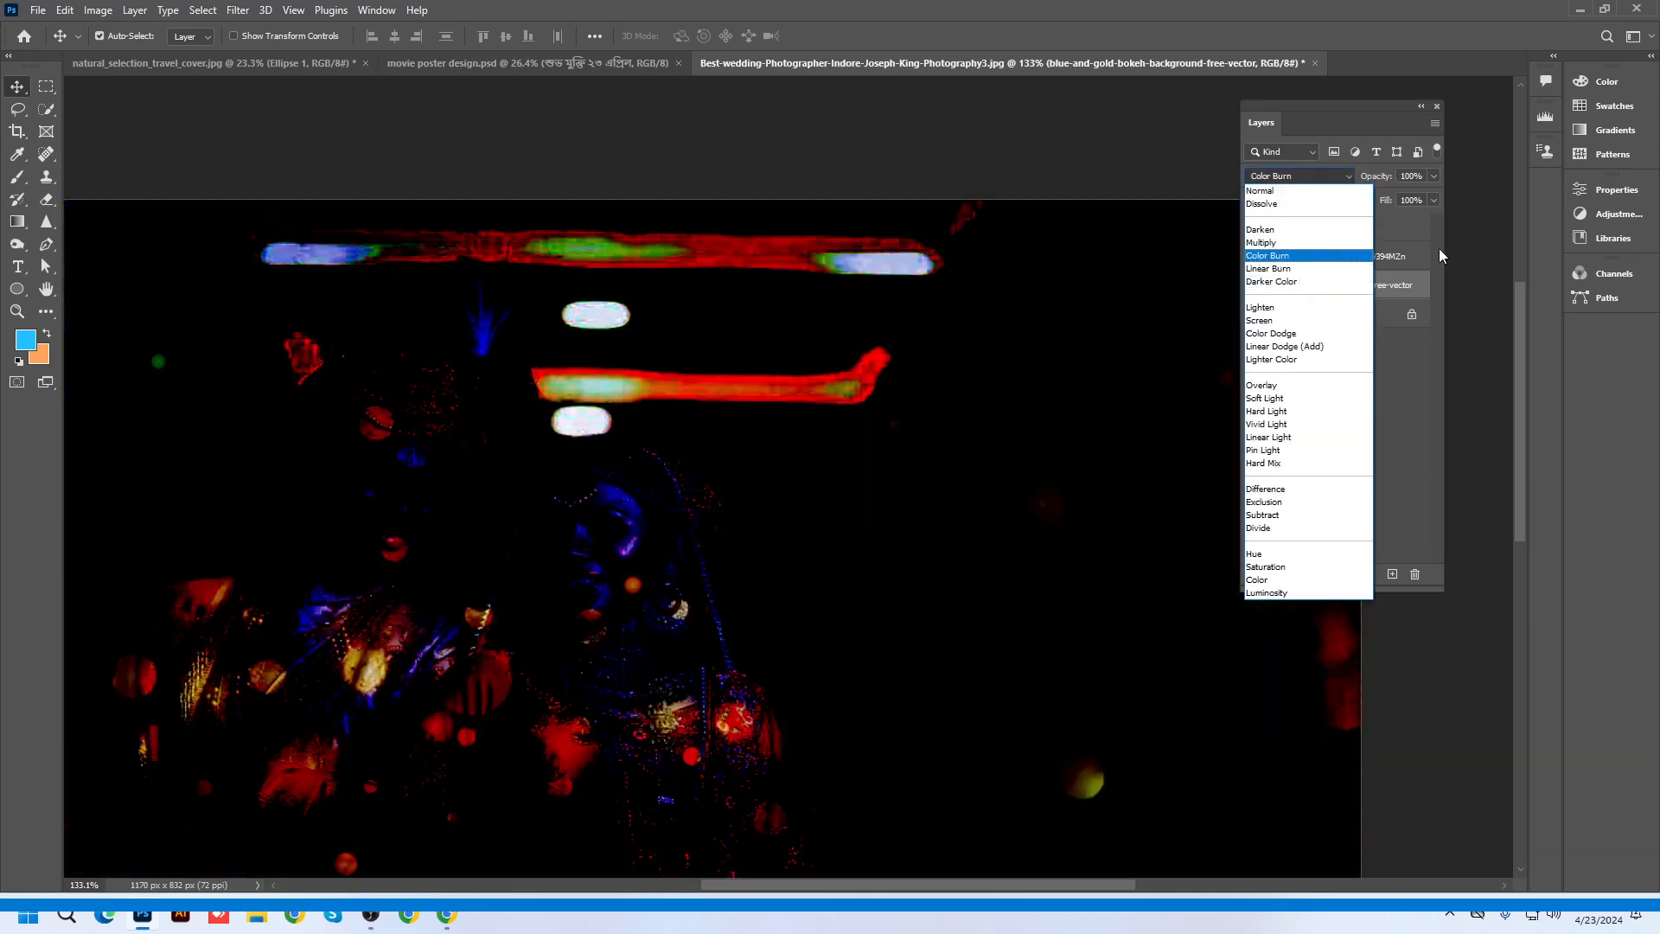
left_click(1411, 247)
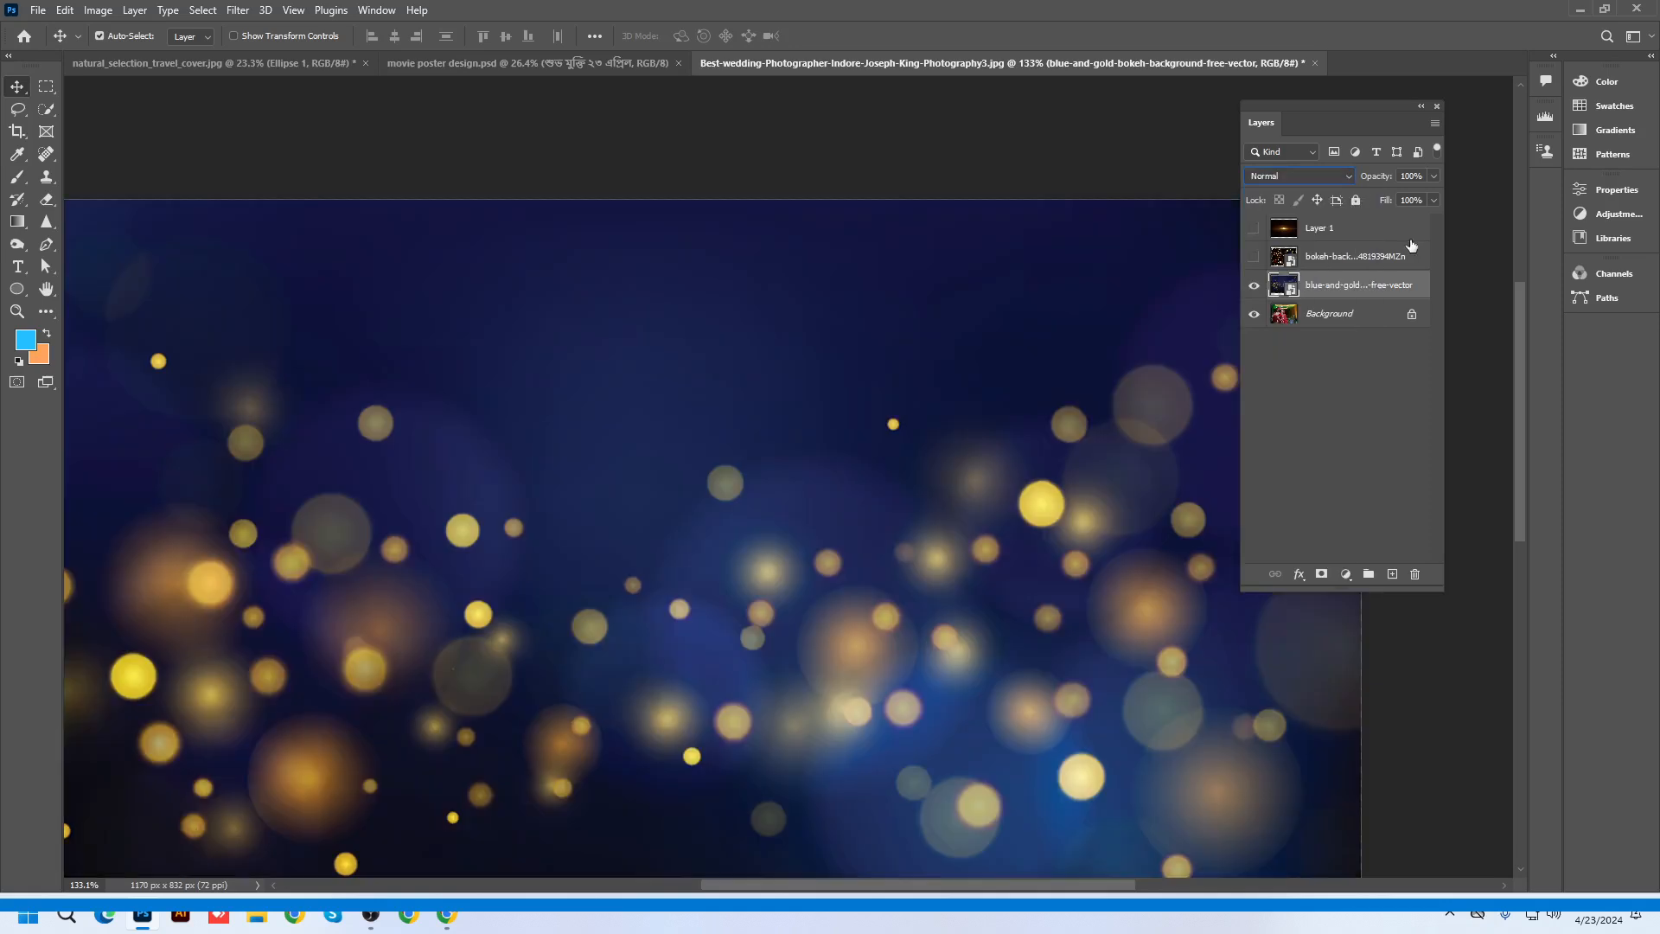
scroll(874, 340, "down", 1)
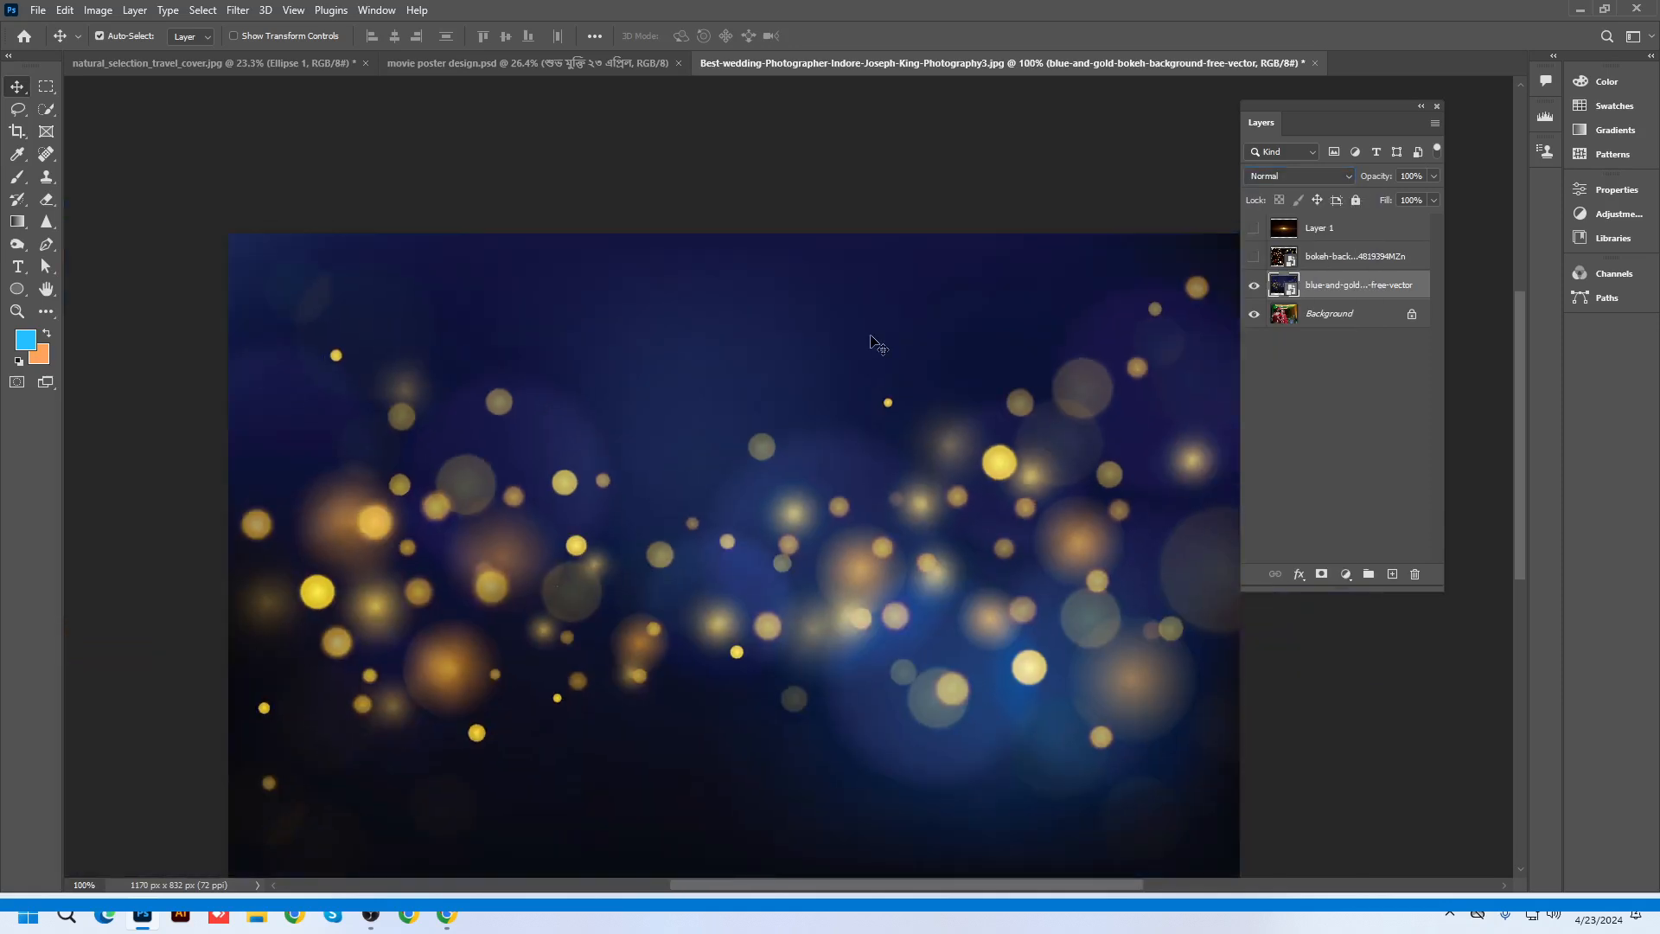
left_click(1319, 262)
Preview Darken on the blue-gold bokeh layer, reset it to Normal, then reopen the blend modes to try Screen
left_click(1314, 287)
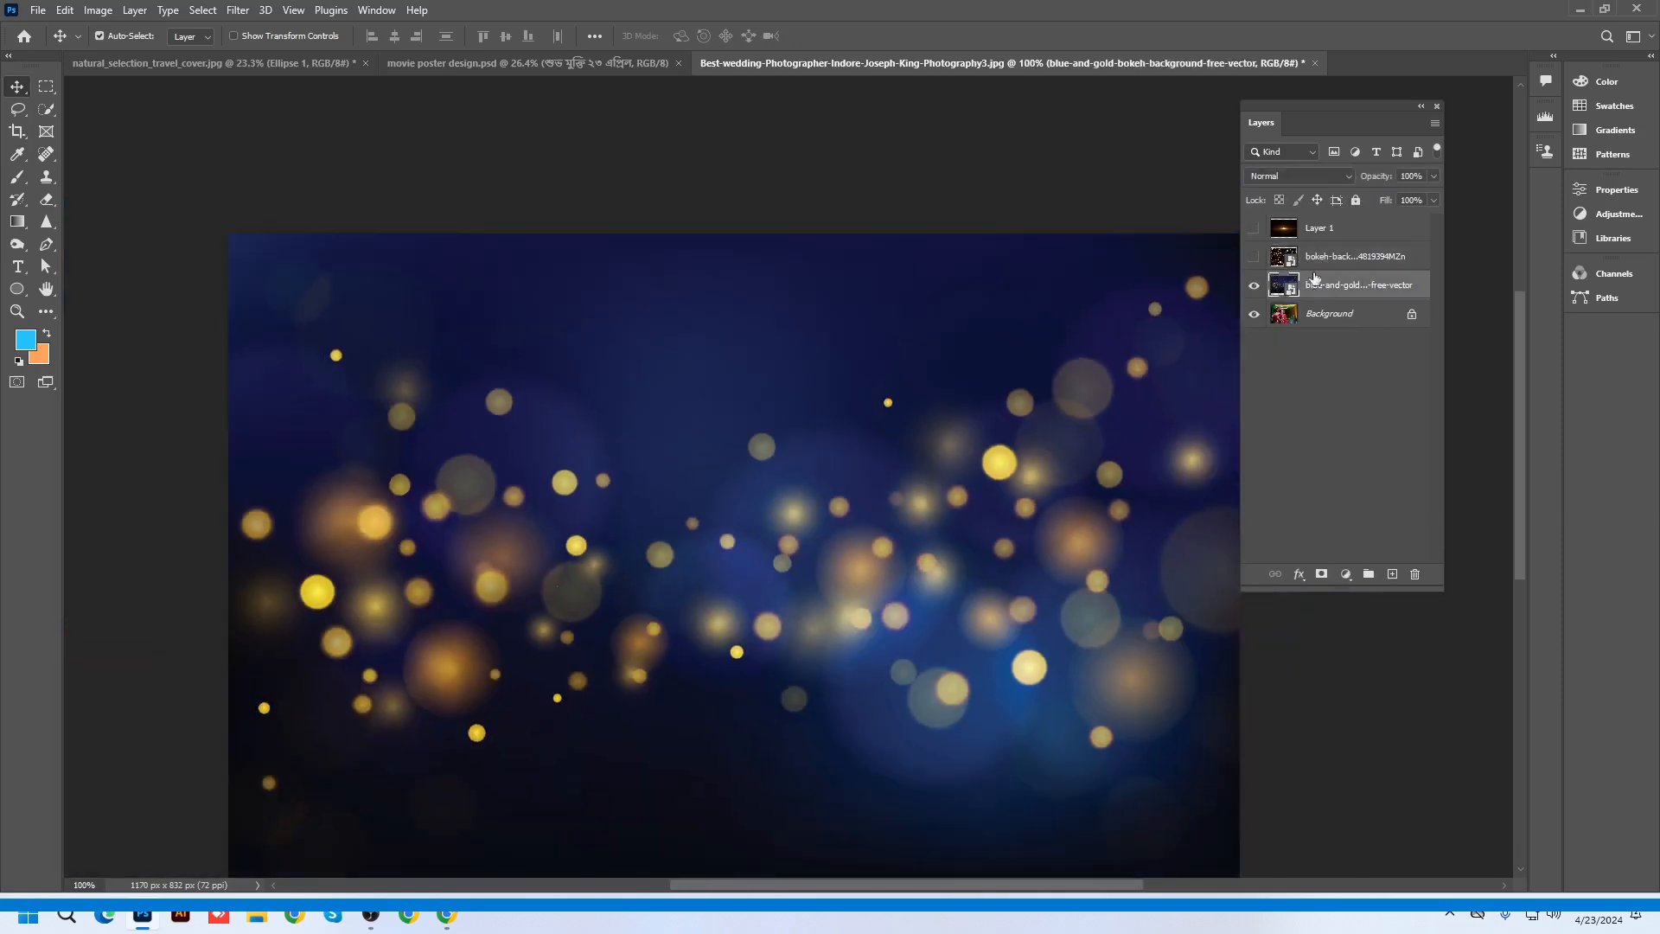
left_click(1301, 176)
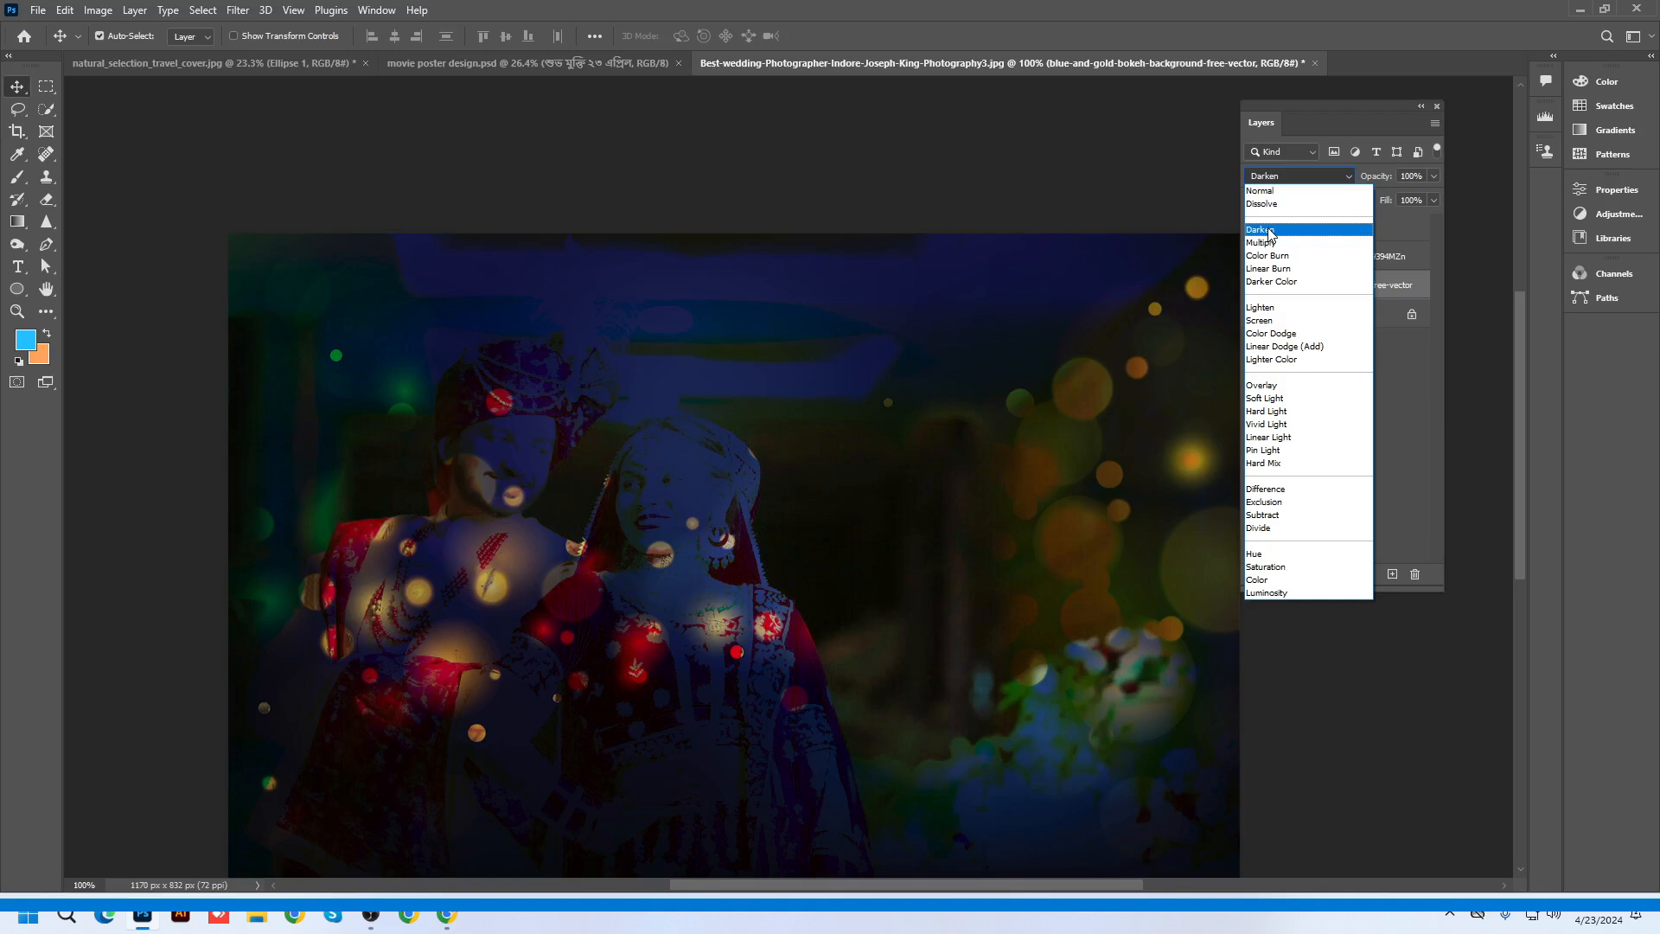
left_click(1267, 190)
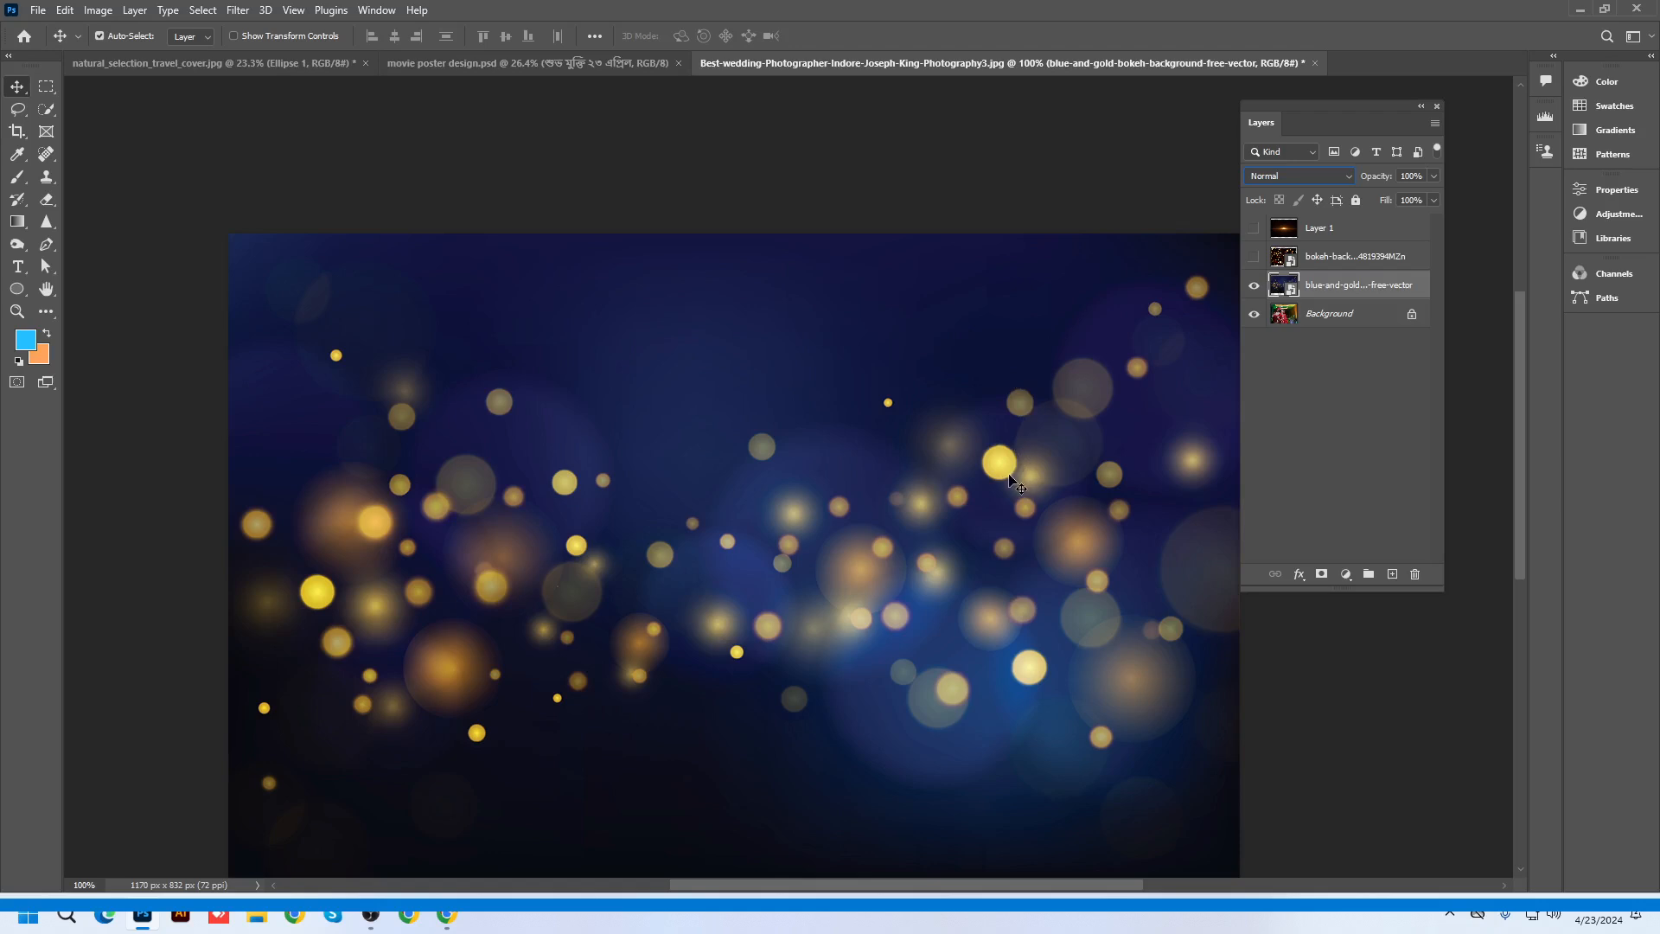
left_click(1270, 174)
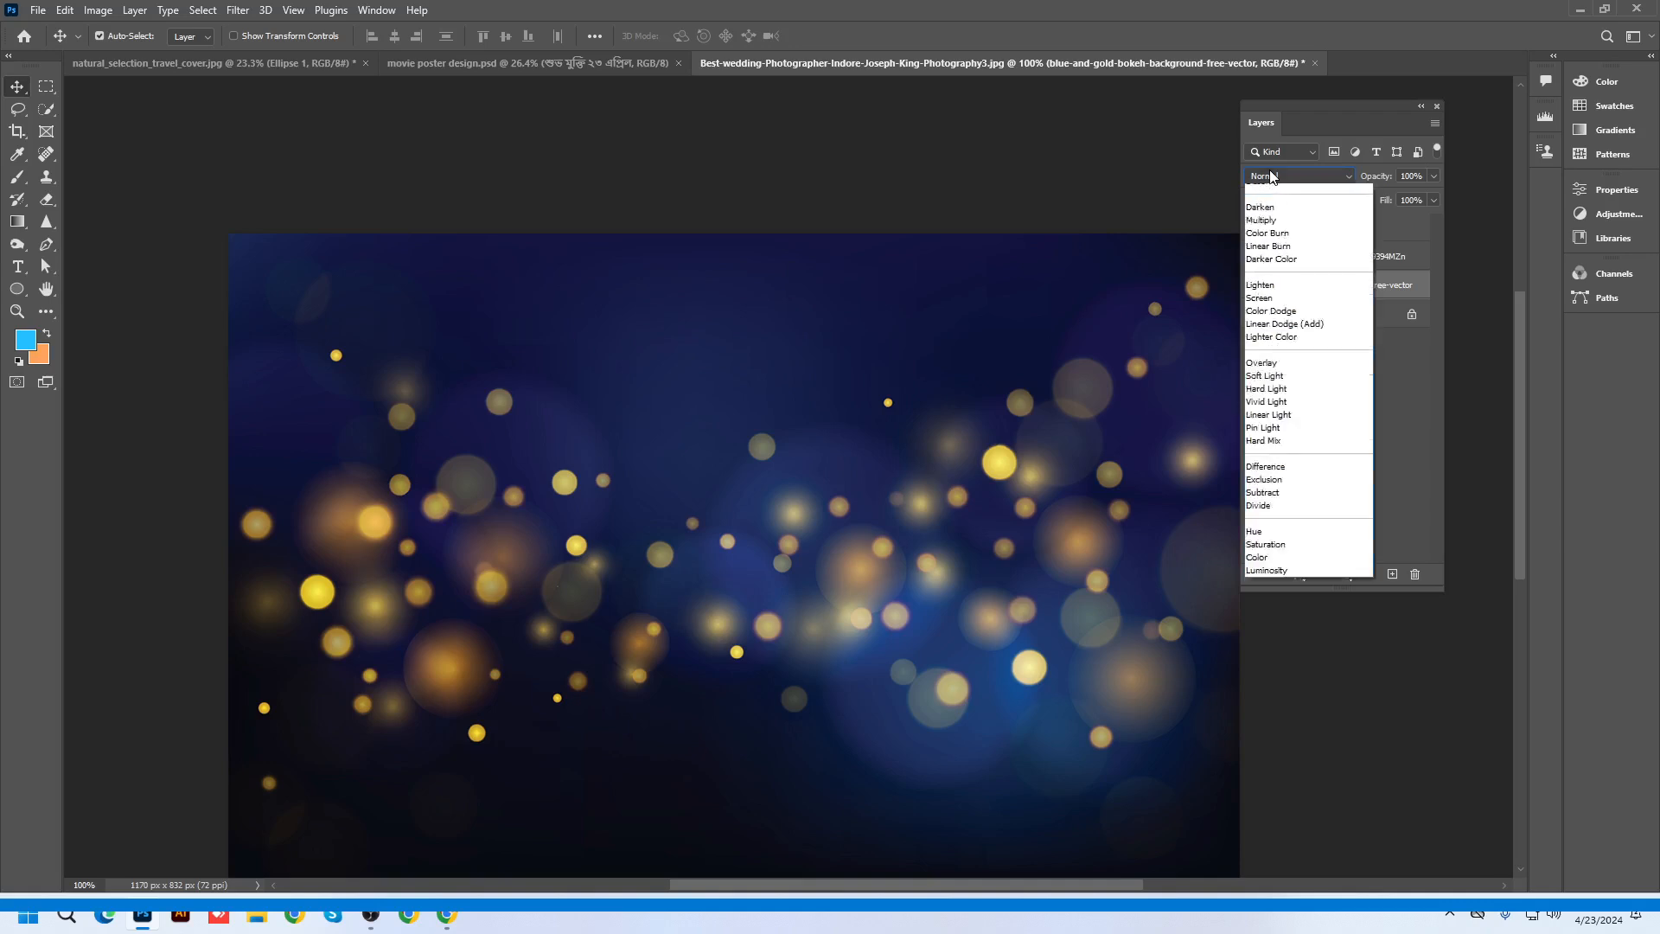
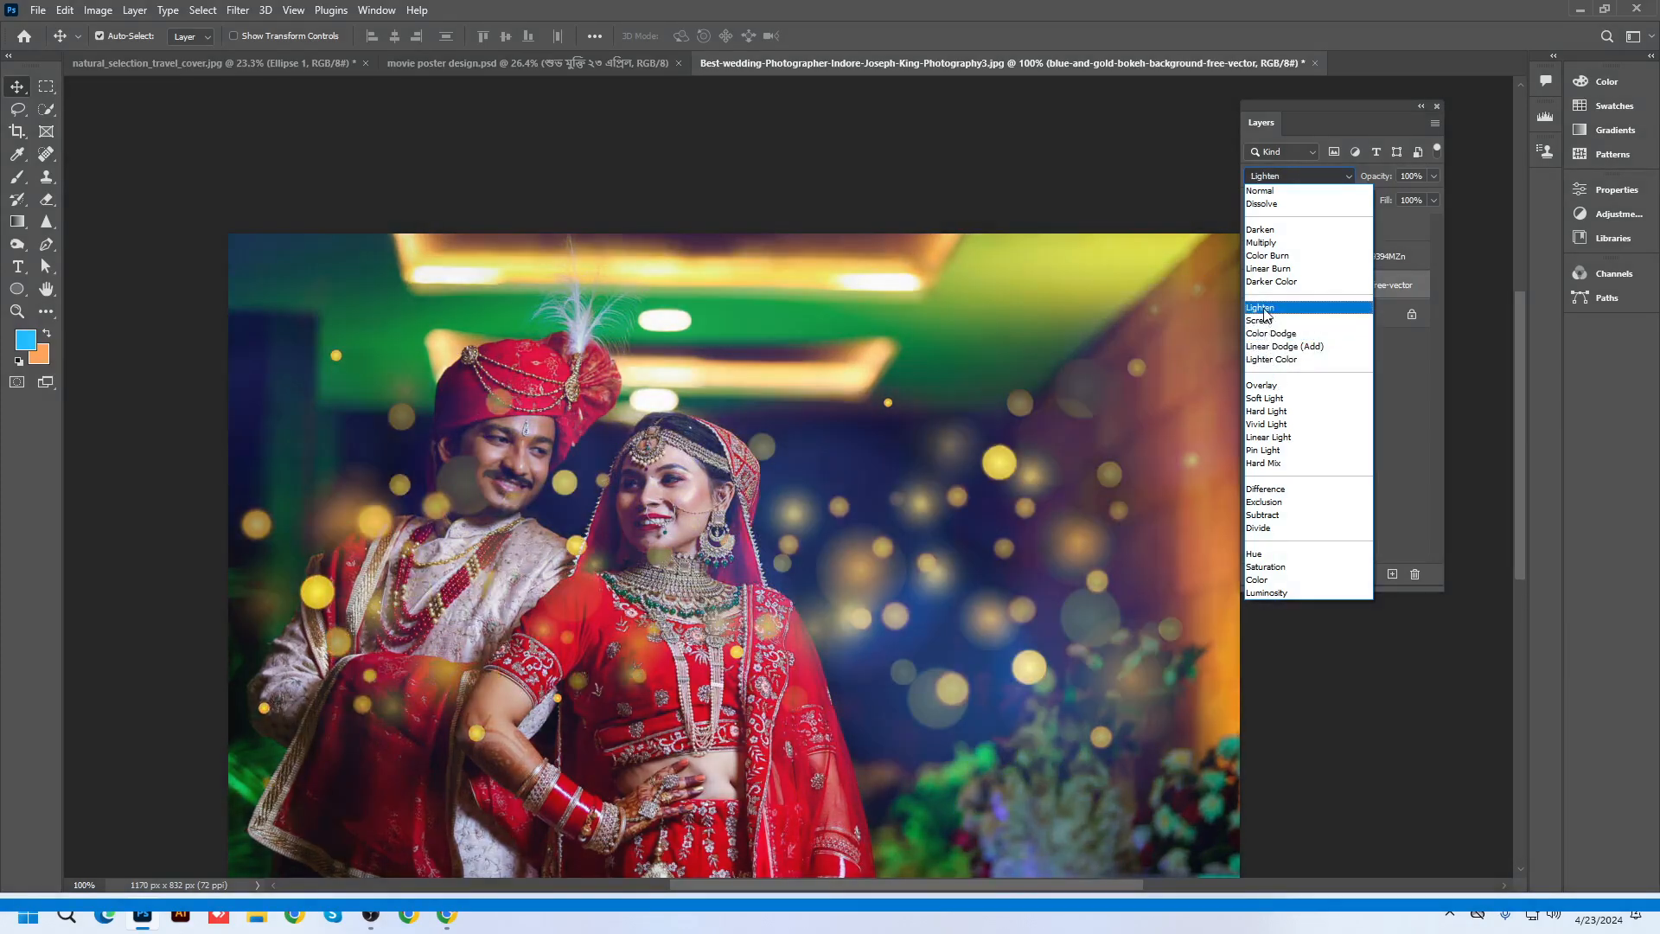
Switch the blue-and-gold bokeh layer from Normal to Lighten blending and add a white layer mask
left_click(1398, 284)
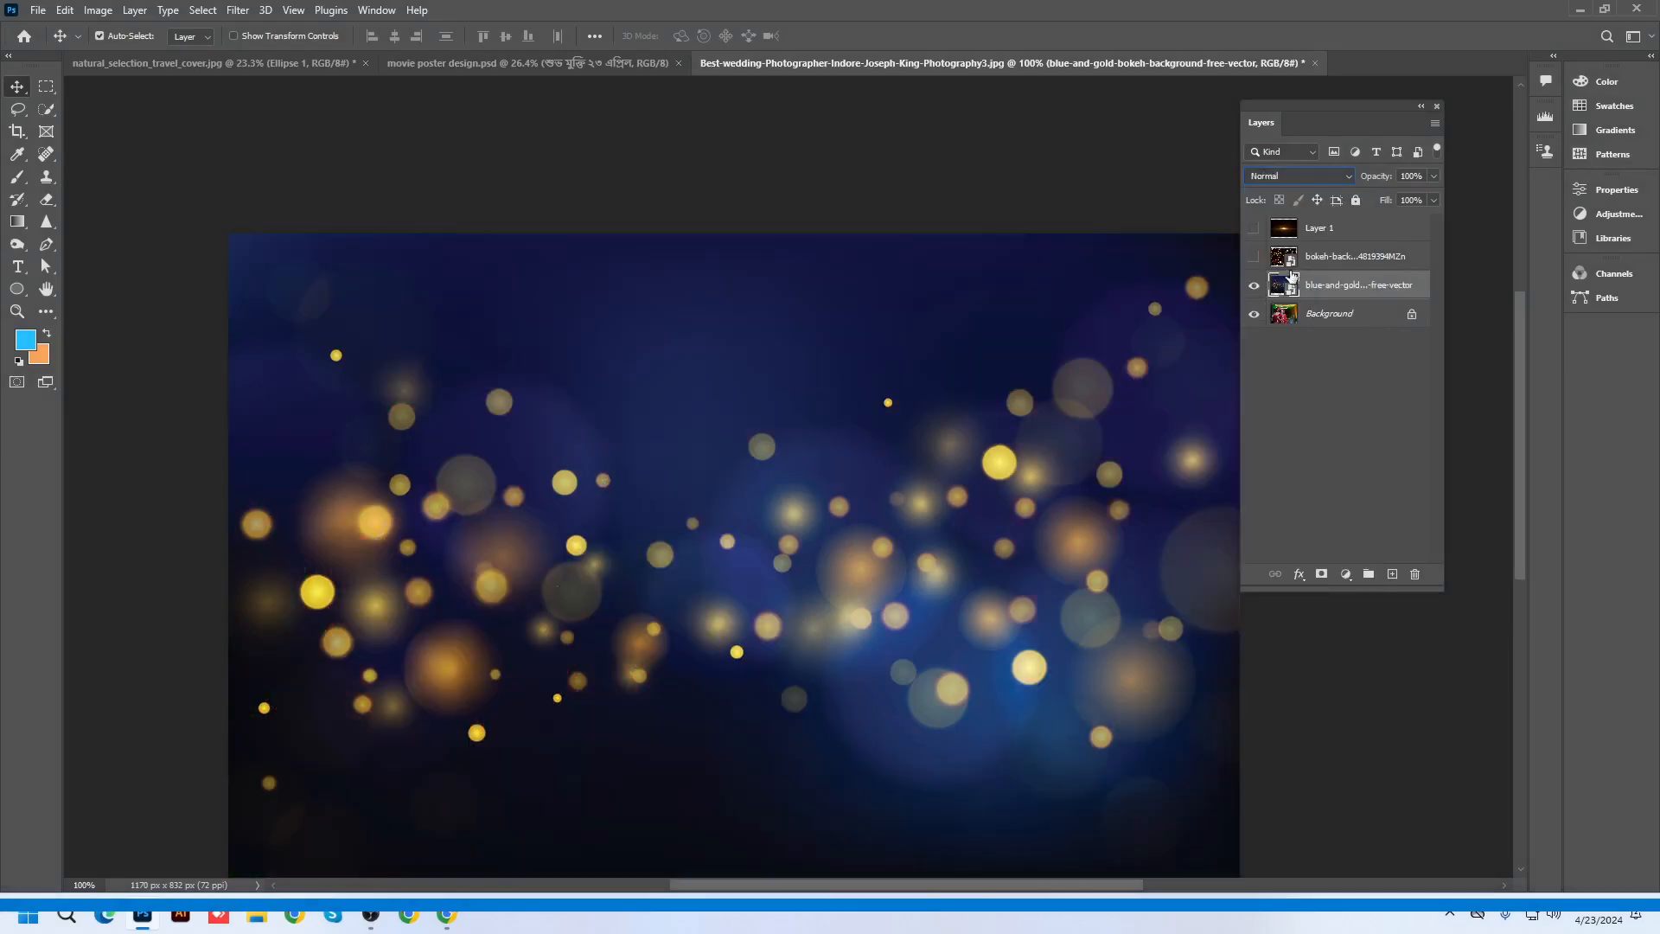
left_click(1281, 176)
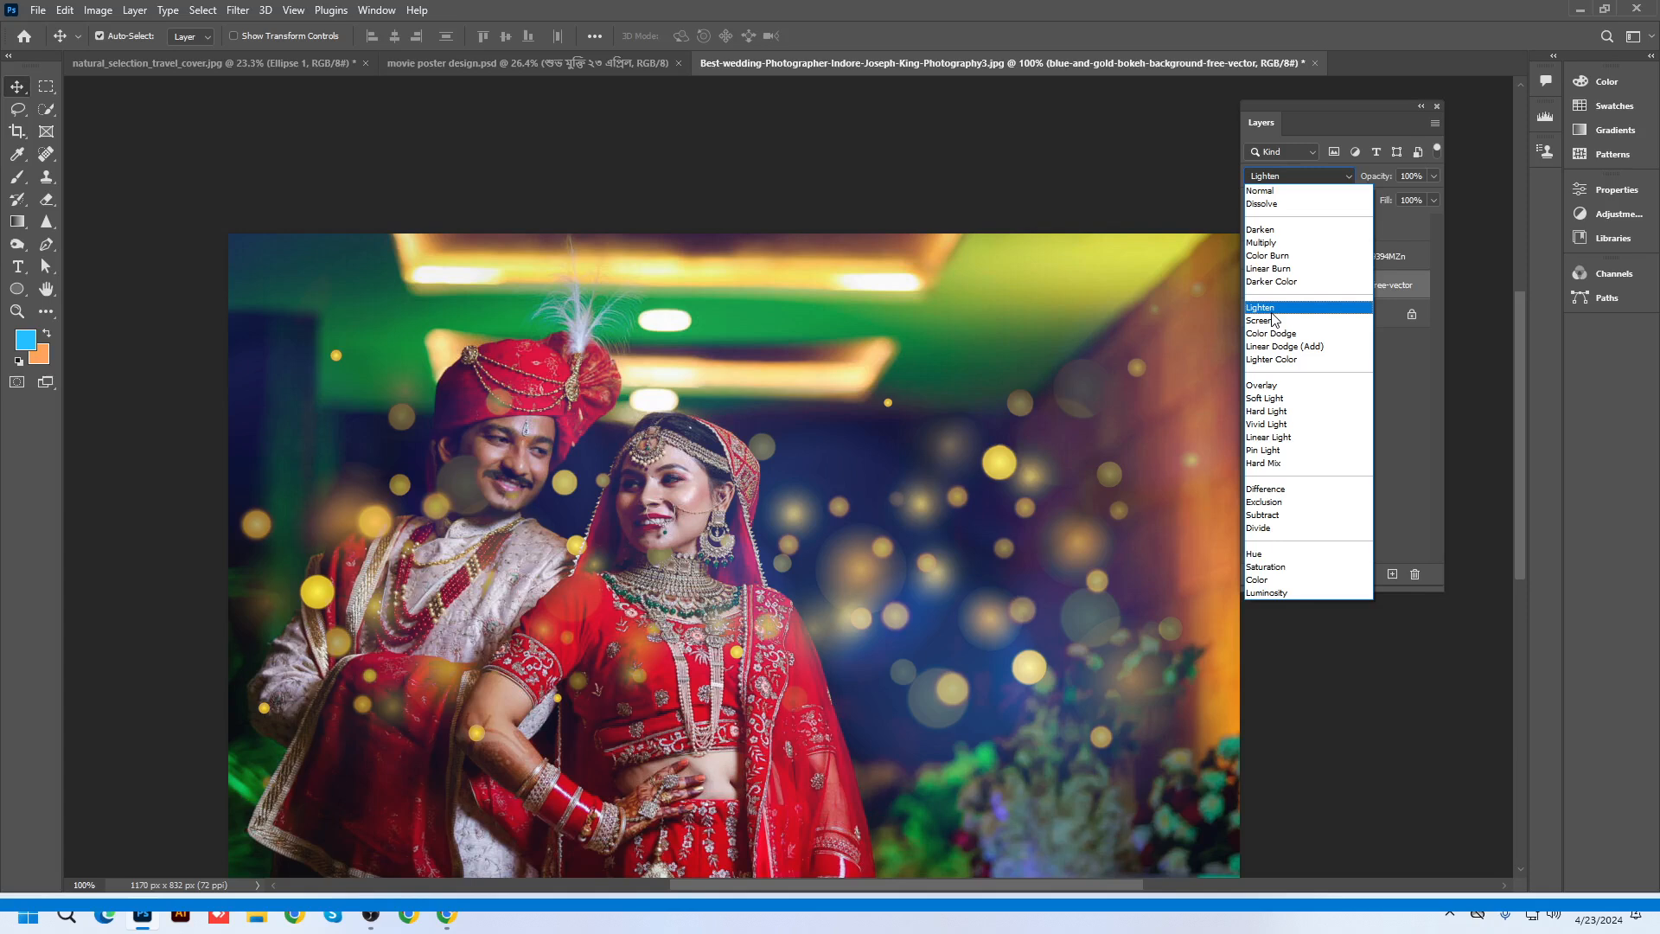
left_click(1272, 311)
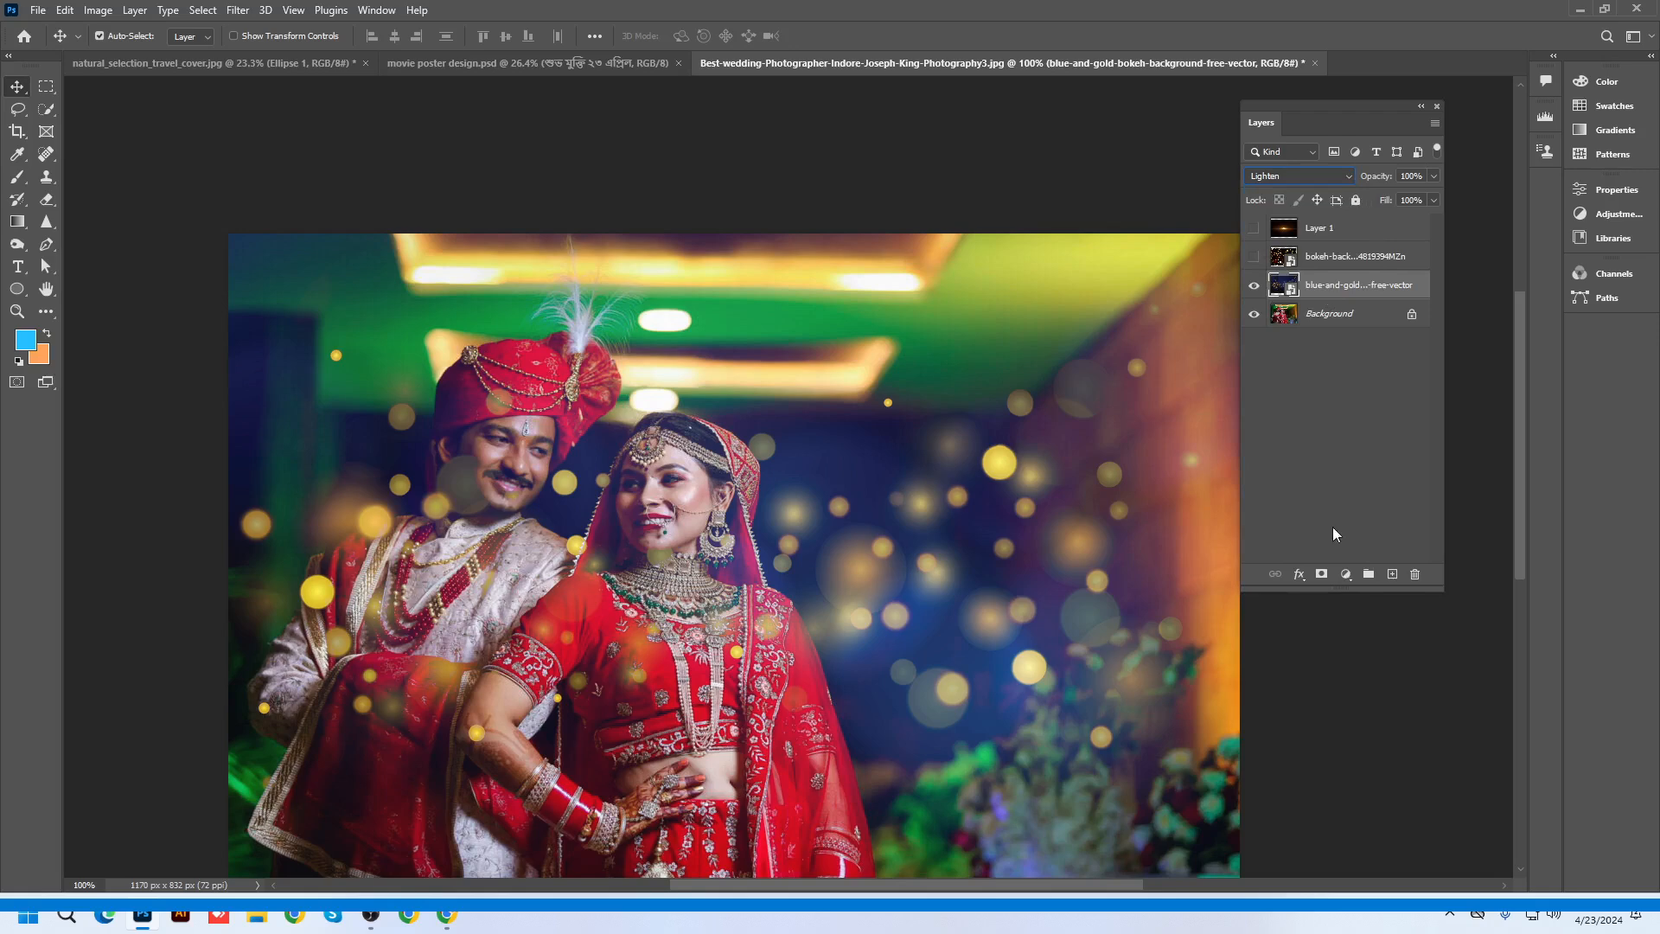
left_click(1321, 575)
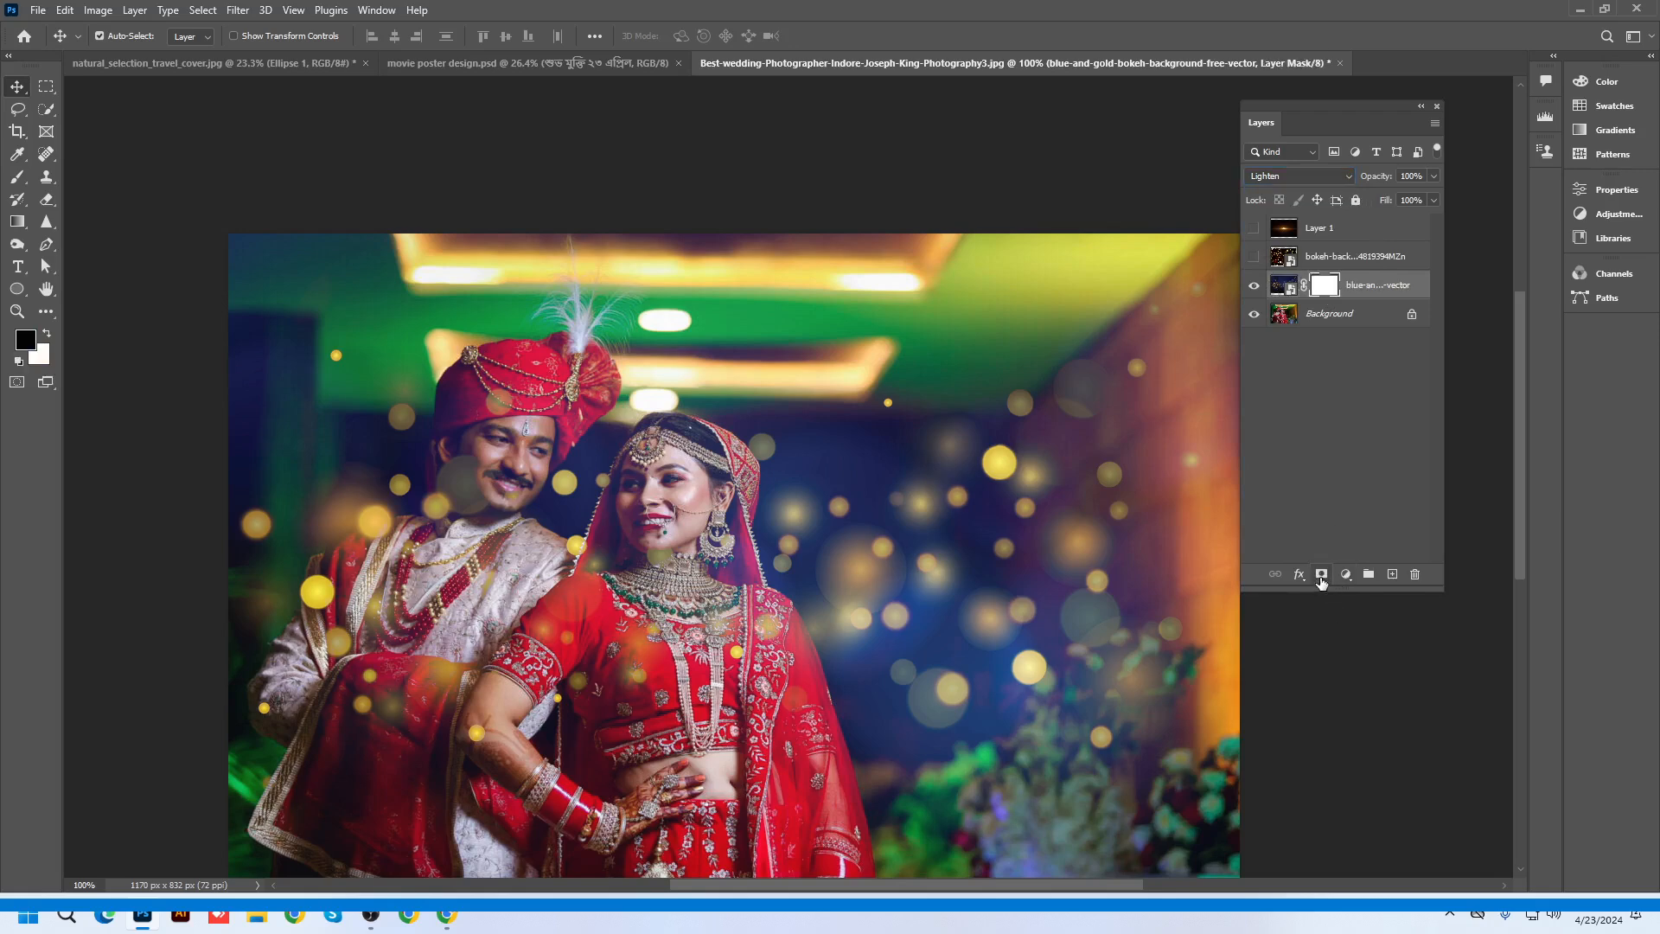
With a smaller black brush, paint the bokeh mask over the groom's face and sleeve
left_click(18, 176)
left_click(87, 173)
key("bracketleft")
key("bracketleft")
key("bracketleft")
key("bracketleft")
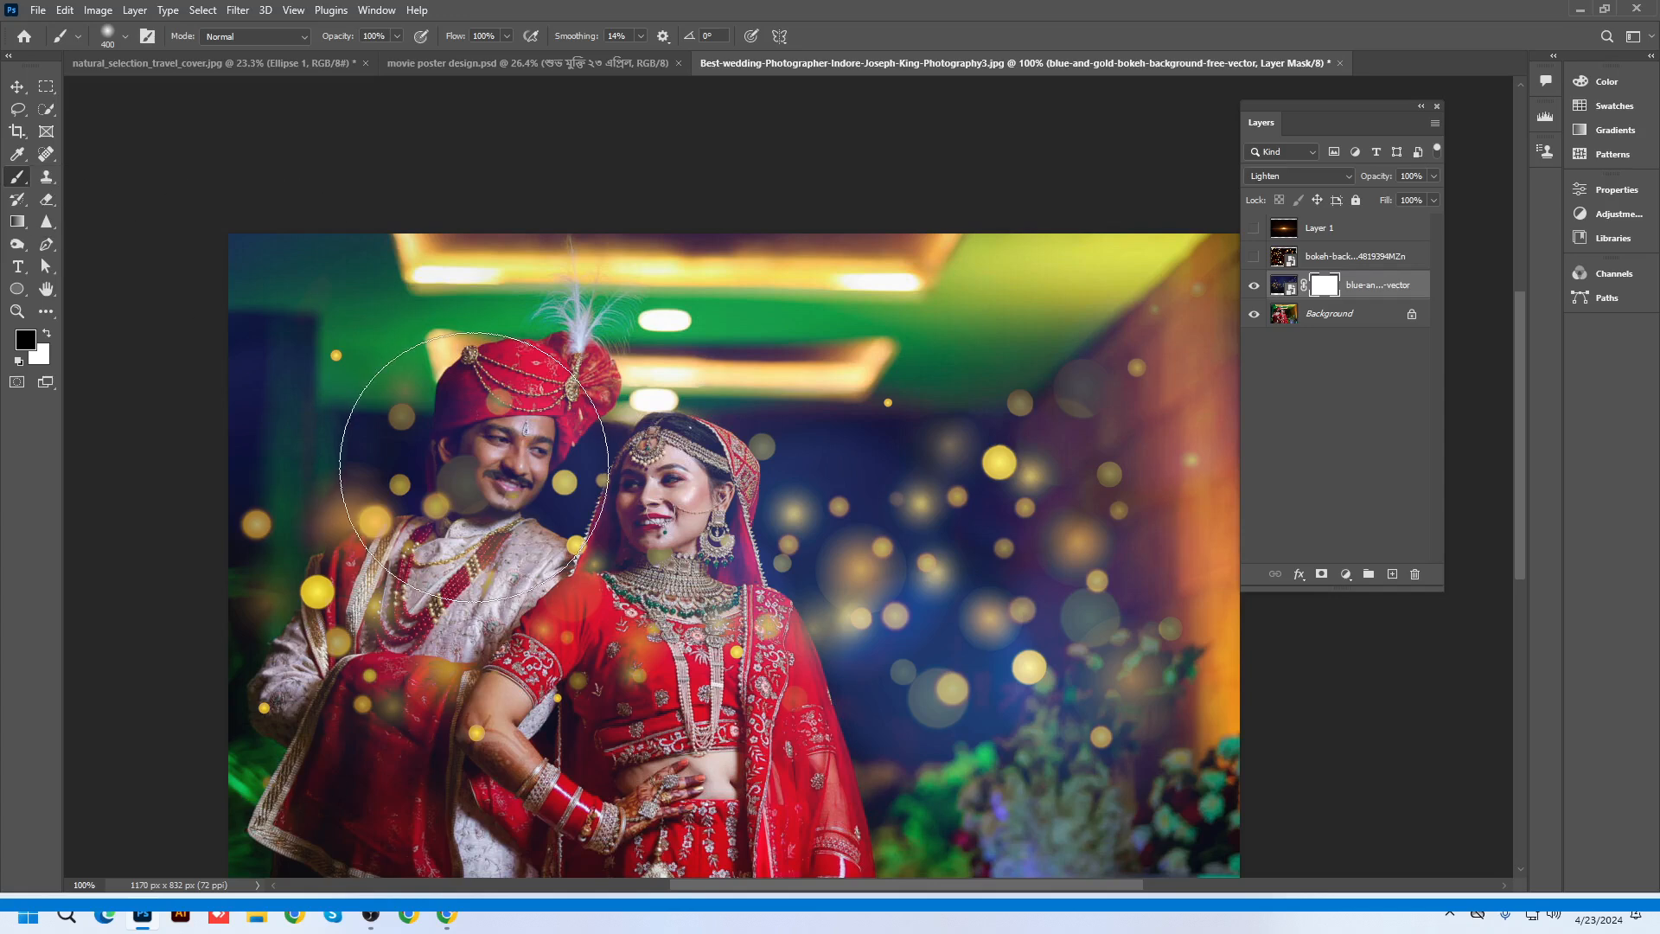
mouse_move(491, 480)
left_mouse_down()
mouse_move(505, 423)
mouse_move(623, 512)
mouse_move(650, 501)
mouse_move(594, 681)
mouse_move(612, 597)
mouse_move(650, 598)
mouse_move(567, 702)
mouse_move(465, 754)
mouse_move(400, 595)
mouse_move(408, 558)
mouse_move(391, 642)
mouse_move(343, 714)
mouse_move(362, 754)
mouse_move(443, 522)
mouse_move(465, 686)
mouse_move(539, 654)
mouse_move(654, 758)
mouse_move(696, 742)
mouse_move(753, 616)
mouse_move(729, 664)
mouse_move(753, 836)
left_mouse_up()
key("bracketleft")
key("bracketleft")
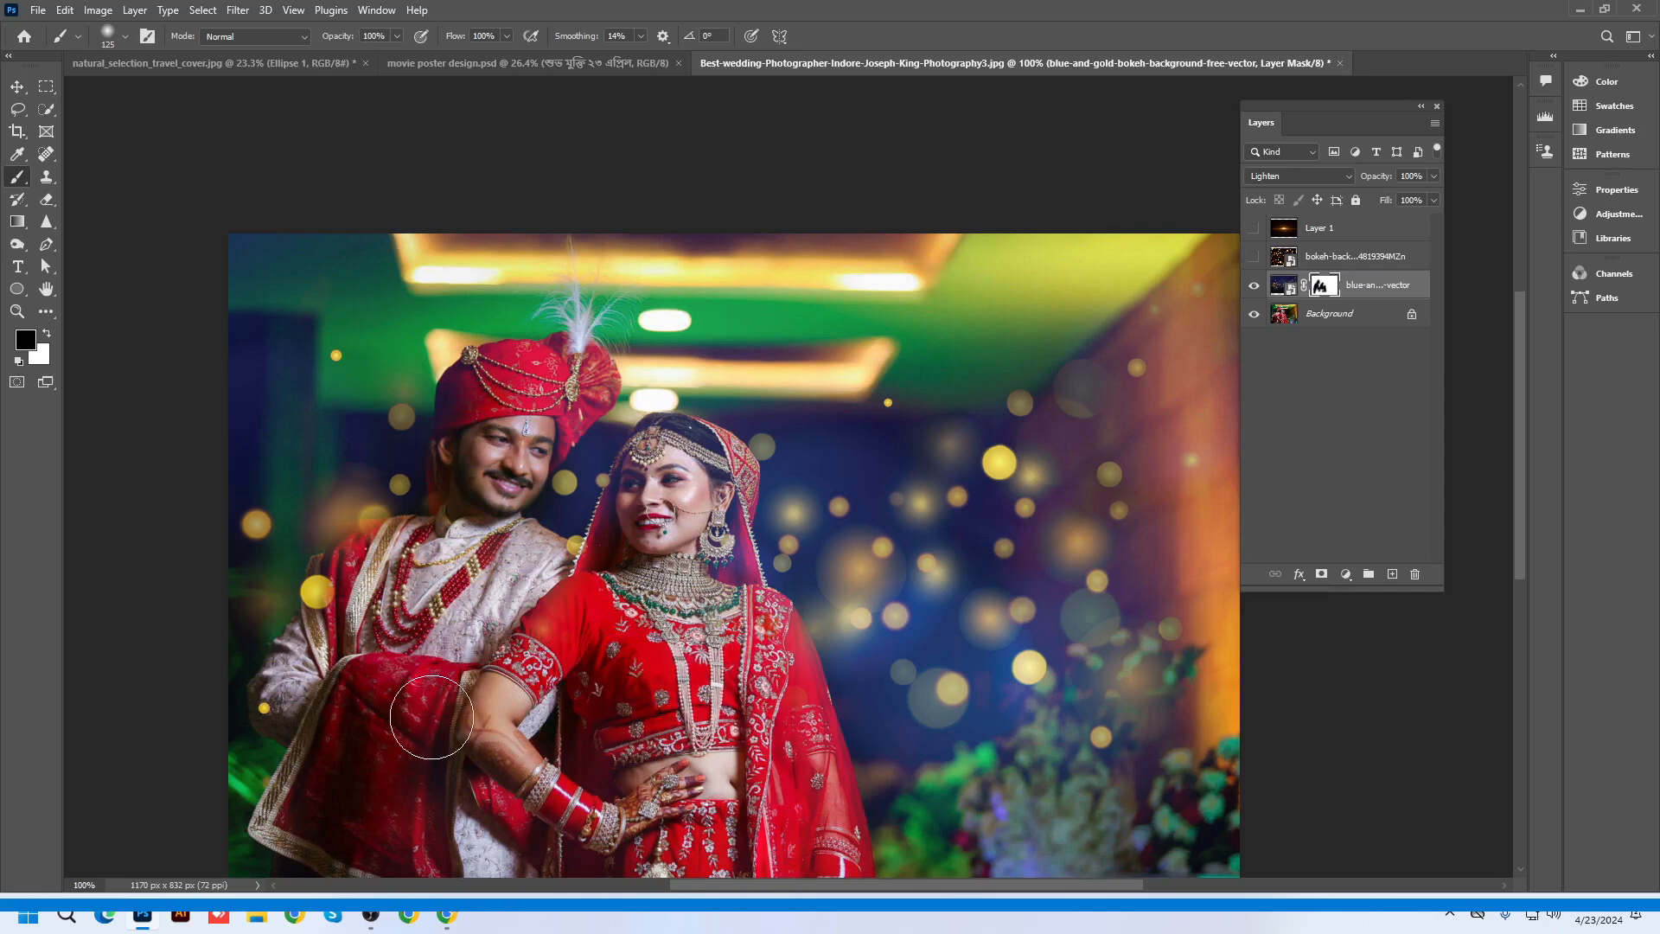
left_click_drag(433, 718, 404, 711)
Toggle the bokeh layer off and on to compare, then return to the Move tool
left_click(1253, 286)
left_click(1253, 285)
left_click(17, 86)
scroll(424, 493, "down", 3)
scroll(761, 512, "up", 4)
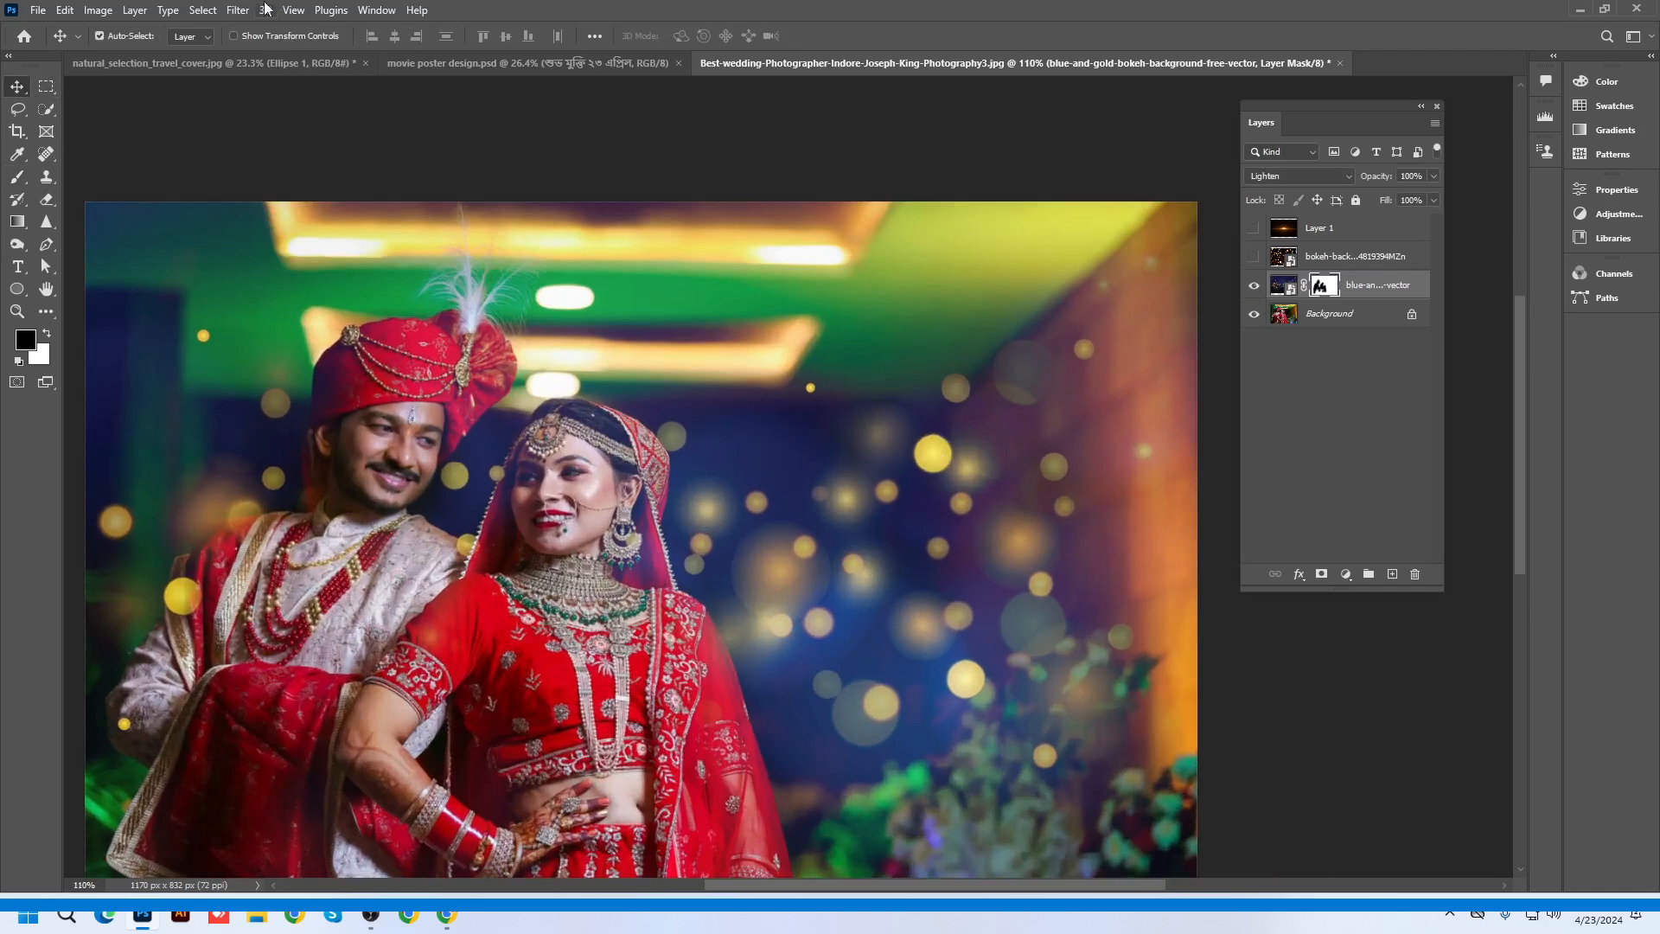
left_click(238, 9)
Try a Gaussian Blur on the bokeh layer's mask, then cancel it
mouse_move(251, 232)
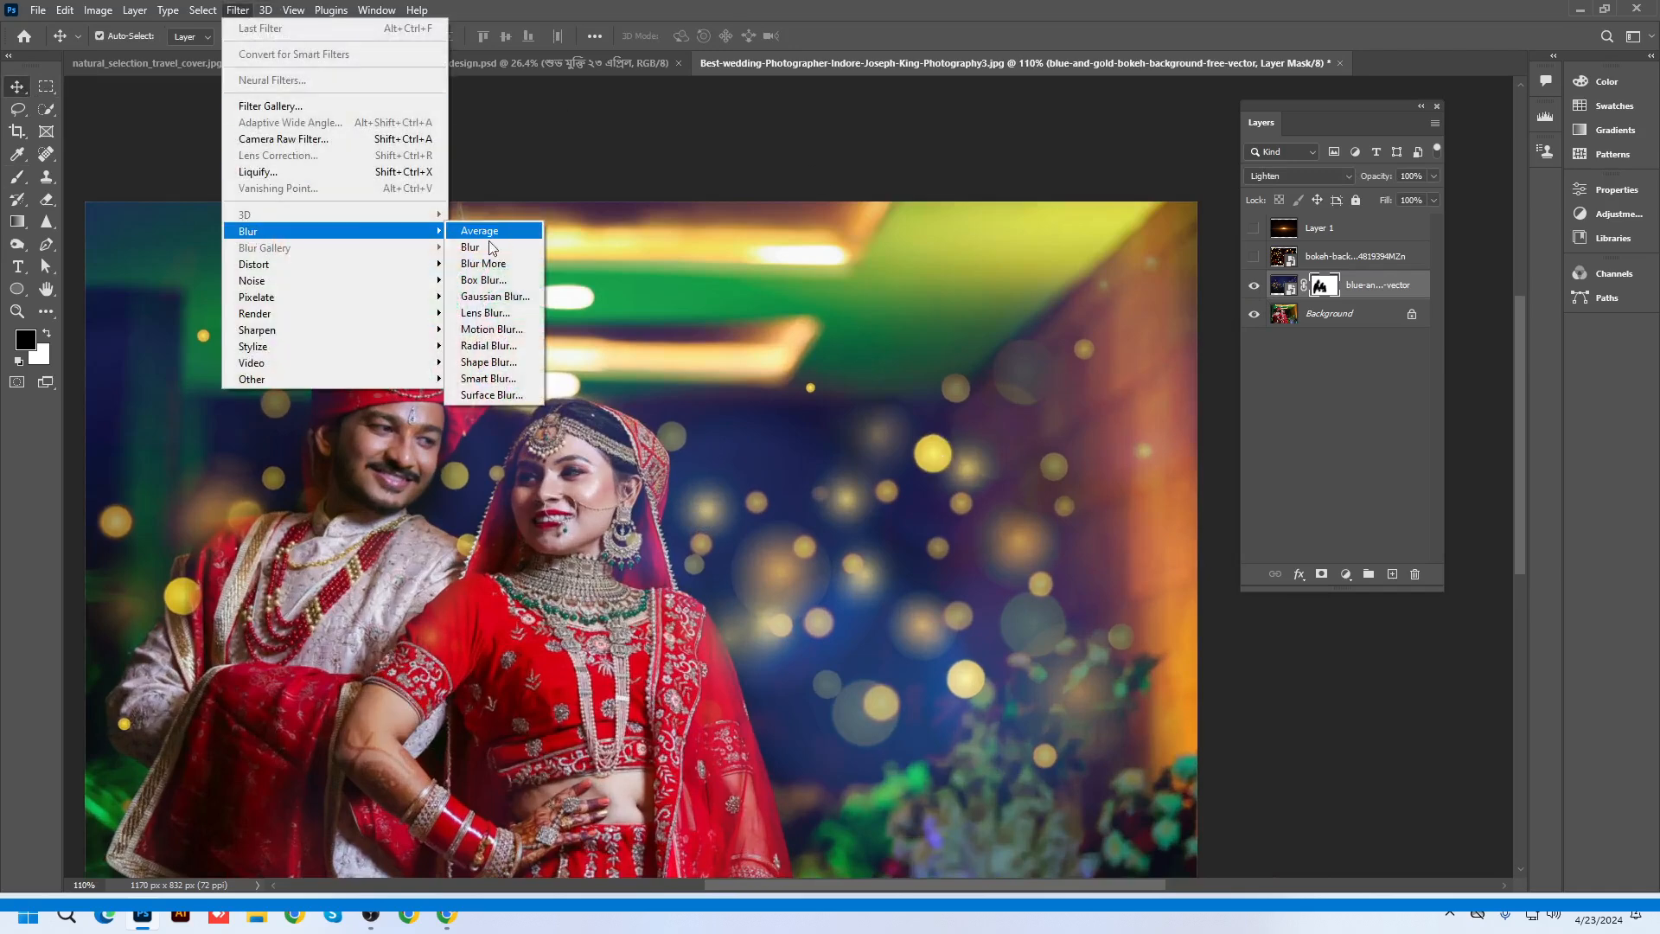
left_click(496, 296)
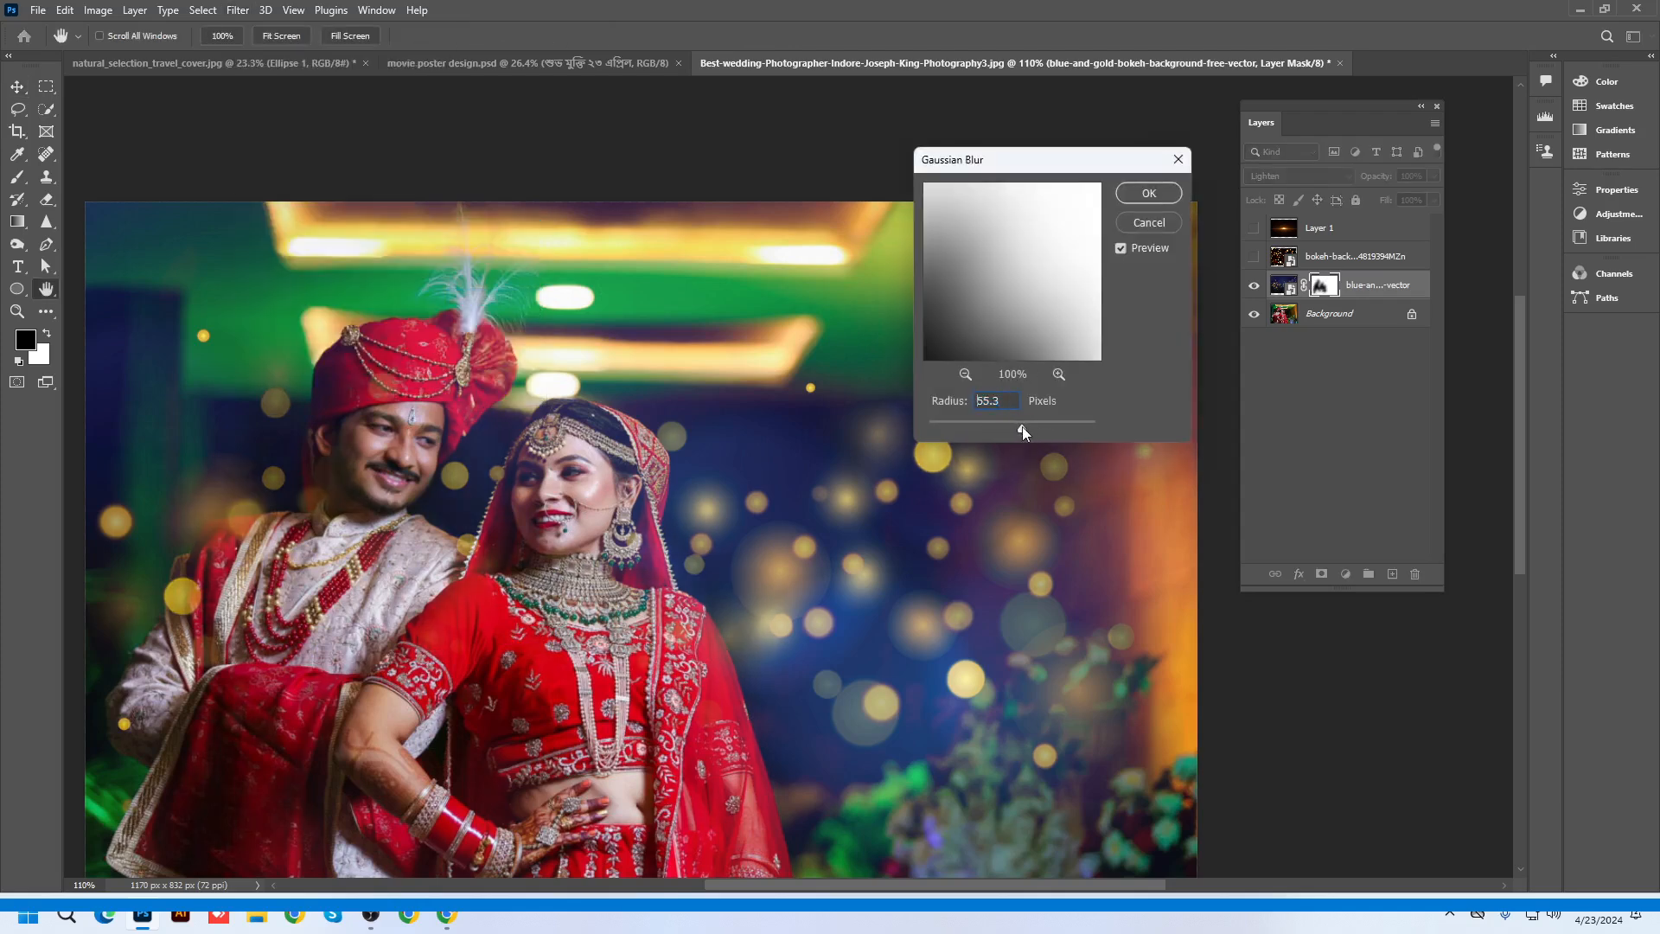
left_click_drag(1022, 427, 1036, 427)
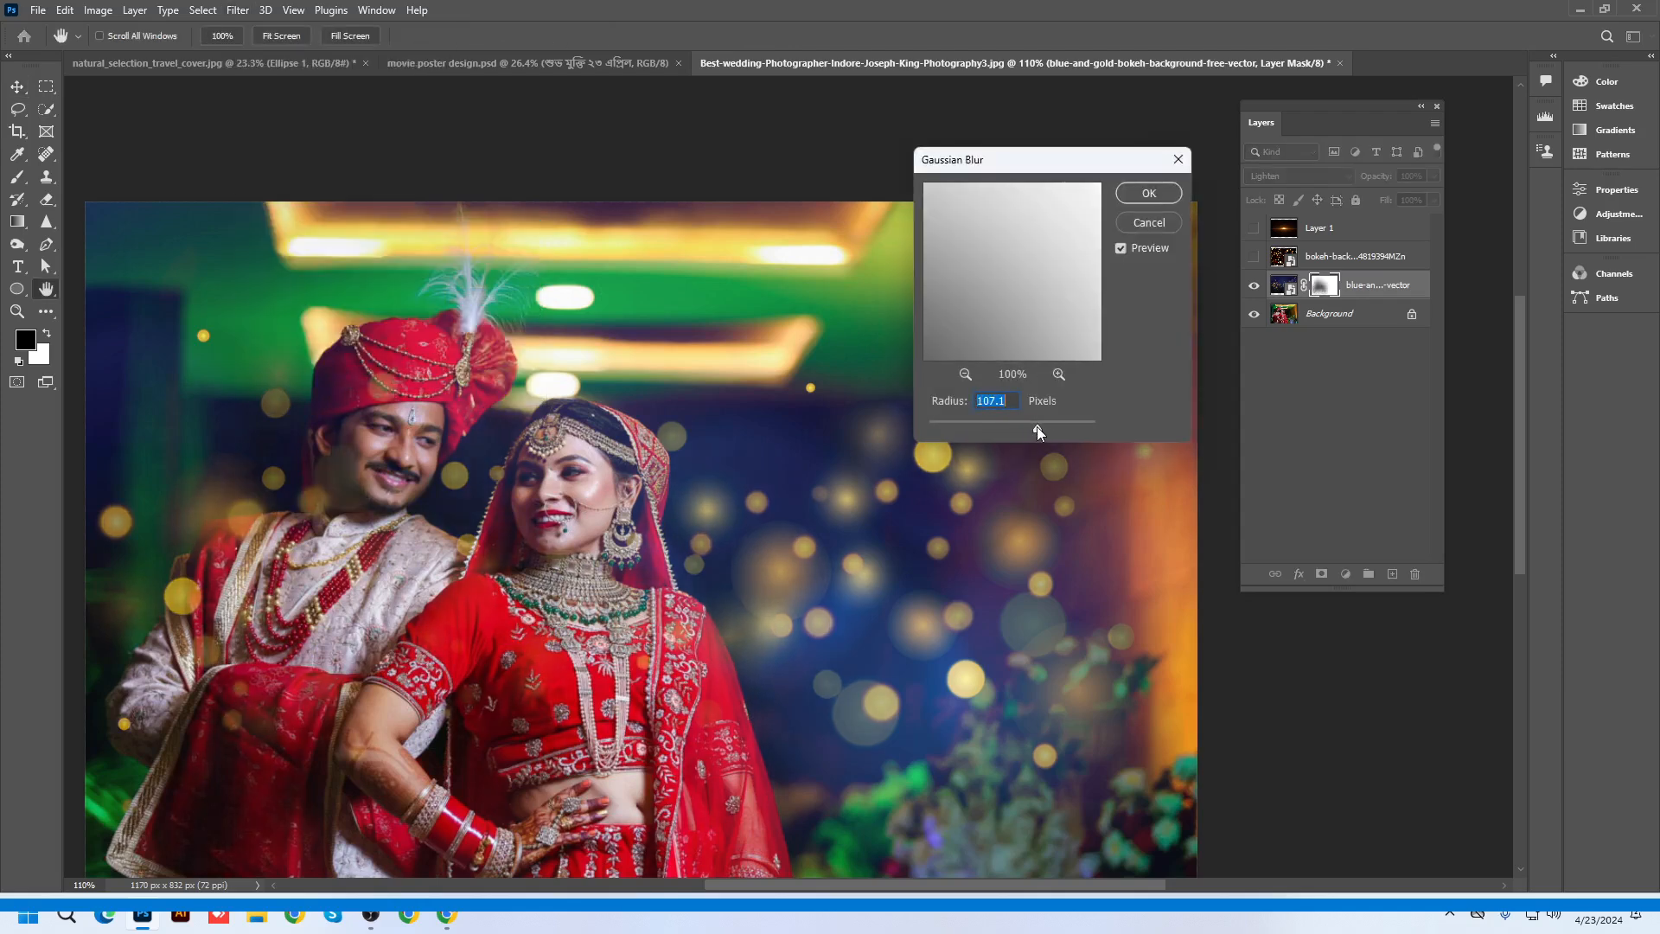
left_click(1135, 223)
Apply a slight Gaussian Blur of about 2.6 pixels to the bokeh layer's image
left_click(1283, 286)
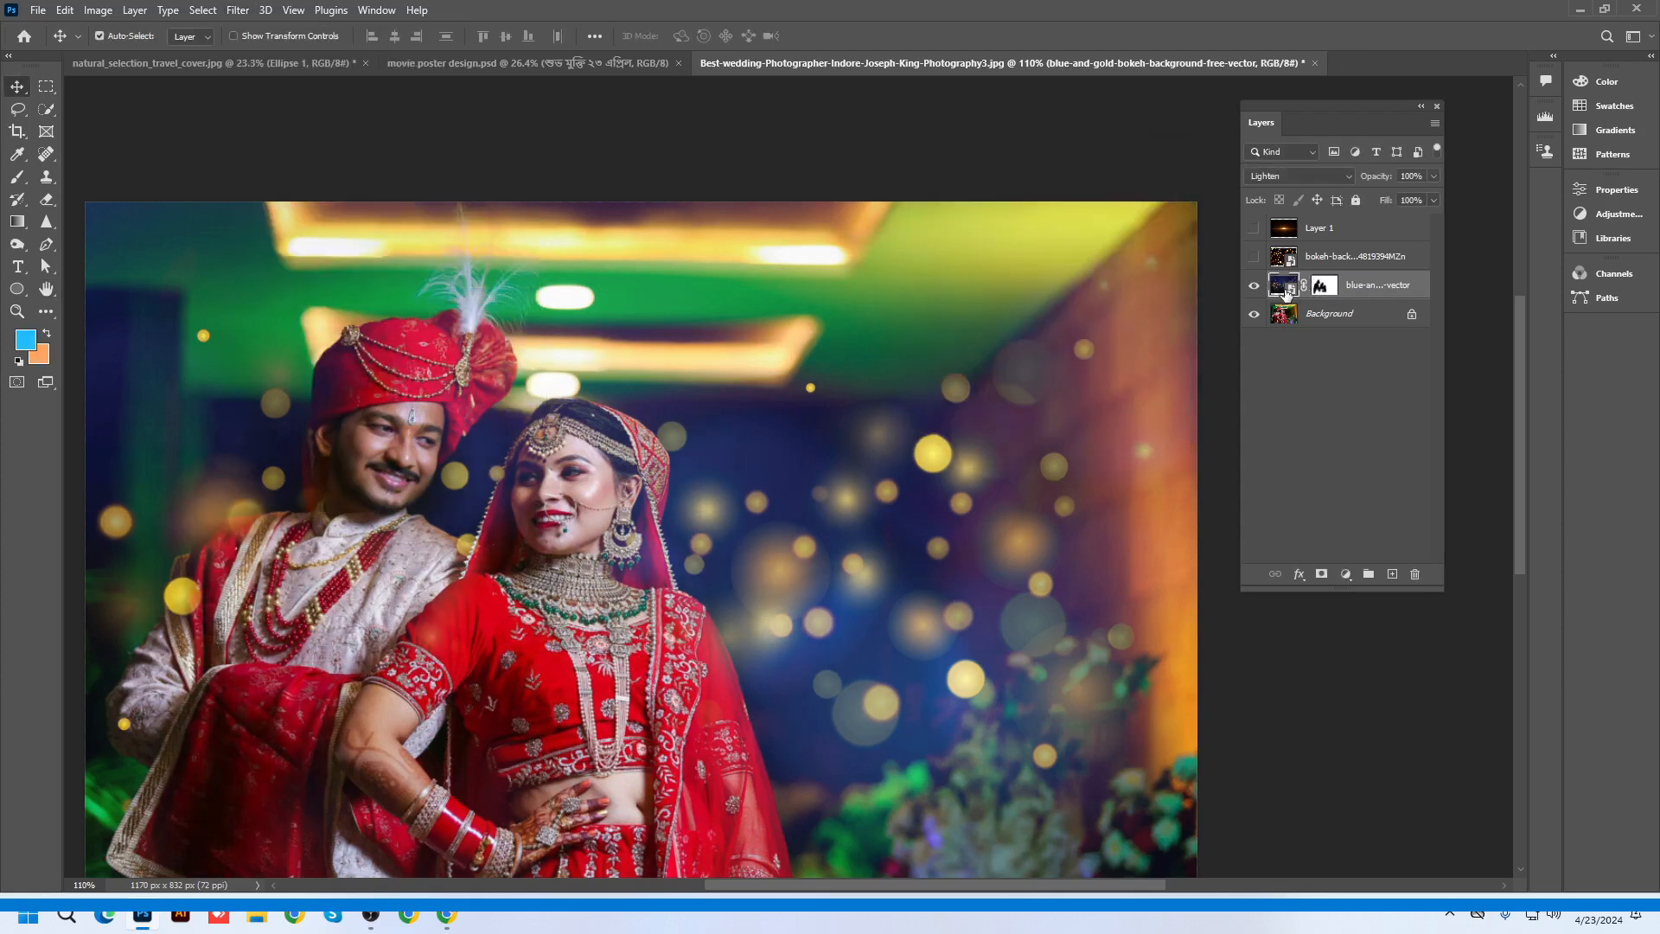
left_click(232, 12)
mouse_move(282, 235)
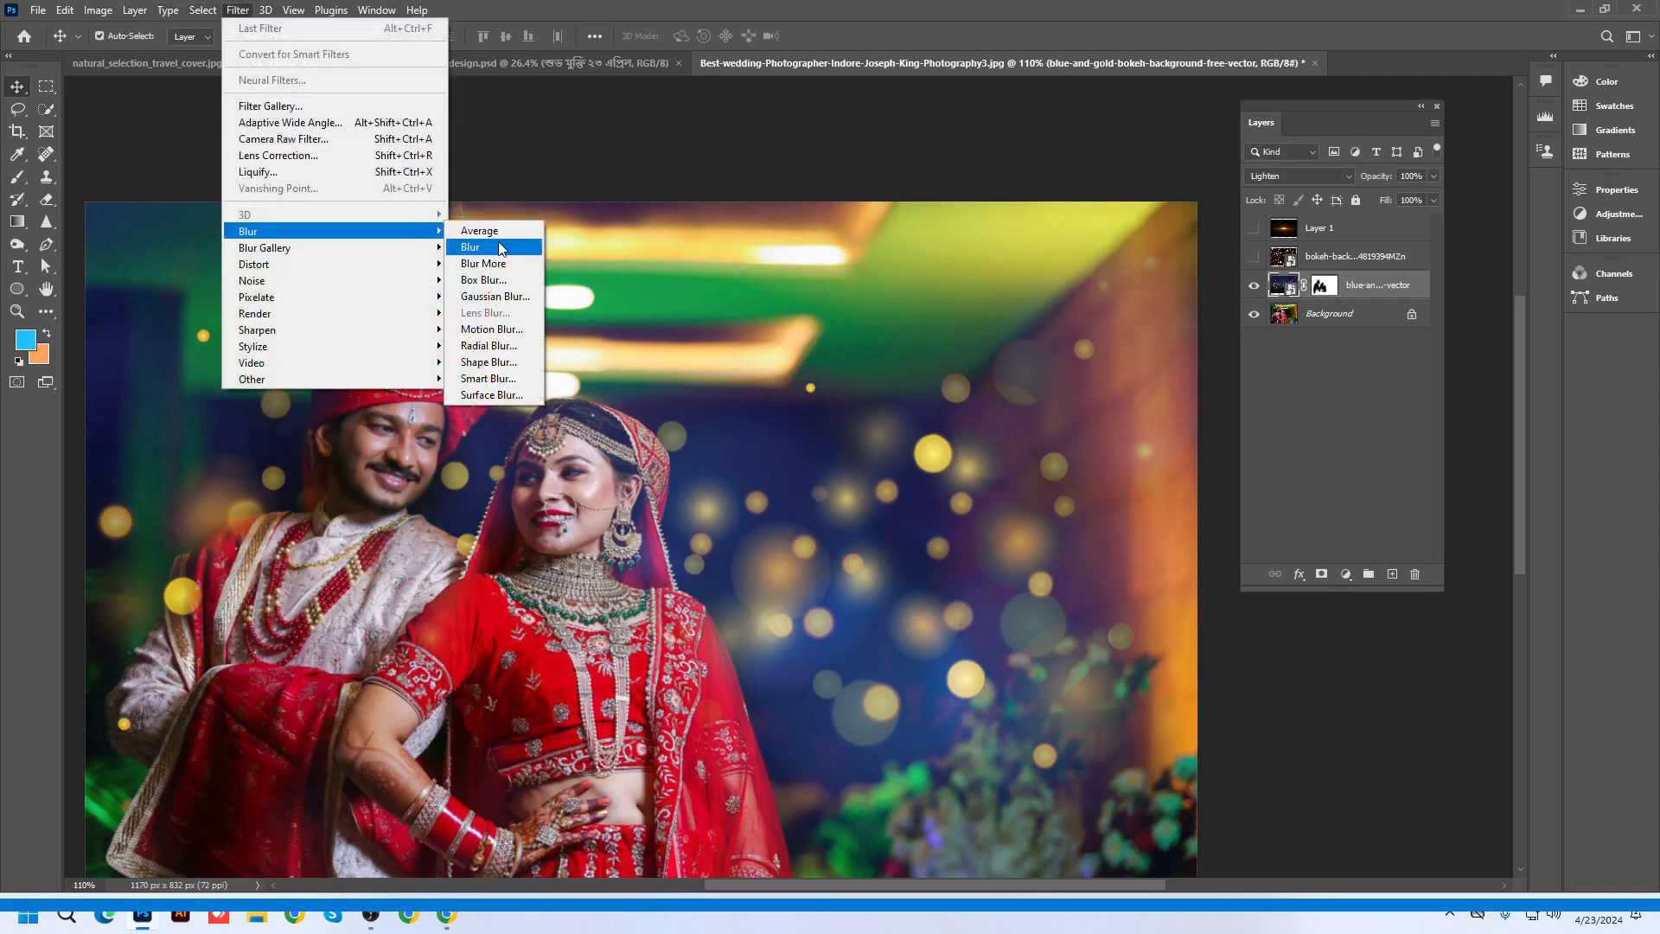
left_click(496, 296)
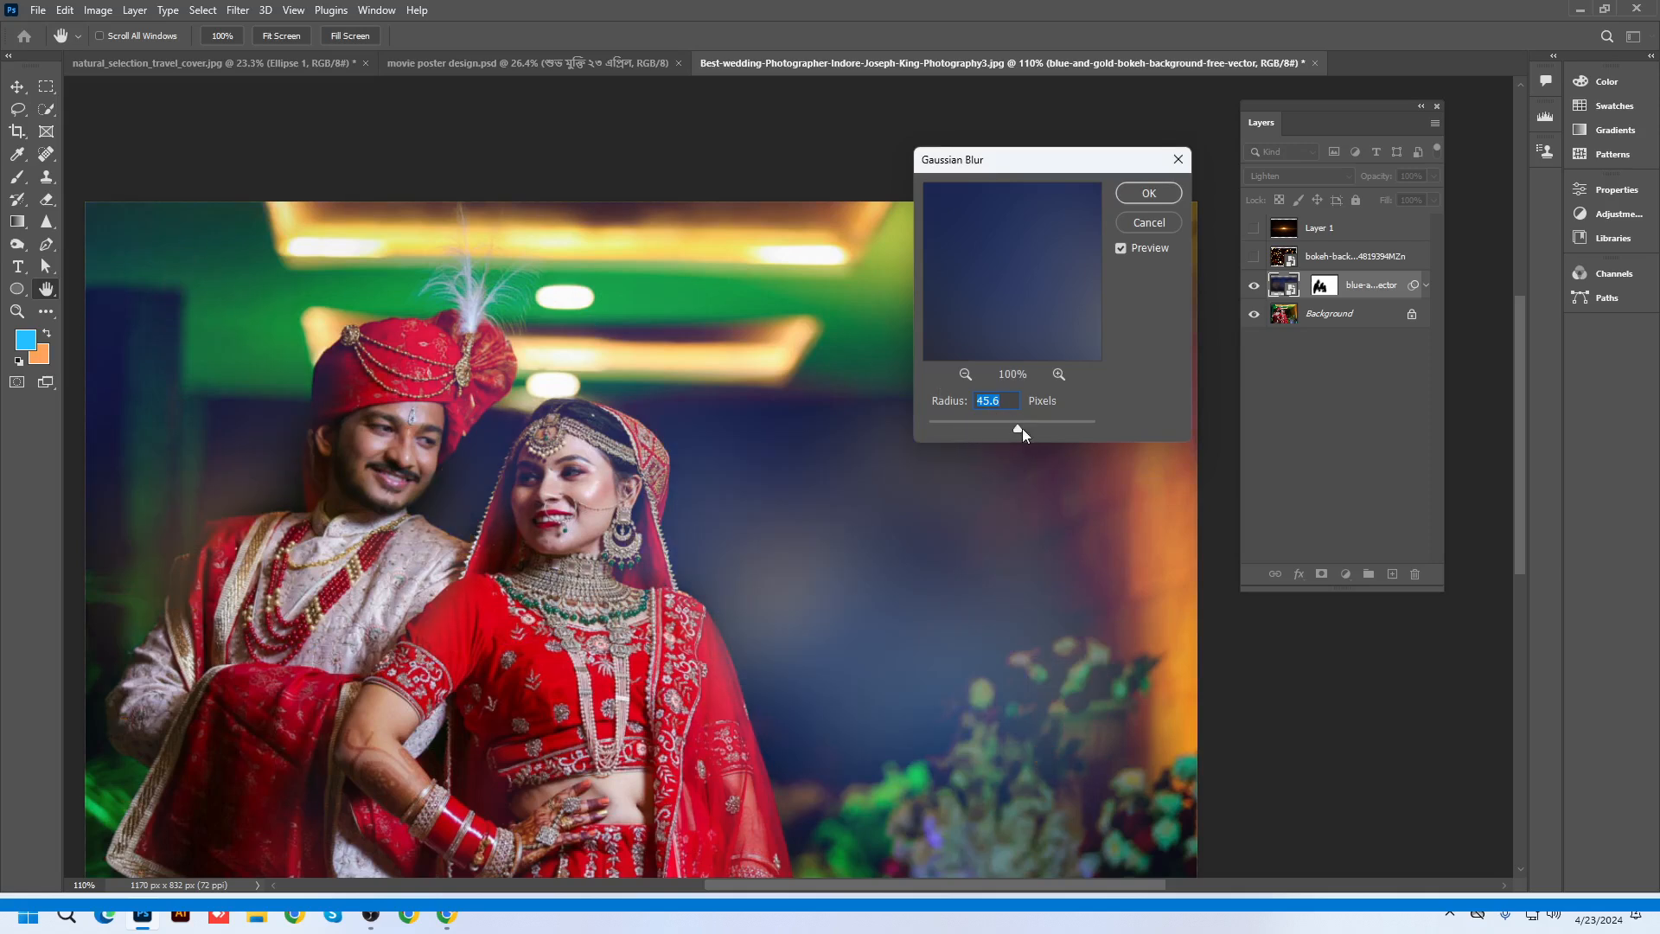
left_click_drag(1022, 428, 957, 424)
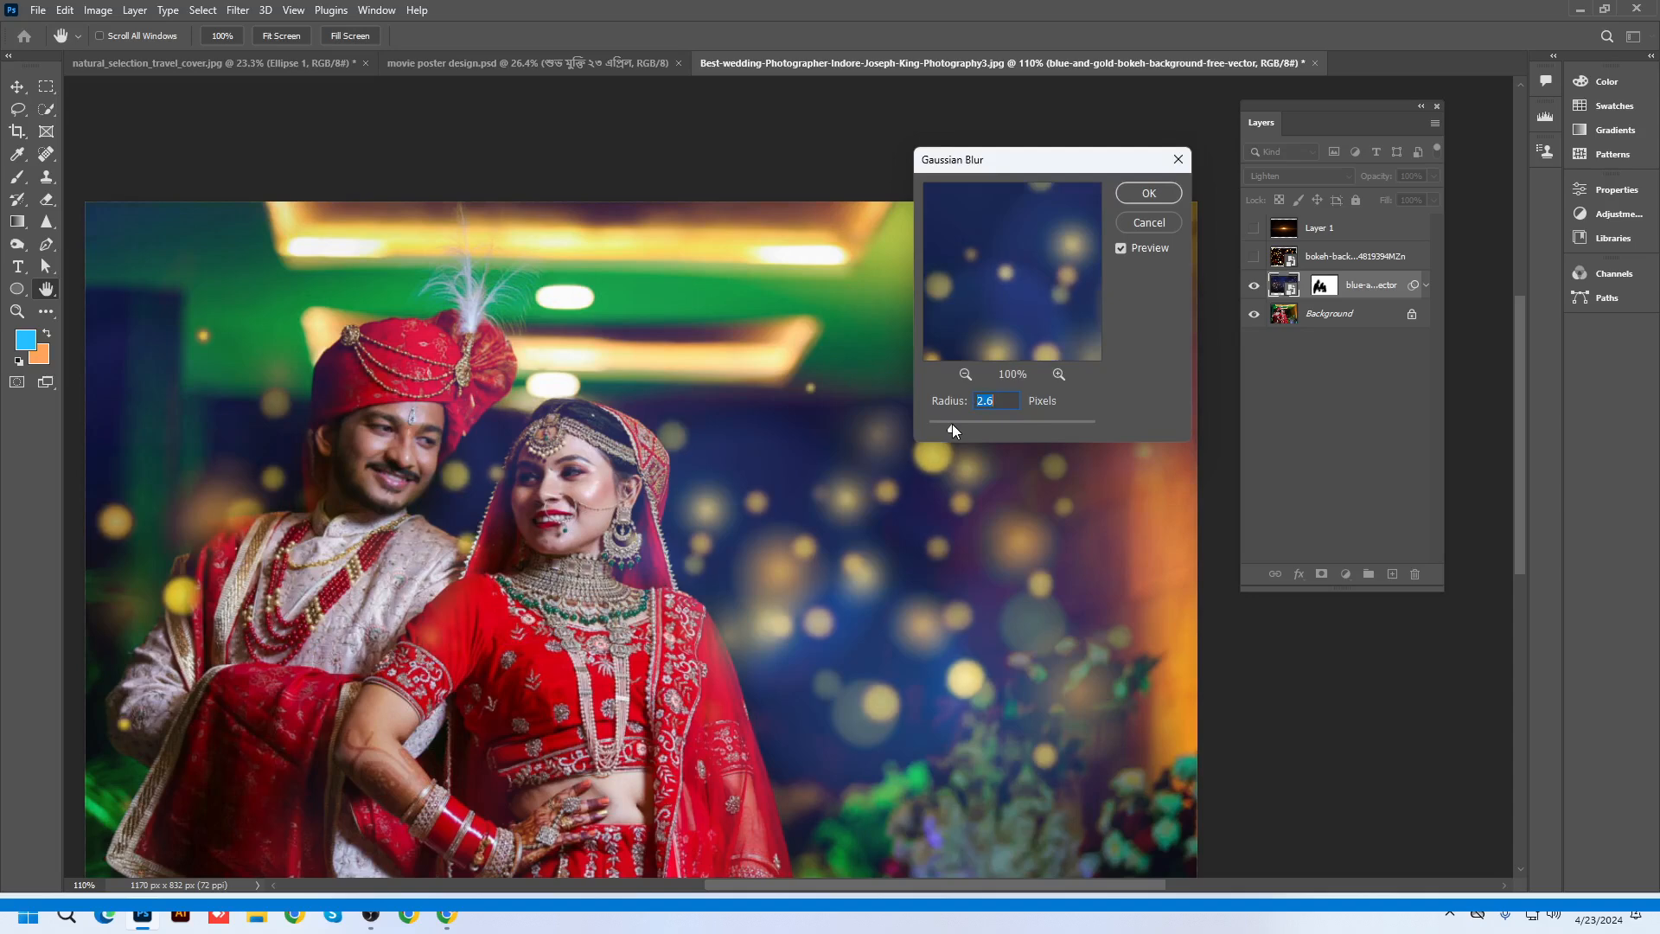
left_click(1144, 197)
Test shifting the bokeh lights upward, undo the move, and collapse the smart filter rows
scroll(807, 562, "down", 5)
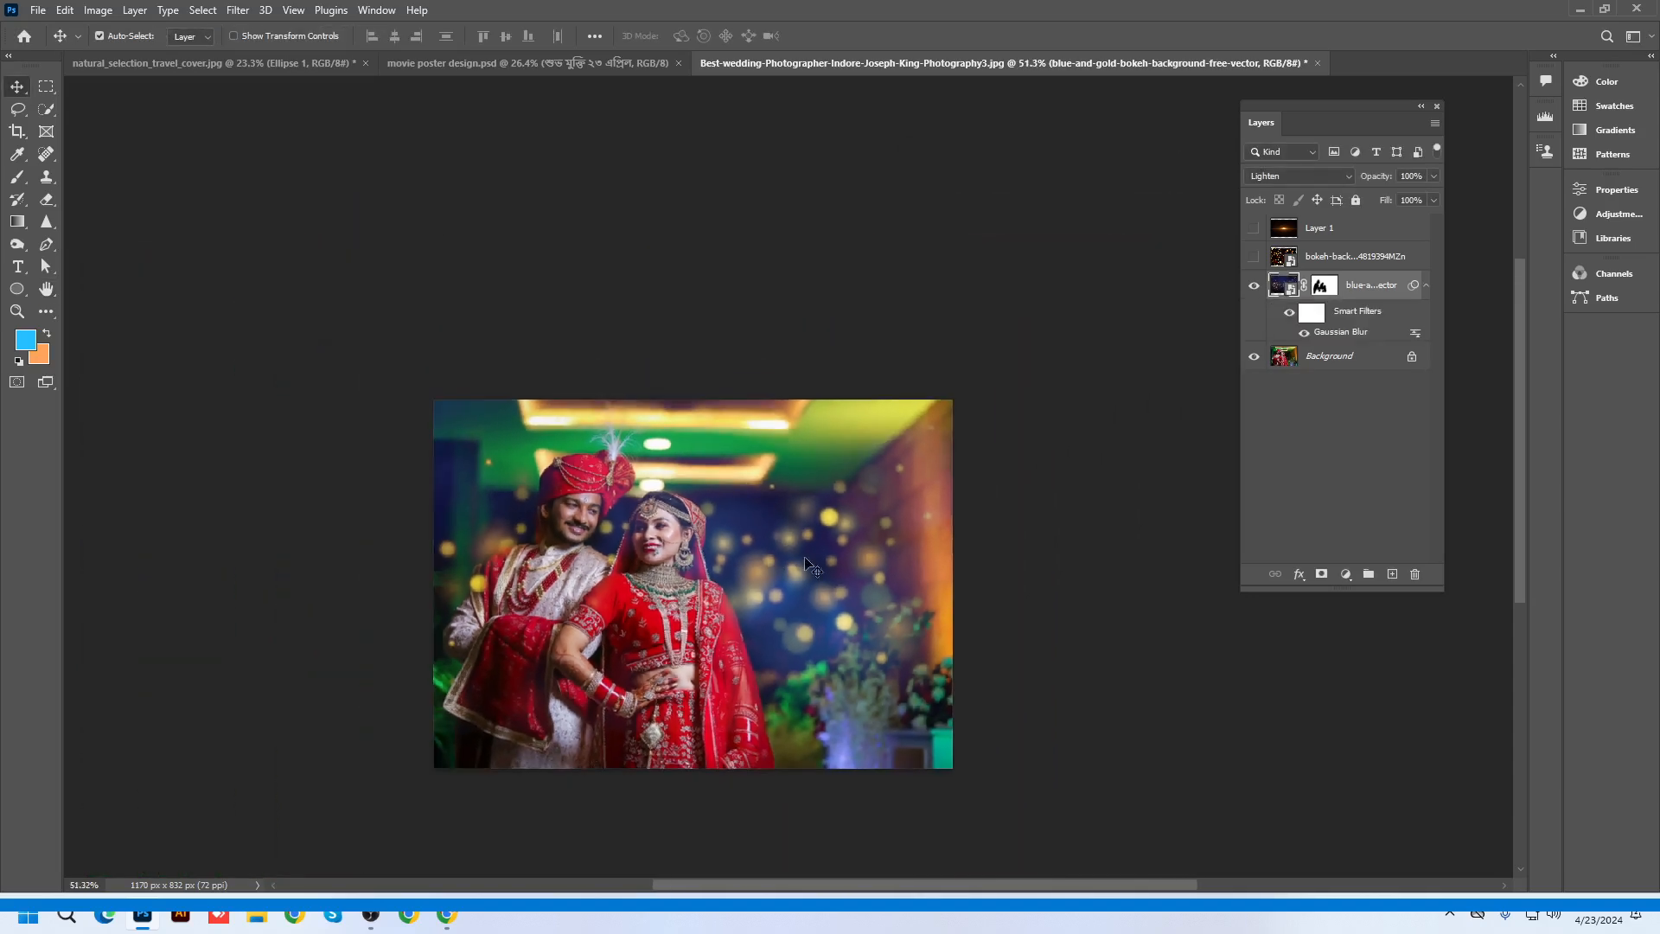
scroll(1015, 652, "up", 1)
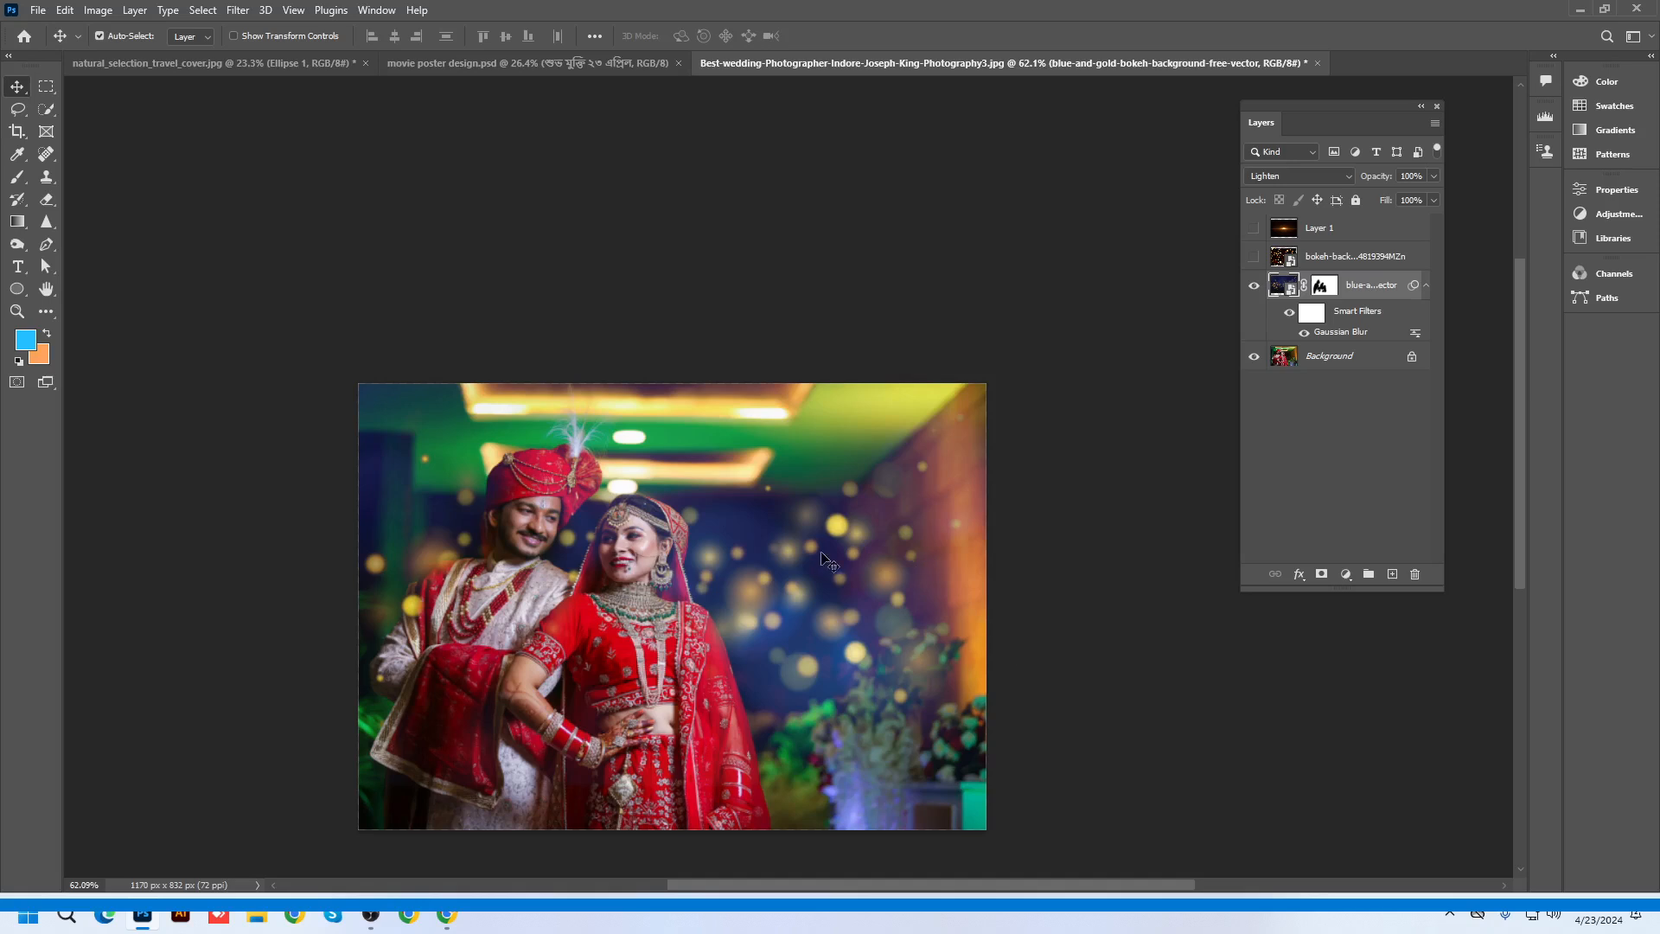
left_click_drag(824, 561, 833, 406)
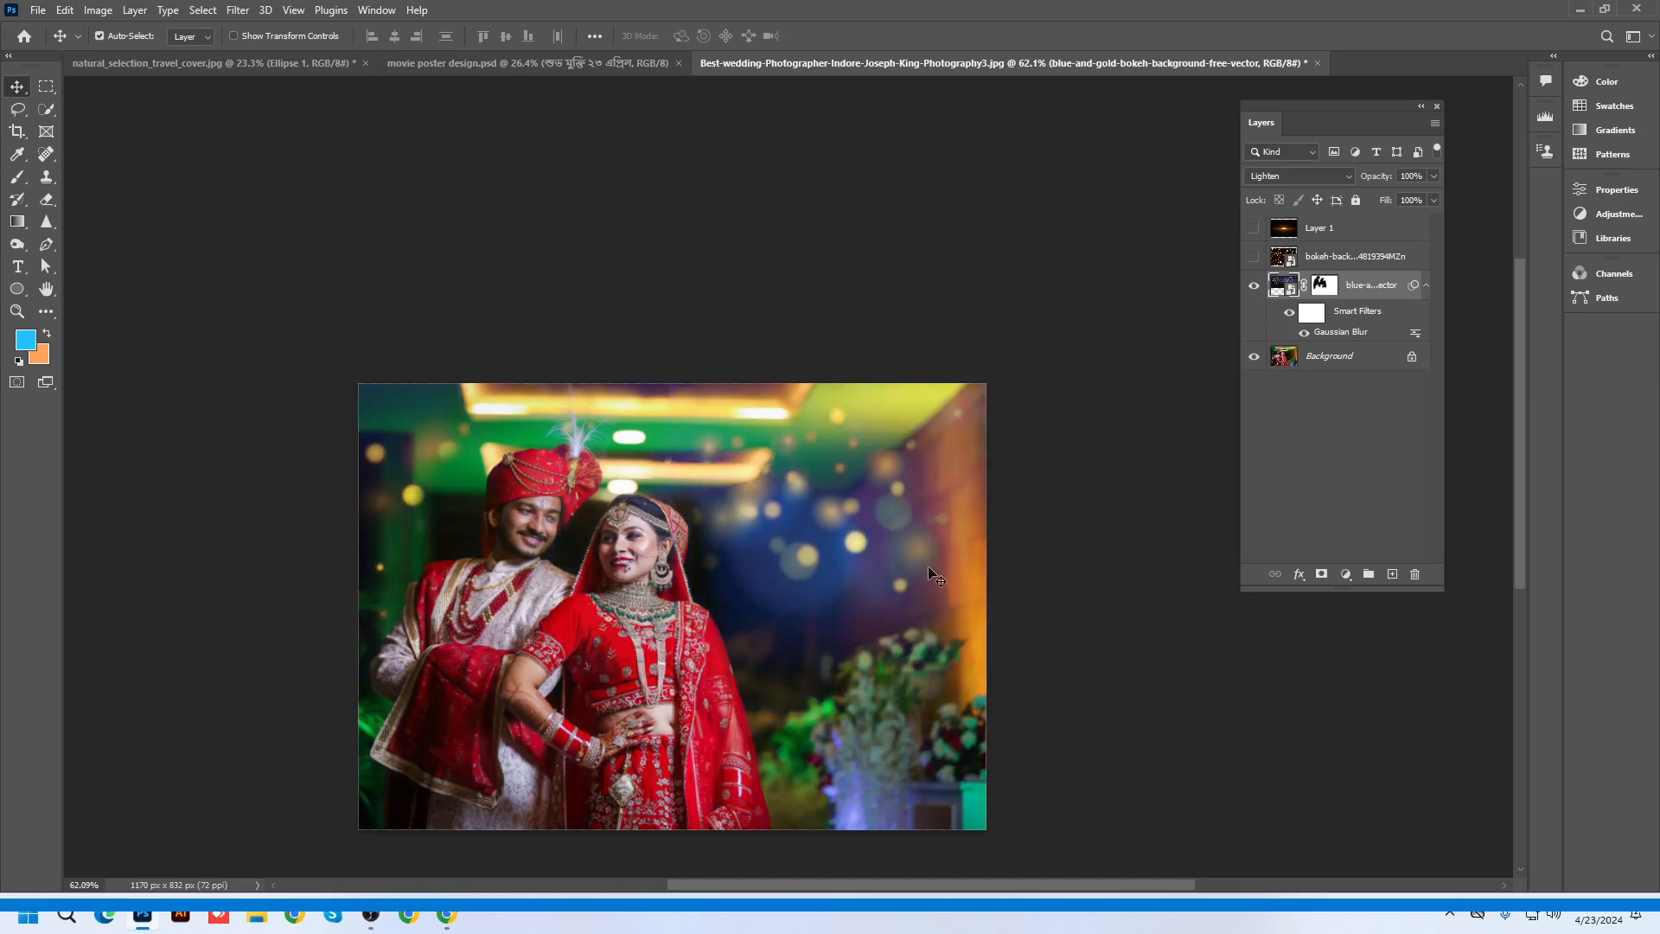
key("ctrl+z")
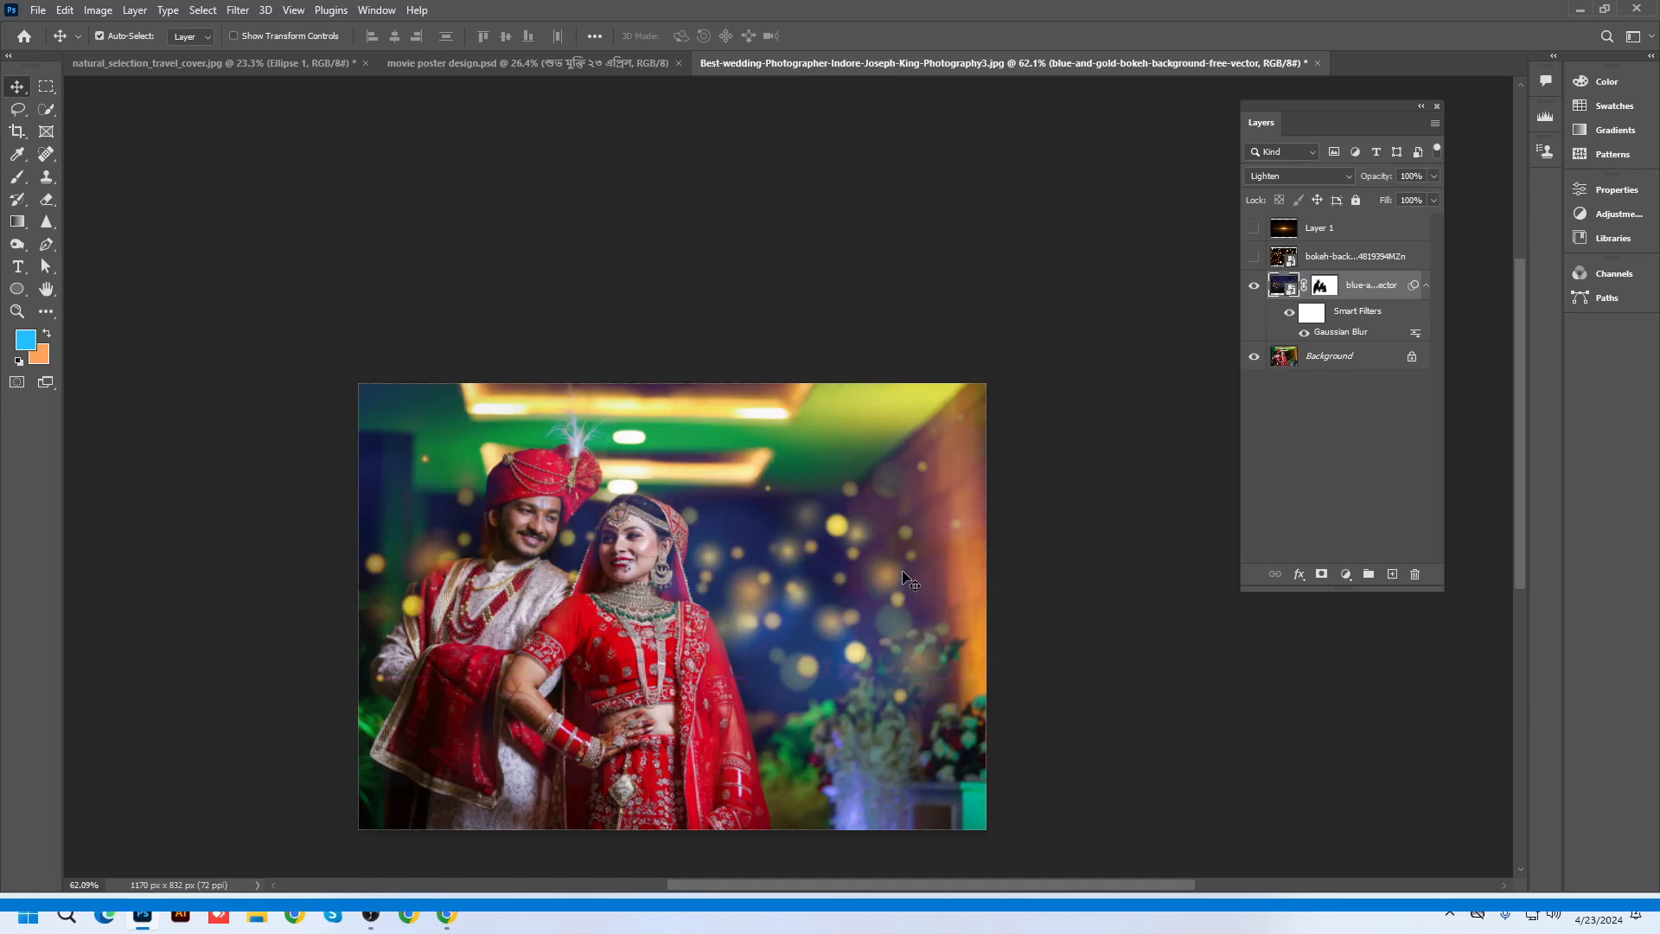
scroll(910, 581, "up", 1)
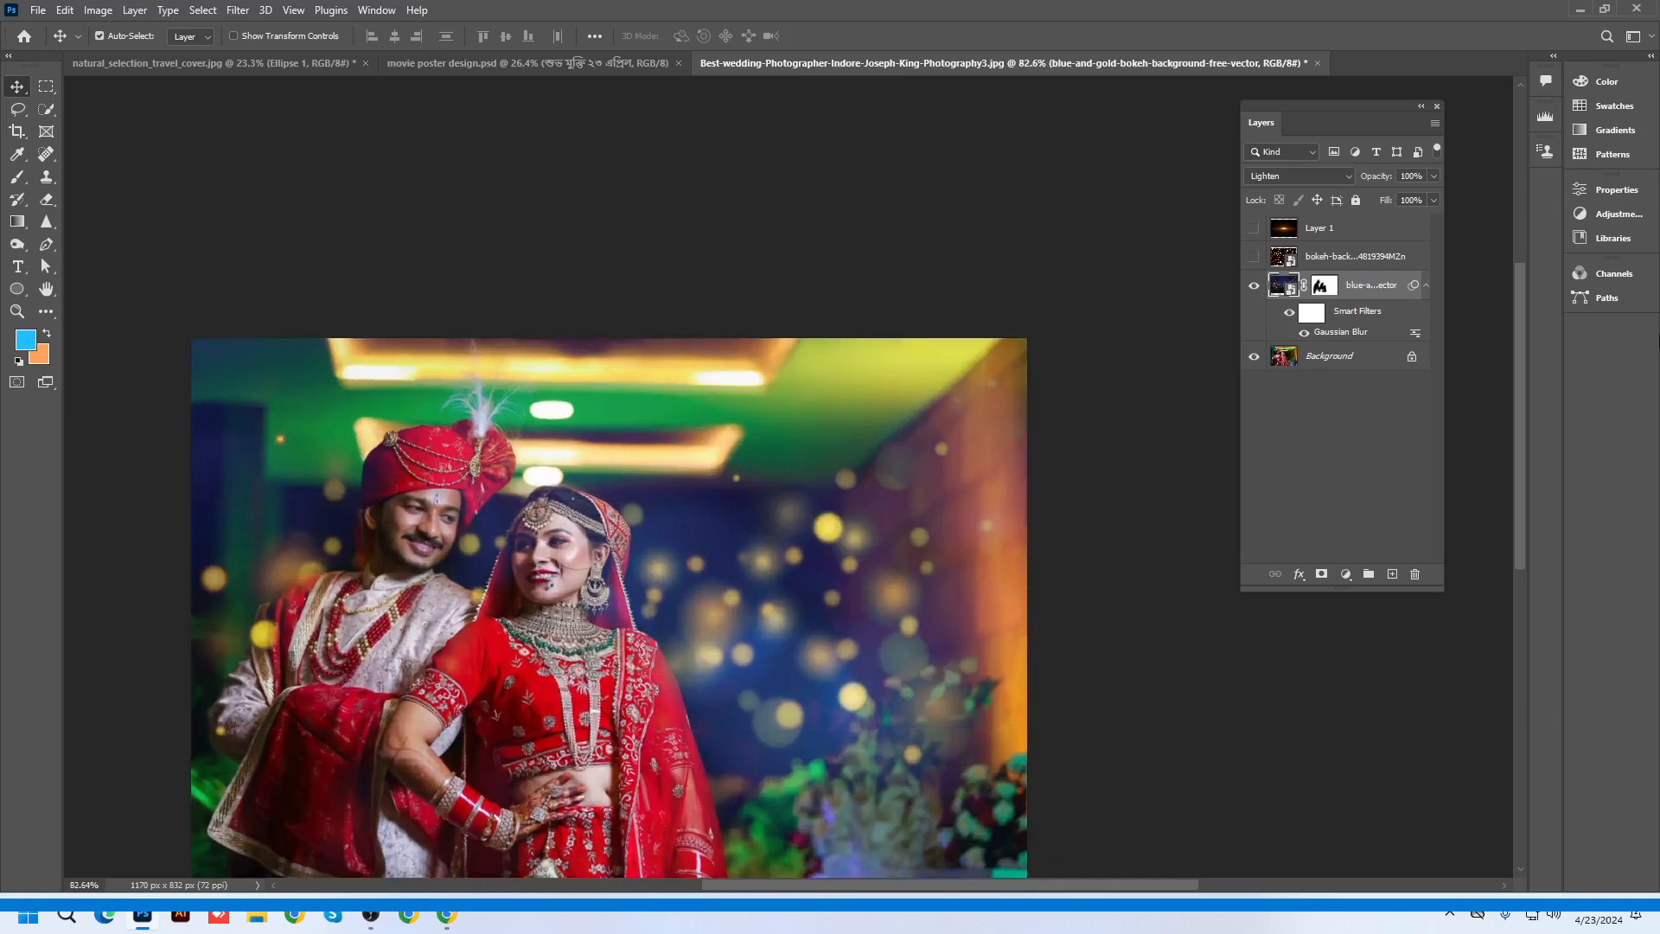
left_click(1427, 284)
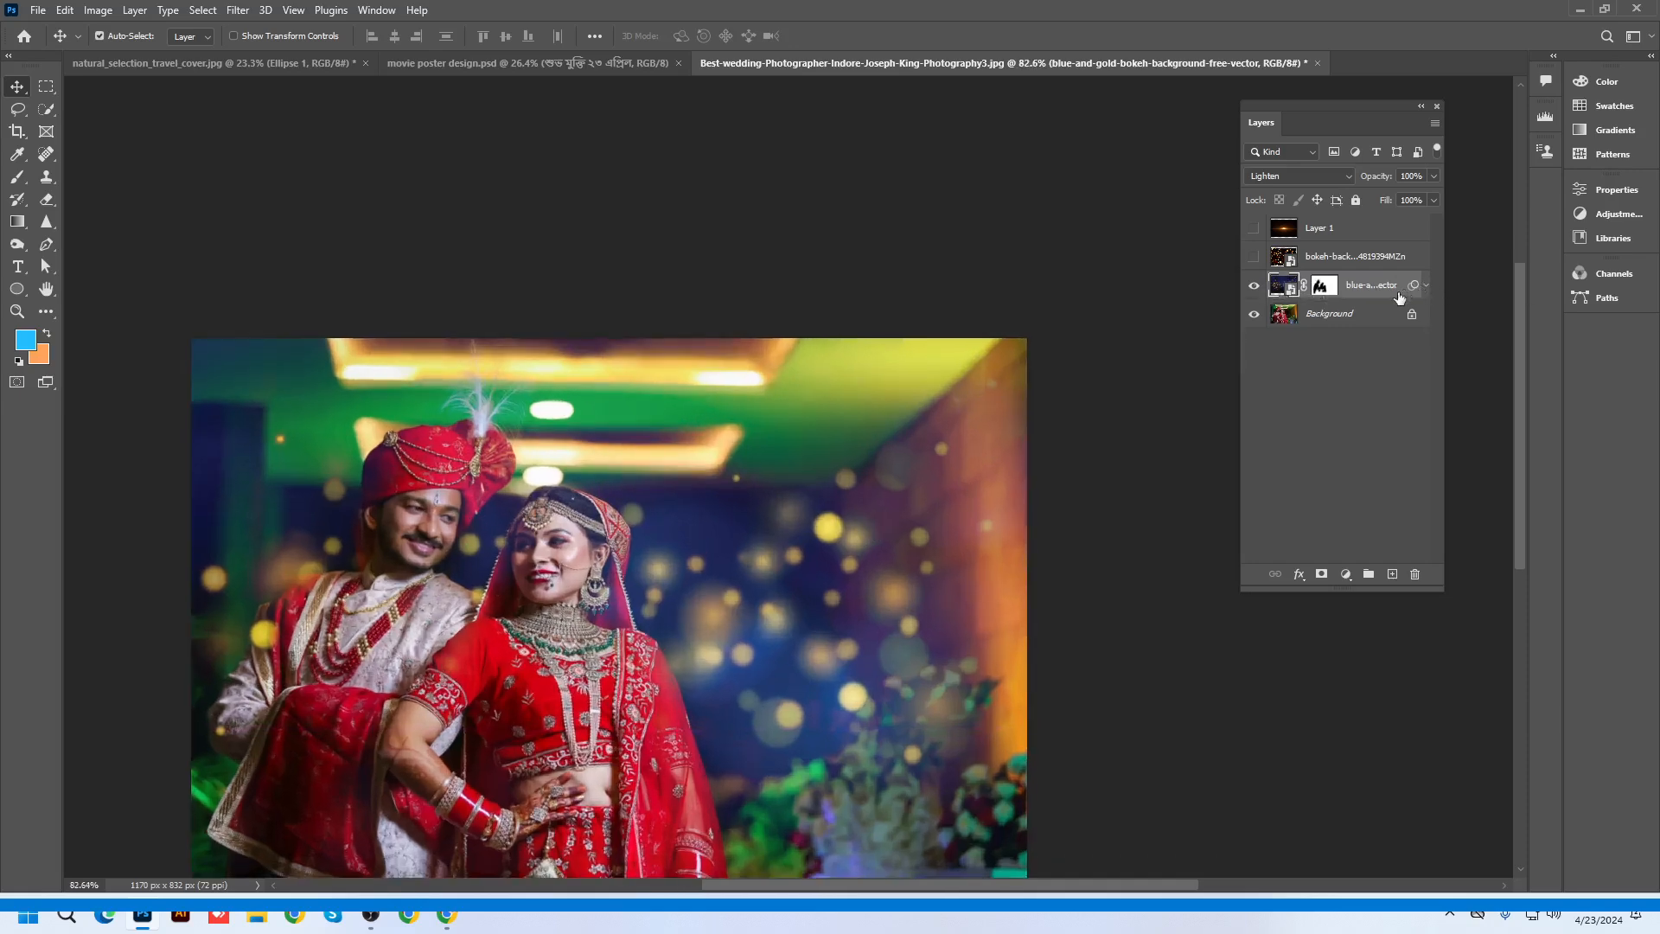
Preview Soft Light on the bokeh layer but keep Lighten, then select the bokeh background layer
left_click(1277, 178)
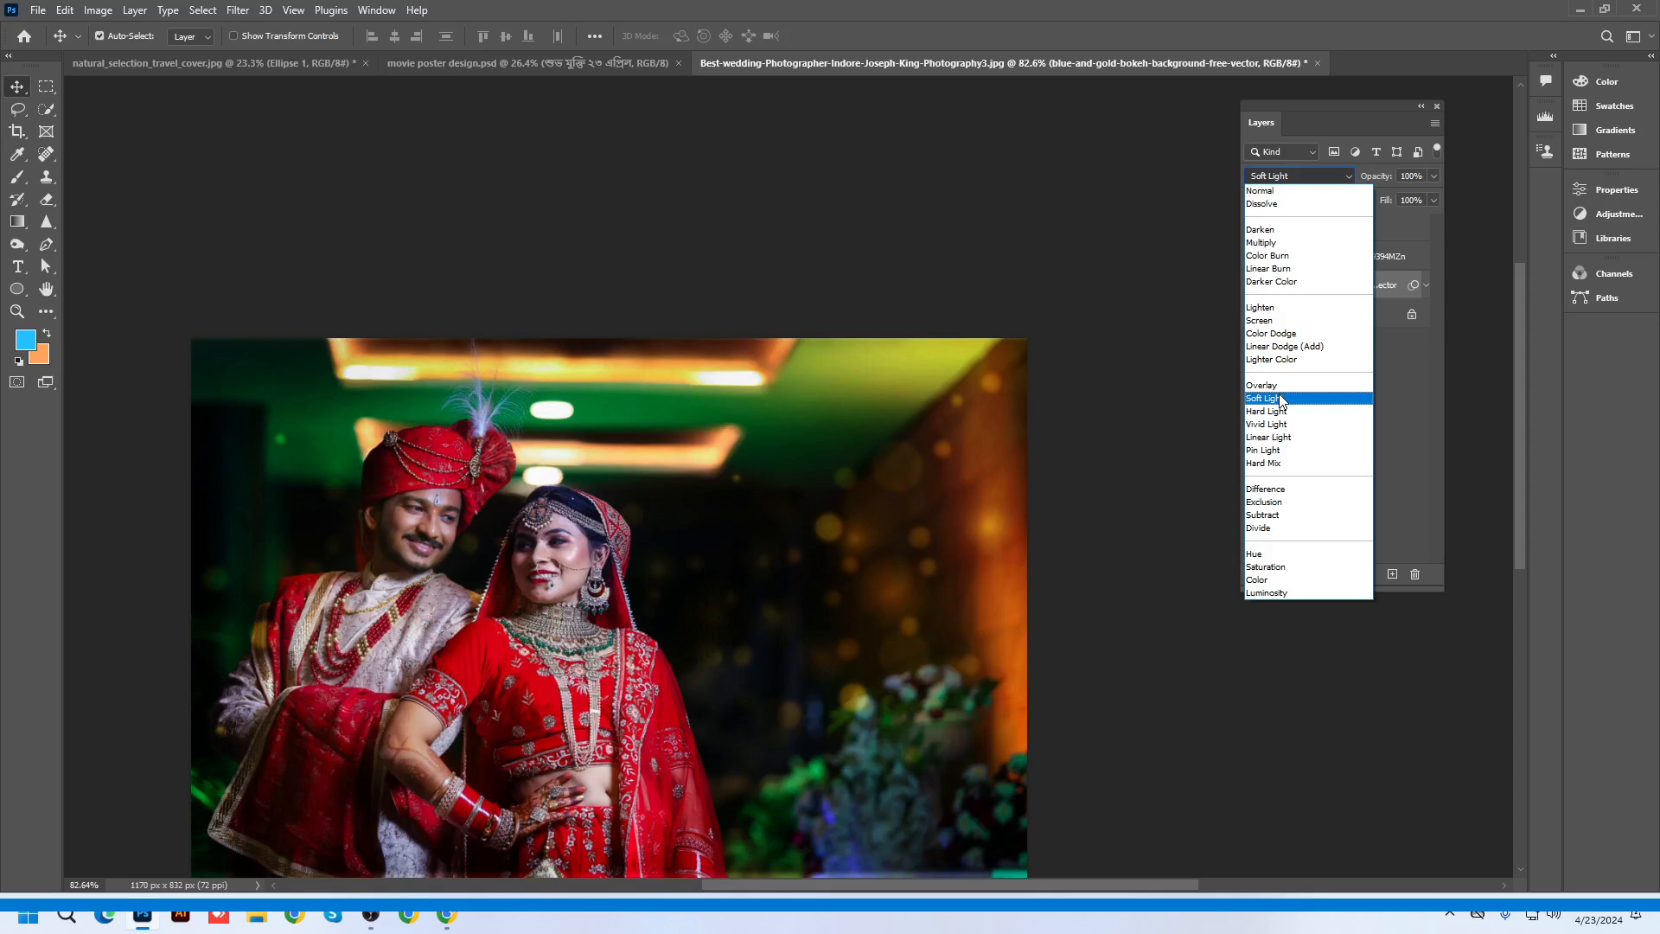
left_click(1260, 307)
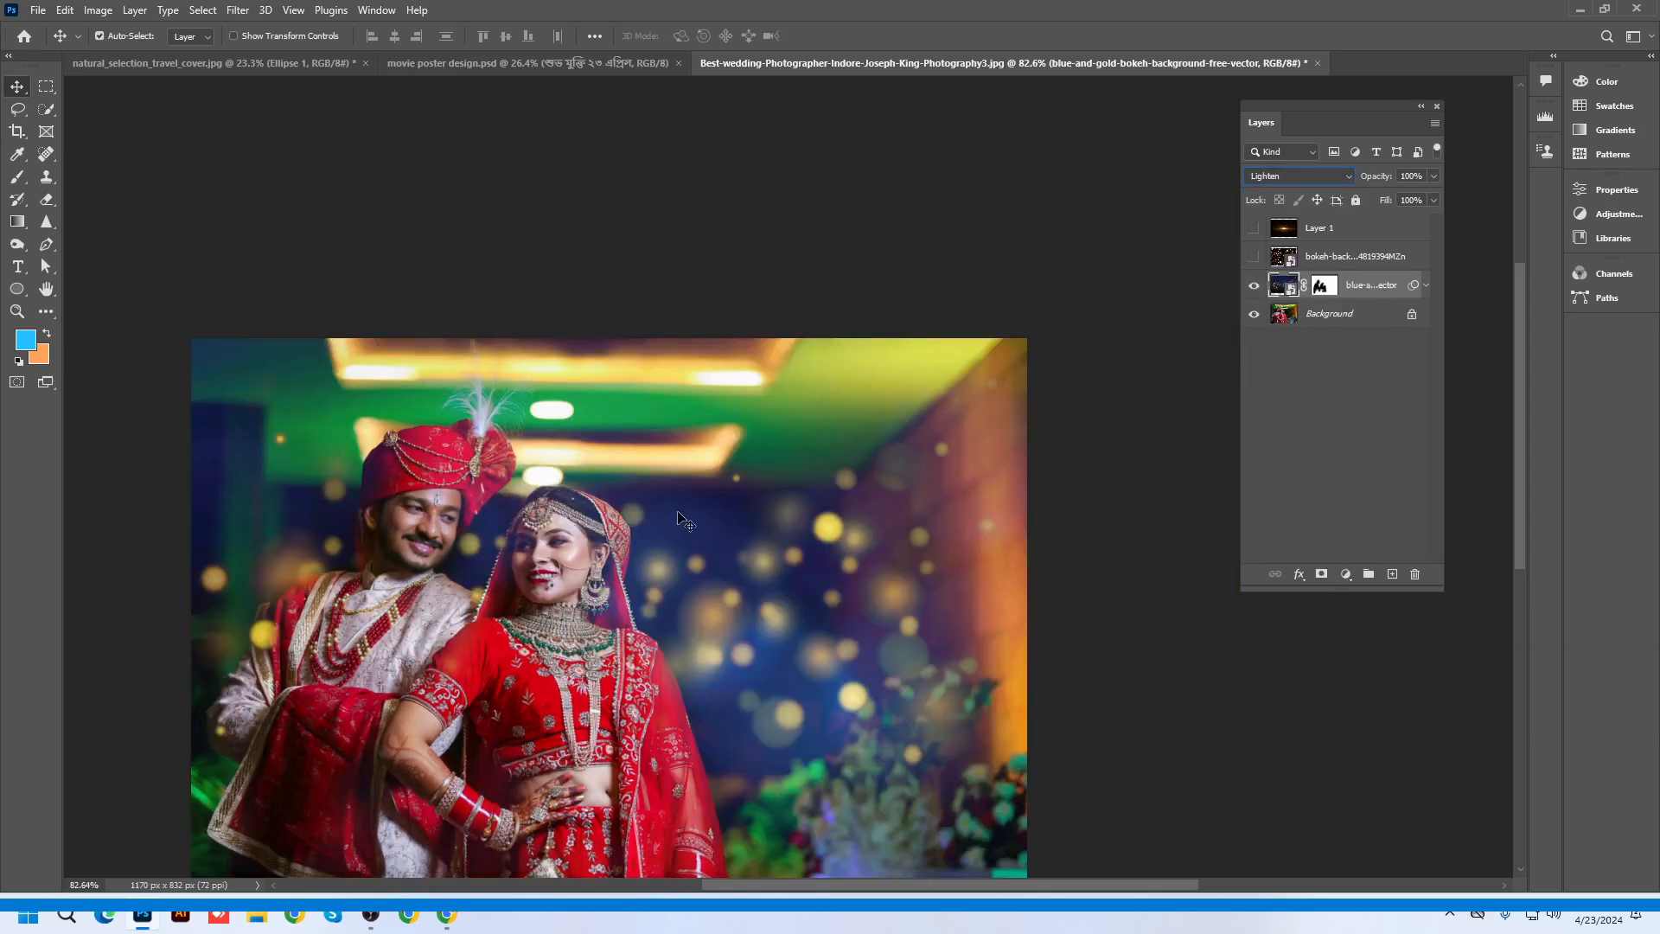
scroll(642, 467, "up", 4)
left_click_drag(829, 472, 878, 291)
scroll(897, 394, "down", 2)
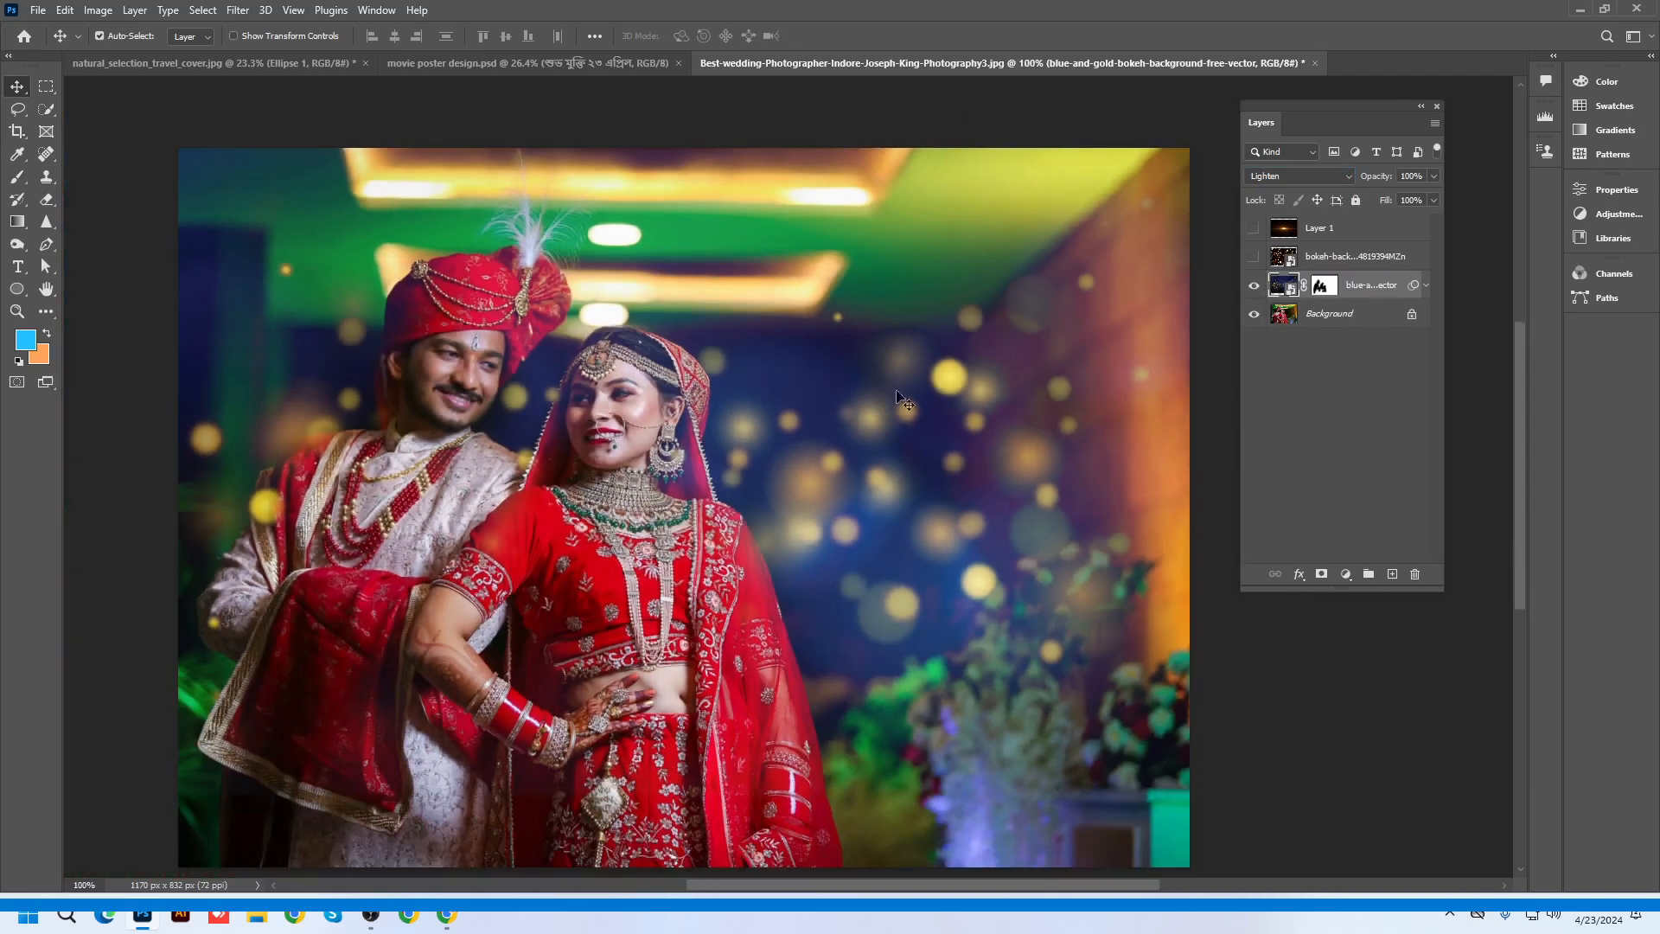
left_click(1276, 264)
Hide the bokeh layer, show and select lens-flare Layer 1, and drag it over the photo's right half
left_click(1255, 285)
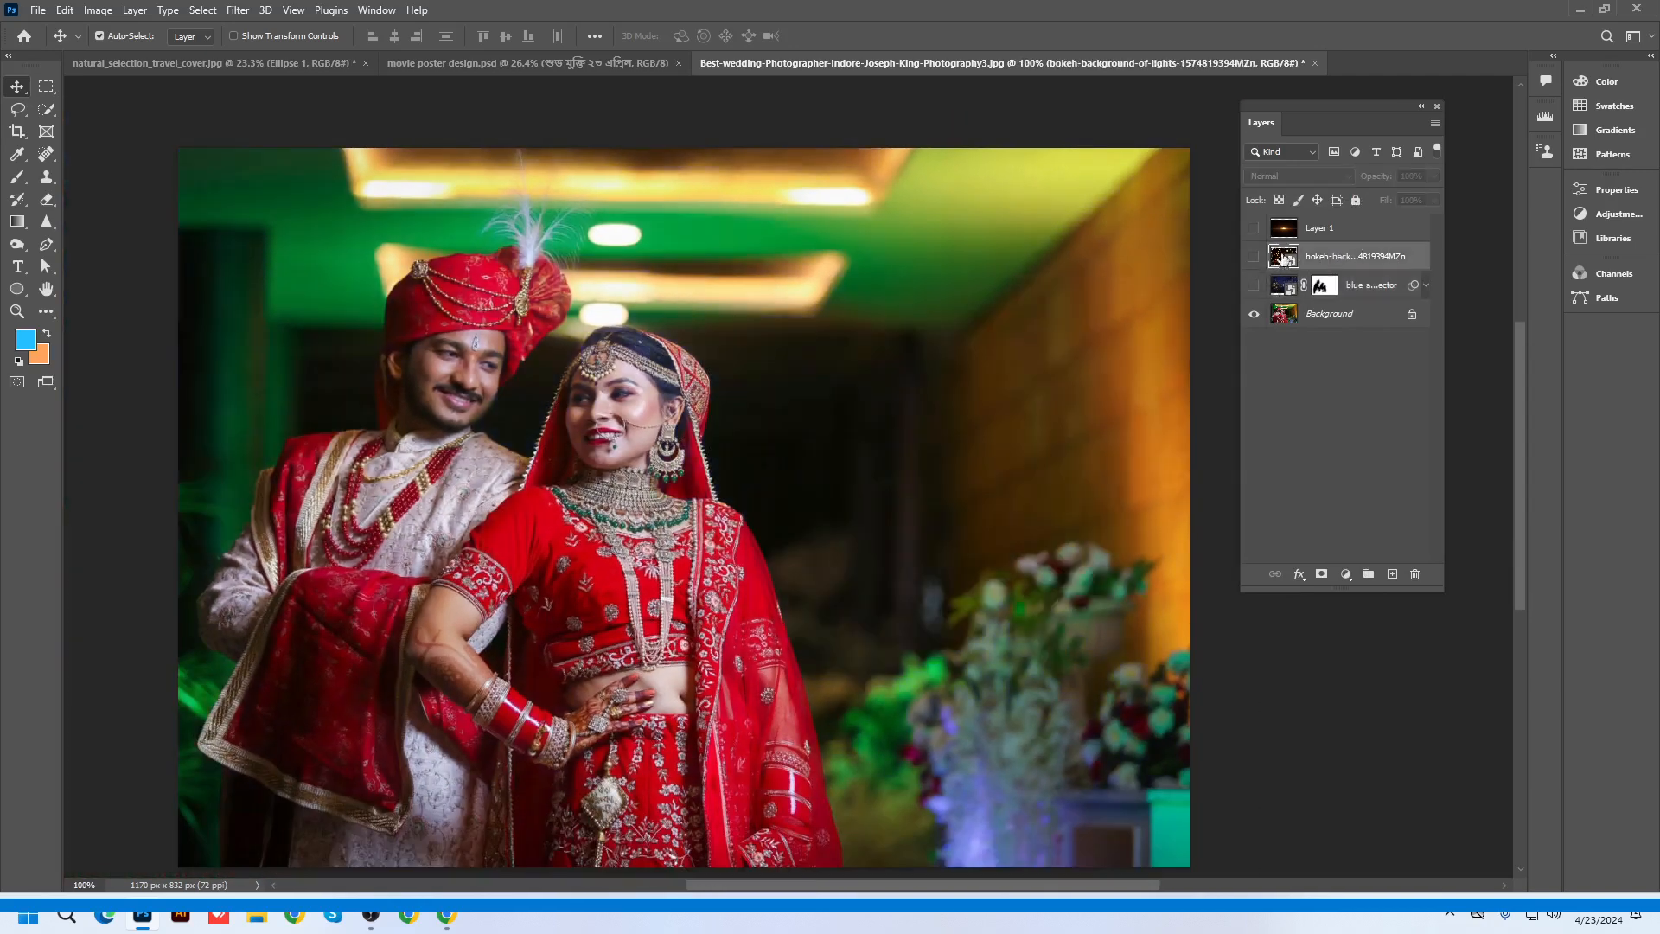
left_click(1317, 229)
left_click(1254, 228)
scroll(670, 390, "down", 2)
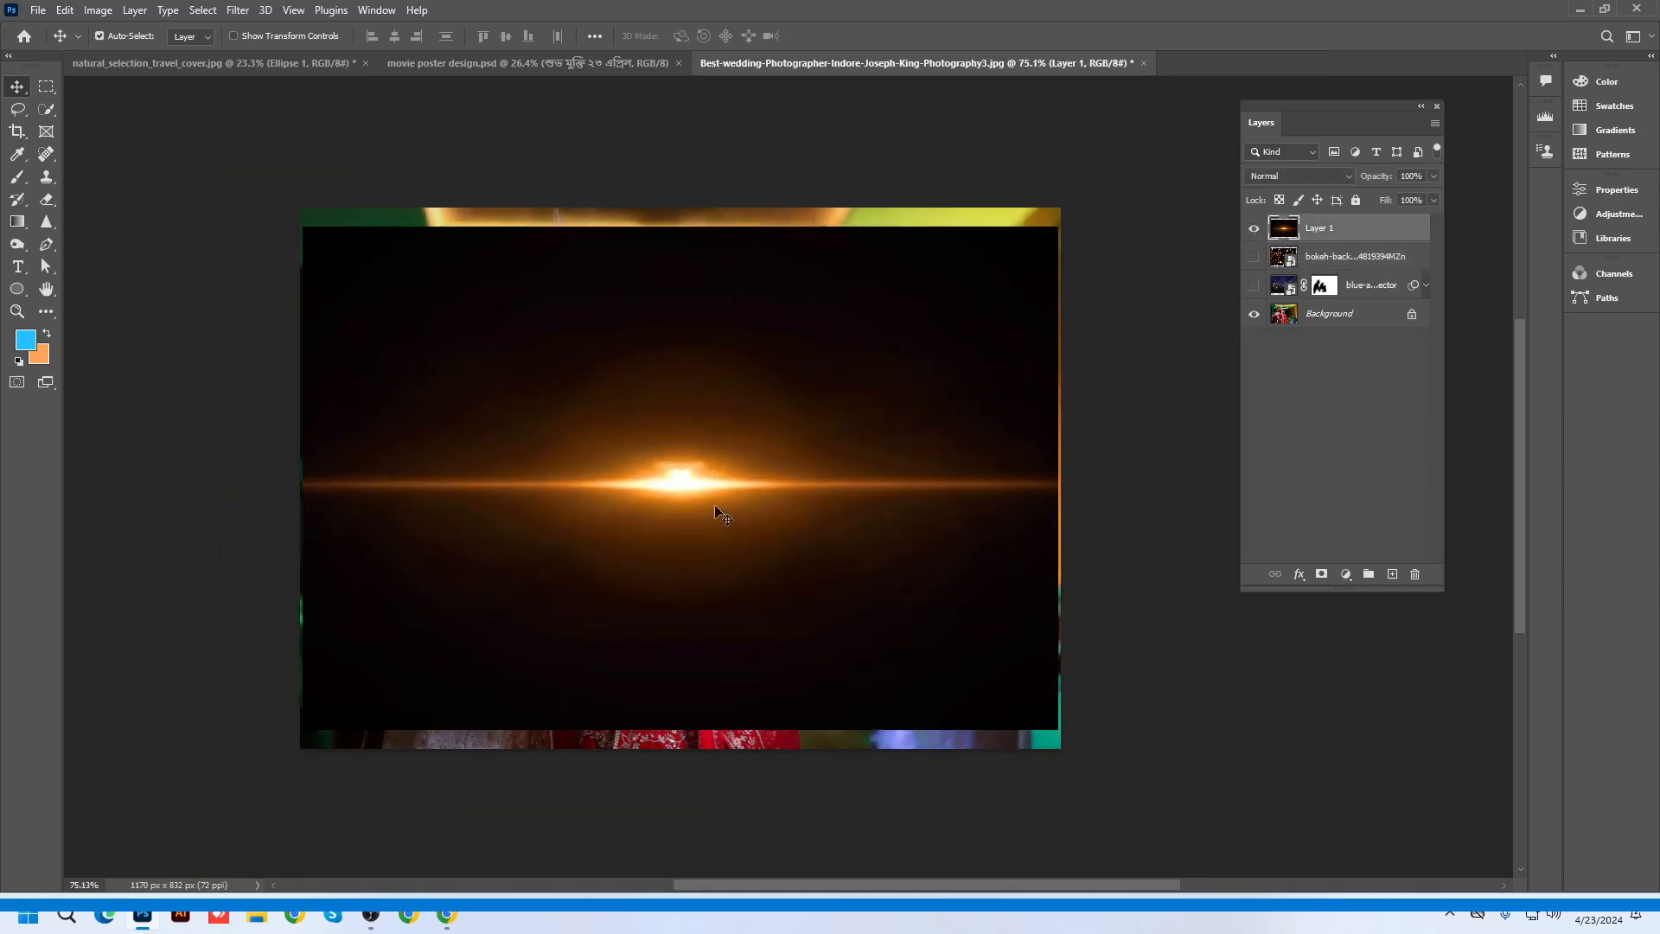
left_click_drag(715, 505, 1129, 430)
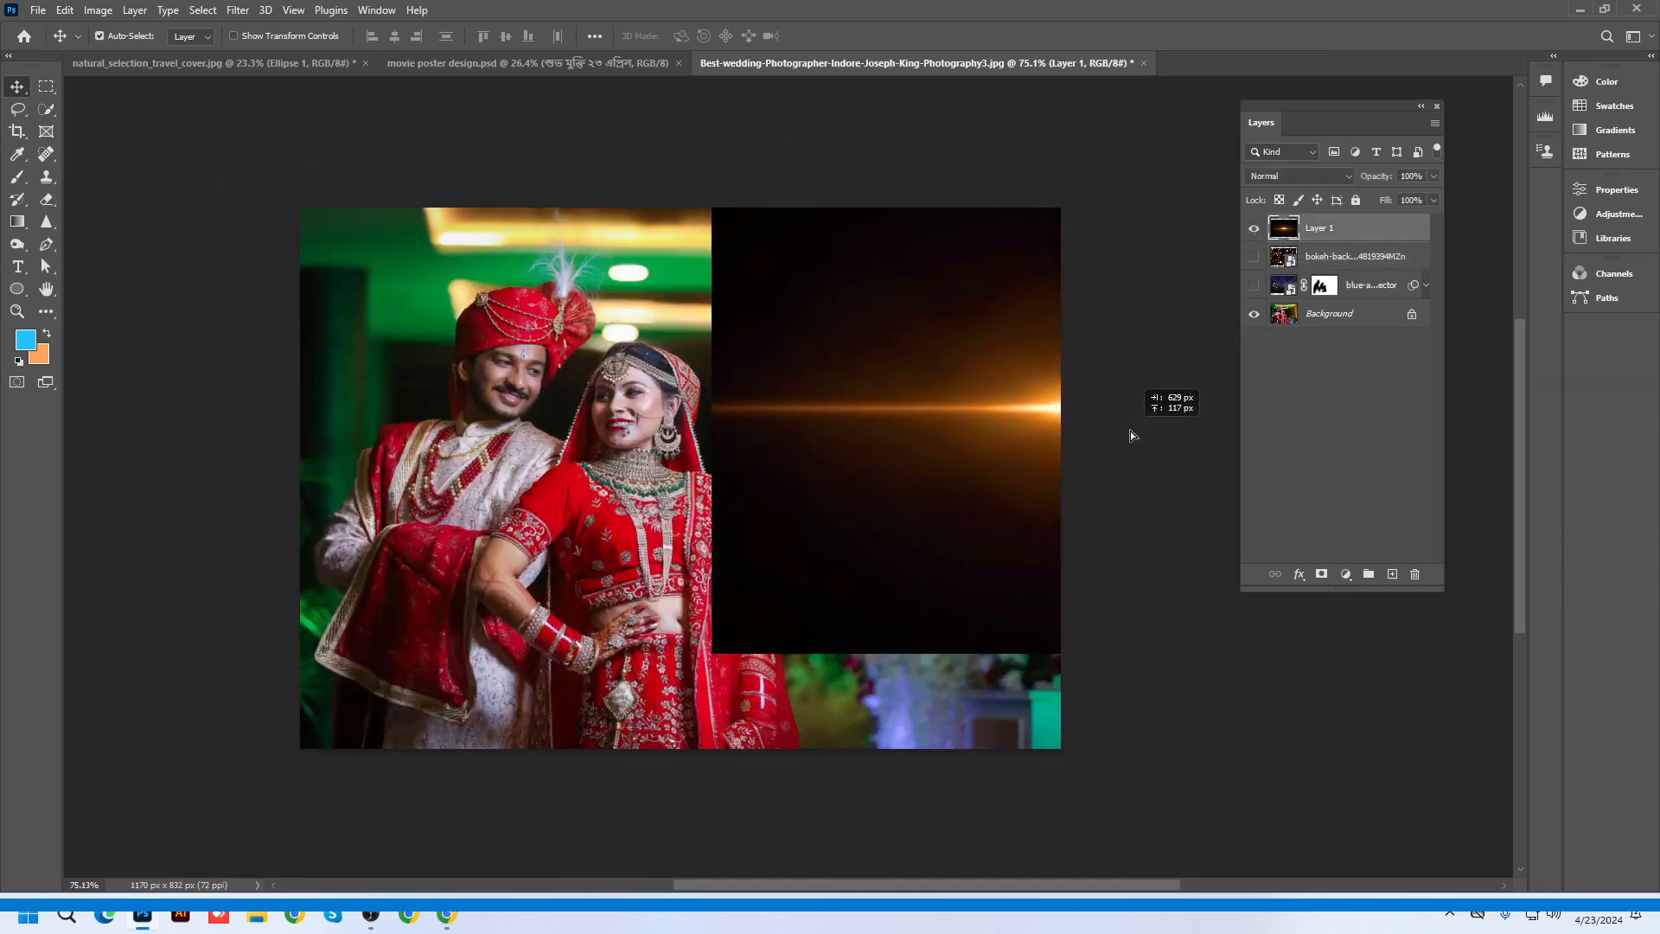
scroll(641, 387, "up", 2)
scroll(644, 389, "down", 3)
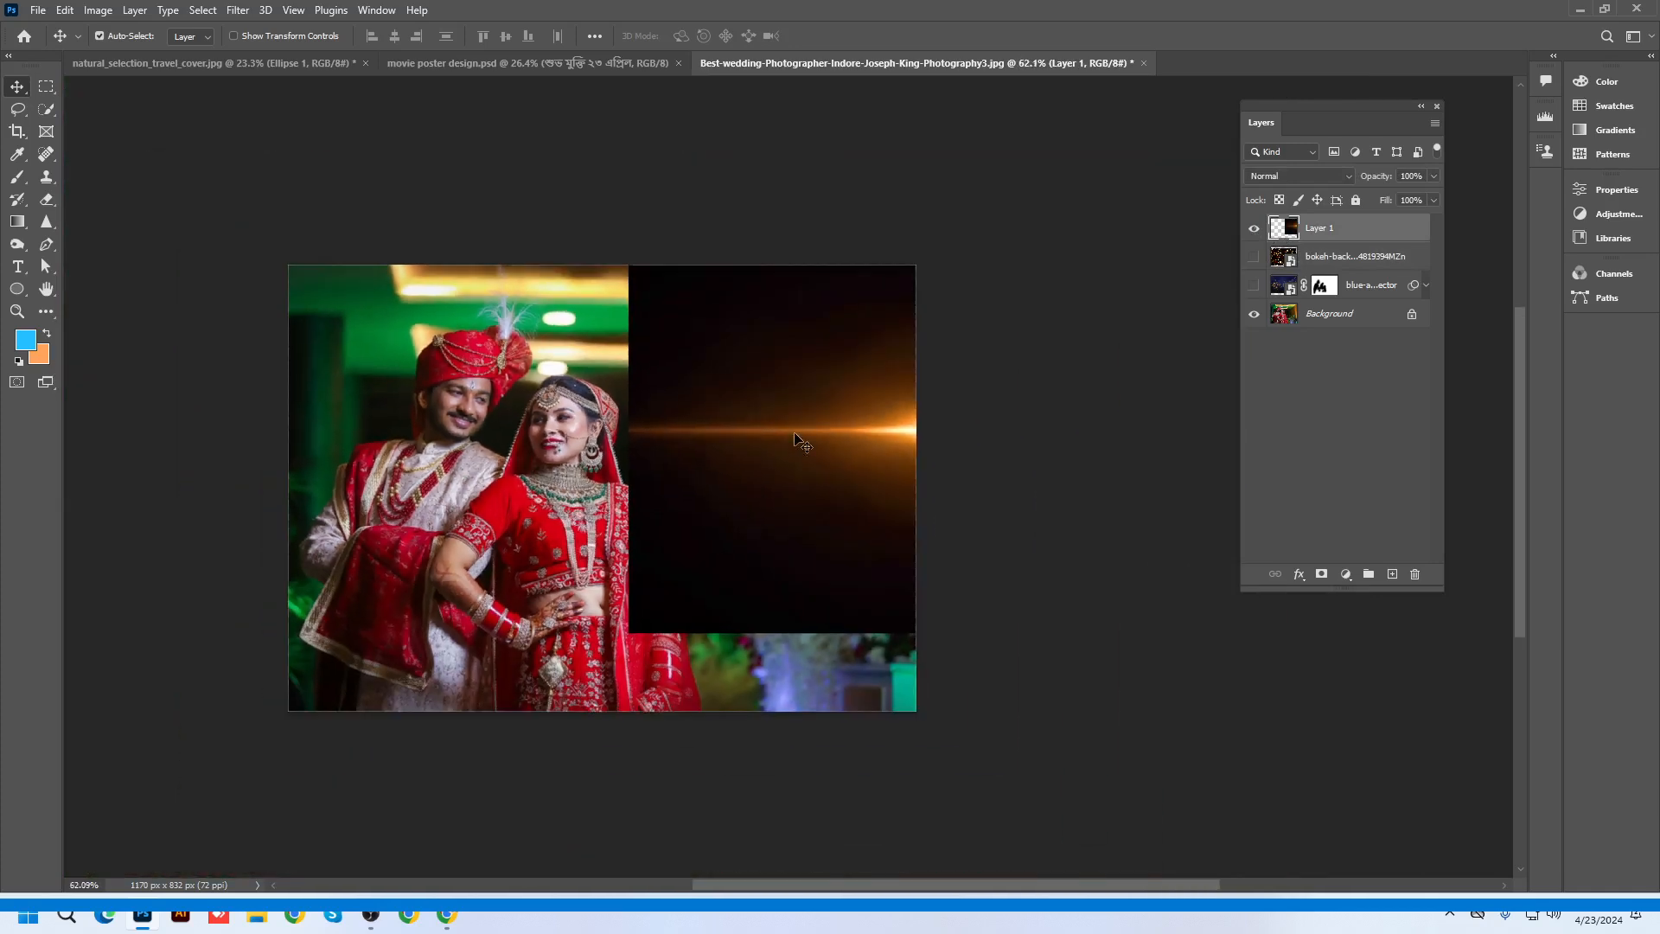
Move the flare left toward the couple and blend it in Lighten mode
left_click_drag(790, 436, 456, 498)
scroll(777, 391, "up", 1)
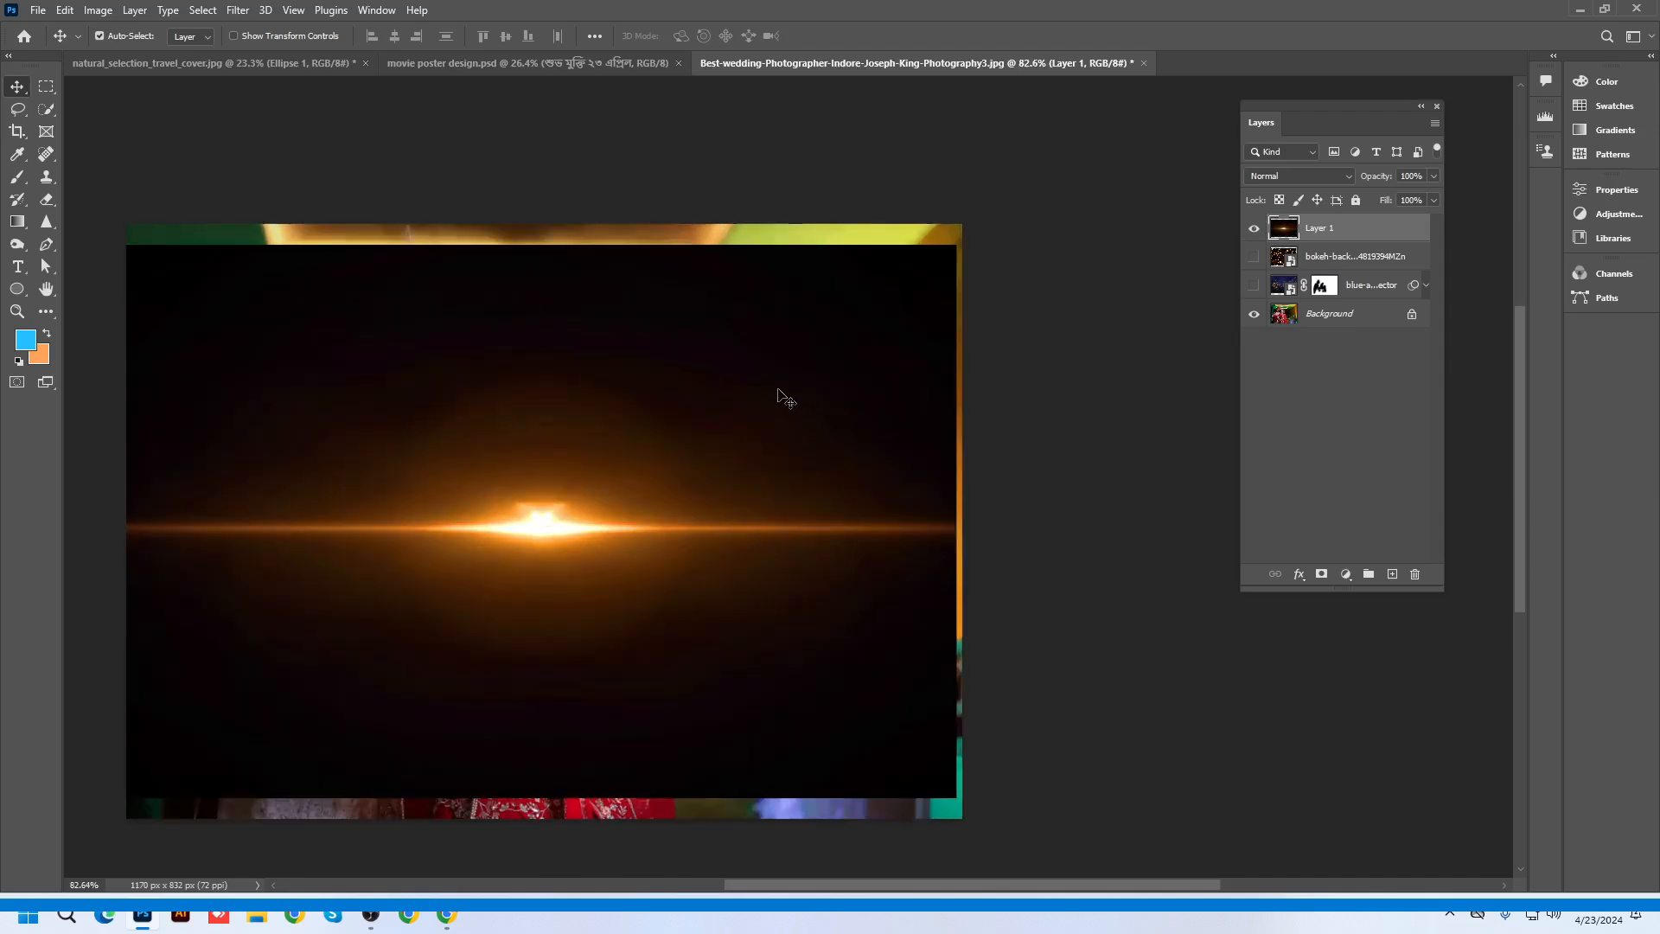
left_click(1287, 177)
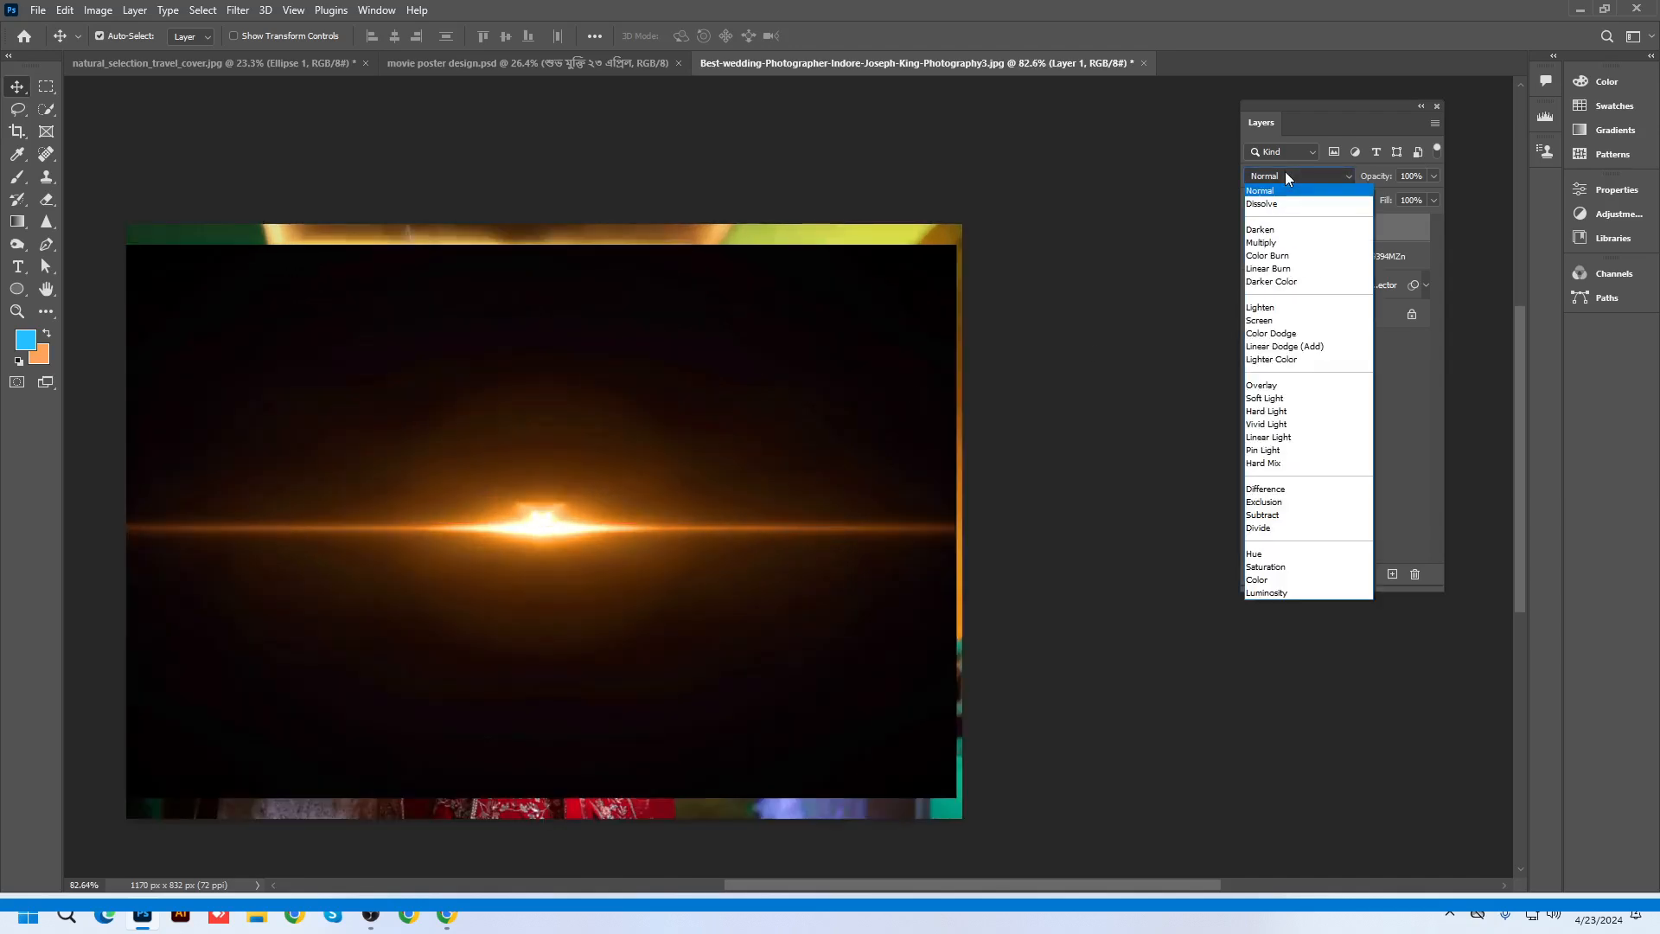
left_click(1261, 309)
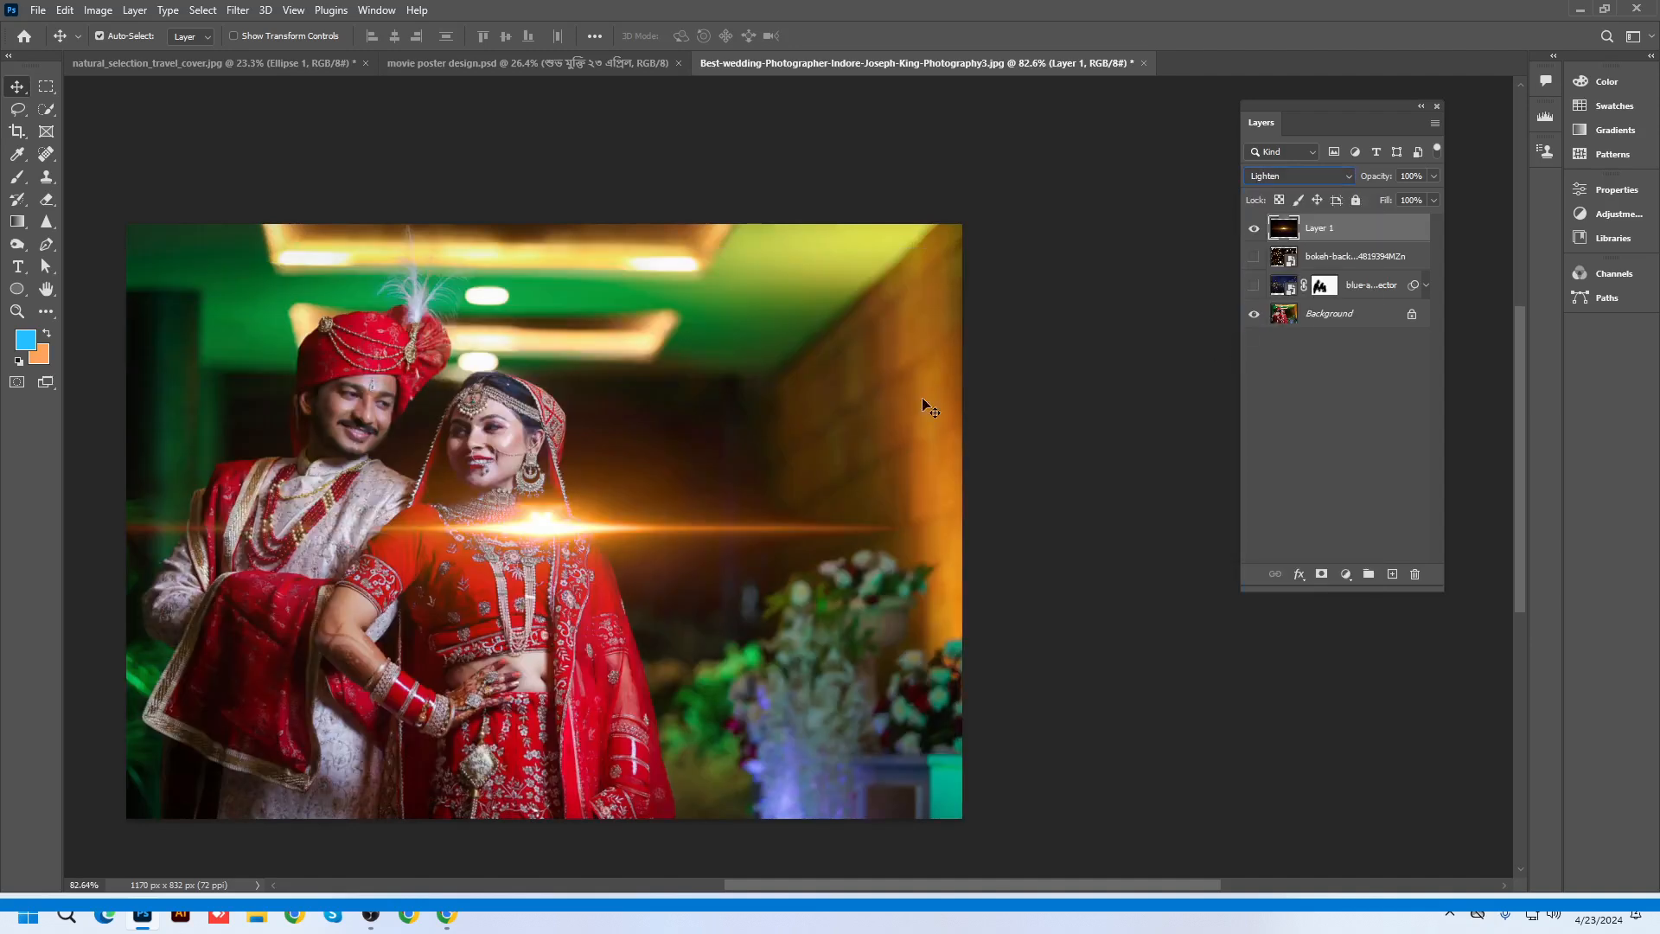
Reposition the flare streak higher and horizontally across the couple
left_click_drag(556, 543, 629, 617)
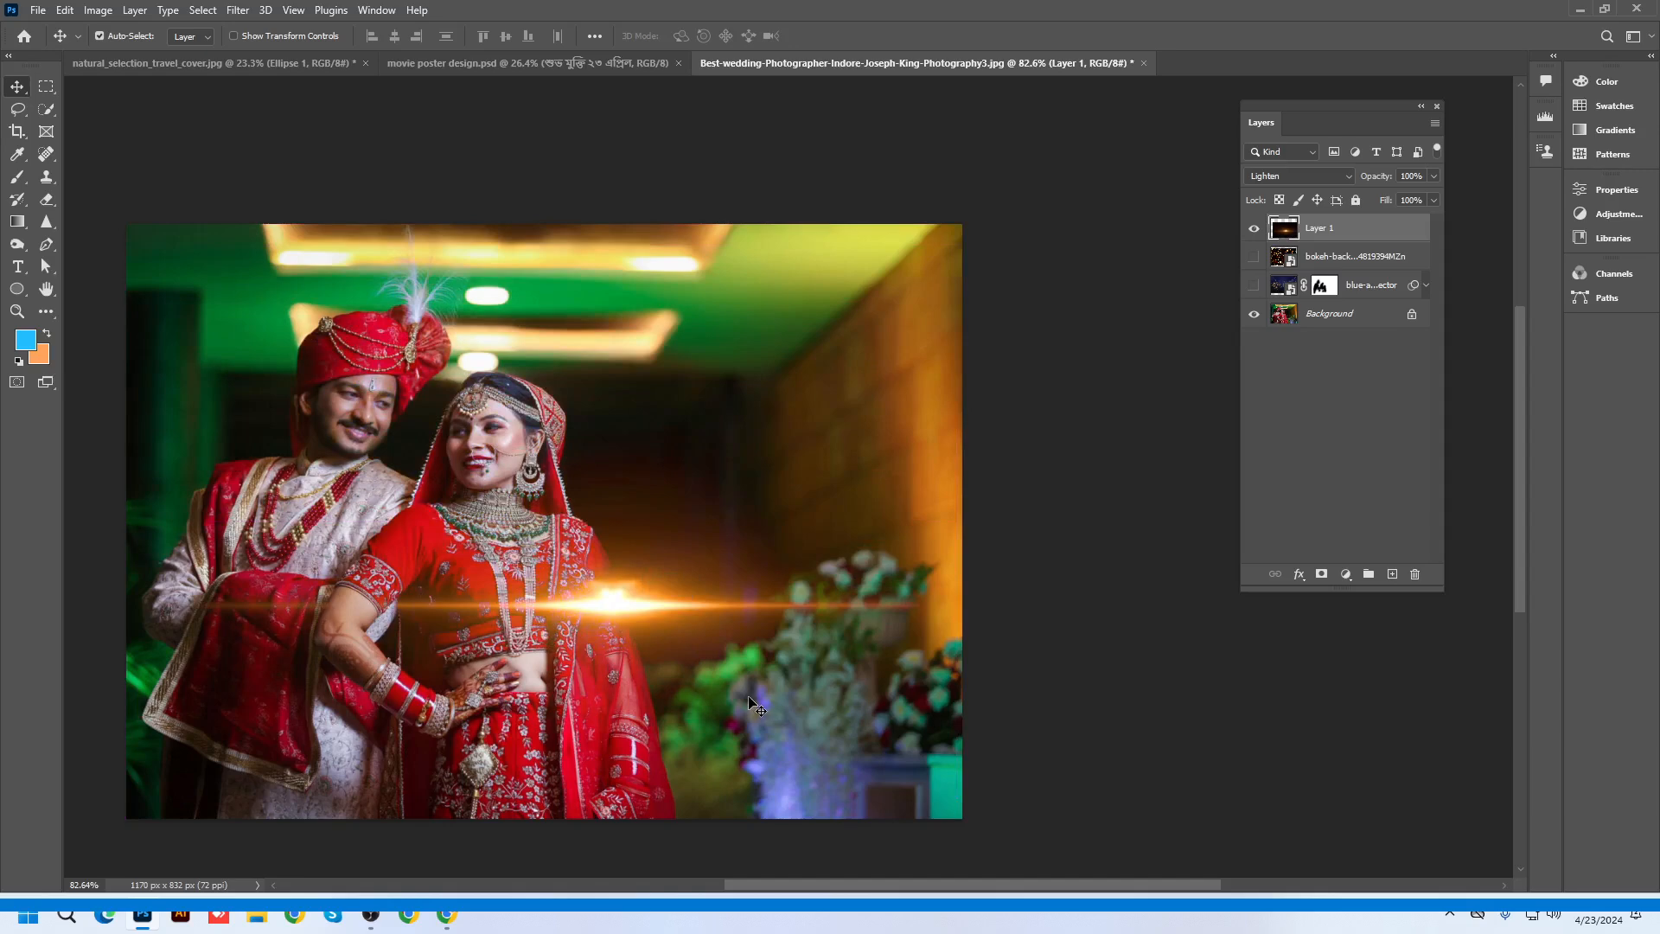
left_click_drag(598, 612, 712, 614)
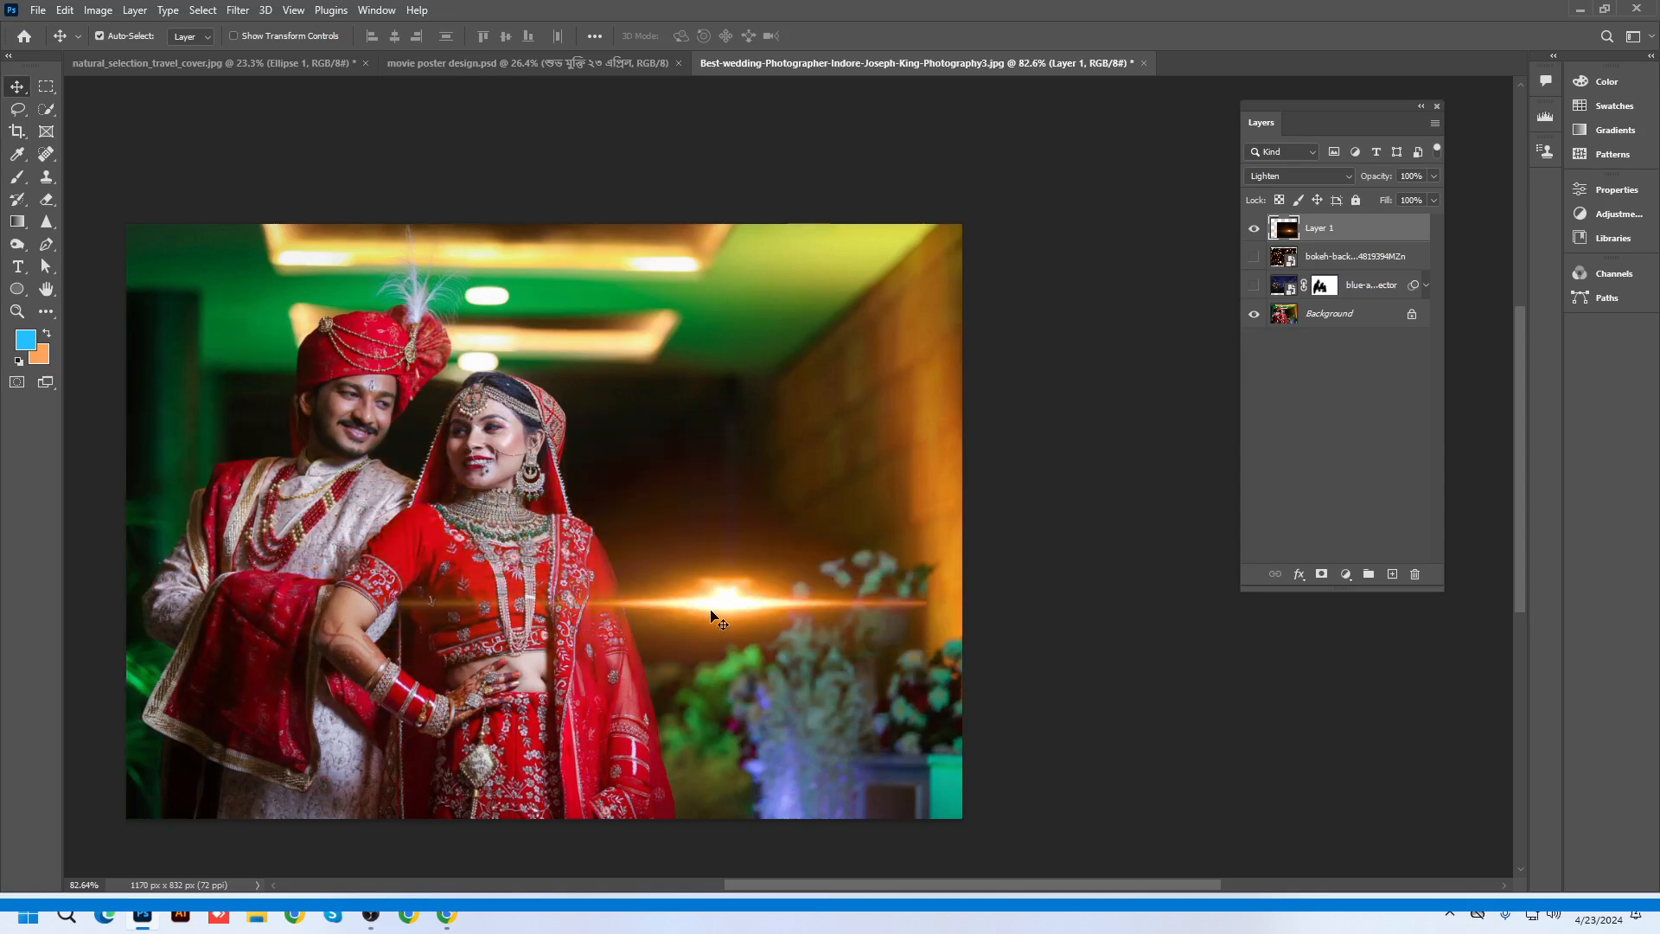
left_click_drag(710, 610, 726, 538)
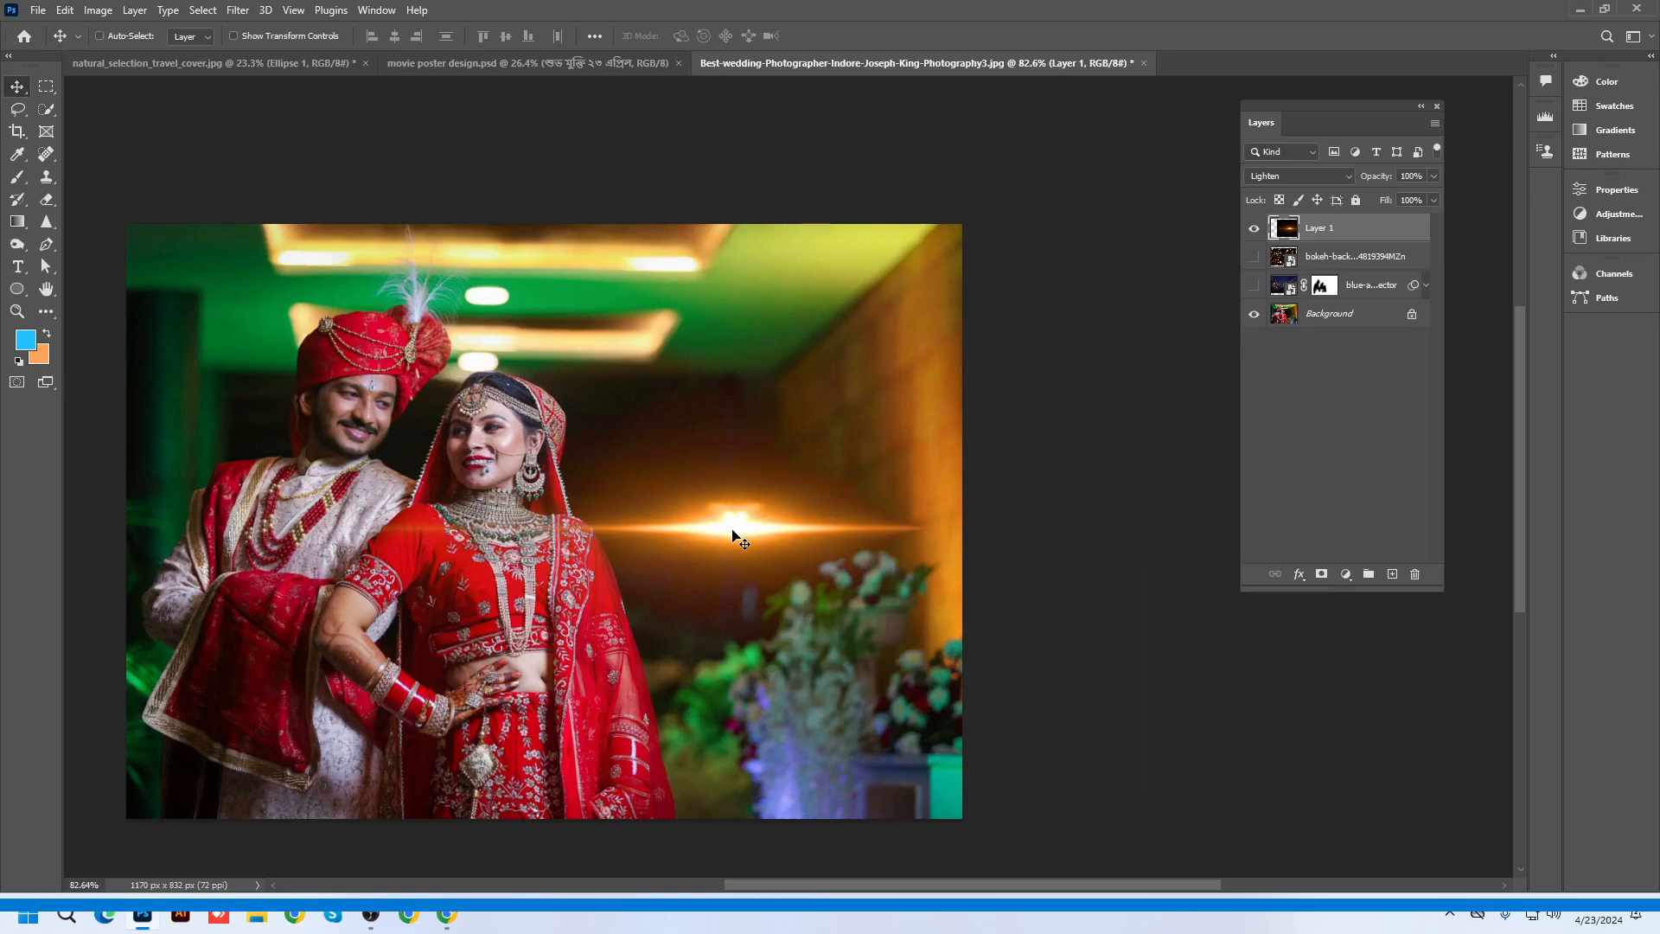
Preview a -13 hue shift on the flare, discard it to keep orange, and raise it about 100 px
key("ctrl+u")
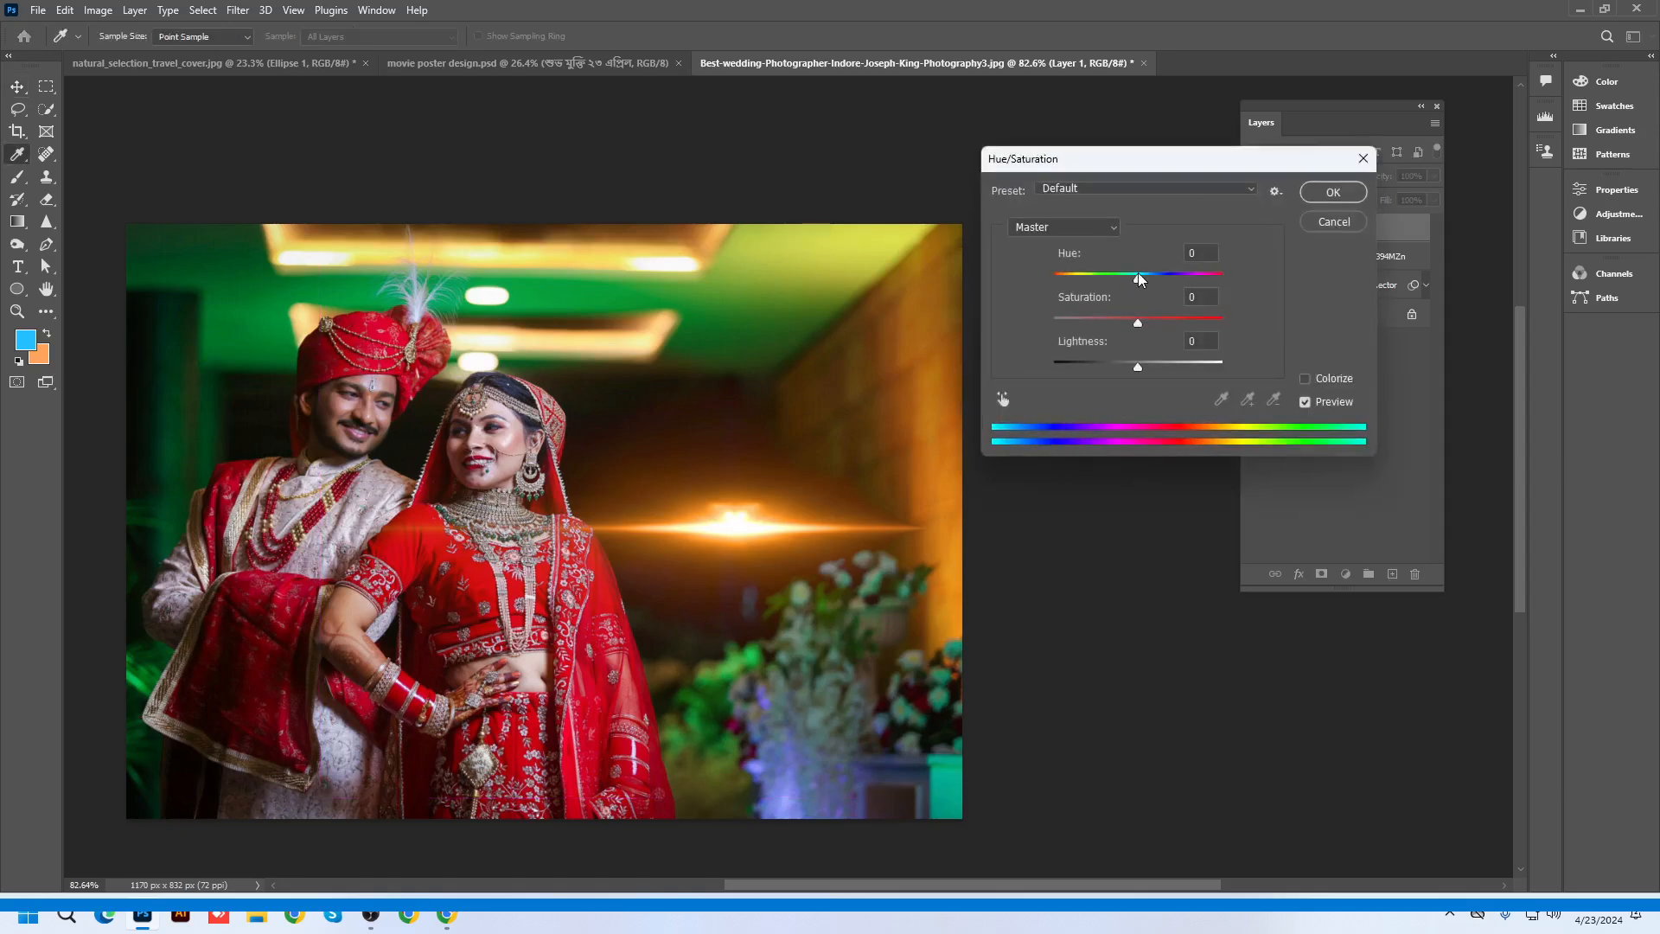
mouse_move(1140, 279)
left_mouse_down()
mouse_move(1105, 278)
mouse_move(1174, 280)
mouse_move(1113, 295)
left_mouse_up()
left_click(1334, 222)
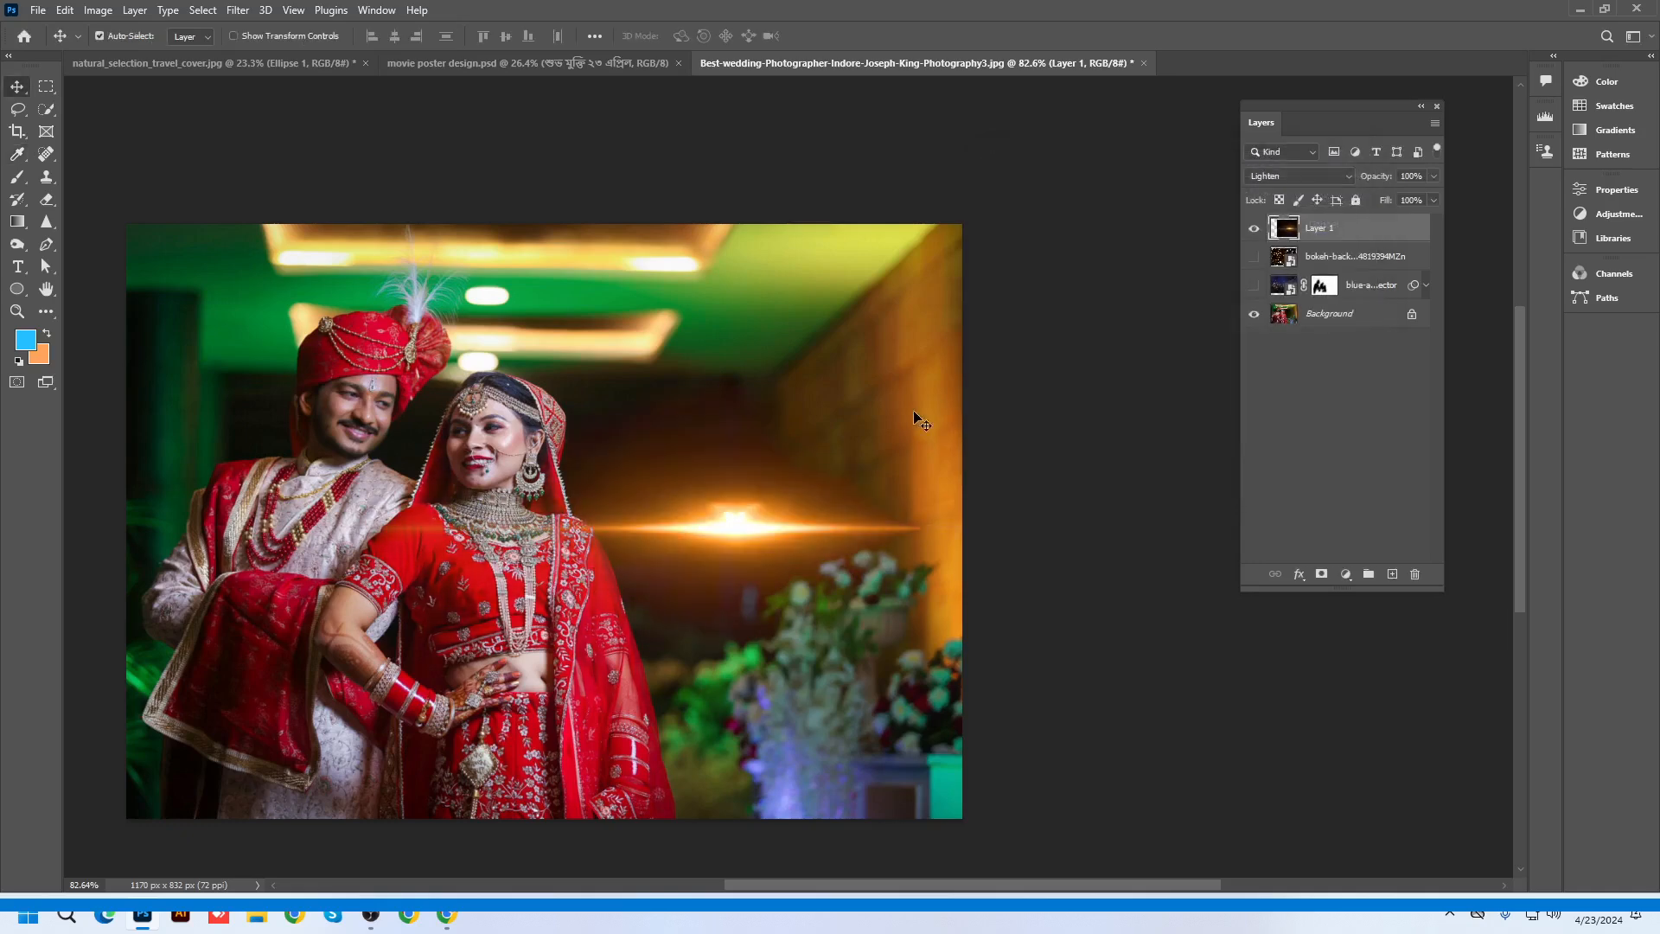
scroll(900, 419, "down", 3)
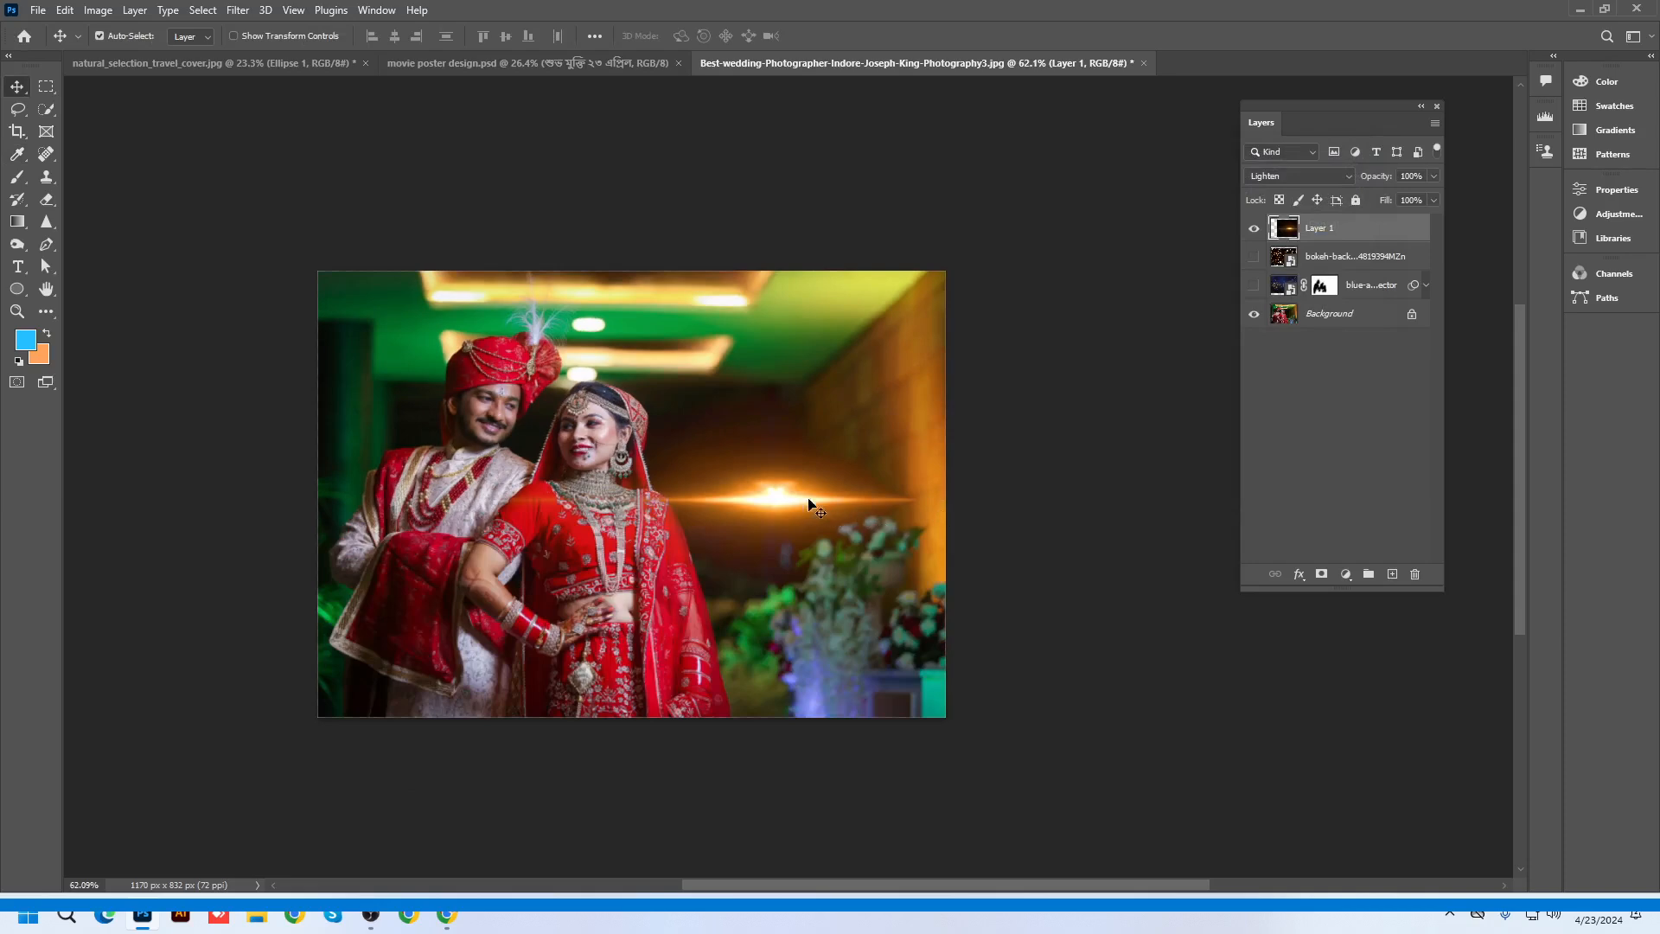
left_click_drag(811, 504, 790, 401)
scroll(790, 401, "up", 2)
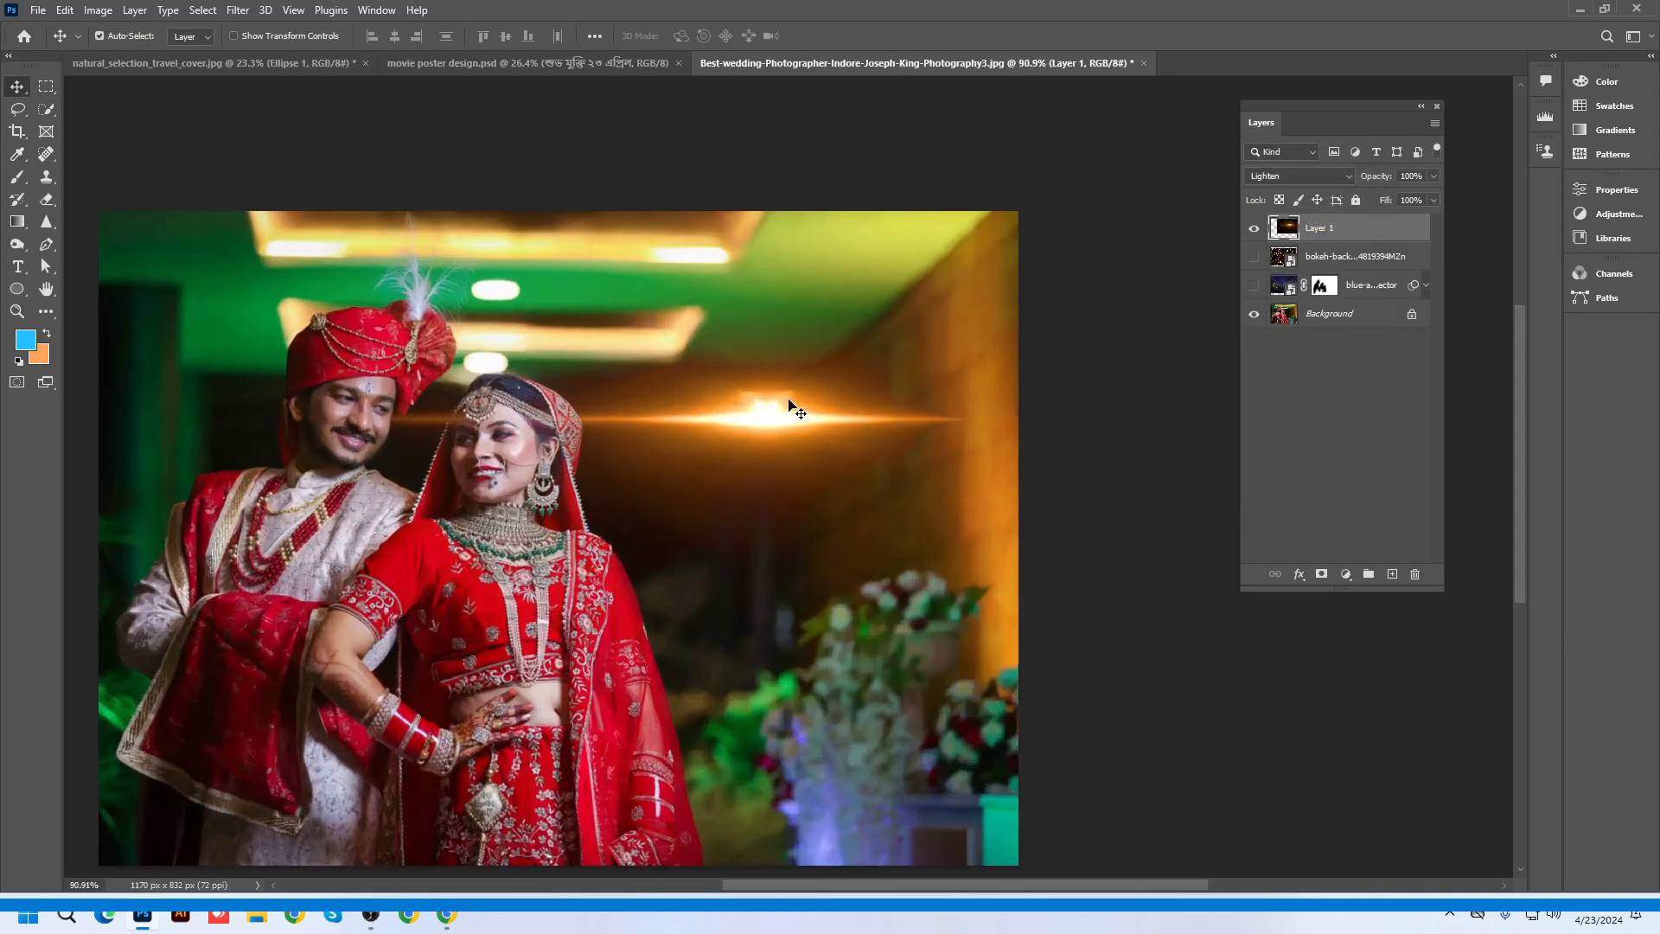
scroll(794, 408, "up", 1)
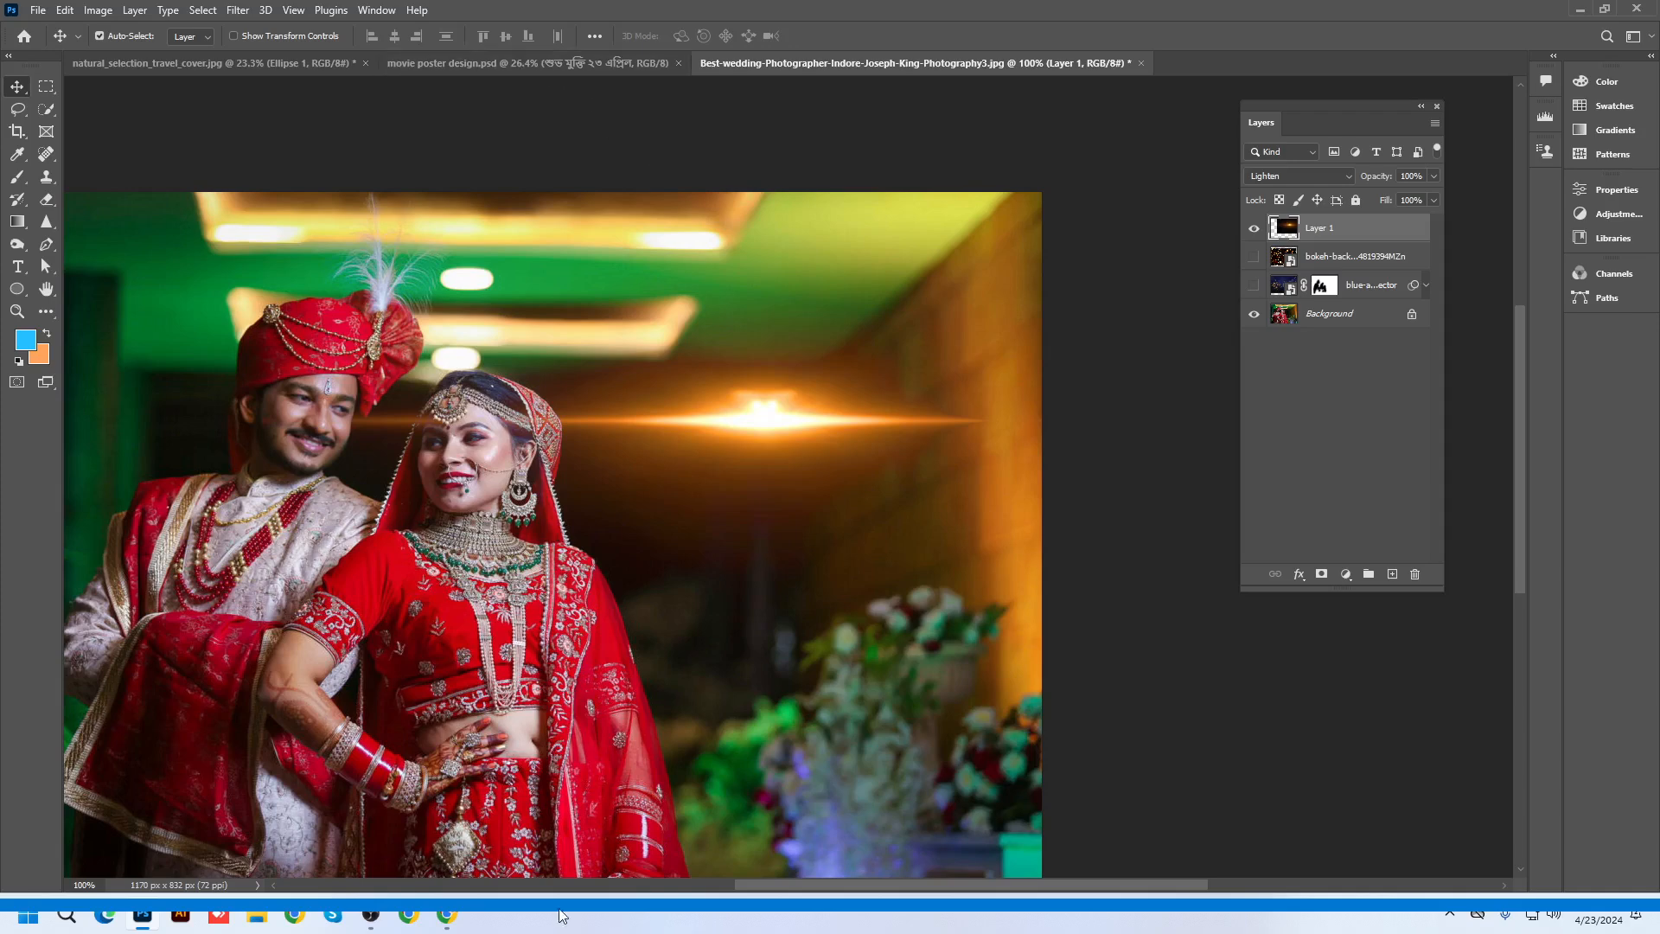
left_click(1579, 10)
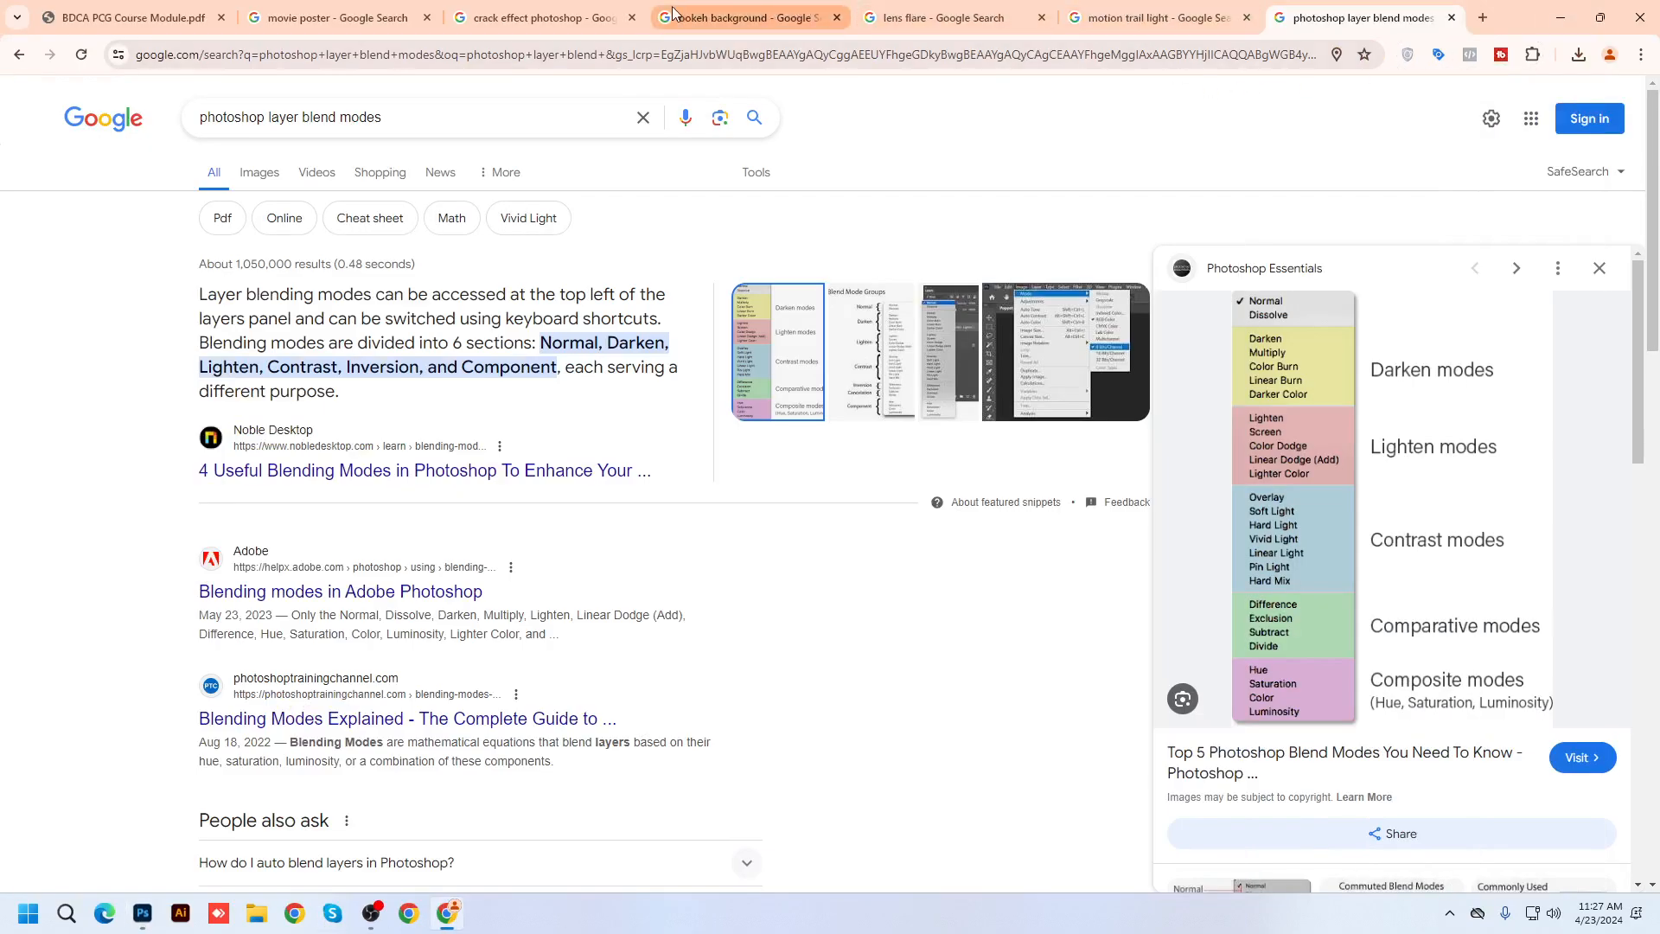
Copy the orange iStock light-trail image from the motion trail light results and return to Photoshop
left_click(1150, 18)
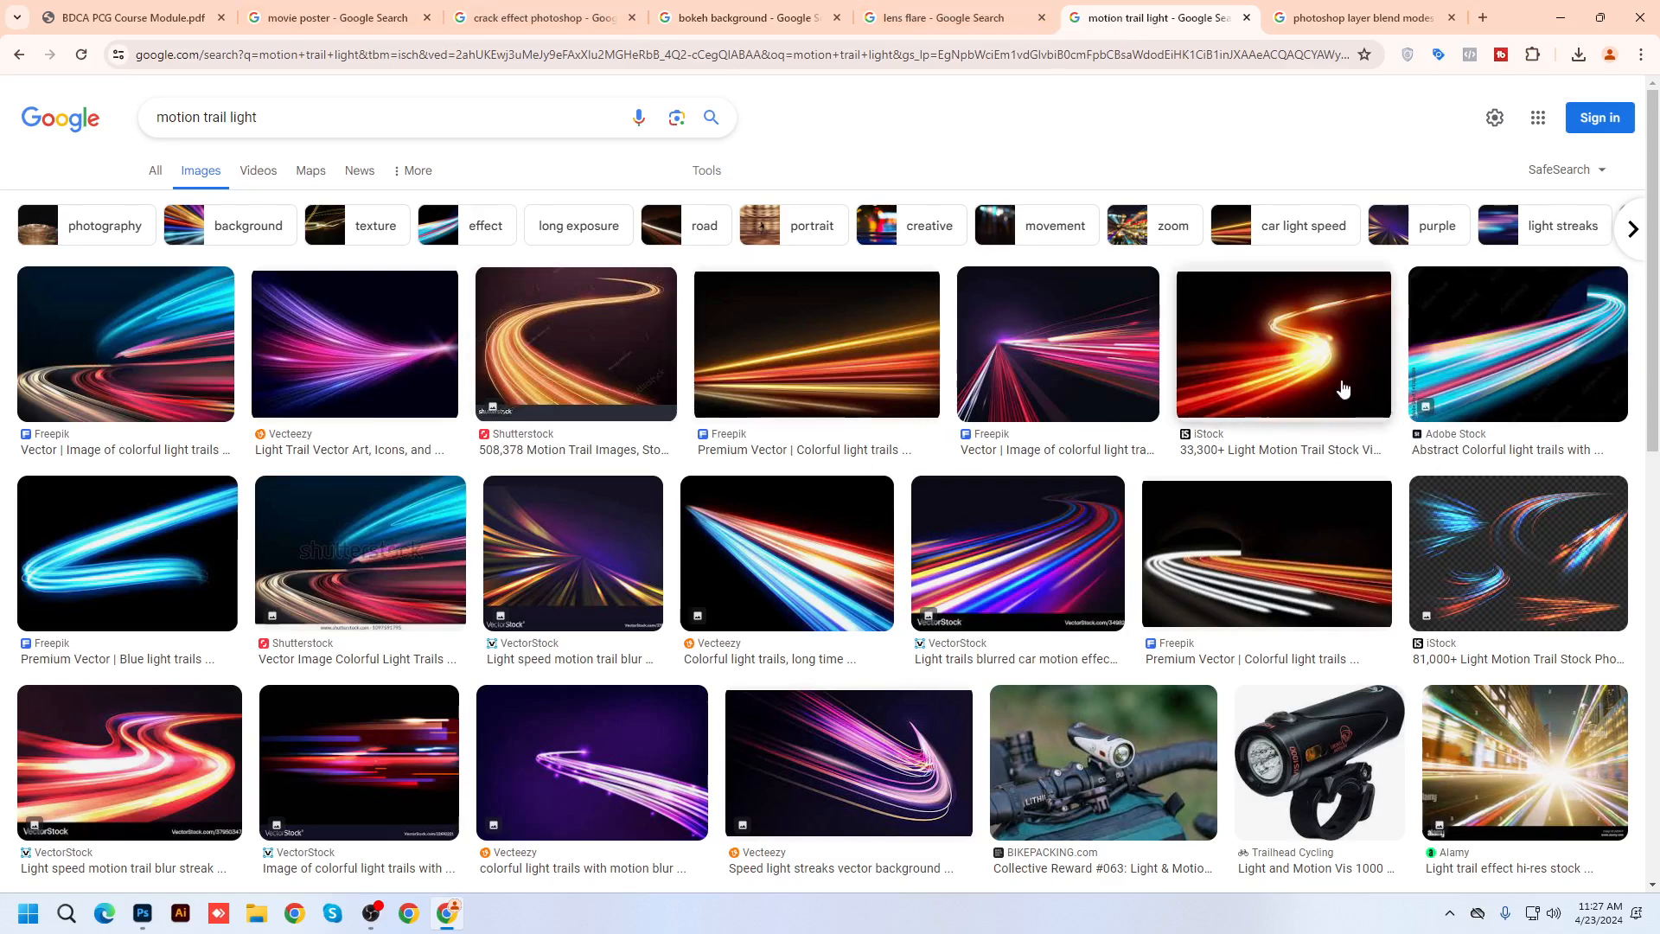
right_click(1290, 356)
left_click(1290, 355)
right_click(1313, 363)
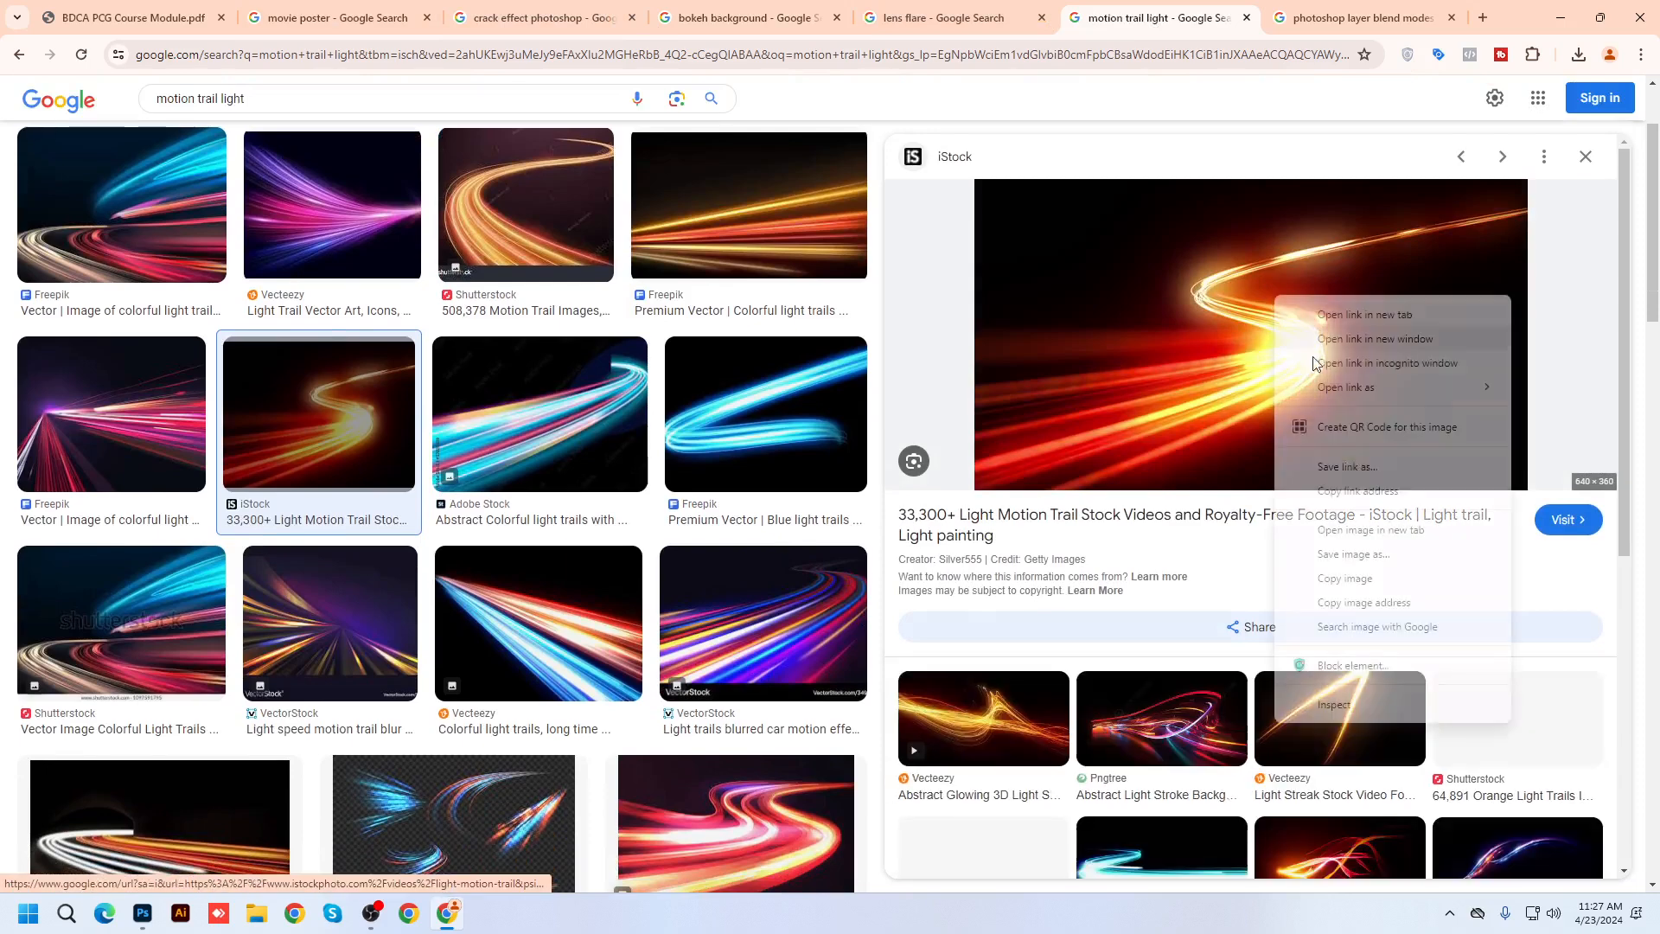
left_click(1354, 578)
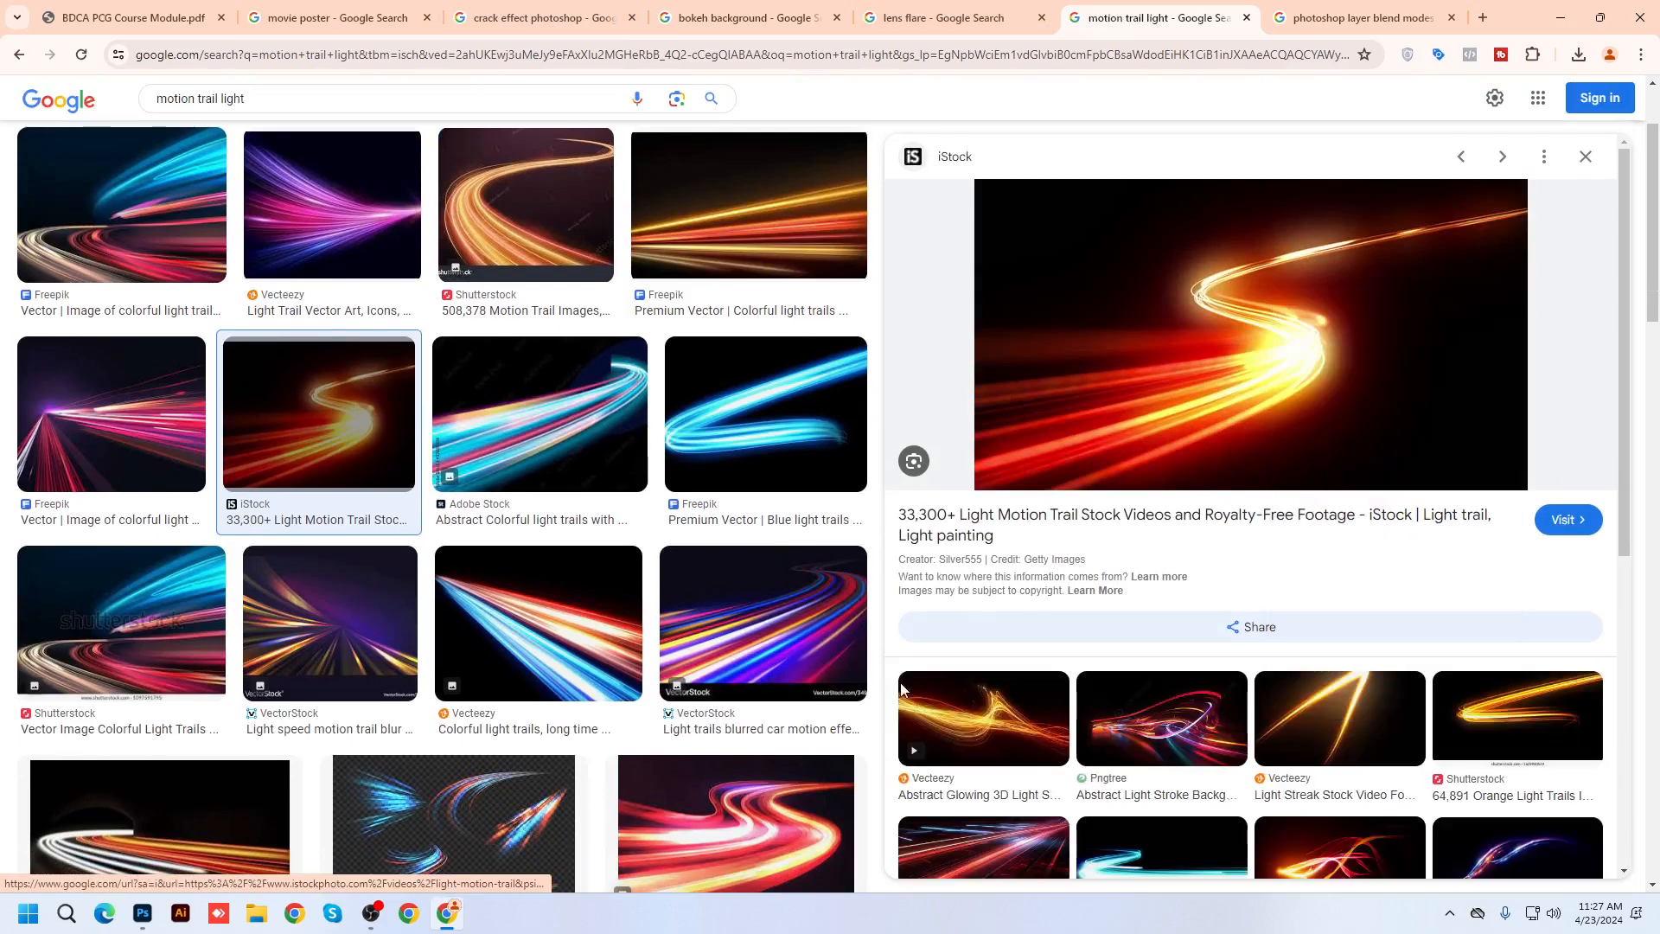
left_click(143, 913)
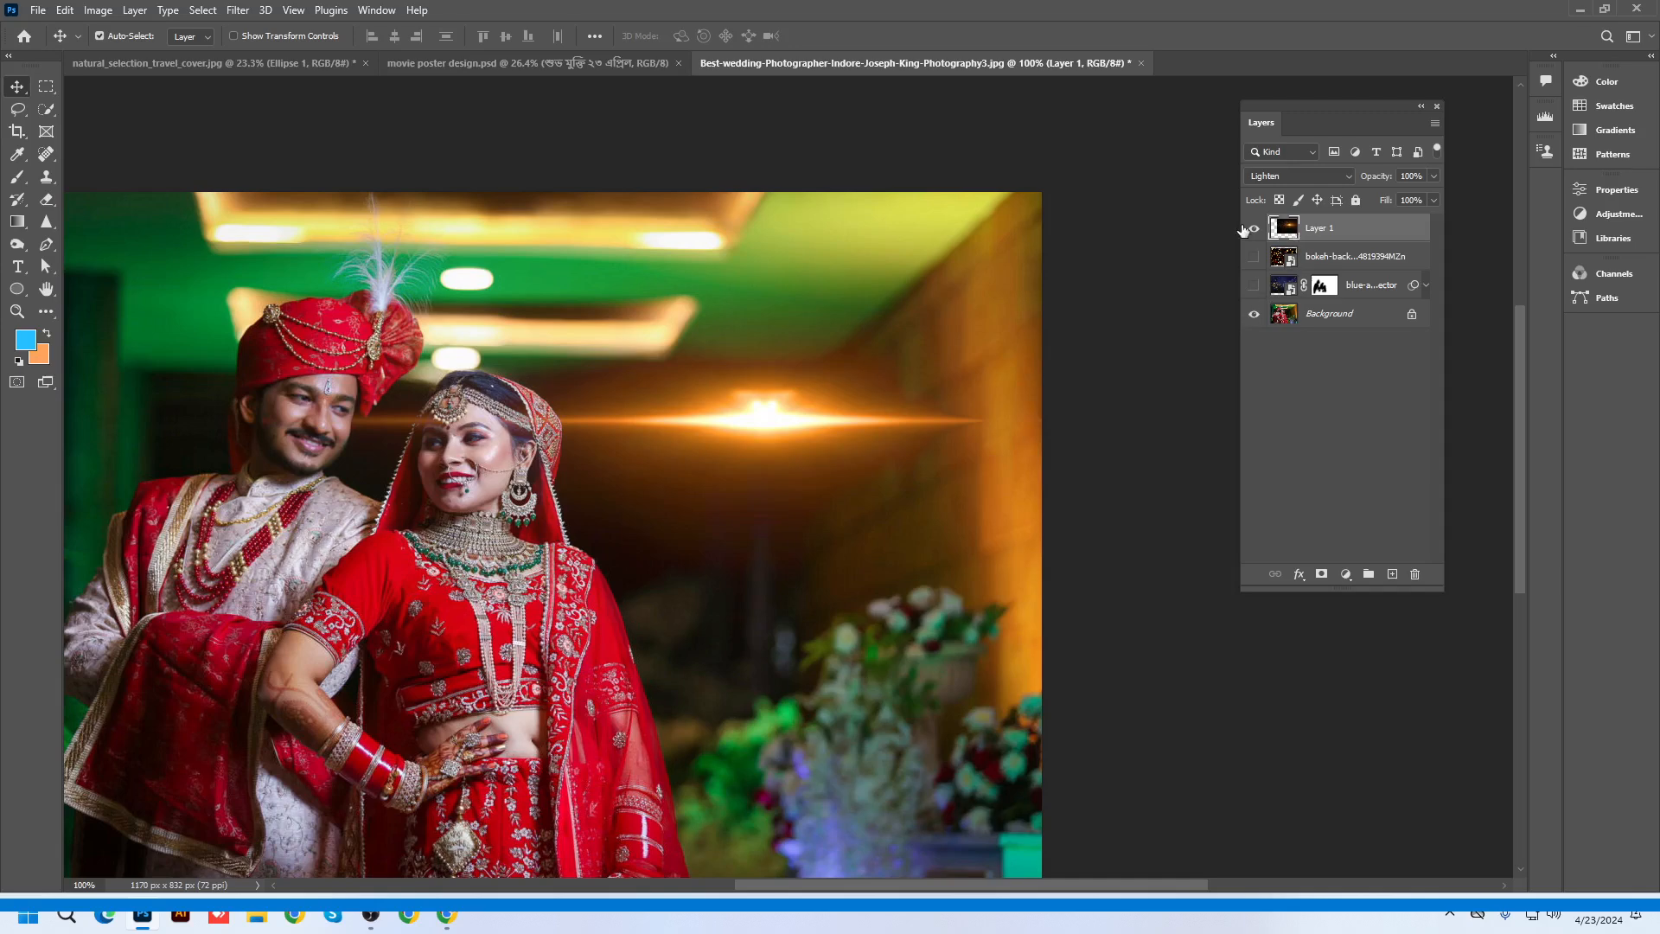
Hide the lens flare and paste the light-trail image as Layer 2, positioned on the photo
left_click(1253, 229)
scroll(697, 482, "down", 3)
key("ctrl+v")
mouse_move(696, 488)
left_mouse_down()
mouse_move(663, 559)
mouse_move(517, 686)
left_mouse_up()
Scale the light trail up to about 183% and pan to view the whole photo
key("ctrl+t")
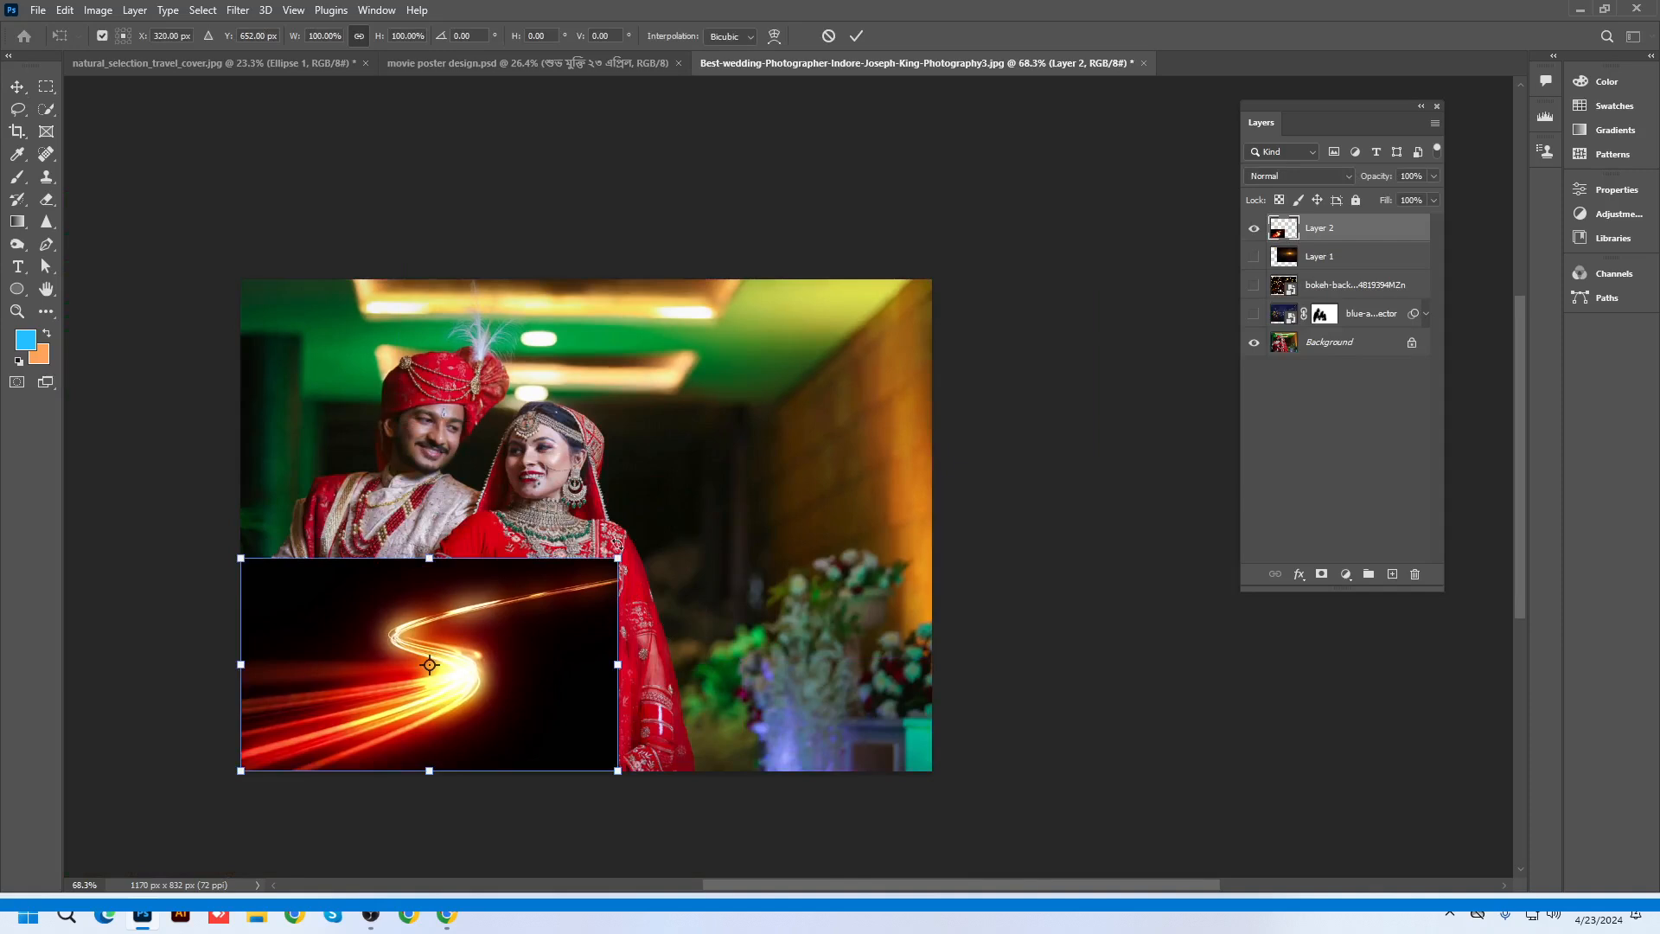
mouse_move(620, 560)
left_mouse_down()
mouse_move(929, 411)
mouse_move(964, 441)
left_mouse_up()
key("Return")
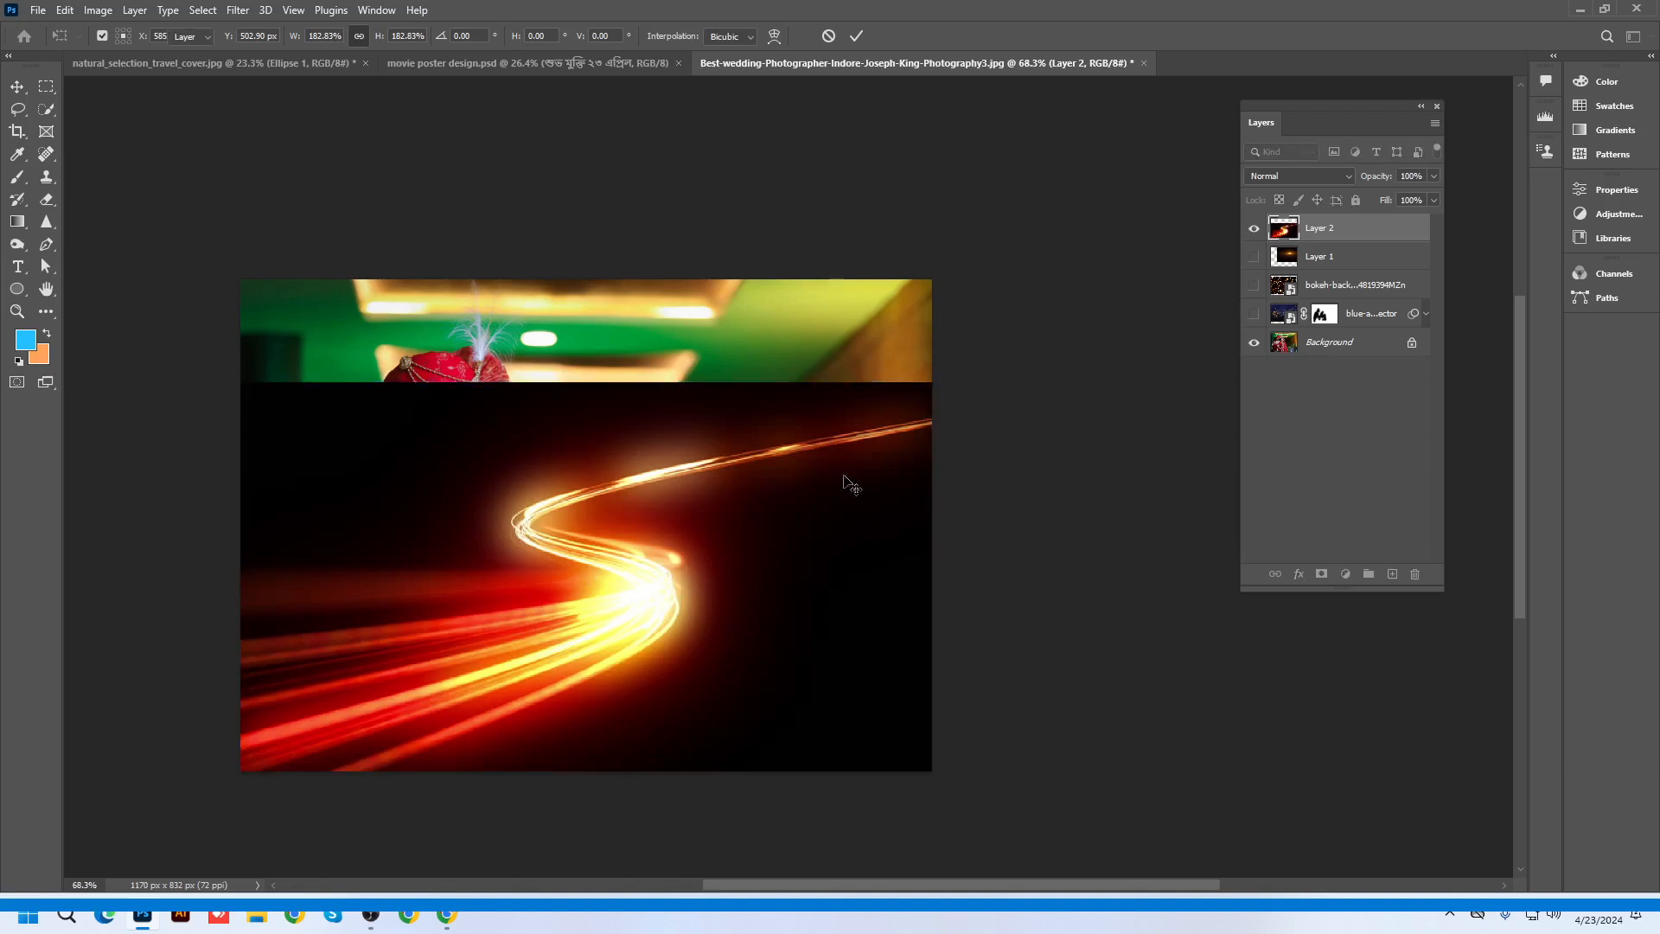
scroll(655, 564, "up", 2)
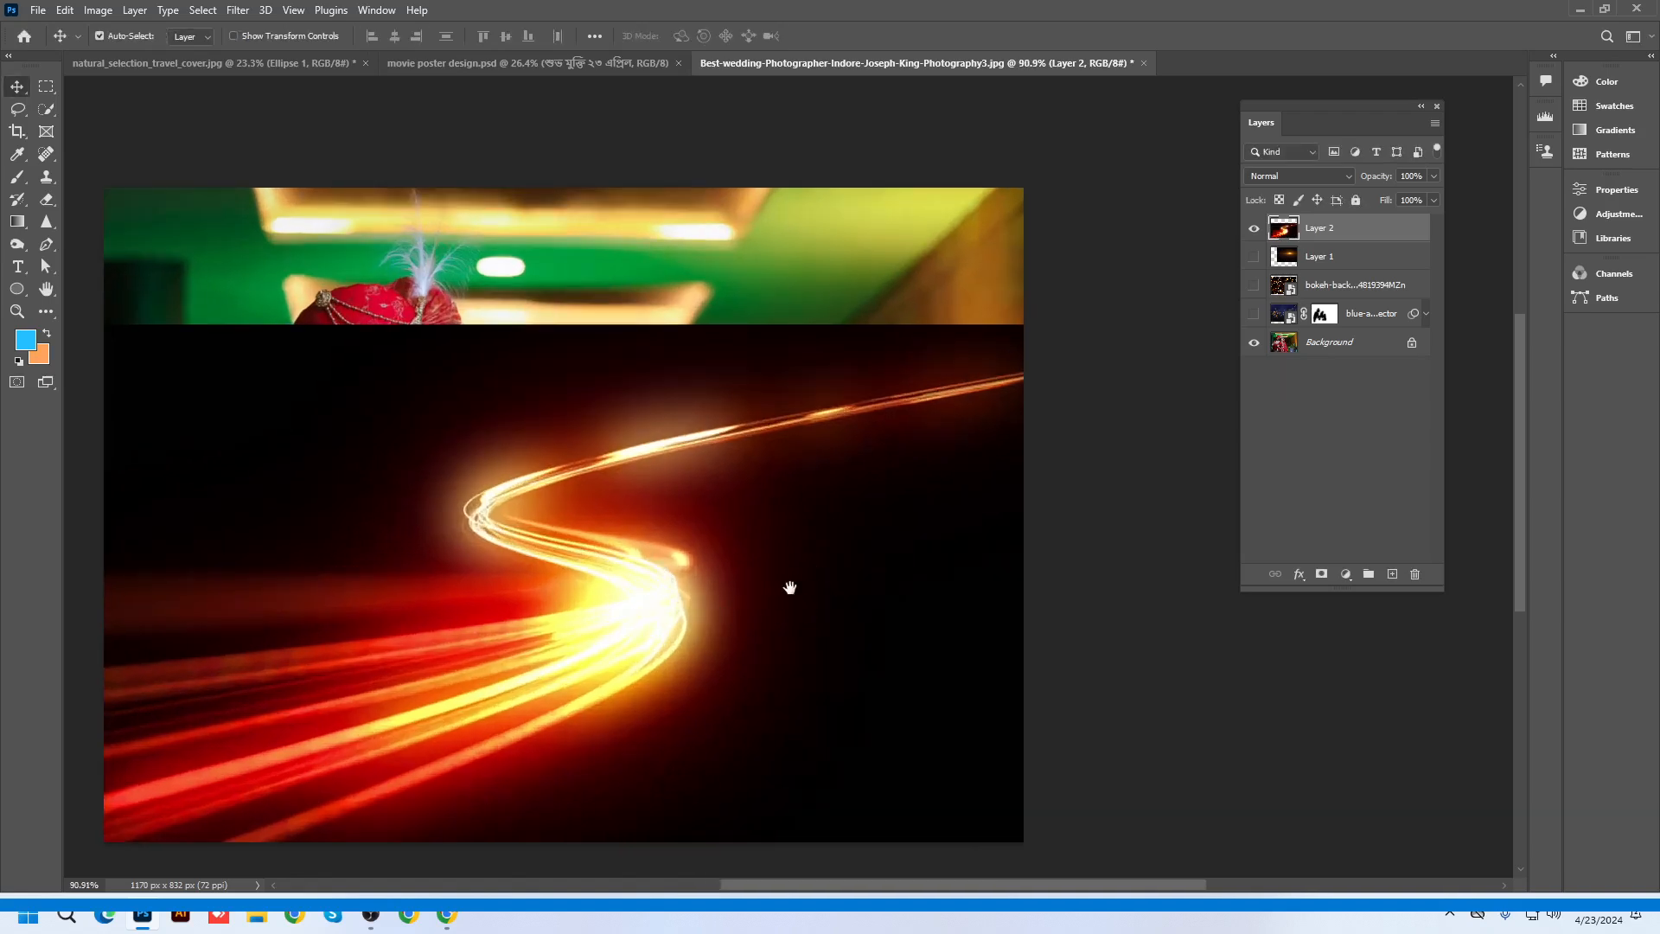
left_click_drag(789, 585, 904, 551)
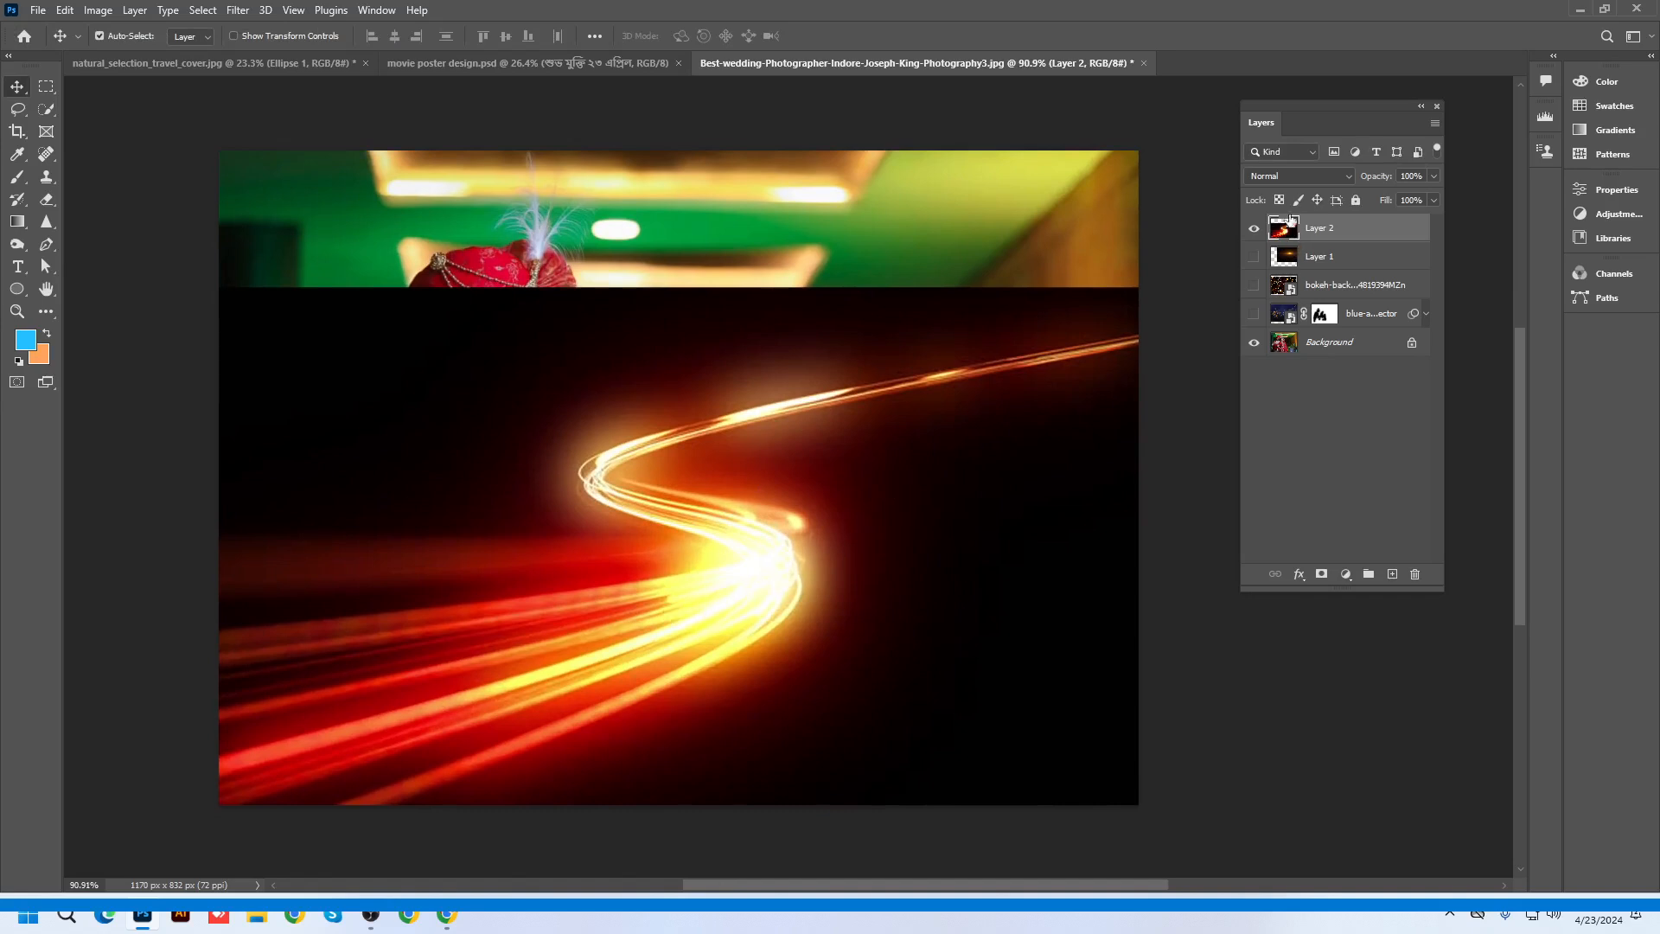
left_click(1292, 177)
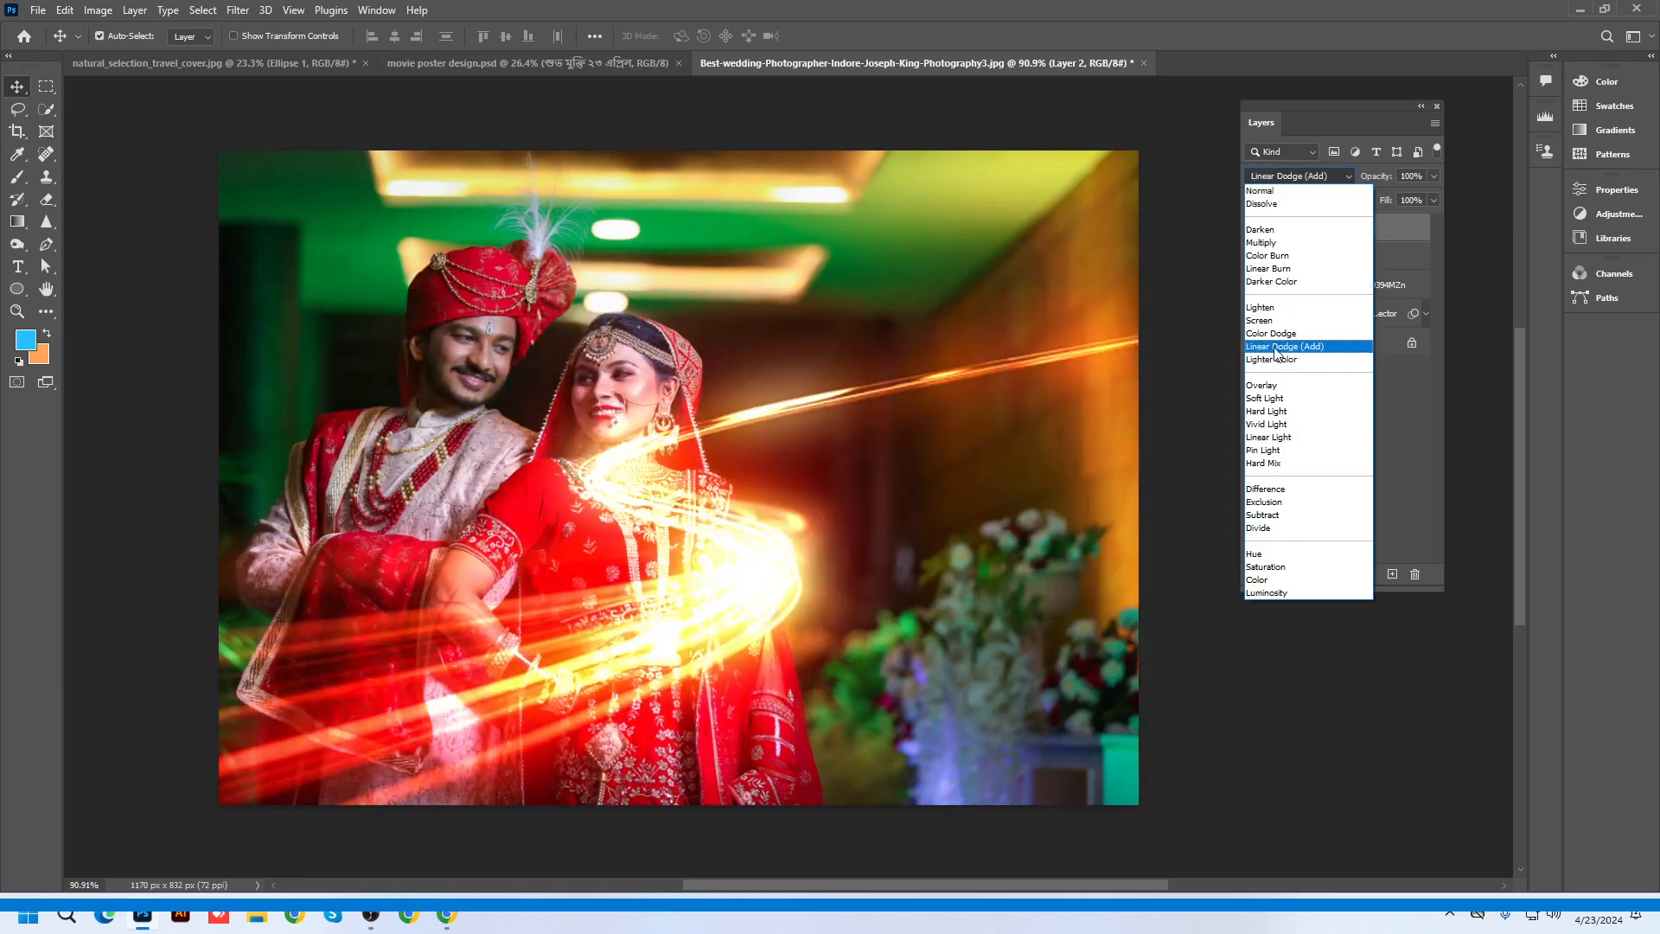
Blend the light trail with Linear Dodge (Add), lower it about 168 px, and add a layer mask
left_click(1275, 346)
mouse_move(744, 603)
left_mouse_down()
mouse_move(730, 735)
mouse_move(733, 702)
left_mouse_up()
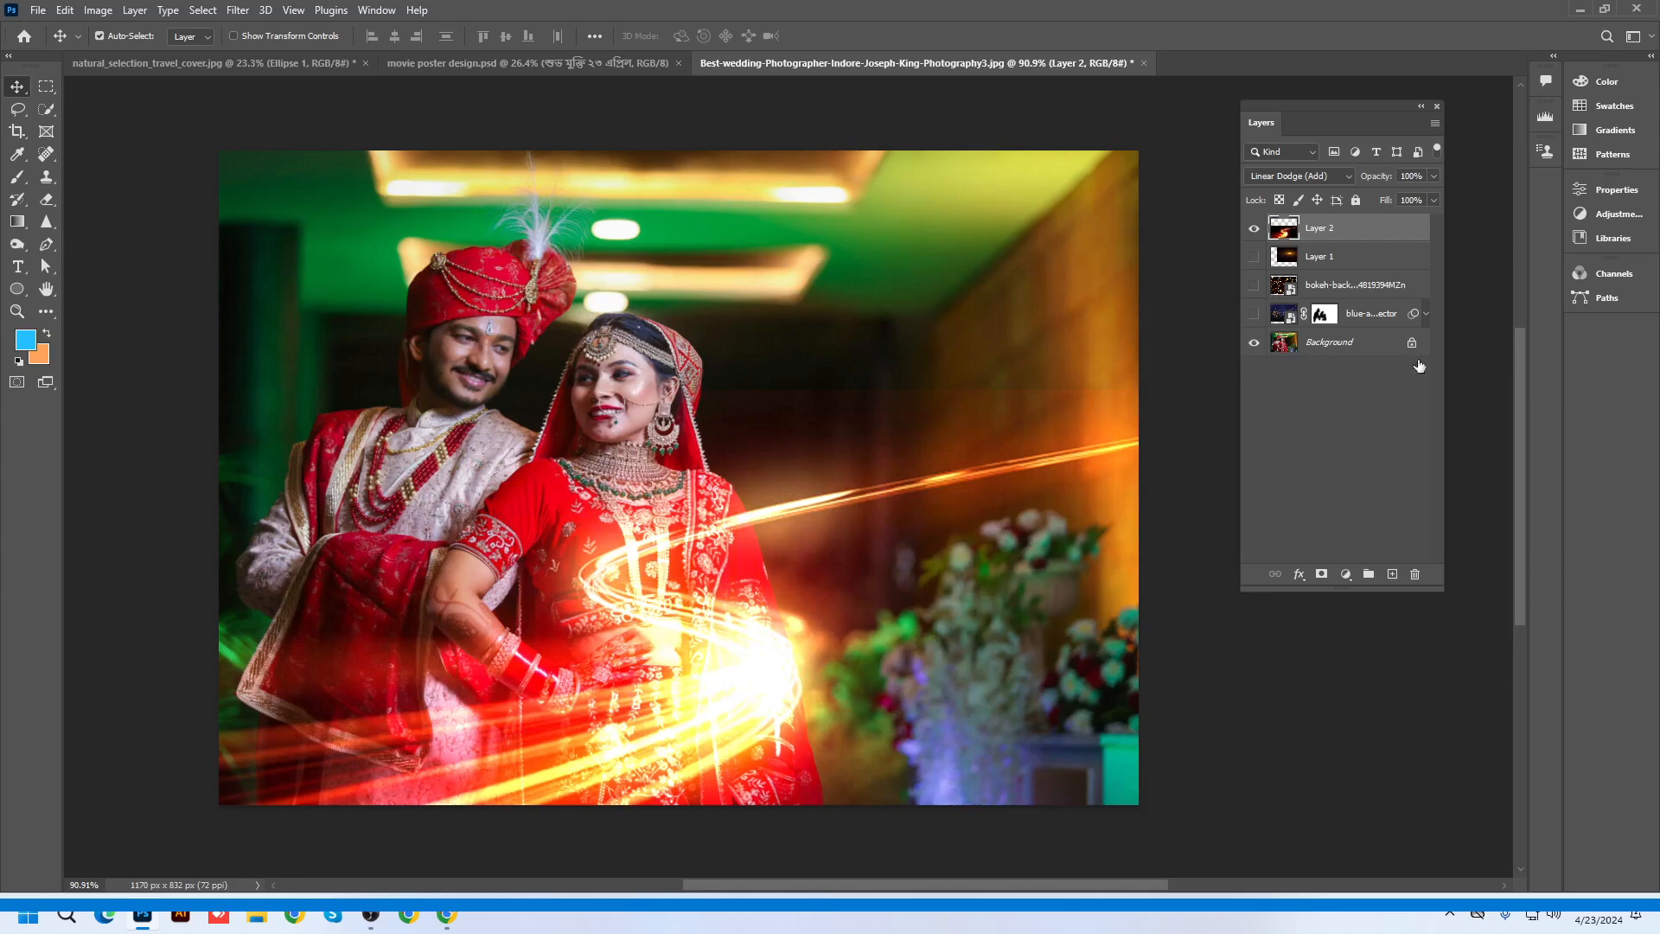
left_click(1322, 575)
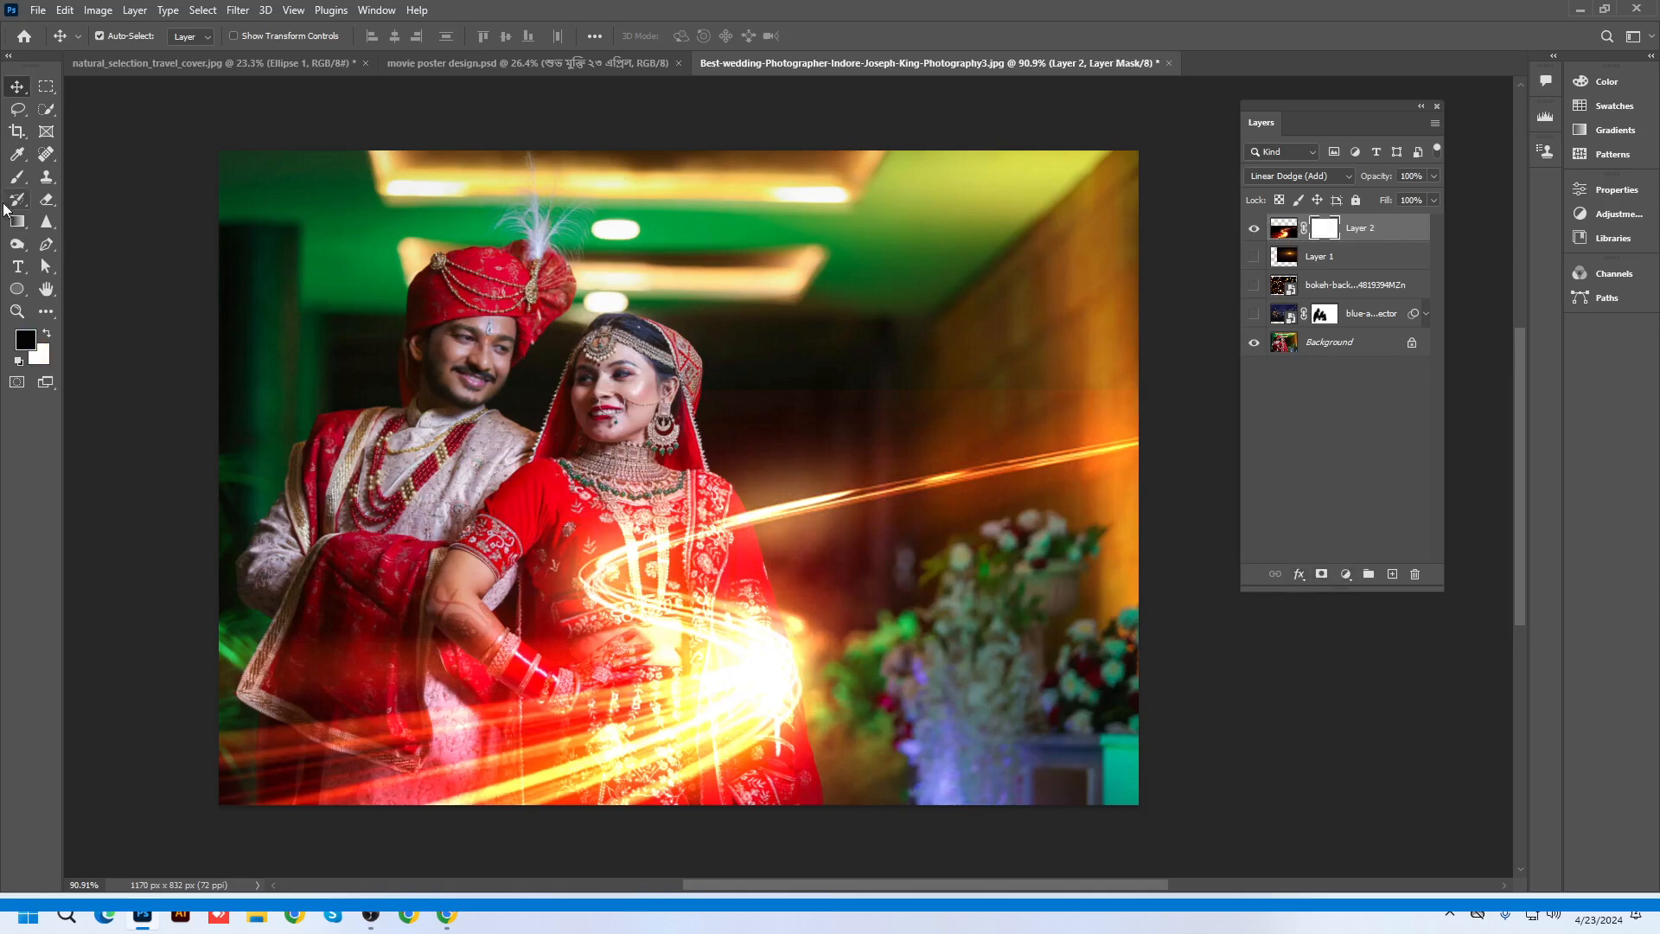
Paint black on the light-trail mask over the bride's waist and chest, using brush sizes 200 to 100
left_click(18, 176)
scroll(640, 580, "up", 1)
mouse_move(640, 579)
left_mouse_down()
mouse_move(610, 596)
mouse_move(575, 540)
left_mouse_up()
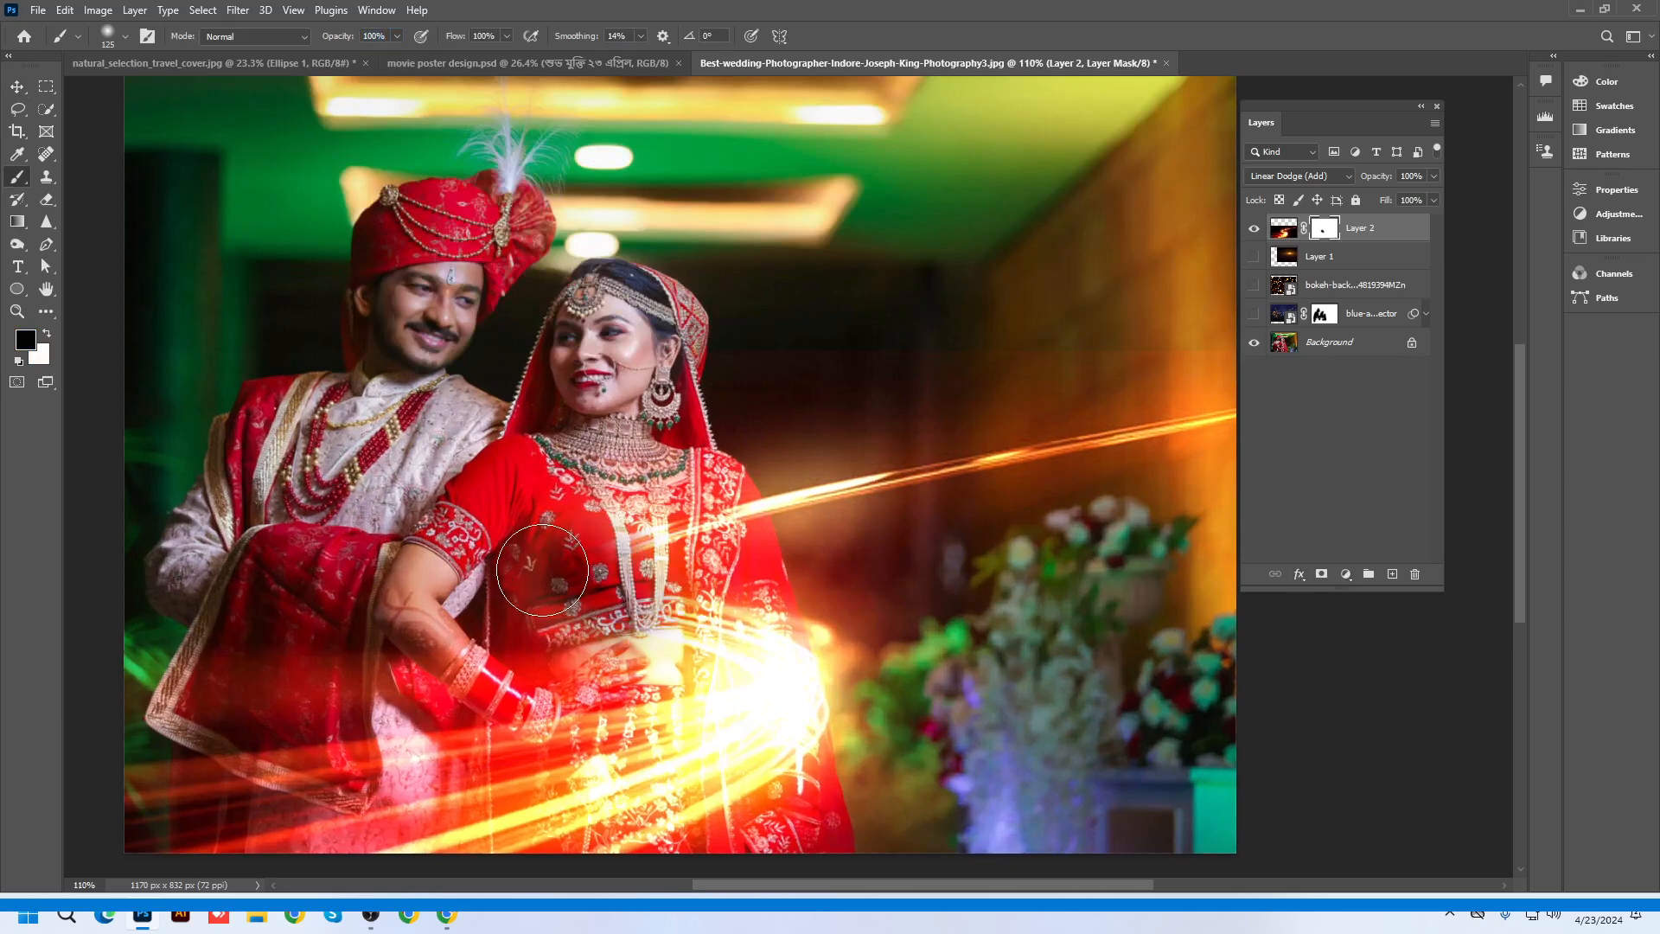
key("bracketright")
key("bracketright")
key("bracketright")
mouse_move(477, 563)
left_mouse_down()
mouse_move(682, 544)
mouse_move(667, 537)
mouse_move(741, 512)
left_mouse_up()
key("bracketleft")
key("bracketleft")
key("bracketleft")
key("bracketleft")
key("bracketleft")
key("bracketright")
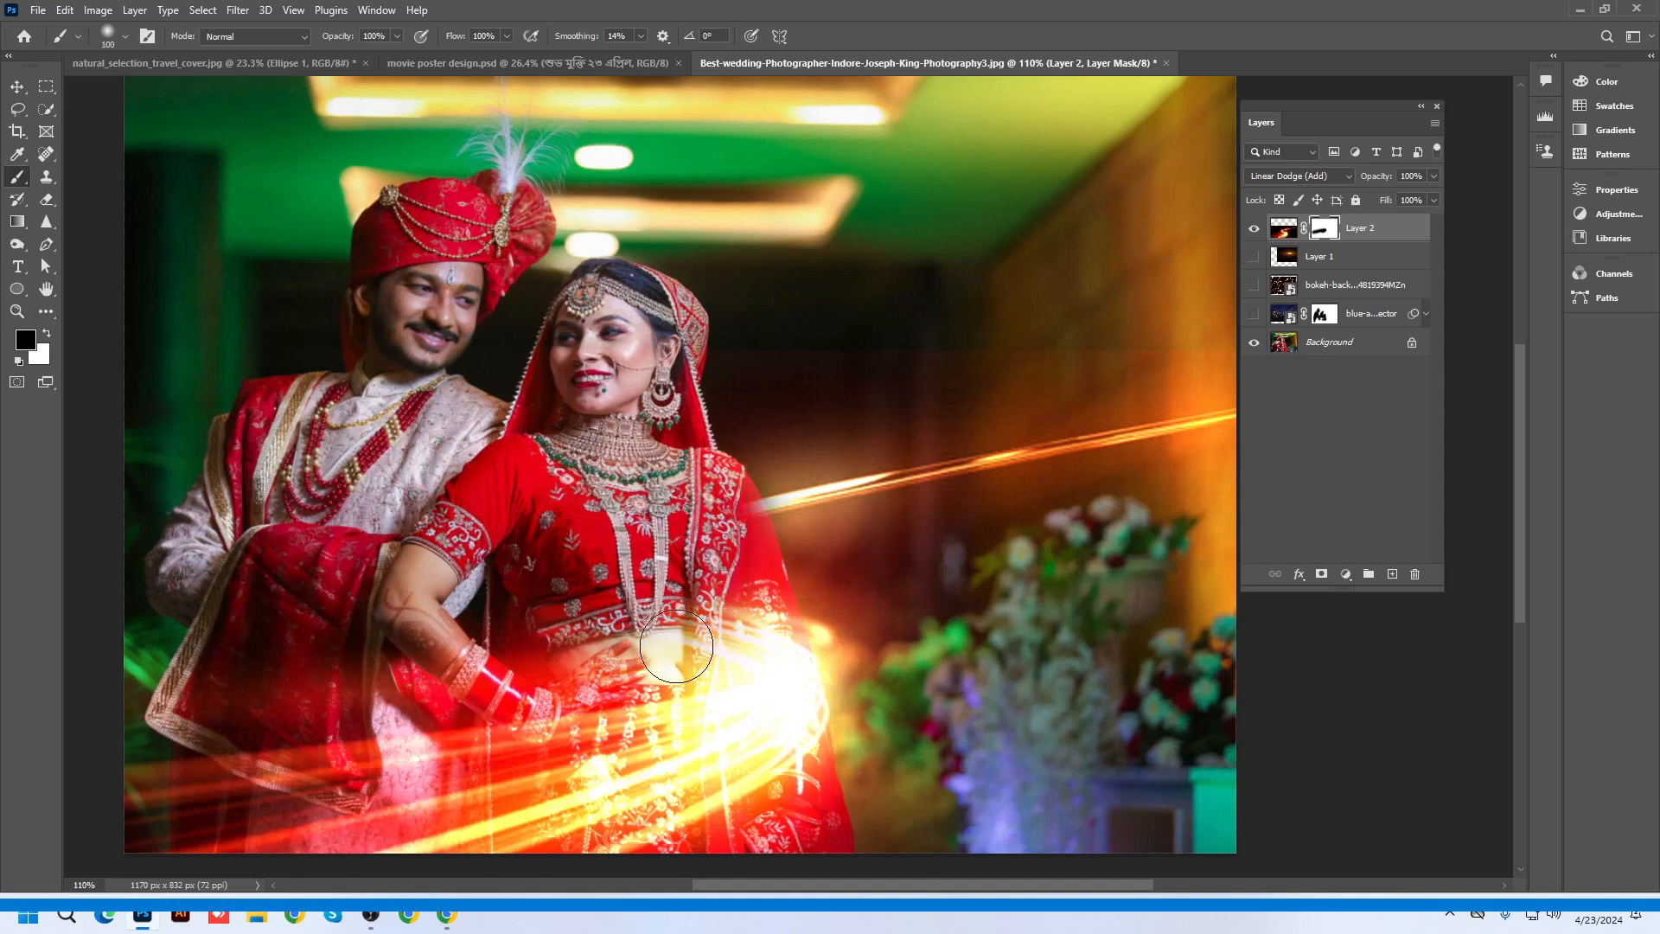
mouse_move(621, 647)
left_mouse_down()
mouse_move(740, 621)
mouse_move(761, 640)
mouse_move(162, 678)
left_mouse_up()
scroll(379, 538, "down", 2)
scroll(562, 628, "down", 4)
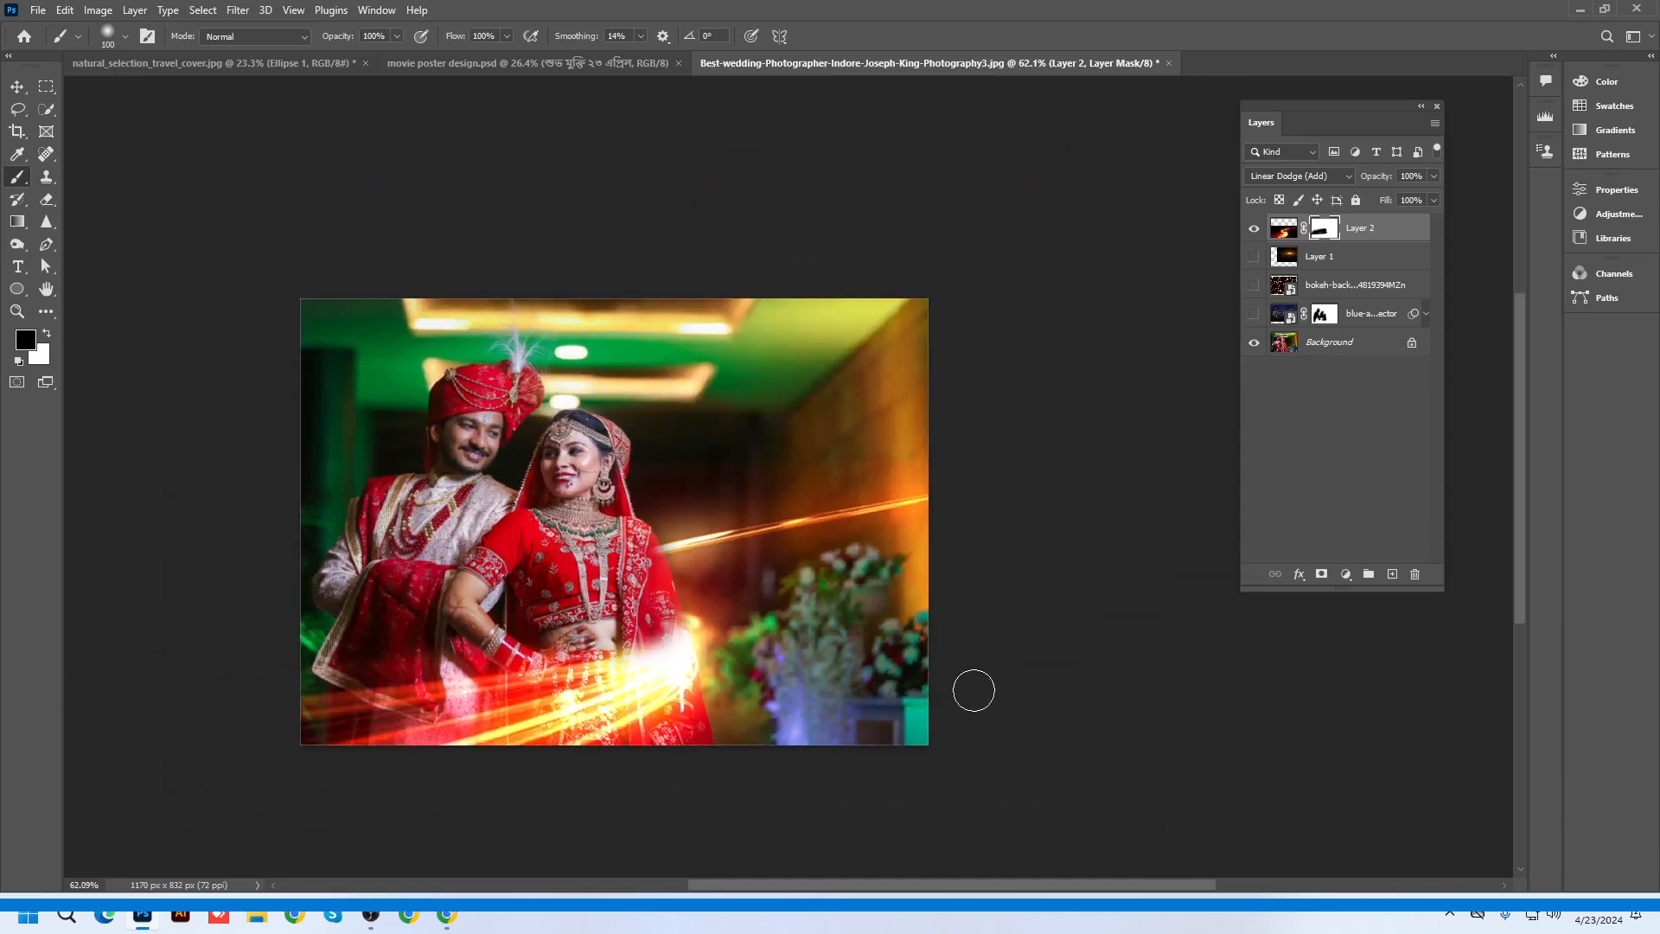
left_click(16, 85)
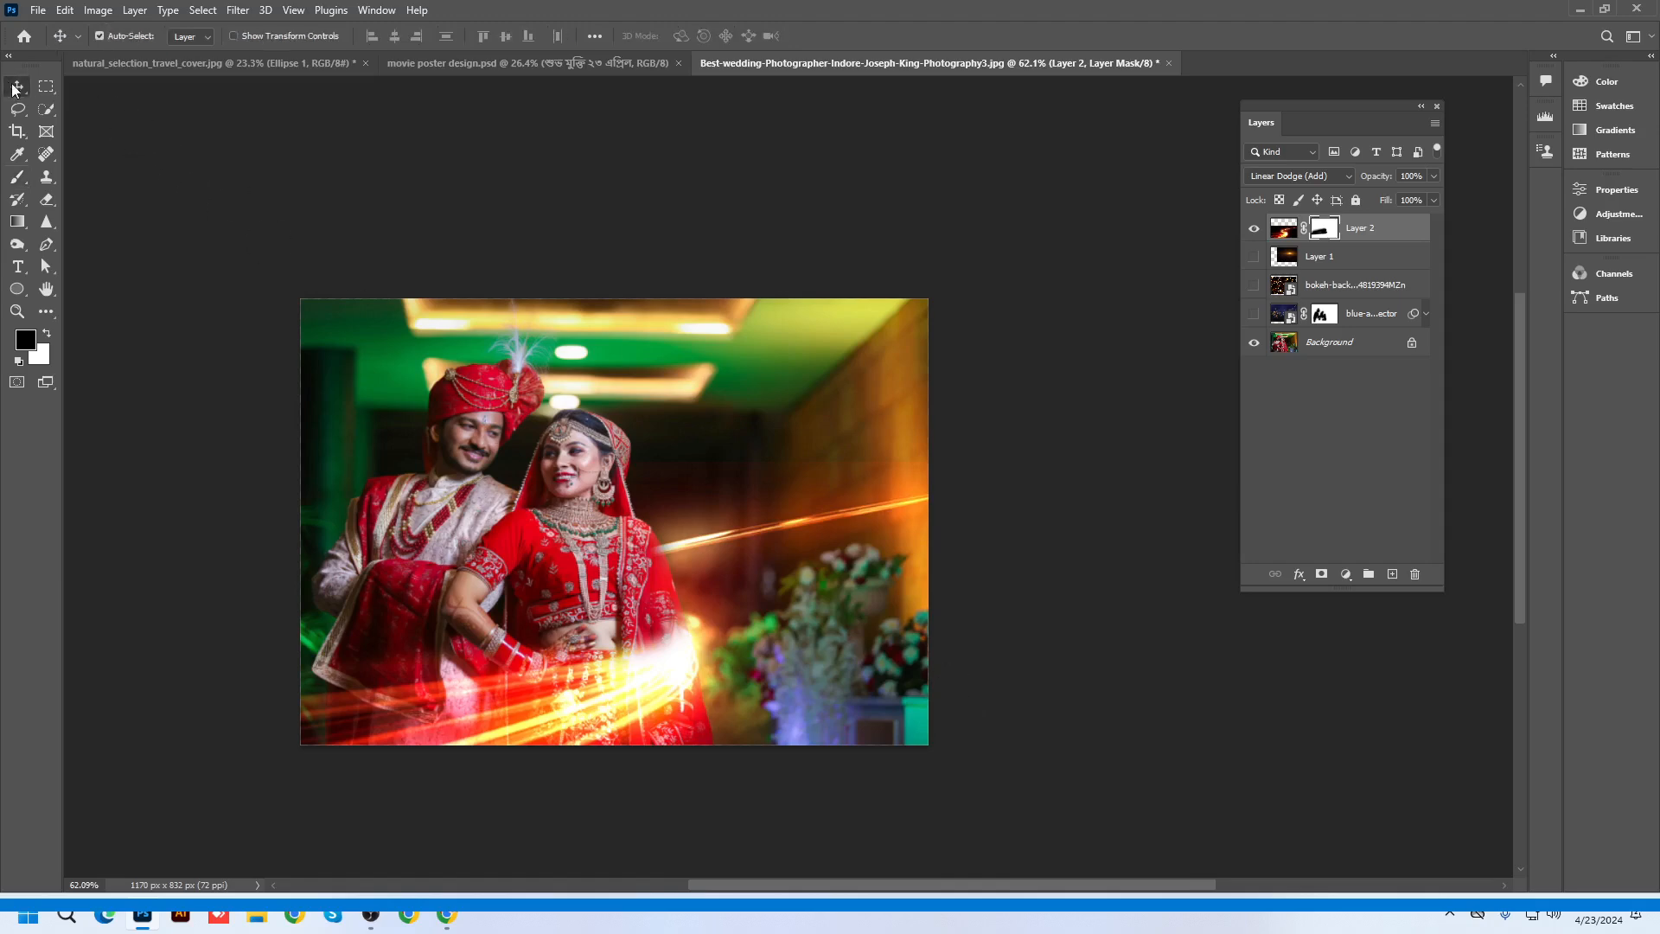
Browse the movie poster image results in Chrome and preview the Venngage Black Panther poster
left_click(1575, 10)
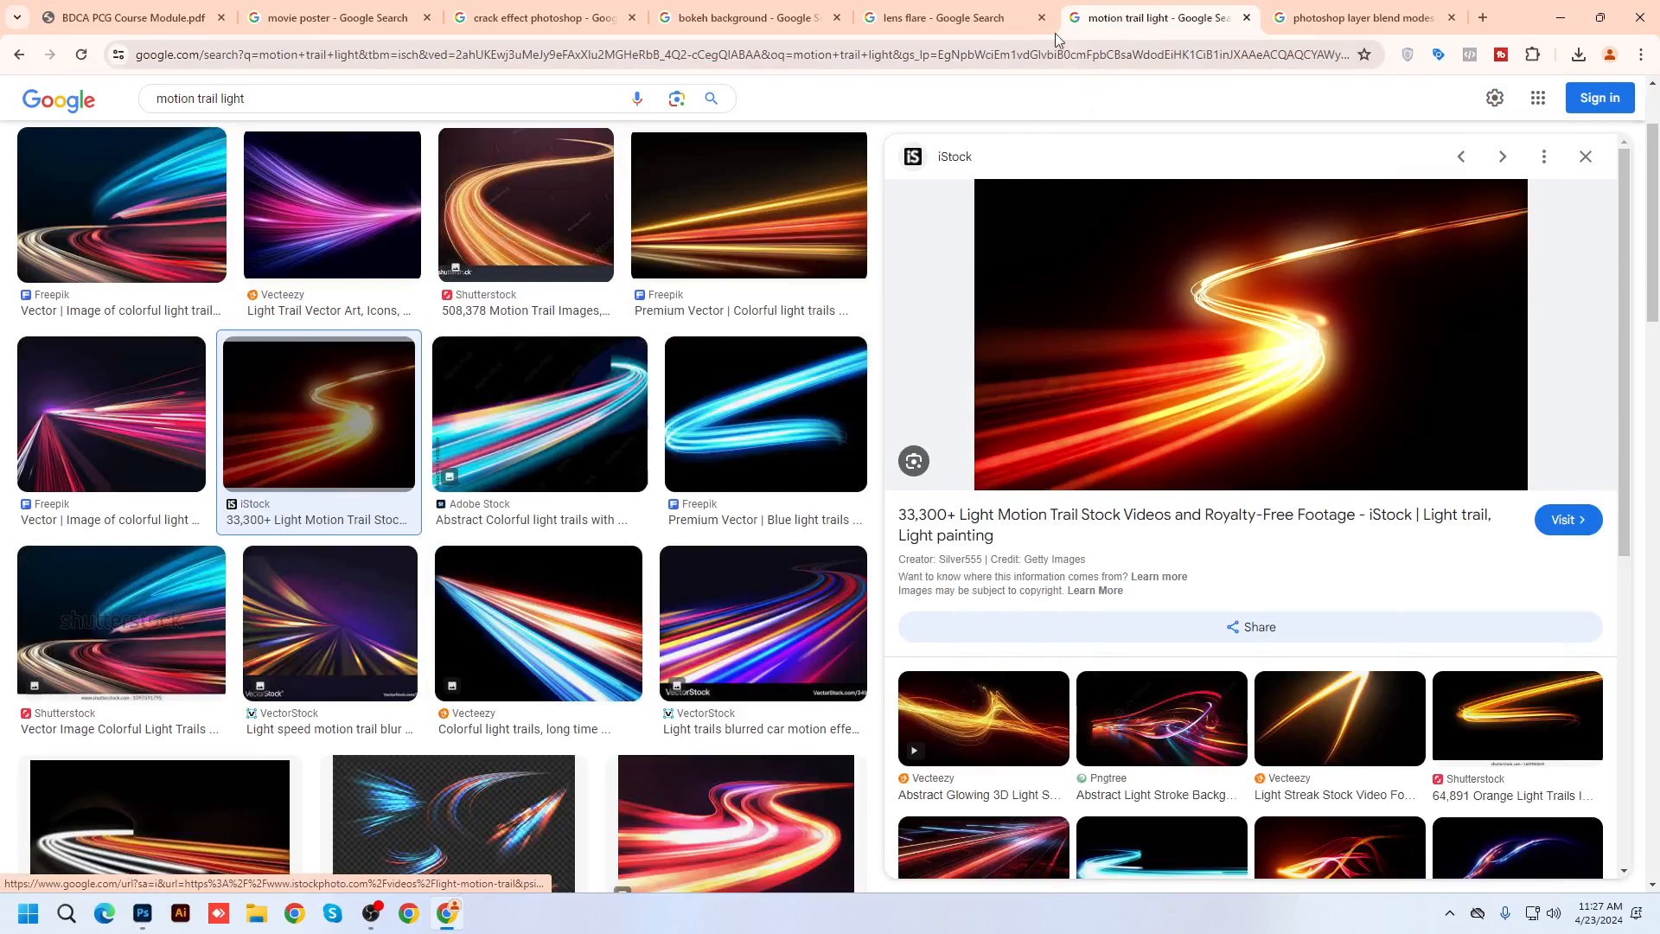
left_click(344, 21)
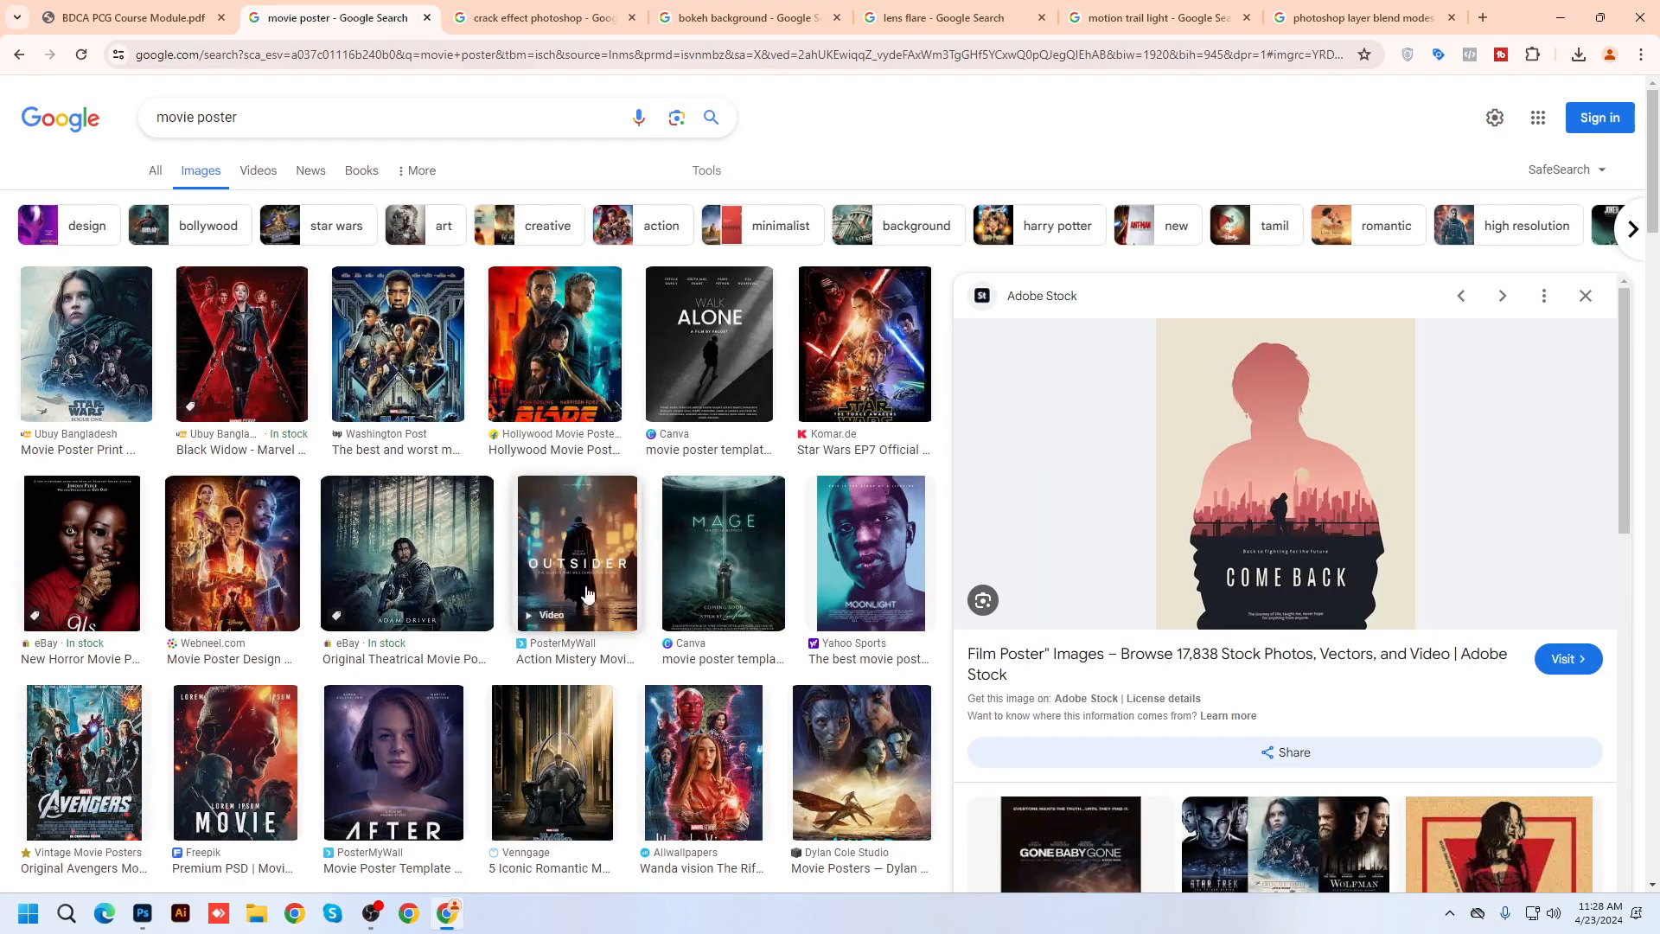
scroll(638, 728, "down", 2)
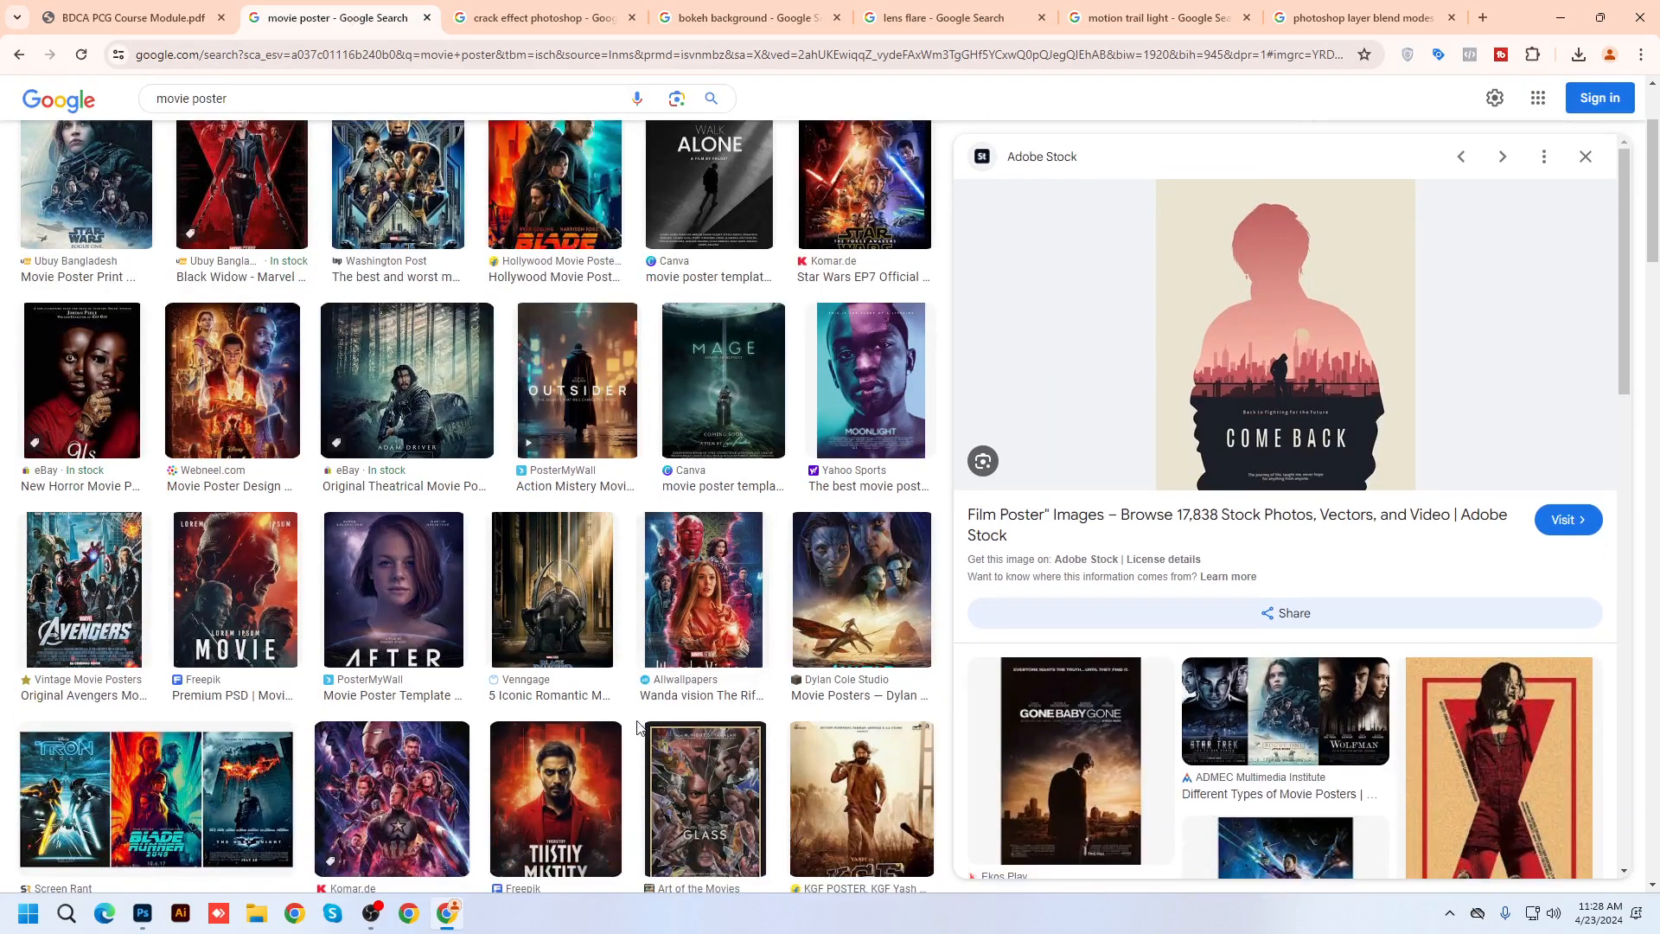
scroll(638, 728, "down", 8)
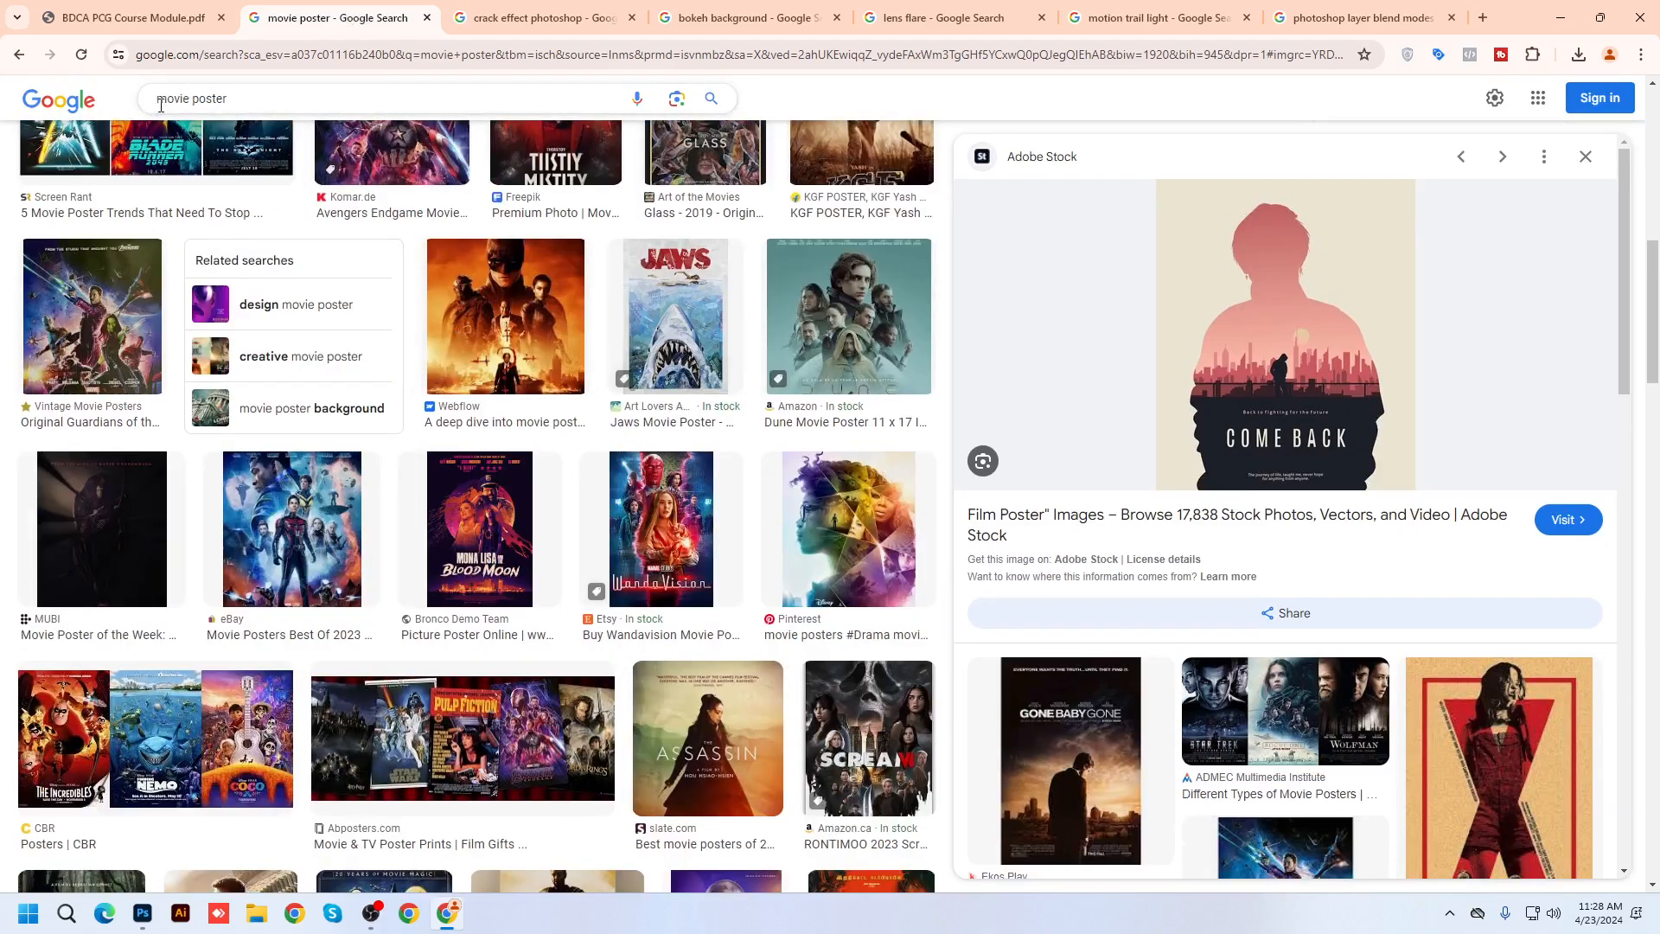
scroll(689, 674, "down", 6)
scroll(689, 674, "up", 11)
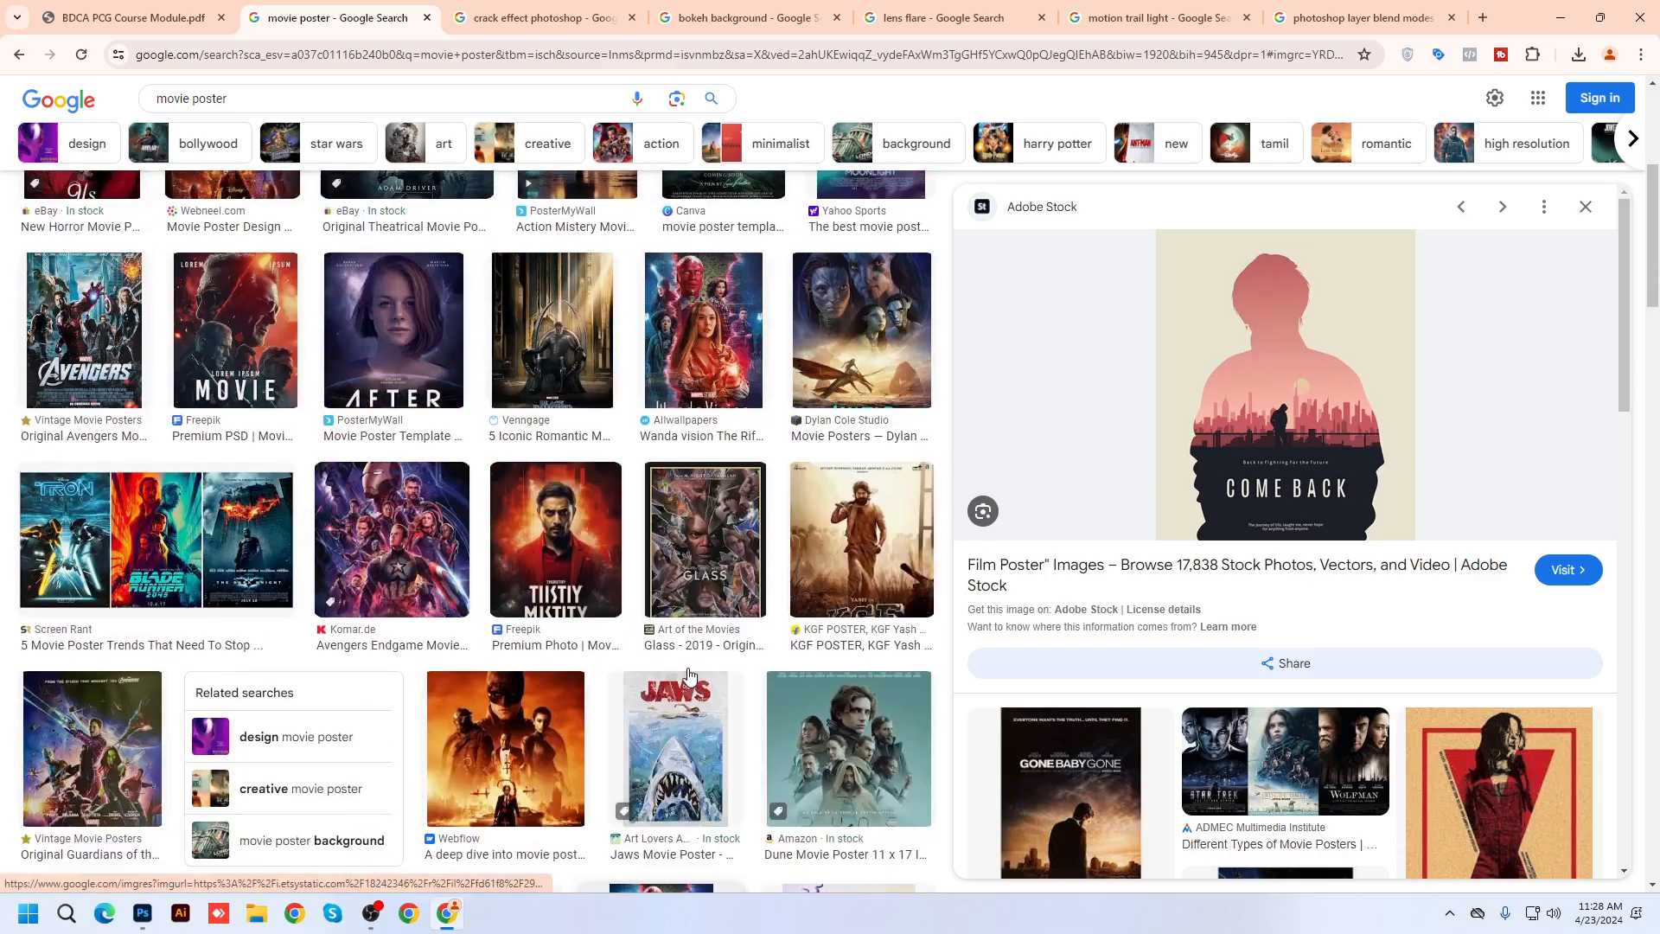
scroll(689, 674, "up", 1)
left_click(552, 415)
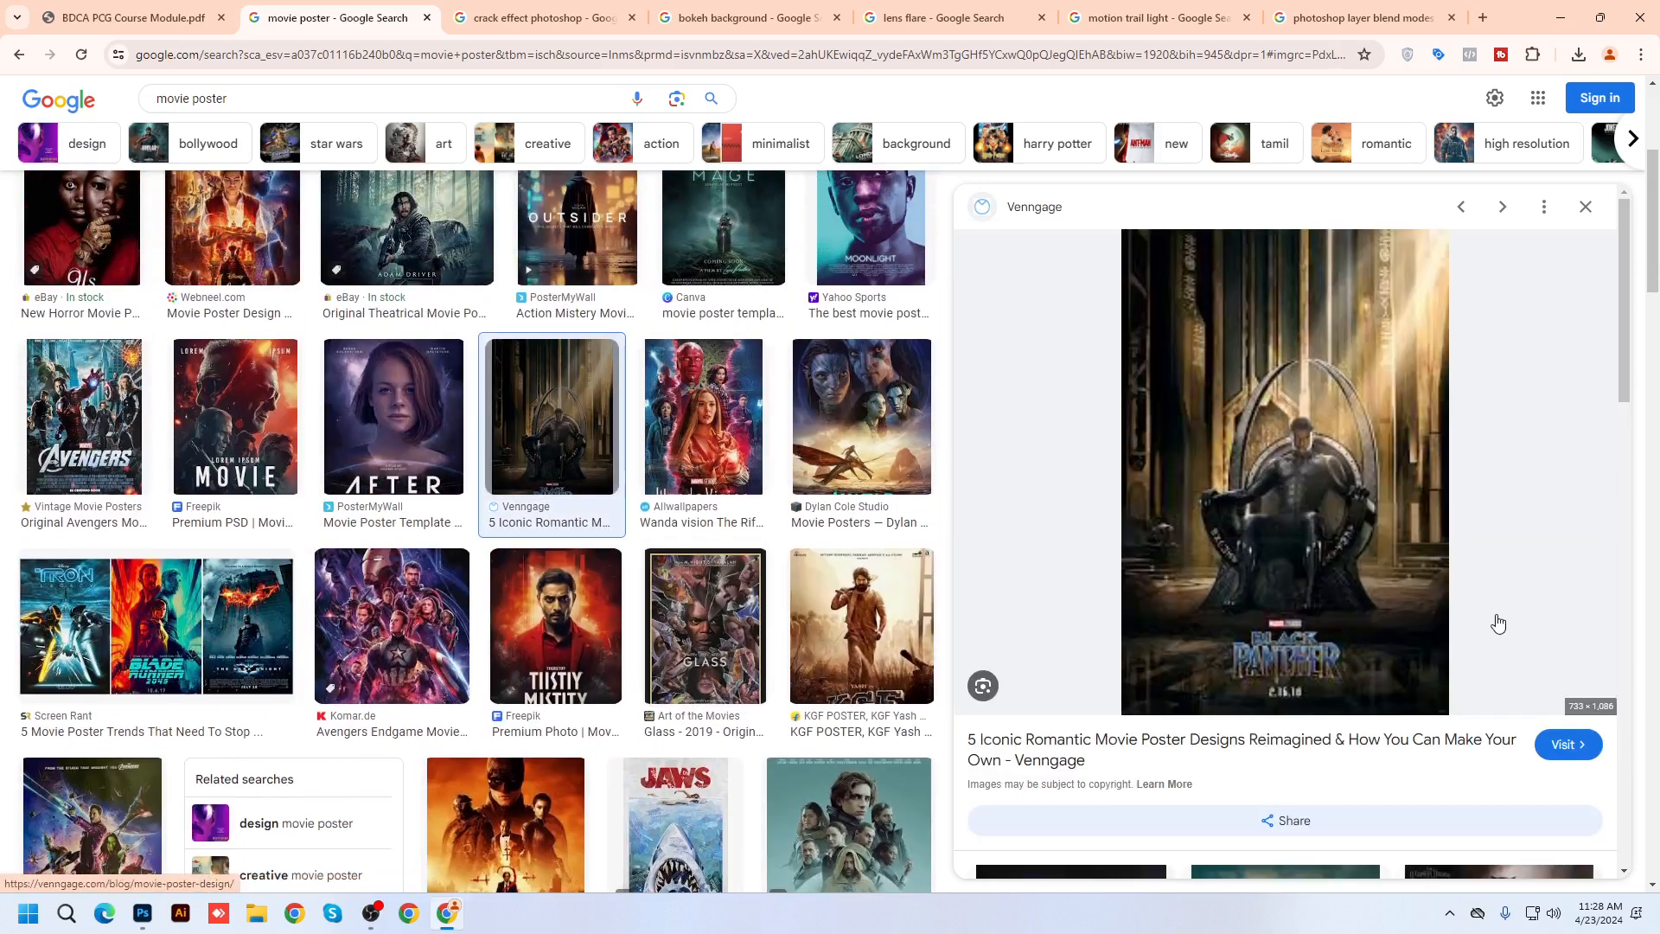
Open the Black Panther poster of the scarf-wearing character and copy the image
scroll(1498, 623, "down", 10)
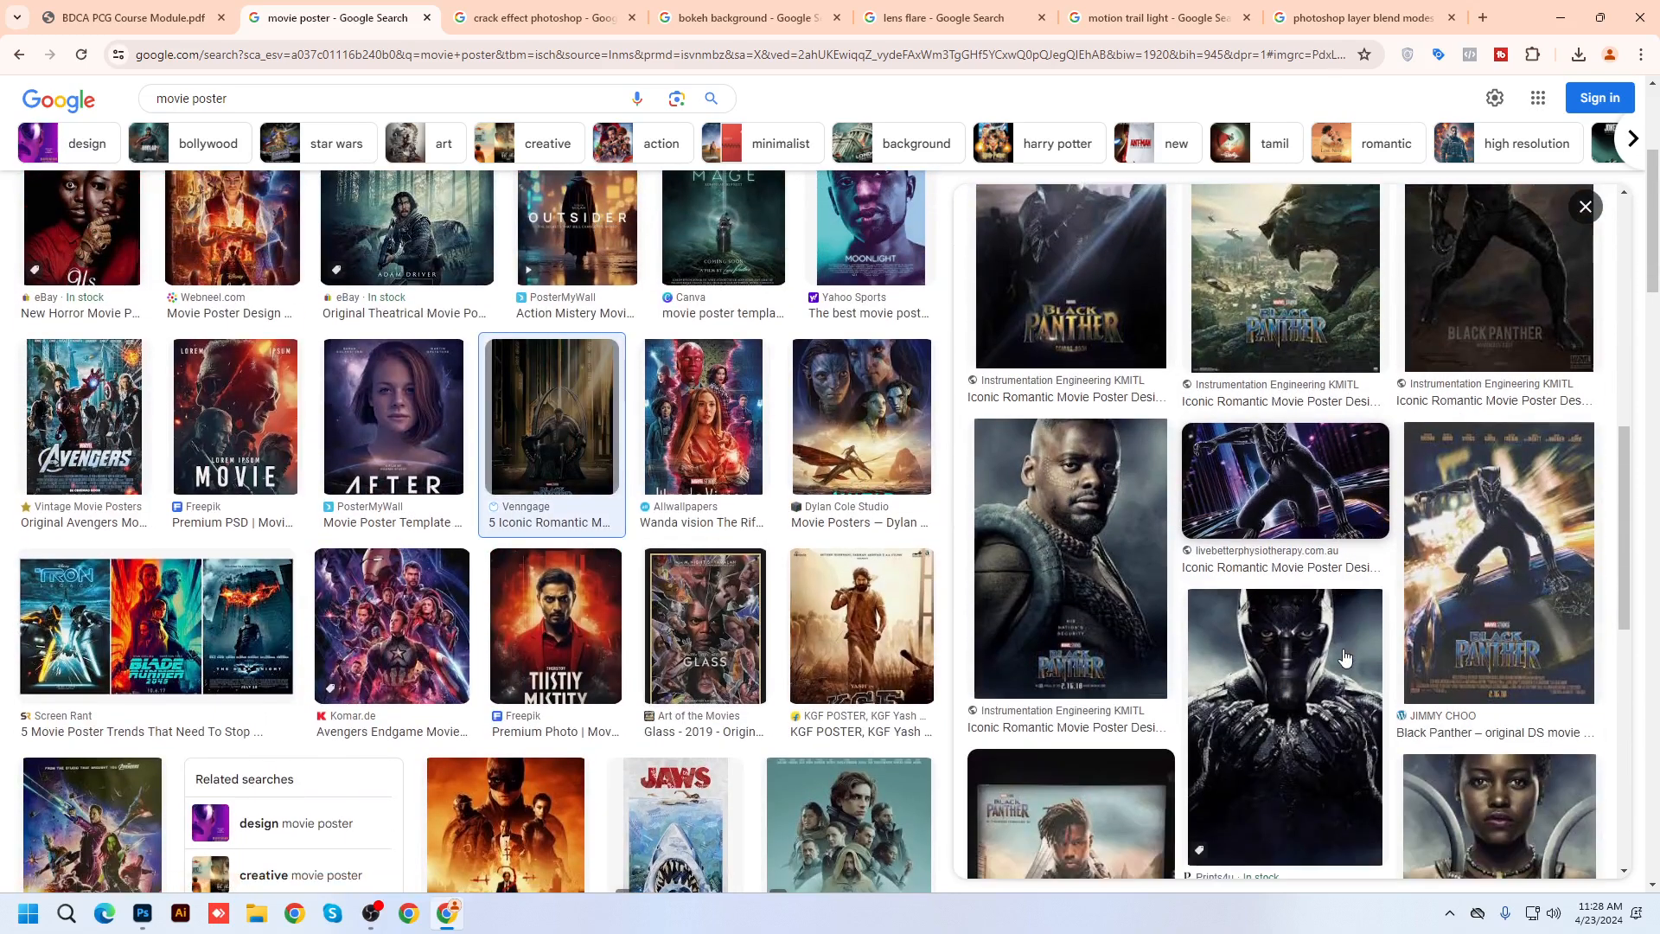
left_click(1115, 588)
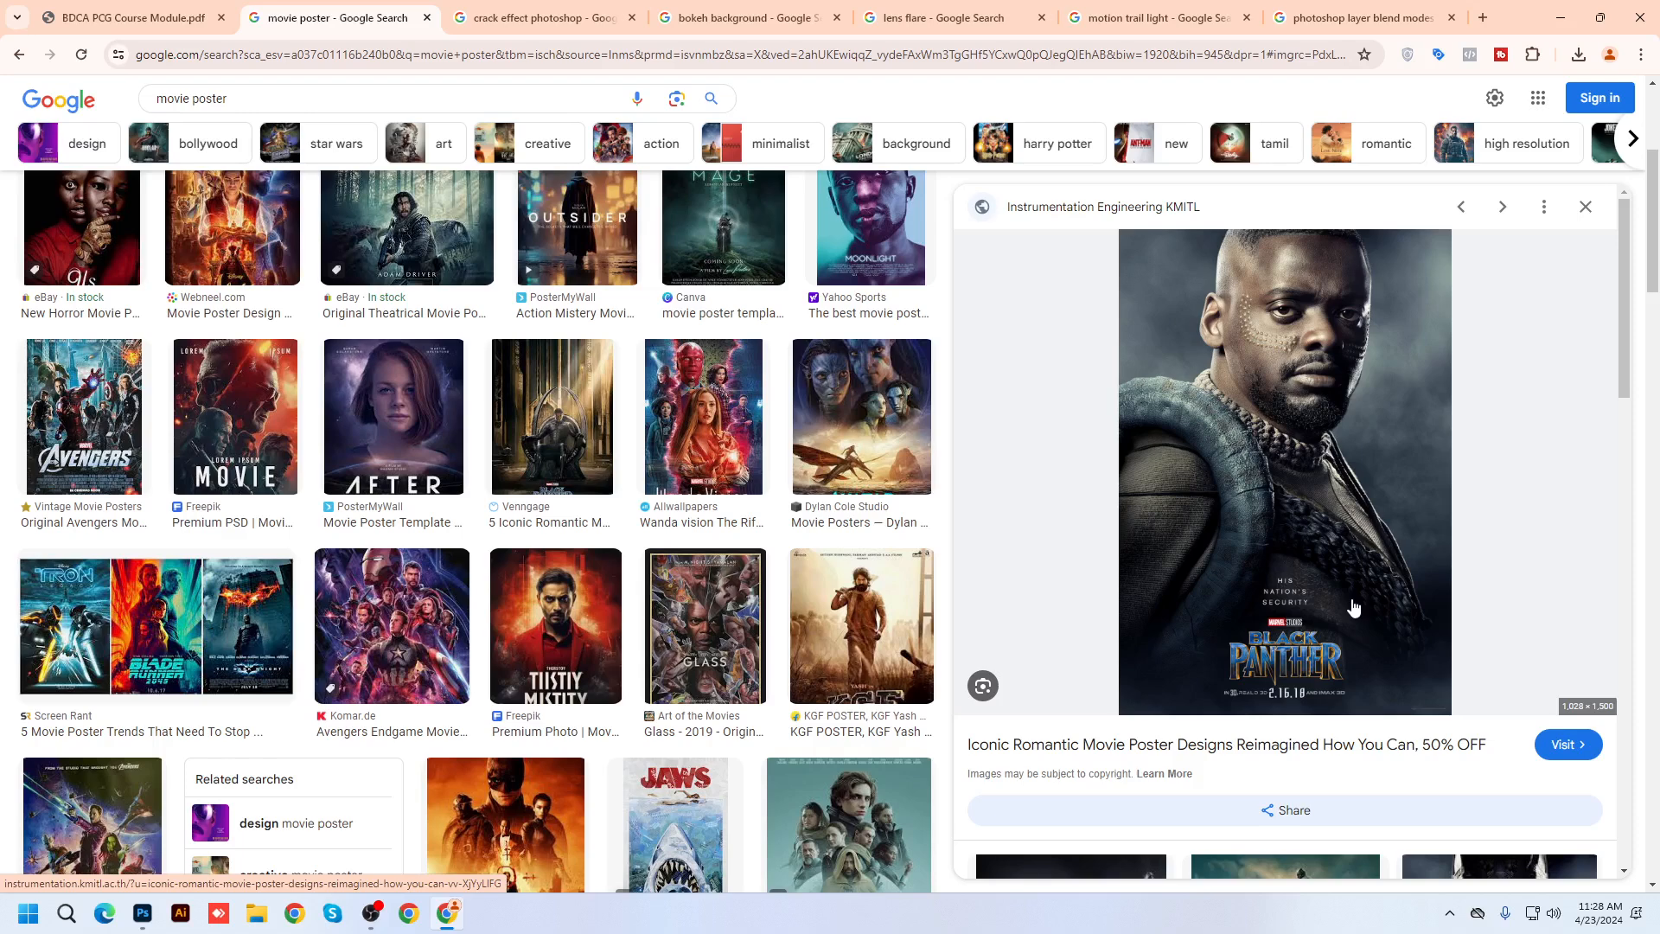
right_click(1259, 394)
left_click(1332, 668)
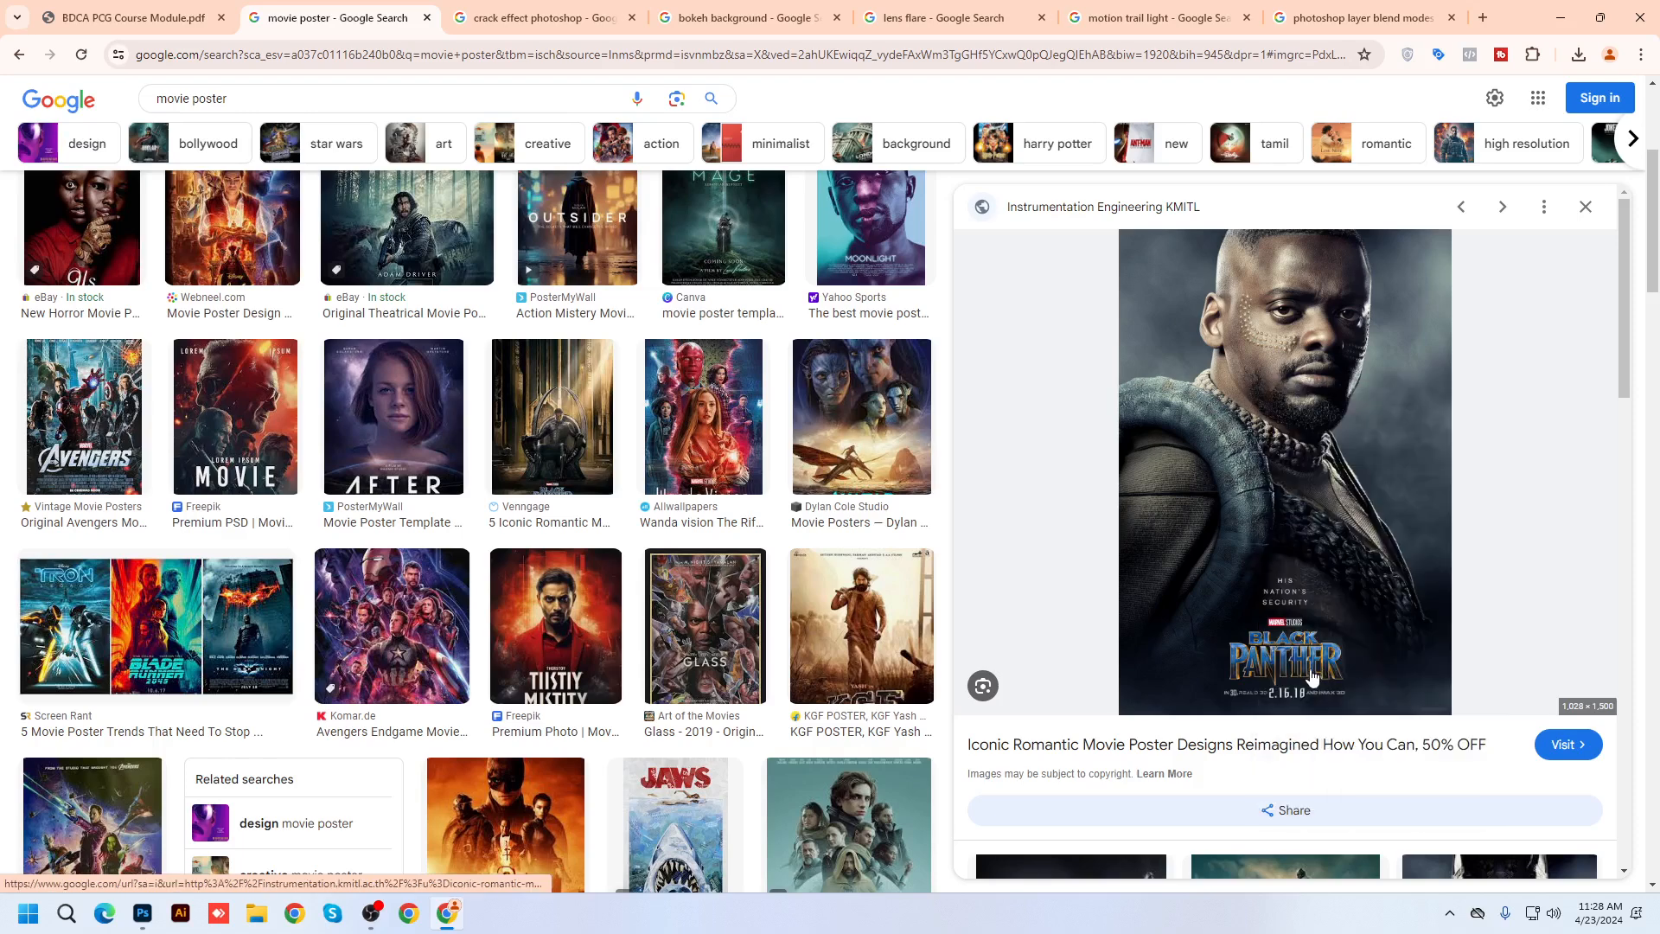
Create a new blank A4 document
left_click(143, 913)
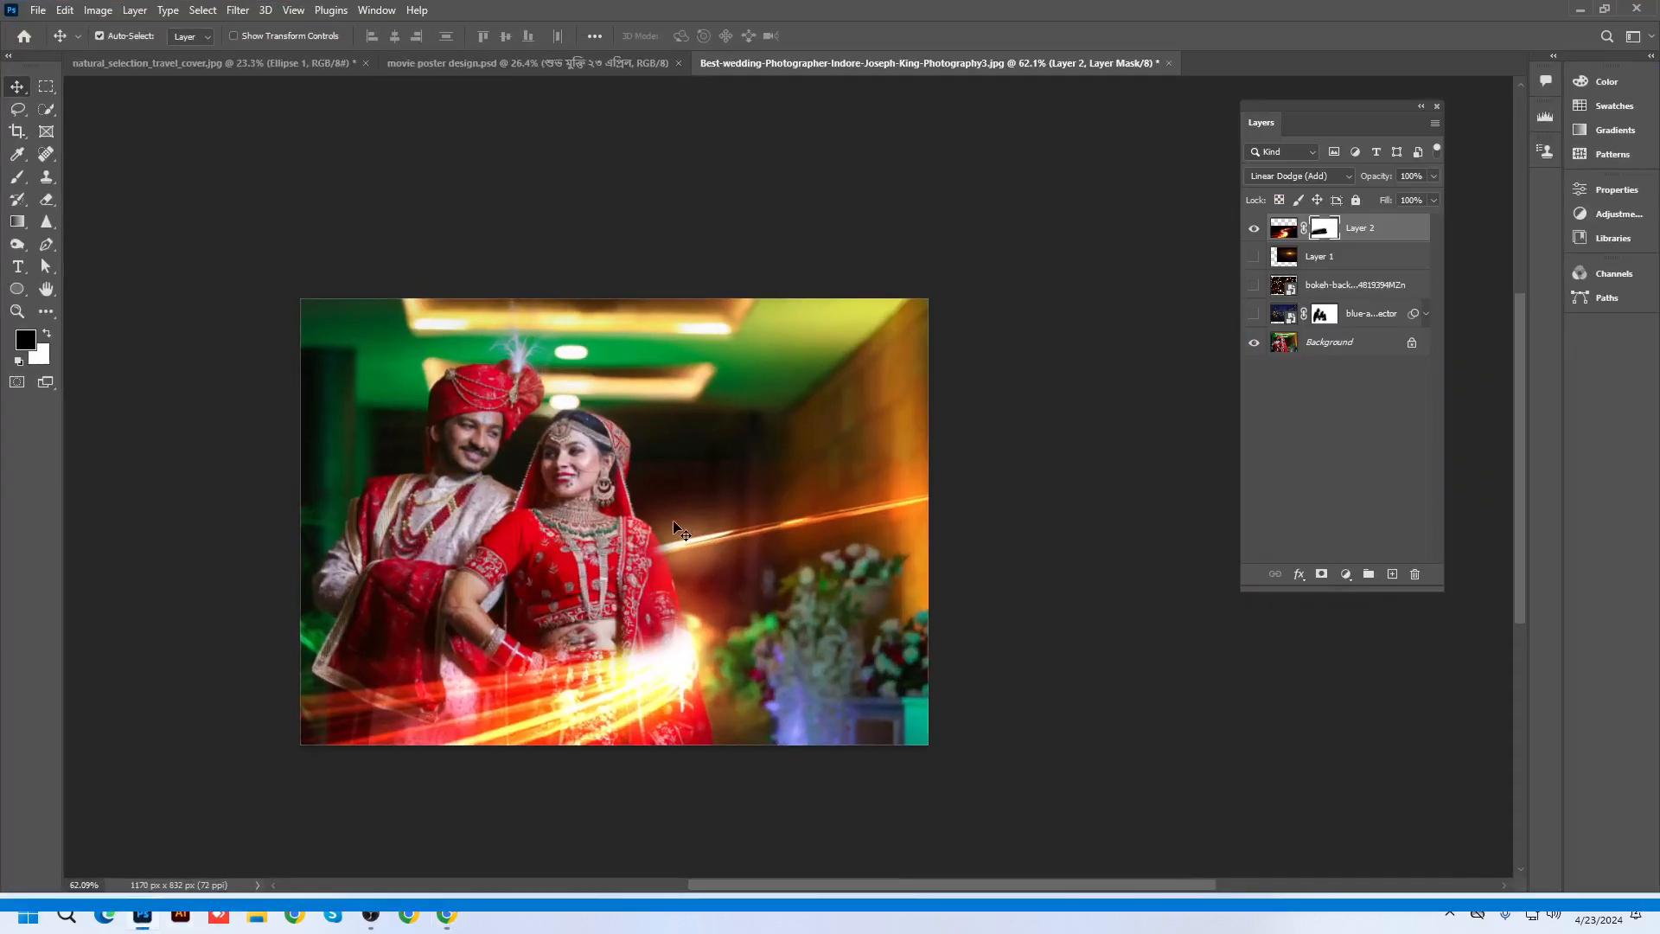
left_click(252, 67)
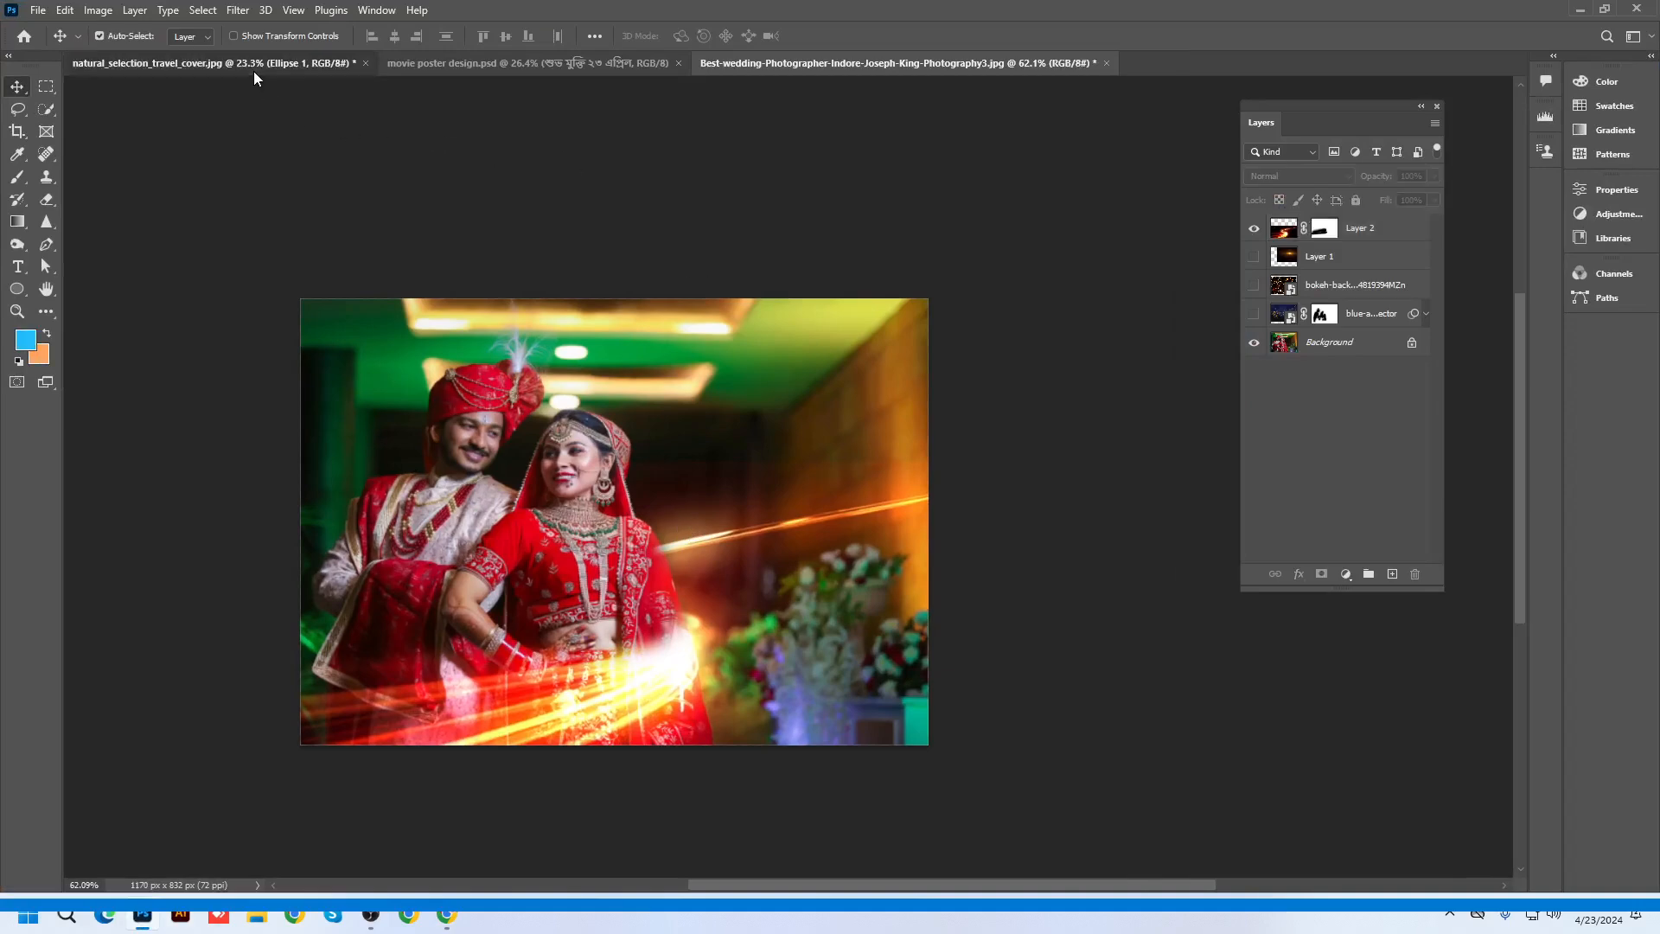
left_click(934, 68)
scroll(745, 495, "down", 1)
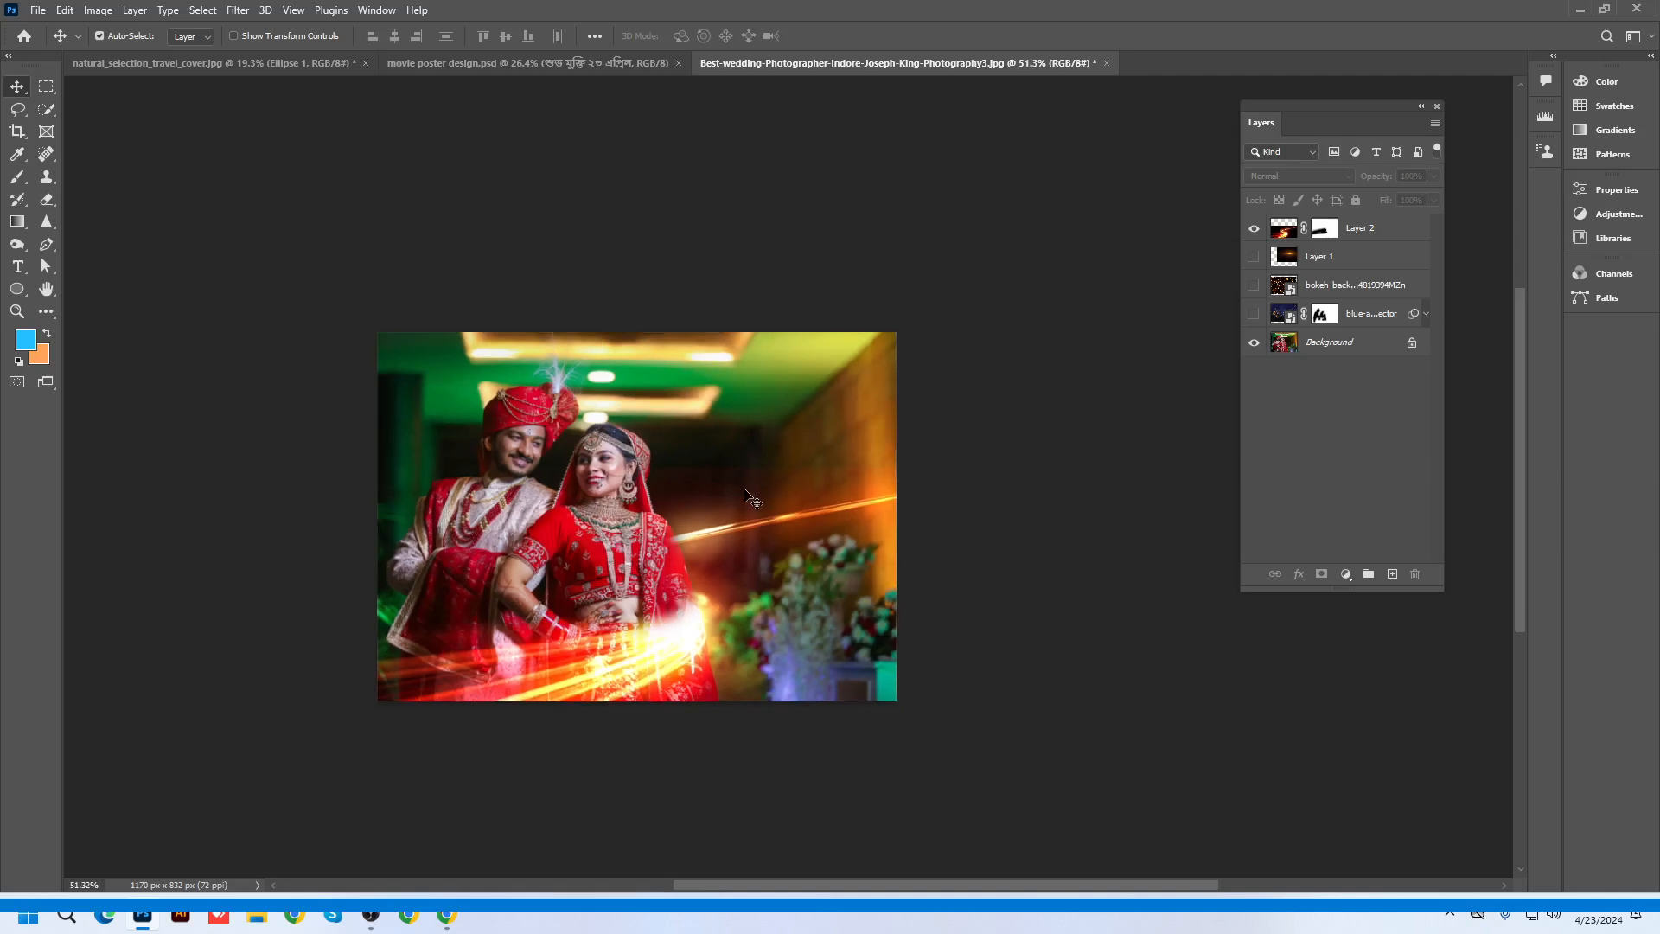
key("ctrl+n")
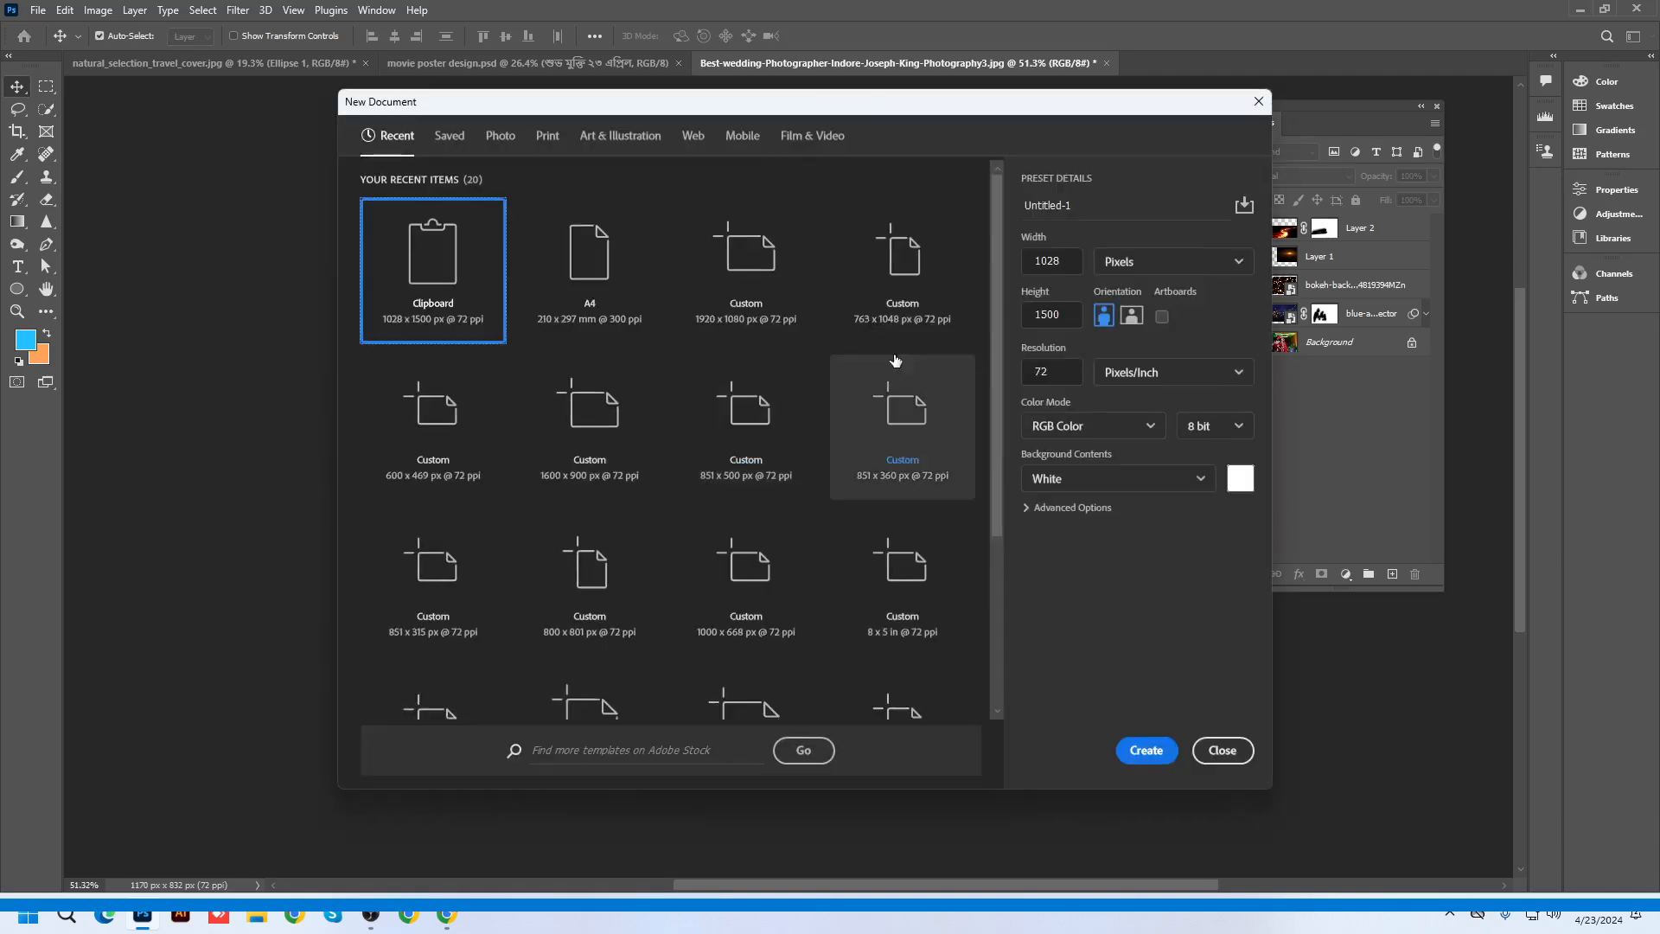
left_click(589, 259)
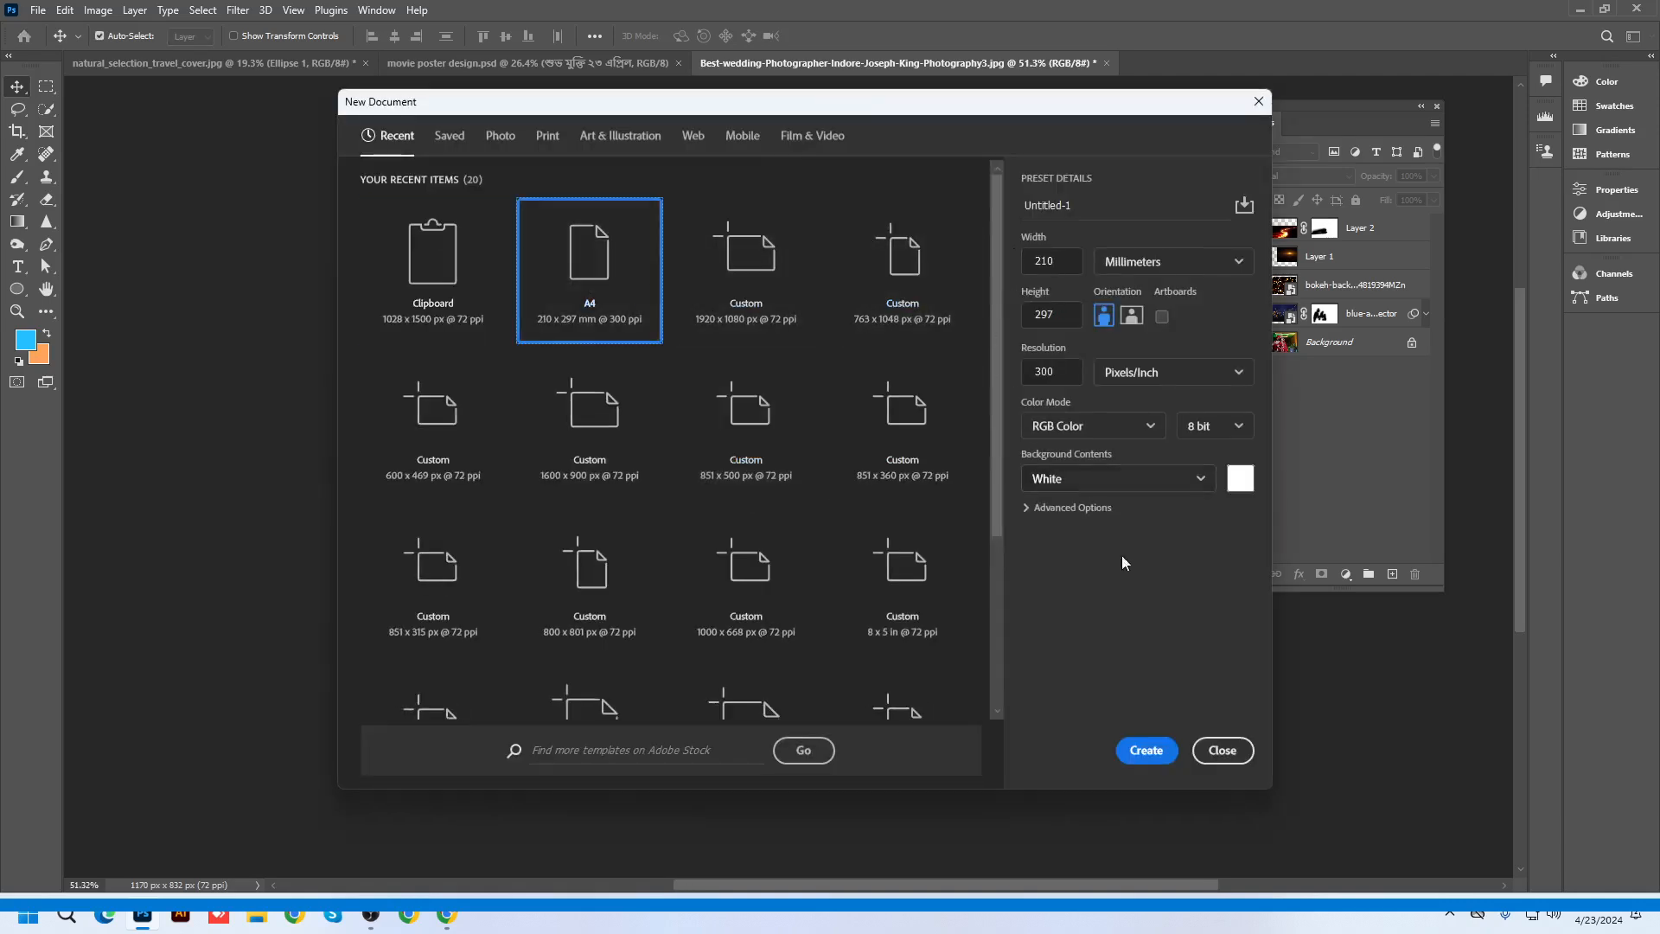
left_click(1138, 750)
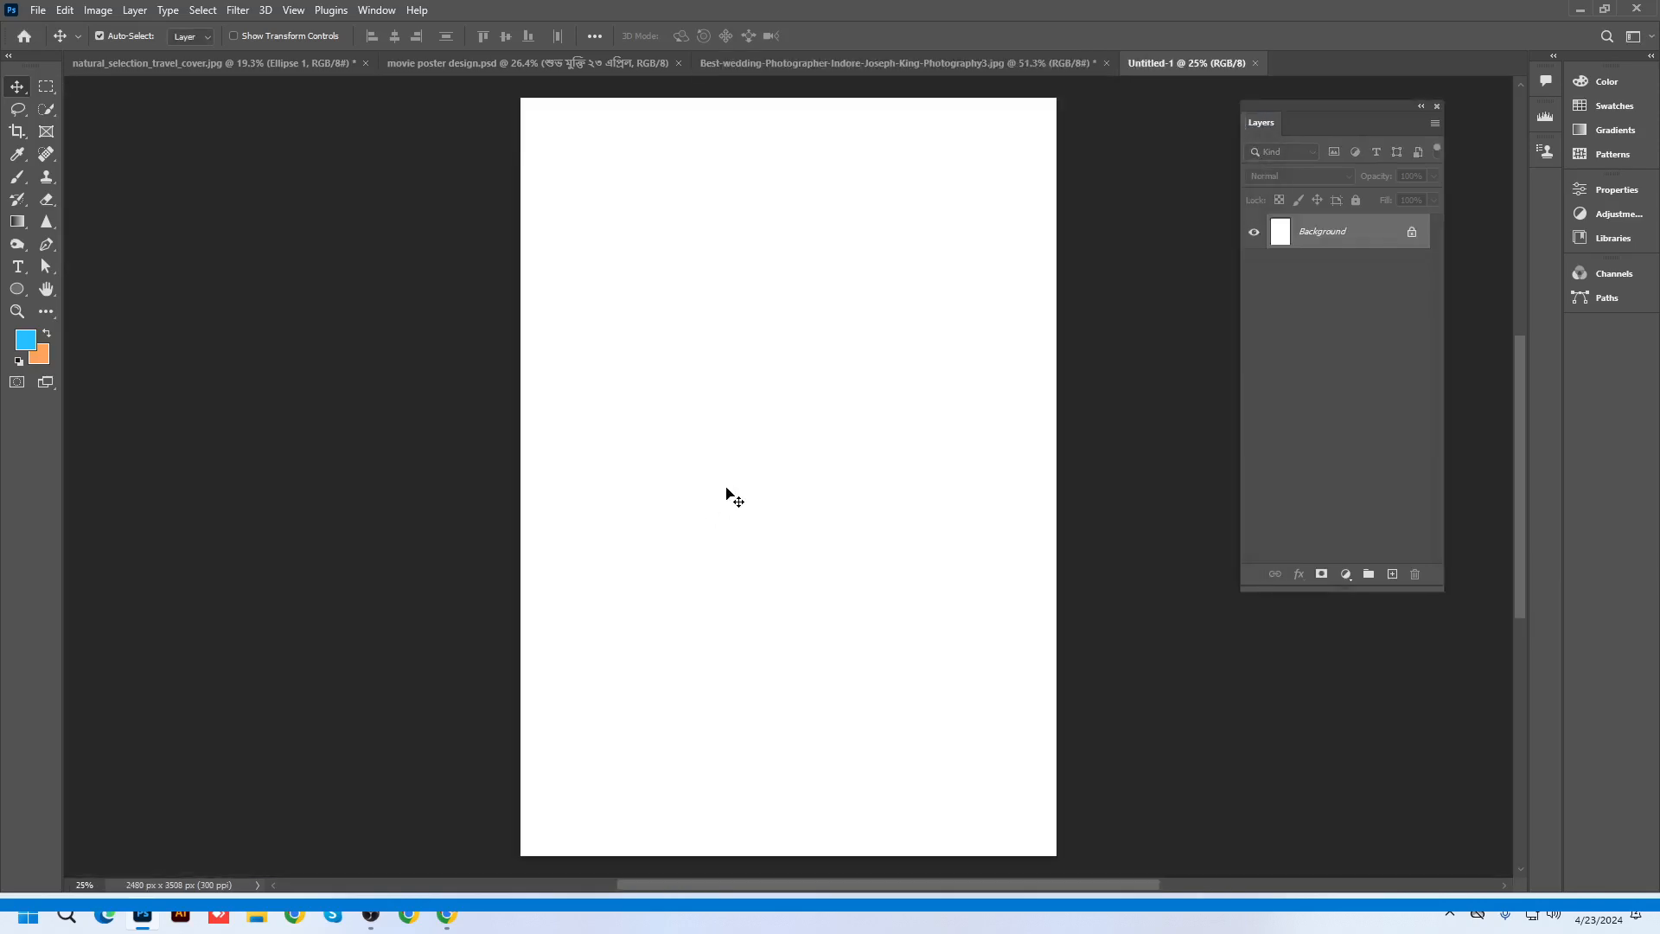
Paste the Black Panther poster, scale it to fill the page, and add an empty layer above
key("ctrl+v")
left_click_drag(809, 390, 687, 251)
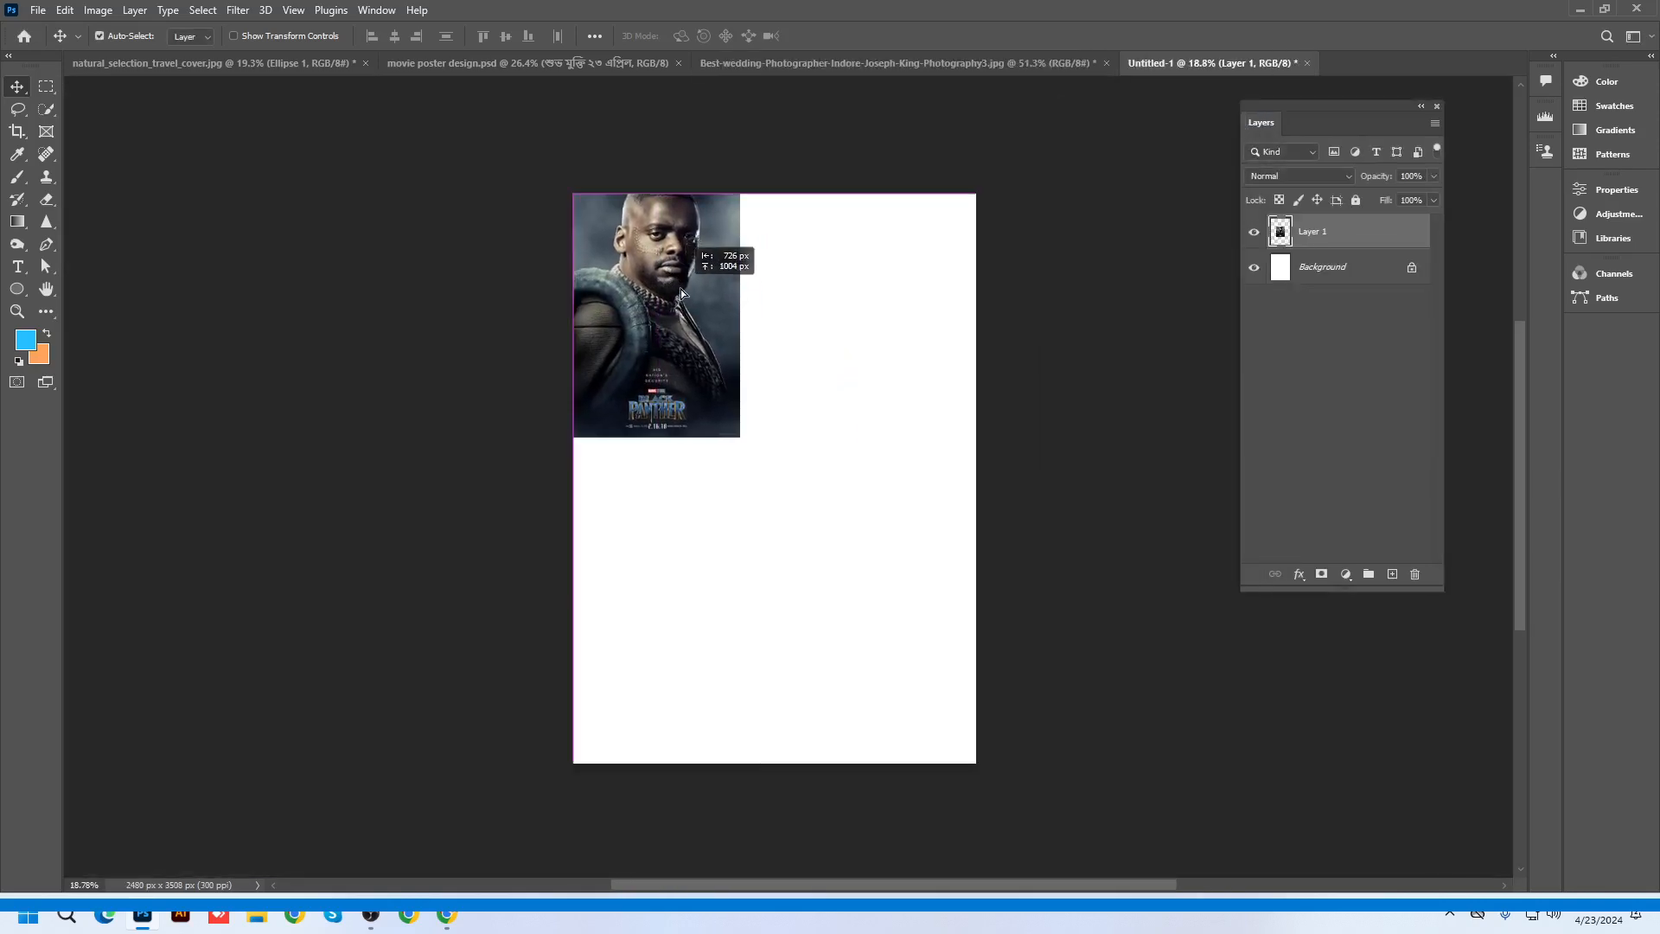
key("ctrl+t")
left_click_drag(741, 440, 960, 778)
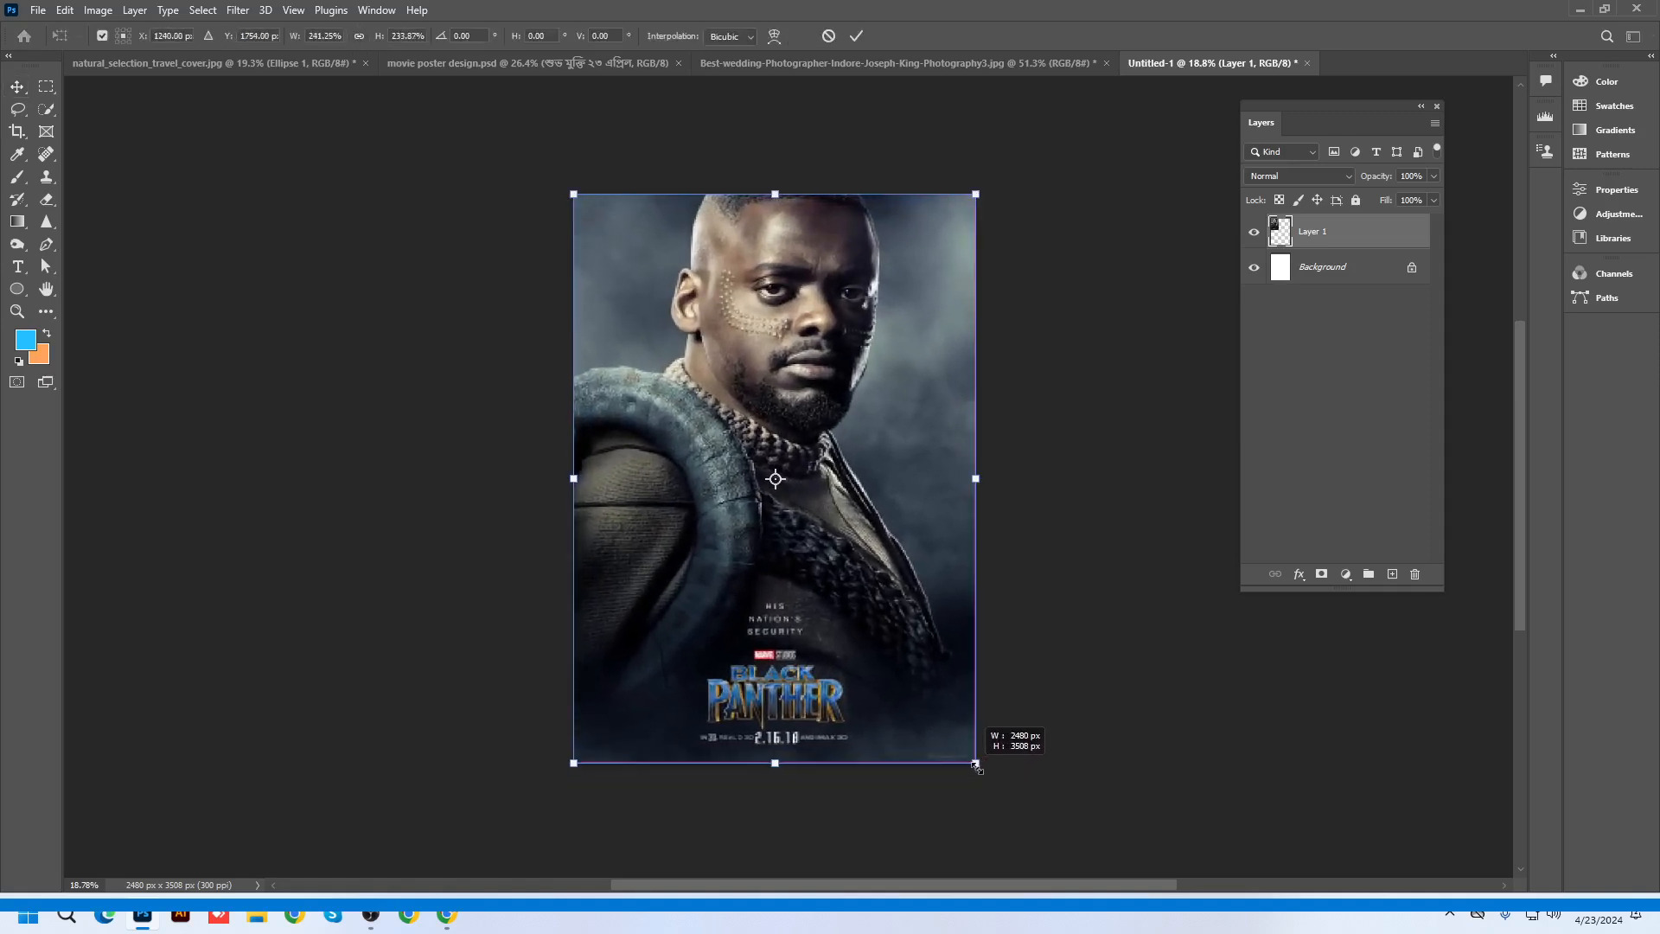
key("Return")
scroll(867, 448, "up", 1)
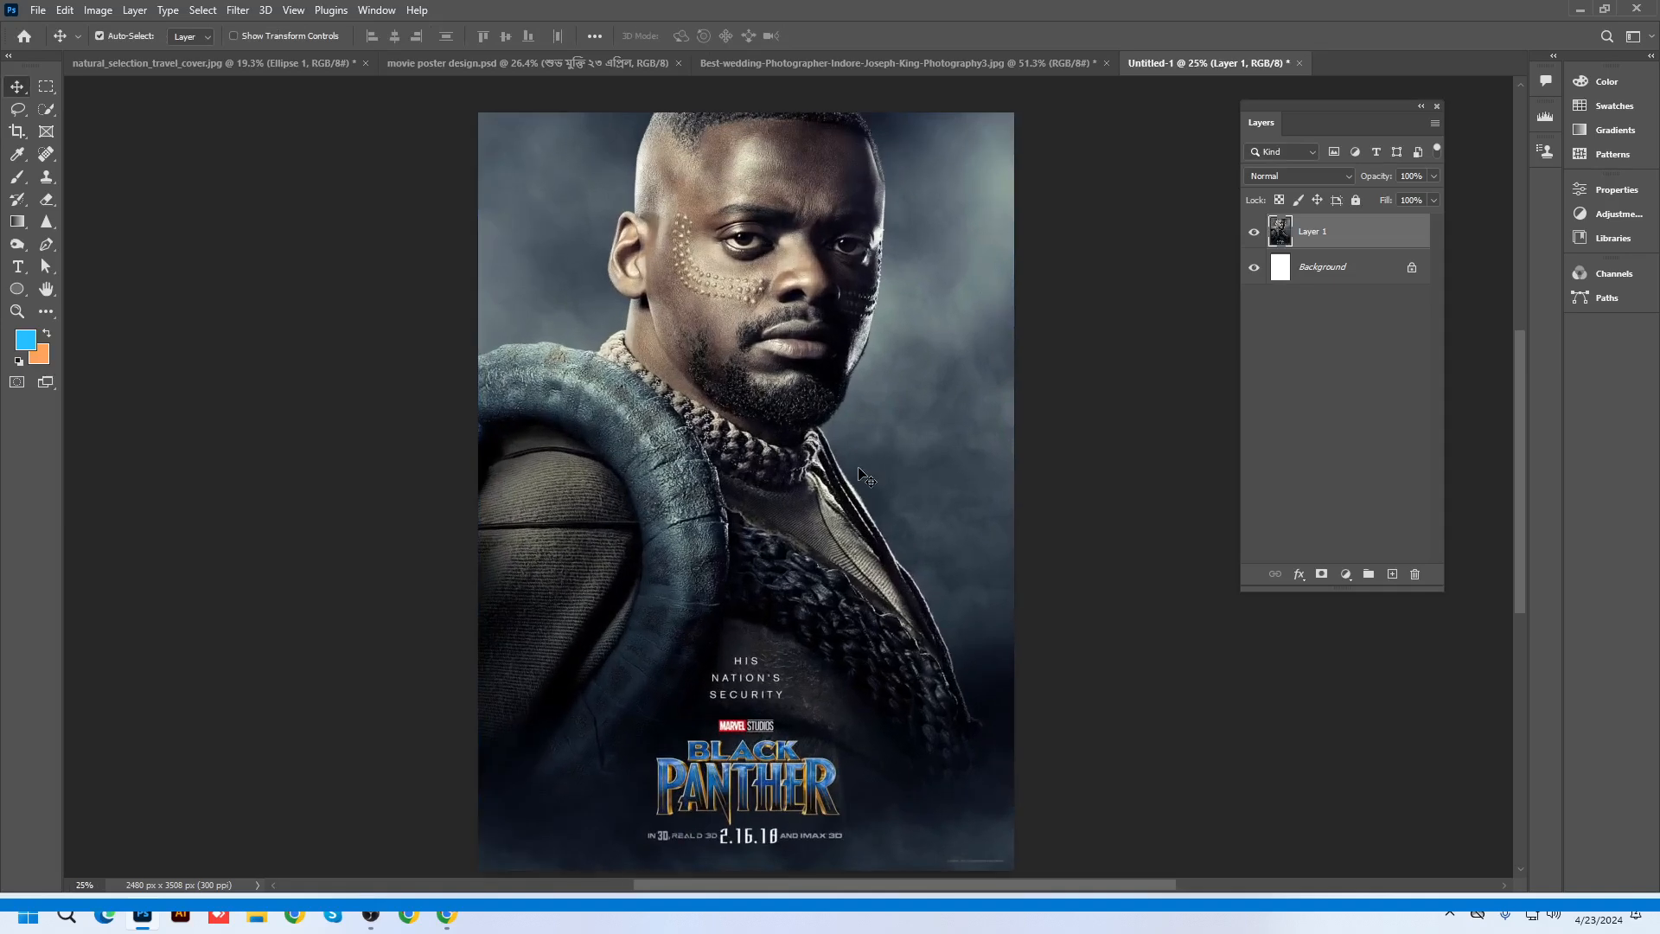
scroll(868, 478, "up", 3)
scroll(830, 445, "down", 4)
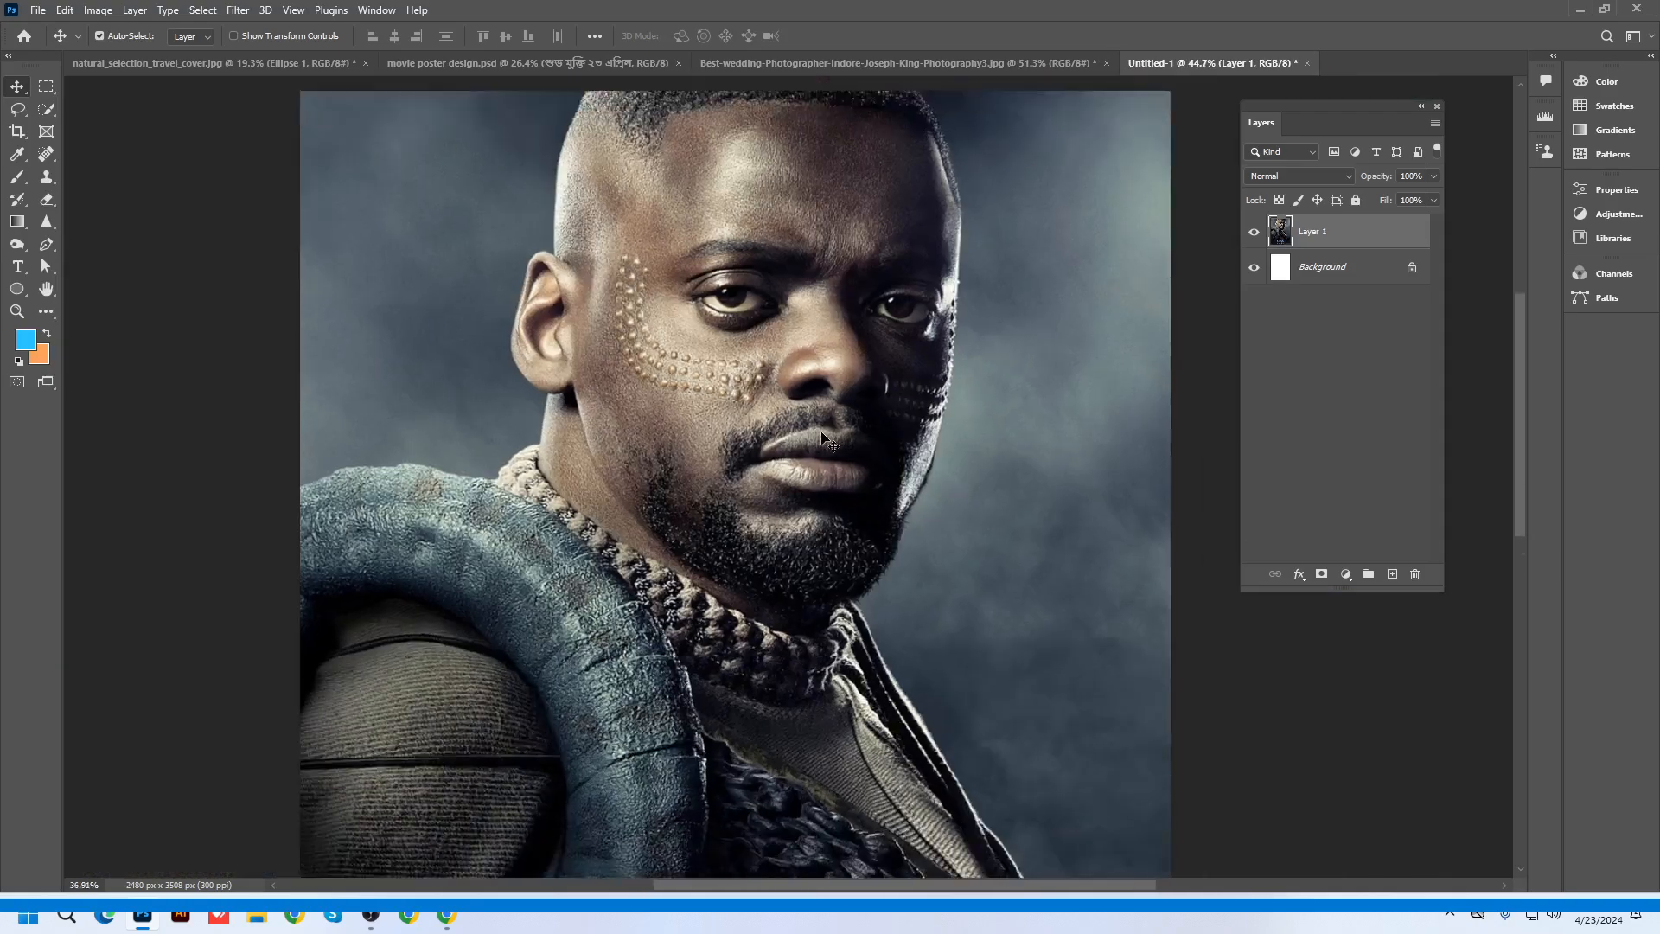
scroll(890, 556, "up", 1)
left_click_drag(889, 556, 885, 419)
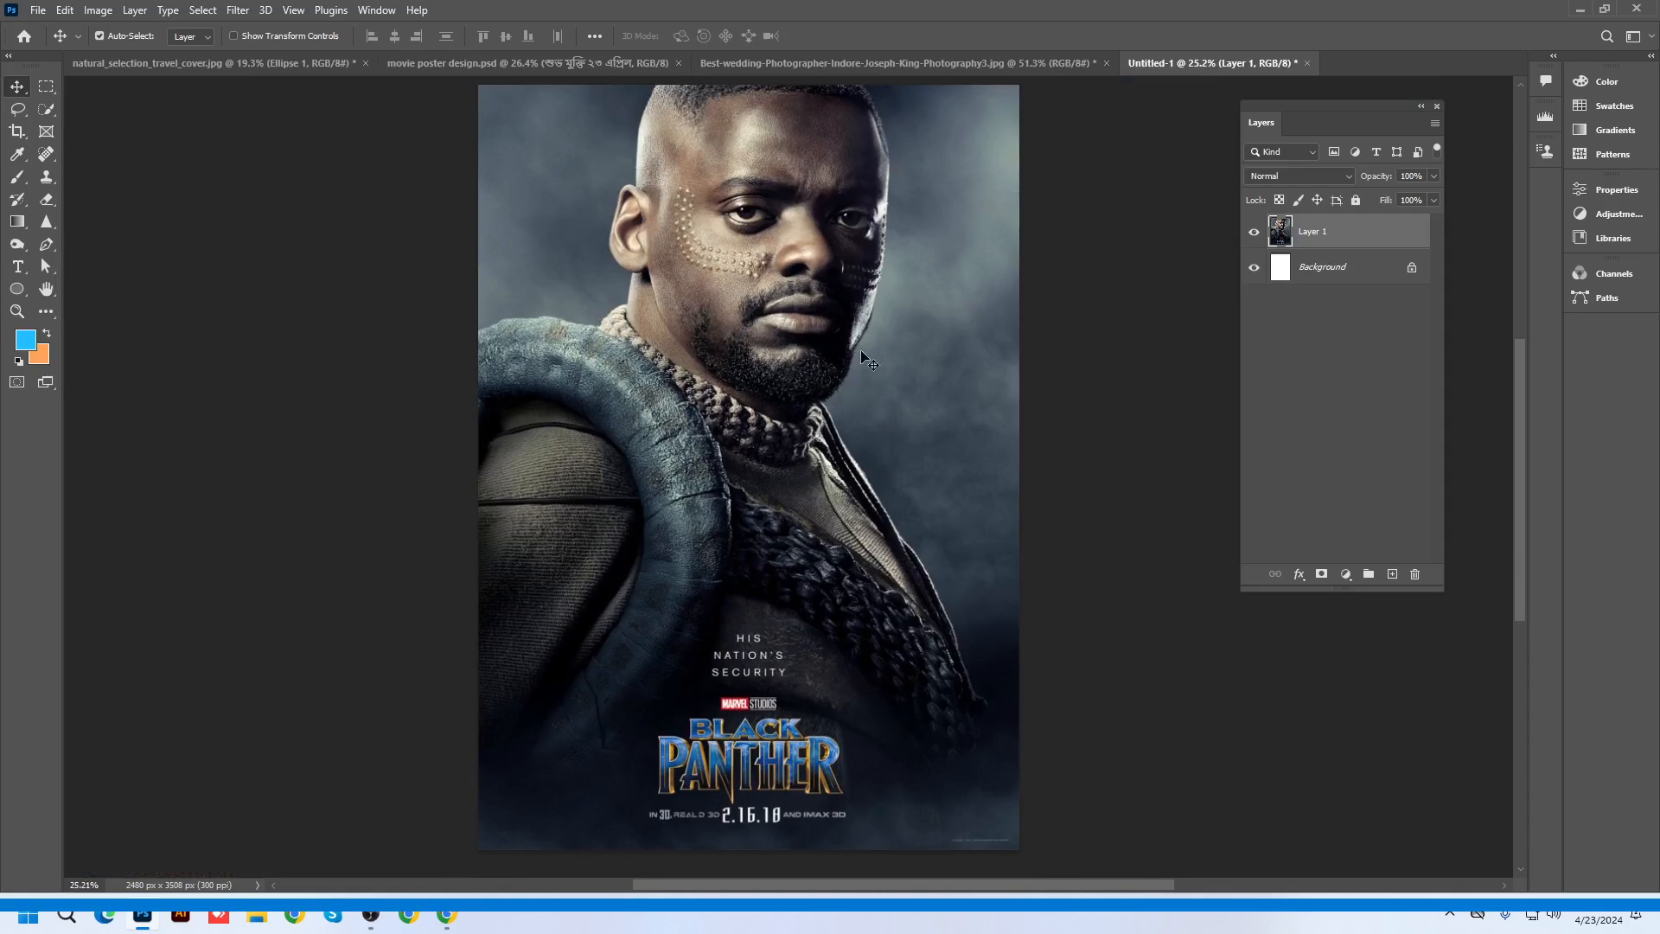
left_click(1390, 574)
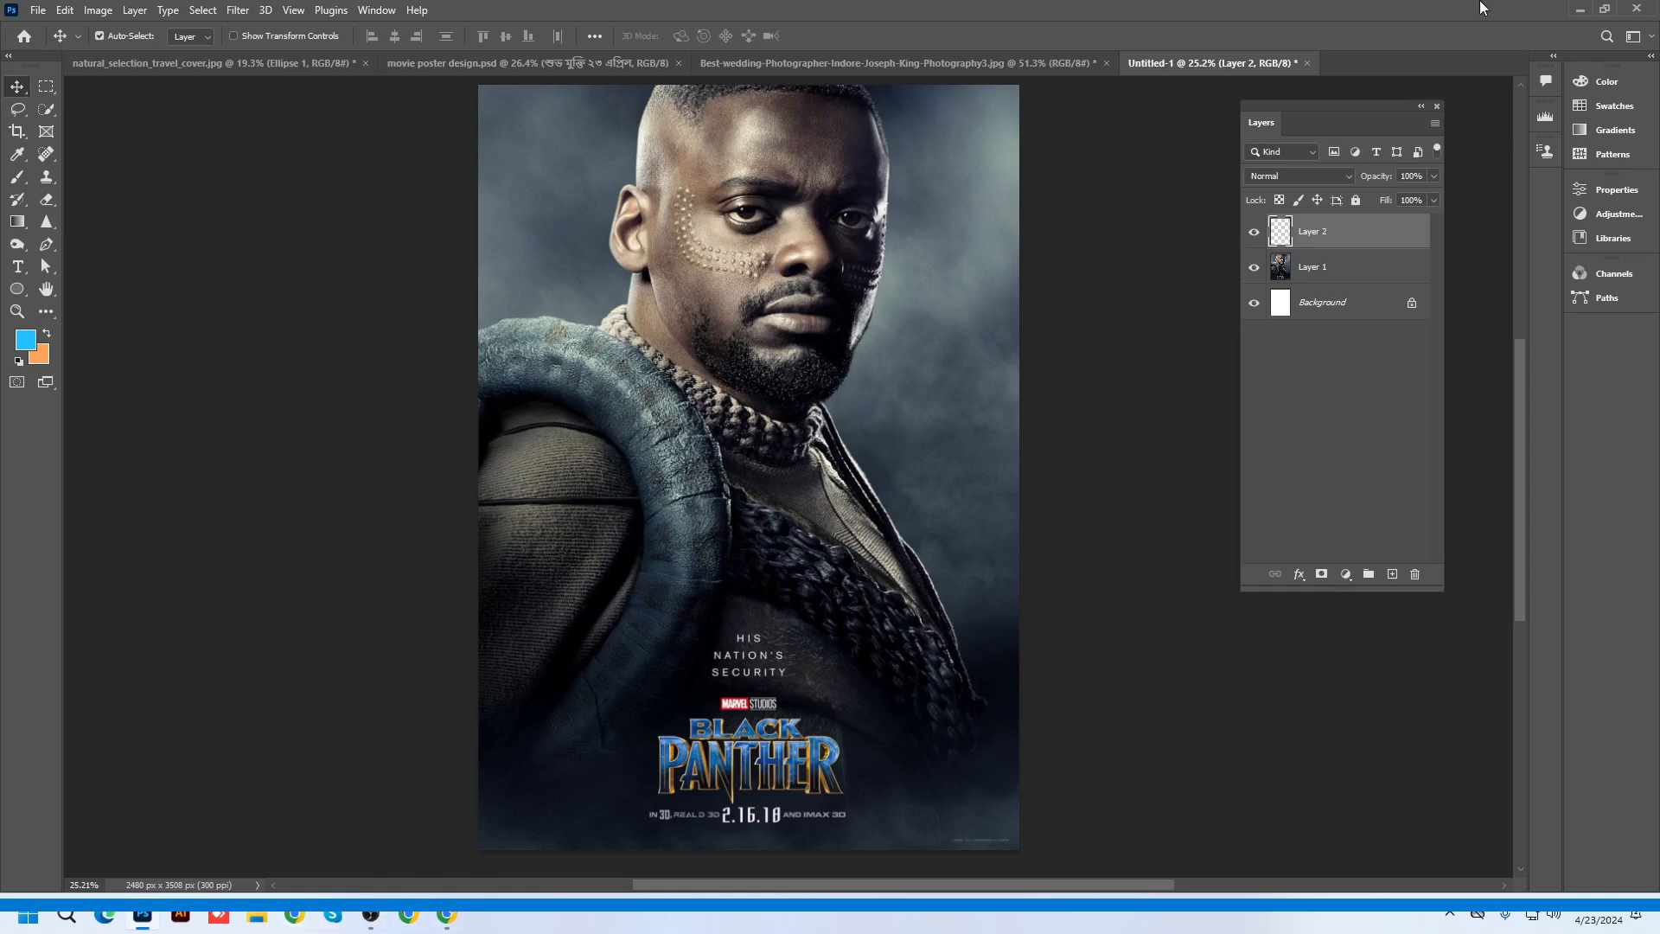
left_click(1580, 10)
Browse poster previews and open the Screen Rant poster-trends article in a new tab
left_click(725, 432)
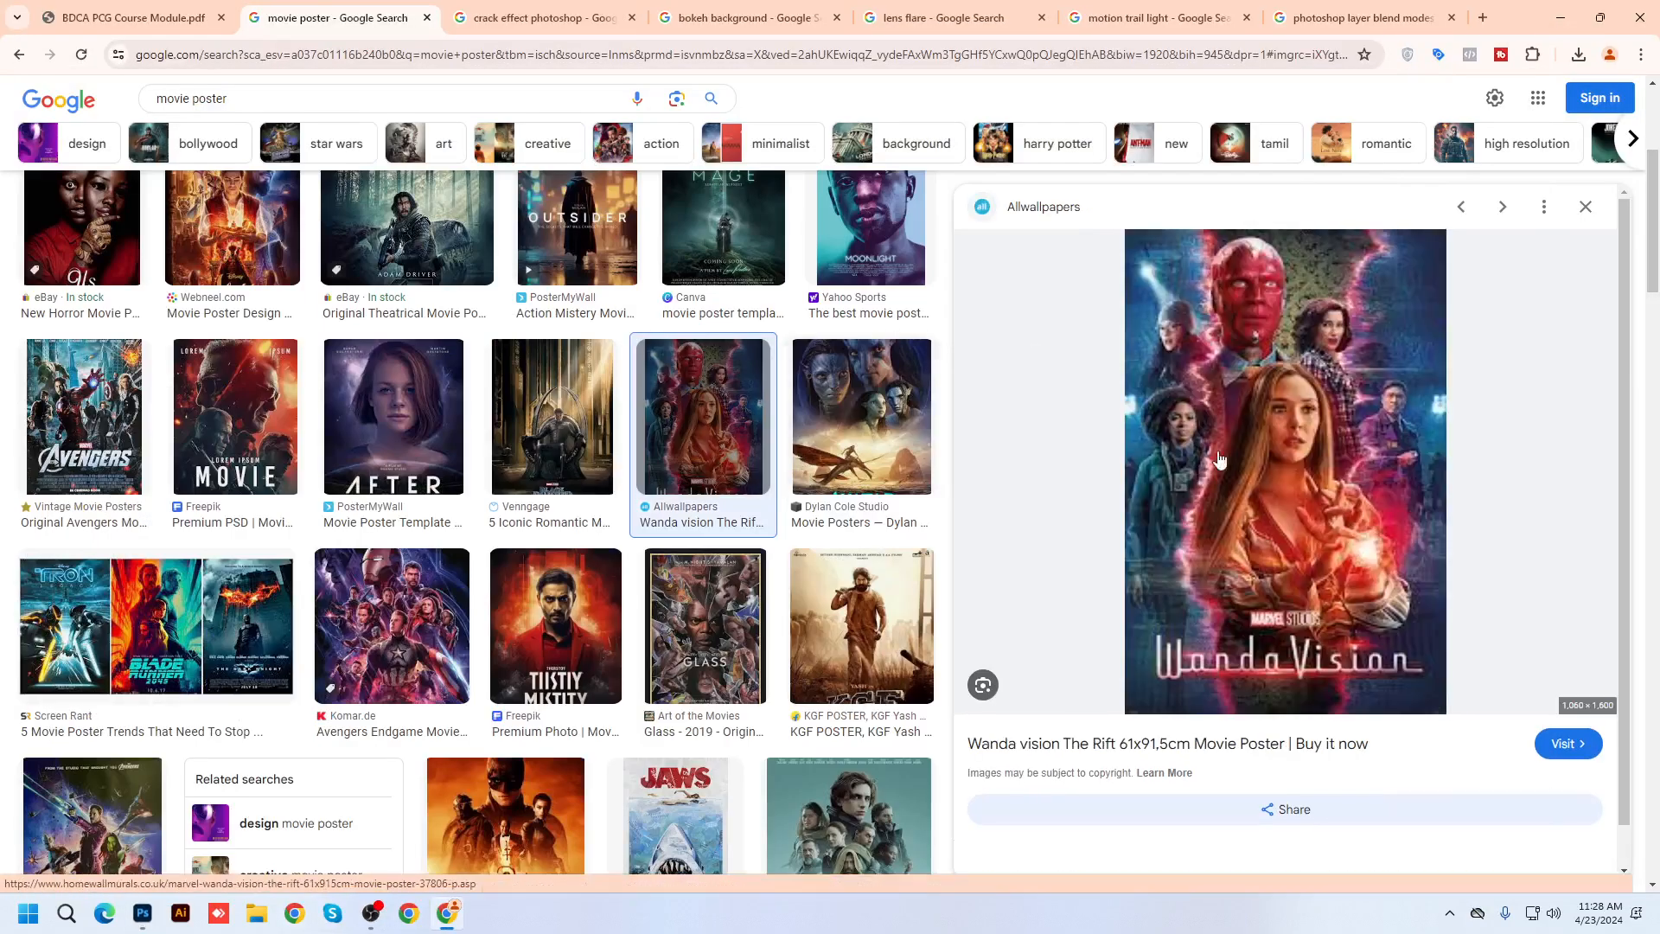
left_click(556, 624)
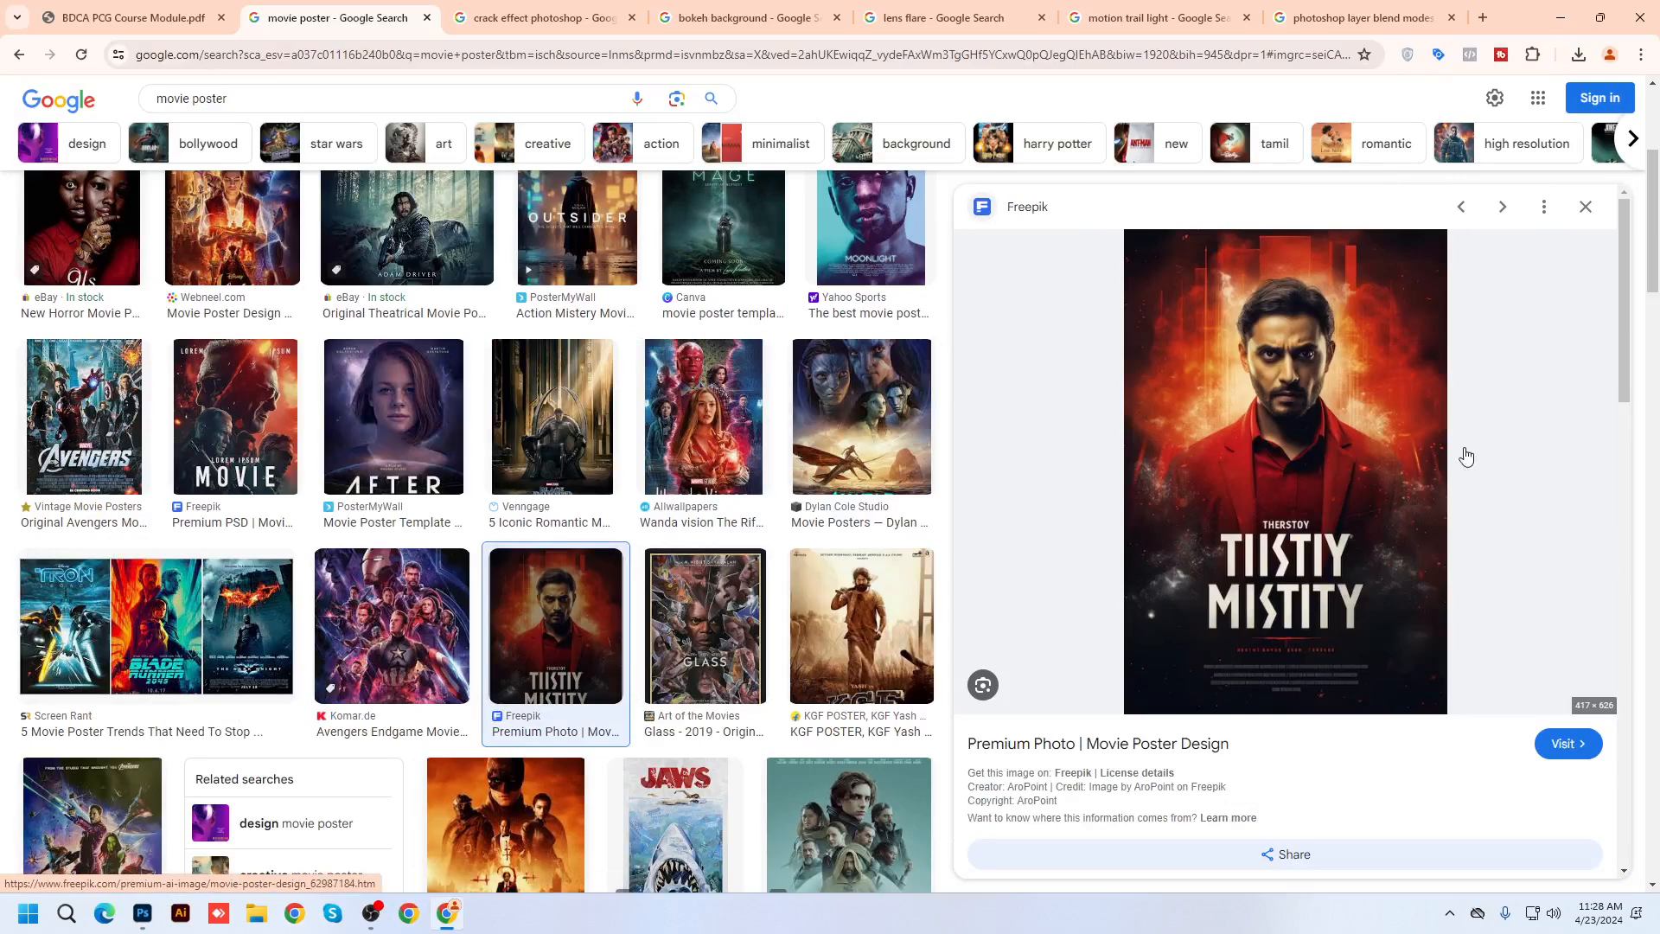
left_click(156, 623)
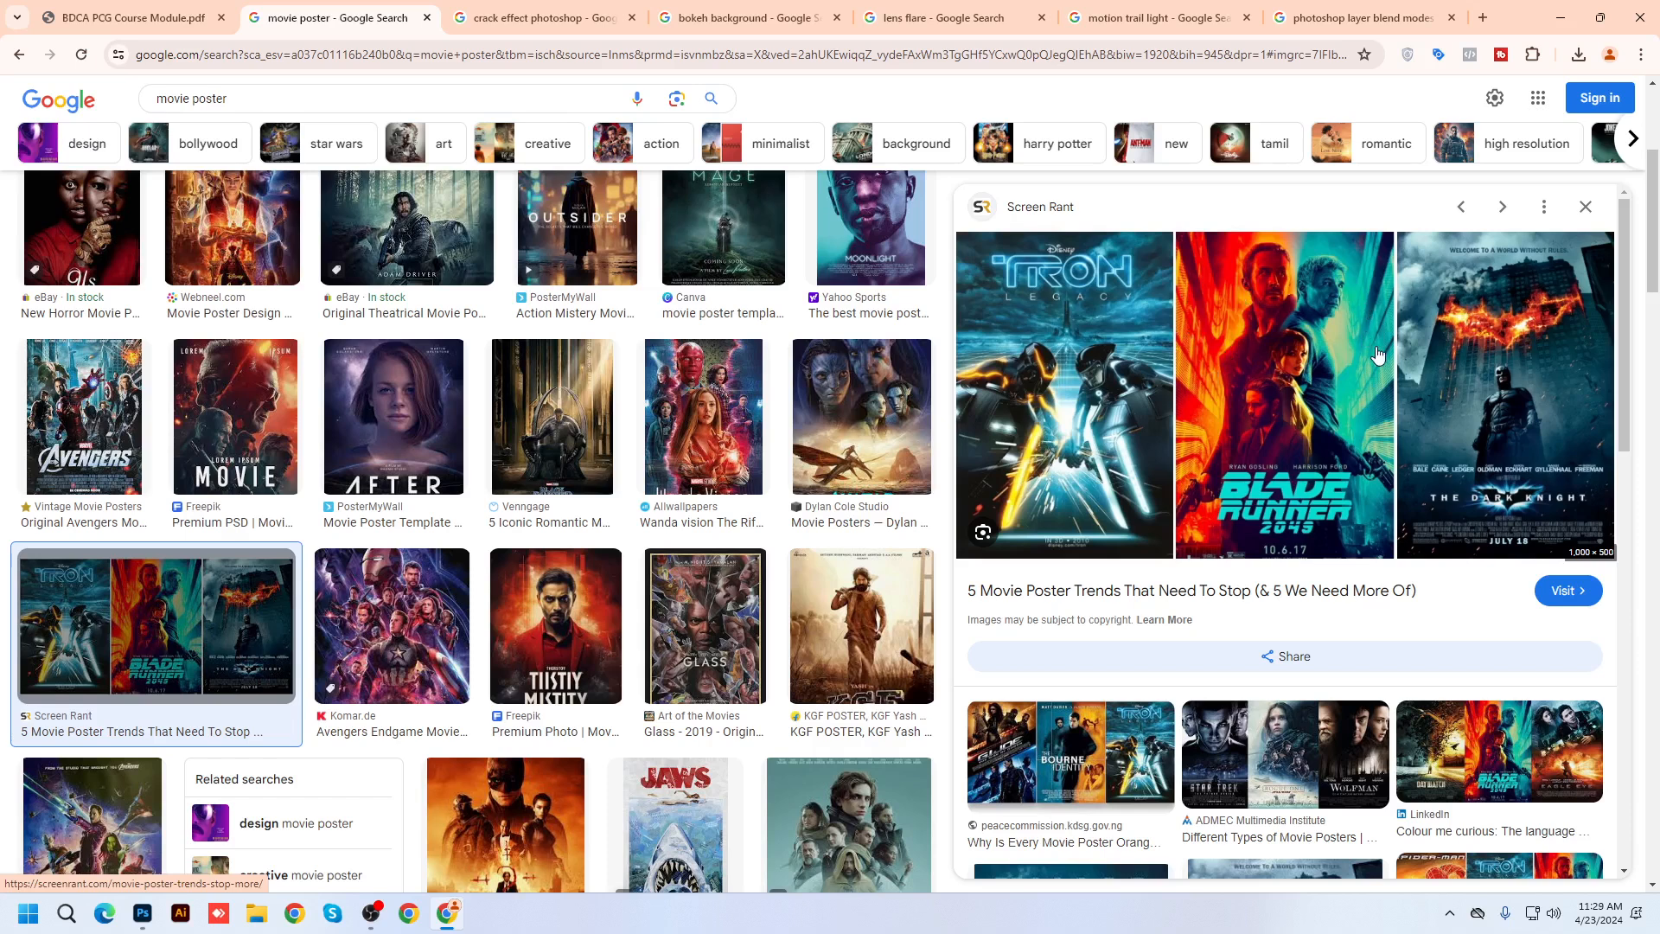
left_click(1500, 416)
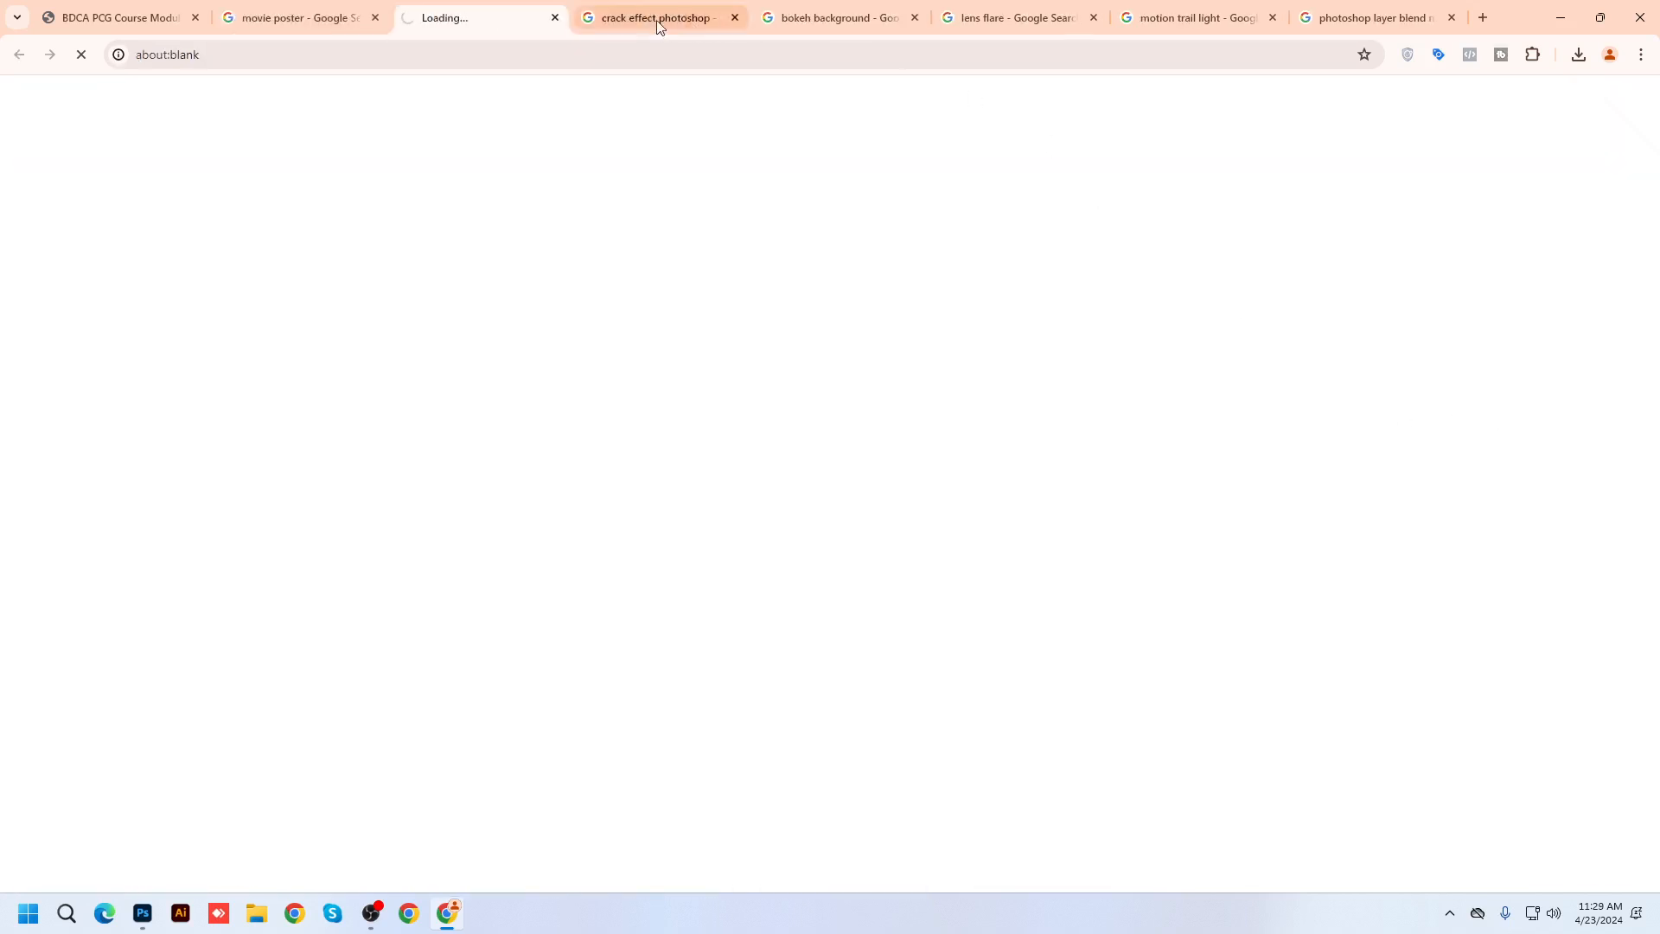
left_click(320, 15)
scroll(1565, 587, "down", 1)
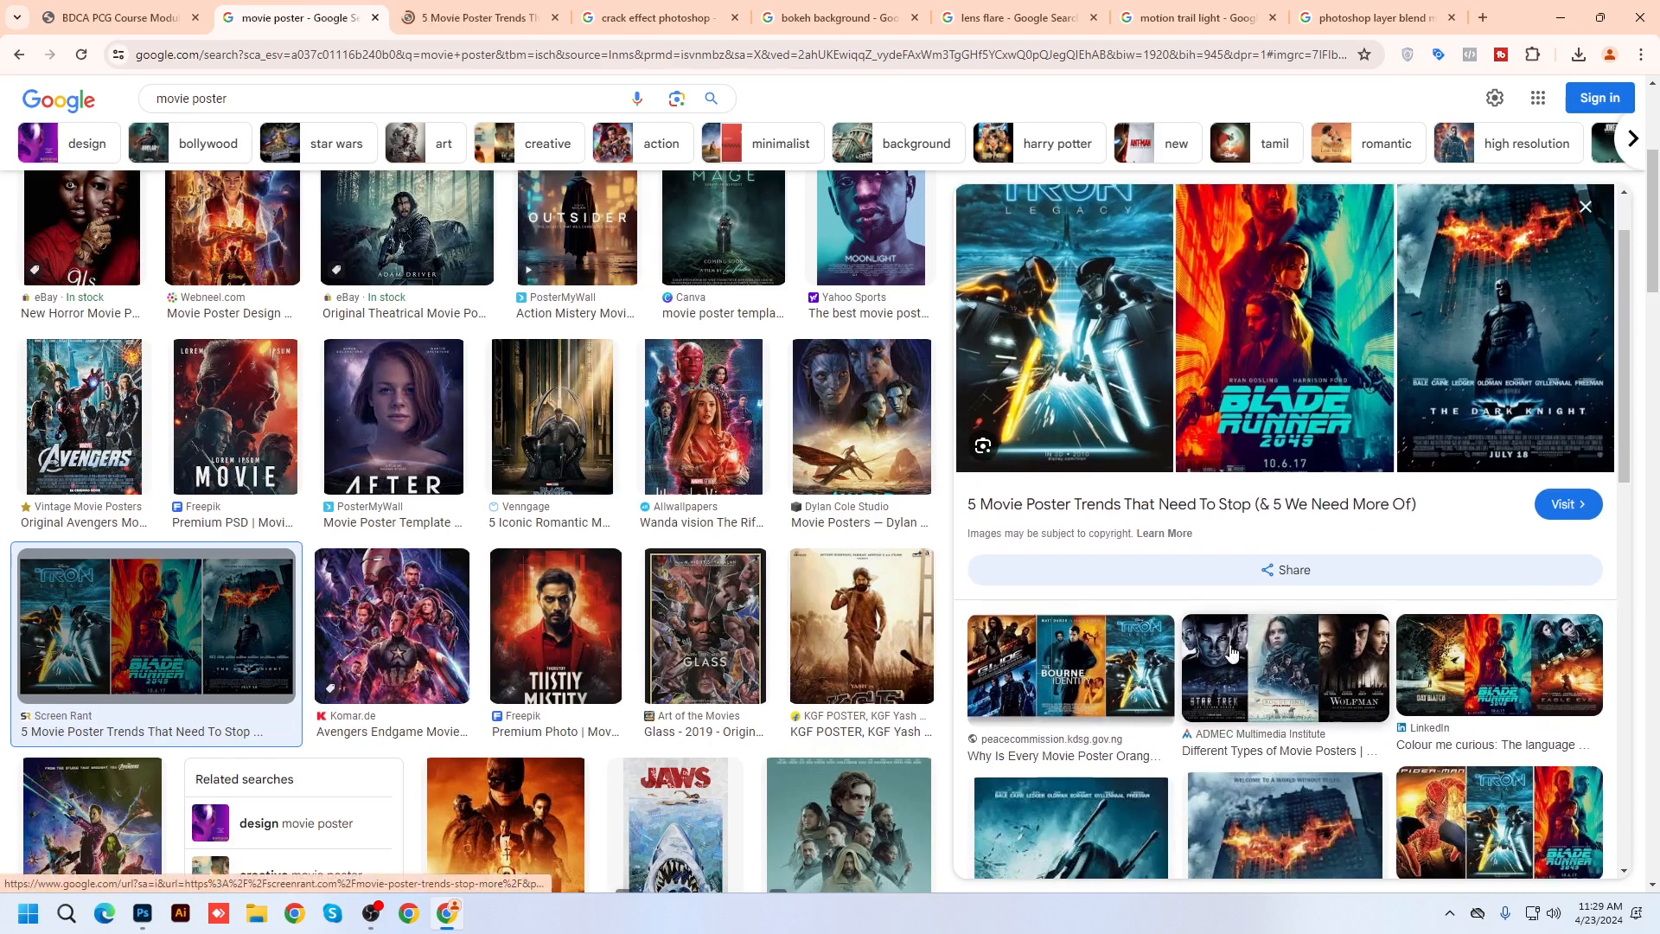
Preview the larger Dark Knight poster, view it as a standalone image, then close that page
right_click(1505, 280)
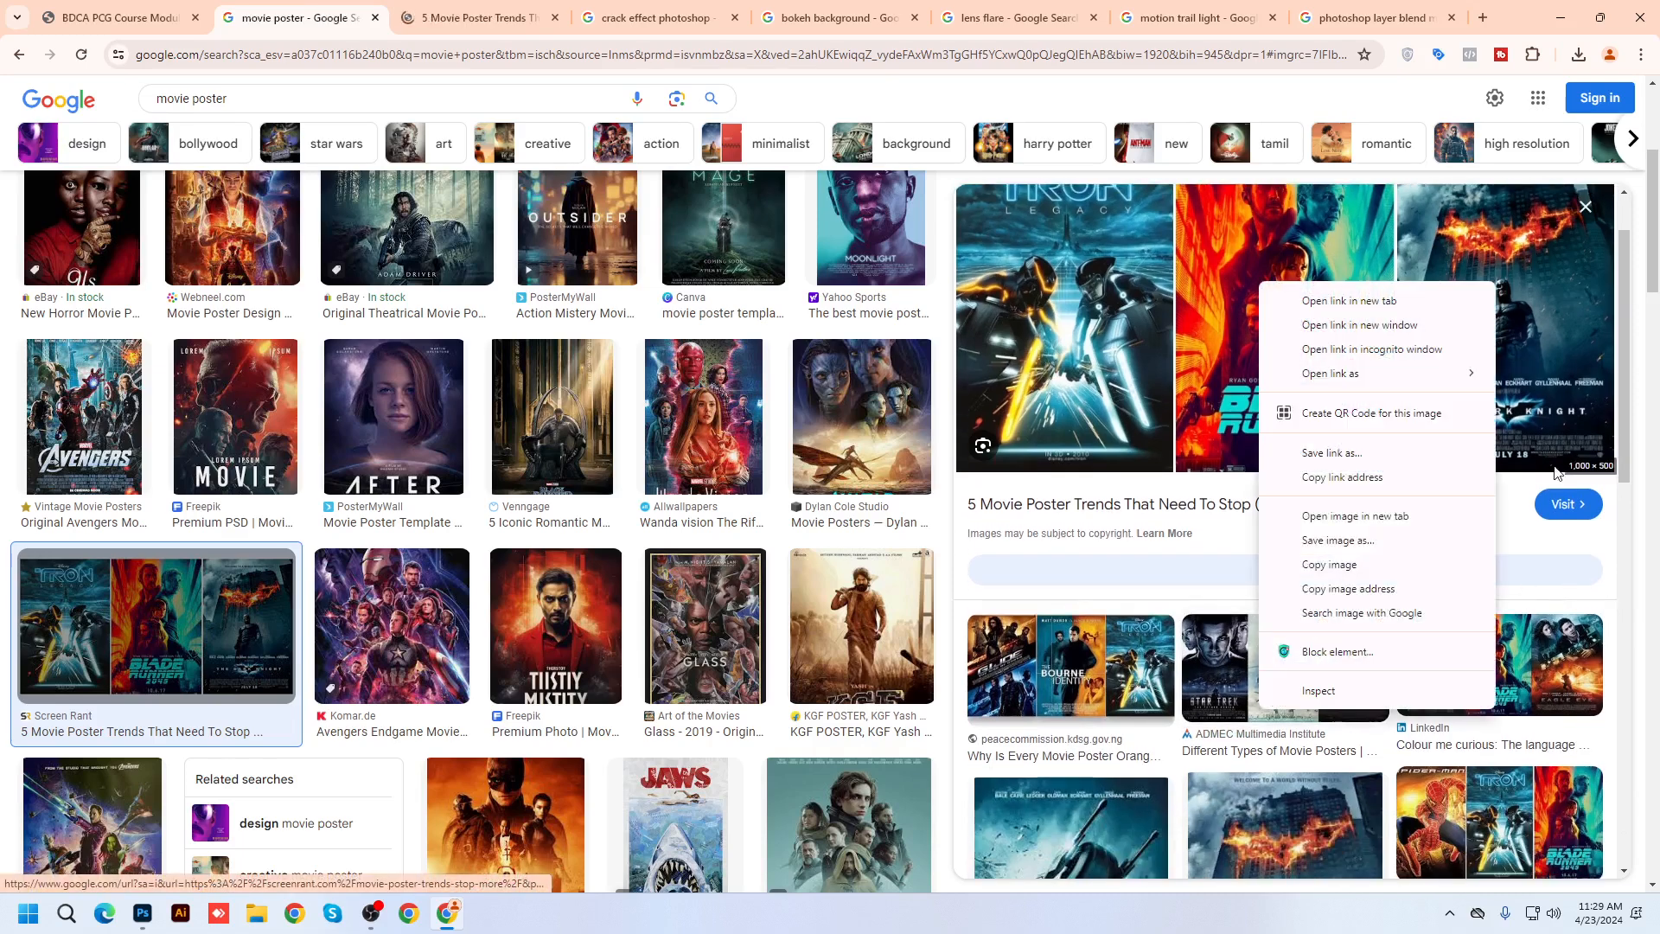
left_click(1333, 569)
scroll(1203, 704, "down", 4)
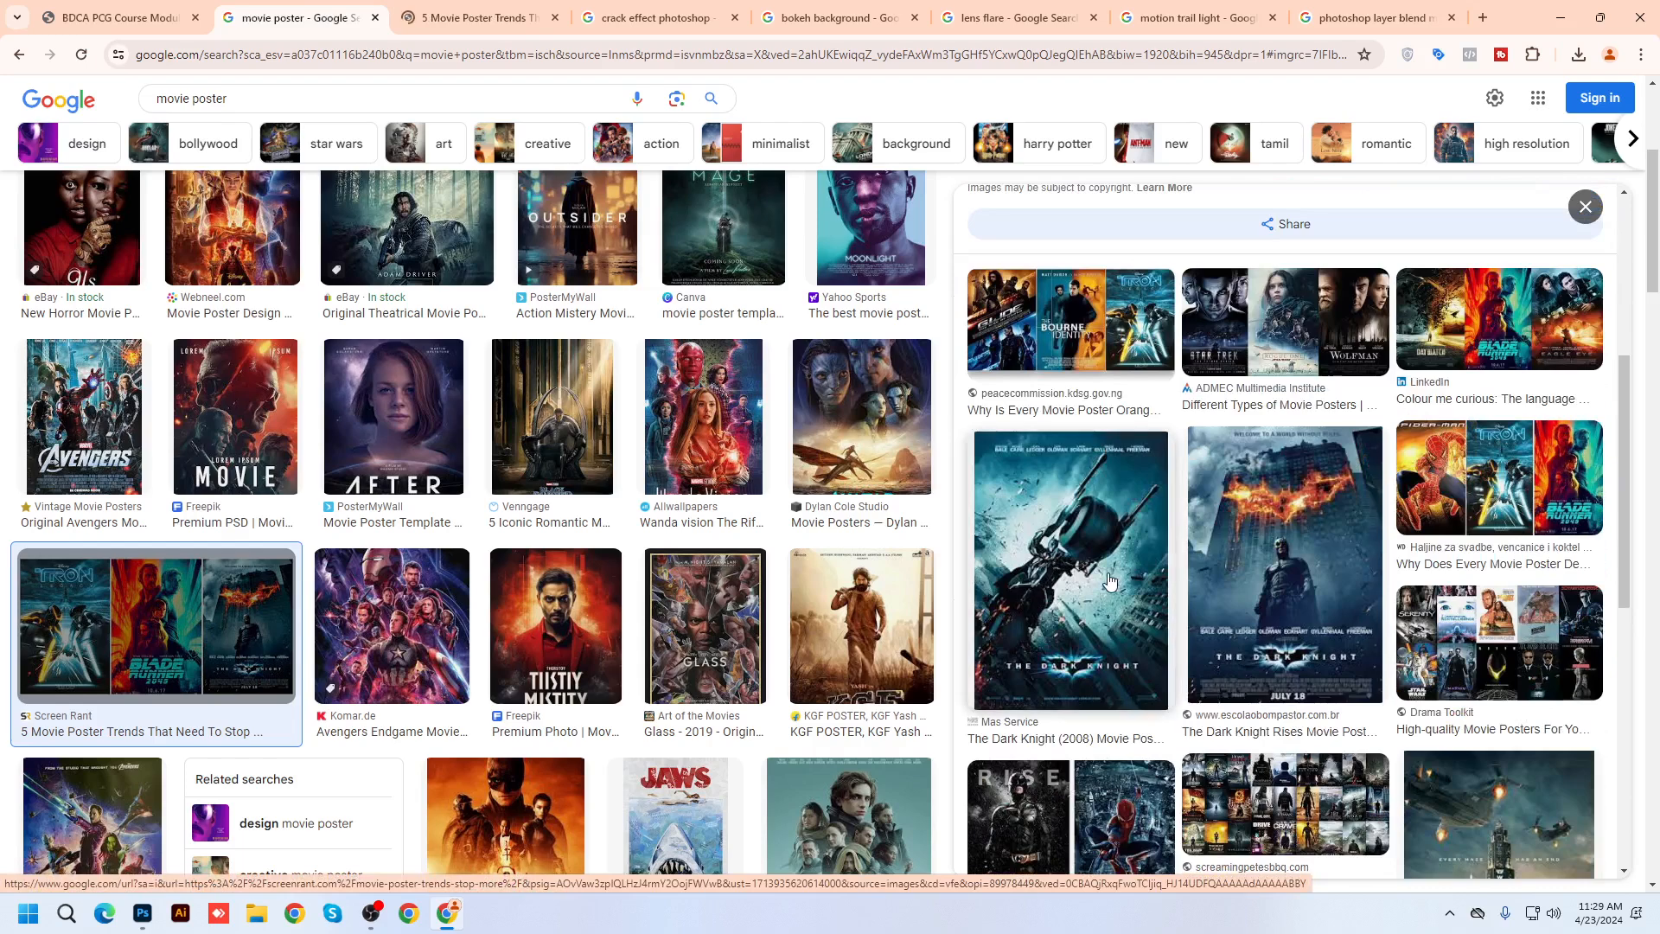
left_click(1324, 573)
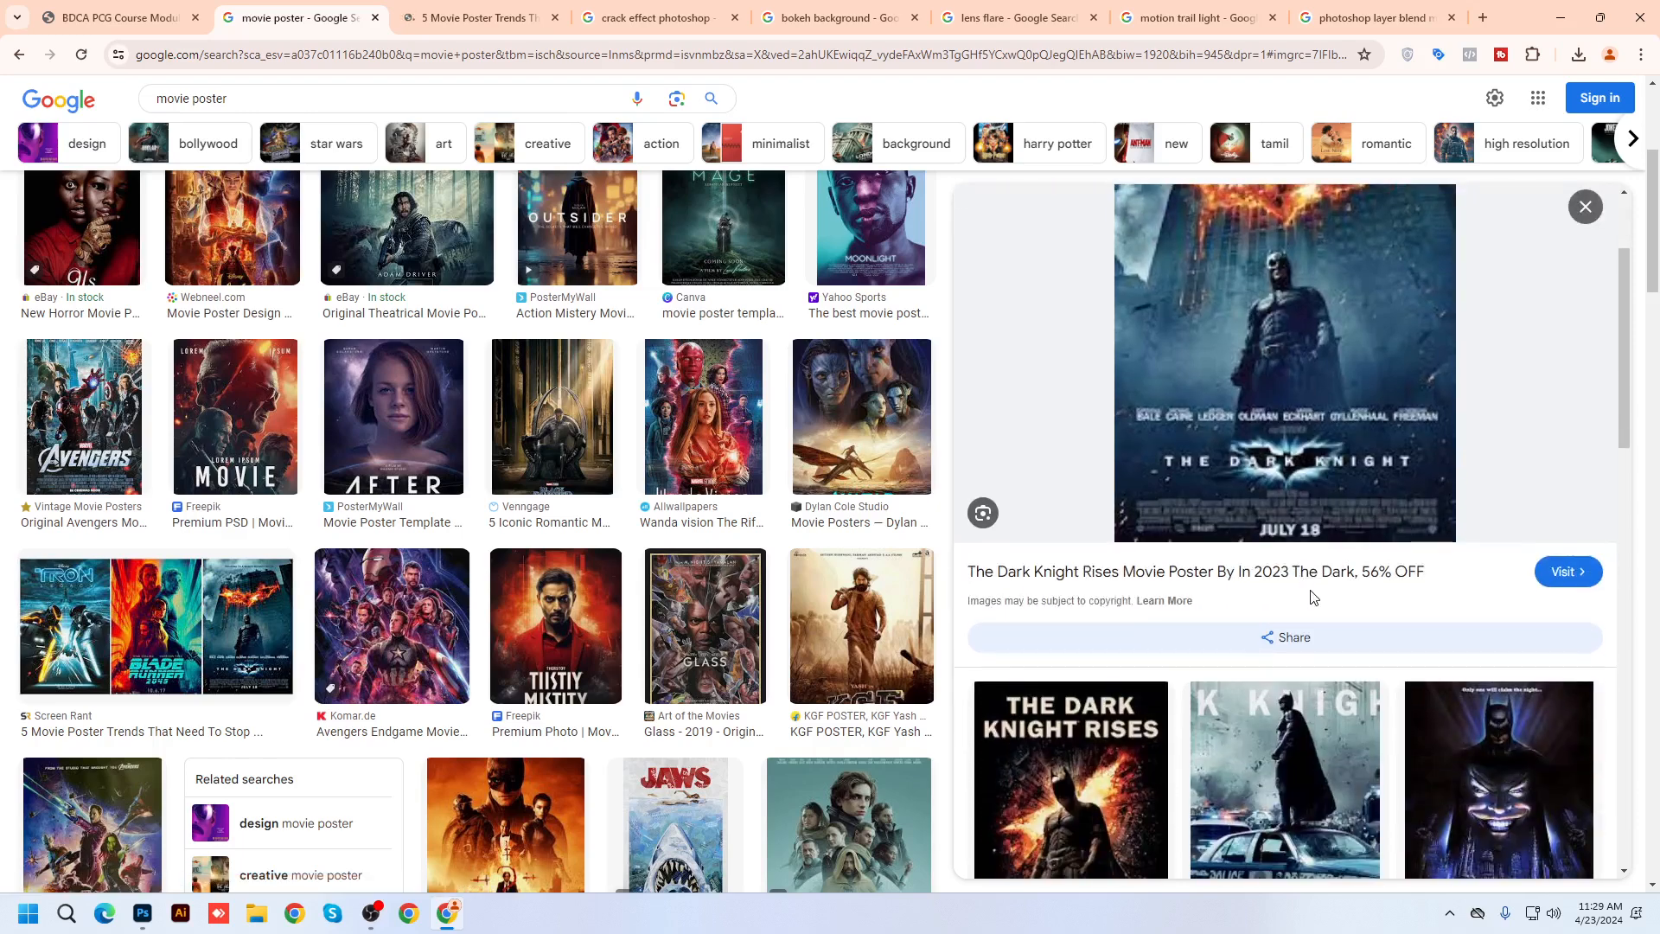
scroll(1312, 598, "down", 3)
right_click(1241, 306)
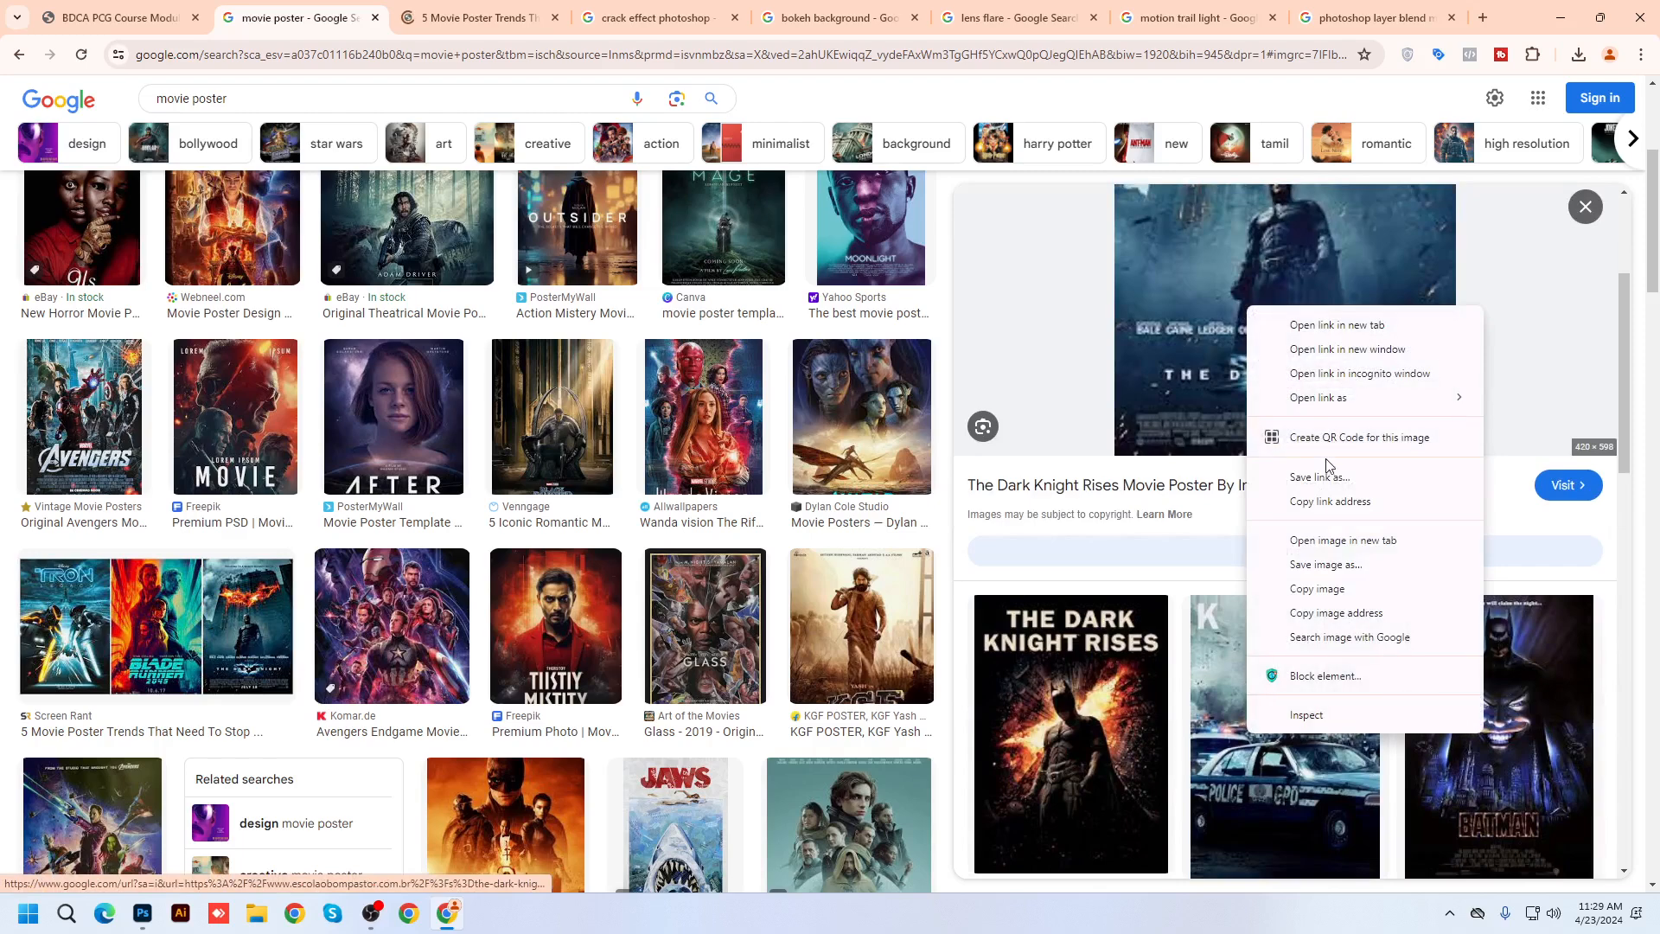
left_click(1341, 548)
scroll(1341, 551, "down", 10)
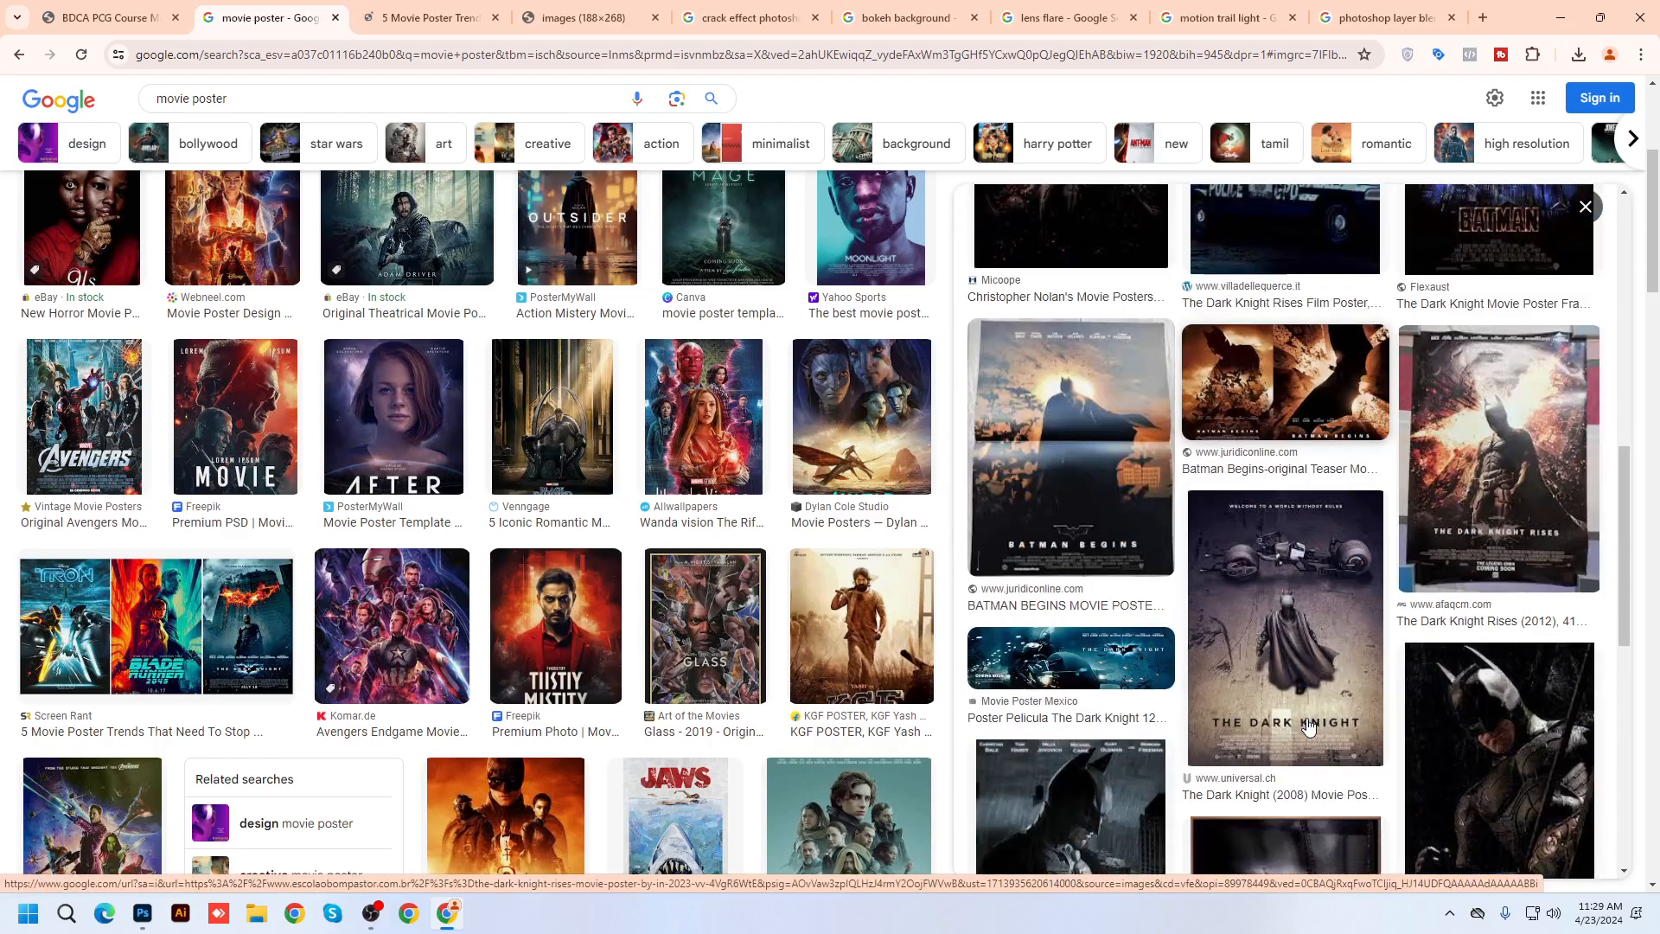
left_click(428, 17)
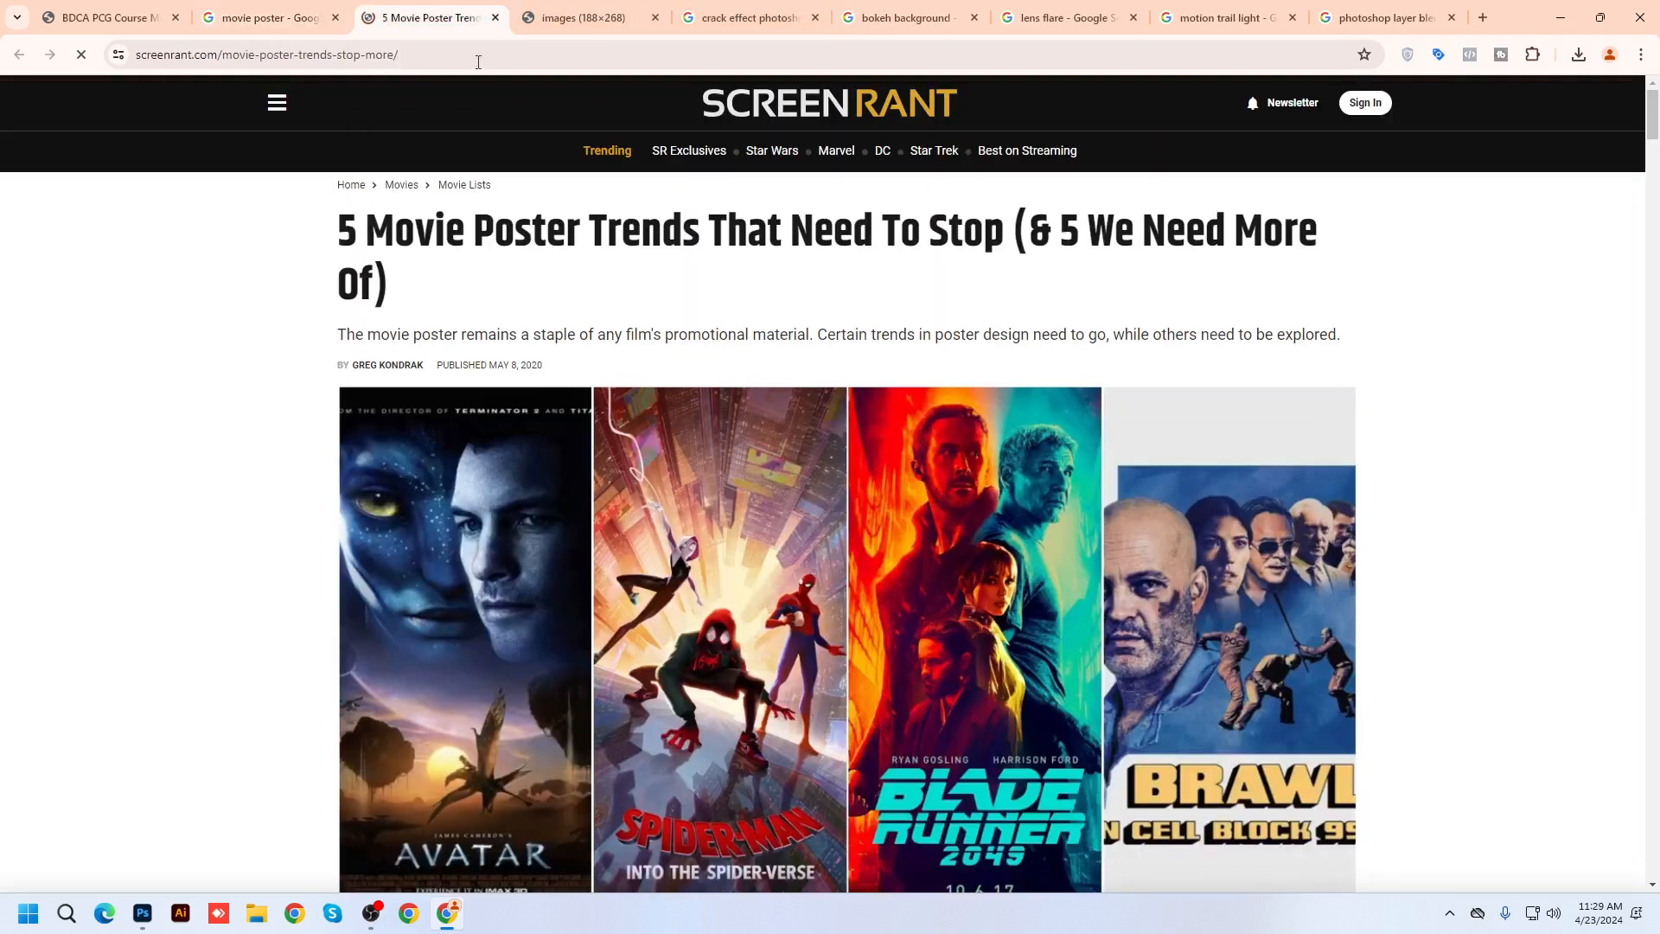
left_click(583, 17)
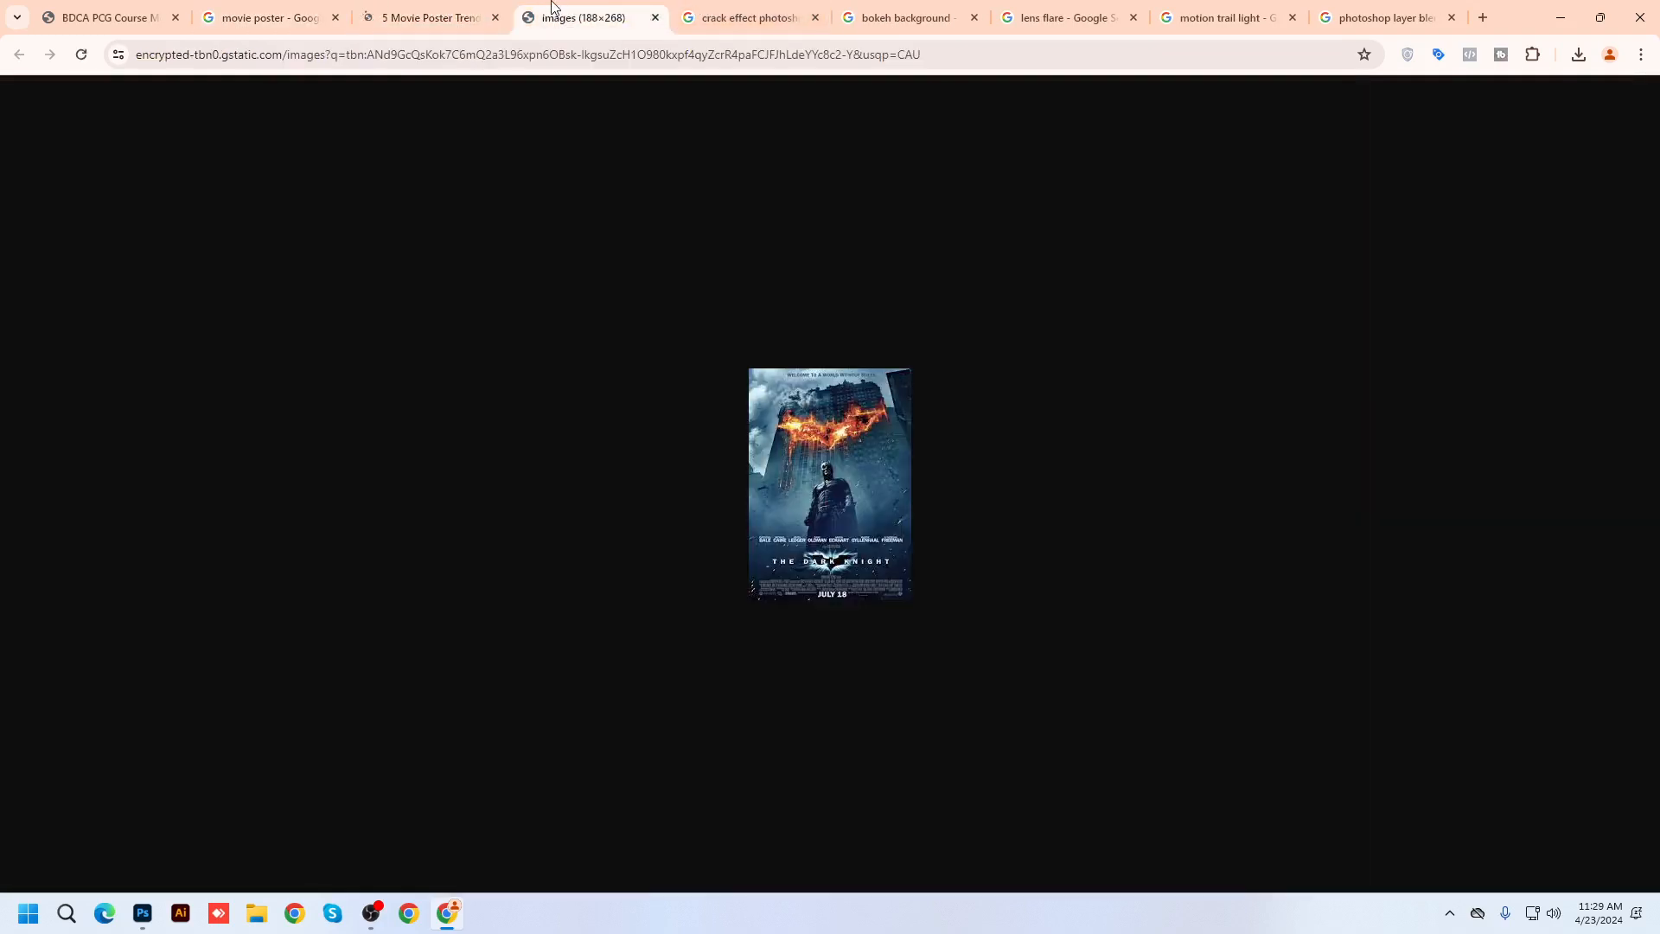
key("ctrl+w")
Browse images similar to the Dark Knight poster, including The Dark Knight Rises
scroll(813, 629, "down", 1)
scroll(813, 637, "down", 3)
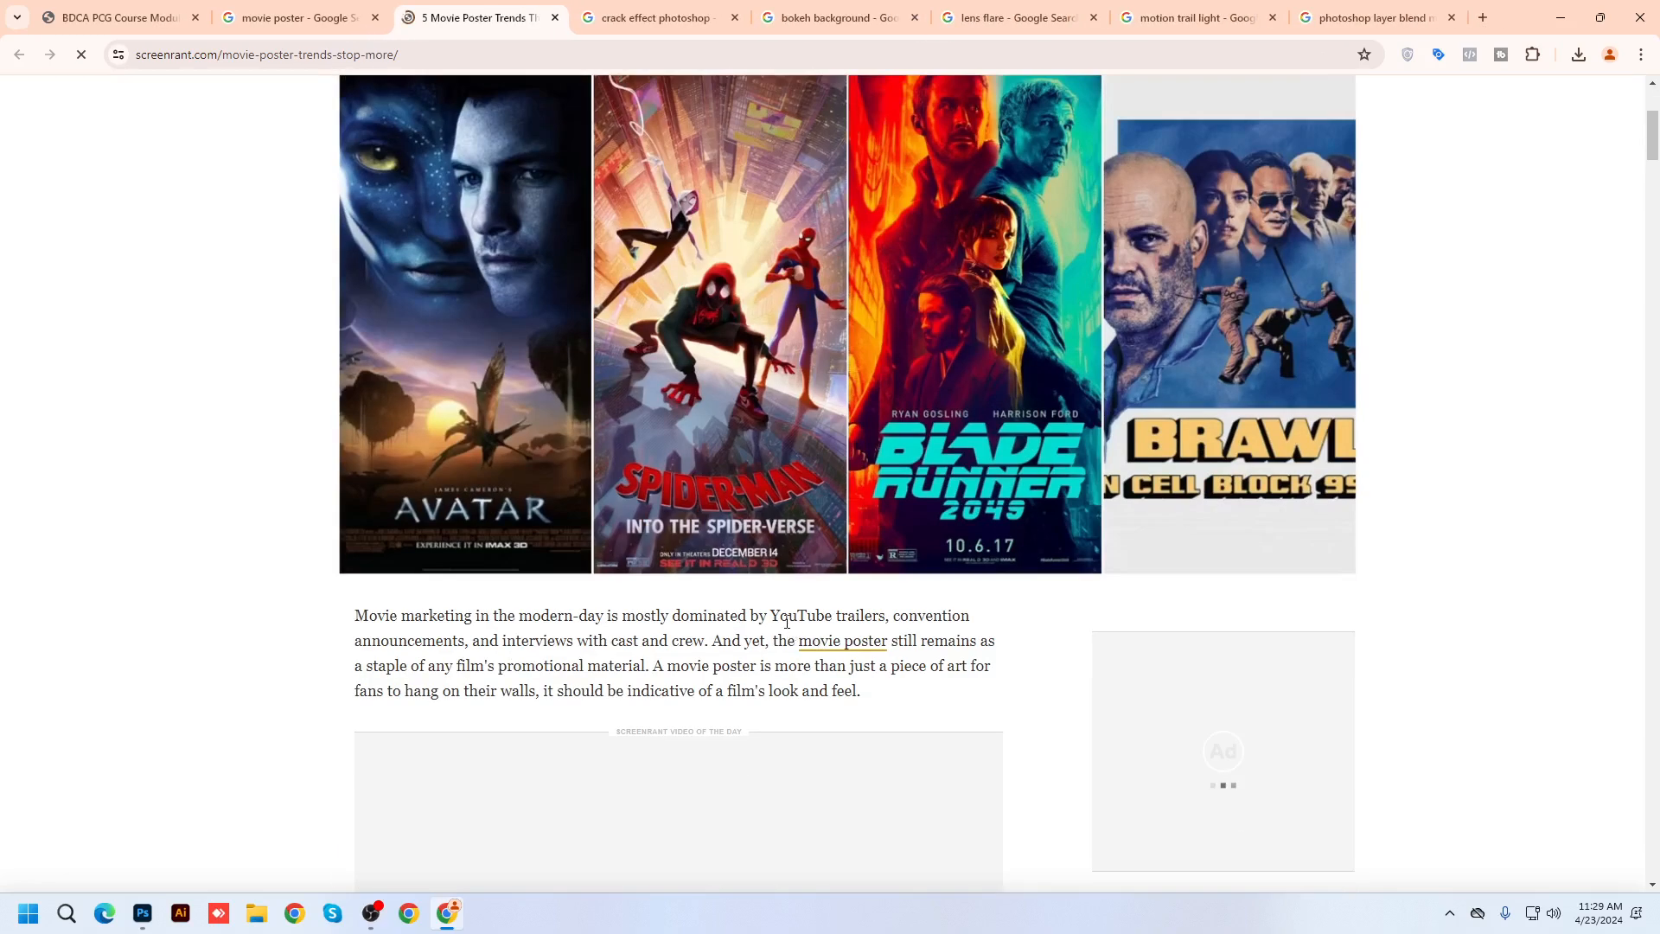
scroll(786, 623, "down", 13)
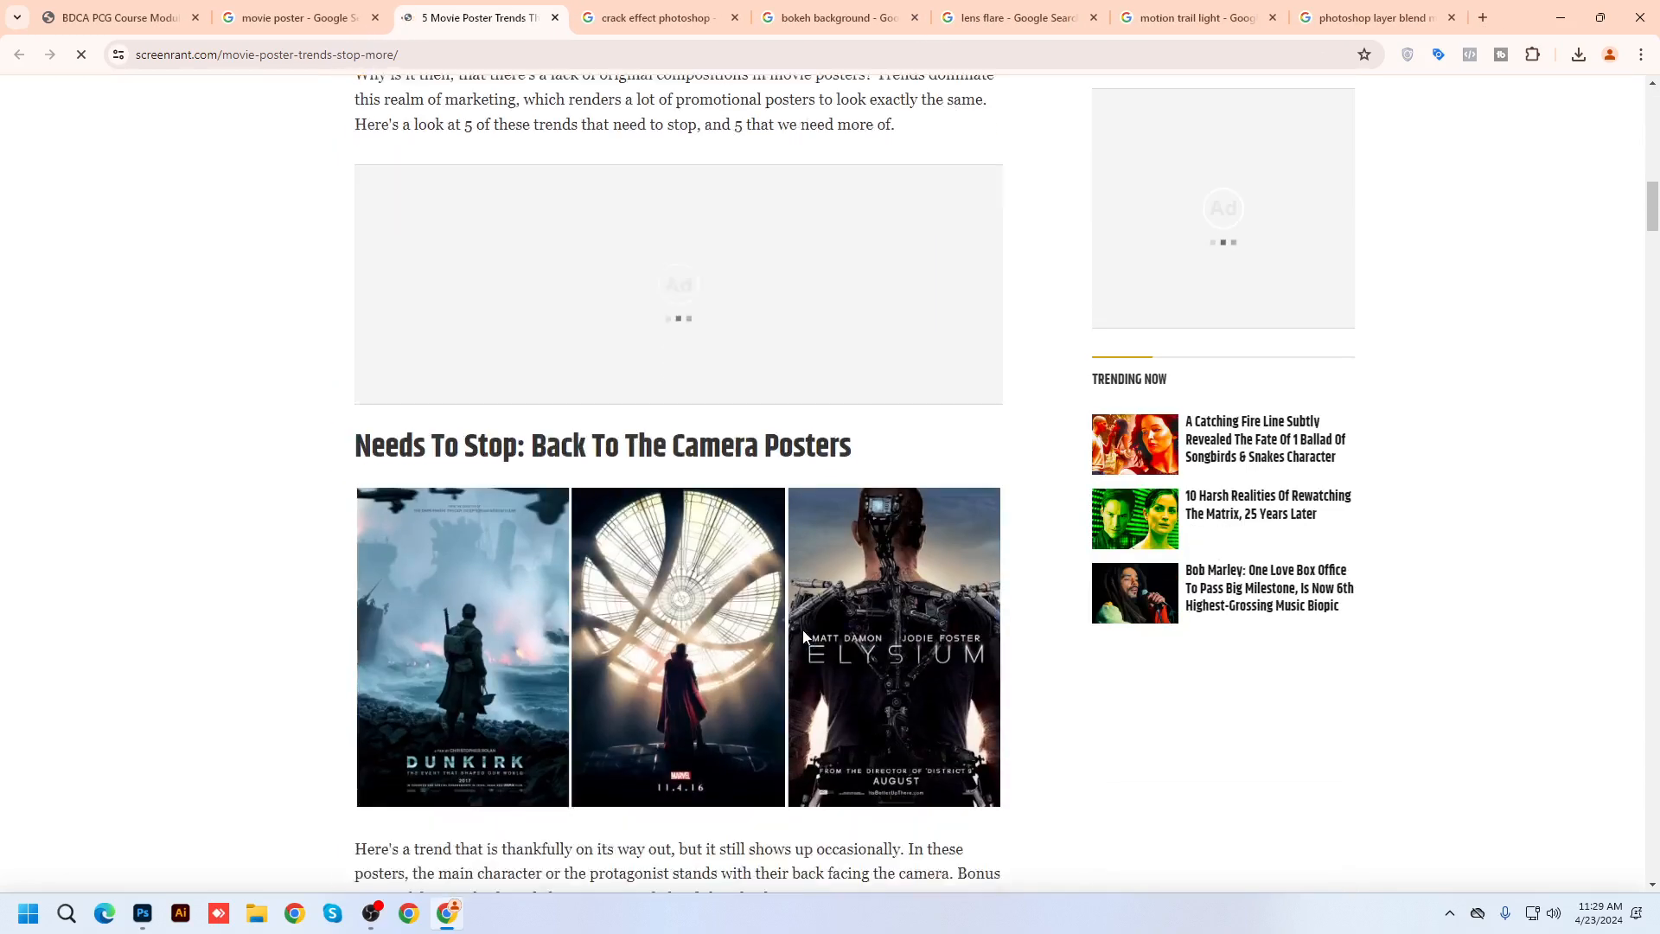
scroll(801, 633, "down", 4)
left_click(294, 17)
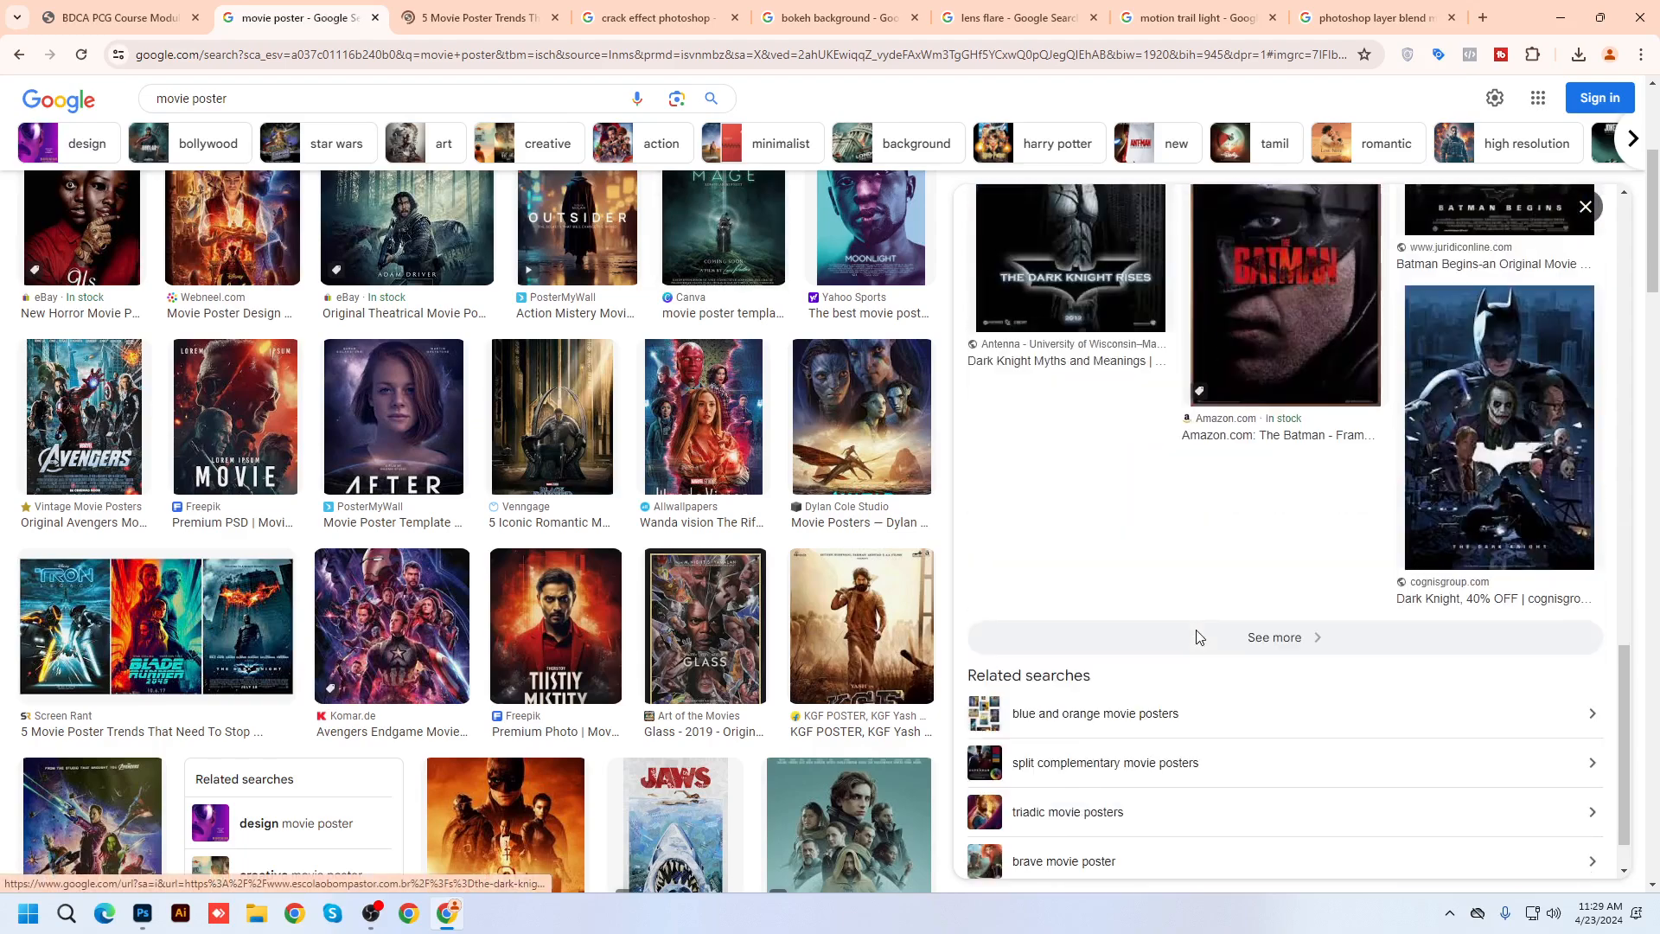
left_click(1202, 637)
left_click(1208, 630)
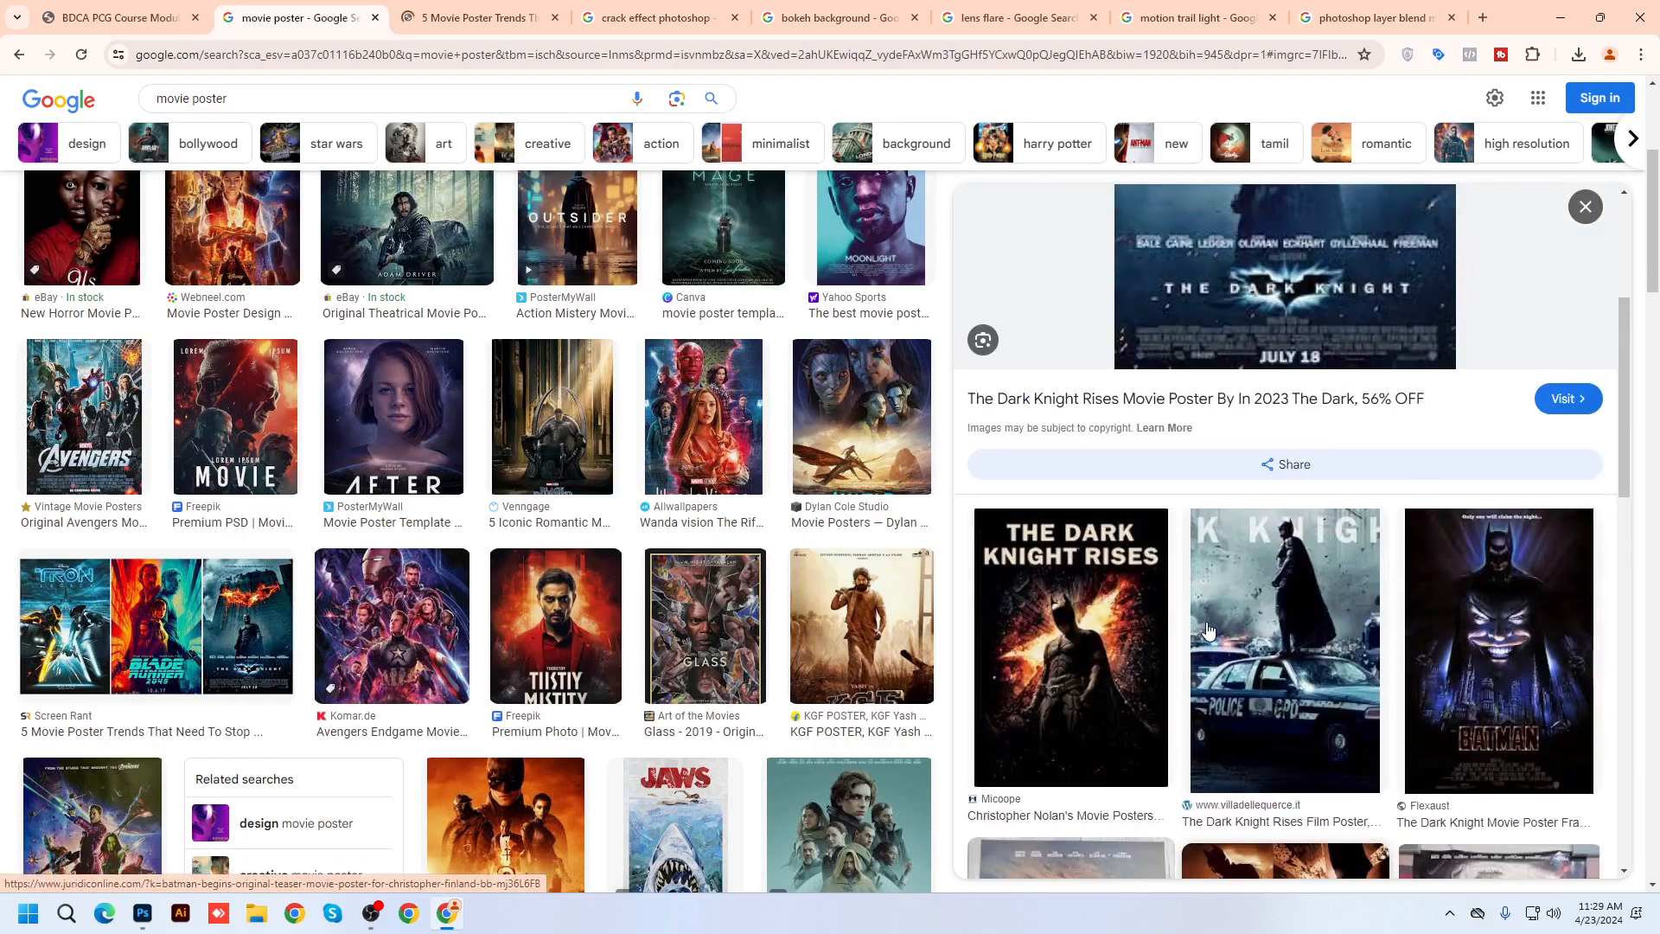
left_click(1094, 674)
left_click(21, 59)
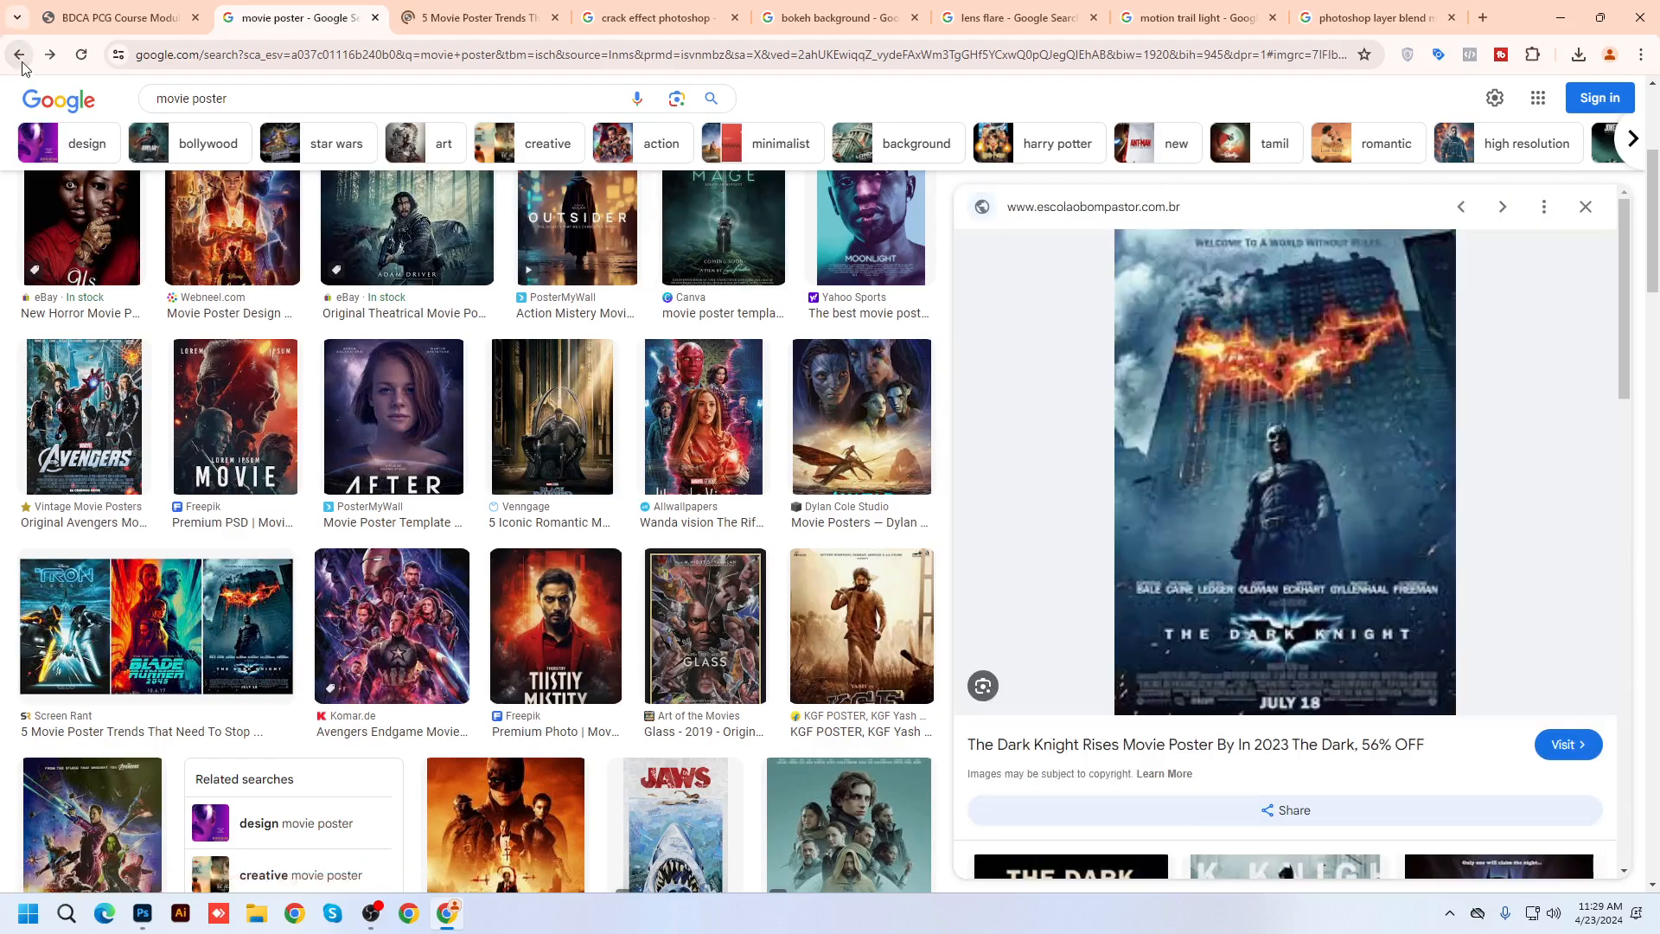
left_click(20, 57)
Copy The Dark Knight (2008) poster image
scroll(1059, 396, "down", 5)
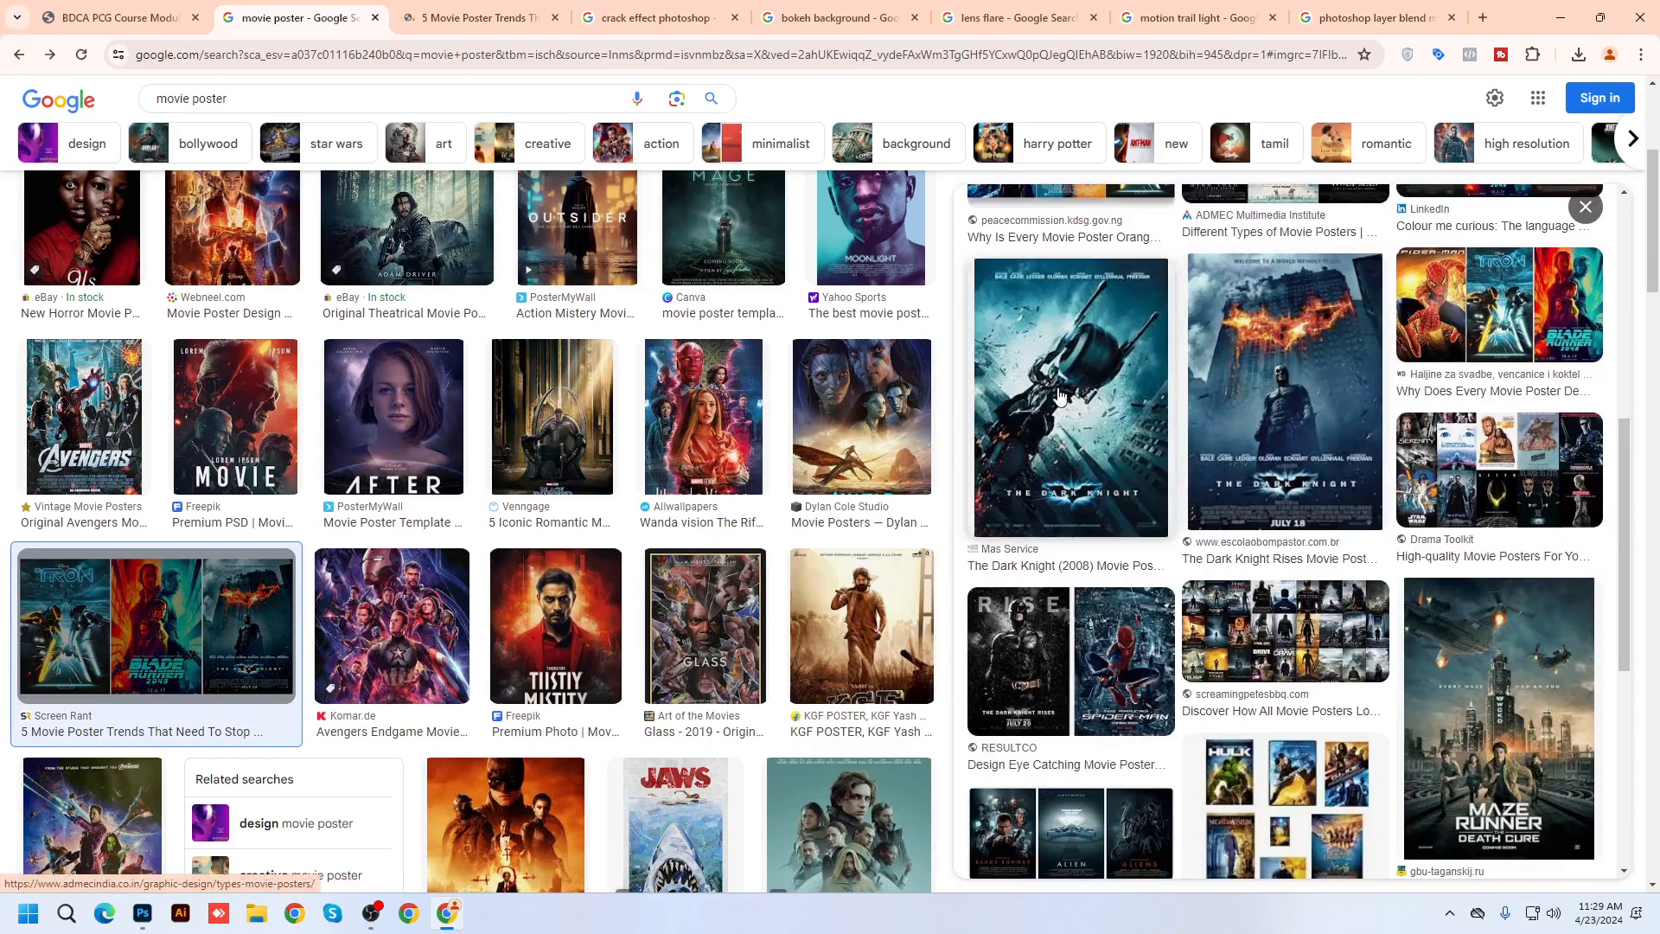
left_click(1059, 396)
right_click(1303, 404)
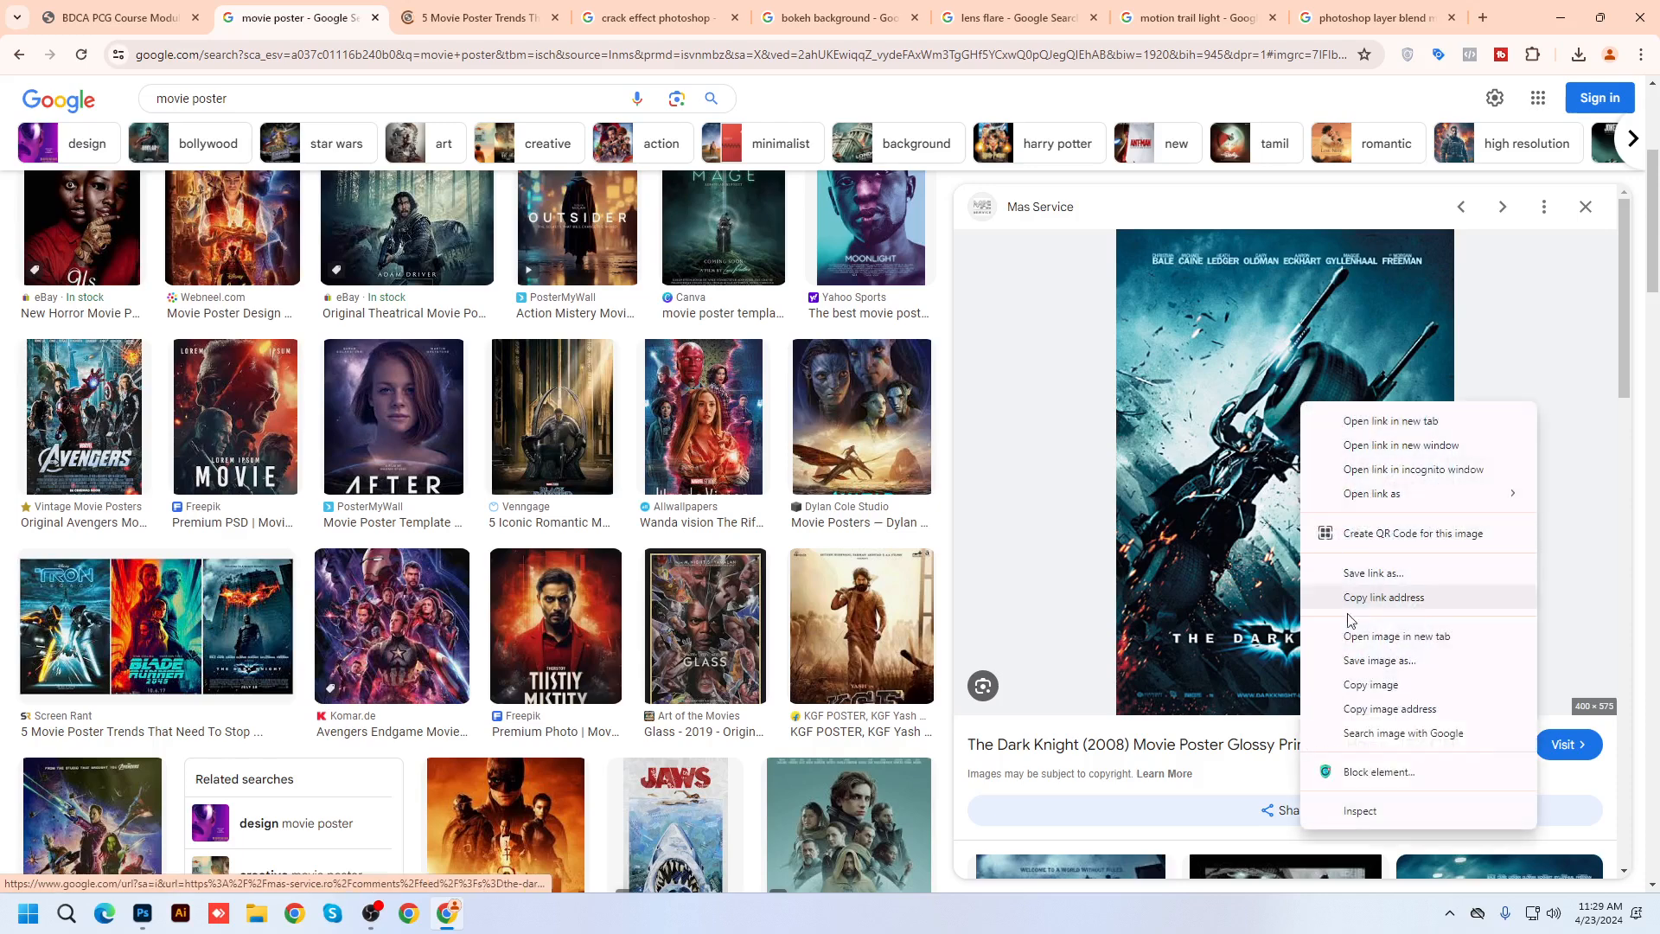
left_click(1368, 685)
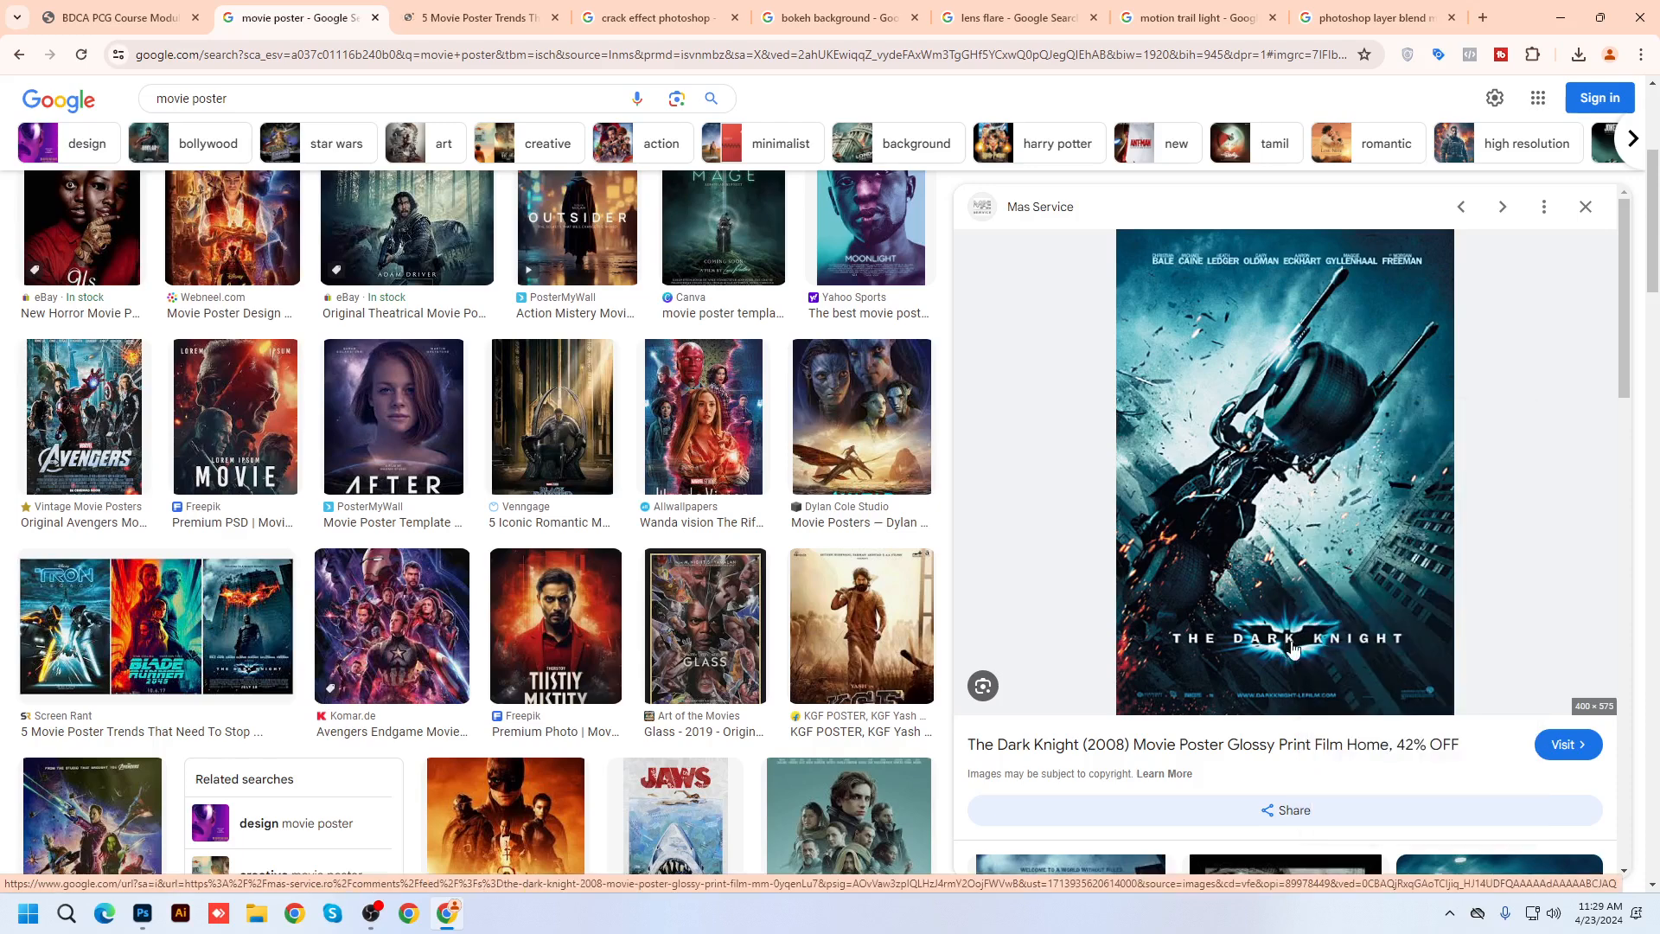
Paste the Dark Knight poster and scale it to fill the A4 canvas
left_click(143, 913)
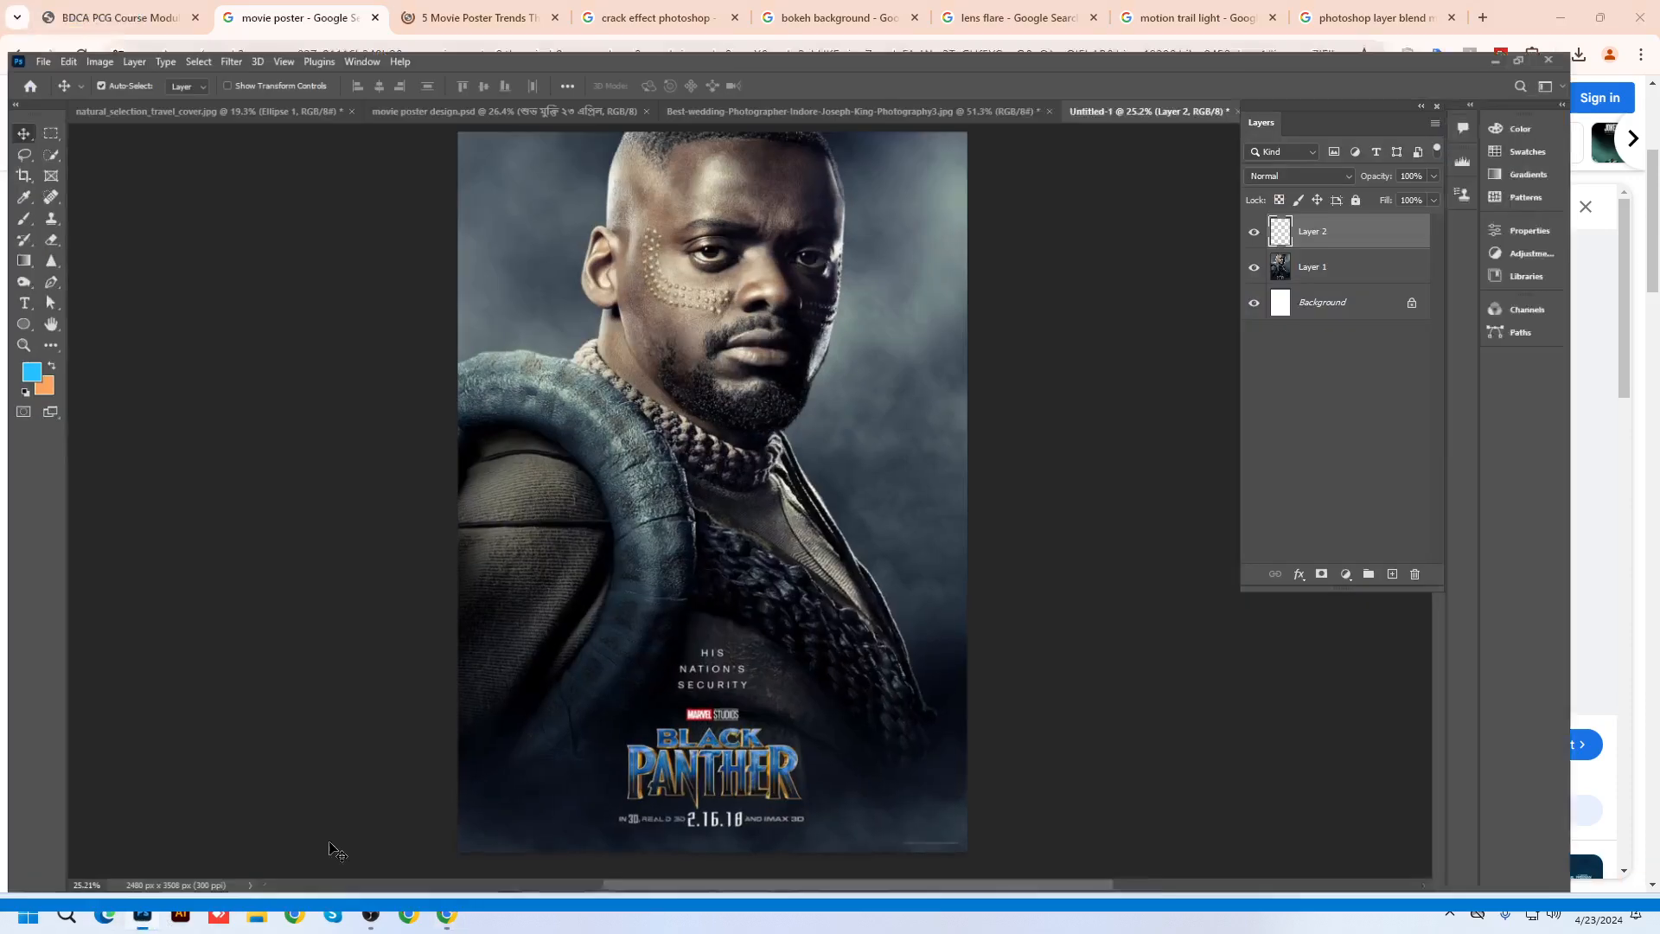
key("ctrl+v")
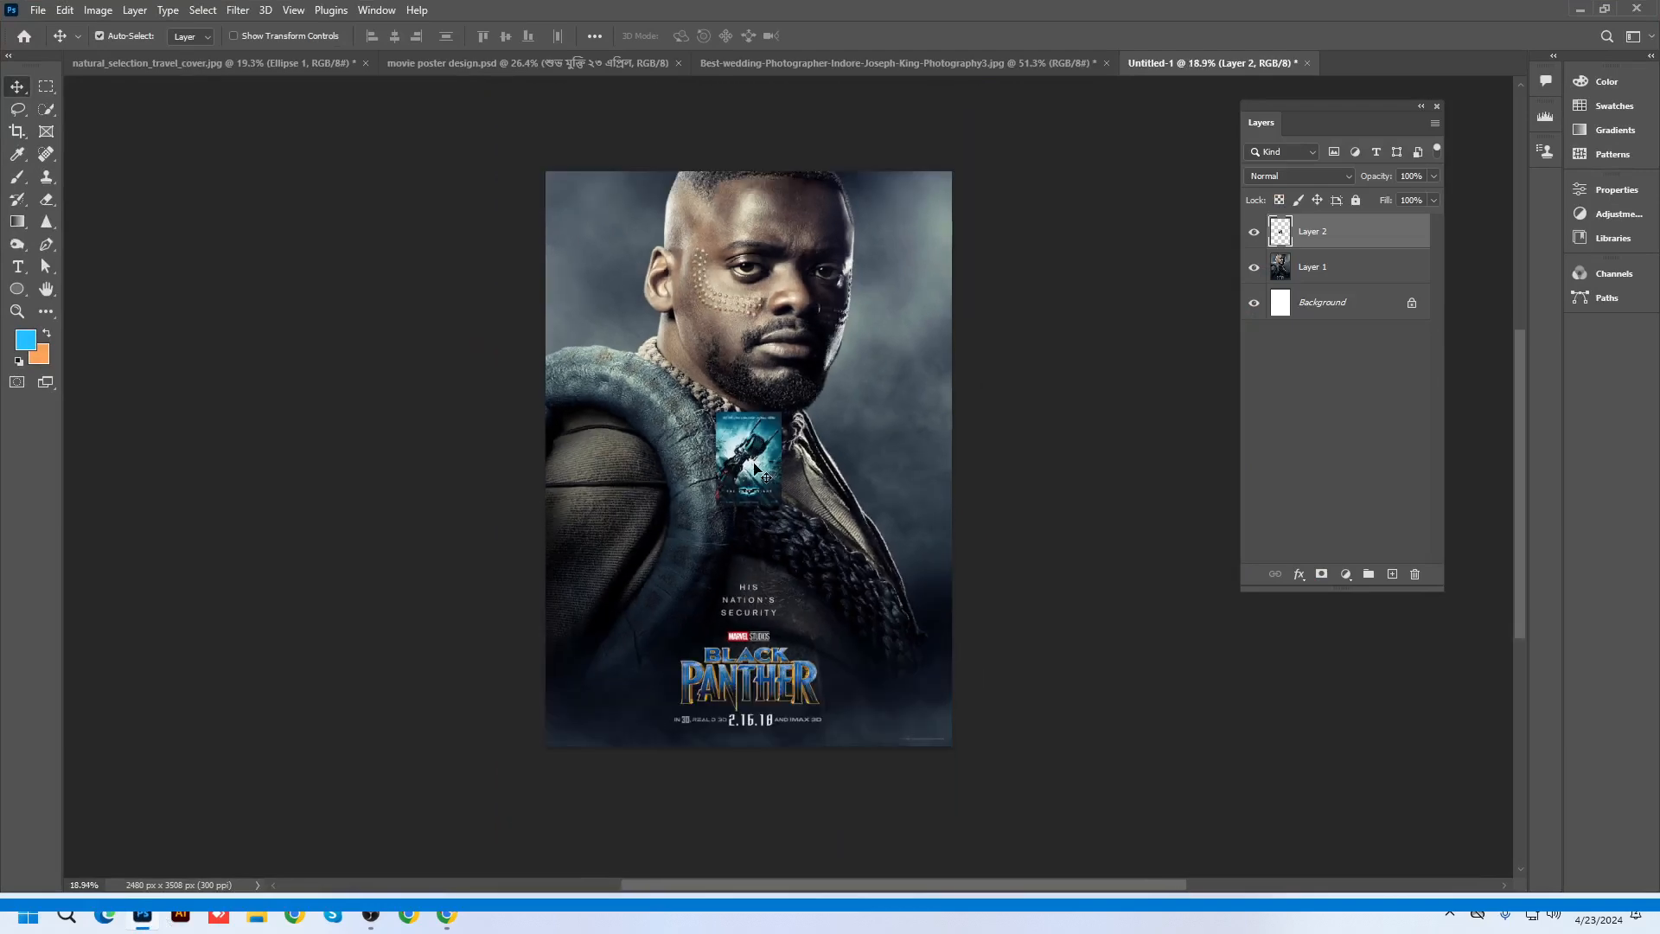
left_click_drag(755, 466, 586, 223)
key("ctrl+t")
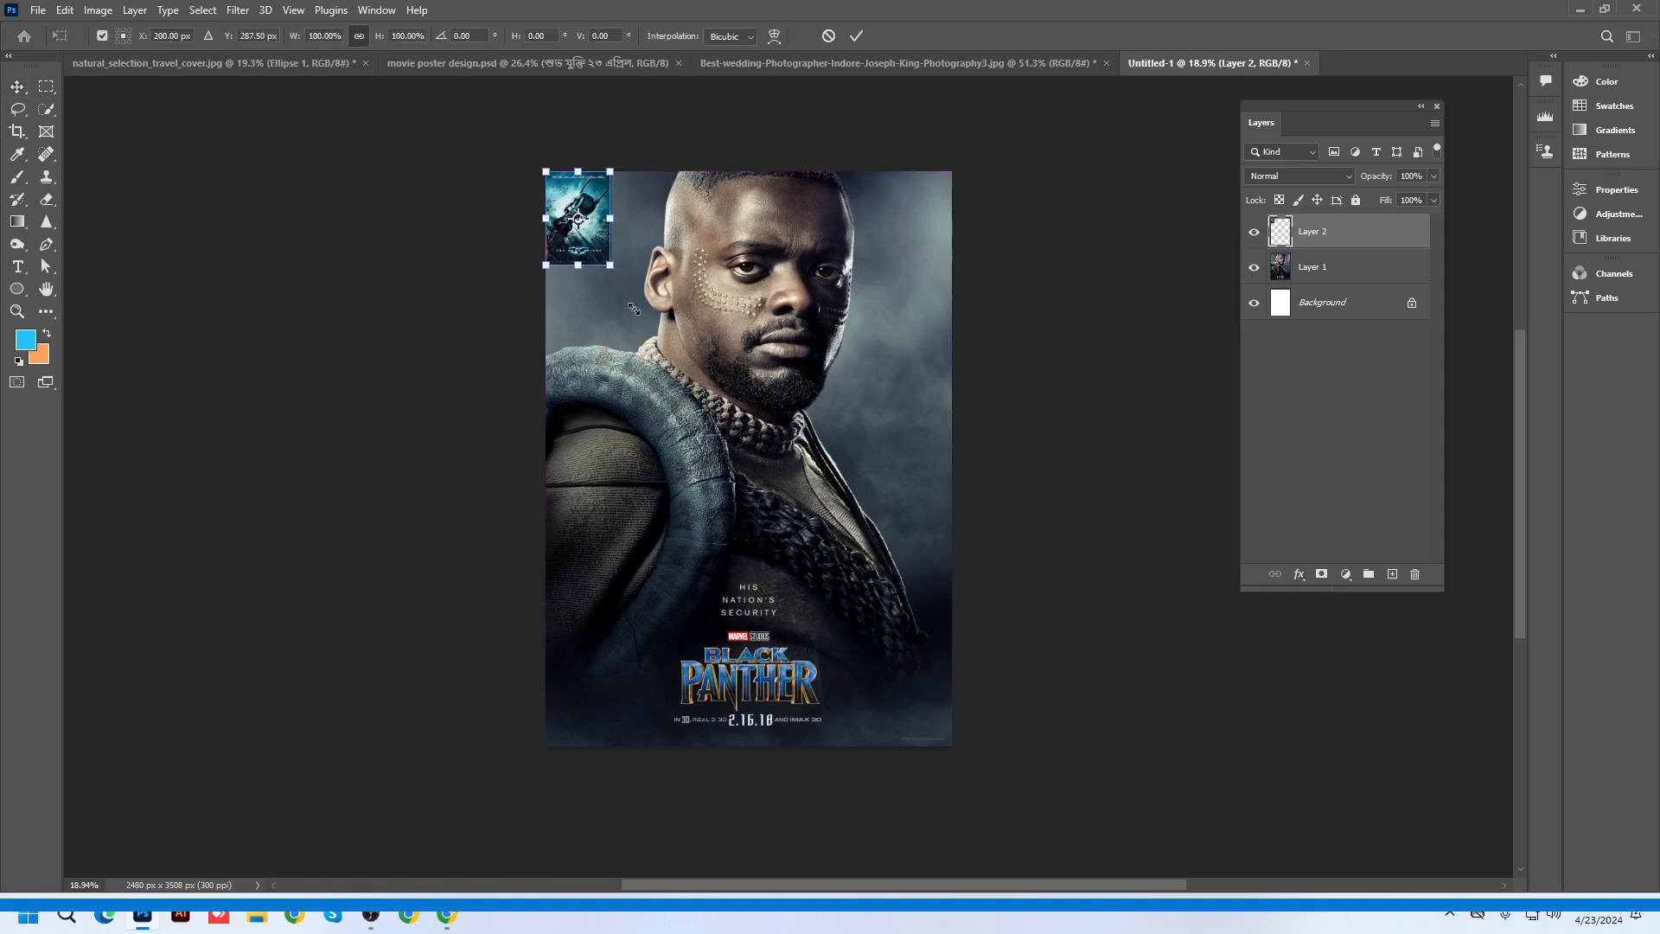
left_click_drag(633, 308, 965, 743)
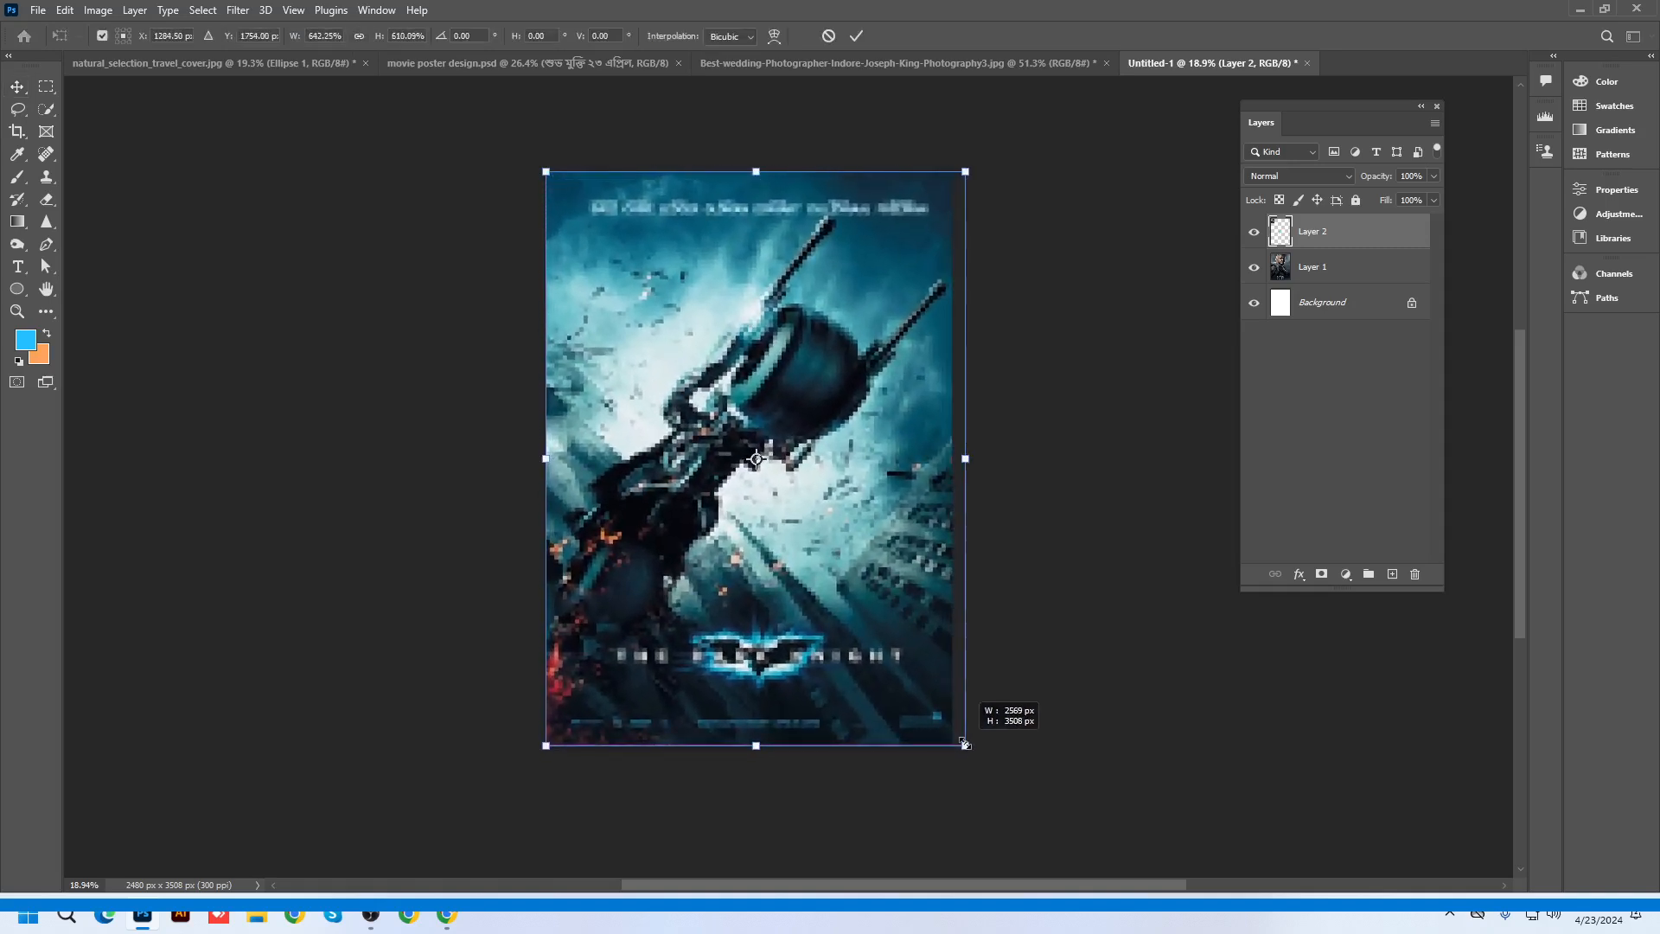
key("Return")
scroll(811, 346, "up", 1)
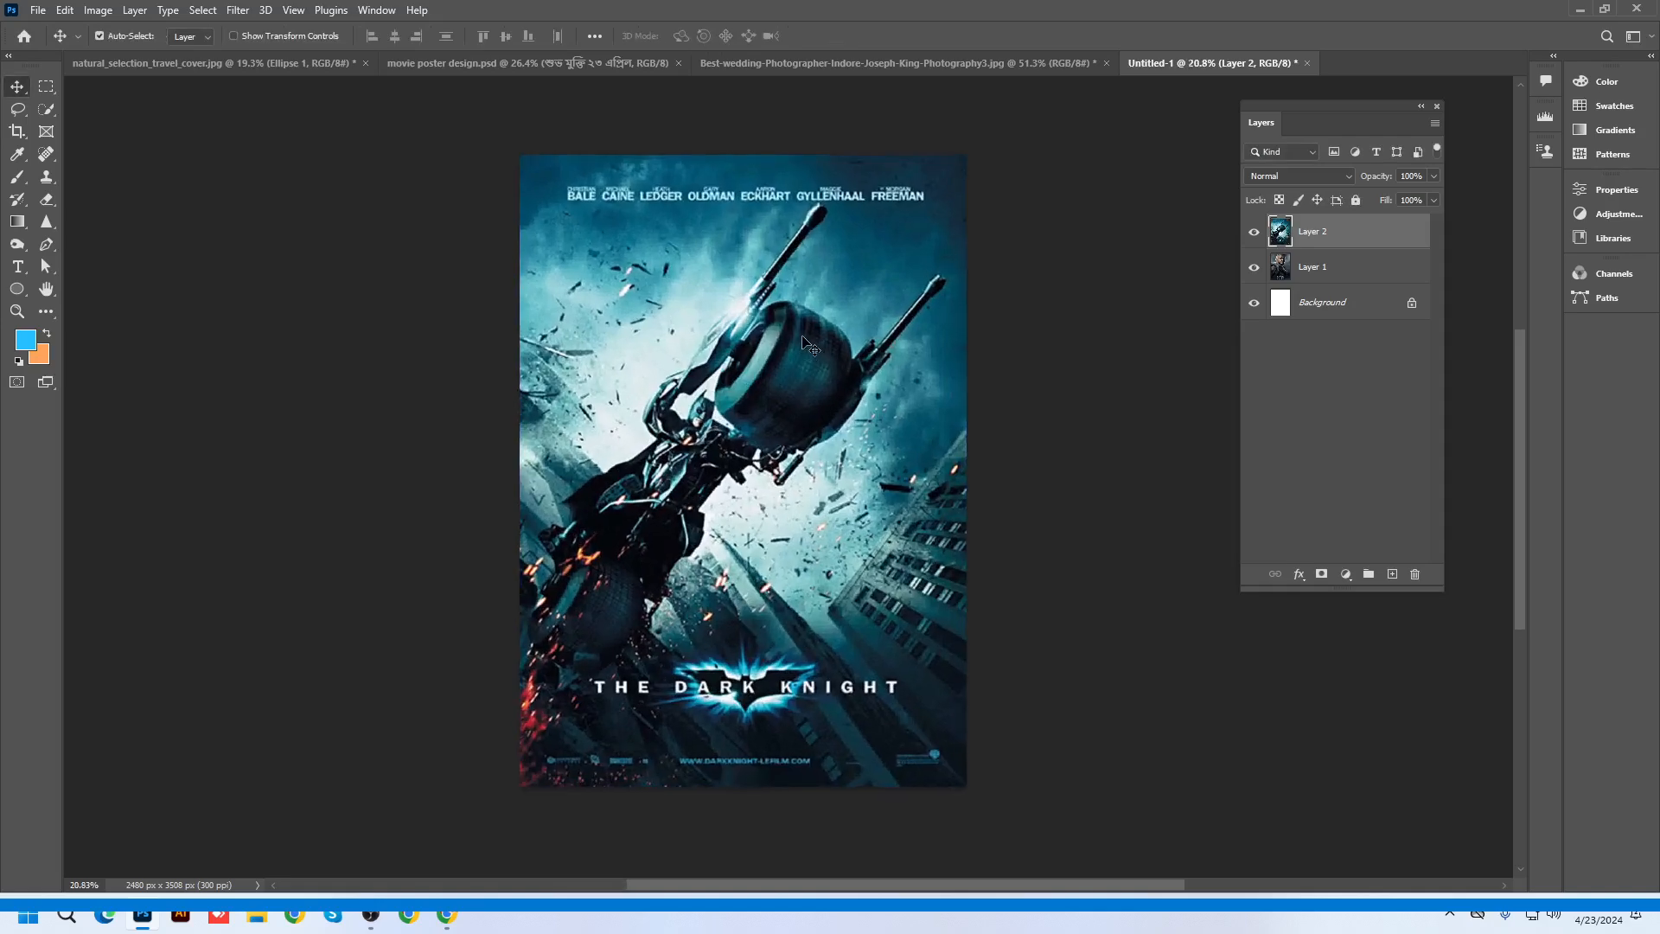
Hide Layer 2 to reveal the Black Panther poster beneath
scroll(800, 407, "up", 1)
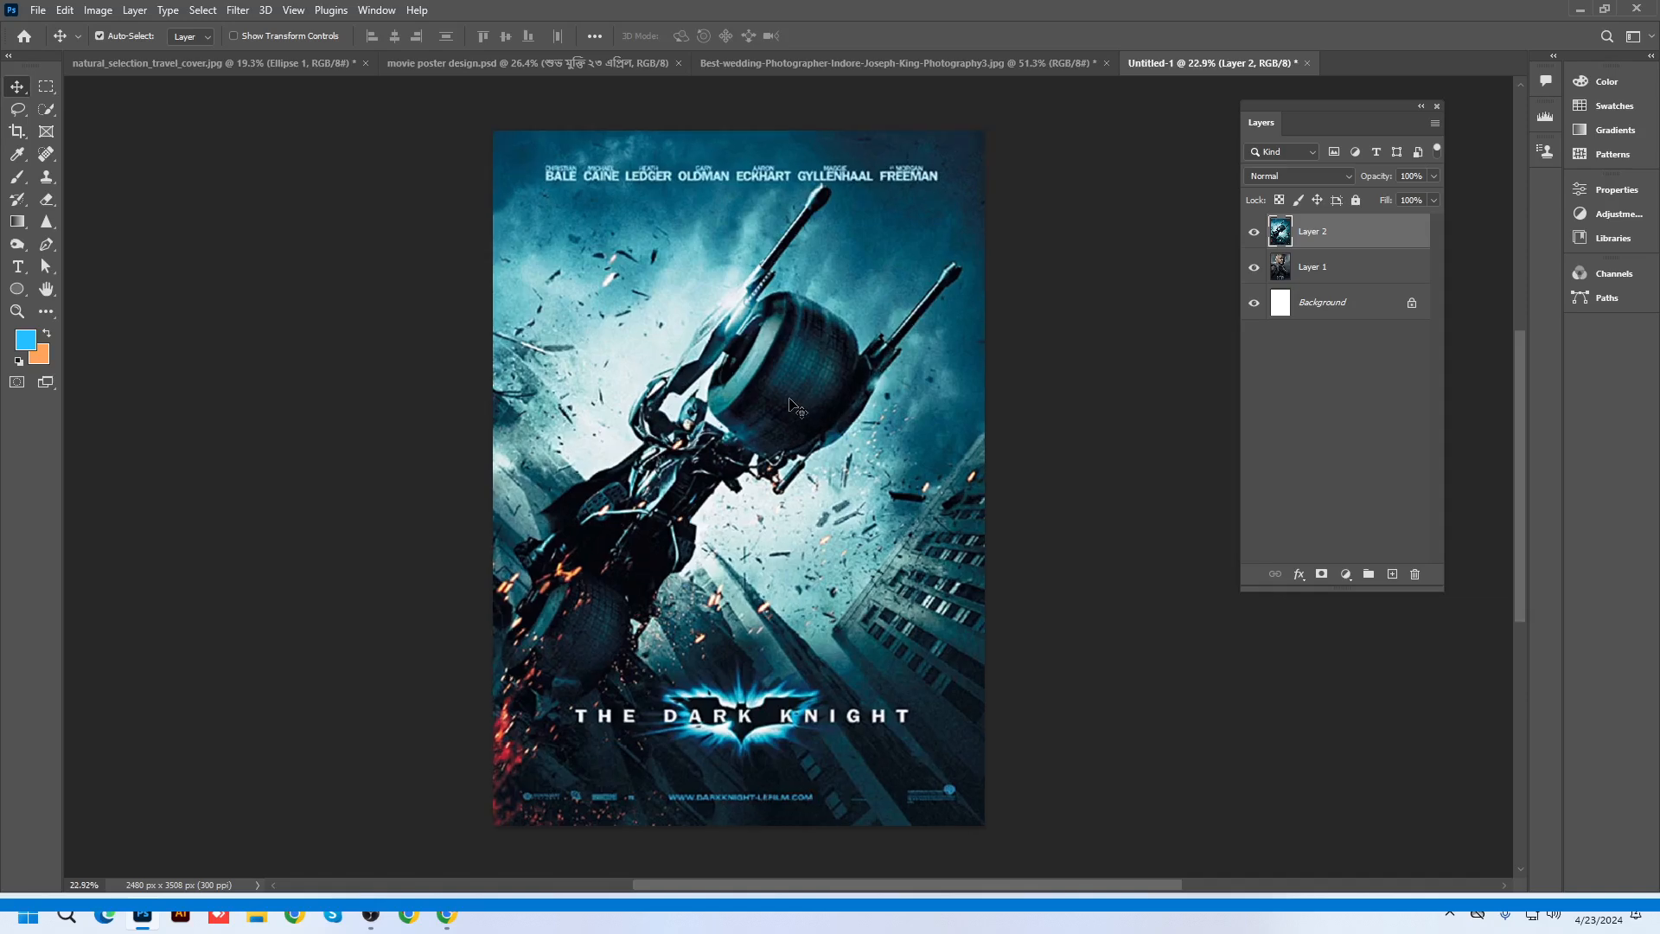
left_click(1254, 232)
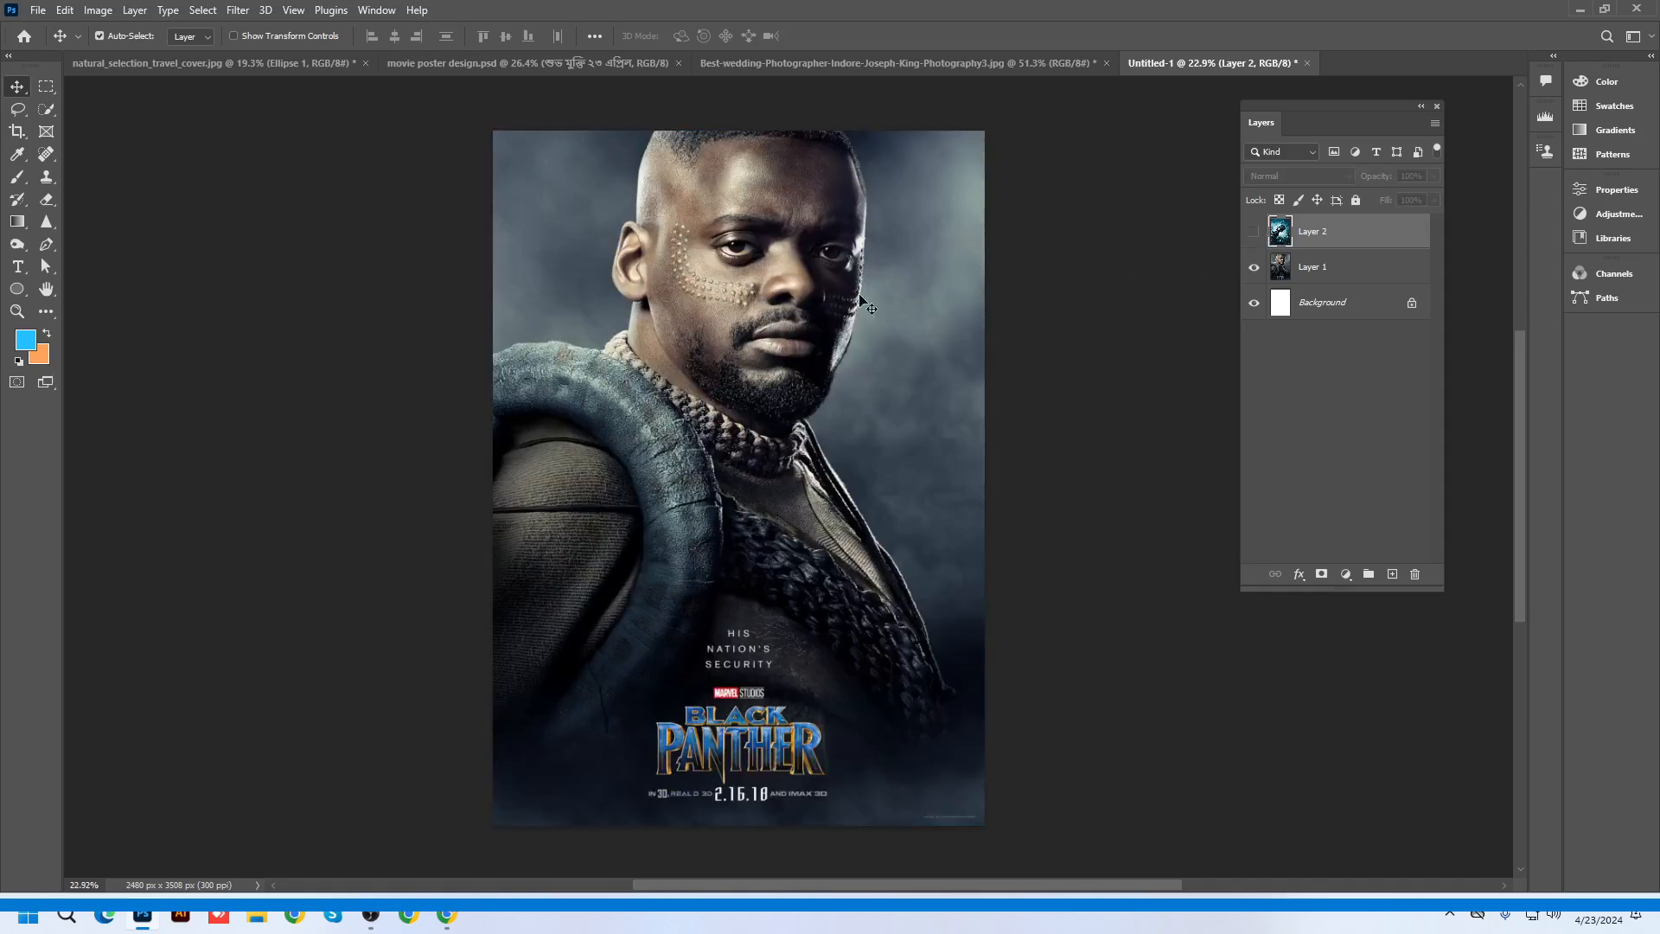
scroll(823, 307, "up", 1)
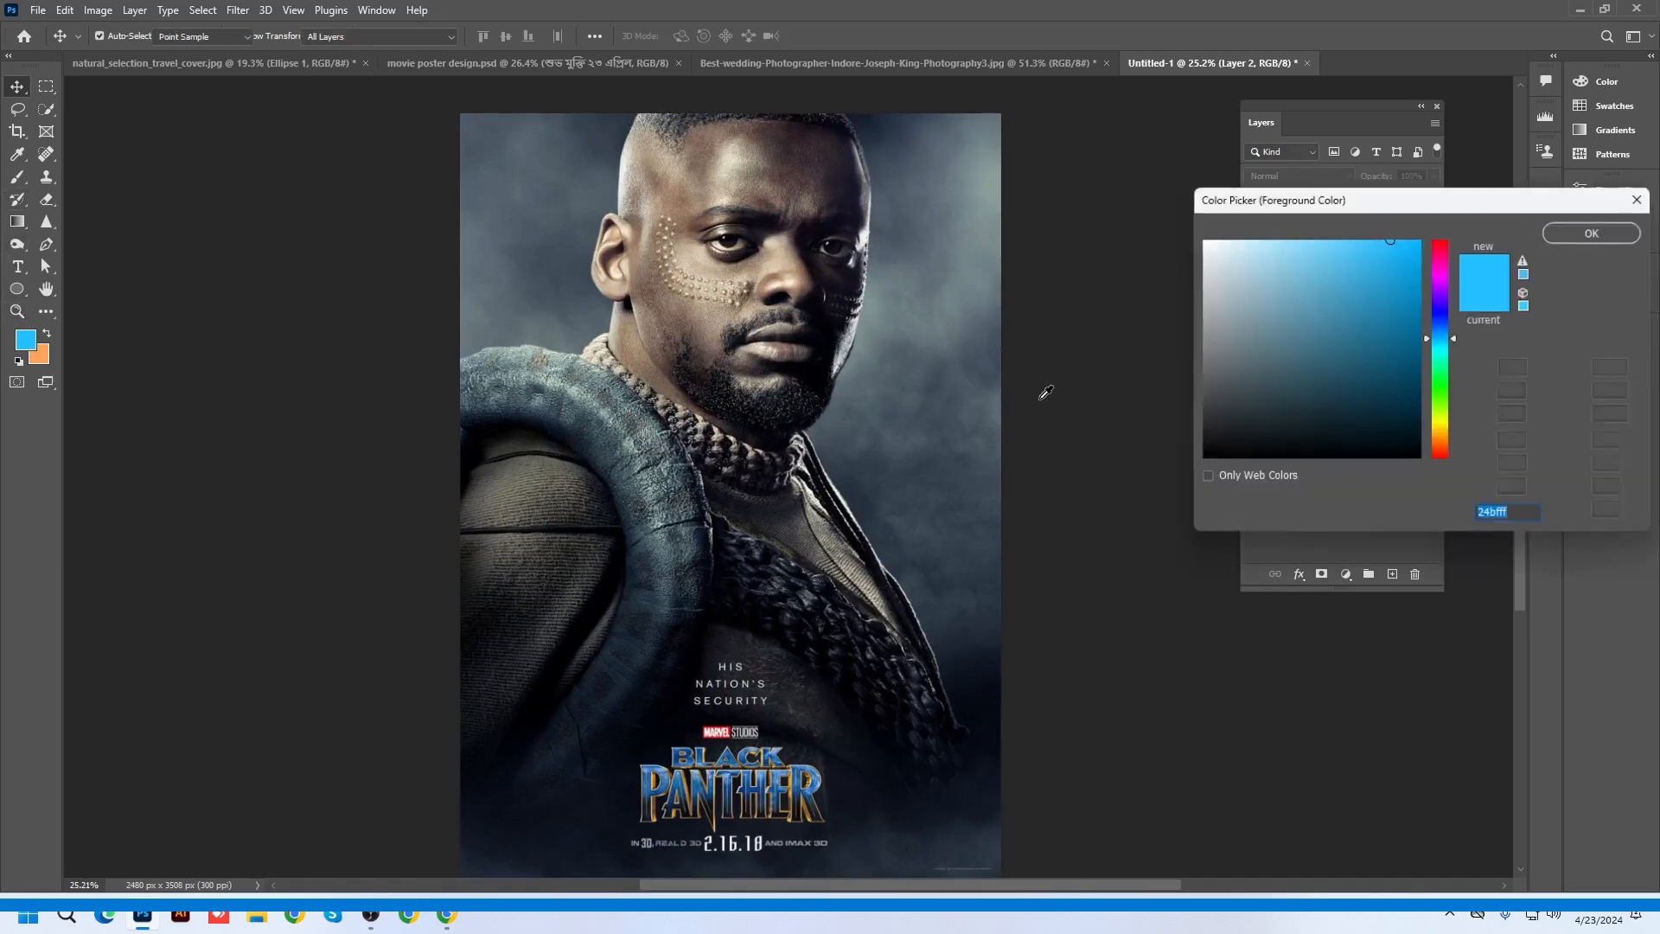
Set the foreground colour to pure red (ff0000)
left_click(28, 344)
left_click(1443, 245)
left_click_drag(1405, 255, 1498, 205)
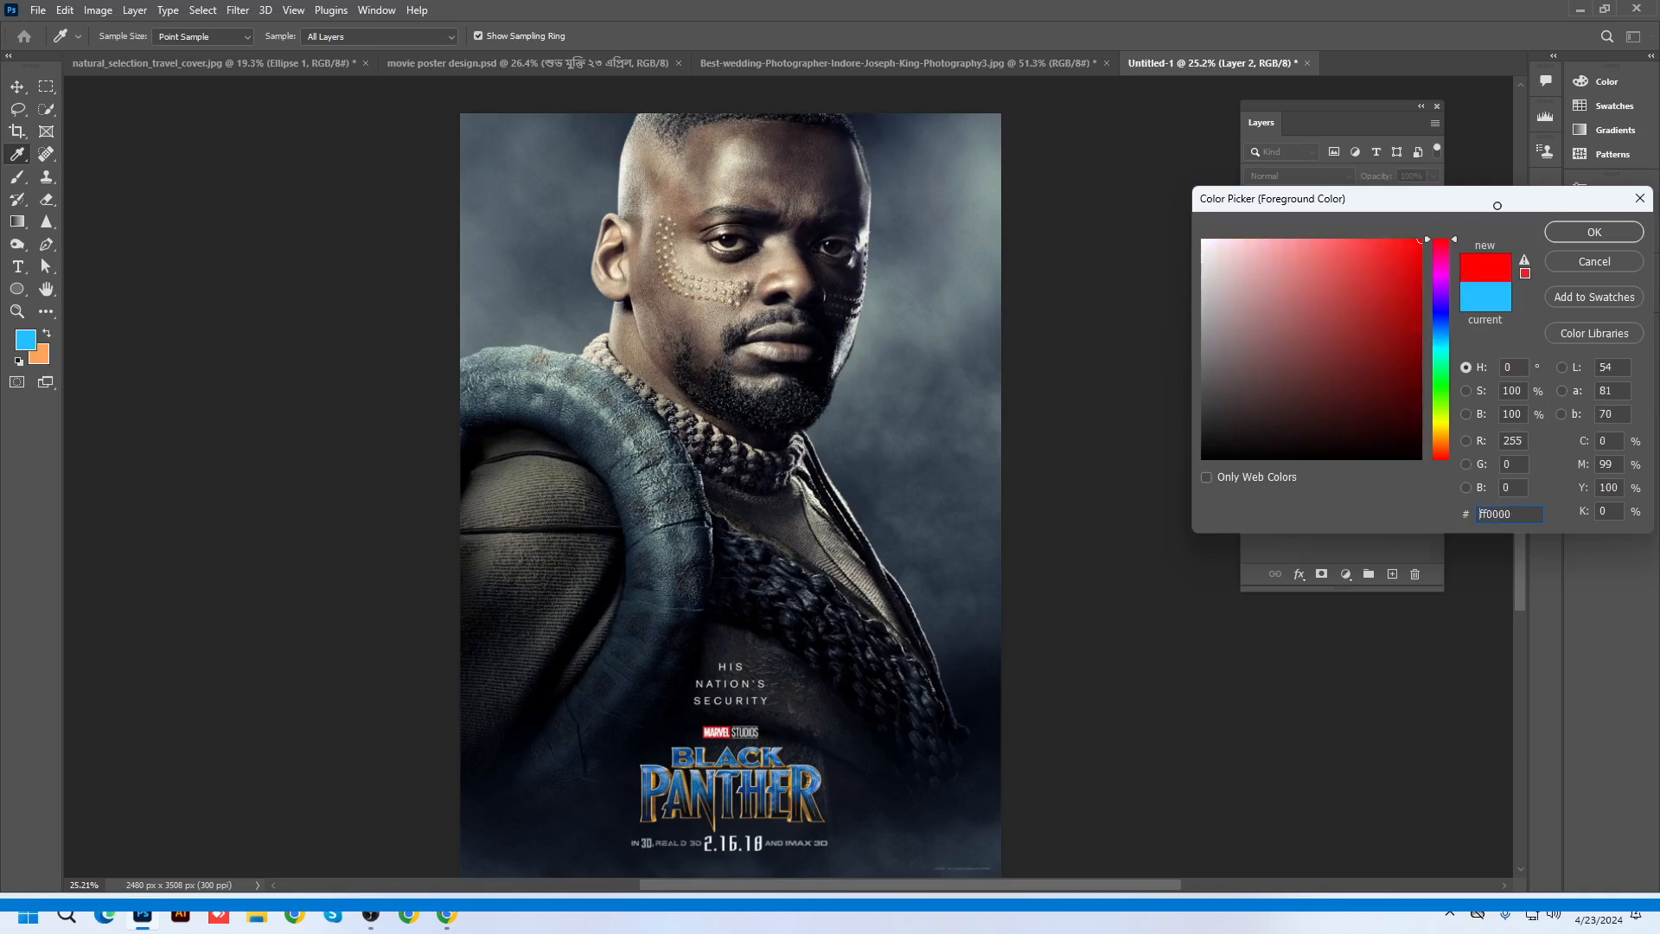
left_click(1593, 232)
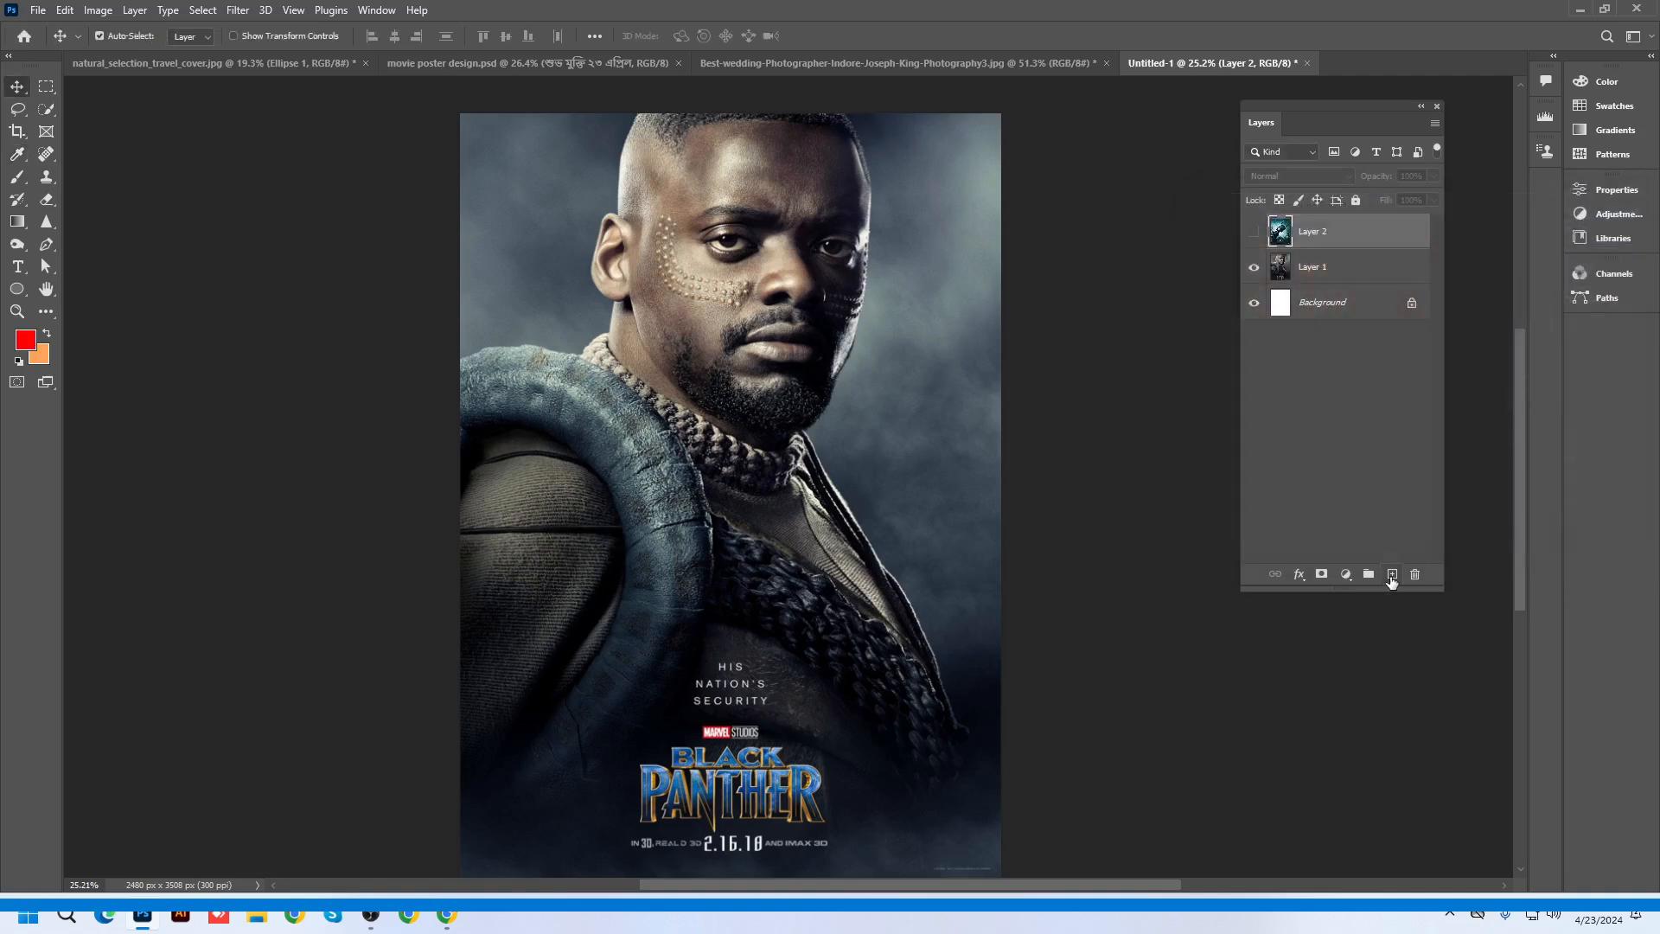
On a new layer, paint a large soft red glow at the poster's right edge
left_click(1391, 575)
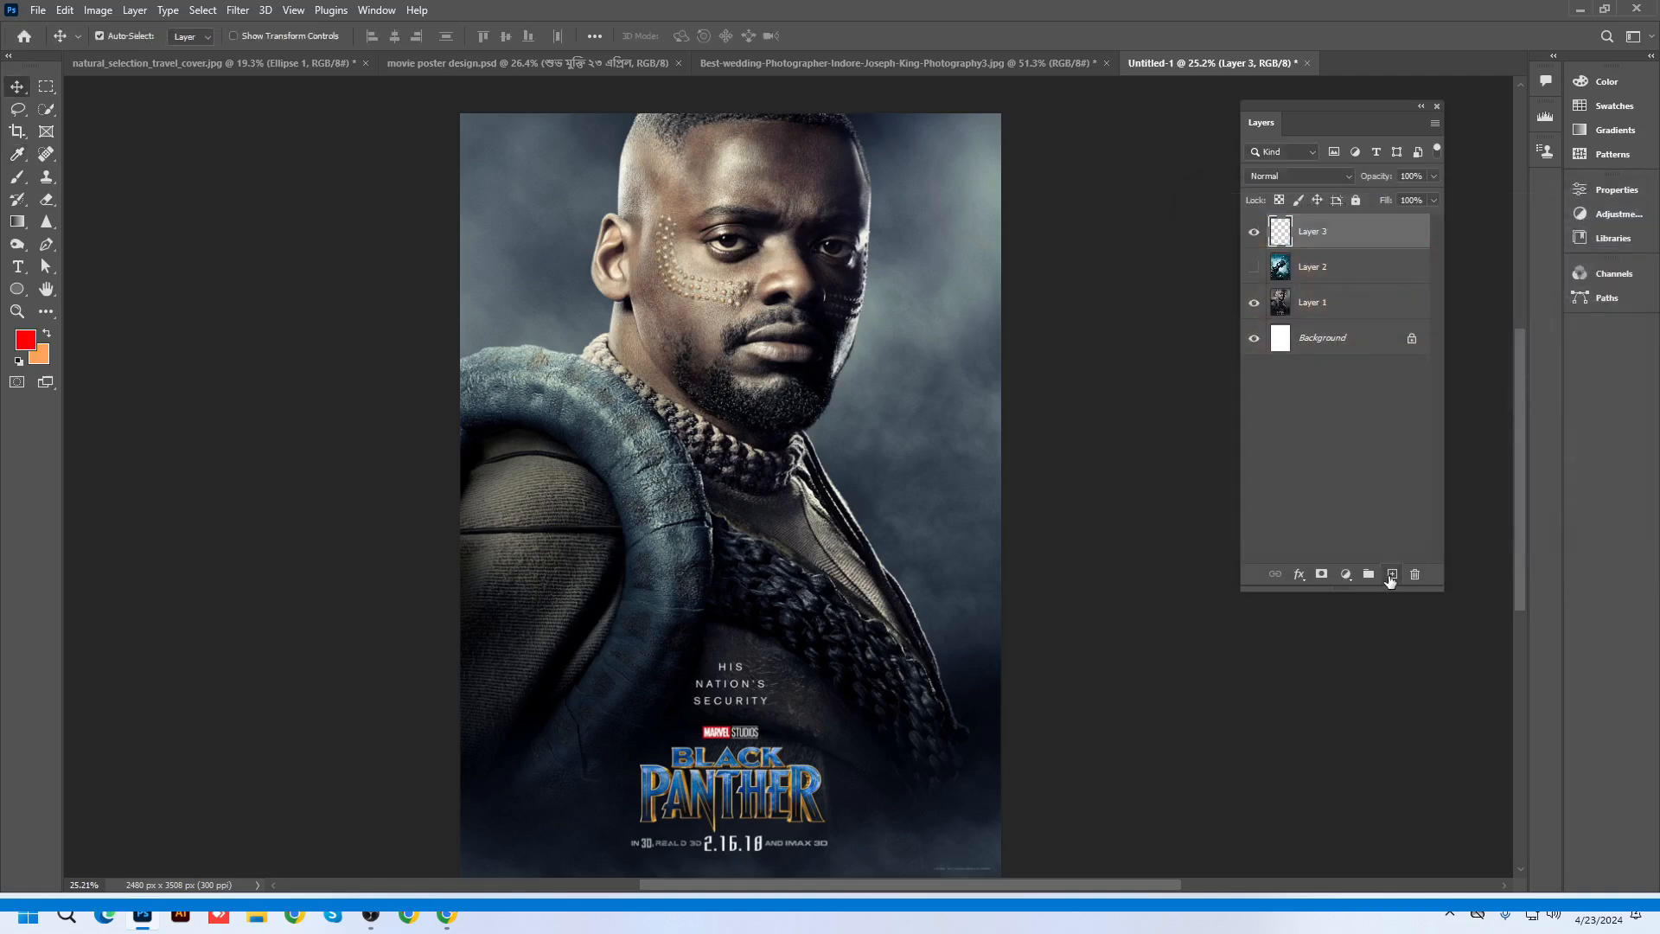
left_click(18, 178)
left_click(91, 183)
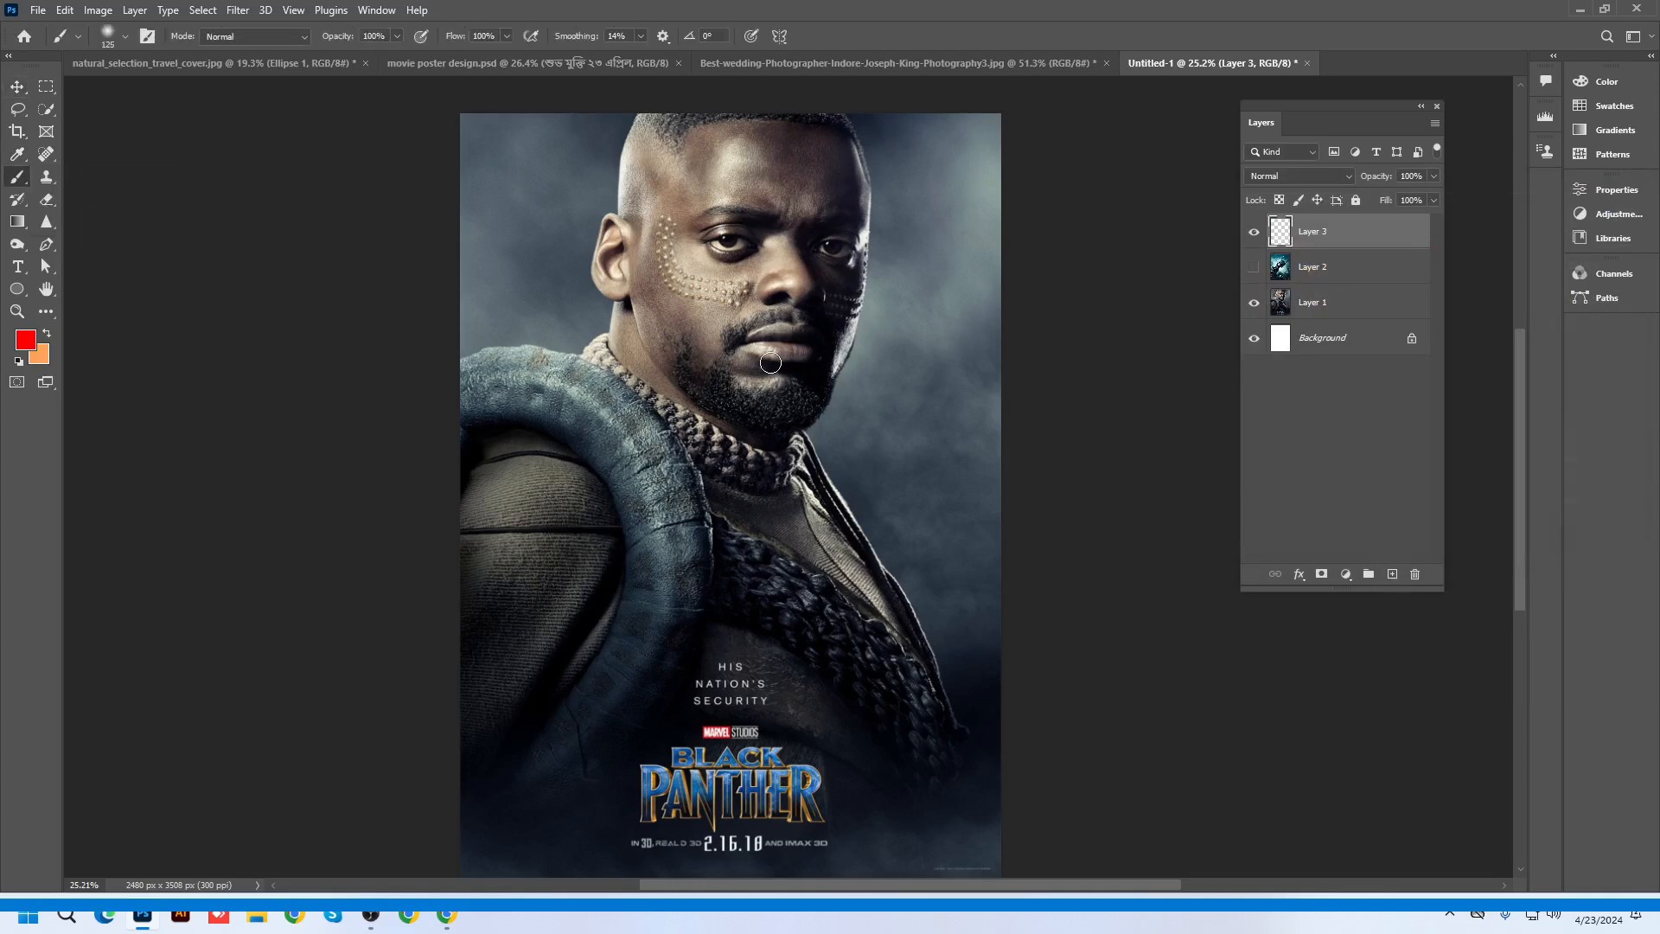
key("bracketright")
key("bracketright")
key("bracketright")
key("bracketright")
key("bracketright")
key("bracketright")
key("bracketright")
key("bracketright")
key("bracketright")
key("bracketright")
key("bracketright")
key("bracketright")
key("bracketright")
key("bracketright")
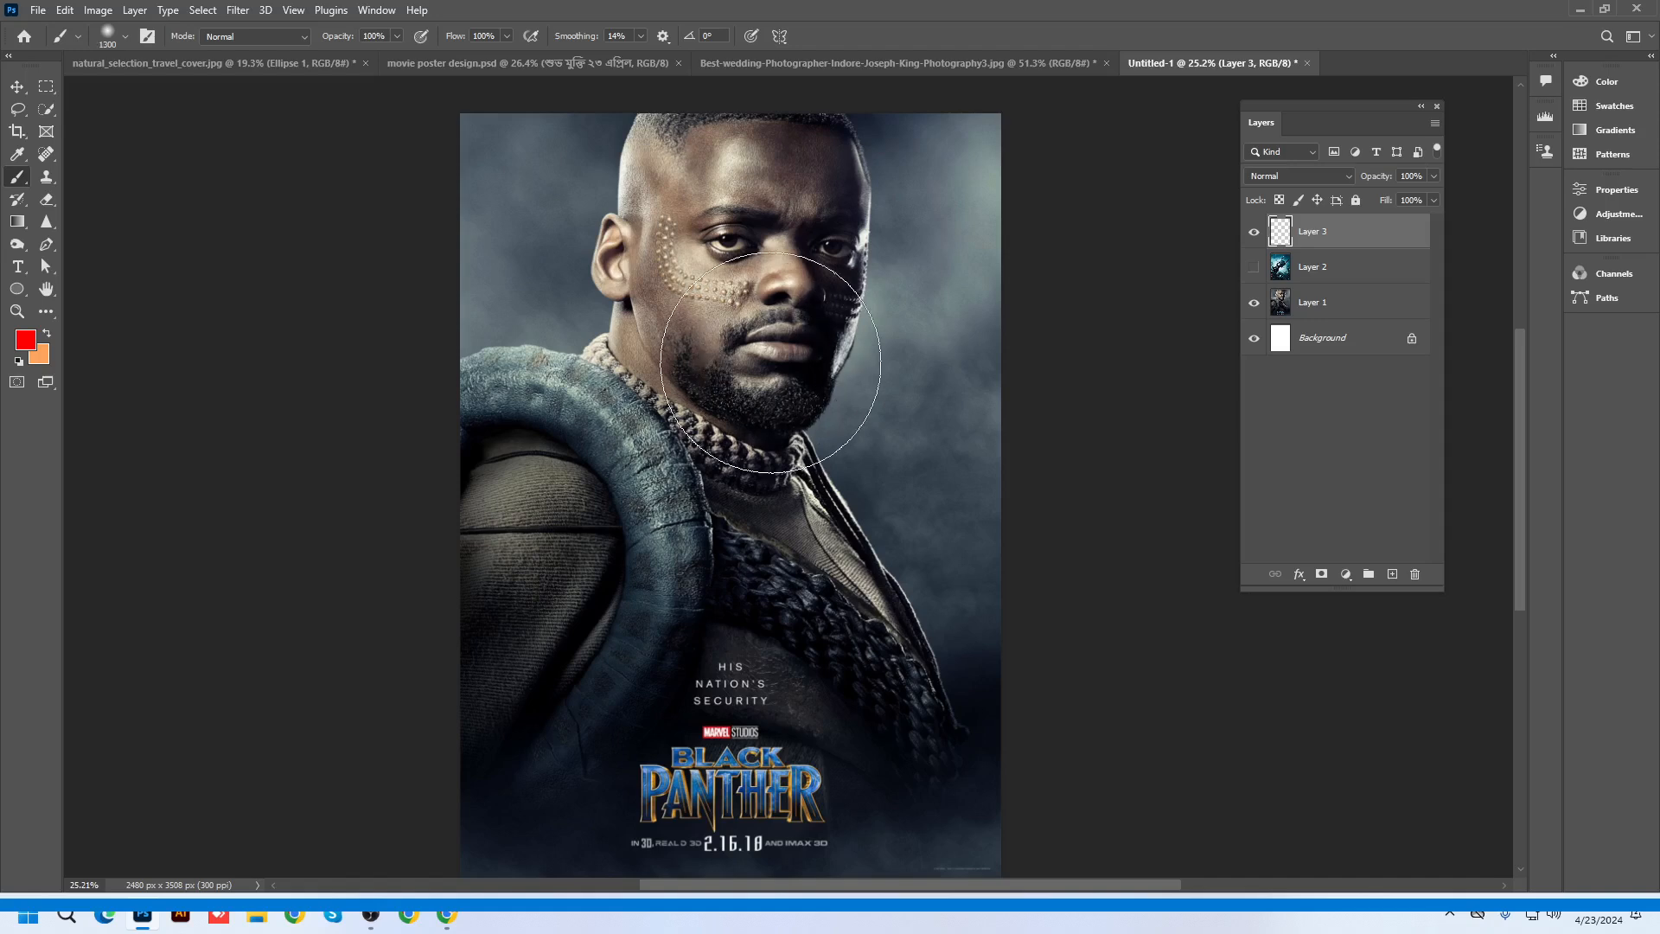
scroll(765, 380, "down", 1)
scroll(765, 381, "down", 1)
key("bracketright")
key("bracketright")
key("bracketright")
key("bracketright")
key("bracketright")
key("bracketright")
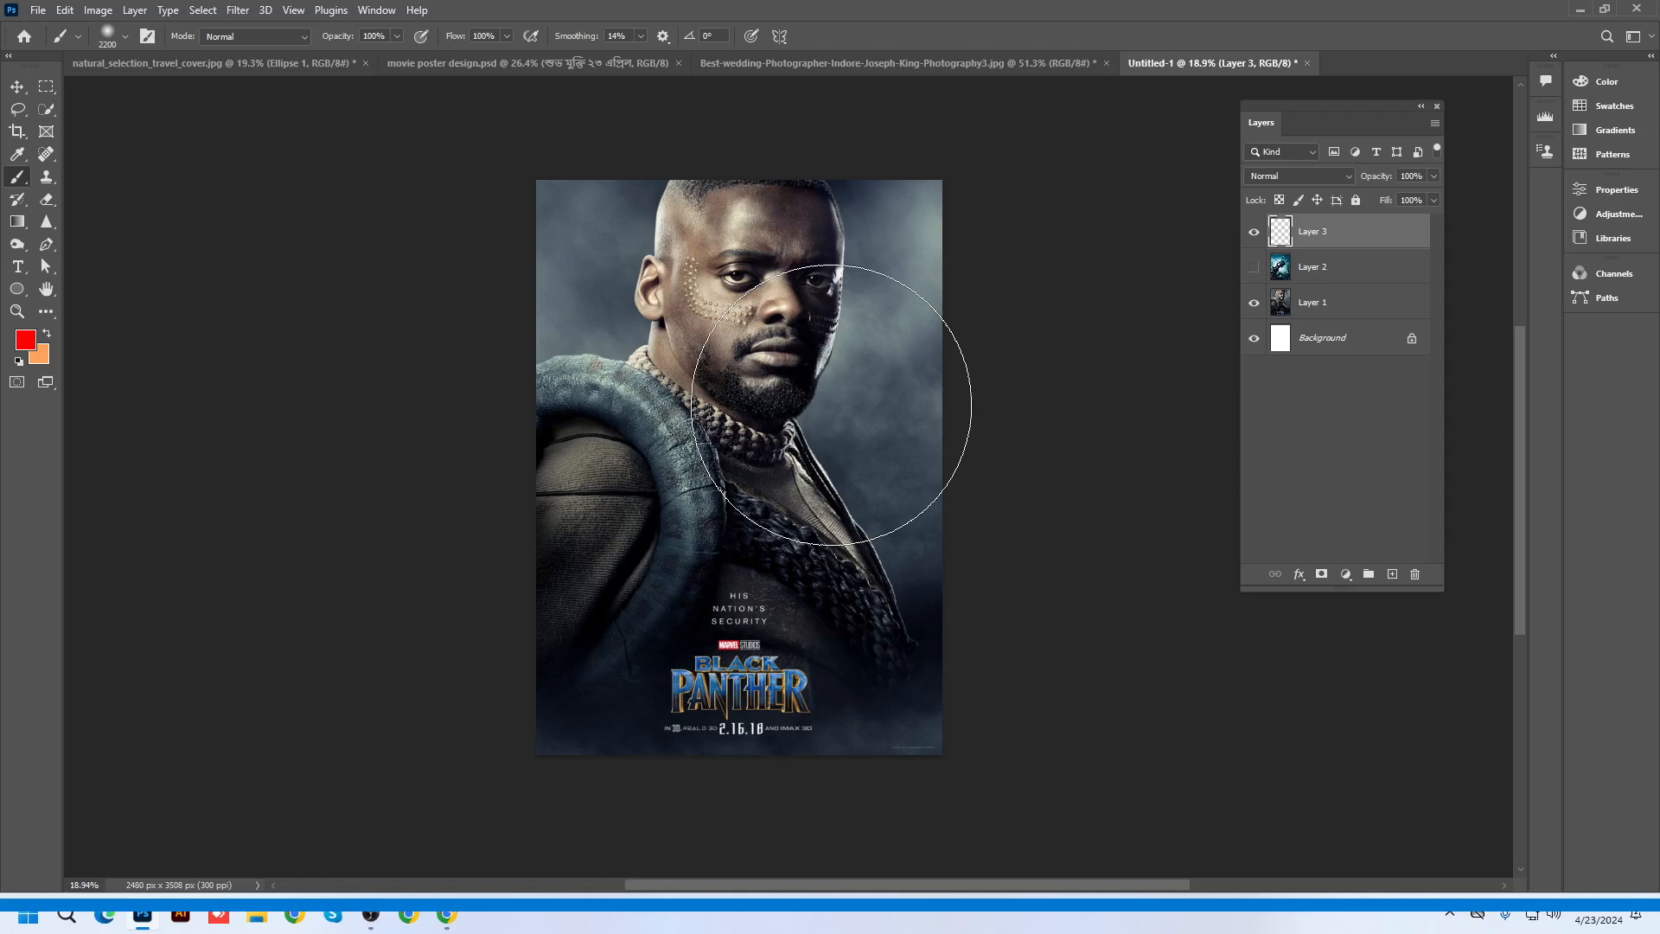
key("bracketright")
key("bracketright")
key("bracketright")
key("bracketright")
key("bracketright")
key("bracketright")
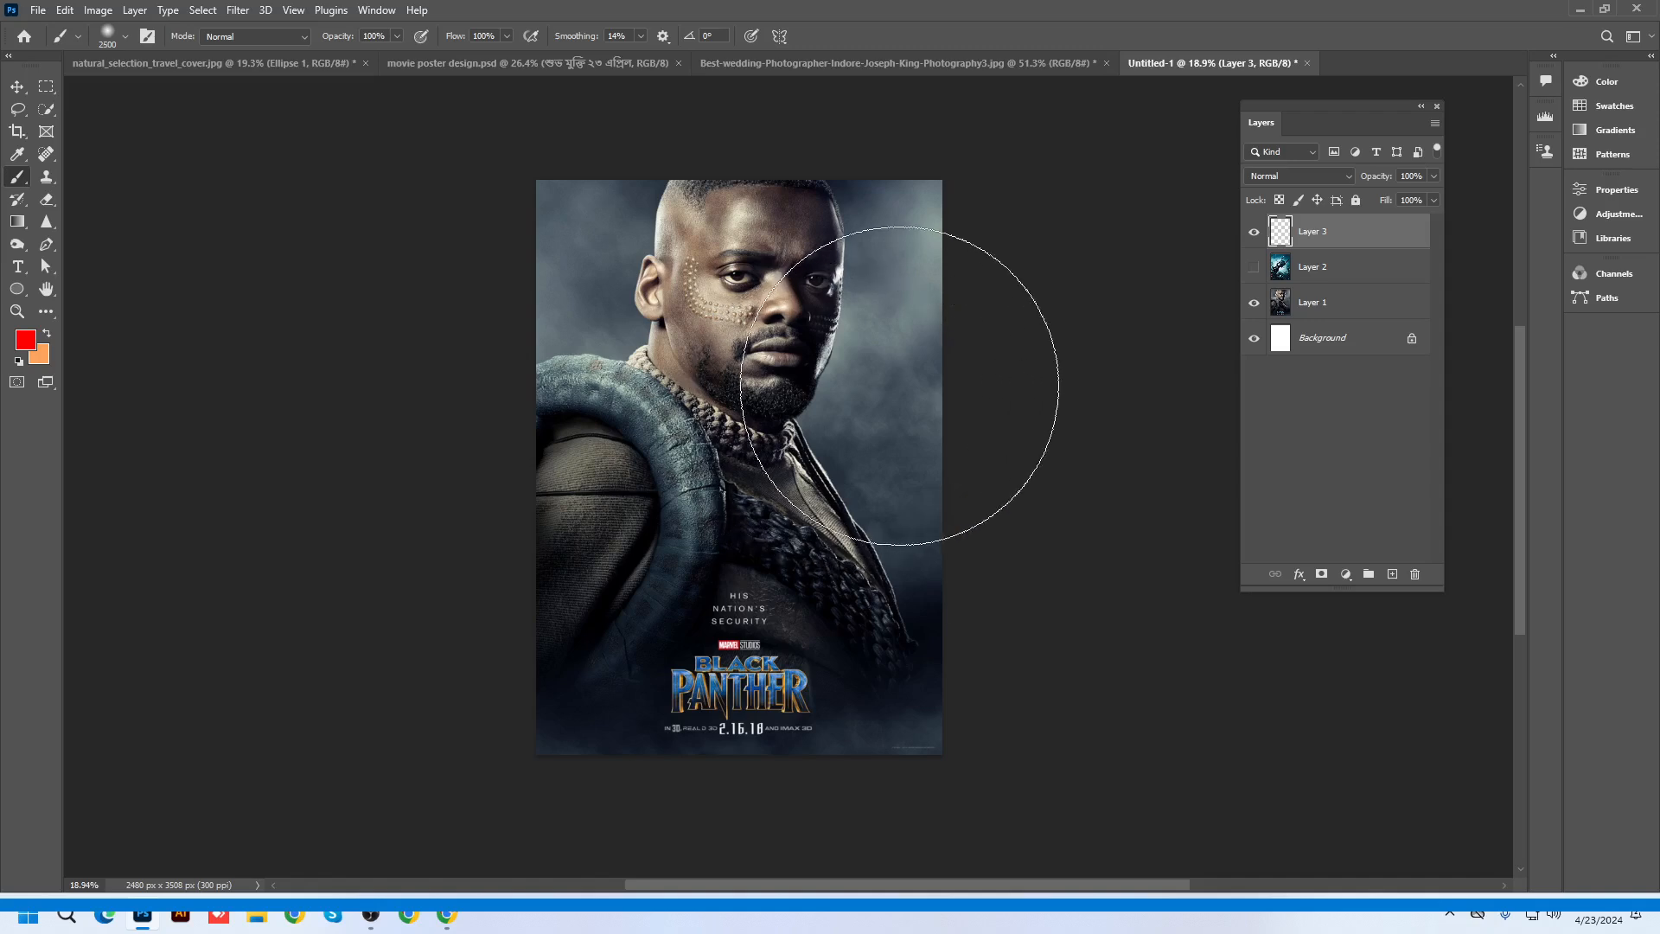
key("bracketright")
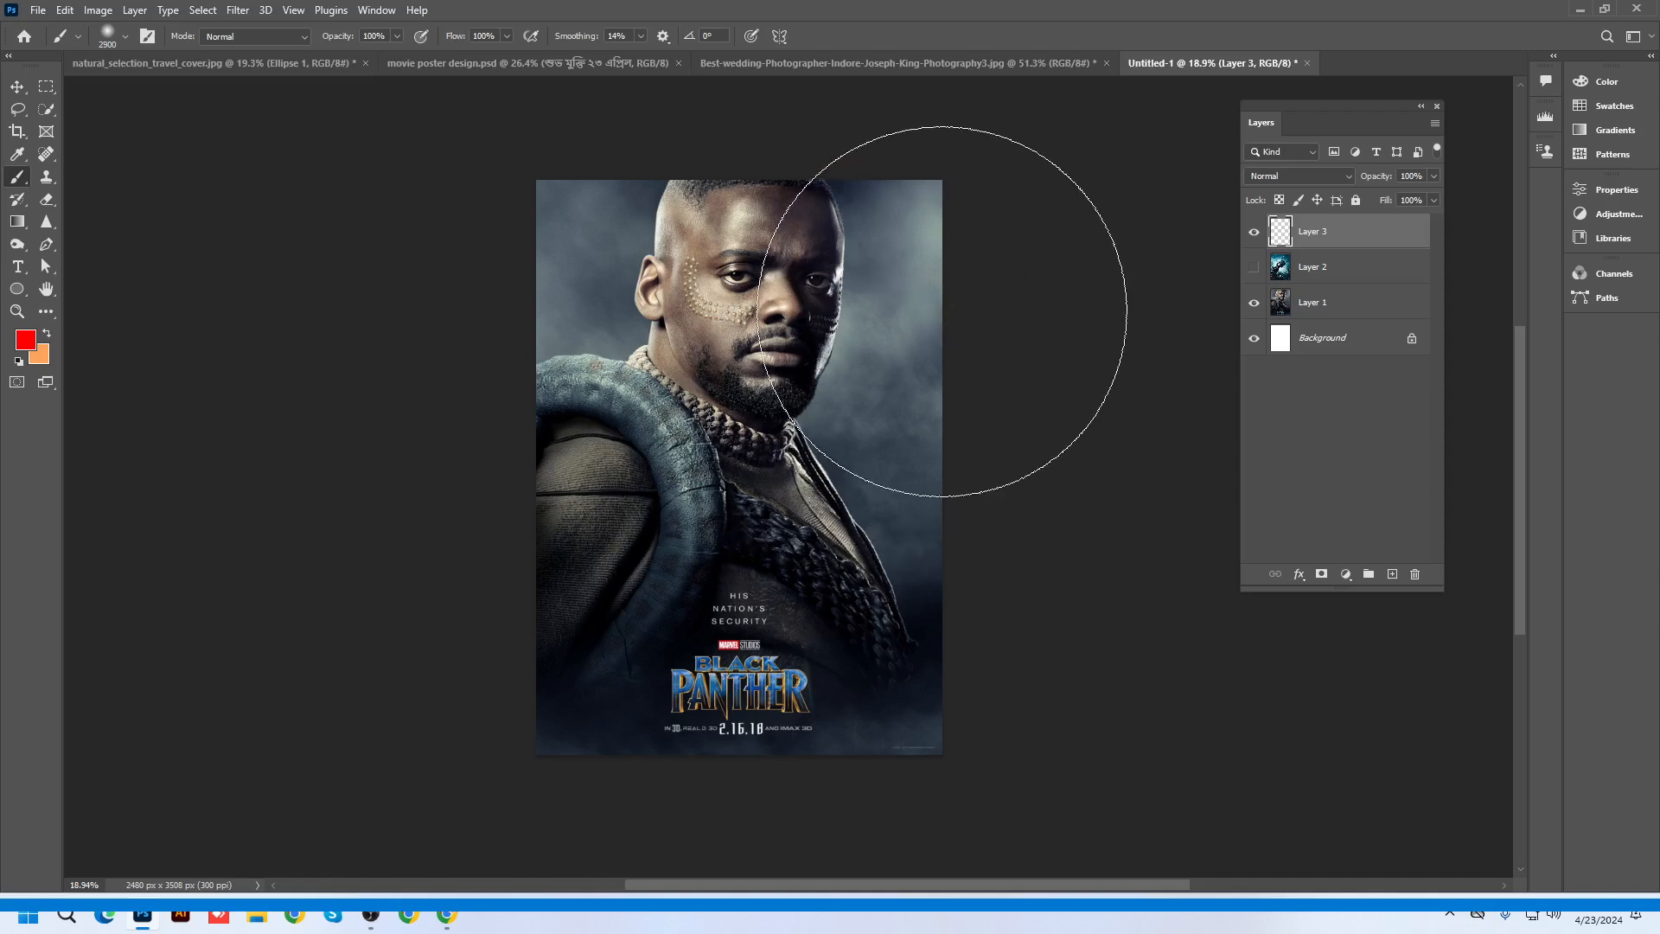
left_click(951, 299)
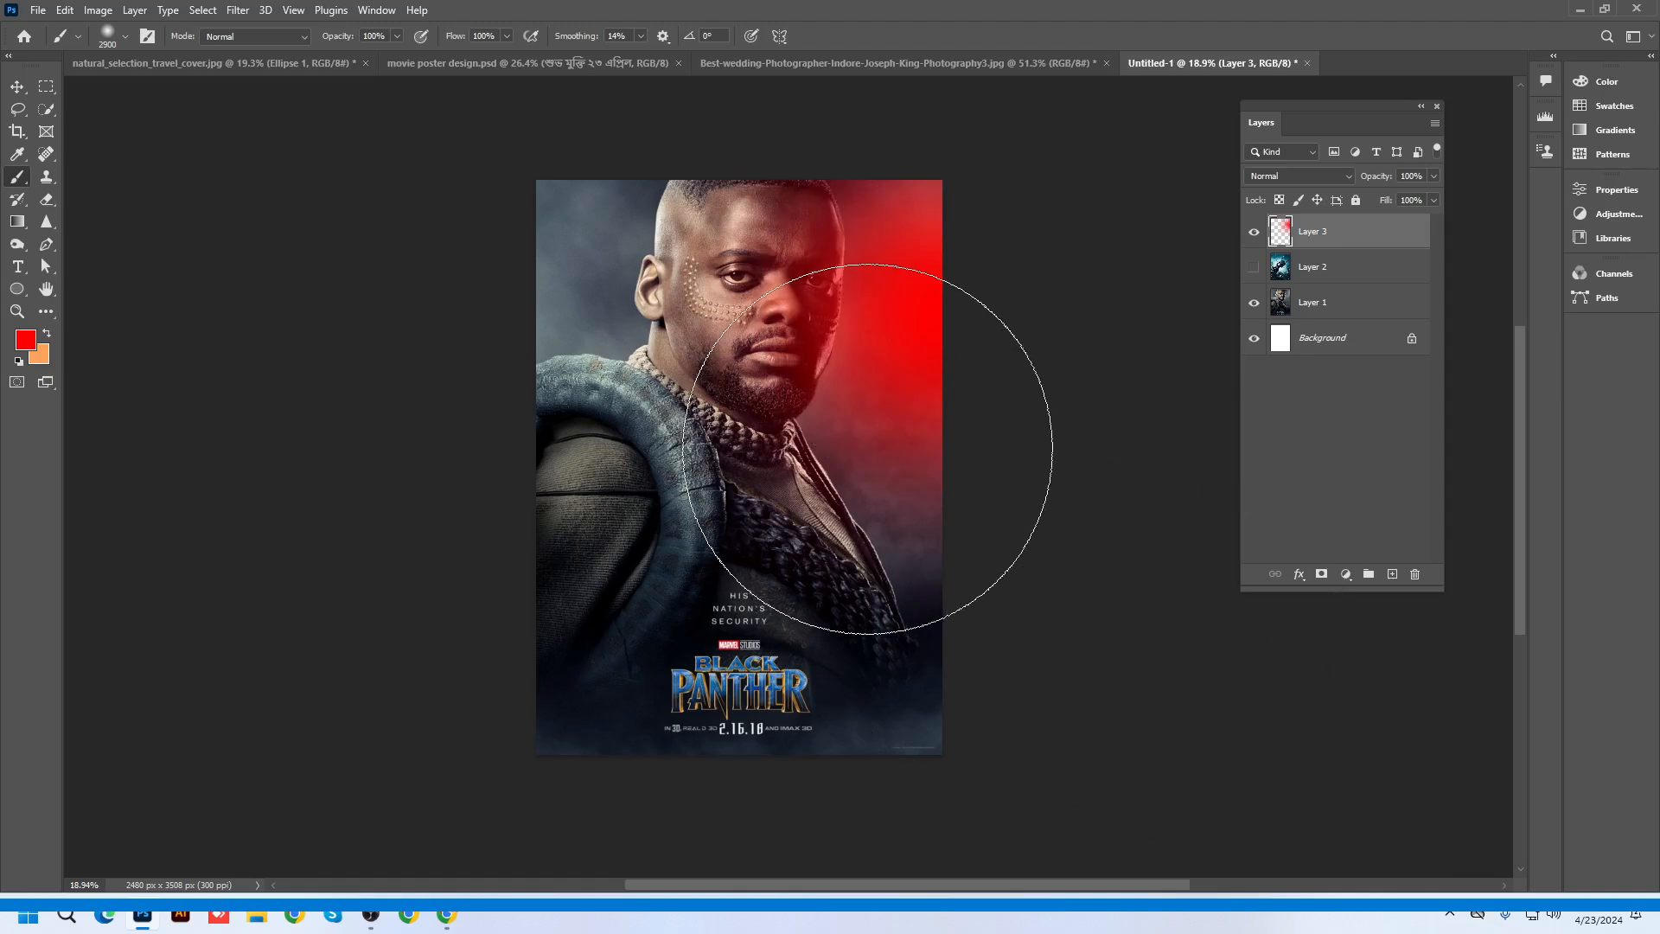
Add another empty layer above the red glow layer
scroll(995, 372, "up", 4)
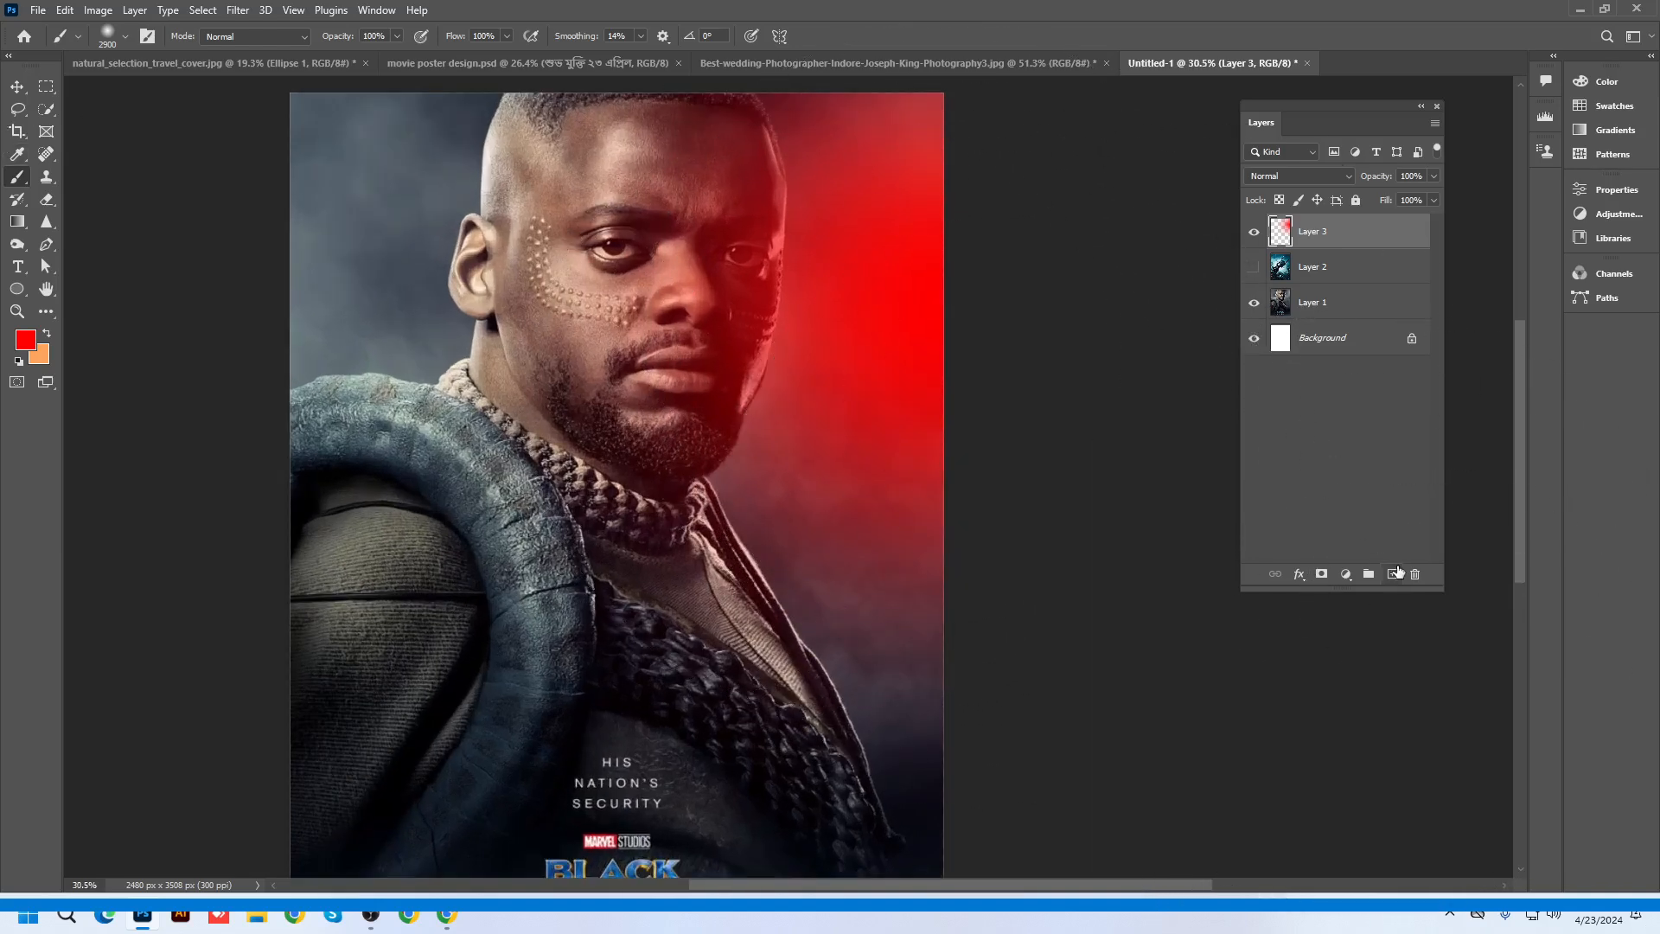
left_click(1398, 571)
scroll(459, 605, "down", 2)
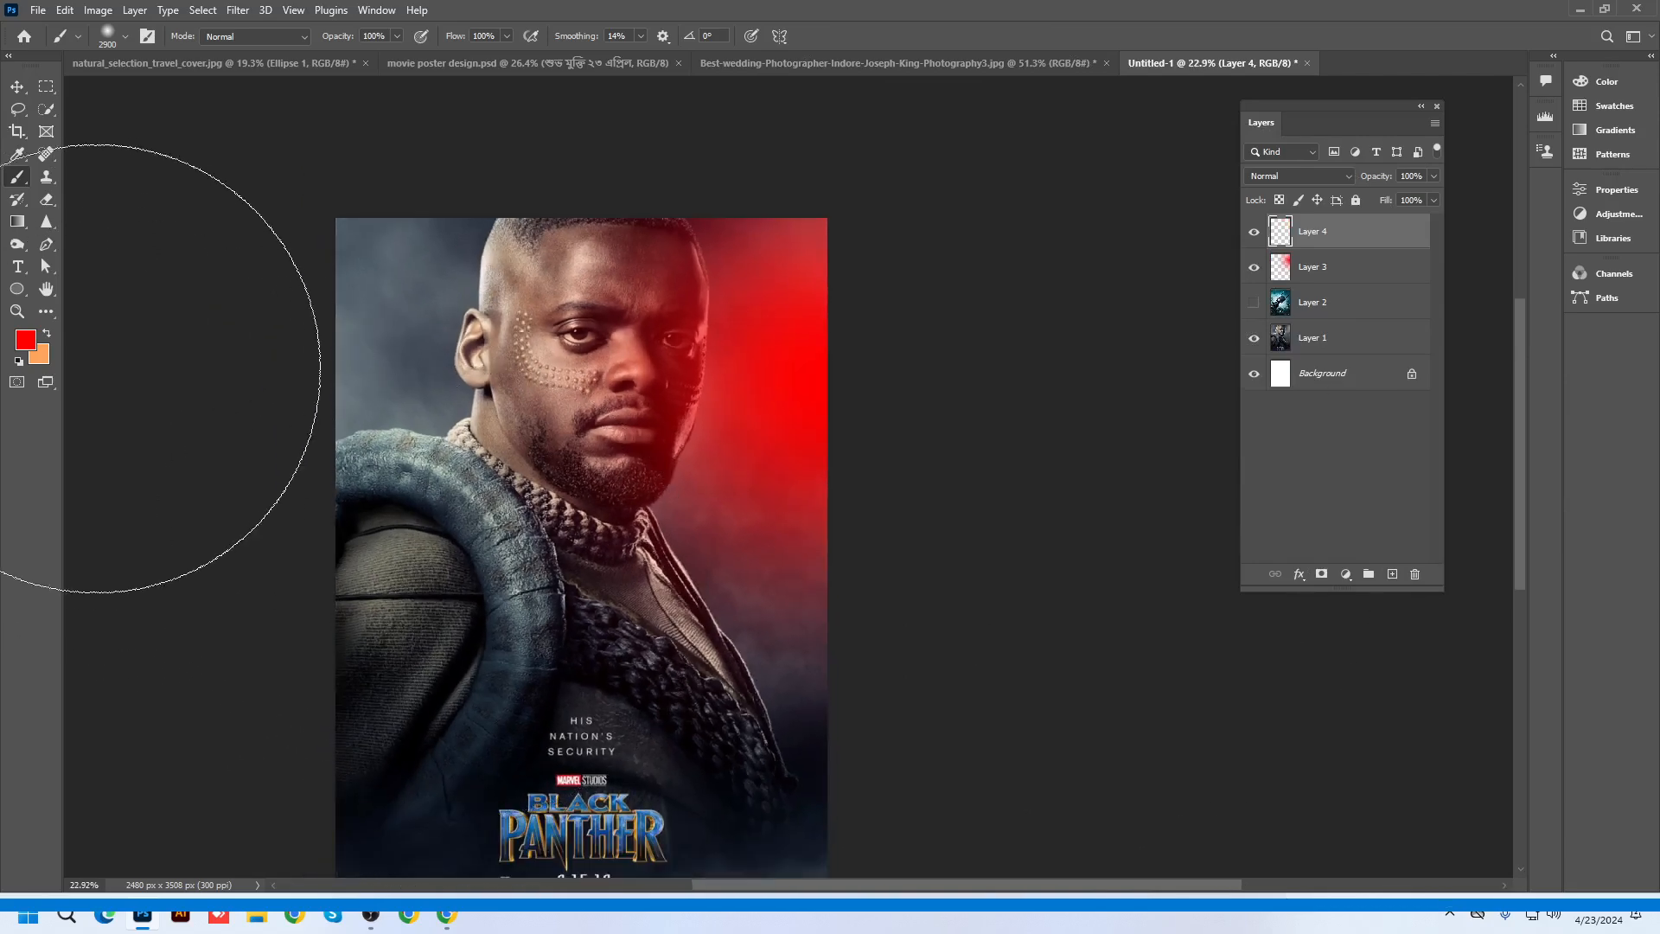
Set the foreground colour to a saturated blue
left_click(50, 334)
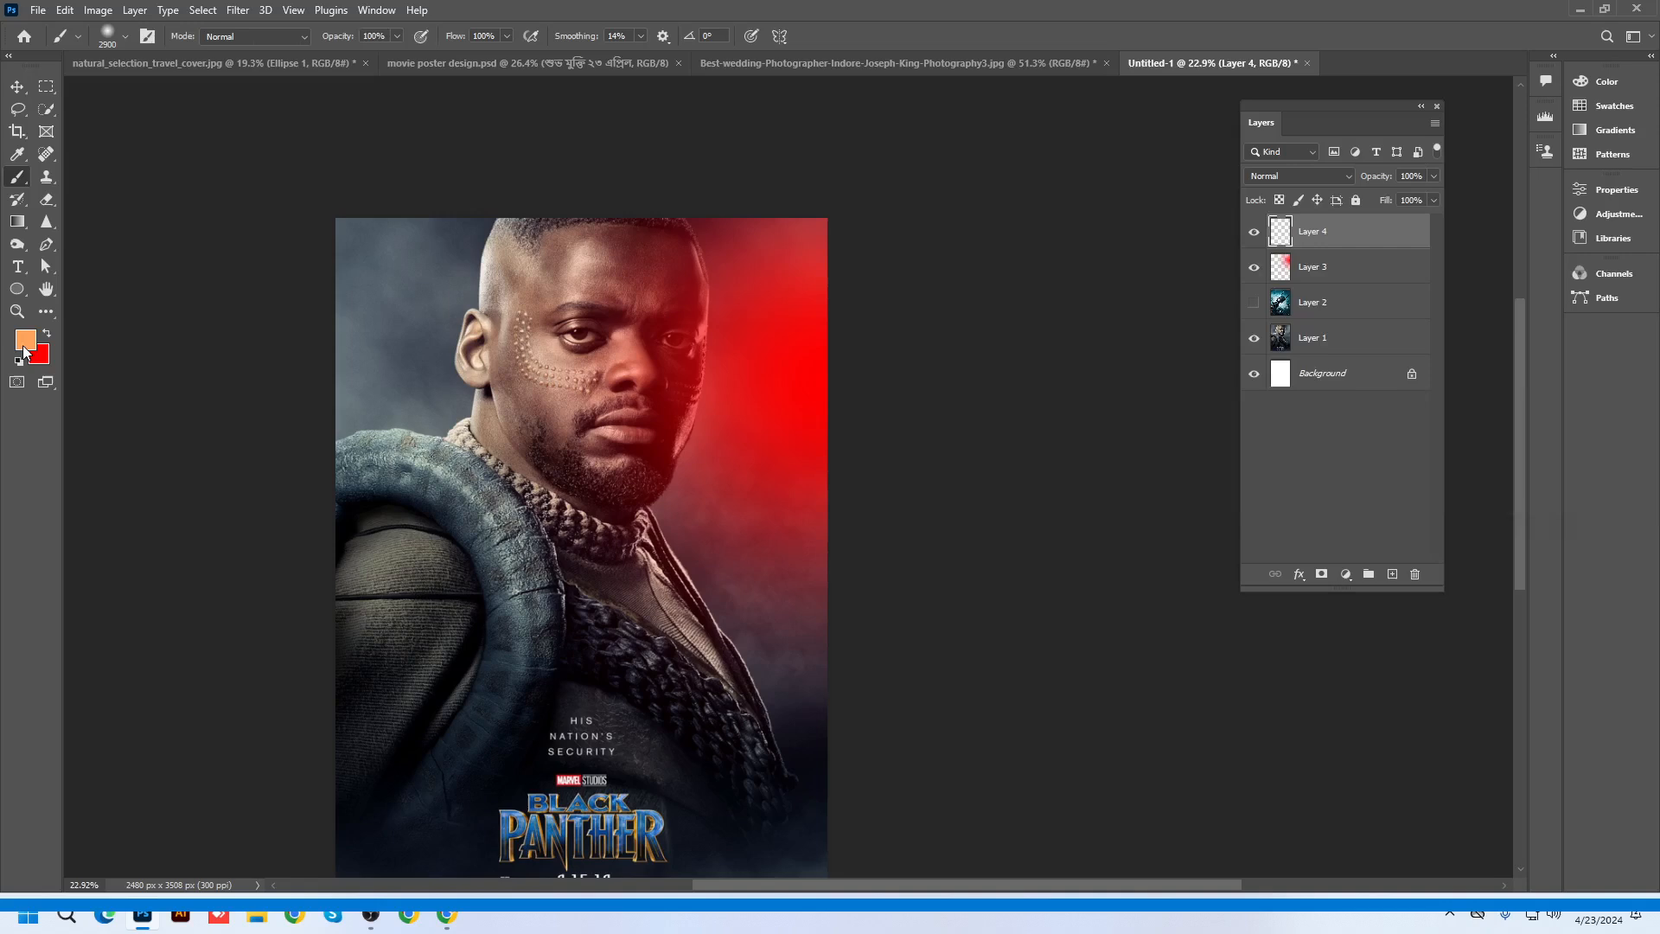
left_click(24, 344)
left_click(1445, 314)
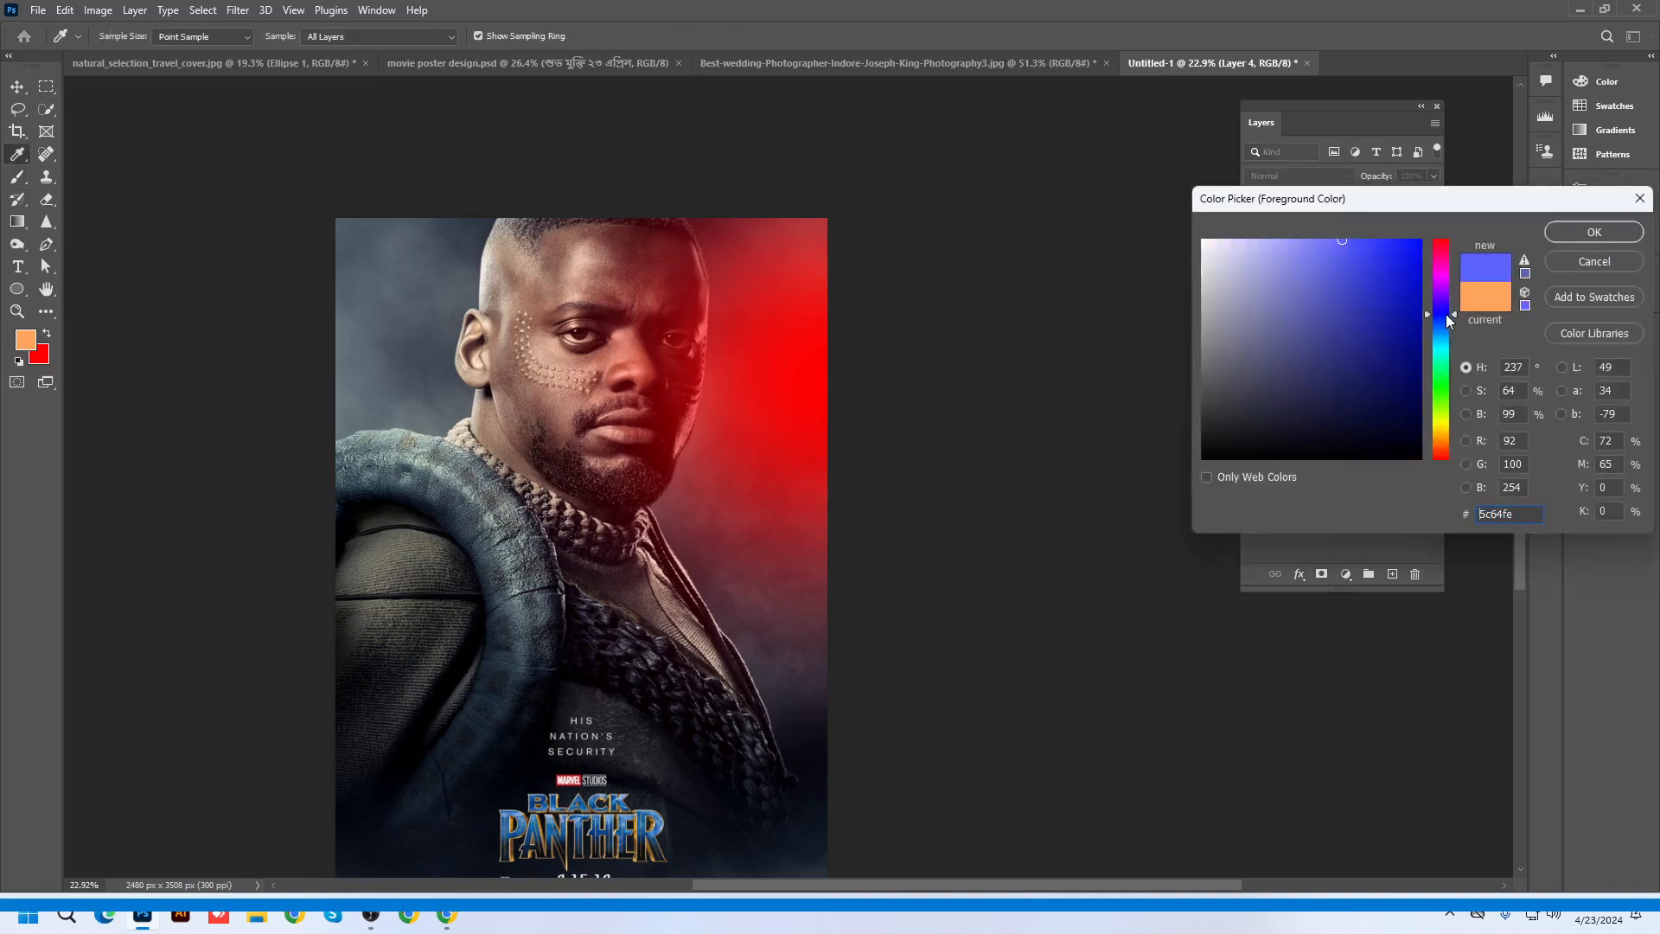
left_click_drag(1342, 241, 1393, 228)
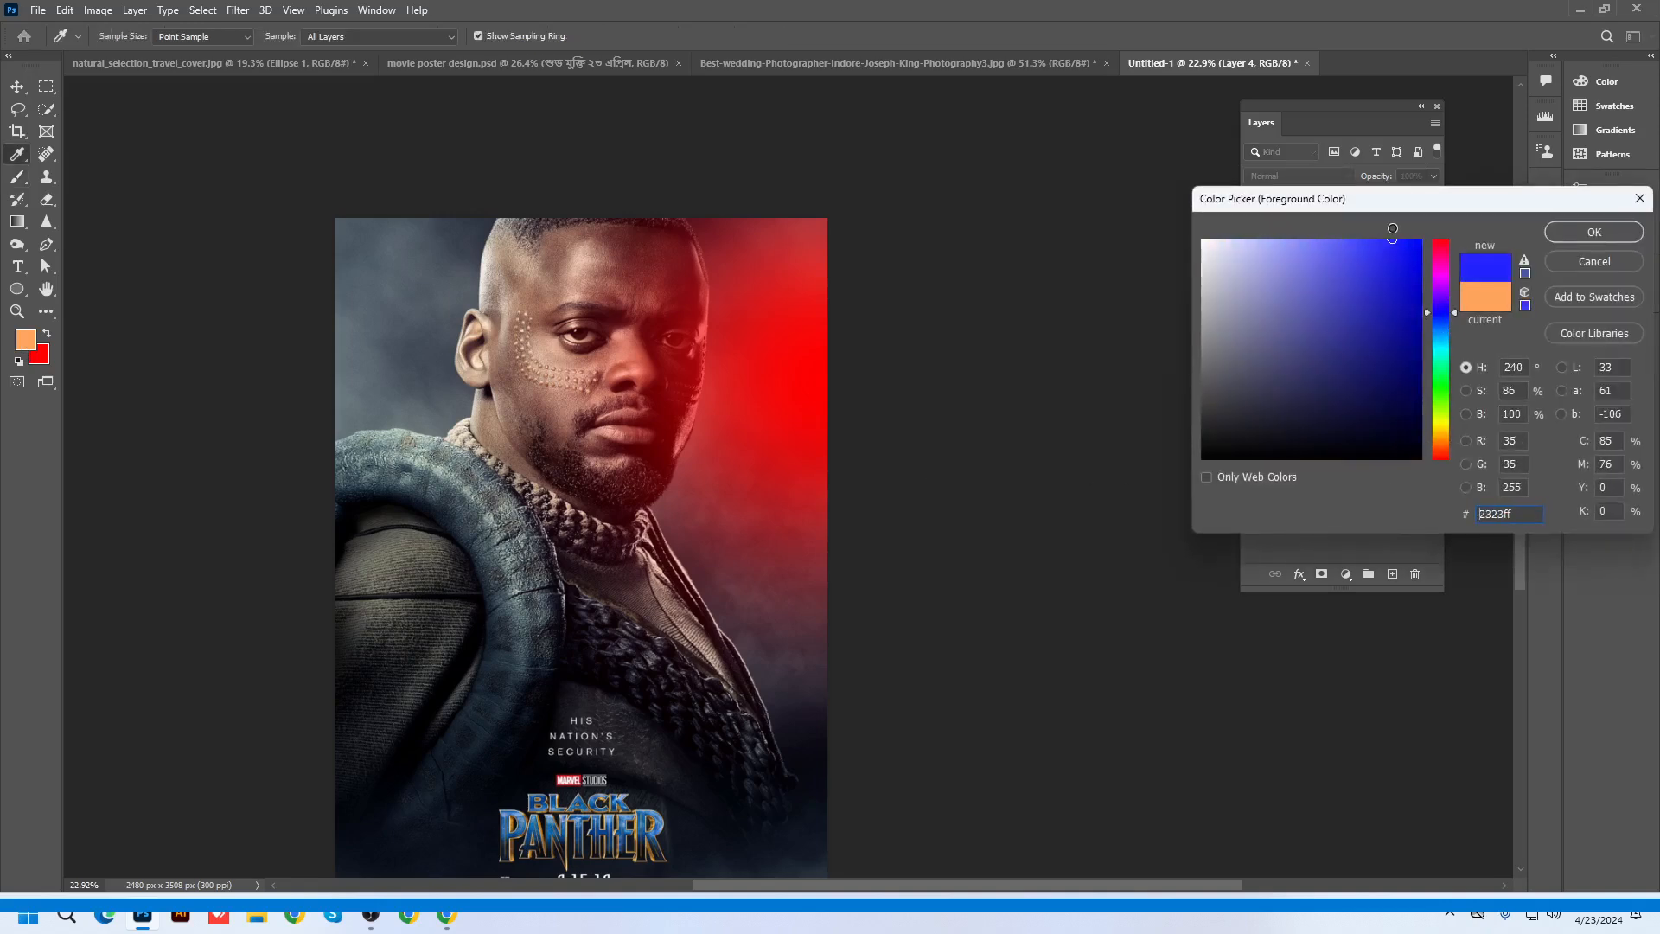
left_click(1593, 233)
Paint a large soft blue glow on the poster's left side
key("b")
key("ctrl+minus")
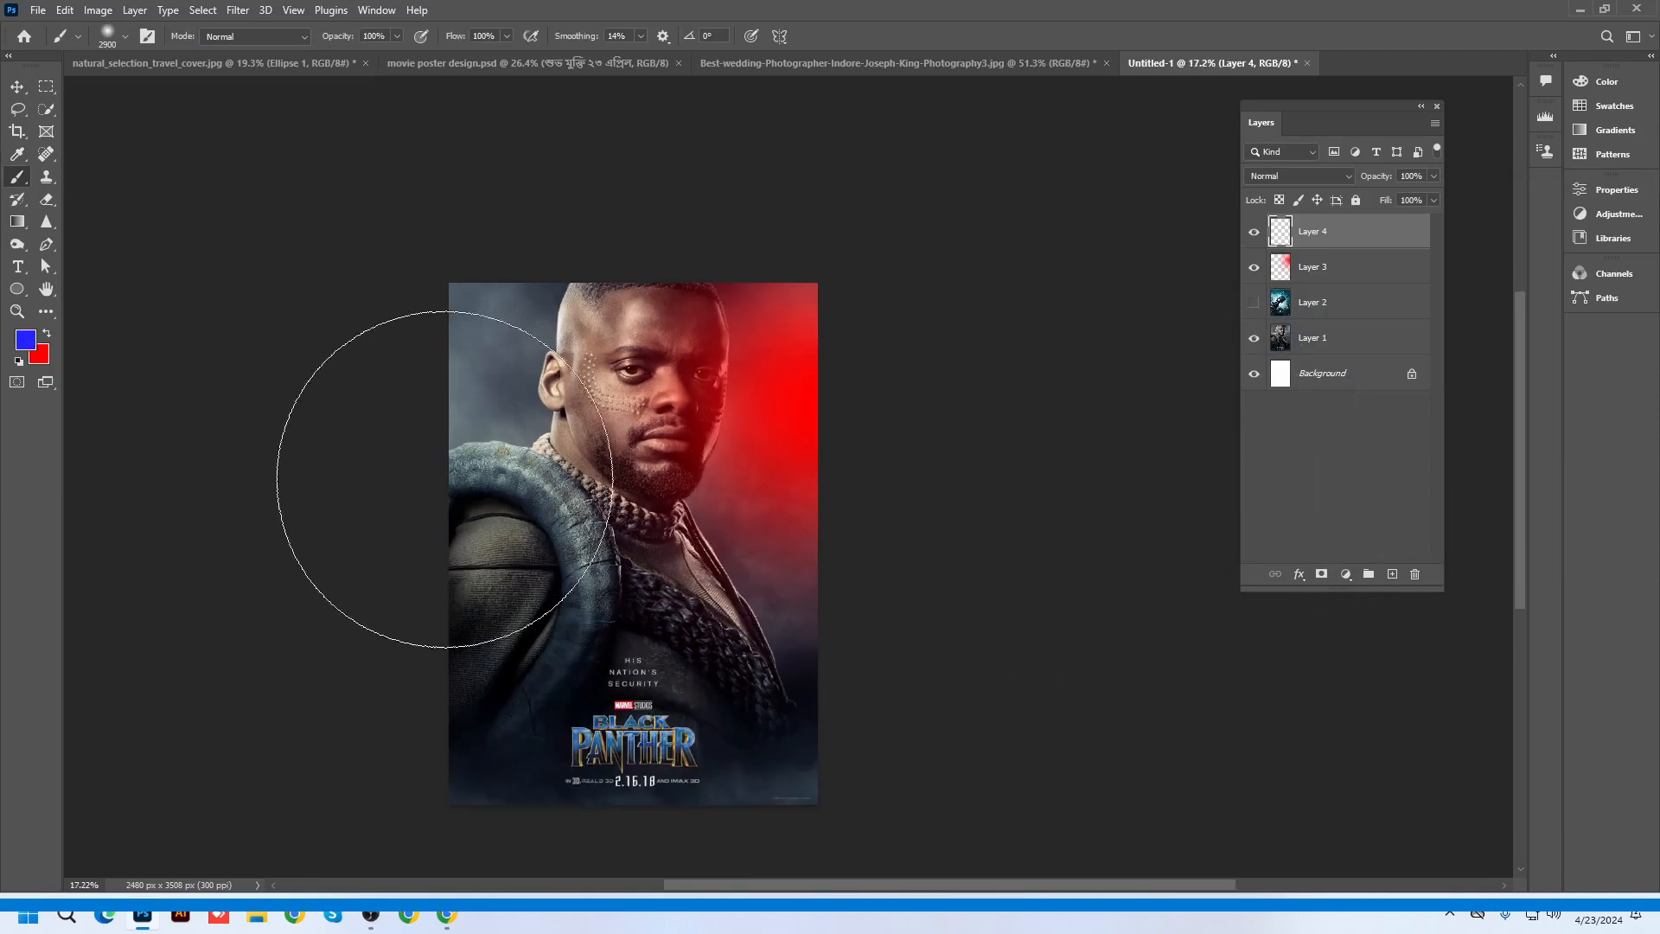
key("bracketright")
key("bracketright")
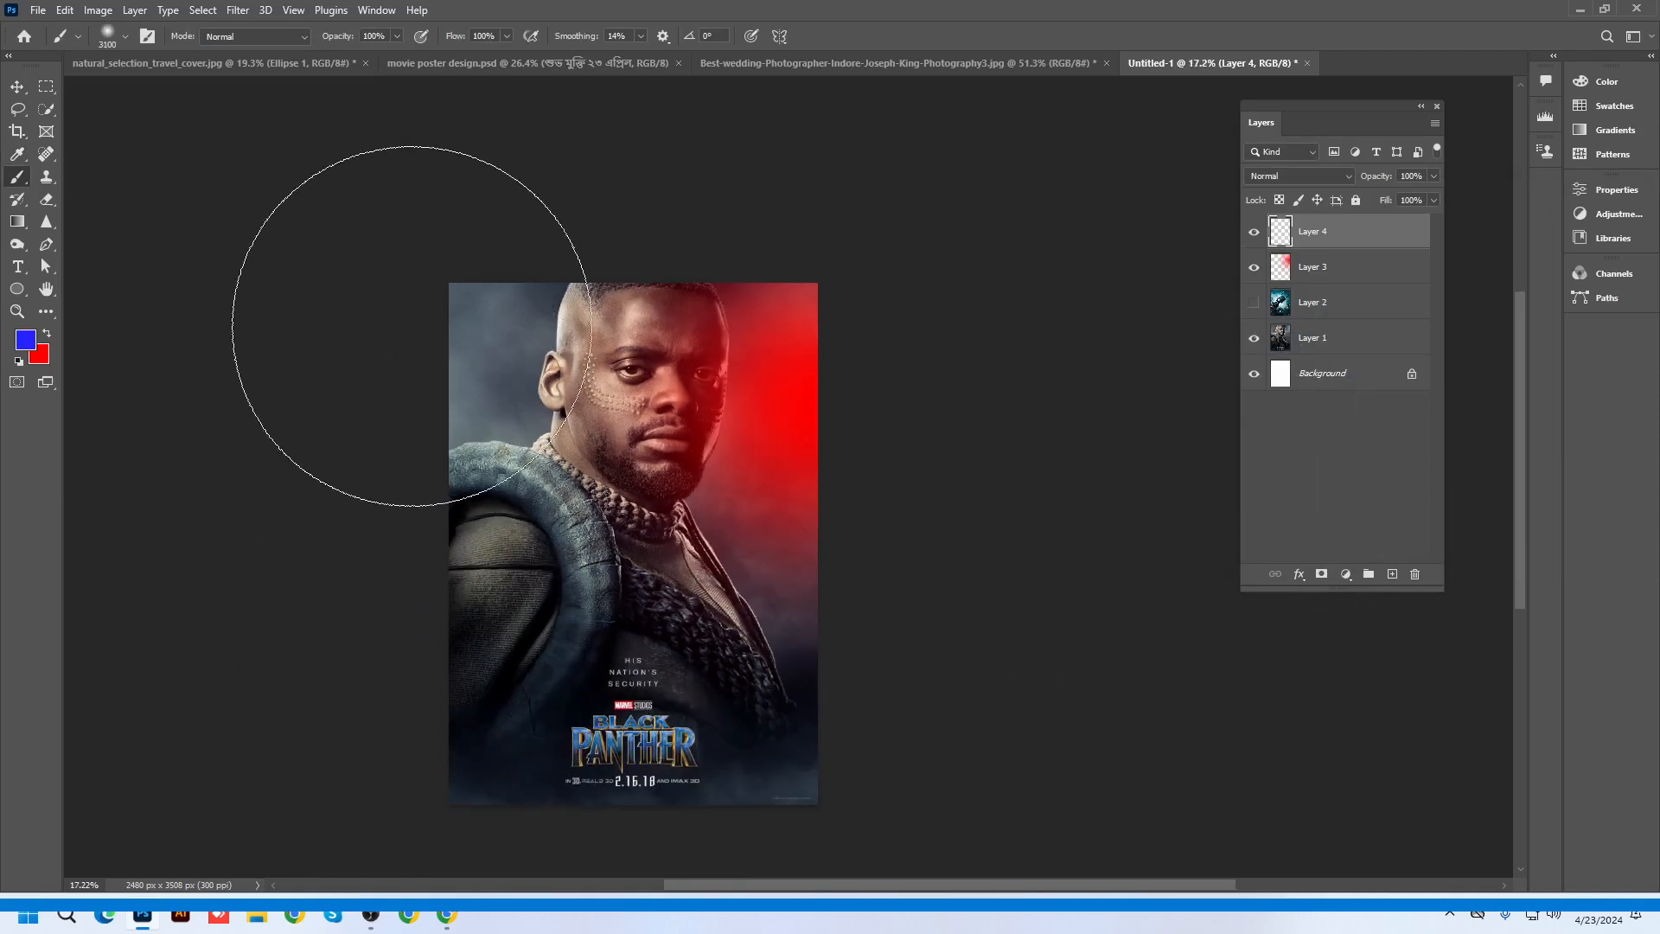
left_click(456, 323)
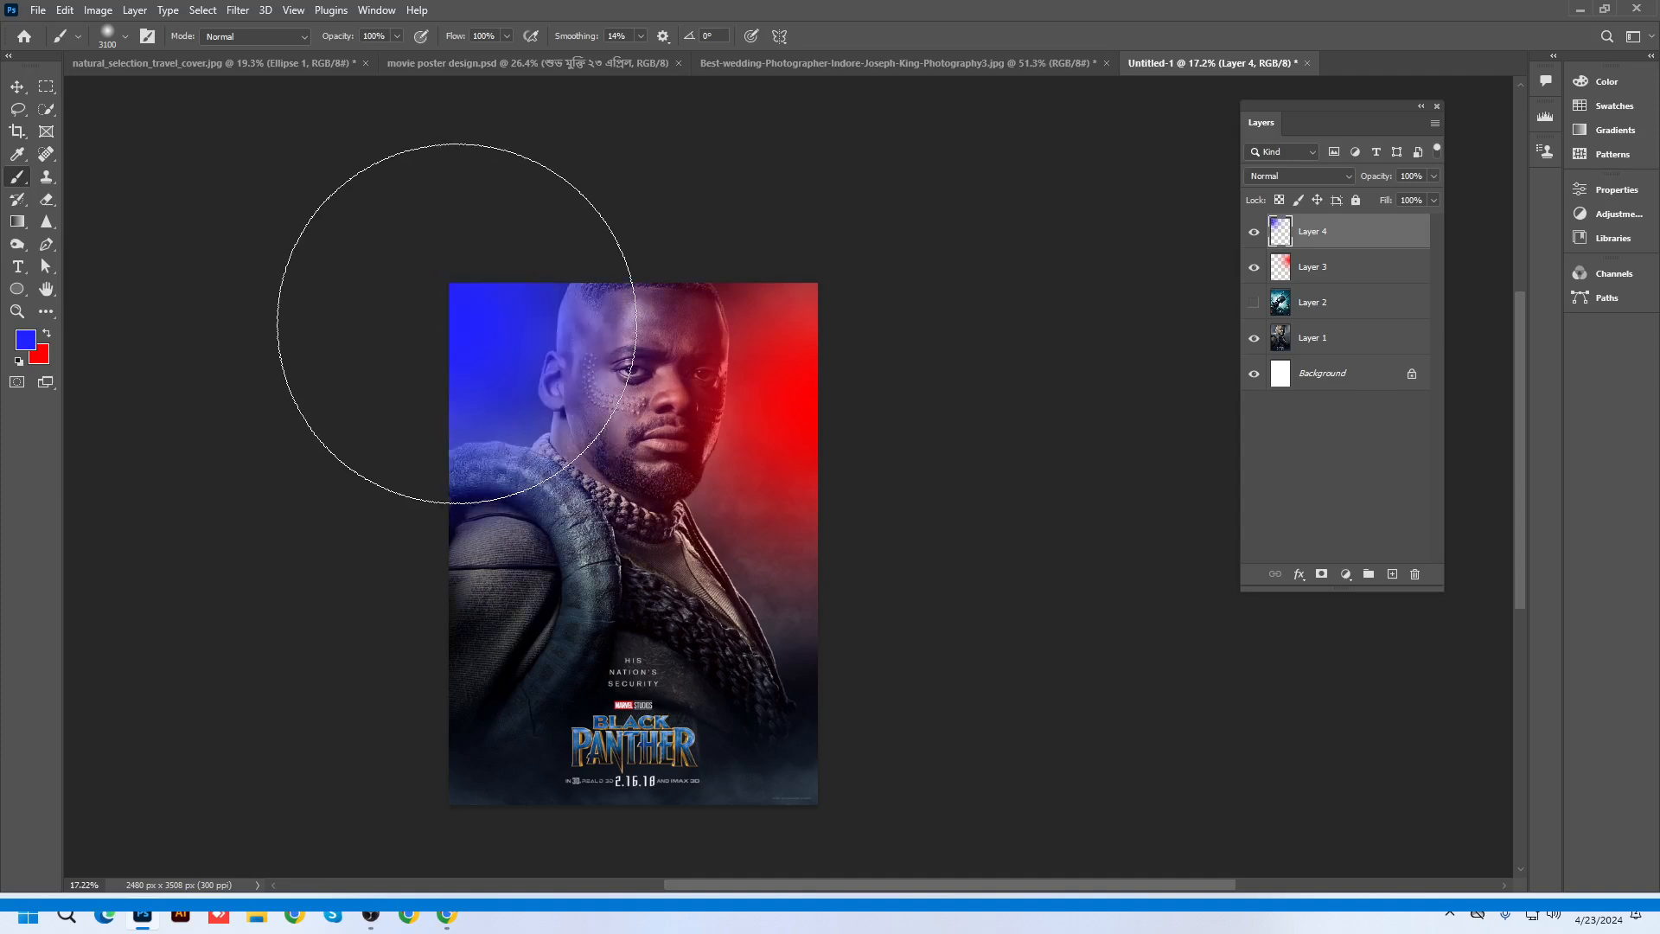
key("ctrl+z")
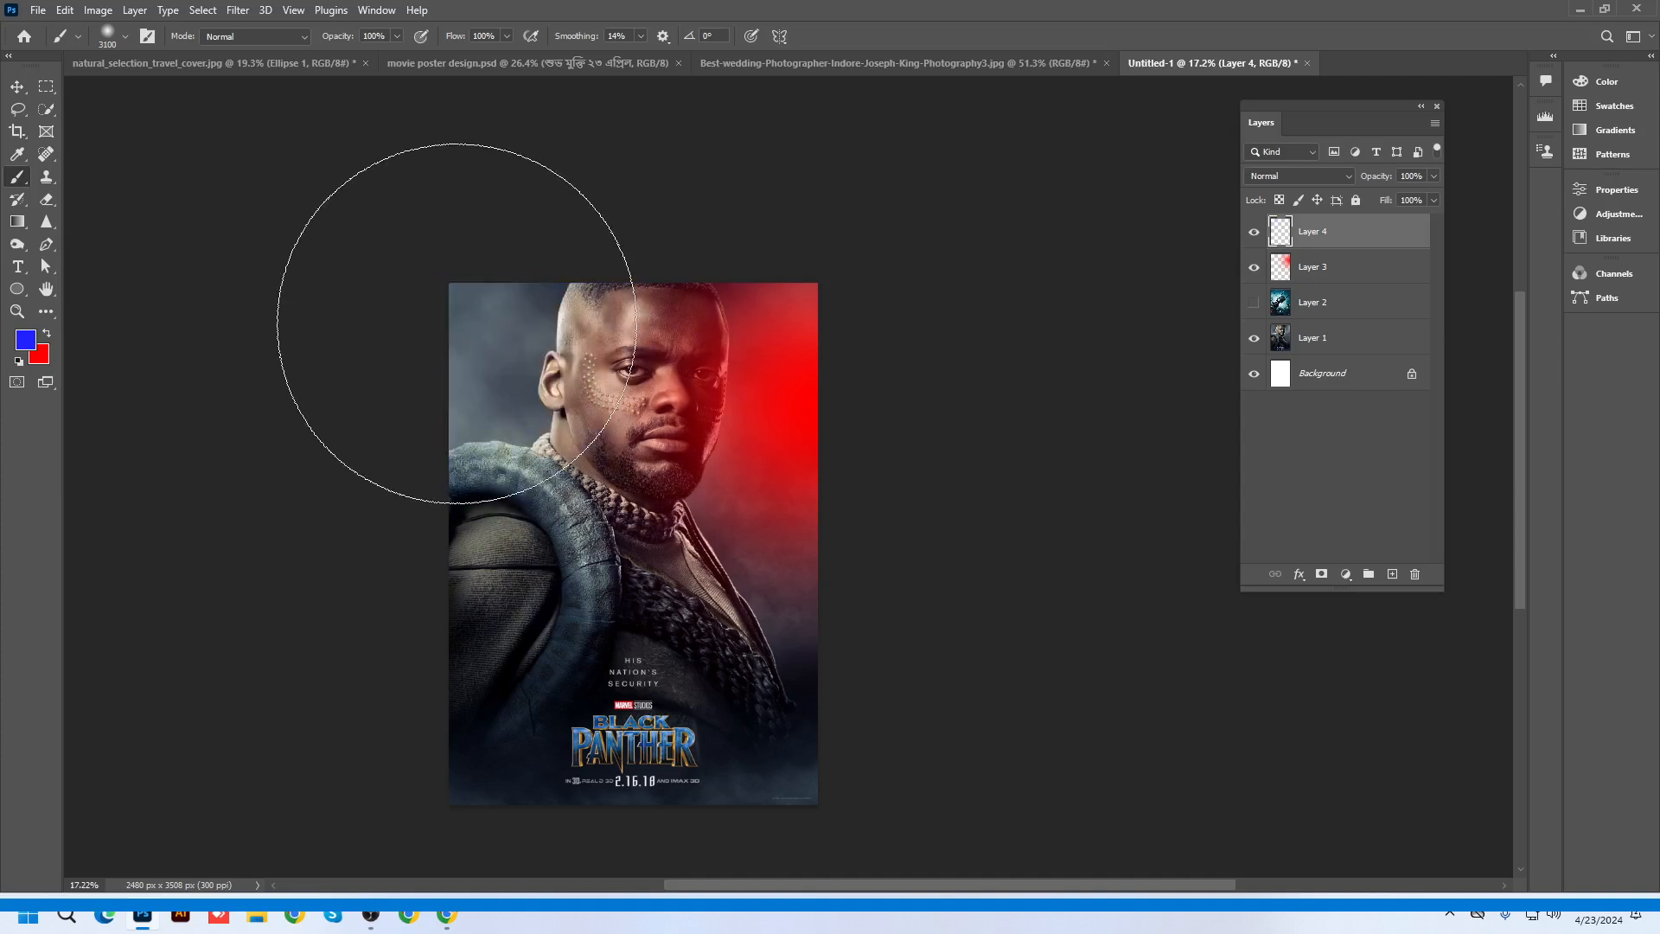
left_click(479, 337)
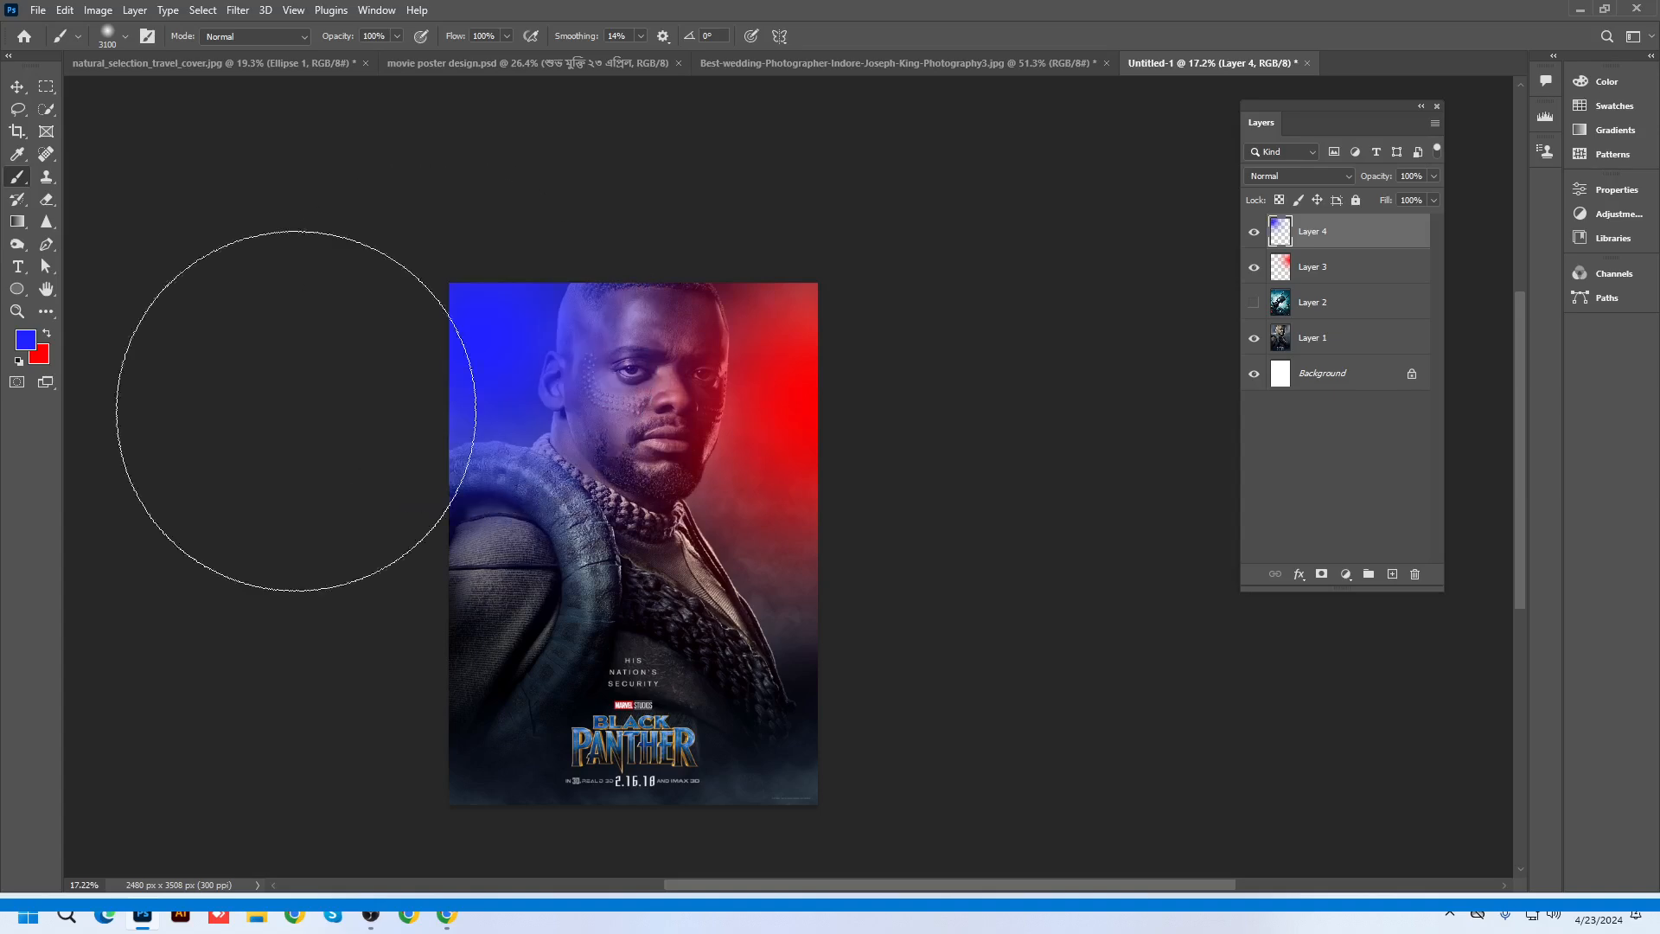
scroll(799, 562, "up", 1)
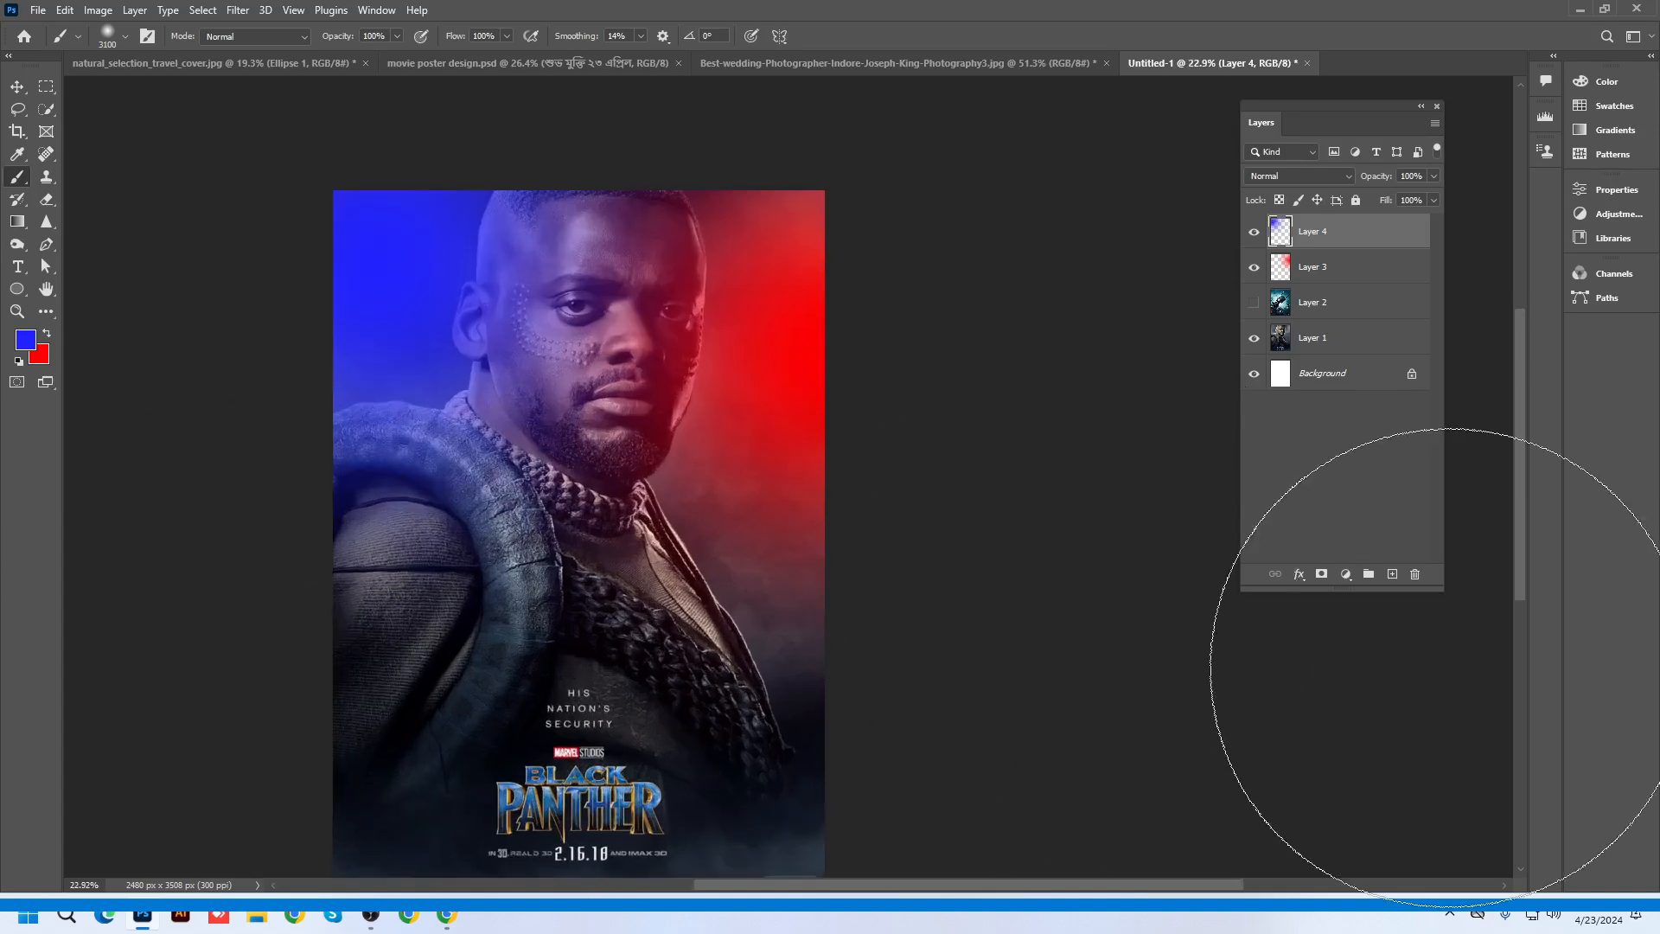
Check the Moonlight poster reference in Google Images, then return to Photoshop
left_click(23, 85)
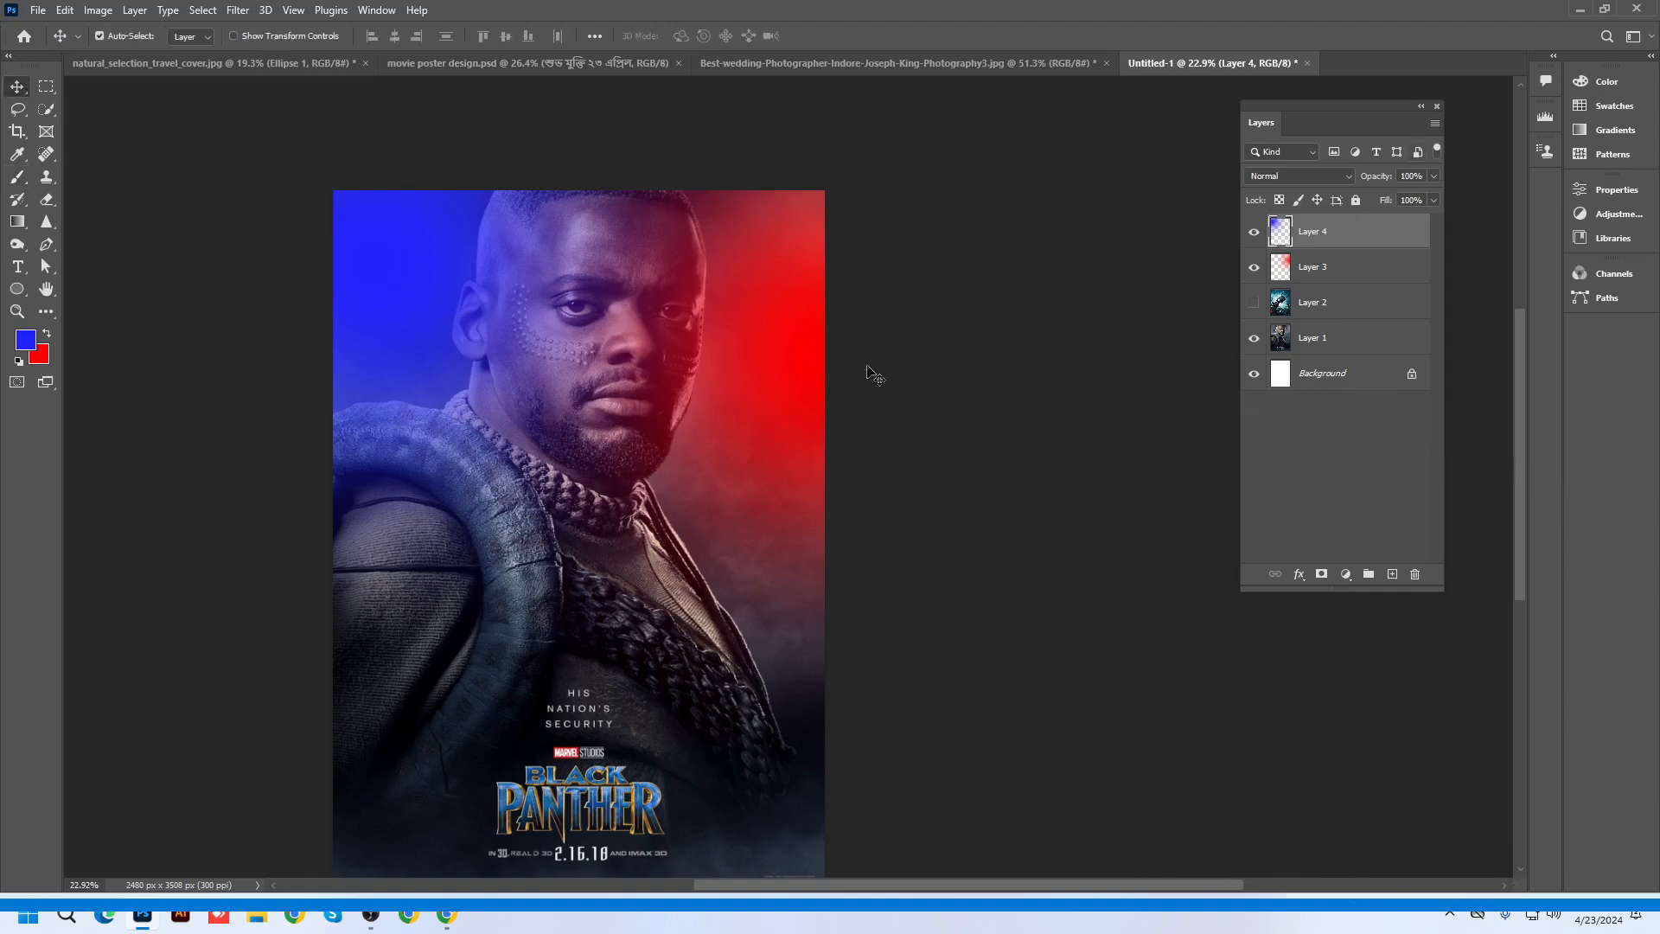
scroll(873, 374, "up", 5)
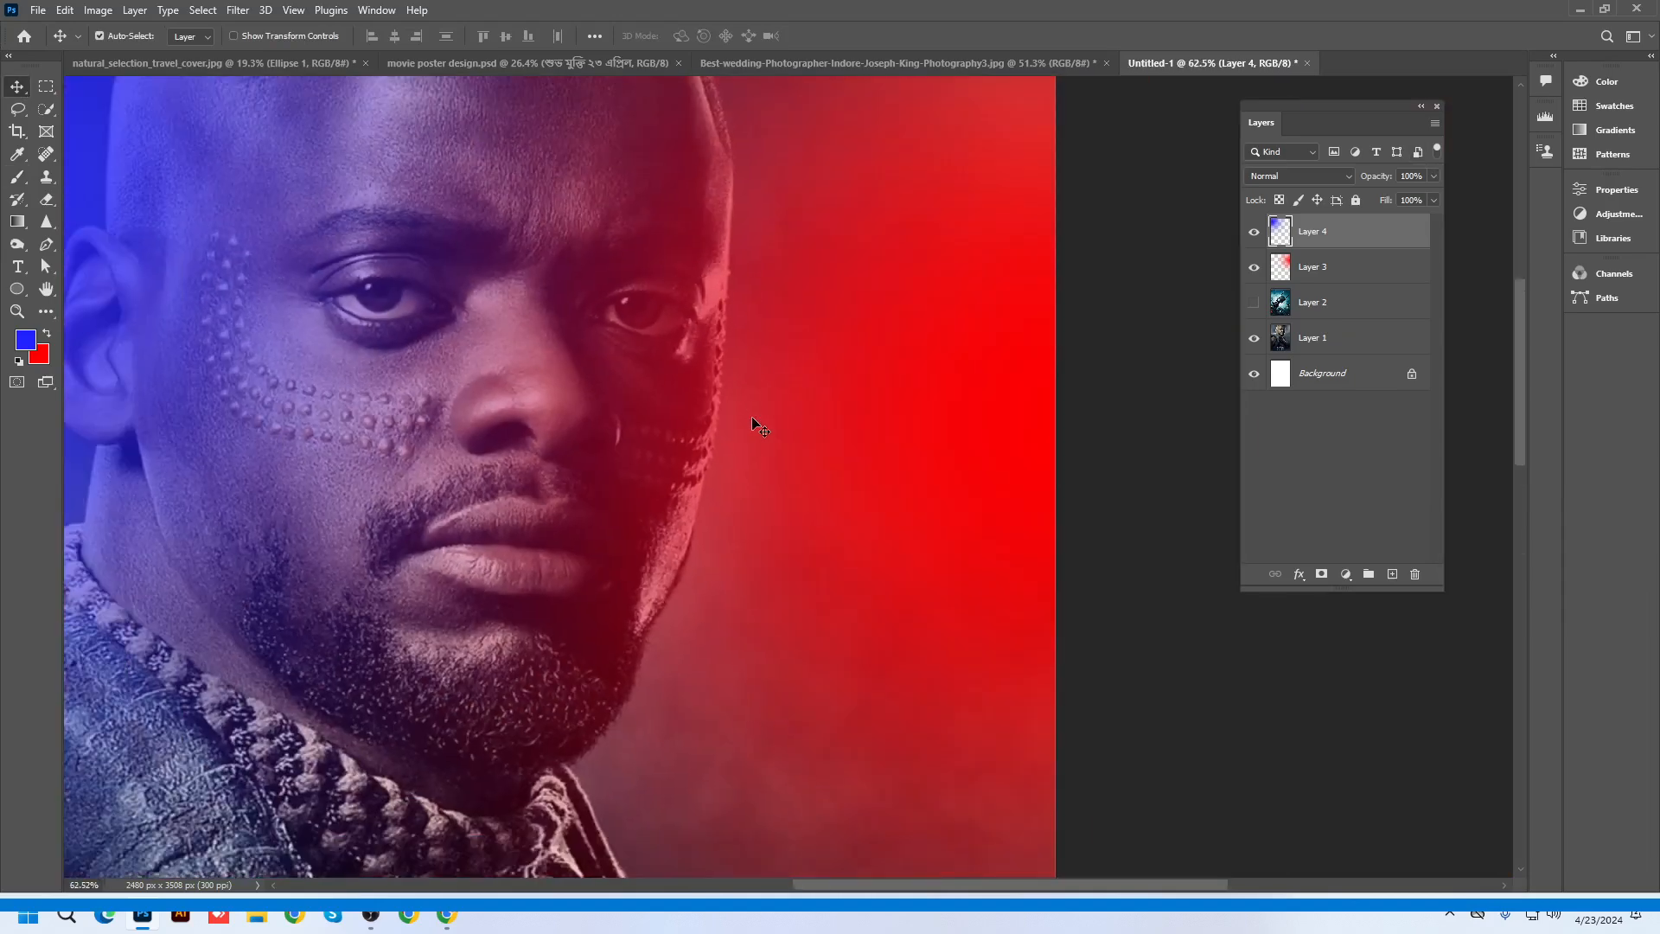
scroll(848, 393, "down", 2)
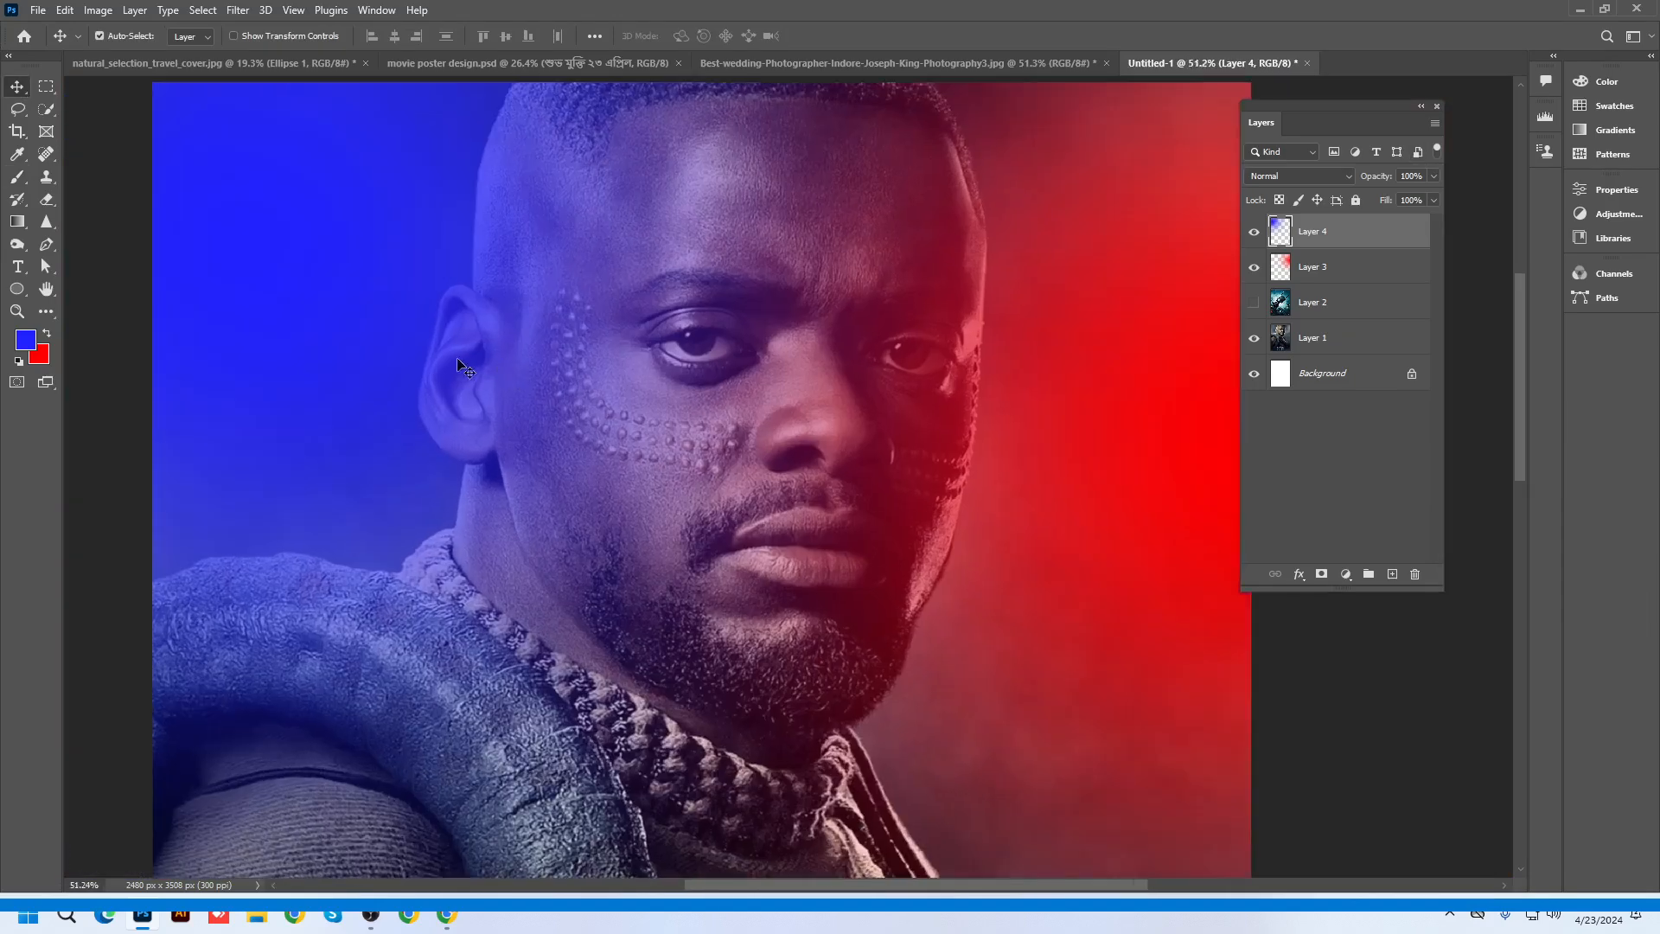
scroll(458, 363, "up", 6)
scroll(550, 320, "down", 2)
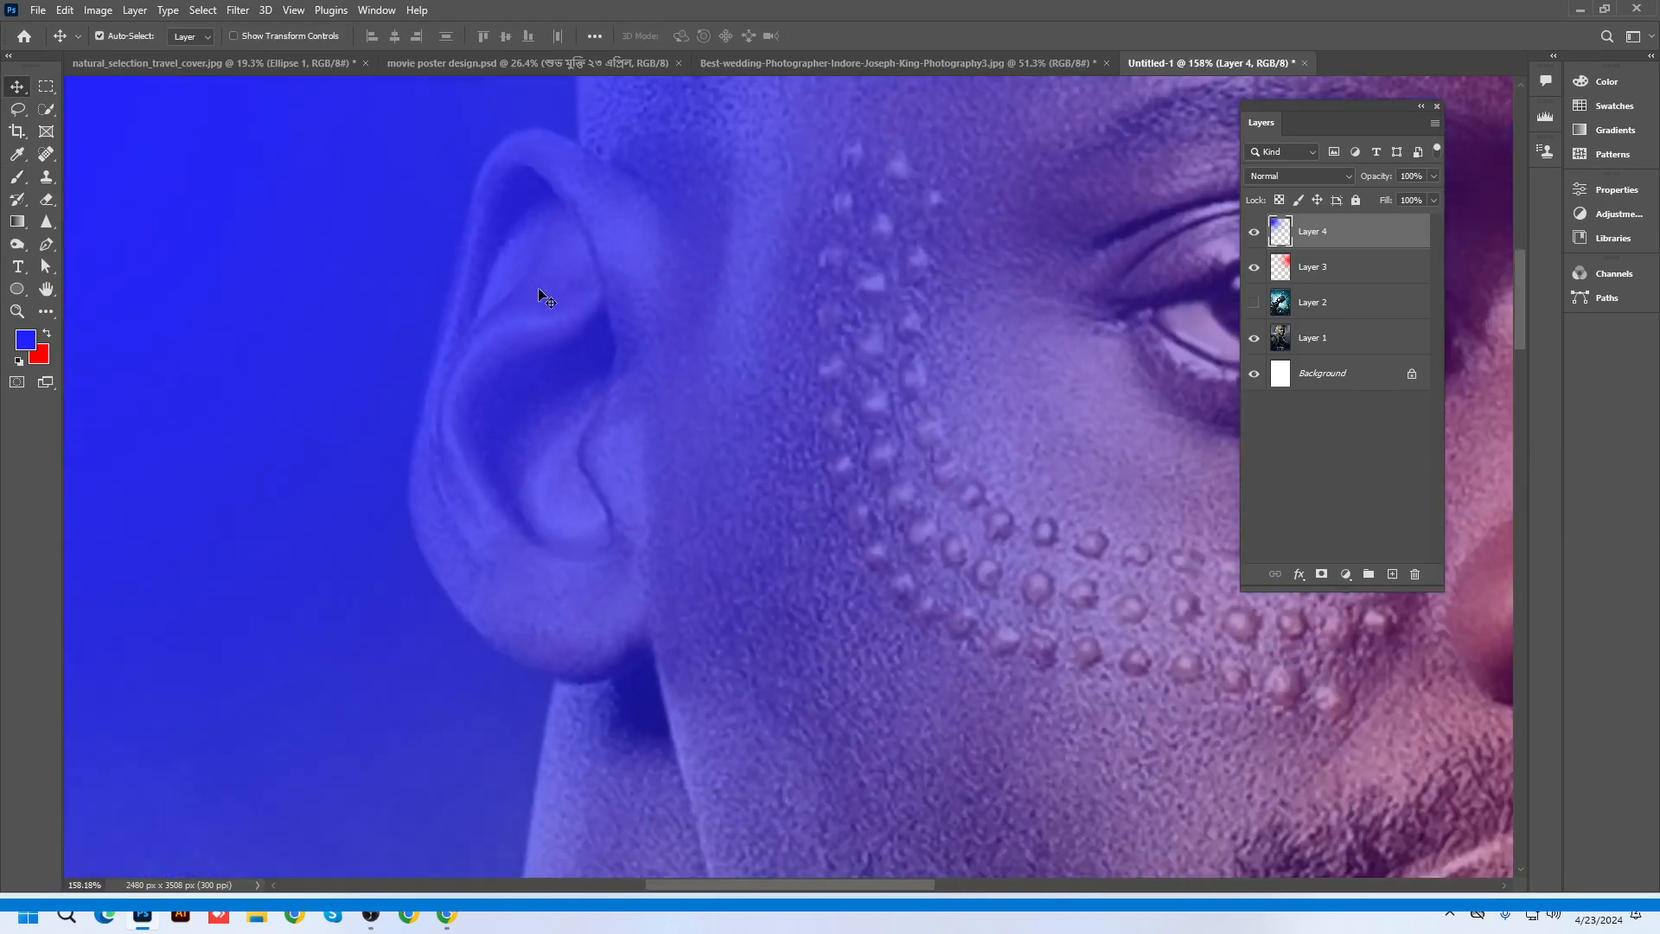
left_click(1579, 9)
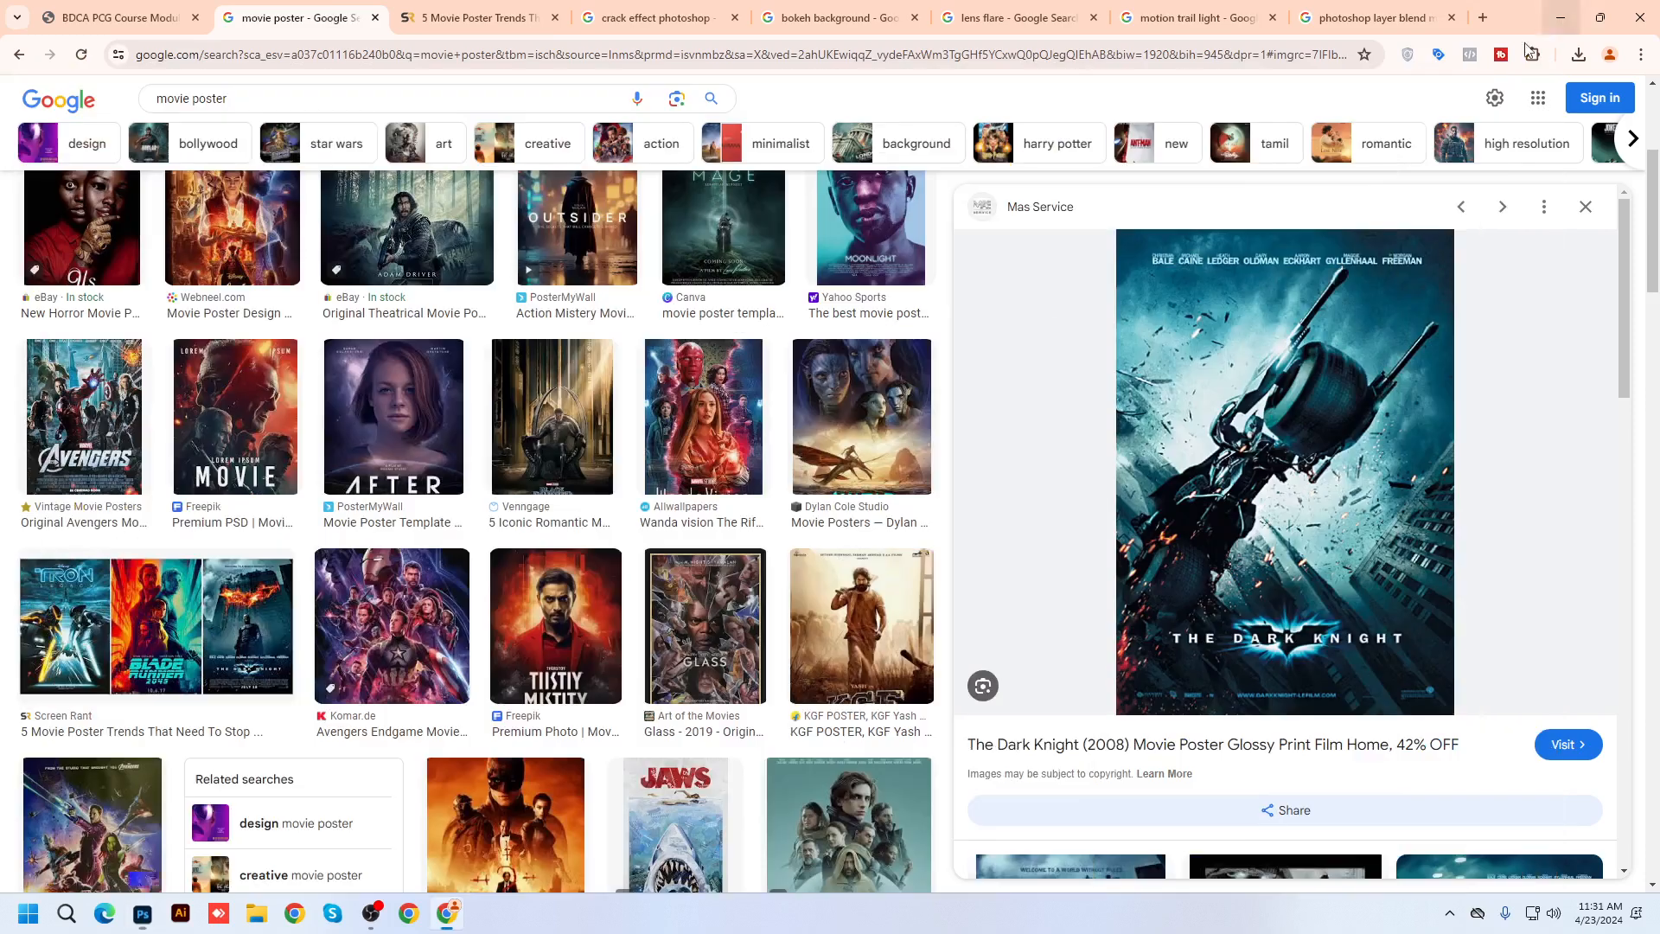
scroll(702, 474, "up", 5)
left_click(868, 562)
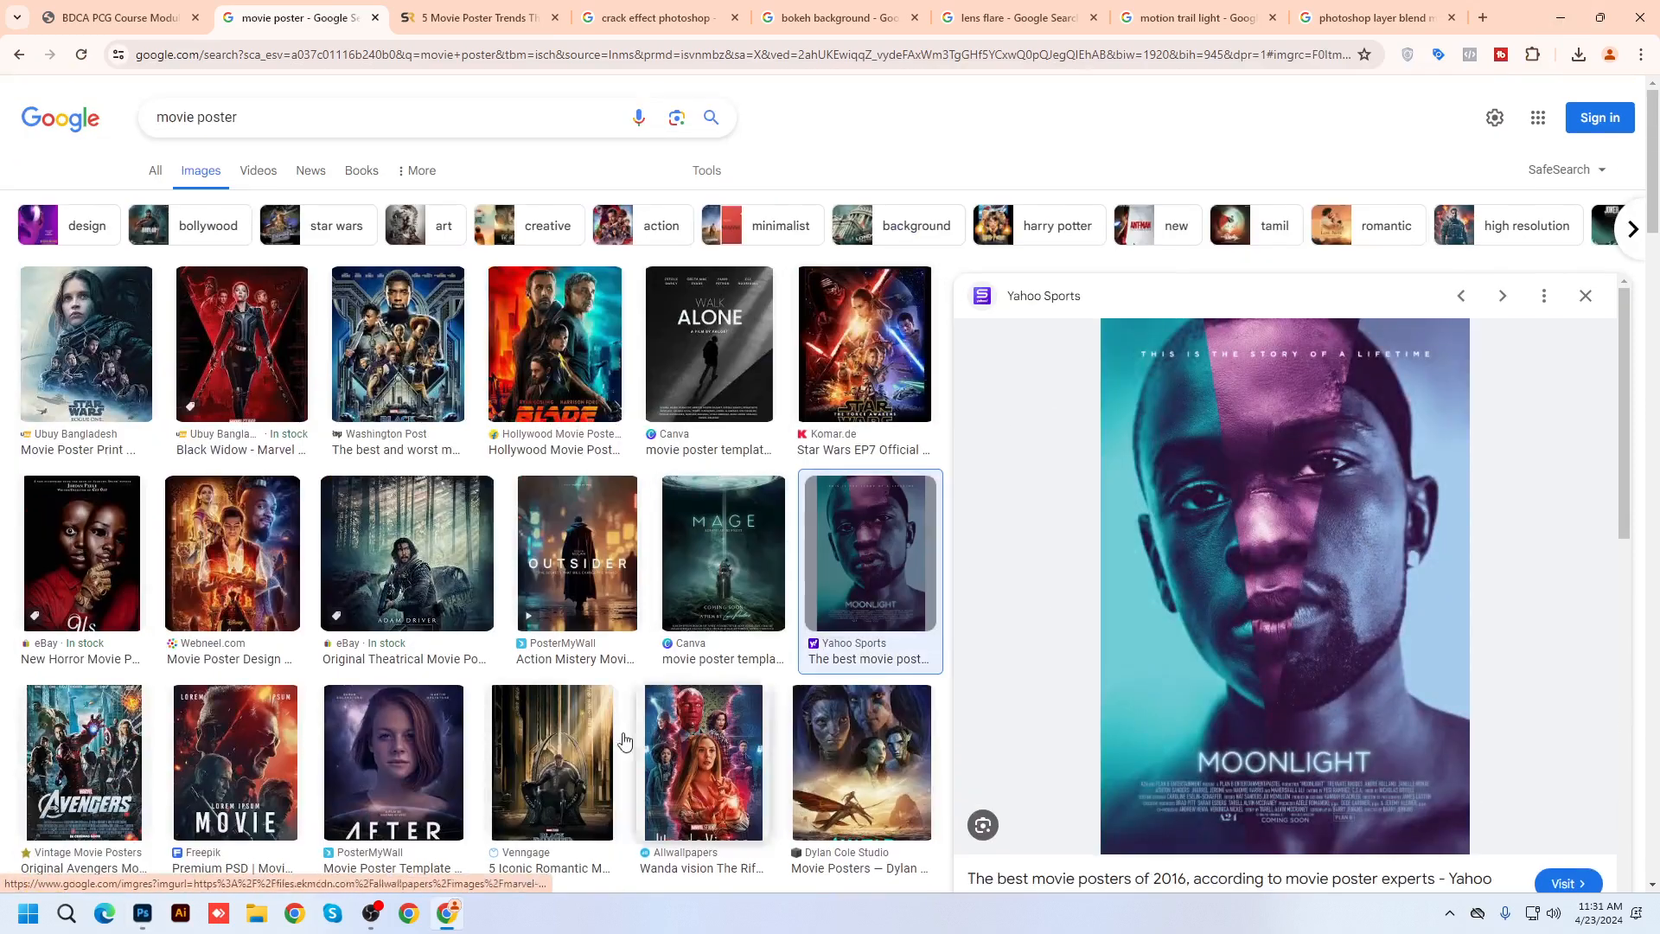
left_click(151, 919)
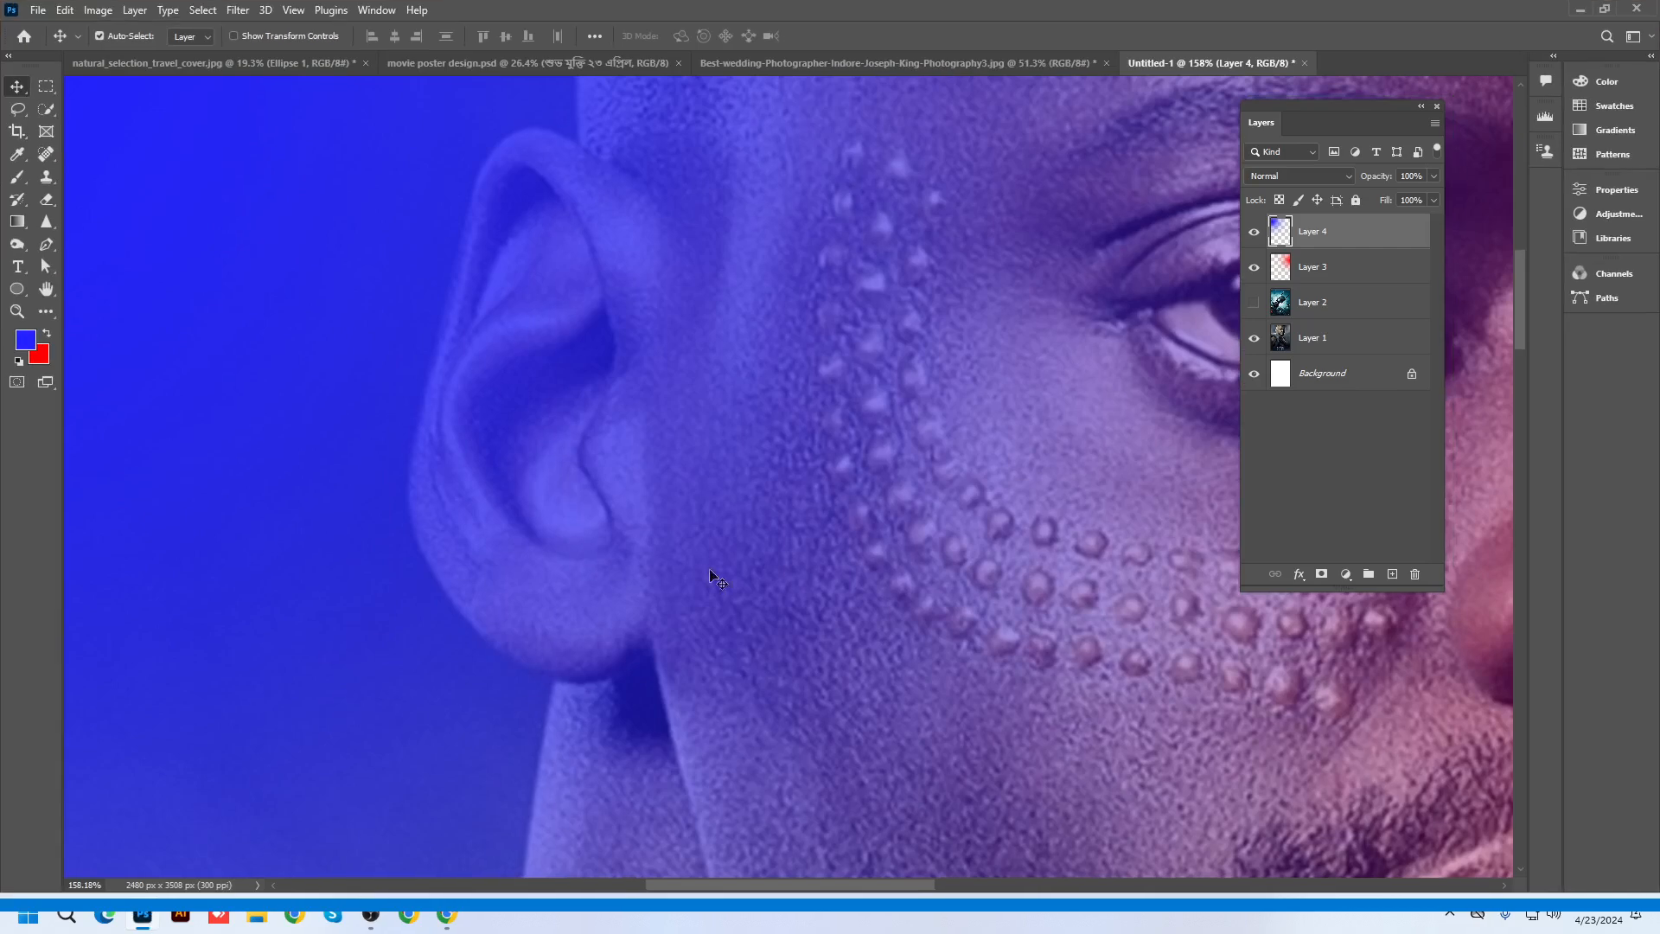
Set the blend mode of Layer 4 and Layer 3 to Color
scroll(542, 208, "down", 10)
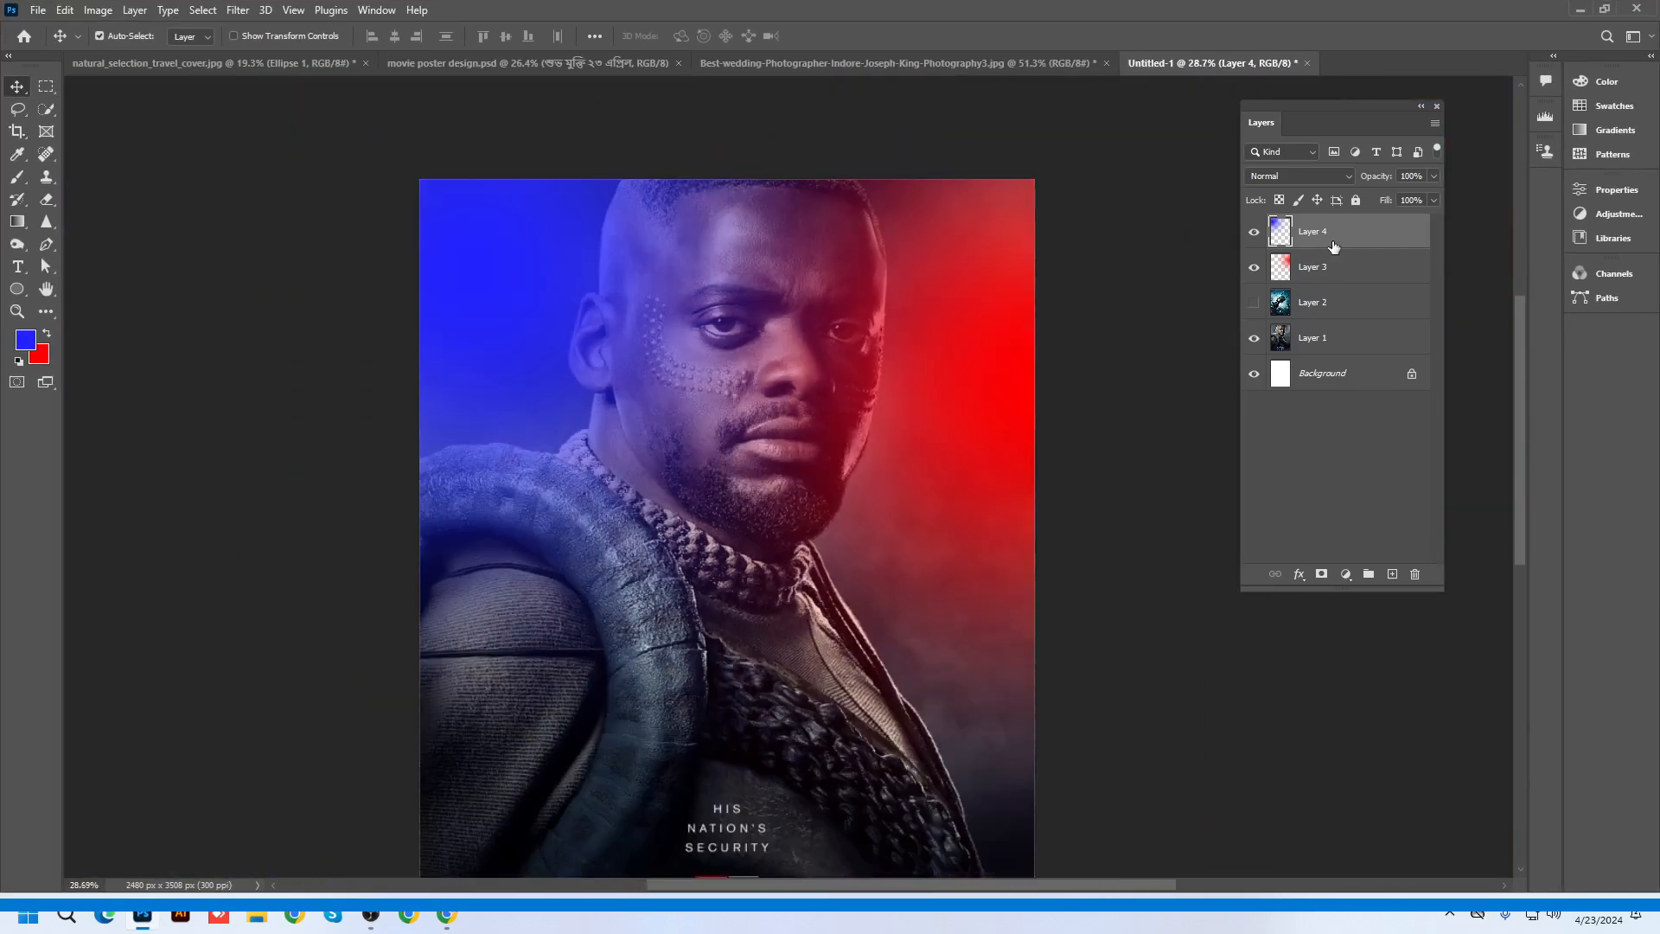
left_click(1310, 177)
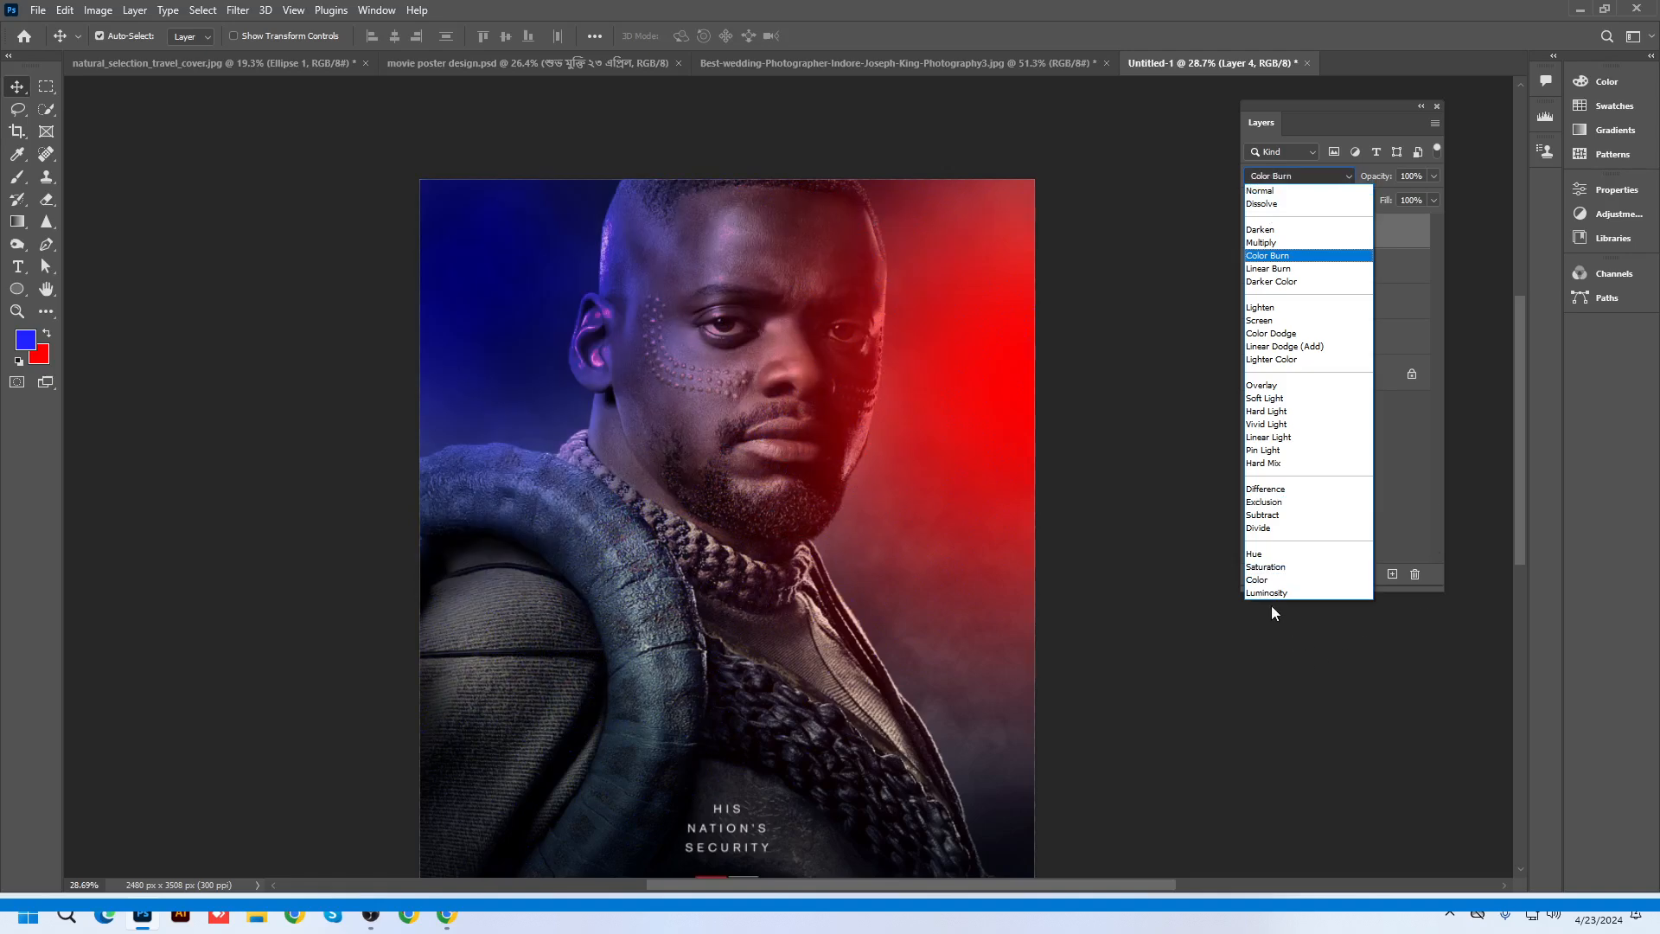
left_click(1270, 581)
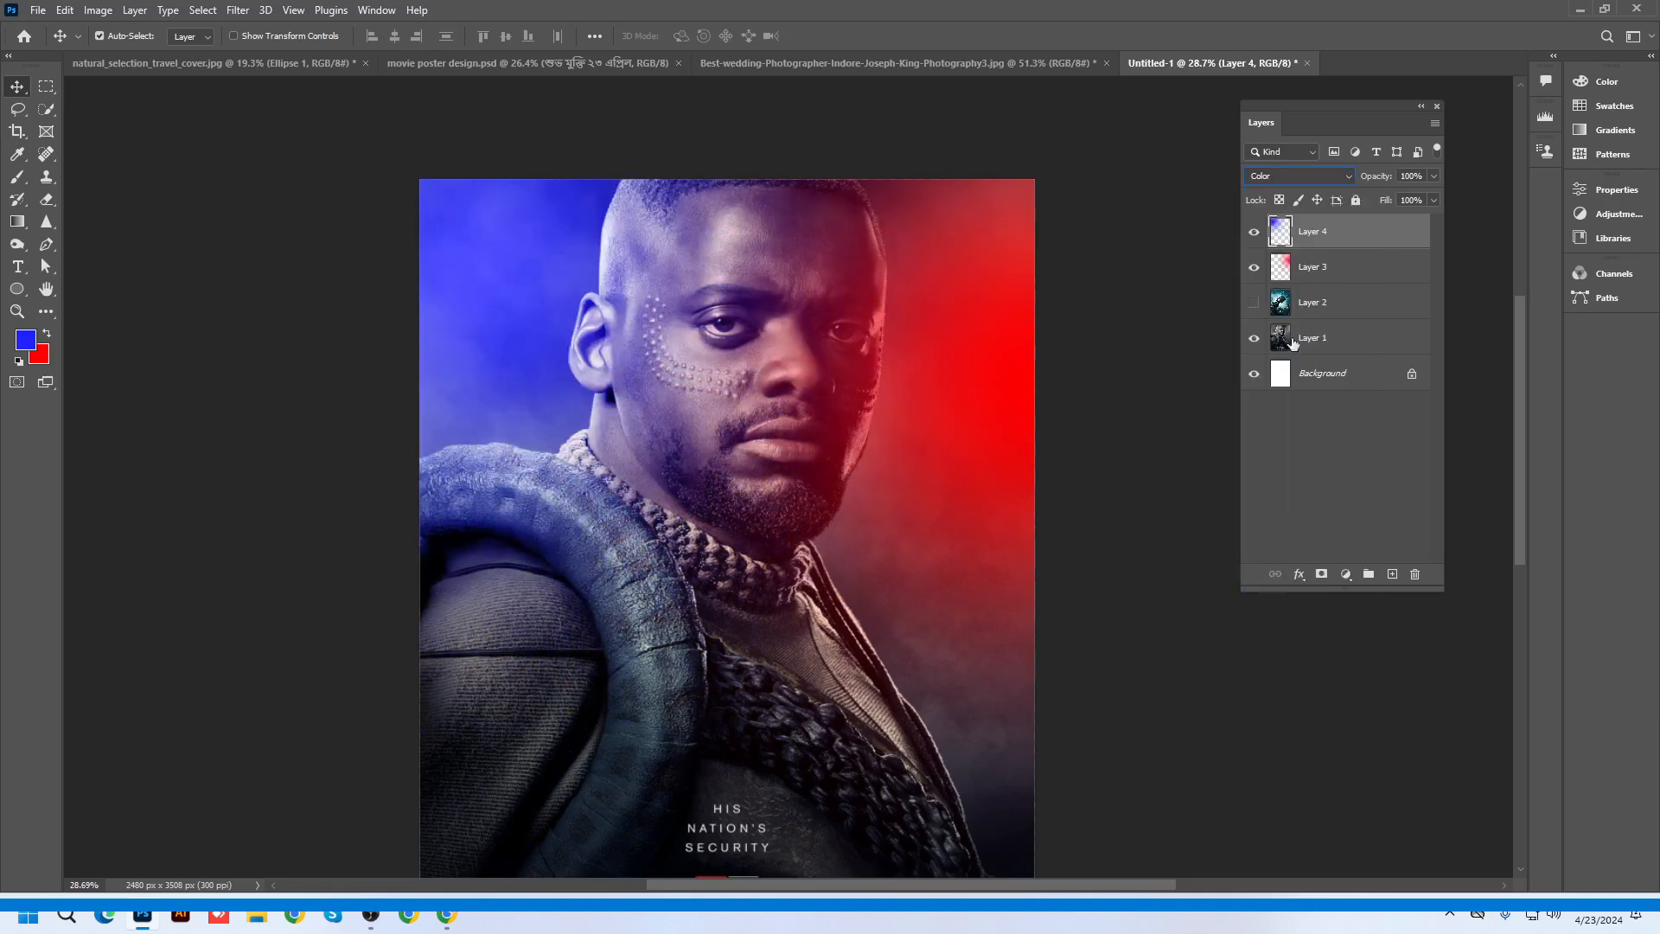
left_click(1310, 268)
left_click(1297, 177)
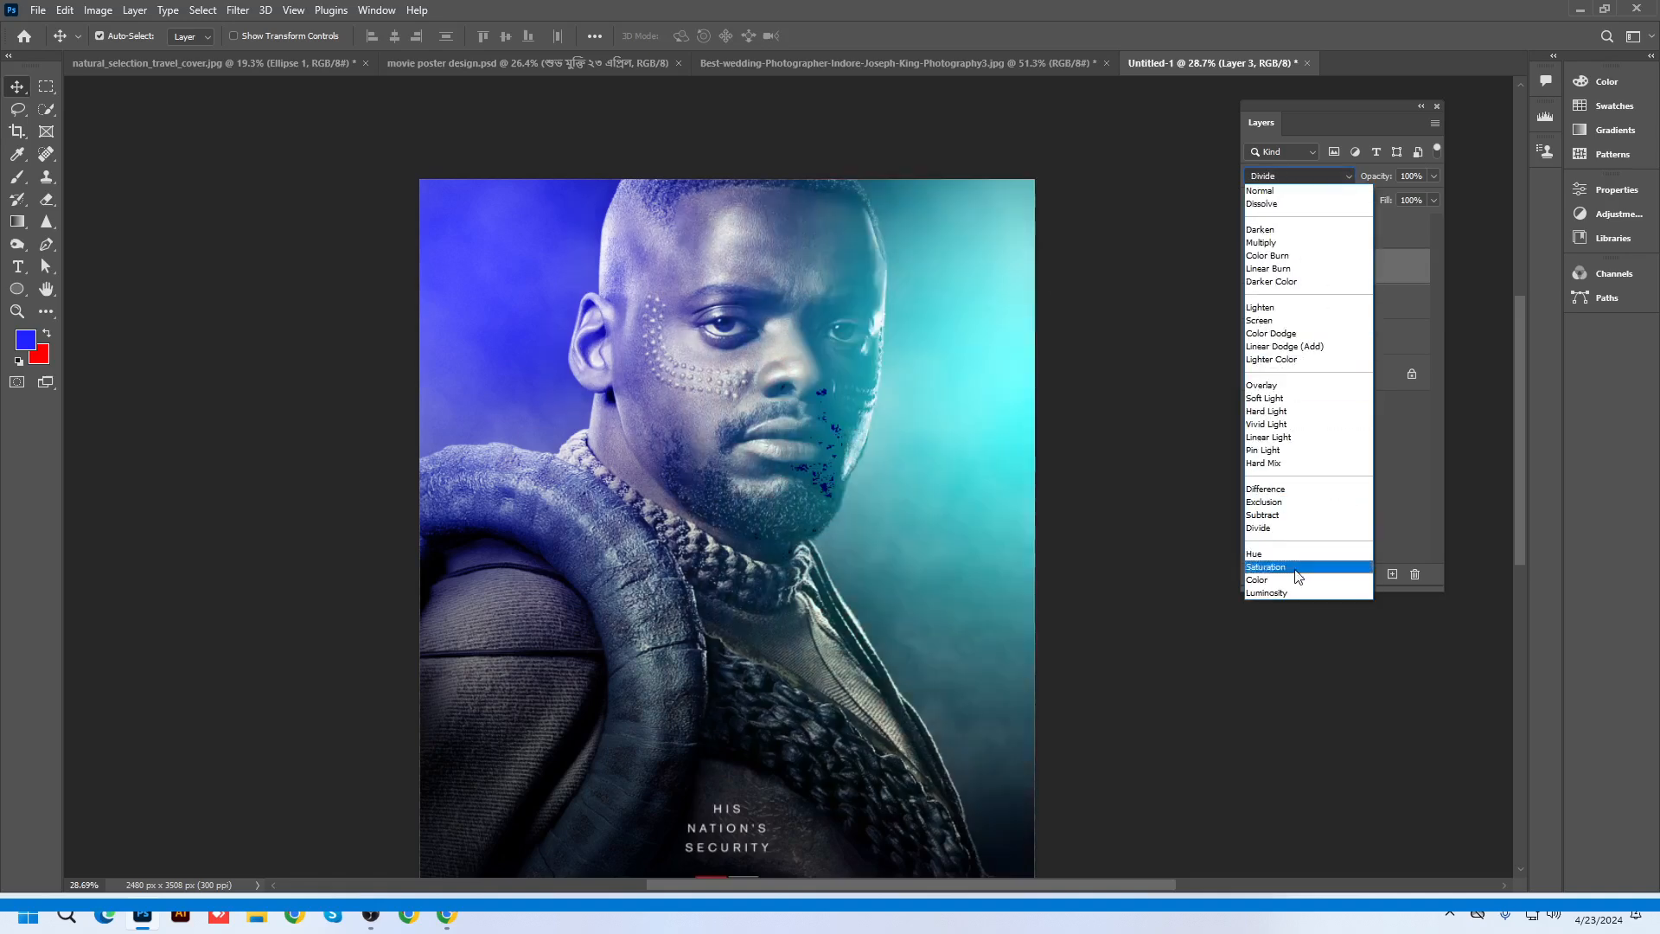
left_click(1271, 582)
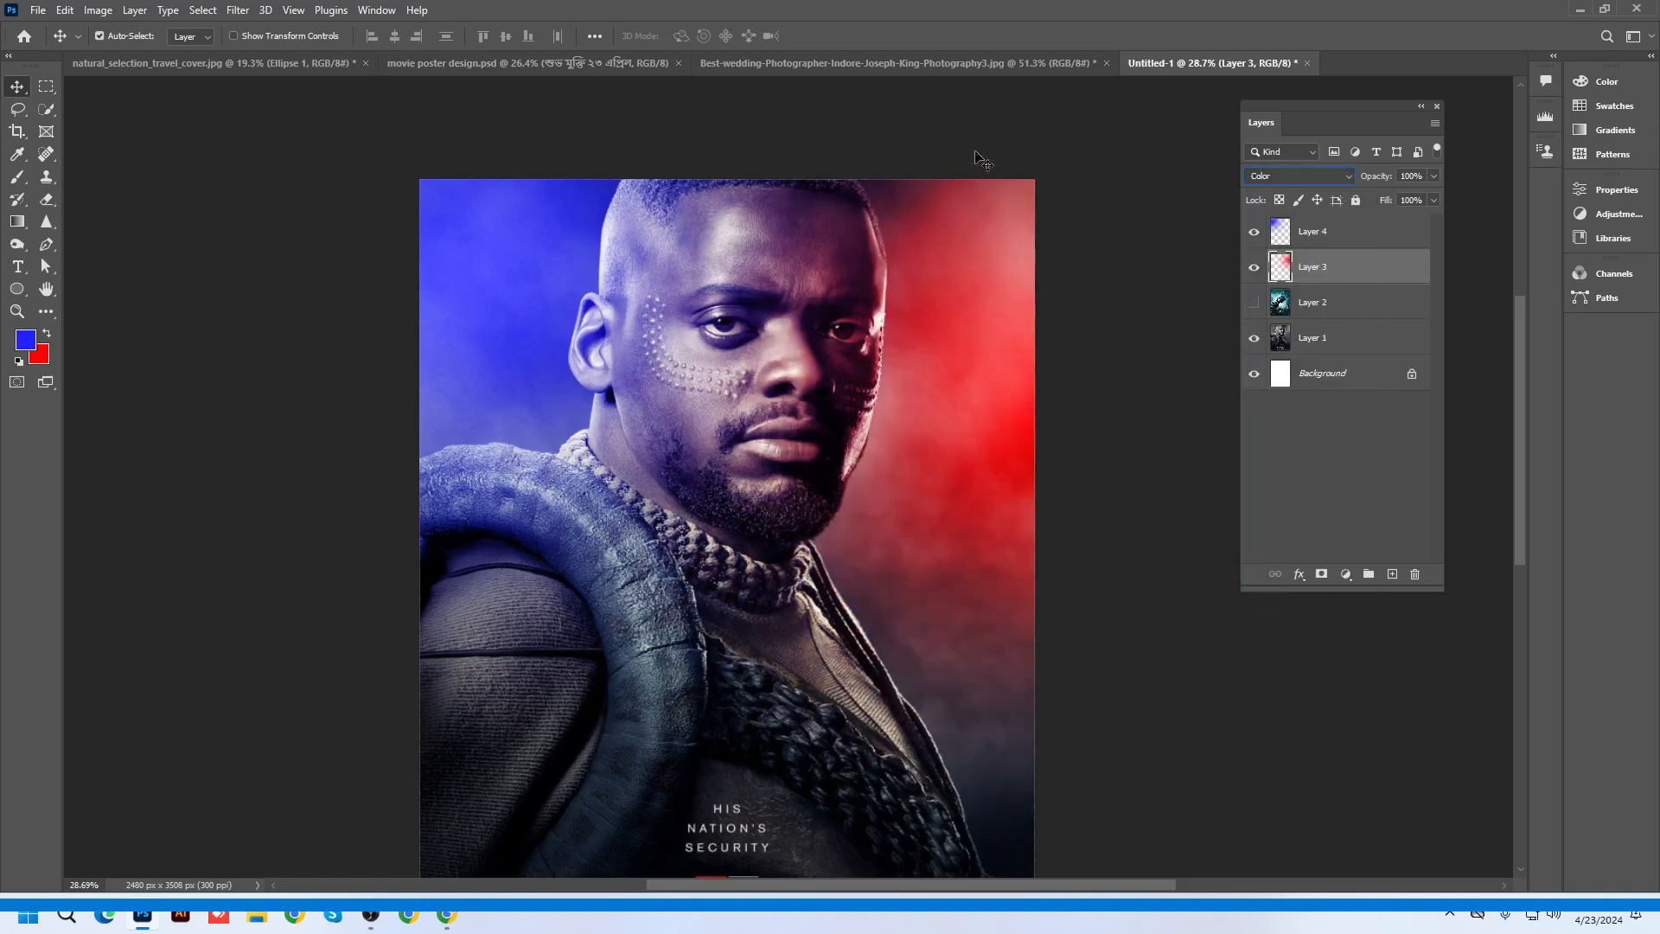
scroll(856, 418, "up", 10)
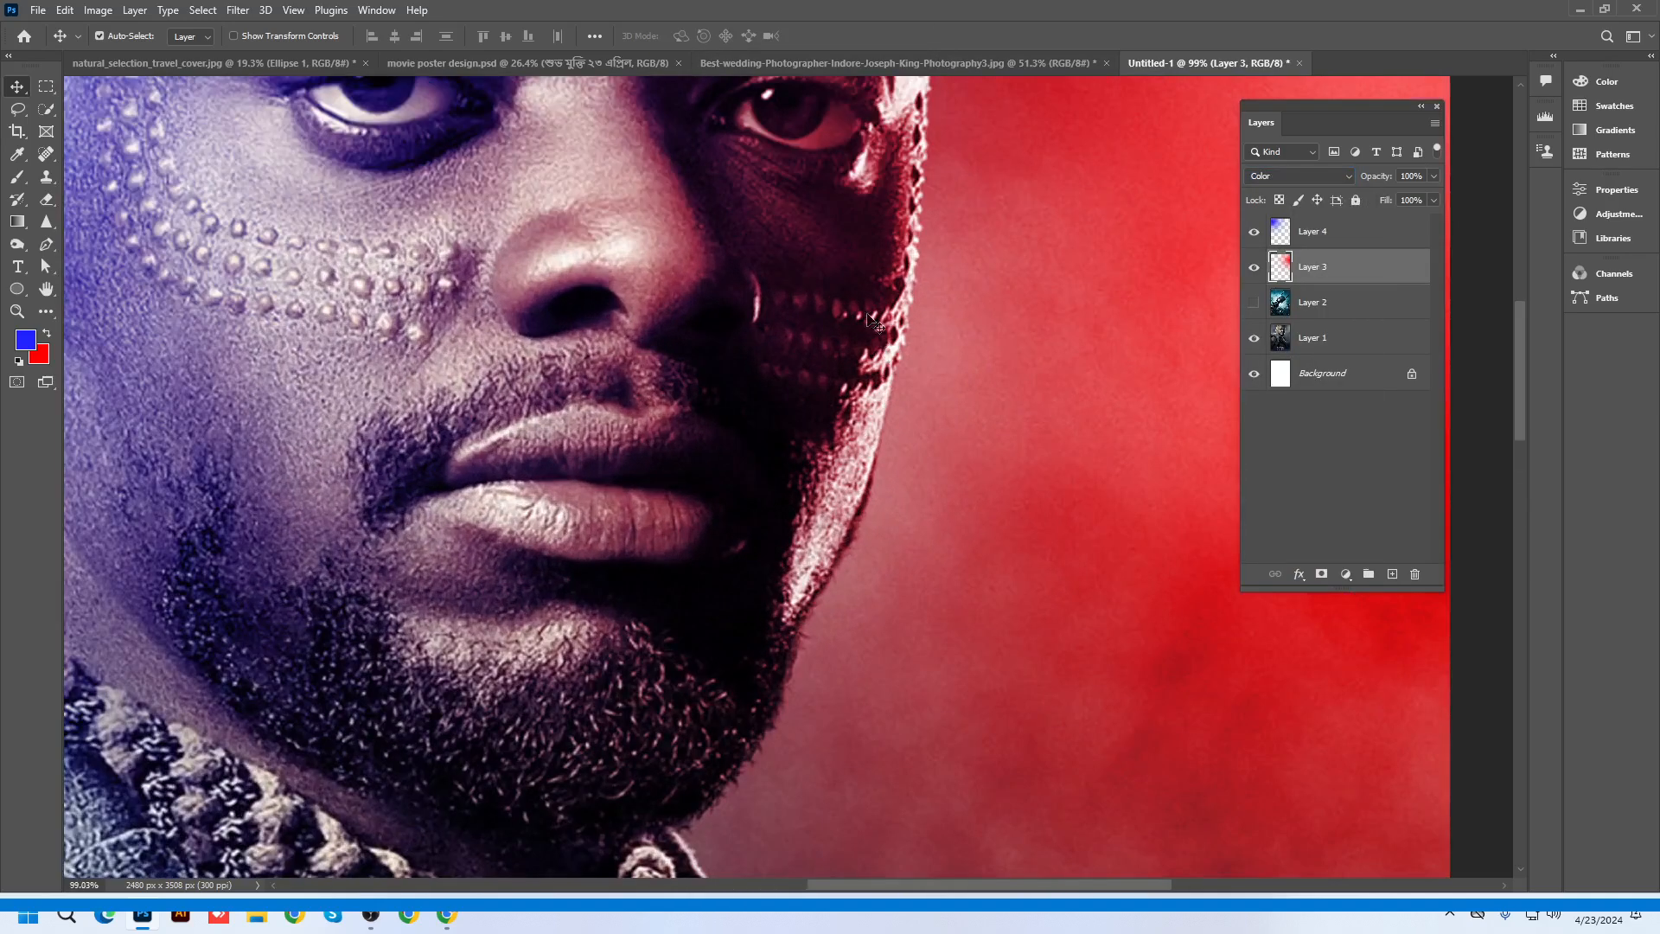
scroll(910, 157, "down", 10)
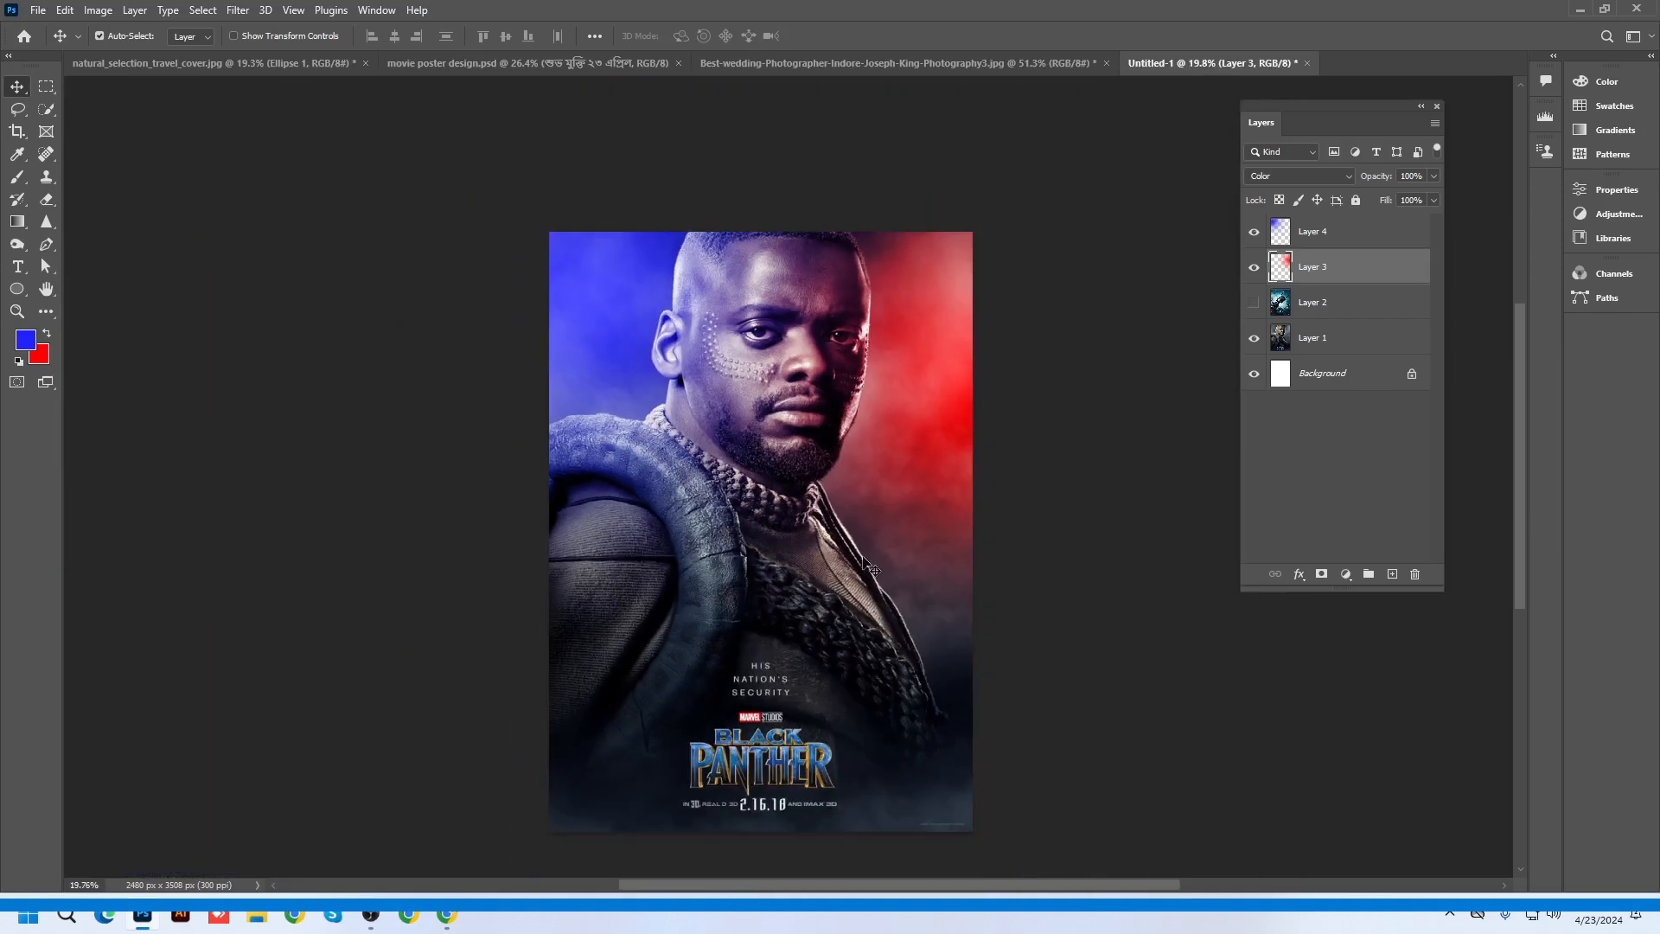
scroll(875, 566, "down", 1)
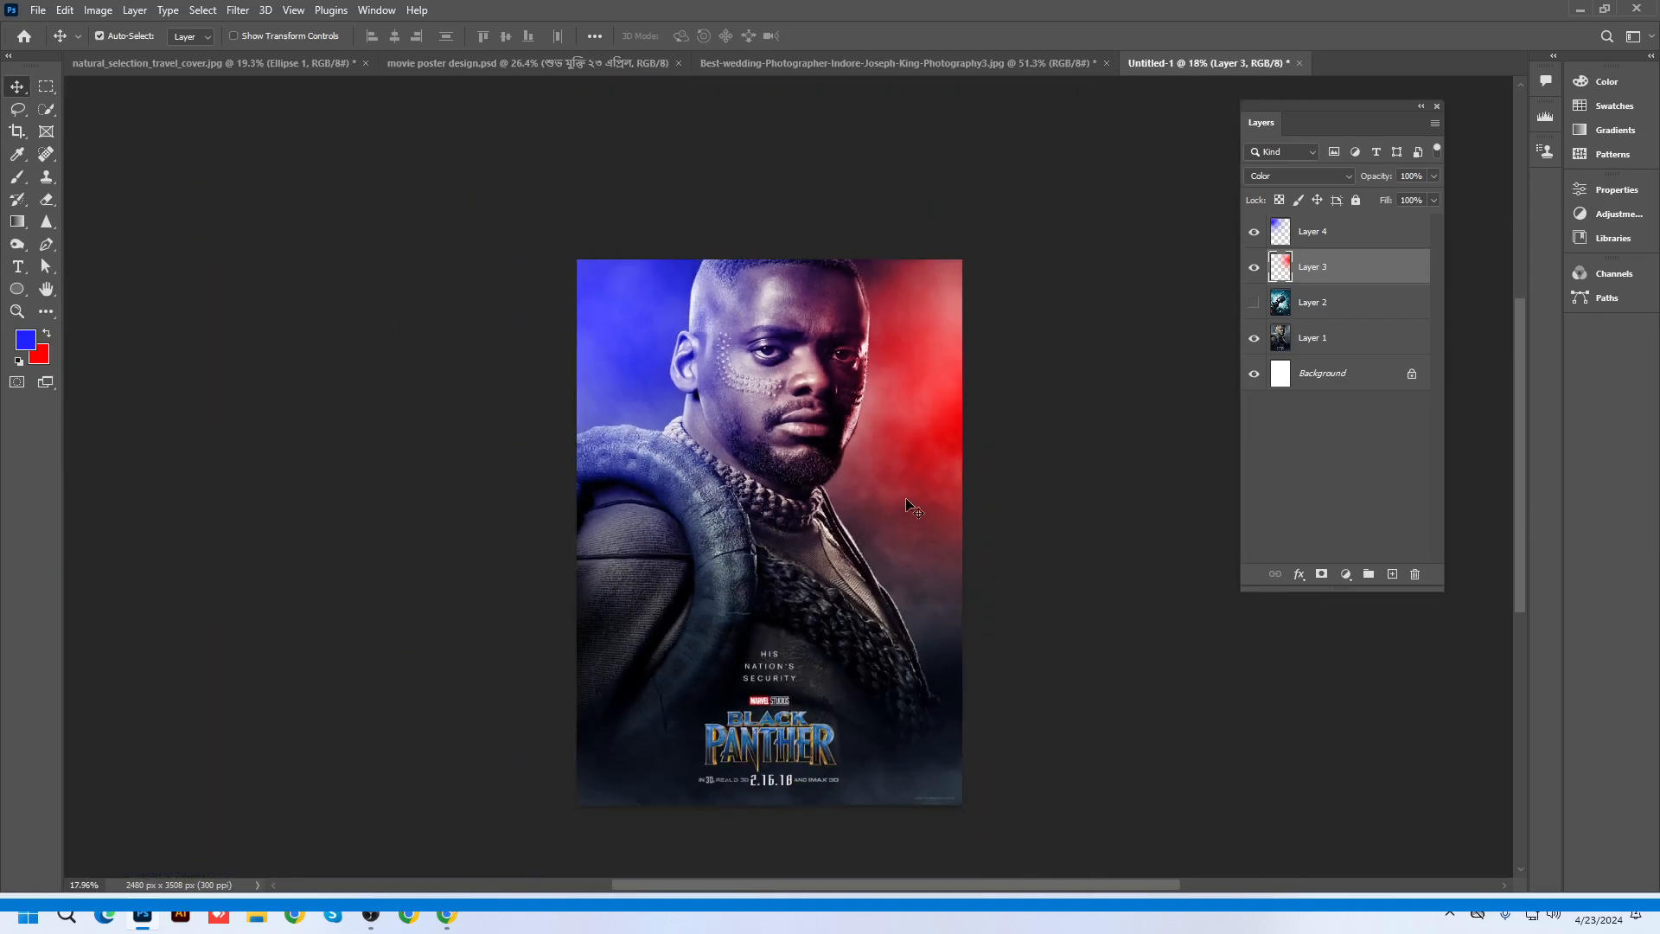
Add a new empty layer directly above Layer 1
left_click(1328, 301)
left_click(1321, 339)
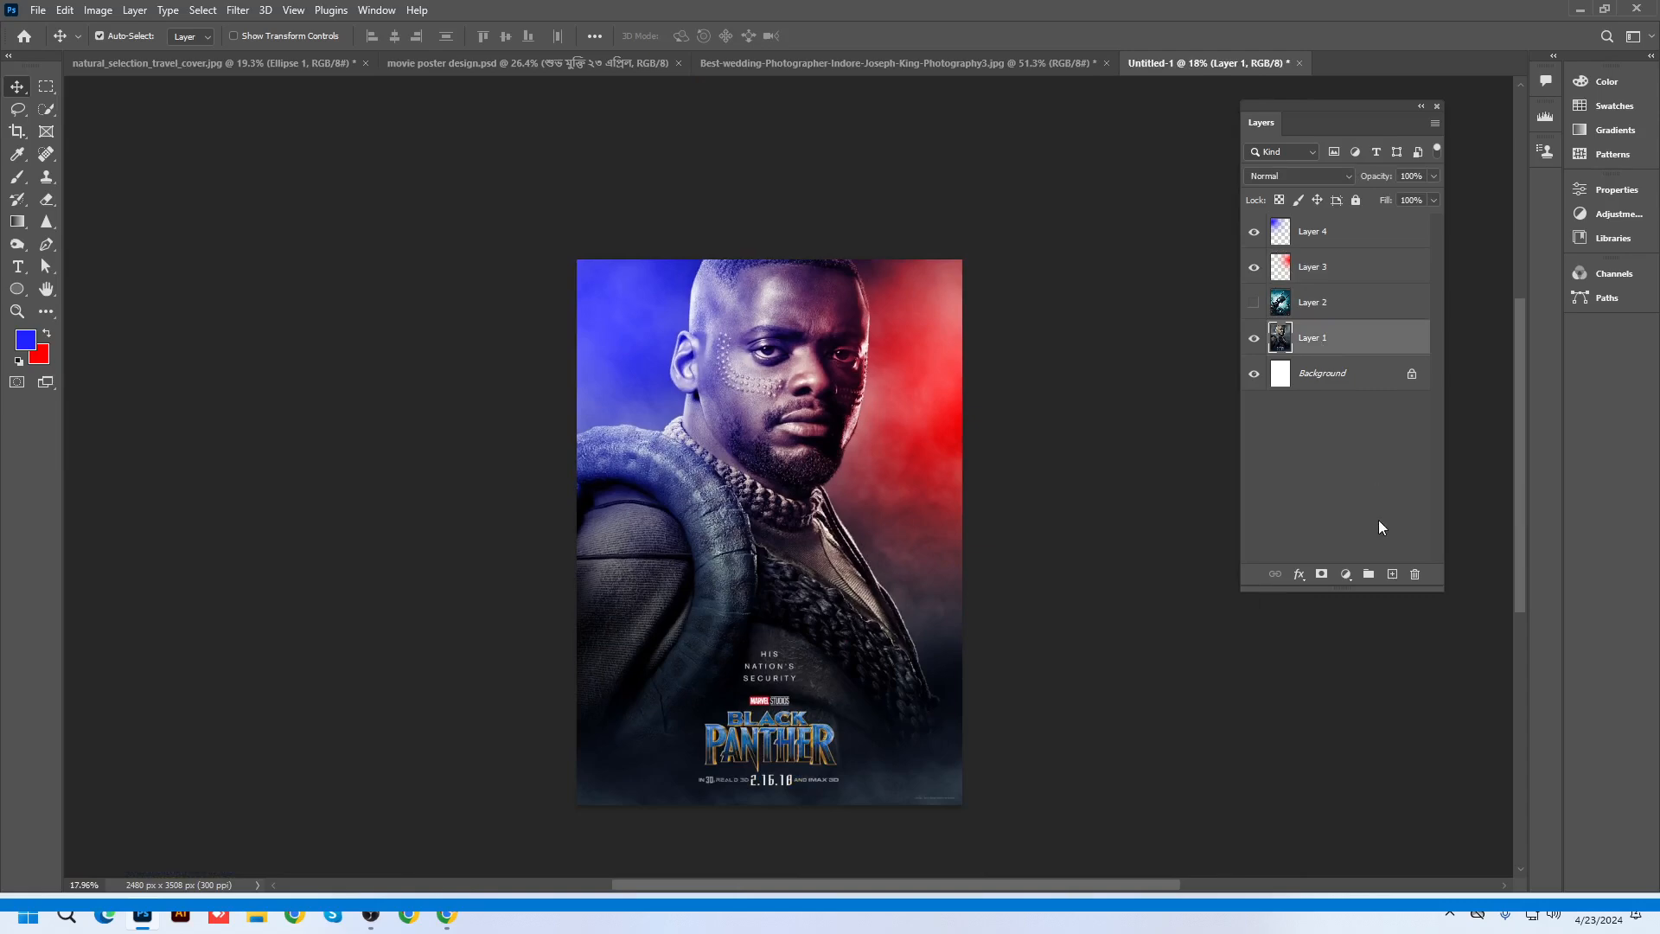
left_click(1391, 574)
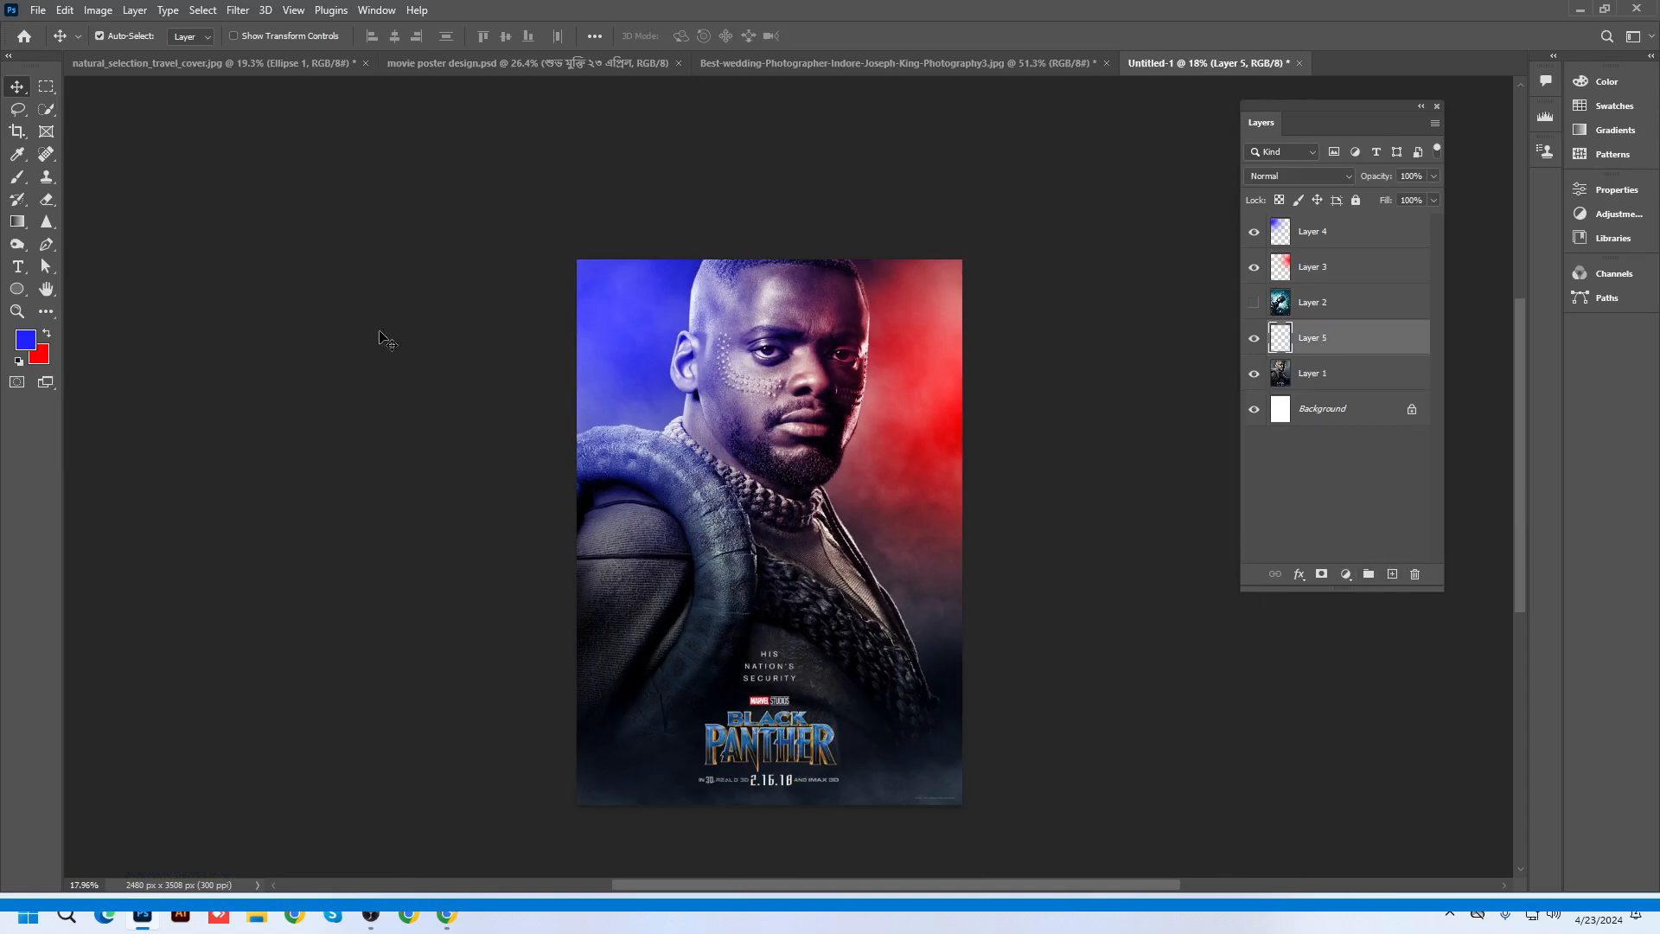
Set the foreground colour to a bright saturated orange
left_click(24, 345)
left_click(1291, 390)
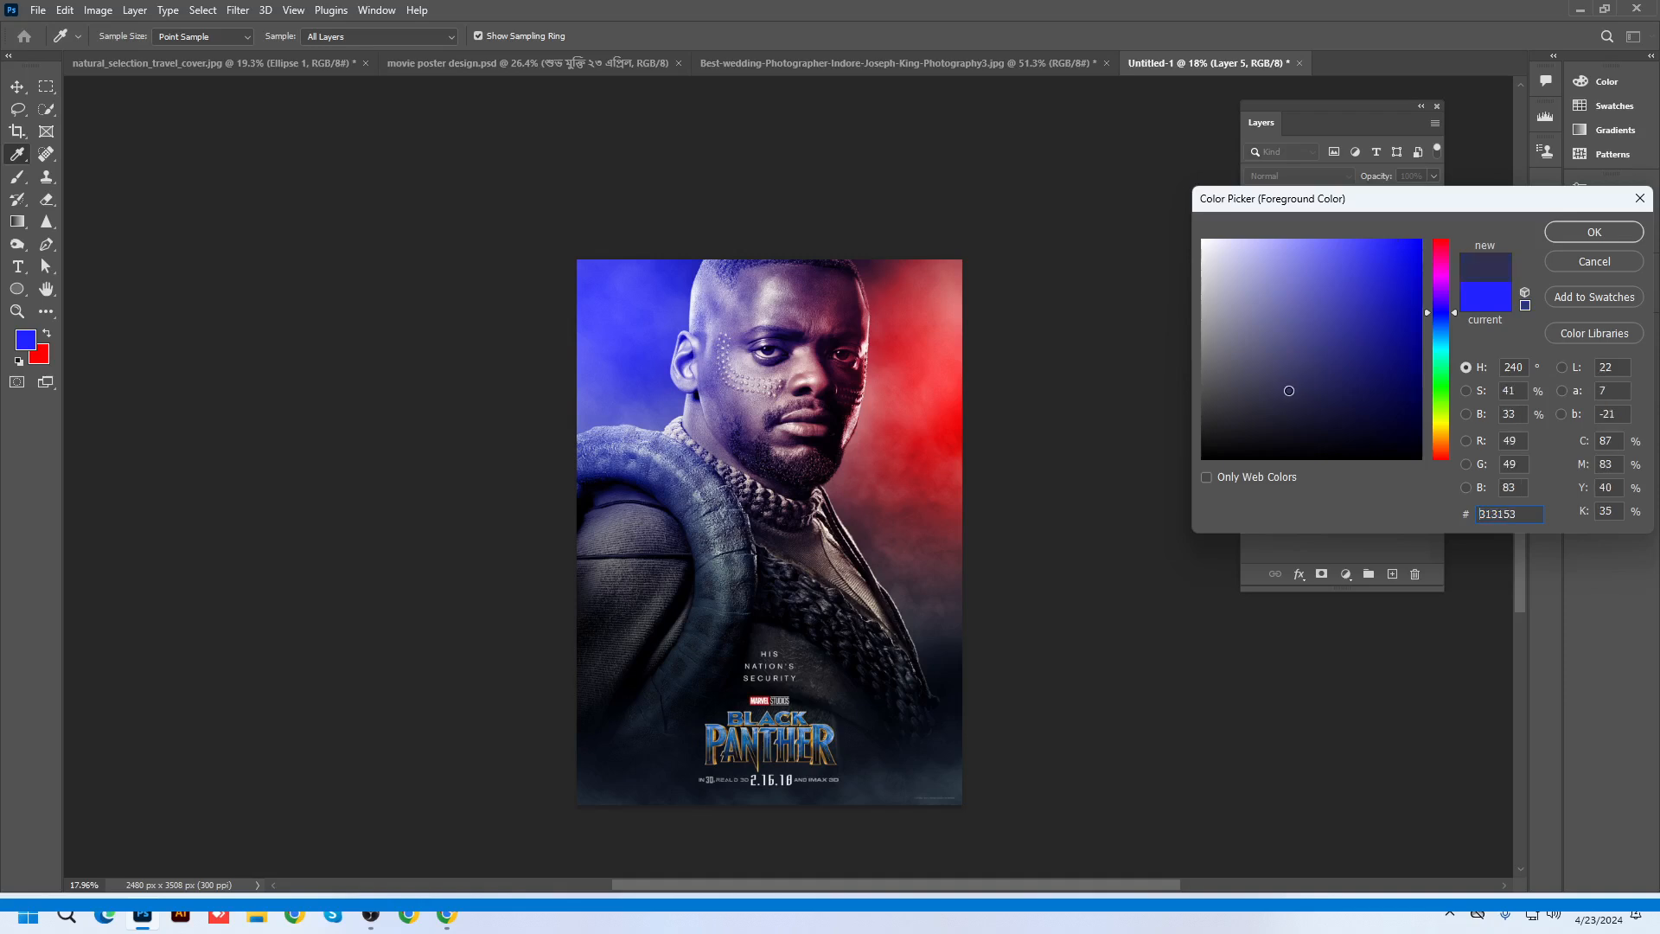
mouse_move(1444, 311)
left_mouse_down()
mouse_move(1454, 466)
mouse_move(1451, 435)
left_mouse_up()
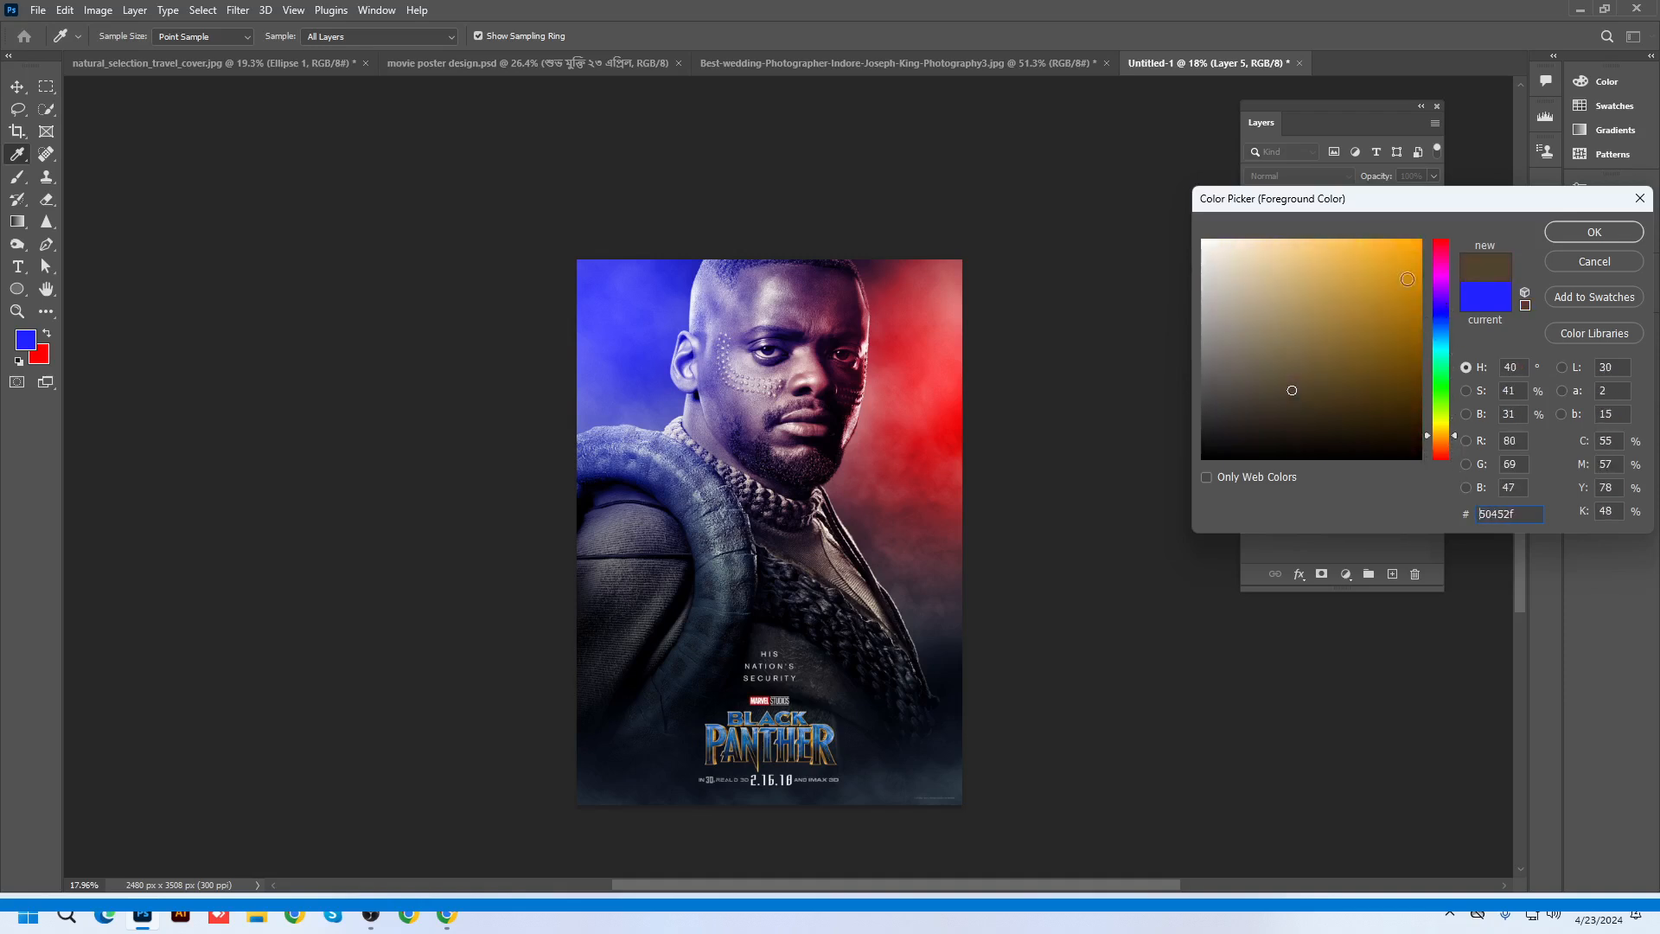
left_click(1406, 247)
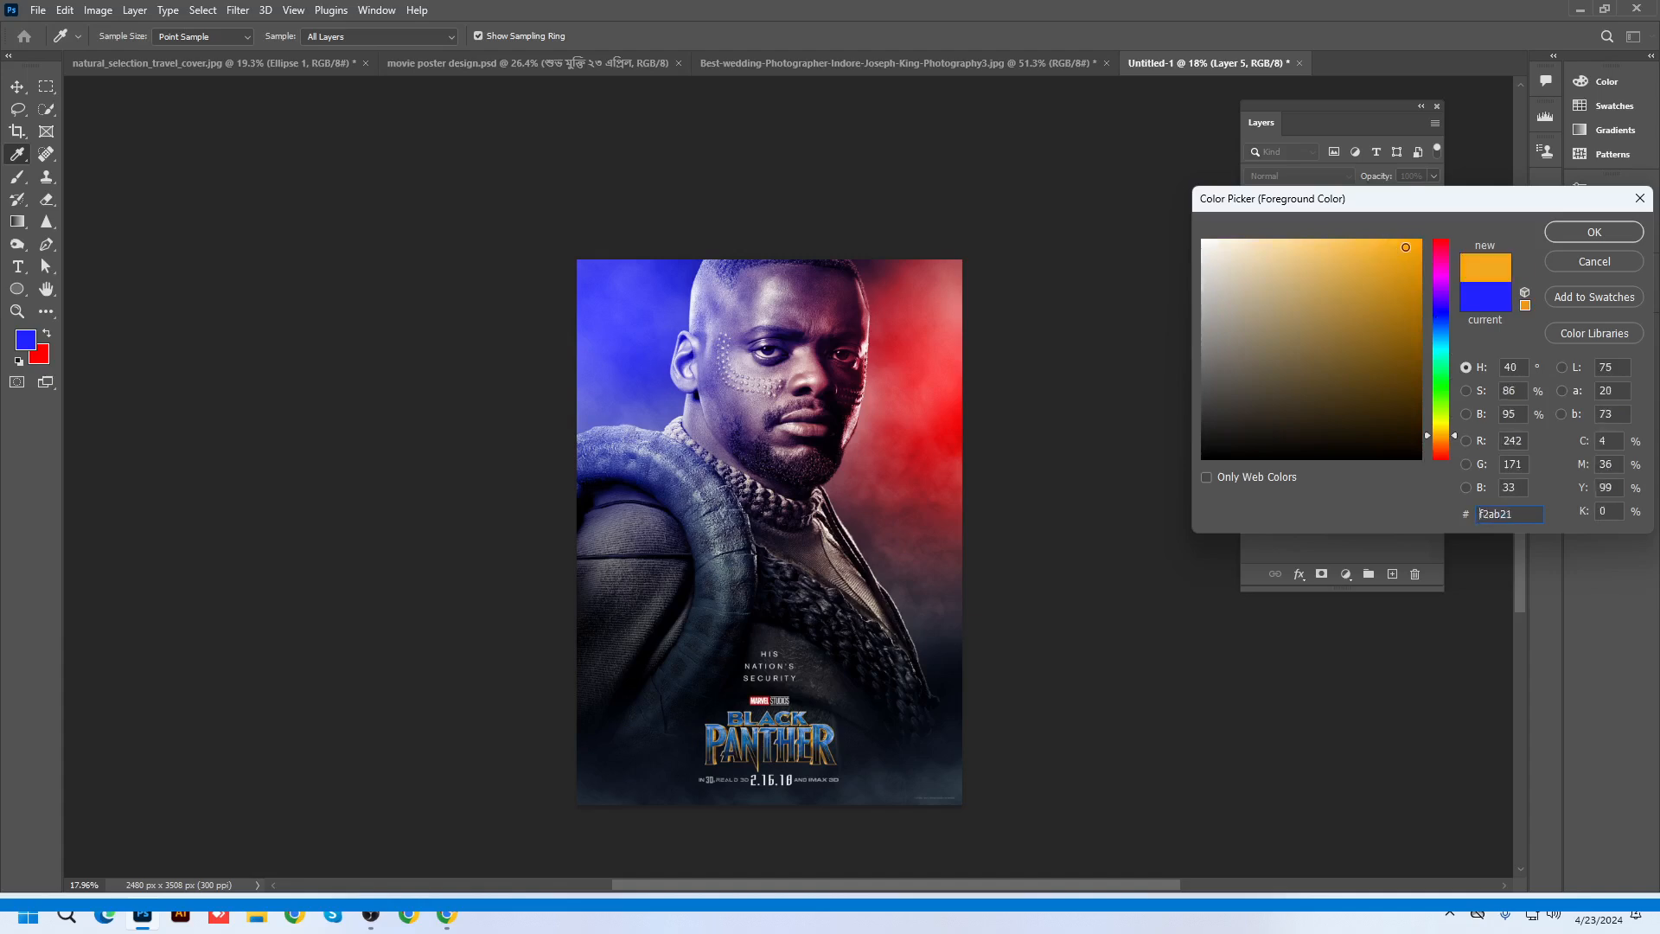
left_click(1567, 232)
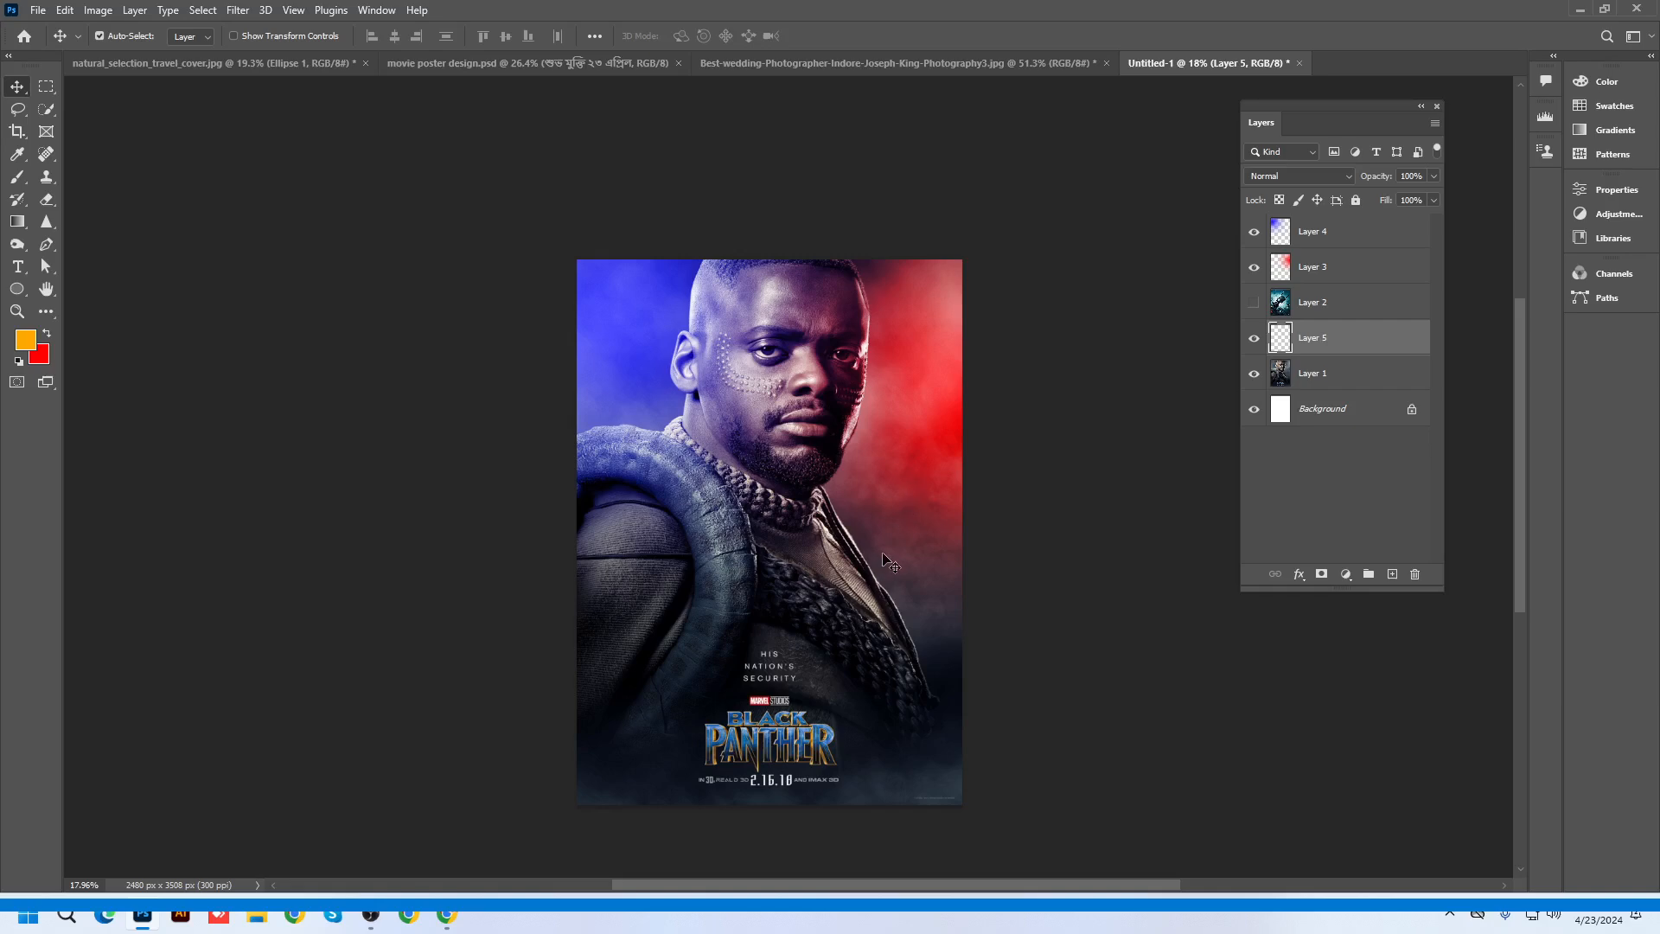
Duplicate Layer 3 to strengthen the red, then undo the copies
scroll(896, 330, "up", 2)
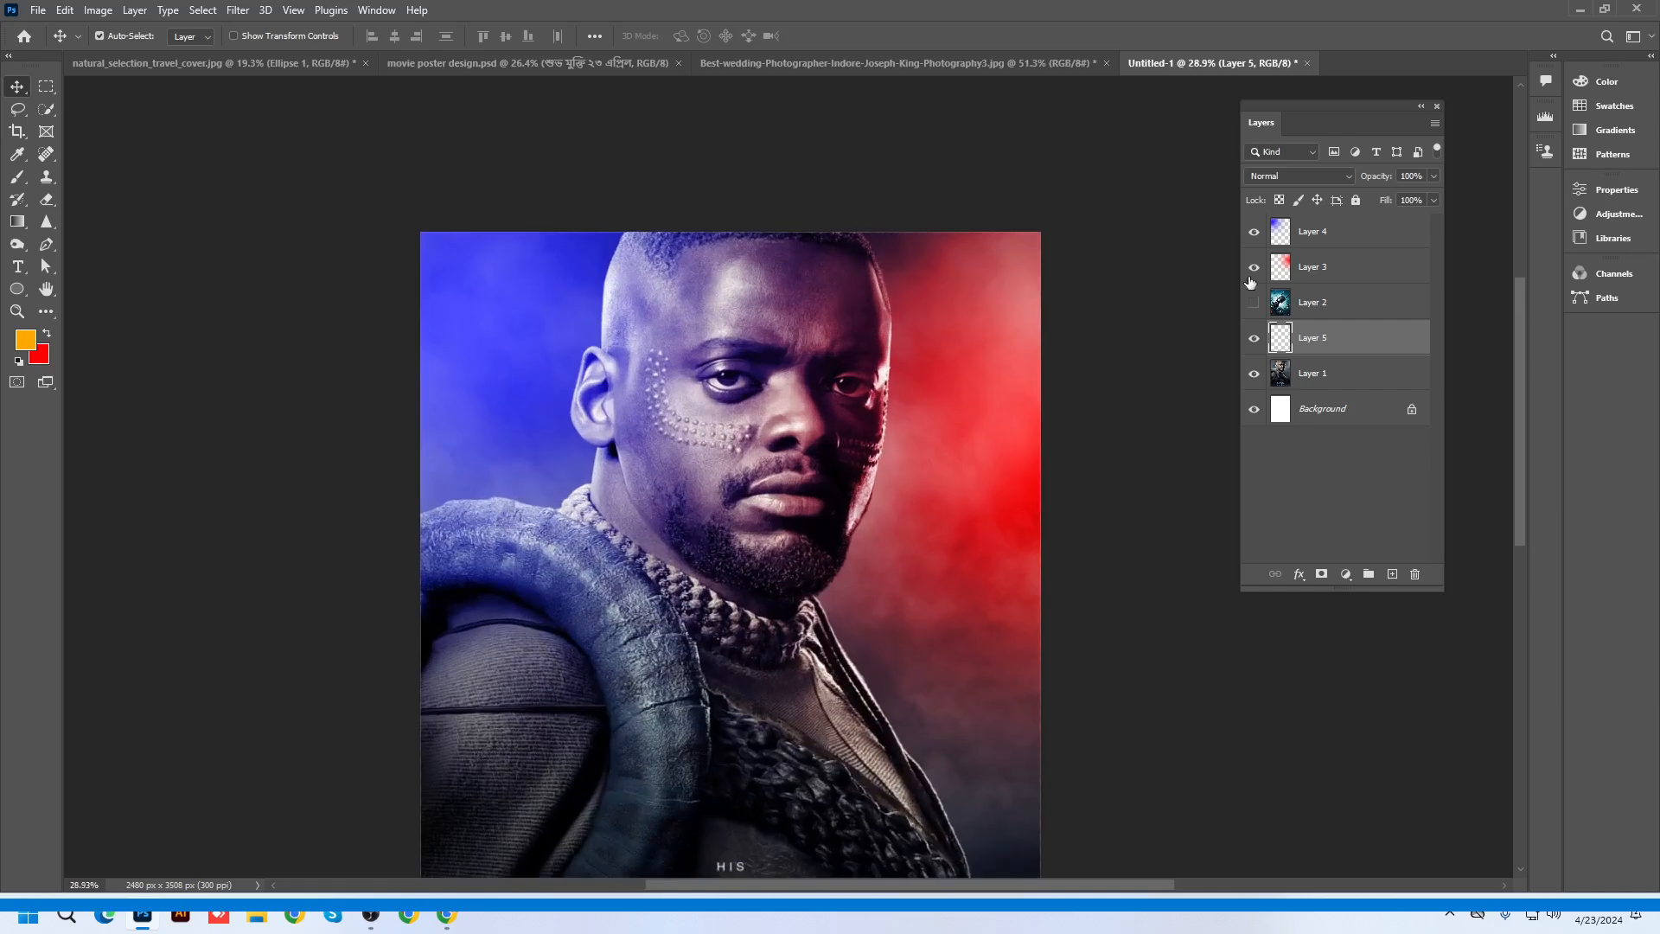
left_click(1300, 268)
scroll(1003, 308, "up", 1)
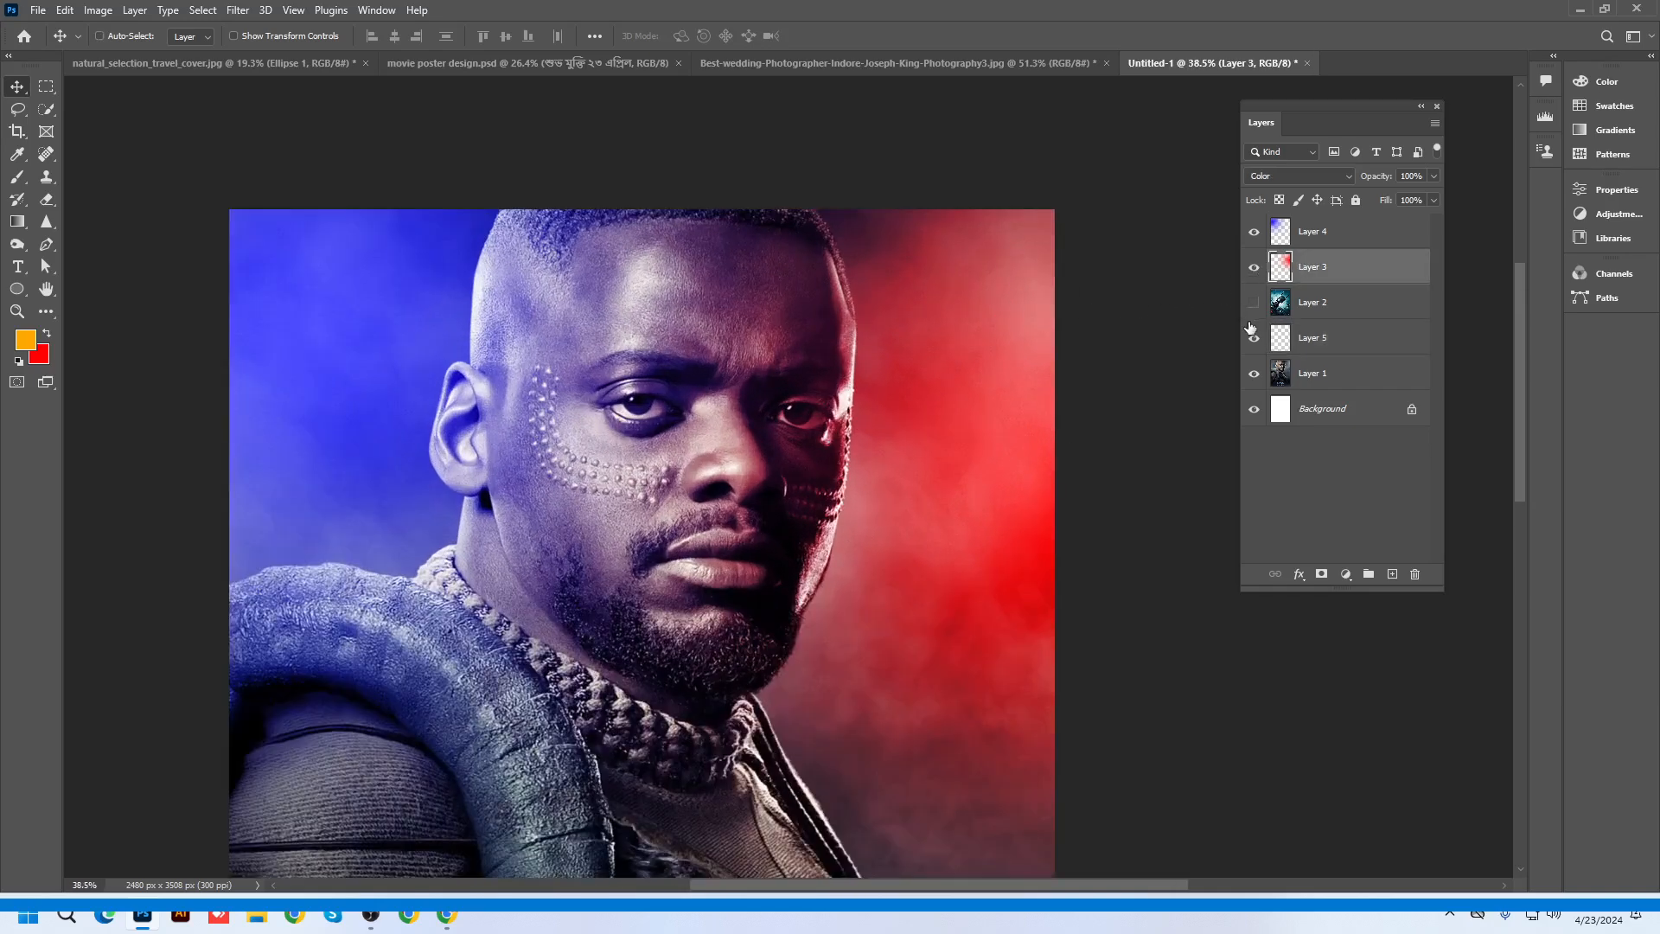
key("ctrl+j")
key("ctrl+j")
key("ctrl+j")
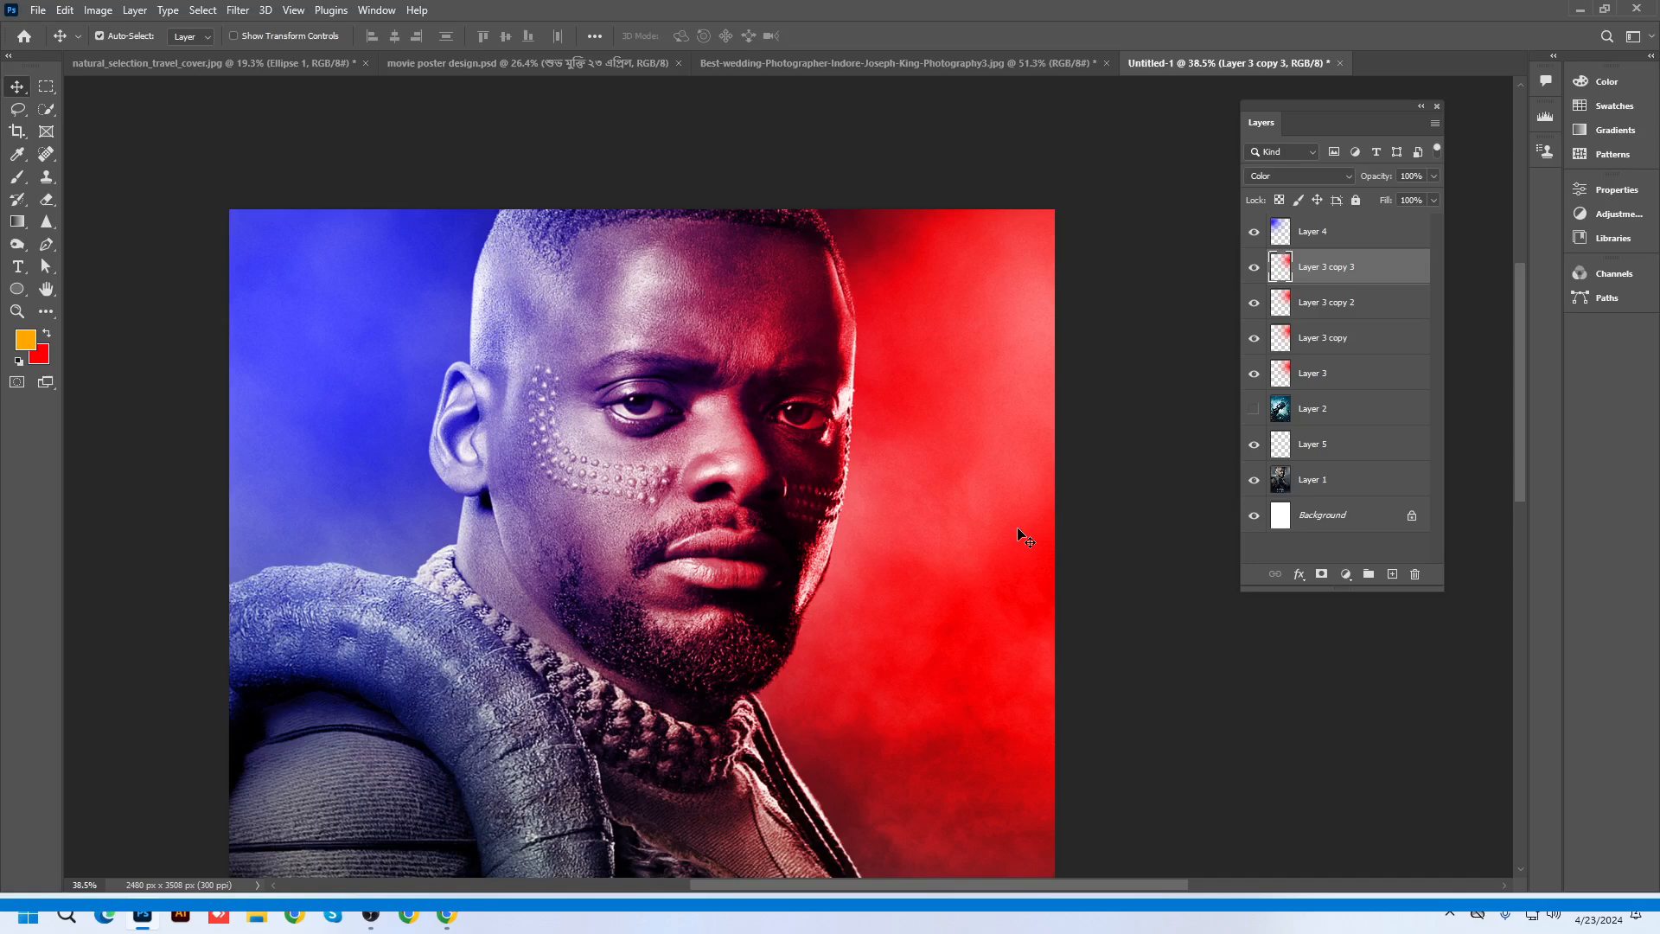
key("ctrl+z")
key("ctrl+z")
key("ctrl+z")
key("ctrl+z")
key("ctrl+z")
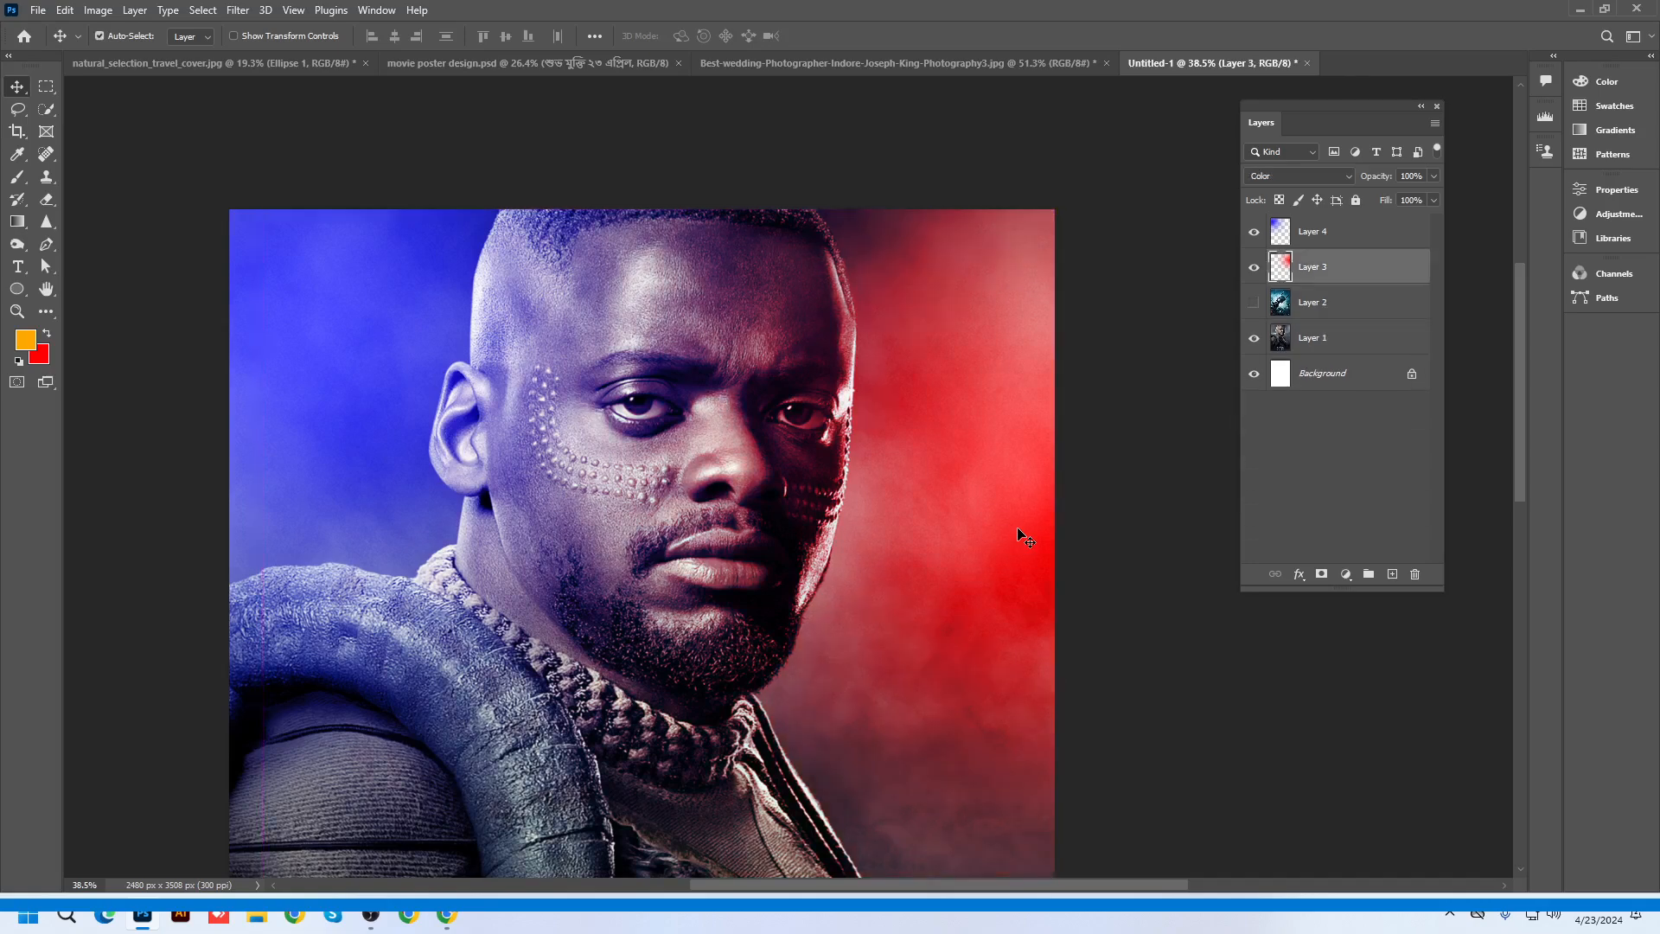
Bring the poster's title area into view and add a new empty layer above Layer 2
scroll(916, 440, "up", 3)
left_click_drag(939, 580, 1044, 402)
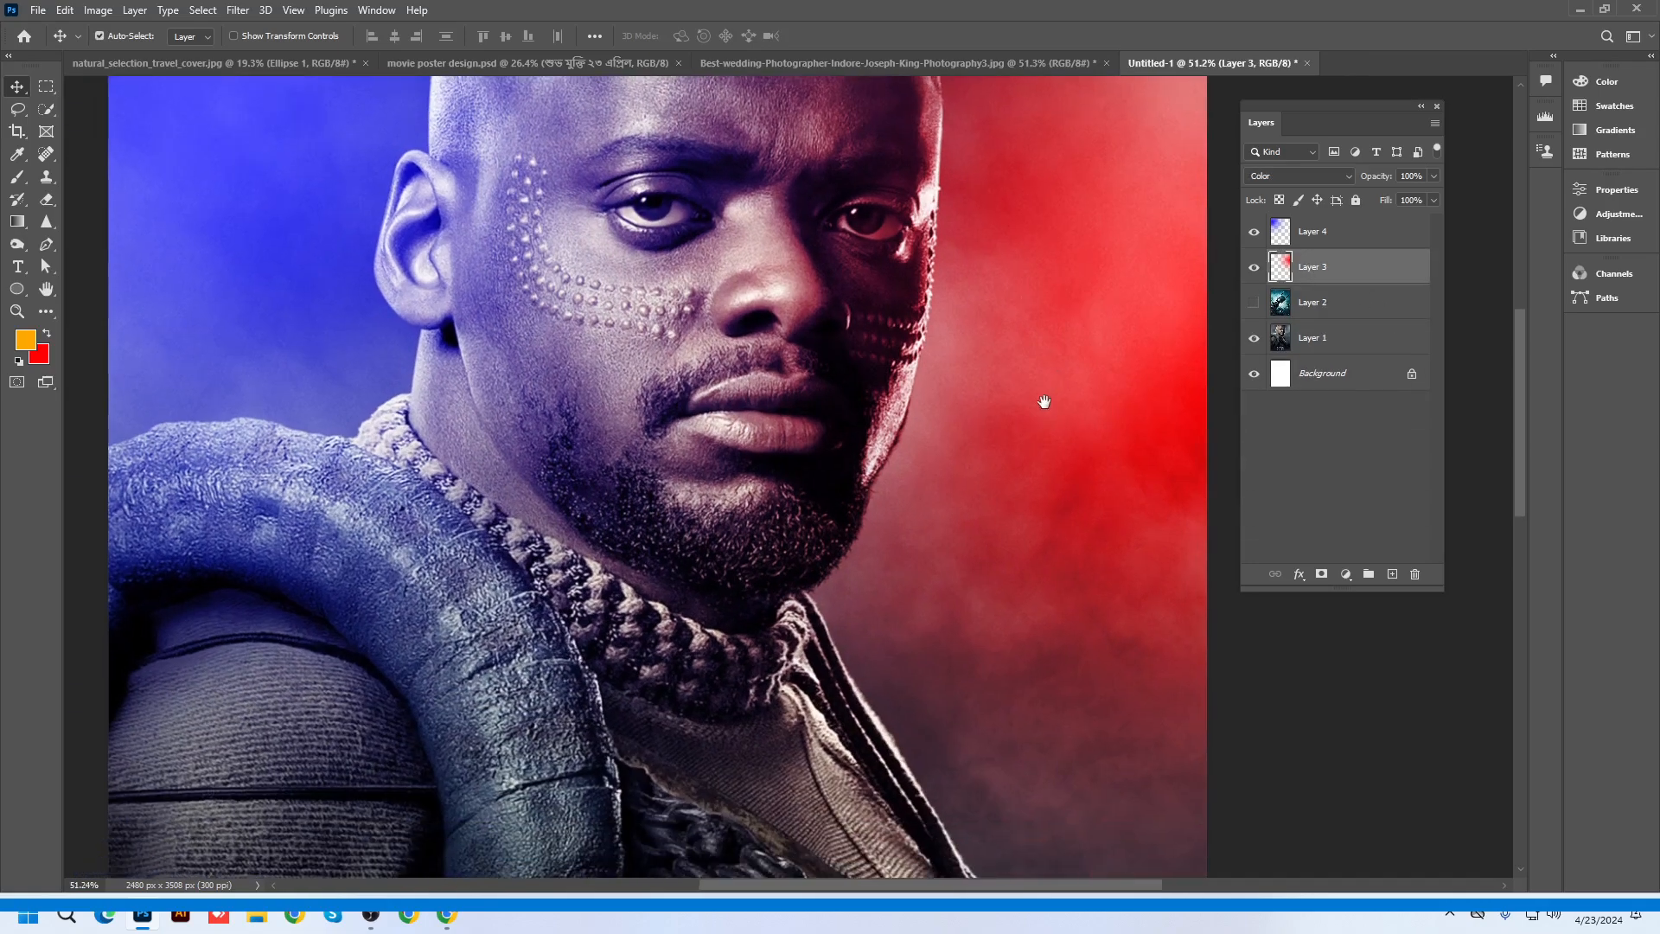
scroll(981, 415, "down", 4)
left_click_drag(941, 599, 939, 235)
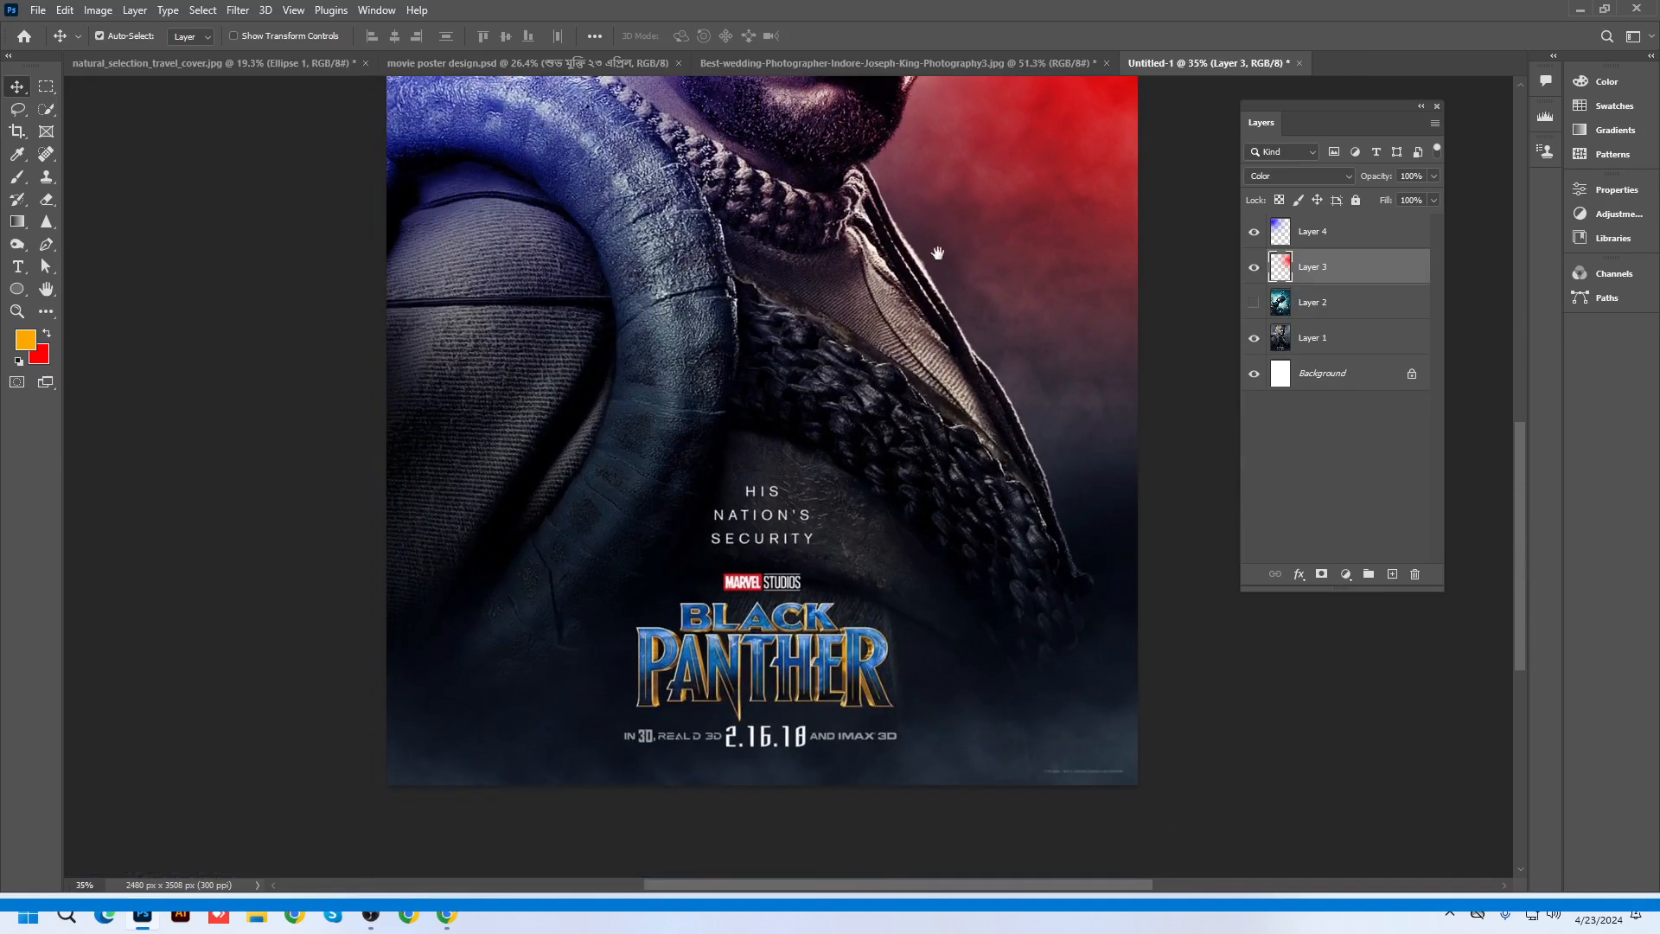
left_click(1321, 306)
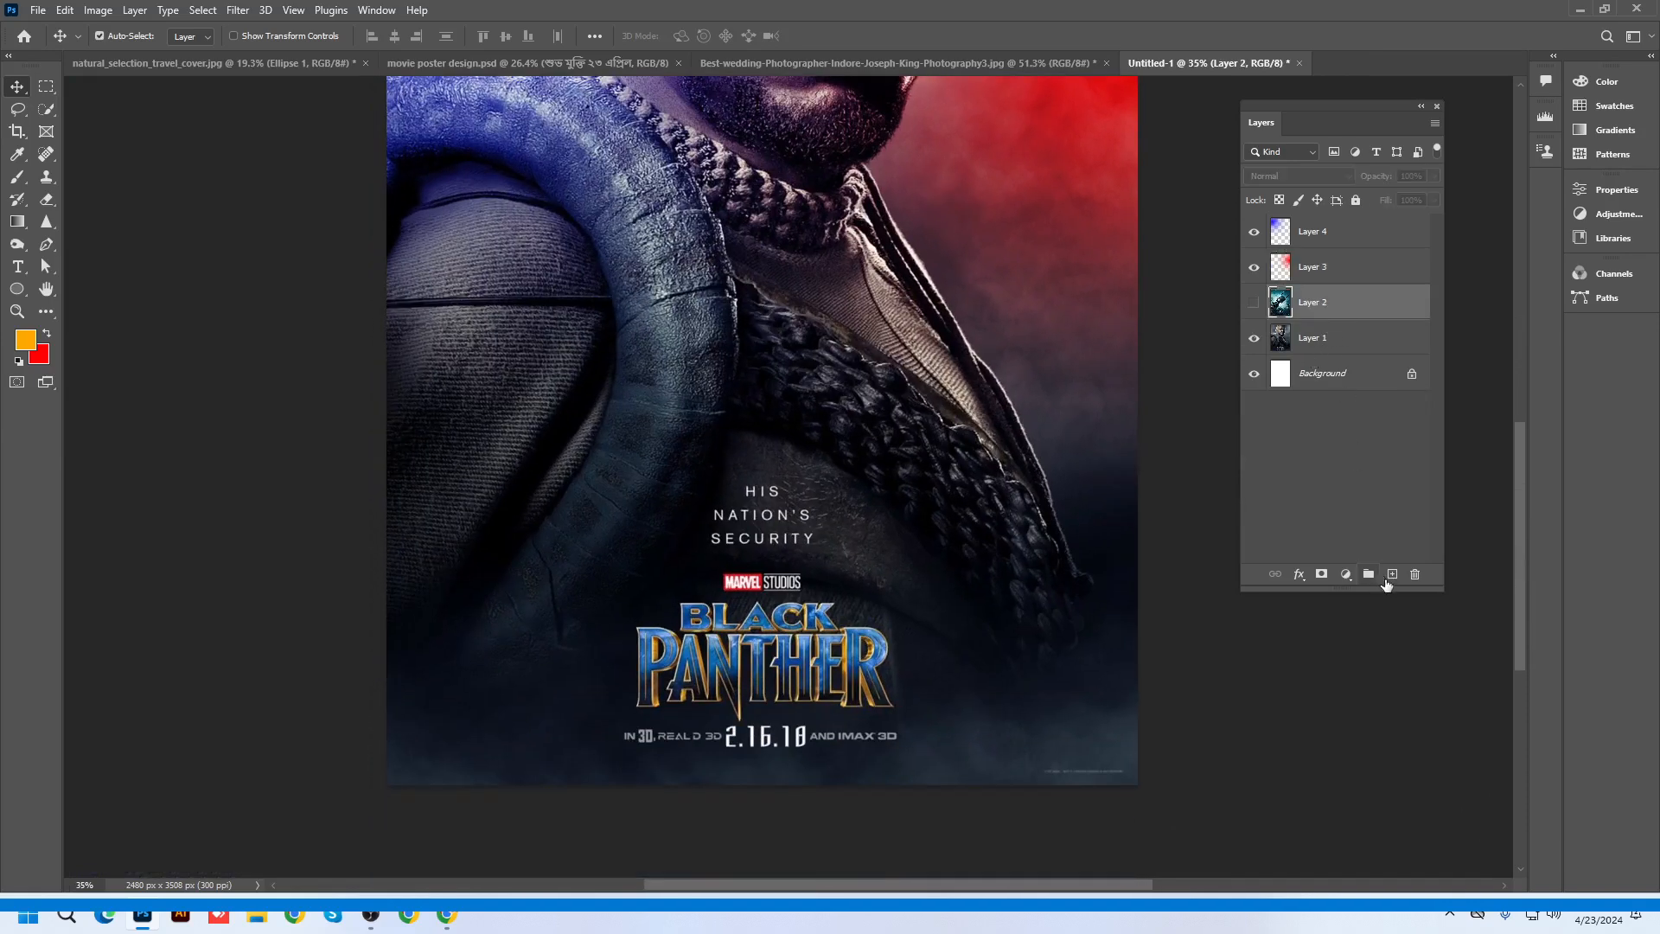
left_click(1388, 578)
Paint soft orange over the poster's title area with a roughly 3500 px brush
key("b")
scroll(635, 383, "down", 2)
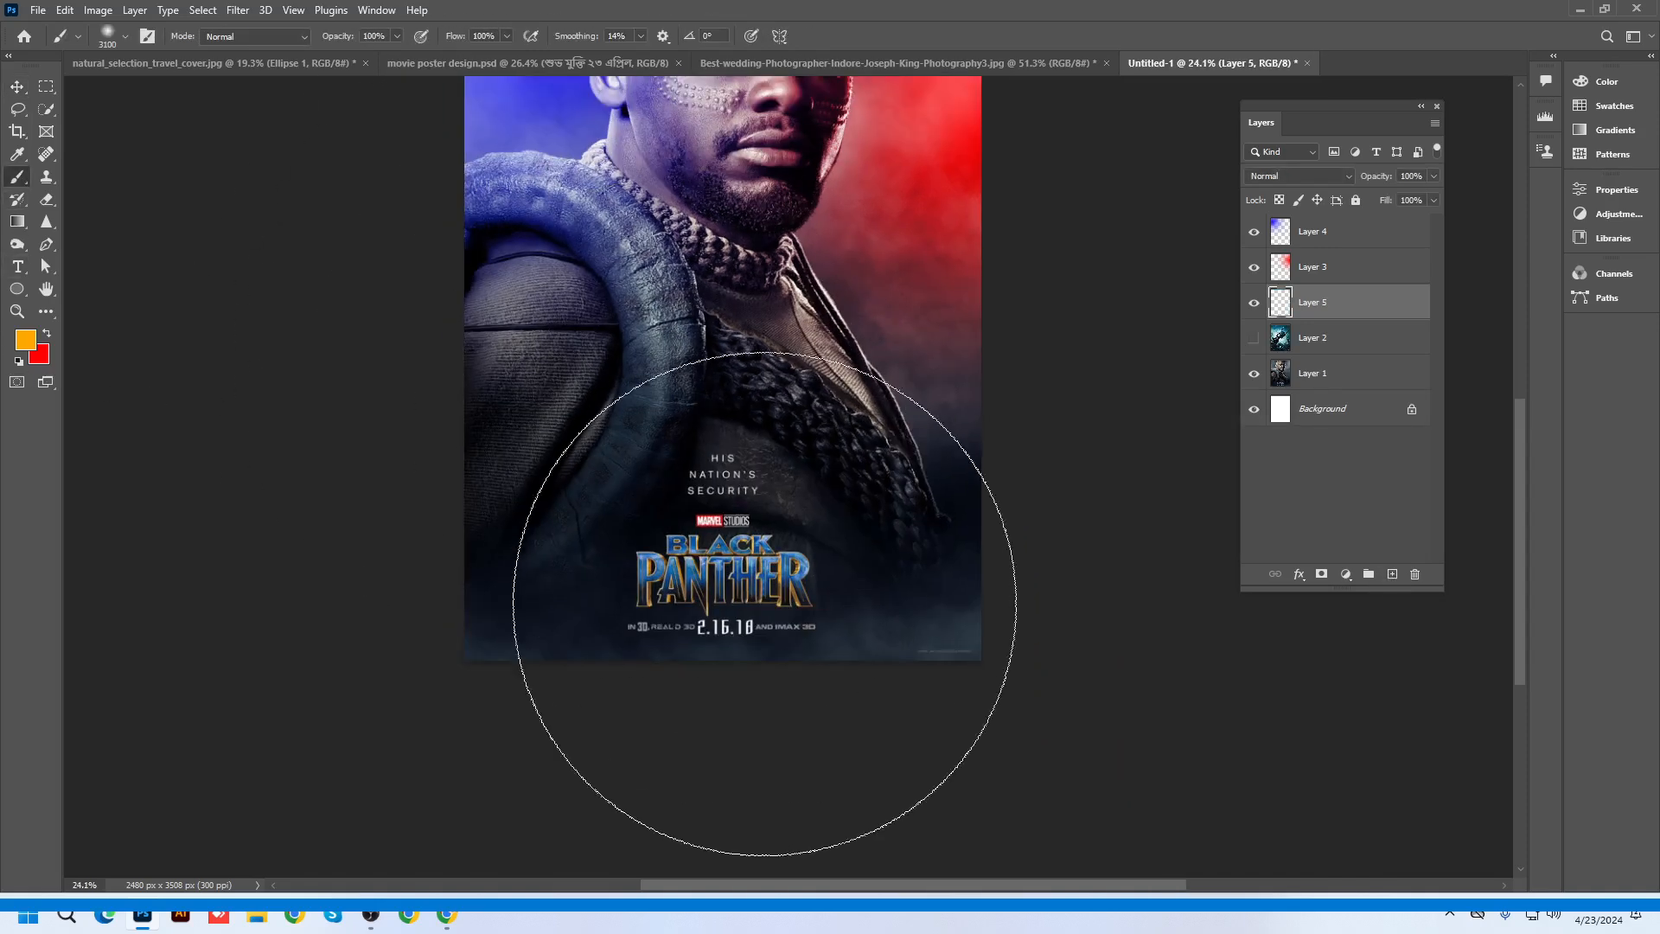
scroll(764, 603, "down", 1)
key("bracketright")
key("bracketright")
key("bracketright")
key("bracketright")
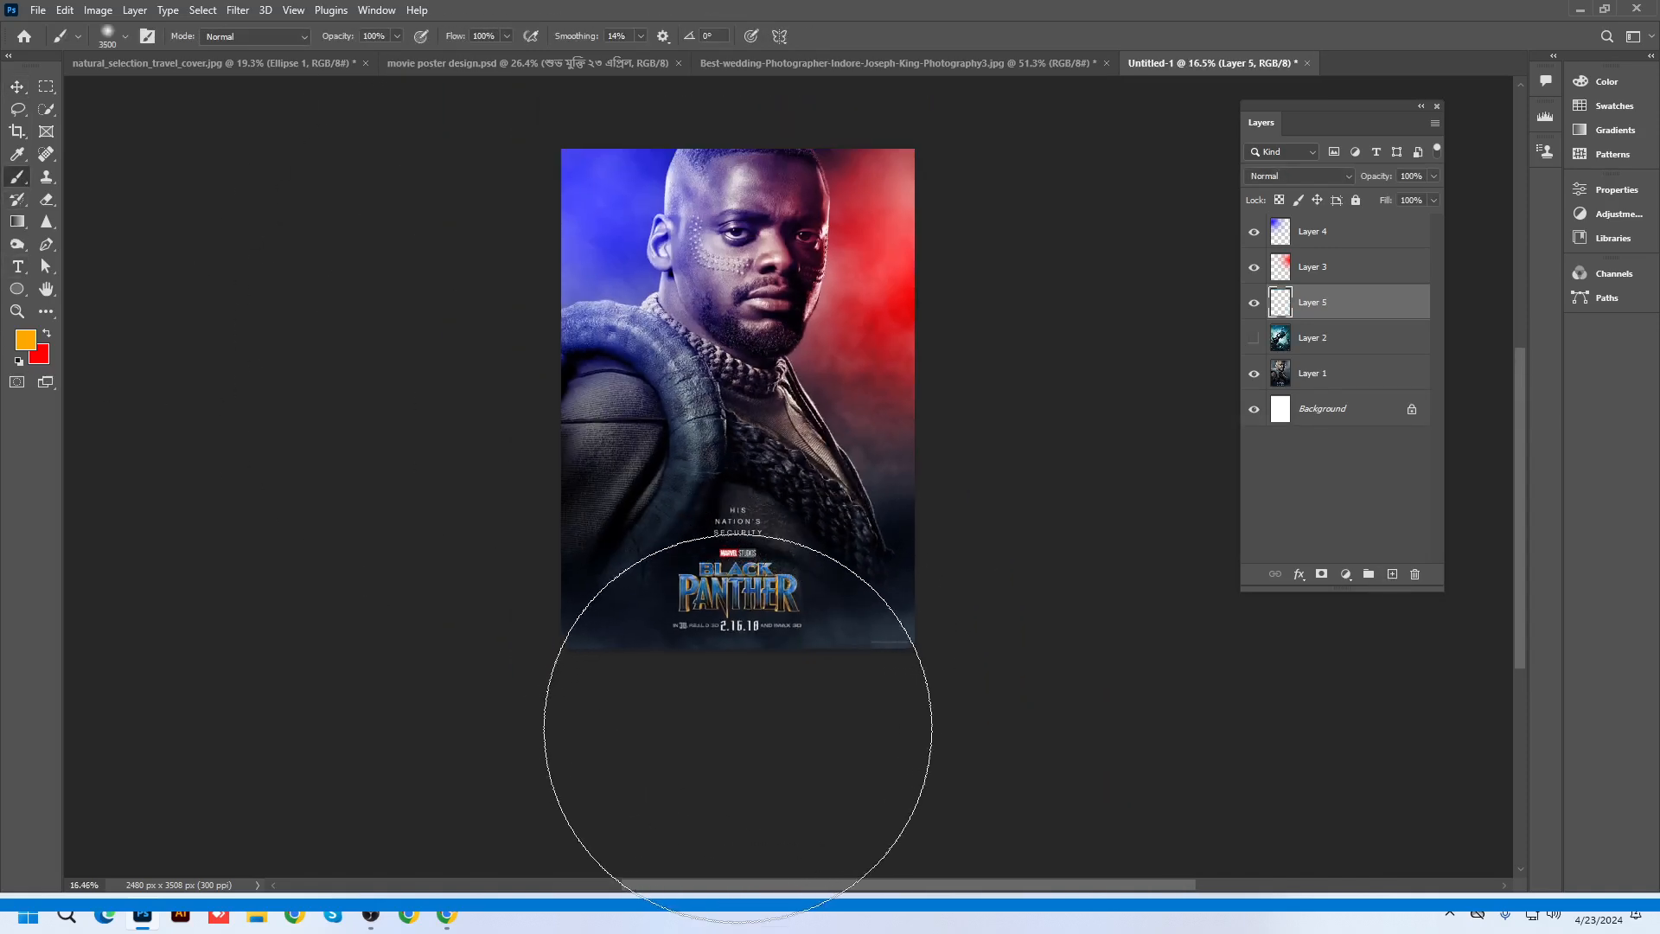
left_click(738, 729)
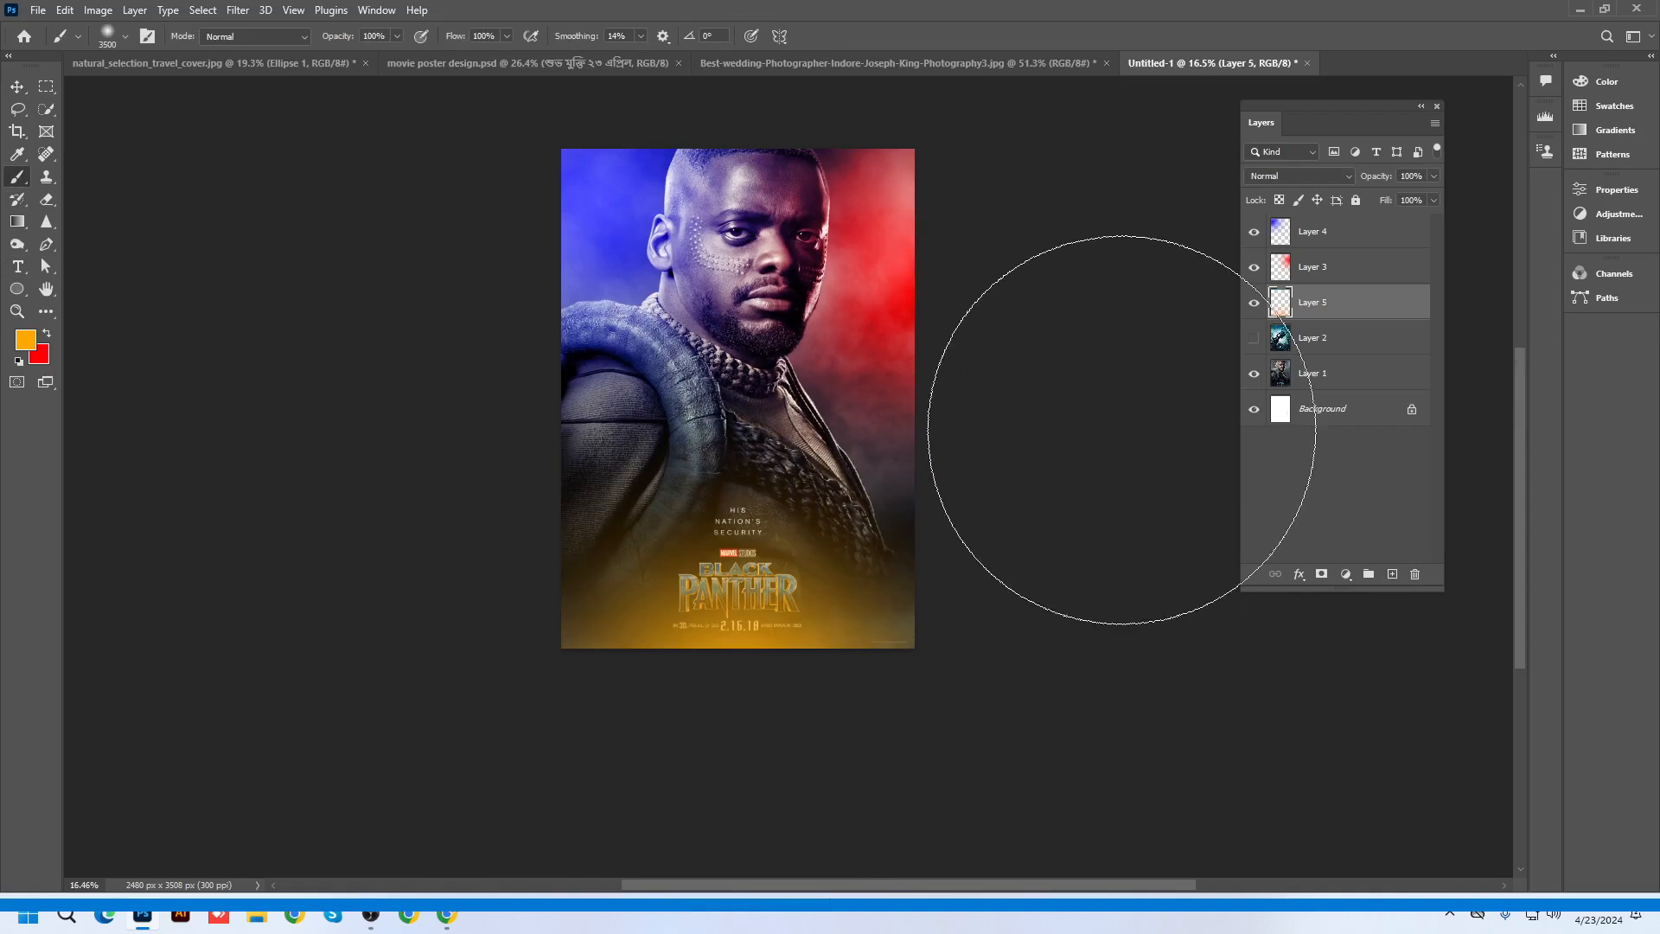
Set the orange Layer 5 to Color blend mode and duplicate it to intensify the glow
left_click(1274, 173)
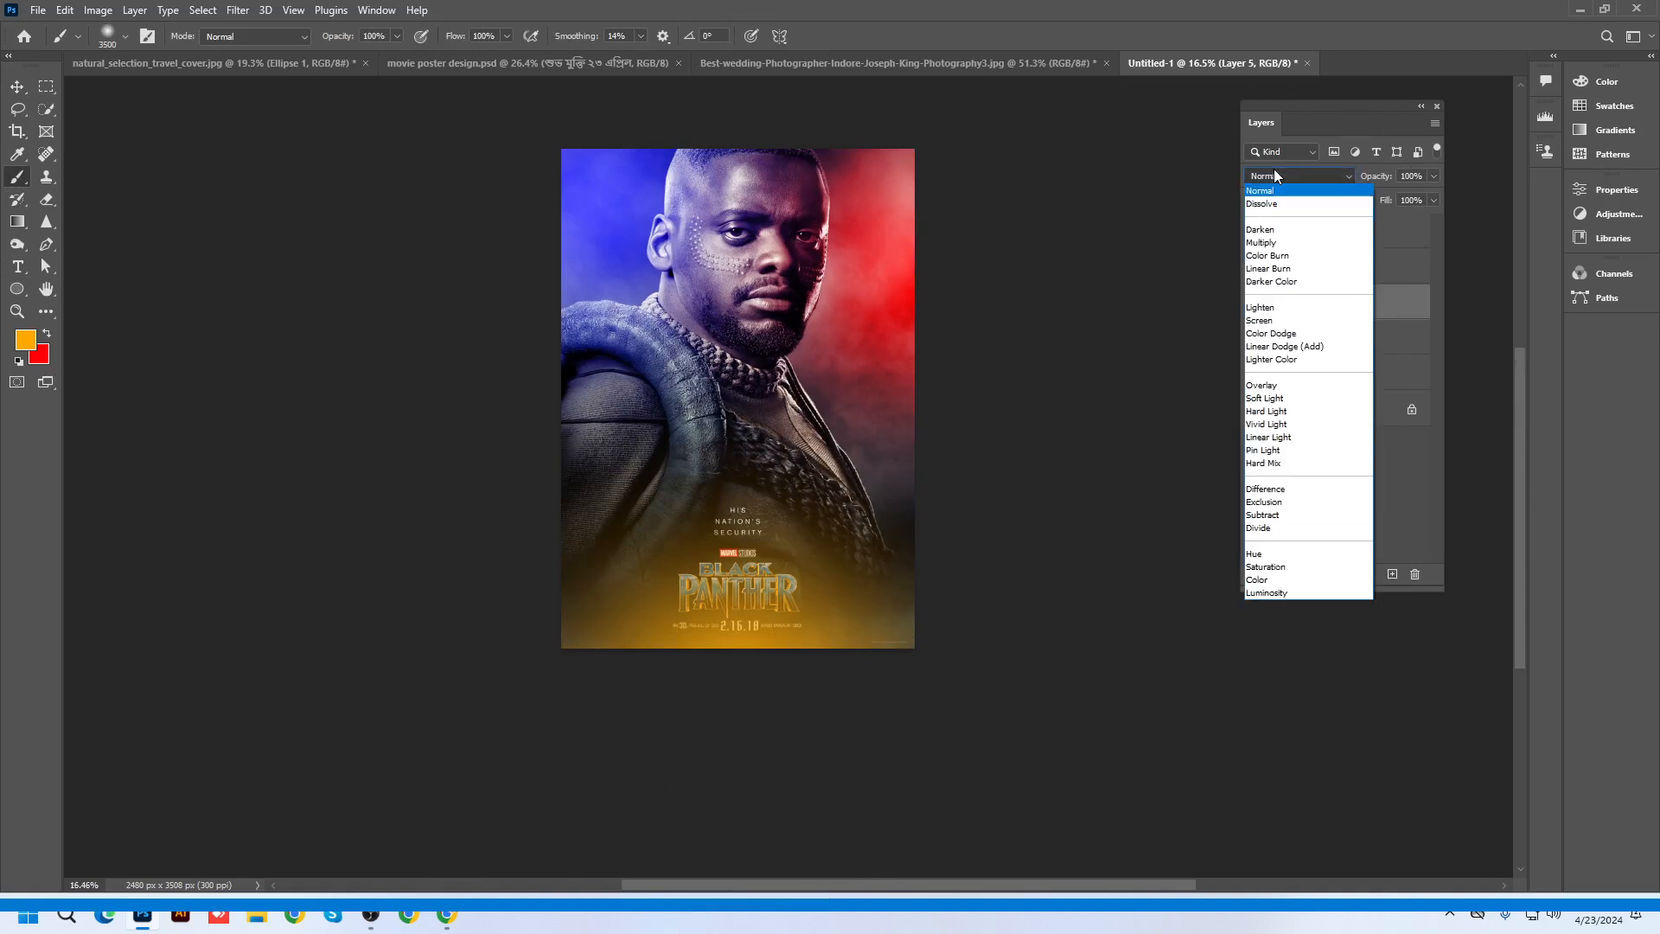
left_click(1275, 580)
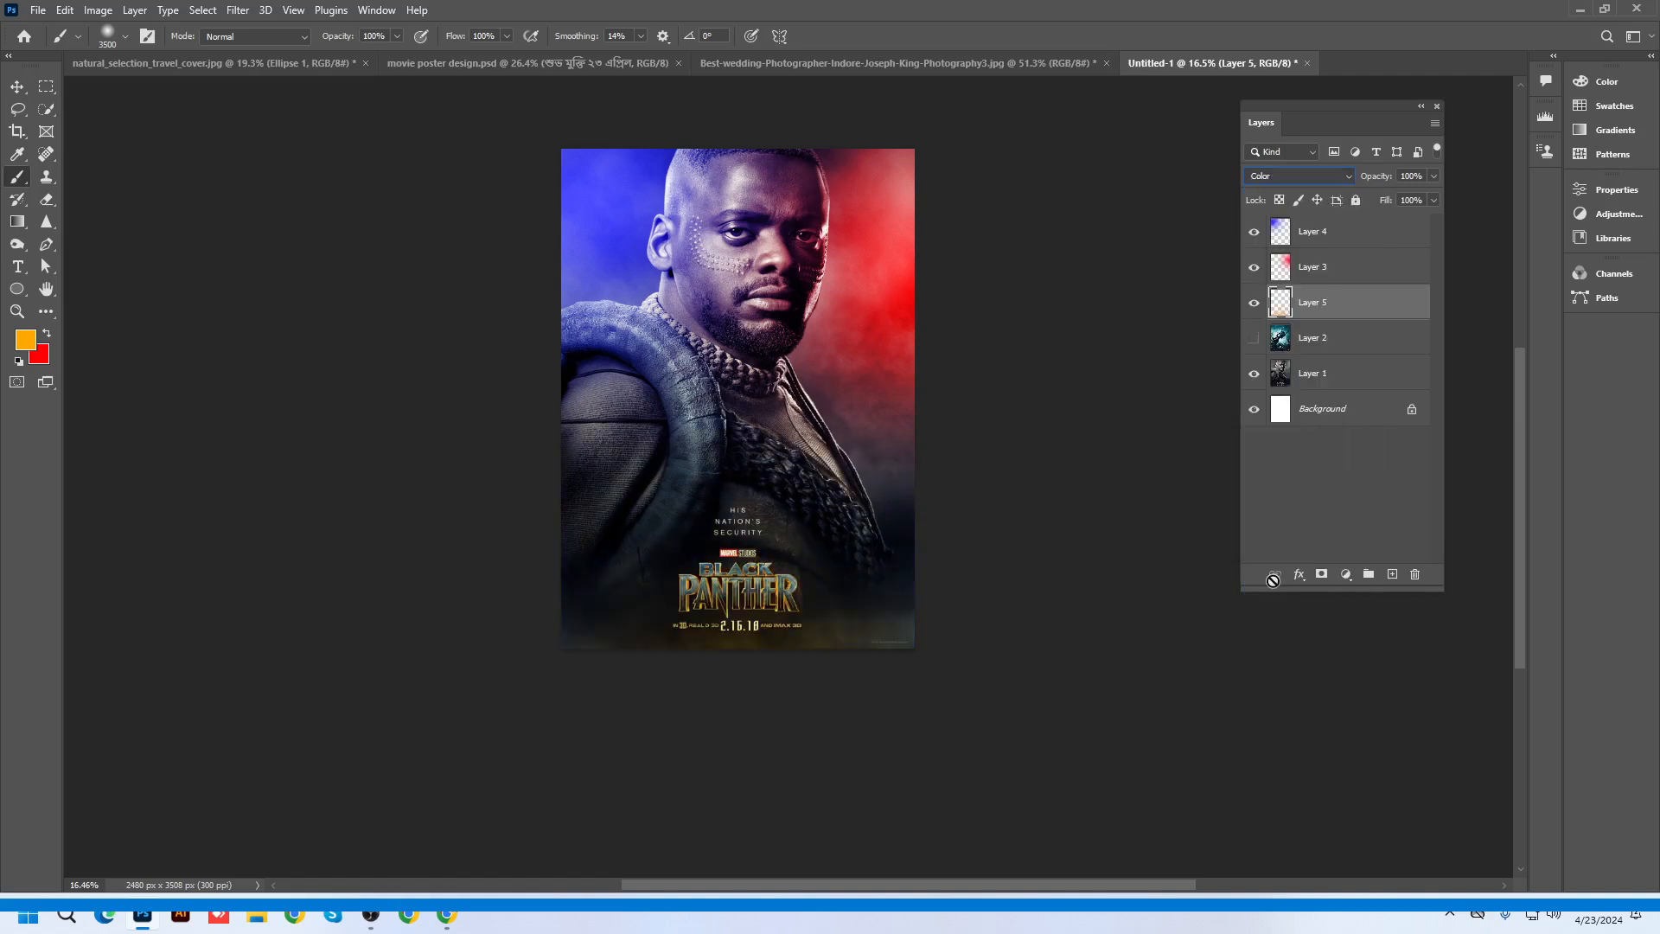
left_click(16, 87)
scroll(795, 675, "up", 2)
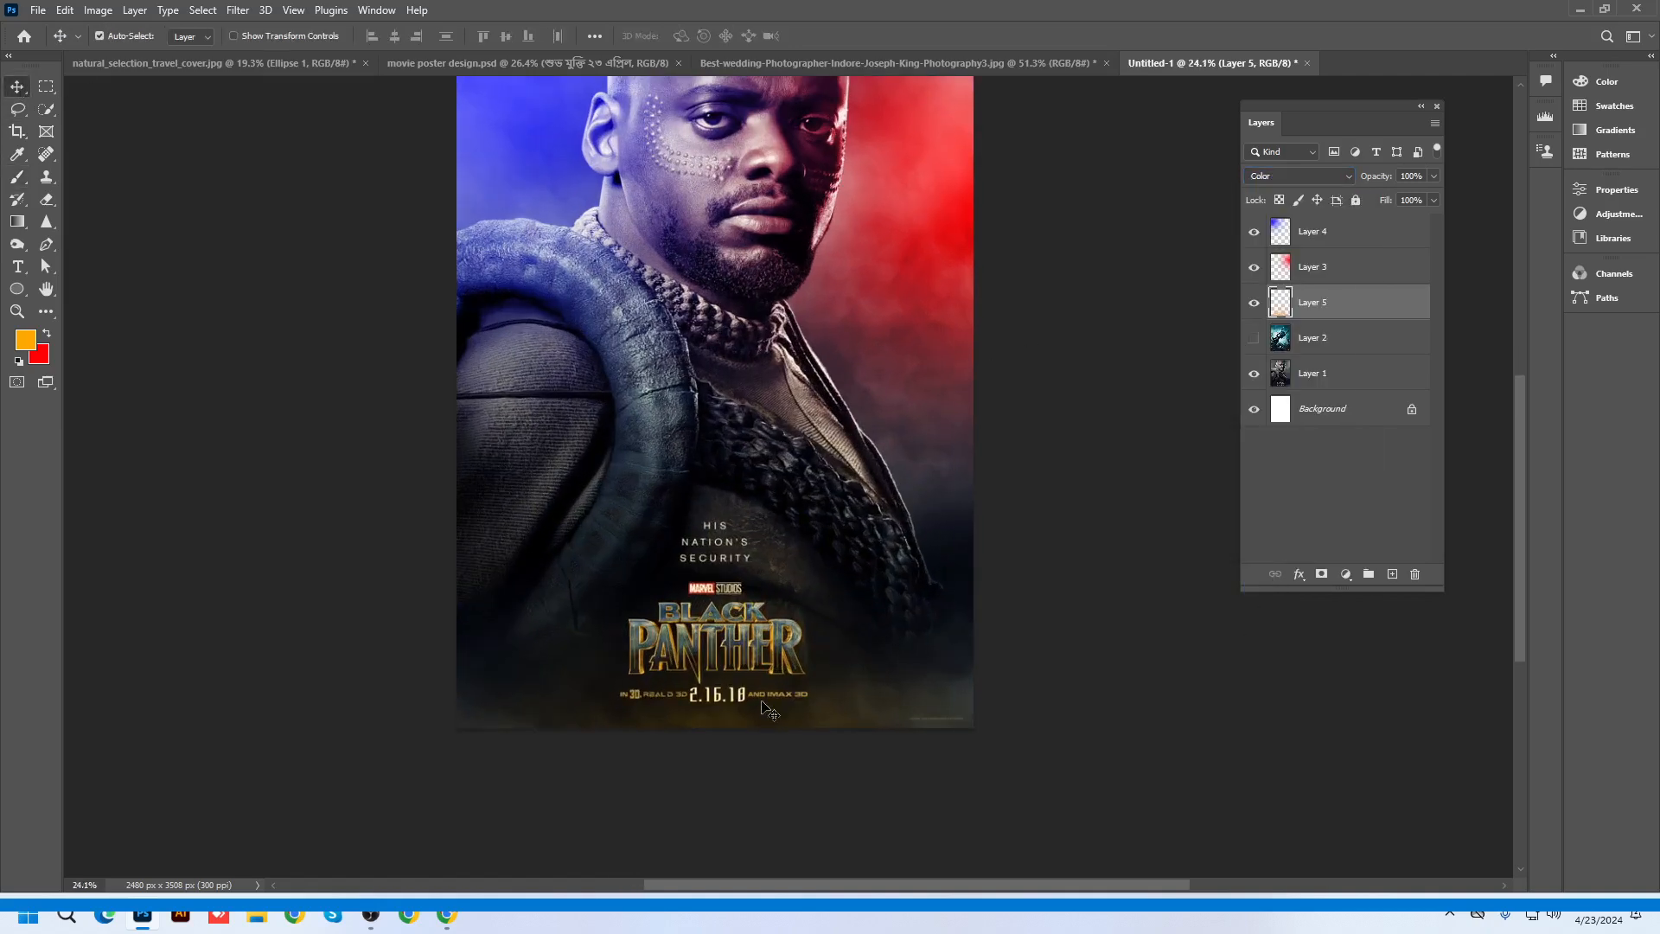
key("ctrl+j")
key("ctrl+j")
key("ctrl+j")
key("ctrl+j")
key("ctrl+j")
key("ctrl+j")
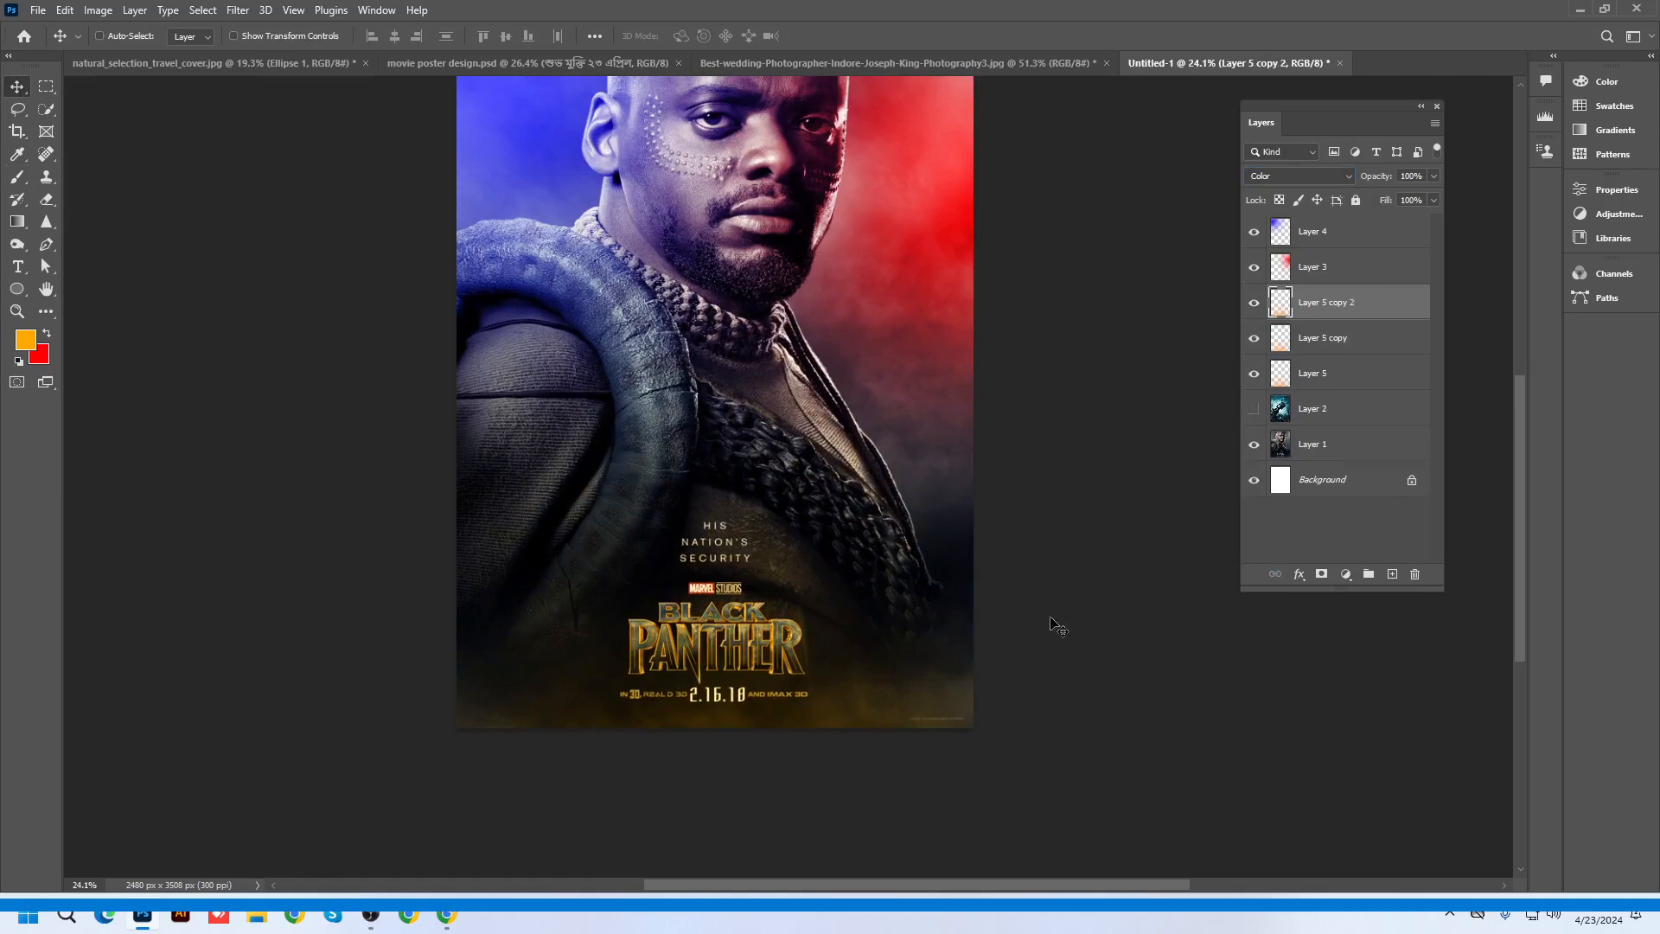
scroll(874, 677, "down", 2)
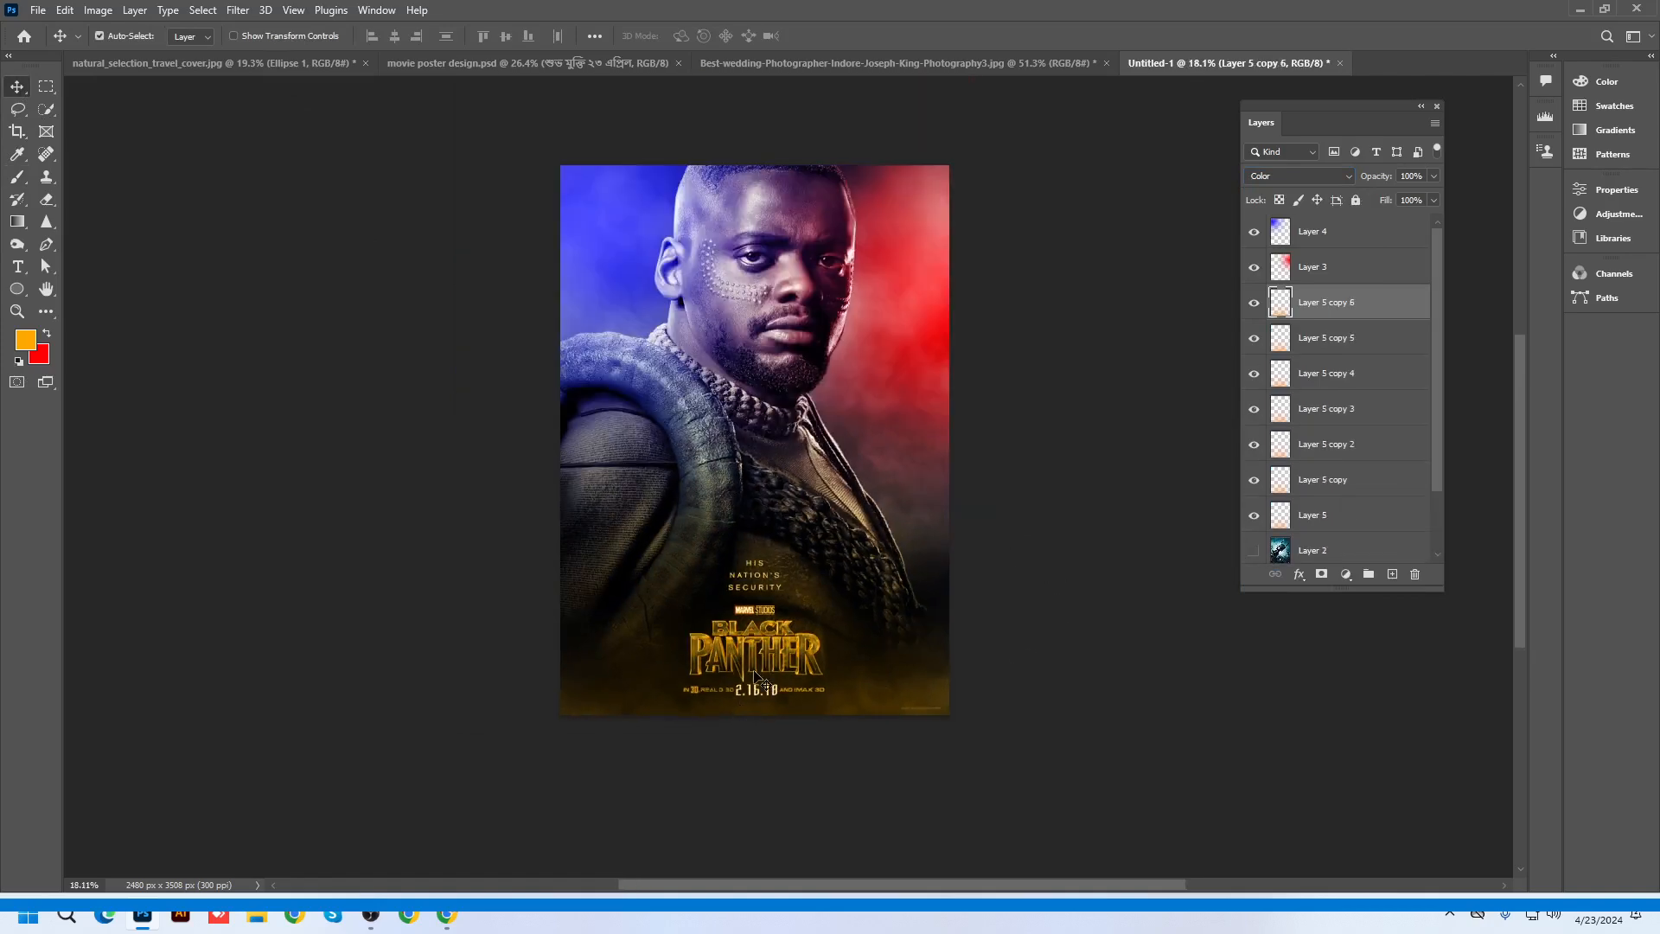
scroll(791, 696, "up", 5, "alt")
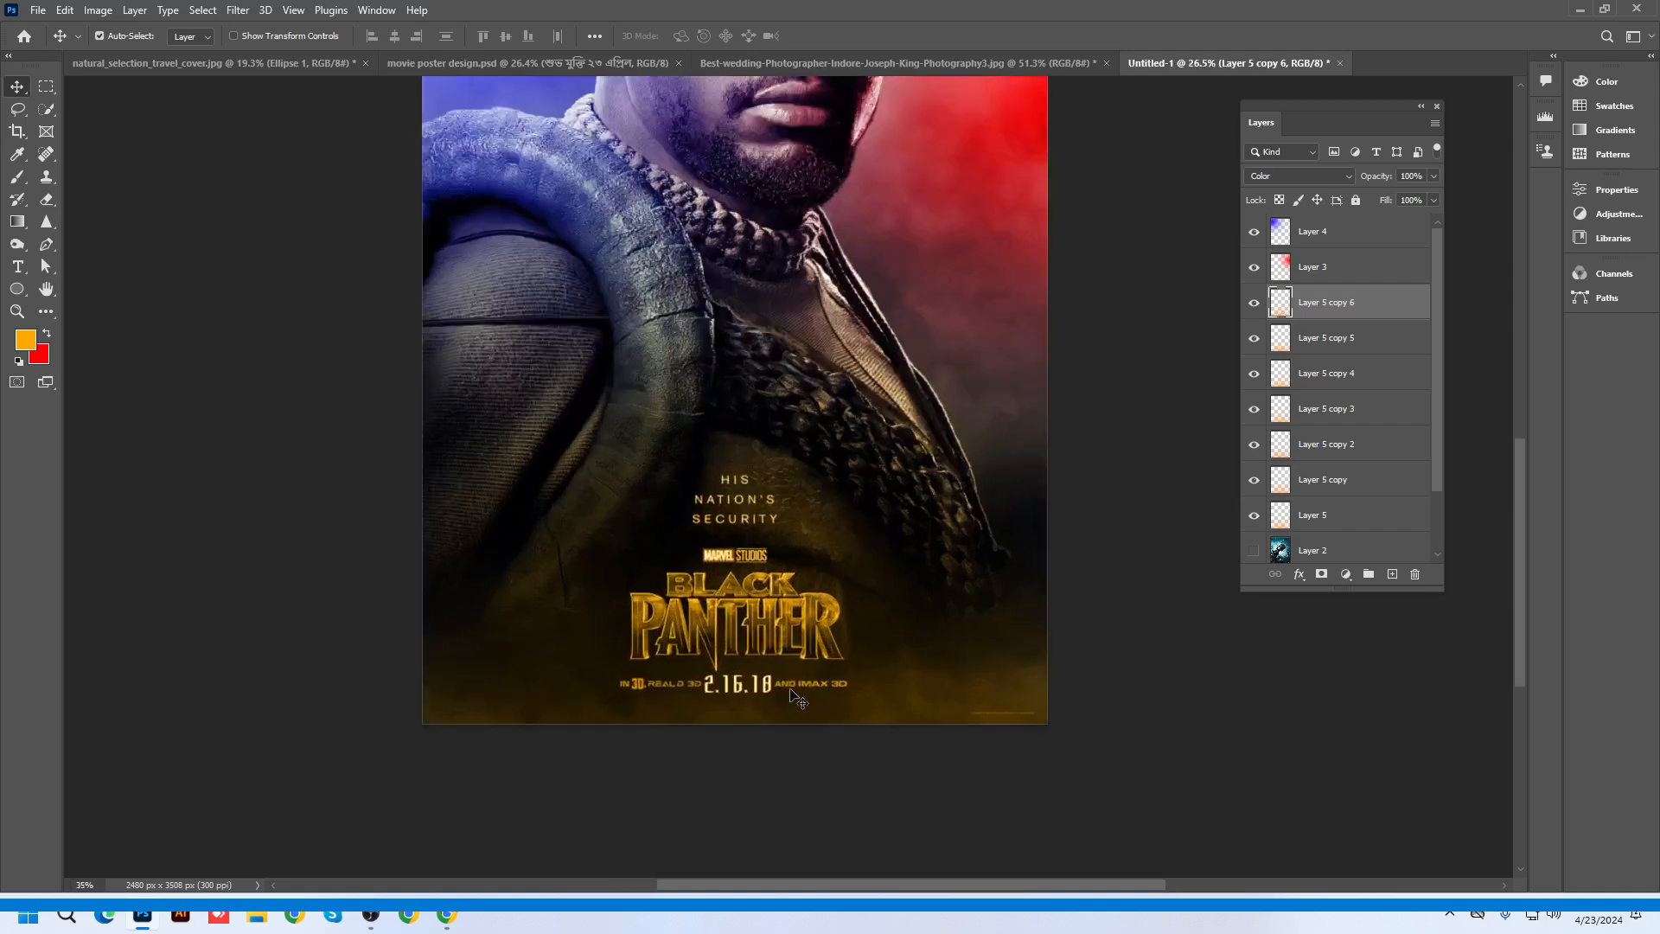
scroll(882, 315, "down", 5, "alt")
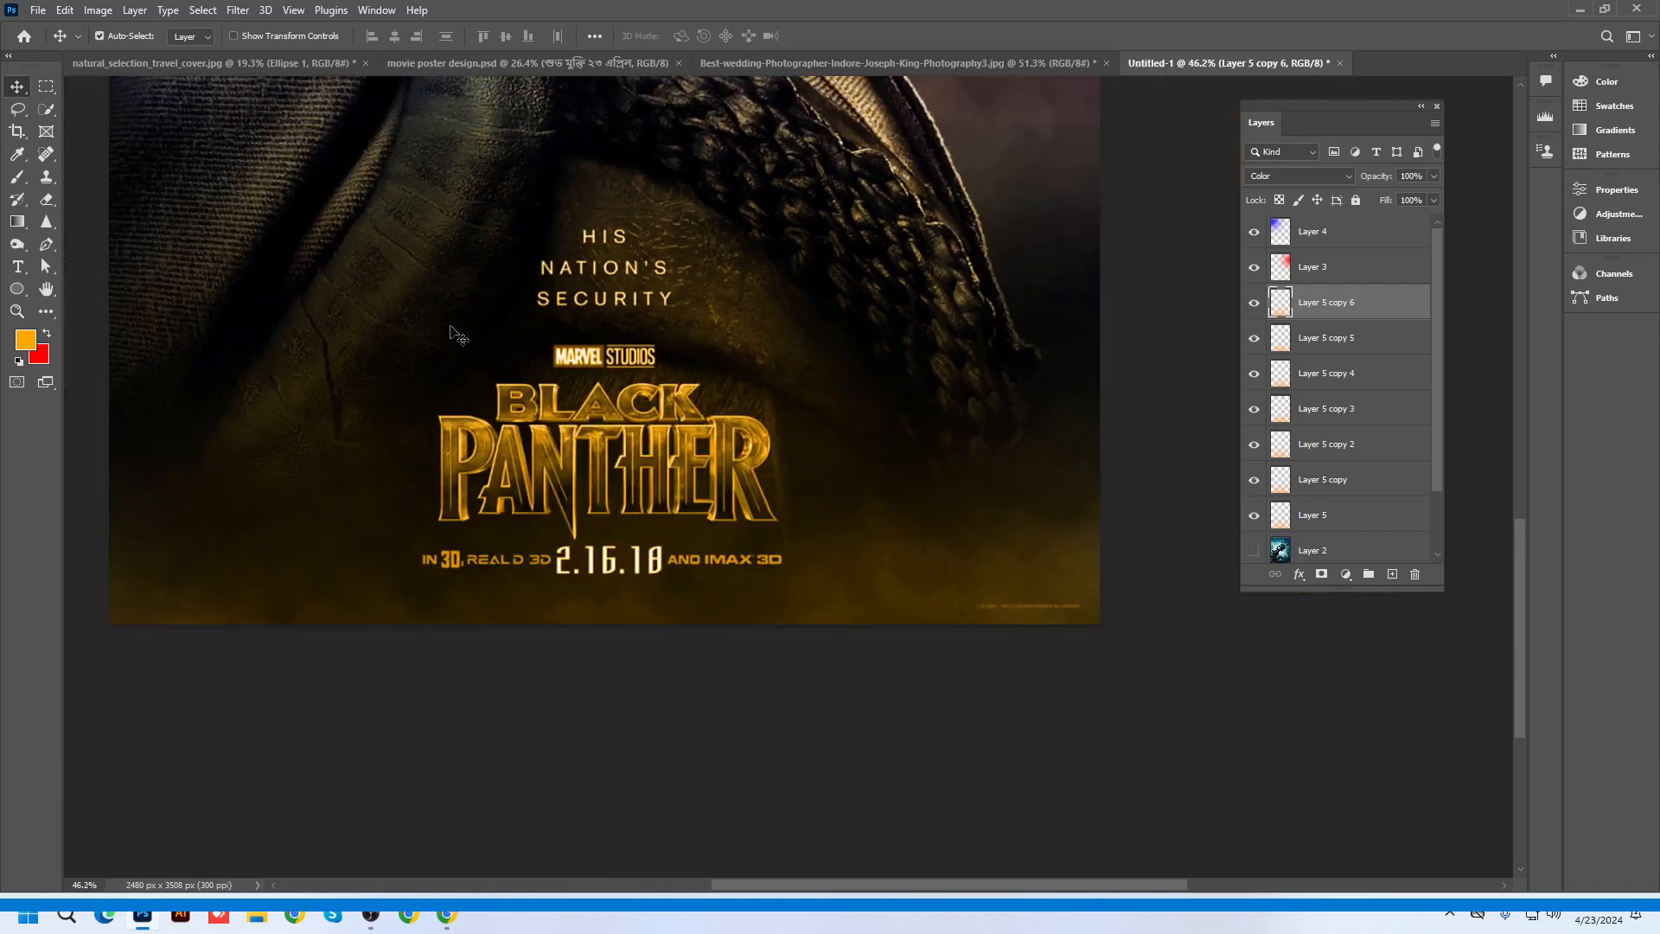
Bring the whole poster into view and move Layer 2 to the top of the stack
left_click_drag(698, 340, 888, 507)
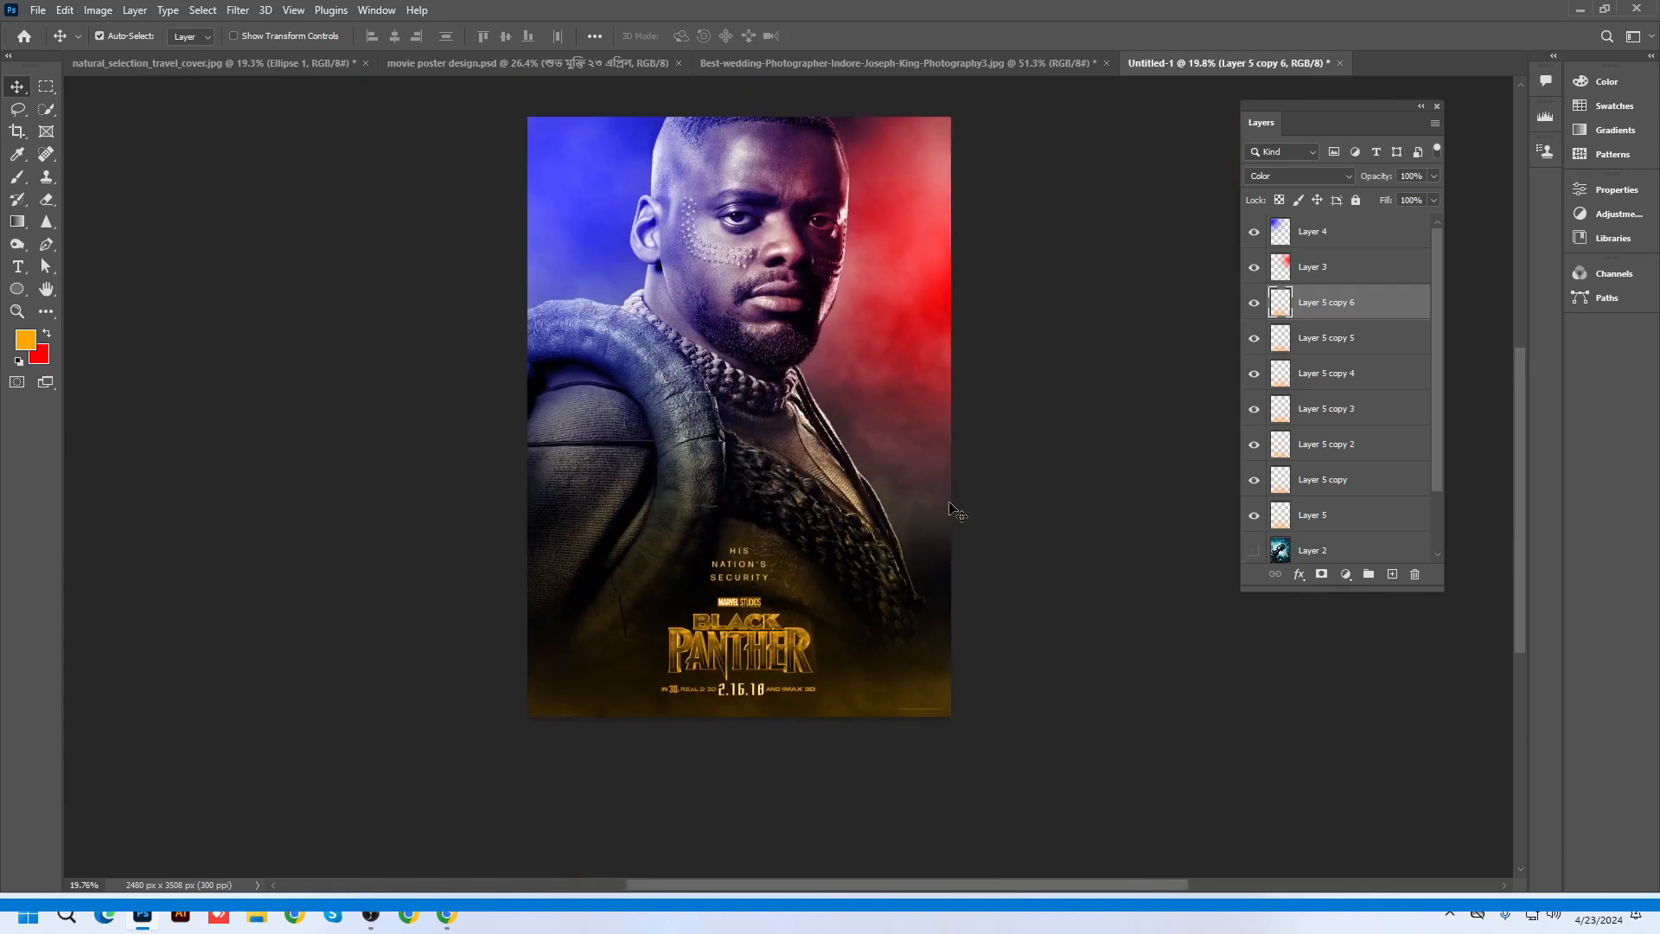
scroll(955, 499, "up", 1, "alt")
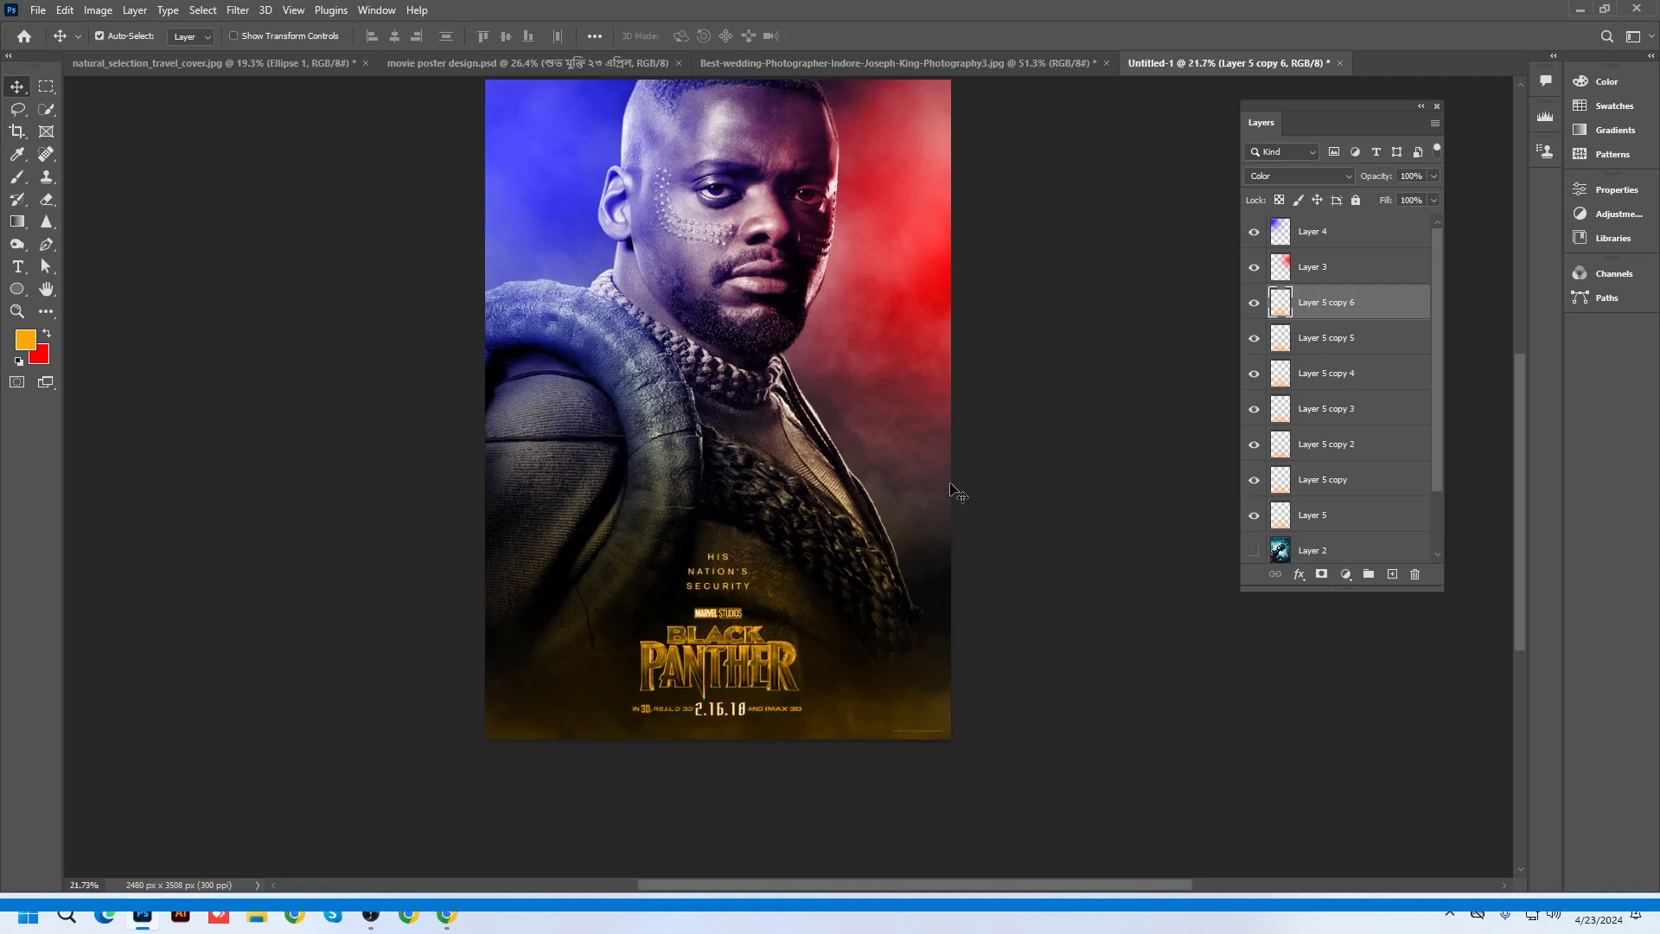
scroll(1012, 402, "up", 1, "alt")
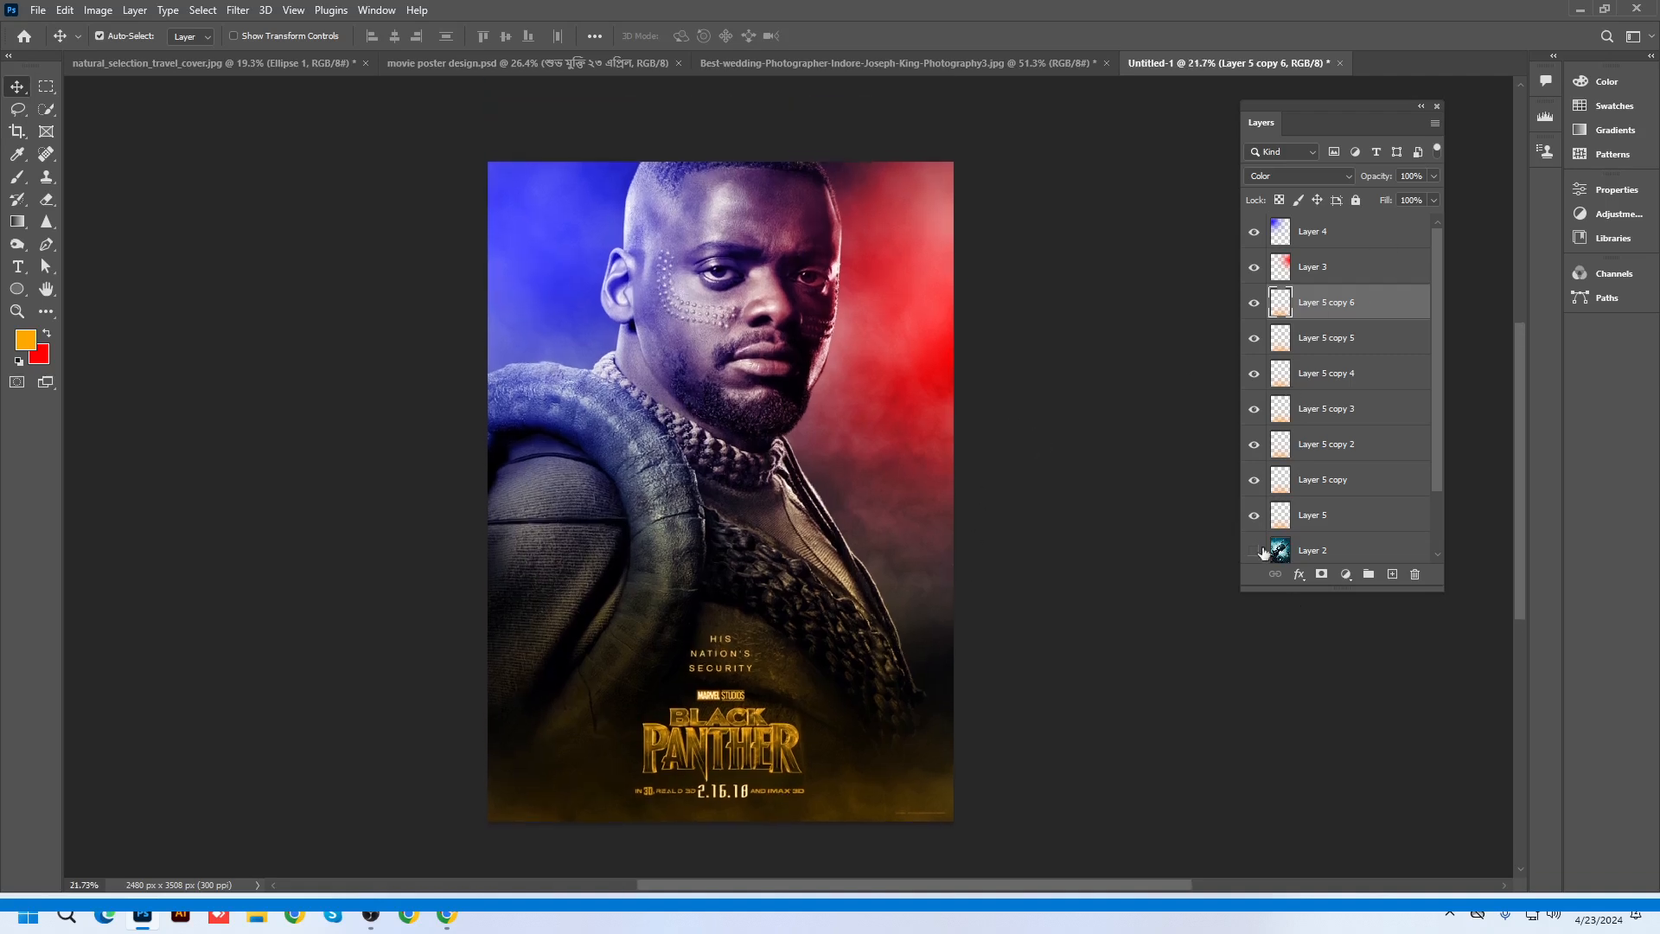
left_click_drag(1315, 549, 1312, 232)
Show Layer 2 and paint red over the poster's lower right on a new layer with a 4000 px brush
left_click(1254, 231)
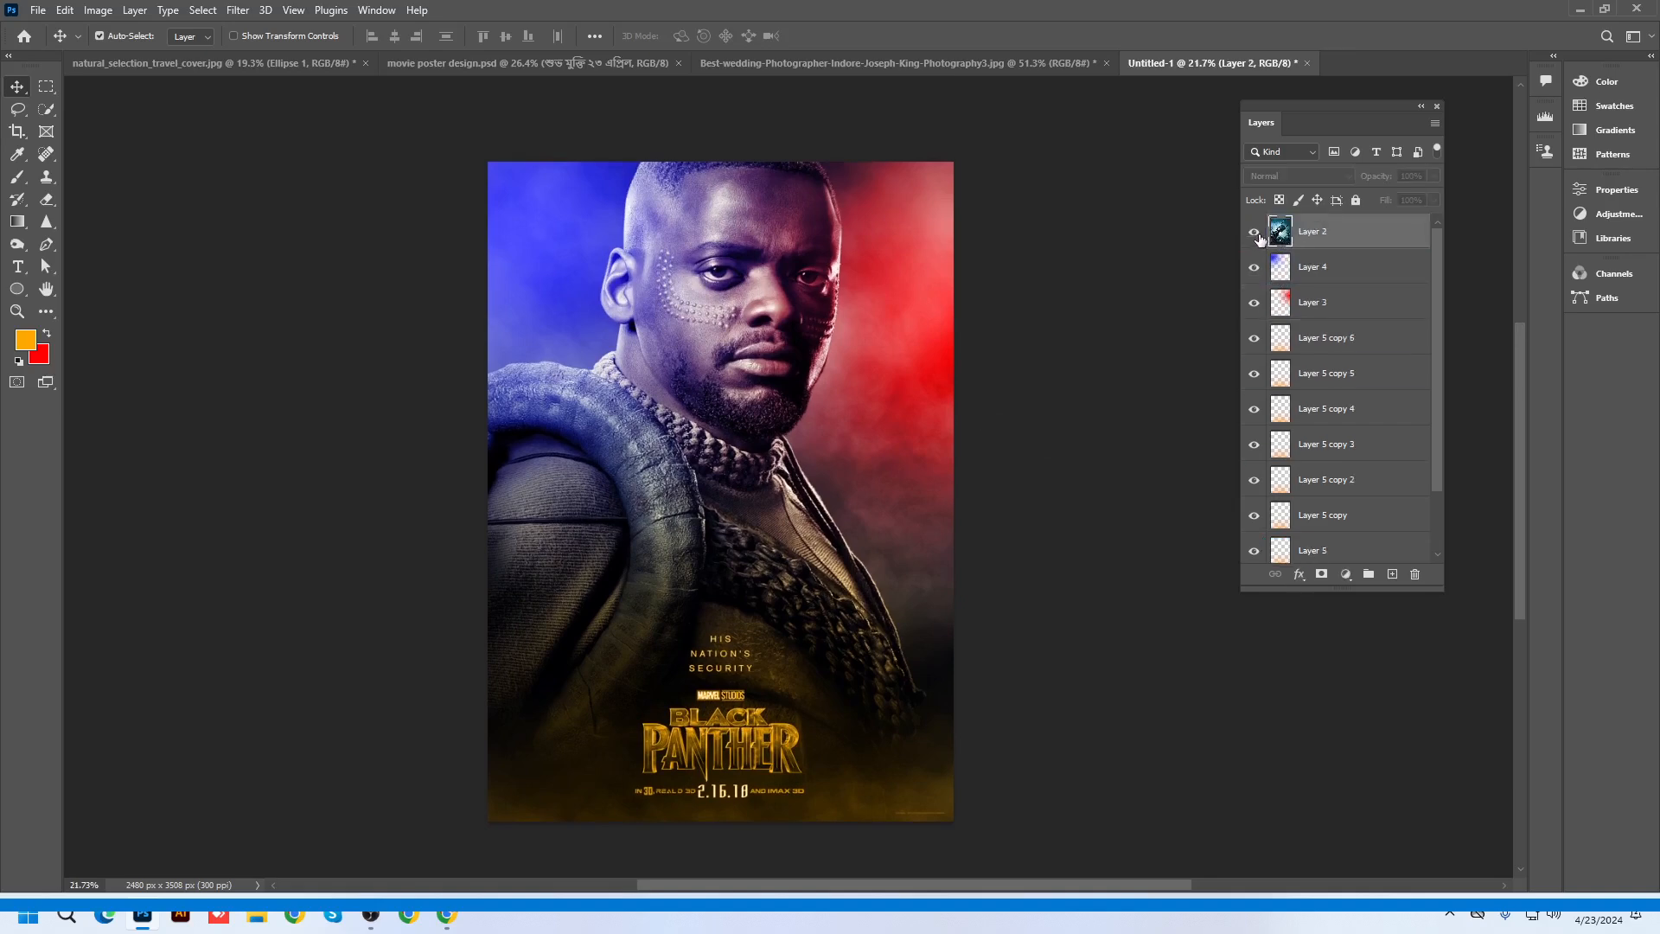
left_click(1377, 575)
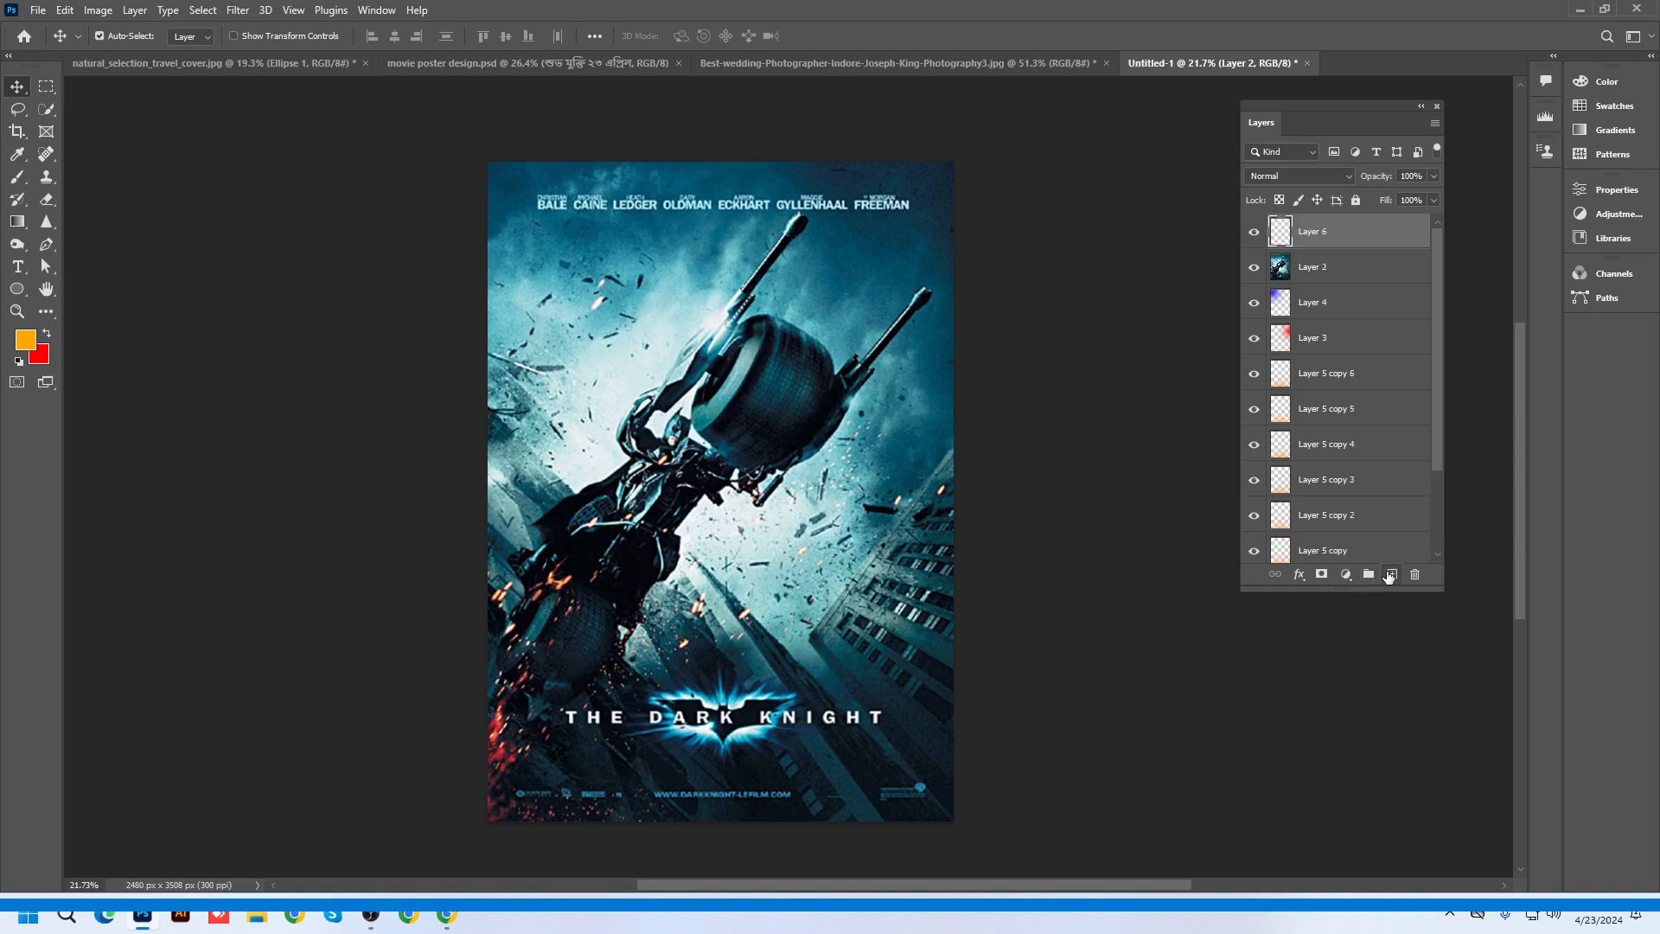
left_click(47, 334)
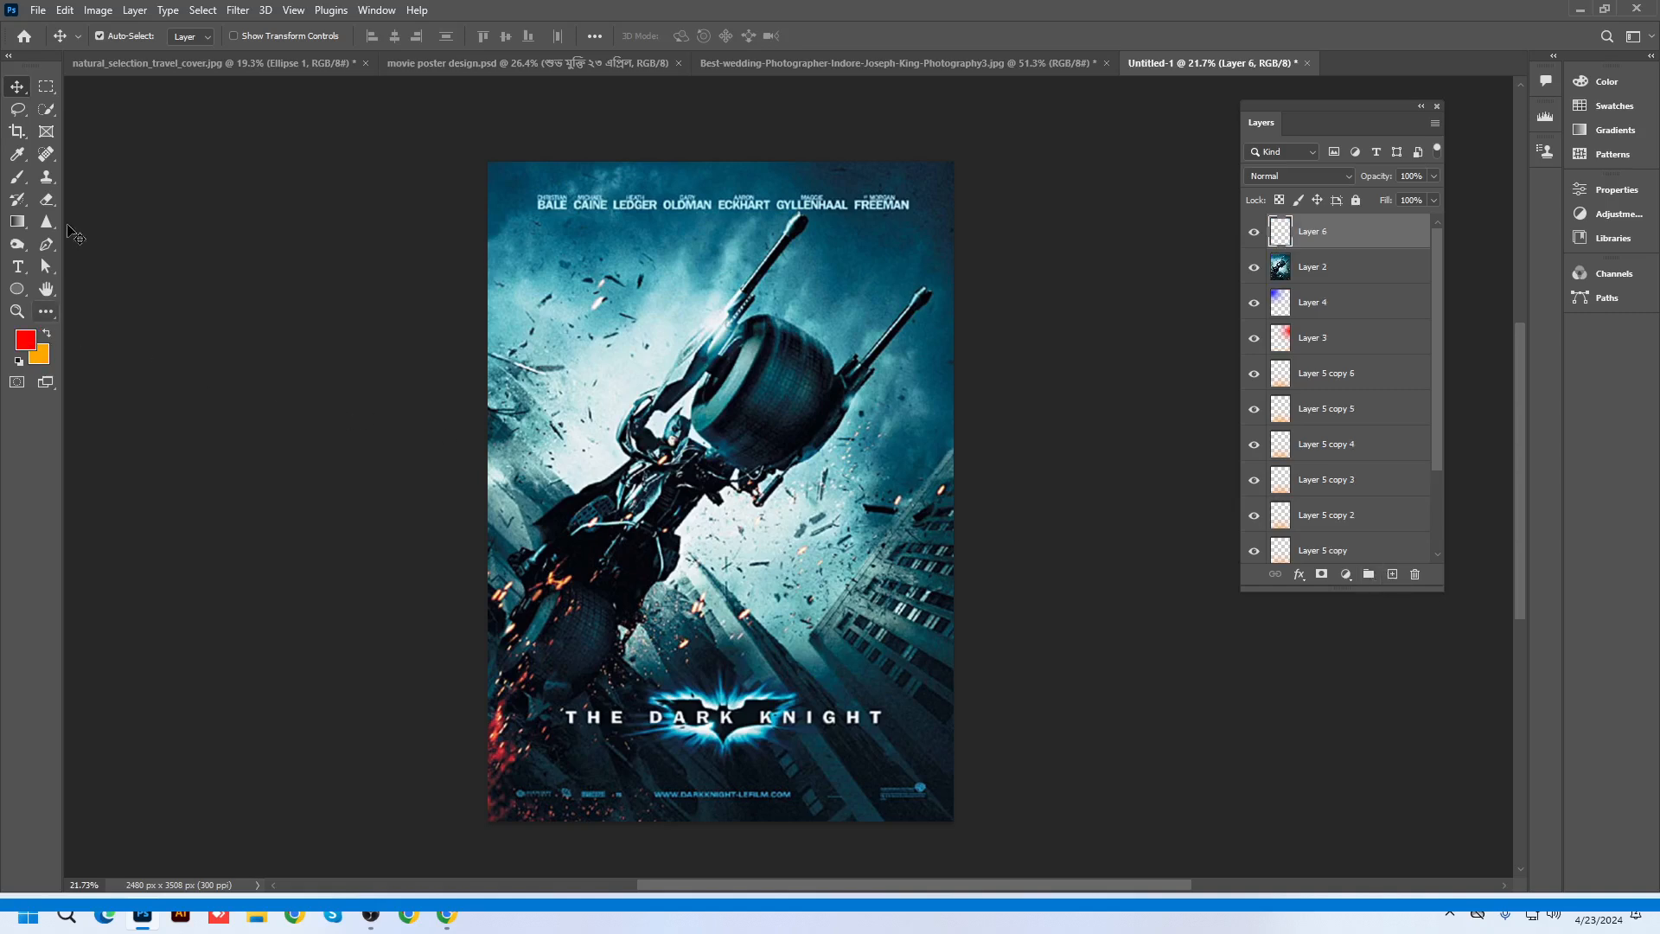
left_click(23, 184)
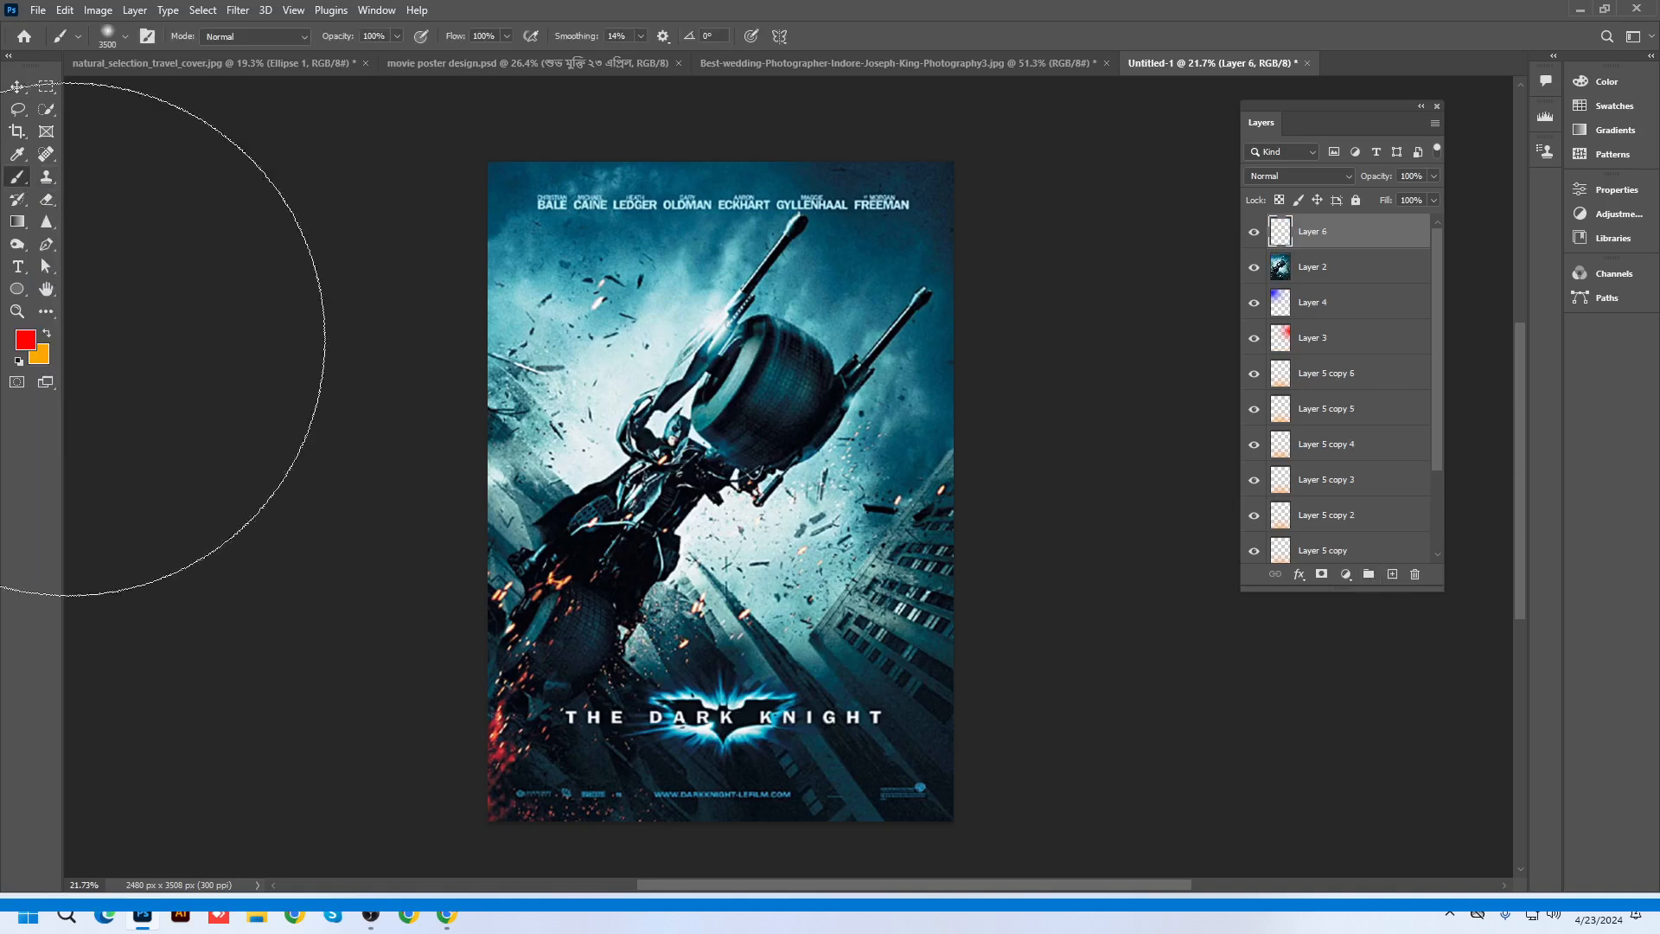
scroll(791, 566, "down", 2)
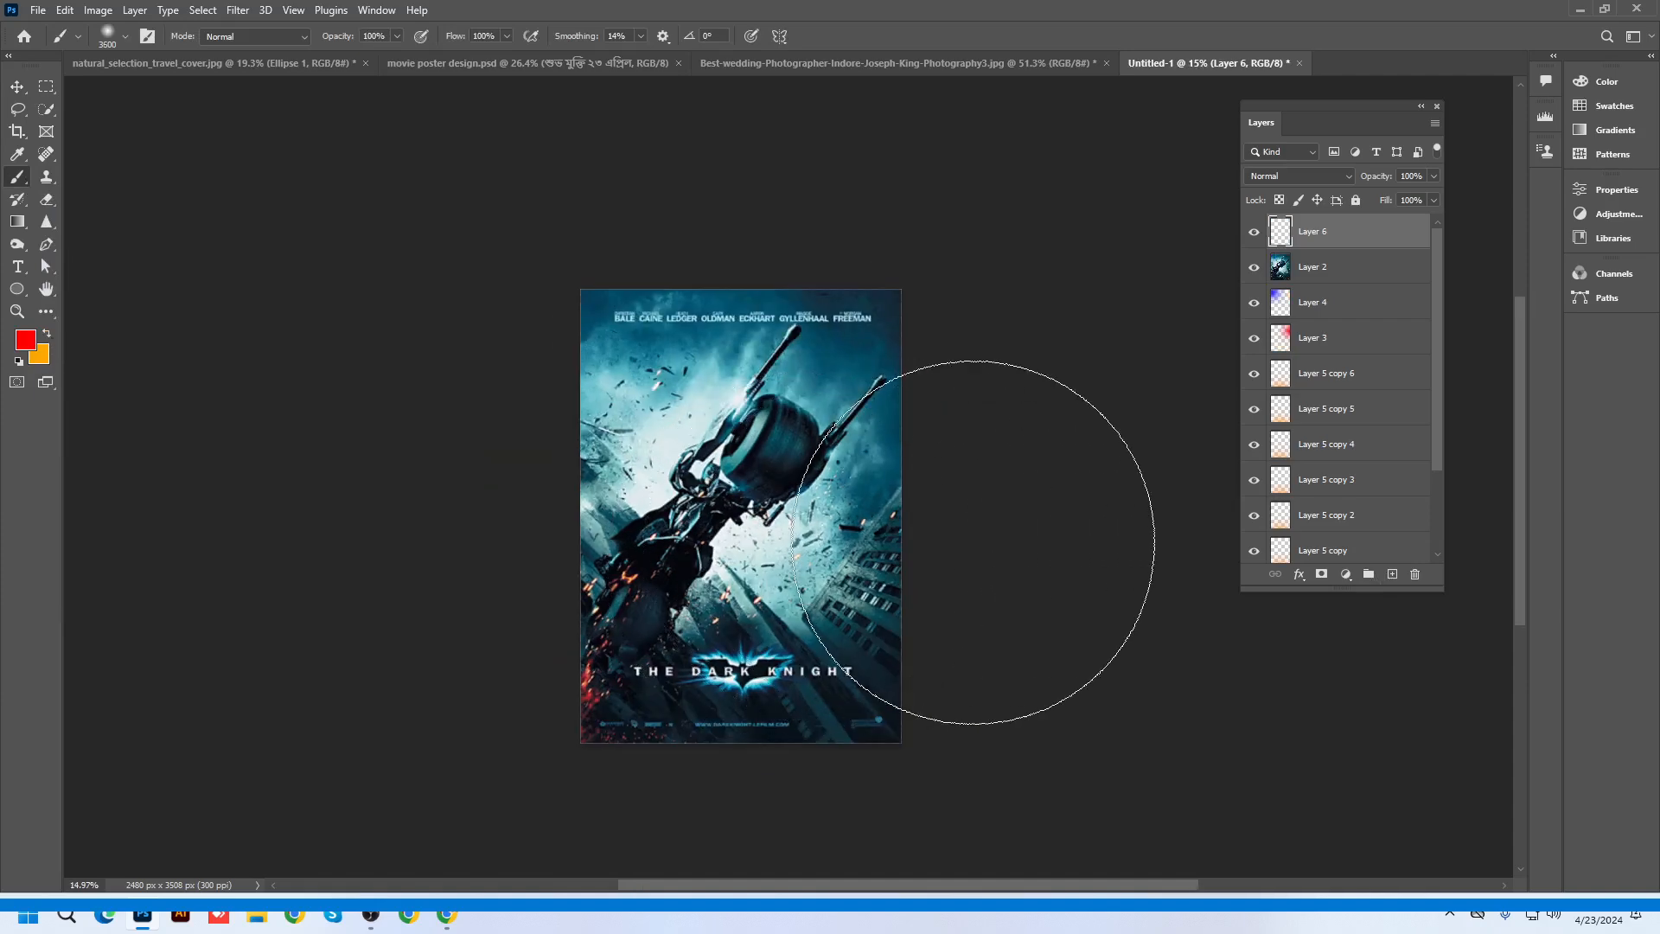
key("bracketright")
key("bracketright")
key("bracketright")
key("bracketright")
key("bracketright")
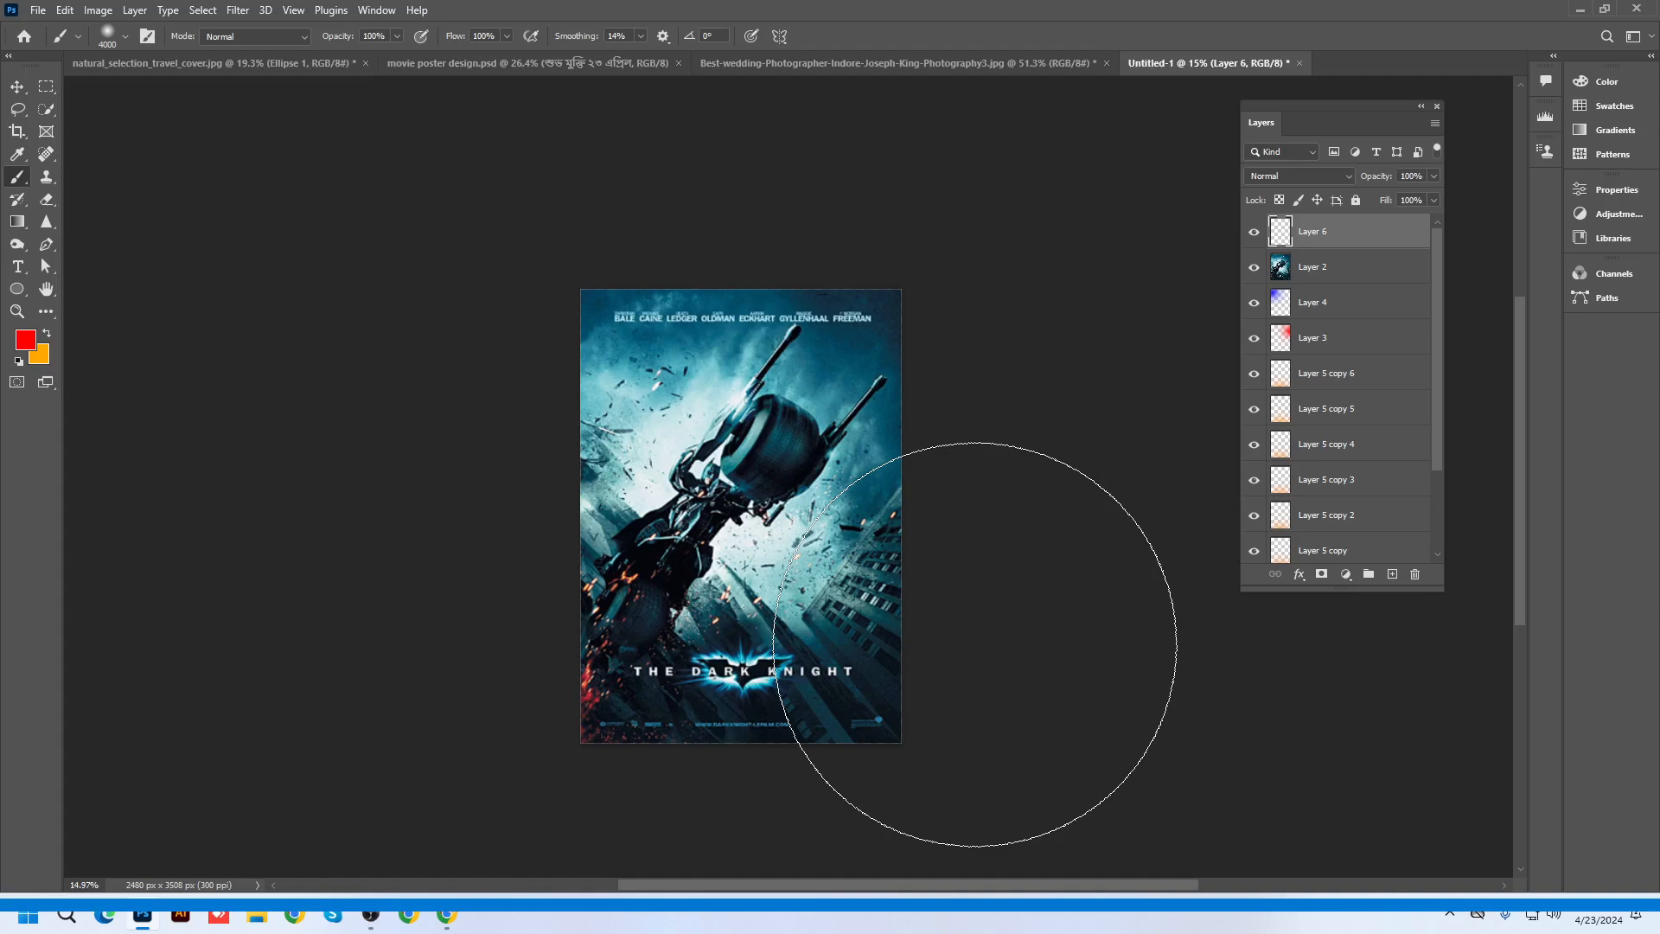
left_click(975, 644)
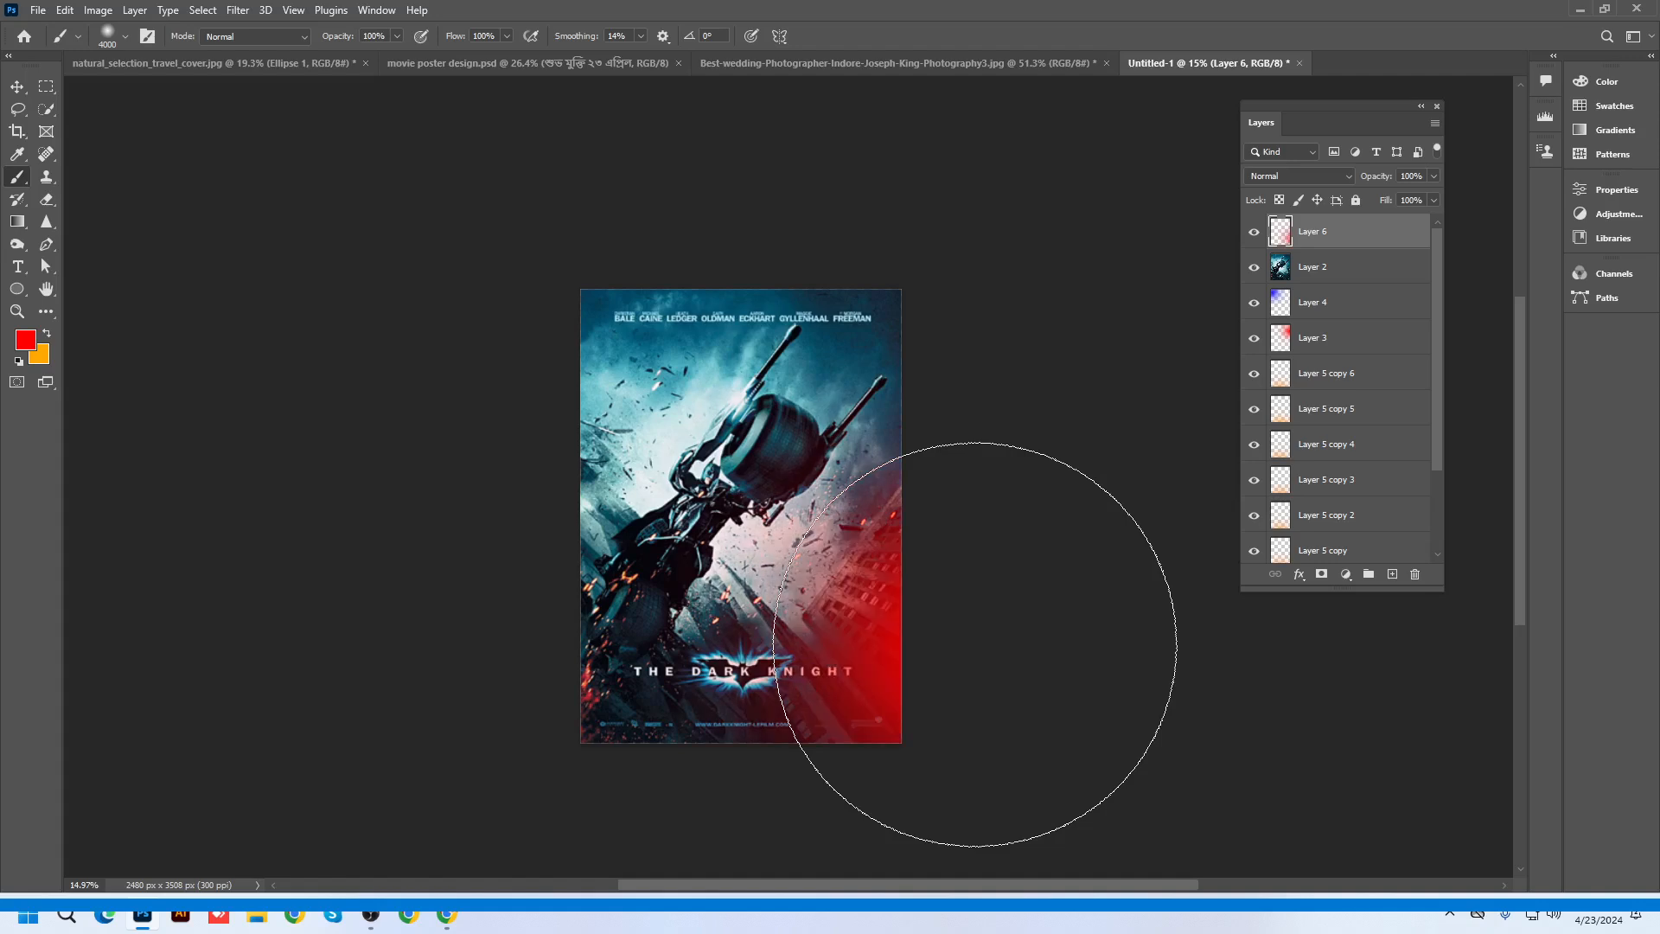
Set Layer 6 to Color blend mode and switch to the natural_selection_travel_cover.jpg document
left_click(1271, 176)
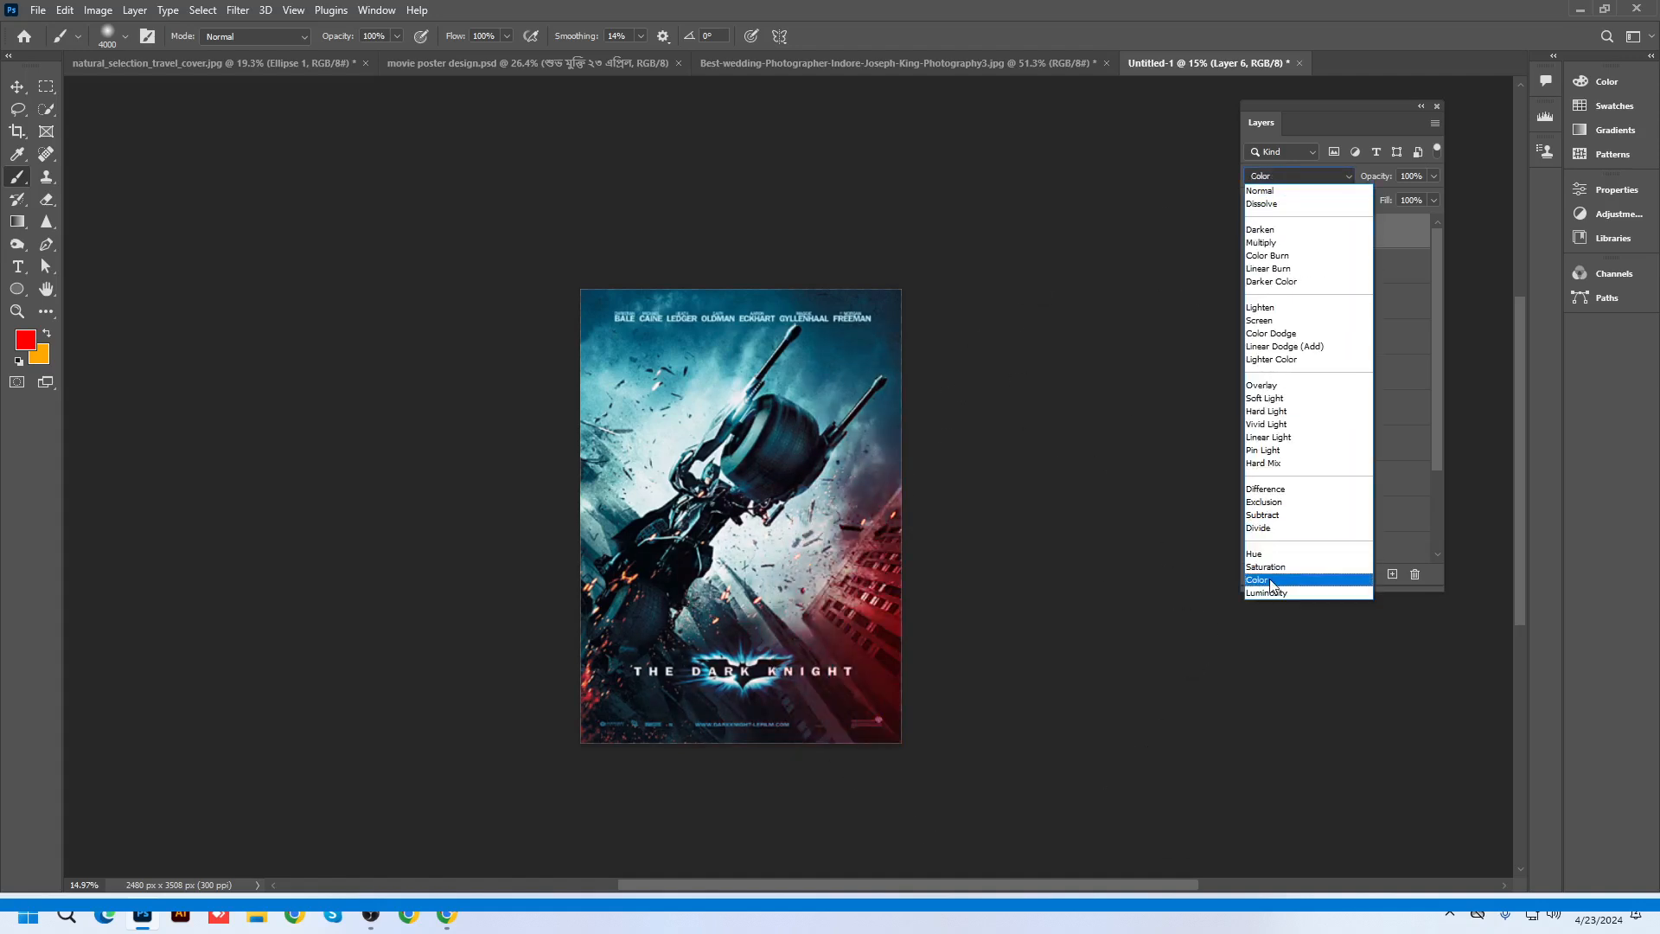
left_click(1258, 579)
left_click(17, 85)
scroll(924, 635, "up", 4)
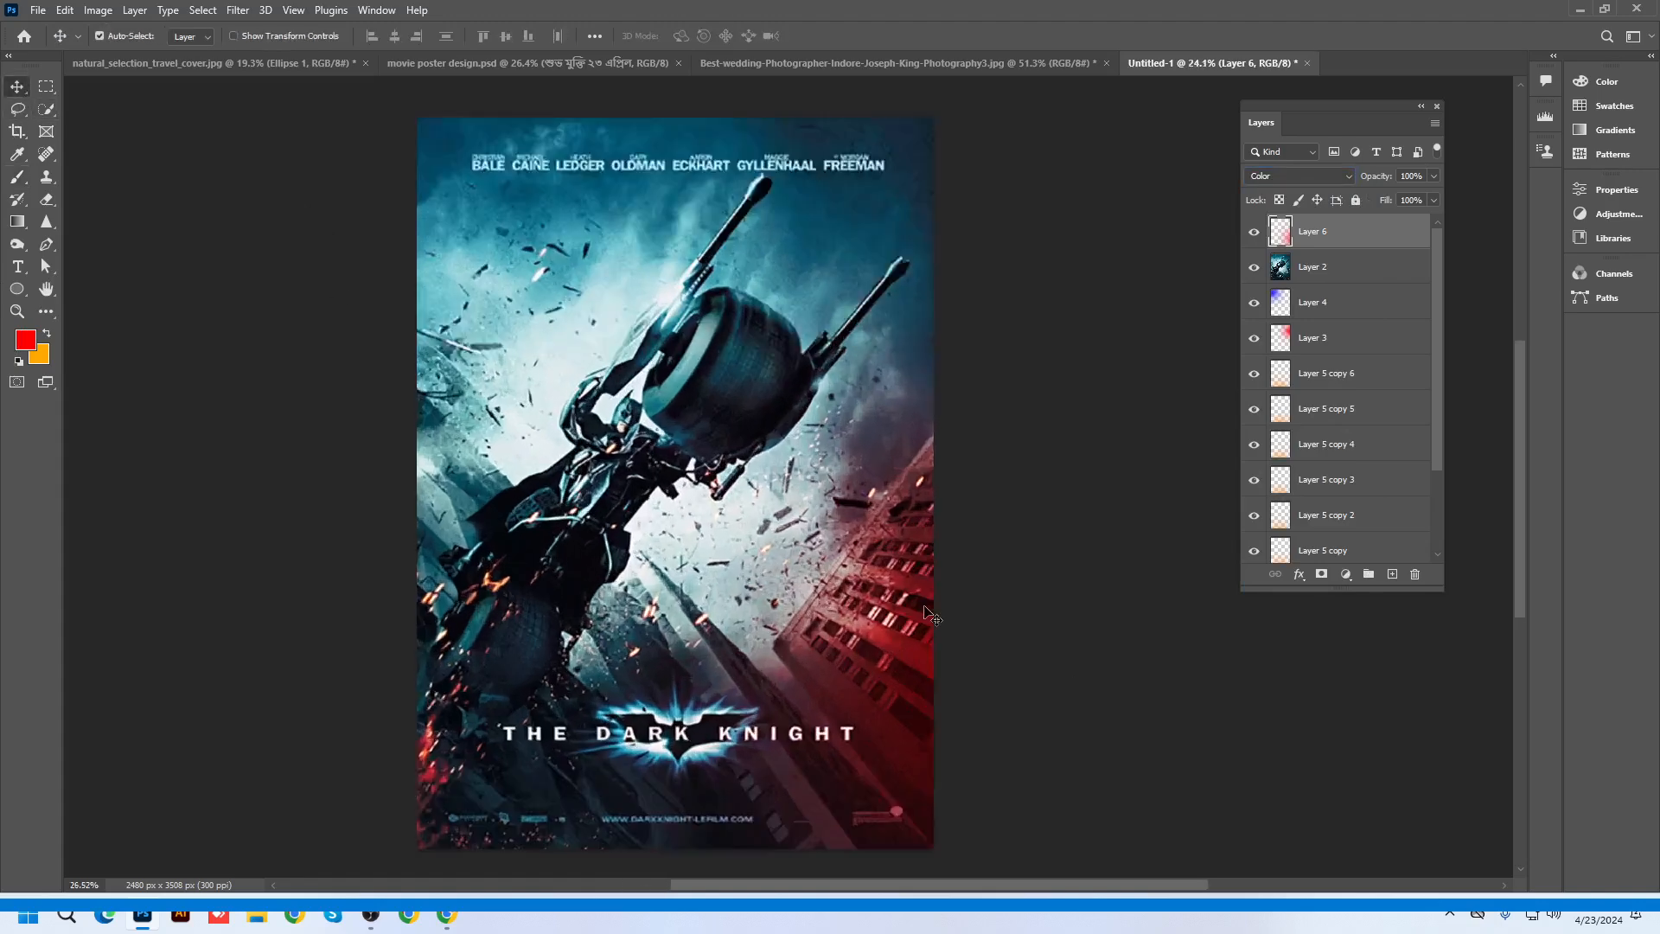
scroll(921, 644, "down", 3)
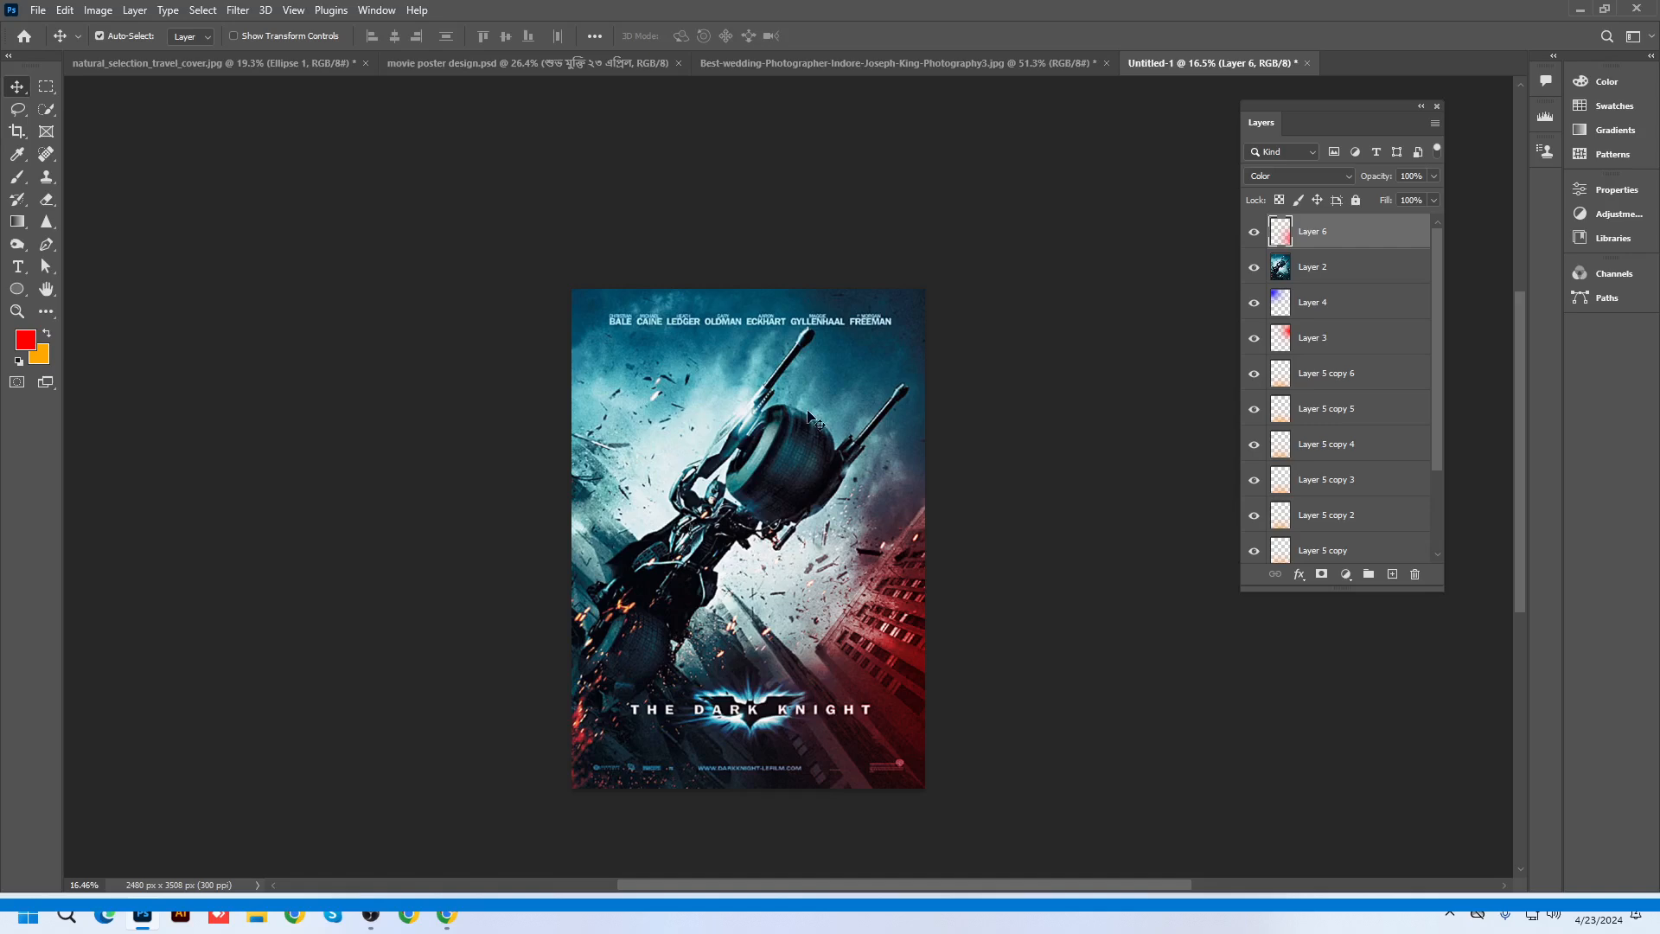
left_click(317, 62)
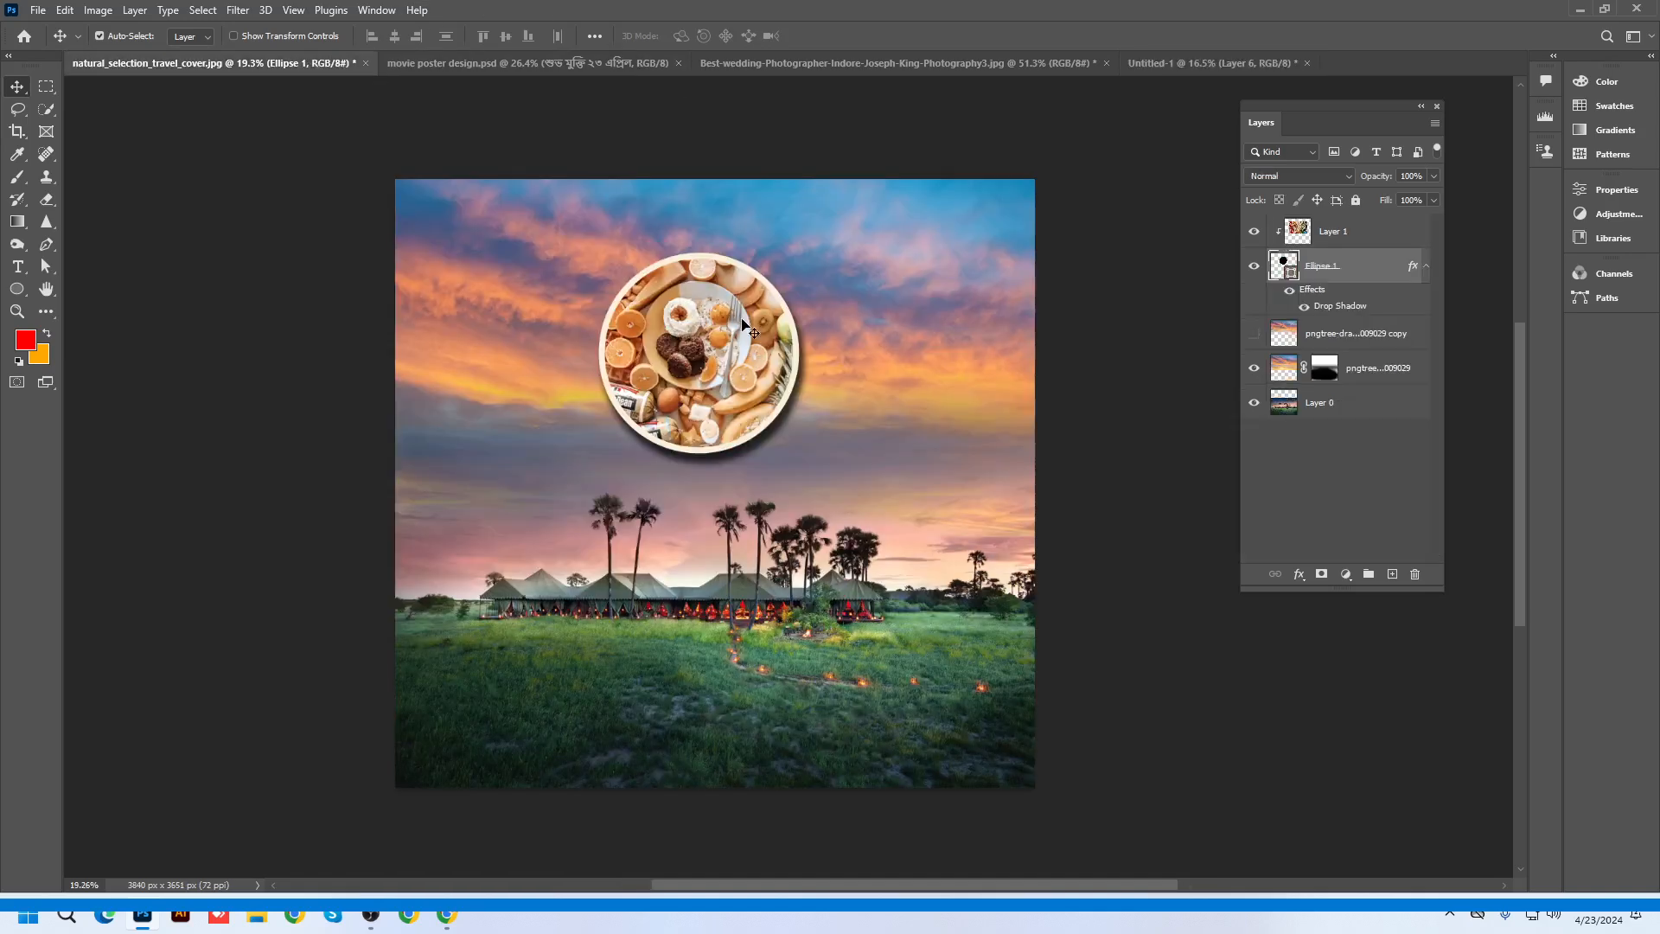
In the wedding photo, show the masked layer and Layer 1's lens flare, leaving the bokeh layer hidden
left_click(958, 63)
scroll(688, 476, "up", 3)
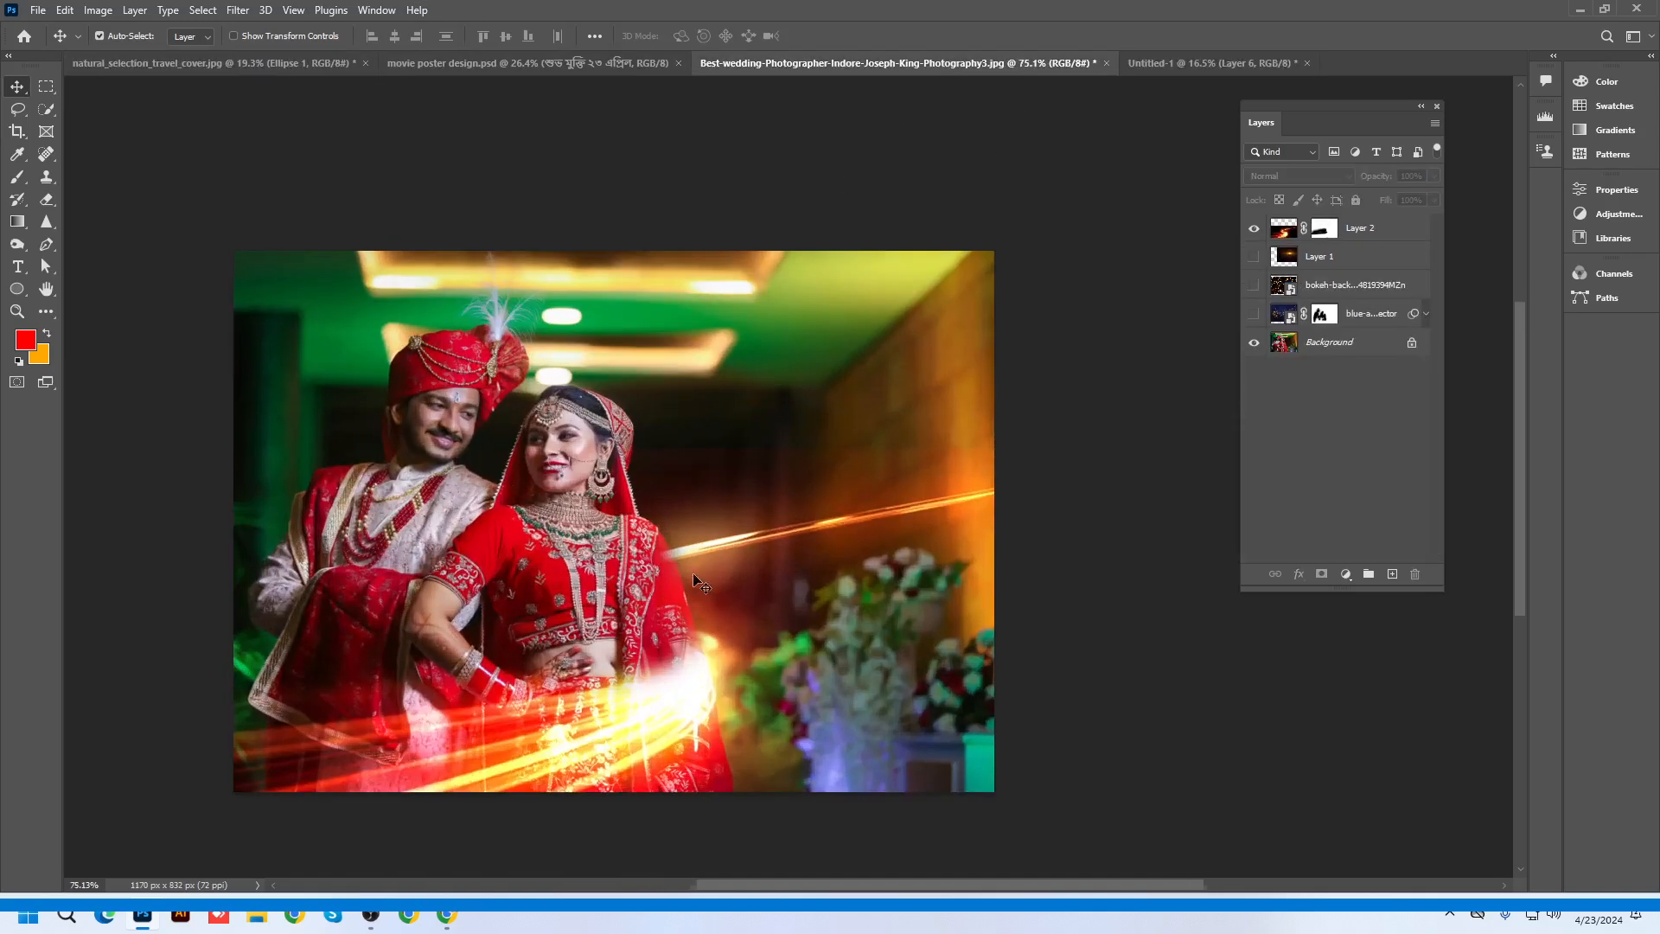
left_click(1254, 313)
left_click(1254, 286)
left_click(1254, 285)
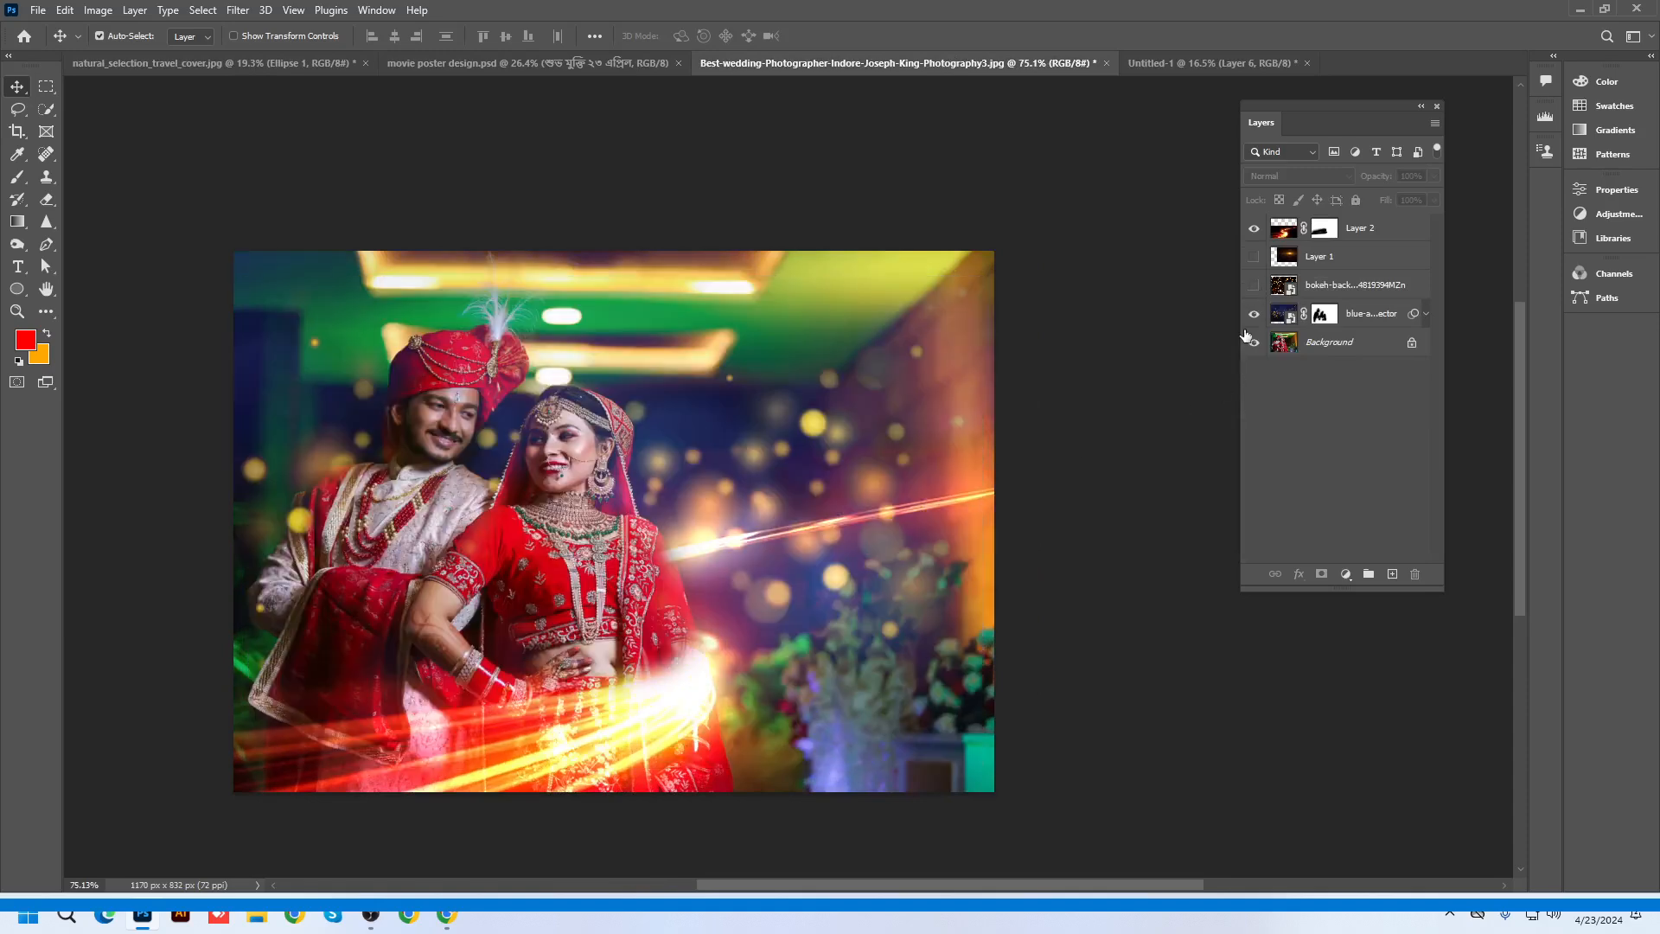
left_click(1253, 257)
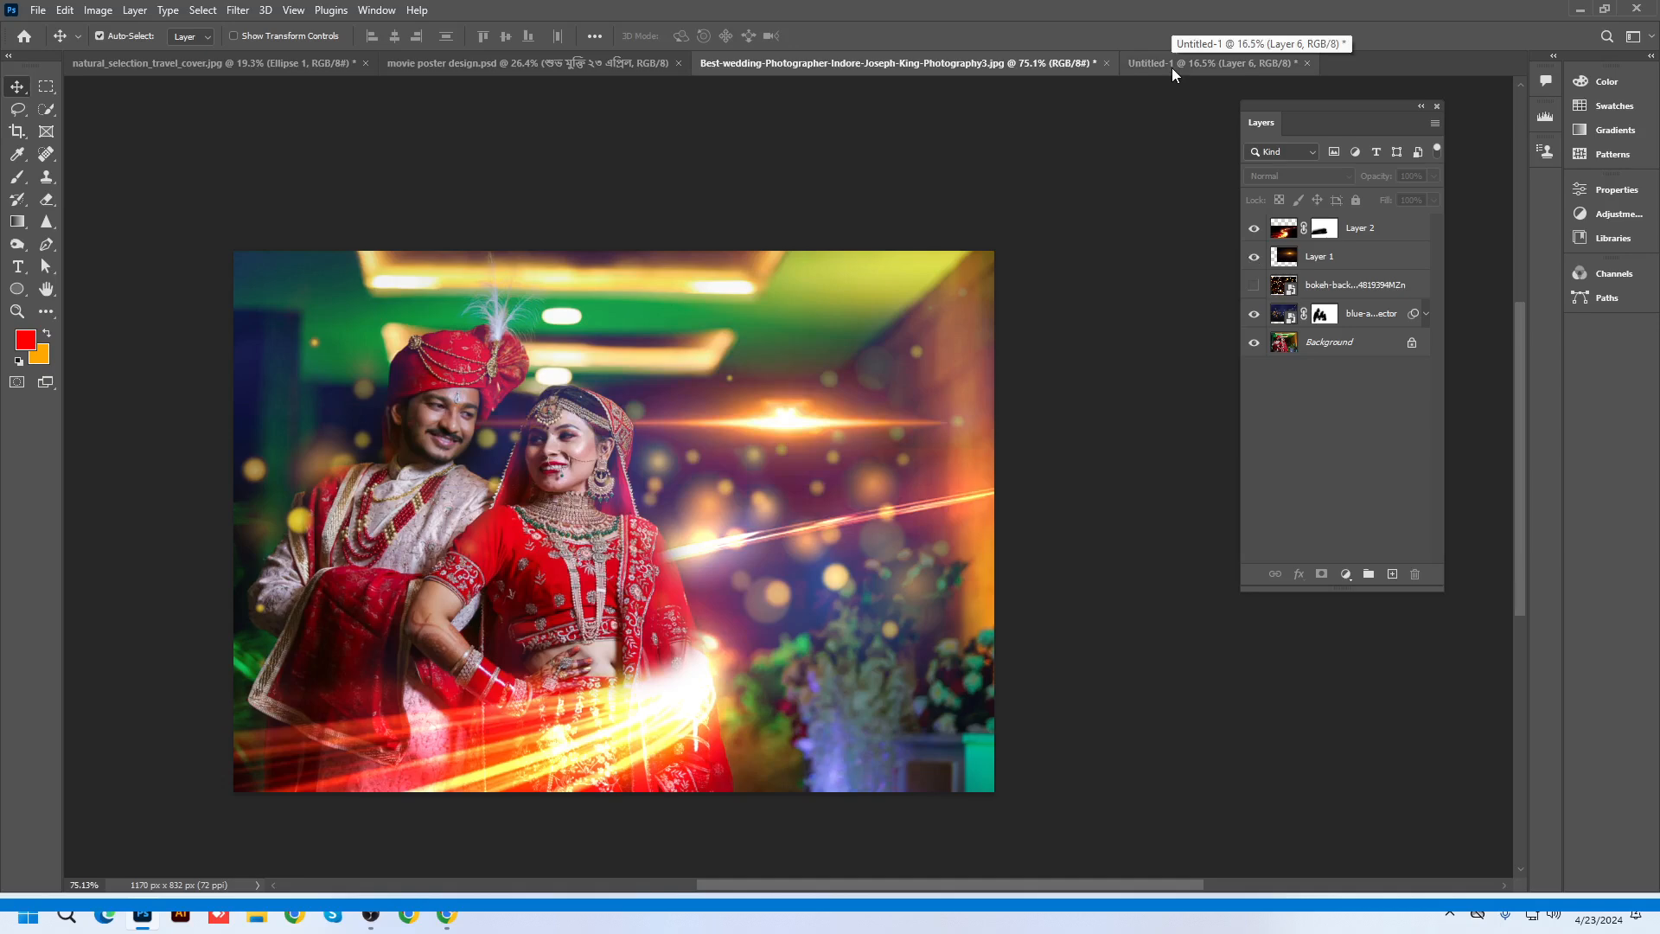
In Chrome, search Google Images for 'crack texture'
left_click(1579, 9)
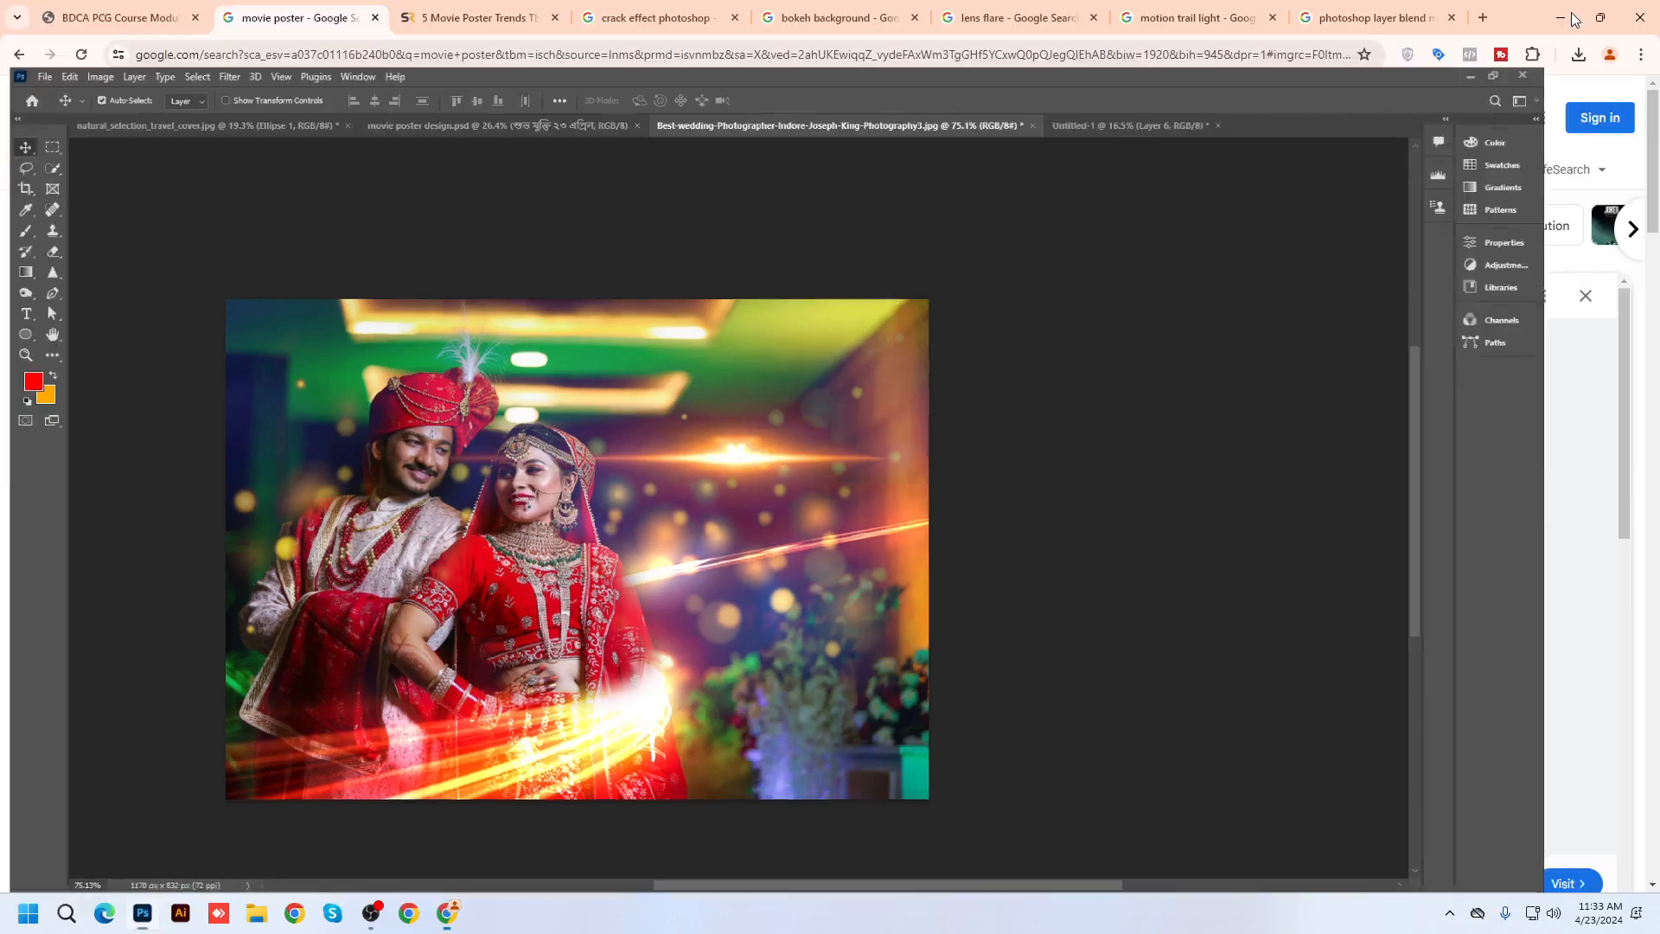
left_click(1366, 19)
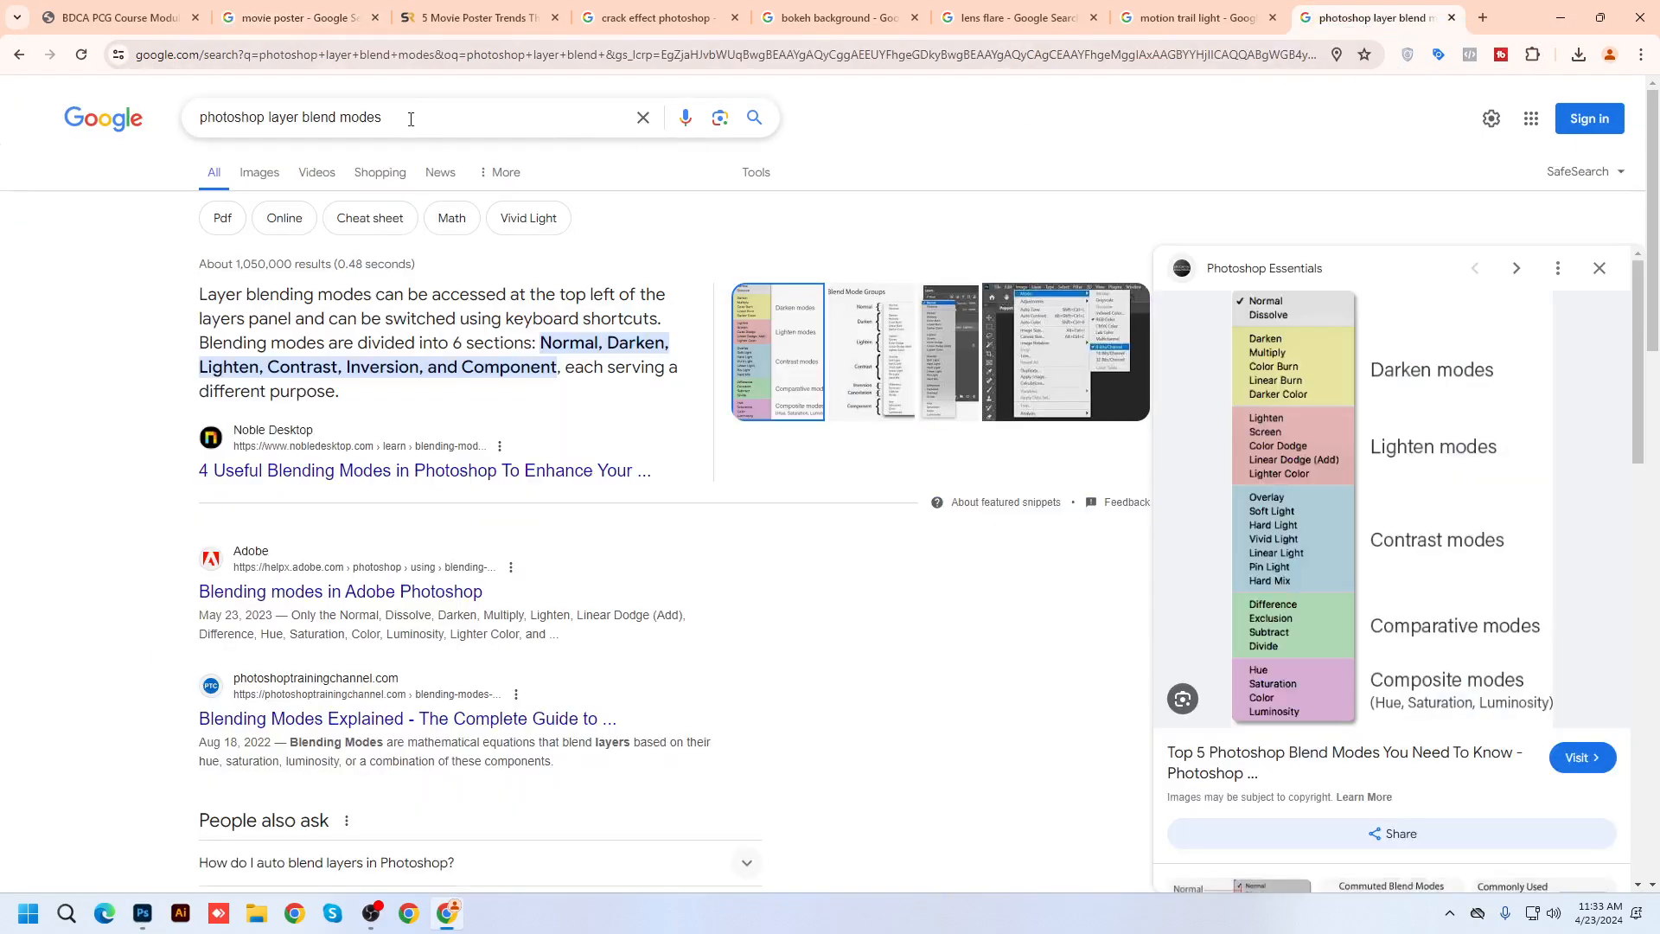
left_click_drag(393, 117, 34, 101)
type("cra")
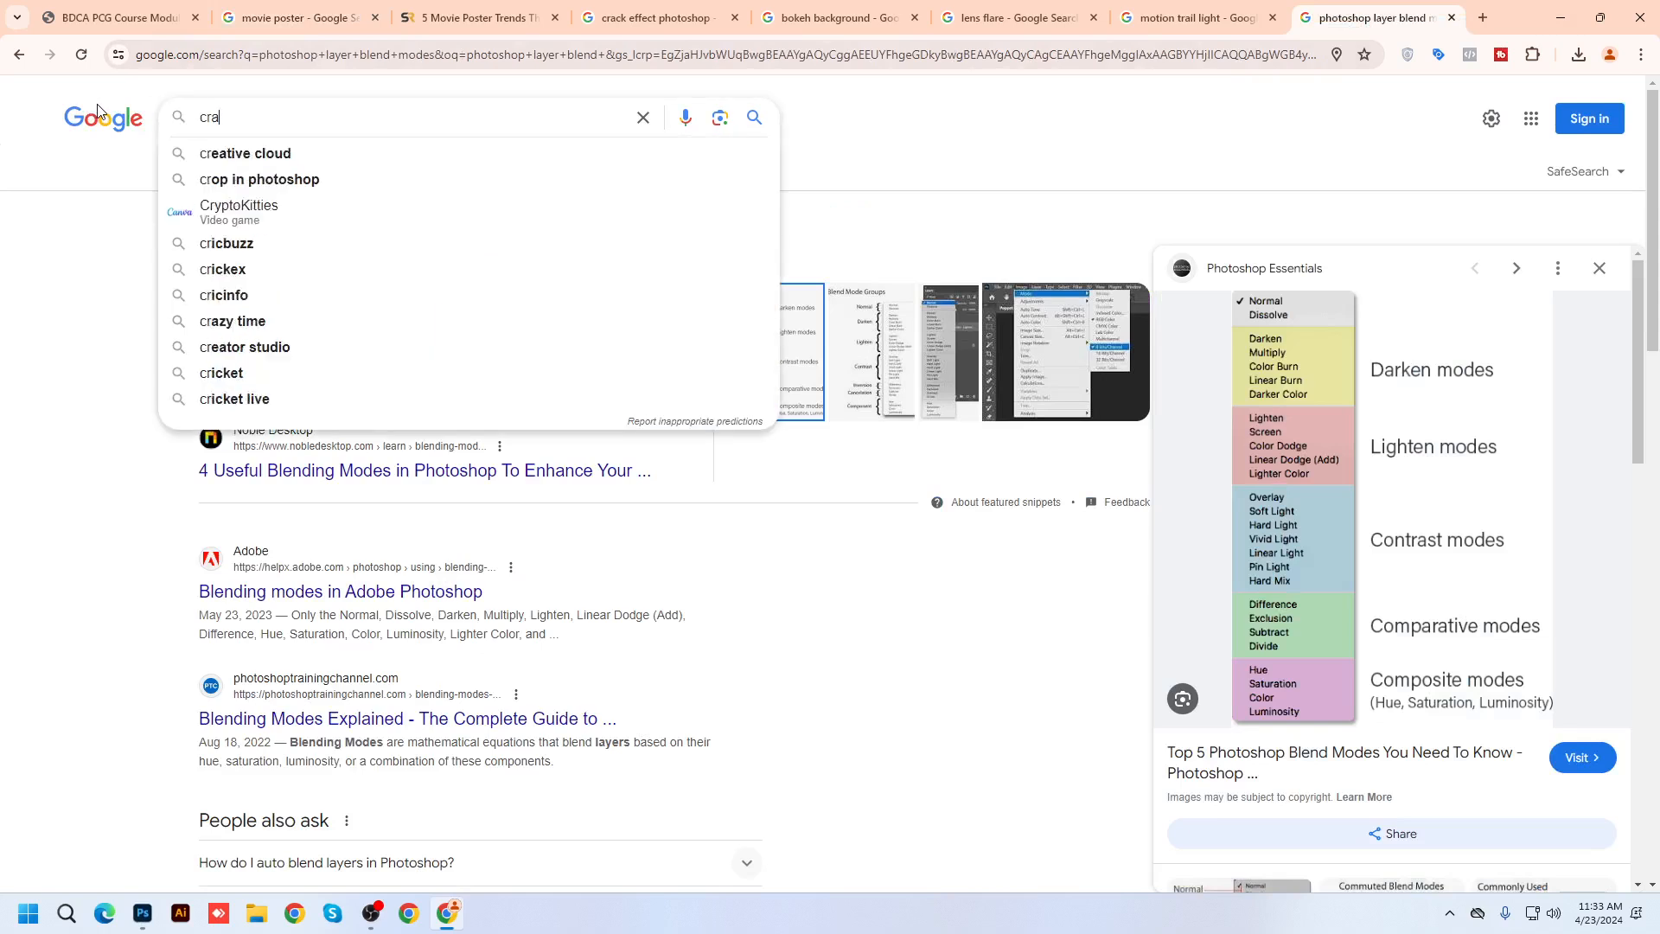
type("ck texture")
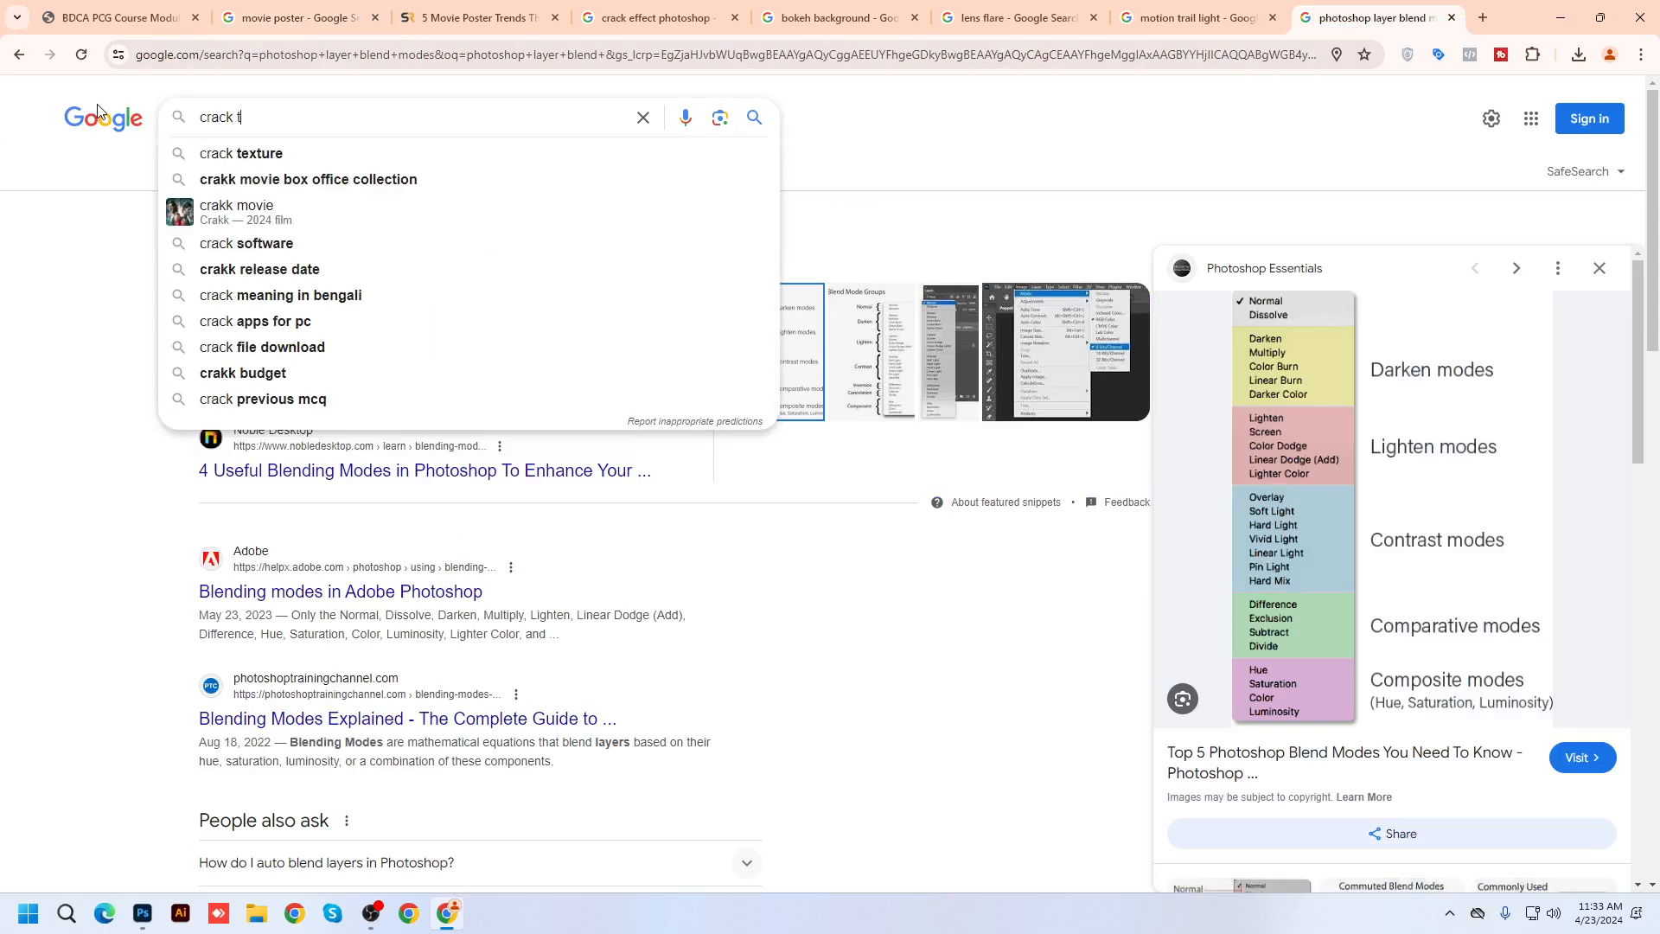
key("Return")
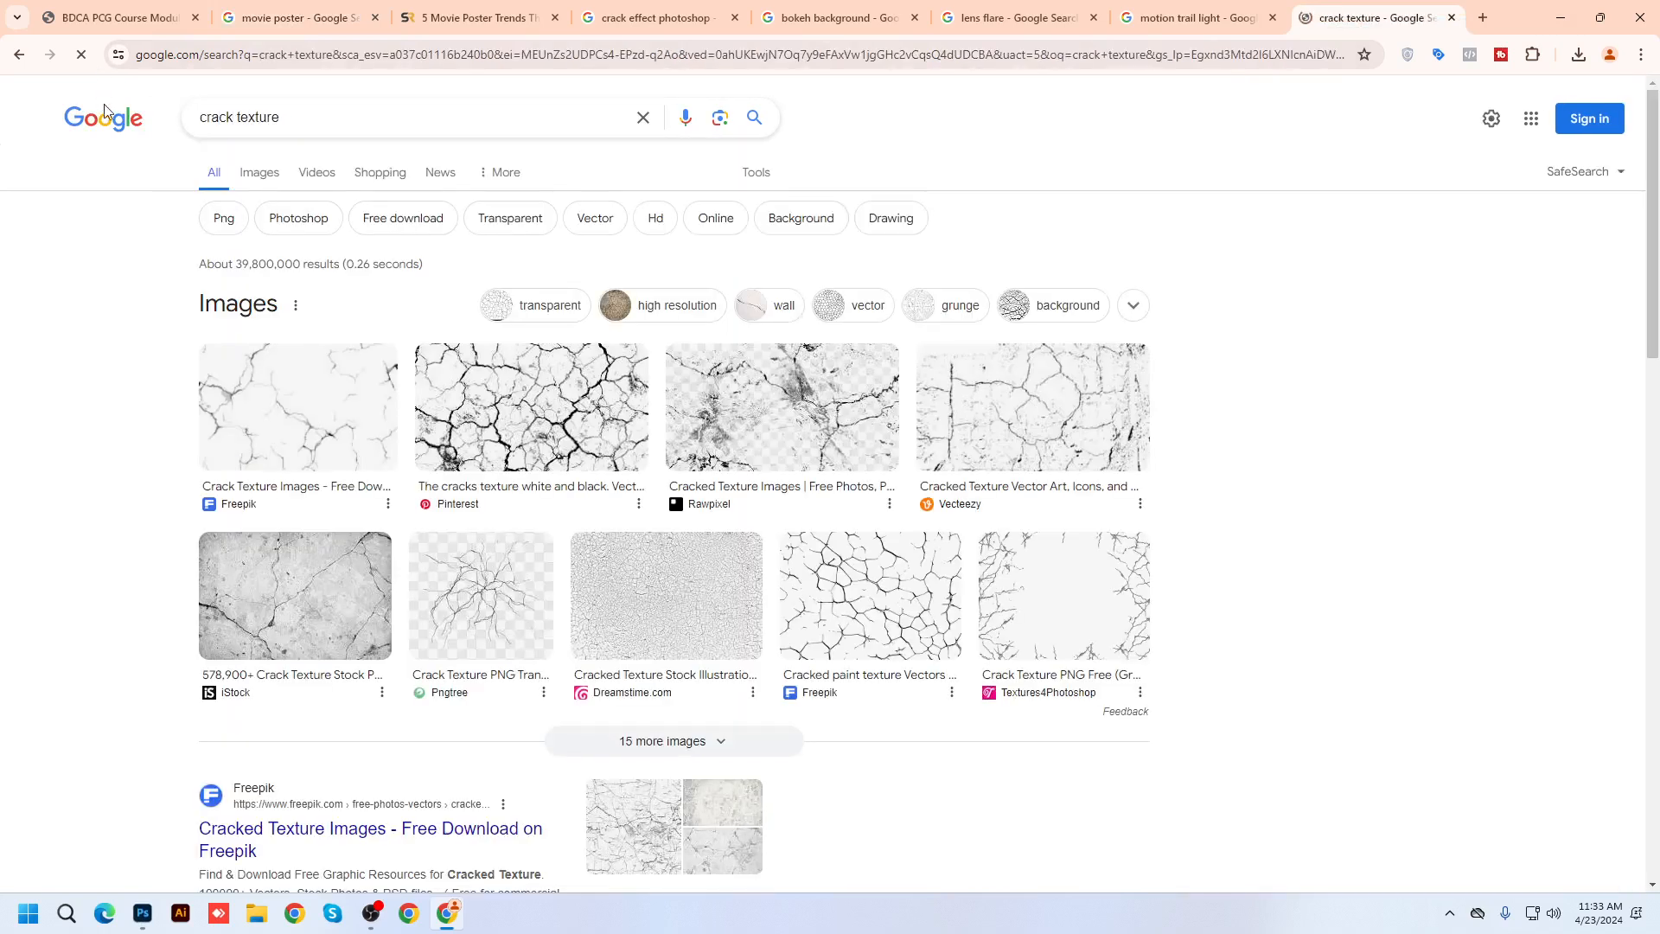
left_click(266, 173)
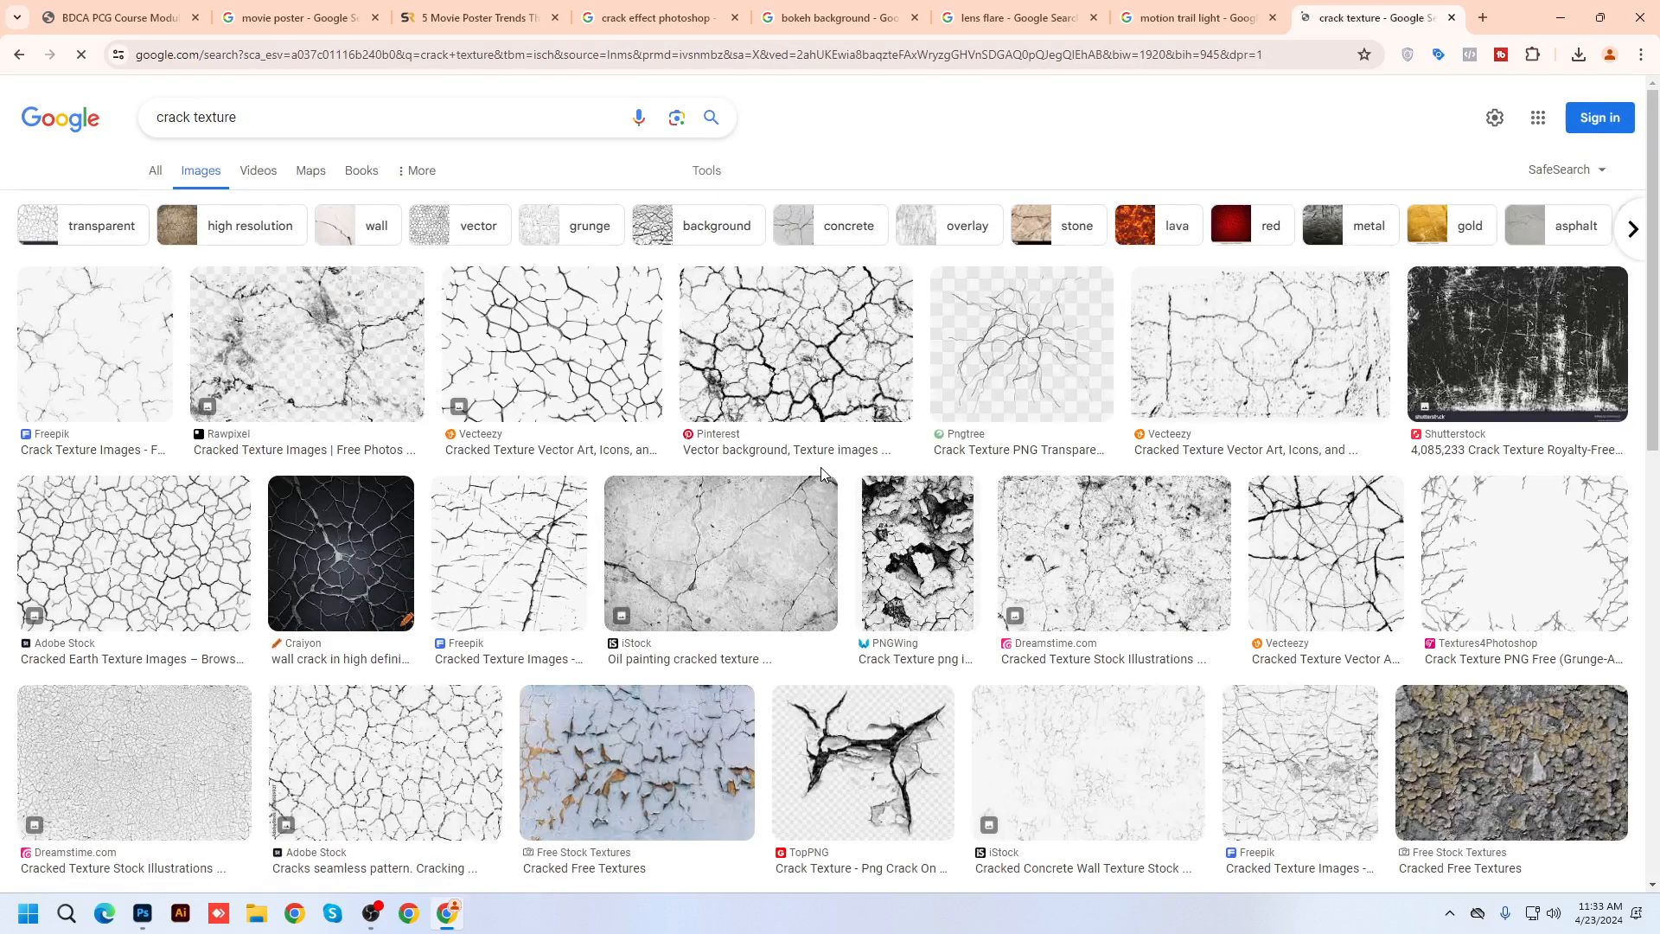
scroll(821, 466, "down", 2)
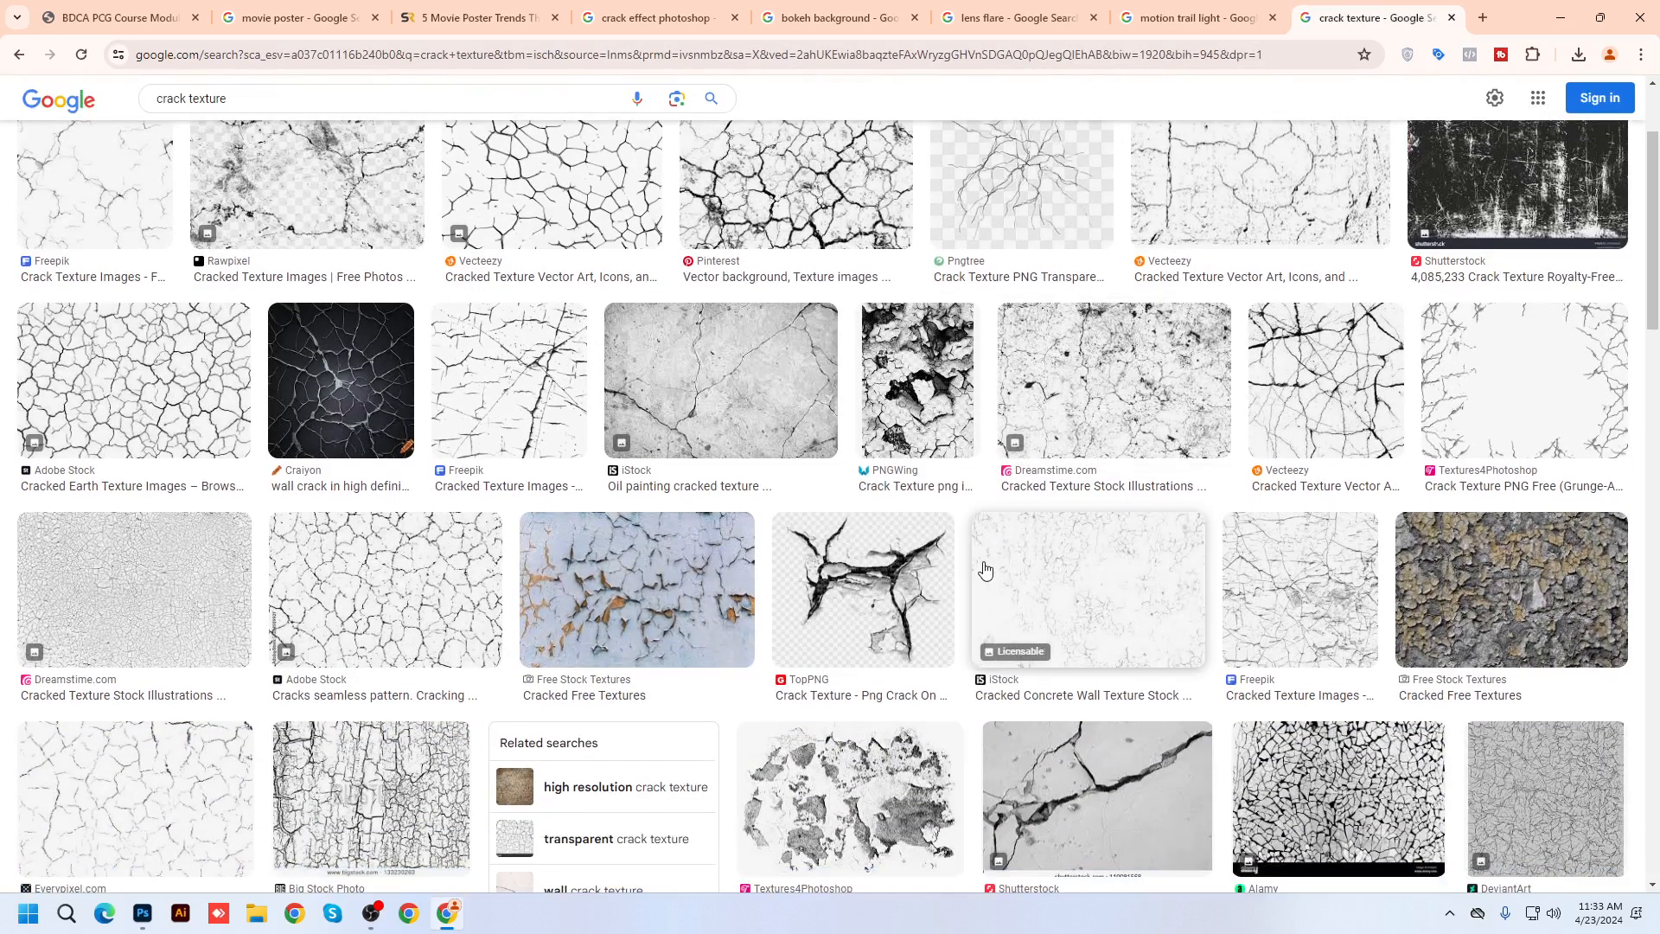
Refine the search to 'crack mud texture' and preview the cracked dried ground image
left_click(204, 95)
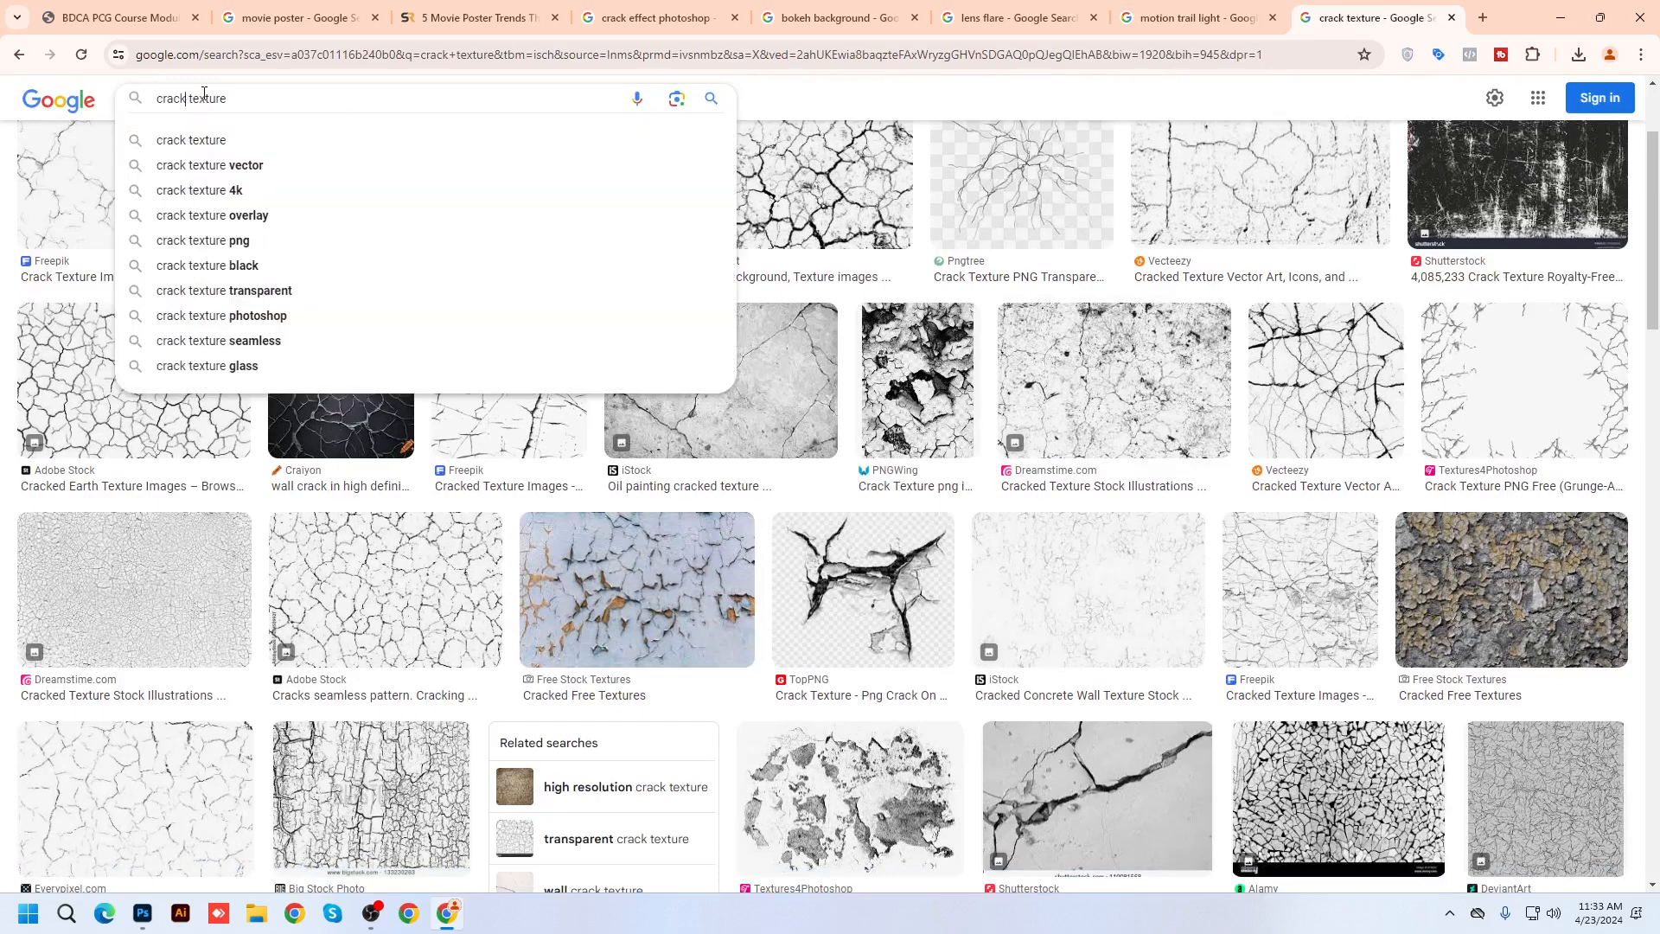
type("mud")
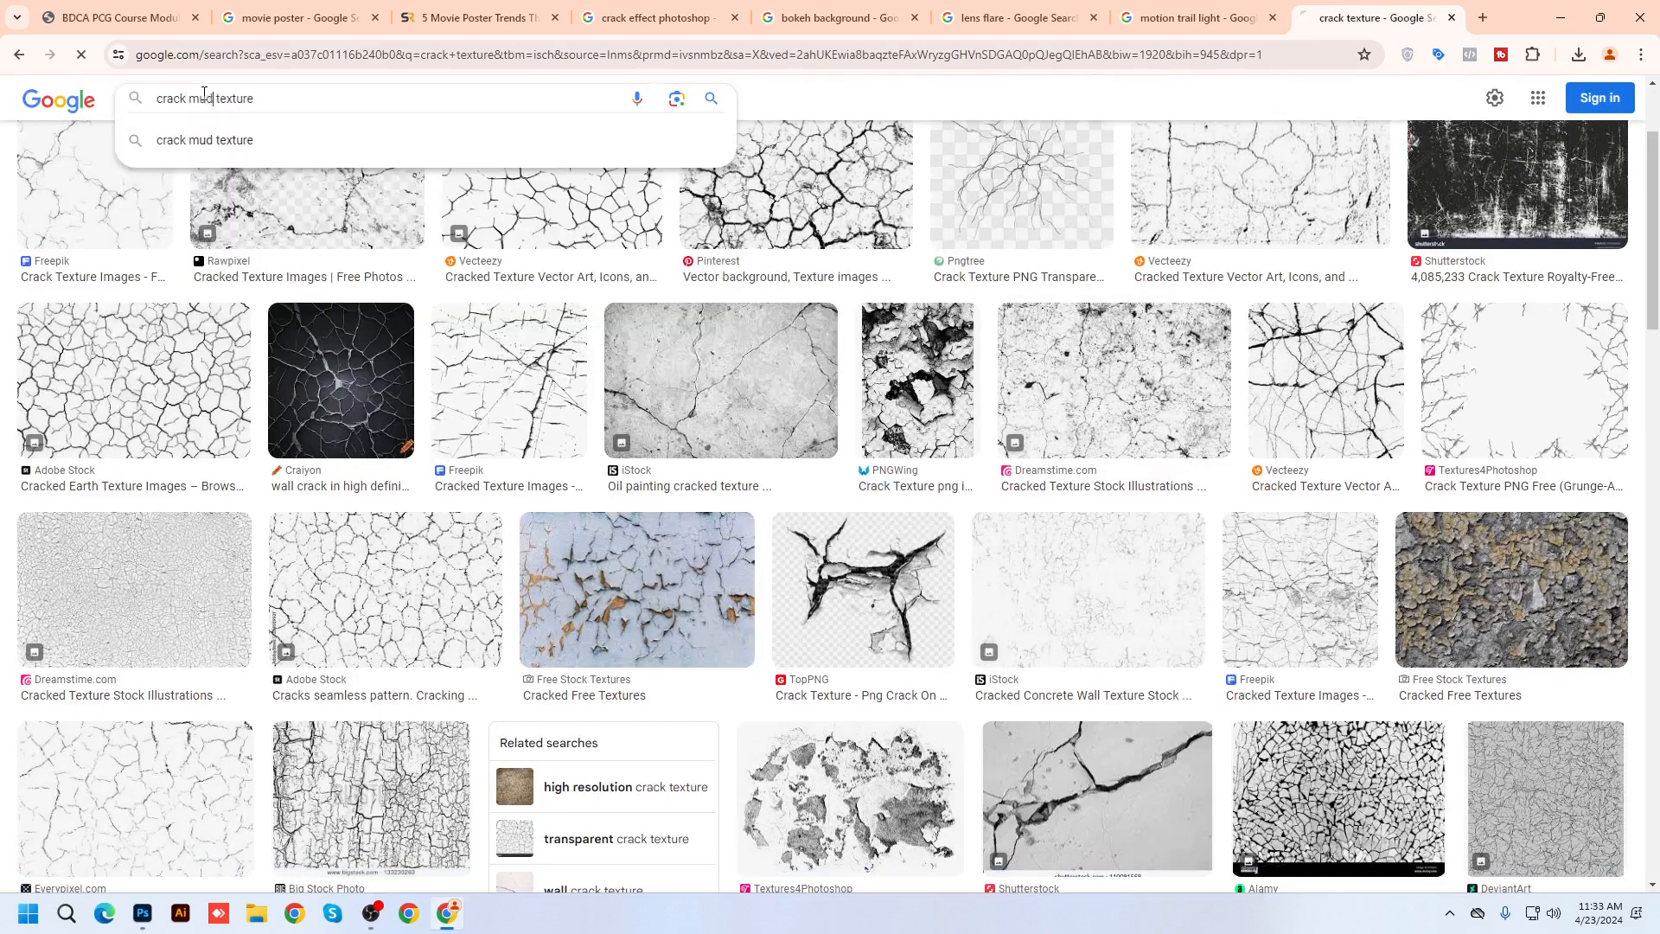
key("Return")
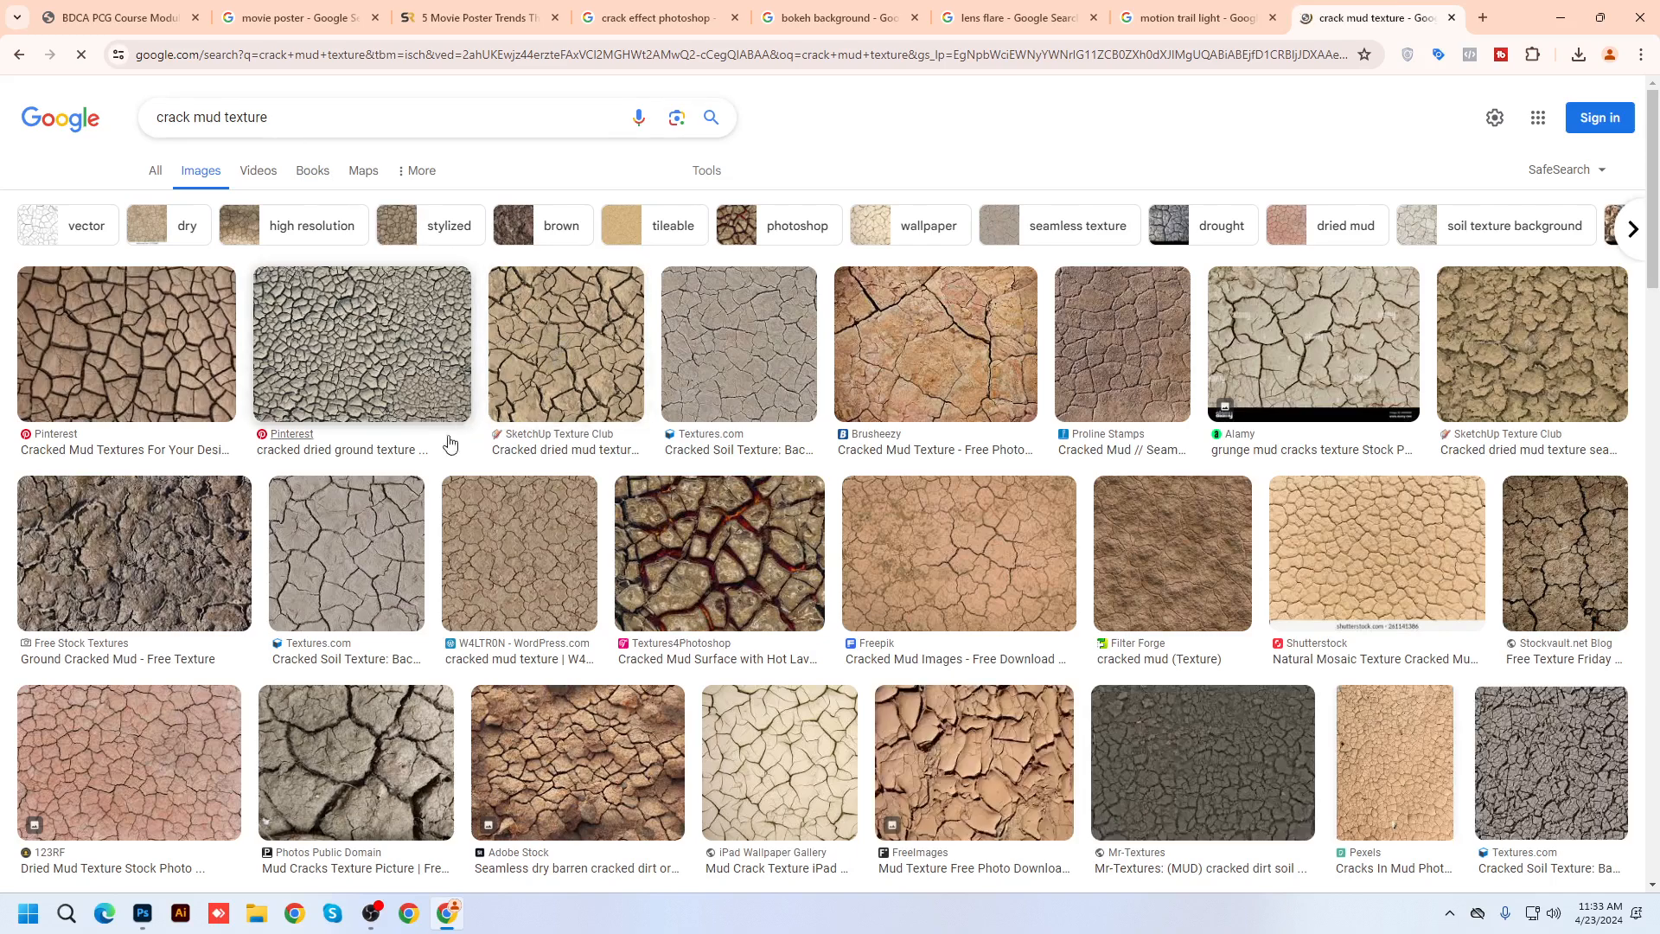
left_click(394, 398)
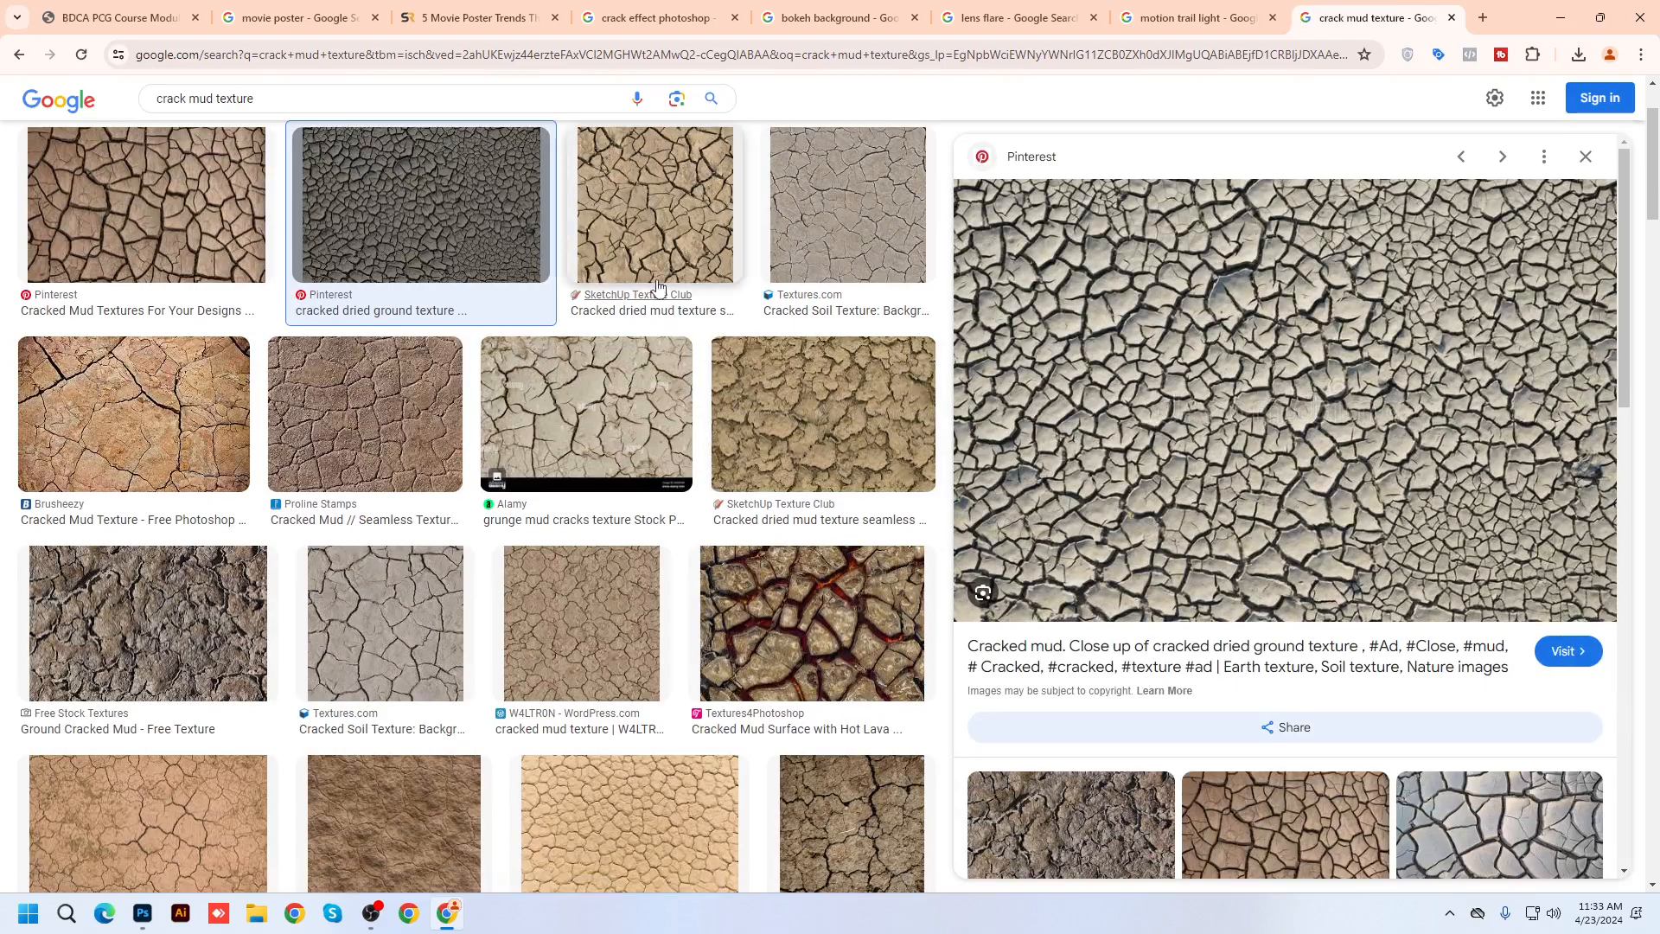
left_click(650, 247)
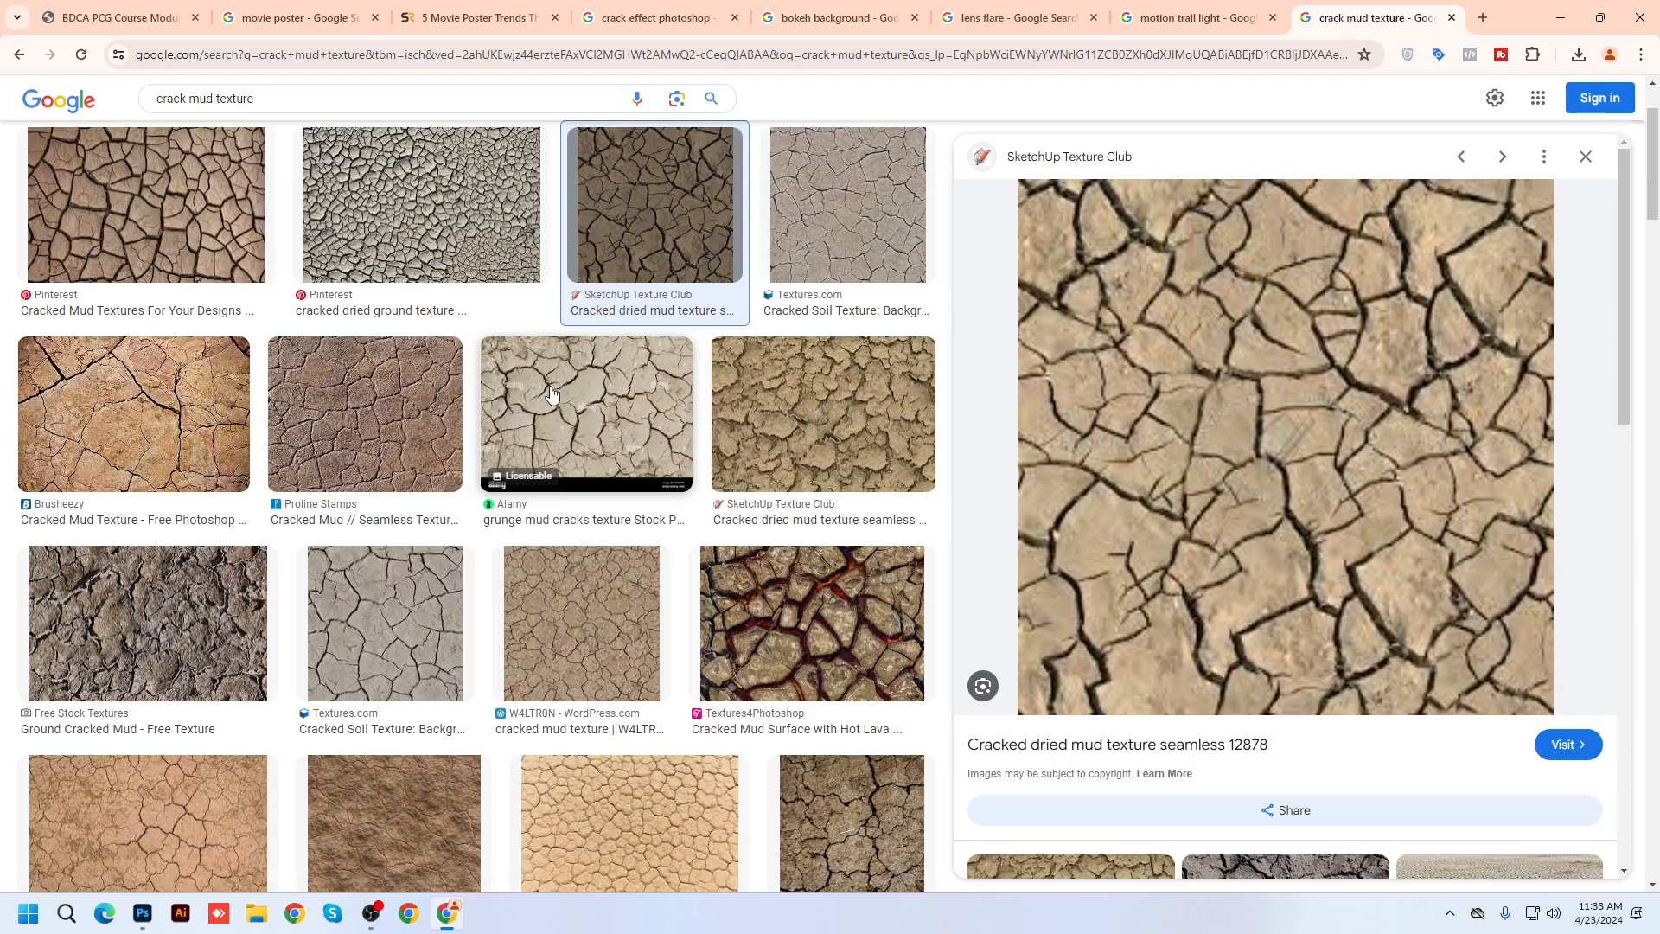
left_click(492, 253)
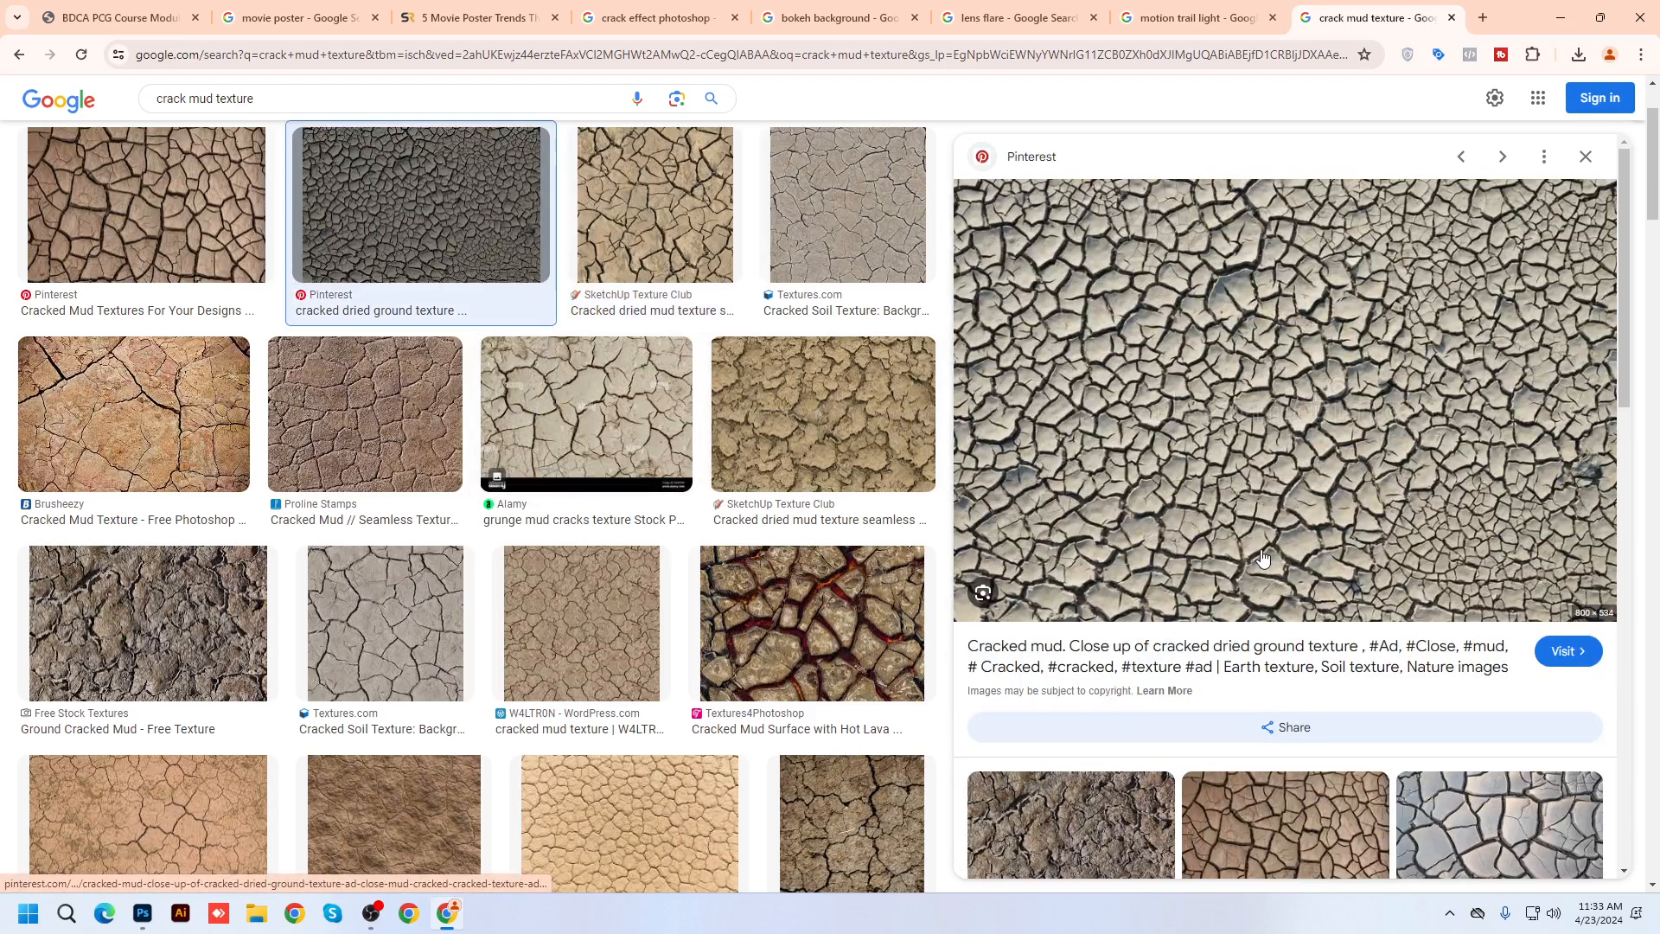
Copy the cracked mud image to the clipboard and open File Explorer
right_click(1251, 360)
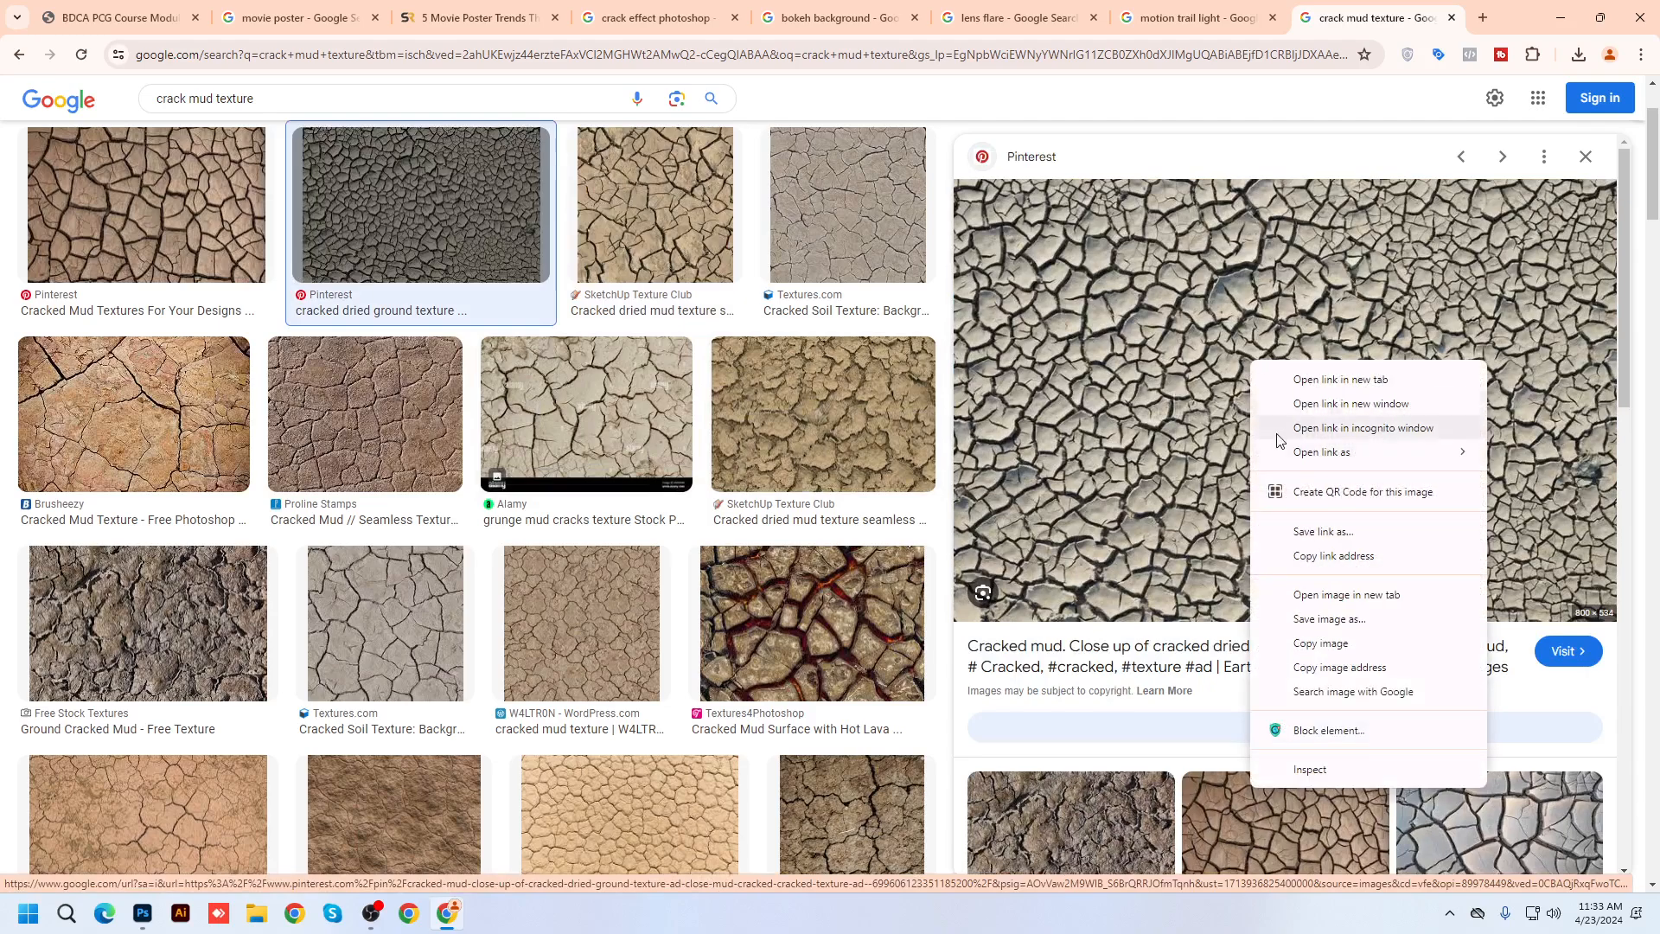
left_click(1320, 643)
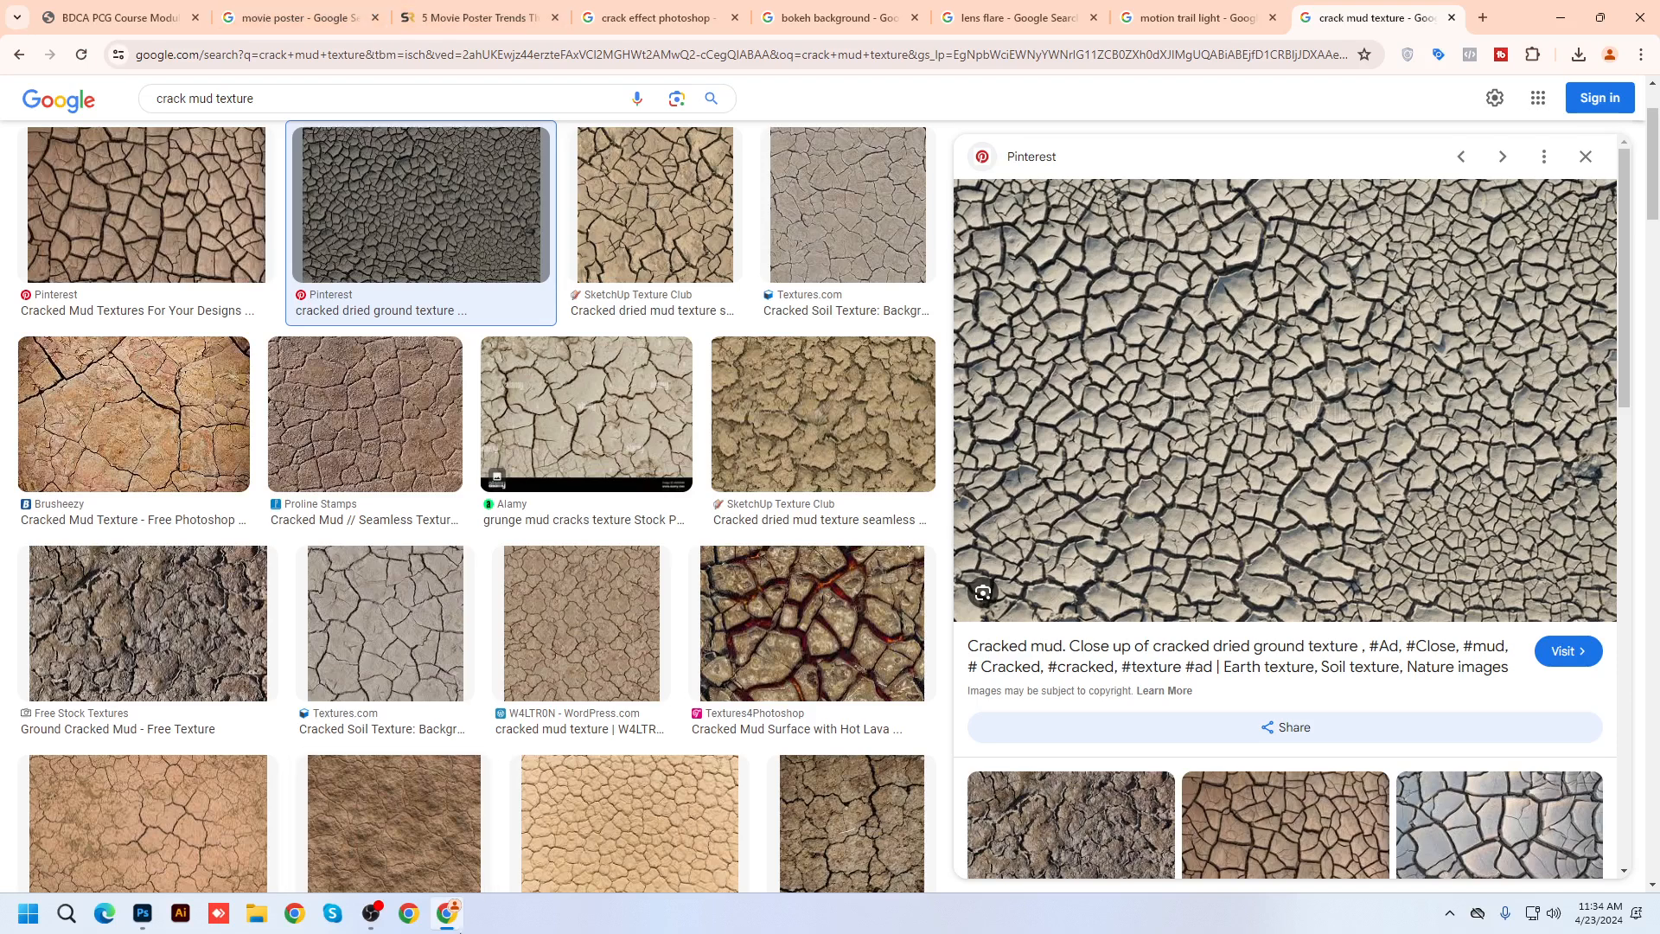
left_click(256, 922)
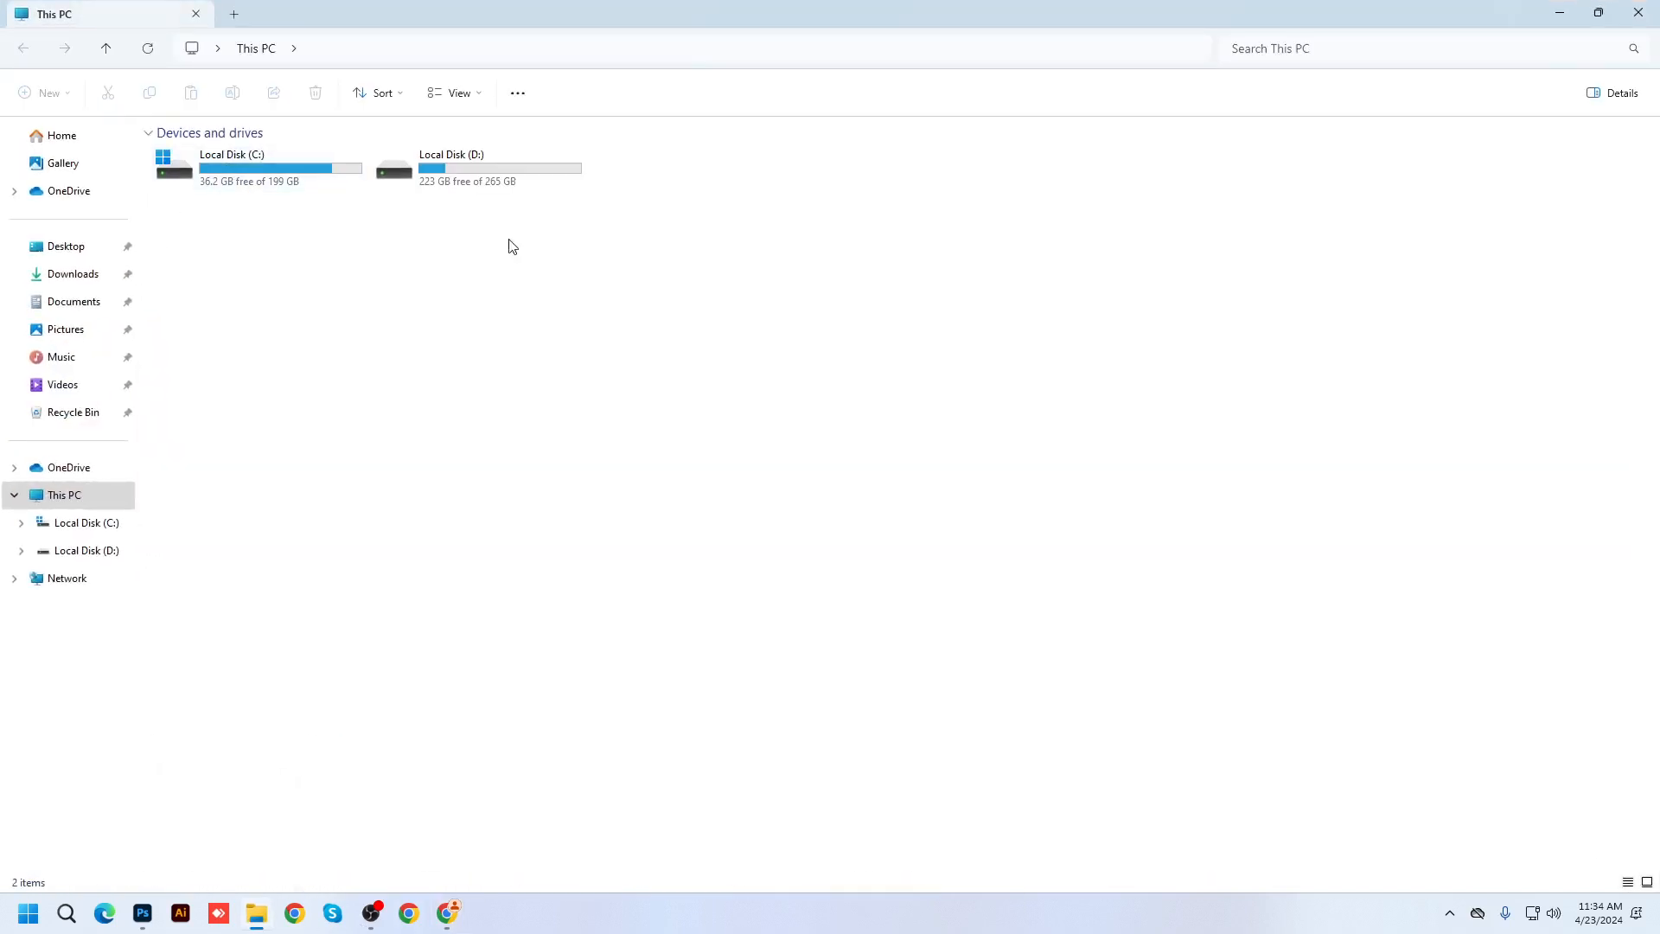
Open D: > BDCA Class File > PS Retouch Image, preview the Sample Image portrait, then return to Photoshop
left_click(523, 190)
double_click(523, 189)
double_click(230, 216)
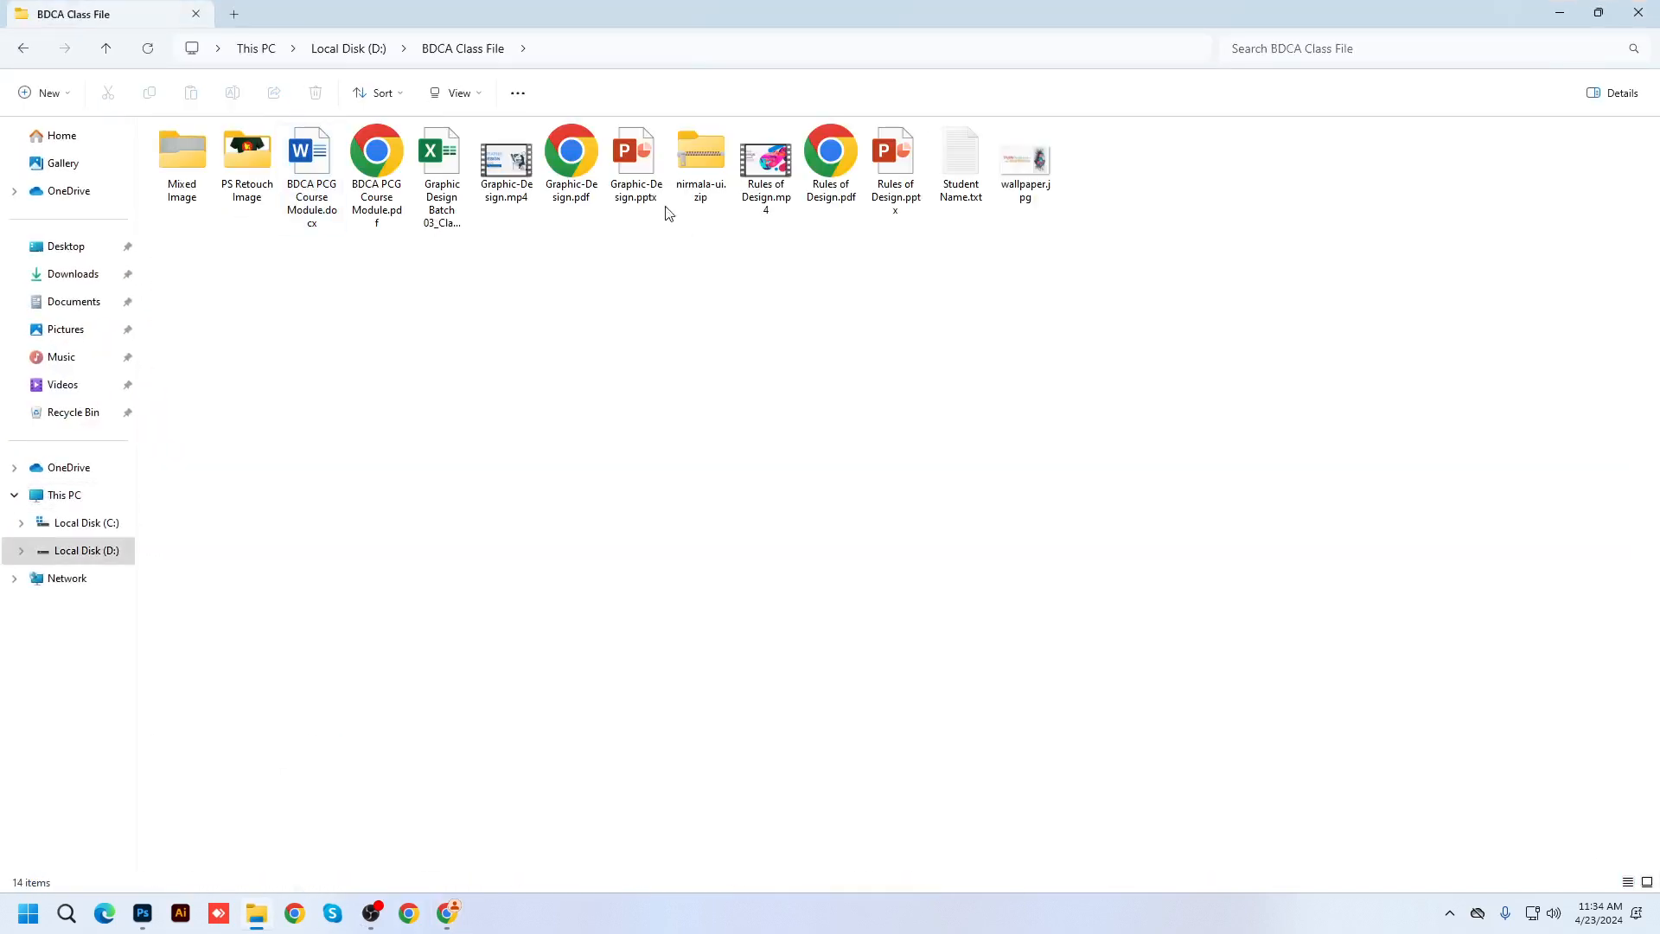
double_click(241, 168)
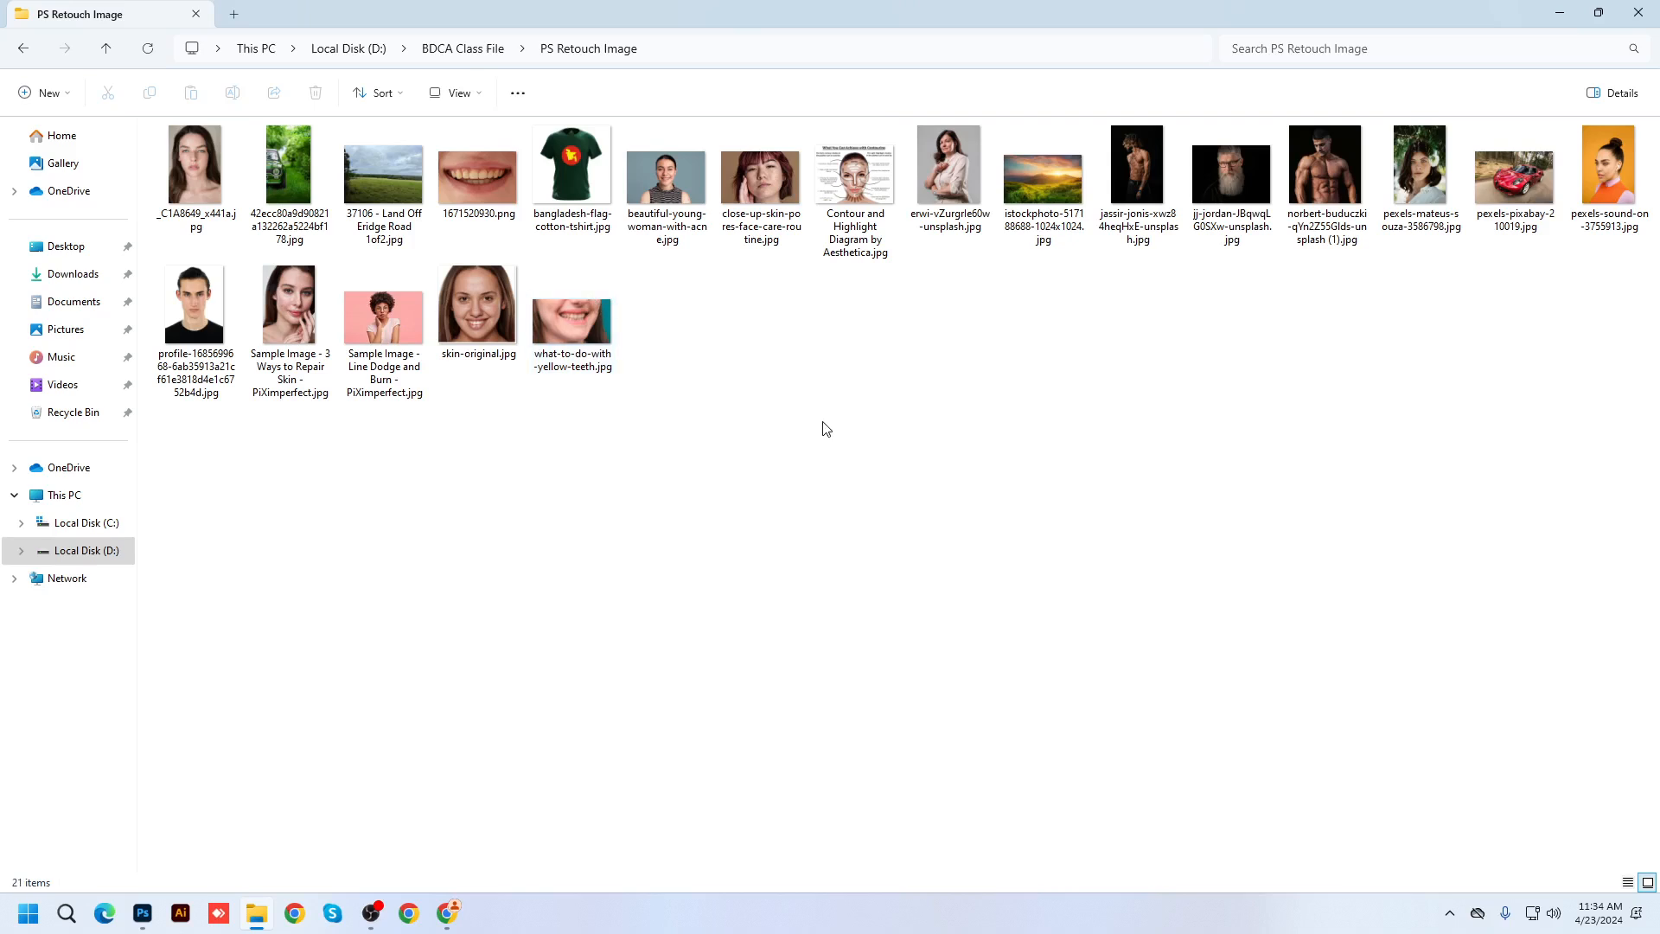
double_click(296, 309)
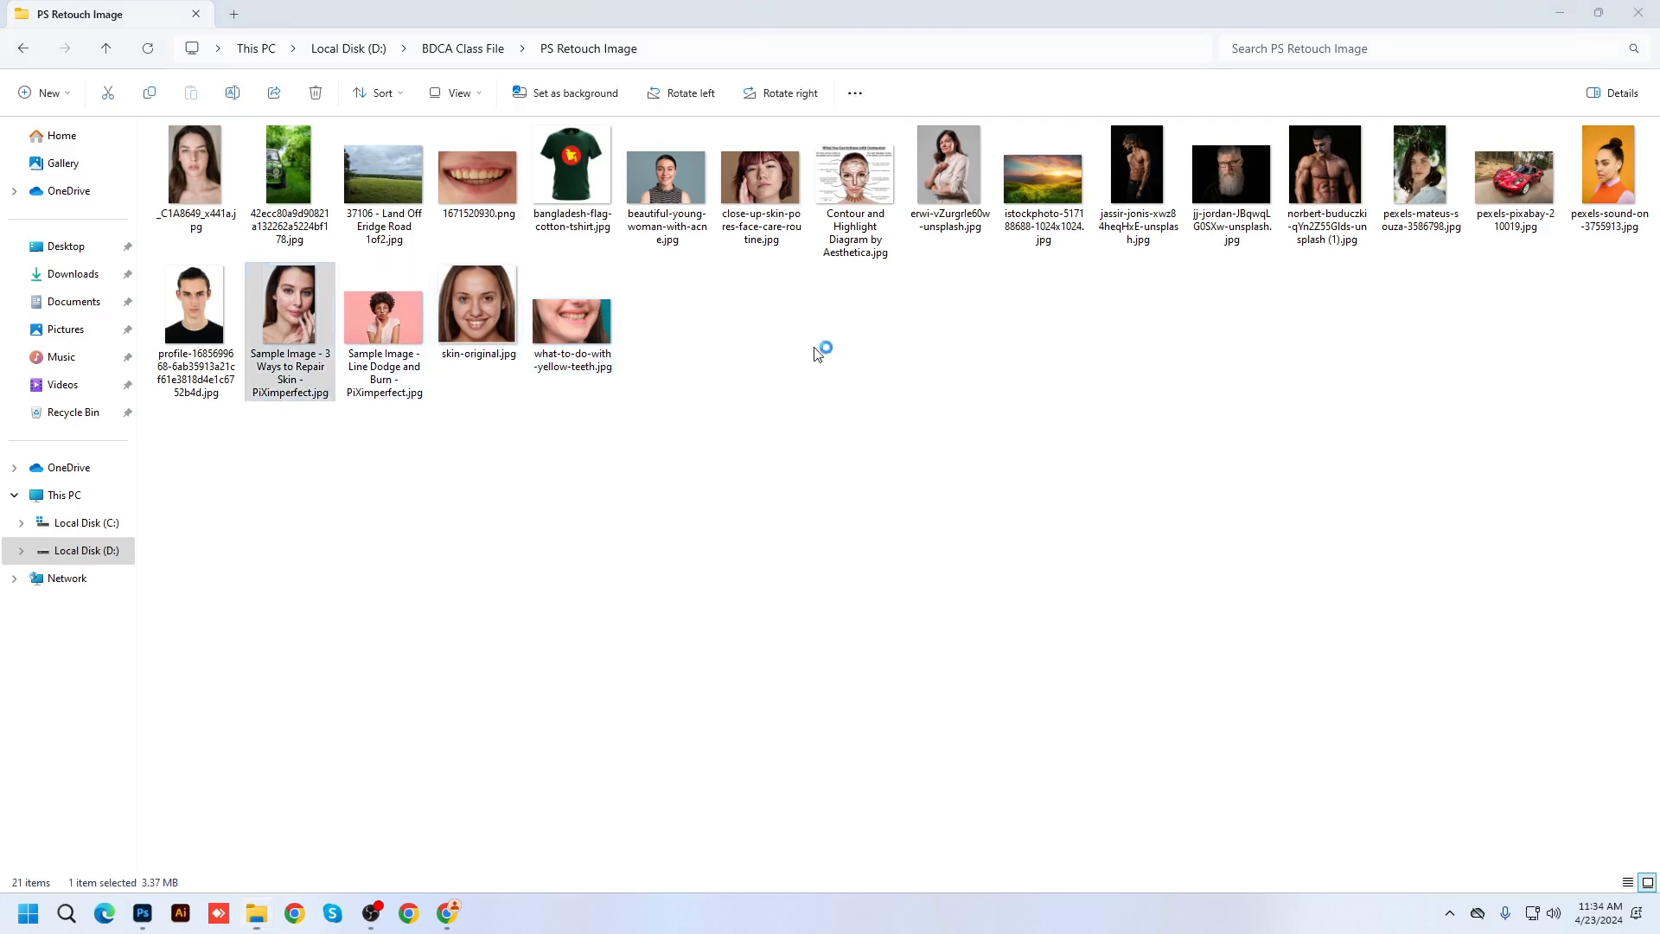
left_click(1641, 14)
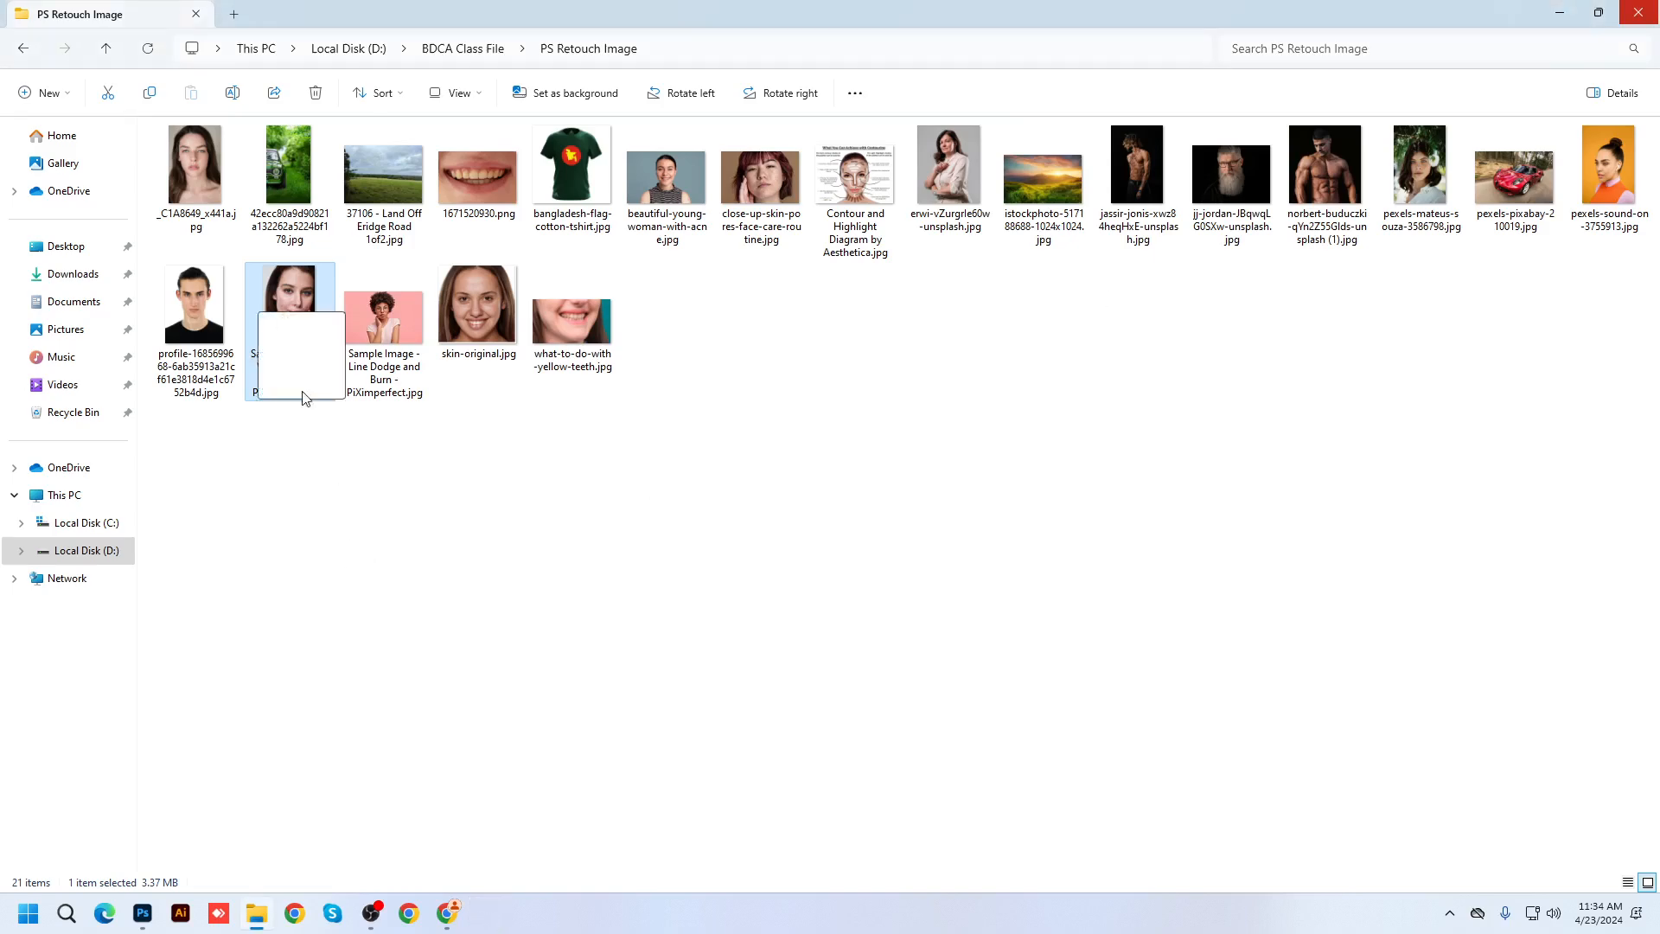
left_click(148, 916)
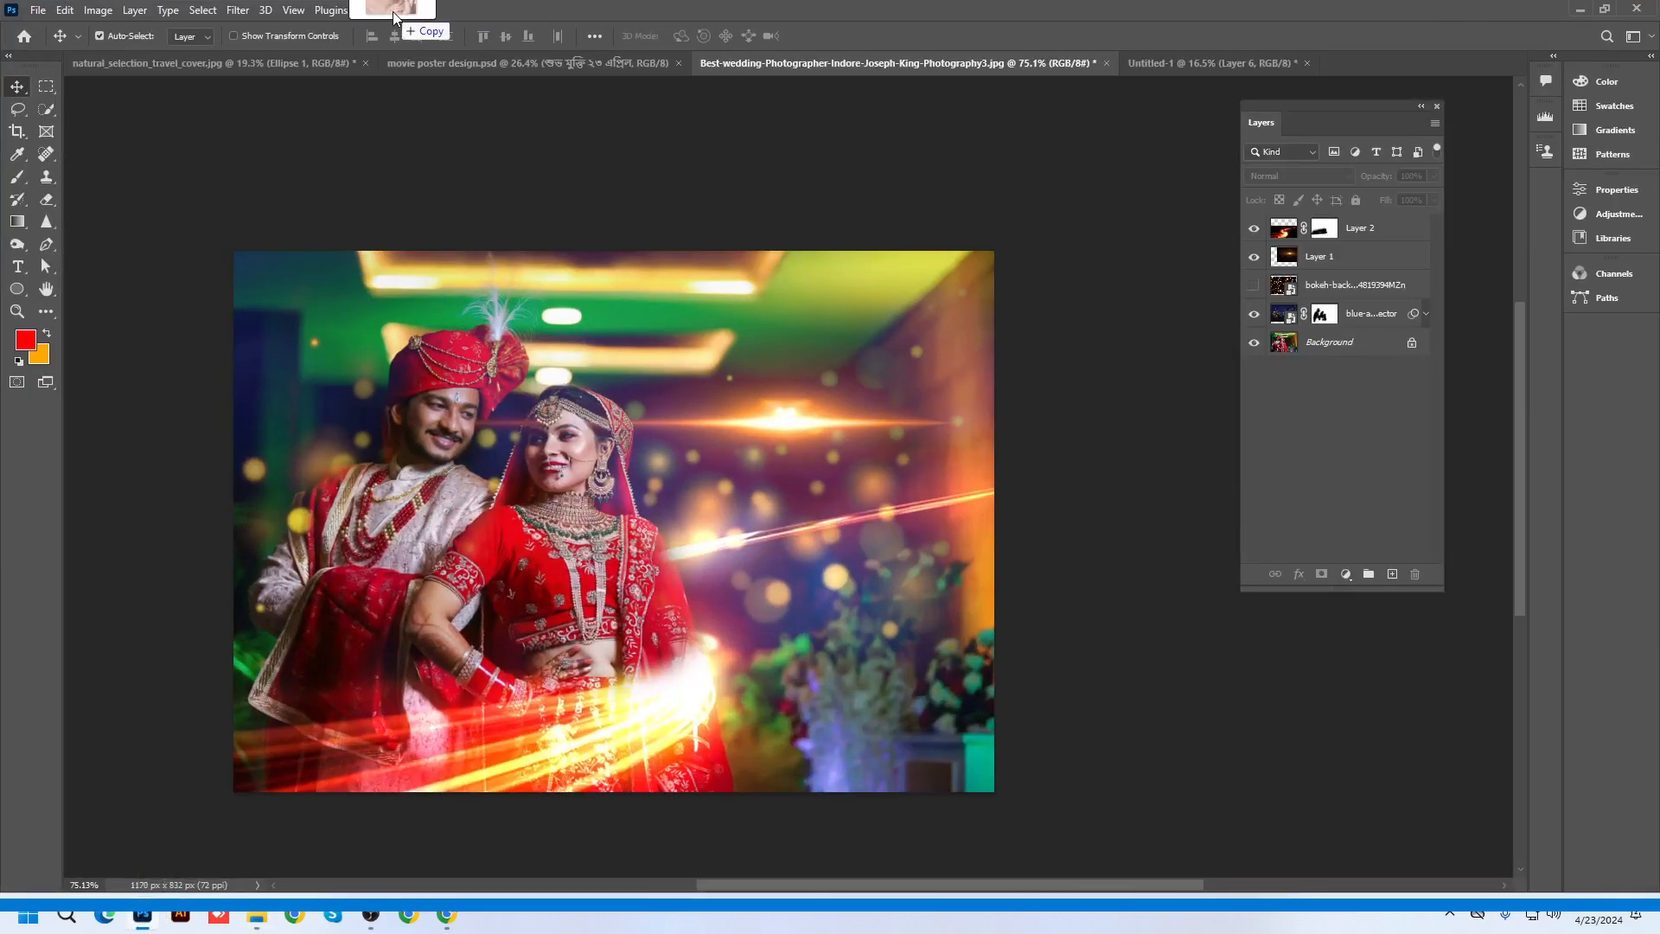
Paste the mud texture as Layer 1, rotate it 90° and enlarge it over the face, then hide it
scroll(919, 434, "up", 3)
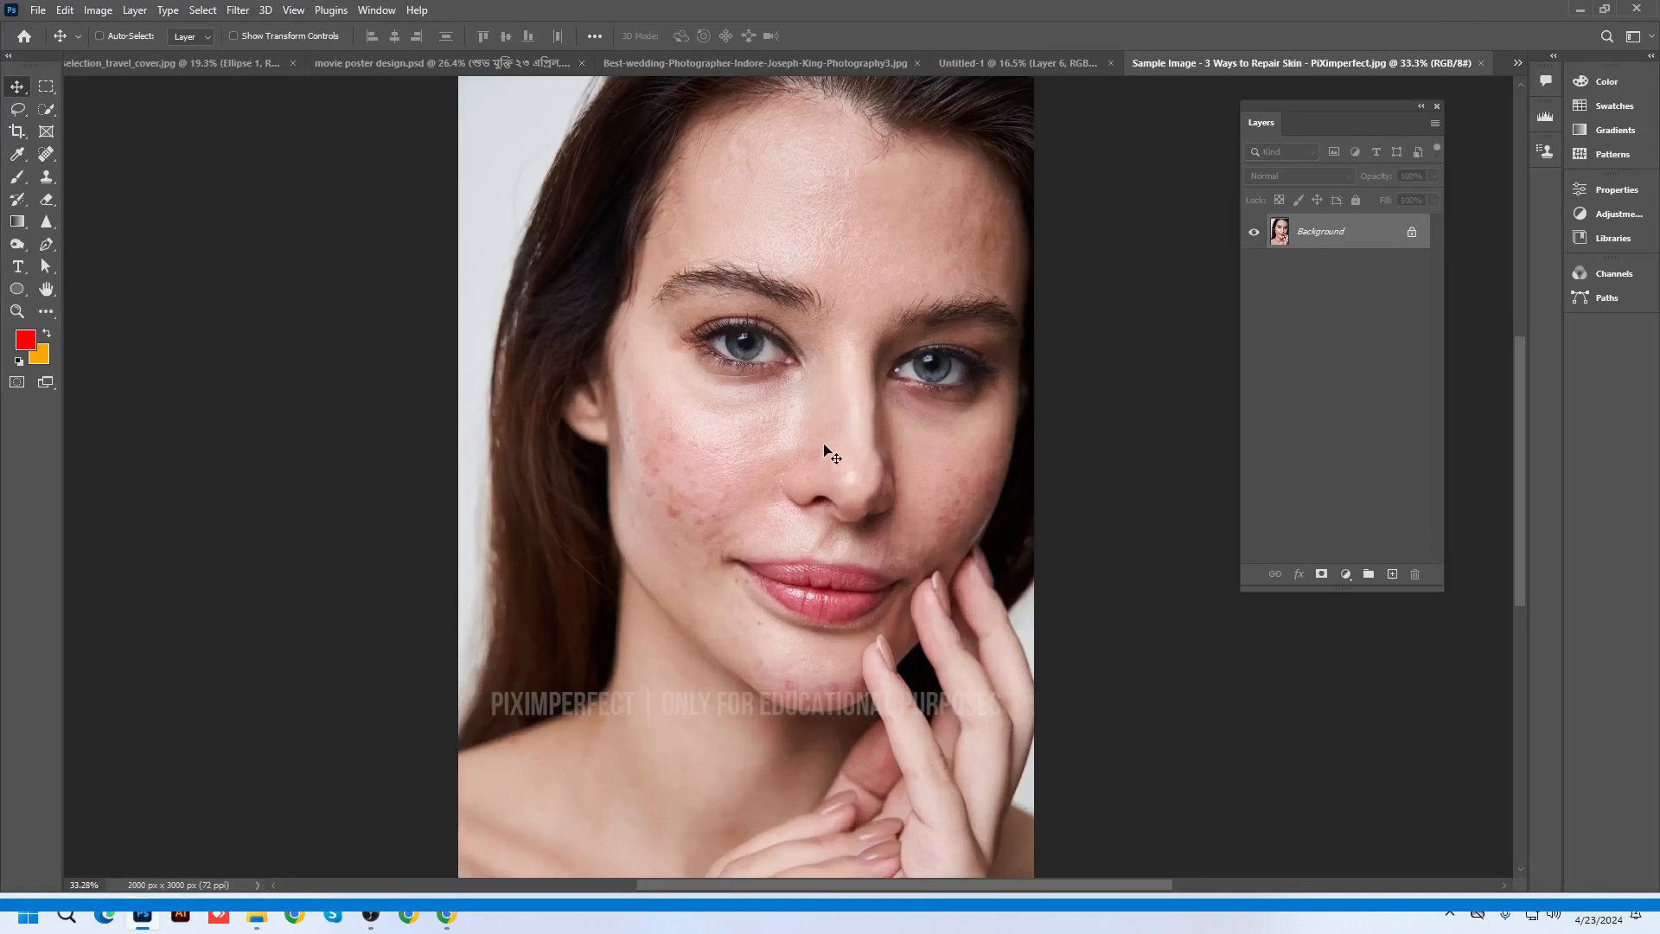
key("ctrl+v")
key("ctrl+t")
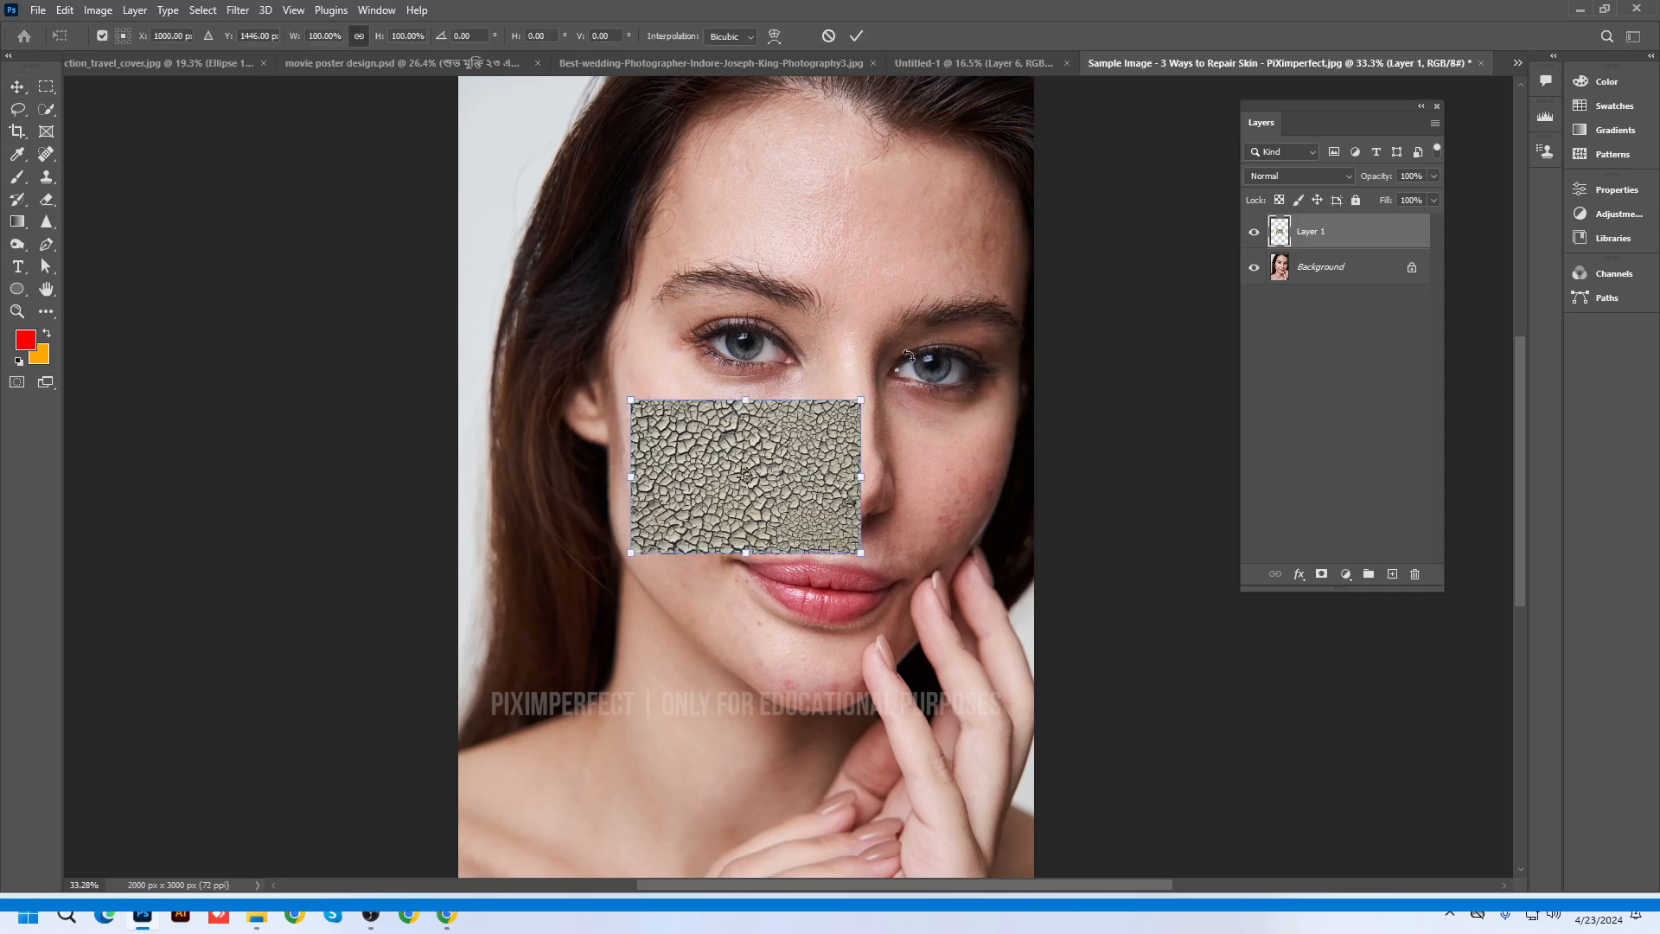
left_click_drag(907, 355, 899, 626)
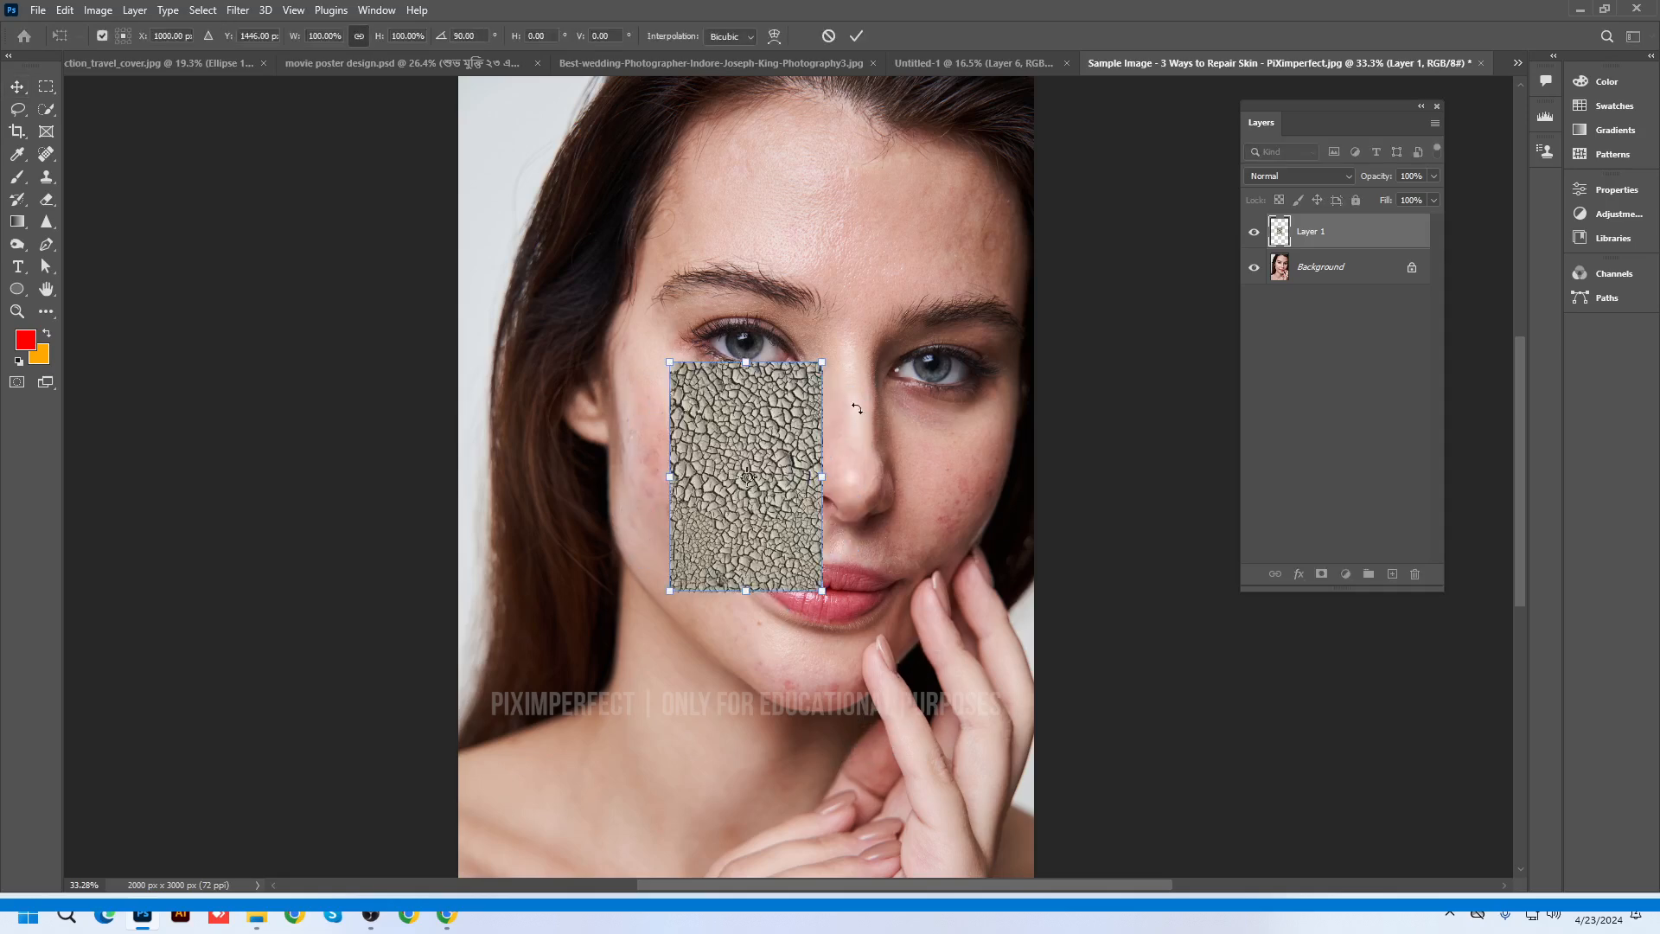
left_click_drag(815, 353, 1068, 198)
key("Return")
scroll(799, 458, "down", 1)
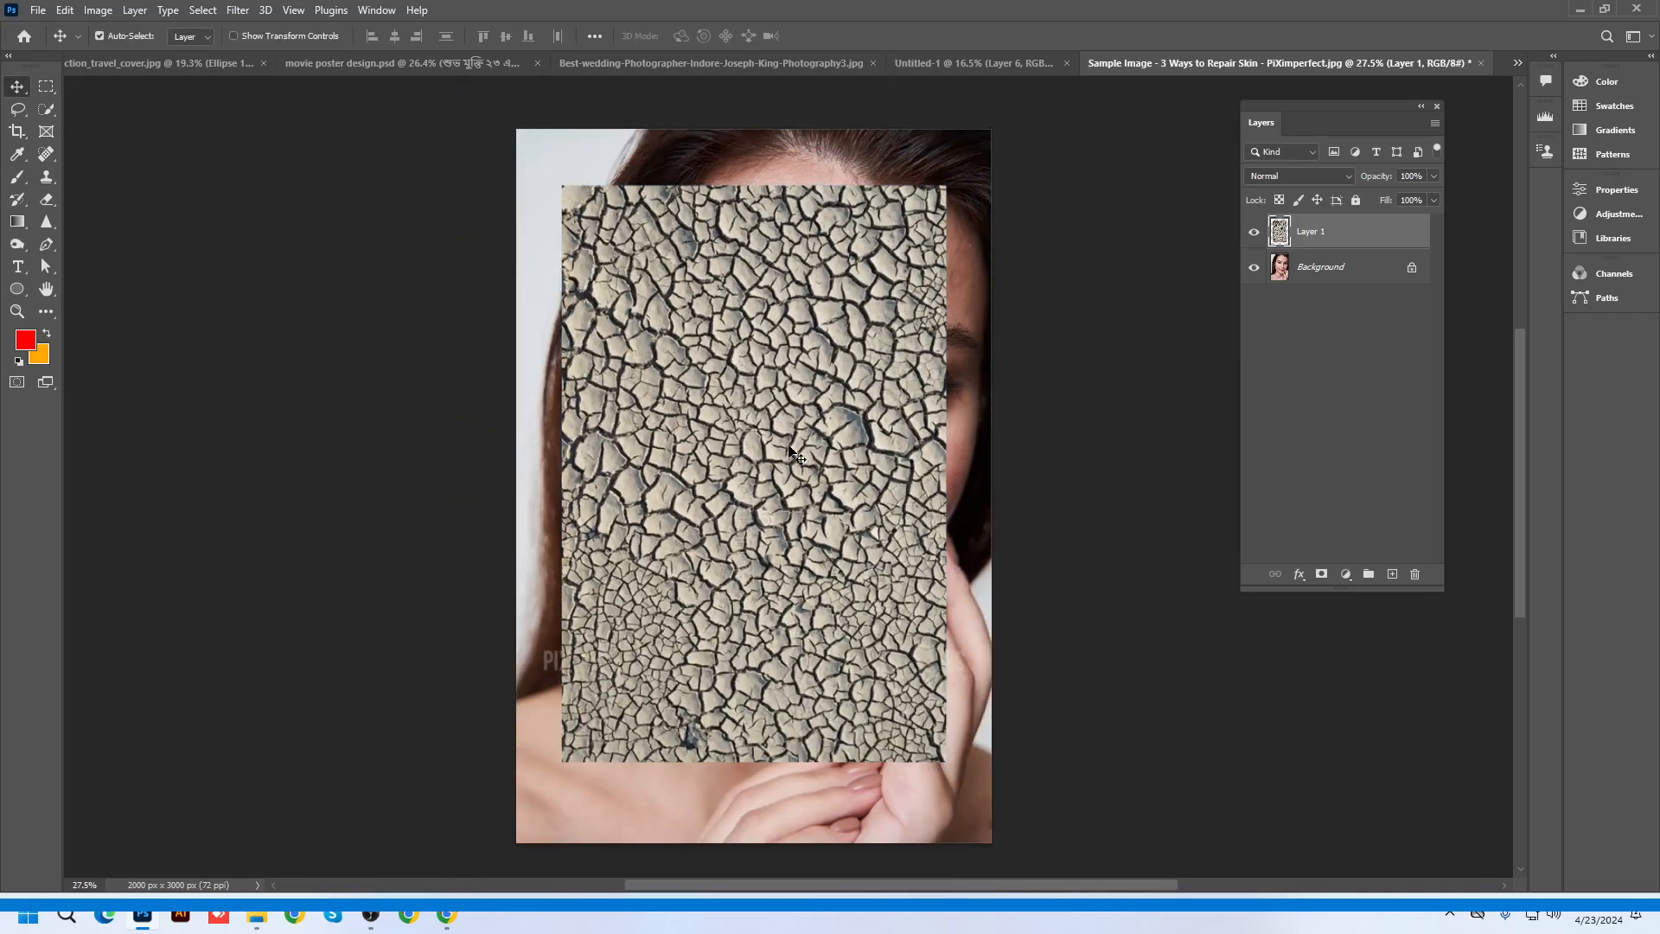
left_click(1255, 231)
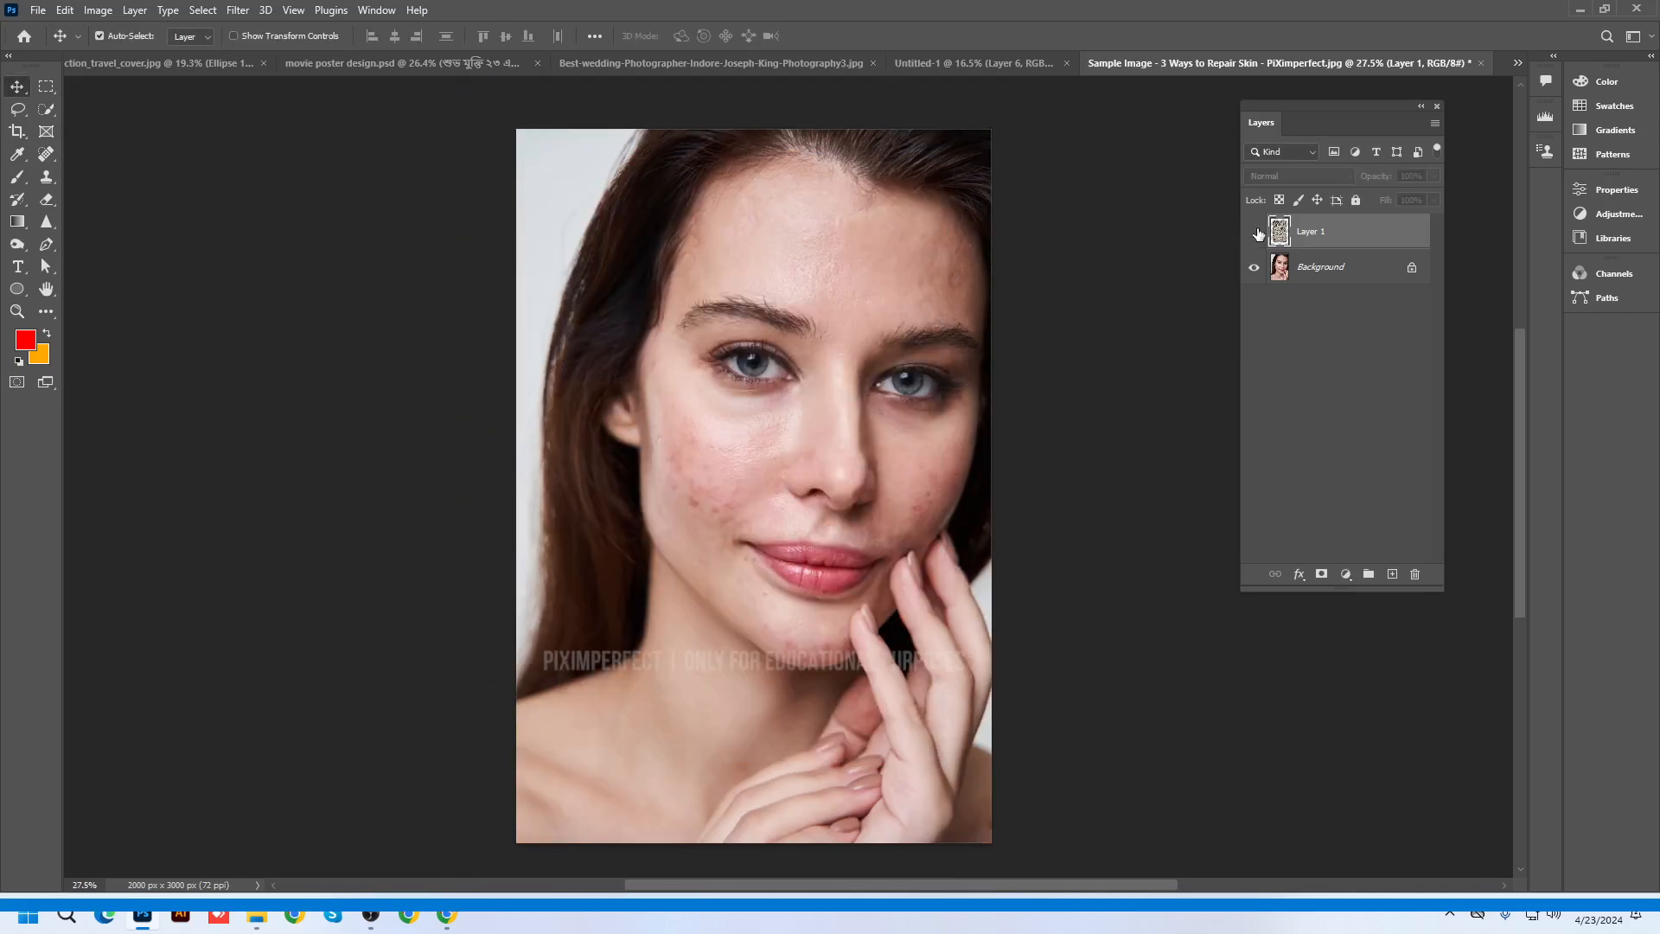
left_click(1254, 232)
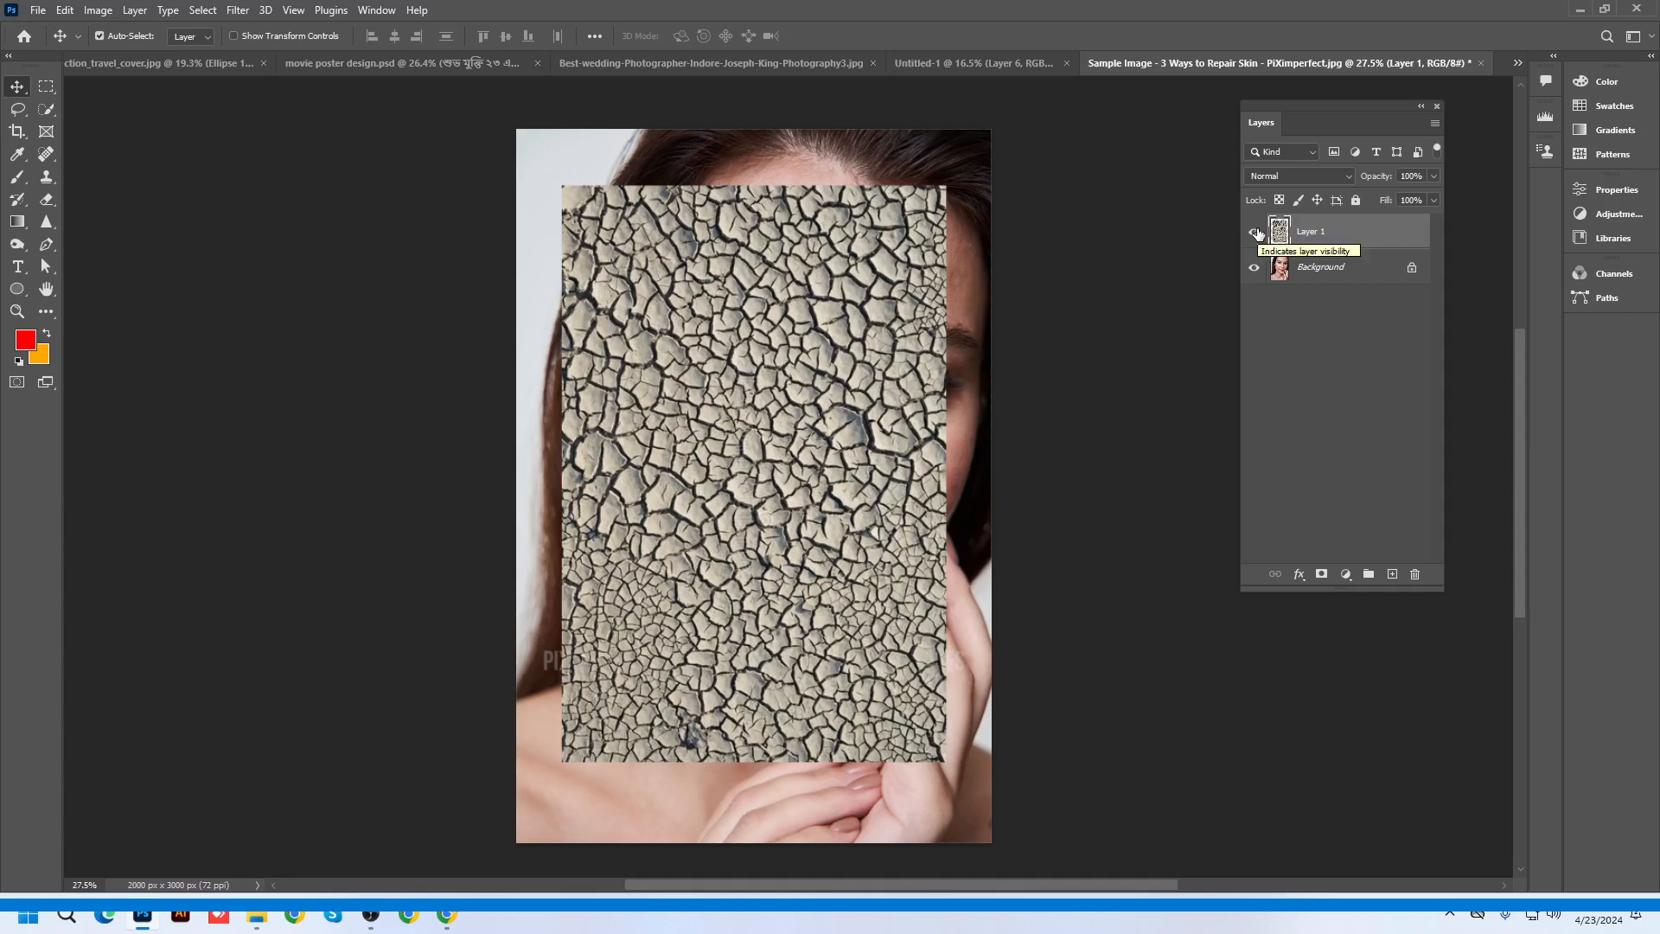
left_click(1254, 232)
left_click(1254, 232)
scroll(765, 432, "up", 2)
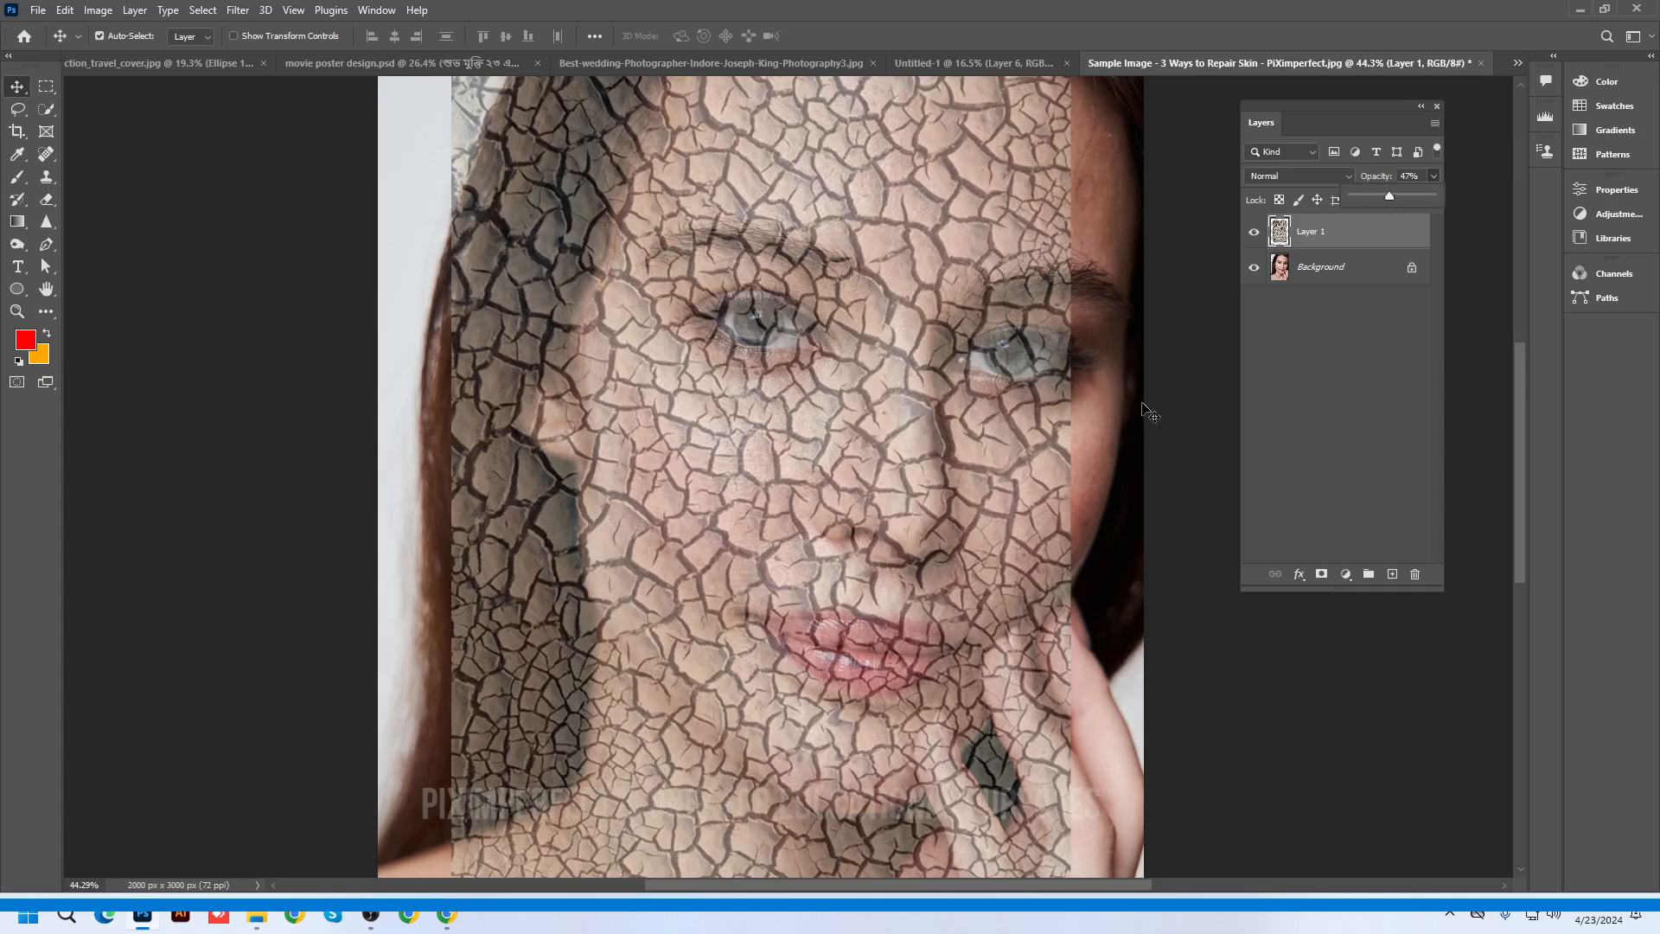
scroll(1051, 479, "up", 3)
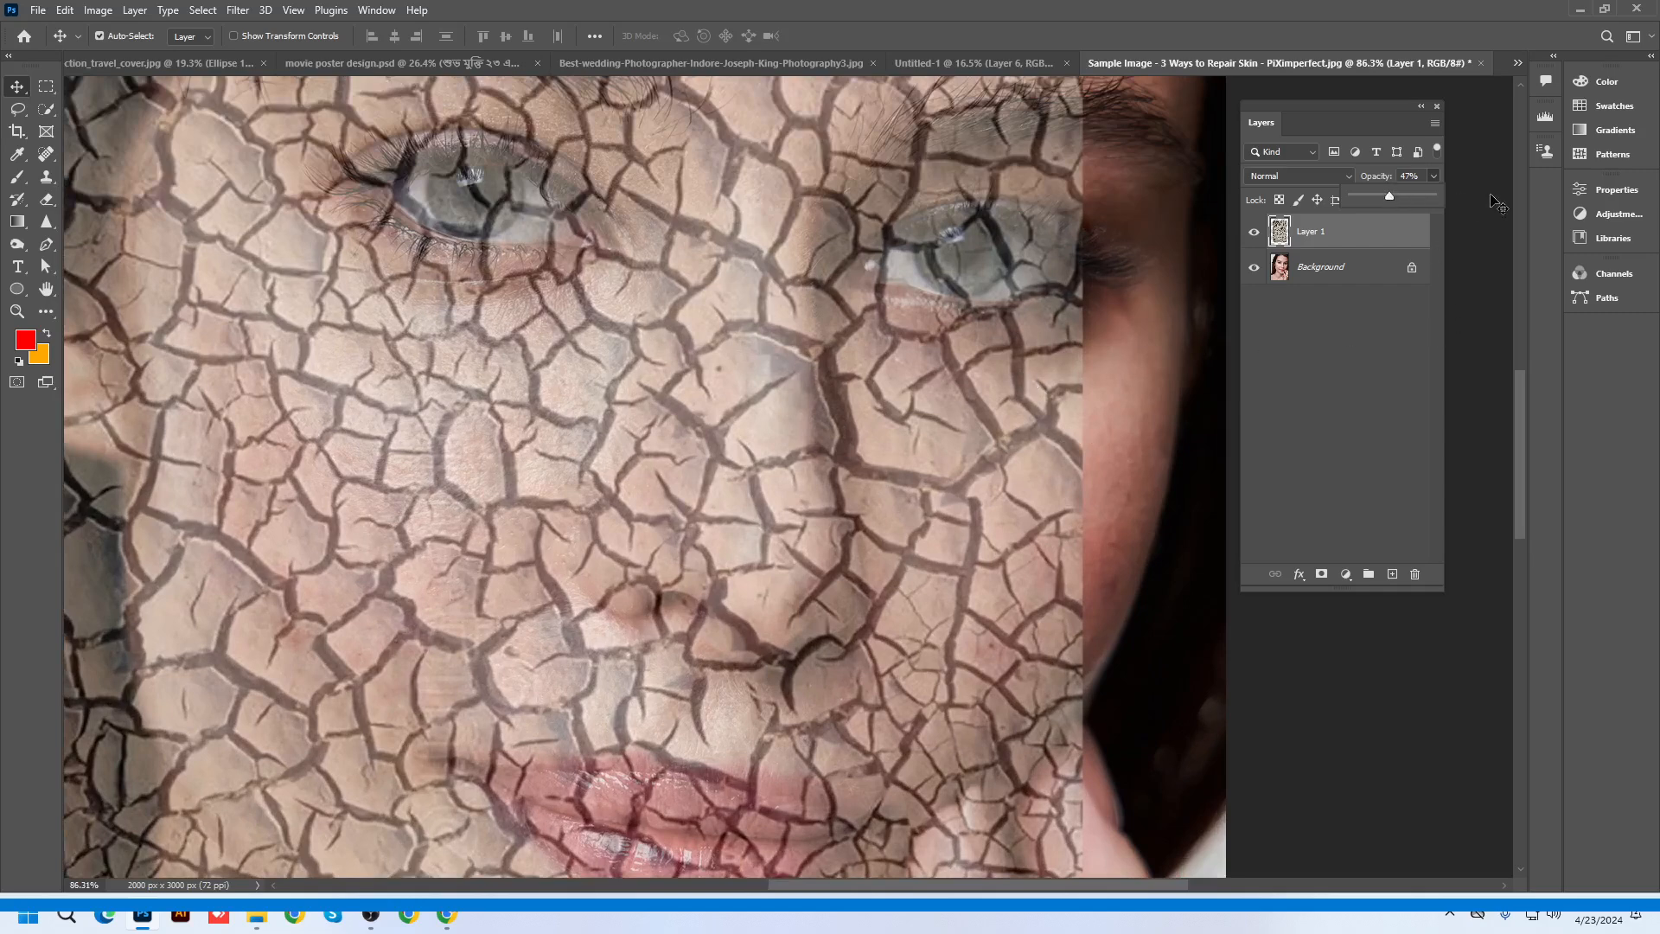
left_click_drag(1389, 195, 1437, 195)
left_click(1332, 267)
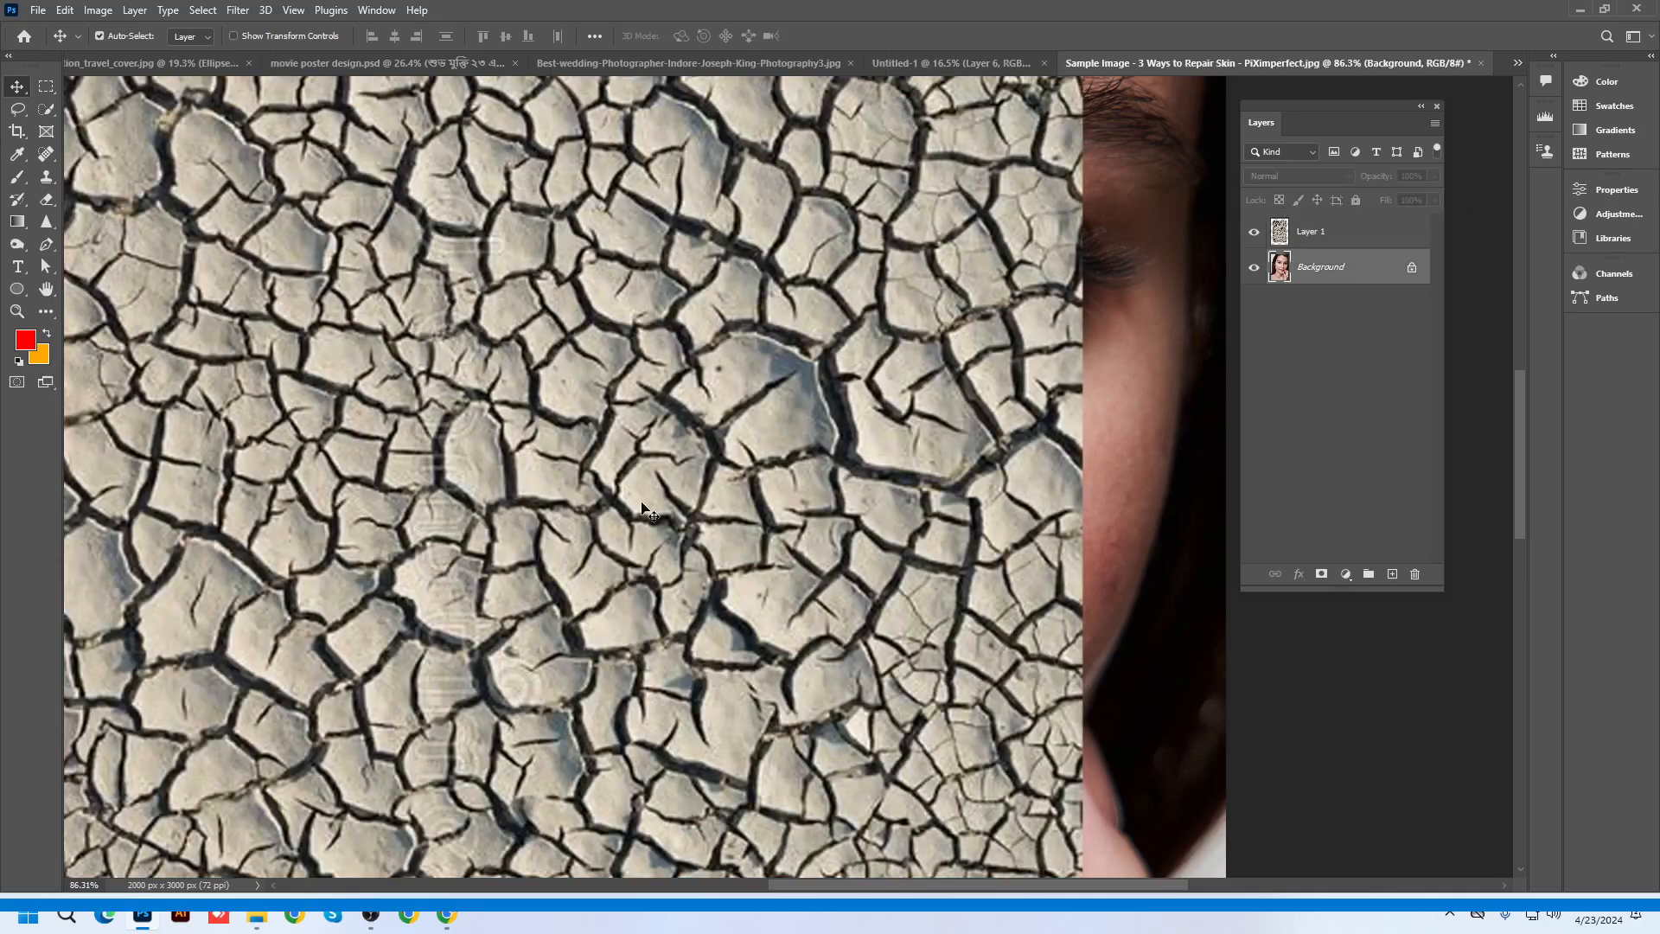
left_click_drag(509, 506, 574, 450)
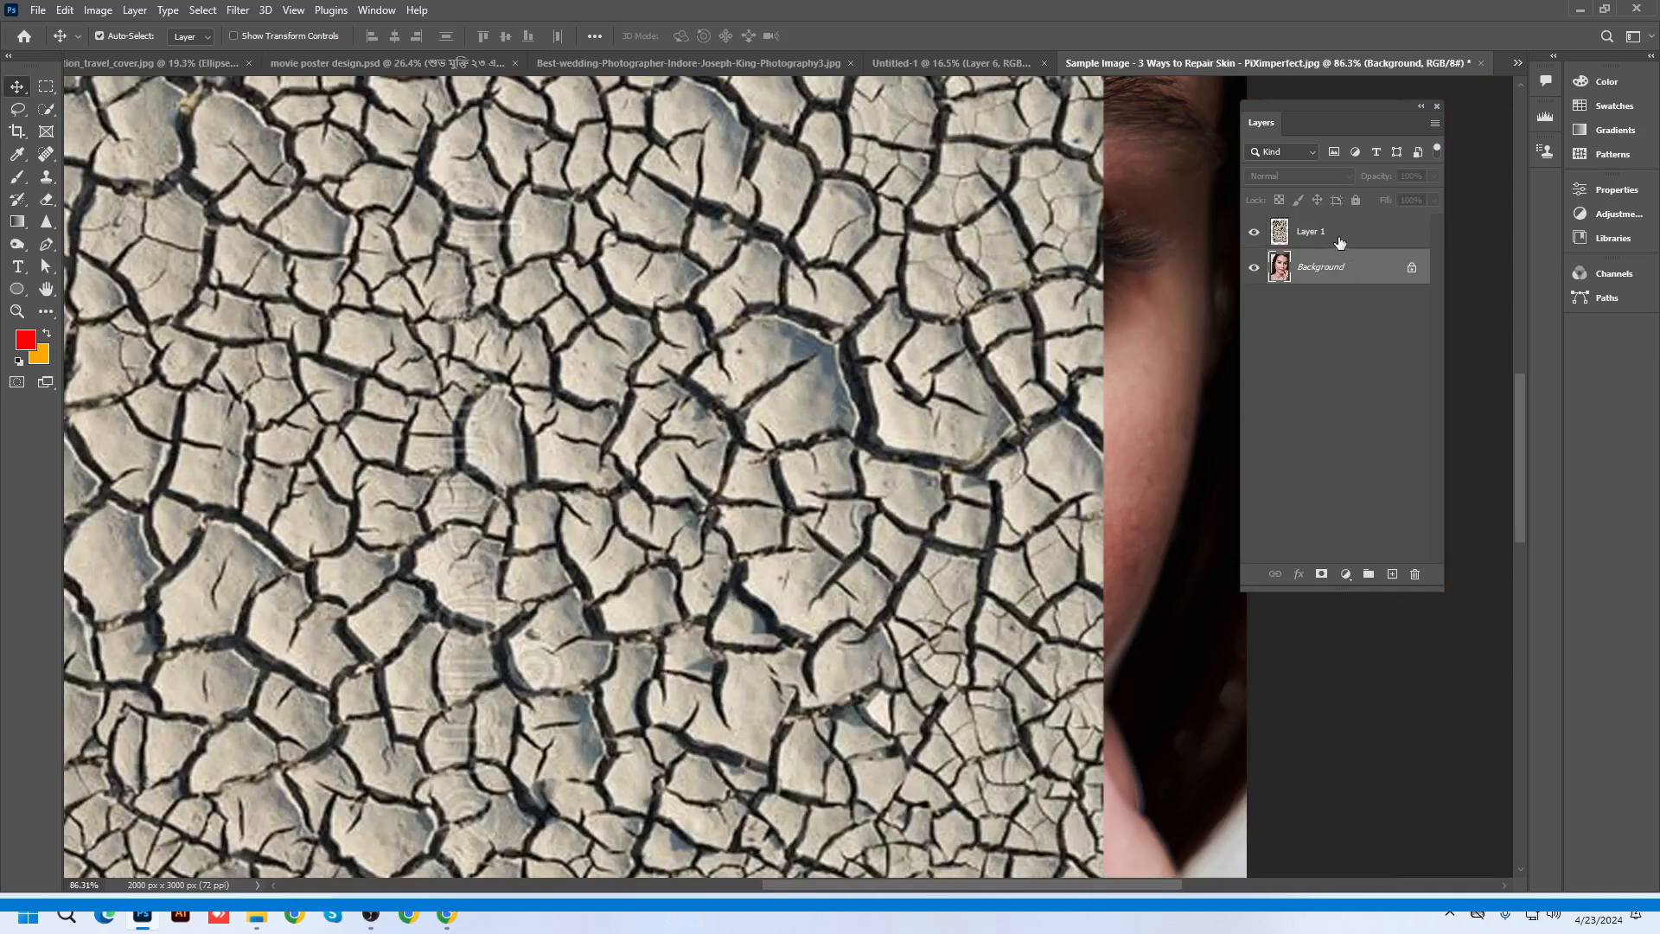
left_click(1331, 239)
scroll(753, 363, "up", 2)
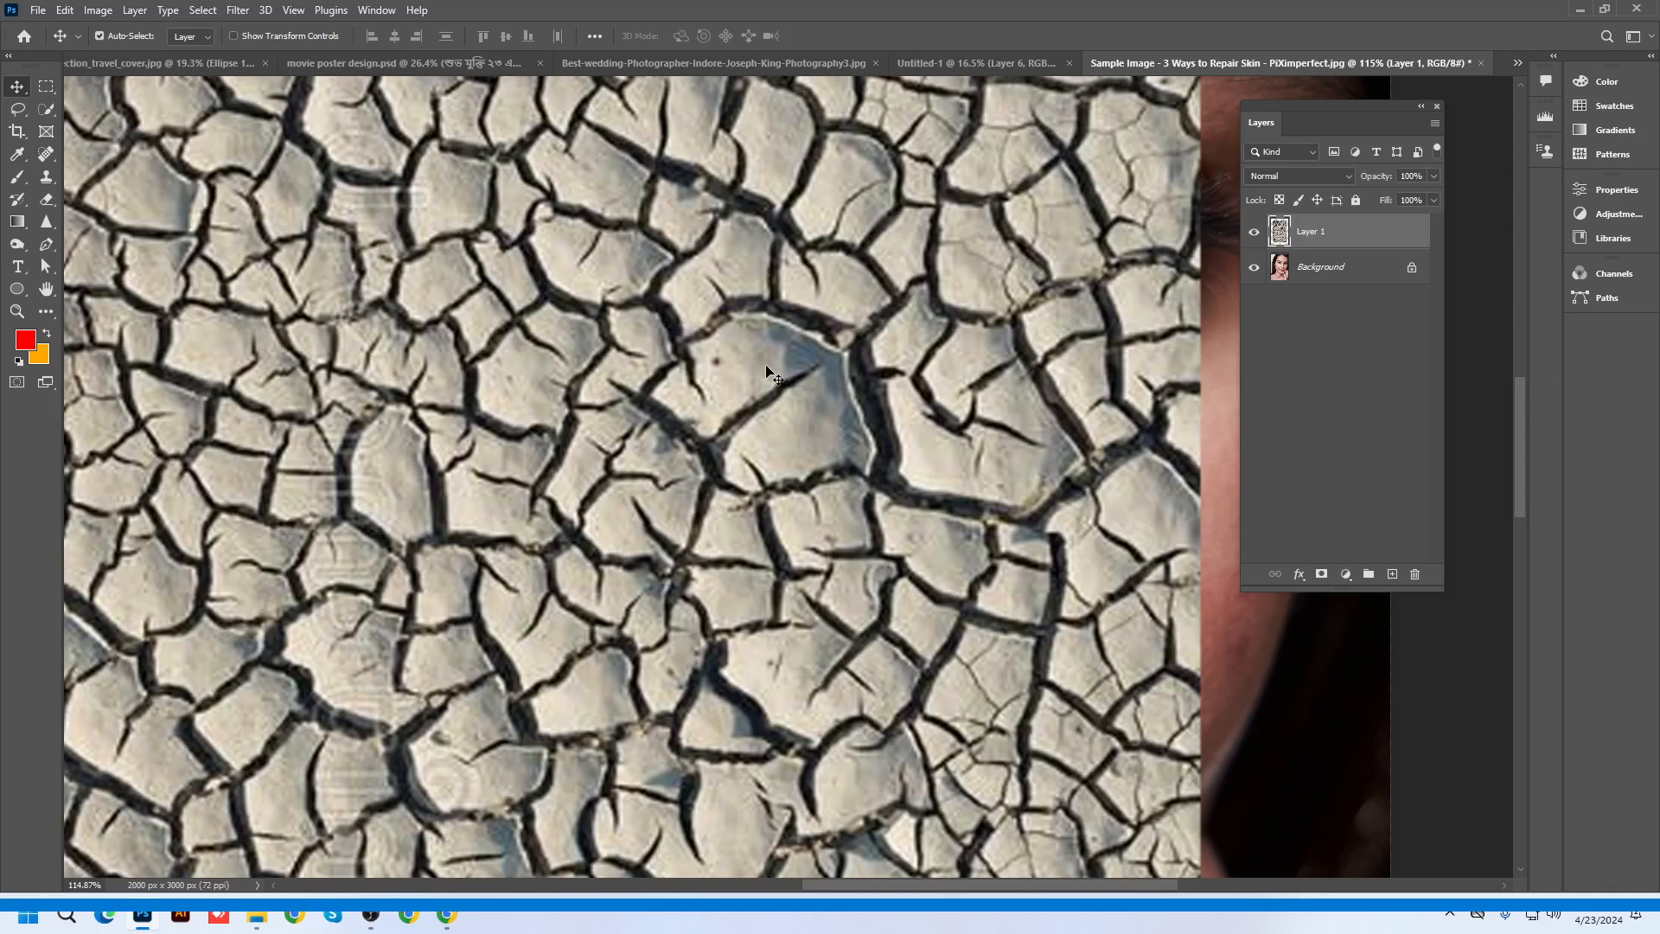
Try Linear Burn on the texture layer, zoom out, then step through blend modes to Soft Light
left_click(1306, 175)
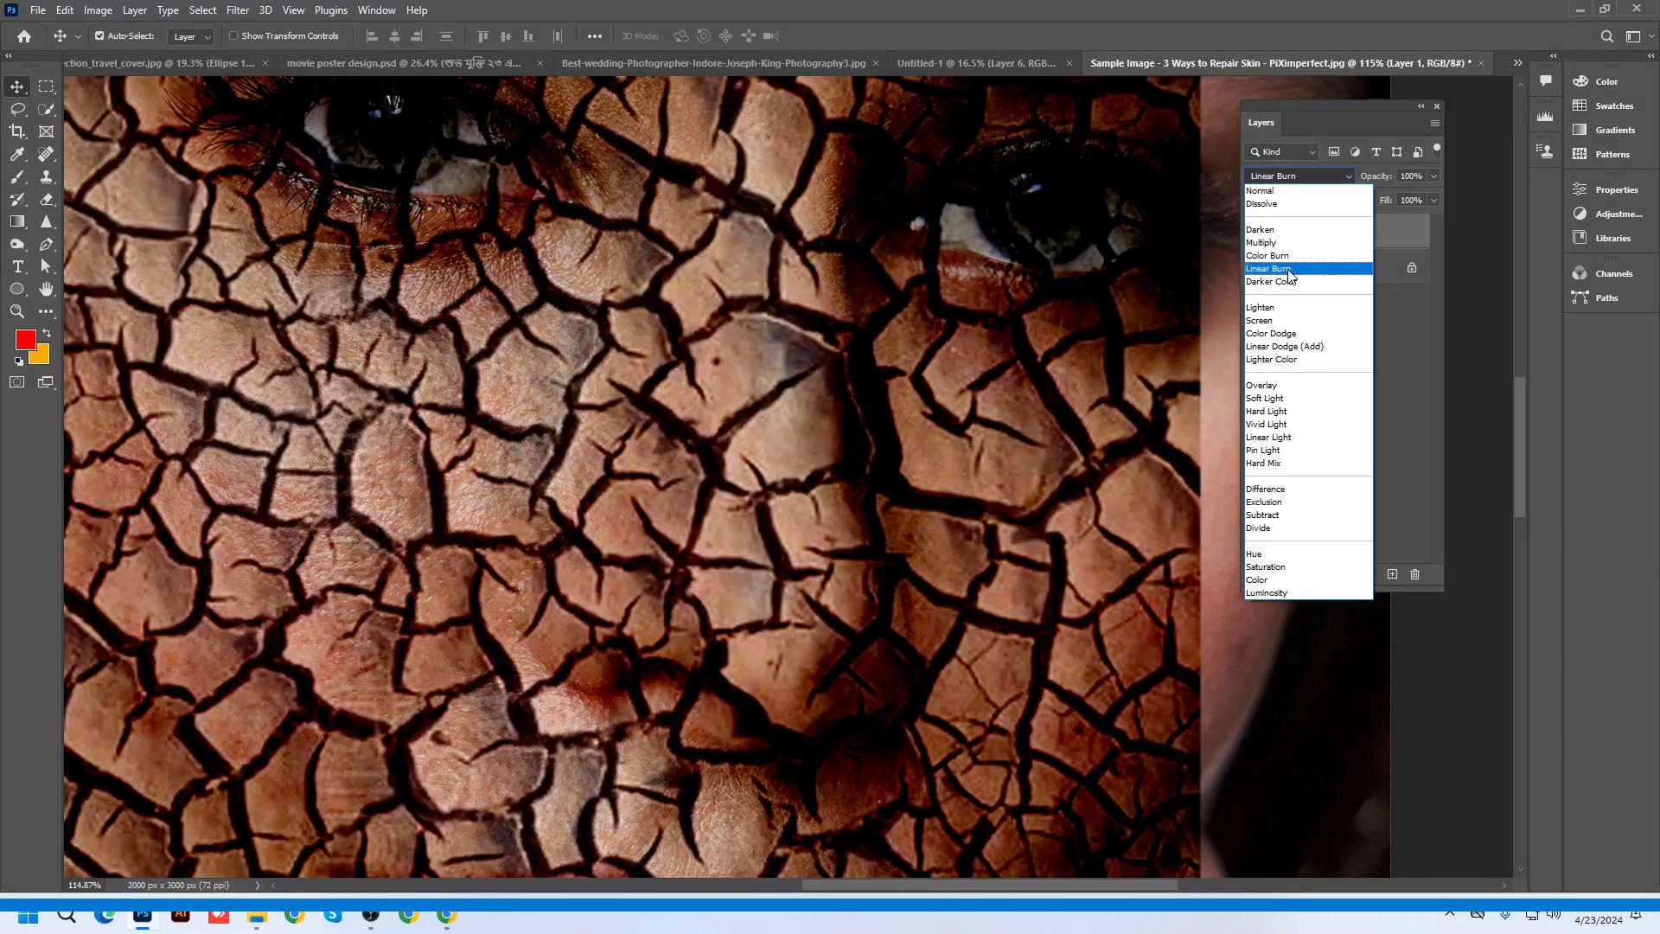
left_click(1288, 270)
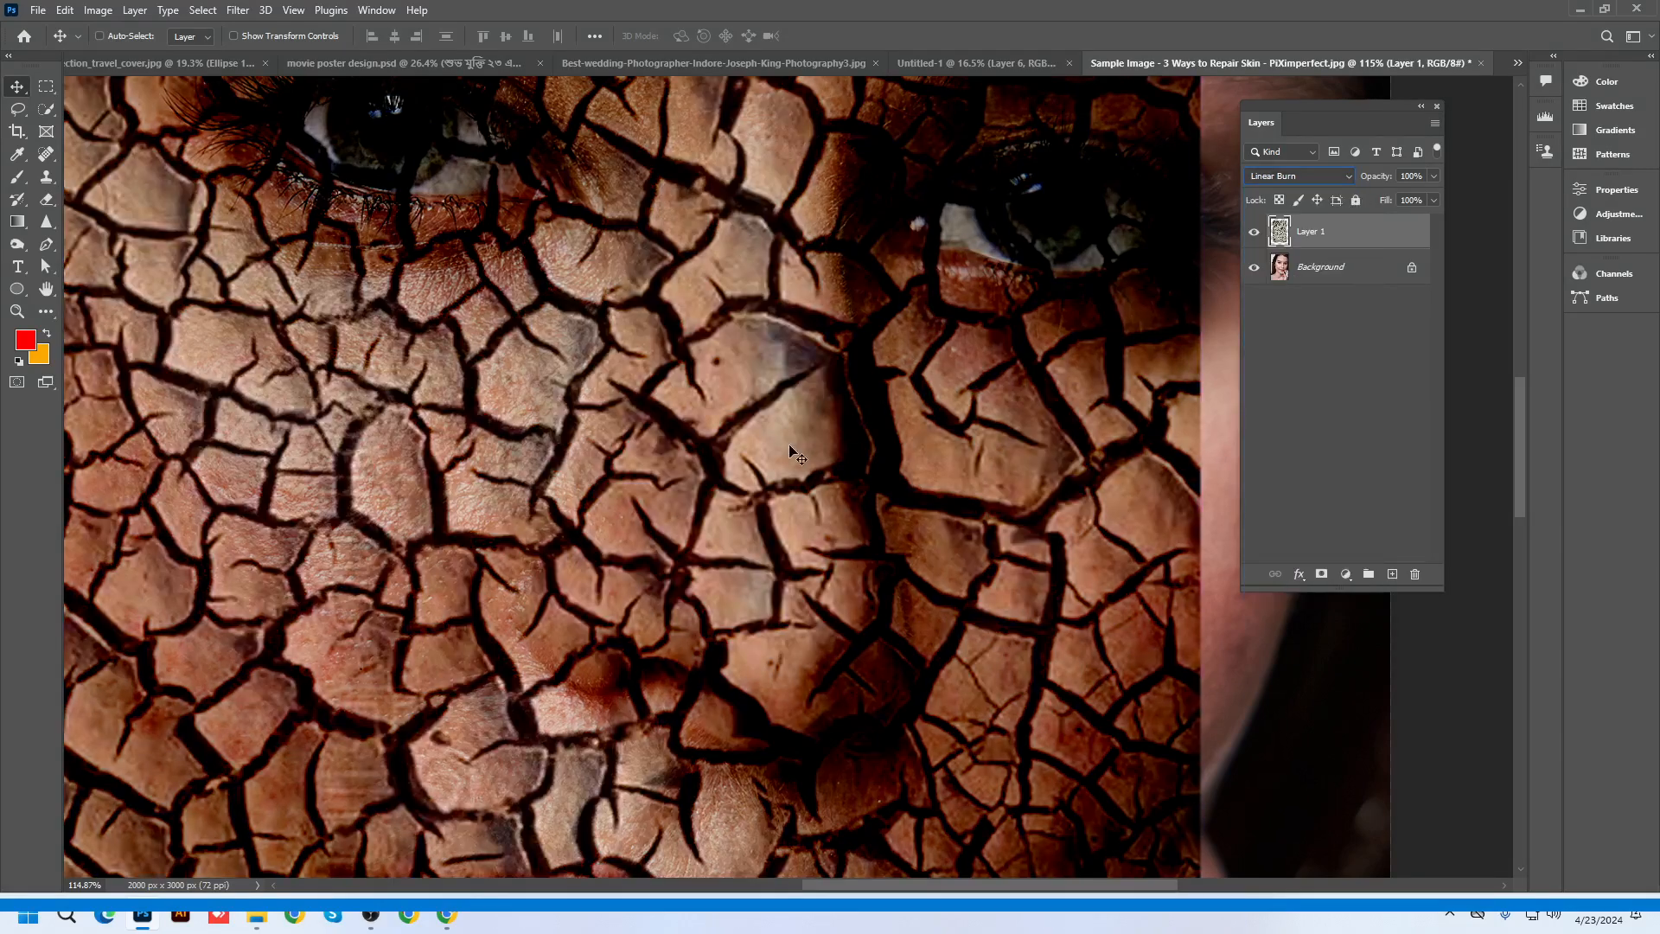
key("ctrl+minus")
key("ctrl+minus")
key("ctrl+minus")
key("ctrl+minus")
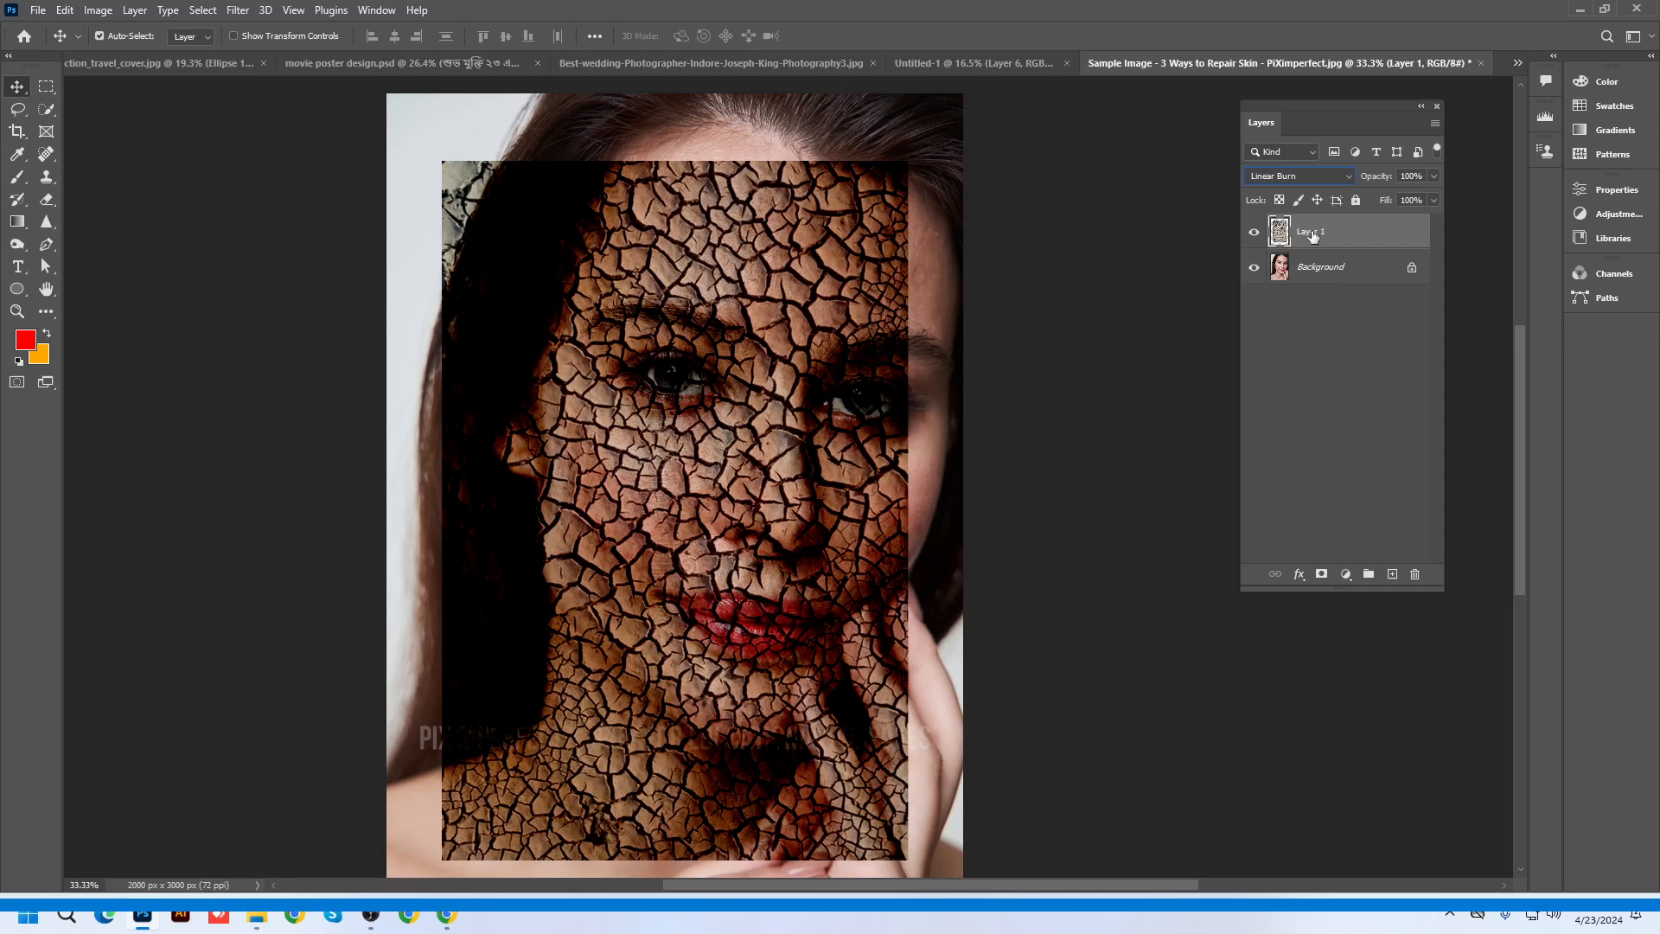
left_click(1293, 175)
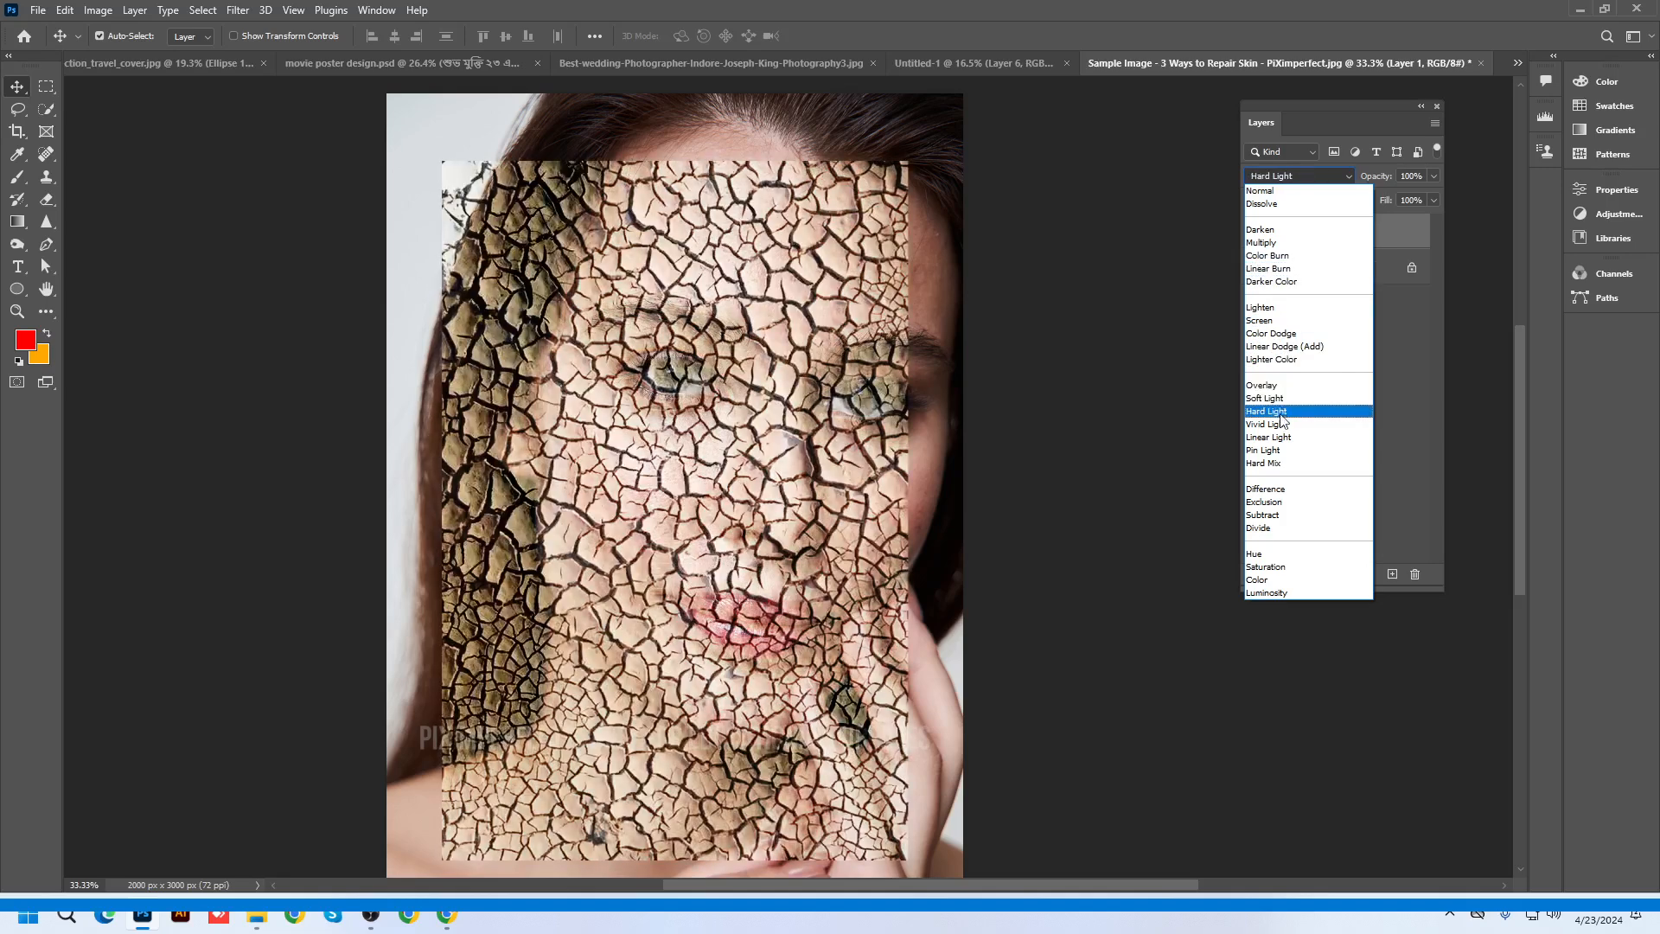
key("Down")
key("Up")
key("Up")
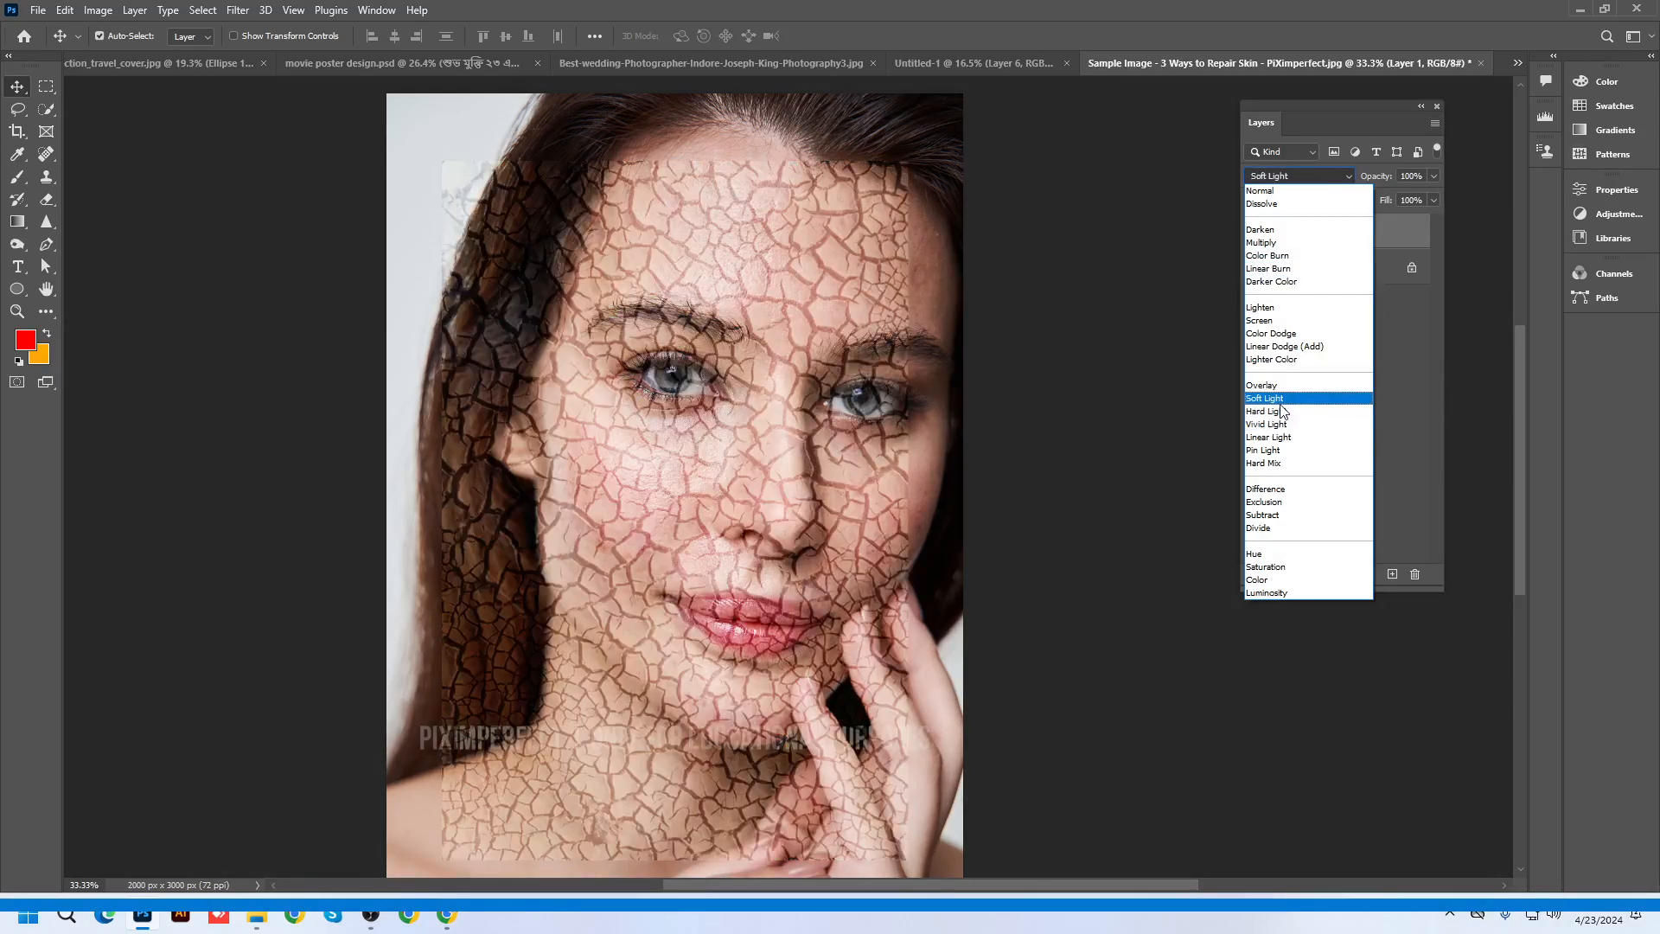
Confirm Soft Light, add a layer mask inverted to black, and choose the Brush Tool
key("Return")
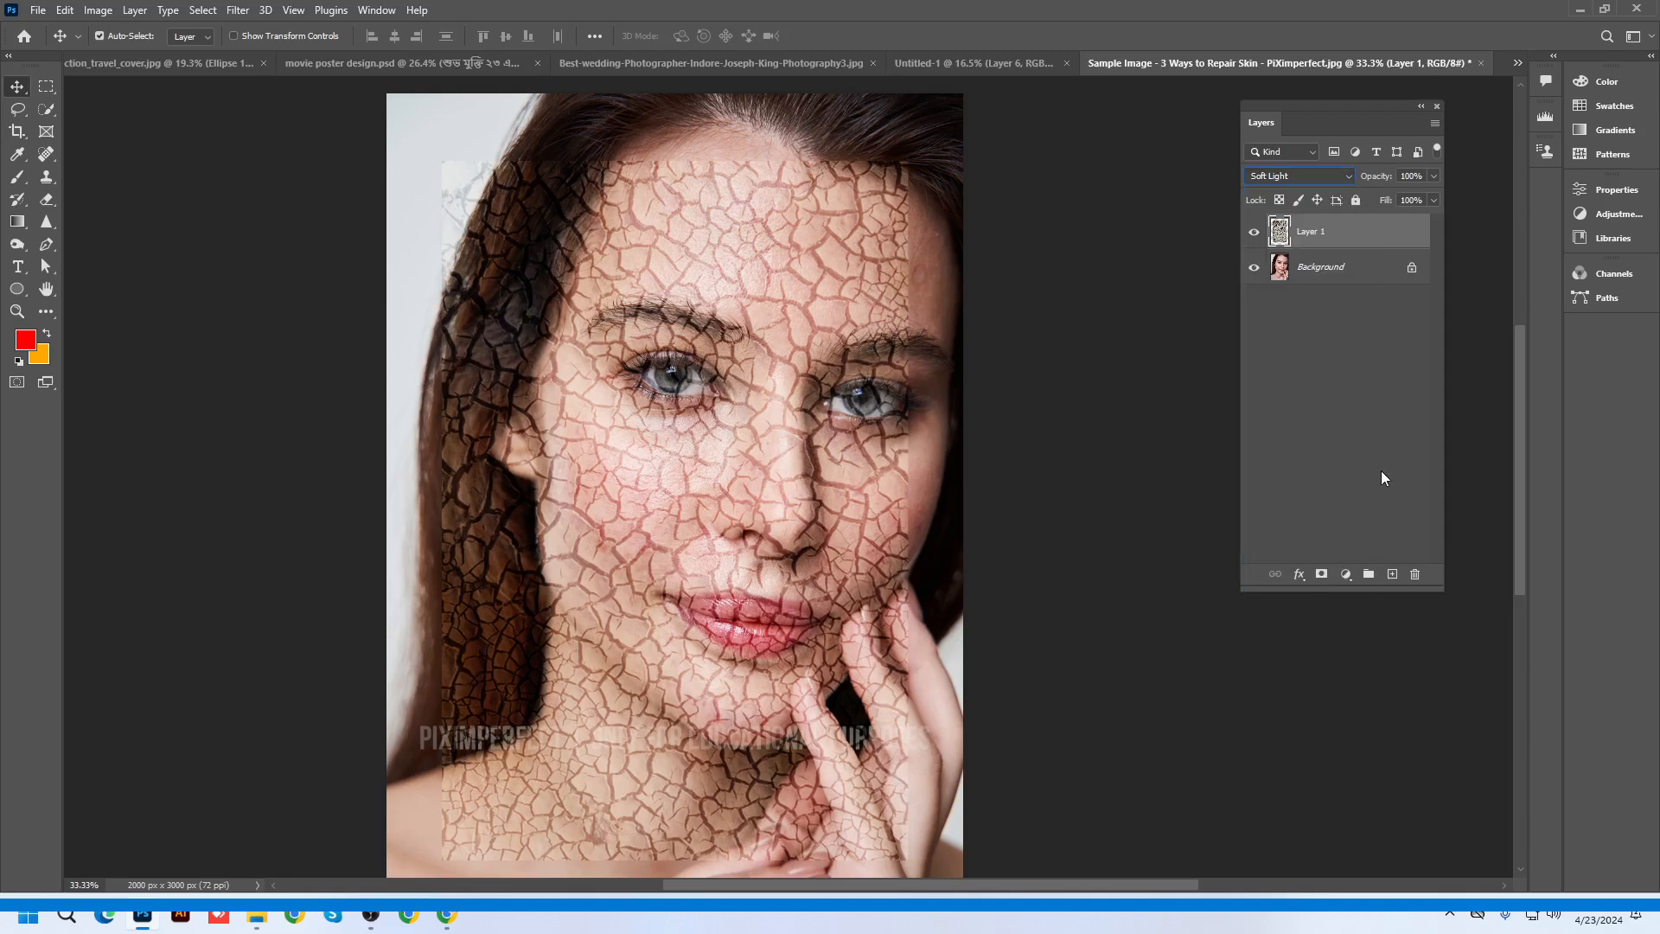
left_click(1321, 575)
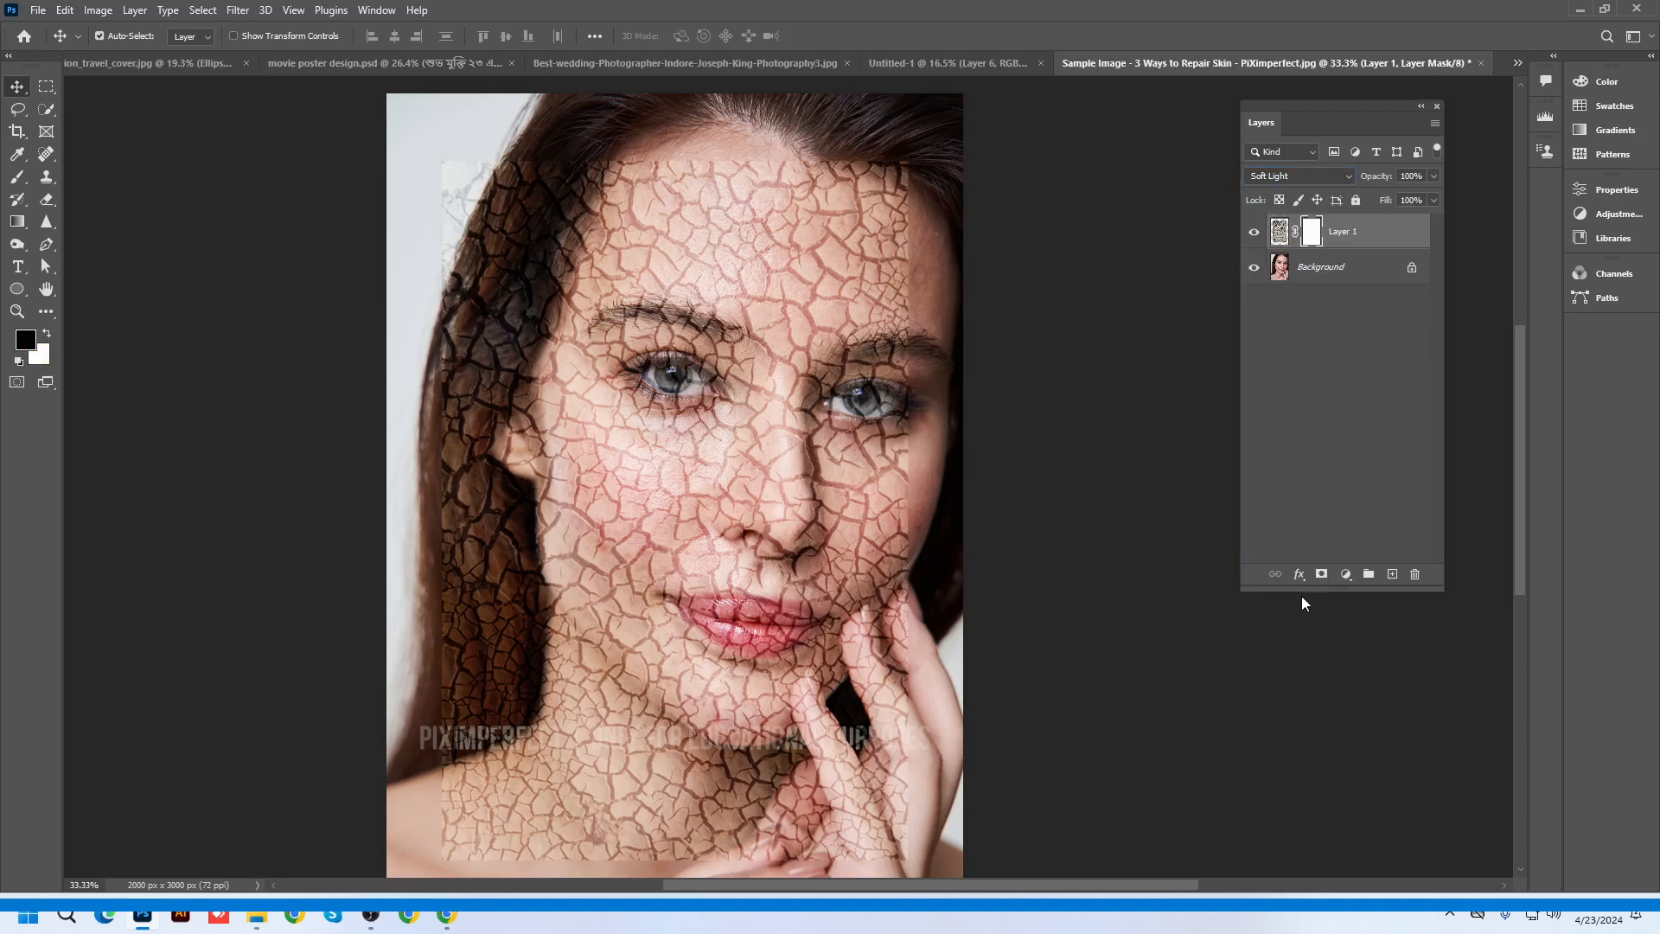
scroll(921, 439, "up", 2)
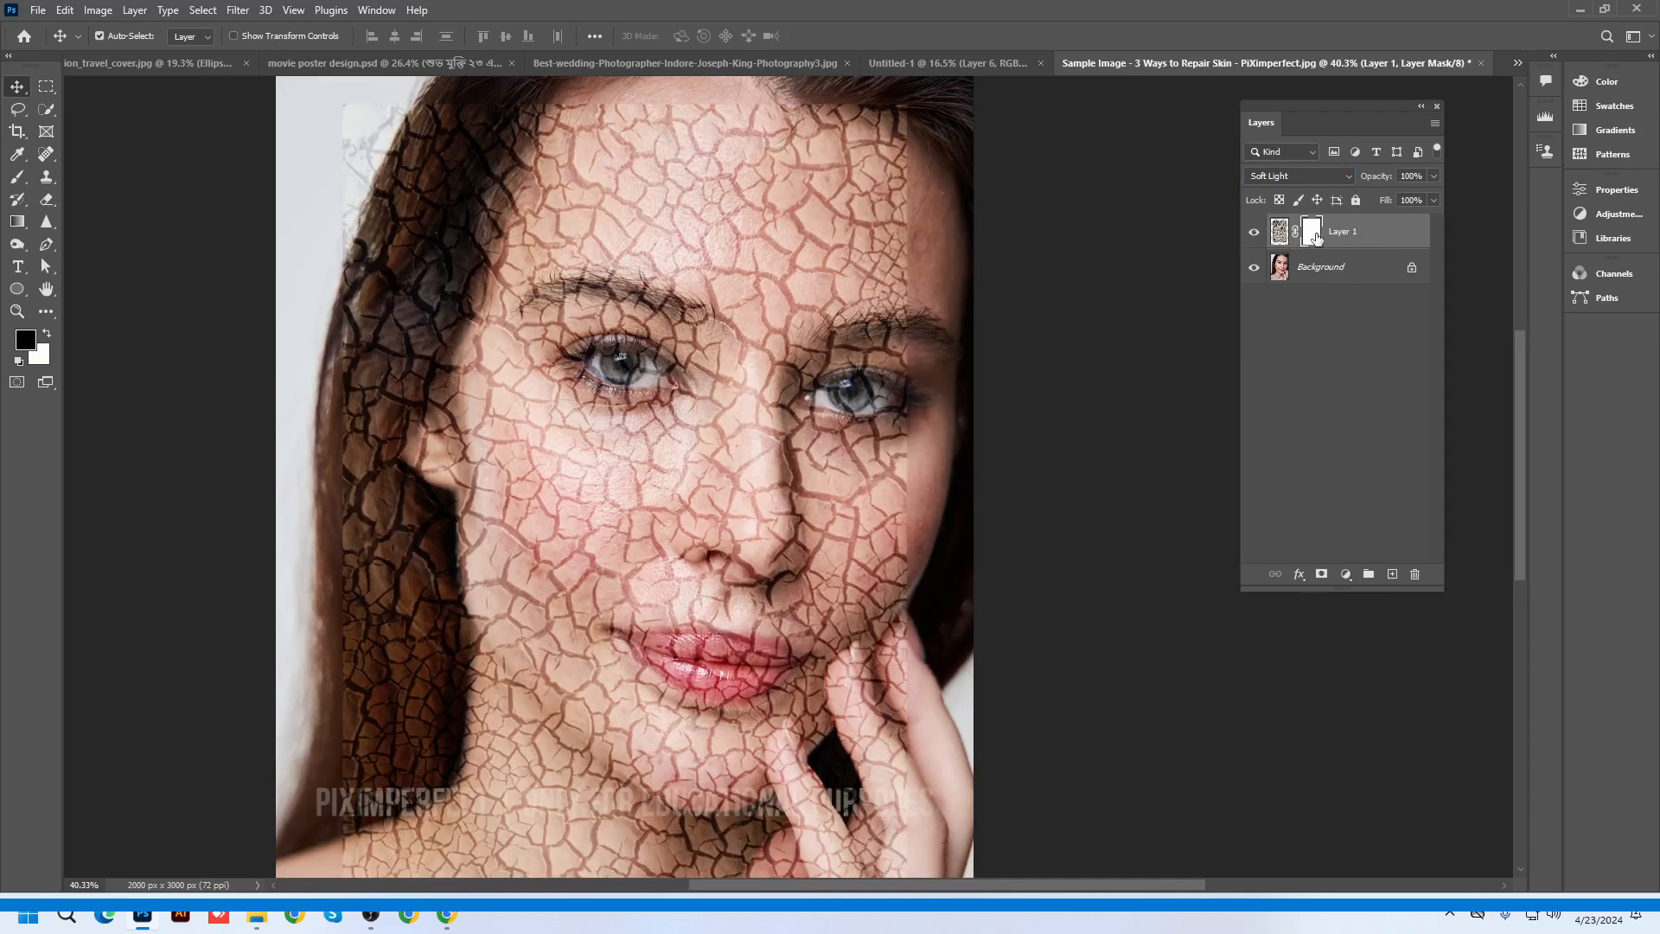
scroll(717, 451, "down", 2)
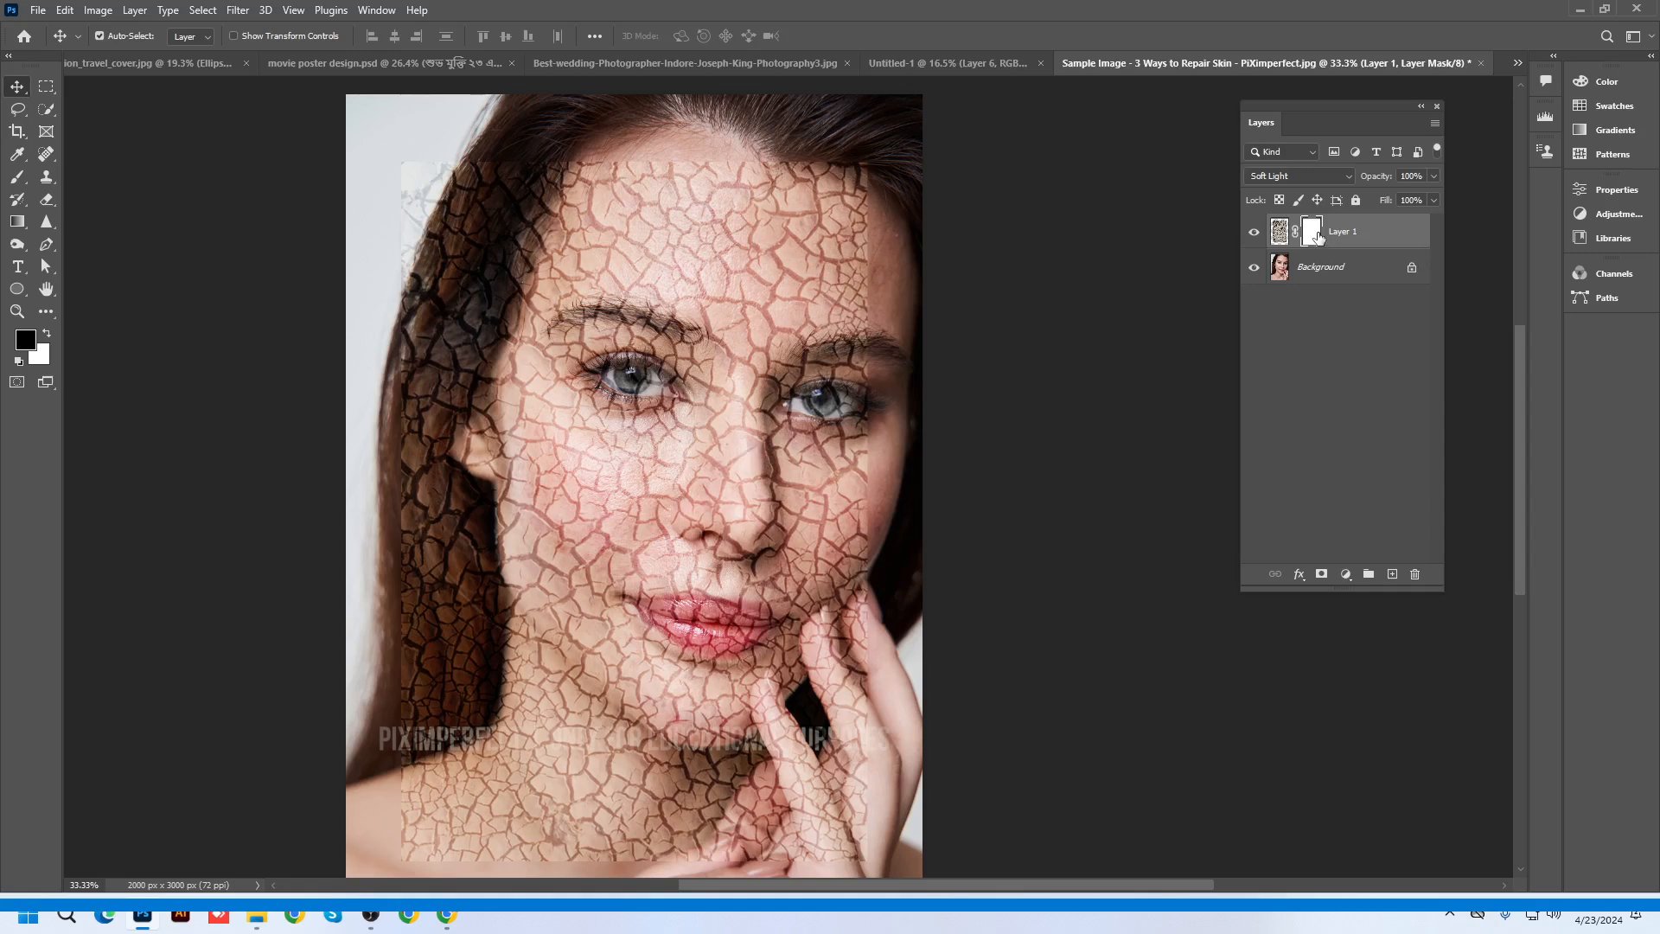
key("ctrl+i")
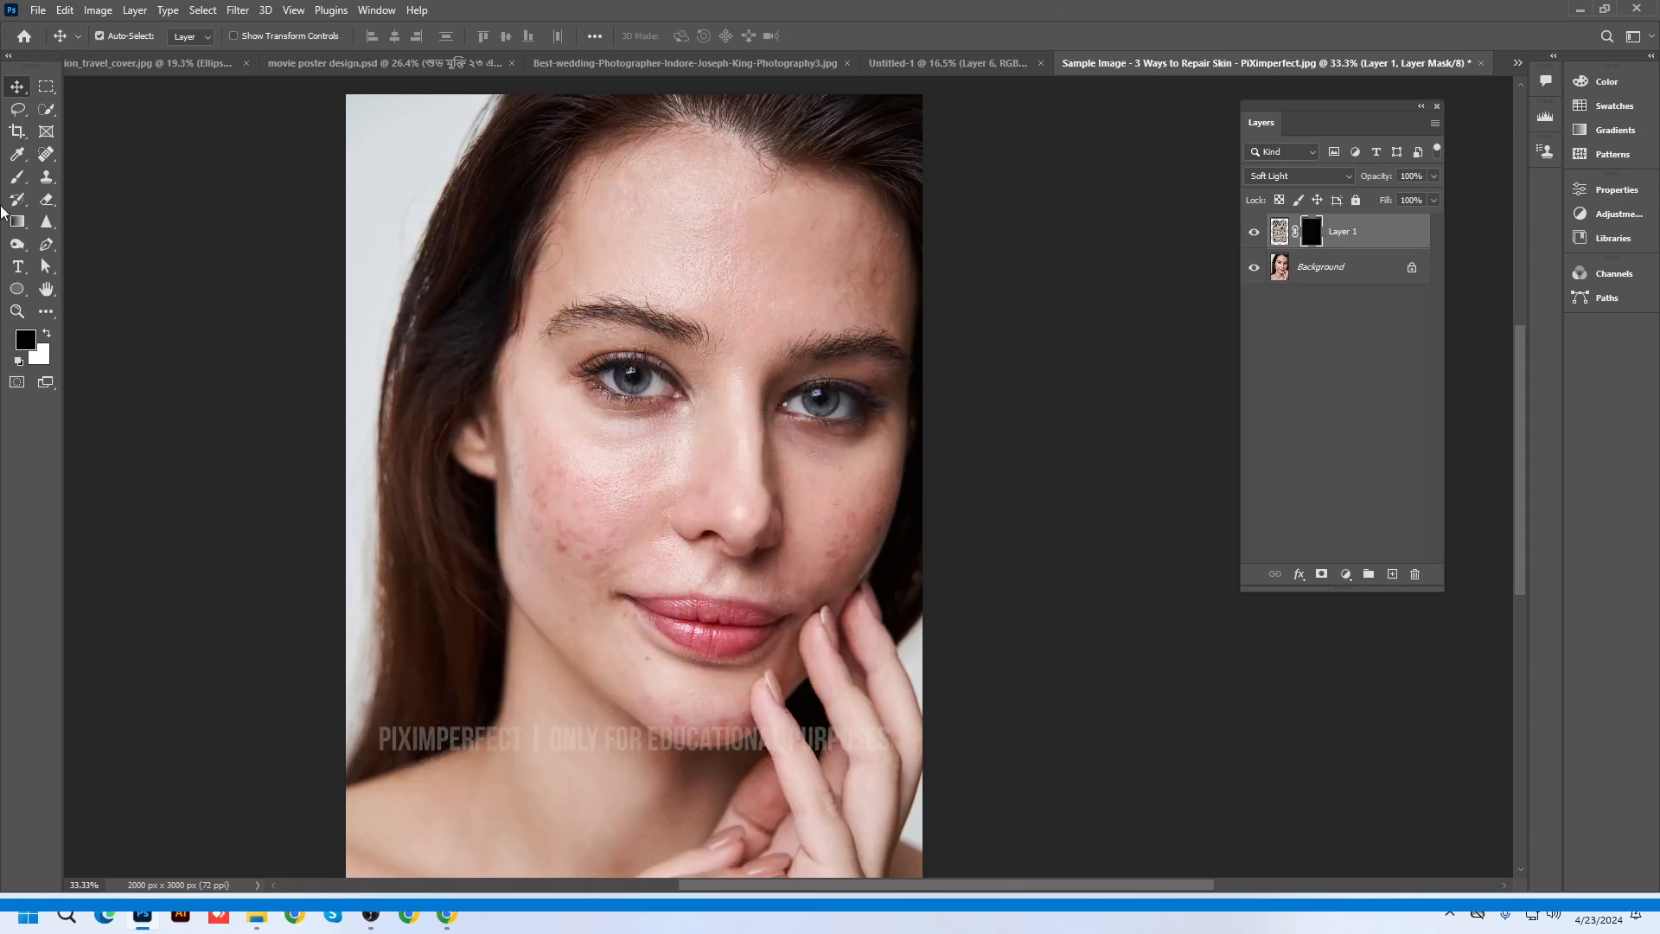
left_click_drag(17, 176, 81, 186)
left_click(80, 180)
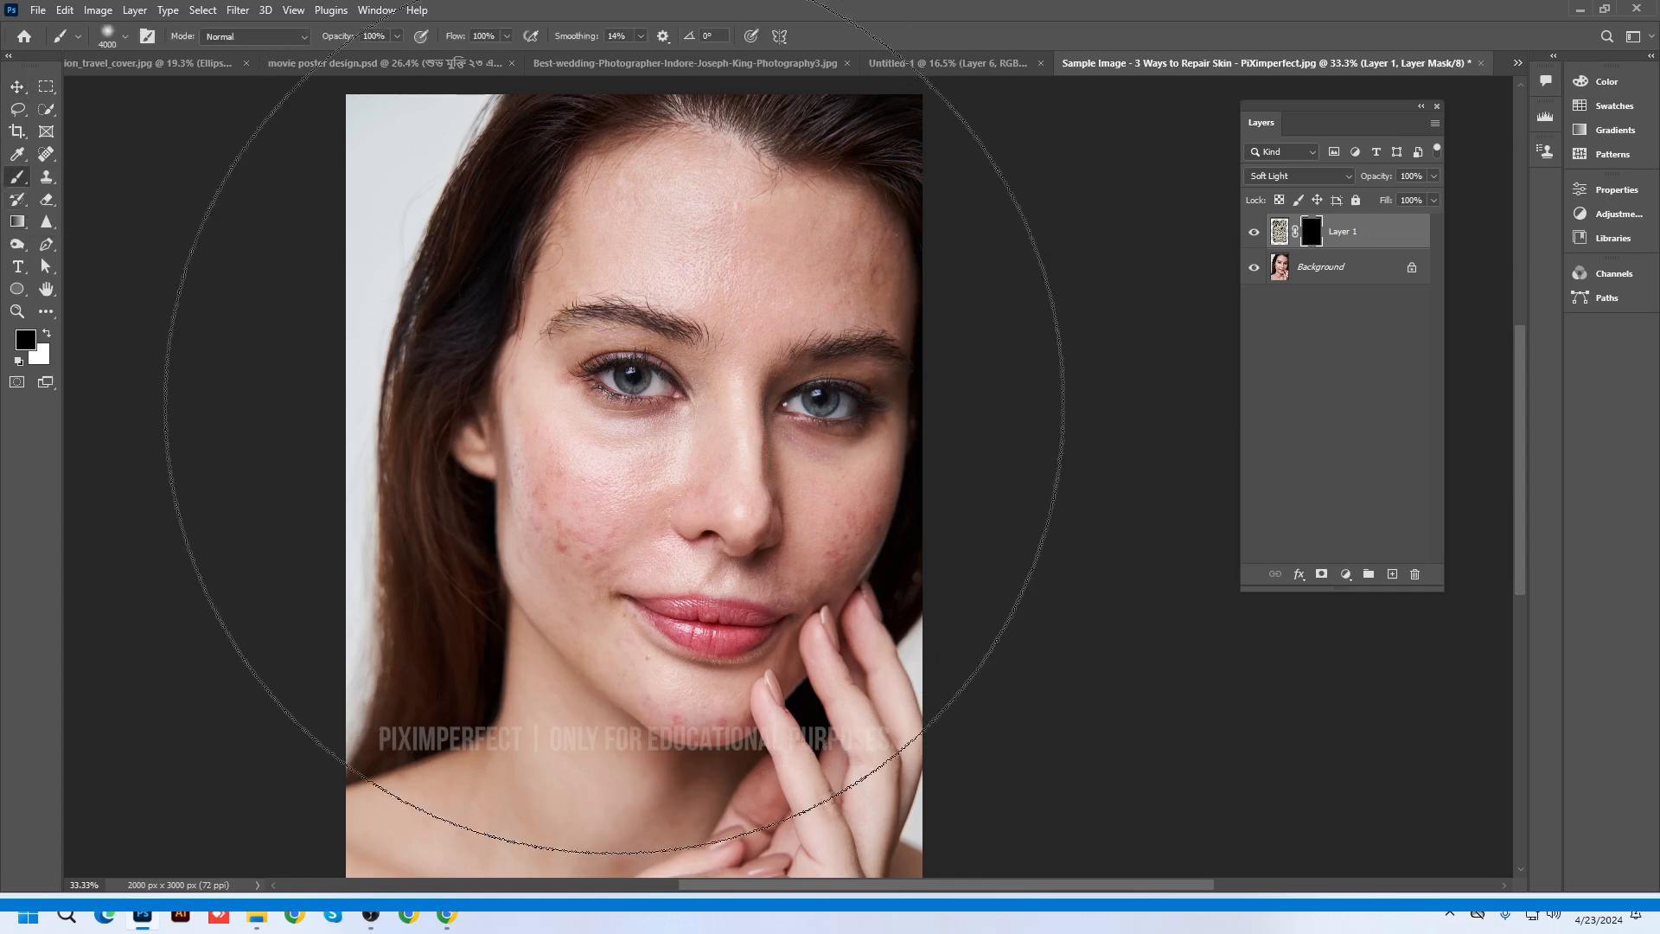
Shrink the brush and paint the mask to reveal cracks across the left cheek toward the mouth corner
key("bracketleft")
key("bracketleft")
key("bracketleft")
key("bracketleft")
key("bracketleft")
key("bracketleft")
key("bracketleft")
key("bracketleft")
key("bracketleft")
key("bracketleft")
key("bracketleft")
key("bracketleft")
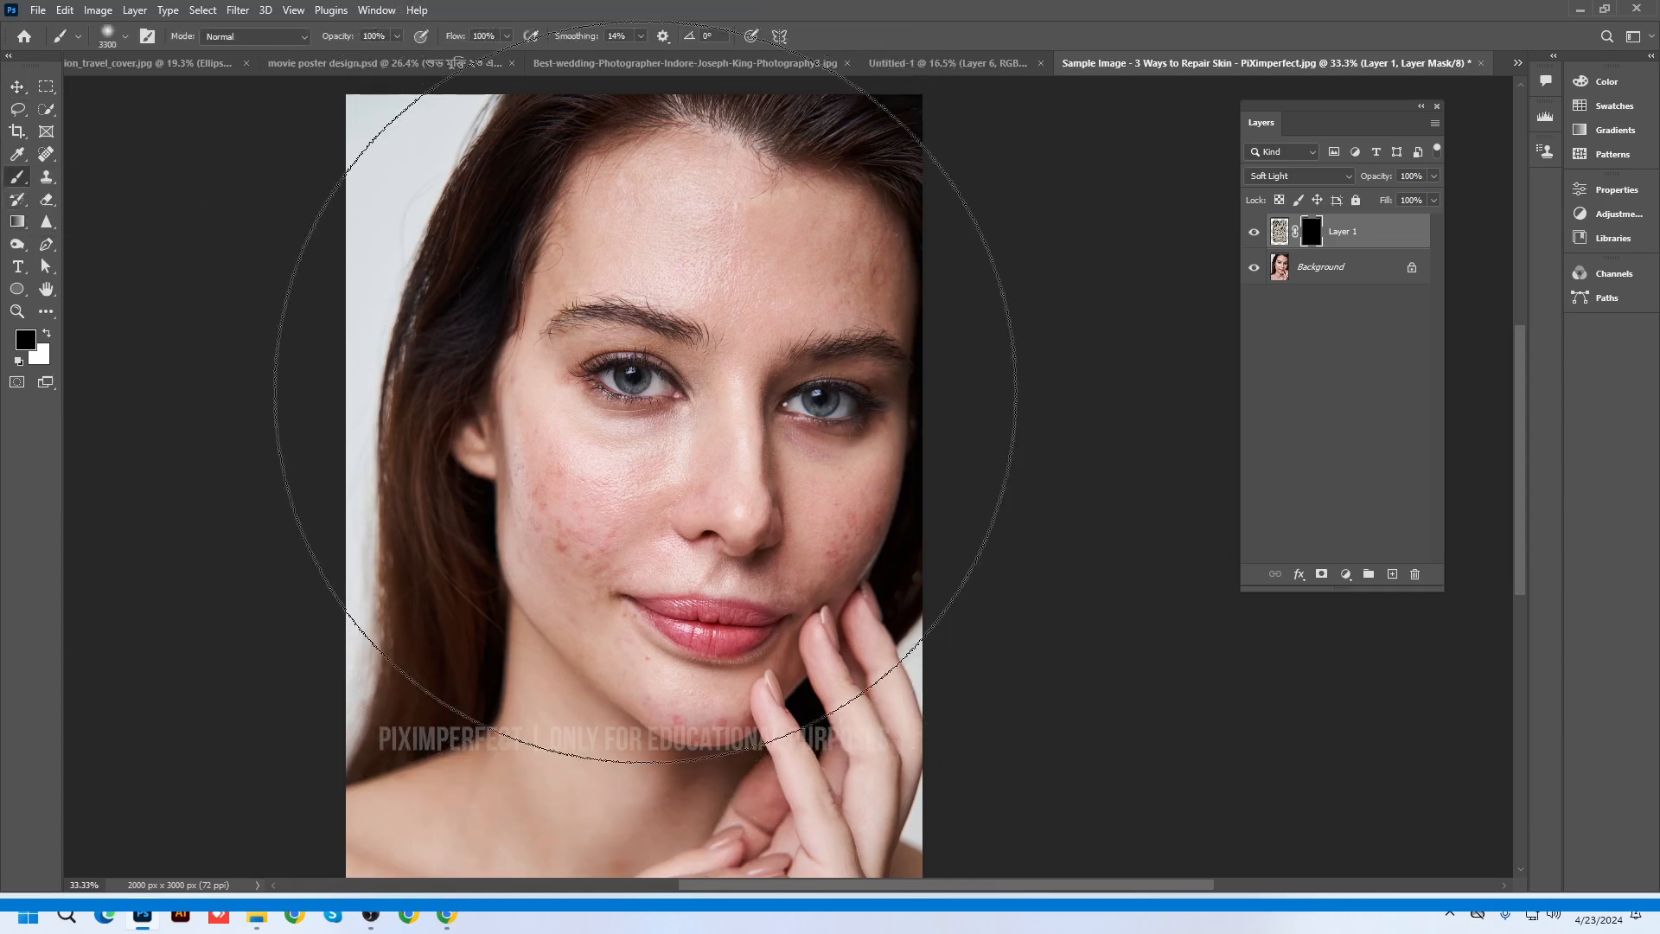
key("bracketleft")
key("bracketleft")
key("bracketleft")
key("bracketleft")
key("bracketleft")
key("bracketleft")
key("bracketleft")
key("bracketleft")
key("bracketleft")
key("bracketleft")
key("bracketleft")
key("bracketleft")
key("bracketleft")
key("bracketleft")
key("bracketleft")
key("bracketleft")
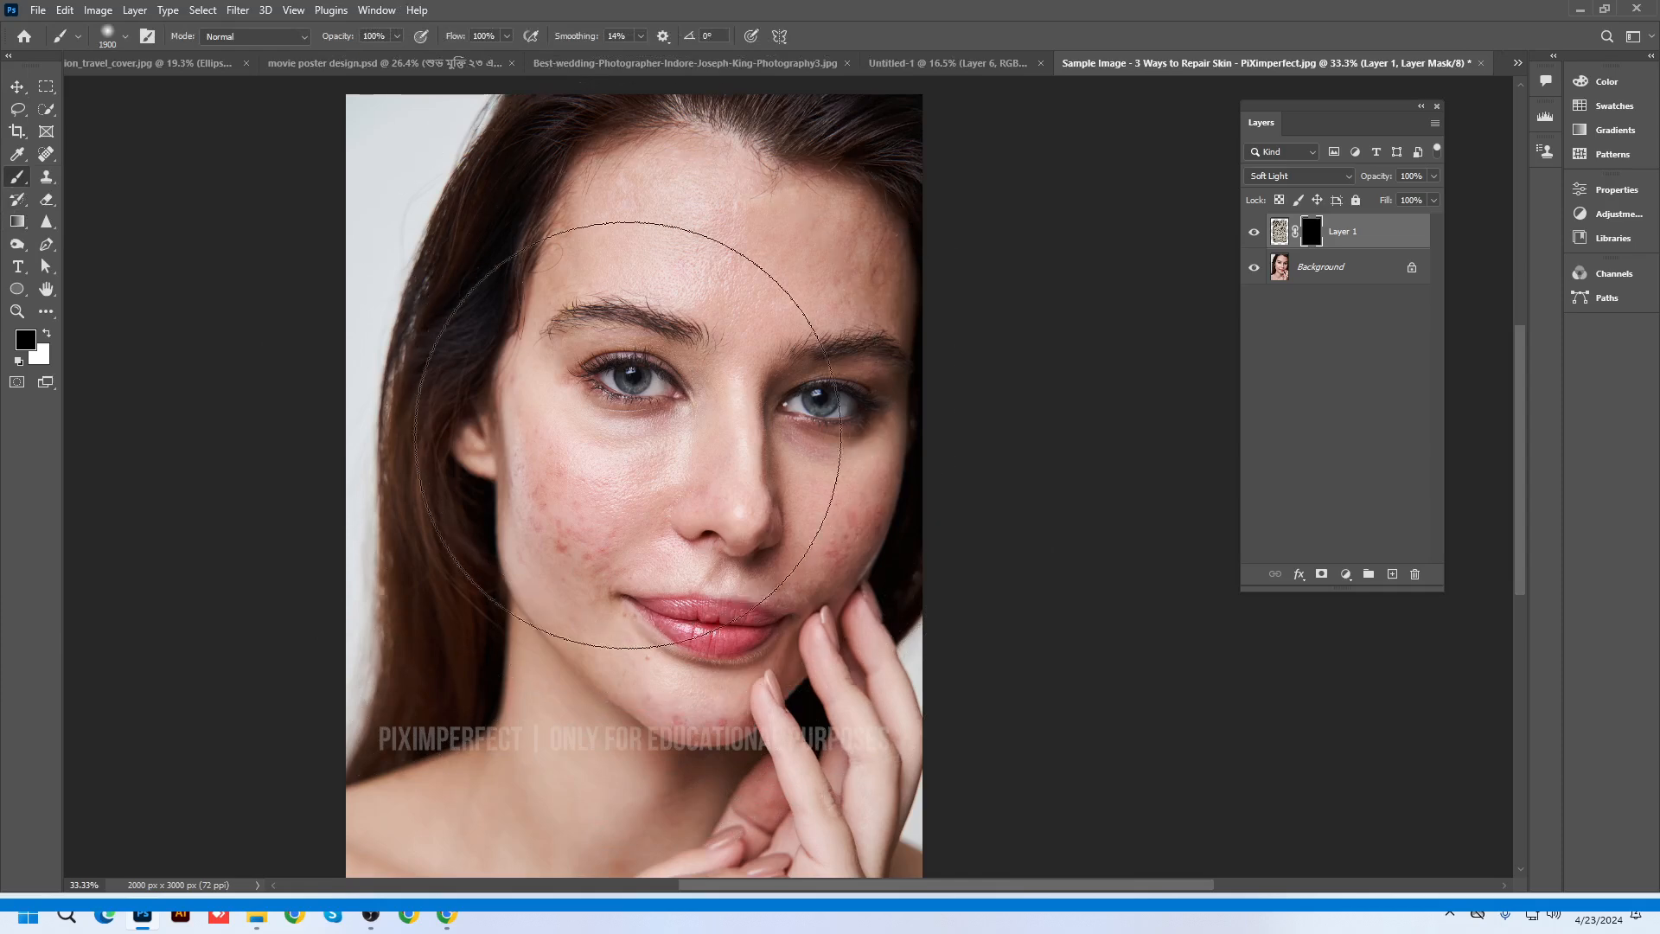
key("bracketleft")
key("bracketleft")
key("bracketleft")
key("bracketleft")
key("bracketleft")
key("bracketleft")
key("bracketleft")
key("bracketleft")
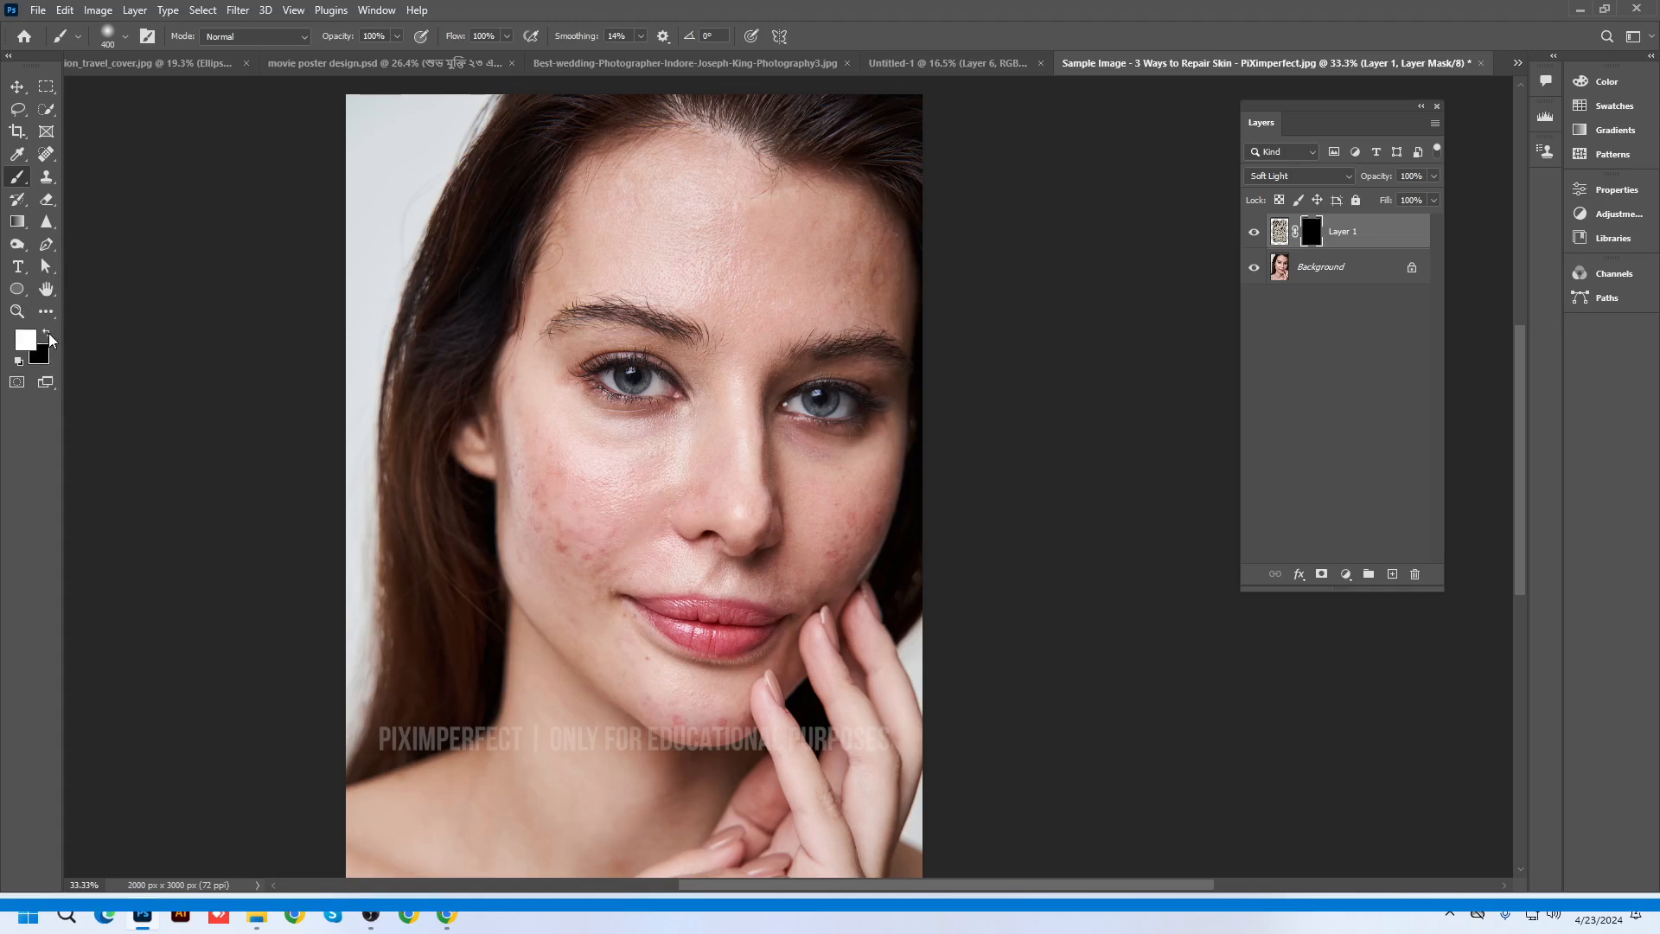
scroll(574, 519, "up", 2)
key("bracketleft")
key("bracketleft")
key("bracketleft")
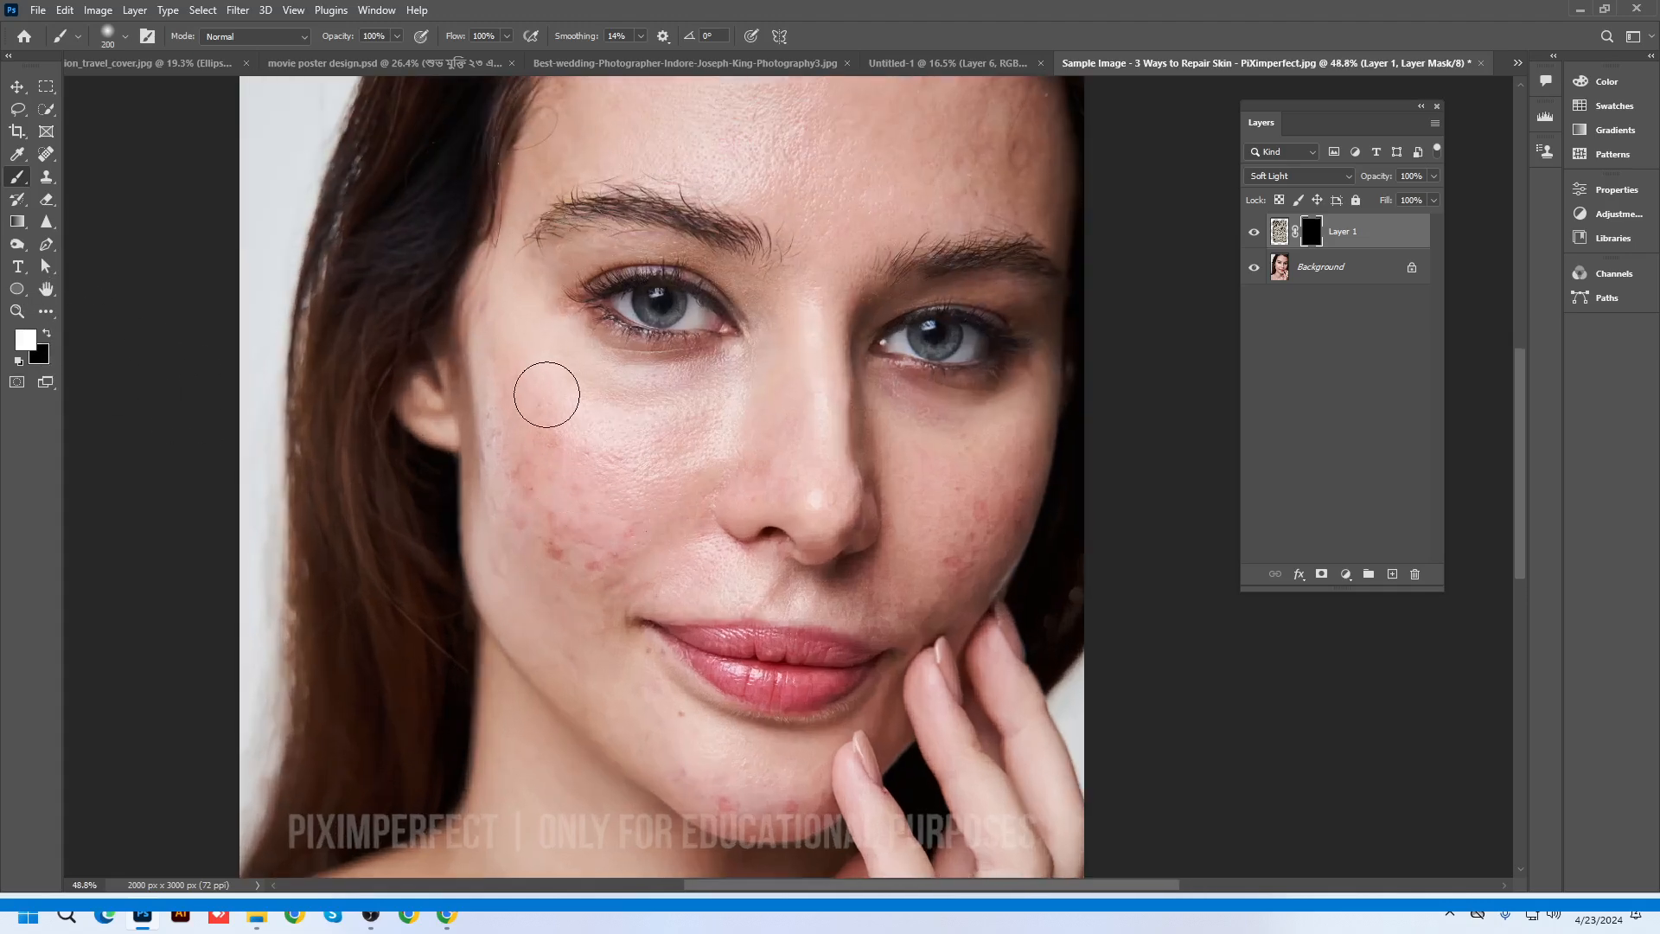
mouse_move(541, 373)
left_mouse_down()
mouse_move(592, 414)
mouse_move(709, 412)
mouse_move(641, 530)
mouse_move(553, 466)
mouse_move(533, 404)
mouse_move(537, 569)
mouse_move(578, 641)
mouse_move(589, 581)
mouse_move(650, 542)
mouse_move(630, 455)
mouse_move(530, 329)
mouse_move(544, 360)
mouse_move(620, 401)
mouse_move(718, 393)
mouse_move(683, 456)
mouse_move(692, 560)
left_mouse_up()
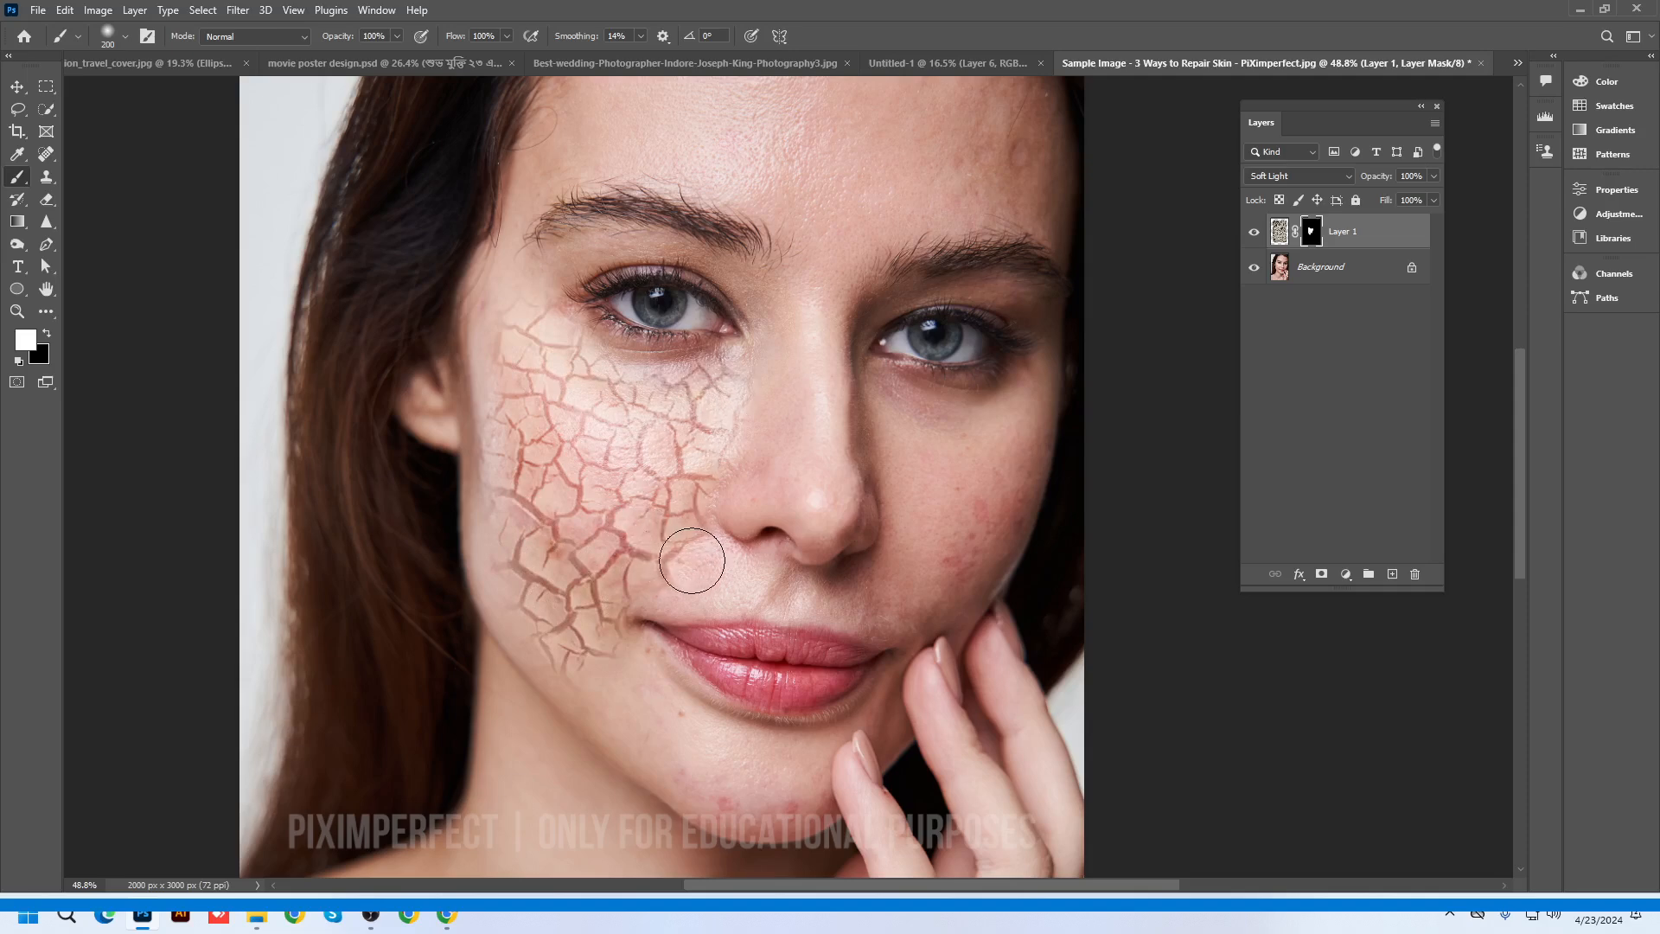
key("p")
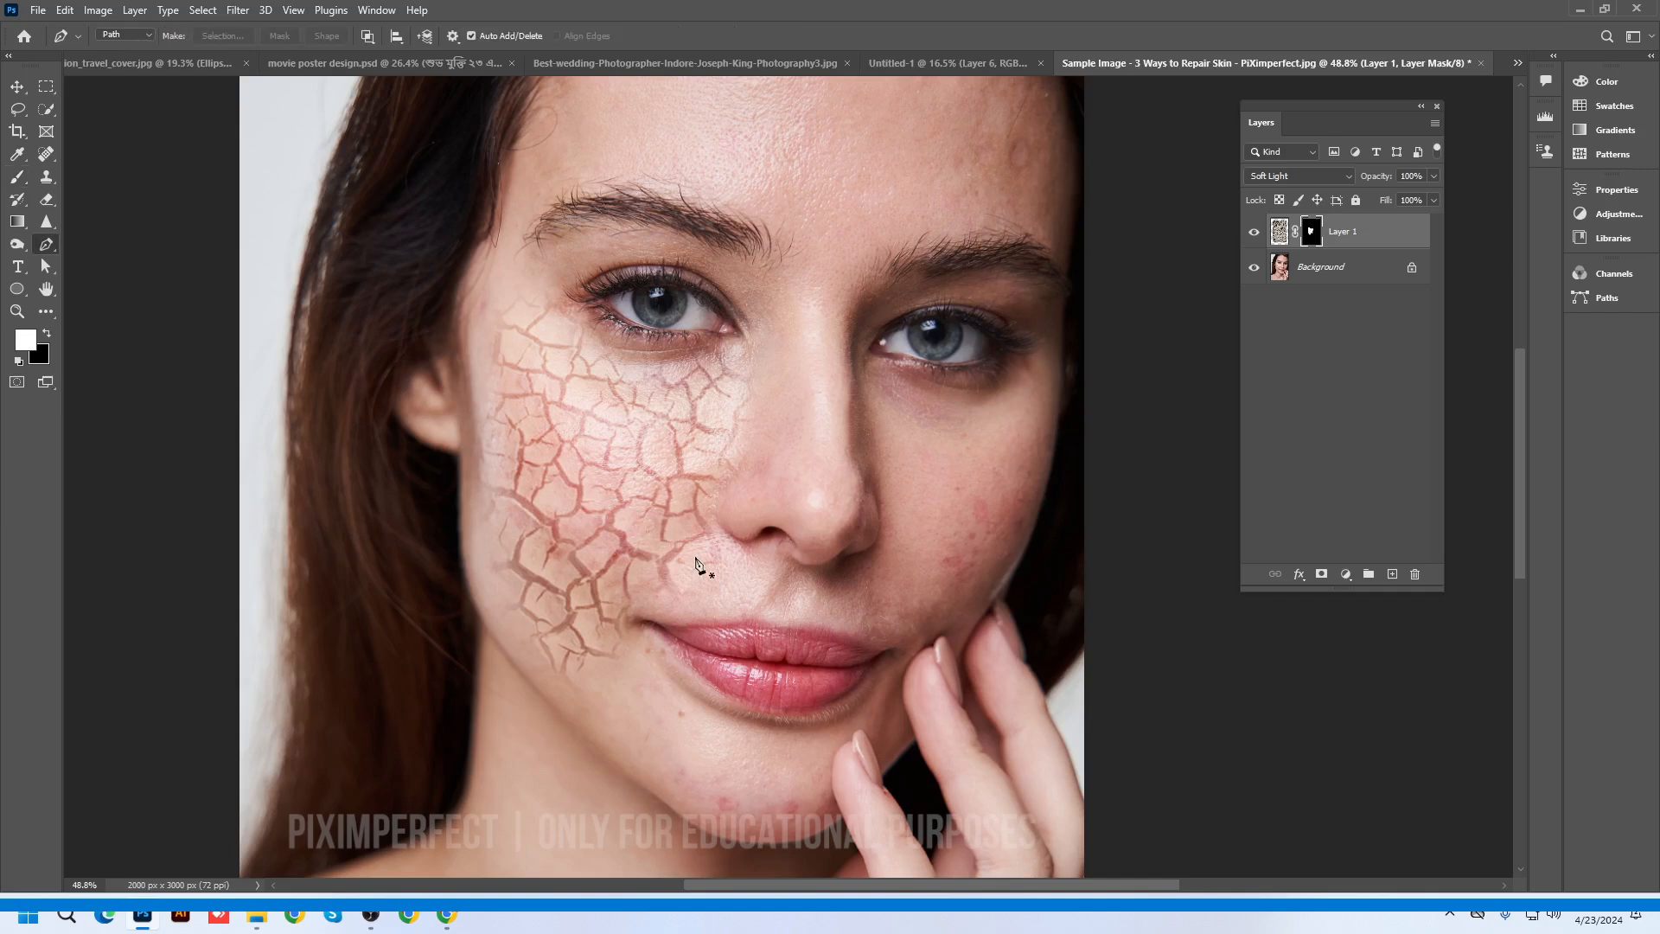
key("b")
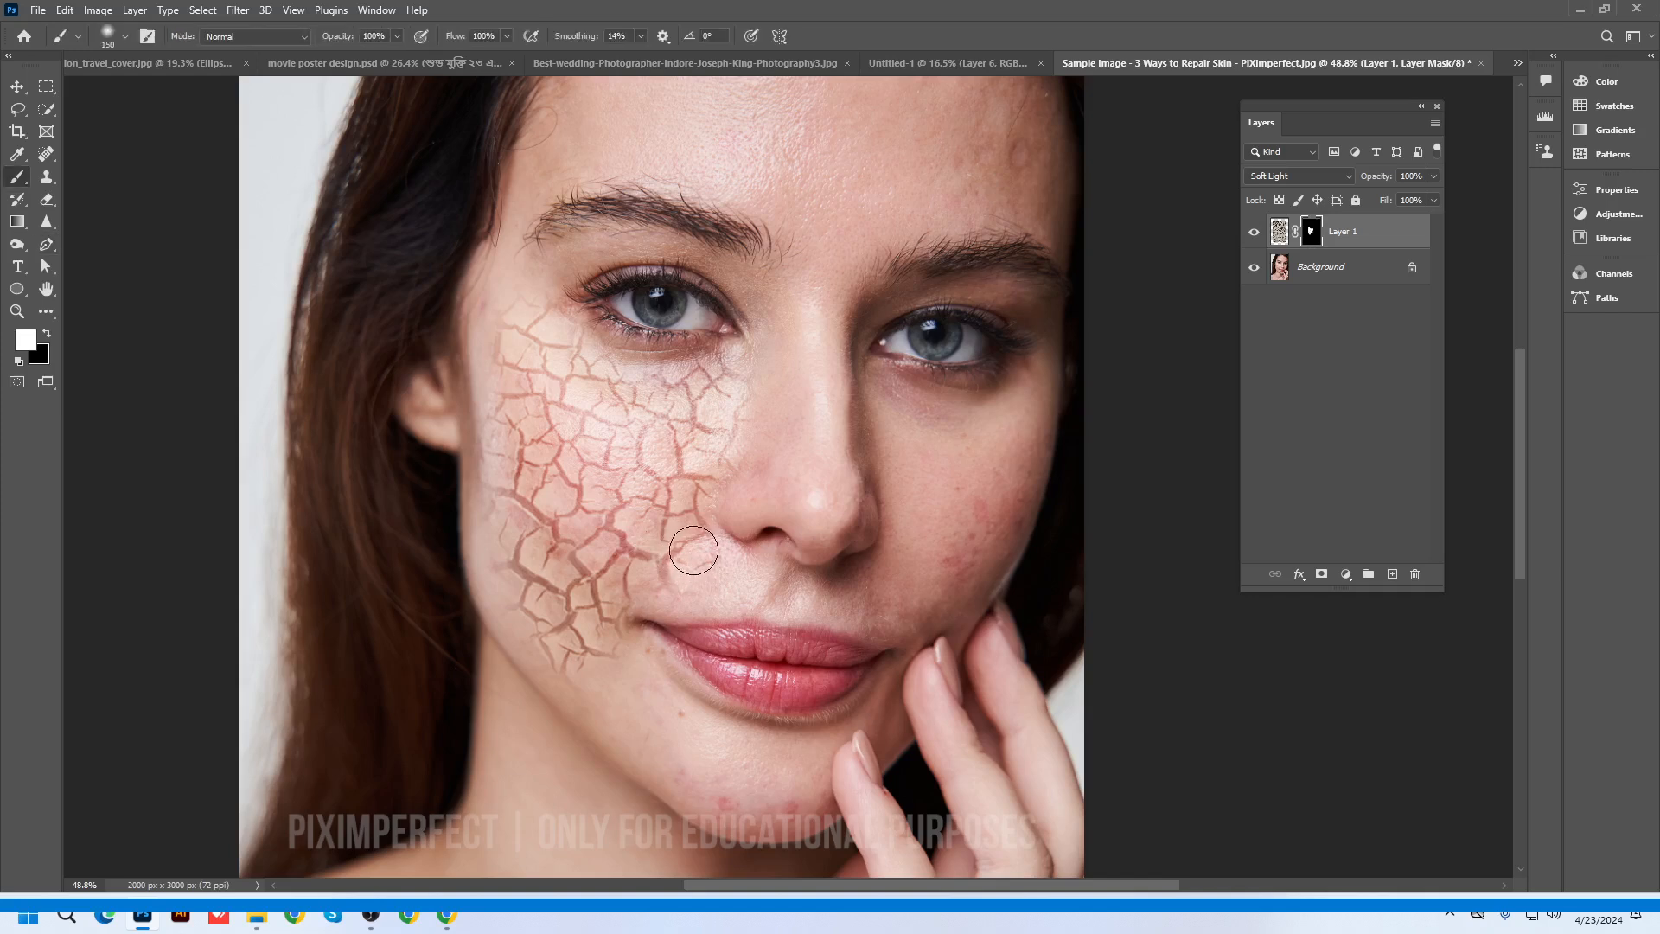
mouse_move(693, 550)
left_mouse_down()
mouse_move(689, 574)
mouse_move(602, 596)
mouse_move(605, 644)
mouse_move(630, 668)
mouse_move(521, 601)
mouse_move(496, 529)
mouse_move(492, 281)
mouse_move(534, 312)
left_mouse_up()
Extend the revealed cracks from the cheek toward the lip and along the jaw to the chin
scroll(565, 412, "down", 8)
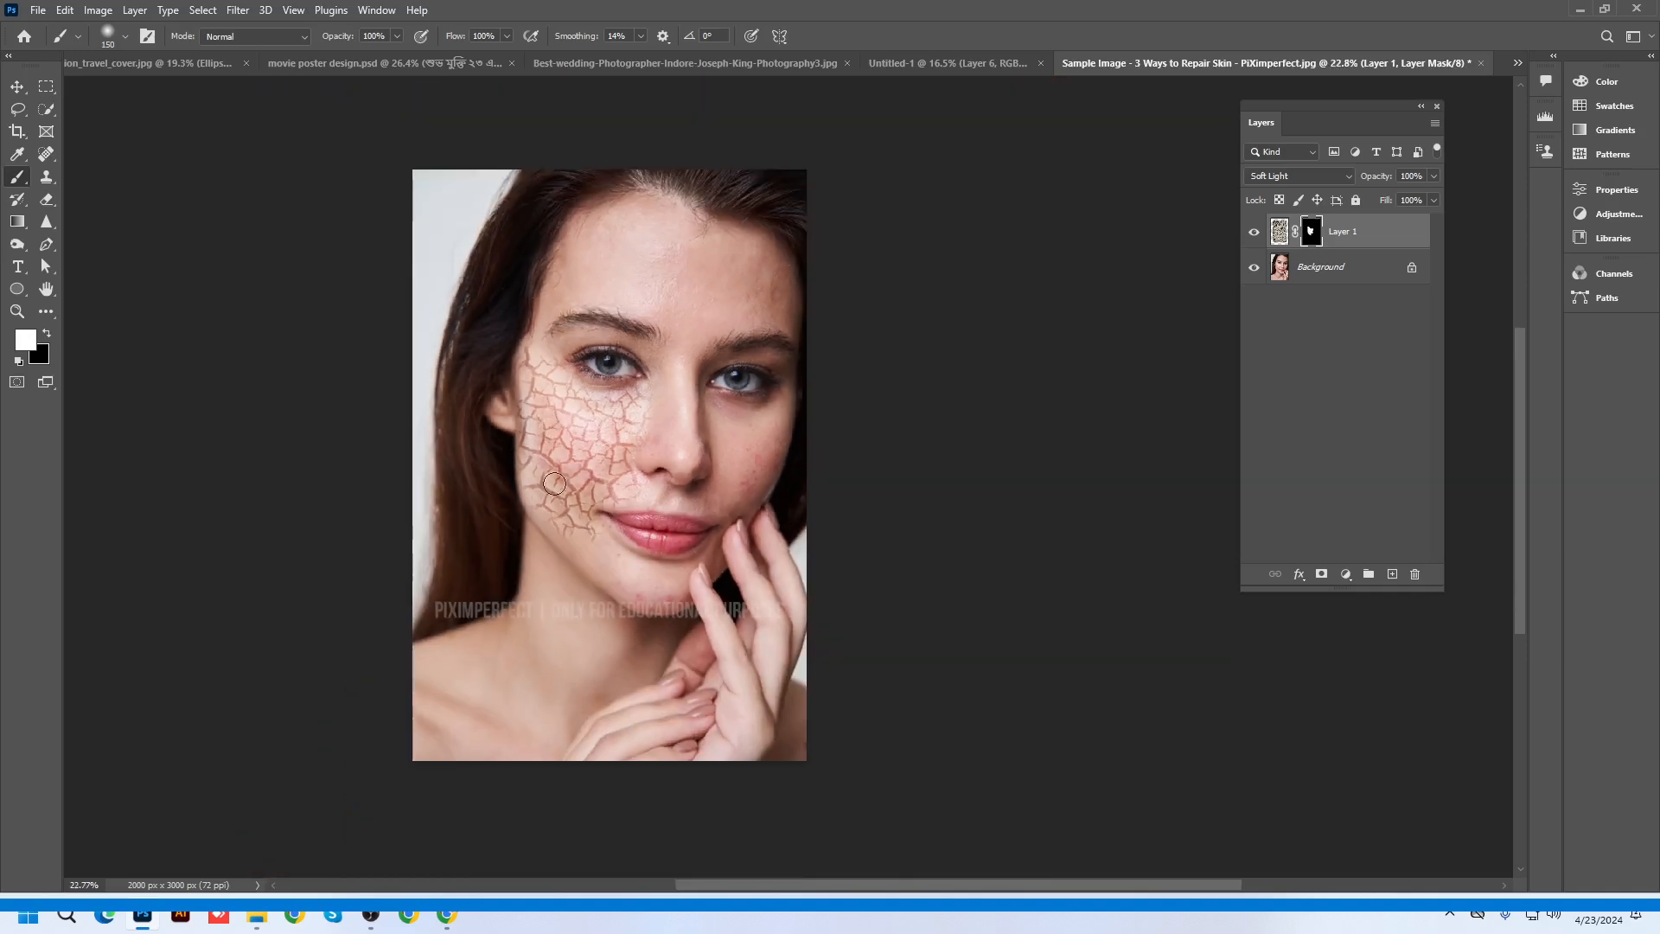
scroll(691, 575, "up", 2)
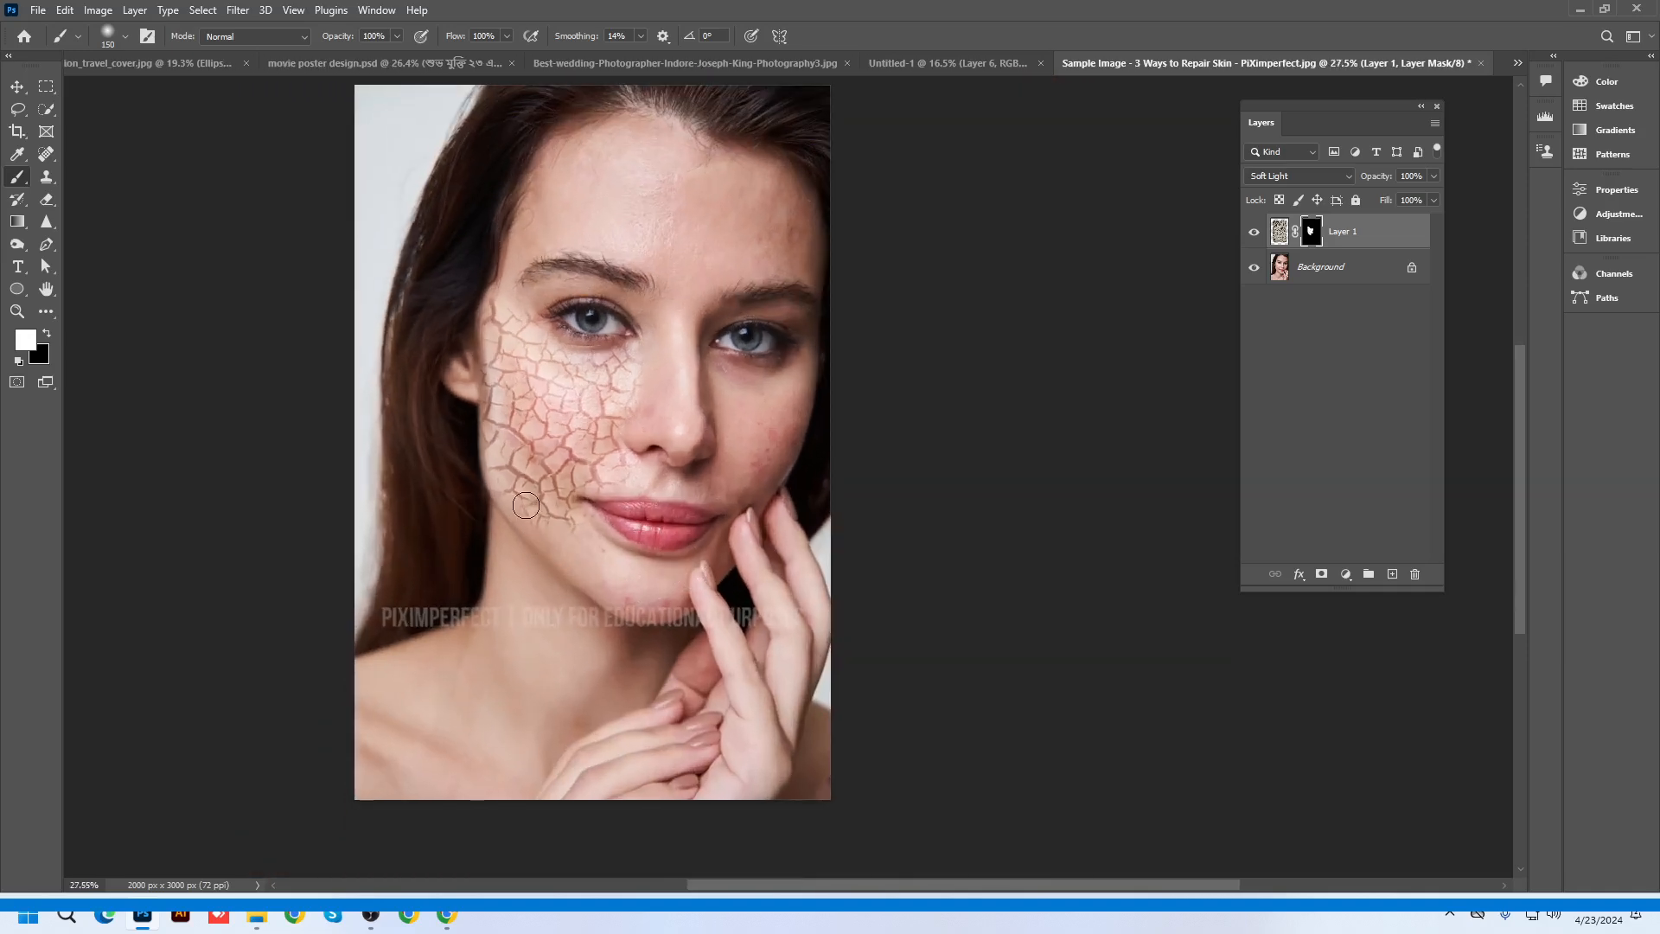
mouse_move(526, 505)
left_mouse_down()
mouse_move(580, 529)
mouse_move(586, 547)
mouse_move(597, 558)
left_mouse_up()
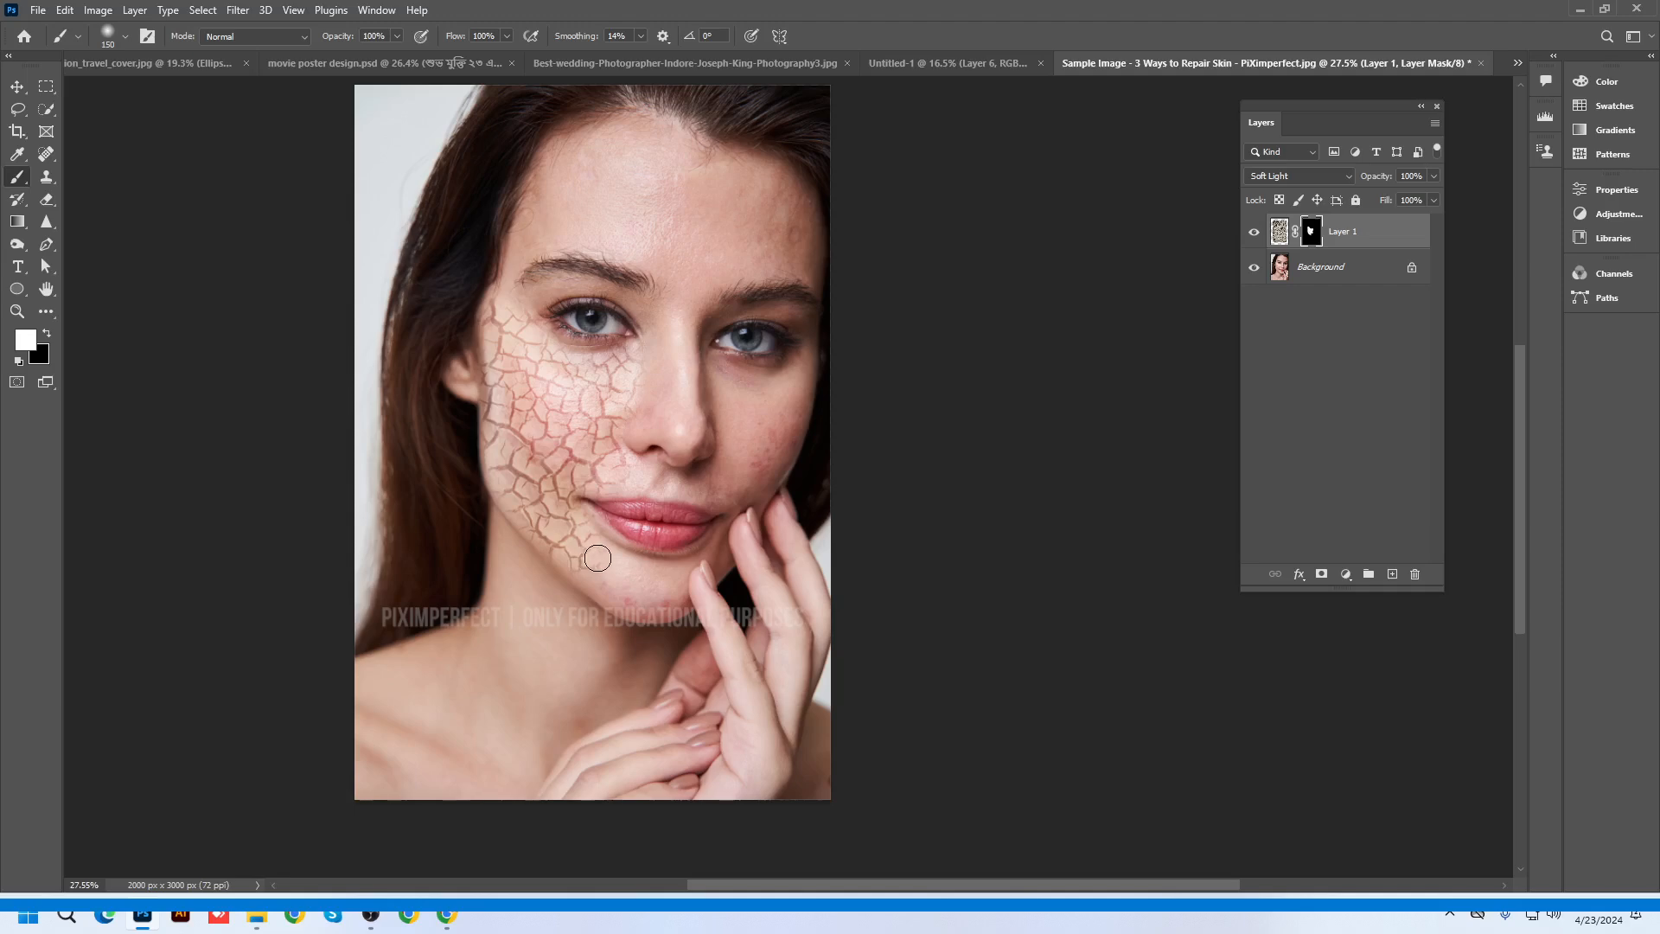
scroll(588, 544, "up", 2)
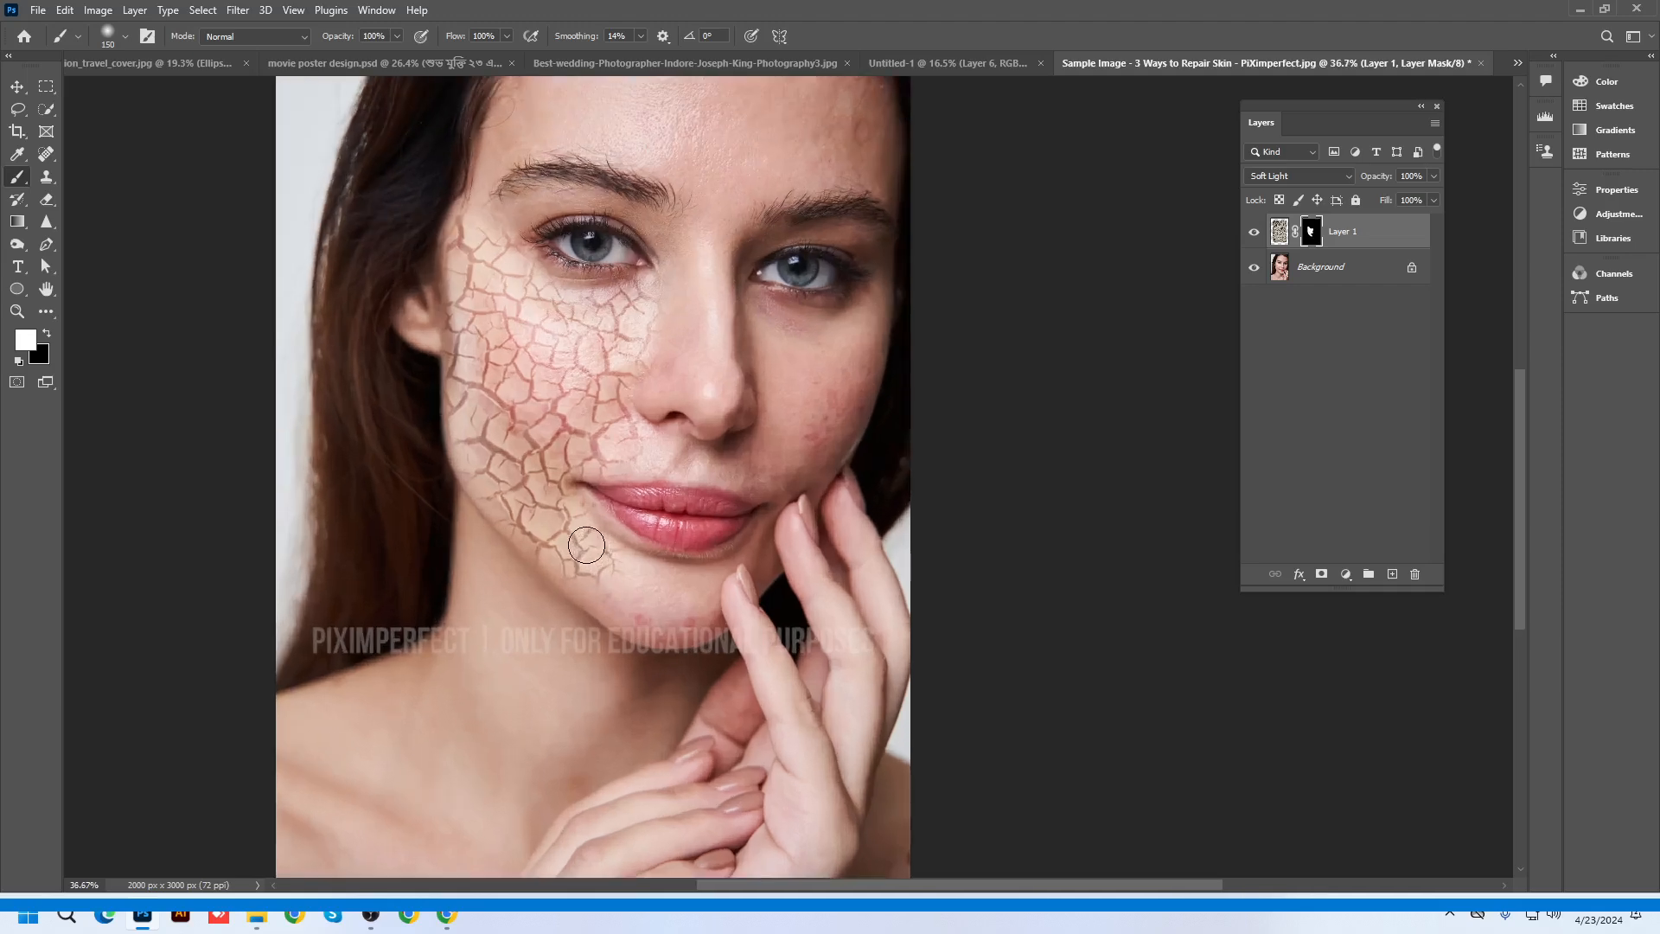
scroll(572, 535, "up", 1)
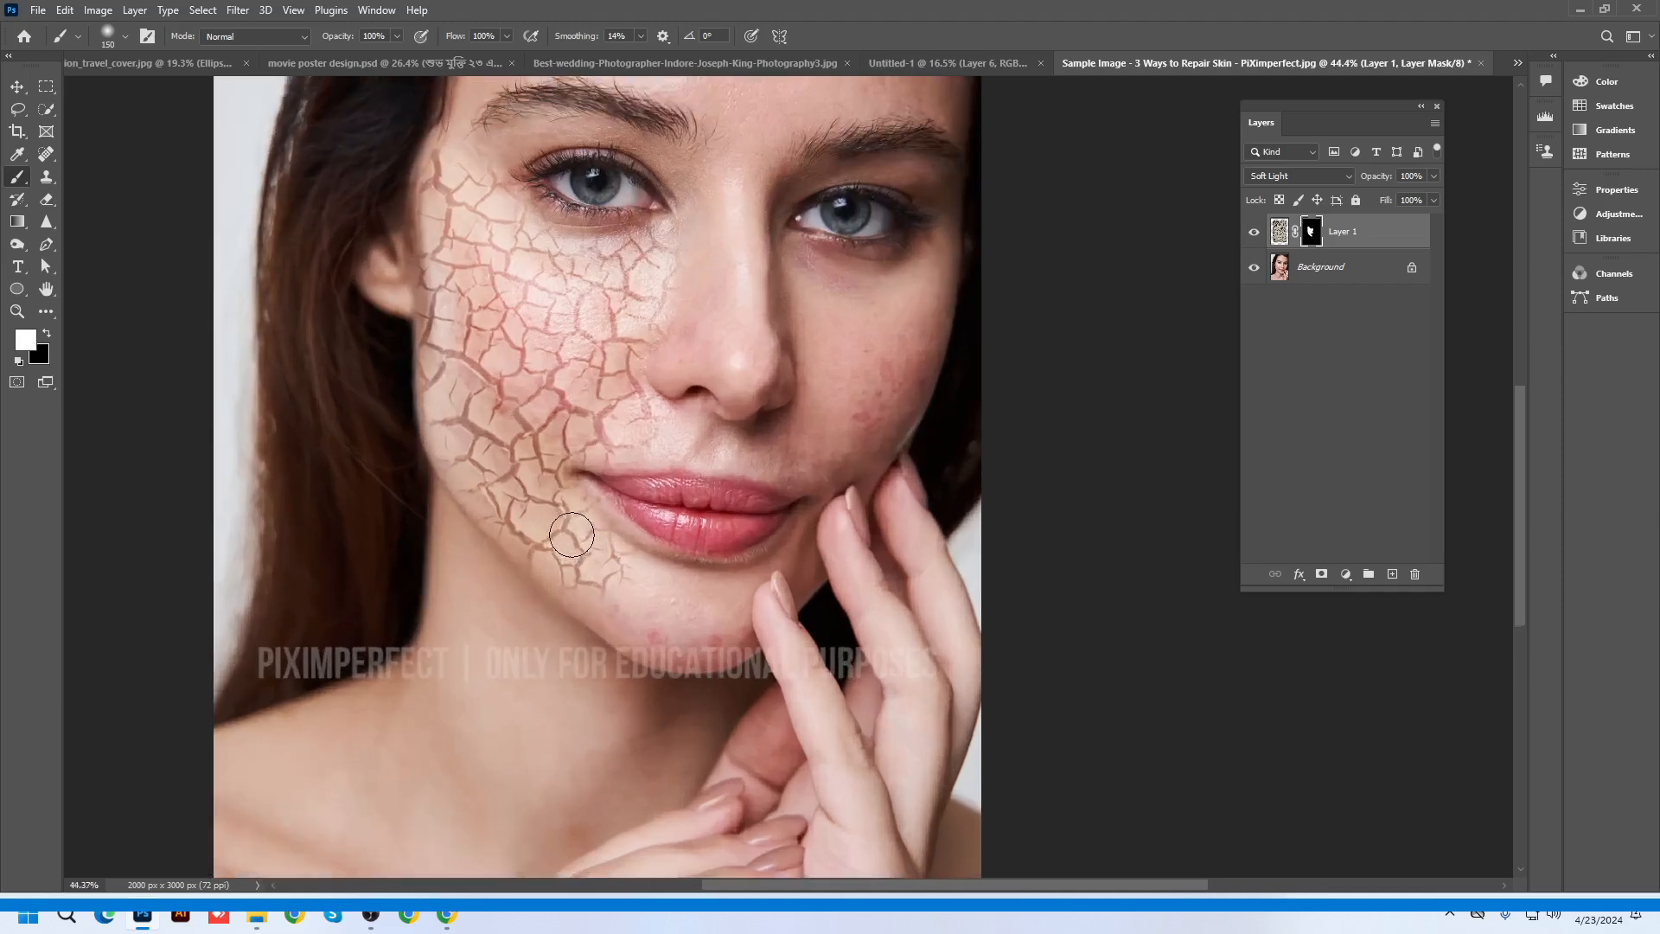
scroll(571, 534, "up", 1)
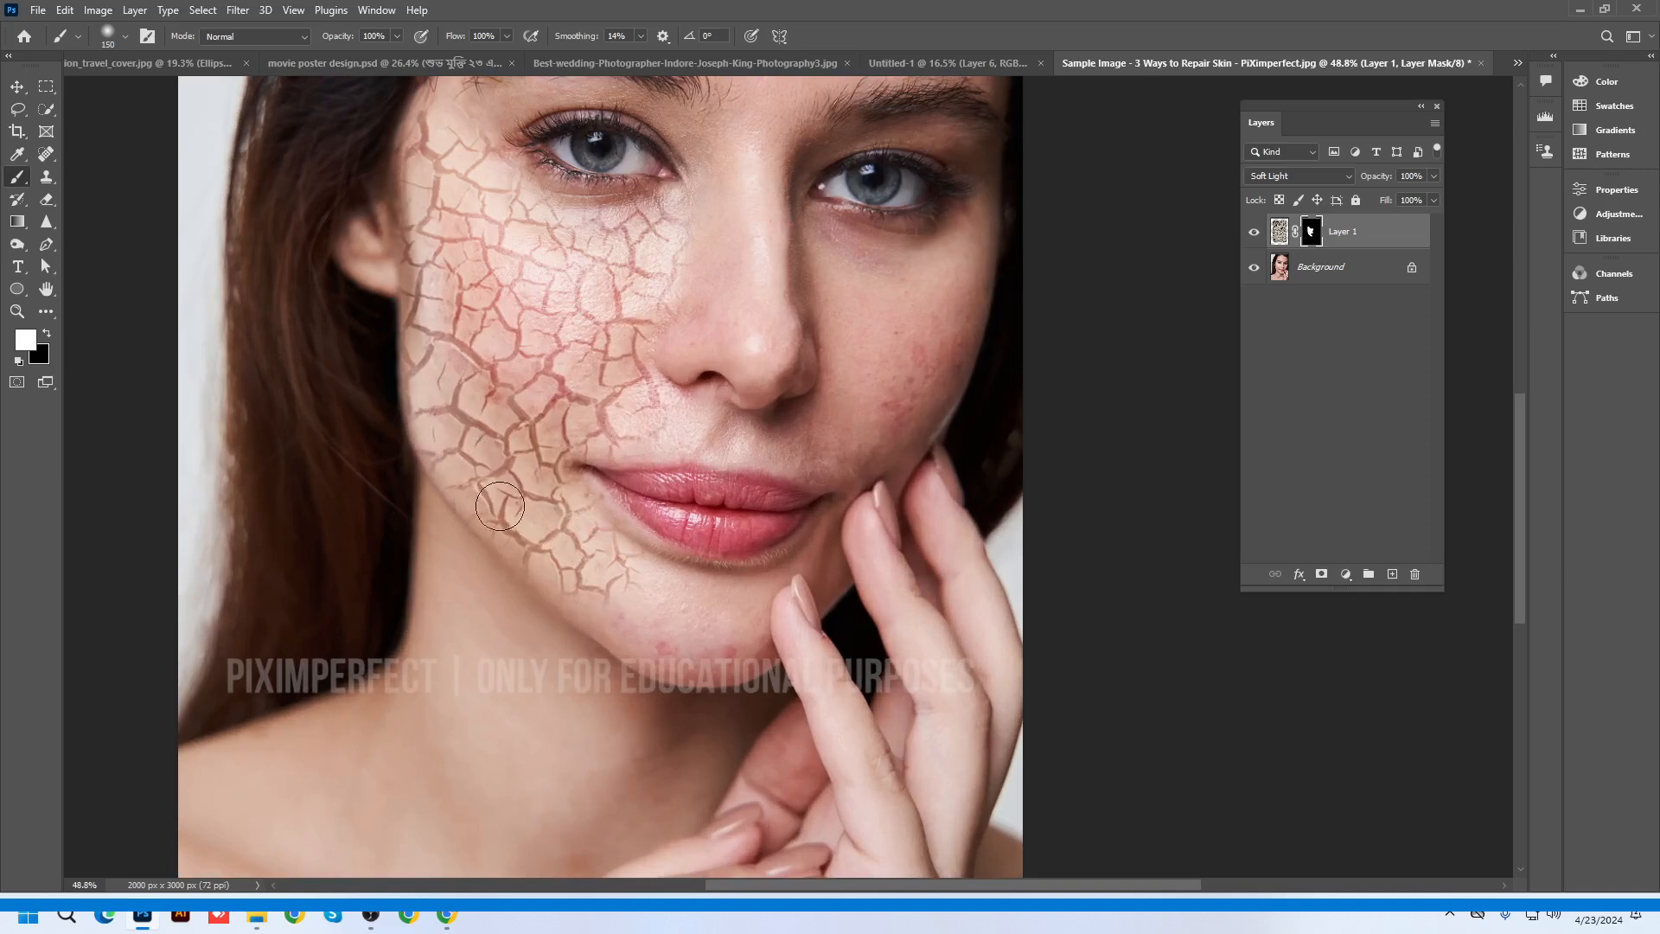
mouse_move(500, 506)
left_mouse_down()
mouse_move(601, 591)
mouse_move(626, 573)
mouse_move(648, 583)
mouse_move(623, 587)
mouse_move(639, 563)
mouse_move(644, 603)
mouse_move(611, 603)
mouse_move(599, 594)
mouse_move(632, 612)
mouse_move(676, 592)
left_mouse_up()
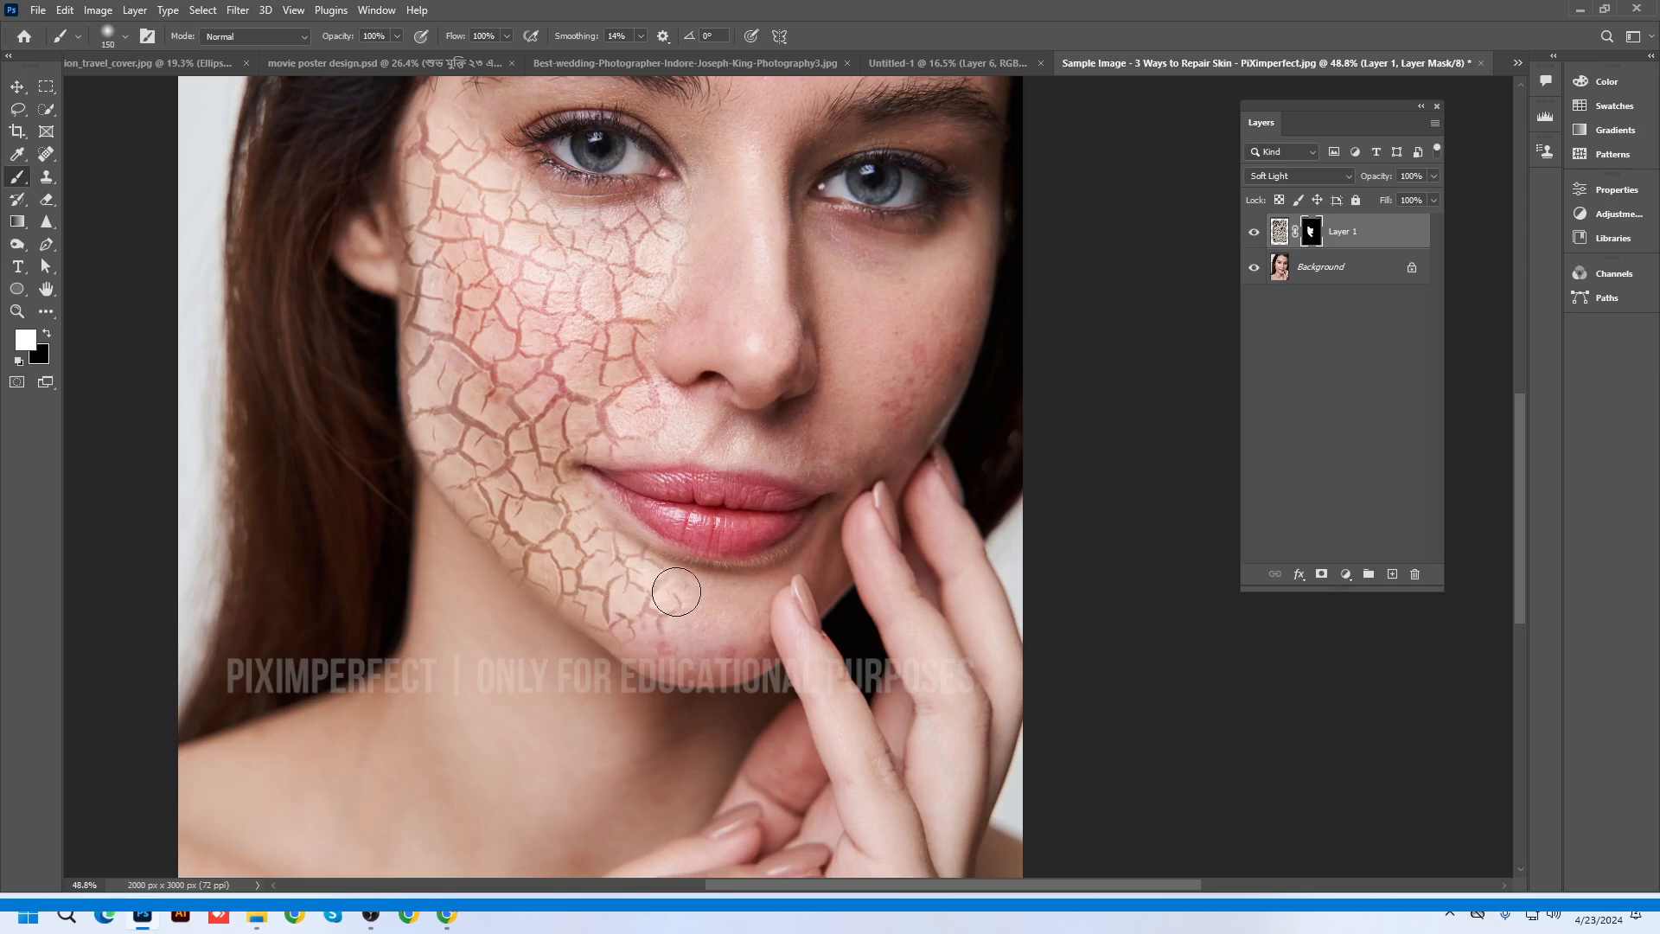
scroll(676, 592, "down", 2)
scroll(923, 477, "down", 2)
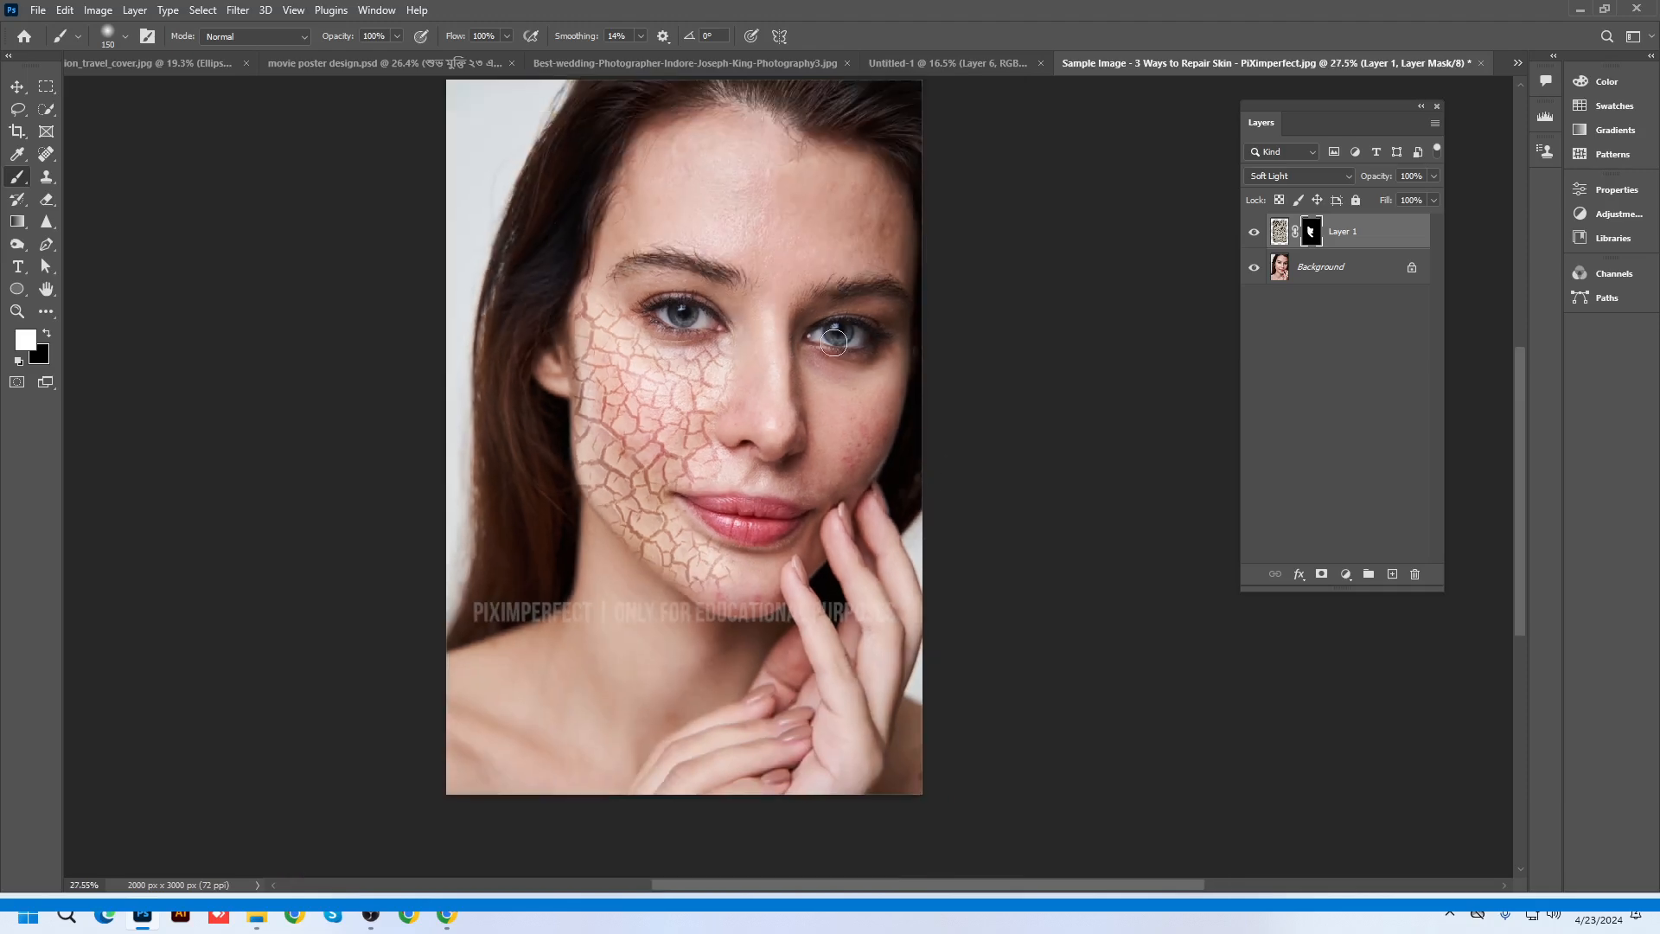
left_click(14, 86)
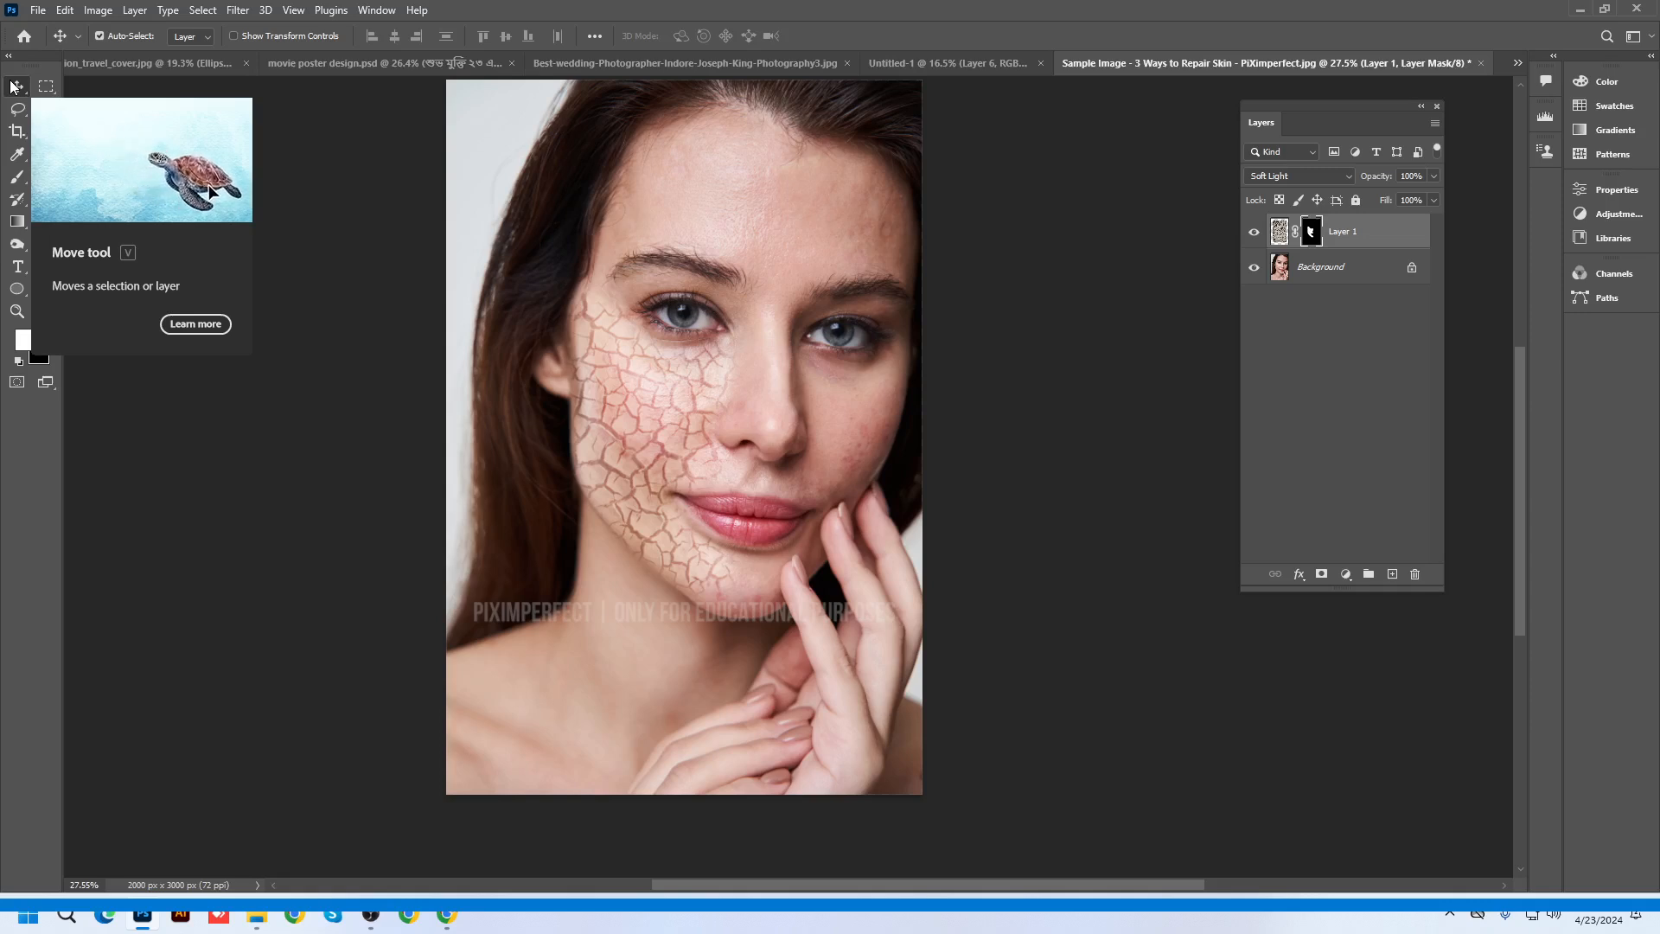
View the wedding photo and Untitled-1 poster, return to the Sample Image portrait, then minimize Photoshop
scroll(672, 327, "up", 2)
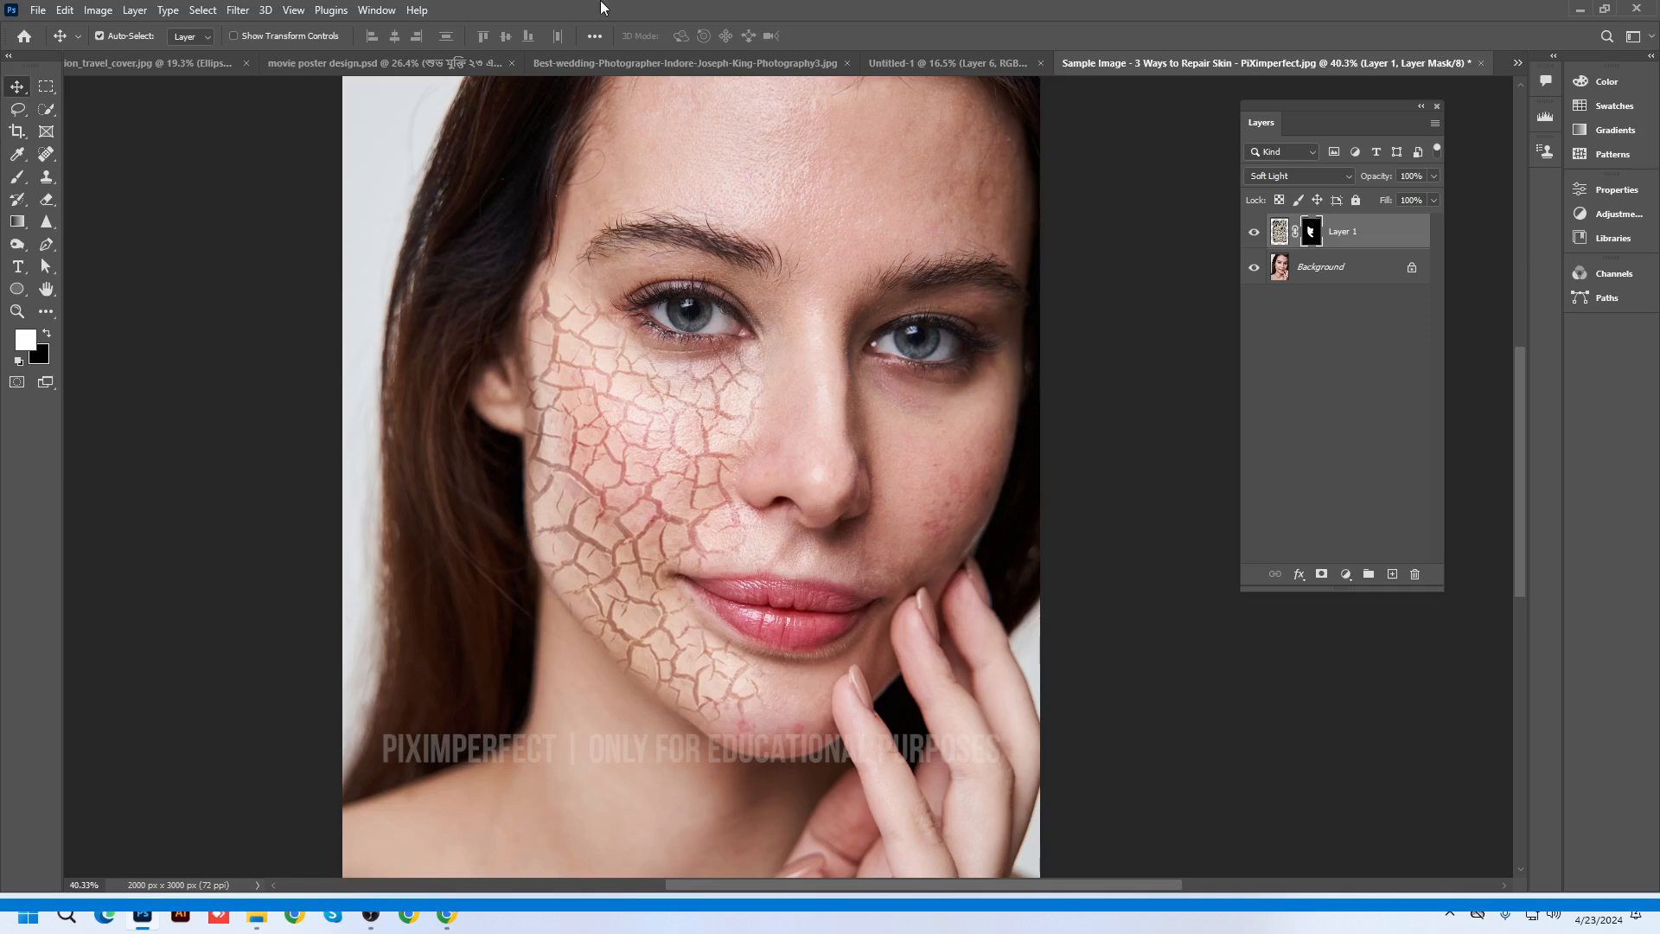
left_click(608, 66)
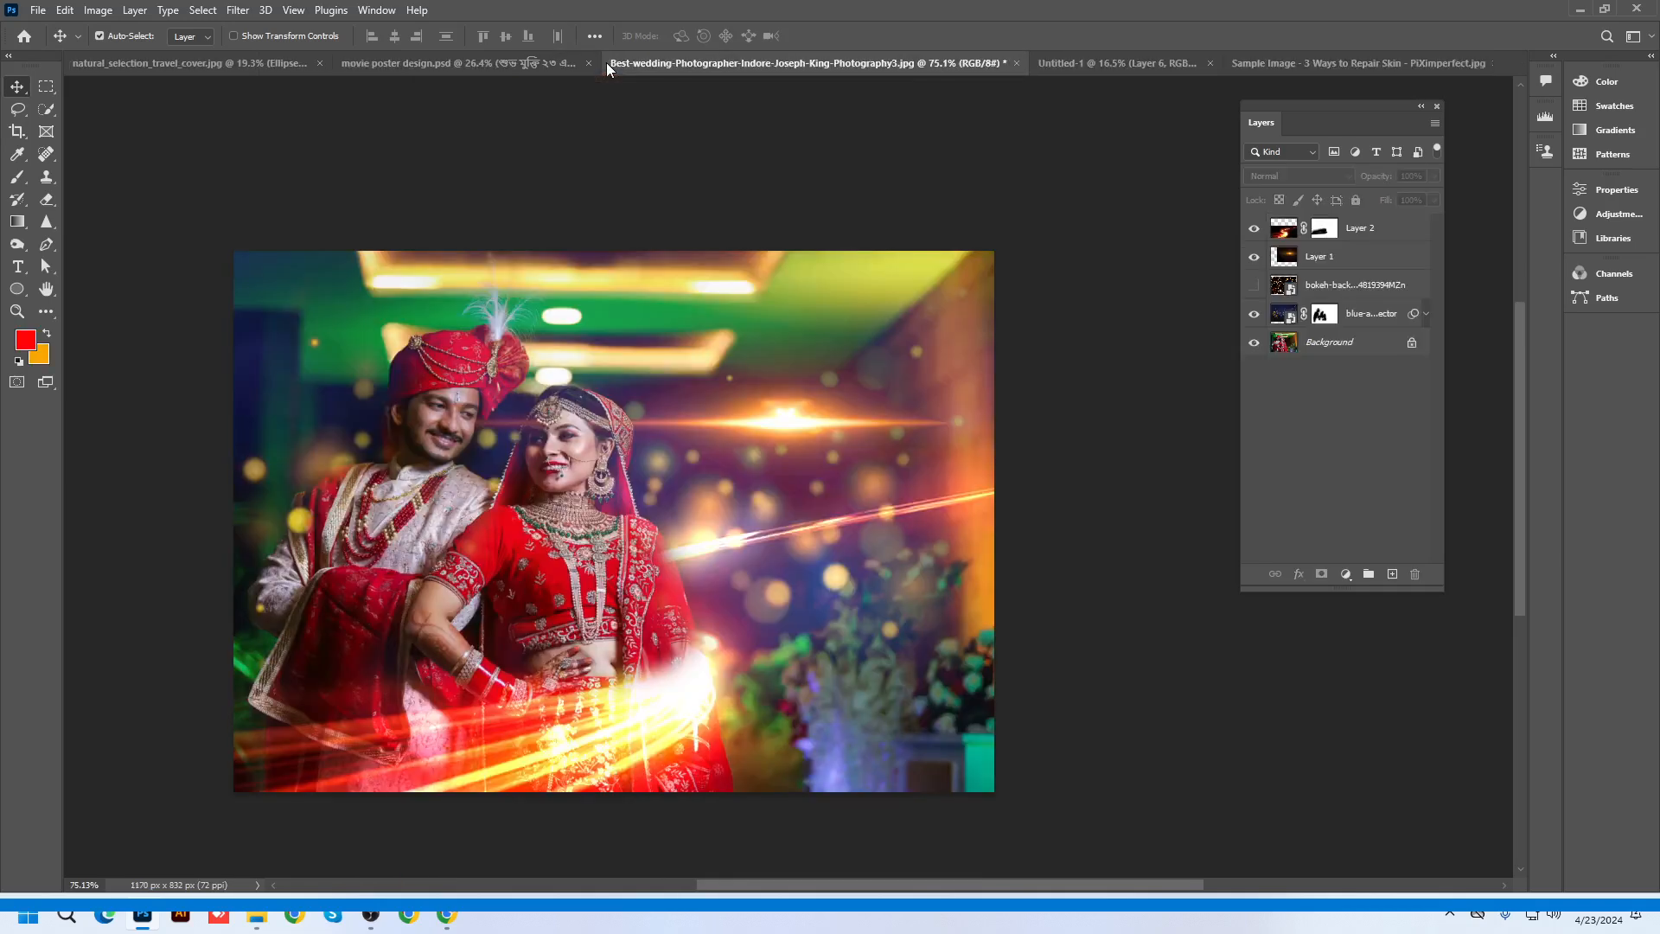
left_click(1088, 64)
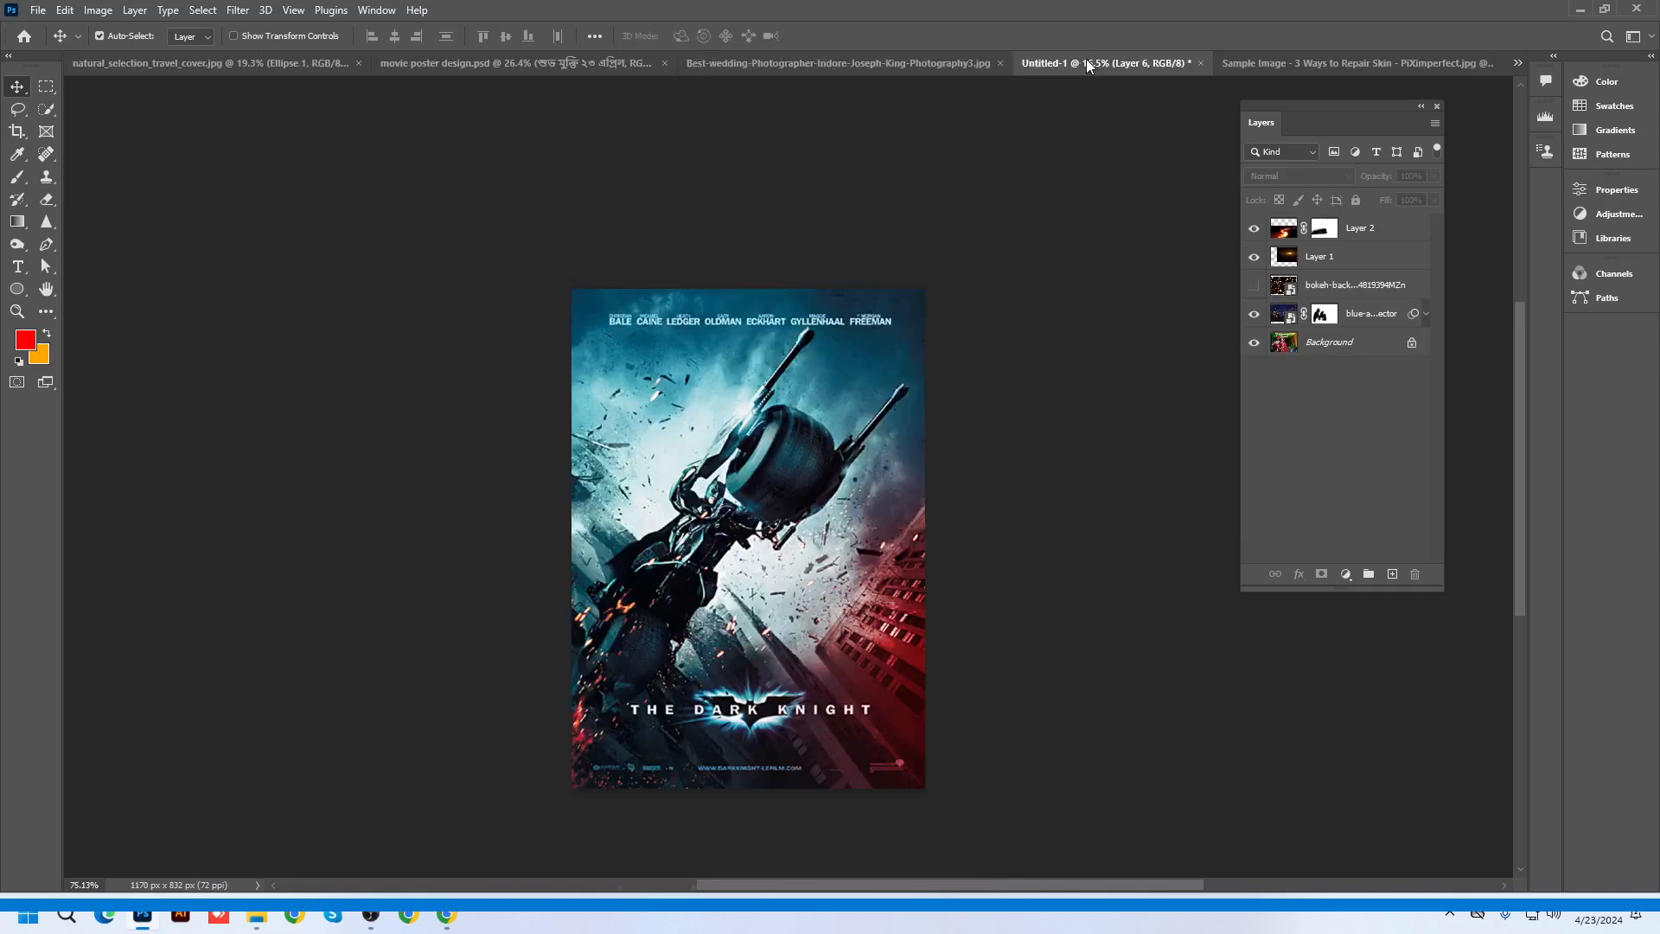
left_click(1263, 66)
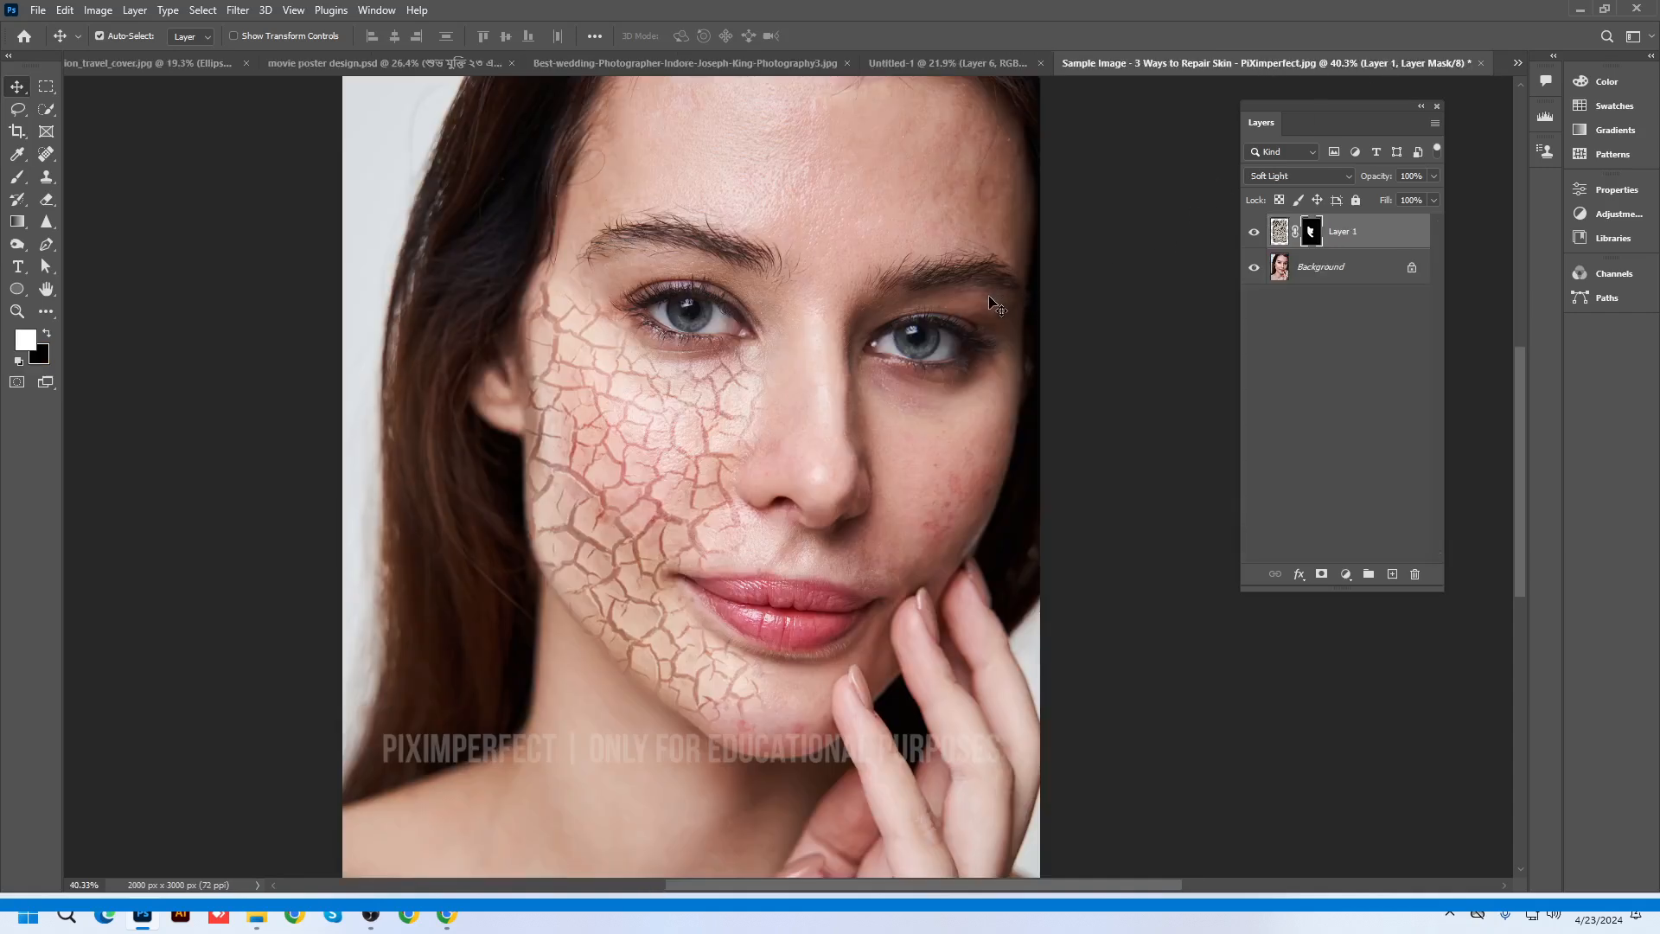
left_click(1579, 11)
Drag pexels-pixabay-56832.jpg from the desktop onto Photoshop to open it as a new document
left_click(371, 914)
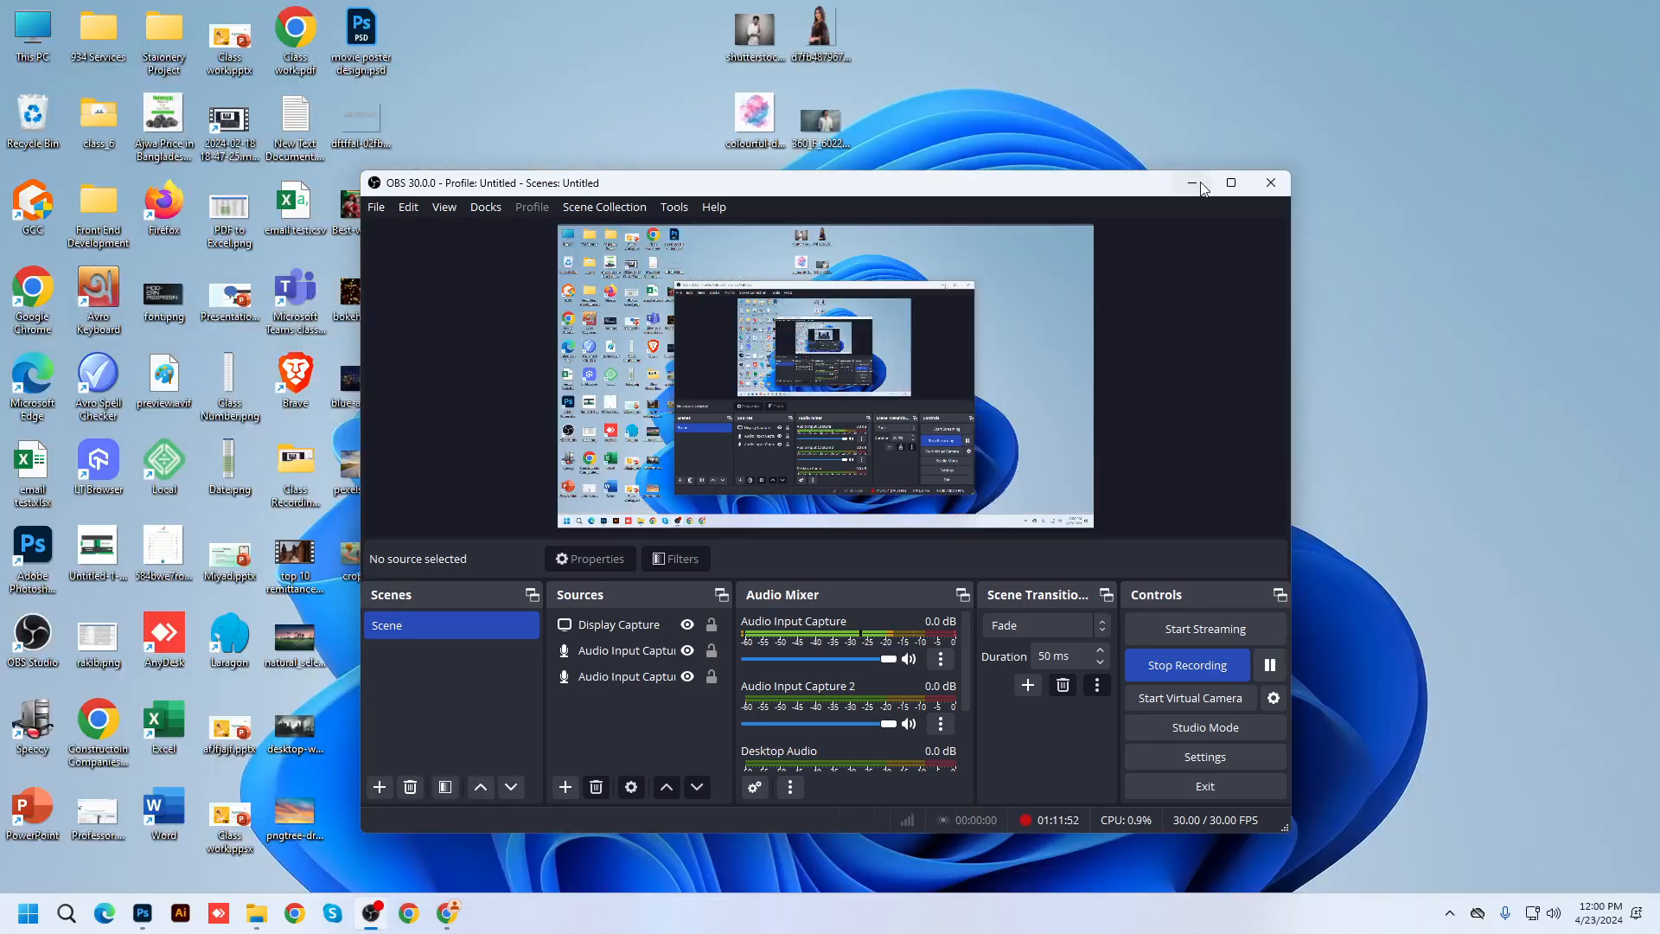
left_click(1192, 182)
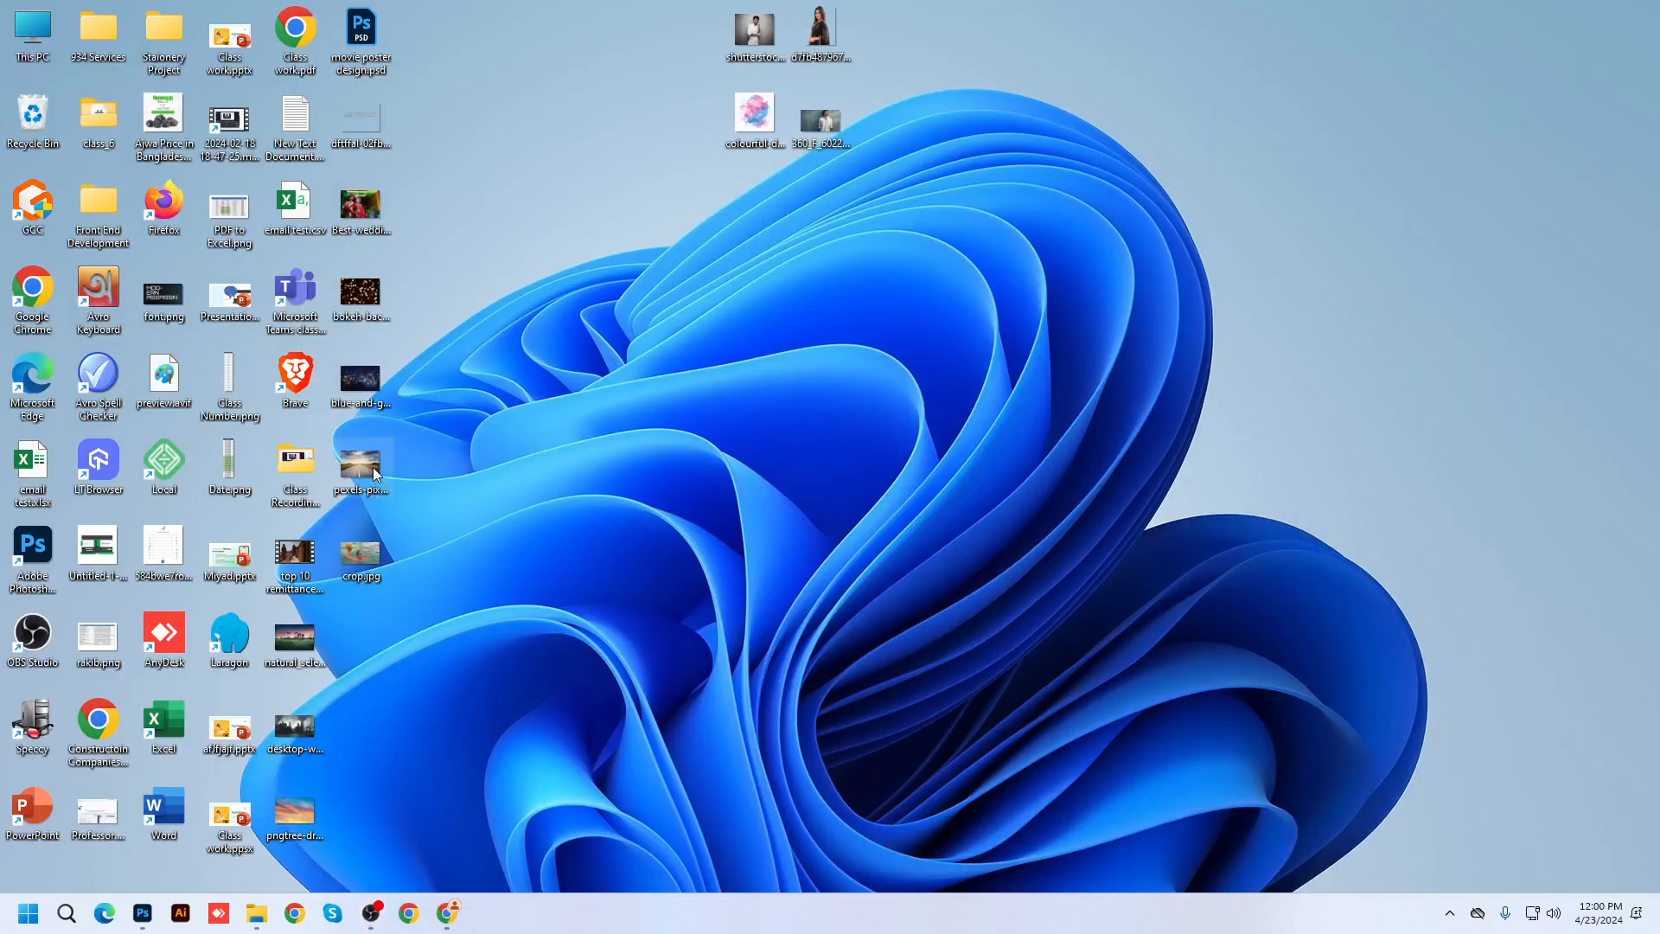
left_click_drag(375, 473, 449, 921)
left_click(1561, 18)
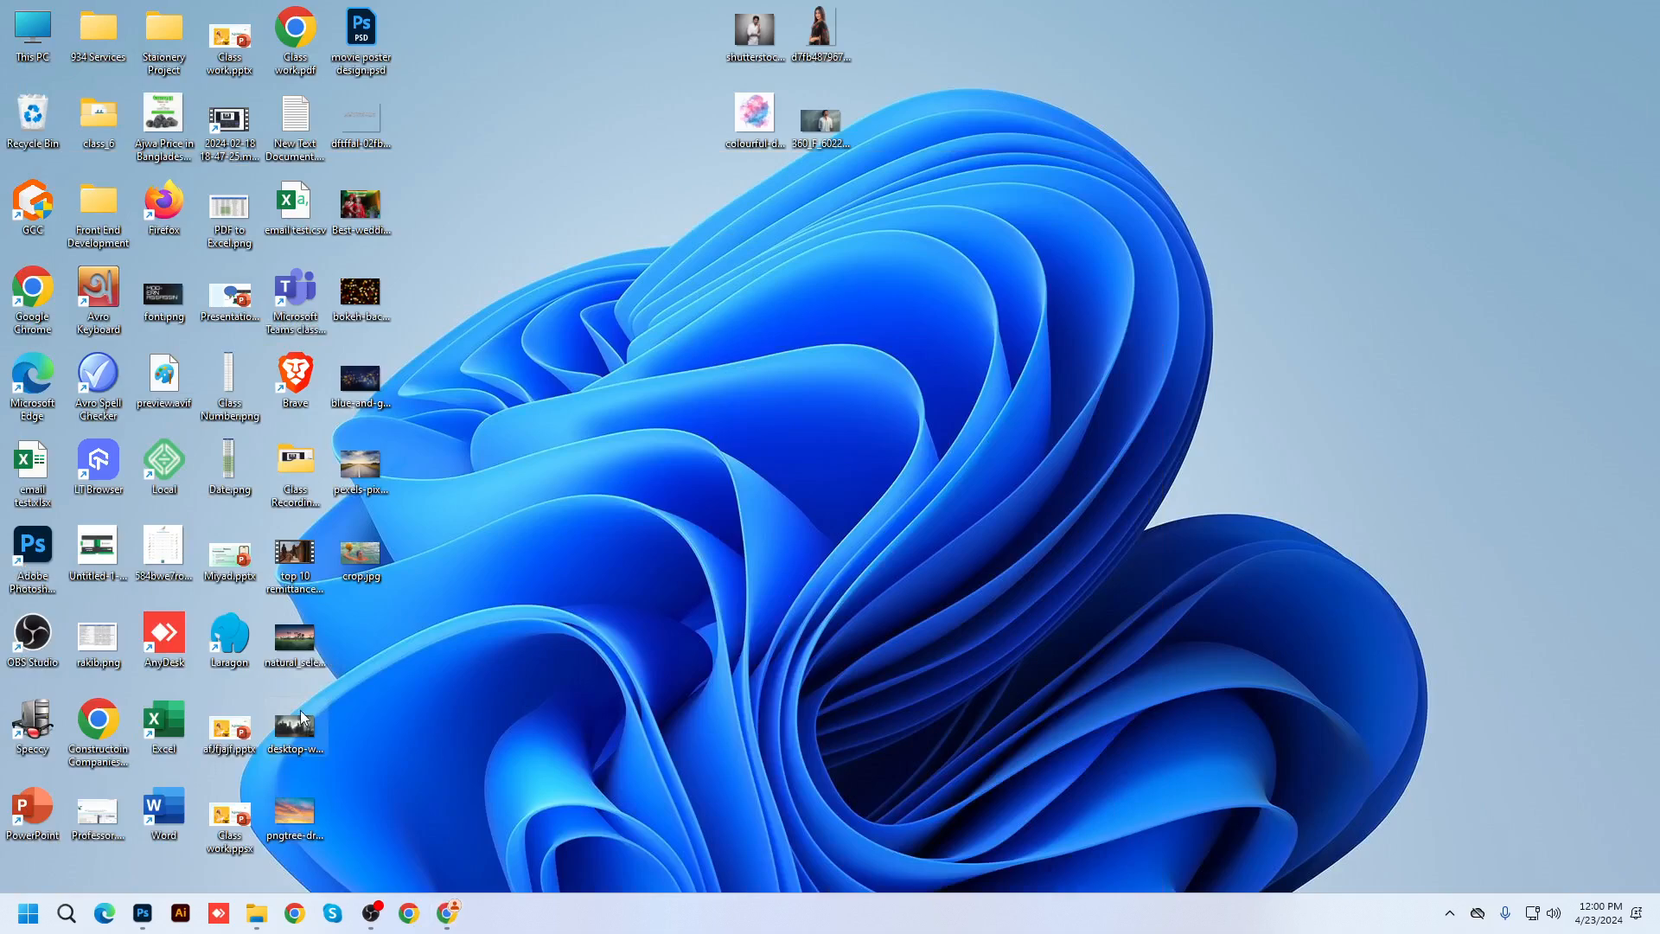
left_click_drag(360, 465, 541, 57)
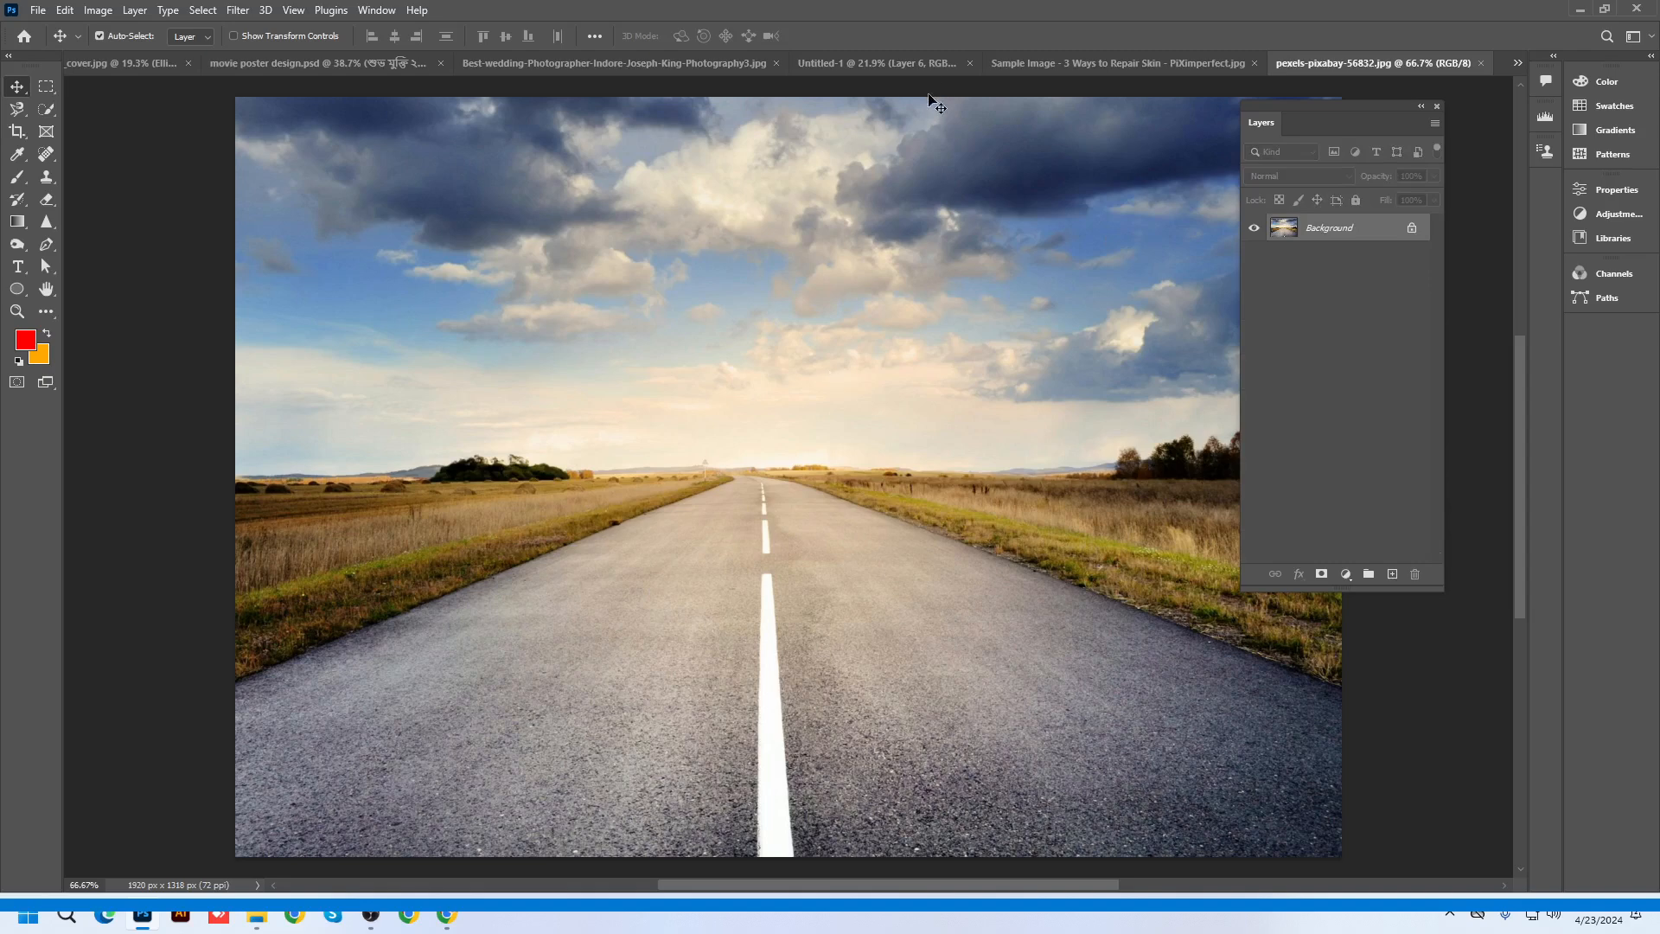
Place crop.jpg onto the road image as a layer nudged slightly down, then bring up Chrome
scroll(926, 374, "down", 1)
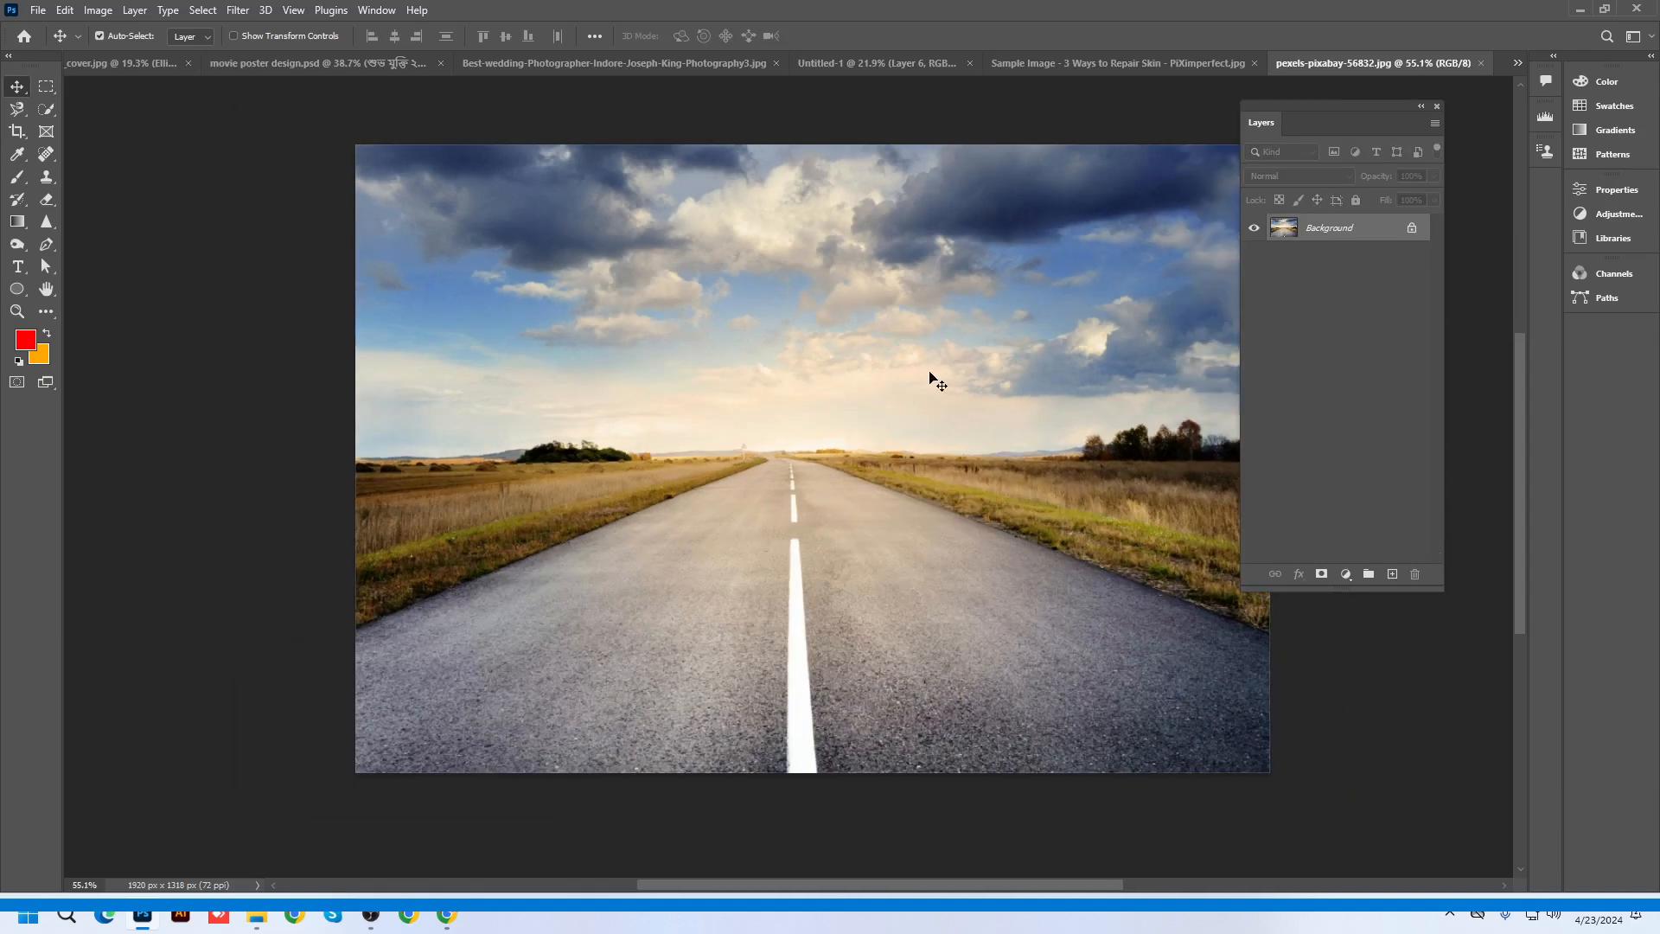
left_click(1579, 10)
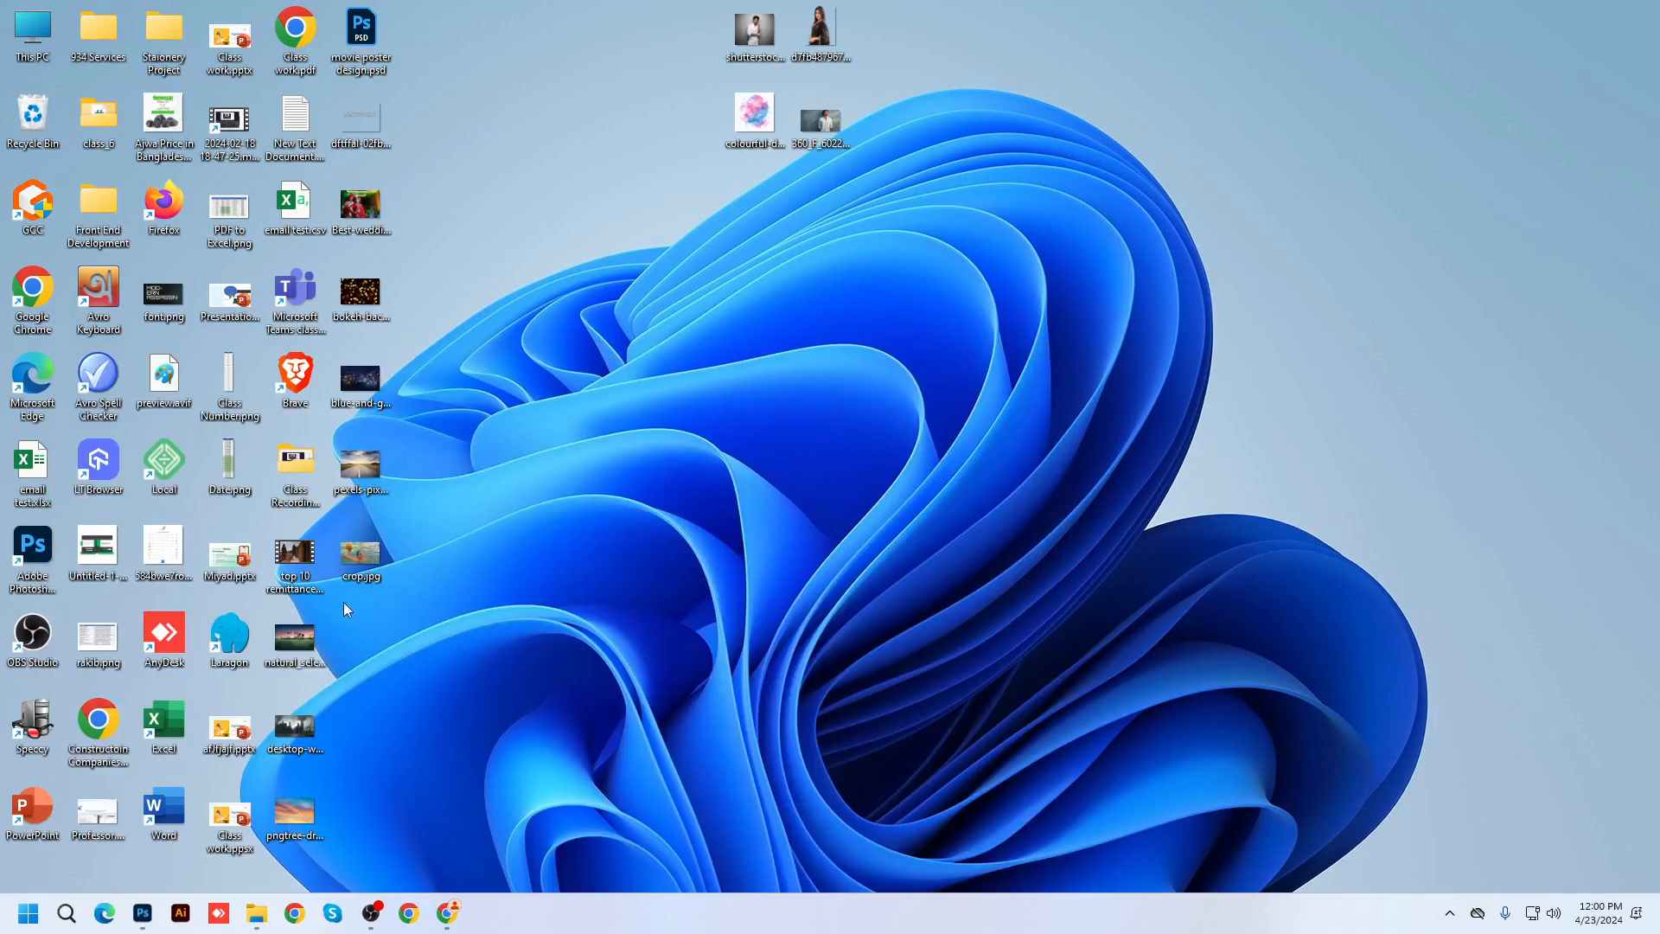
left_click_drag(167, 902, 743, 532)
left_click_drag(922, 424, 920, 441)
key("Return")
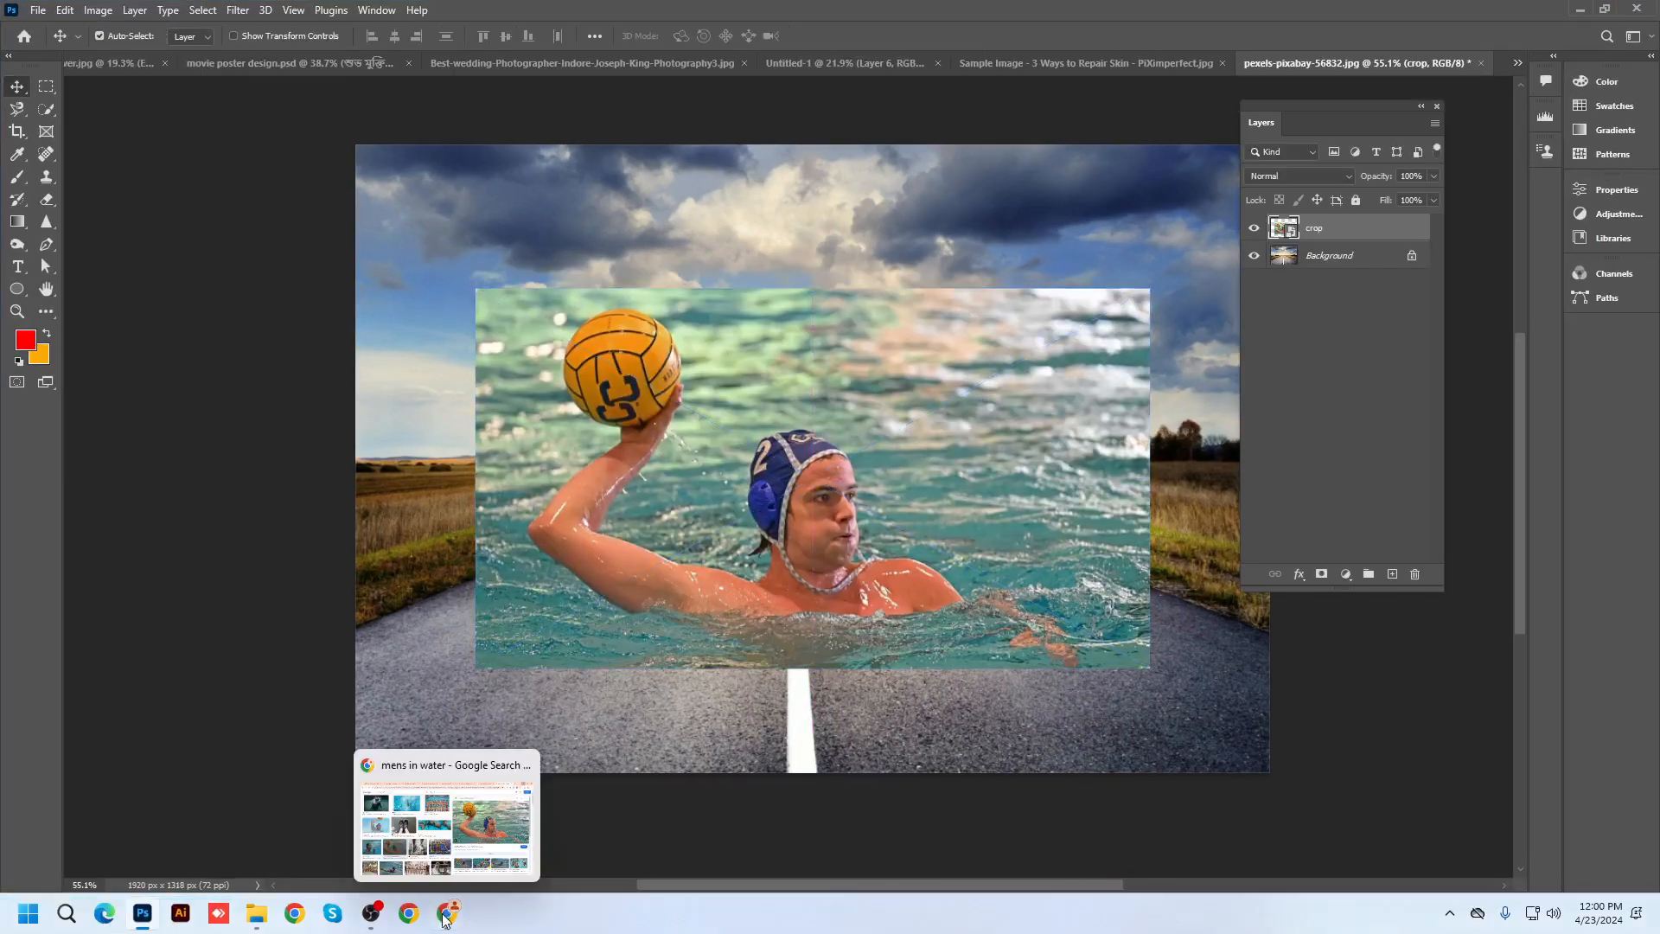
left_click(1579, 8)
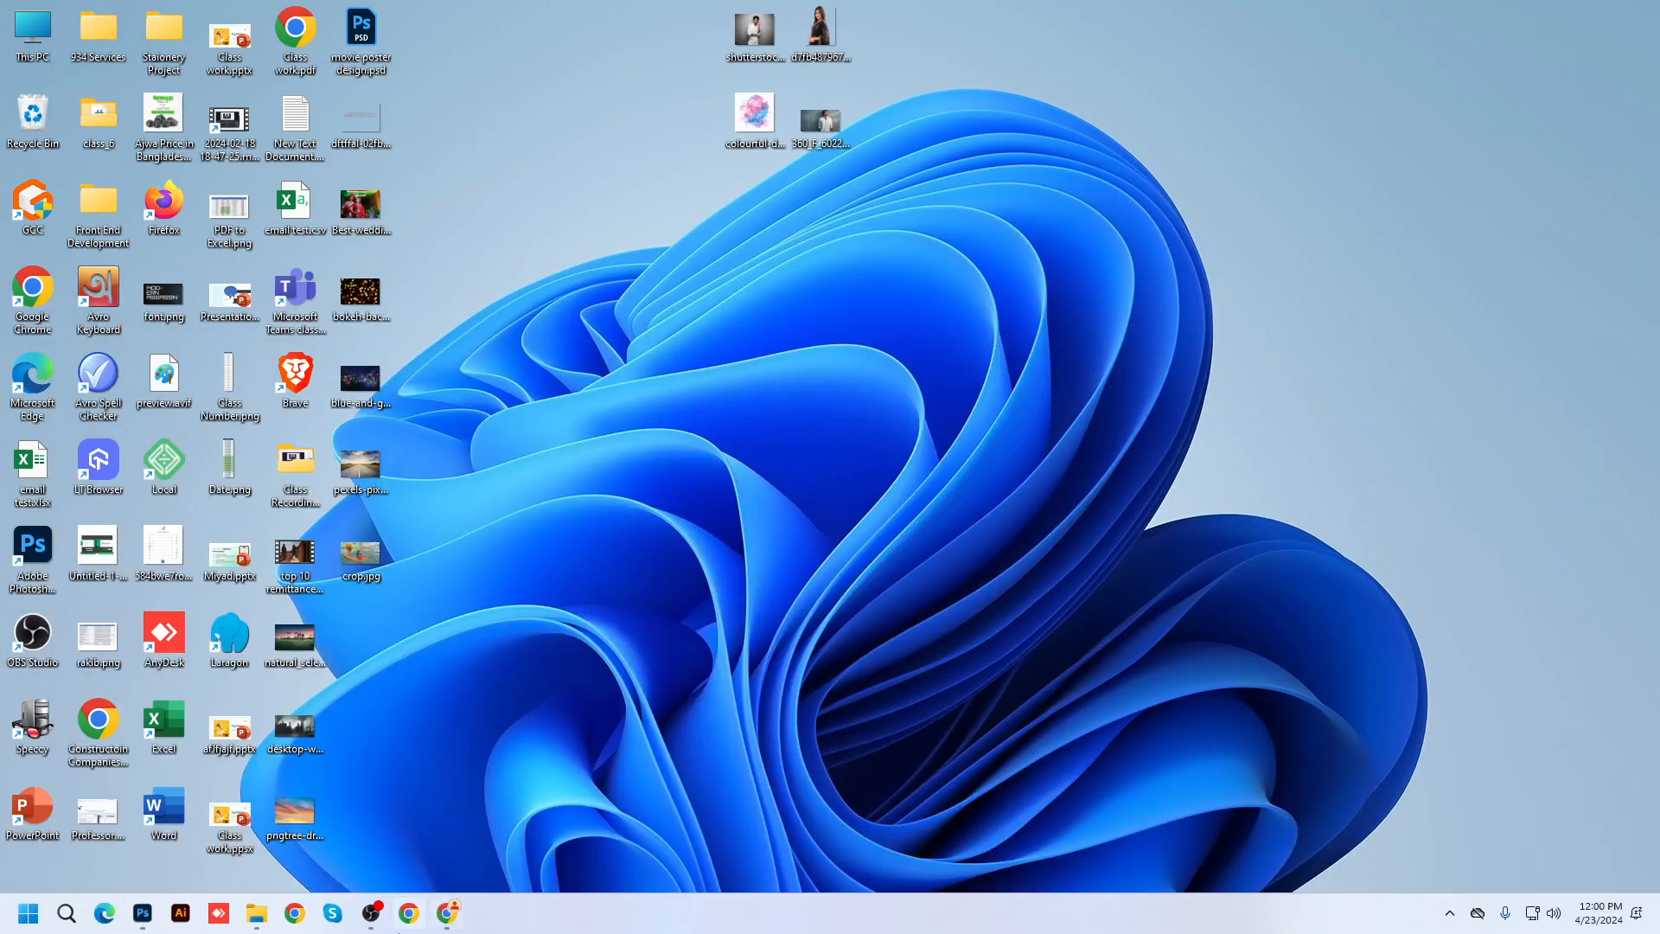
left_click(447, 913)
Search Google Images for 'image manipulation in photoshop' and preview the Rails Inside Illution tutorial result
left_click(554, 9)
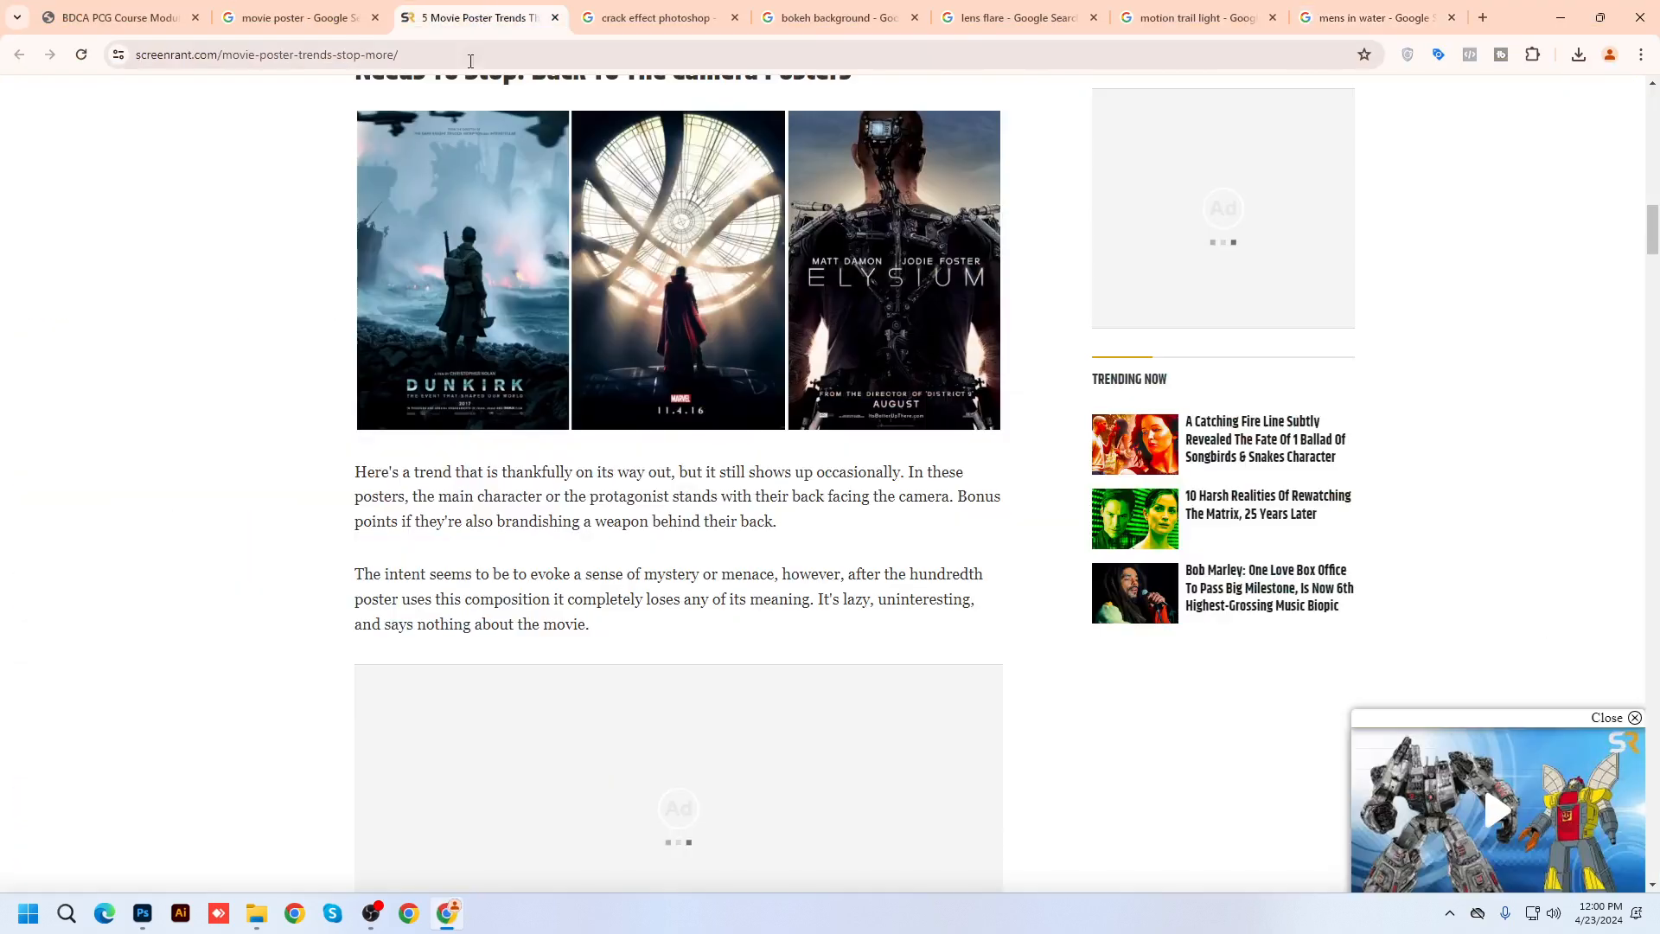
left_click(490, 56)
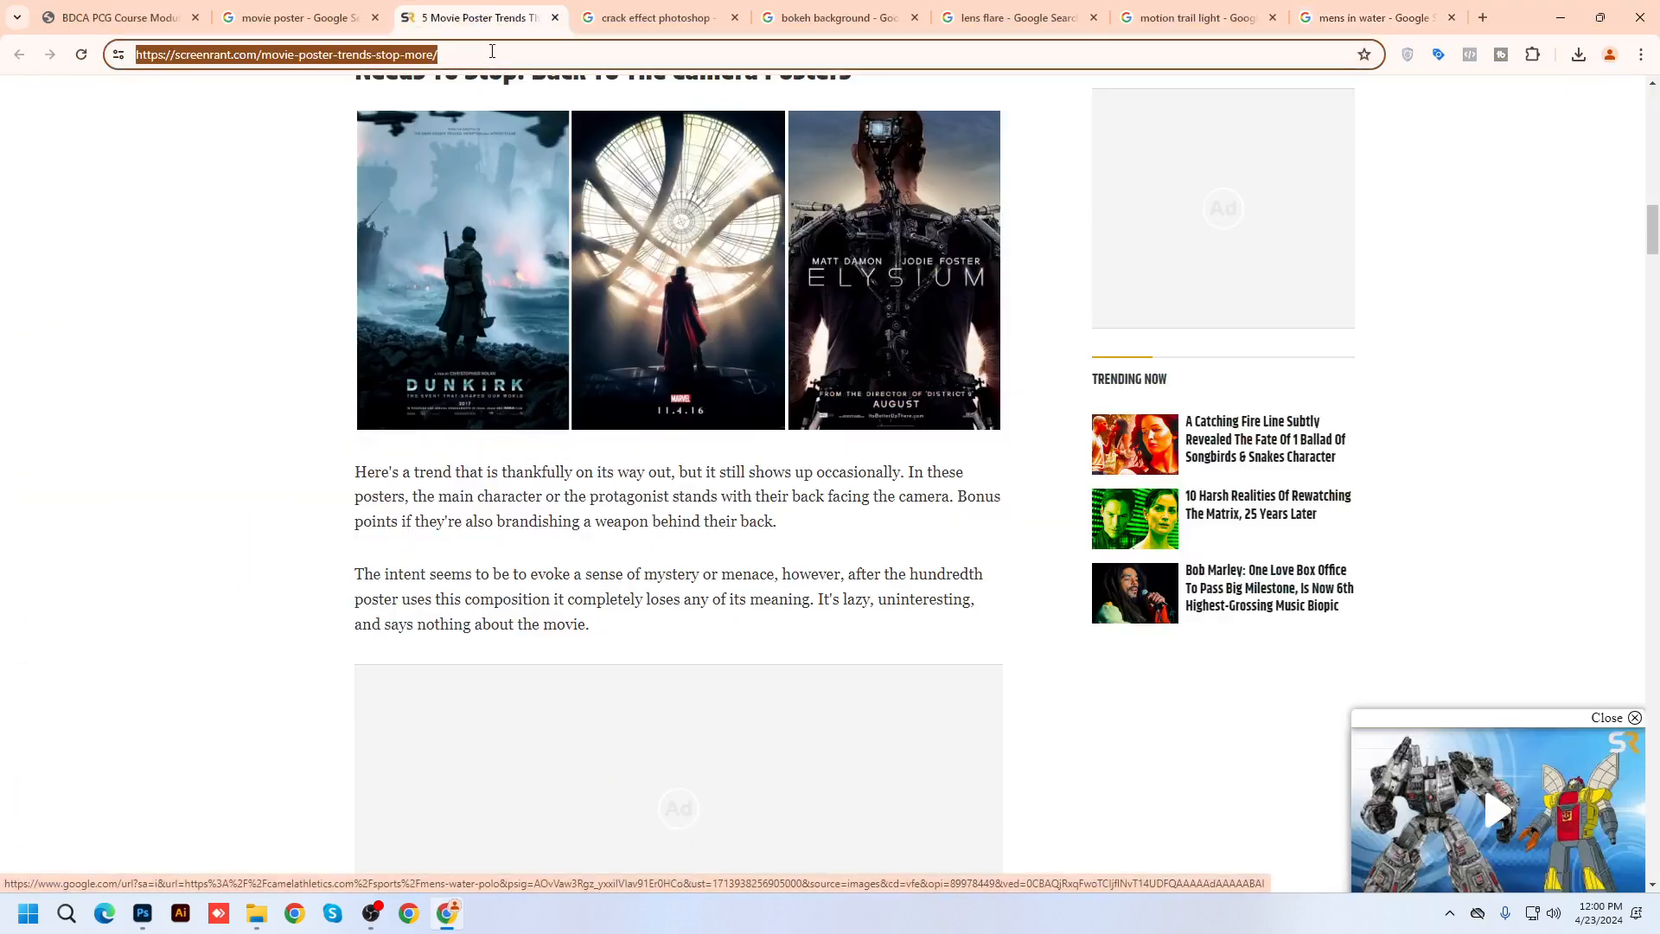
triple_click(492, 52)
type("image")
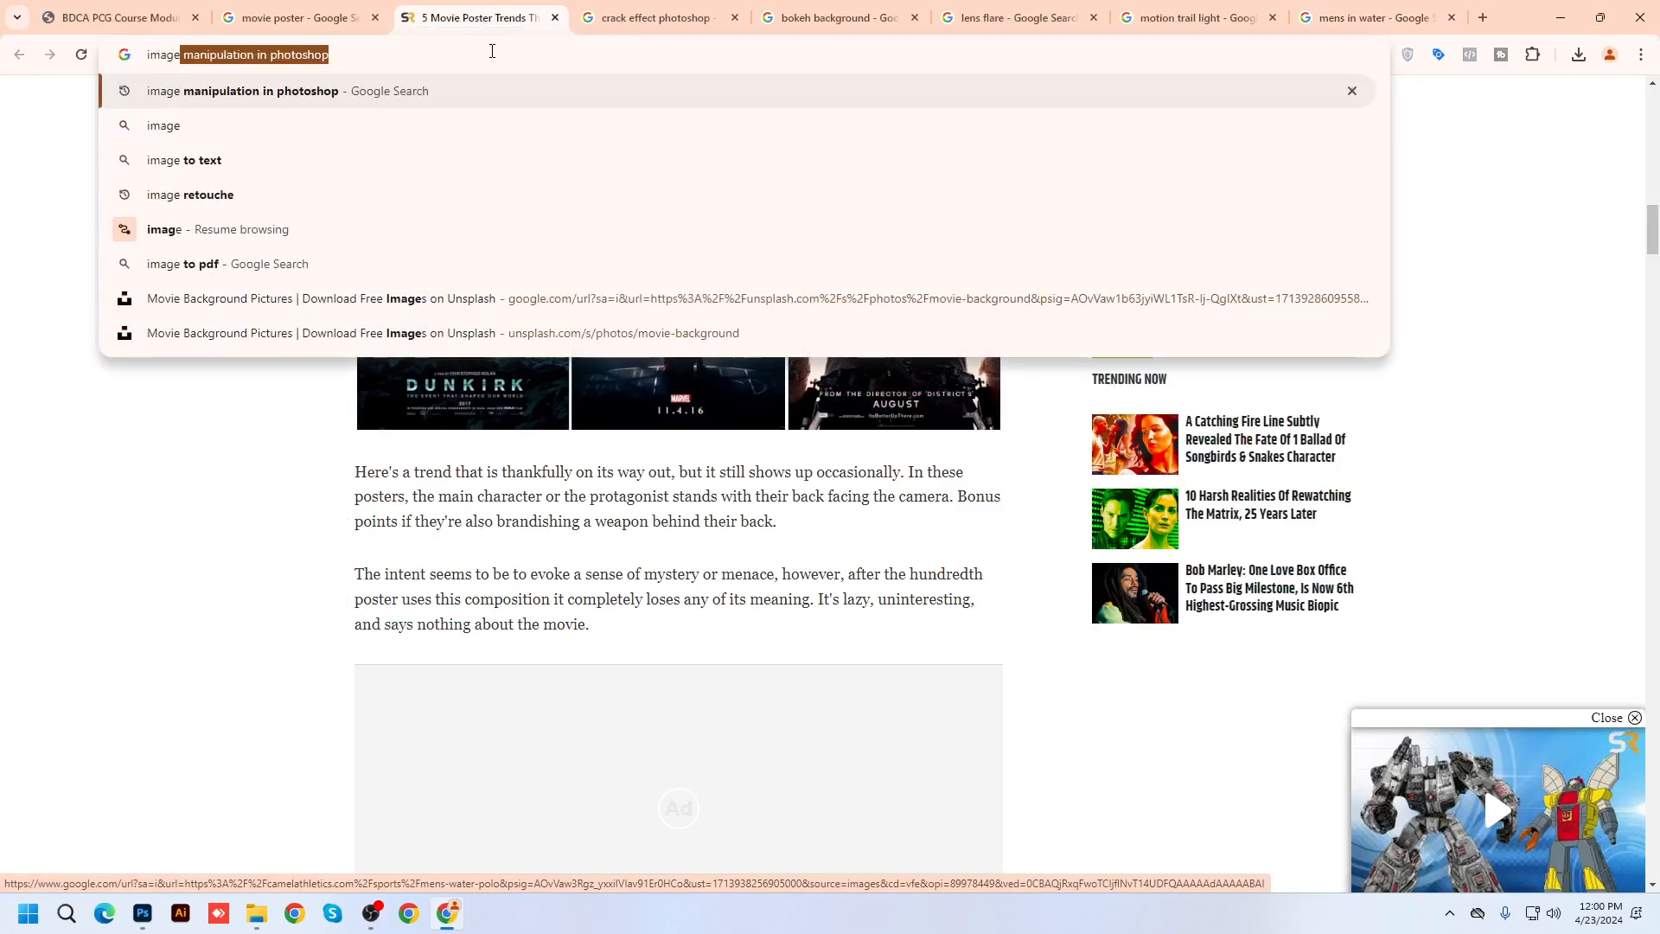
type(" manipula")
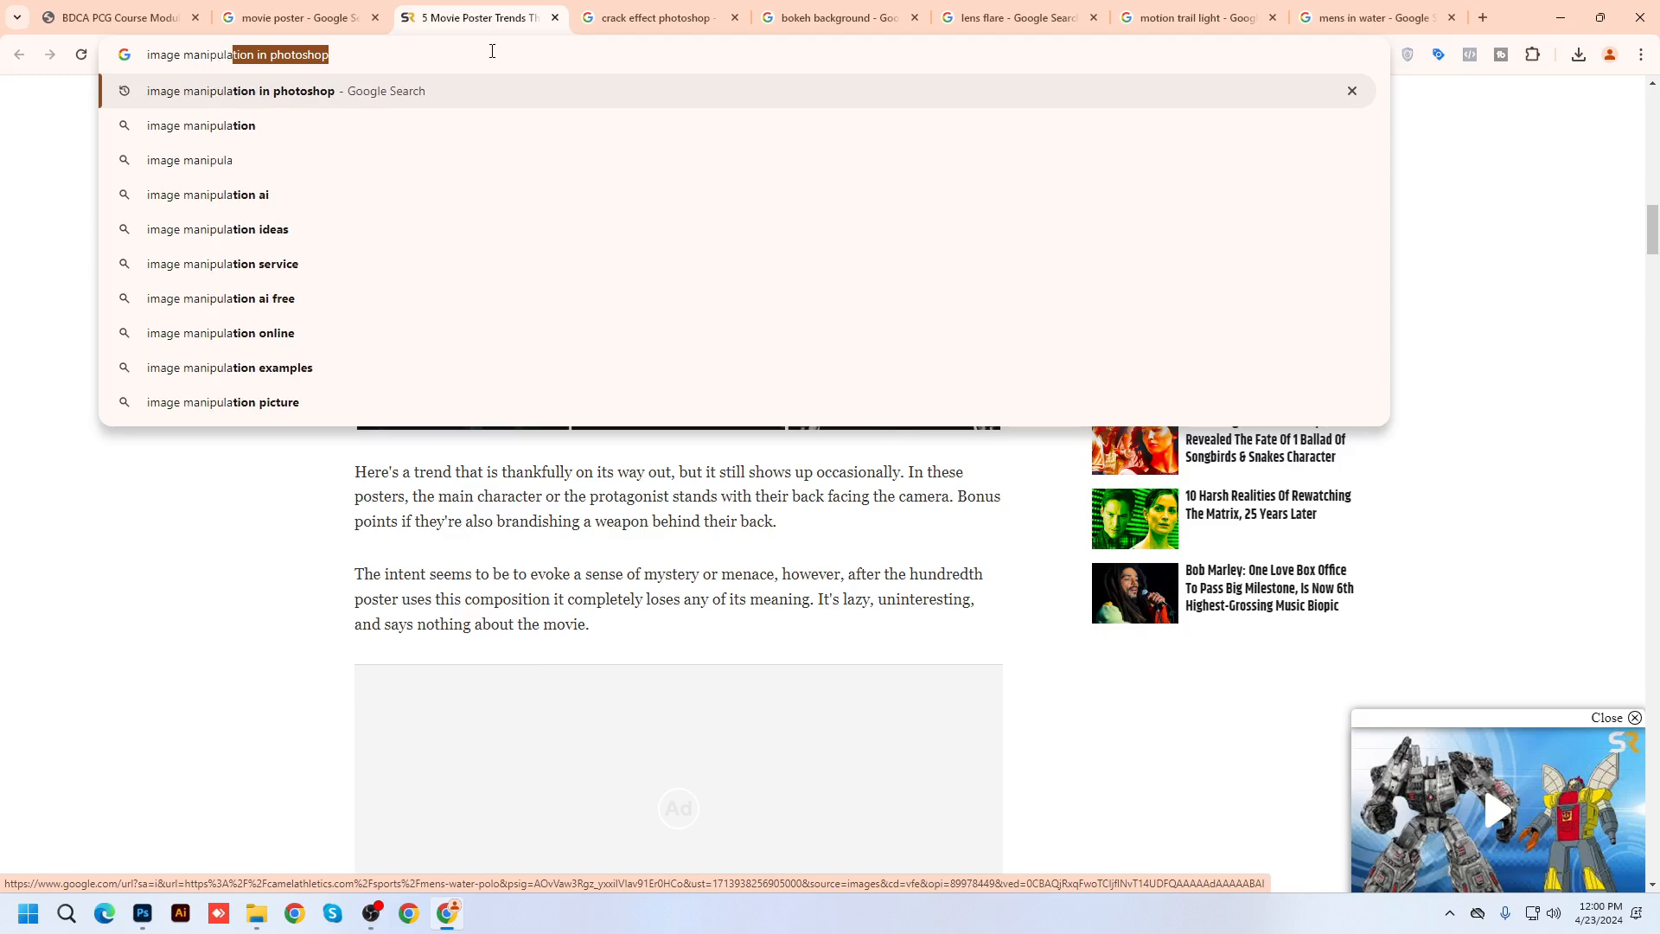
type("tion")
key("Return")
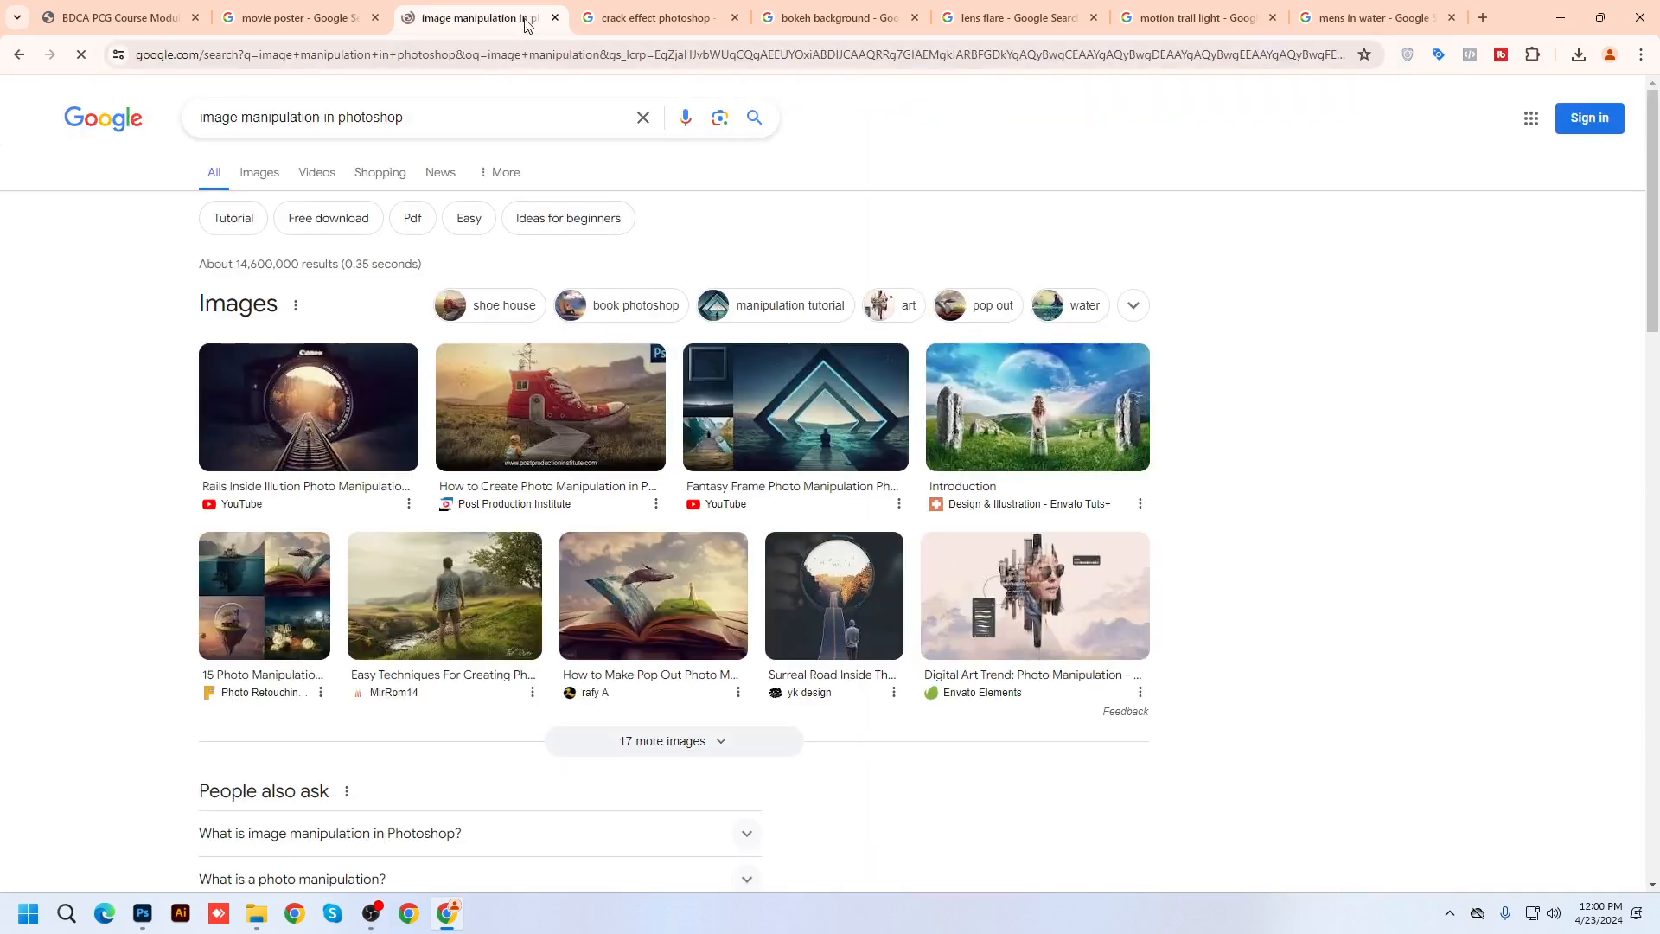
left_click(269, 183)
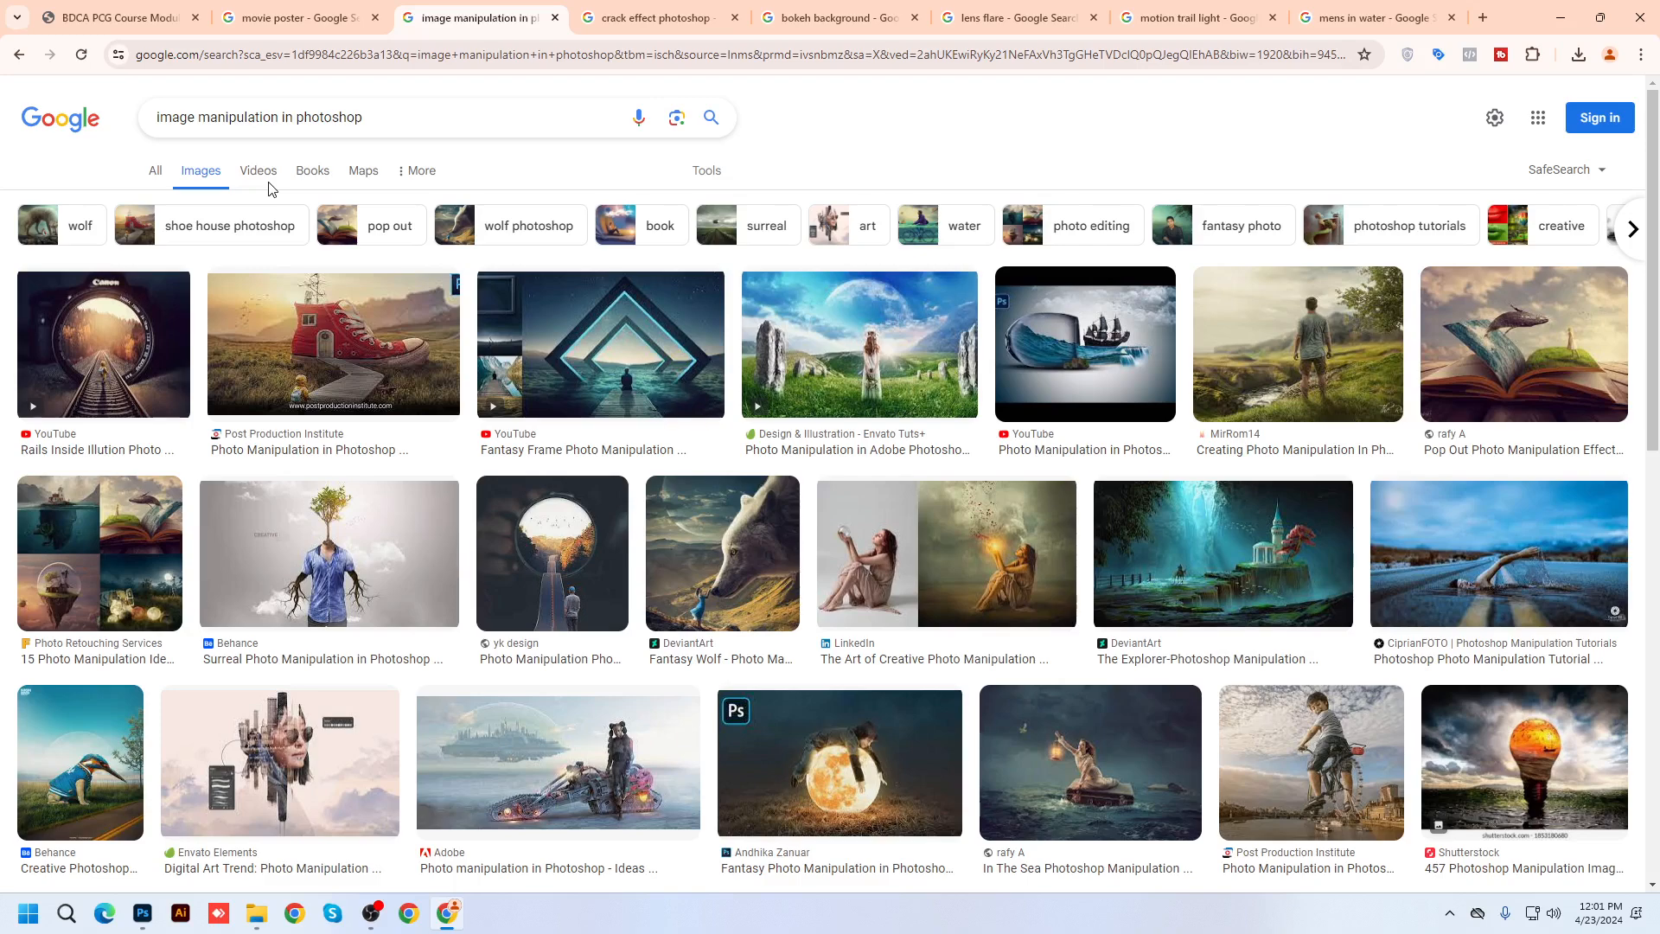
left_click(104, 346)
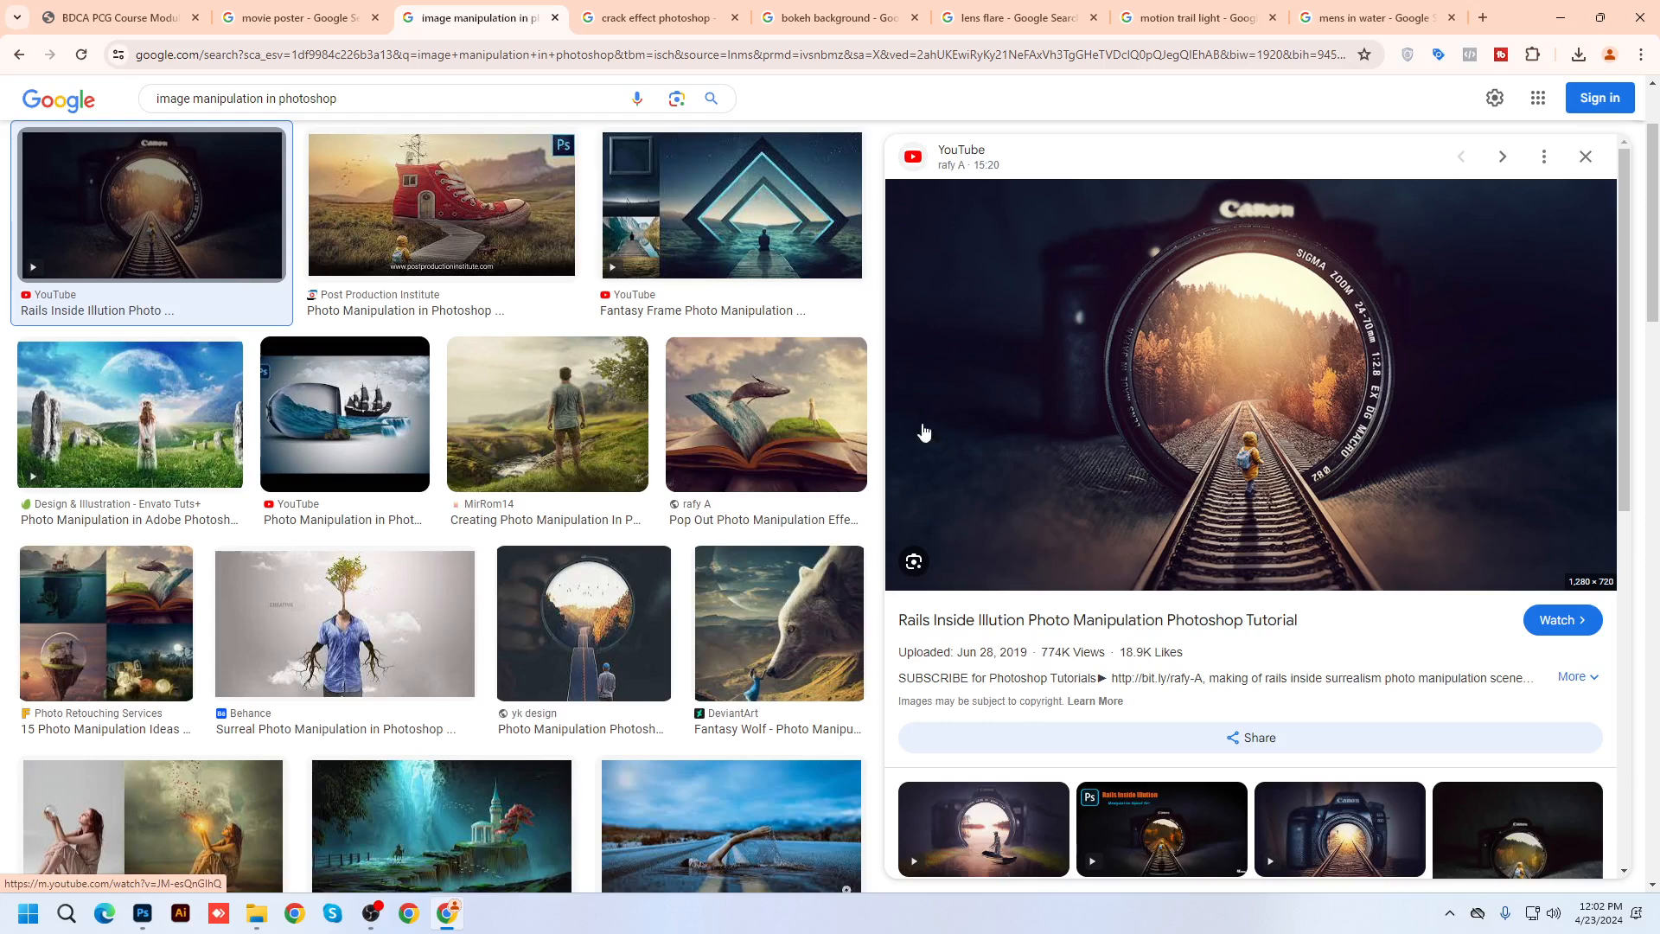
Preview the Fantasy Frame result, then the Behance 'Surreal Photo Manipulation in Photoshop CC' result
scroll(922, 433, "up", 3)
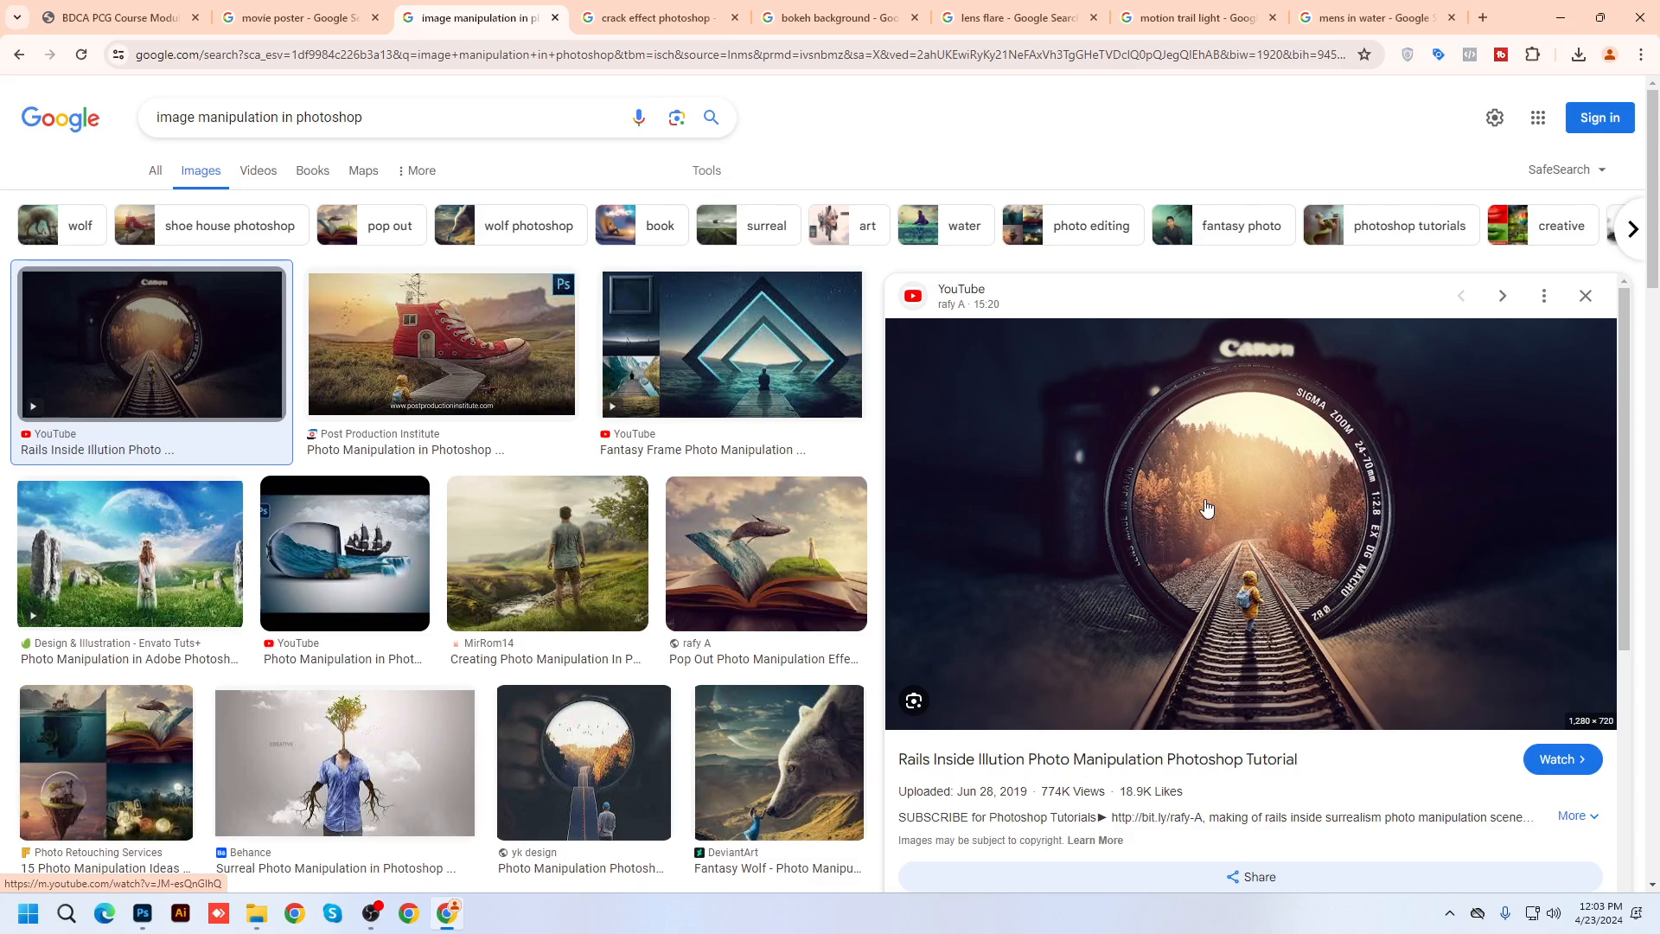
left_click(731, 345)
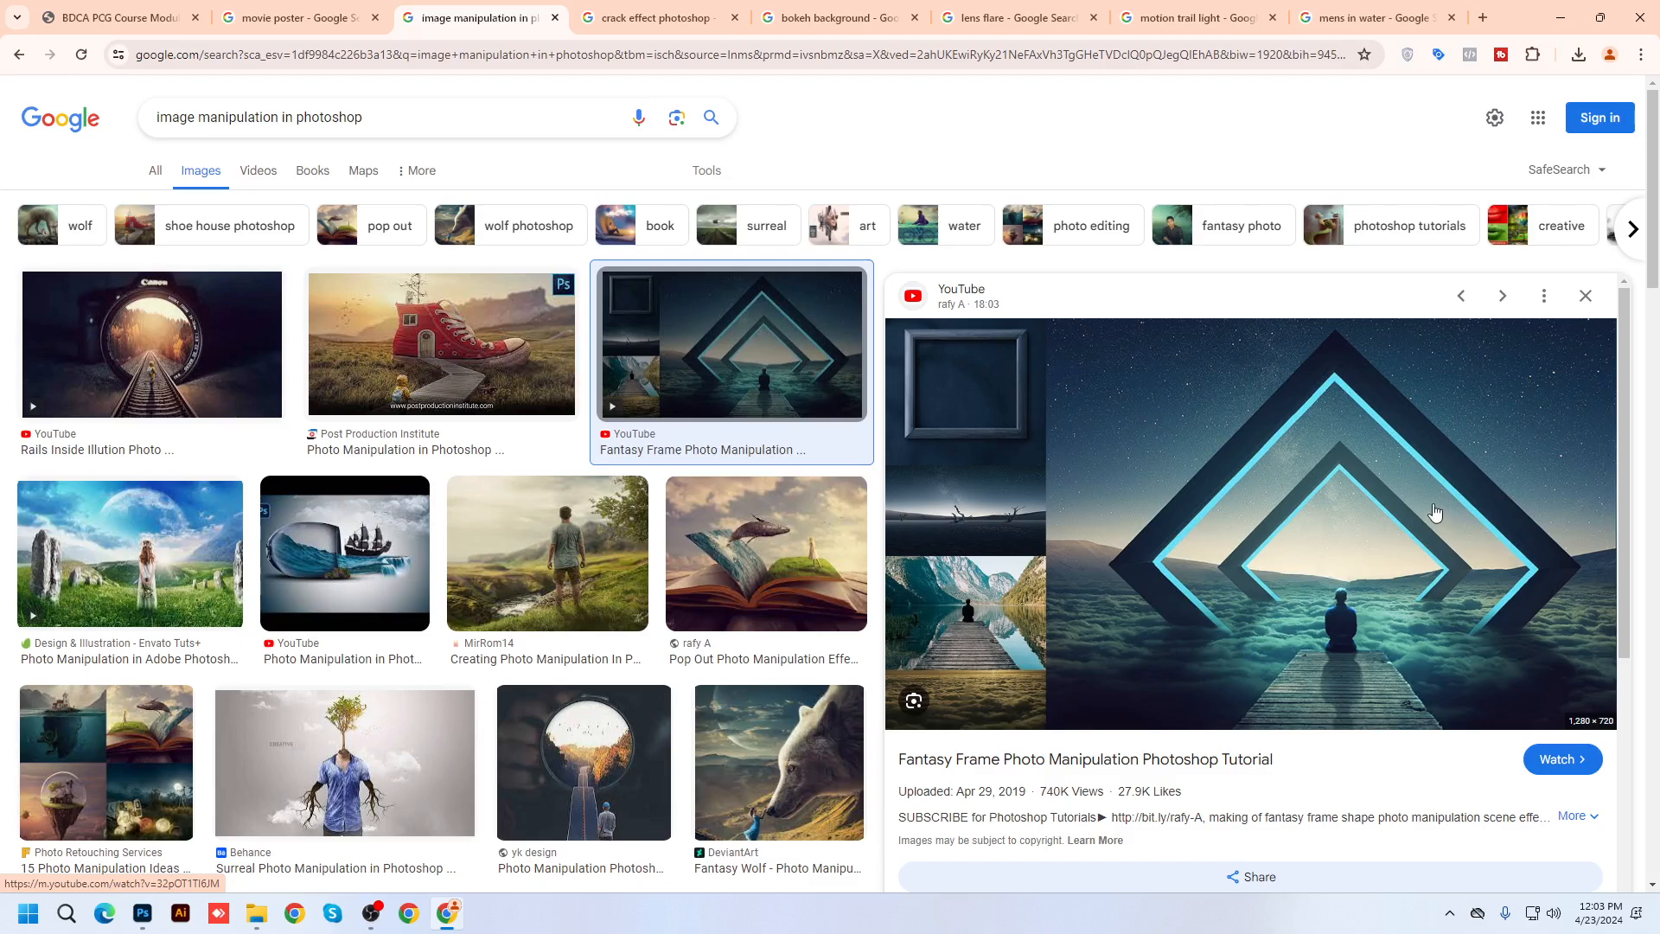
left_click(345, 761)
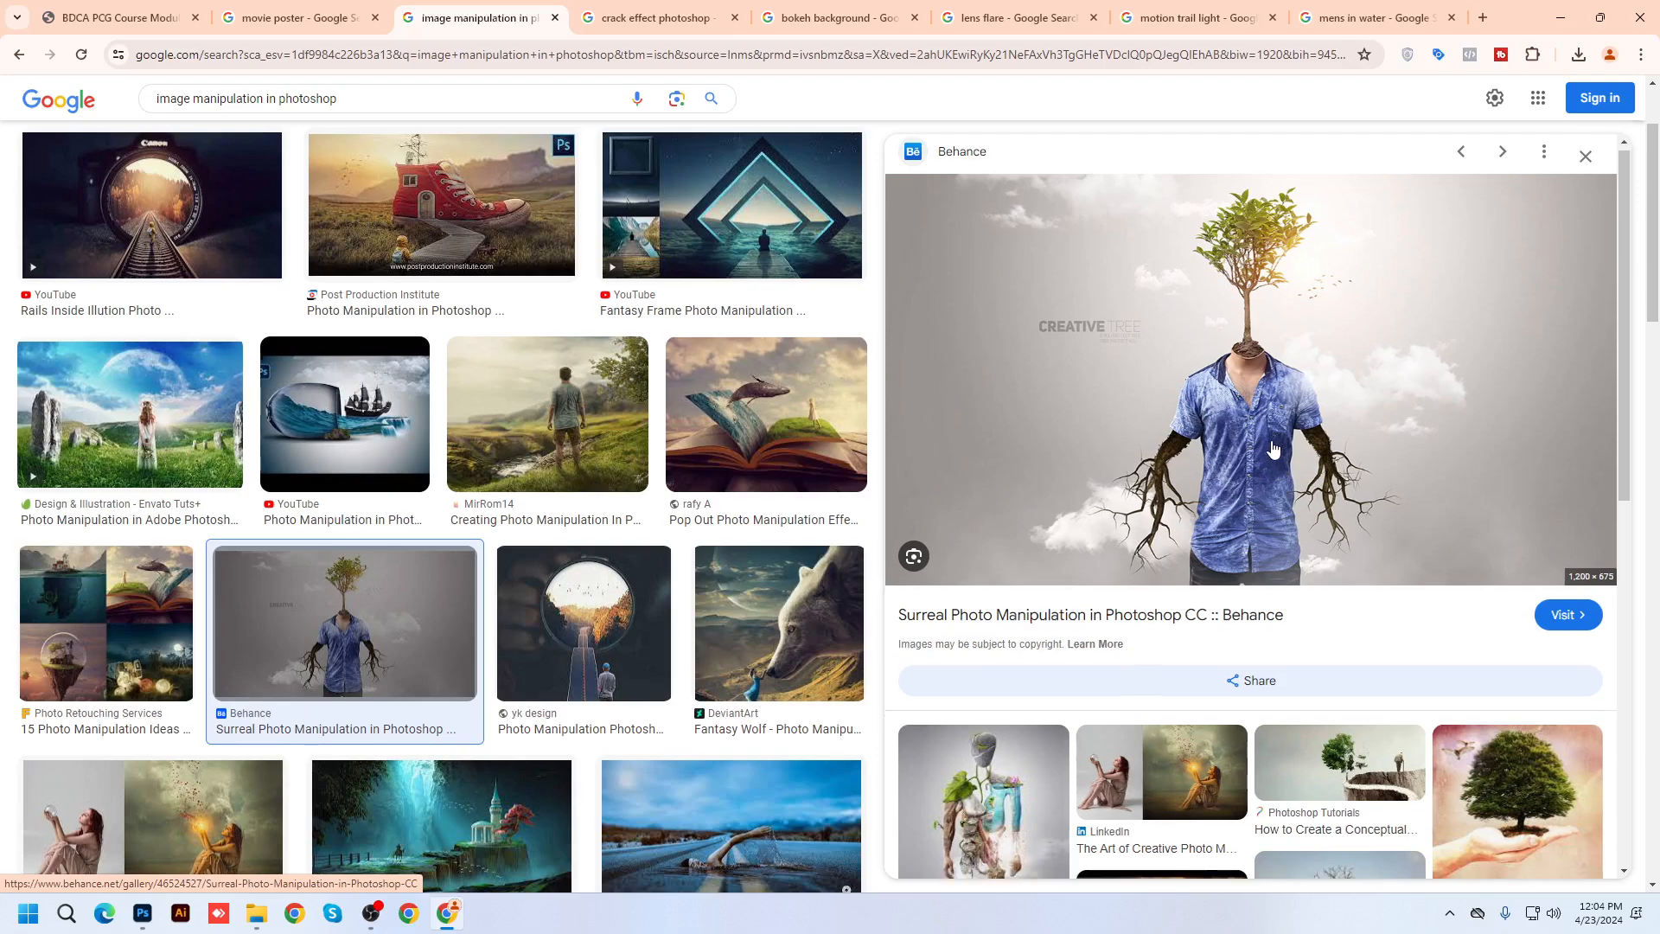
Browse the related examples Photo Manipulation 15, Surreal Road Inside The Camera, and In The Sea
scroll(1275, 478, "down", 5)
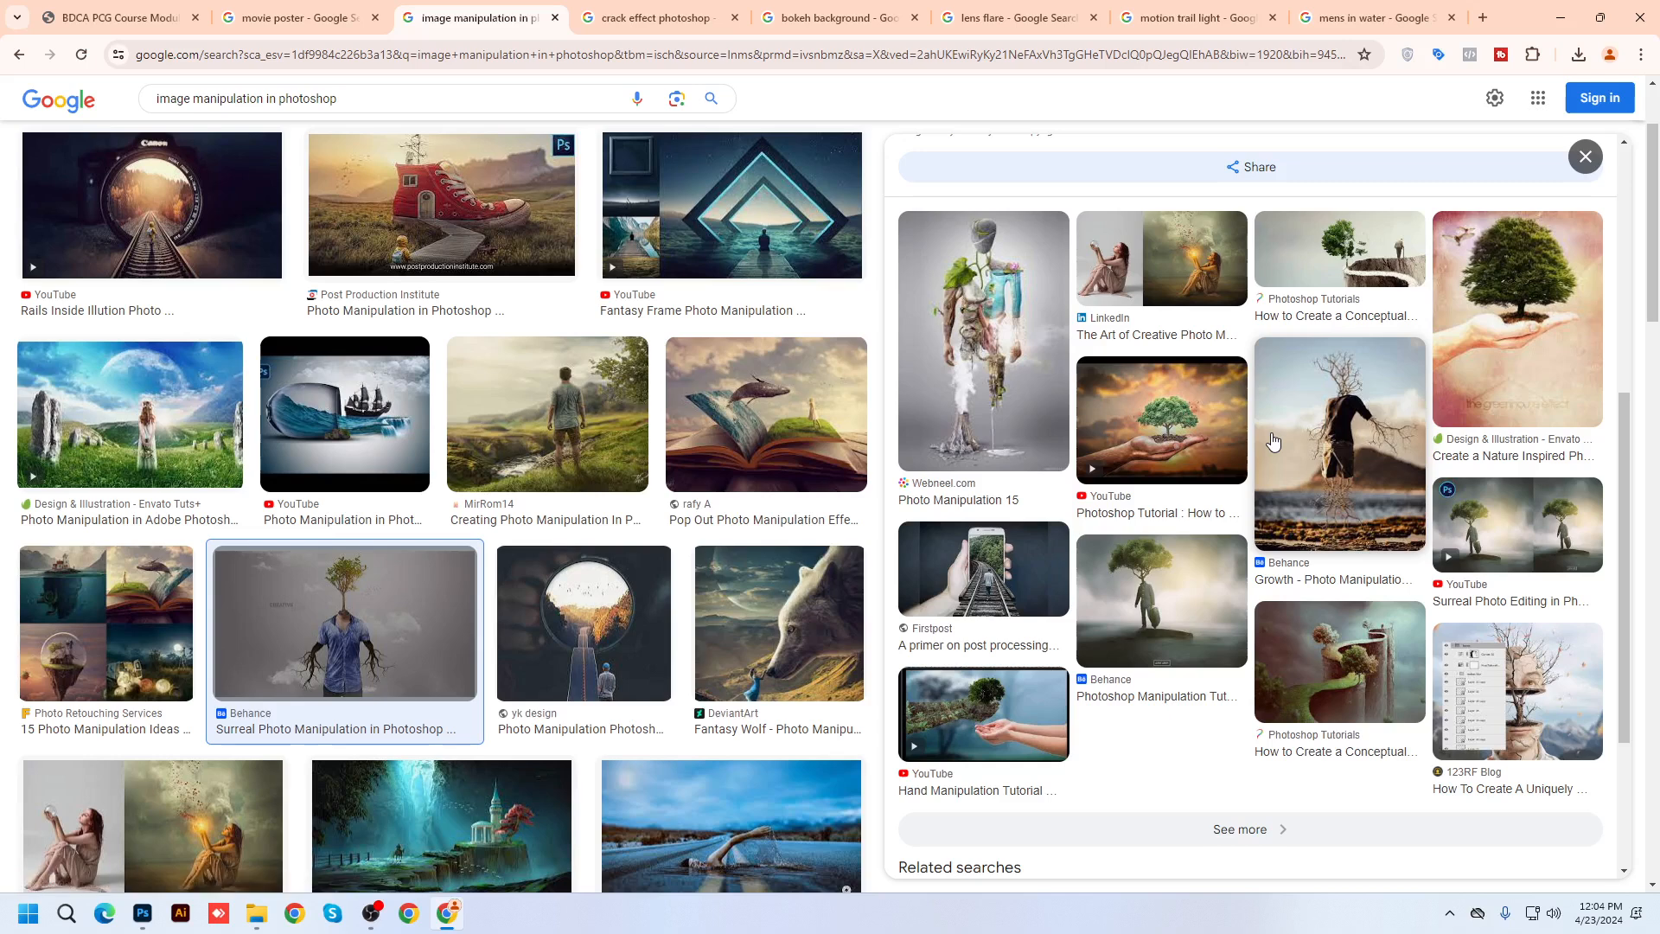
left_click(1006, 341)
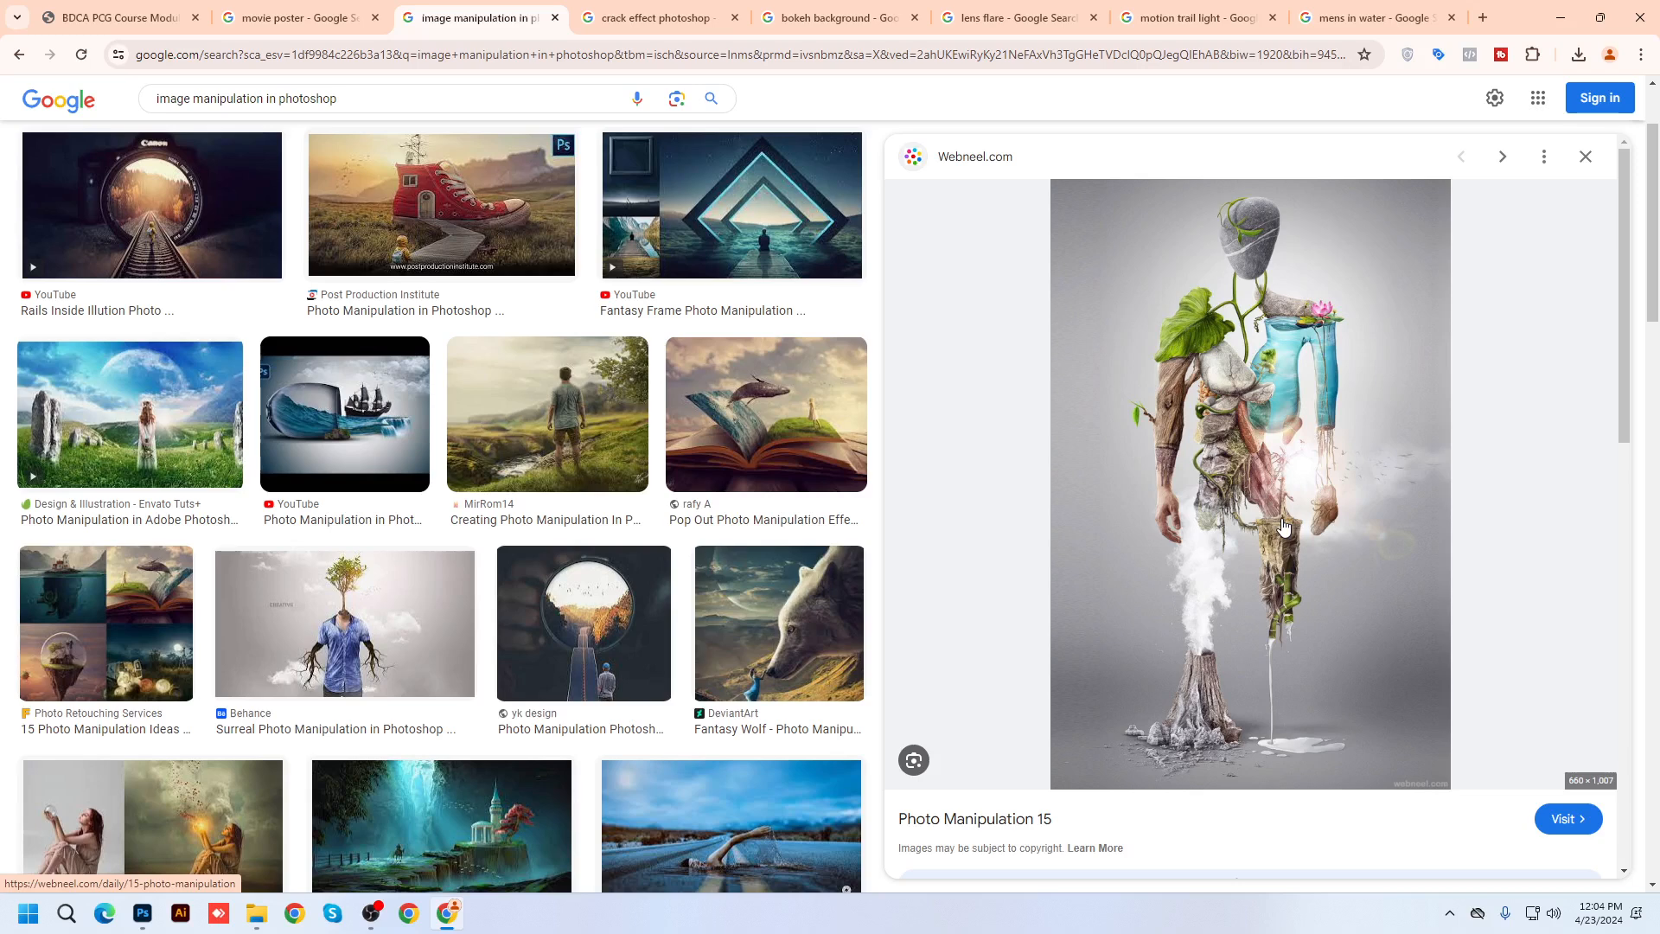
scroll(778, 623, "down", 2)
left_click(584, 450)
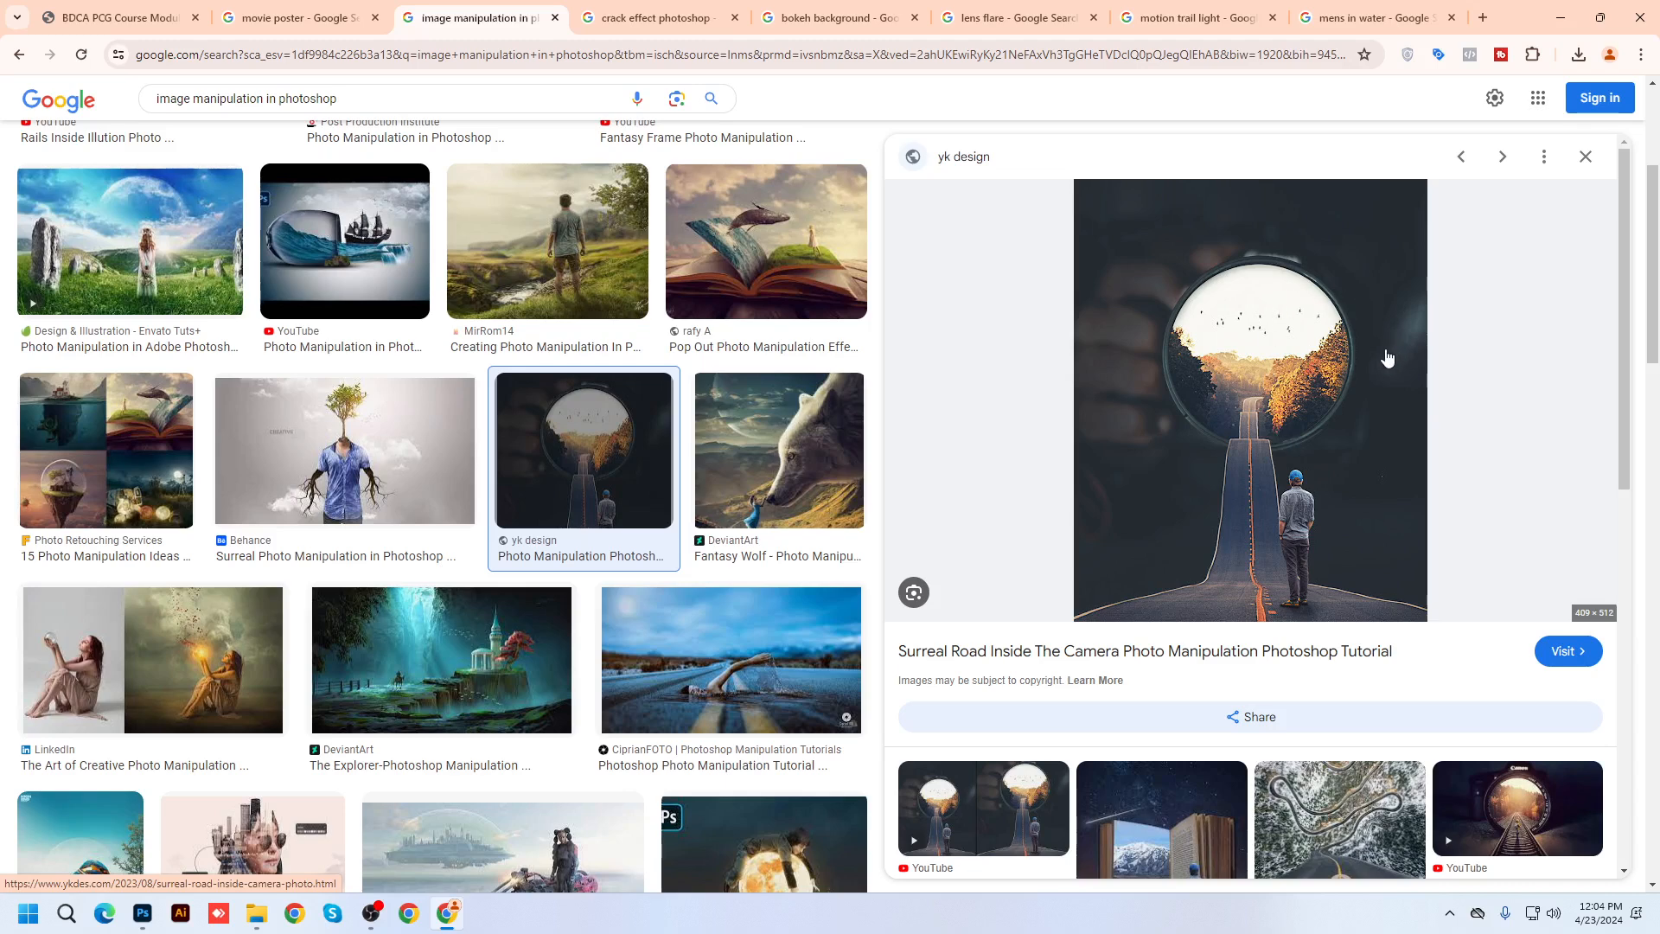
scroll(641, 548, "down", 3)
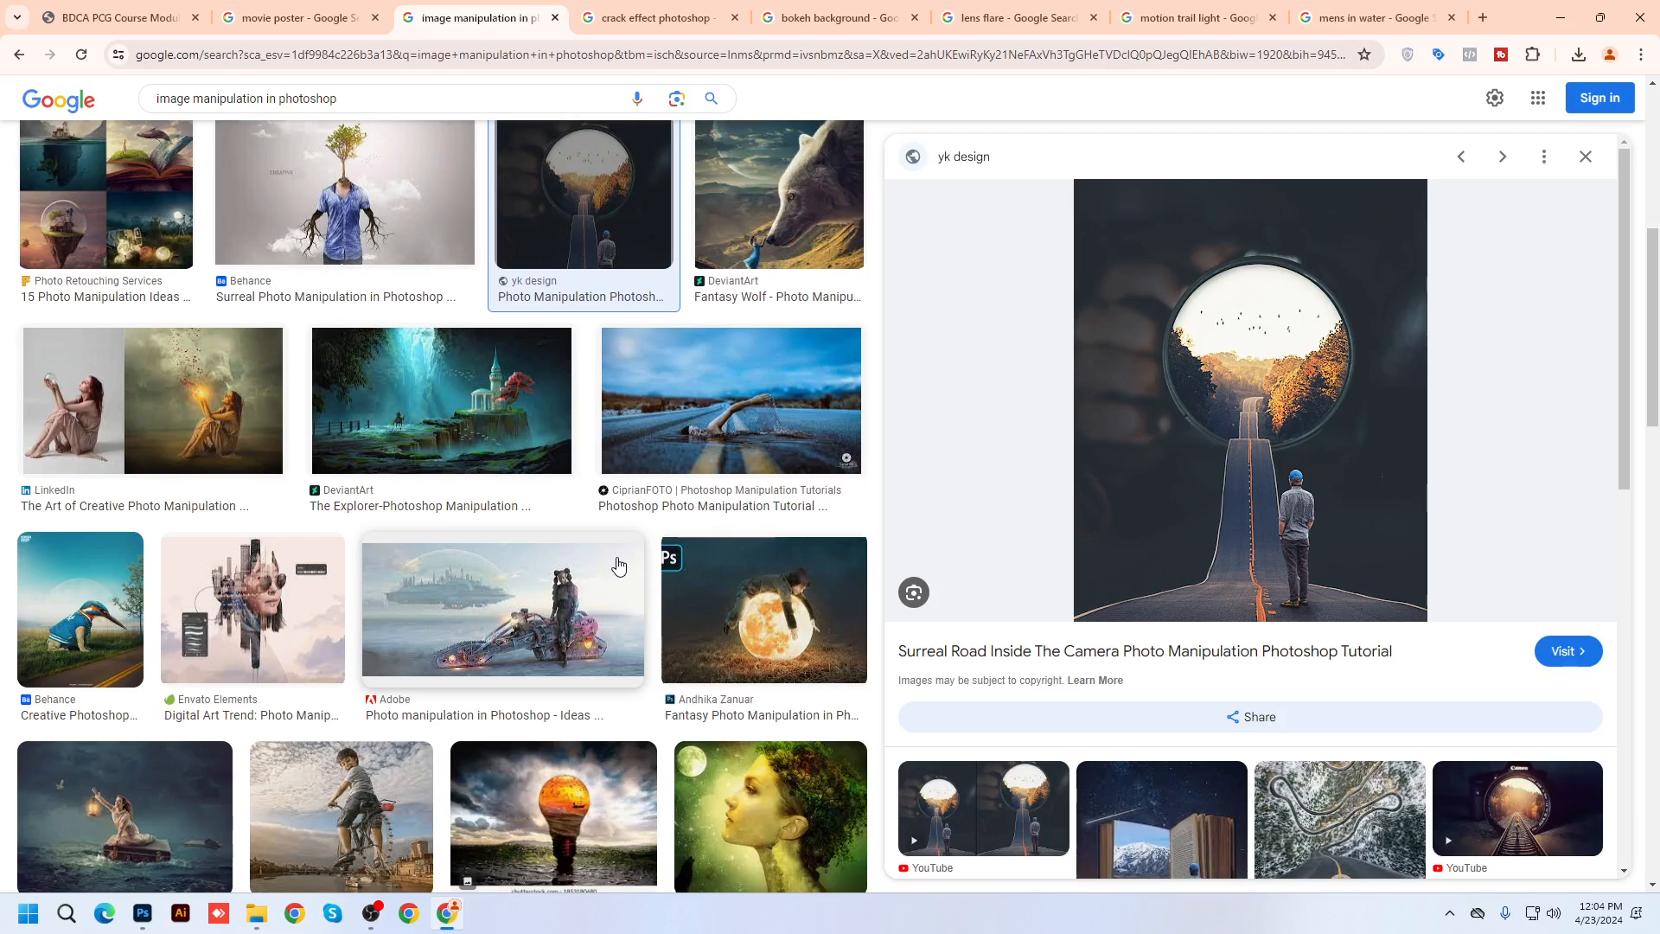
scroll(619, 566, "down", 3)
left_click(110, 519)
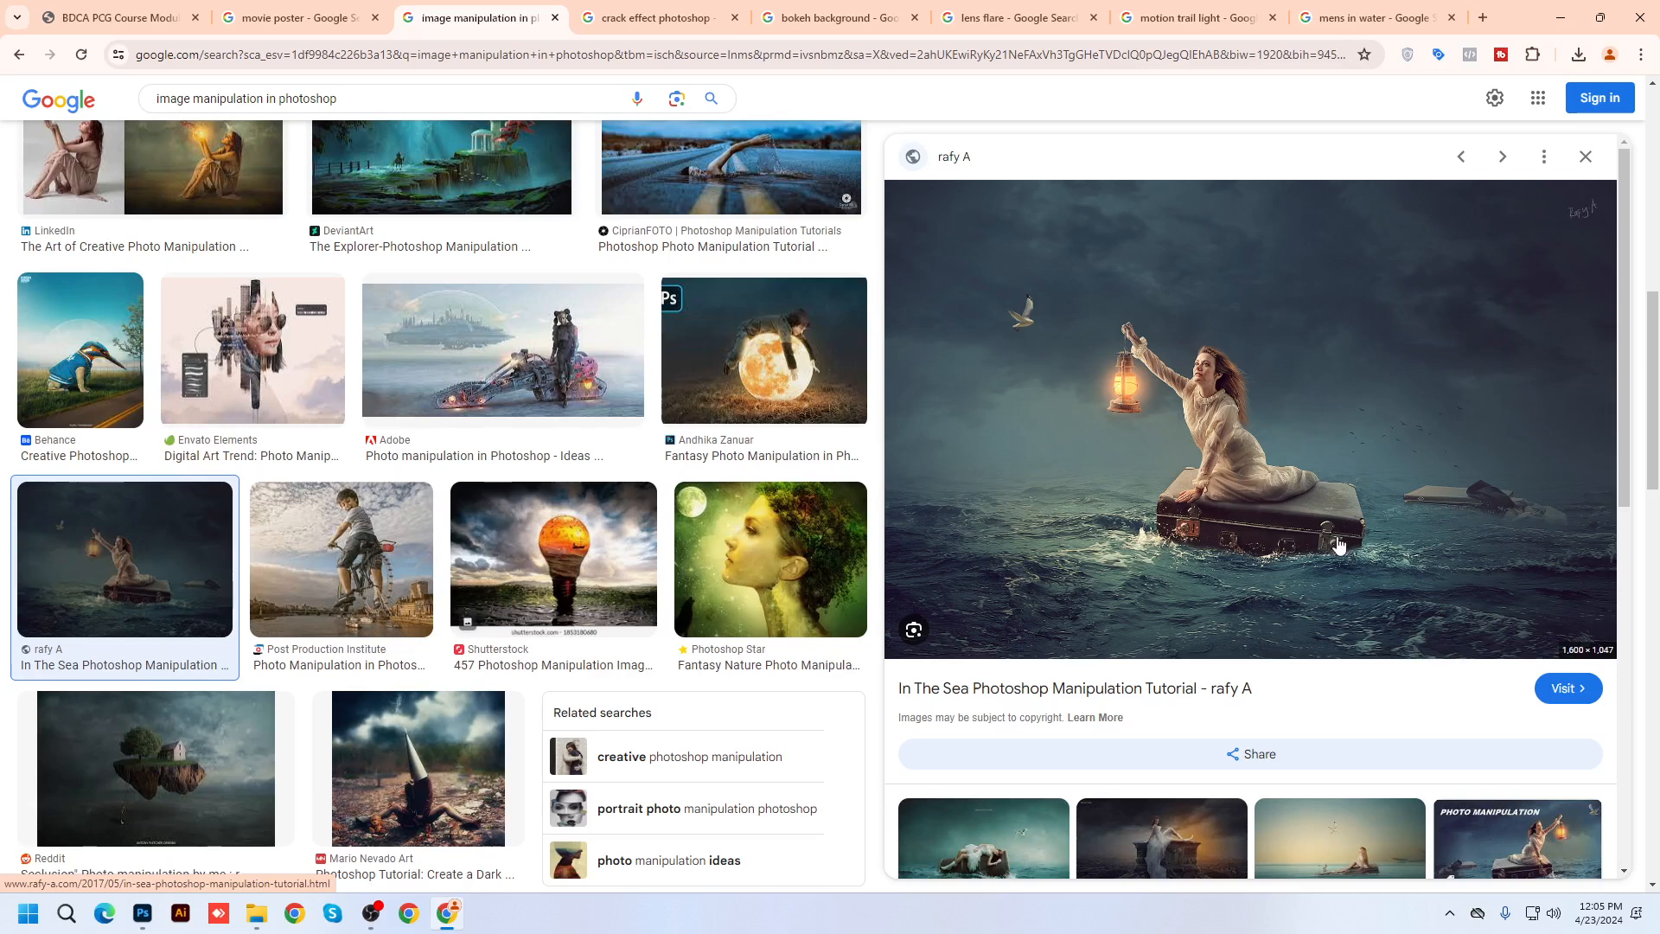
Scroll further through the image results, then minimize Chrome to reveal the desktop
scroll(605, 494, "down", 5)
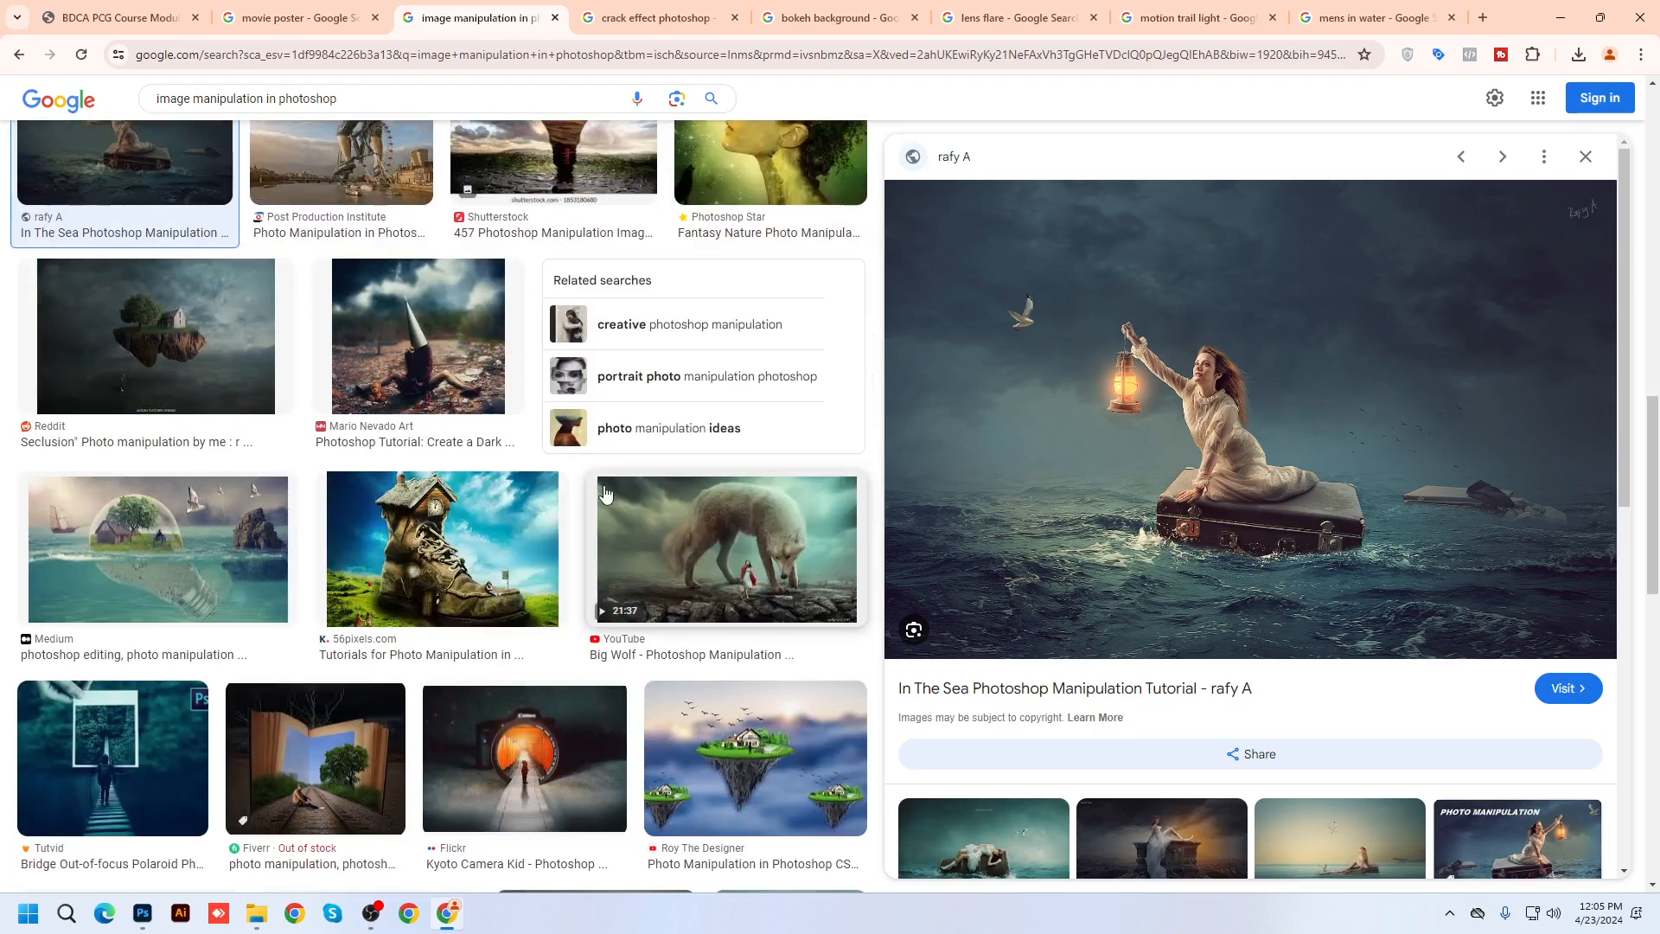
scroll(606, 492, "down", 1)
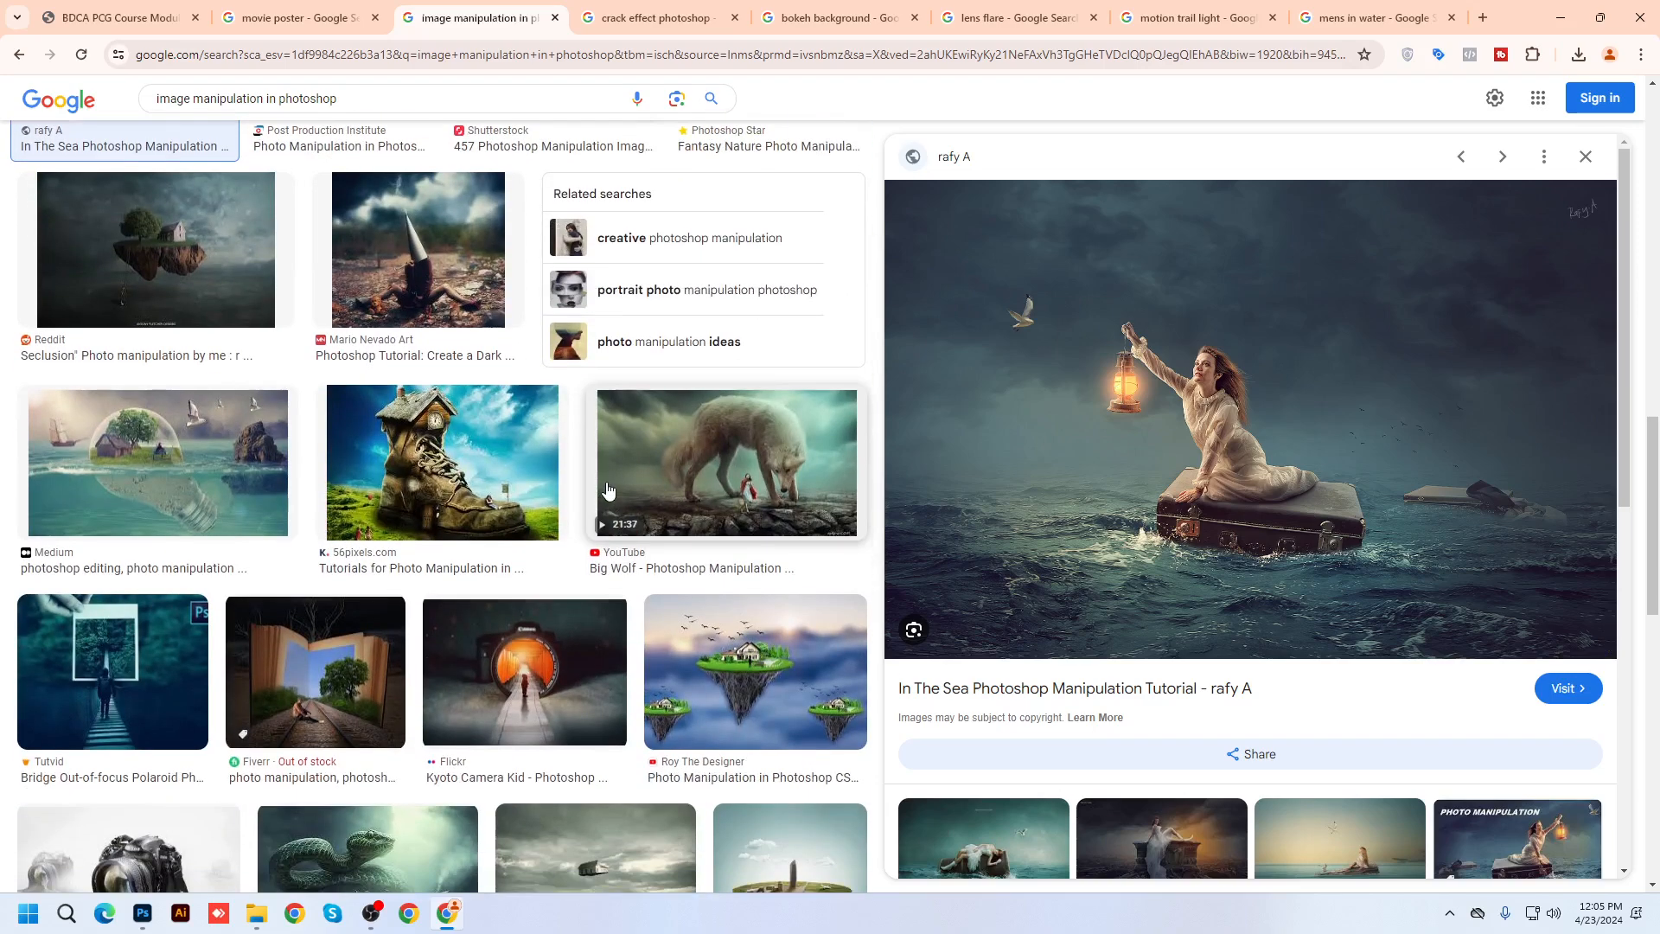
scroll(608, 490, "down", 2)
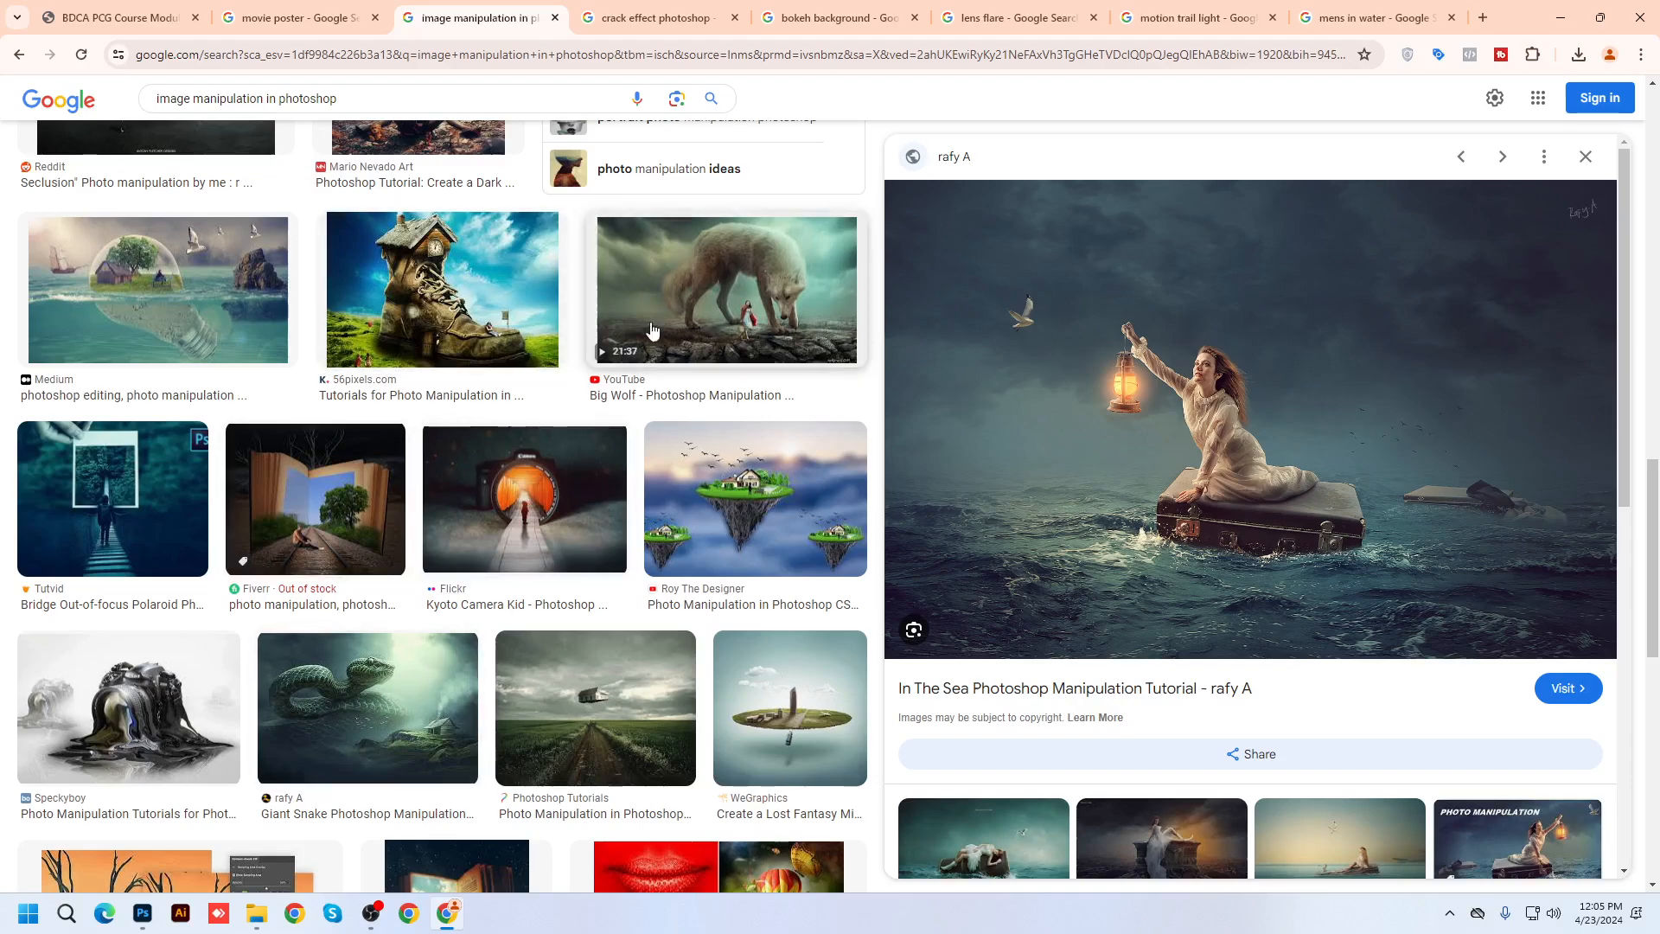
scroll(652, 330, "down", 8)
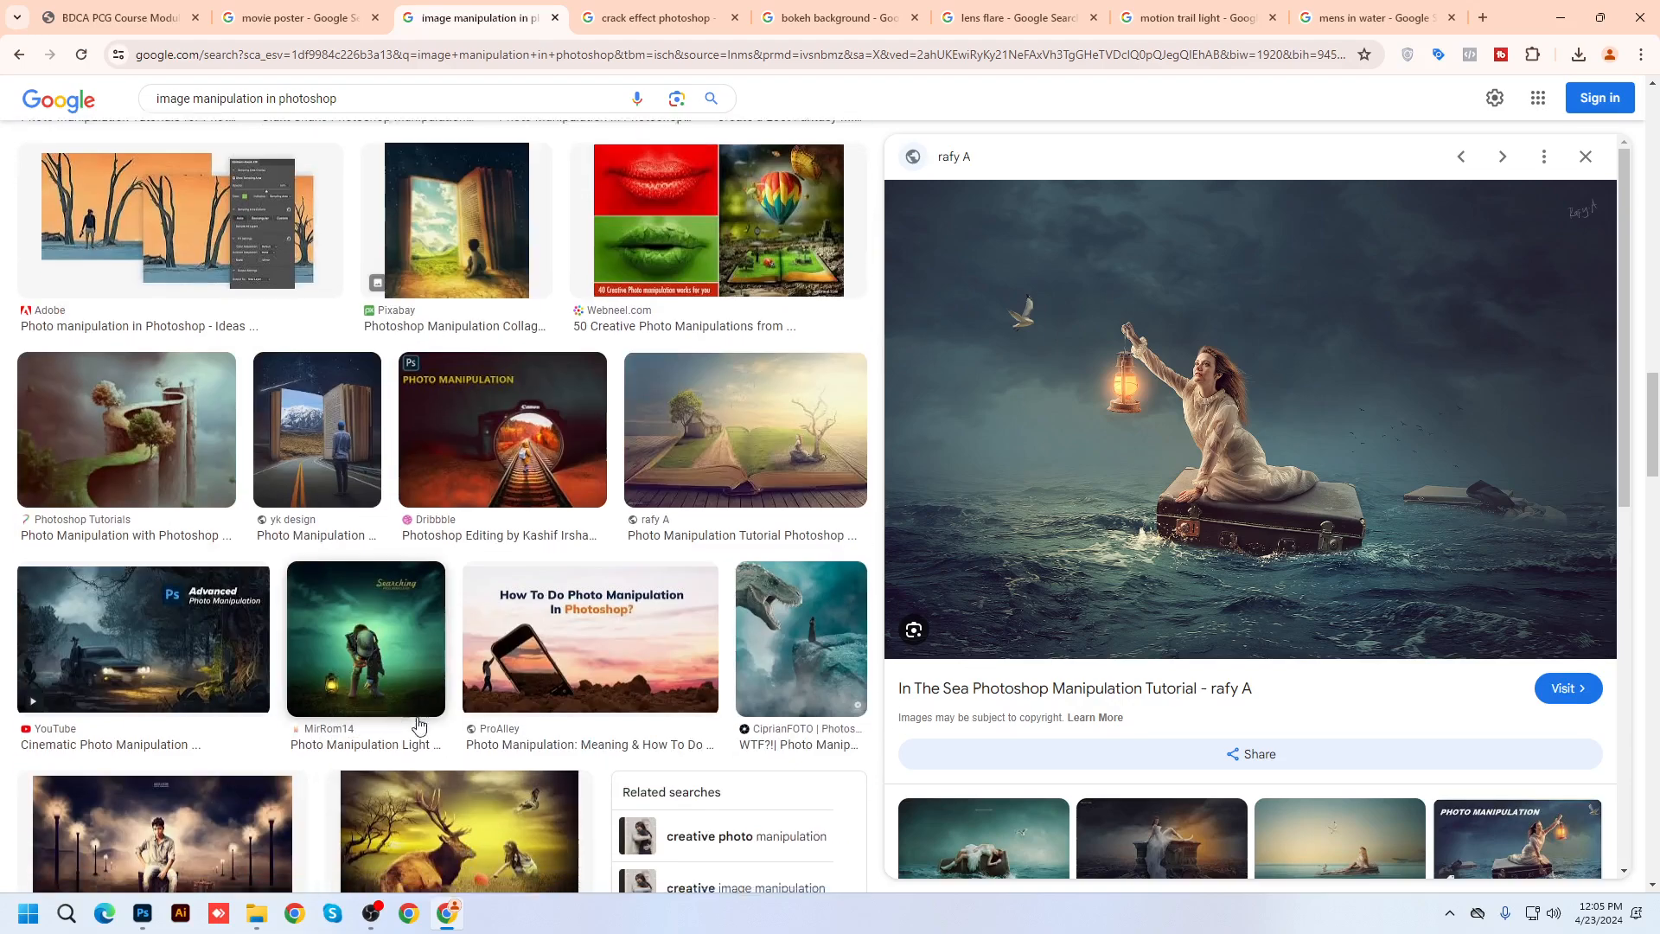
scroll(418, 724, "down", 4)
left_click(1559, 18)
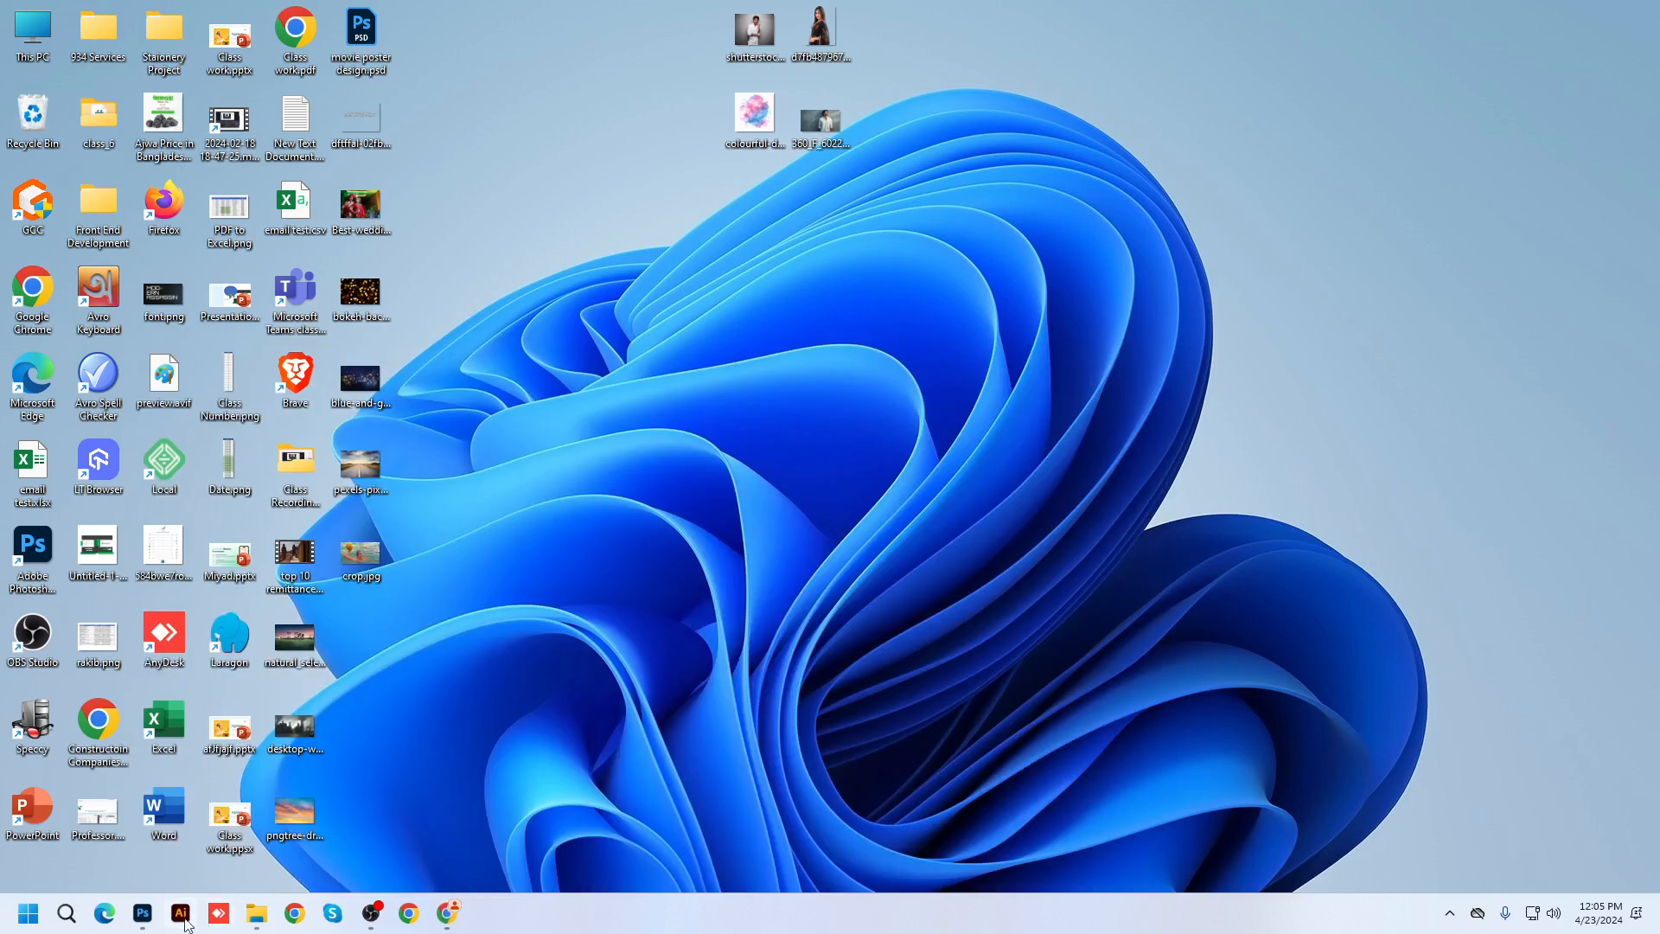
Back in Photoshop, scale the swimmer layer to about 77% and nudge it slightly down
left_click(142, 913)
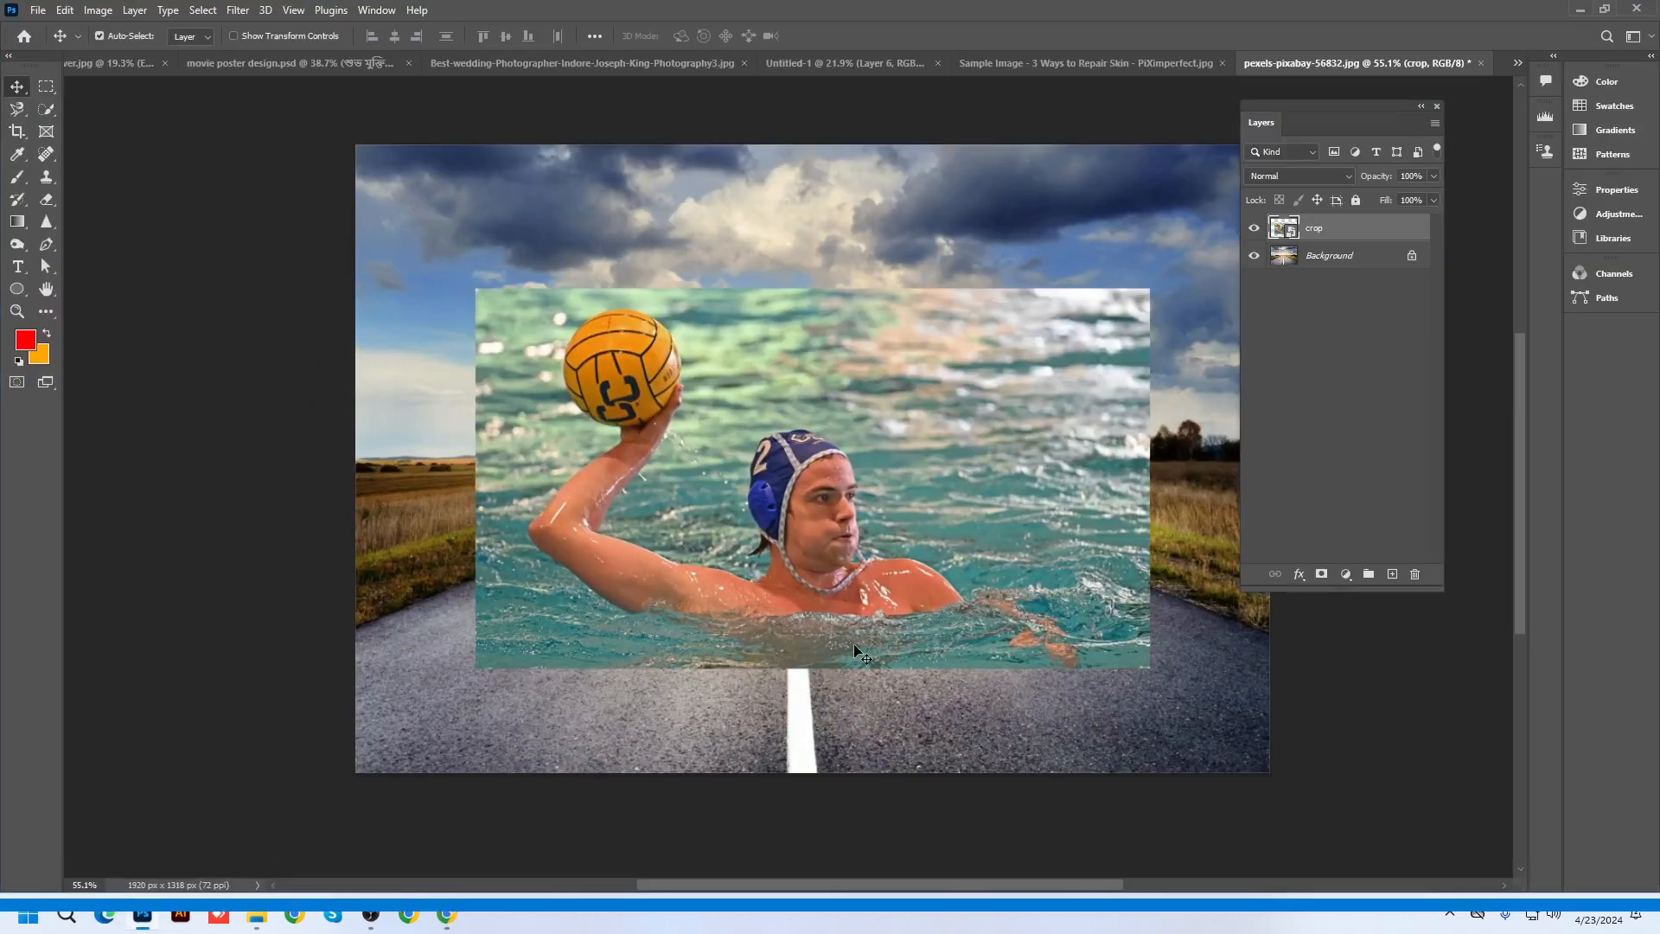
scroll(960, 530, "up", 2)
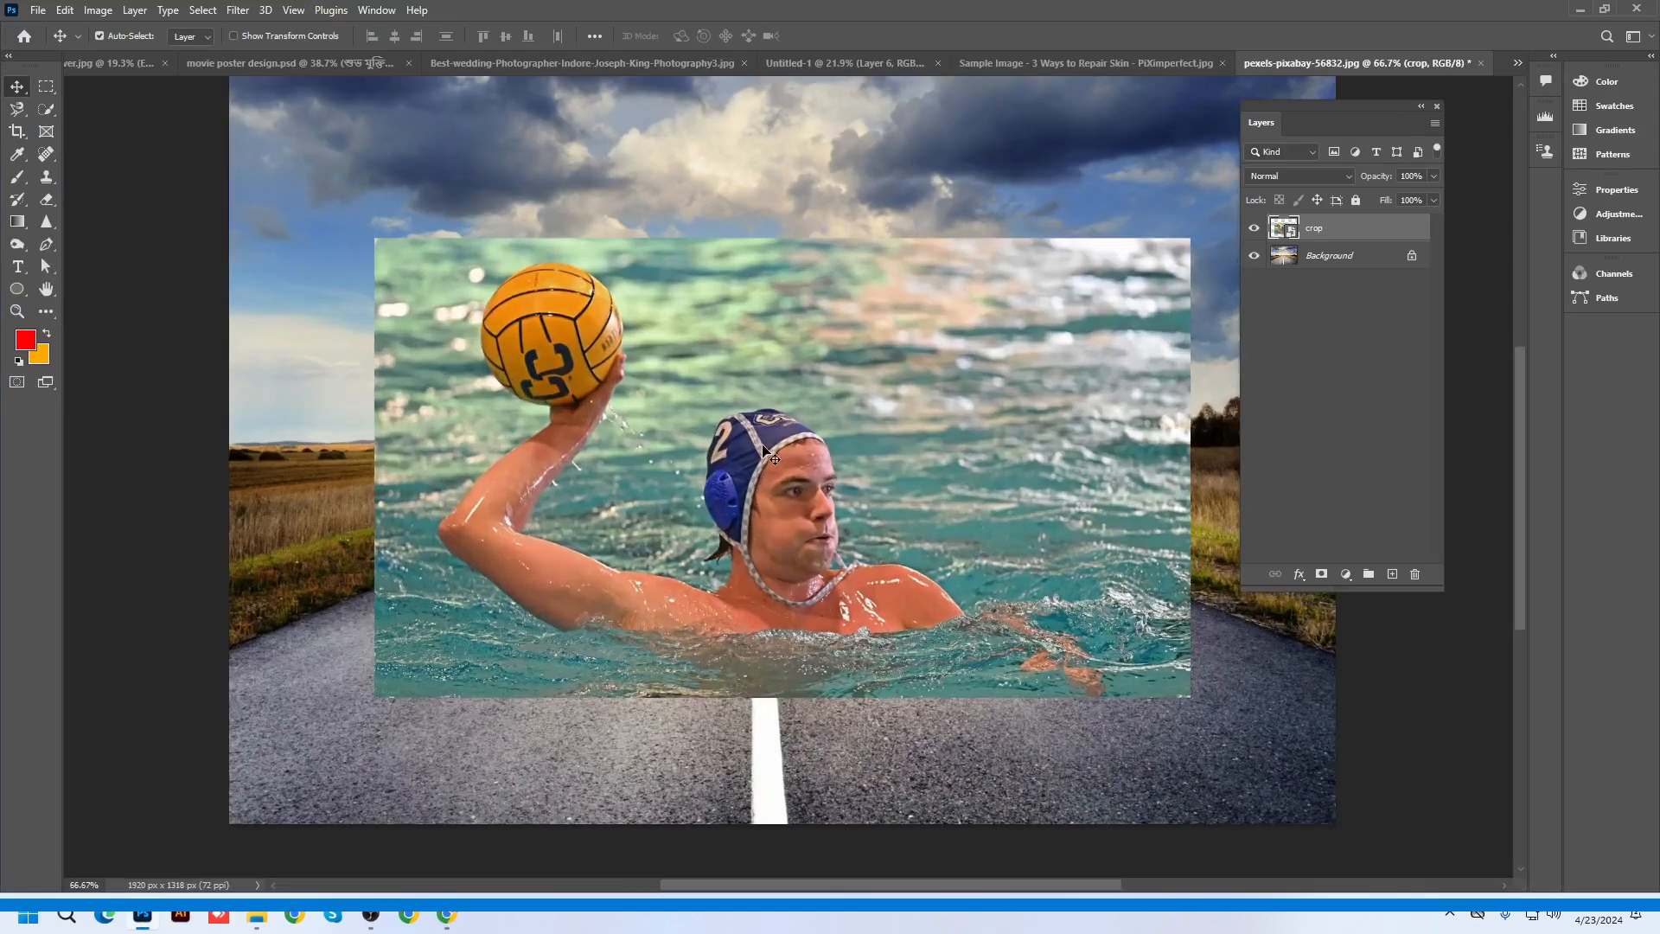
scroll(762, 446, "down", 4)
key("ctrl+t")
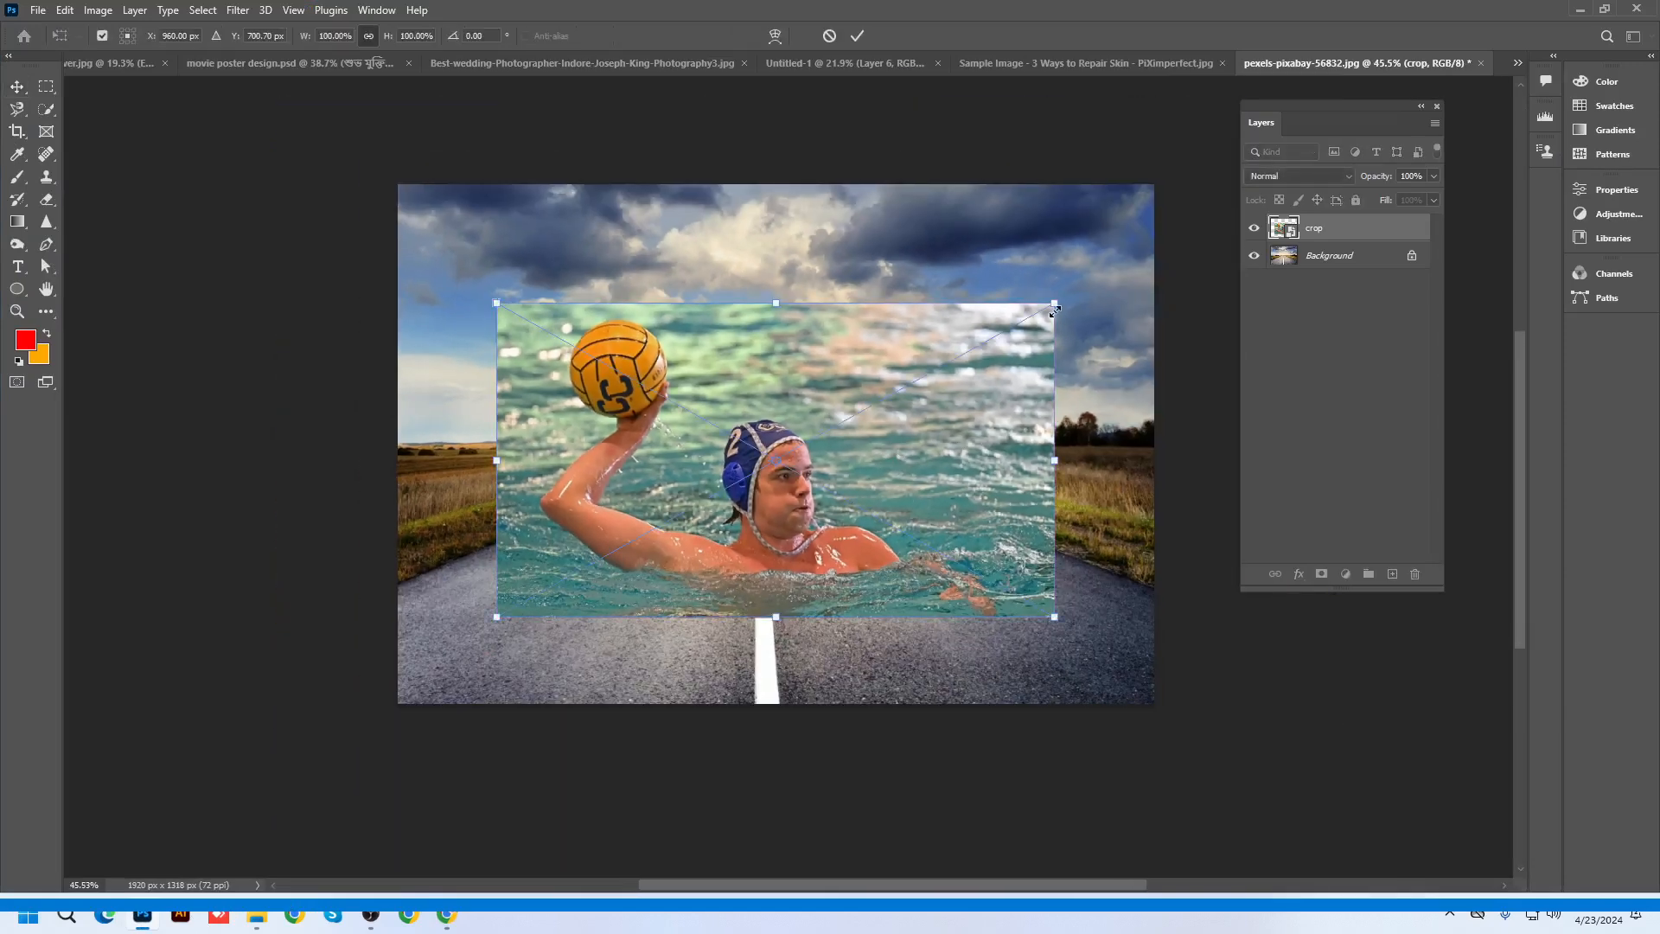
left_click_drag(1054, 303, 995, 347)
mouse_move(888, 506)
left_mouse_down()
mouse_move(868, 507)
mouse_move(882, 505)
left_mouse_up()
key("Return")
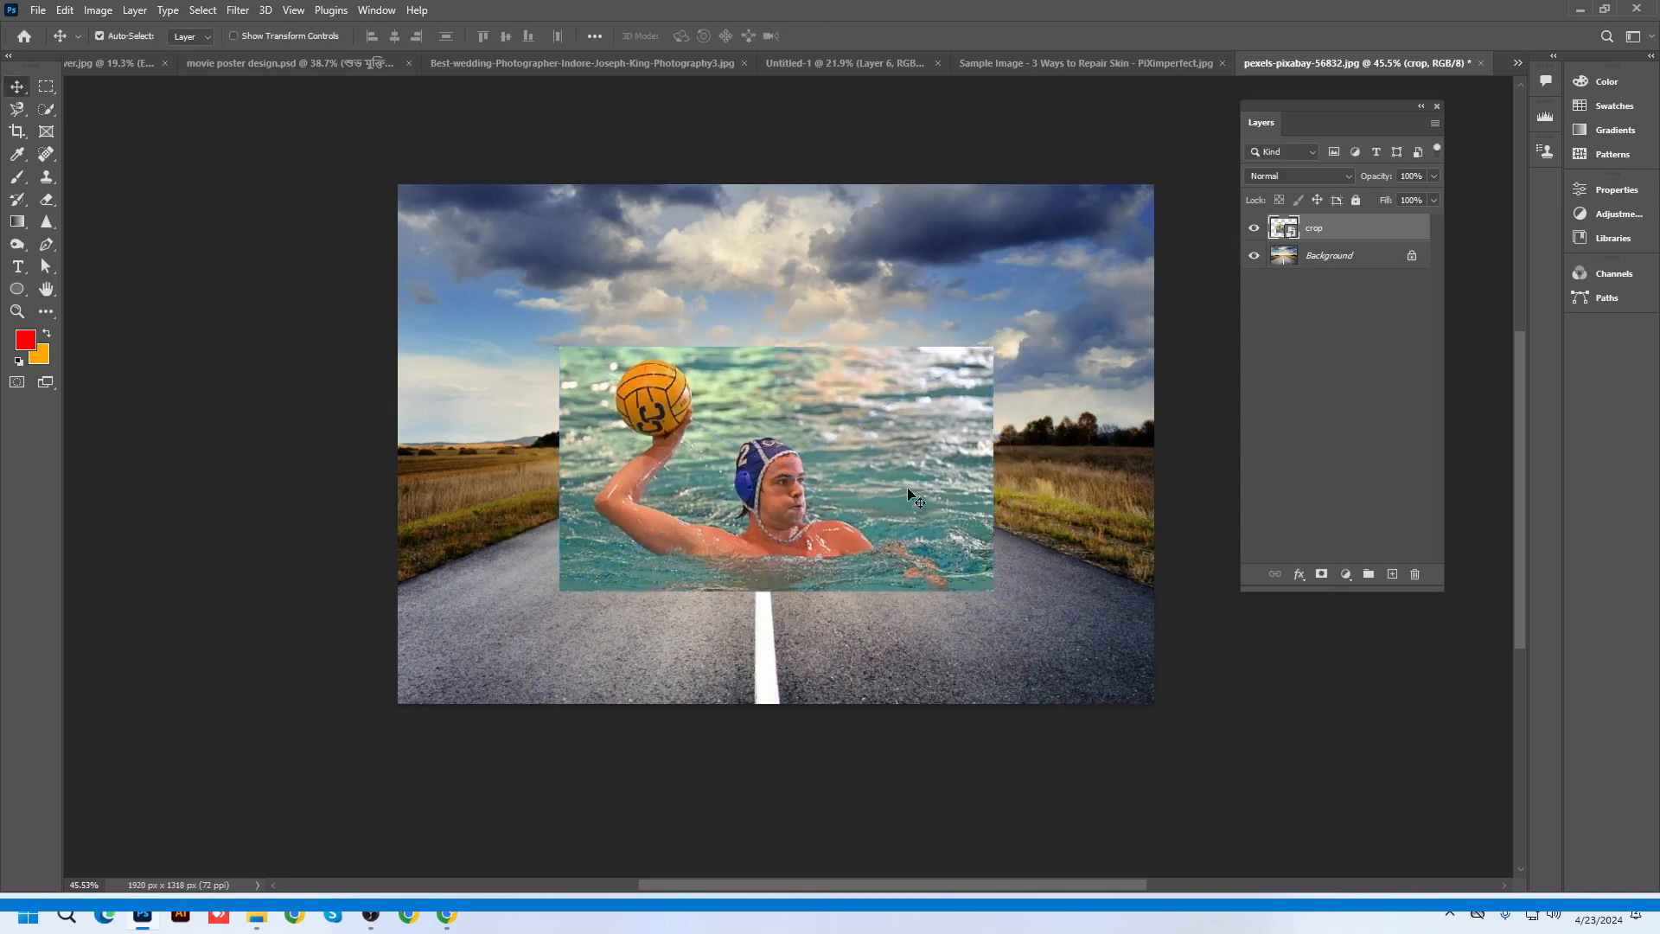
scroll(906, 489, "up", 1)
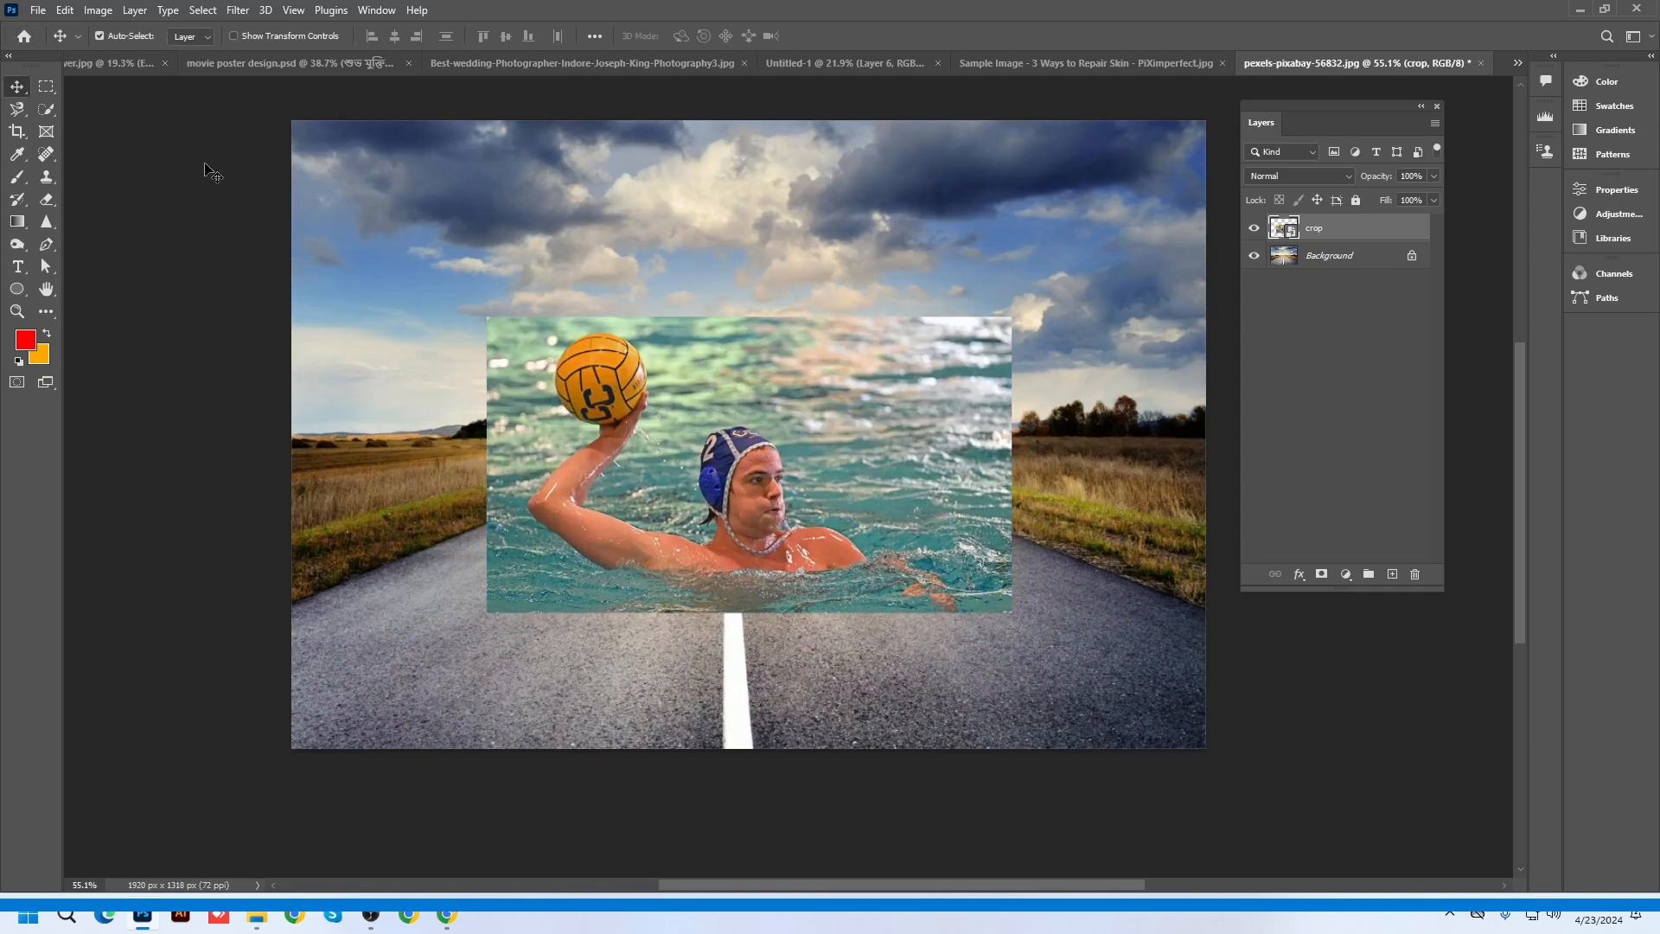
left_click(48, 111)
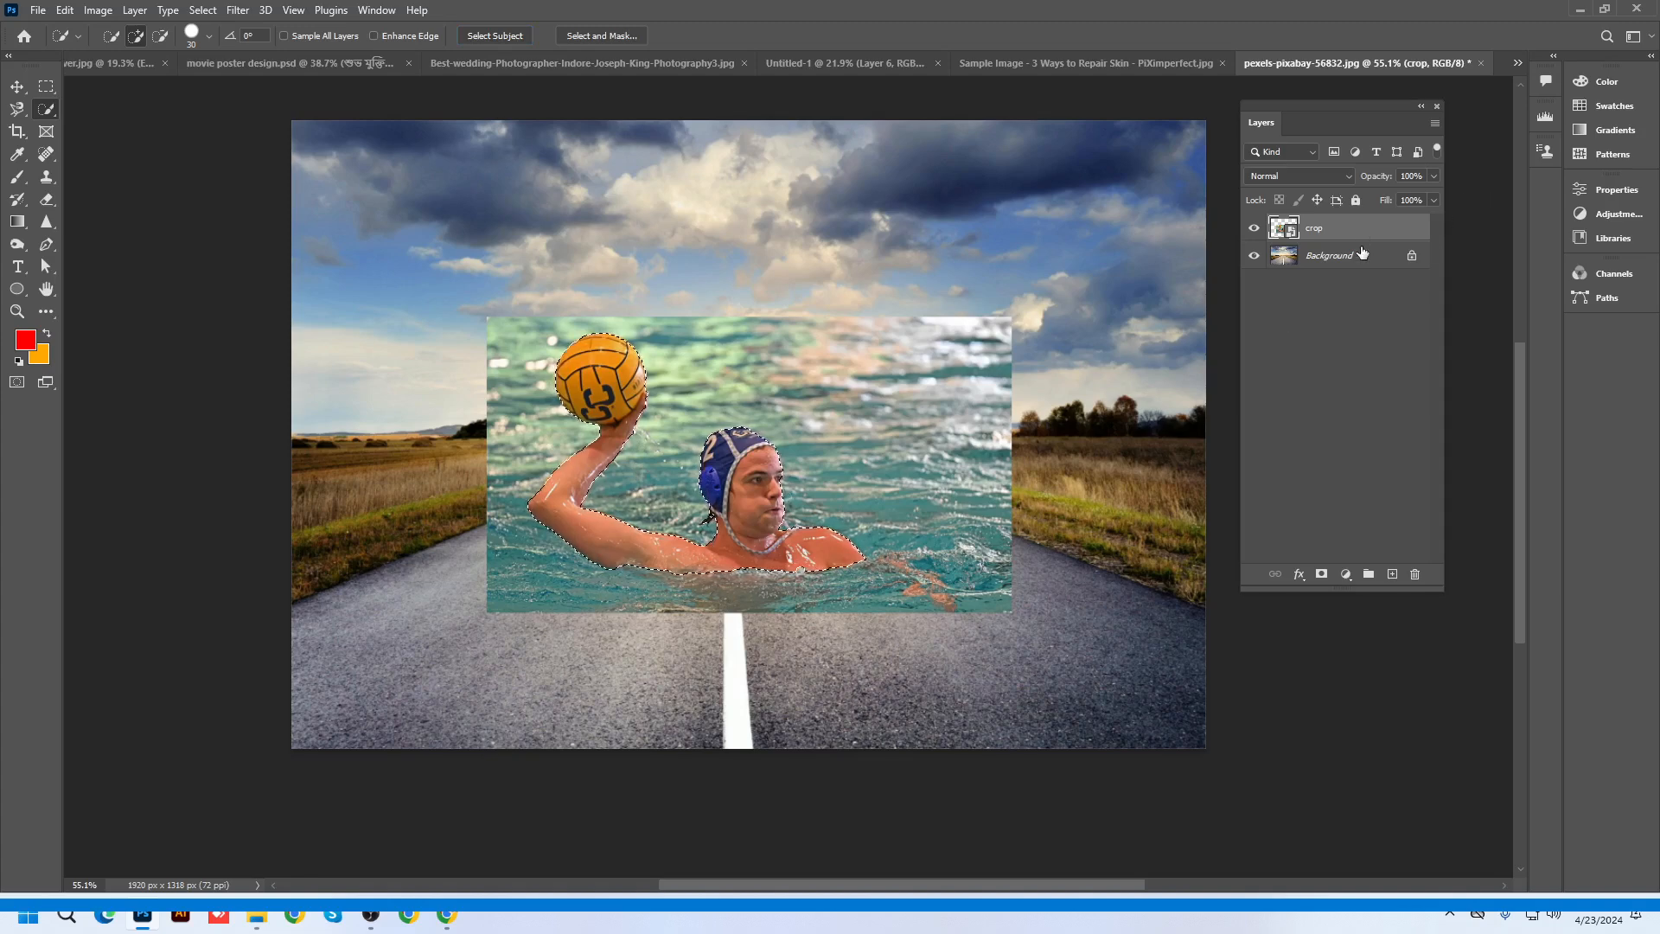
Copy the selected swimmer to a hidden Layer 1, then preview blend modes on the crop layer
key("ctrl+j")
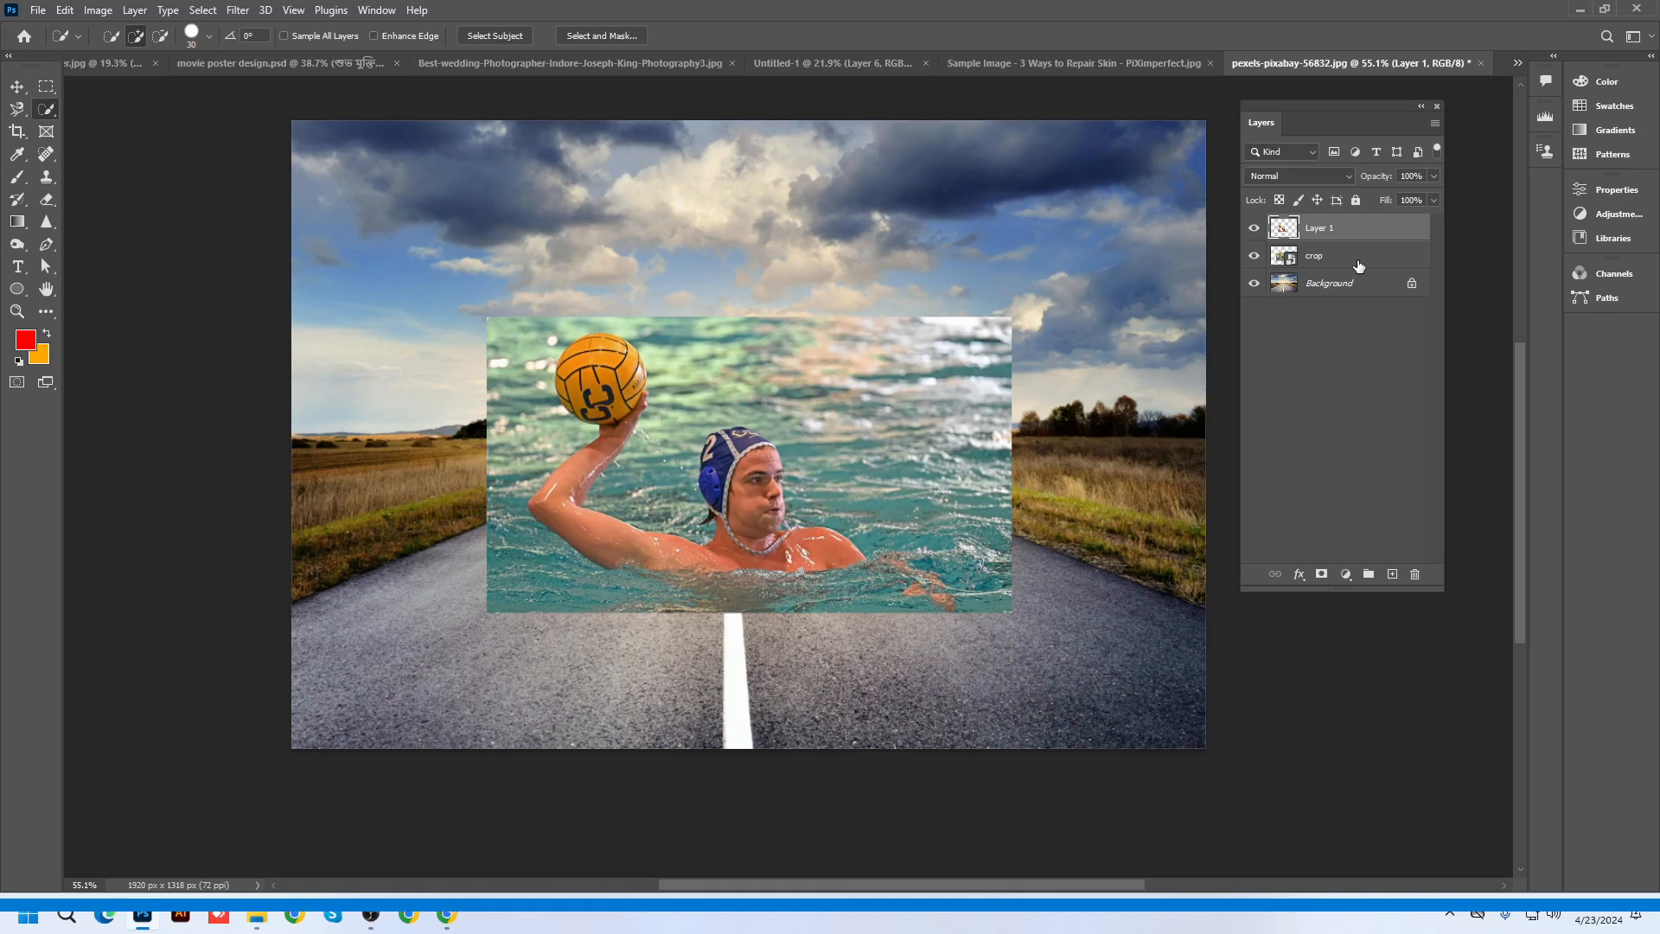
left_click(1253, 228)
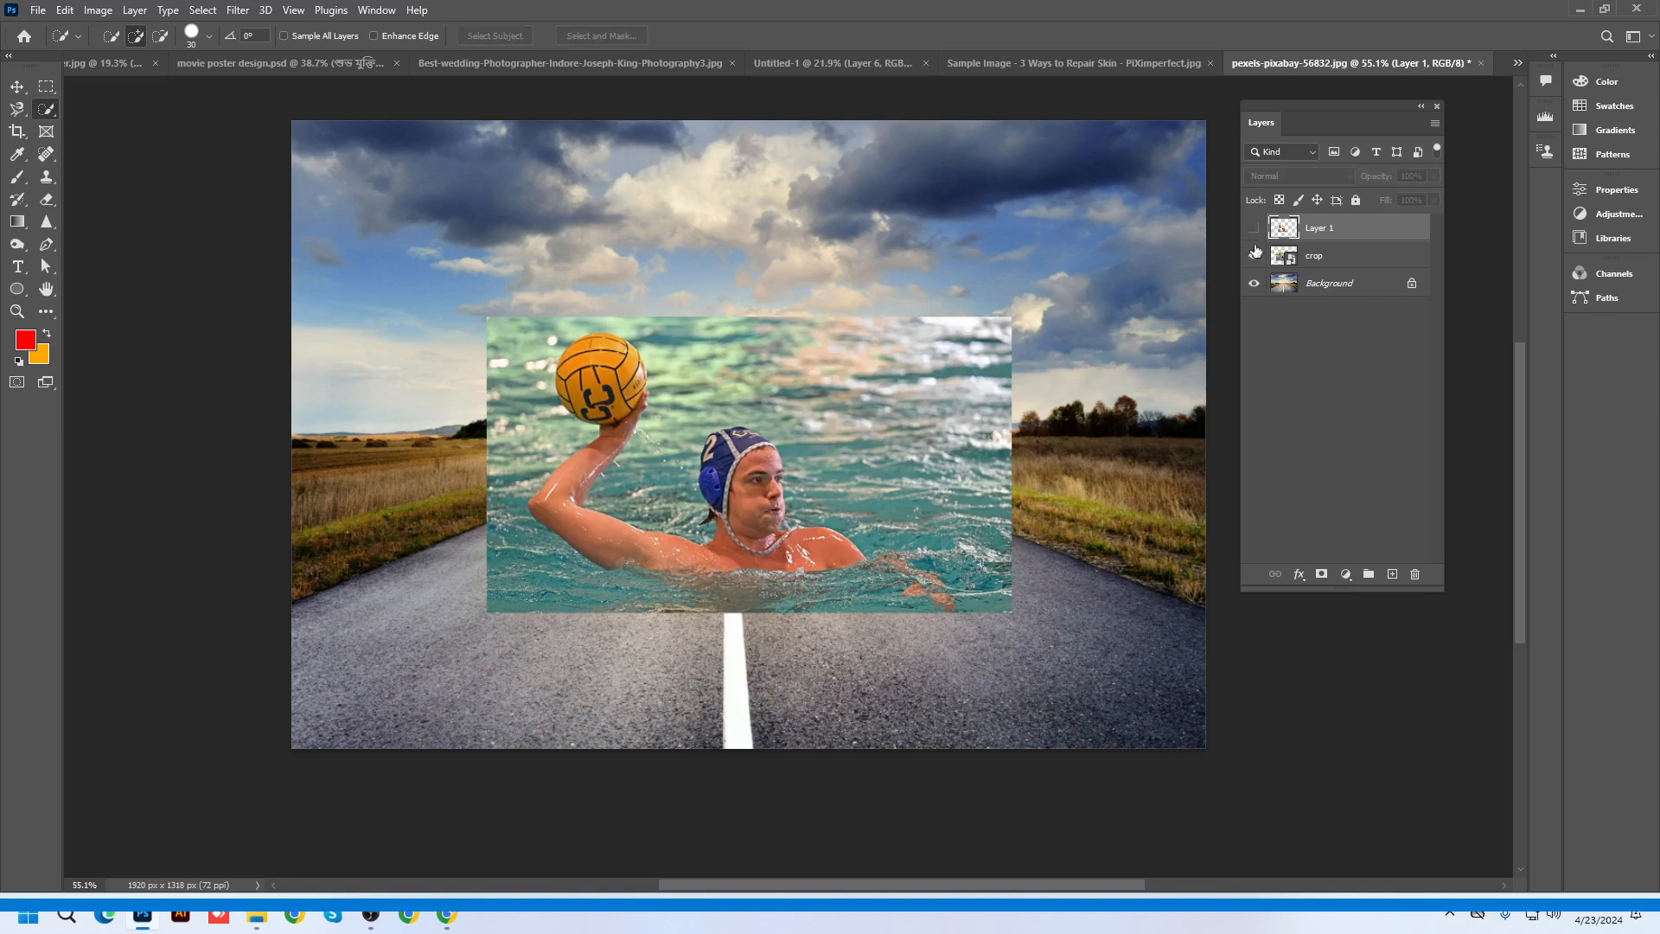
left_click(17, 86)
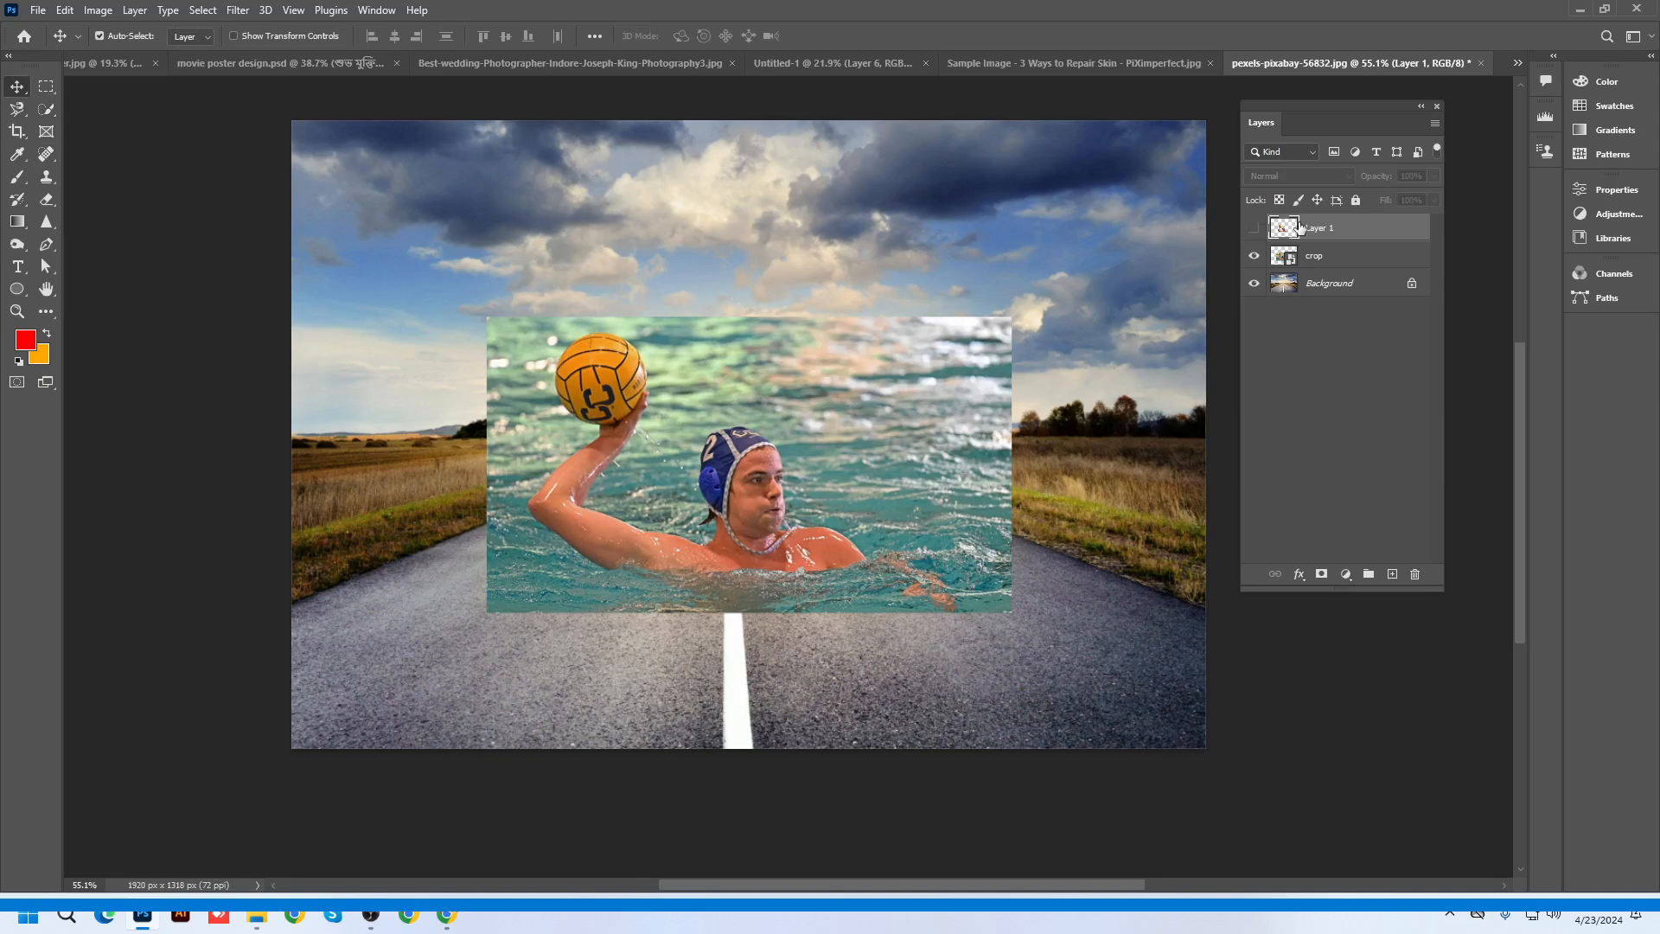
left_click(1330, 260)
left_click(1284, 176)
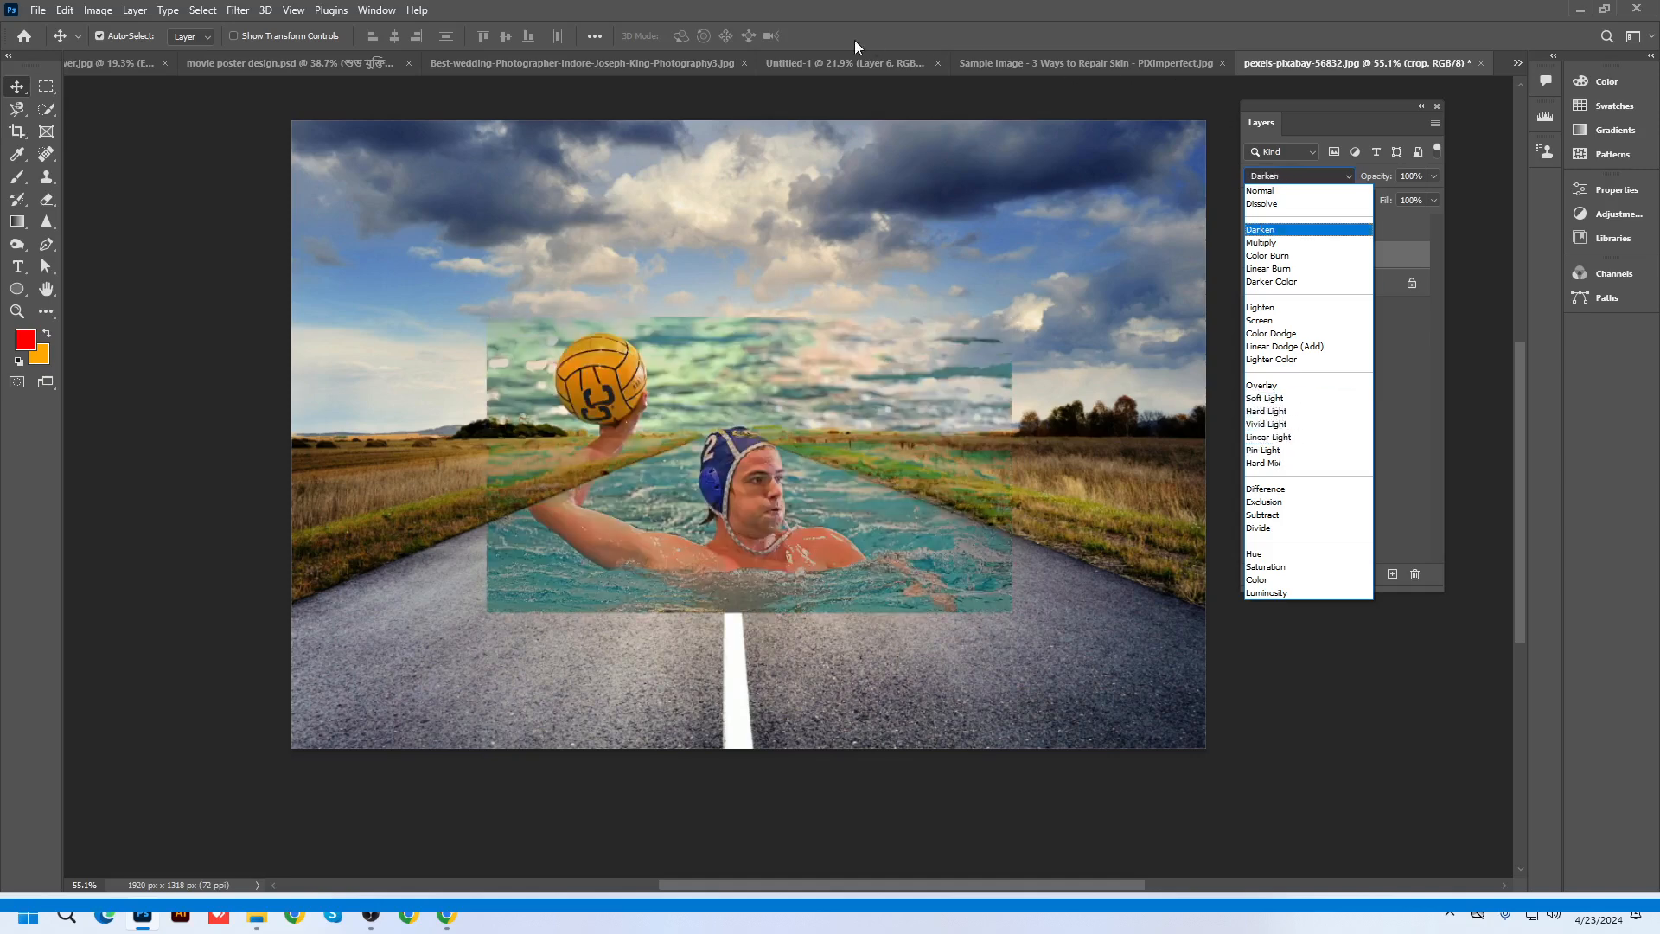
Keep the crop layer's Normal blending and rasterize the layer
left_click(852, 31)
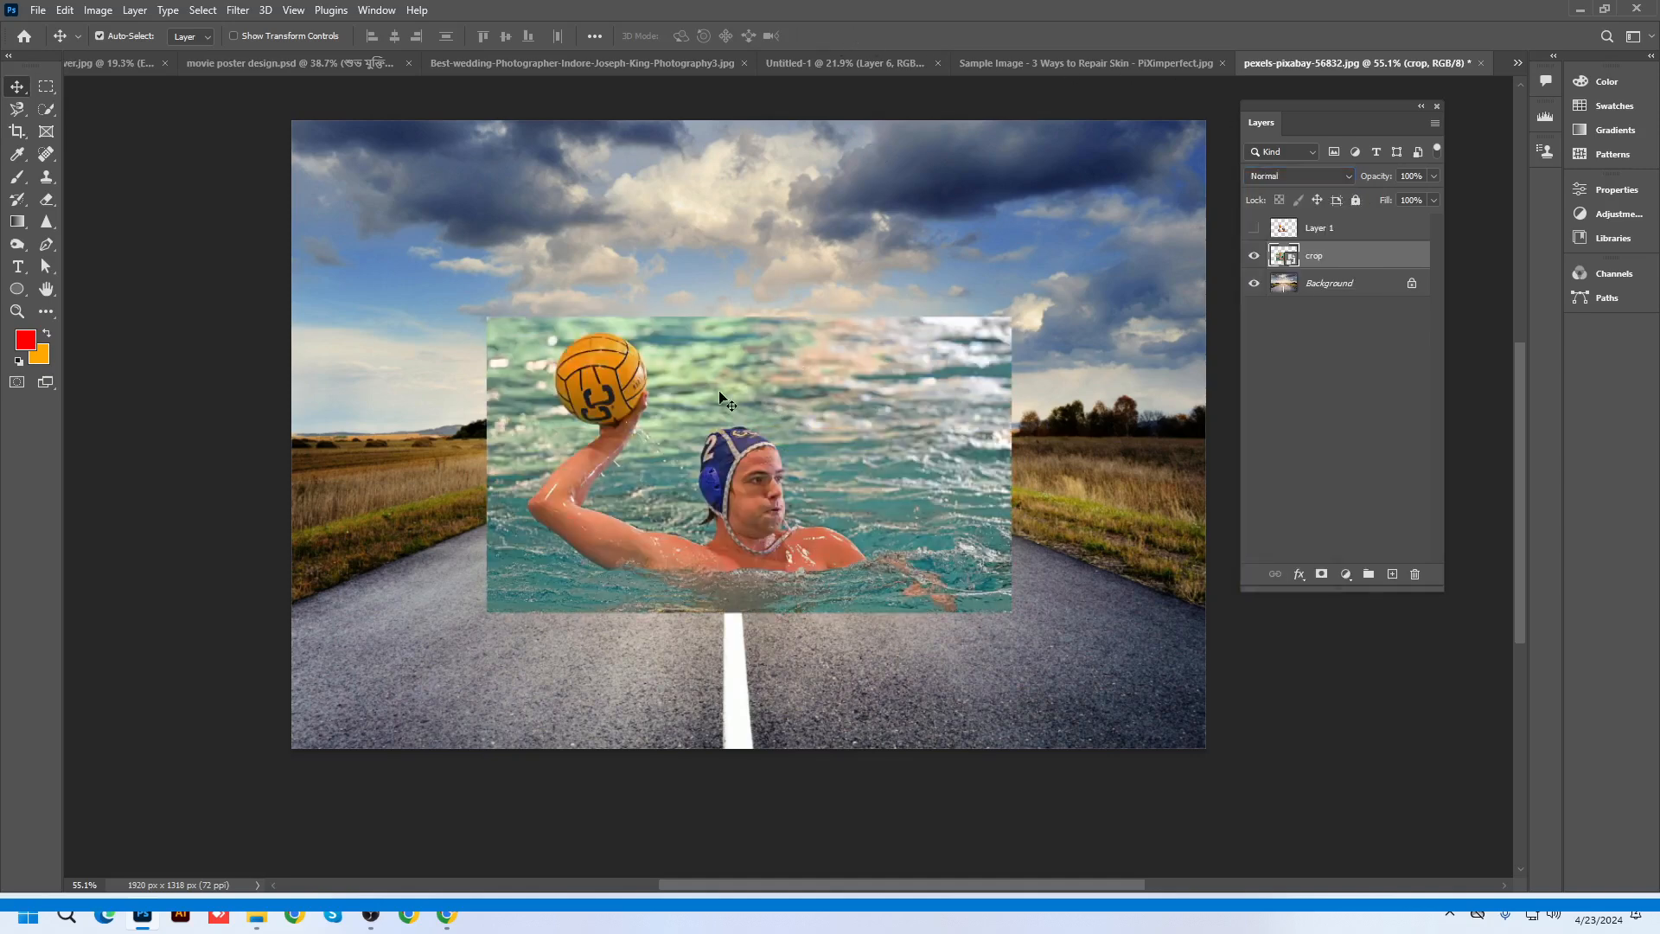
left_click(98, 10)
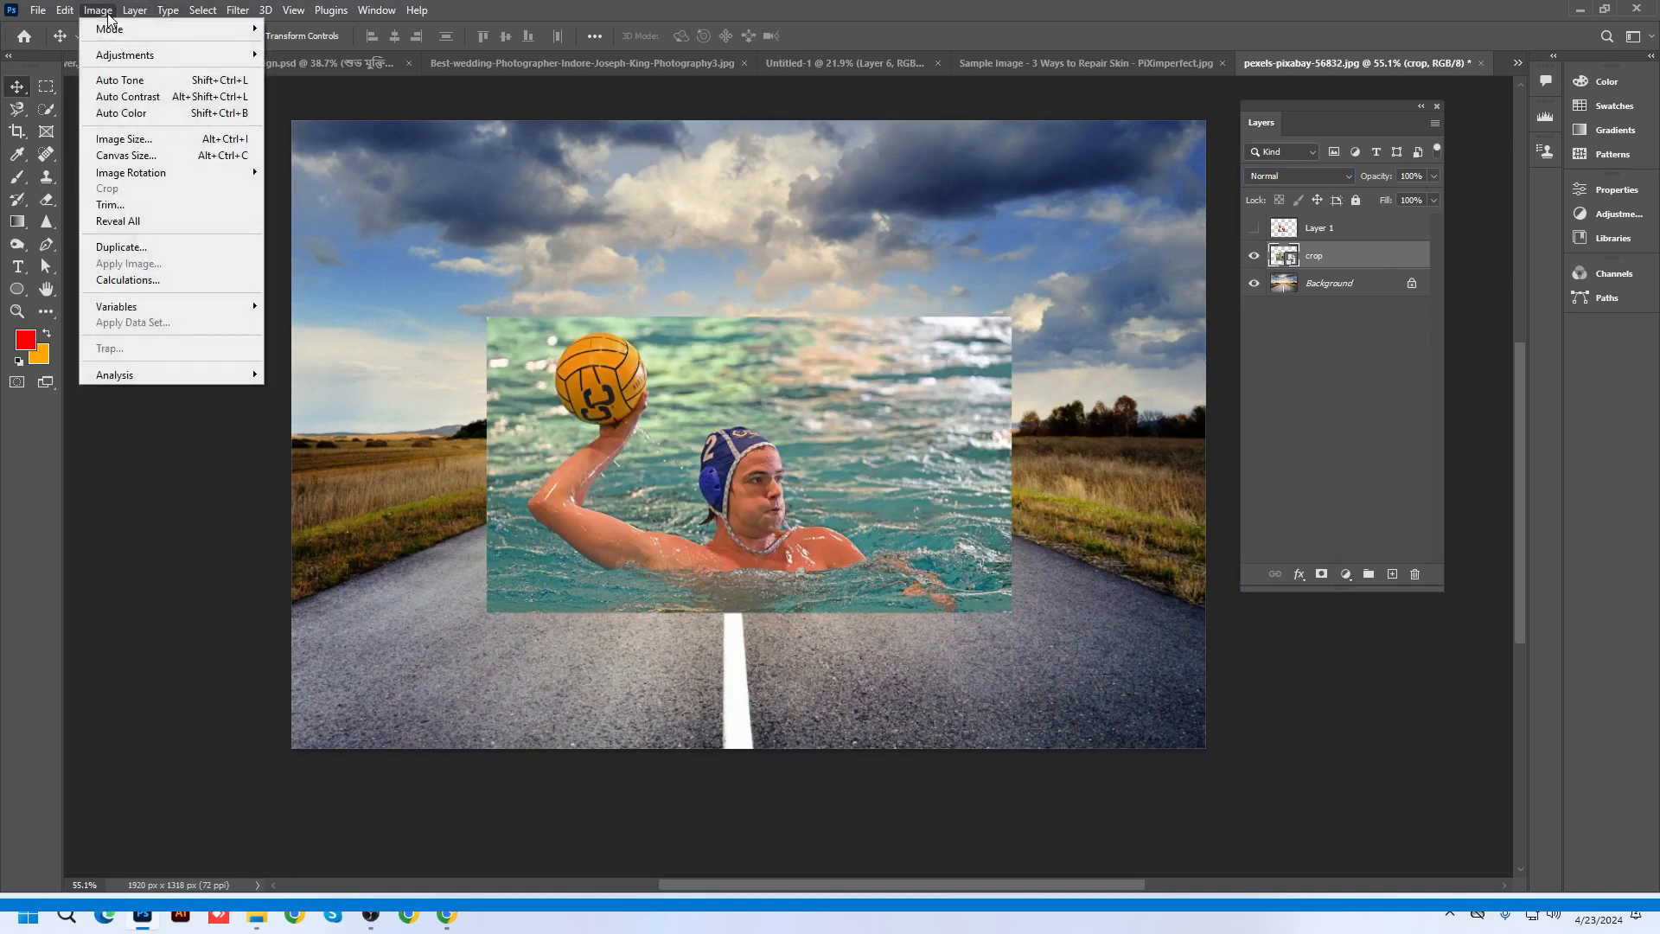
mouse_move(173, 54)
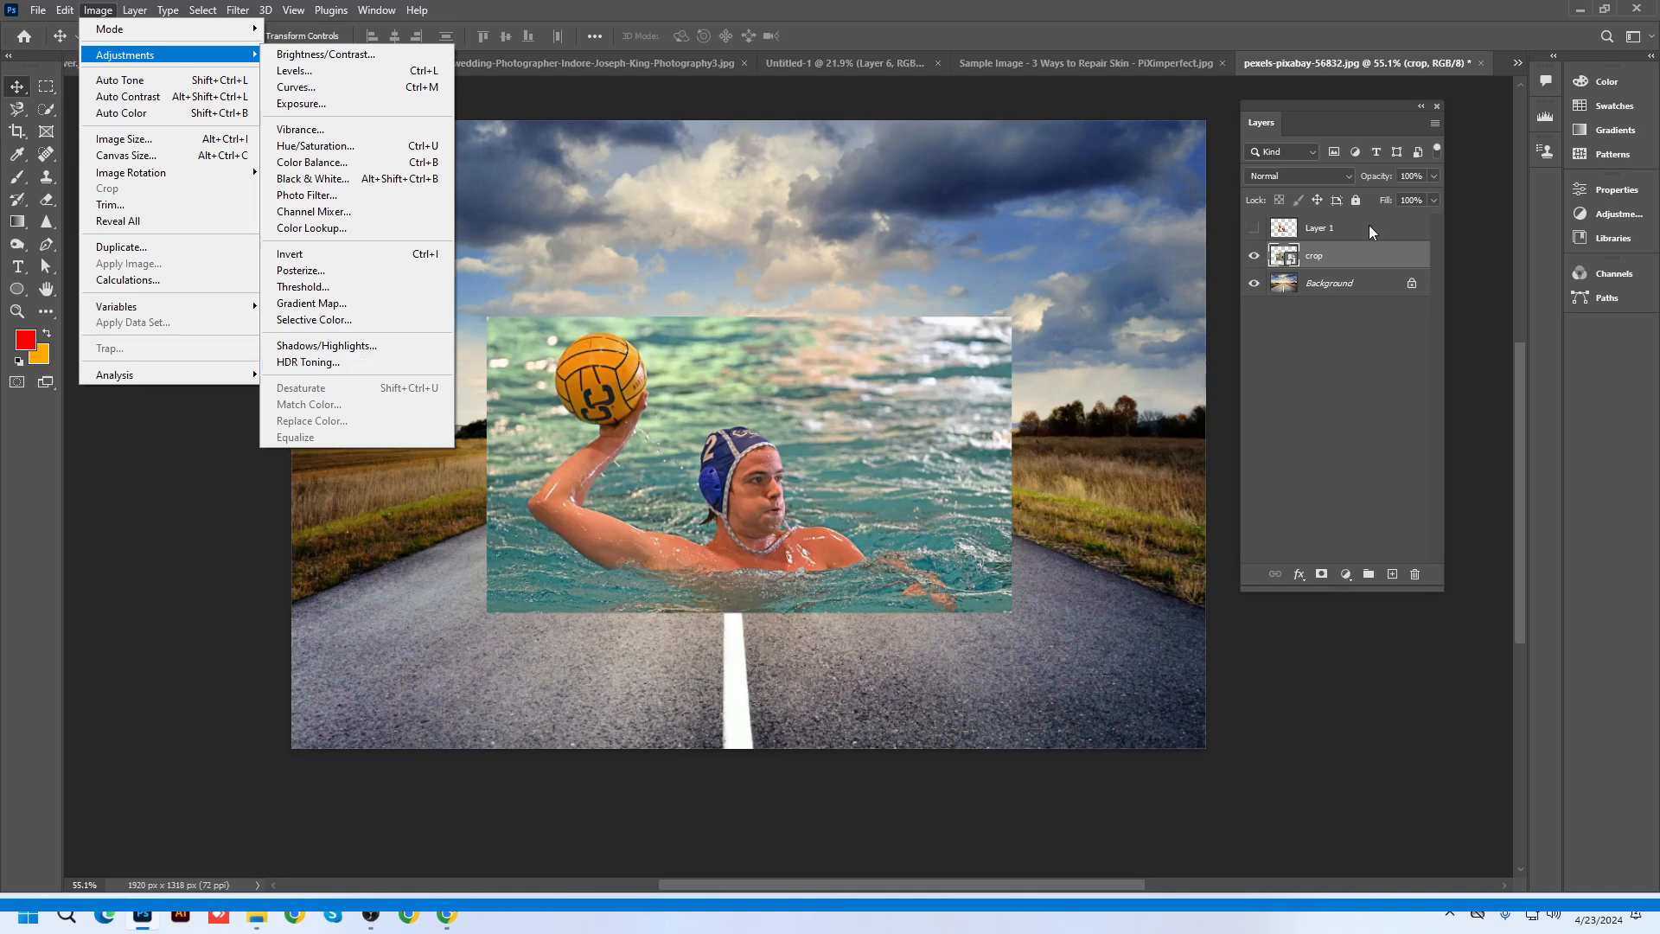
left_click(1315, 258)
right_click(1318, 256)
left_click(1356, 465)
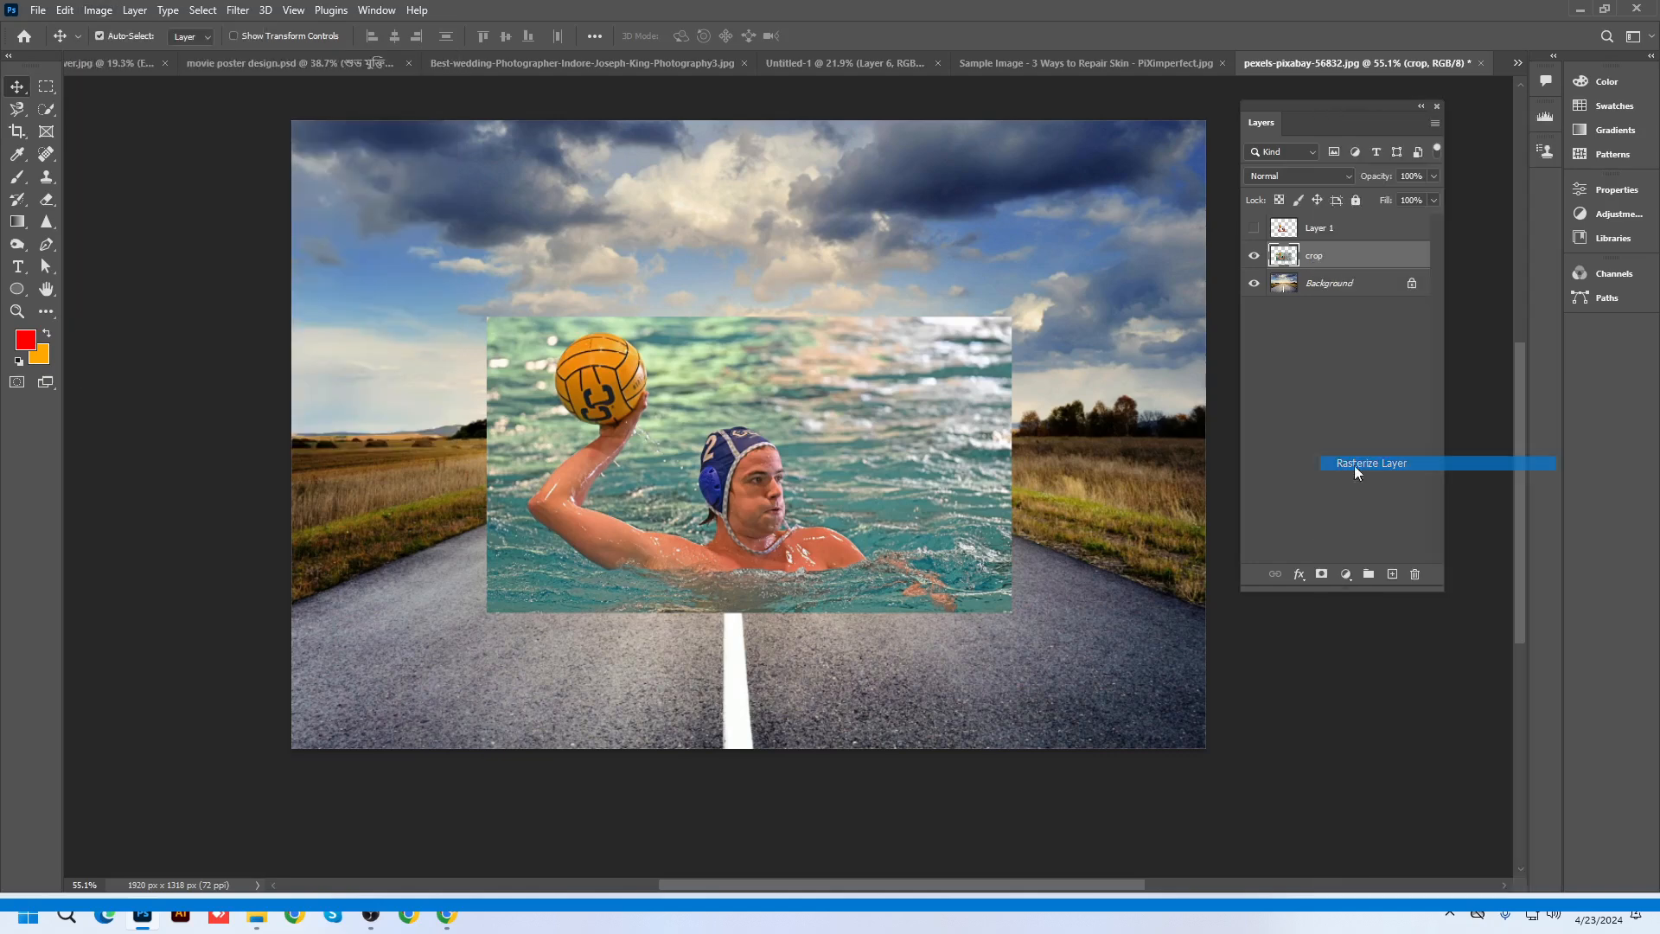
Apply Match Color from the road photo's Background layer with Luminance 122 and Fade 1
left_click(97, 10)
mouse_move(173, 54)
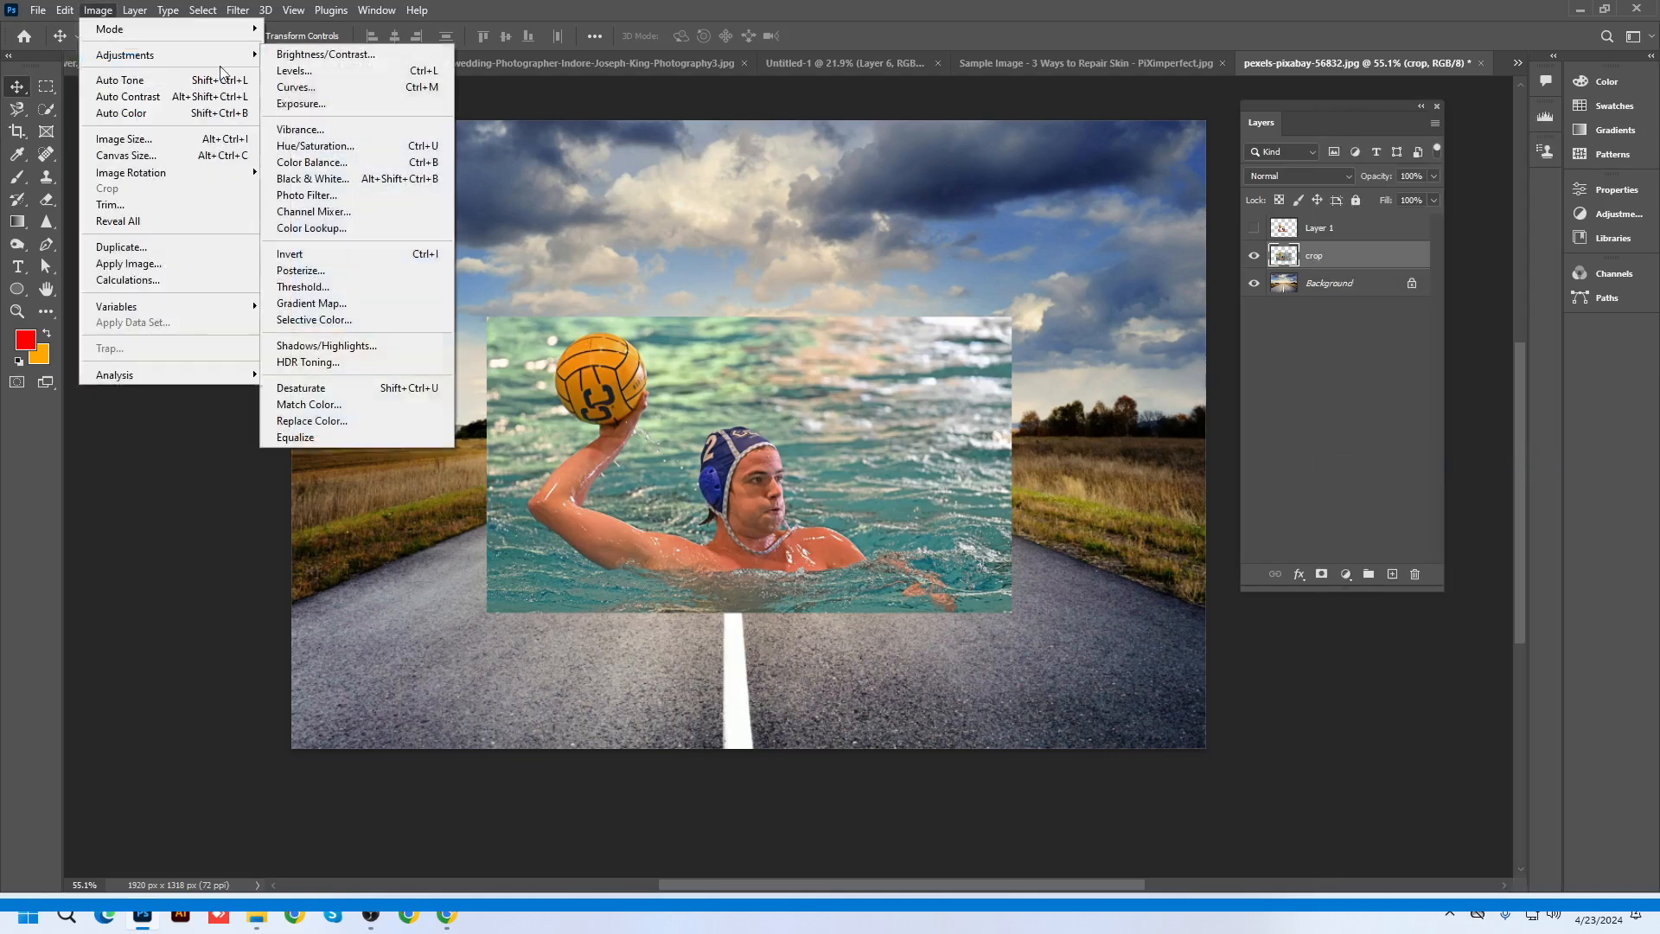
left_click(337, 410)
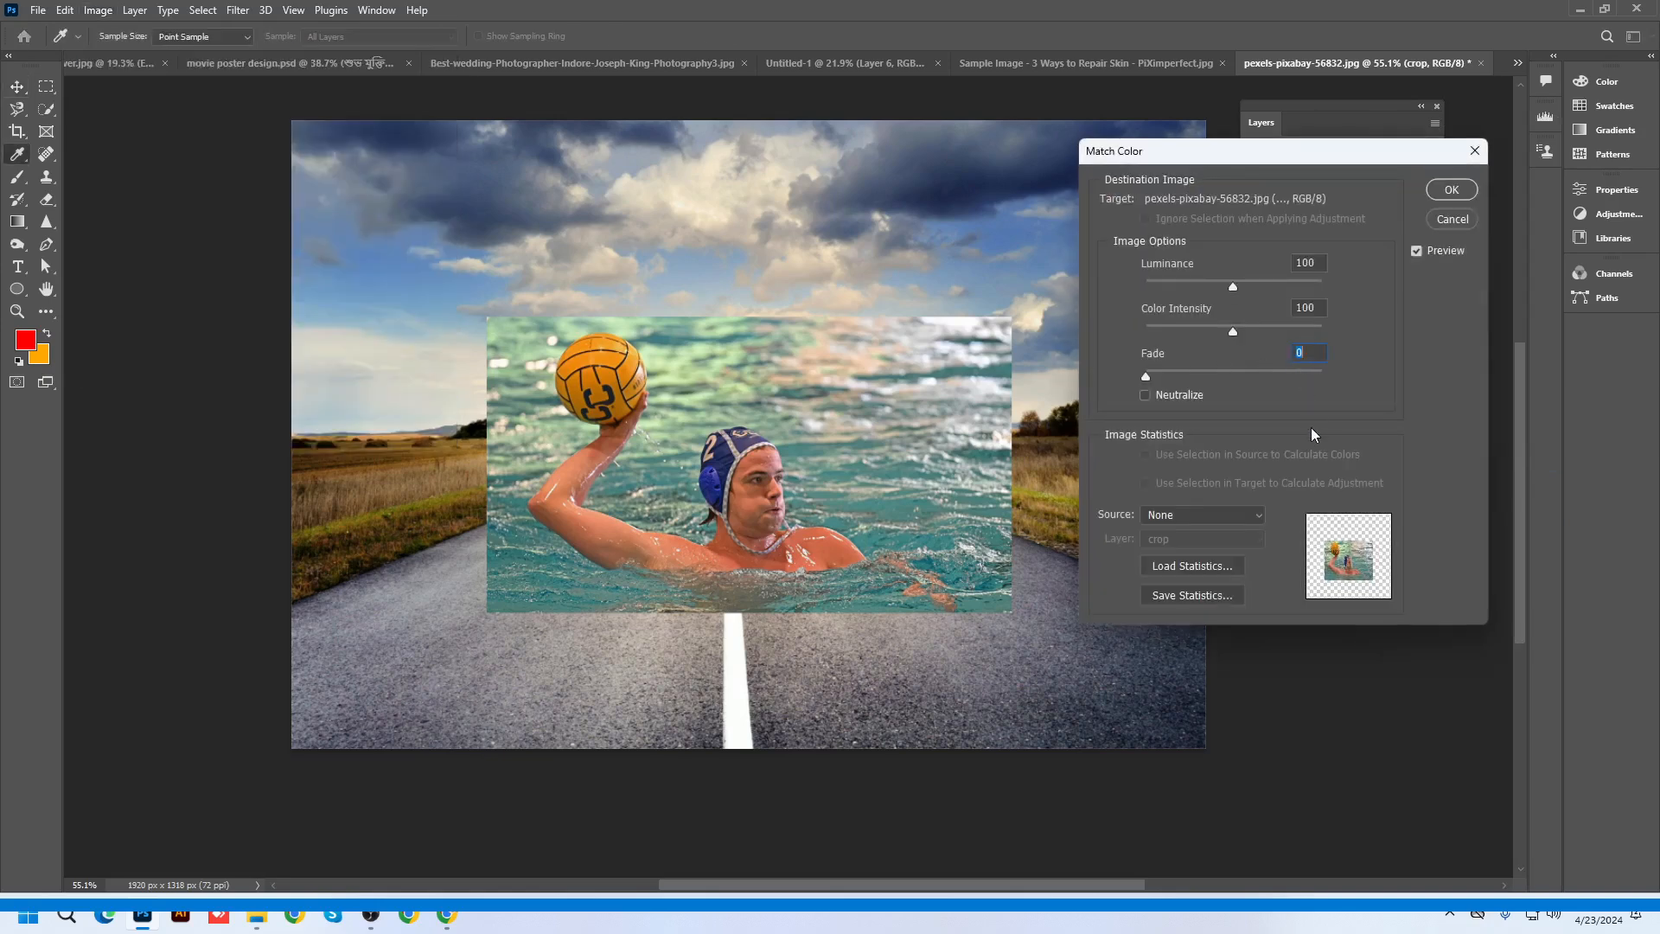
left_click(1174, 519)
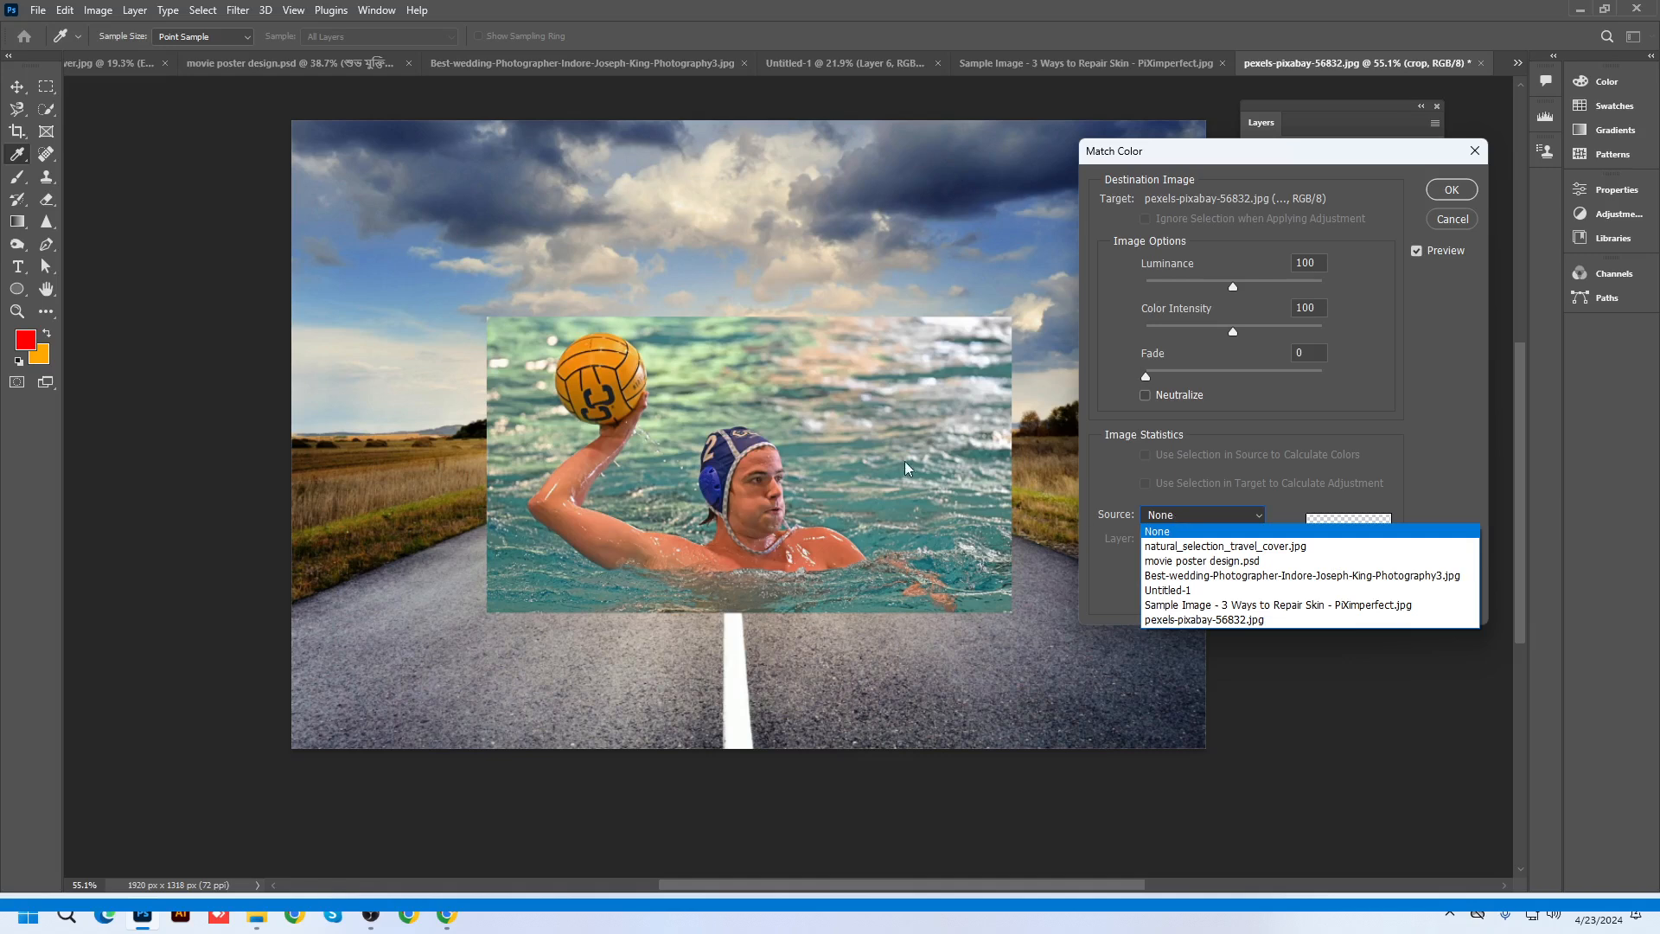
left_click(1165, 619)
left_click(1167, 541)
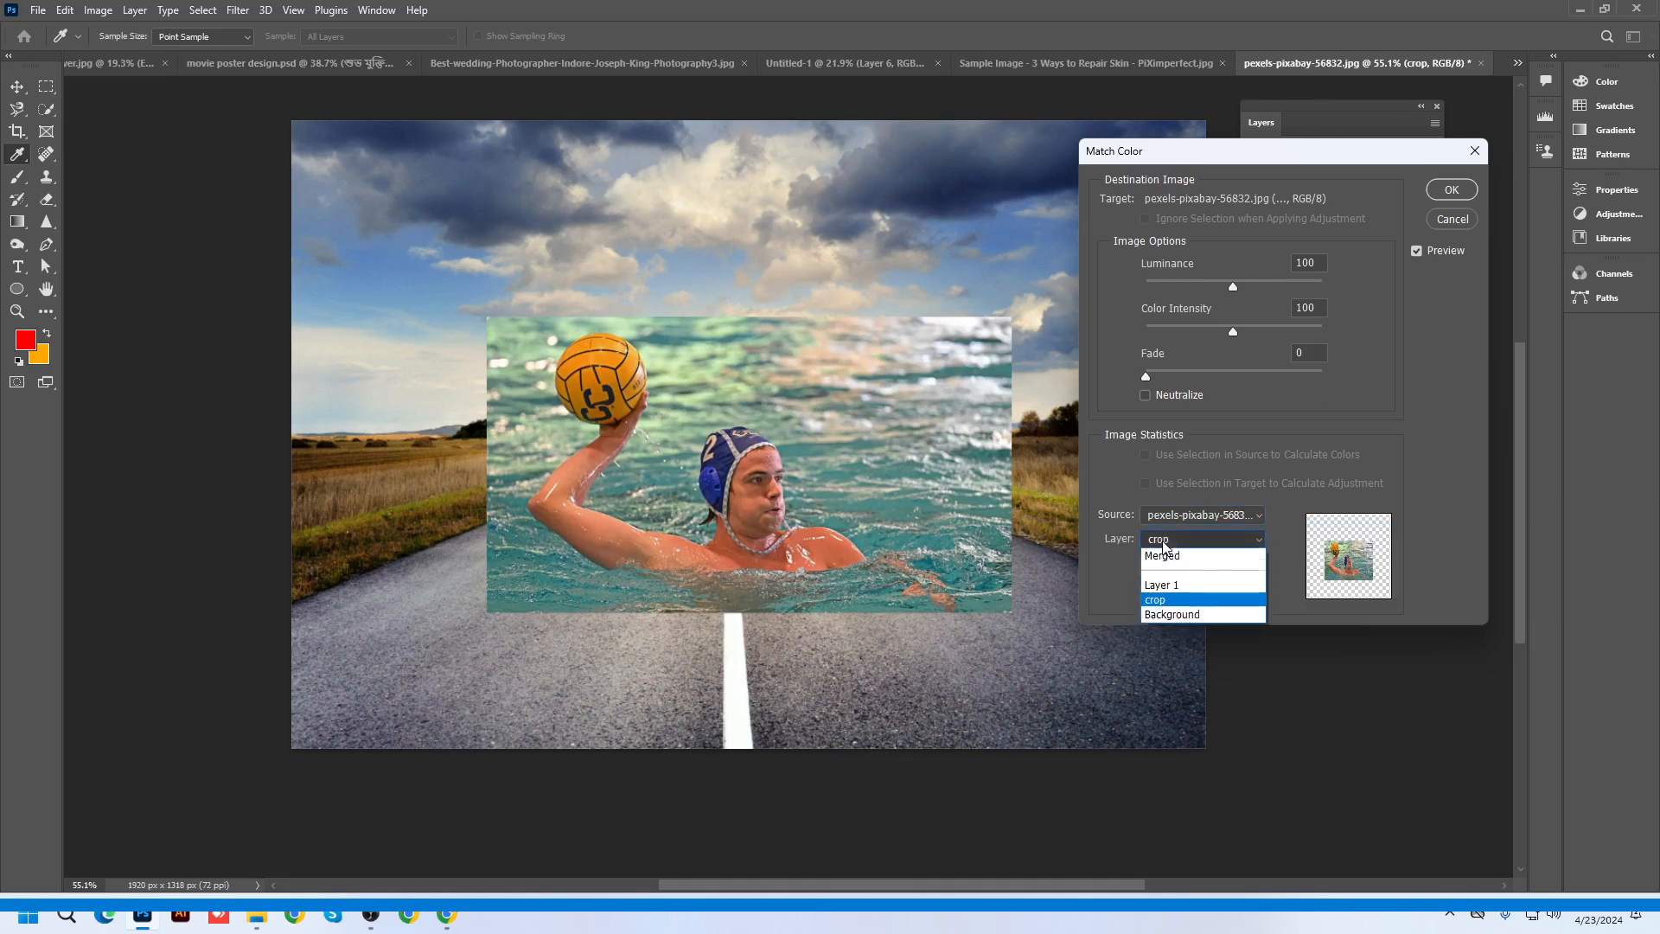
left_click(1172, 609)
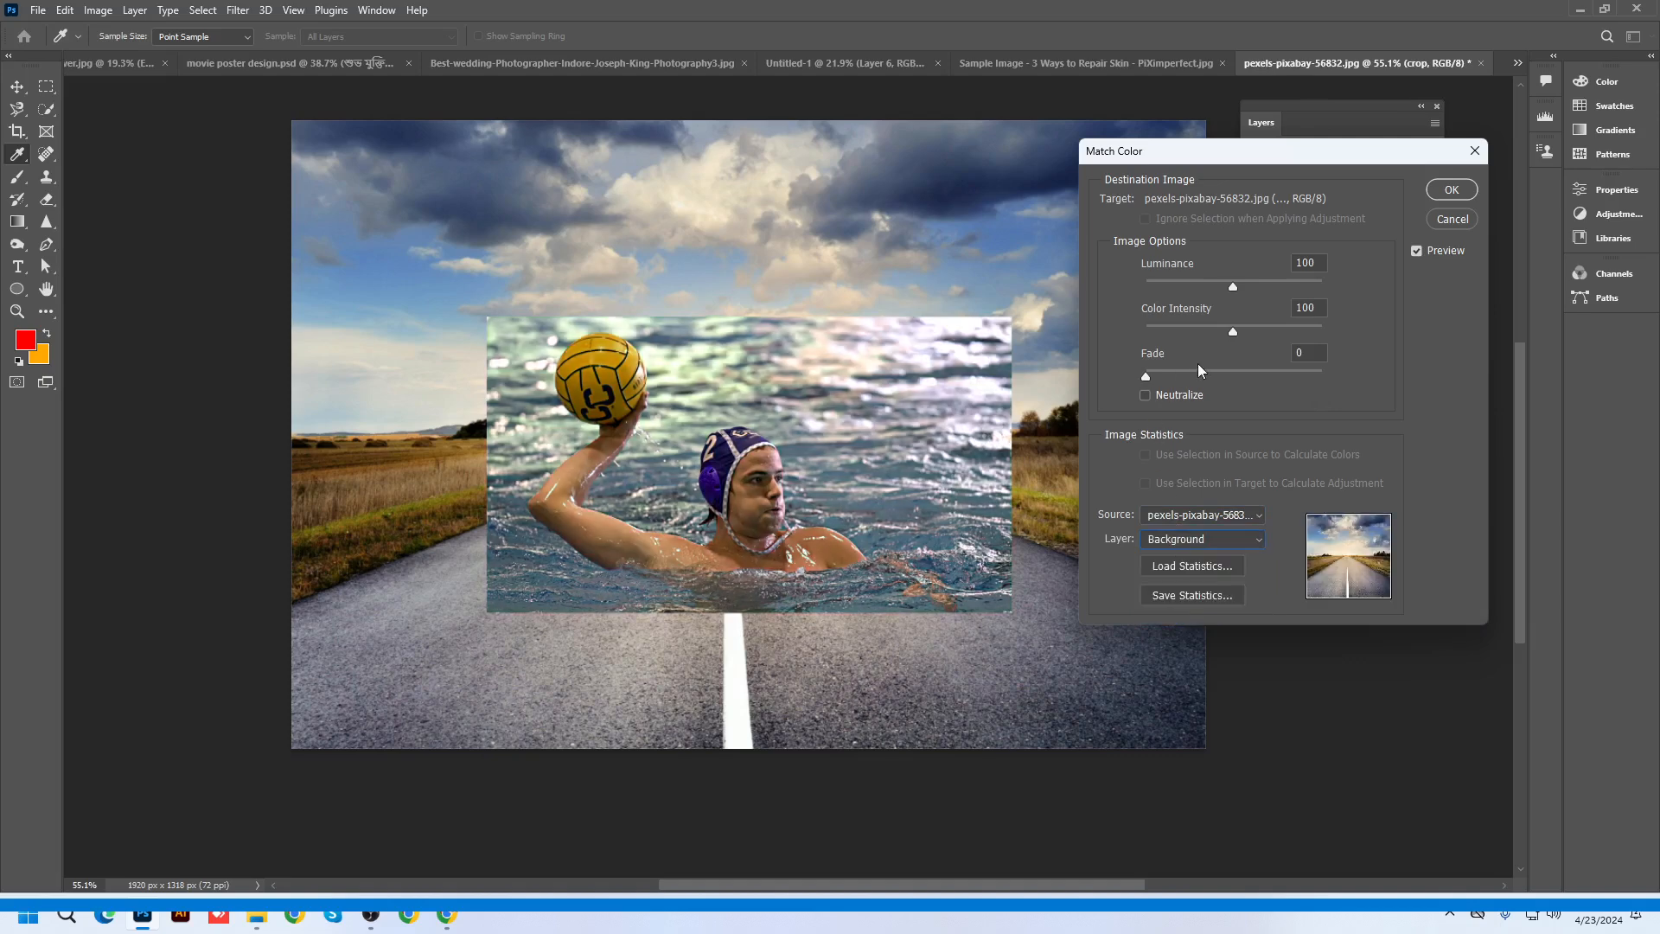
mouse_move(1145, 379)
left_mouse_down()
mouse_move(1282, 382)
mouse_move(1160, 395)
left_mouse_up()
mouse_move(1232, 292)
left_mouse_down()
mouse_move(1175, 289)
mouse_move(1252, 282)
left_mouse_up()
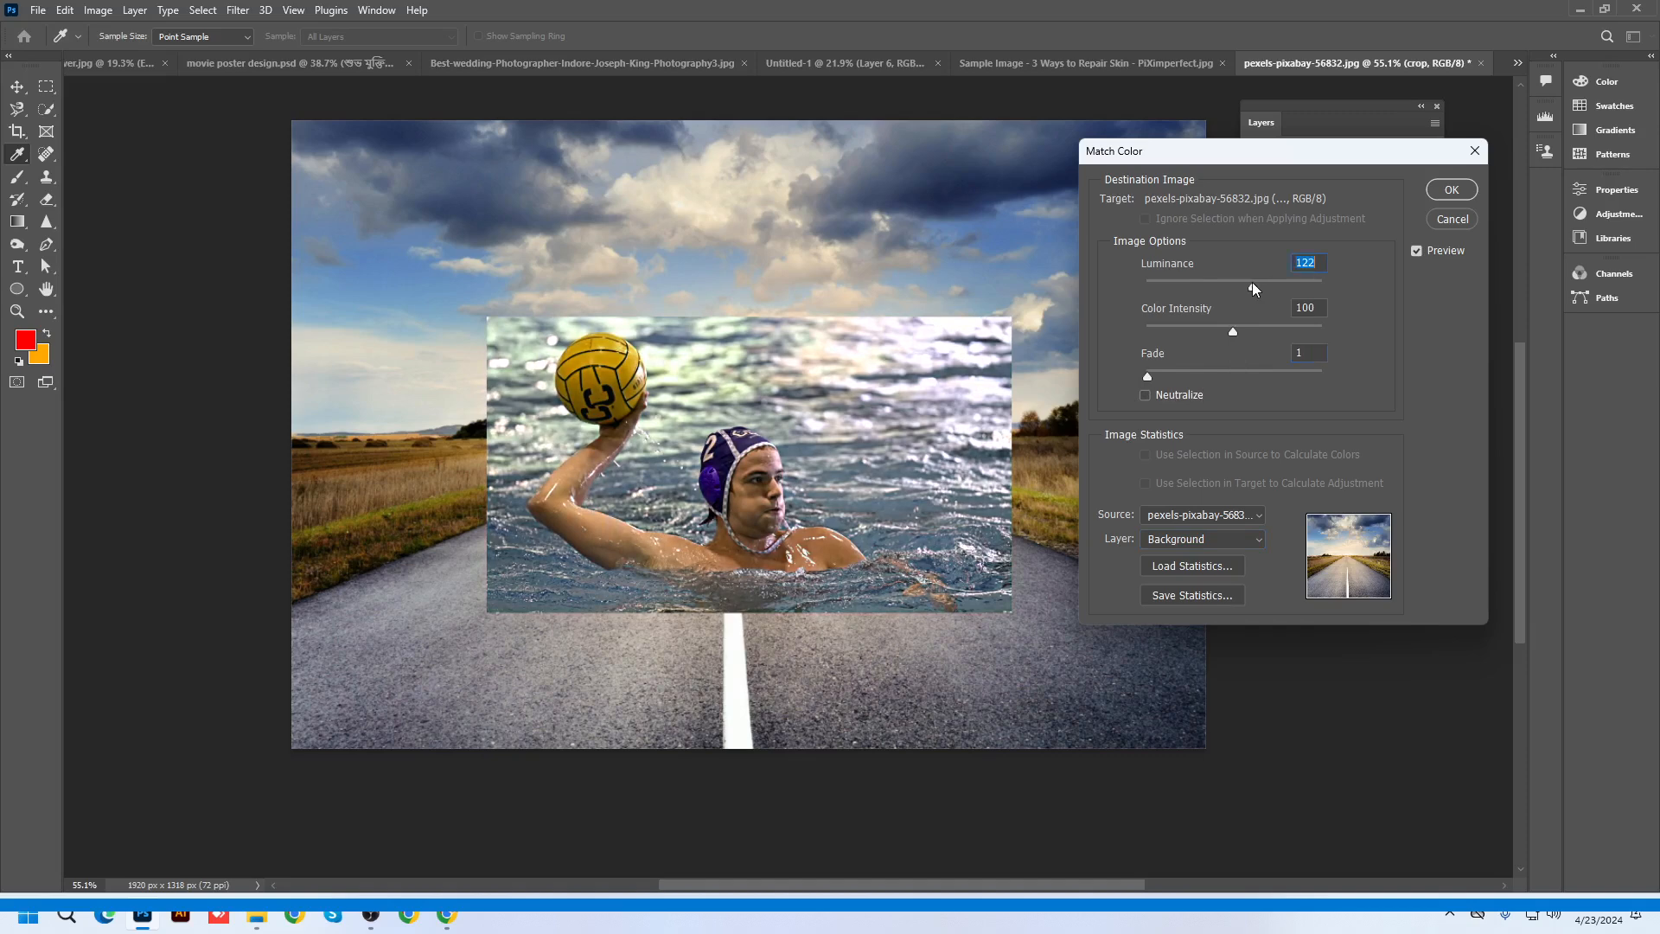
left_click(1452, 189)
left_click(1289, 176)
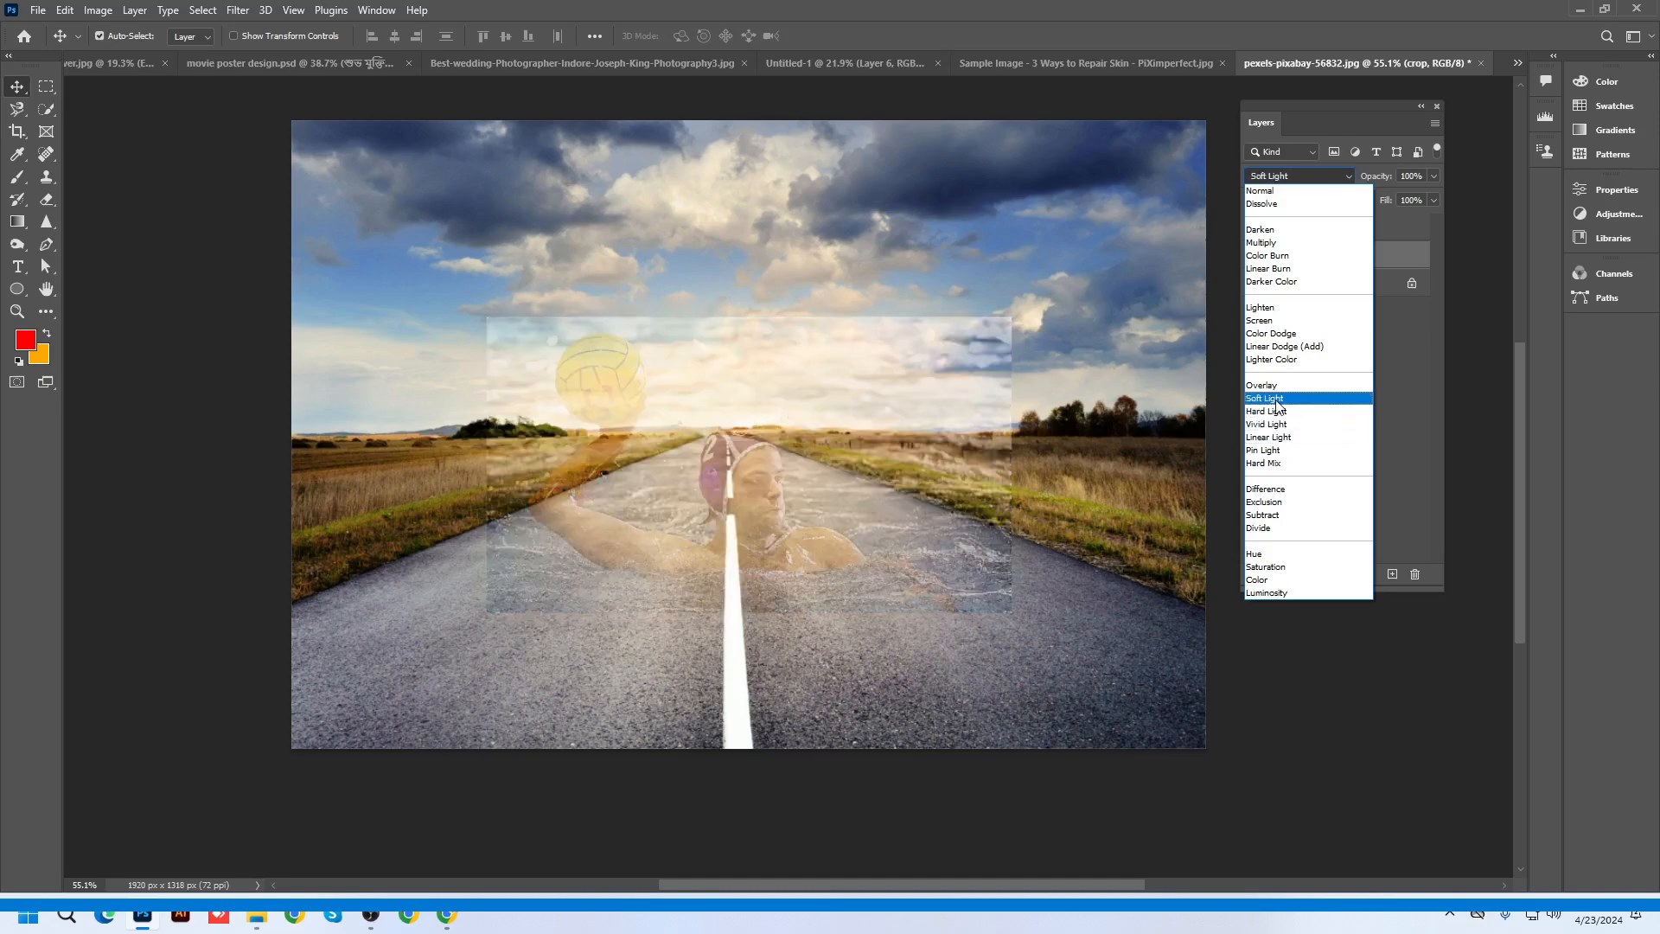
Set the crop layer to Hard Light, add an inverted mask, and paint the swimmer back in
left_click(1279, 412)
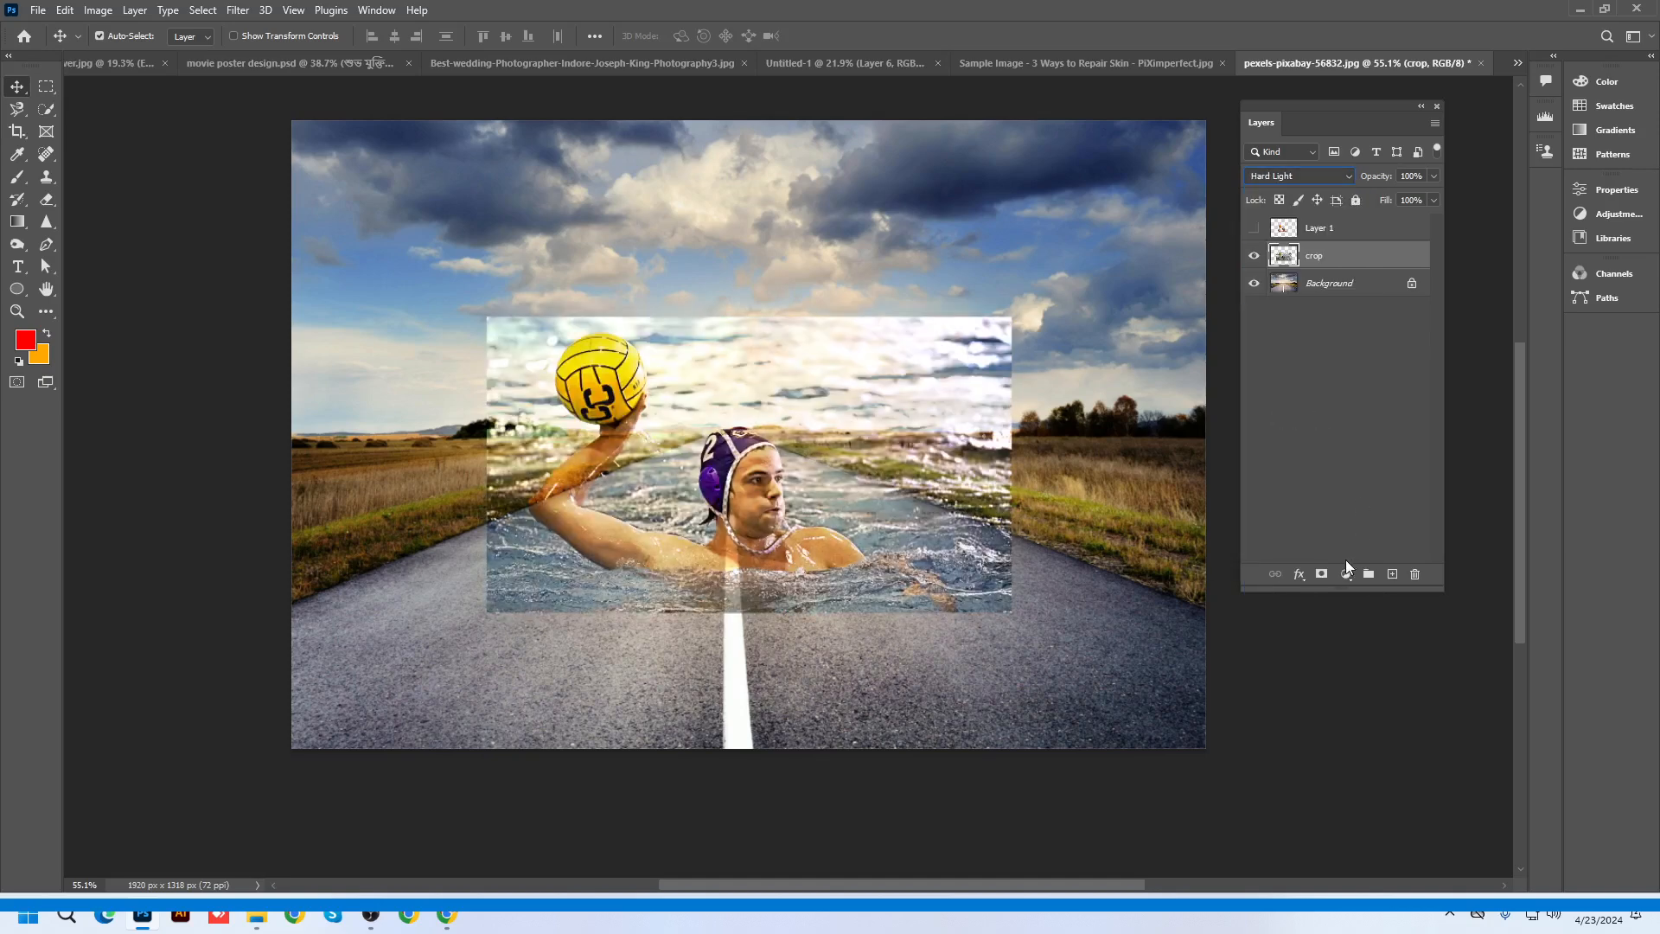
left_click(1321, 576)
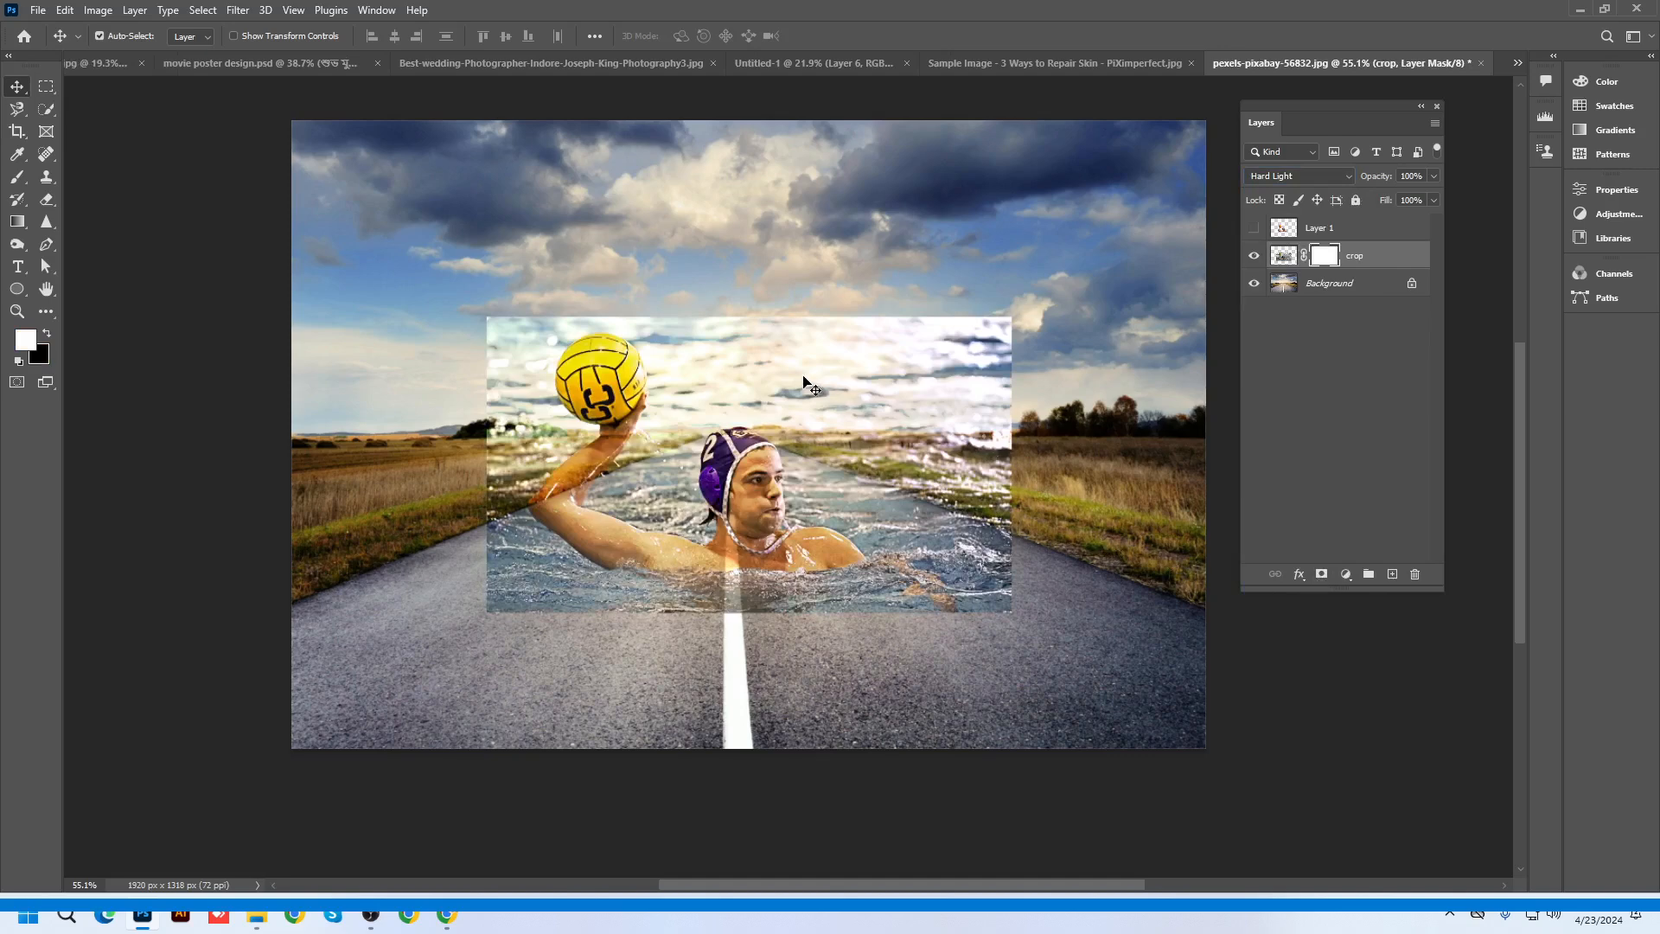
key("ctrl+i")
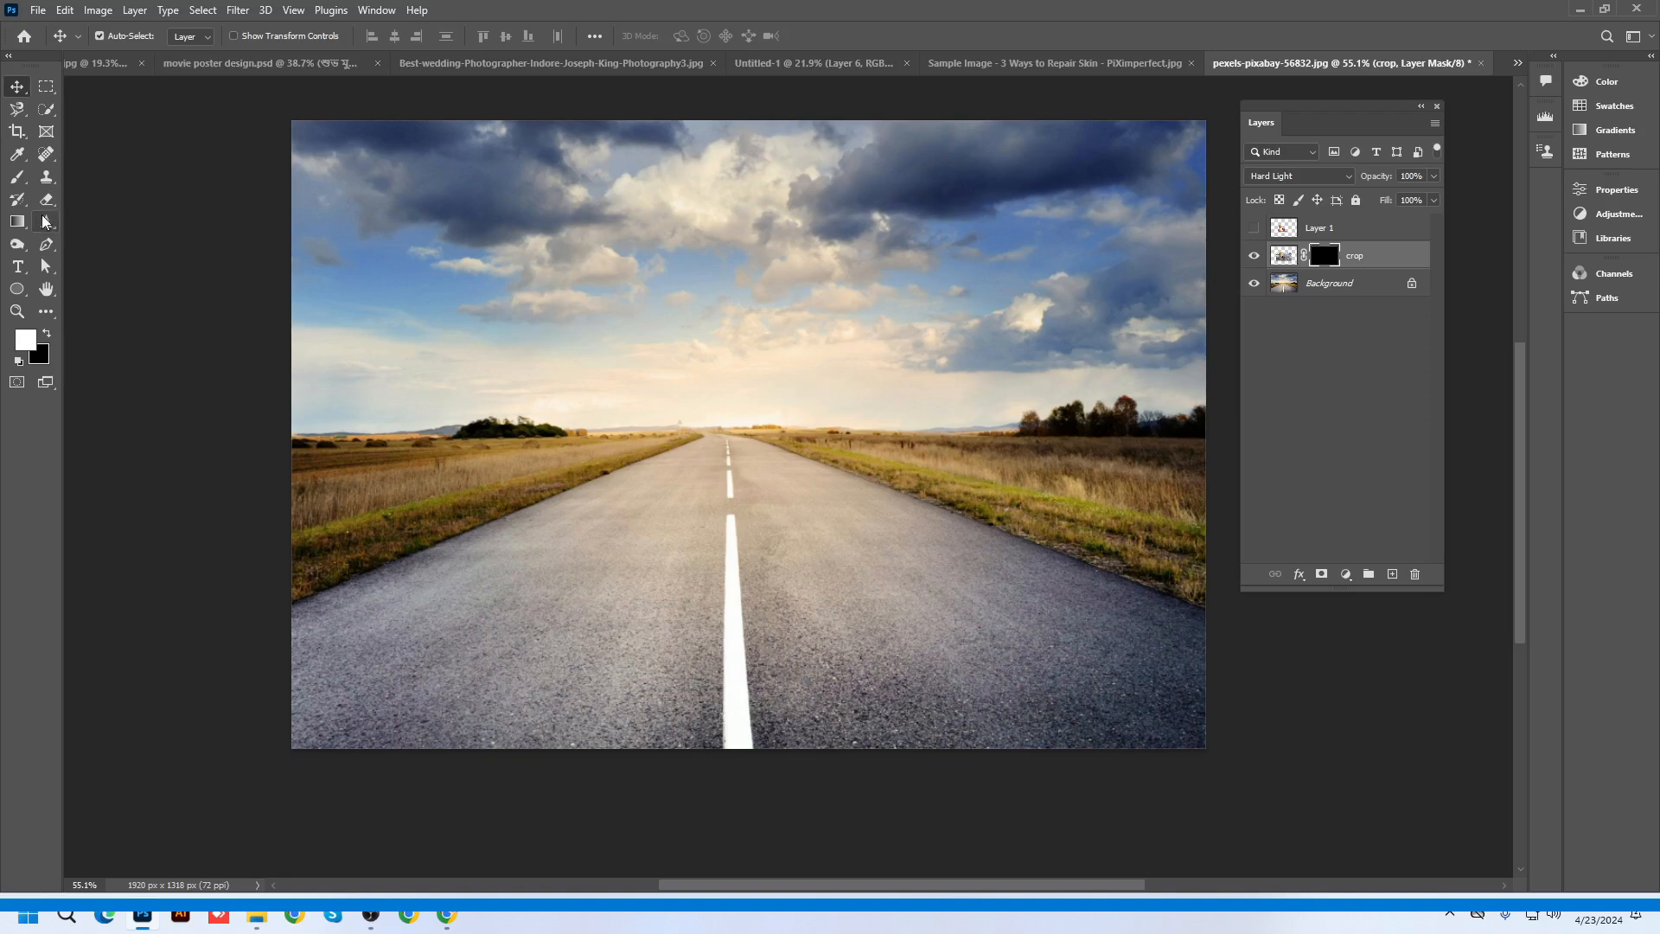
left_click(17, 182)
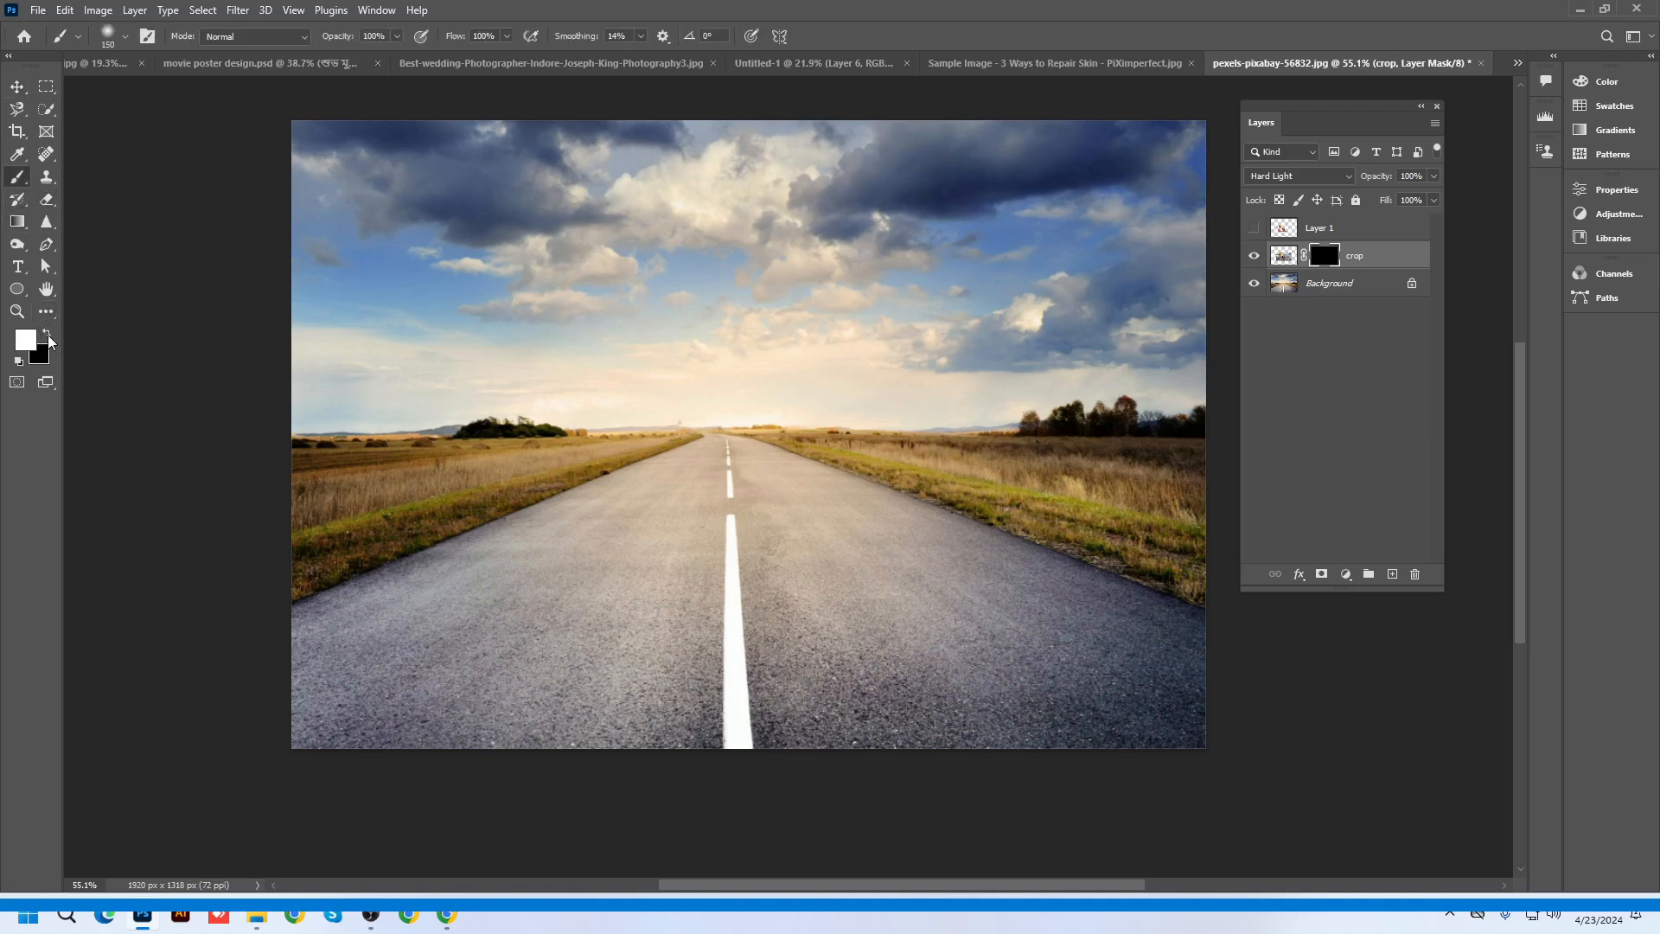
key("bracketright")
key("bracketright")
key("bracketright")
mouse_move(656, 535)
left_mouse_down()
mouse_move(733, 509)
mouse_move(736, 488)
mouse_move(843, 507)
mouse_move(611, 535)
mouse_move(873, 520)
mouse_move(724, 526)
mouse_move(679, 510)
left_mouse_up()
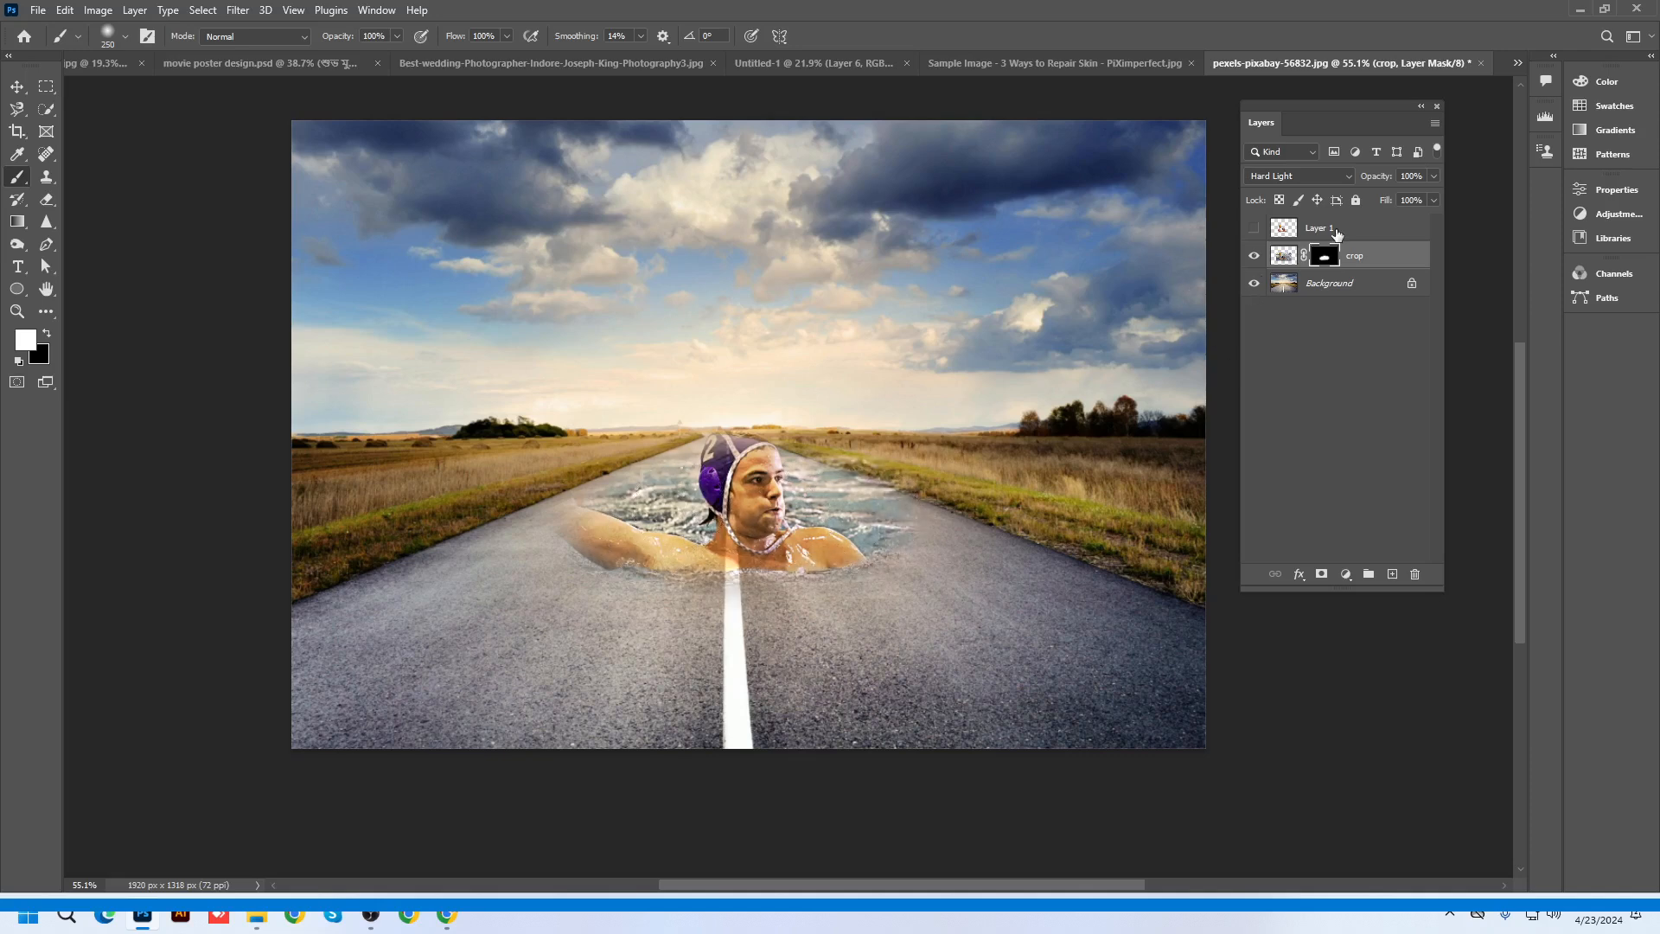
Show Layer 1 with the raised arm and ball, and reveal more water around the swimmer
left_click(1336, 230)
left_click(1253, 228)
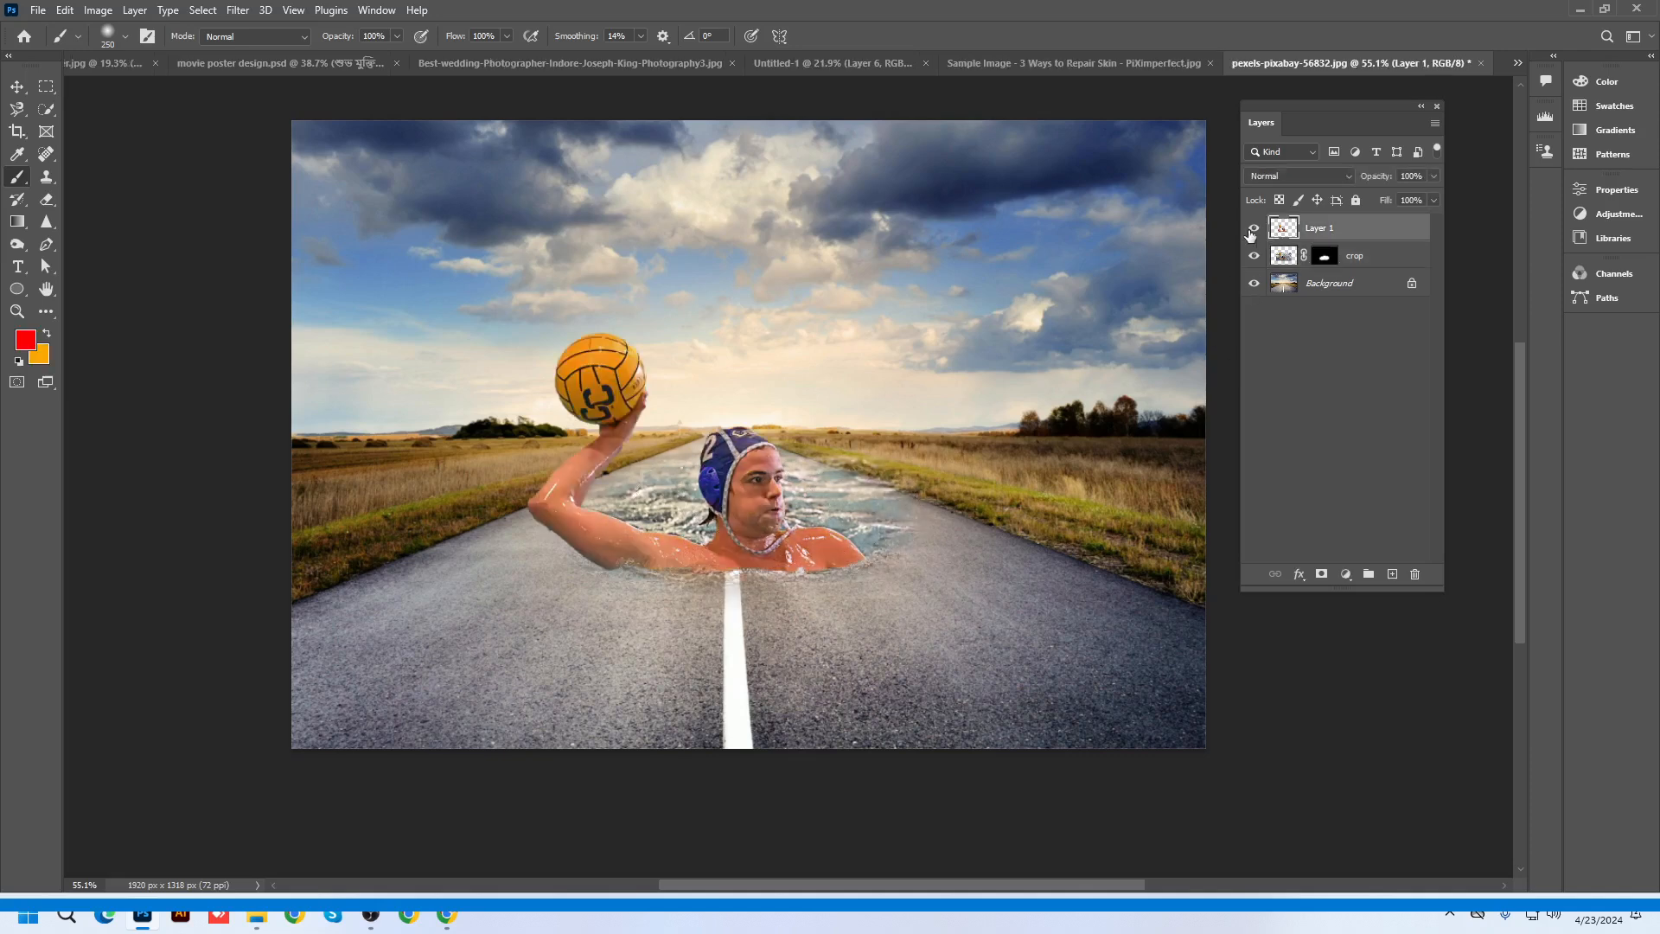
left_click(1323, 255)
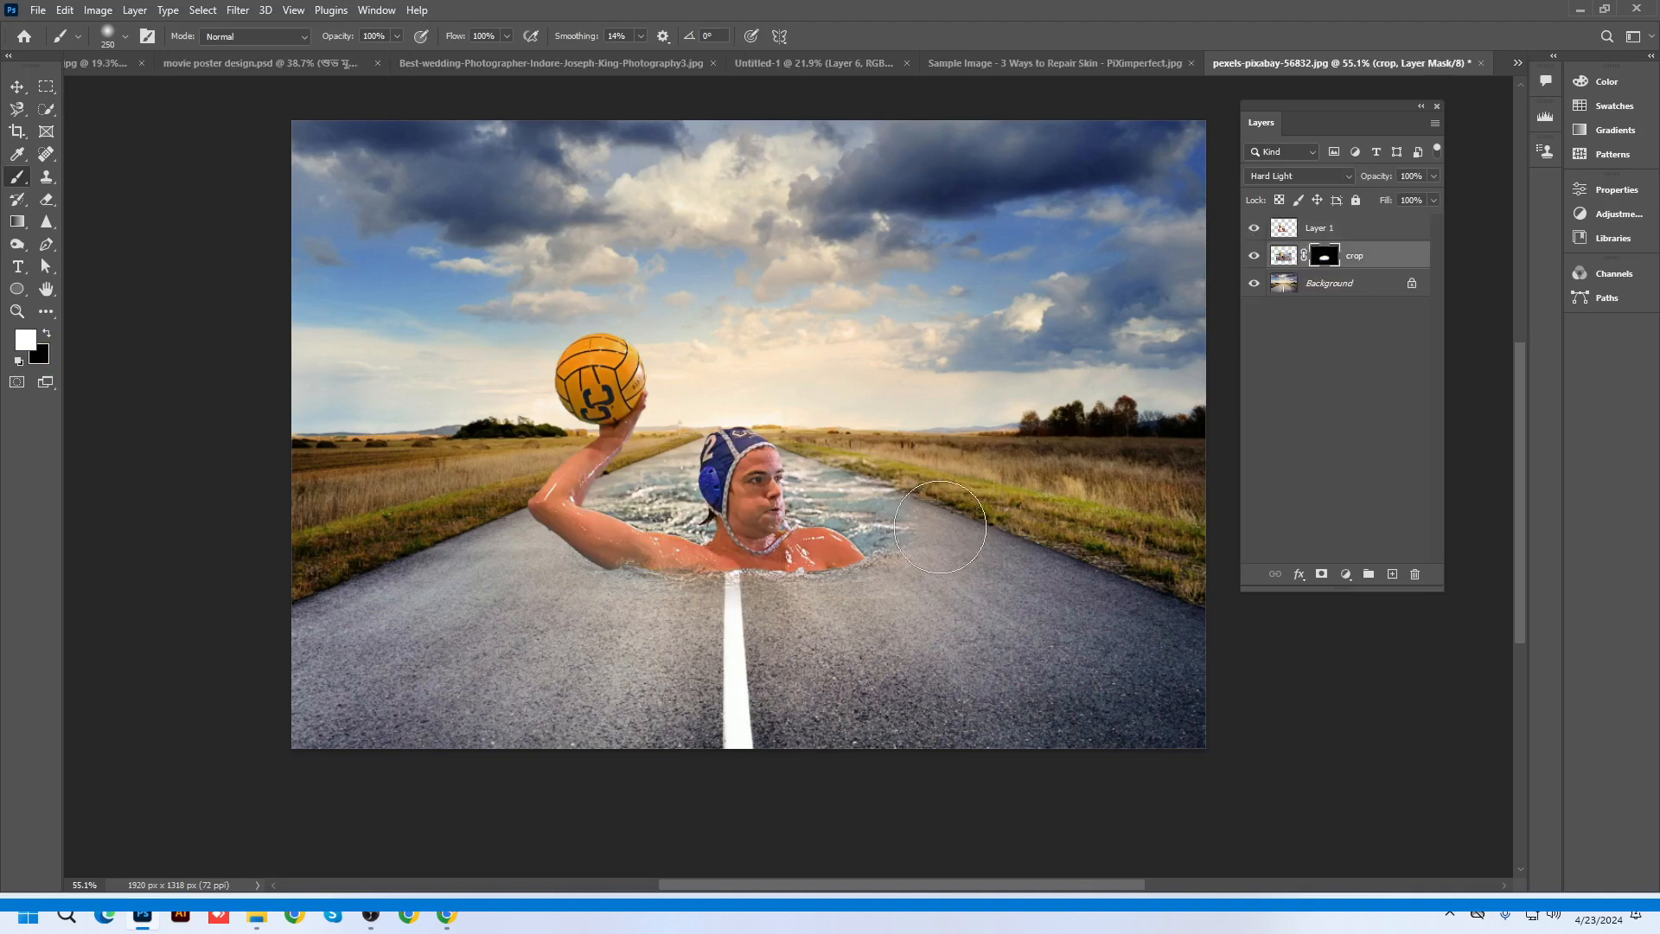
key("bracketleft")
key("bracketleft")
key("bracketleft")
mouse_move(901, 528)
left_mouse_down()
mouse_move(955, 533)
mouse_move(853, 497)
left_mouse_up()
mouse_move(572, 516)
left_mouse_down()
mouse_move(508, 532)
mouse_move(590, 550)
mouse_move(649, 526)
mouse_move(668, 494)
left_mouse_up()
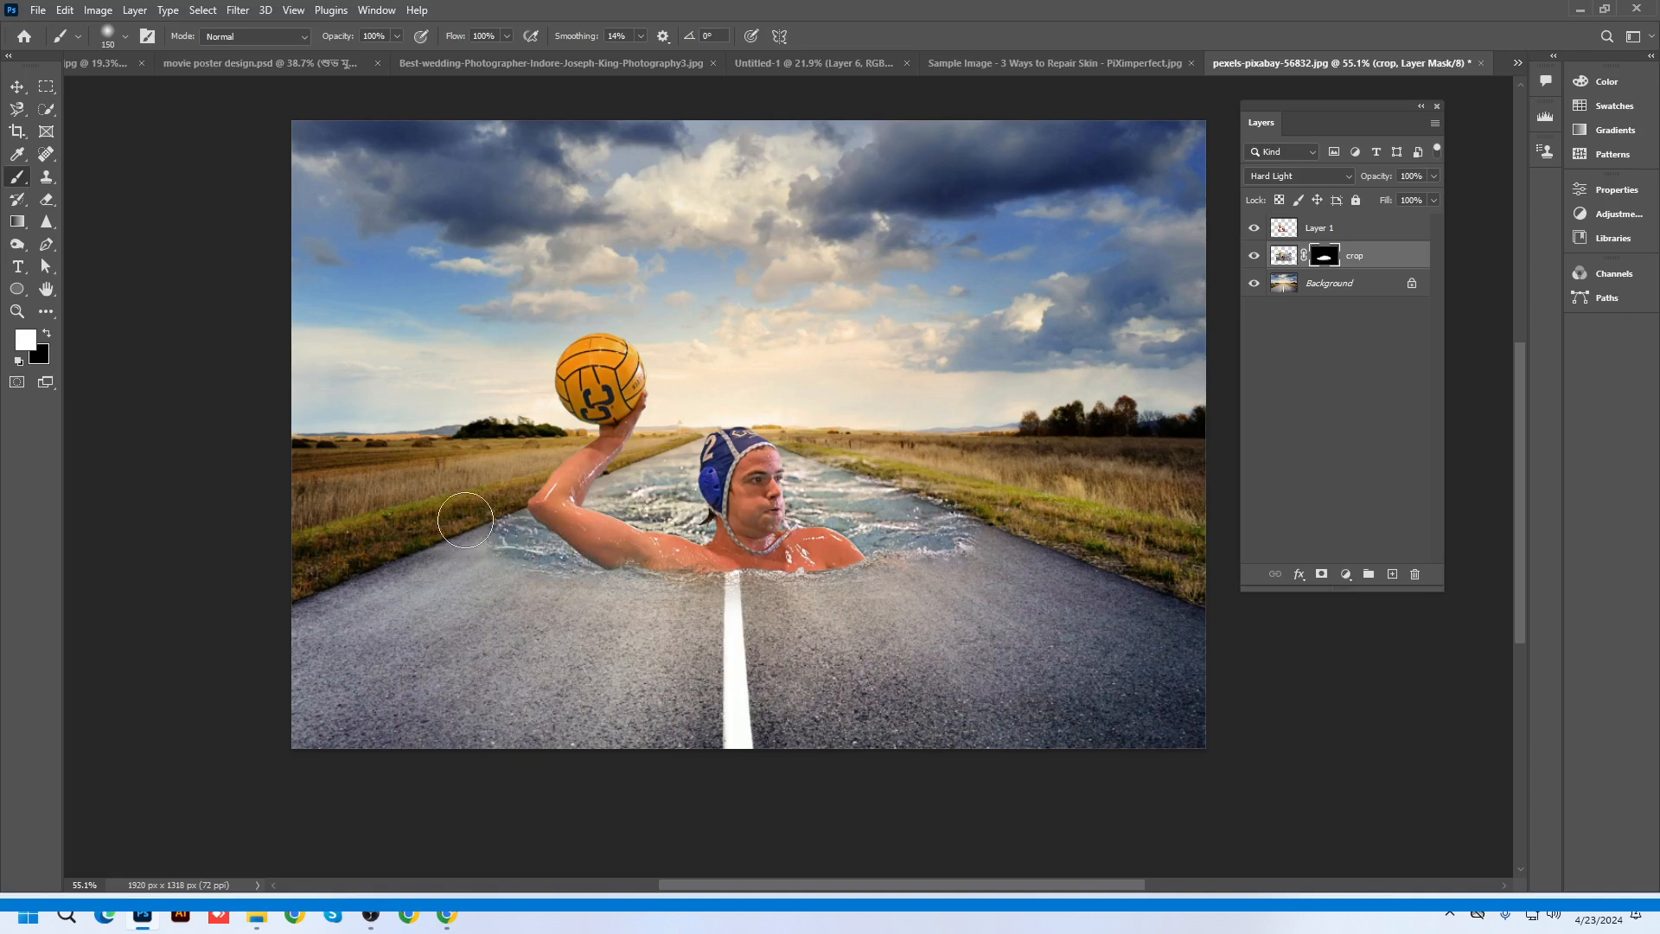
Zoom in and refine the mask at the water's left edge, painting white and black
key("x")
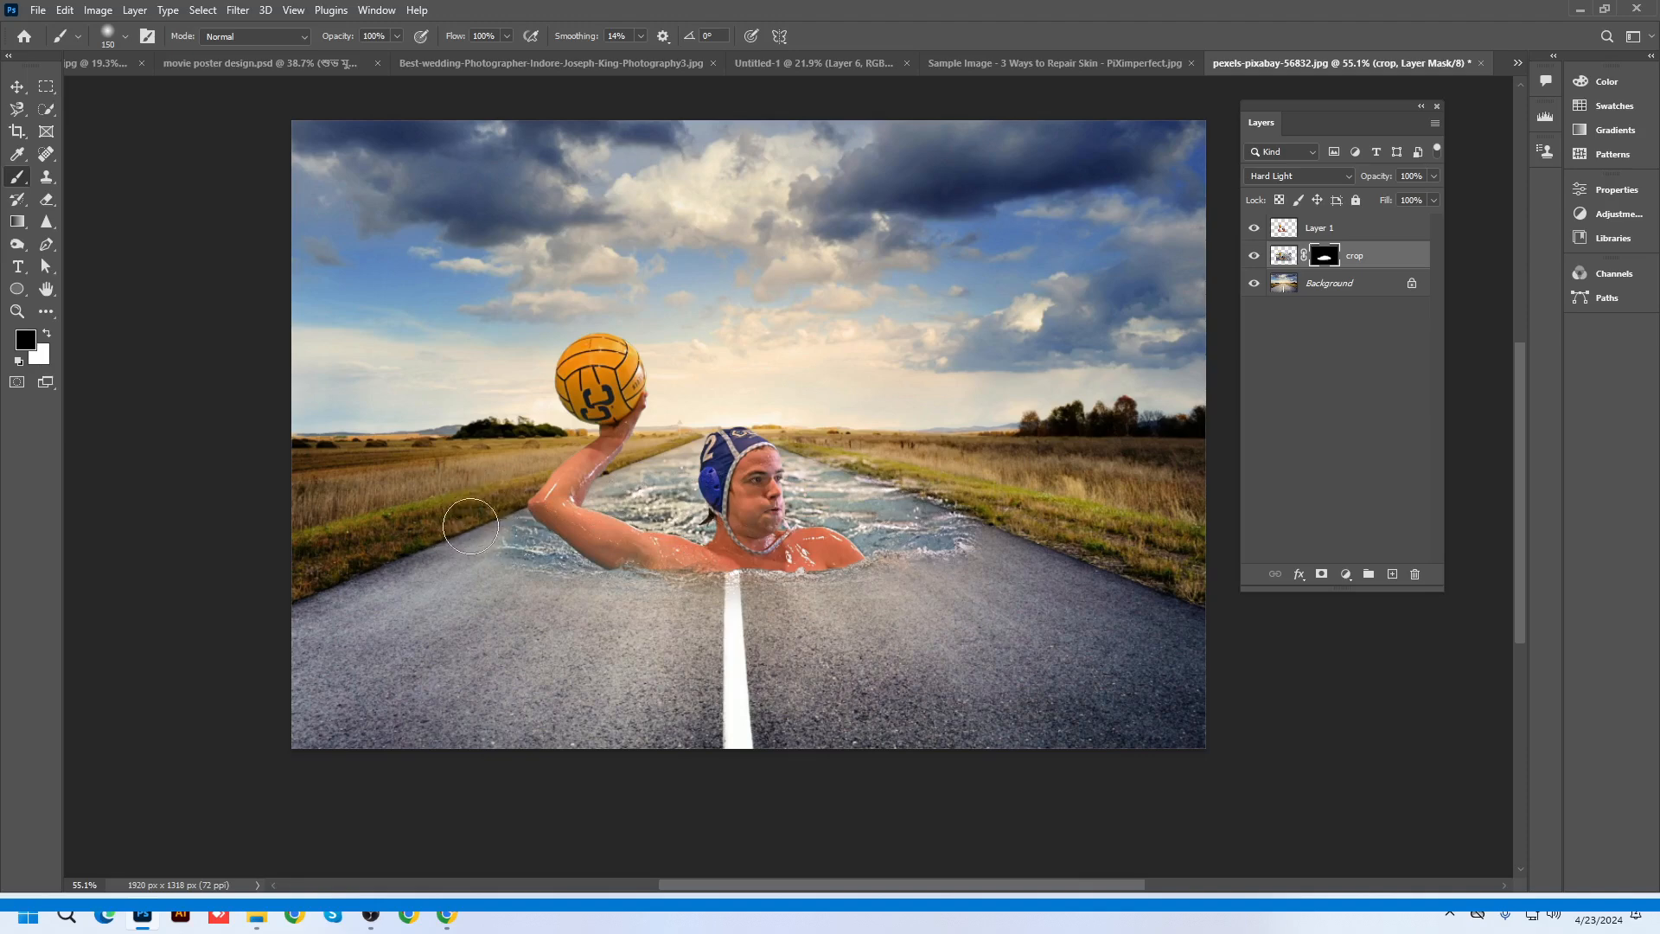
key("ctrl+plus")
key("bracketleft")
key("bracketleft")
key("bracketleft")
key("bracketleft")
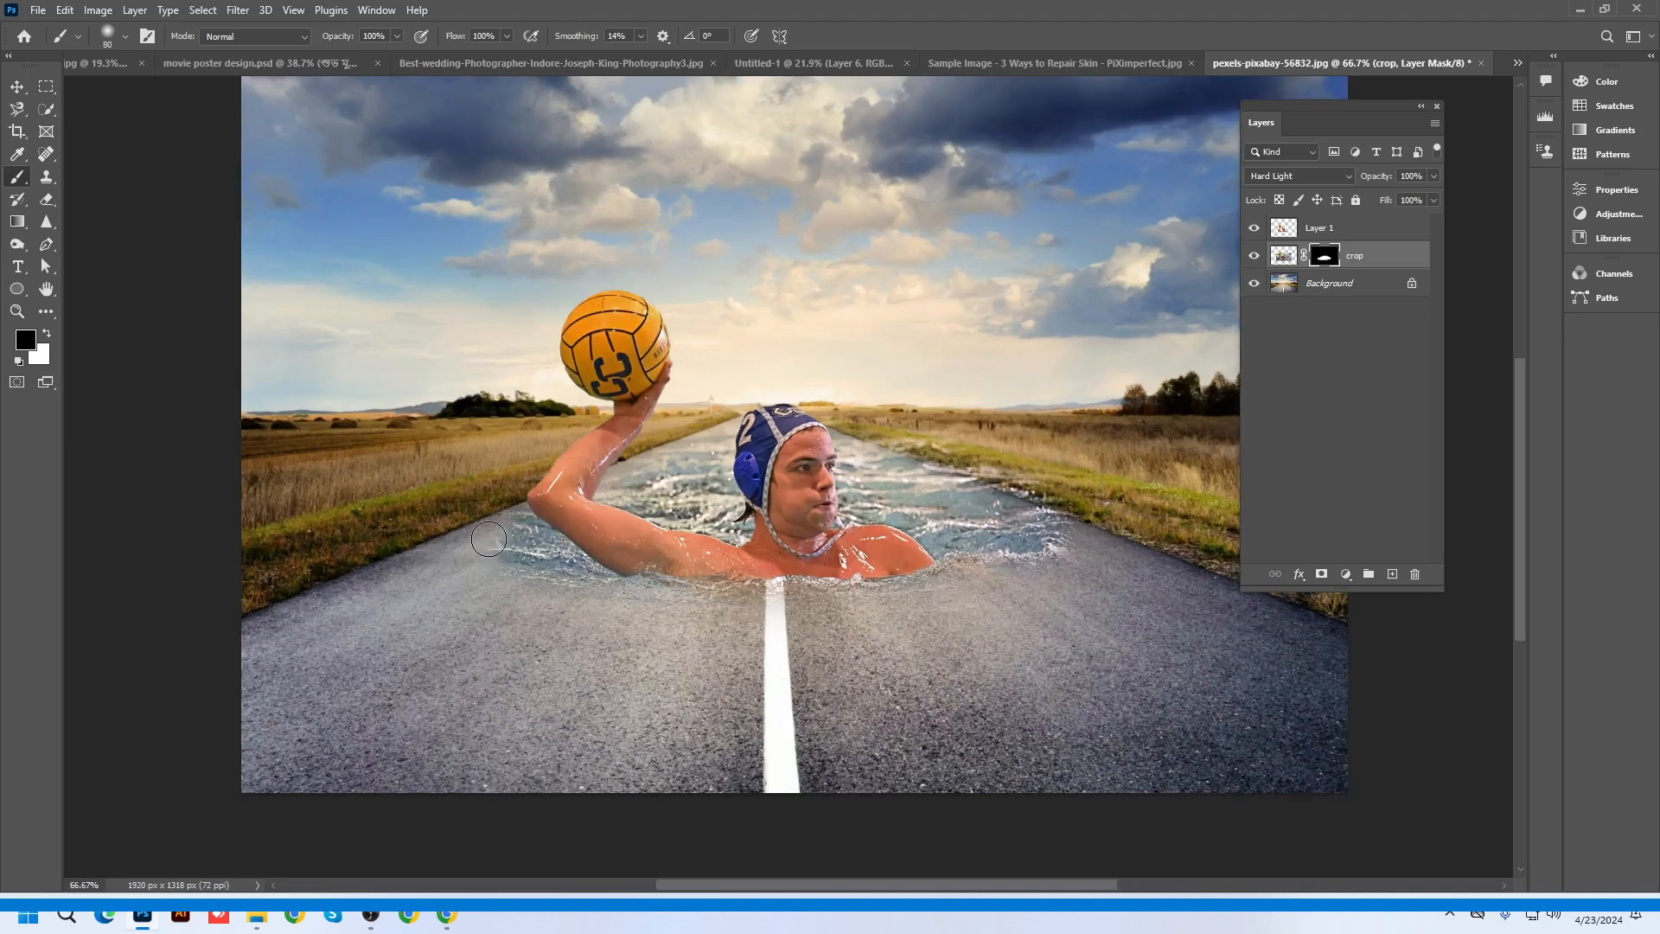
key("x")
mouse_move(482, 540)
left_mouse_down()
mouse_move(510, 547)
mouse_move(480, 545)
left_mouse_up()
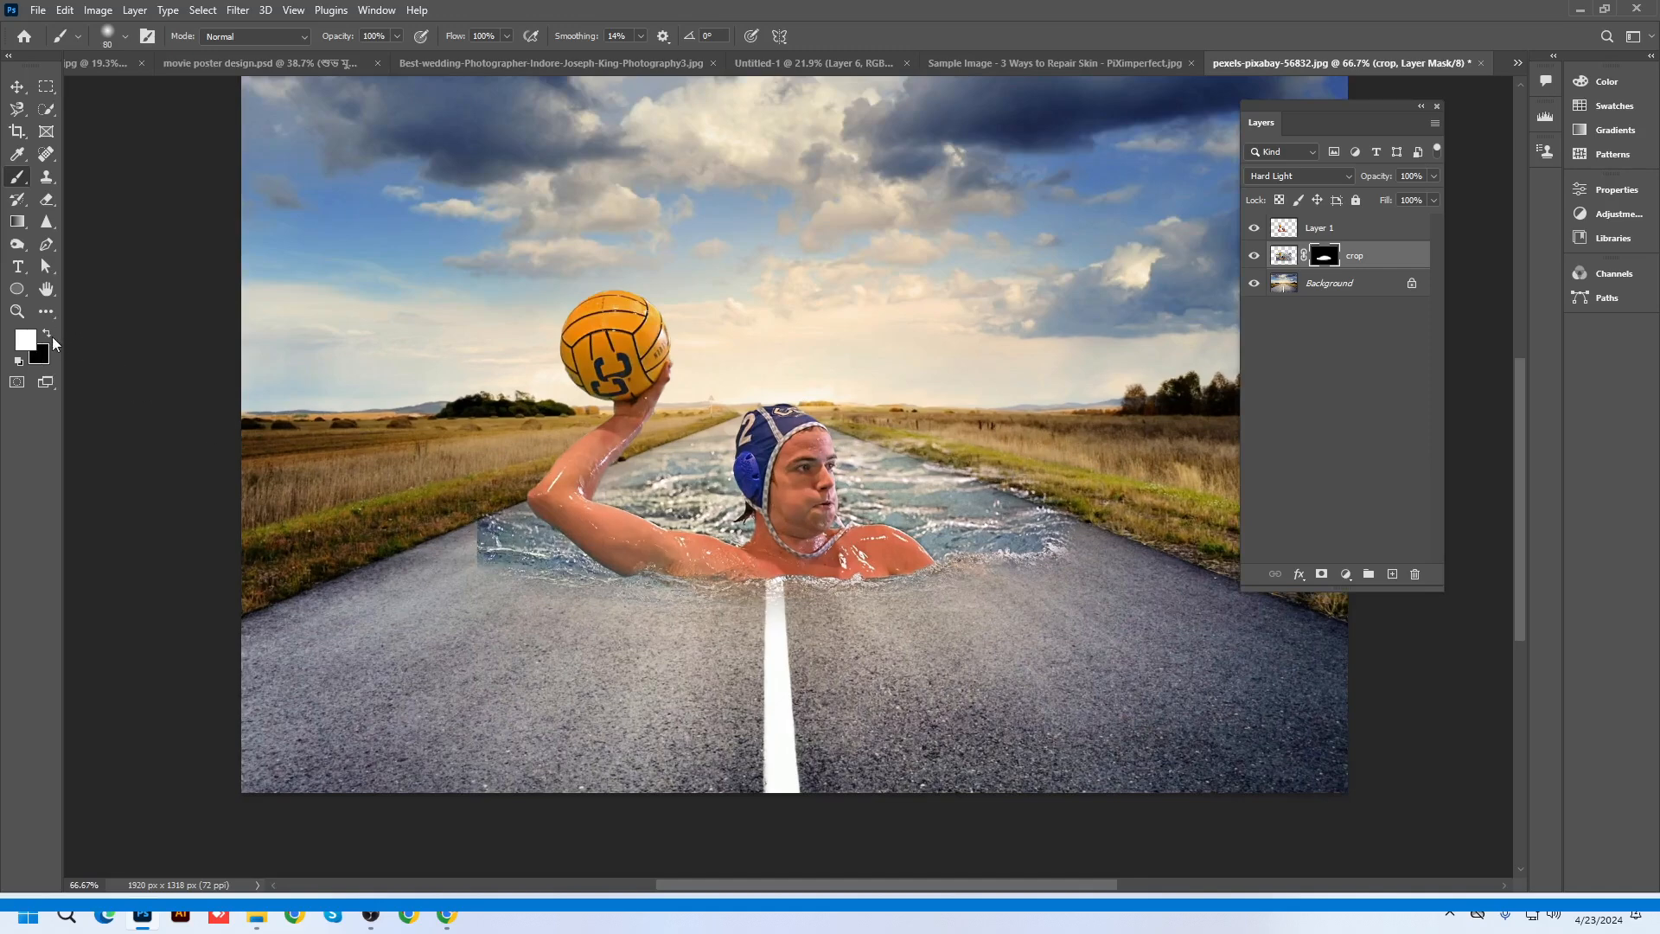
left_click(47, 333)
mouse_move(468, 528)
left_mouse_down()
mouse_move(465, 544)
mouse_move(467, 522)
left_mouse_up()
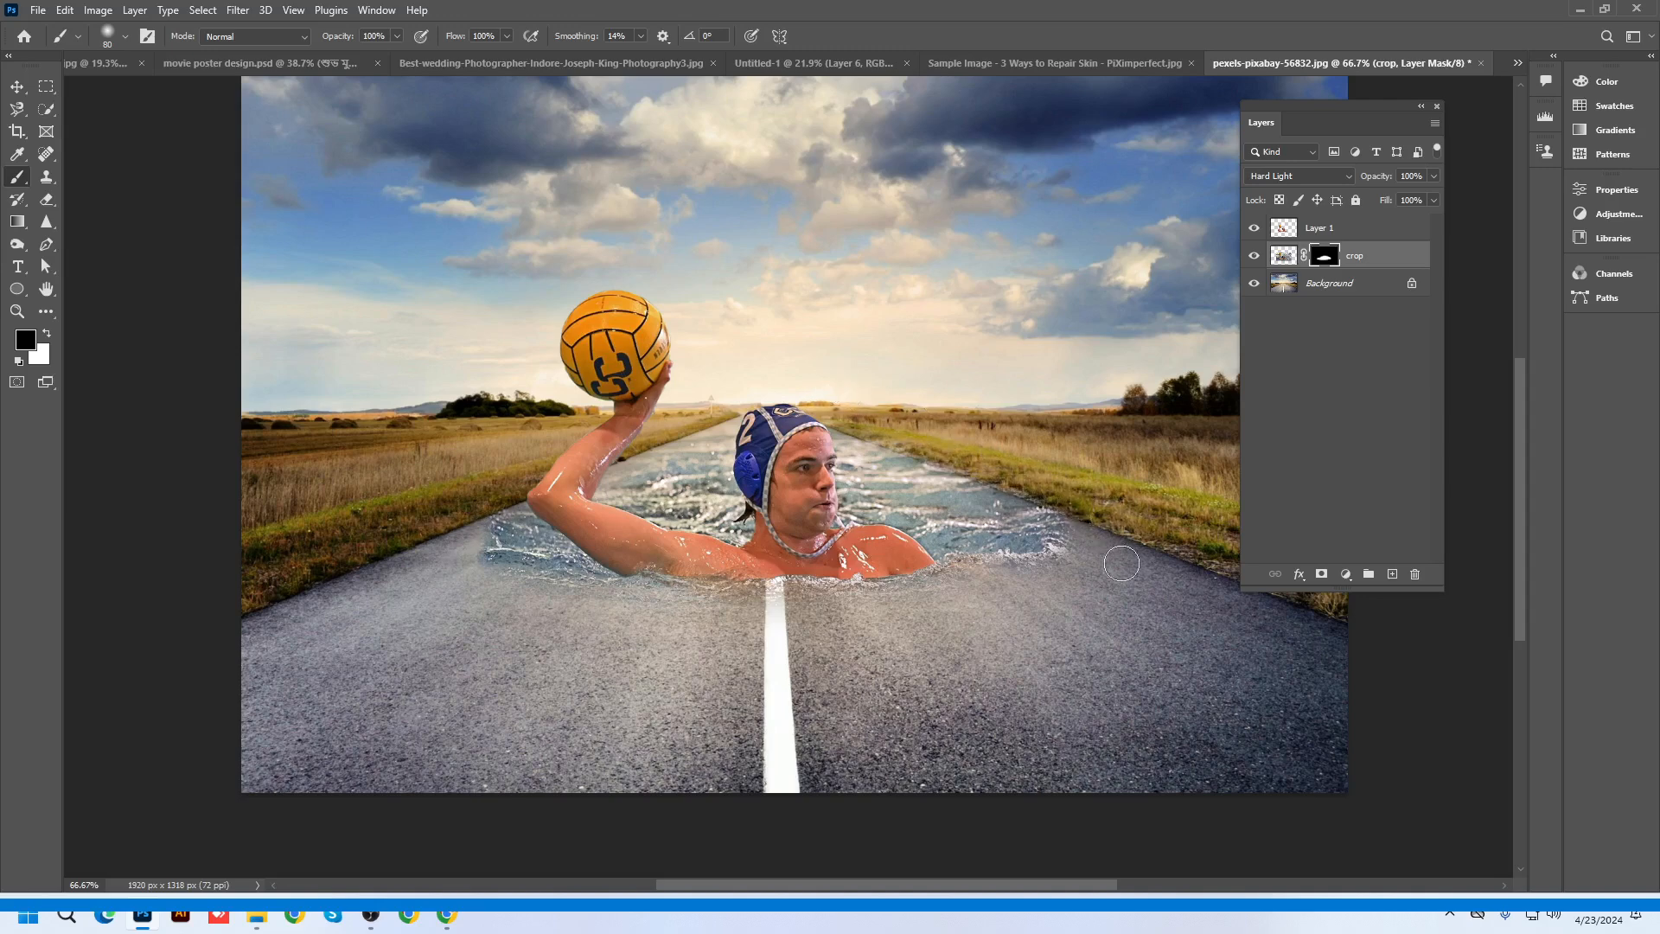
scroll(1115, 562, "down", 3)
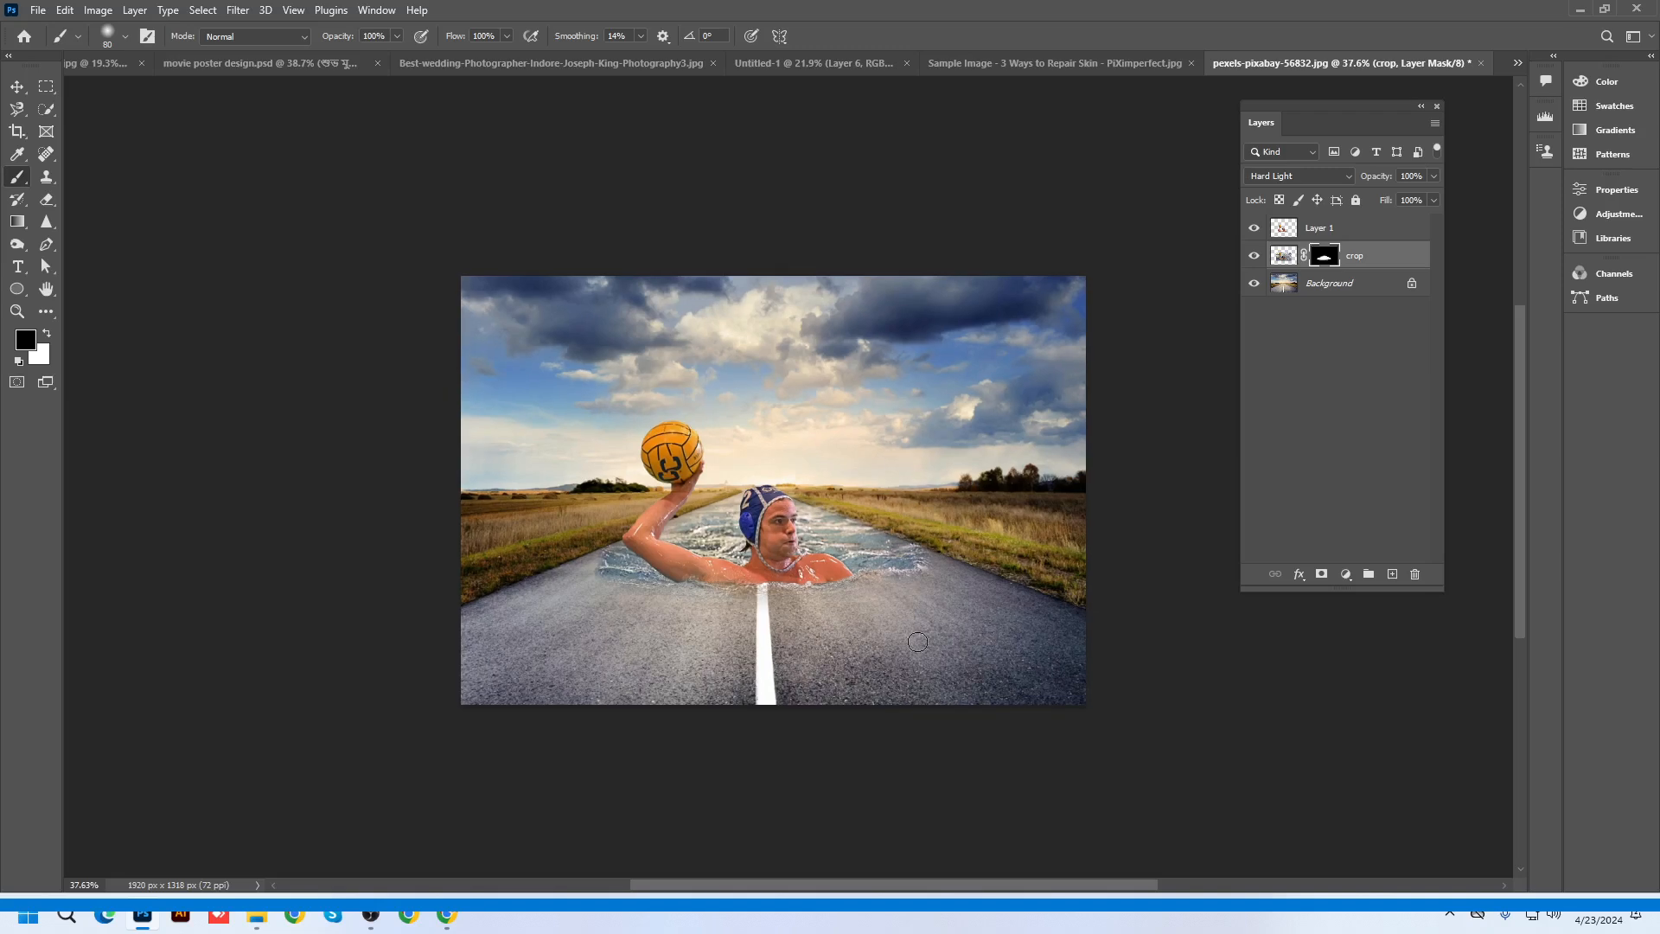
scroll(917, 642, "up", 2)
Hide Layer 1 and the crop layer and select the Background road layer
left_click(17, 86)
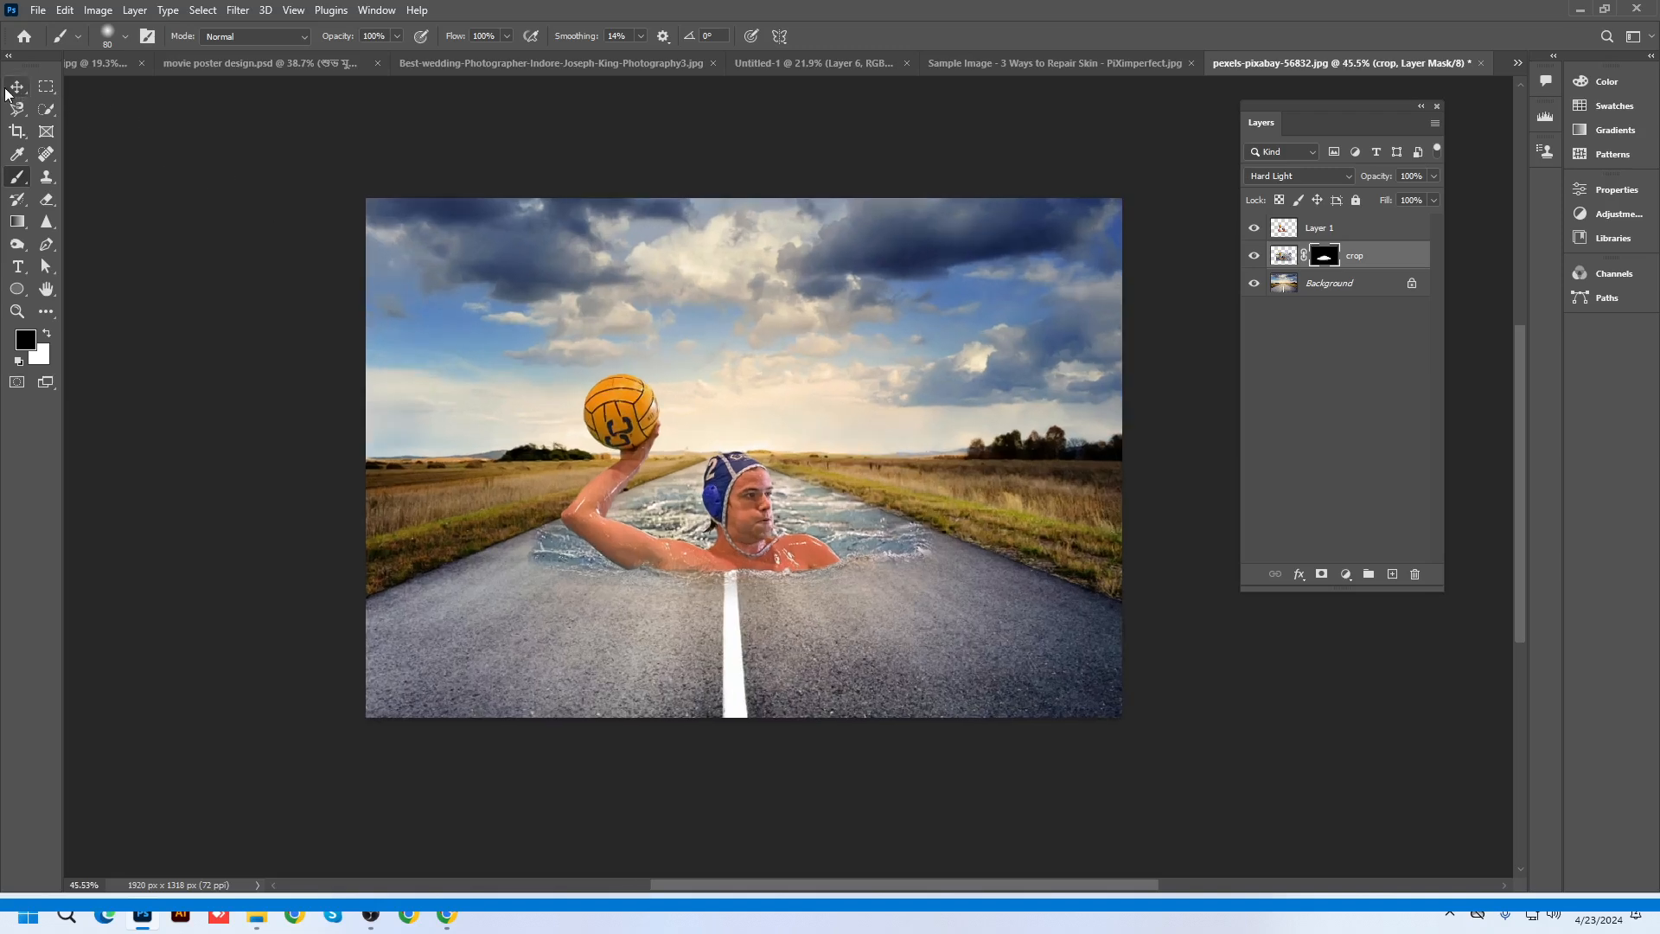
left_click(1255, 227)
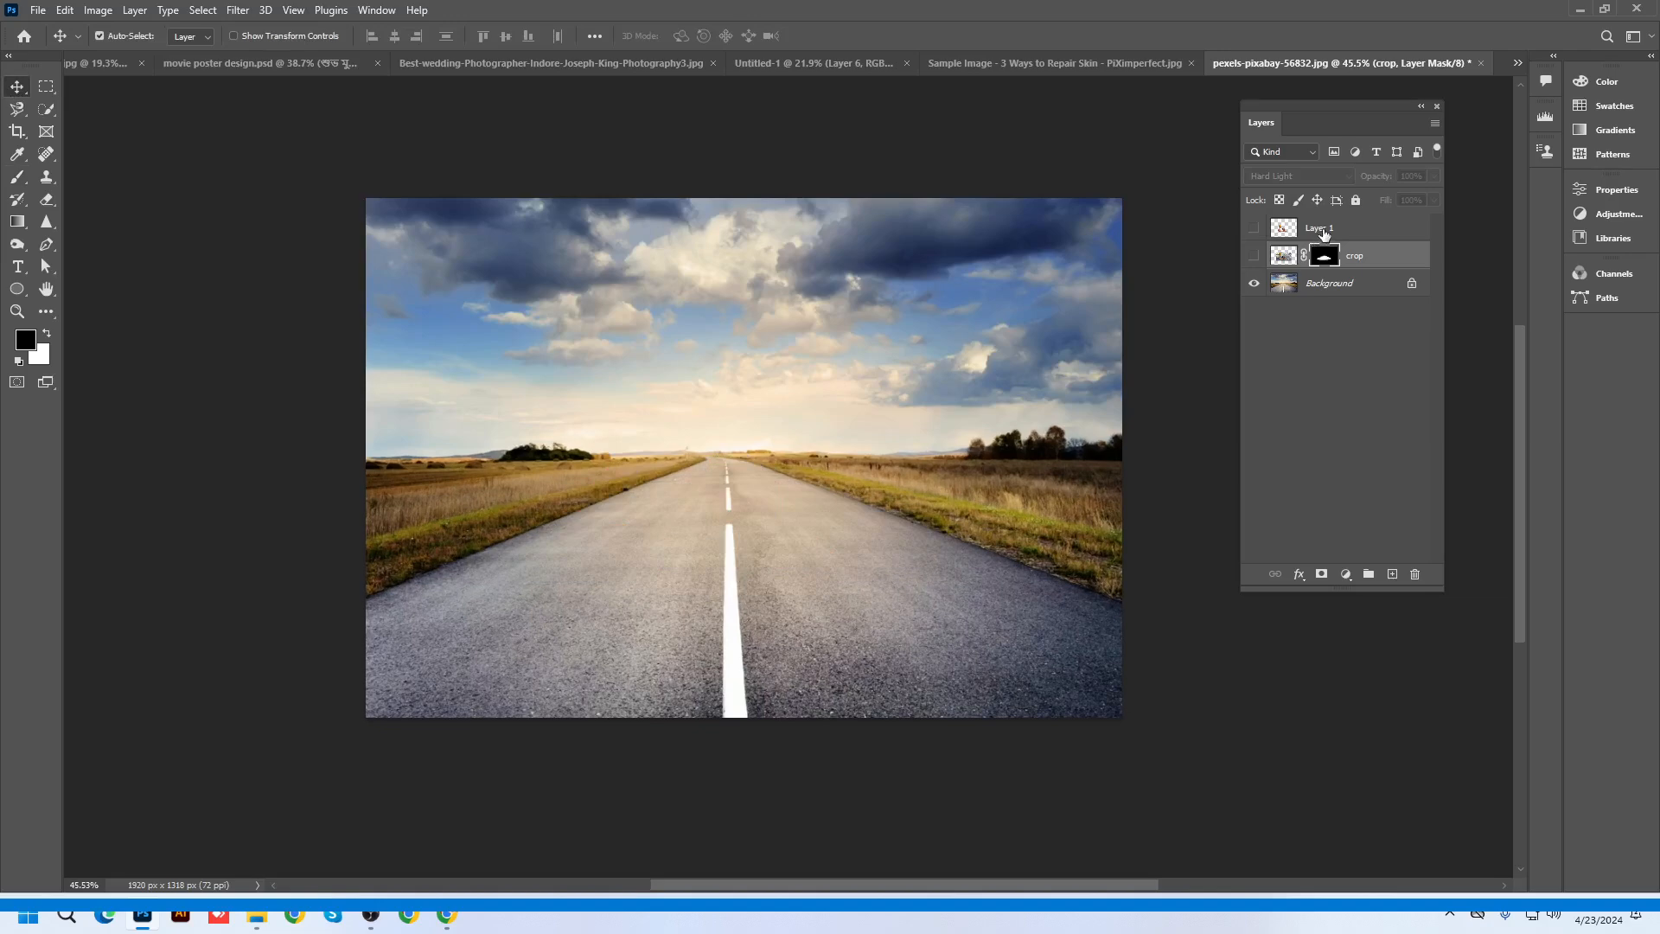
left_click(1321, 231)
left_click(1335, 288)
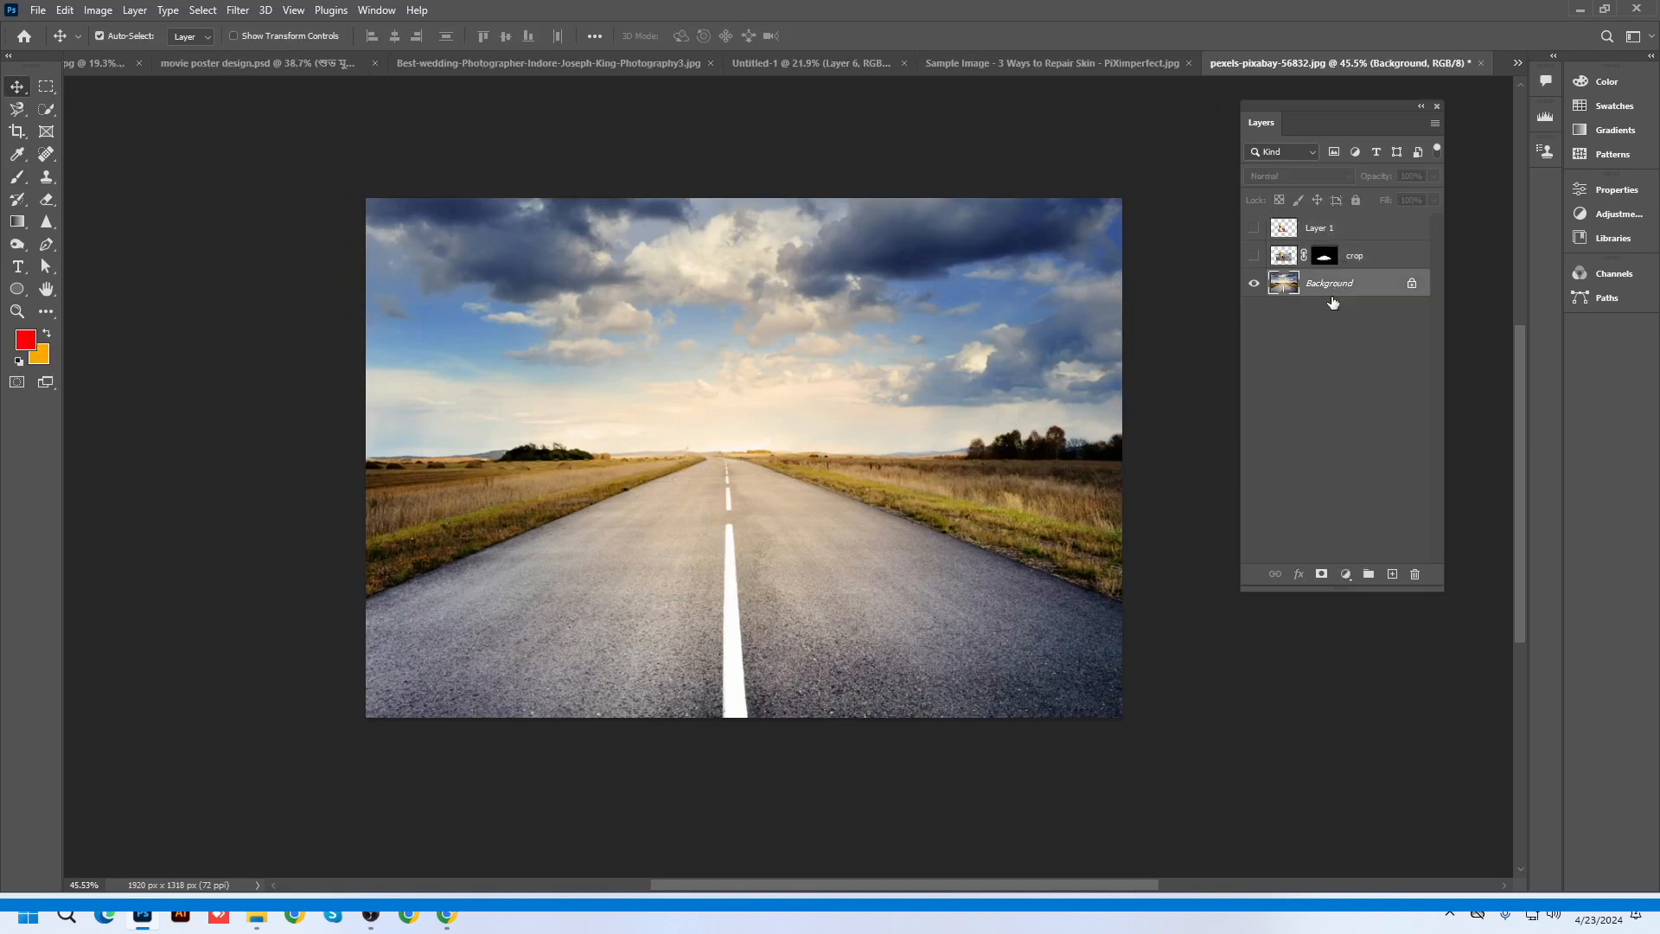
Add a black 'JBU' text layer on the left side of the road
left_click(18, 266)
left_click(597, 577)
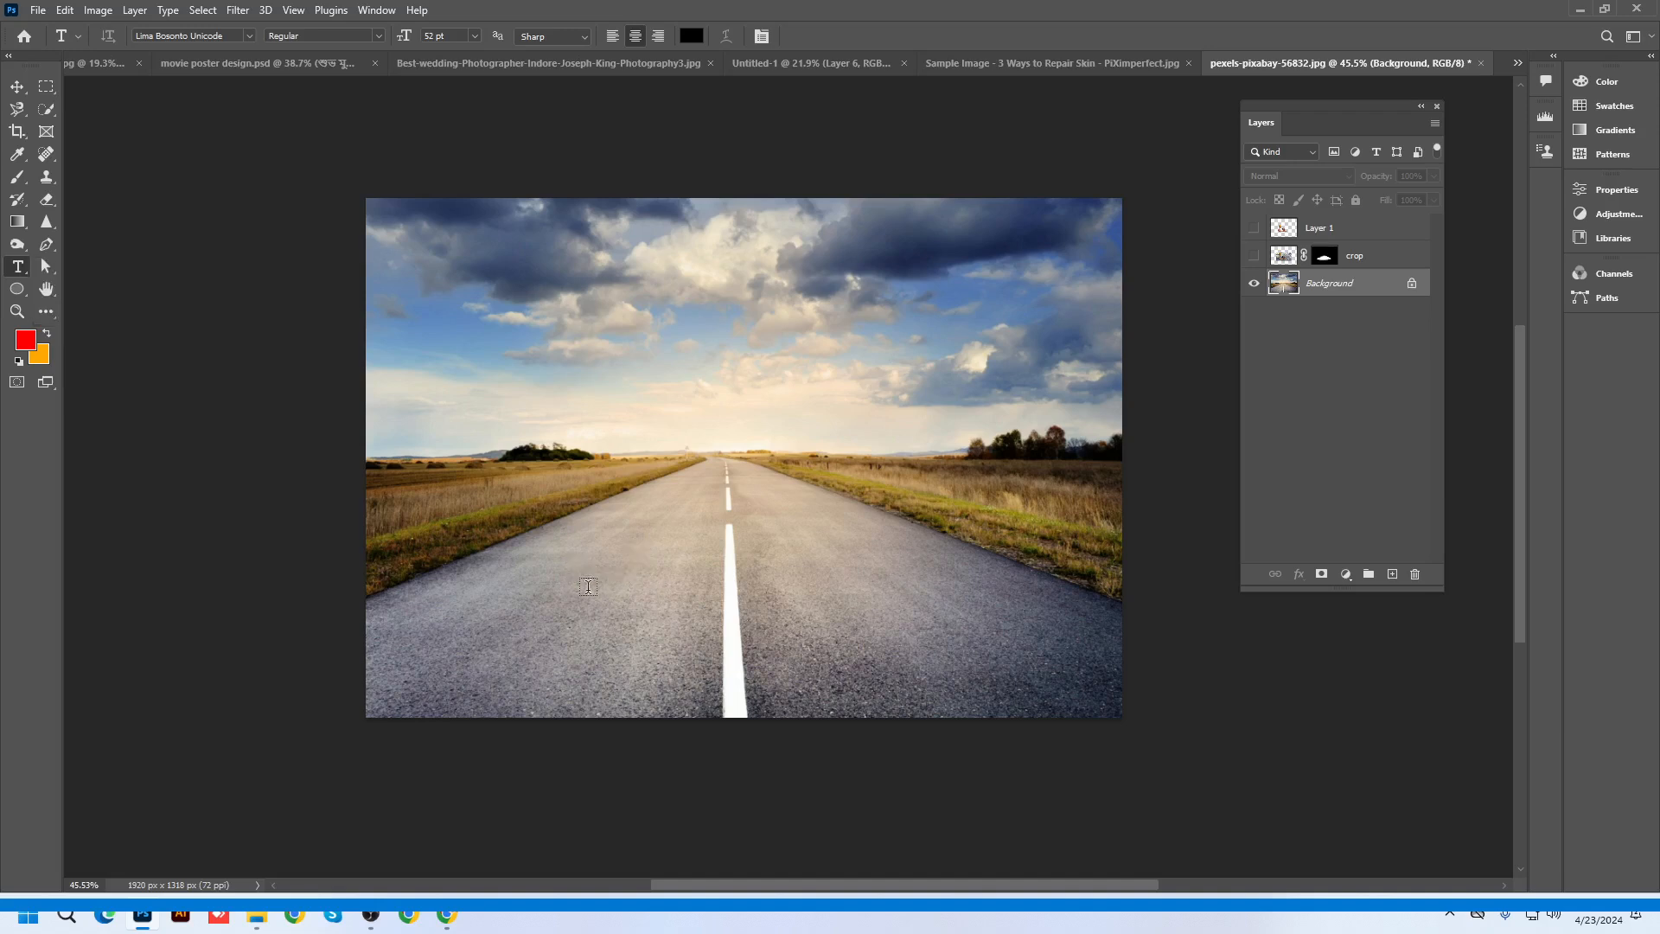
scroll(709, 643, "up", 2)
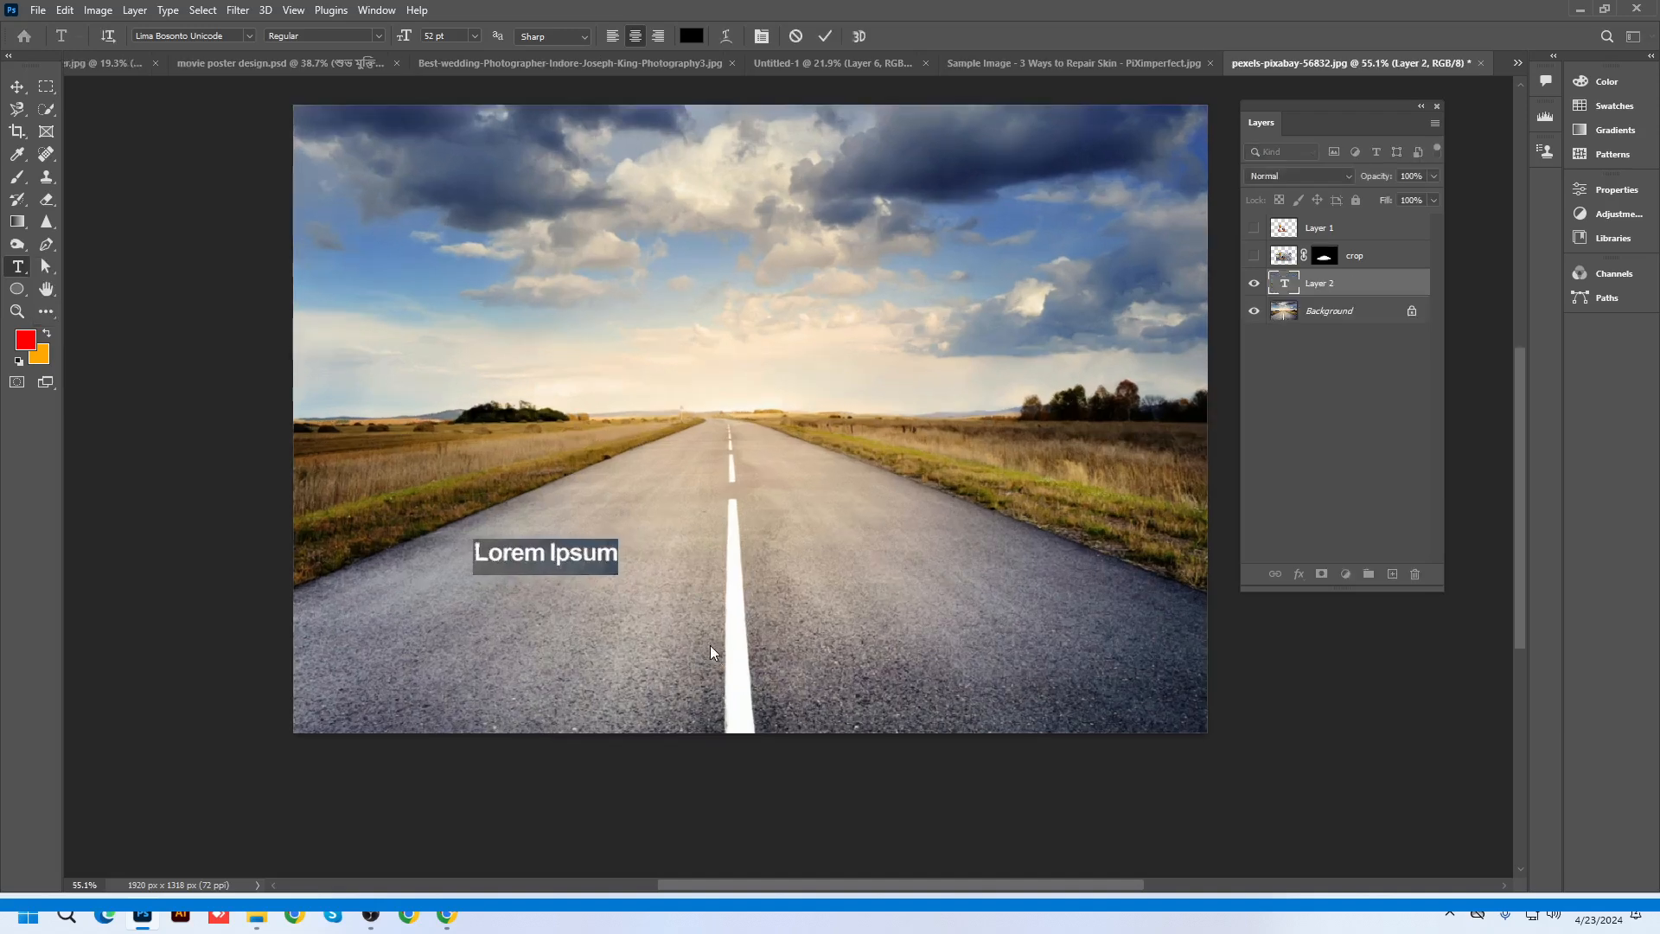
type("P")
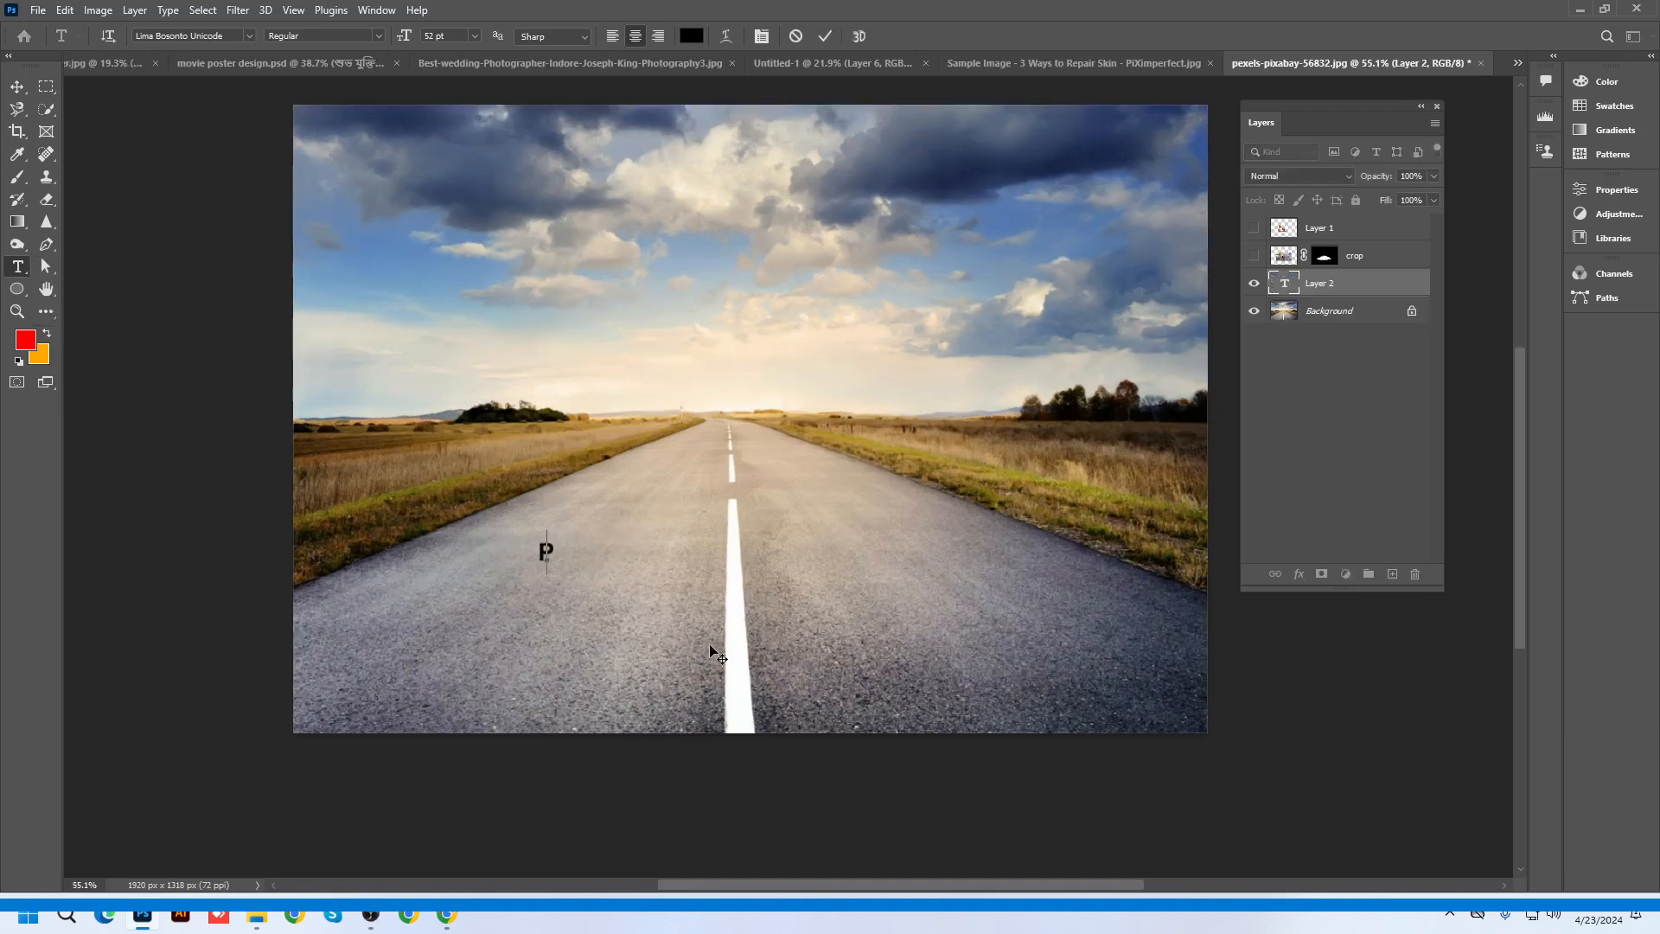
key("BackSpace")
type("JBU")
left_click(17, 86)
Enlarge the JBU text to about 466 pt across the road and move it lower
key("ctrl+t")
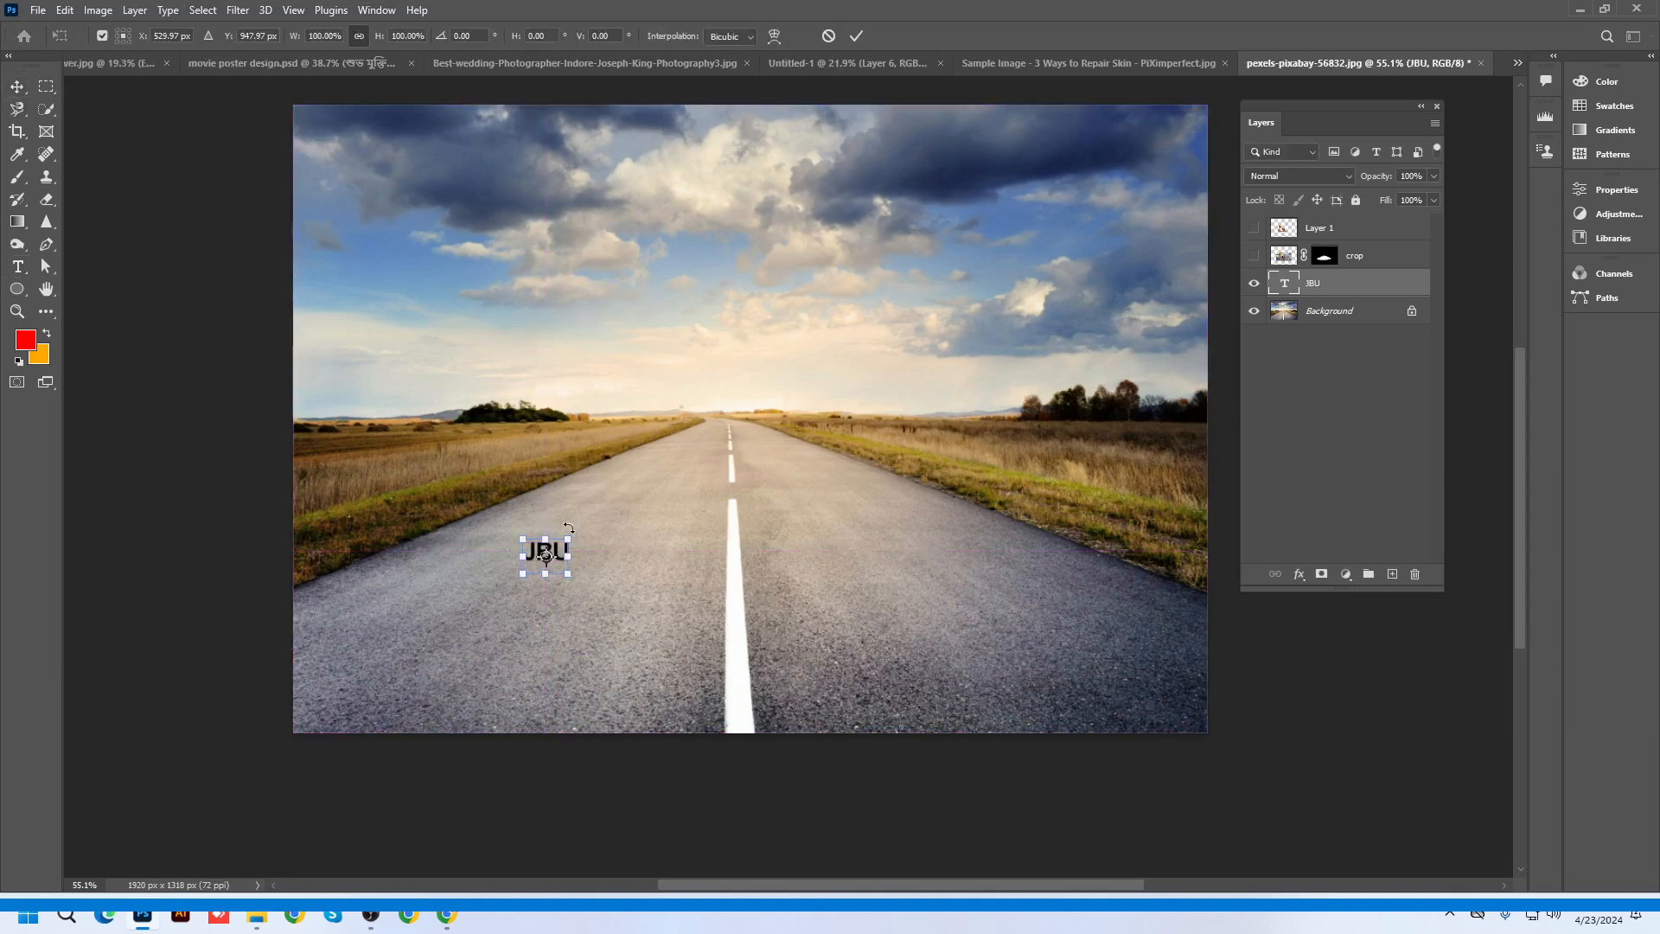
left_click_drag(567, 538, 1003, 372)
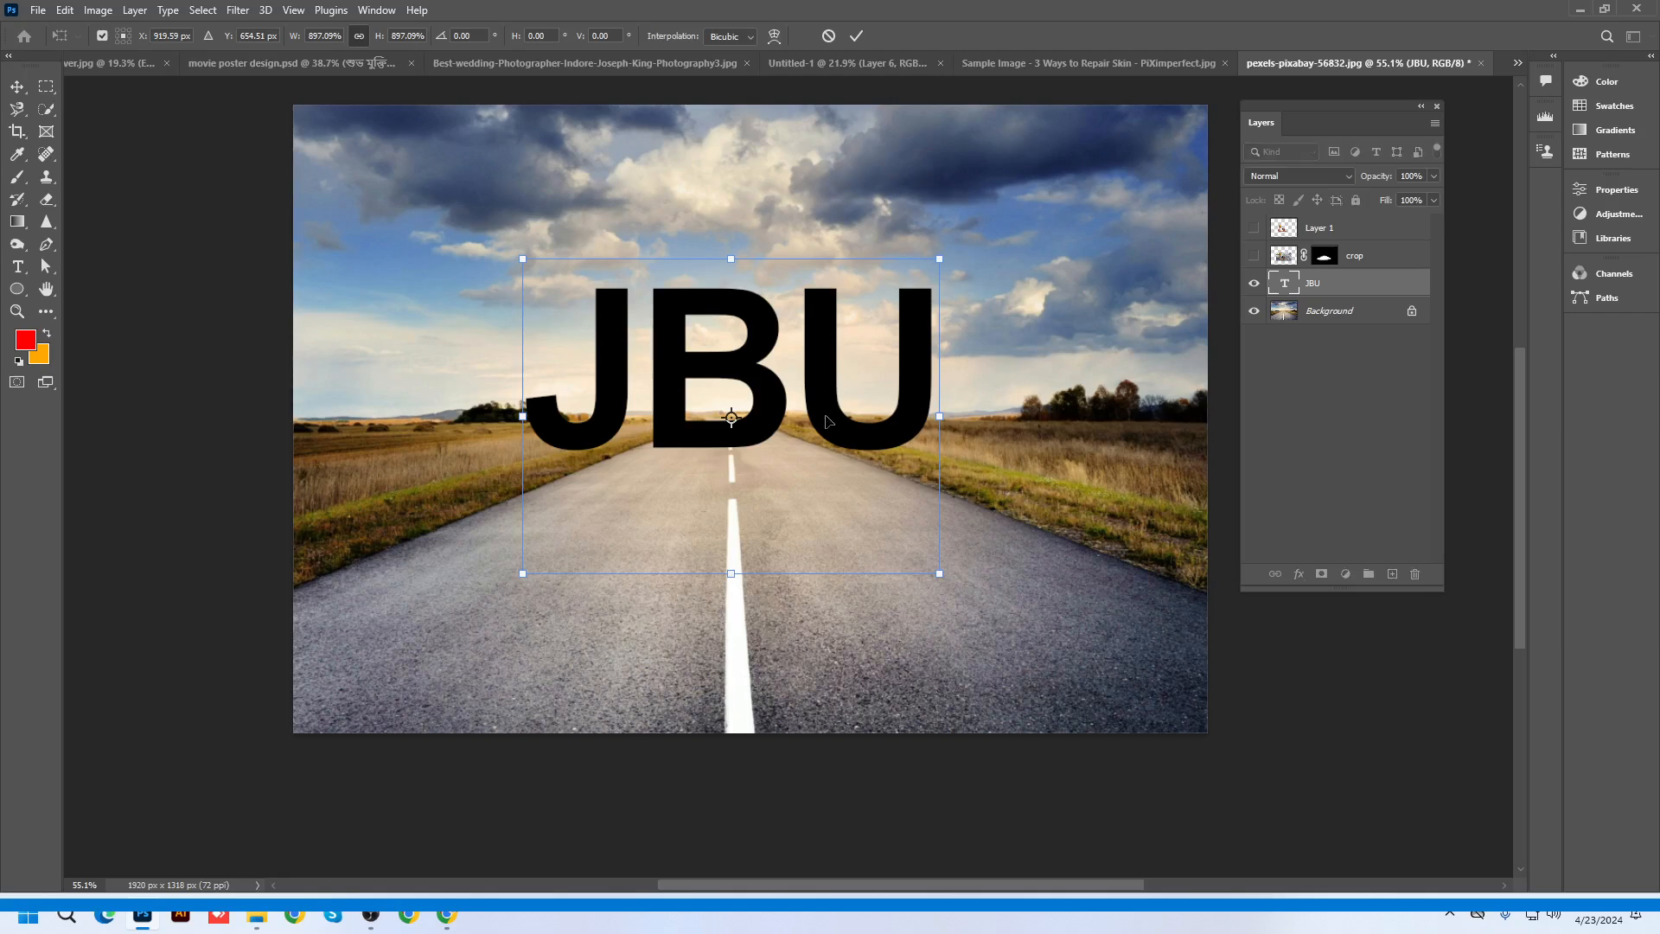
left_click_drag(830, 413, 828, 493)
key("Return")
Try a Bebas font for JBU and review the font styles and Character/Paragraph panels
double_click(811, 465)
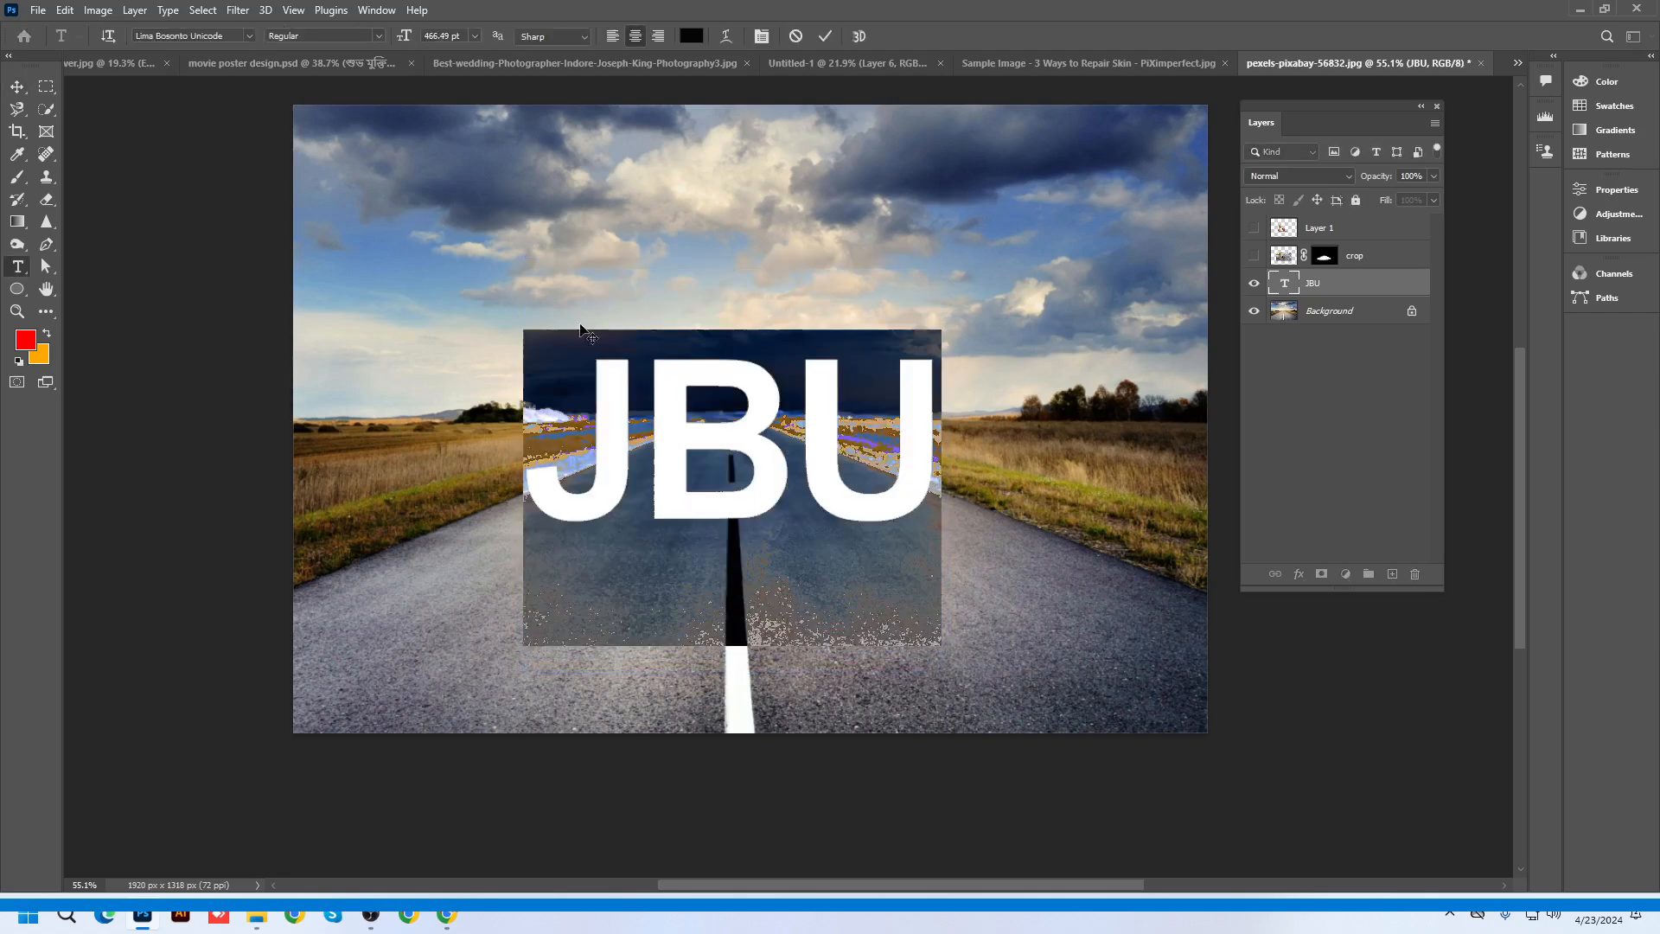
left_click(218, 36)
type("Beba")
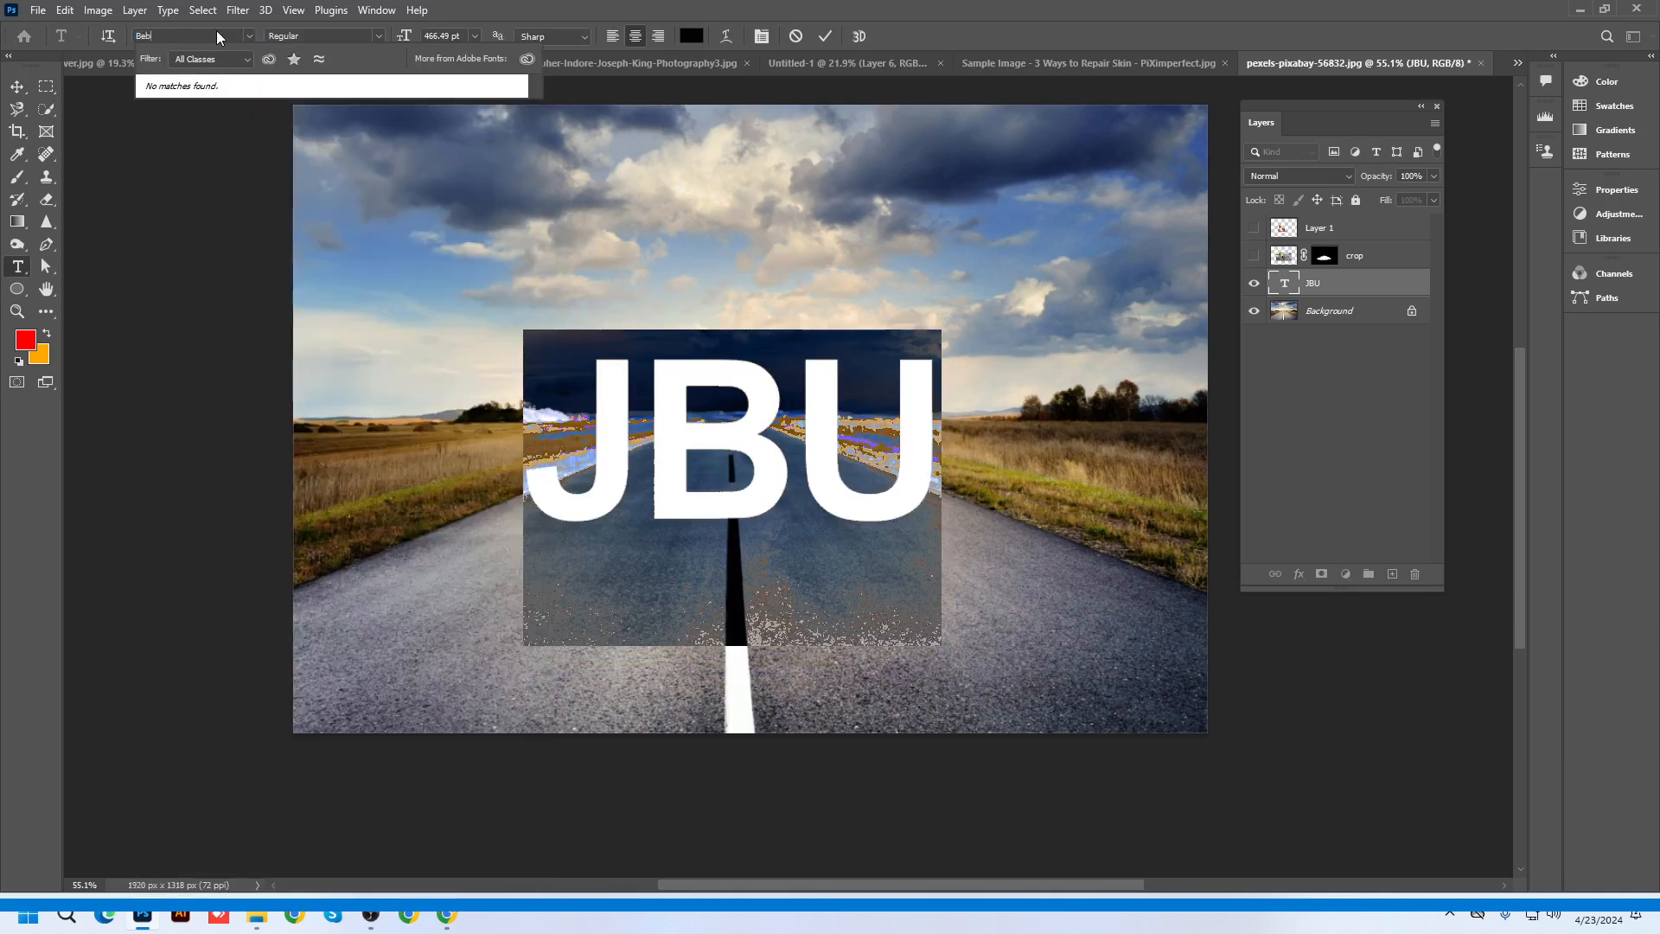
key("BackSpace")
key("BackSpace")
key("BackSpace")
key("BackSpace")
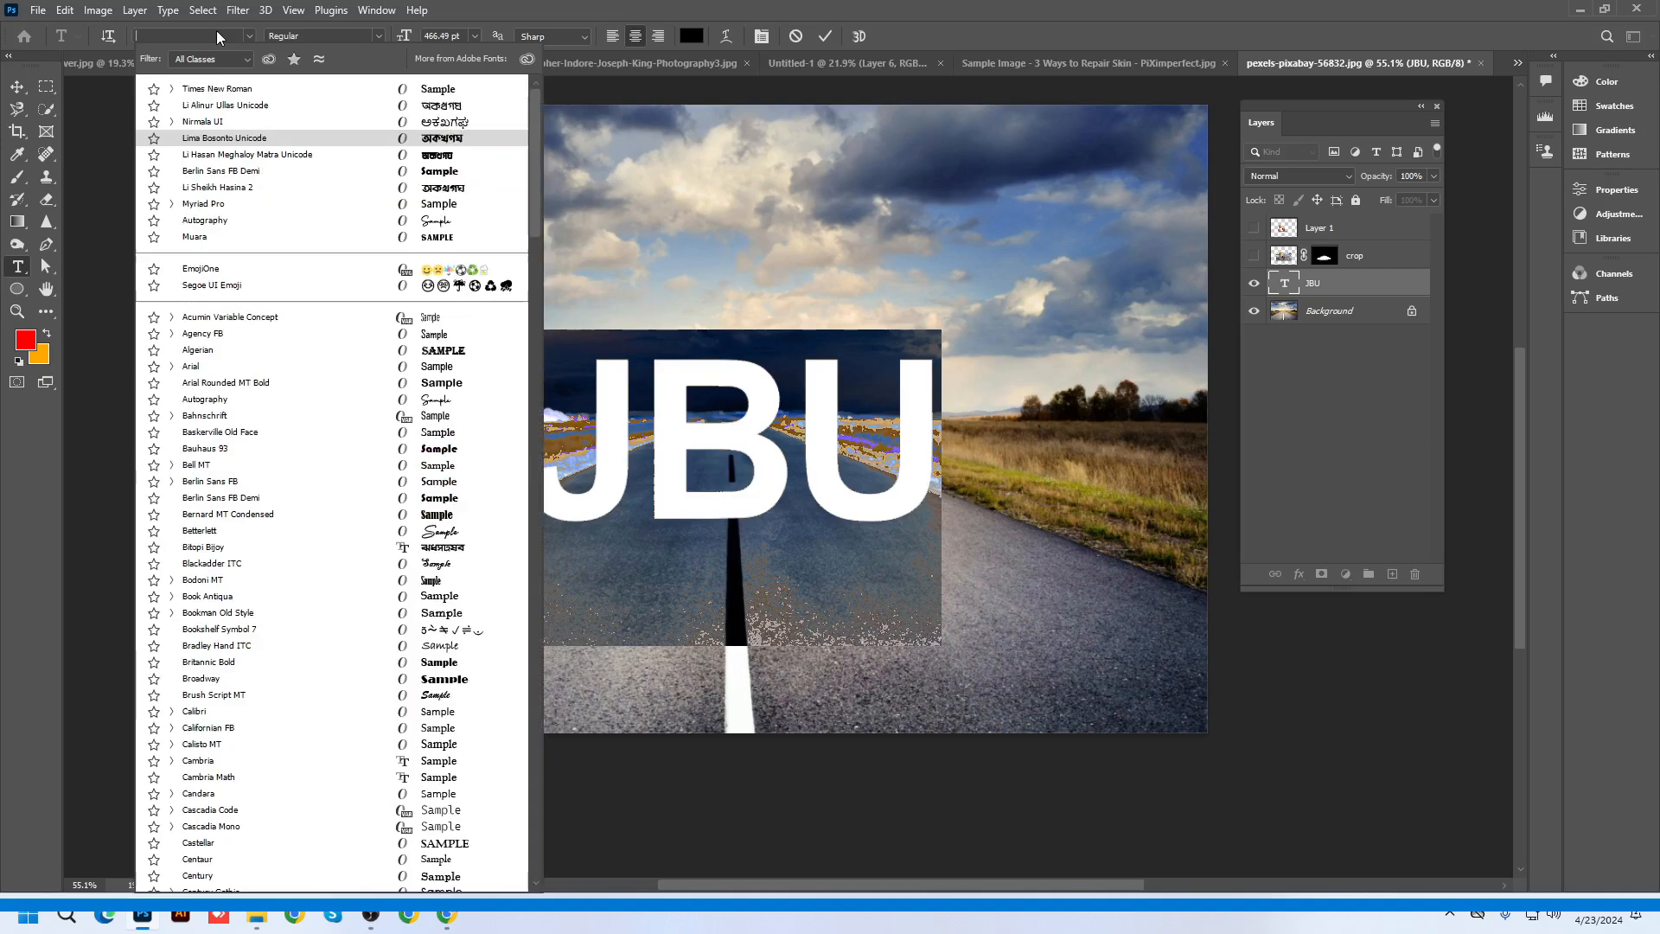
left_click(373, 39)
left_click(761, 42)
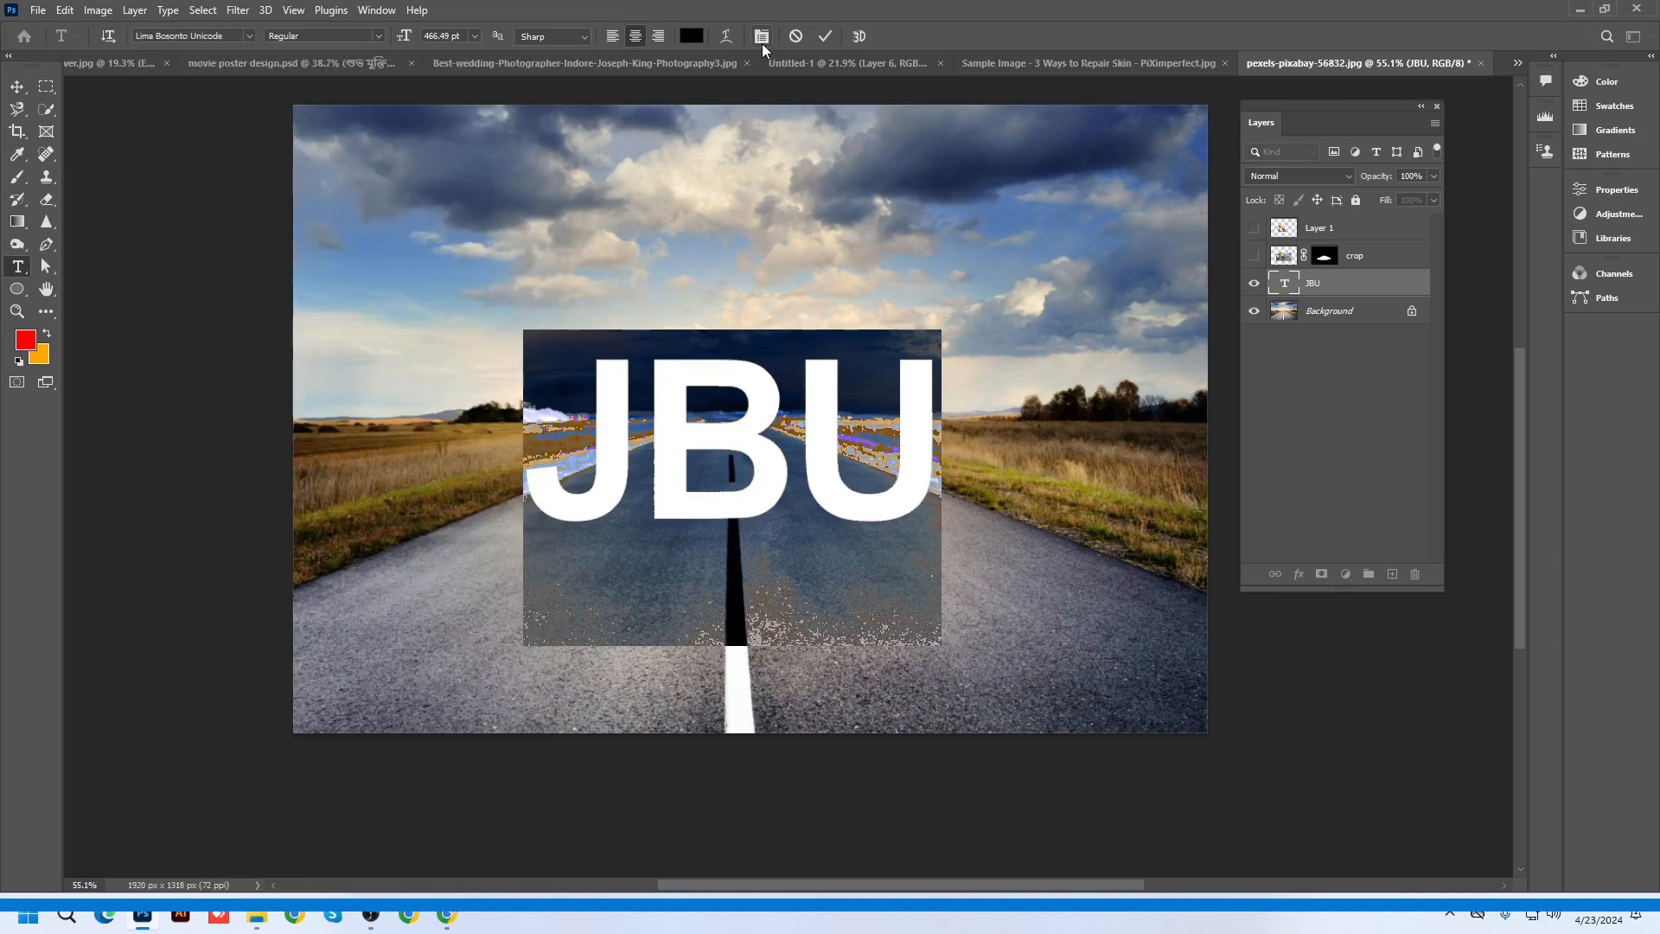
left_click(761, 39)
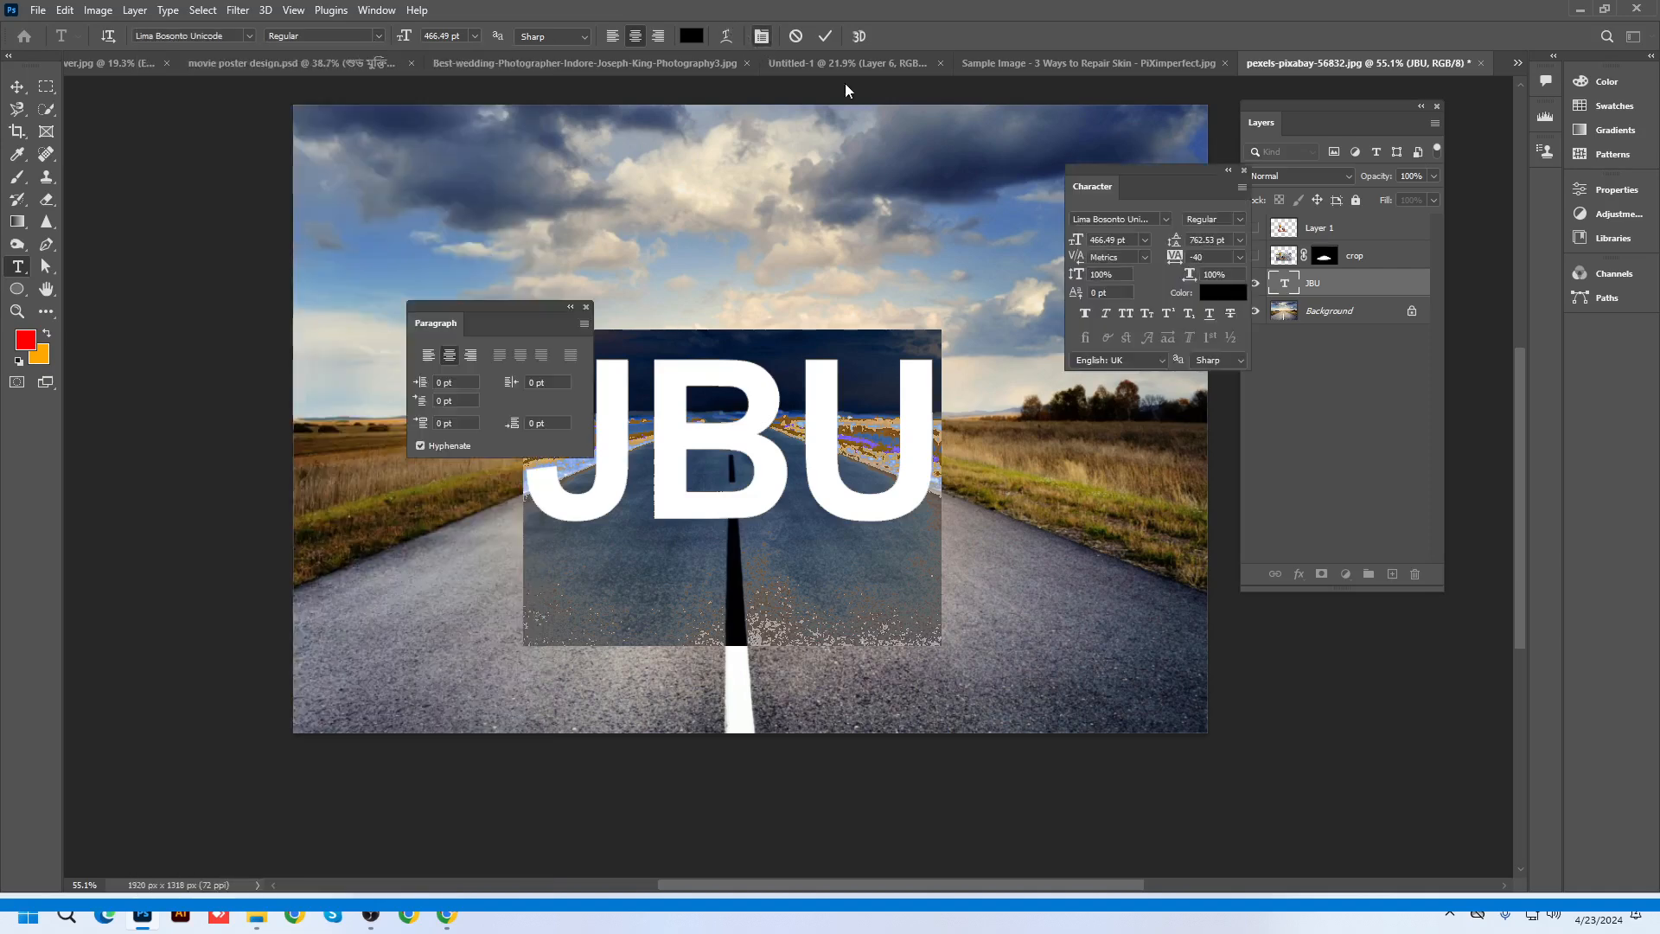
left_click(1229, 170)
left_click(16, 86)
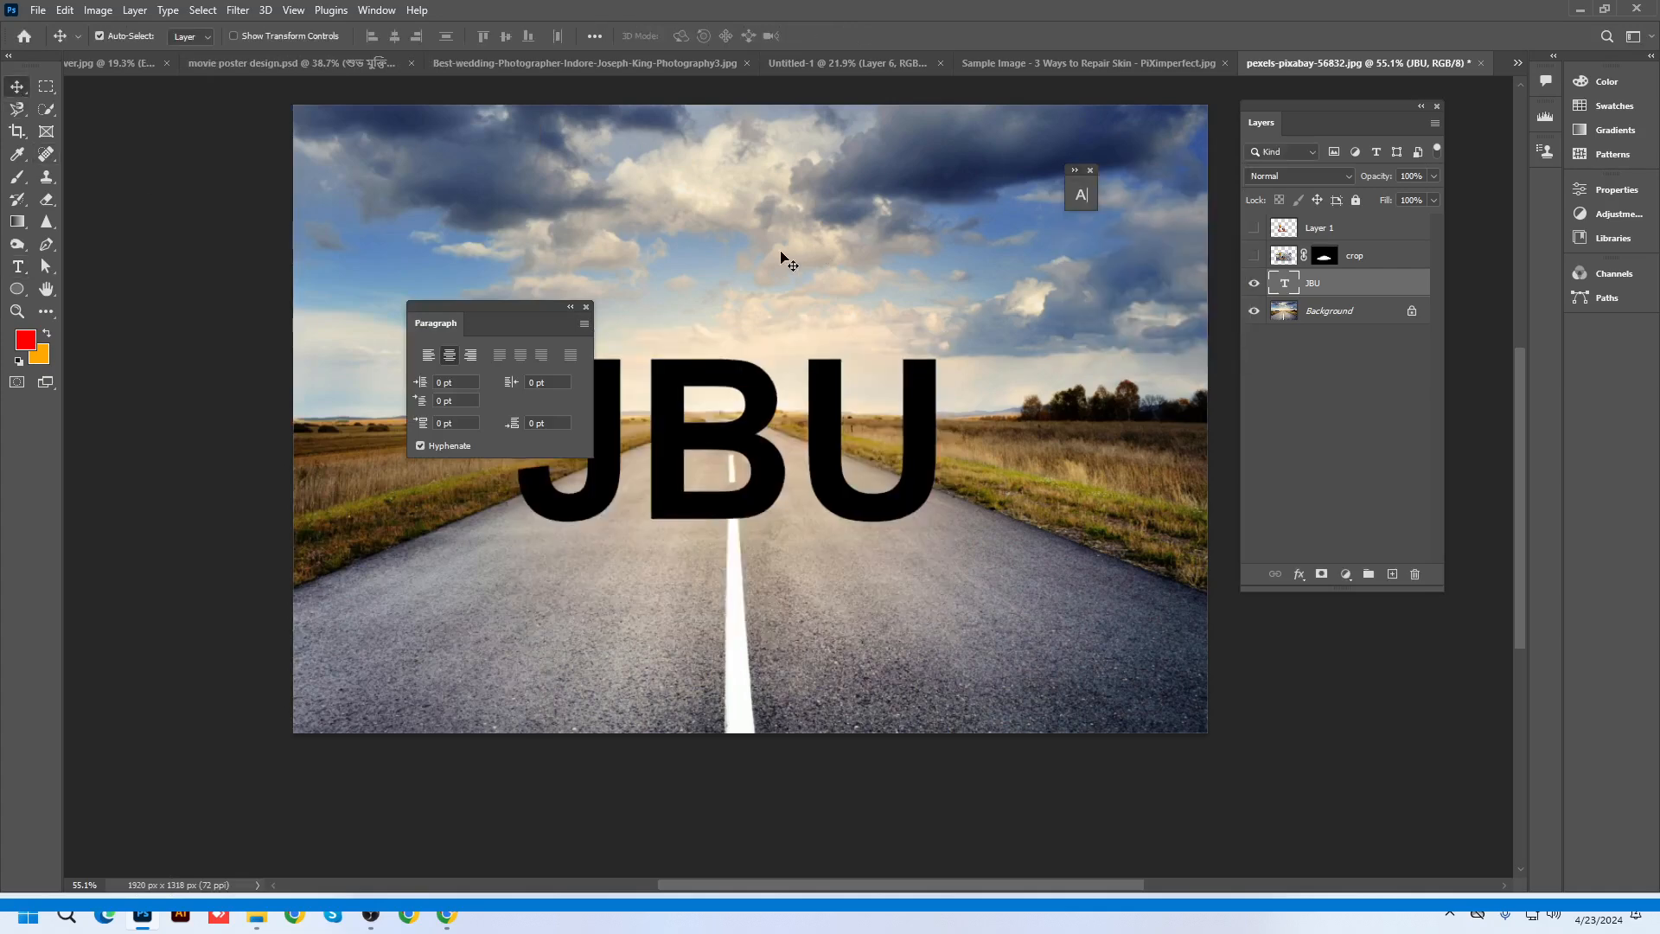
left_click(587, 307)
Nudge JBU slightly right to centre it and convert the layer to a smart object
left_click_drag(744, 448, 756, 448)
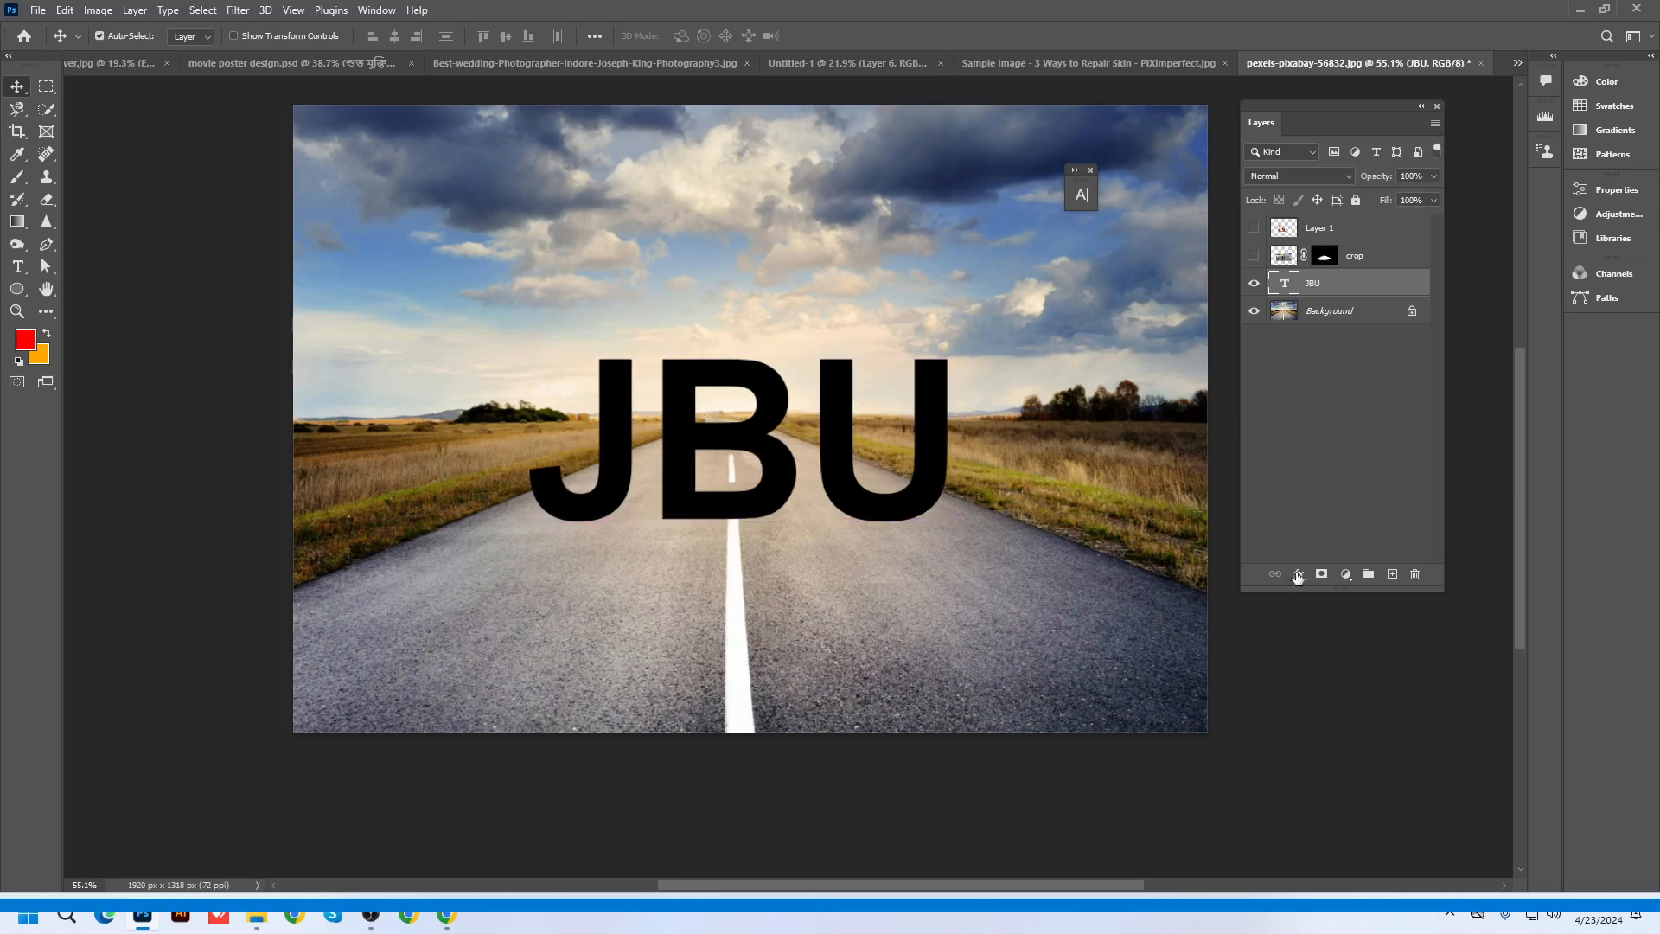
right_click(1329, 294)
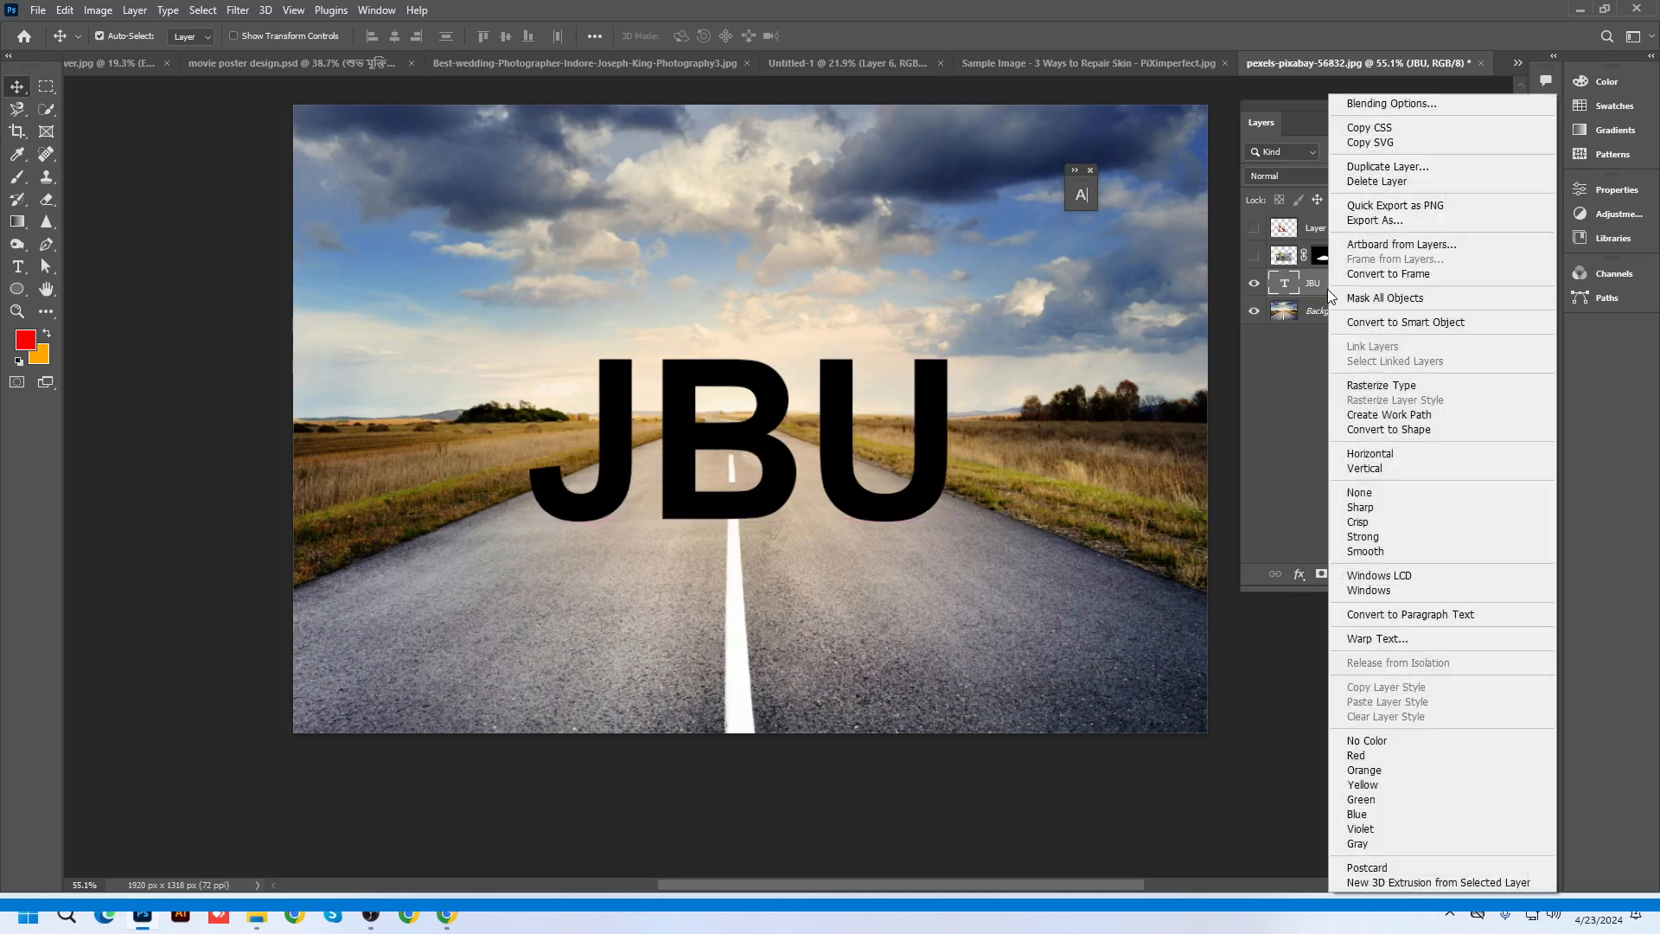
left_click(1389, 327)
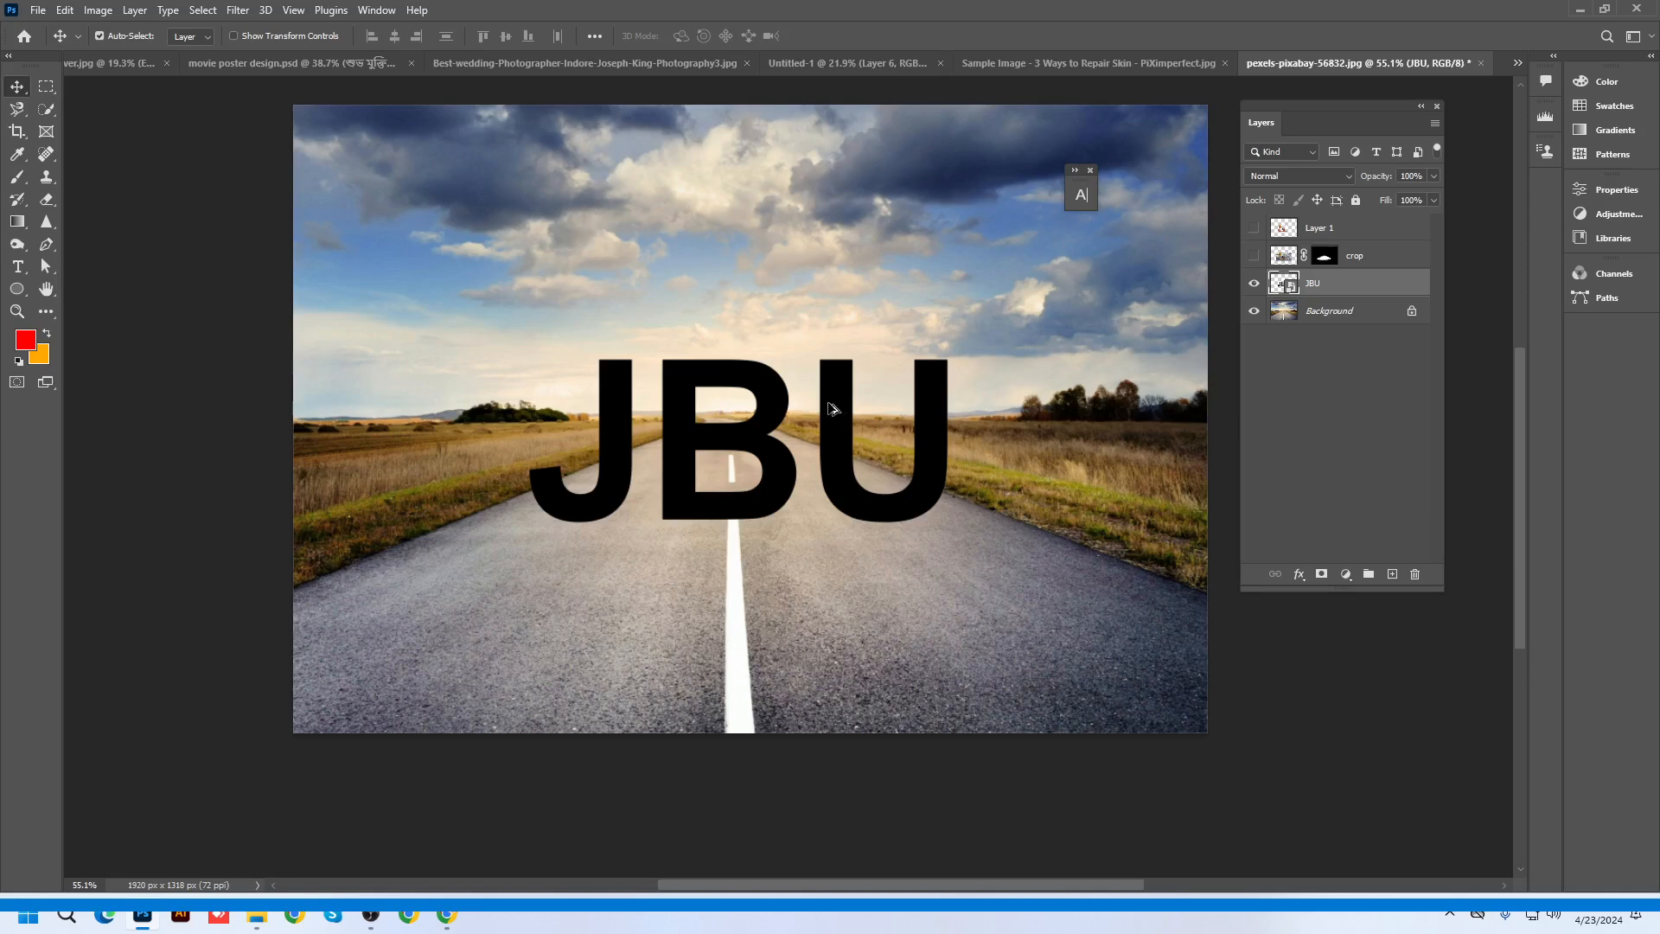
Change the JBU text colour to pure white
double_click(1284, 284)
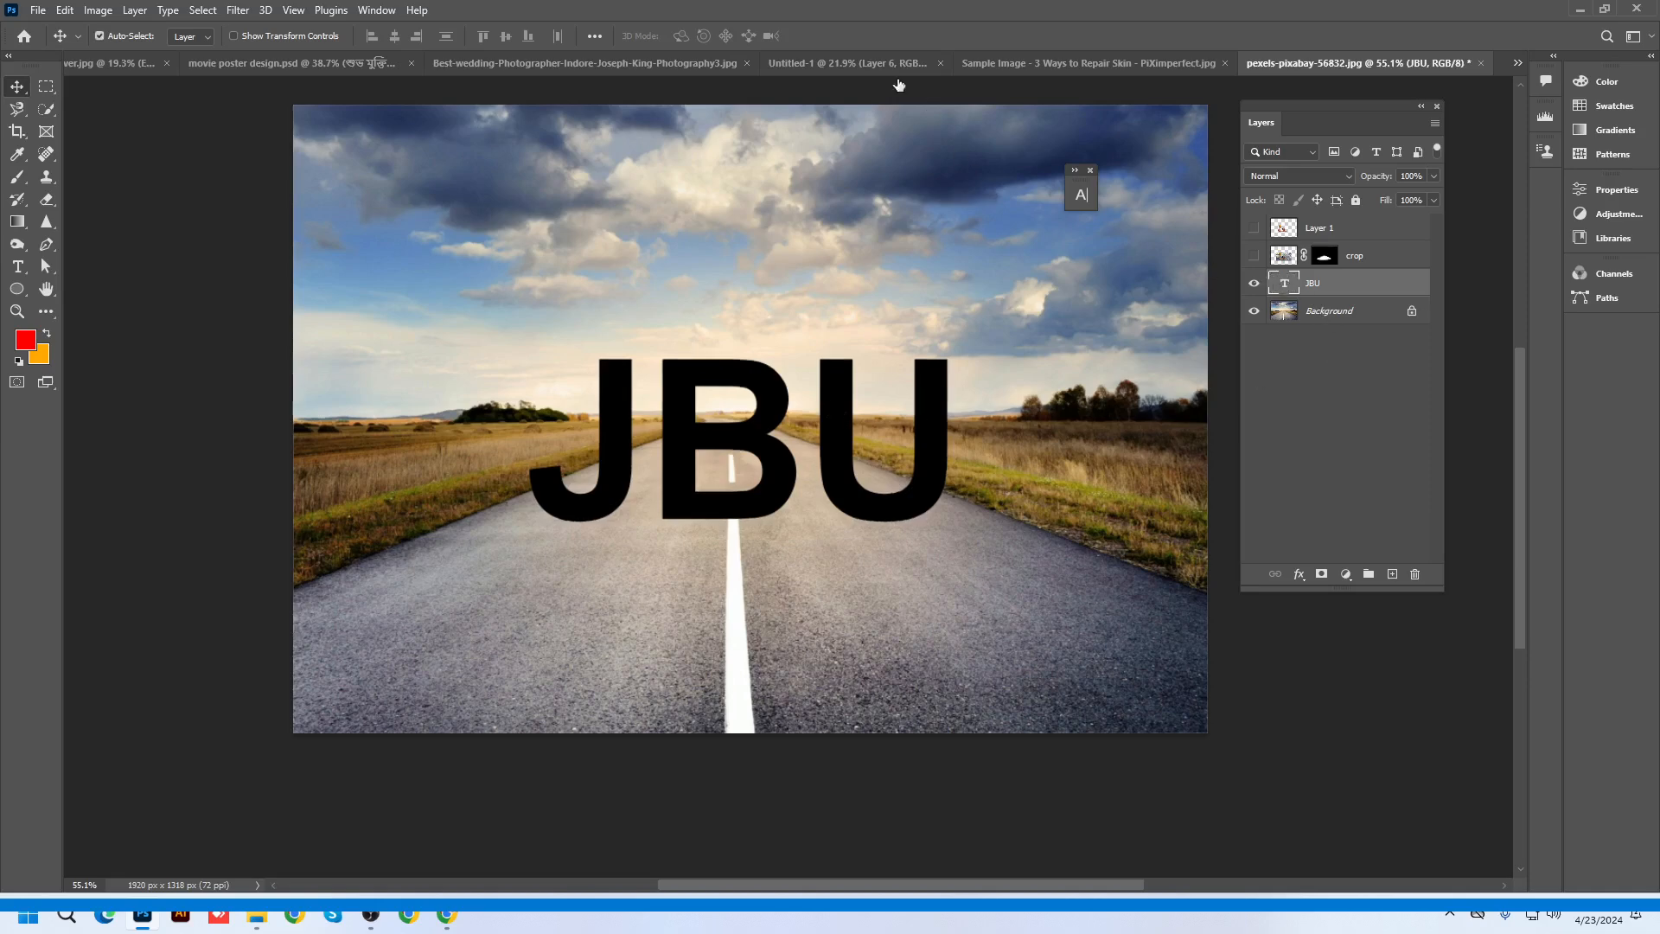
left_click(702, 41)
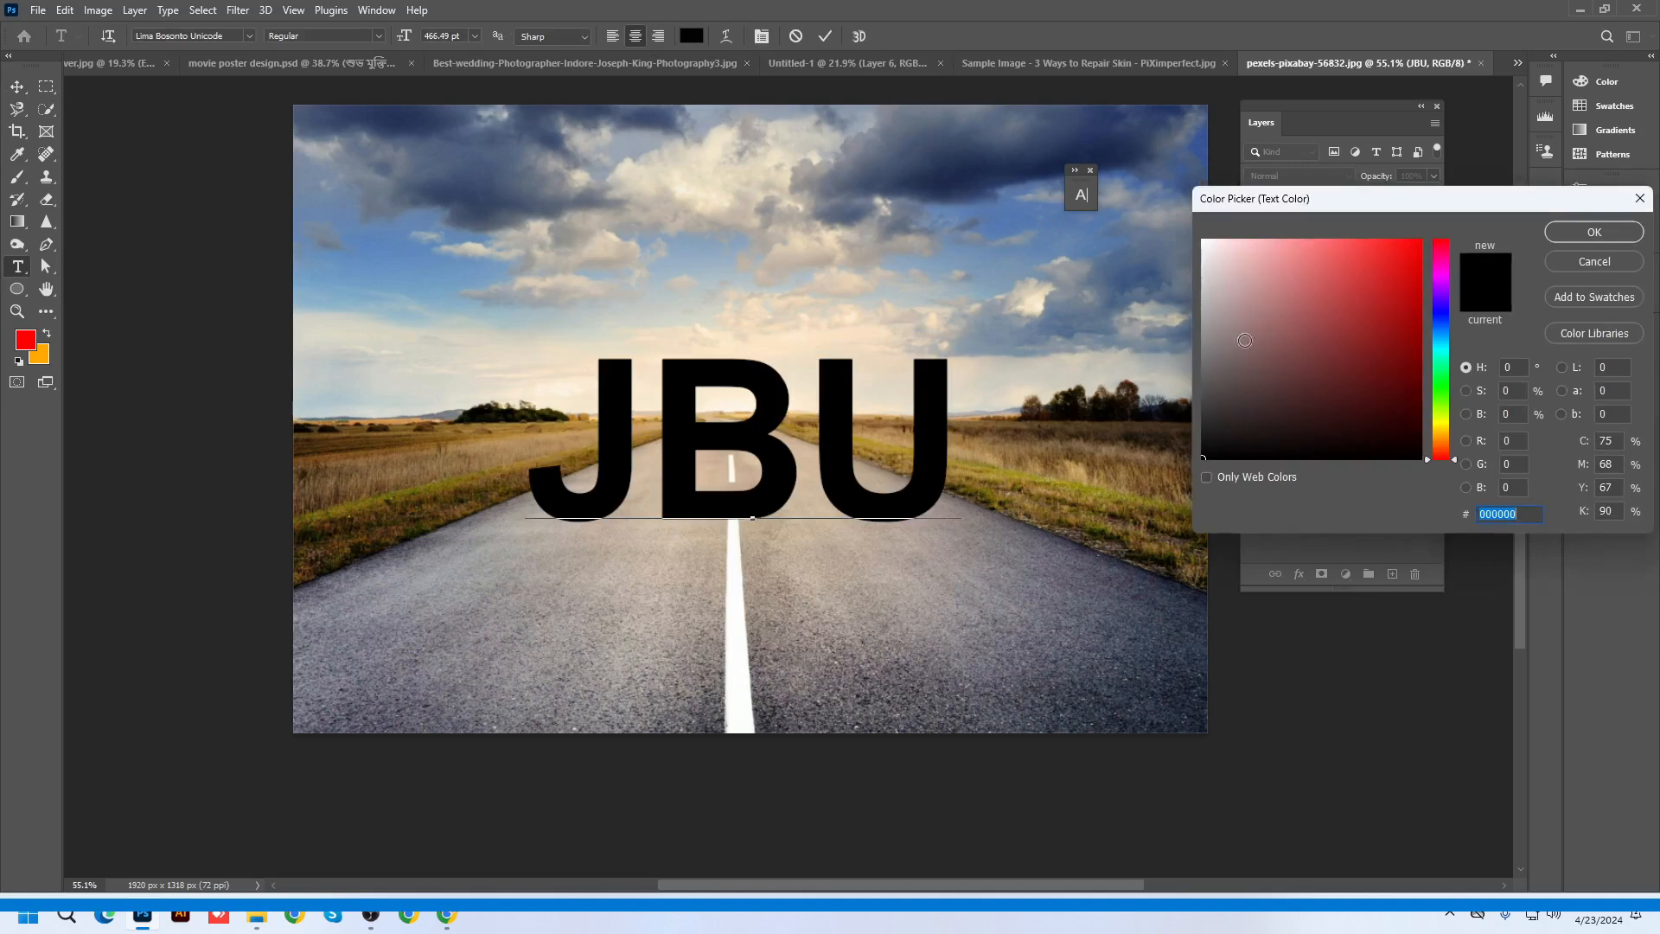
left_click_drag(1238, 332, 1142, 213)
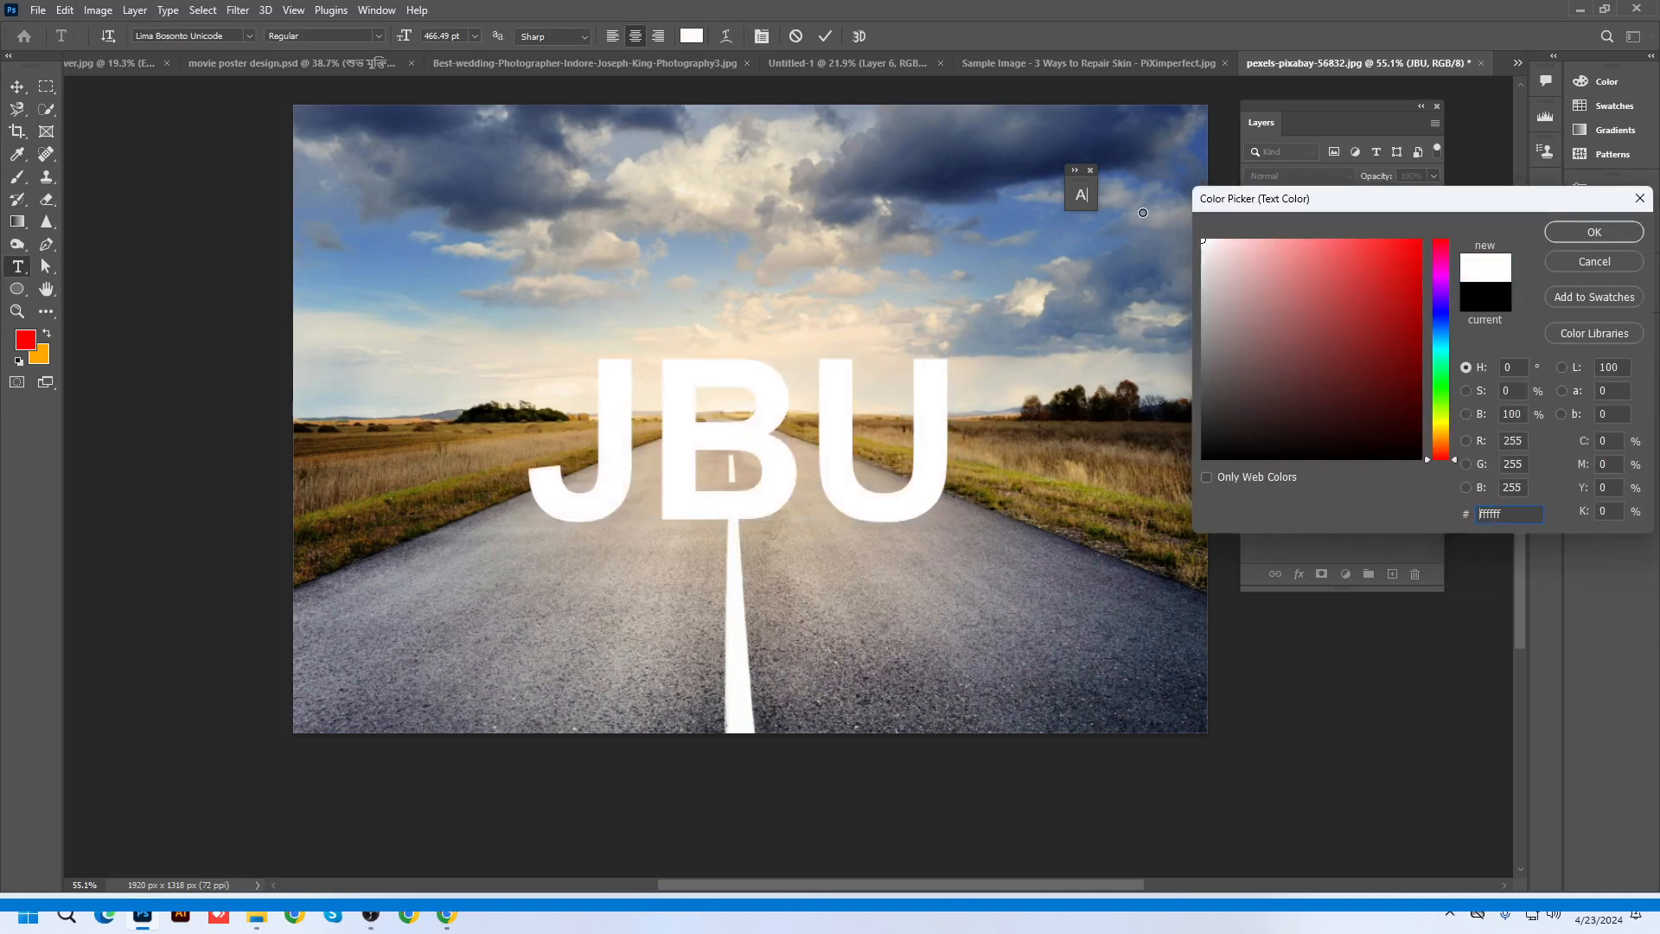
left_click(1595, 242)
left_click(828, 36)
key("v")
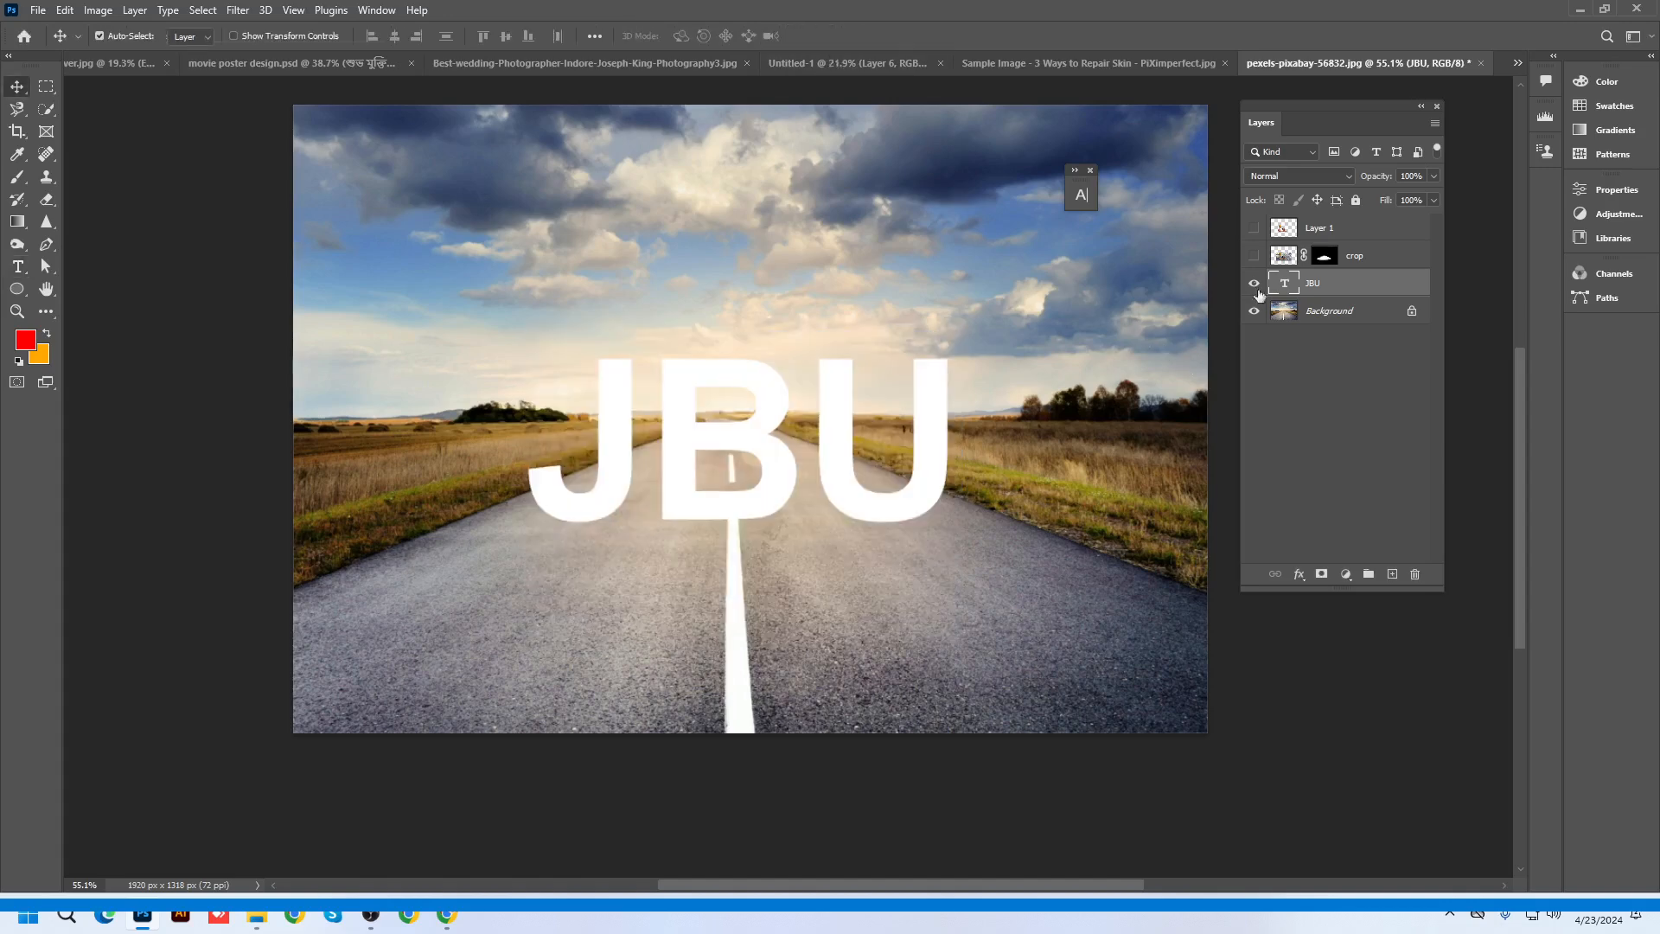
Darken the Background road photo with a Curves adjustment
left_click(1314, 311)
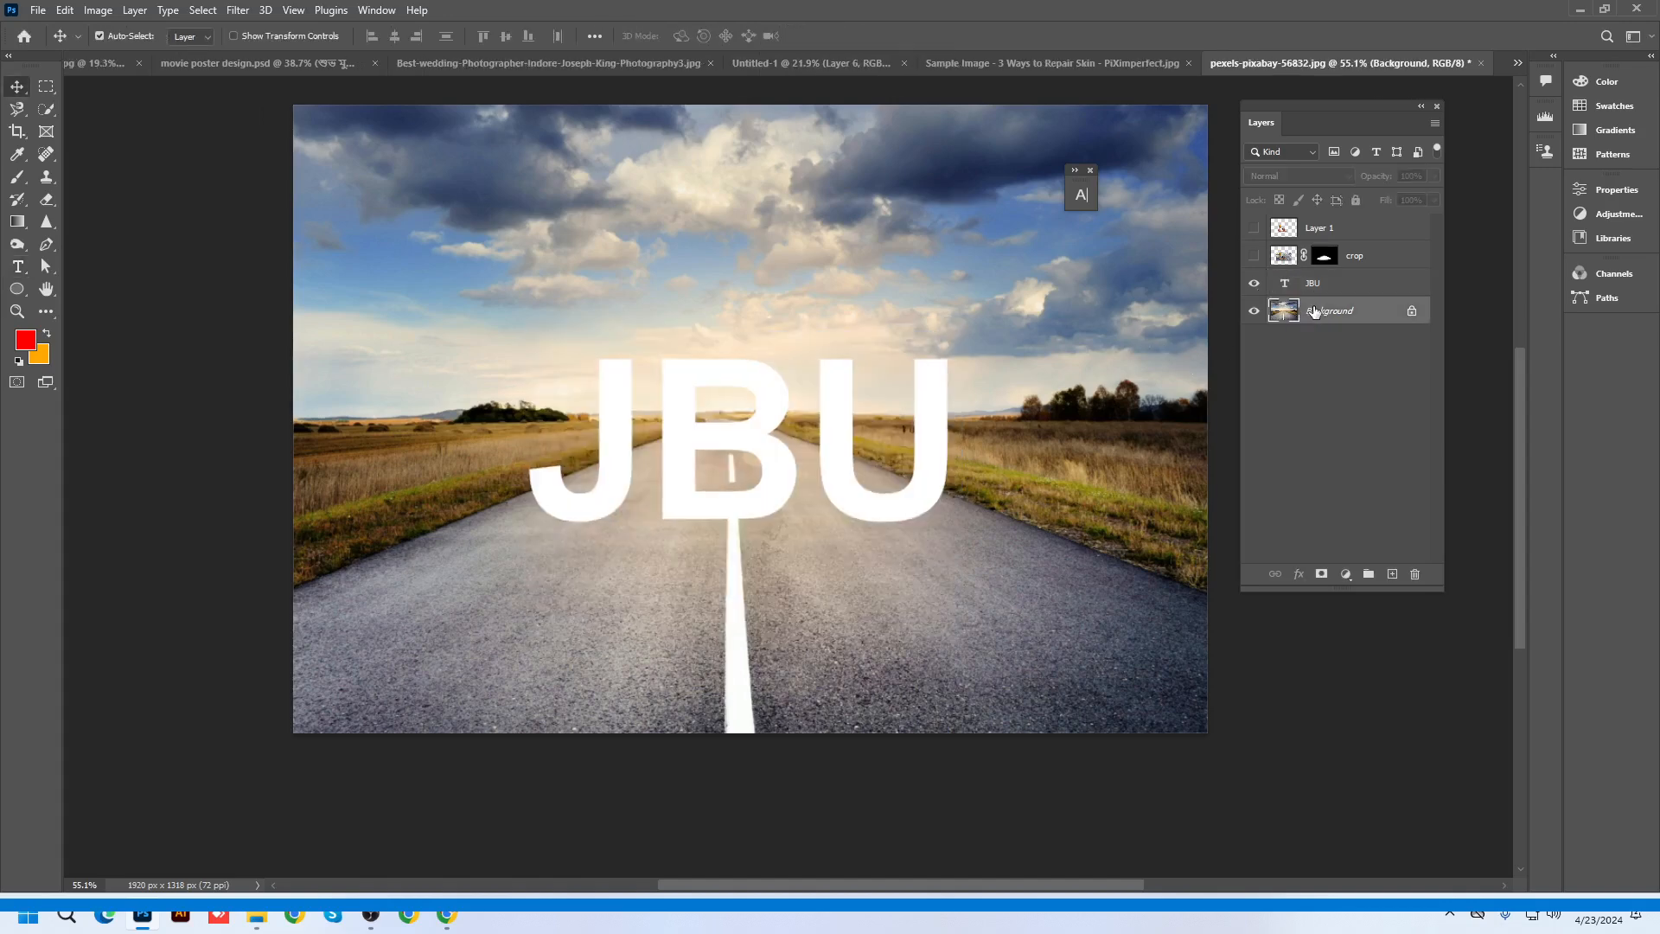
key("ctrl+m")
mouse_move(1248, 332)
left_mouse_down()
mouse_move(1248, 371)
mouse_move(1242, 358)
left_mouse_up()
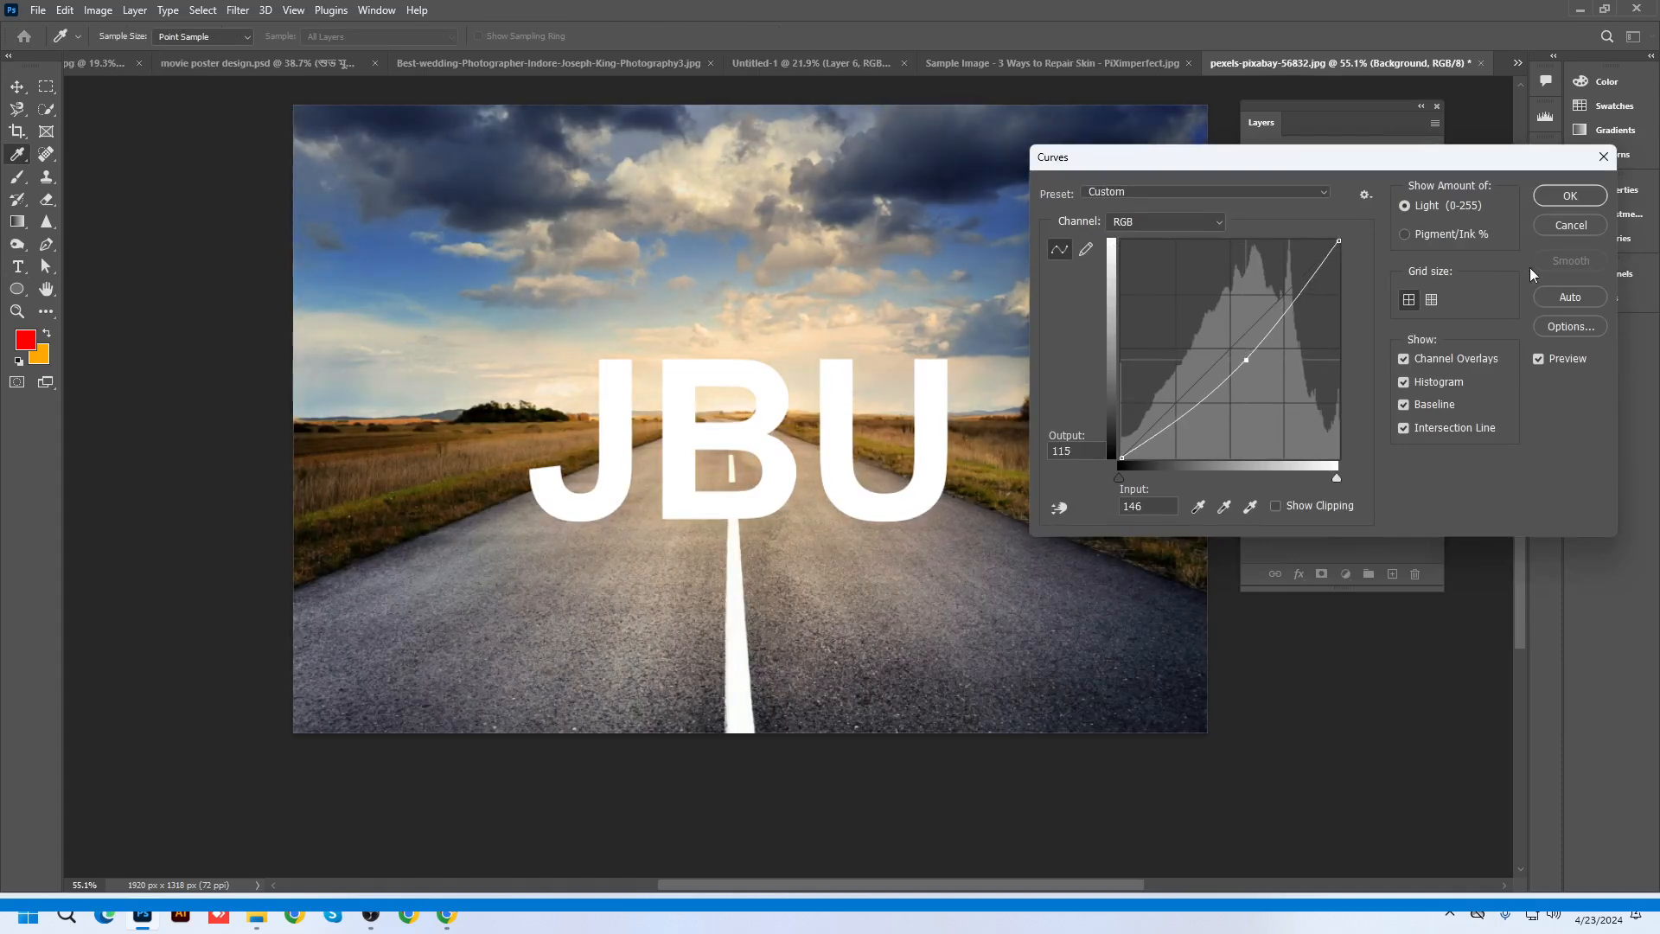
left_click(1560, 199)
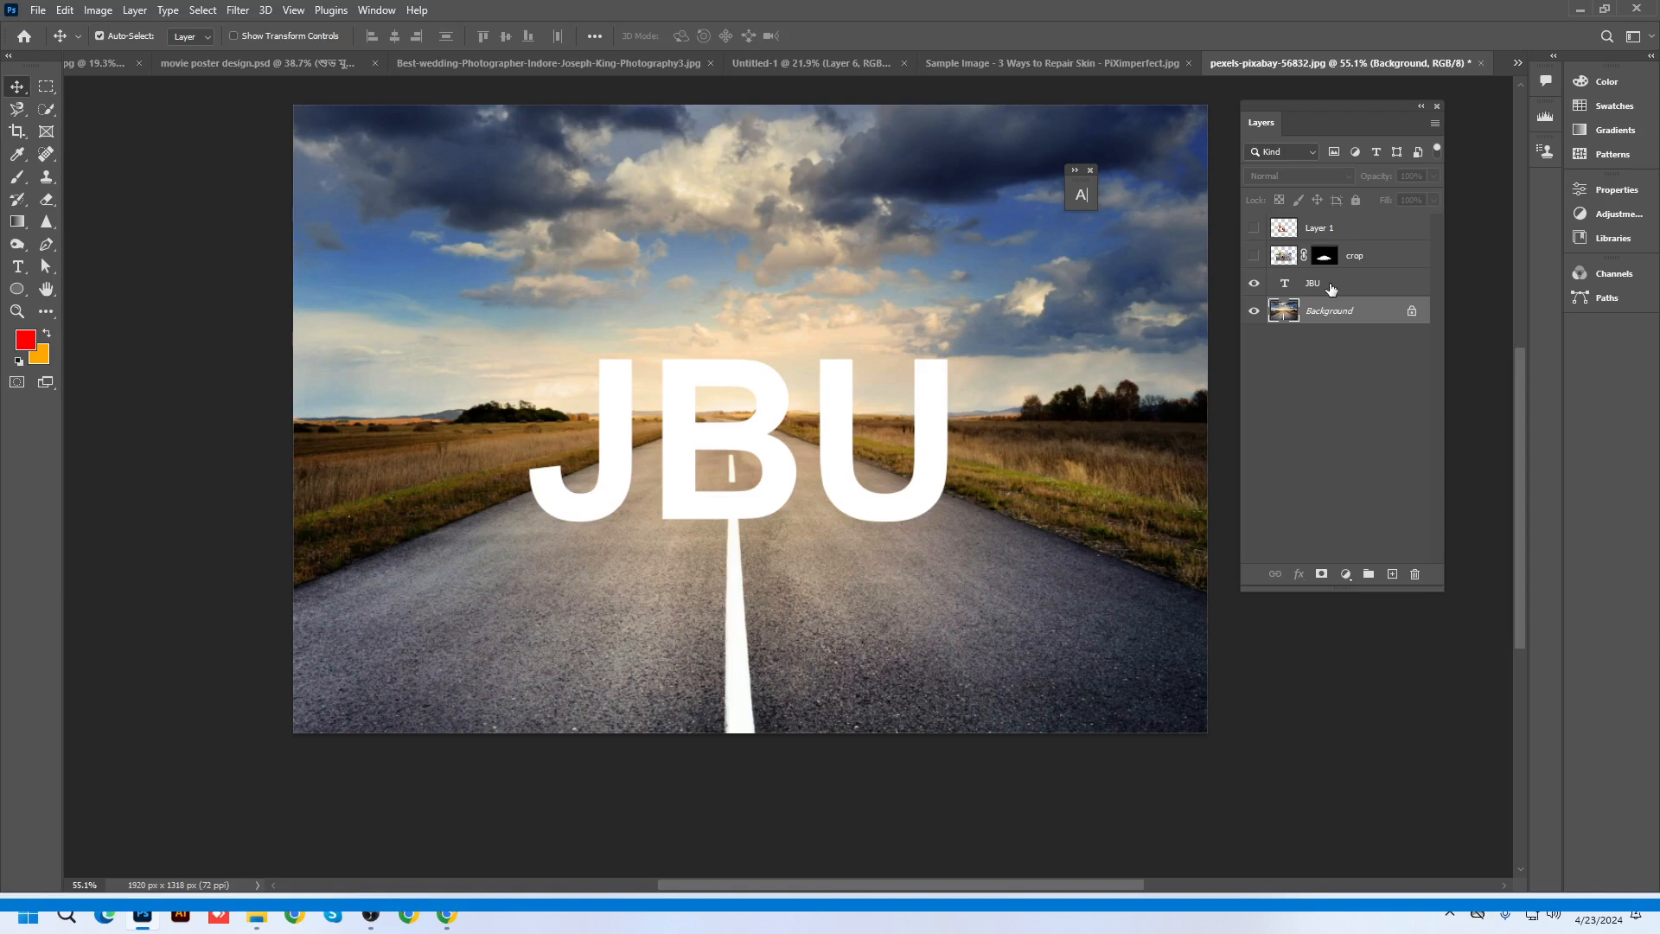
left_click(1331, 285)
Duplicate the JBU layer, flip the copy vertically and move it just below the original
key("ctrl+j")
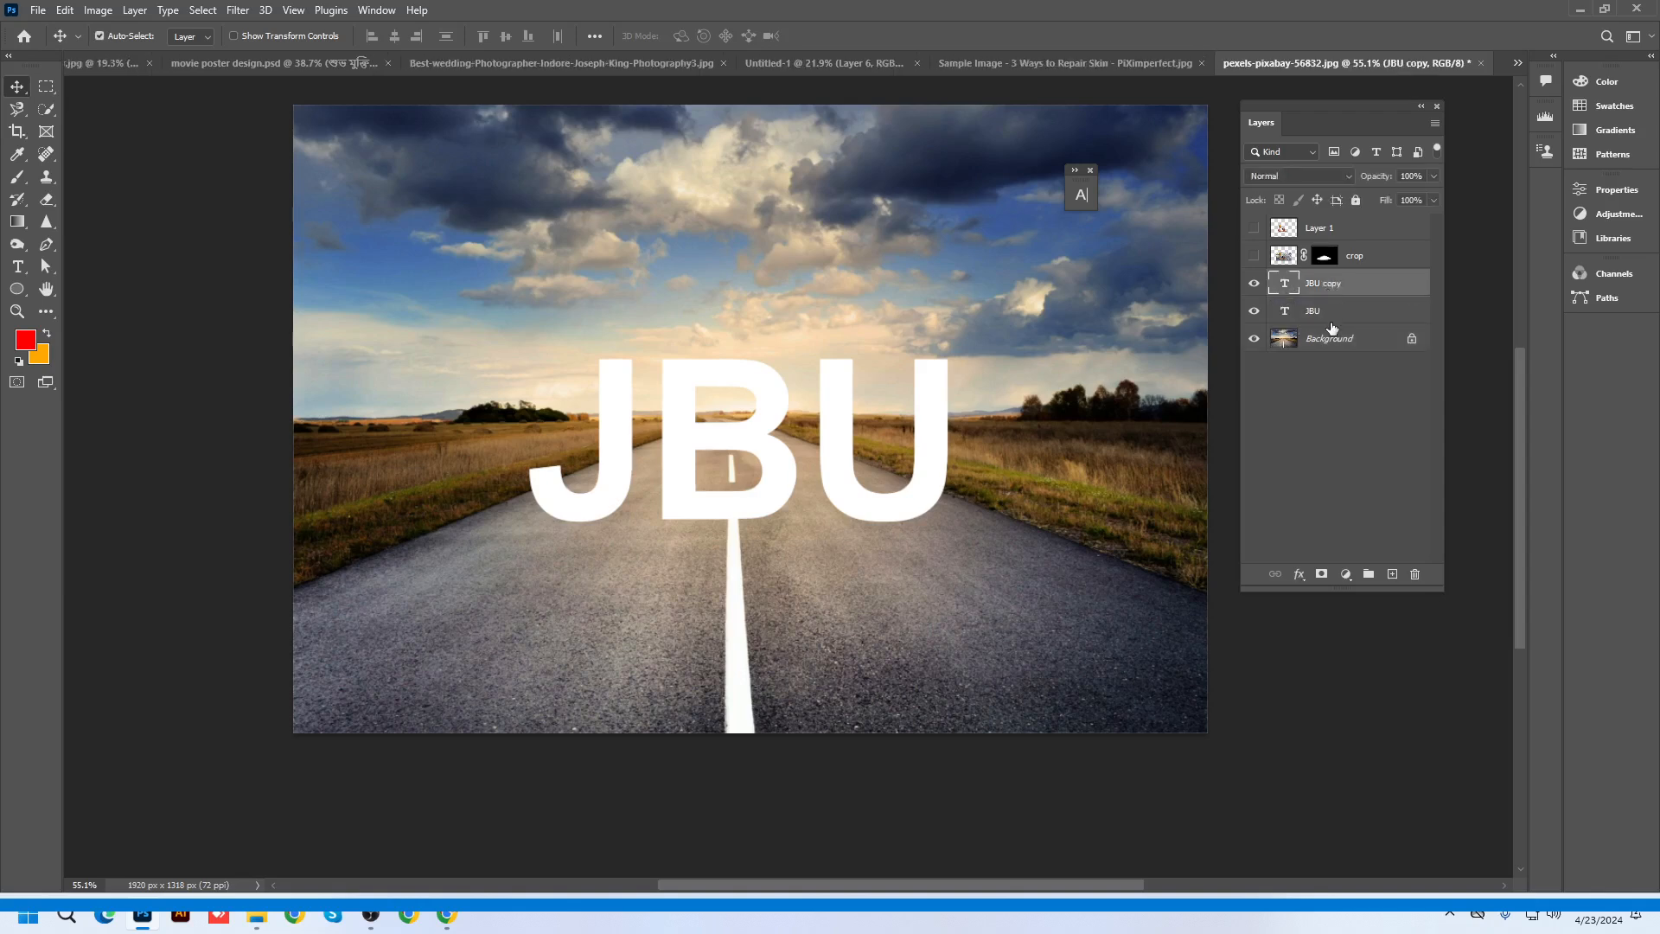
key("ctrl+t")
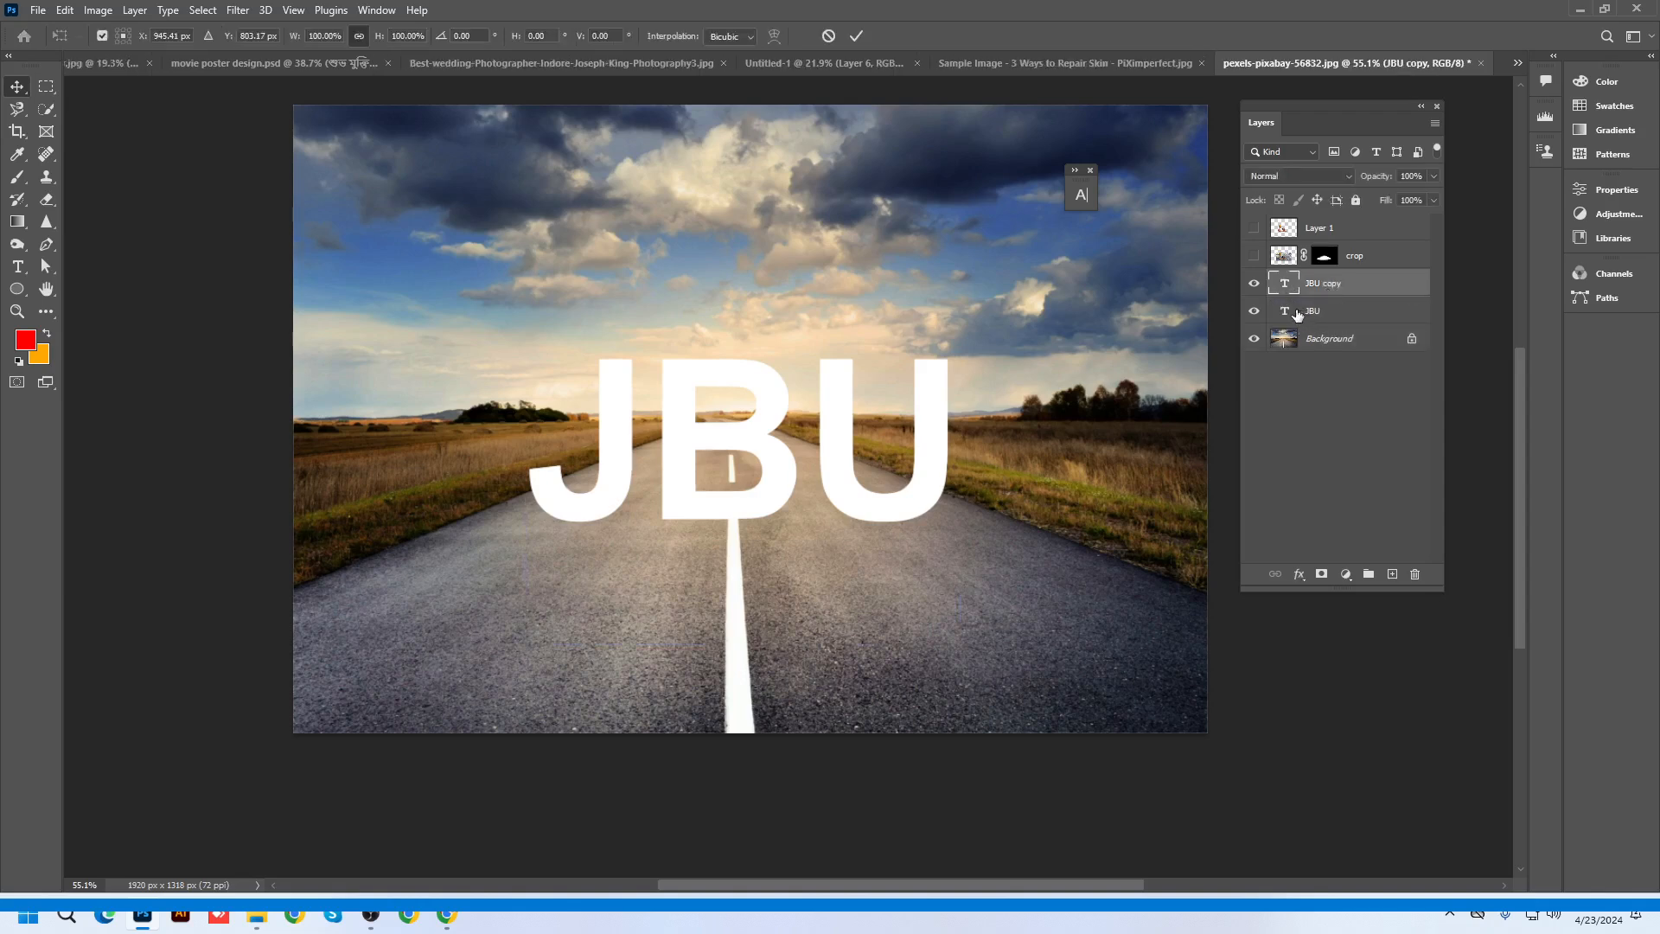
right_click(854, 395)
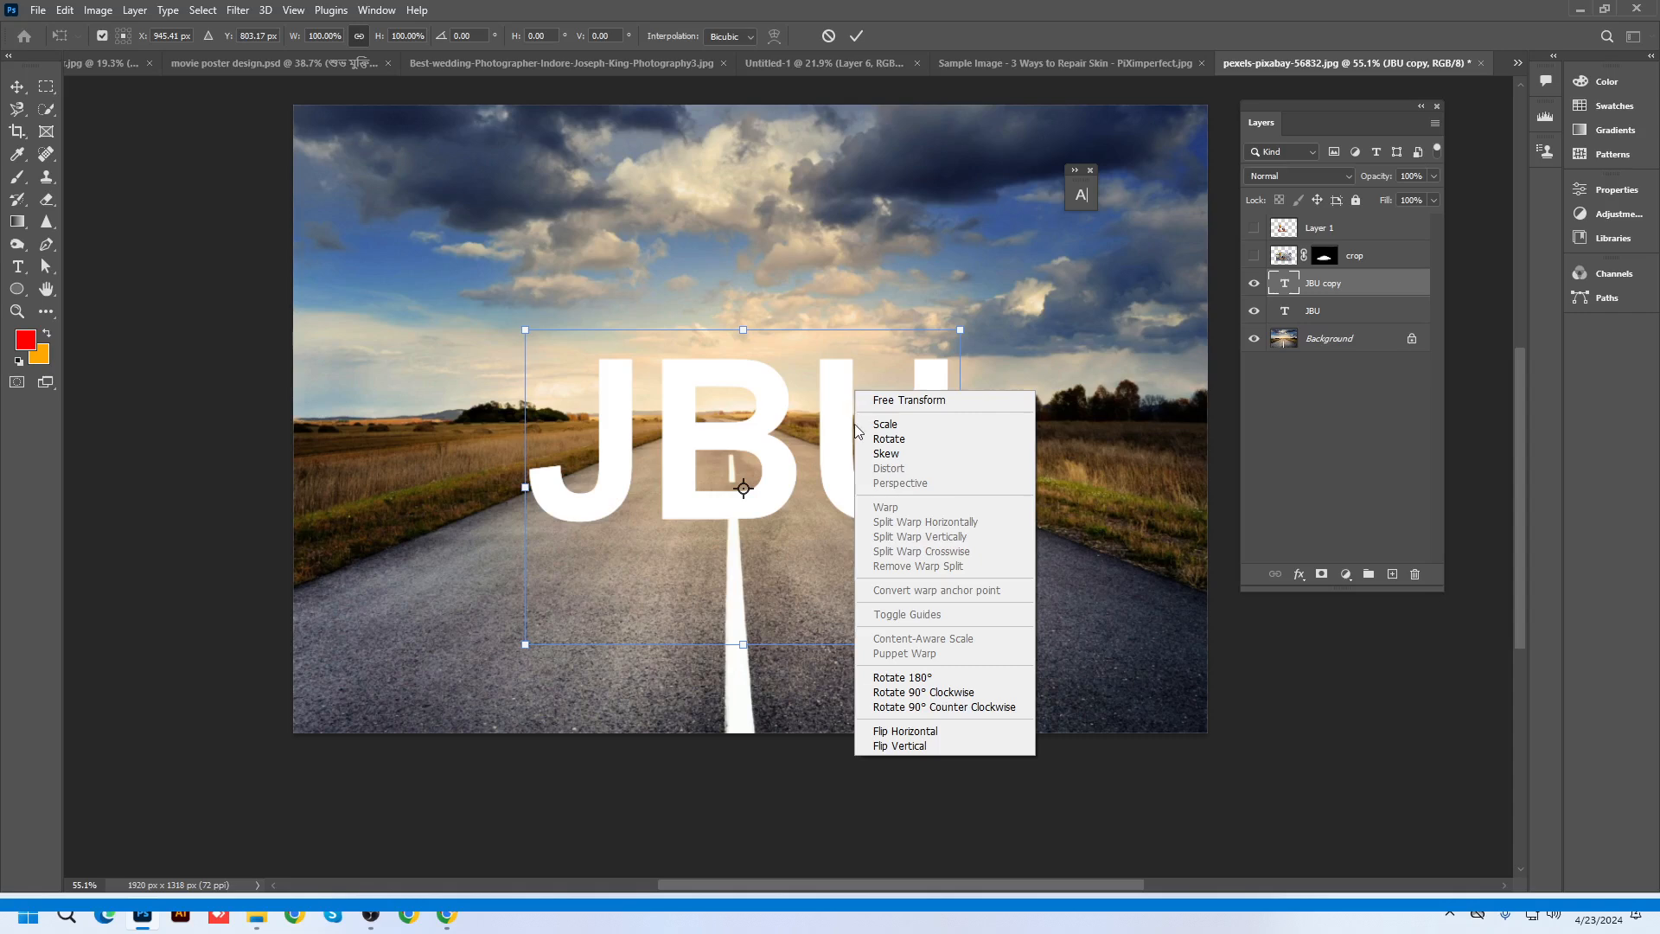
left_click(942, 747)
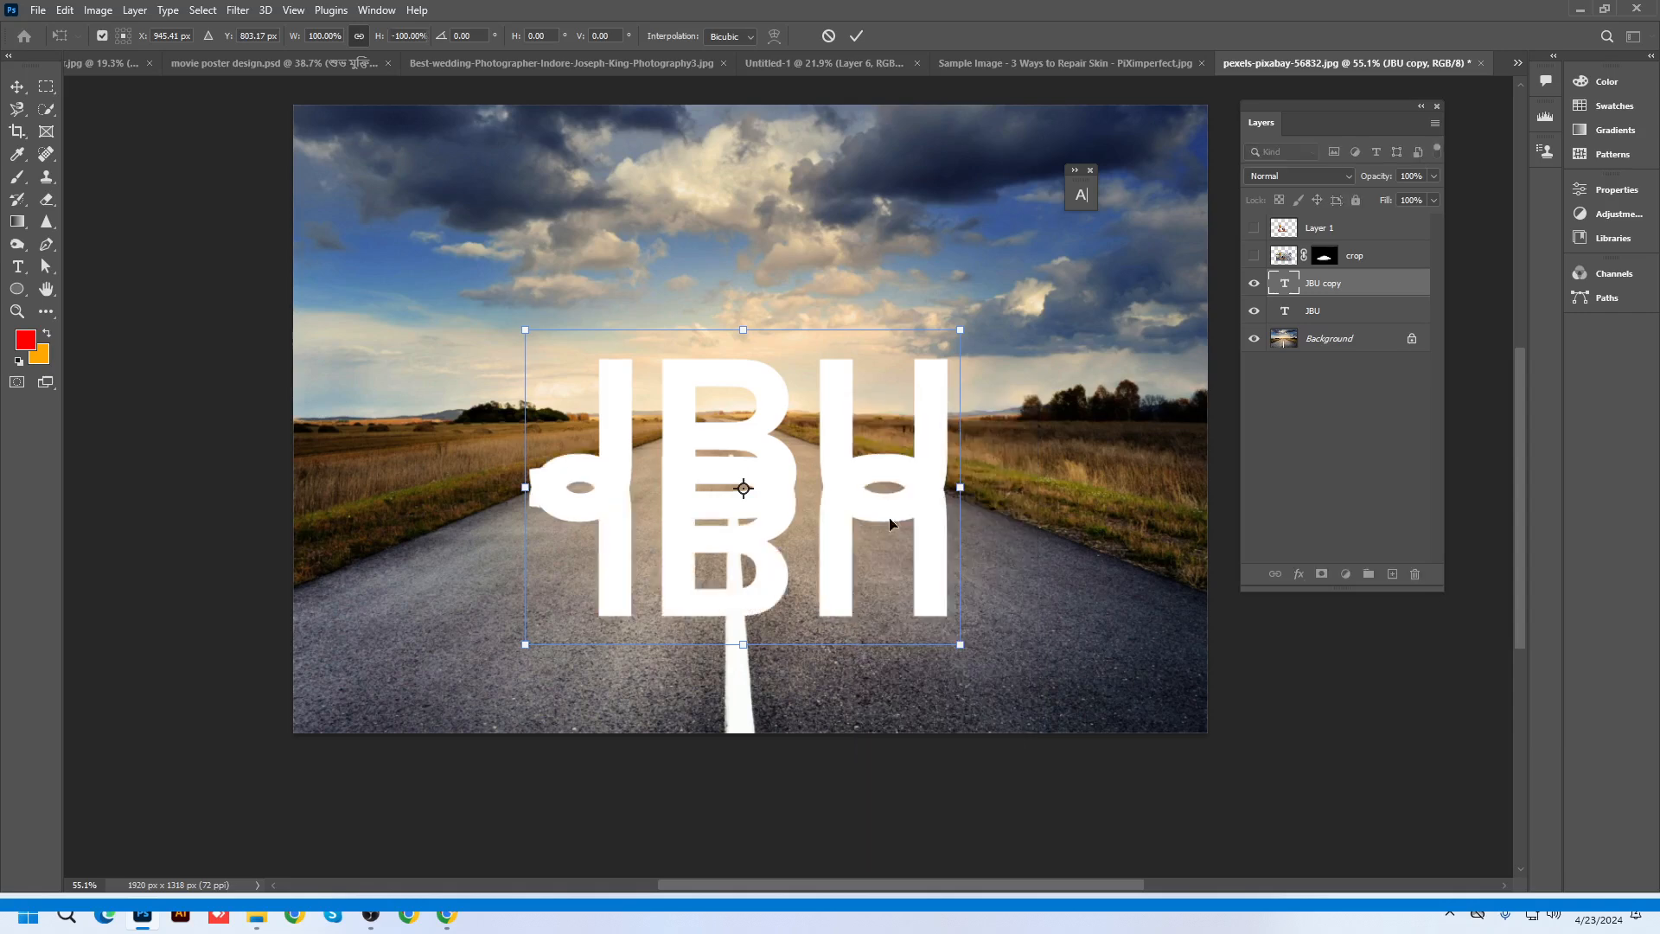
left_click_drag(851, 408, 856, 469)
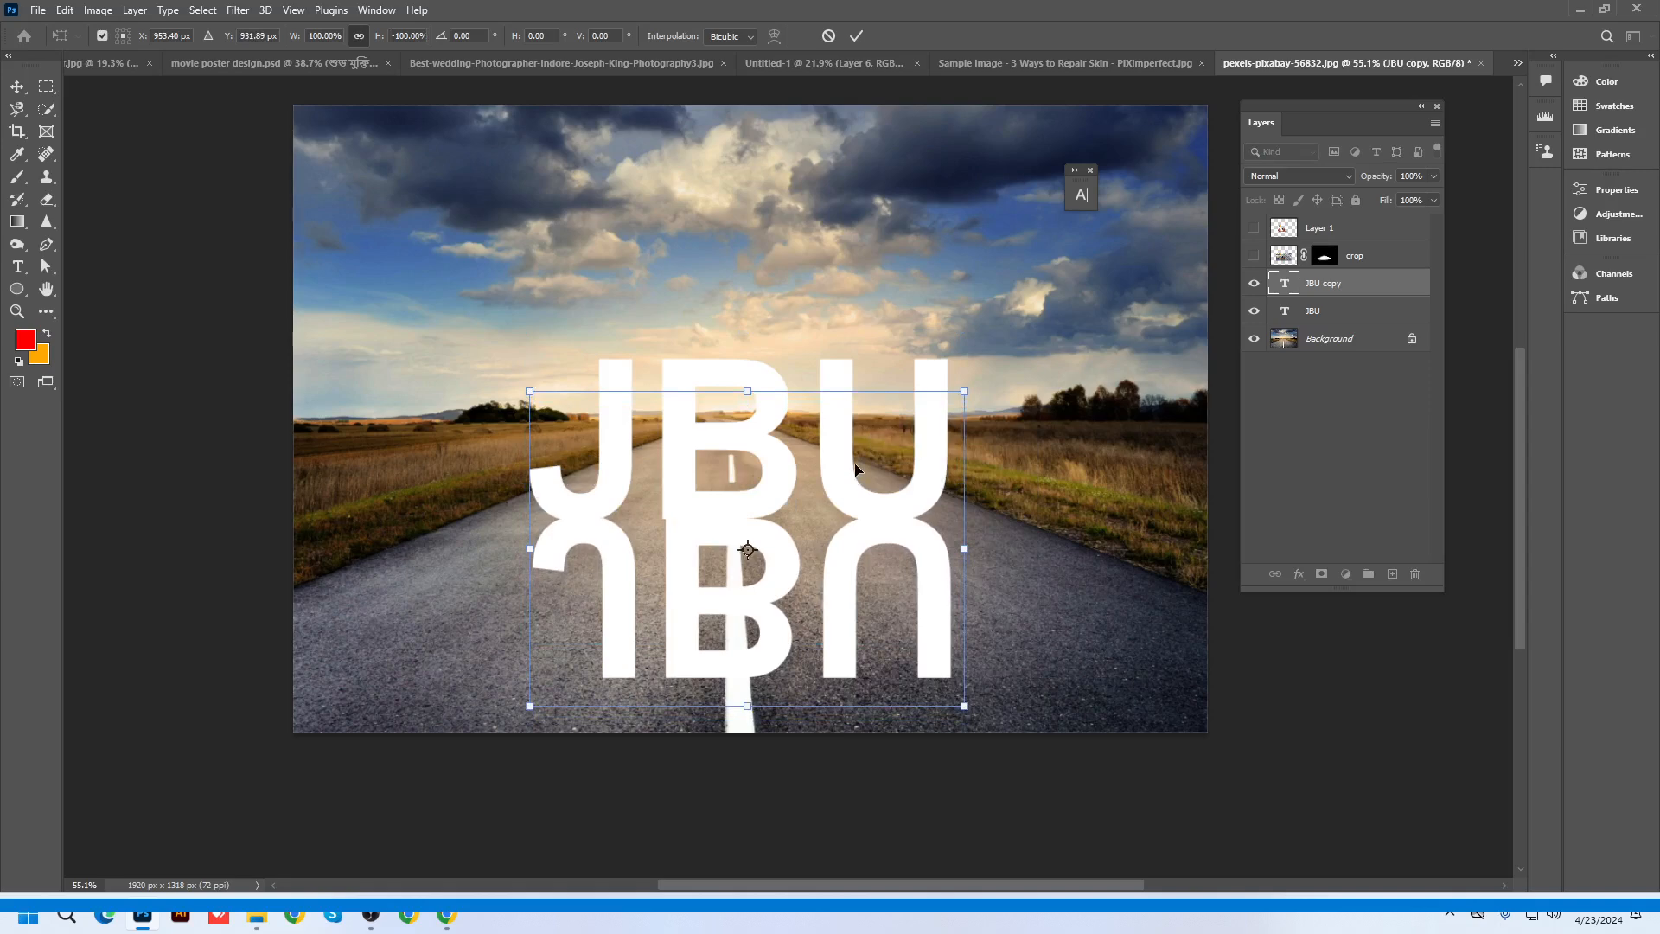
key("Return")
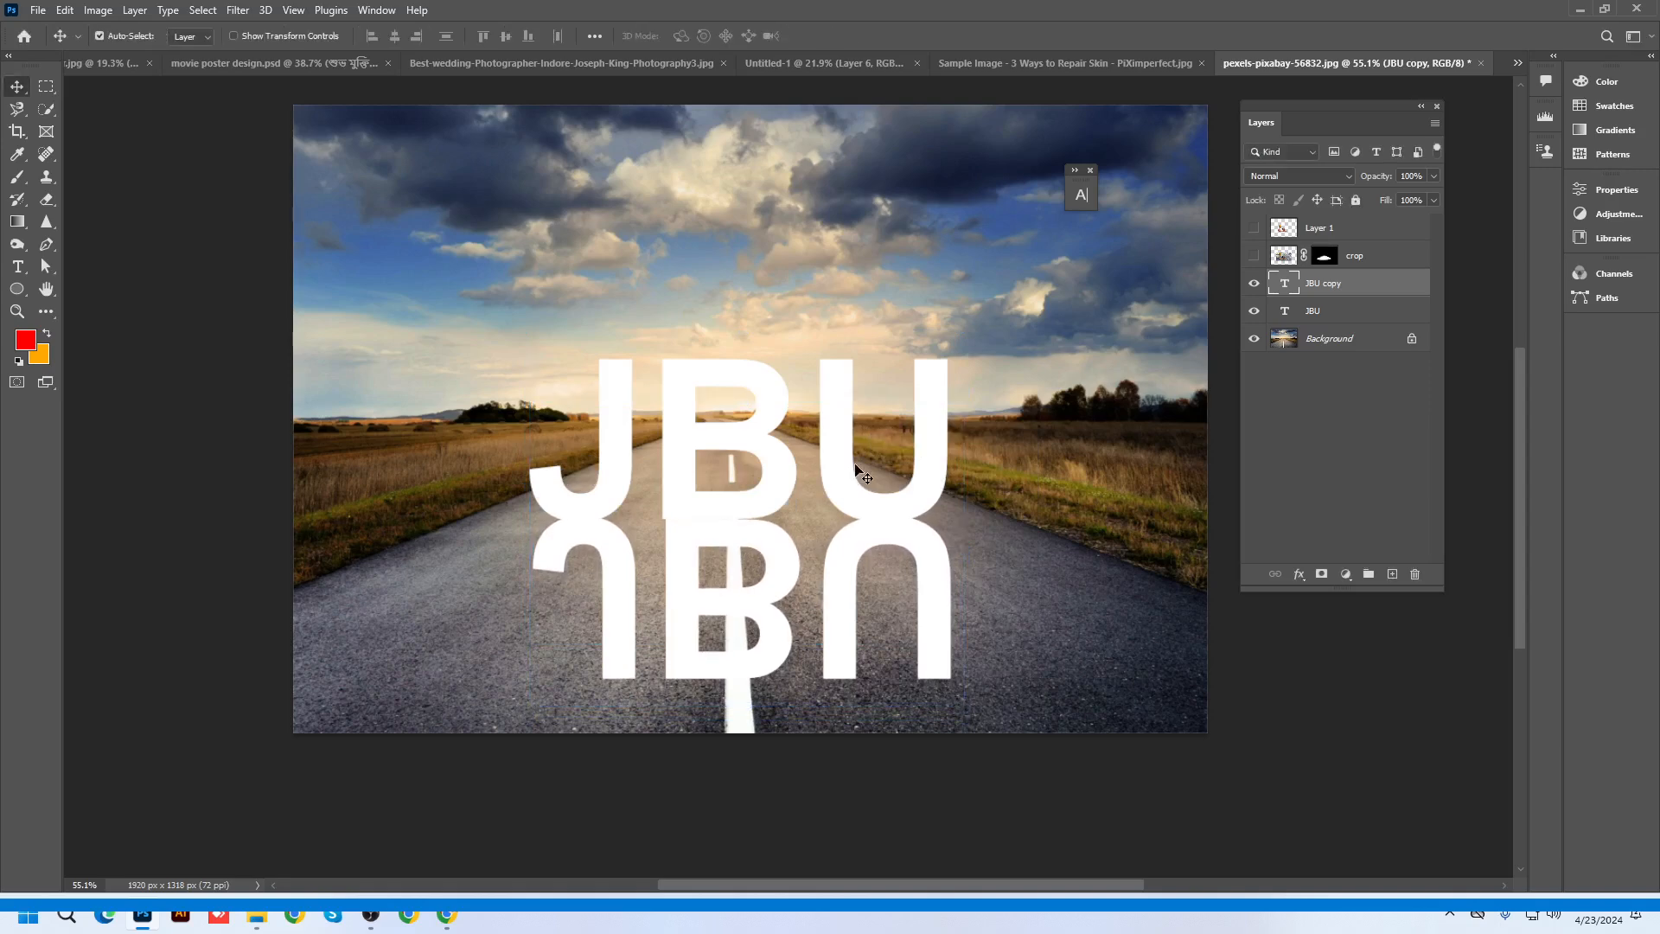
Convert JBU copy to a smart object and widen its bottom edge with a perspective transform
right_click(1327, 285)
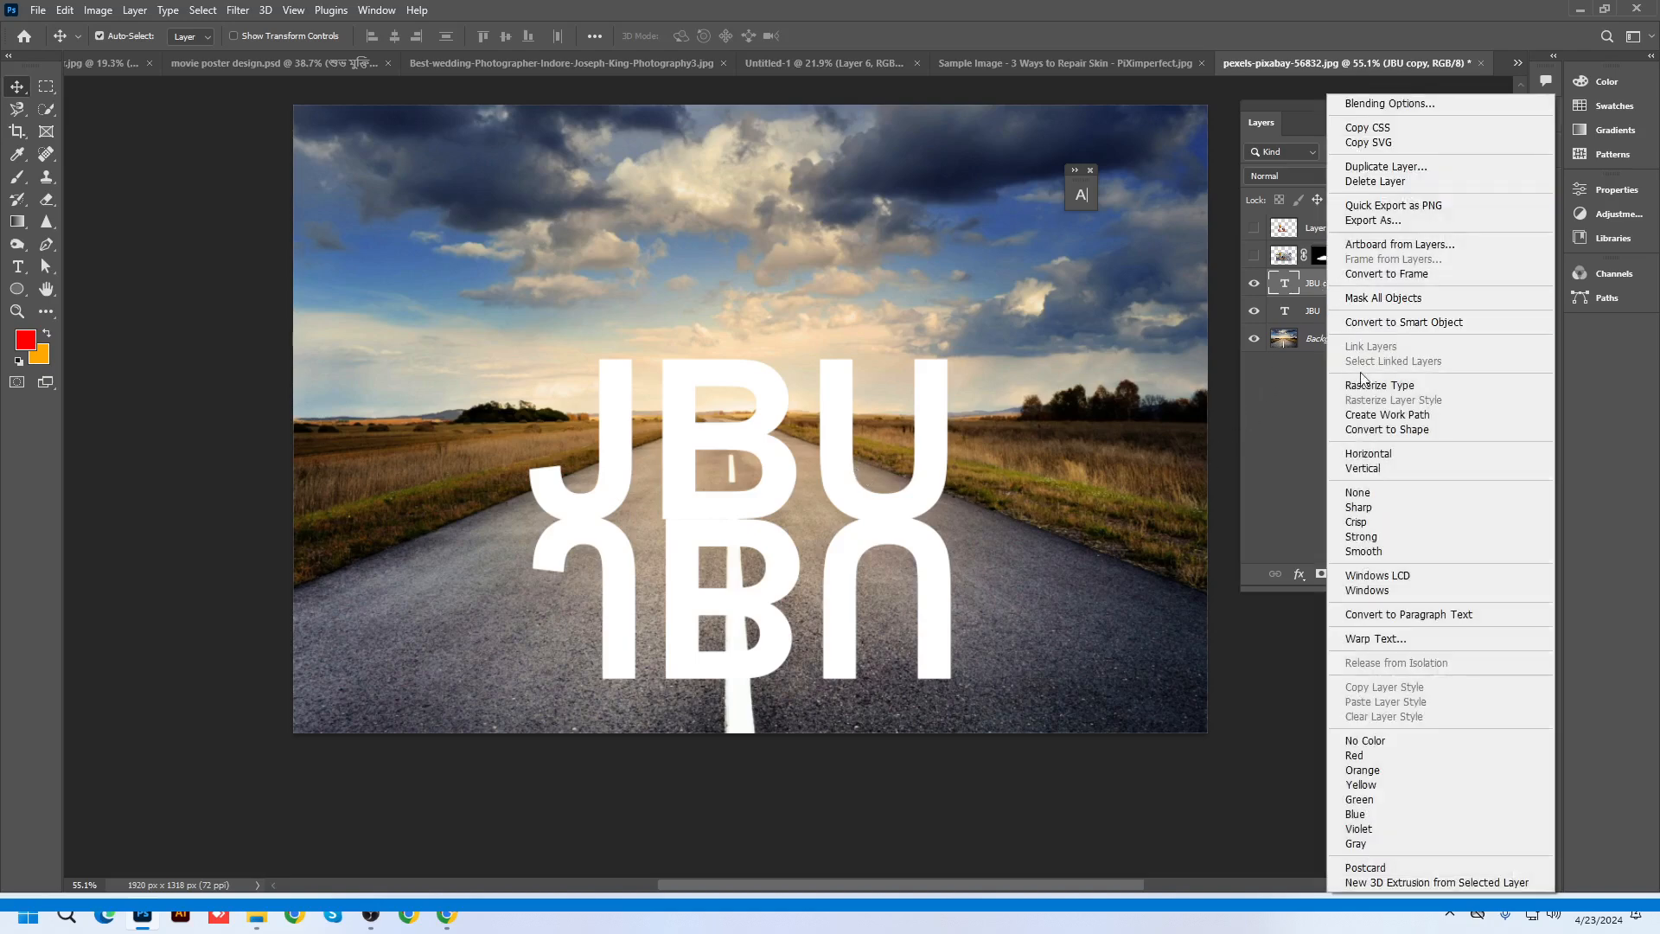
left_click(1387, 325)
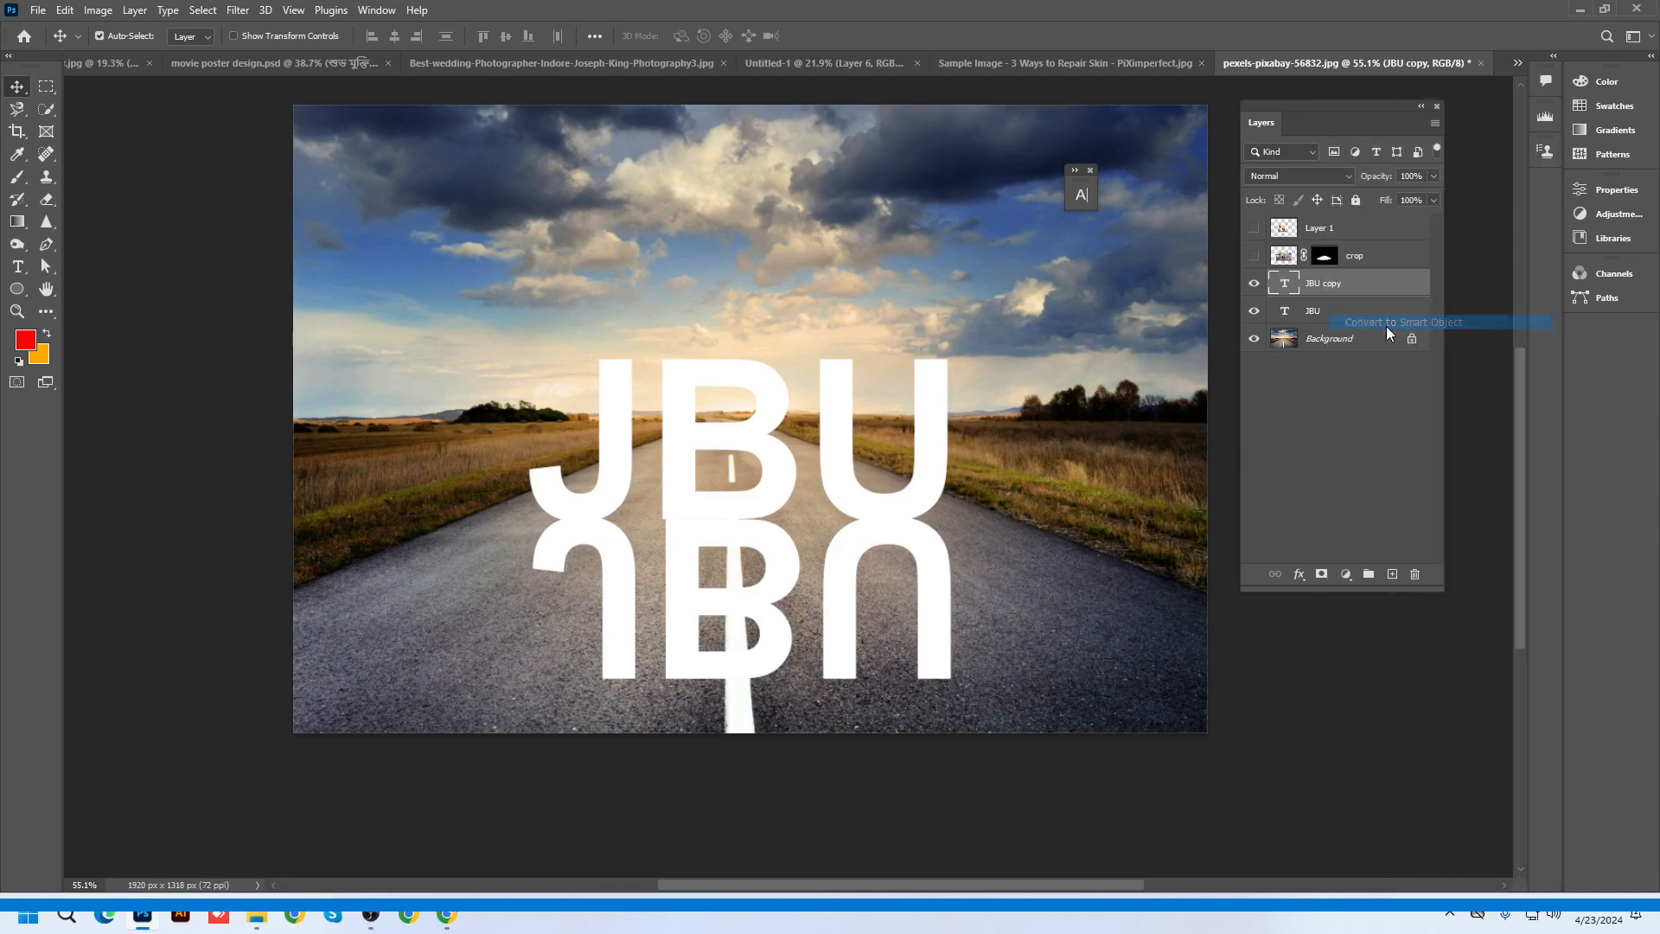
key("ctrl+t")
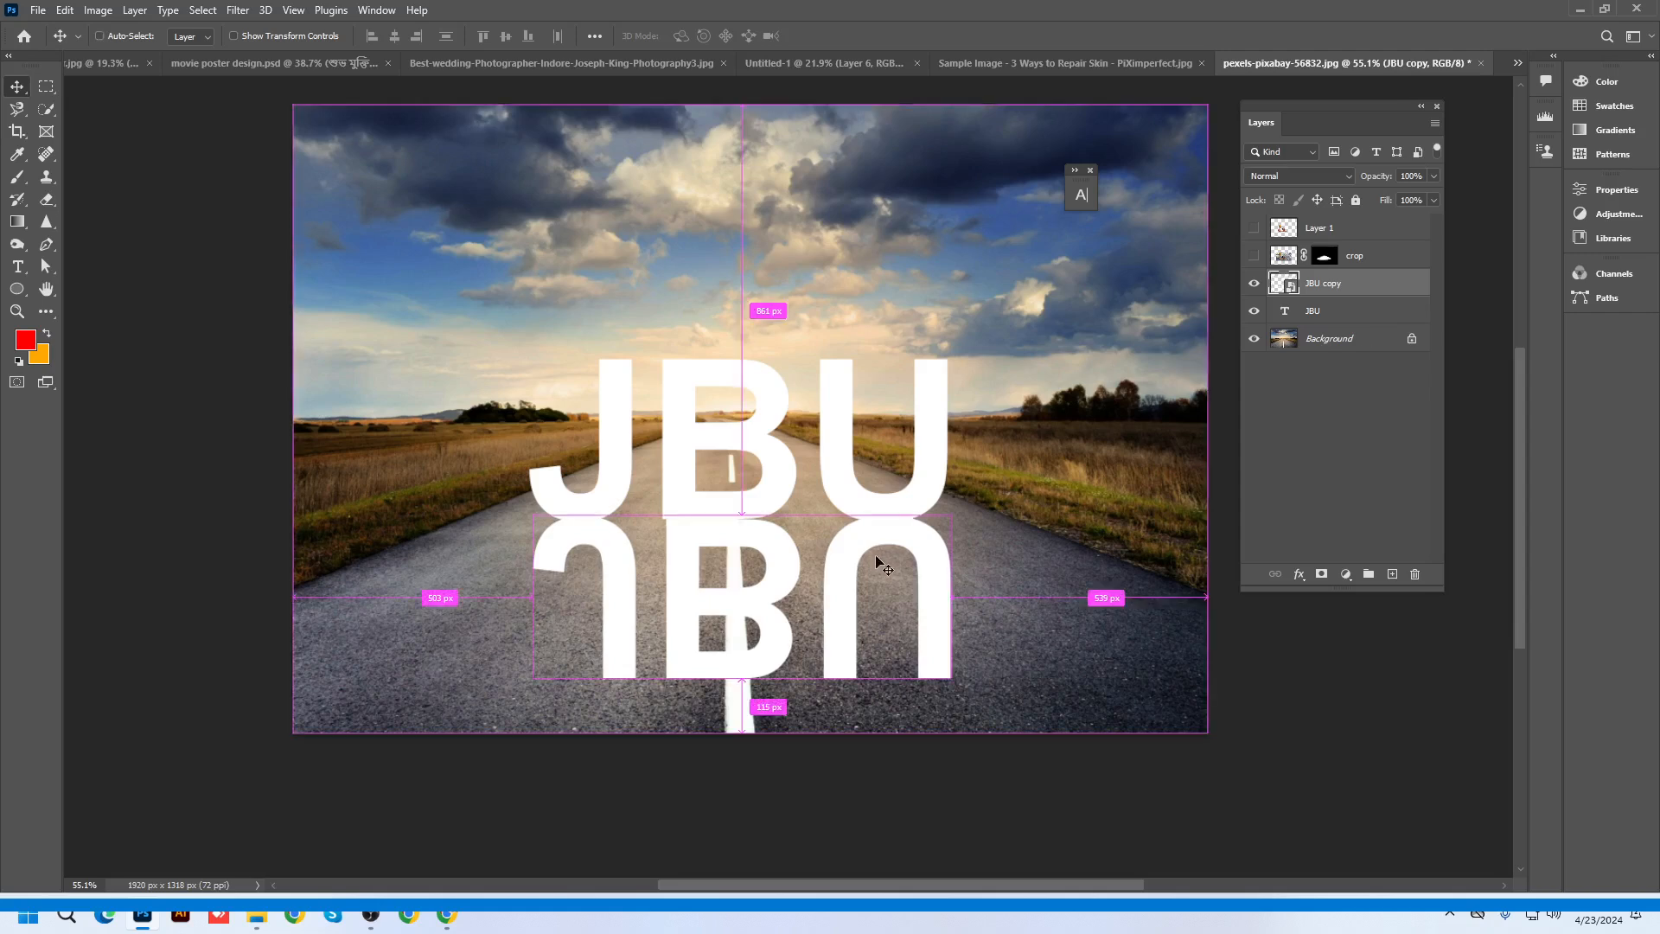
right_click(875, 562)
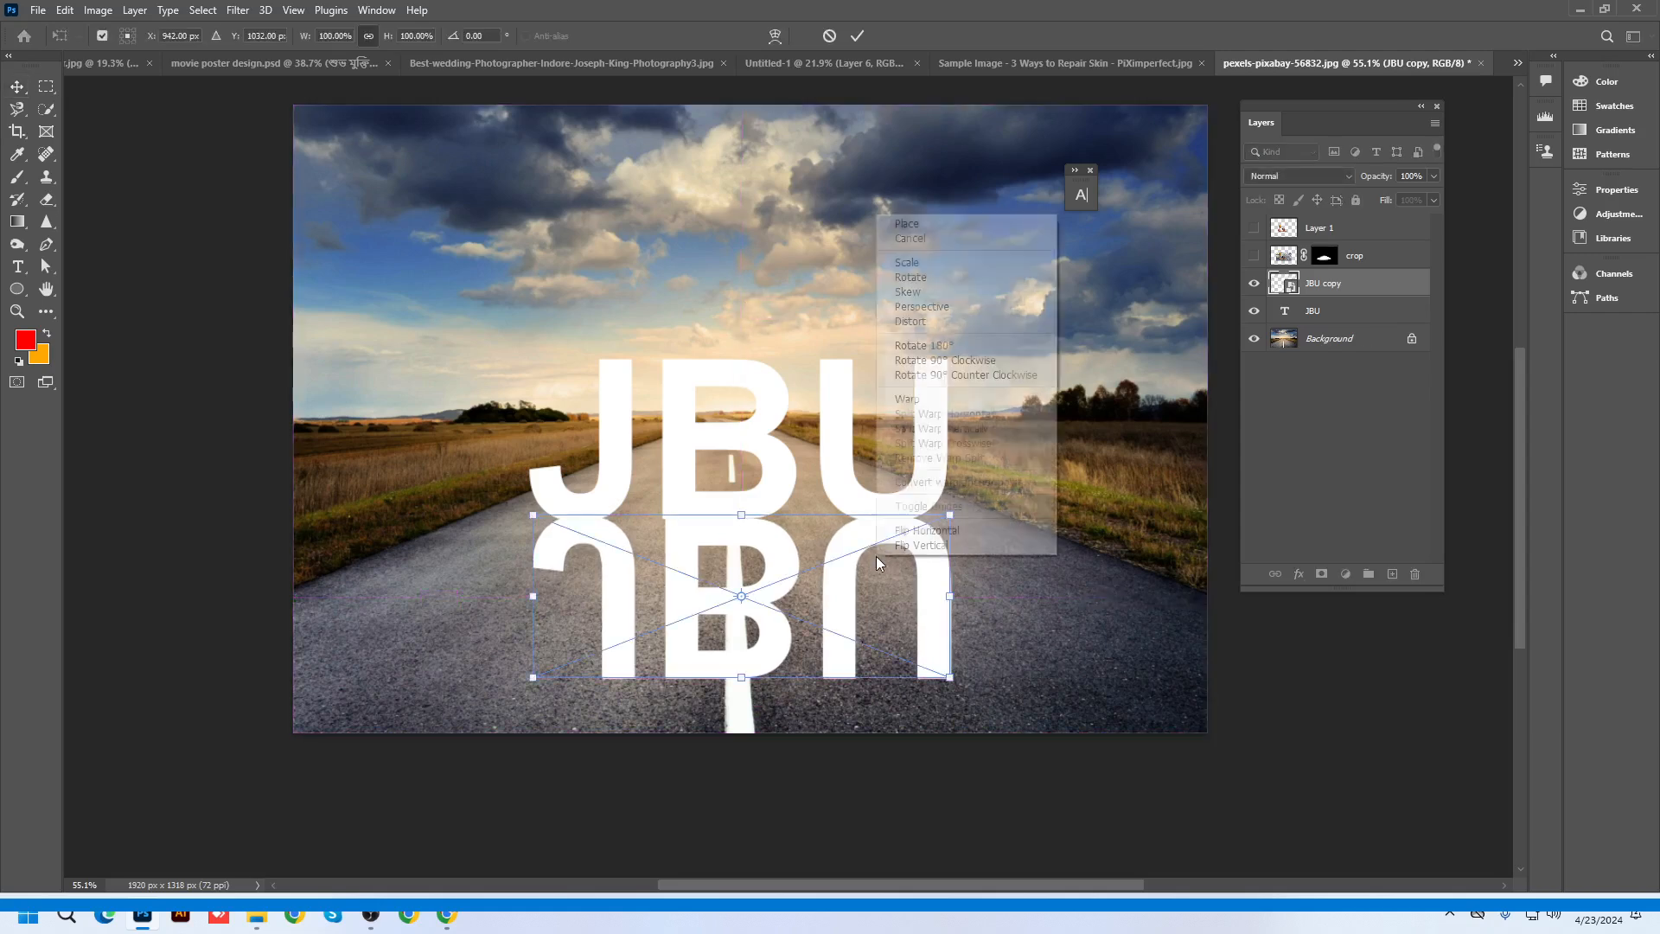
left_click(942, 309)
left_click_drag(951, 681, 1189, 662)
key("Return")
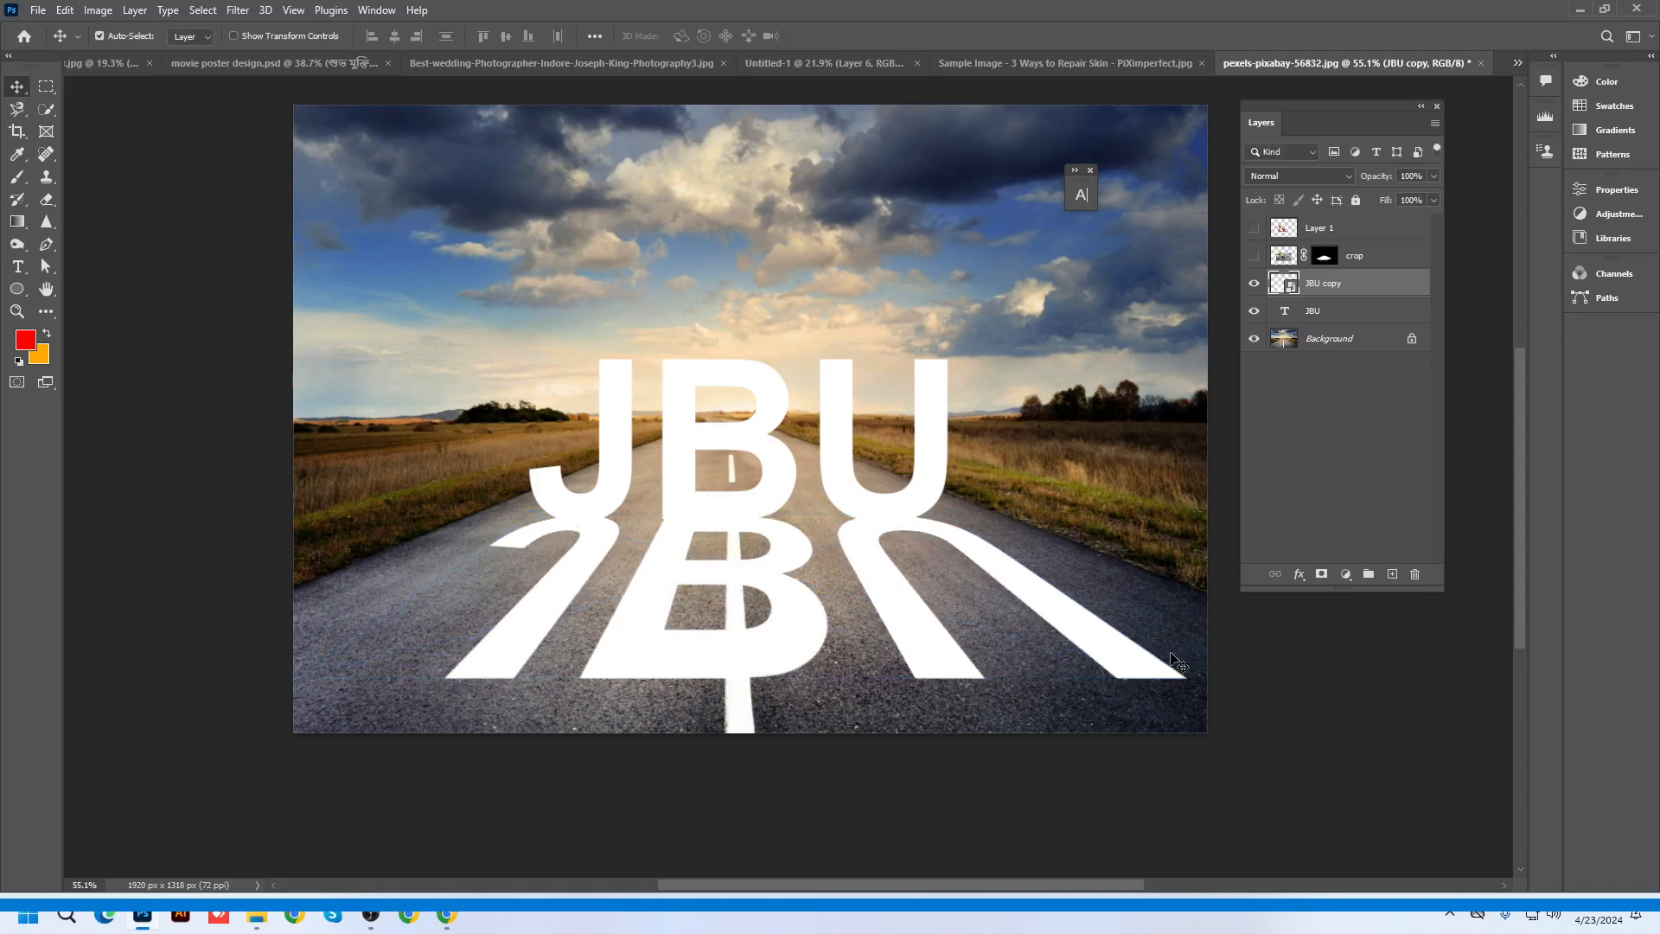
Set the JBU copy layer to Overlay blending, then reselect it and bring up its layer options
left_click(1280, 176)
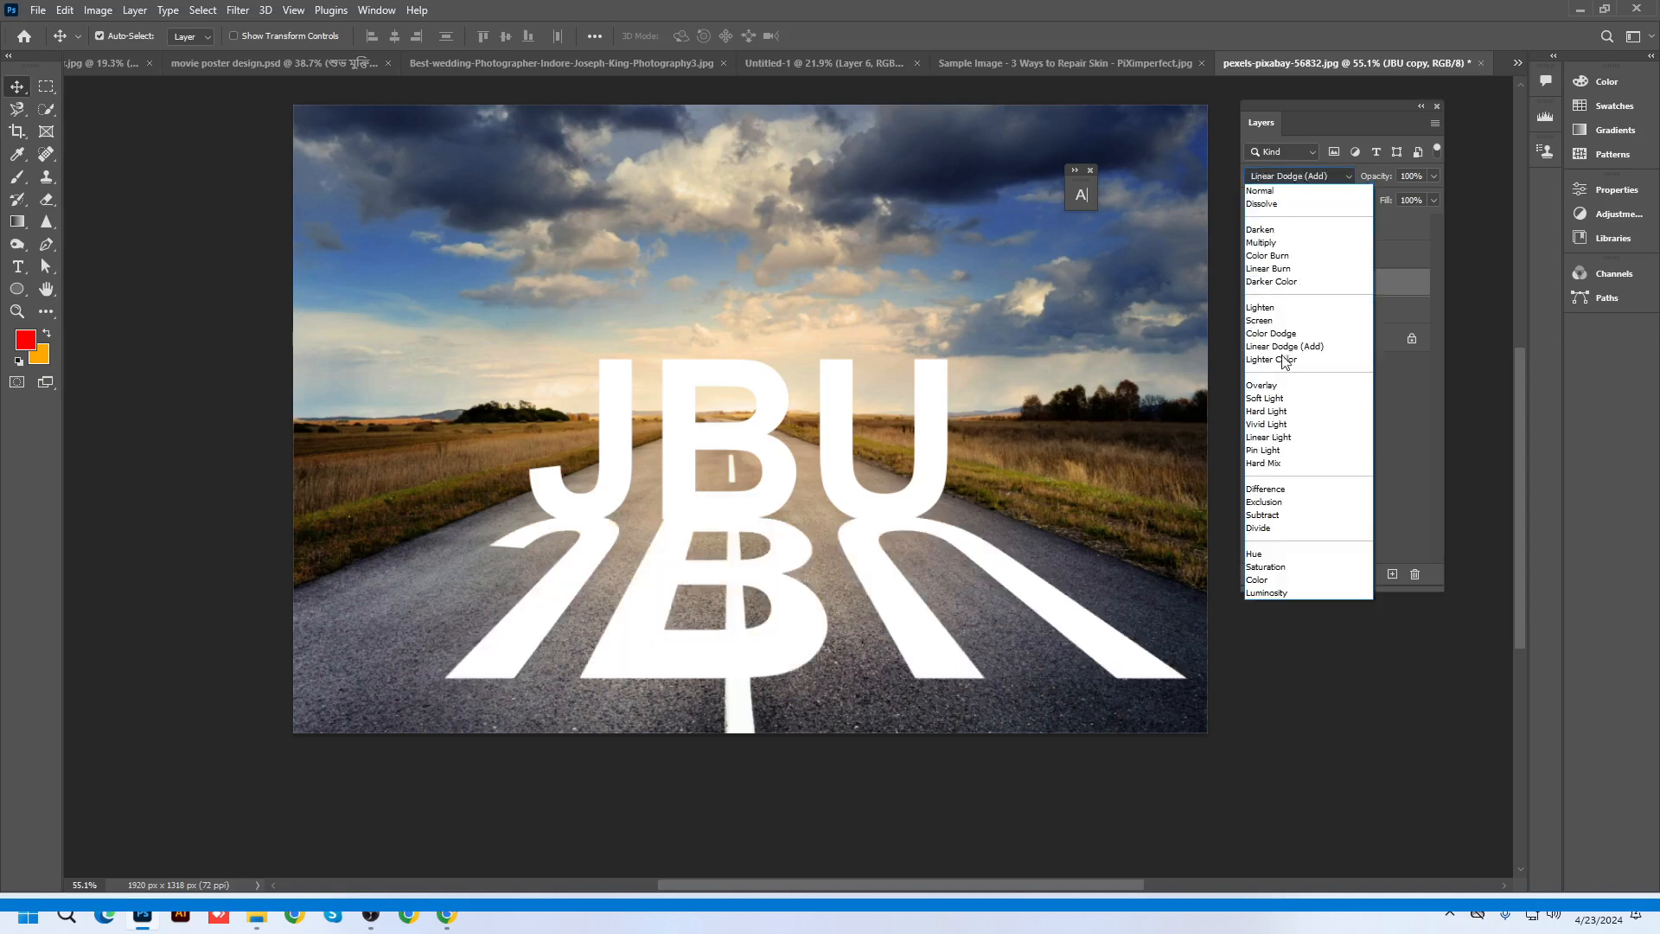
left_click(1280, 385)
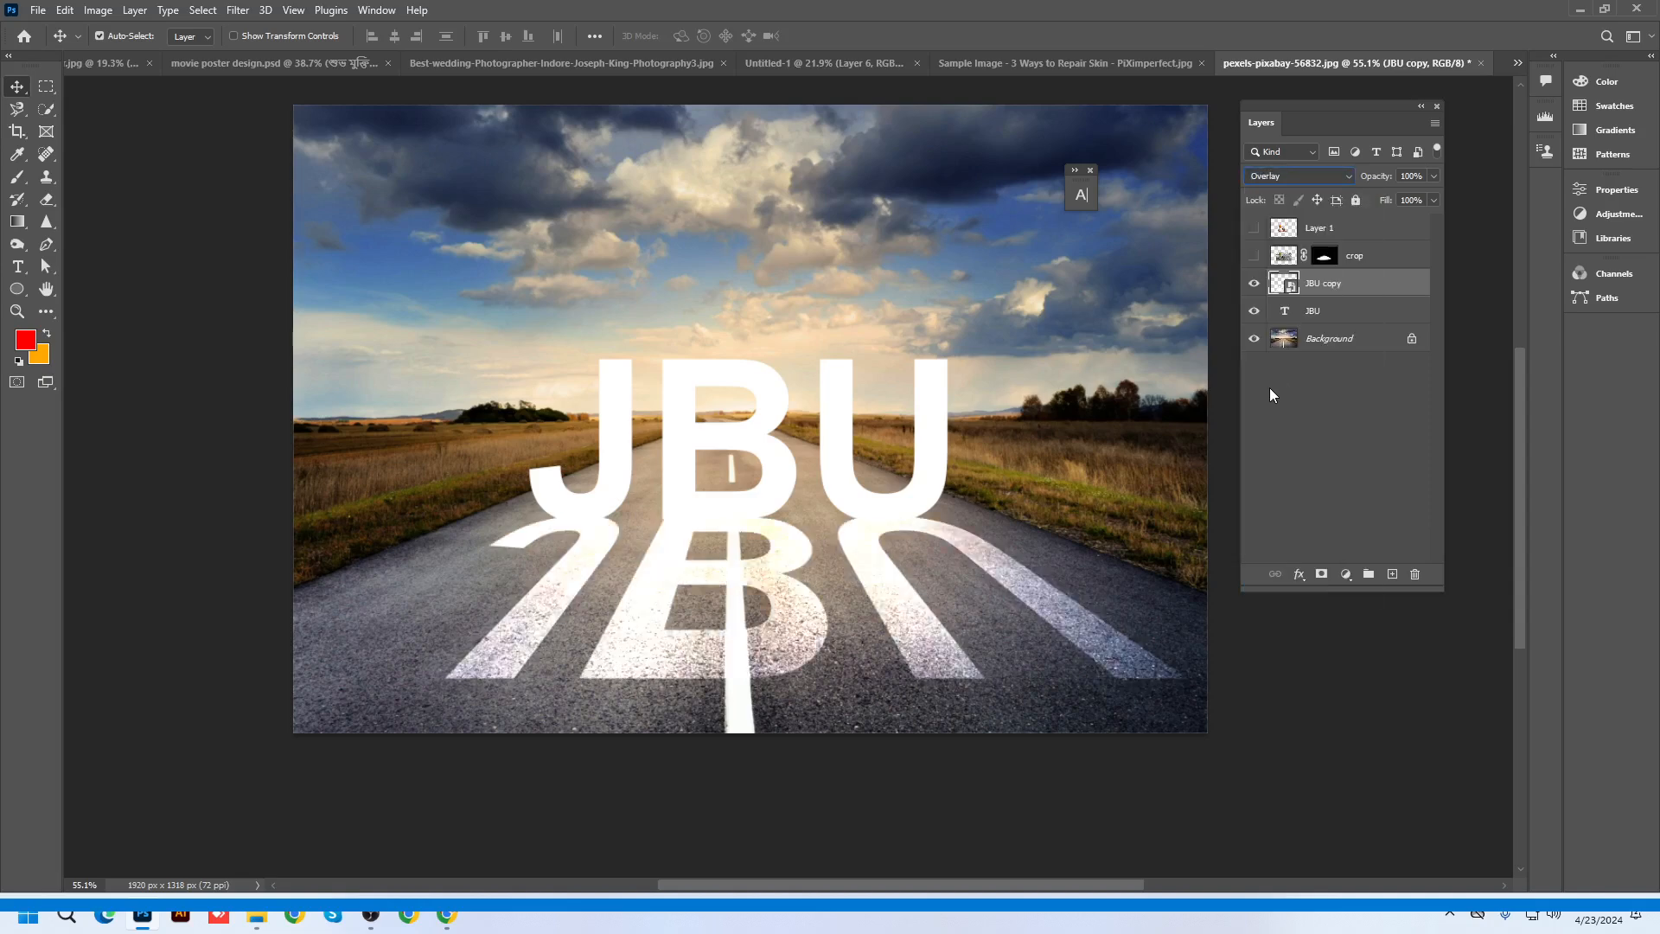
scroll(774, 498, "up", 2)
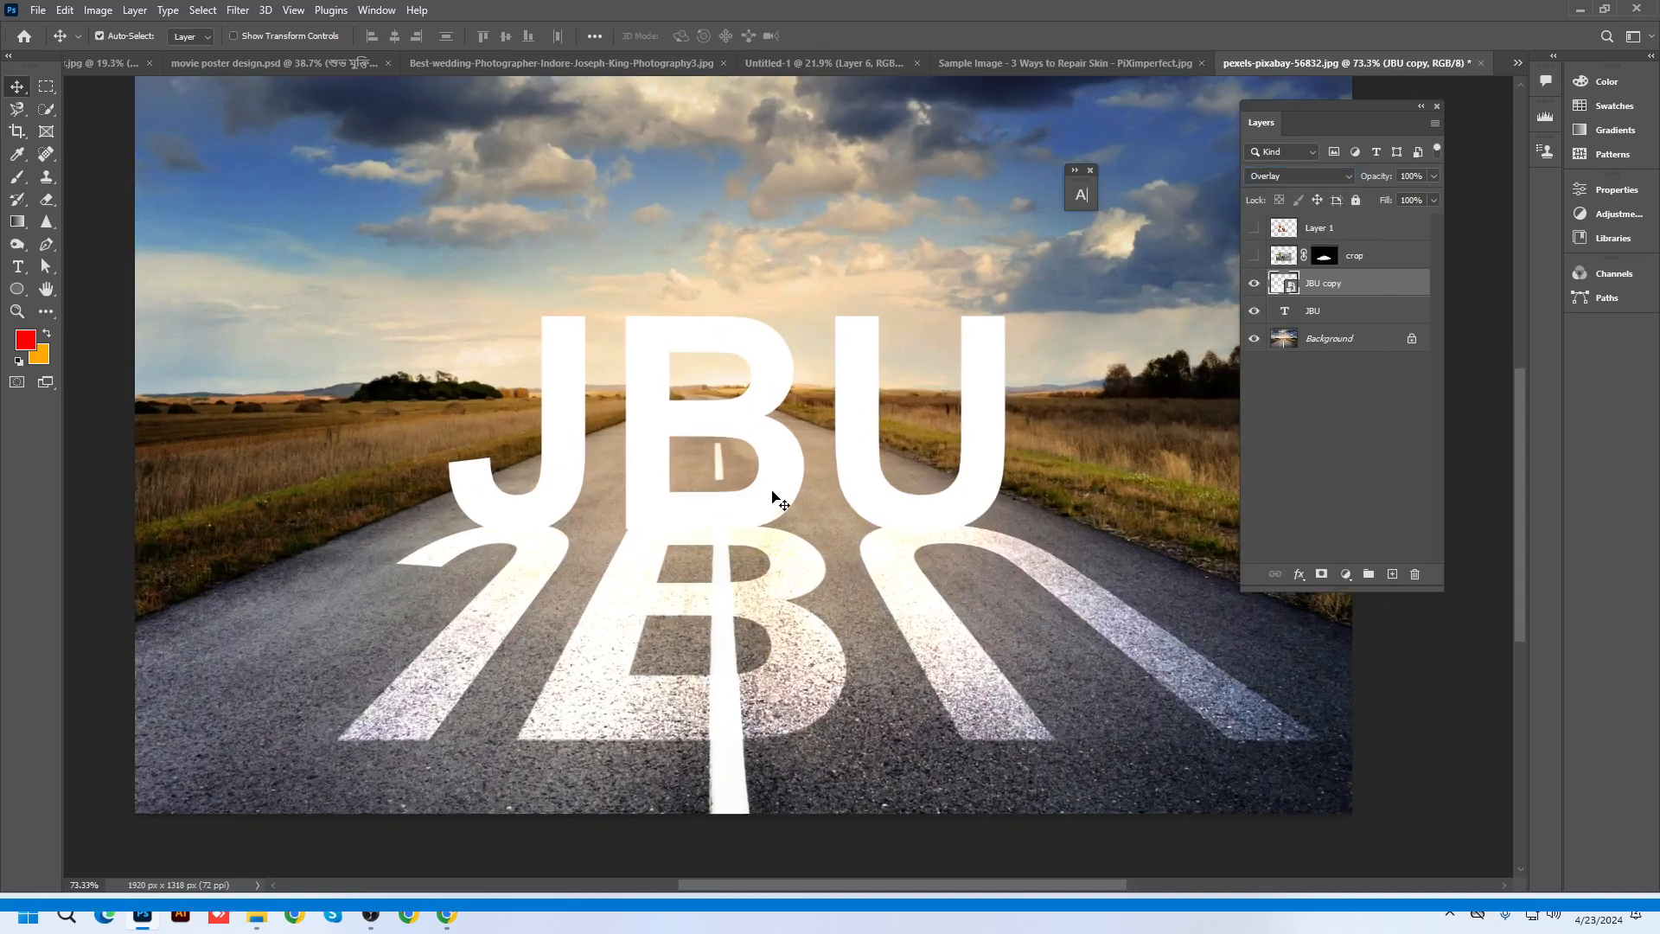
key("alt+bracketleft")
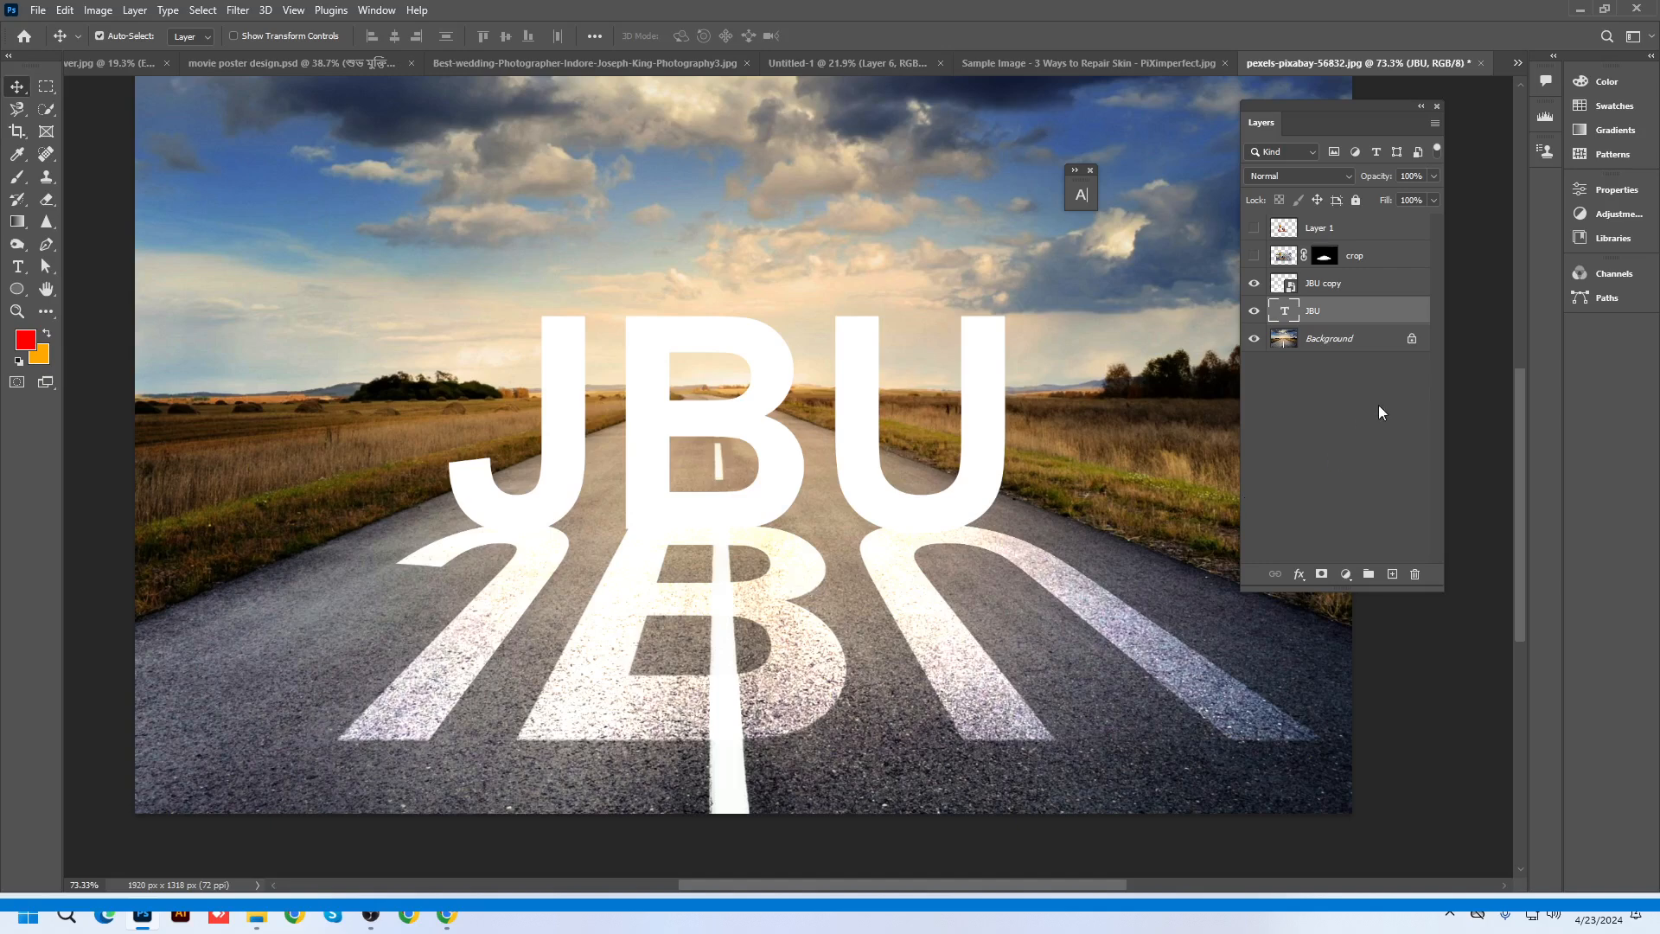
left_click(1306, 288)
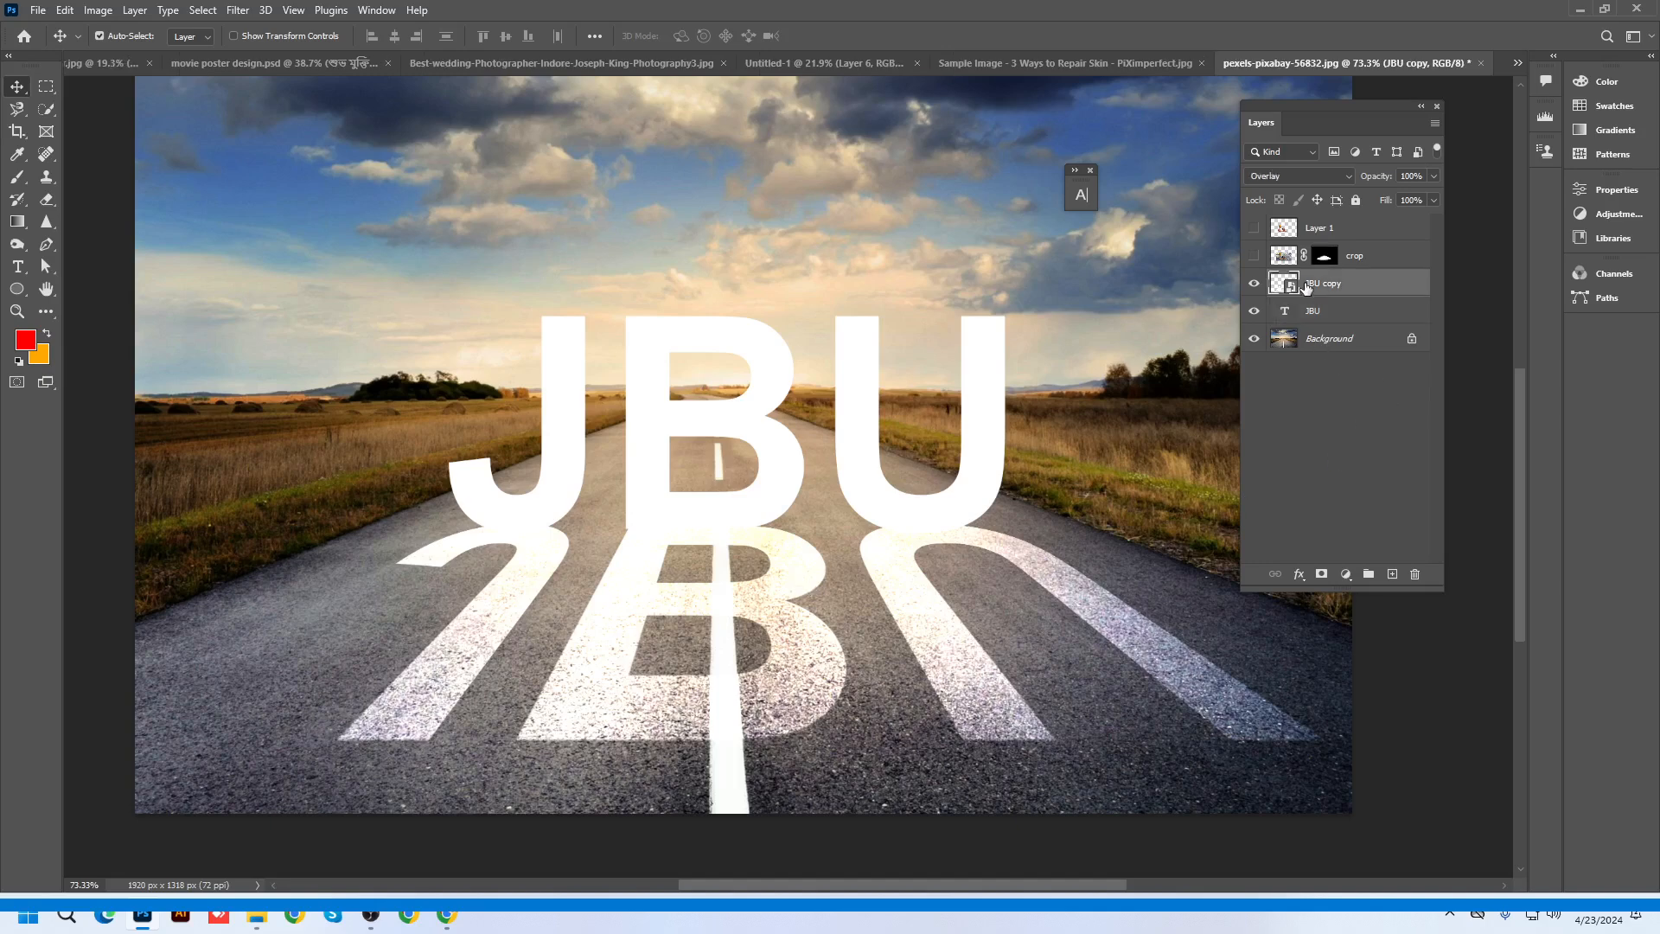
right_click(1305, 285)
Add a black (000000) Color Overlay effect to the JBU copy reflection
left_click(1331, 127)
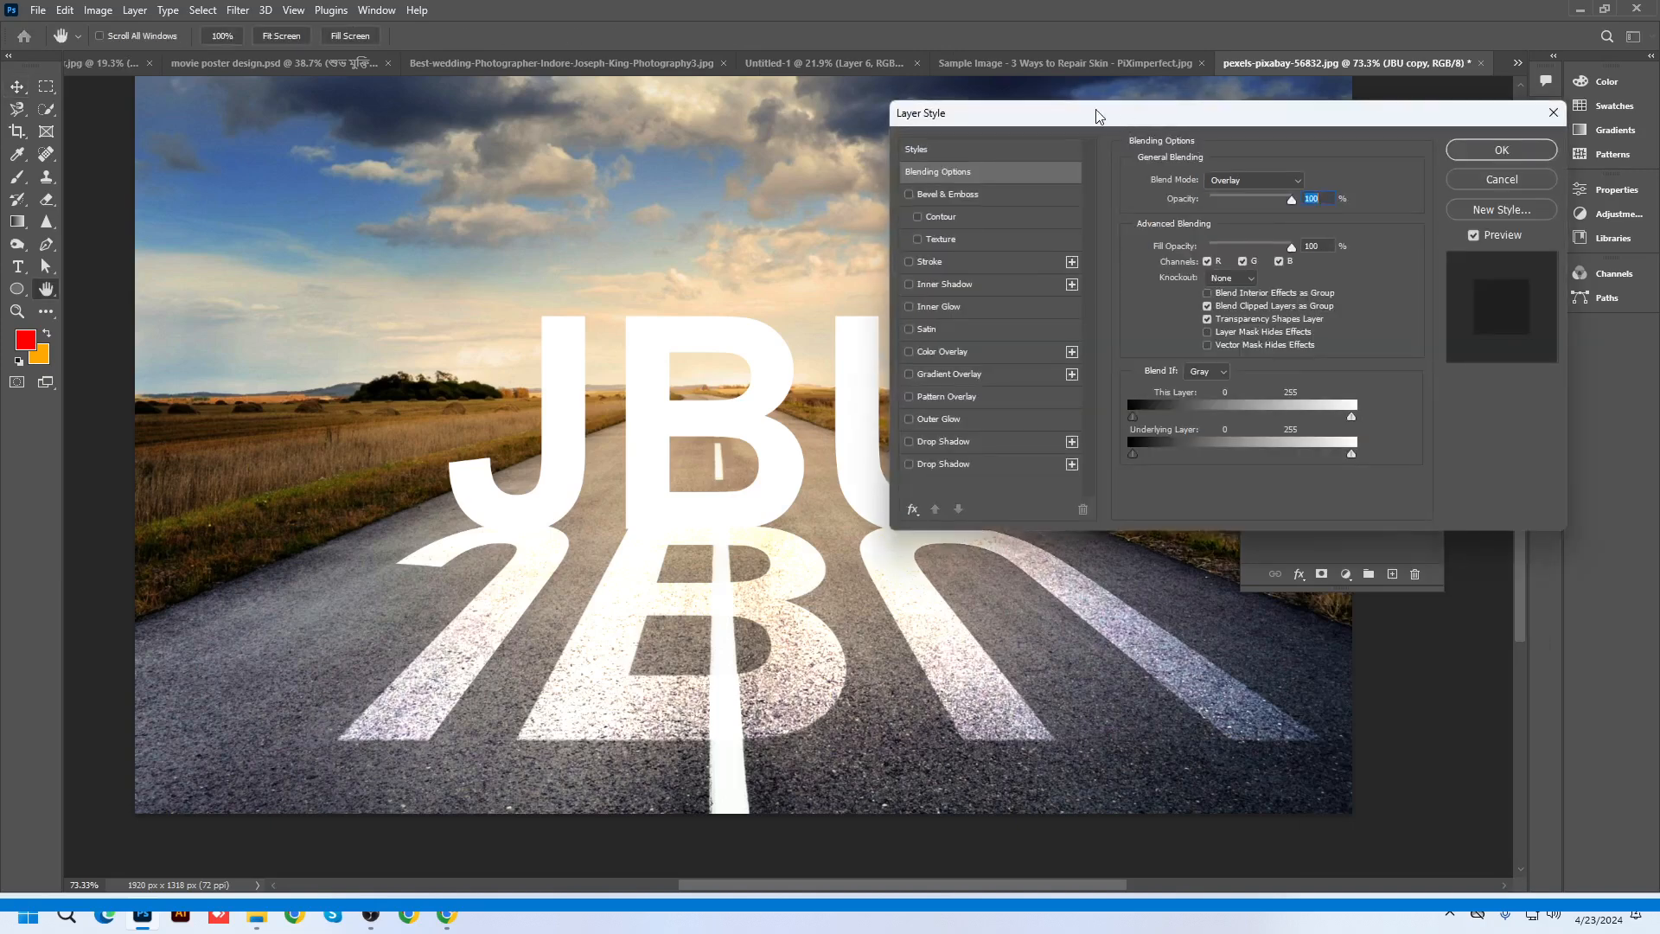
left_click(1292, 362)
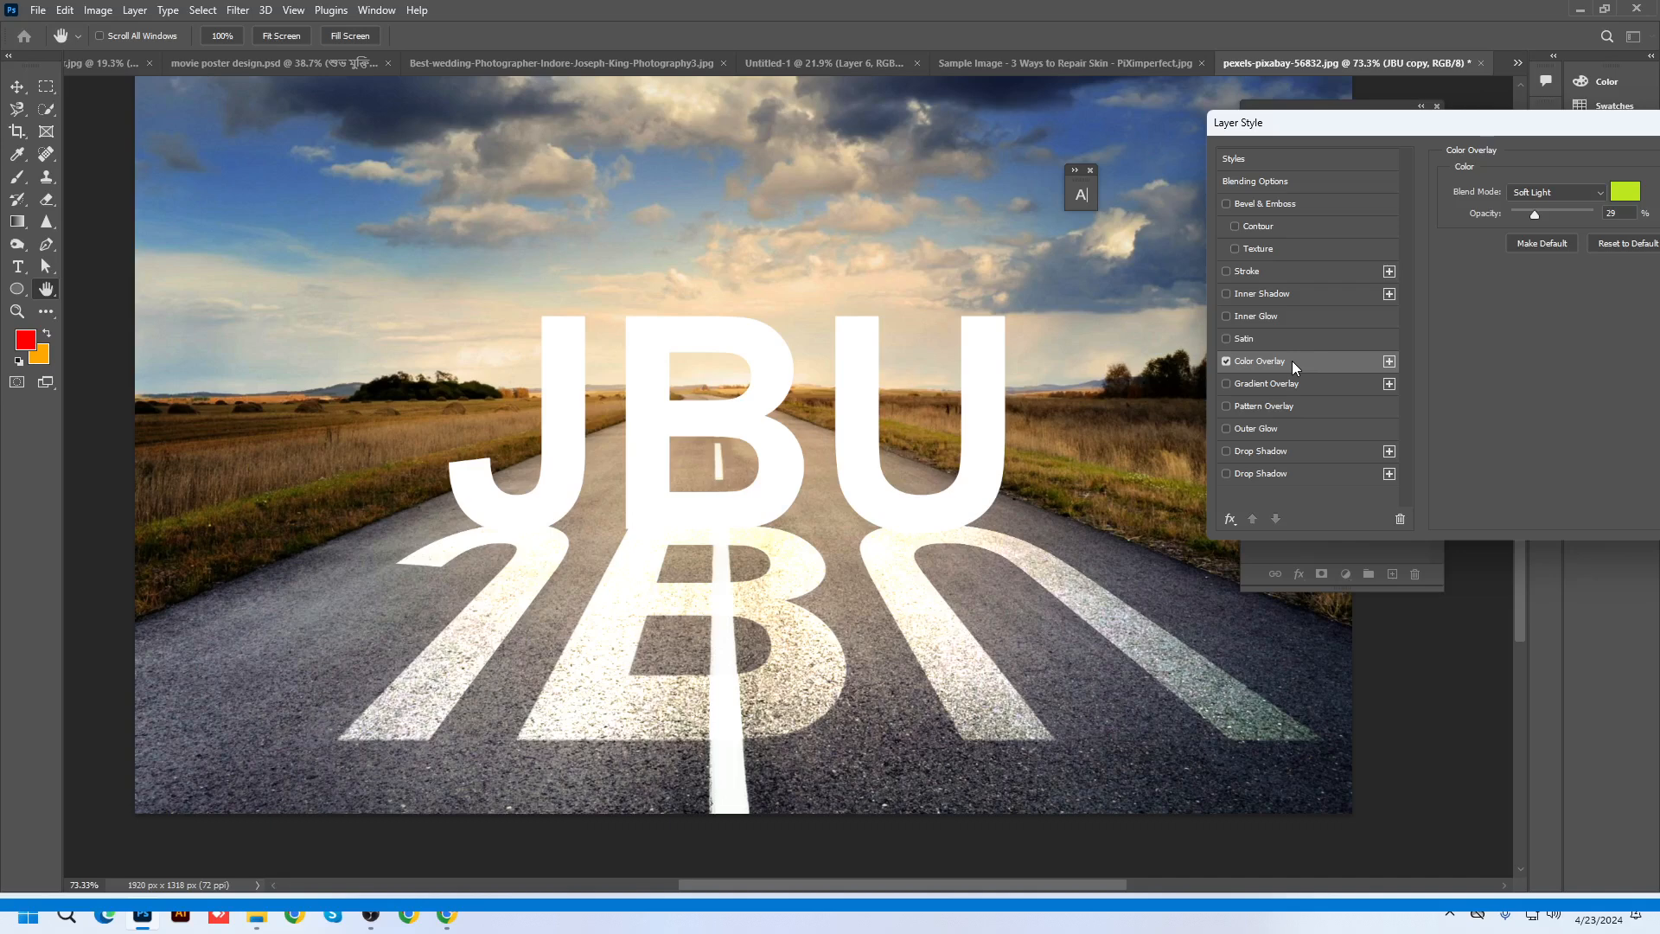
left_click(1629, 200)
left_click_drag(1253, 319, 1146, 487)
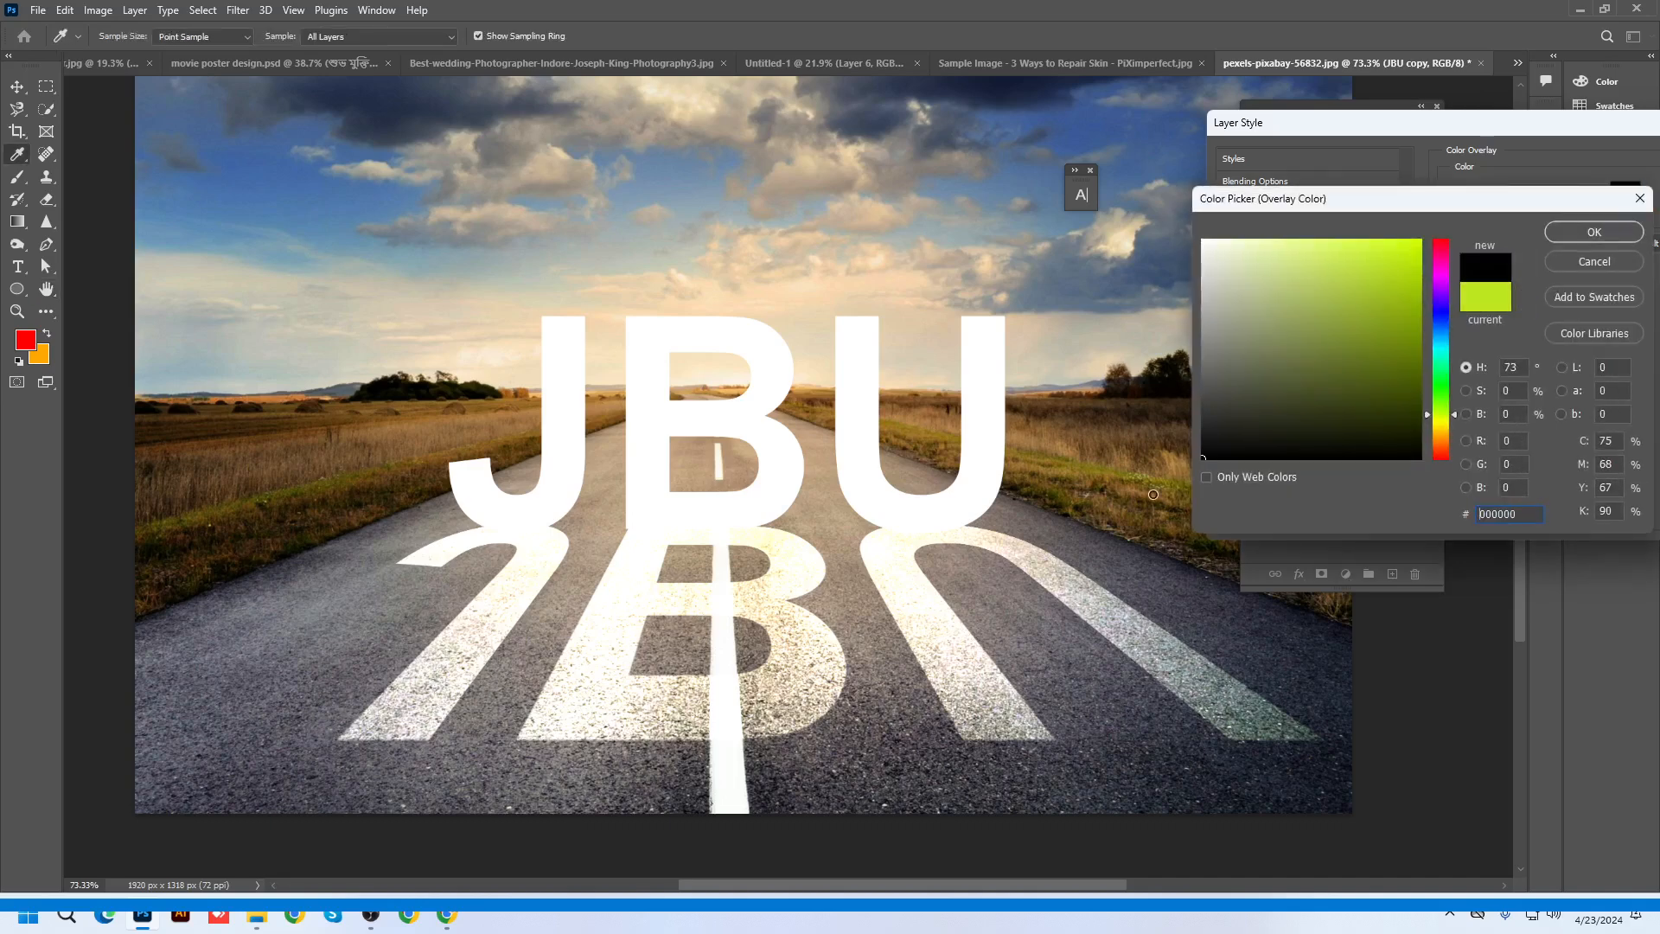
left_click(1564, 231)
left_click_drag(1469, 140, 1245, 254)
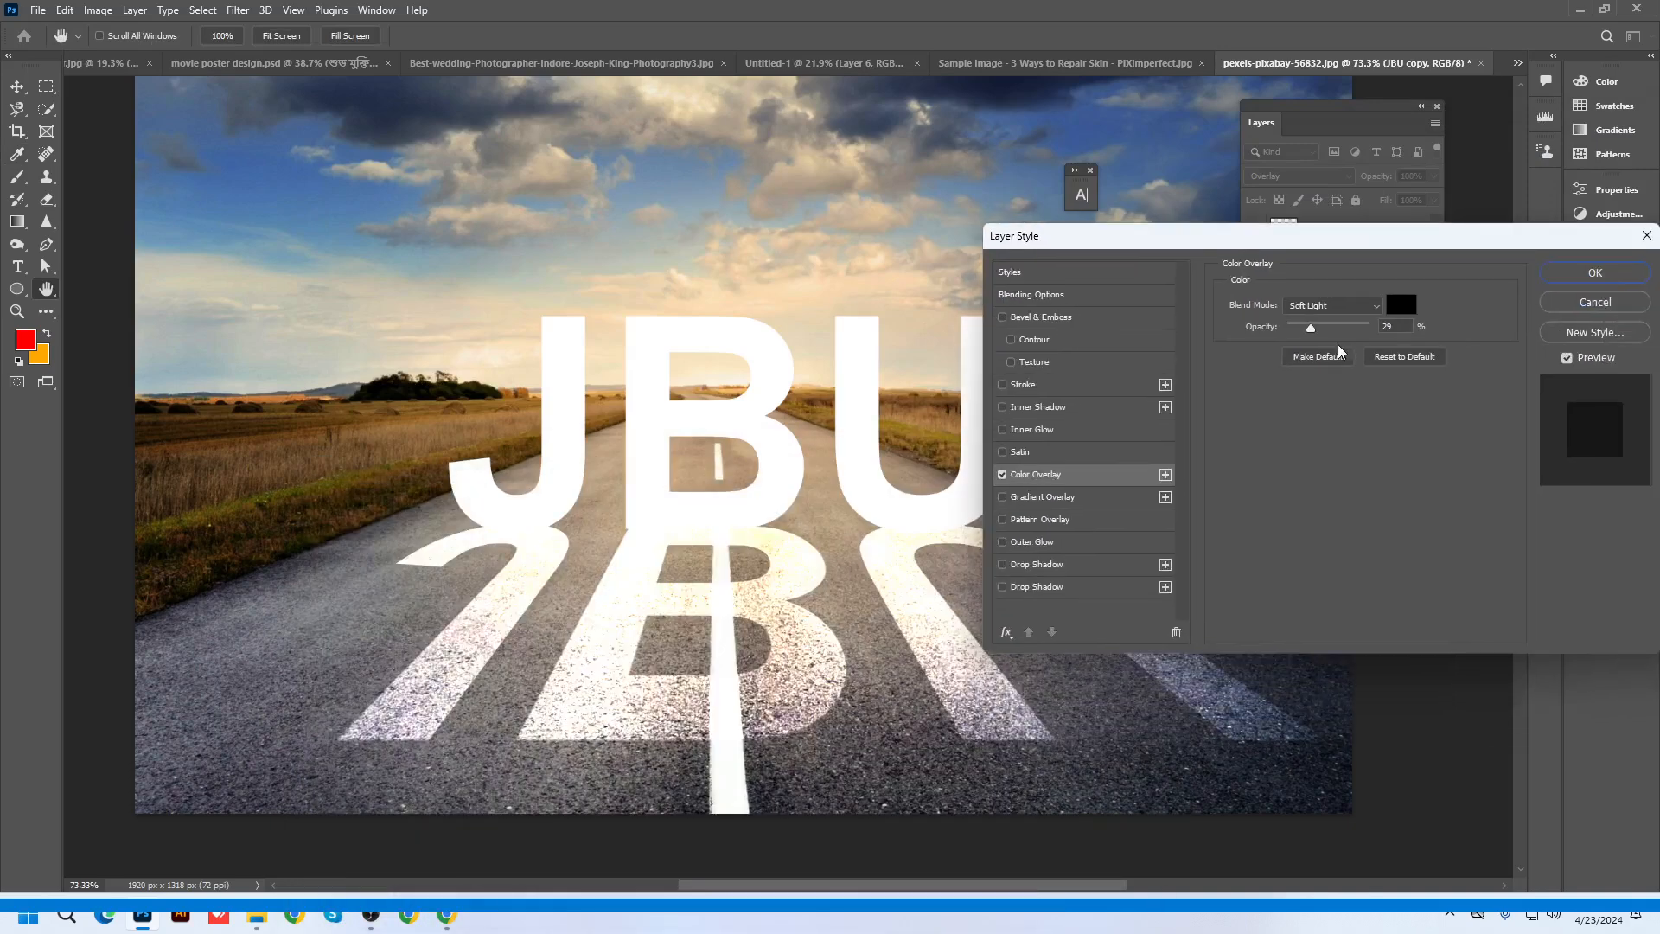
Set the Color Overlay to Normal blending at 100% opacity and confirm the layer style
left_click(1310, 307)
left_click(1310, 317)
left_click_drag(1311, 327, 1407, 322)
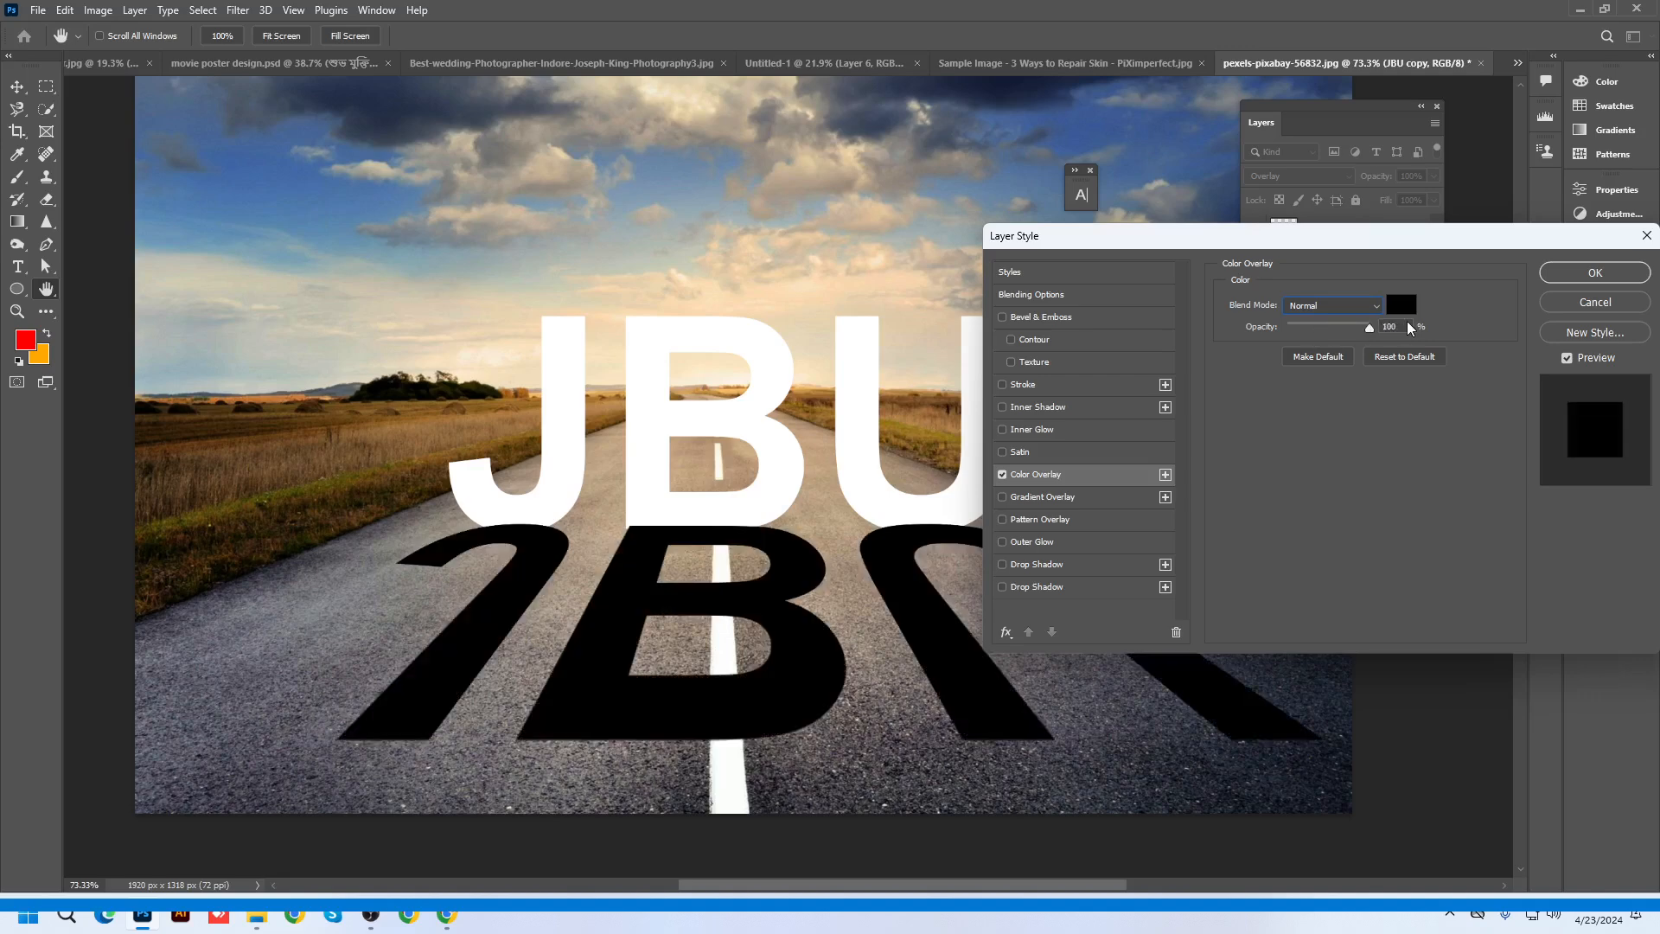
mouse_move(1367, 328)
left_mouse_down()
mouse_move(1338, 331)
mouse_move(1393, 325)
left_mouse_up()
left_click(1578, 275)
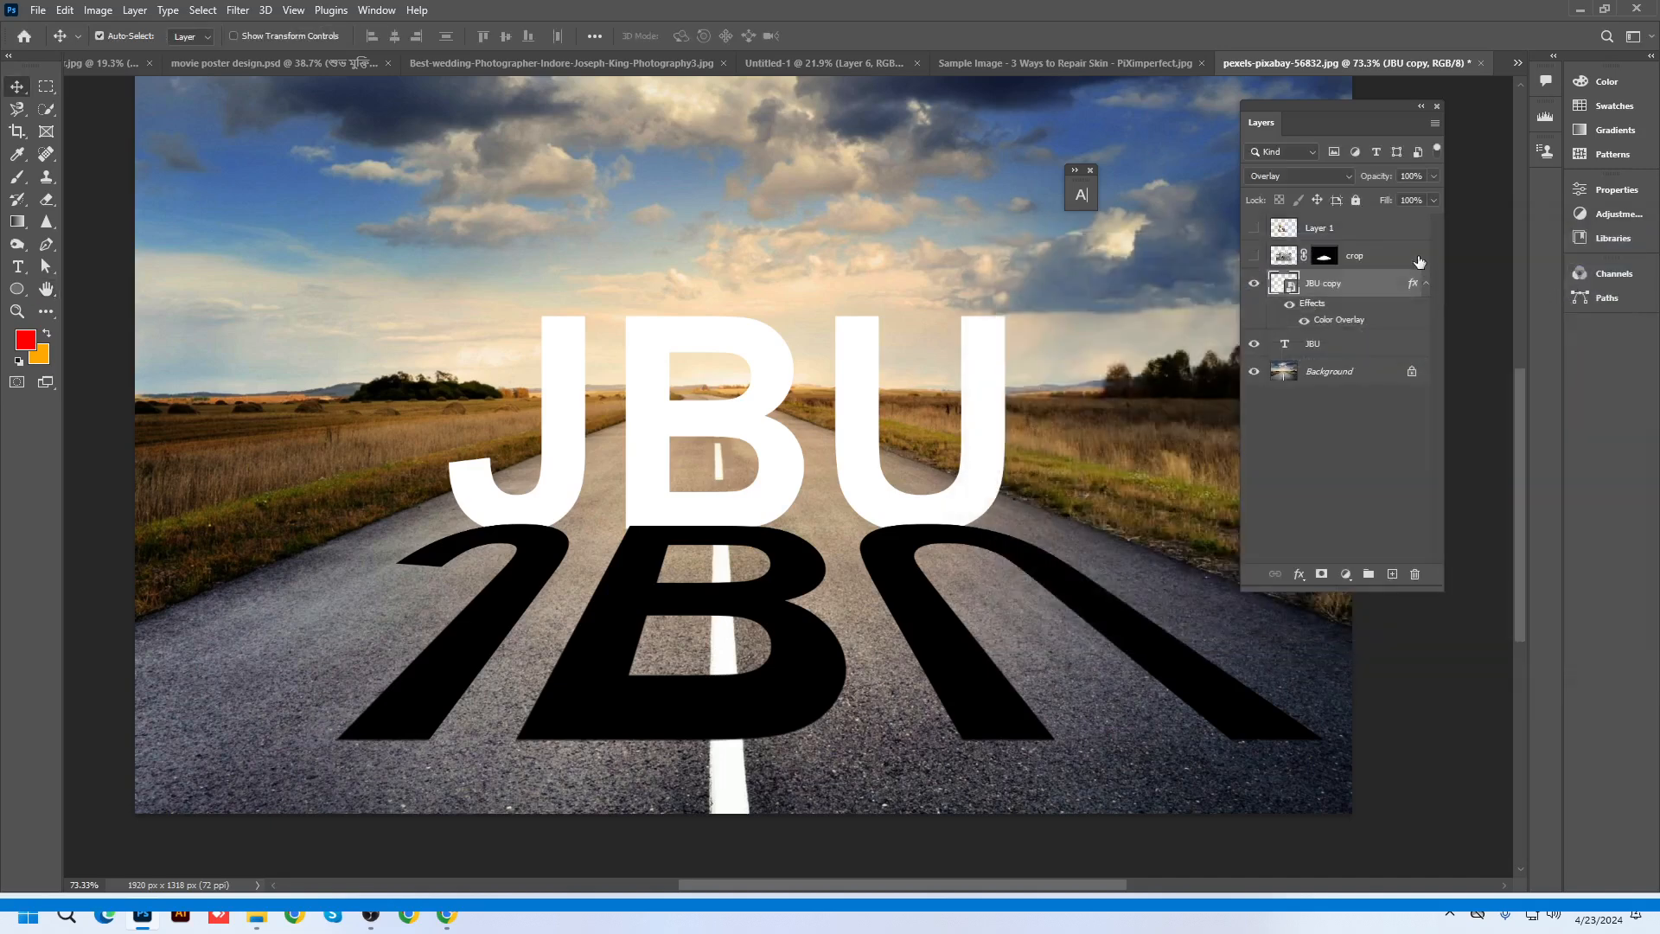
Fade the black reflection layer to 32% opacity and nudge it slightly into place
left_click(1433, 177)
left_click_drag(1413, 199, 1378, 201)
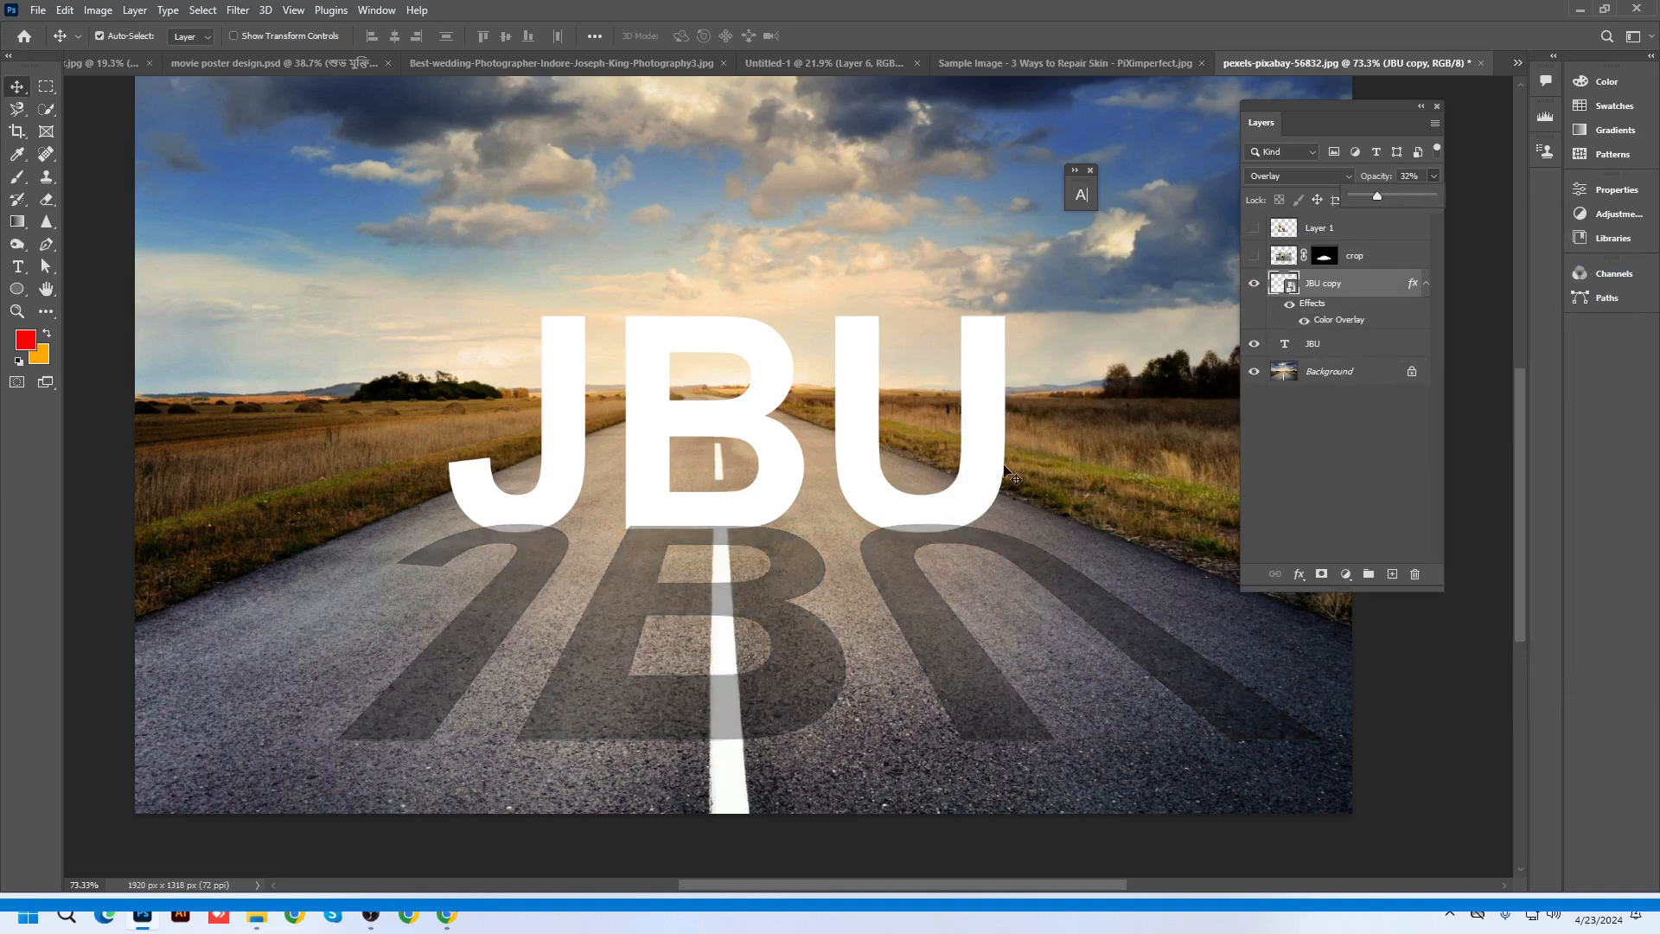
left_click_drag(909, 598, 915, 605)
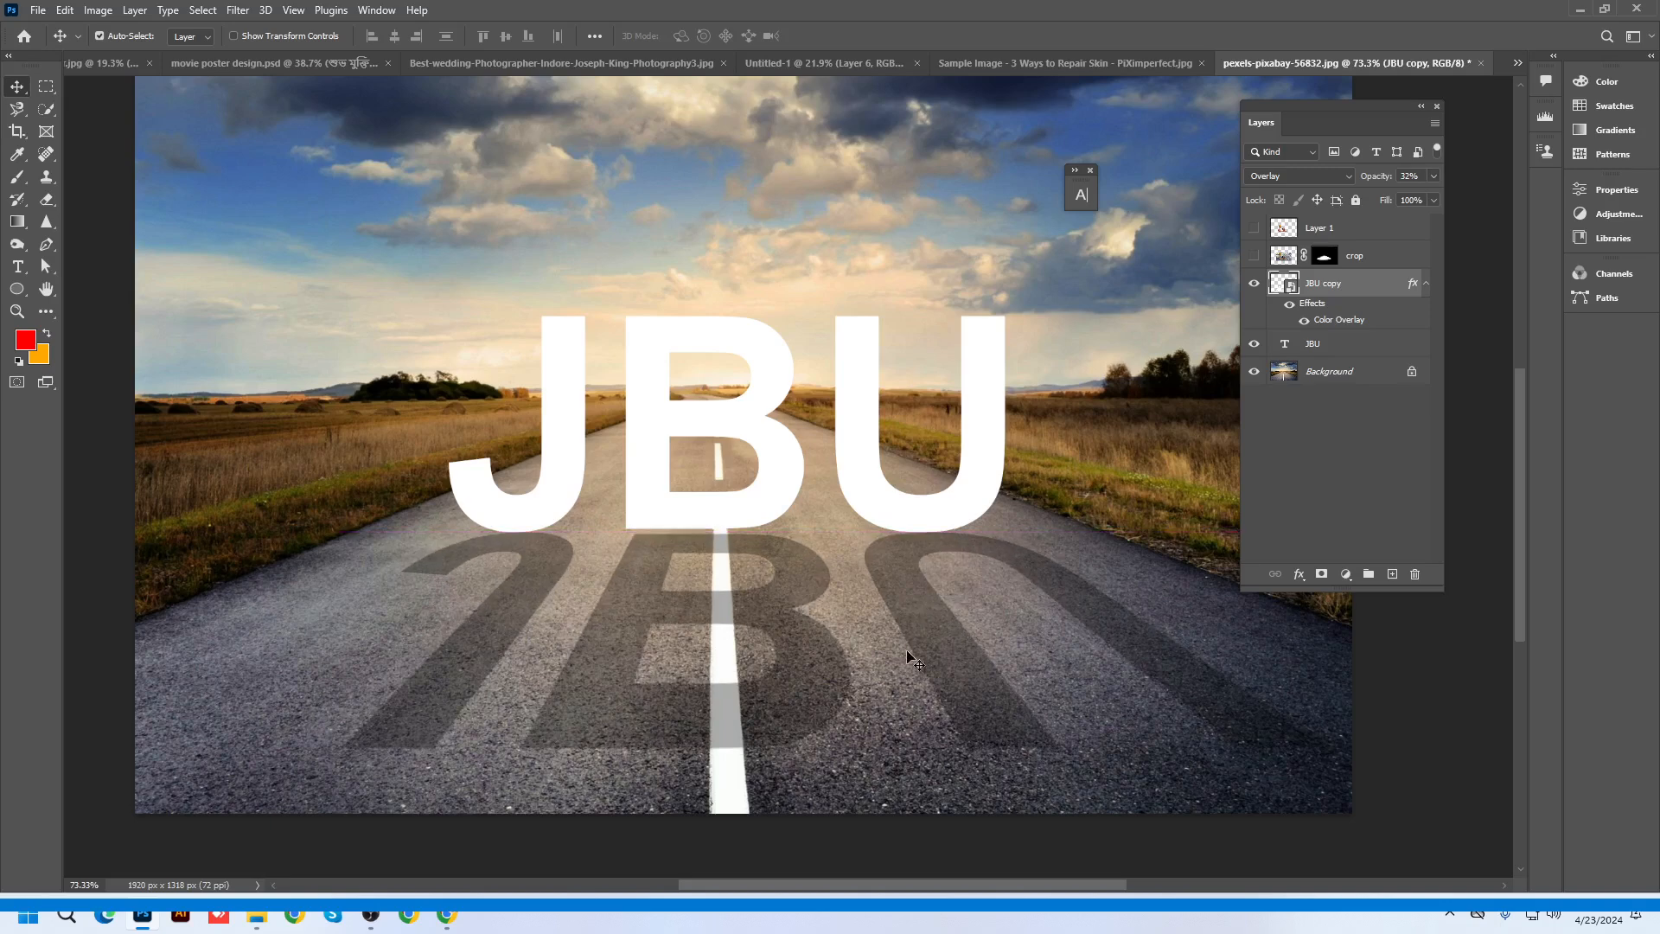
scroll(917, 661, "down", 2)
key("Left")
key("Left")
key("Left")
key("Left")
key("Left")
key("Left")
key("Left")
key("Left")
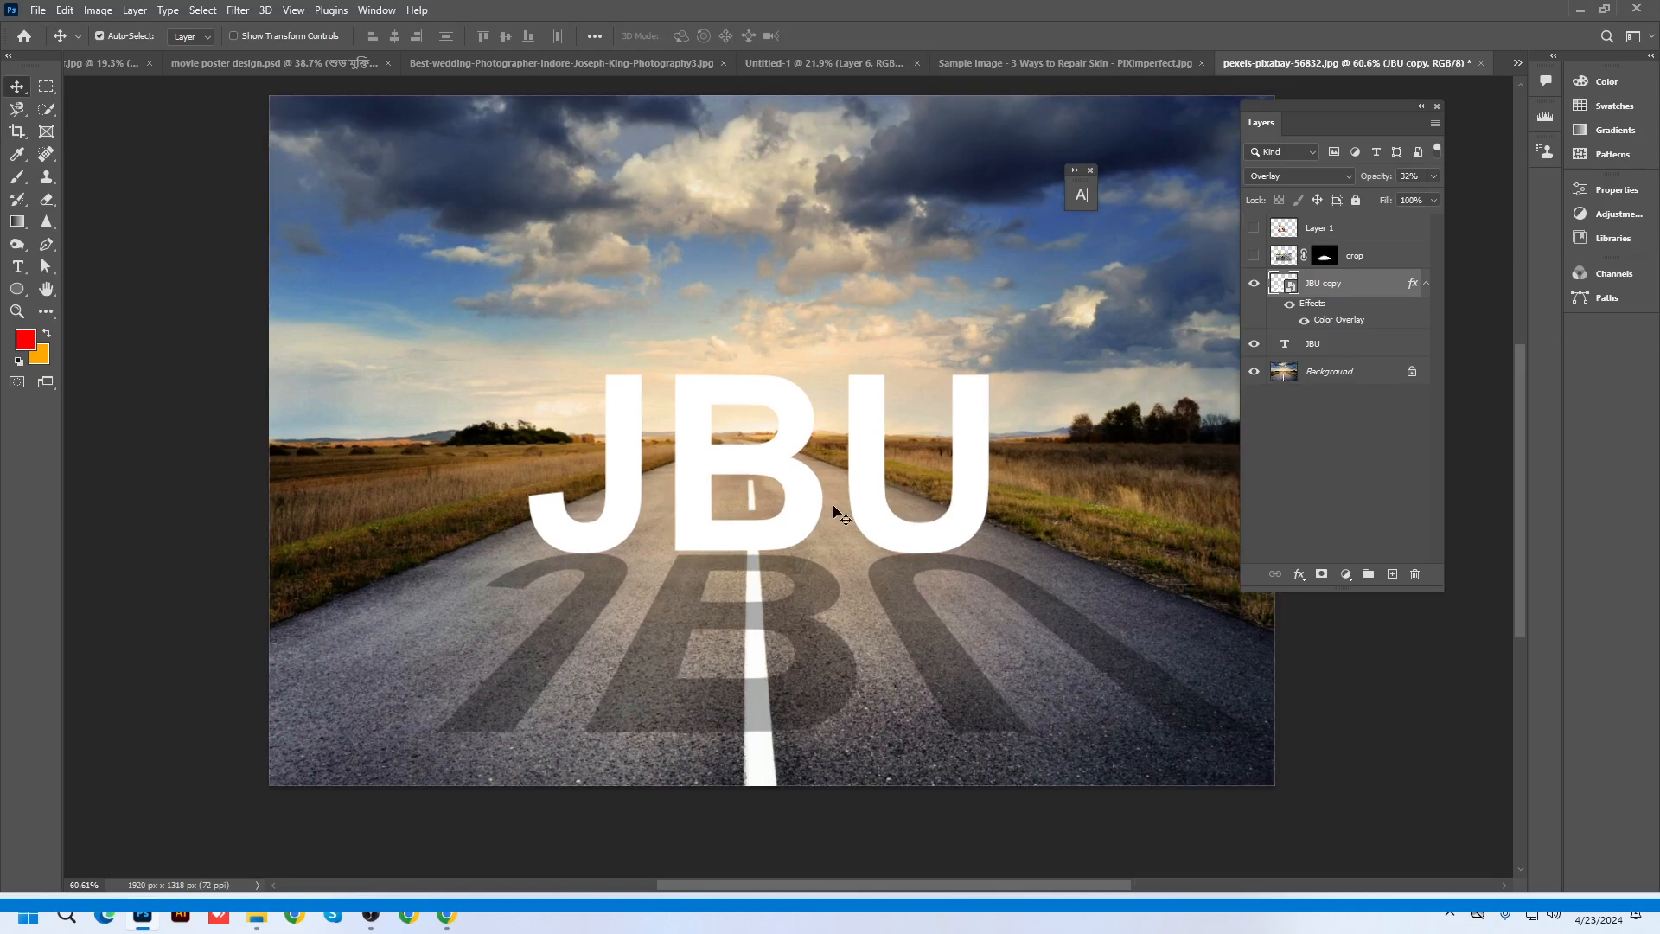
Minimize Photoshop to return to the Google Images preview in Chrome
scroll(843, 523, "down", 2)
scroll(1007, 553, "up", 1)
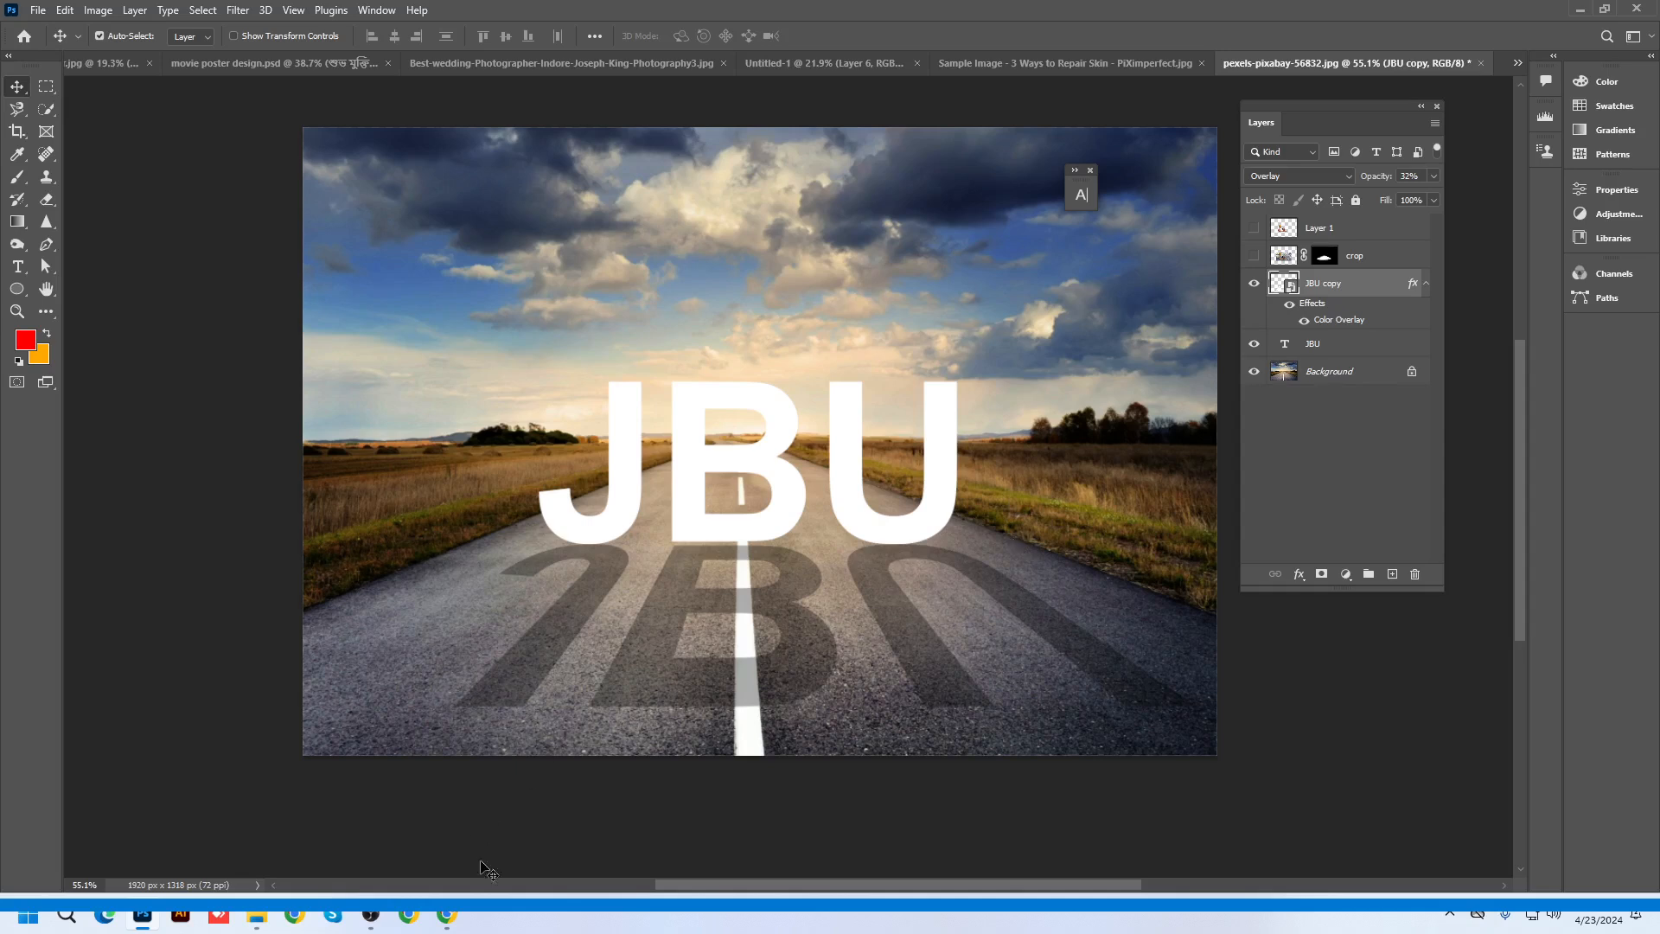
left_click(1580, 10)
Go back in Google Images to preview the 'Rails Inside Illution' result, then return to Photoshop
left_click(19, 54)
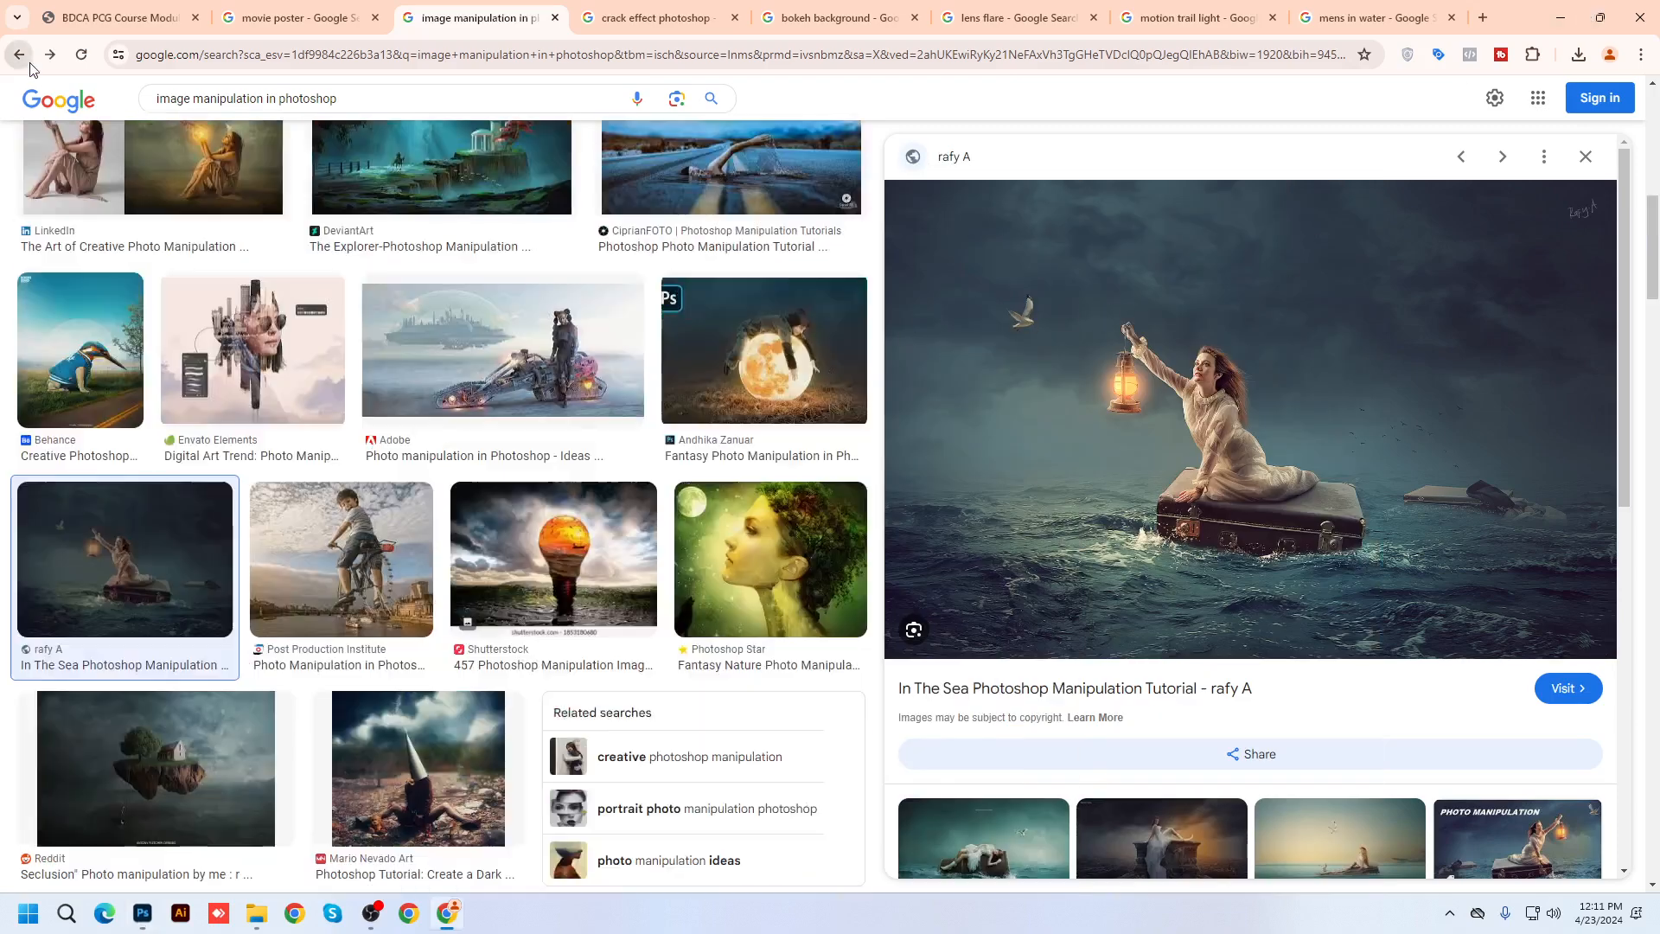
left_click(19, 54)
left_click(19, 55)
left_click(19, 55)
left_click(28, 60)
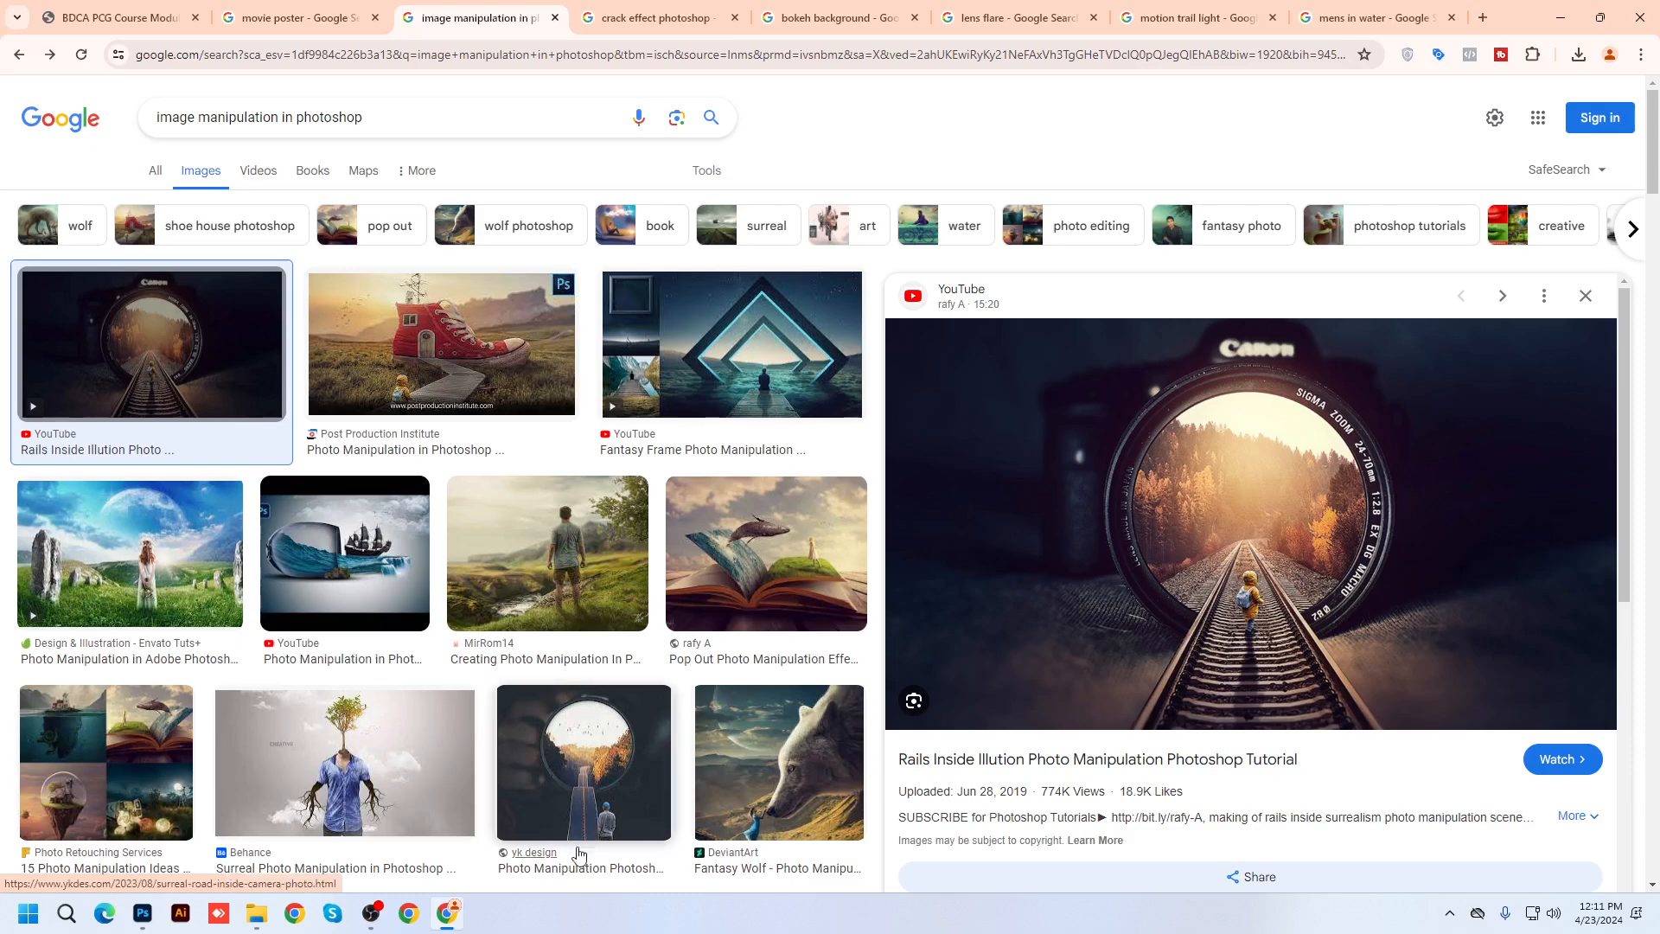
left_click(143, 914)
Apply a perspective transform to the JBU reflection, then switch to the 'Sample Image - 3 Ways to Repair Skin' document
key("ctrl+t")
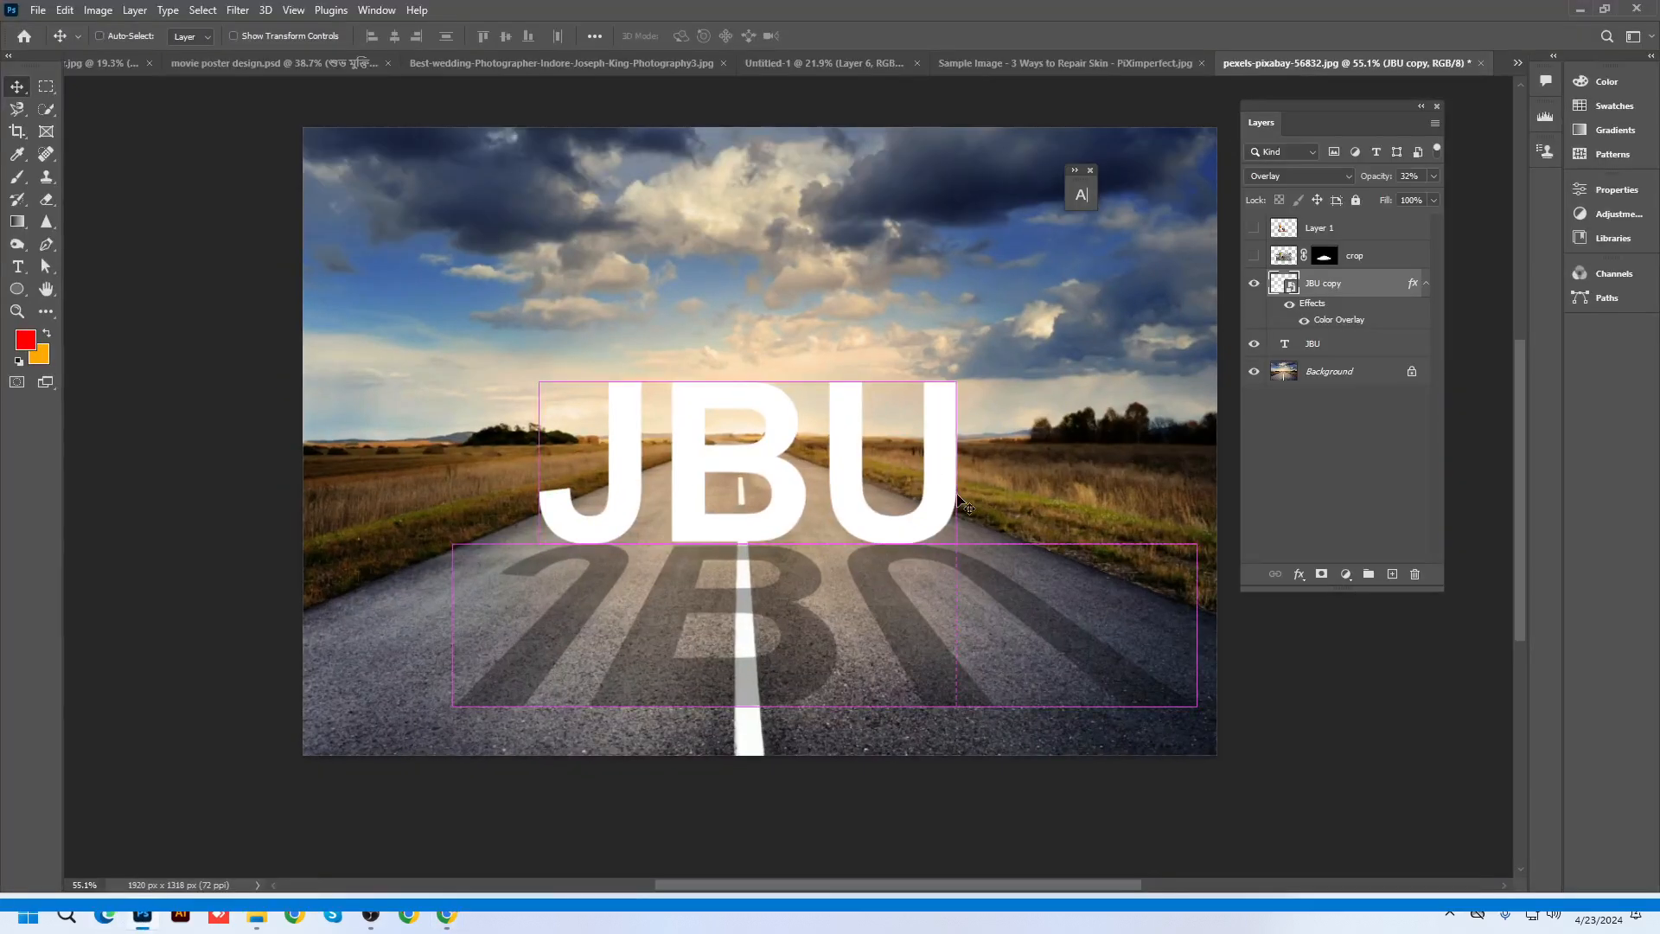
right_click(802, 600)
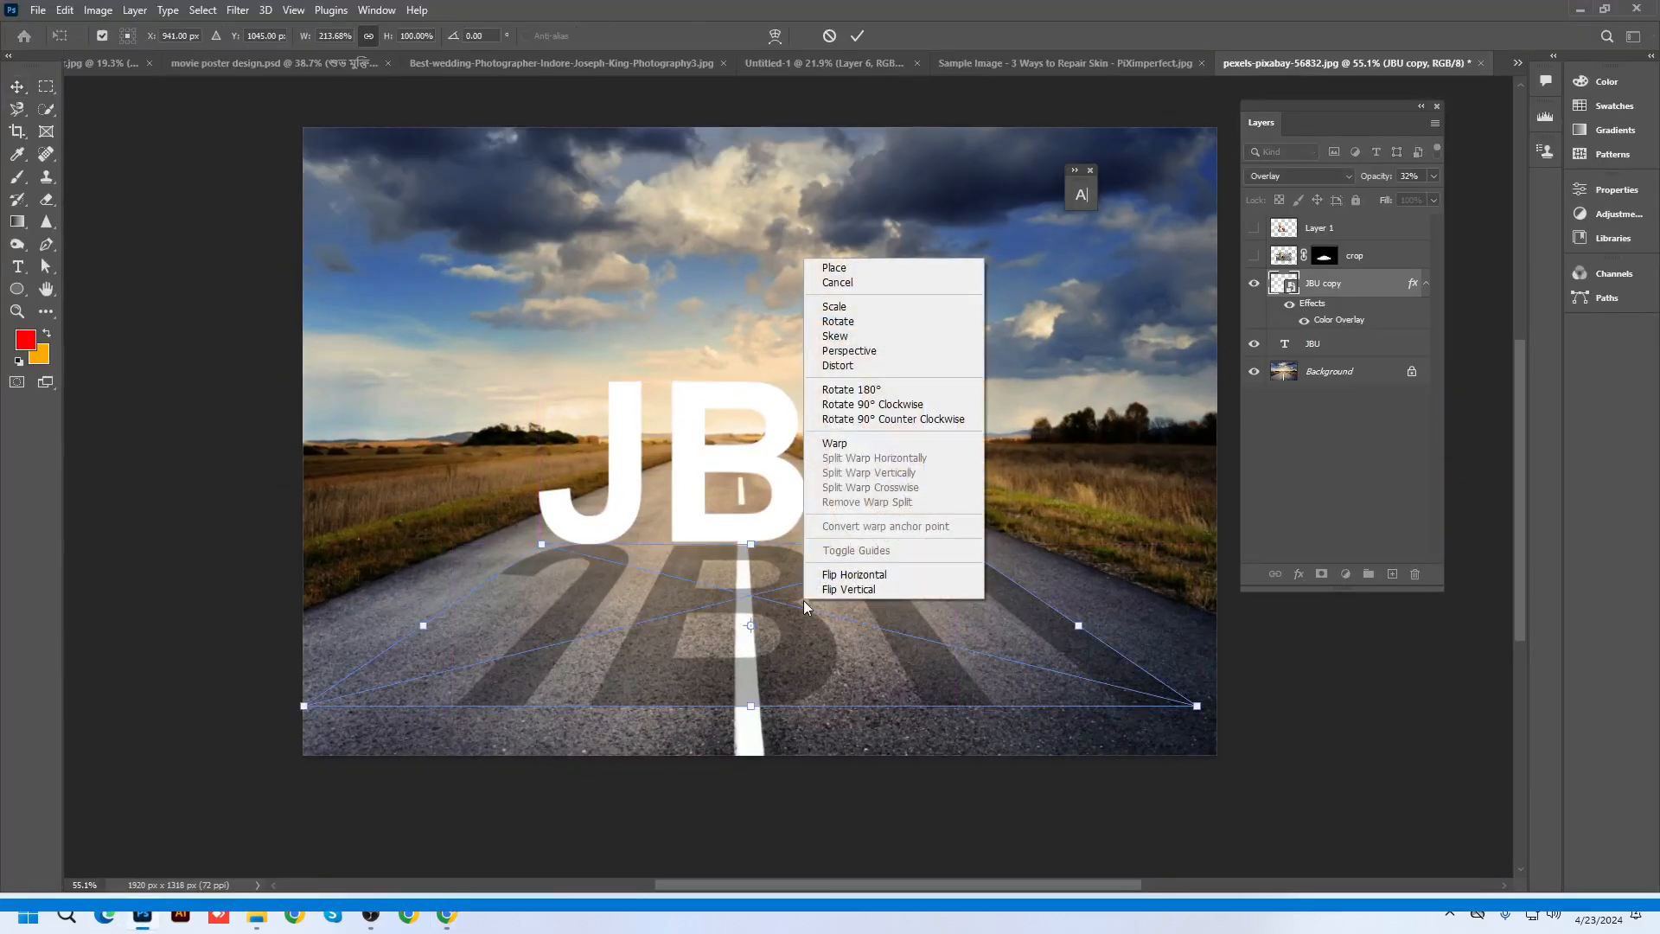
left_click(857, 353)
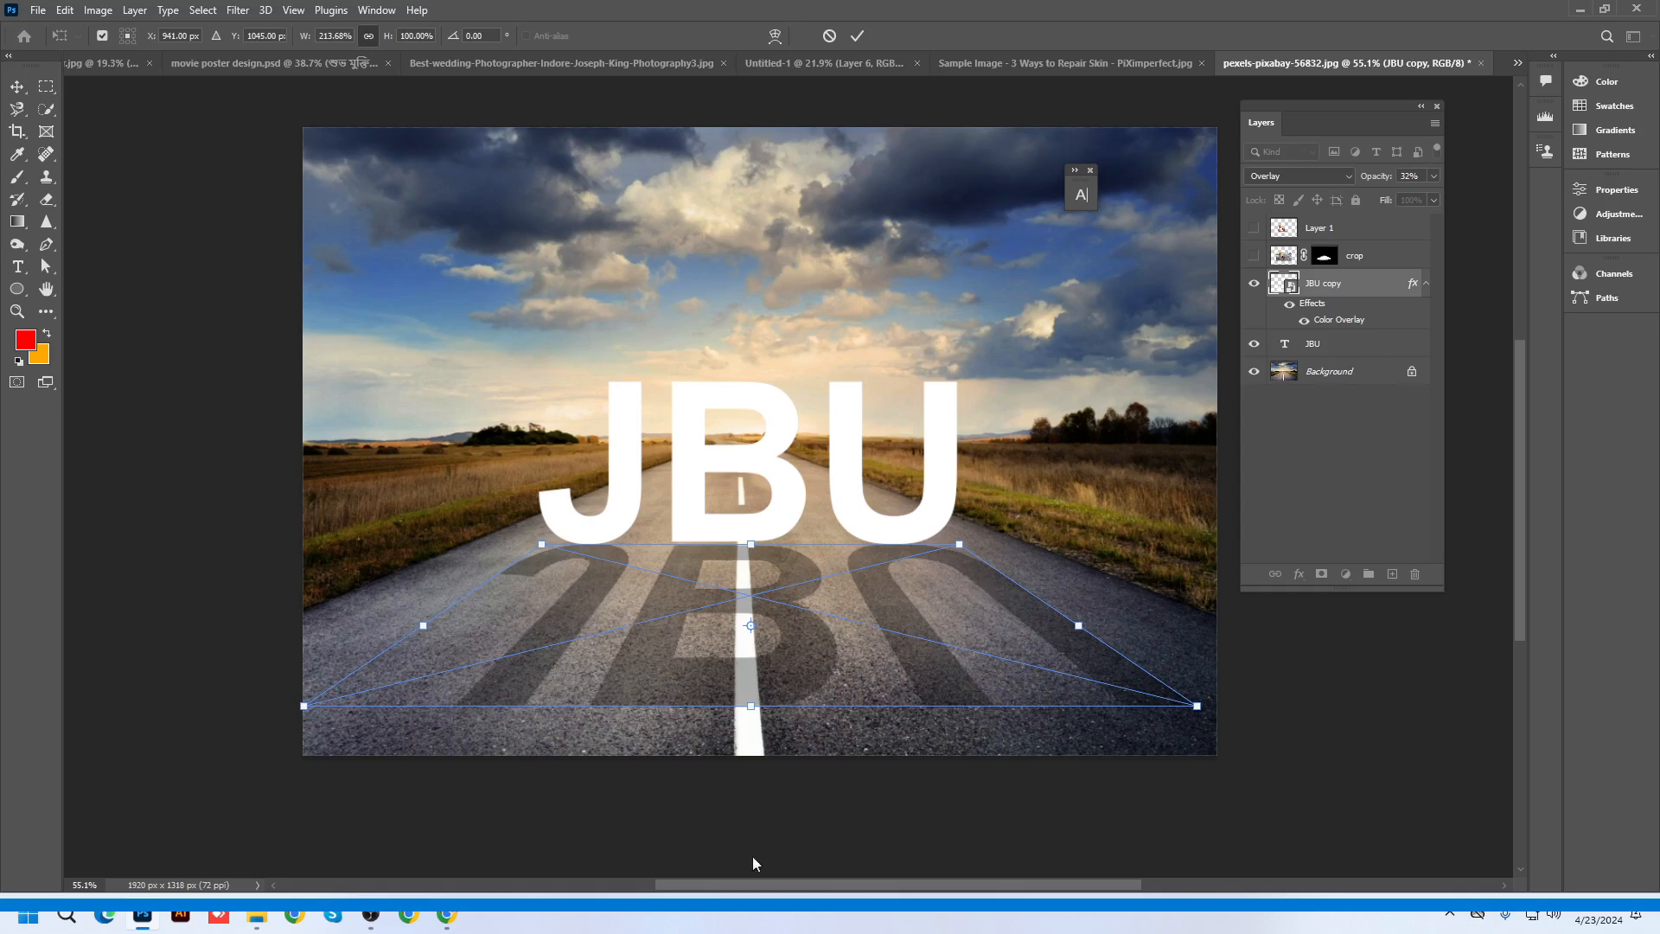
key("Return")
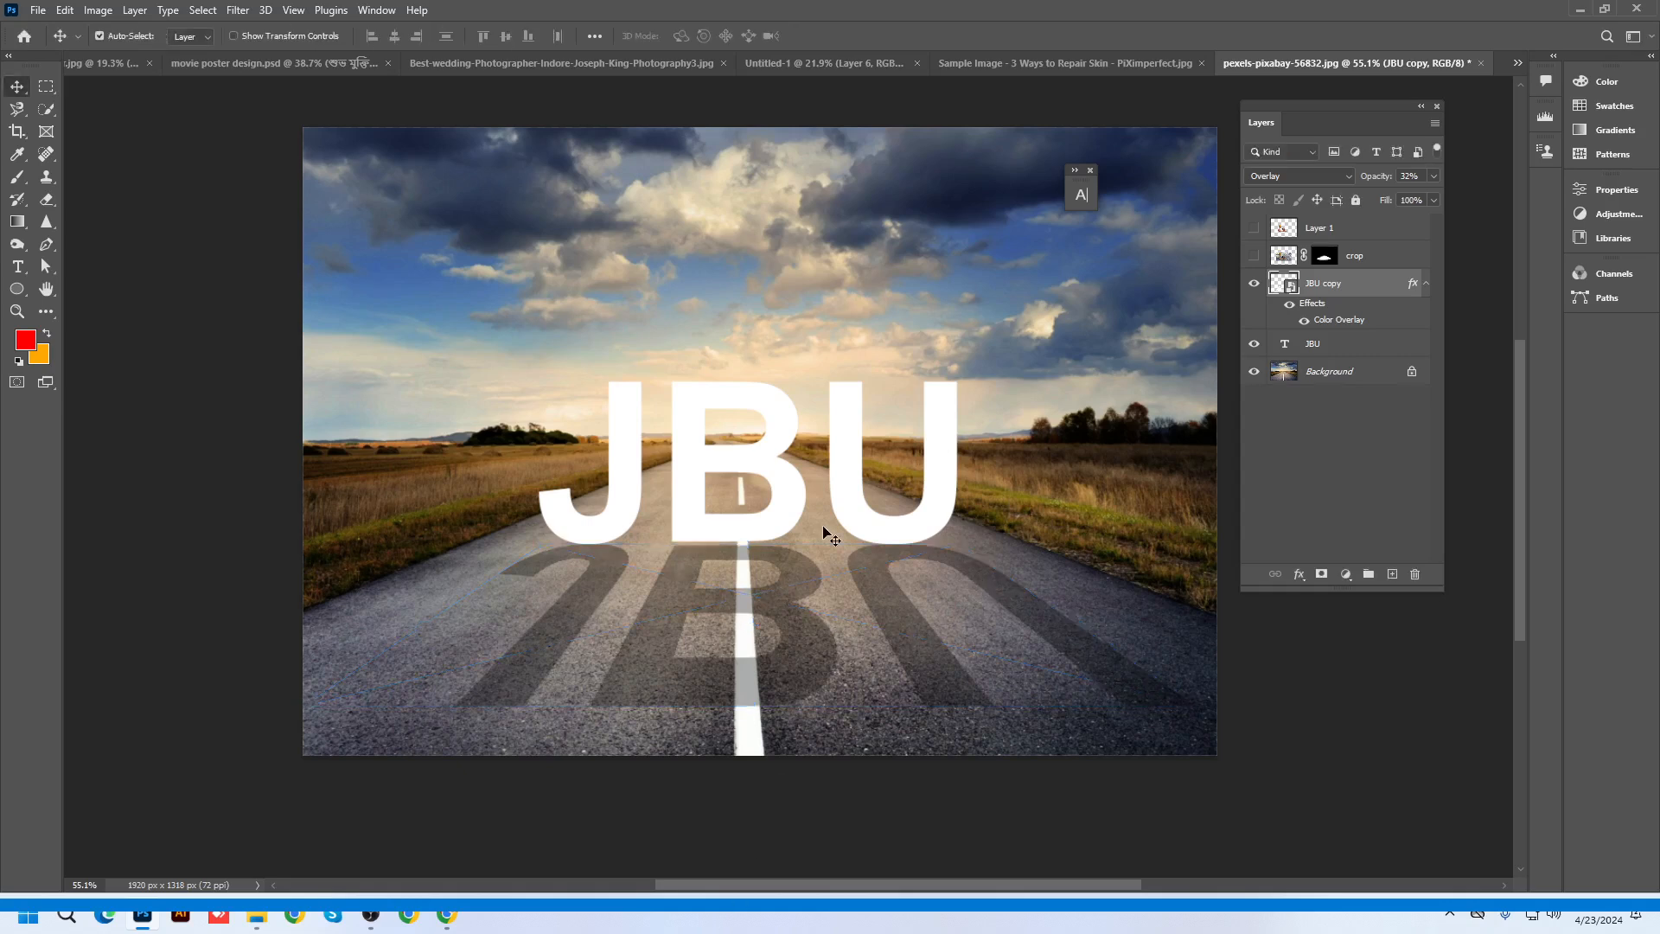
scroll(823, 528, "up", 1)
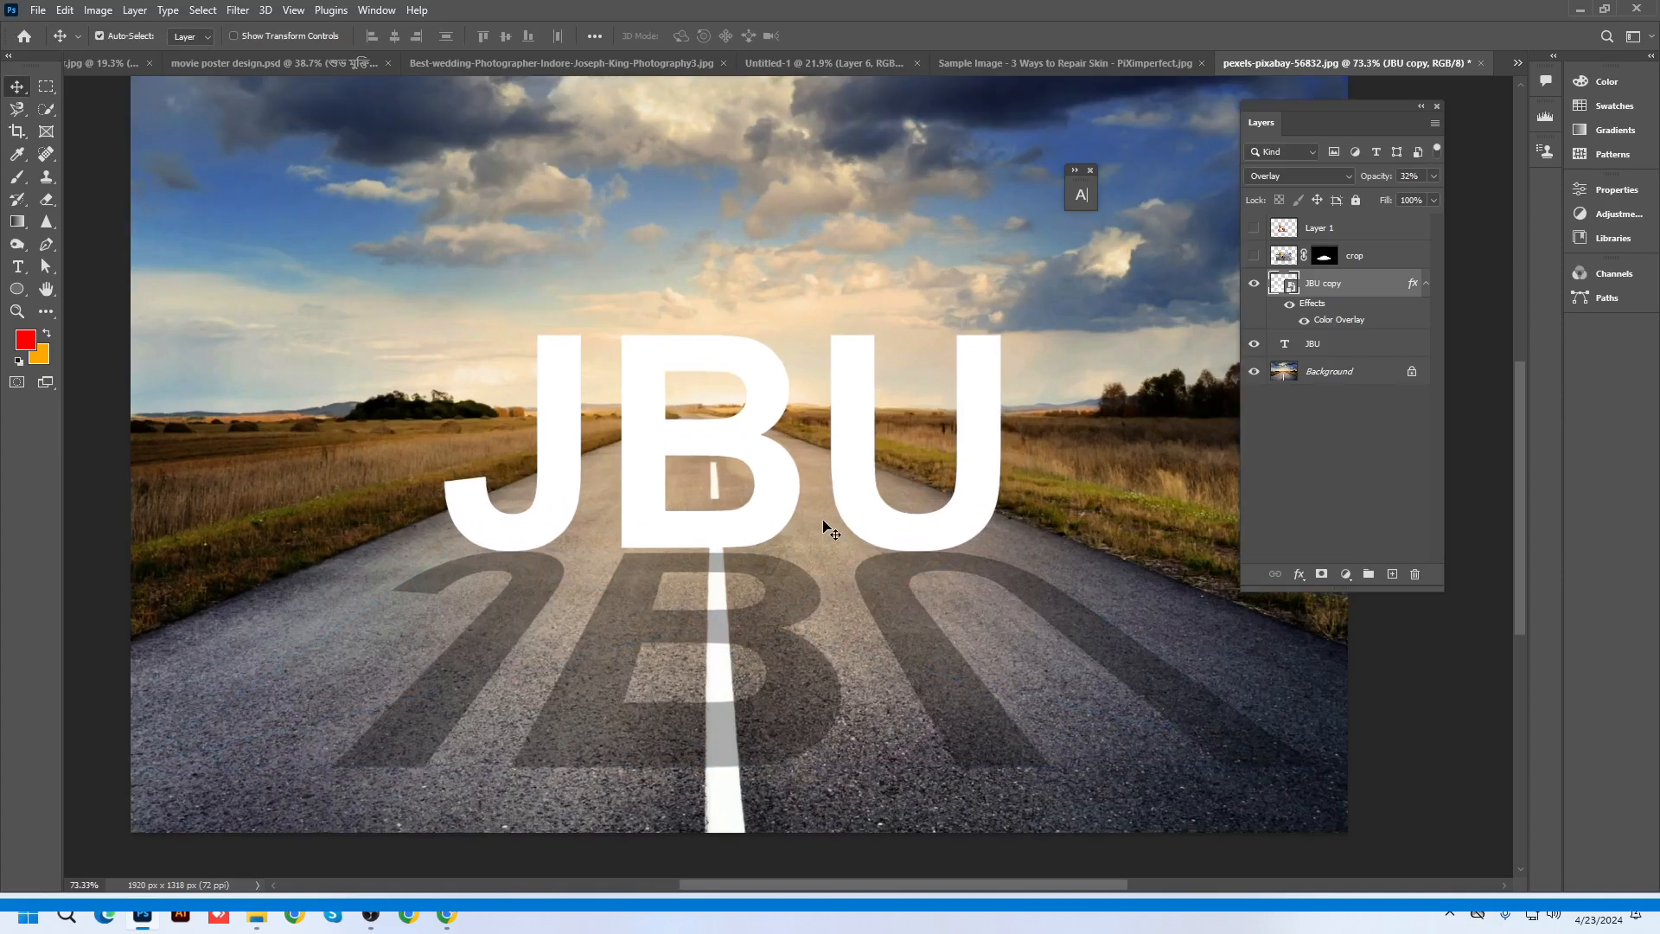
left_click(1065, 65)
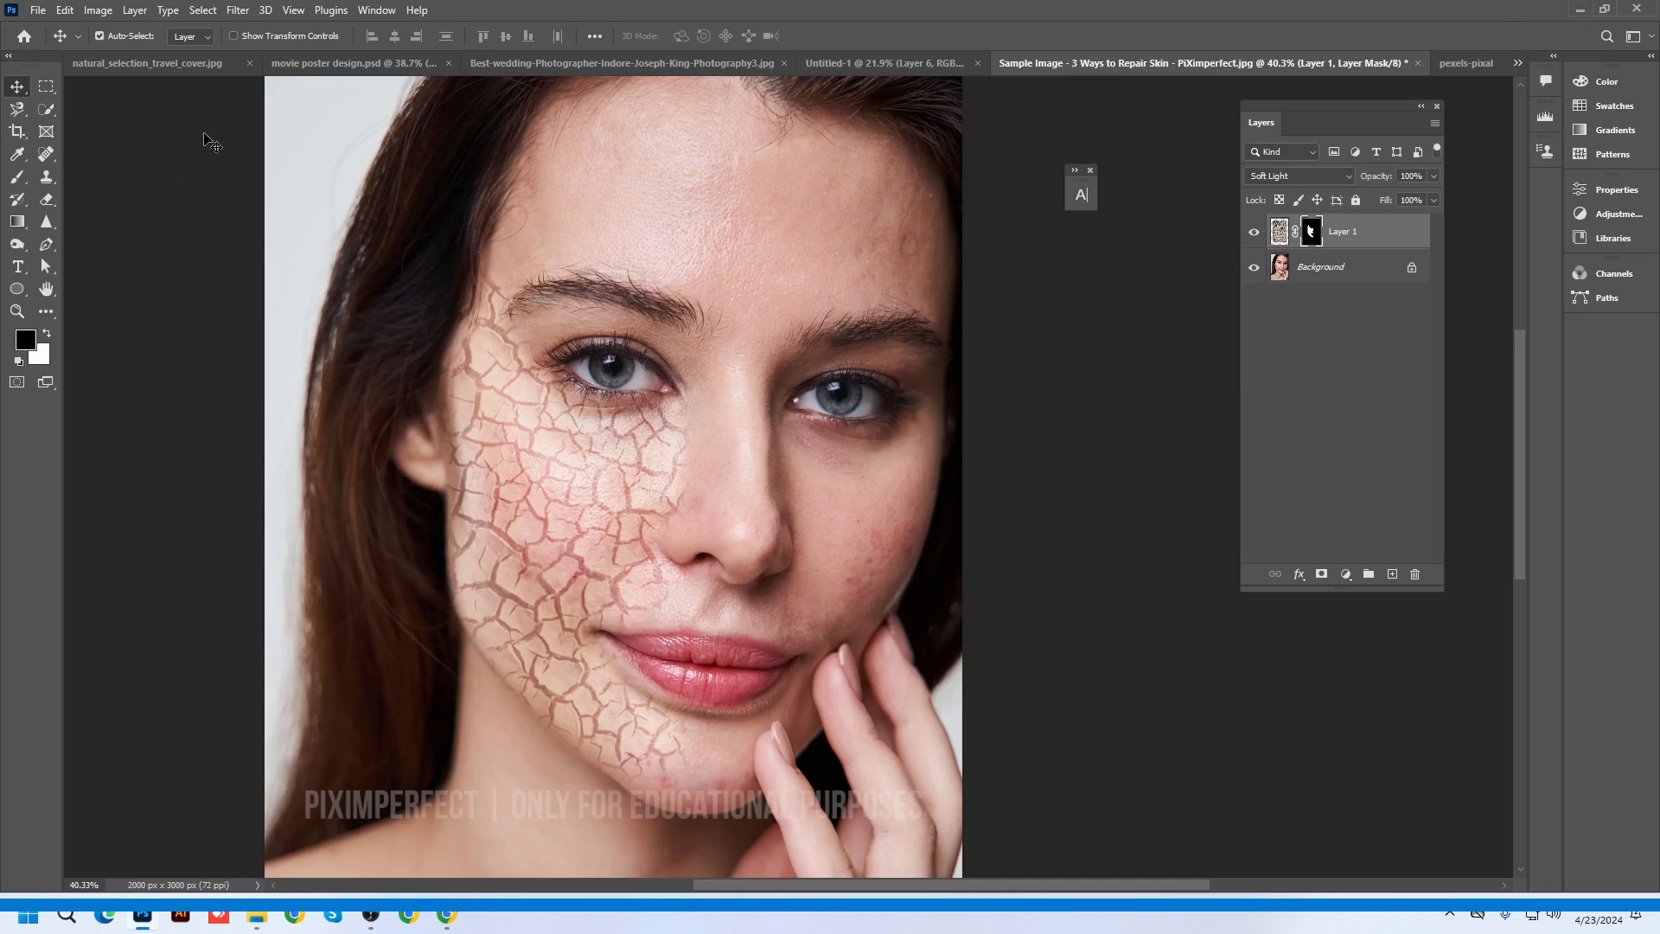
Show the Move, Rectangular Marquee and Lasso tool variants in the toolbar
right_click(11, 86)
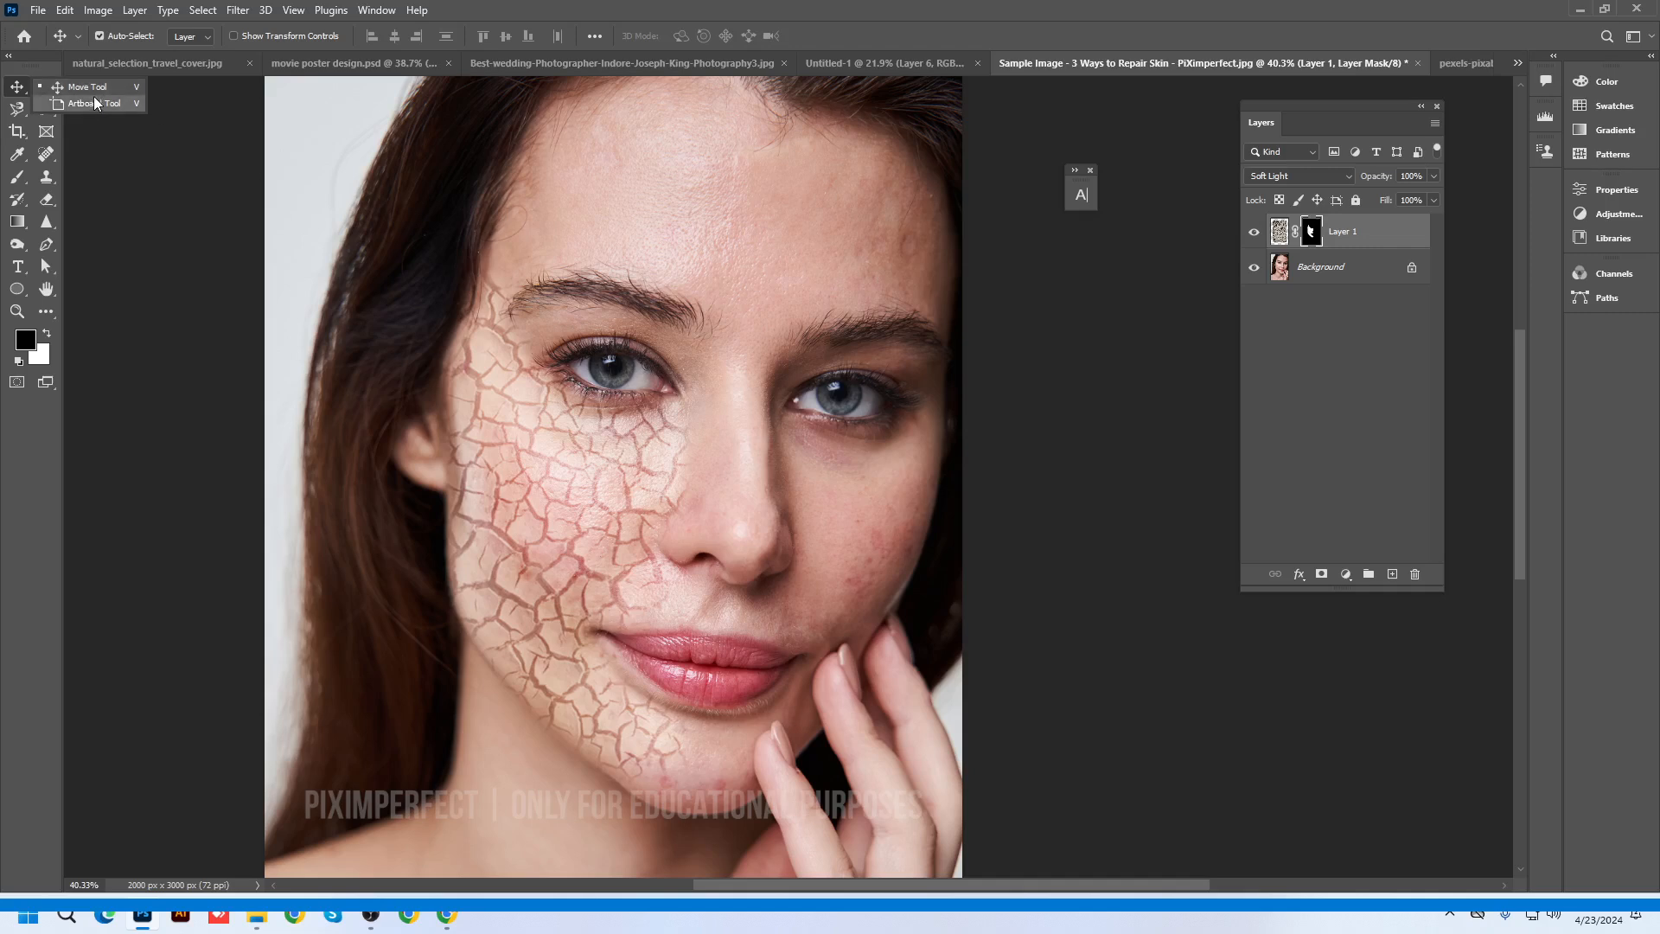
left_click(46, 86)
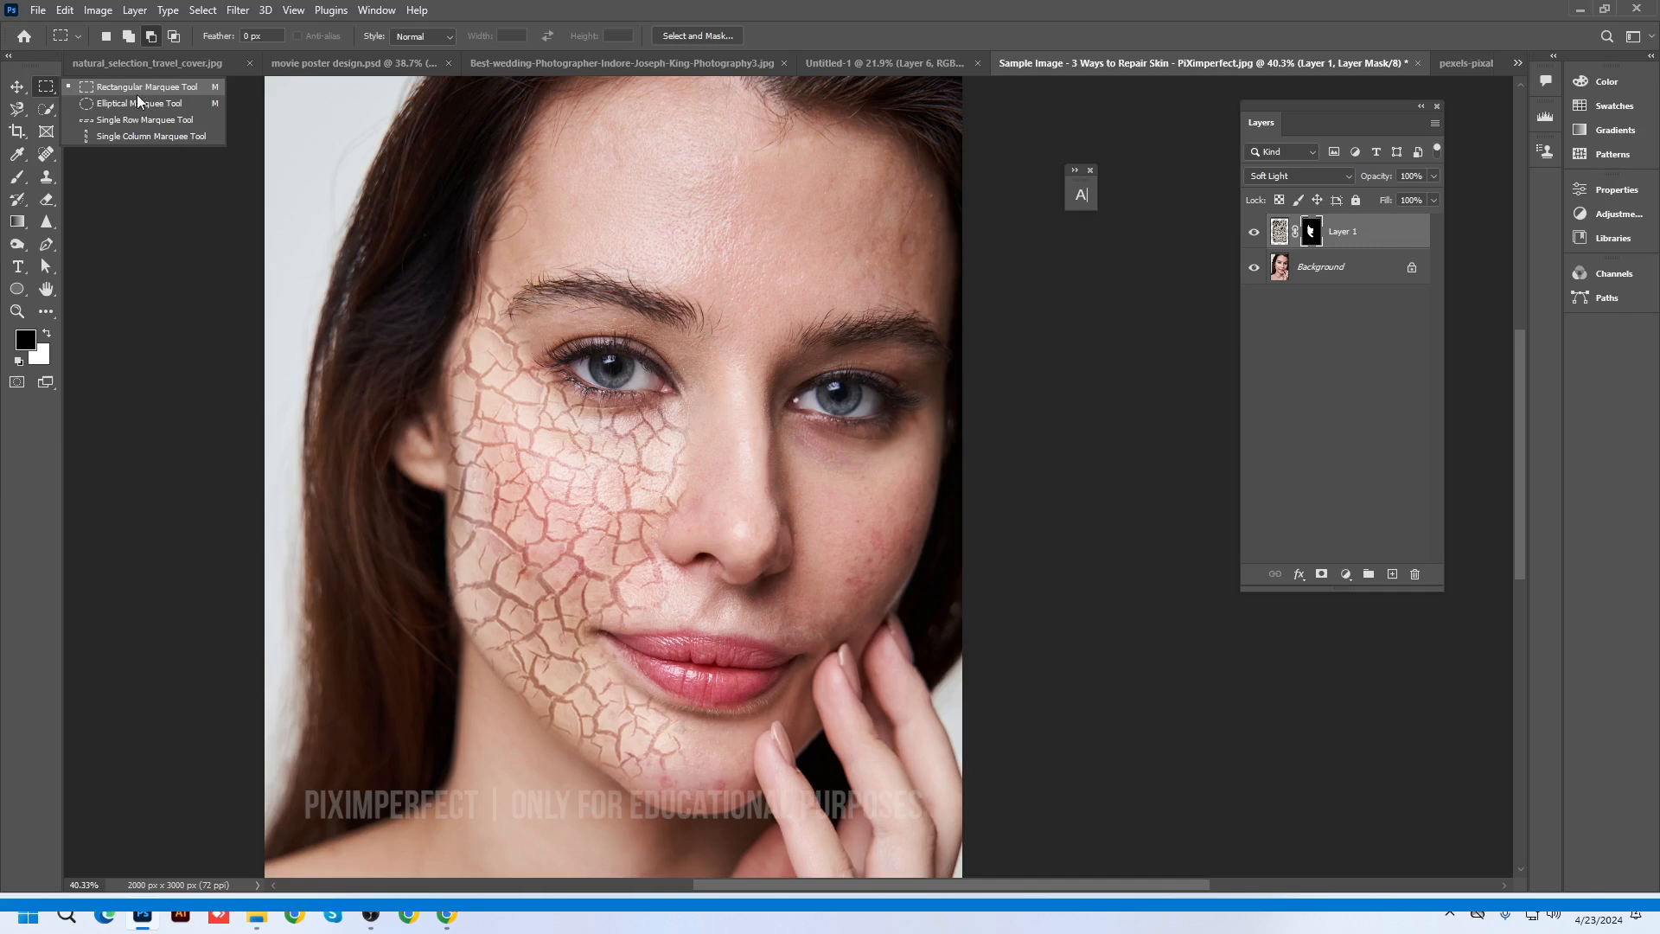
left_click(16, 109)
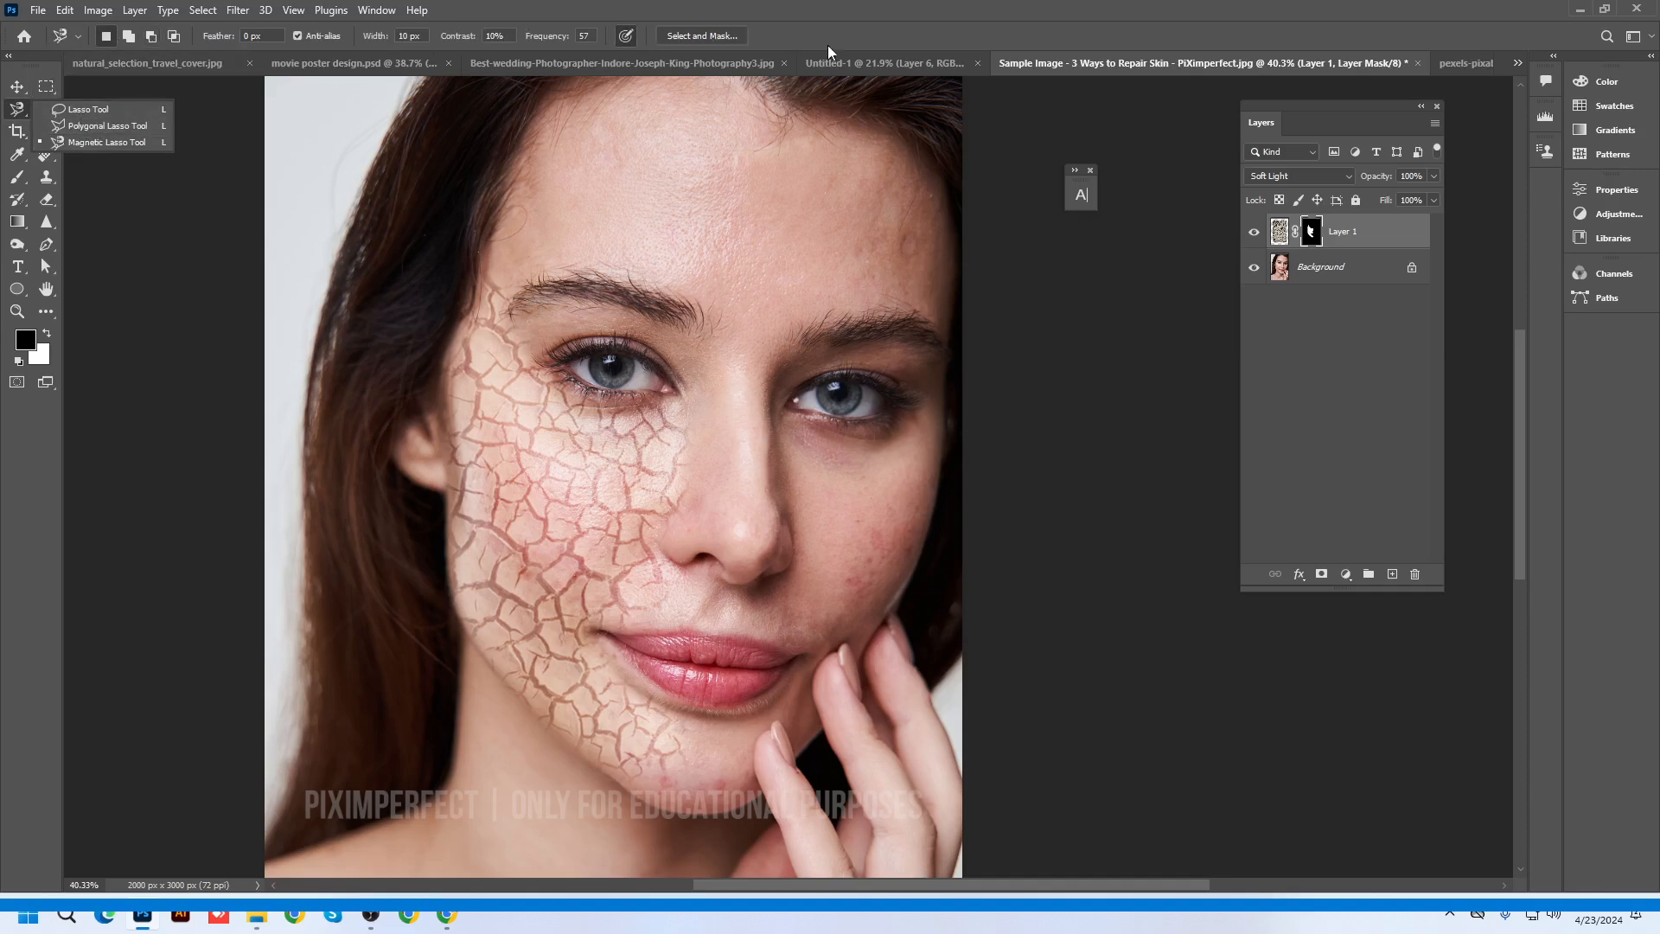
Select the Crop Tool and show its Crop, Perspective Crop, Slice and Slice Select variants
left_click(17, 131)
right_click(14, 131)
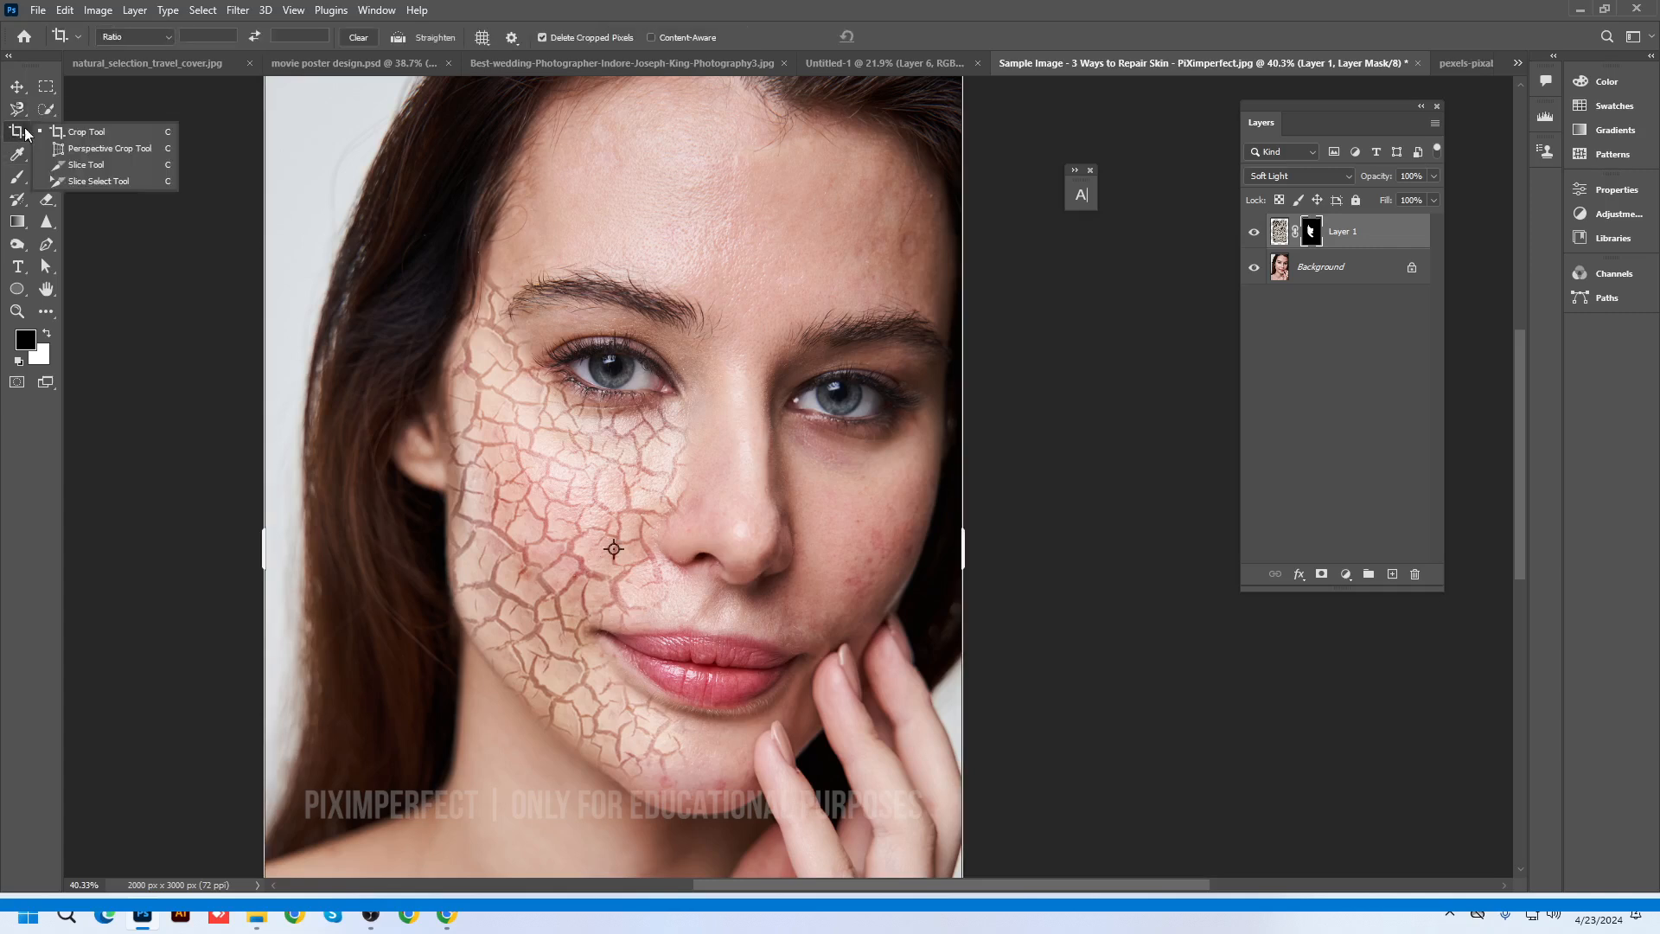
left_click(94, 133)
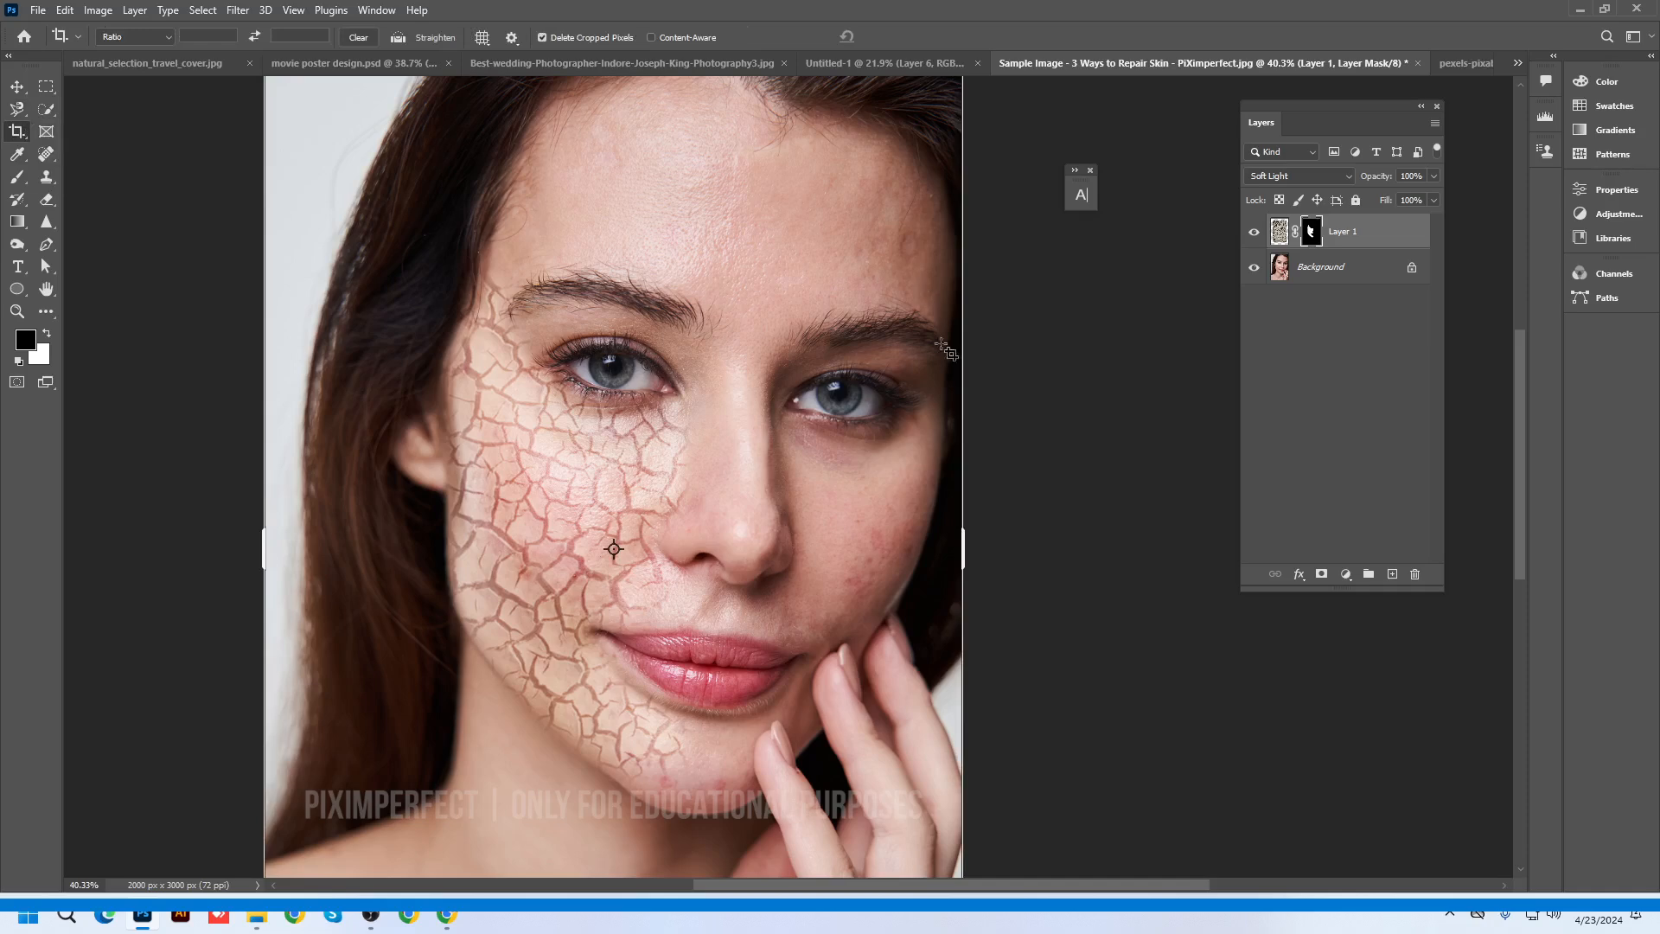
scroll(964, 584, "down", 3)
scroll(922, 558, "up", 2)
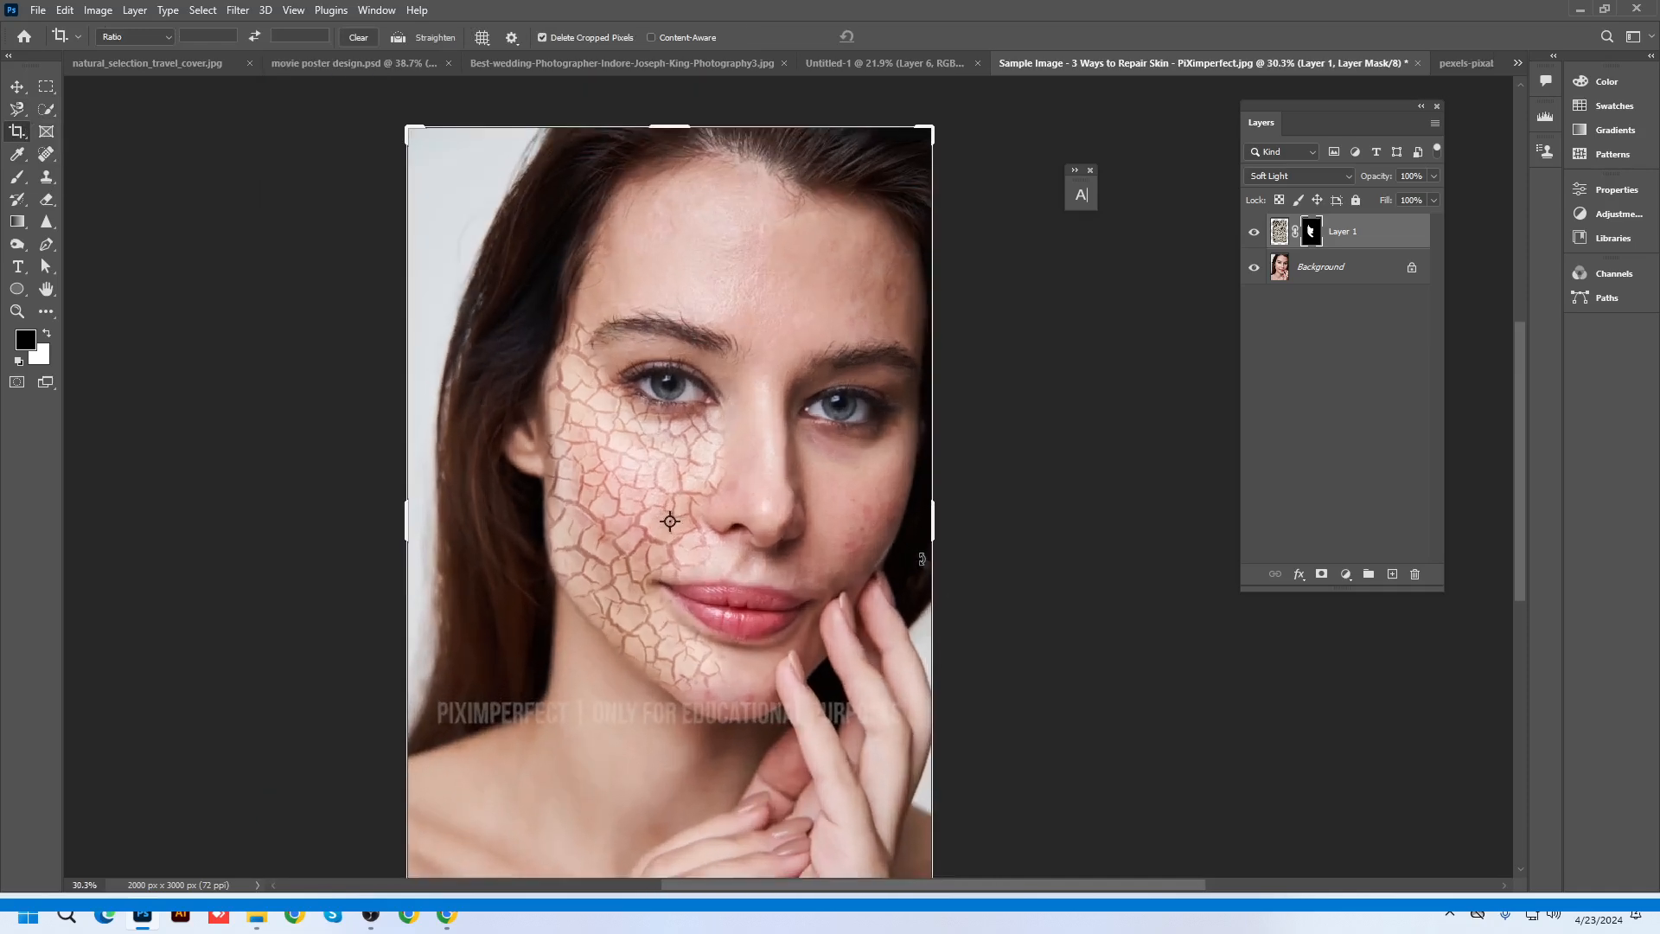
right_click(17, 130)
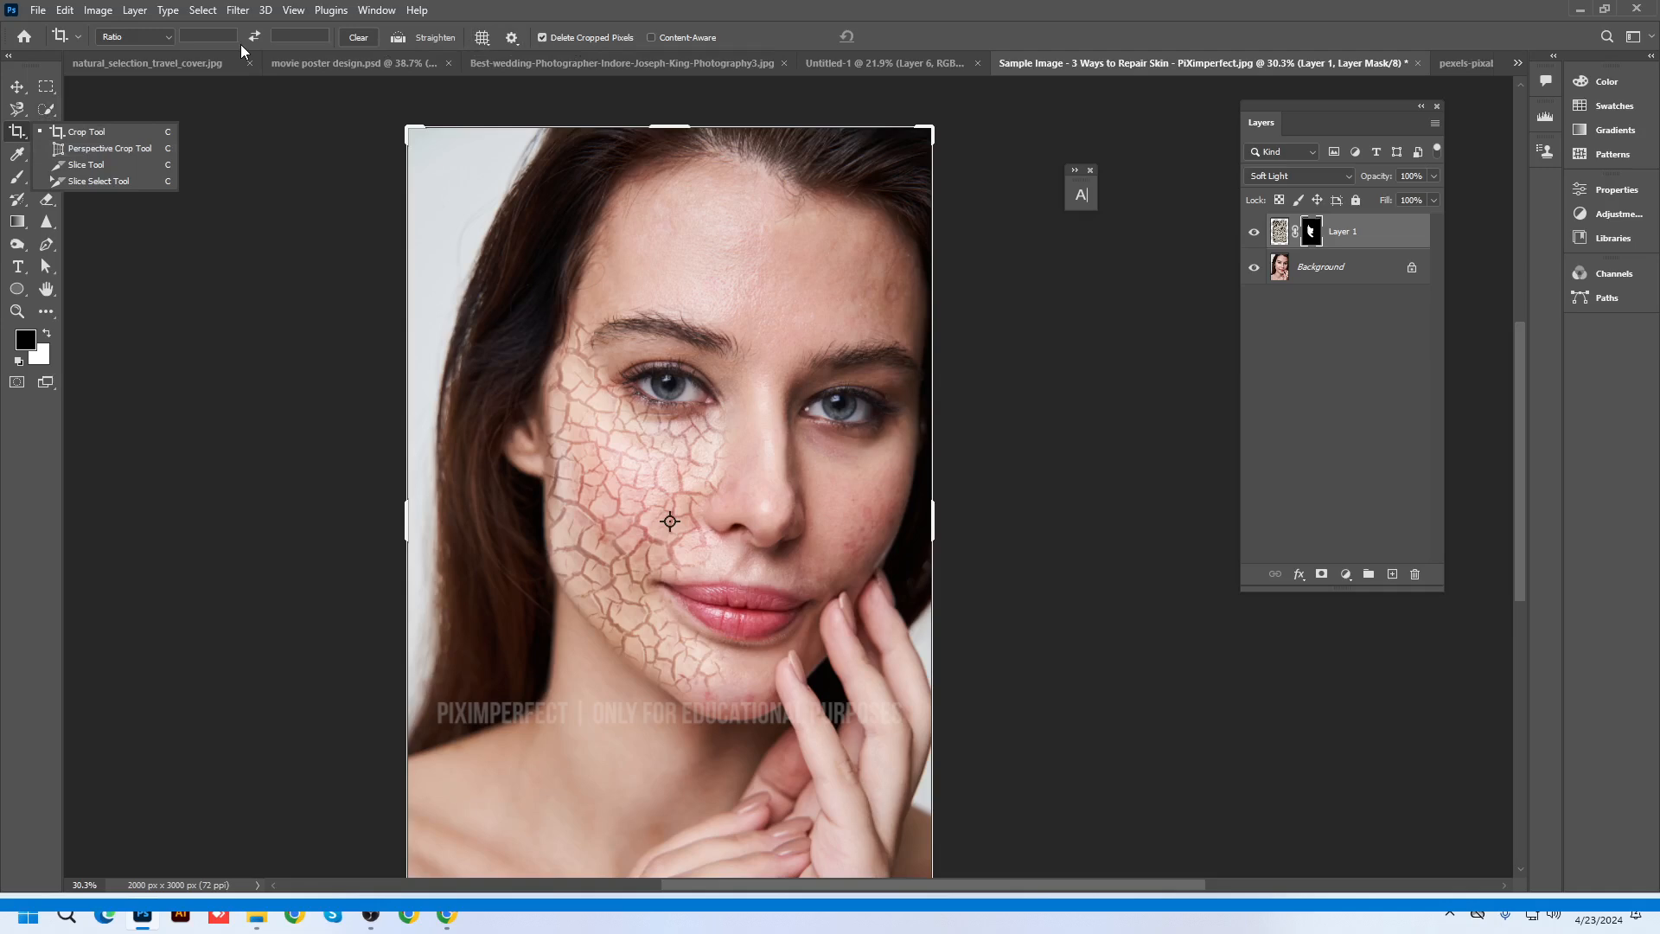
Keep the standard Crop Tool chosen, then switch to the Frame Tool
left_click(87, 134)
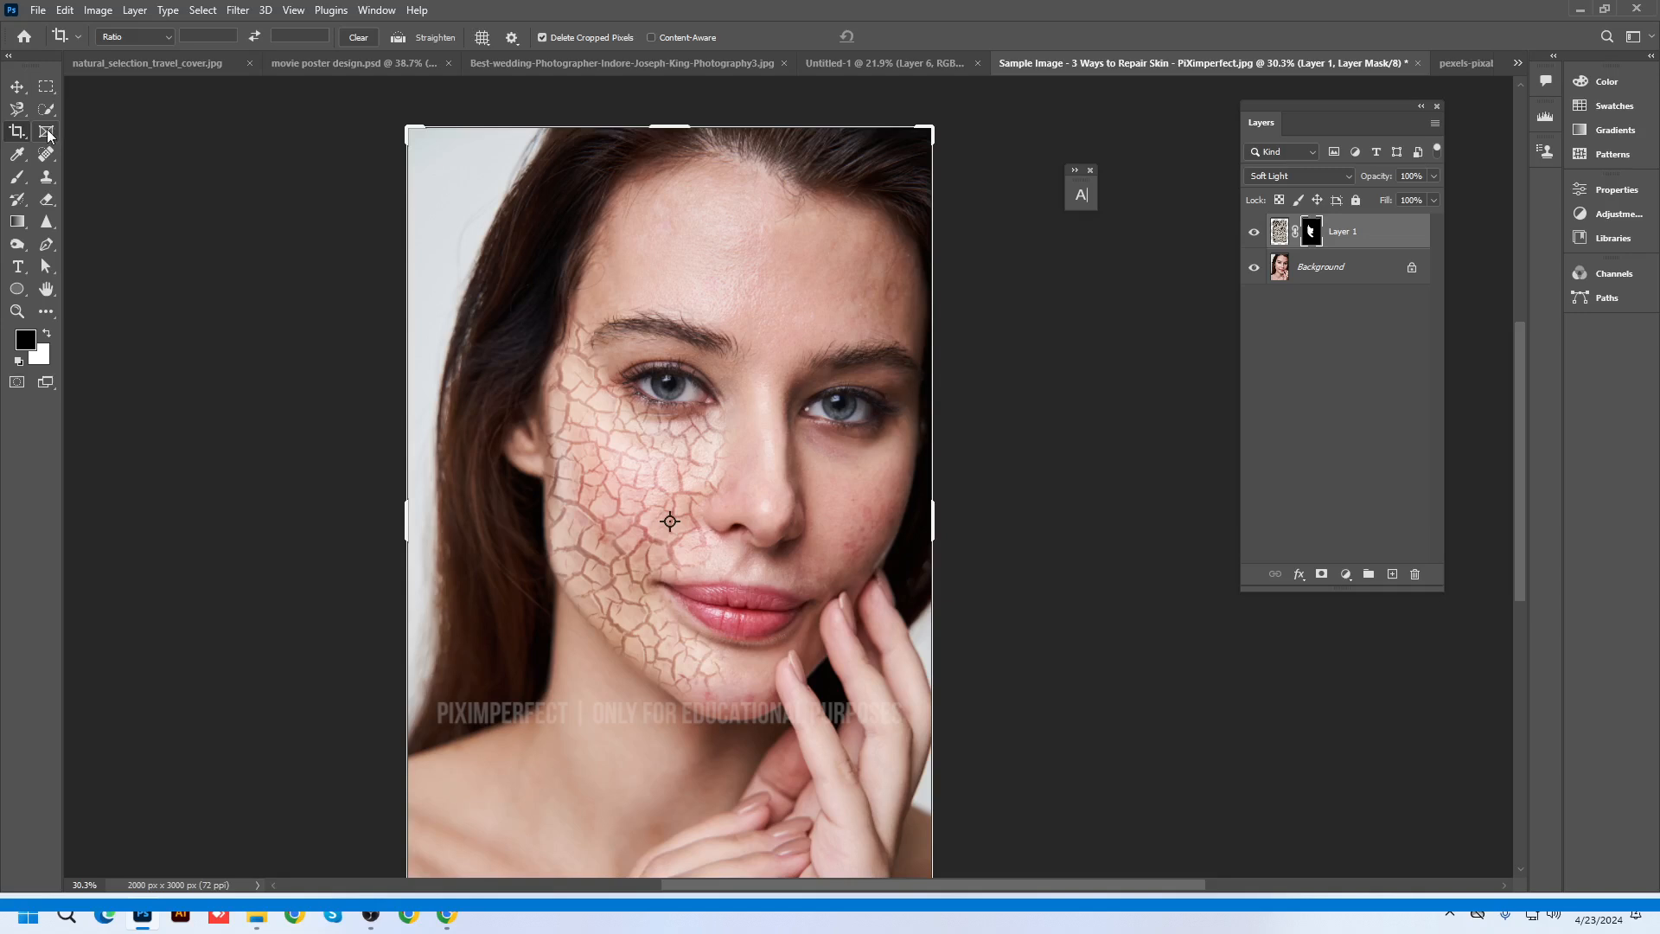
left_click(43, 135)
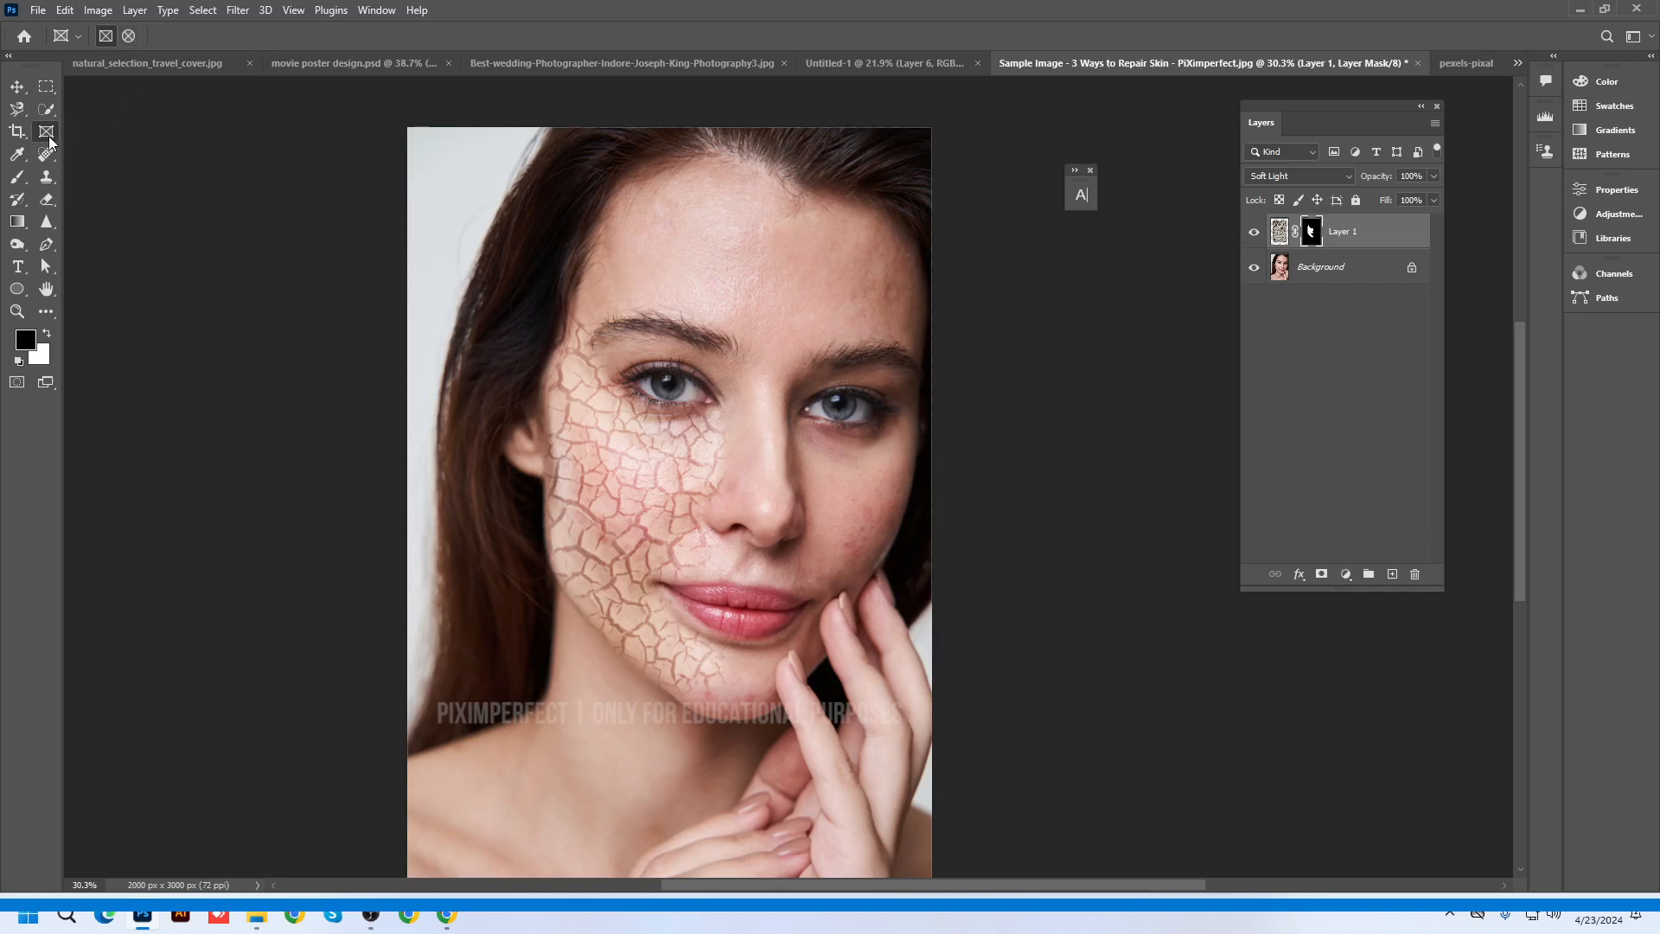
Show the Eyedropper, Healing, Brush and Clone Stamp tool group variants
left_click(17, 153)
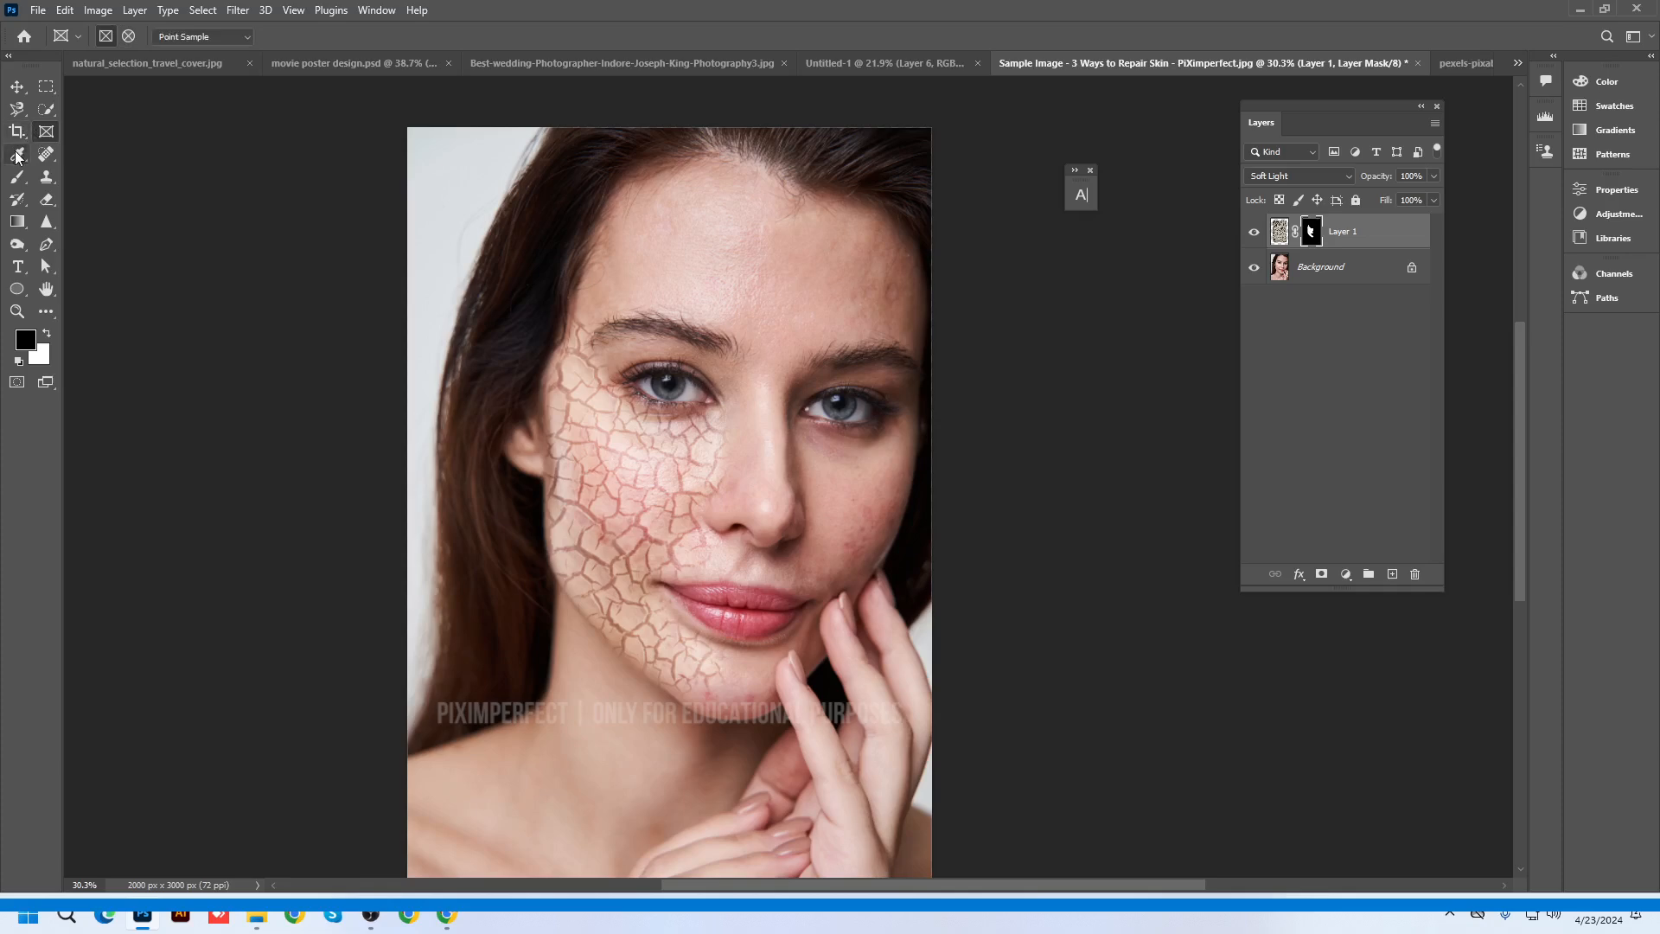
right_click(17, 156)
left_click(100, 155)
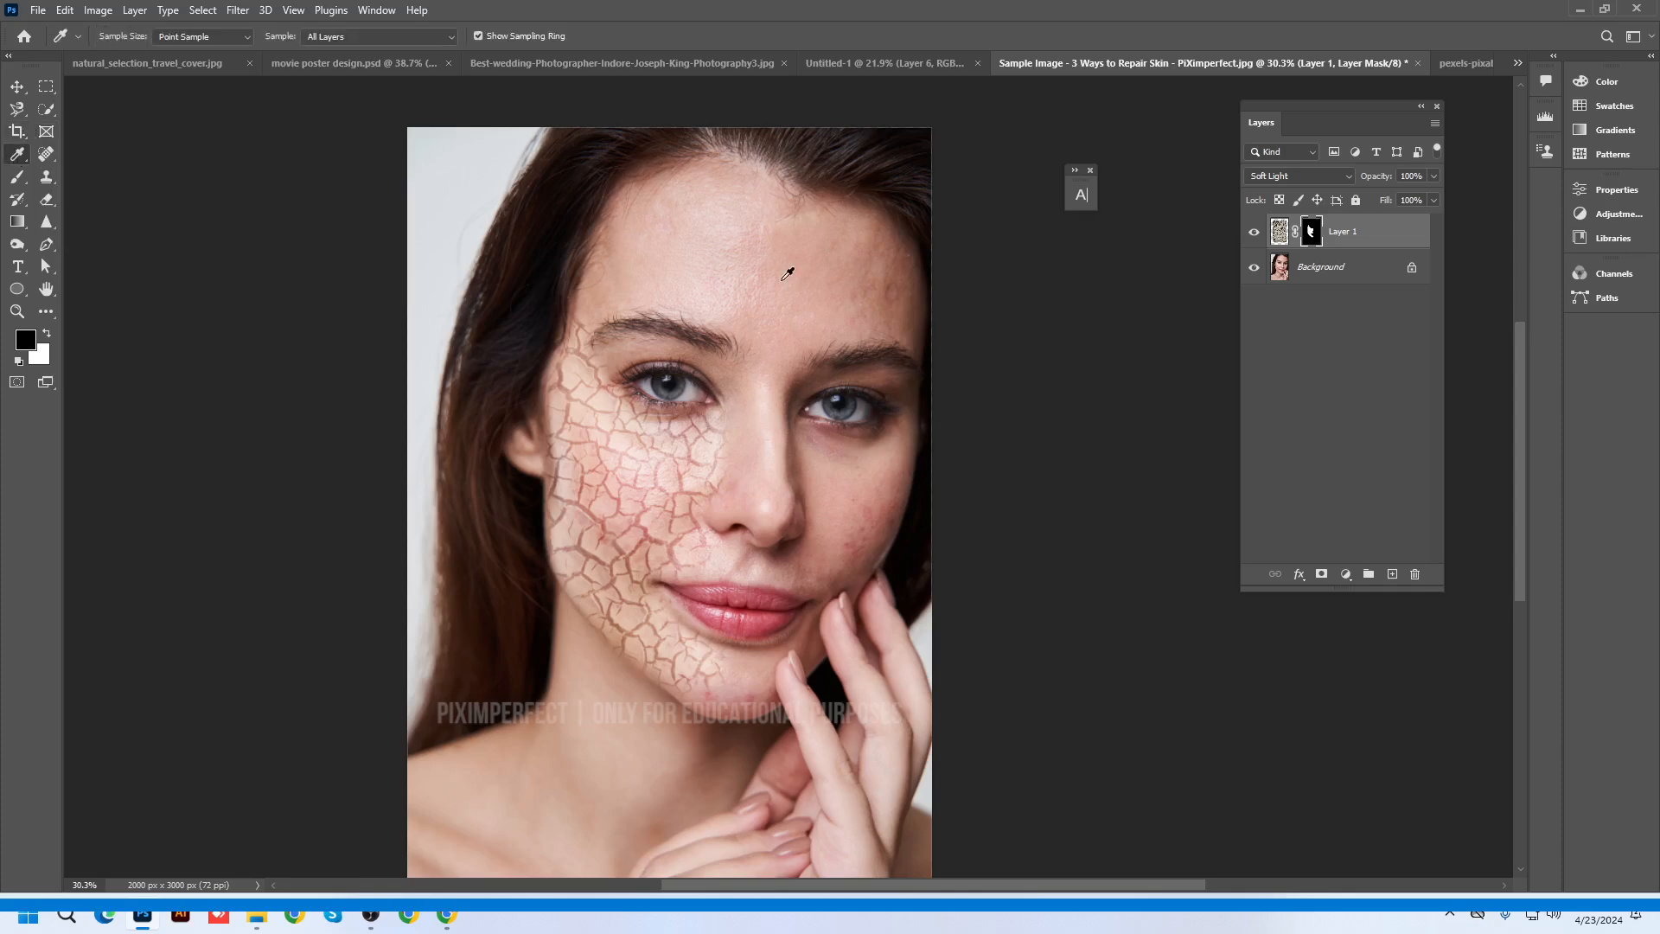
left_click(47, 154)
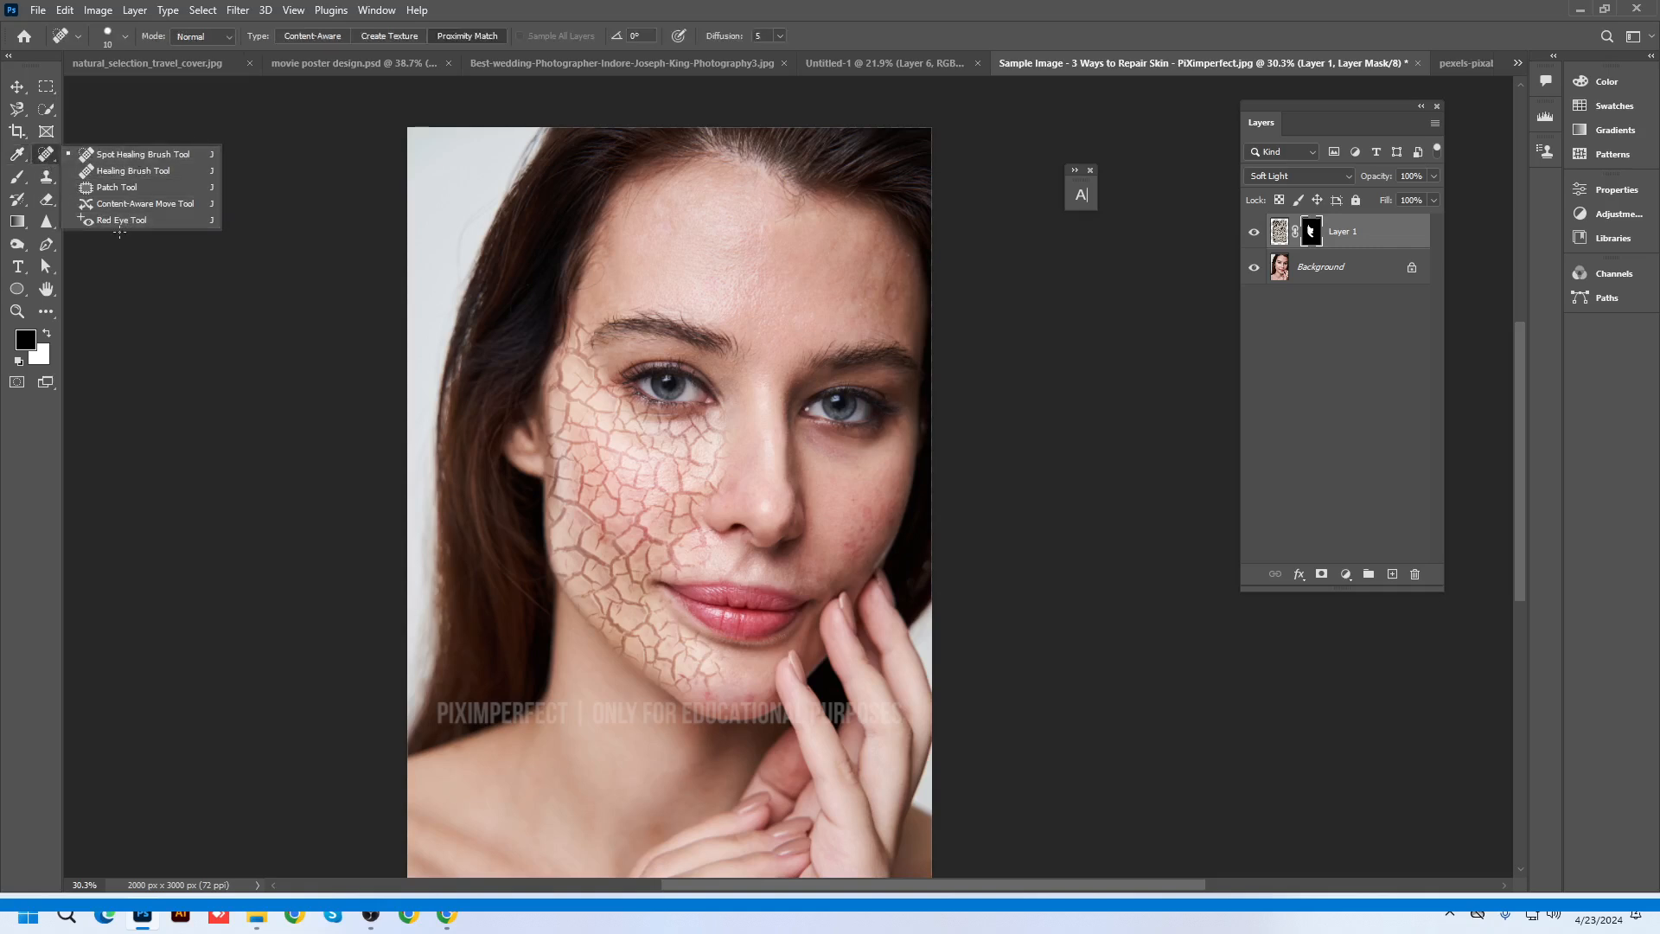
left_click(17, 176)
right_click(17, 176)
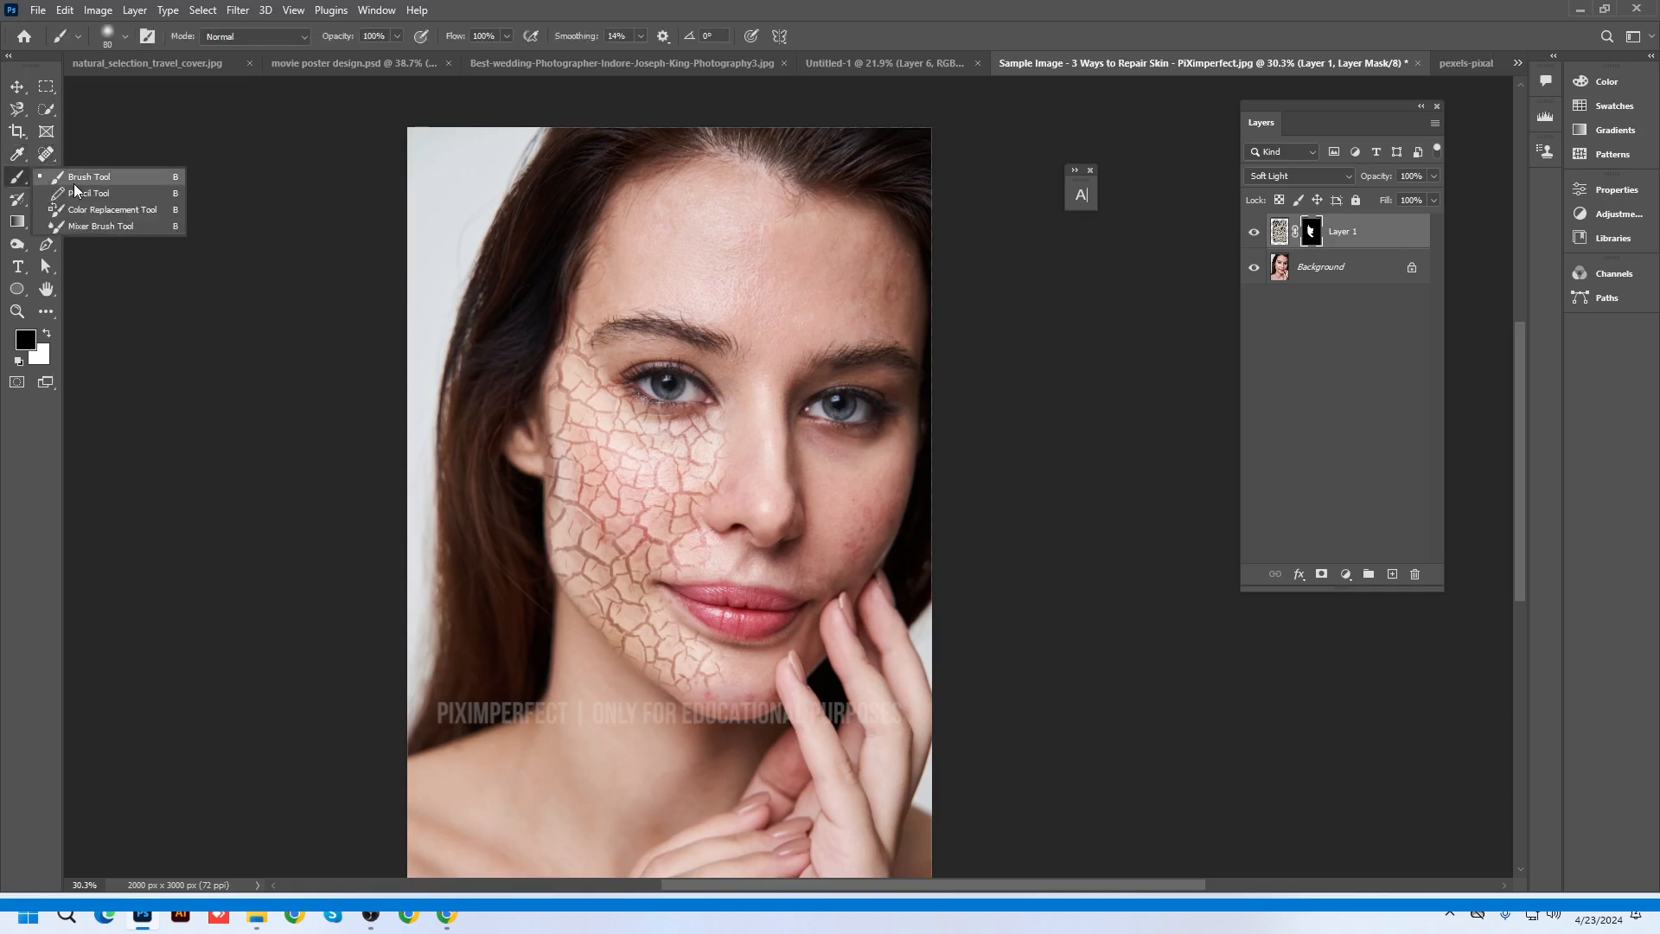
left_click(46, 176)
right_click(47, 176)
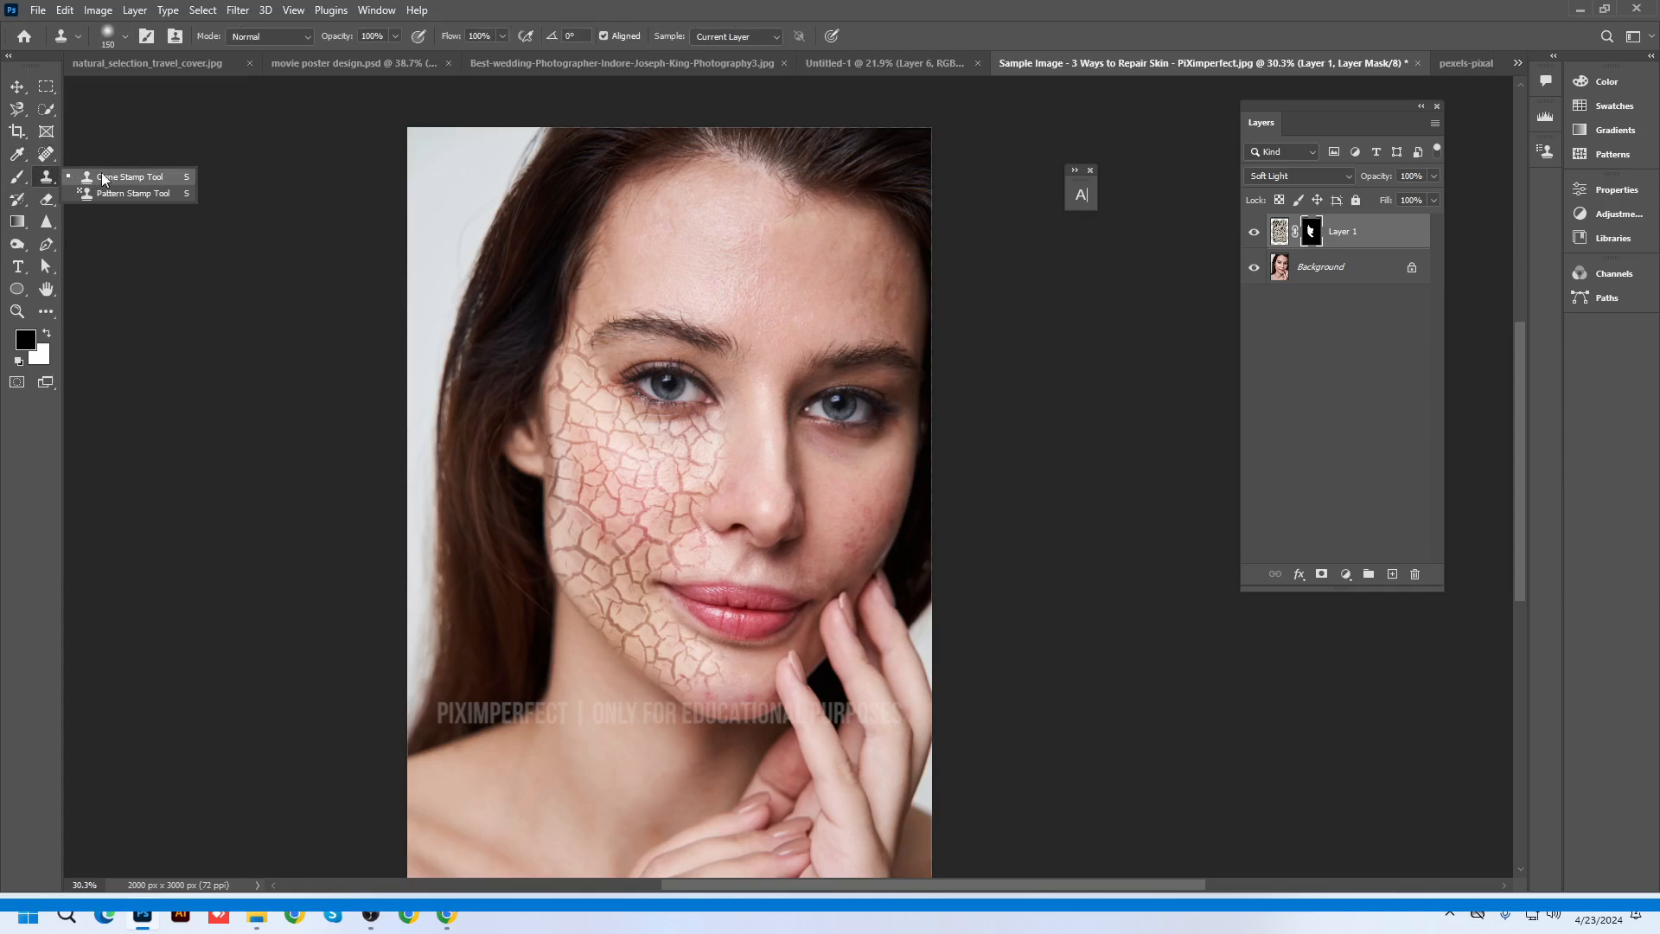
Show the History Brush, Eraser, Gradient, Blur, Dodge and Pen tool group variants
left_click(16, 199)
right_click(16, 199)
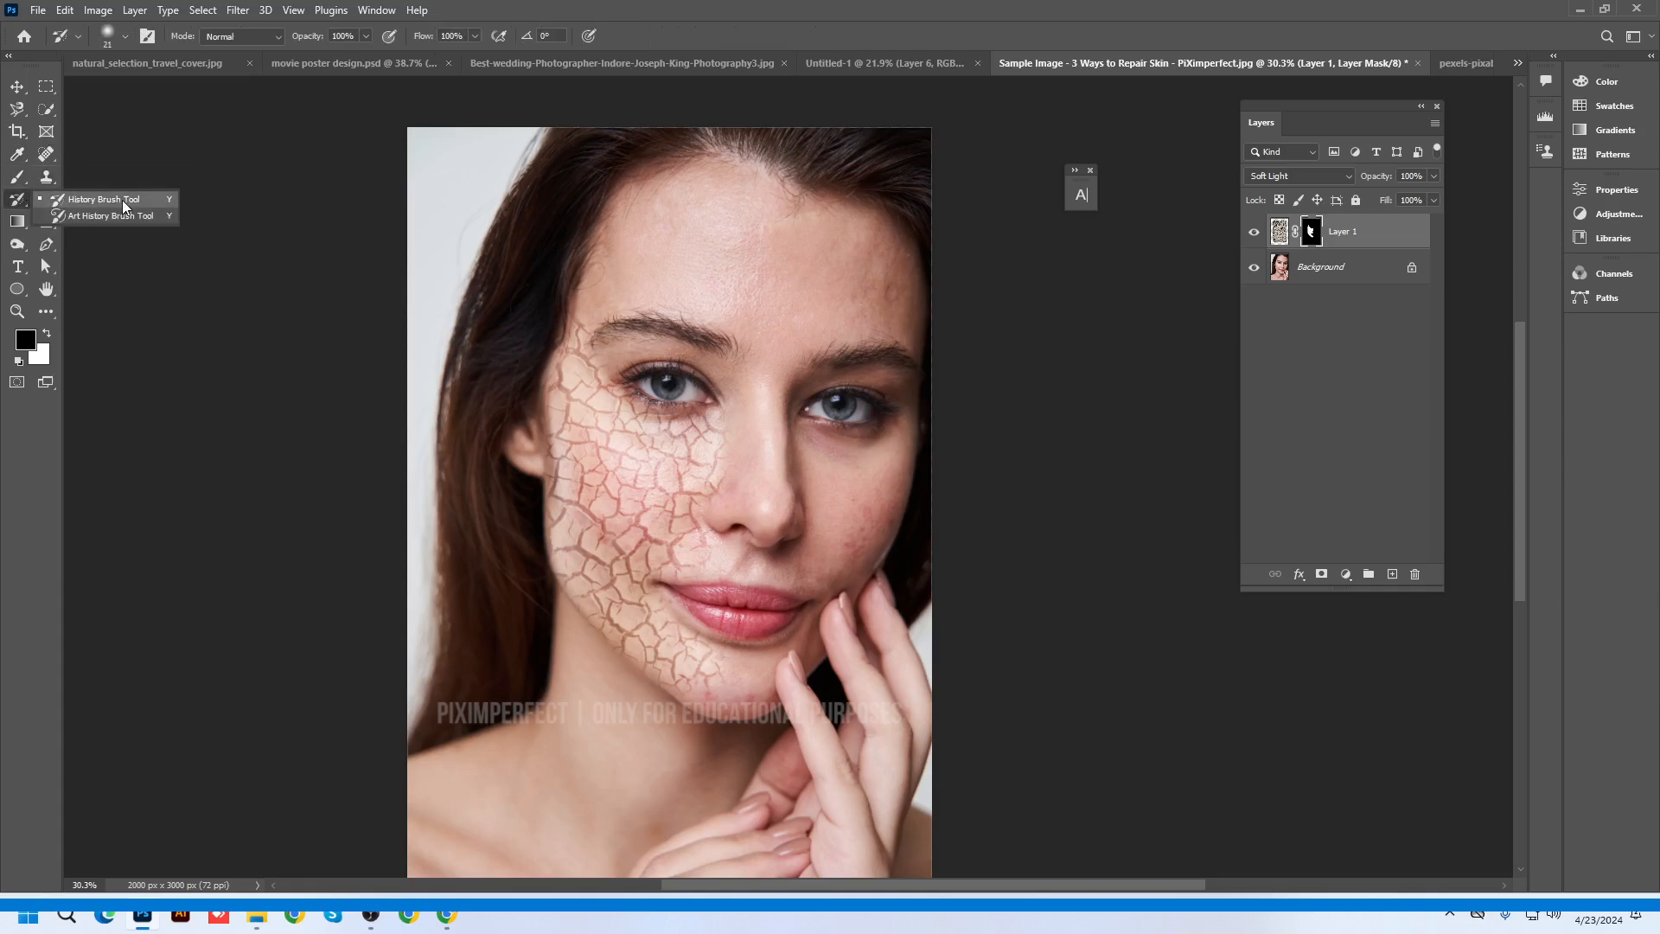
left_click(47, 199)
right_click(47, 199)
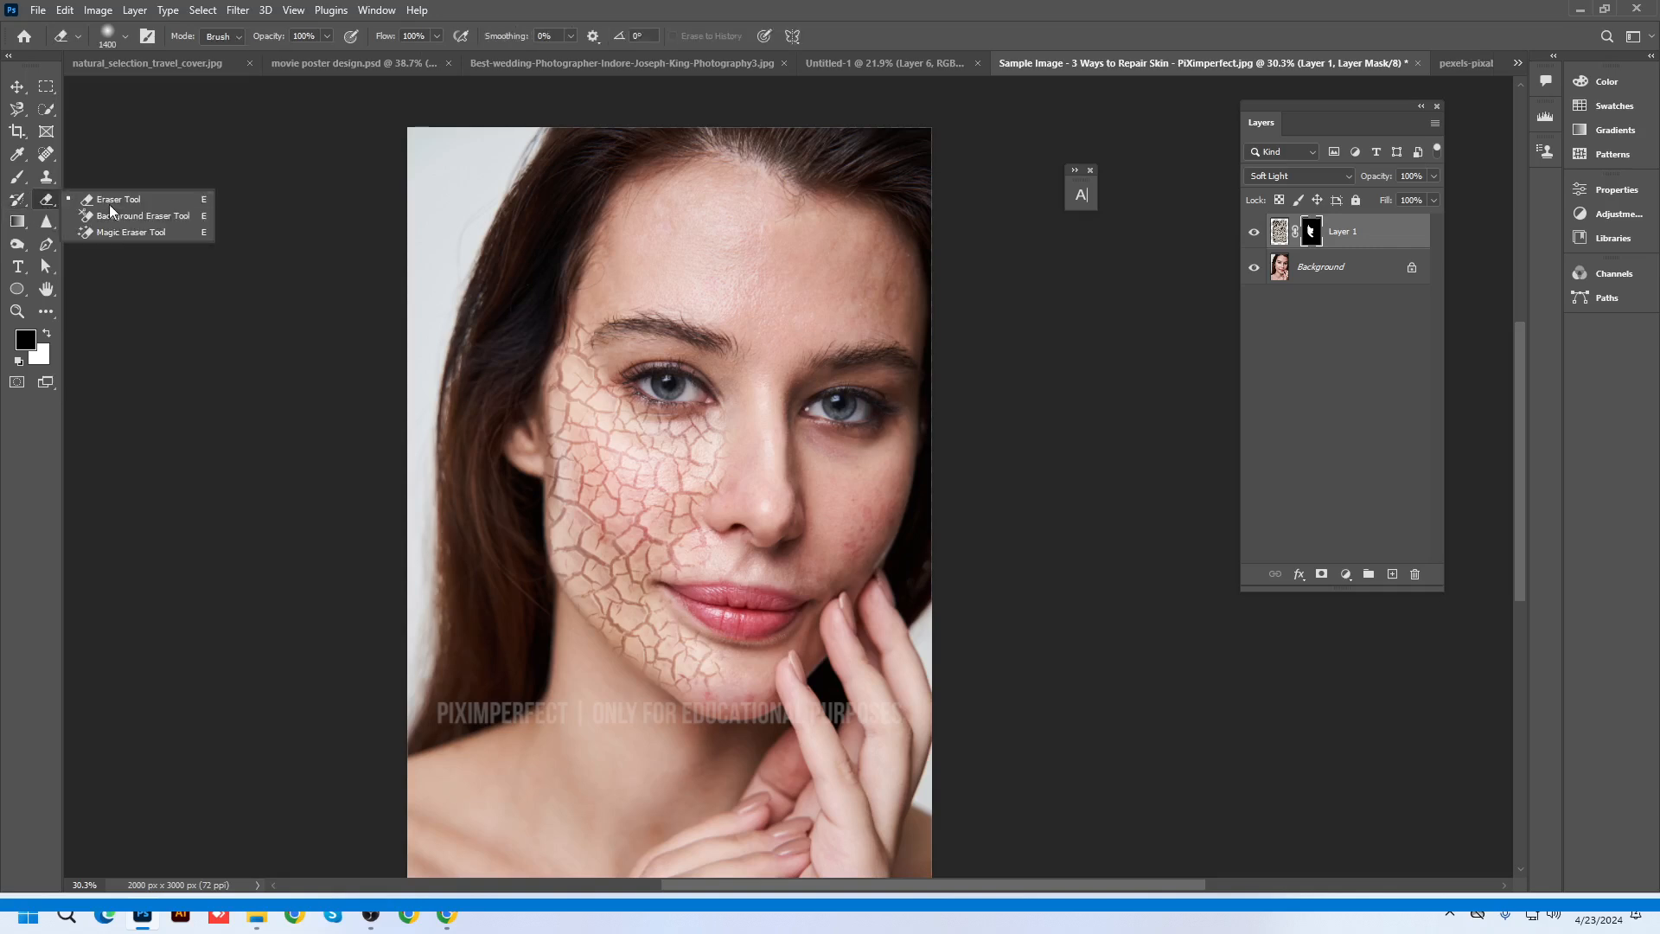
left_click(16, 221)
right_click(17, 222)
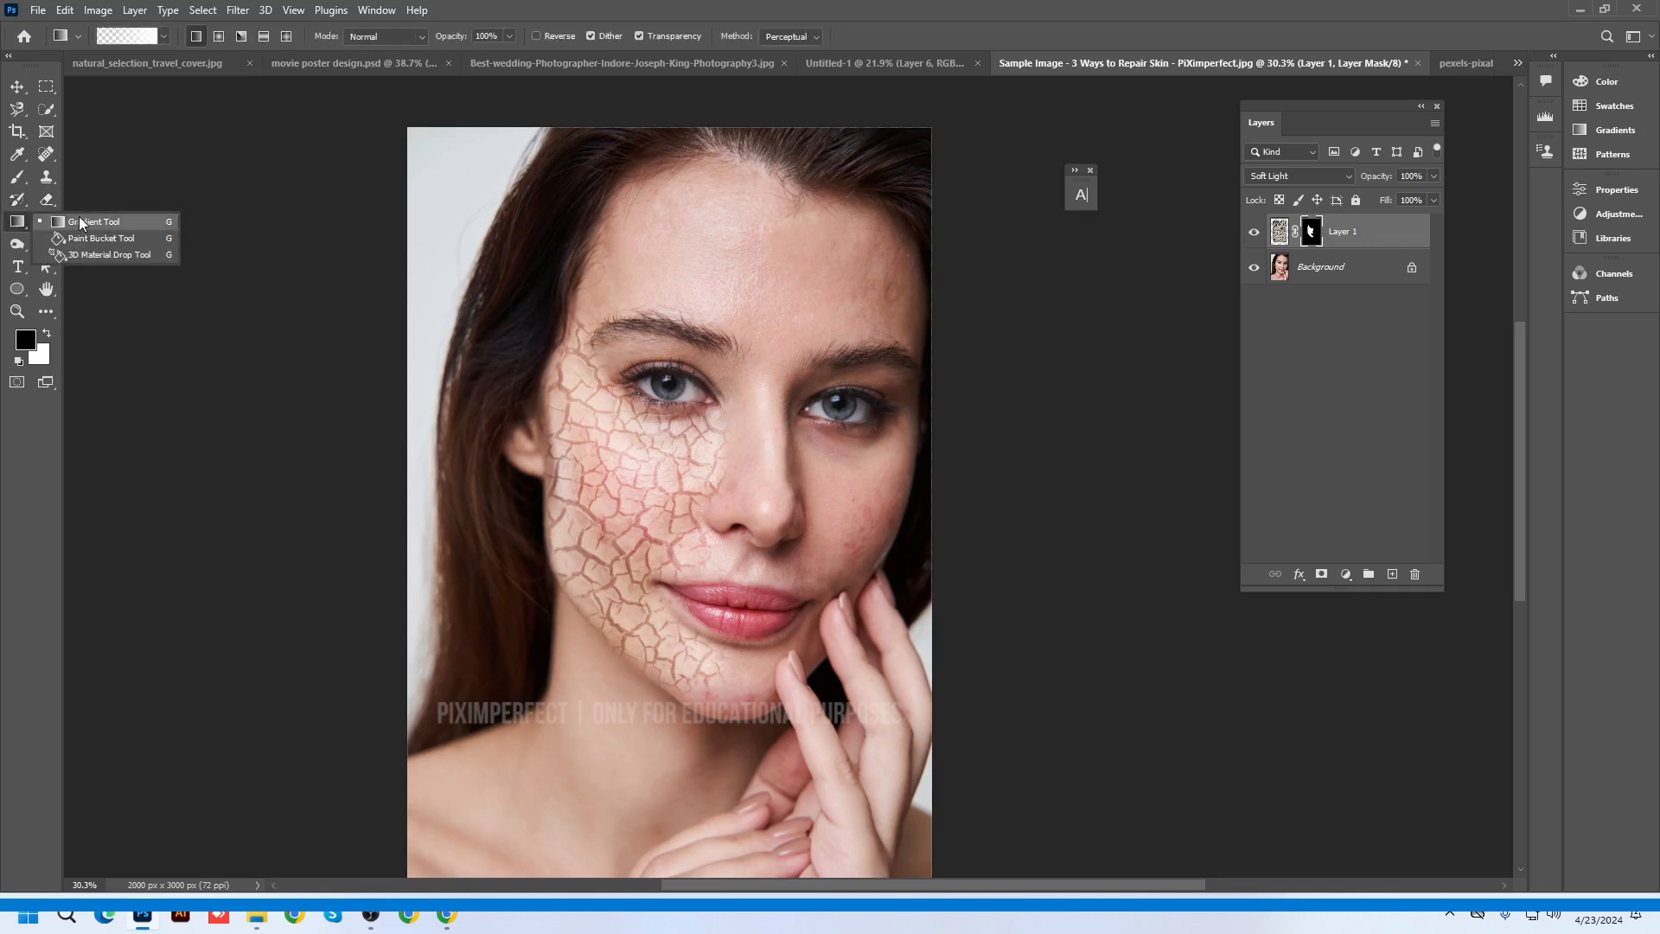
left_click(47, 222)
right_click(46, 221)
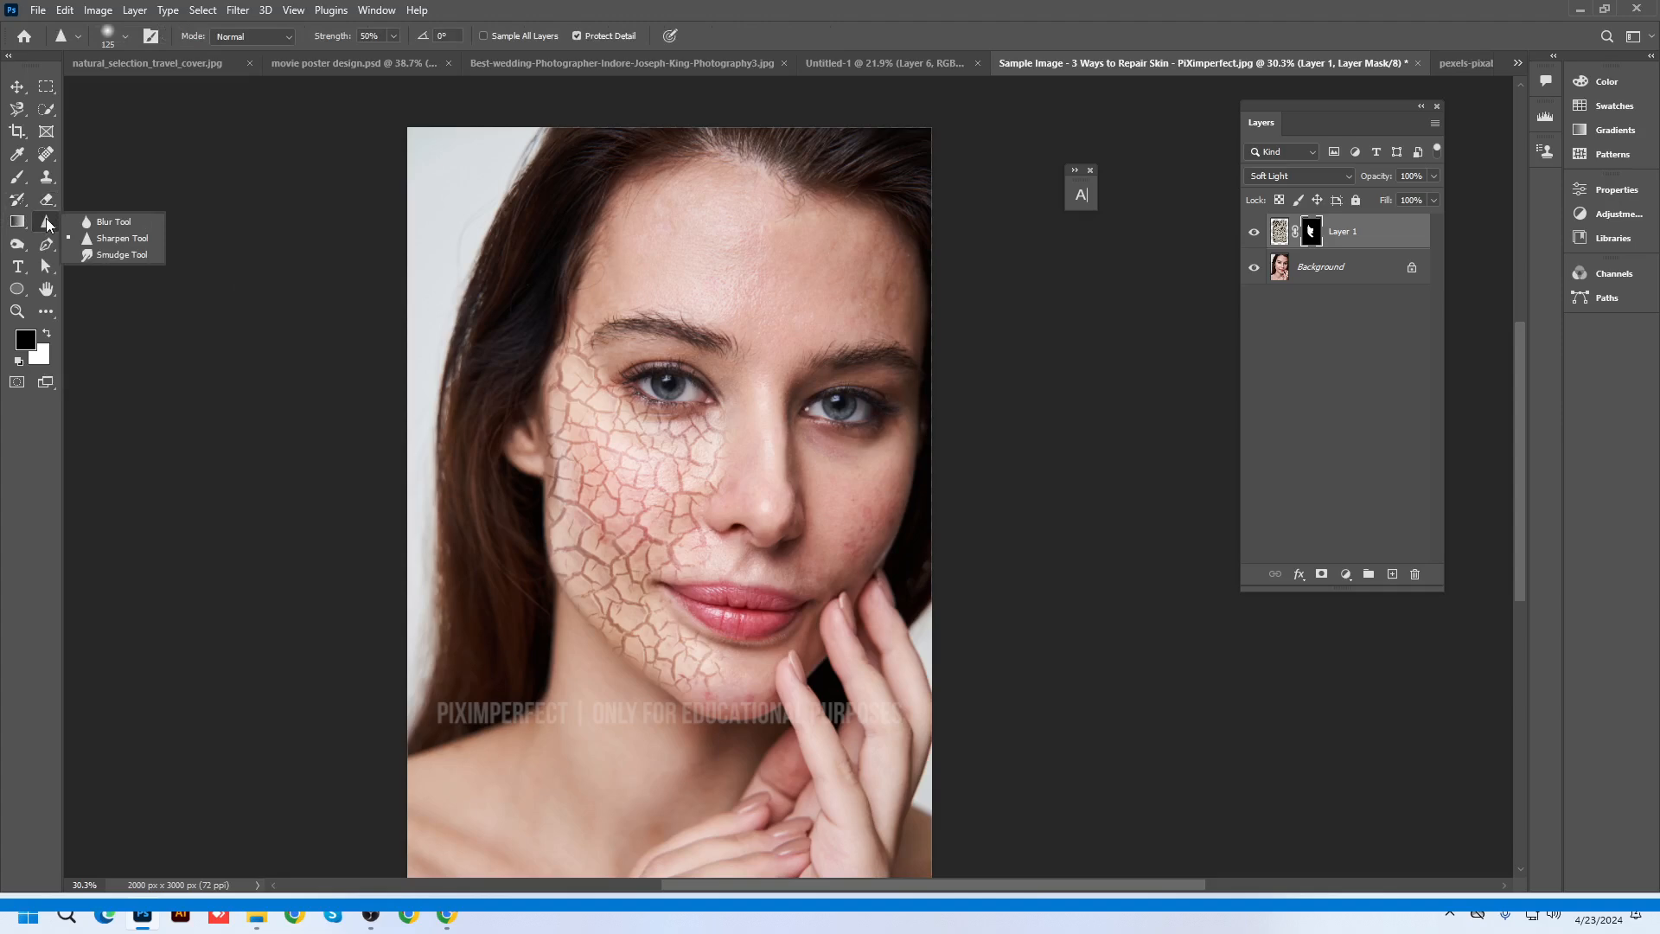
left_click(16, 243)
right_click(16, 244)
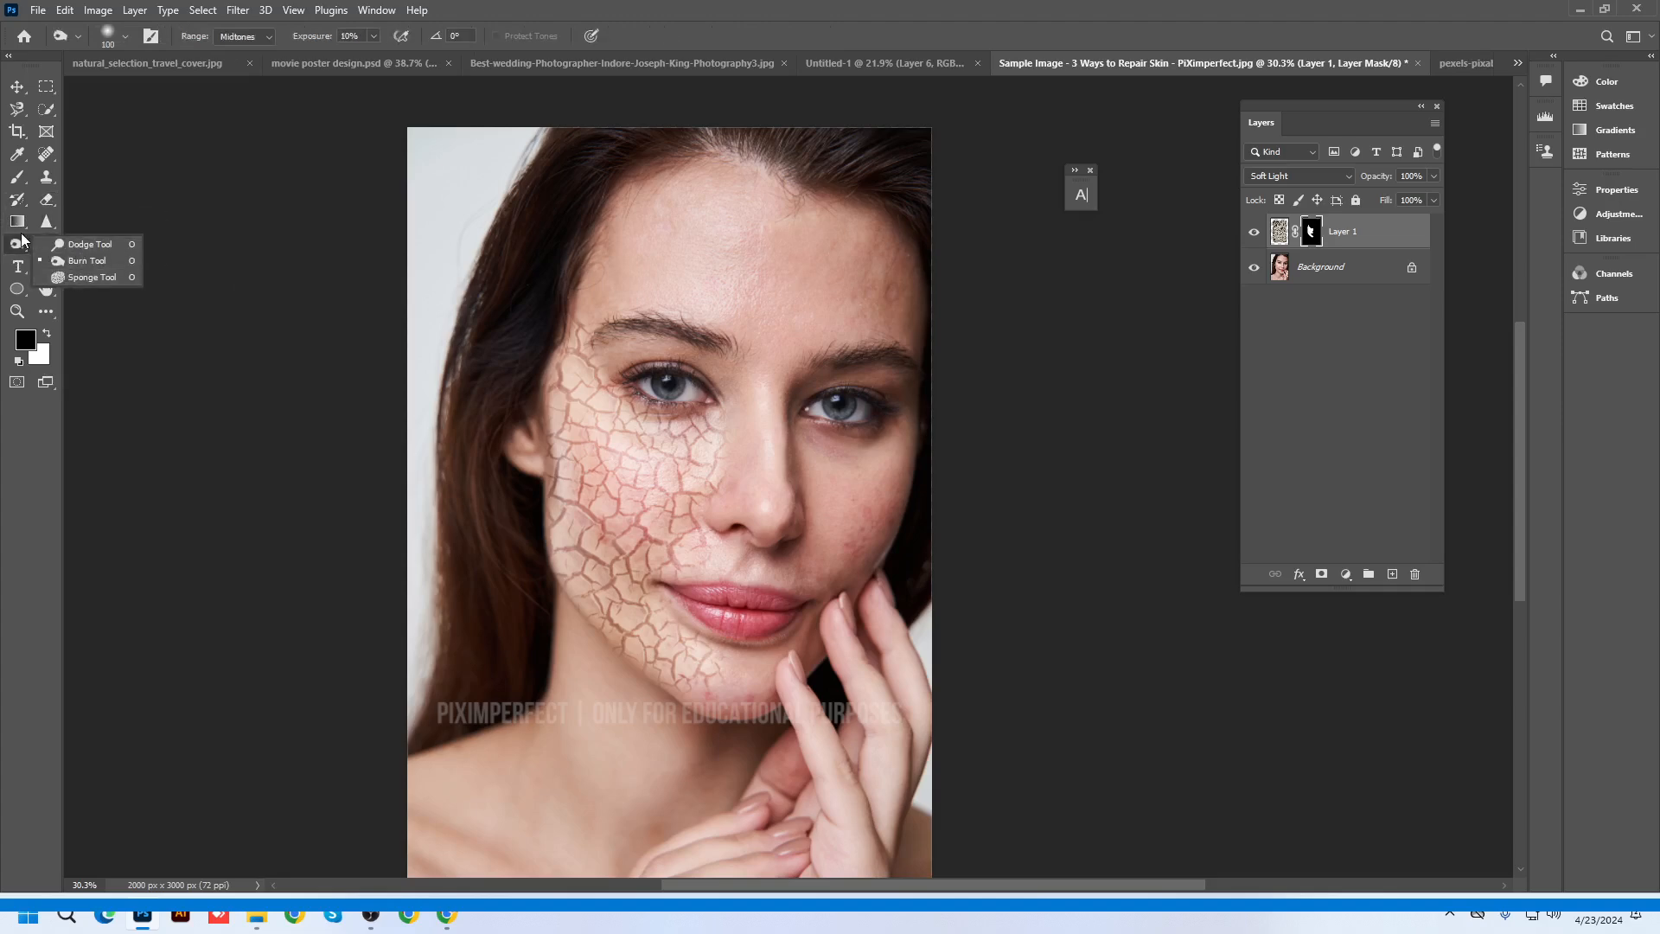
left_click(46, 244)
right_click(46, 244)
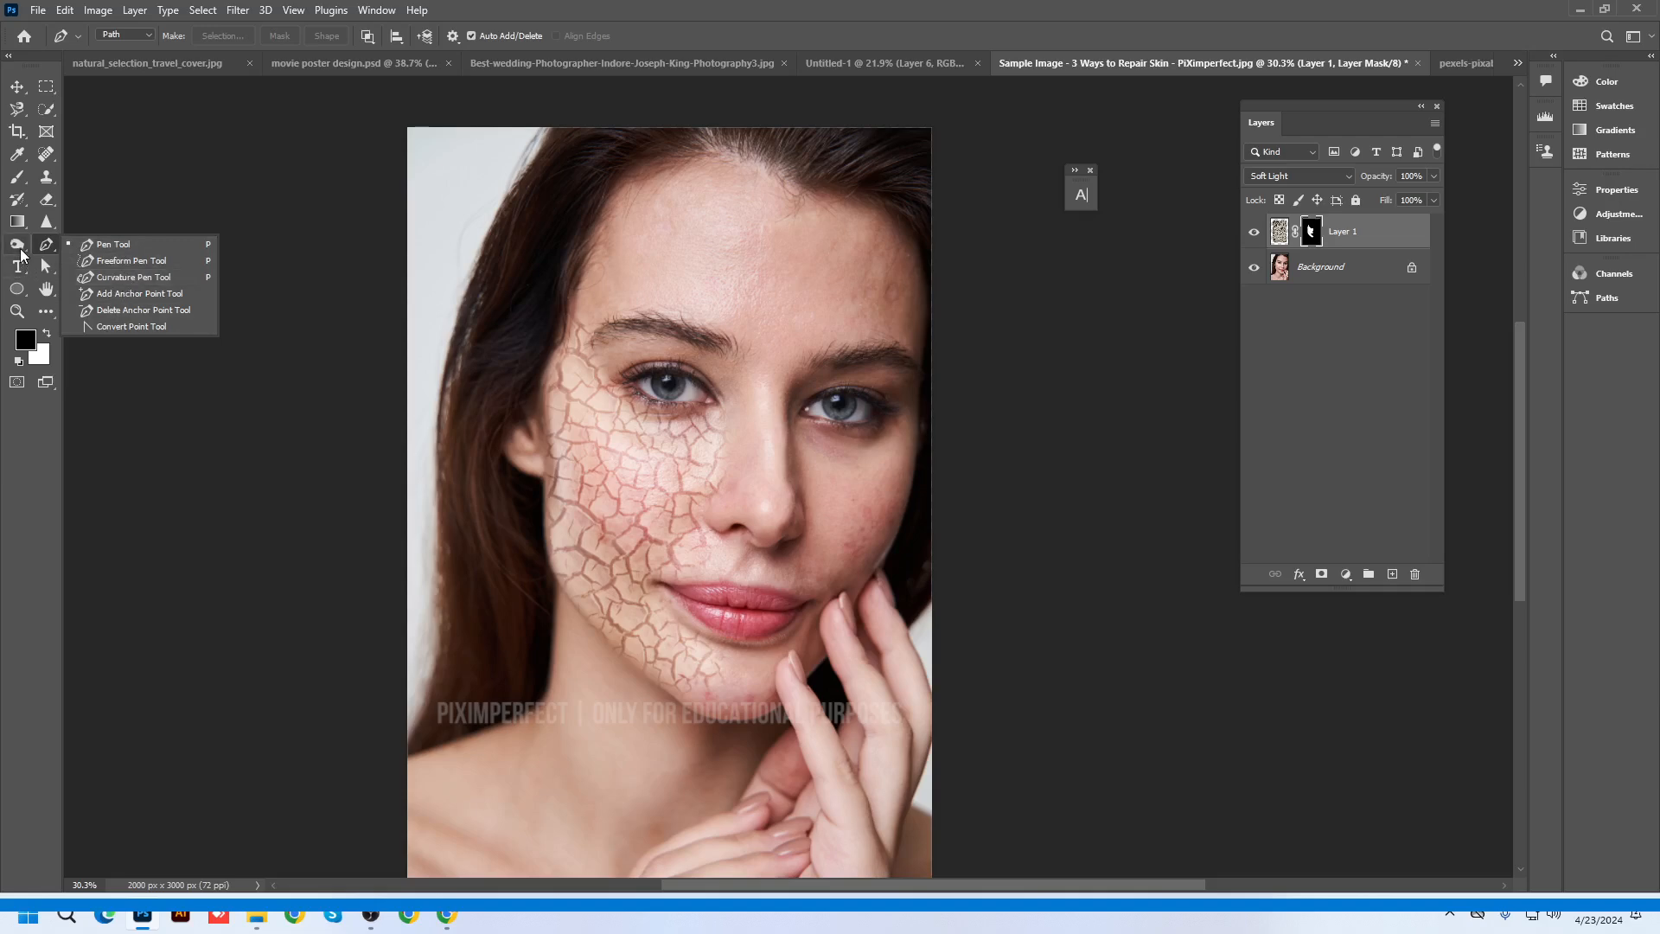
Show the Type, Path Selection and Shape tool variants, ending with the Hand Tool active
left_click(18, 265)
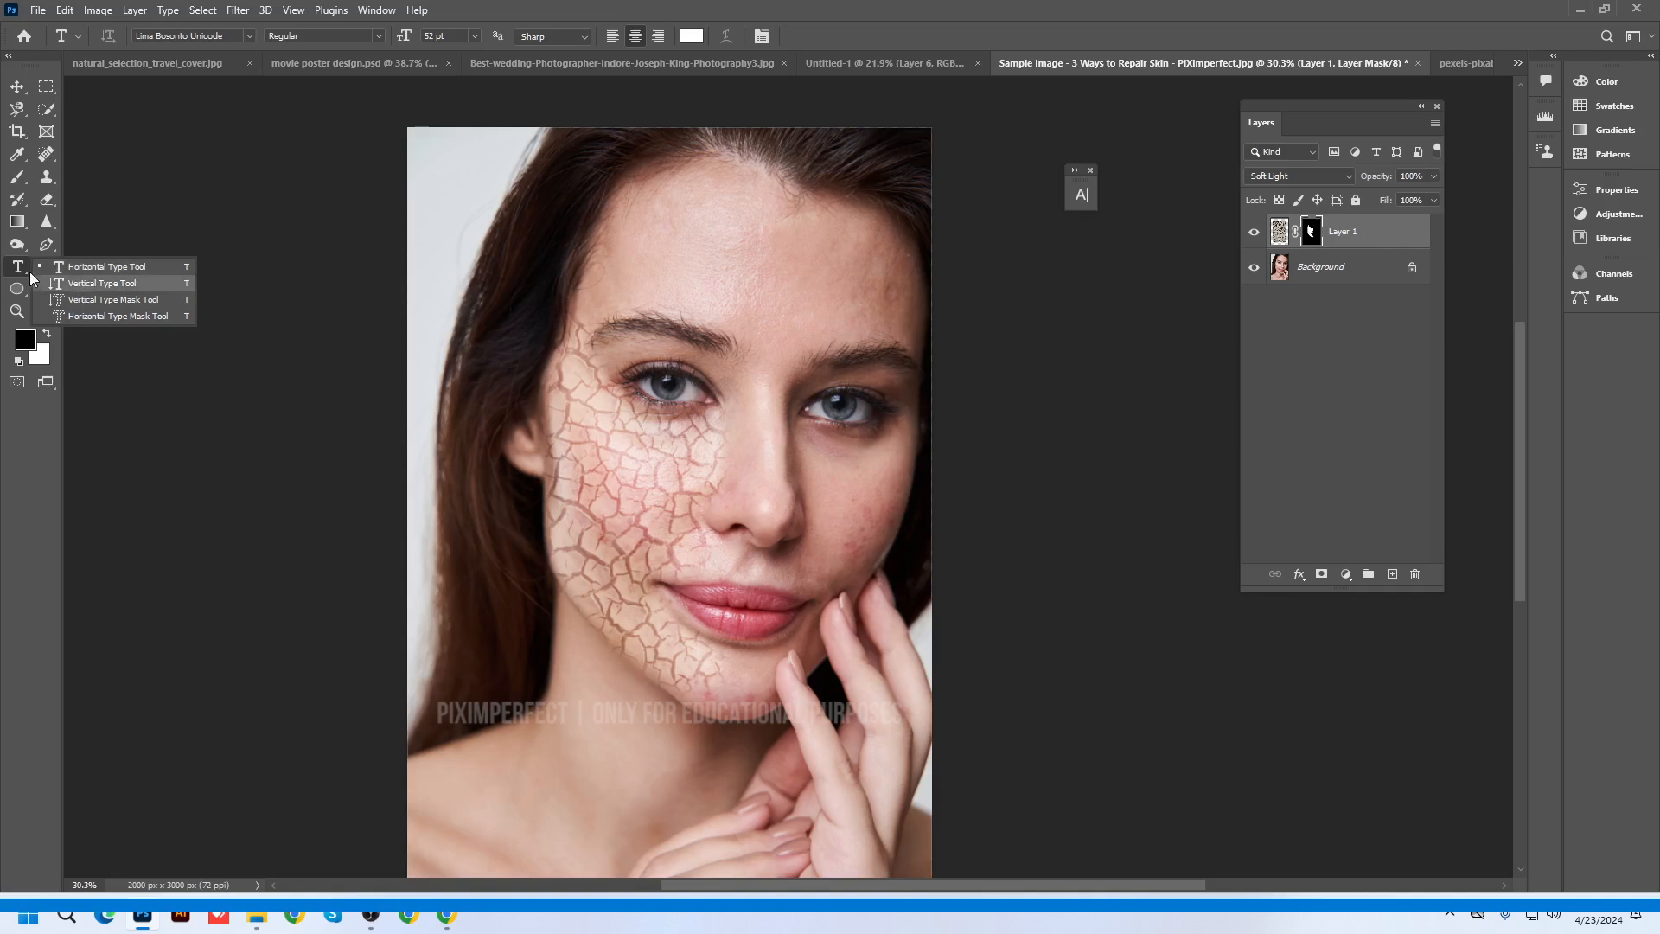
left_click(25, 271)
left_click(57, 275)
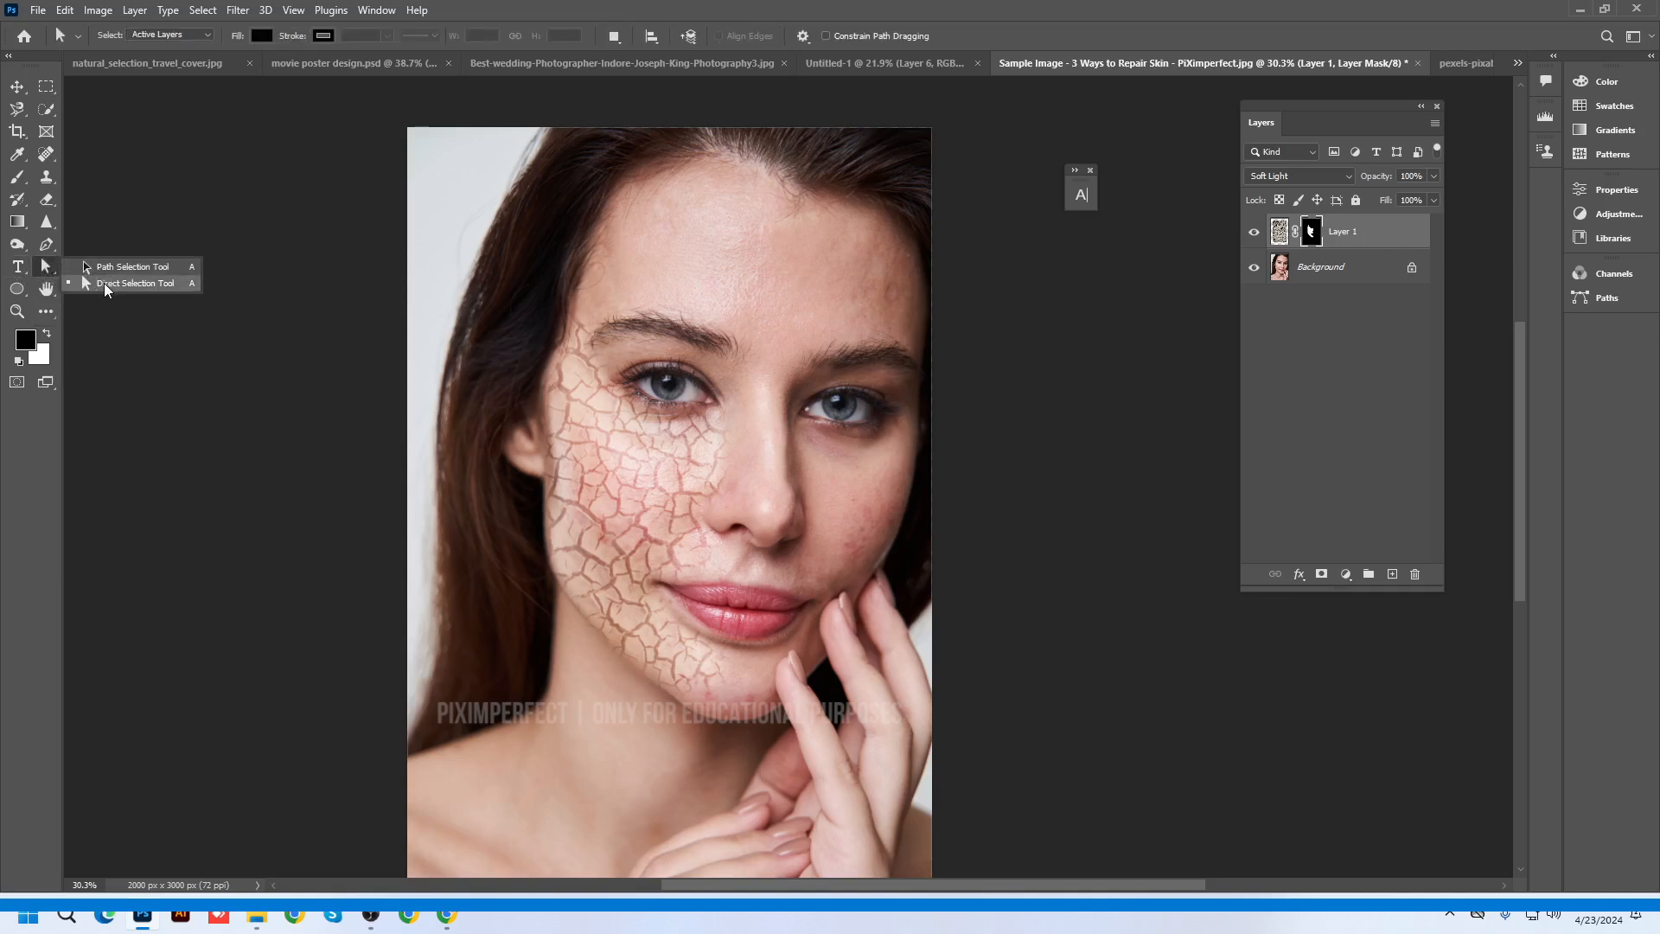
left_click(17, 289)
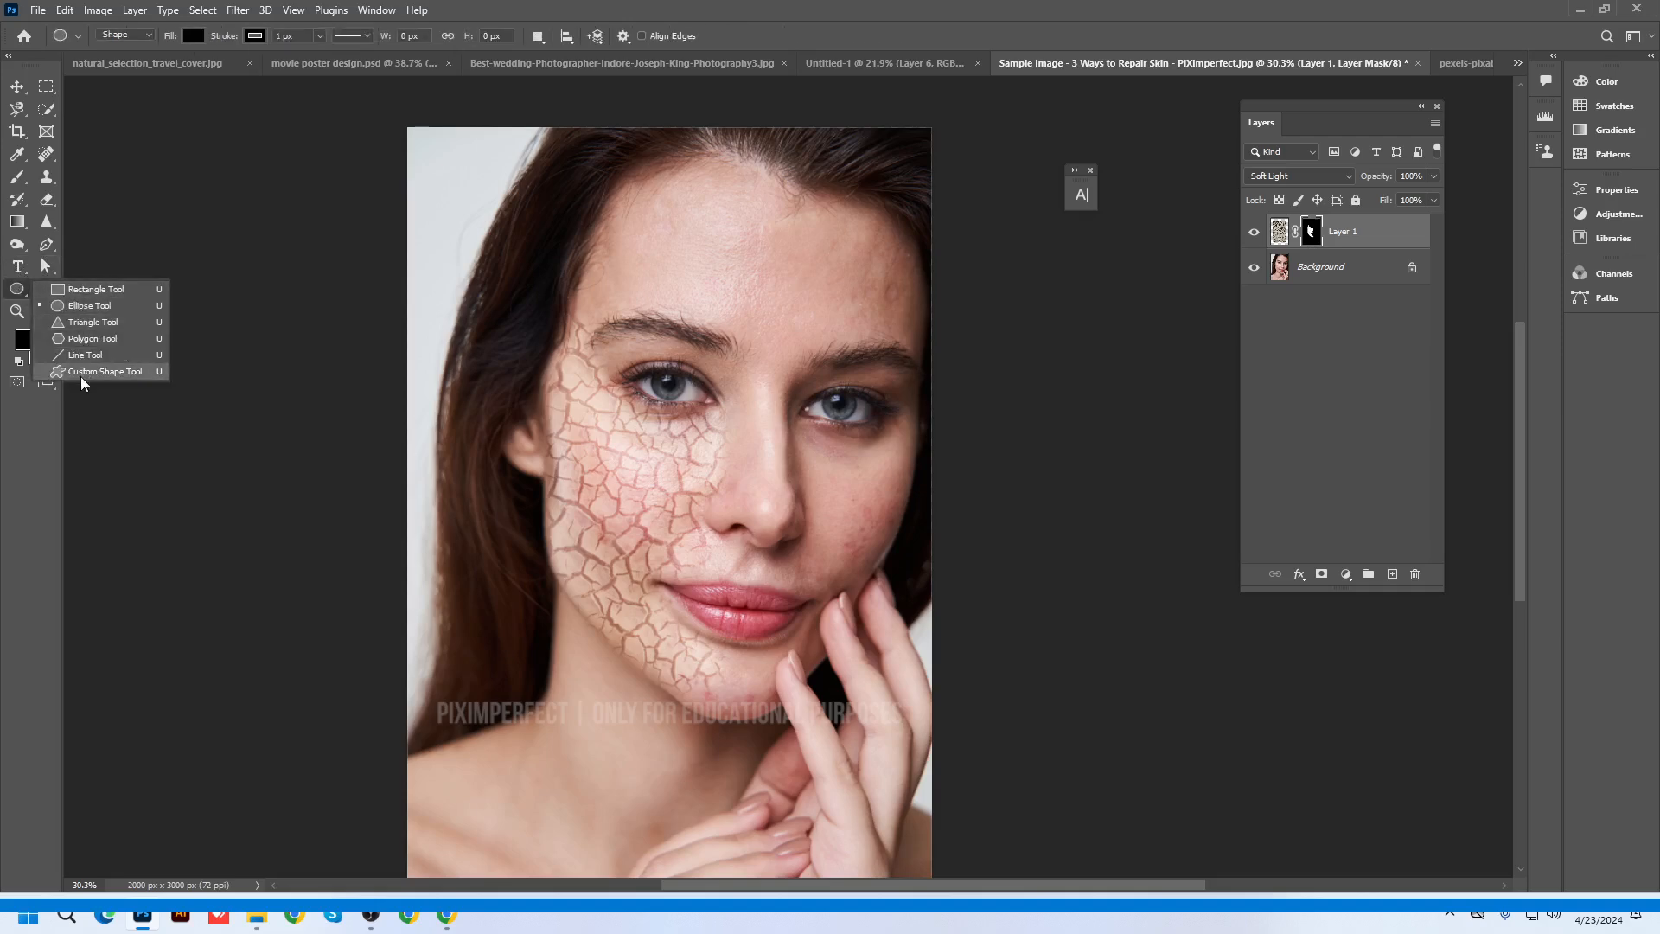
left_click(46, 290)
left_click(44, 295)
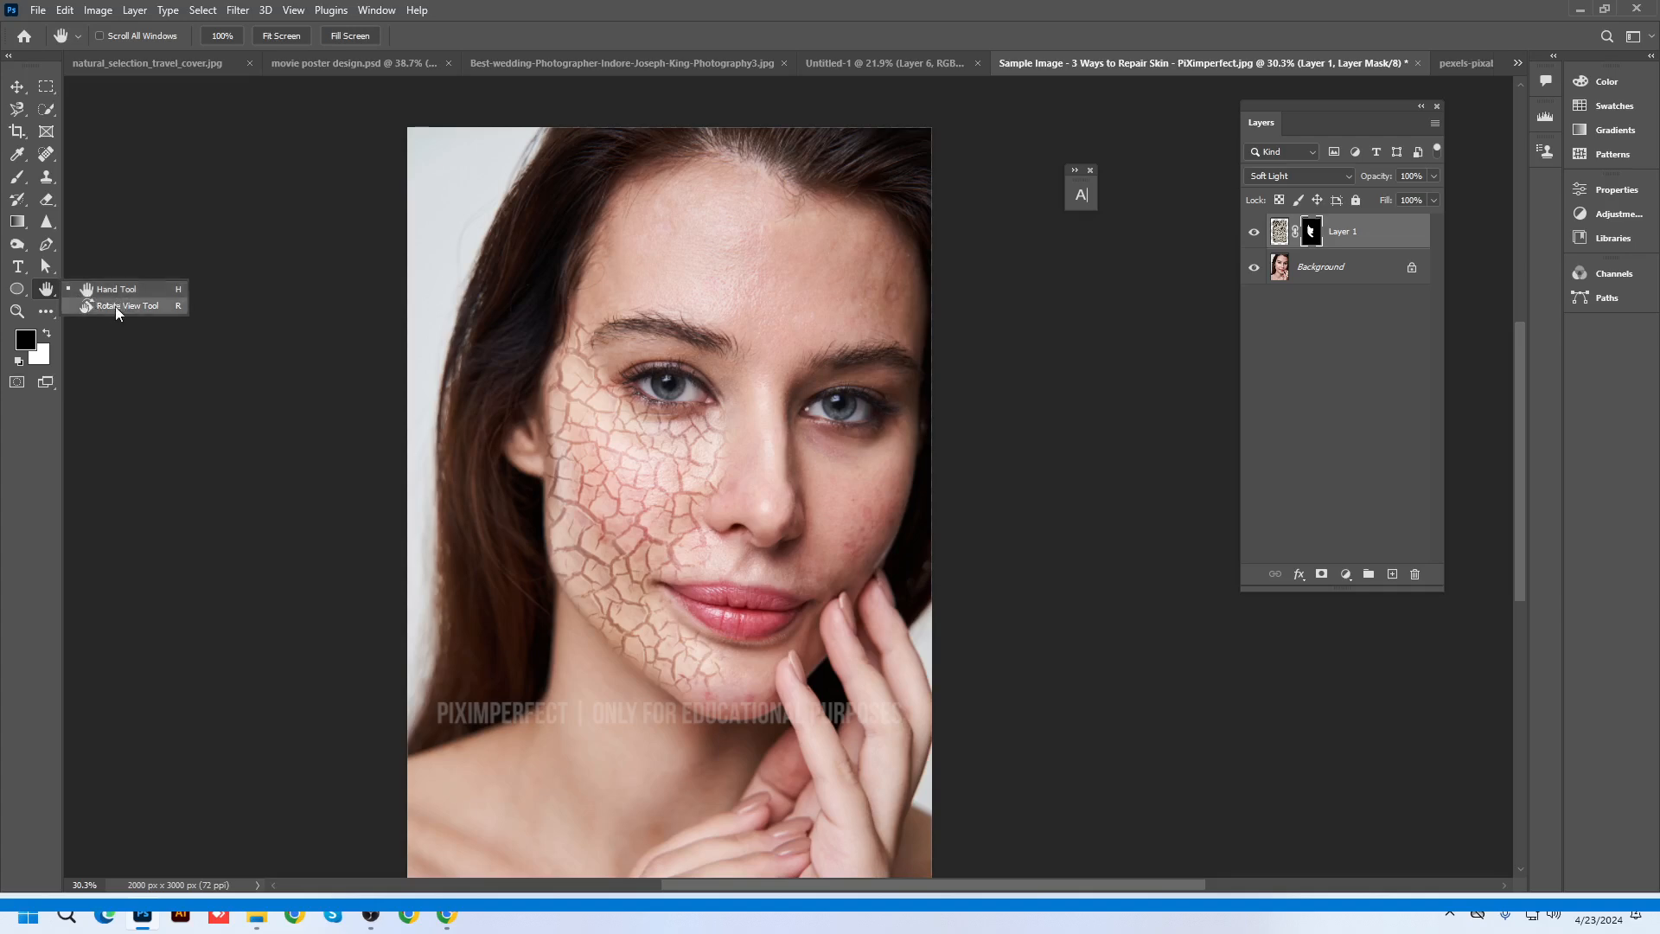
left_click(117, 292)
Zoom and pan around the face to inspect the cracked cheek, eyes and forehead up close
scroll(706, 386, "up", 4)
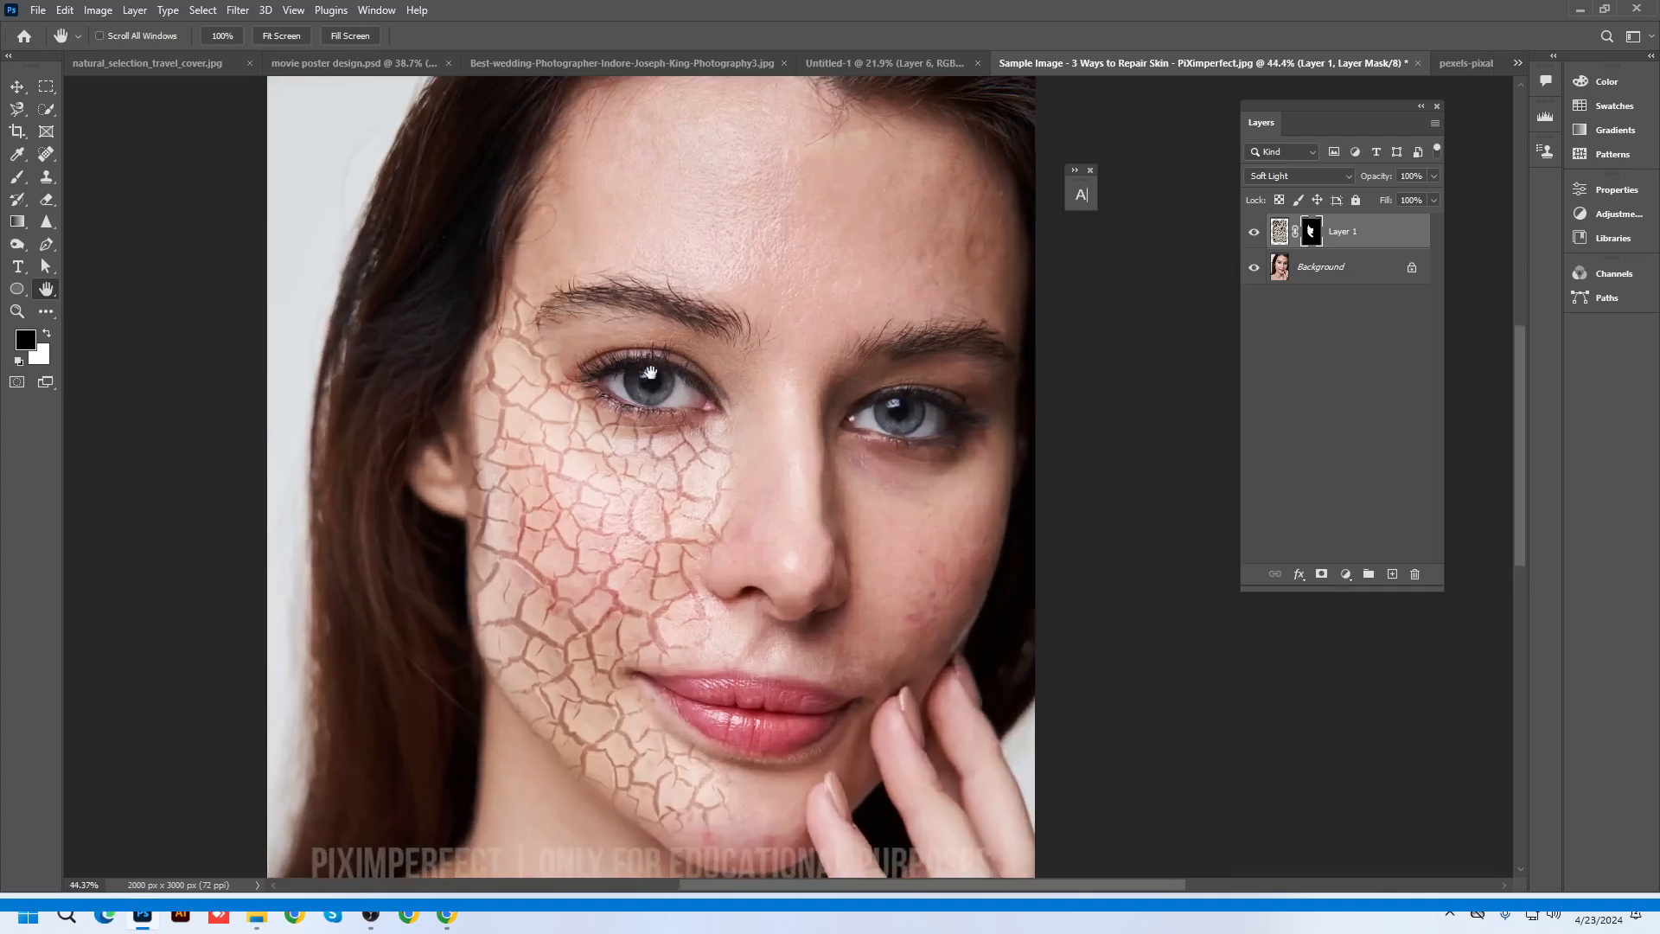
left_click_drag(413, 351, 529, 275)
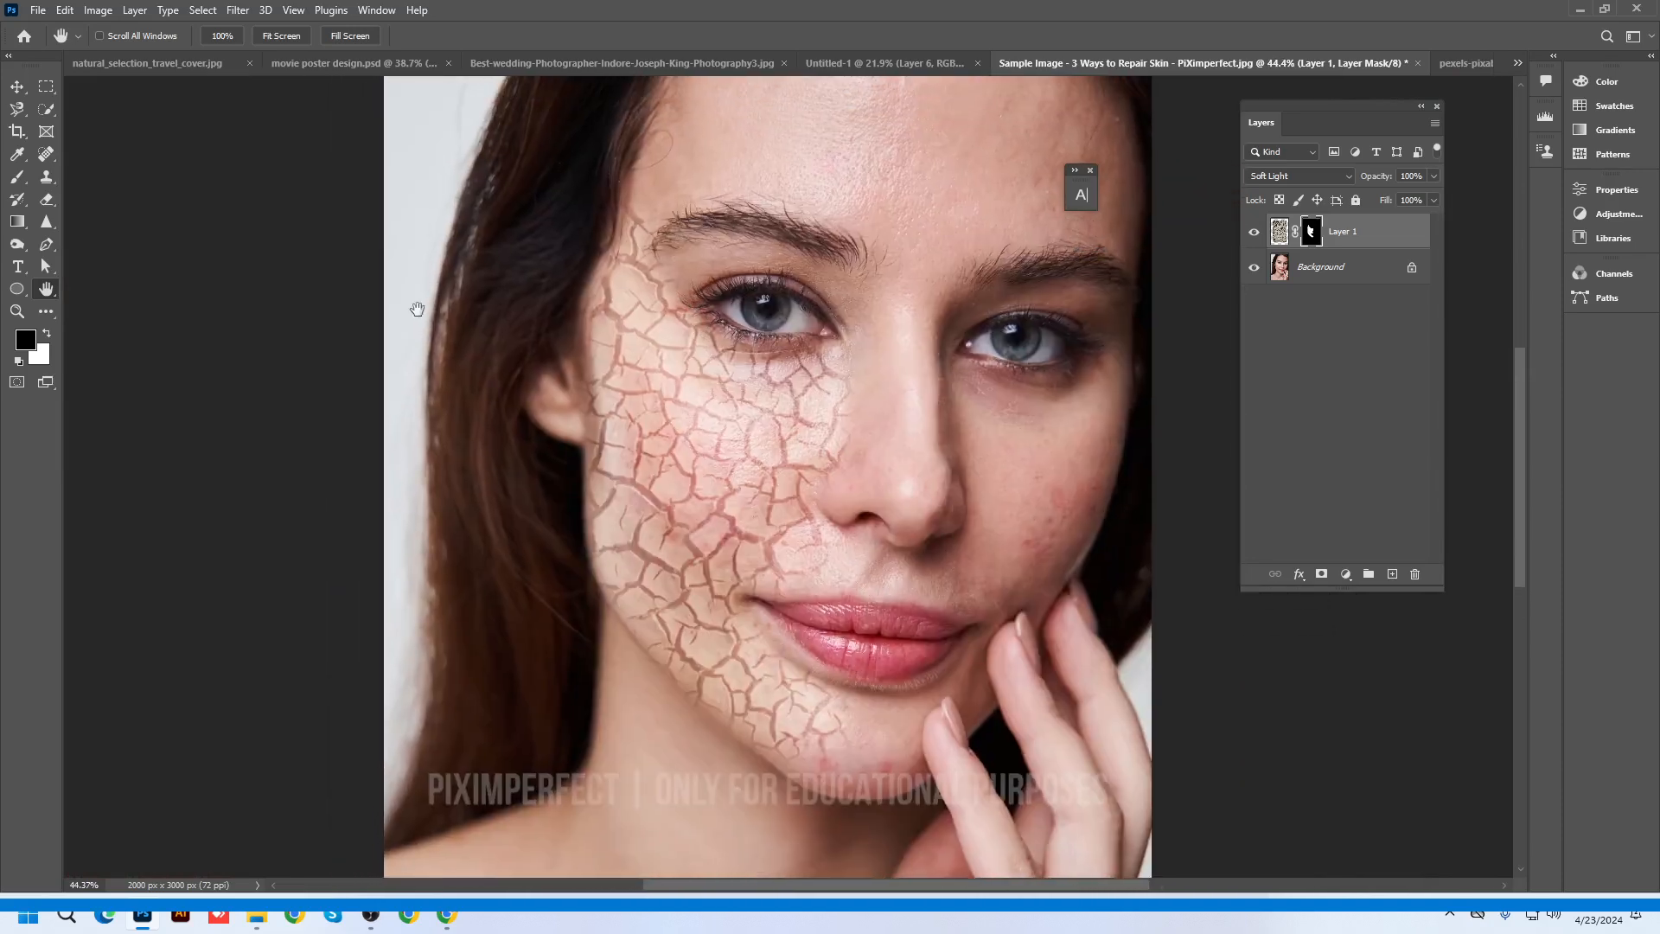
scroll(522, 396, "down", 1)
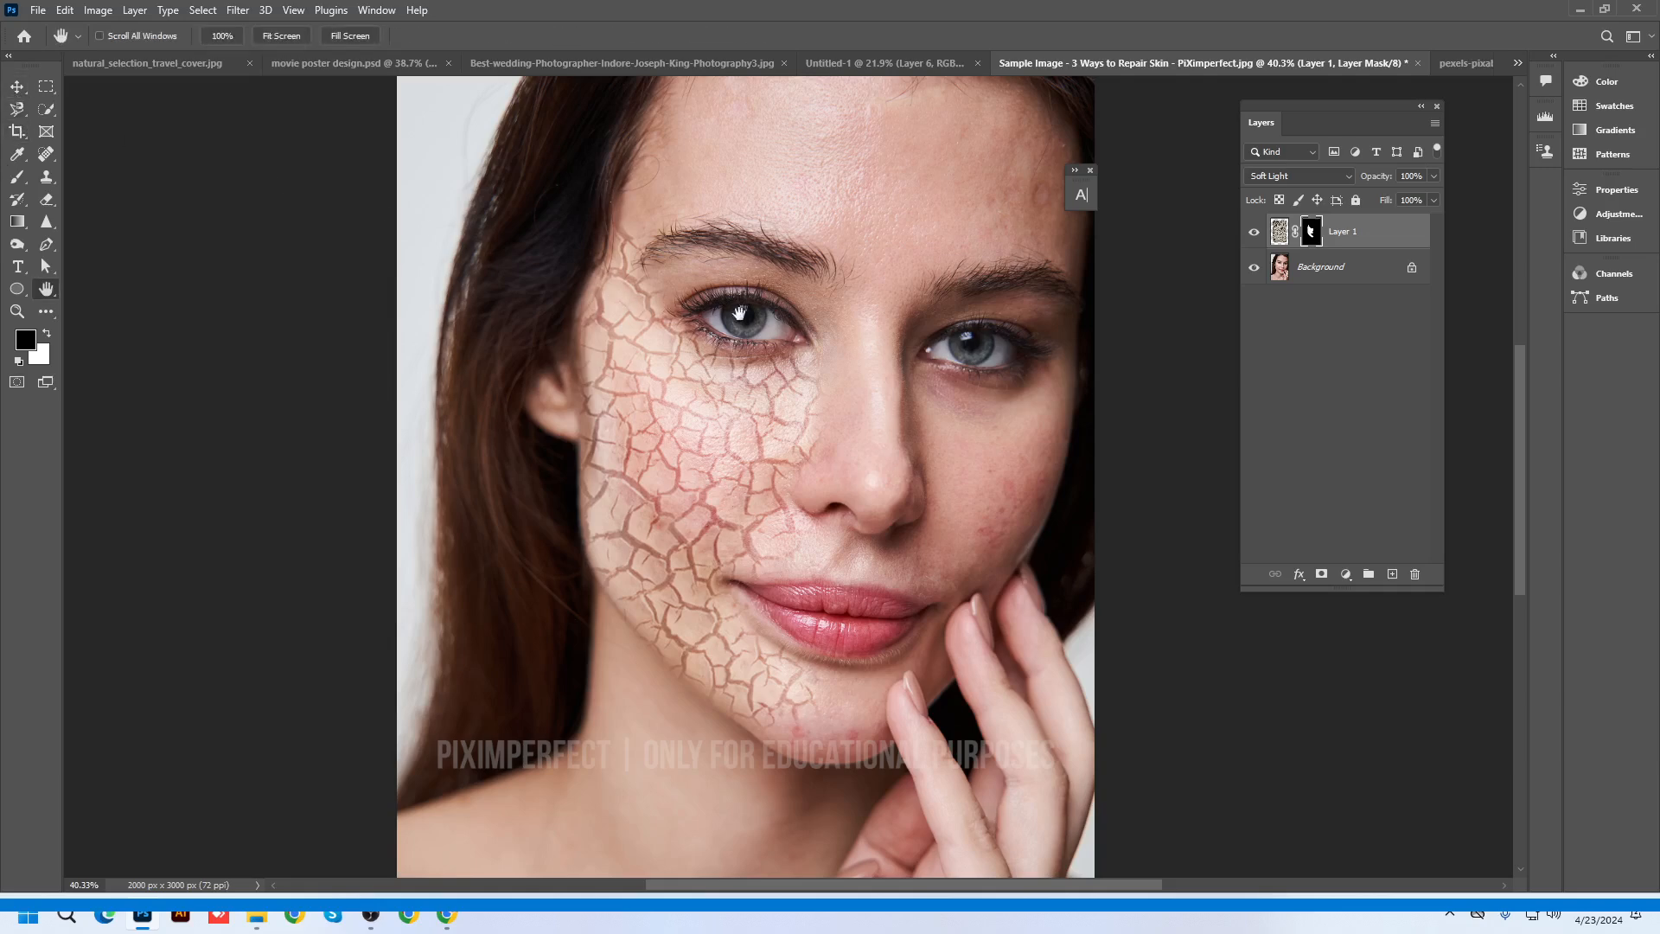
scroll(606, 588, "down", 1)
scroll(606, 589, "up", 3)
scroll(808, 389, "up", 2)
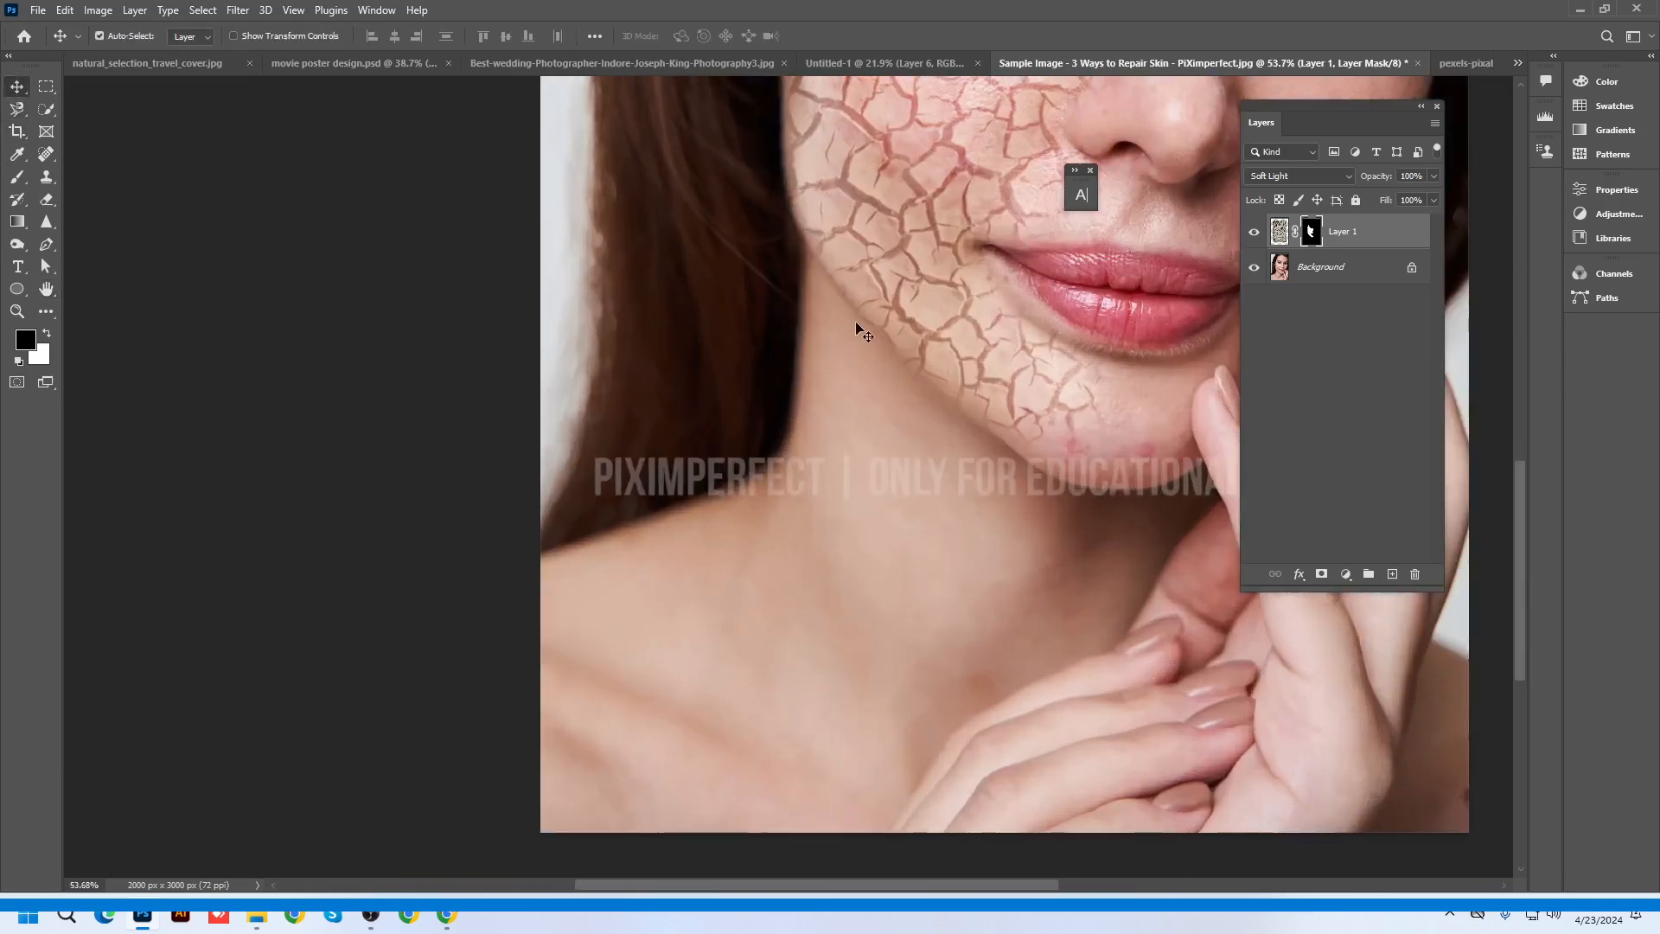
key("ctrl+0")
left_click_drag(583, 677, 785, 311)
left_click_drag(838, 389, 788, 582)
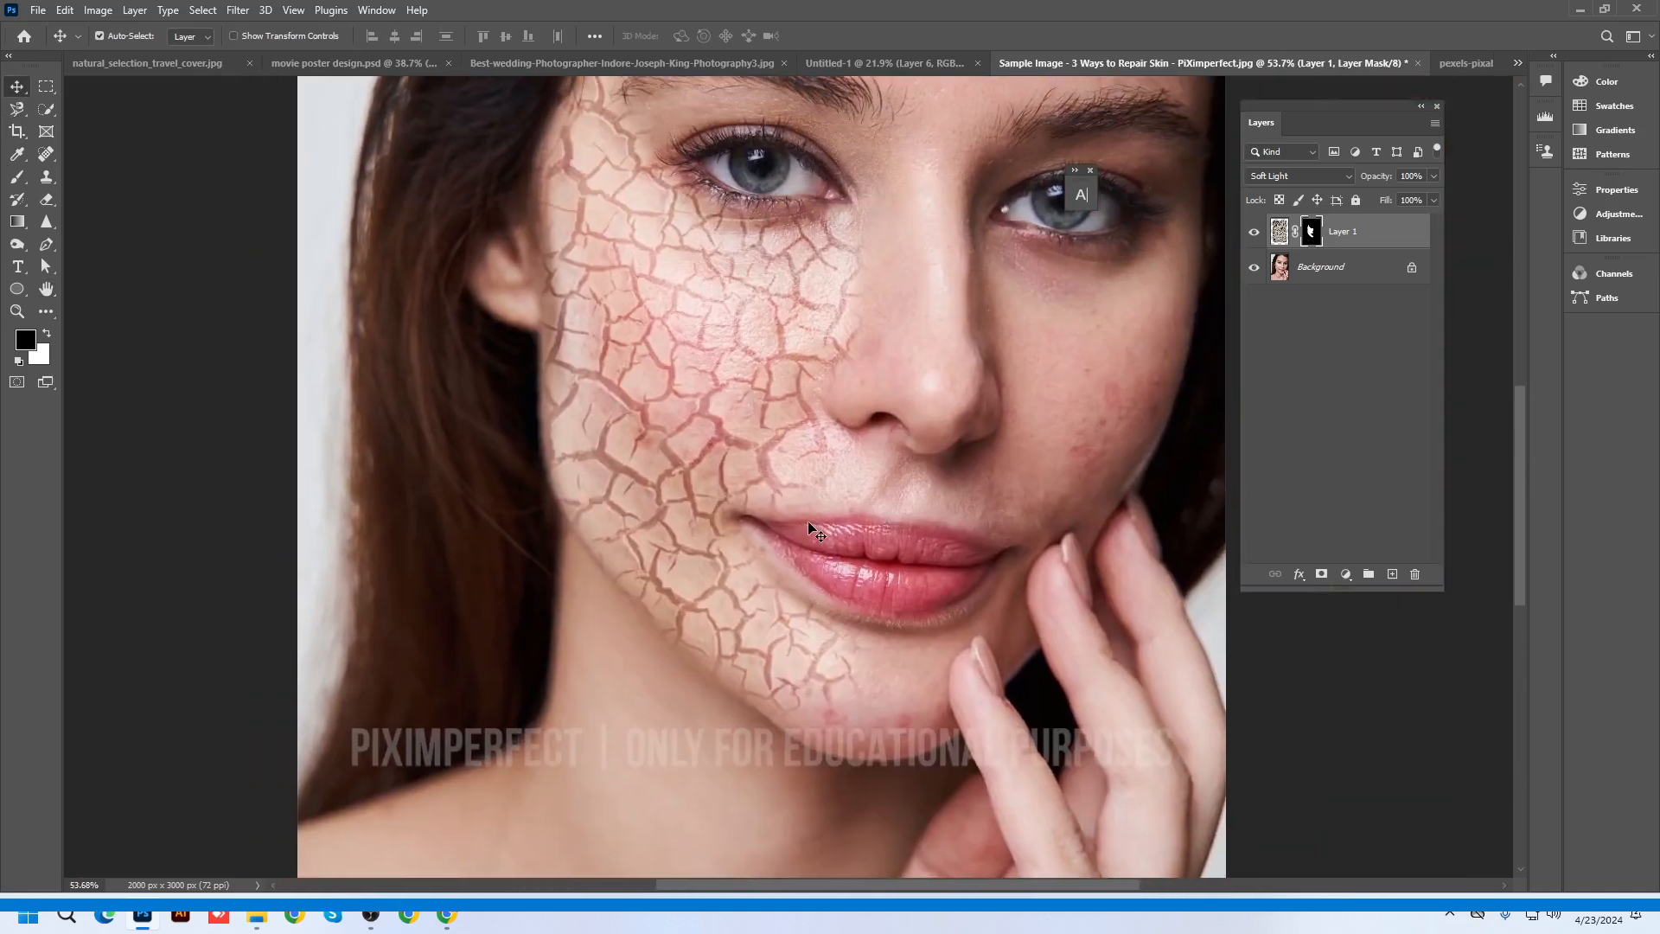
key("h")
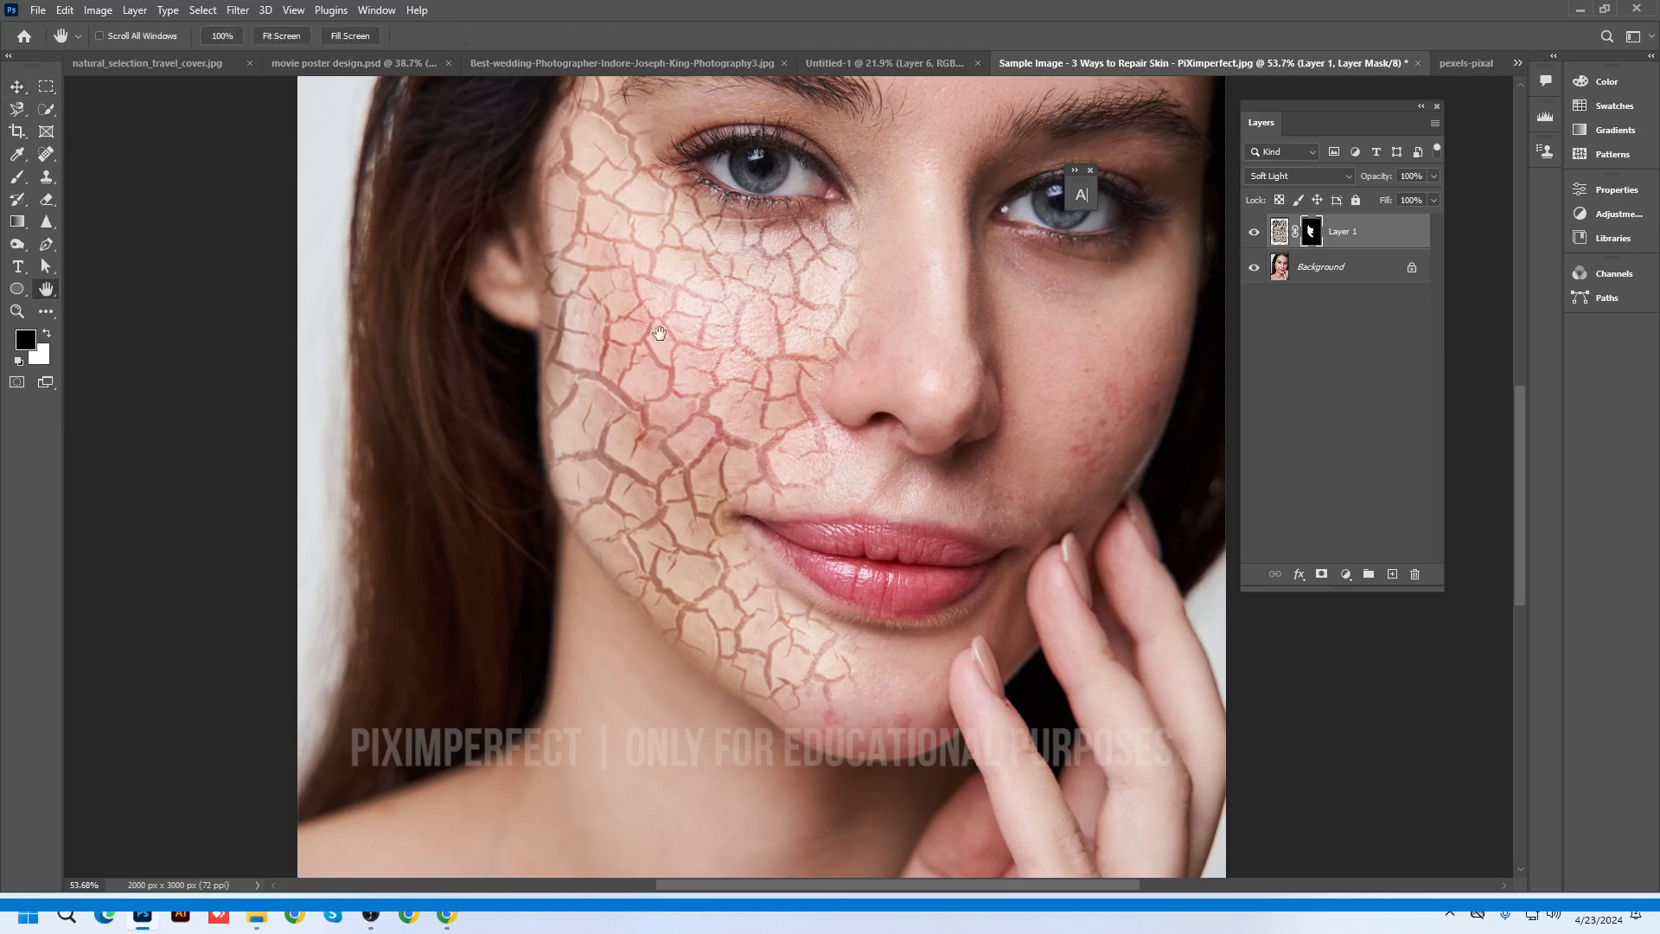
left_click_drag(752, 334, 702, 494)
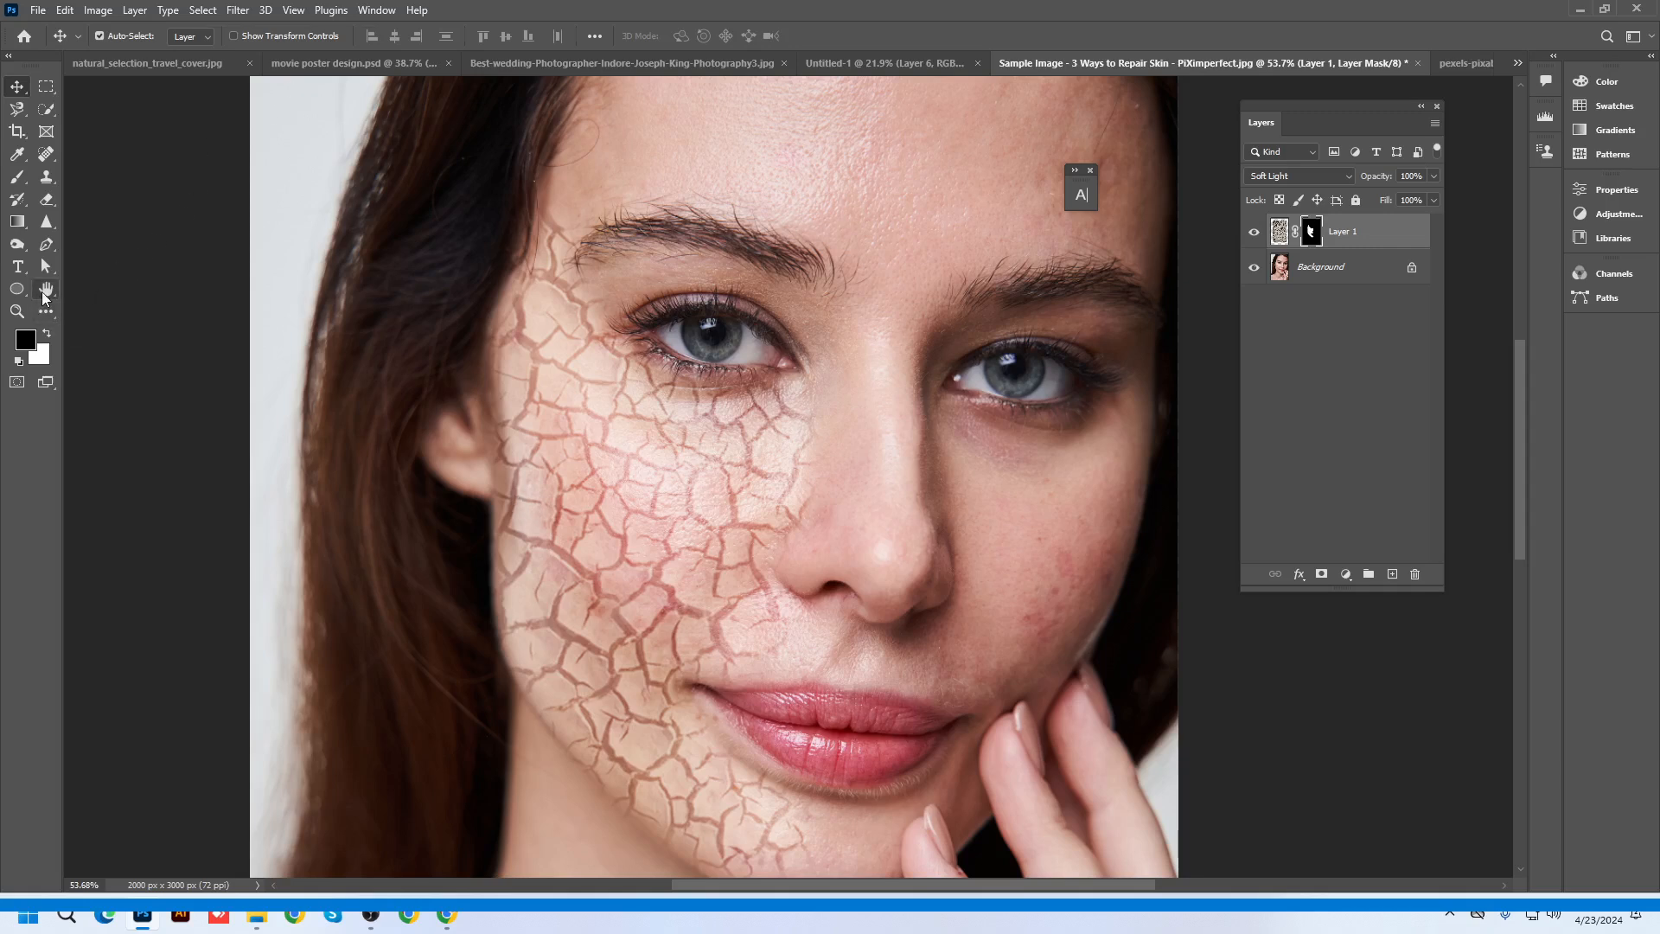
Choose the Rotate View Tool from the Hand tool group
left_click(45, 294)
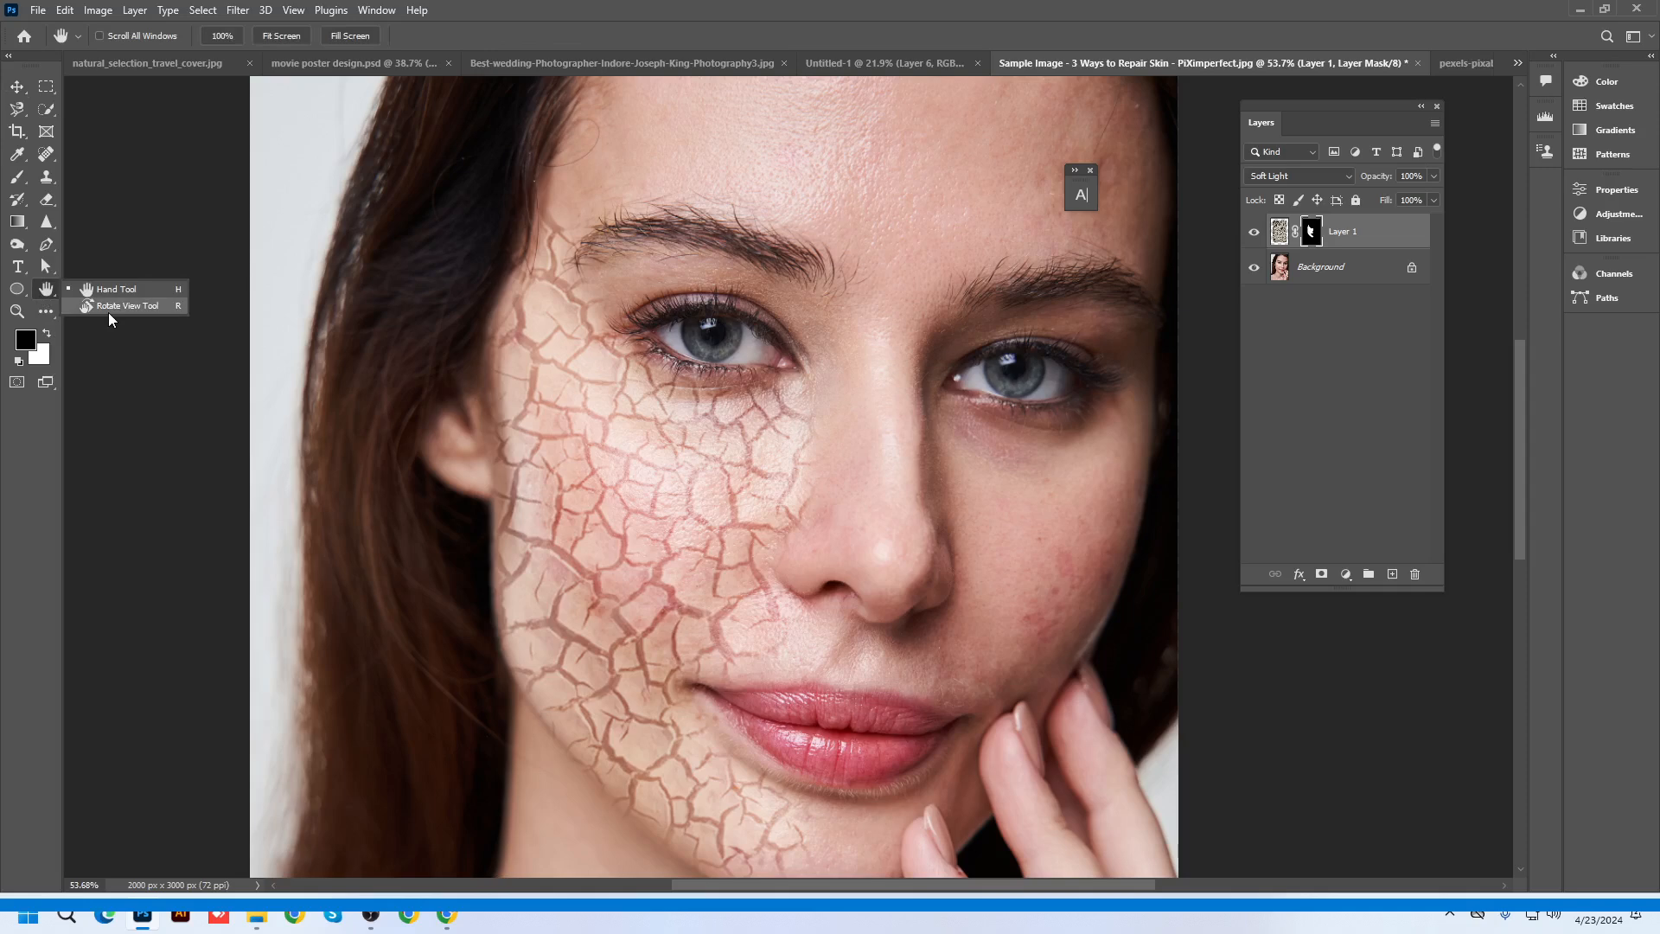
left_click(108, 309)
scroll(741, 422, "down", 5)
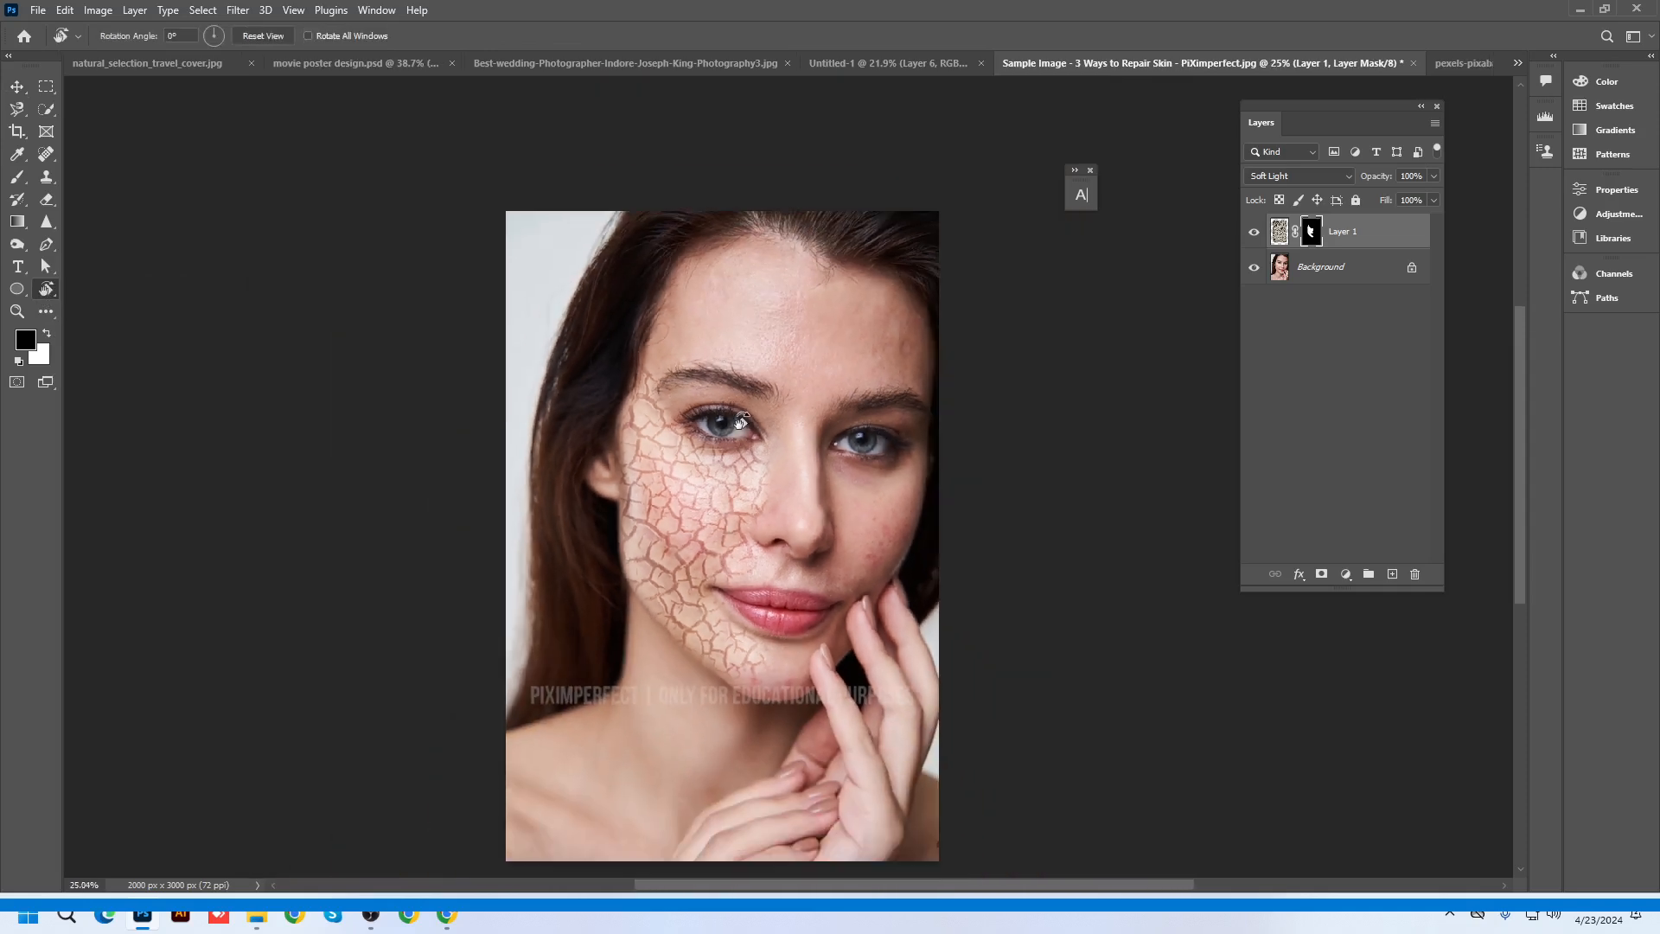
Hide Layer 1, check the natural_selection_travel_cover.jpg document, then return and show Layer 1 again
scroll(707, 442, "up", 1)
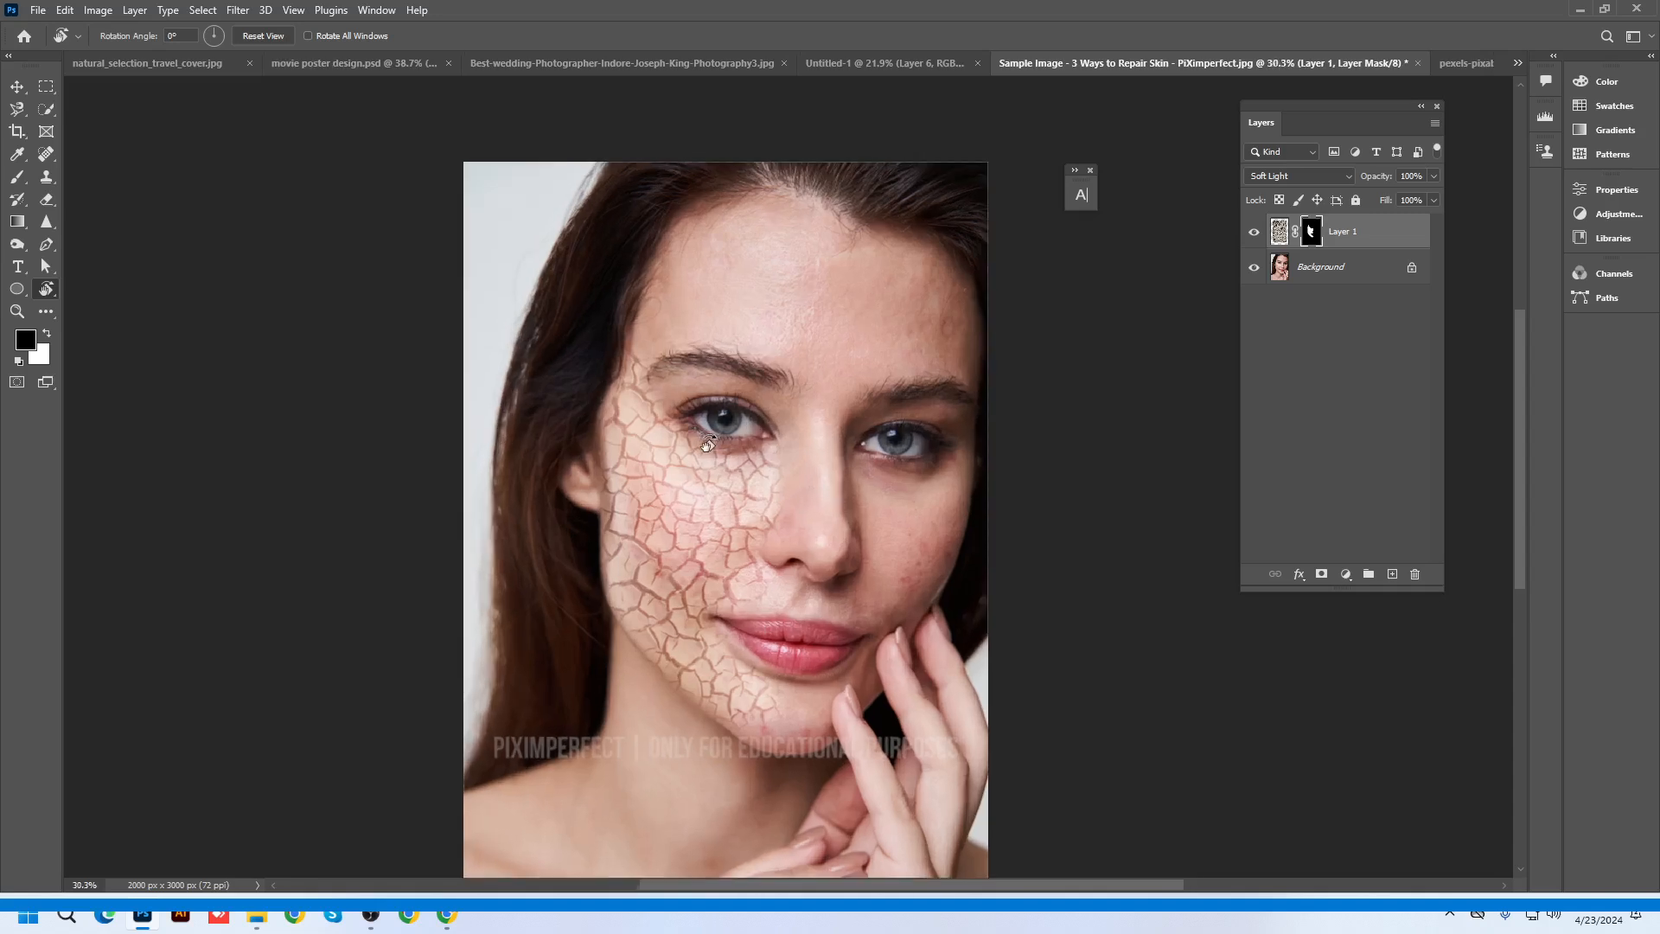
left_click(1254, 232)
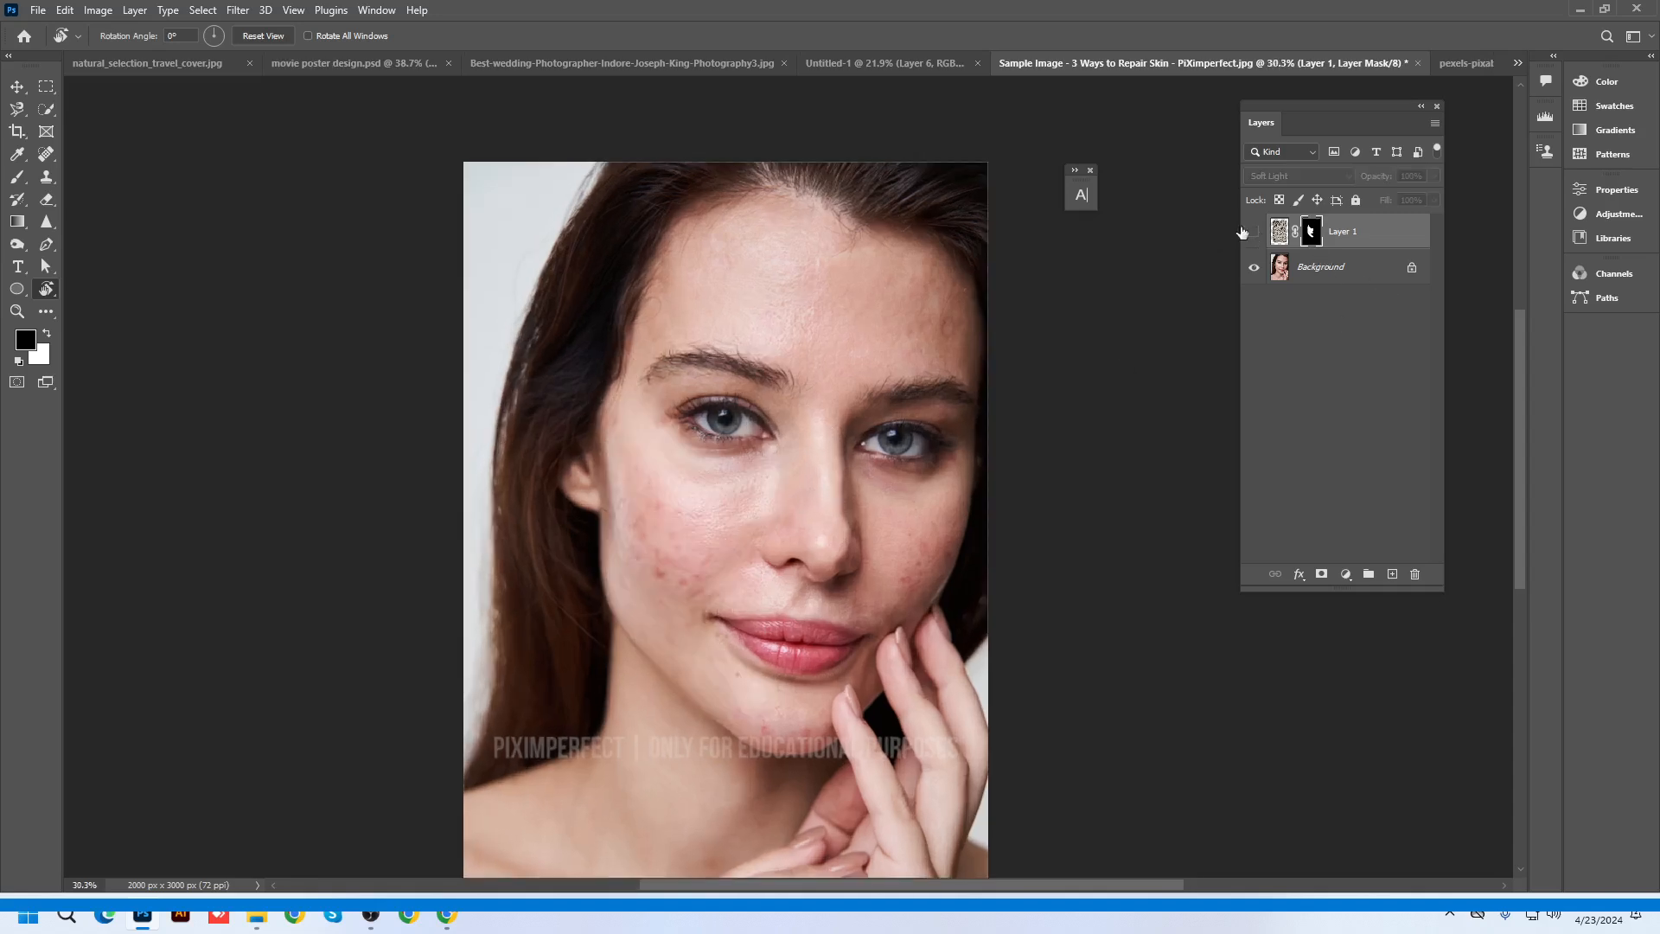
left_click(169, 62)
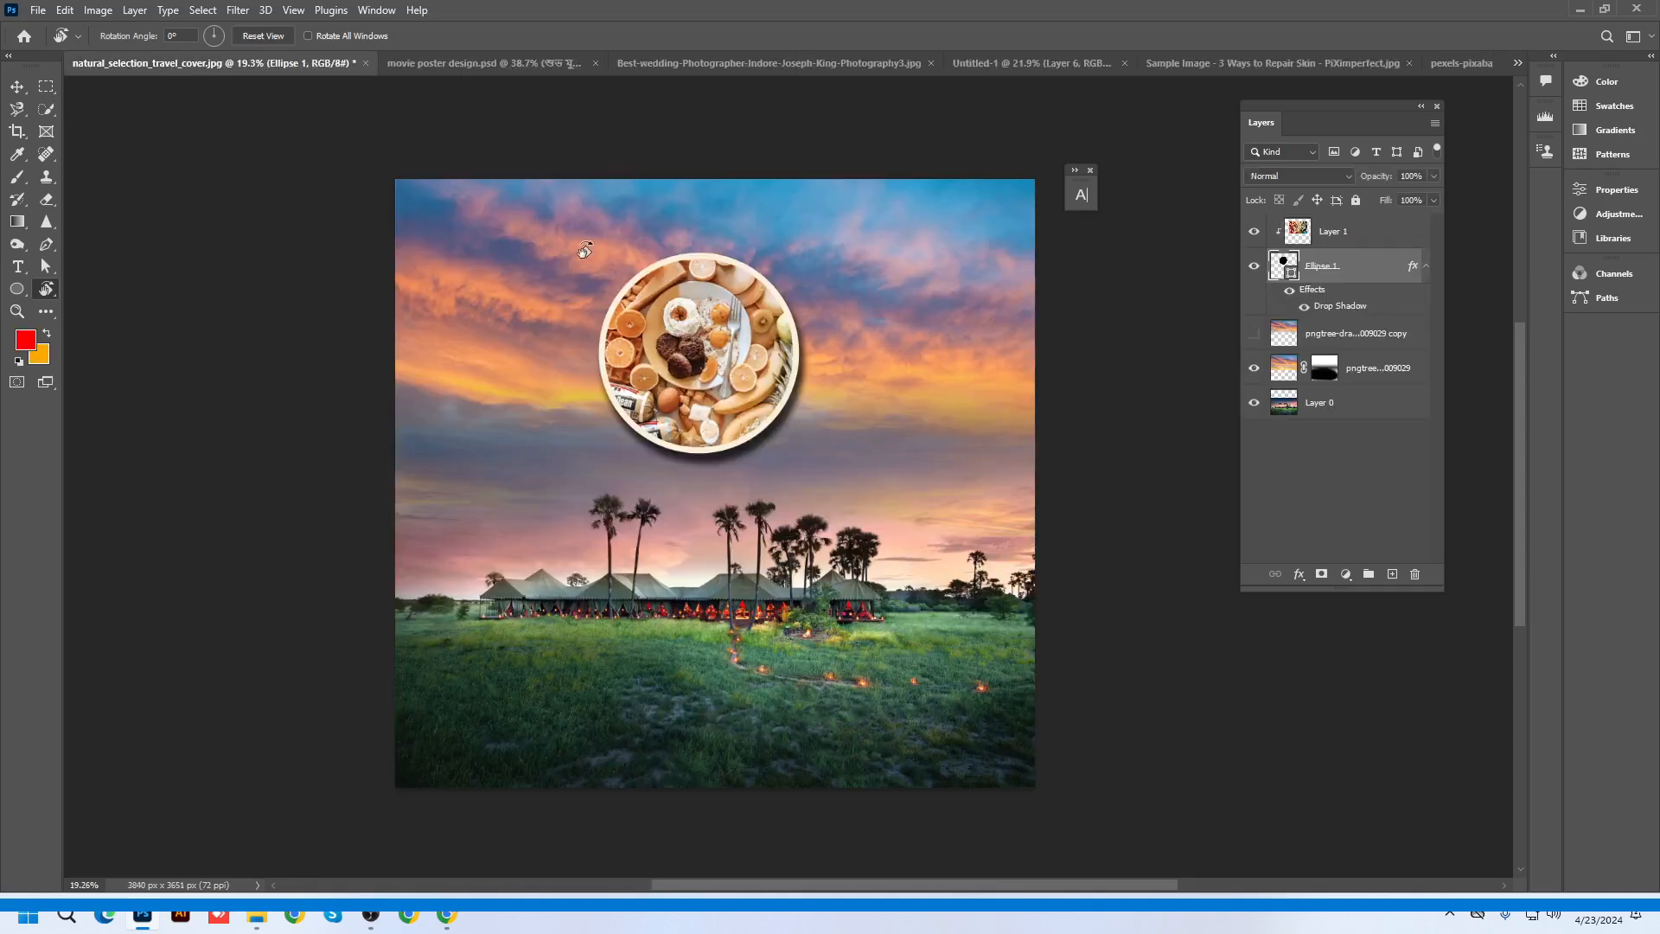
left_click(1238, 60)
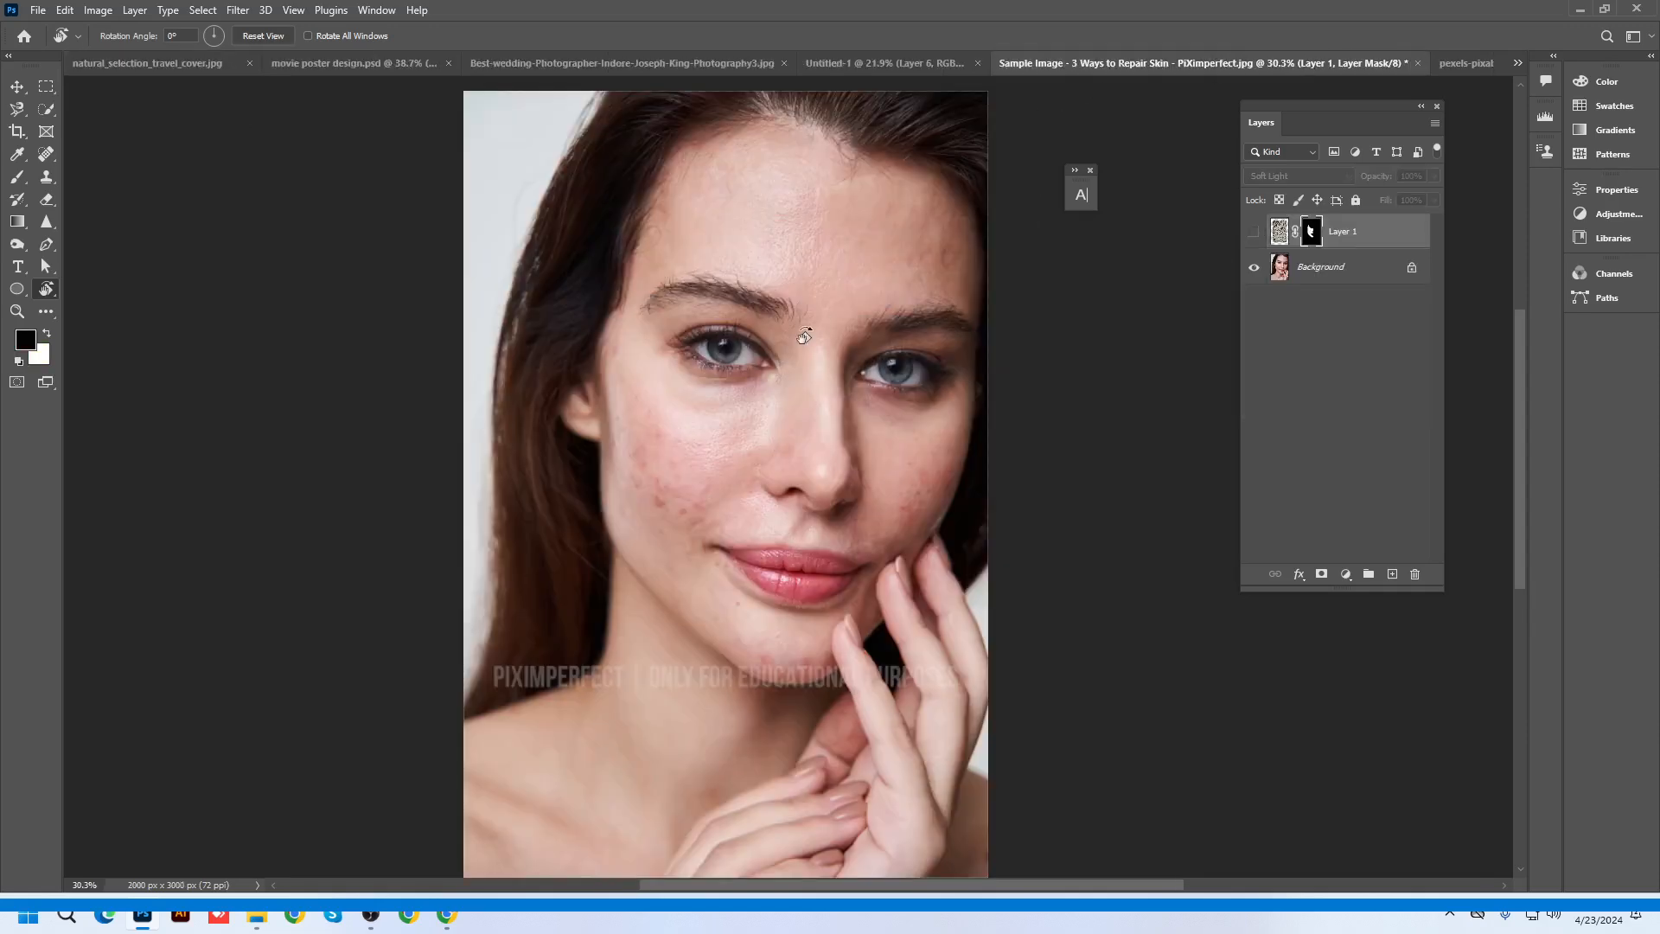
left_click(1254, 232)
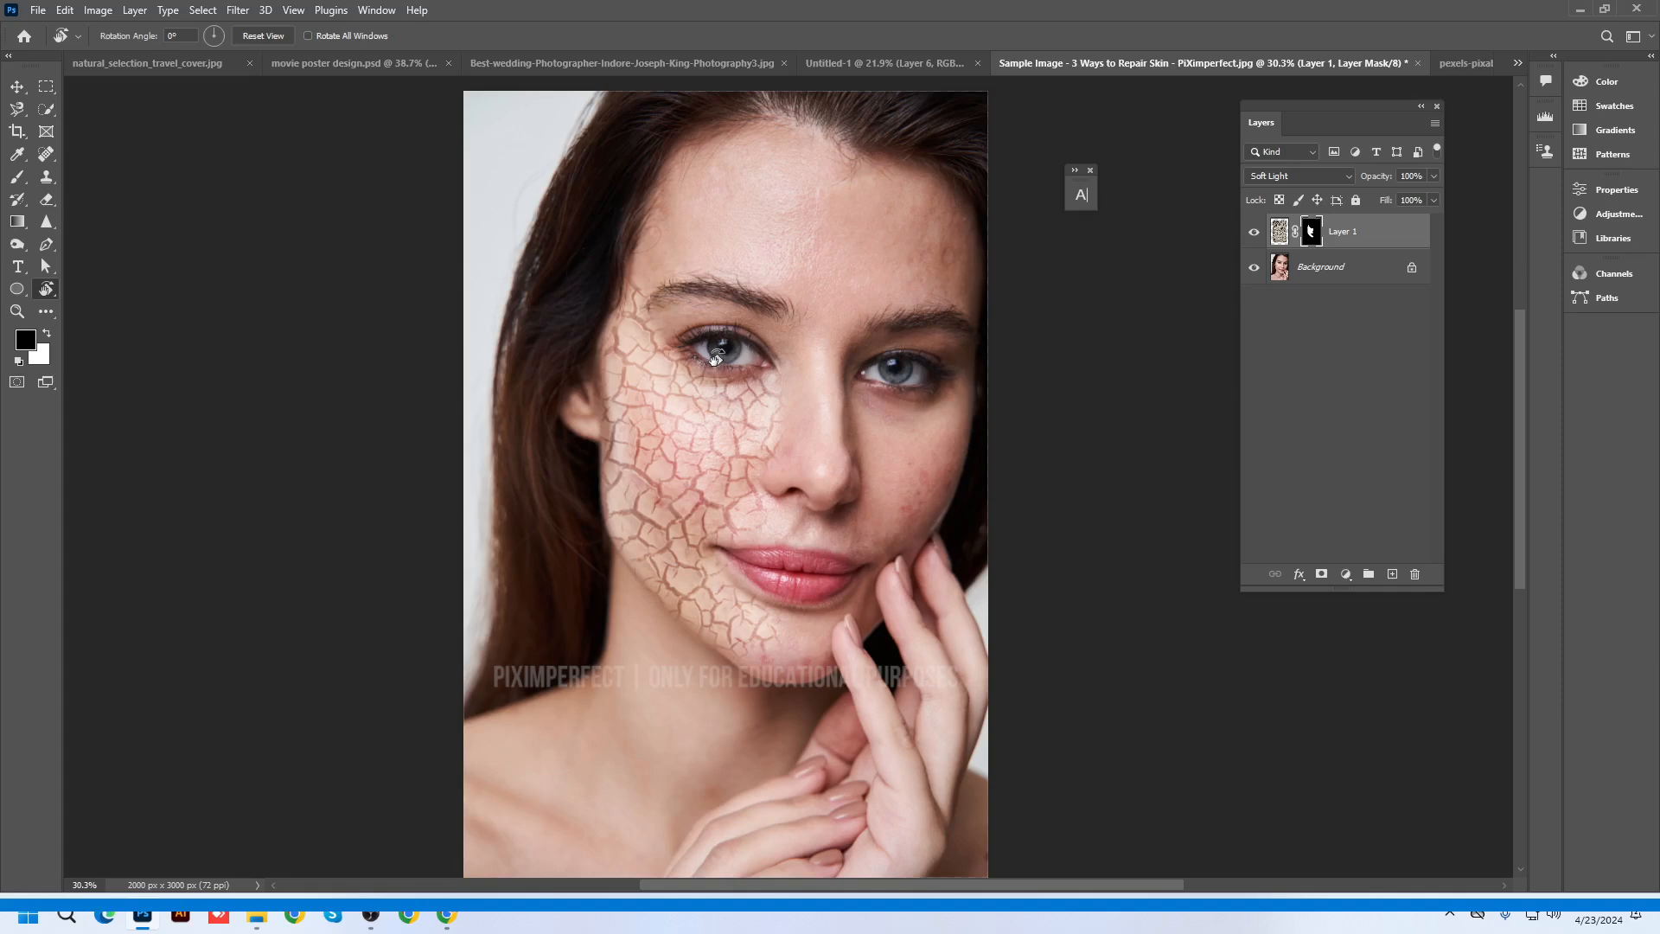
Switch to the Move tool and start a free transform on Layer 1's crack texture
mouse_move(728, 357)
left_mouse_down()
mouse_move(670, 424)
mouse_move(668, 511)
mouse_move(721, 577)
mouse_move(791, 593)
mouse_move(700, 558)
mouse_move(680, 421)
mouse_move(735, 362)
left_mouse_up()
left_click(17, 86)
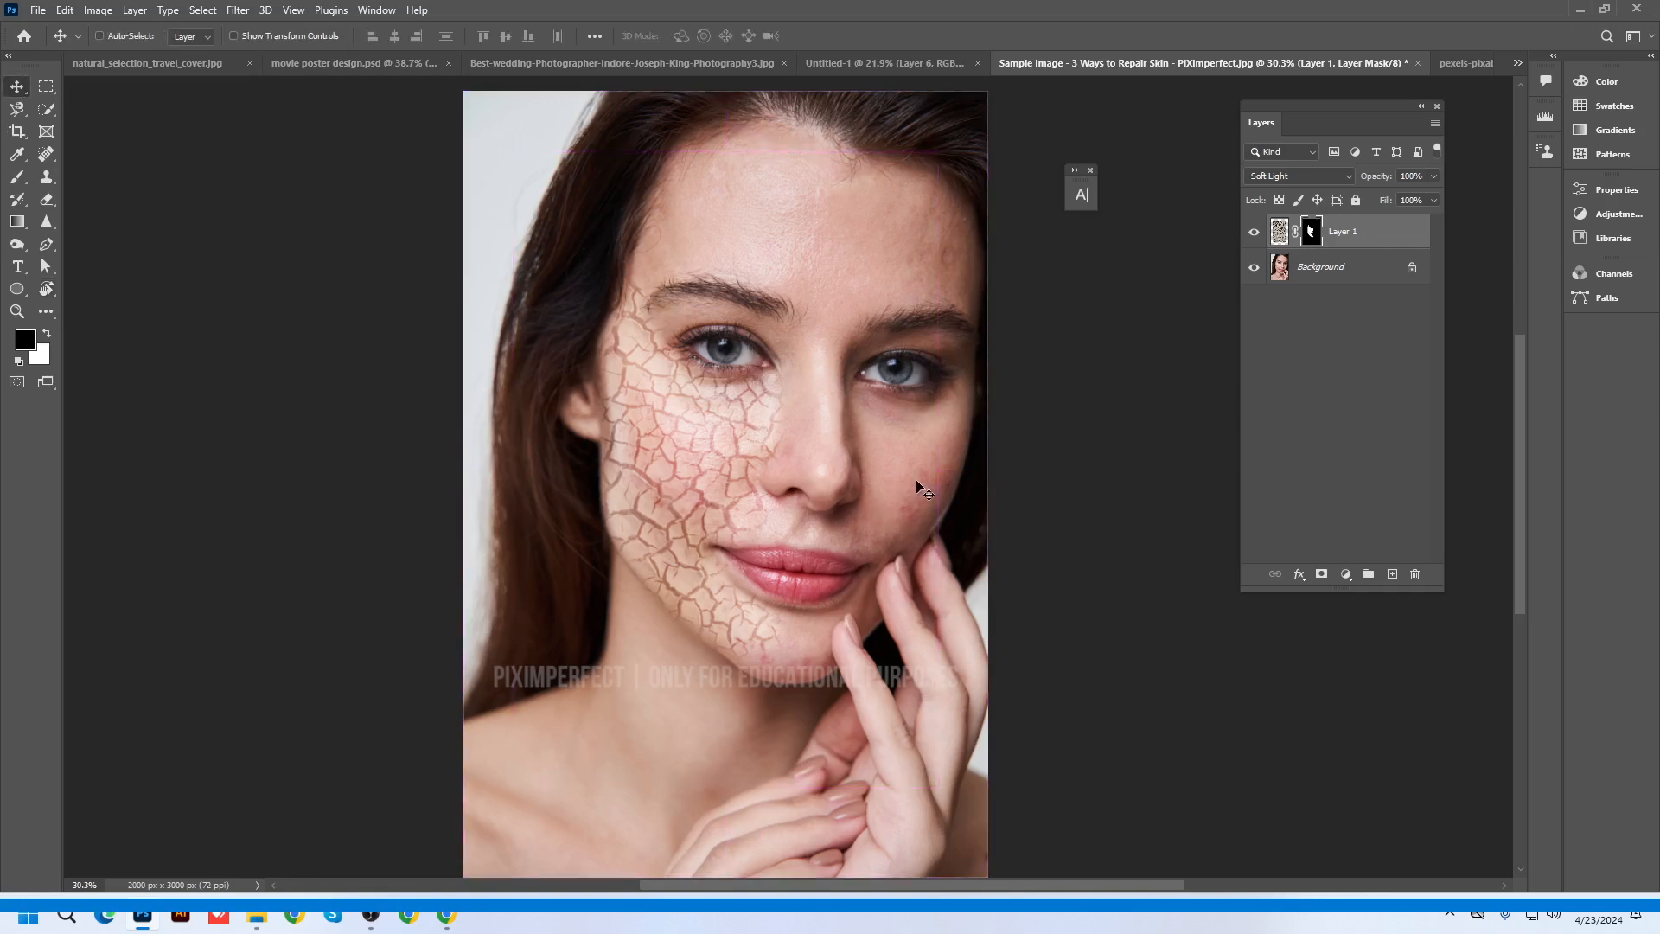
key("ctrl+t")
key("ctrl+minus")
Rotate the crack texture about 70° and nudge it into place on the cheek
left_click_drag(1009, 213, 1161, 614)
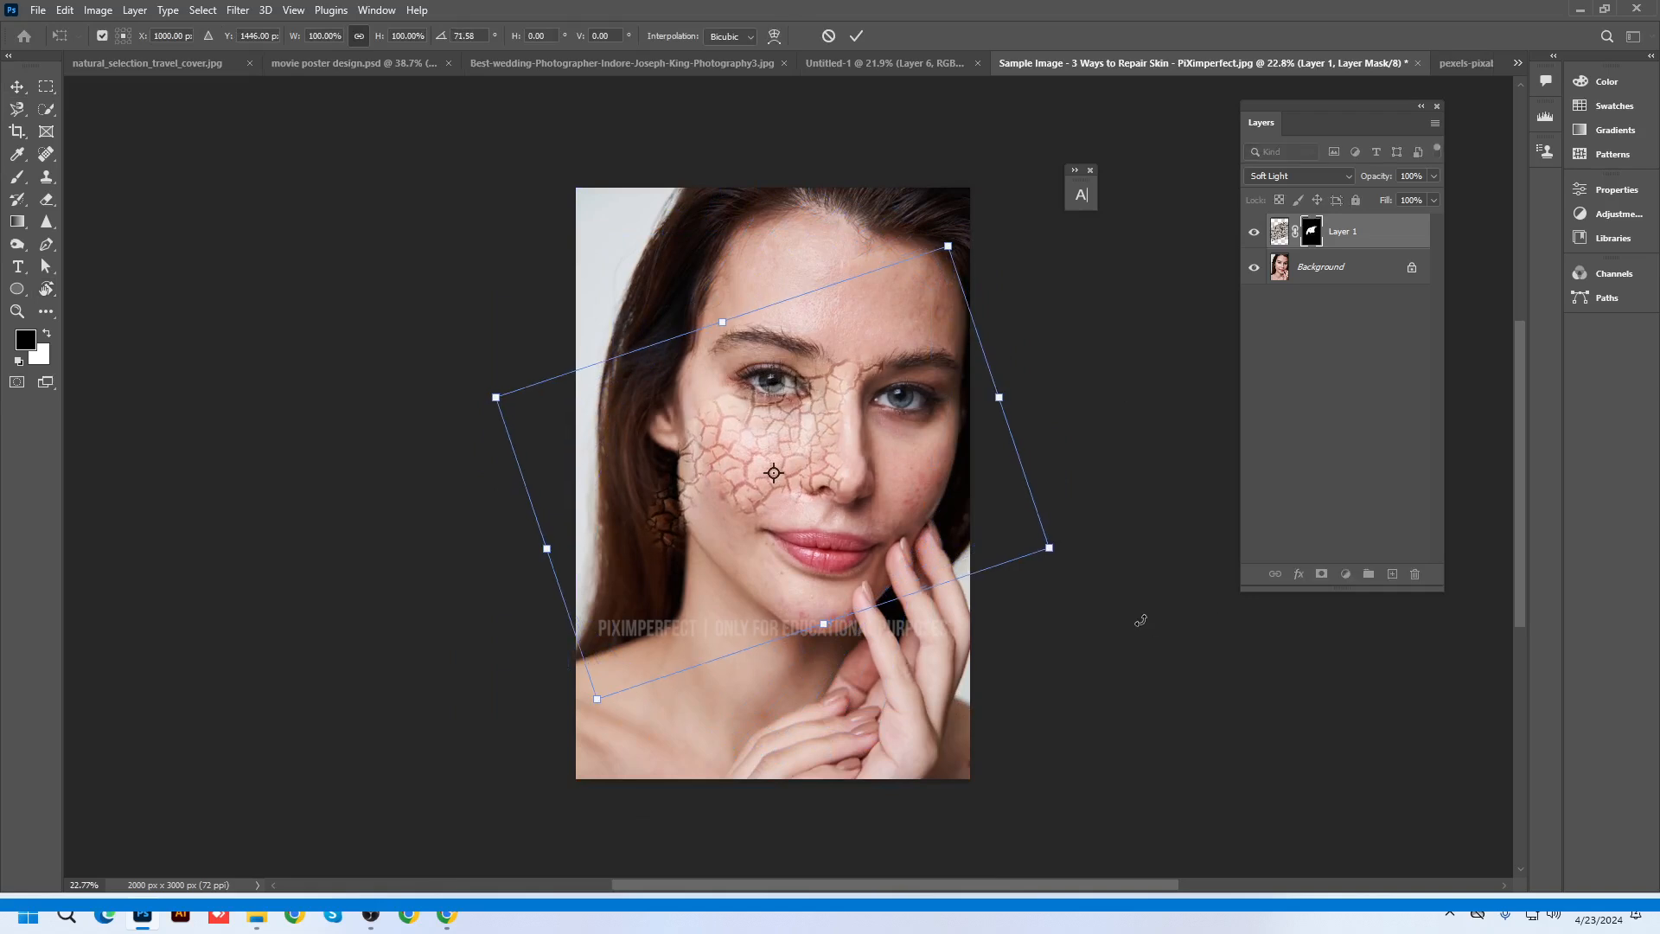
key("Return")
left_click_drag(958, 423, 951, 428)
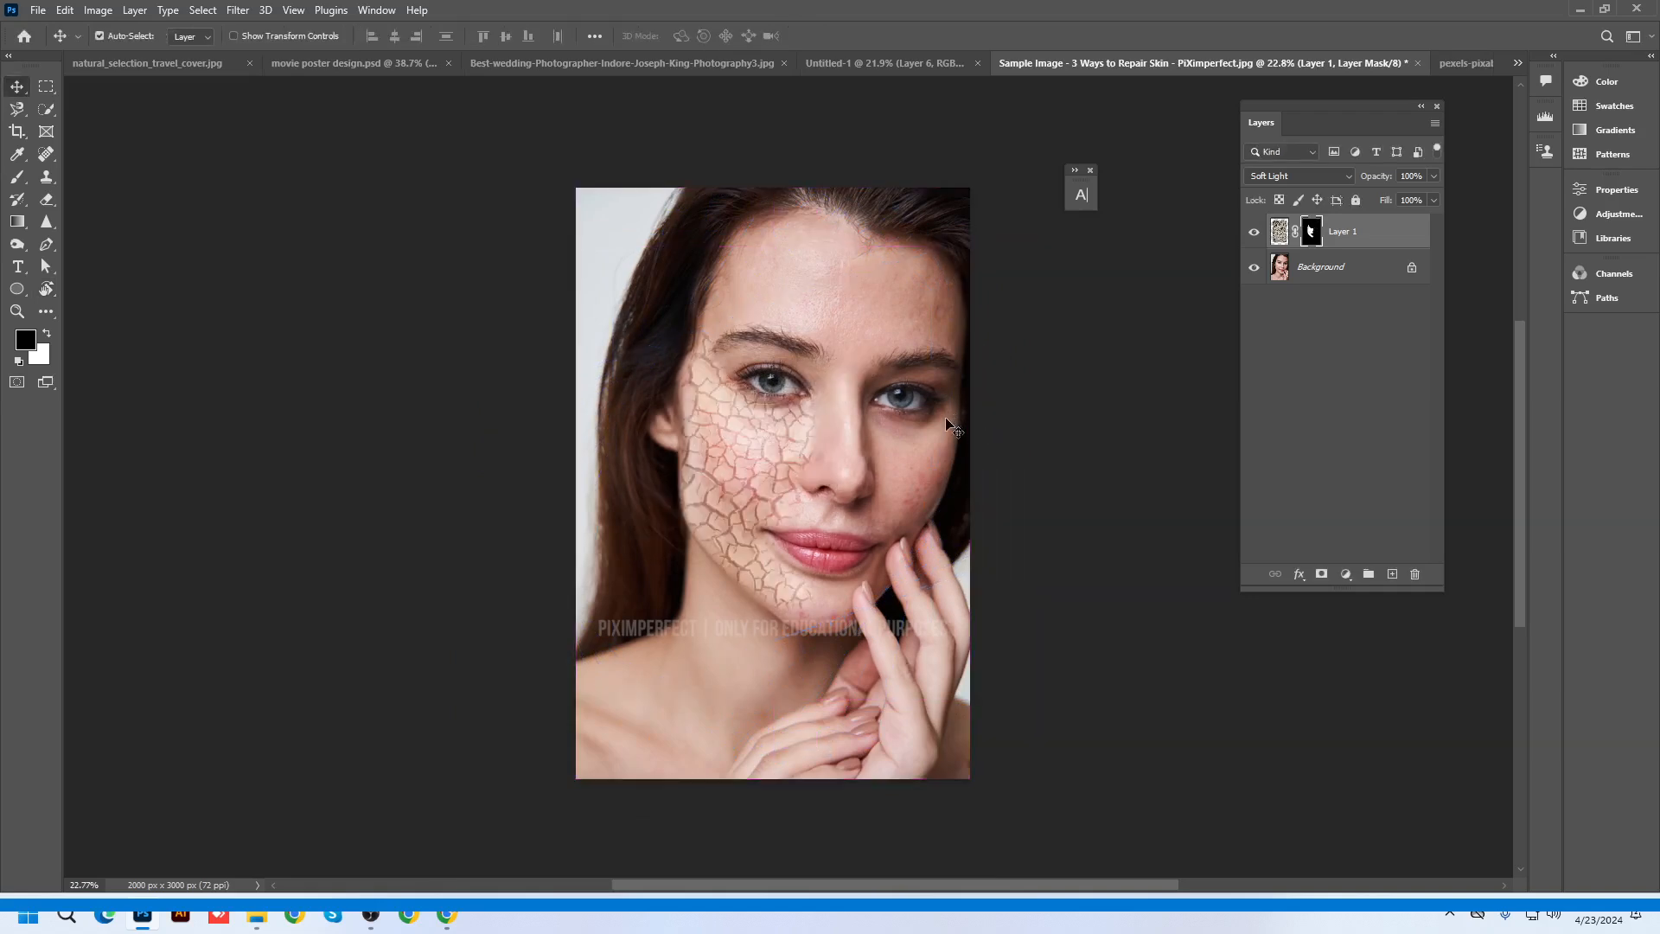
scroll(951, 428, "up", 1)
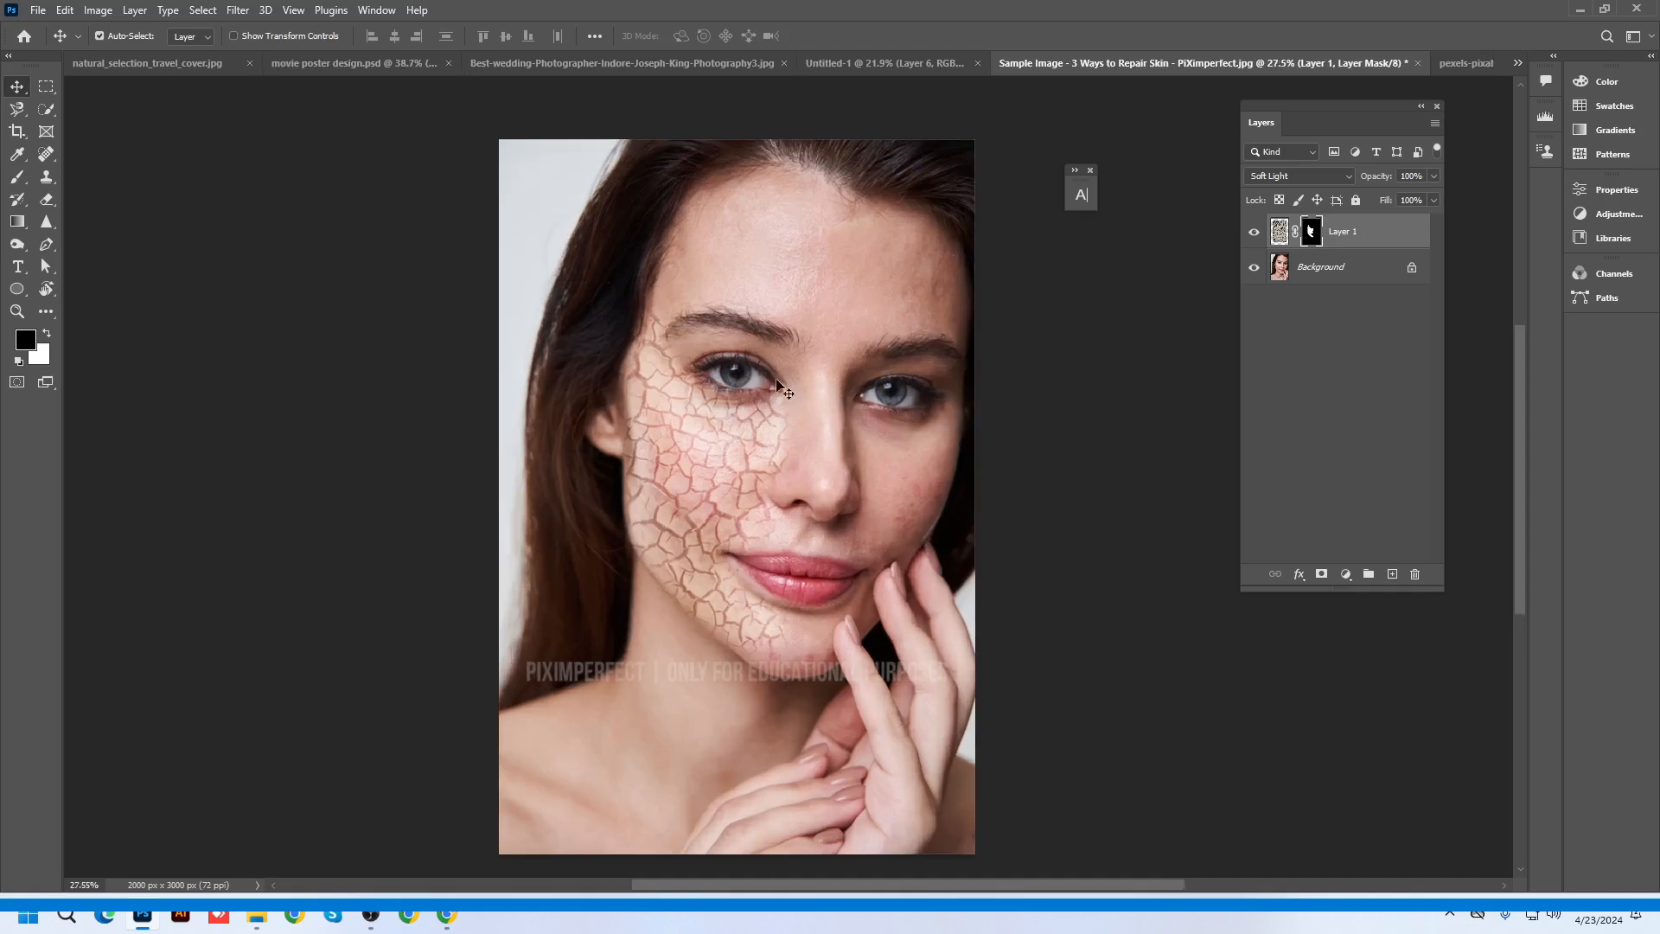
Rotate the whole canvas 90° clockwise with Image Rotation
right_click(43, 292)
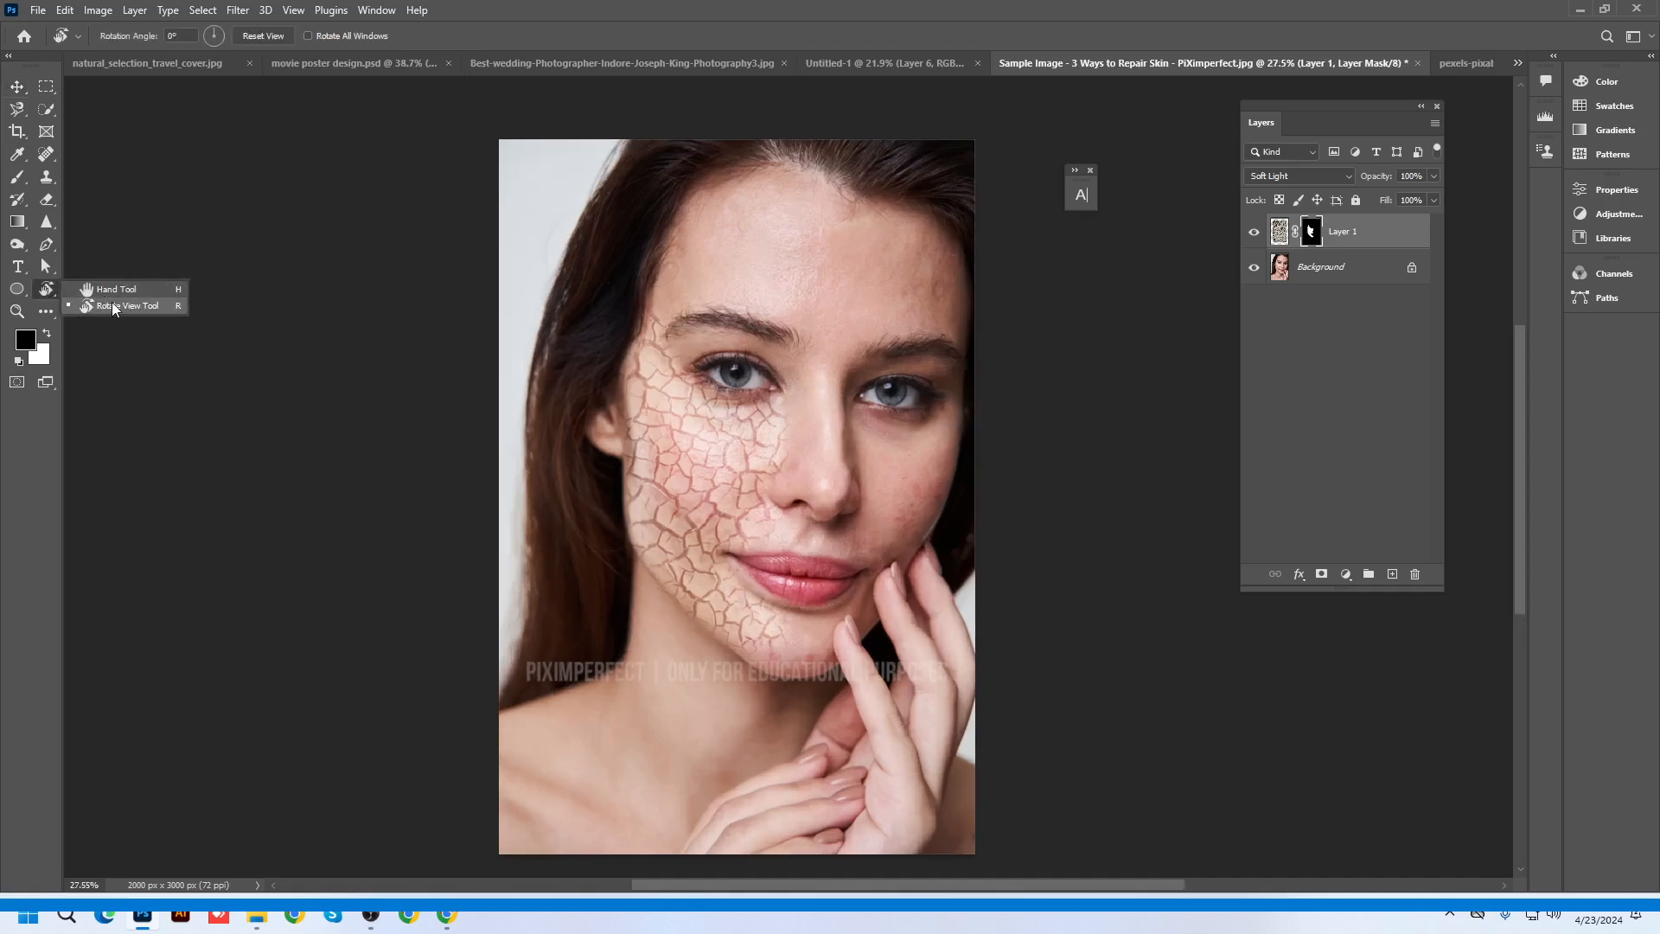
left_click(112, 304)
left_click(98, 11)
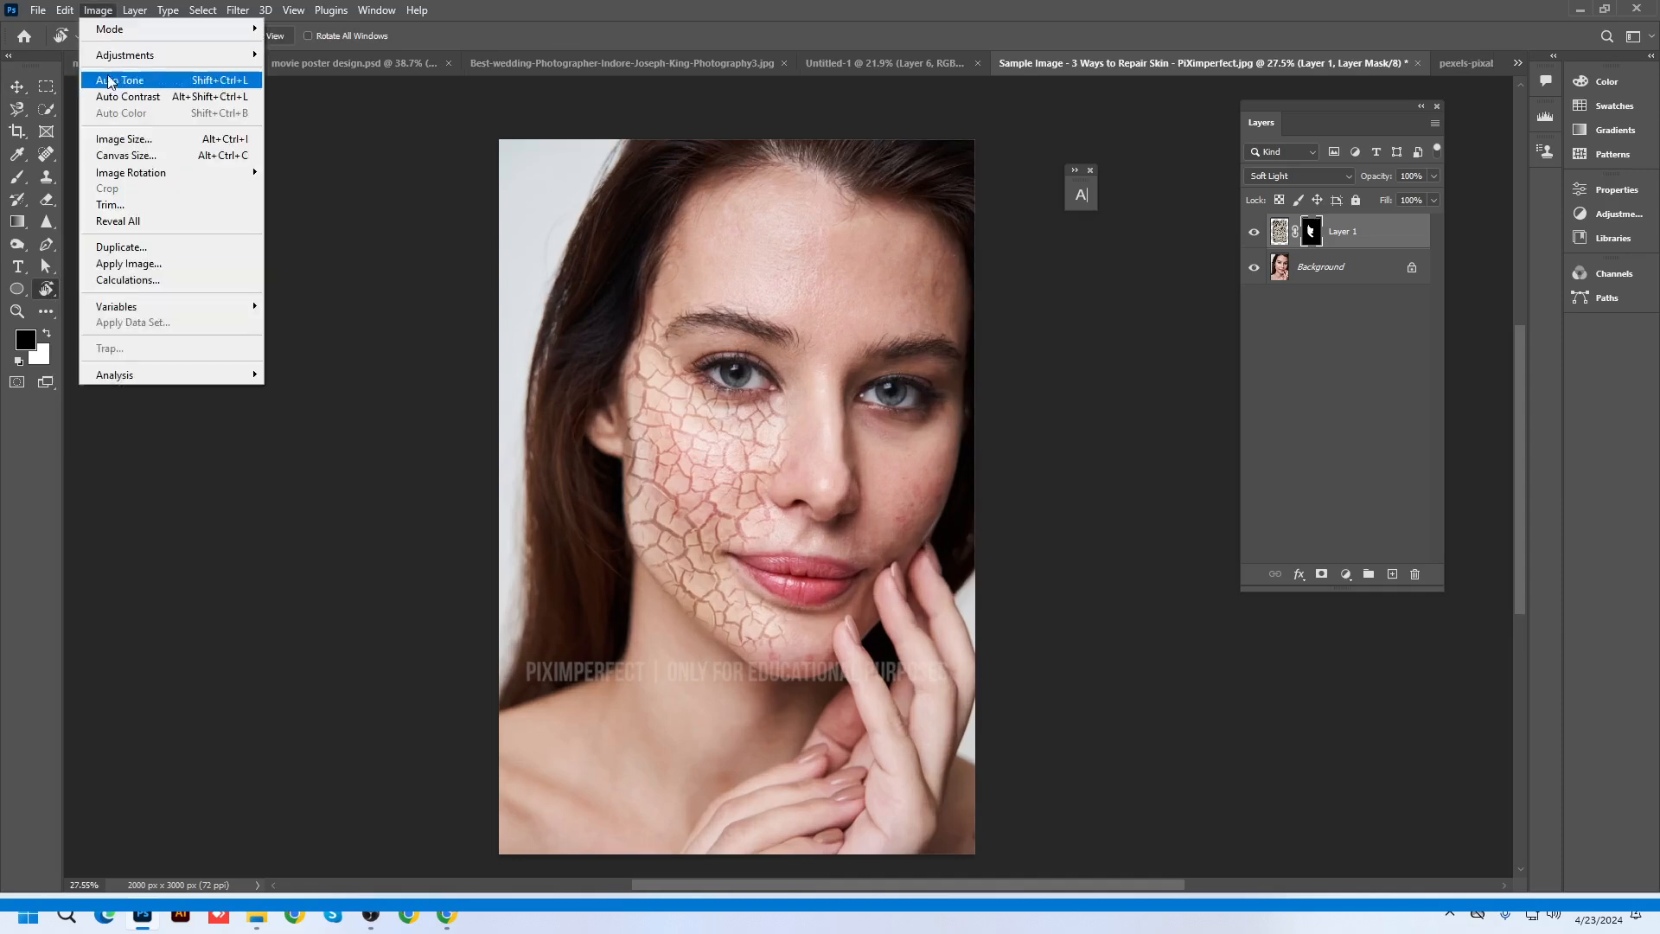
mouse_move(125, 177)
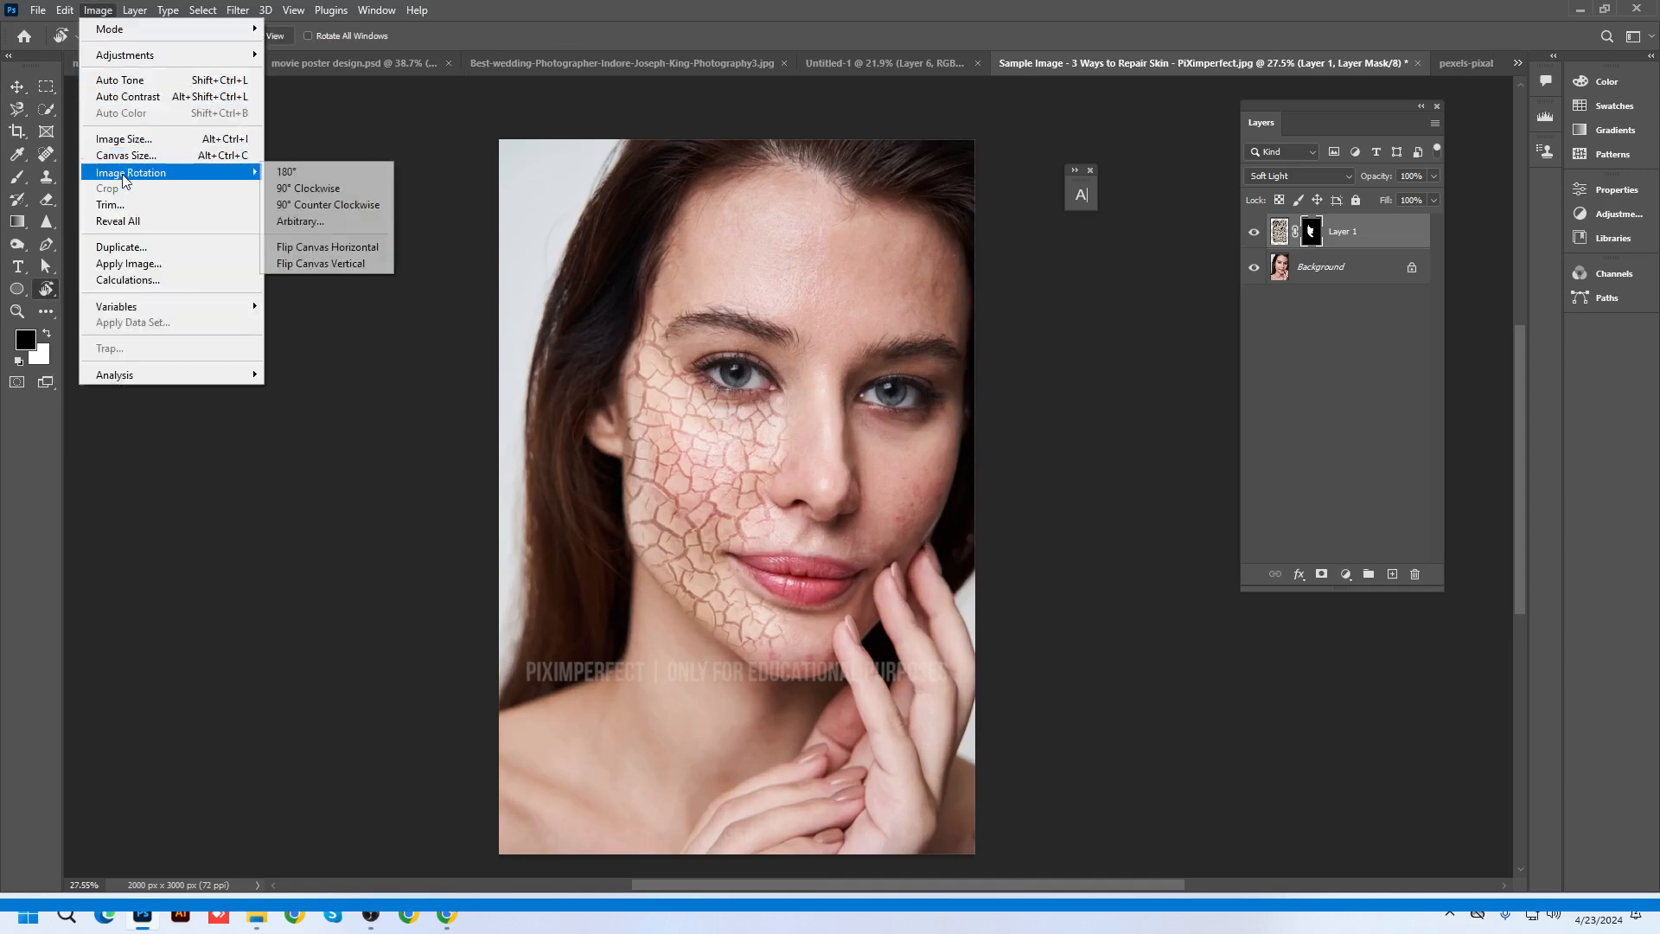
left_click(305, 192)
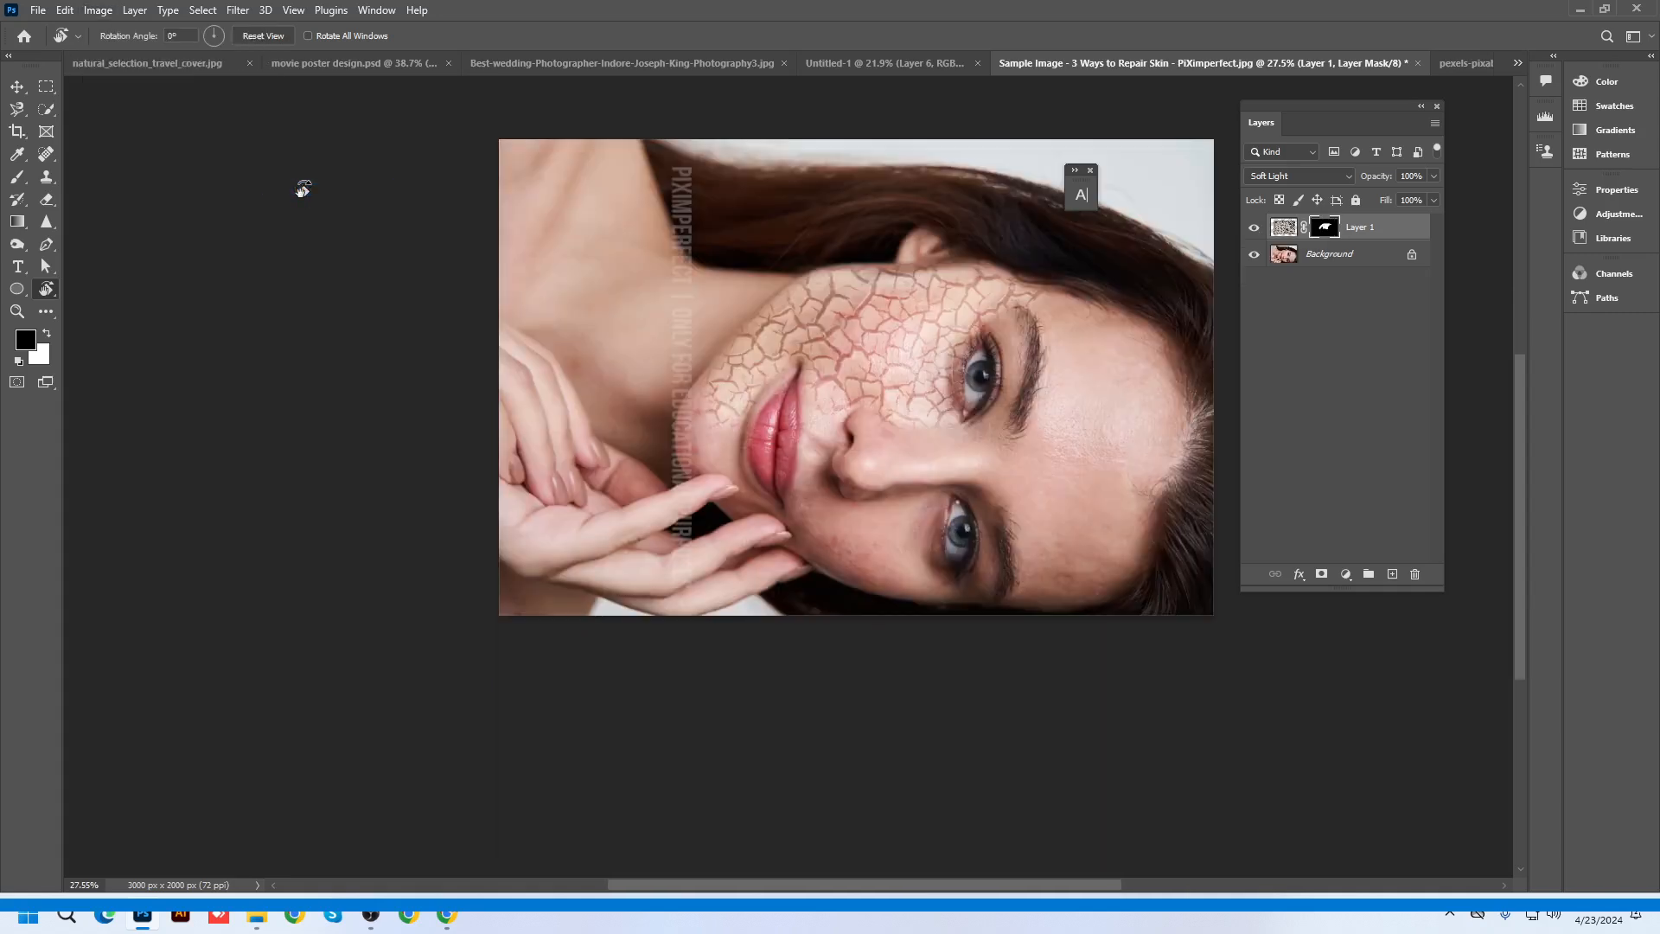
Turn the view with the Rotate View Tool so the face stands upright
right_click(46, 289)
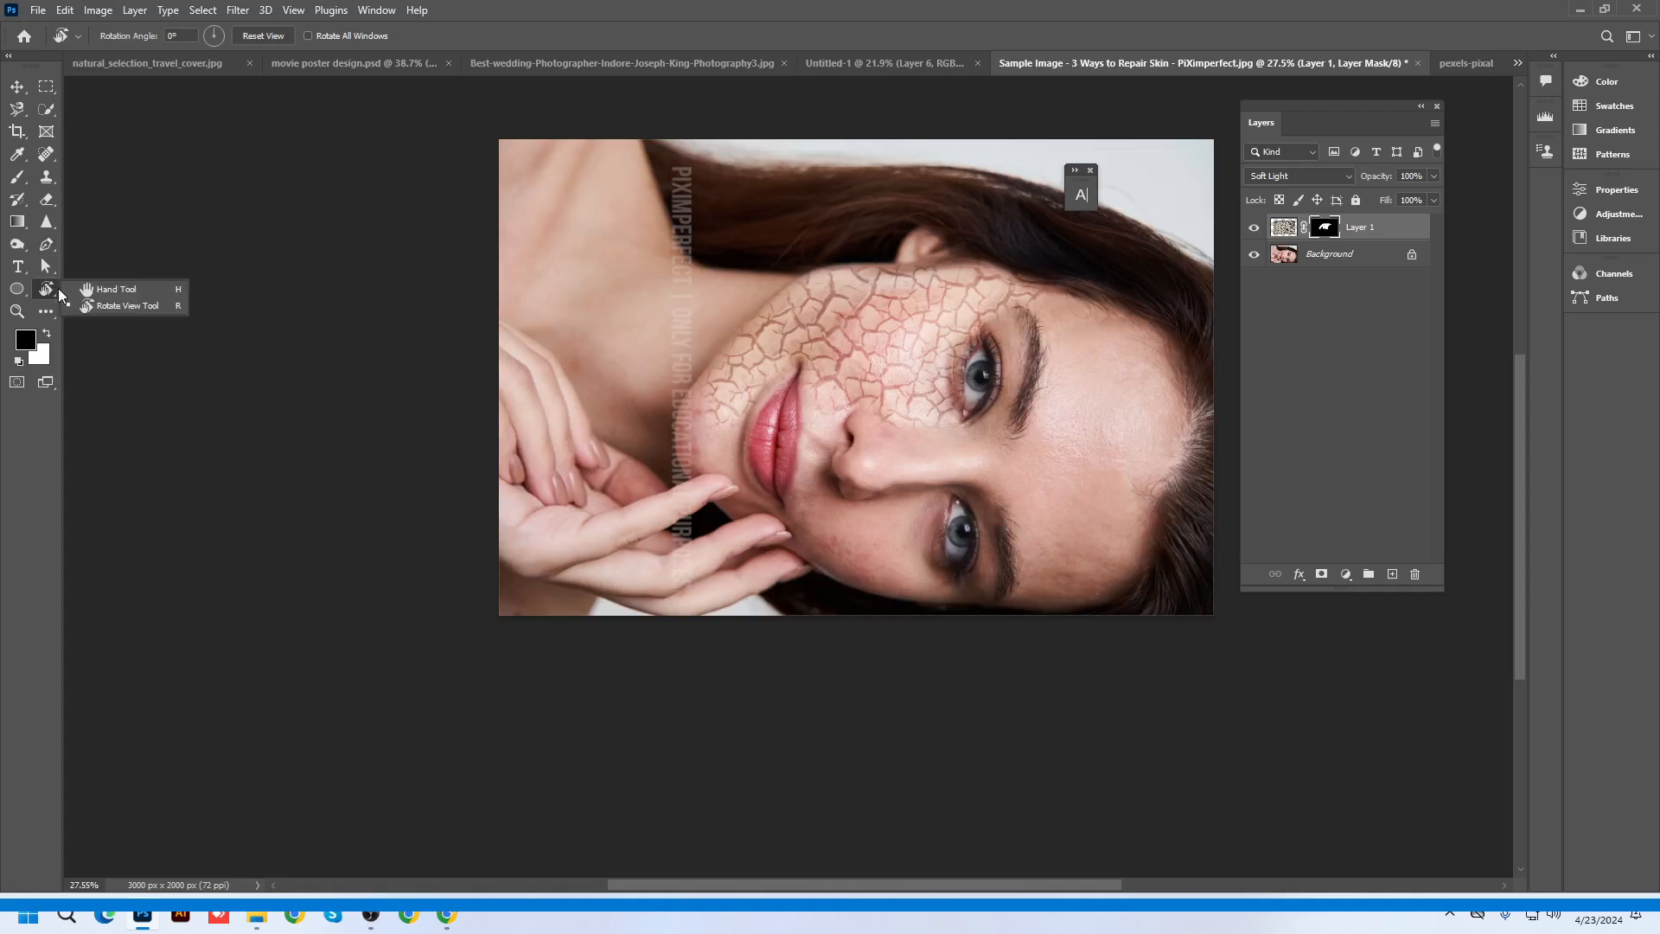
left_click(101, 306)
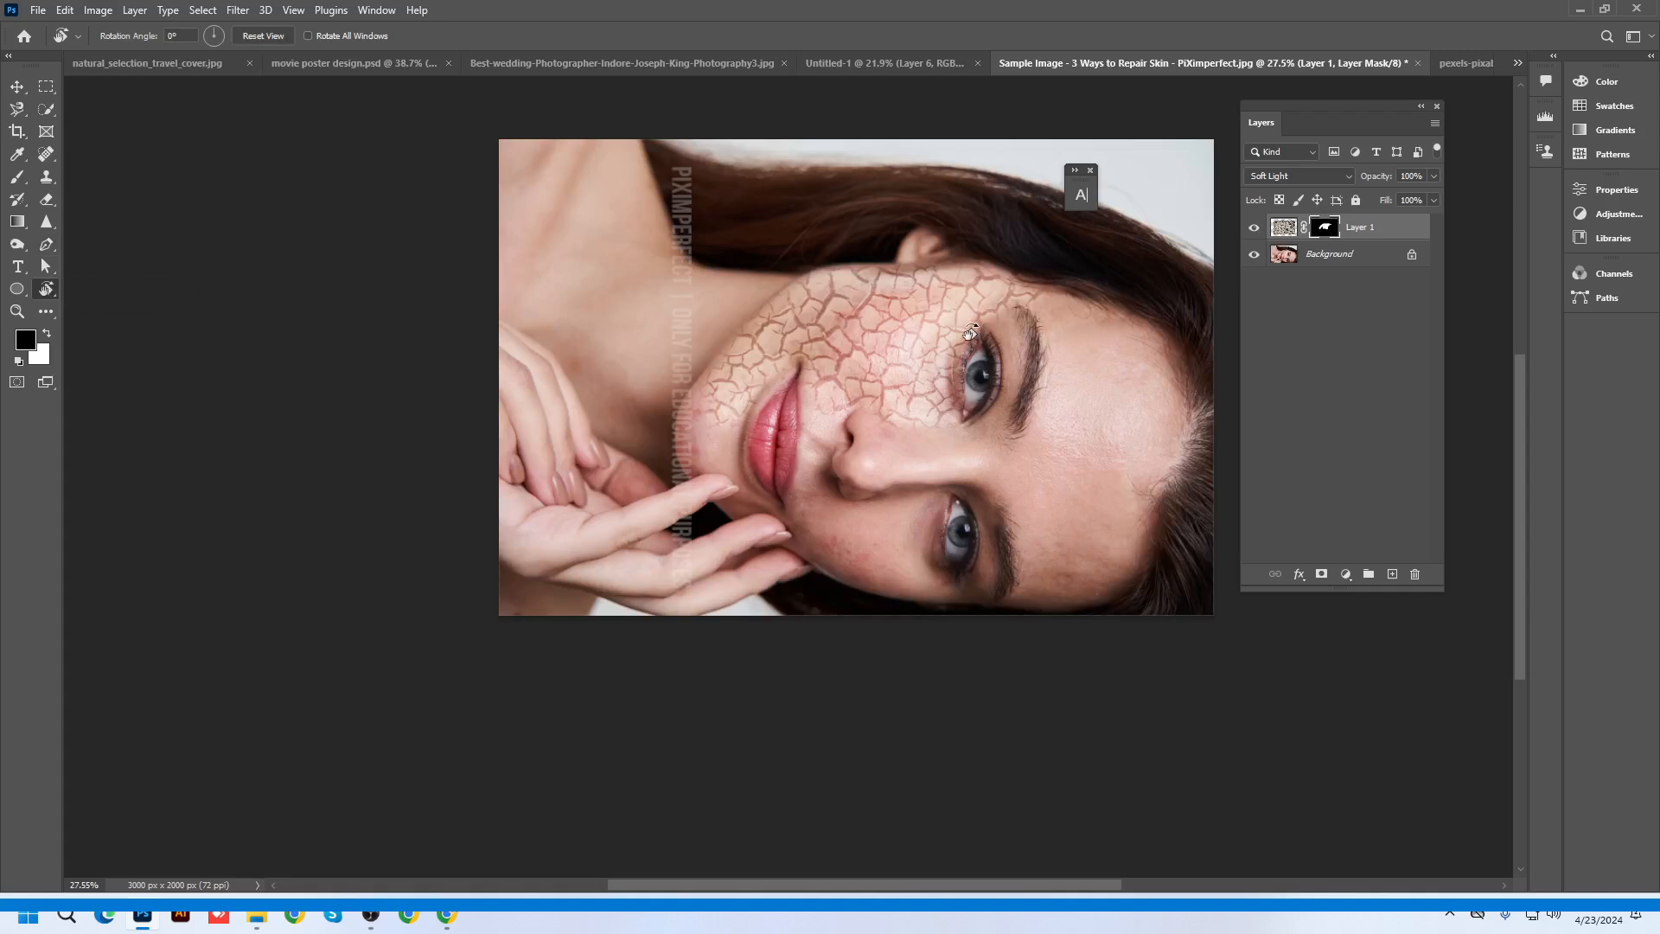
left_click_drag(970, 333, 755, 413)
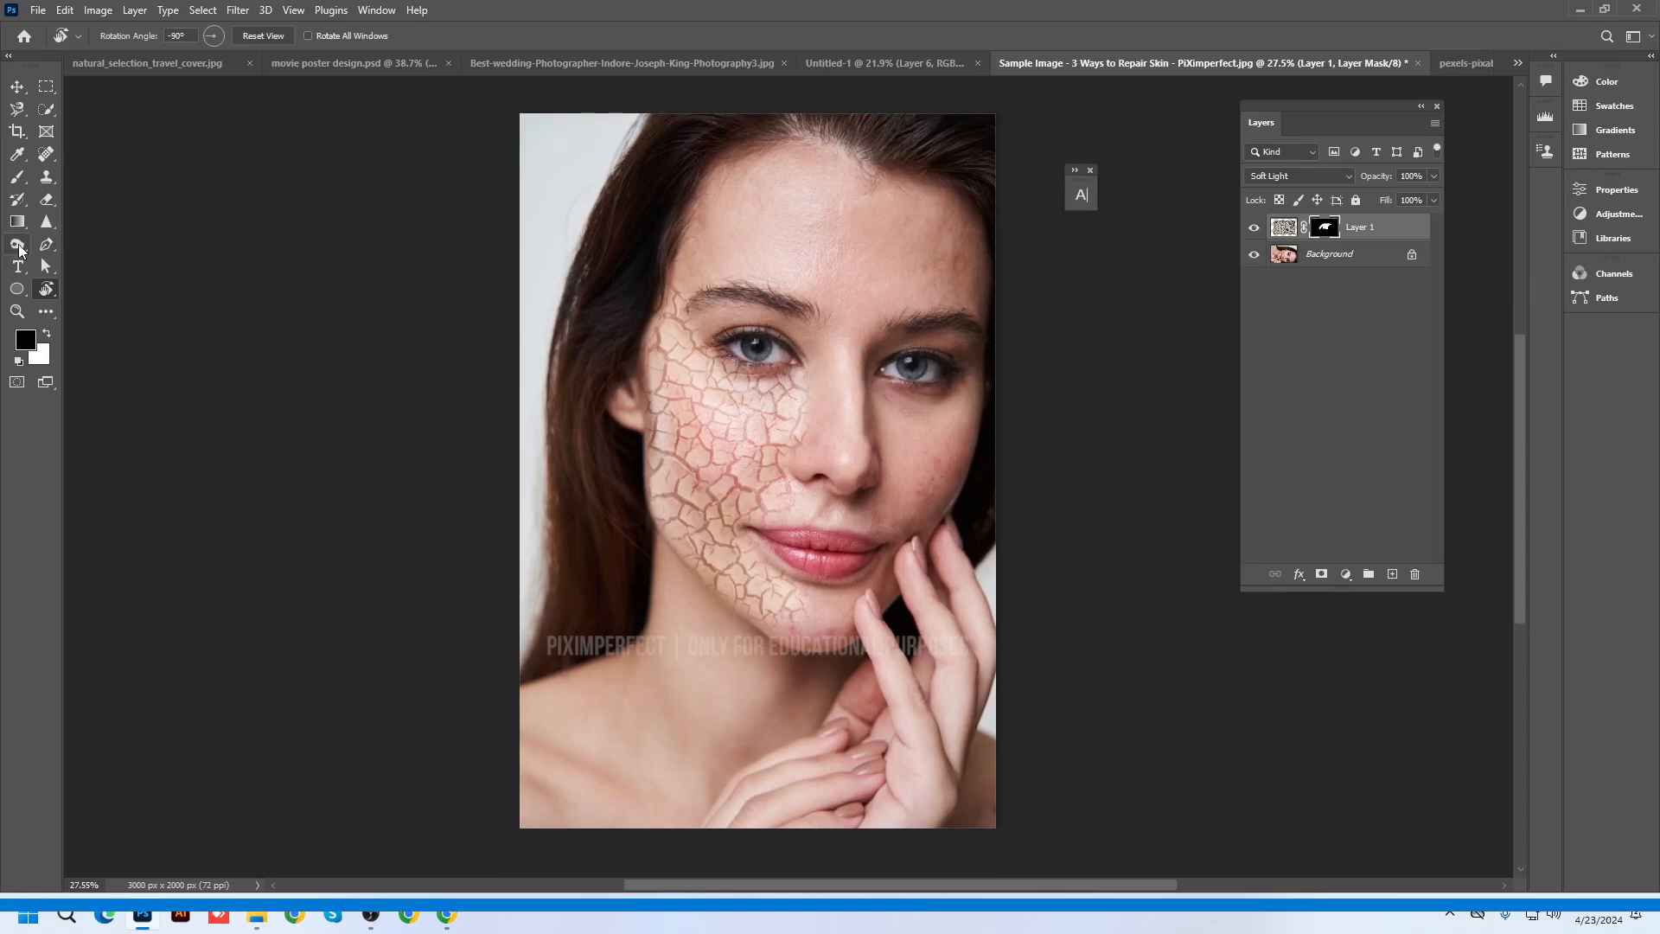
left_click(17, 312)
left_click(40, 314)
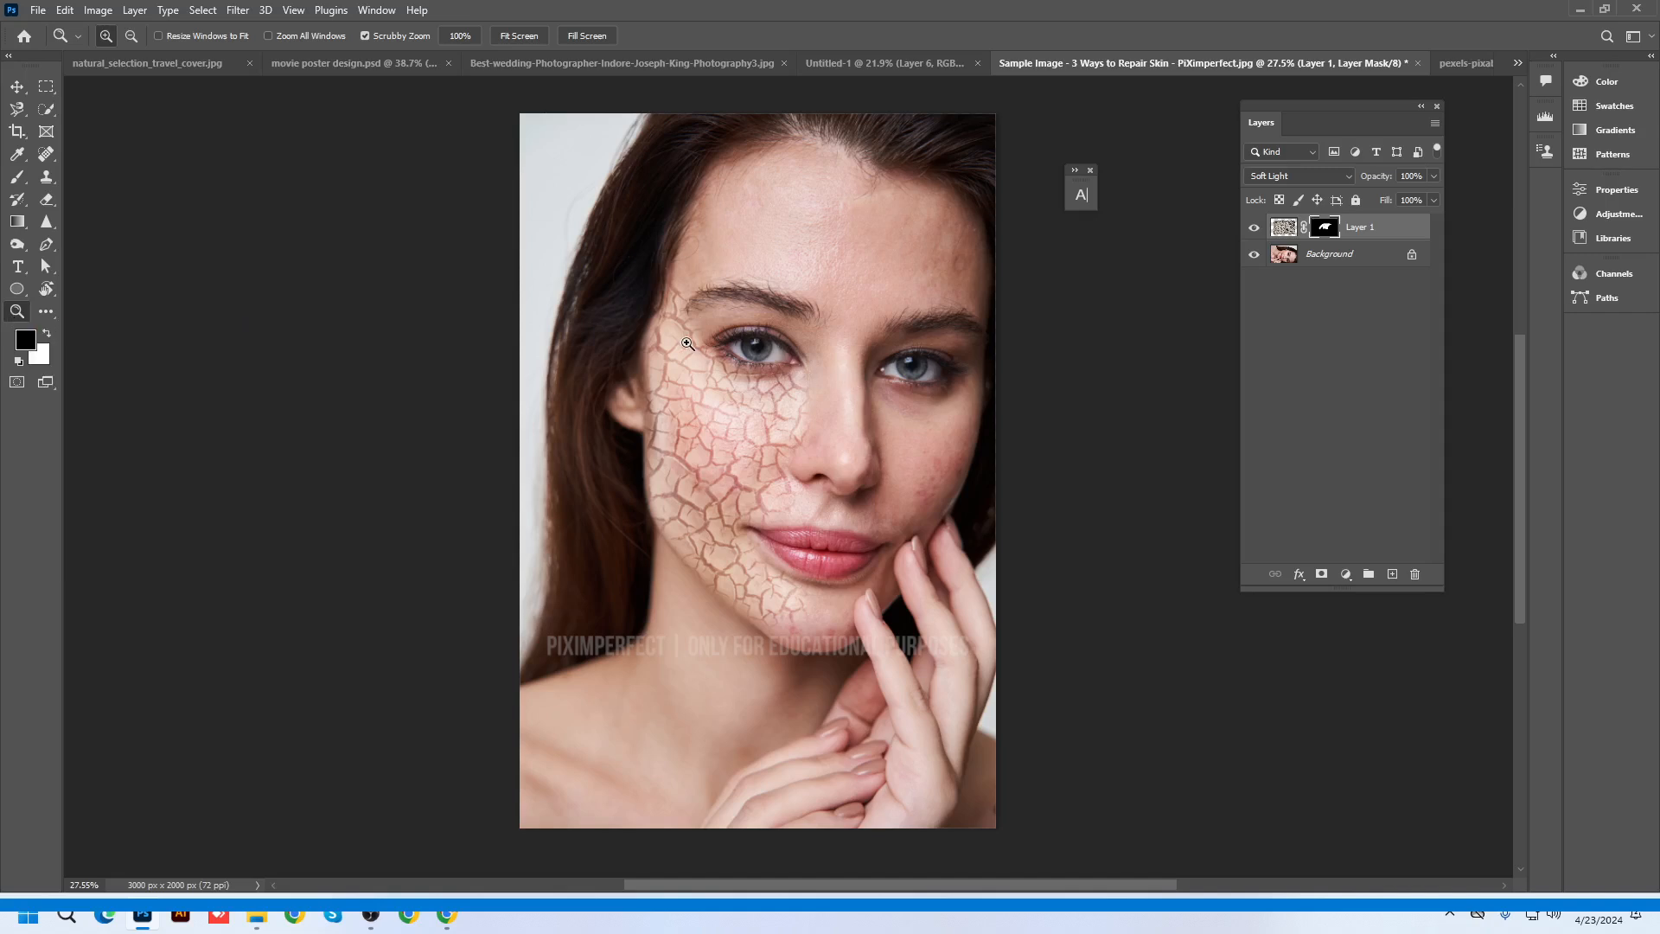
Scrubby-zoom onto the left eye, then Alt+scroll to about 35.6% and centre the face
left_click_drag(688, 344, 708, 340)
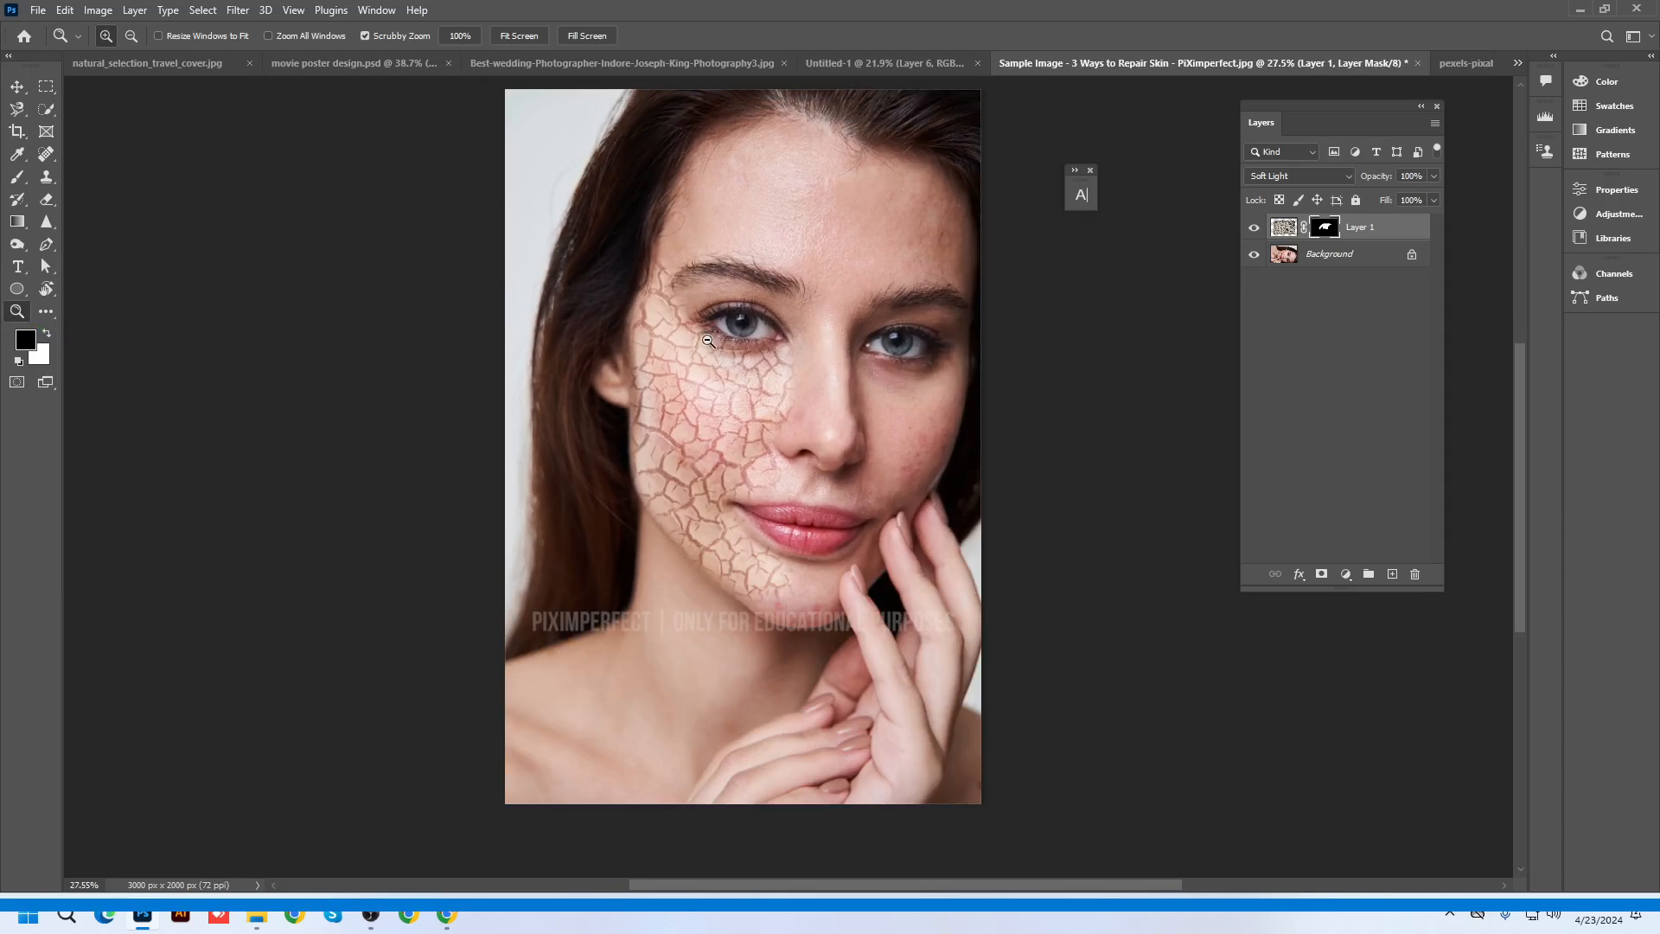
left_click_drag(693, 301, 493, 380)
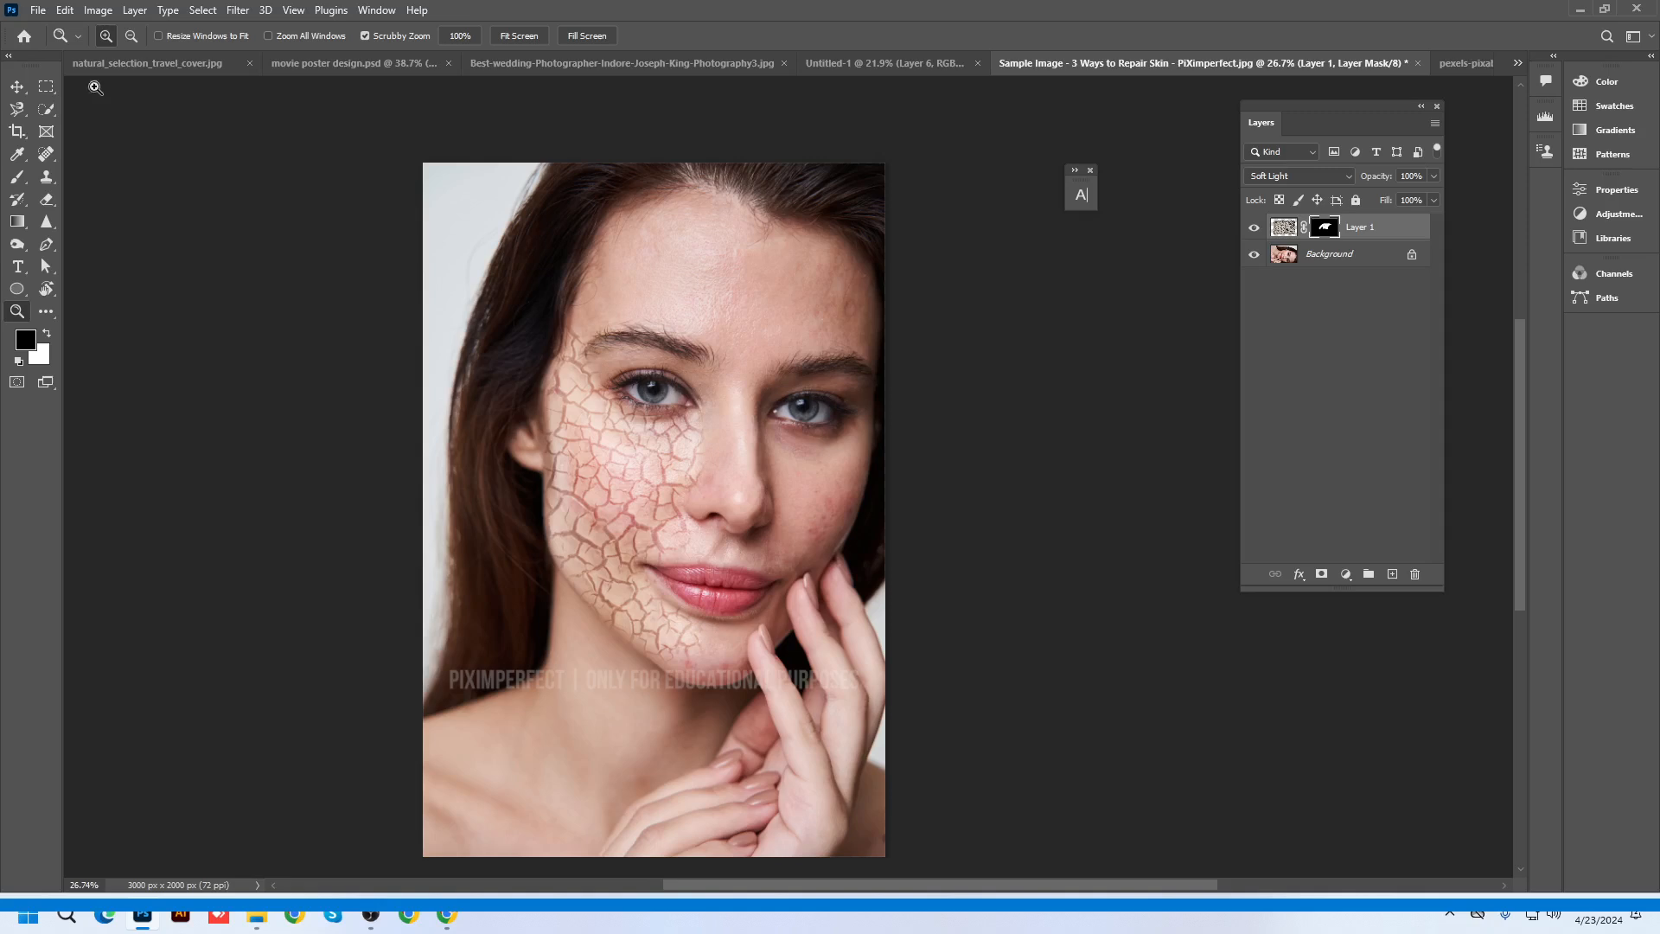
left_click(20, 87)
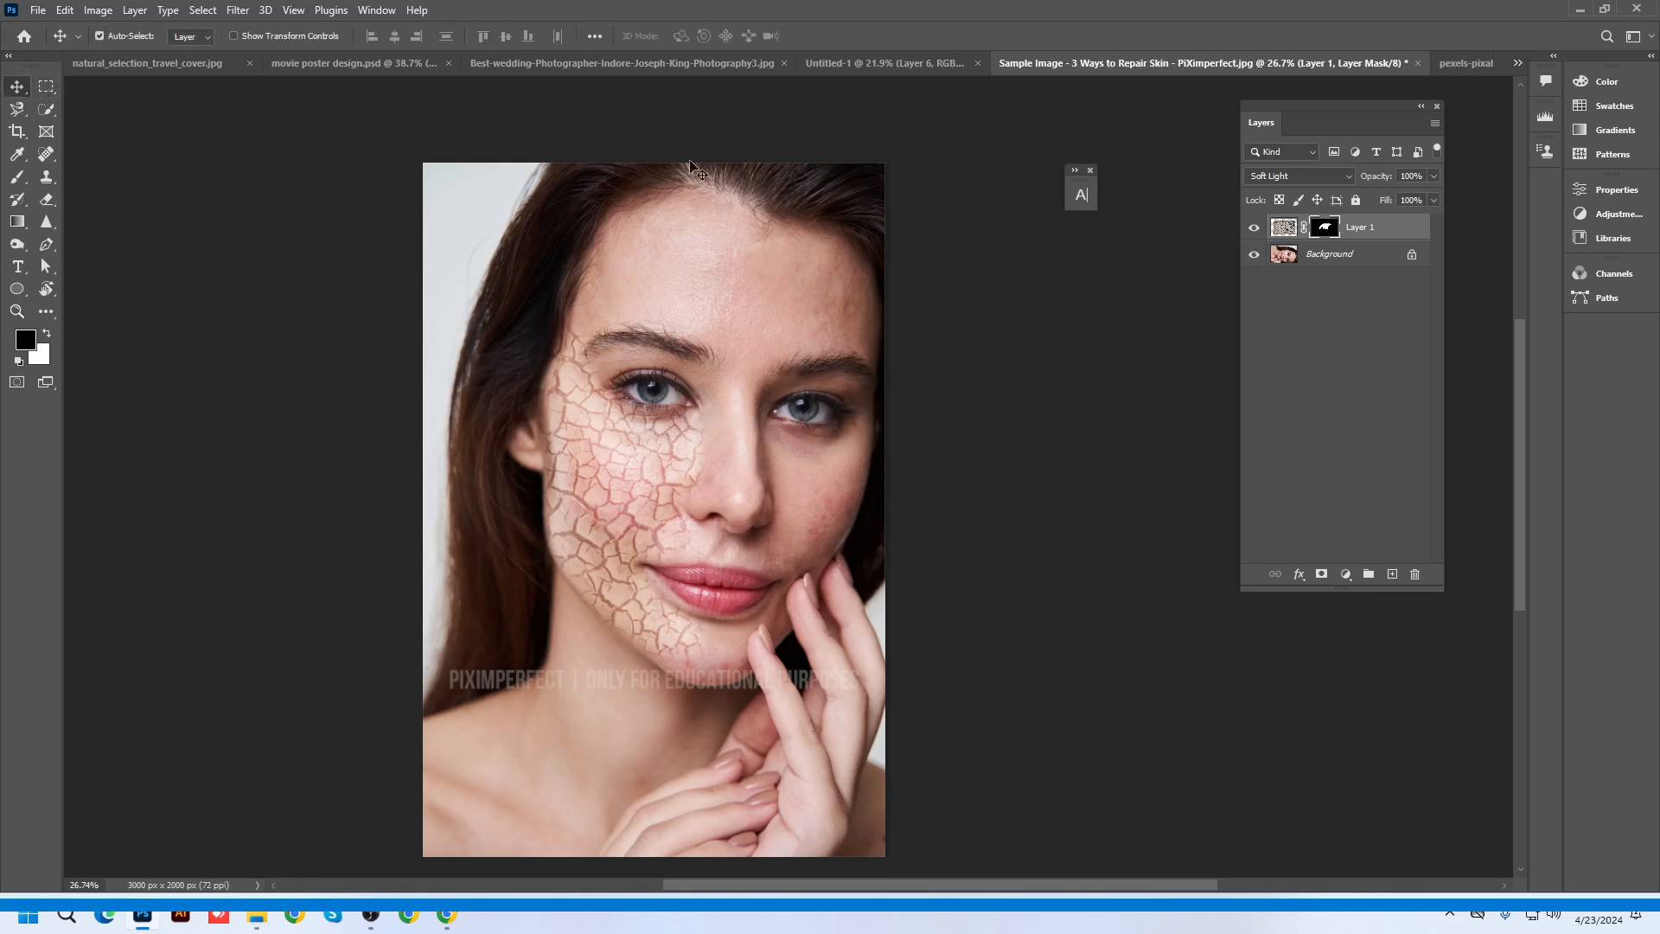
scroll(597, 400, "up", 2)
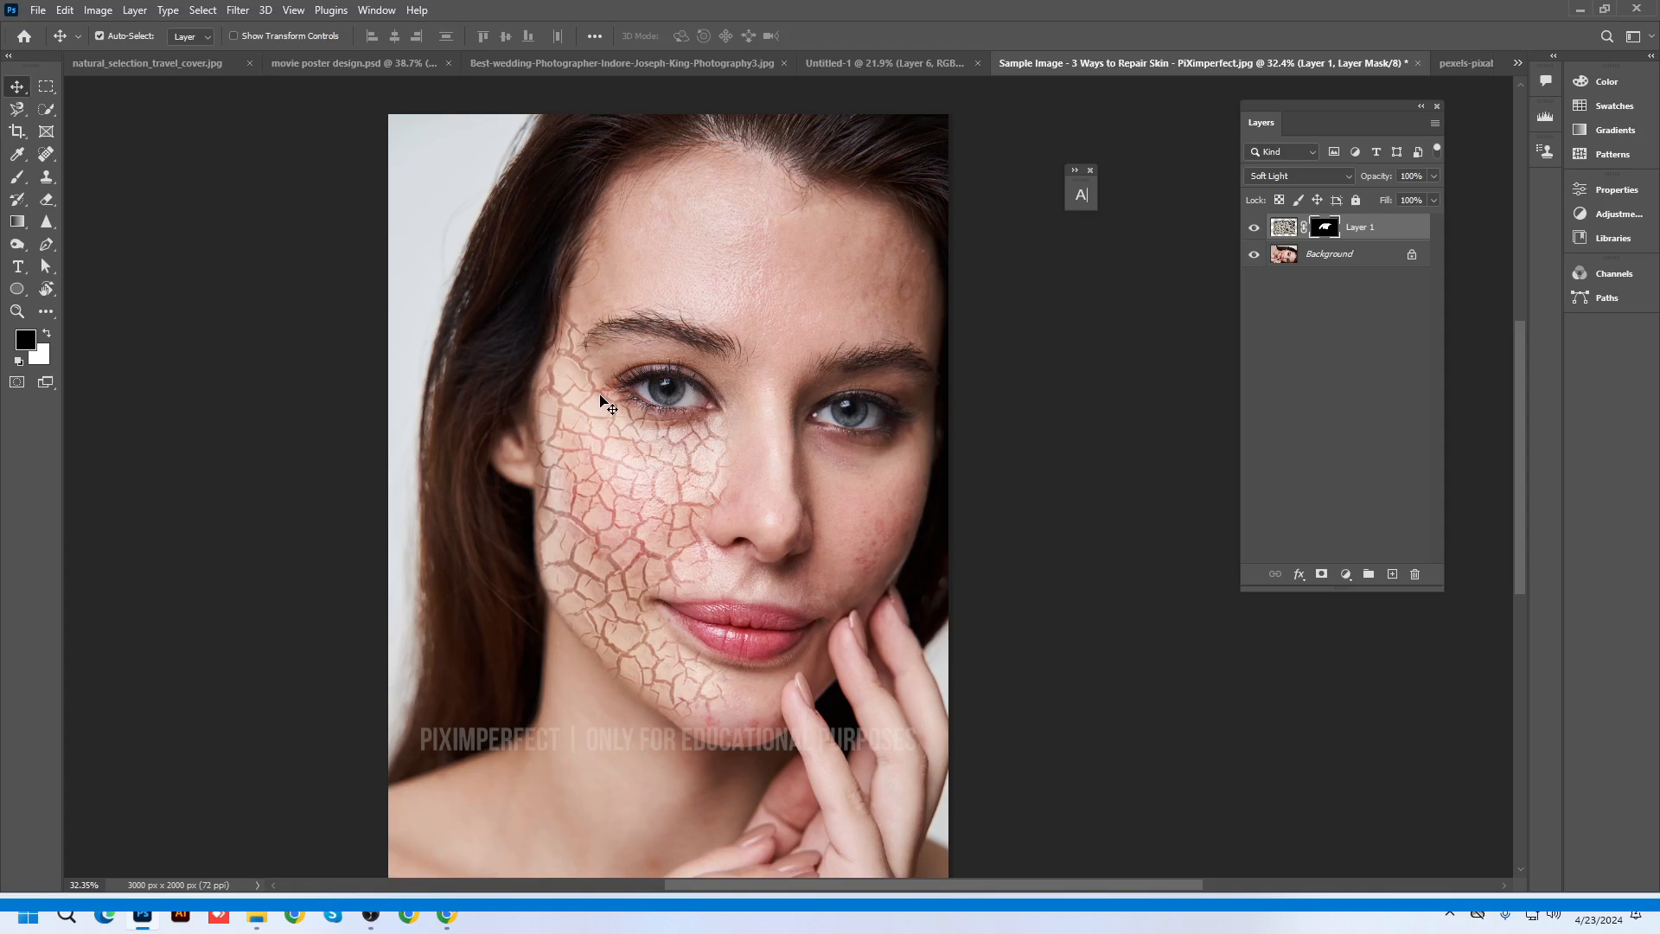
scroll(602, 403, "up", 1)
left_click_drag(644, 363, 718, 333)
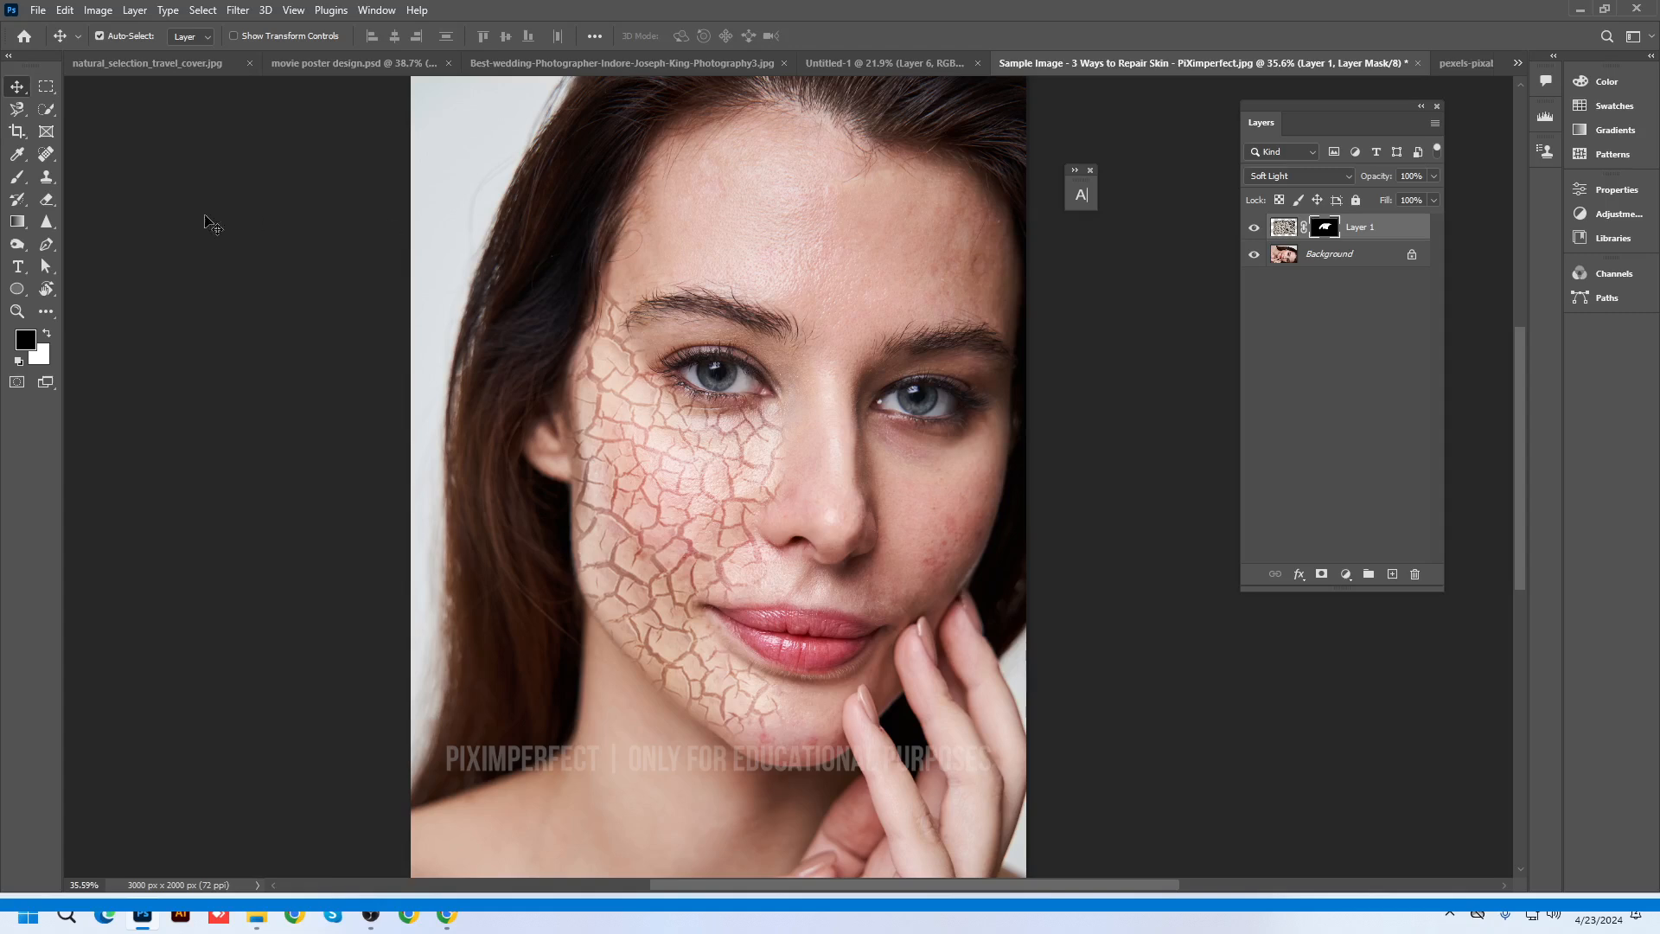
Browse the Brush, Marquee and Clone Stamp flyouts, then return to the Move tool
left_click(18, 176)
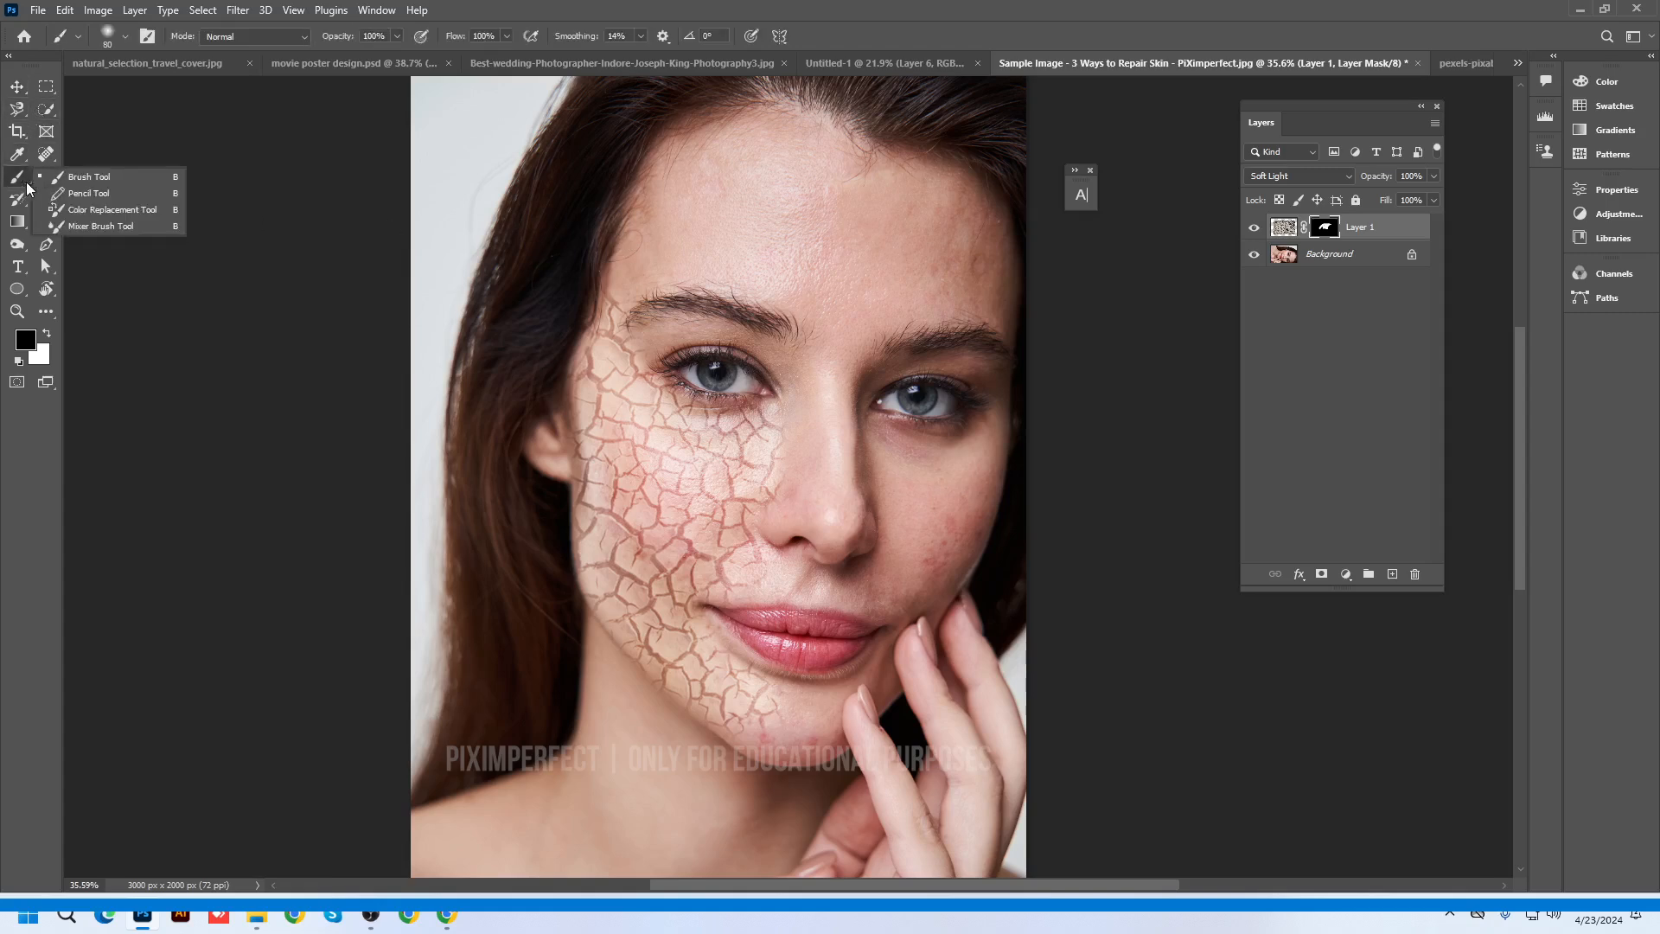
left_click(42, 89)
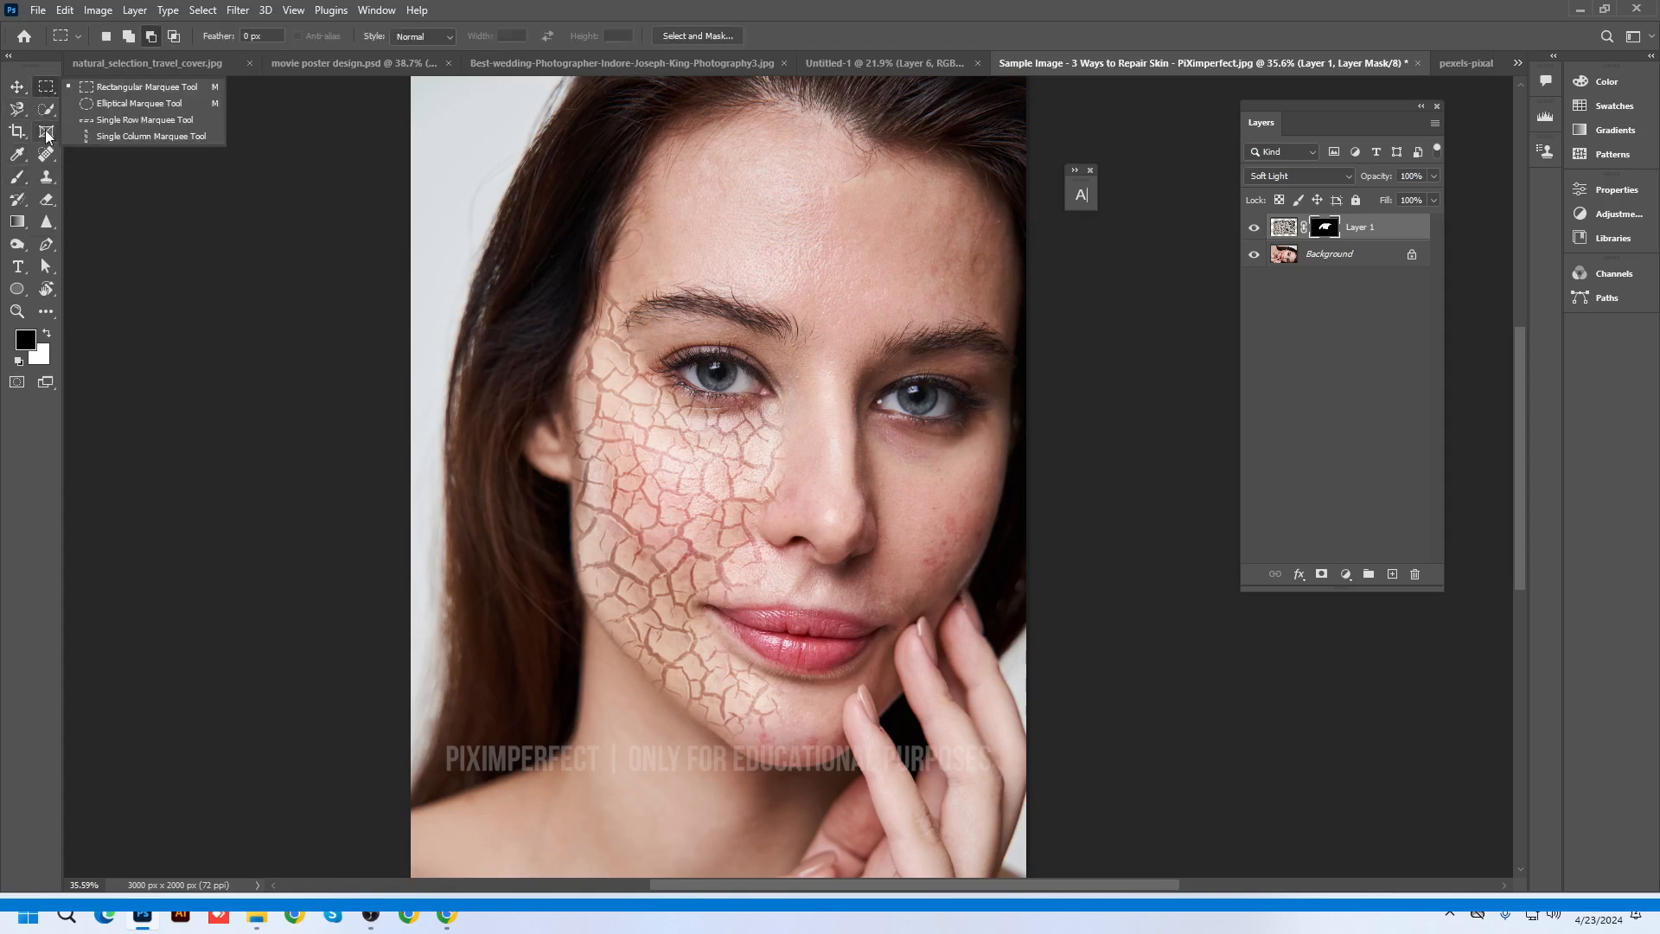
left_click(47, 176)
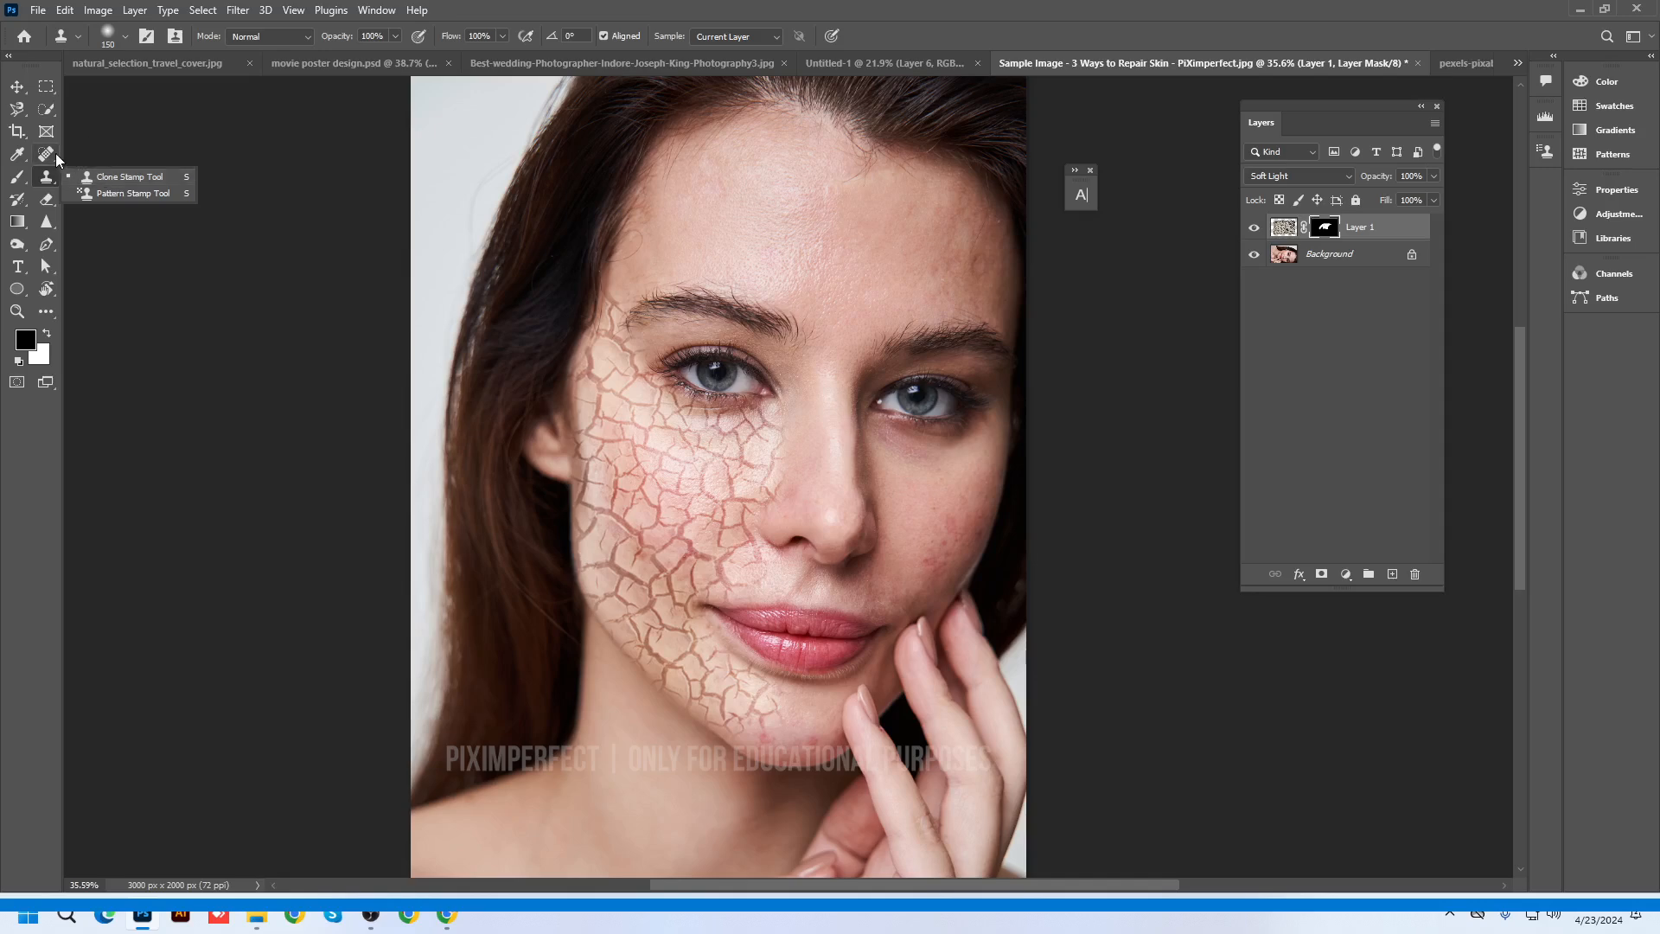
mouse_move(50, 154)
left_mouse_down()
mouse_move(127, 176)
mouse_move(57, 175)
mouse_move(113, 174)
left_mouse_up()
left_click(18, 87)
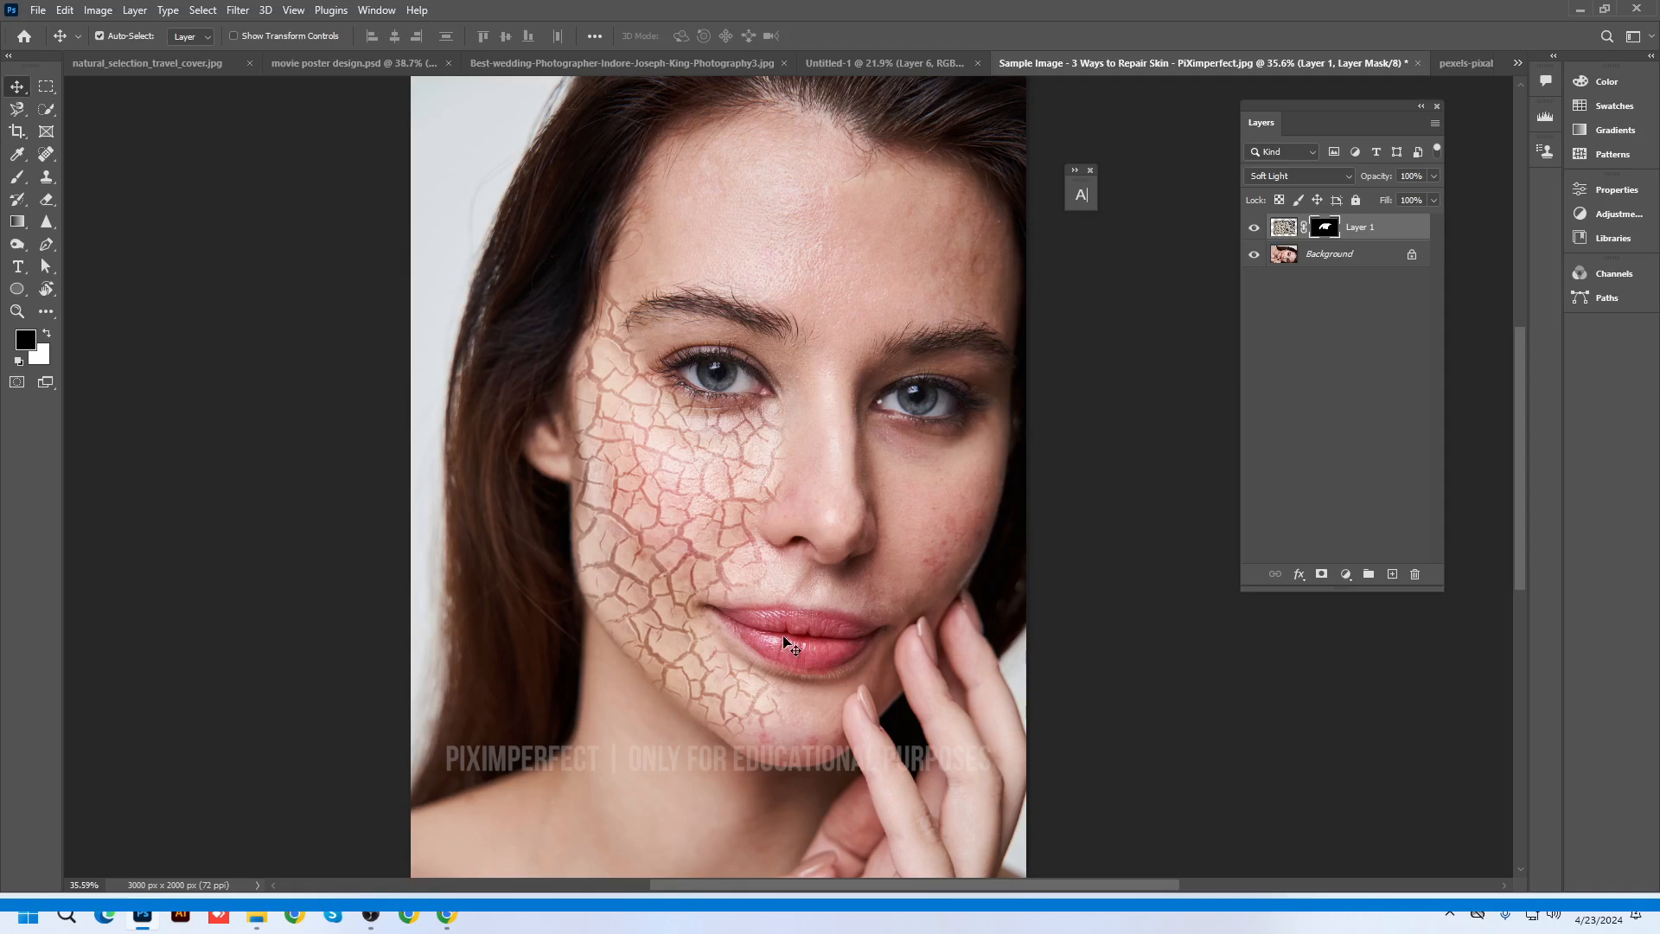
Minimize Photoshop and bring the OBS window to the front
left_click(1581, 11)
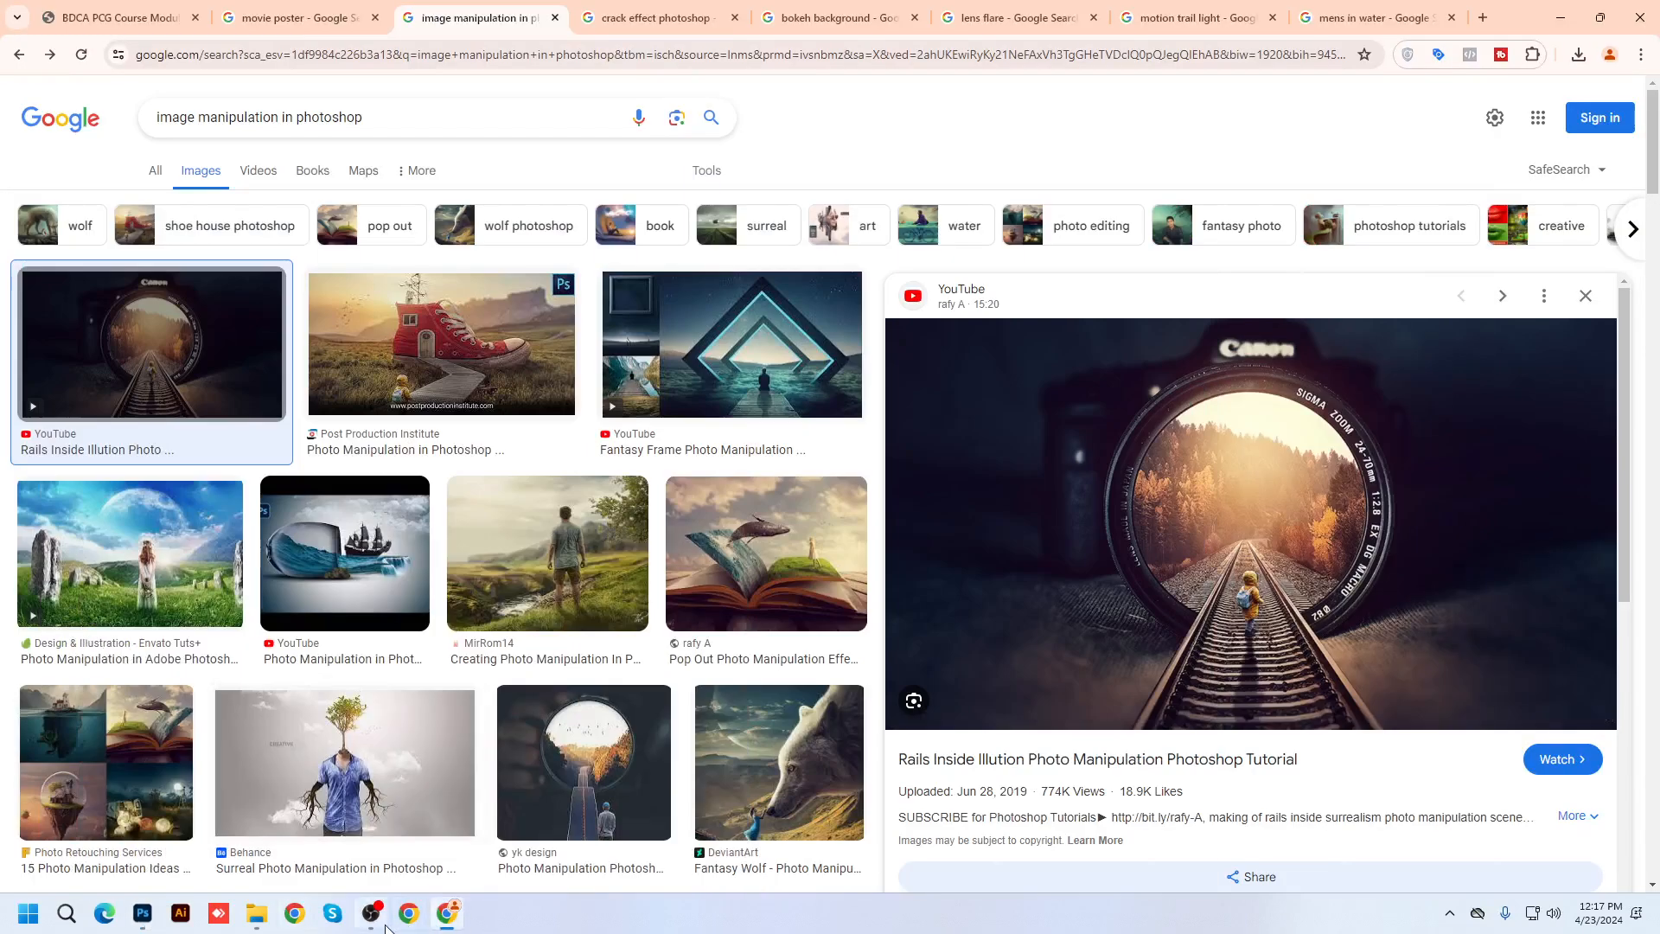
left_click(372, 914)
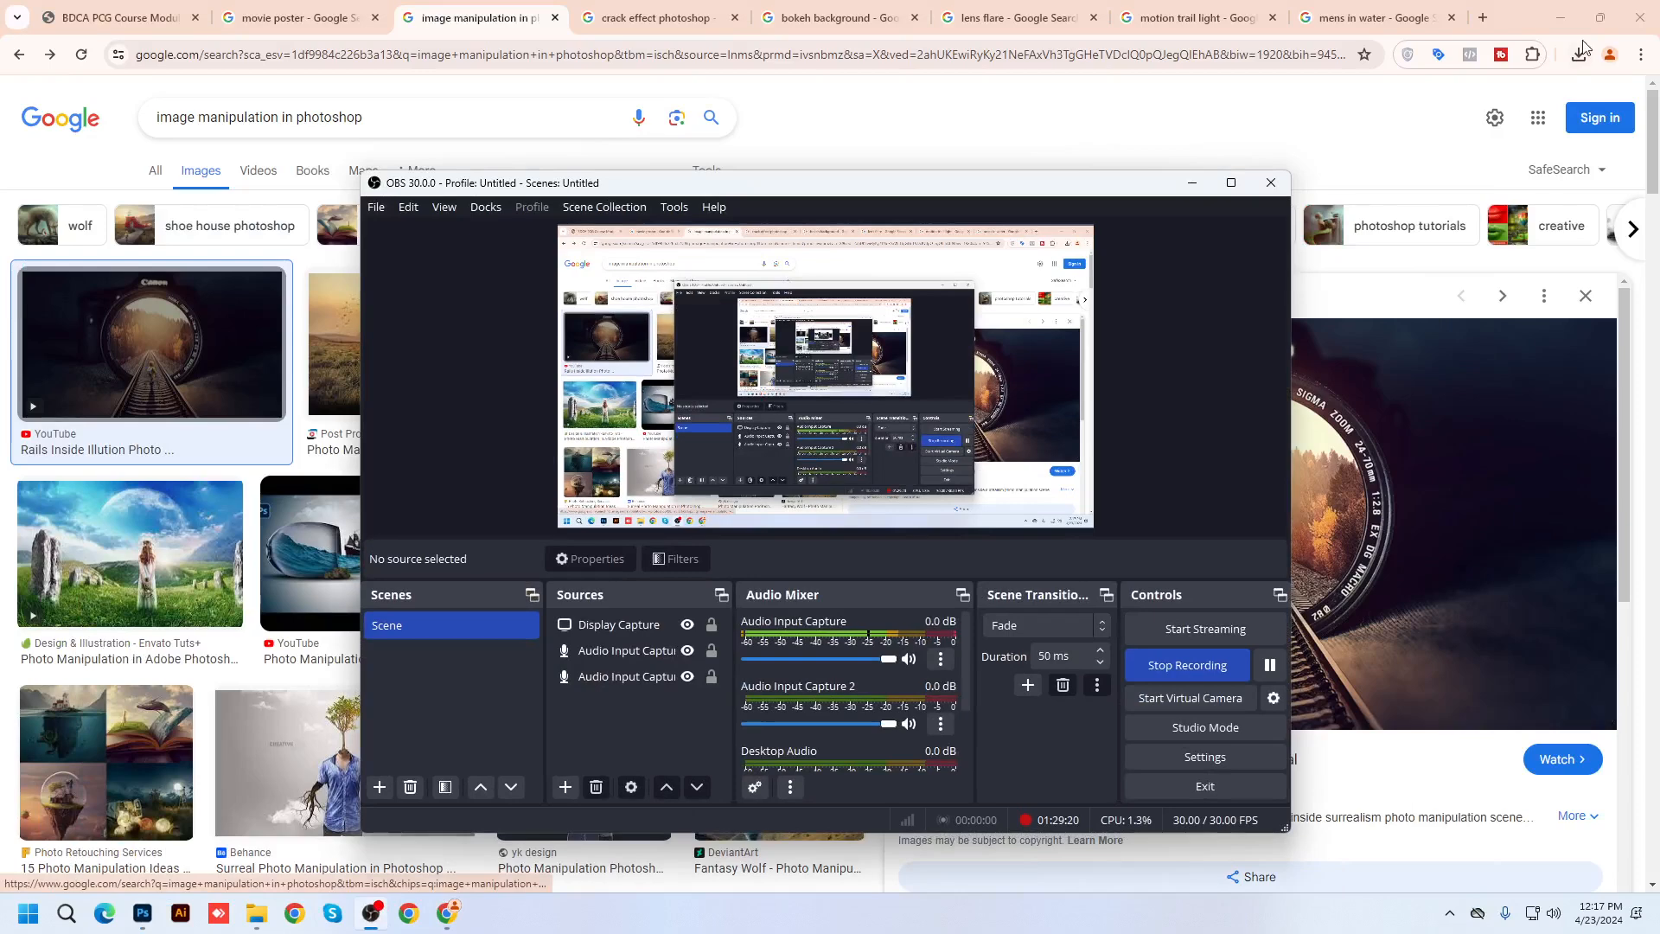